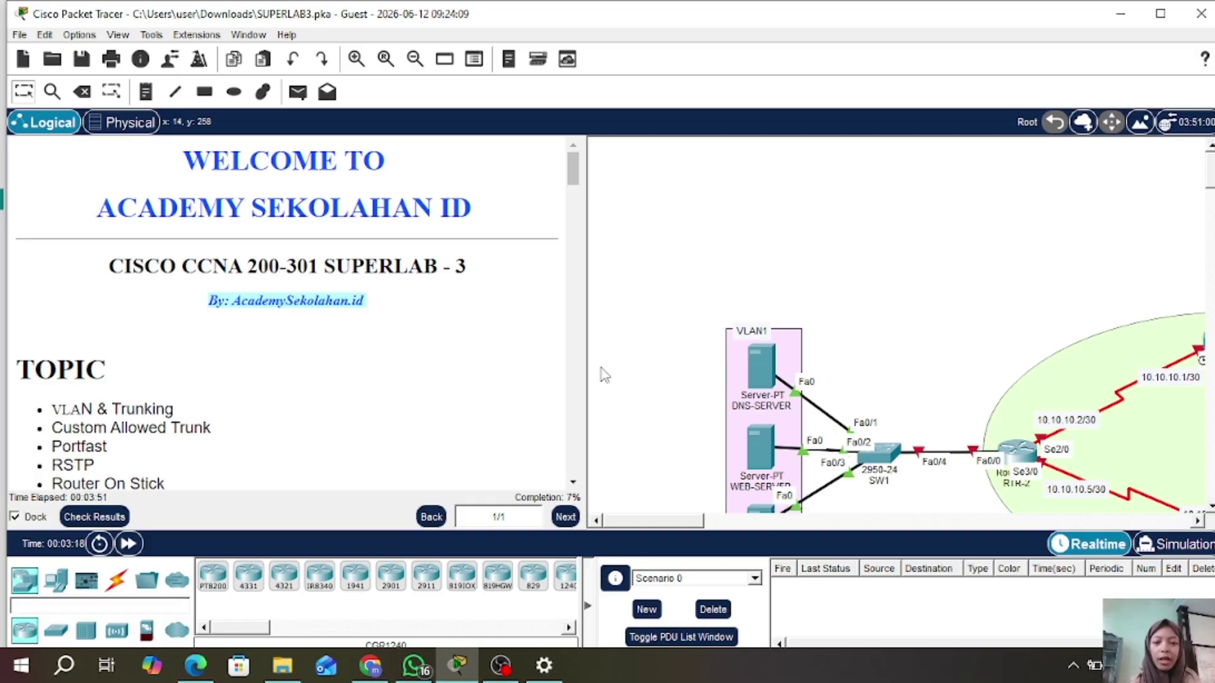
- Scroll the instructions to Part 1 and Part 2, and narrow the panel to show more topology
scroll(956, 297, "down", 1)
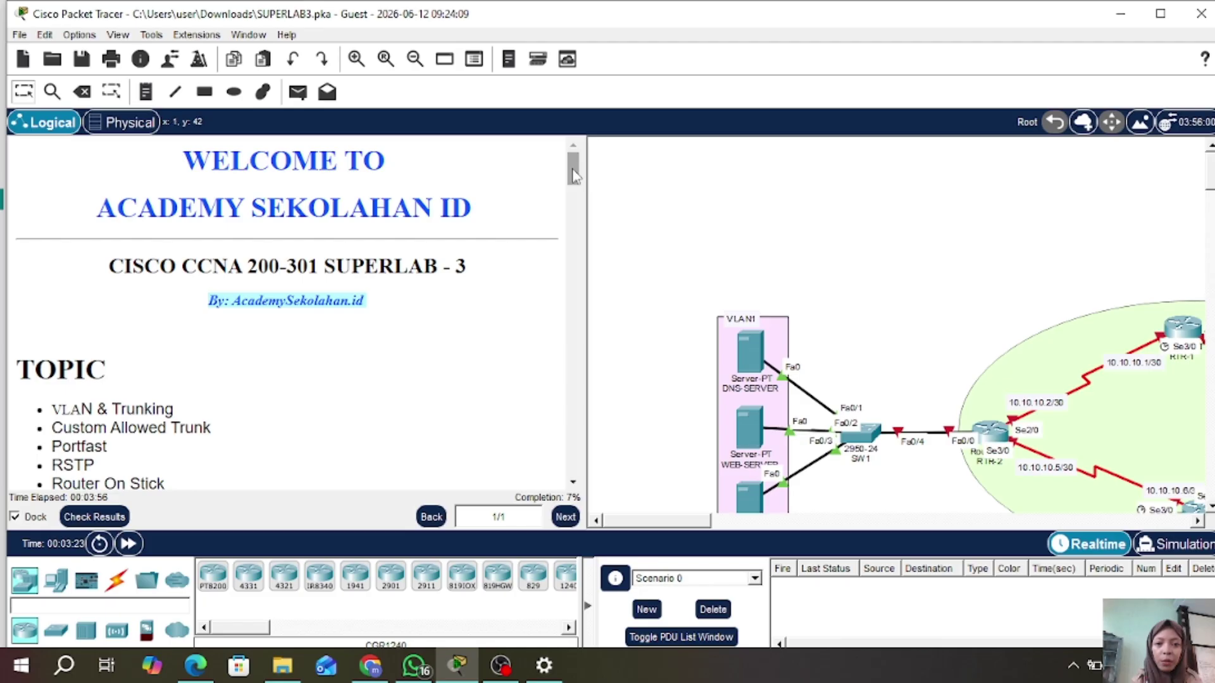
scroll(574, 201, "down", 1)
scroll(574, 201, "down", 5)
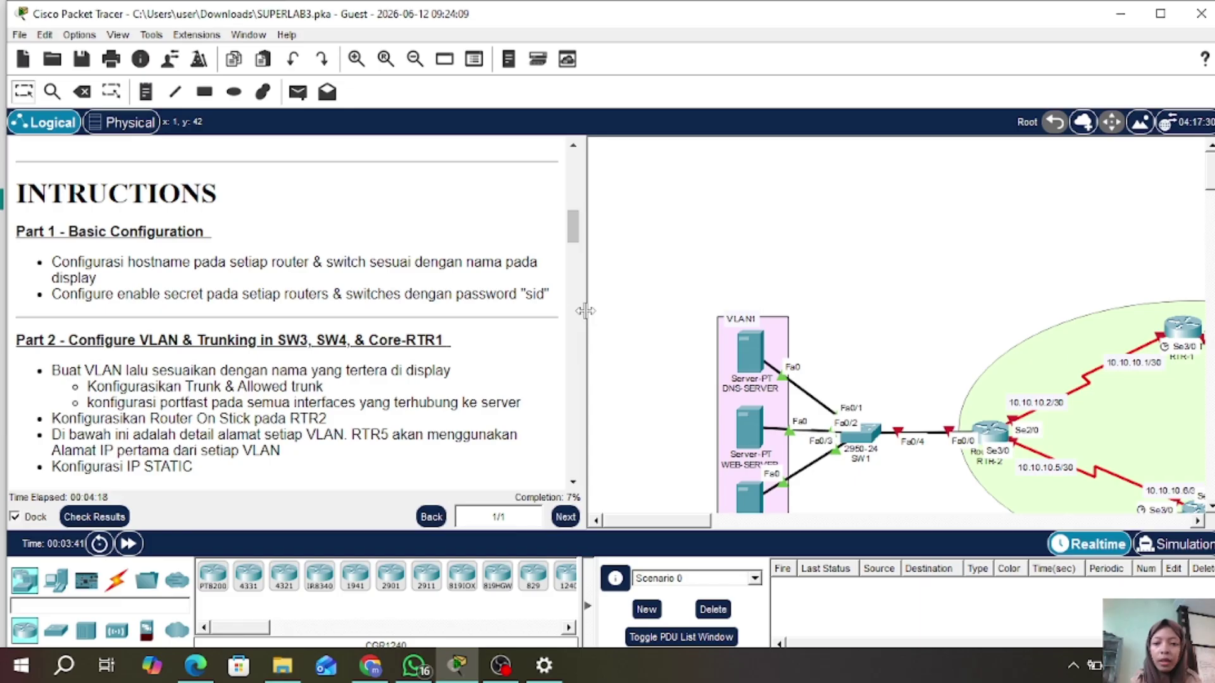
left_click_drag(589, 319, 452, 318)
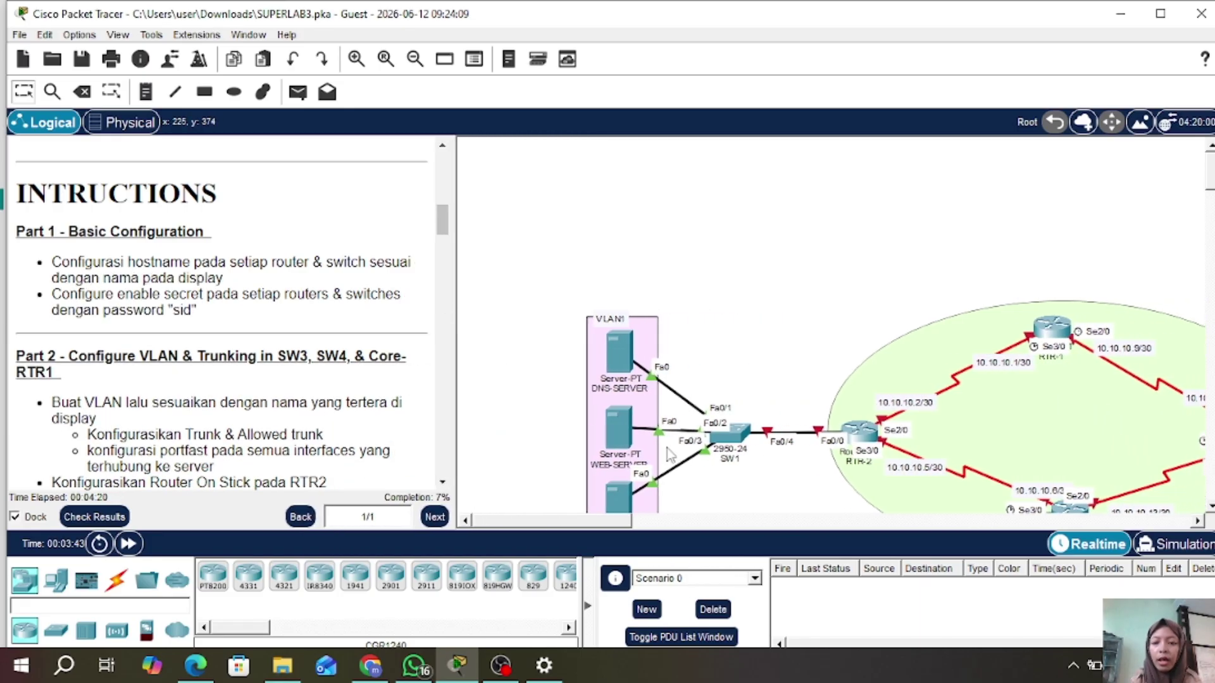
scroll(740, 354, "down", 3)
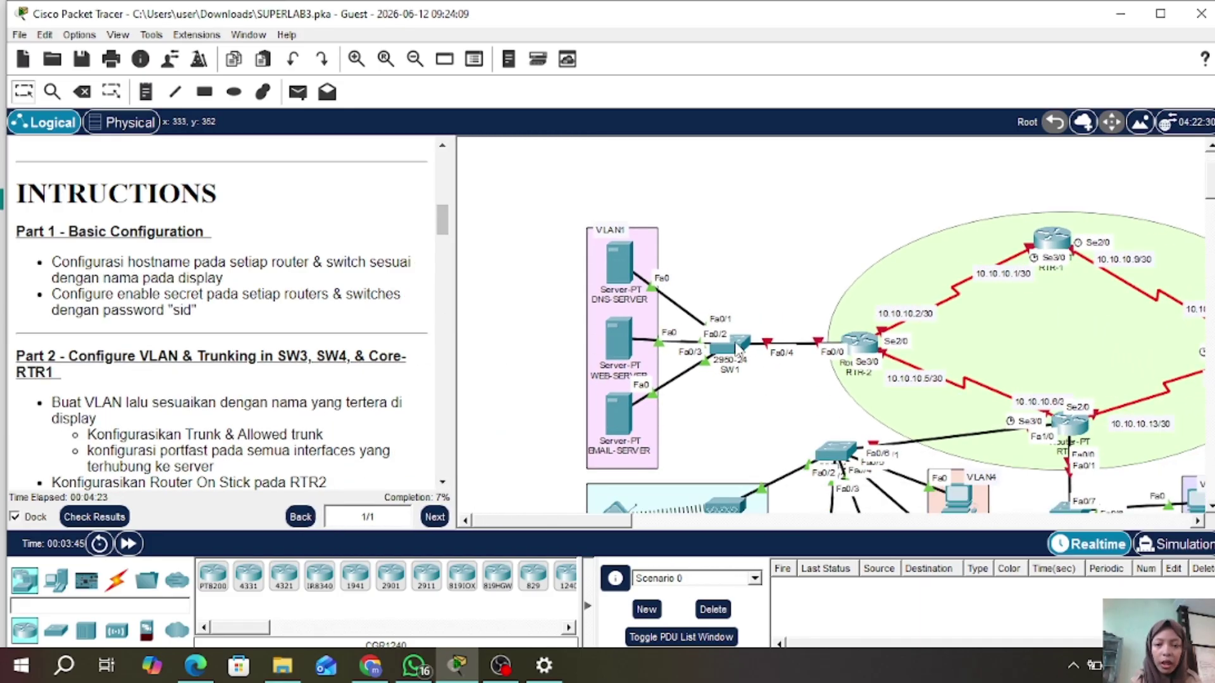
- Open SW1's CLI and enter global configuration mode with en and conf t
left_click(737, 346)
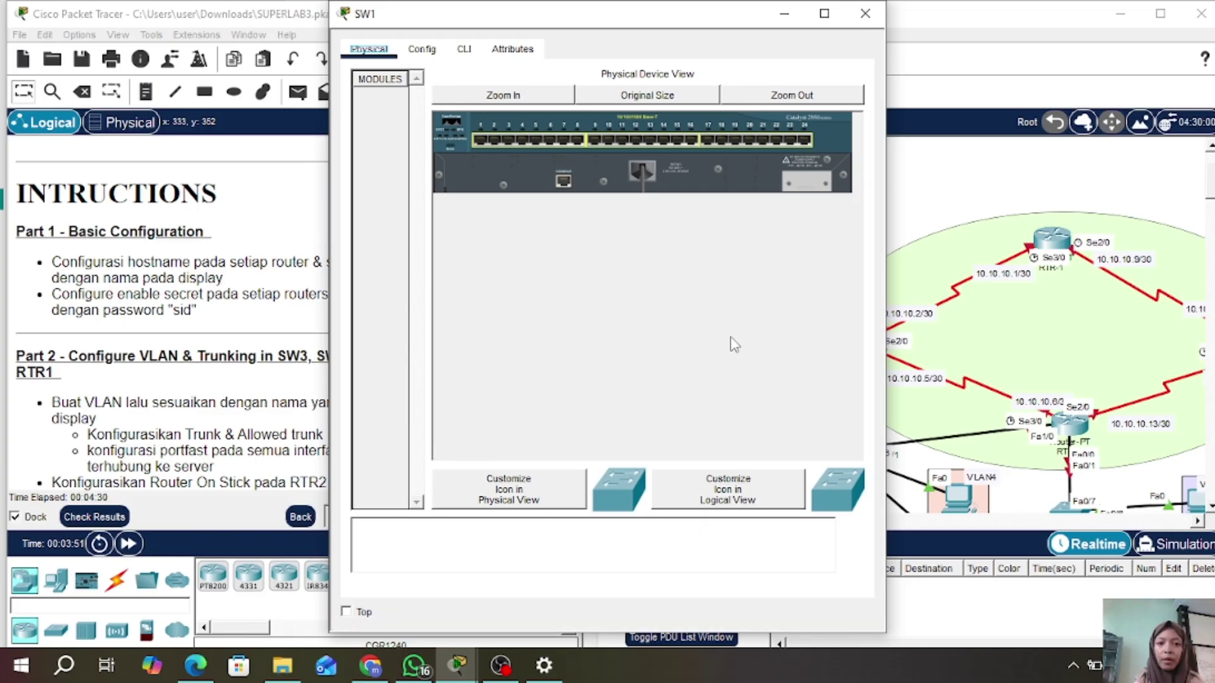
left_click(464, 53)
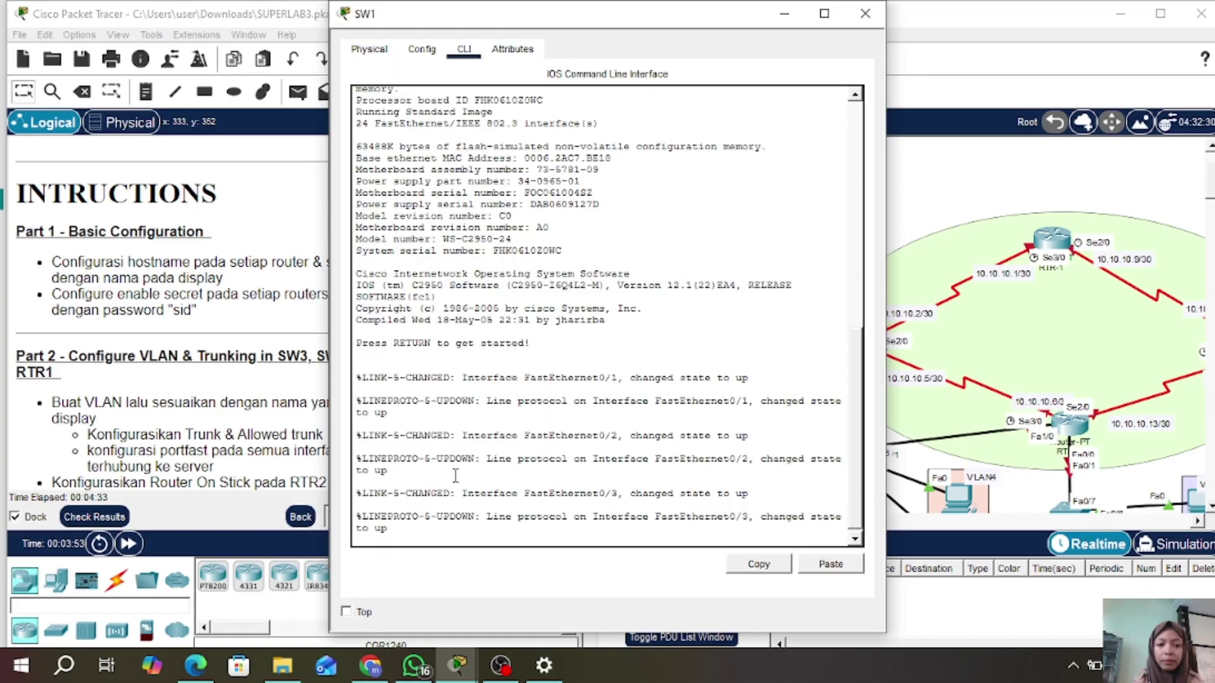
key("Return")
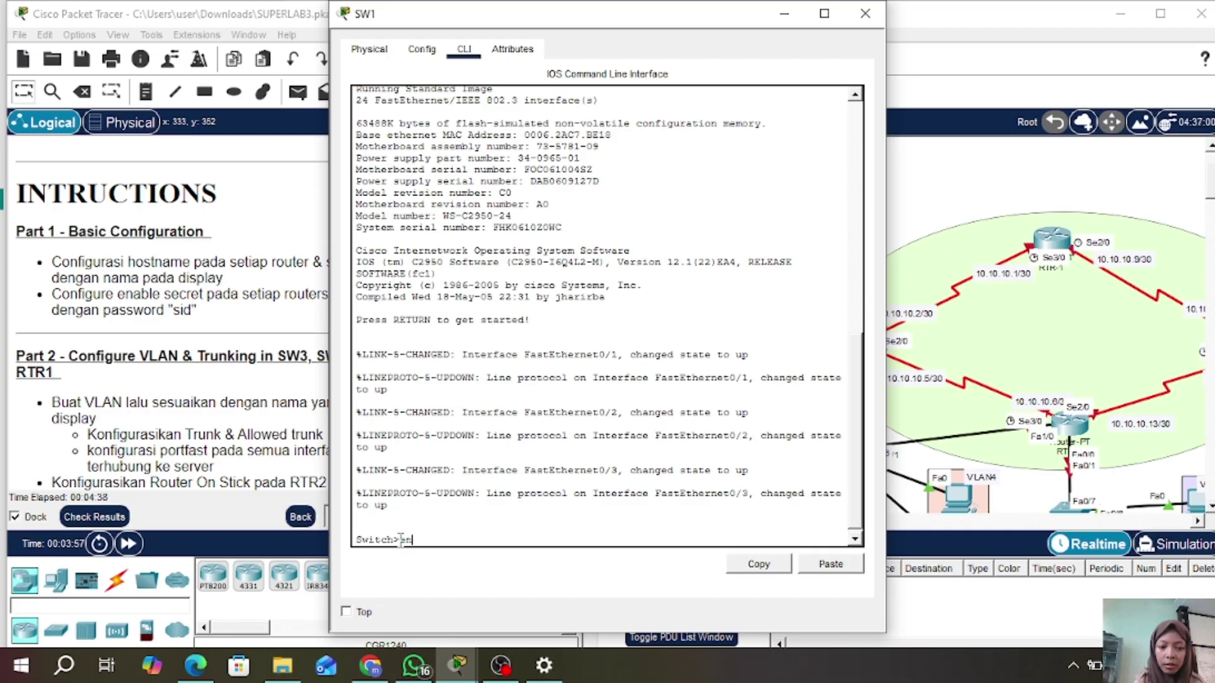
type("en")
key("Return")
type("conf")
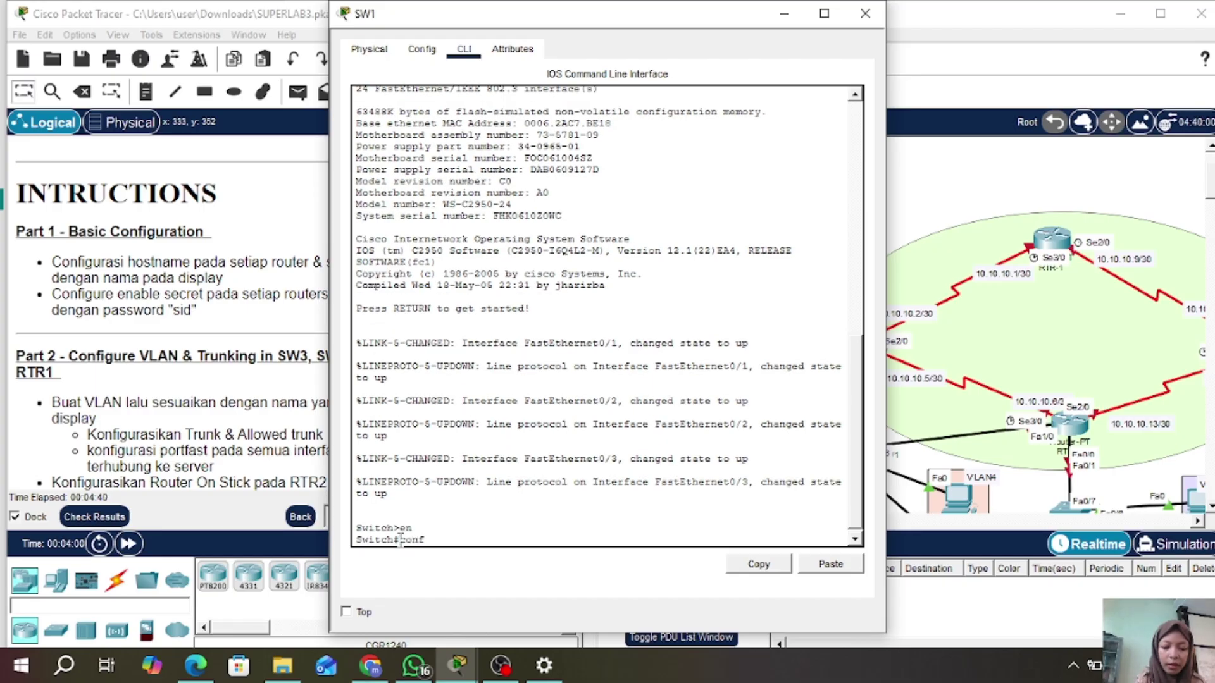
type(" t")
key("Return")
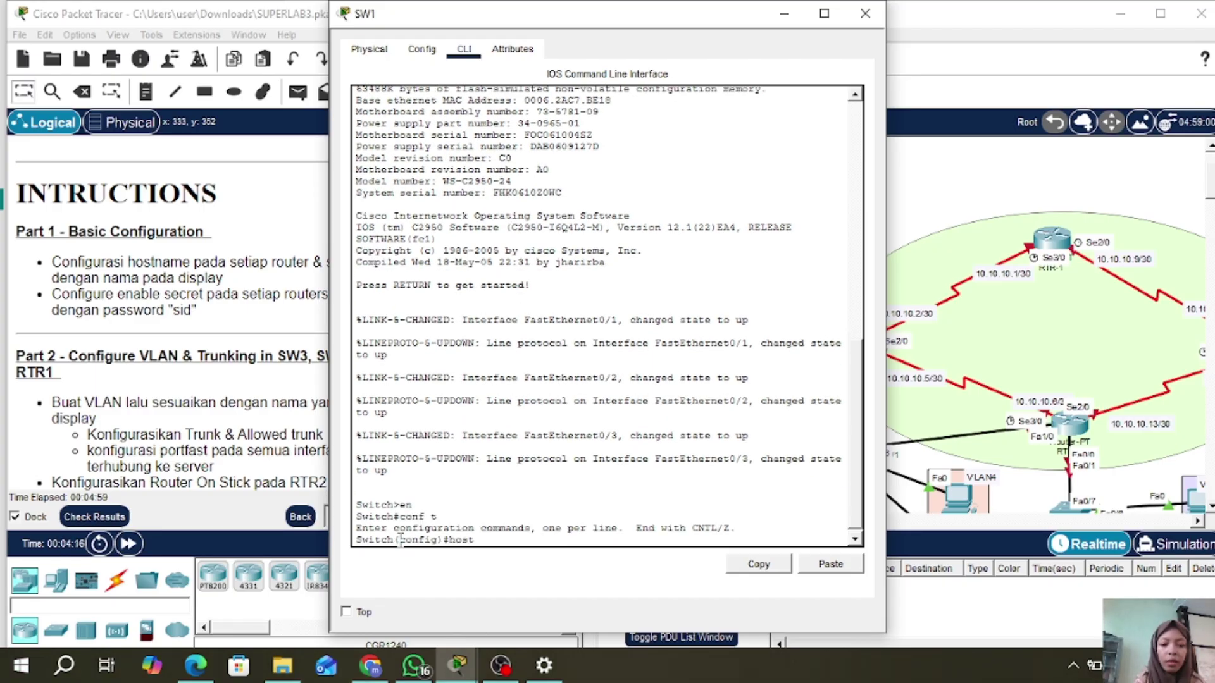
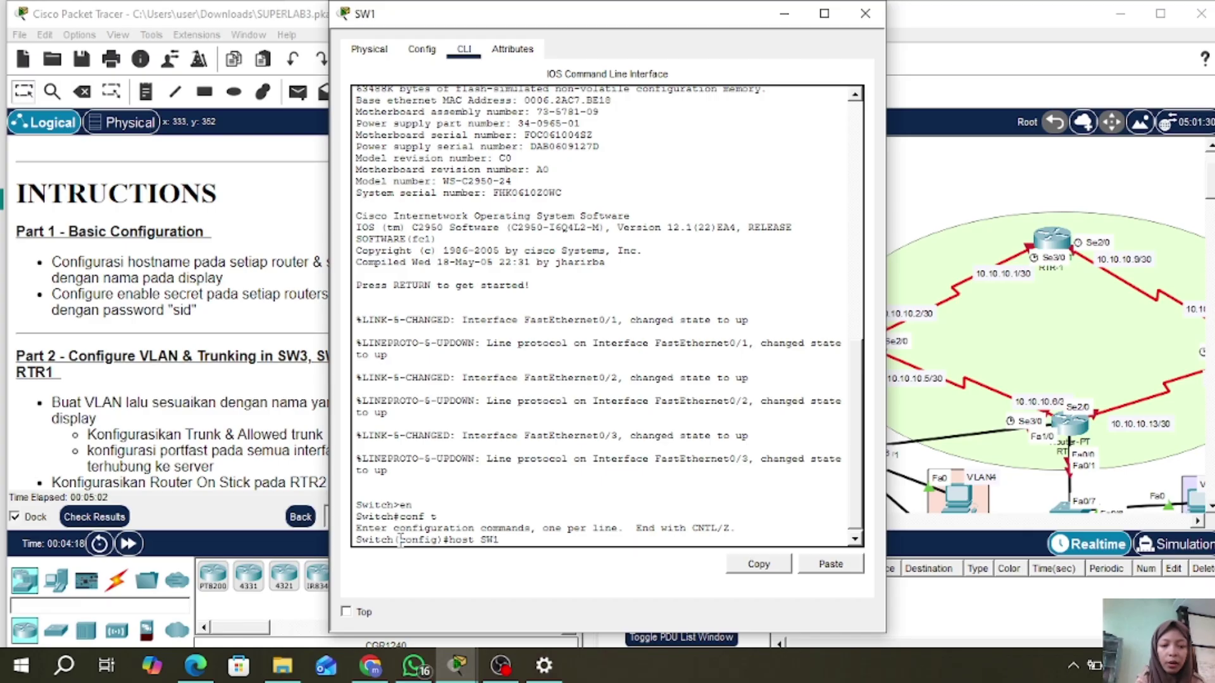
- Set hostname SW1 and an enable secret password, and close SW1's window
key("Return")
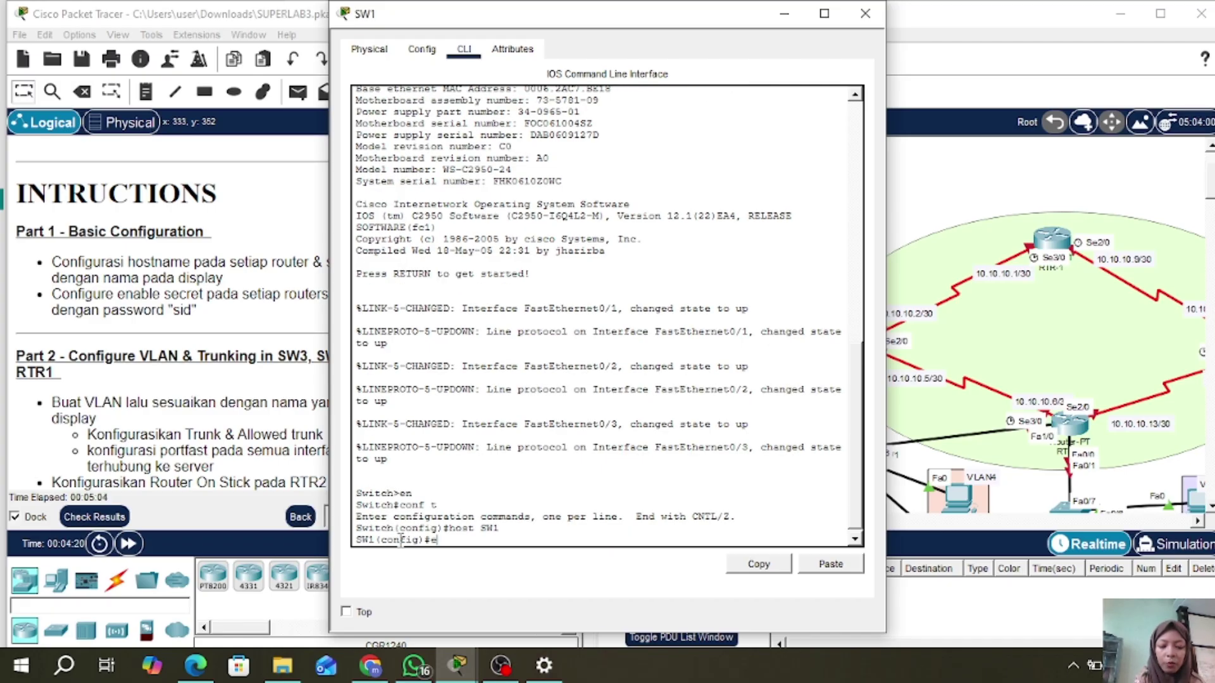
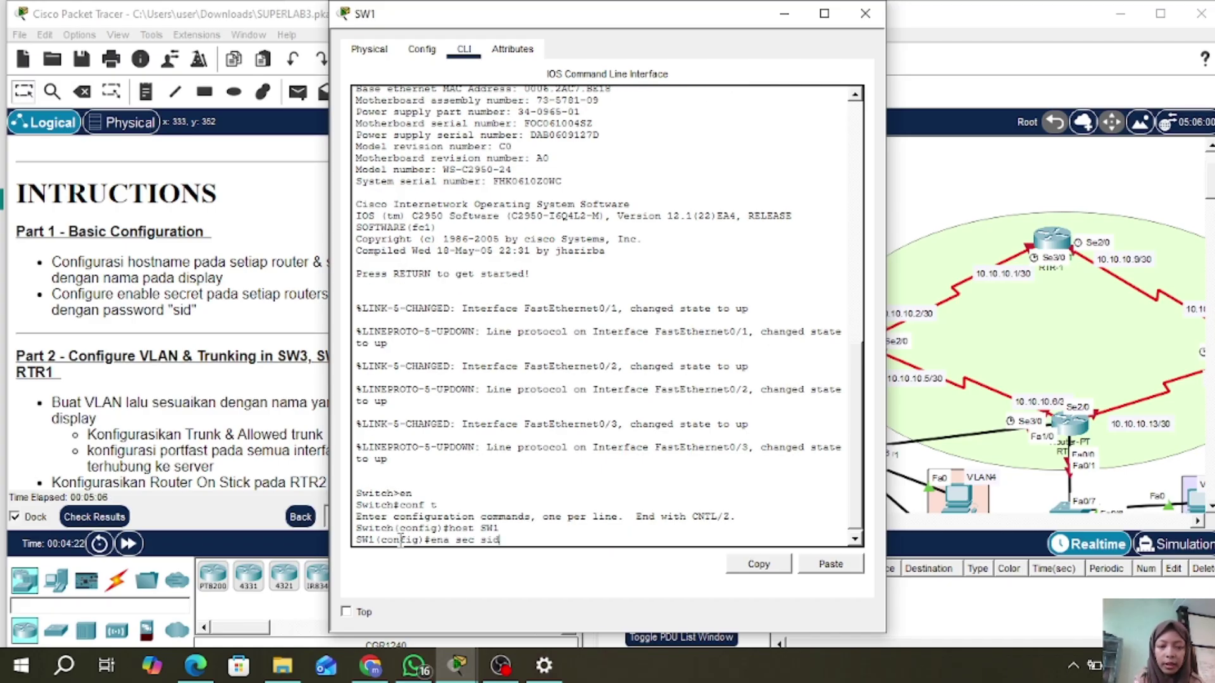
key("Return")
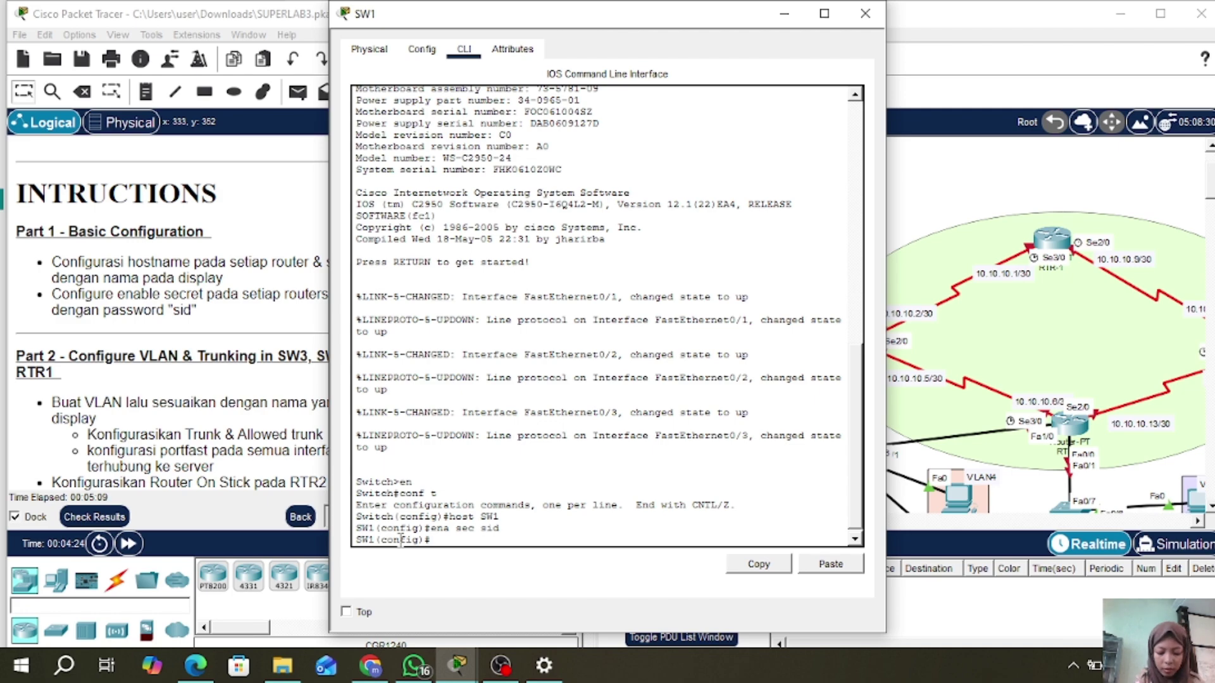
left_click(856, 10)
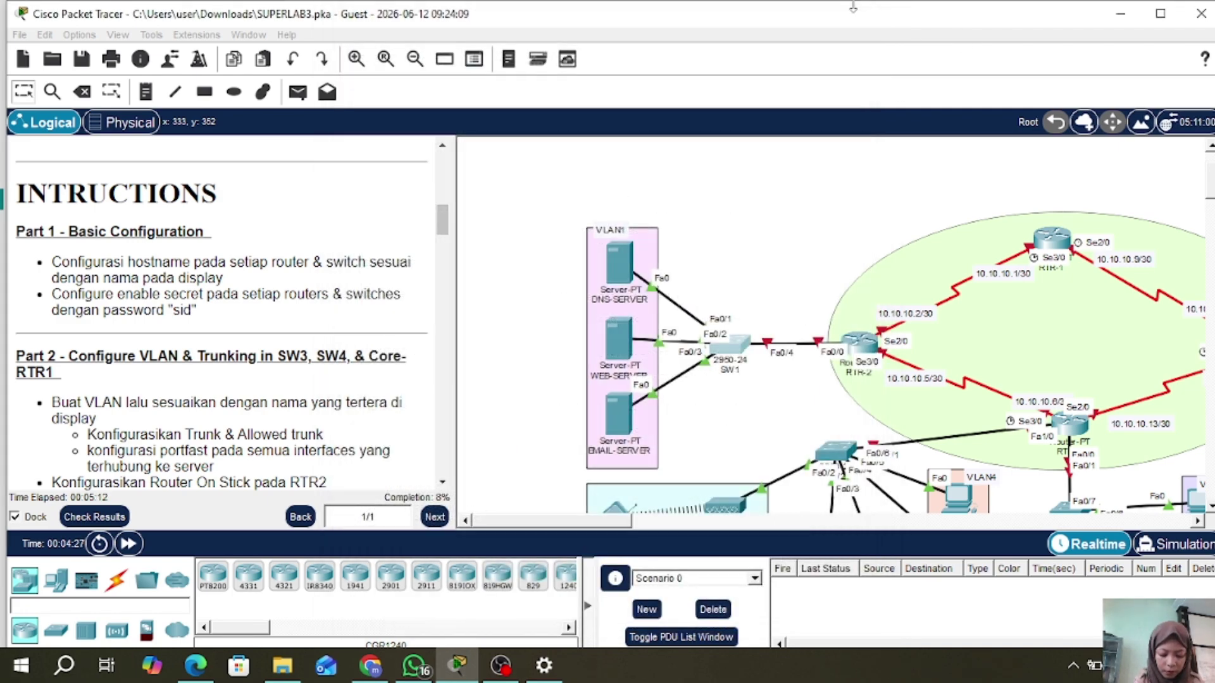
- Open RTR-2's CLI and enter global configuration mode with en and conf t
left_click(862, 352)
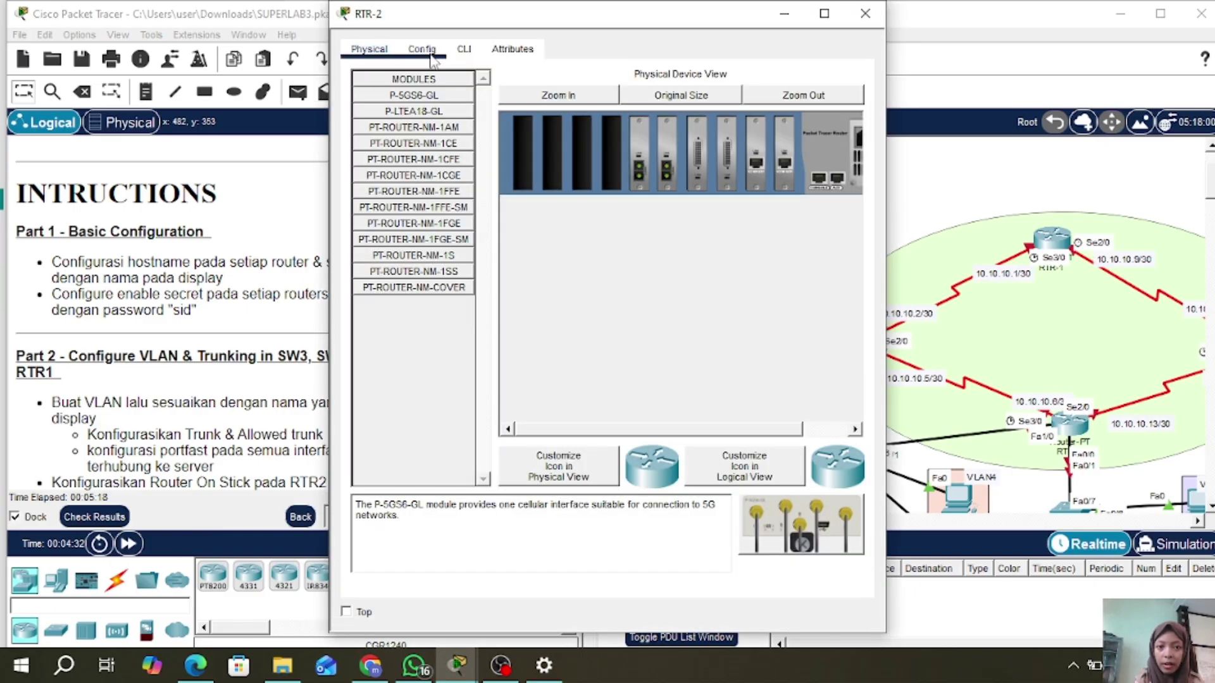
left_click(460, 50)
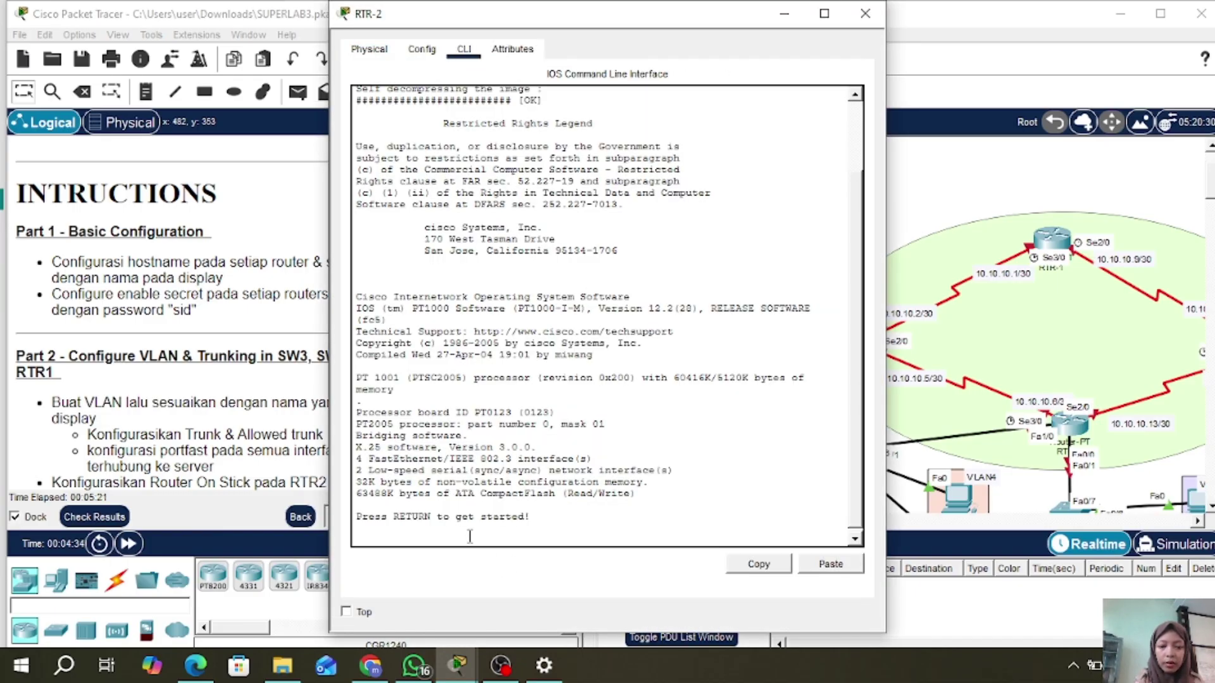
key("Return")
type("en")
key("Return")
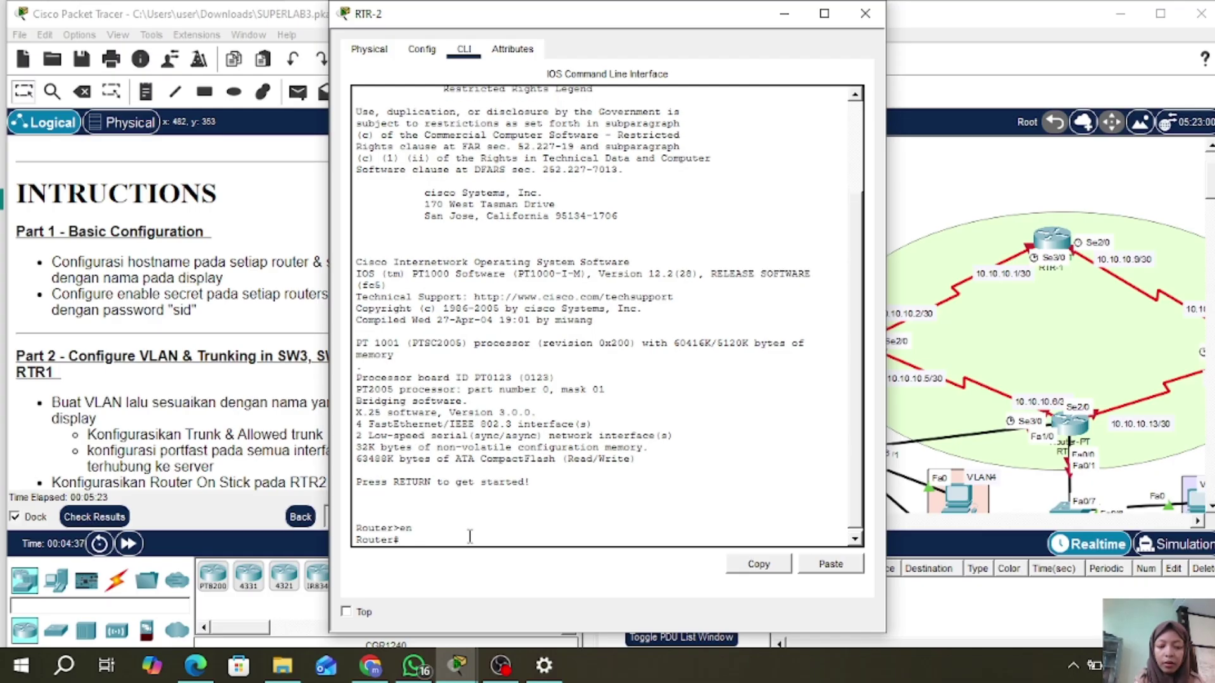
type("conf")
type(" t")
key("Return")
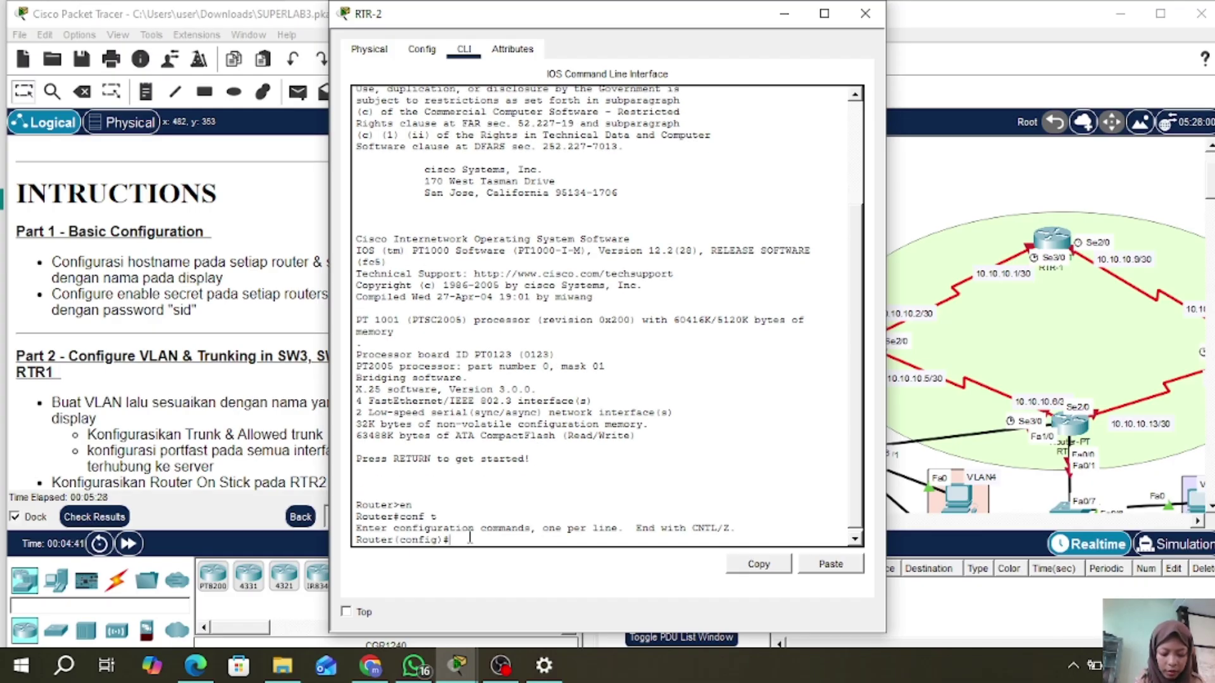
- Set the router's hostname to RTR-2 and configure an enable secret password
type("hos")
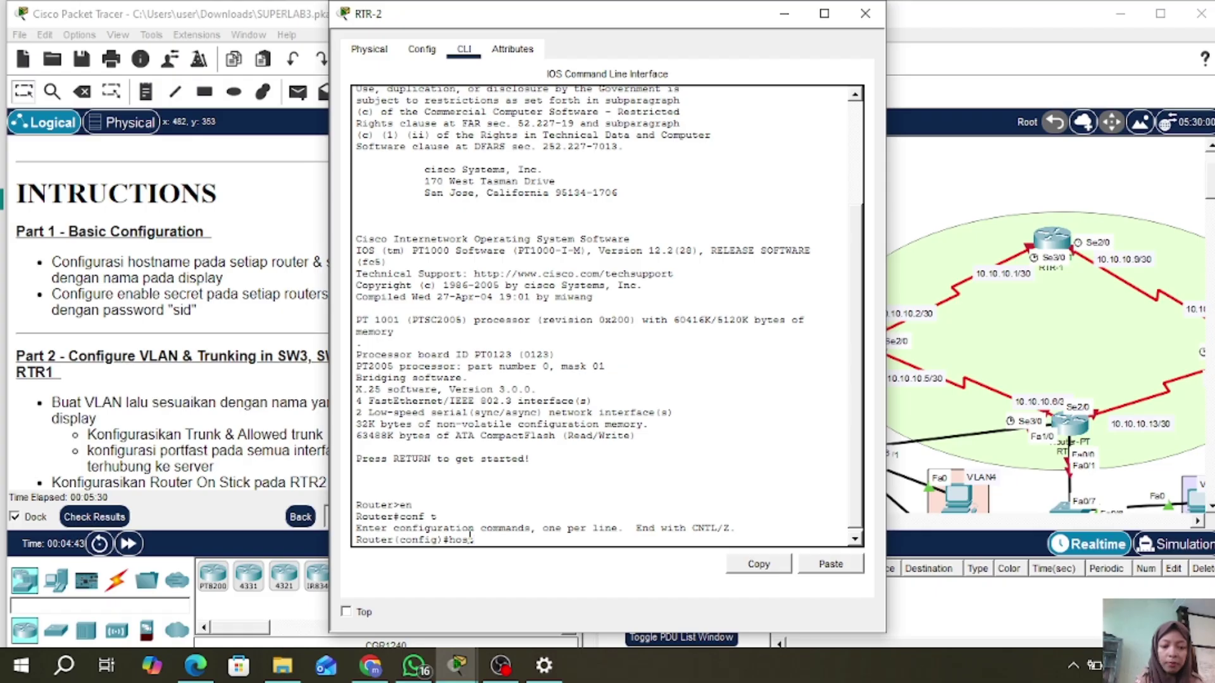
type("t RTR-2")
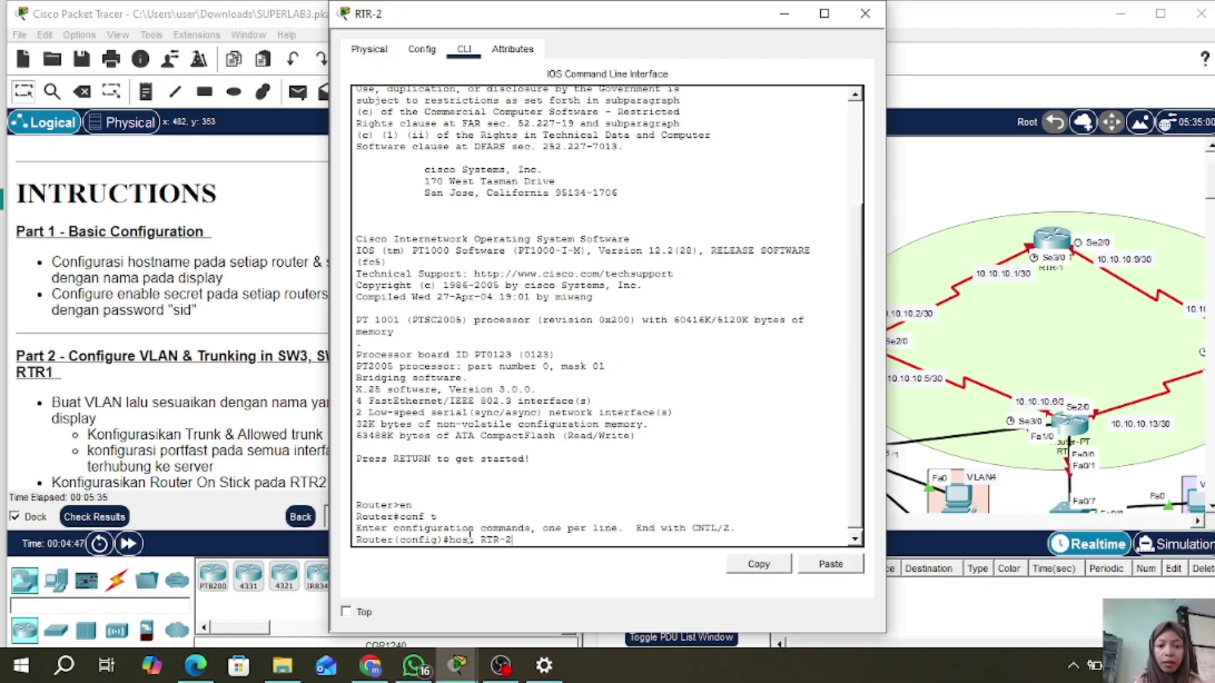
key("Return")
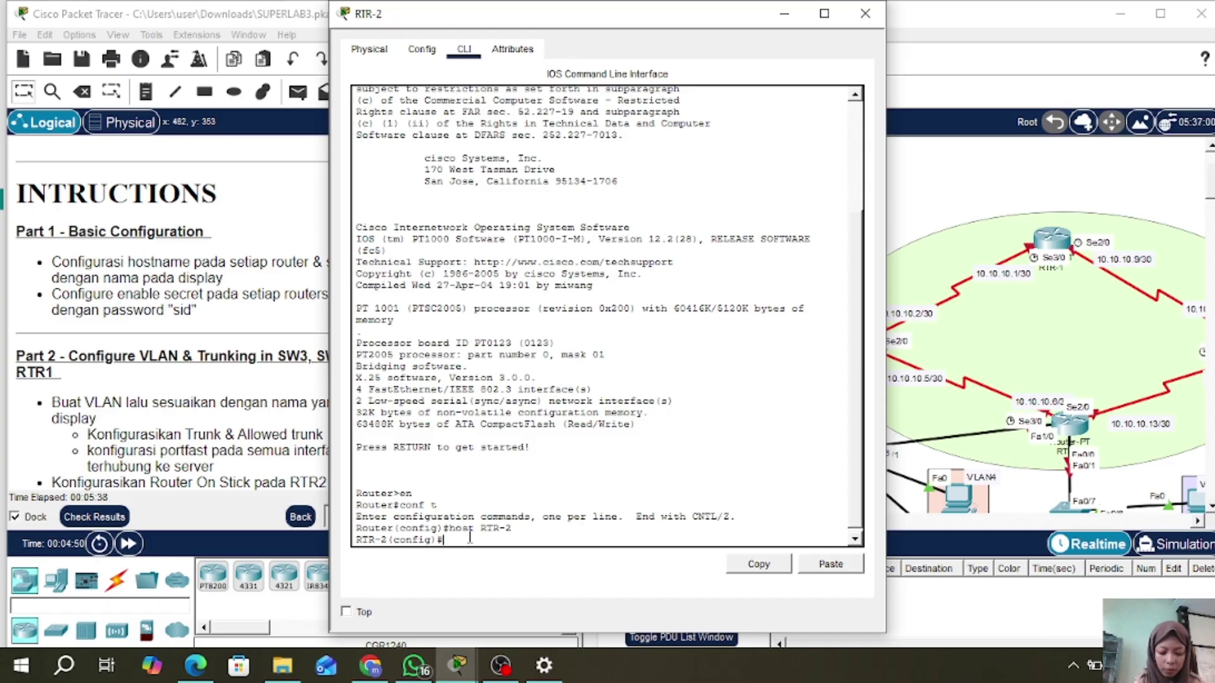
type("ena ")
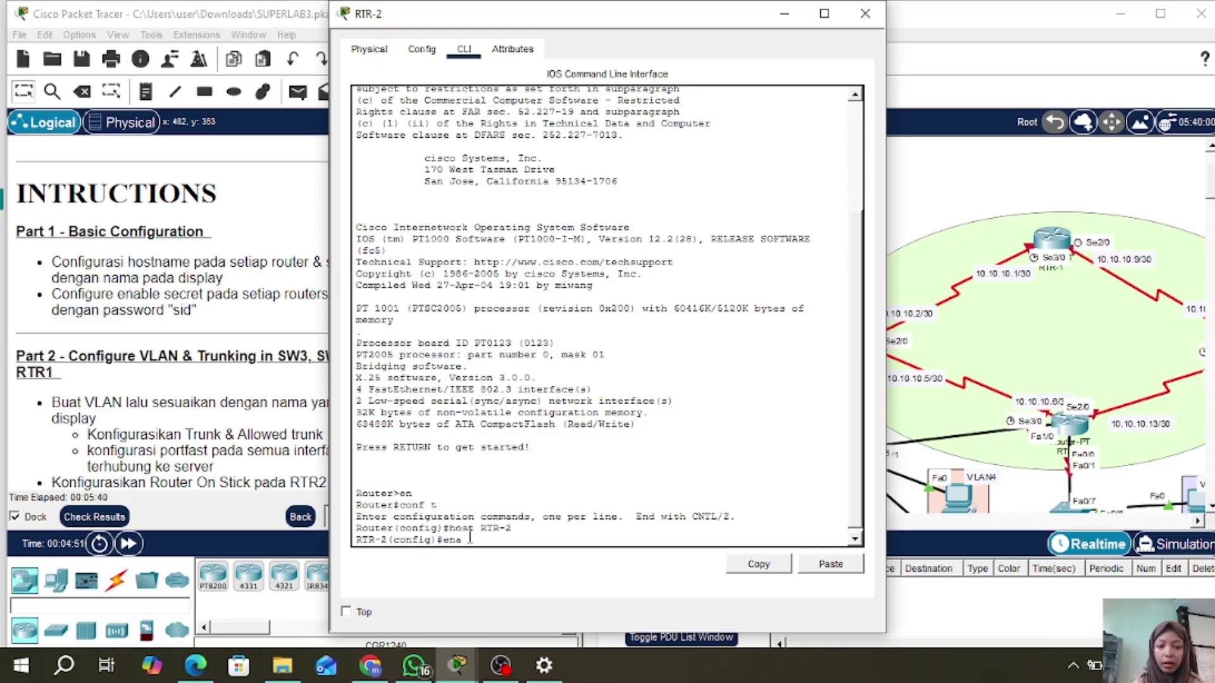
type("sec sid")
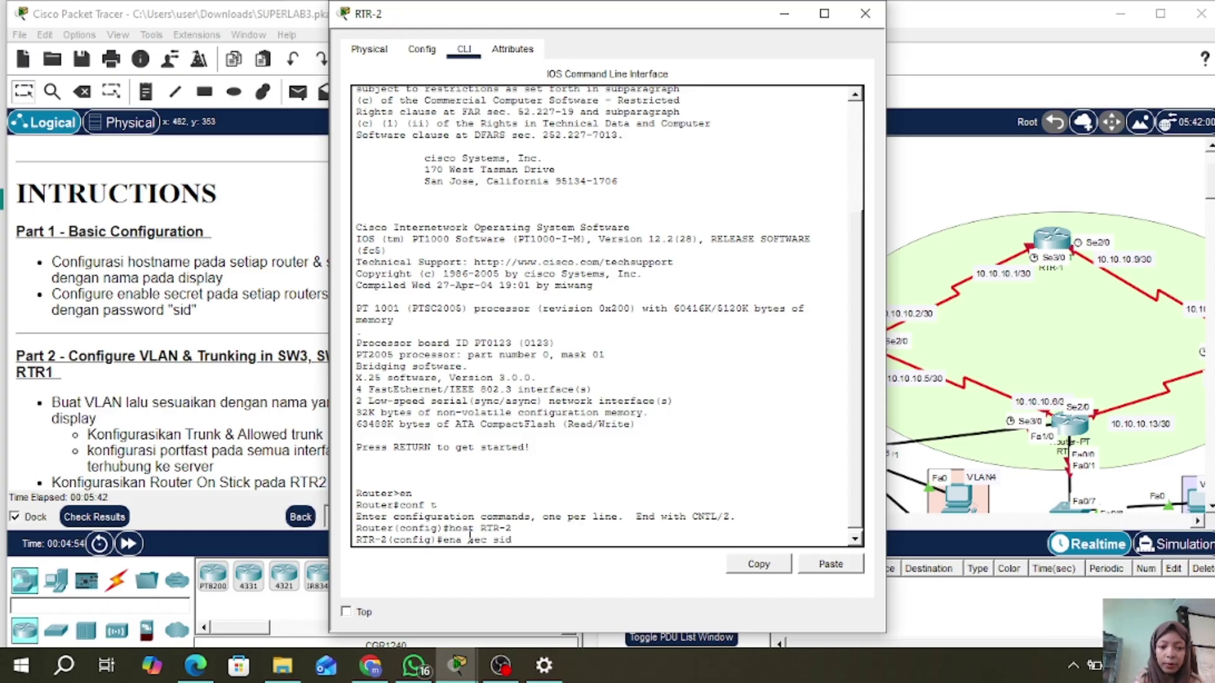
key("Return")
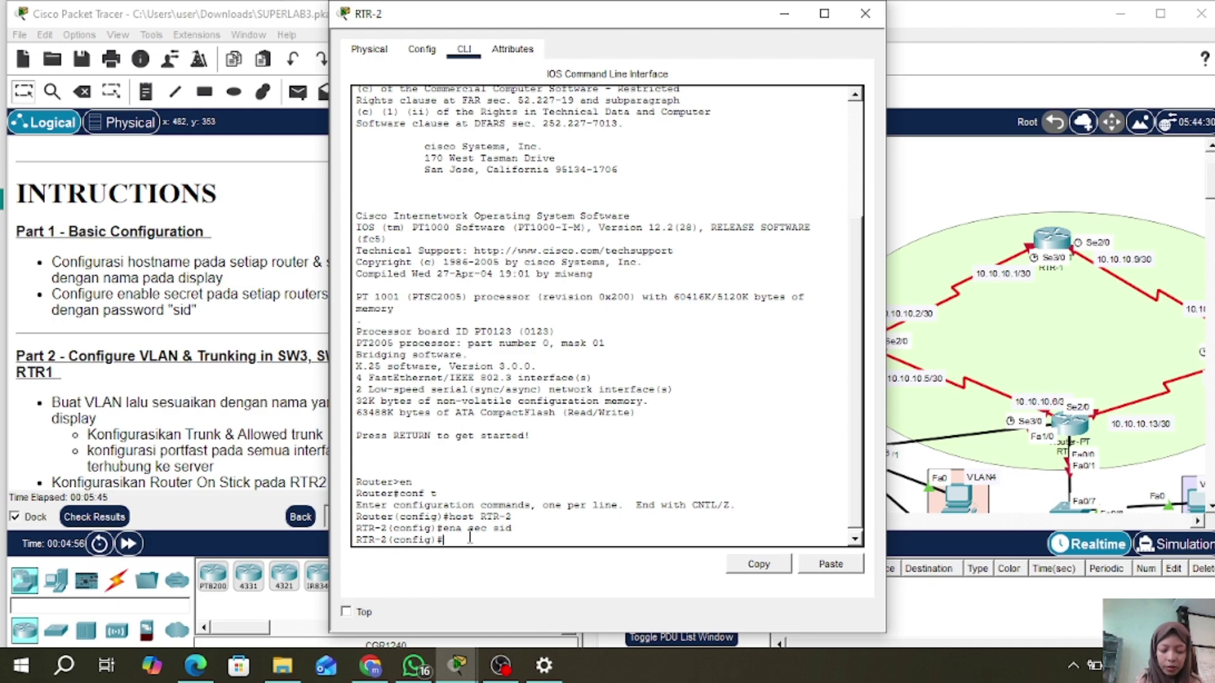
- Close RTR-2, open SW2's CLI and enter global configuration mode
left_click(876, 23)
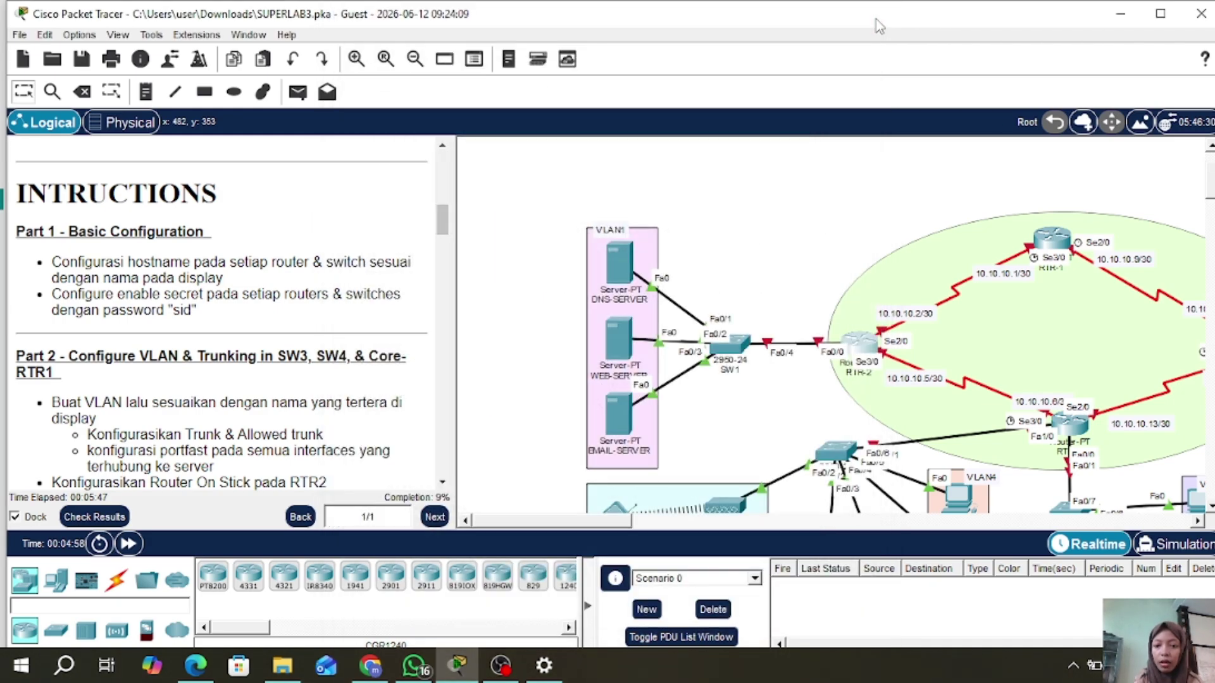
scroll(827, 241, "down", 3)
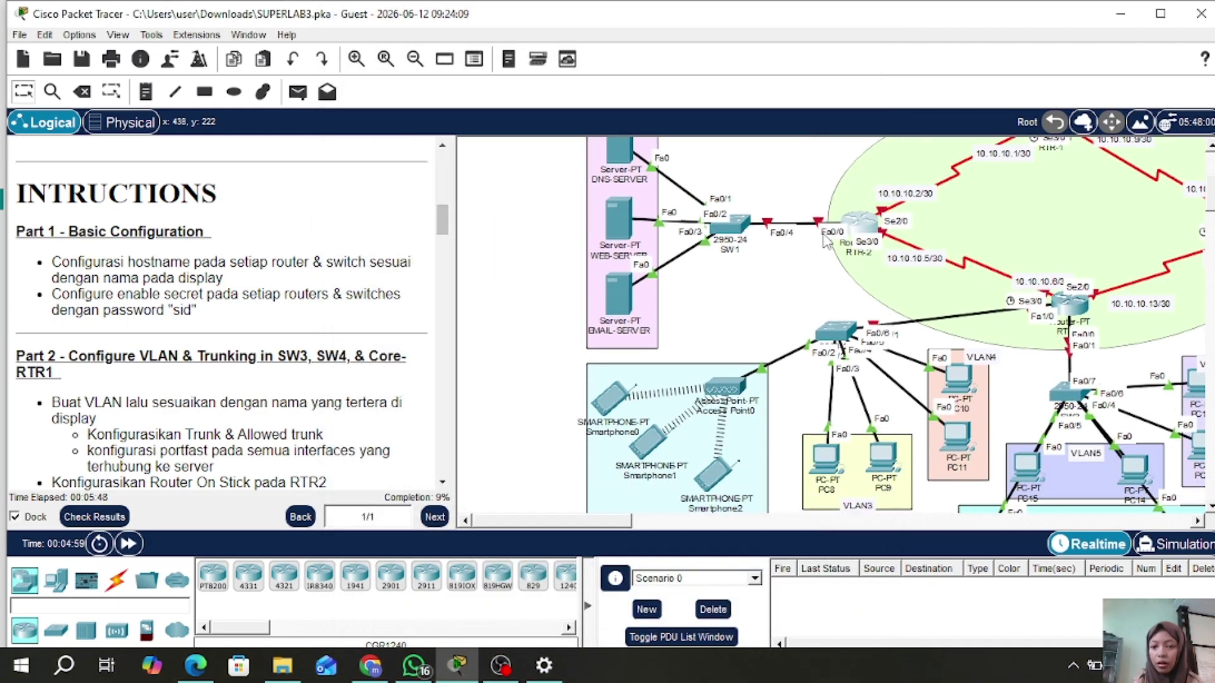
left_click(836, 329)
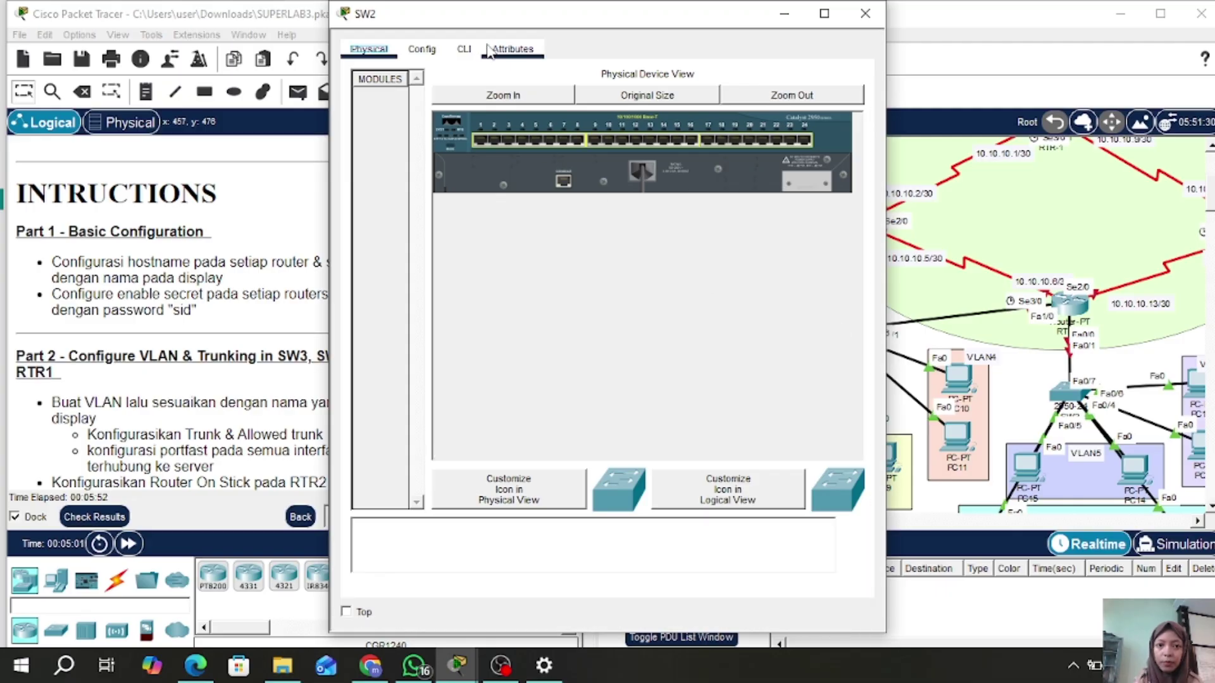
left_click(465, 50)
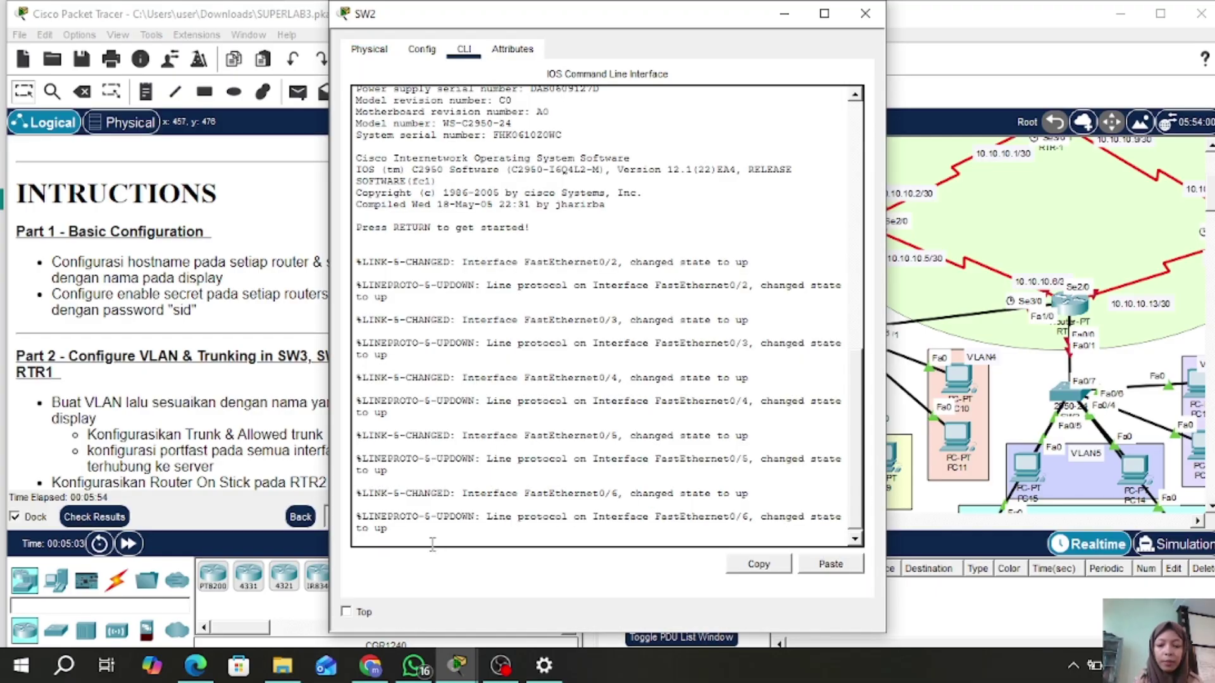
key("Return")
type("en")
key("Return")
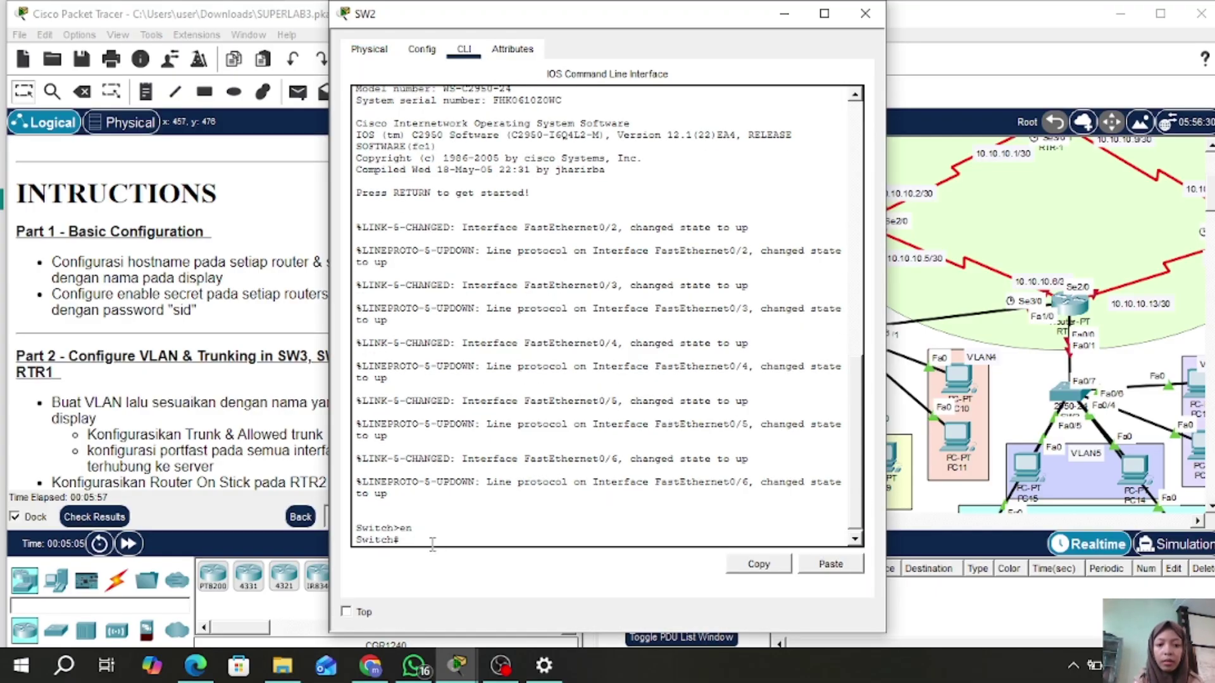
type("conf t")
key("Return")
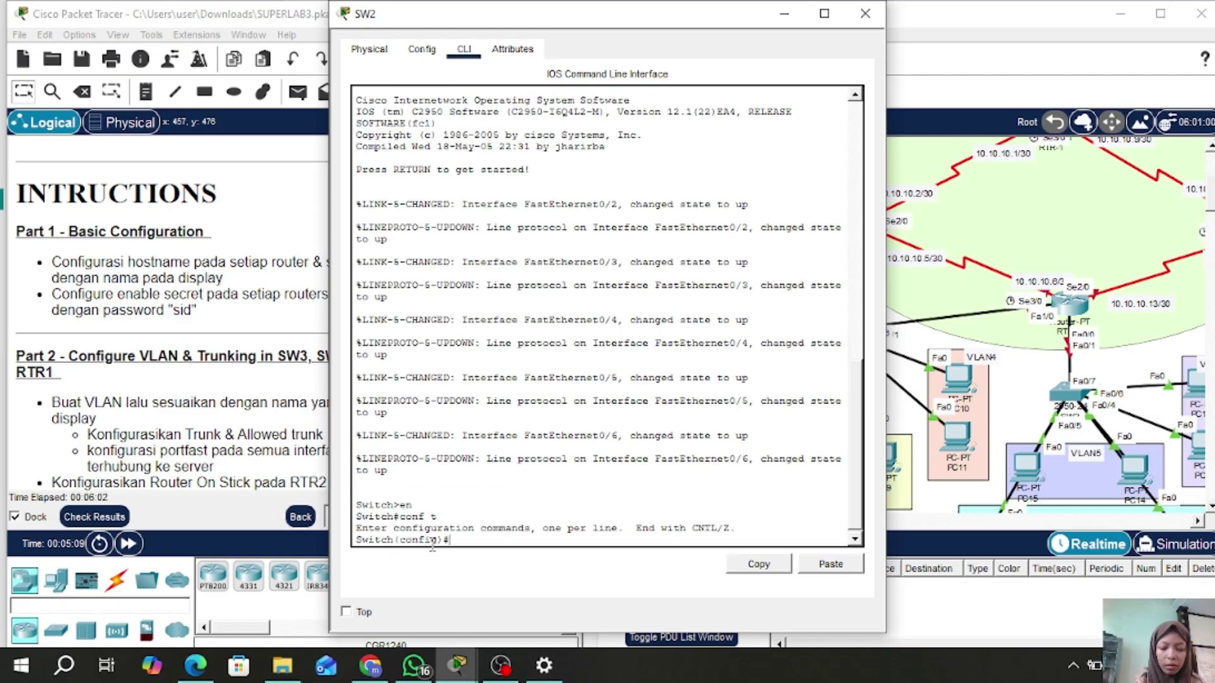
- Name the switch SW2 and configure its enable secret password
type("host")
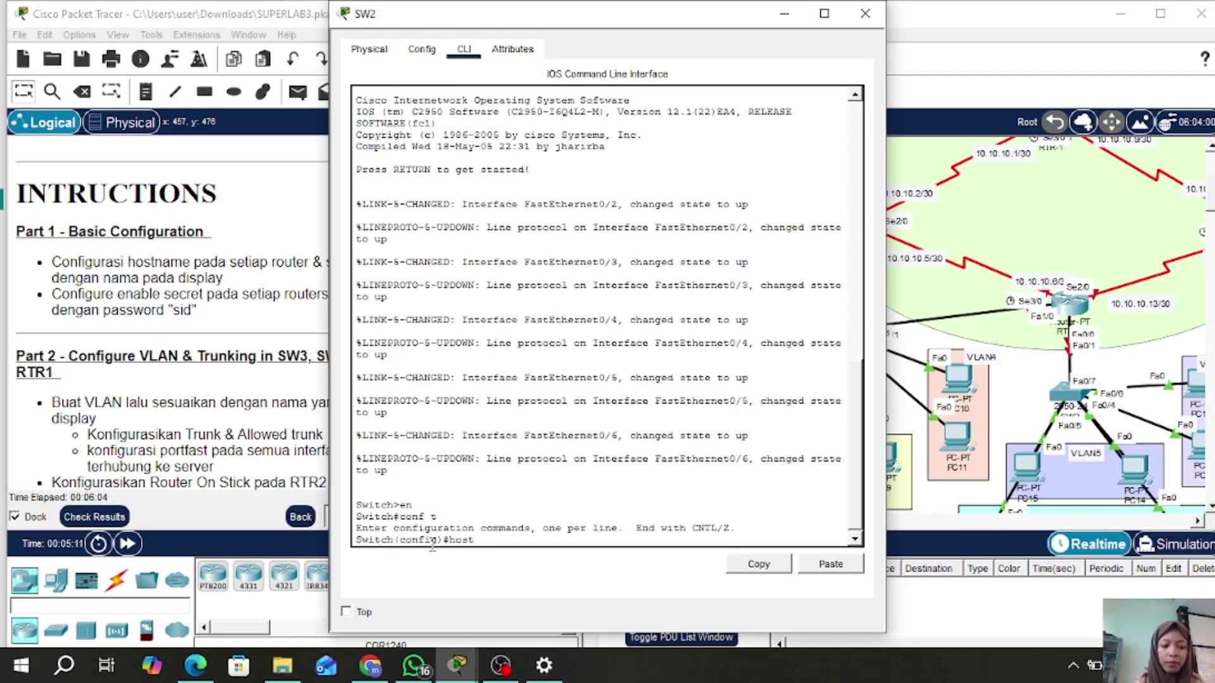
type(" SW2")
key("Return")
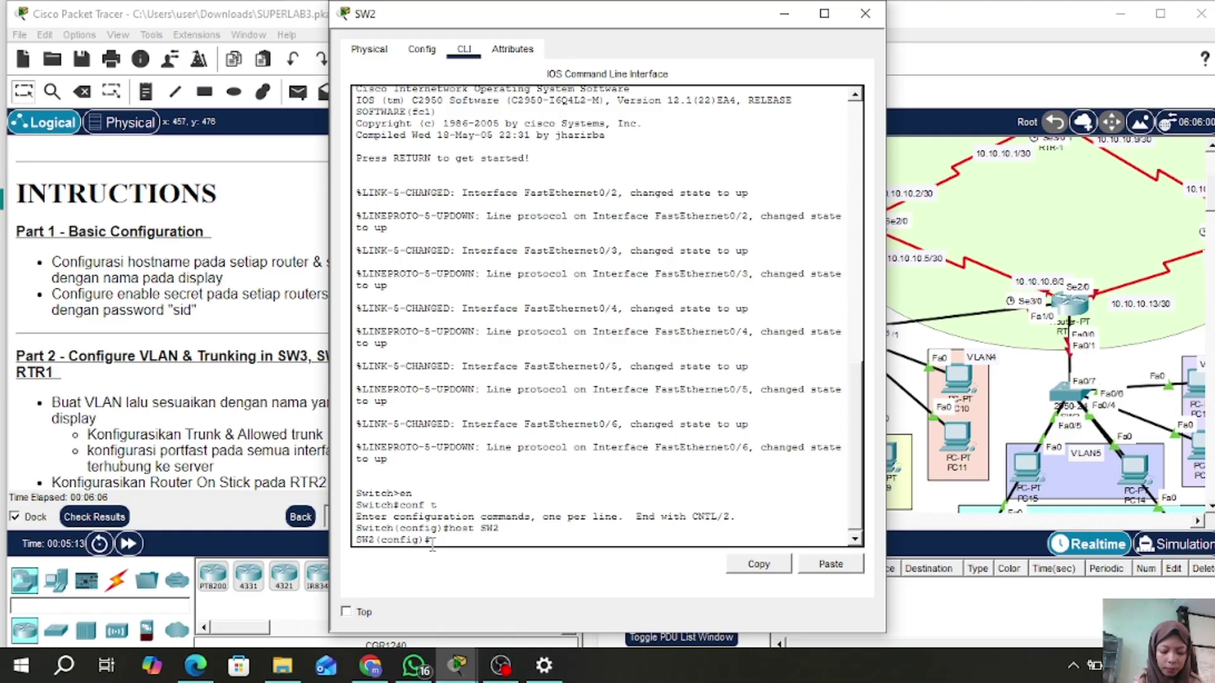
type("ena sec sid")
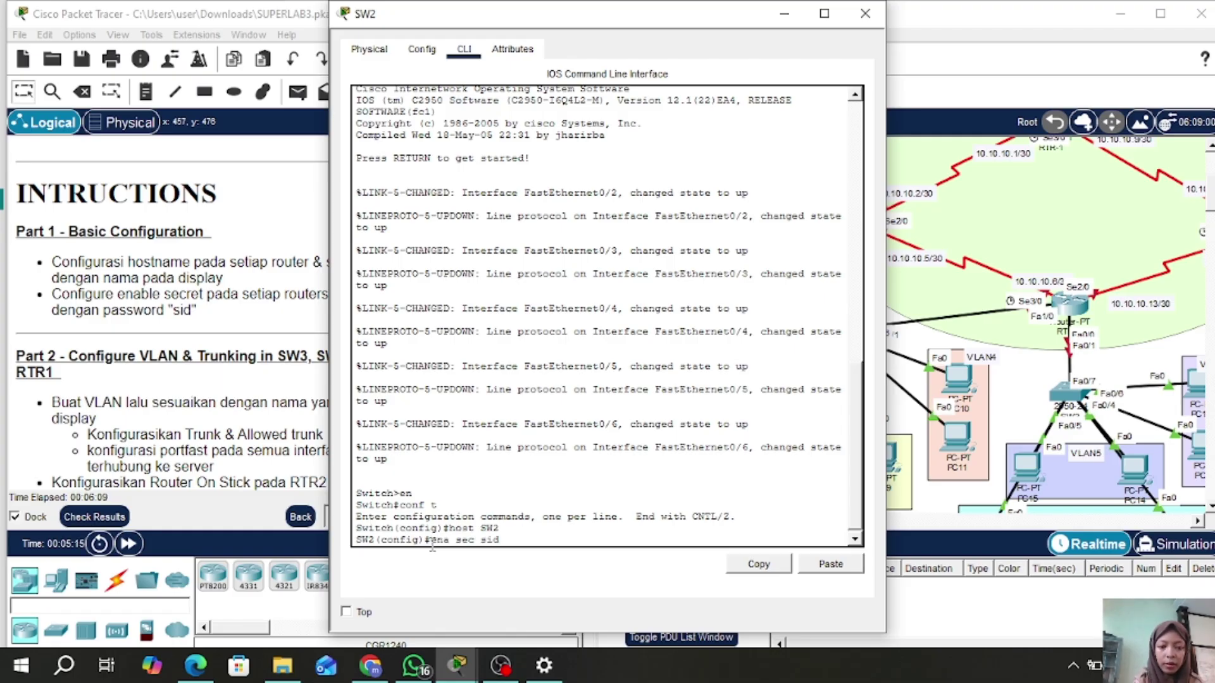
key("Return")
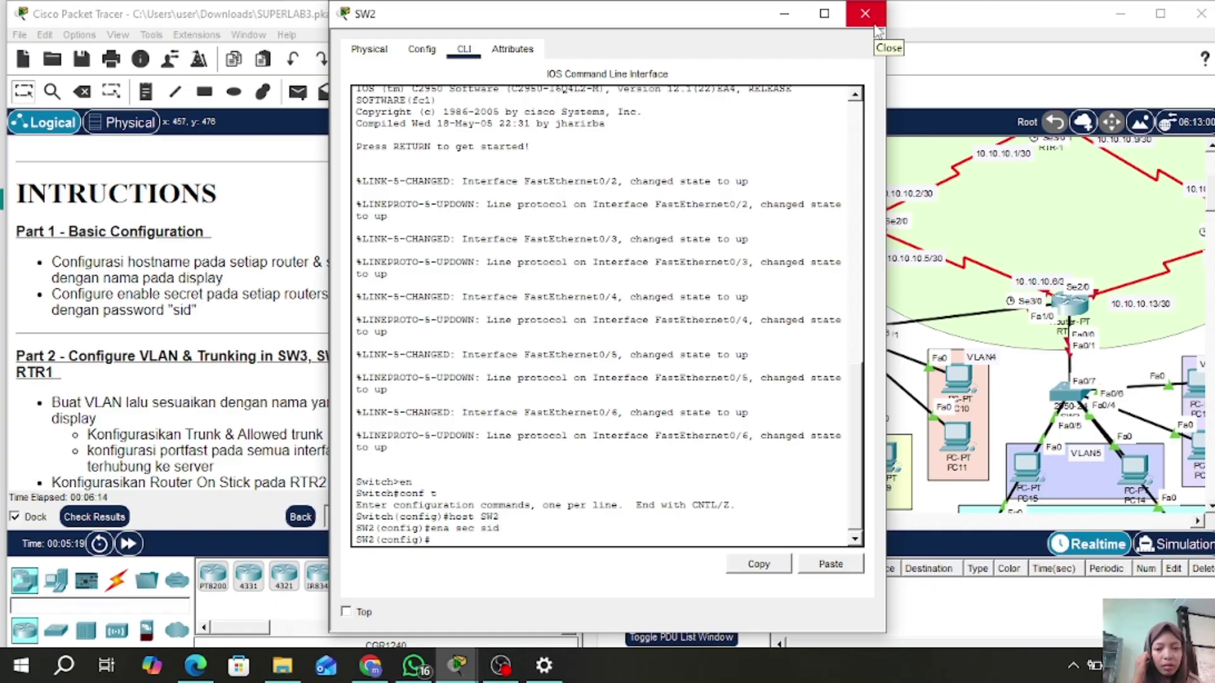
- Close SW2's window, scroll to the VLAN2–VLAN6 area, and select switch SW3
left_click(870, 13)
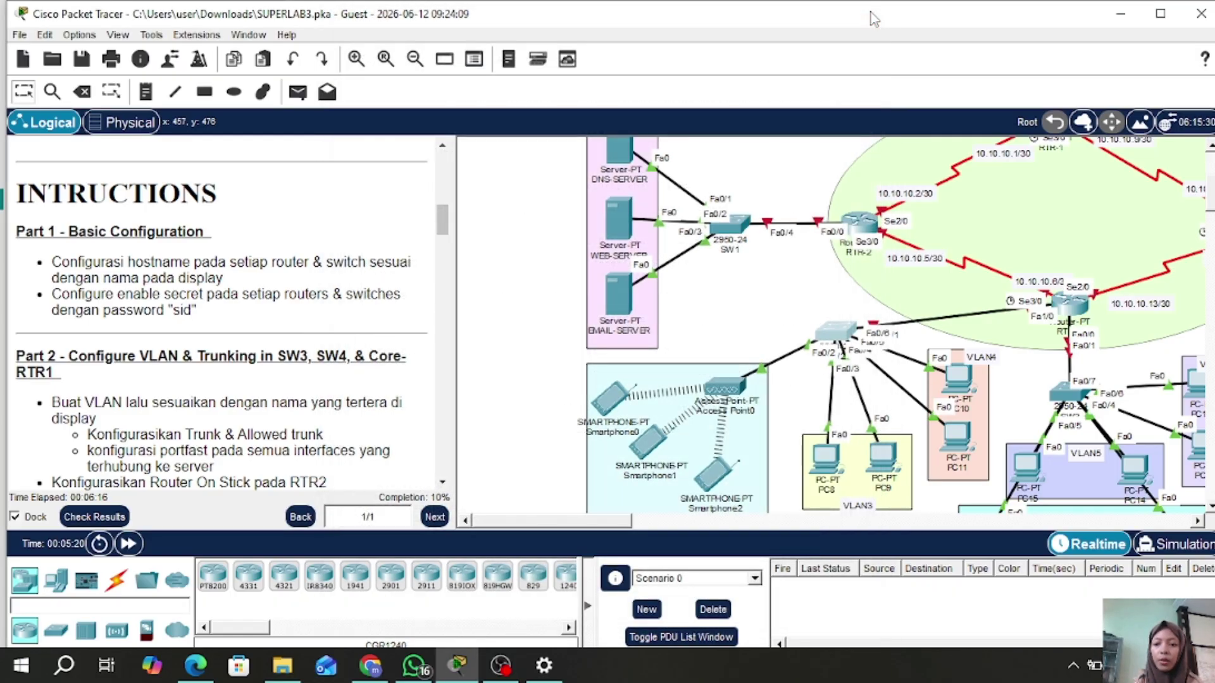
scroll(1022, 208, "up", 3)
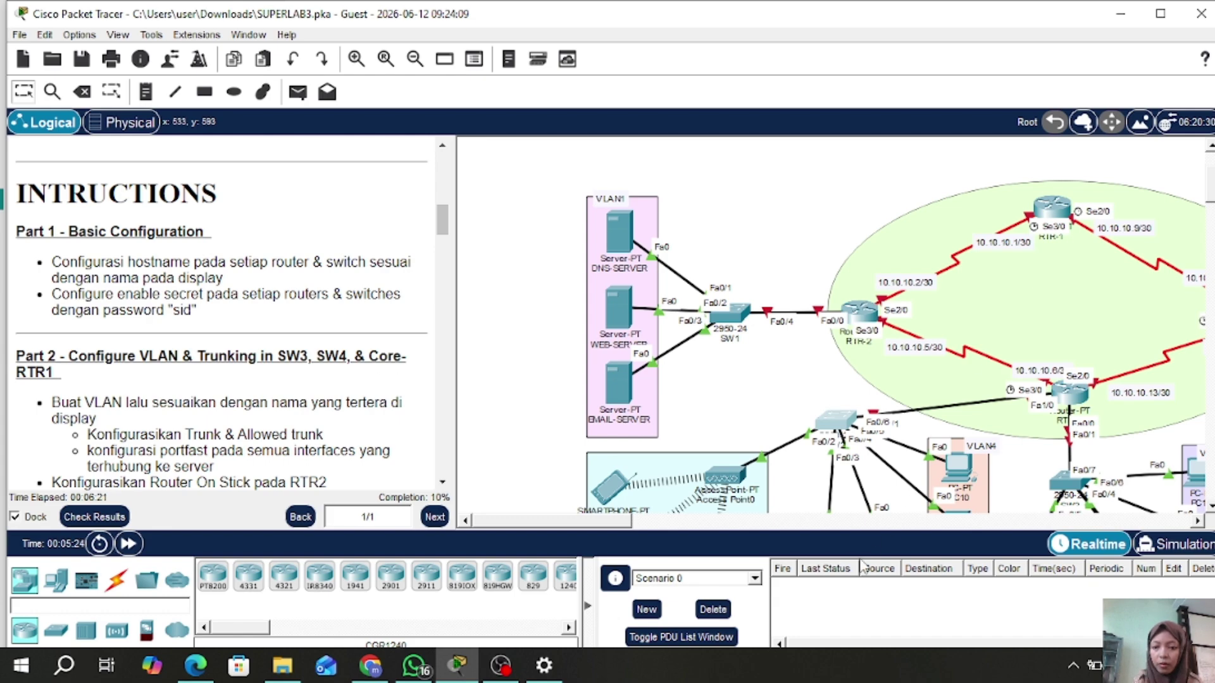
scroll(898, 338, "down", 7)
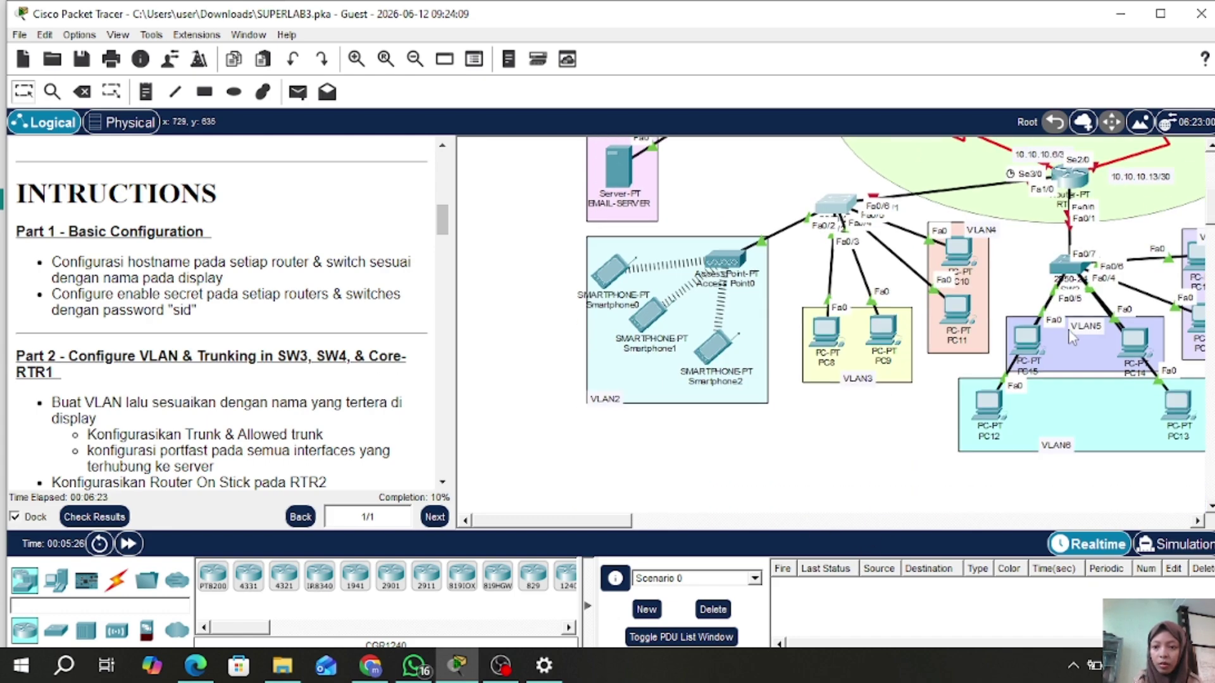
left_click(1065, 268)
- Start SW3's CLI session and enter global configuration mode
left_click(464, 48)
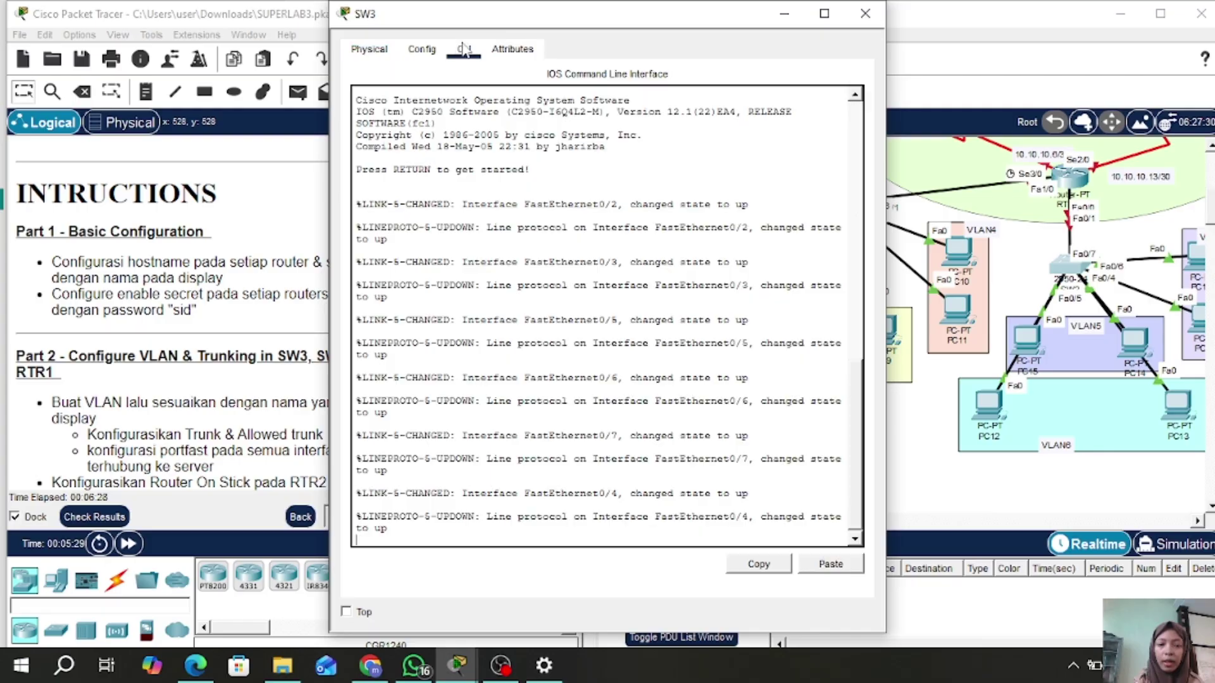
key("Return")
type("en")
key("Return")
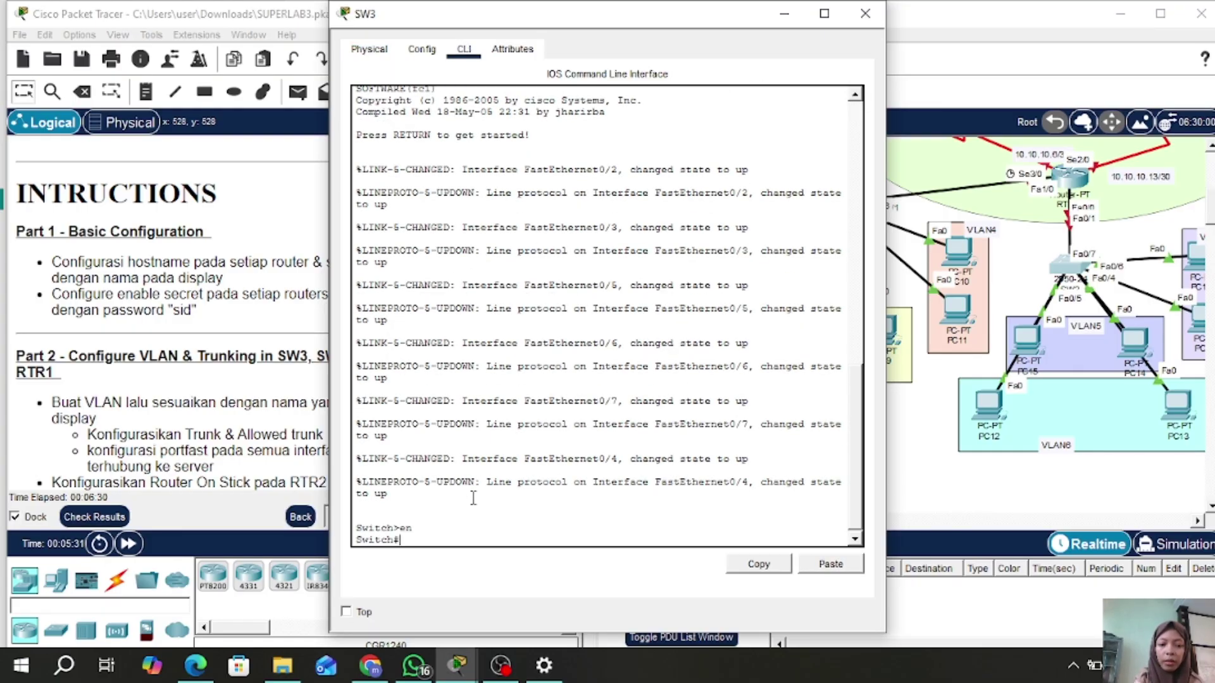
type("cinf t")
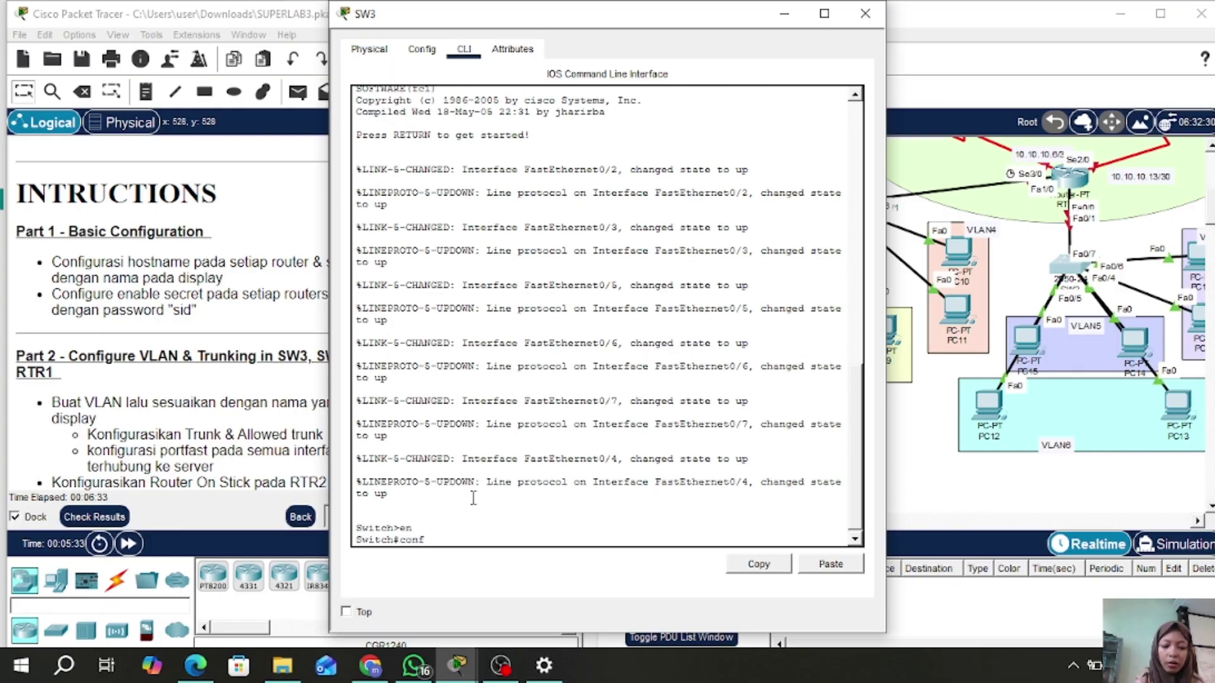
key("Return")
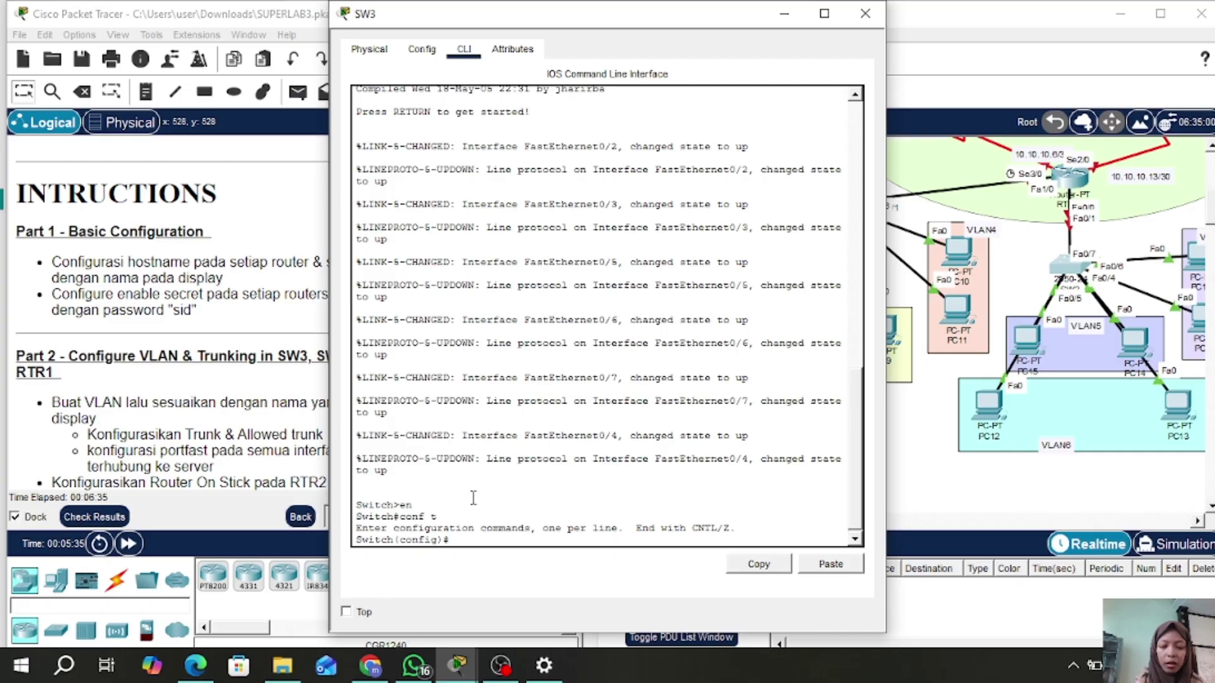
- Set hostname SW3 and configure an enable secret password
type("host")
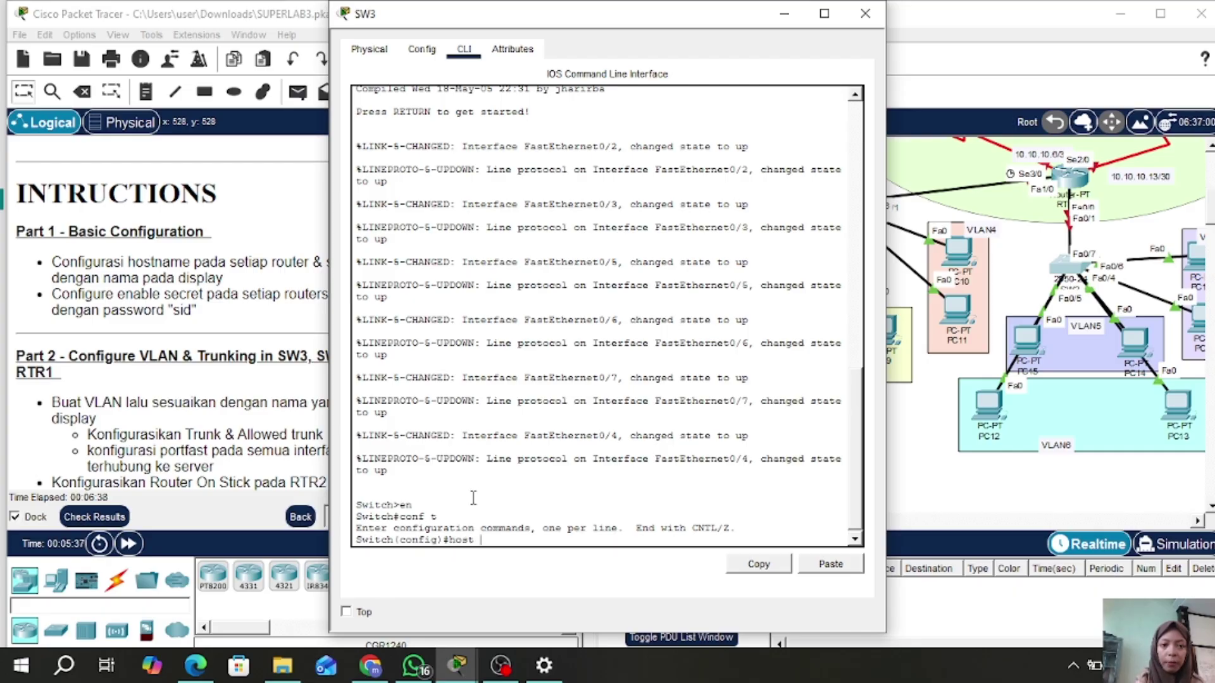
type(" SW3")
key("Return")
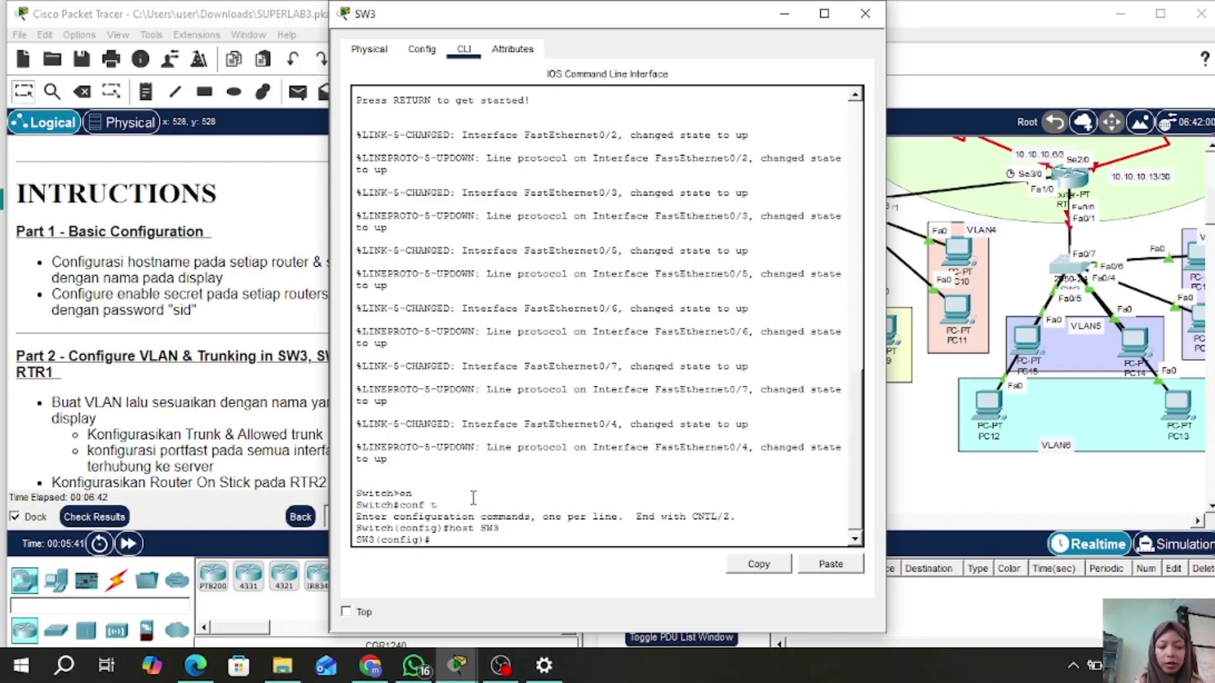
type("ena sec sid")
key("Return")
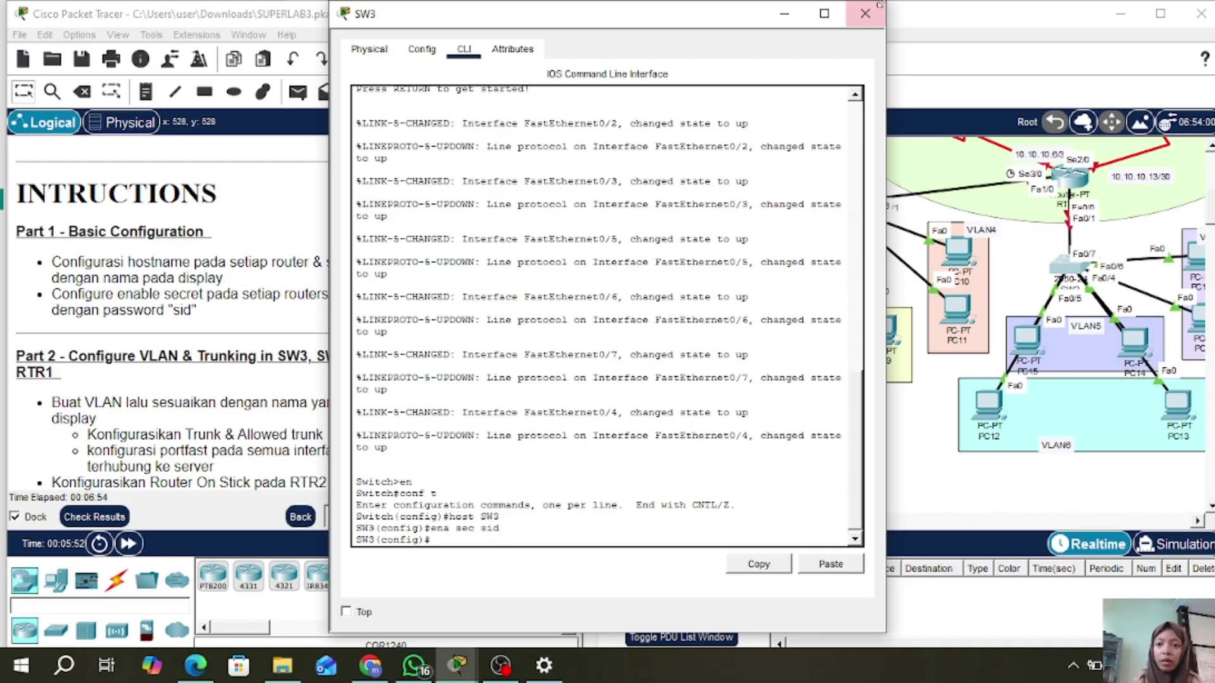
- Close SW3, open RTR-4's CLI and enter global configuration mode
left_click(867, 13)
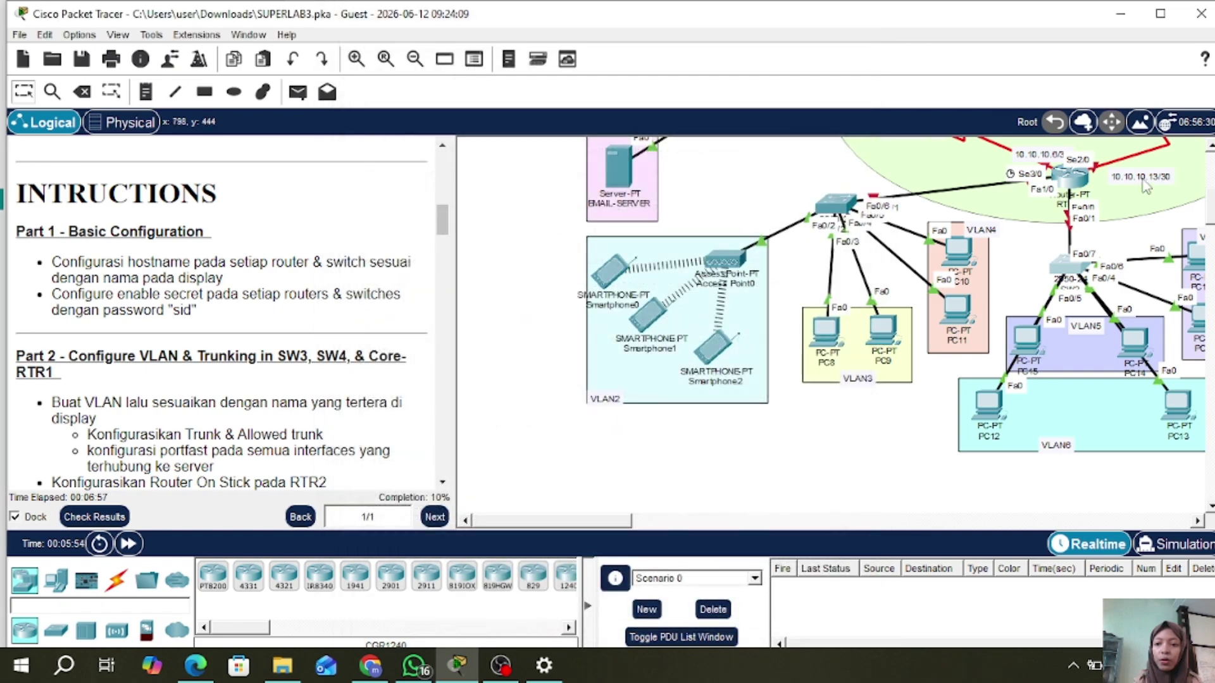
left_click(1081, 179)
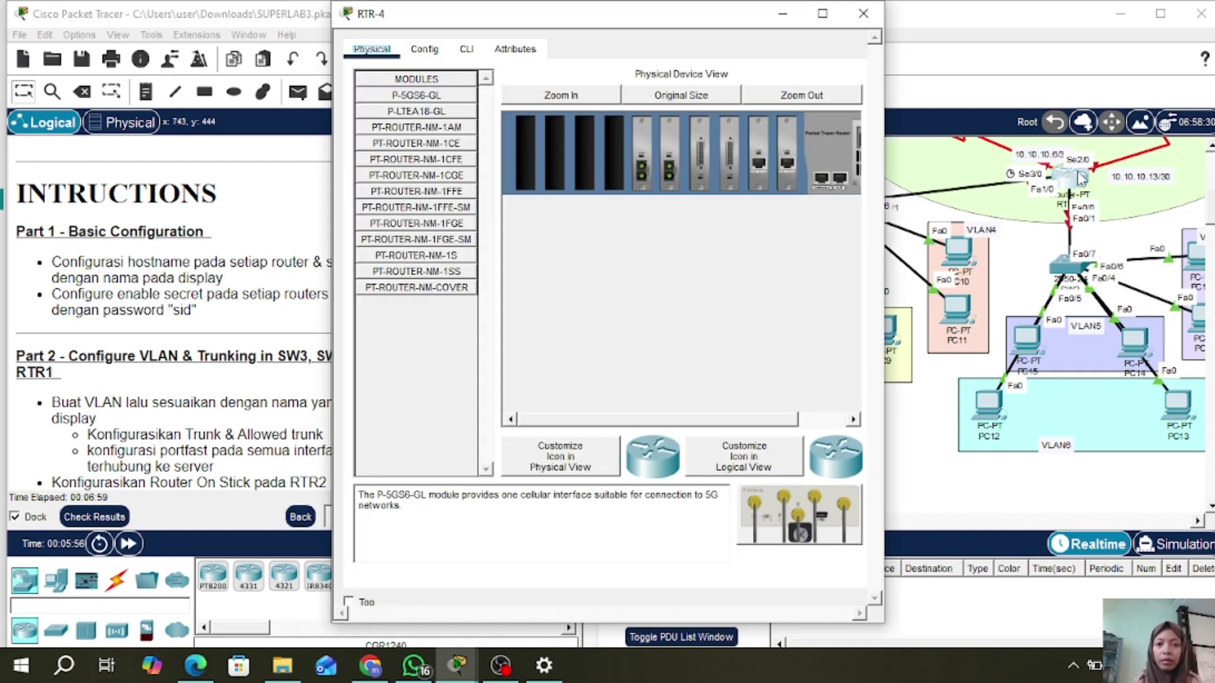
left_click(466, 48)
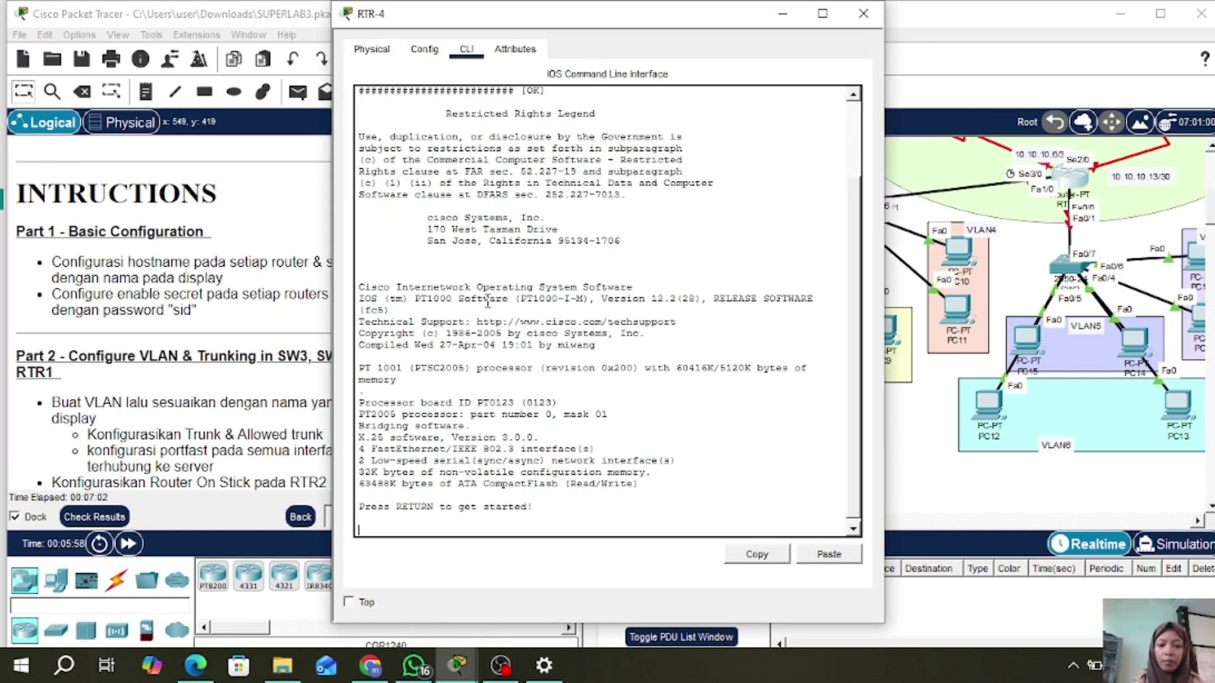
key("Return")
type("en")
key("Return")
type("con")
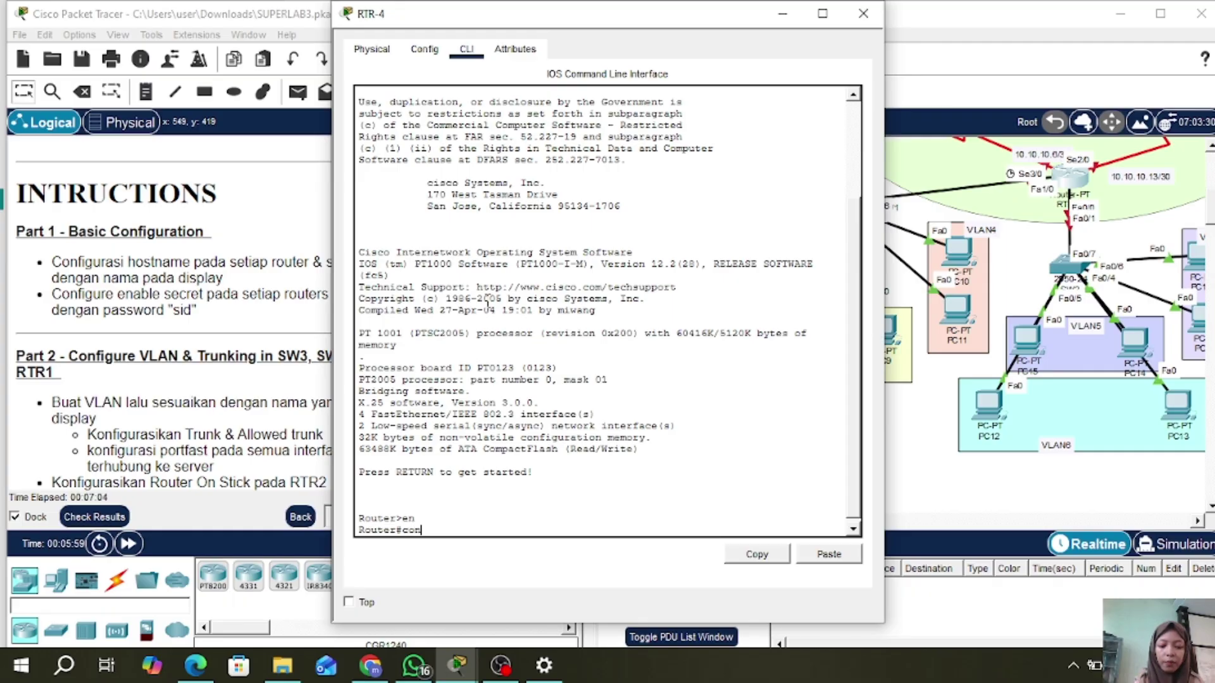
type("f t")
key("Return")
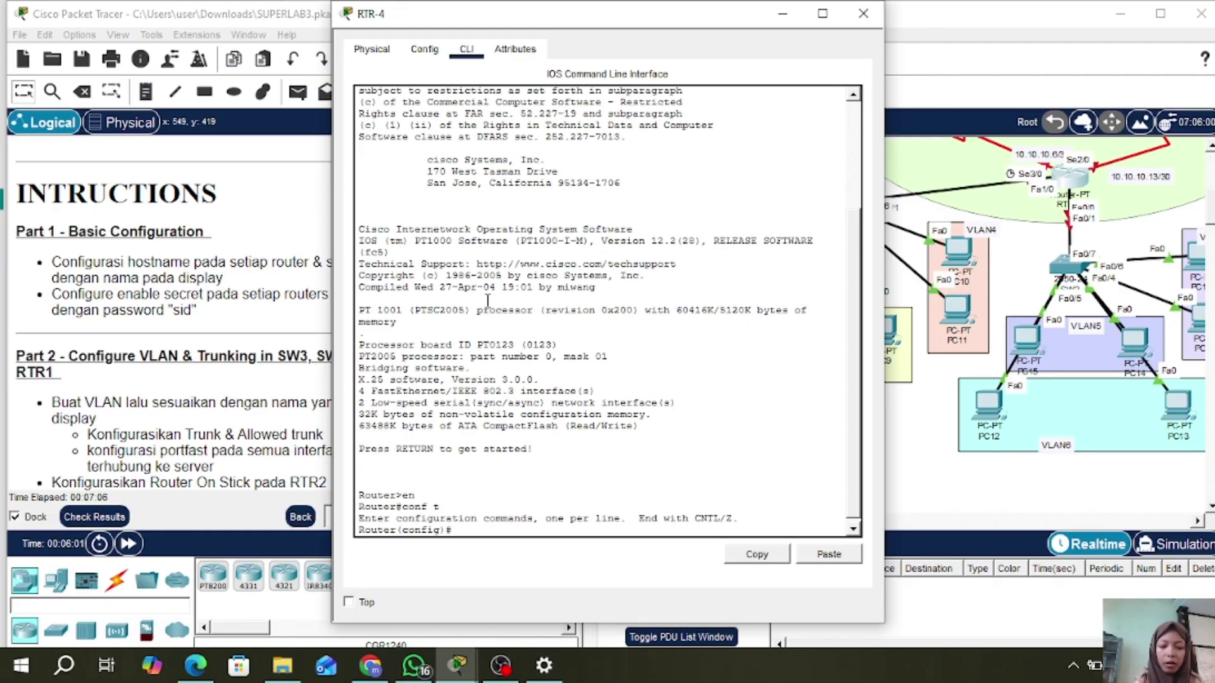
- Set hostname RTR-4 and an enable secret password, and close RTR-4's window
type("host")
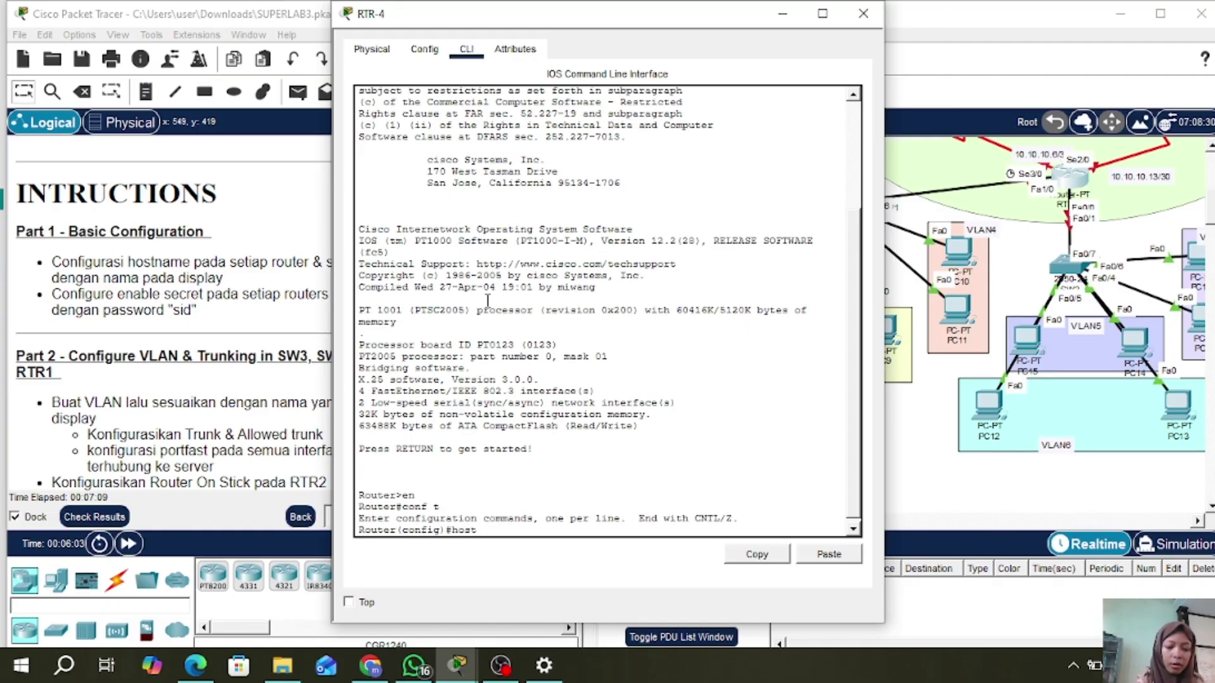
type(" RTR-4")
key("Return")
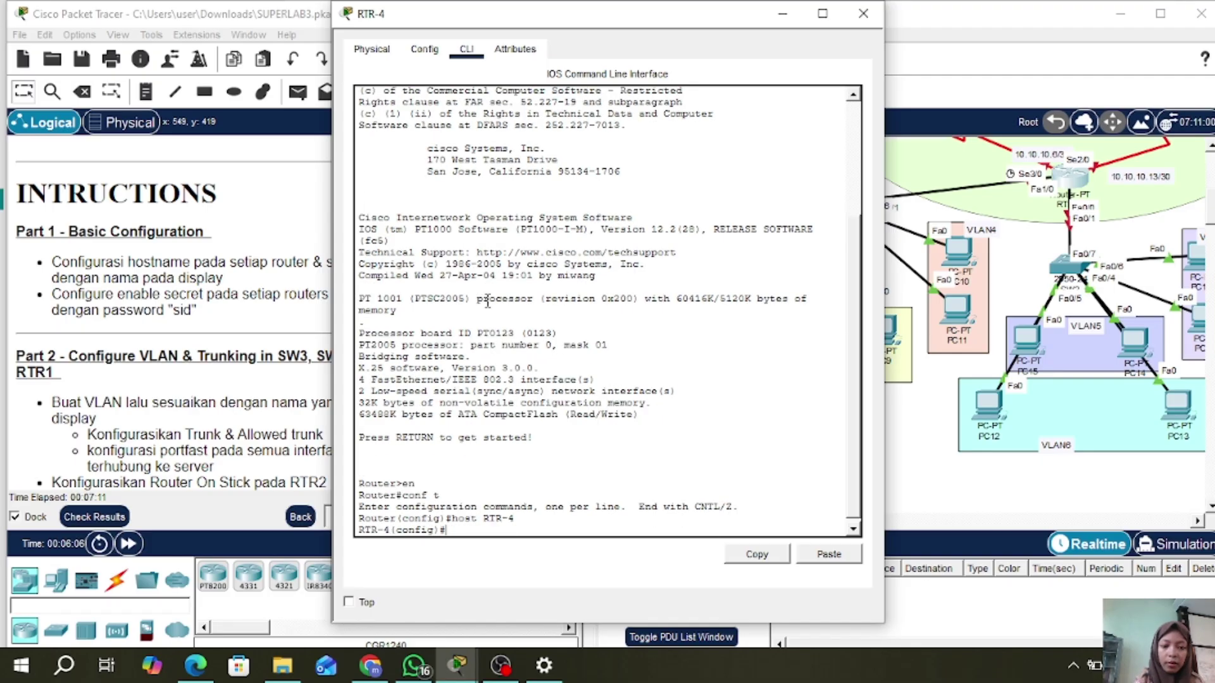
type("ena sec")
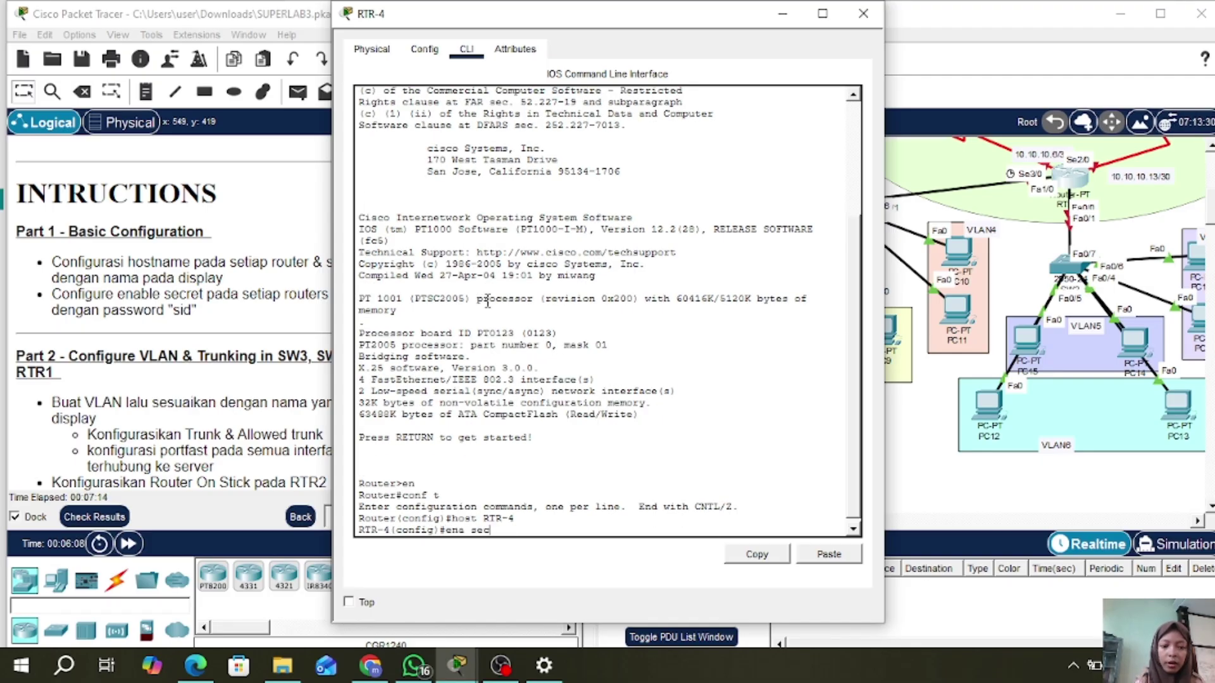
type(" sid")
key("Return")
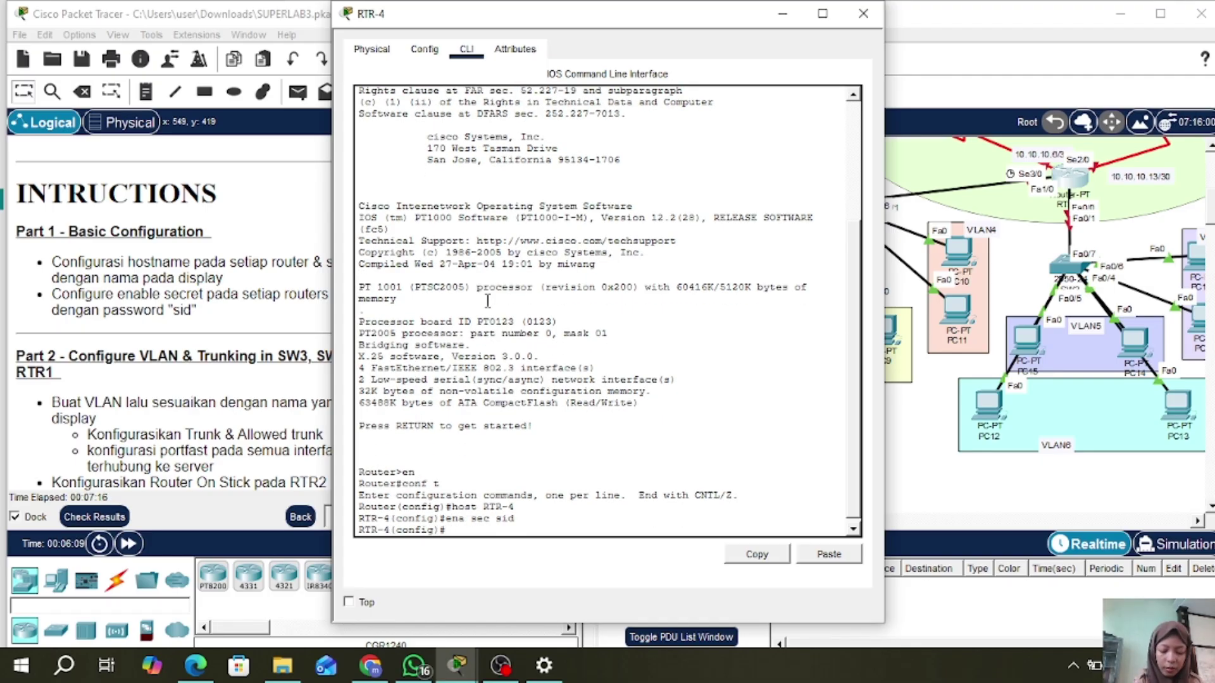
left_click(863, 13)
- Open RTR-1's CLI and enter global configuration mode with en and conf t
scroll(817, 197, "up", 4)
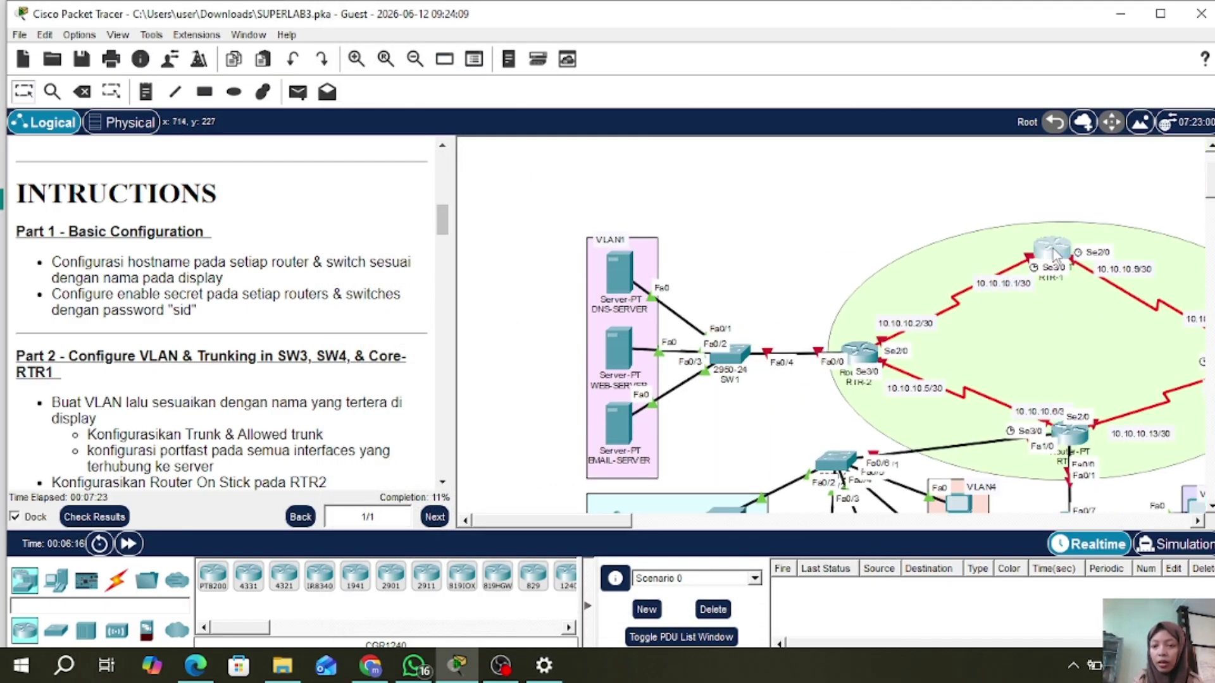
left_click(1053, 253)
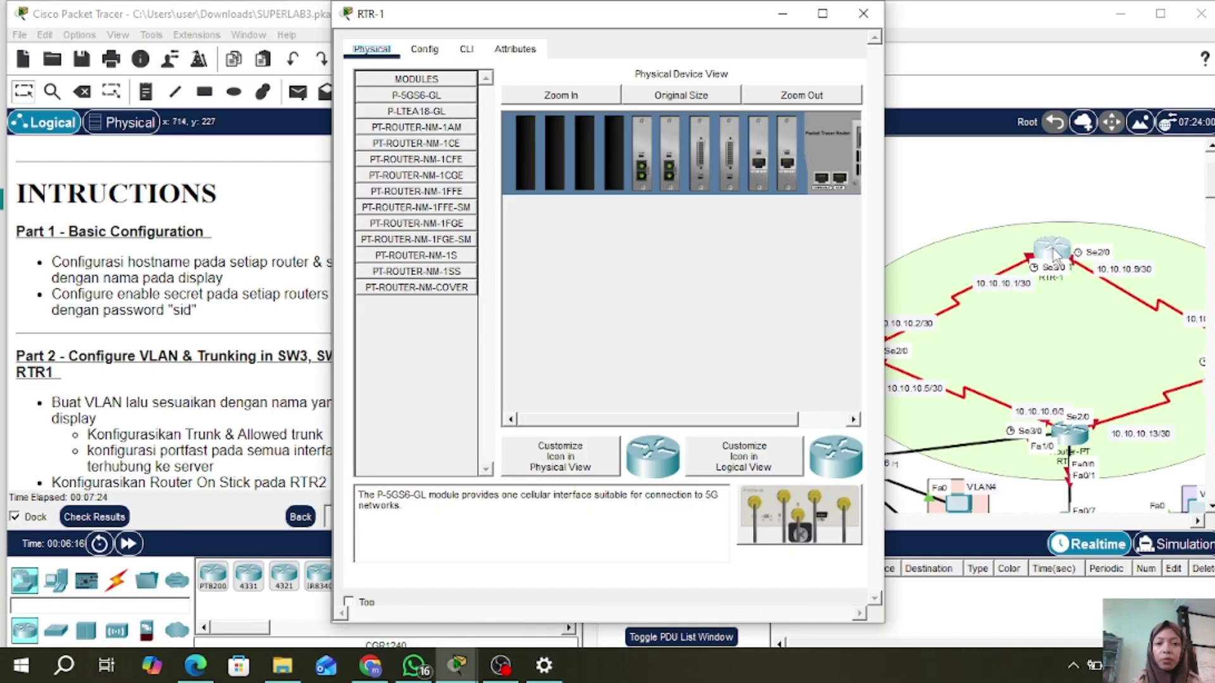
left_click(467, 49)
key("Return")
type("en")
key("Return")
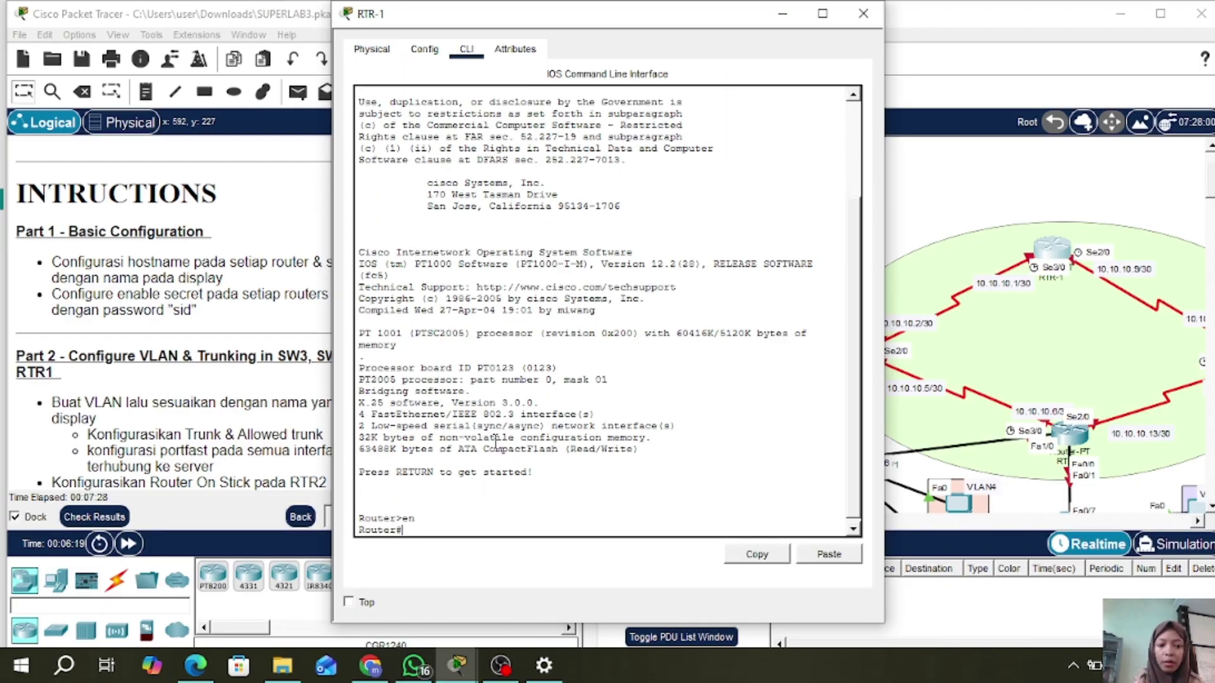
type("conf t")
key("Return")
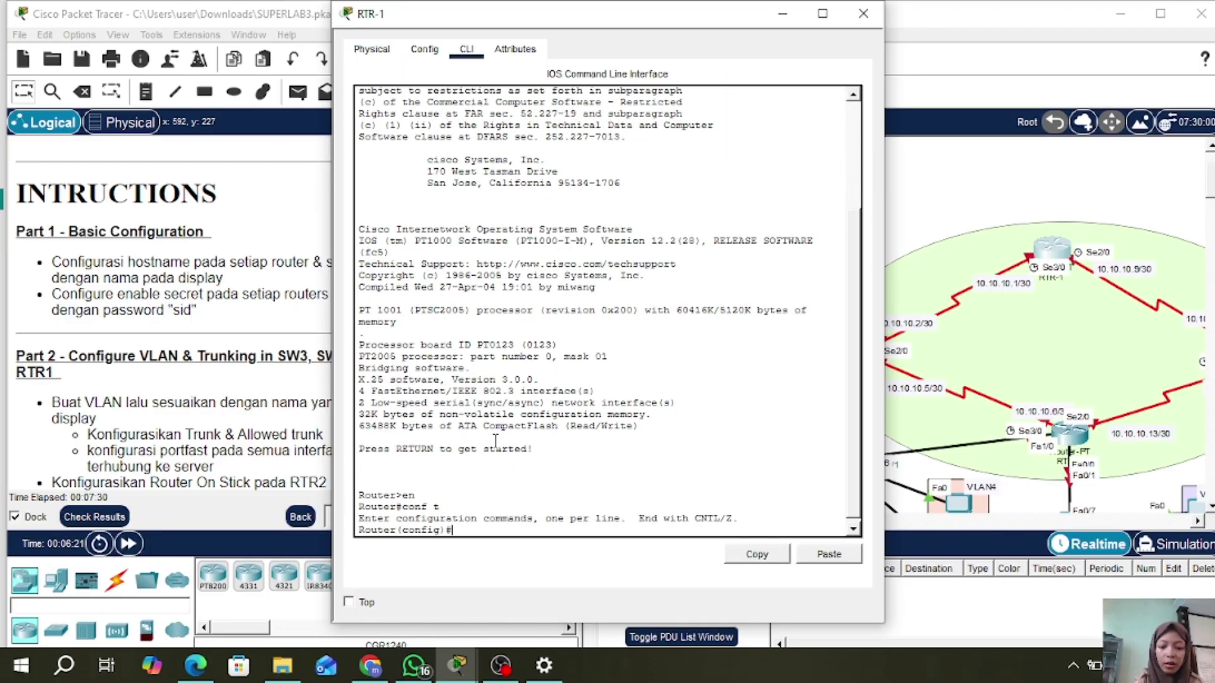
- Set the router's hostname to RTR-1 and configure an enable secret password
type("host R")
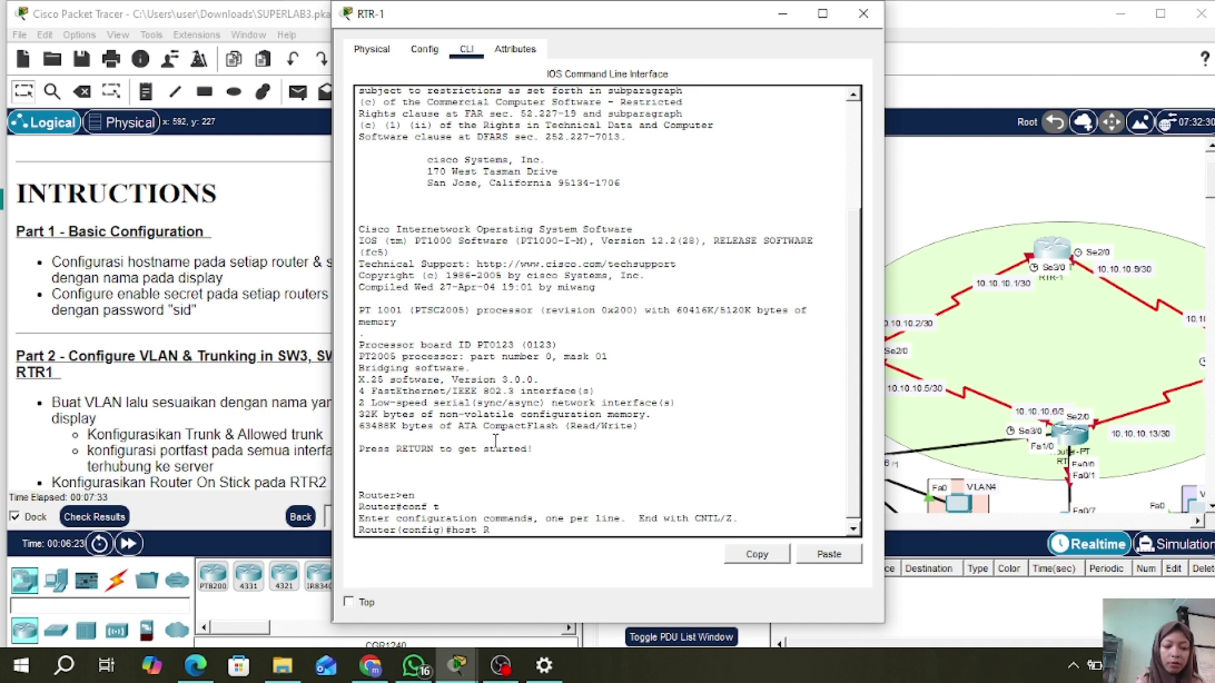
type("TR-1")
key("Return")
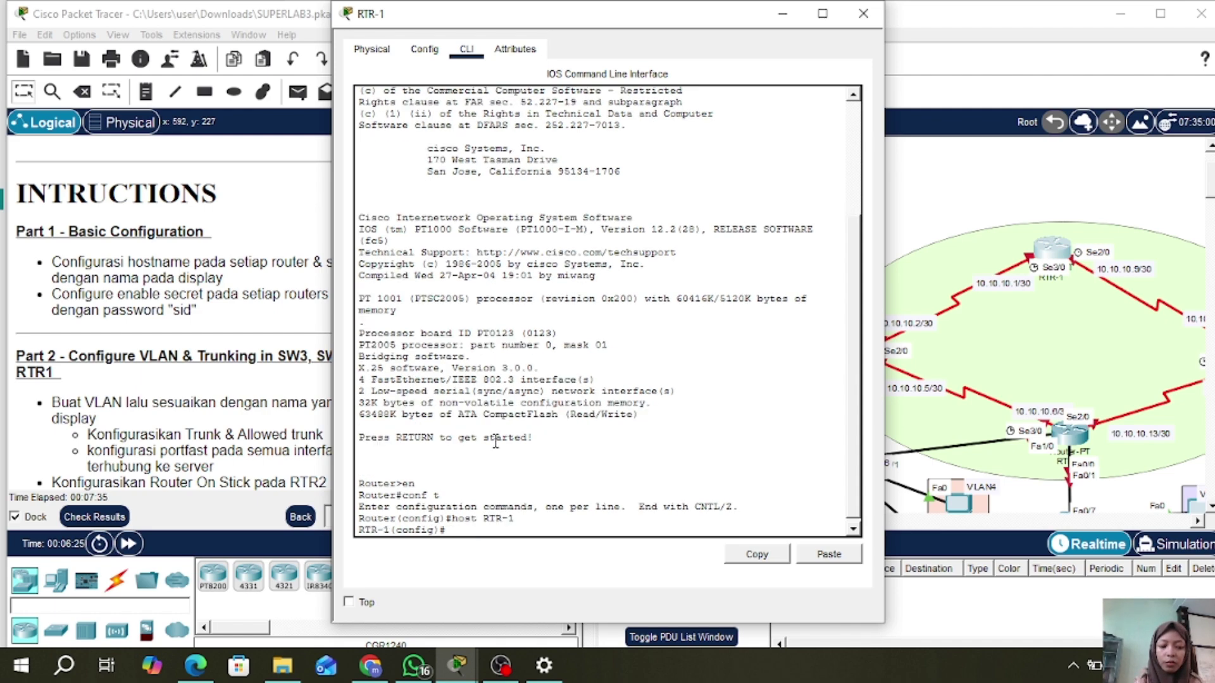
type("ena s")
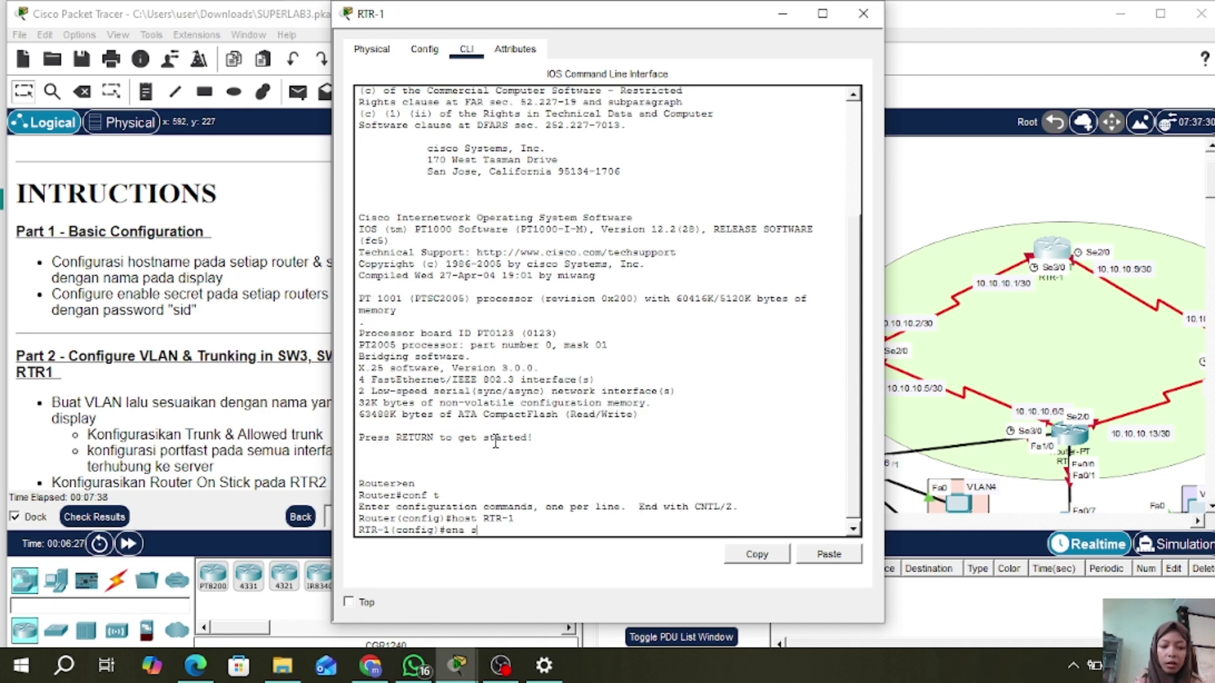
type("ec sid")
key("Return")
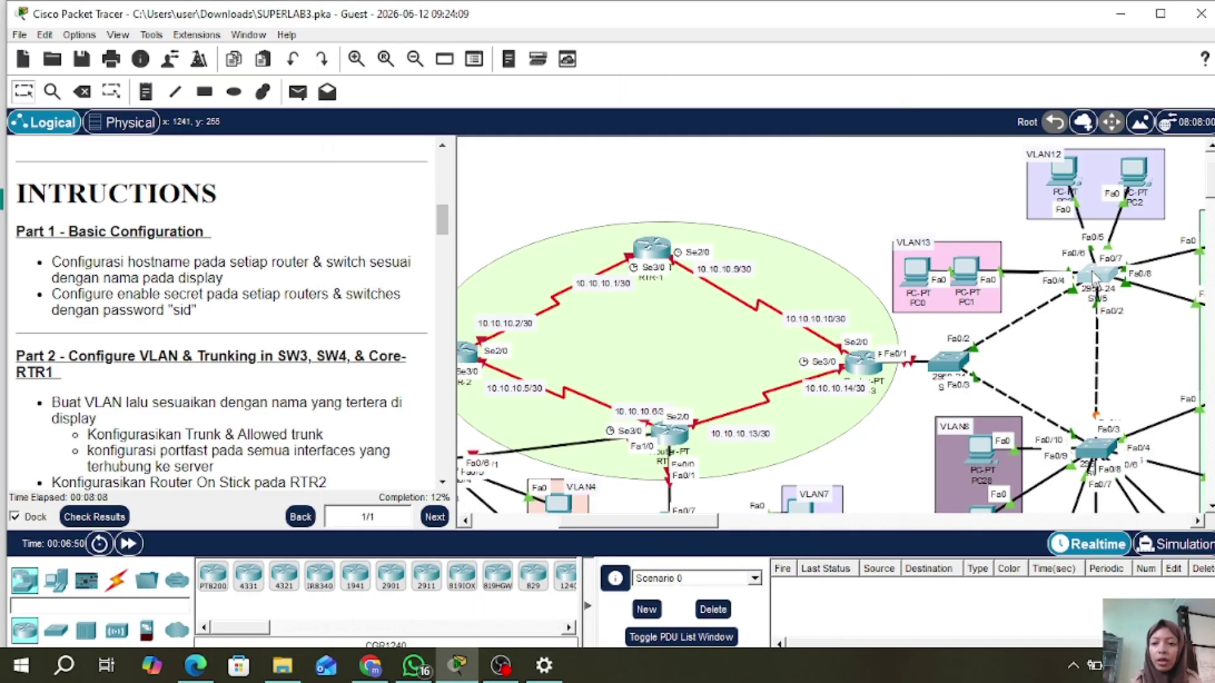
- Open SW5's CLI and enter global configuration mode with en and conf t
left_click(1094, 275)
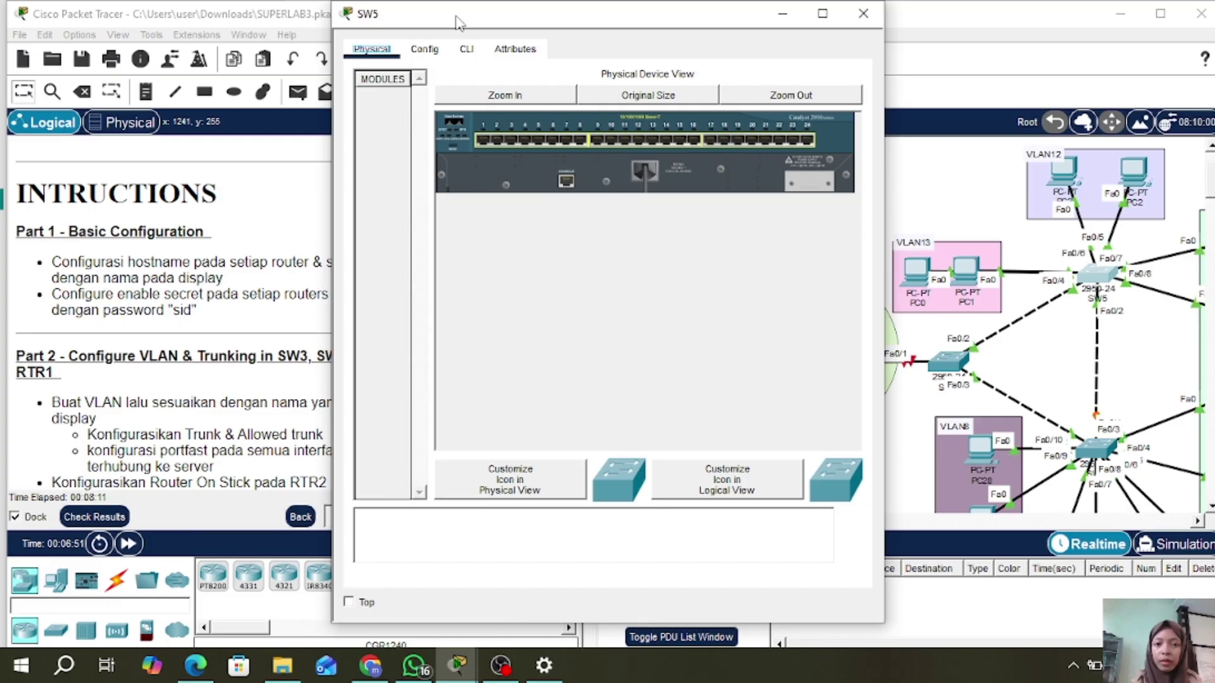
left_click(466, 49)
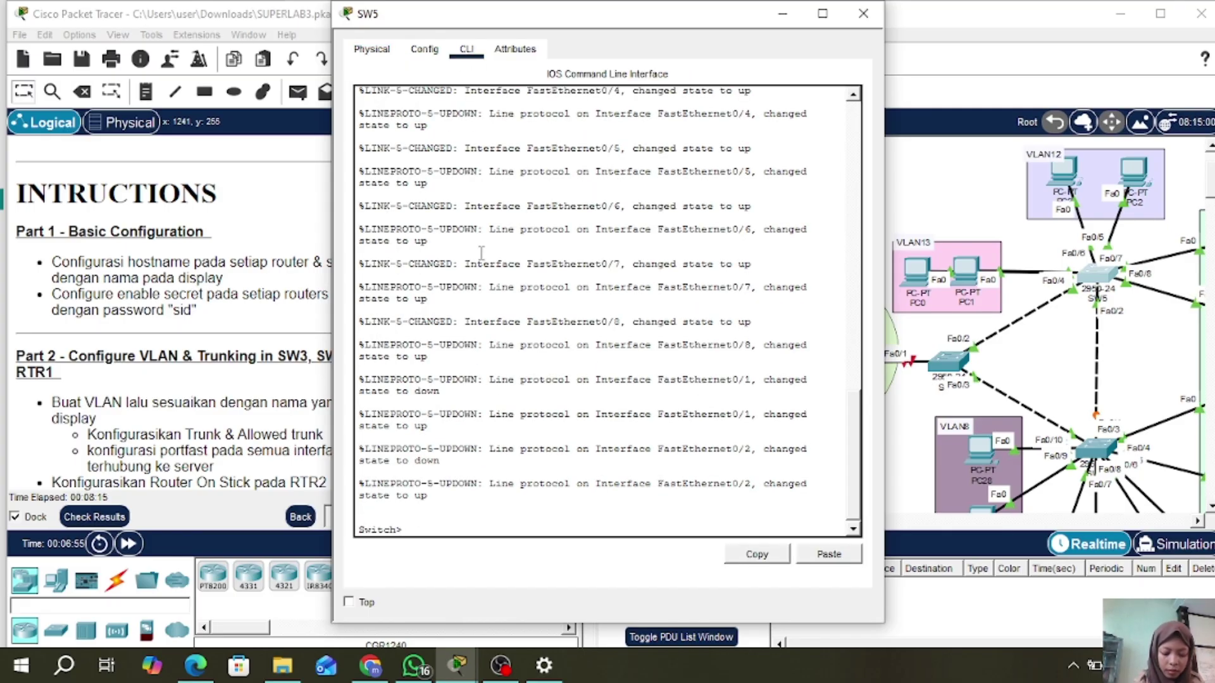
type("en")
key("Return")
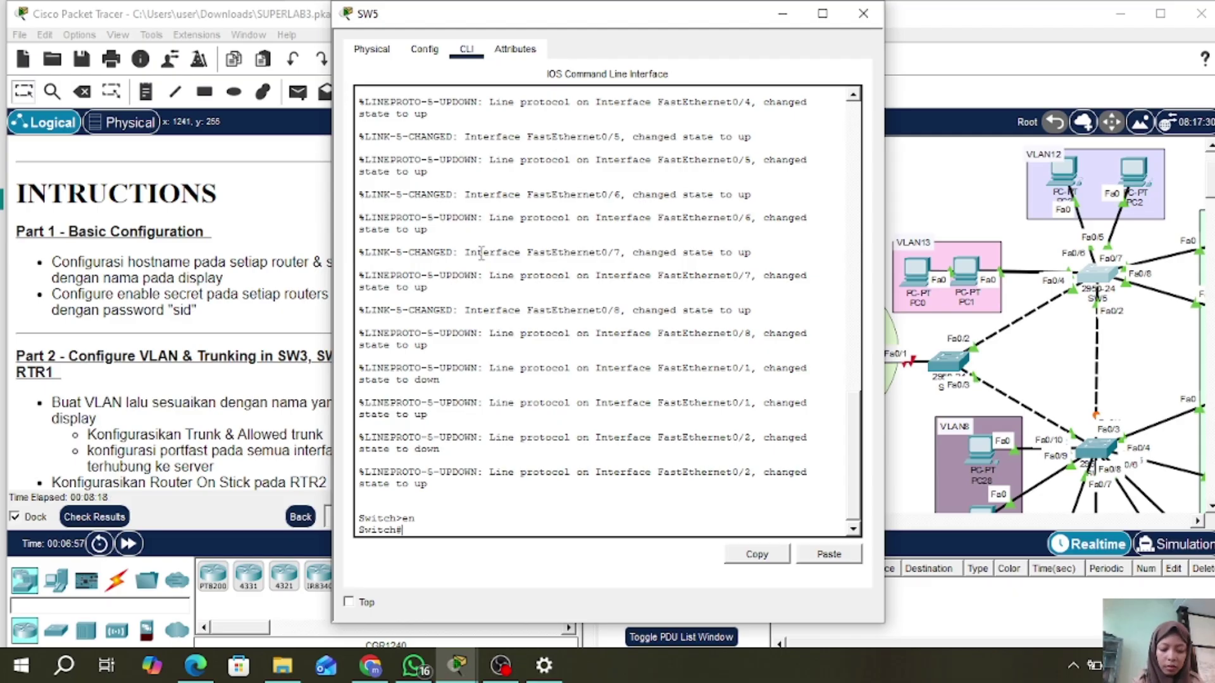
type("conf t")
key("Return")
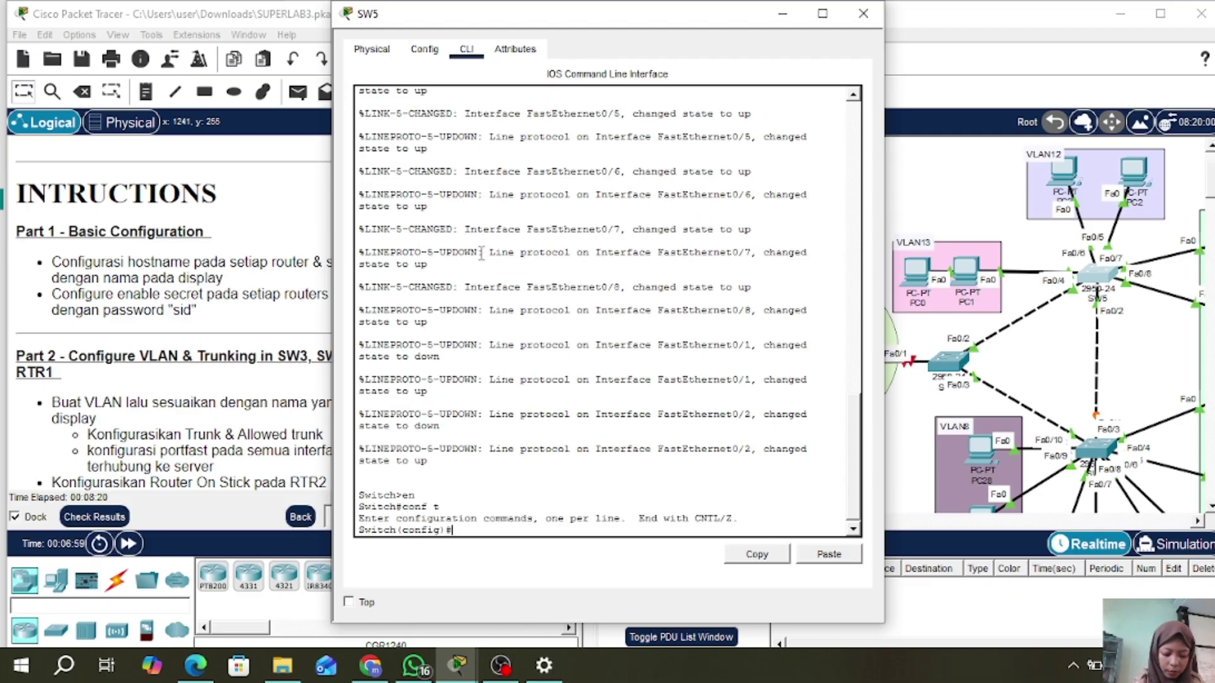
- Set hostname SW5 and an enable secret password, and close SW5's window
type("ho")
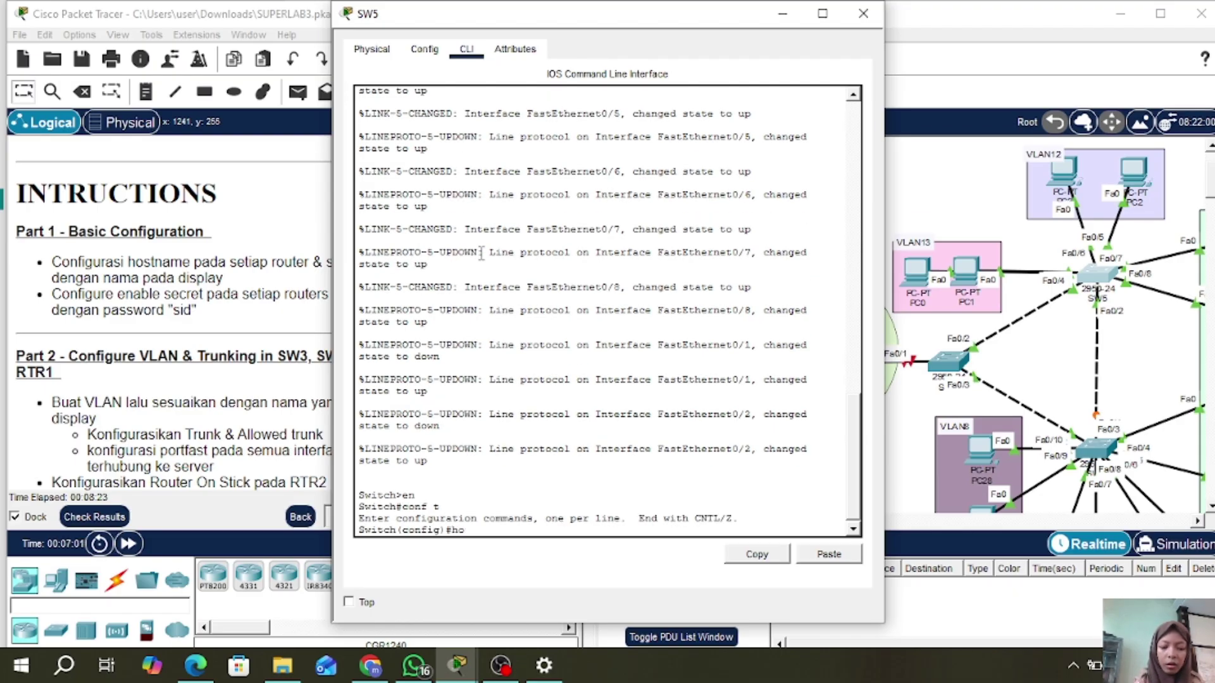
type("st SW")
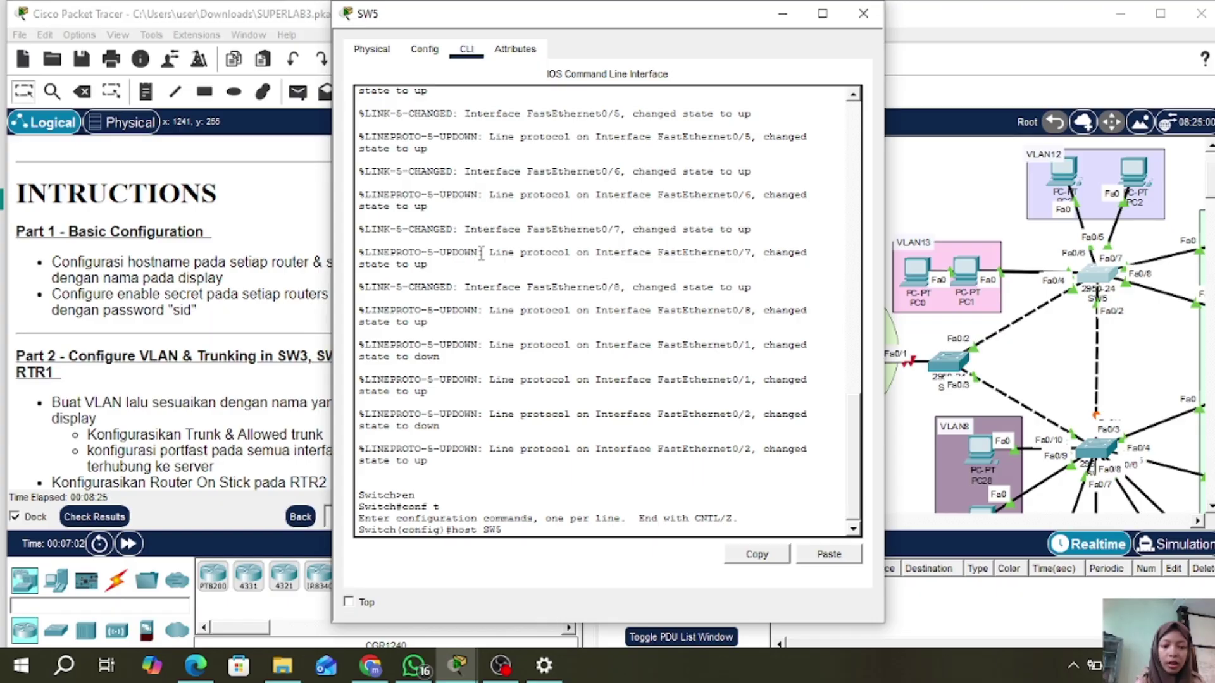
type("5")
key("Return")
type("ena sec")
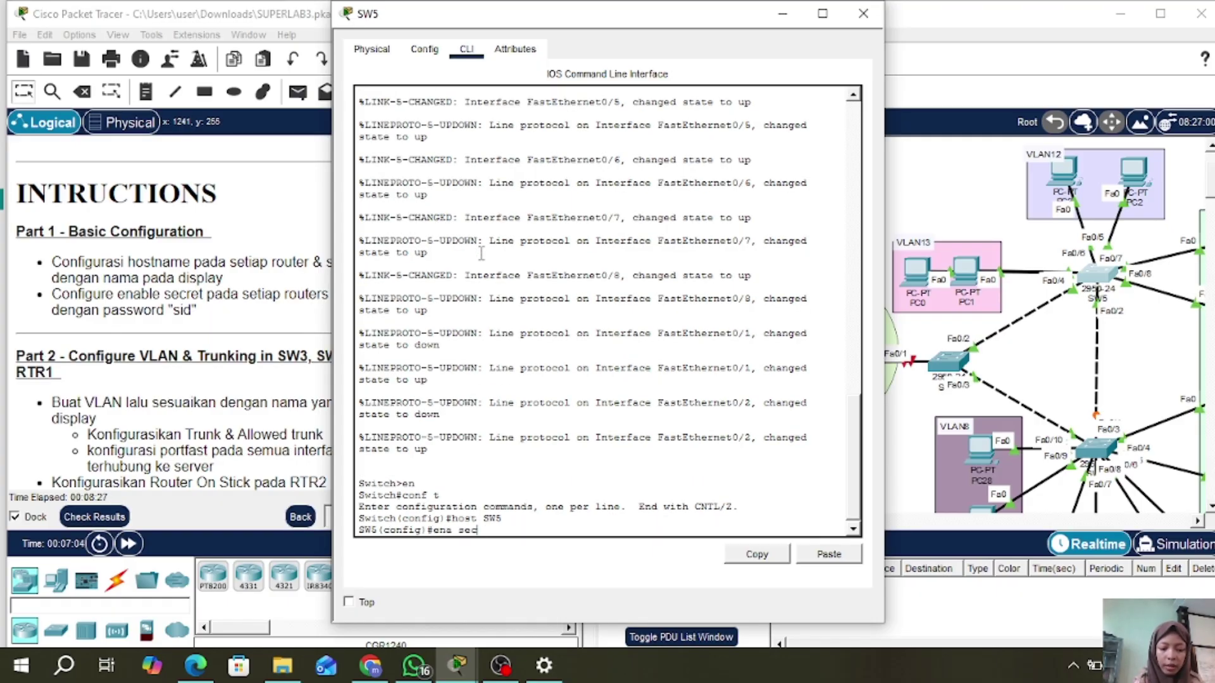
type(" sid")
key("Return")
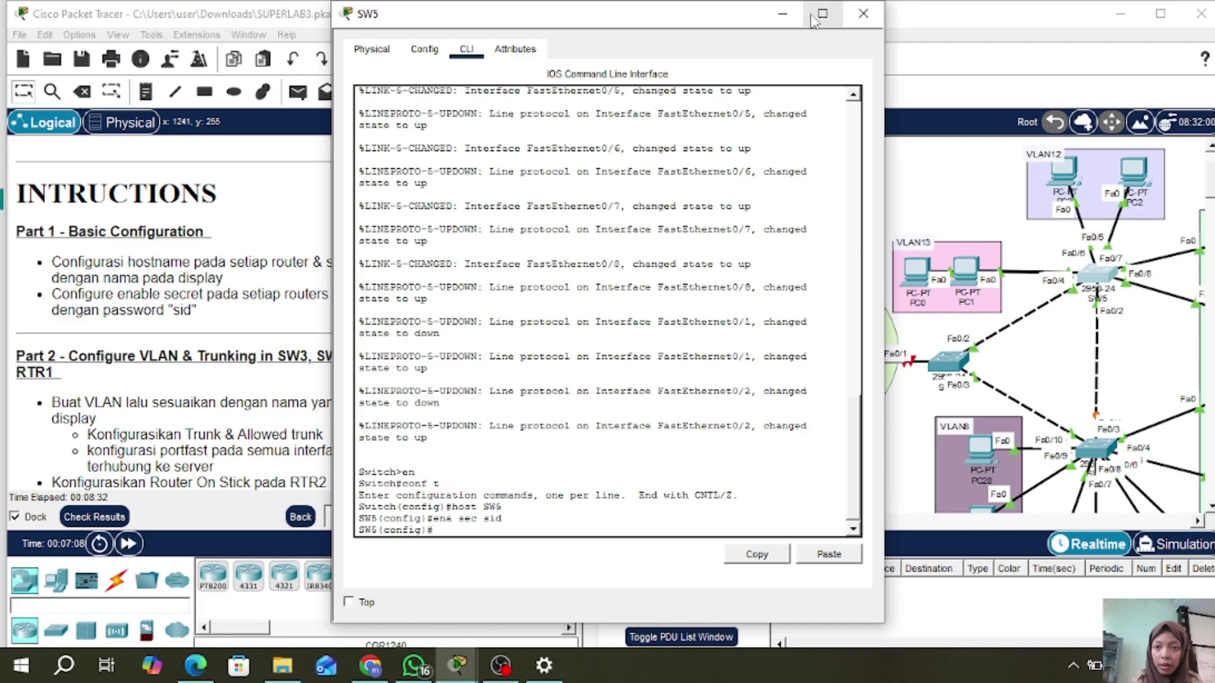
left_click(863, 14)
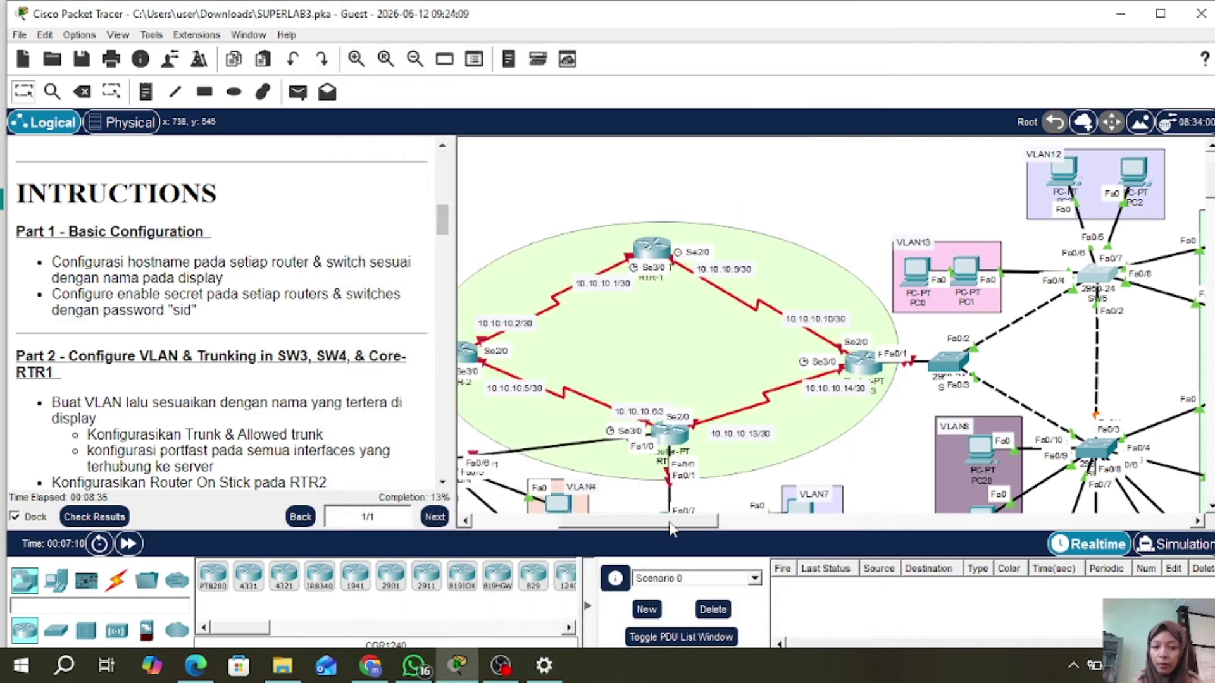
- Open SW6's CLI and enter global configuration mode with en and conf t
left_click_drag(672, 520, 712, 520)
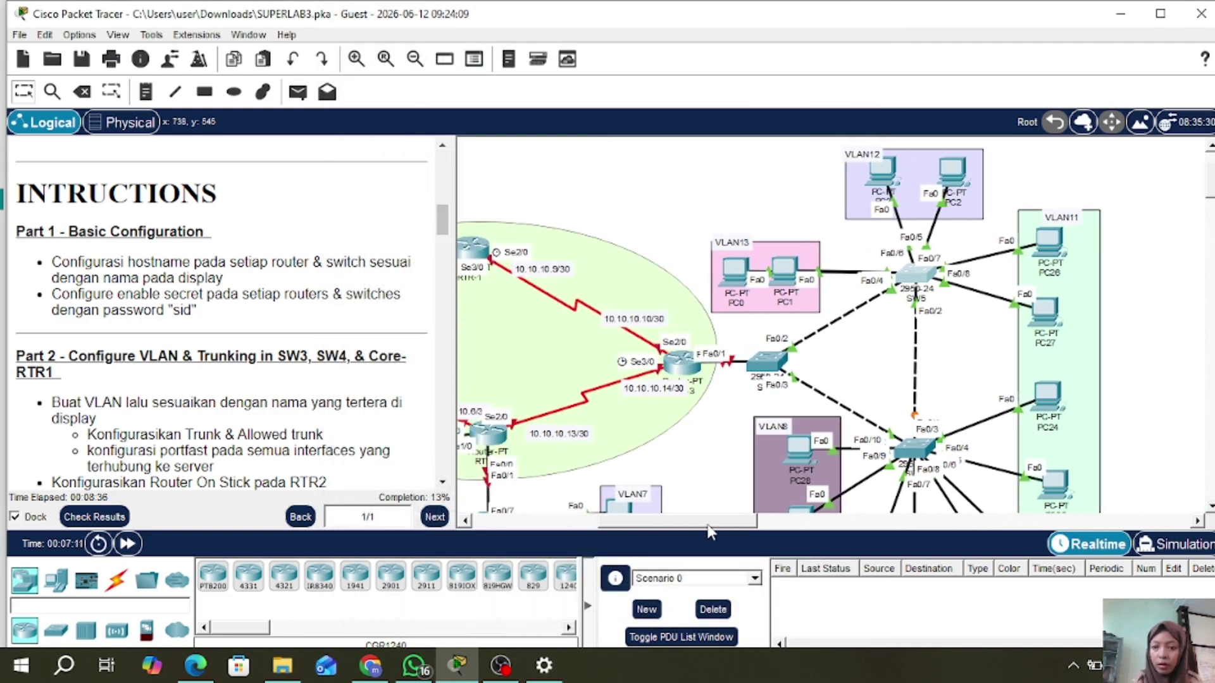
left_click(913, 449)
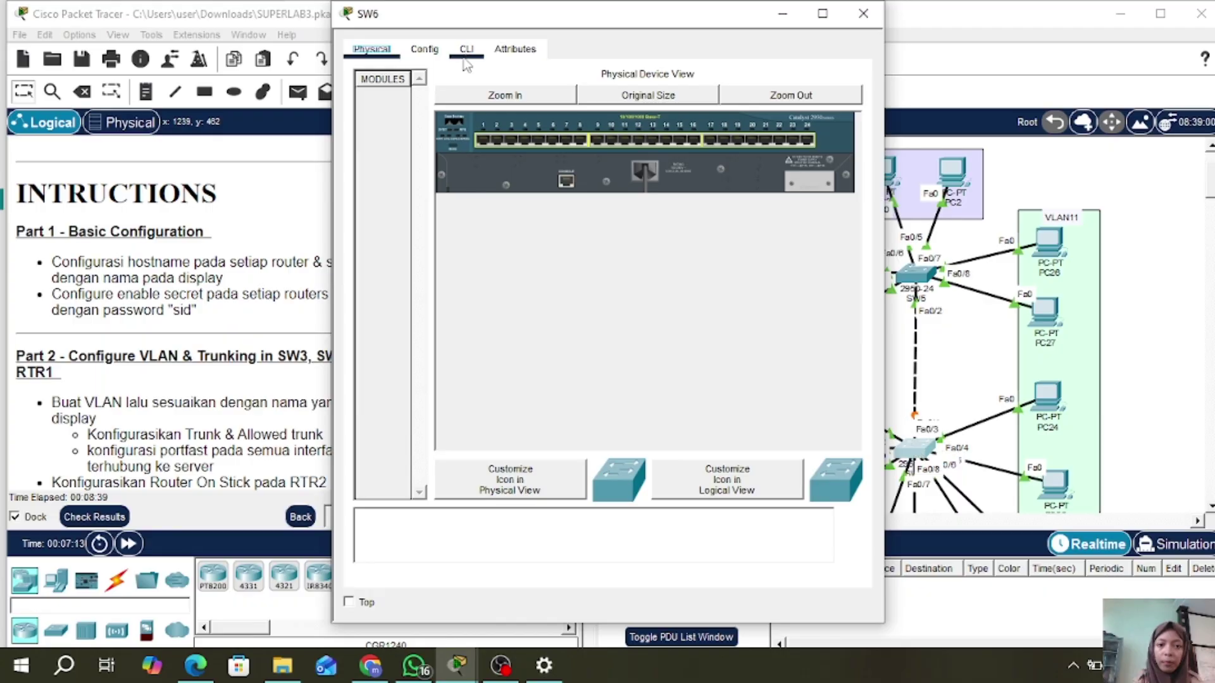
left_click(467, 49)
type("en")
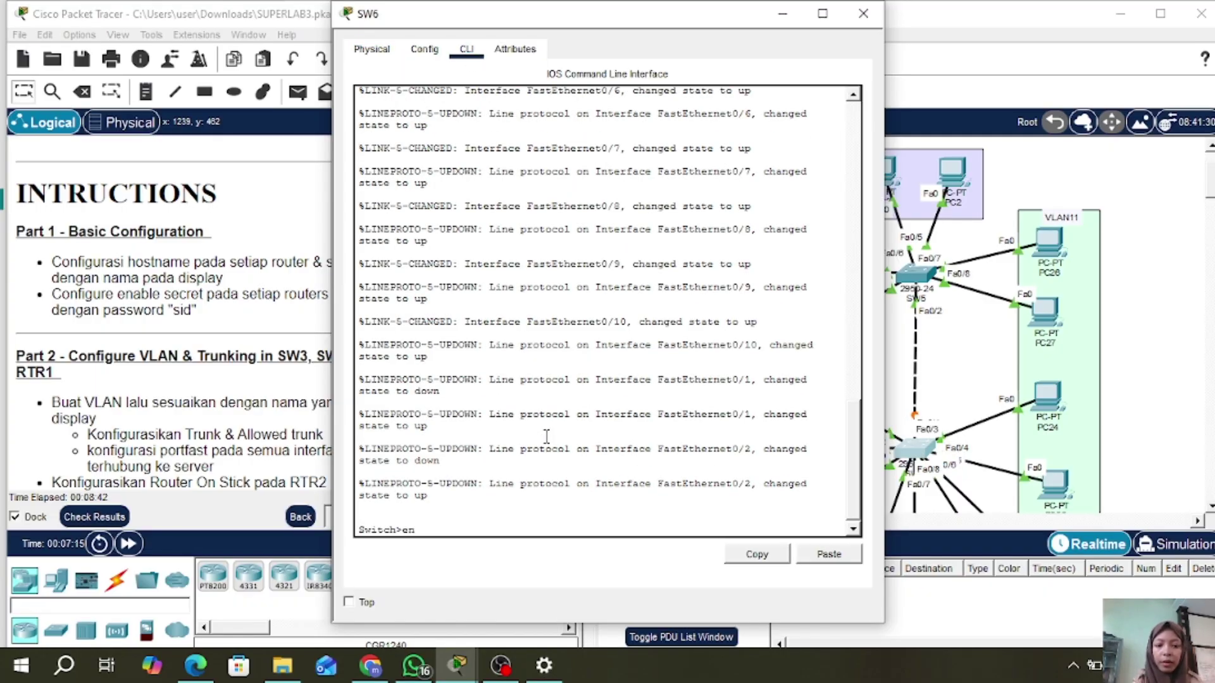
key("Return")
type("conf t")
key("Return")
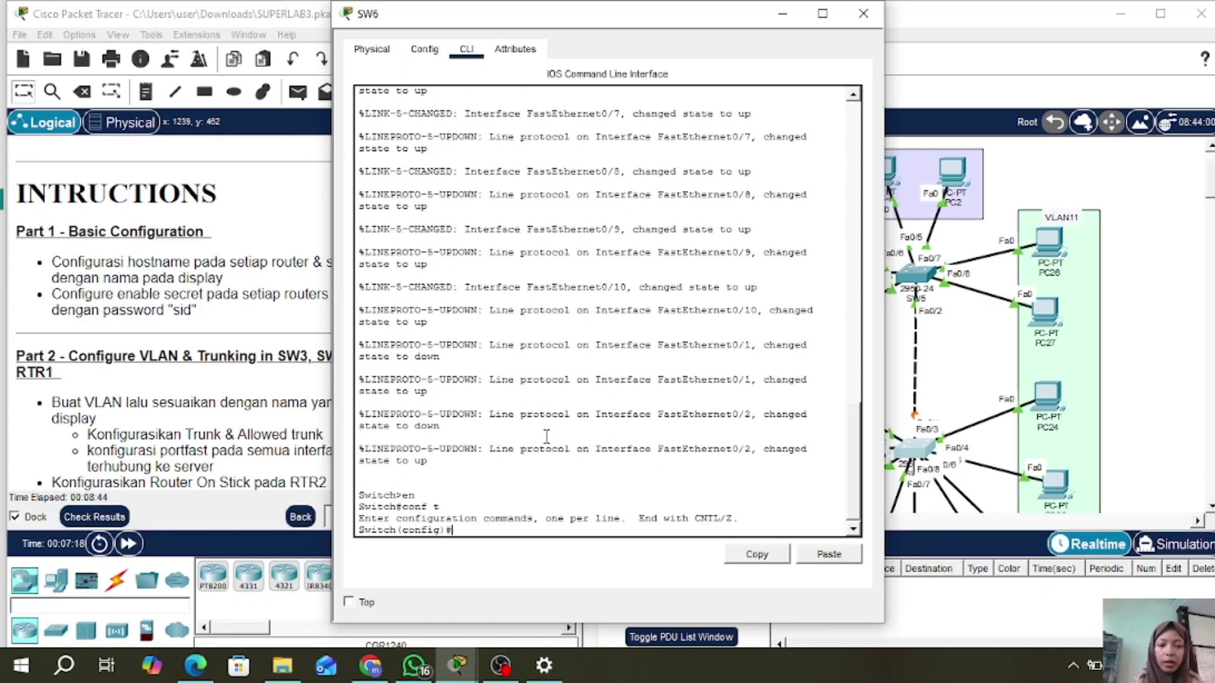
- Set hostname SW6 and an enable secret password, and close SW6's window
type("host SW6")
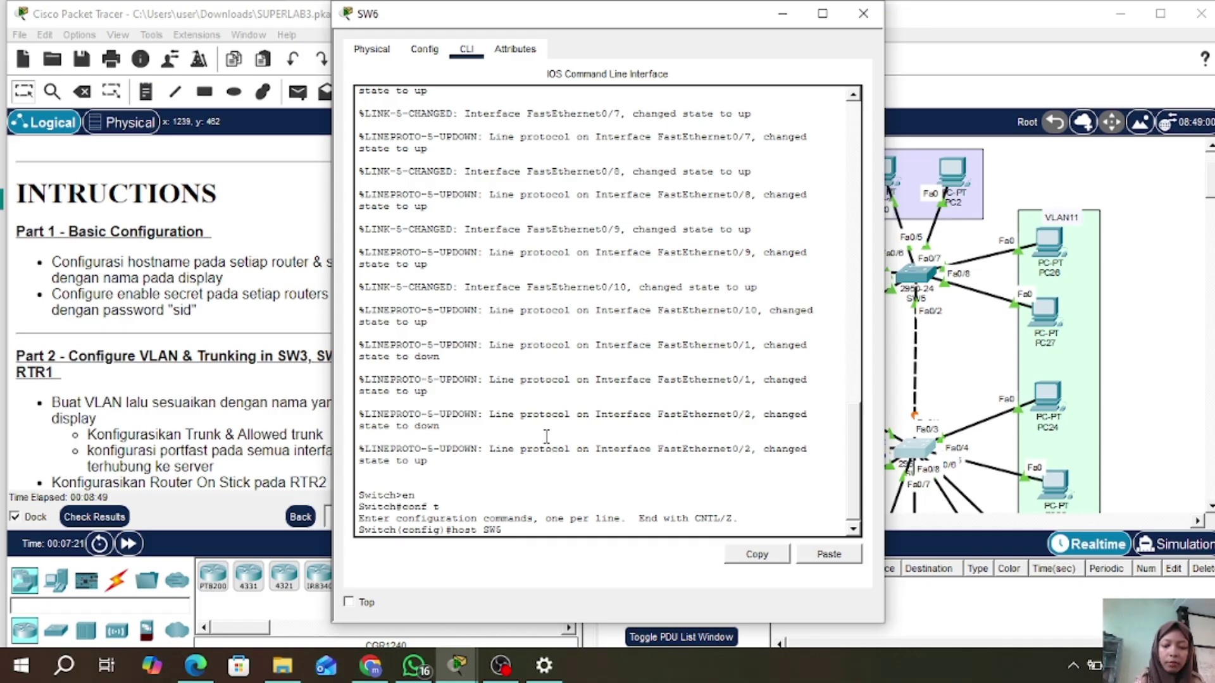
key("Return")
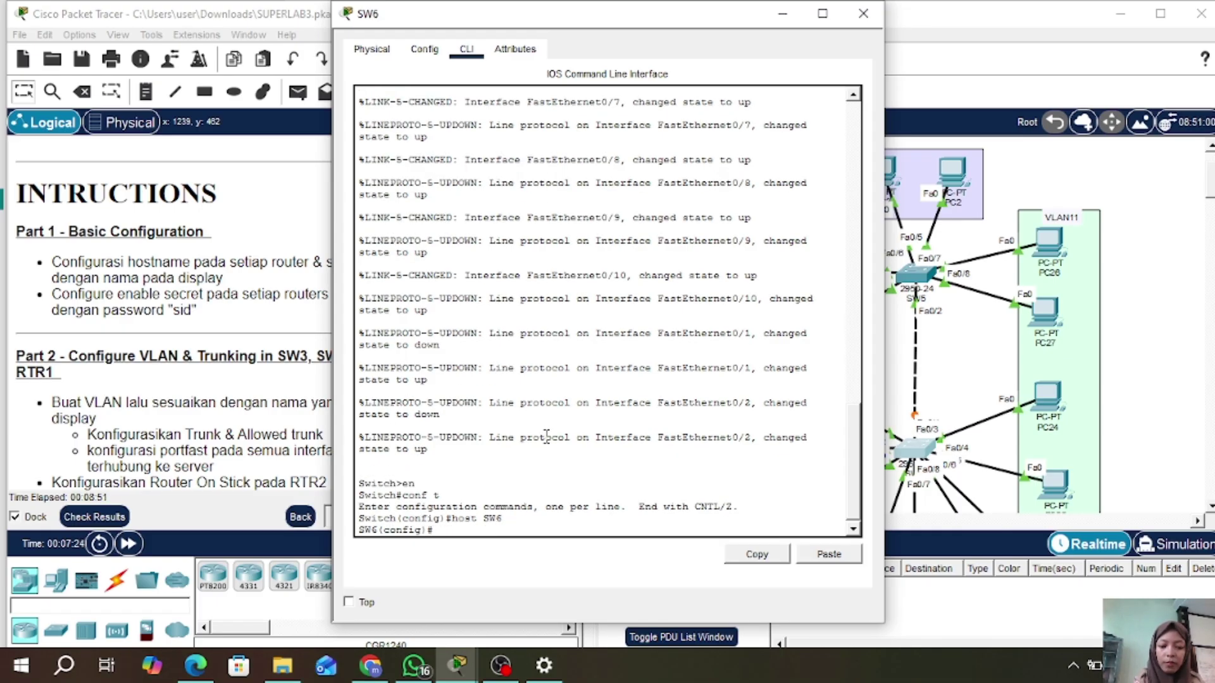
type("ena sec sid")
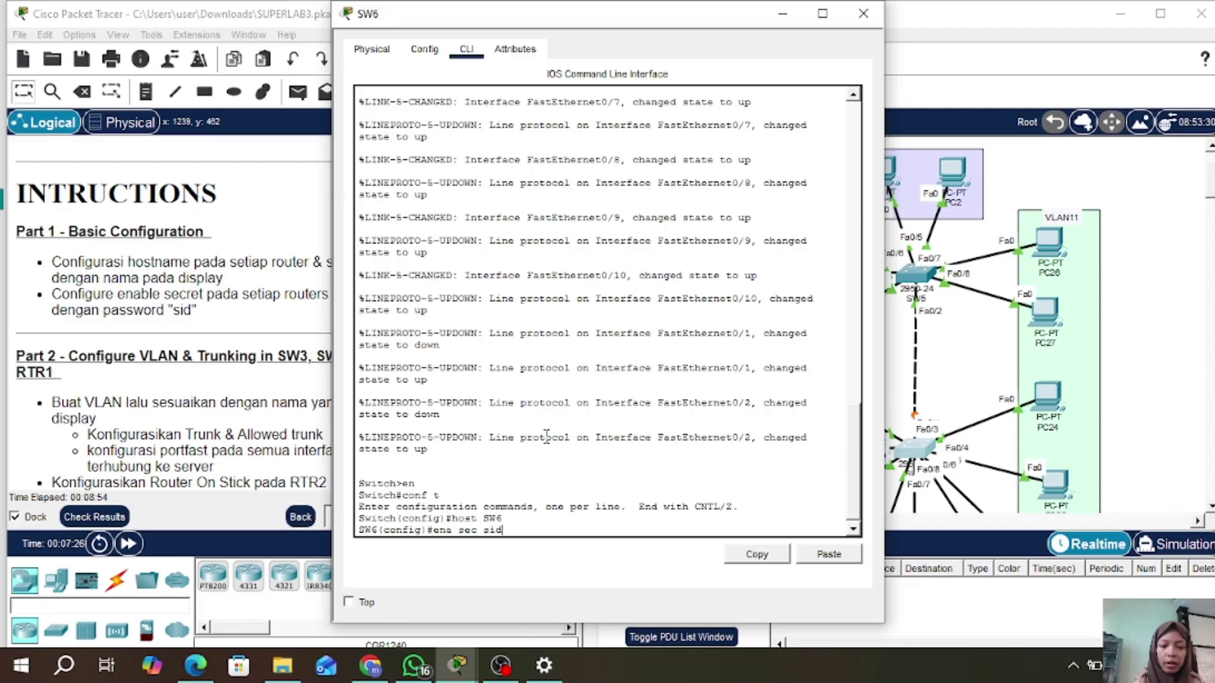
key("Return")
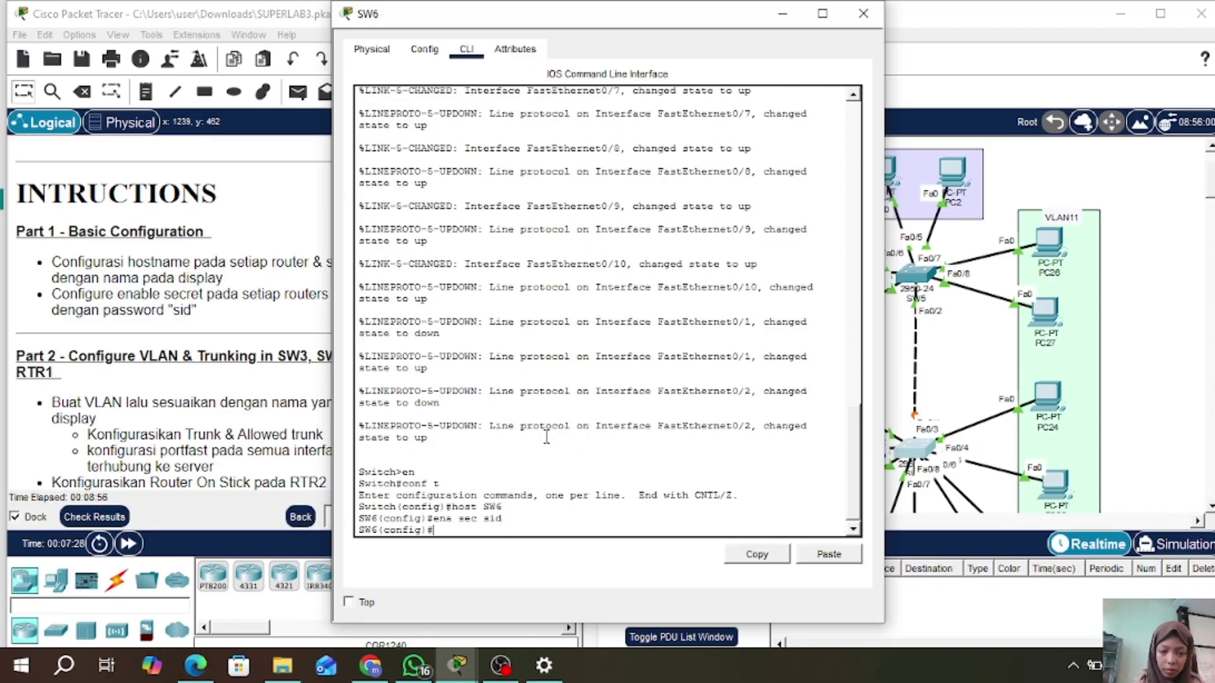
left_click(863, 14)
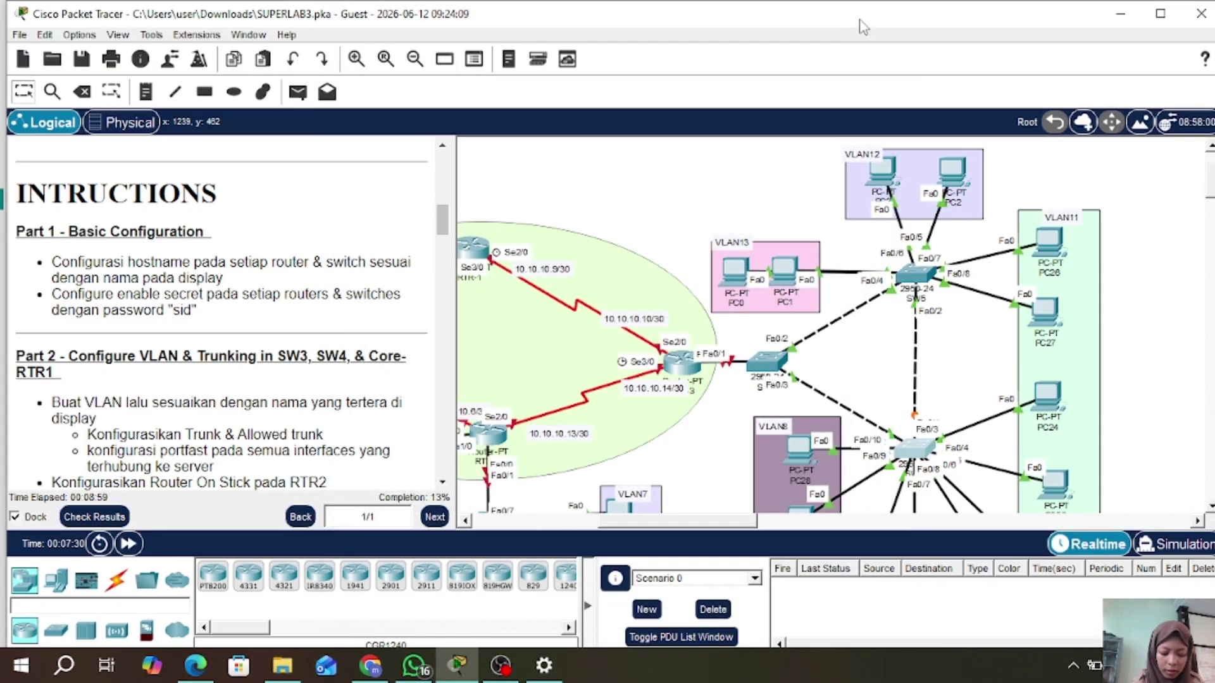
- Set switch SW4's hostname to SW4 and give it an enable secret password via its CLI
left_click(772, 363)
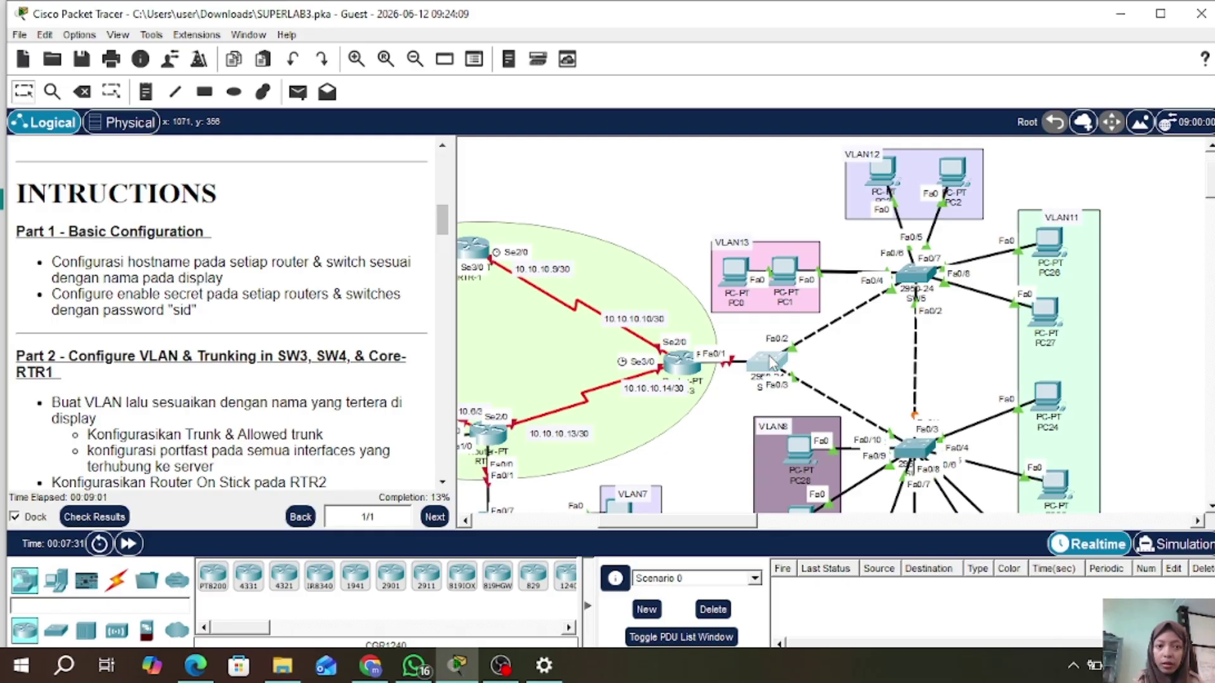
left_click(466, 51)
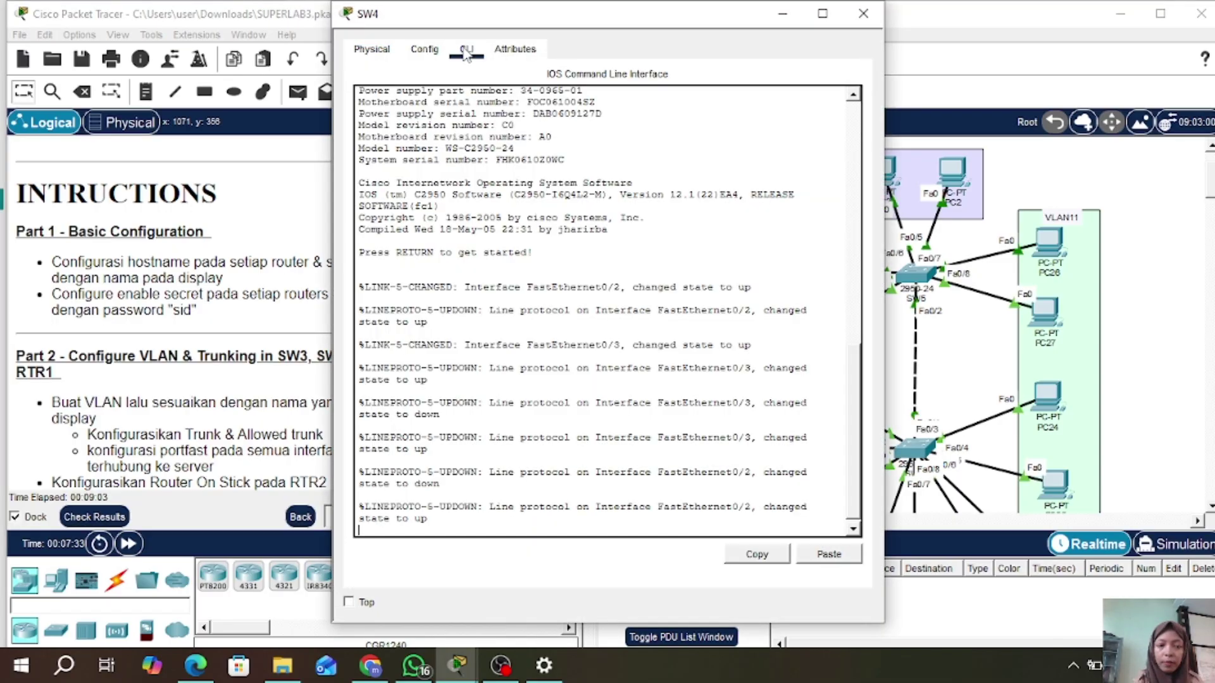
key("Return")
type("en")
key("Return")
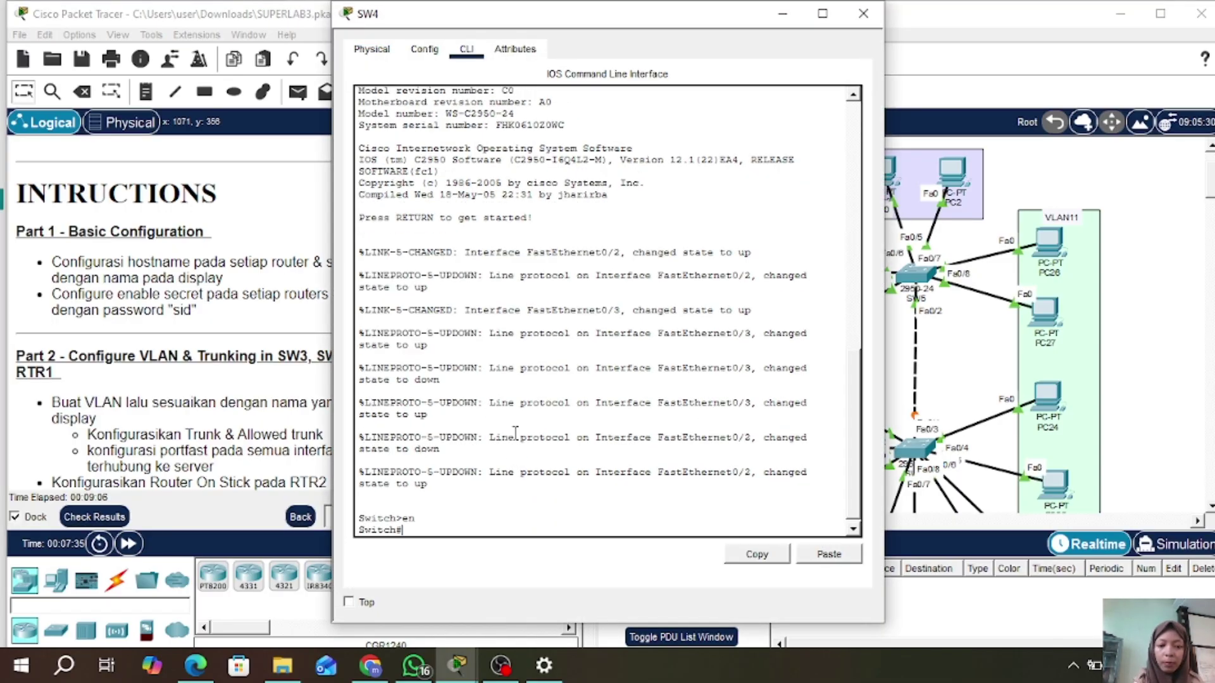
type("conf t")
key("Return")
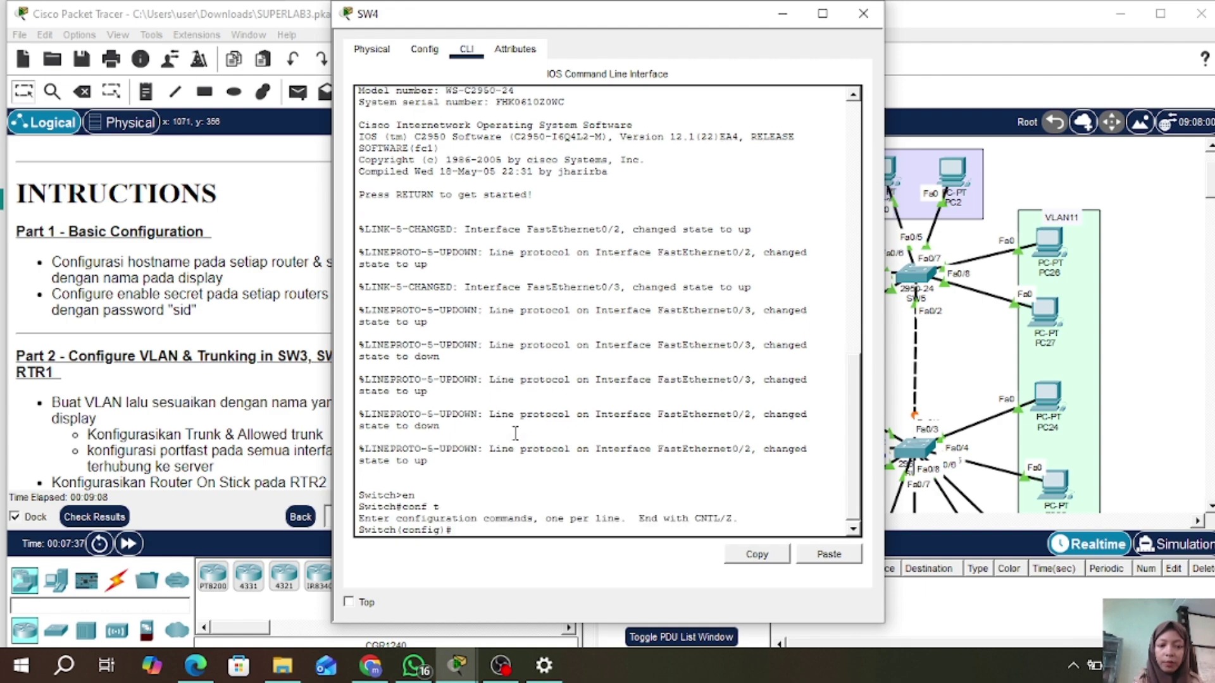
type("host")
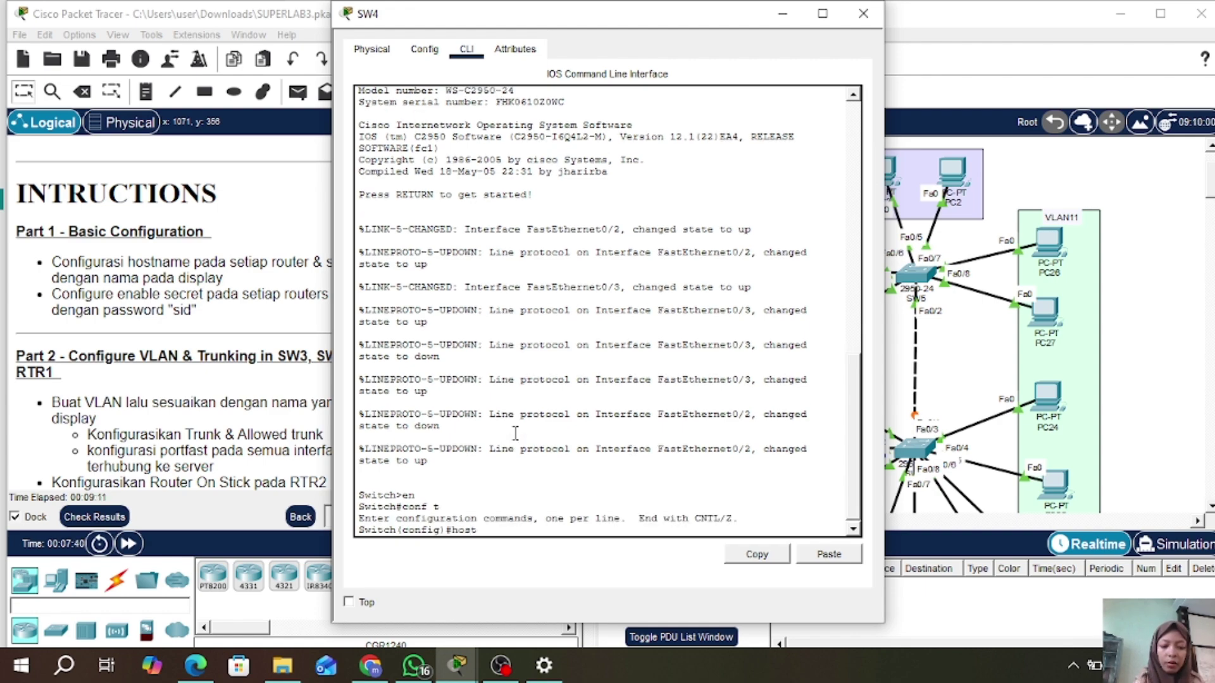
type(" SW4")
key("Return")
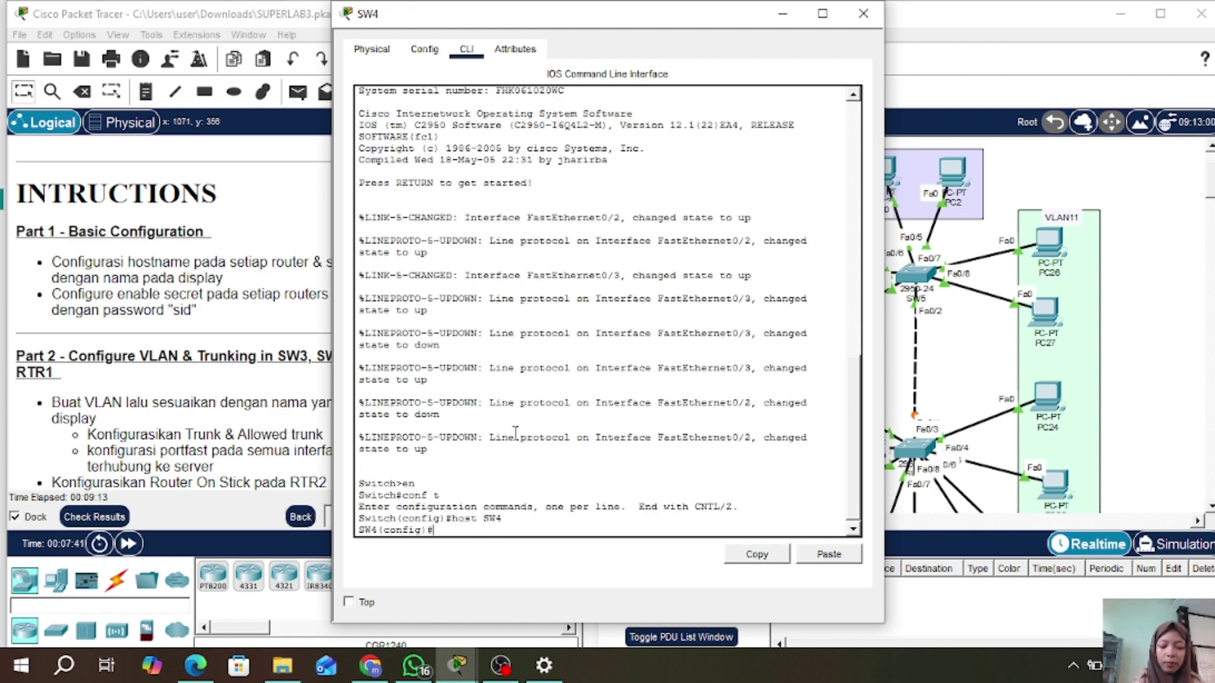
type("ena sec sid")
key("Return")
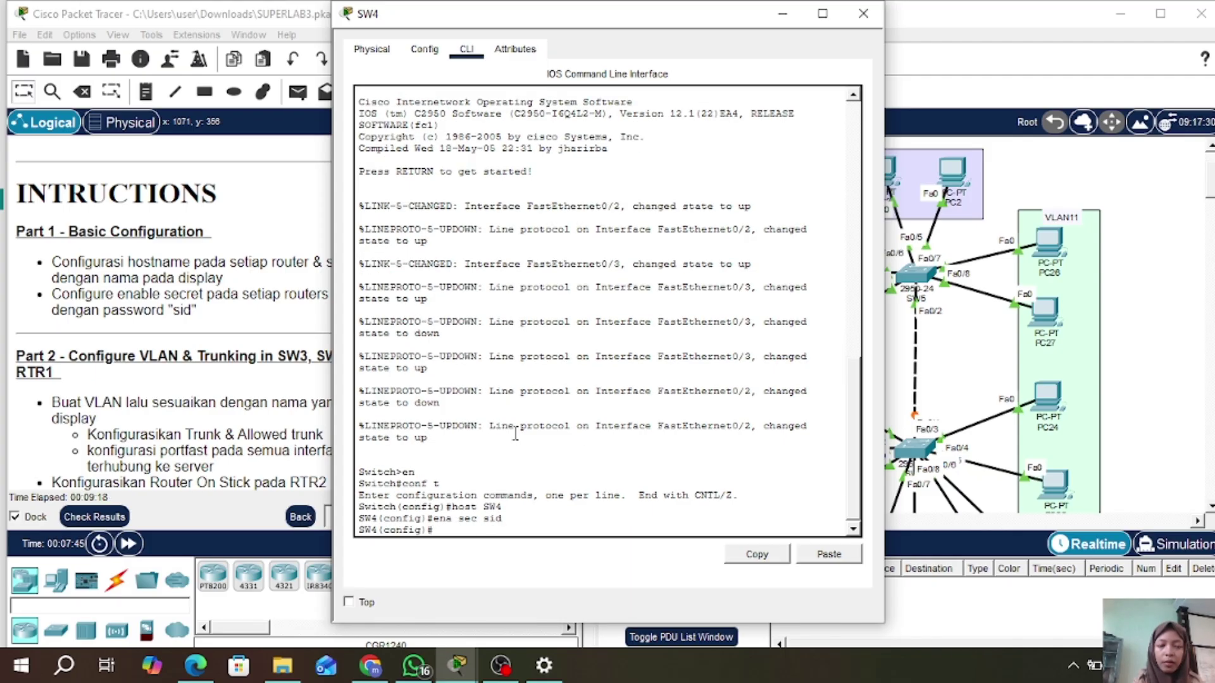
left_click(863, 13)
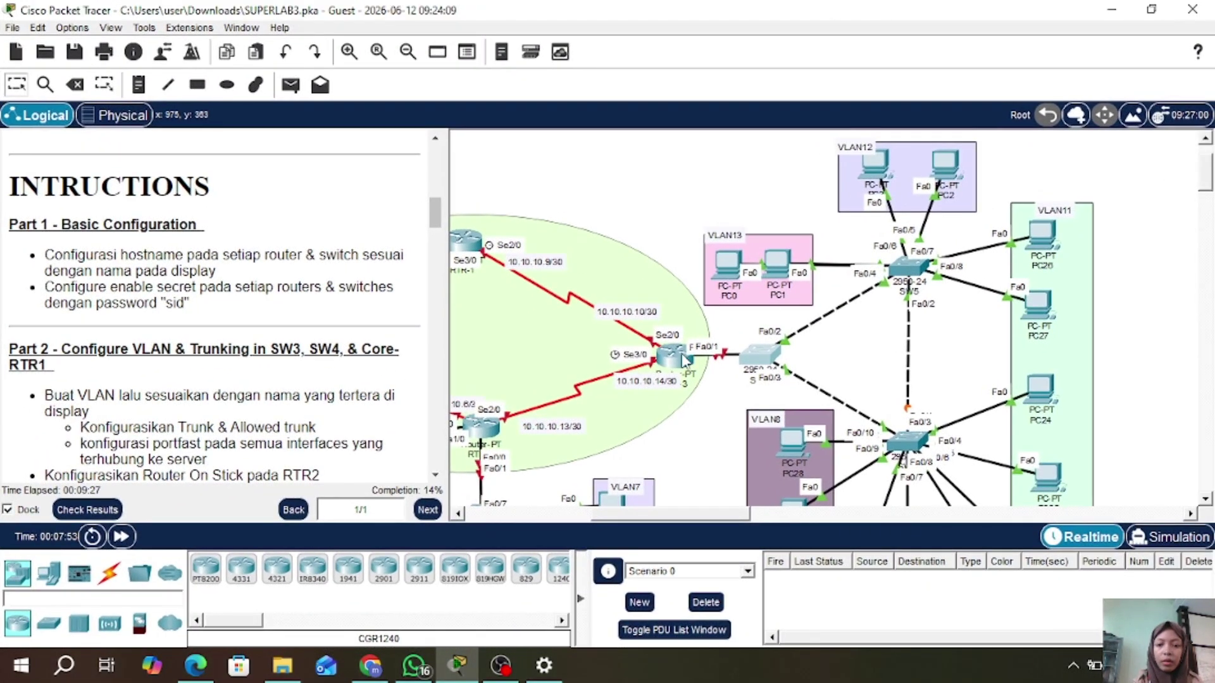
- Set the router's hostname to RTR-3 and give it an enable secret password via its CLI
left_click(674, 357)
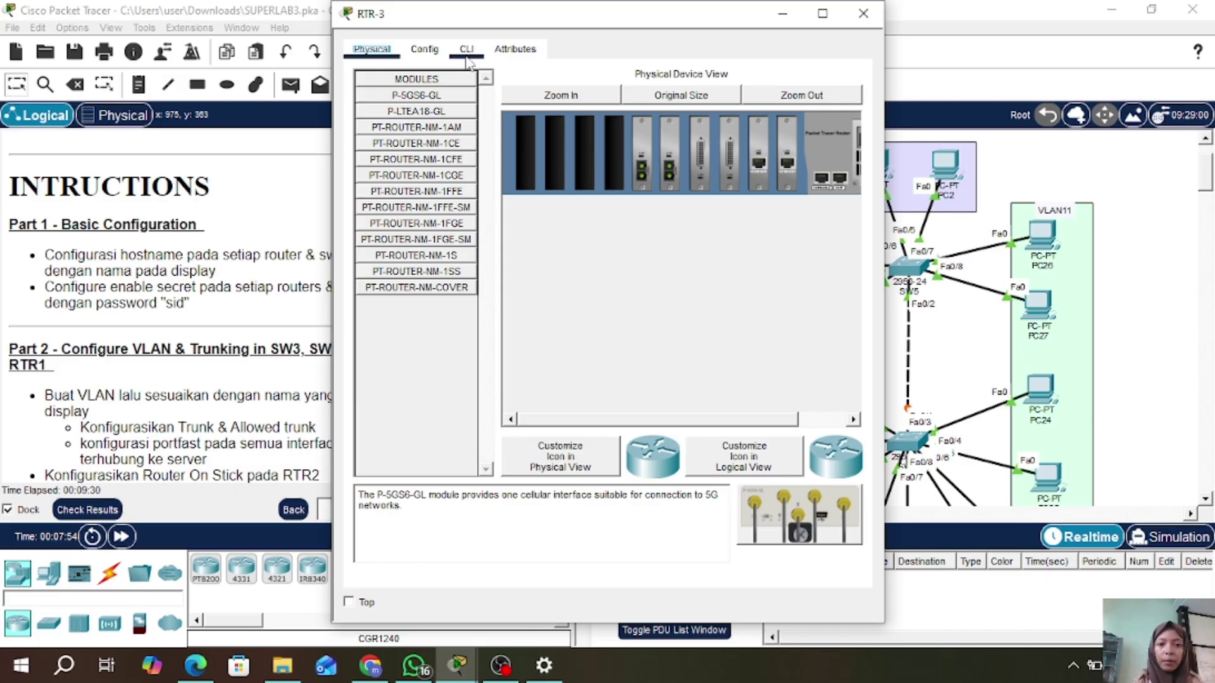
left_click(467, 49)
key("Return")
type("er>e")
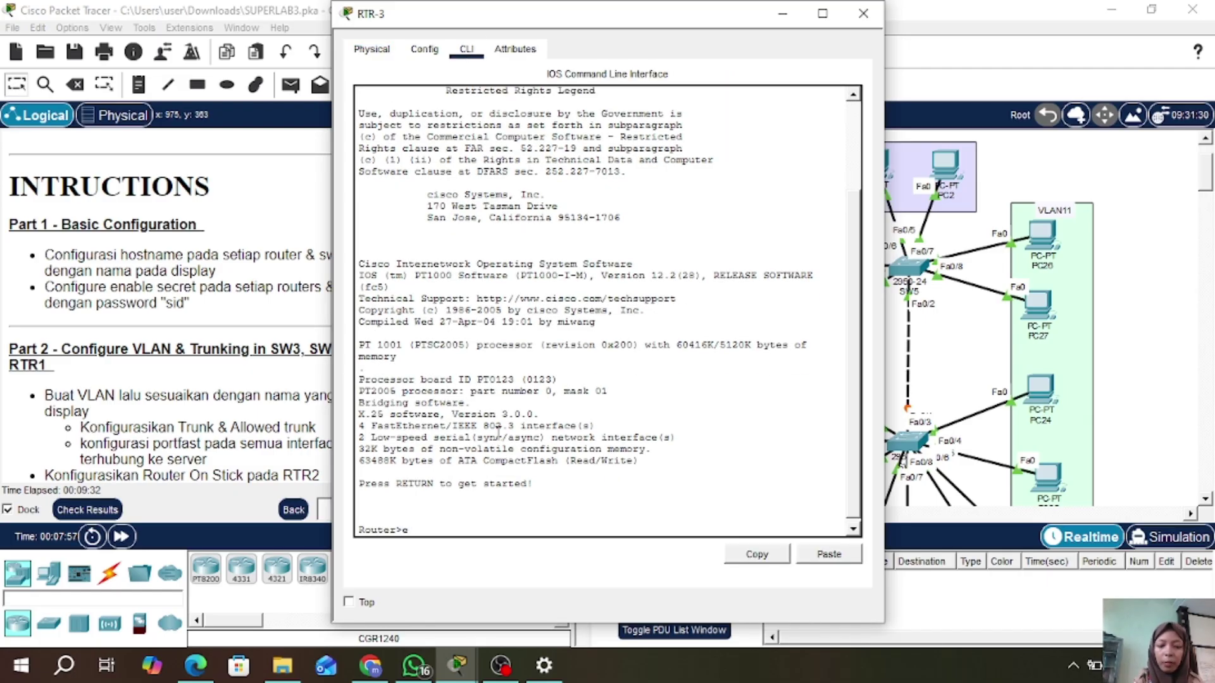
type("n")
key("Return")
type("conf t")
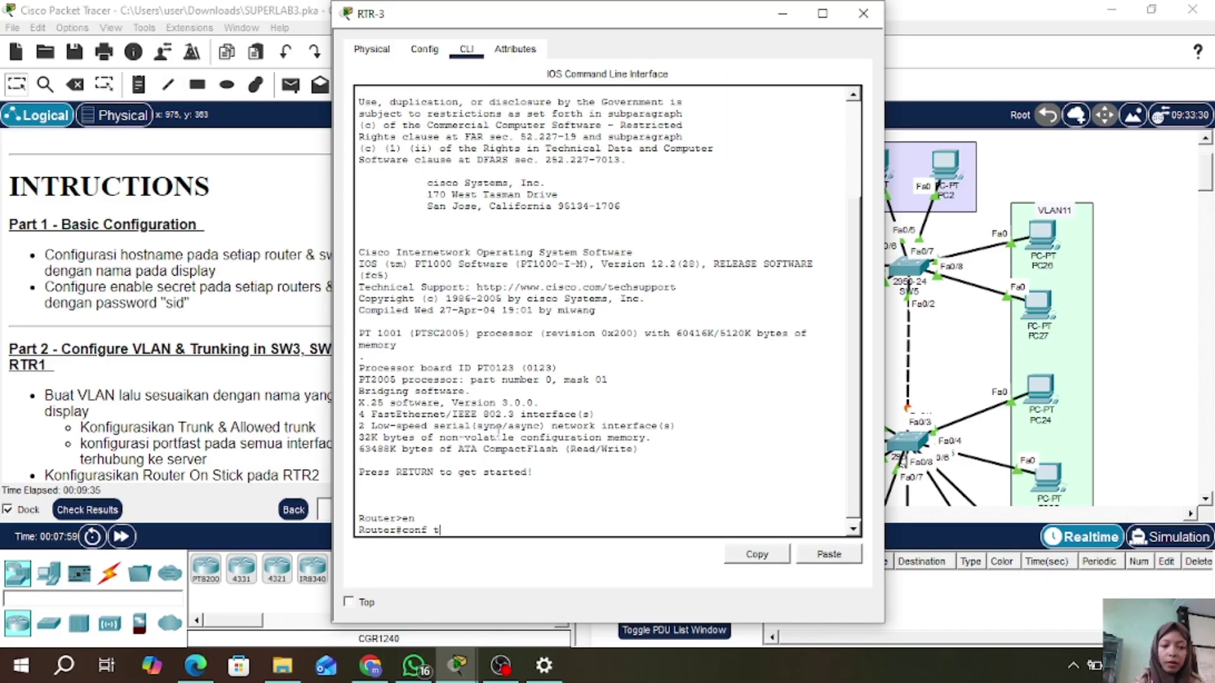
key("Return")
type("h")
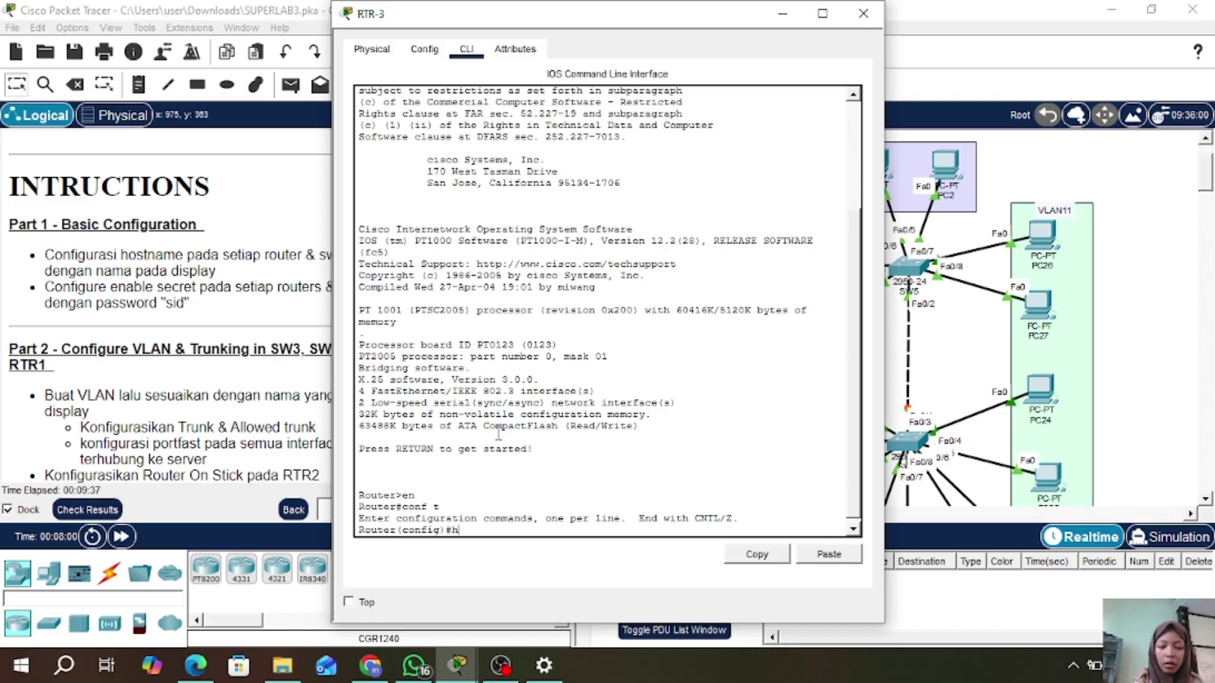
type("ost RTR3")
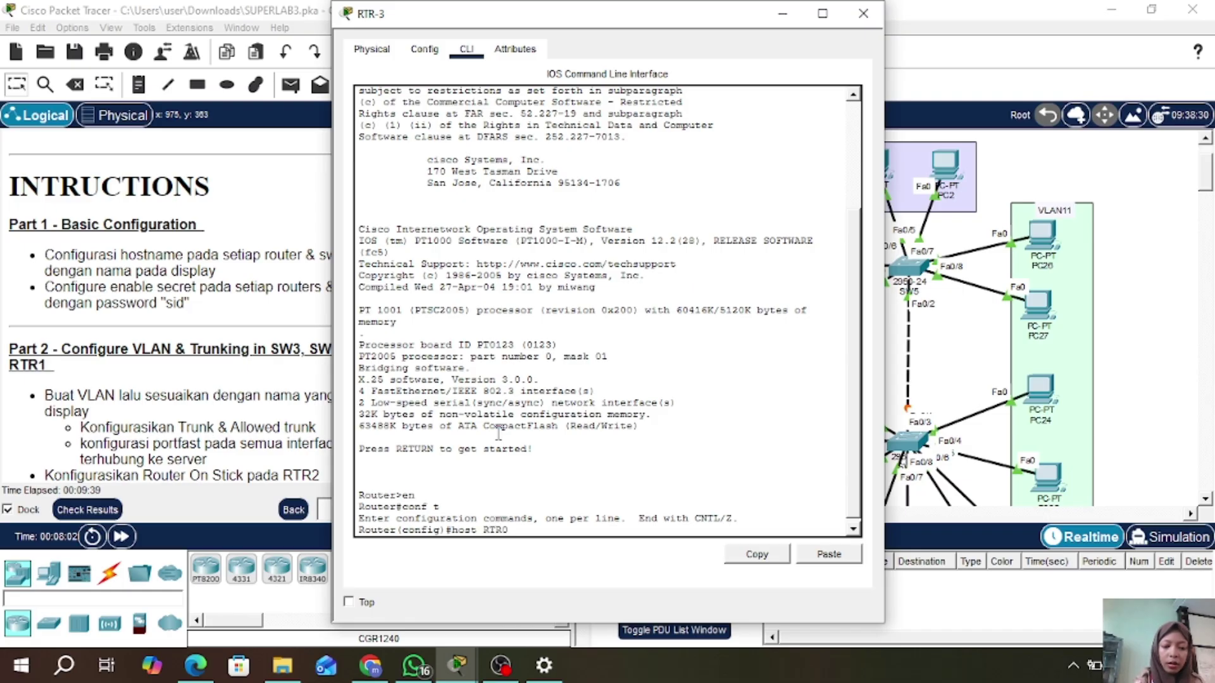
type("-3")
key("Return")
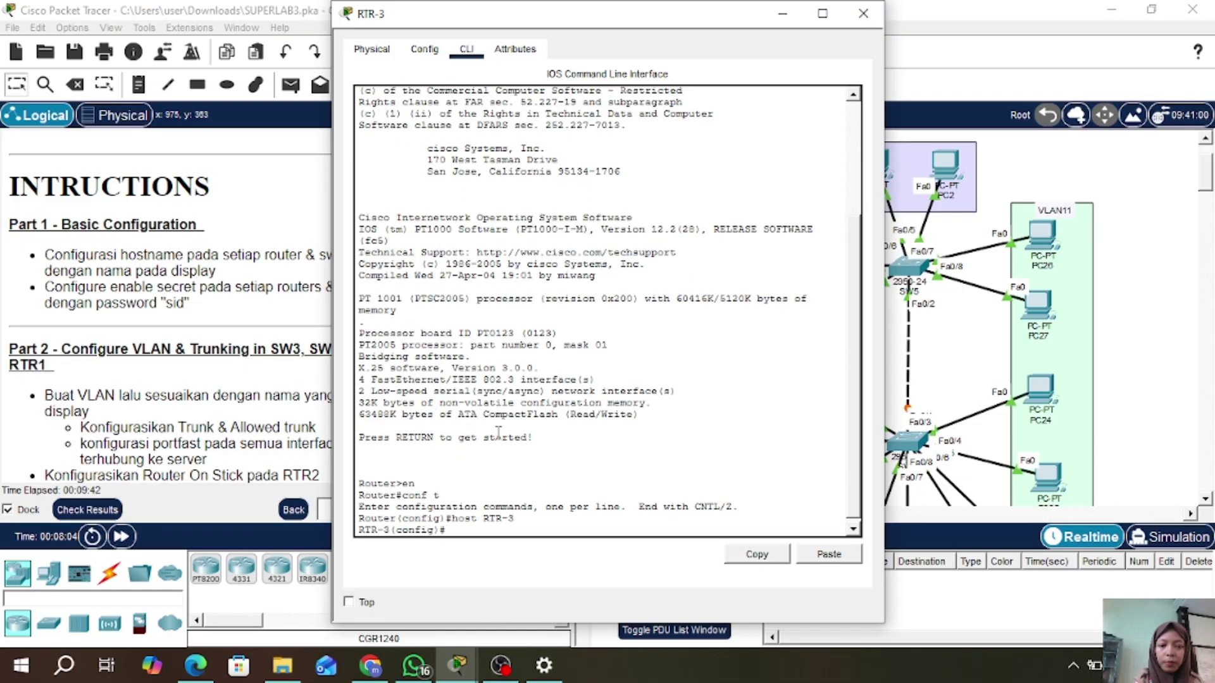
type("ena sec sid")
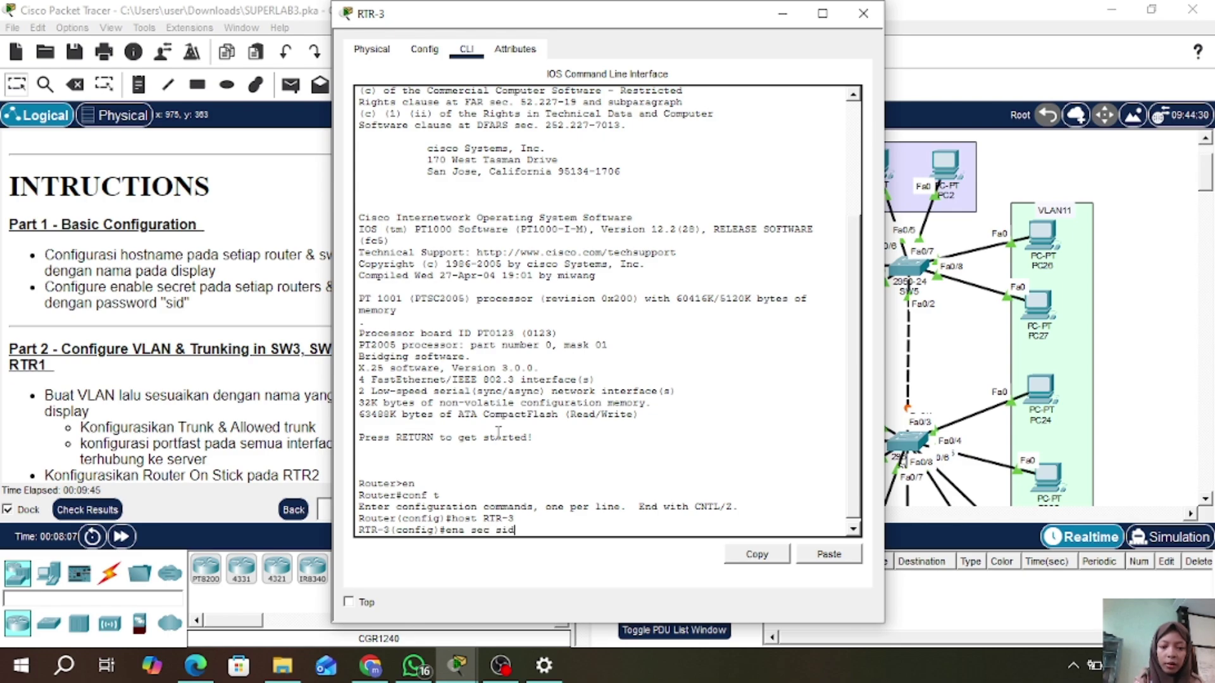
key("Return")
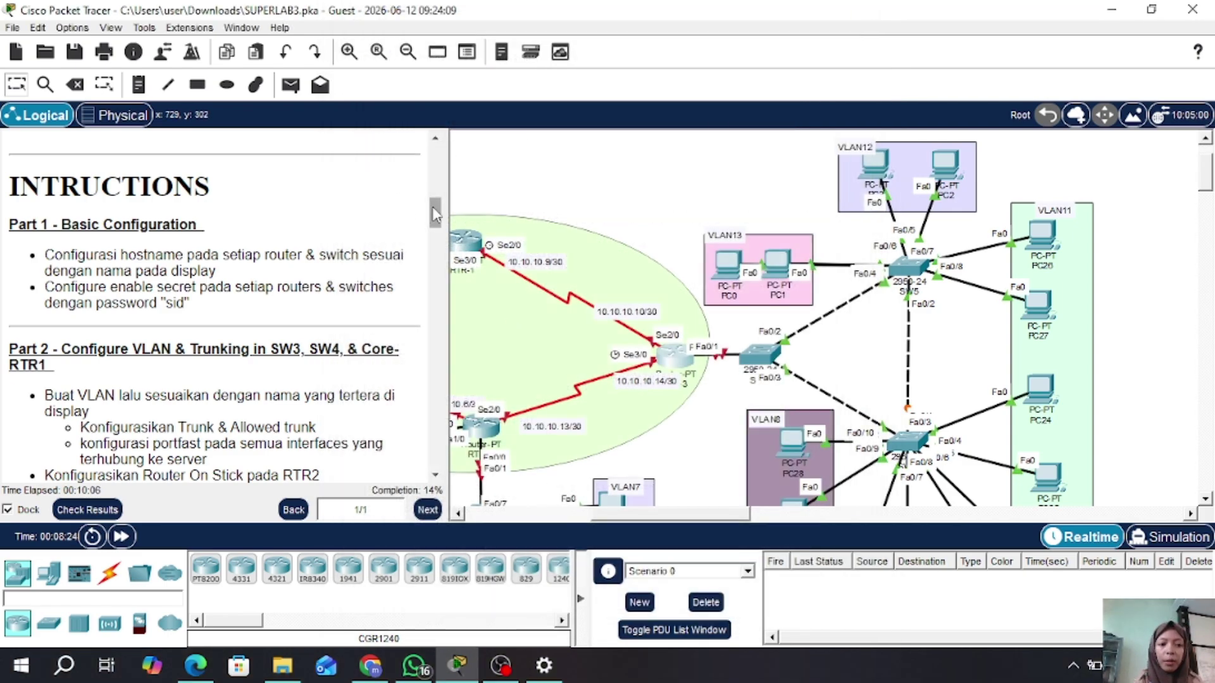
- Pan the Logical workspace left to bring SW1 and the VLAN1 server cluster into view
mouse_move(431, 206)
left_mouse_down()
mouse_move(434, 250)
mouse_move(435, 228)
left_mouse_up()
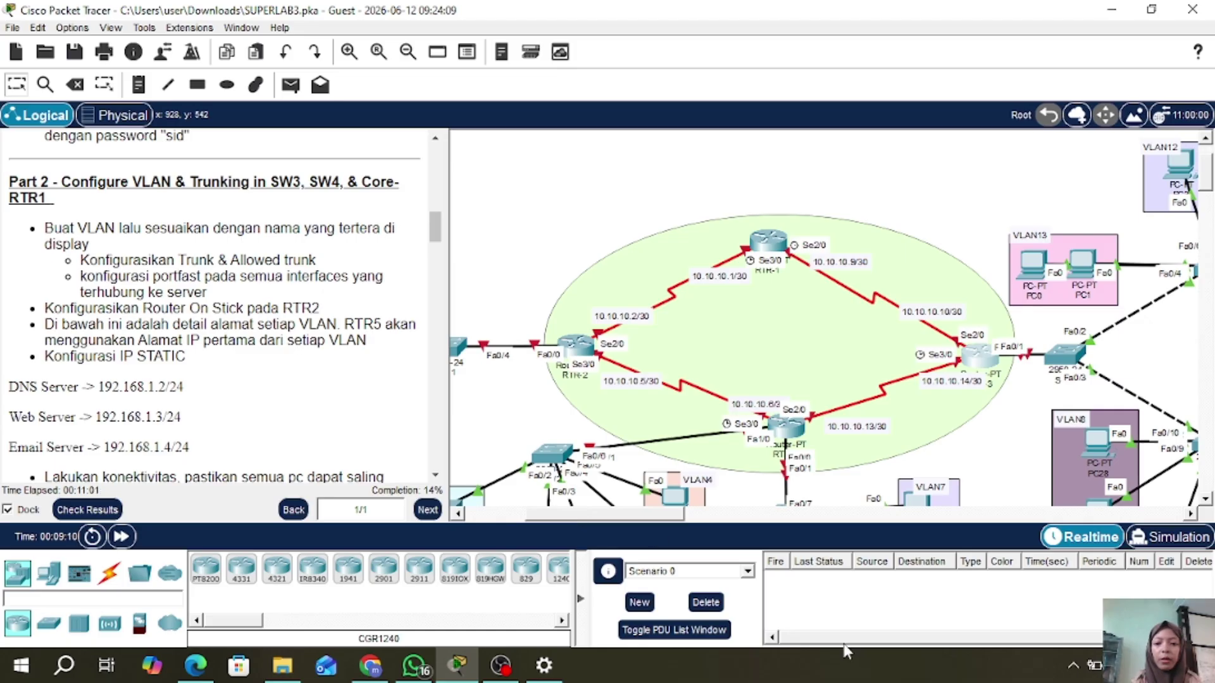
left_click_drag(609, 523, 561, 523)
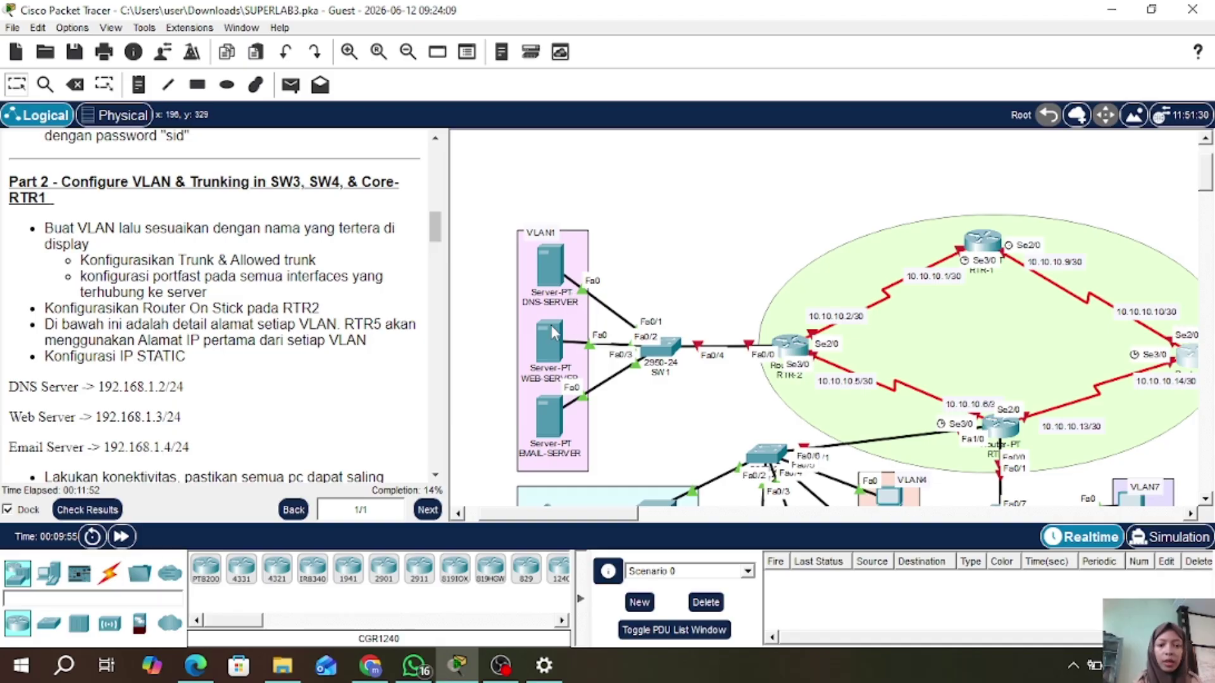
mouse_move(547, 330)
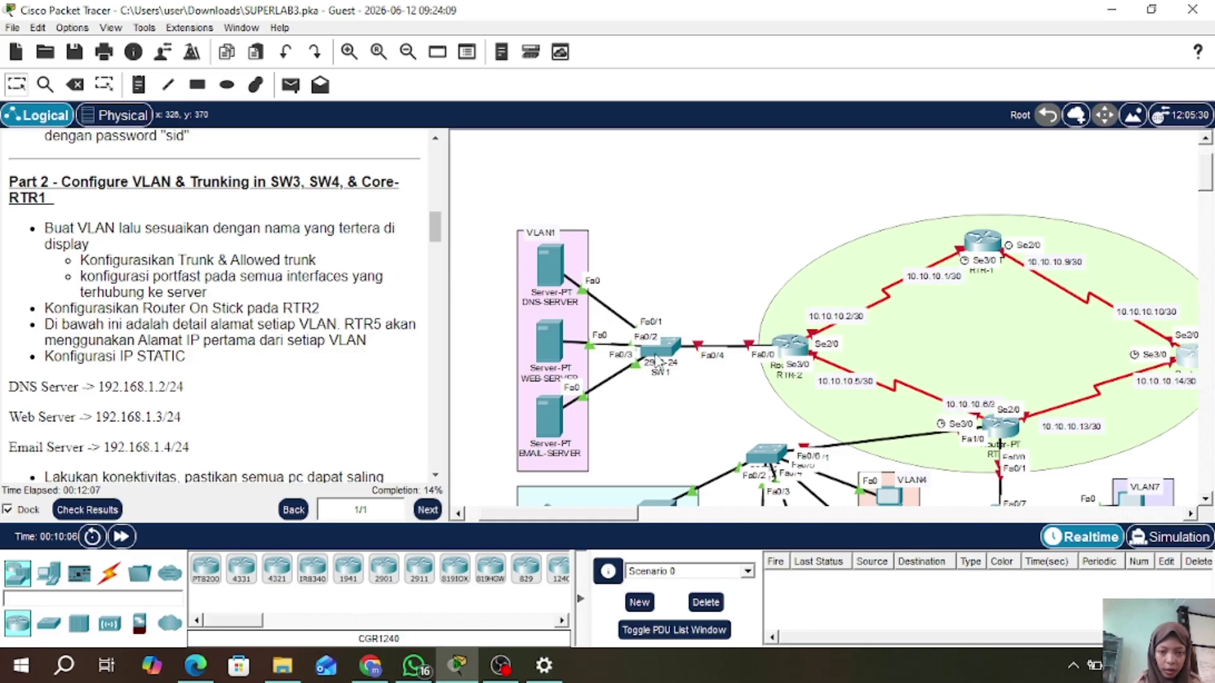
- Configure SW1 interface range Fa0/1-3 as VLAN 1 access ports with spanning-tree portfast
left_click(673, 352)
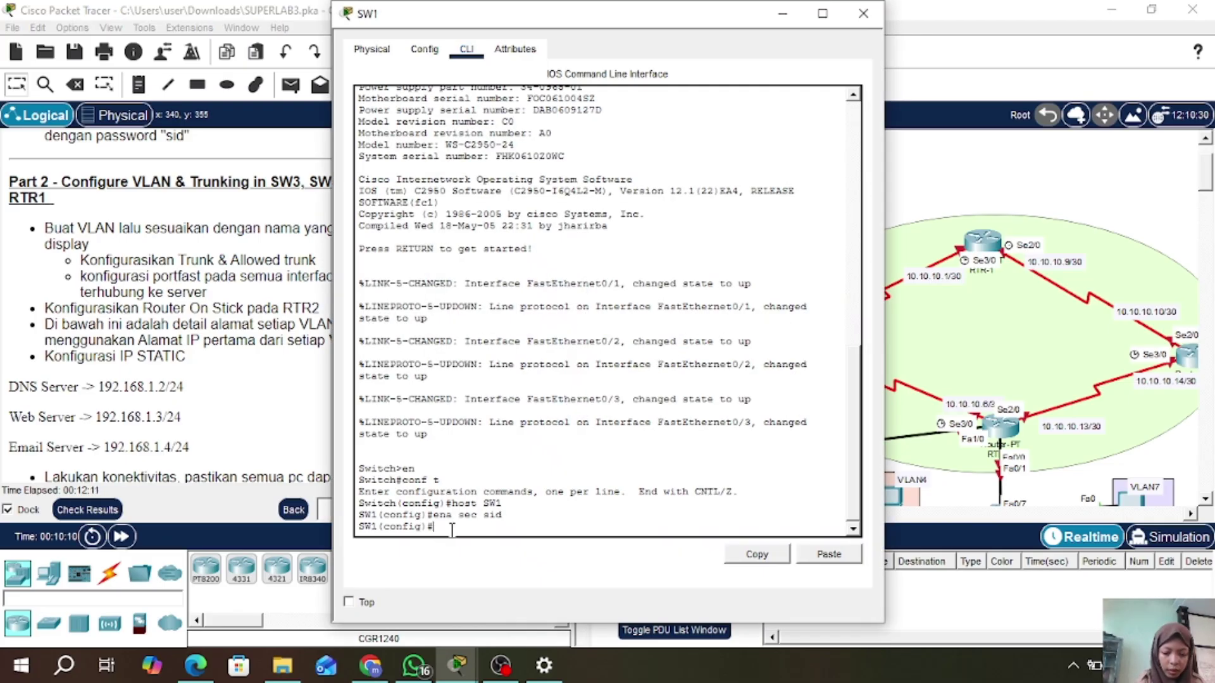
type("int ra")
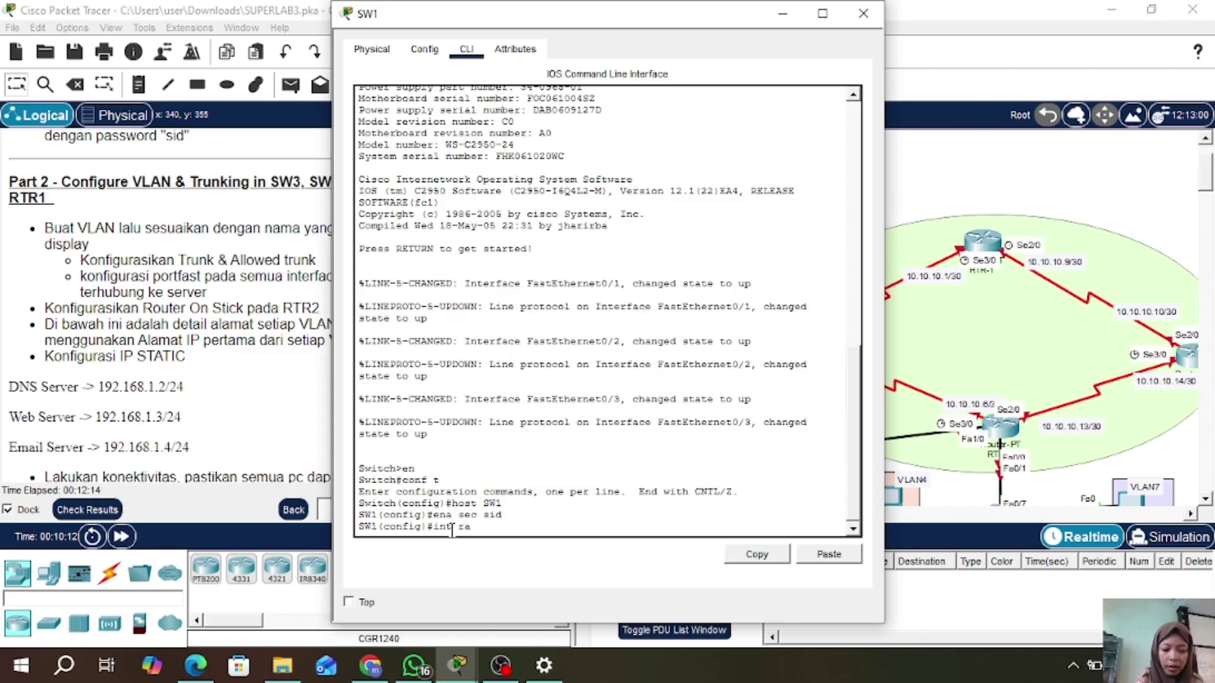
type(" fa")
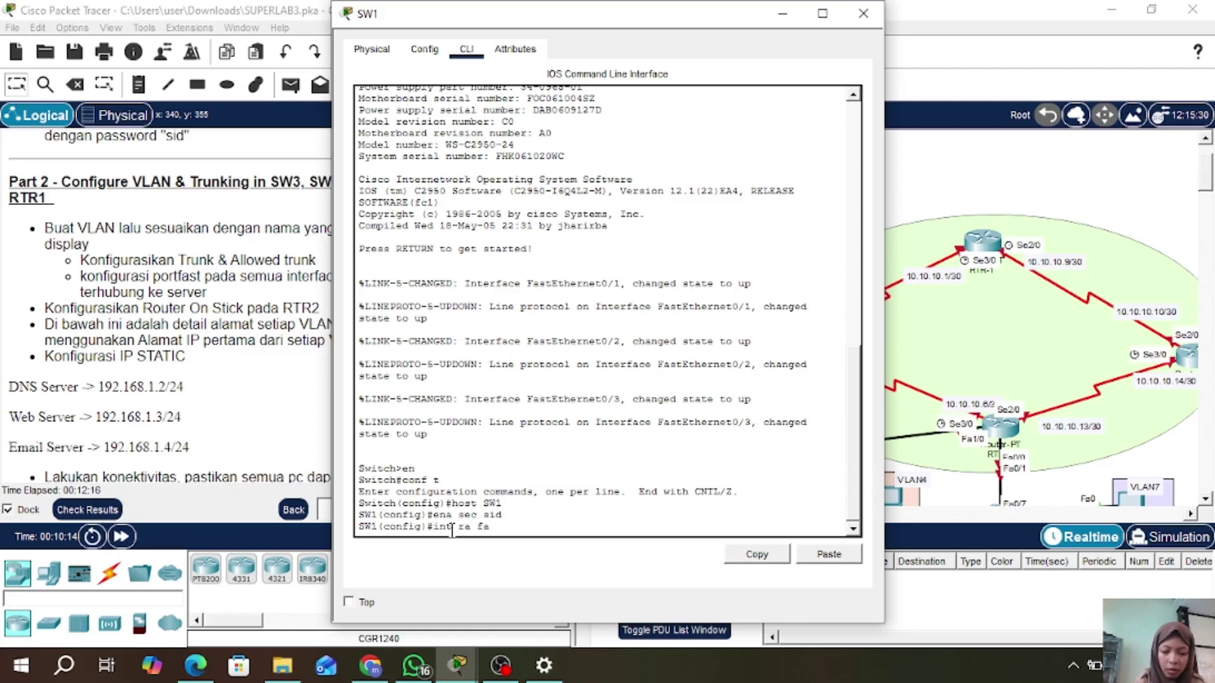
type("0/1-3")
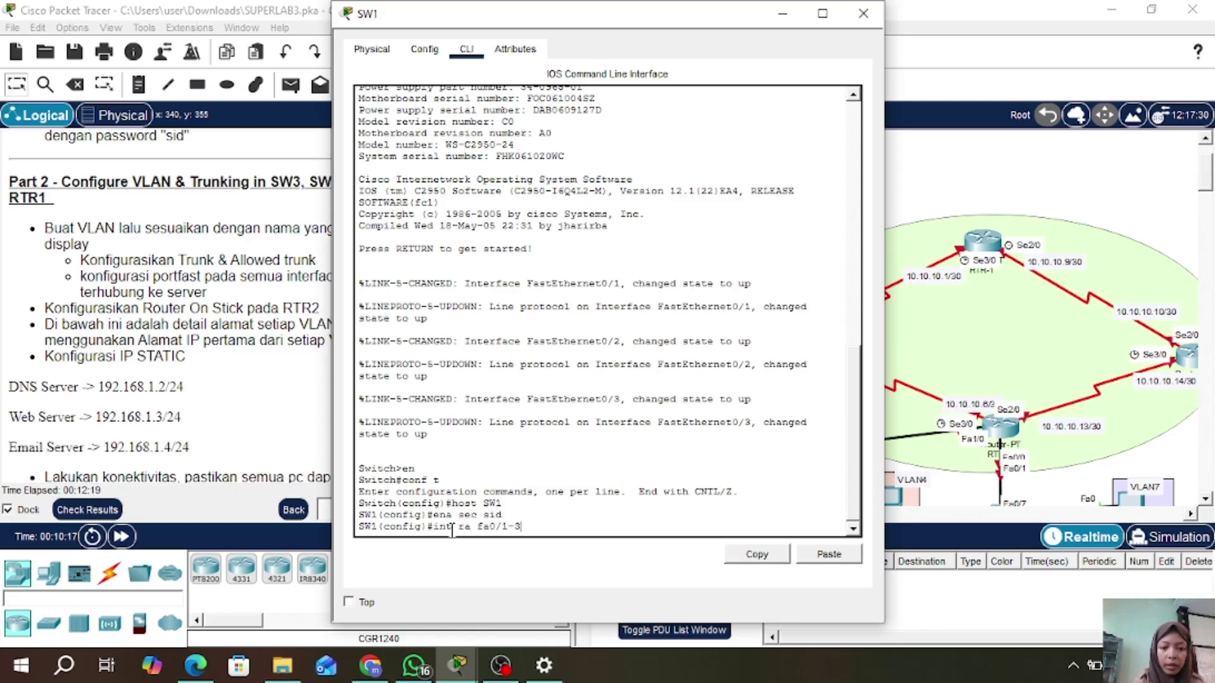
key("Return")
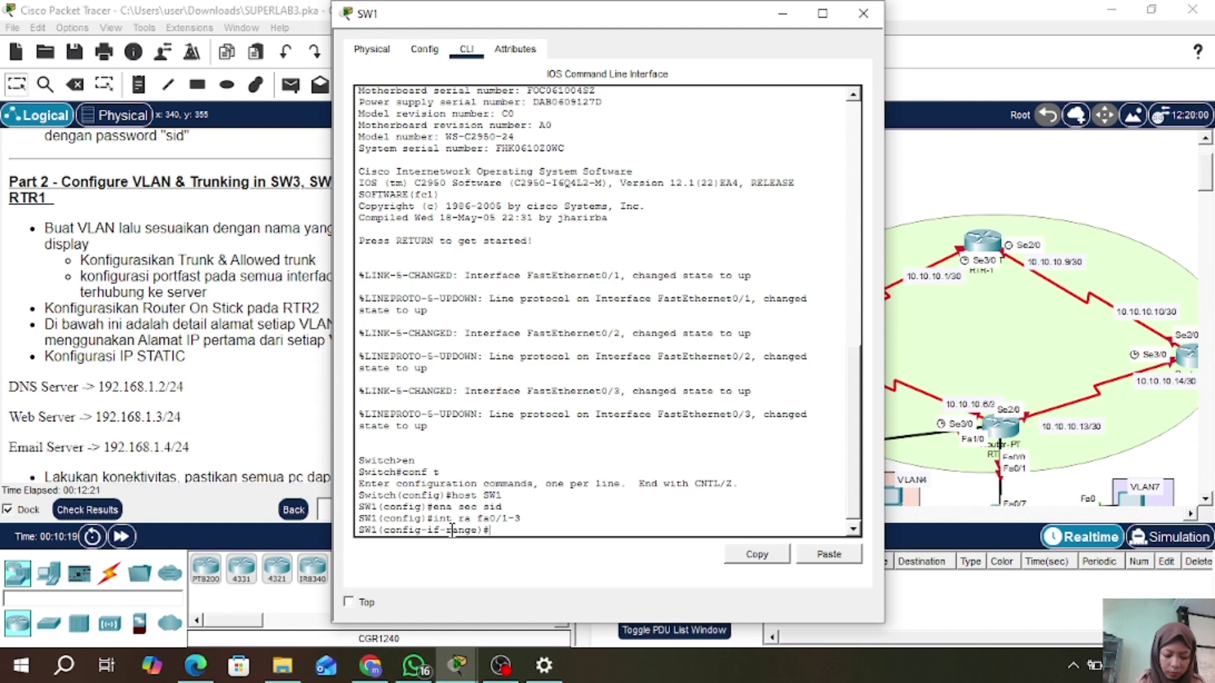
type("sw m a")
key("Return")
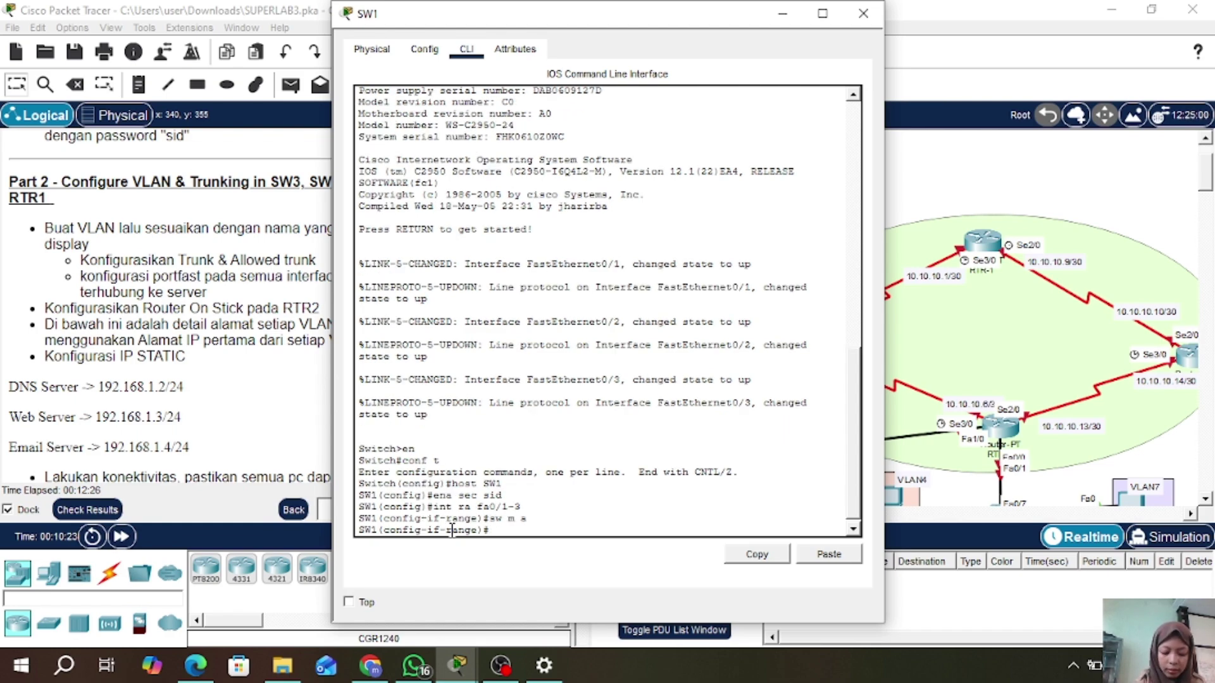
type("sw a vl")
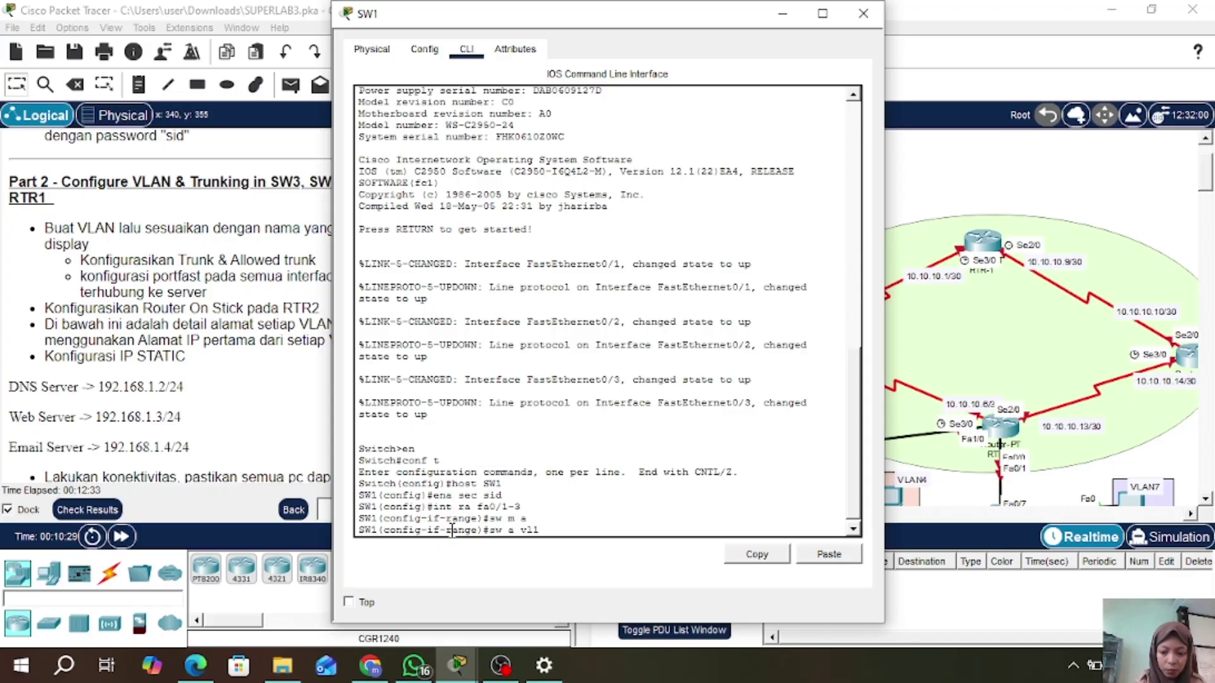
type(" 1")
key("Return")
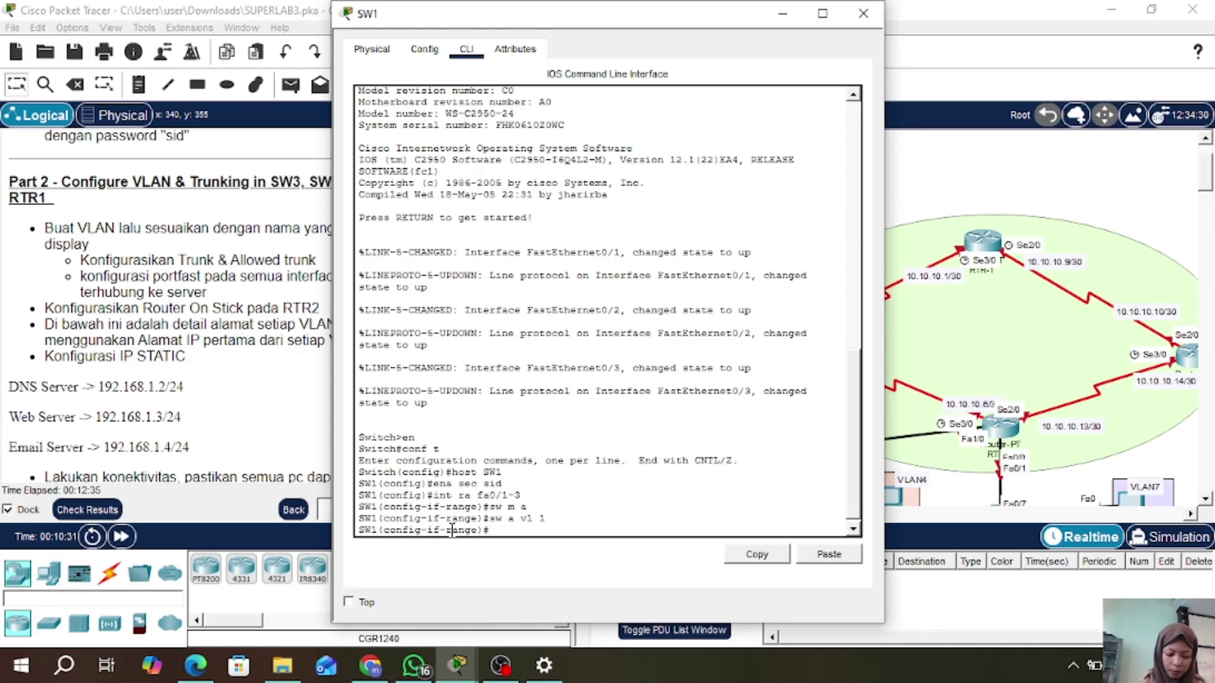
type("spa po")
key("Return")
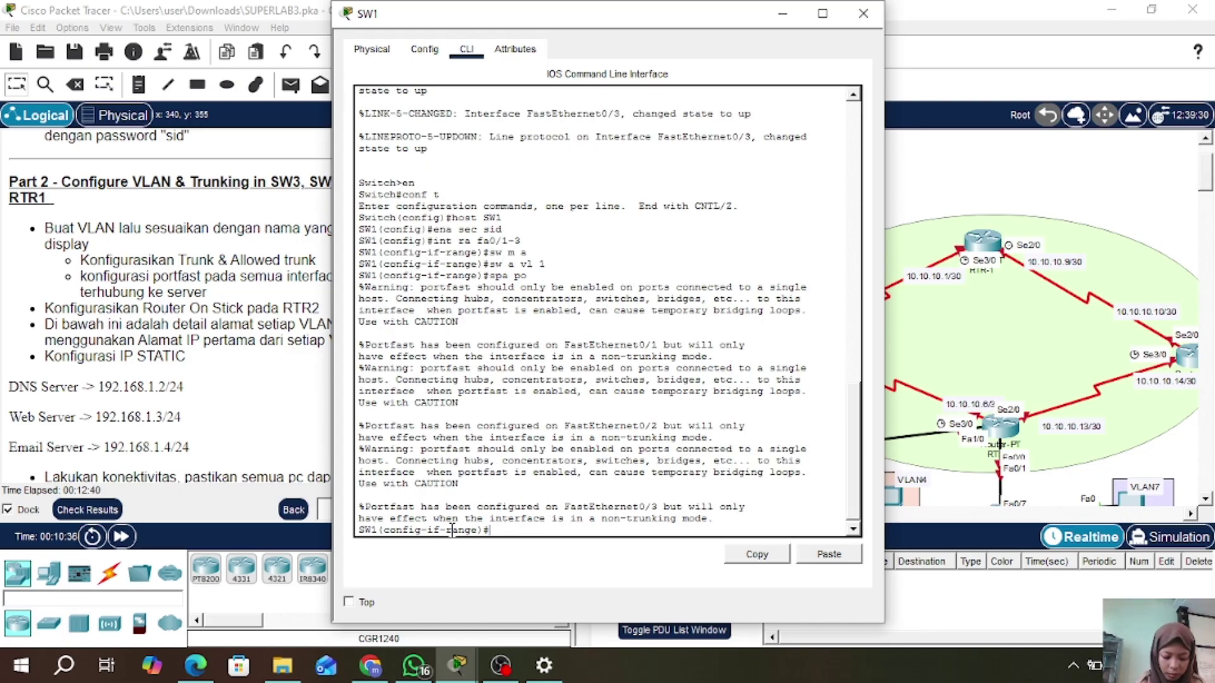
type("ex")
key("Return")
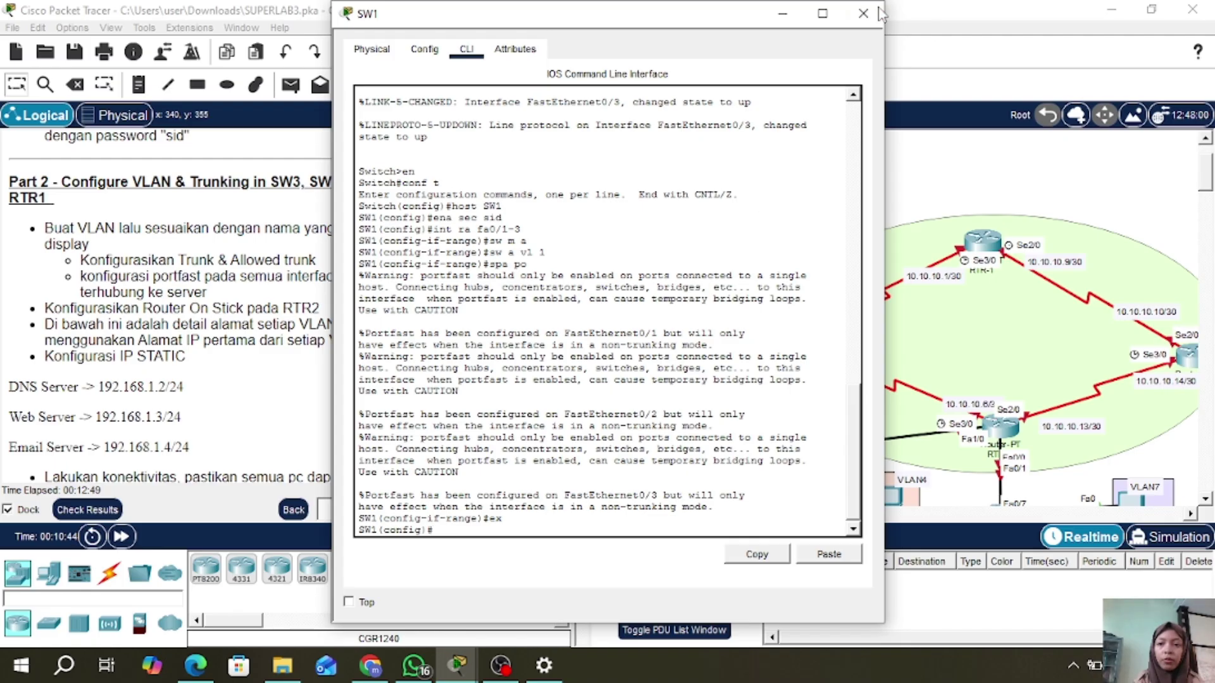
- Make SW1's Fa0/4 uplink a trunk allowing VLAN 1, then close SW1
left_click(880, 13)
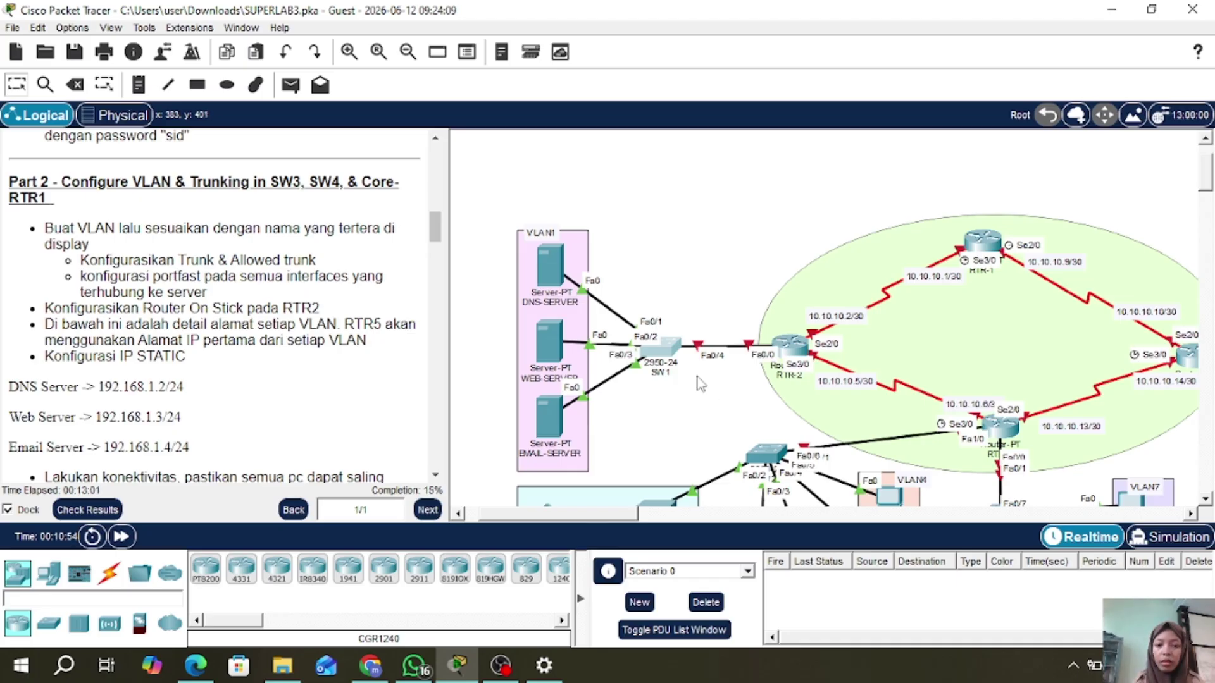
left_click(663, 350)
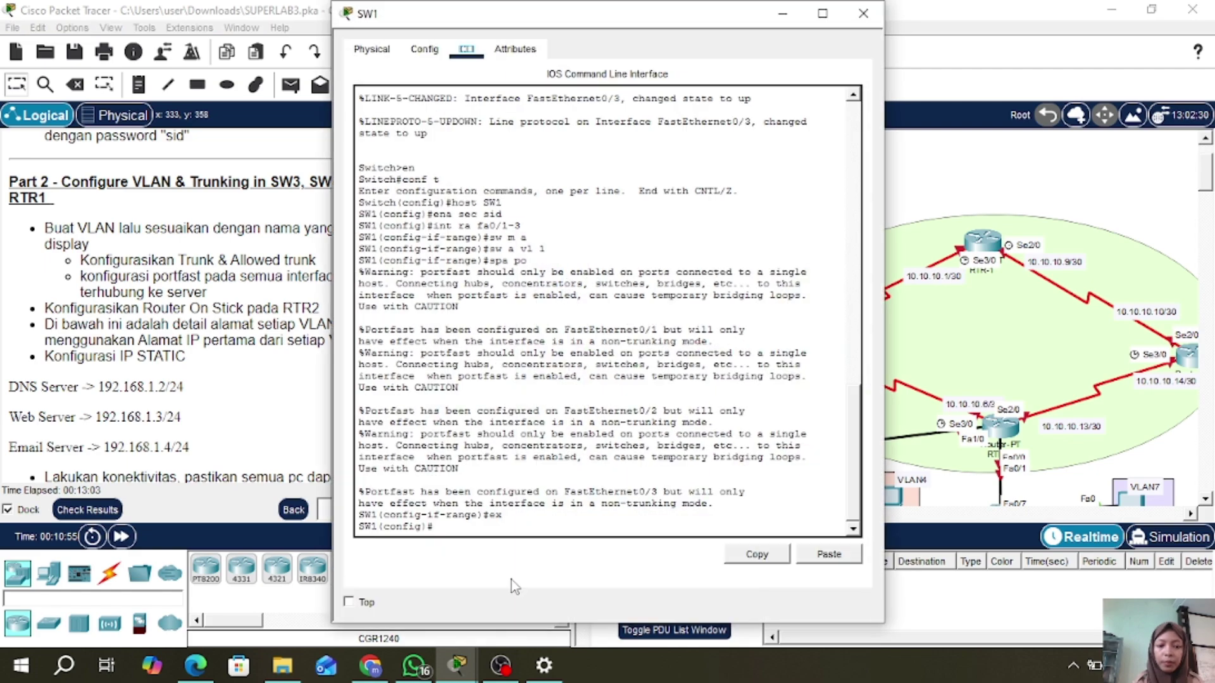
type("i")
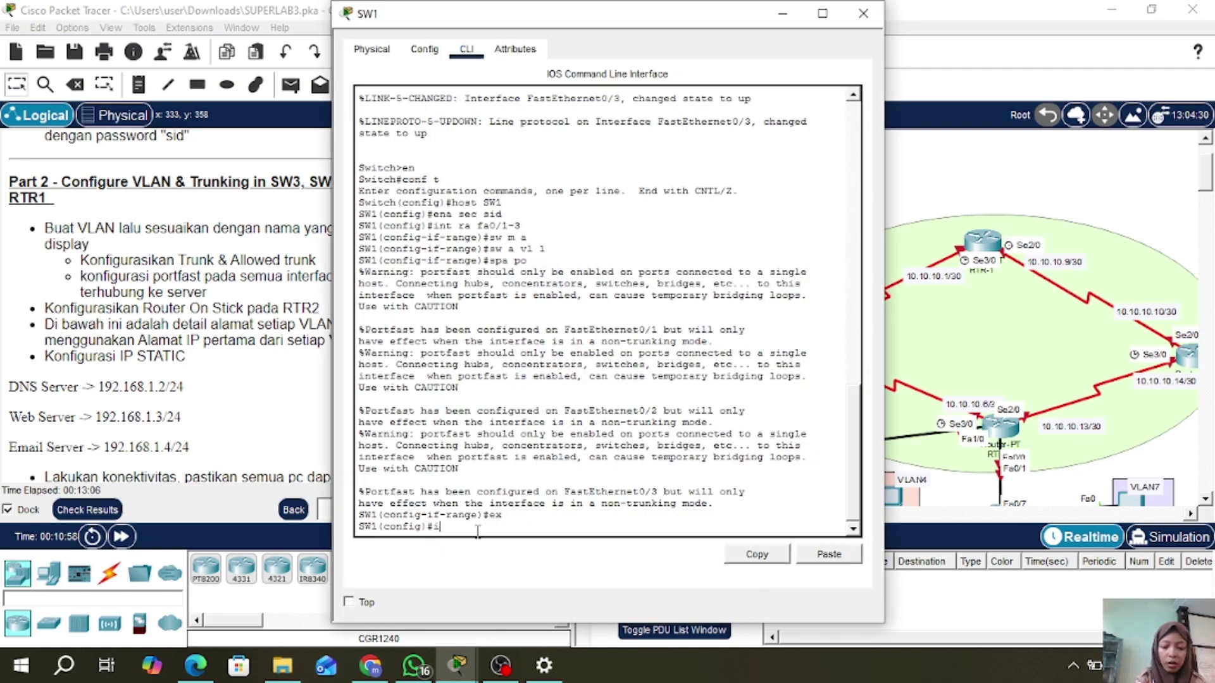
type("nt fa0/4")
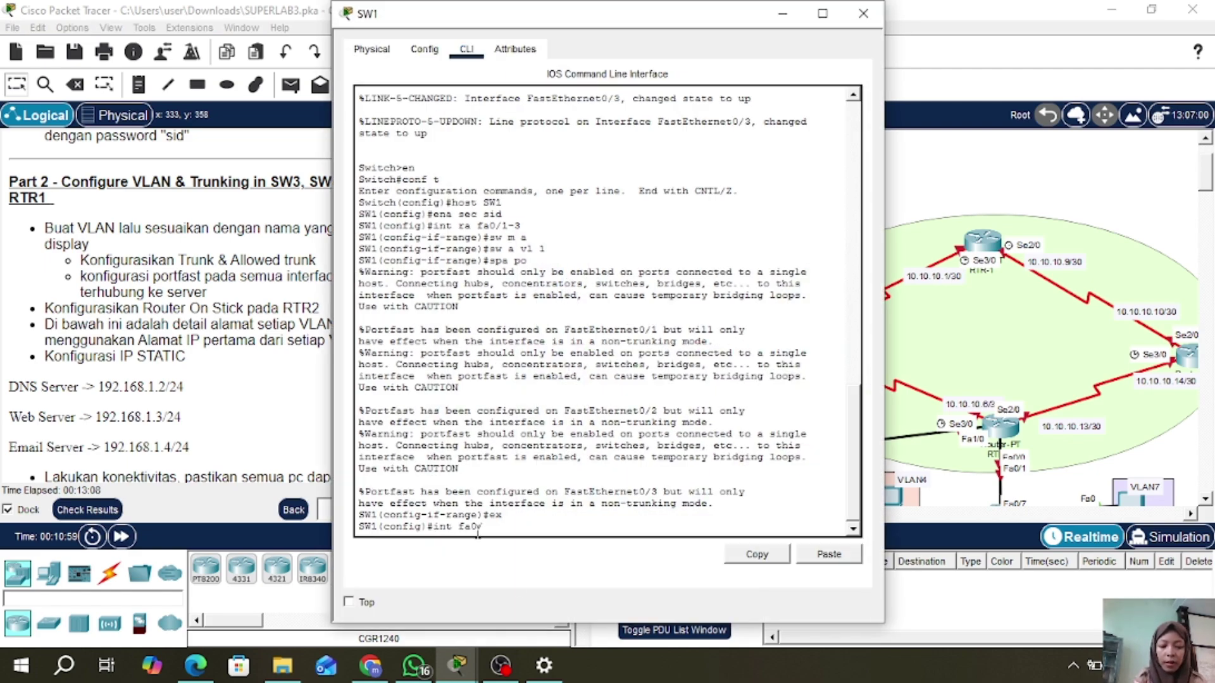
key("Return")
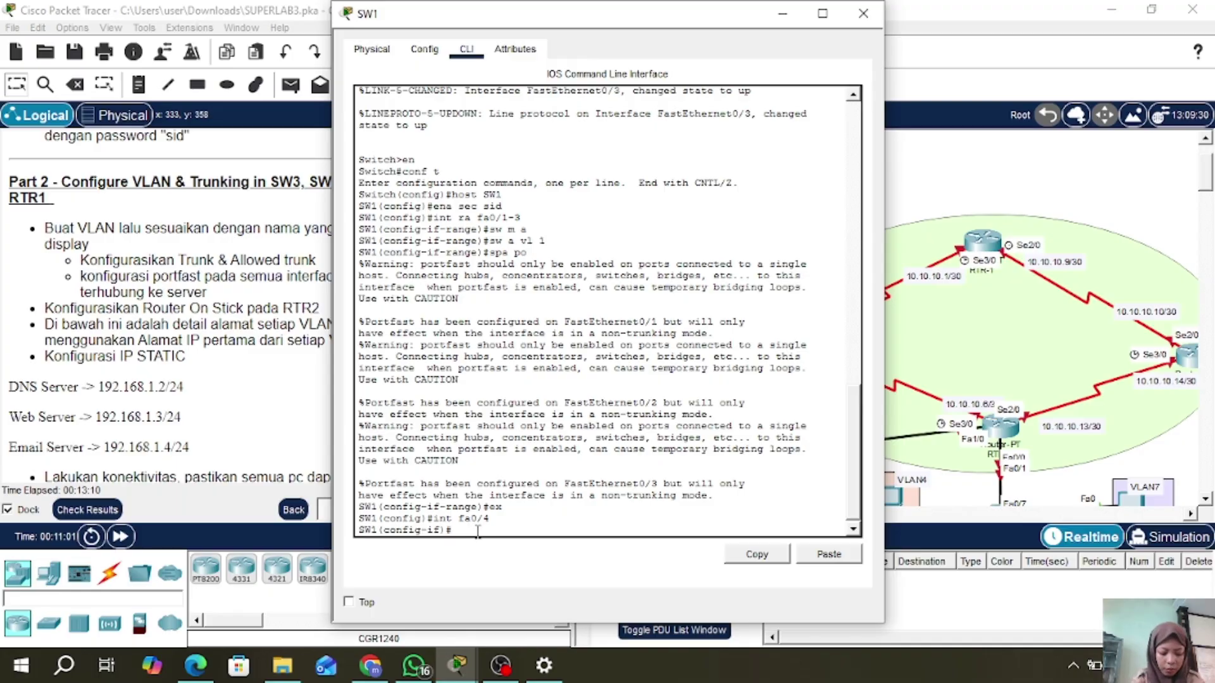
type("sw m t")
key("Return")
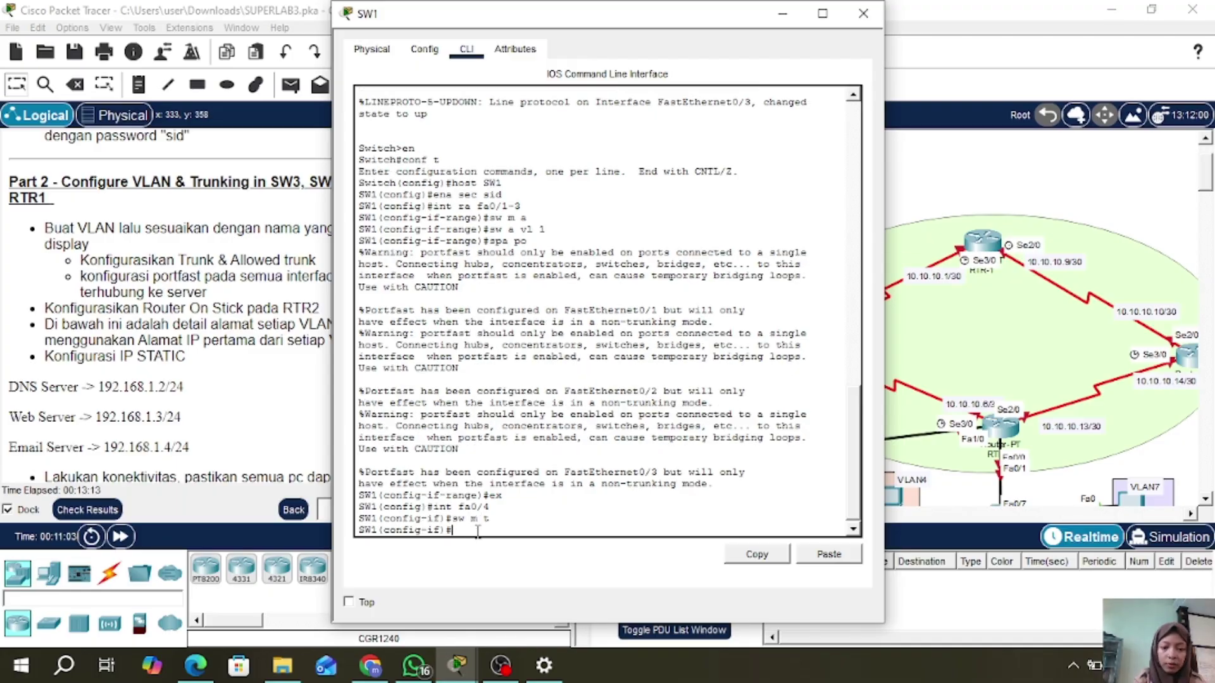
type("sw t")
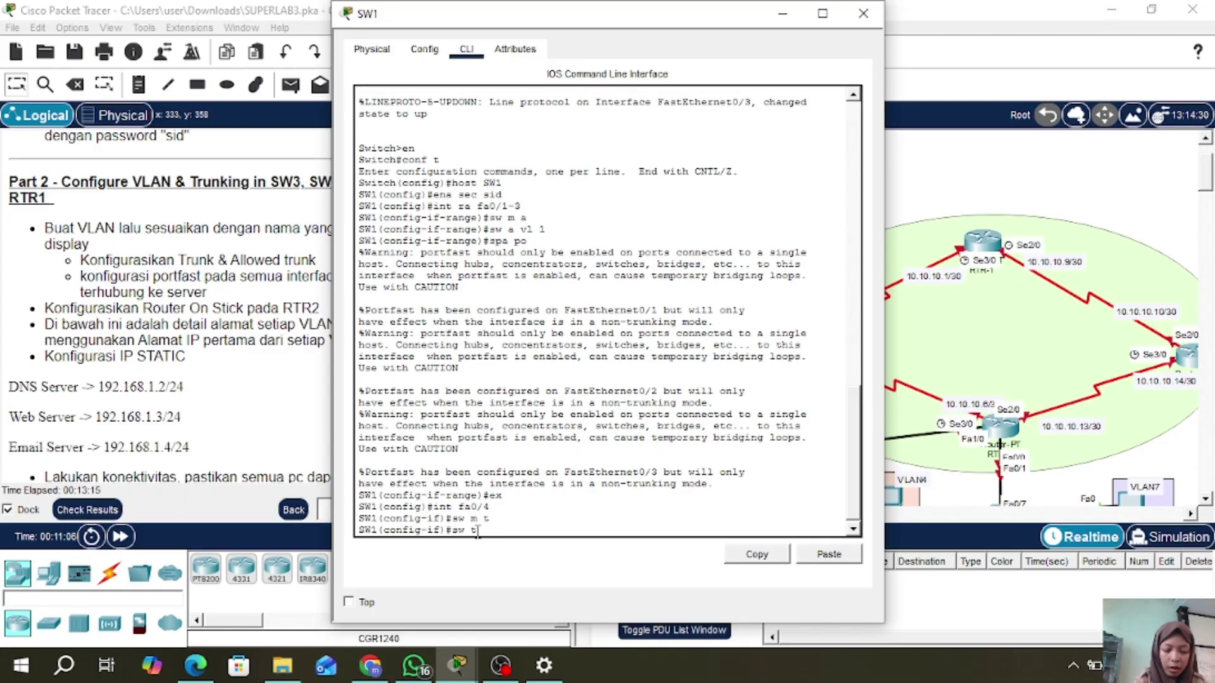
type(" all")
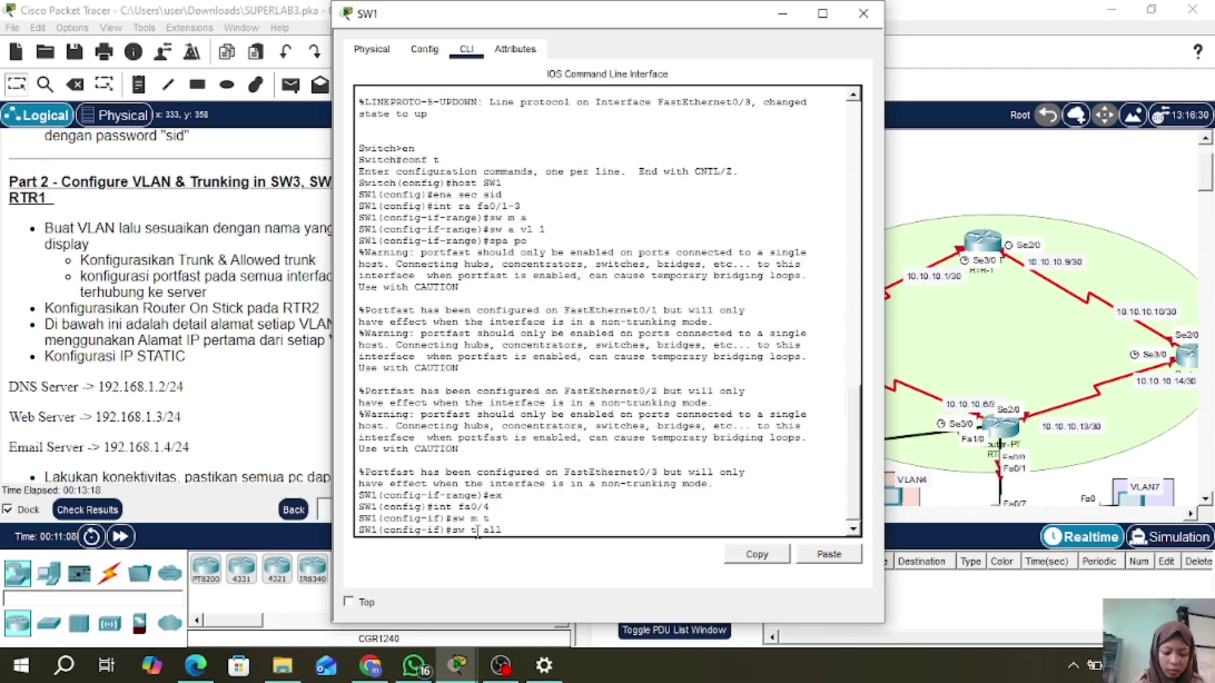
type(" vl ")
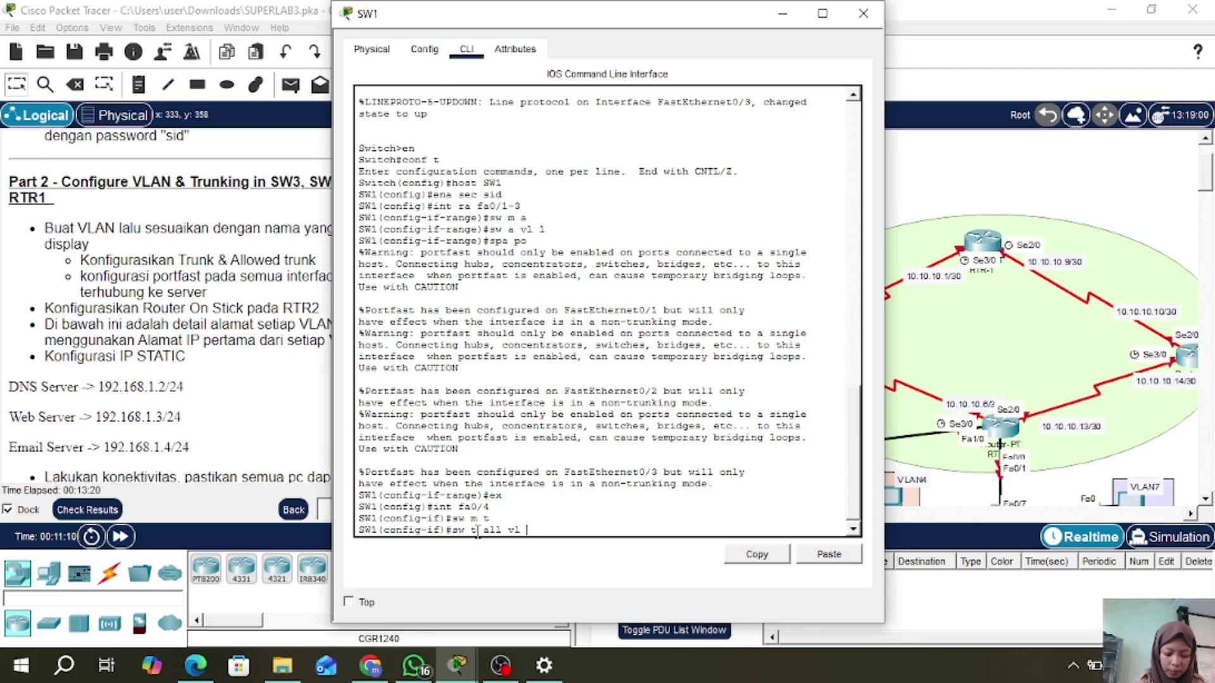
type("1")
key("Return")
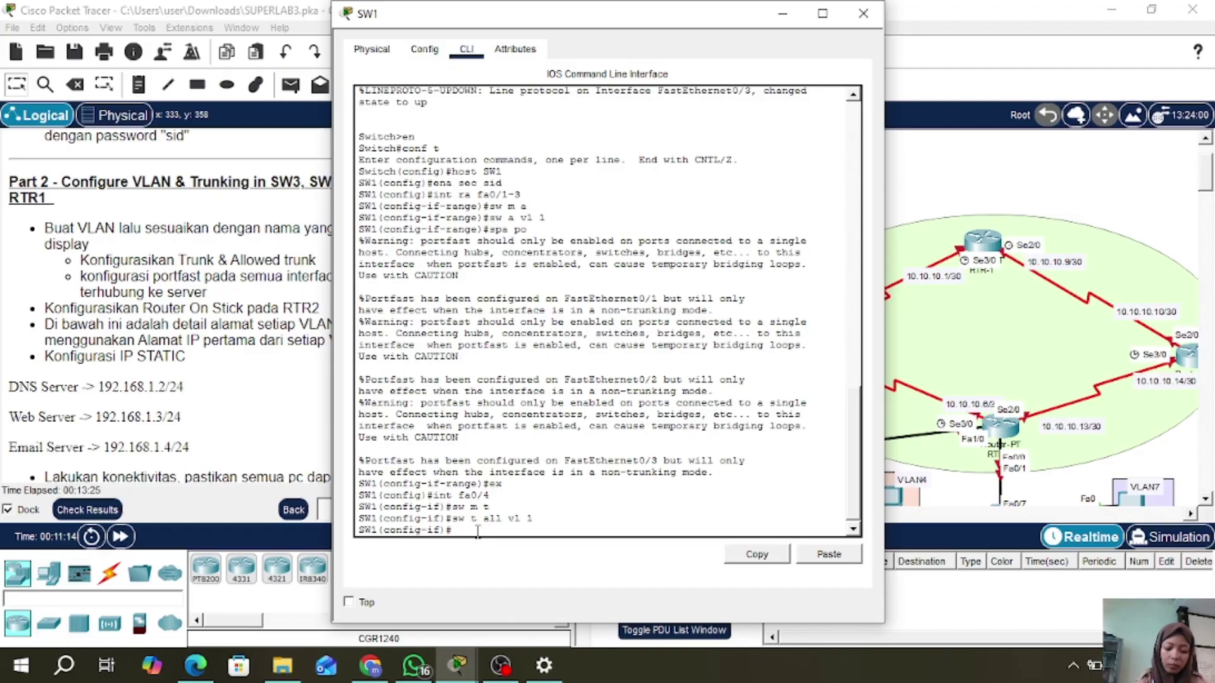
left_click(863, 14)
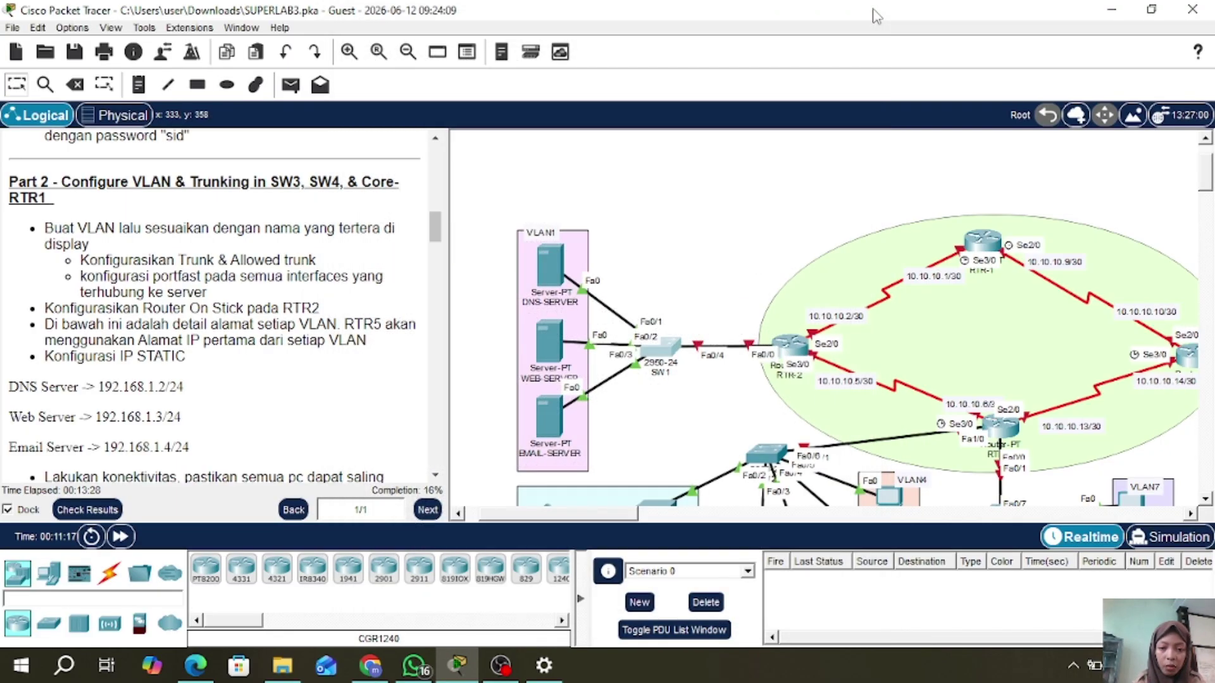
- Bring up RTR-2's FastEthernet0/0 interface with no shutdown
left_click(789, 350)
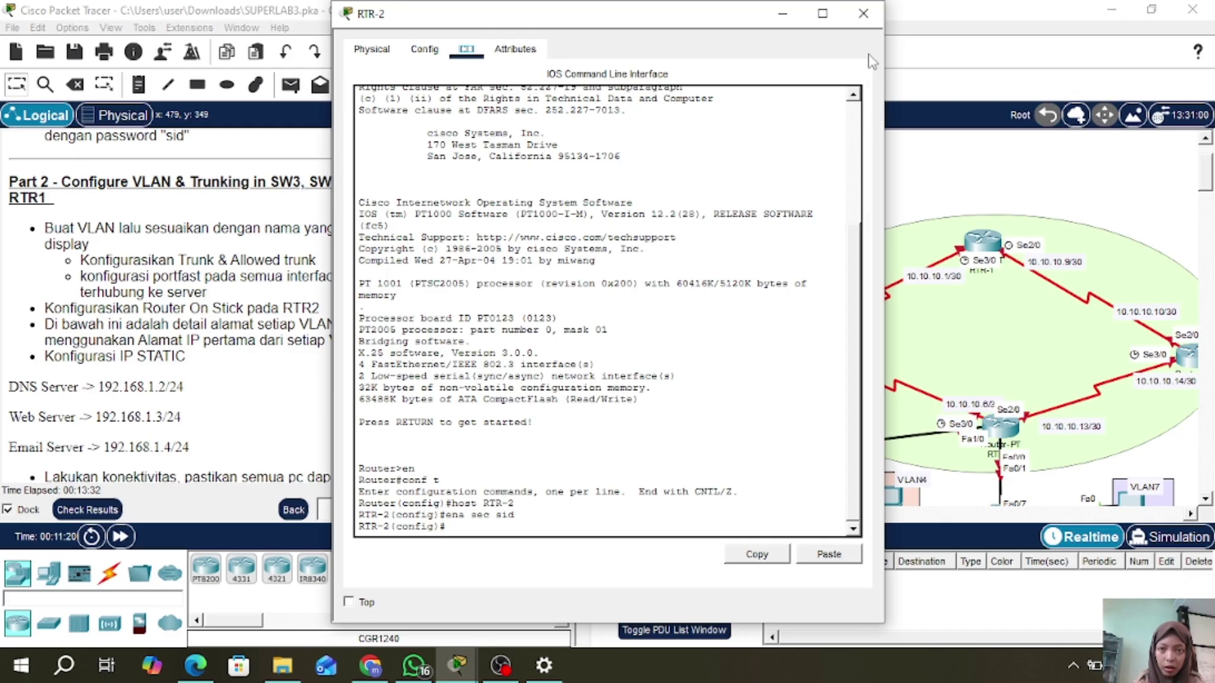
left_click(877, 10)
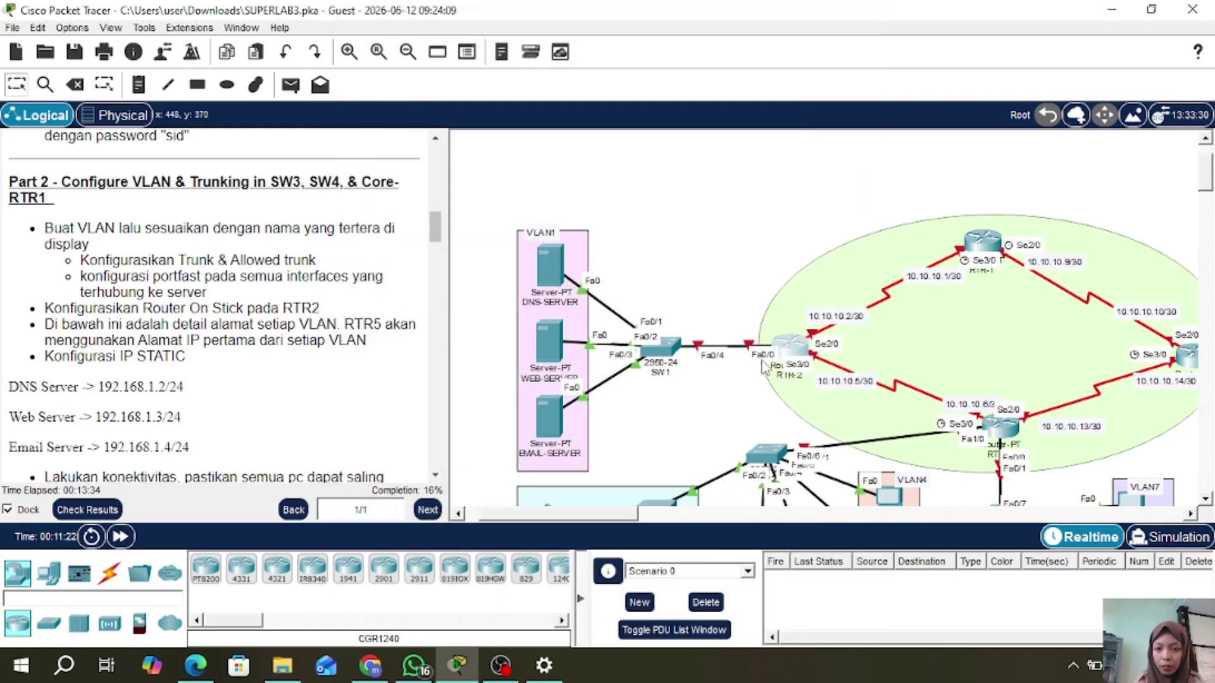
left_click(794, 353)
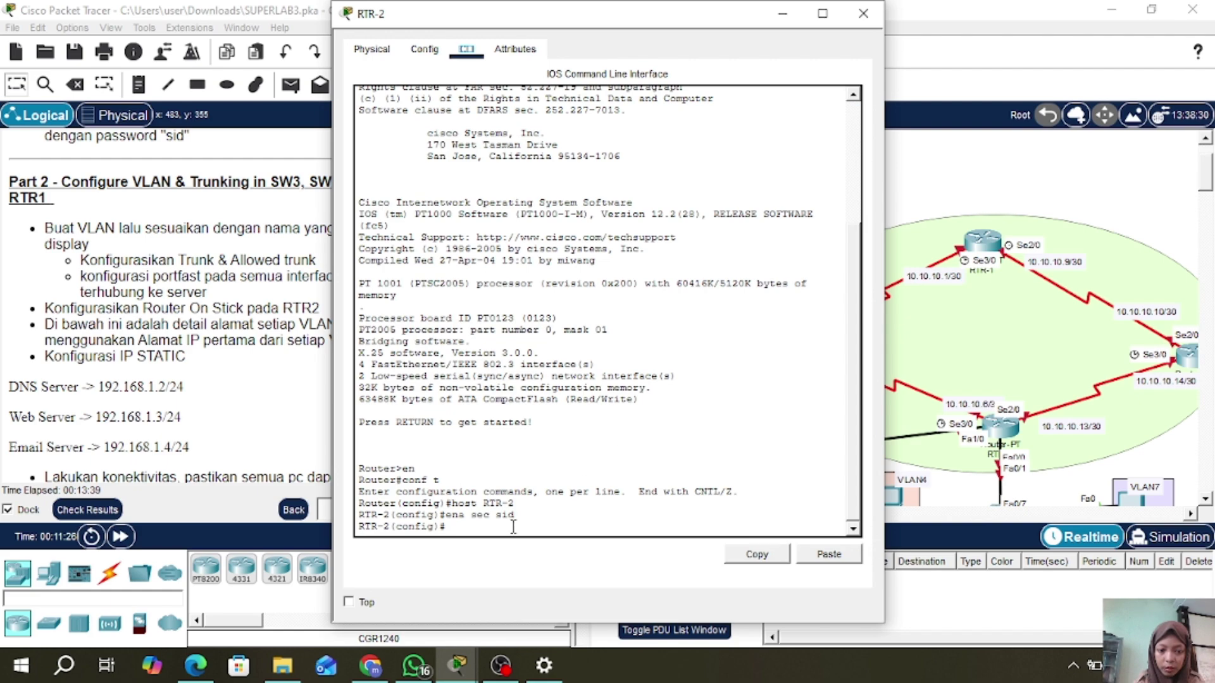
type("int fa0/0")
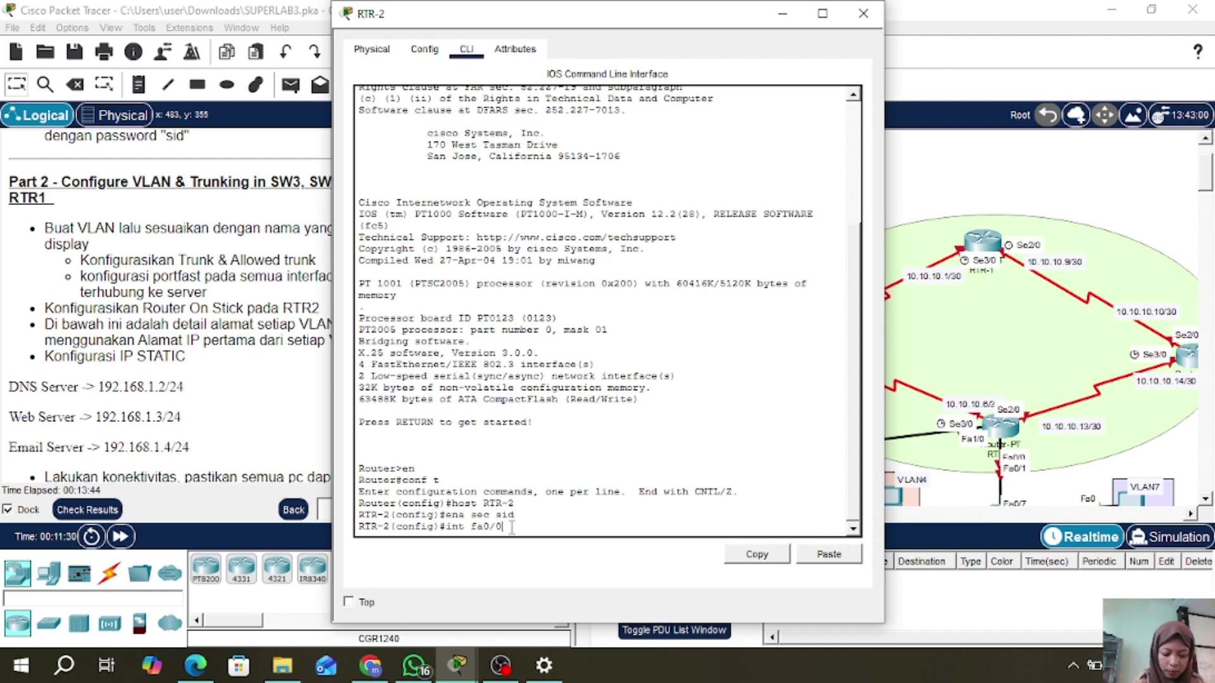
key("Return")
type("no sh")
key("Return")
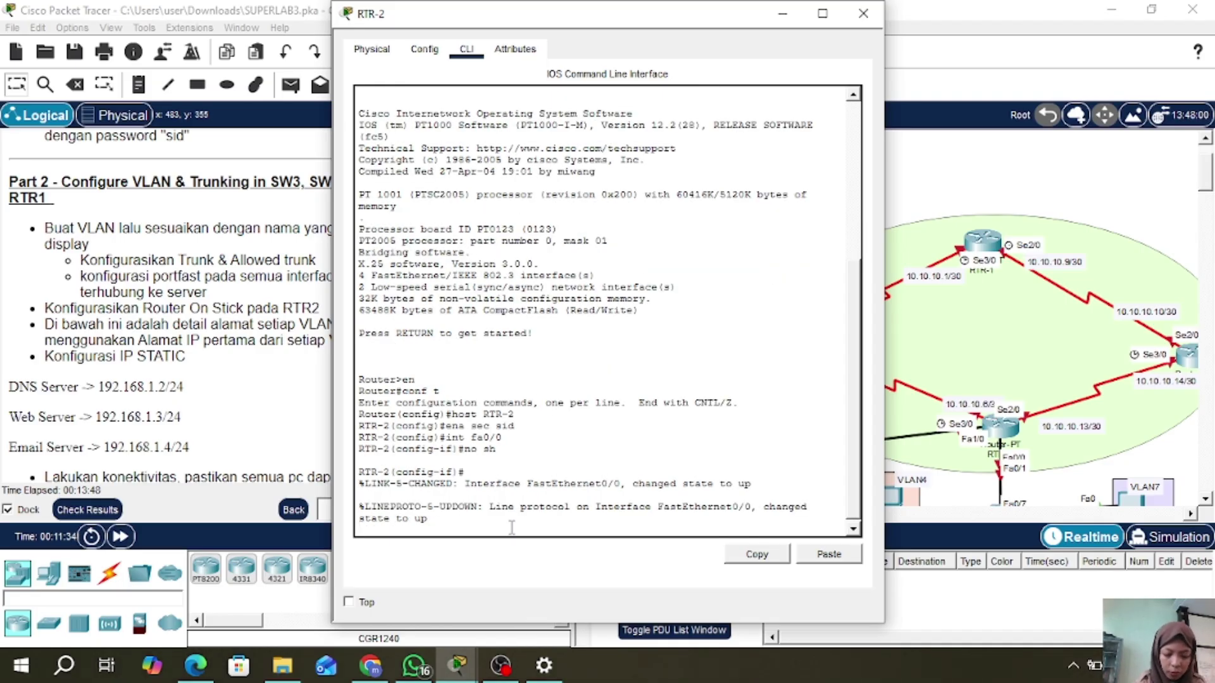
type("ex")
key("Return")
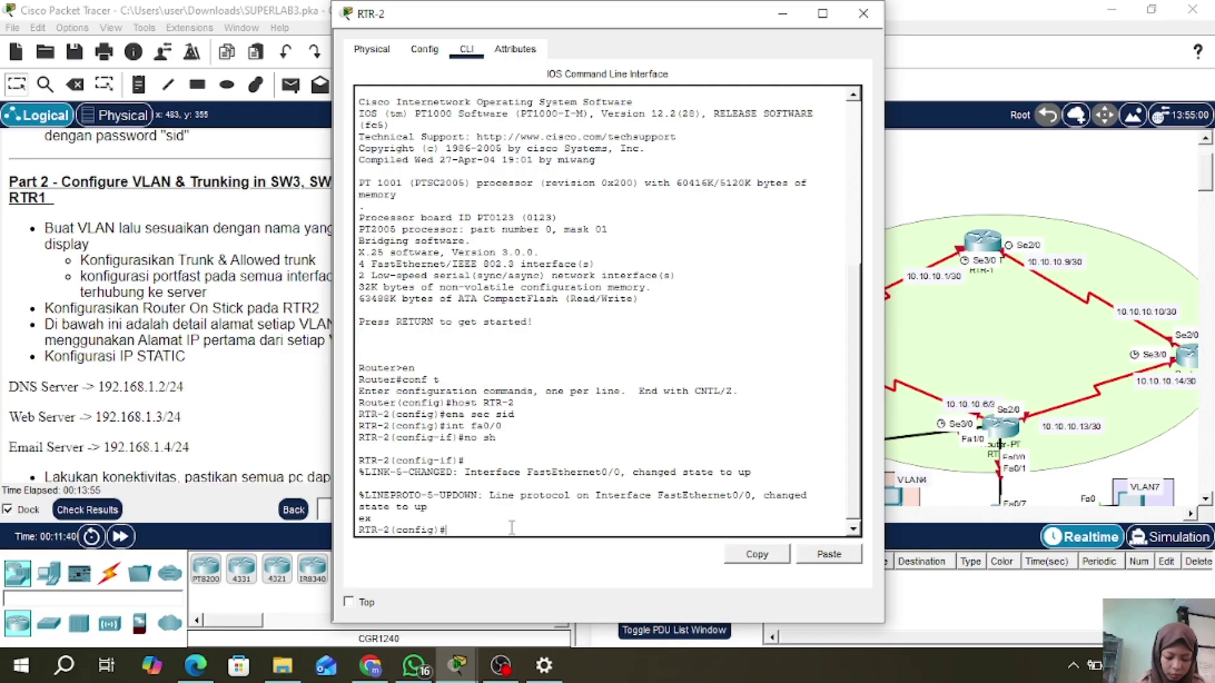
- Create RTR-2 subinterface Fa0/0.1 with dot1Q encapsulation for VLAN 1
type("in")
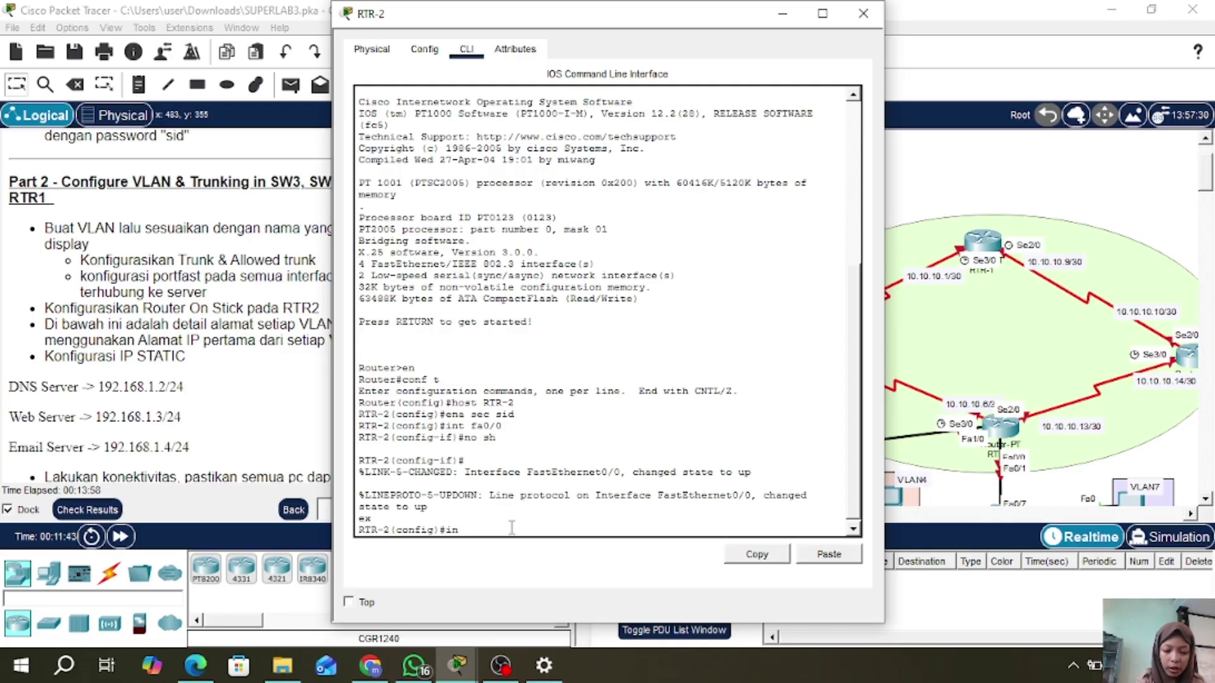
type("t fa0/0")
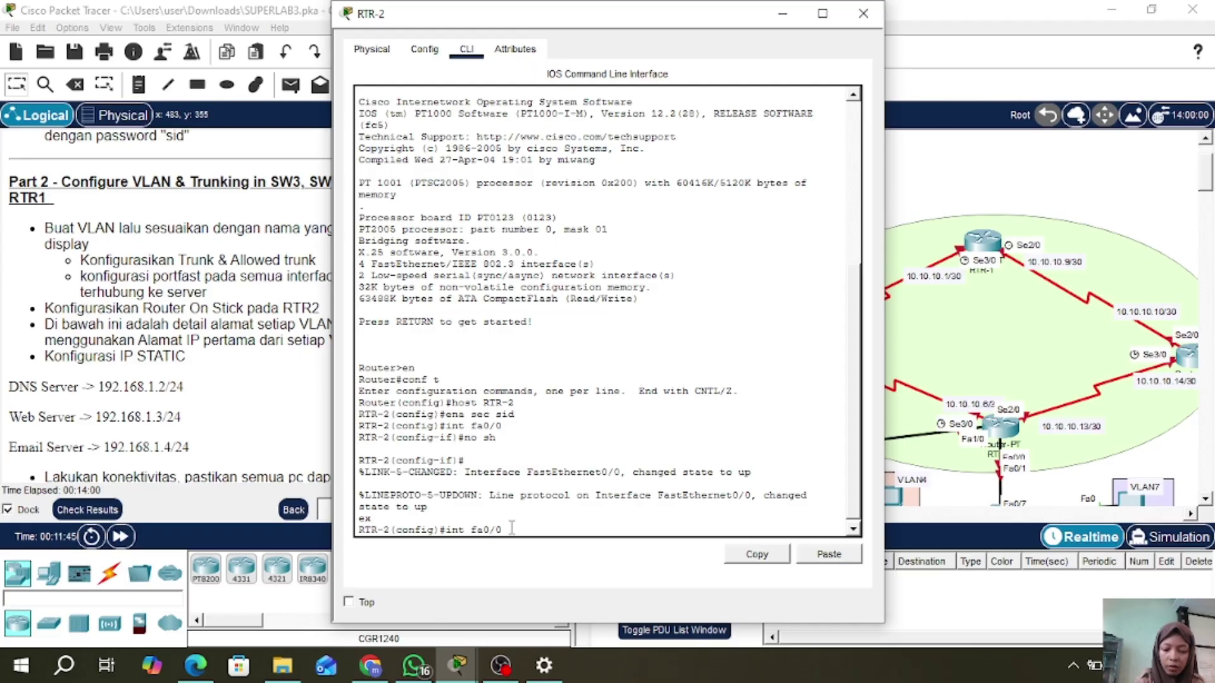
type(".")
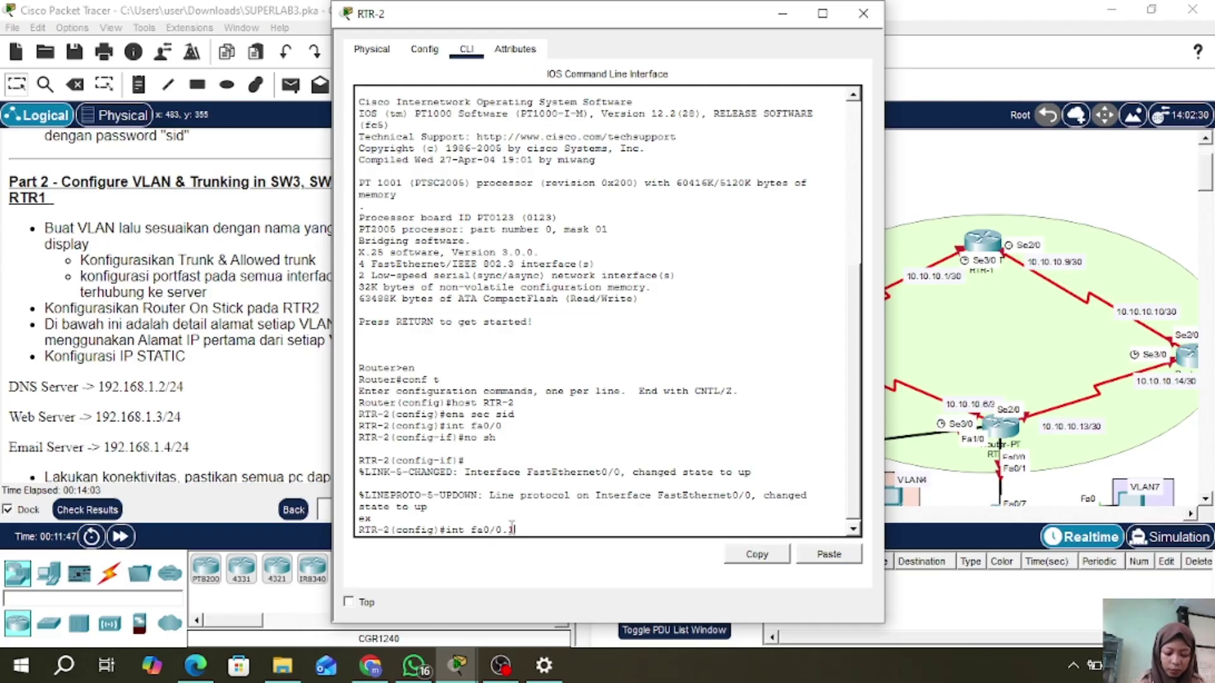
type("1")
key("Return")
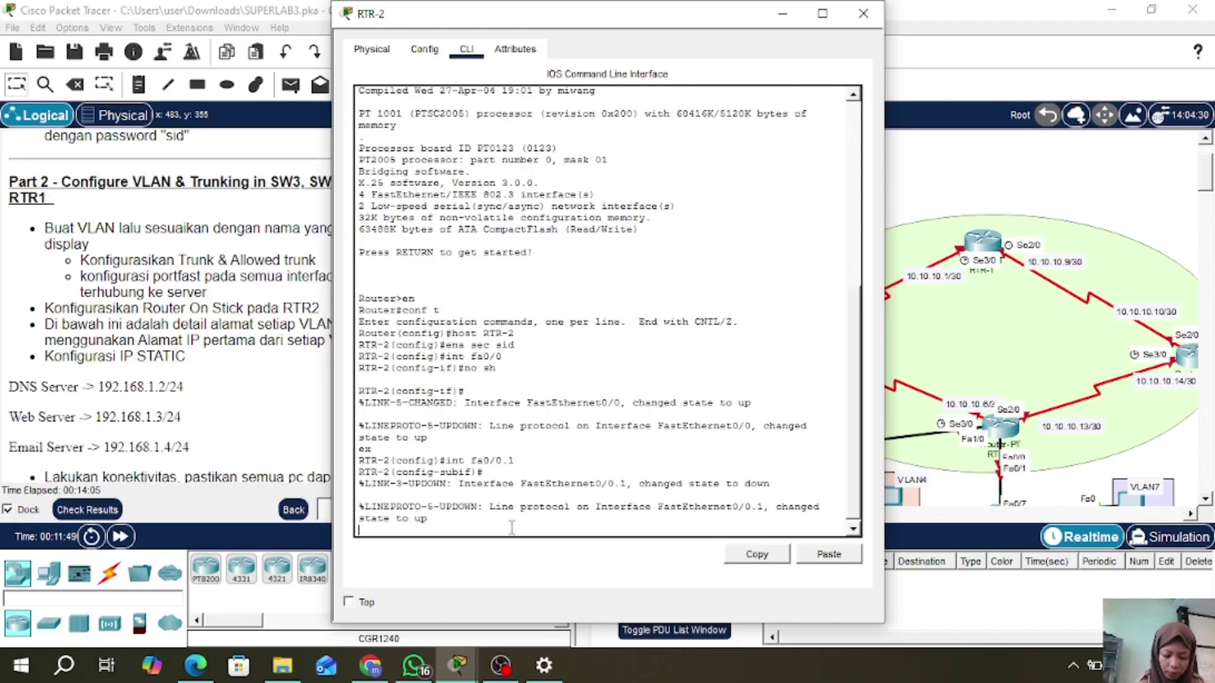
type("nc")
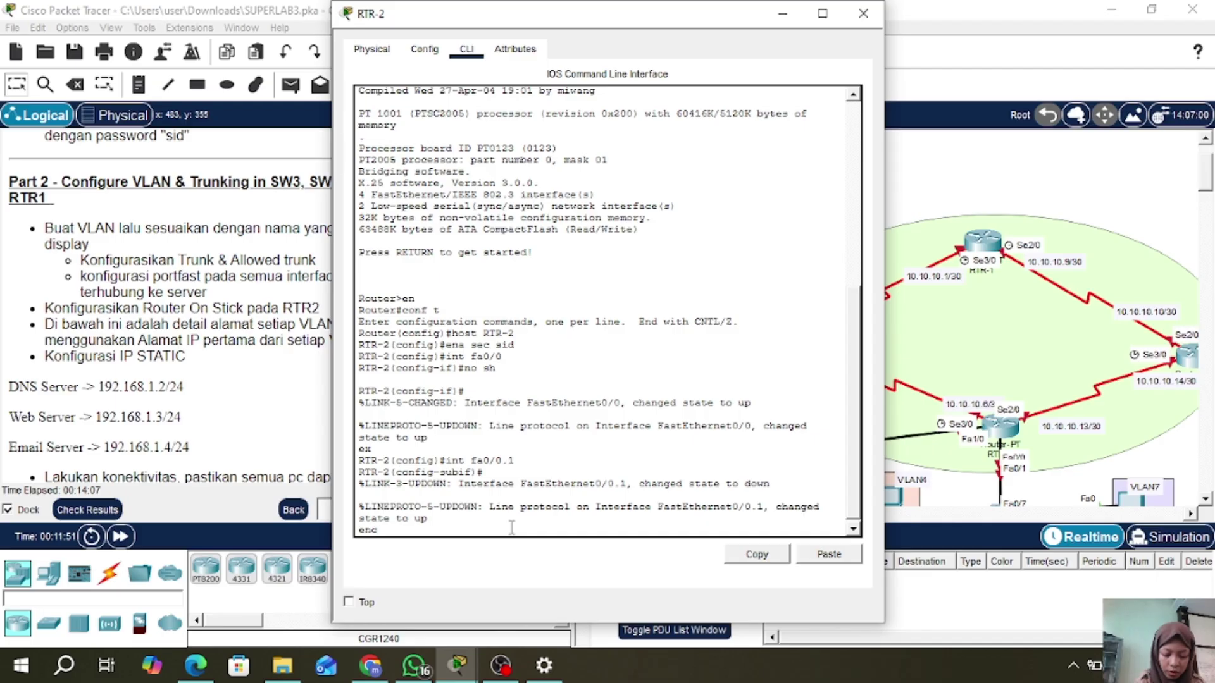
type(" do 1")
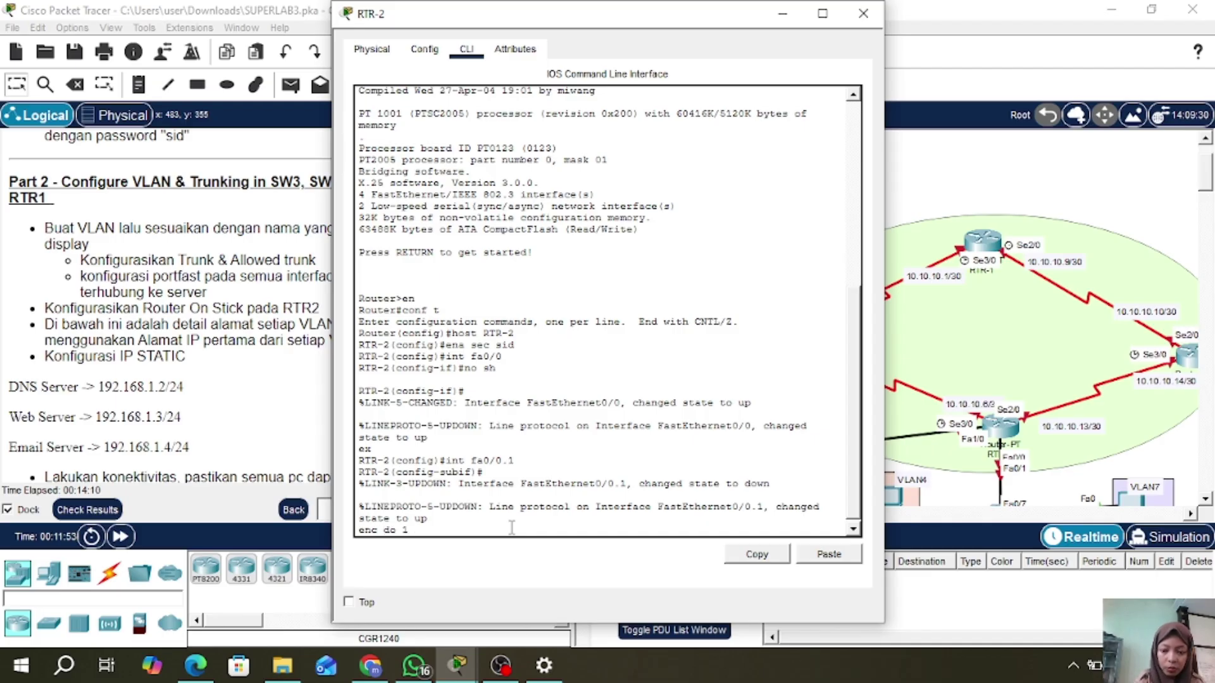
key("BackSpace")
key("BackSpace")
key("BackSpace")
key("BackSpace")
key("BackSpace")
key("BackSpace")
key("BackSpace")
key("BackSpace")
key("Return")
type("e")
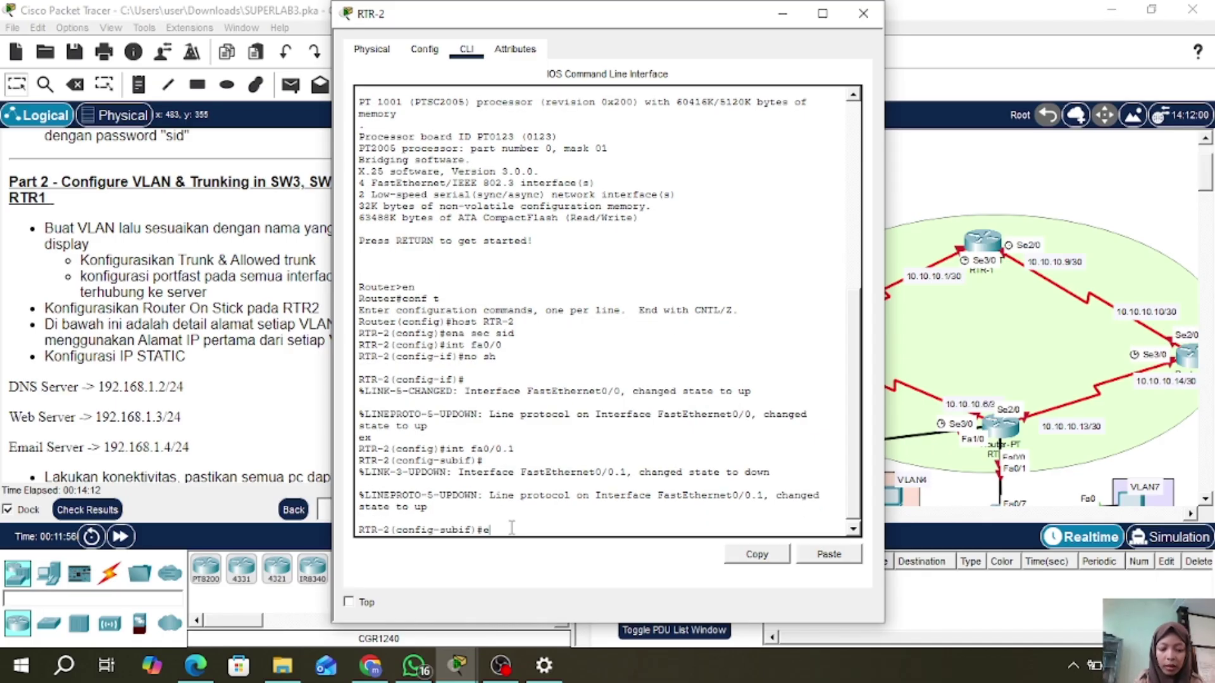
type("nc do 1")
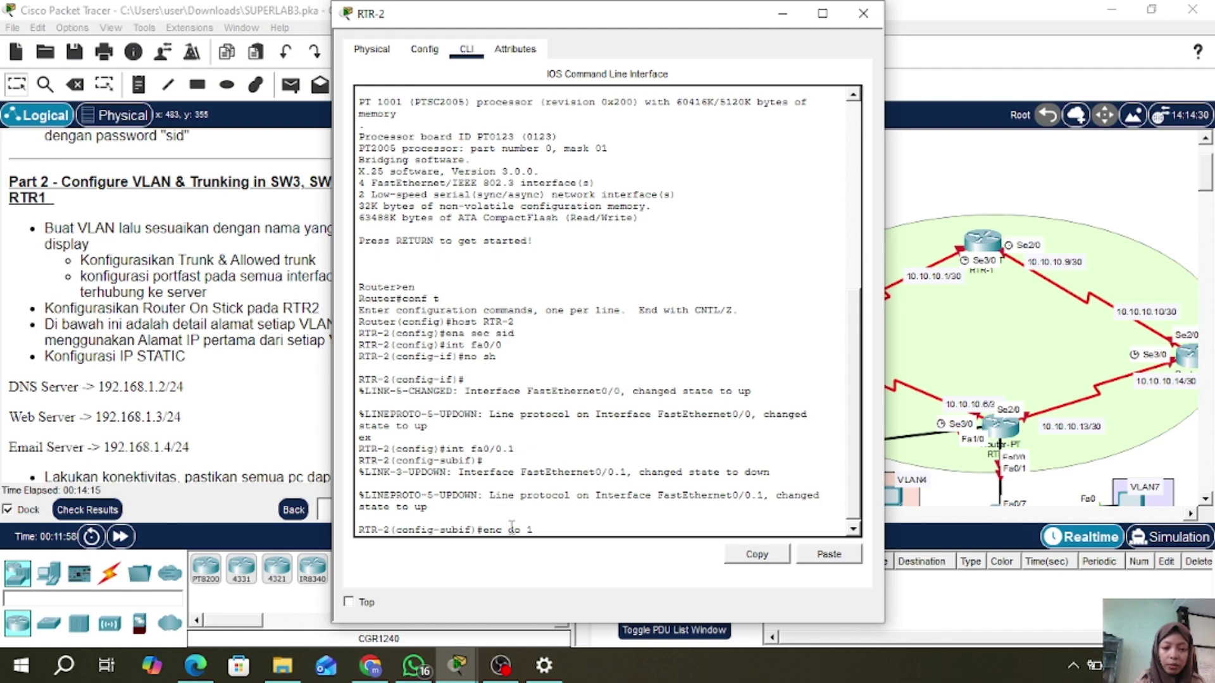
key("Return")
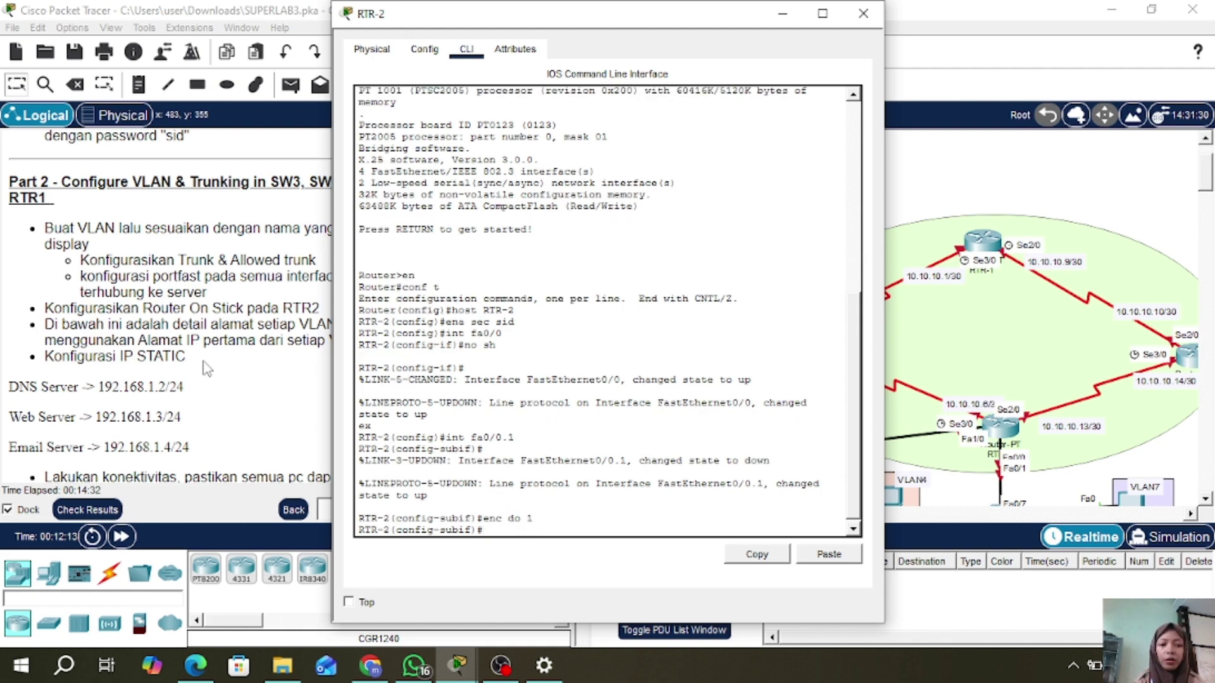
- Address subinterface Fa0/0.1 as 192.168.1.1 with mask 255.255.255.0
scroll(207, 369, "down", 3)
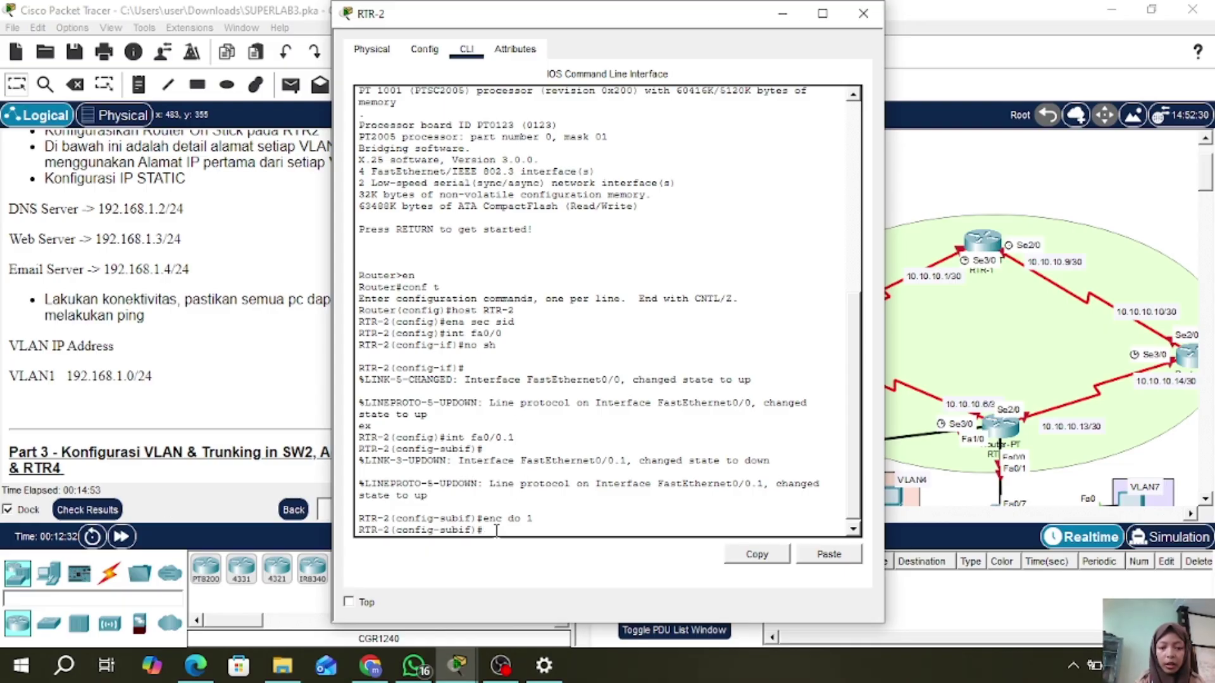
type("ip add")
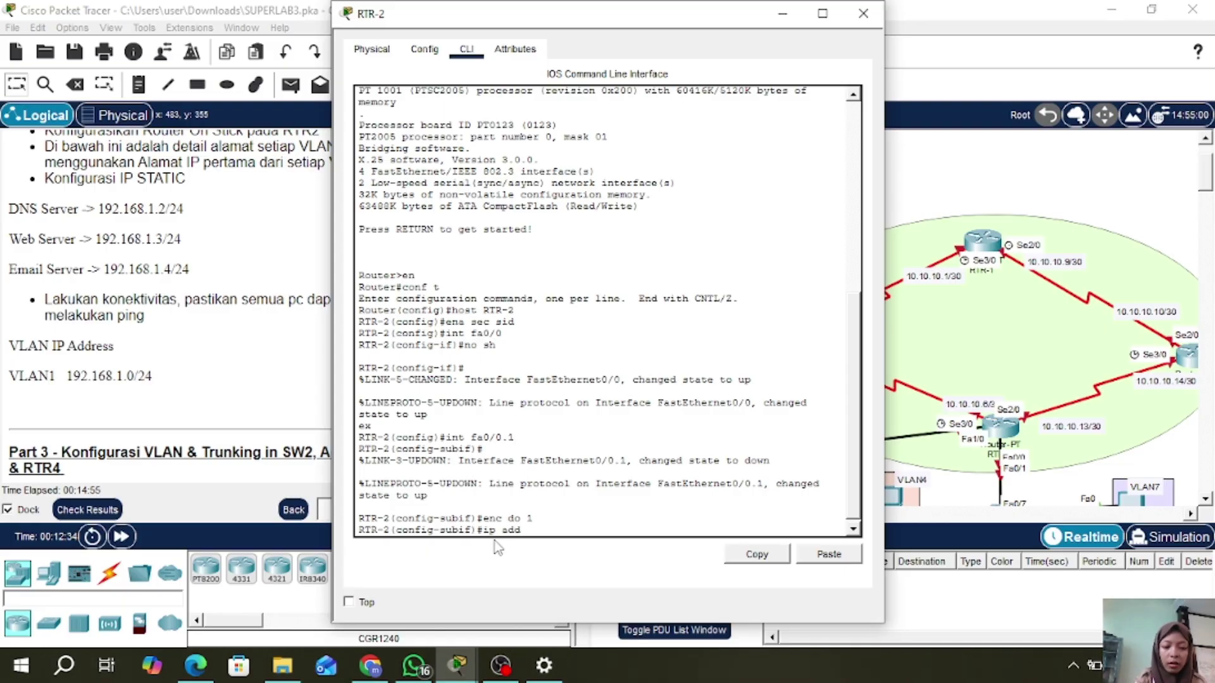
type(" 192.16")
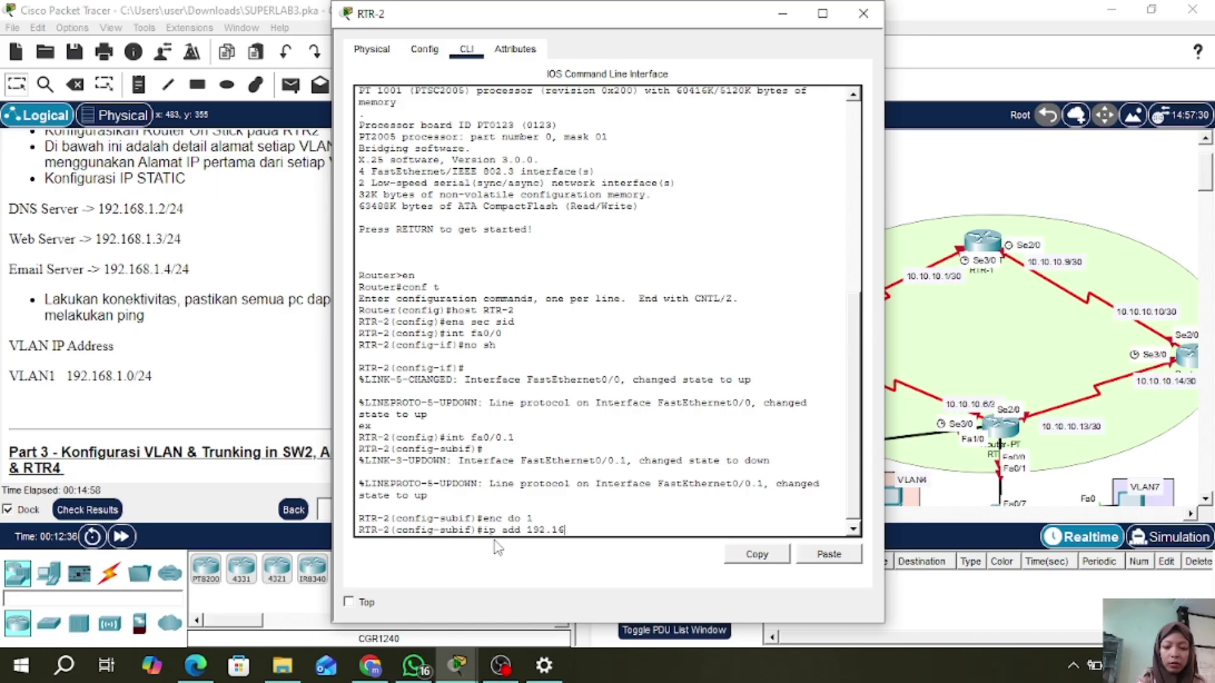
type("8.1.1")
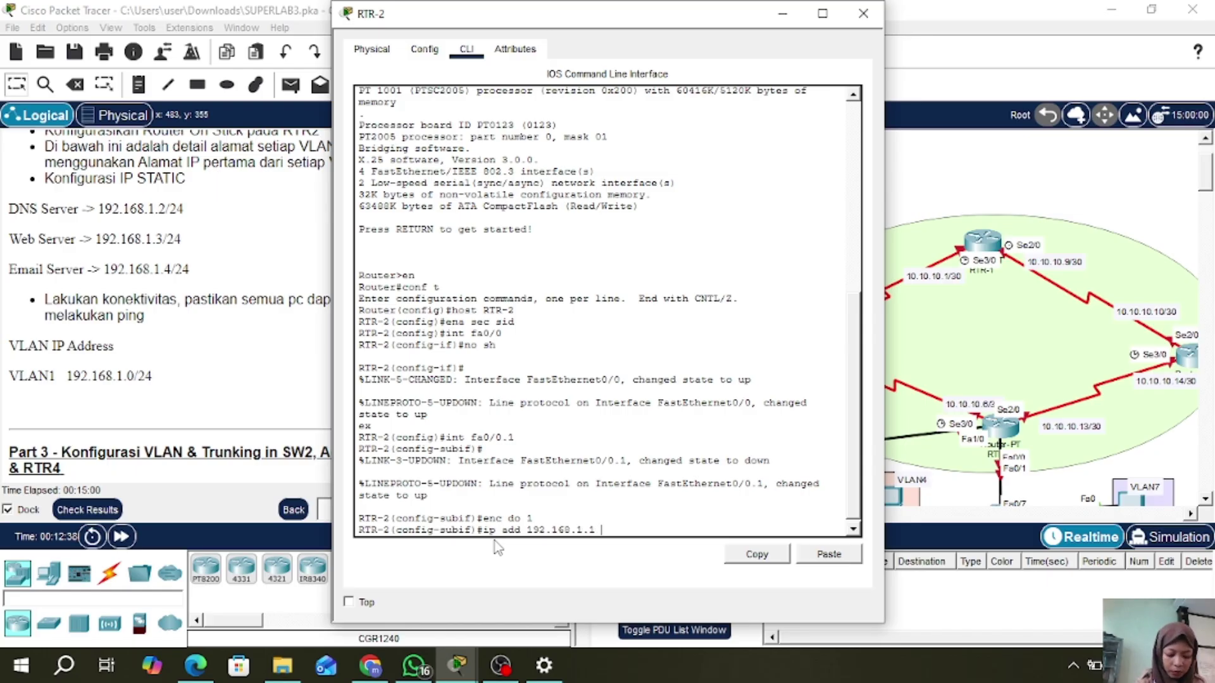
type(" 255")
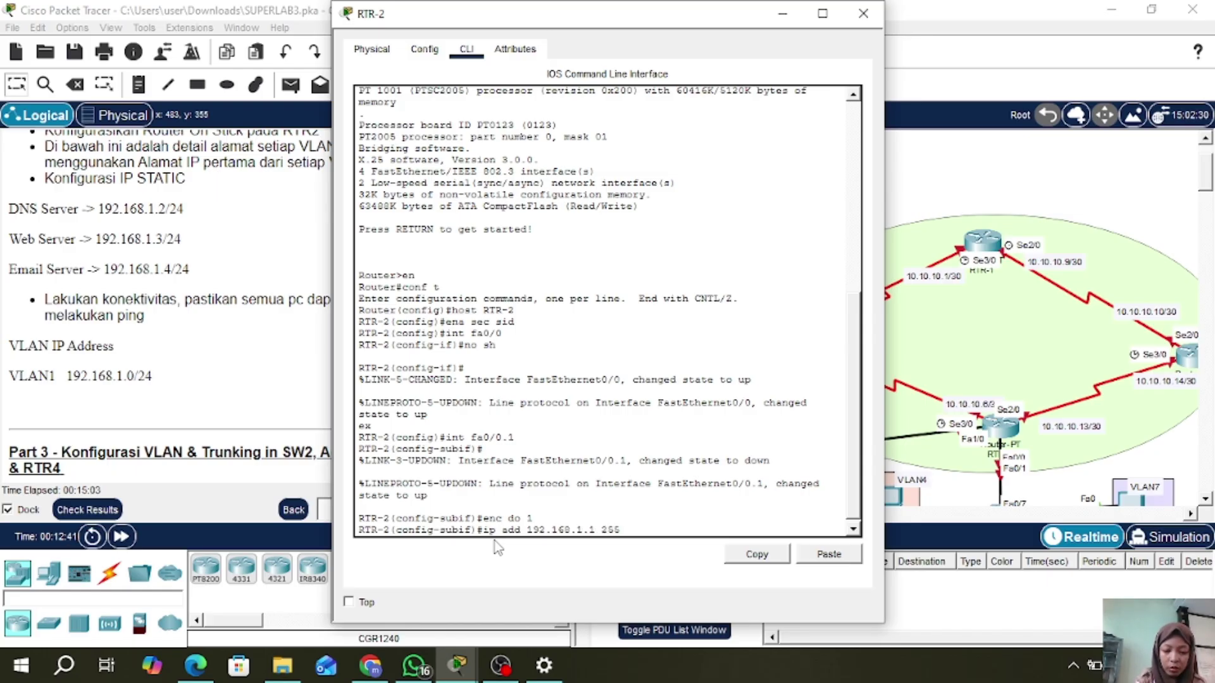
type(".255.255.0")
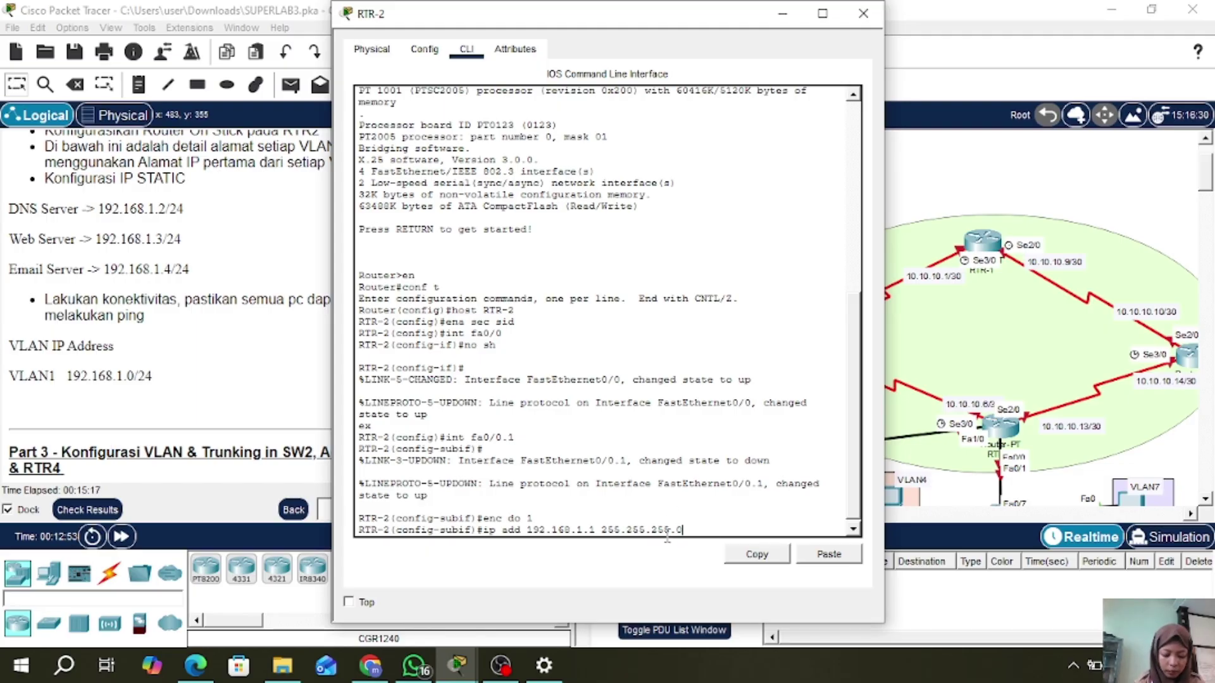
key("Return")
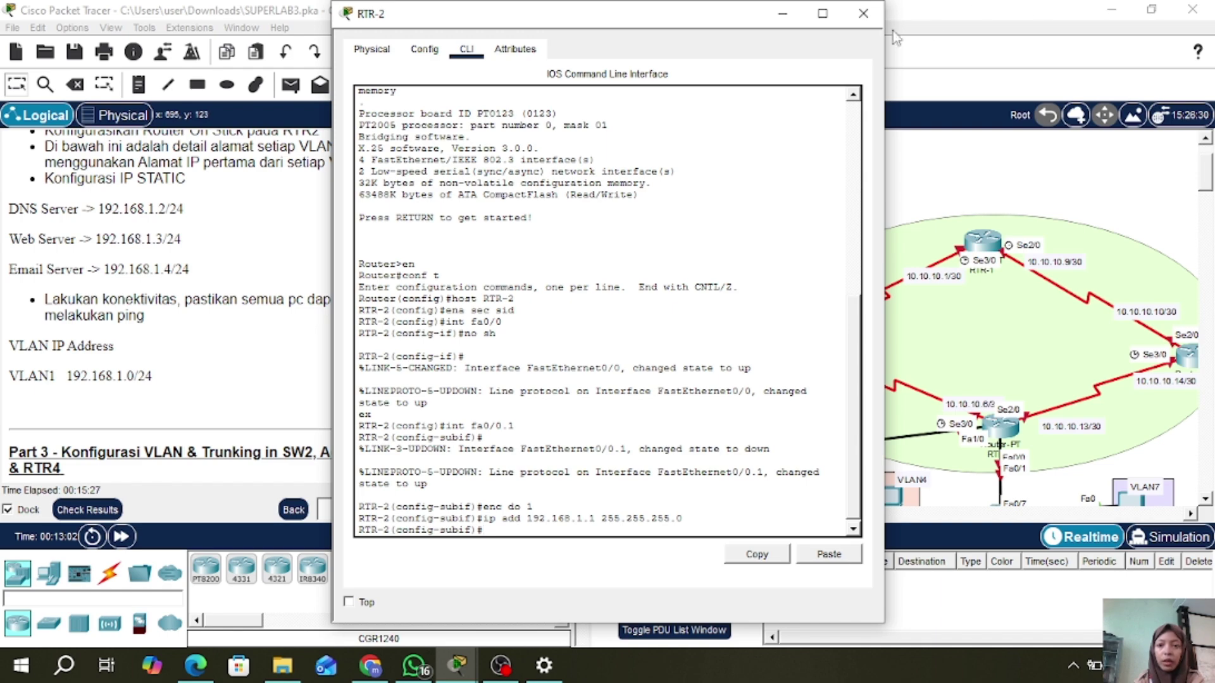
- Give DNS-SERVER the static IP 192.168.1.2 with the default 255.255.255.0 mask
left_click(863, 13)
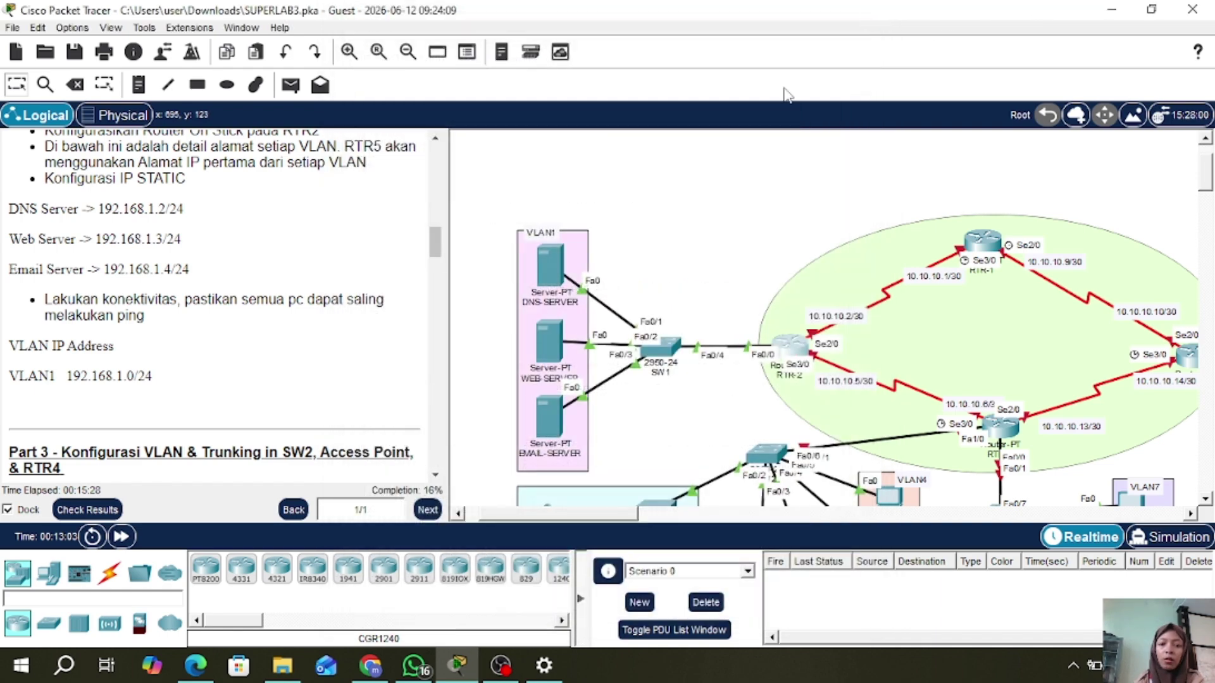
left_click(549, 260)
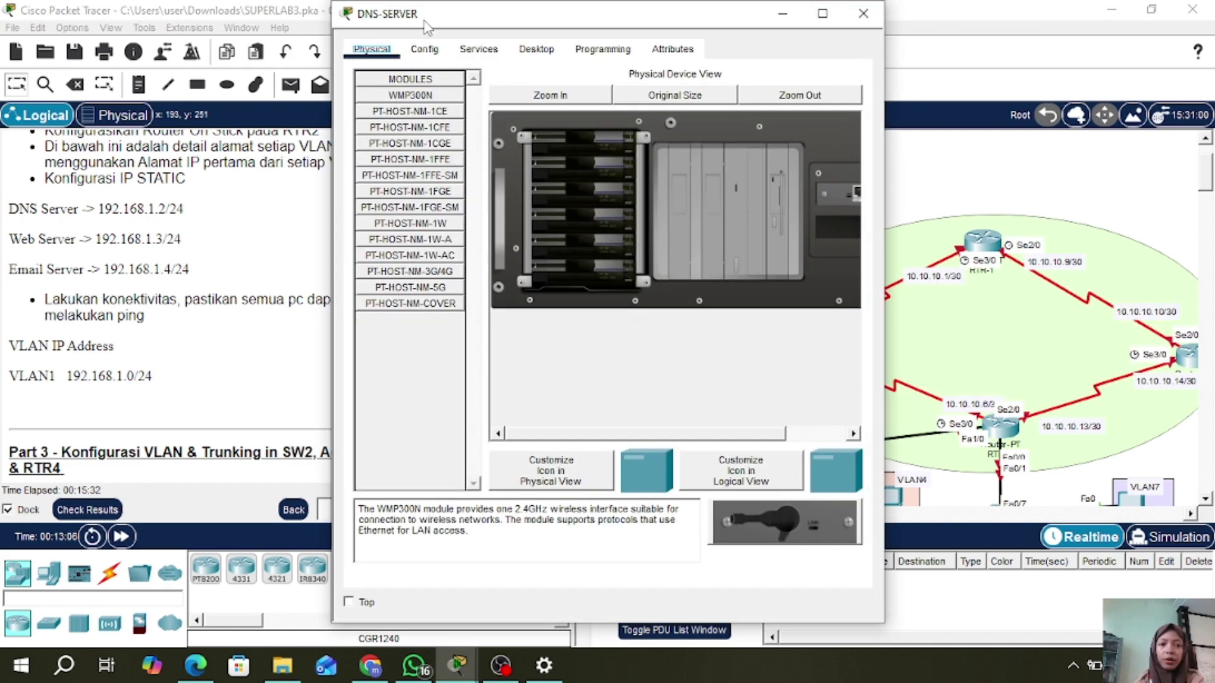
left_click(537, 49)
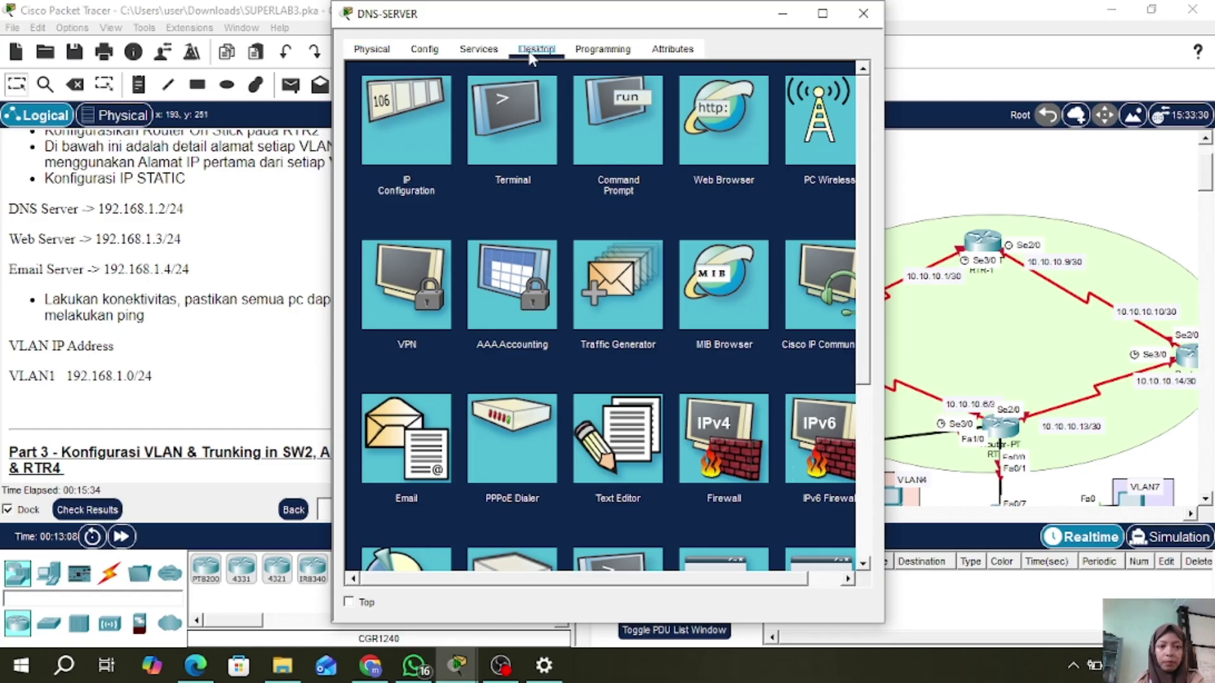
left_click(396, 143)
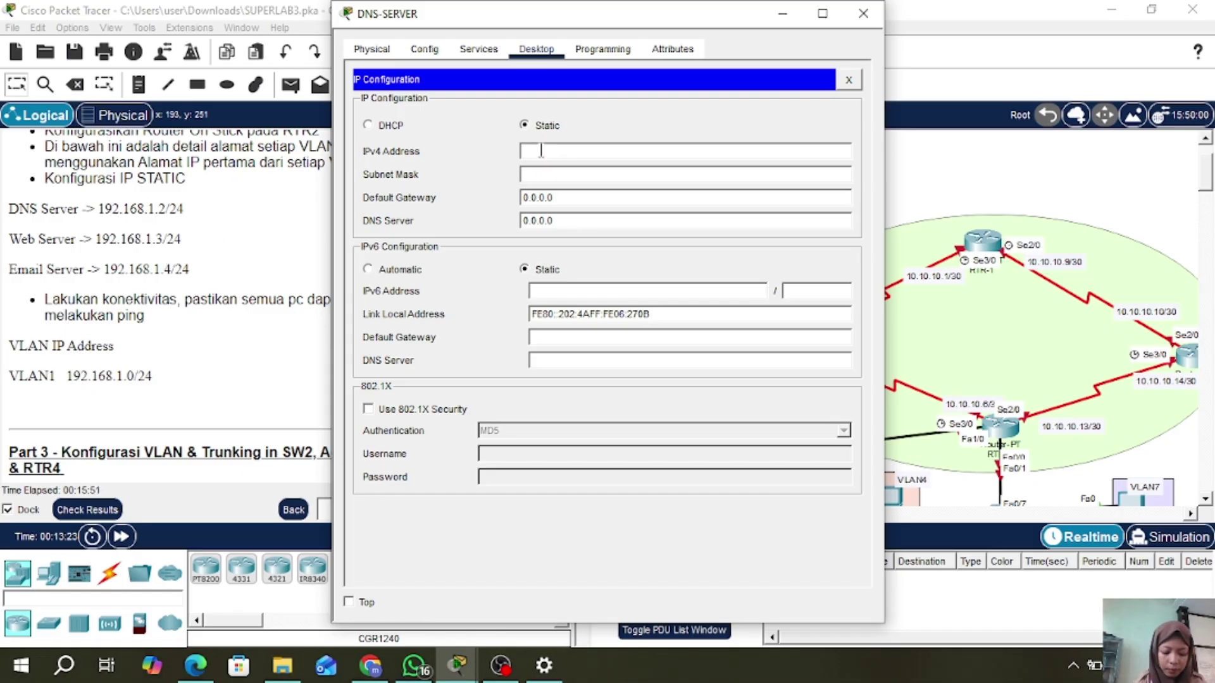
type("192.168")
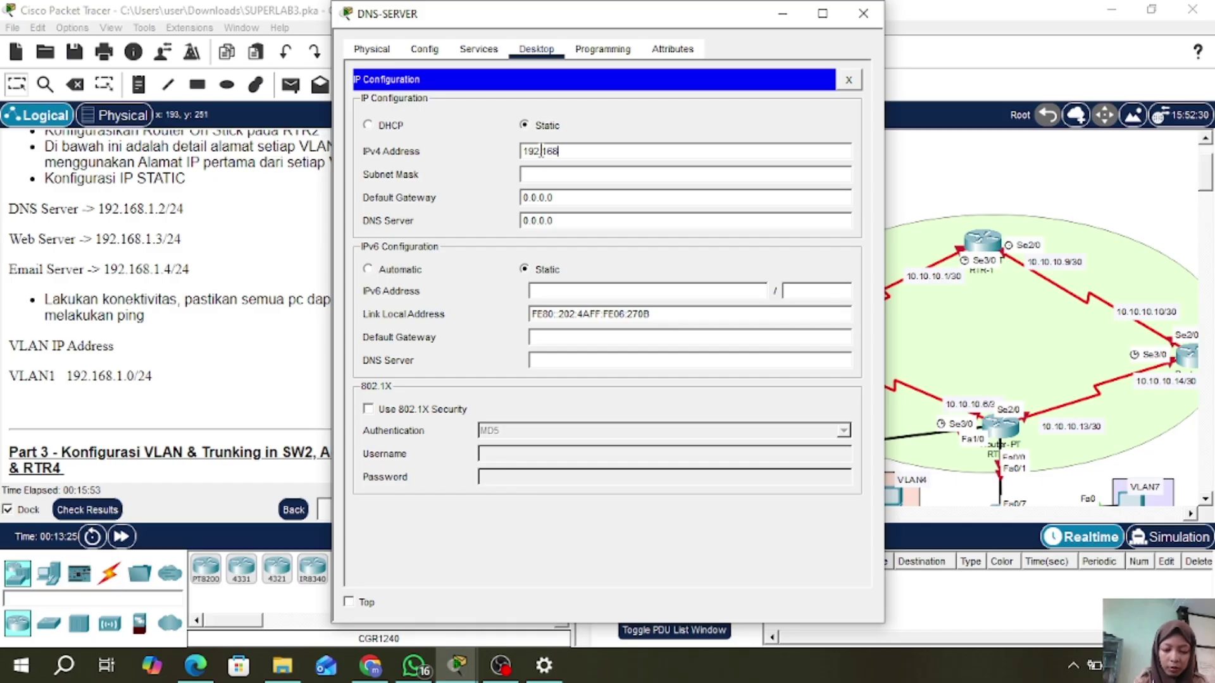
type(".1.2")
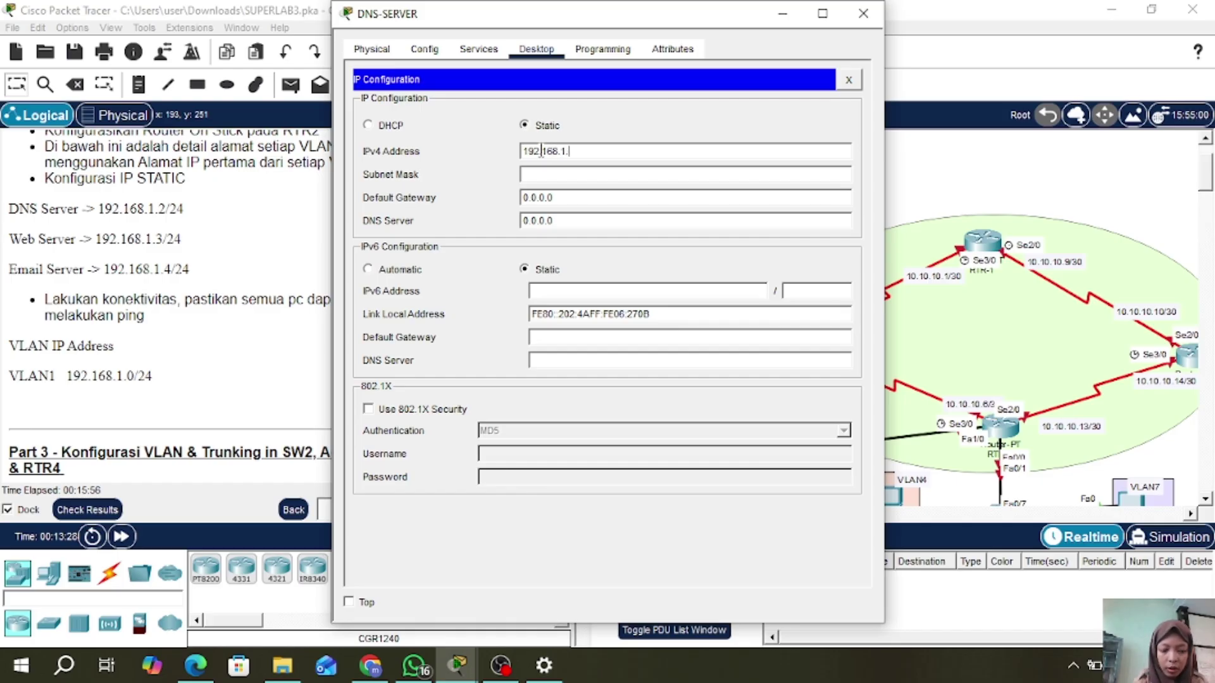
left_click(579, 176)
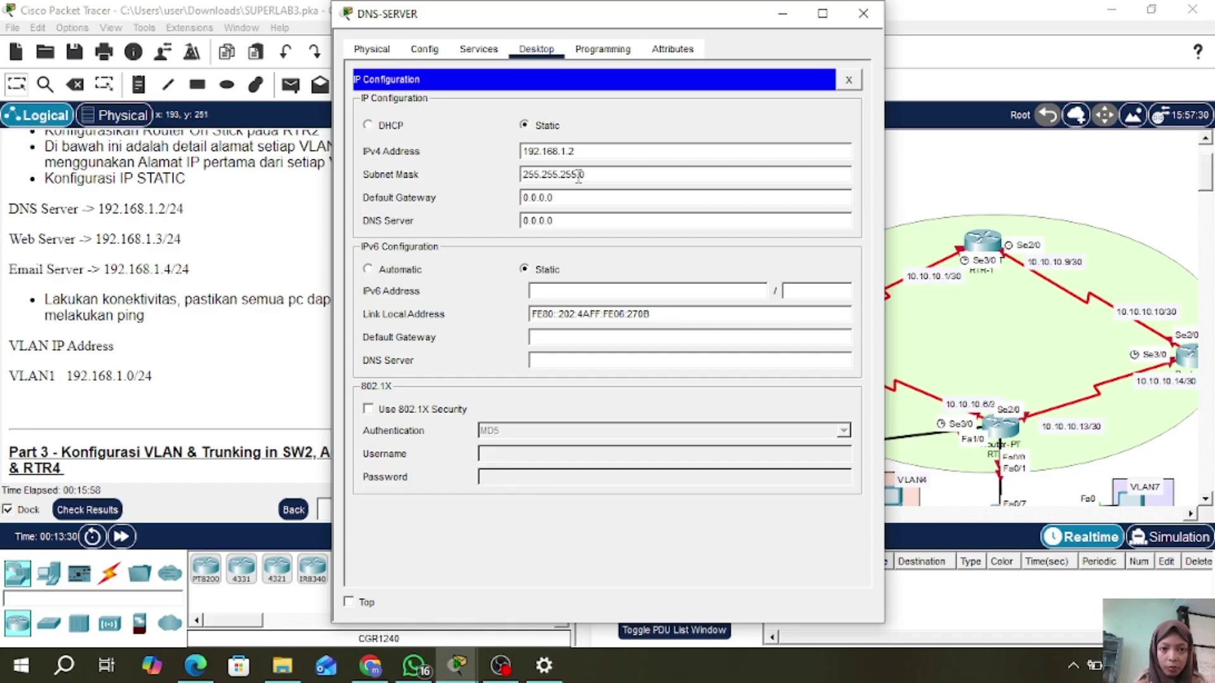
- Set DNS-SERVER's gateway to 192.168.1.1 and DNS server to 192.168.1.2, then close it
left_click(631, 196)
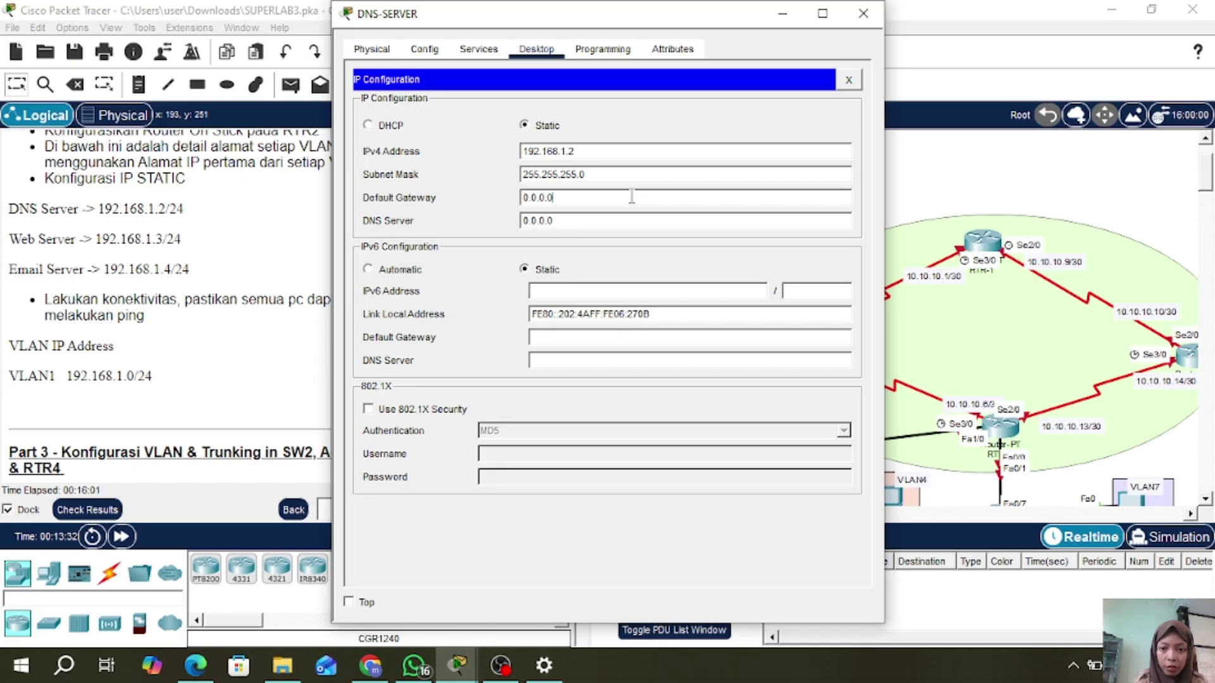
key("BackSpace")
key("BackSpace")
key("BackSpace")
key("BackSpace")
key("BackSpace")
key("BackSpace")
type("192.1")
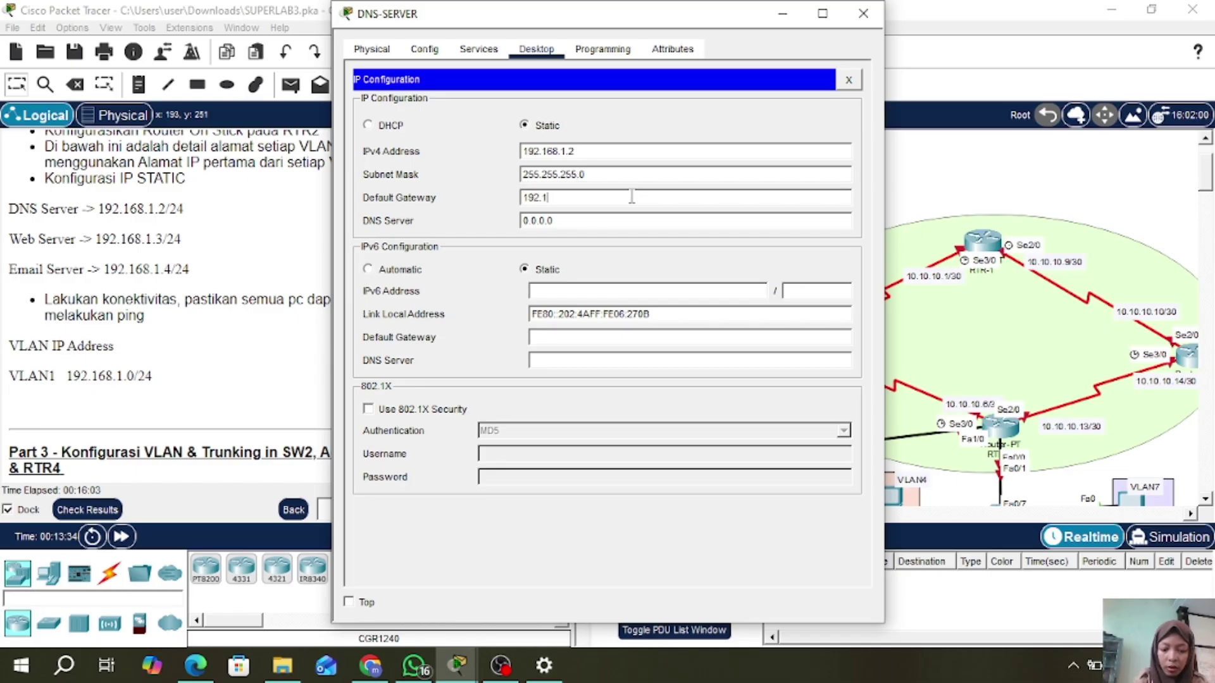
type("68.1")
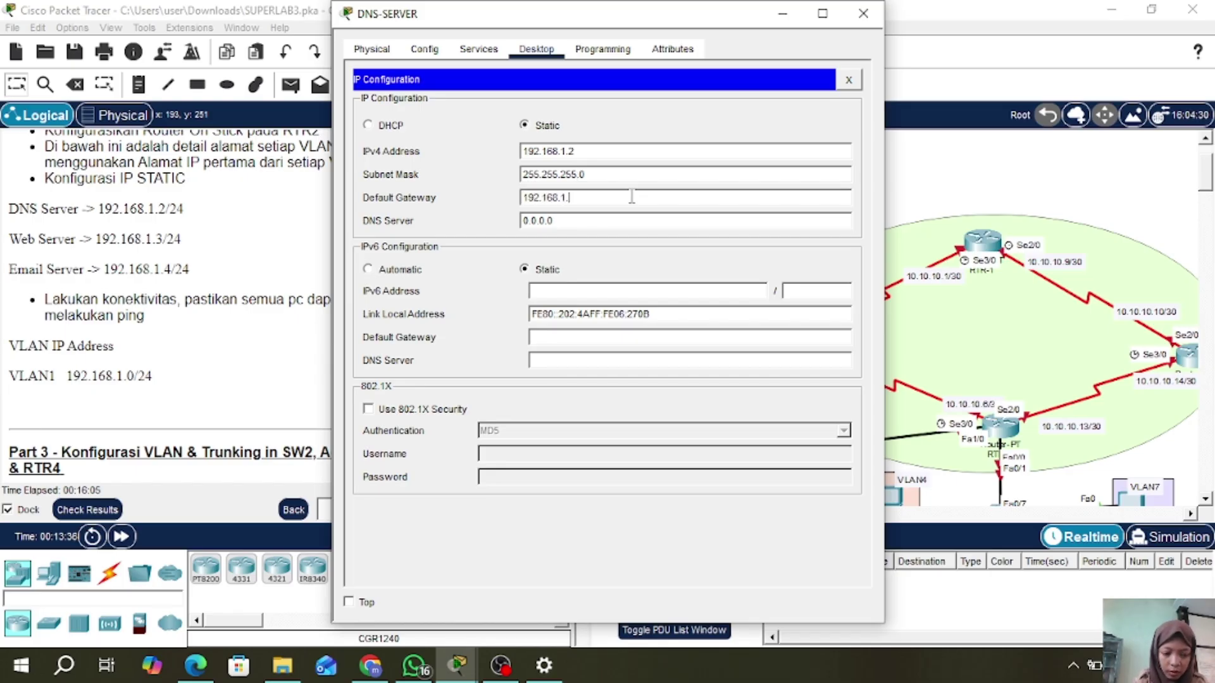
type(".1")
left_click(616, 221)
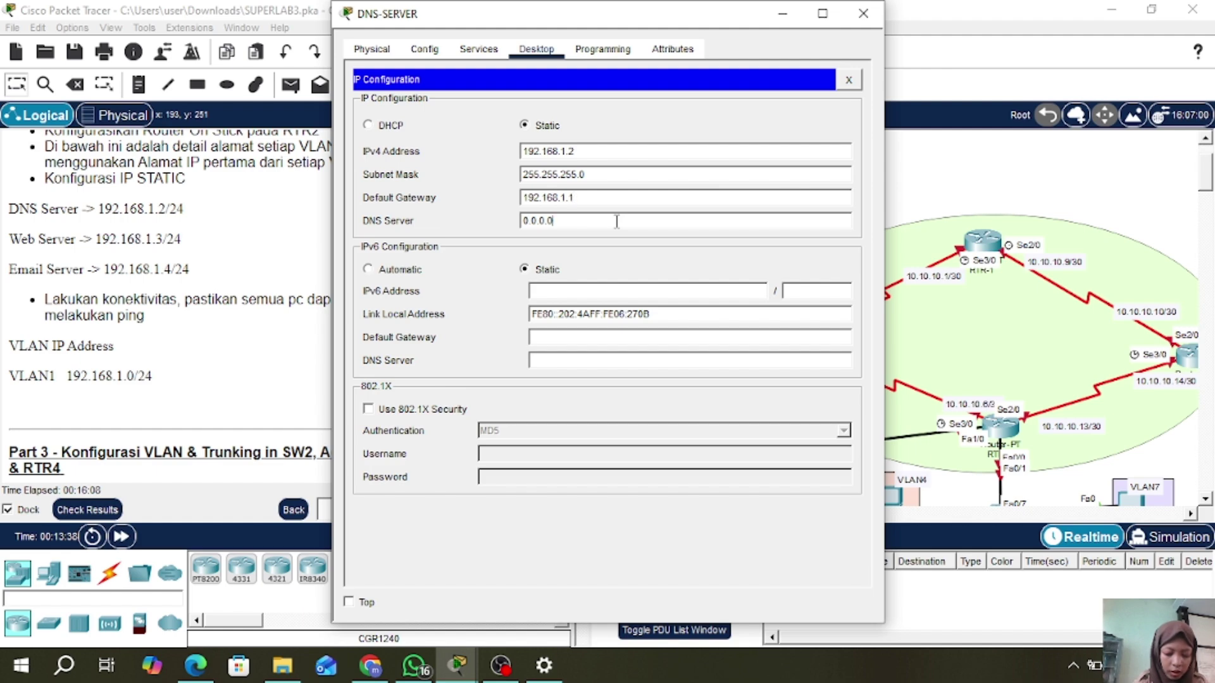
key("BackSpace")
key("BackSpace")
key("BackSpace")
key("BackSpace")
key("BackSpace")
key("BackSpace")
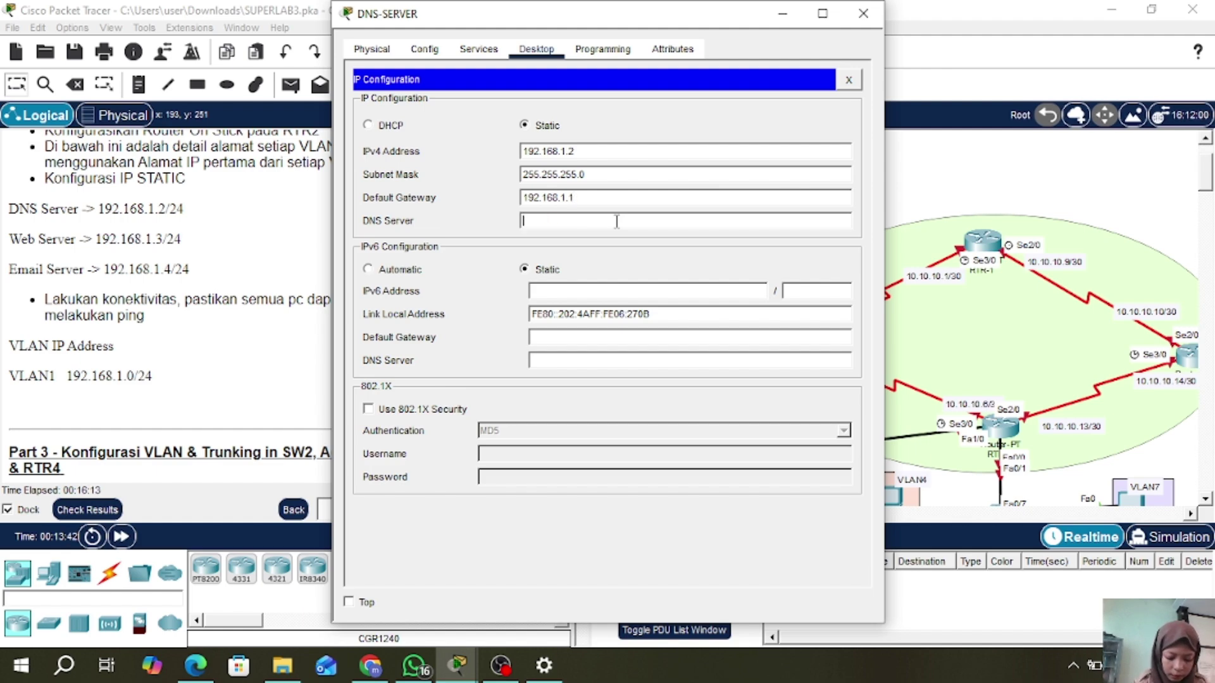
type("1")
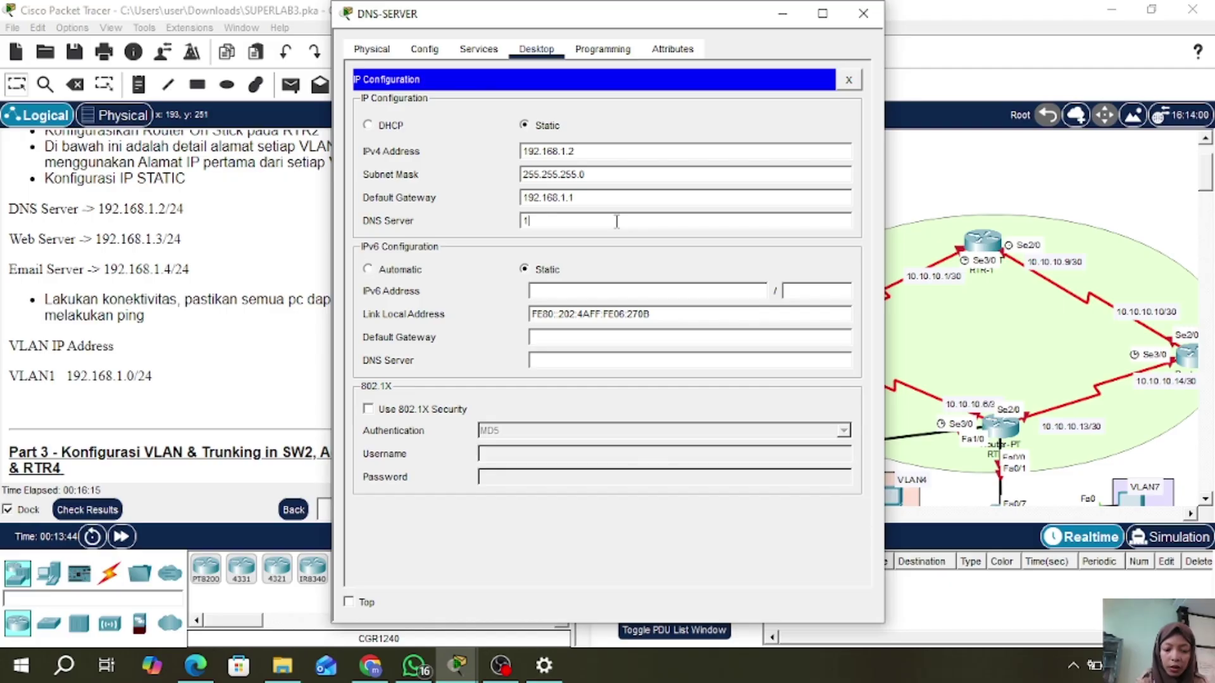
type("92.168.1.2")
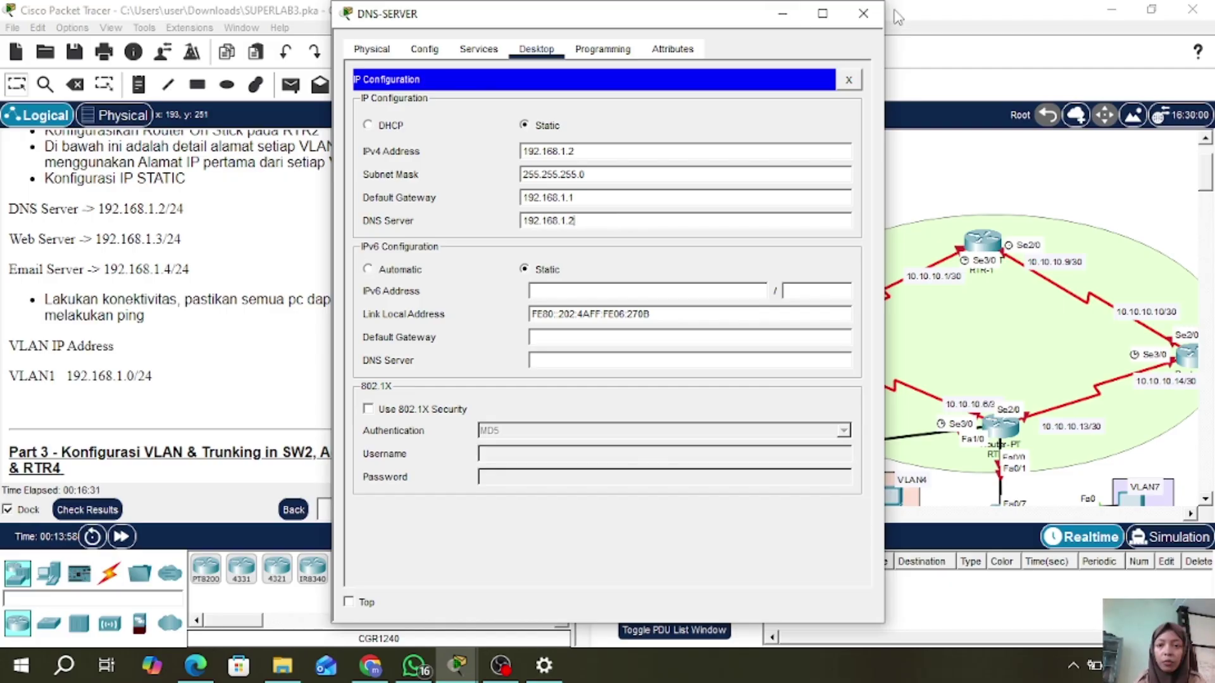
left_click(863, 13)
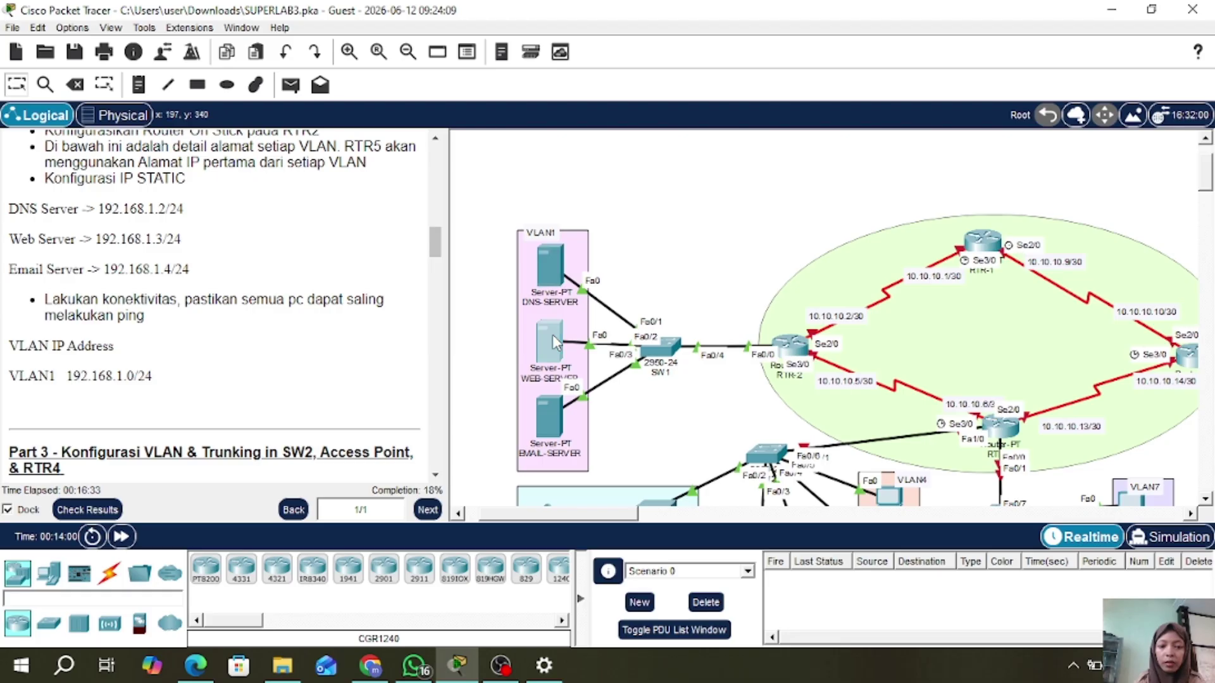
- Give WEB-SERVER the static IP 192.168.1.3 with the default 255.255.255.0 mask
left_click(552, 339)
left_click(537, 50)
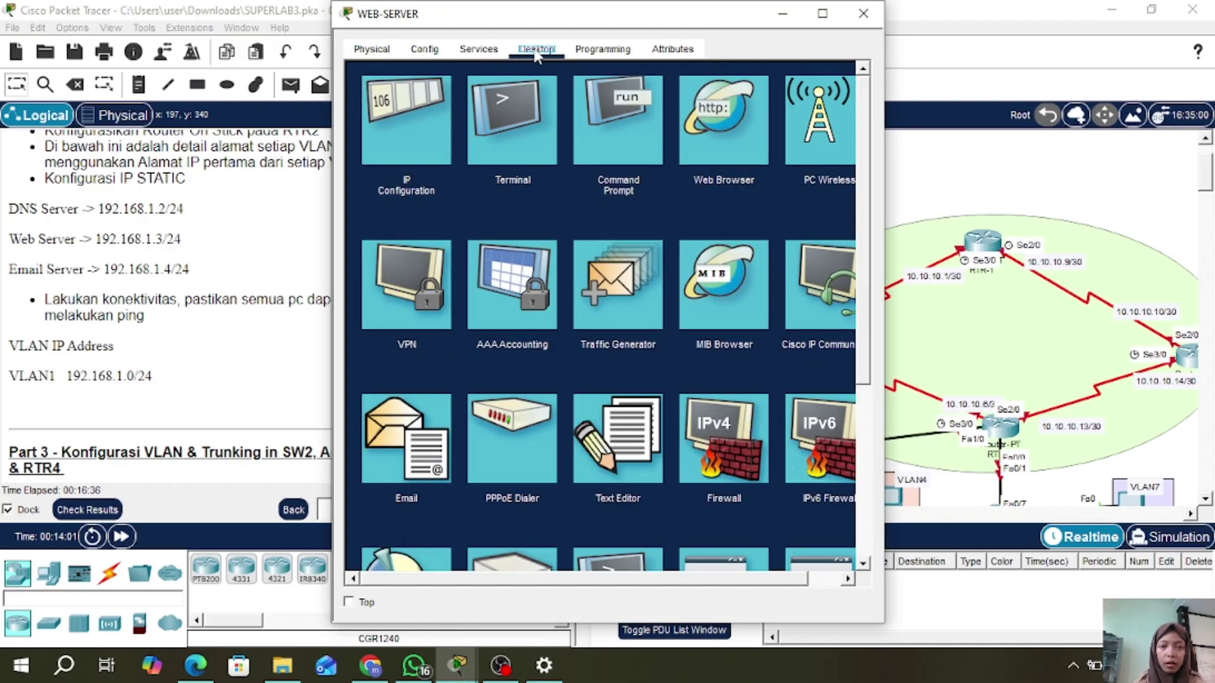
left_click(412, 126)
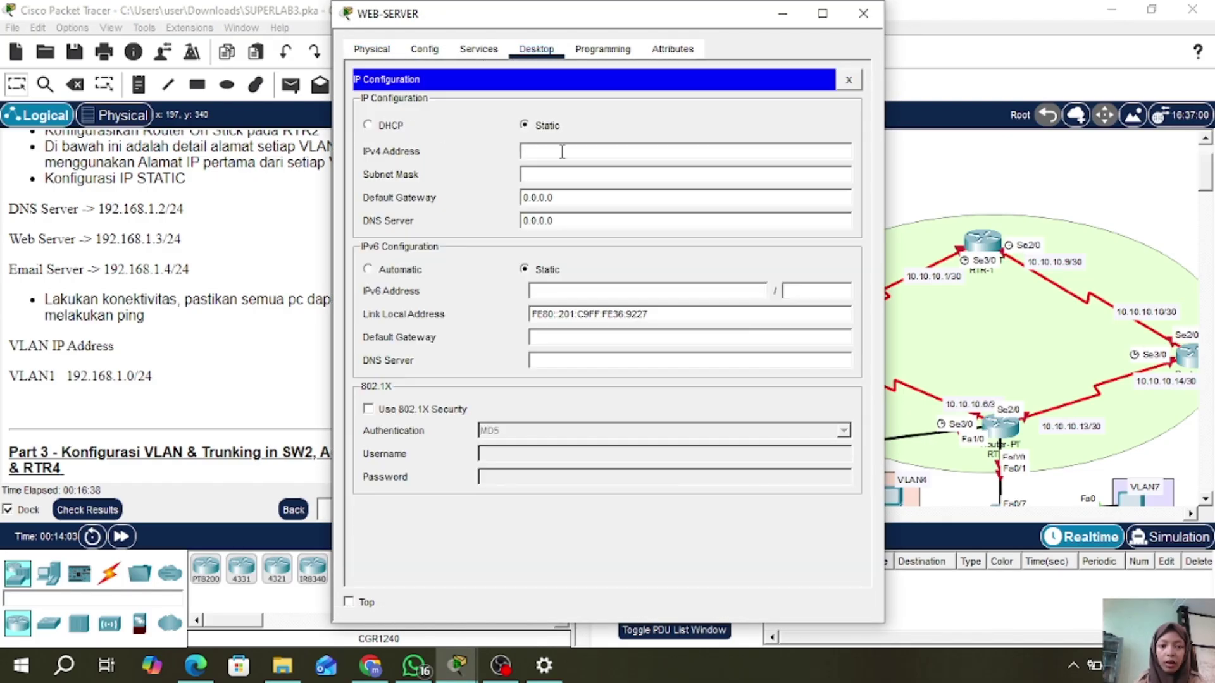
type("19")
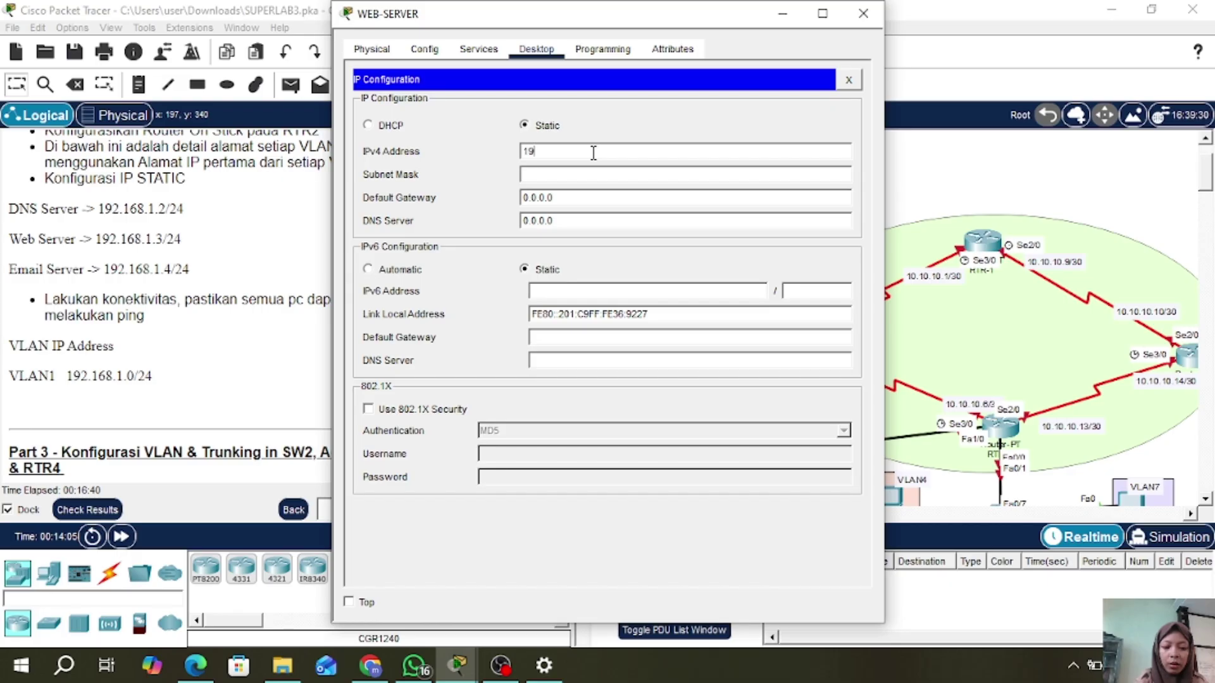
type("2.168.1.3")
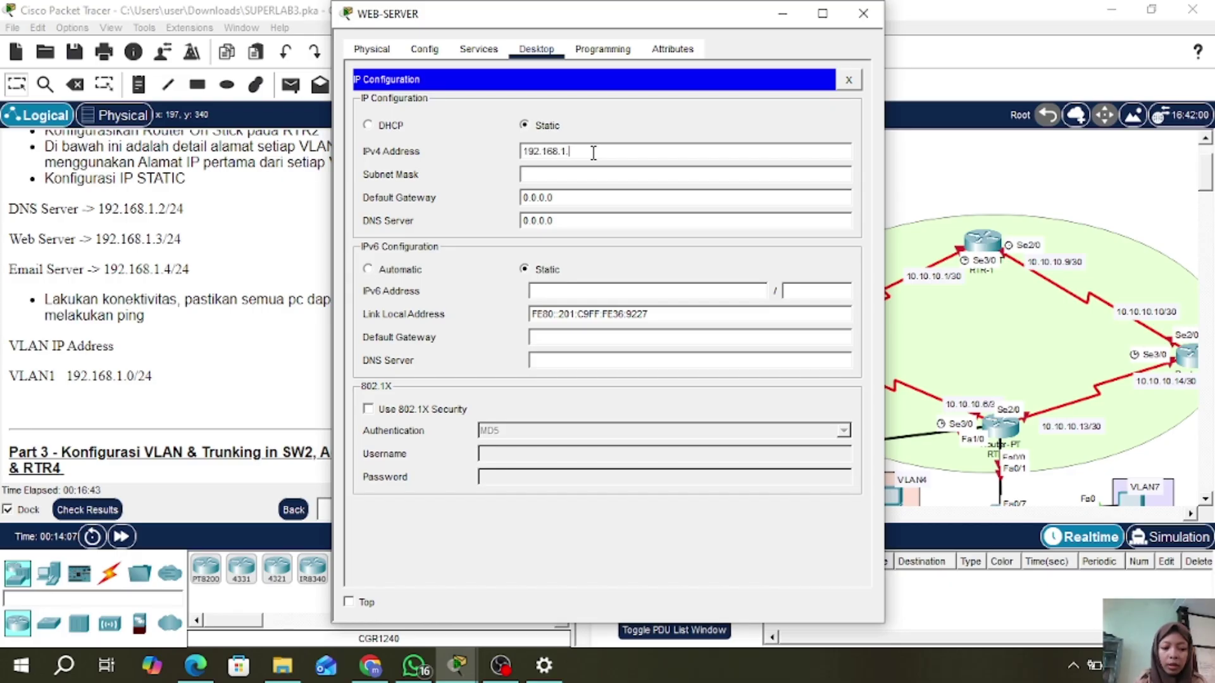
left_click(594, 173)
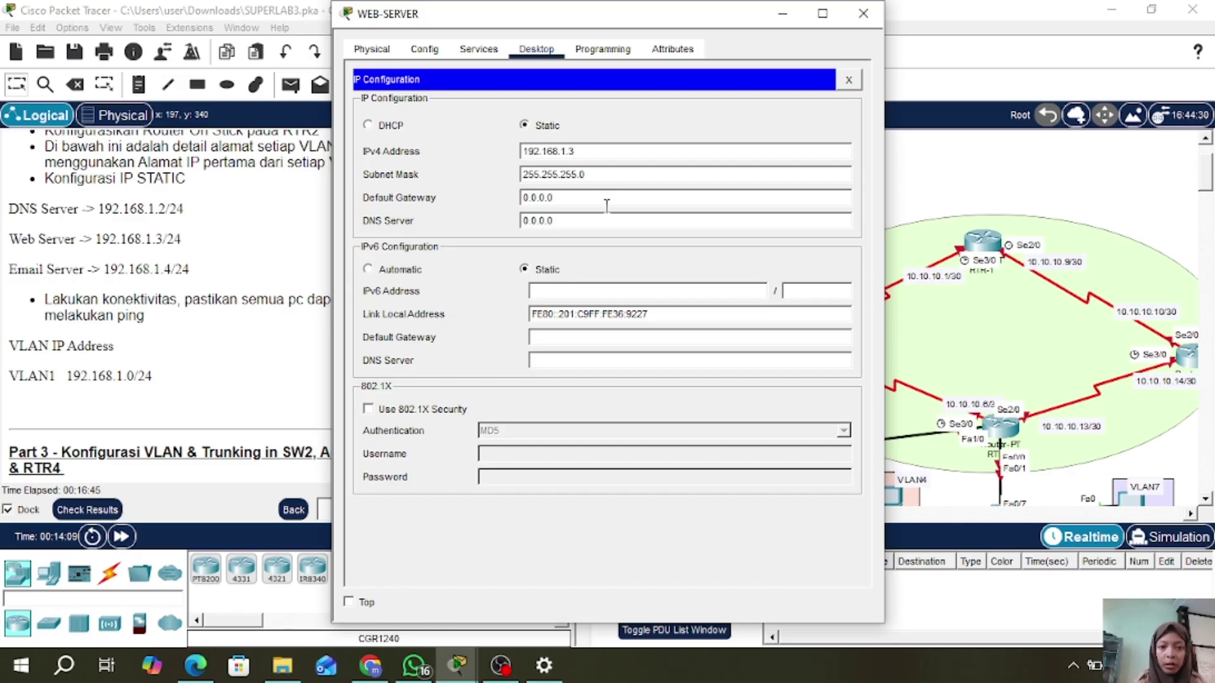
- Set WEB-SERVER's gateway to 192.168.1.1 and DNS server to 192.168.1.2, then close it
left_click(606, 196)
key("BackSpace")
key("BackSpace")
key("BackSpace")
key("BackSpace")
key("BackSpace")
key("BackSpace")
key("BackSpace")
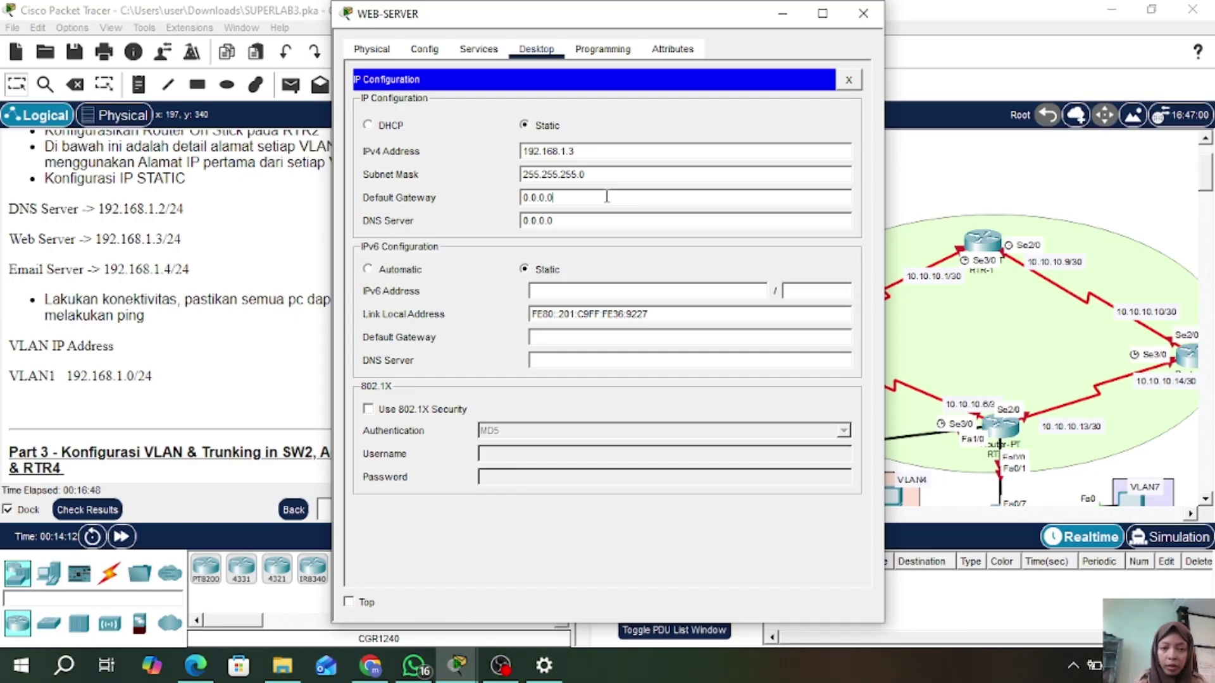
type("192.168")
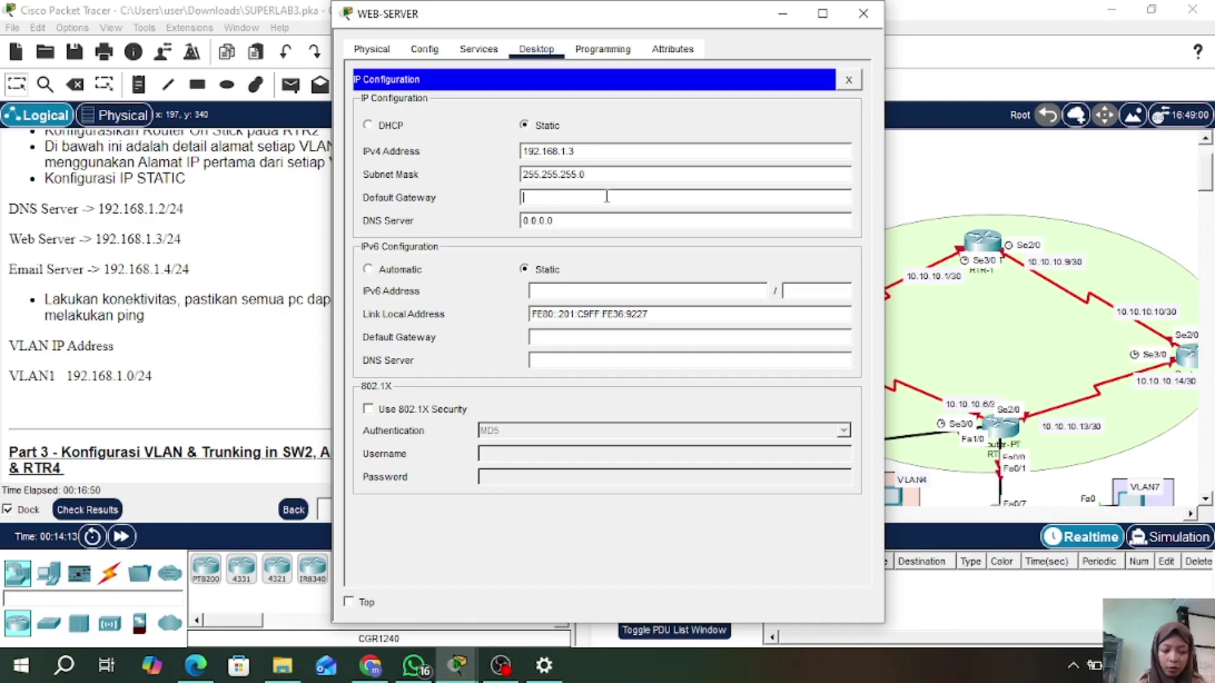
type(".1.")
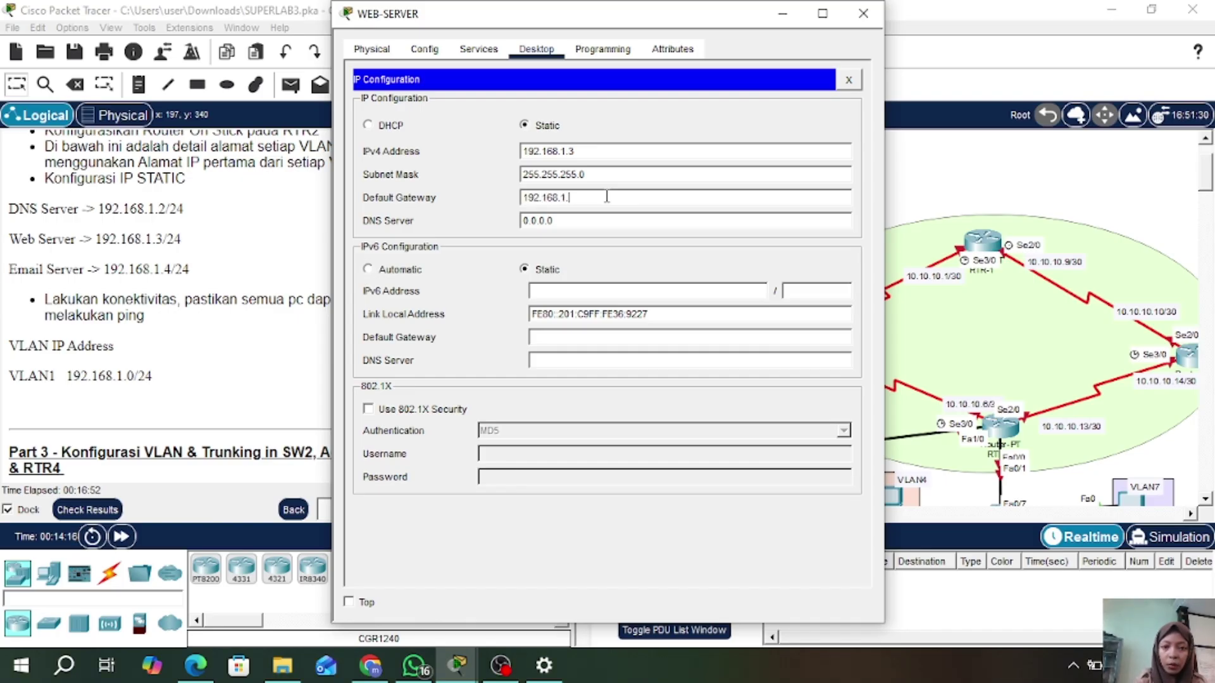
type("1")
left_click(604, 219)
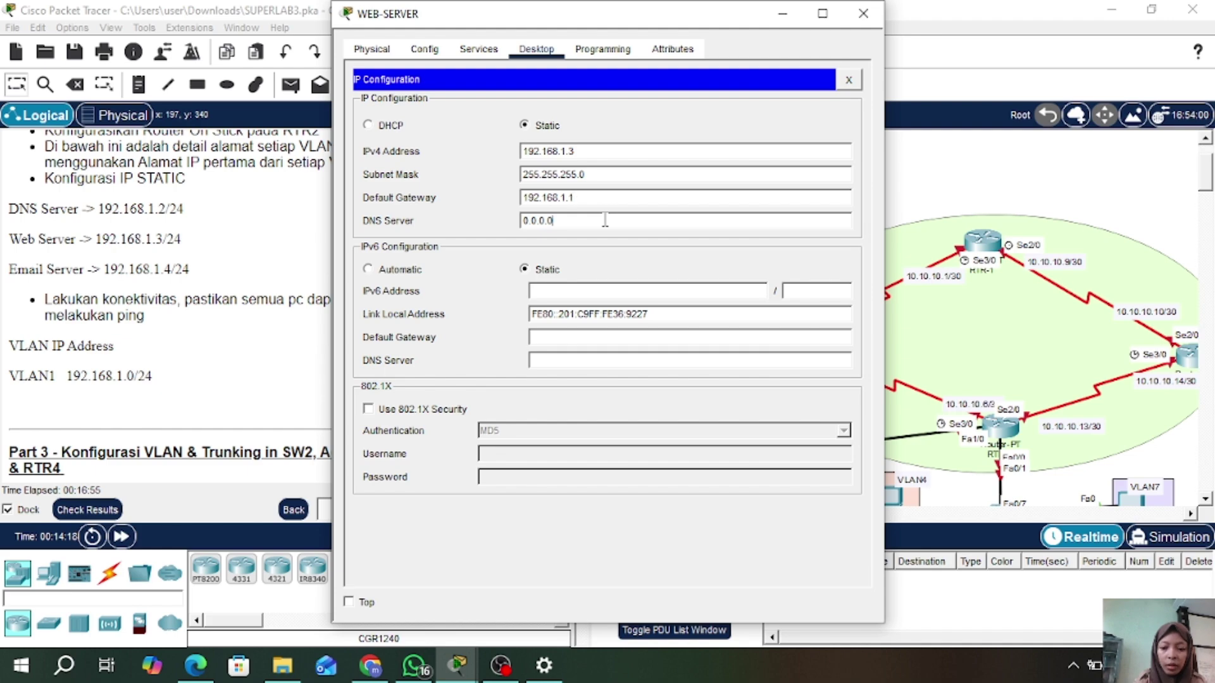
key("BackSpace")
key("BackSpace")
key("BackSpace")
key("BackSpace")
key("BackSpace")
key("BackSpace")
key("BackSpace")
type("192.")
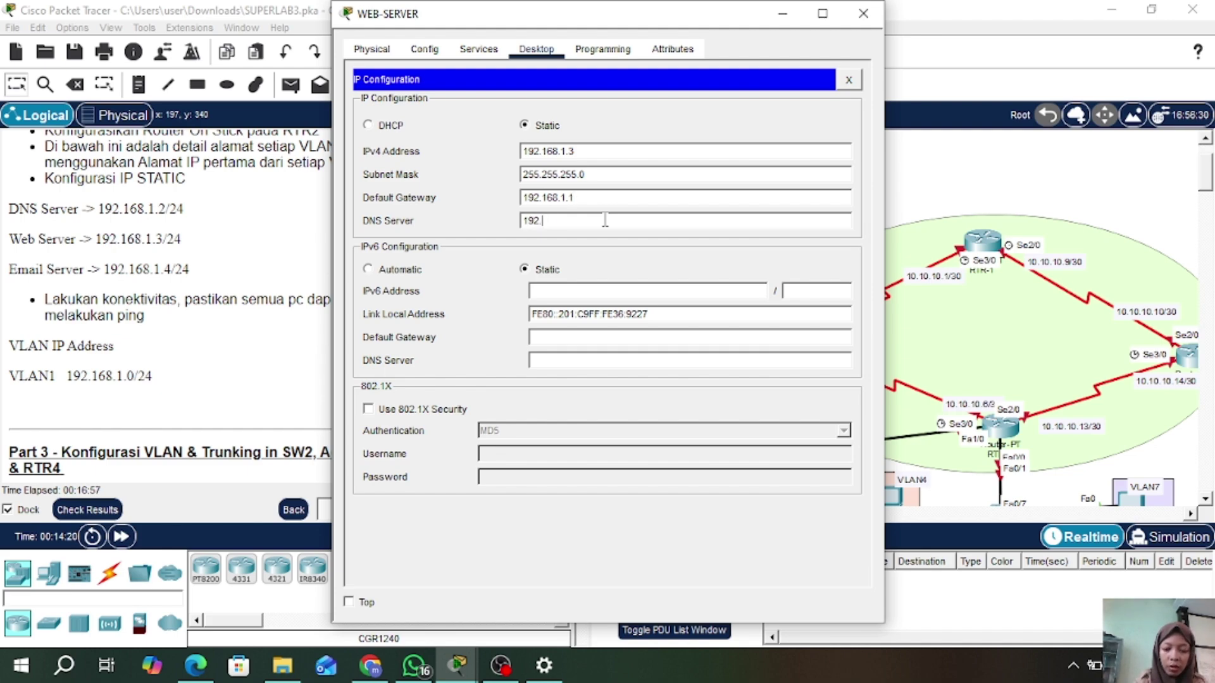
type("168.1.2")
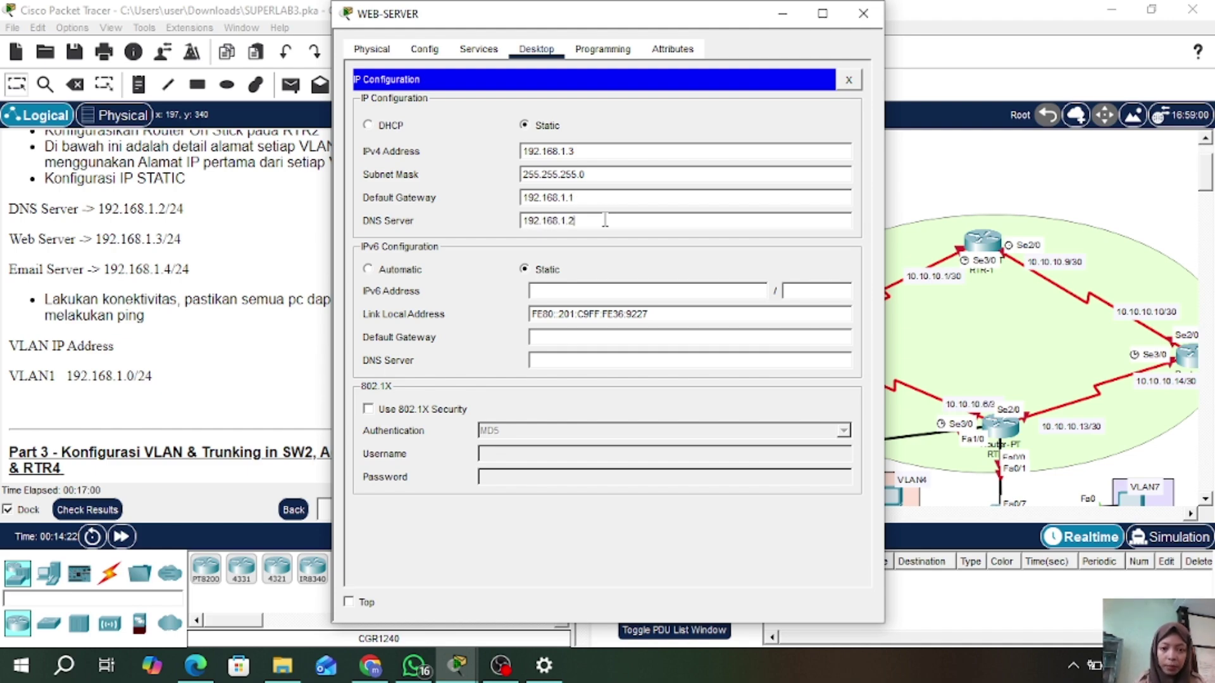
left_click(872, 14)
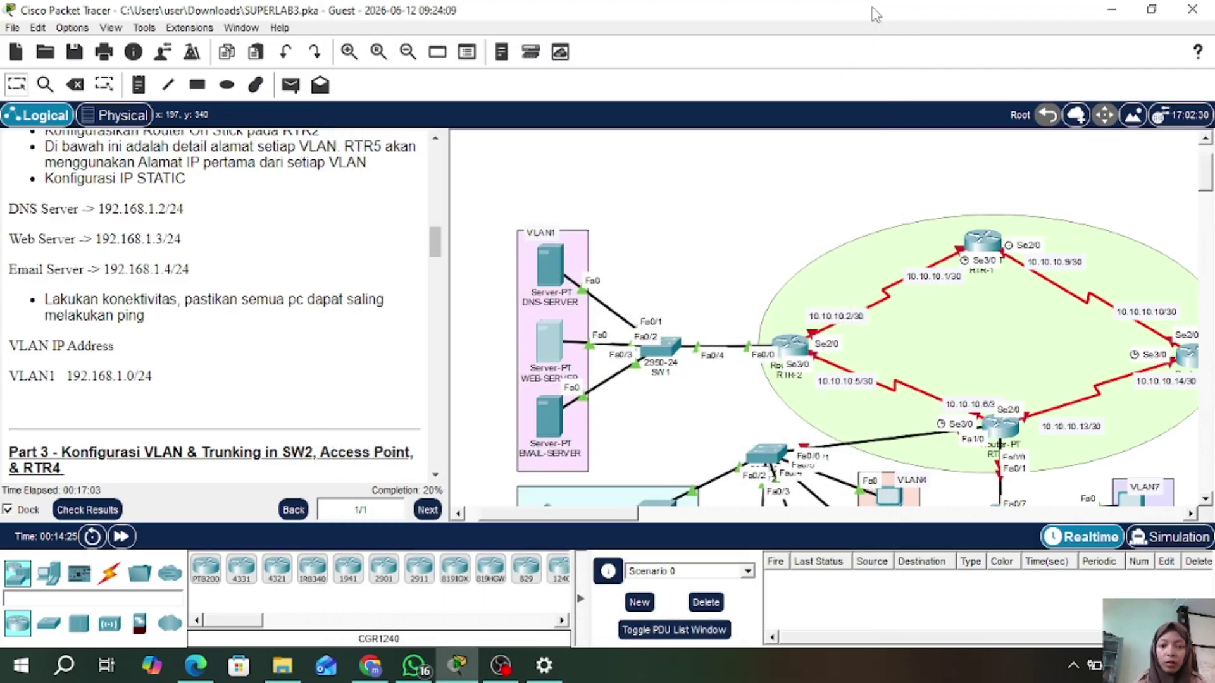
- Give EMAIL-SERVER the static IP 192.168.1.4 with the default 255.255.255.0 mask
left_click(544, 422)
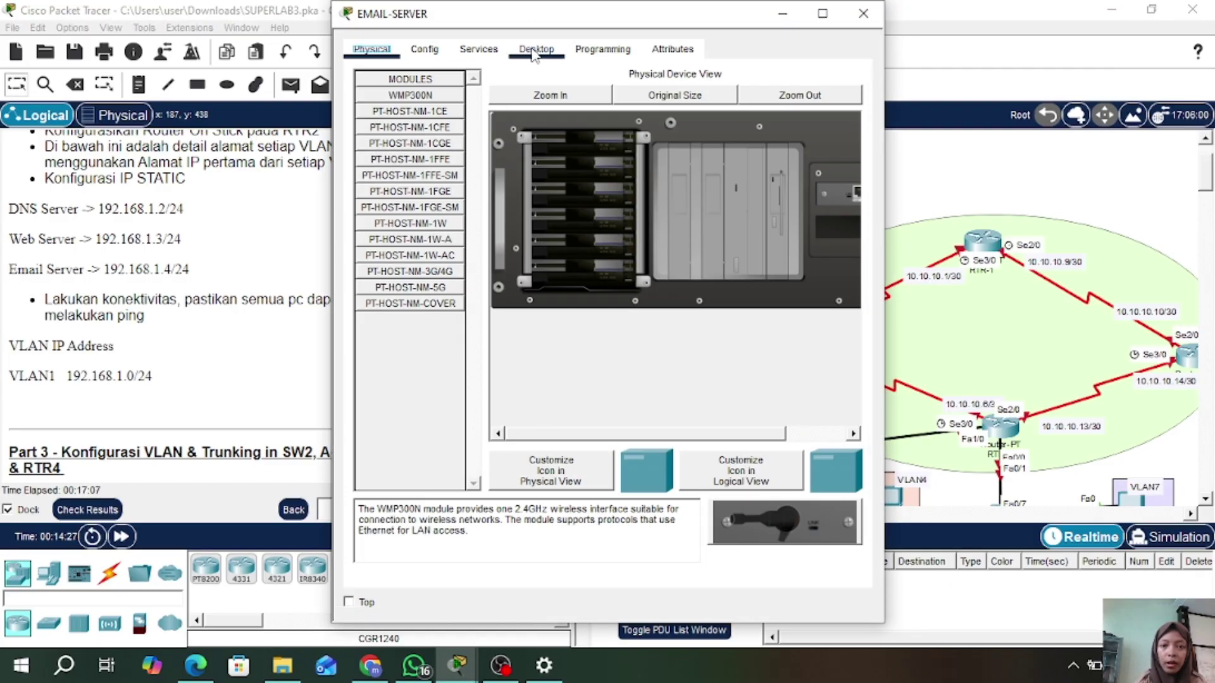
left_click(536, 49)
left_click(412, 123)
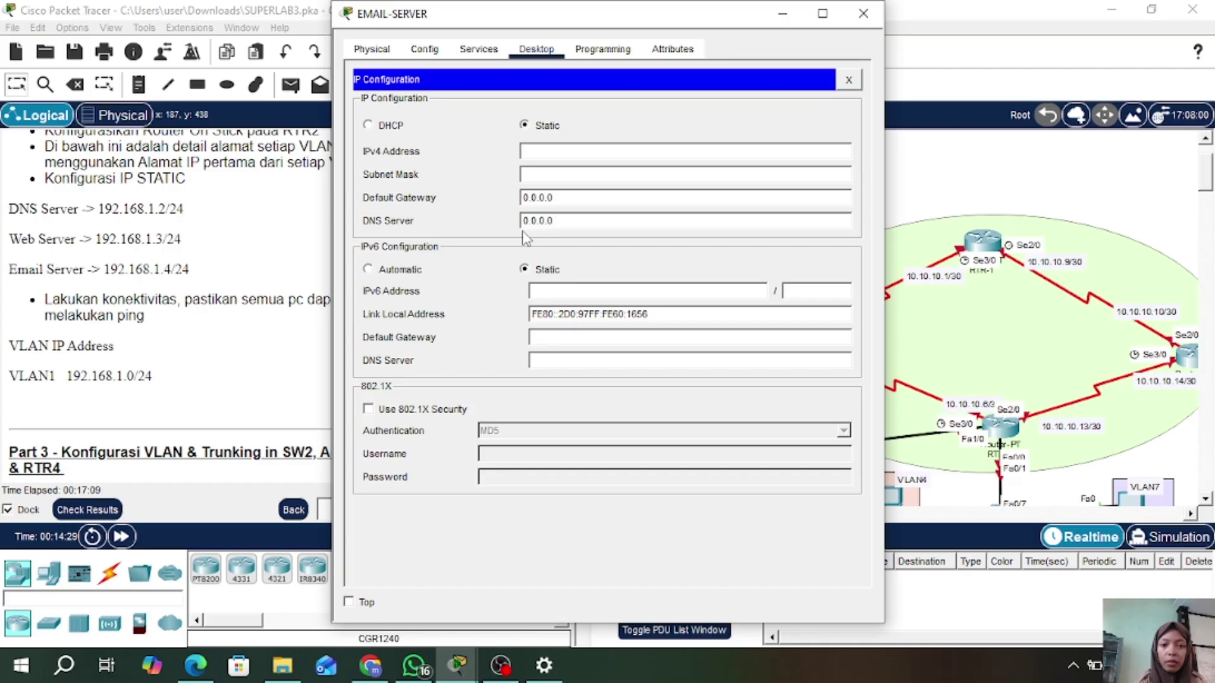
left_click(581, 151)
type("192.16")
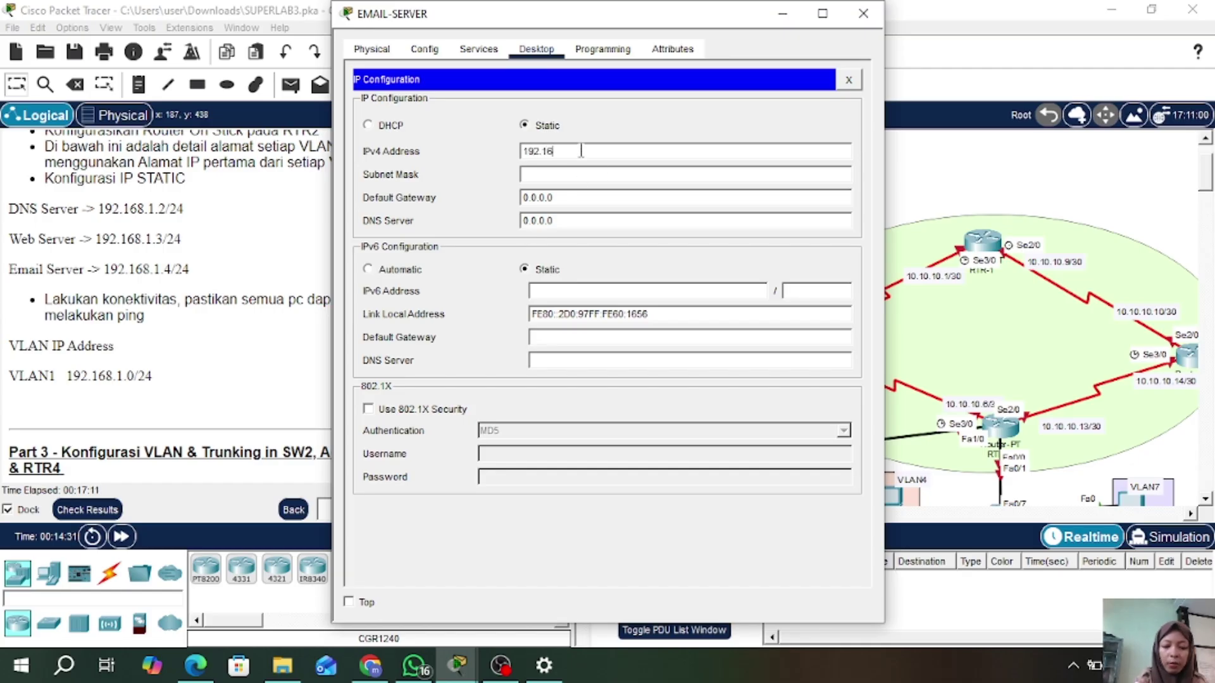
type("8.1.4")
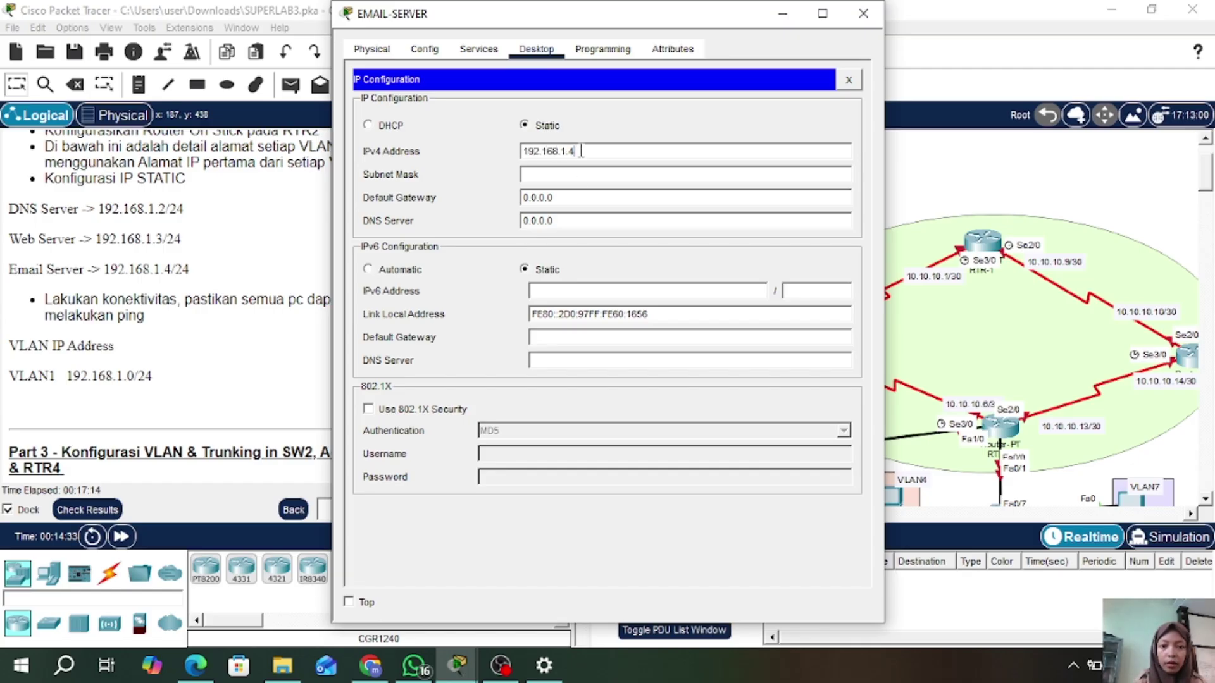
left_click(603, 174)
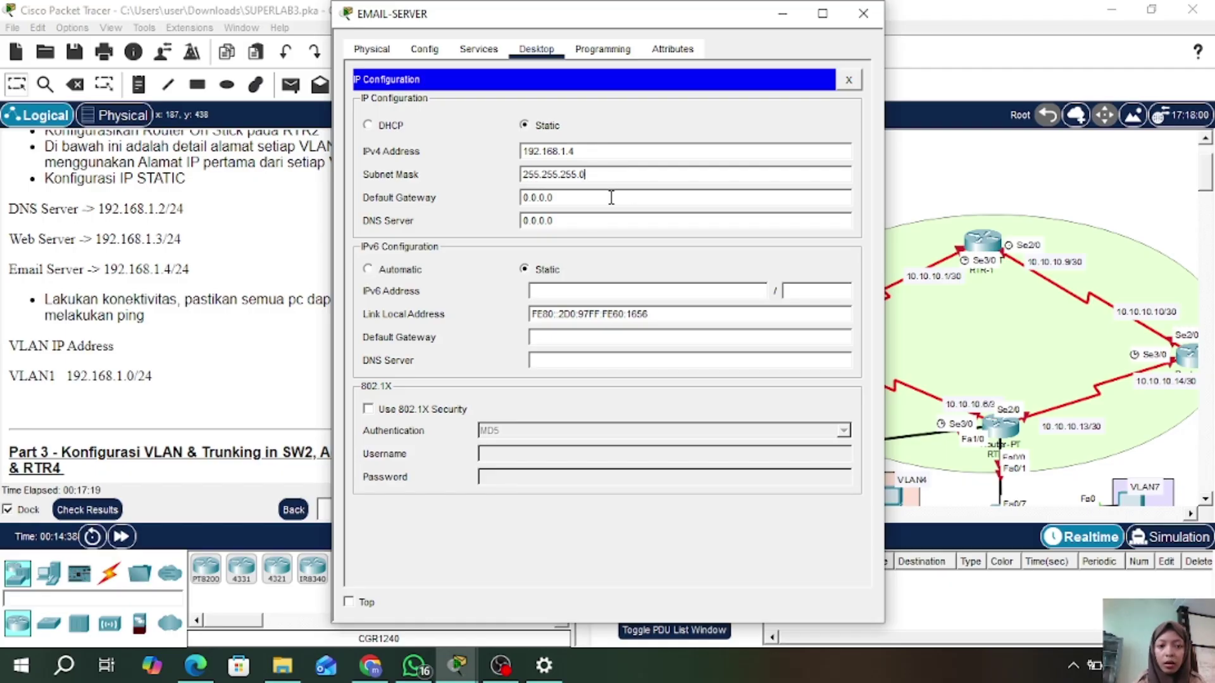
- Set EMAIL-SERVER's gateway to 192.168.1.1 and enter a new DNS server address, then close it
left_click(611, 197)
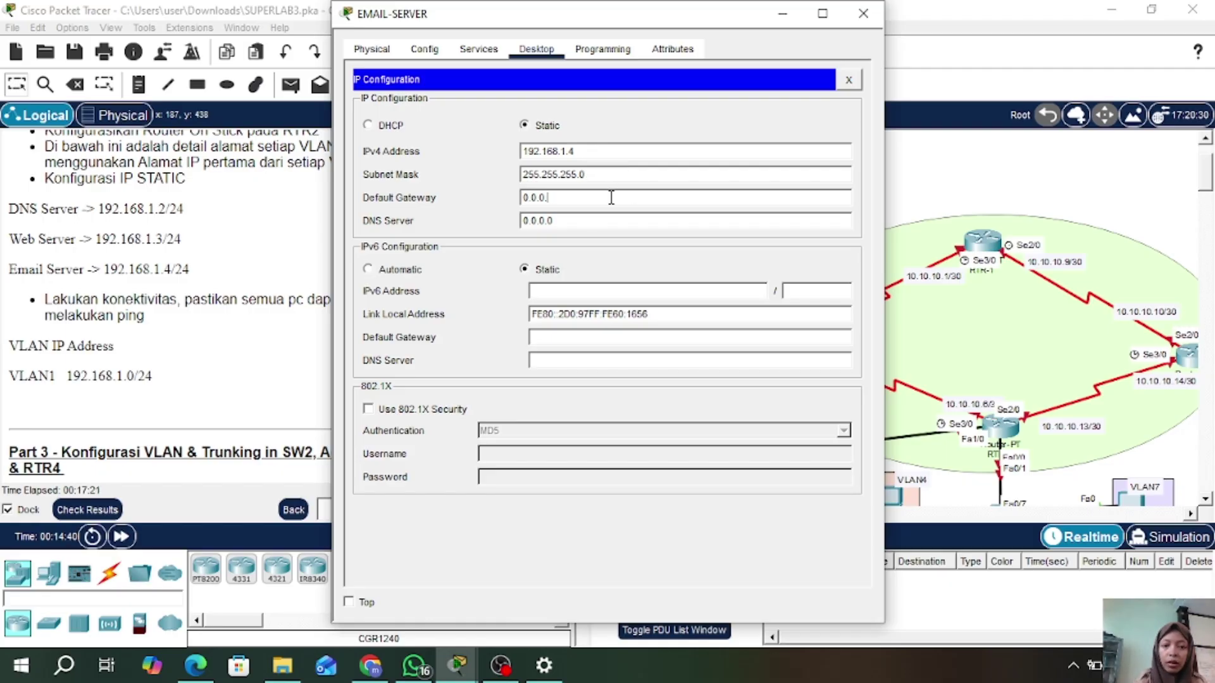
key("BackSpace")
key("BackSpace")
key("BackSpace")
key("BackSpace")
key("BackSpace")
key("BackSpace")
type("192.168.1.1")
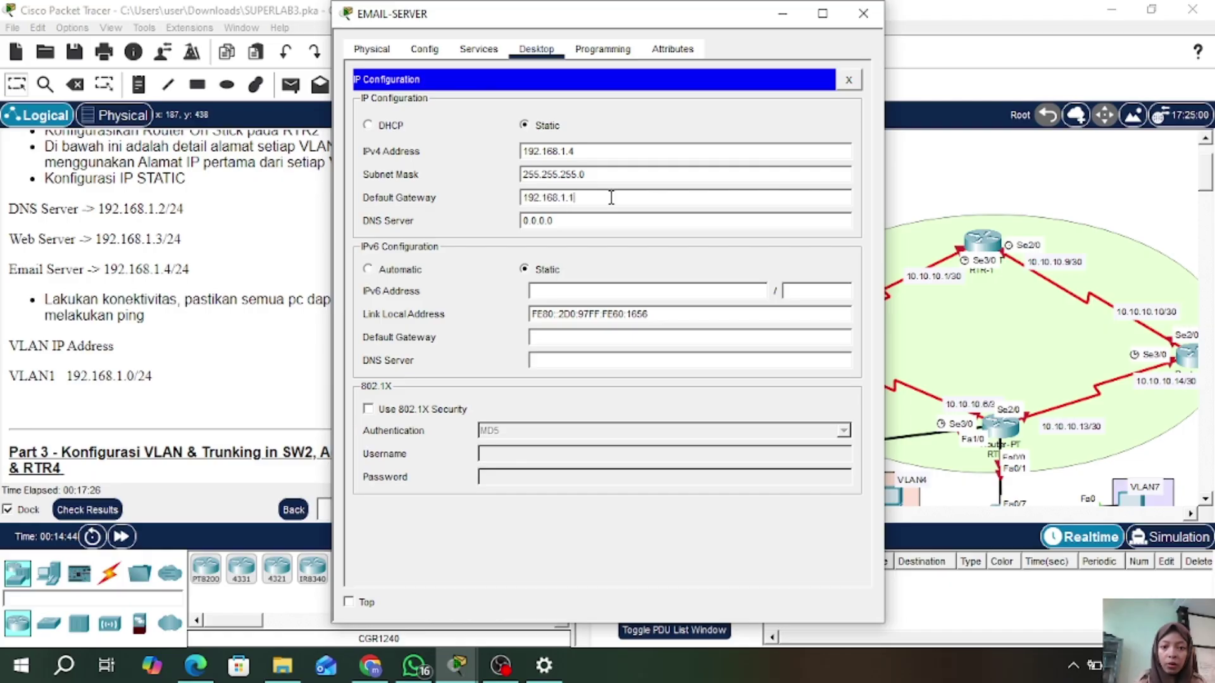
left_click(596, 221)
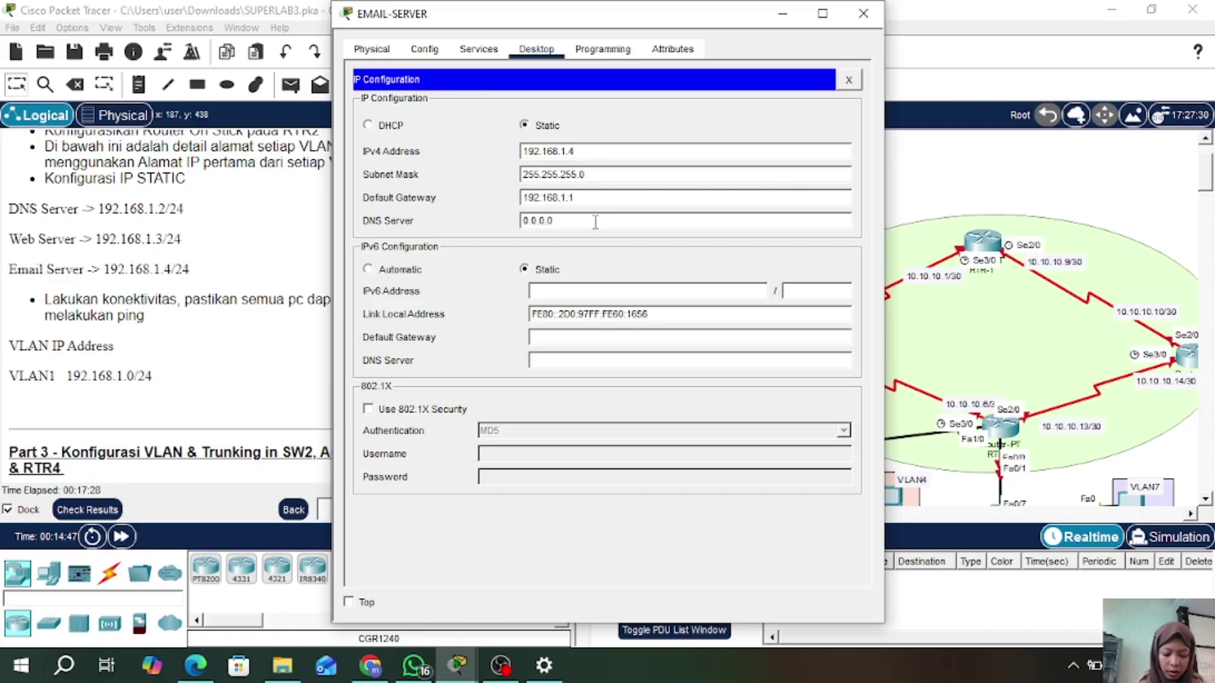
key("BackSpace")
key("BackSpace")
key("BackSpace")
key("BackSpace")
key("BackSpace")
key("BackSpace")
key("BackSpace")
type("19")
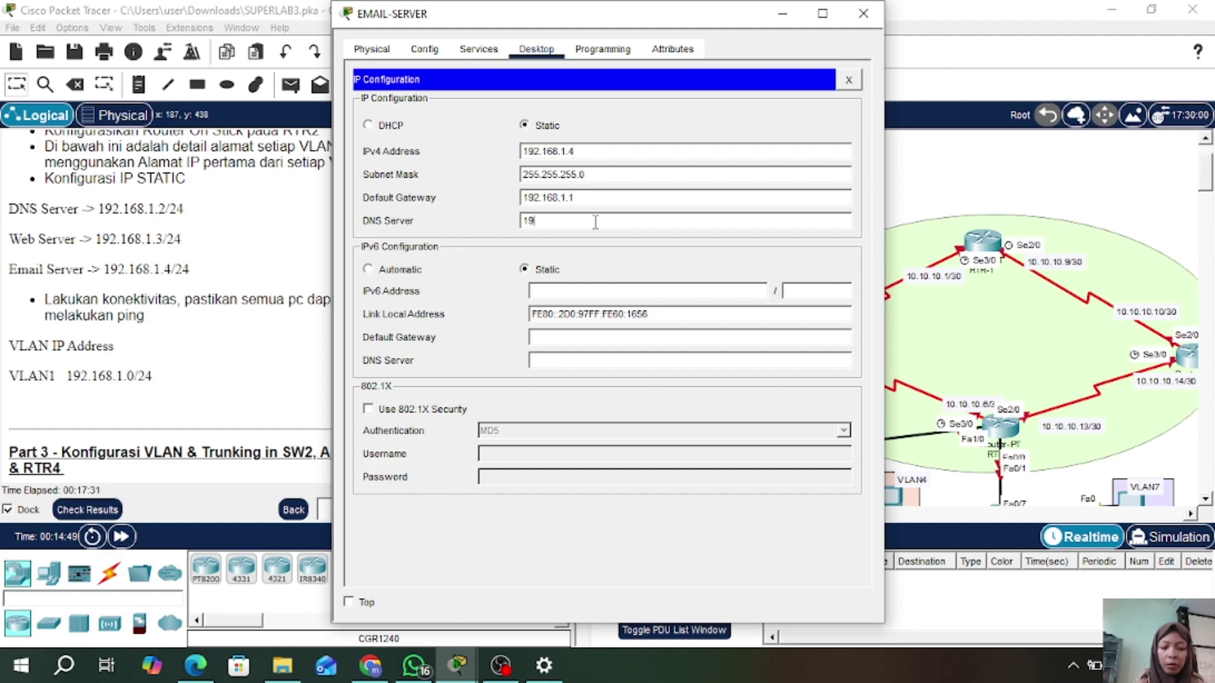
type("2.168.1.2")
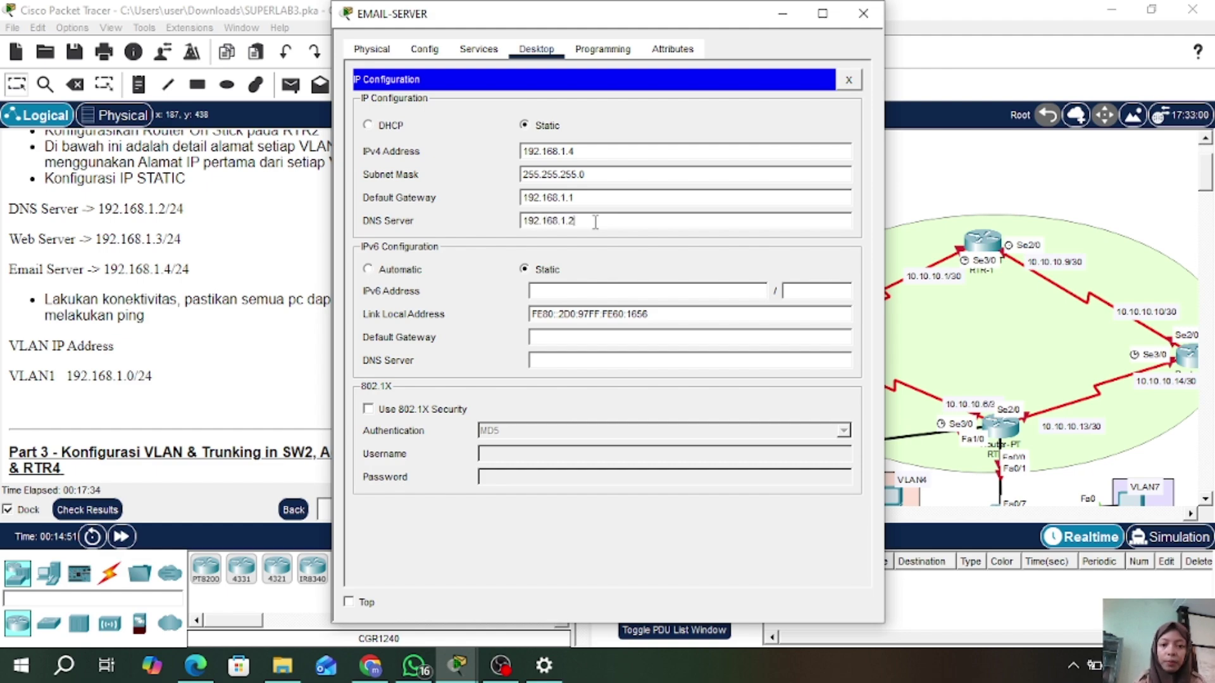
left_click(864, 13)
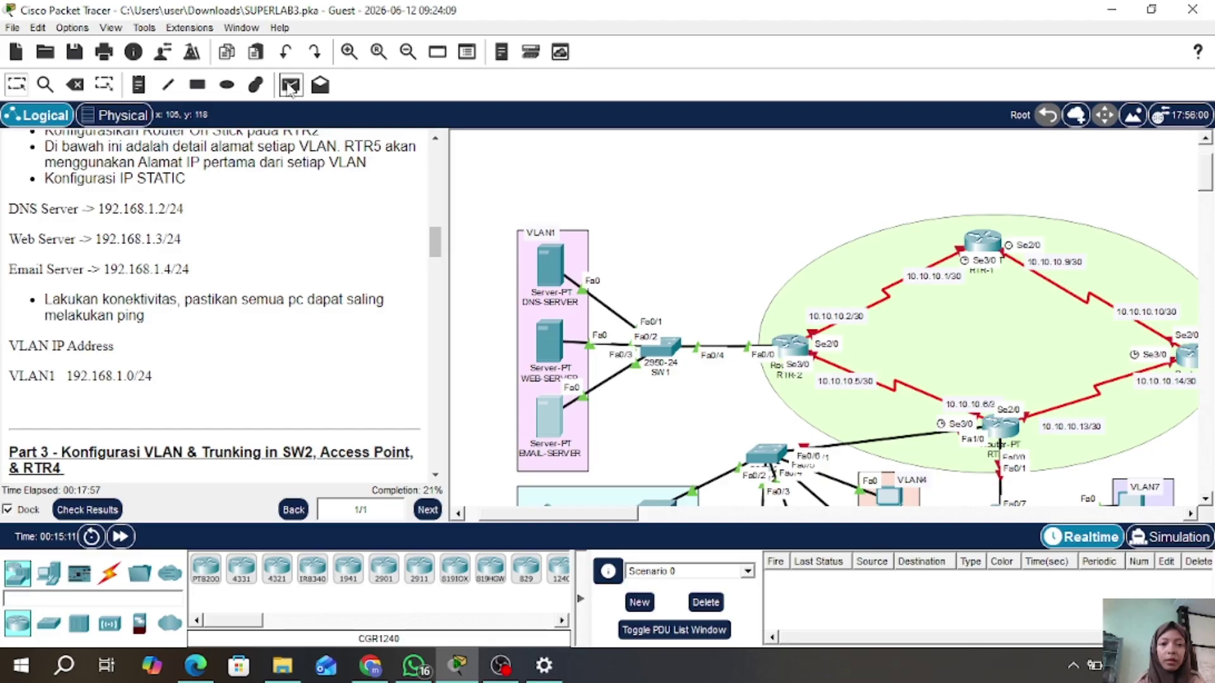
- Send a simple ICMP test packet from DNS-SERVER to EMAIL-SERVER
left_click(290, 87)
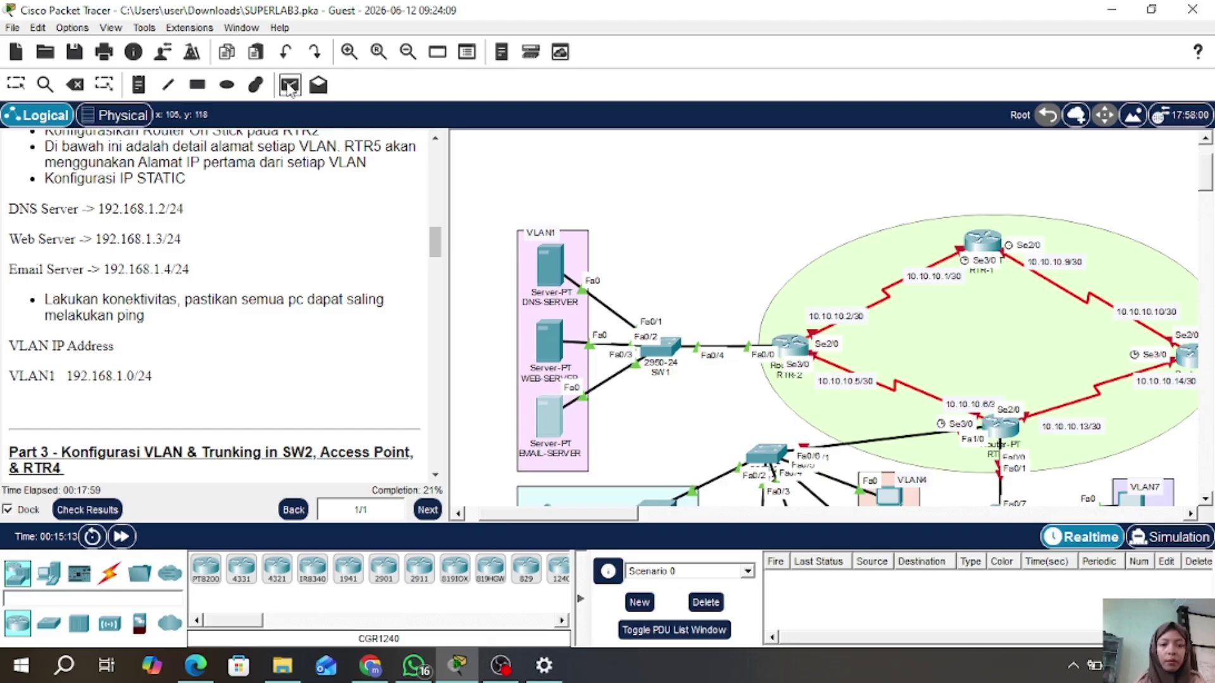
left_click(547, 261)
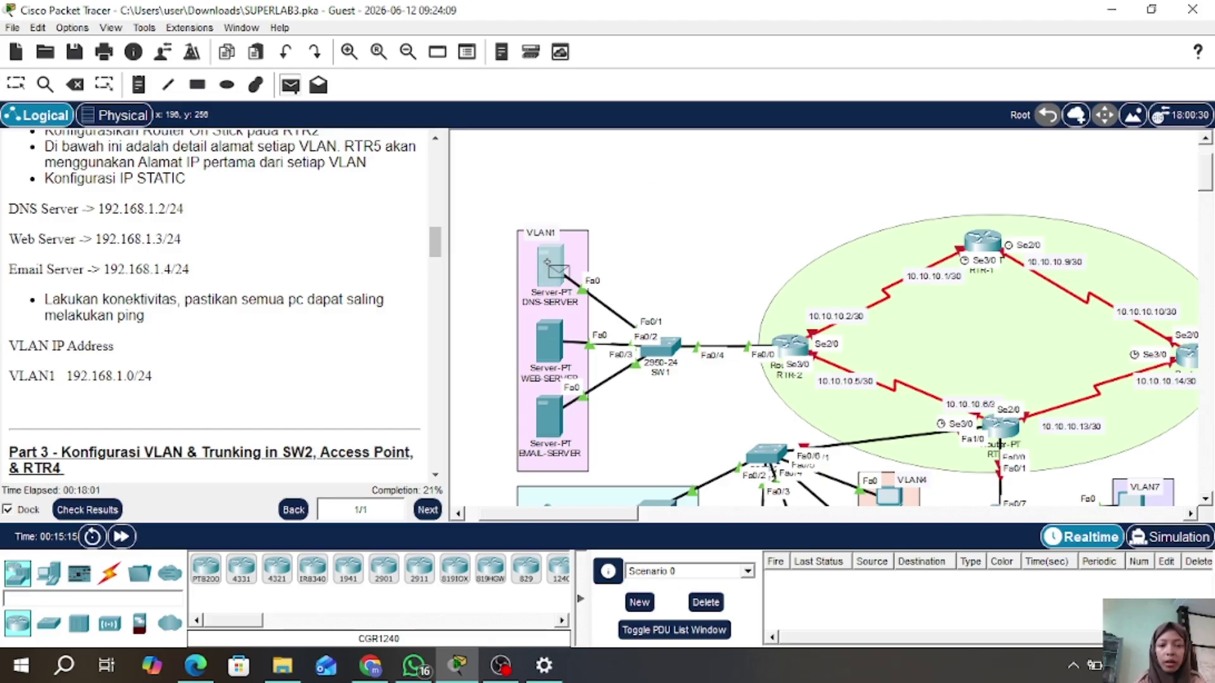
left_click(555, 425)
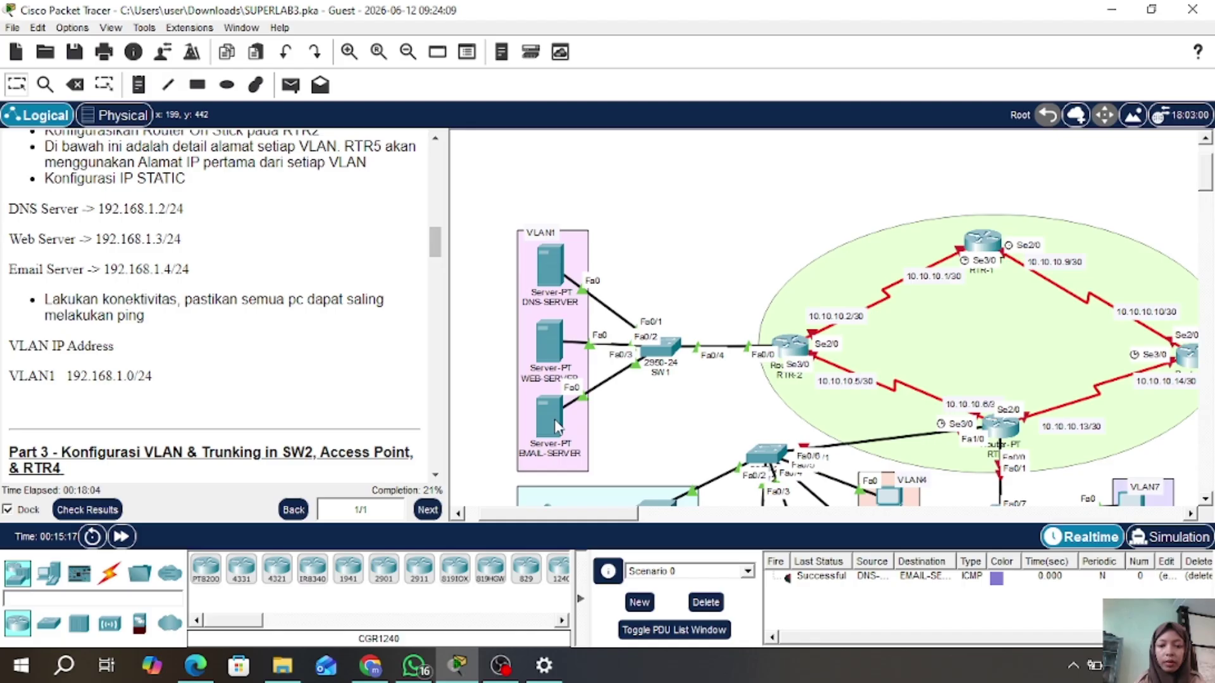
- Send a second test packet from WEB-SERVER to DNS-SERVER and scroll the instructions to Part 3
left_click(290, 85)
left_click(546, 360)
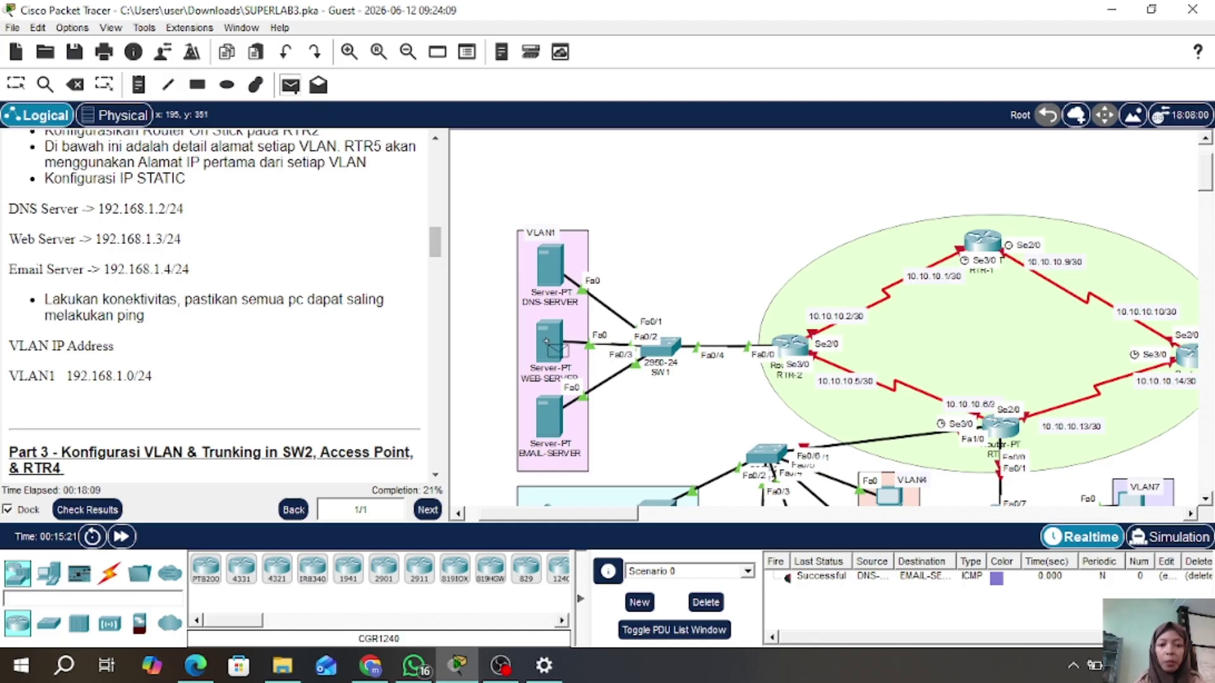
left_click(553, 271)
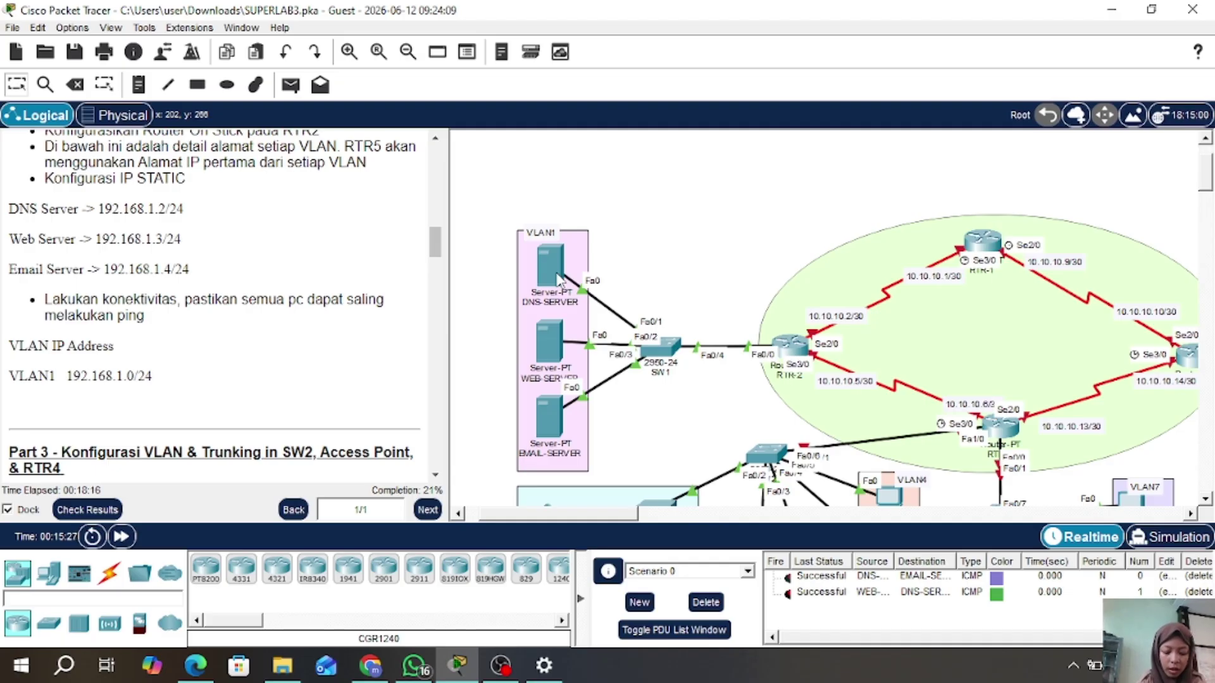
left_click_drag(436, 251, 438, 276)
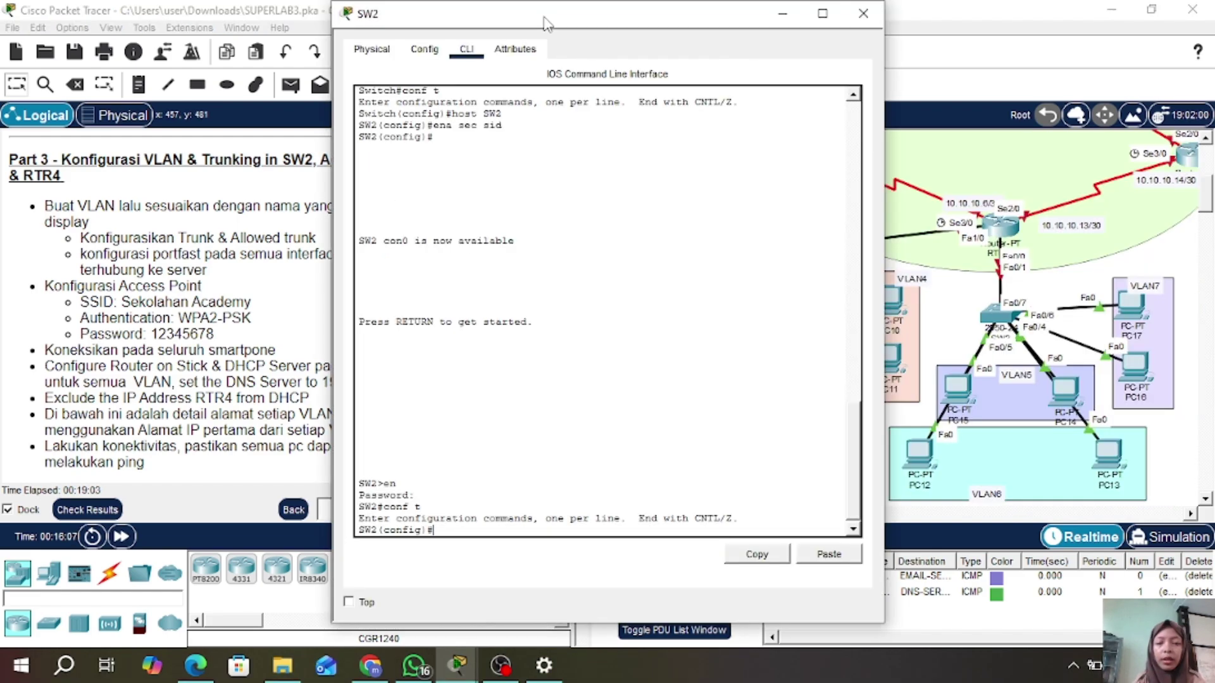
- Move and close the SW2 window, then reopen SW2's command line from the canvas
left_click_drag(768, 22, 778, 31)
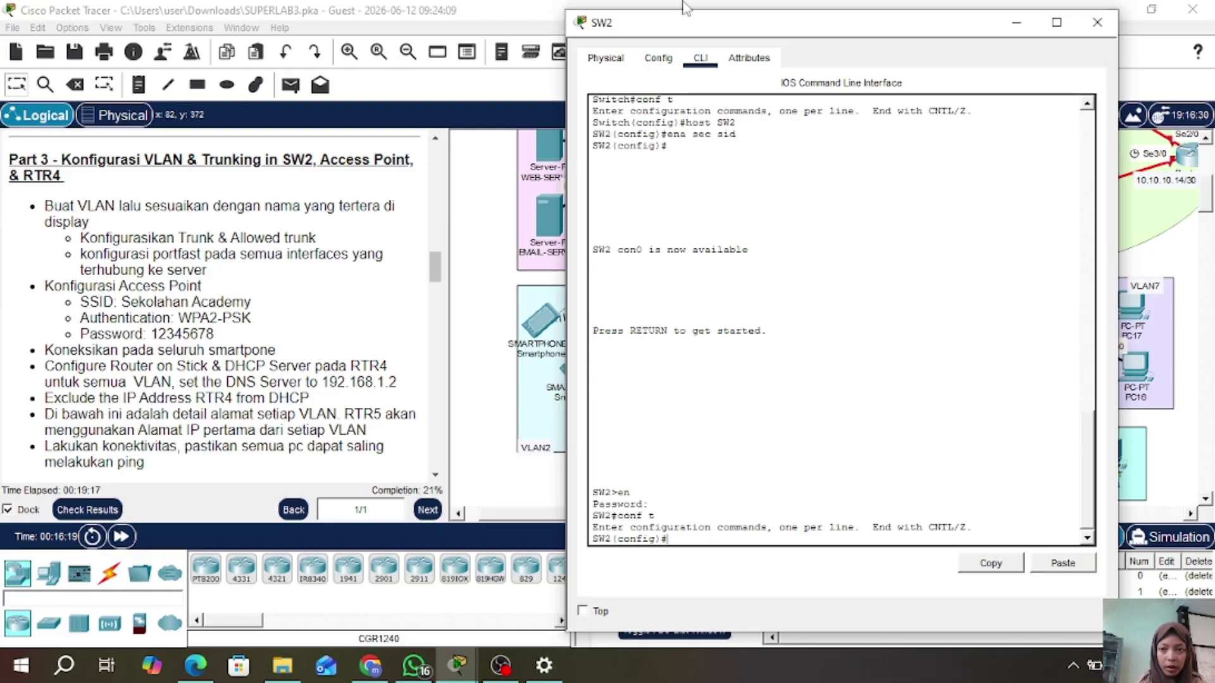
left_click(1099, 25)
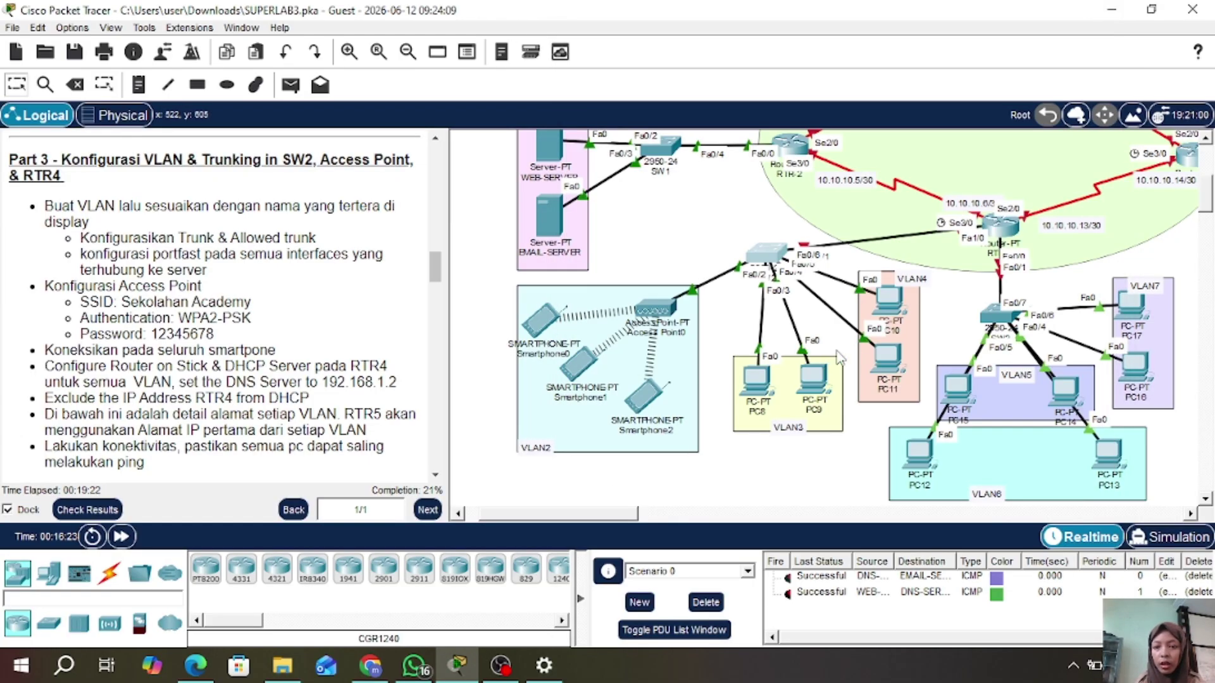
mouse_move(902, 332)
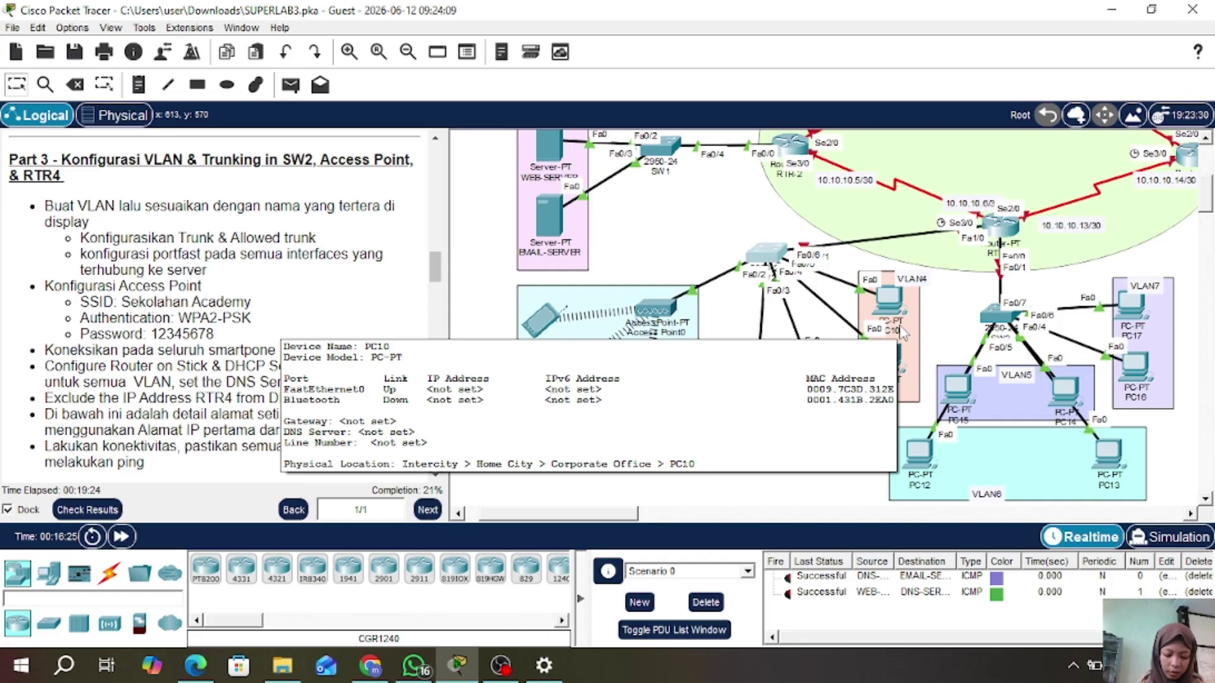
left_click(761, 258)
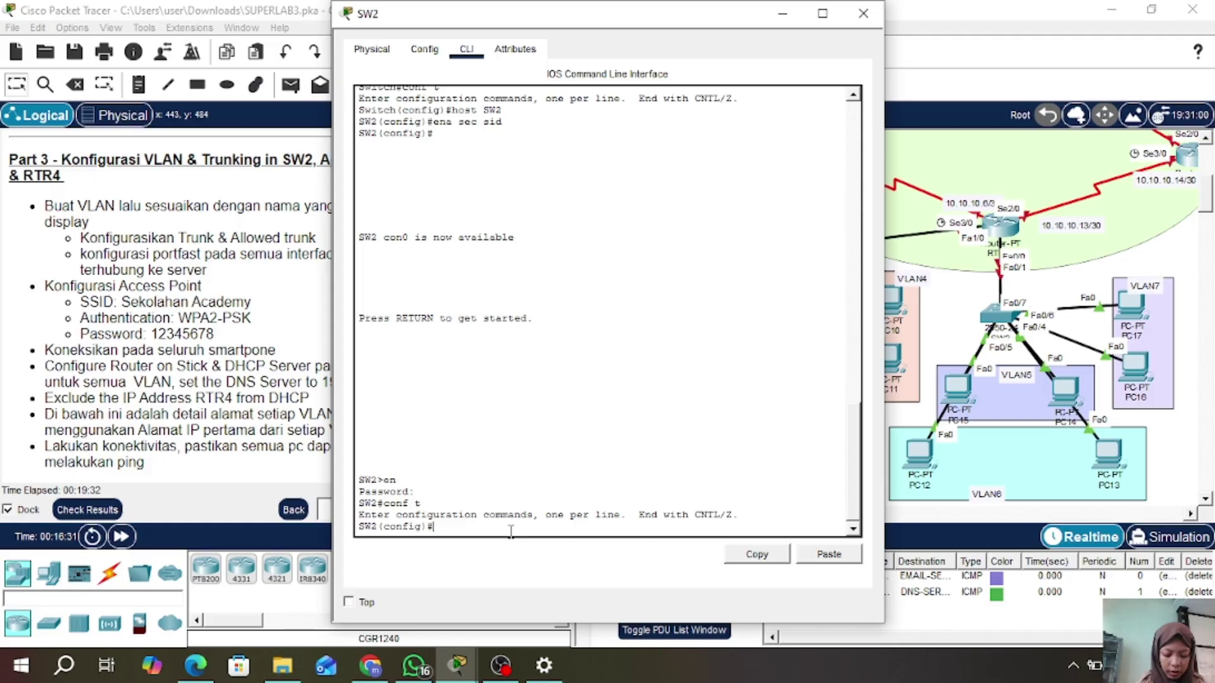
- Create VLAN 2 named VLAN2 and VLAN 3 named VLAN3 on SW2
type("vlan ")
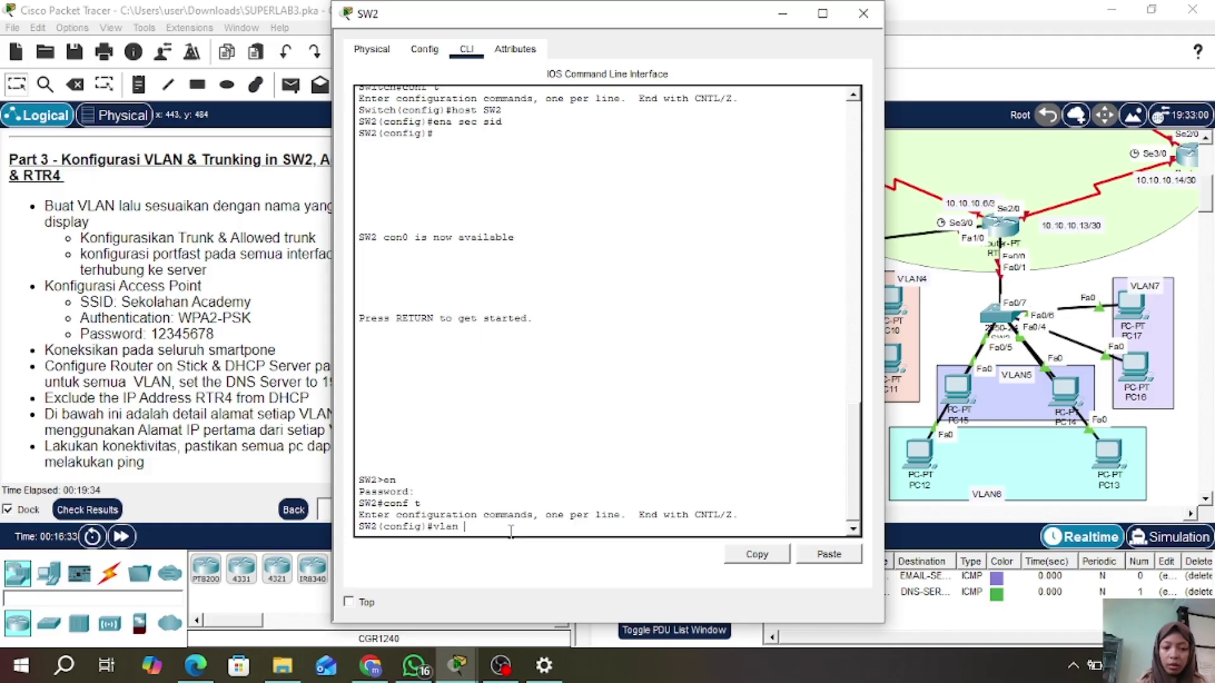
type("2")
key("Return")
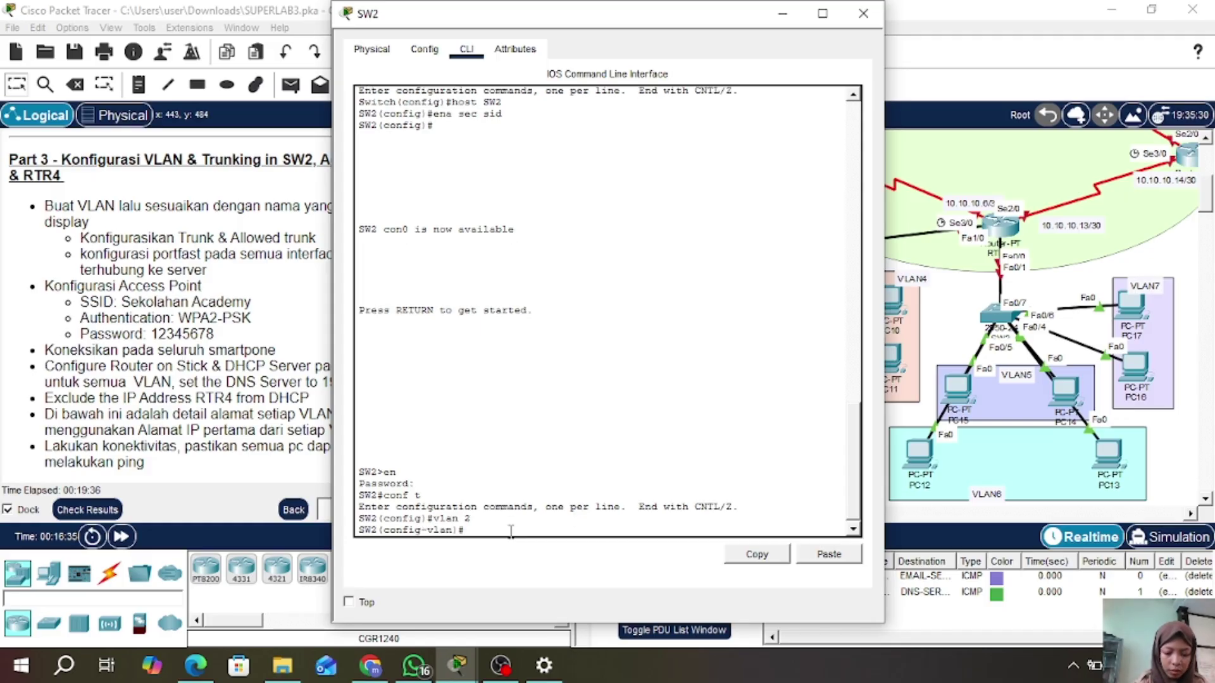
type("name ")
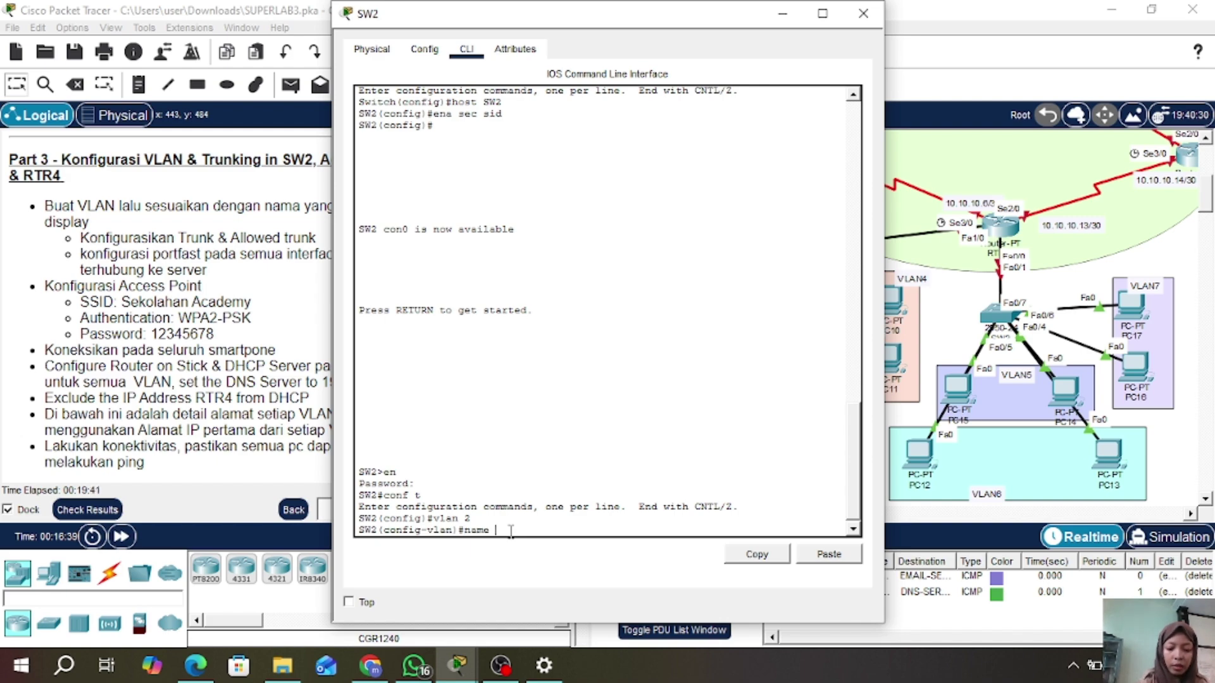
type("VLAN 2")
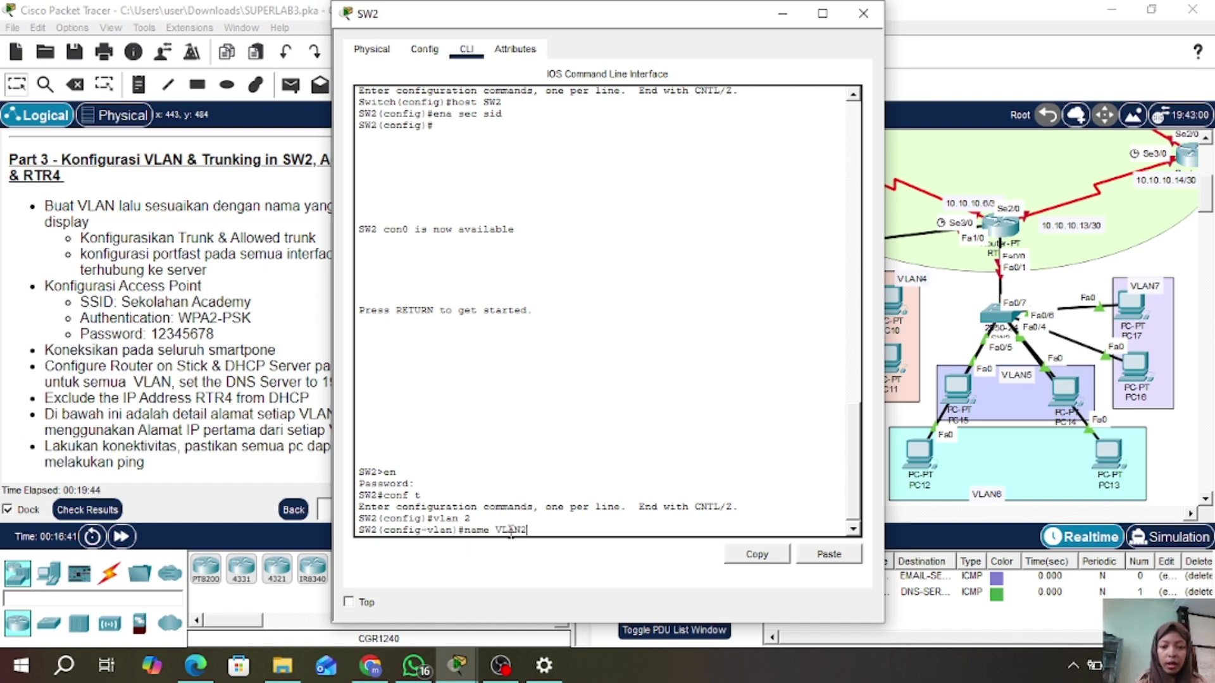
key("Return")
type("vlan)#v")
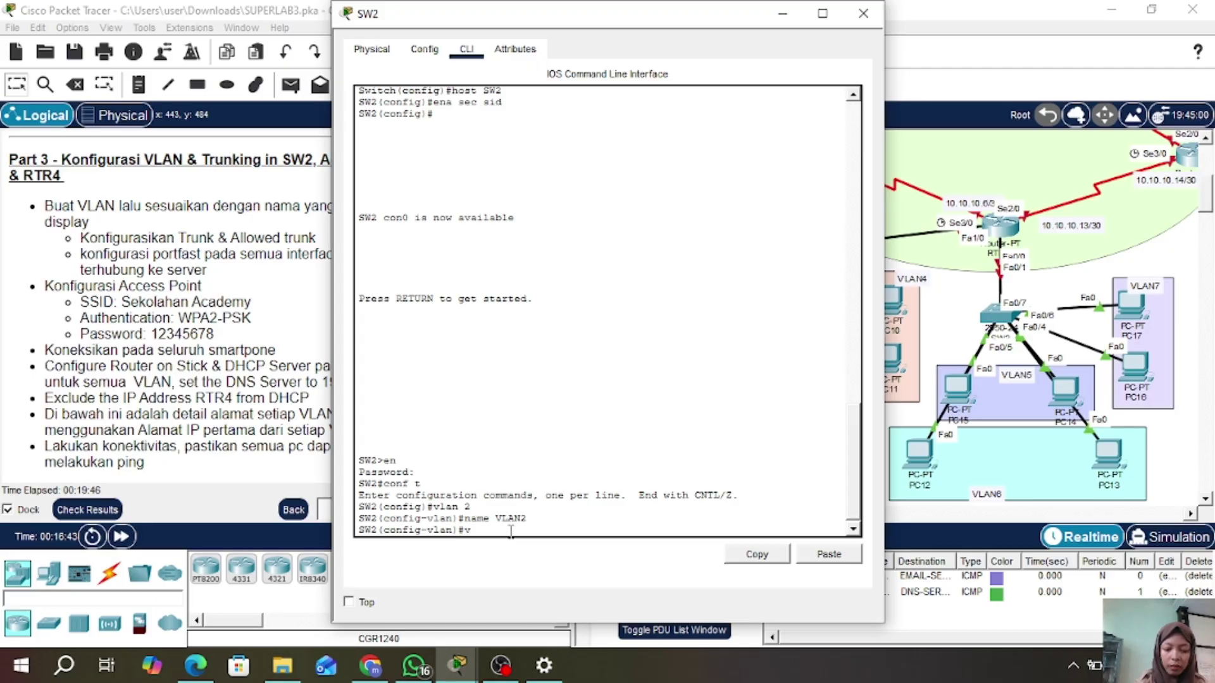
type("lan 3")
key("Return")
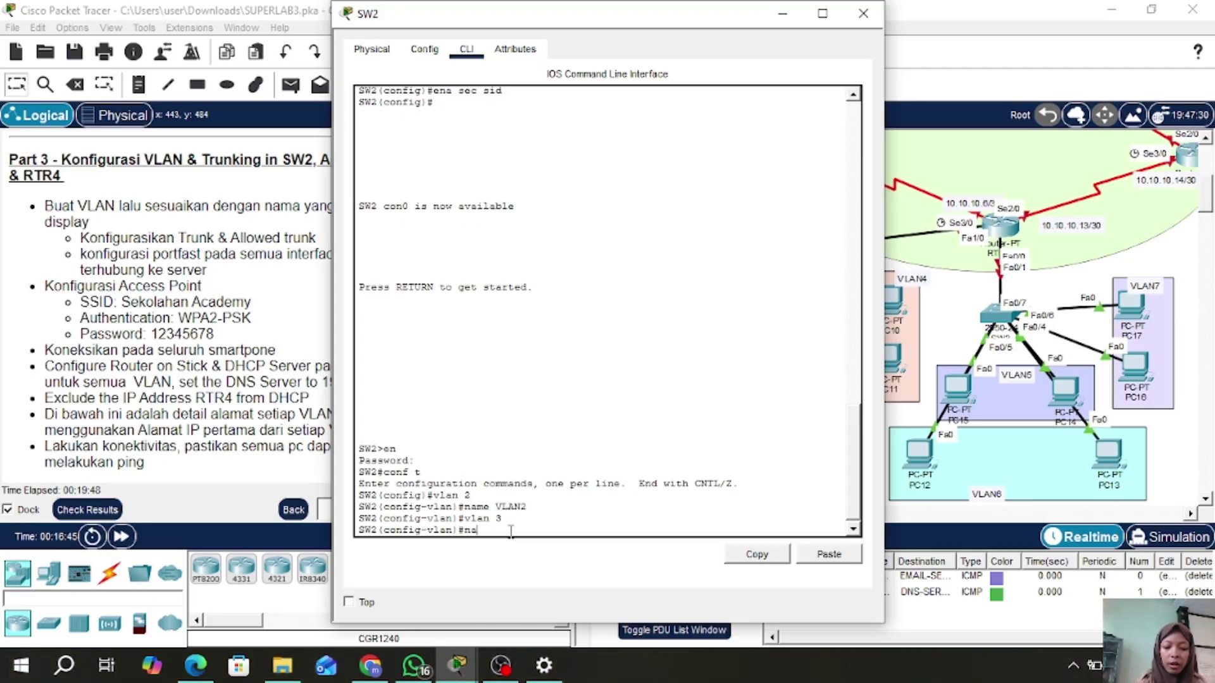
type("name V")
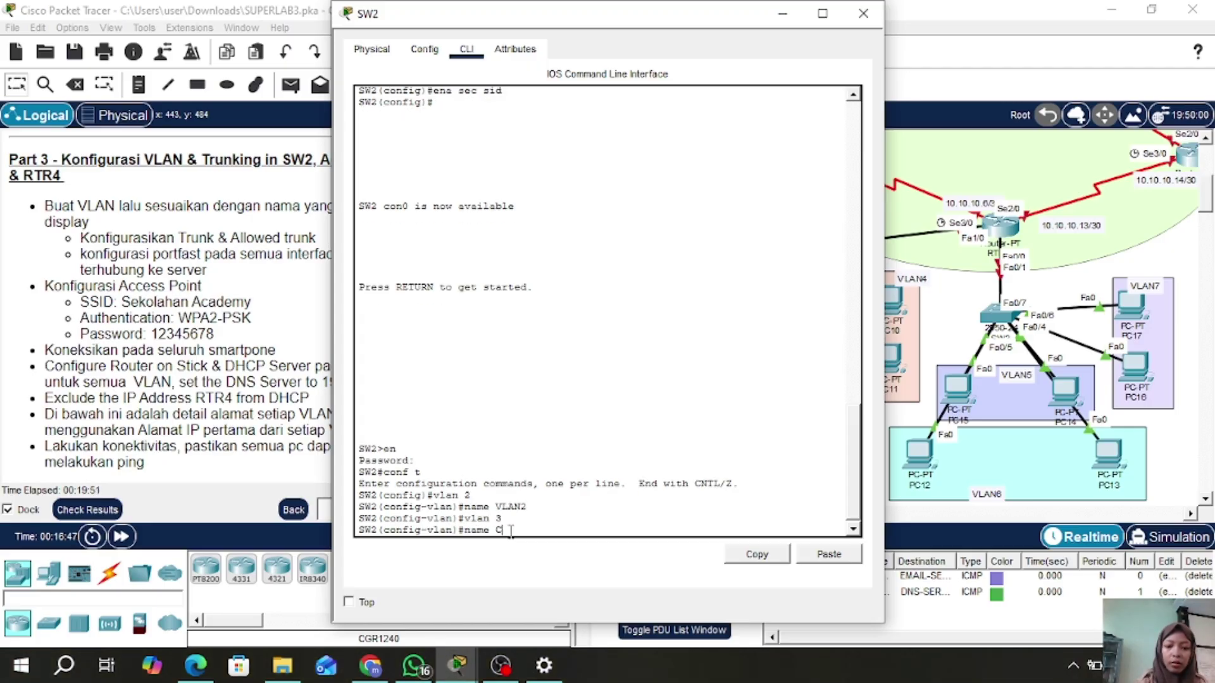
type("L")
type("AN3")
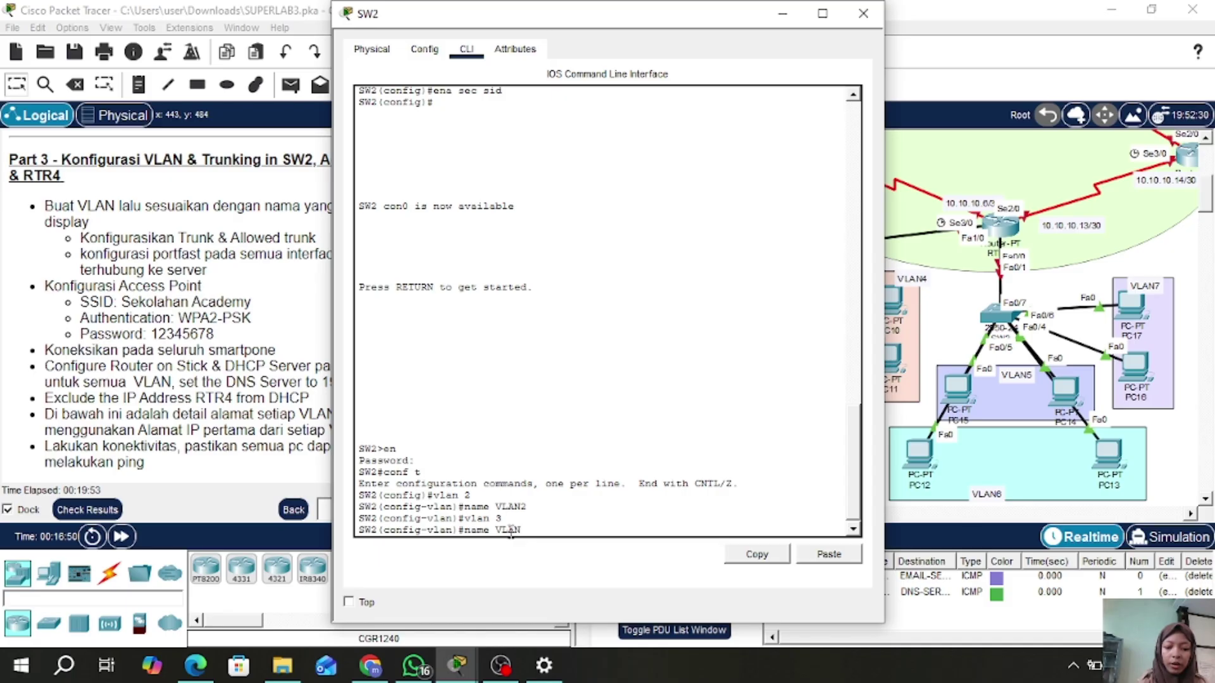
key("Return")
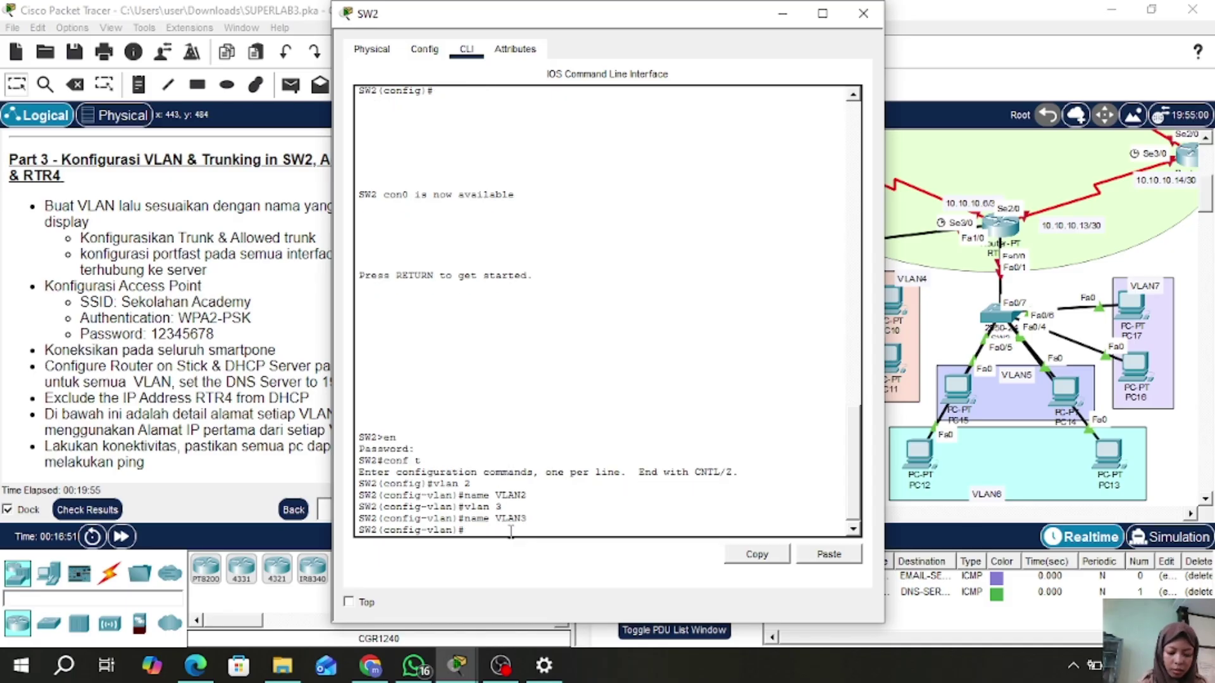
- Add VLAN 4 named VLAN4, then close the SW2 window
type("vlan 4")
key("Return")
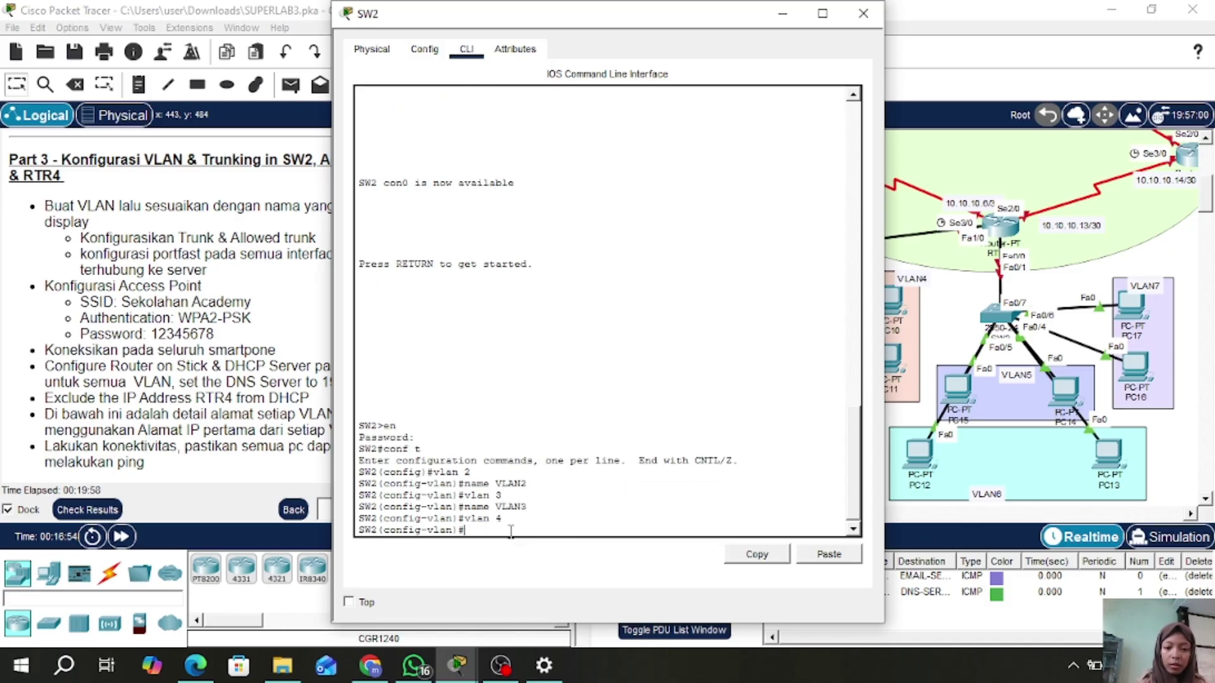
type("name VLAN4")
key("Return")
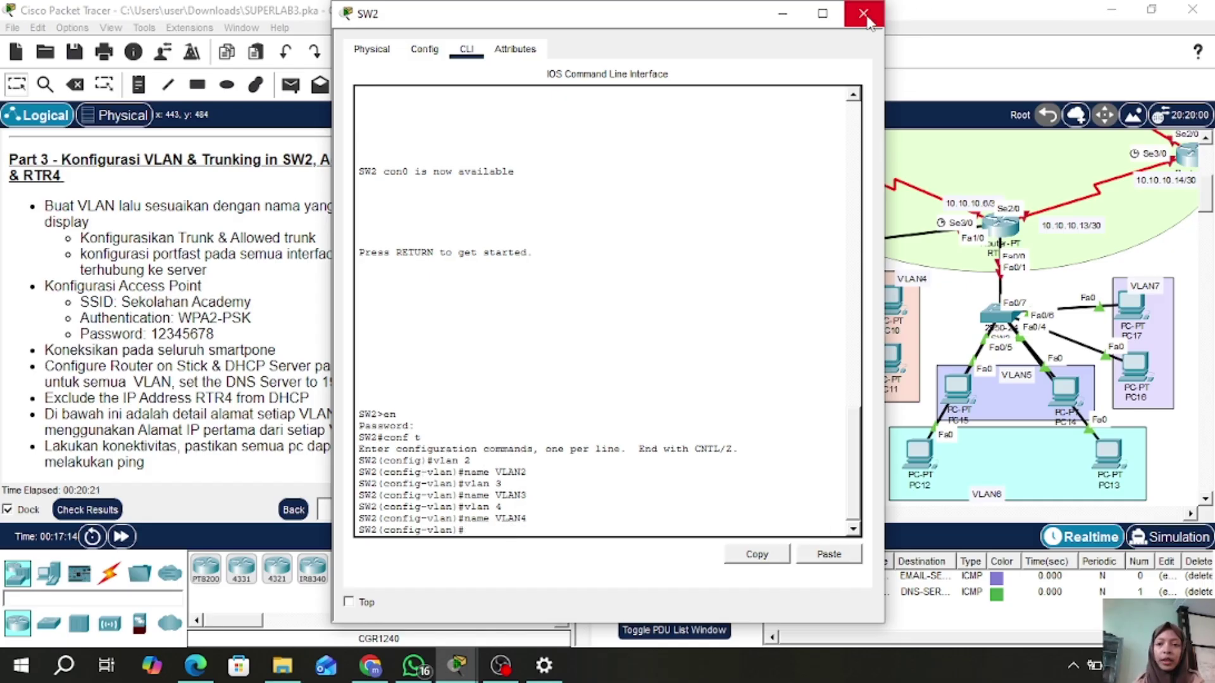
left_click(866, 17)
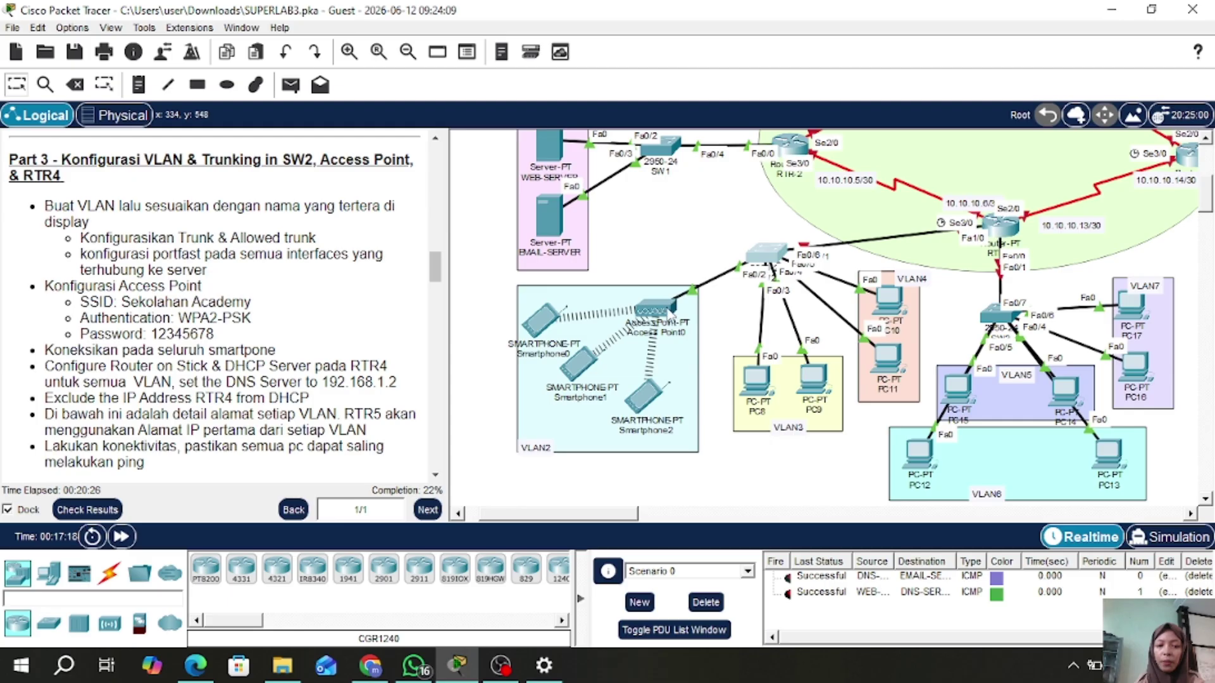
- Nudge the Access Point on the canvas and reopen SW2's command line
mouse_move(671, 310)
left_mouse_down()
mouse_move(627, 245)
mouse_move(630, 225)
mouse_move(665, 311)
left_mouse_up()
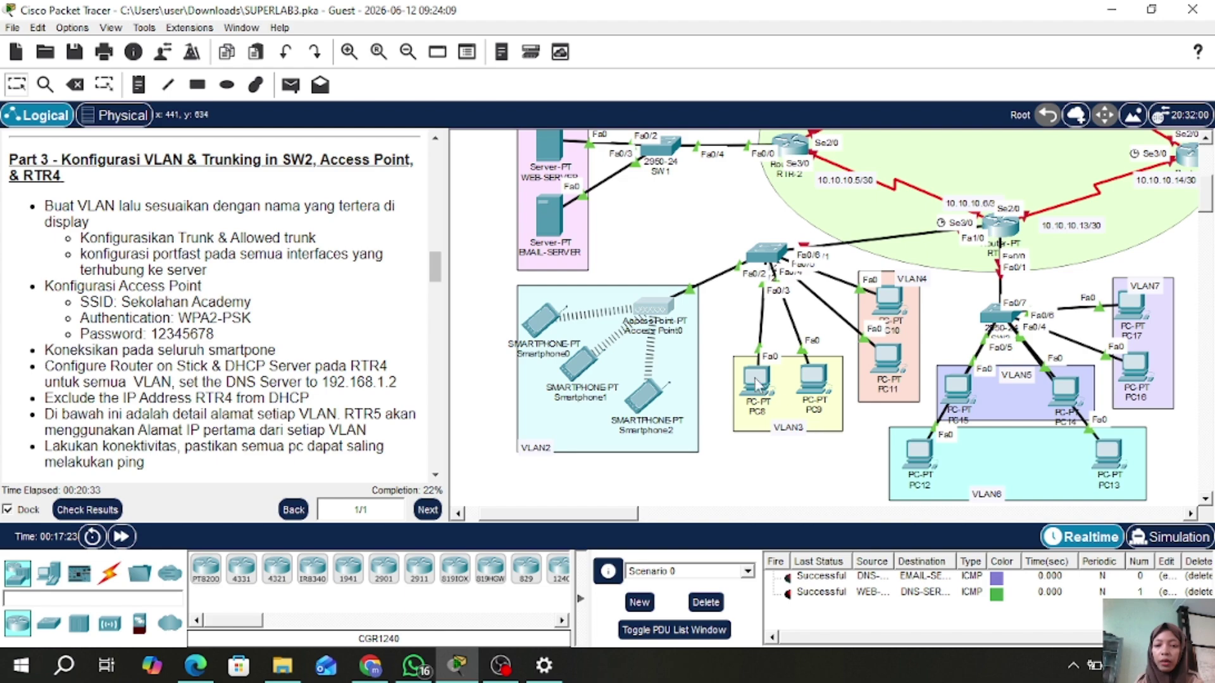
mouse_move(757, 387)
left_mouse_down()
mouse_move(683, 408)
mouse_move(788, 459)
mouse_move(742, 442)
mouse_move(756, 385)
left_mouse_up()
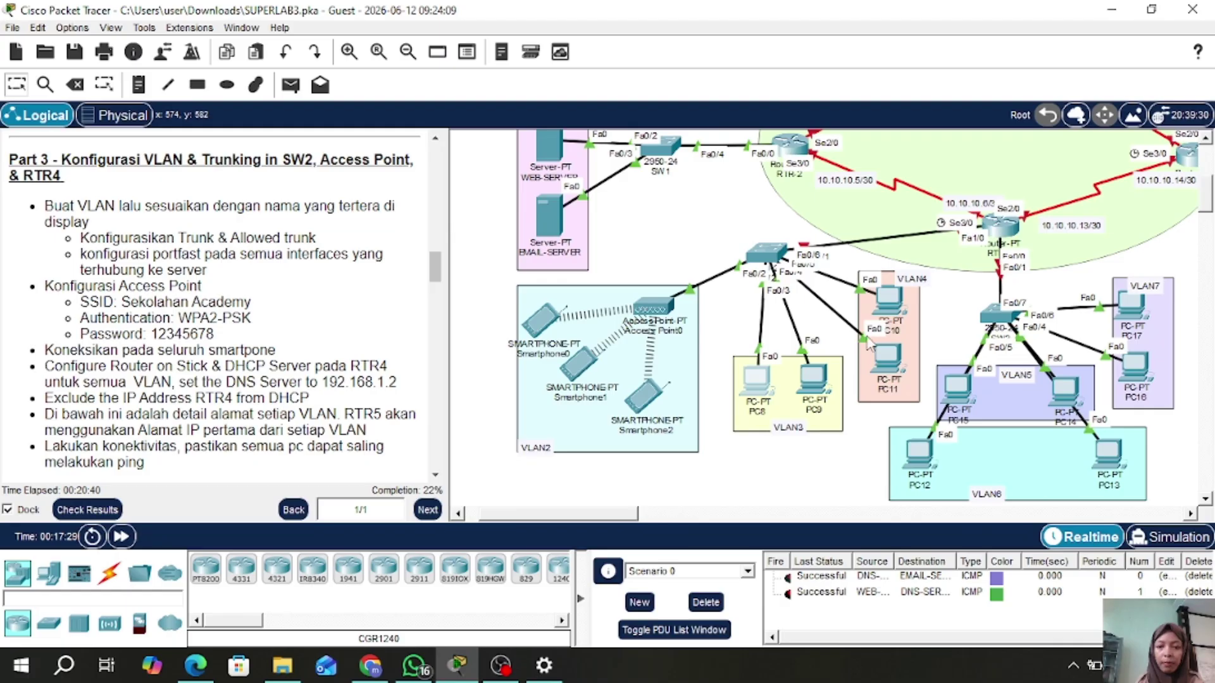
left_click(762, 256)
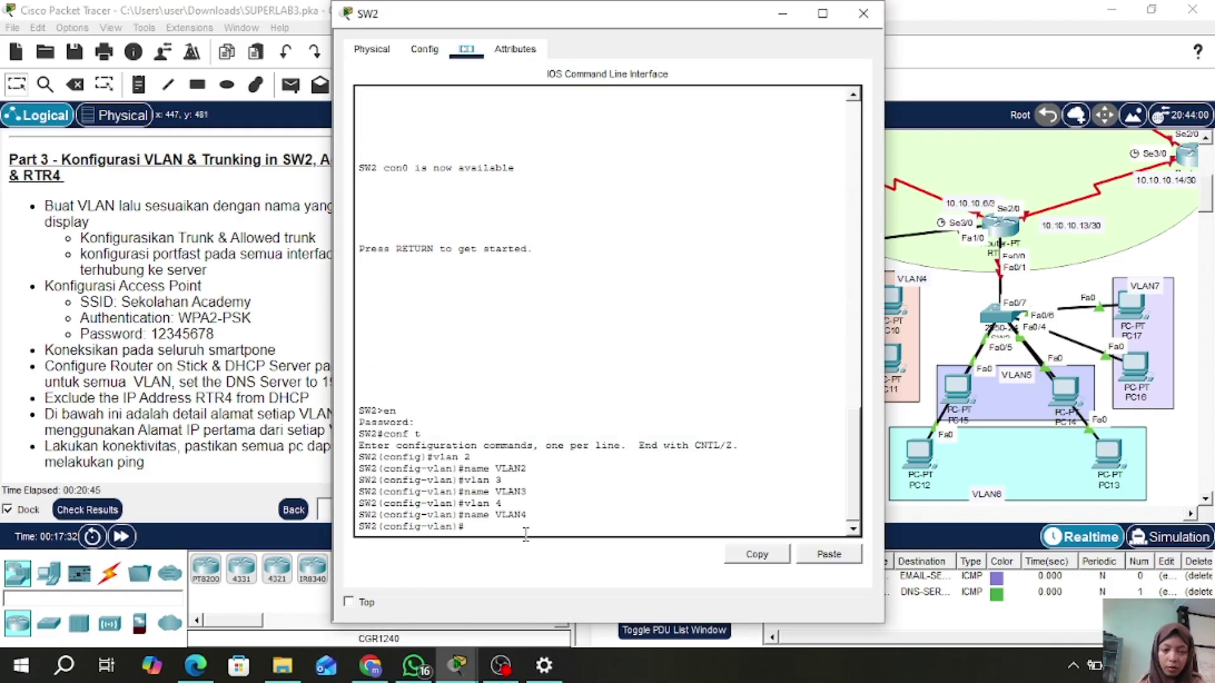
- Make SW2's Fa0/2 an access port in VLAN 2
left_click(516, 531)
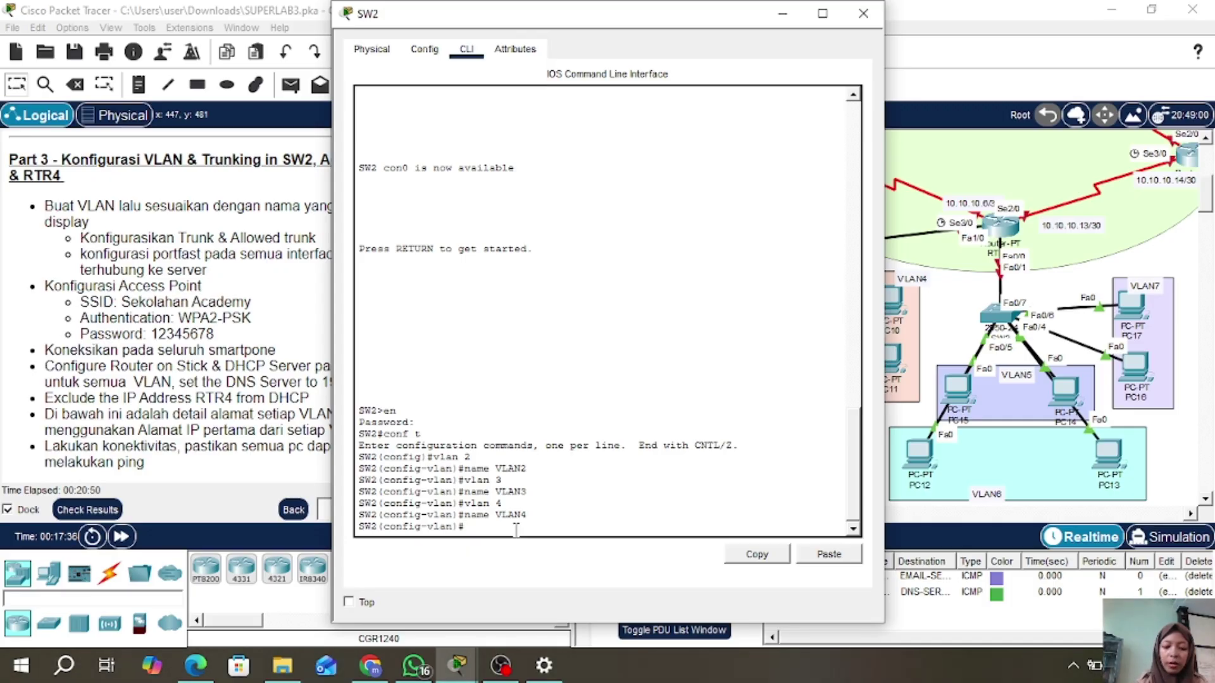
type("INT")
key("BackSpace")
key("BackSpace")
key("BackSpace")
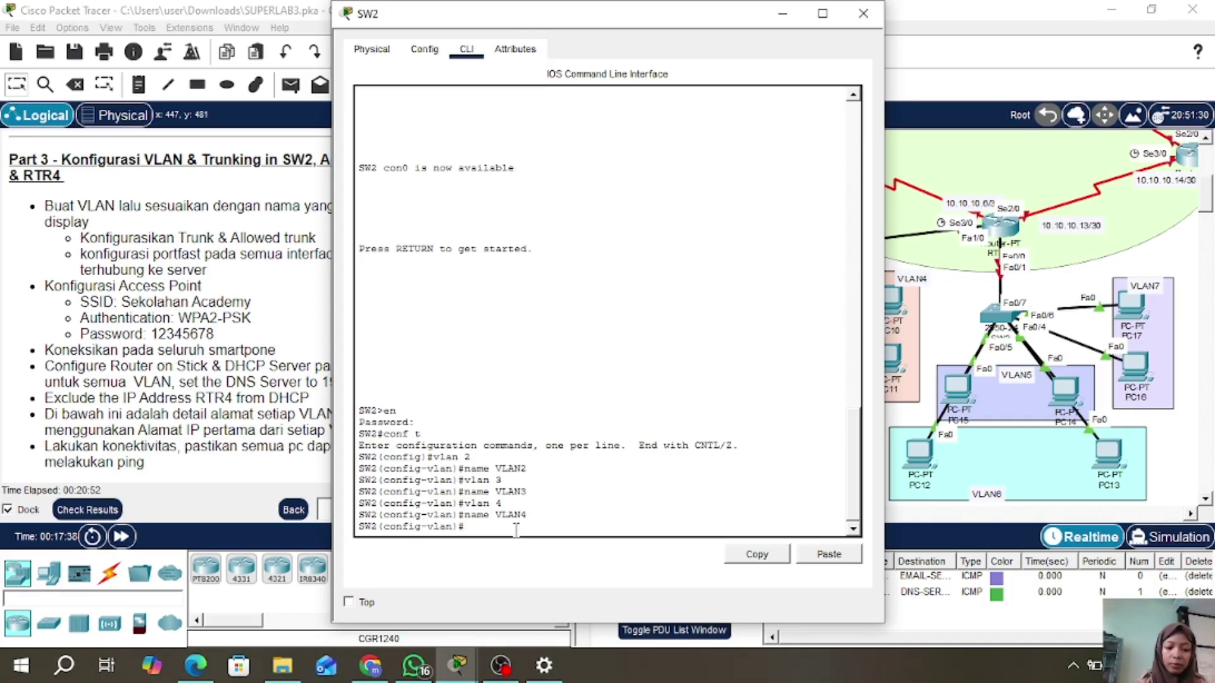
type("int fa")
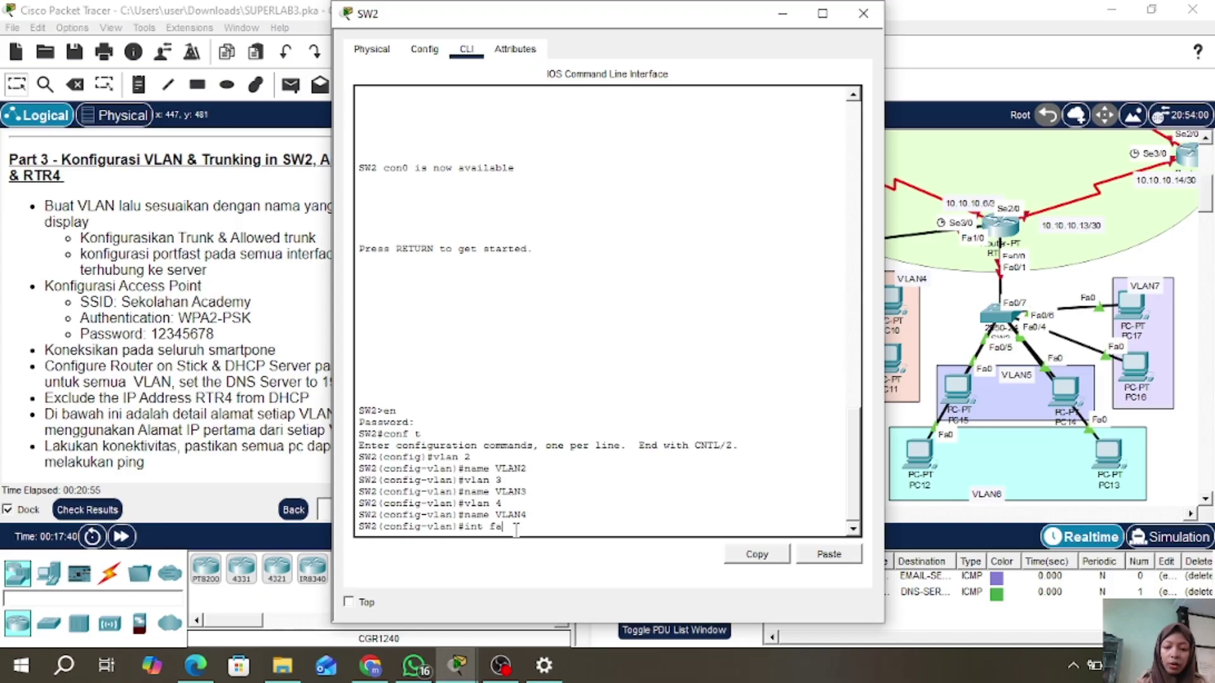
type("0 2")
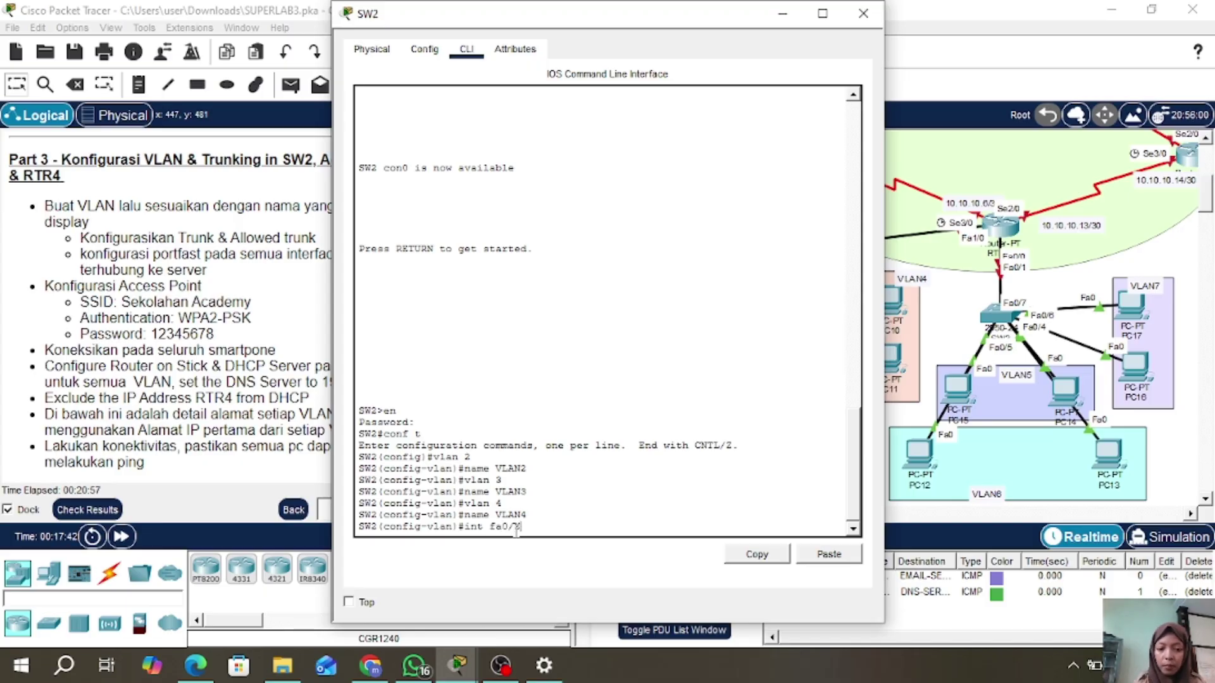
key("Return")
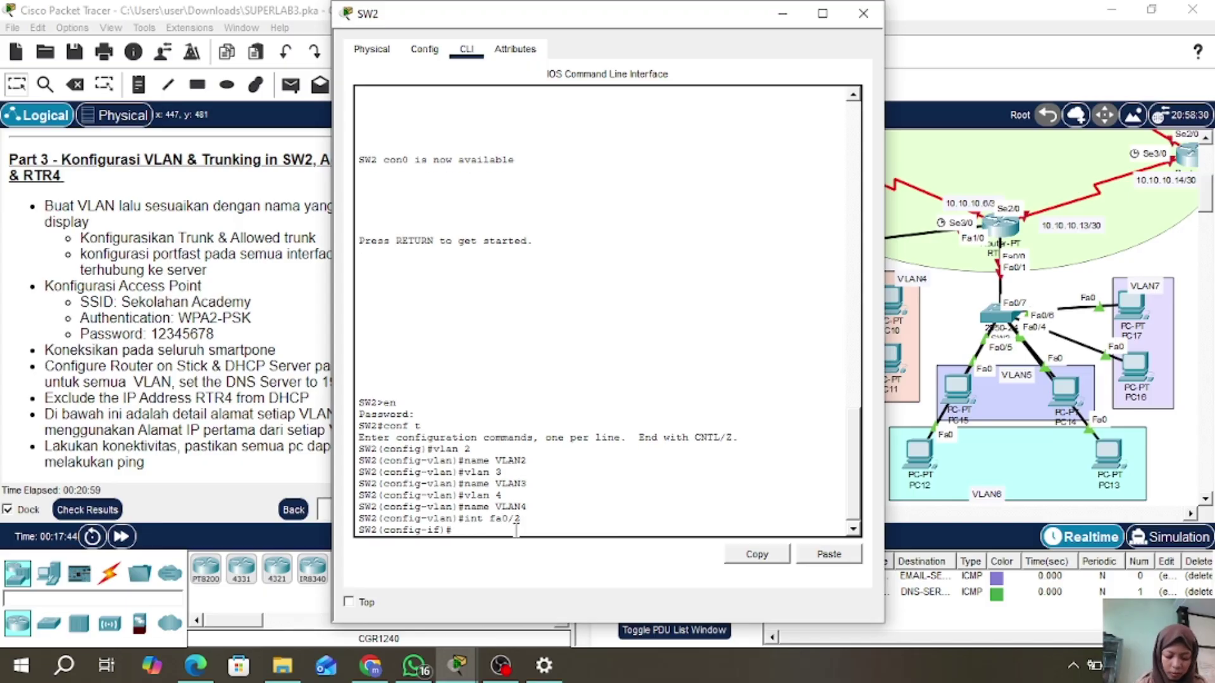
type("sw ")
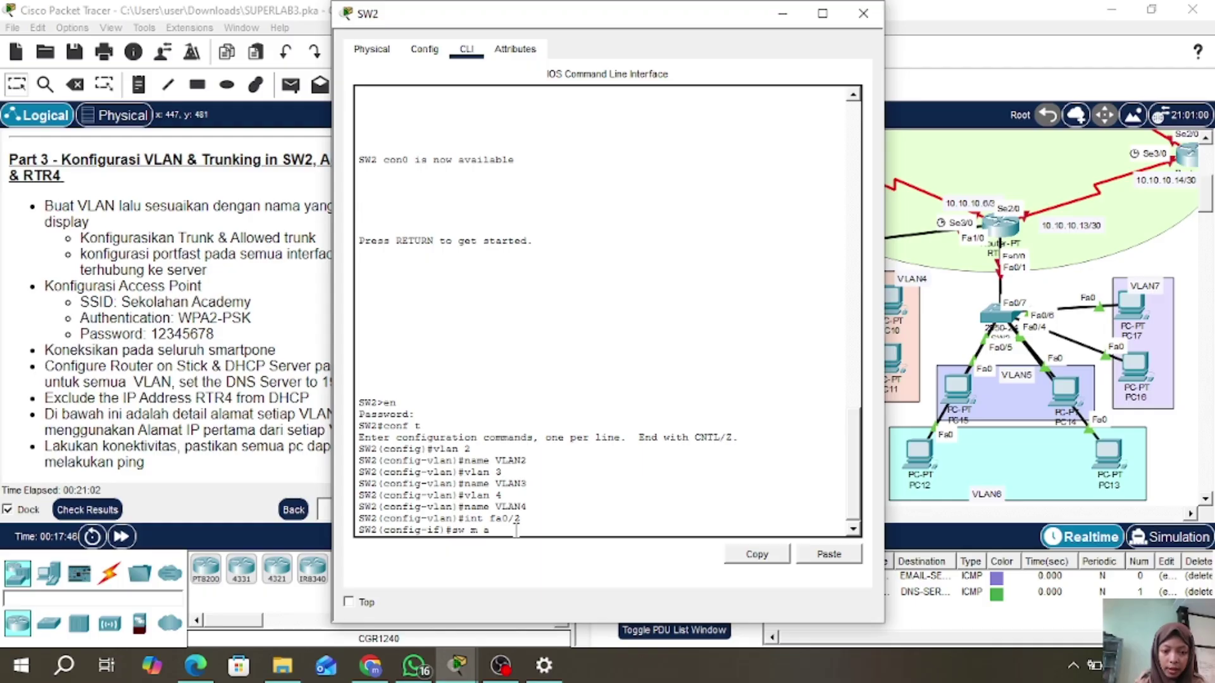
type("m a")
key("Return")
type("sw ")
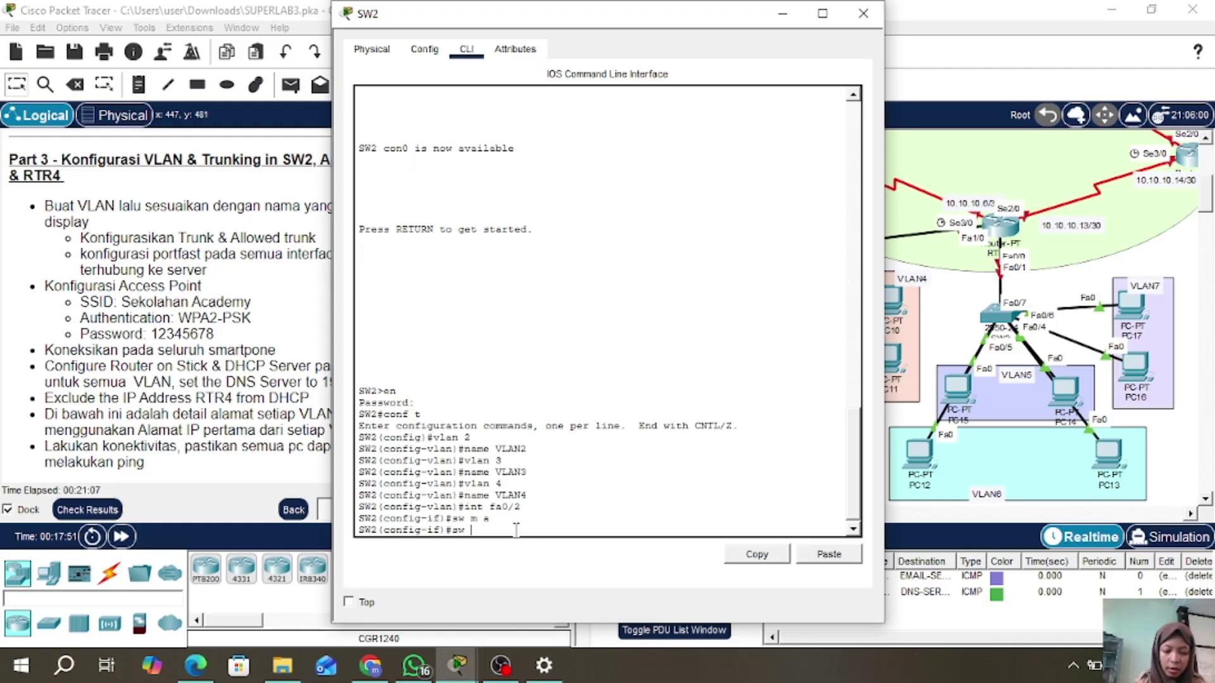
type("a vl 2")
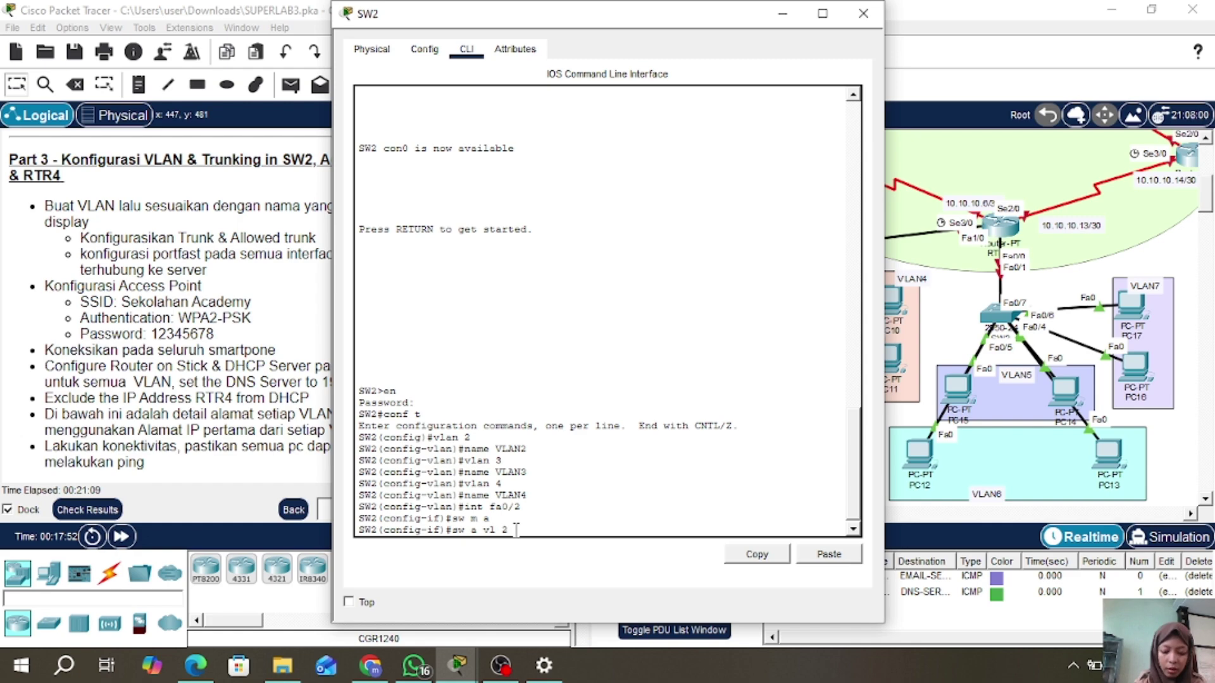
key("Return")
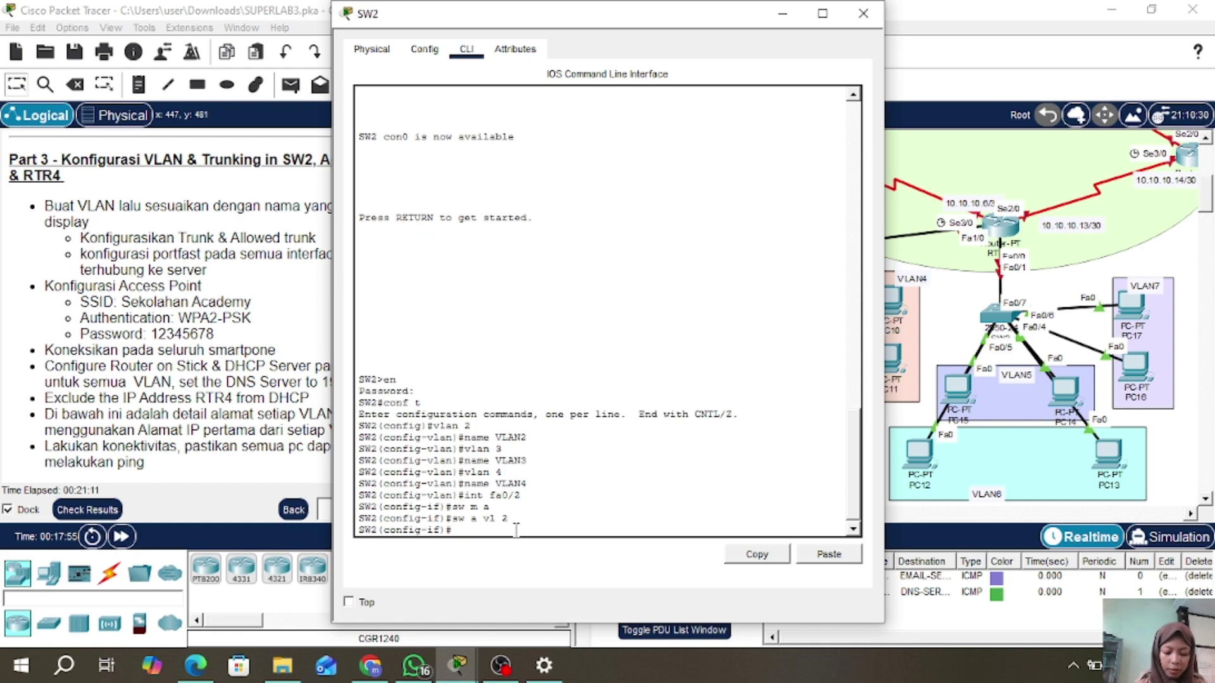
- Enable portfast on Fa0/2, exit it, and enter the Fa0/3–4 interface range command
type("spa po")
key("Return")
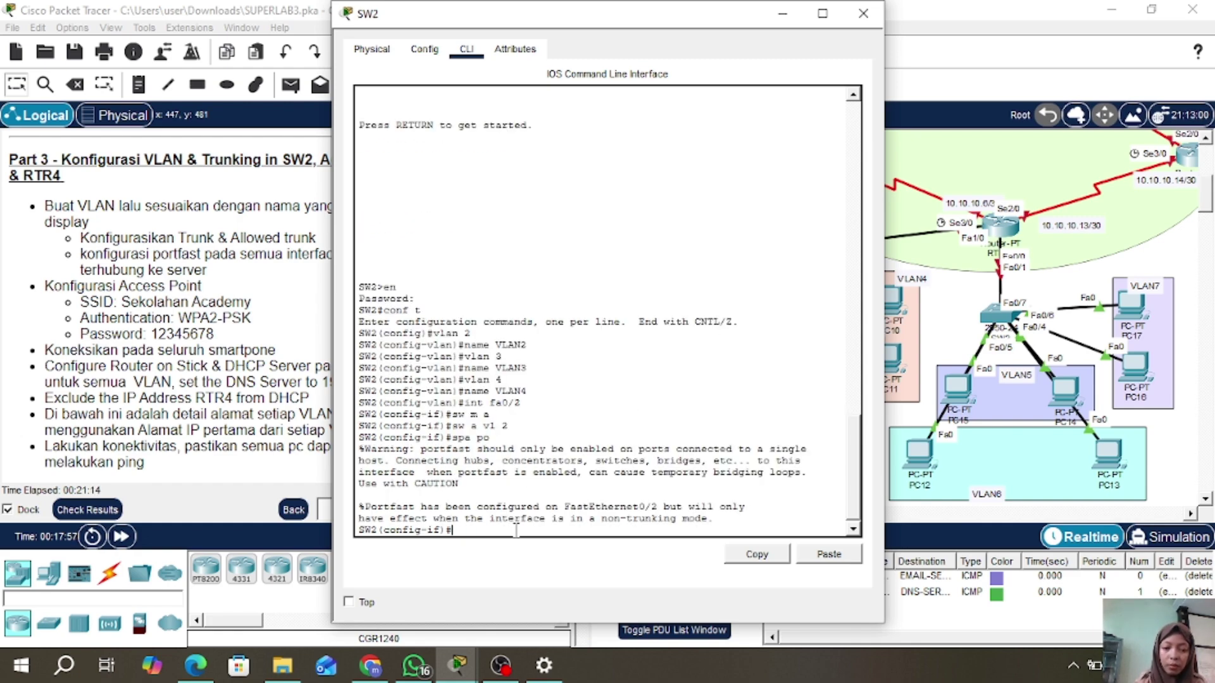
type("ex")
key("Return")
type("int")
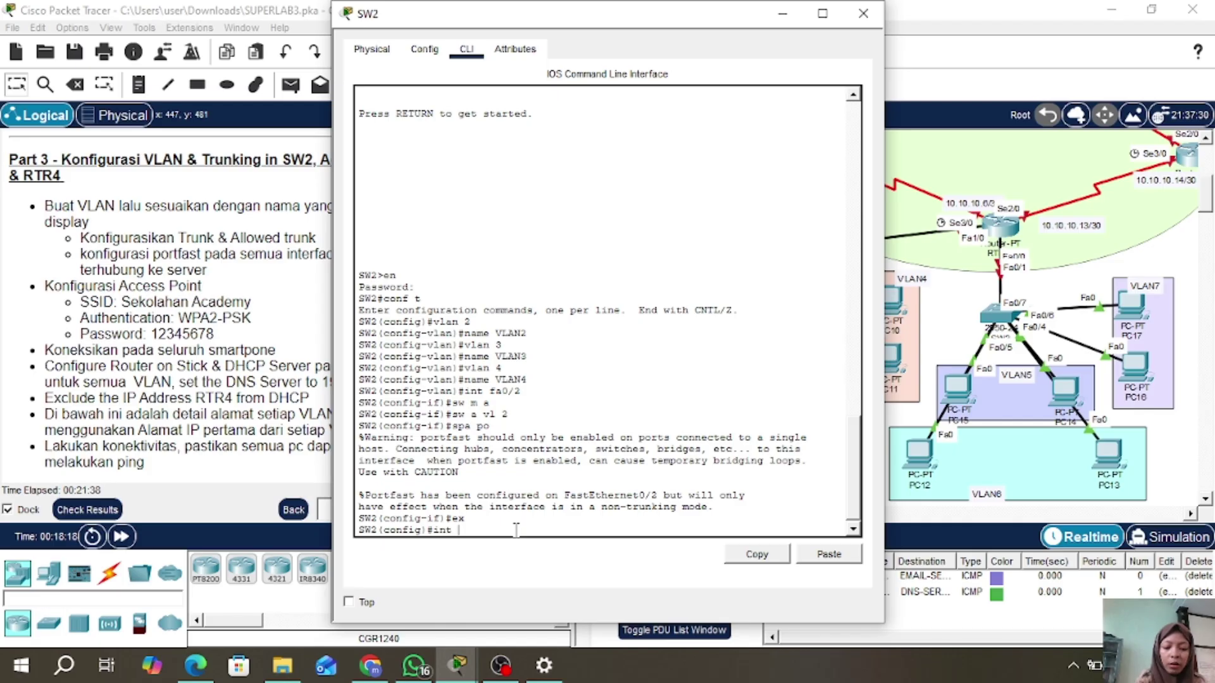
type(" ra fa0/")
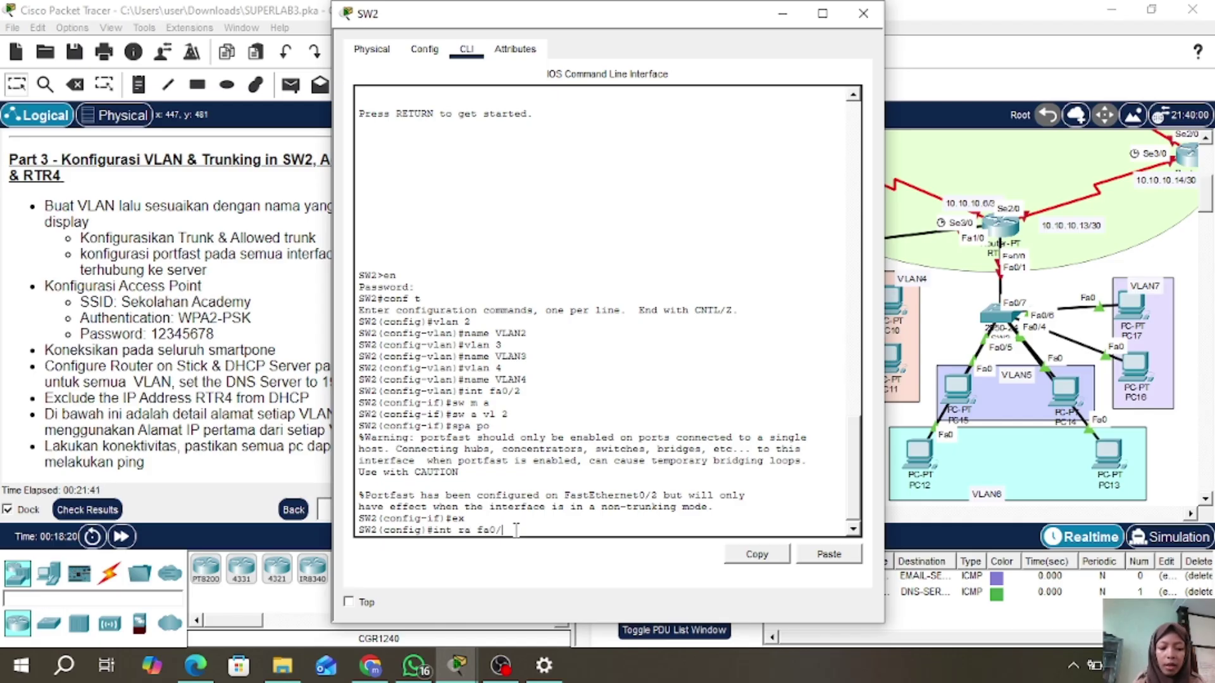
type("3-4")
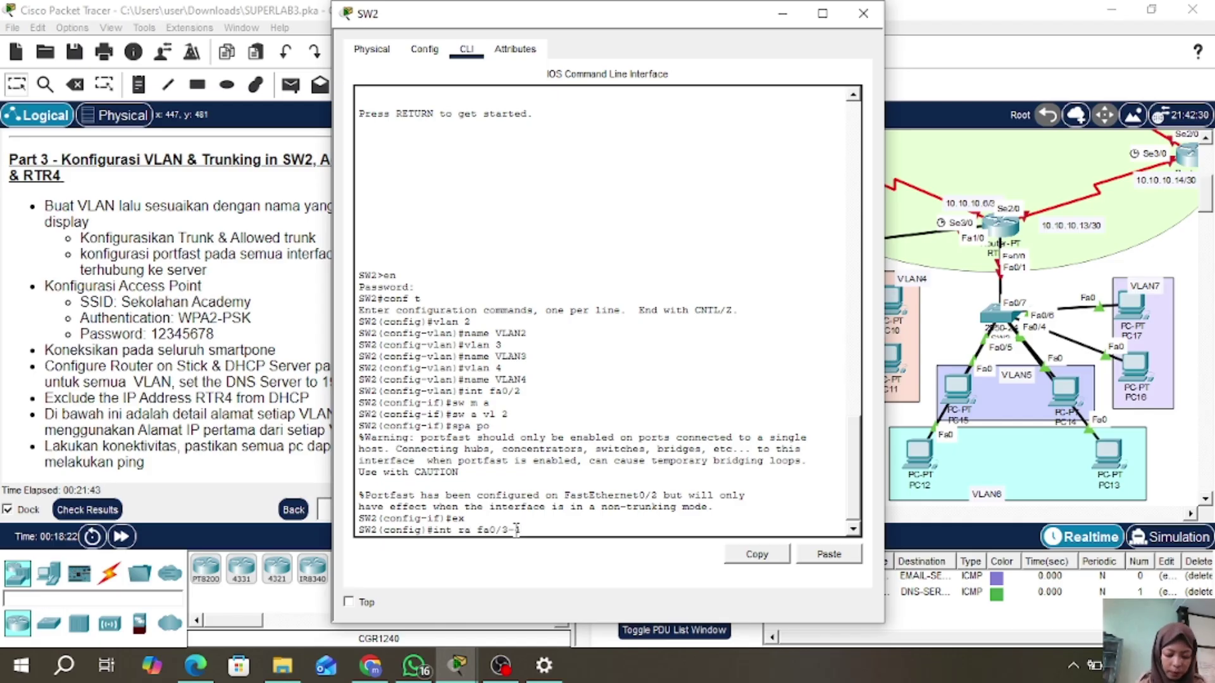
- Configure Fa0/3–4 as access ports in VLAN 3 with portfast enabled
key("Return")
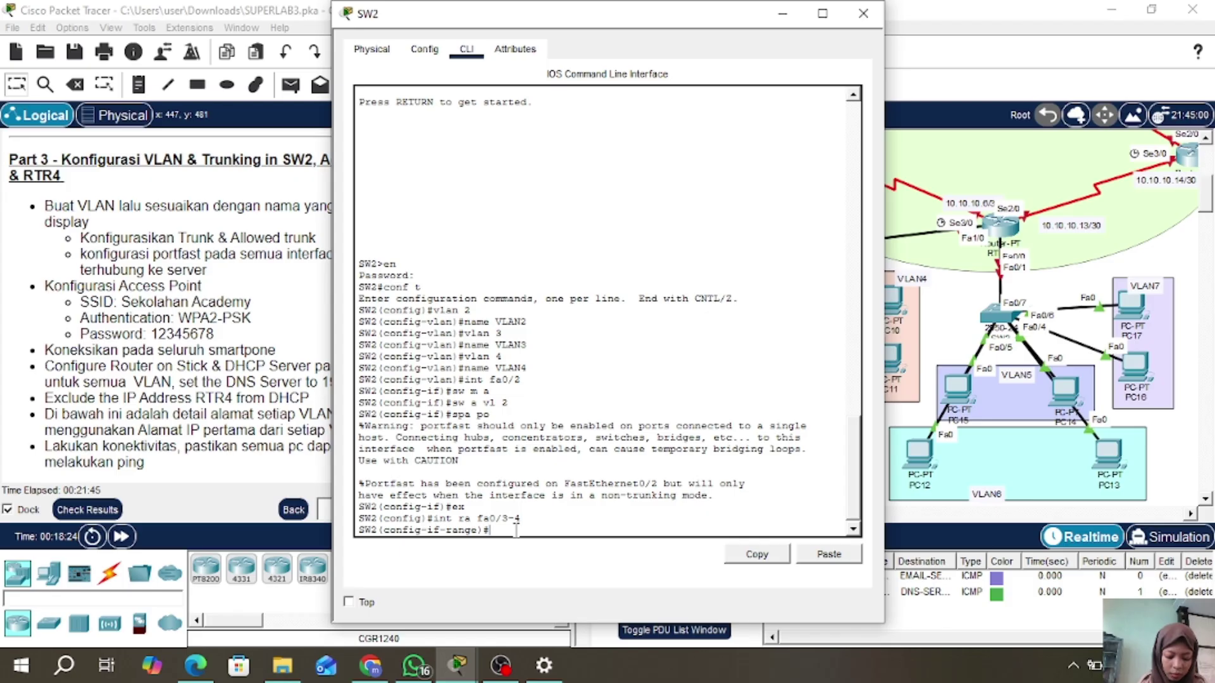
type("sw m a")
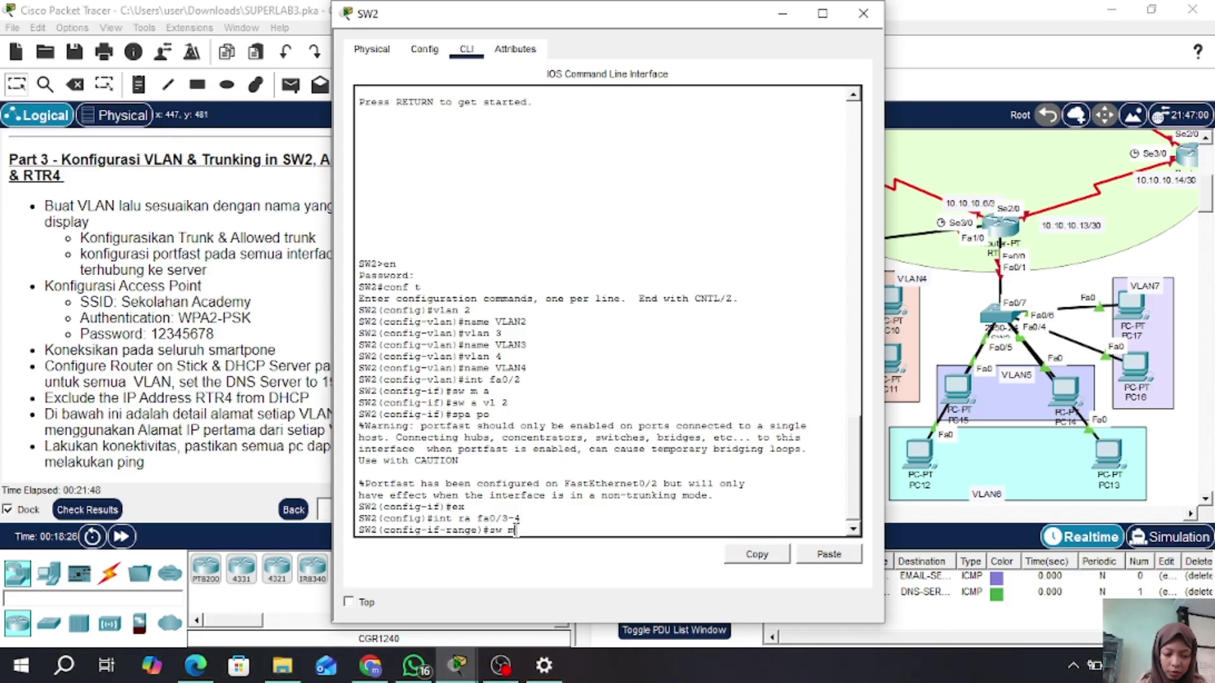
key("Return")
type("sw")
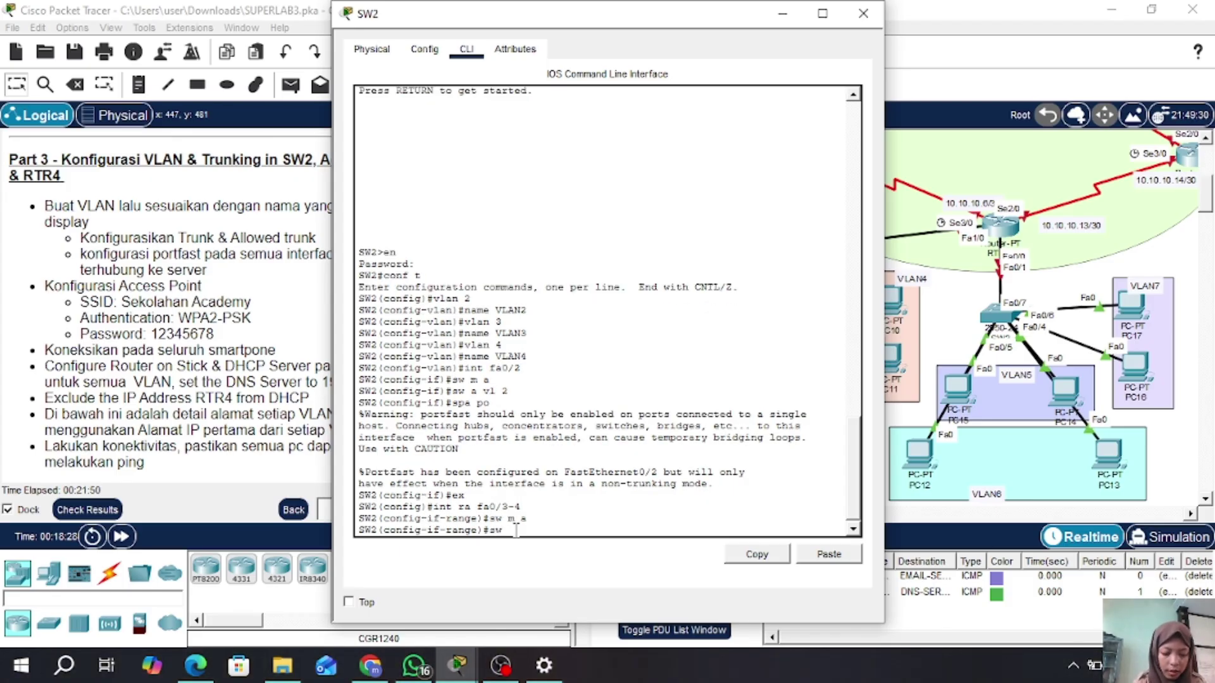
type(" a vl 3")
key("Return")
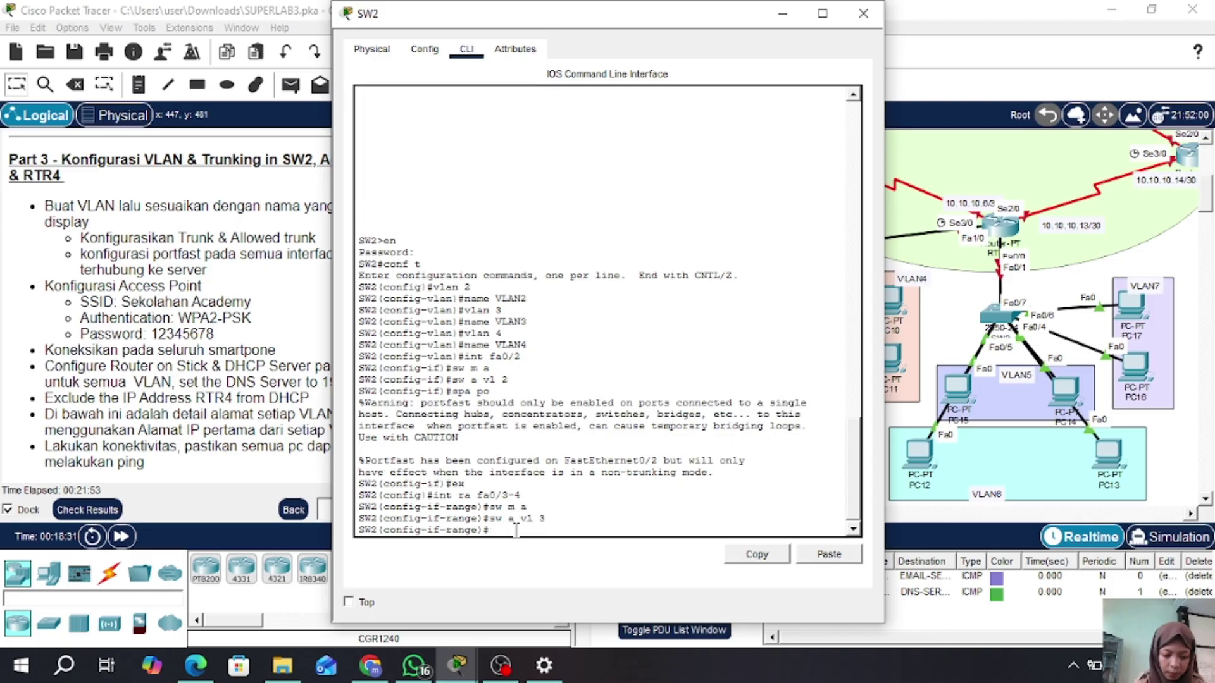
type("spa po")
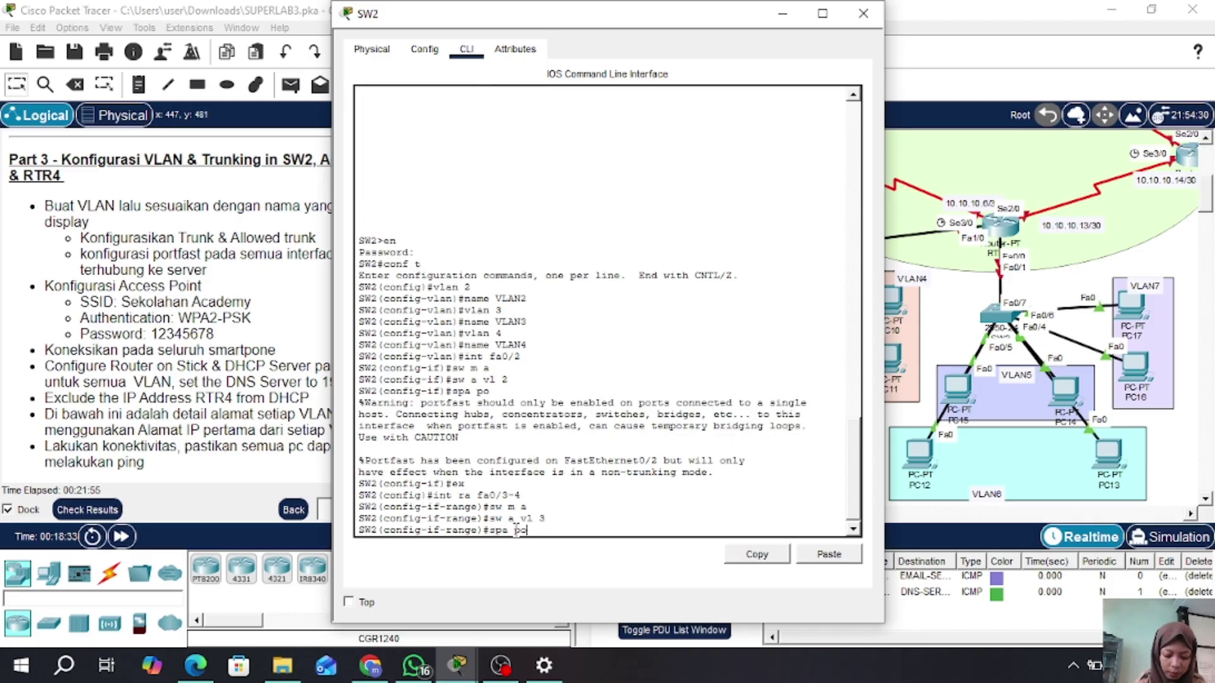
key("Return")
- Return to global configuration and erase the mistyped 'int ra fa0/4-5' command
type("ex")
key("Return")
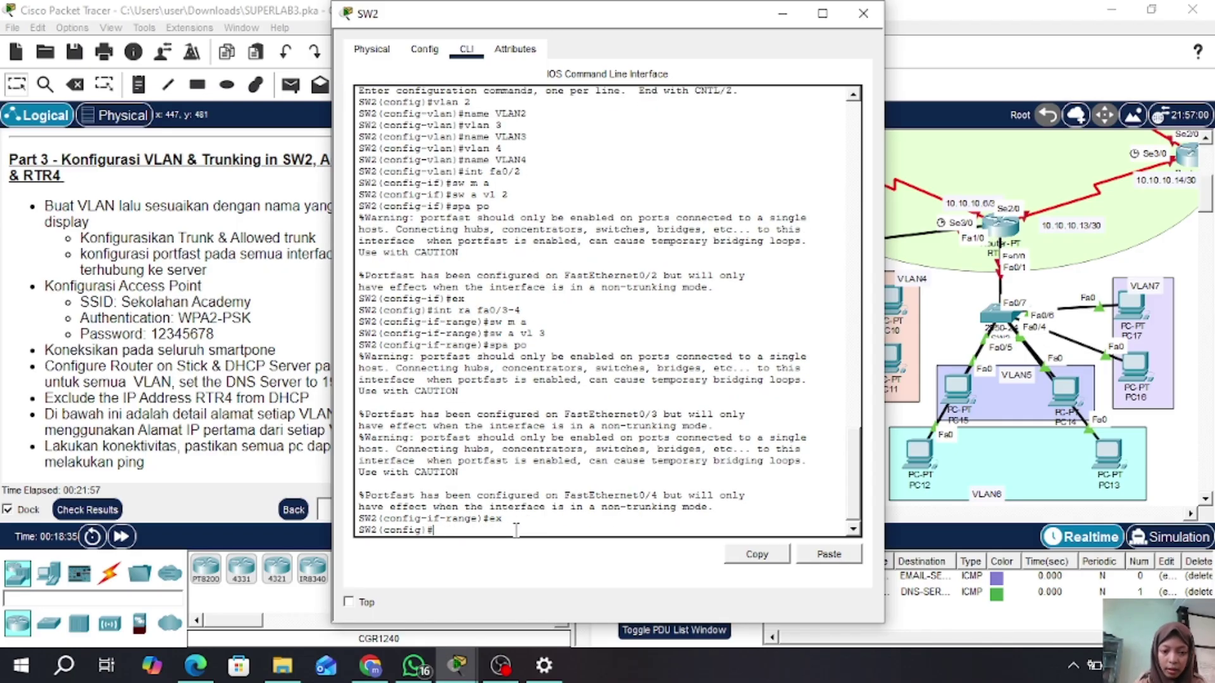
type("int ra f")
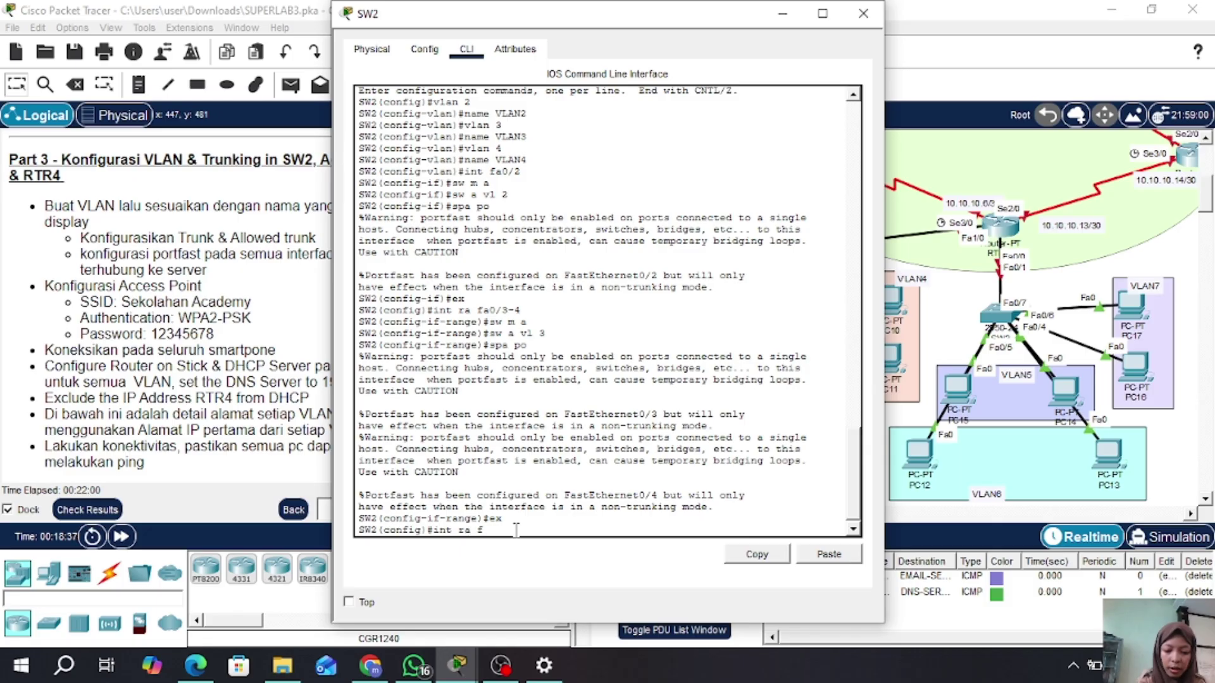
type("a0/4")
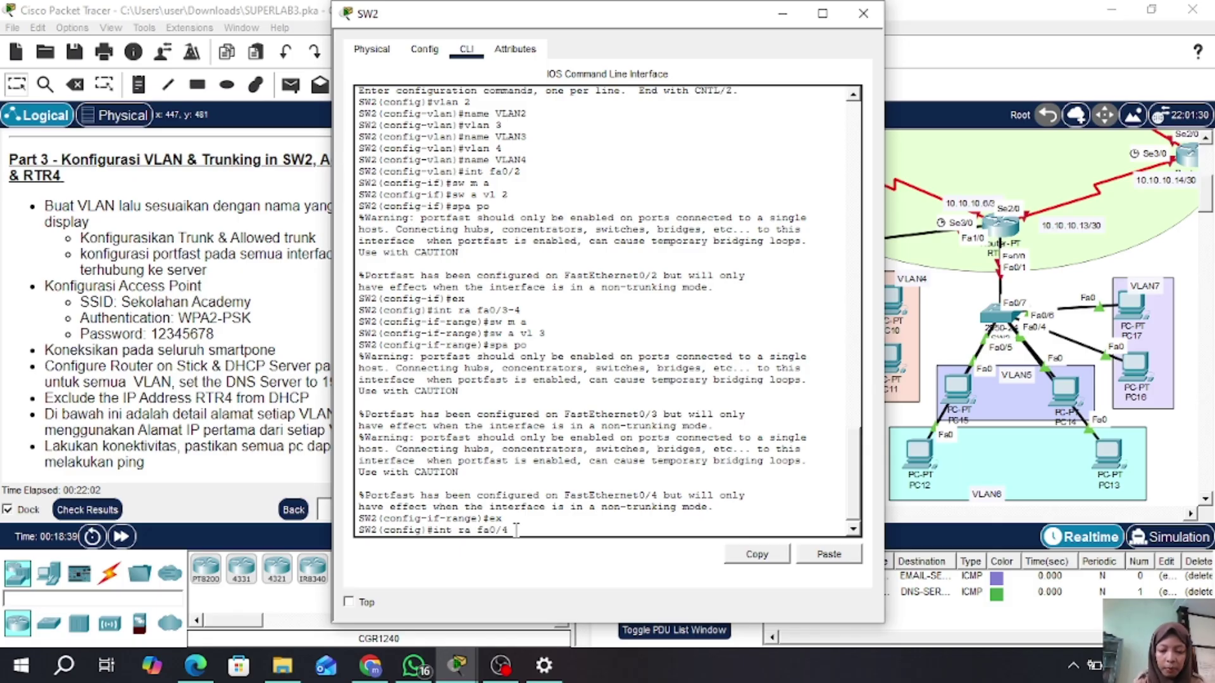
type("-5")
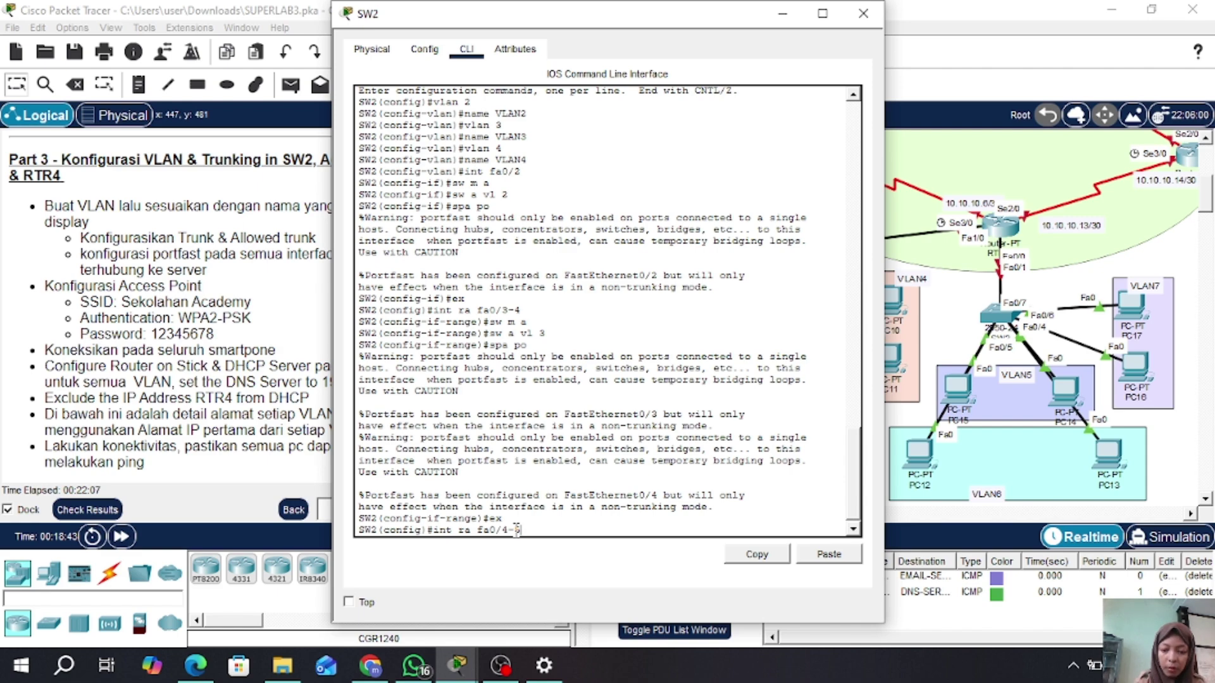
key("BackSpace")
key("BackSpace")
key("BackSpace")
key("BackSpace")
key("BackSpace")
key("BackSpace")
key("BackSpace")
key("BackSpace")
key("BackSpace")
key("BackSpace")
key("BackSpace")
key("BackSpace")
key("BackSpace")
key("BackSpace")
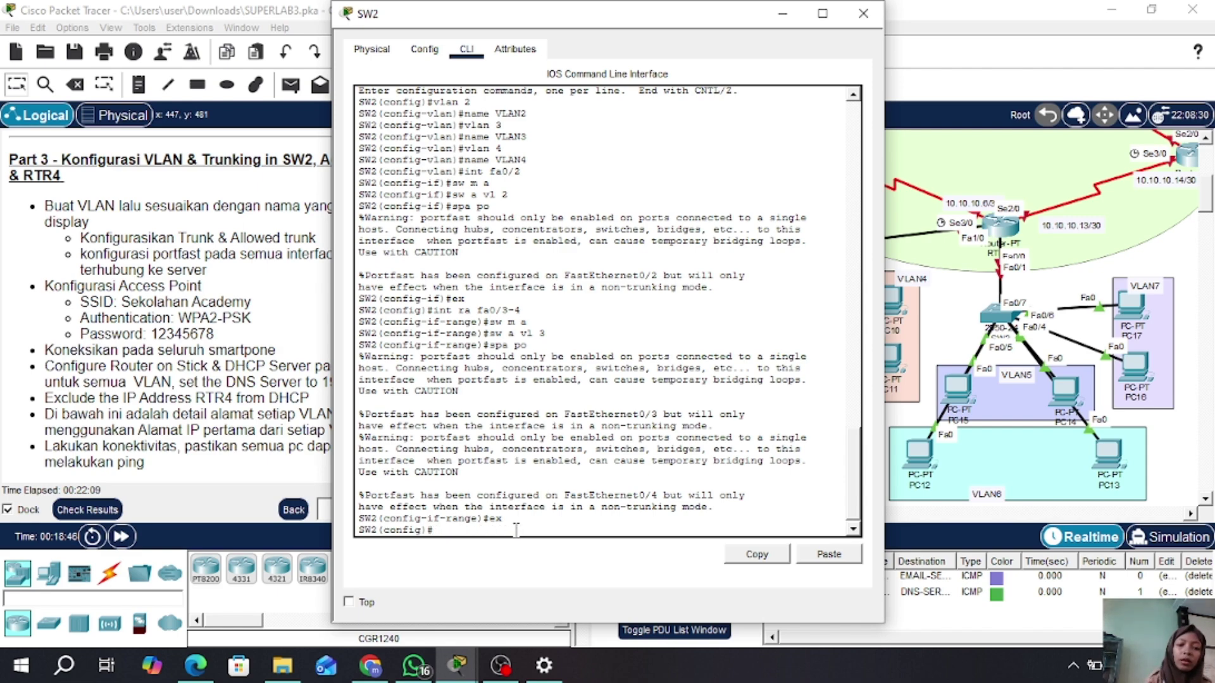
- Set SW2 ports Fa0/5–6 as access ports in VLAN 4 with portfast enabled
type("int r")
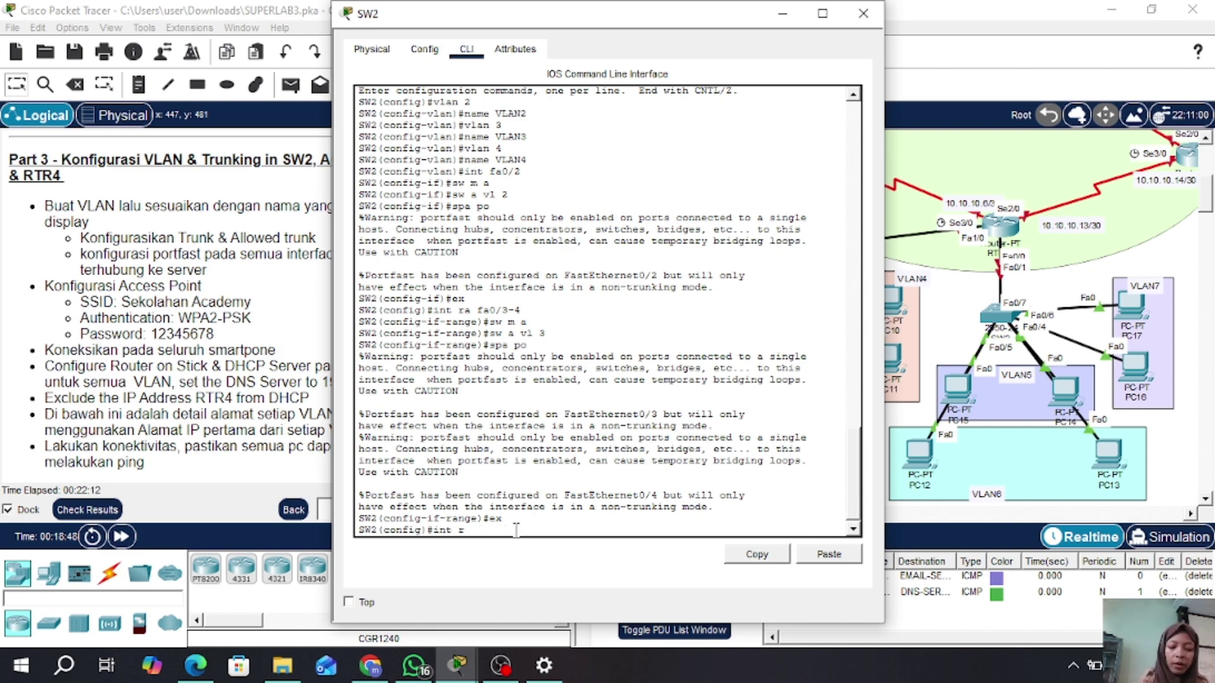
type("a fa0/")
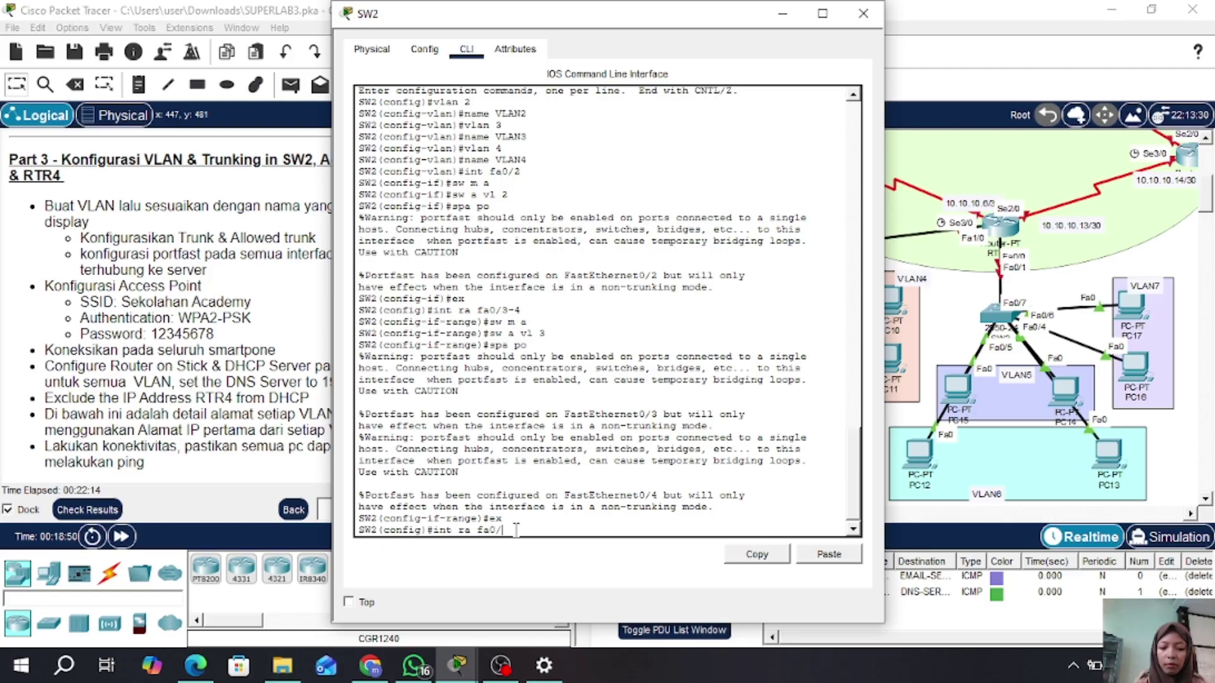
type("5-")
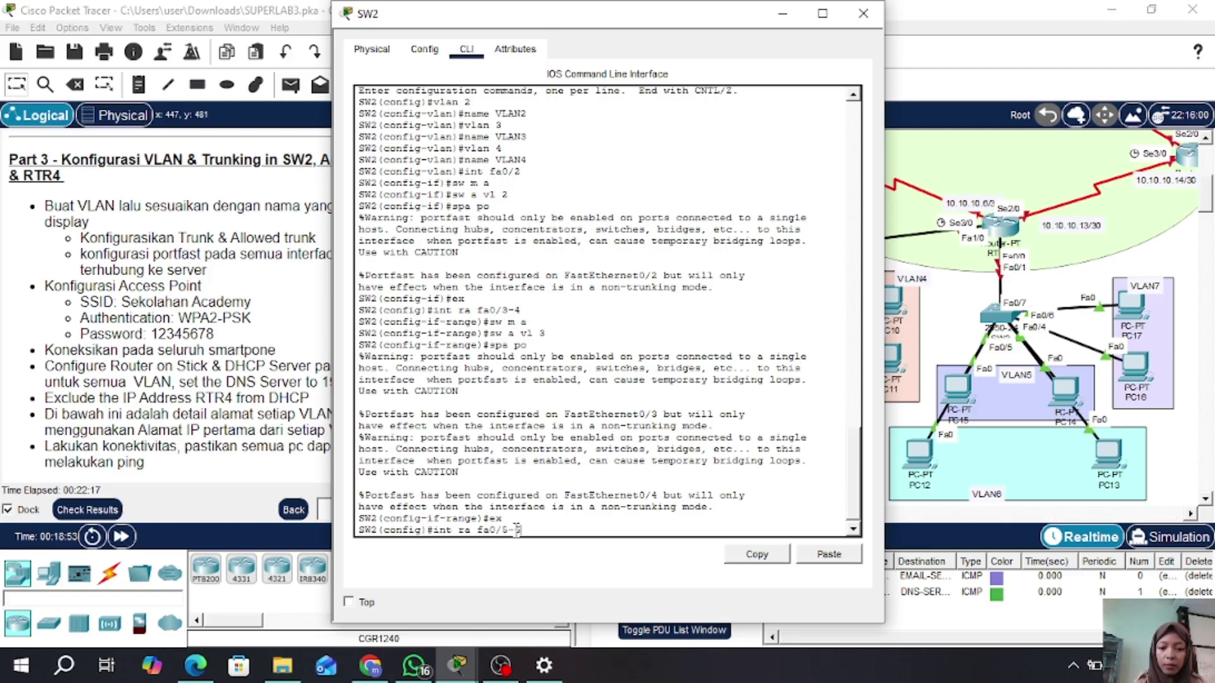
type("6")
key("Return")
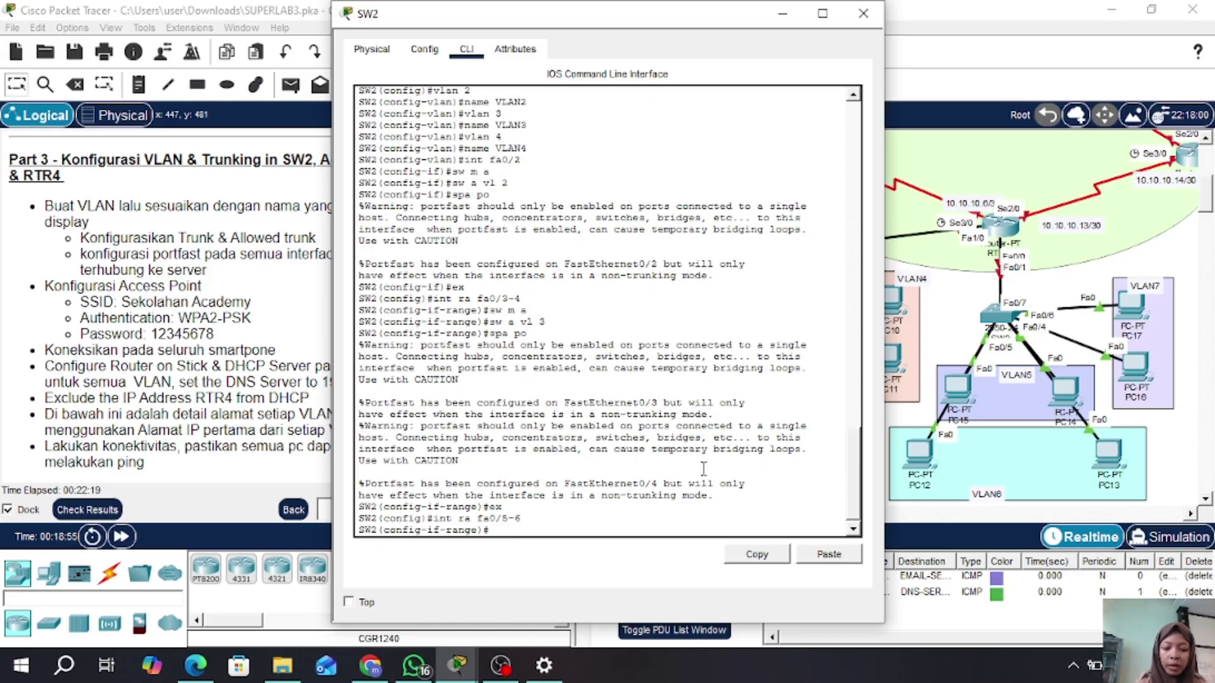
type("sw")
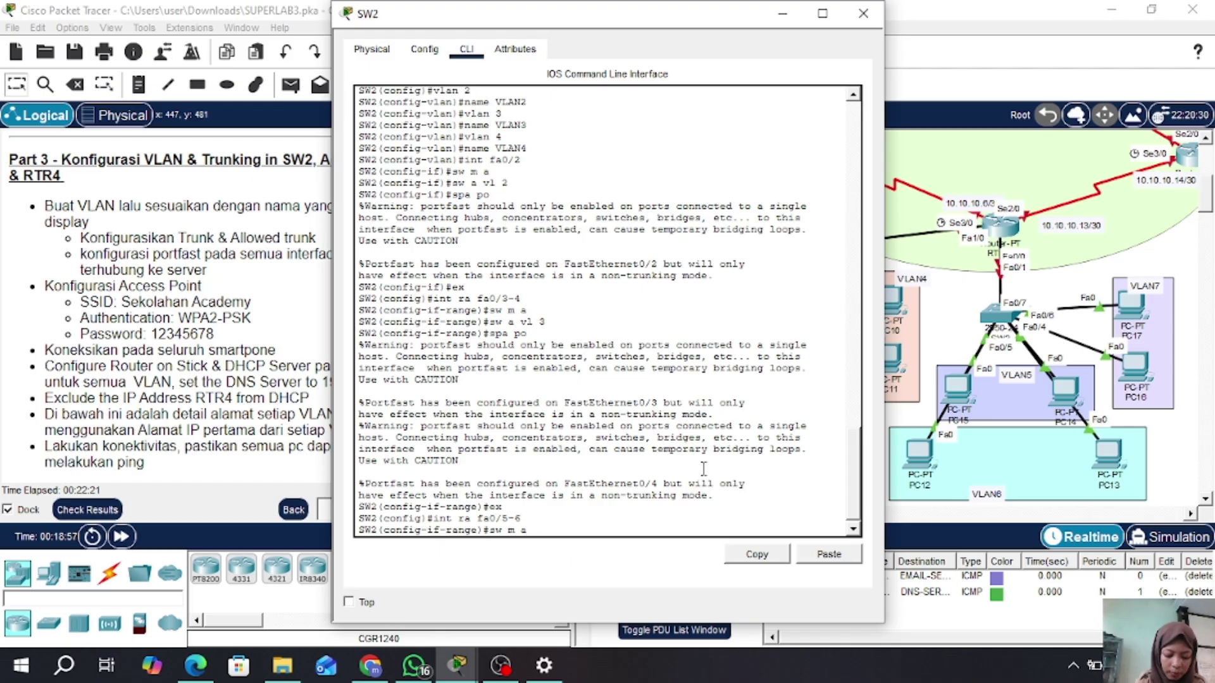
type(" m a")
key("Return")
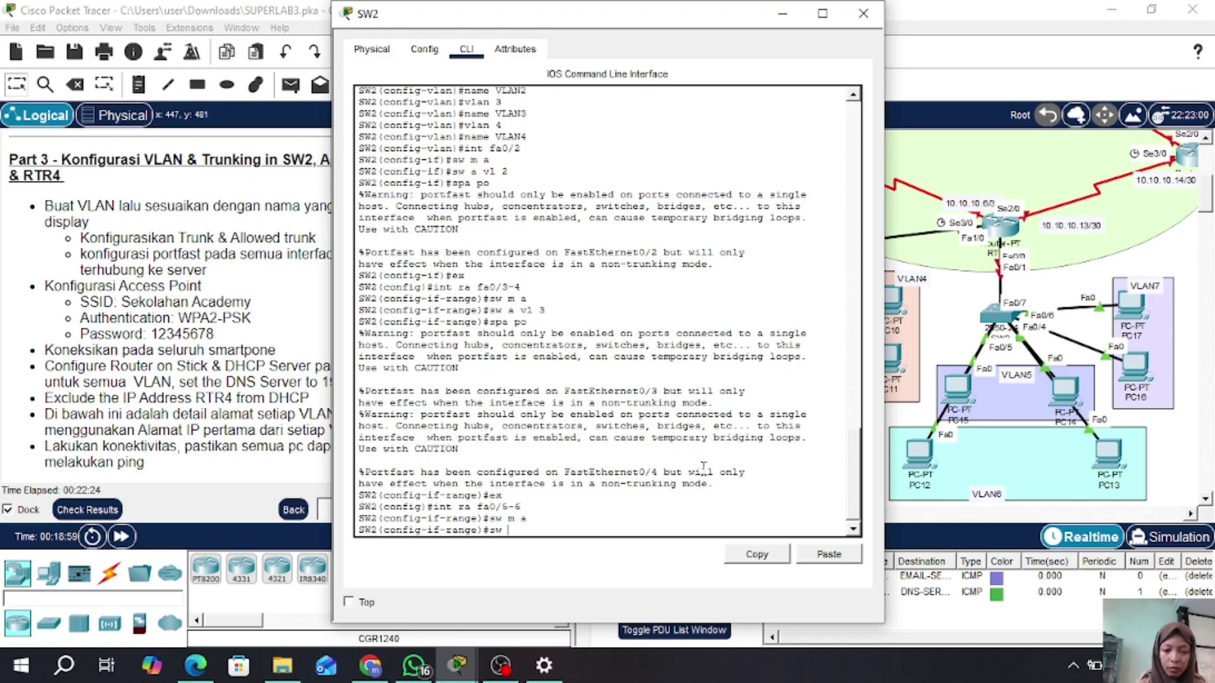
type("sw a vl")
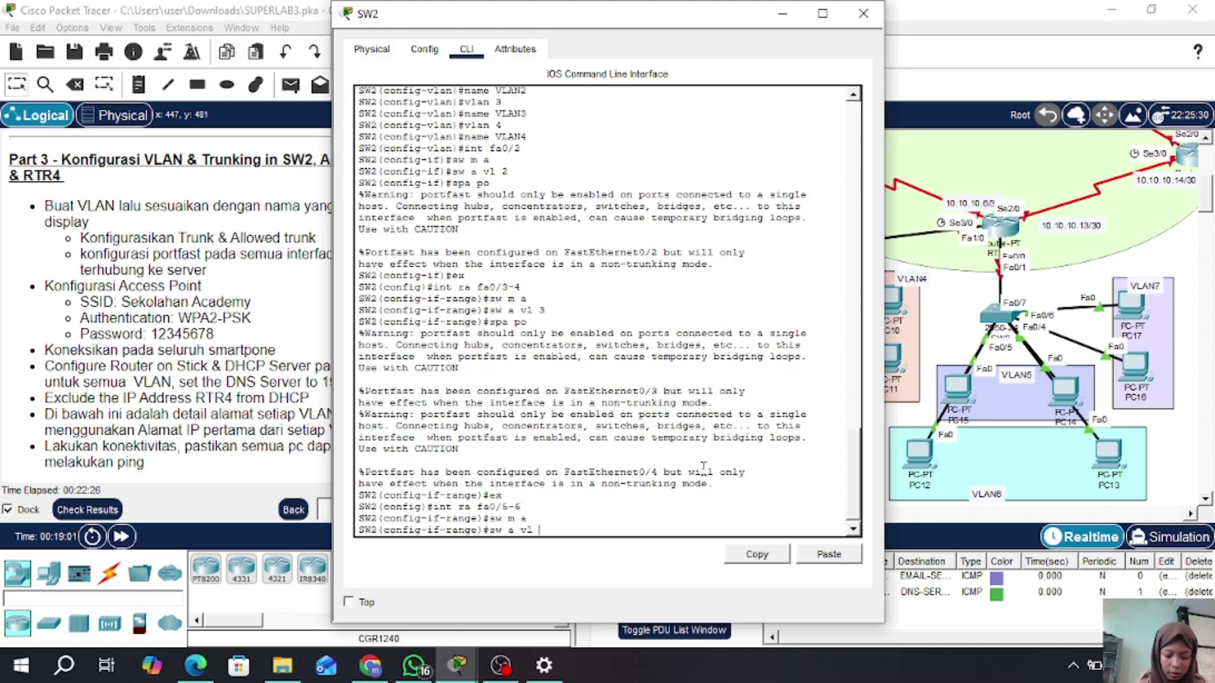
type(" 4")
key("Return")
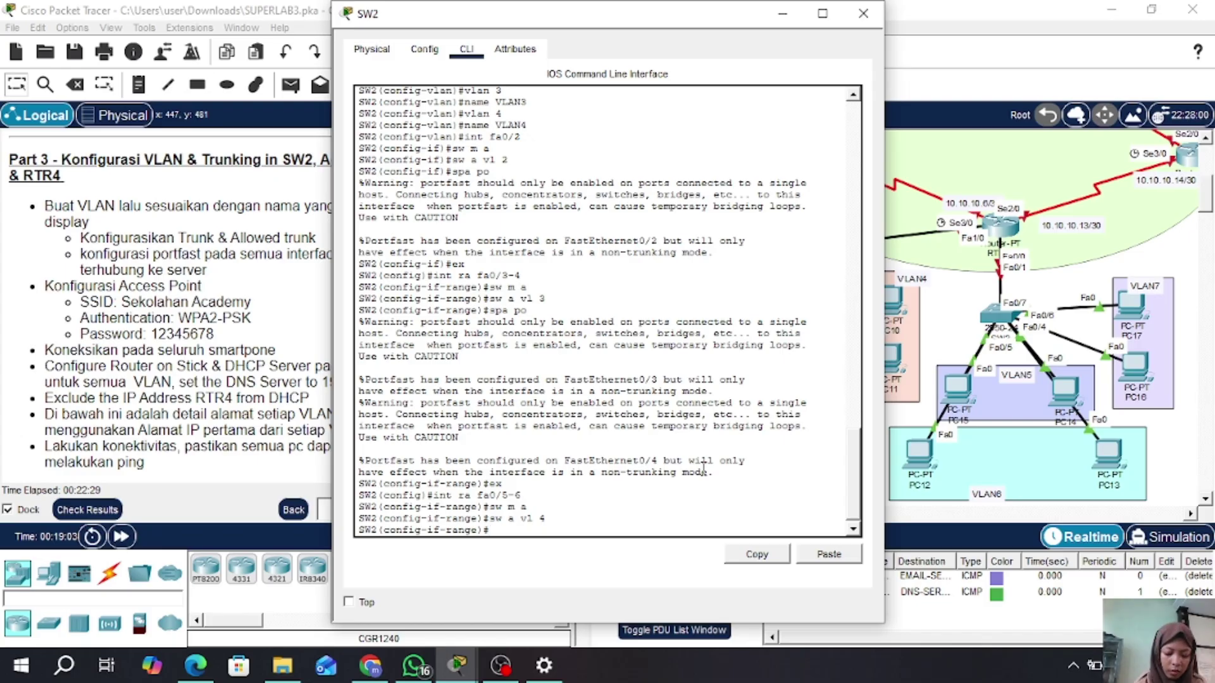
type("spa p")
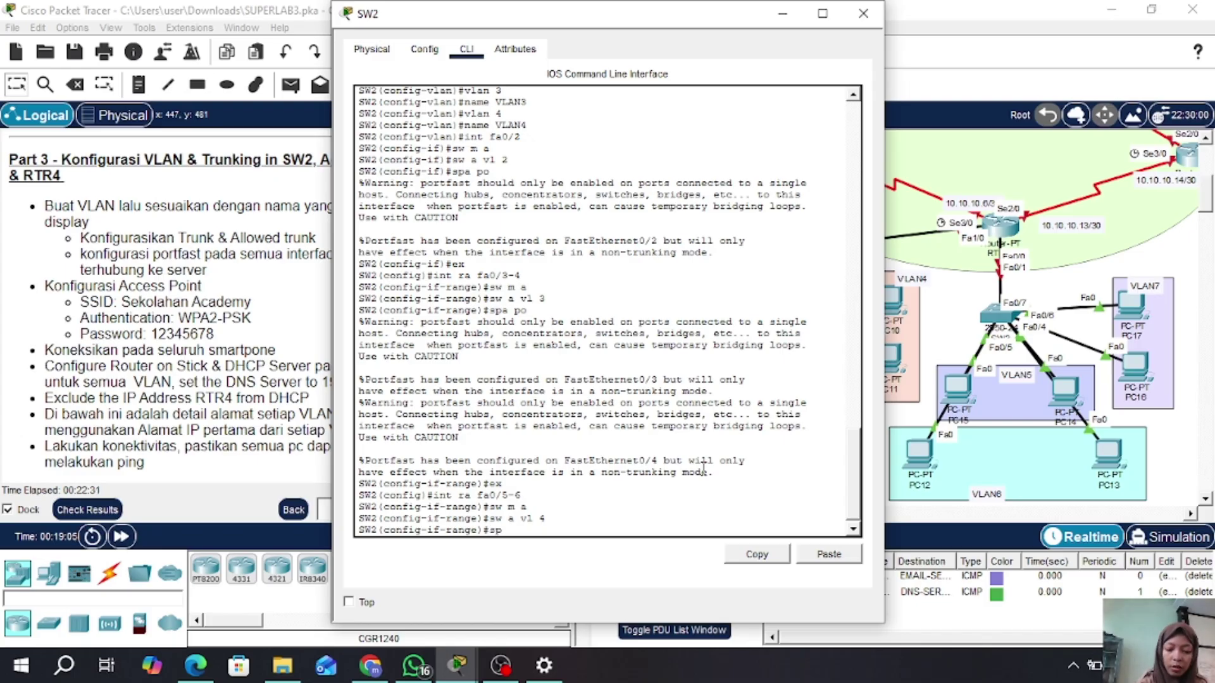
type("o")
key("Return")
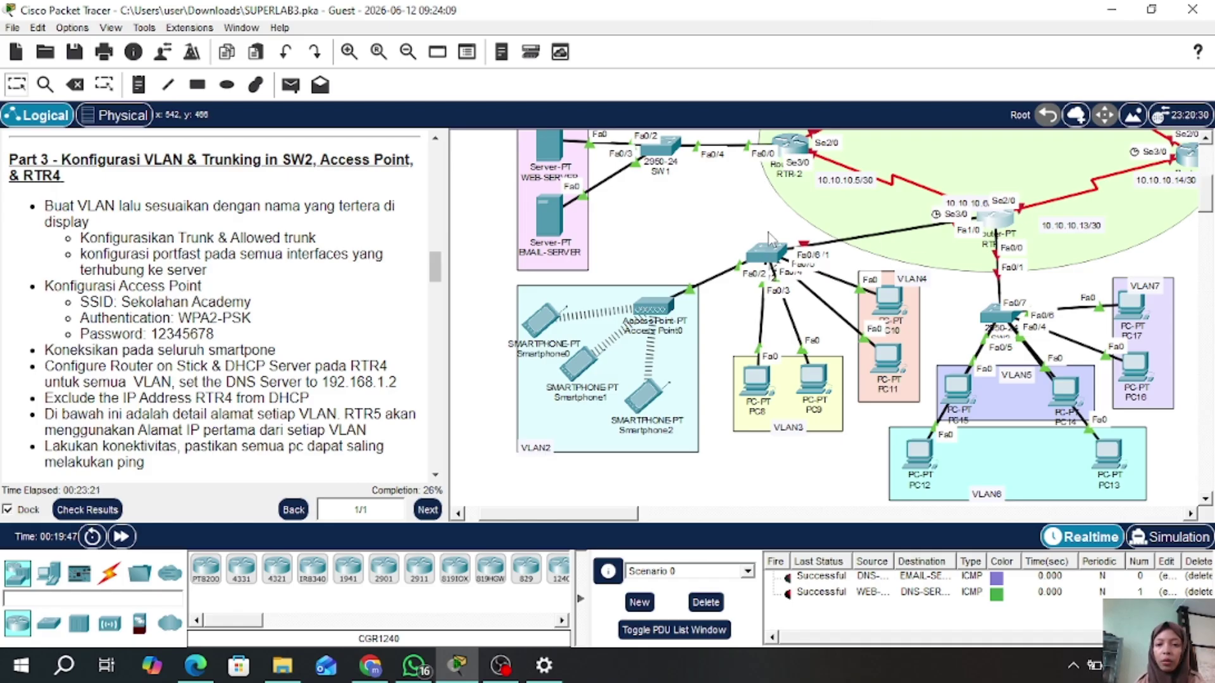
- Shift SW2 slightly on the topology and reopen its command line
mouse_move(763, 247)
left_mouse_down()
mouse_move(763, 191)
mouse_move(763, 239)
mouse_move(784, 257)
left_mouse_up()
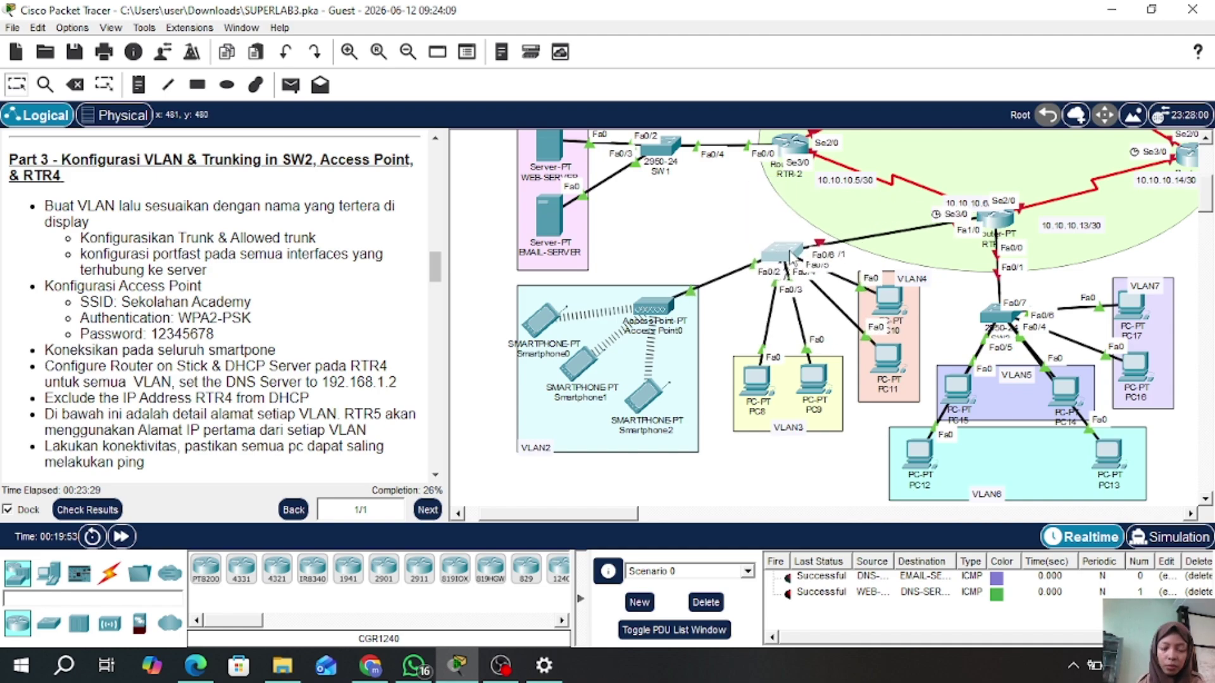
left_click(790, 255)
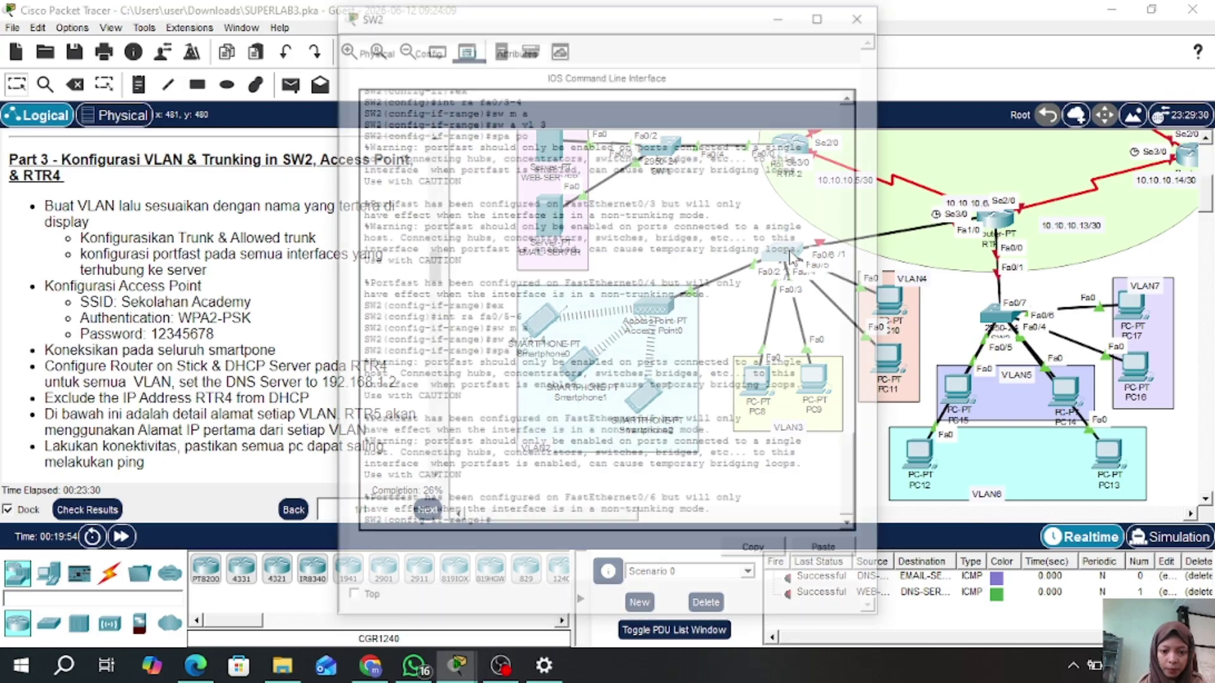
- Exit the port range and make SW2's Fa0/1 a trunk port
type("e")
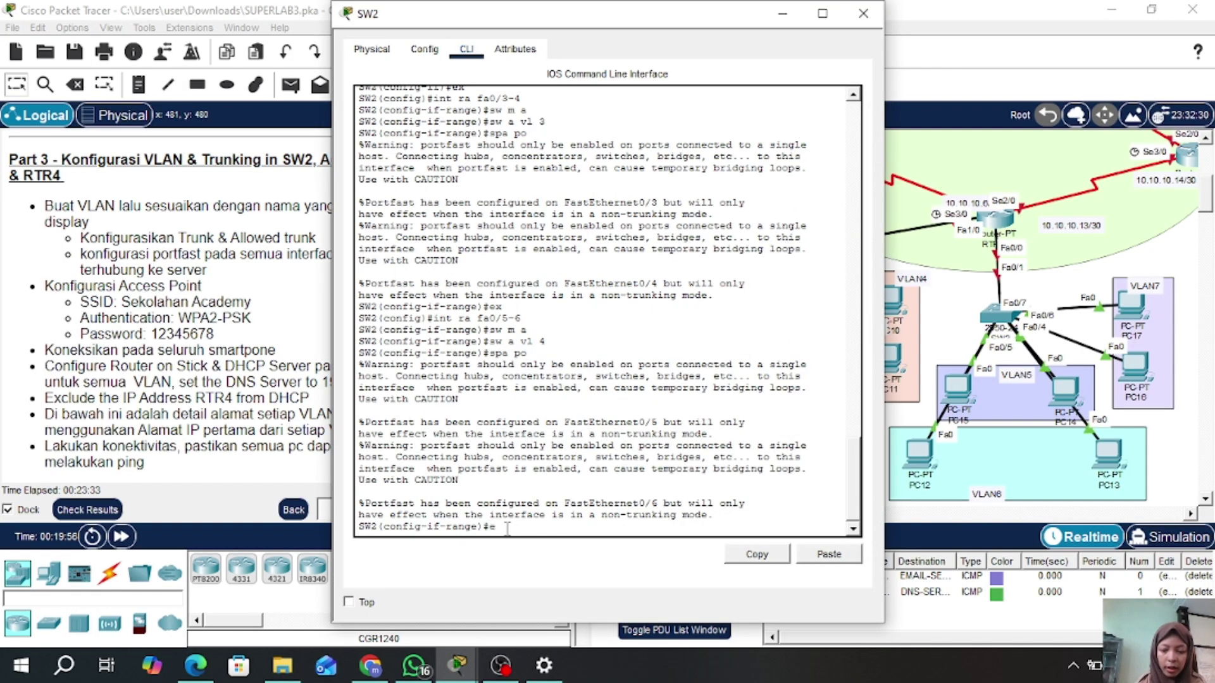
type("x")
key("Return")
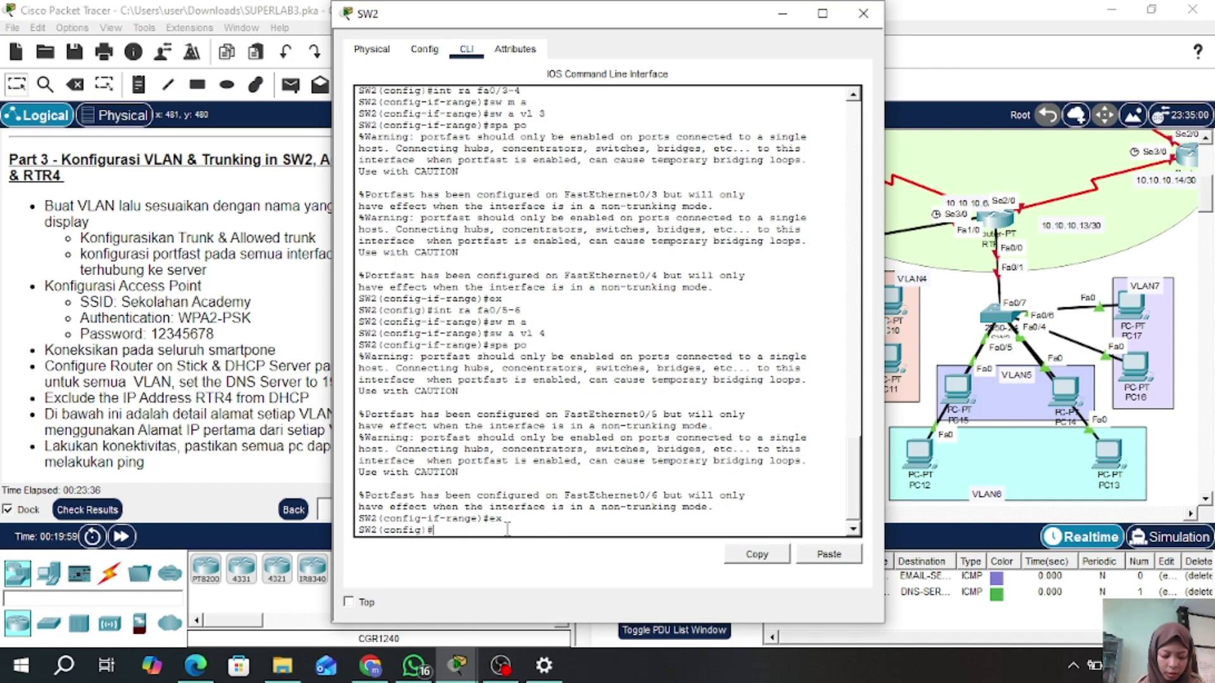
type("int fa")
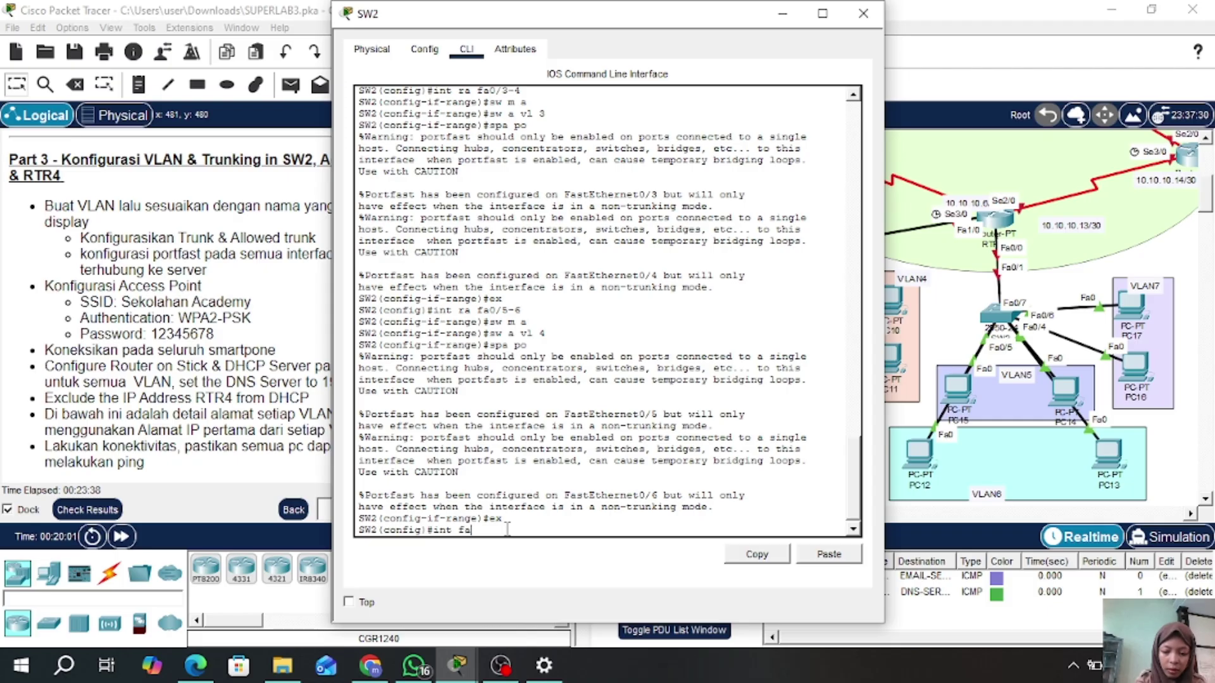
type("0/1")
key("Return")
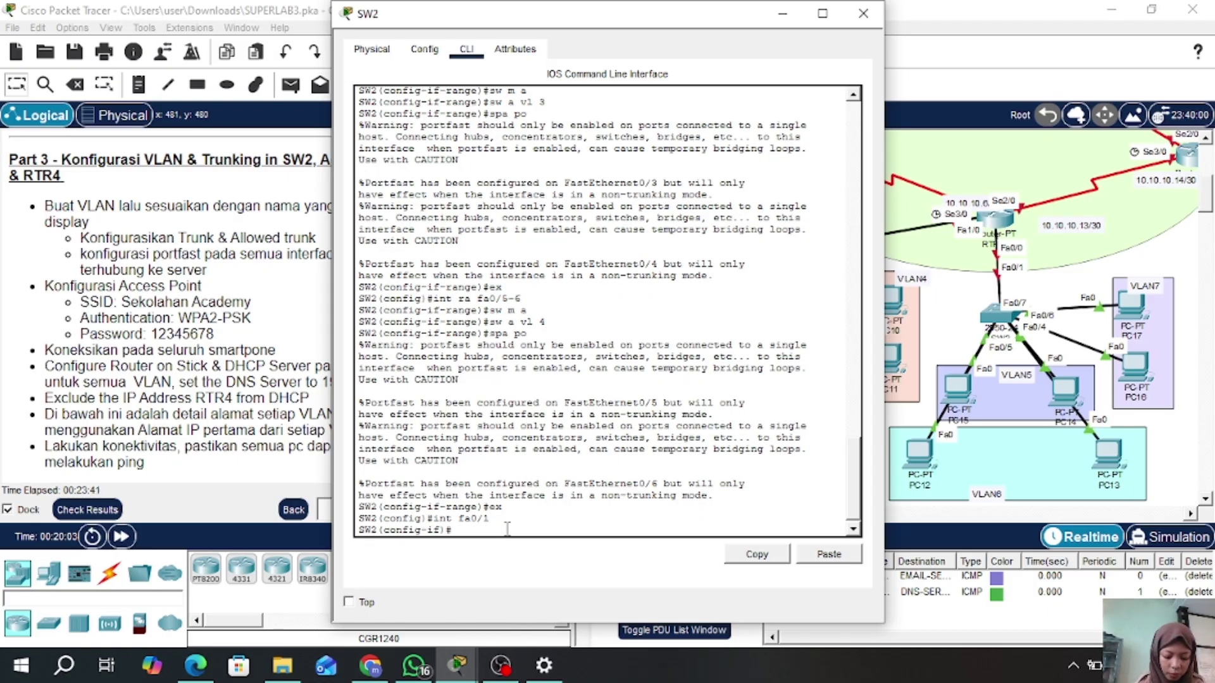
type("sw m t")
key("Return")
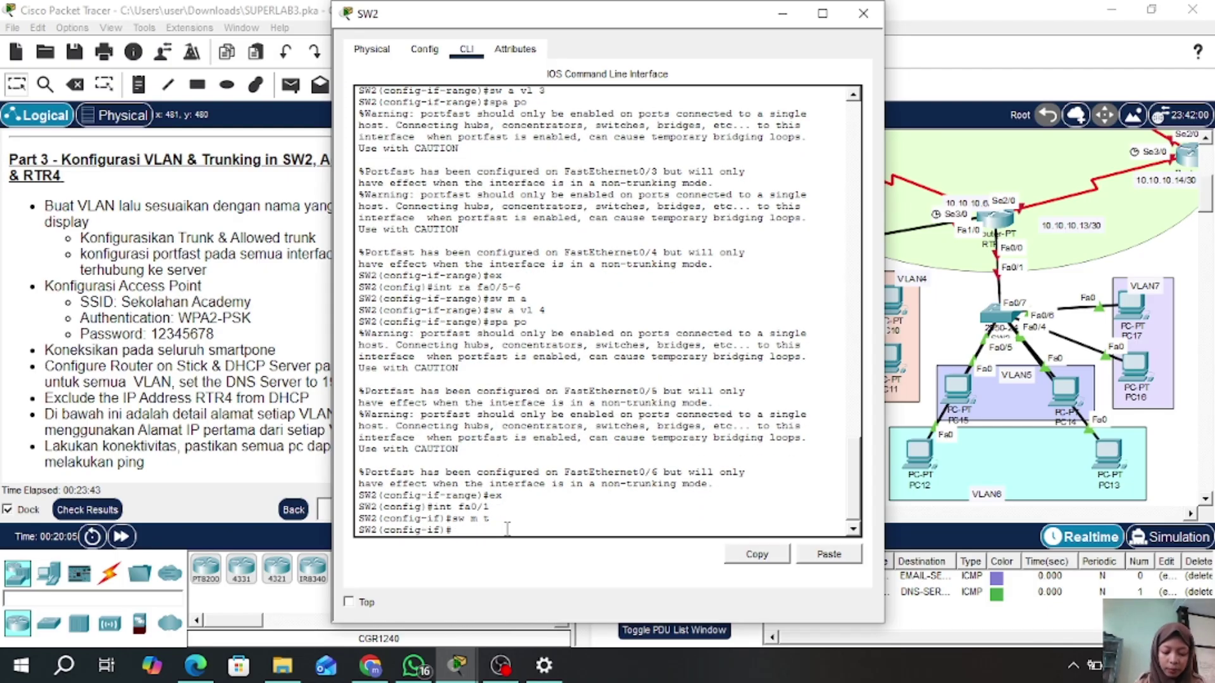
- Allow VLANs 2–4 on the Fa0/1 trunk, close SW2, and open Access Point0
type("sw t all vl 2")
key("Return")
key("Up")
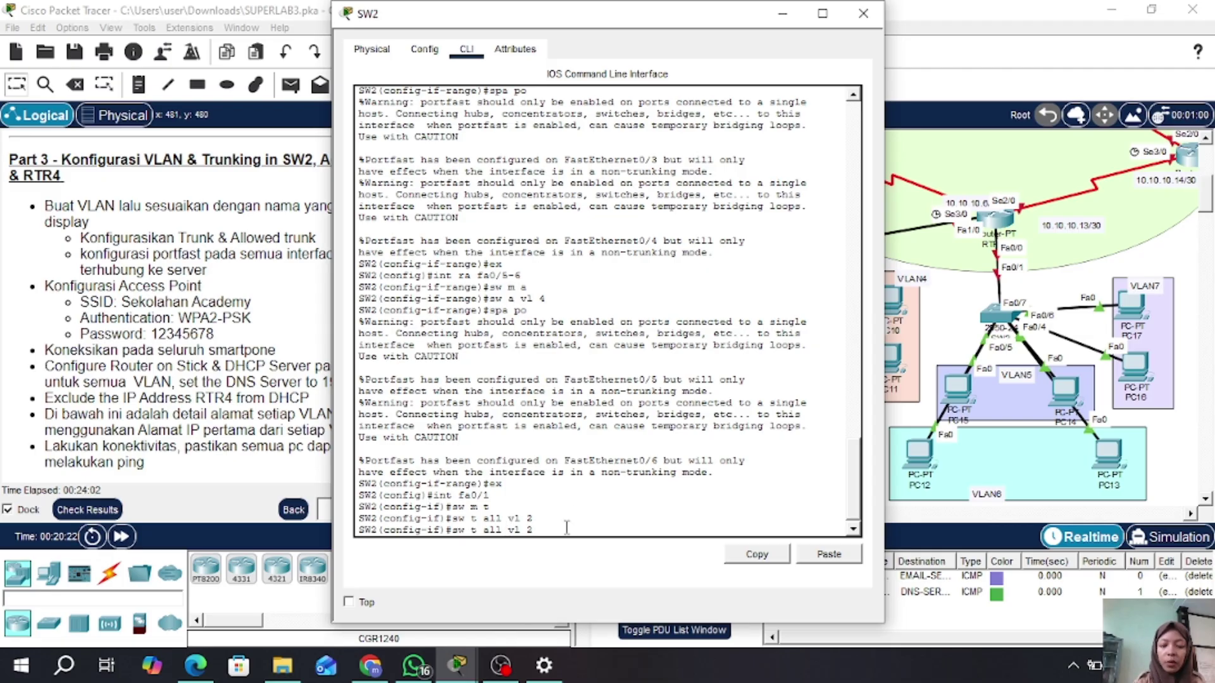
type("-4")
key("Return")
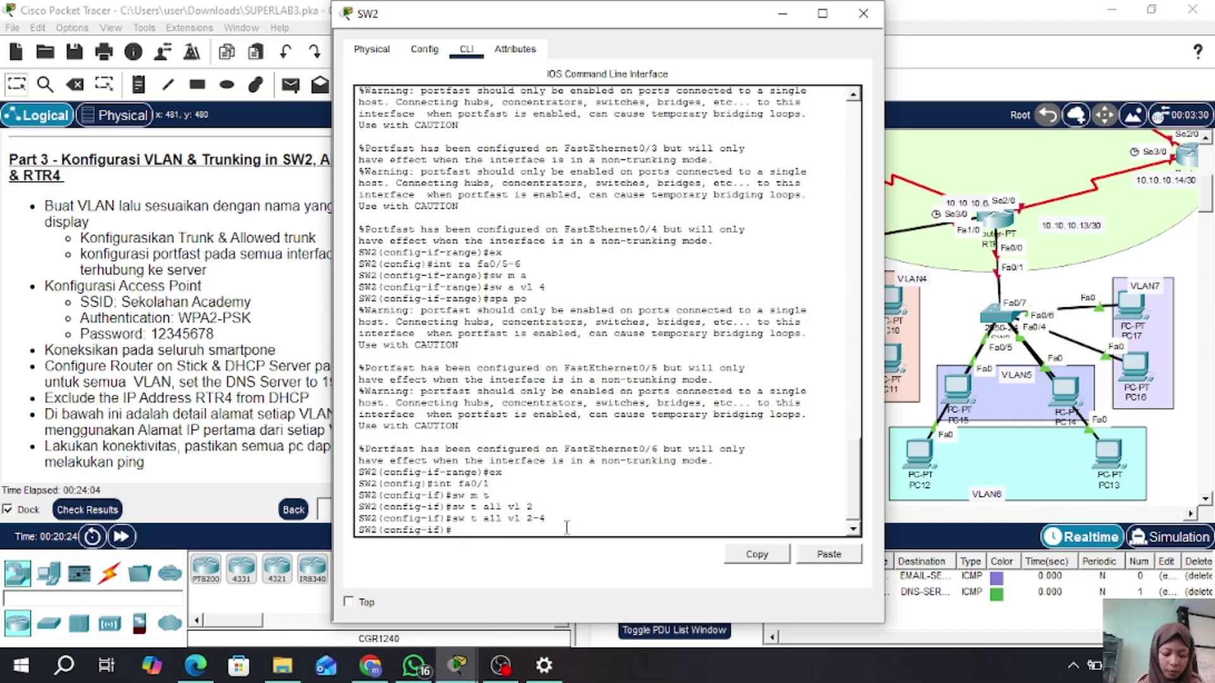
left_click(863, 13)
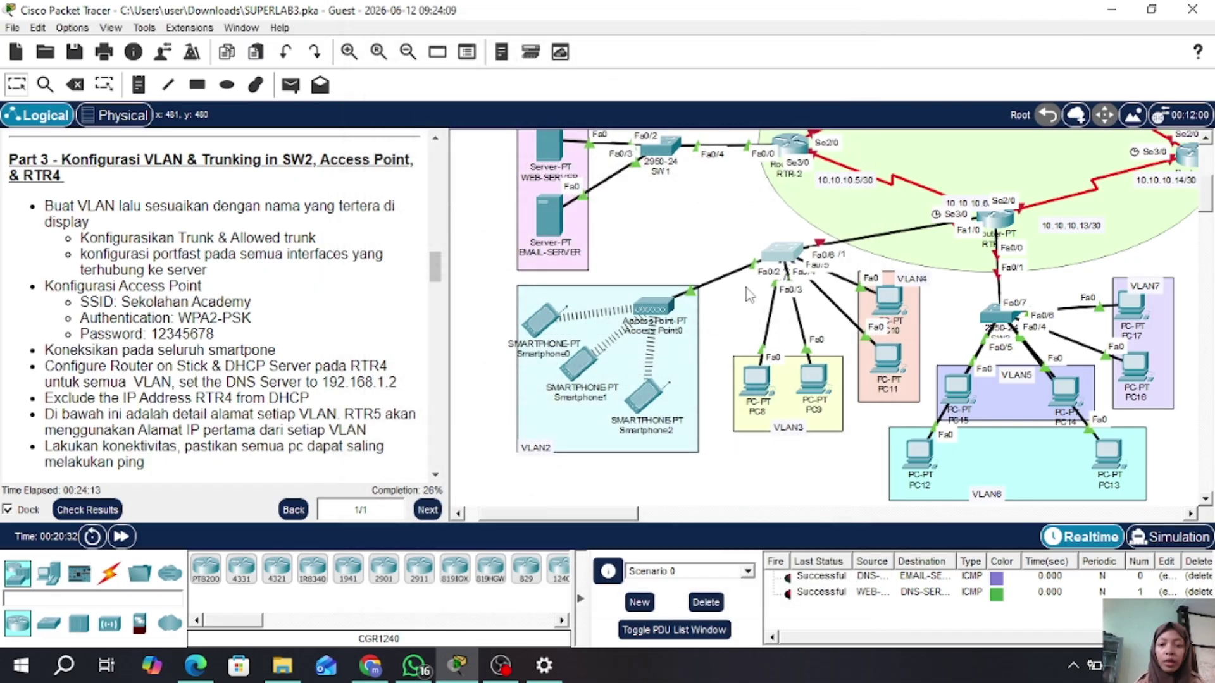
left_click(652, 310)
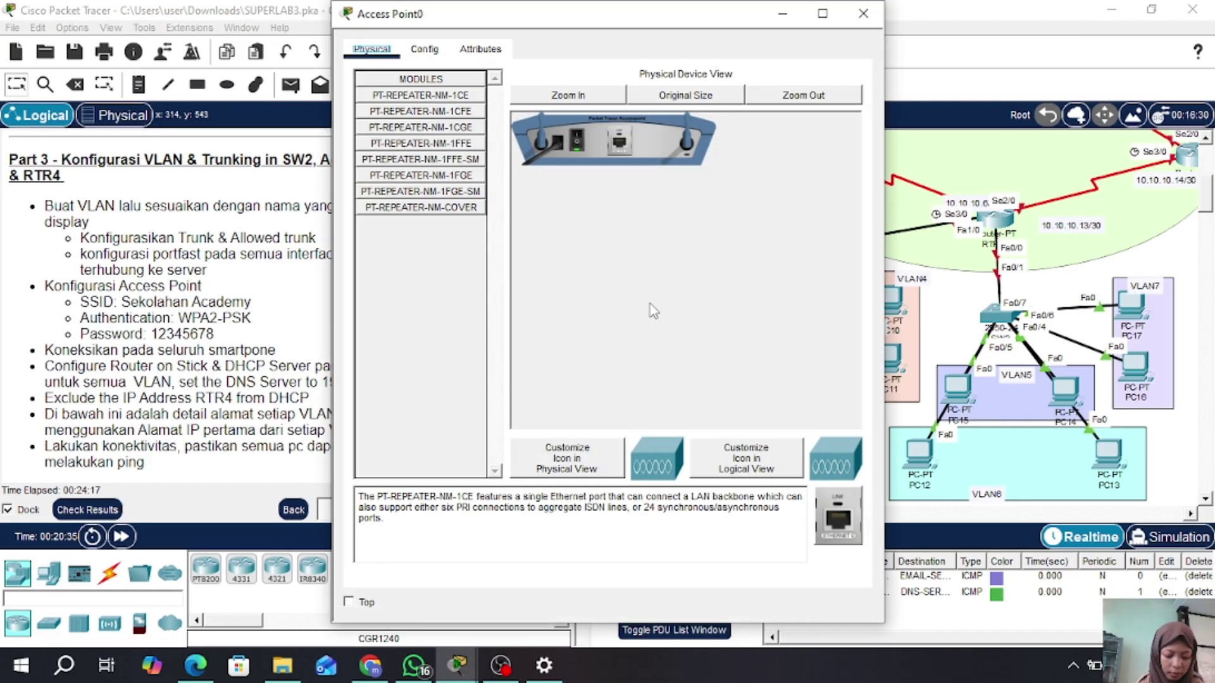
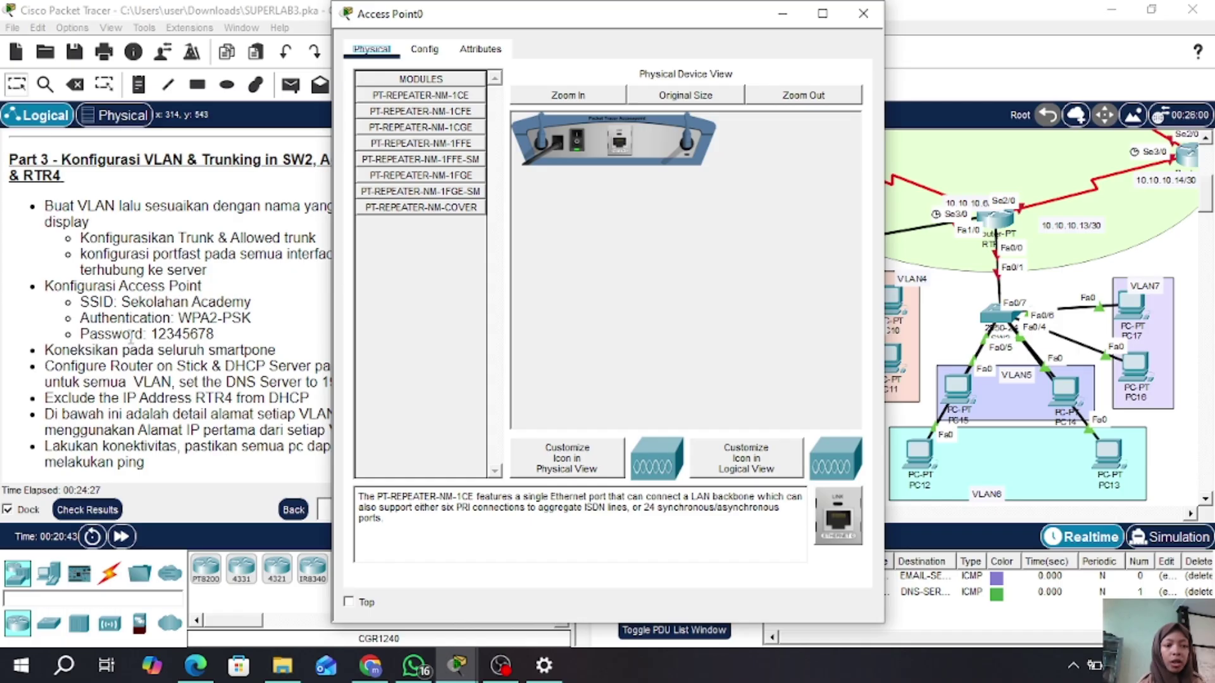
- Give Access Point0's Port 1 the SSID 'Sekolahan Academy', secured with WPA2-PSK and the pass phrase
left_click(424, 50)
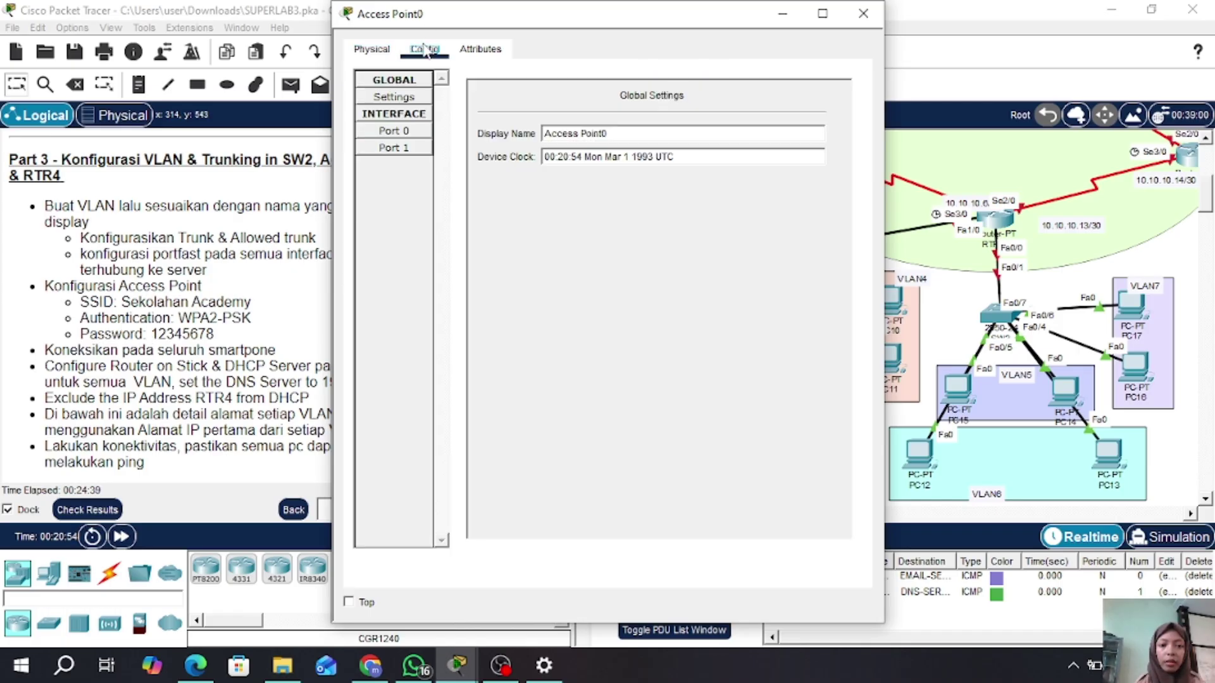
left_click(384, 151)
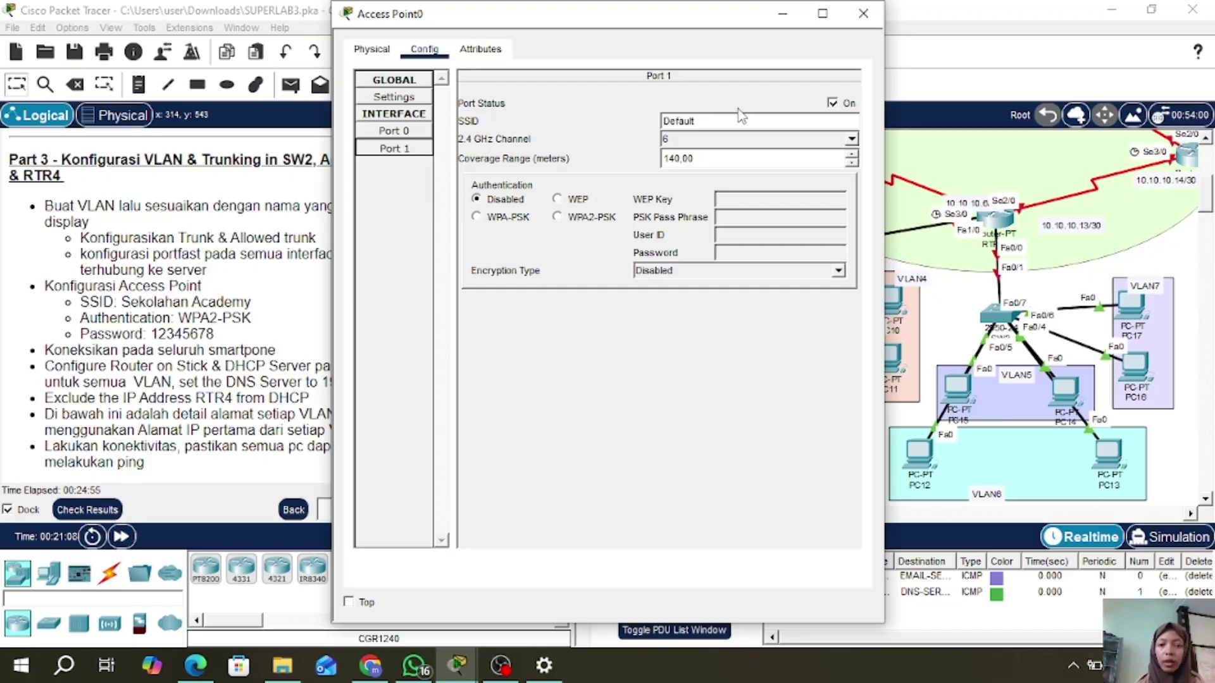
left_click(722, 120)
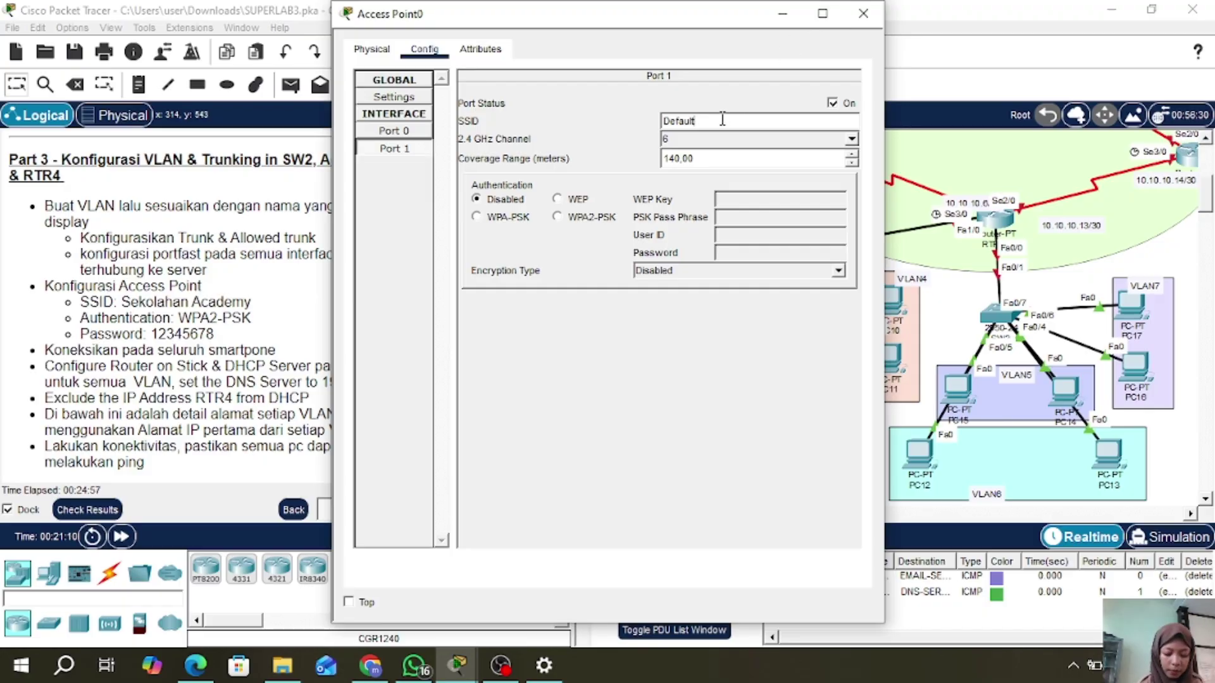
key("BackSpace")
key("BackSpace")
key("BackSpace")
key("BackSpace")
key("BackSpace")
key("BackSpace")
key("BackSpace")
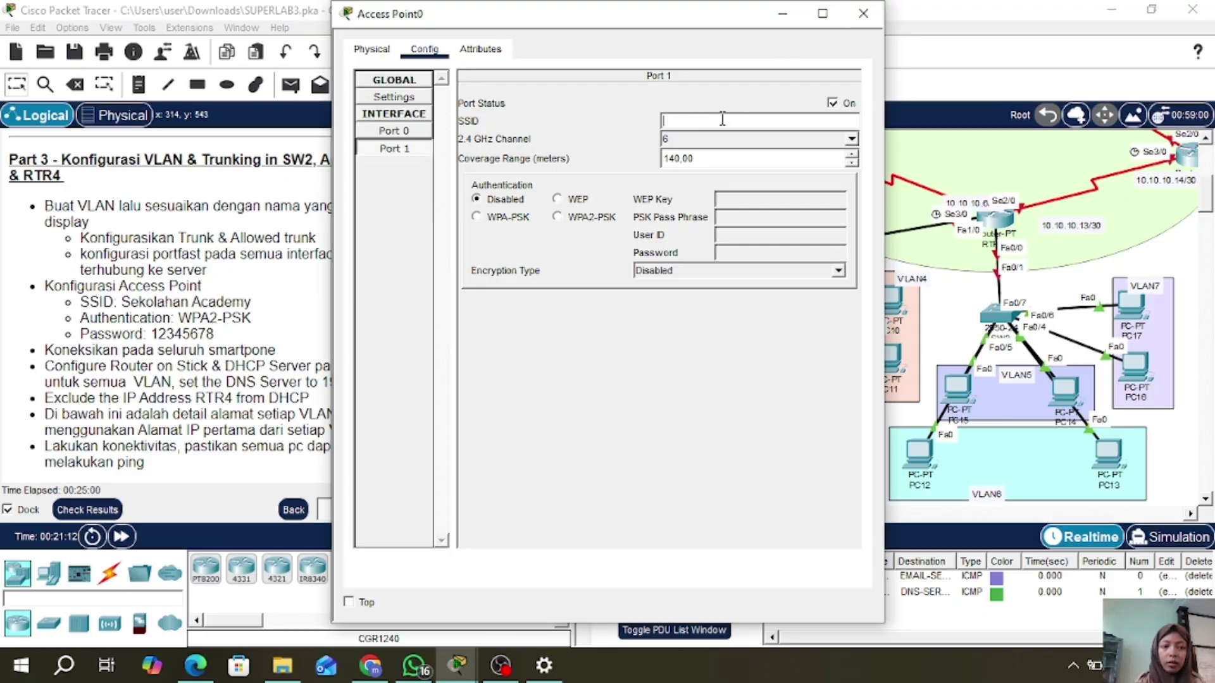
type("Sekolahan")
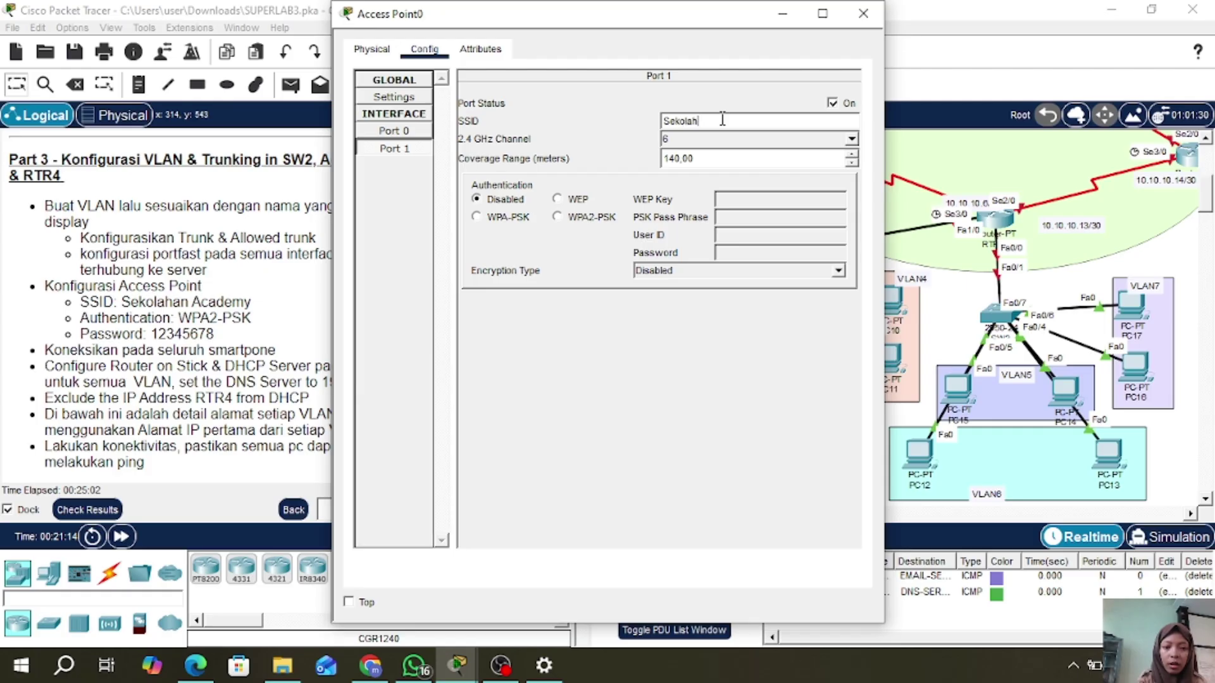
type(" Academy")
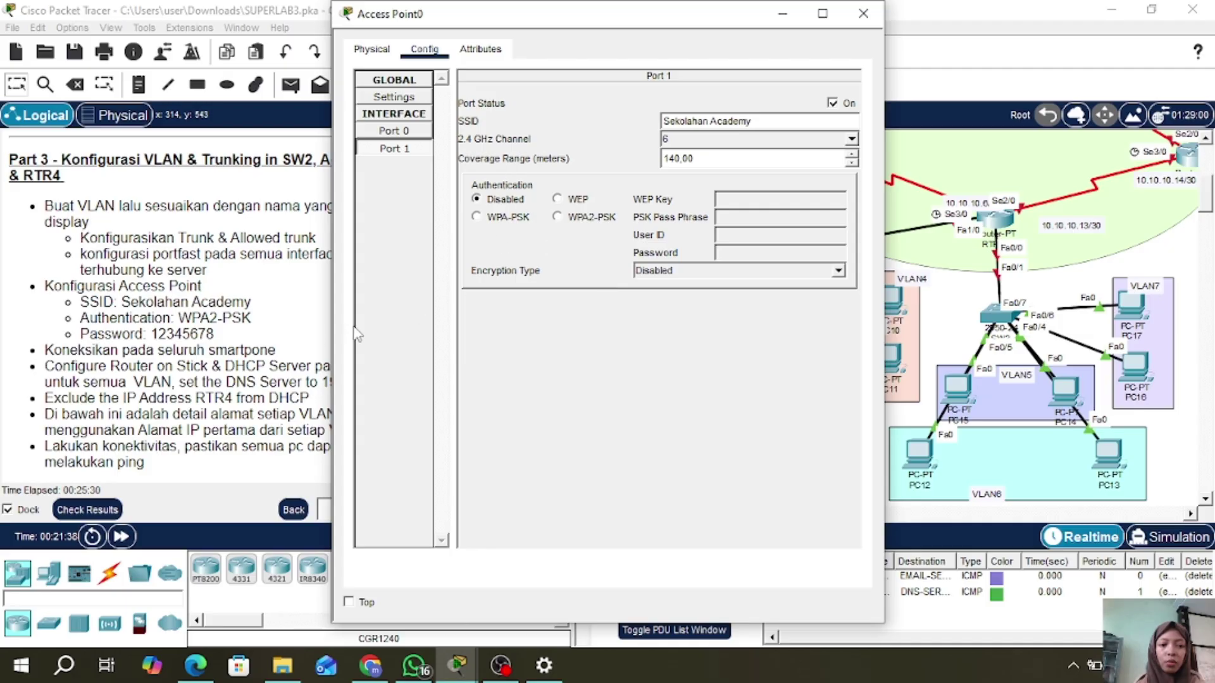
left_click(558, 217)
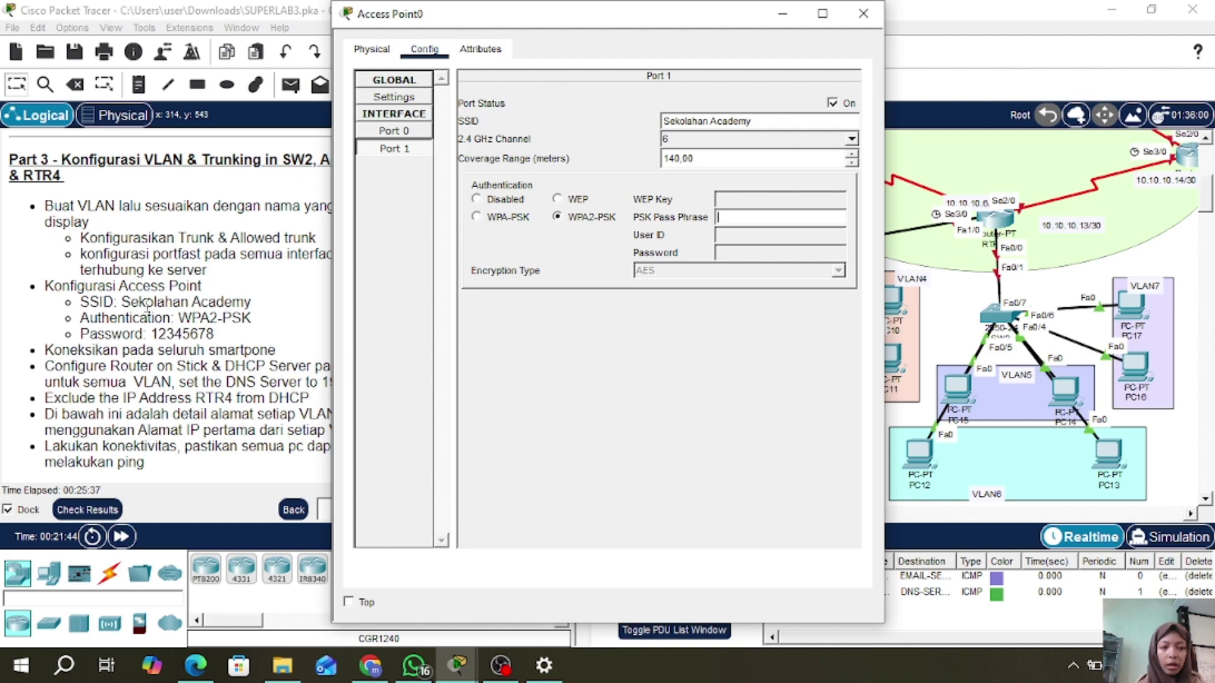
type("12345678")
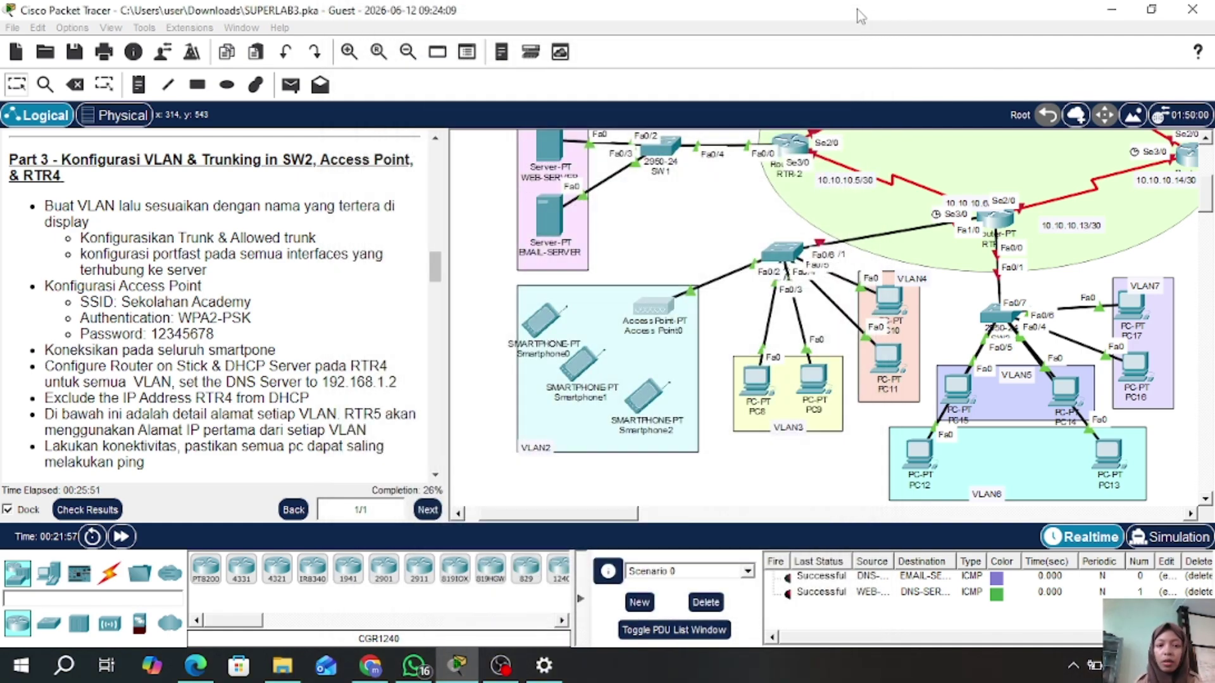
left_click(863, 14)
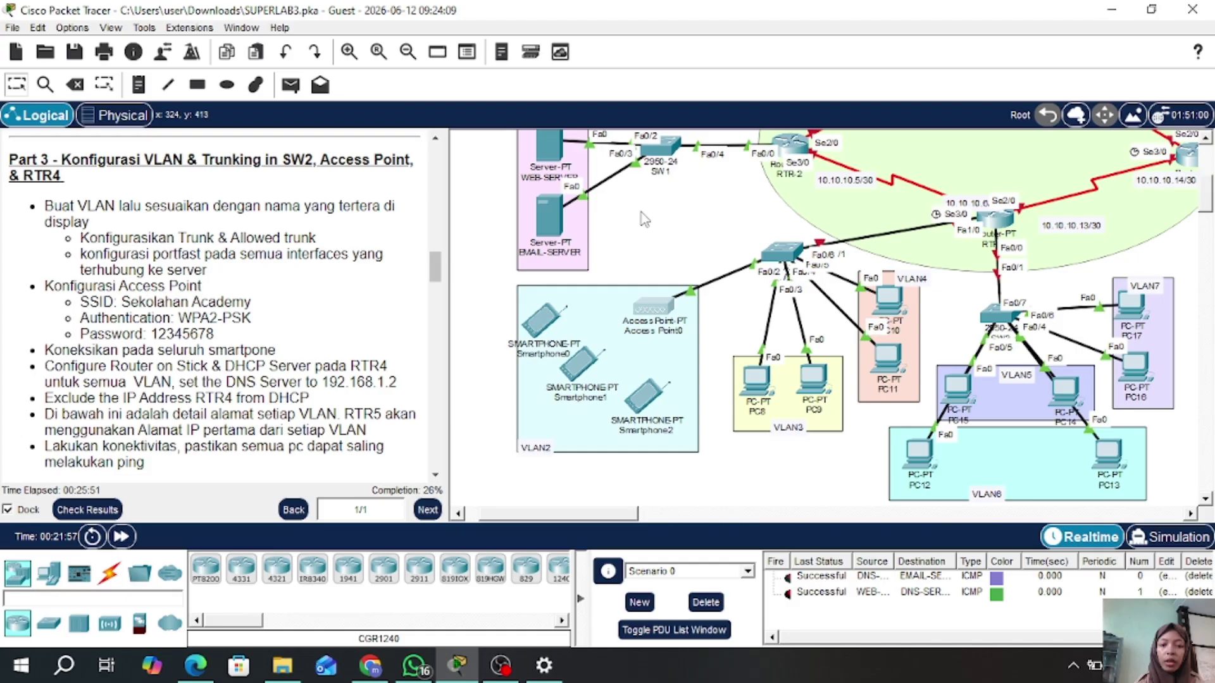
- Join Smartphone0's Wireless0 to SSID 'Sekolahan Academy' using WPA2-PSK and the pass phrase
left_click(542, 327)
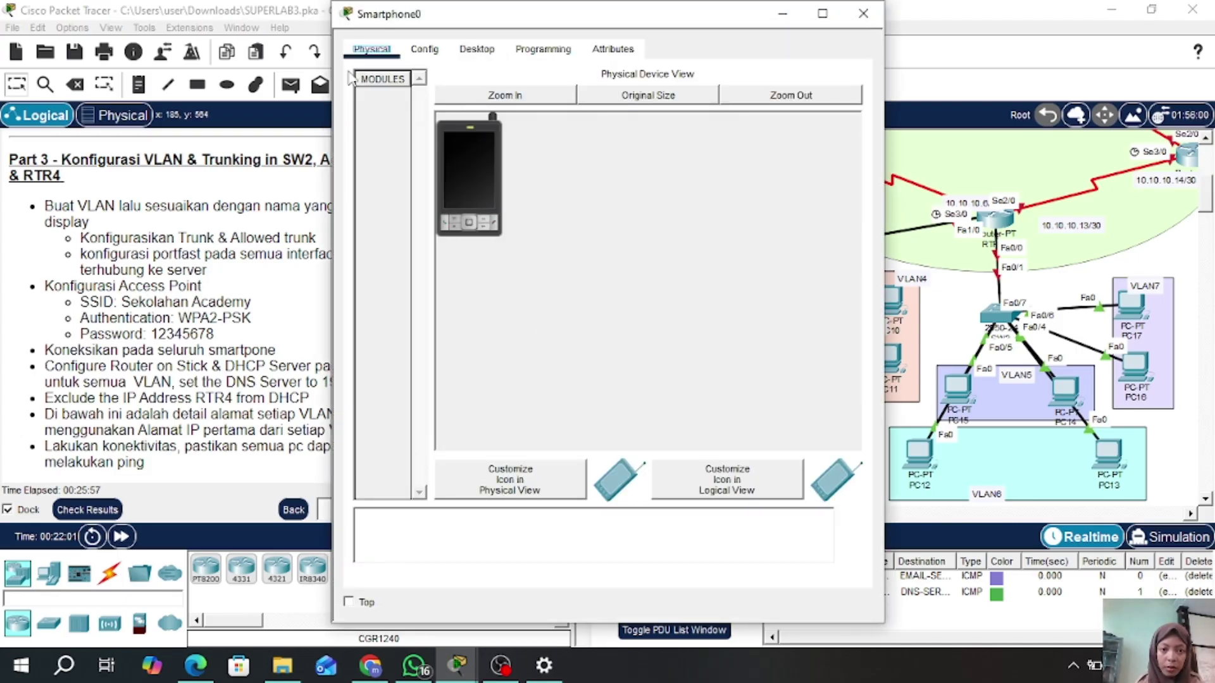
left_click(424, 49)
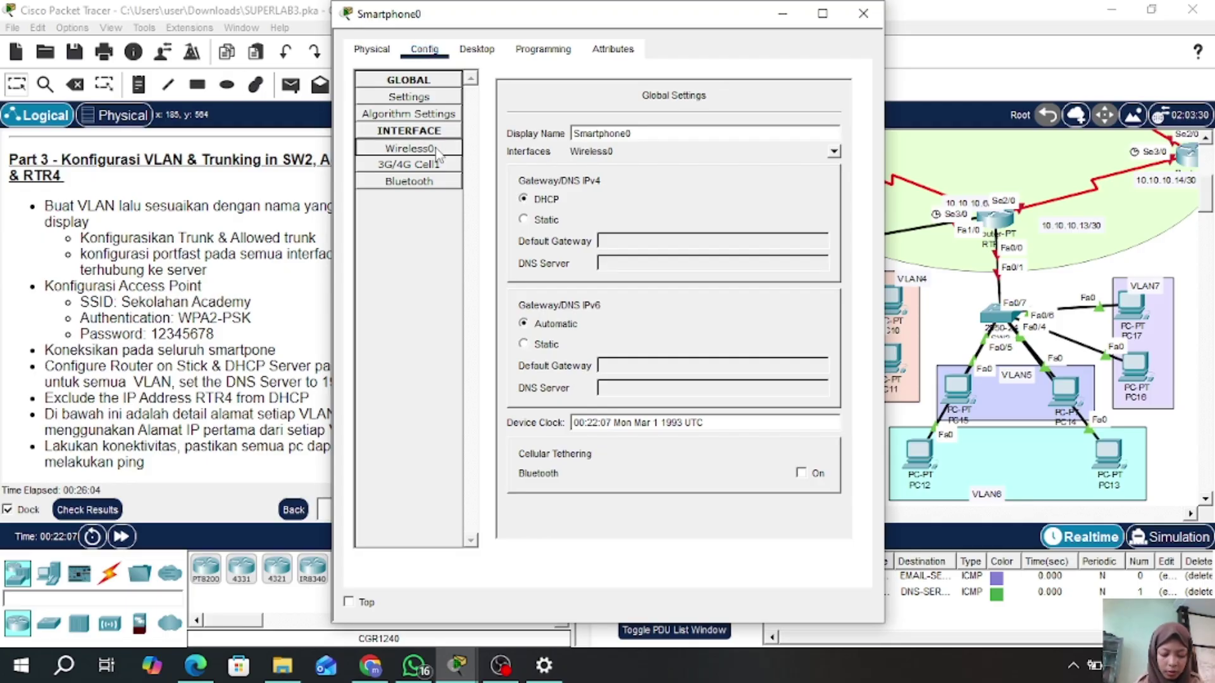
left_click(410, 148)
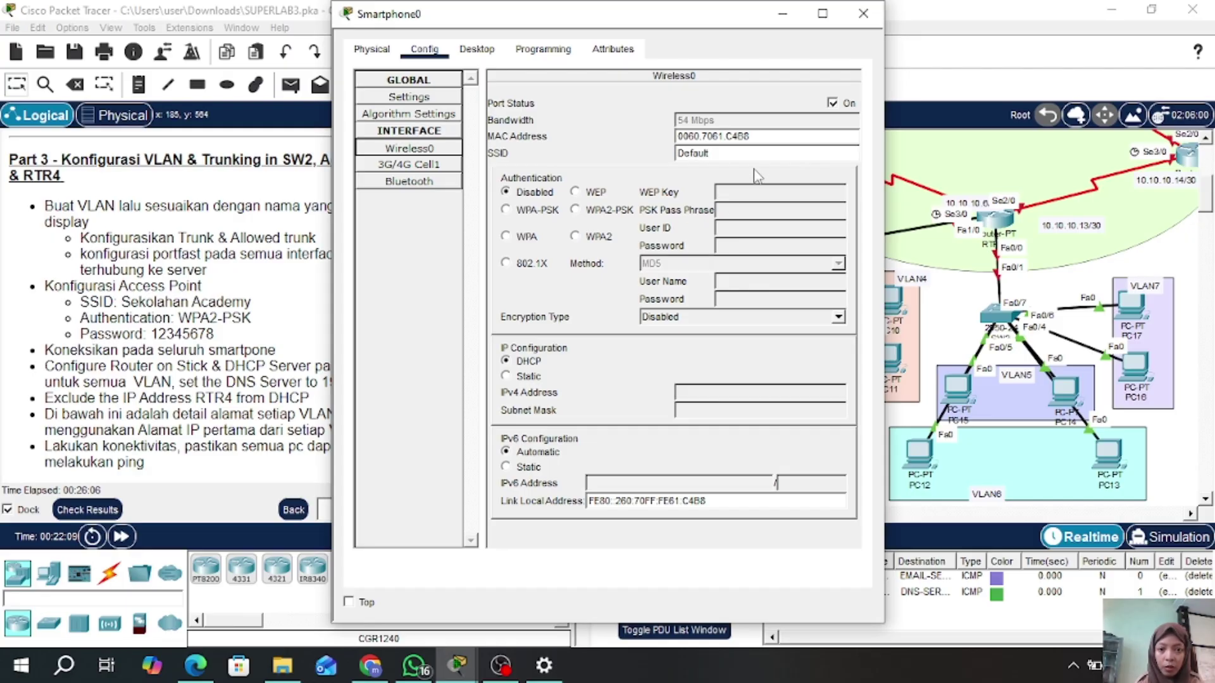
left_click(736, 155)
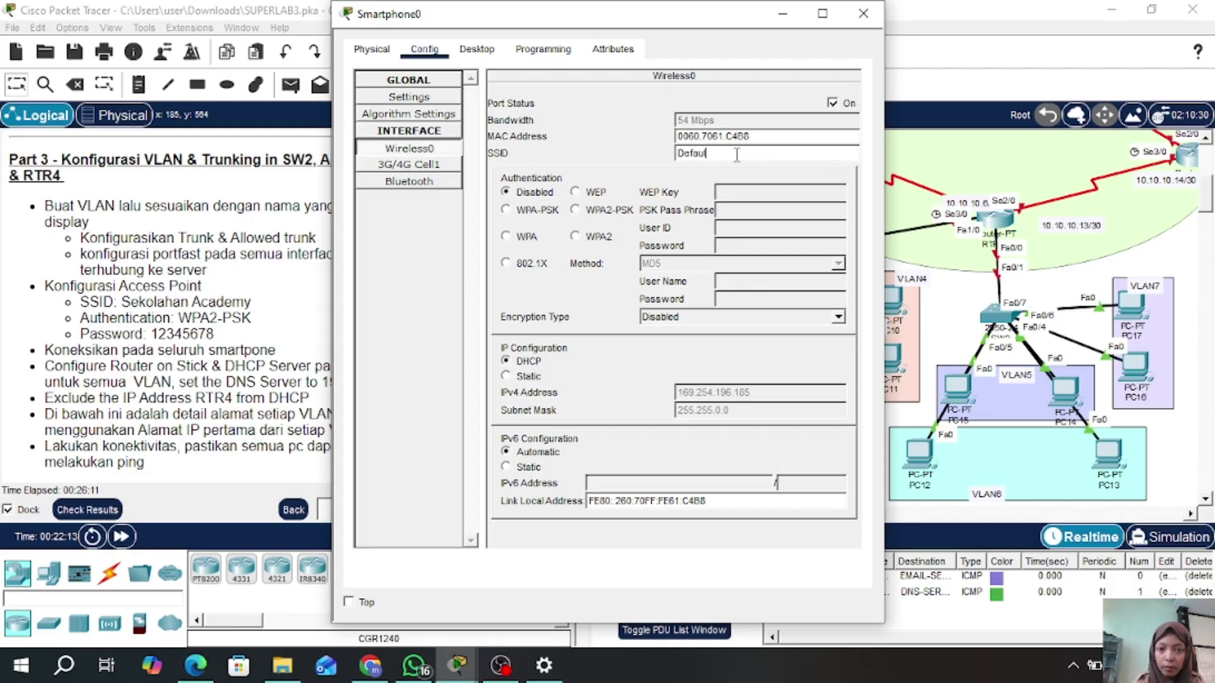
key("BackSpace")
key("BackSpace")
key("BackSpace")
key("BackSpace")
key("BackSpace")
key("BackSpace")
type("Se")
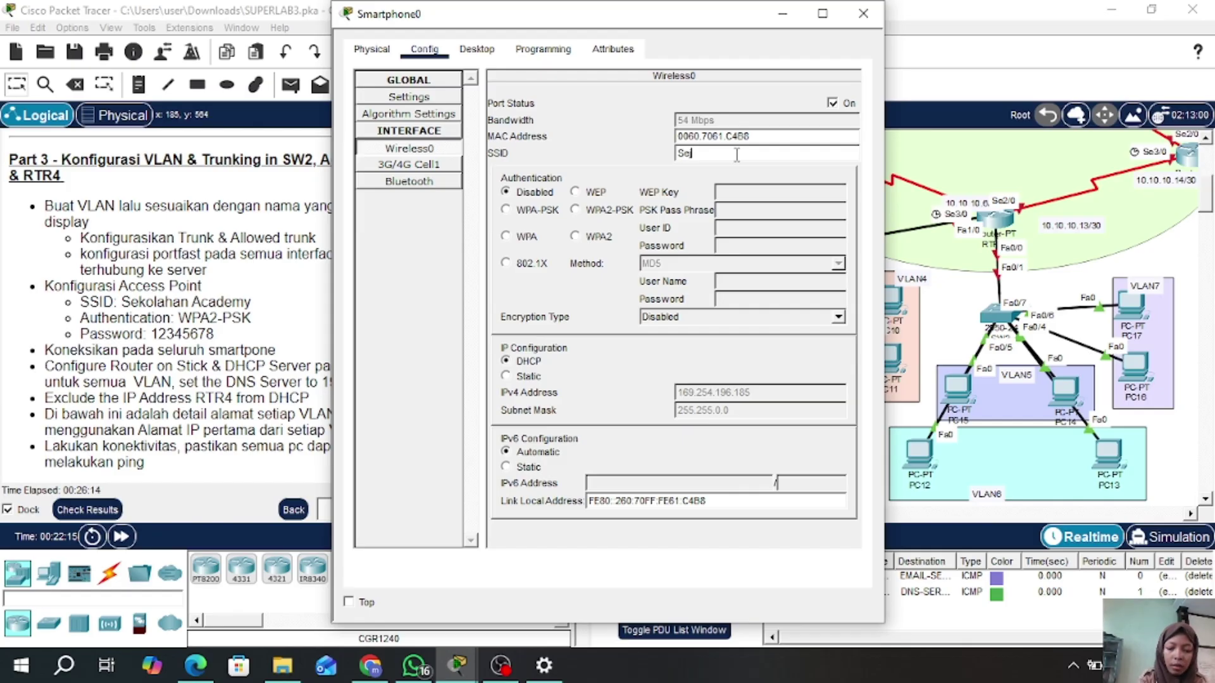
type("kolahan")
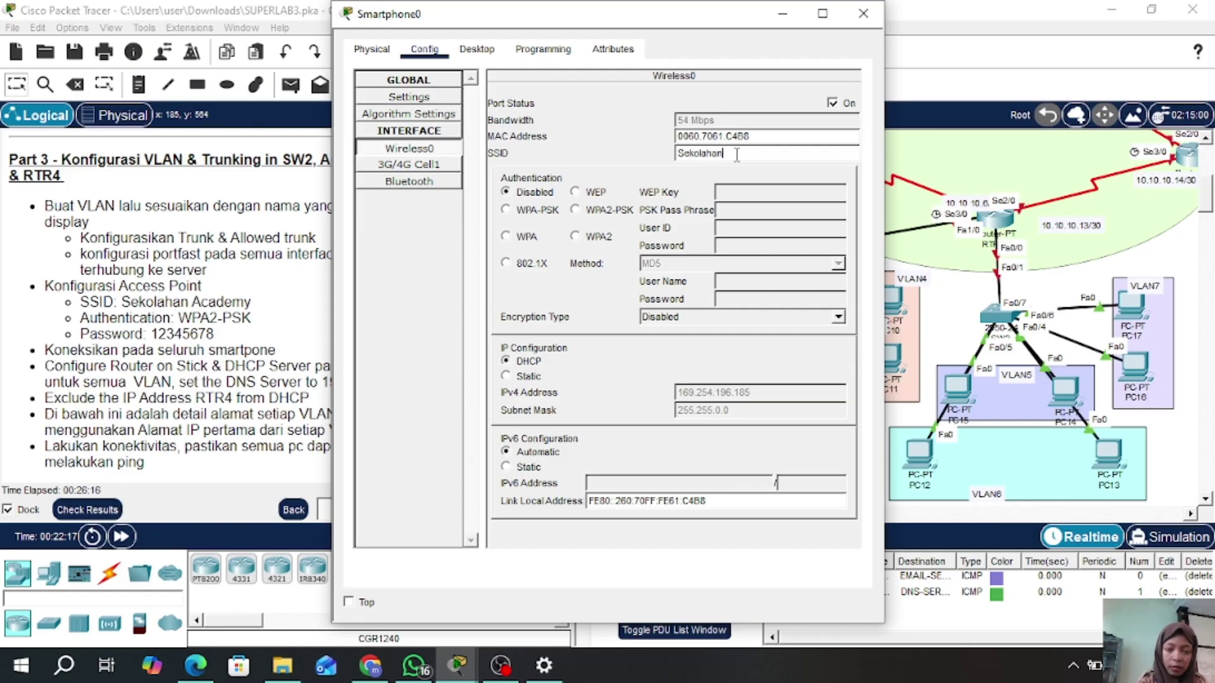
type(" Academy")
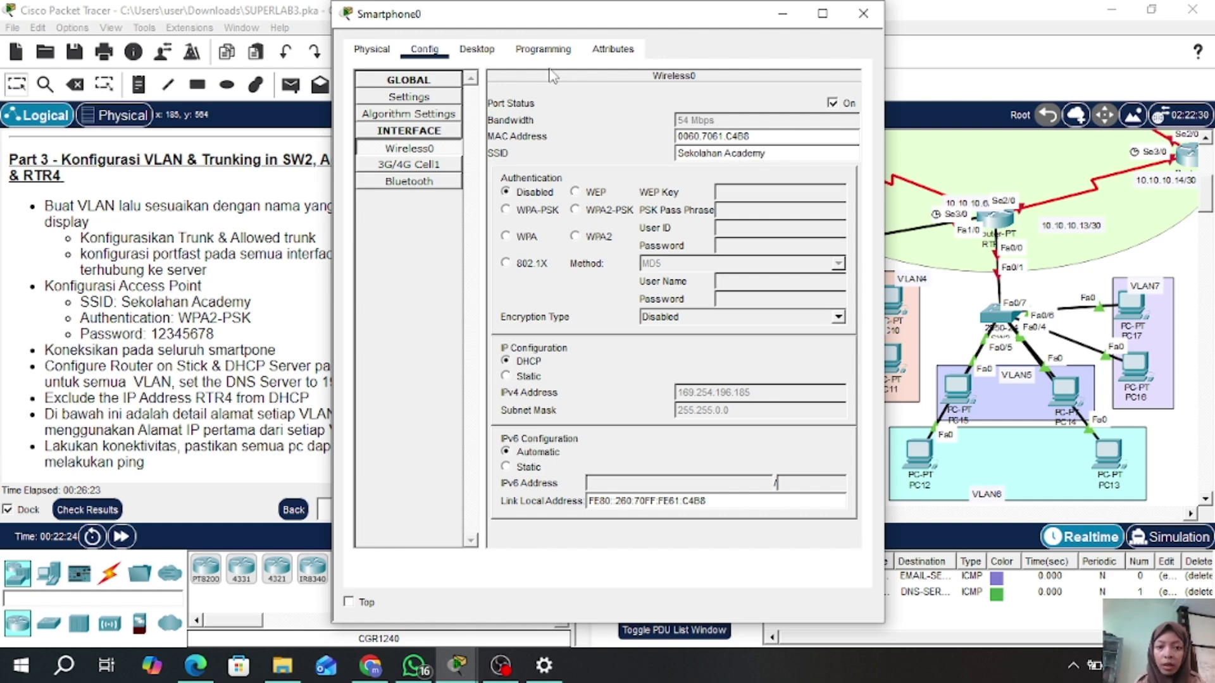
left_click(574, 210)
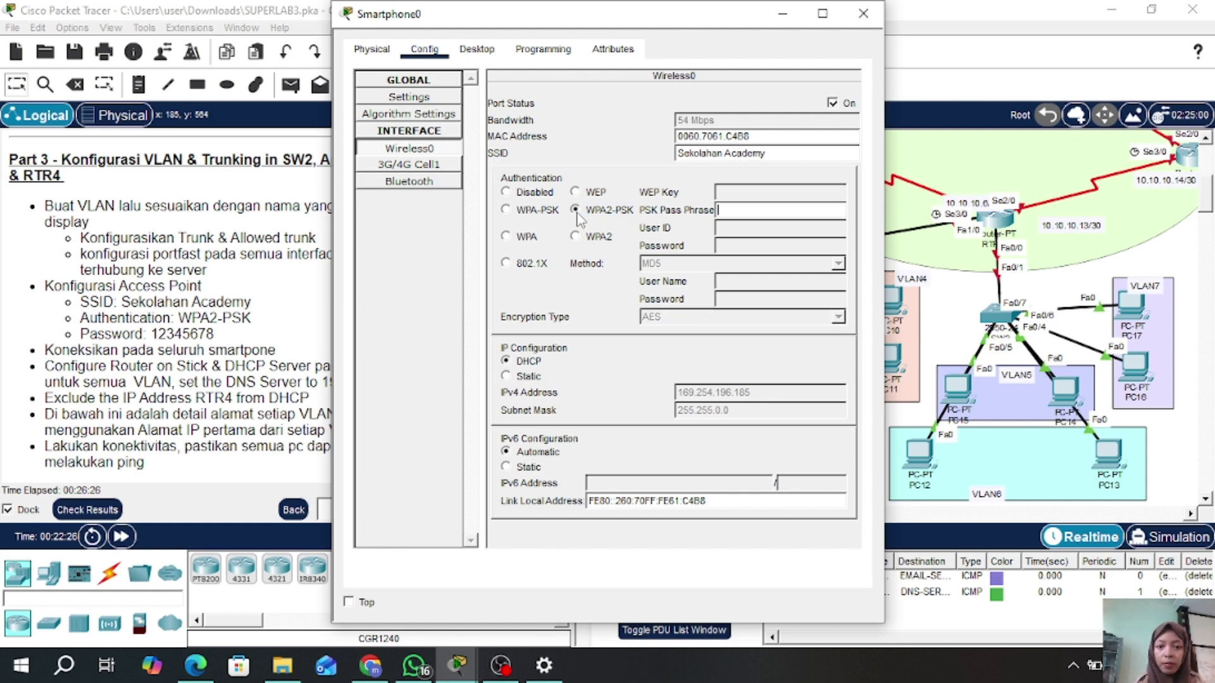
left_click(763, 210)
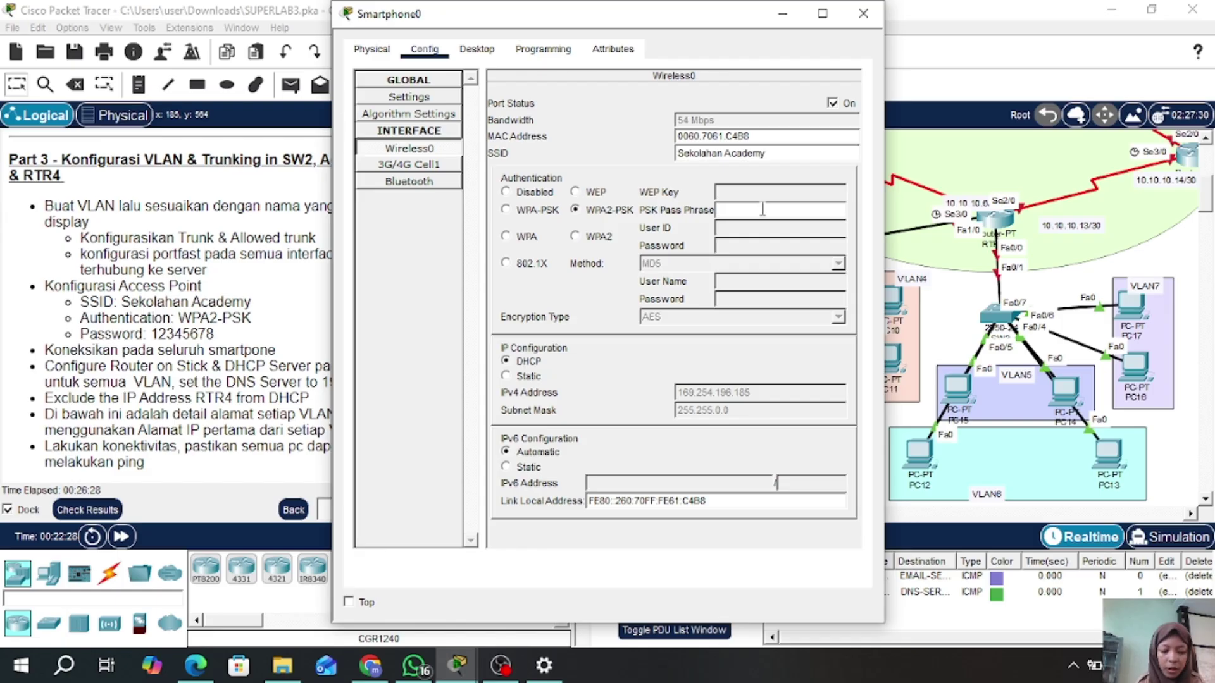
type("123456")
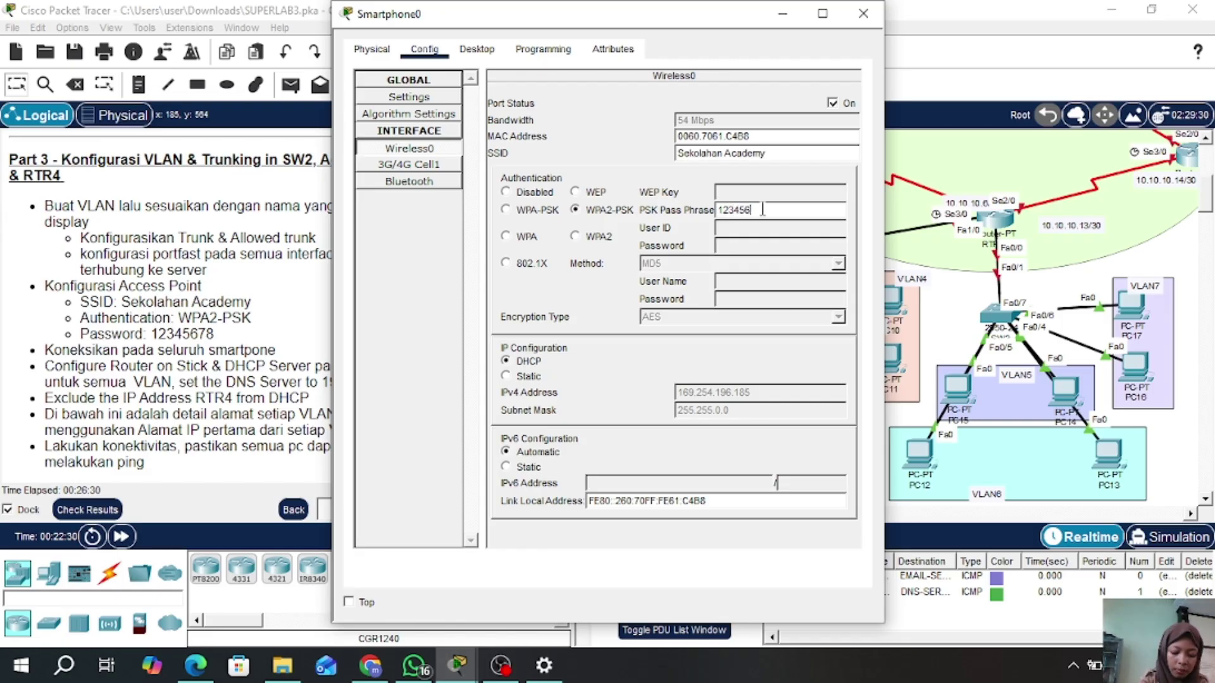
type("78")
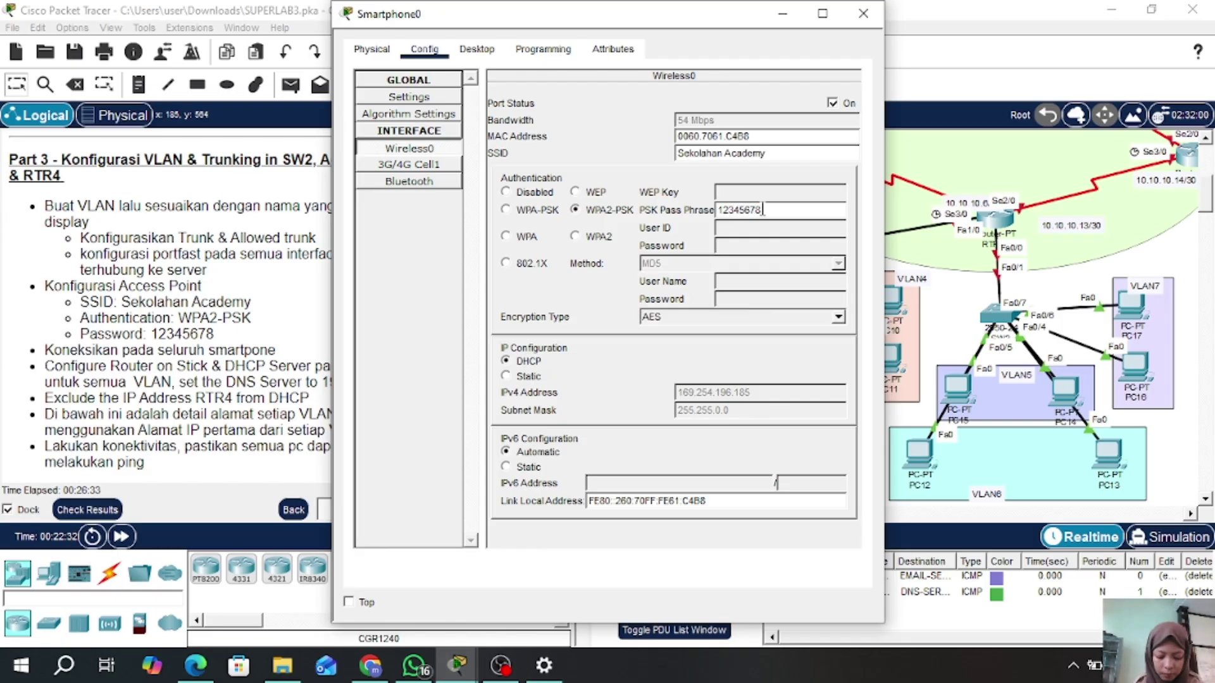
left_click(877, 18)
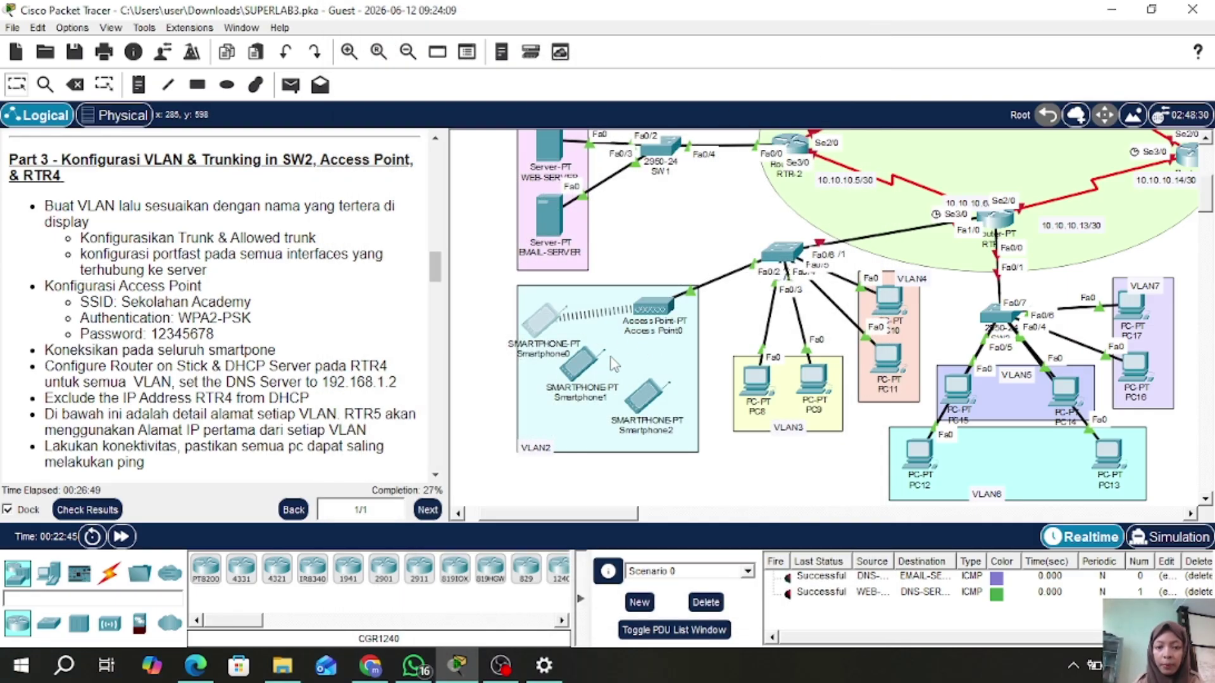
- Join Smartphone1's Wireless0 to SSID 'Sekolahan Academy' using WPA2-PSK and the pass phrase
left_click(579, 372)
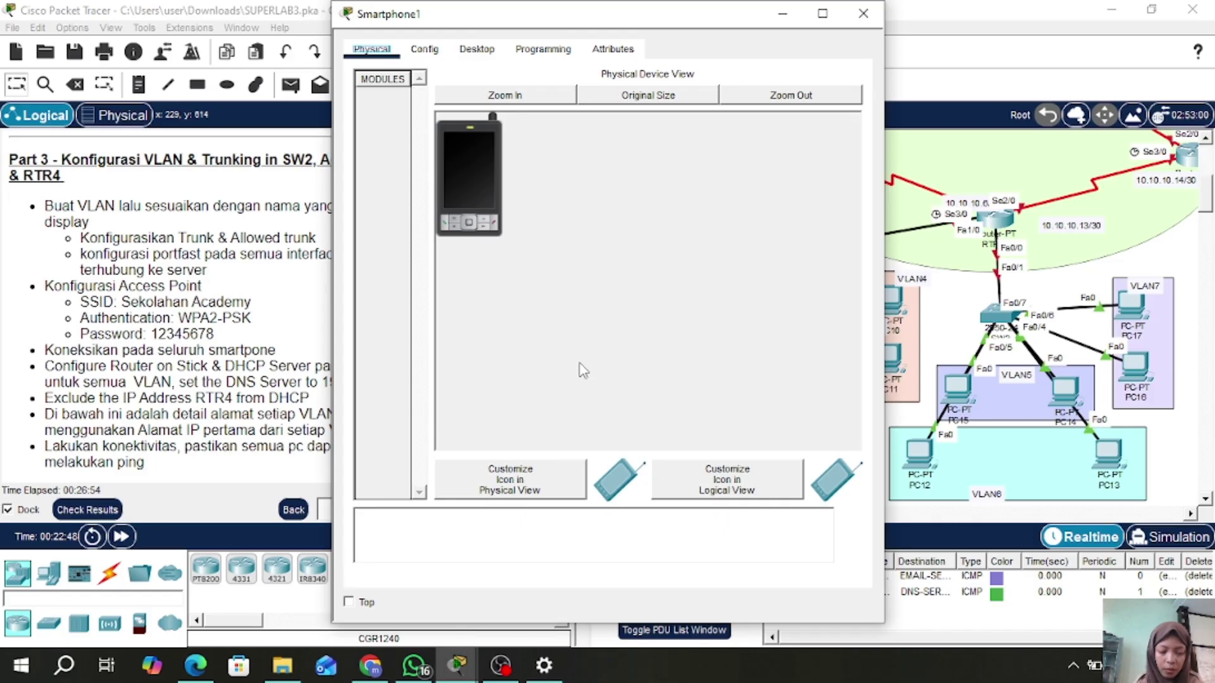
left_click(425, 50)
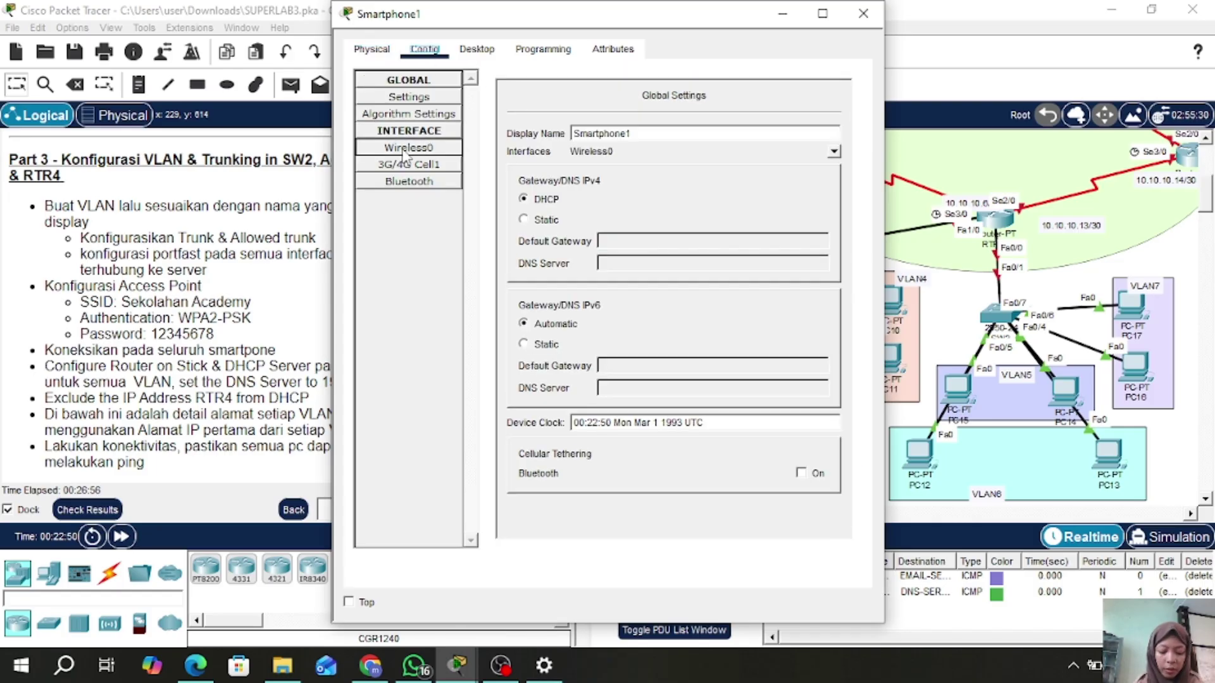
left_click(405, 150)
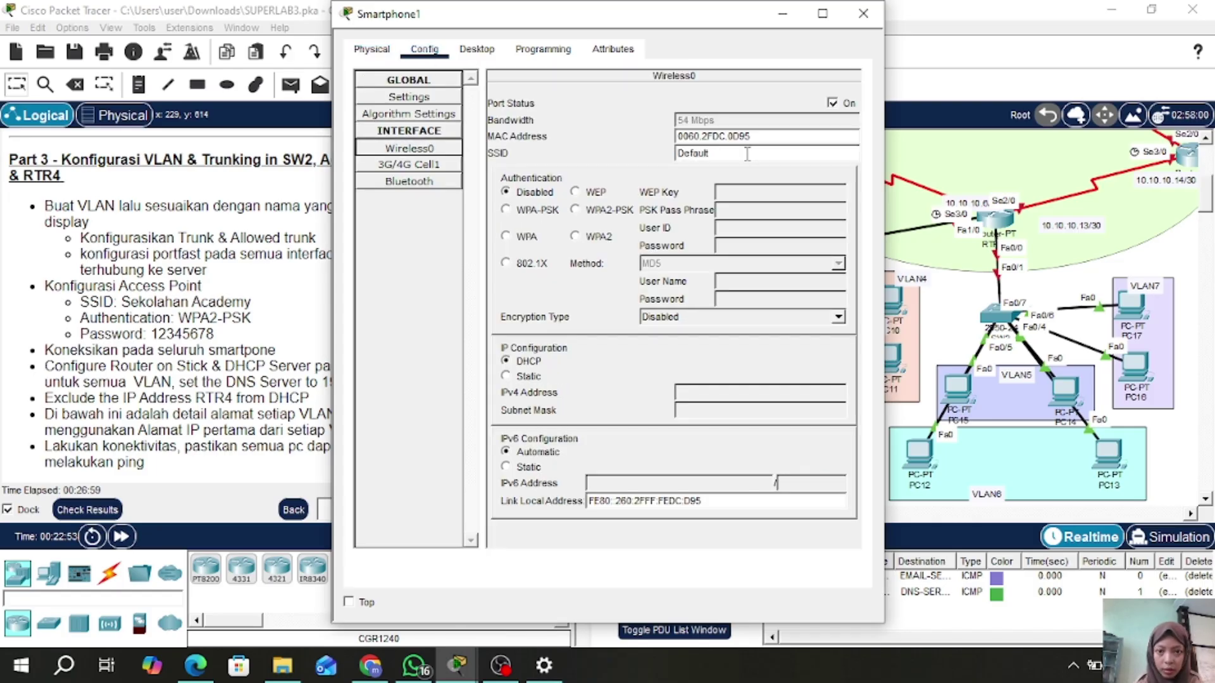
left_click(747, 154)
key("BackSpace")
key("BackSpace")
key("BackSpace")
key("BackSpace")
key("BackSpace")
key("BackSpace")
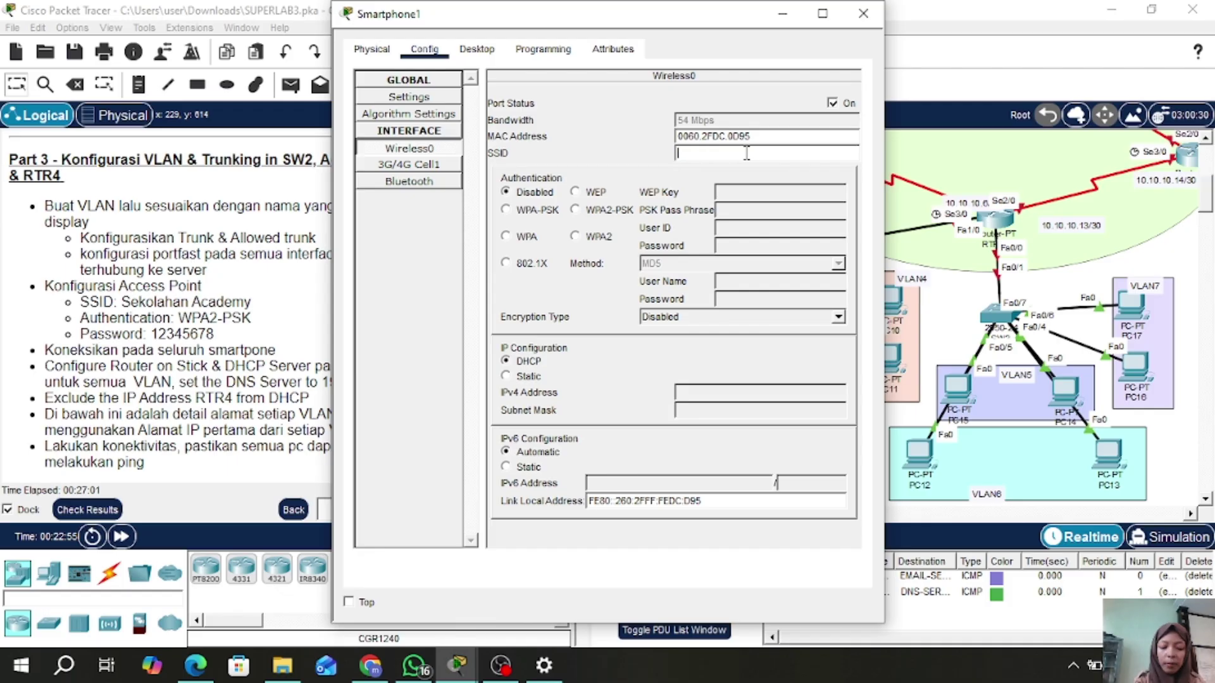
type("Se")
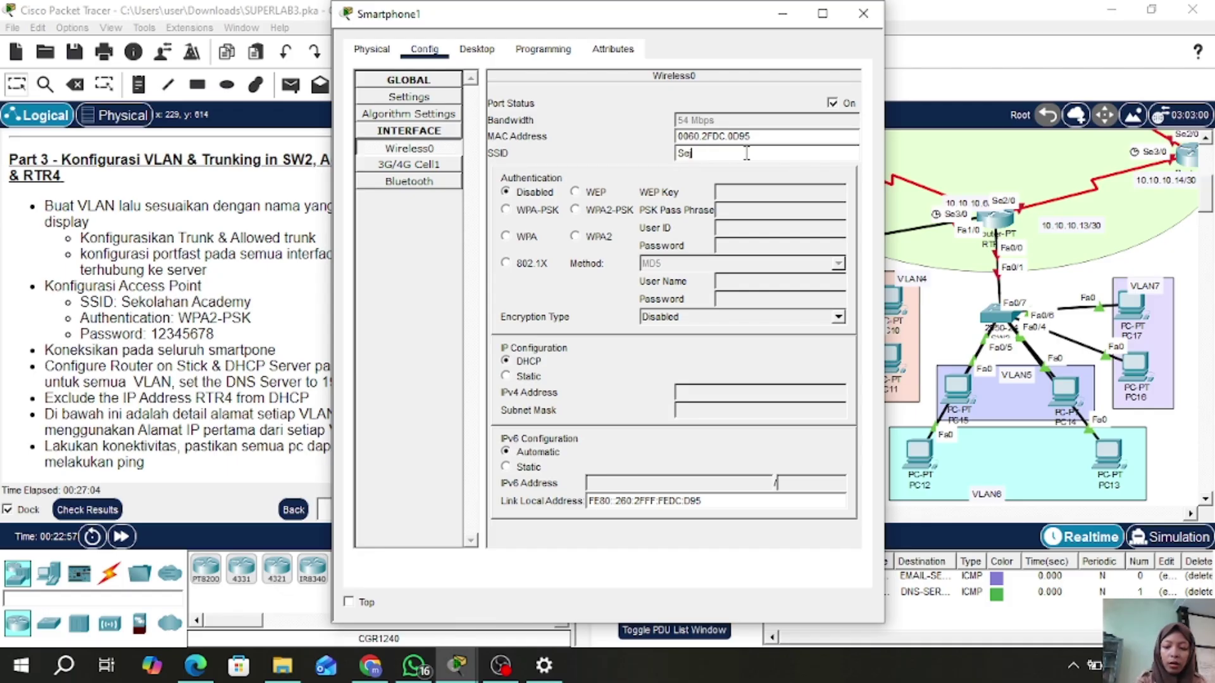
type("kolahan A")
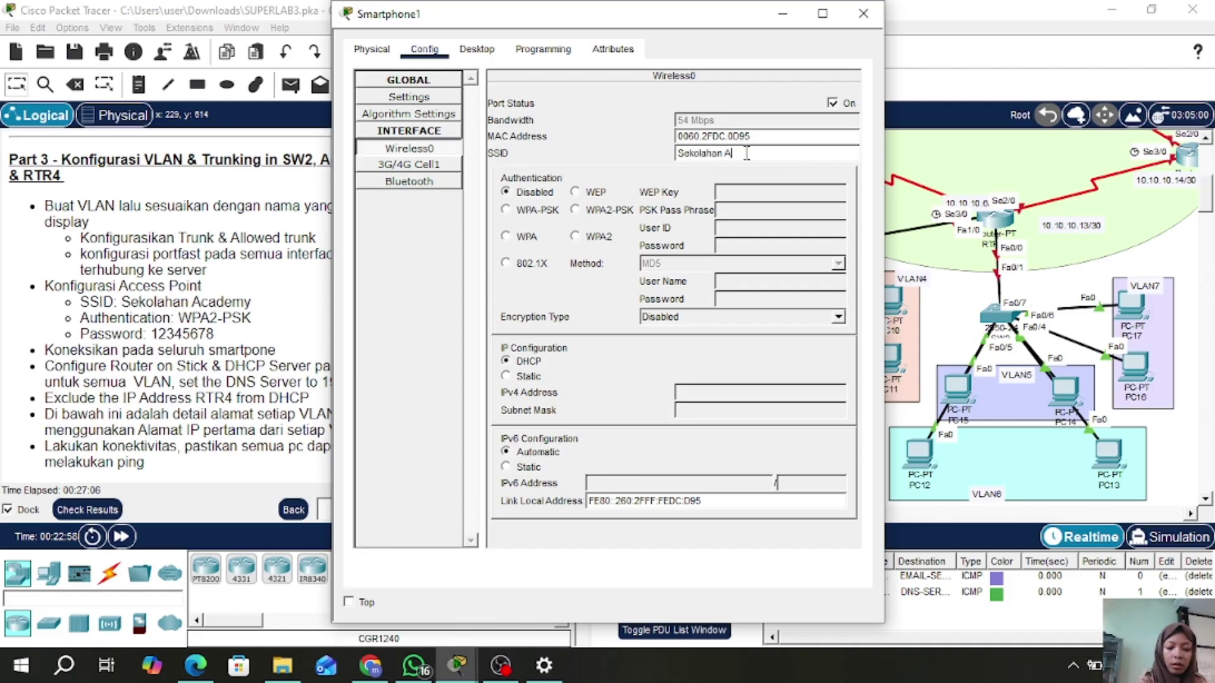
type("cademy")
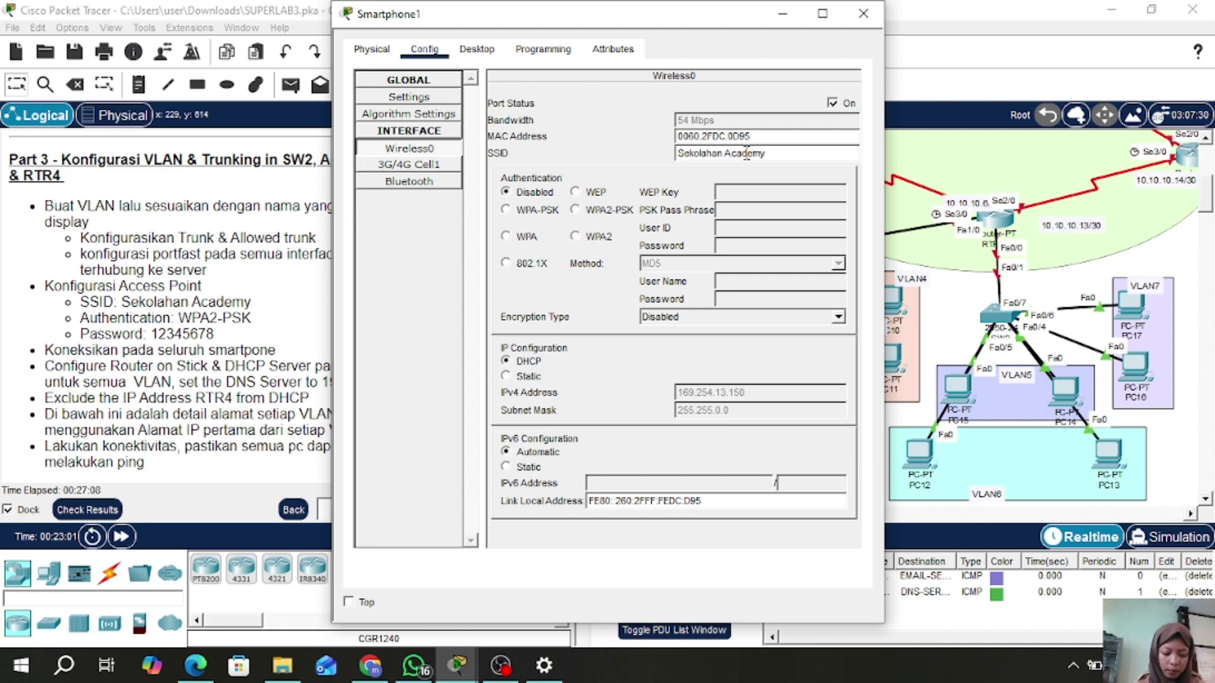
left_click(575, 210)
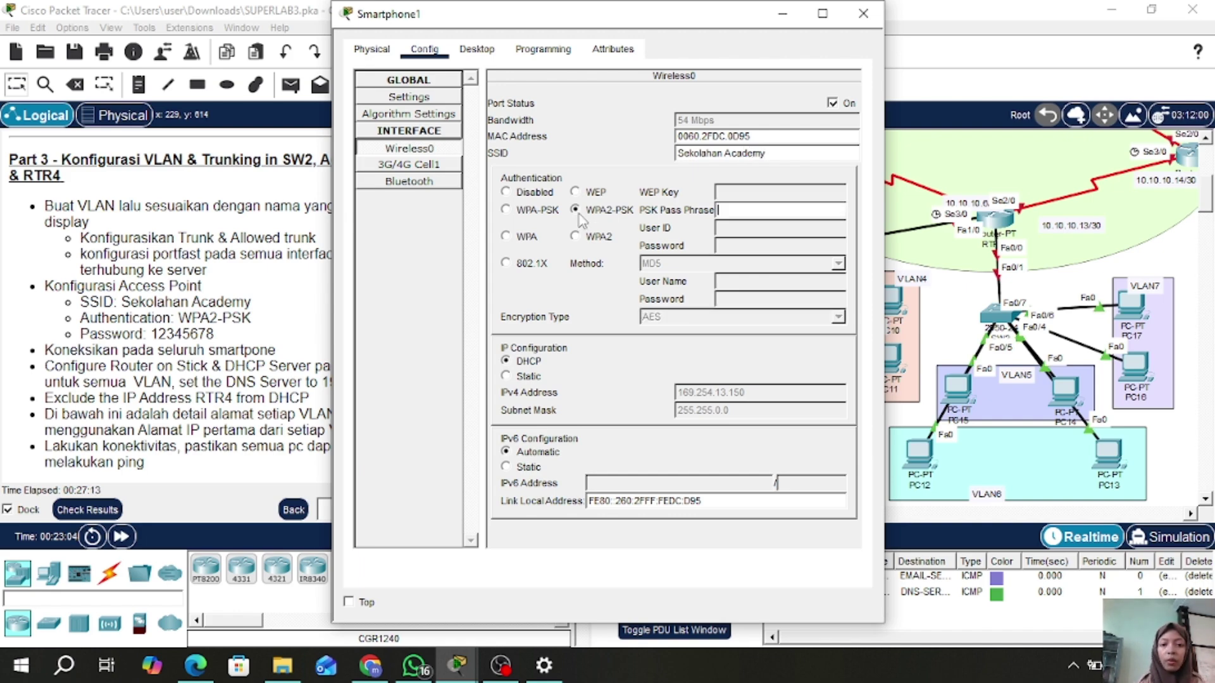
left_click(756, 215)
type("123")
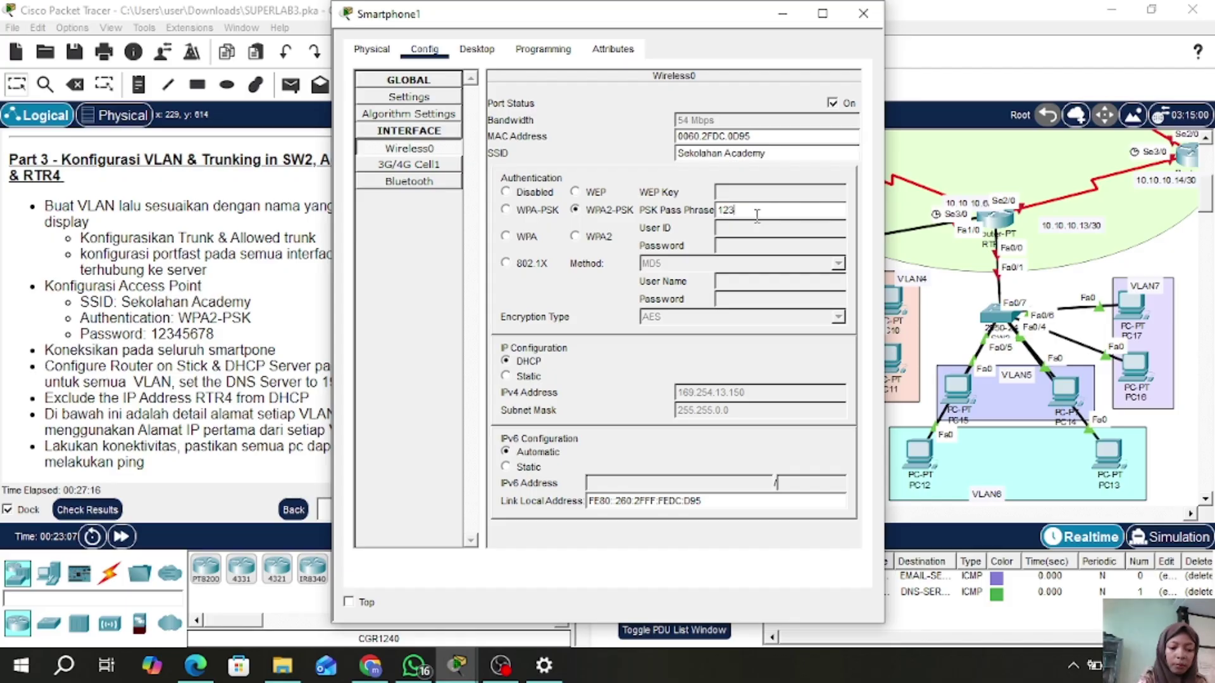
type("45678")
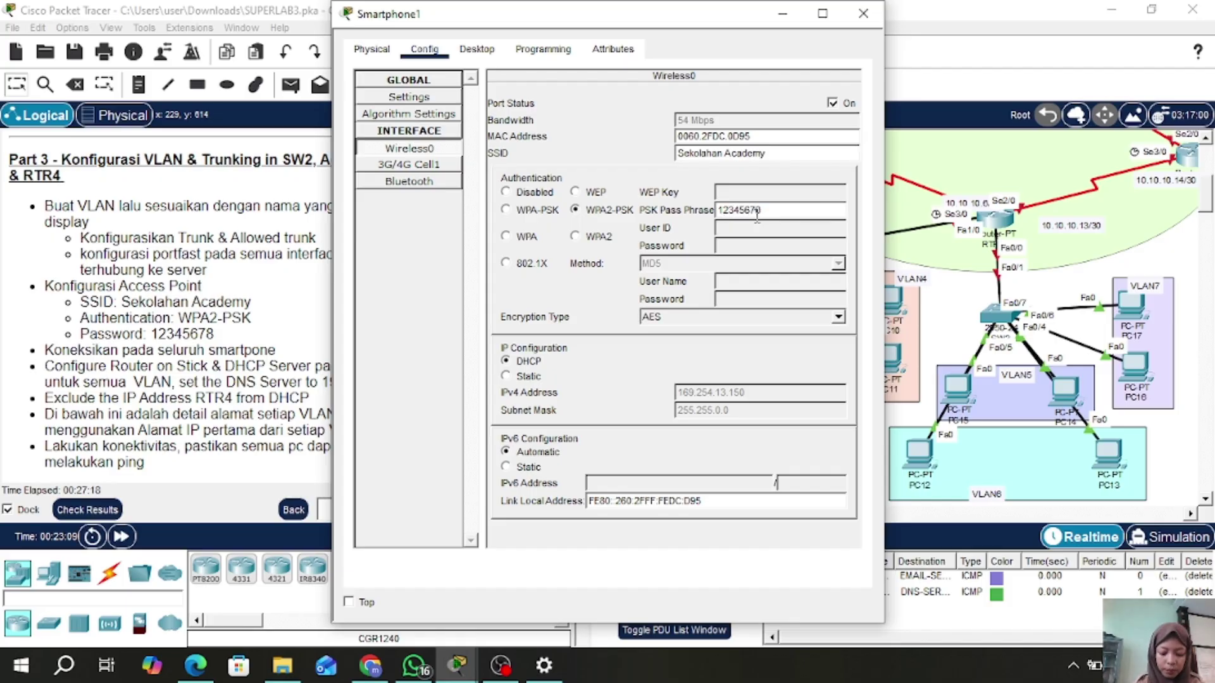
left_click(867, 13)
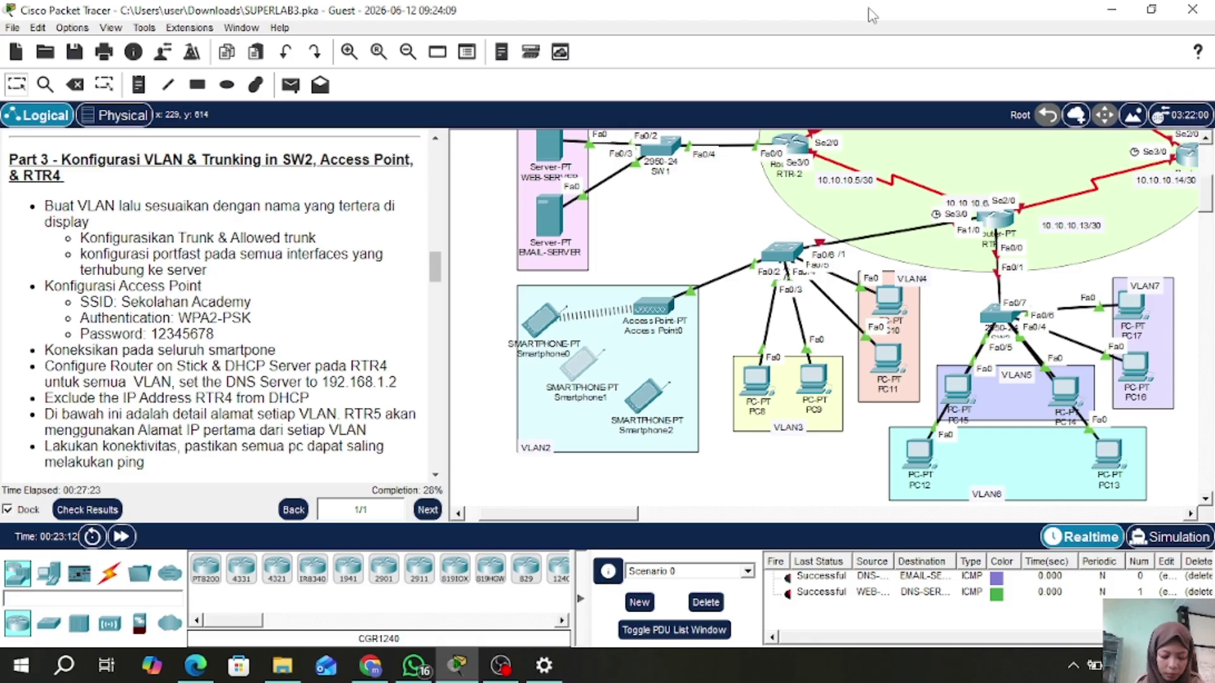
- Join Smartphone2's Wireless0 to SSID 'Sekolahan Academy' using WPA2-PSK and the pass phrase
left_click(644, 400)
left_click(431, 50)
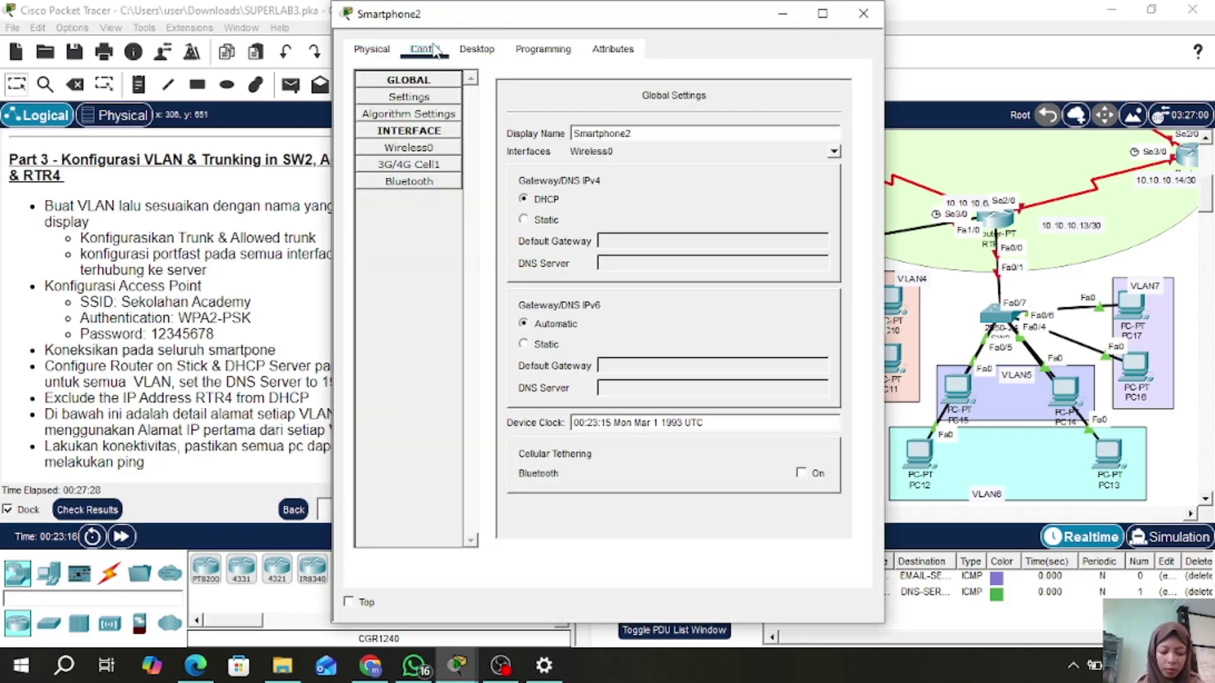
left_click(408, 148)
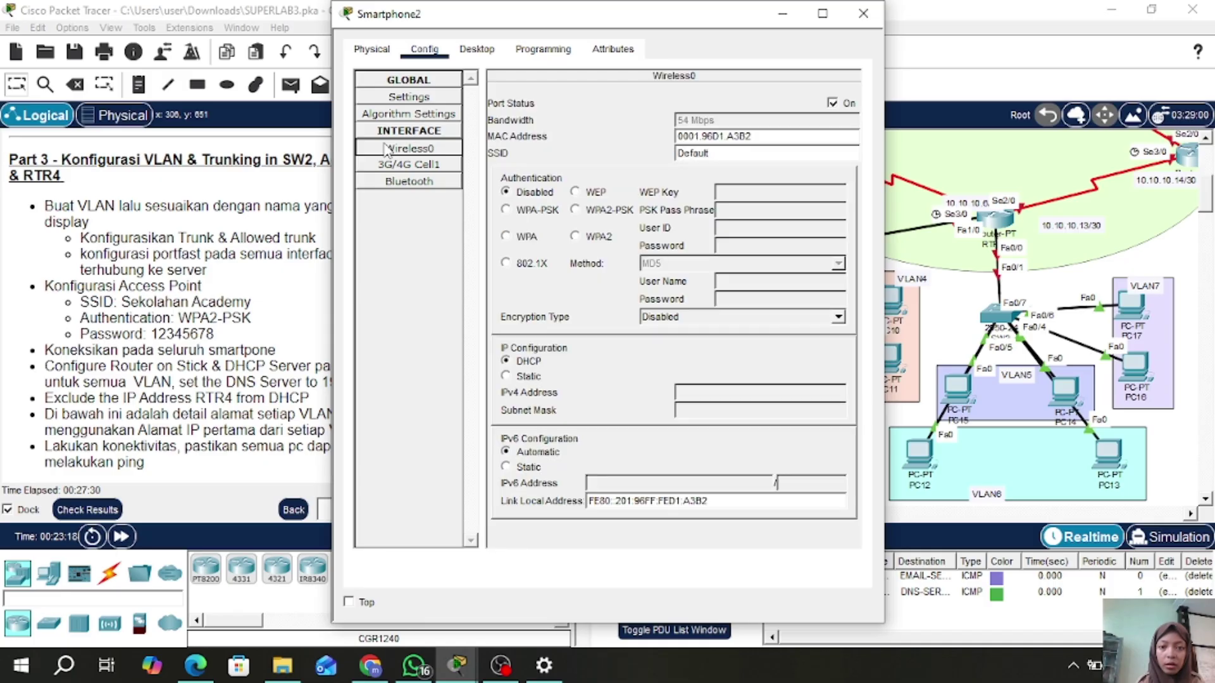
left_click(733, 157)
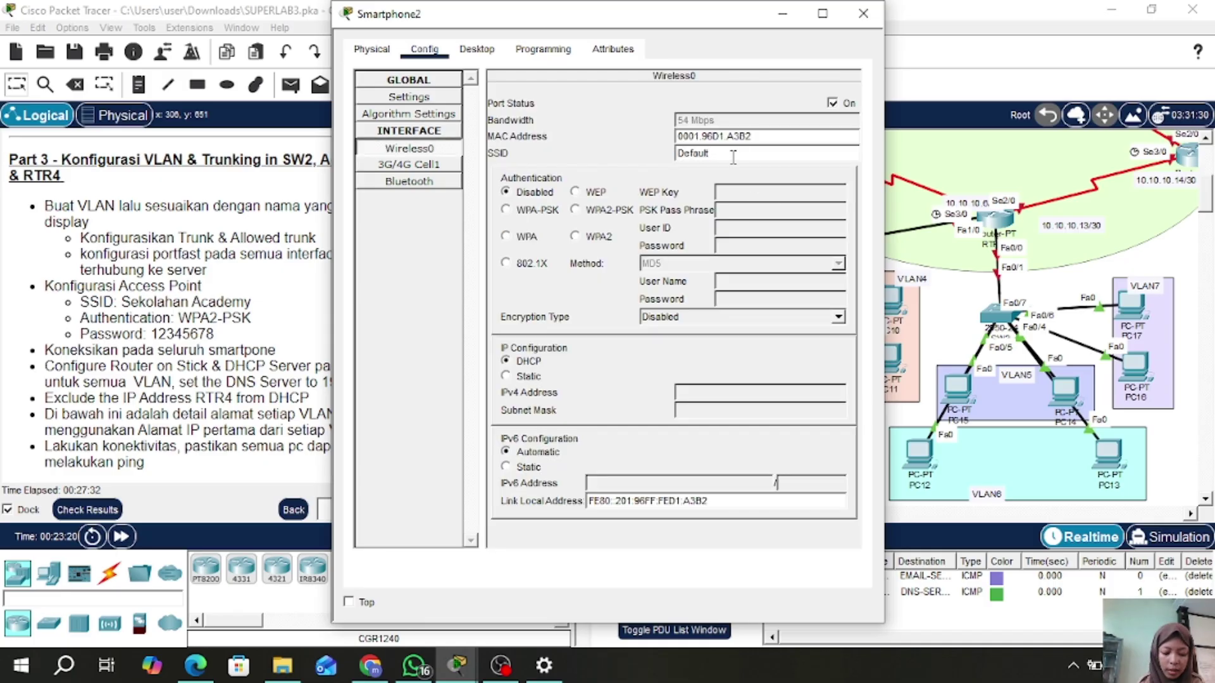
key("BackSpace")
key("BackSpace")
key("BackSpace")
key("BackSpace")
key("BackSpace")
key("BackSpace")
key("BackSpace")
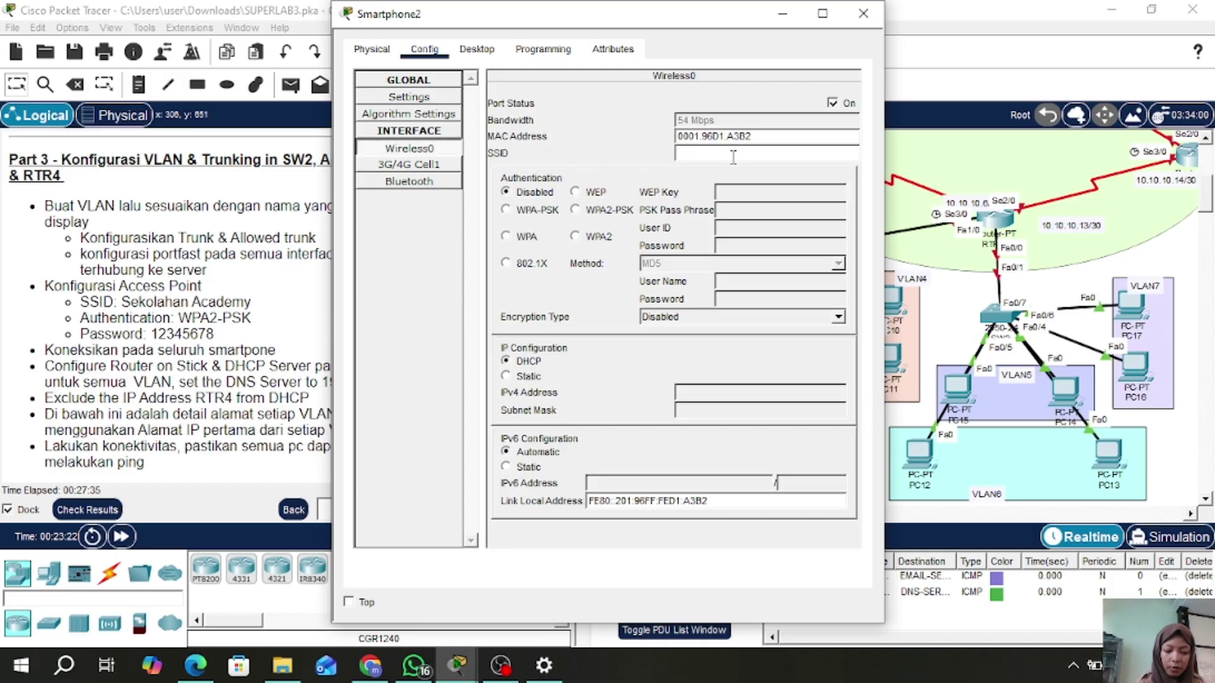
type("Sekolahan ")
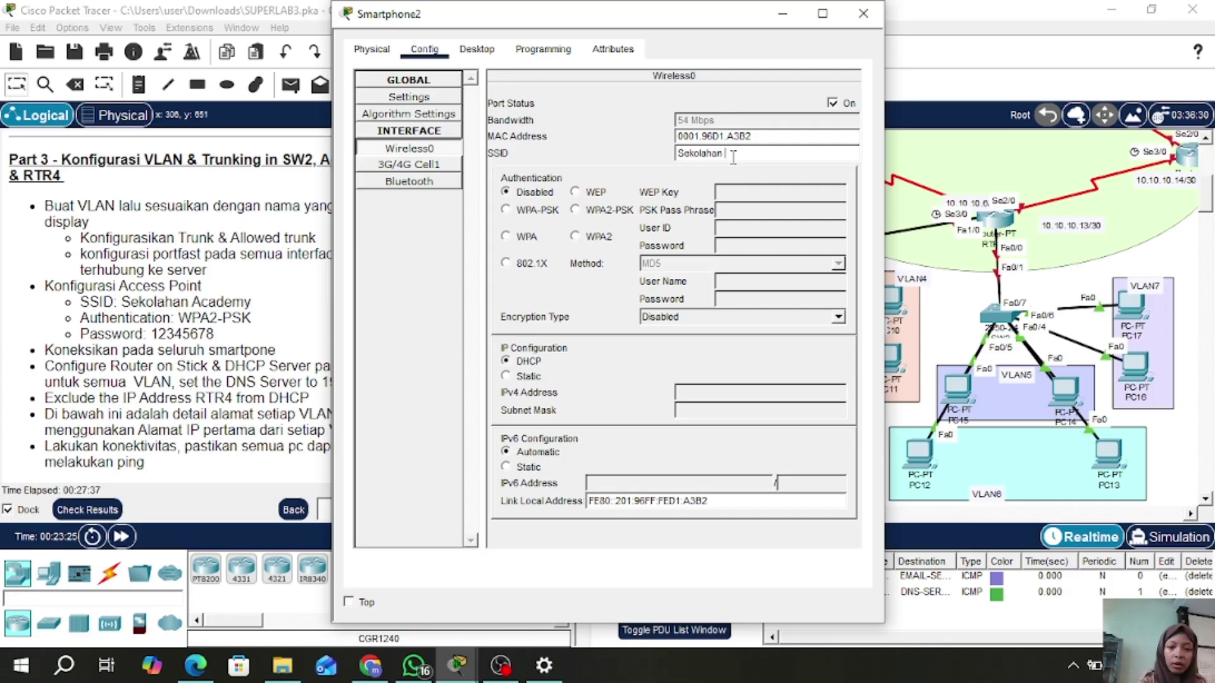
type("Academy")
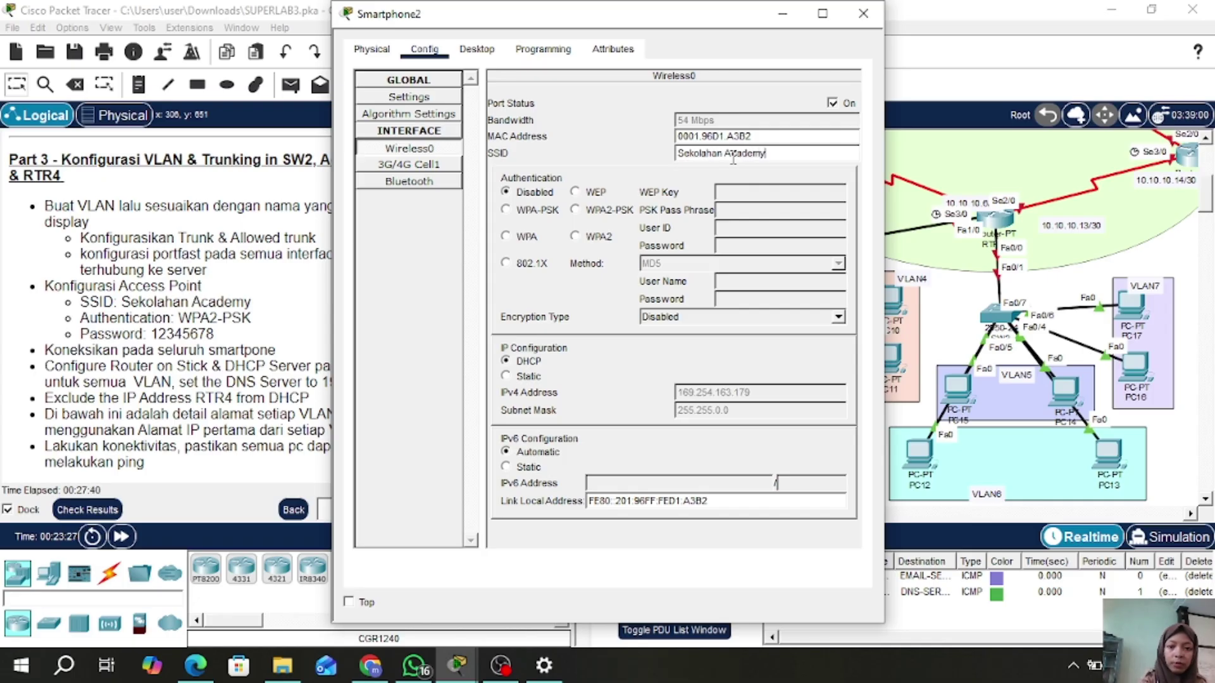
left_click(575, 209)
left_click(724, 212)
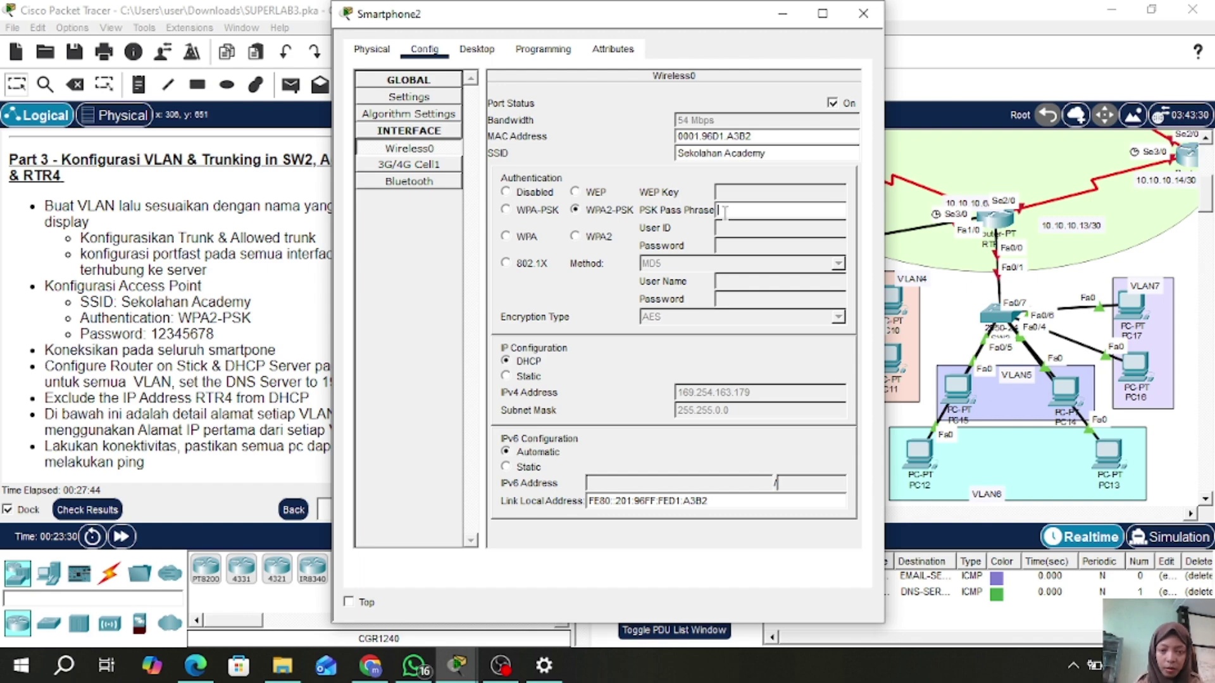
type("123")
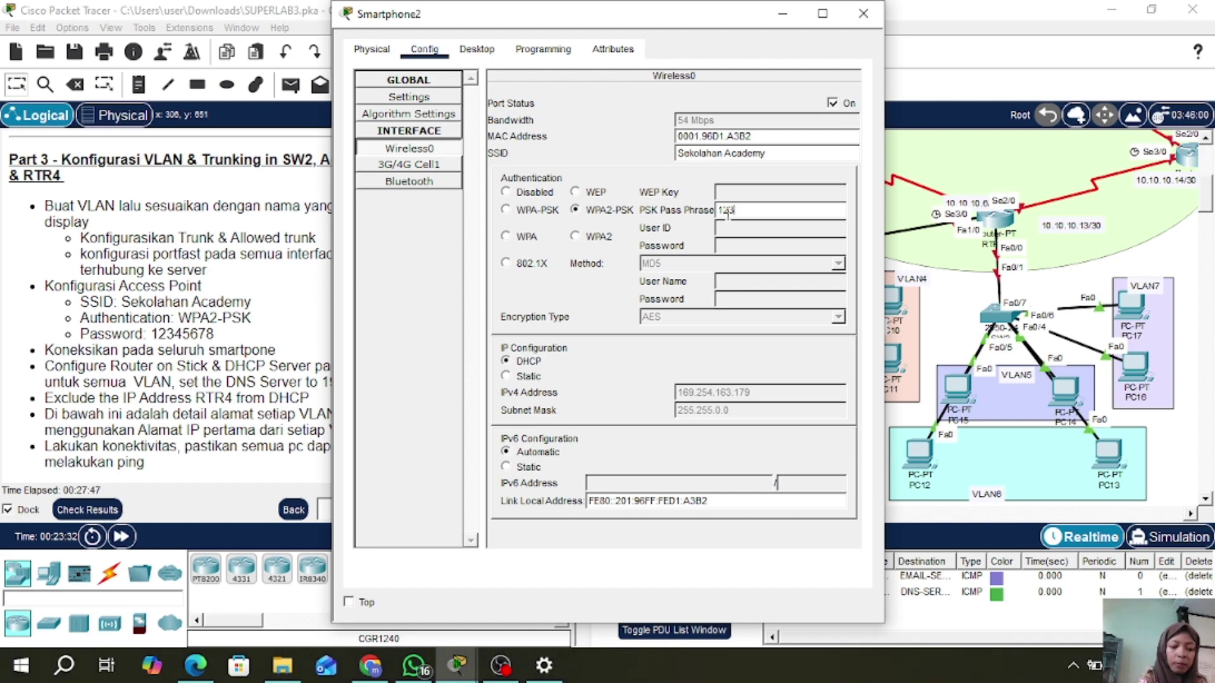
type("45678")
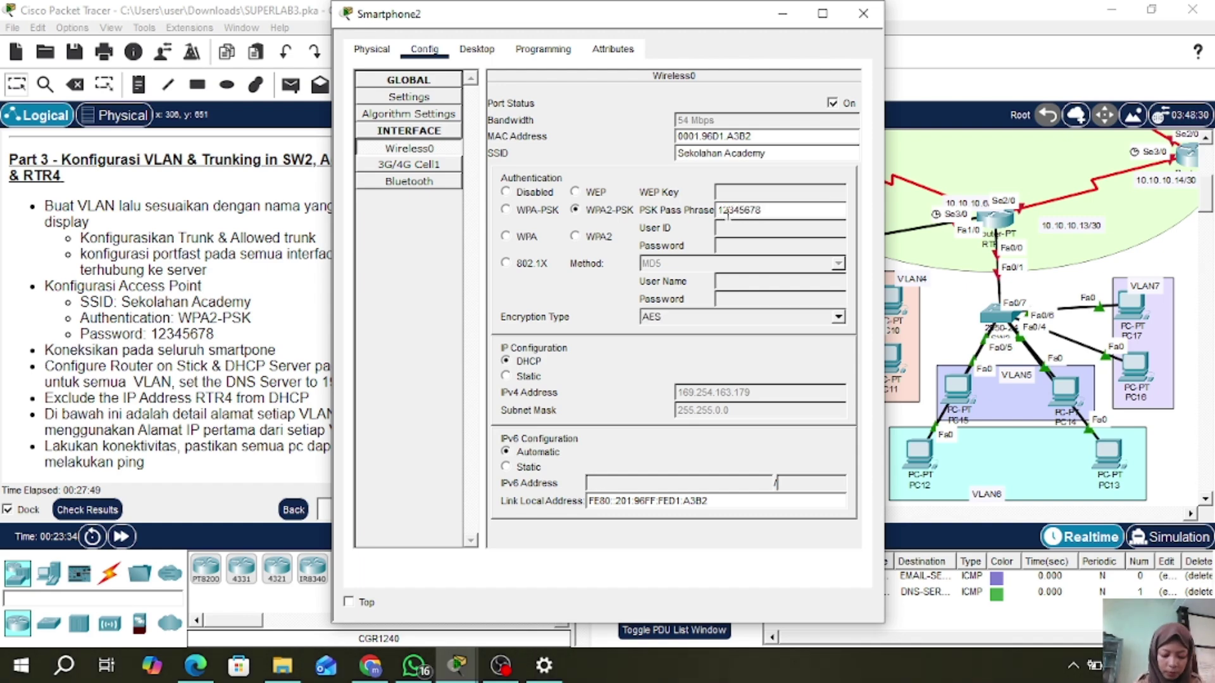
left_click(864, 14)
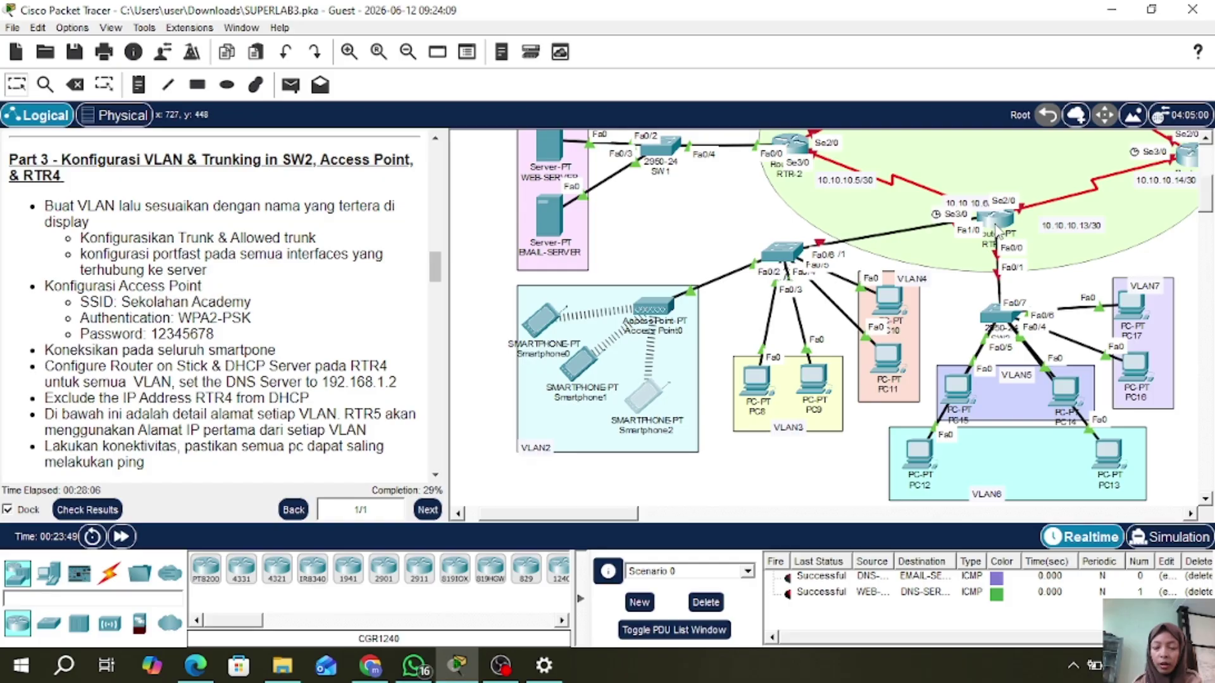
- On RTR-4's console, enter privileged mode with the enable password and run conf t
left_click(996, 221)
left_click(433, 470)
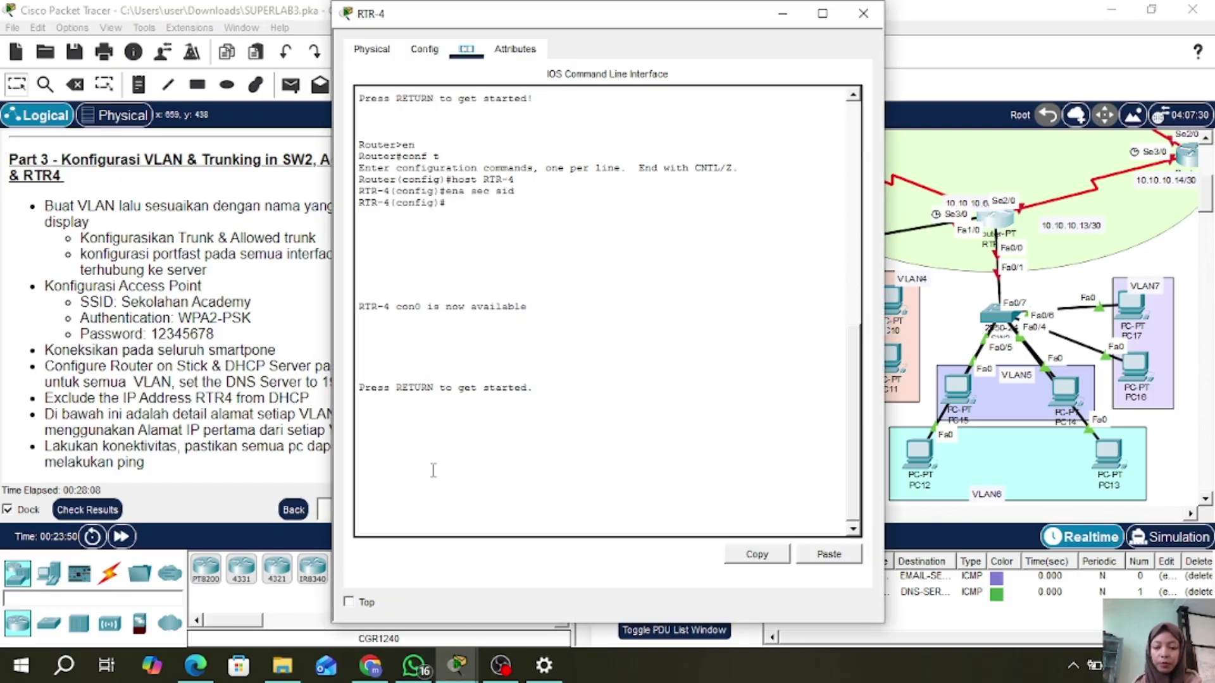
key("Return")
type("en")
key("Return")
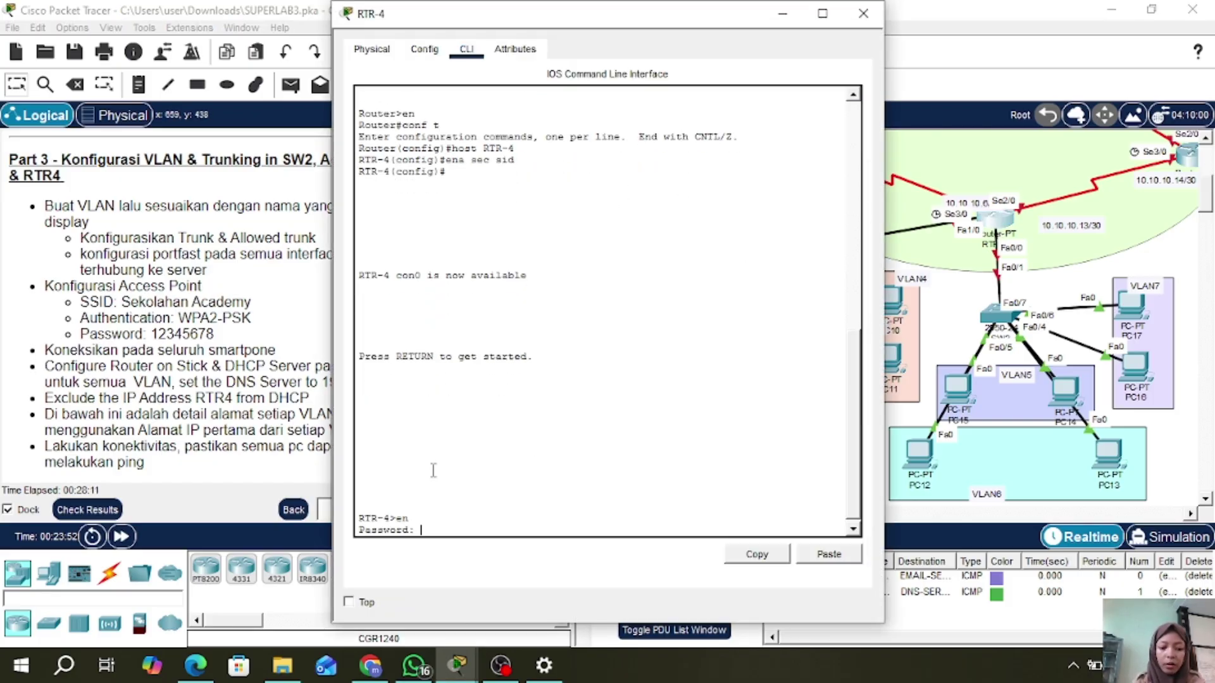
type("sid")
key("Return")
type("con")
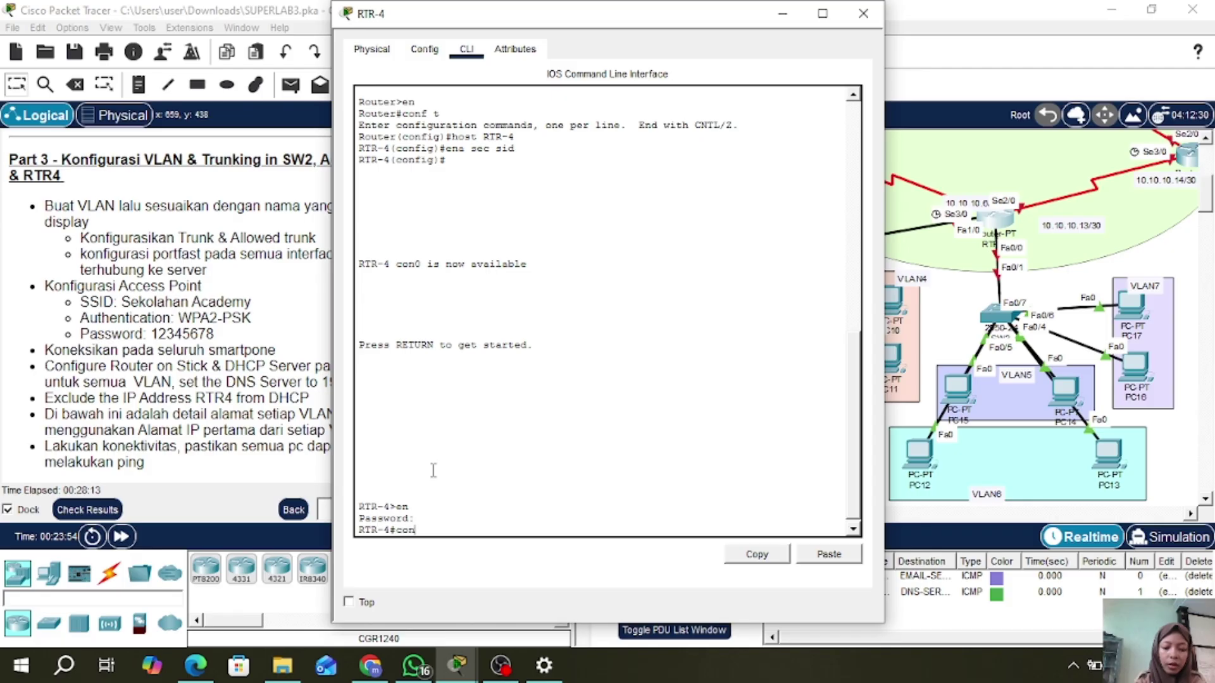
type("f t")
key("Return")
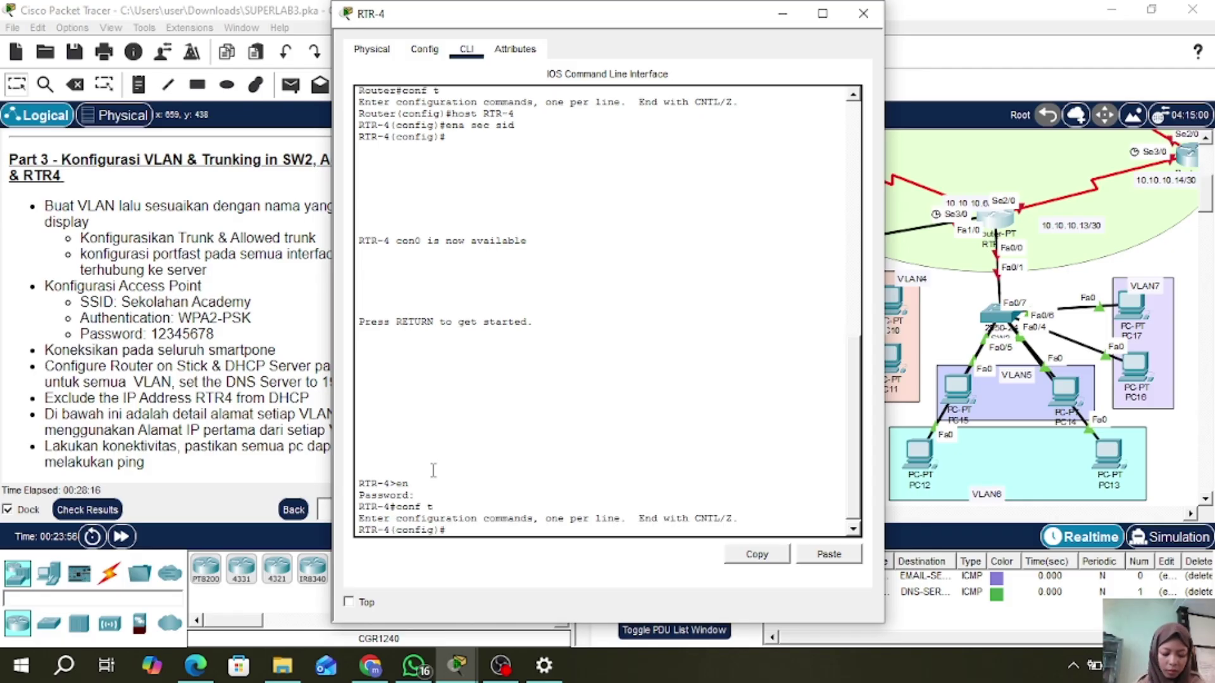
left_click(863, 13)
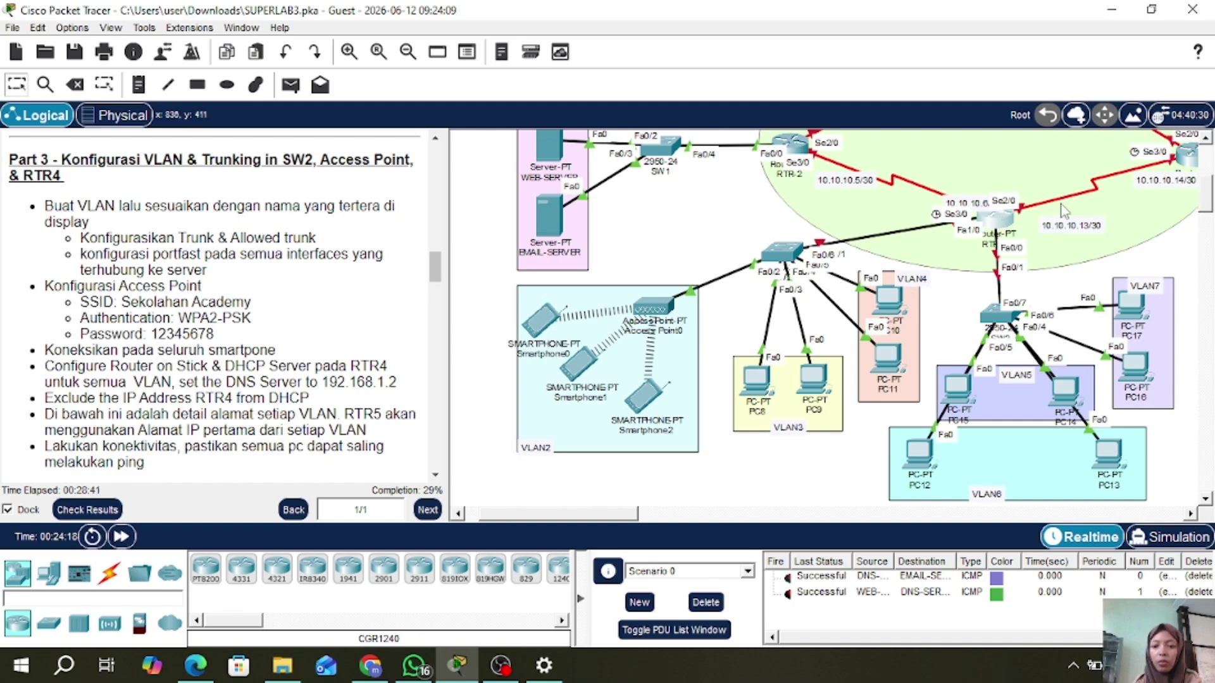
- Move the RTR-4 router slightly up and to the right on the topology
left_click(1012, 230)
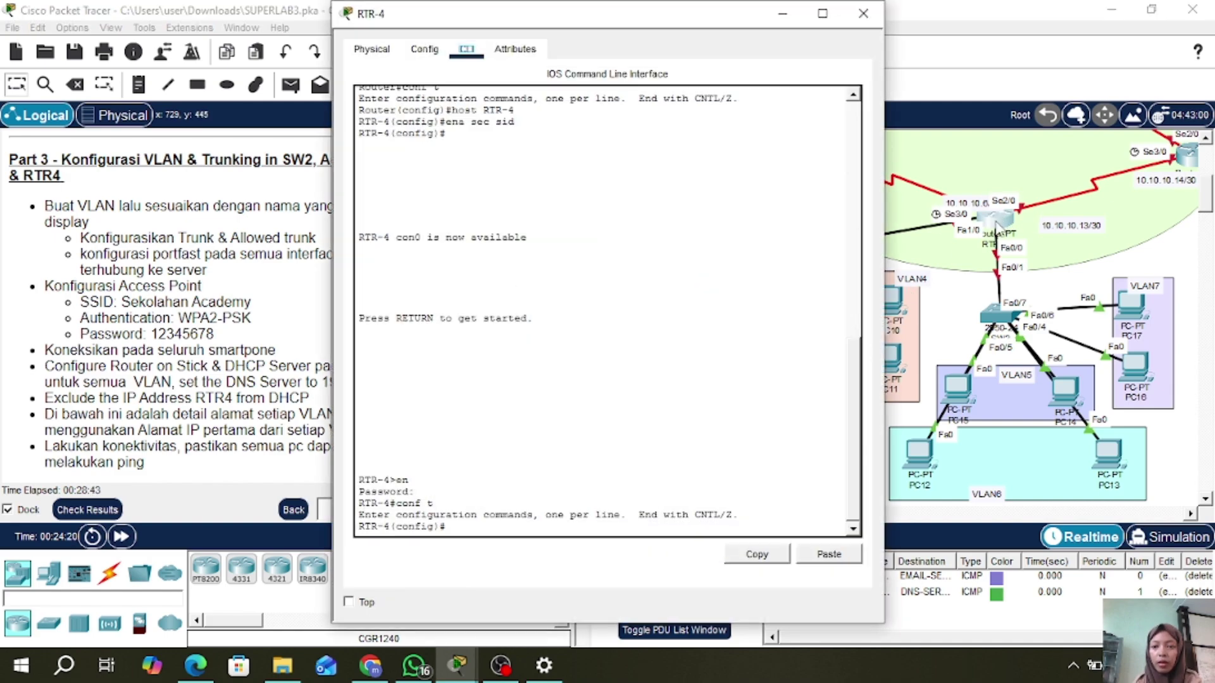
left_click(863, 14)
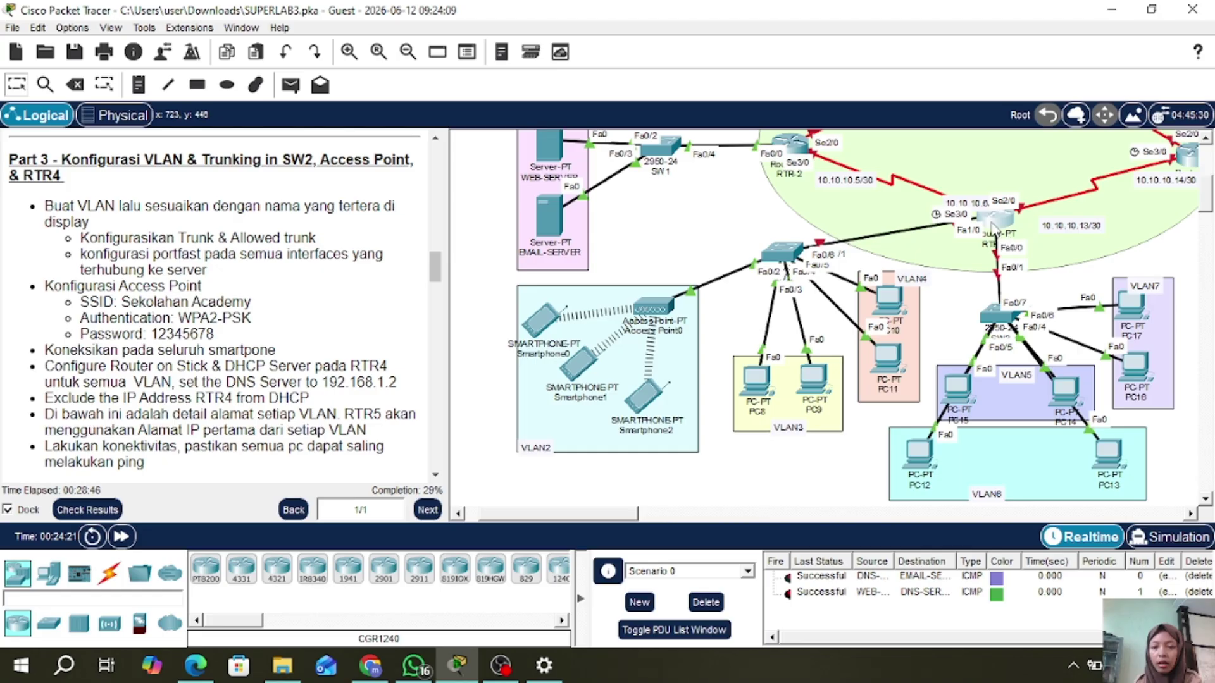
mouse_move(995, 231)
left_mouse_down()
mouse_move(1020, 168)
mouse_move(1009, 211)
left_mouse_up()
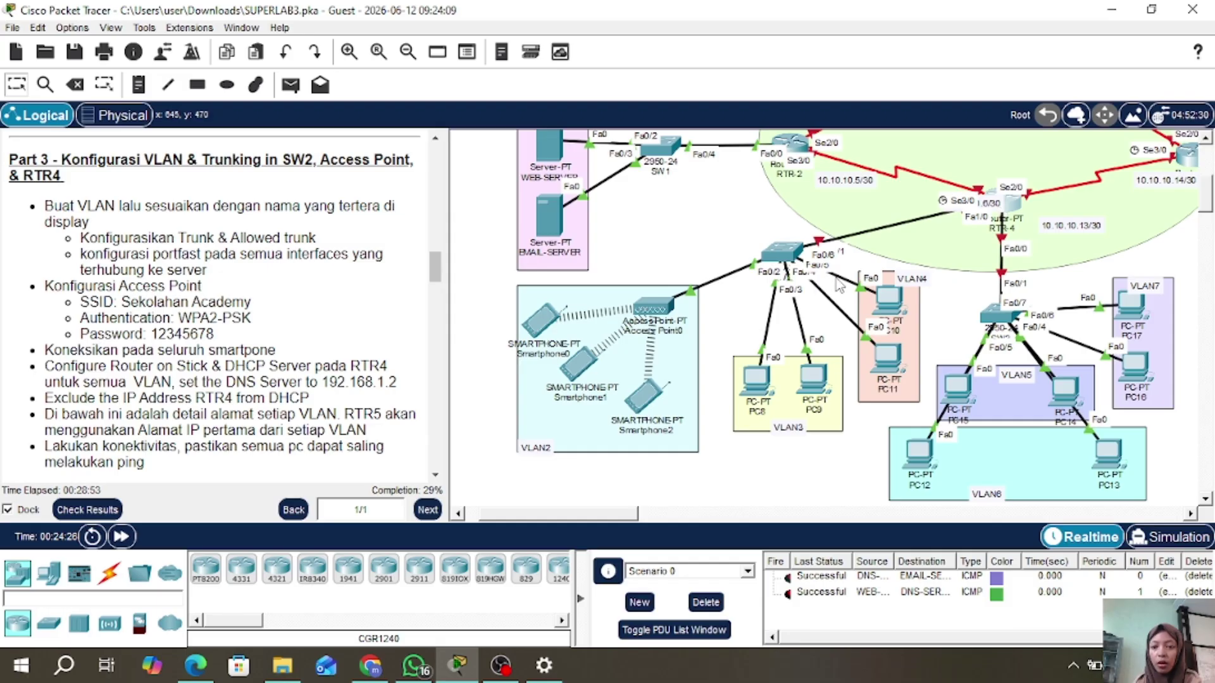
left_click_drag(777, 262, 780, 267)
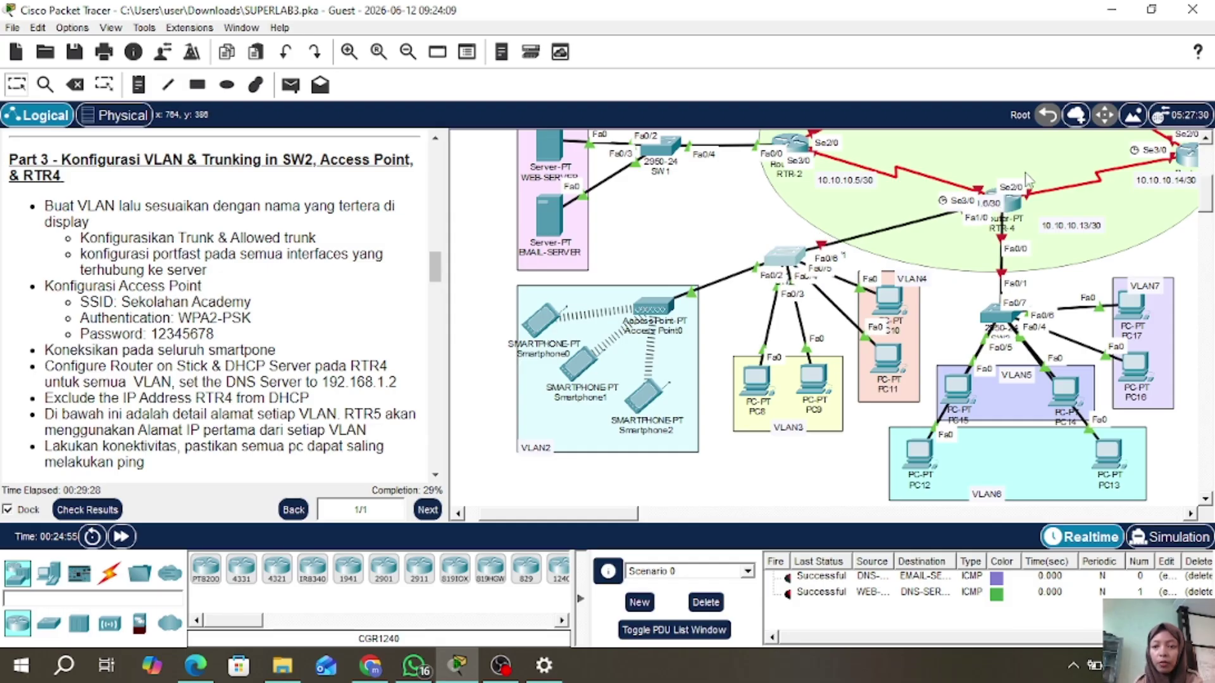
- Bring RTR-4's FastEthernet1/0 interface up with no shutdown
left_click(1010, 207)
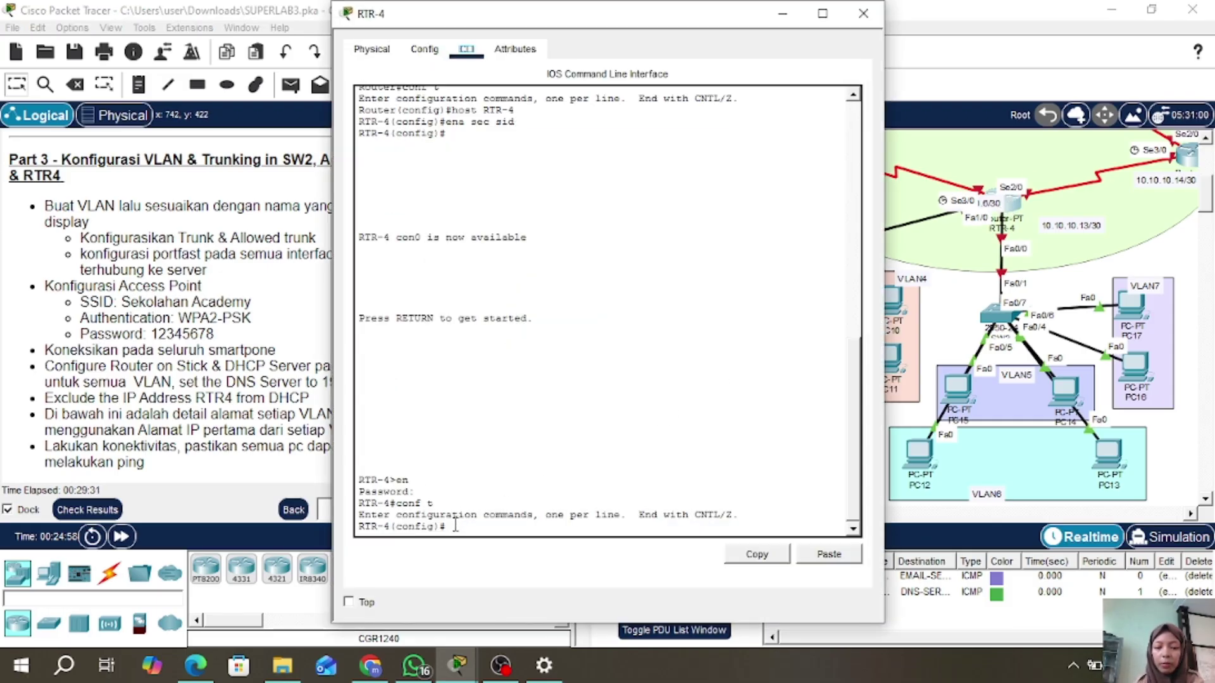
type("int fa1")
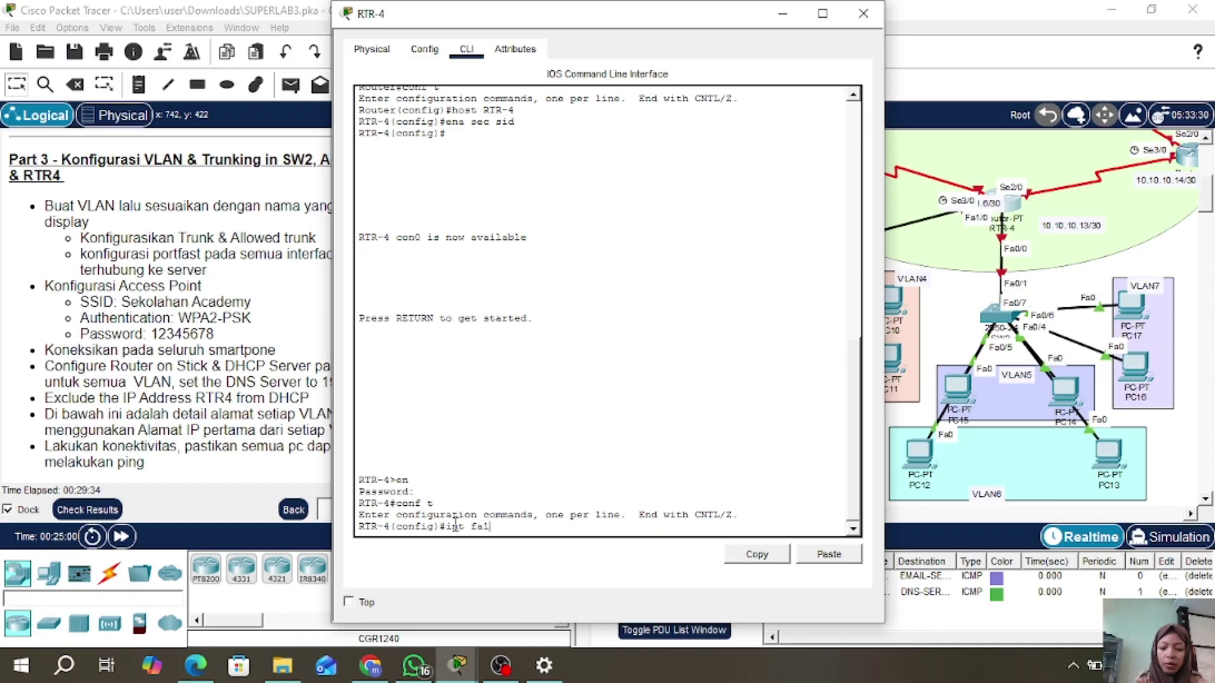
type("/0")
key("Return")
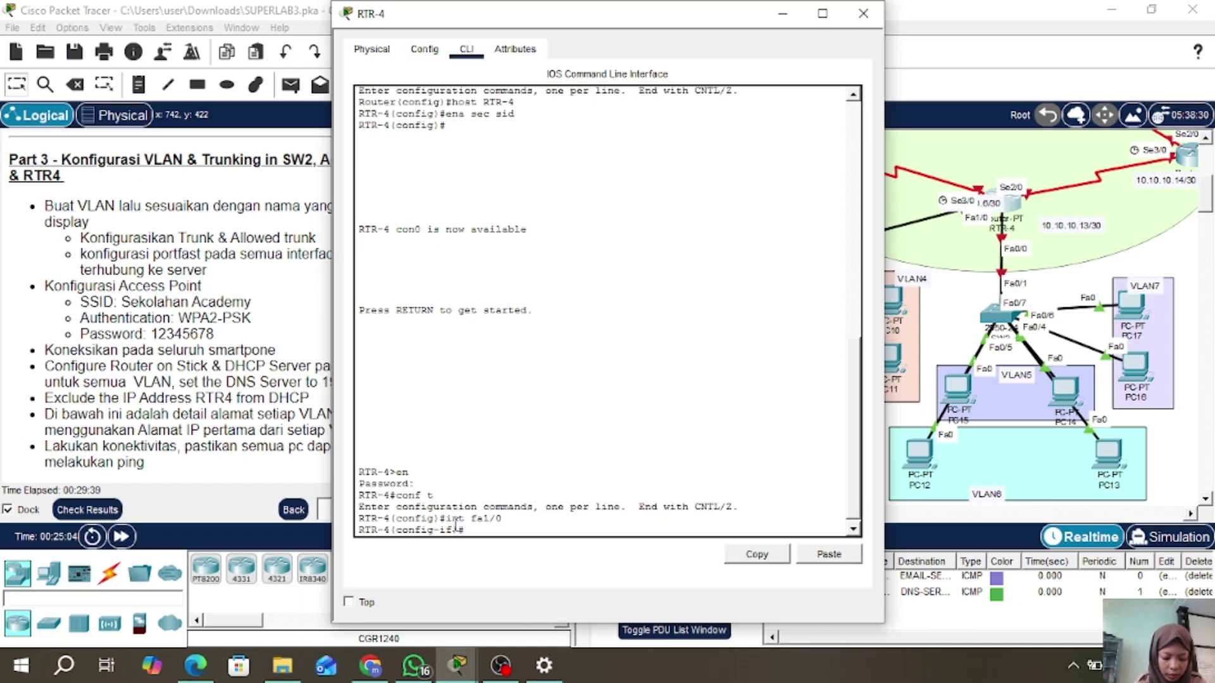
type("no sh")
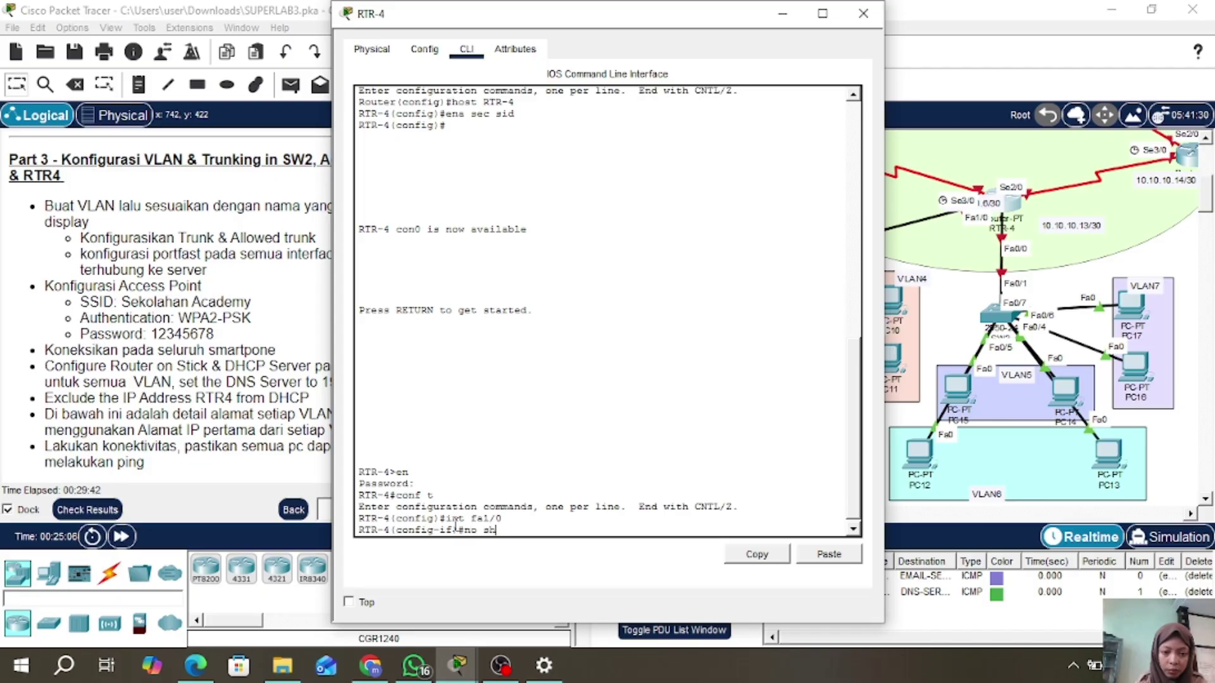
key("Return")
key("Return")
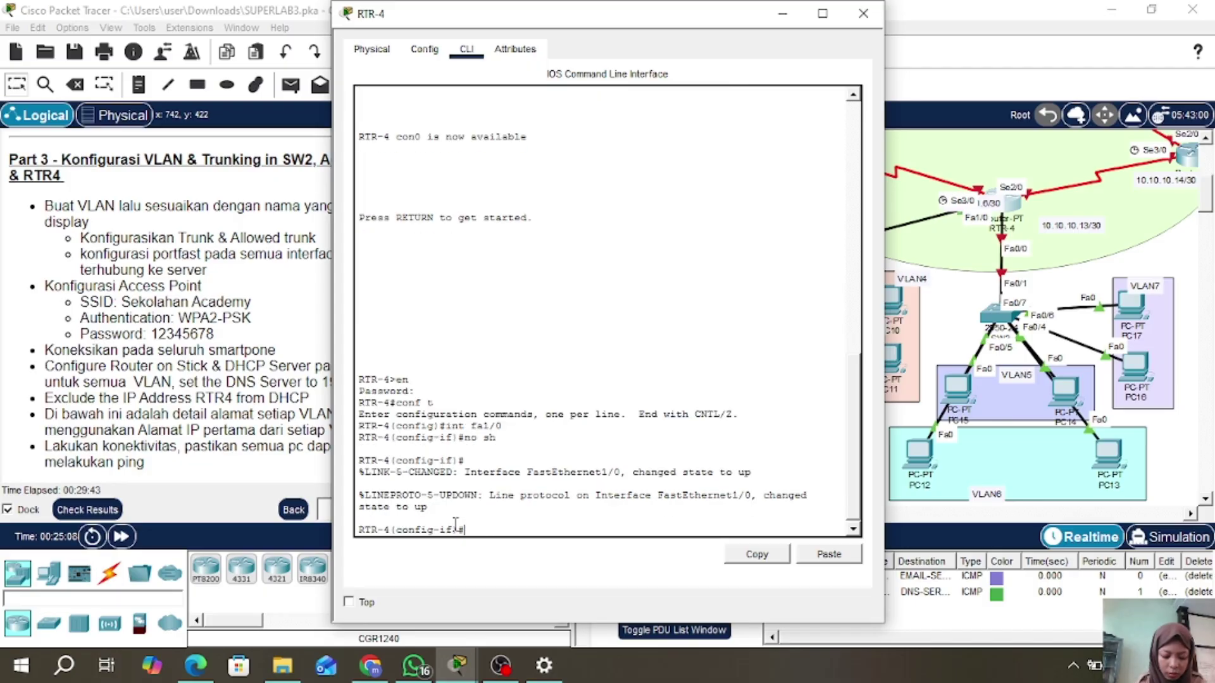
type("ex")
key("Return")
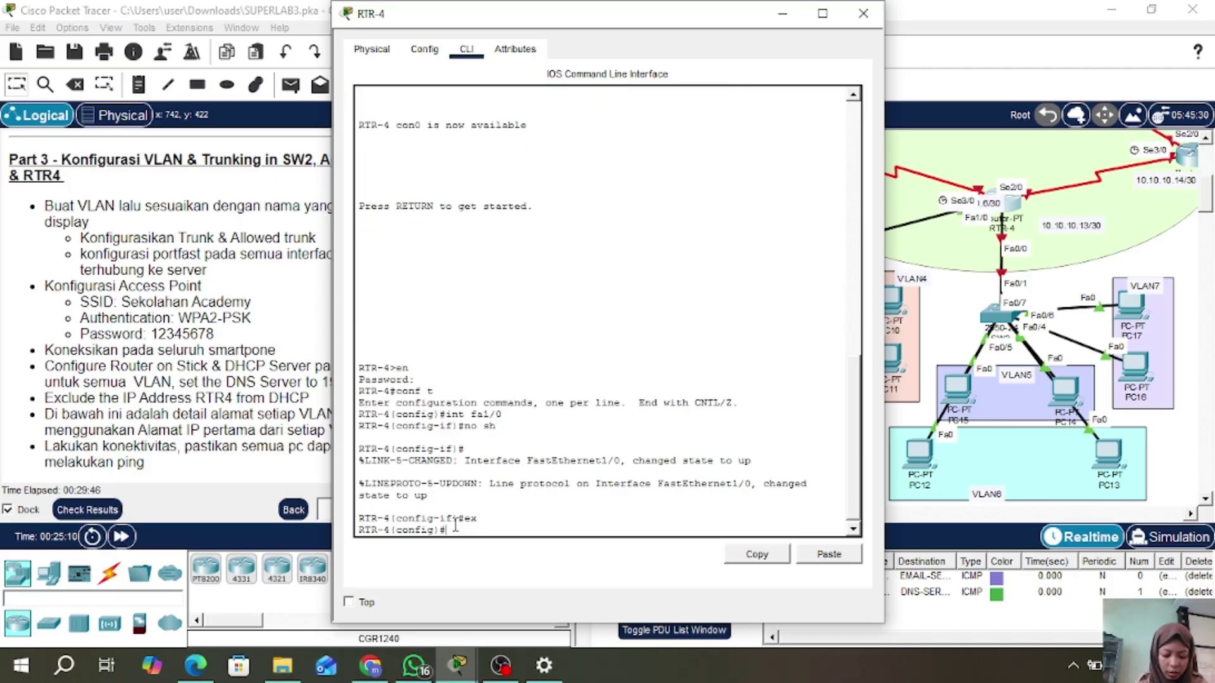
- Create subinterface Fa1/0.2 with dot1Q encapsulation for VLAN 2
type("int")
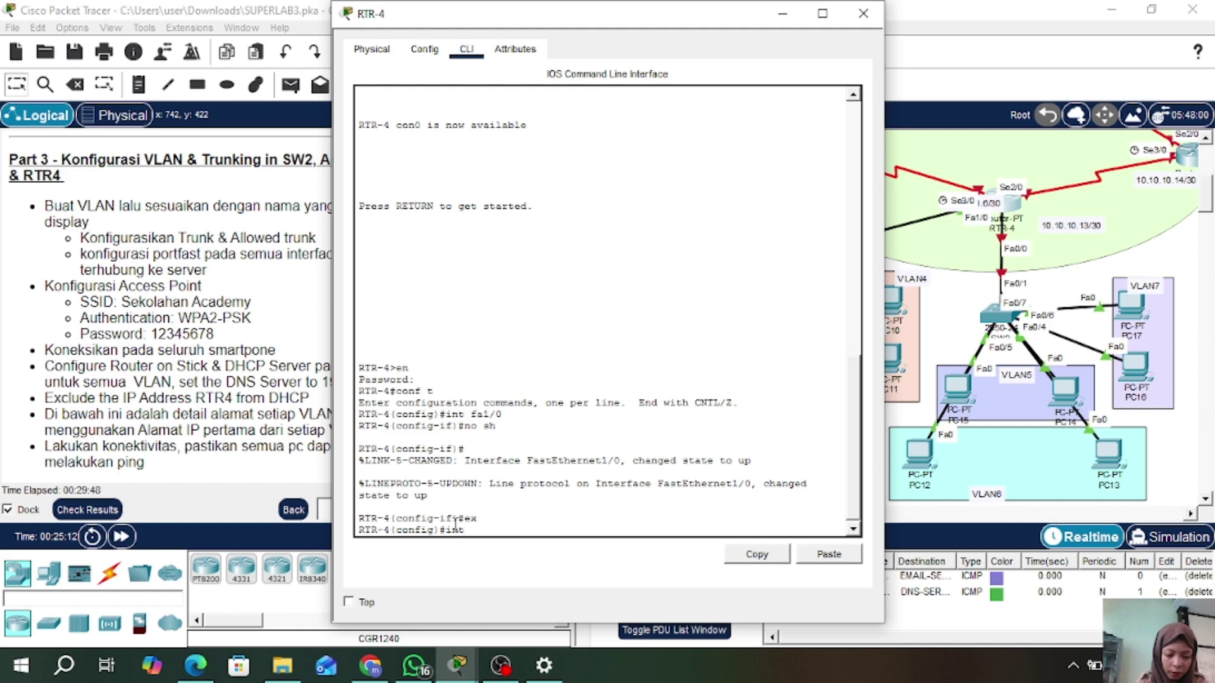
type(" fa1/0")
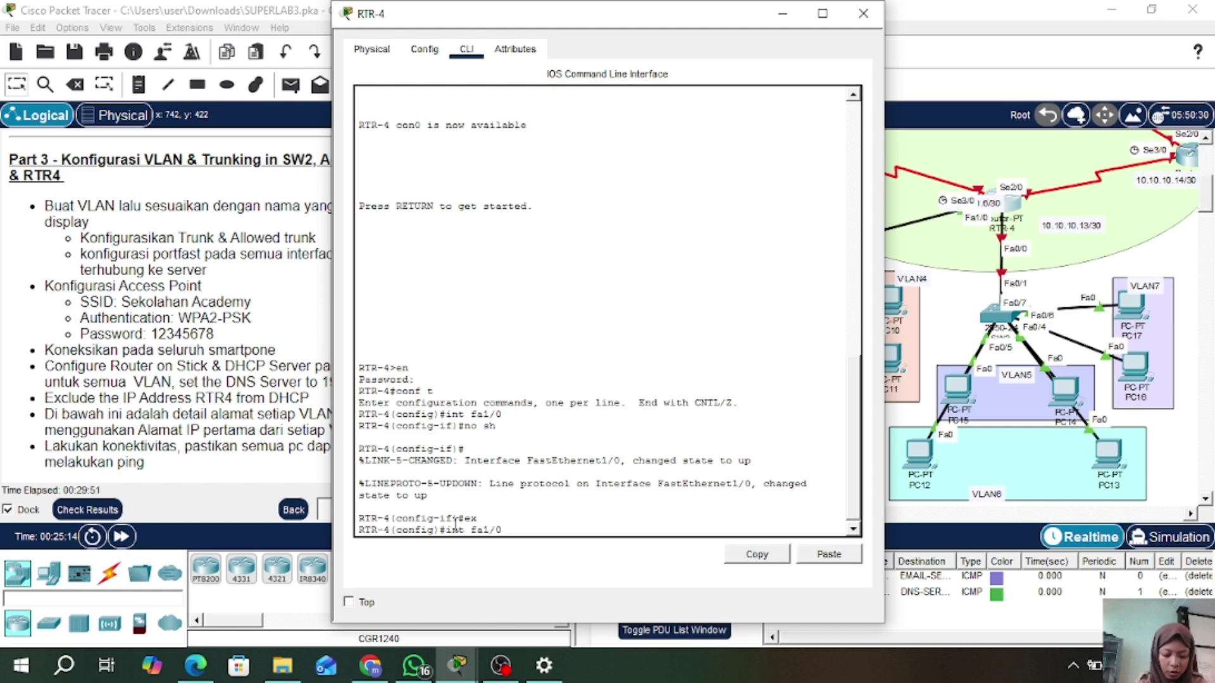
type(".2")
key("Return")
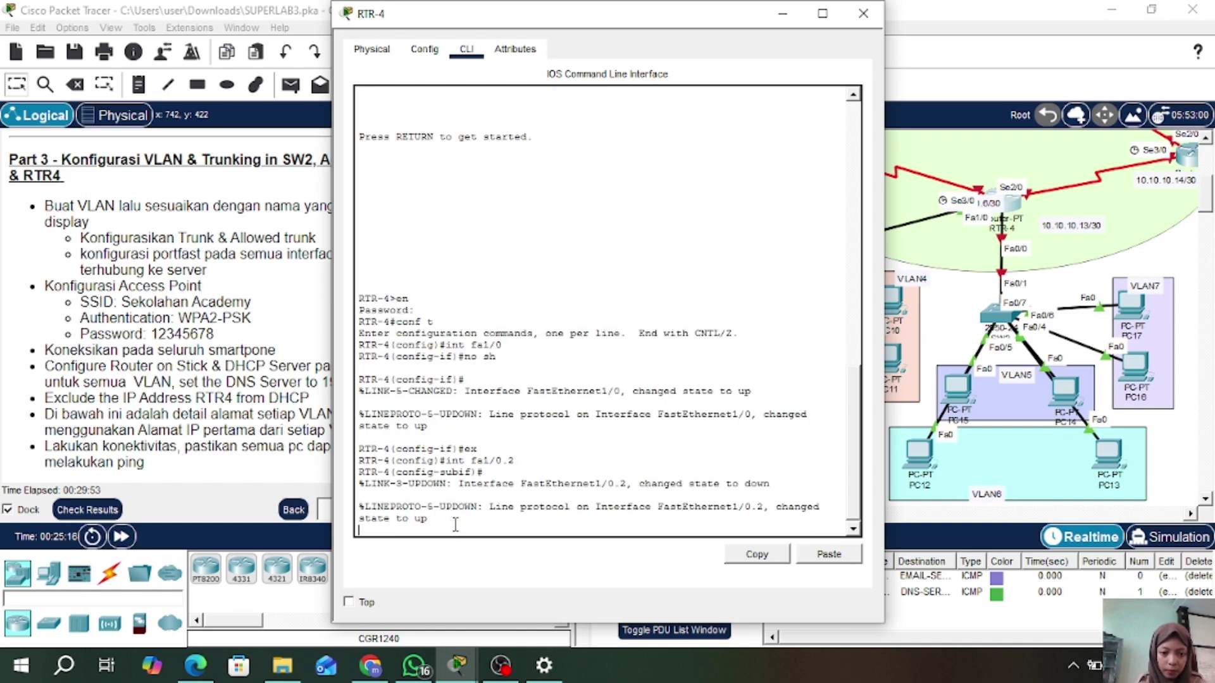
key("Return")
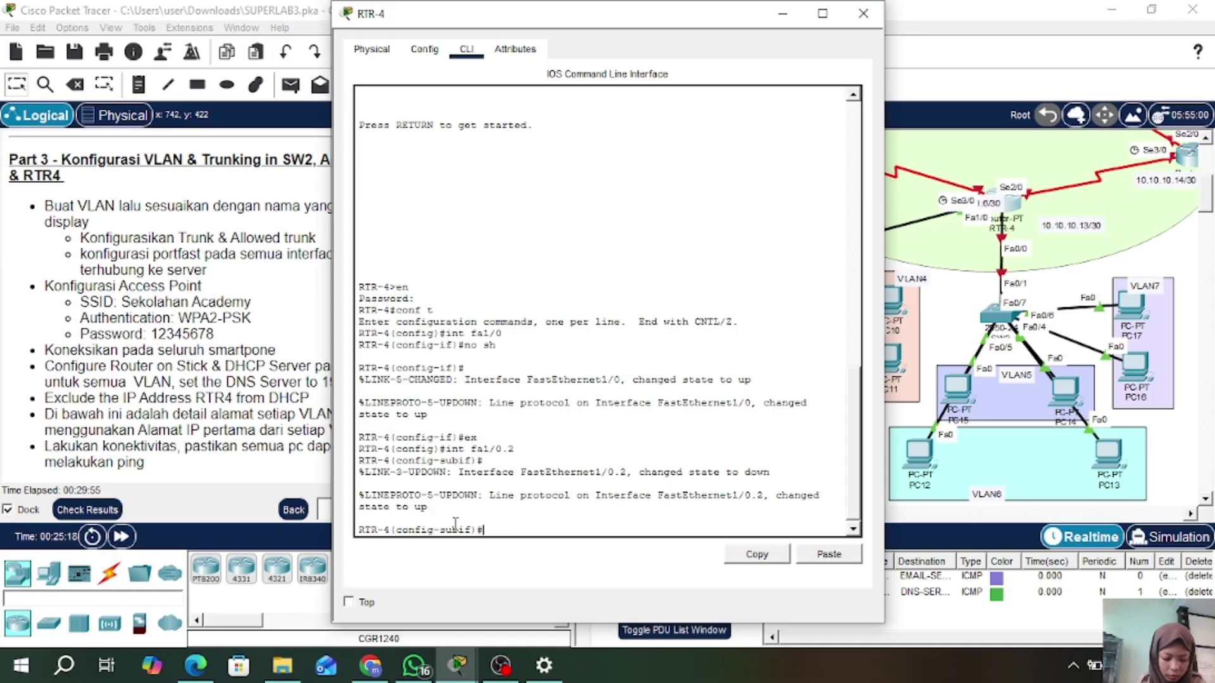
type("en")
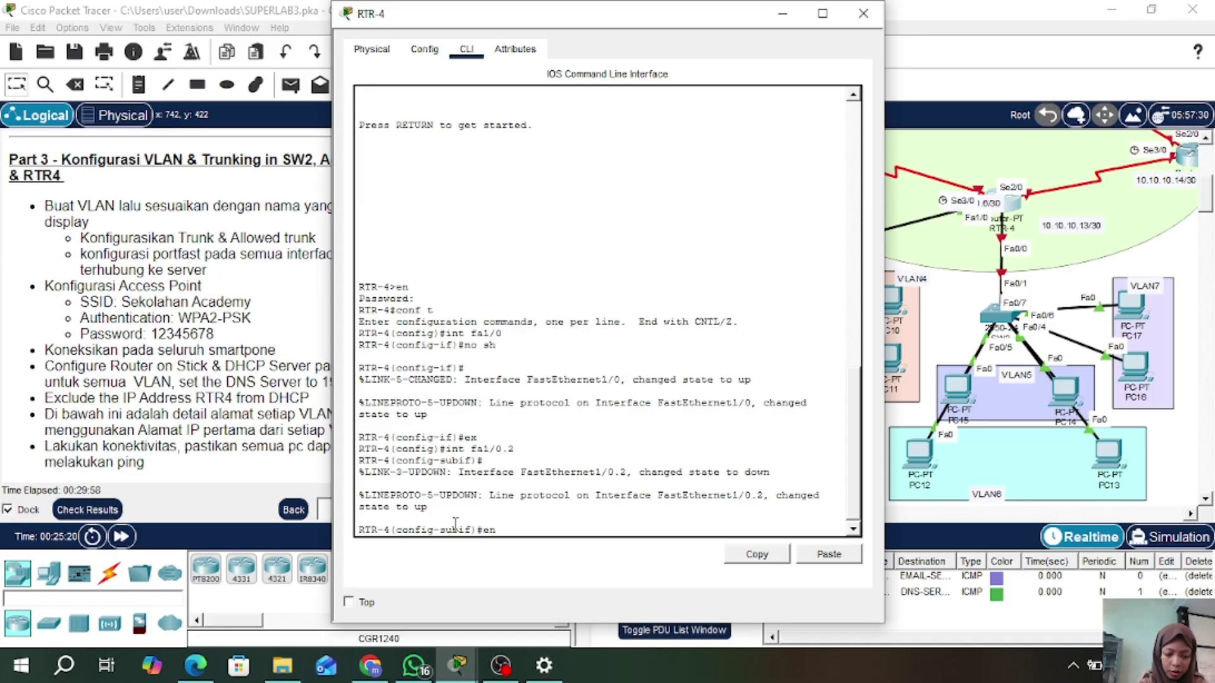
type("c do")
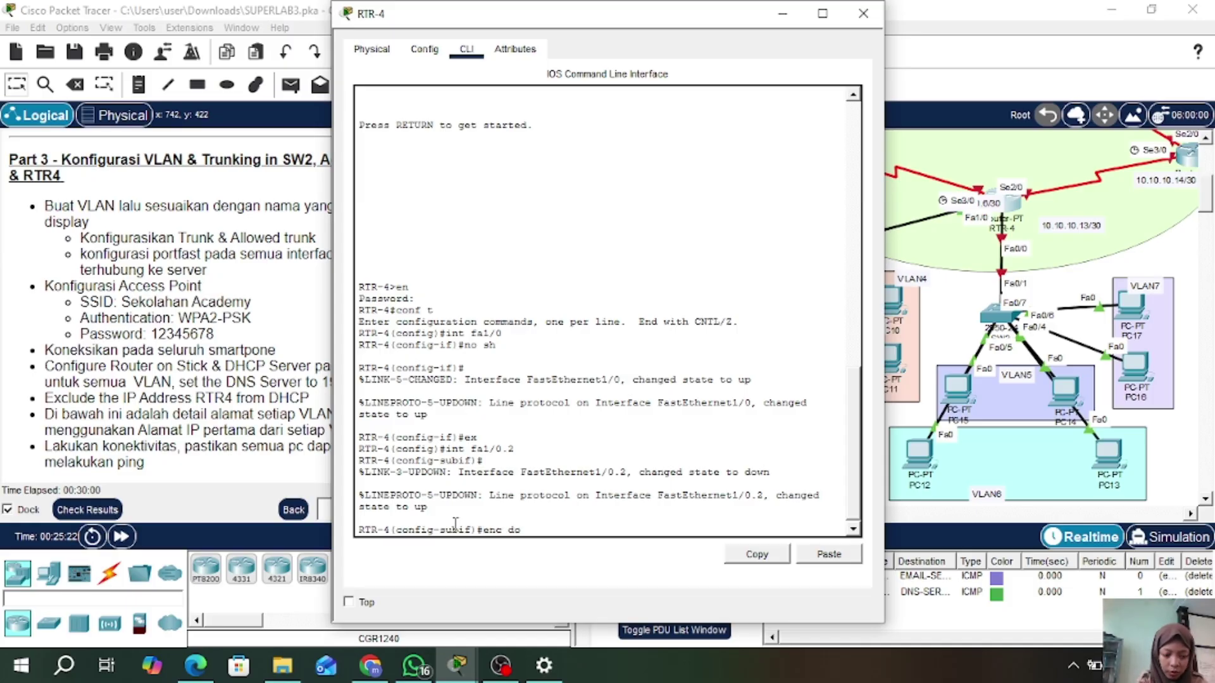
type(" 2")
key("Return")
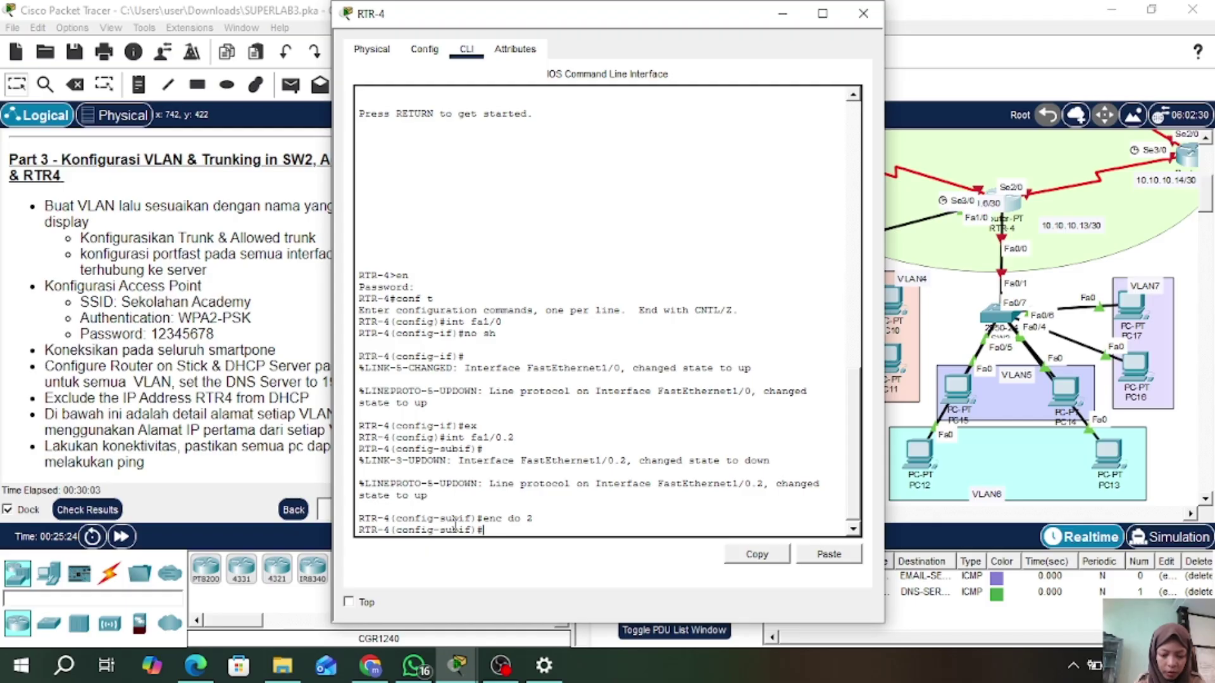
type("ip add")
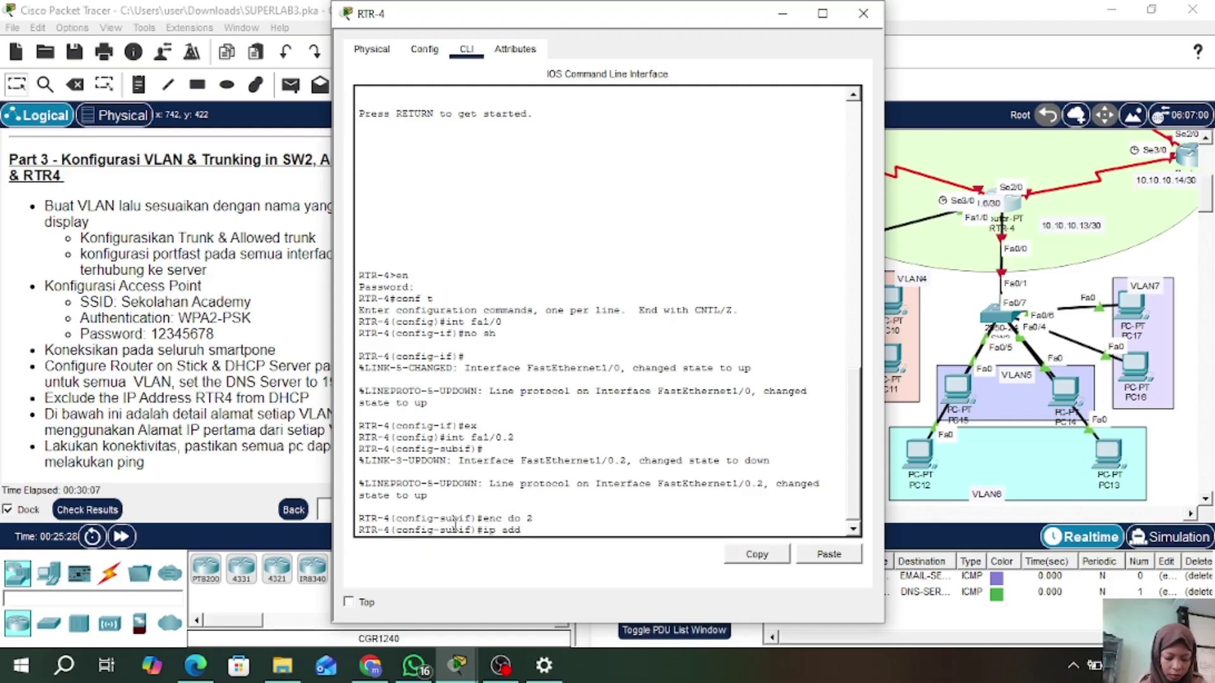
- Assign 192.168.2.1 255.255.255.0 to Fa1/0.2 and exit the subinterface
scroll(265, 379, "down", 3)
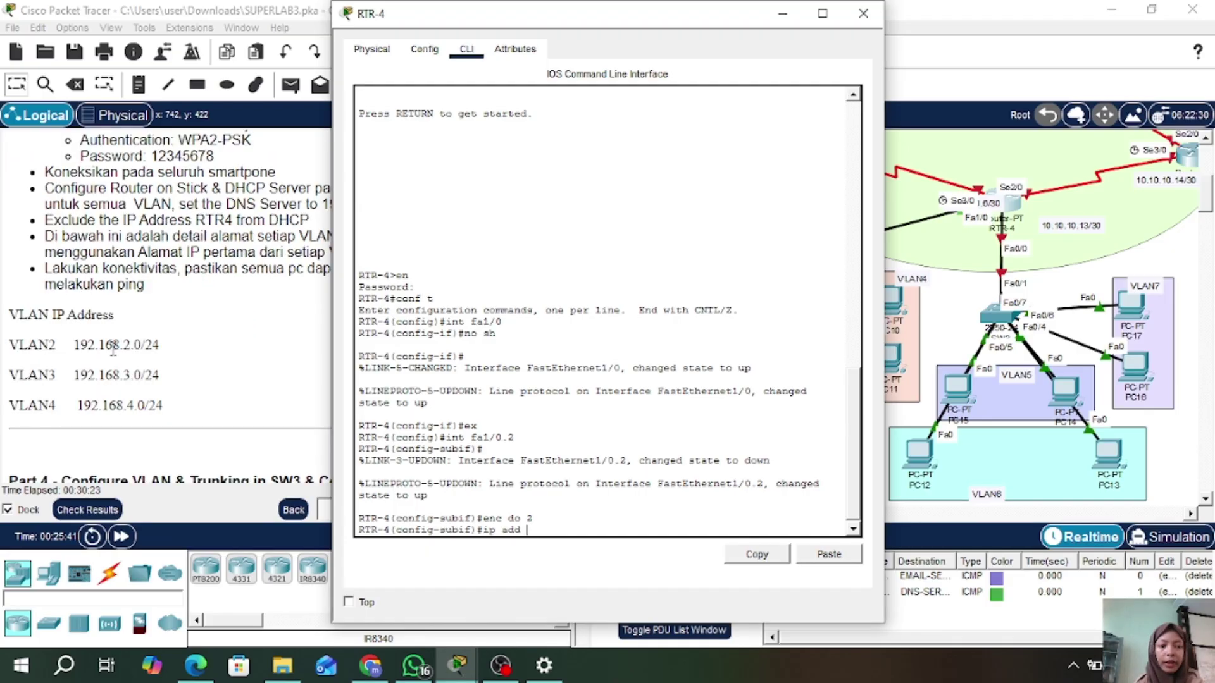
type("1")
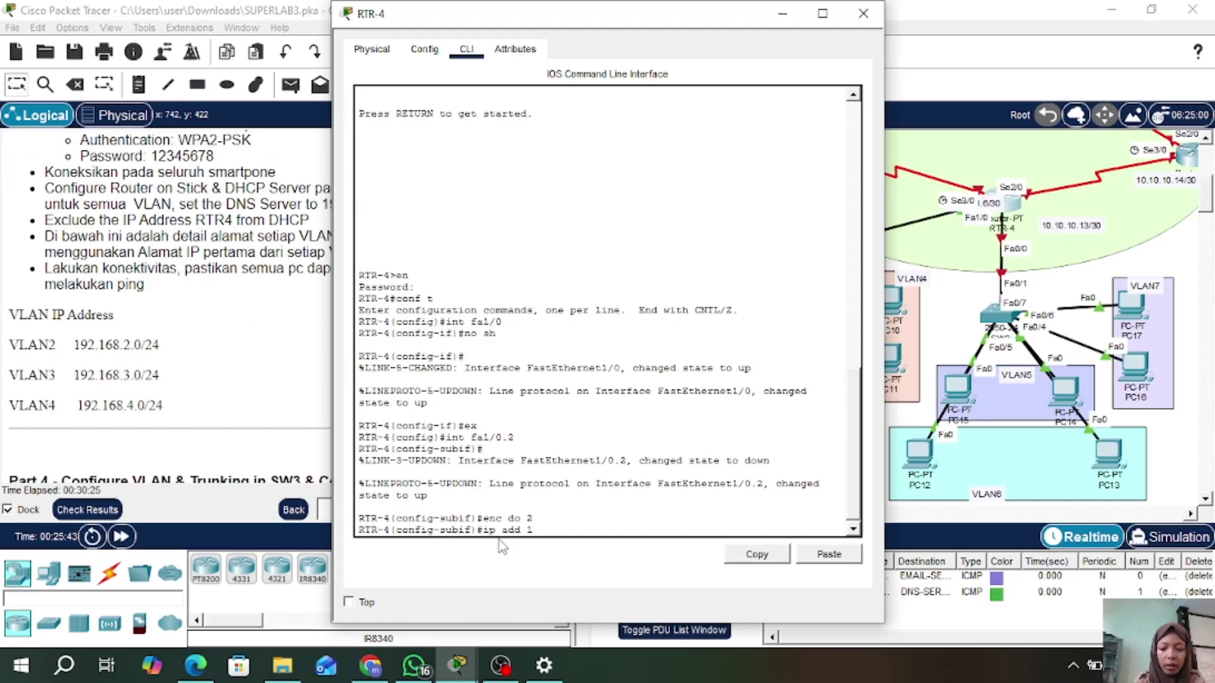
type("92.168.")
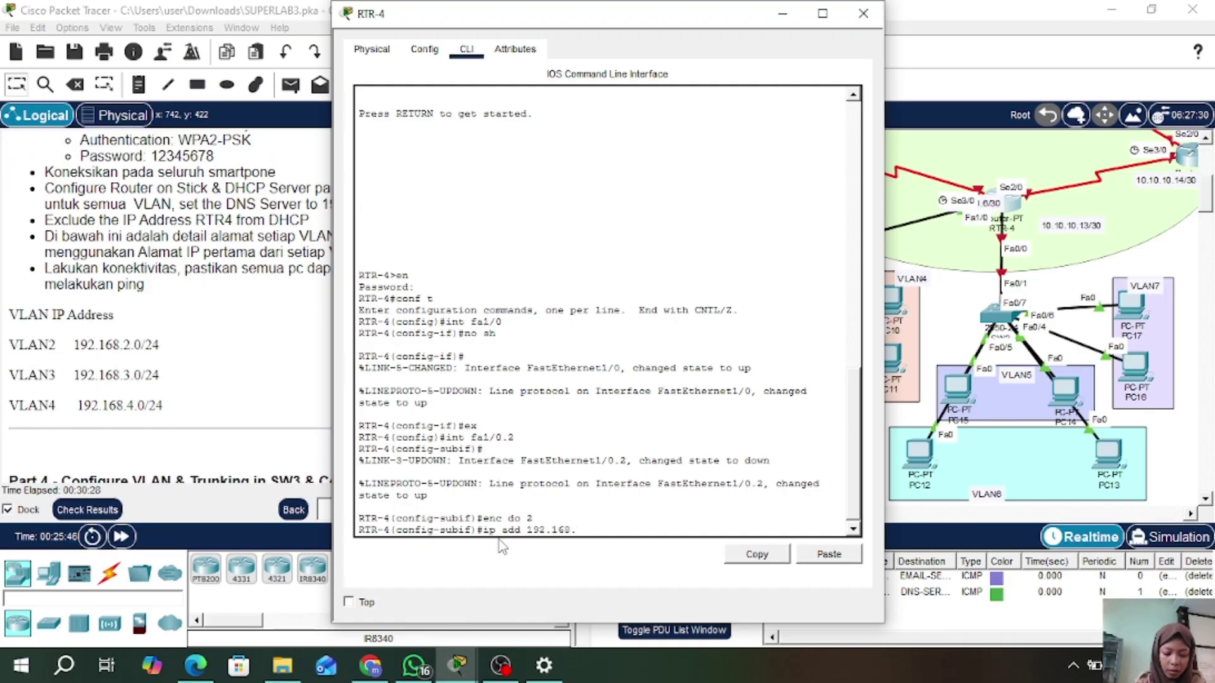
type("2.1")
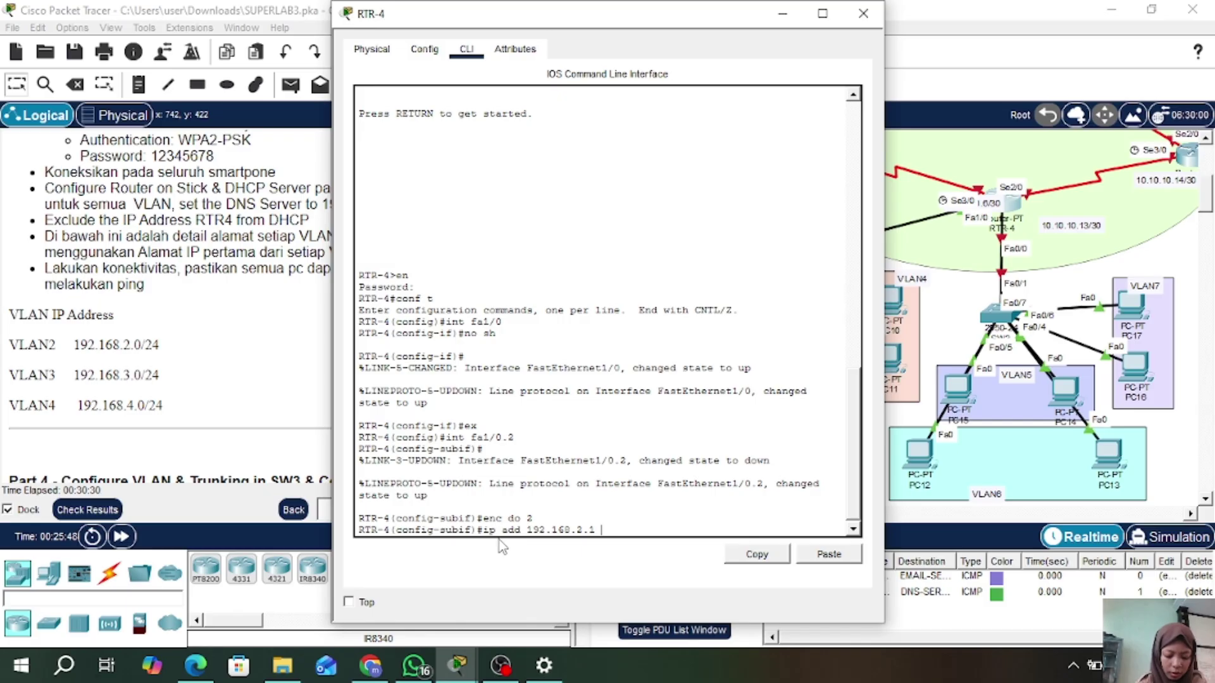
type(" 255")
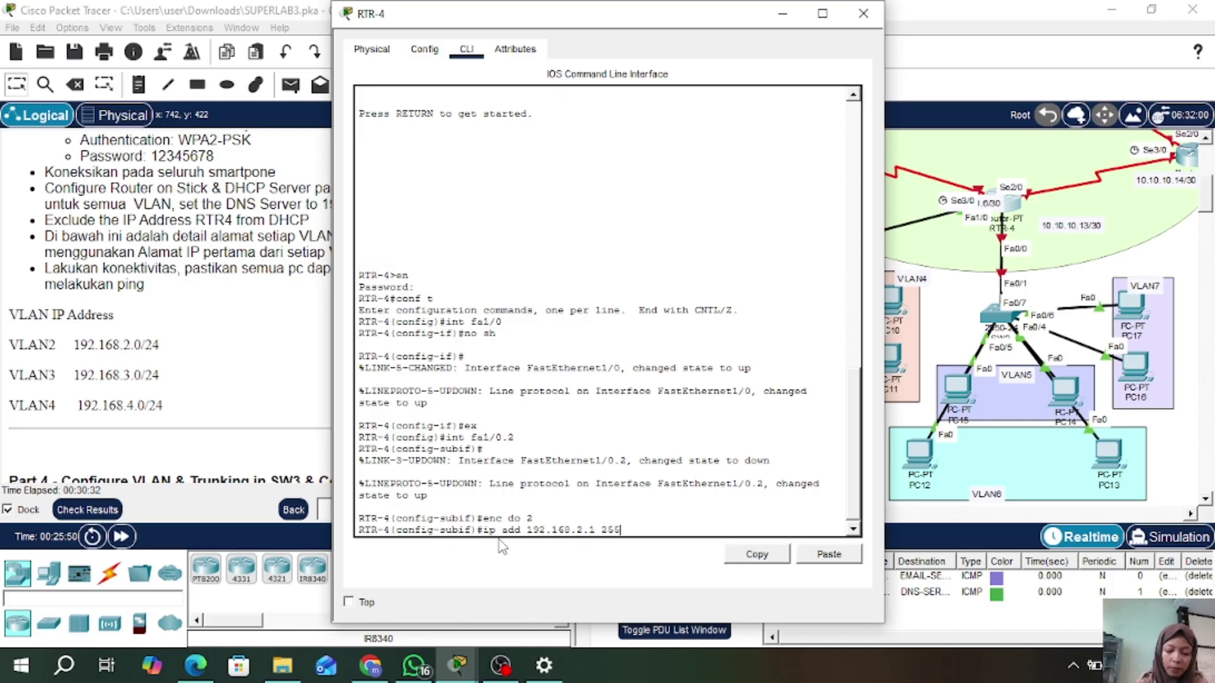
type(".255.255")
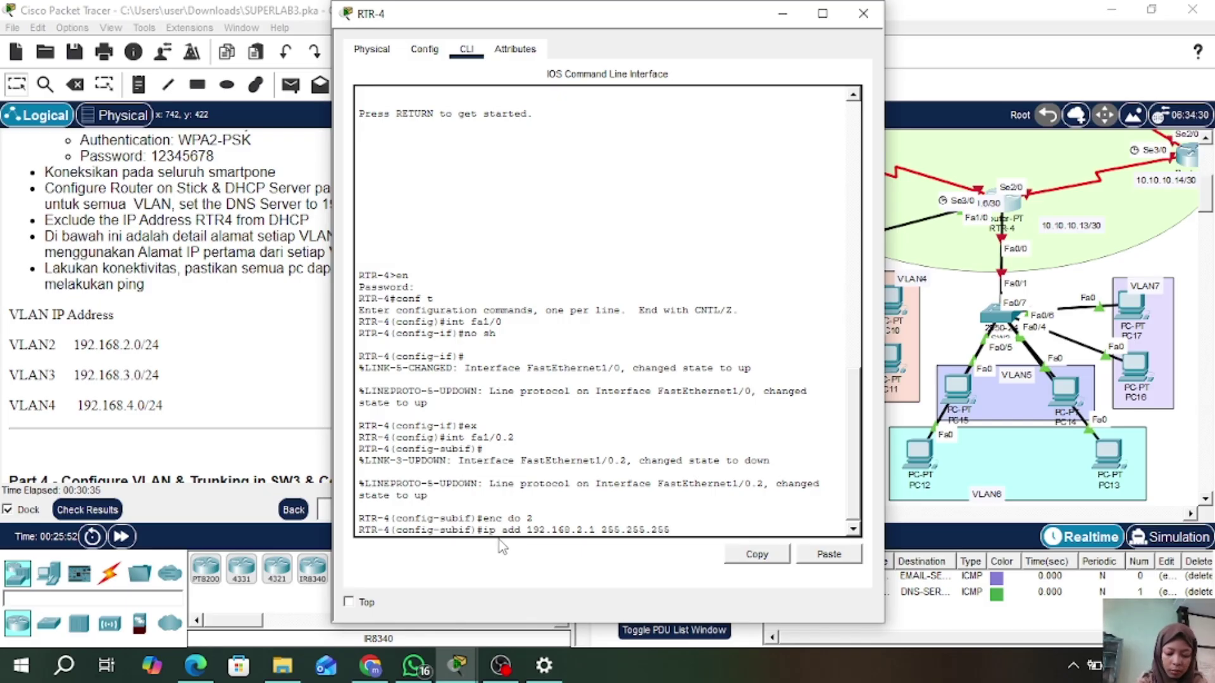
type(".0")
key("Return")
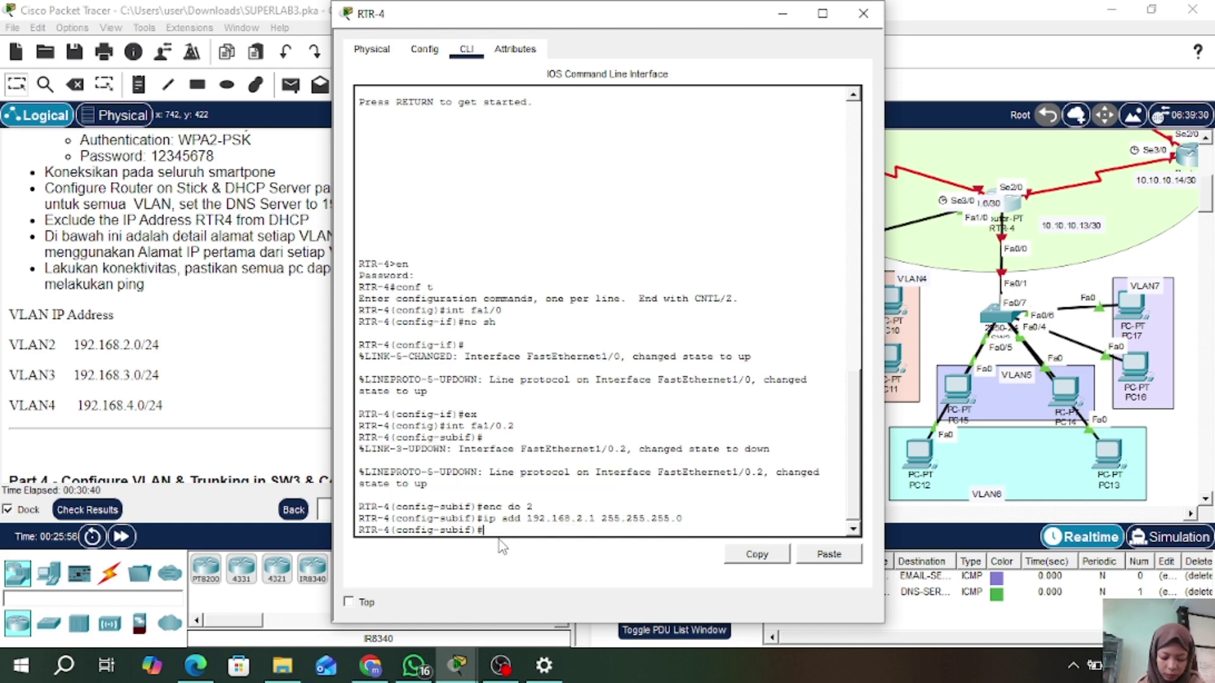
type("ex")
key("Return")
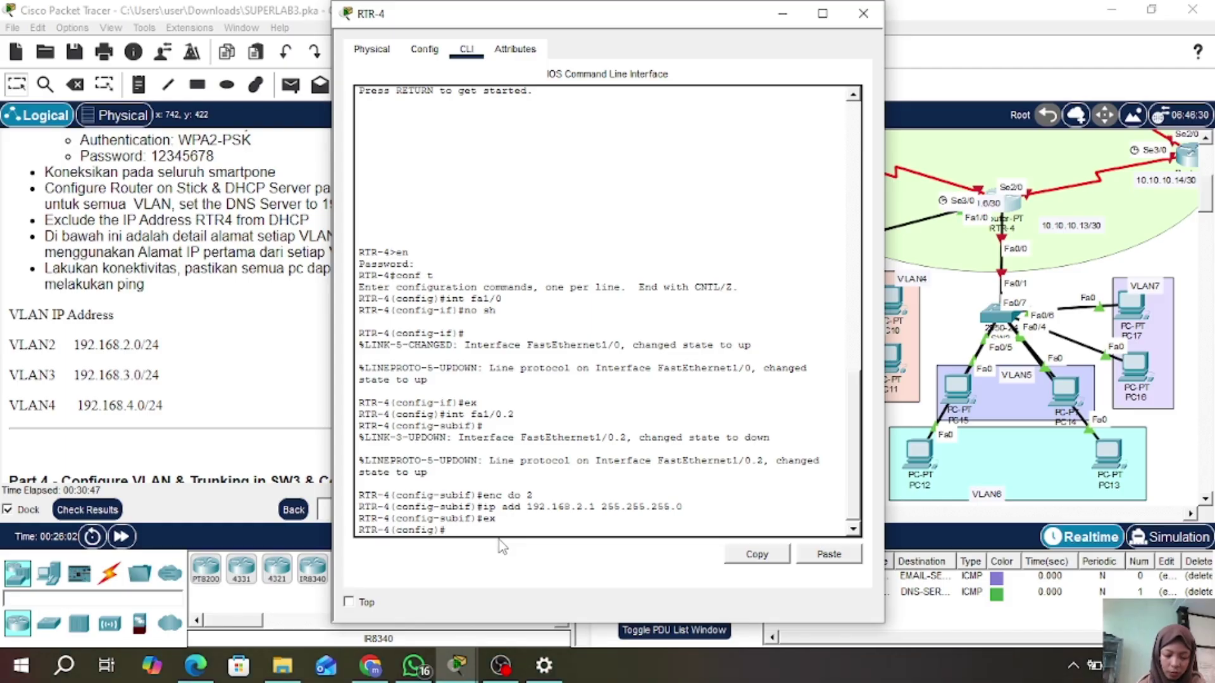
- Create subinterface Fa1/0.3 tagged with dot1Q VLAN 3
type("int fa1")
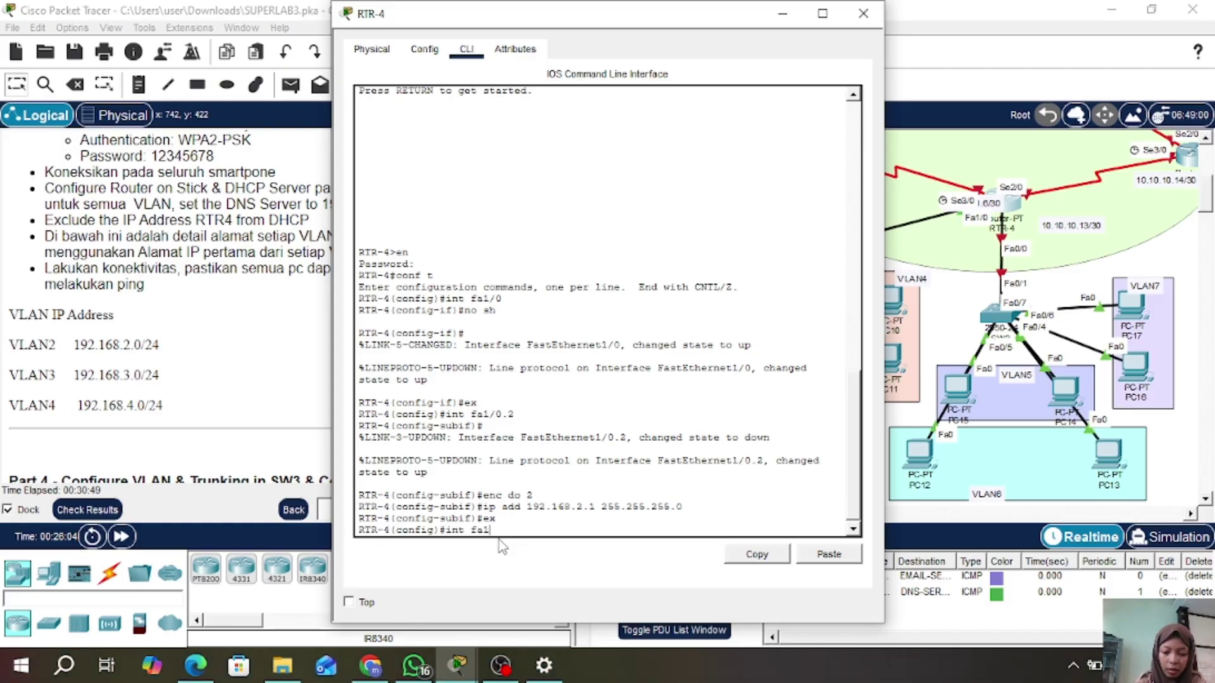
type("/0.3")
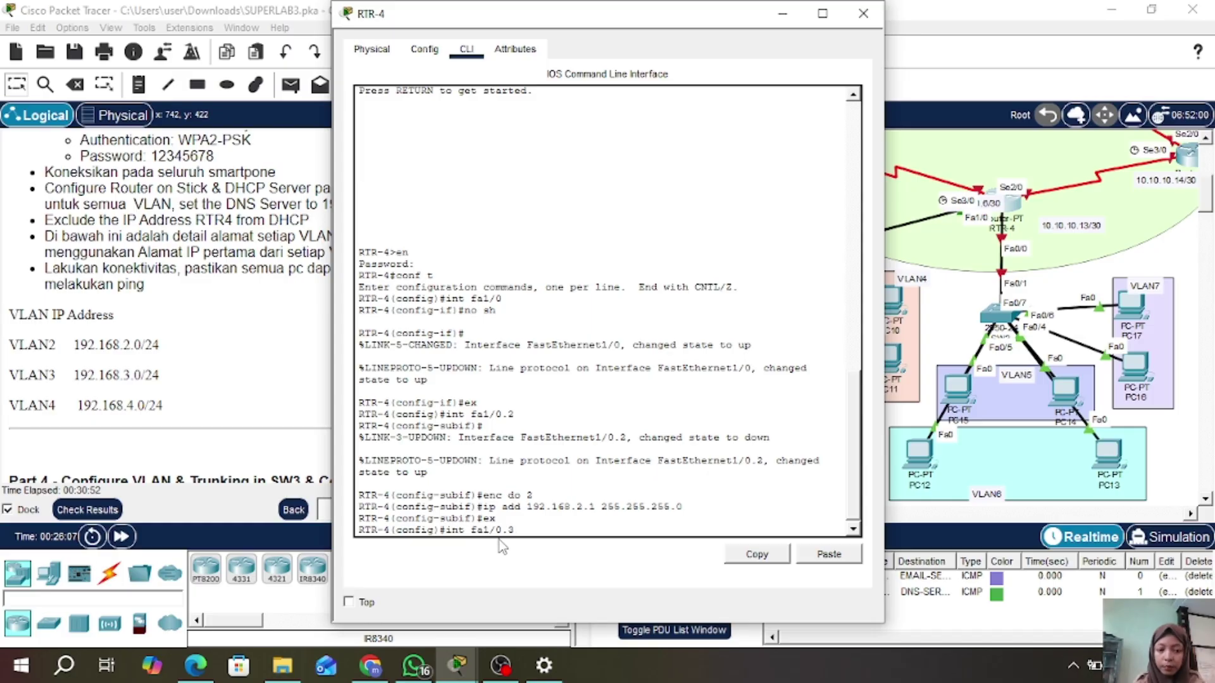
key("Return")
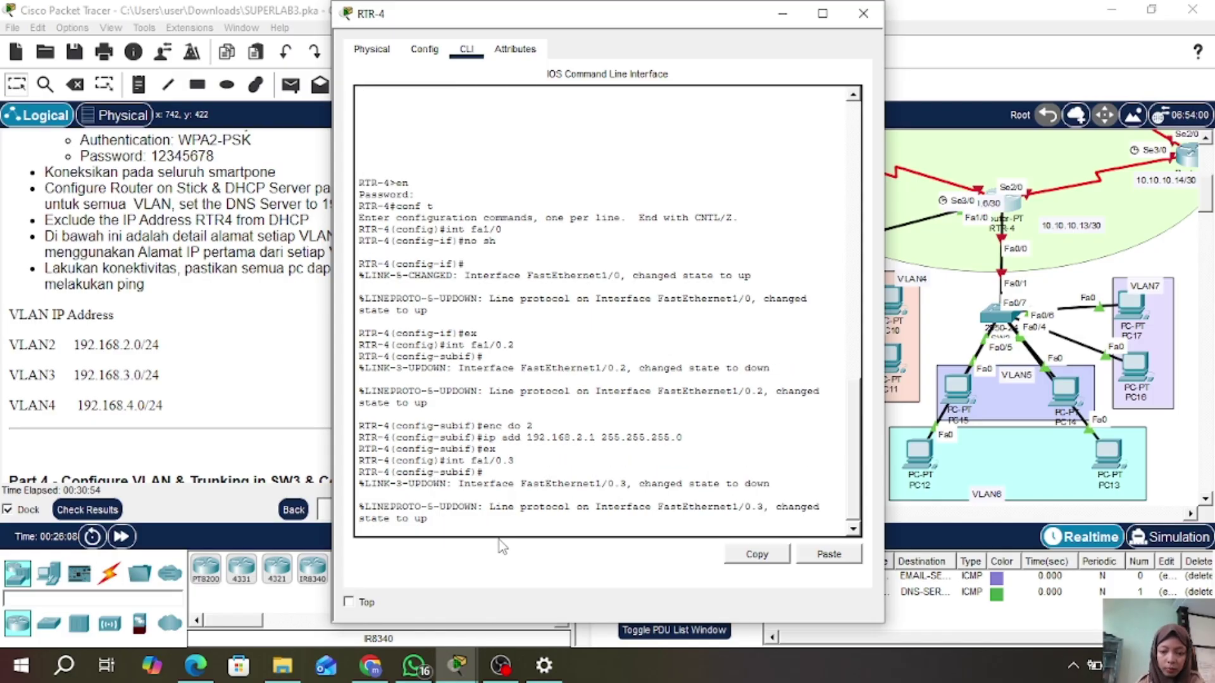
key("Return")
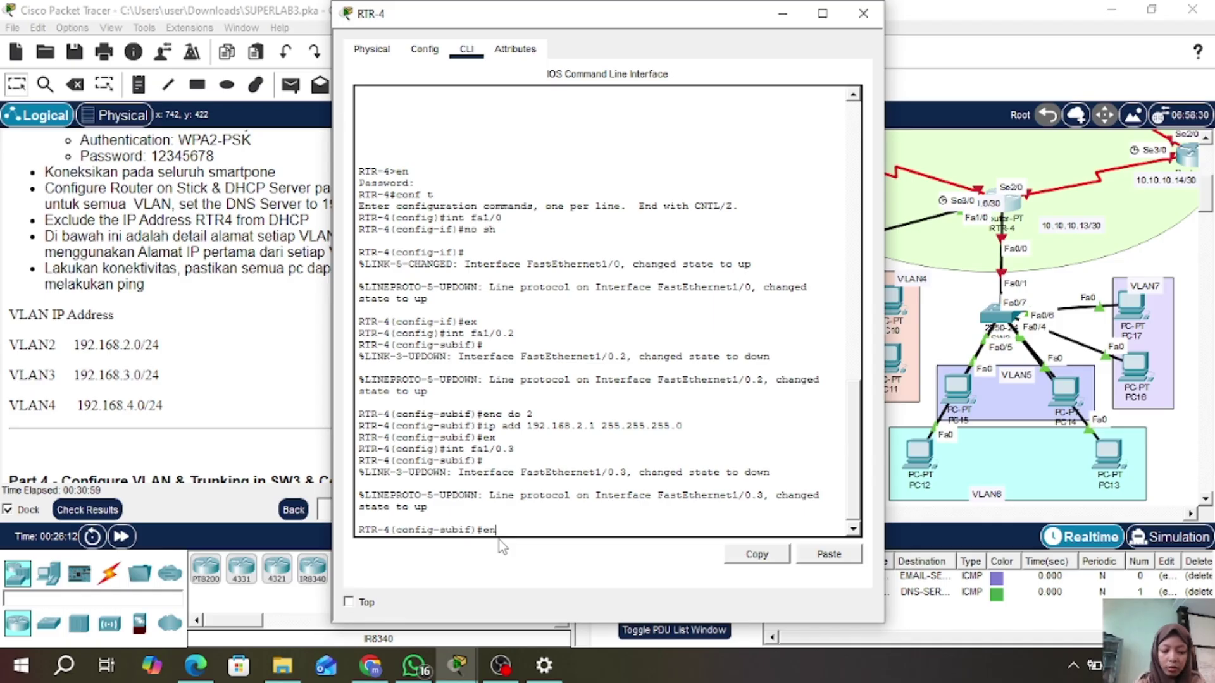
type("enc do 3")
key("Return")
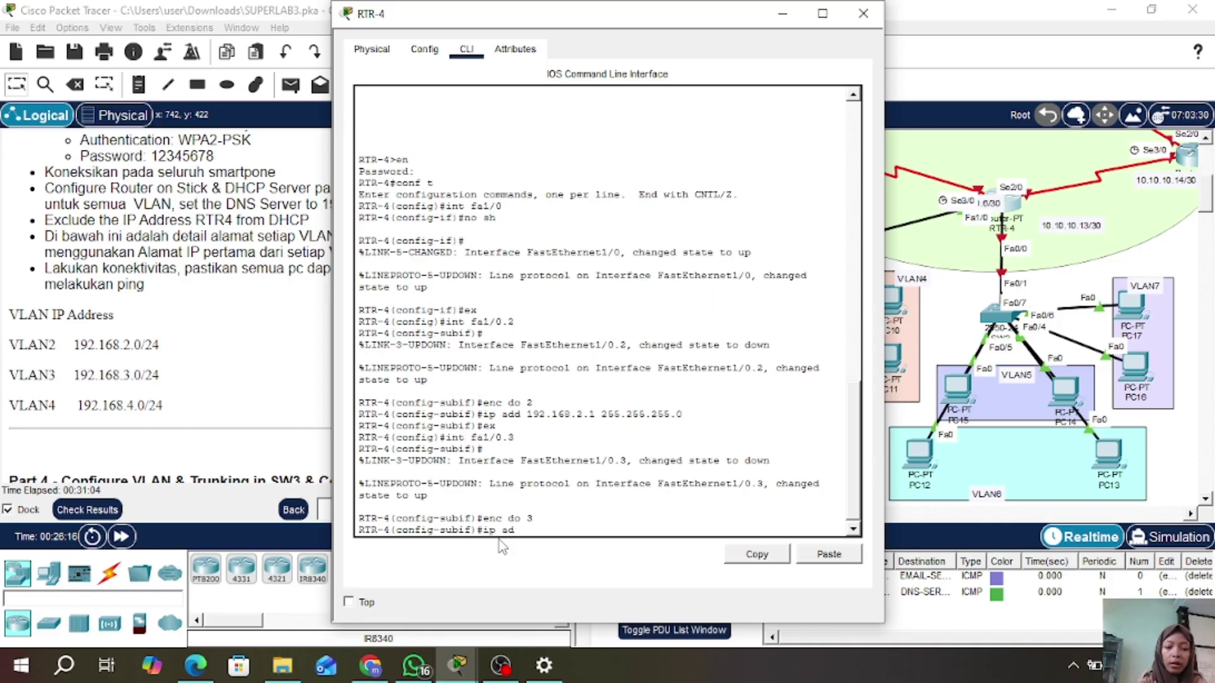
- Give Fa1/0.3 address 192.168.3.1 255.255.255.0 and return to global configuration
type("ip add 192.1")
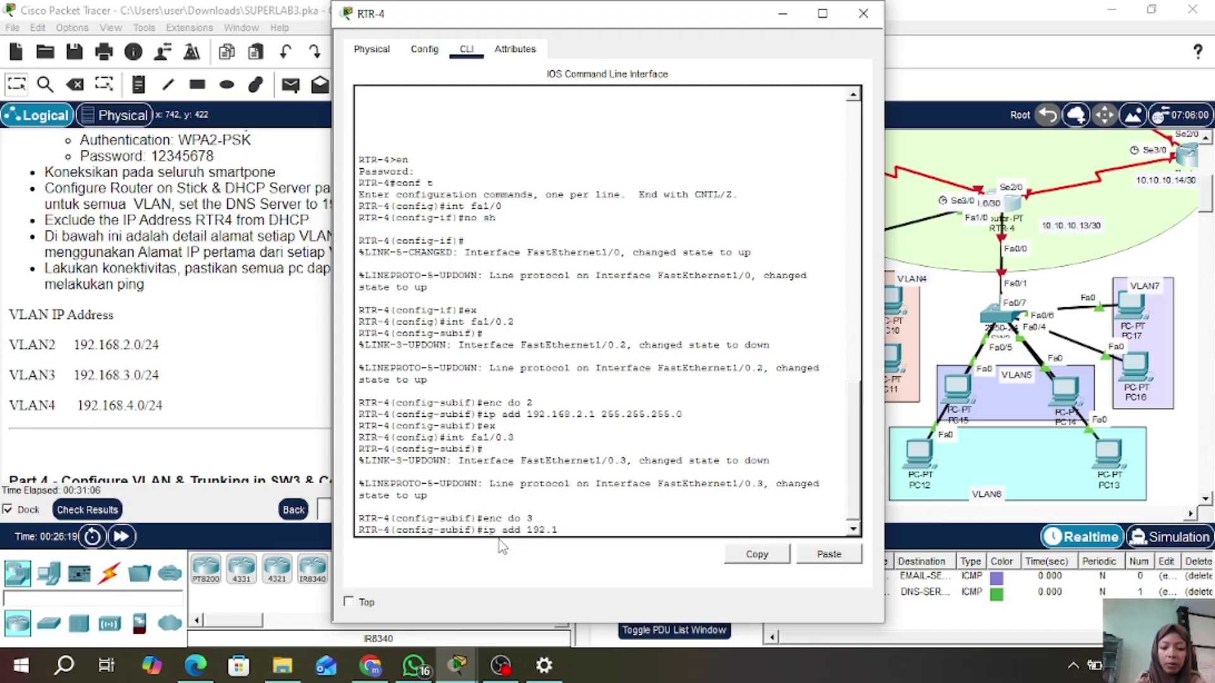
type("68.2")
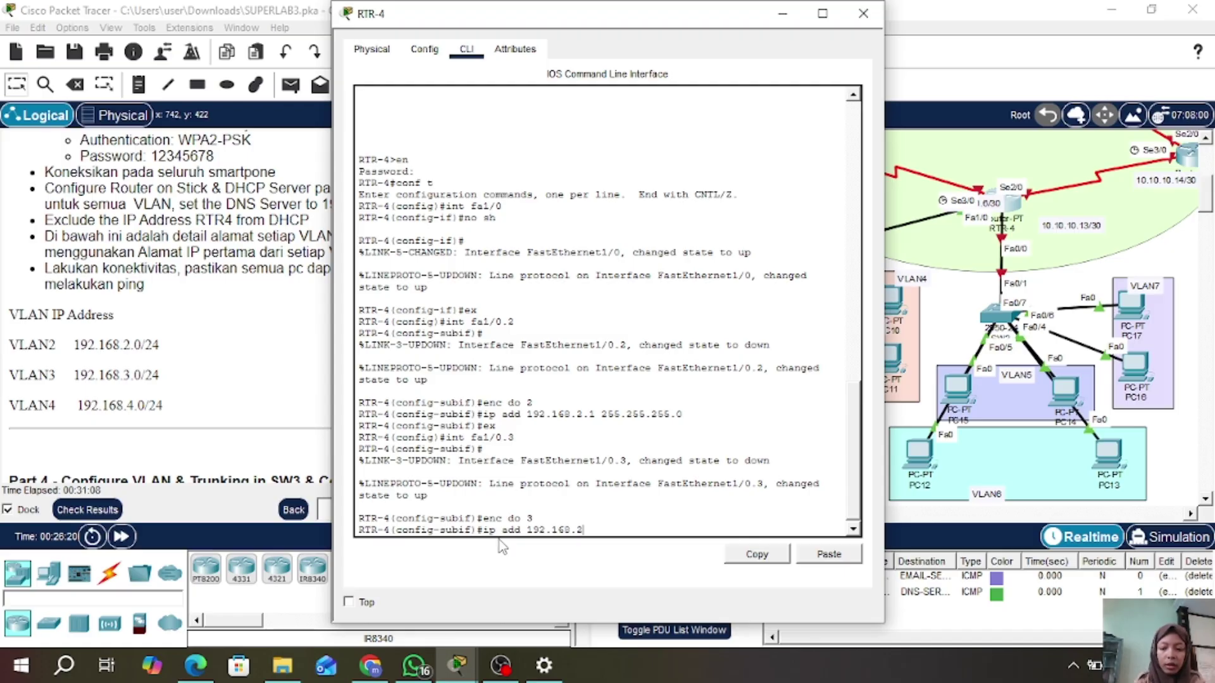
key("BackSpace")
type("3.")
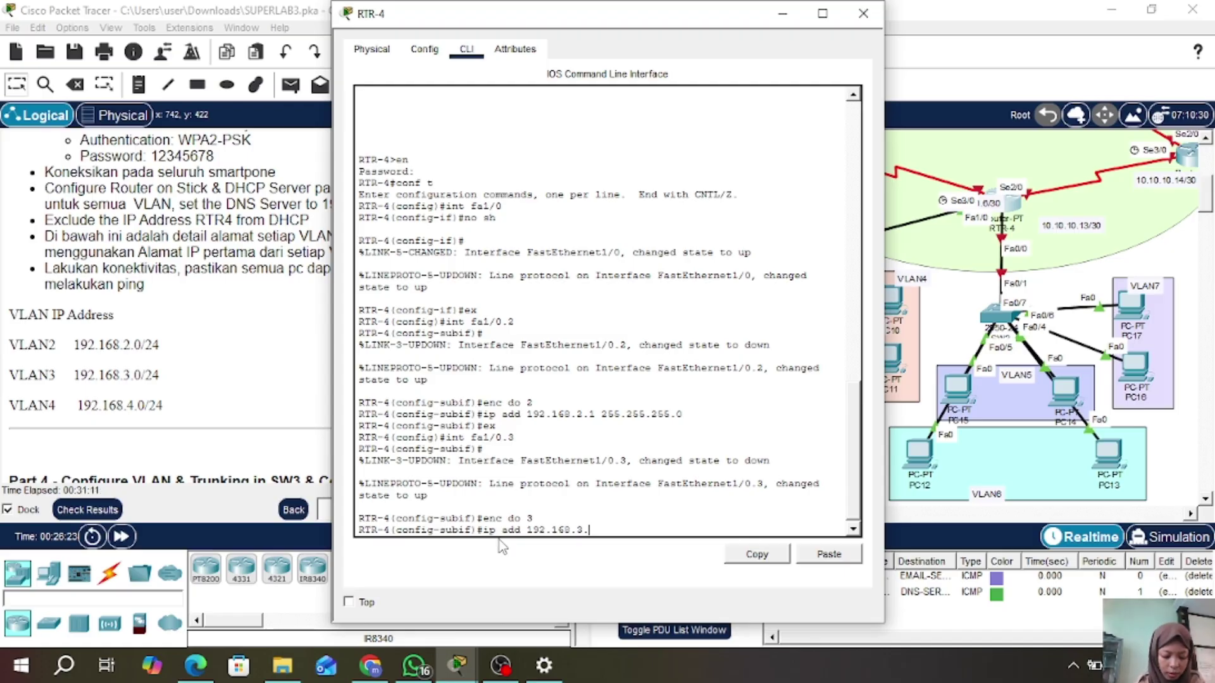
type("1 255")
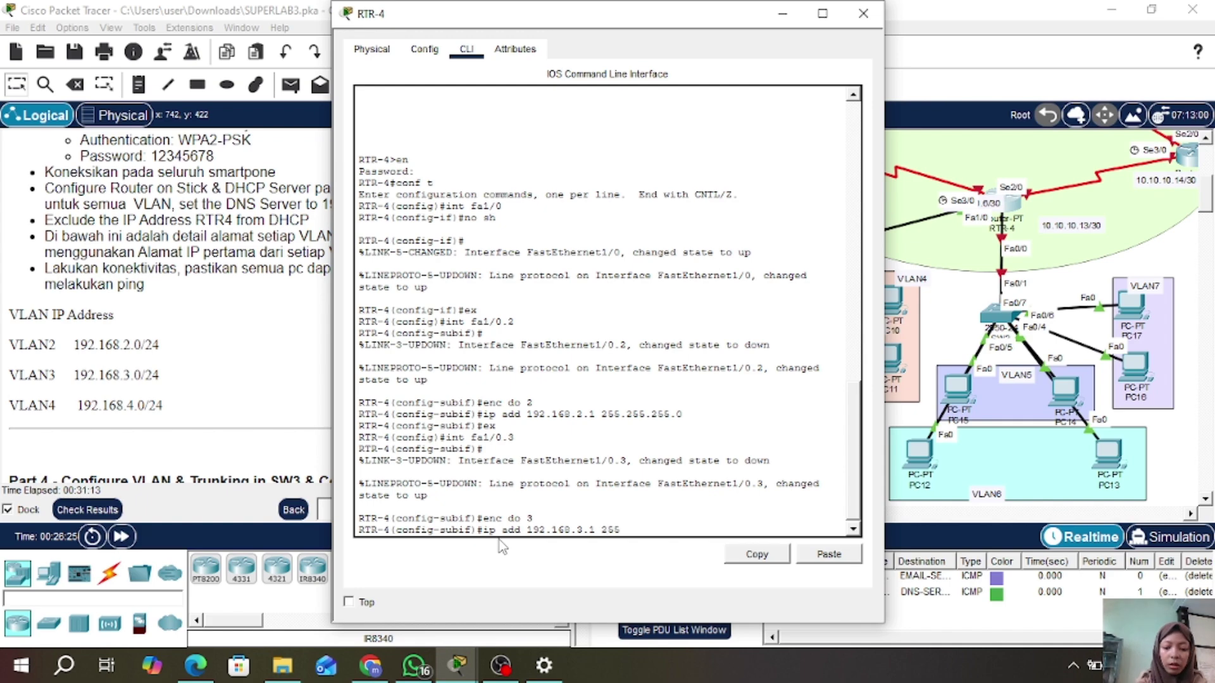
type(".255.255.")
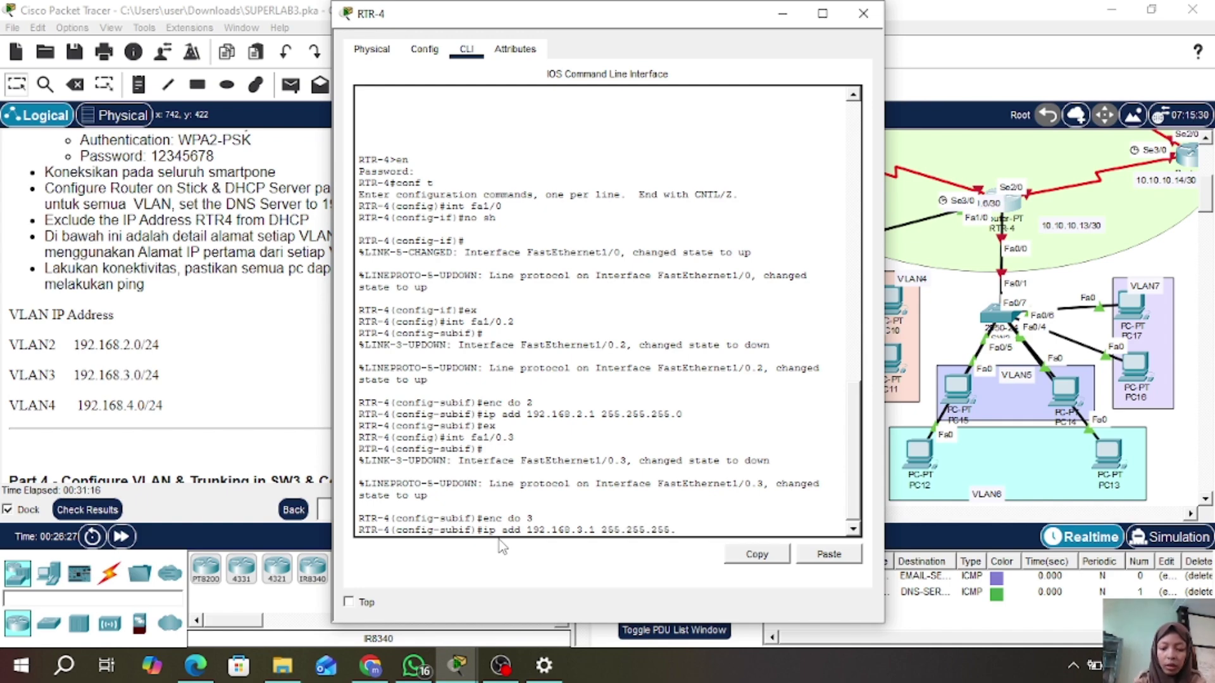
type("0")
key("Return")
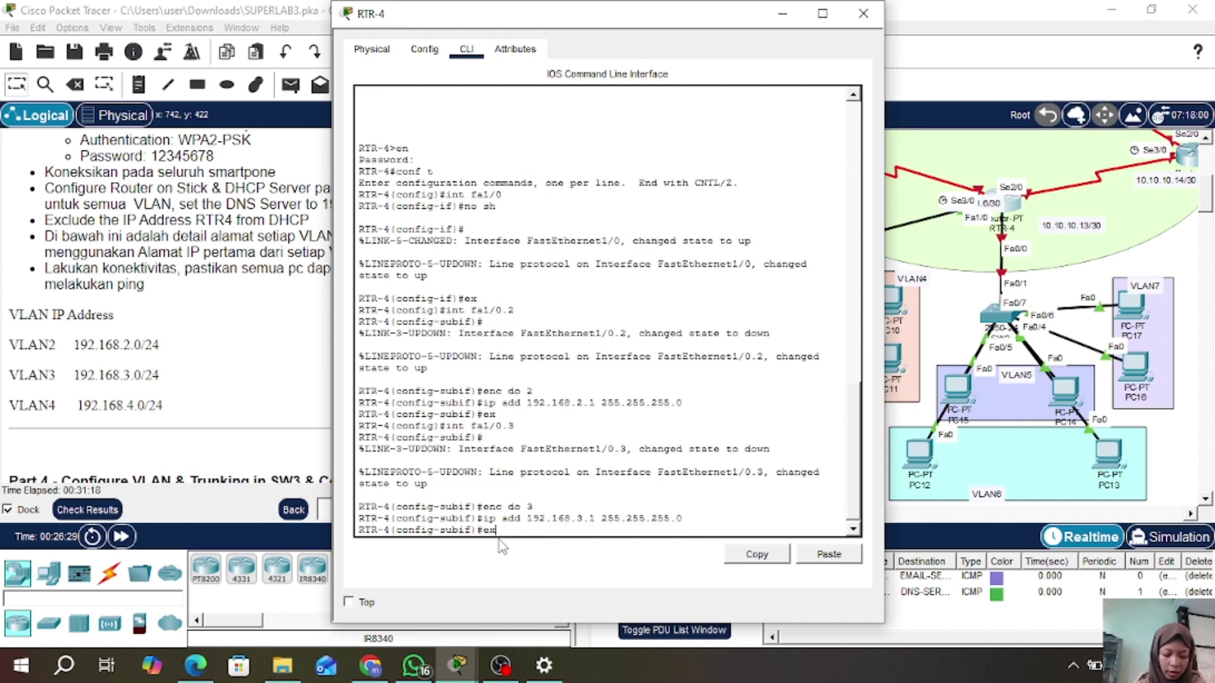
type("ex")
key("Return")
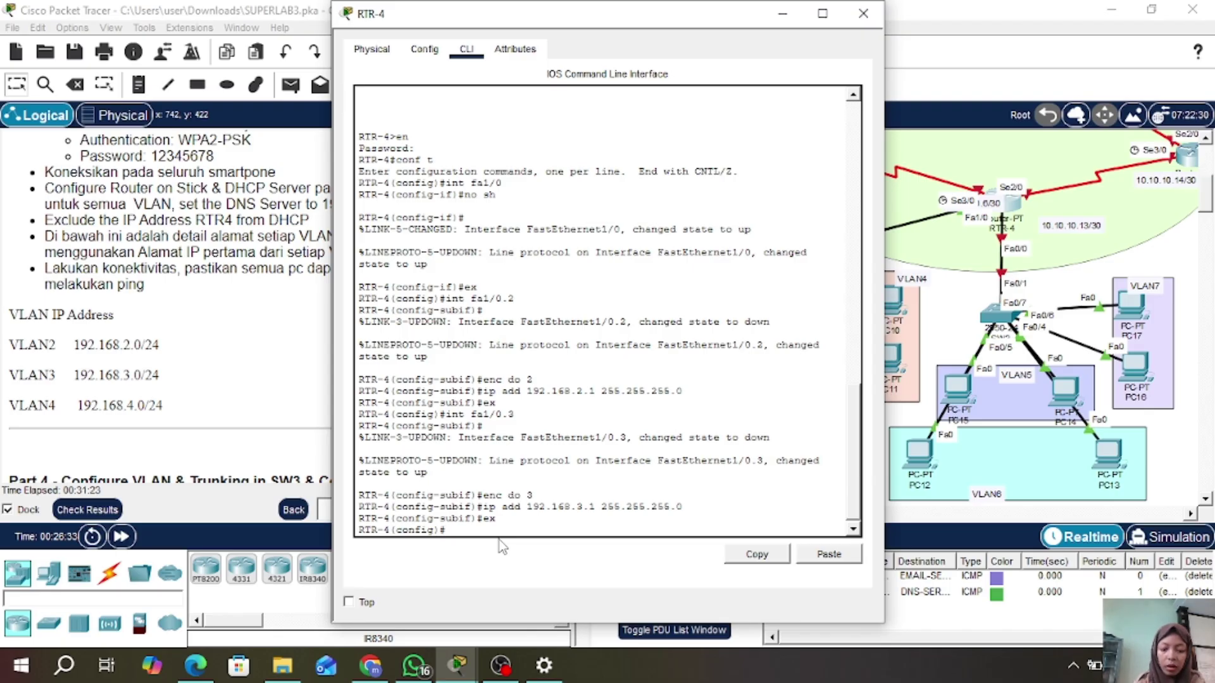
type("int fa1/0")
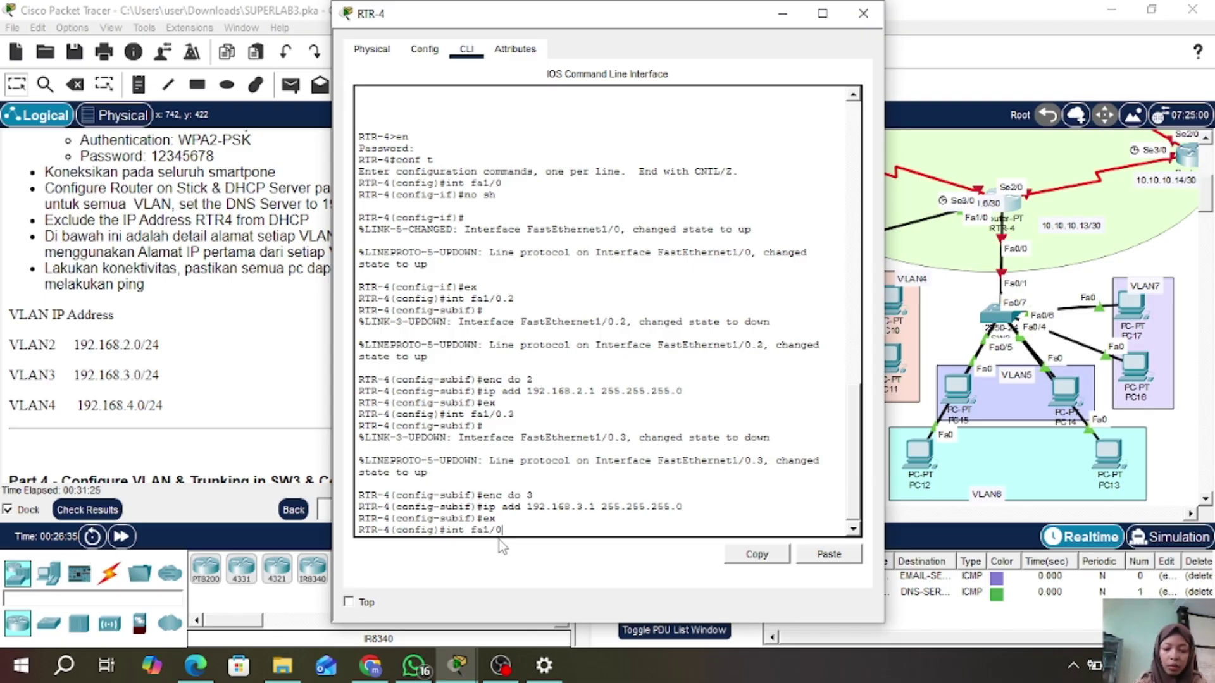
type(".4")
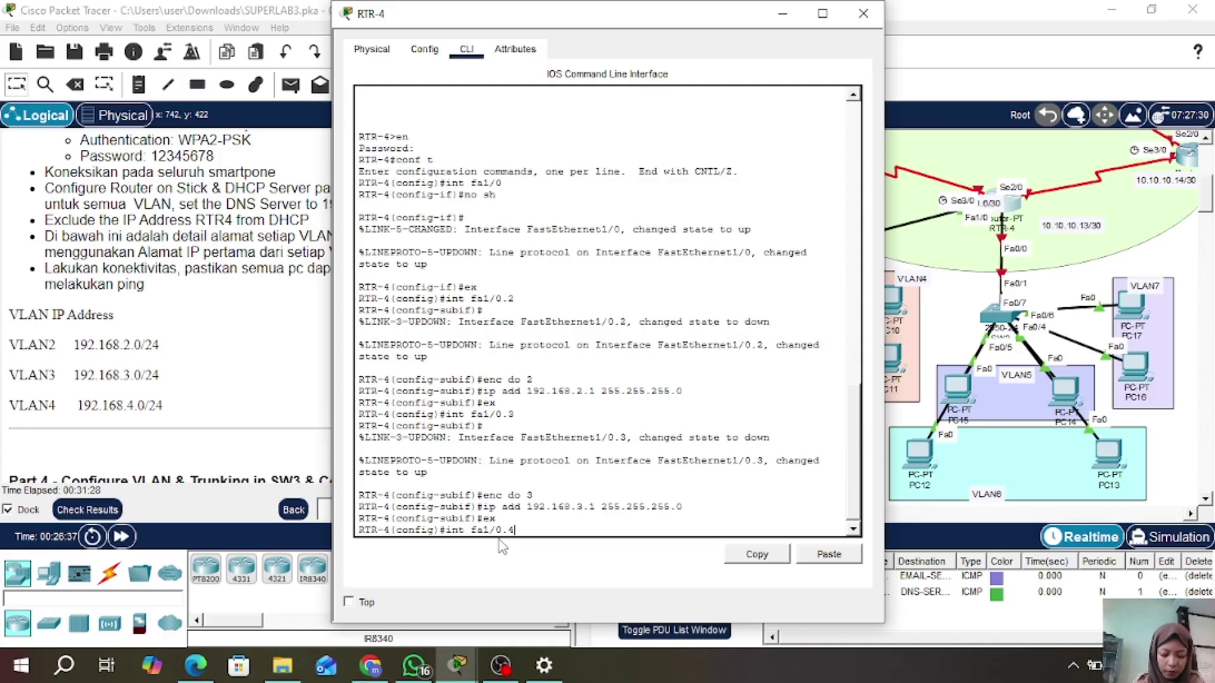
- Tag subinterface Fa1/0.4 for dot1Q VLAN 4 and assign 192.168.4.1 255.255.255.0
key("Return")
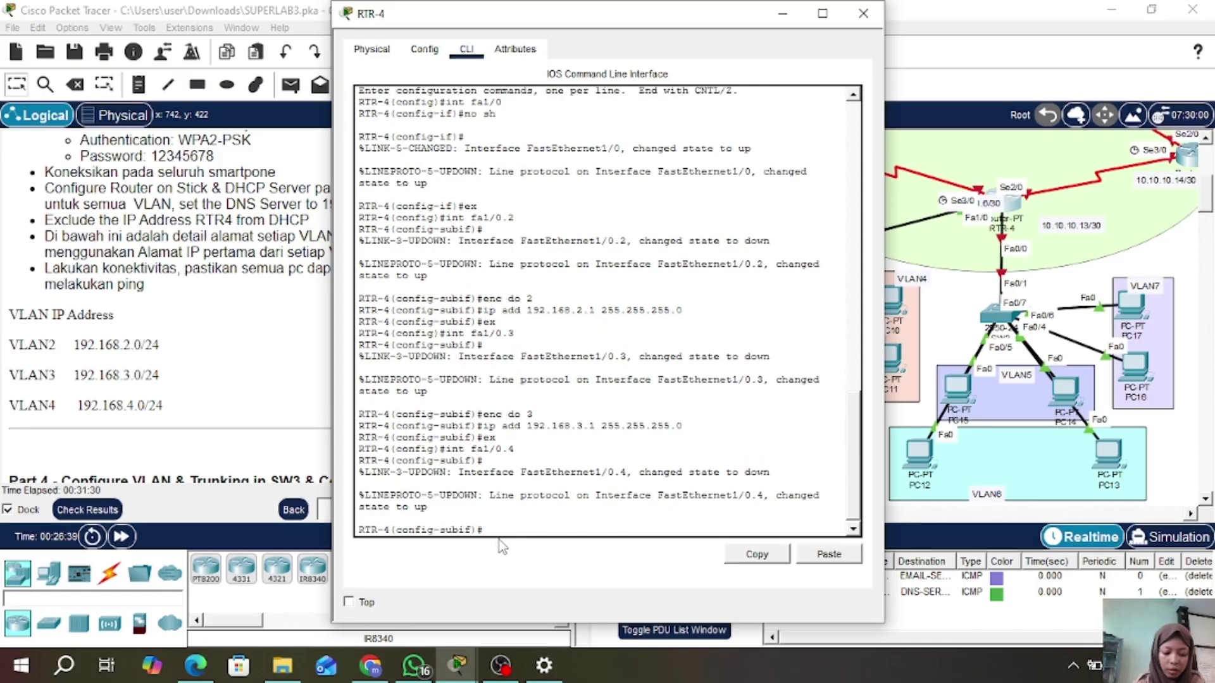
type("enc")
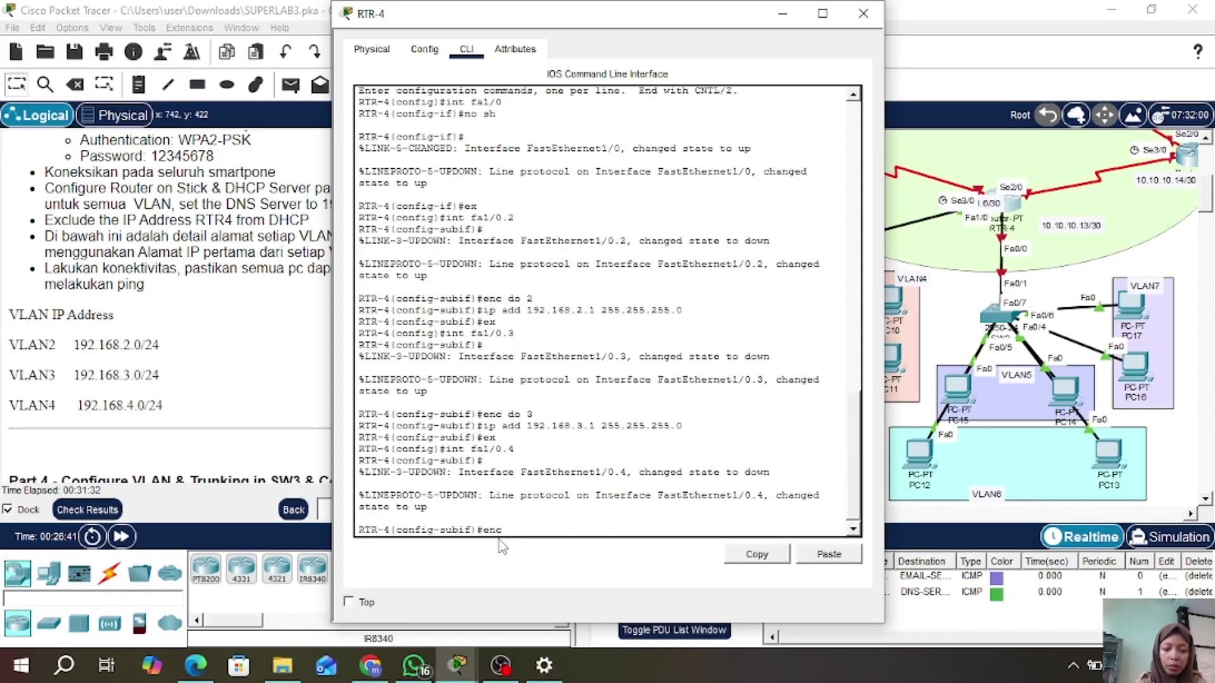
type(" do")
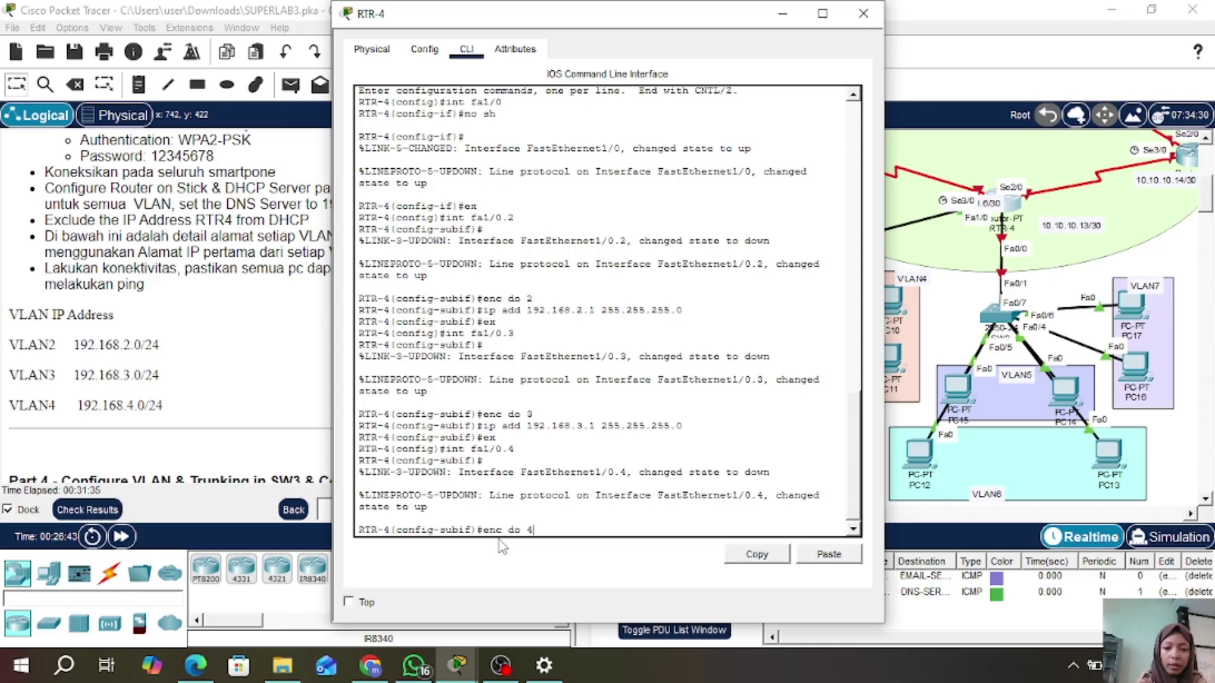
type(" 4")
key("Return")
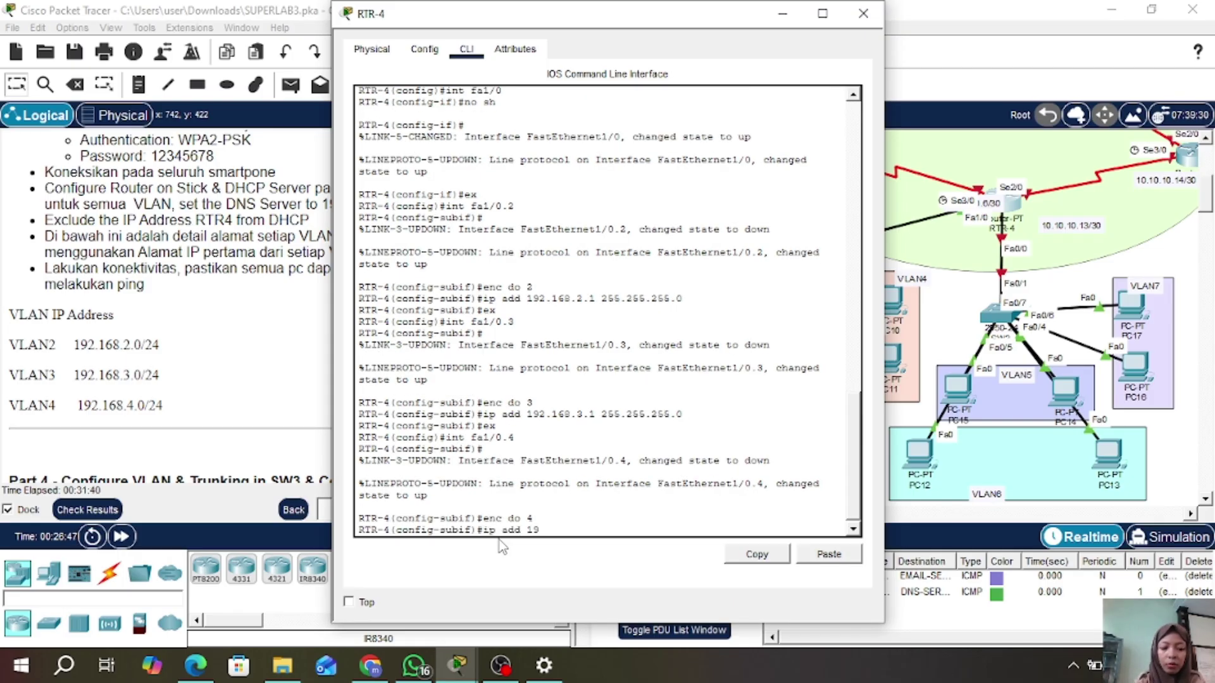
type("192.16")
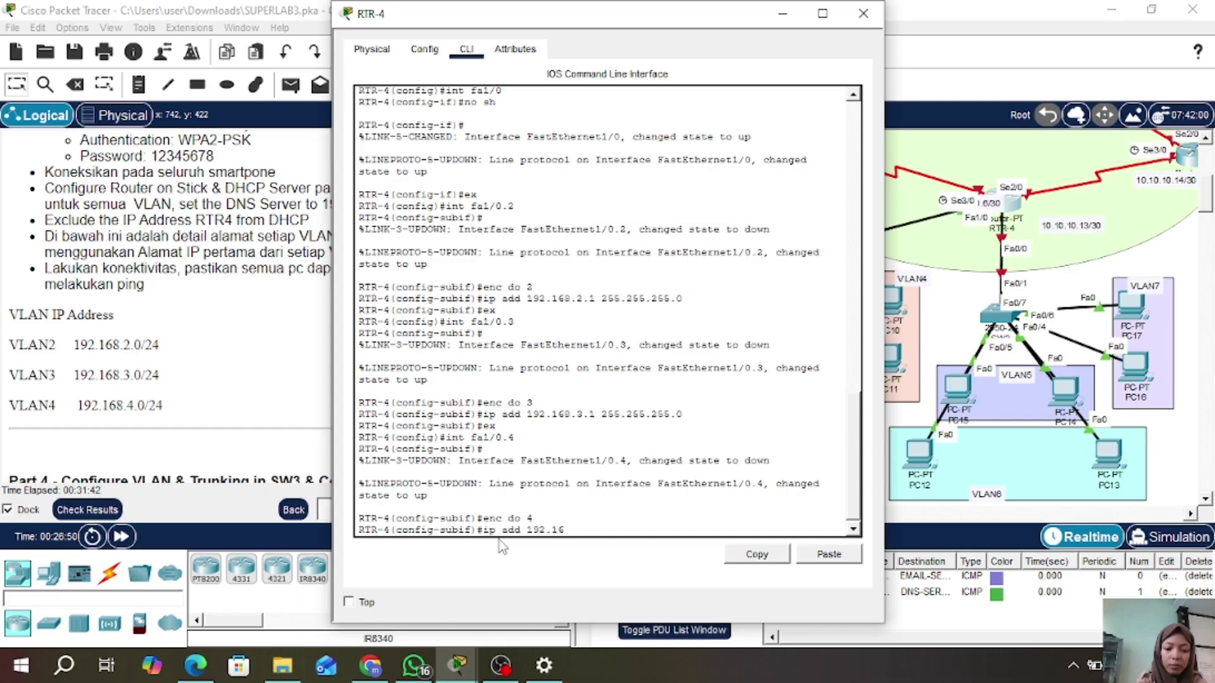
type("8.")
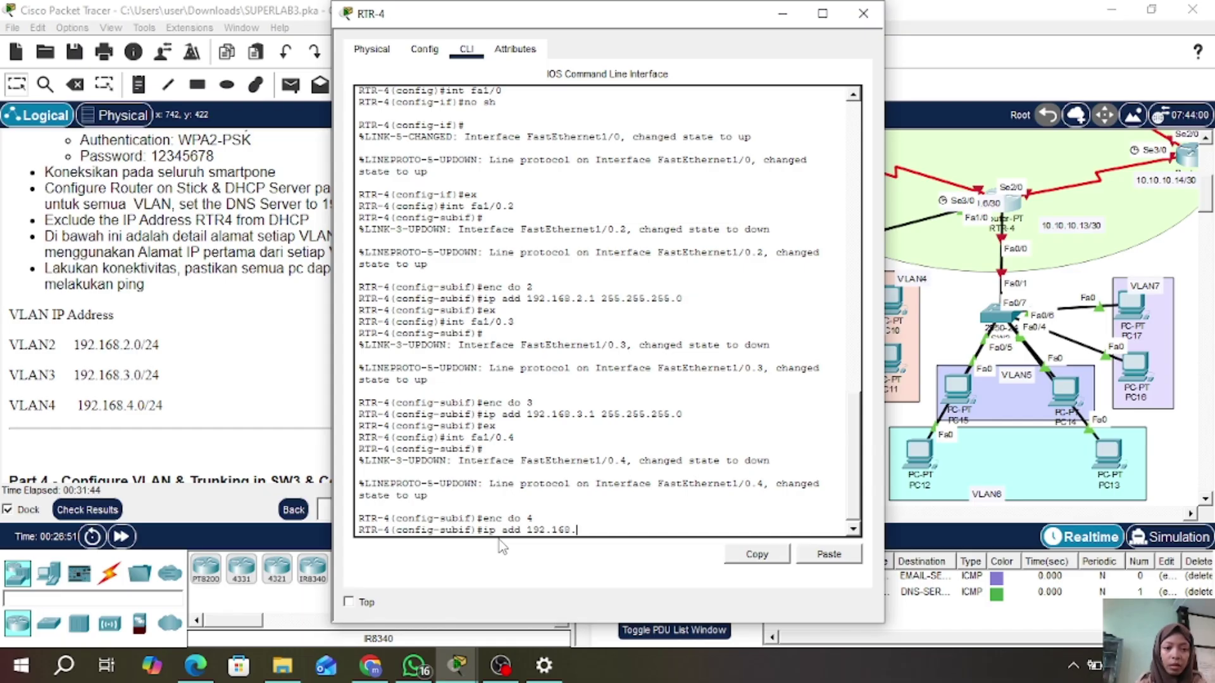
type("4.1 ")
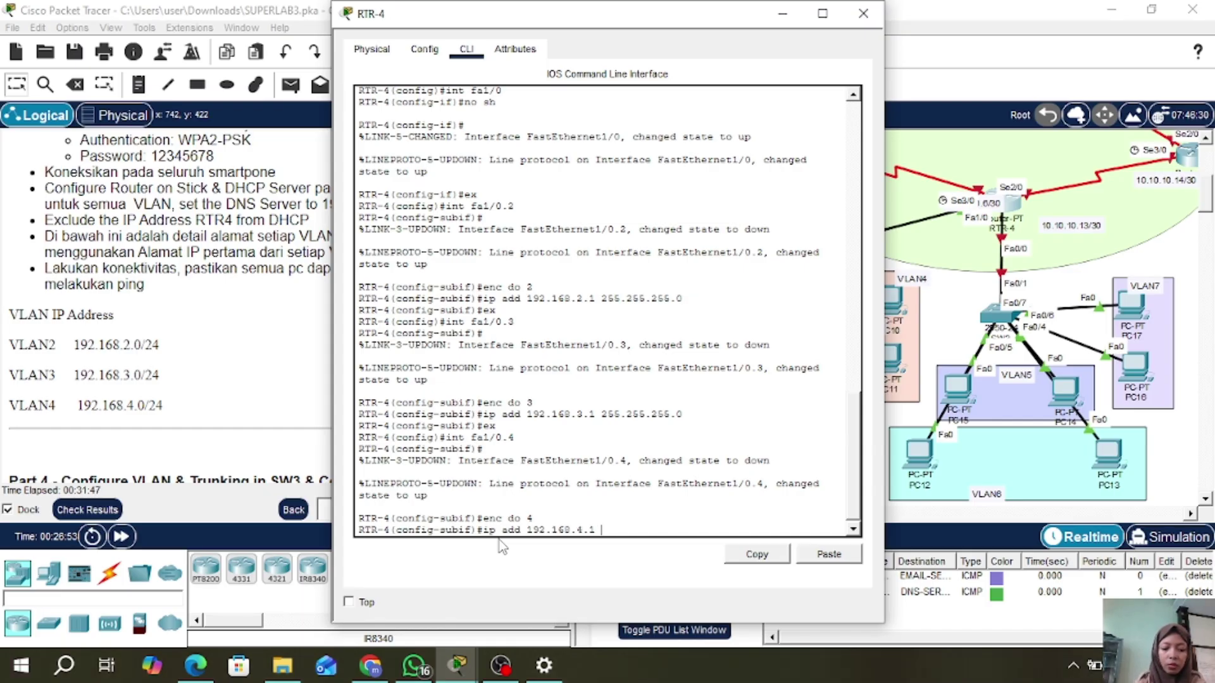
type("255.255.255.0")
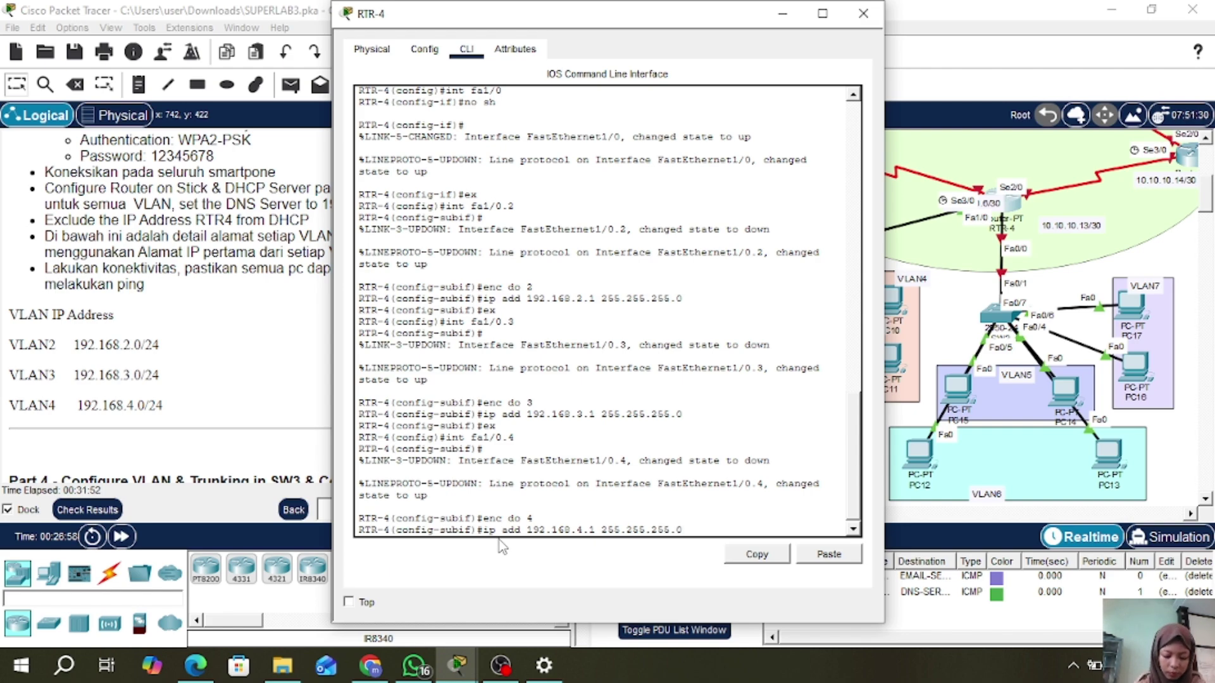
key("Return")
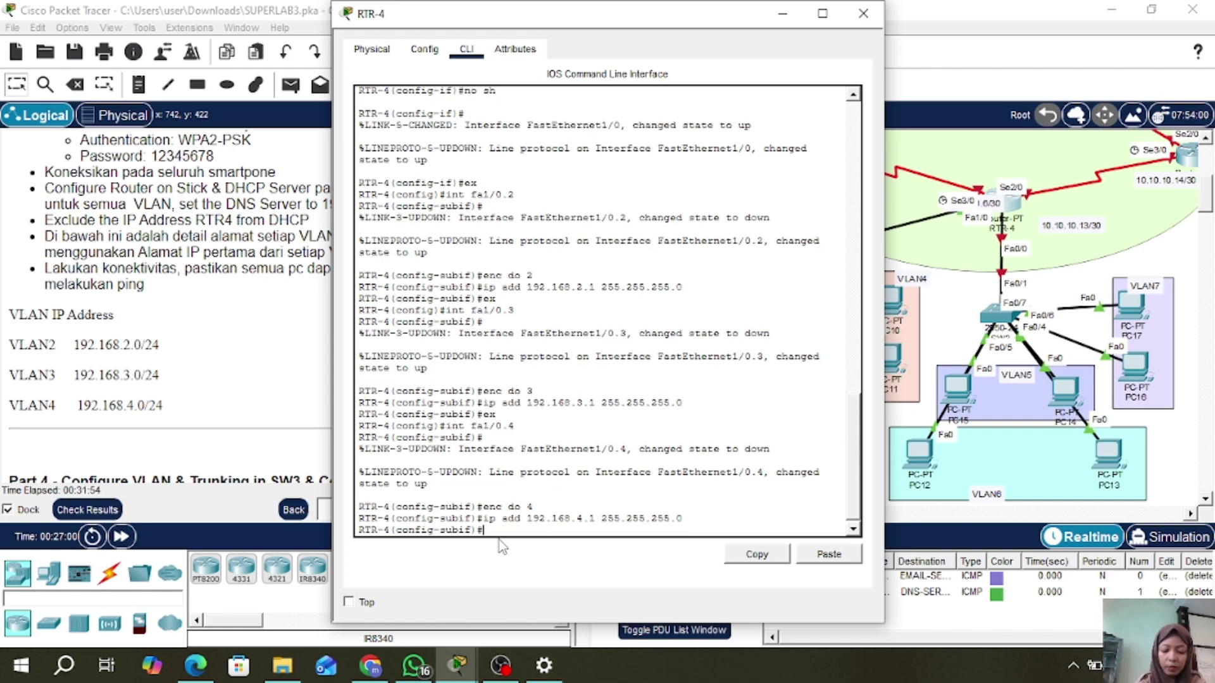
type("ex")
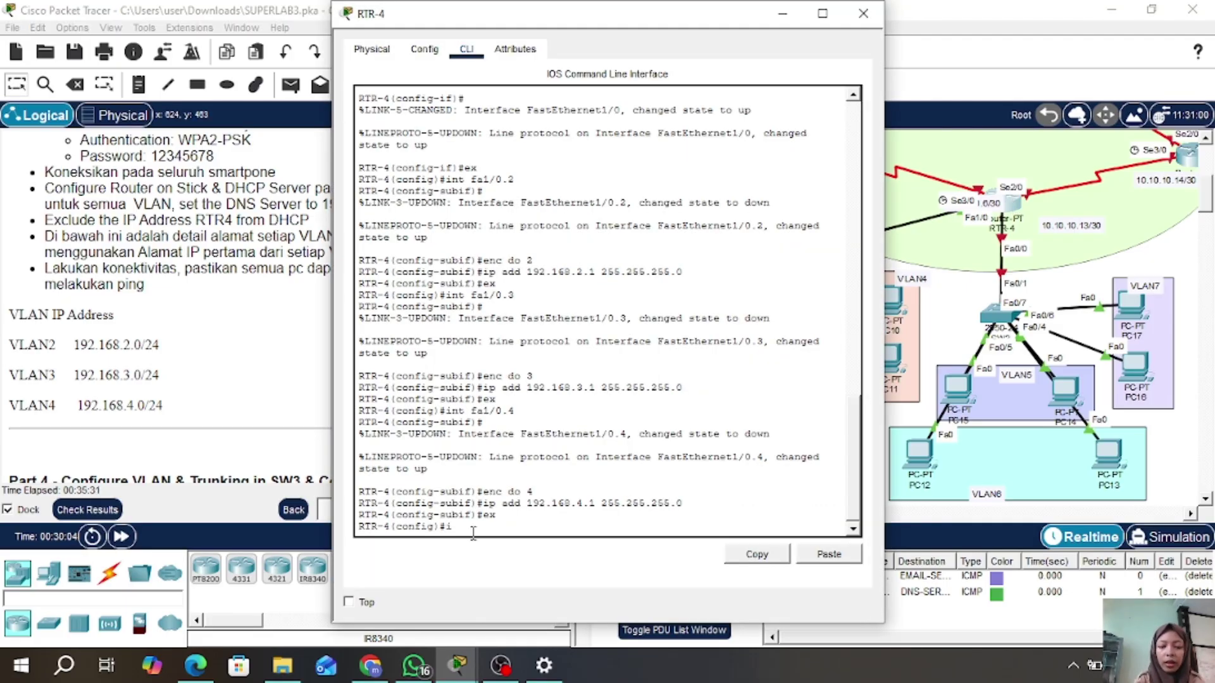
- Create DHCP pool VLAN2: network 192.168.2.0 255.255.255.0, default router 192.168.2.1, DNS 192.168.1.2
type("dhcp")
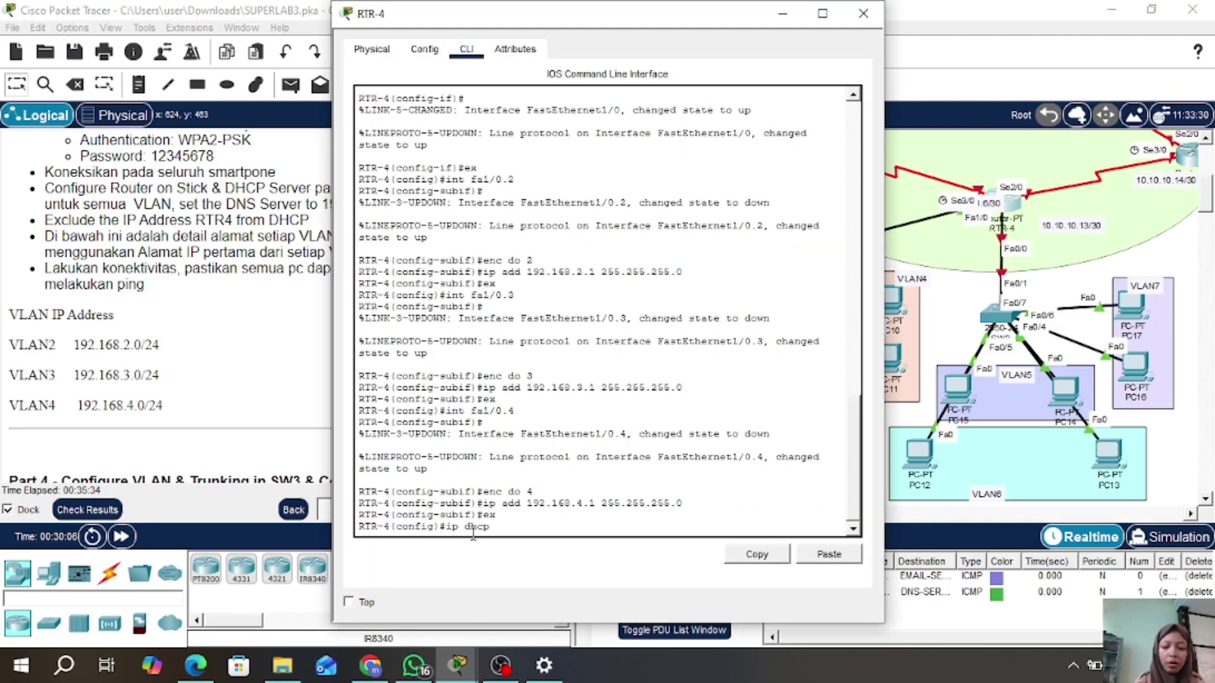
type(" pool VLAN2")
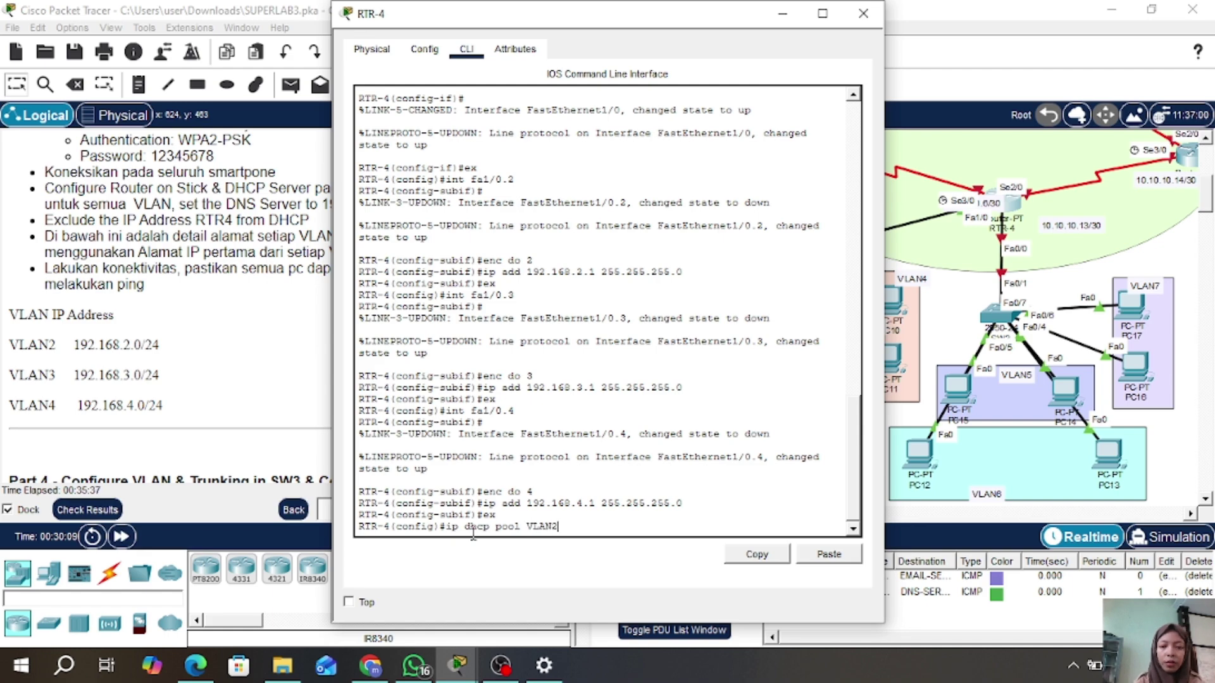
key("Return")
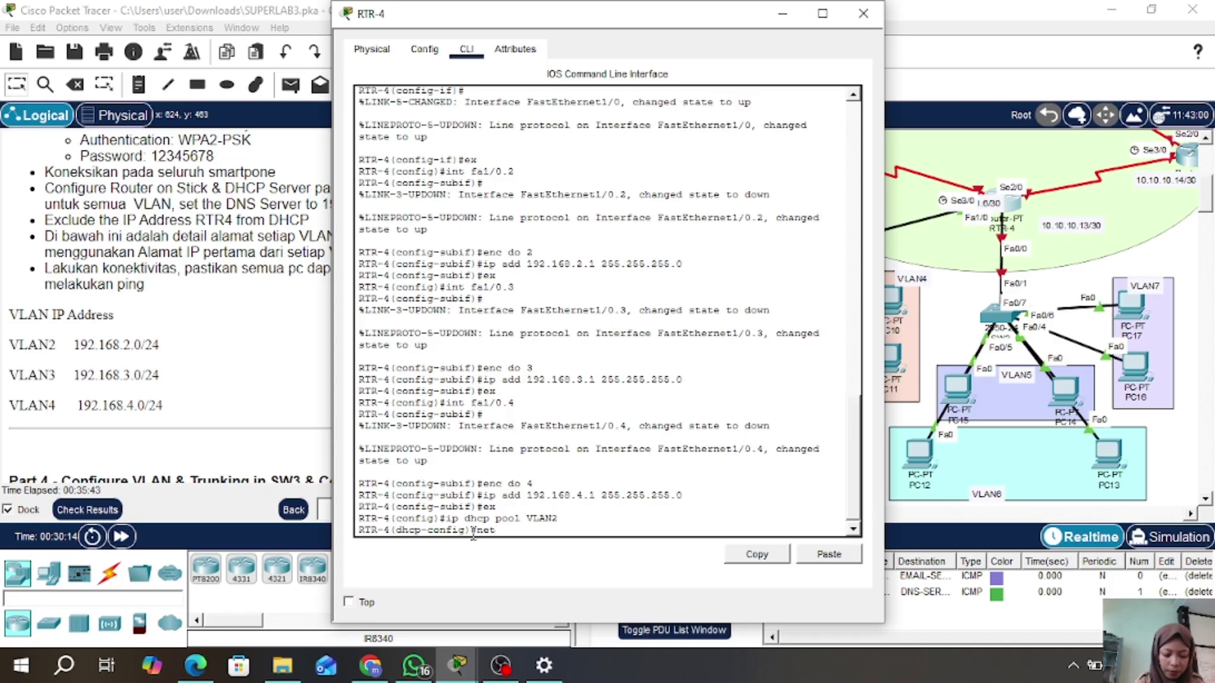
type("92.16")
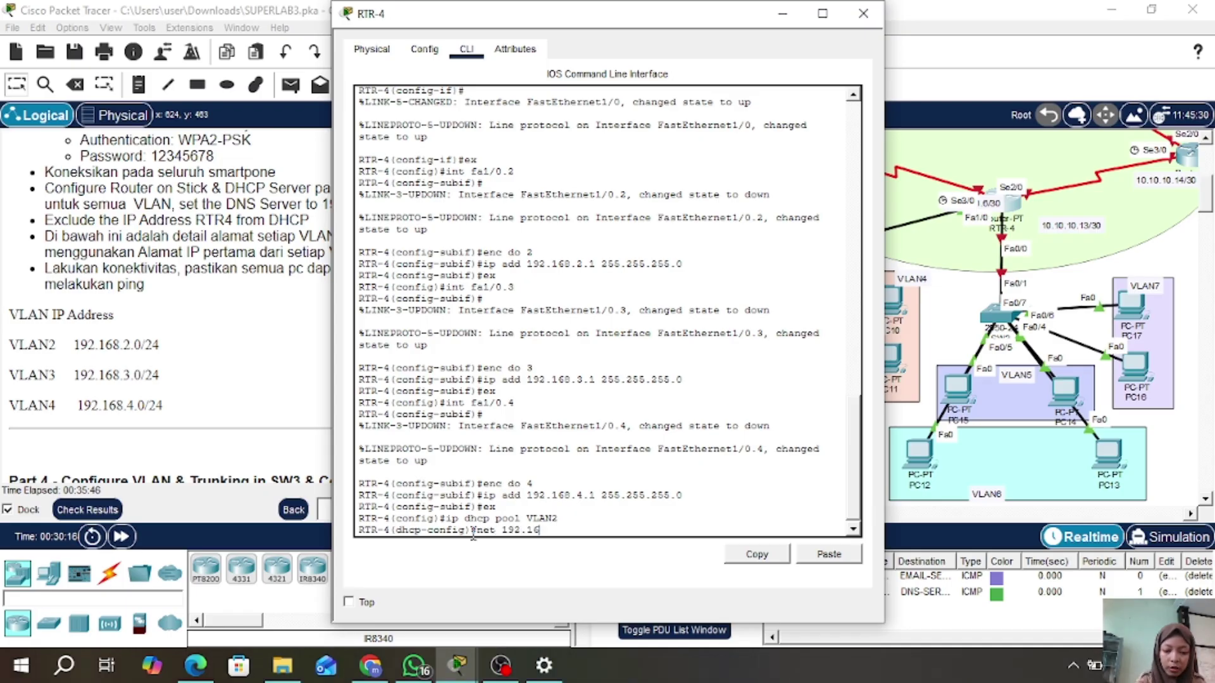
type("8.2.0 25")
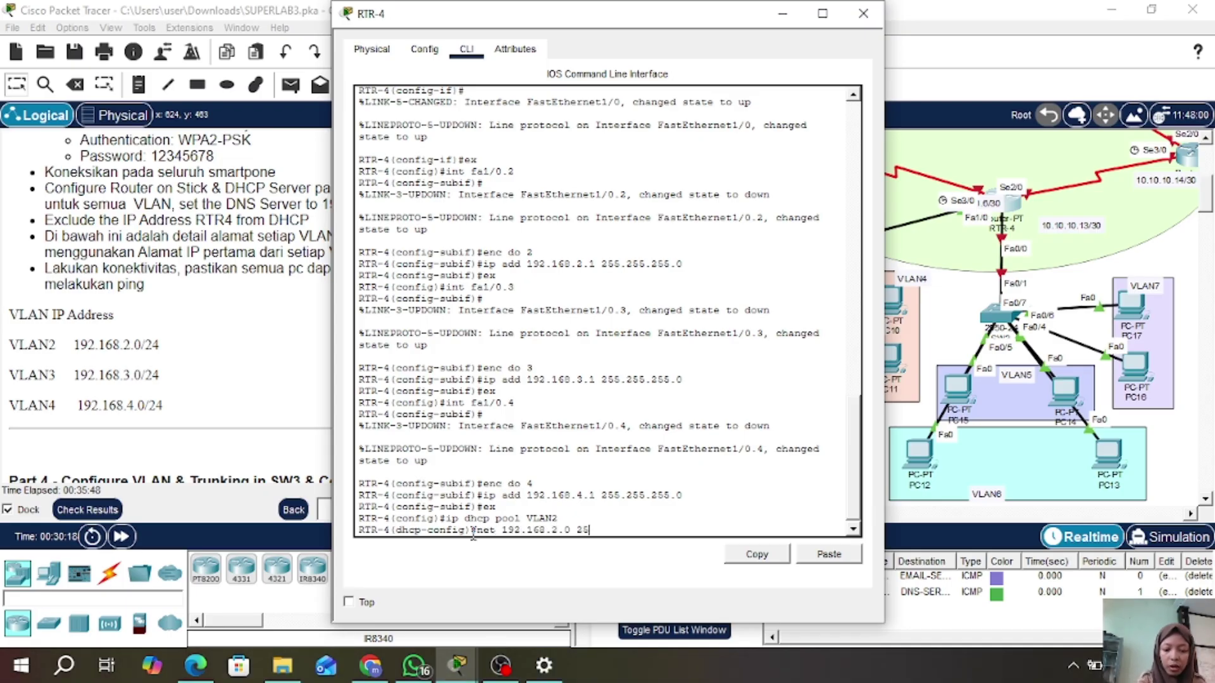
type("5.255.255.0")
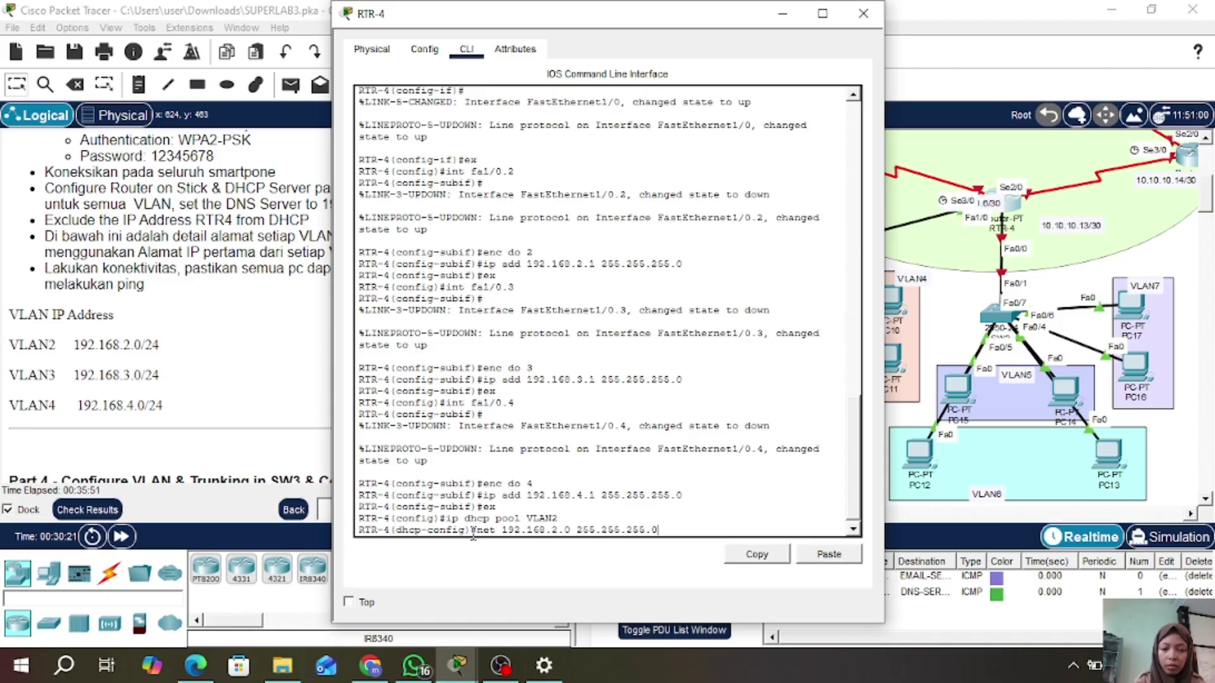
key("Return")
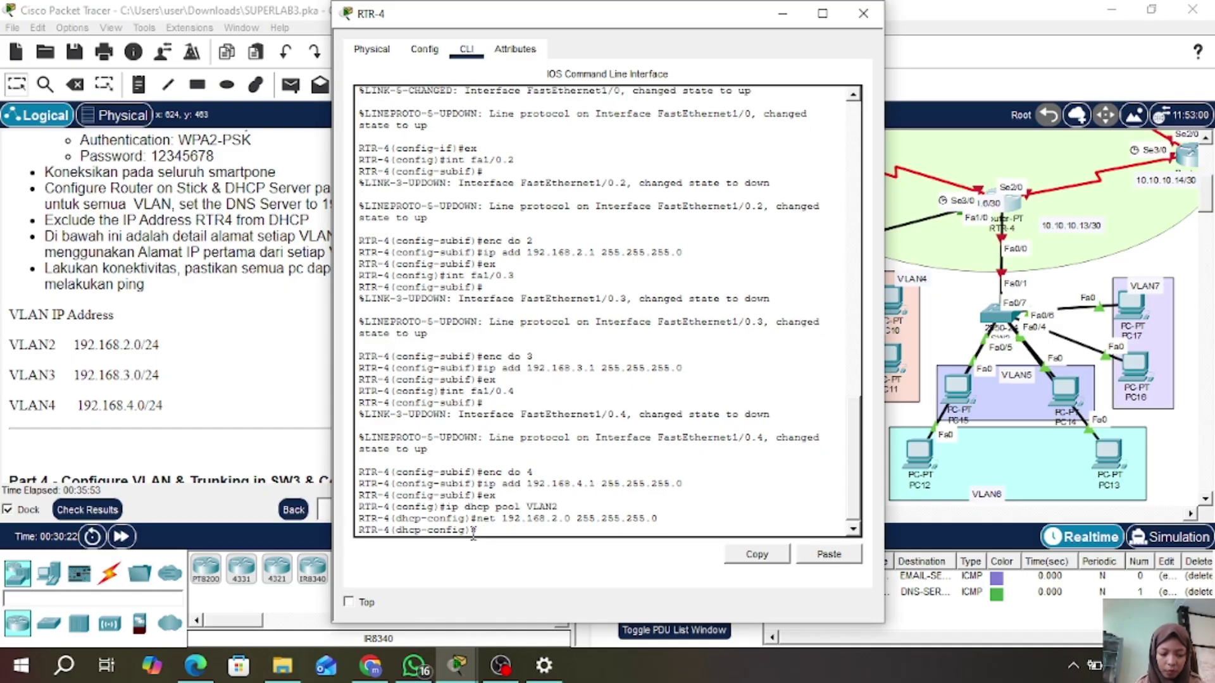
type("de")
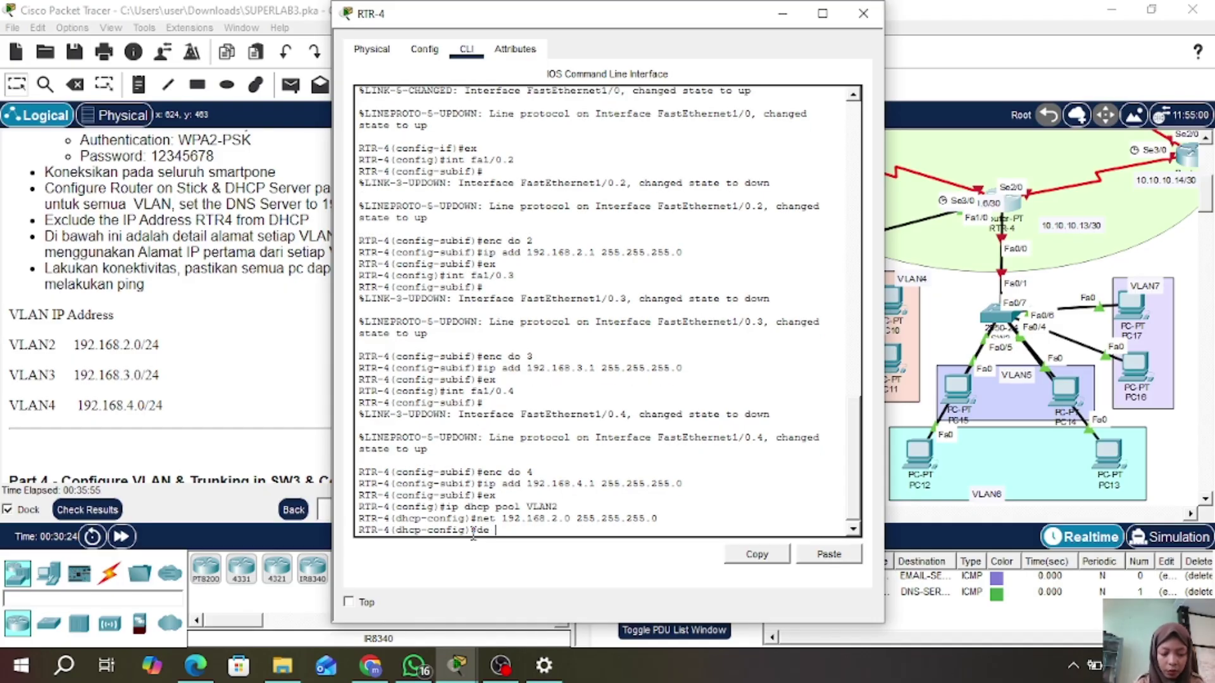
type(" 192.168")
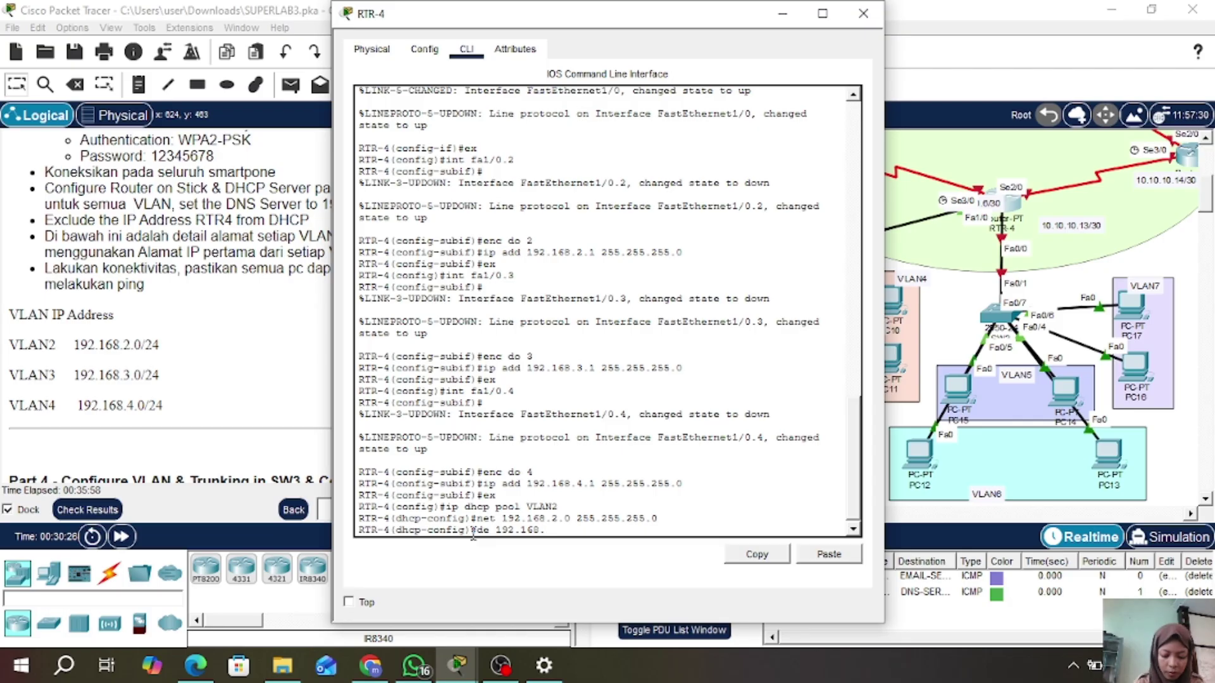
type(".2.1")
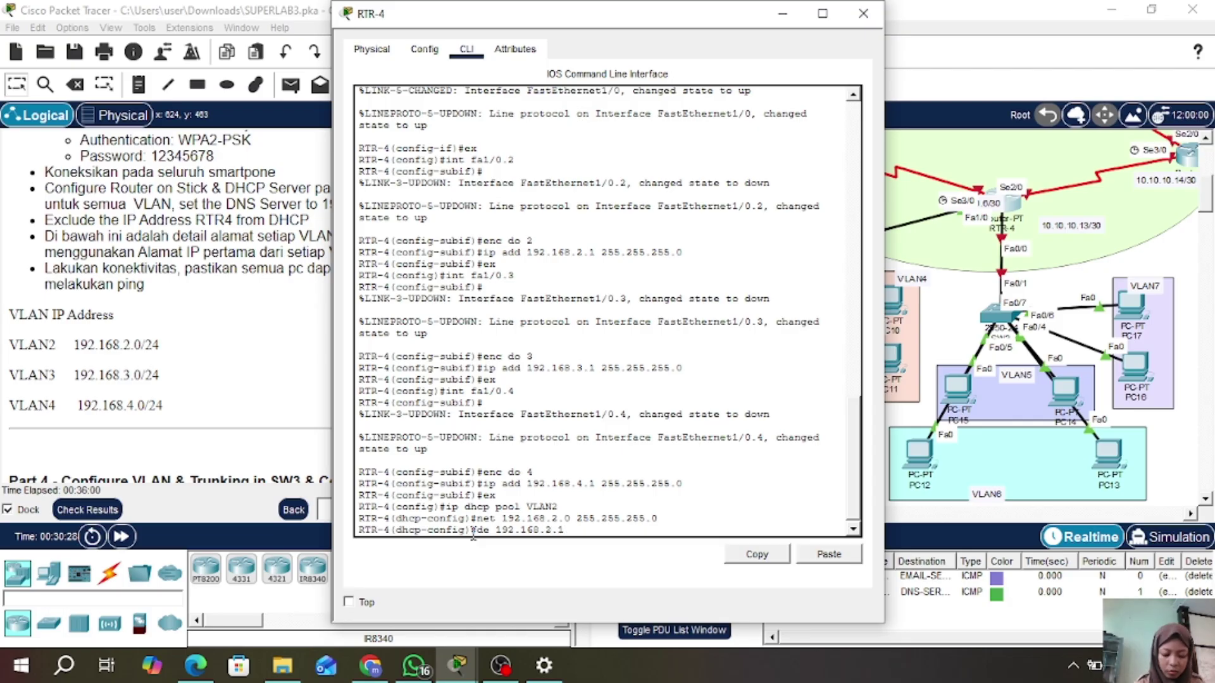
key("Return")
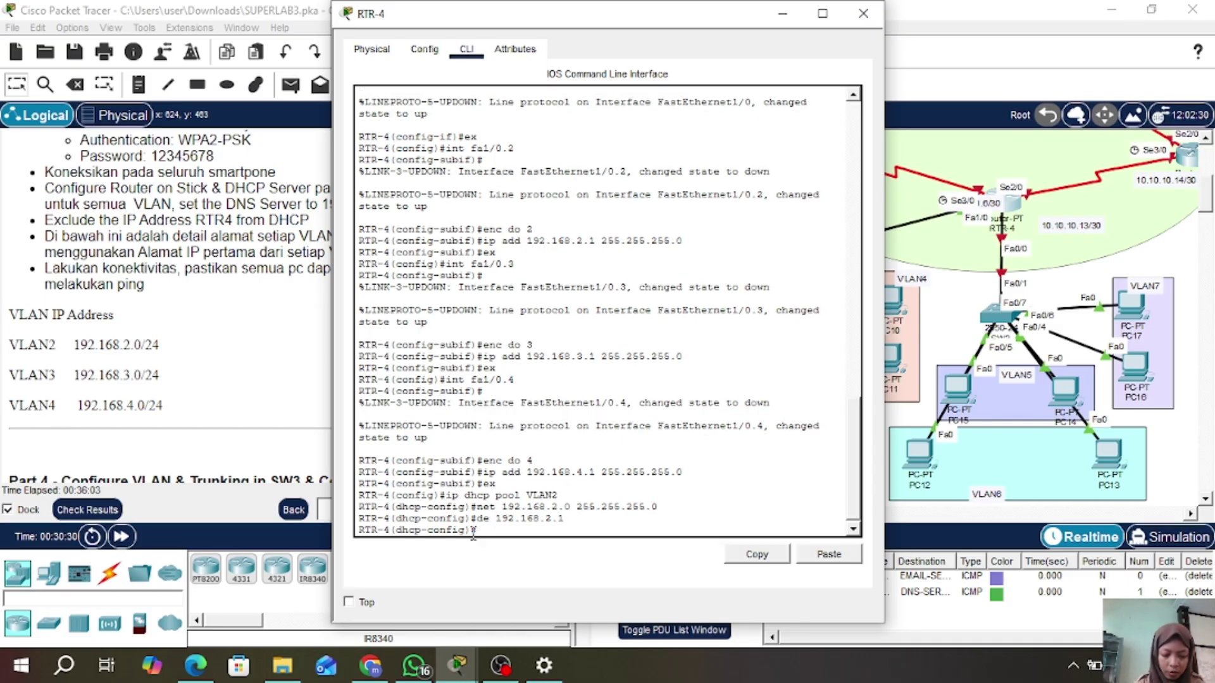
type("dn 192.168.")
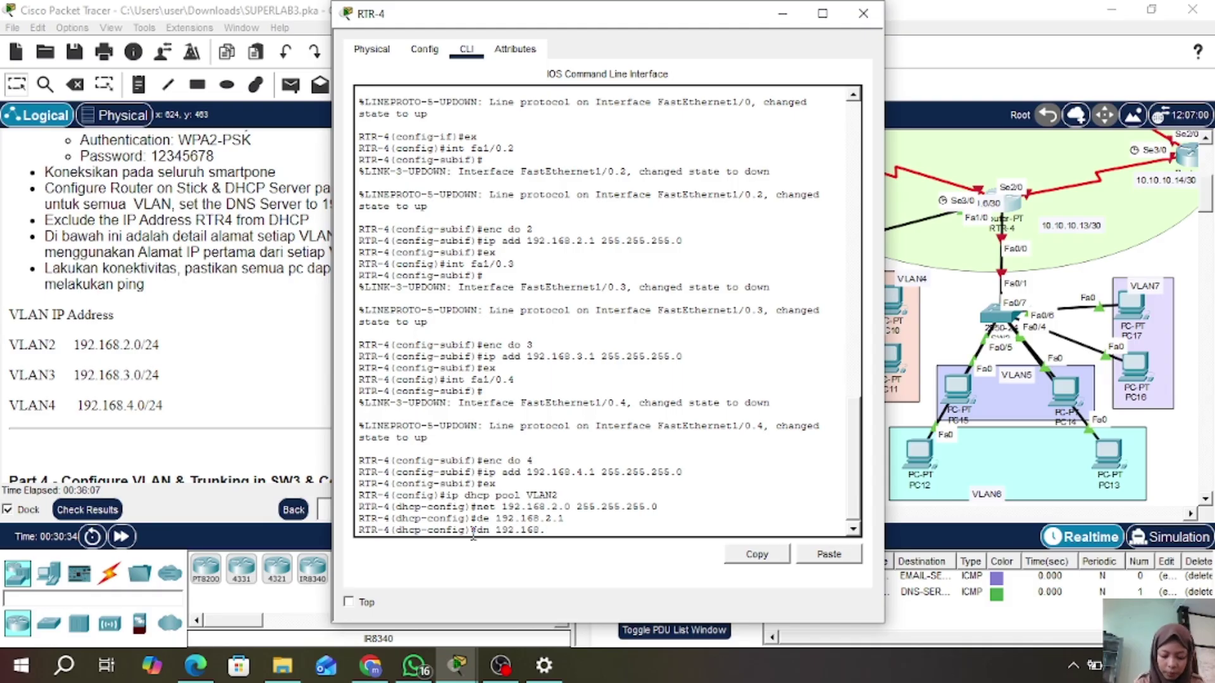
type("1.2")
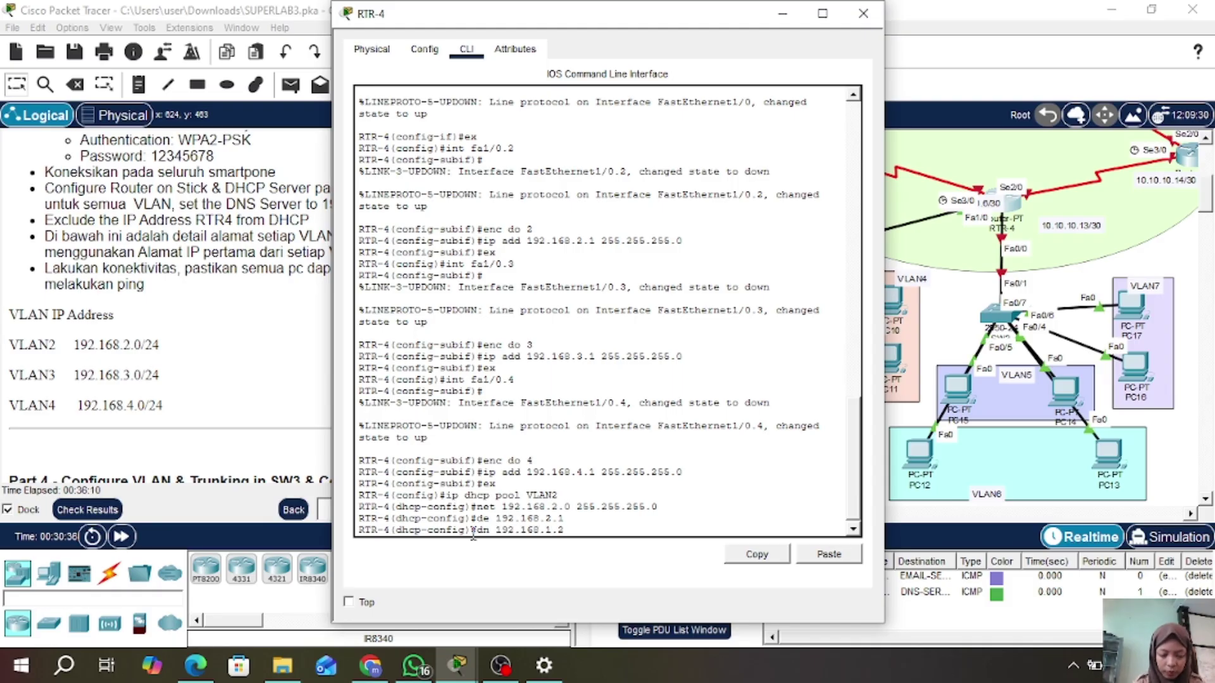
key("Return")
type("ex")
key("Return")
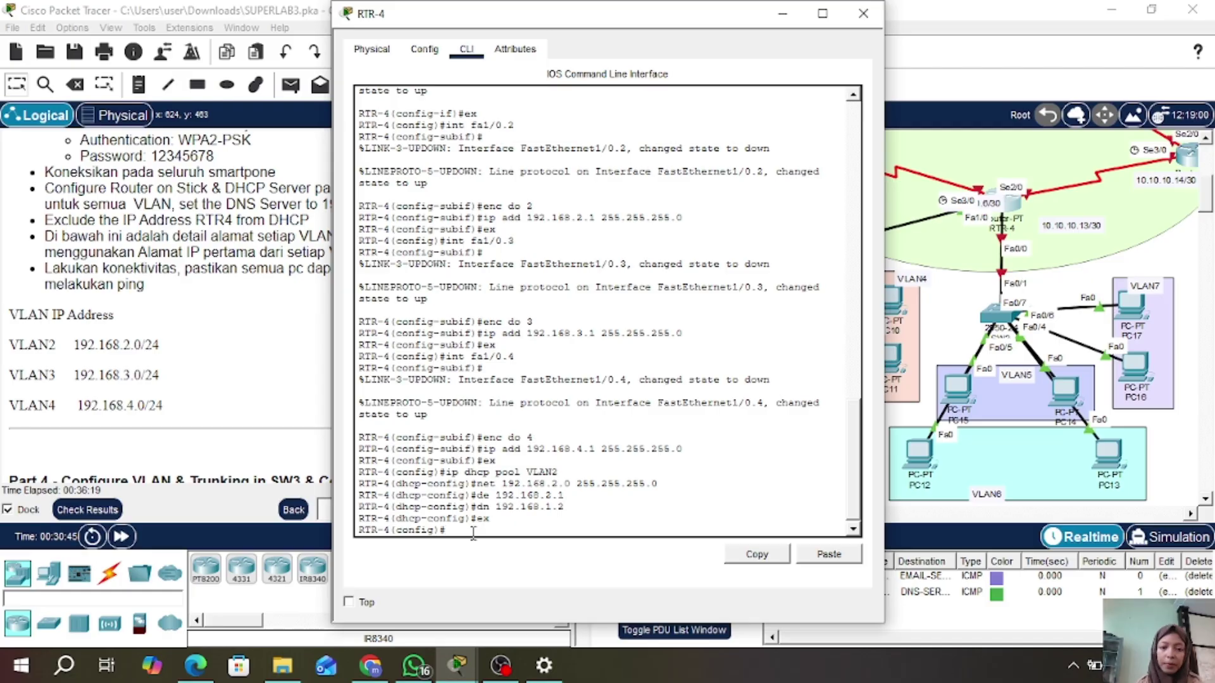
- Create DHCP pool VLAN3 for 192.168.3.0/24 with default router 192.168.3.1 and DNS 192.168.1.2
type("ip dhcp pool VLAN3")
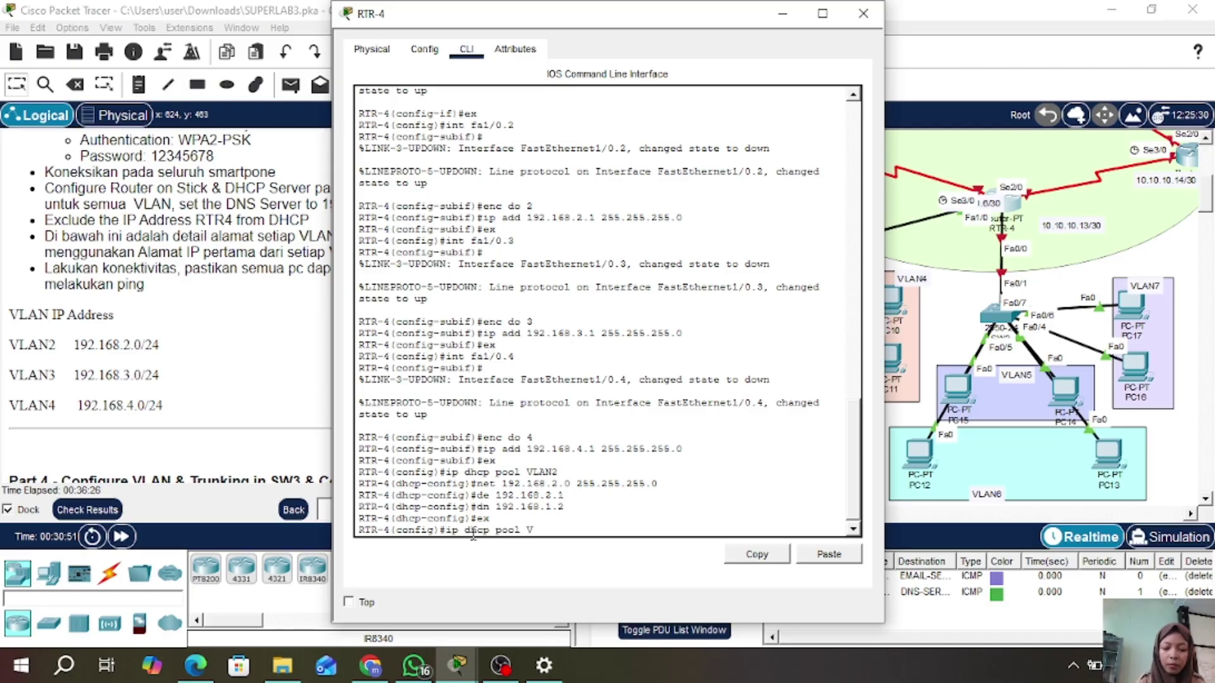
key("Return")
type("net 192.168")
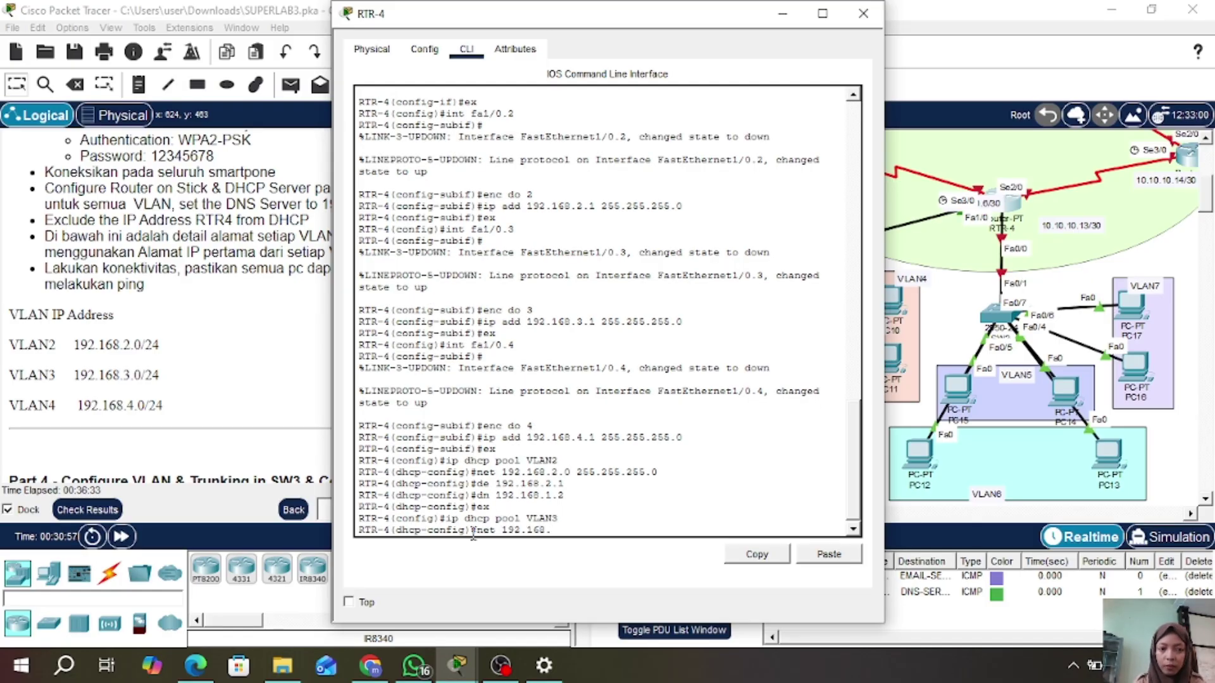
type(".3.0 255.255.255.0")
key("Return")
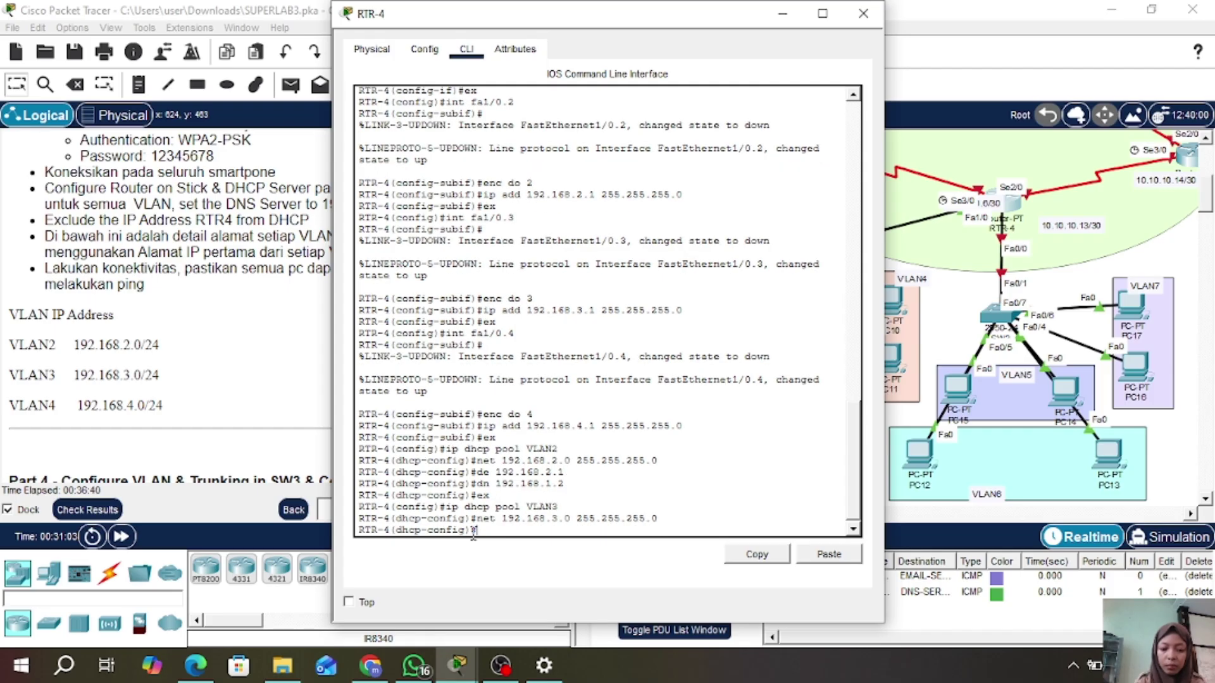
type("de 192.168.")
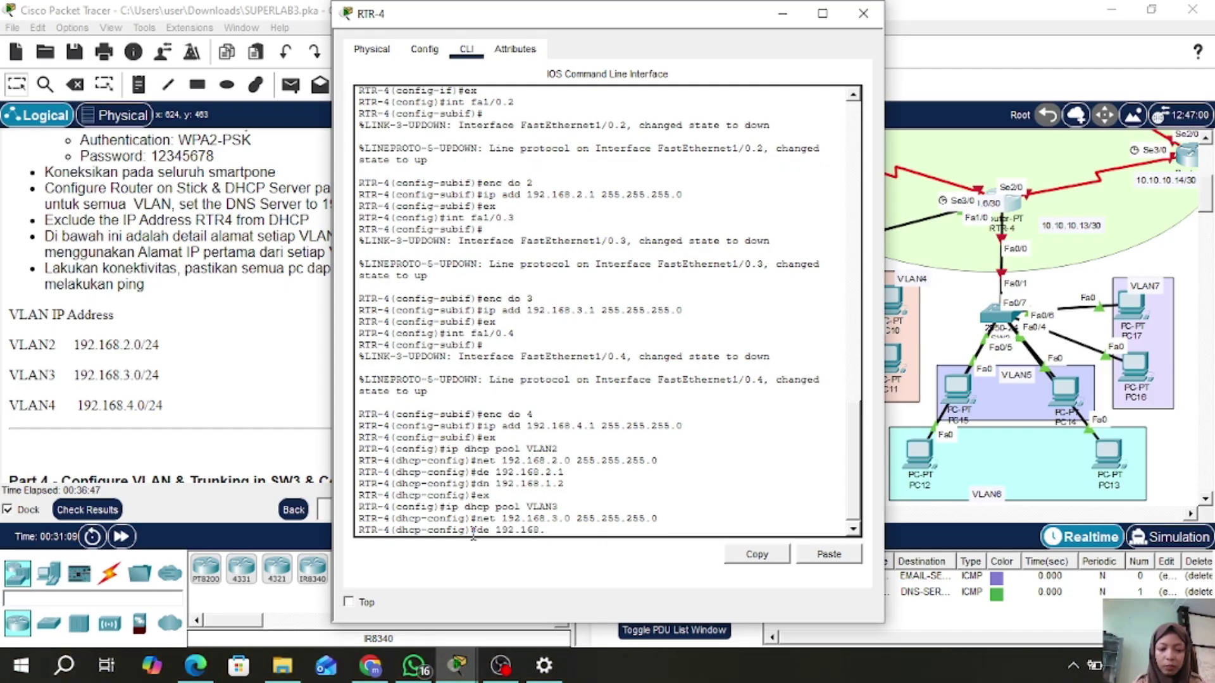
type("3.1")
key("Return")
type("dn 19")
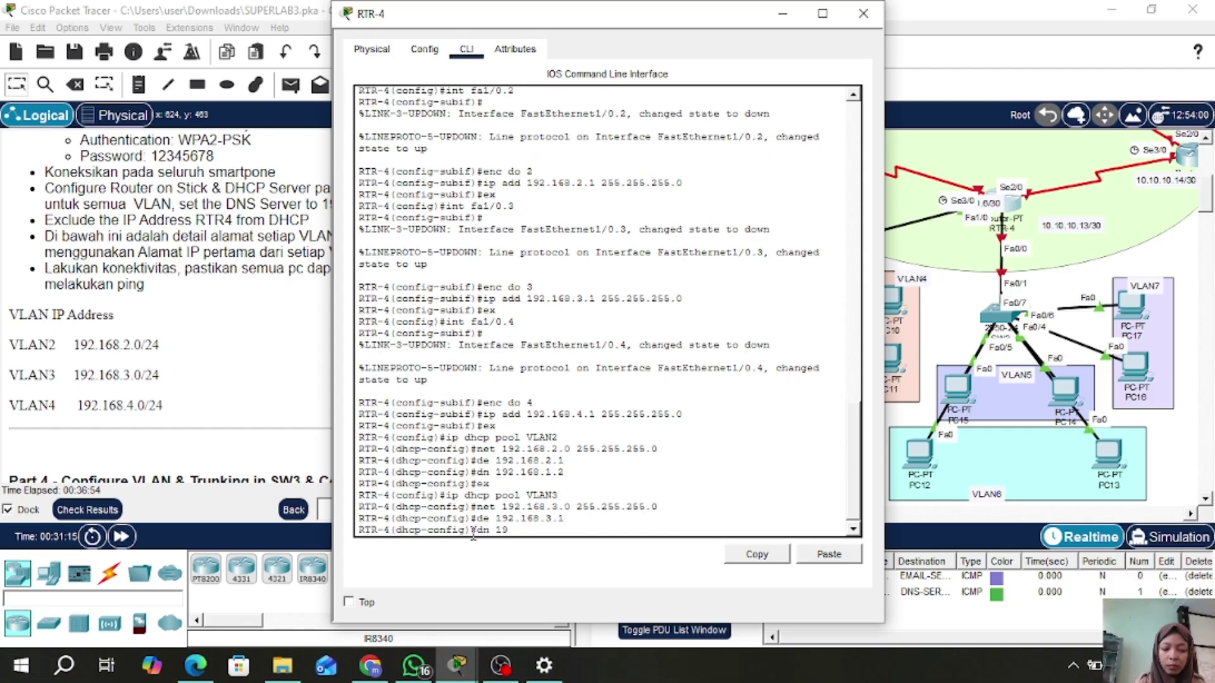
type("2.168.1.2")
key("Return")
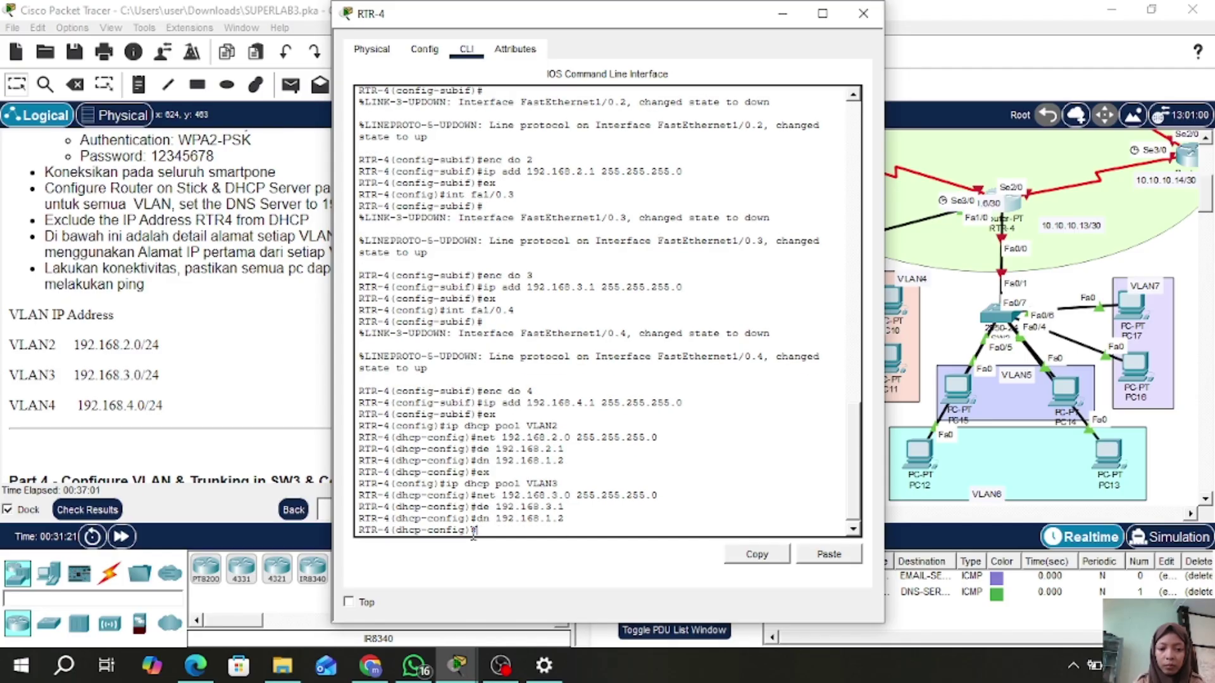
type("ex")
key("Return")
- Create DHCP pool VLAN4 for 192.168.4.0/24 with default router 192.168.4.1 and DNS 192.168.1.2
type("ip dhcp pool VLAN4")
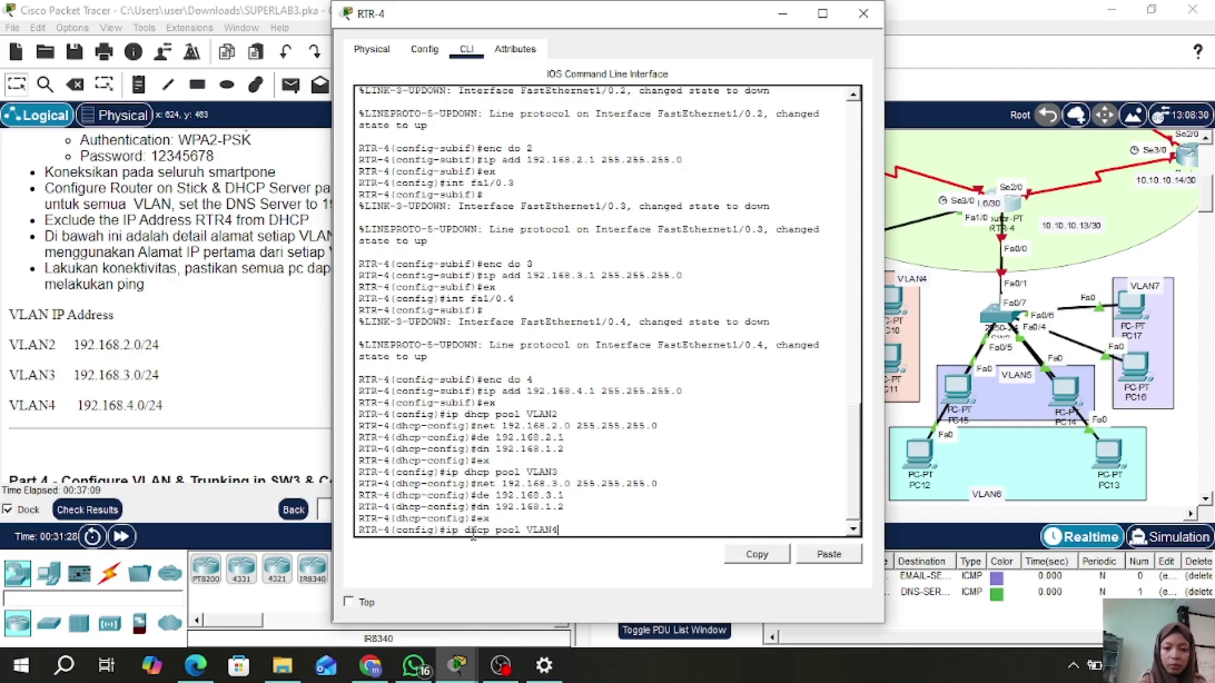
key("Return")
type("net 192.168.4")
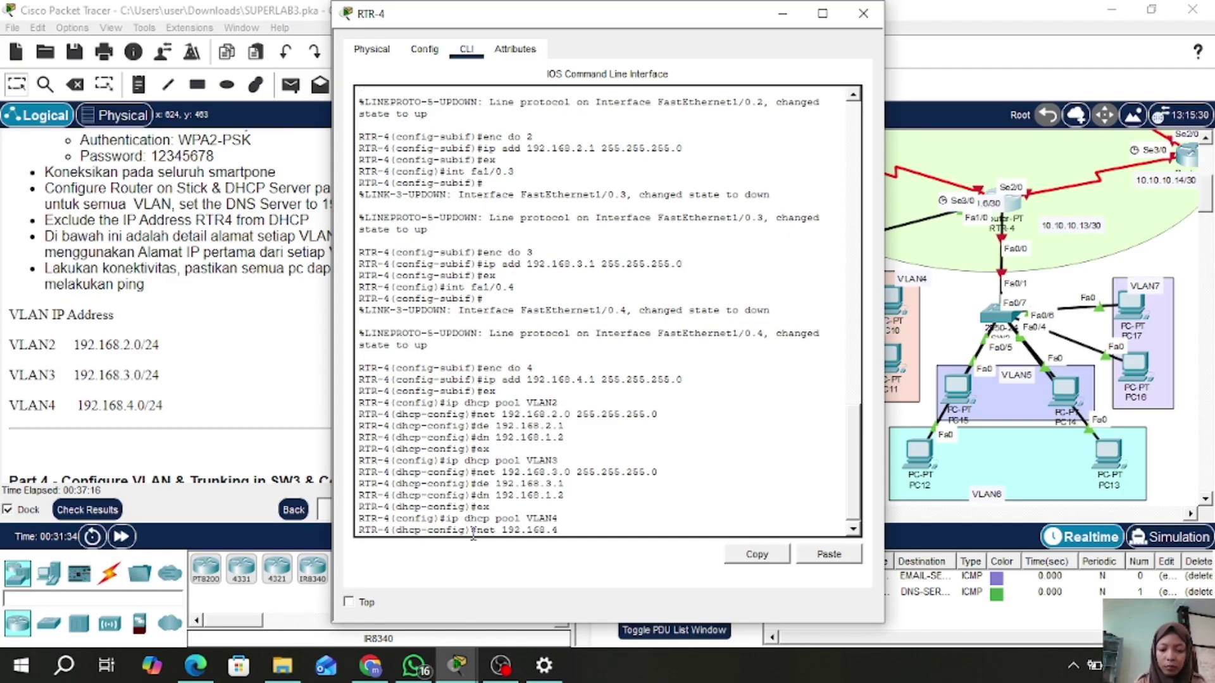
type(".0 255.255.255.0")
key("Return")
type("de 192")
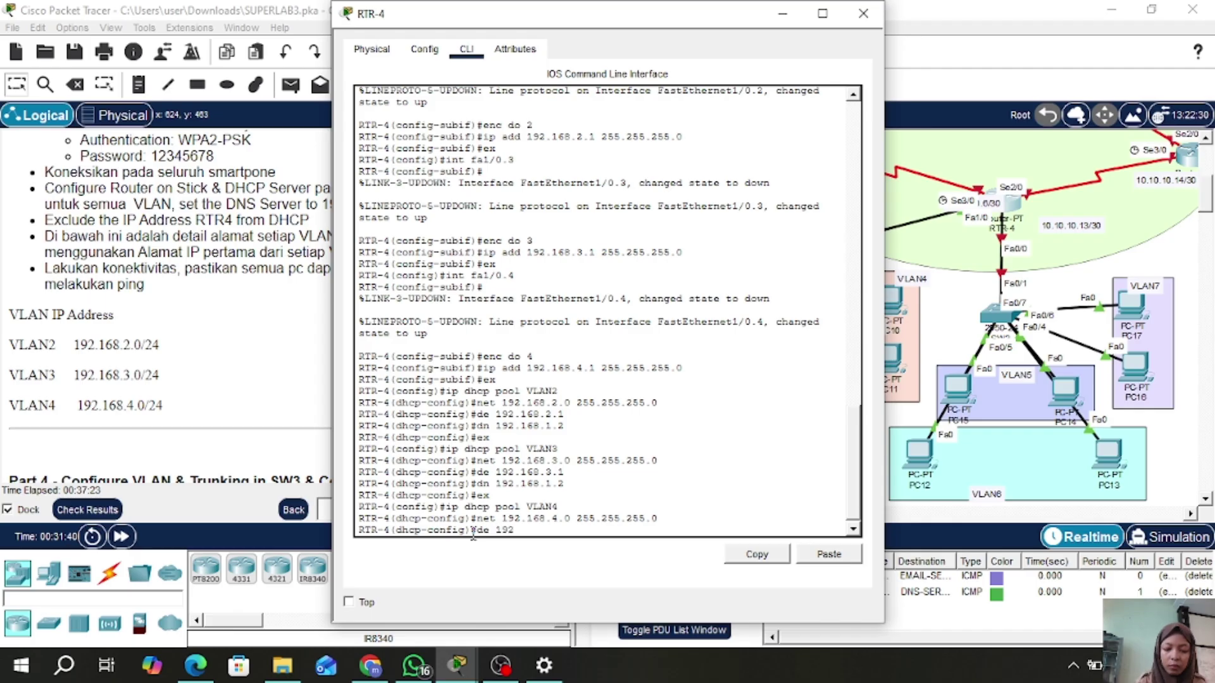
type(".168.4.1")
key("Return")
type("192.1")
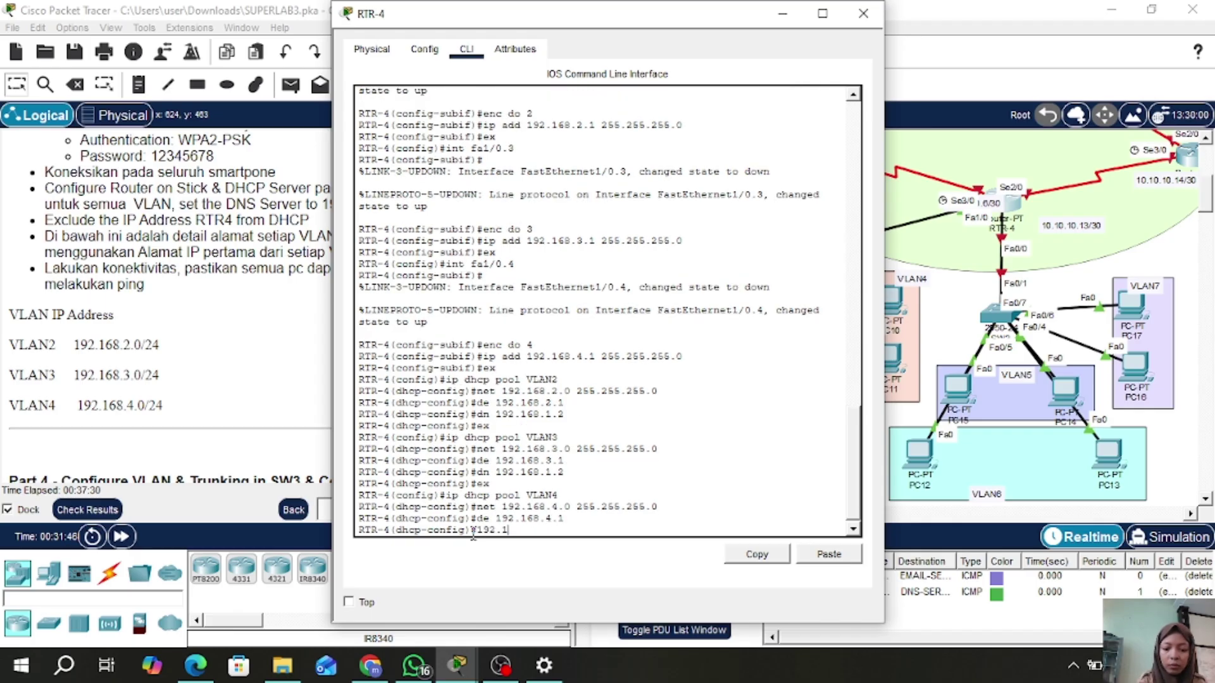
key("BackSpace")
key("BackSpace")
key("BackSpace")
key("BackSpace")
key("BackSpace")
type("dn 192.168.1.2")
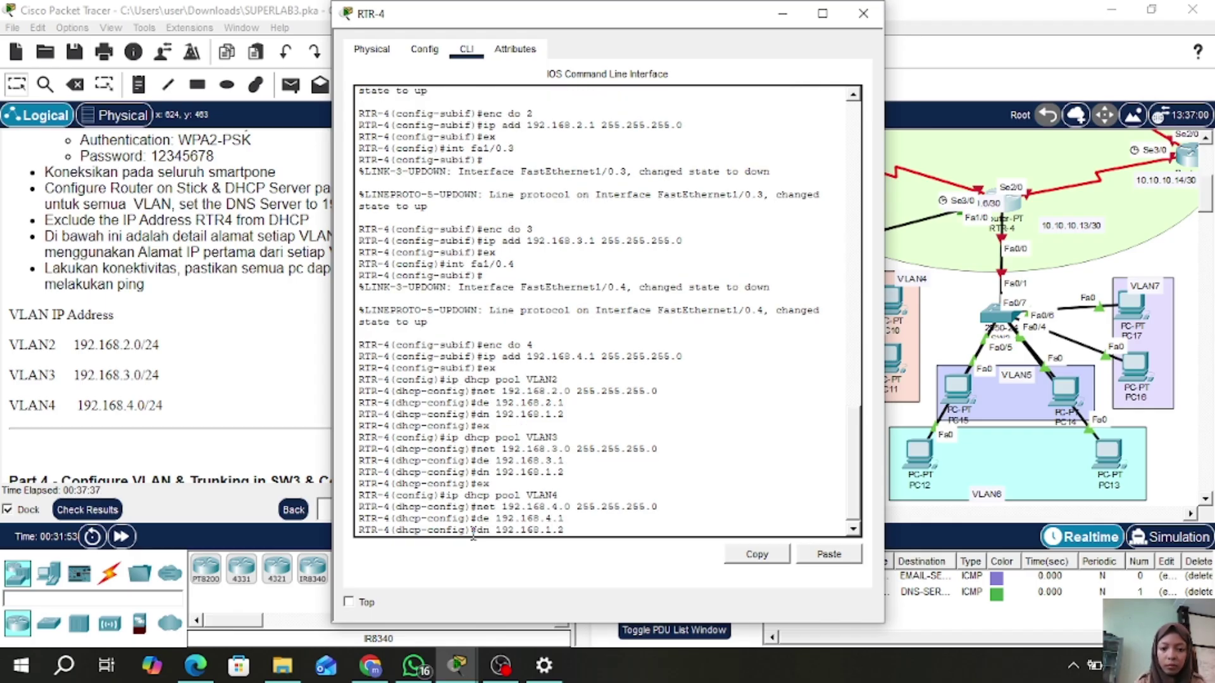
key("Return")
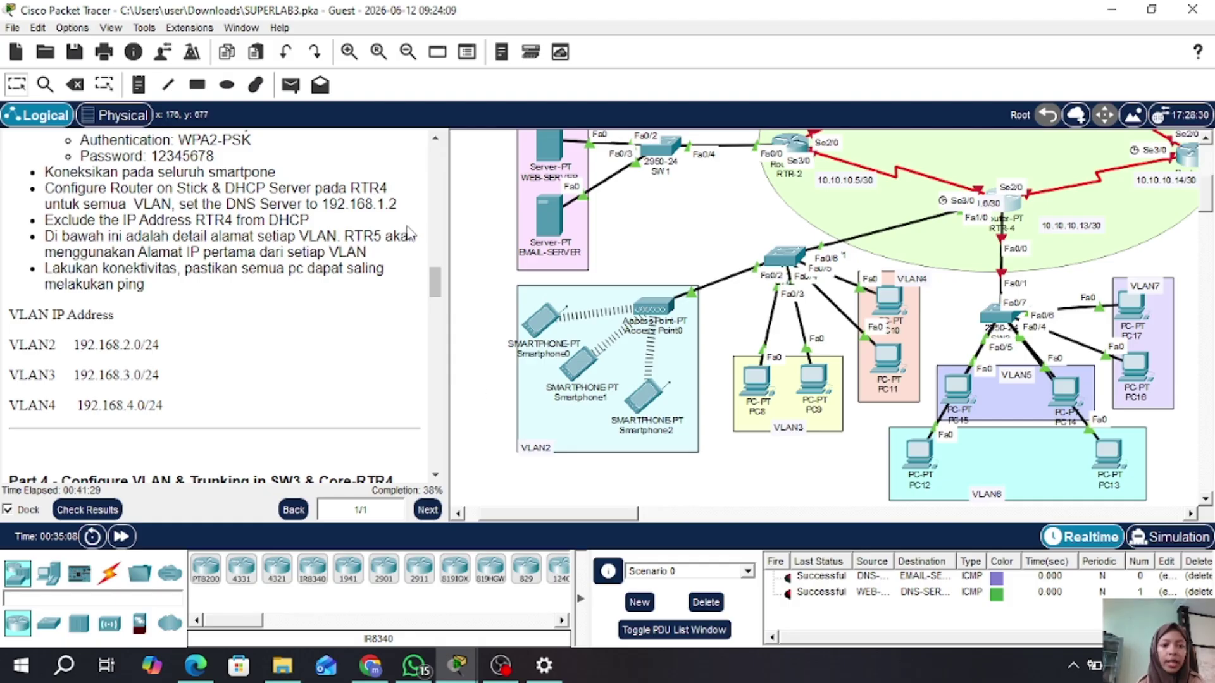
left_click(1013, 204)
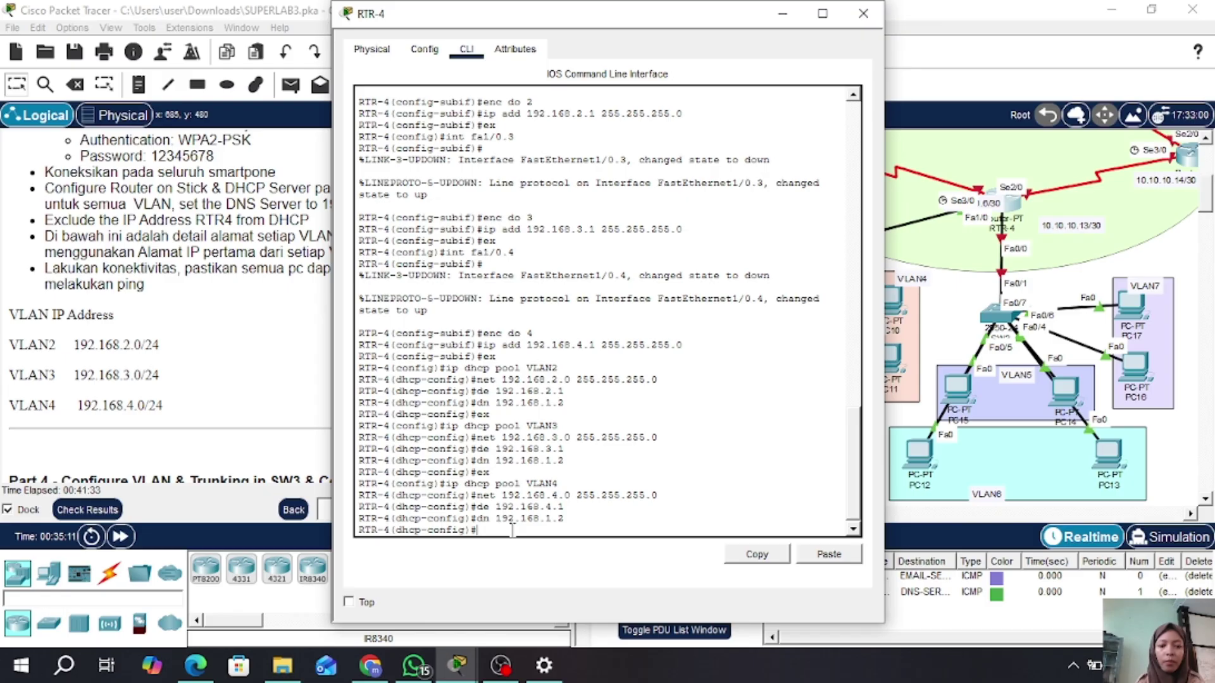
type("ex")
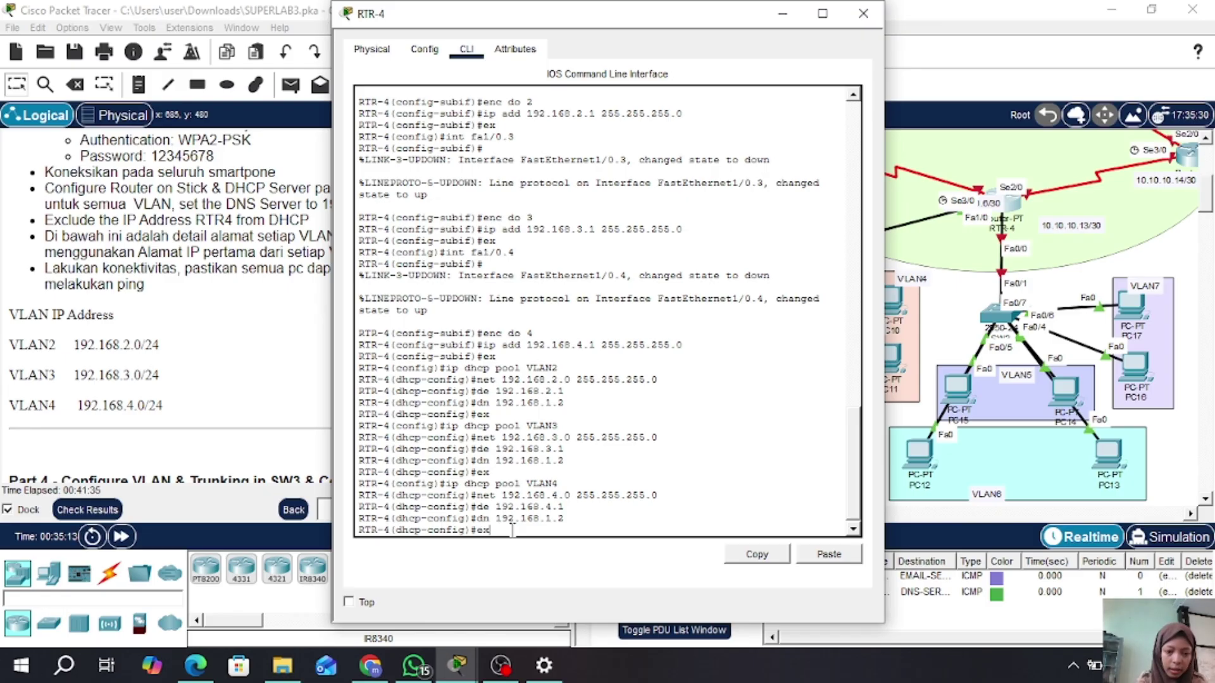
key("Return")
- Exclude the gateway address 192.168.2.1 from DHCP assignment on RTR-4
type("i")
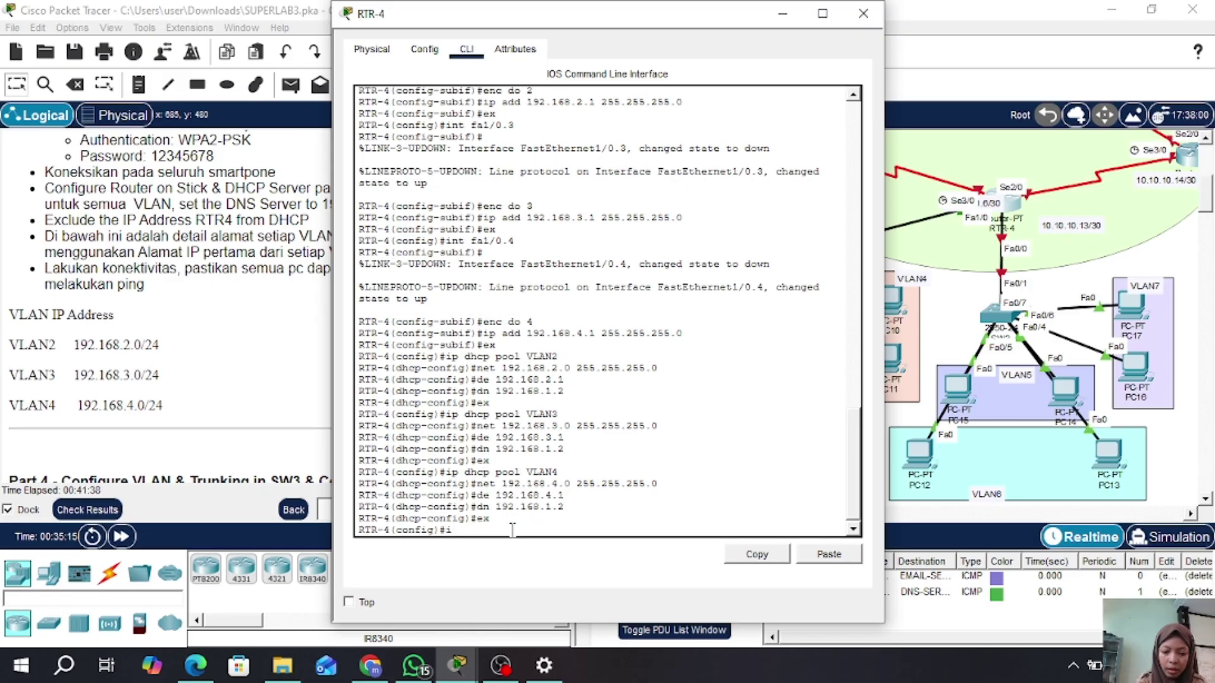
type("p dhcp ex")
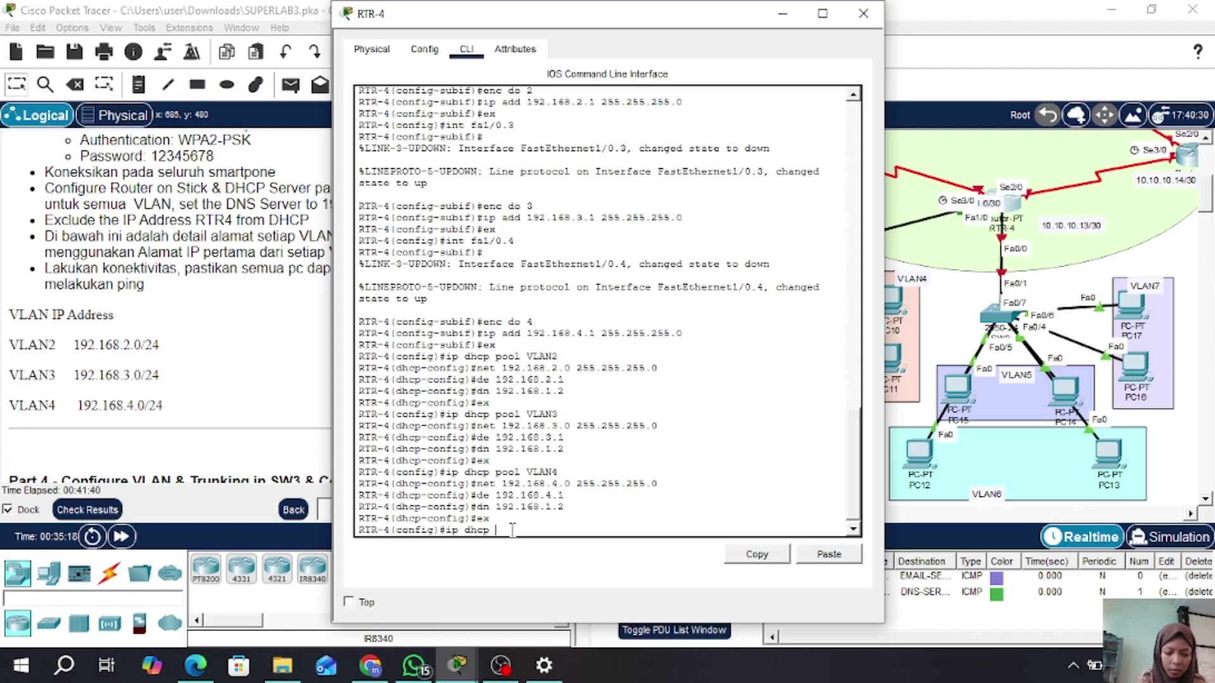
type("clude")
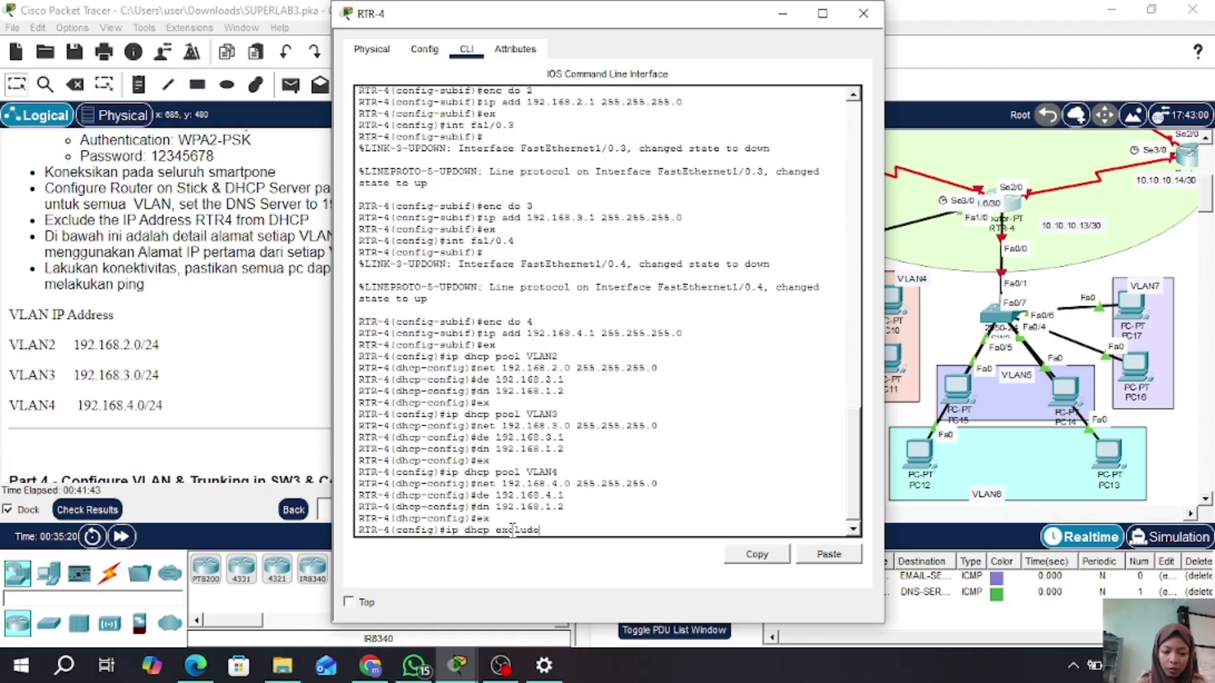
type("d 192")
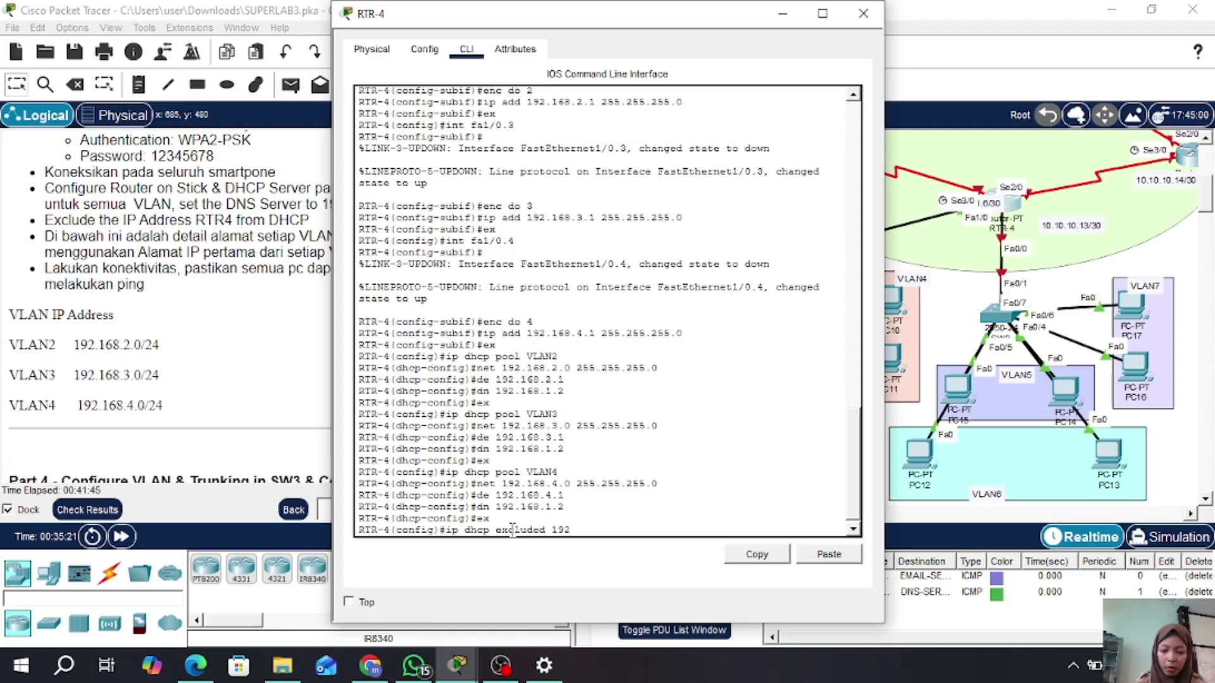
type(".1682.1")
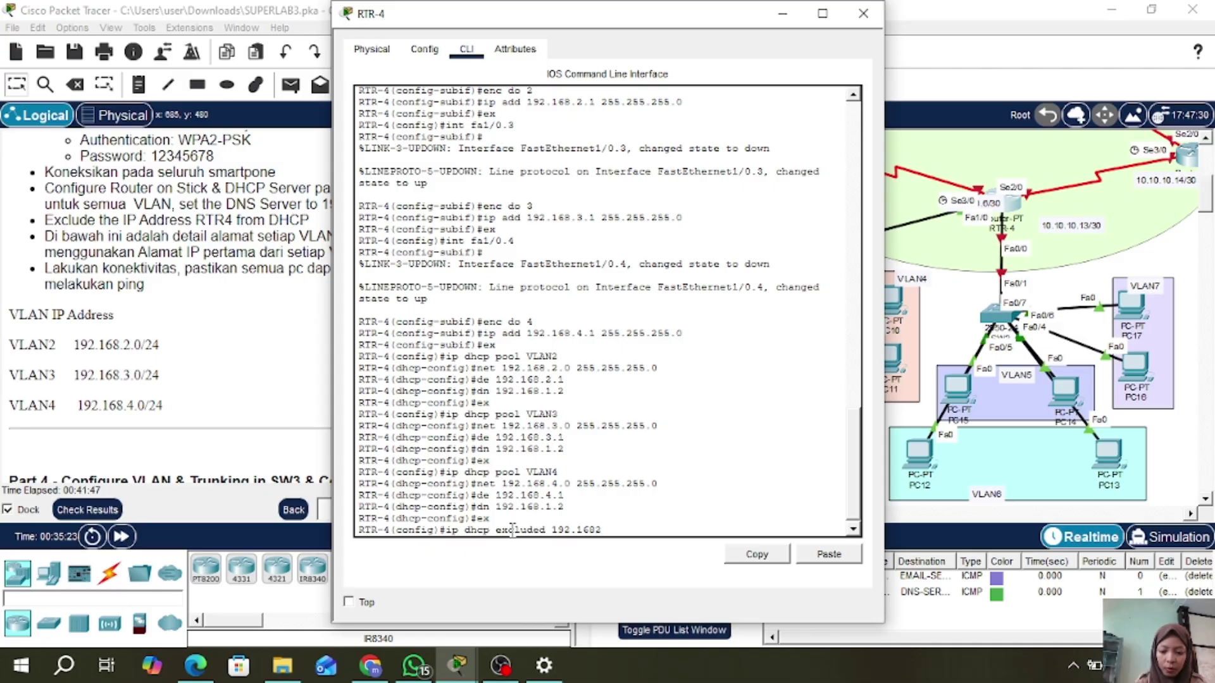
key("BackSpace")
key("BackSpace")
key("BackSpace")
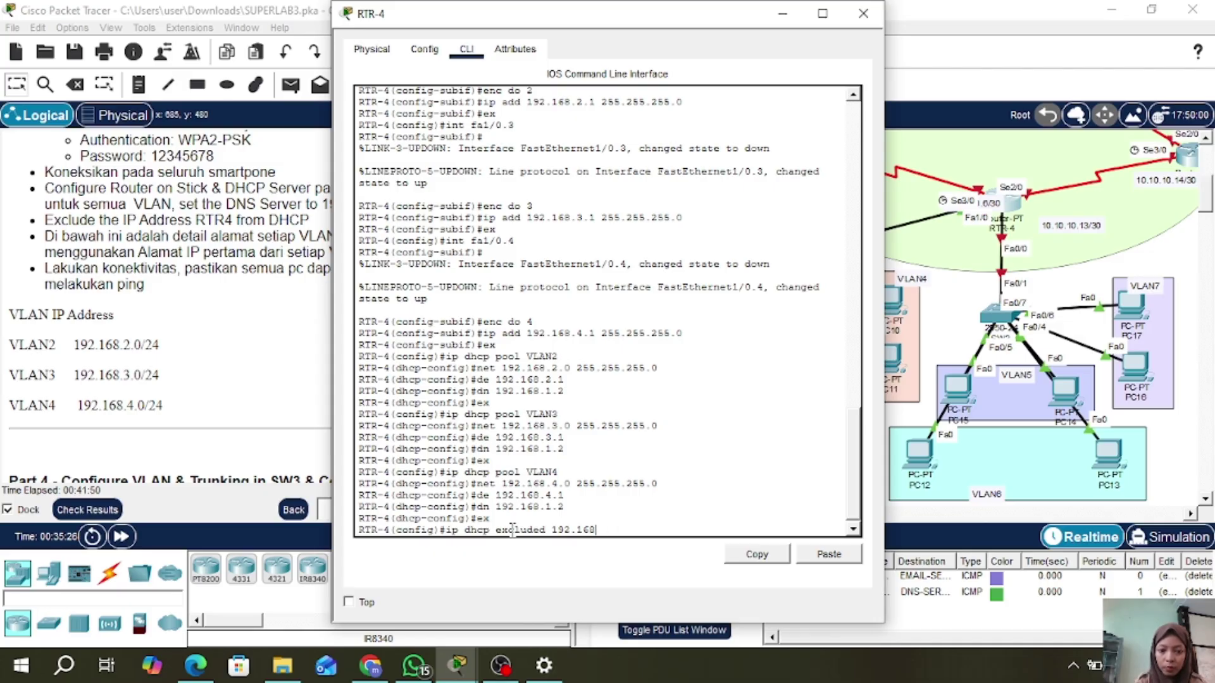
type(".2.1")
key("Return")
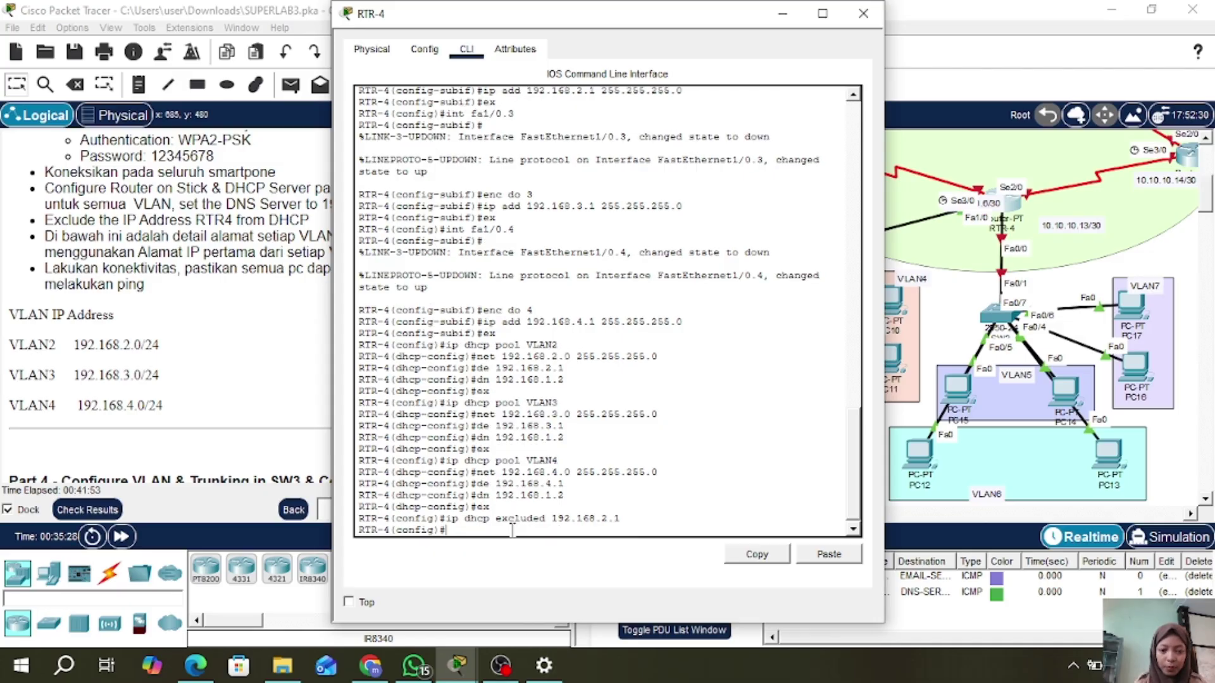
- Also exclude 192.168.3.1 and 192.168.4.1 from DHCP by editing the recalled command
key("Up")
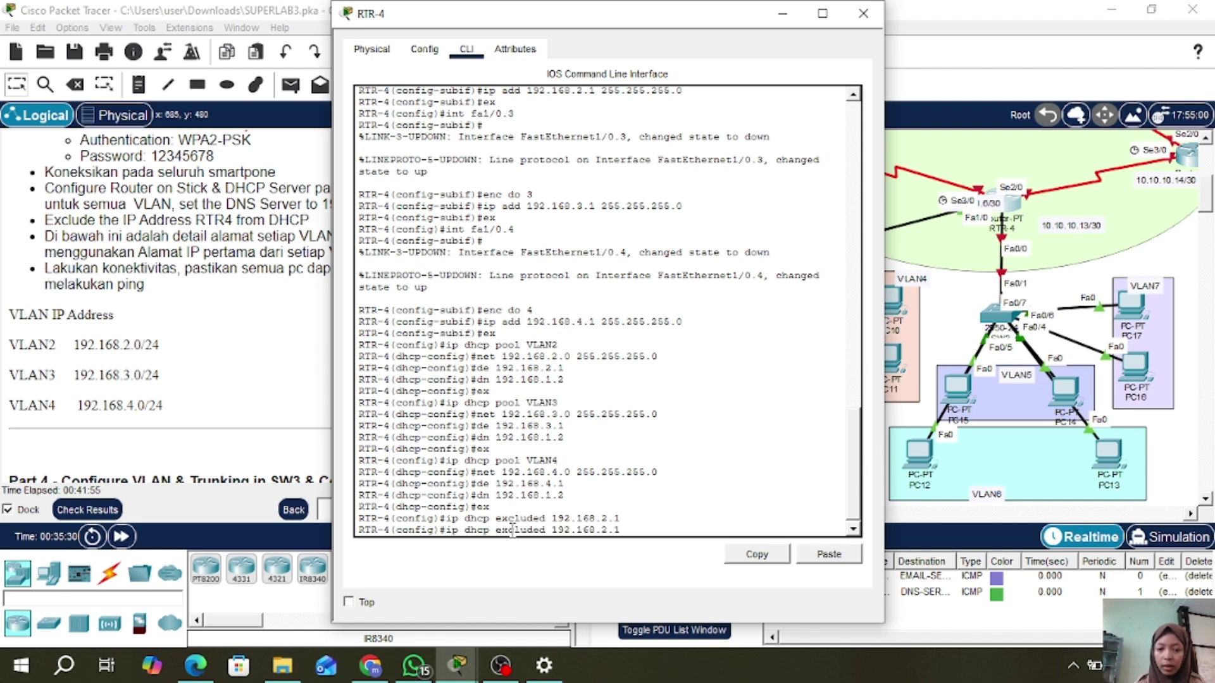
key("Left")
key("Left")
key("BackSpace")
type("3")
key("Return")
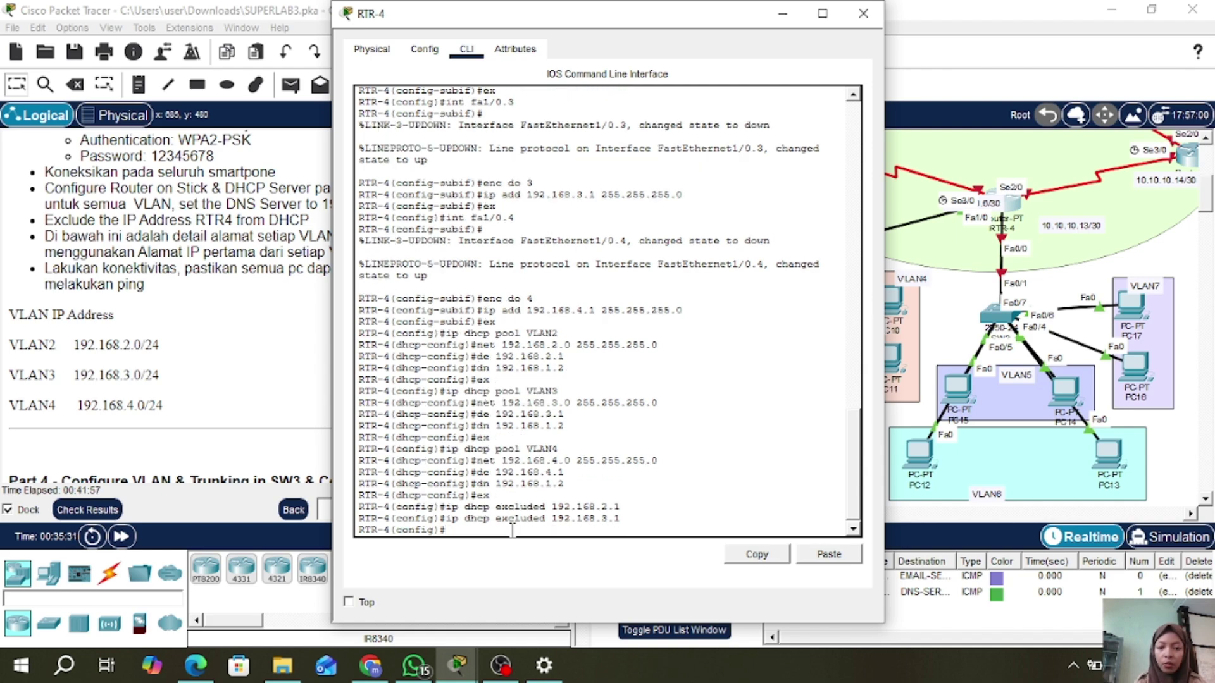
key("Up")
key("Left")
key("Left")
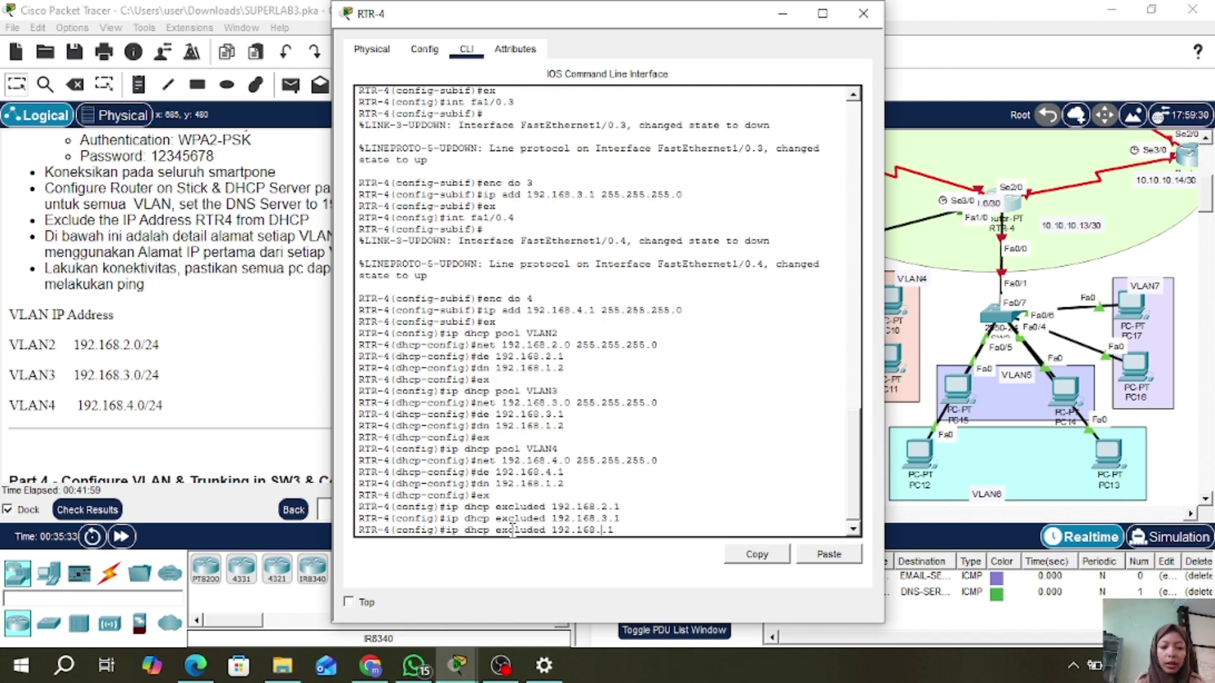
key("BackSpace")
type("4")
key("Return")
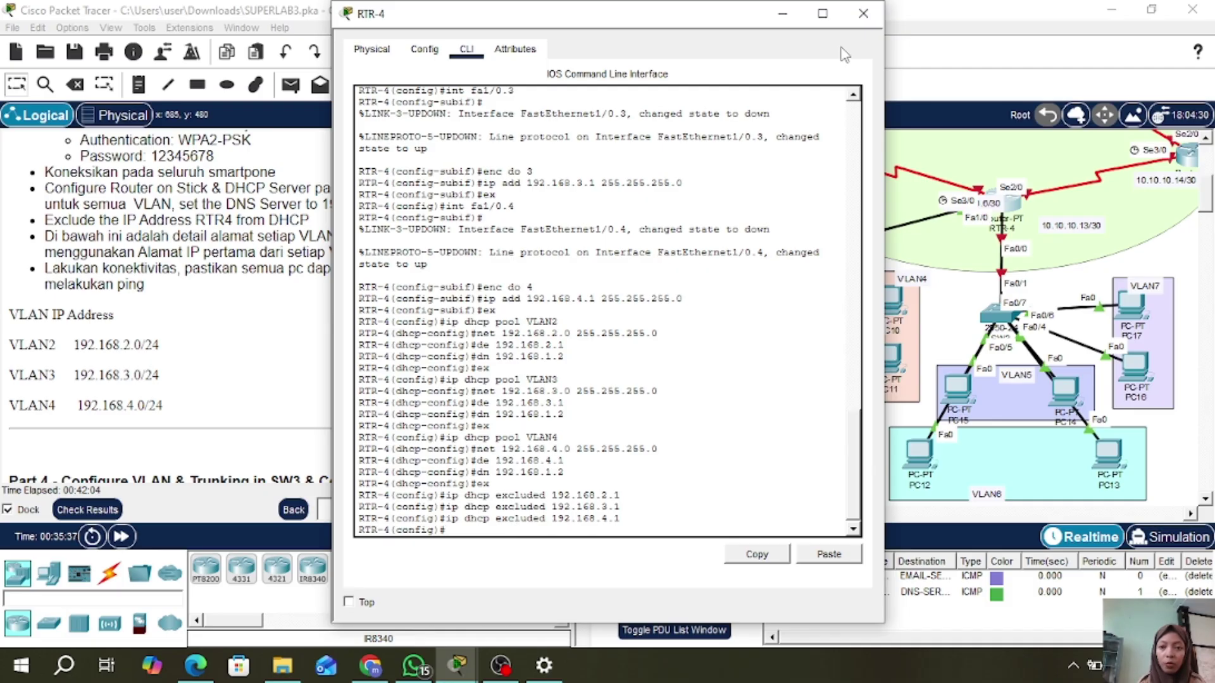
- Switch PC8's IP configuration to DHCP so it obtains 192.168.3.2
left_click(864, 13)
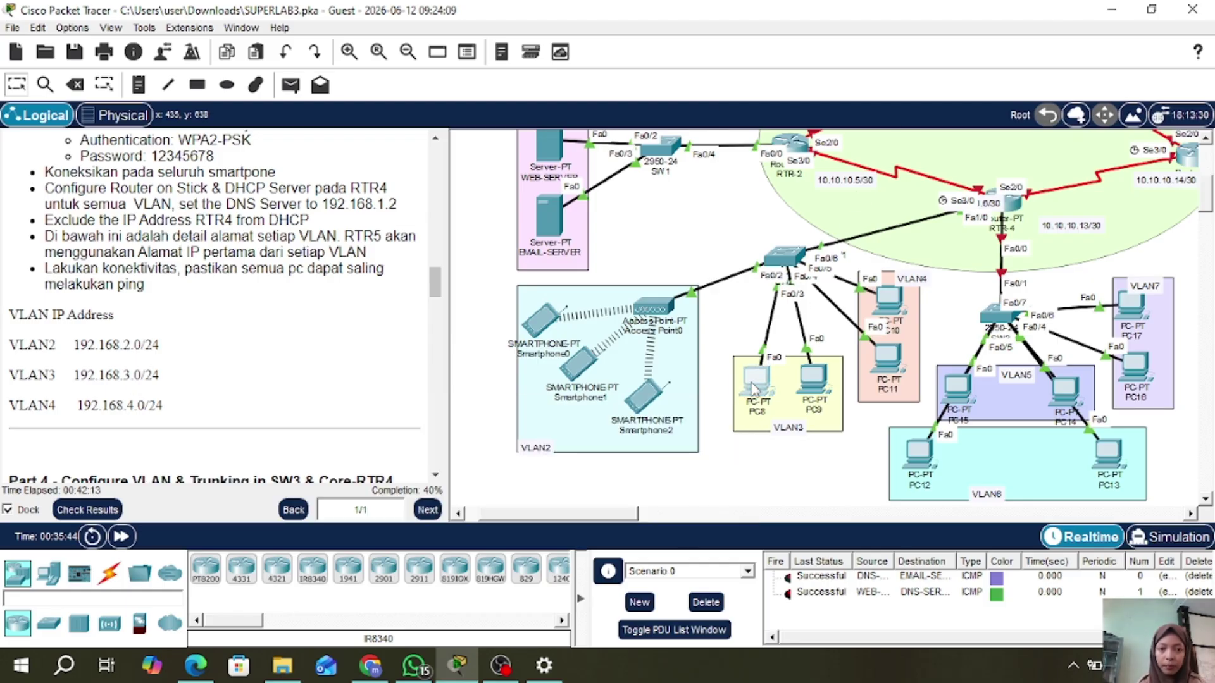
left_click(753, 387)
left_click(477, 49)
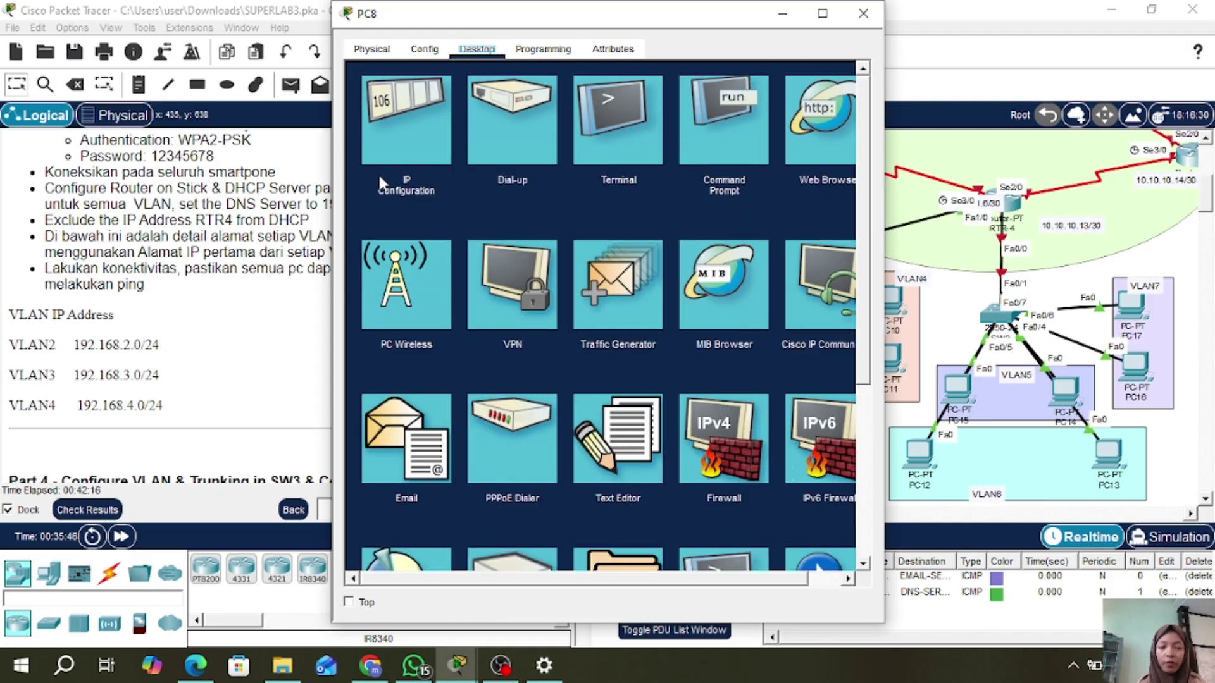
left_click(394, 127)
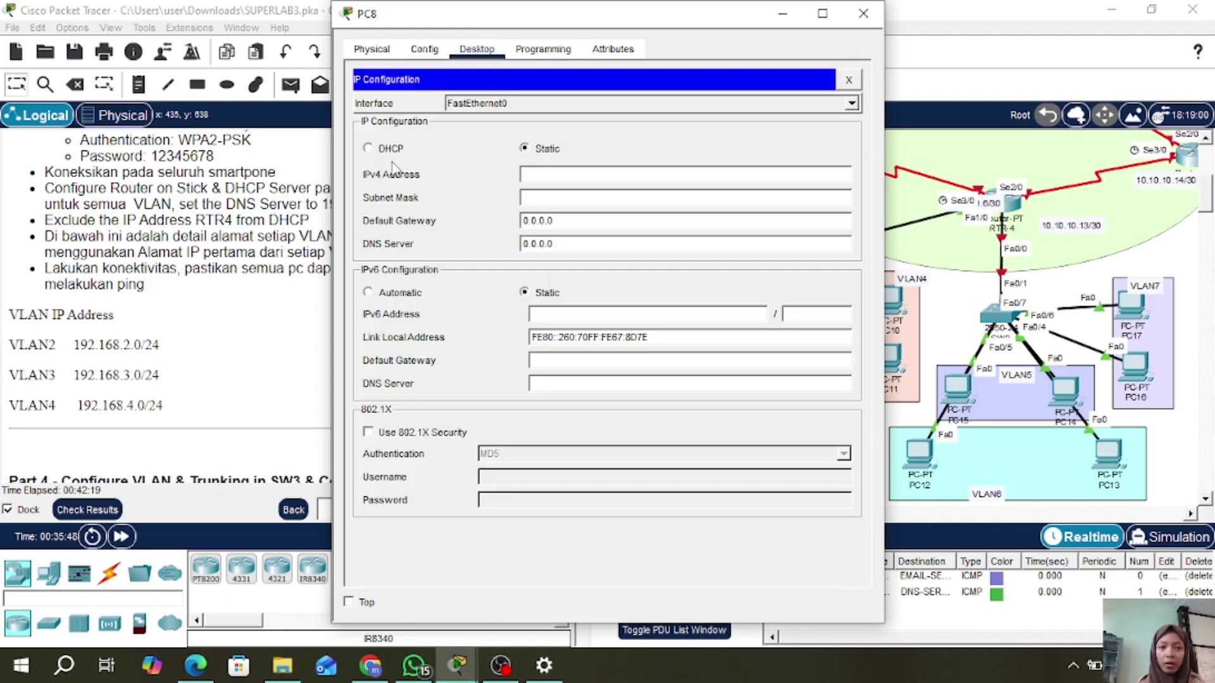
left_click(367, 148)
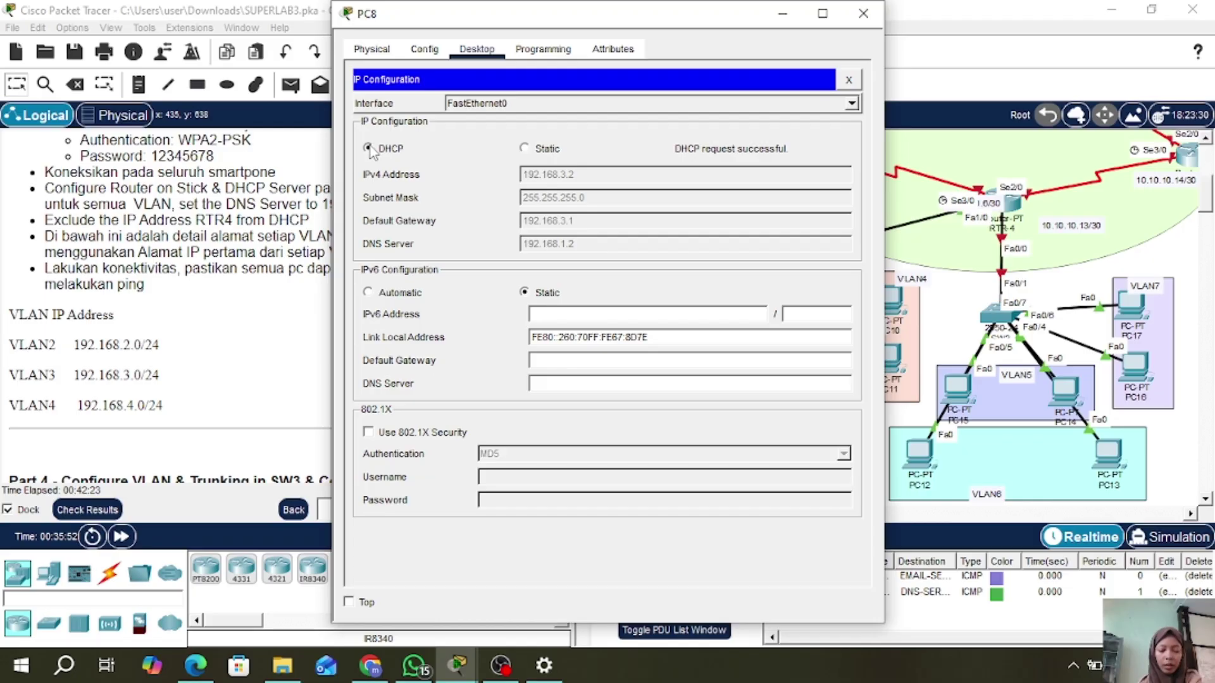
left_click(863, 14)
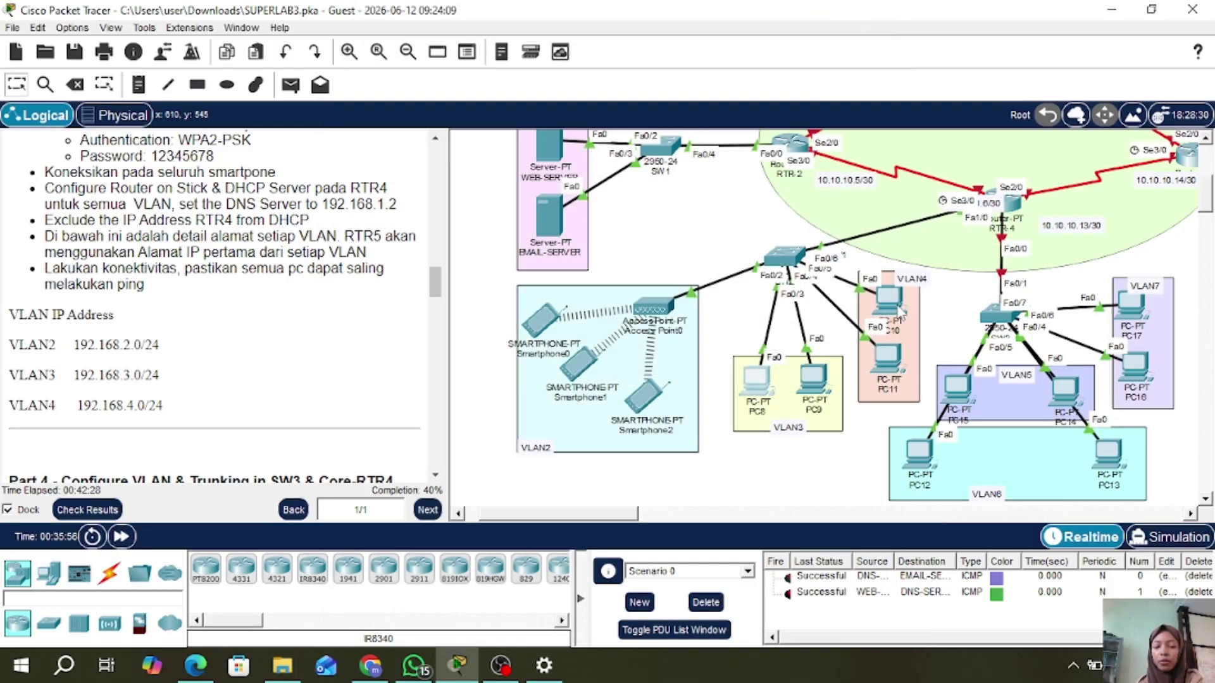
- Switch PC10's IP configuration to DHCP so it obtains 192.168.4.2
left_click(898, 308)
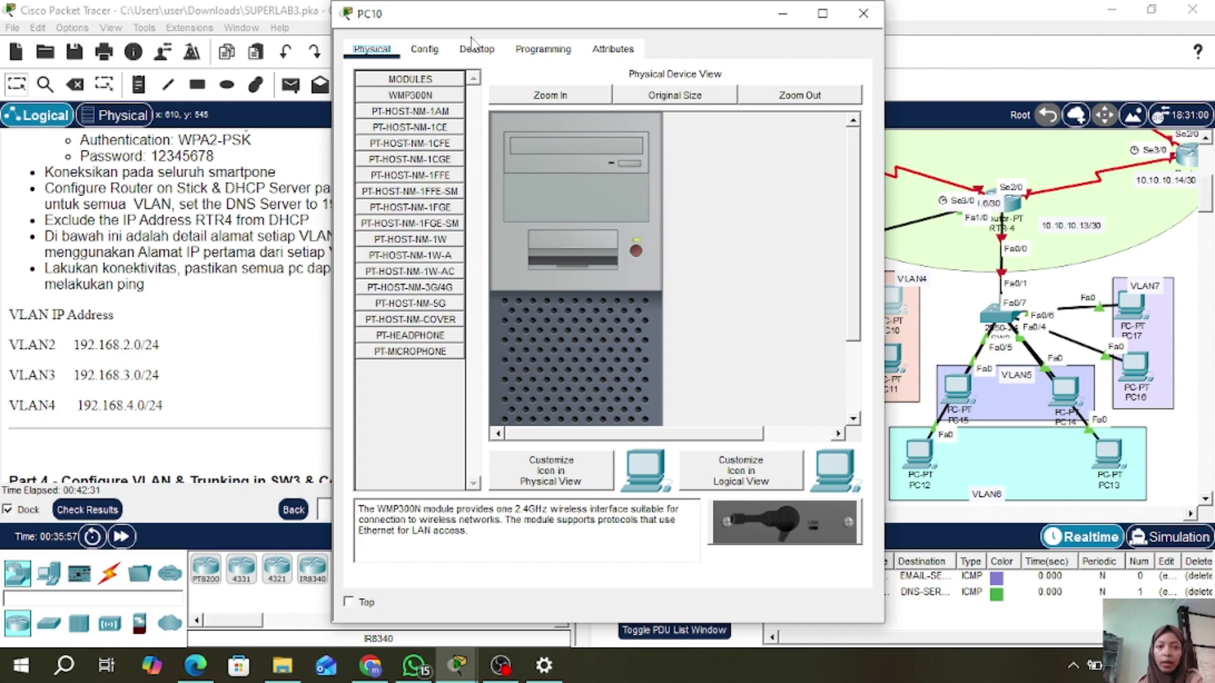
left_click(477, 49)
left_click(434, 96)
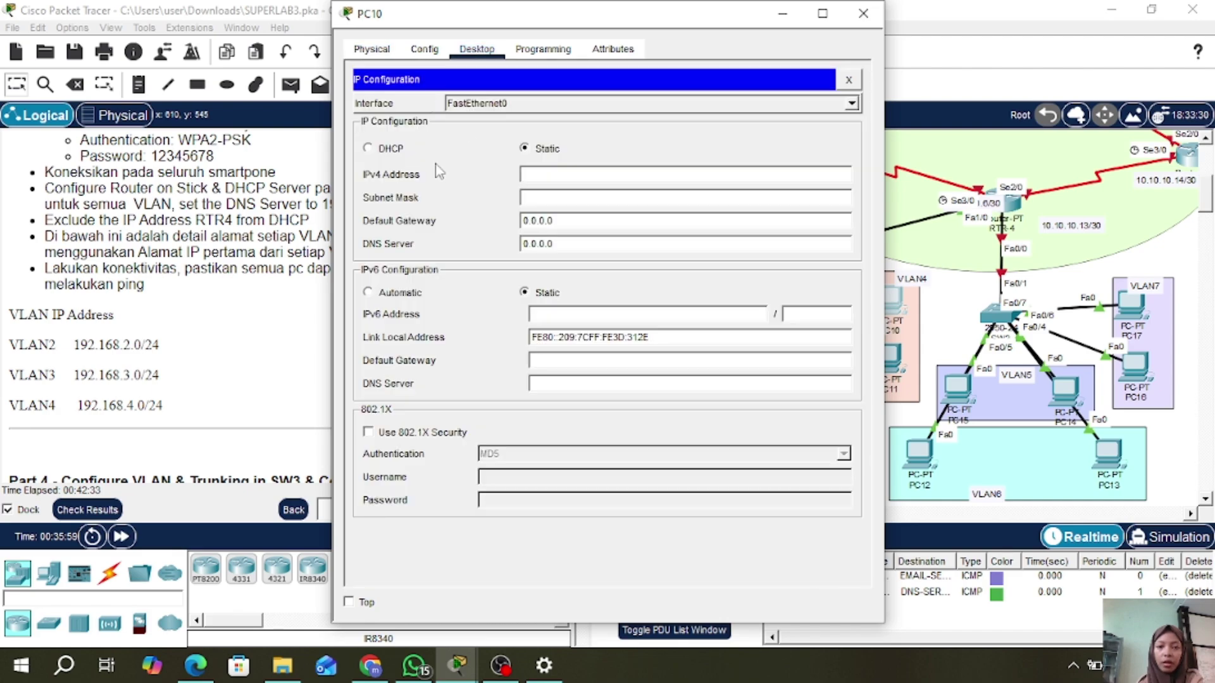
left_click(369, 149)
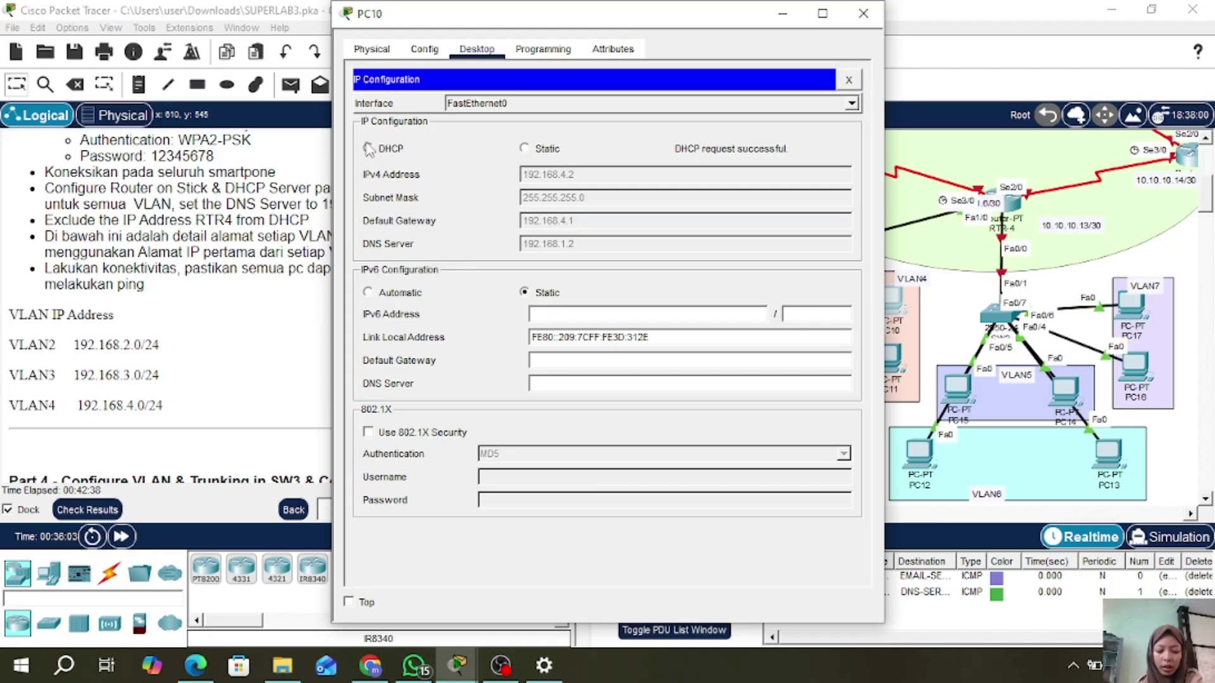
left_click(863, 14)
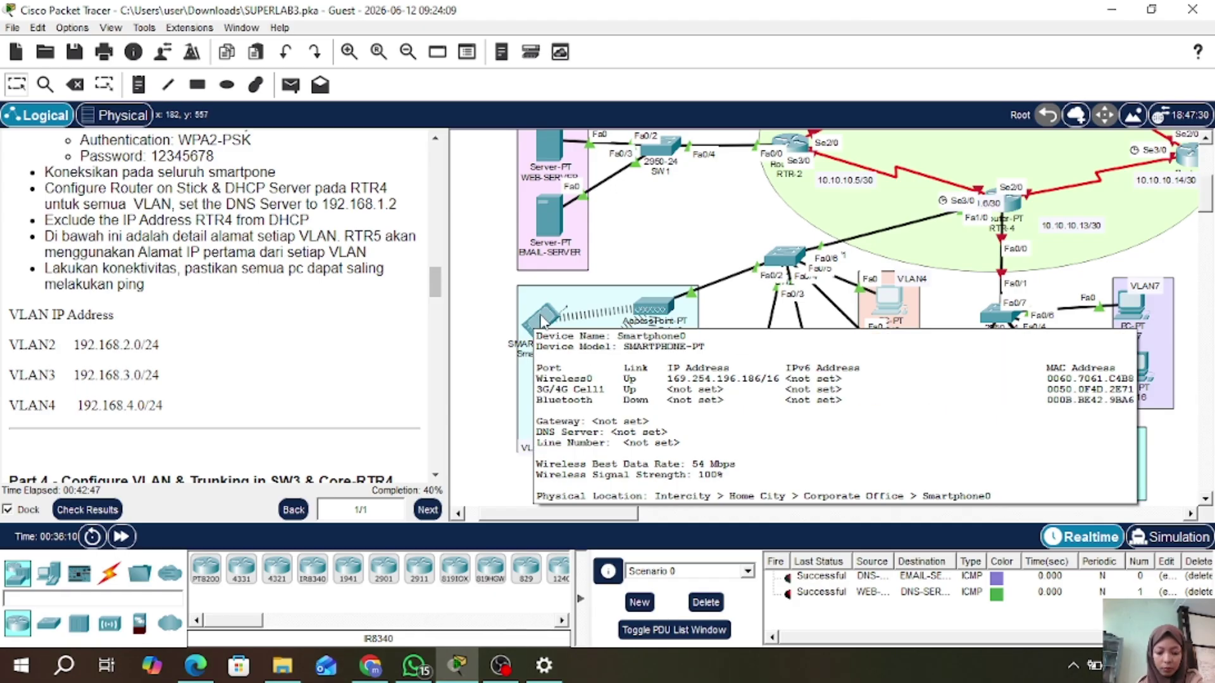
- Verify Smartphone0 received 192.168.2.2/24, gateway 192.168.2.1 and DNS 192.168.1.2 via DHCP
left_click(542, 320)
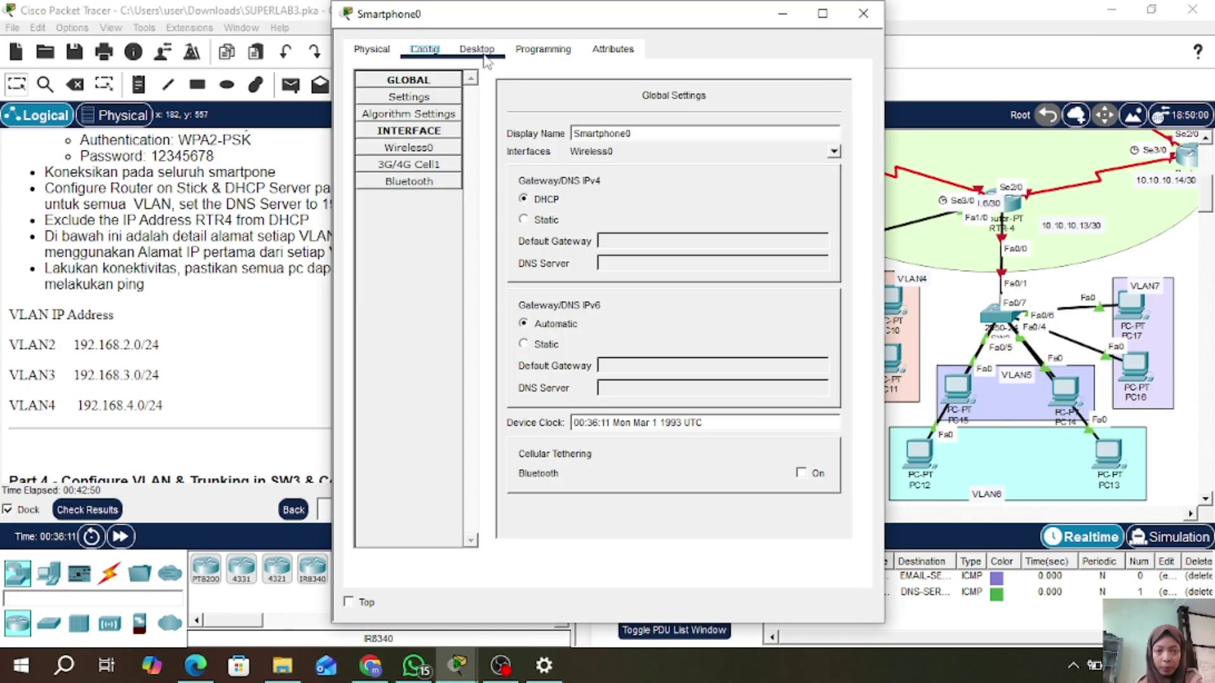
left_click(485, 55)
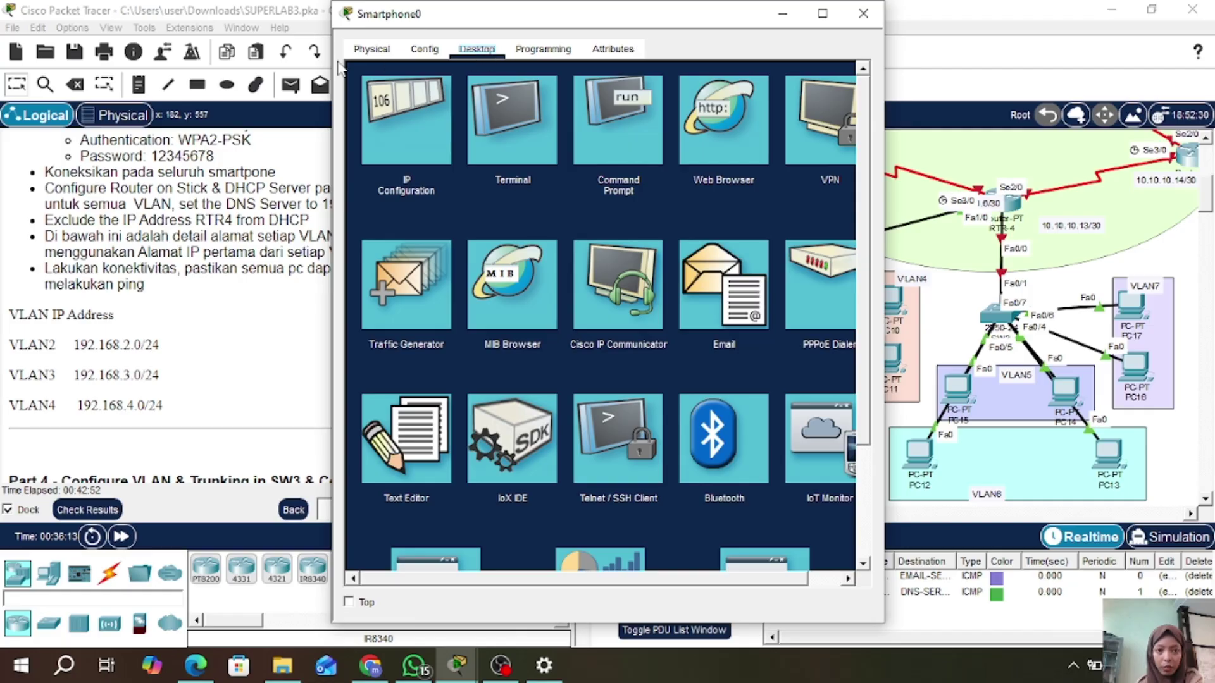
left_click(412, 134)
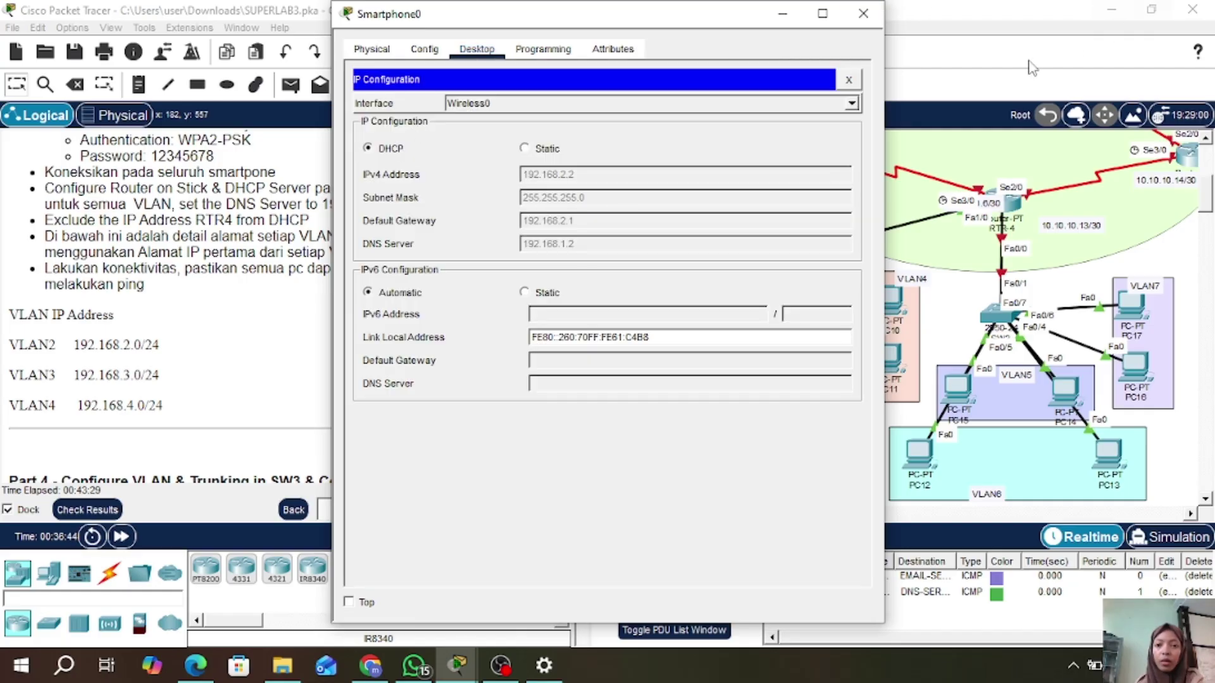
left_click(867, 17)
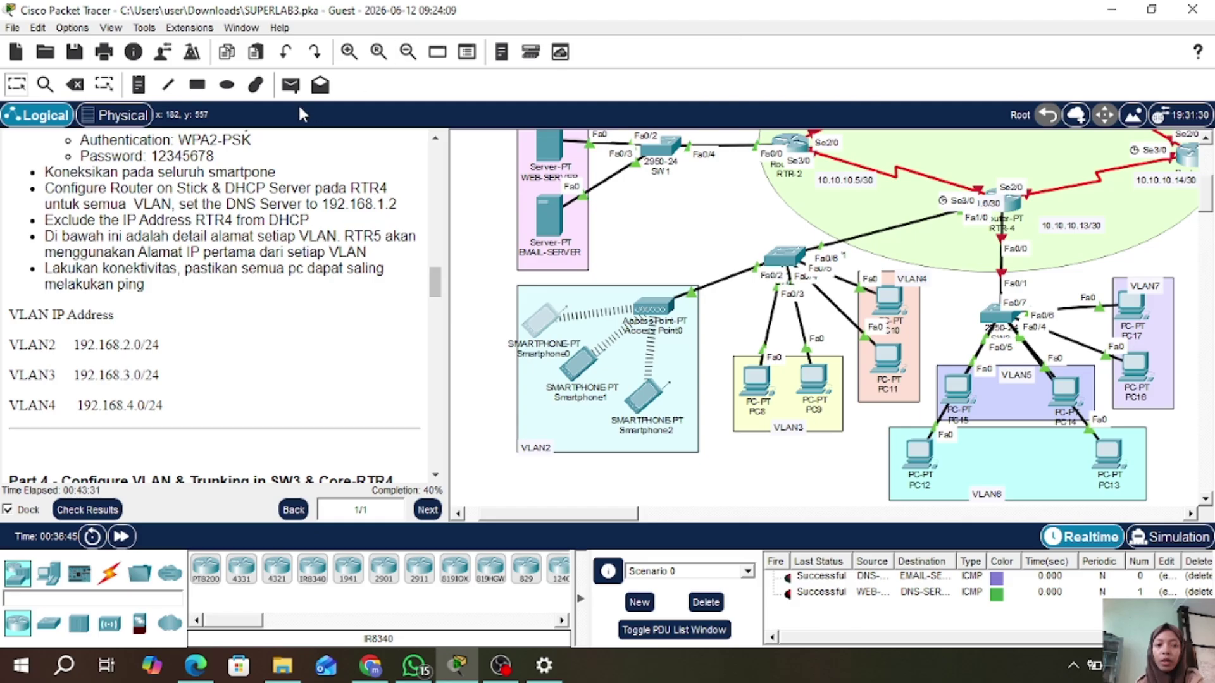
left_click(290, 85)
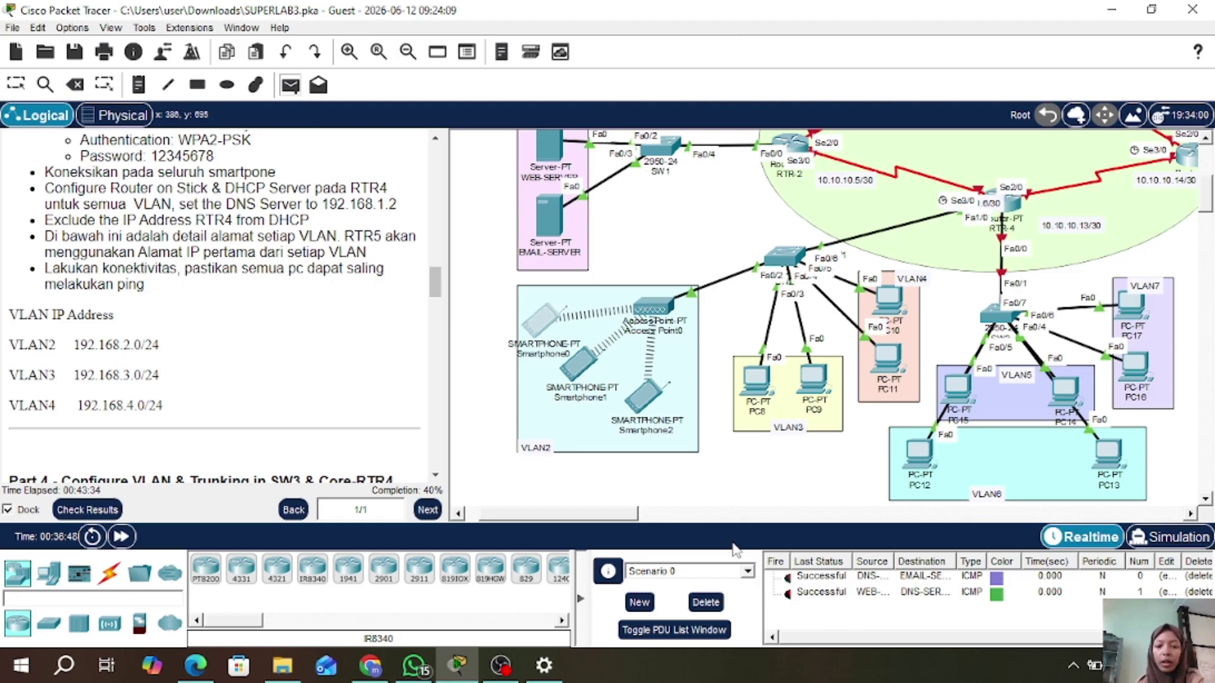
- Clear the old PDUs and send two simple pings from Smartphone0 to PC8
left_click(705, 604)
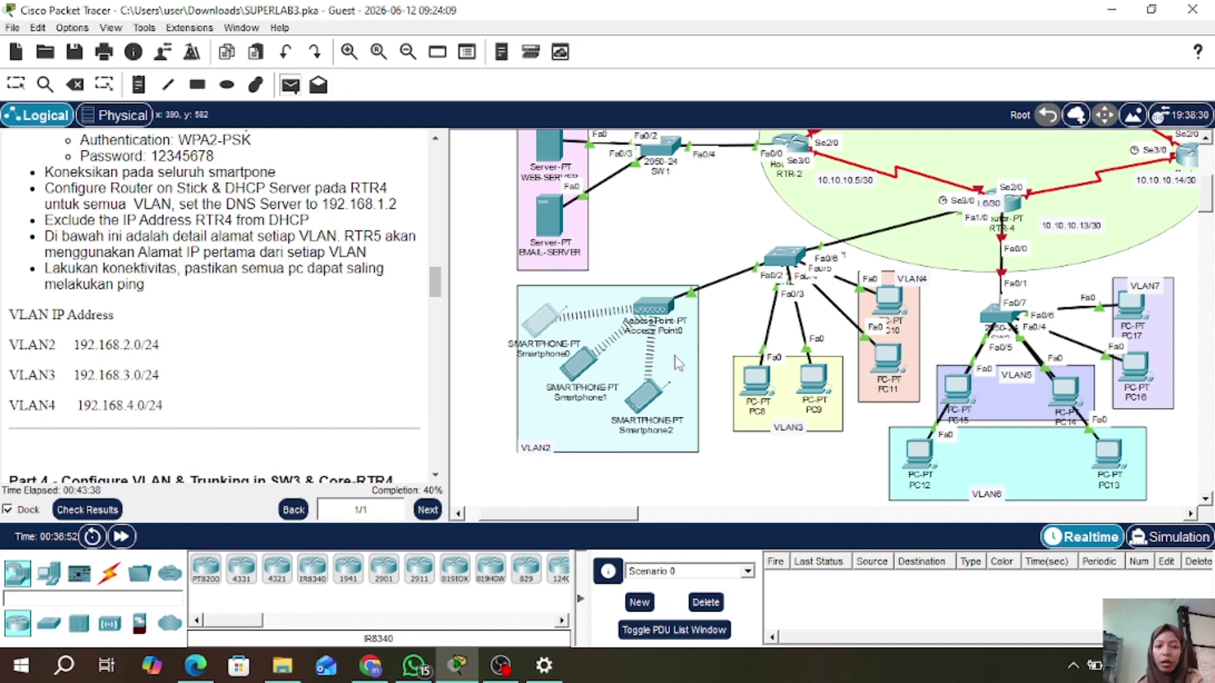
left_click(289, 86)
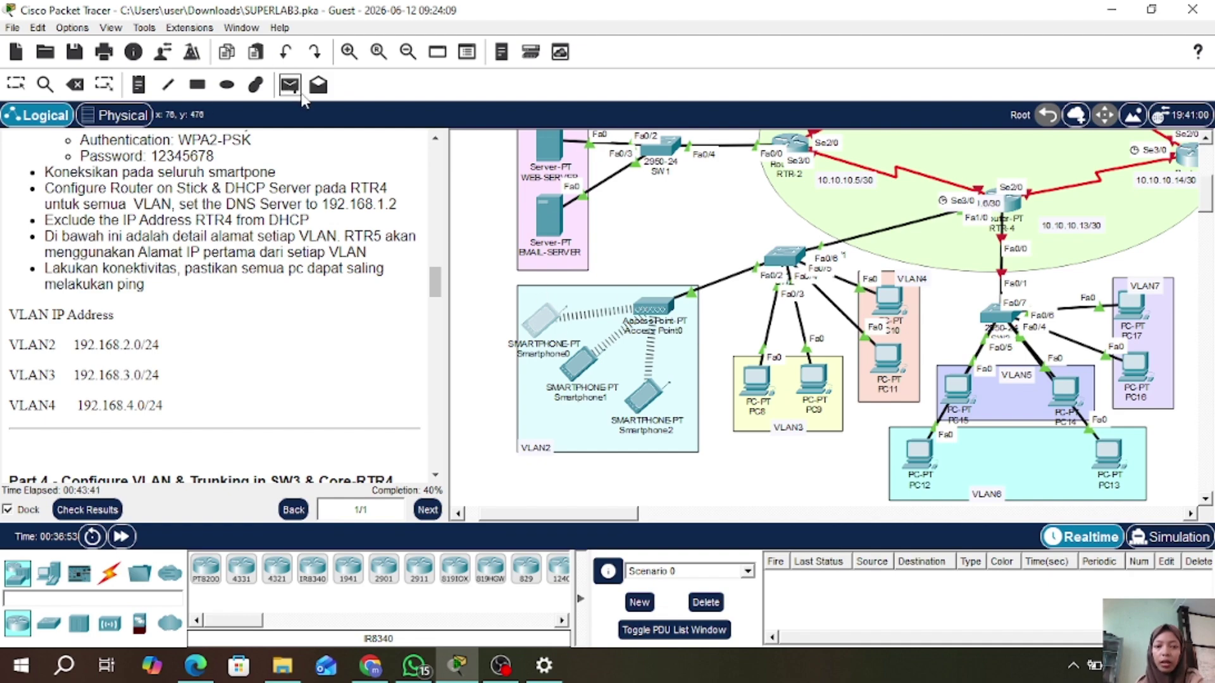
left_click(541, 319)
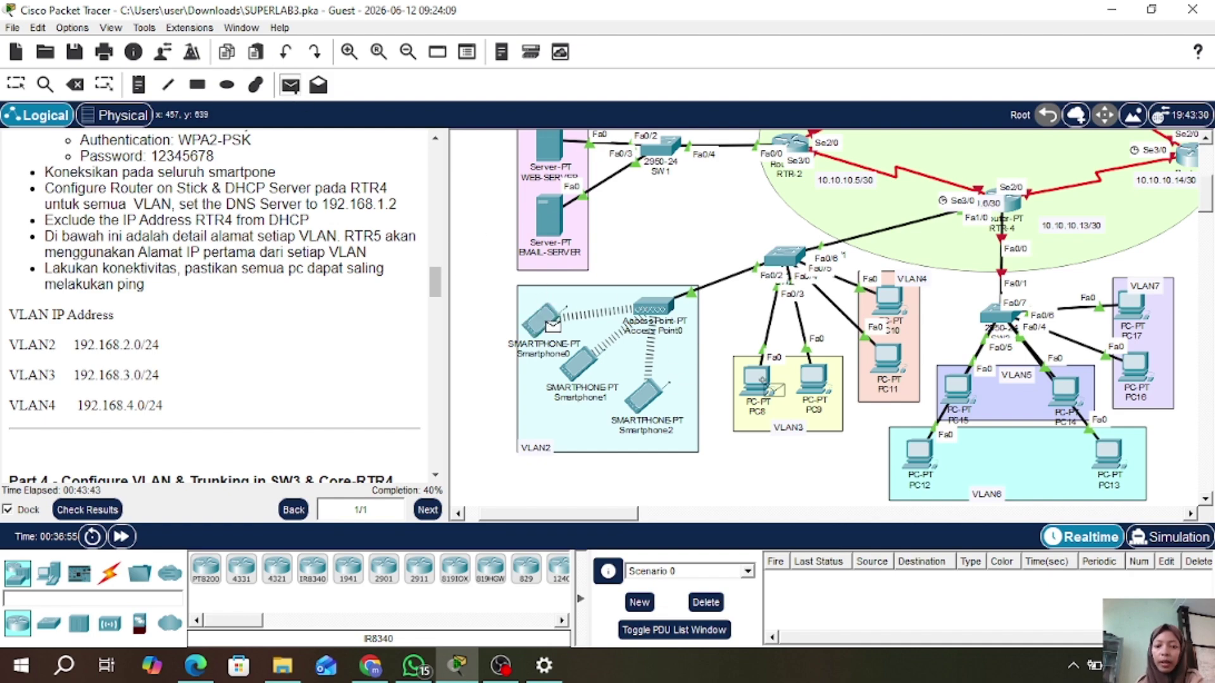
left_click(765, 385)
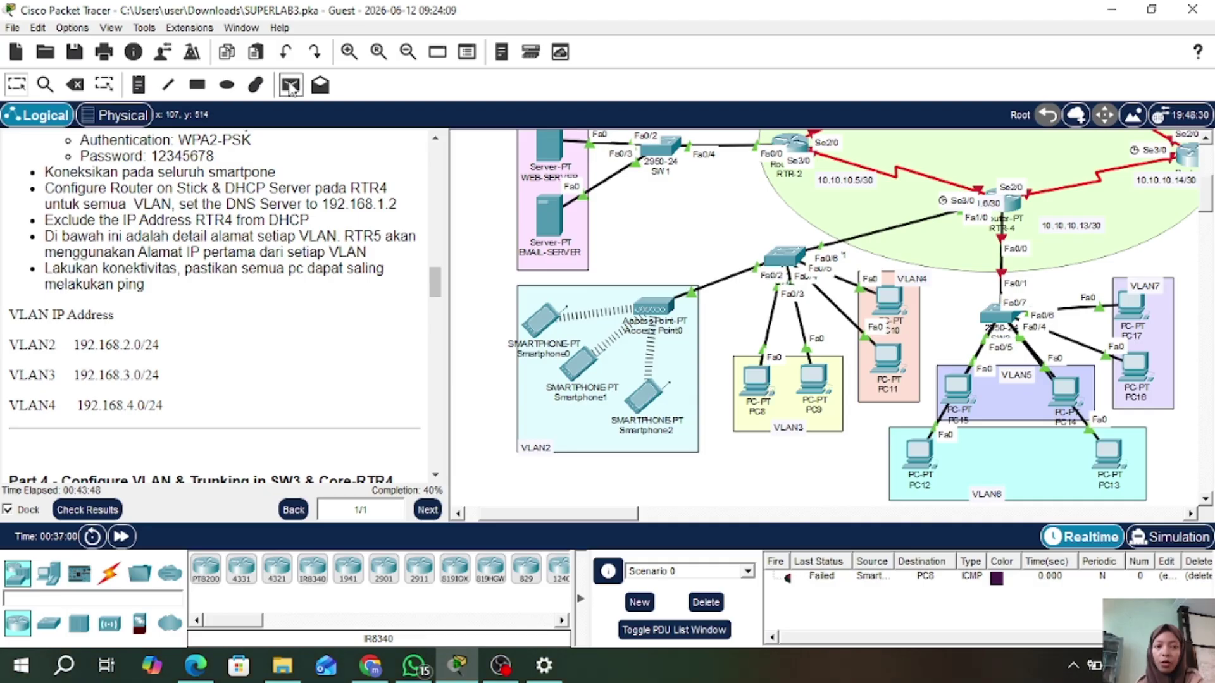
left_click(290, 84)
left_click(543, 321)
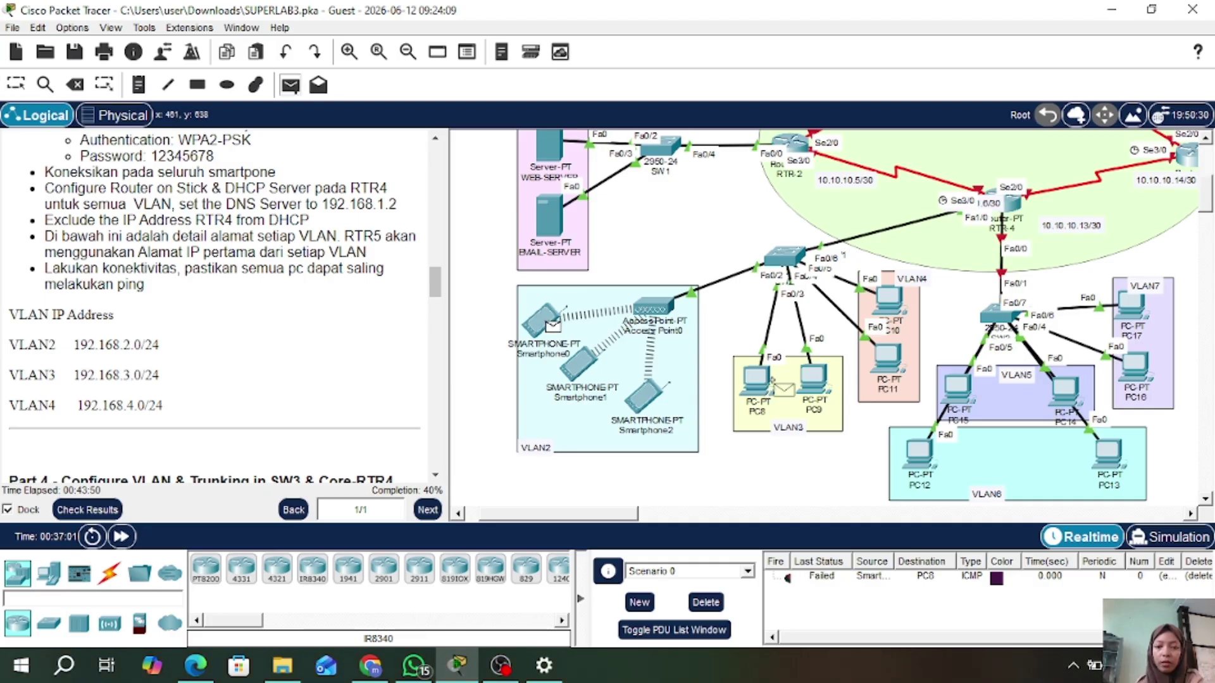
left_click(764, 385)
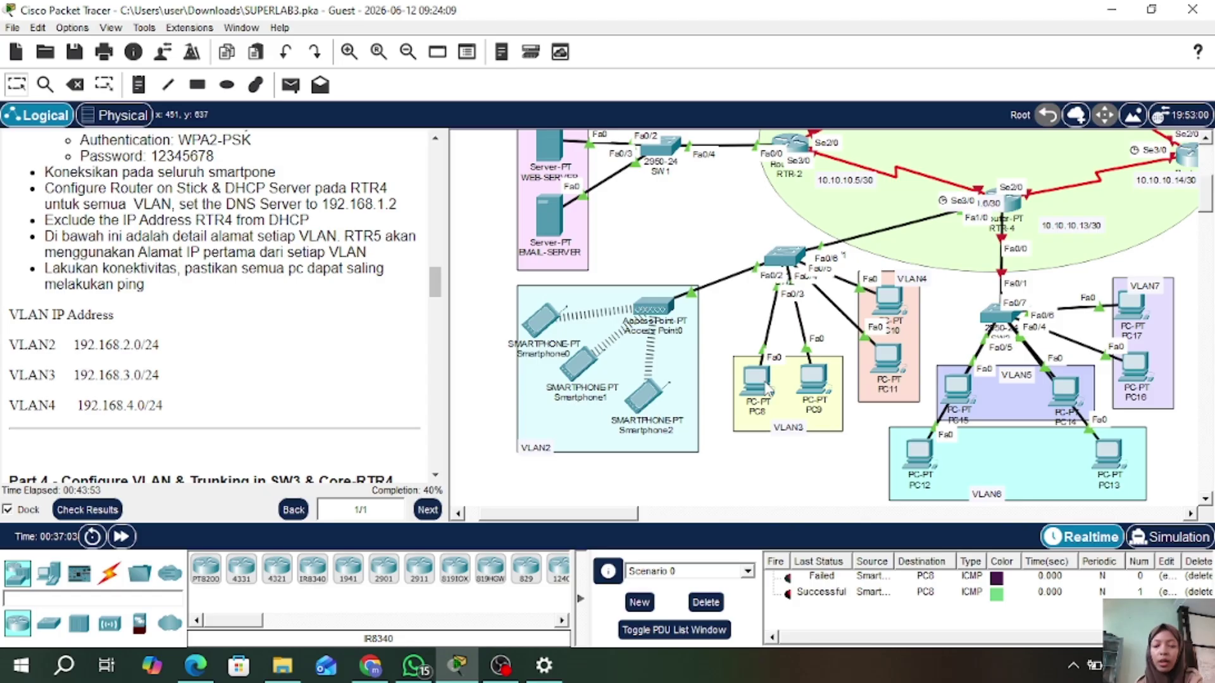
- Send two simple pings from PC8 to PC10
left_click(290, 85)
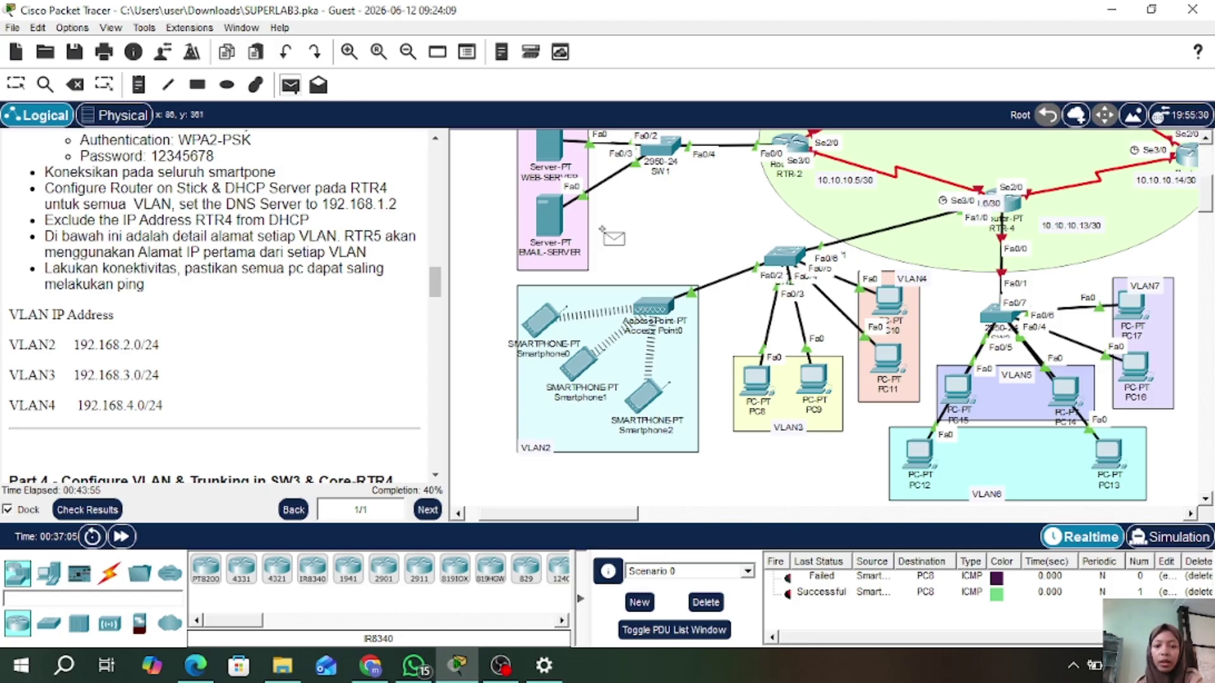
left_click(756, 380)
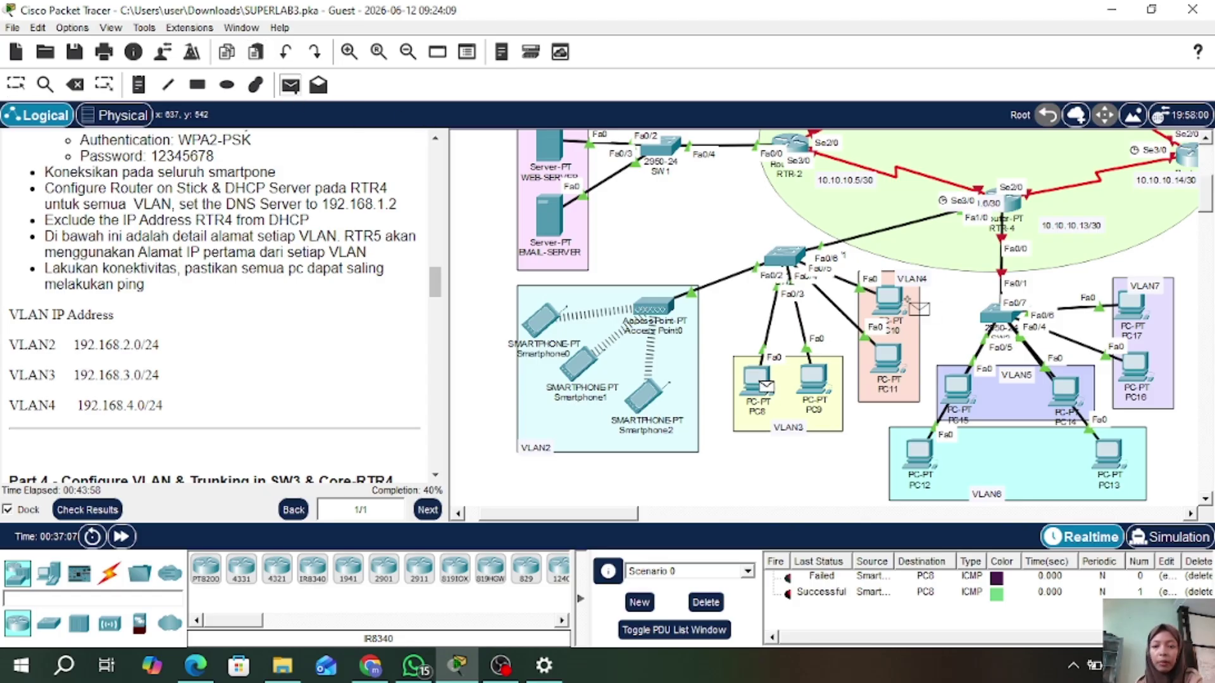
left_click(897, 303)
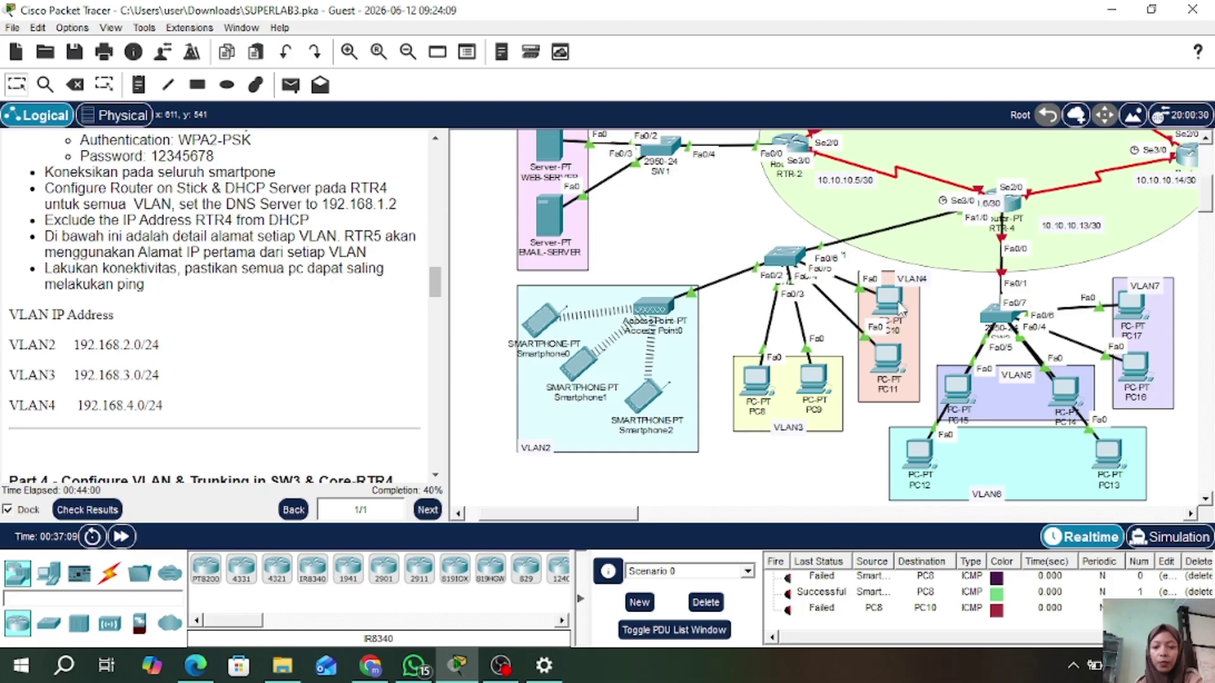
left_click(290, 84)
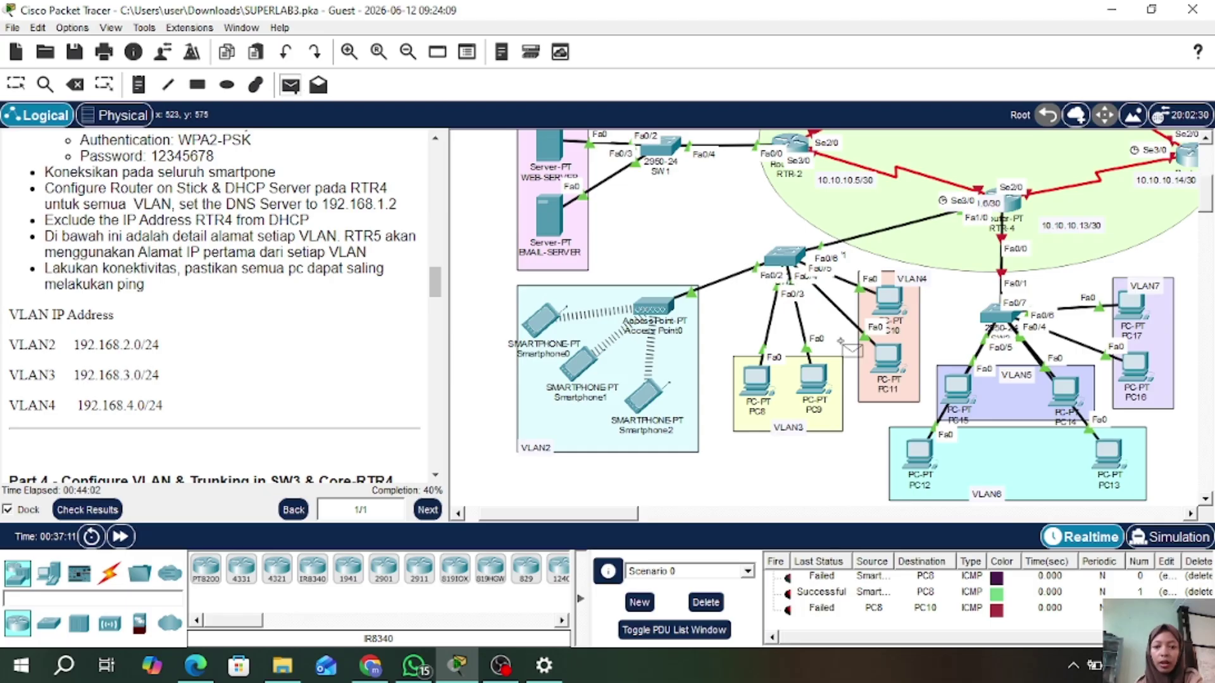
left_click(753, 379)
left_click(897, 307)
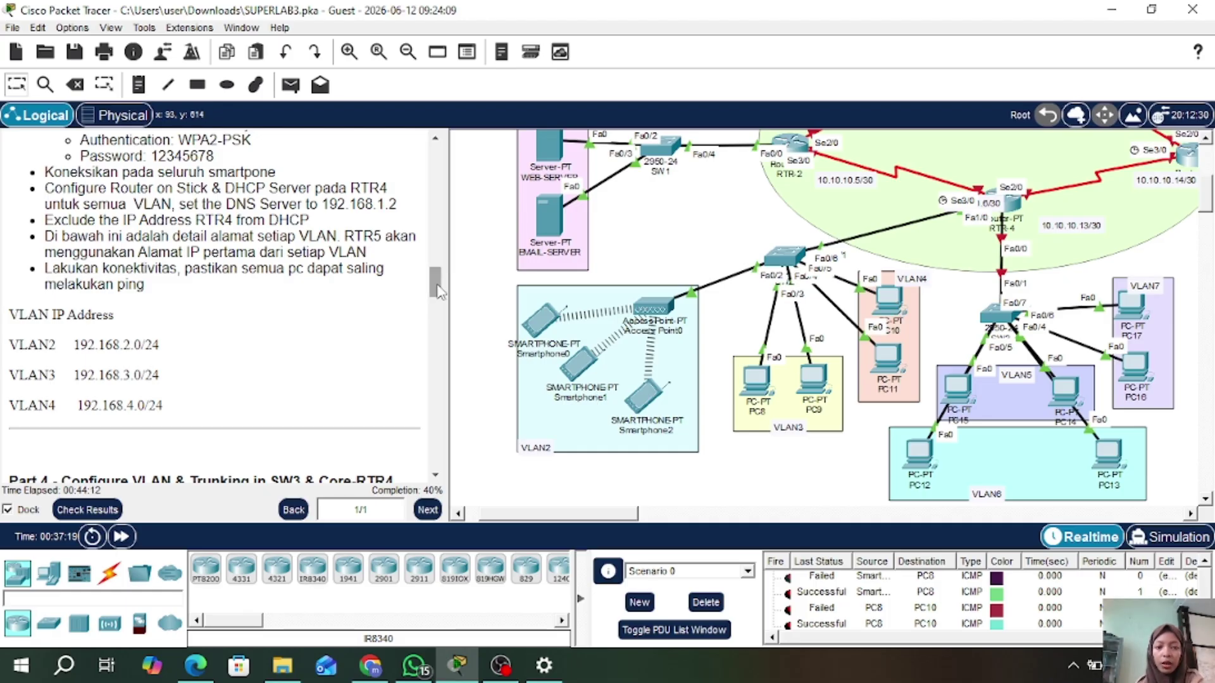
- Bring Part 4 - Configure VLAN & Trunking and the SW3 VLAN8/VLAN9 area into view
left_click_drag(435, 282, 437, 319)
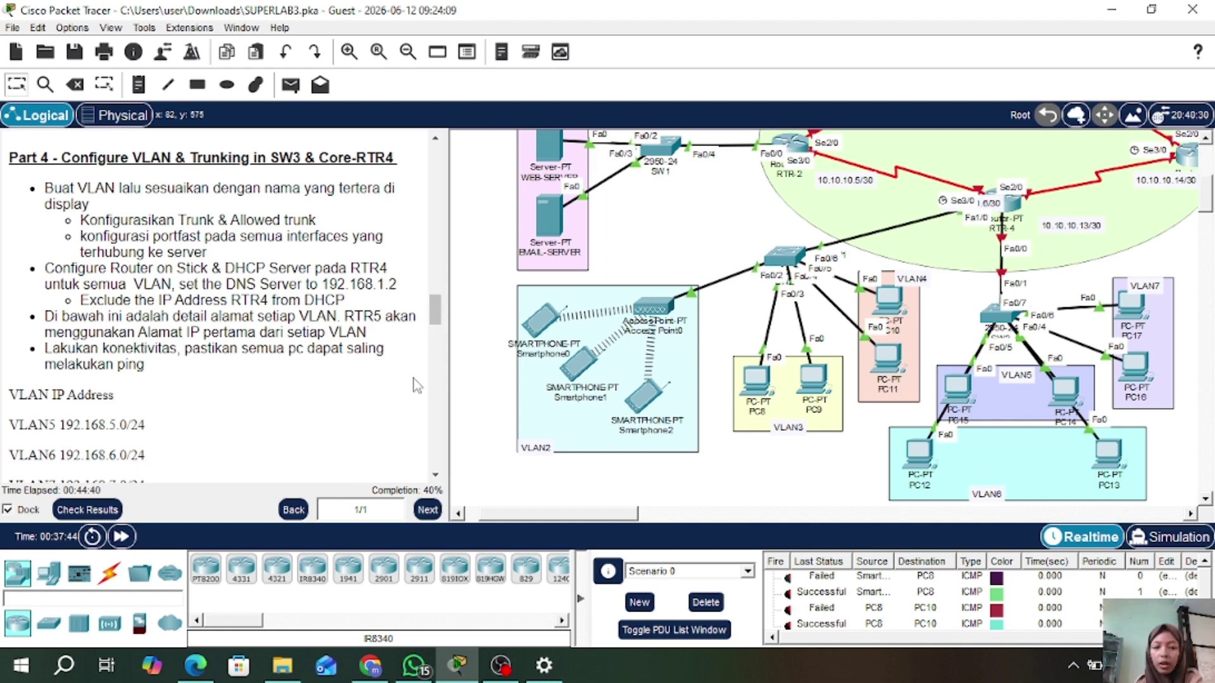
left_click_drag(549, 514, 601, 523)
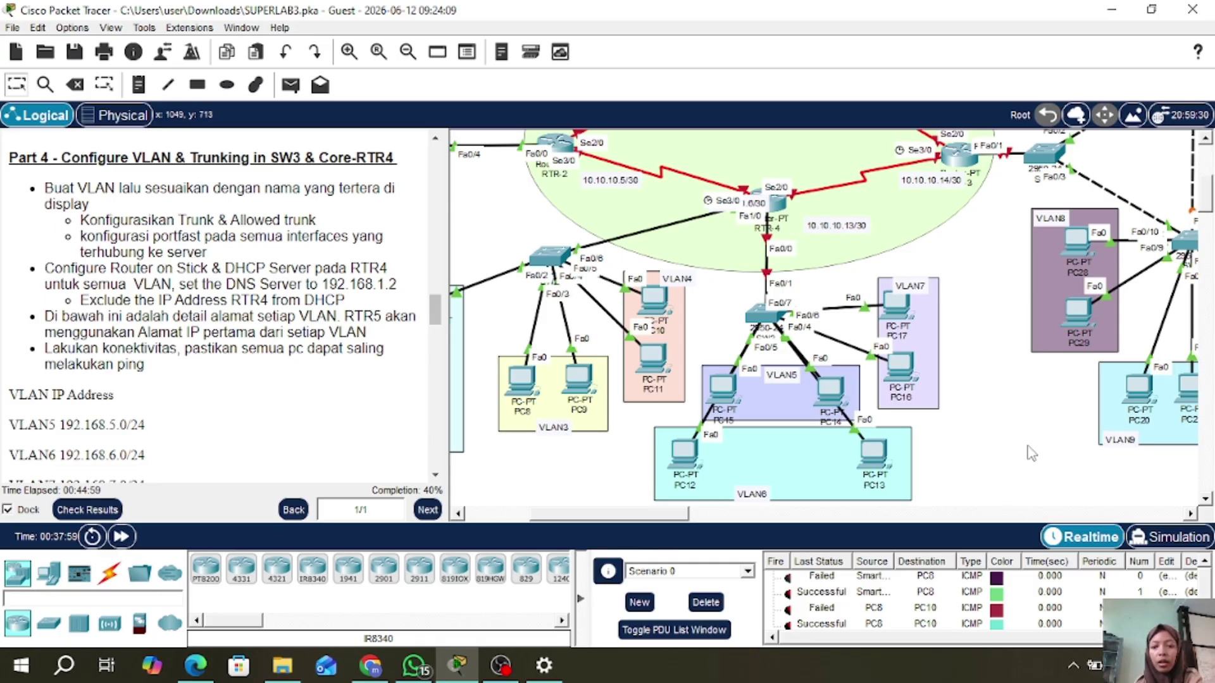
scroll(1032, 453, "down", 1)
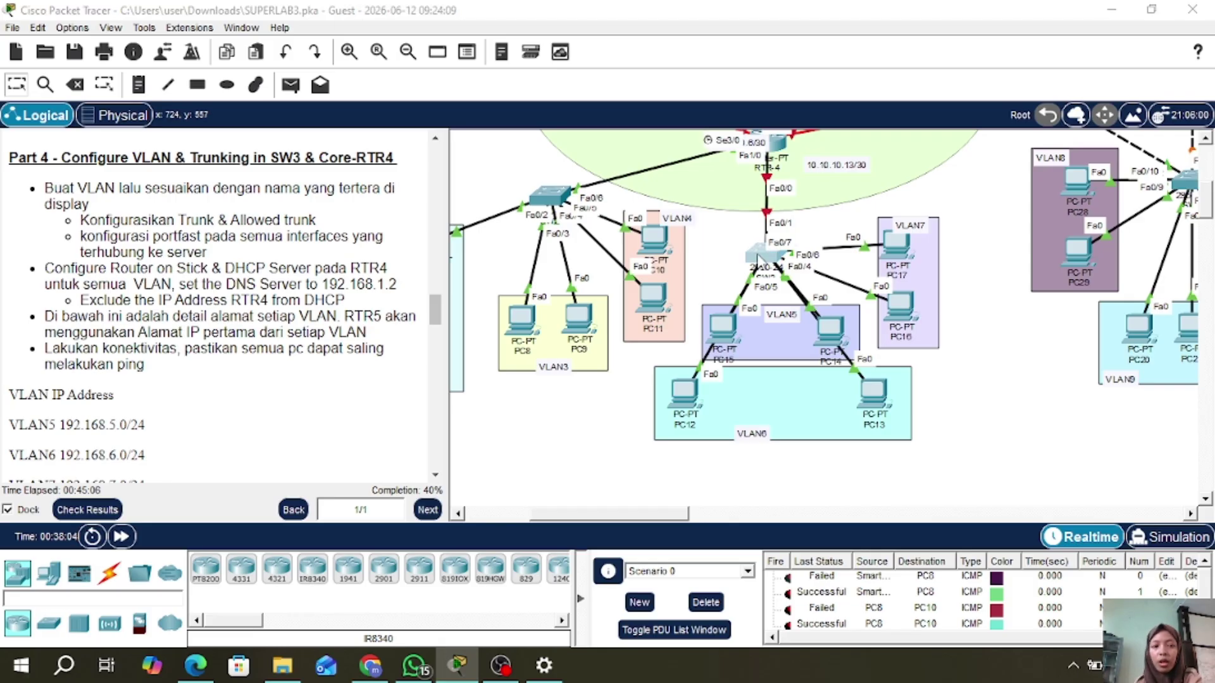
- Enter global configuration mode on SW3, supplying the enable password
left_click(758, 256)
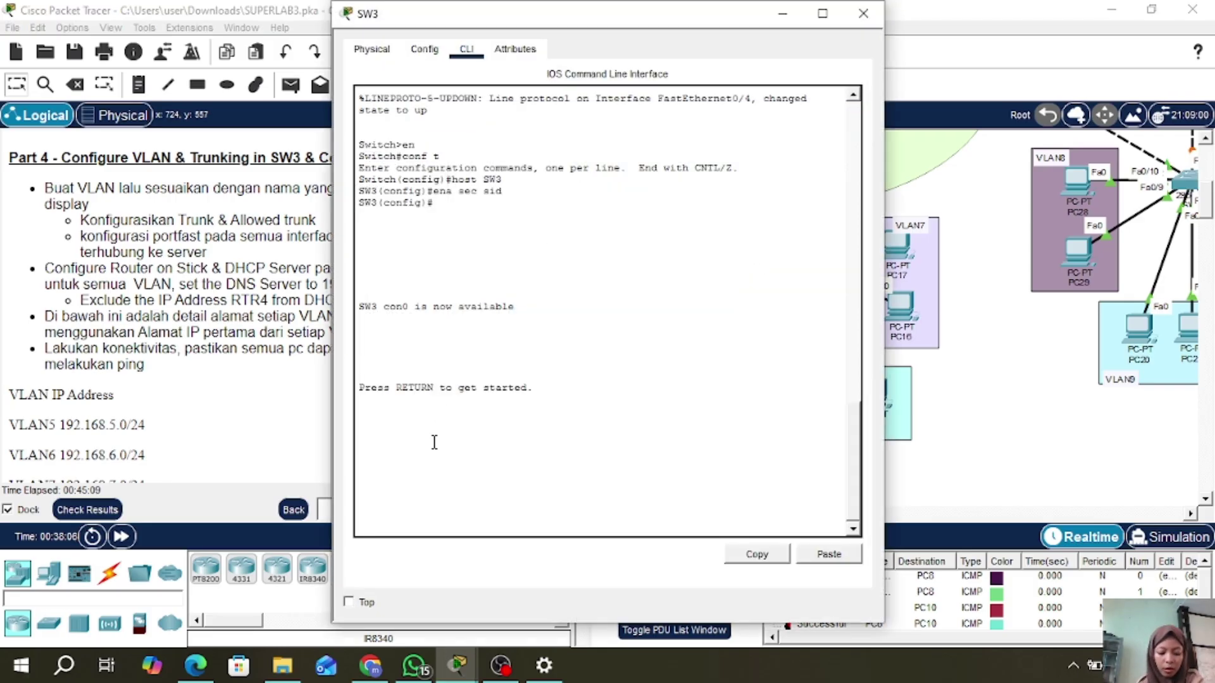
key("Return")
type("en")
key("Return")
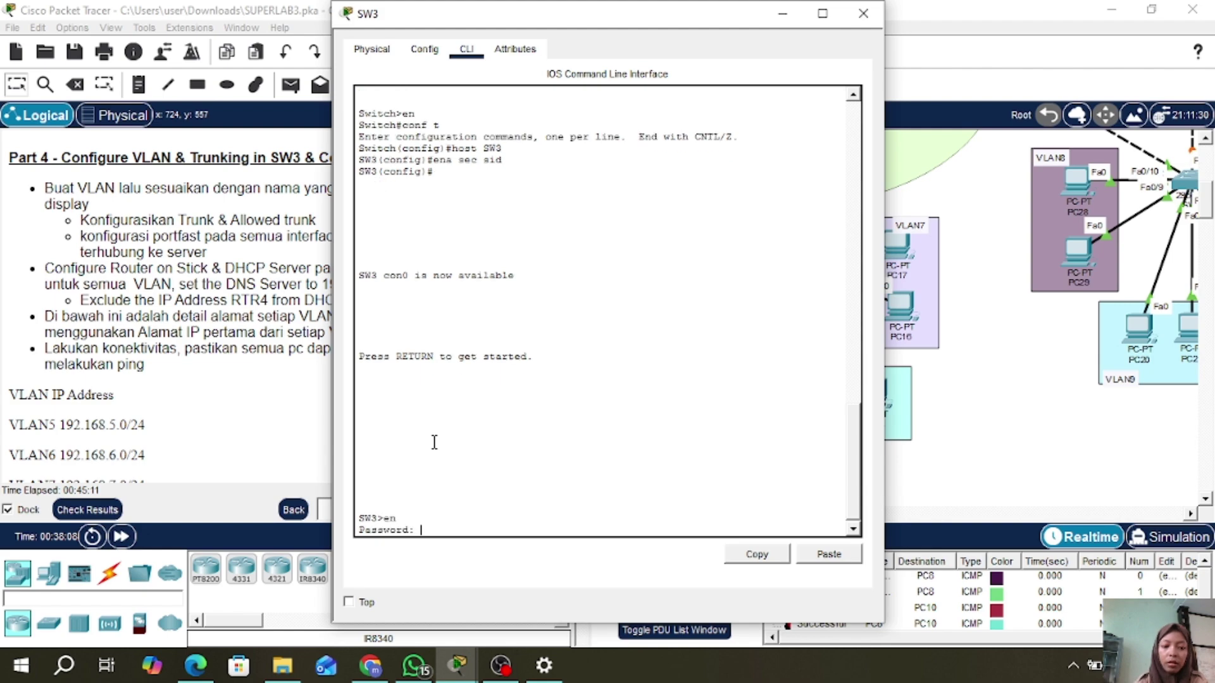
type("sid")
key("Return")
type("co")
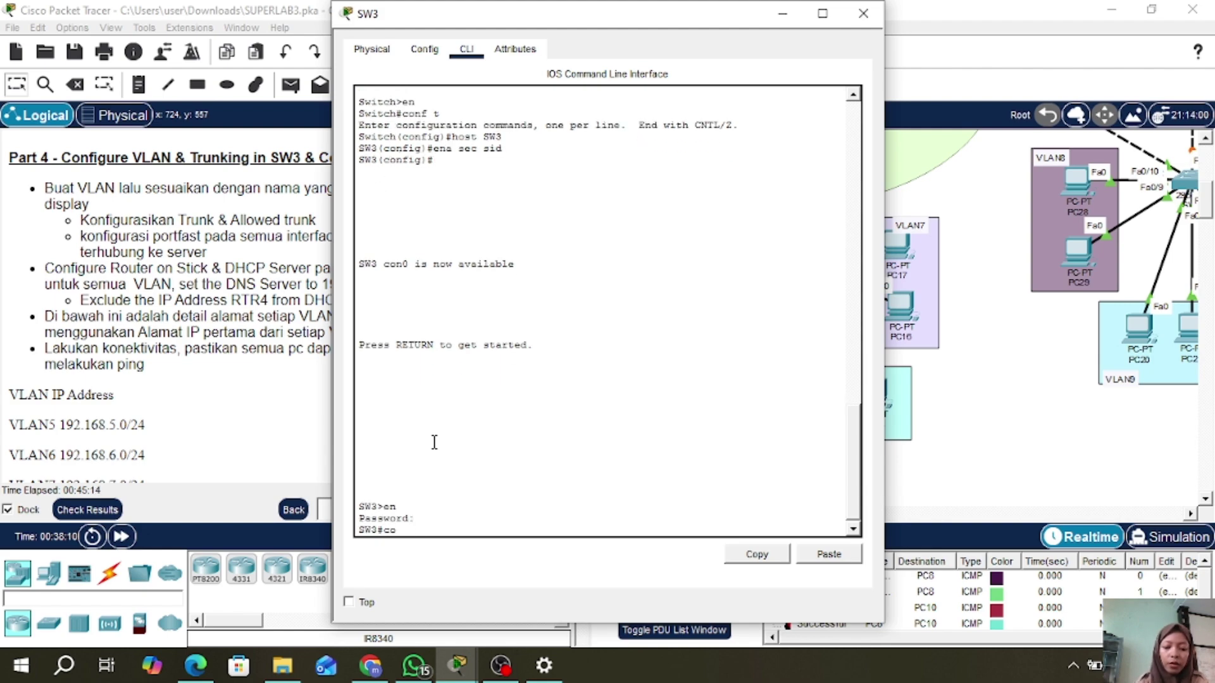
type("nf t")
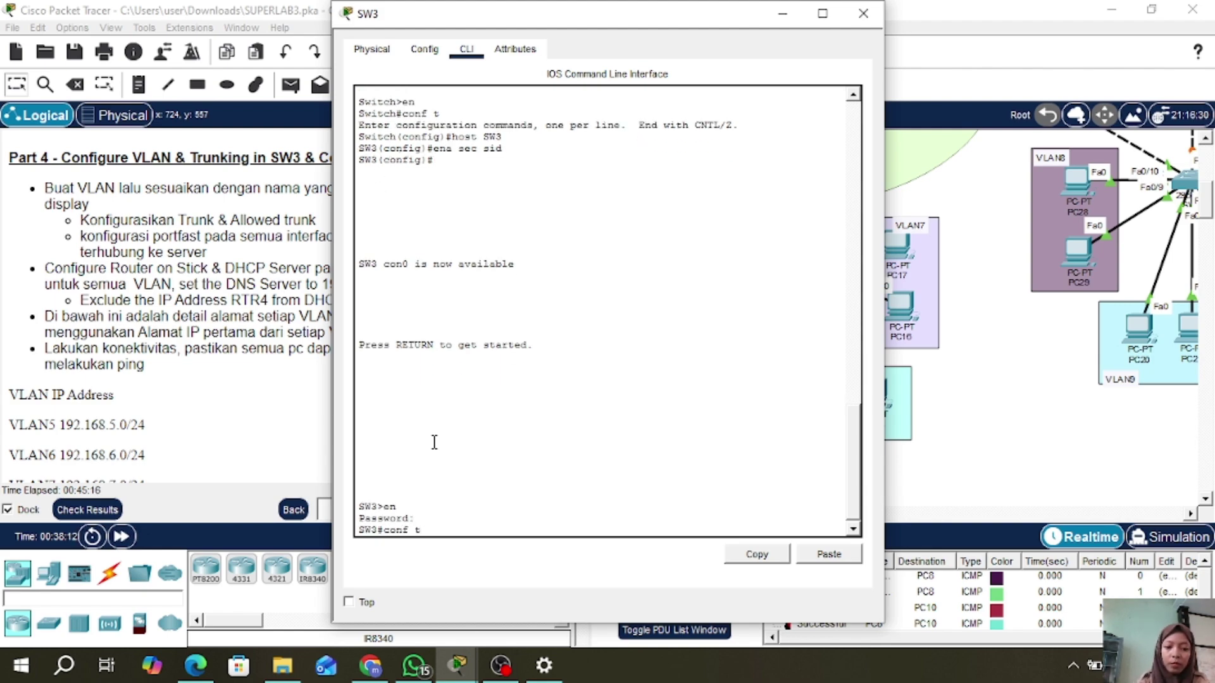
key("Return")
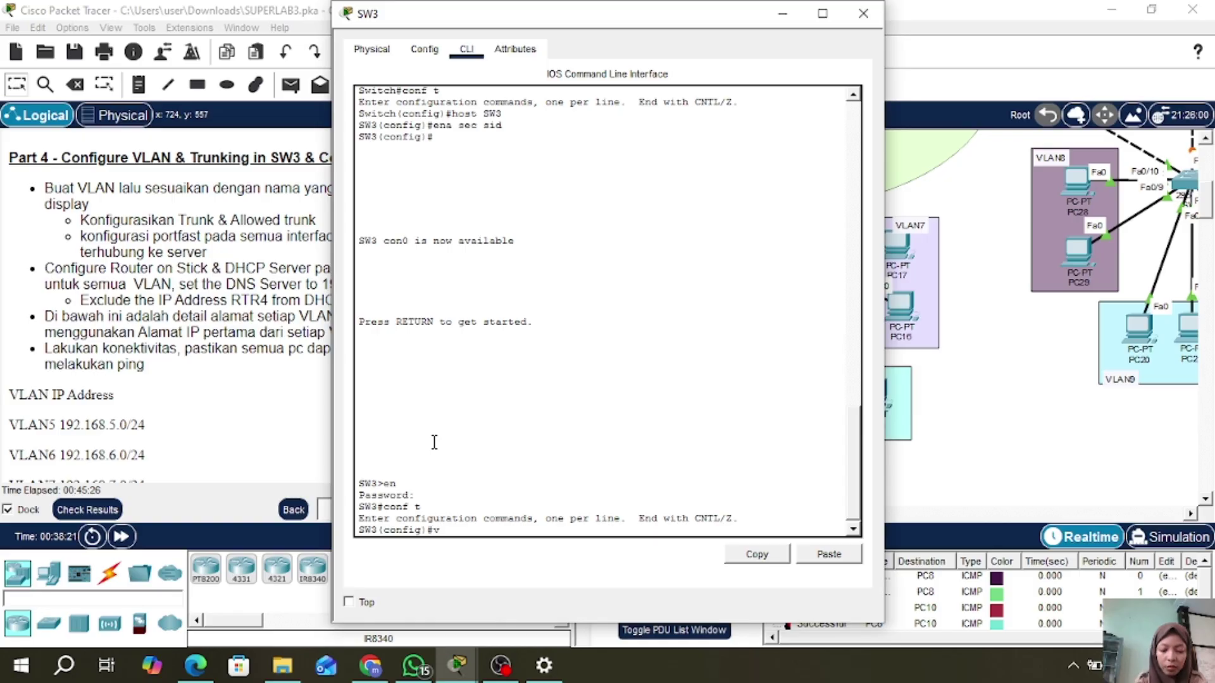
- Create VLANs 5, 6 and 7 on SW3, named VLAN5, VLAN6 and VLAN7
type("5")
key("Return")
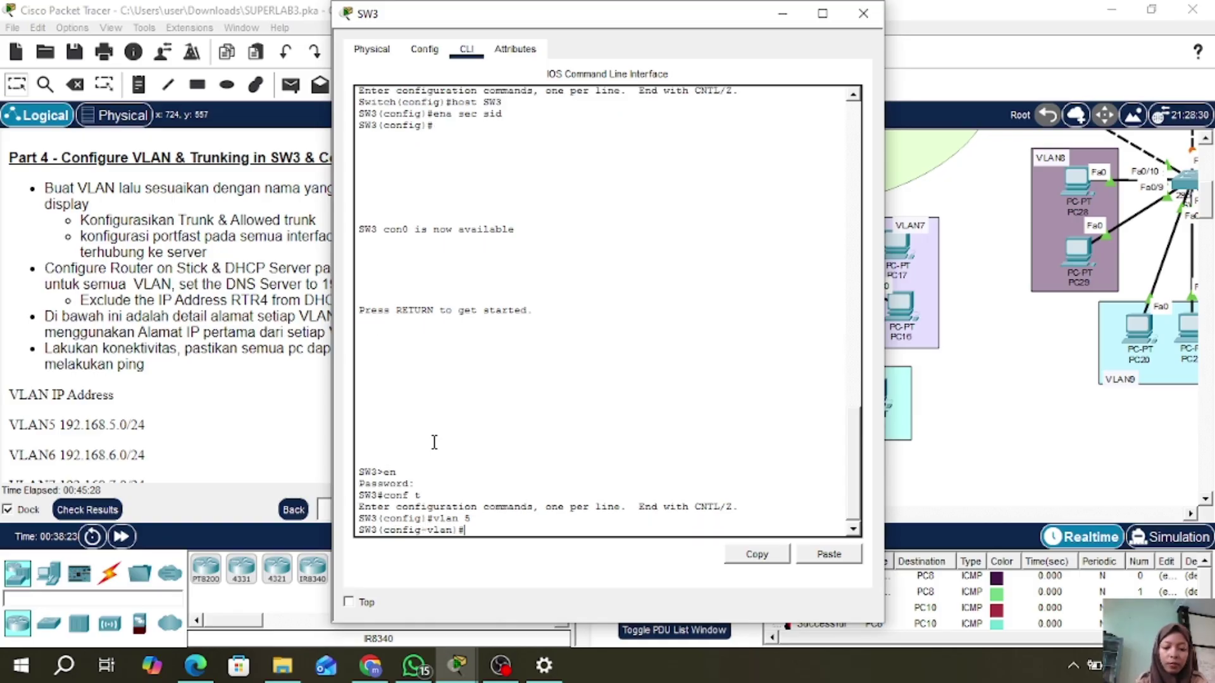
type("name VLAN5")
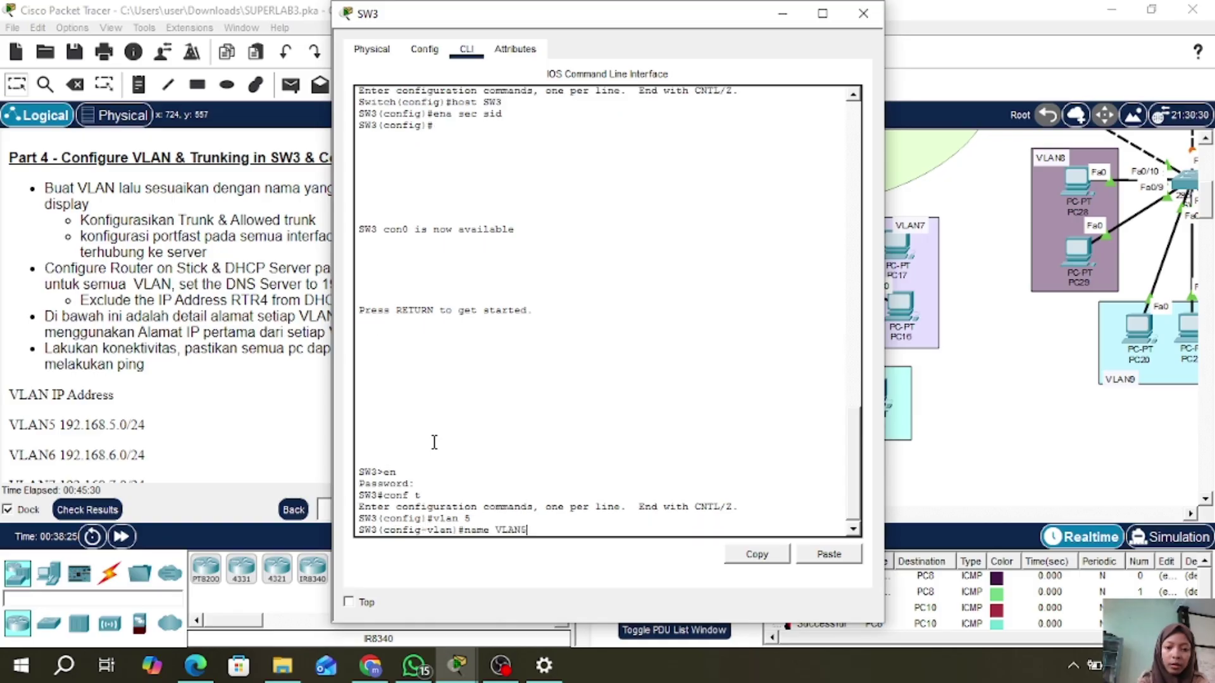
key("Return")
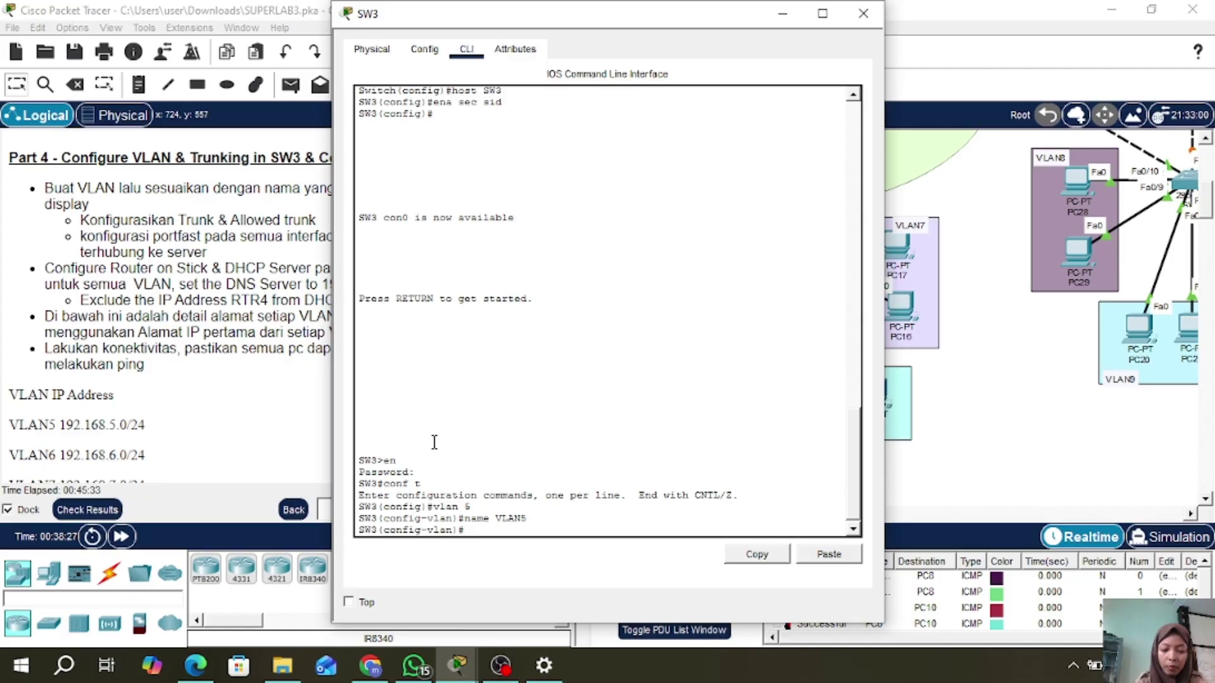
type("vlan 6")
key("Return")
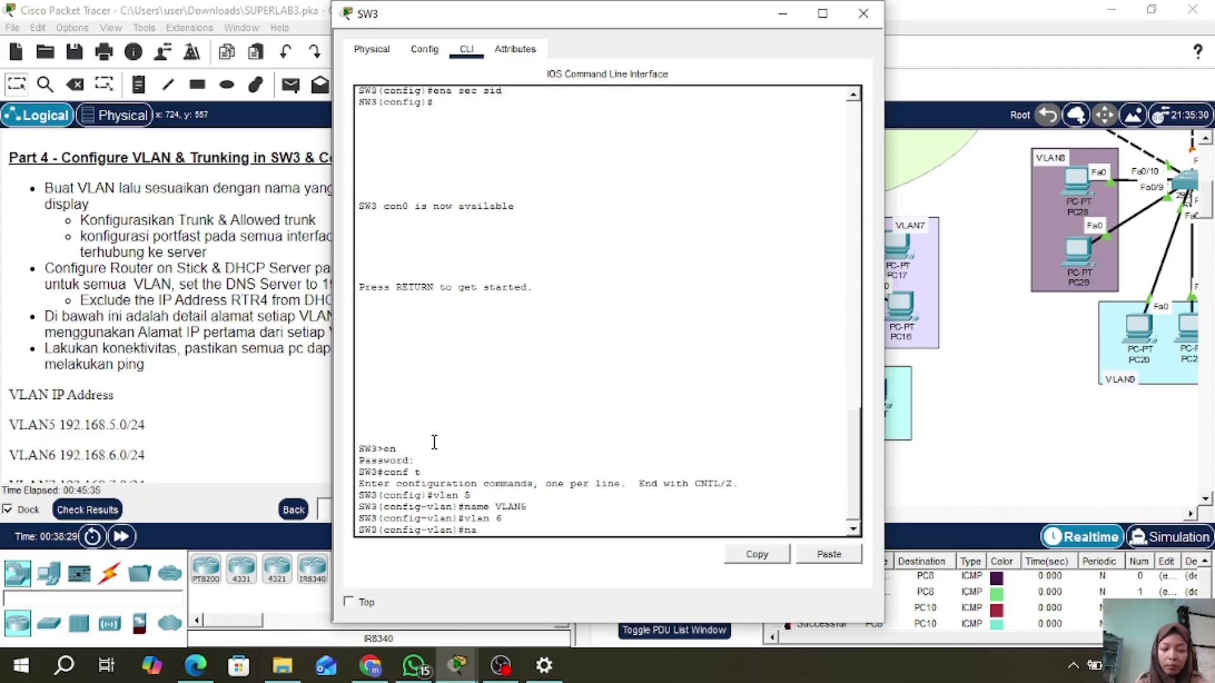
type("name VLAN6")
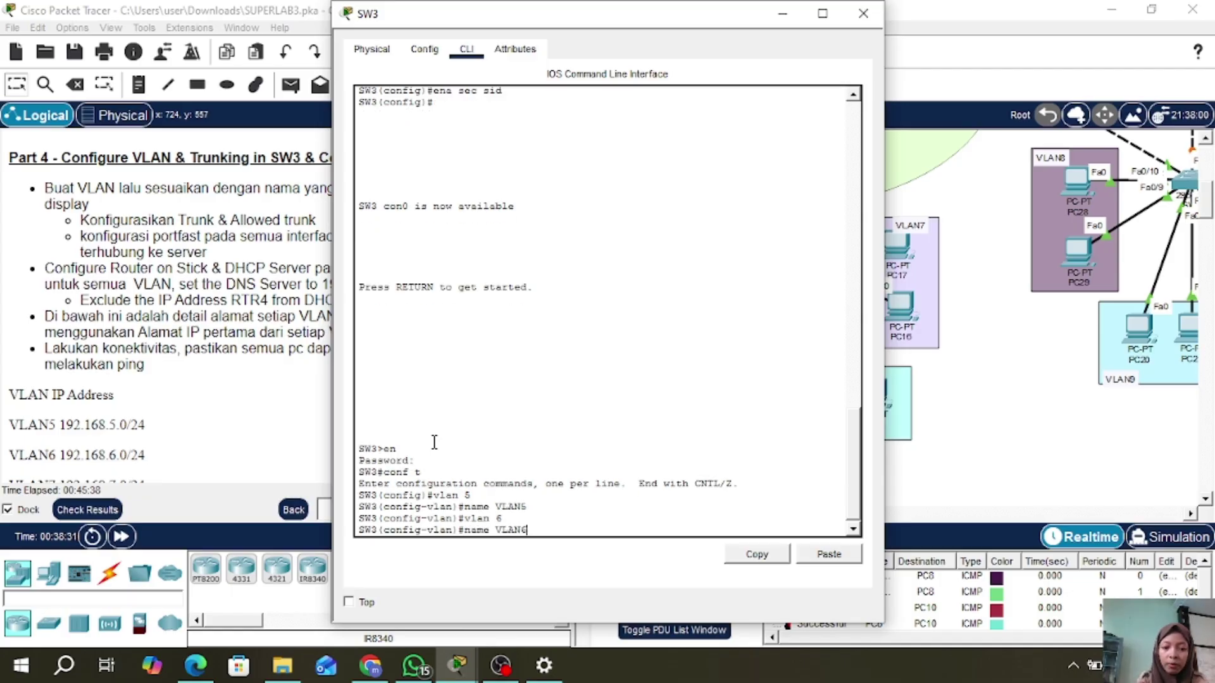
key("Return")
type("vlan)#vlan")
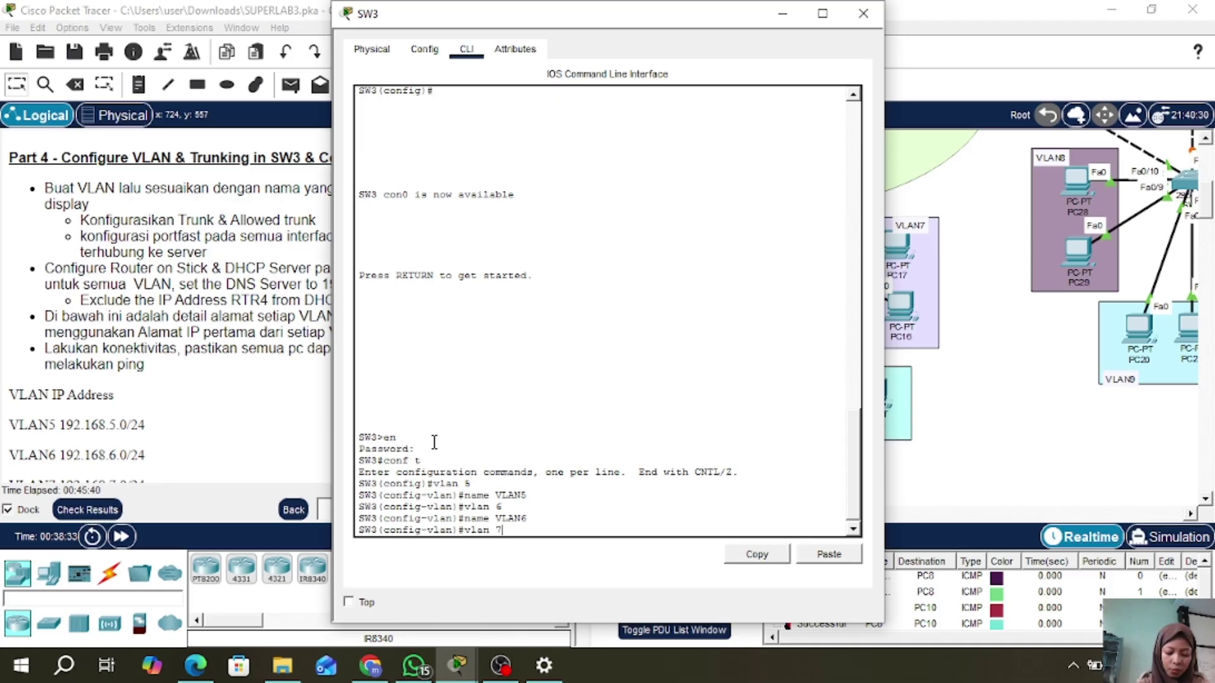
type(" 7")
key("Return")
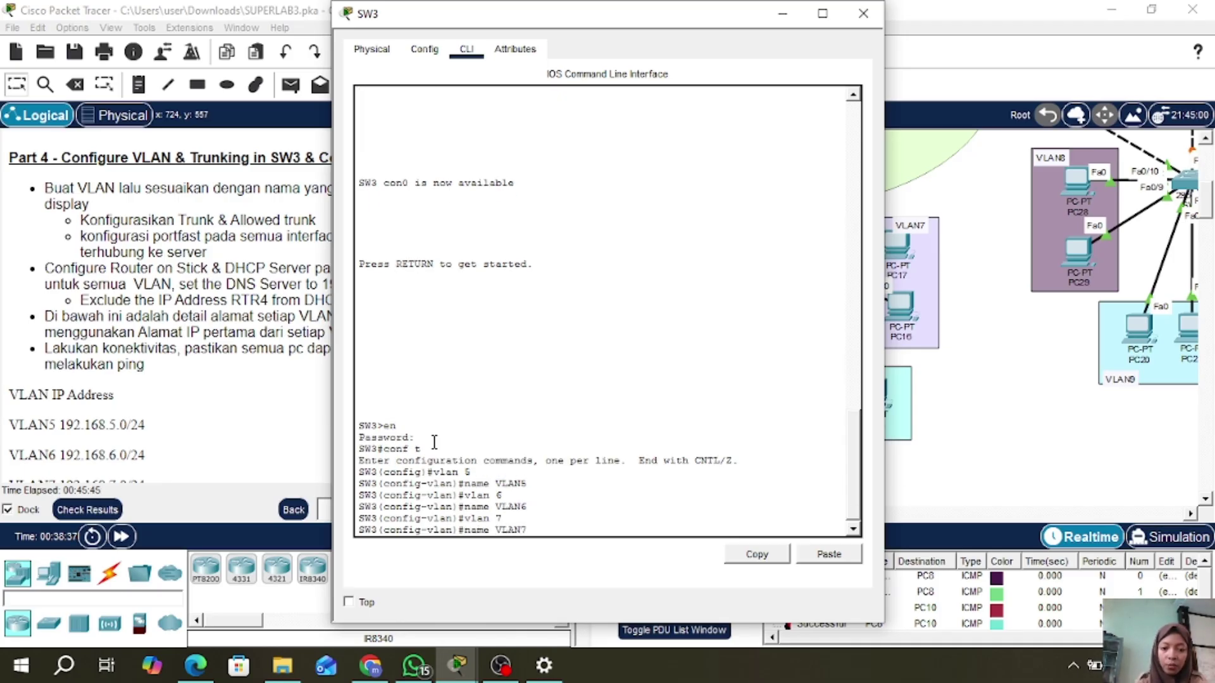
type("name VLAN7")
key("Return")
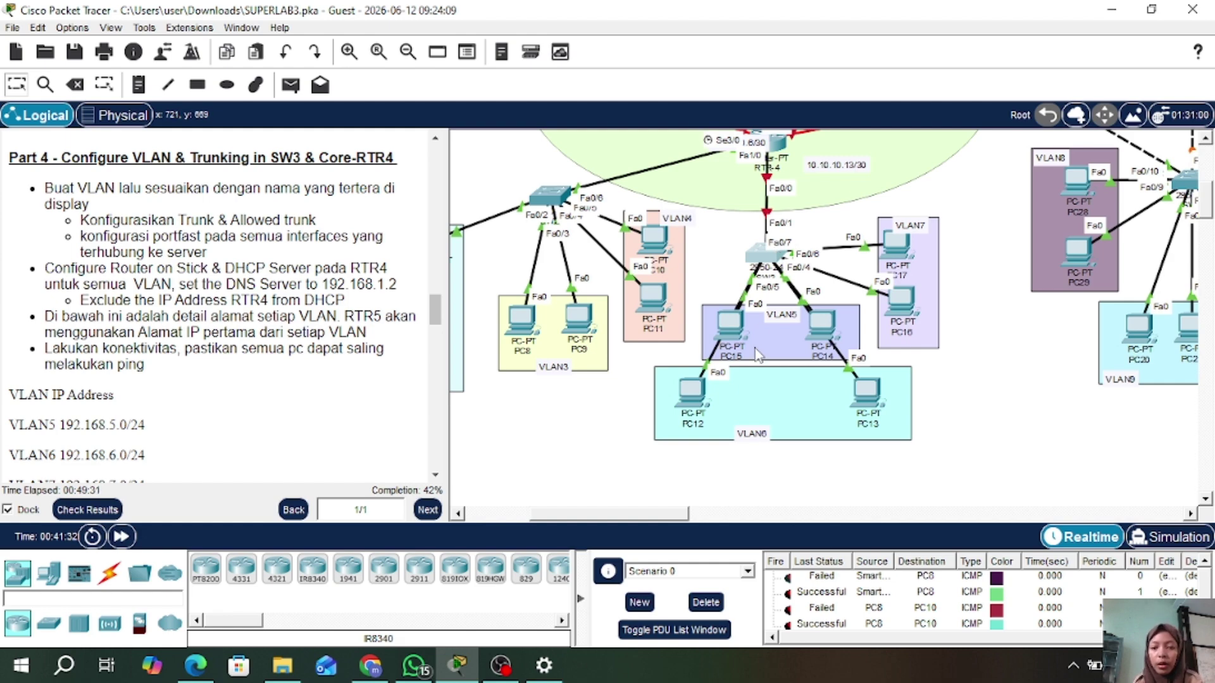
- Reposition PC15 and PC14, then set SW3 ports Fa0/4–5 to access mode
mouse_move(731, 320)
left_mouse_down()
mouse_move(623, 235)
mouse_move(726, 328)
left_mouse_up()
mouse_move(821, 331)
left_mouse_down()
mouse_move(828, 297)
mouse_move(954, 281)
mouse_move(819, 314)
mouse_move(804, 322)
mouse_move(814, 336)
left_mouse_up()
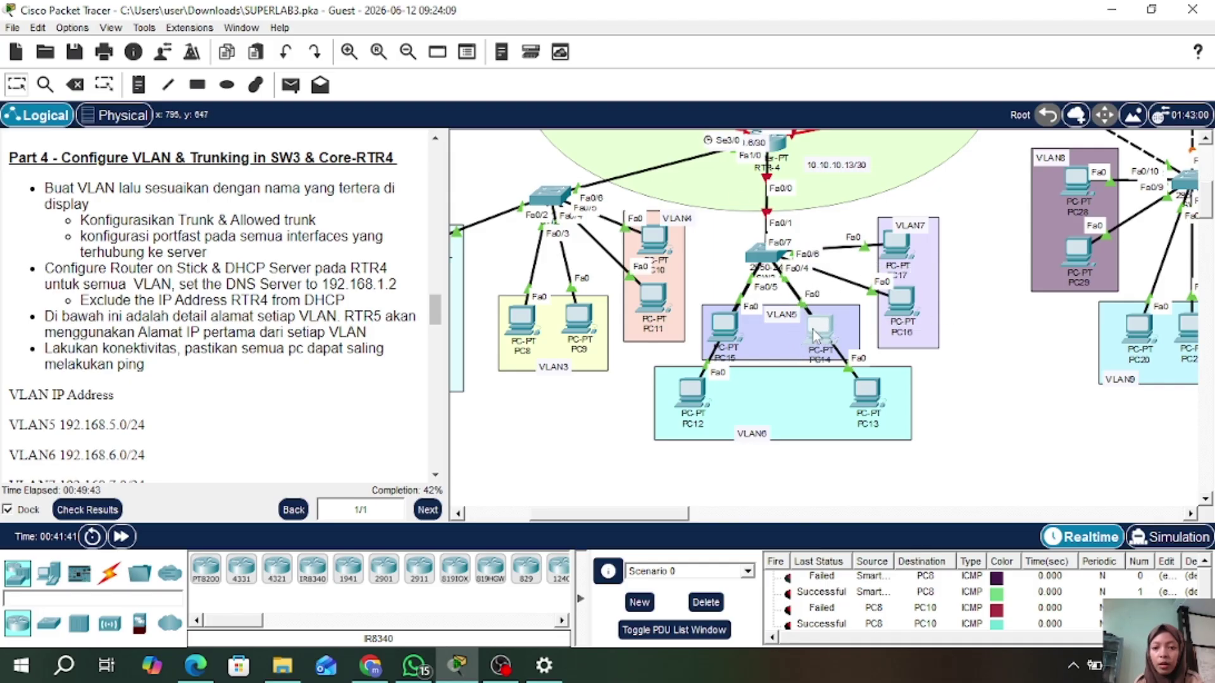
left_click(754, 245)
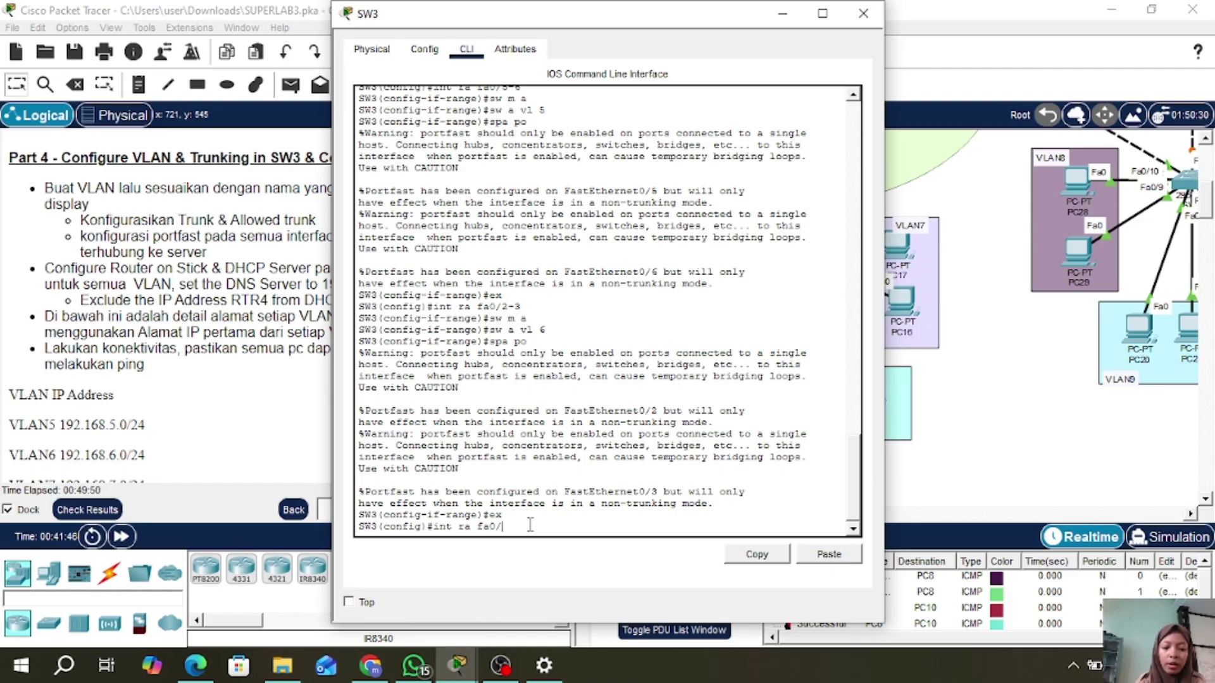
type("4-5")
key("Return")
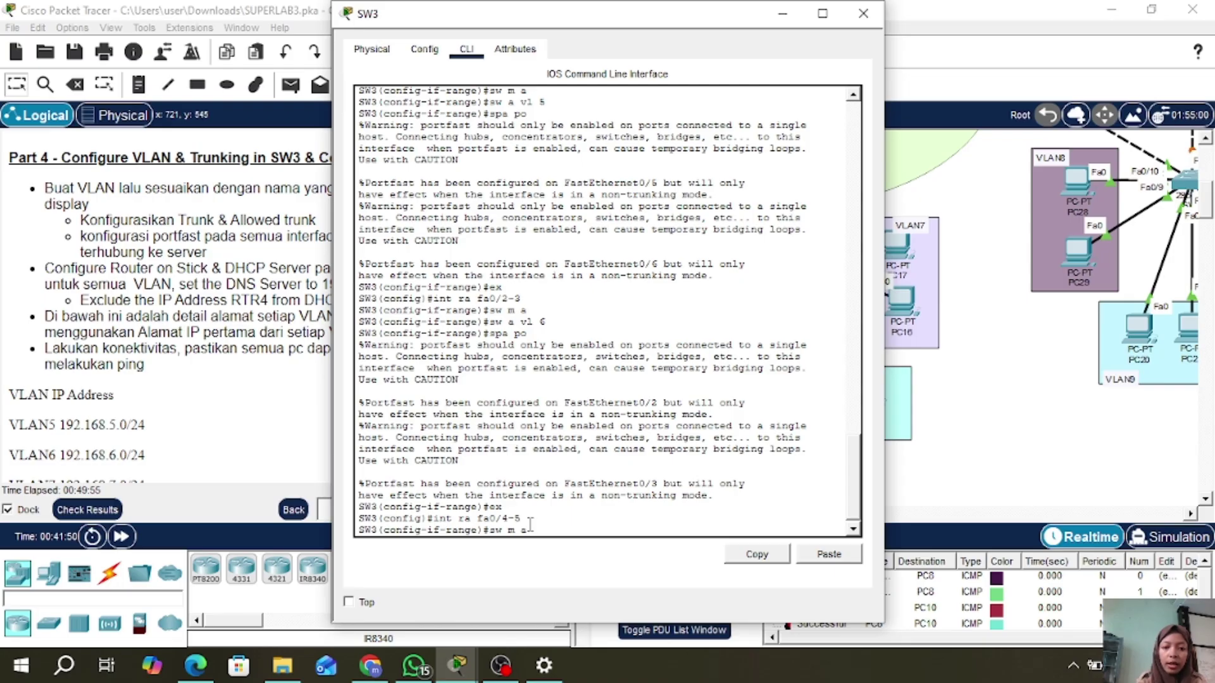
type("sw m a")
key("Return")
- Assign Fa0/4–5 to VLAN 5 with portfast enabled and close SW3's window
type("sw a vl")
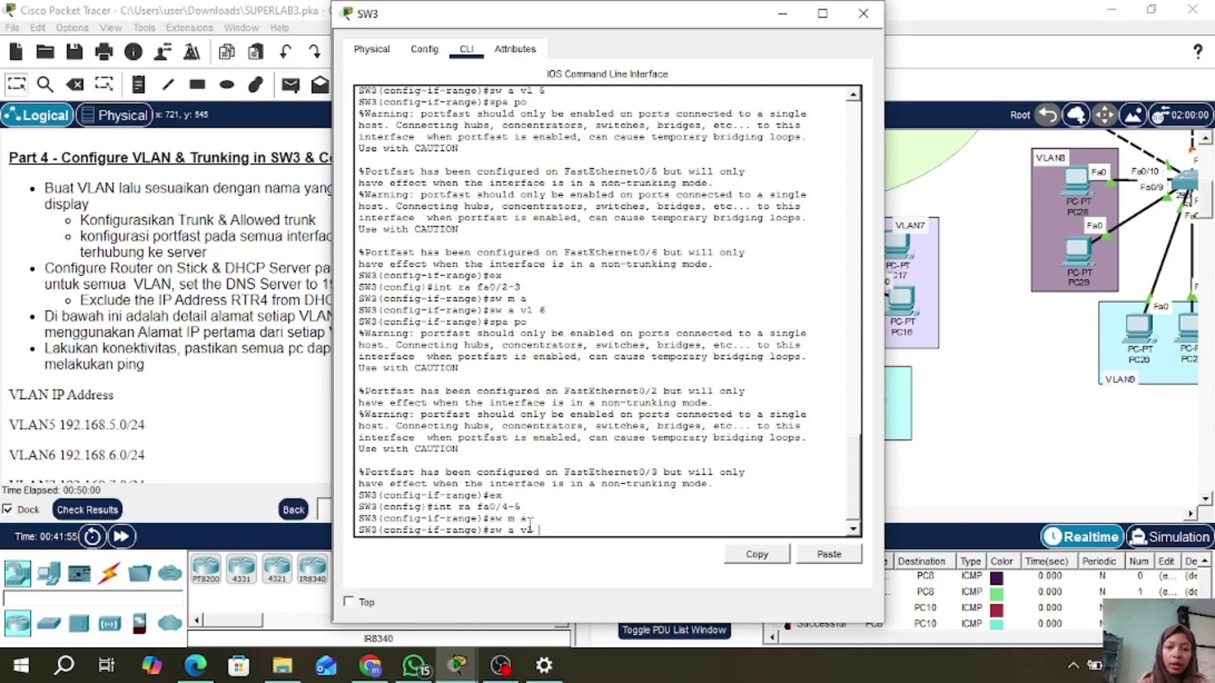
left_click(874, 13)
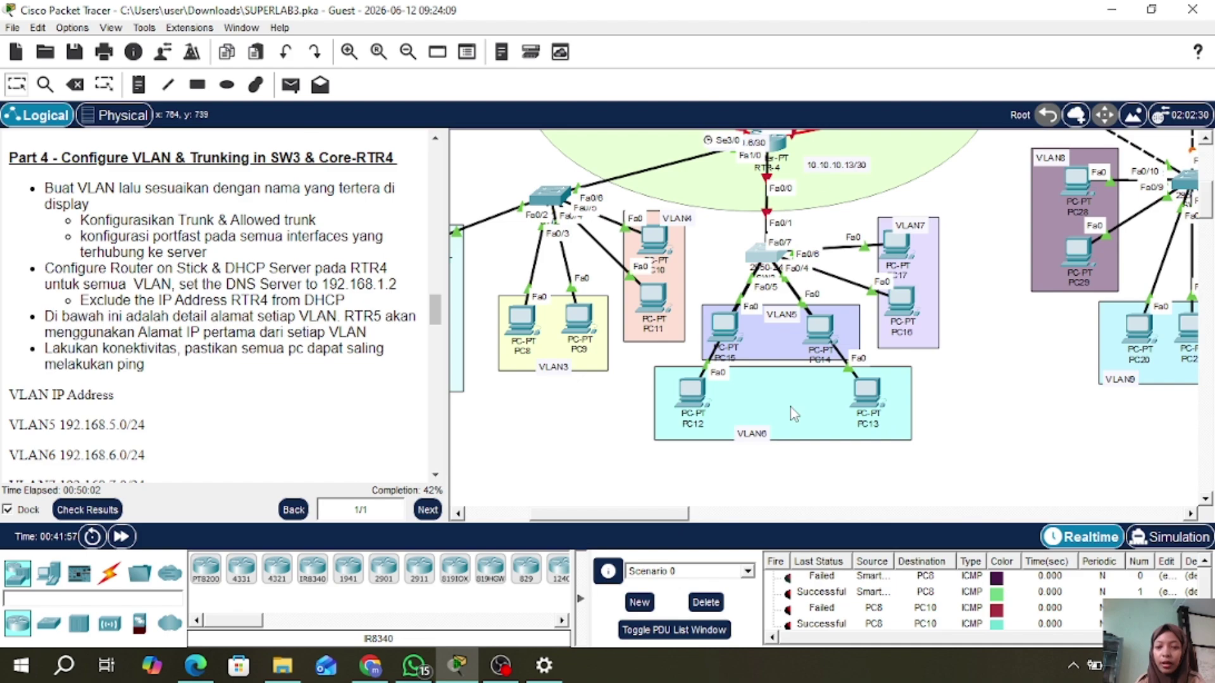
left_click(761, 256)
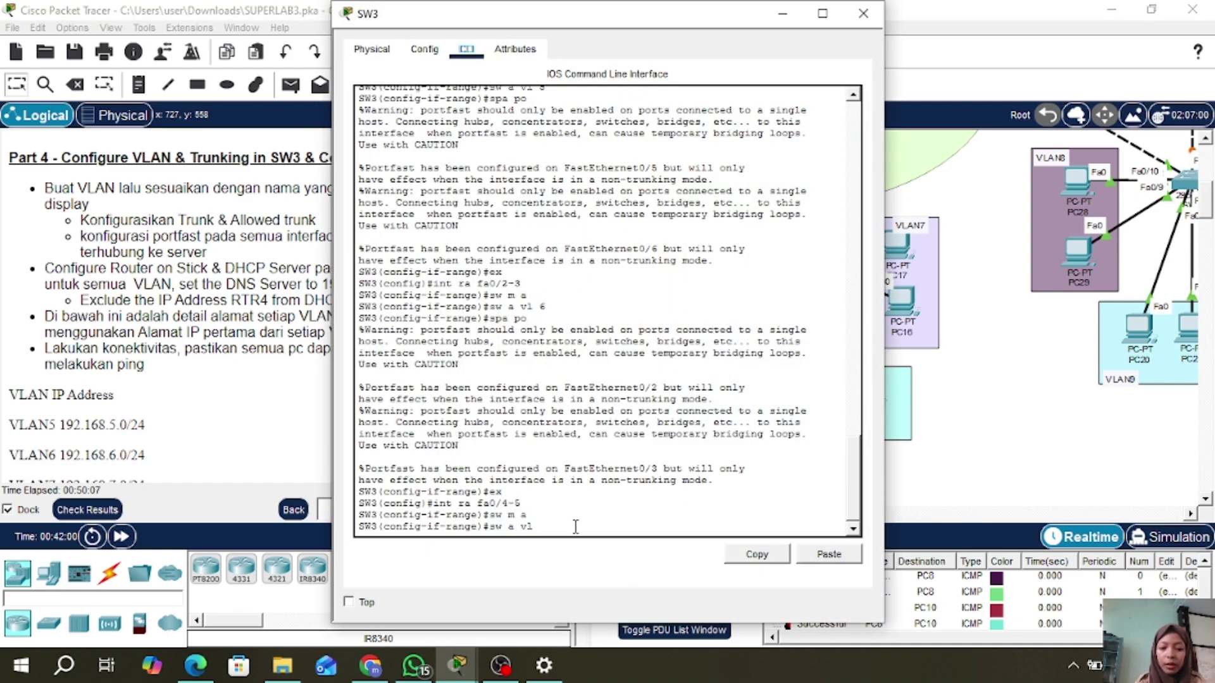
type("sw a vl 5")
key("Return")
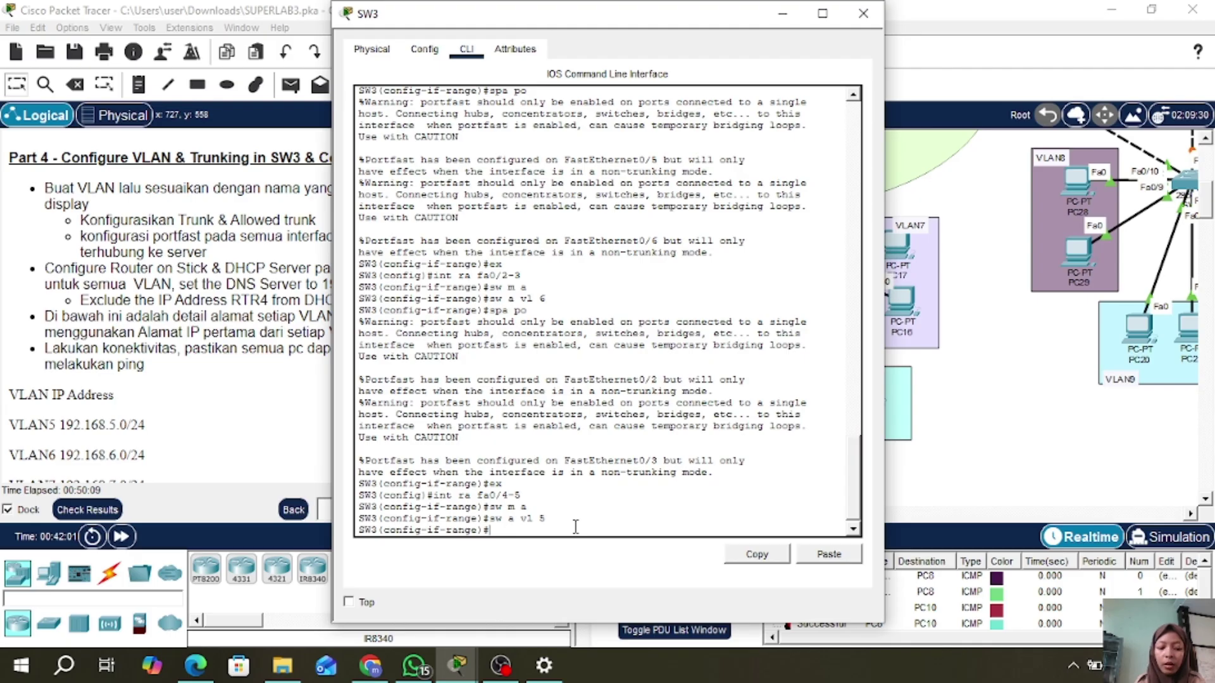
type("spa po")
key("Return")
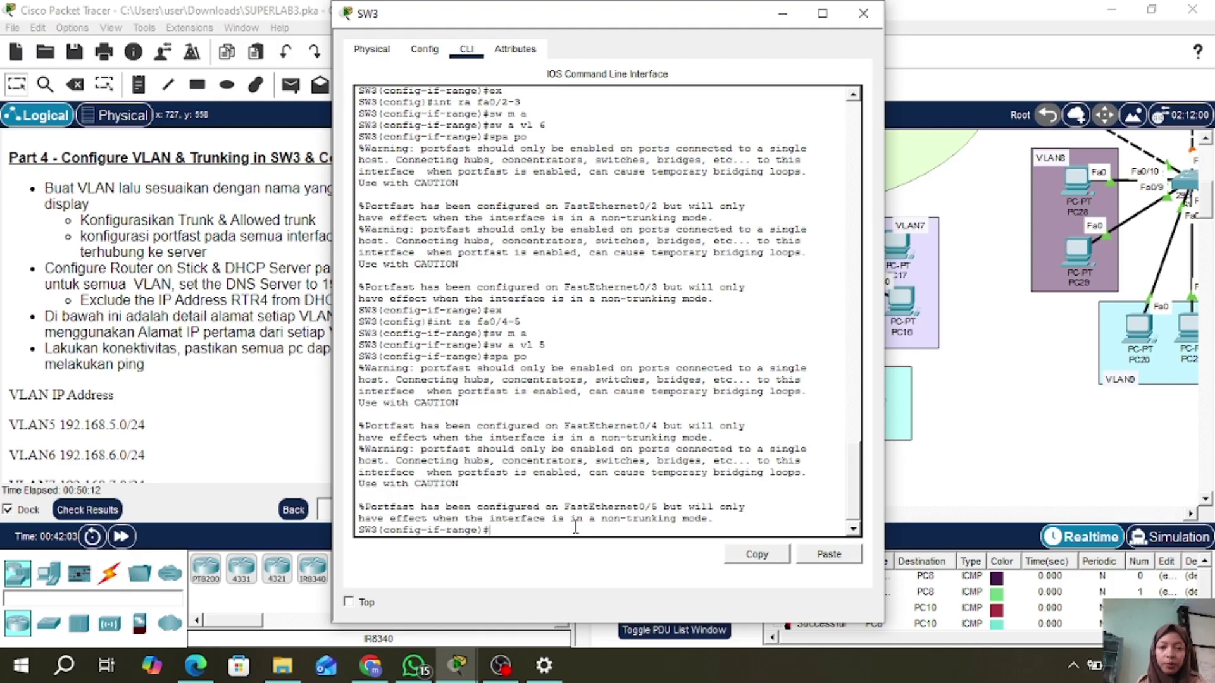
left_click(863, 13)
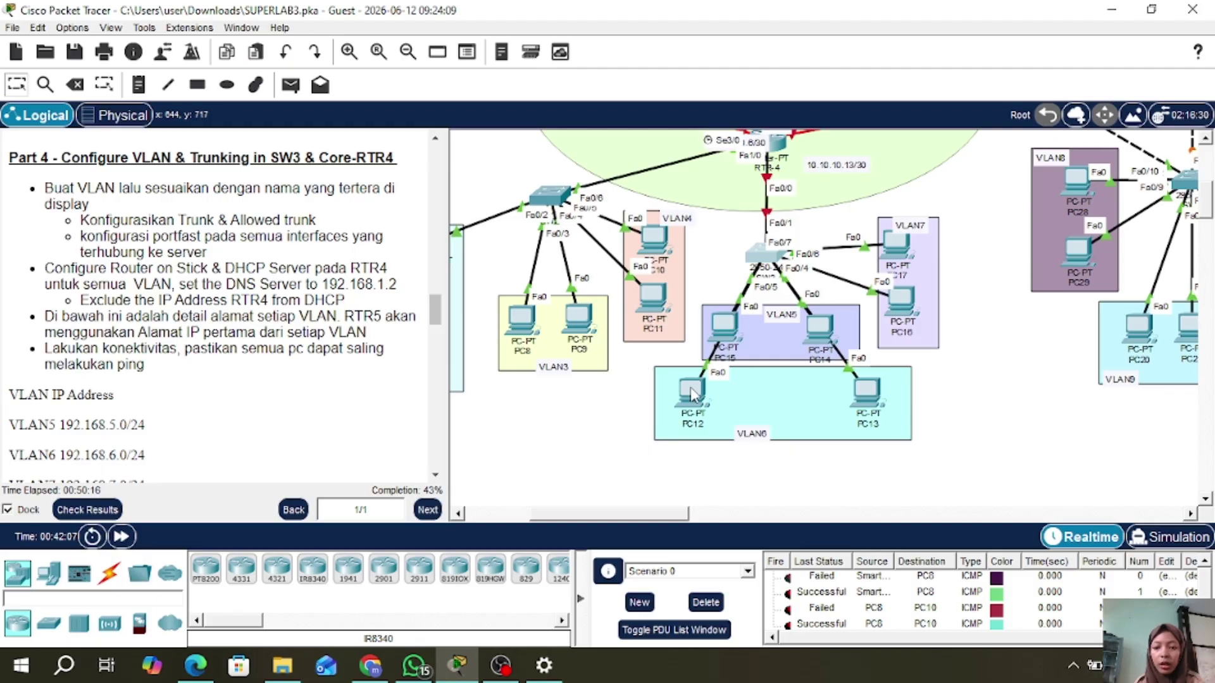
- Reposition PC12 and PC13 inside the VLAN6 area
mouse_move(692, 389)
left_mouse_down()
mouse_move(578, 367)
mouse_move(671, 408)
mouse_move(690, 398)
left_mouse_up()
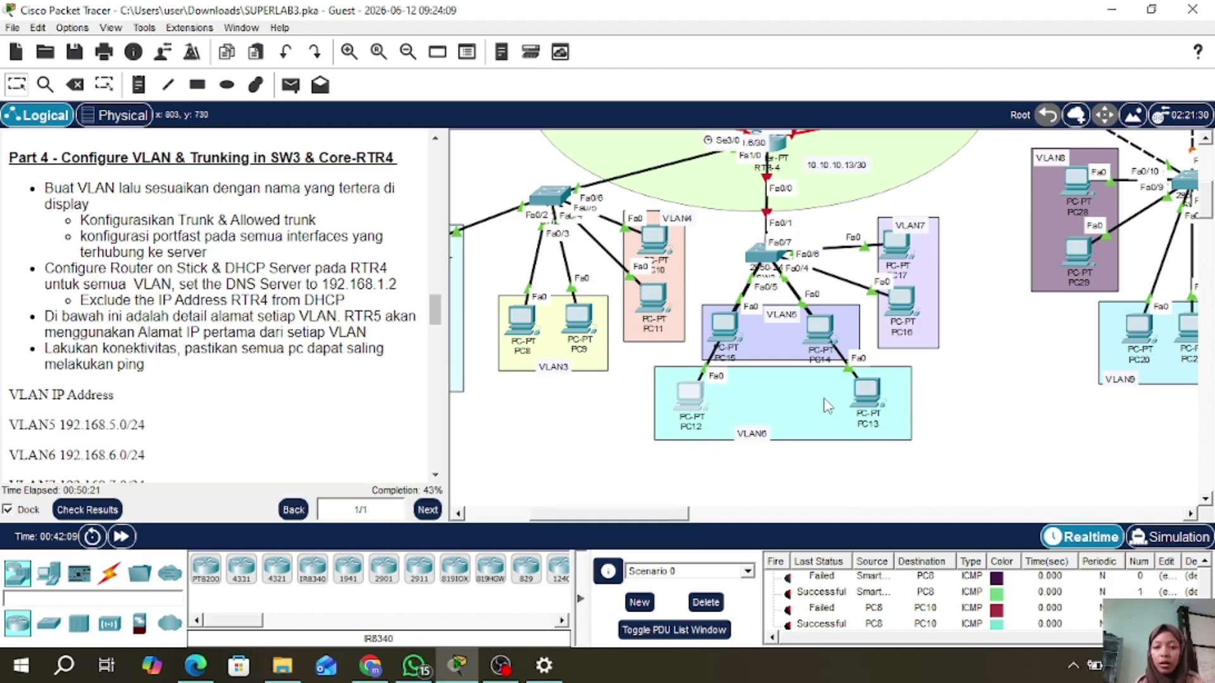
mouse_move(865, 398)
left_mouse_down()
mouse_move(998, 339)
mouse_move(961, 329)
mouse_move(936, 373)
mouse_move(828, 386)
mouse_move(936, 209)
mouse_move(1038, 171)
mouse_move(870, 392)
left_mouse_up()
left_click(763, 241)
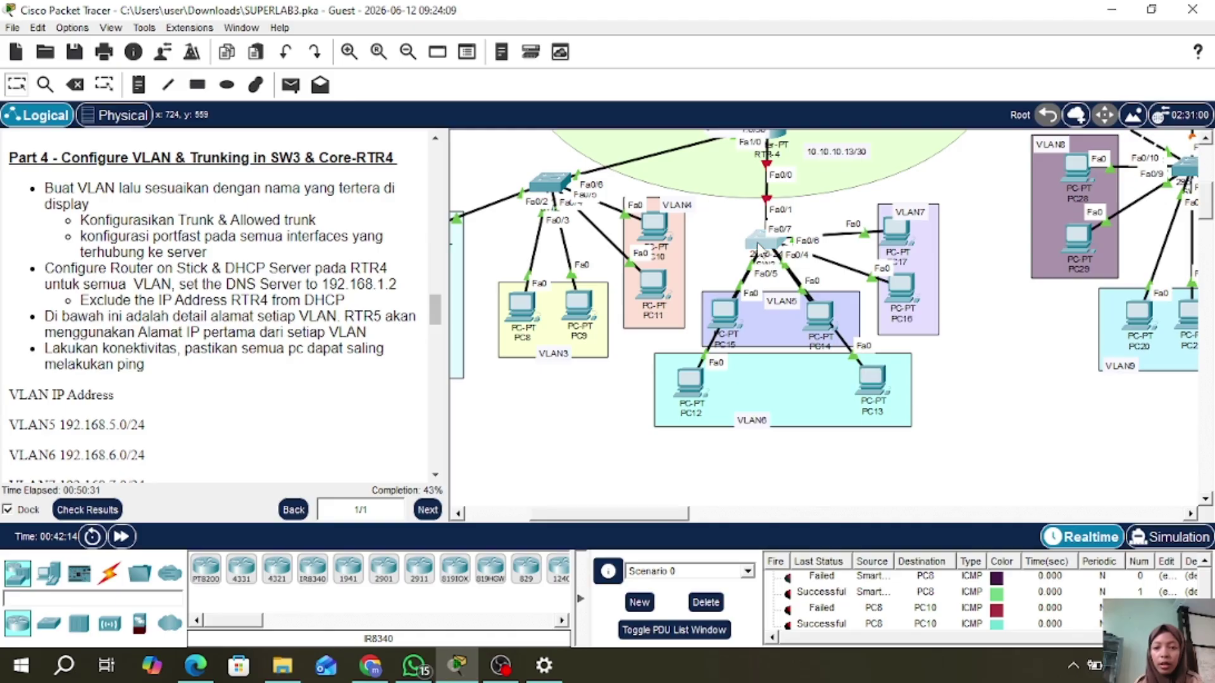
scroll(524, 163, "up", 3)
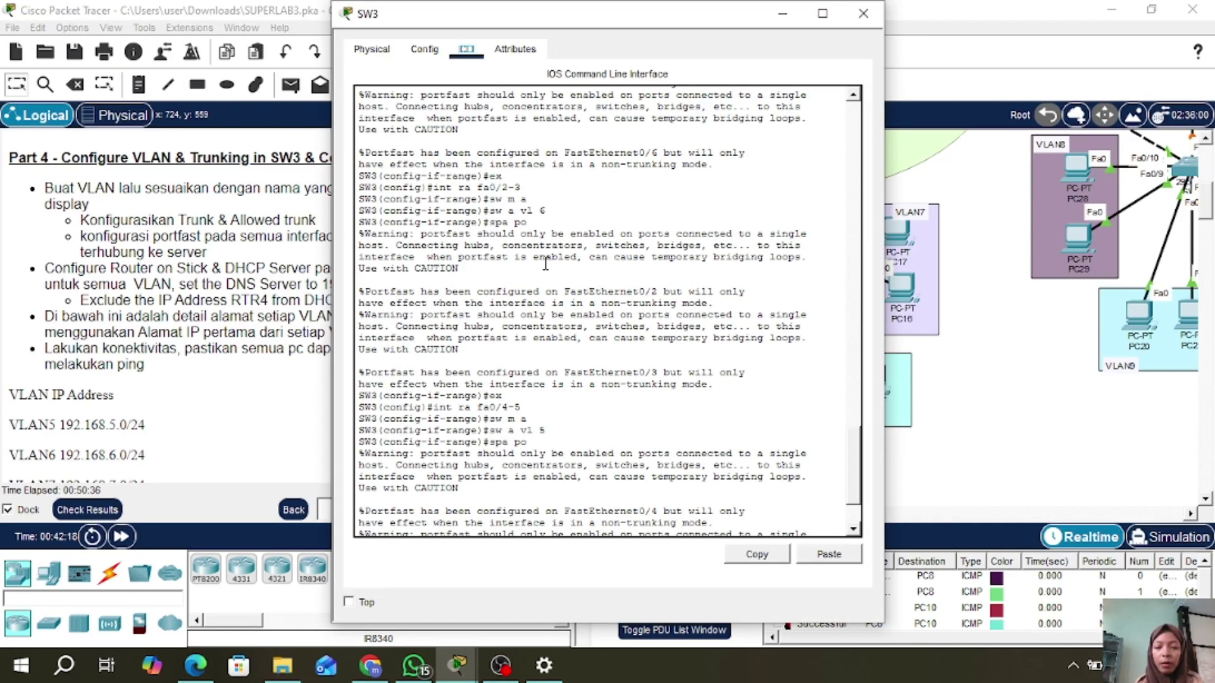
scroll(544, 259, "down", 3)
left_click(862, 12)
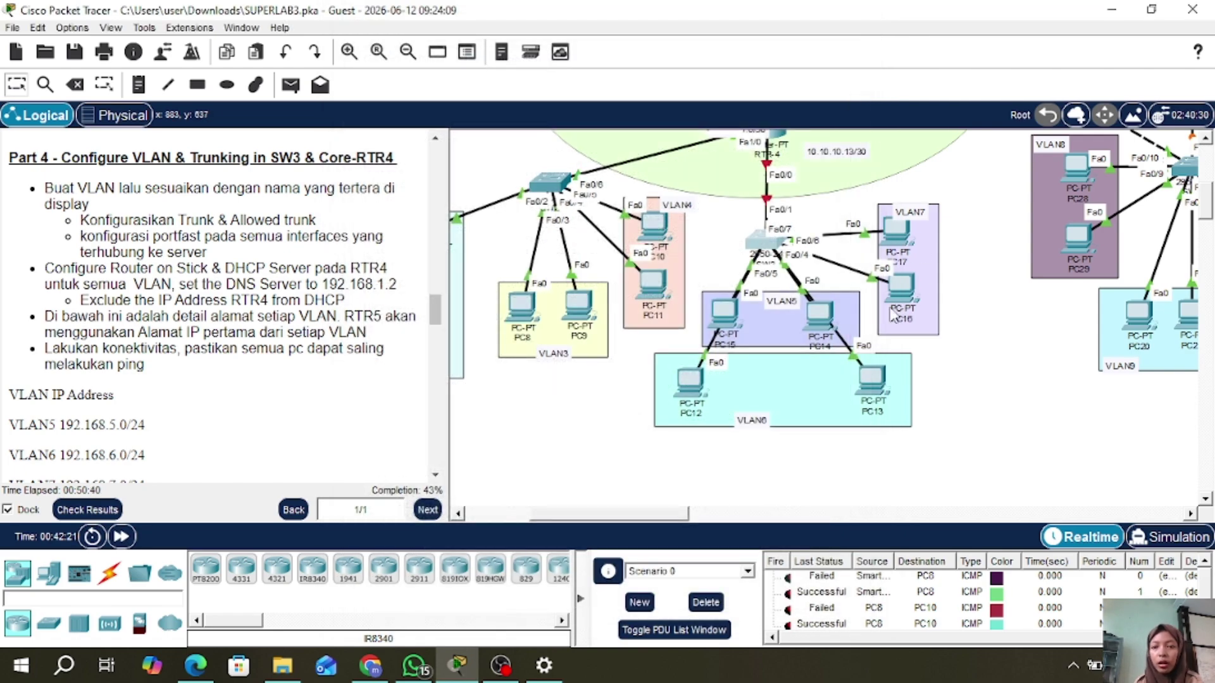
- Reposition PC16 and PC17 inside the VLAN7 box and reopen SW3's command line
mouse_move(905, 287)
left_mouse_down()
mouse_move(911, 300)
mouse_move(898, 296)
left_mouse_up()
mouse_move(896, 233)
left_mouse_down()
mouse_move(930, 155)
mouse_move(906, 235)
left_mouse_up()
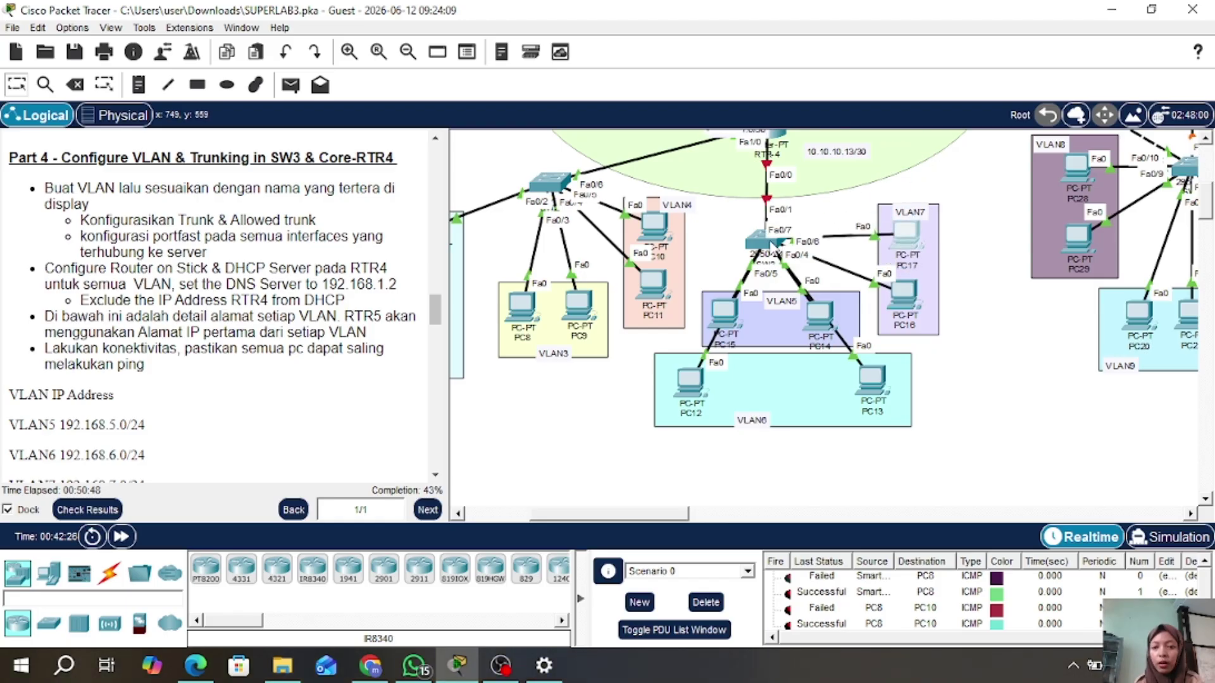
left_click_drag(763, 241, 760, 243)
left_click(760, 243)
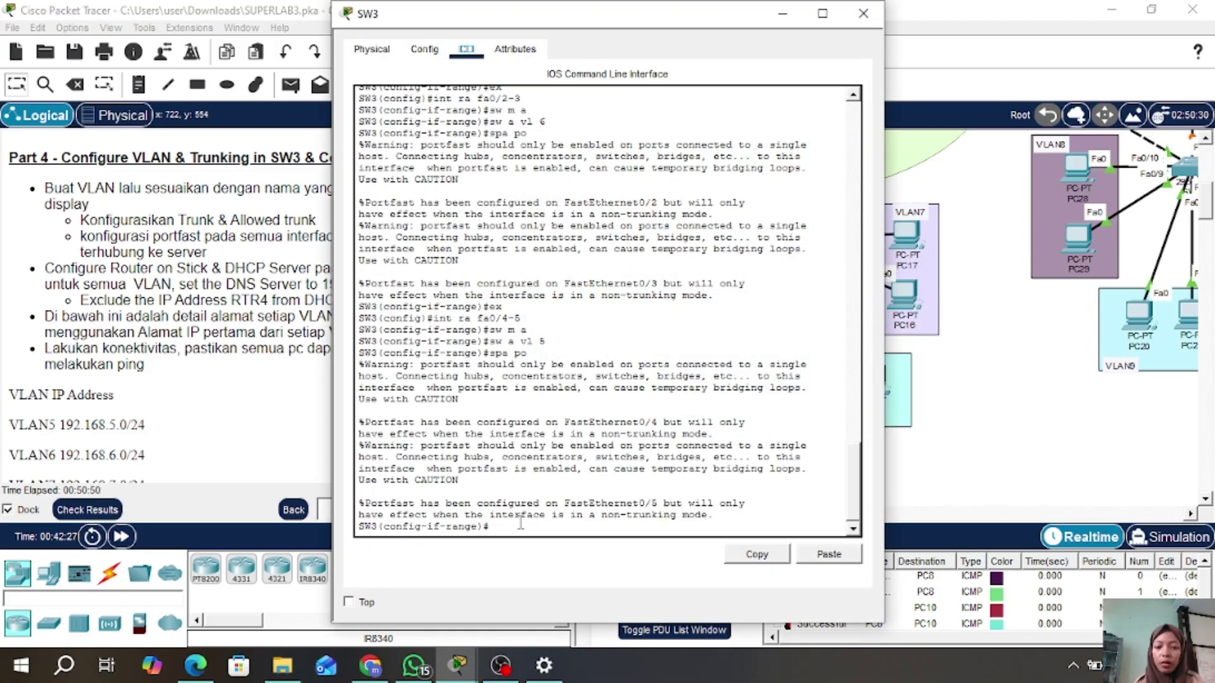
- Configure SW3 ports Fa0/6–7 as VLAN 7 access ports with portfast, then type 'do sh vlan brief'
type("ex")
key("Return")
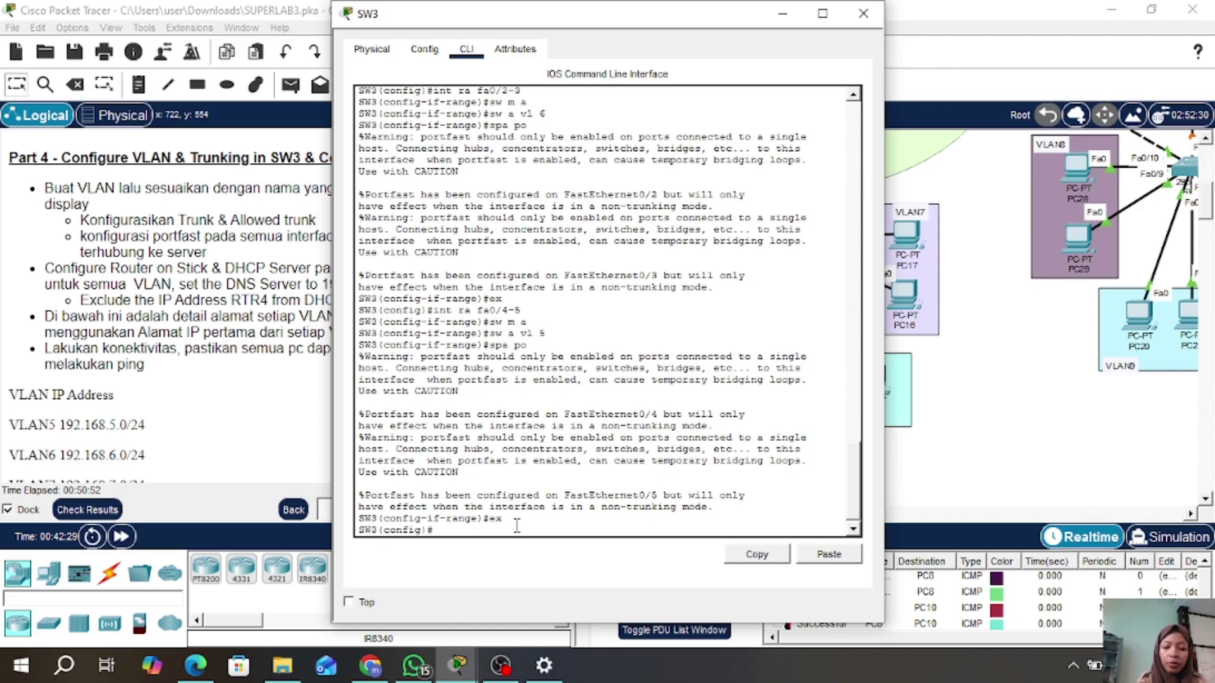
type("int ra fa0/6-")
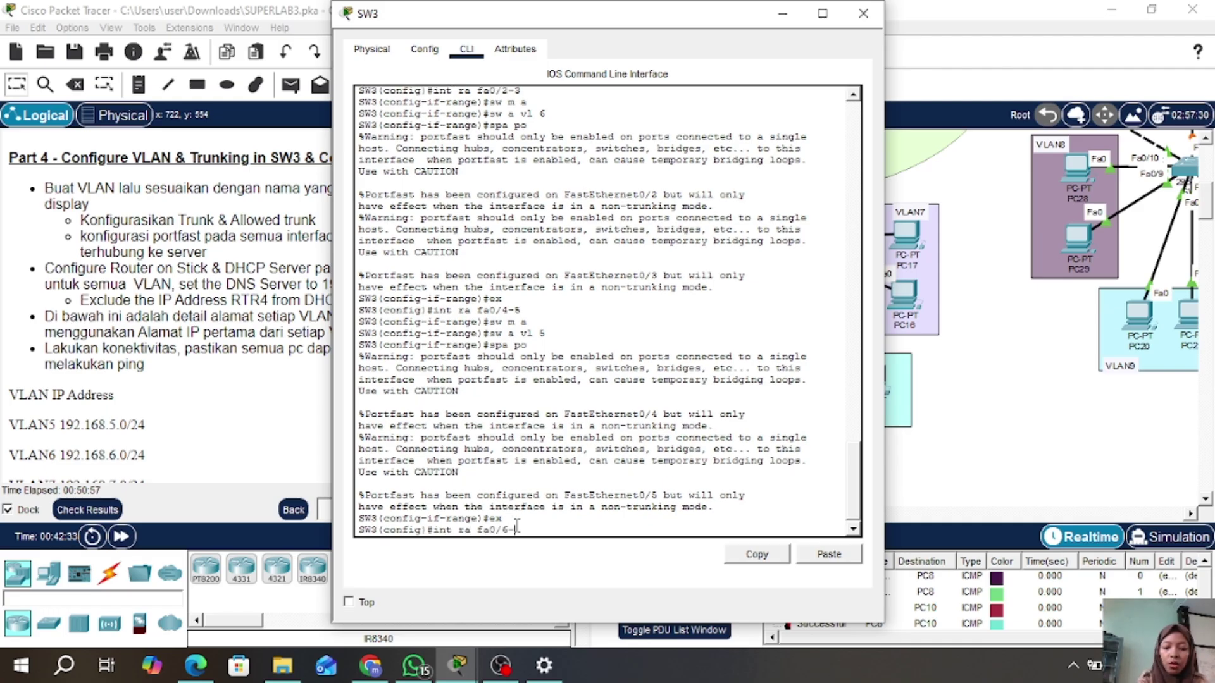
type("7")
key("Return")
type("sw m a")
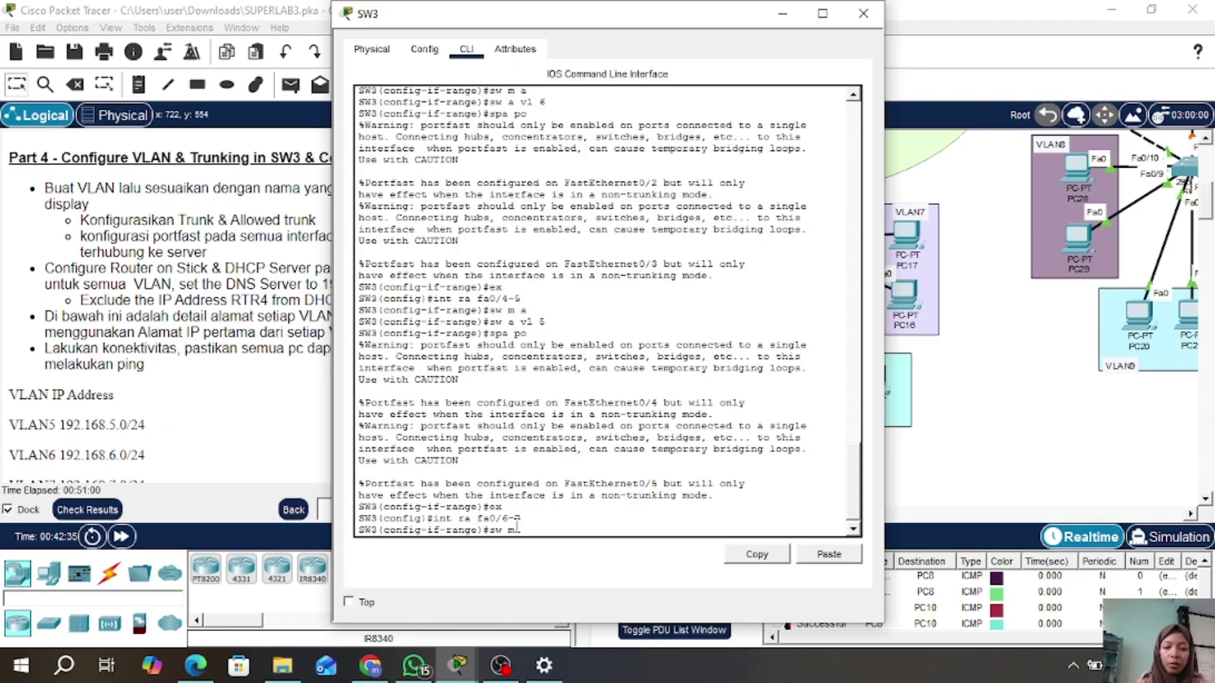
key("Return")
type("sw a")
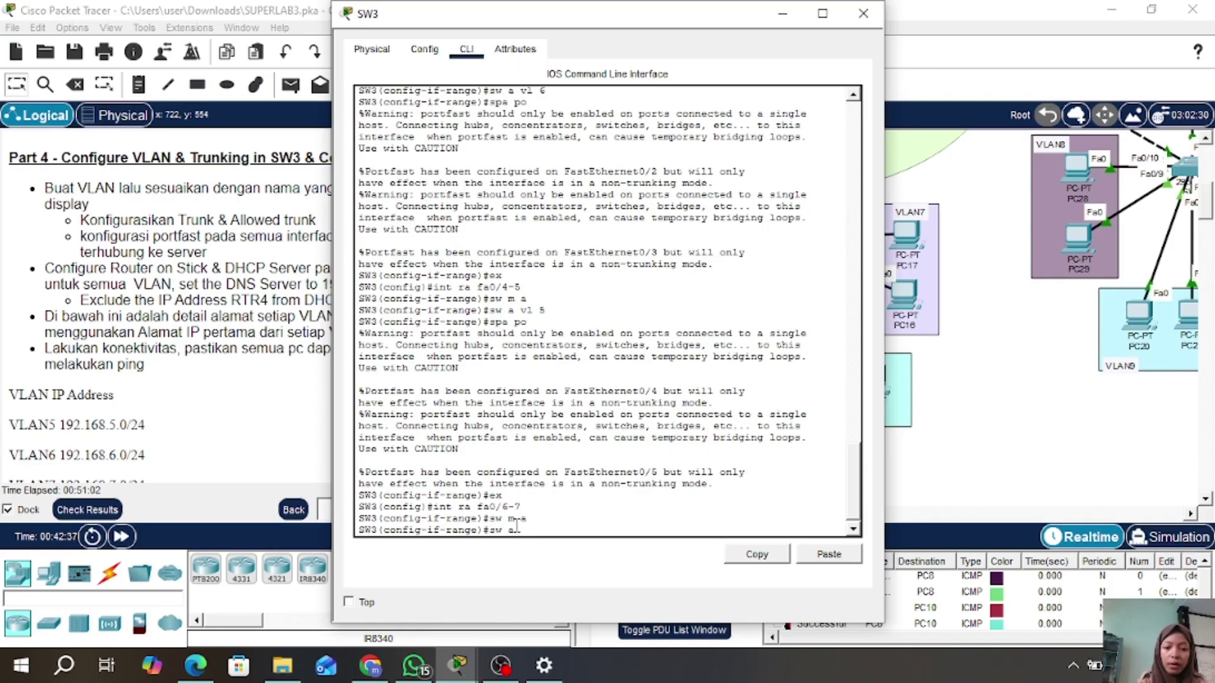
type(" vl ")
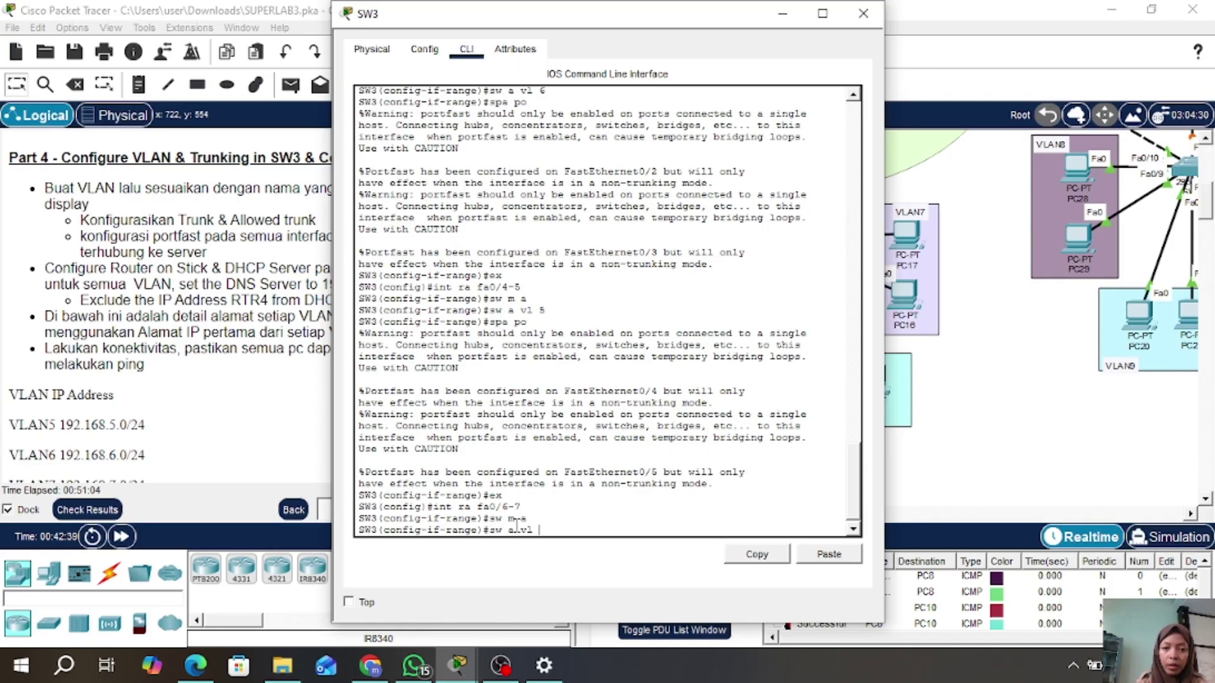
type("7")
key("Return")
type("sp")
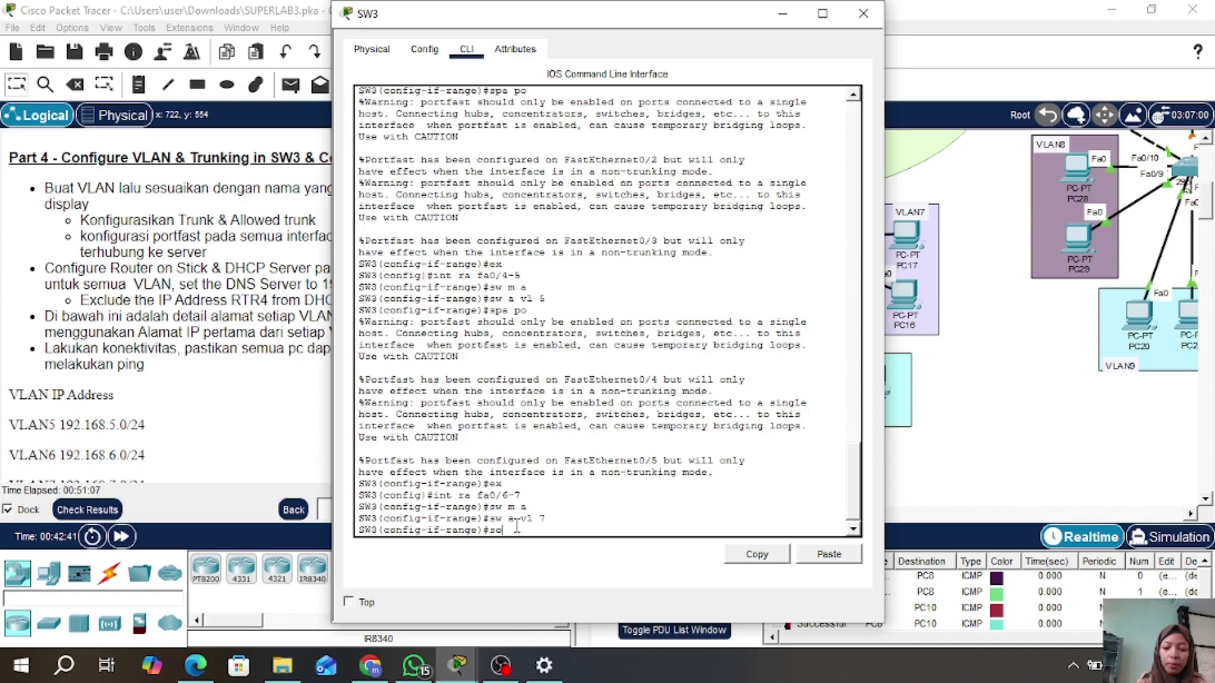
type("a ")
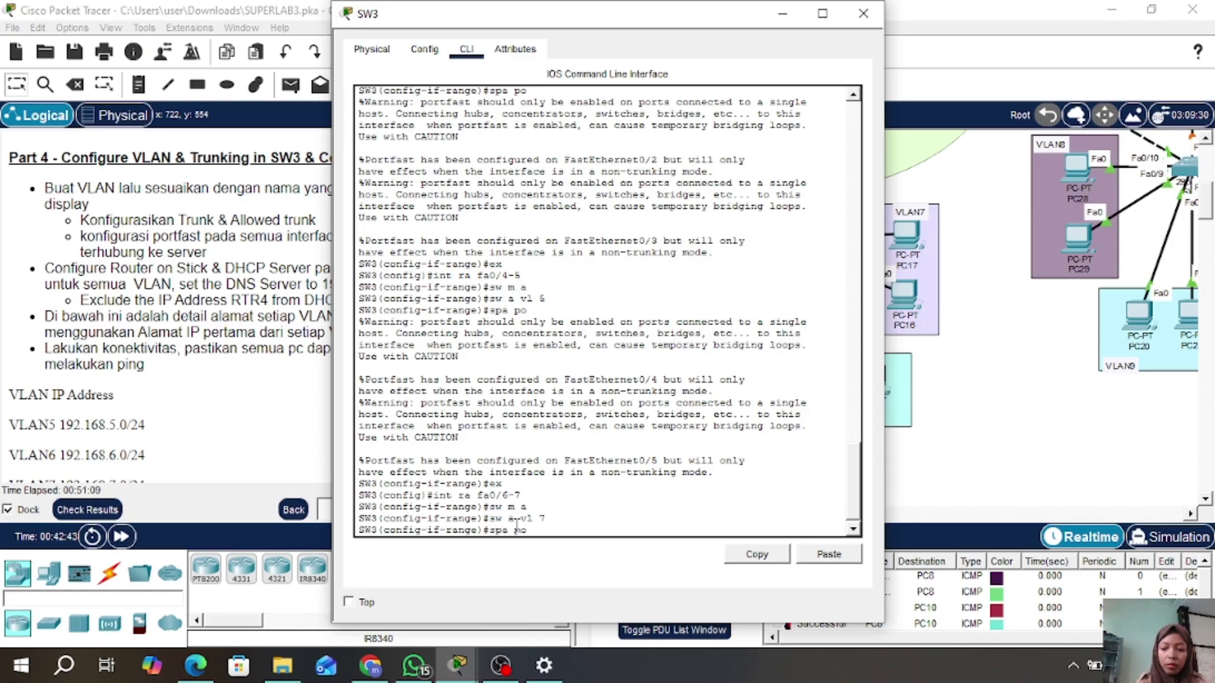
type("po")
key("Return")
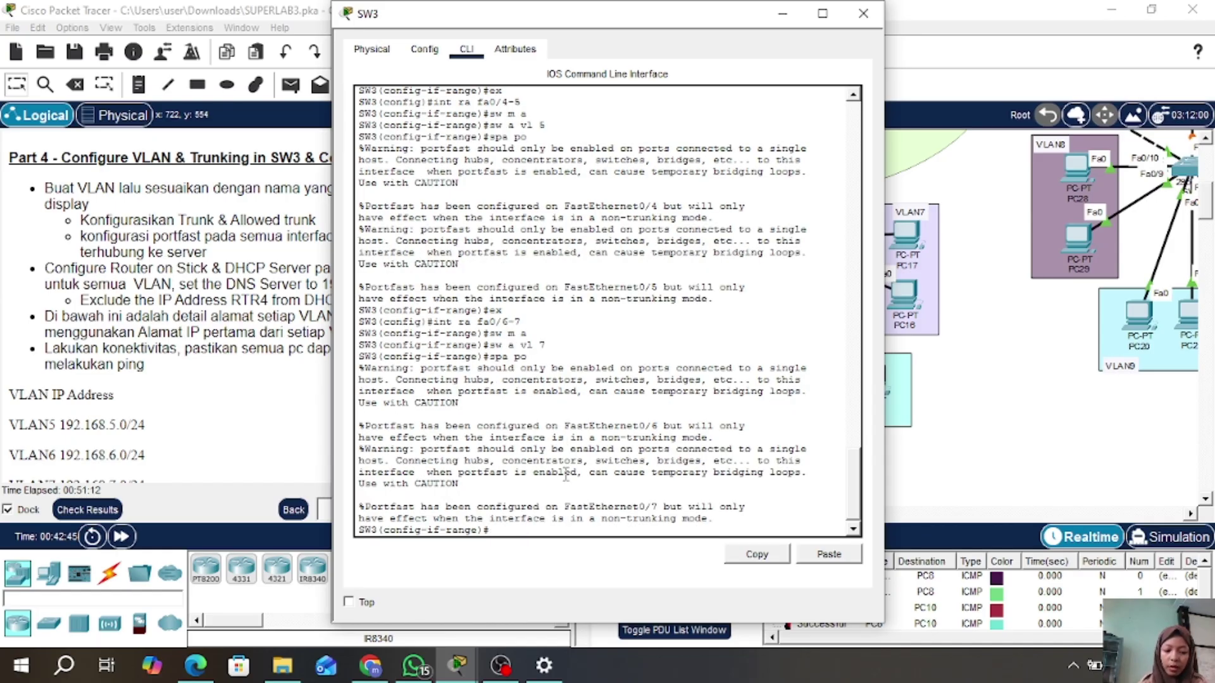
type("ex")
key("Return")
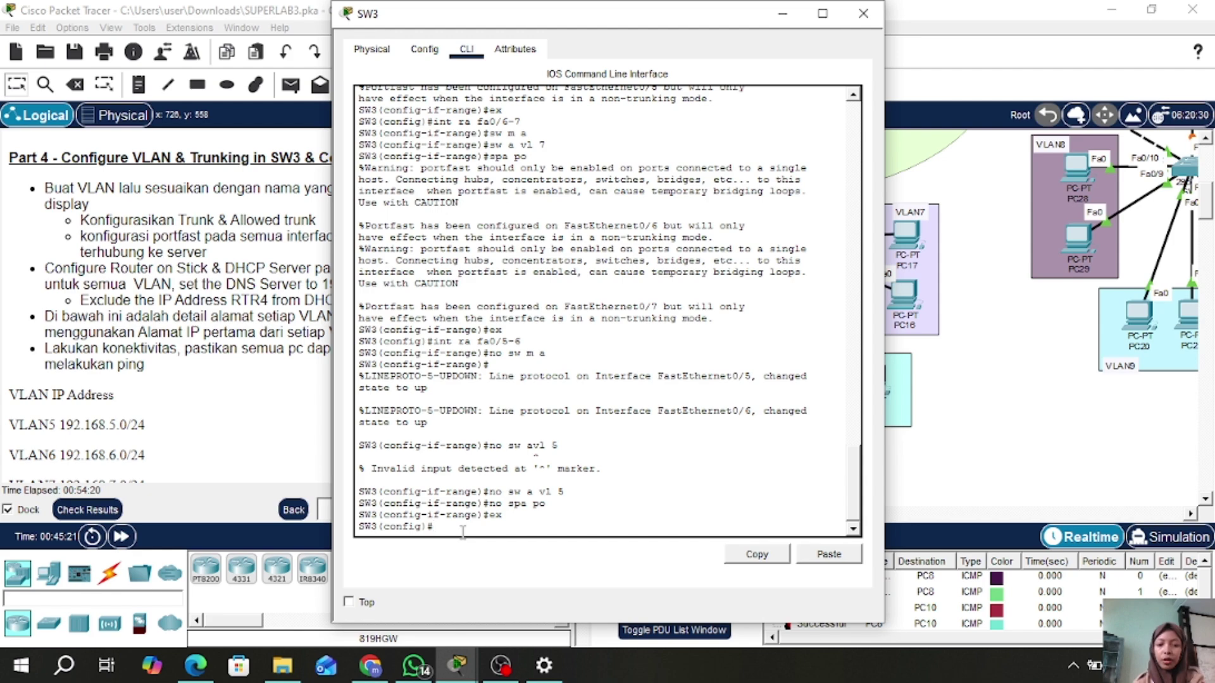
type("do sh")
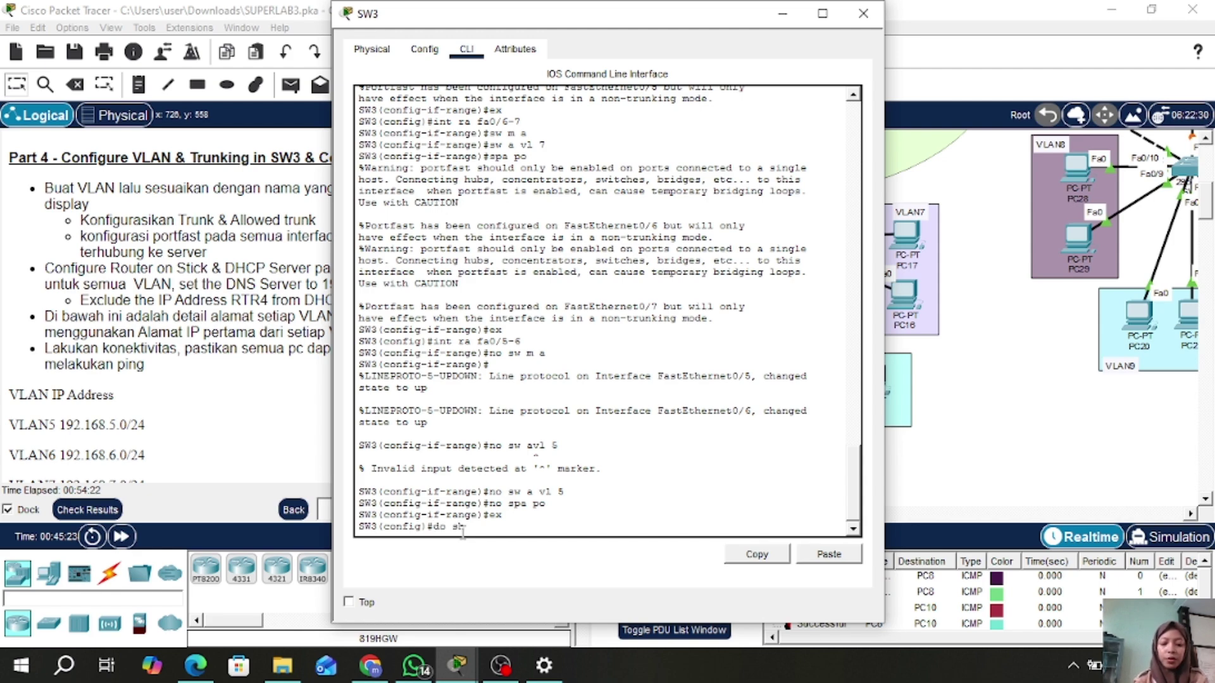
type(" vlan brief")
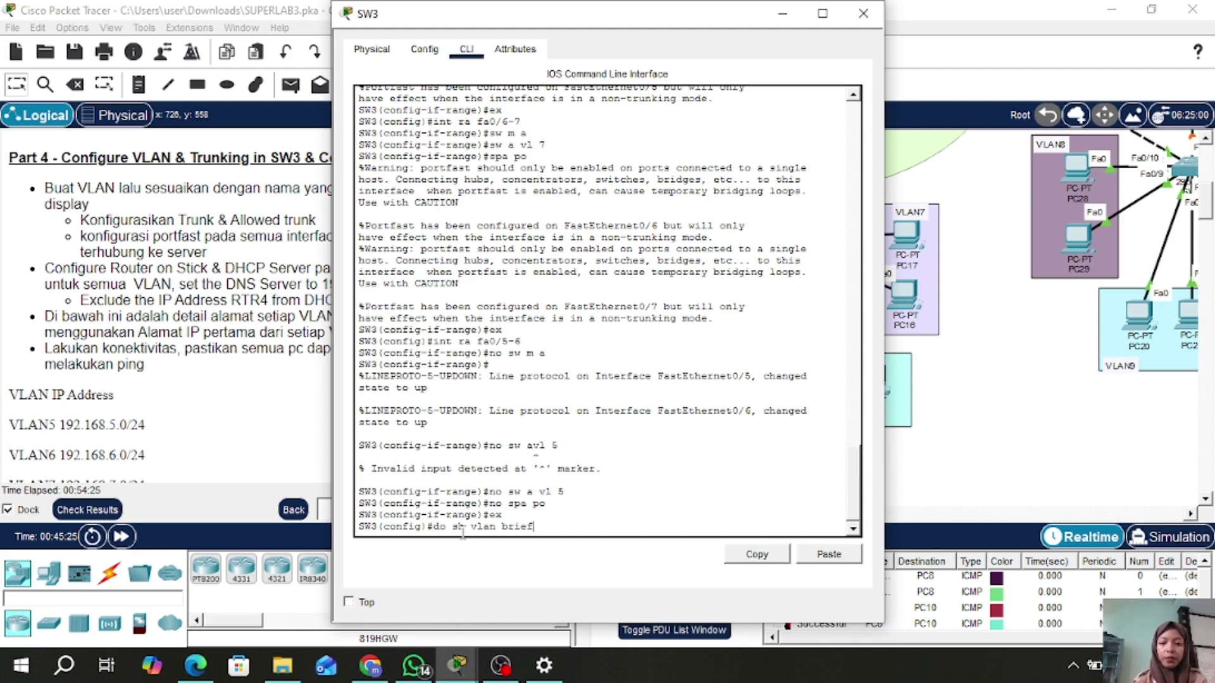
- Check SW3's VLAN brief (VLAN5 Fa0/4–5, VLAN6 Fa0/2–3, VLAN7 Fa0/6–7) and close SW3's window
key("Return")
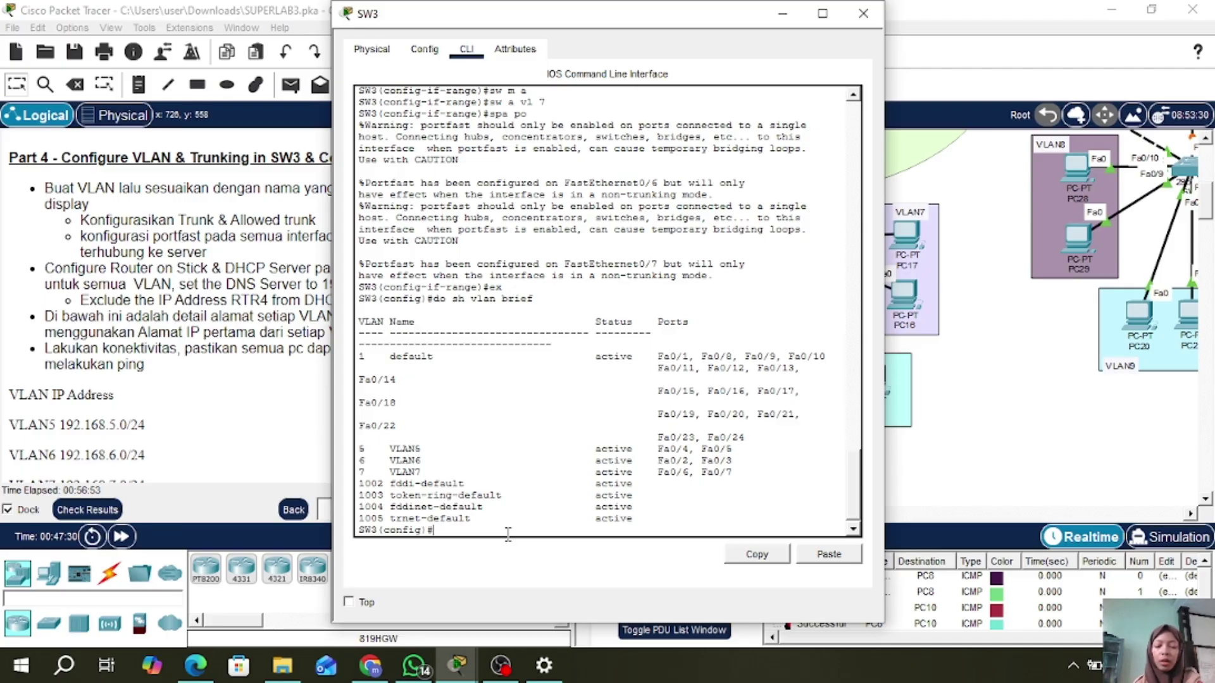
left_click(864, 14)
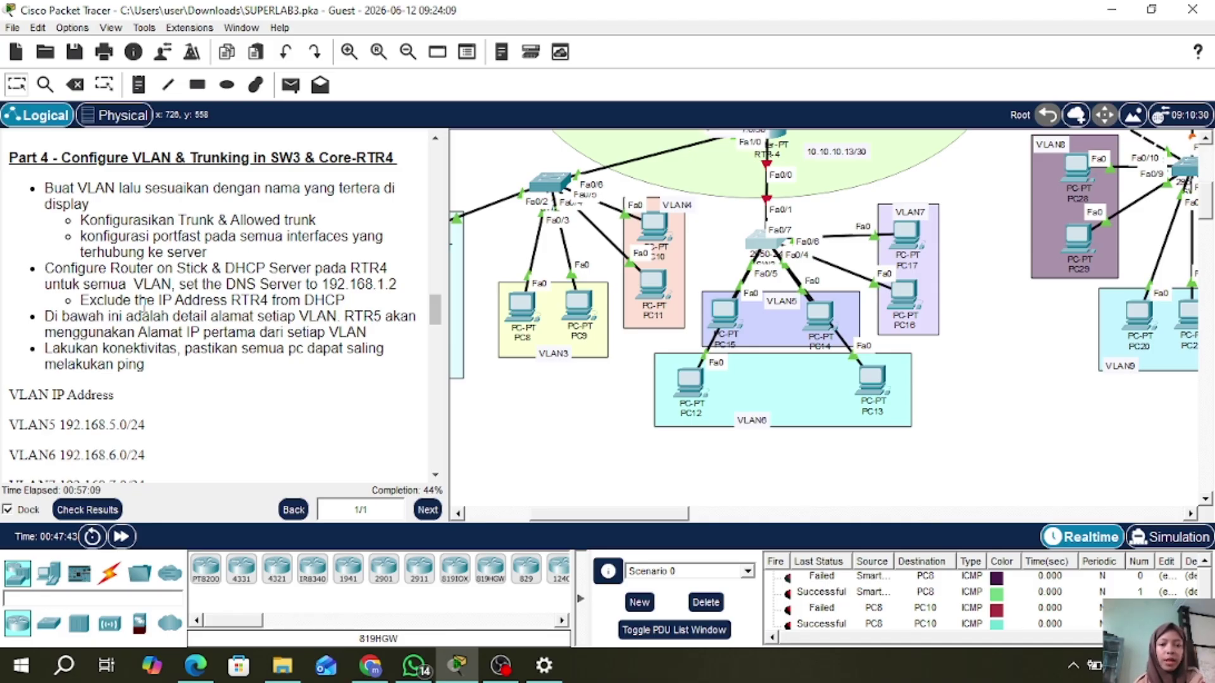
- On RTR-4, enter privileged mode with 'en', then global configuration with 'conf t', and close its window
scroll(966, 299, "up", 3)
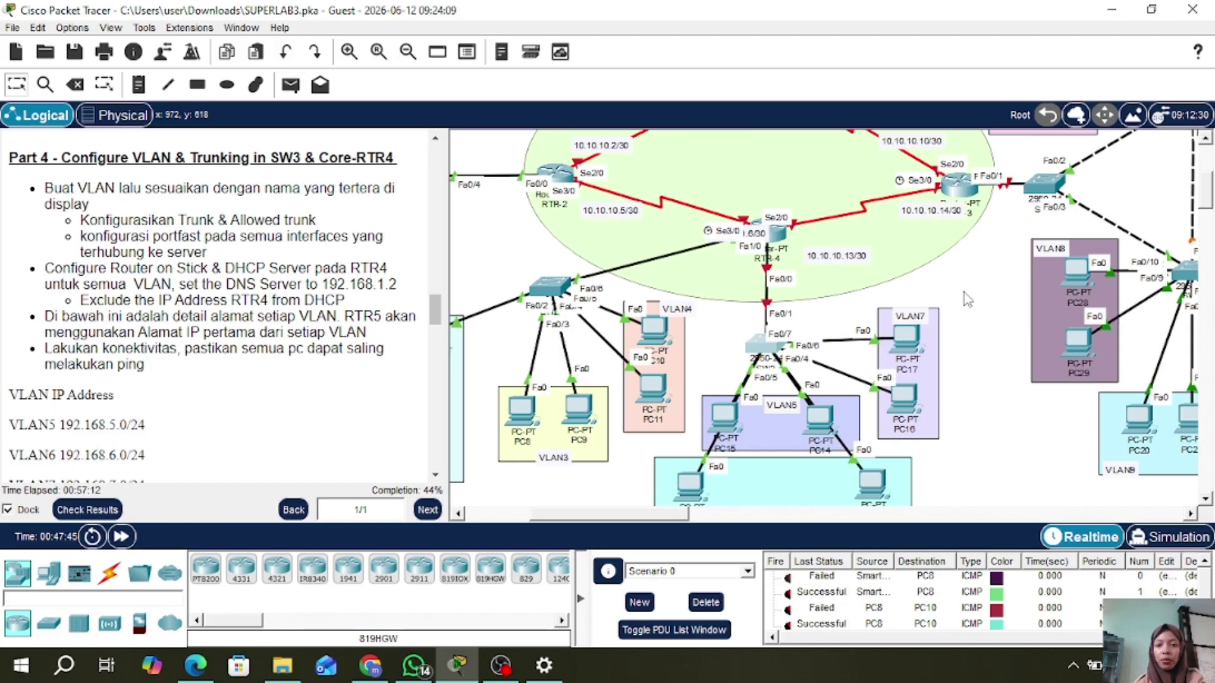
left_click(771, 234)
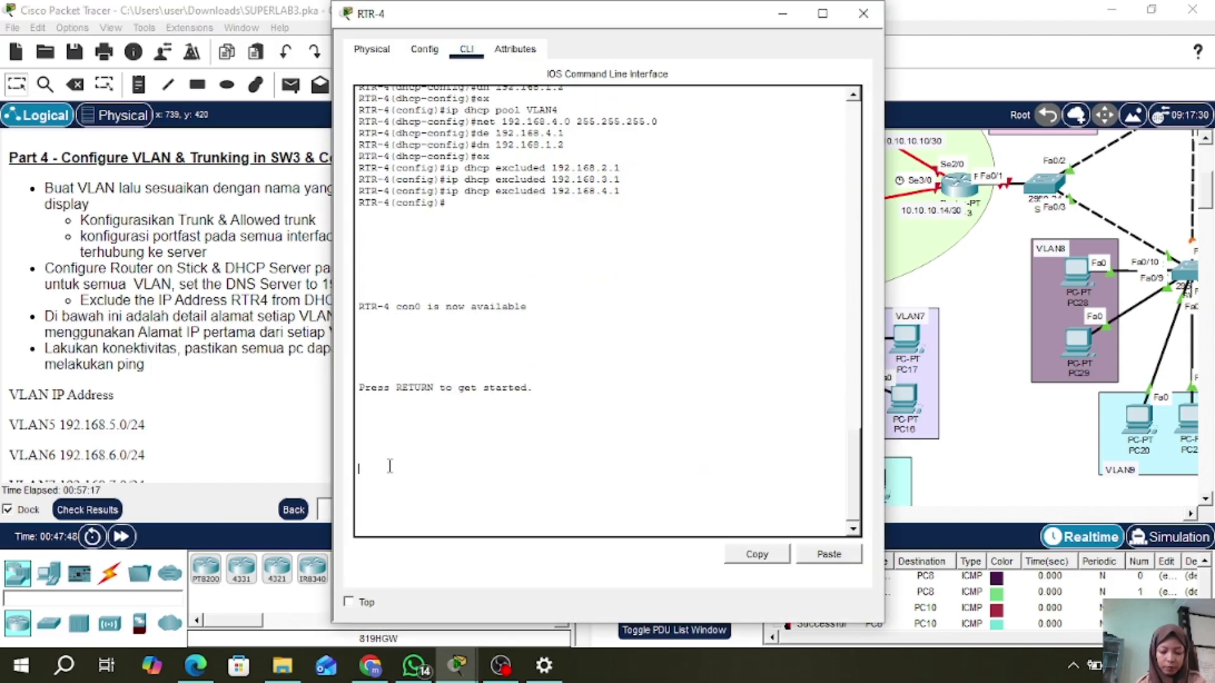
key("Return")
type("e")
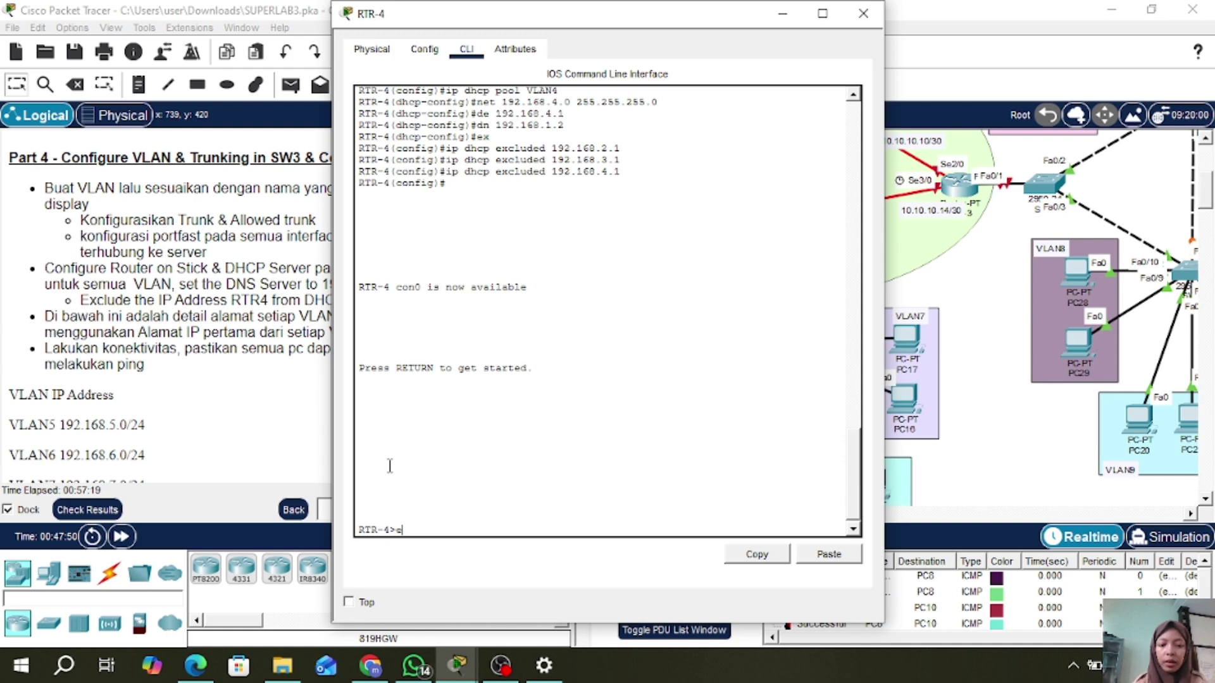
type("n")
key("Return")
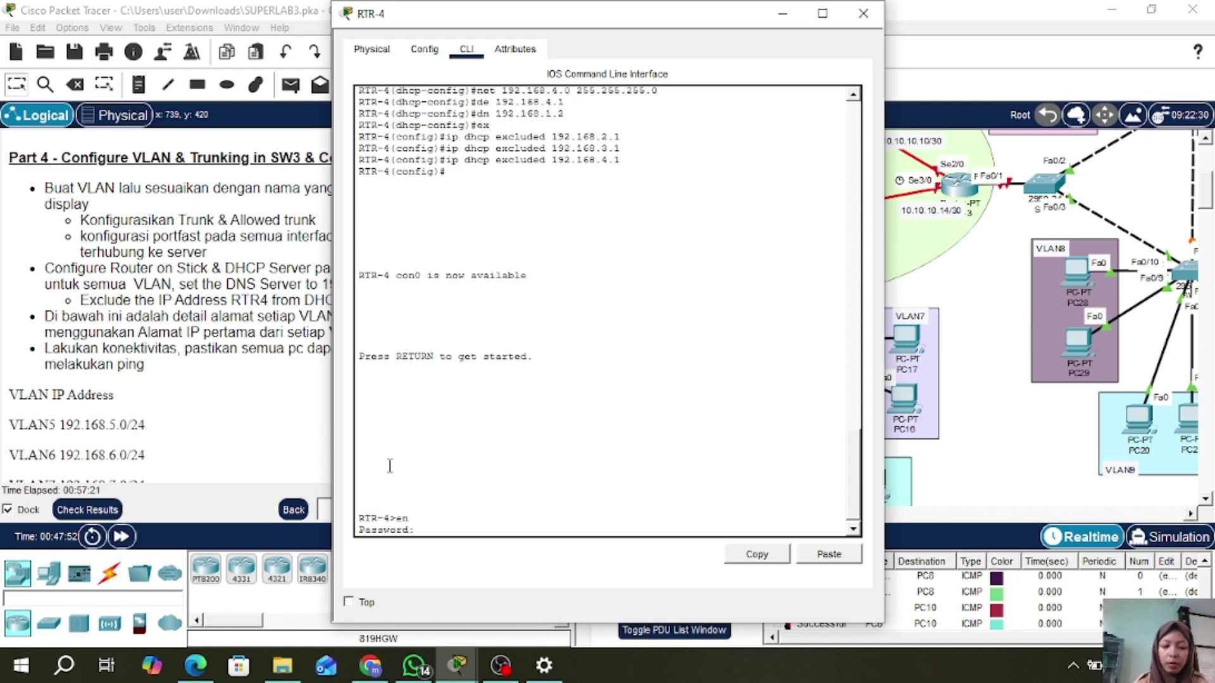
key("Return")
type("conf")
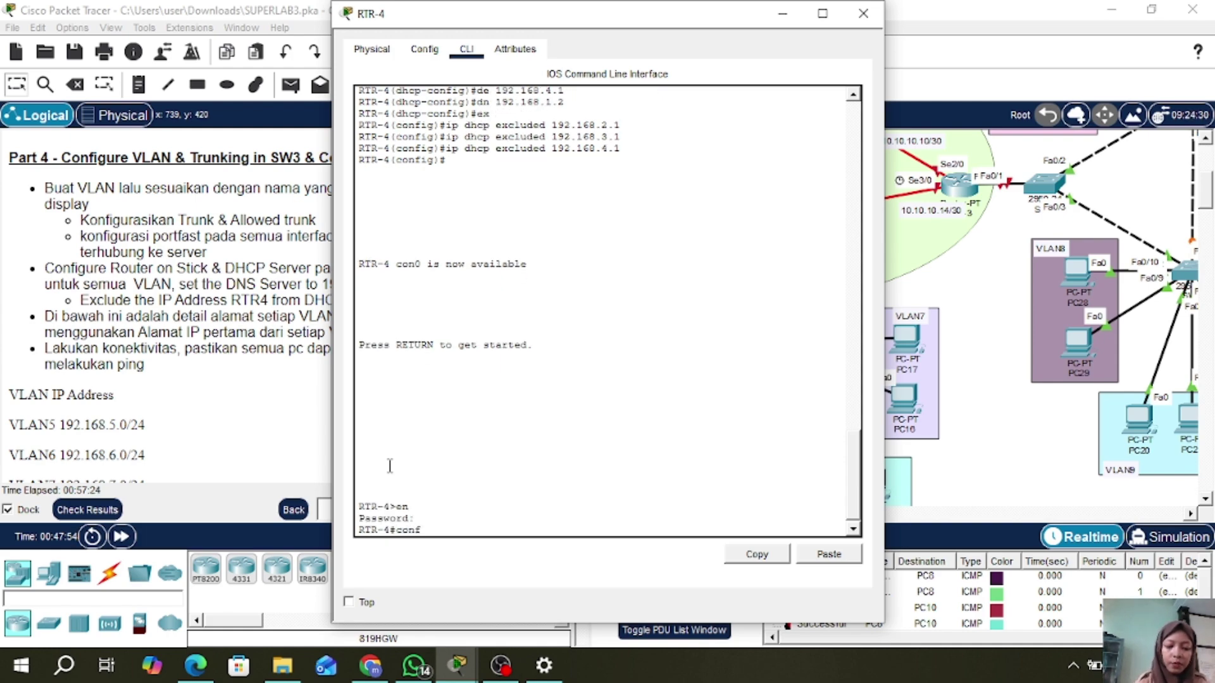
type(" t")
key("Return")
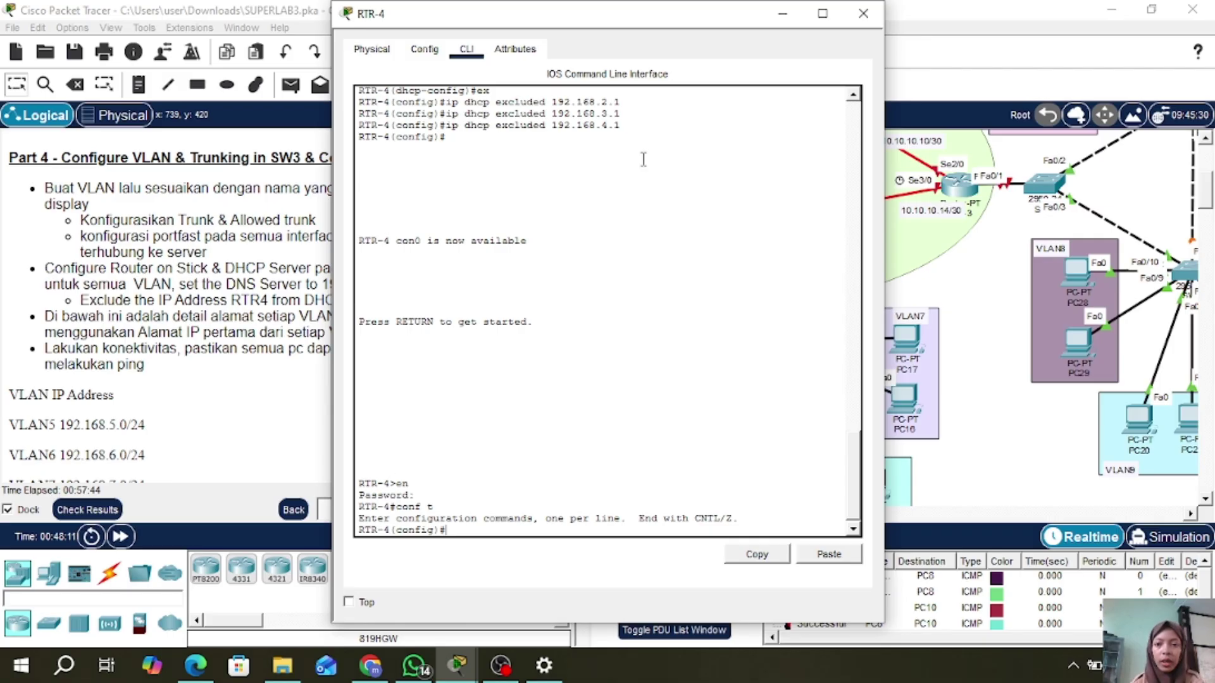
left_click(877, 5)
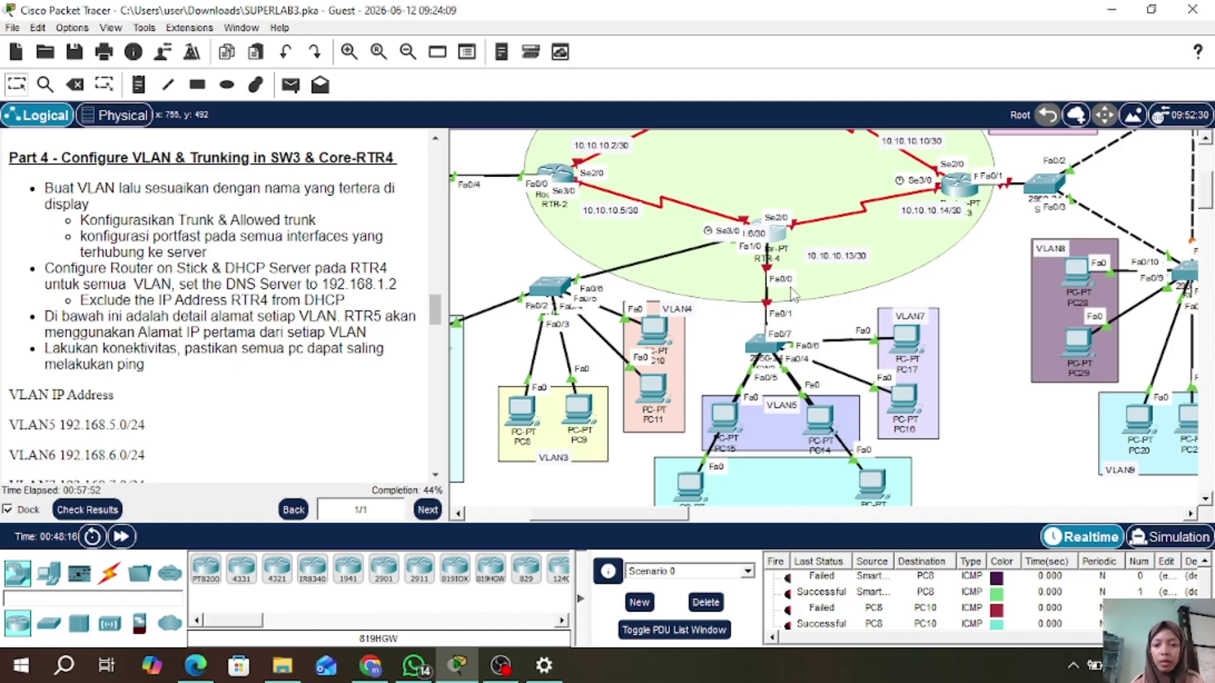
- Reopen RTR-4's window to its CLI at the global configuration prompt
left_click(773, 236)
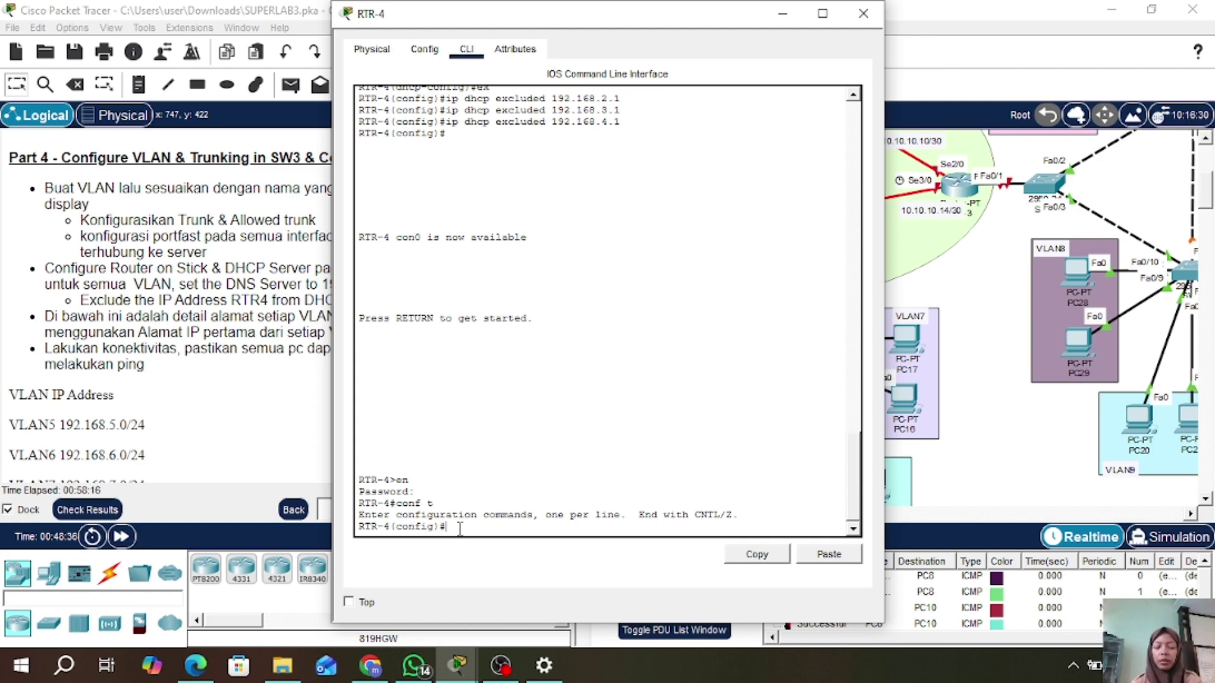
- Create subinterface Fa0/0.5 with dot1Q VLAN 5 and address 192.168.5.1 255.255.255.0
type("int")
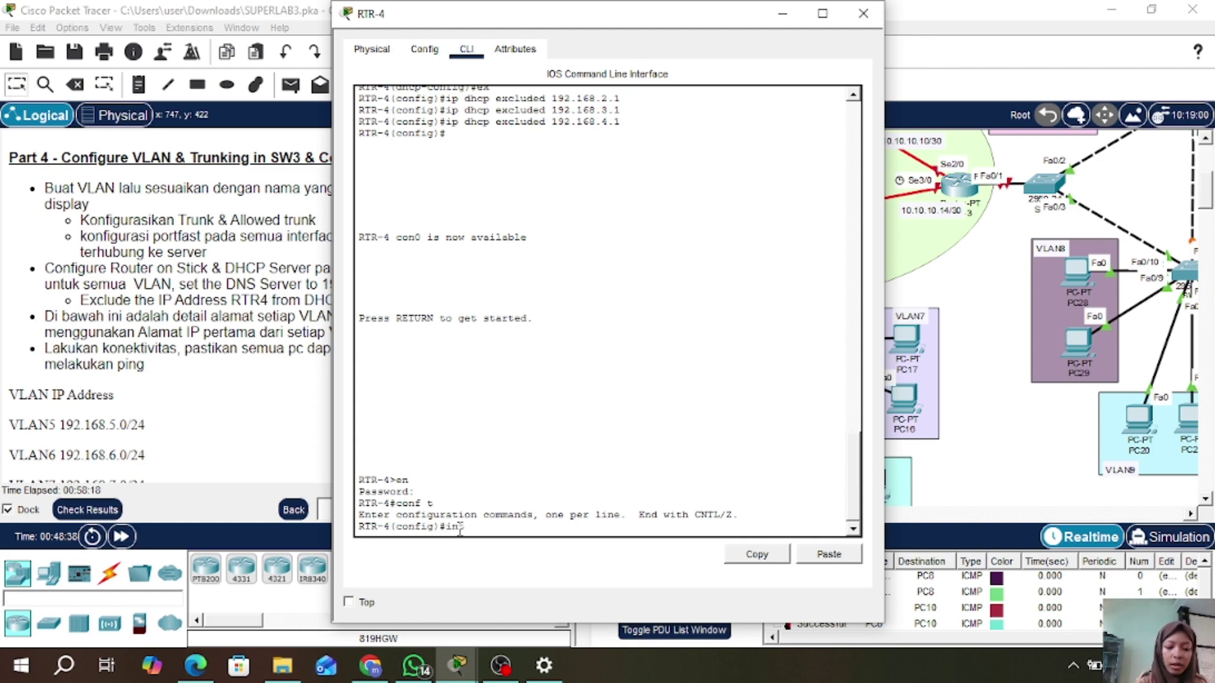
type(" fa0/0.")
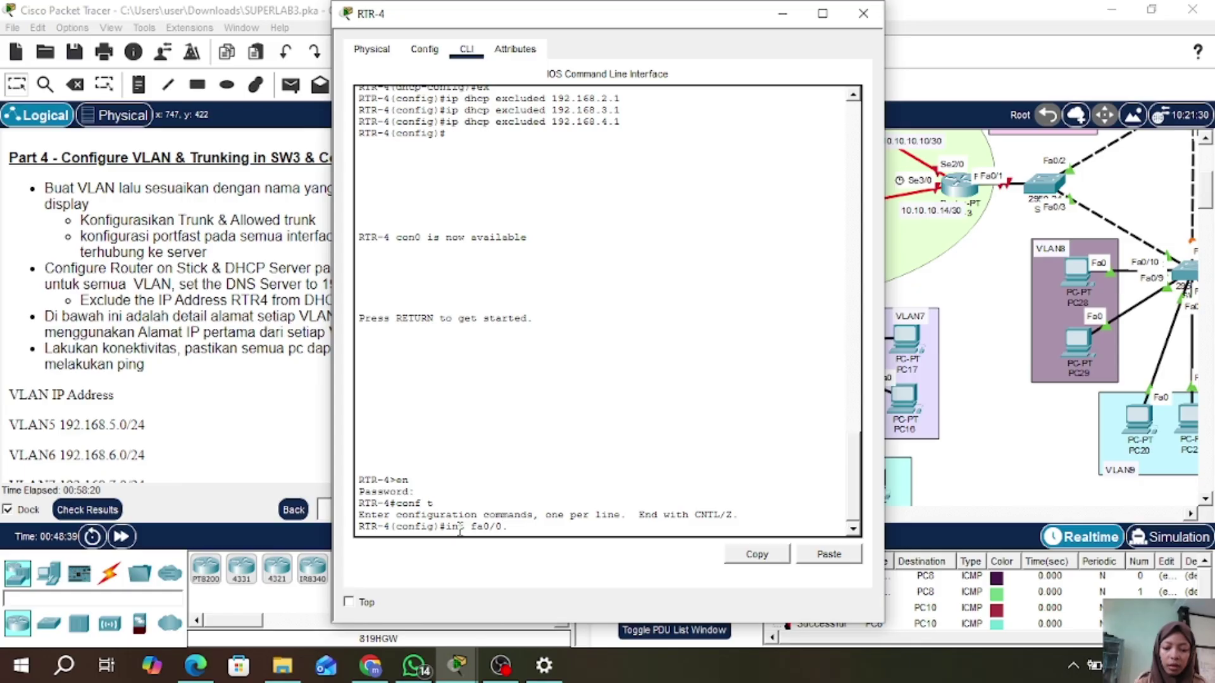
type("5")
key("Return")
type("enc do")
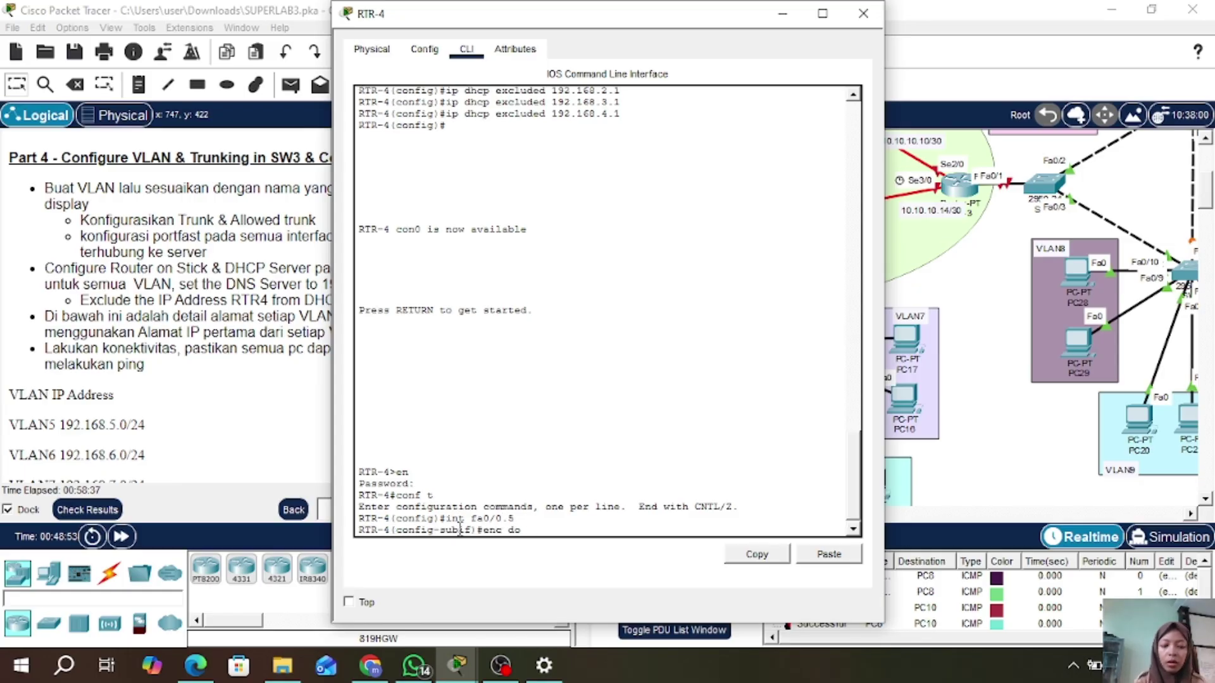
type(" 5")
key("Return")
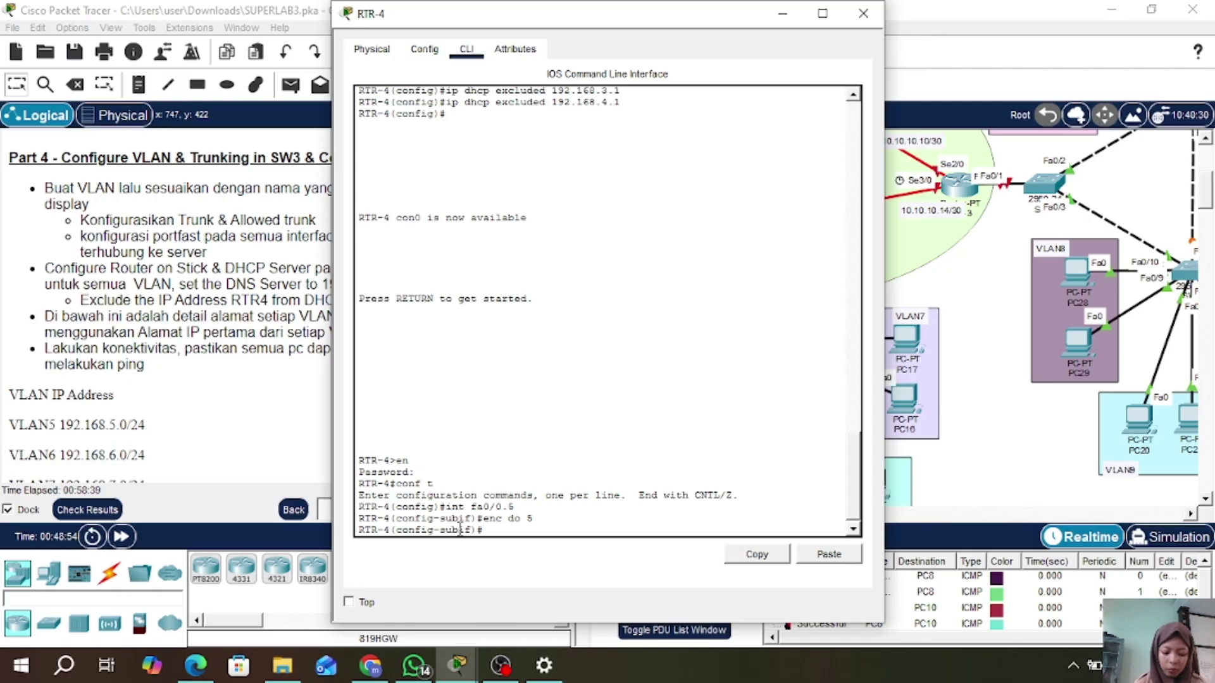
type("ip add")
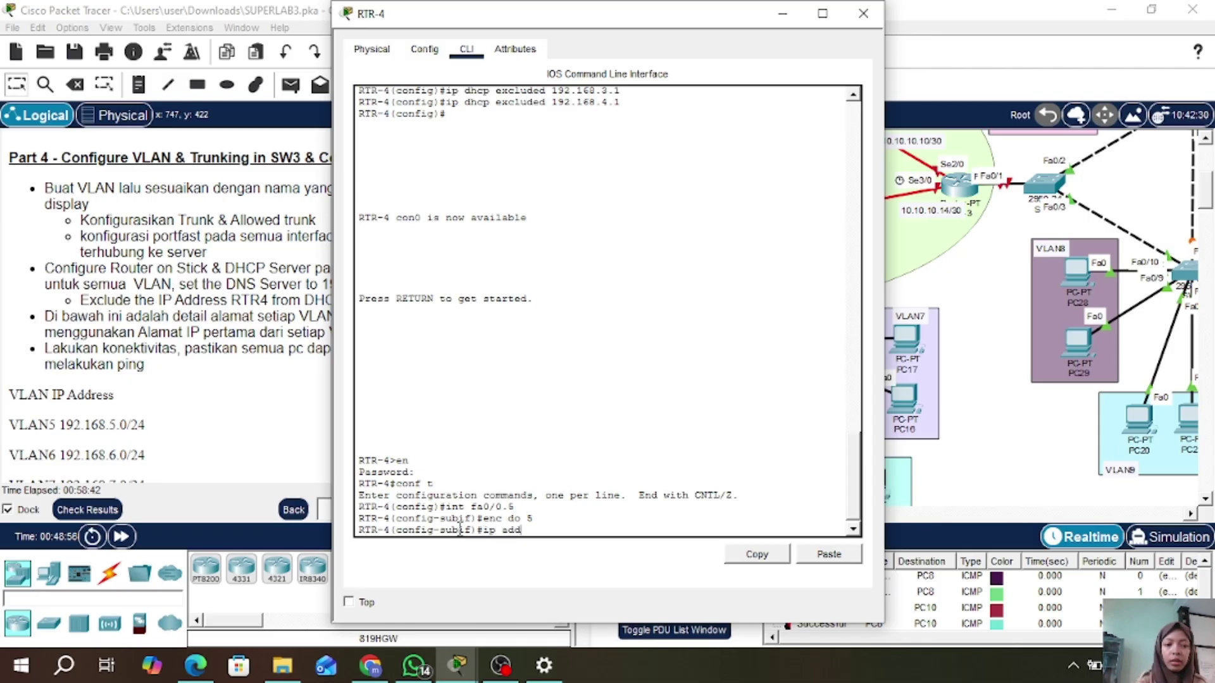
scroll(144, 322, "down", 3)
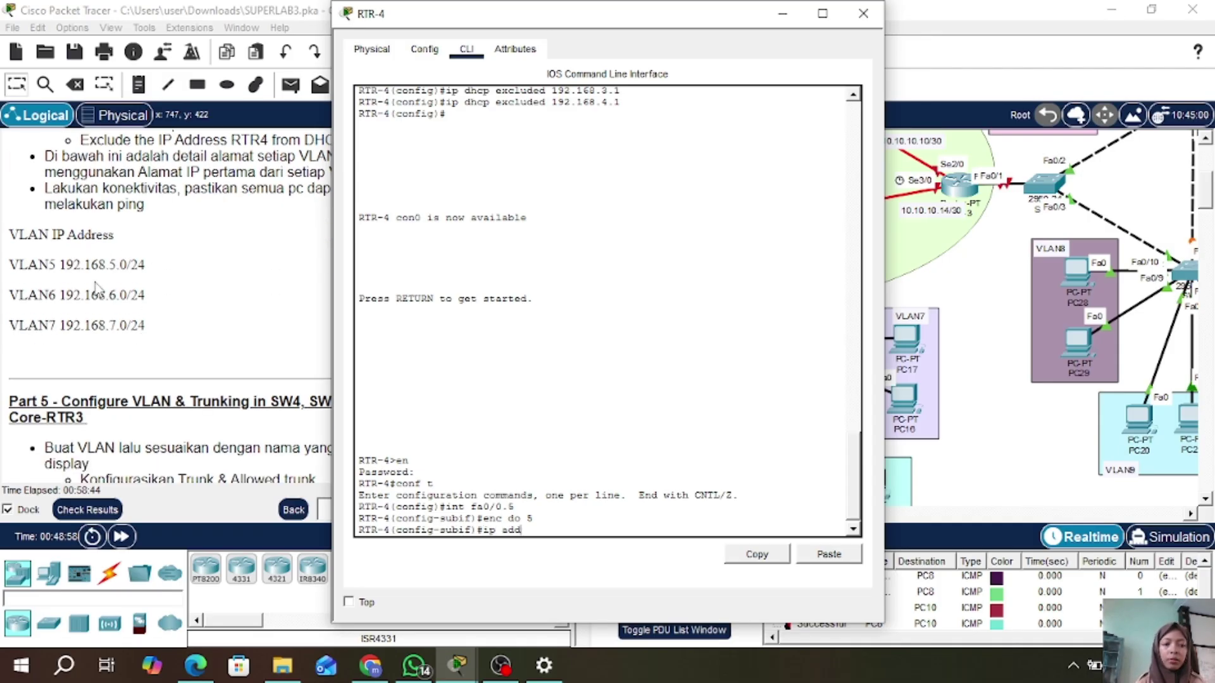
type("192.168.")
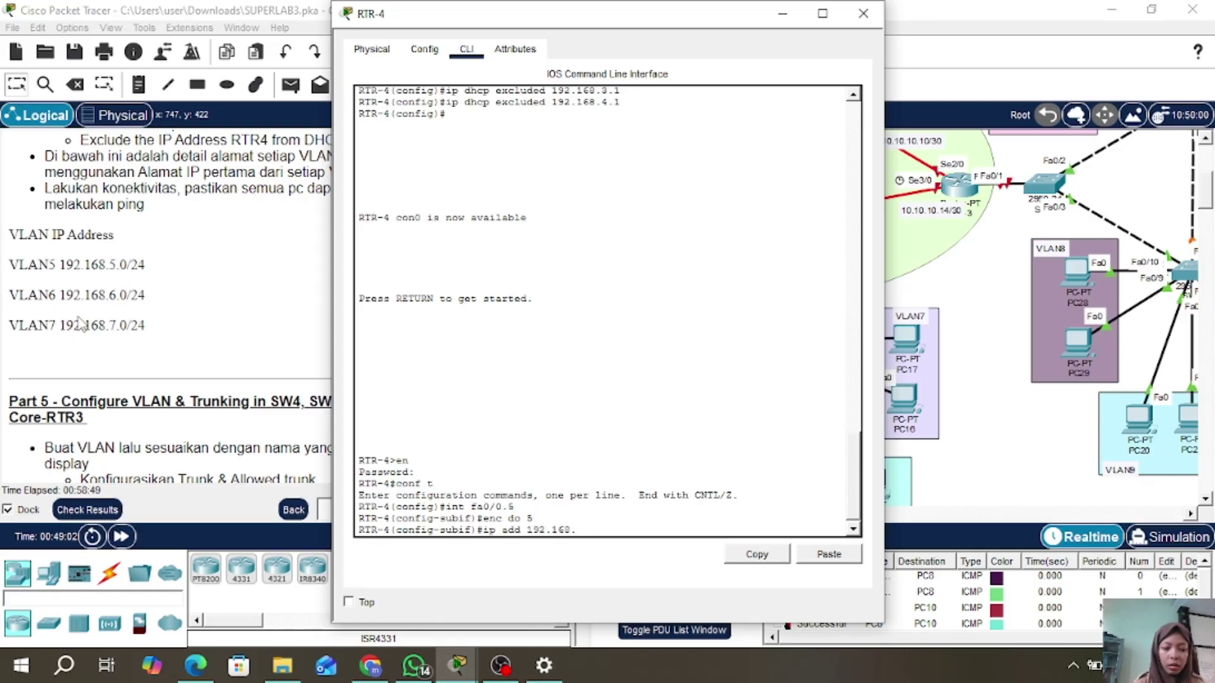
type("5.")
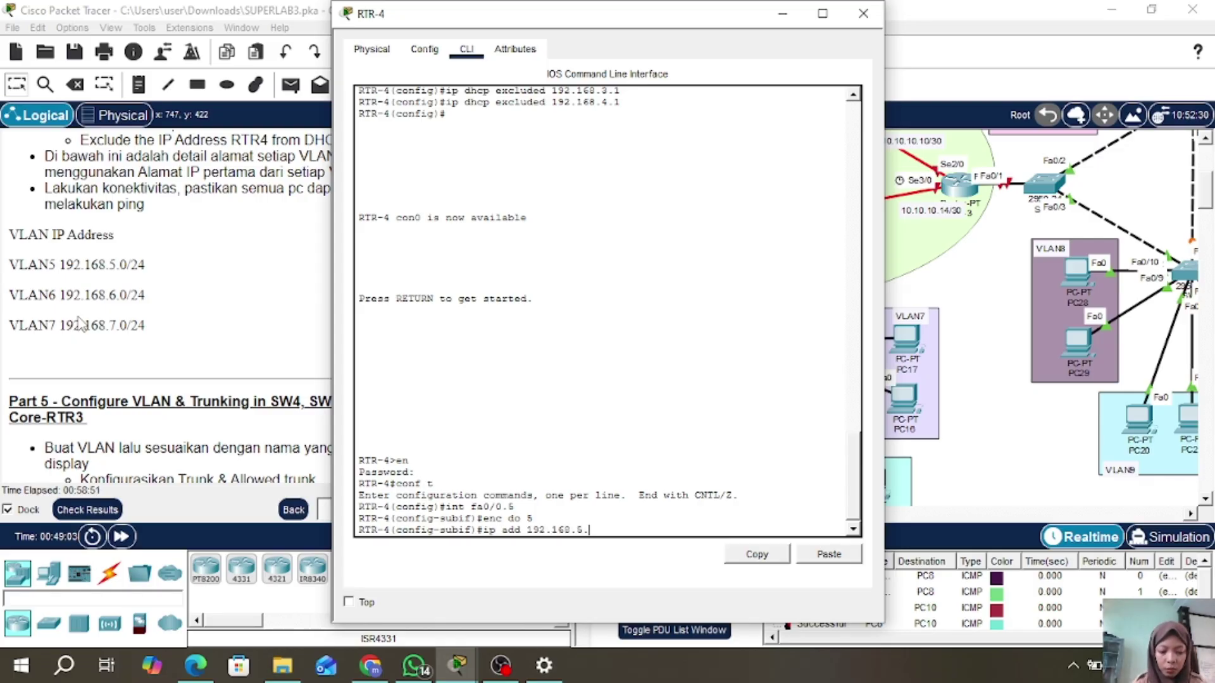
type("1 255.255.")
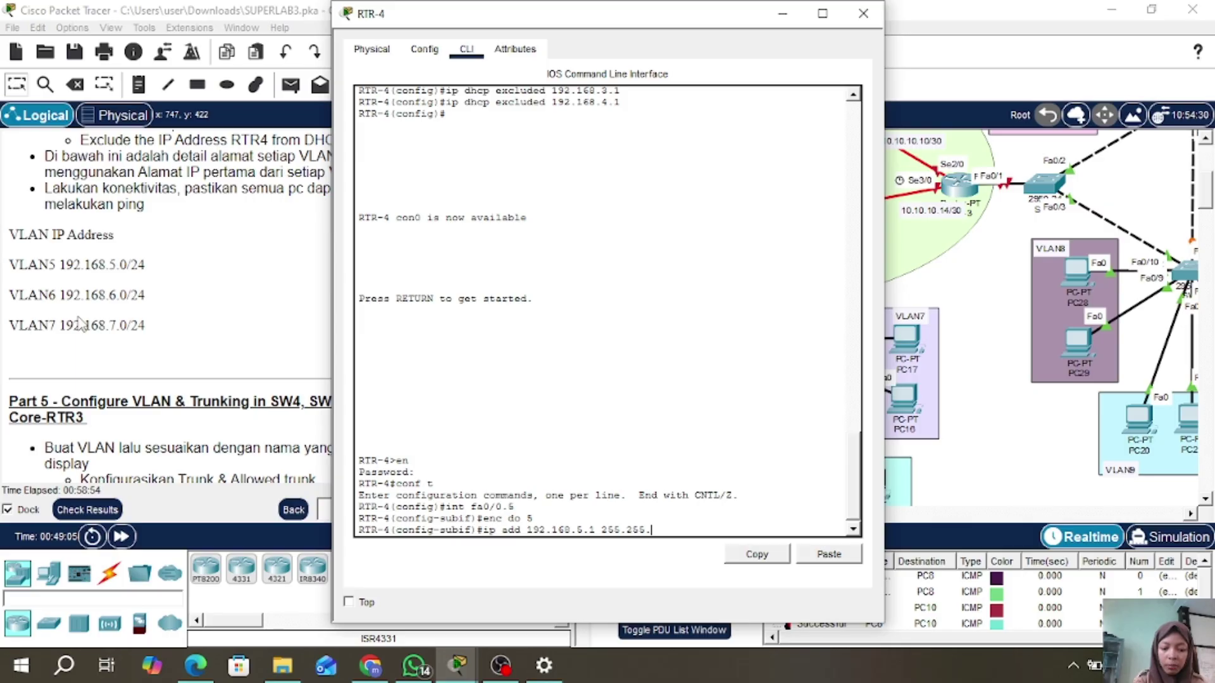
type("255.0")
key("Return")
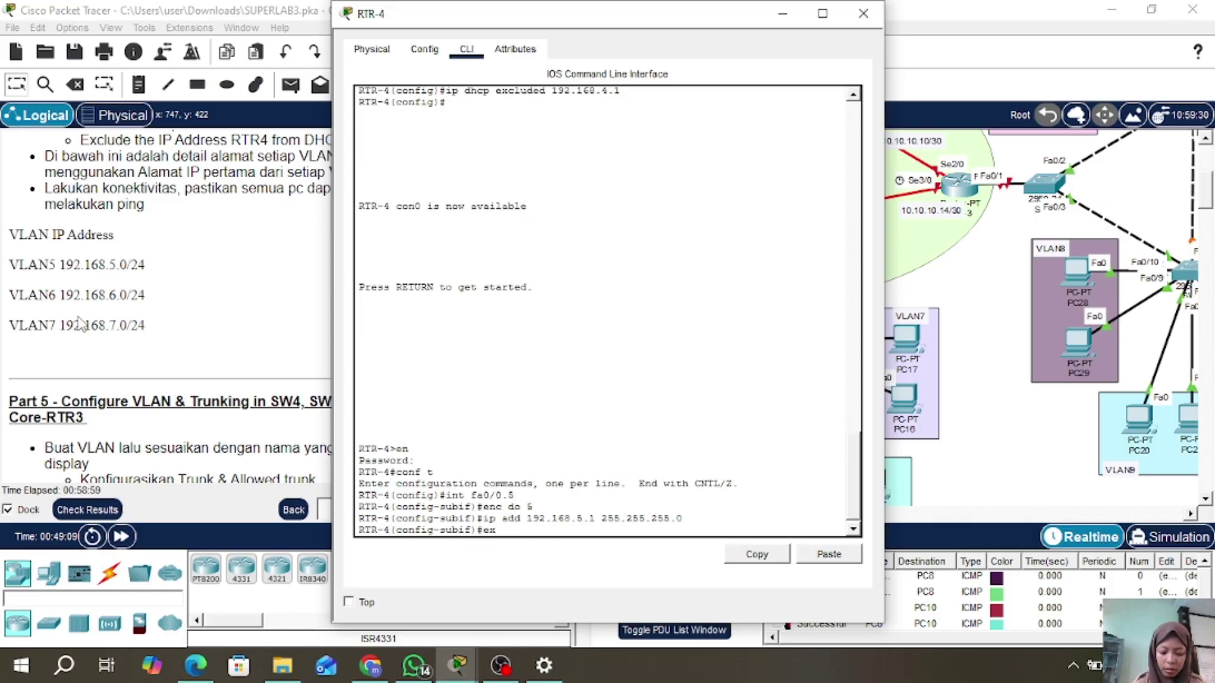
type("ex")
key("Return")
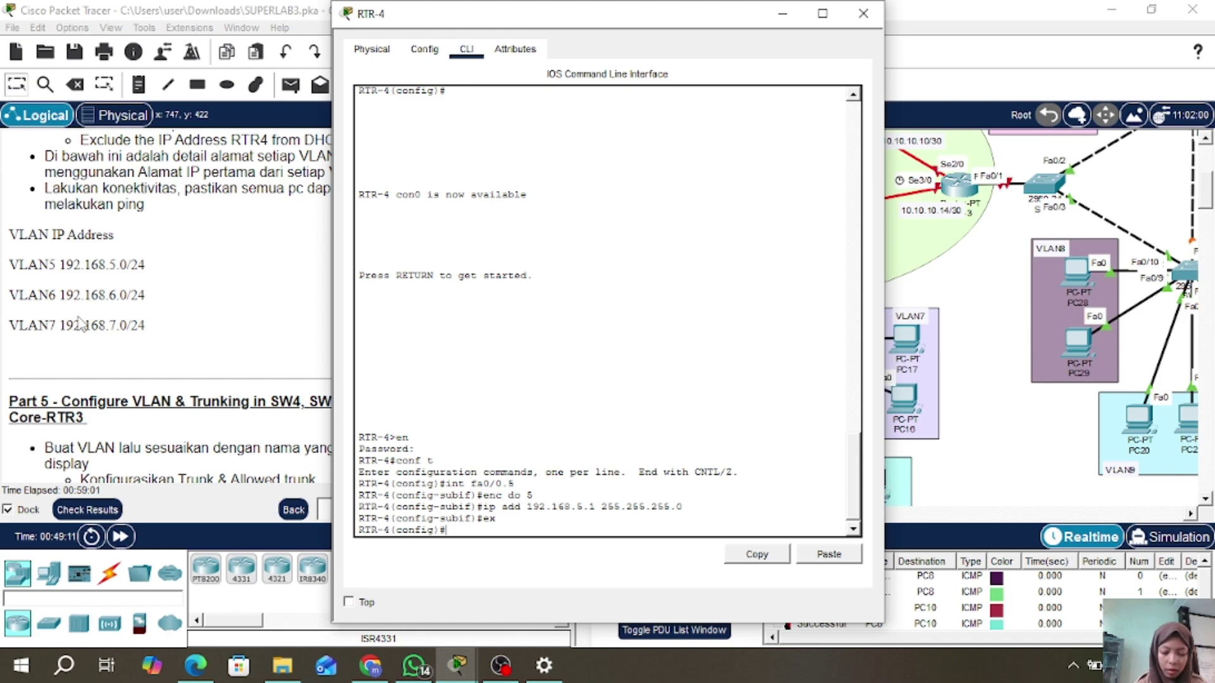
- Create subinterface Fa0/0.6 with dot1Q VLAN 6 and address 192.168.6.1 255.255.255.0
type("int fa0/")
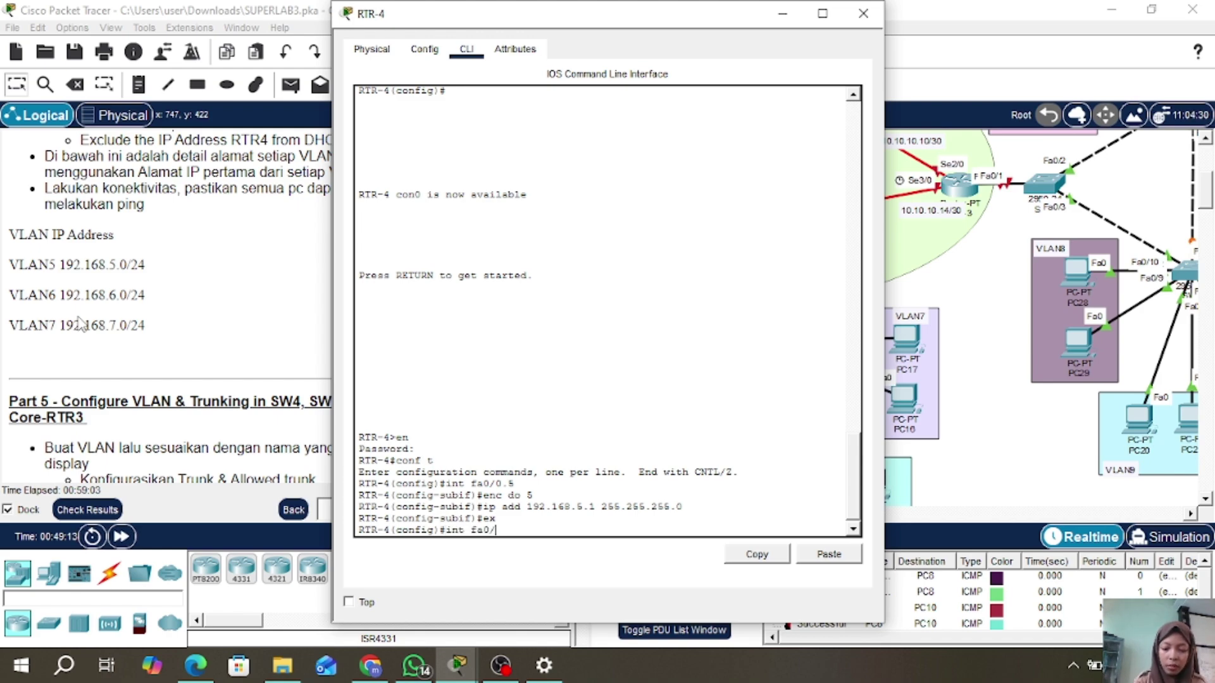
type("0.")
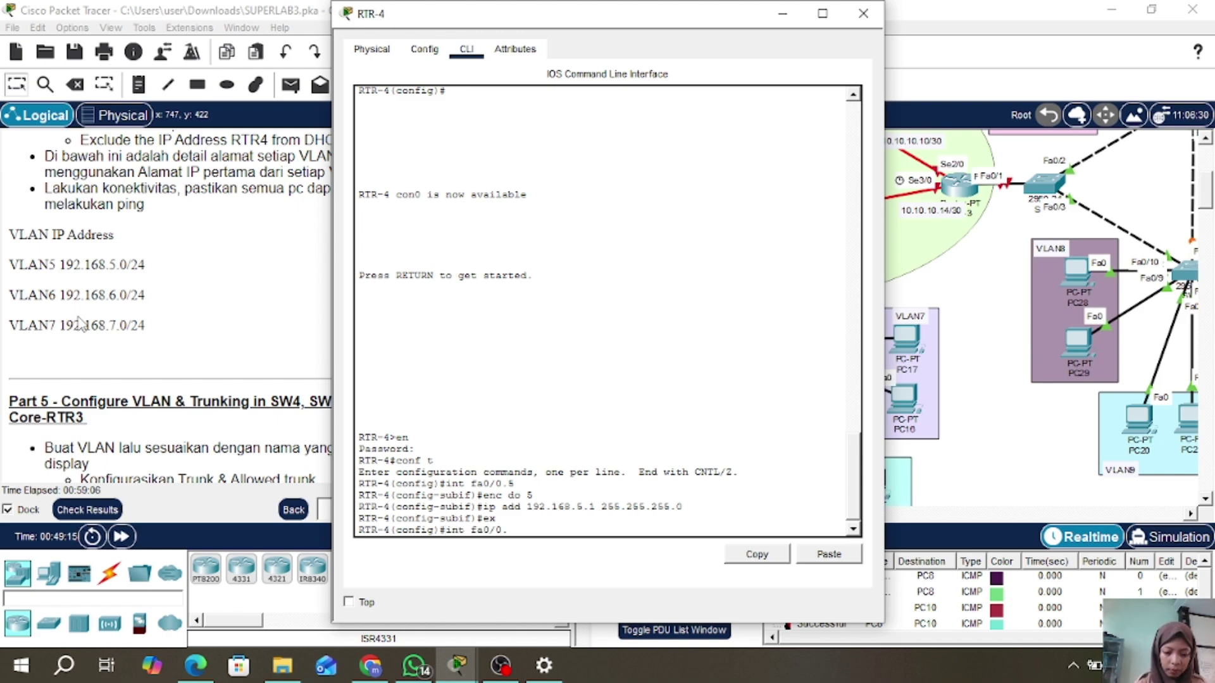
type("6")
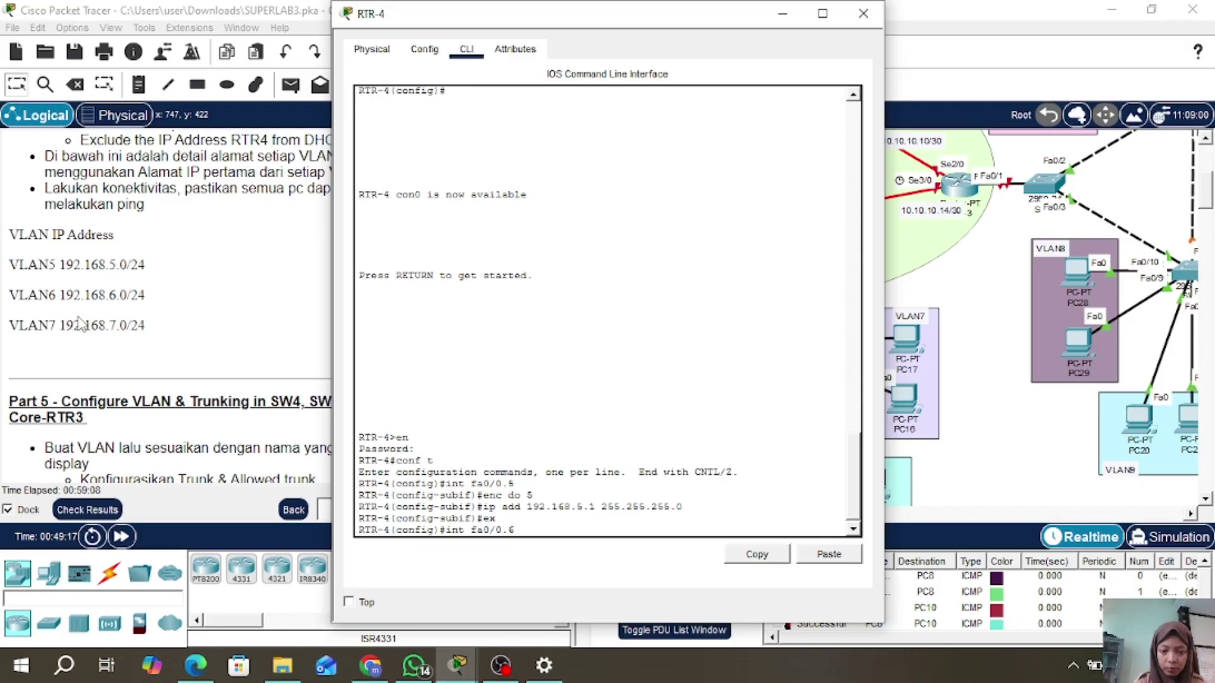
key("Return")
type("ig-subif)#i")
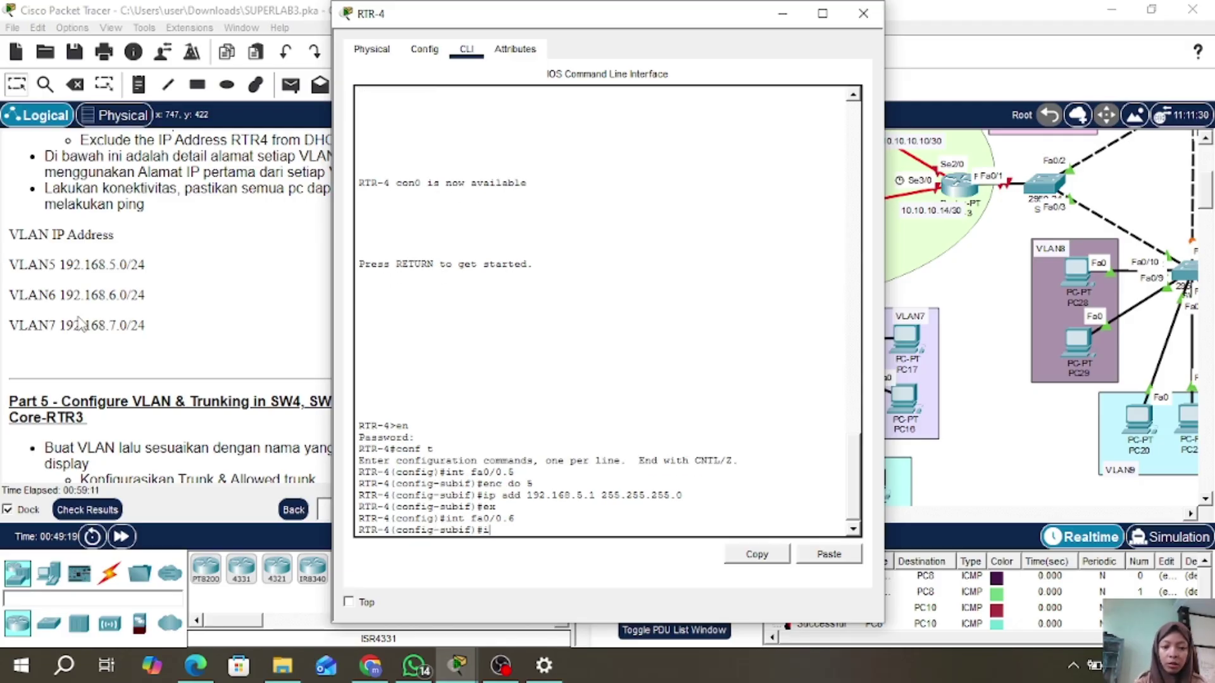
key("BackSpace")
type("enc do")
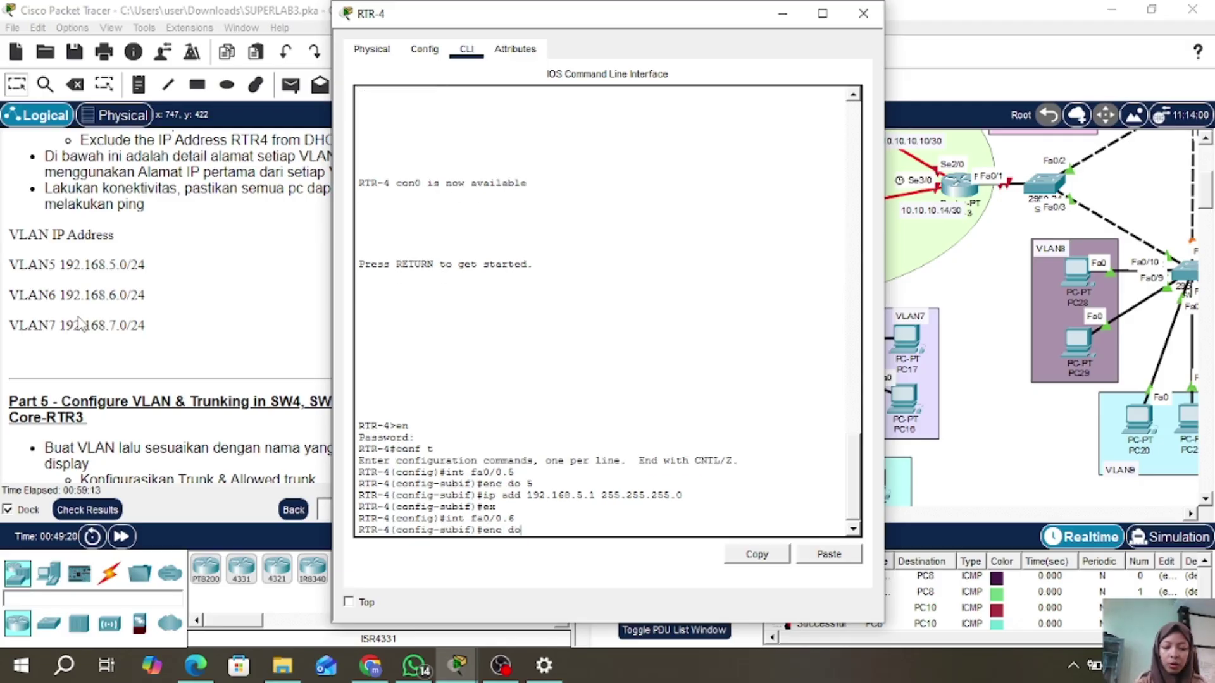
type(" 6")
key("Return")
type("ip")
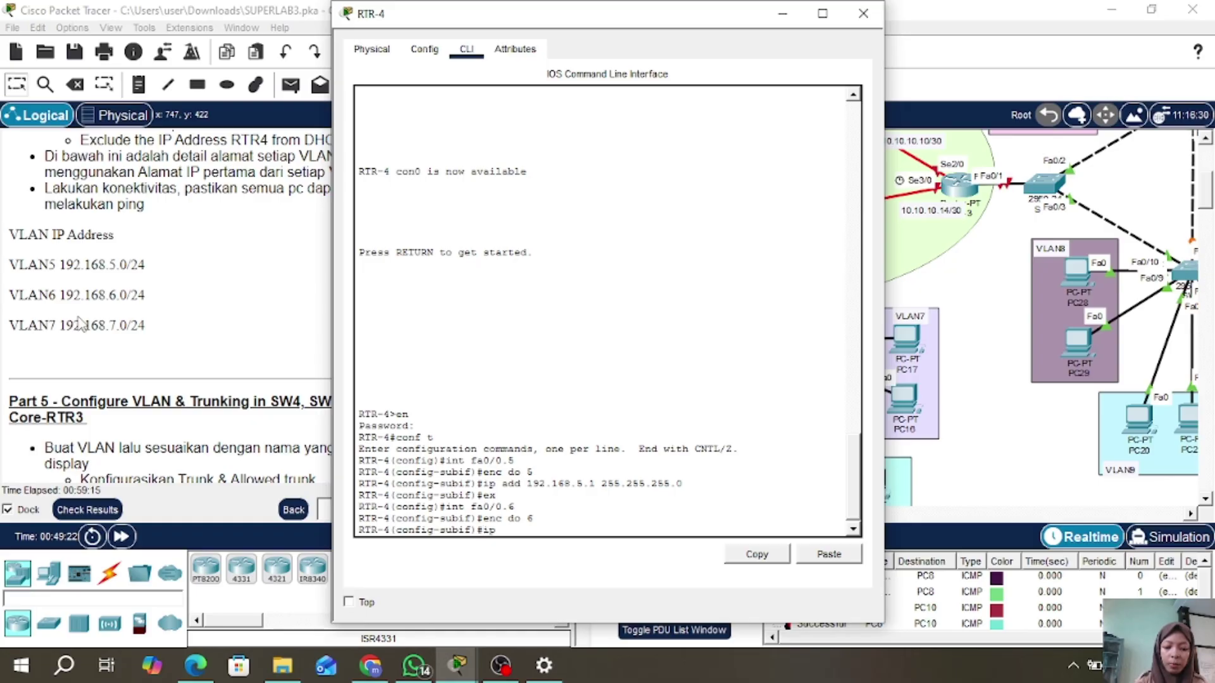
type(" add 192.168.")
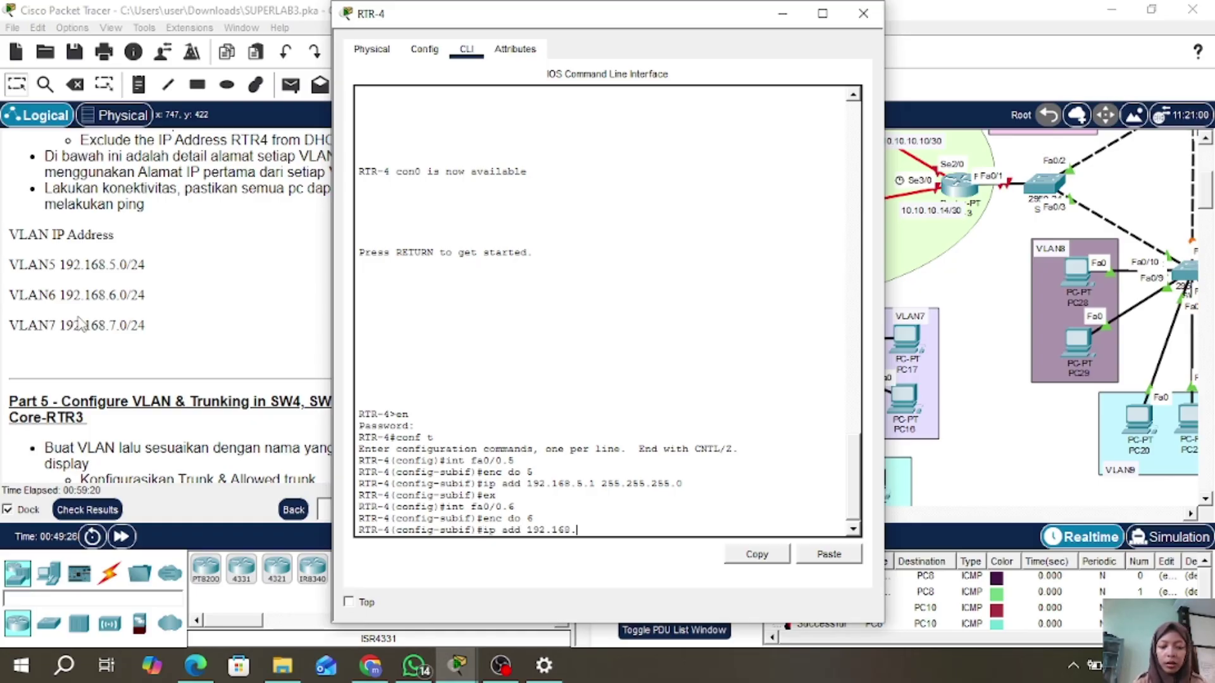
type("6.1 255")
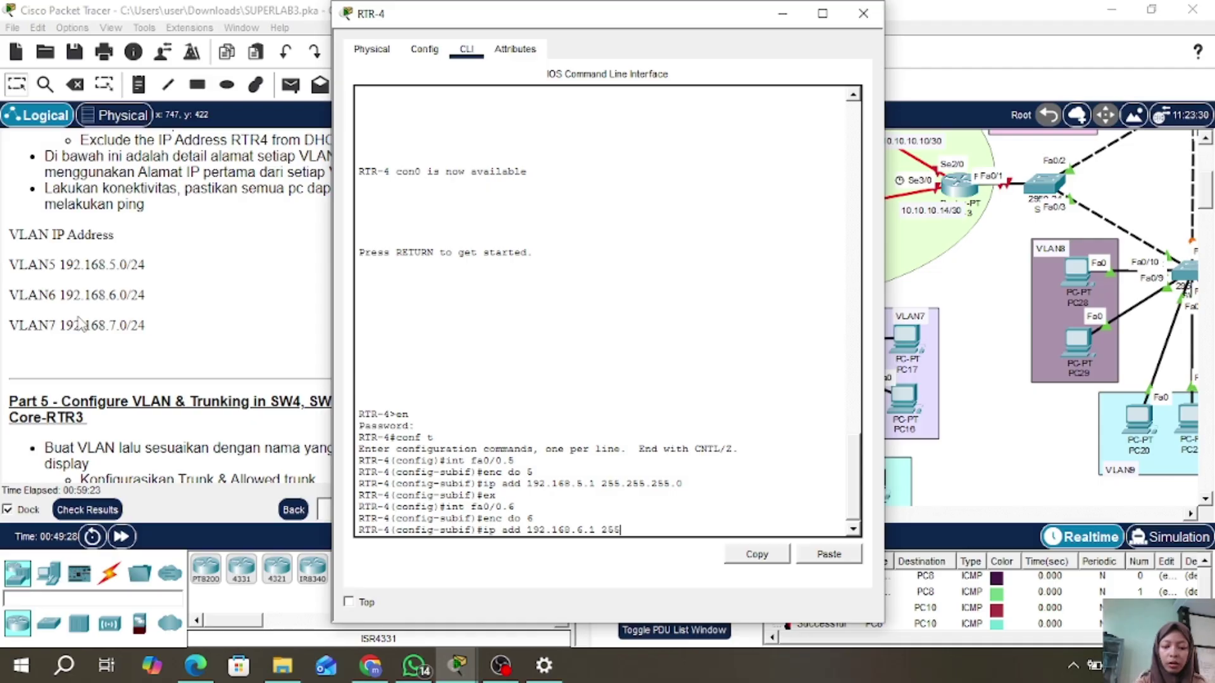
type(".255.255.0")
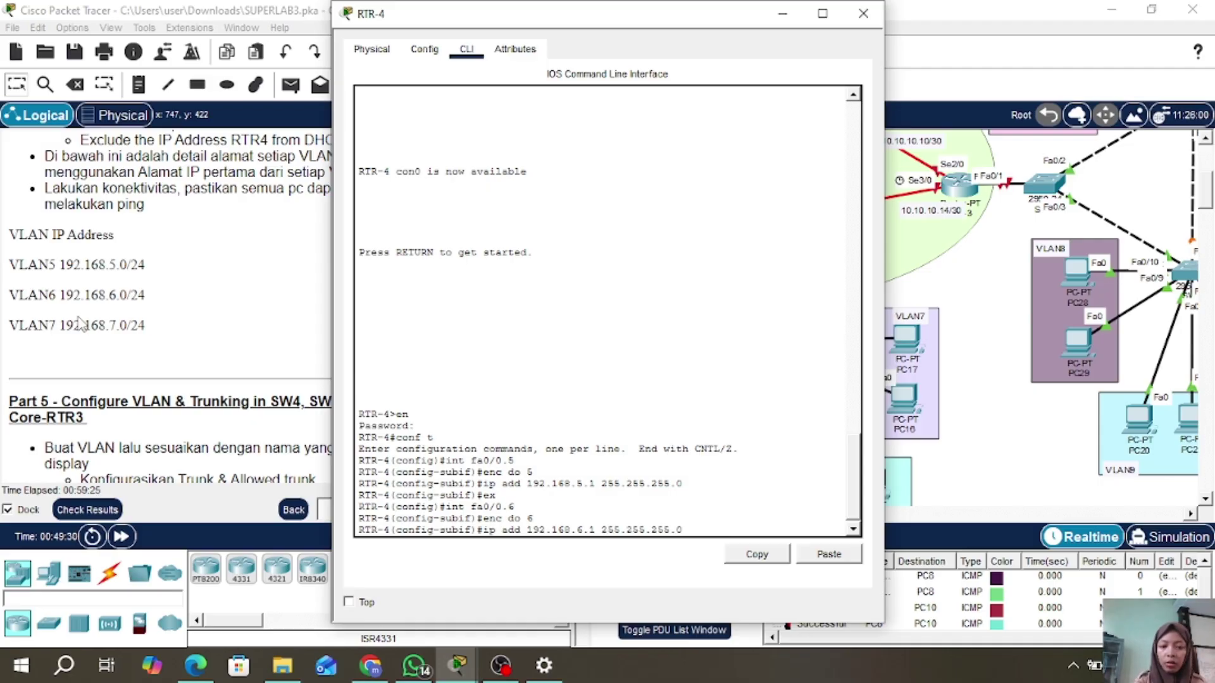
key("Return")
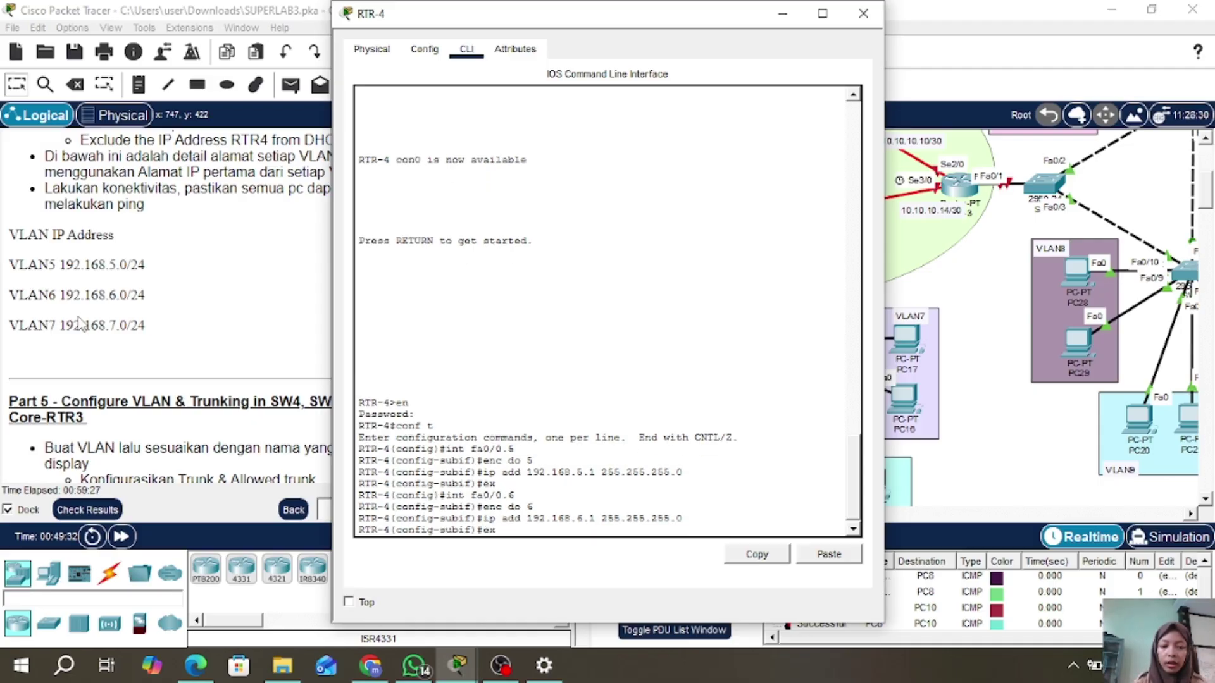
type("ex")
key("Return")
type("int fa0/0.")
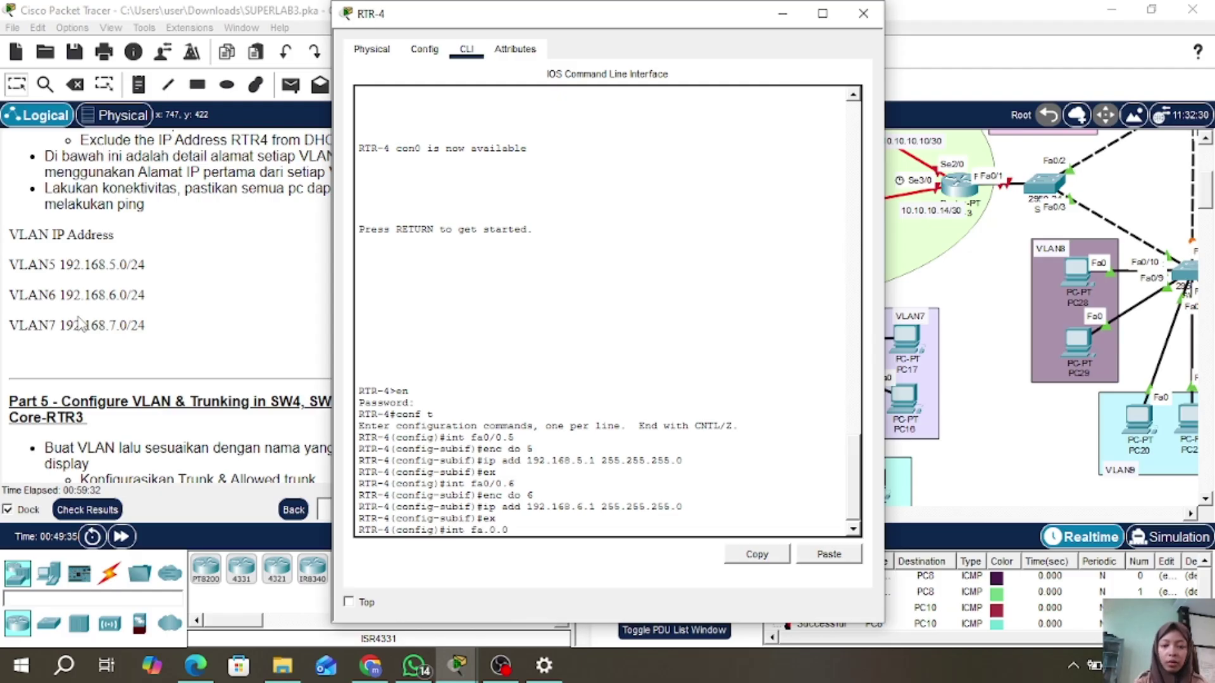
- Enter subinterface Fa0/0.7 and give it address 192.168.7.1 255.255.255.0
key("BackSpace")
key("BackSpace")
type("0")
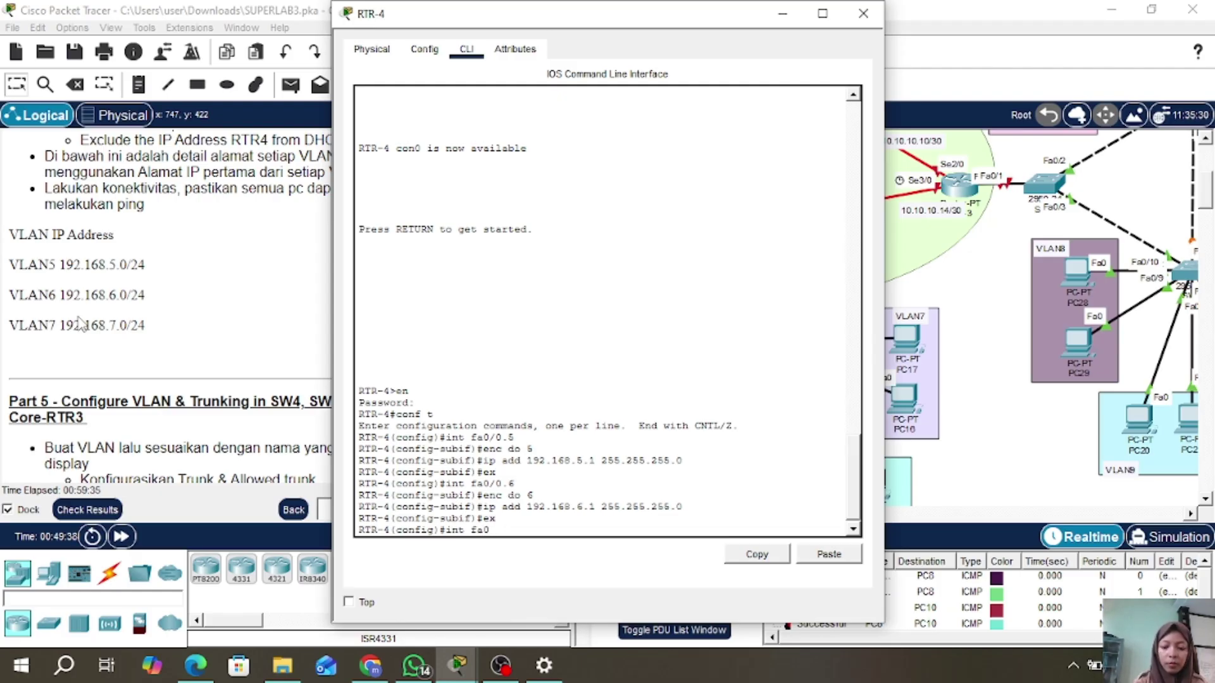
type("/0.7")
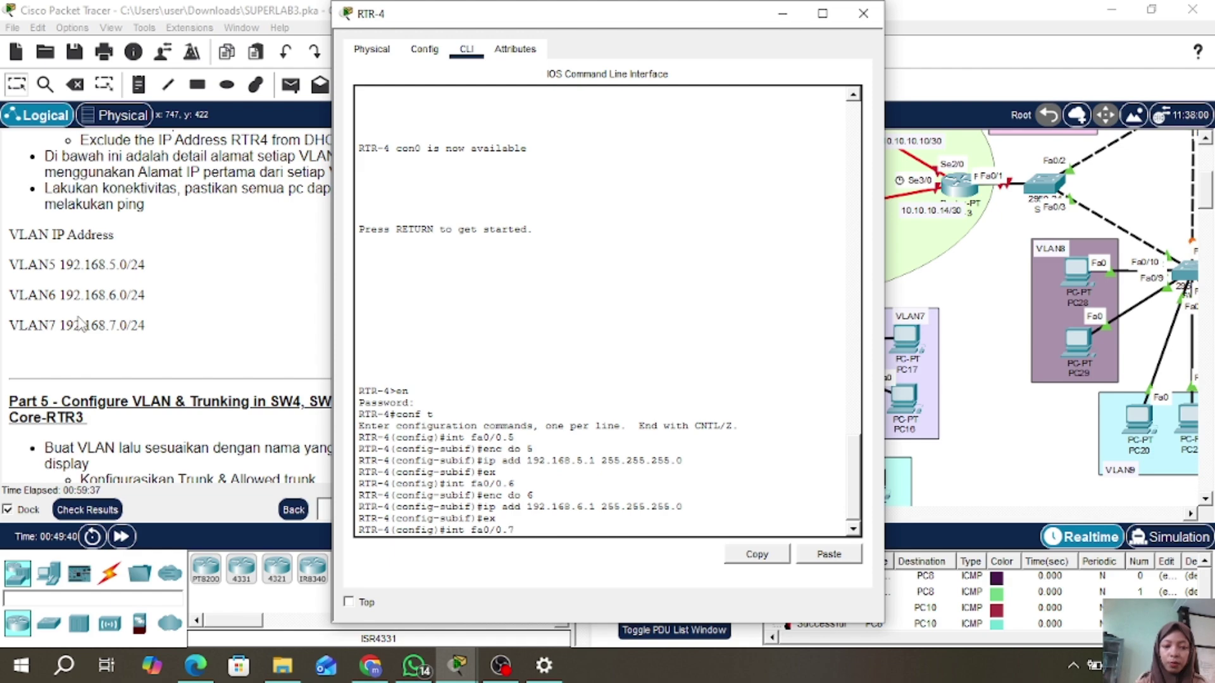
key("Return")
type("ip add")
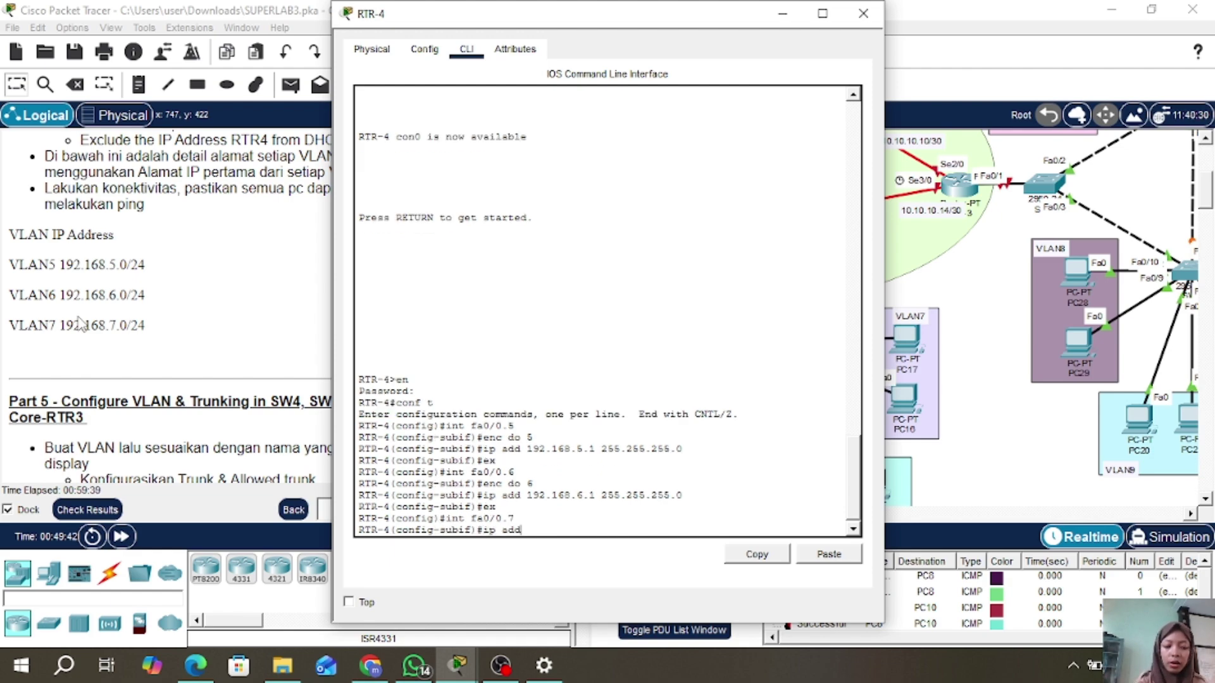
type(" 192.168")
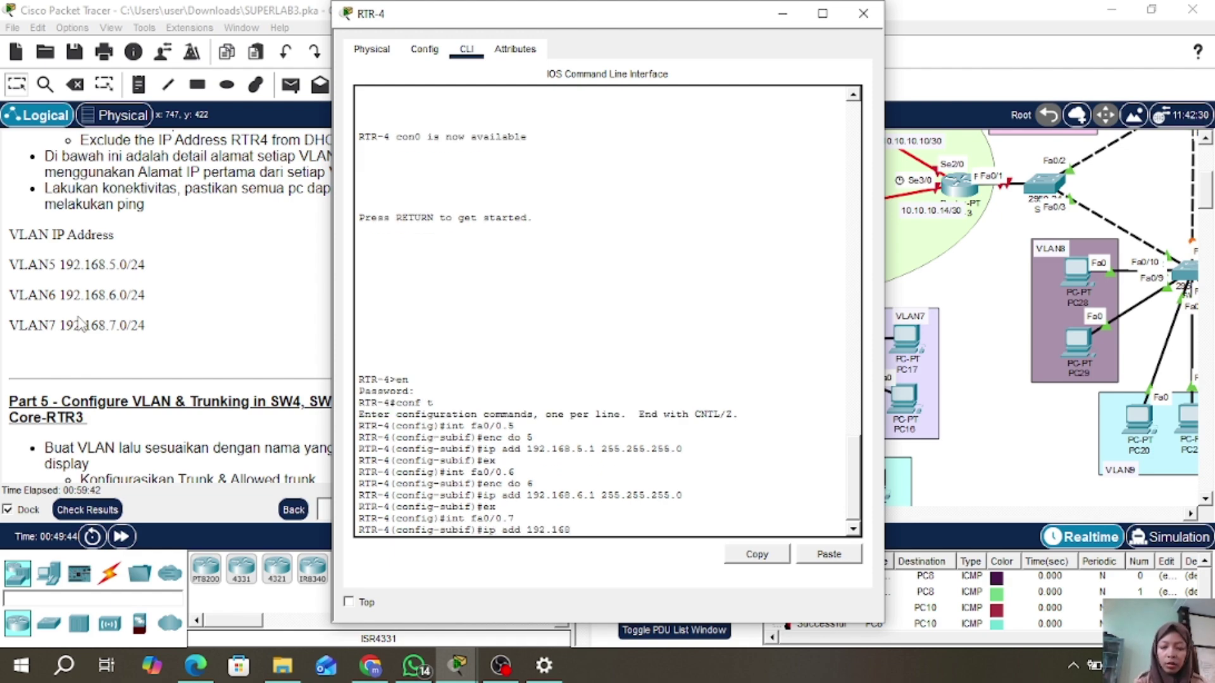
type(".7.1 255")
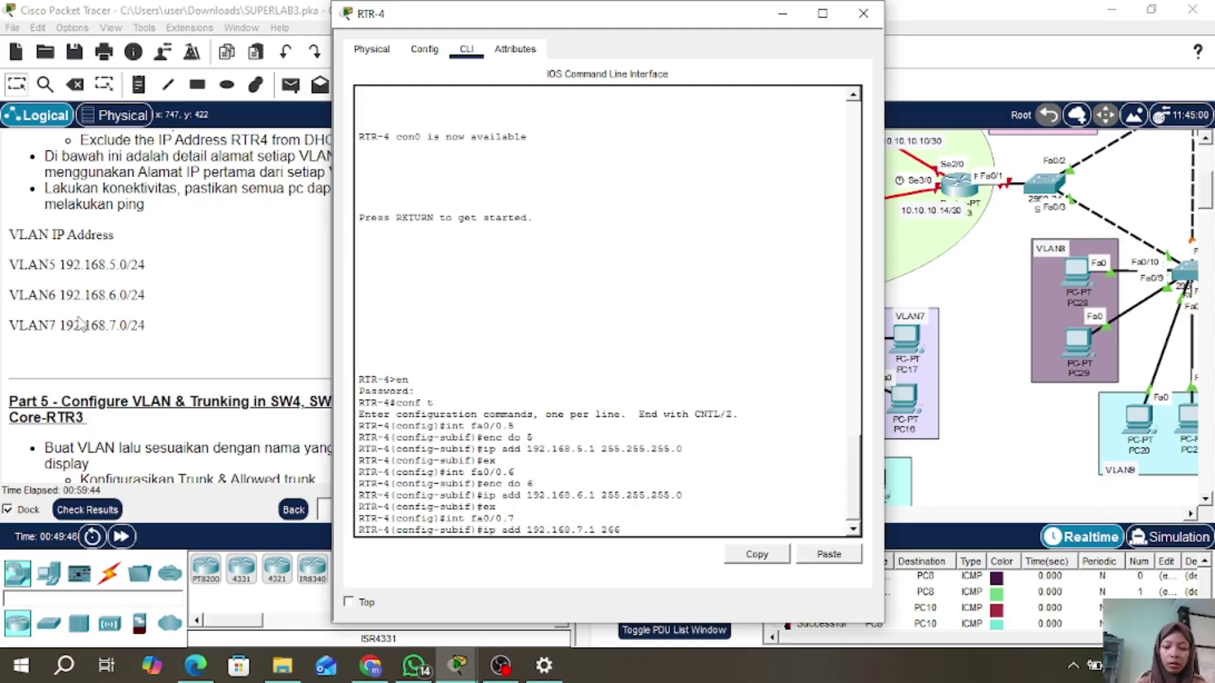
type(".2")
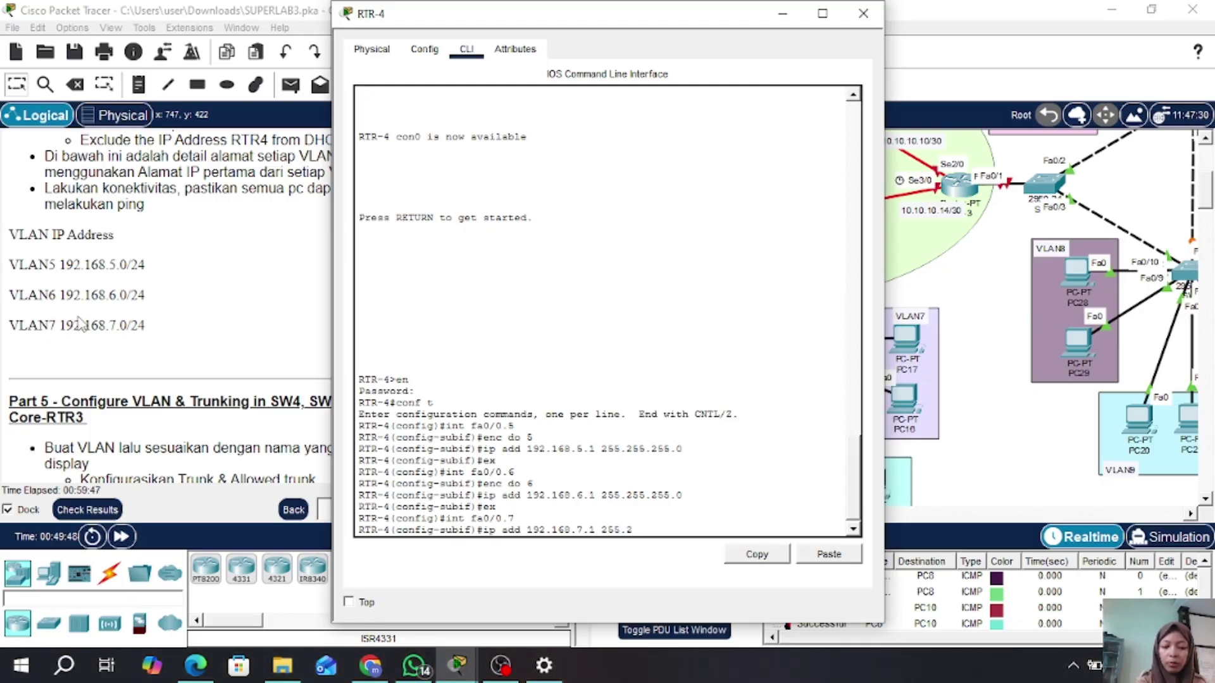
type("55.255")
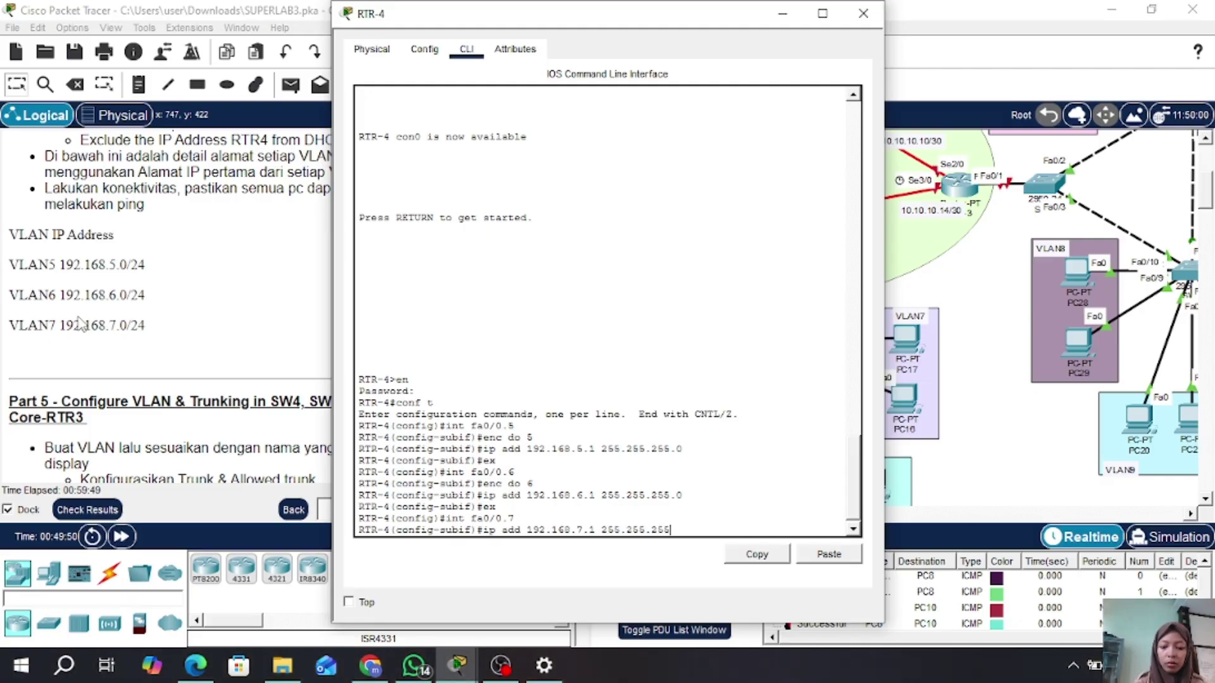
type(".0")
key("Return")
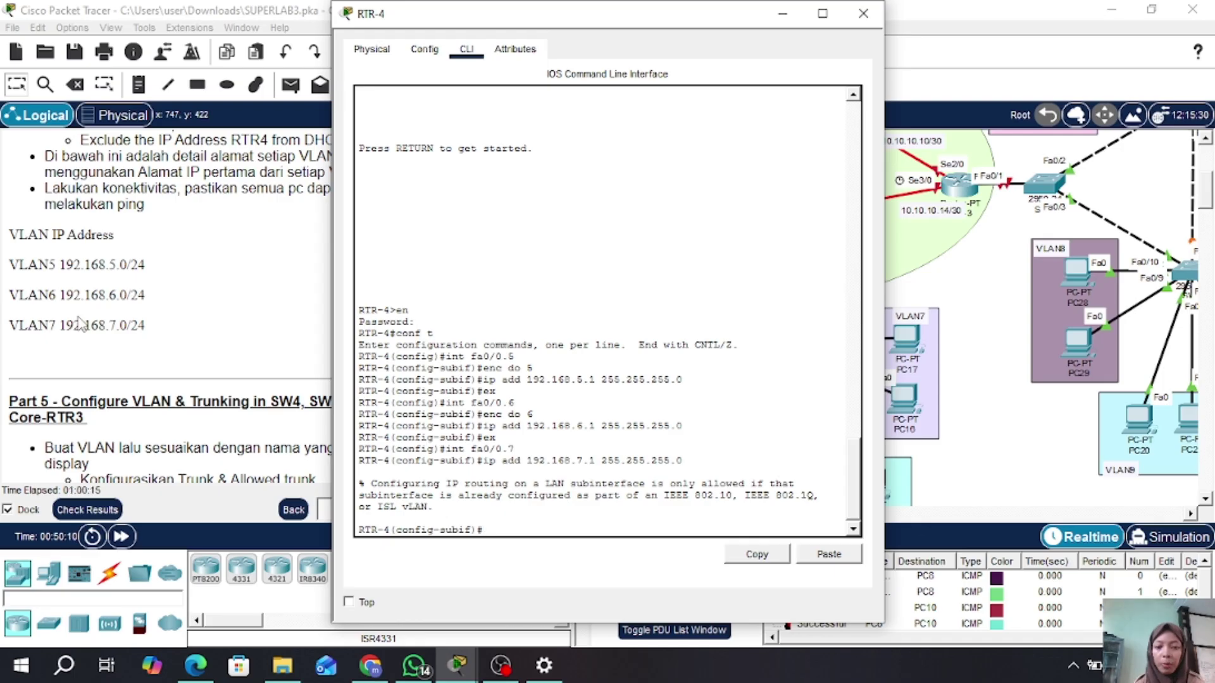
- Tag Fa0/0.7 with dot1Q VLAN 7, reapply 192.168.7.1/24, and return to global configuration
type("f")
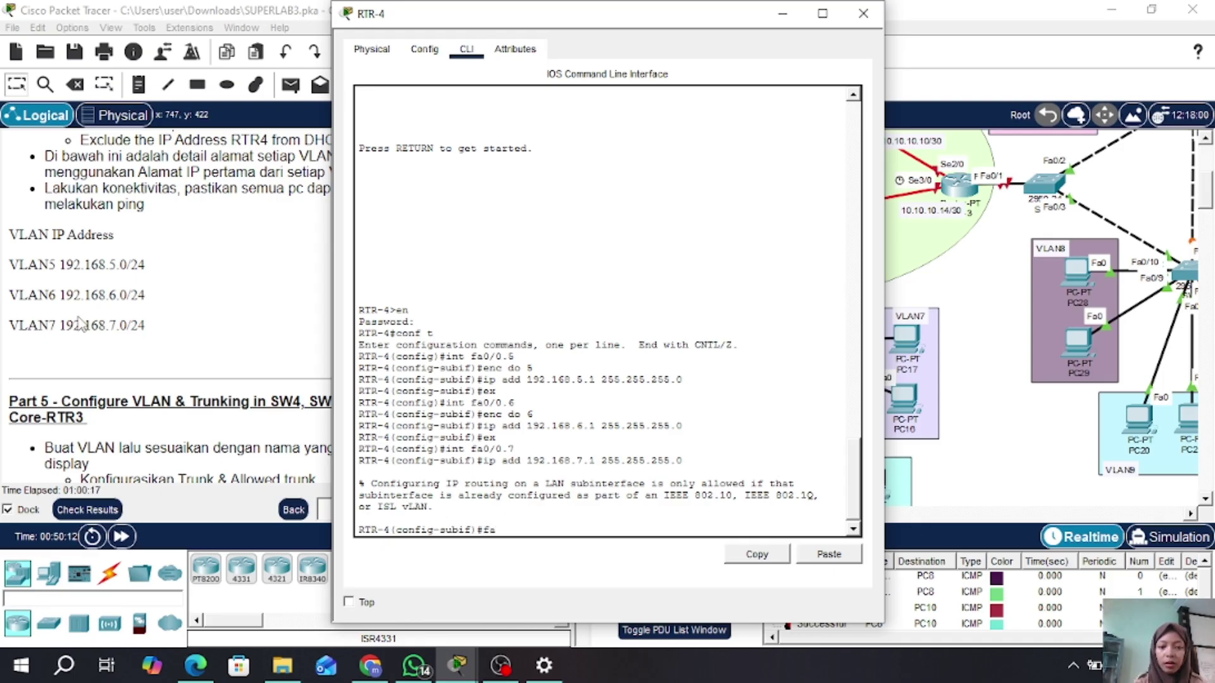
key("BackSpace")
type("i")
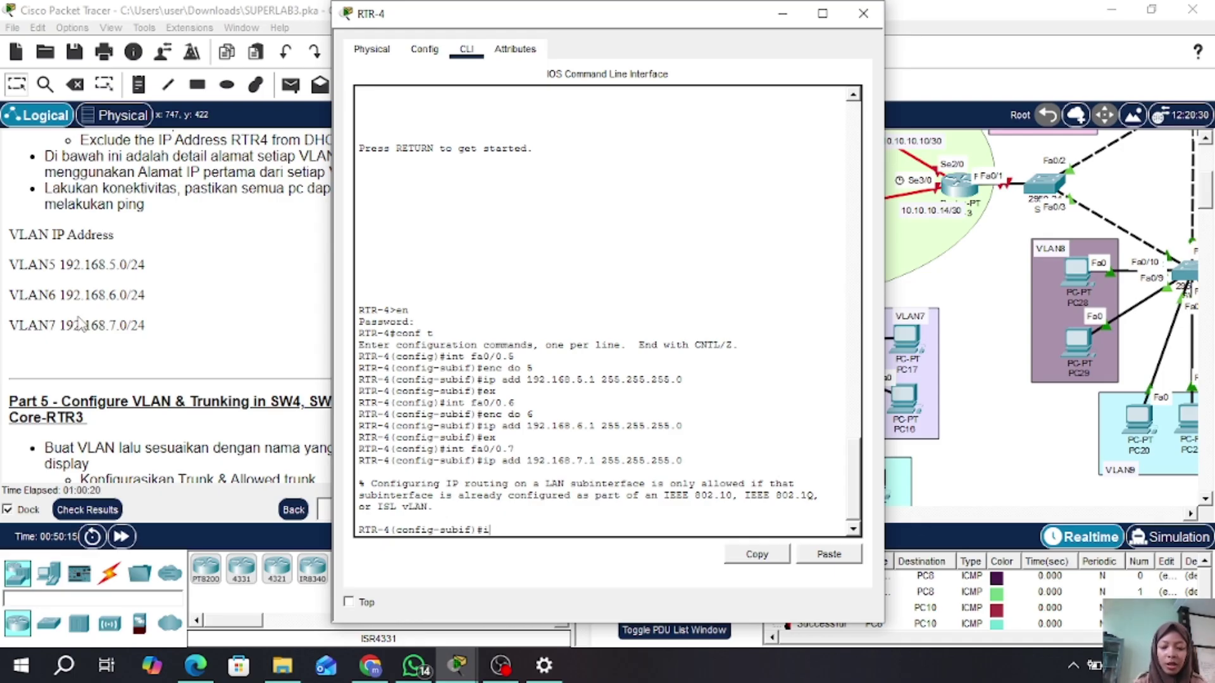
type("nt fa")
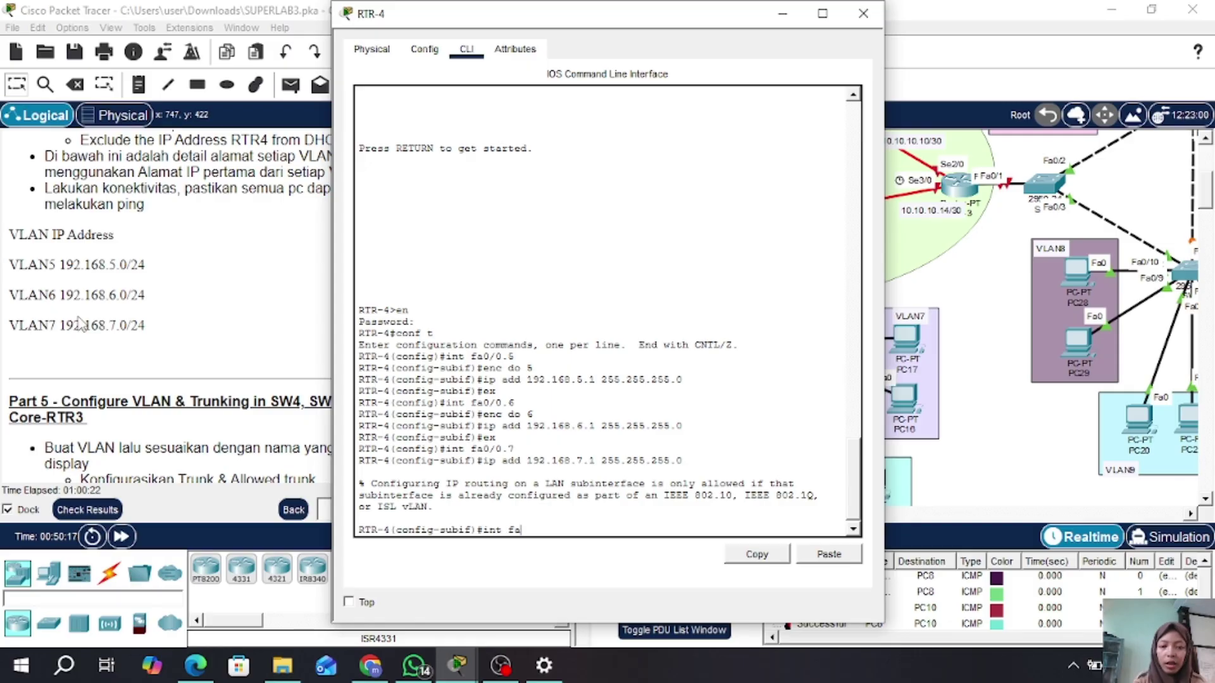
type("0")
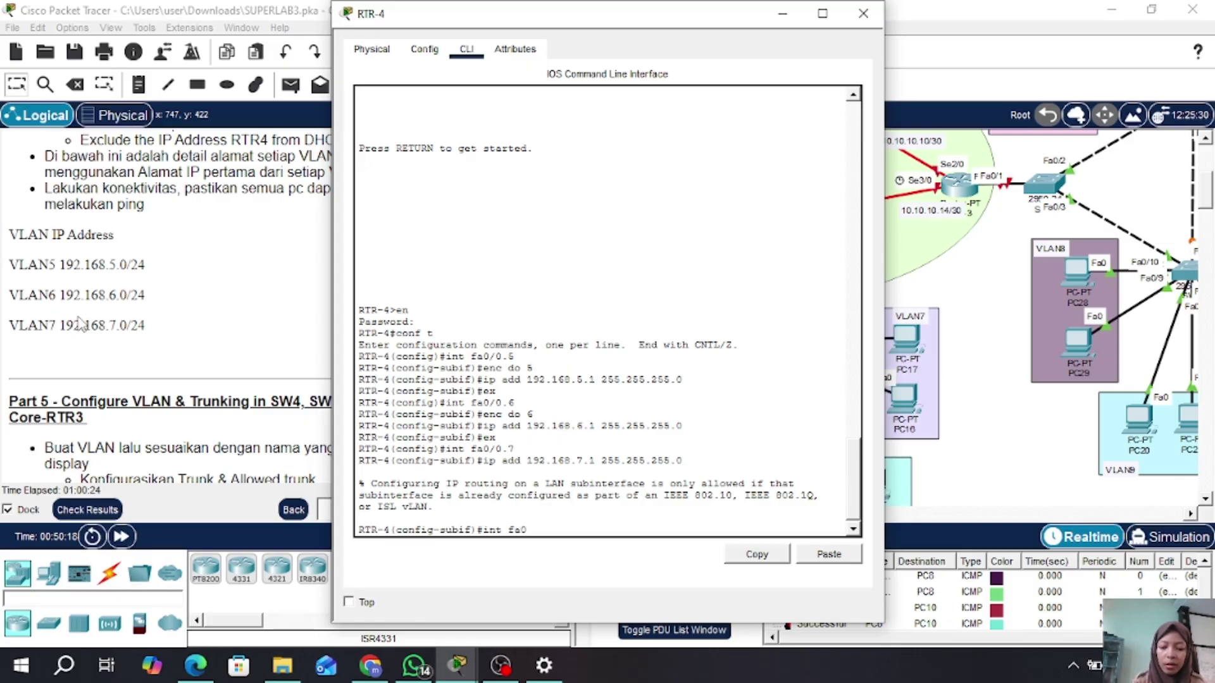
type("/0.7")
key("Return")
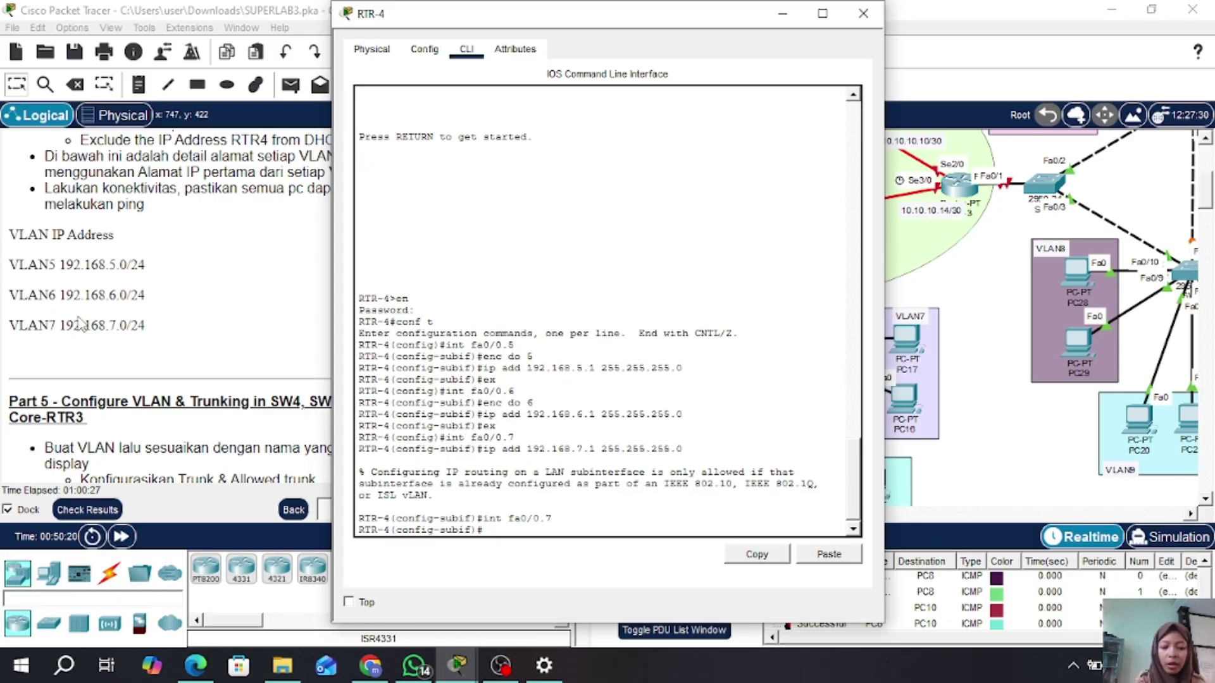
type("enc do")
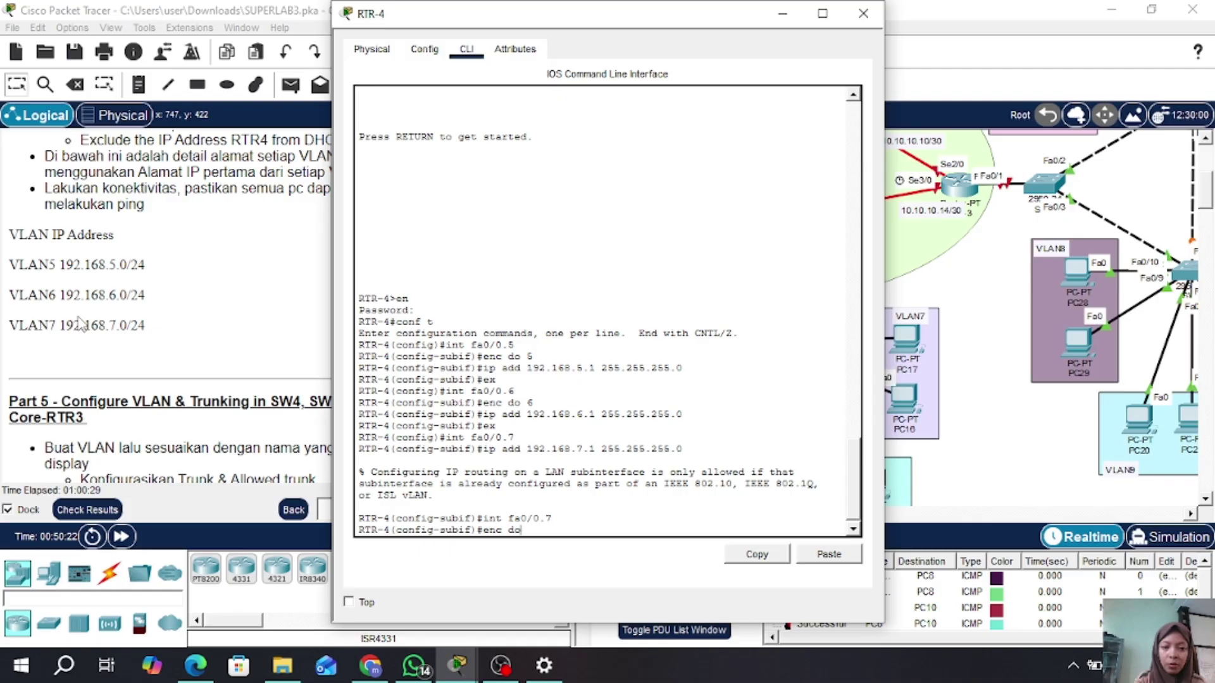
type(" 7")
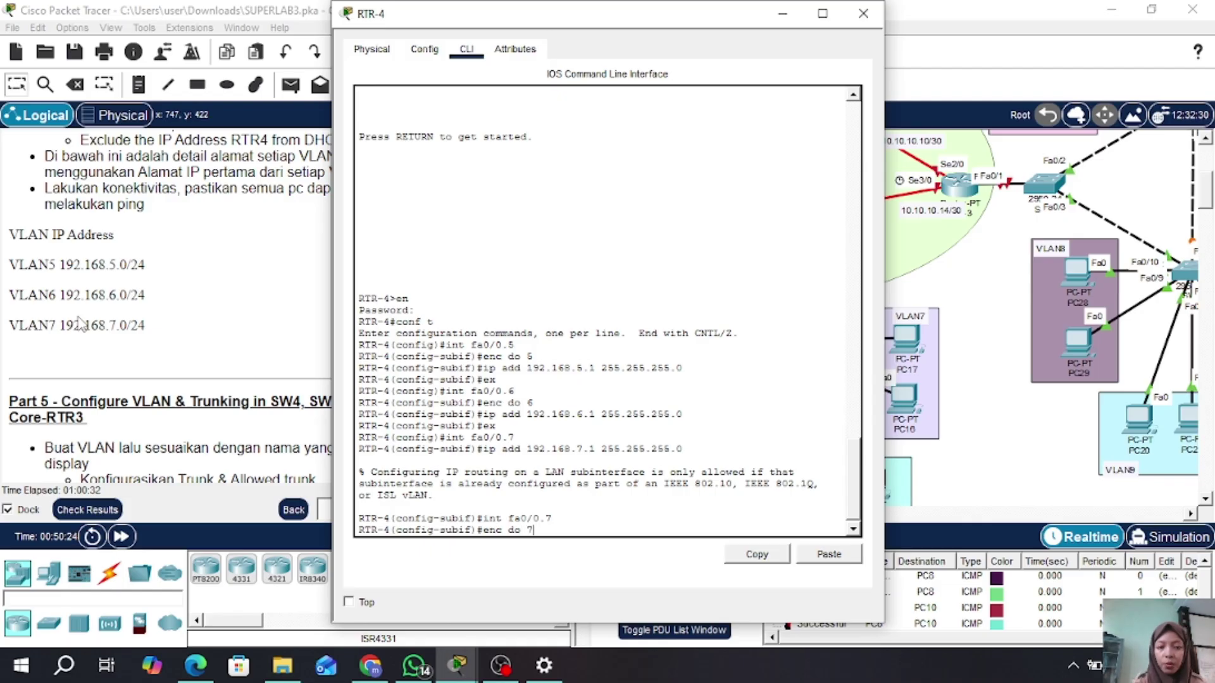
key("Return")
type("ip a")
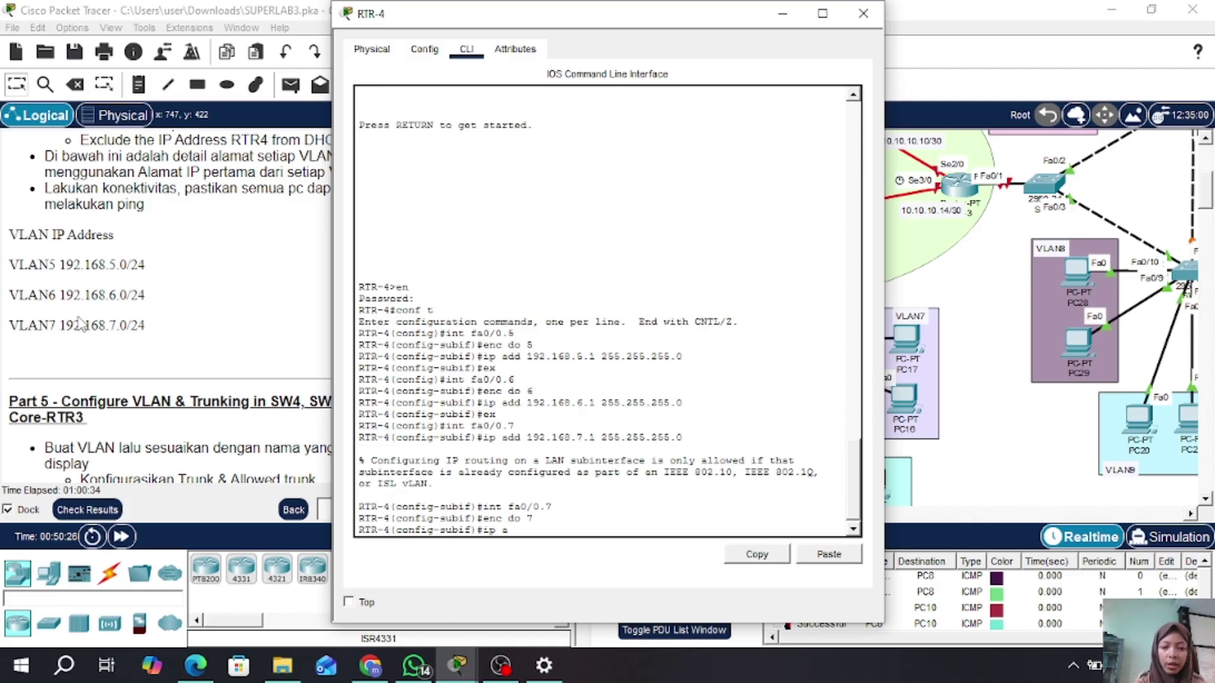
type("dd 192.")
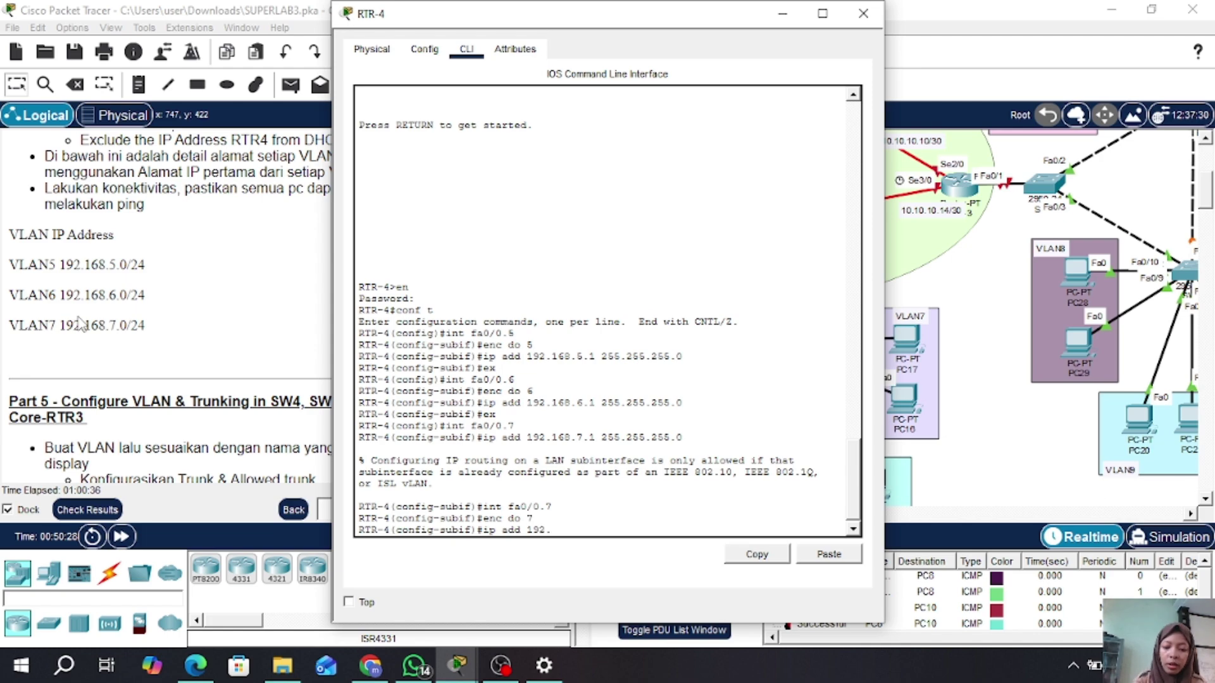
type("168.7.1 2")
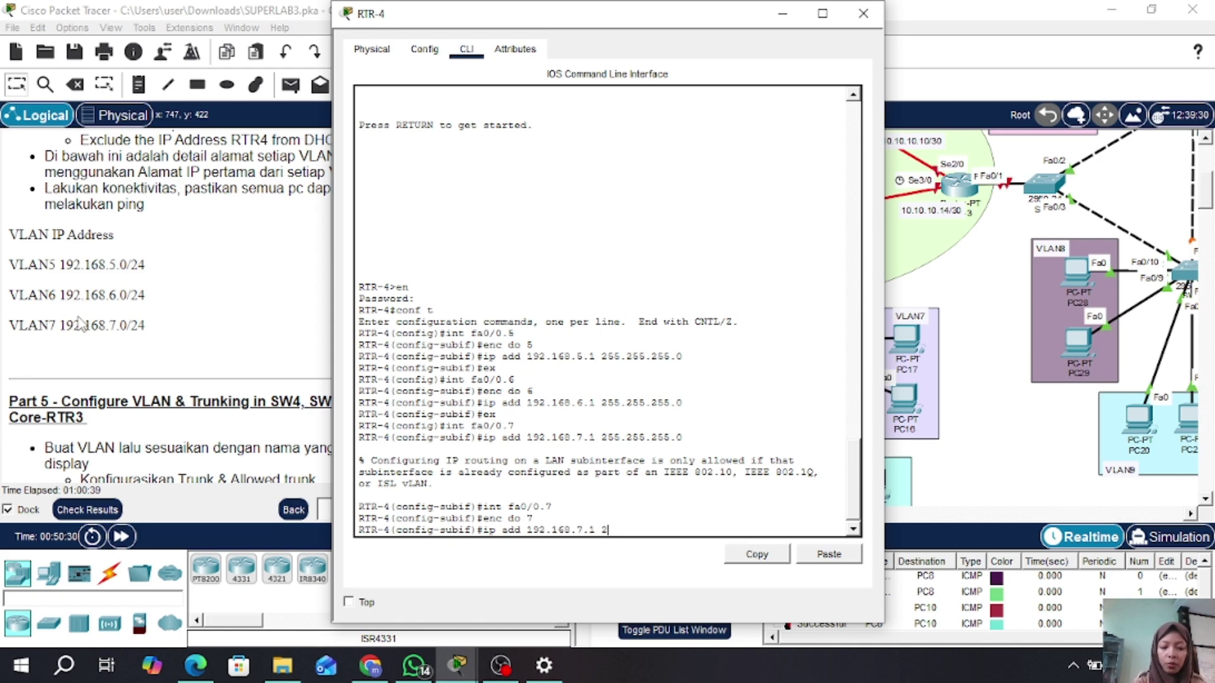
type("55.255.255")
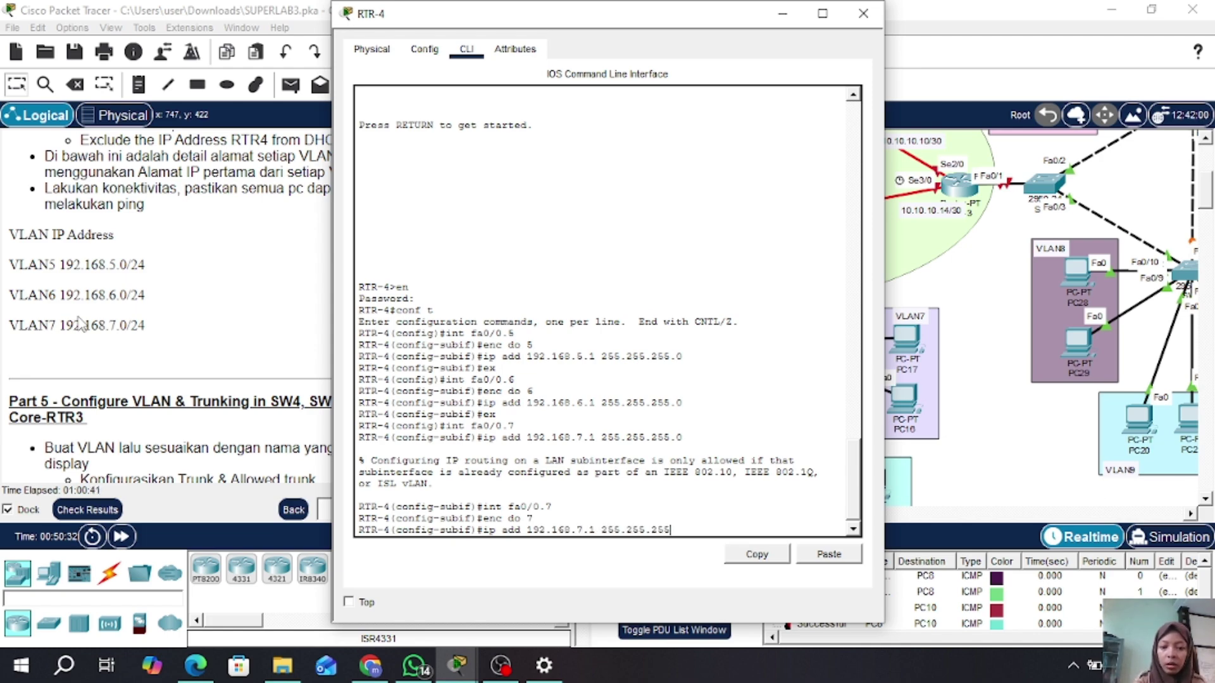
type(".255.0")
key("Return")
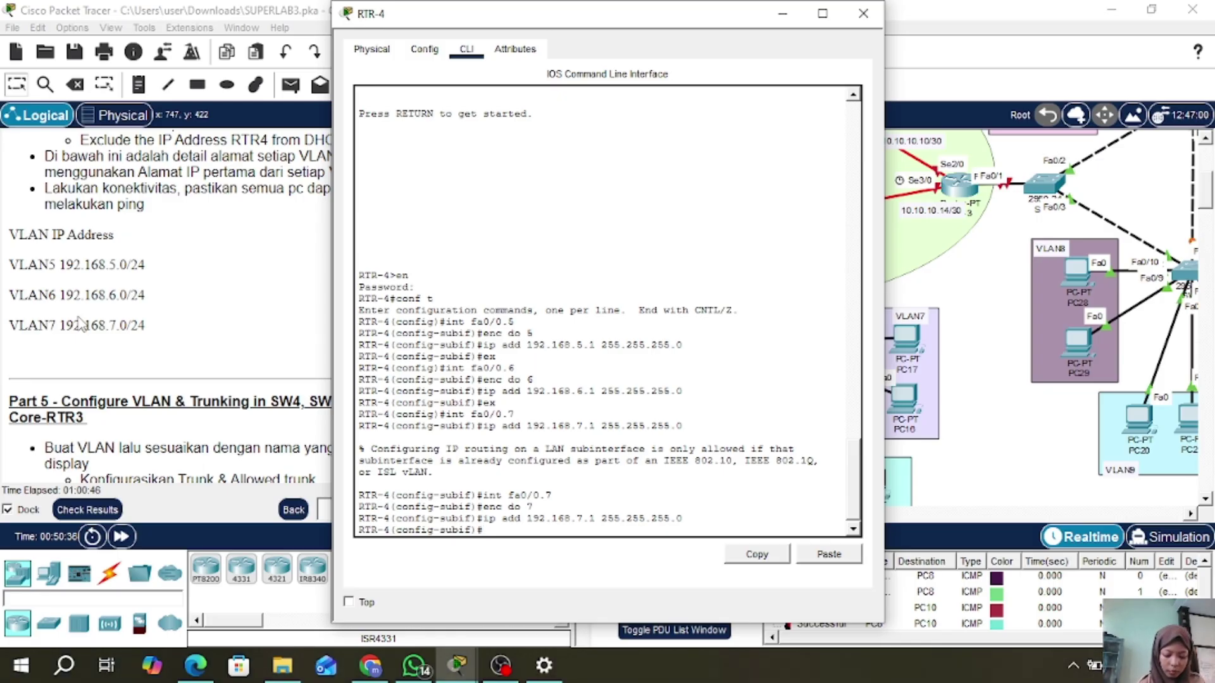
type("ex")
key("Return")
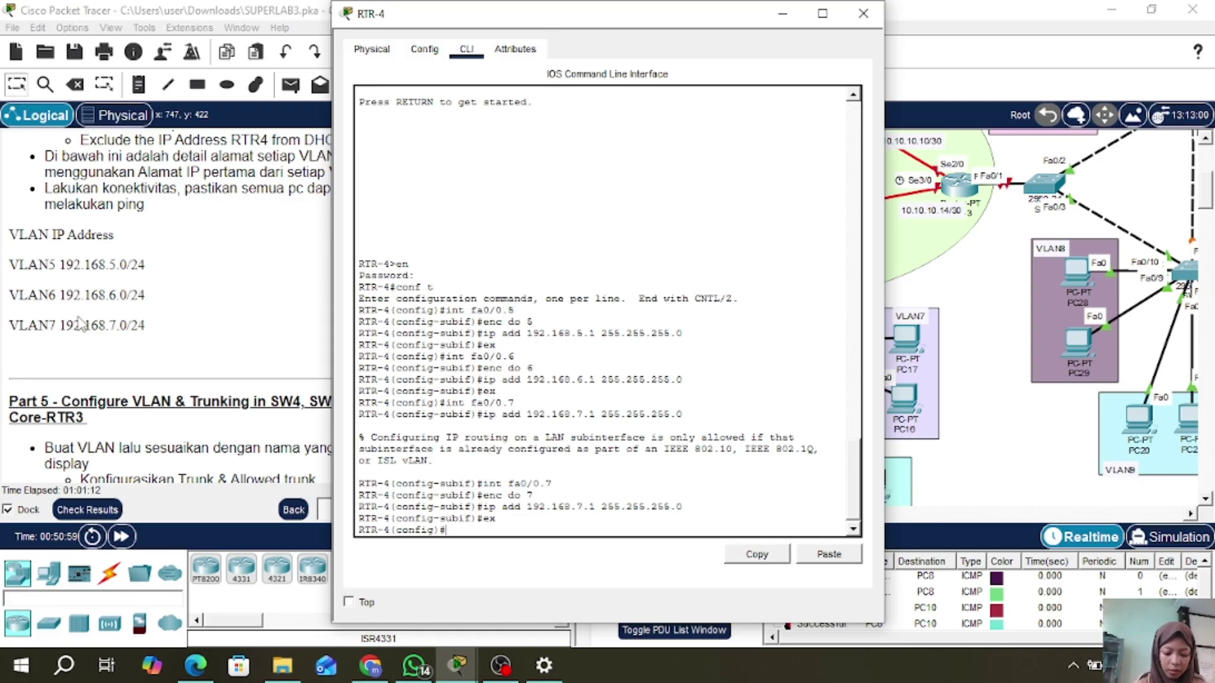
type("ip dhcp")
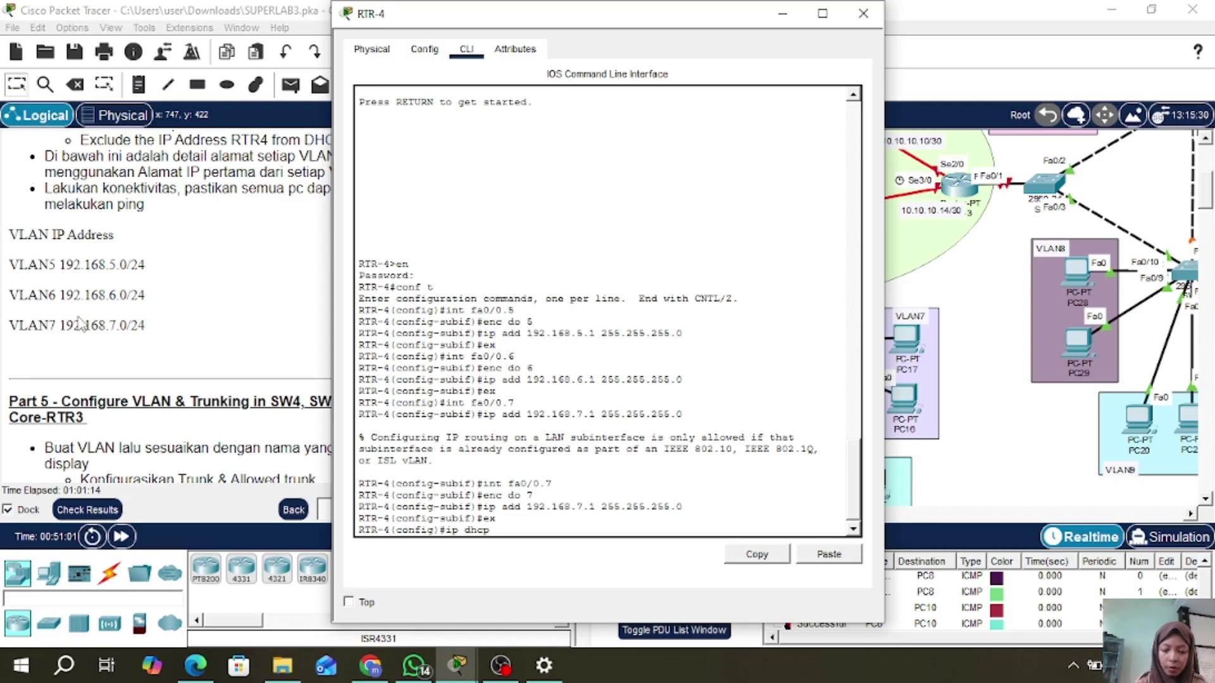
type(" pool")
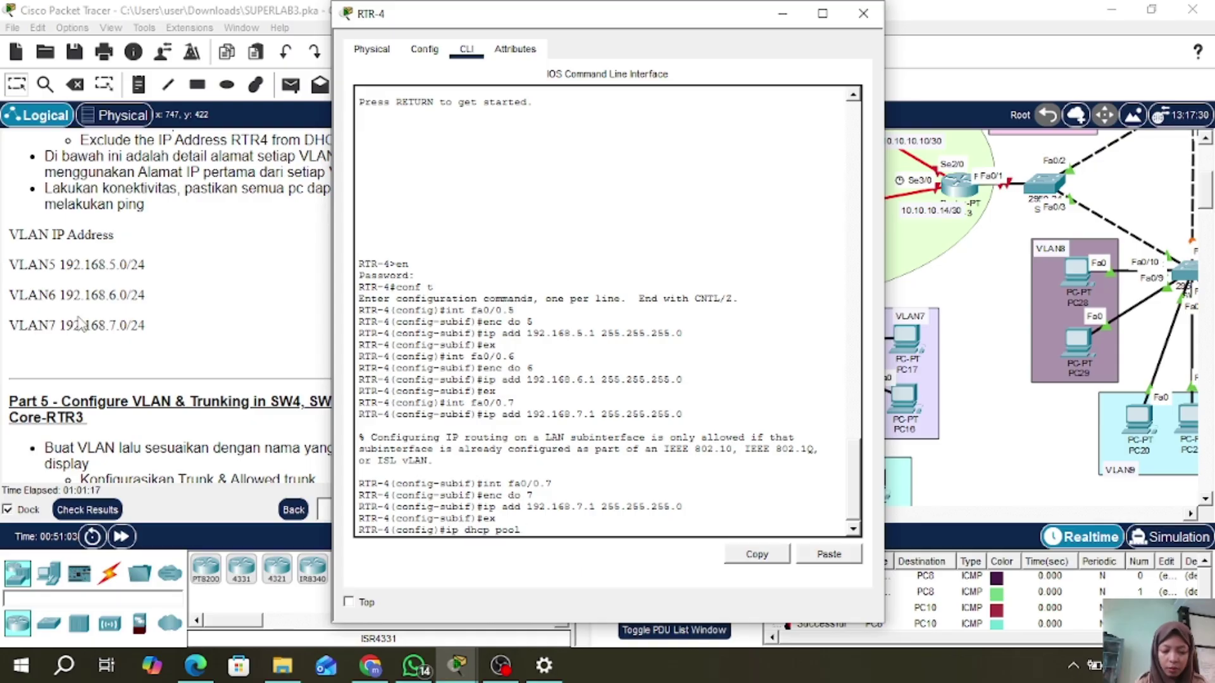
type(" VLAN ")
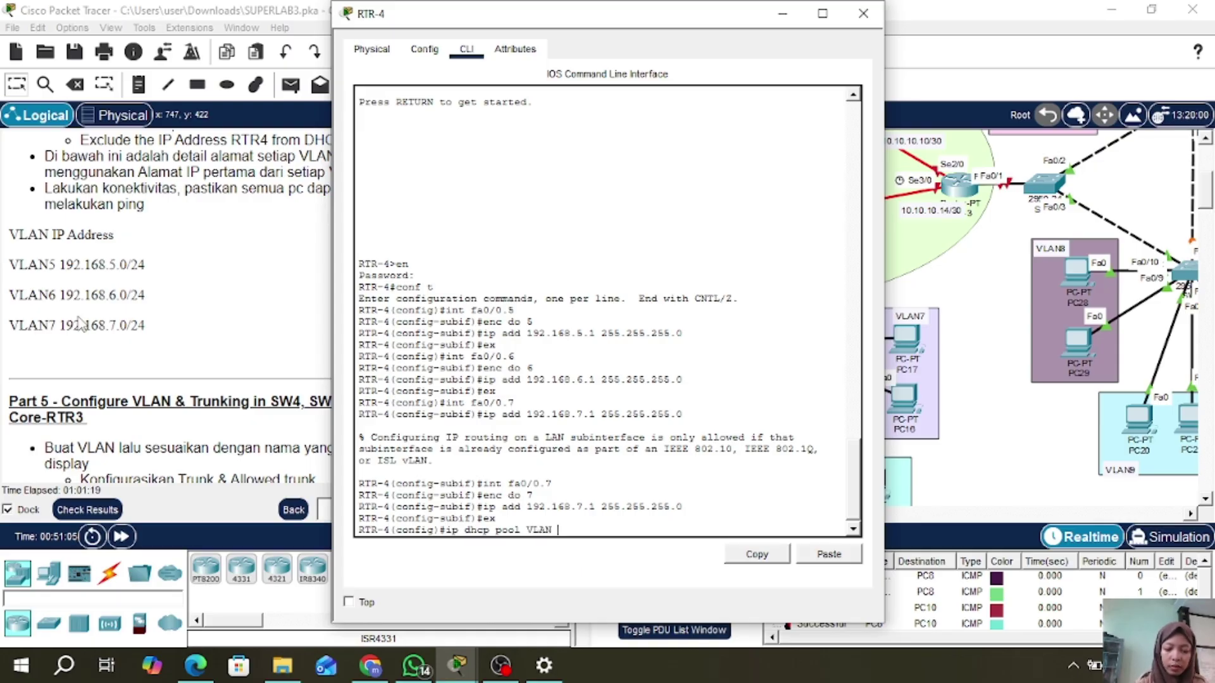
type("5")
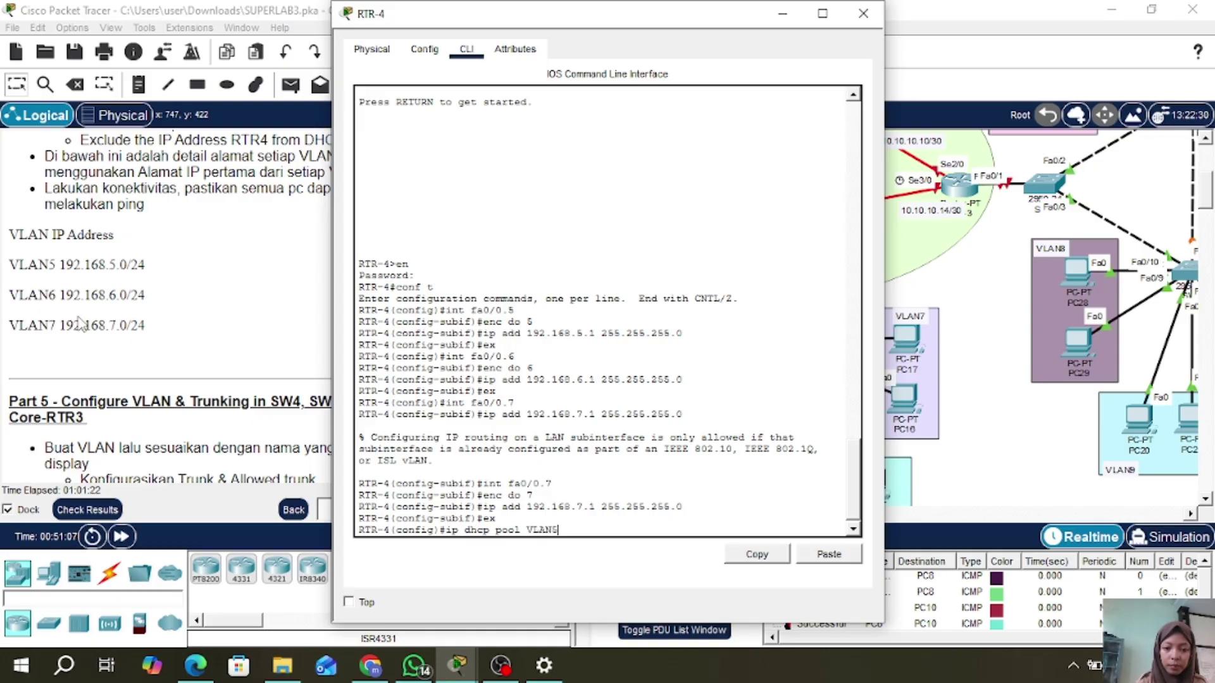
- Create DHCP pool VLAN5 with network 192.168.5.0/24 and default router 192.168.5.1
key("Return")
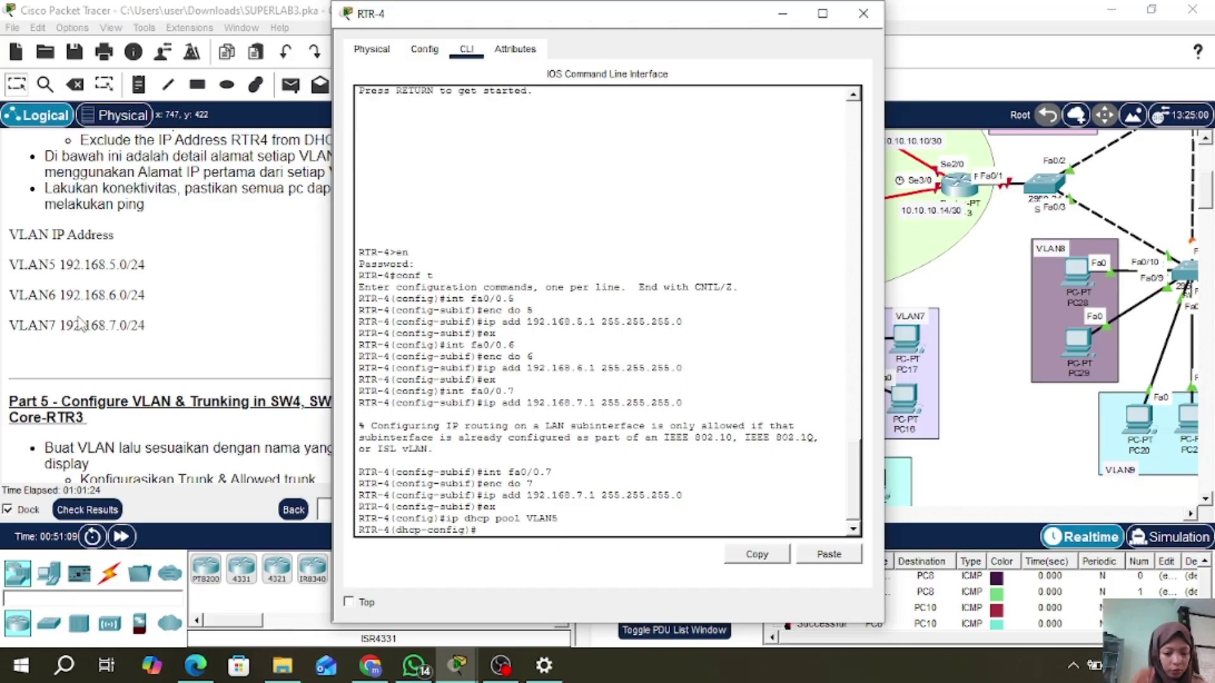
type("ne")
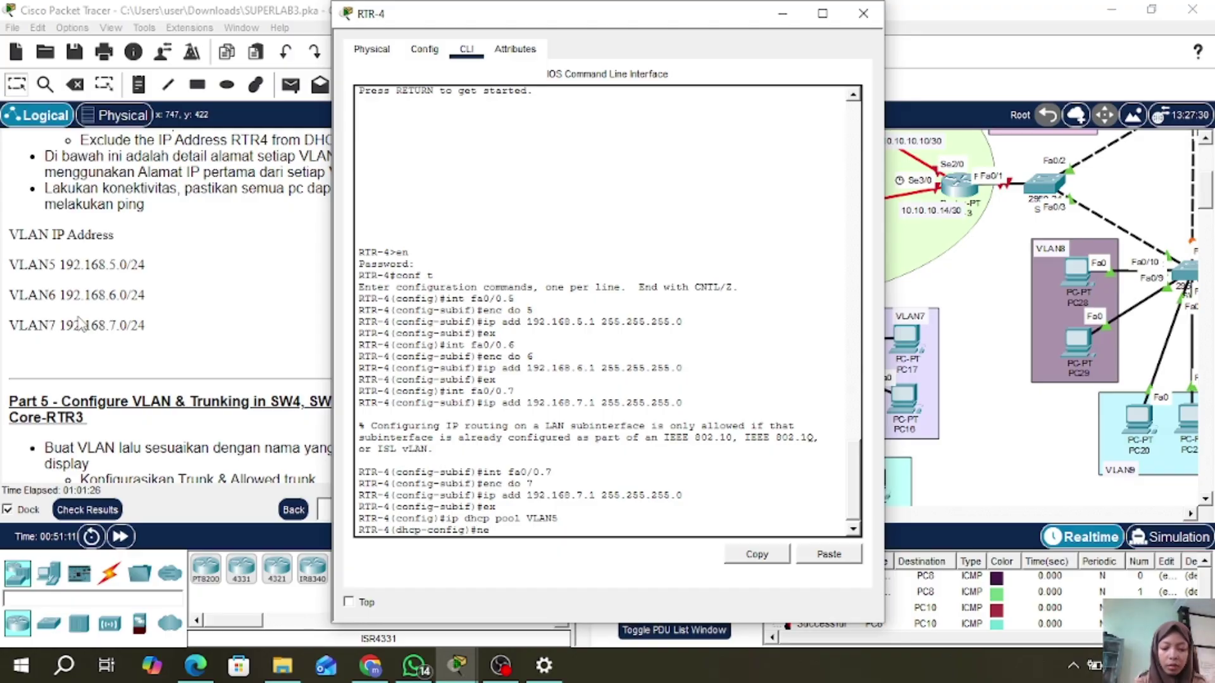
type("t 192.168.")
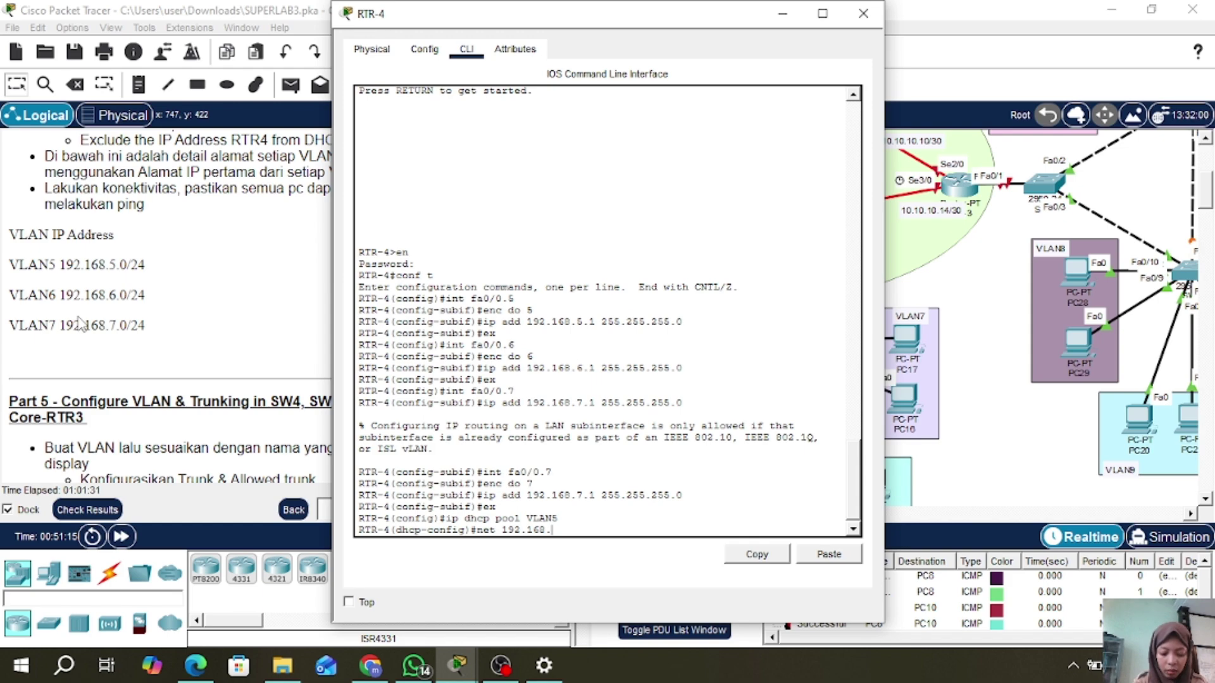
type("5.0")
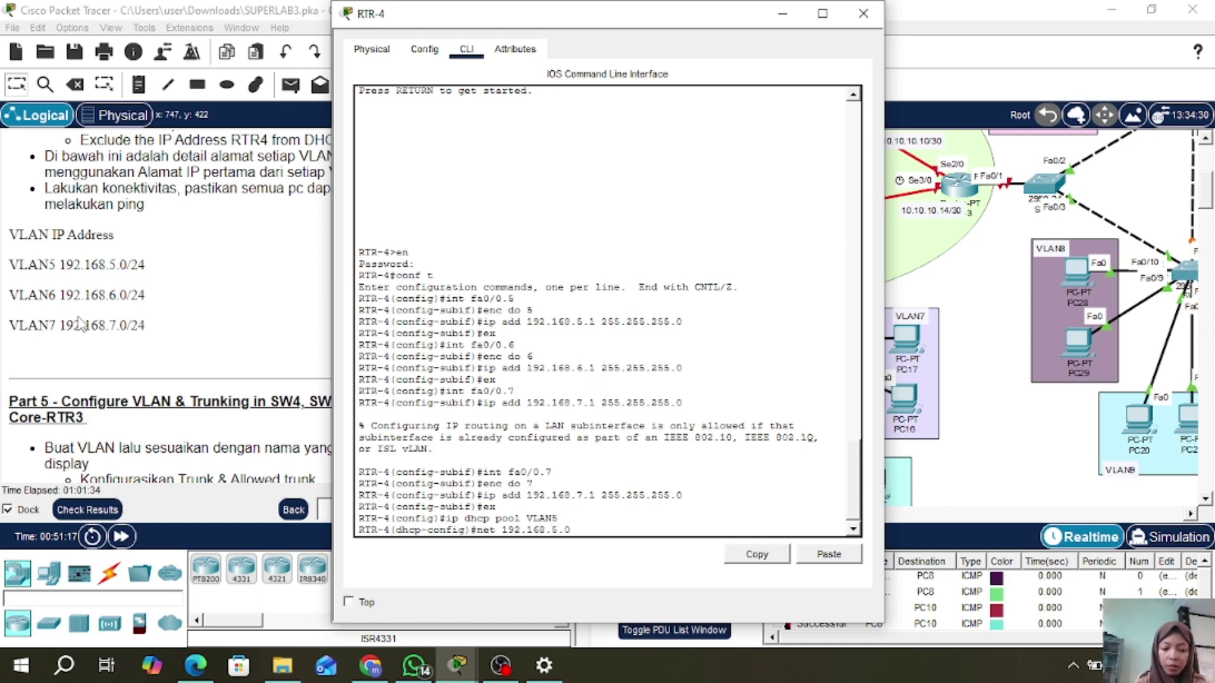
type(" 2455.255")
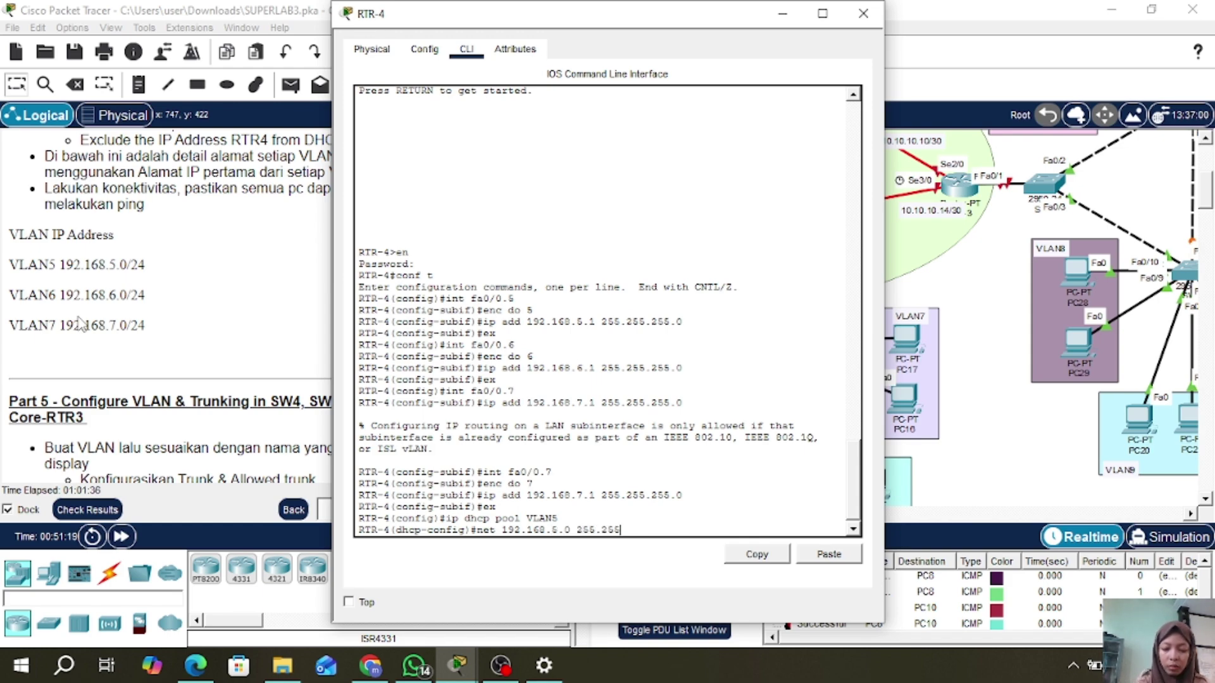
type(".255.")
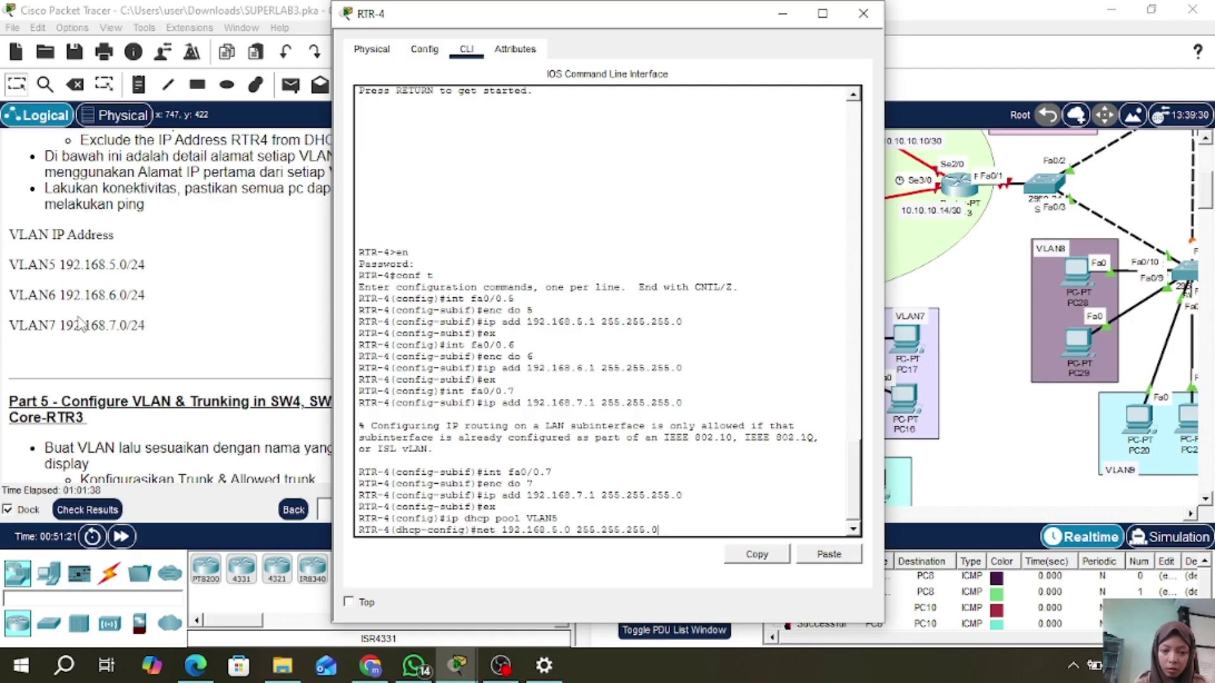
type("0")
key("Return")
type("de ")
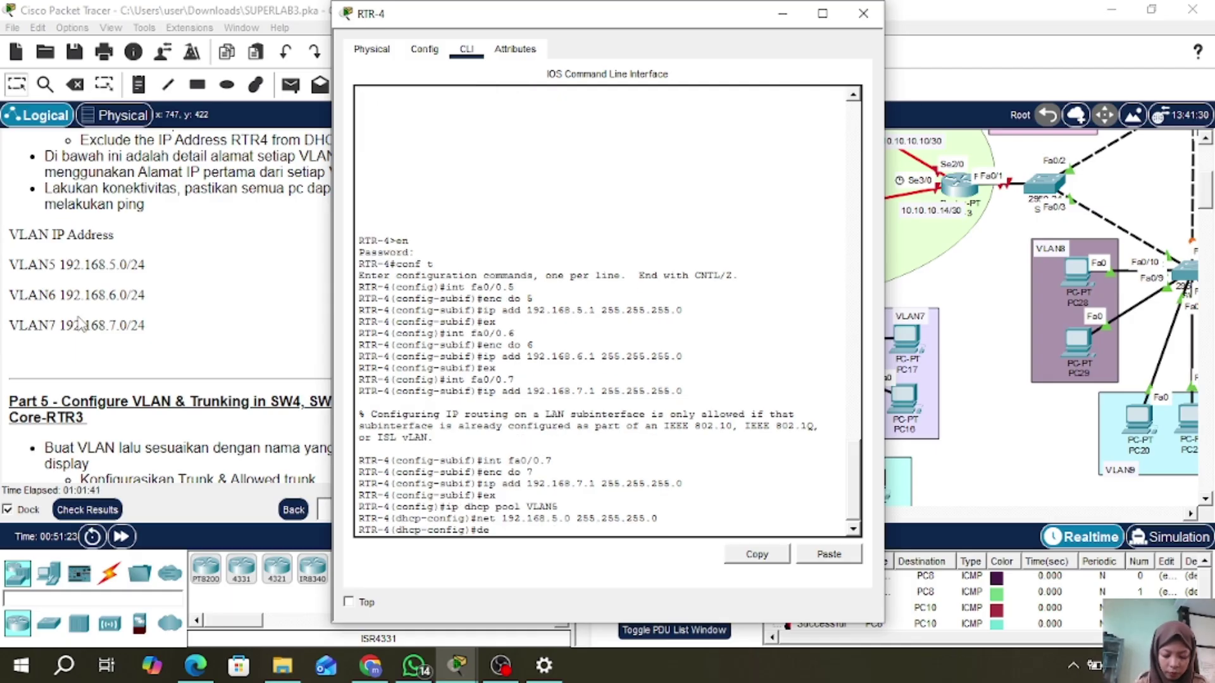
type("192.1")
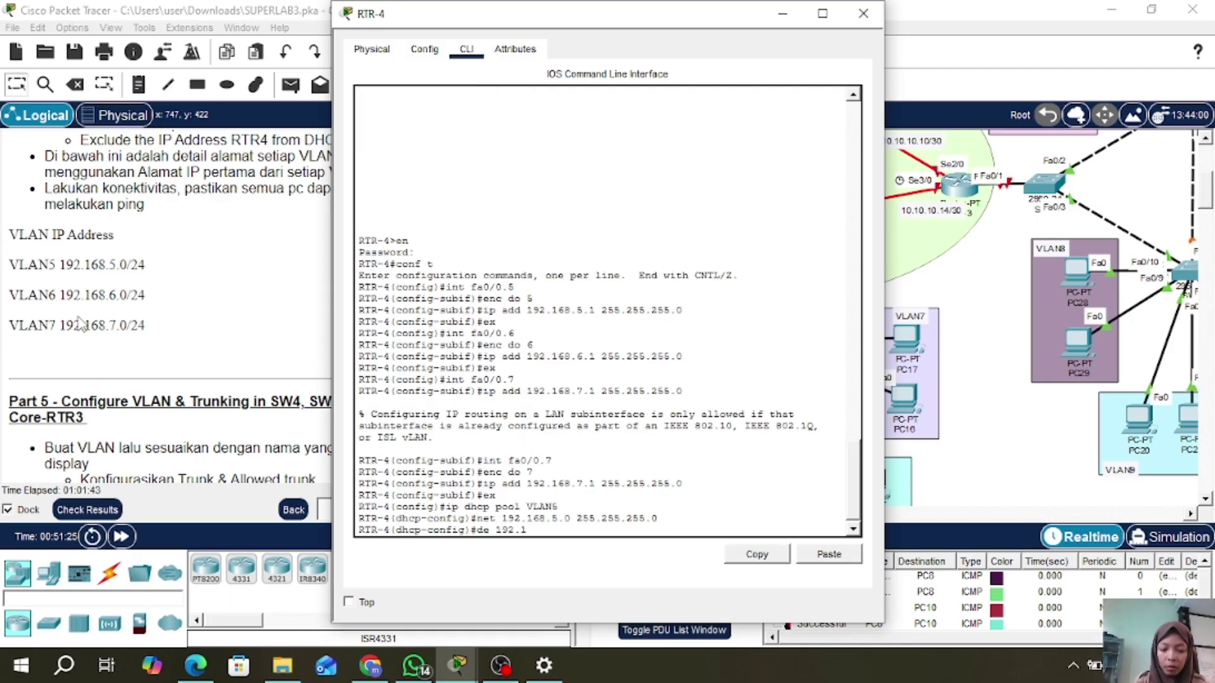
type("68.5.")
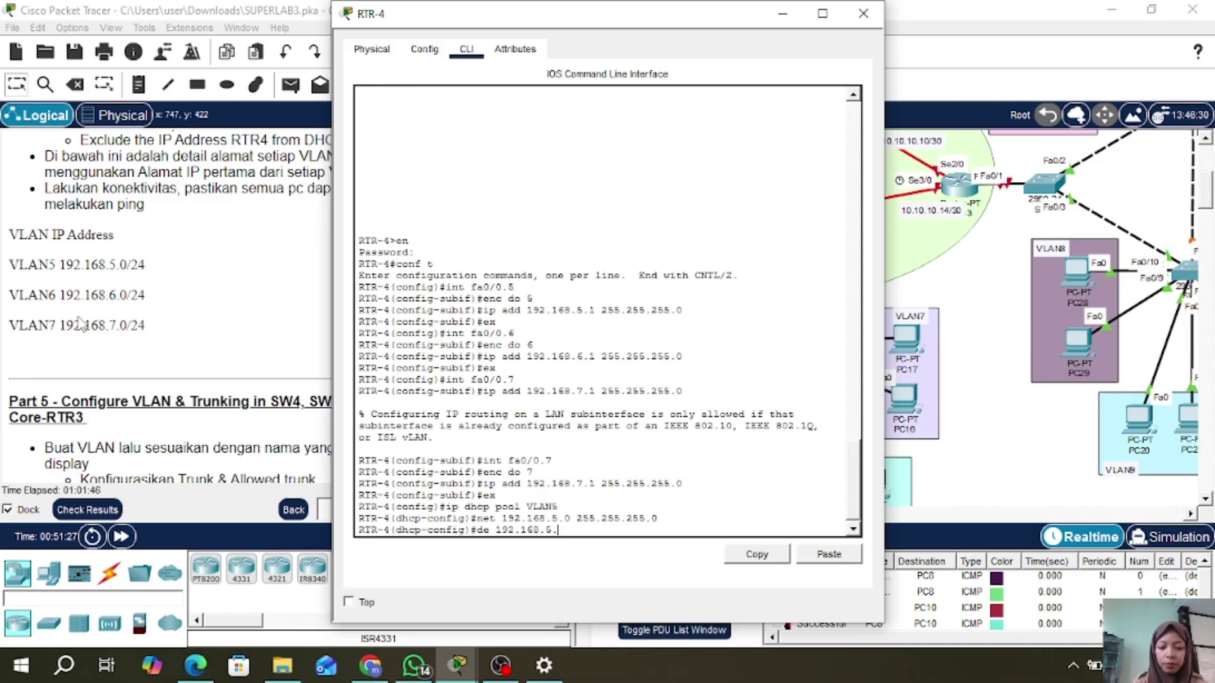
type("1")
key("Return")
type("dn")
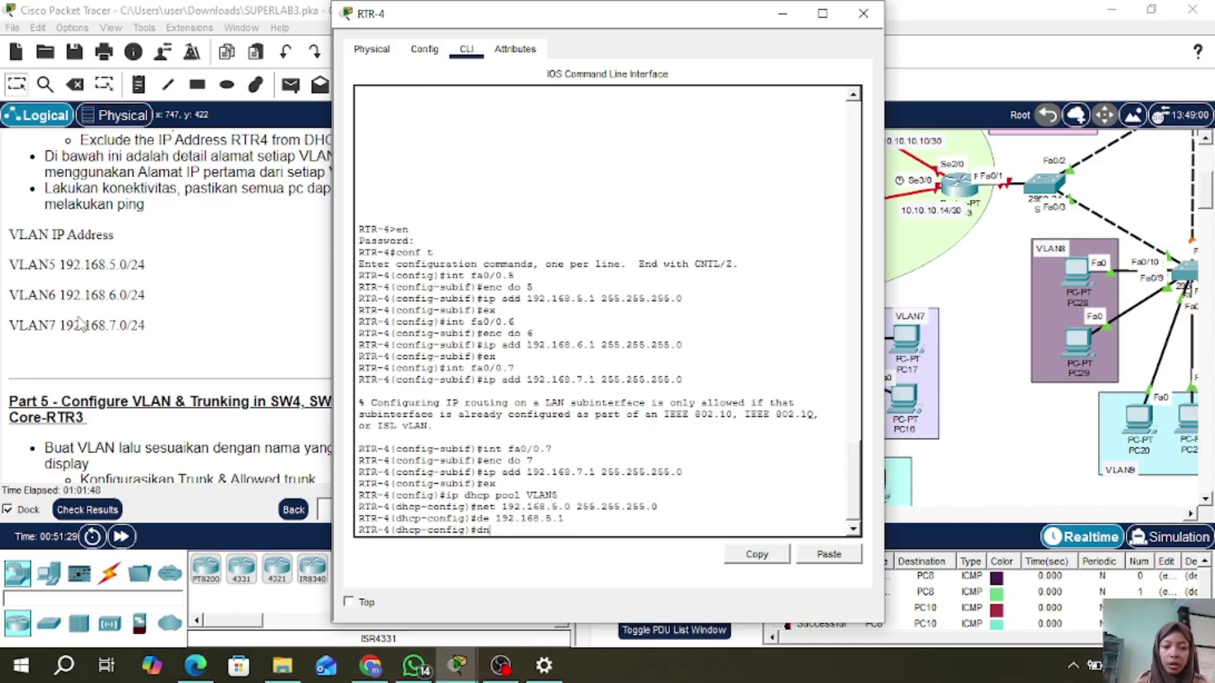
type(" 192.")
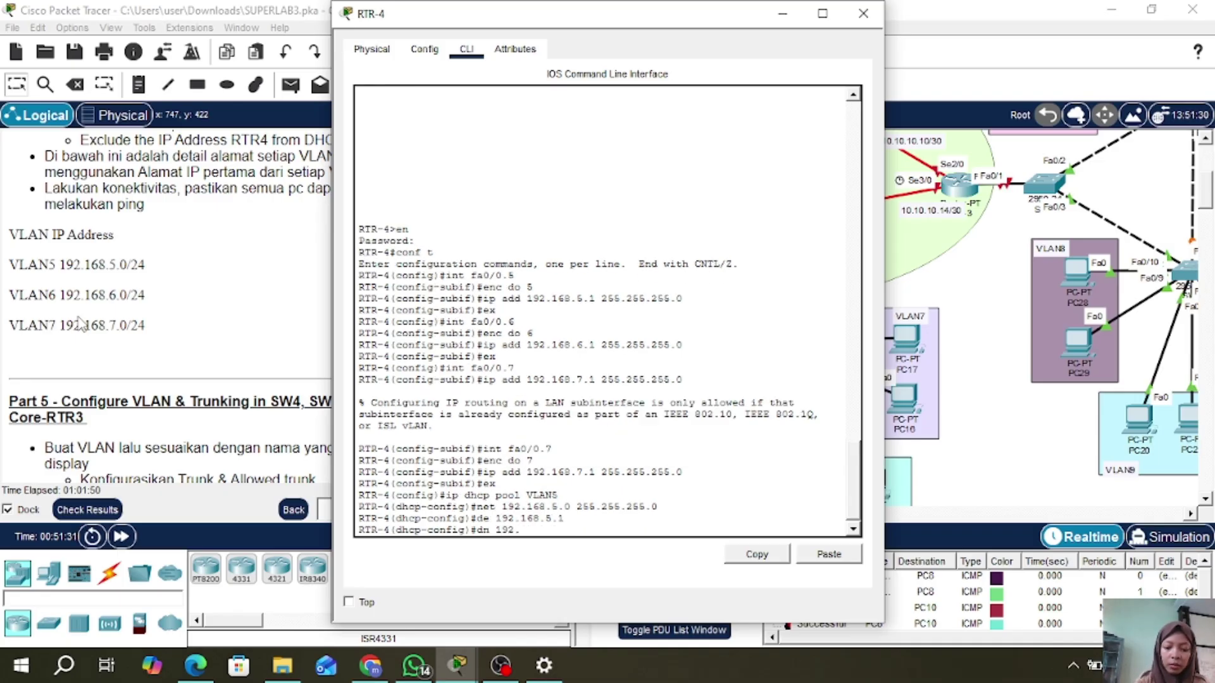
type("168.")
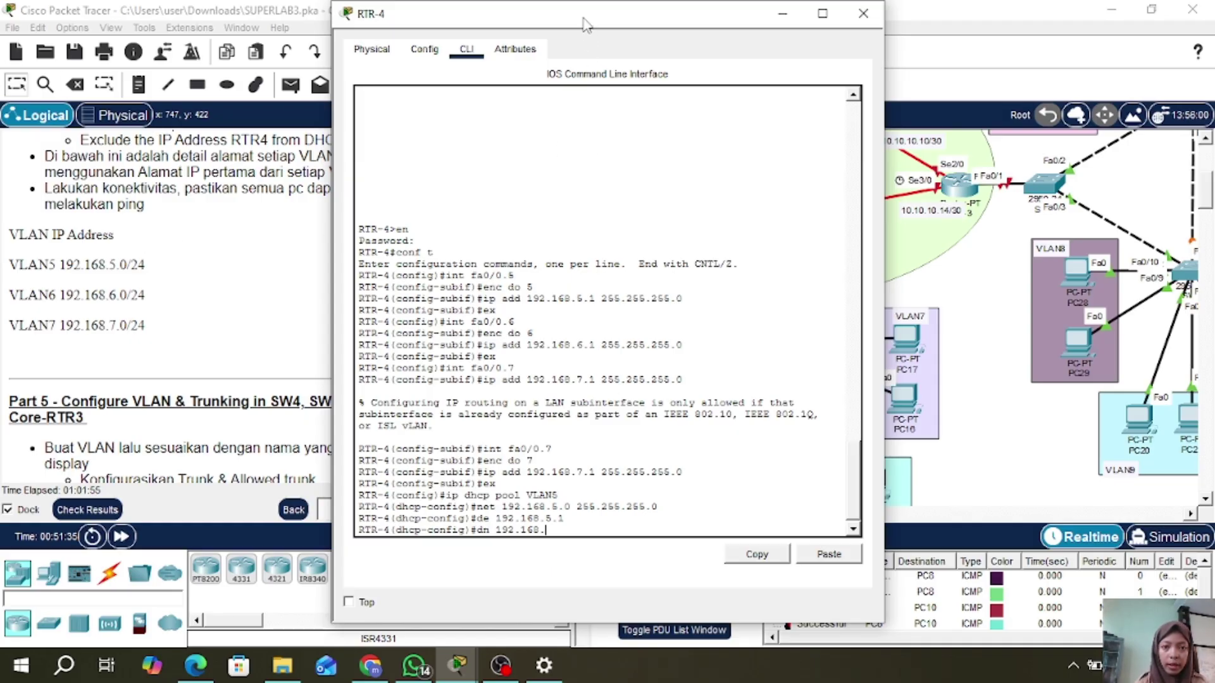
- Set the VLAN5 pool's DNS server to 192.168.1.2, then create a DHCP pool named vlan6
left_click_drag(582, 24, 706, 24)
scroll(289, 203, "up", 2)
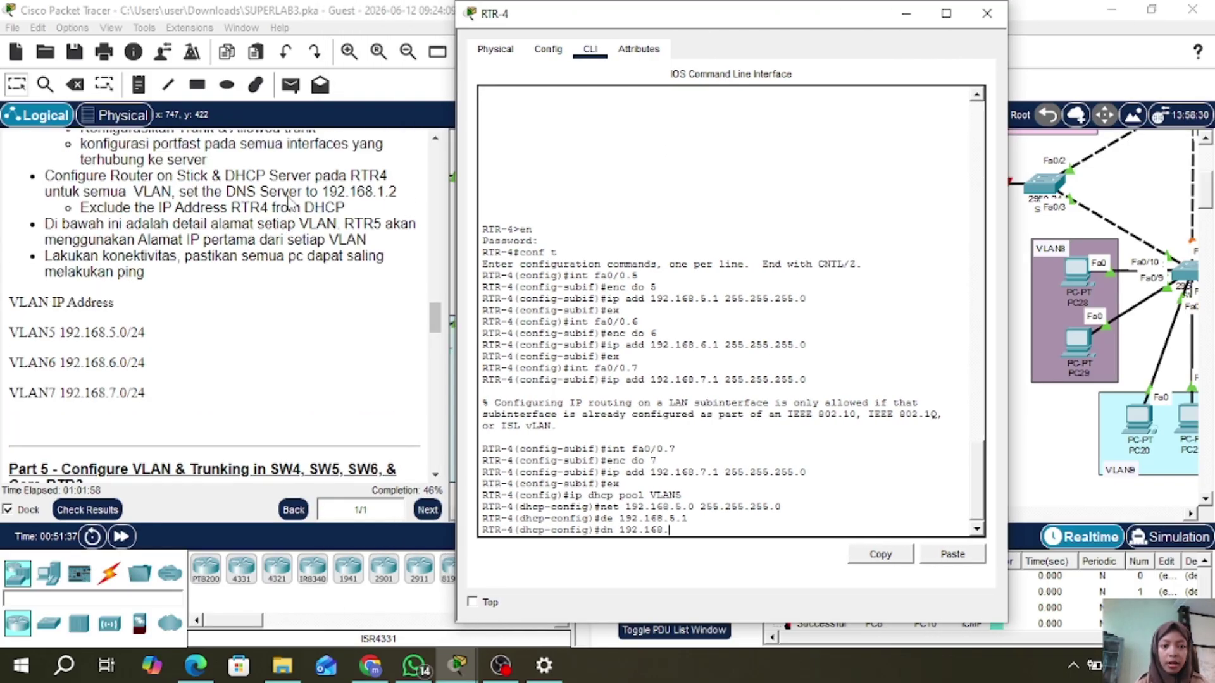
scroll(289, 203, "up", 1)
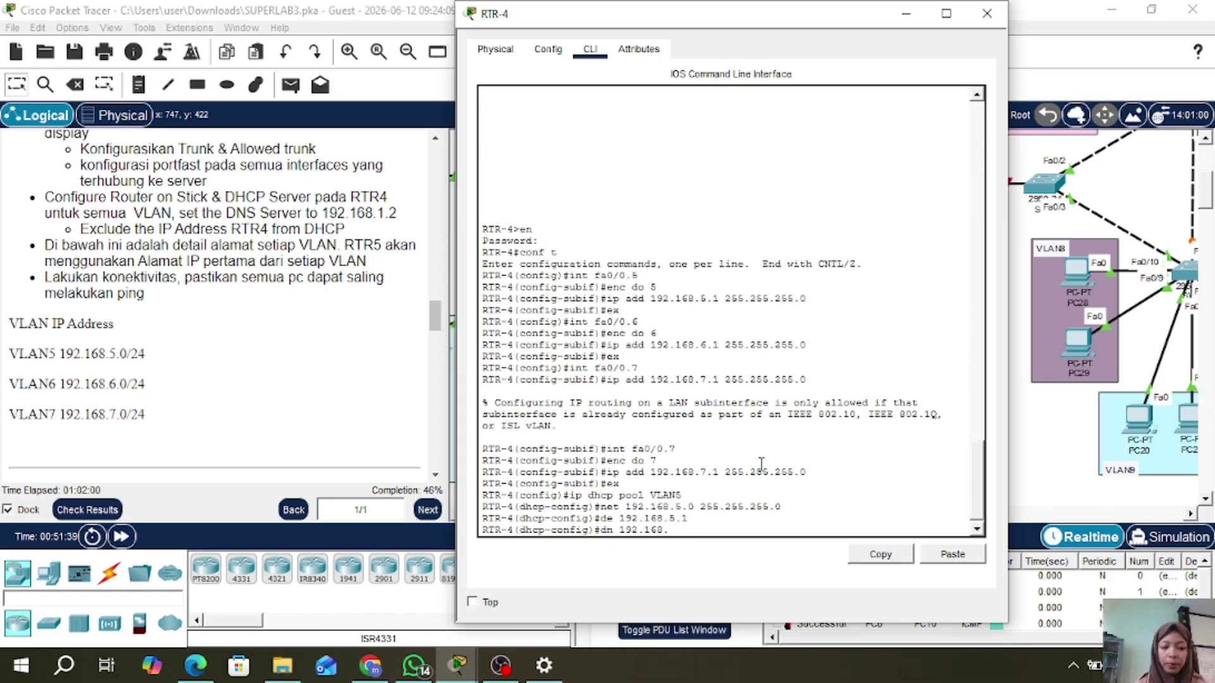
type("1.2")
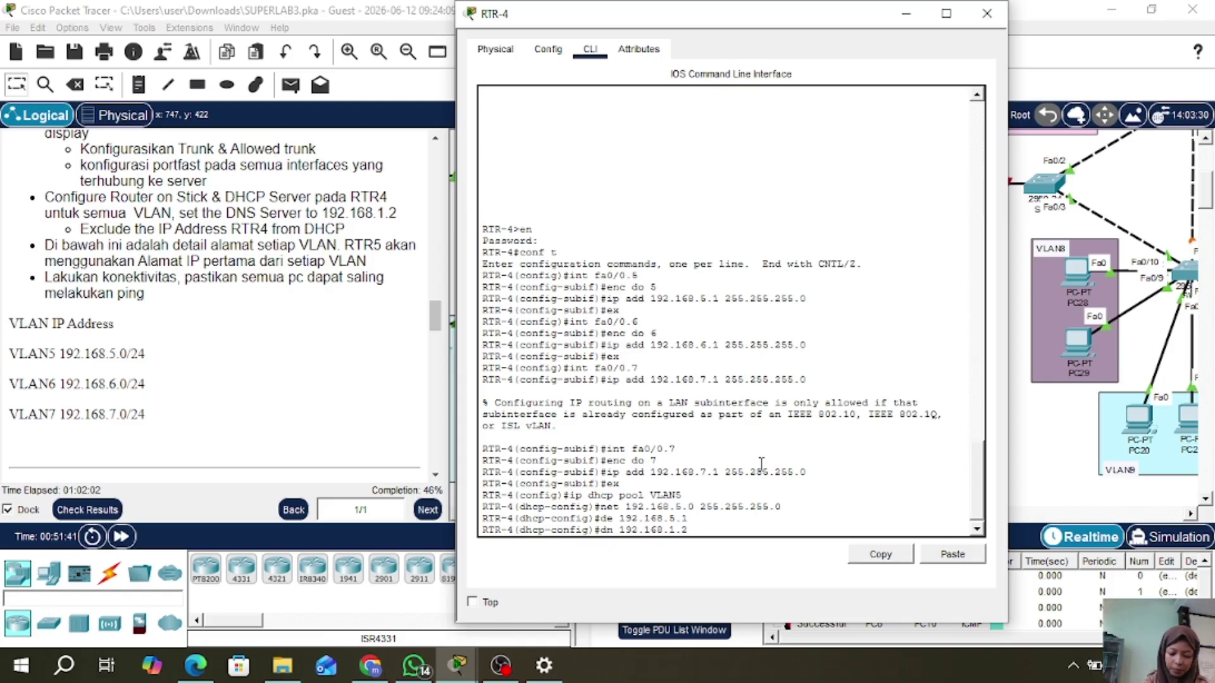
key("Return")
type("ex")
key("Return")
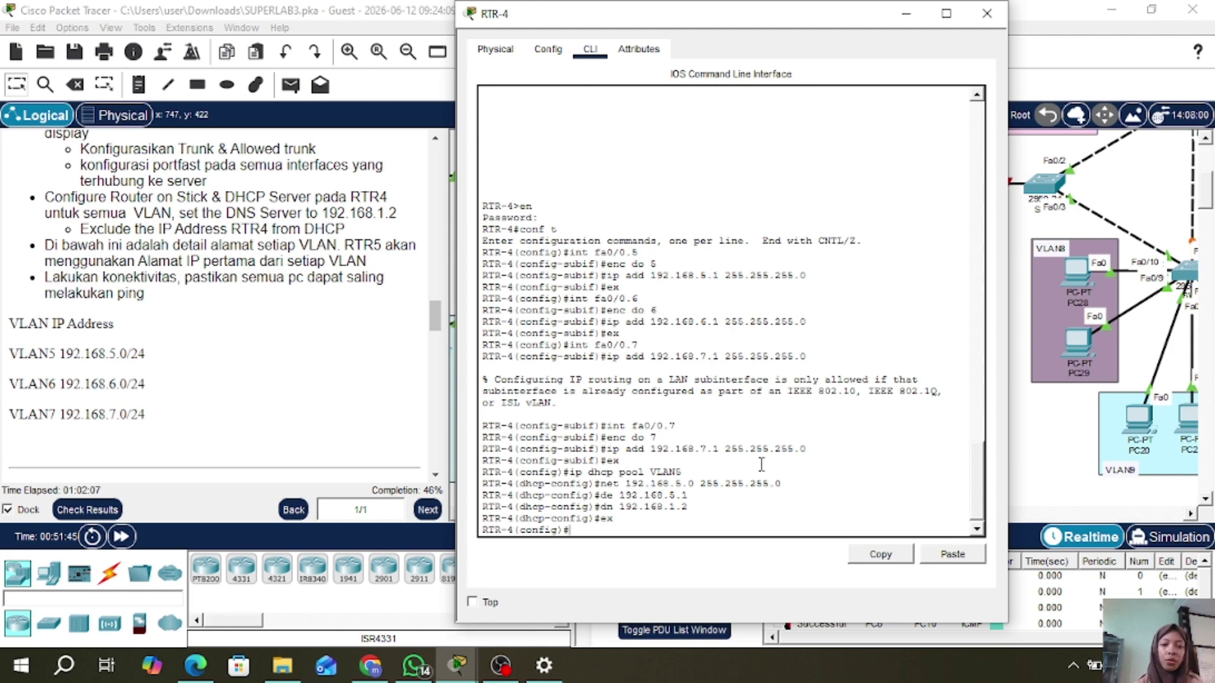
type("ip dhcp pool")
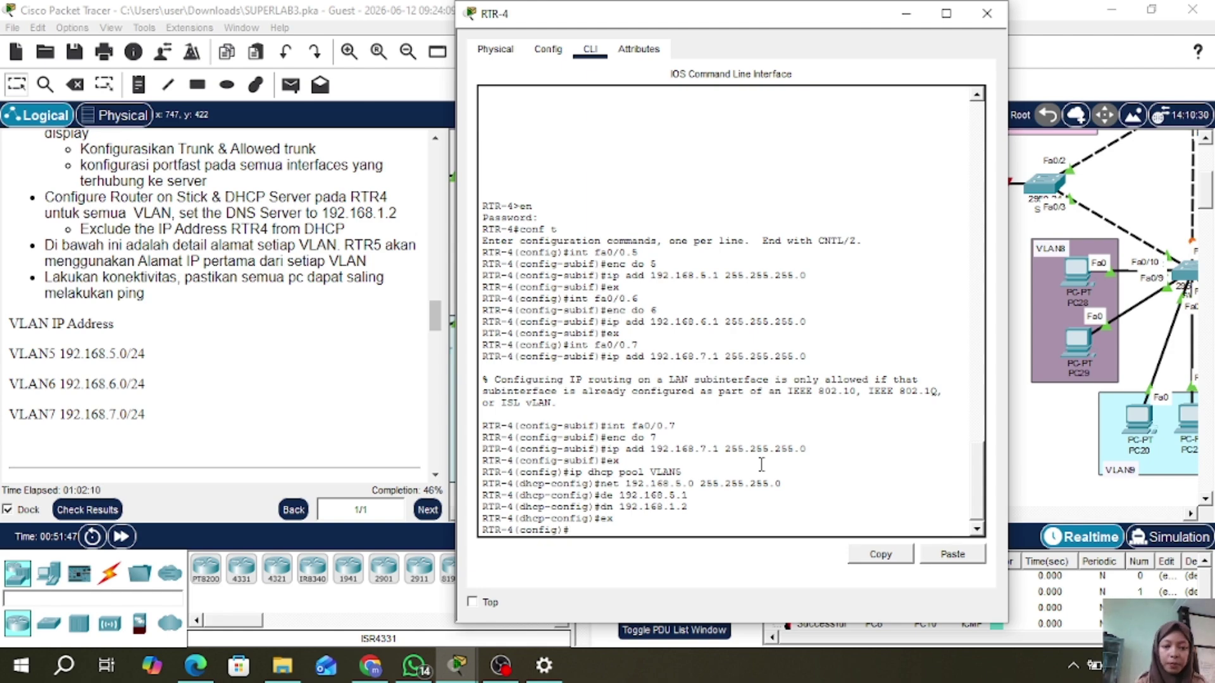
type(" vlan6")
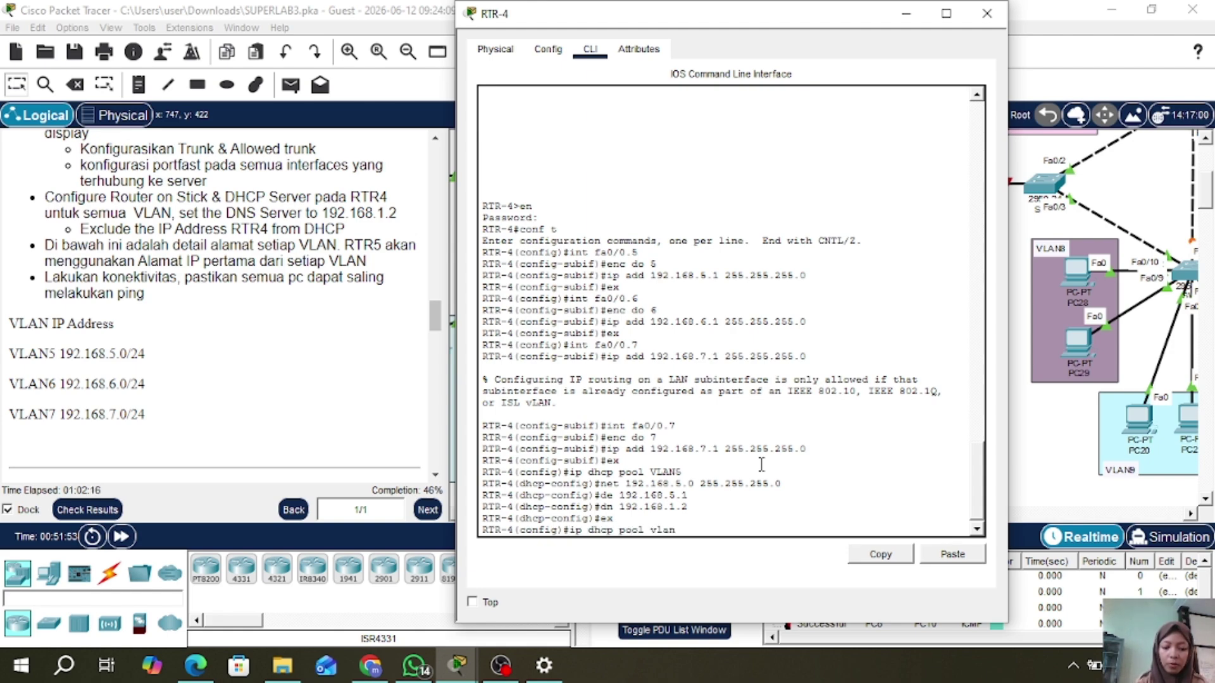
key("Return")
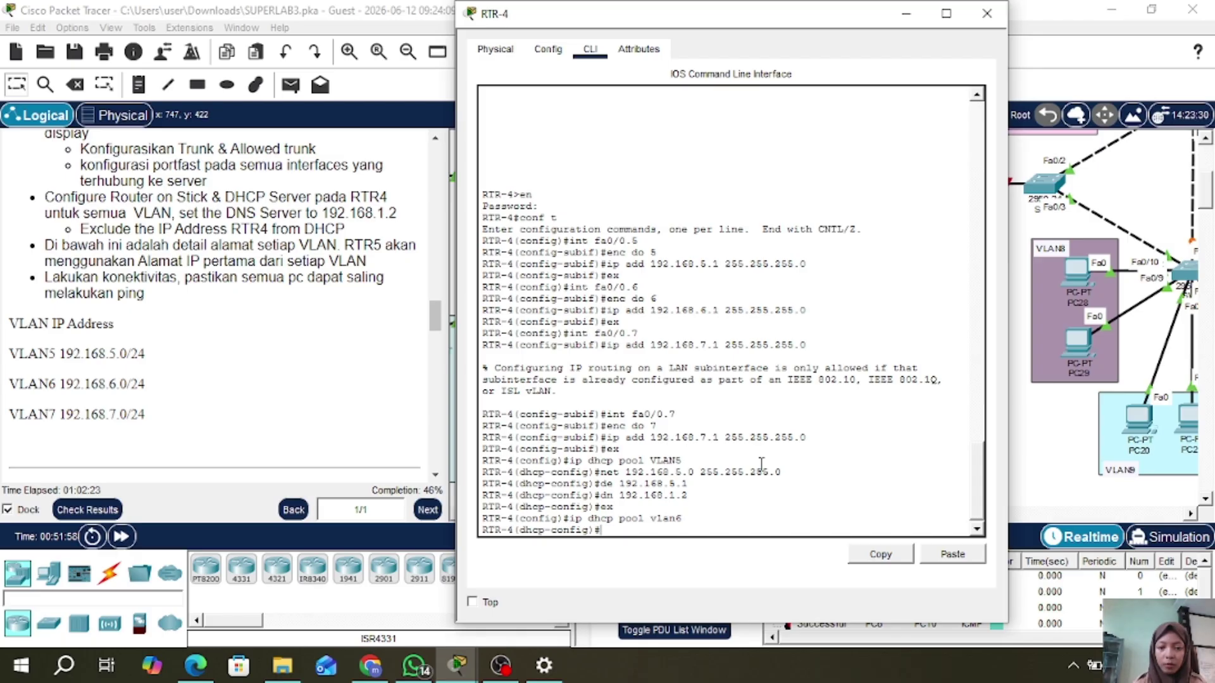
- Leave the lowercase vlan6 pool and create DHCP pool VLAN6 instead
type("ex")
key("Return")
key("Up")
key("Up")
key("BackSpace")
key("BackSpace")
key("BackSpace")
key("BackSpace")
key("BackSpace")
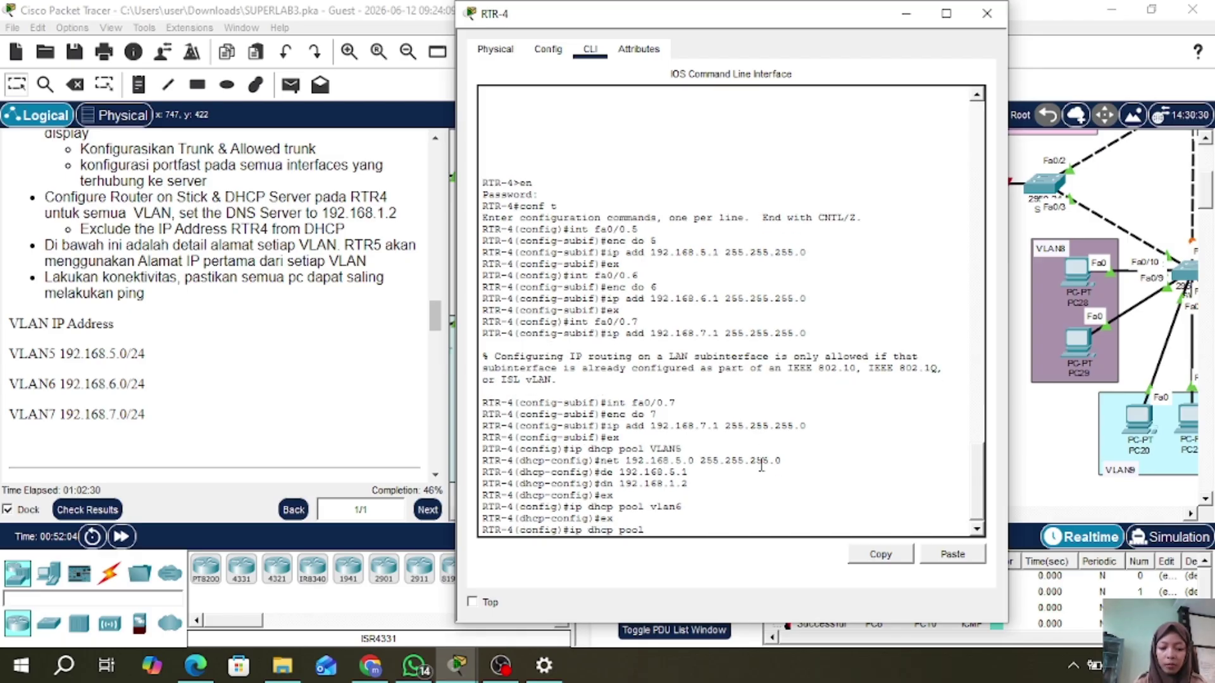
type("VLAN6")
key("Return")
- Give pool VLAN6 network 192.168.6.0/24, default router 192.168.6.1 and DNS 192.168.1.2
type("net 192.168")
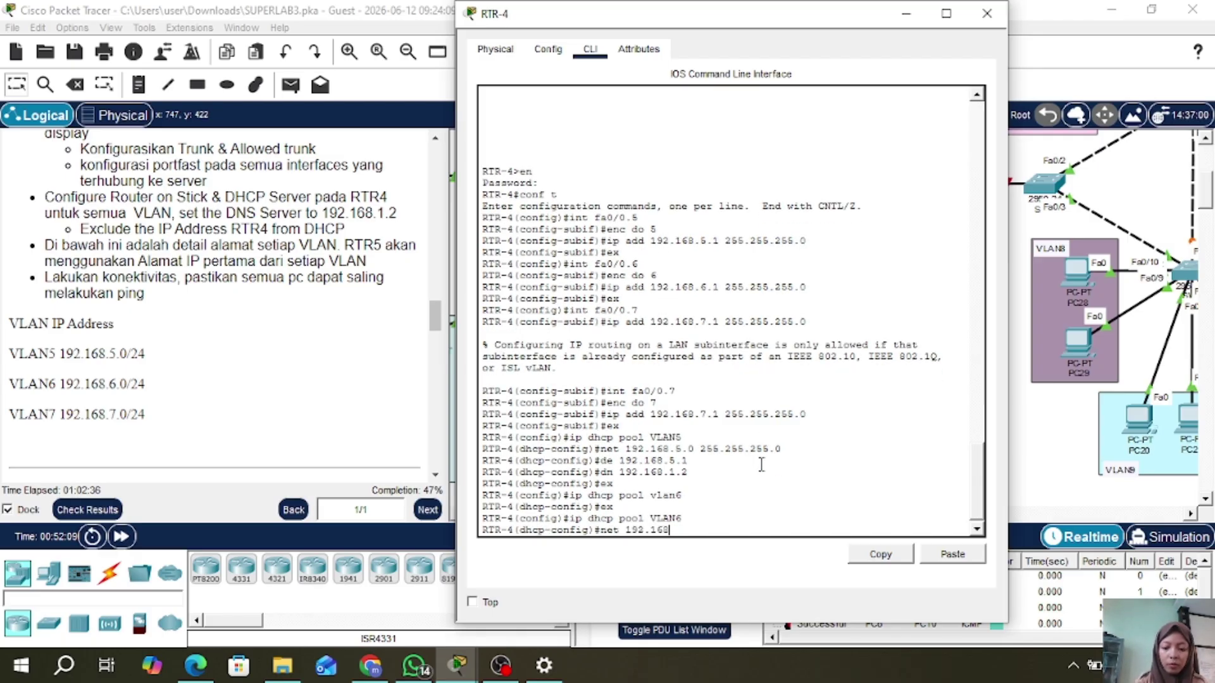
type(".6.0 255.255.255.0")
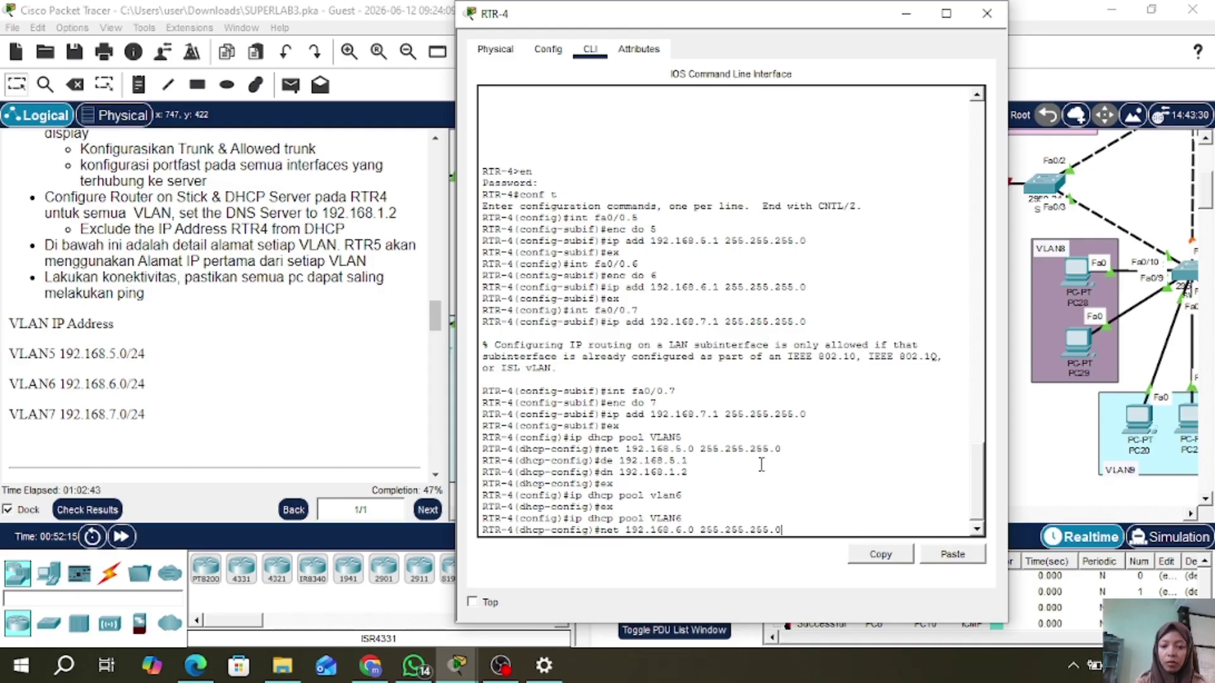
key("Return")
type("de 192.168.6.")
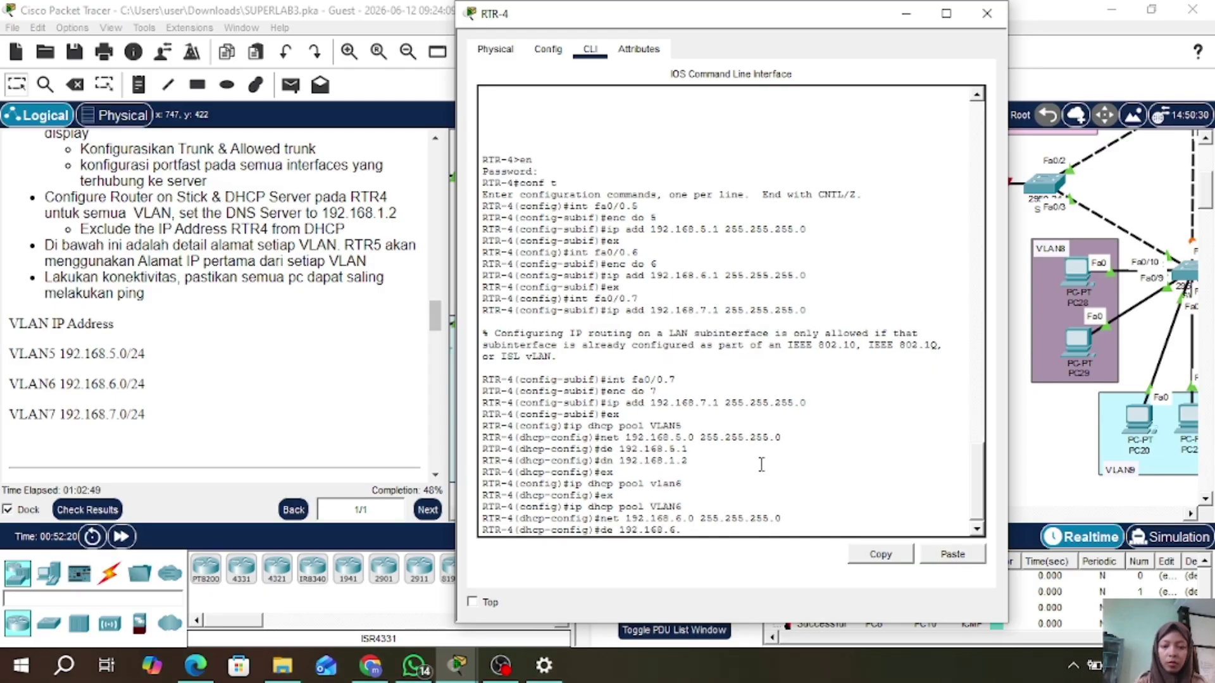
type("1")
key("Return")
type("dn 192.168.1.2")
key("Return")
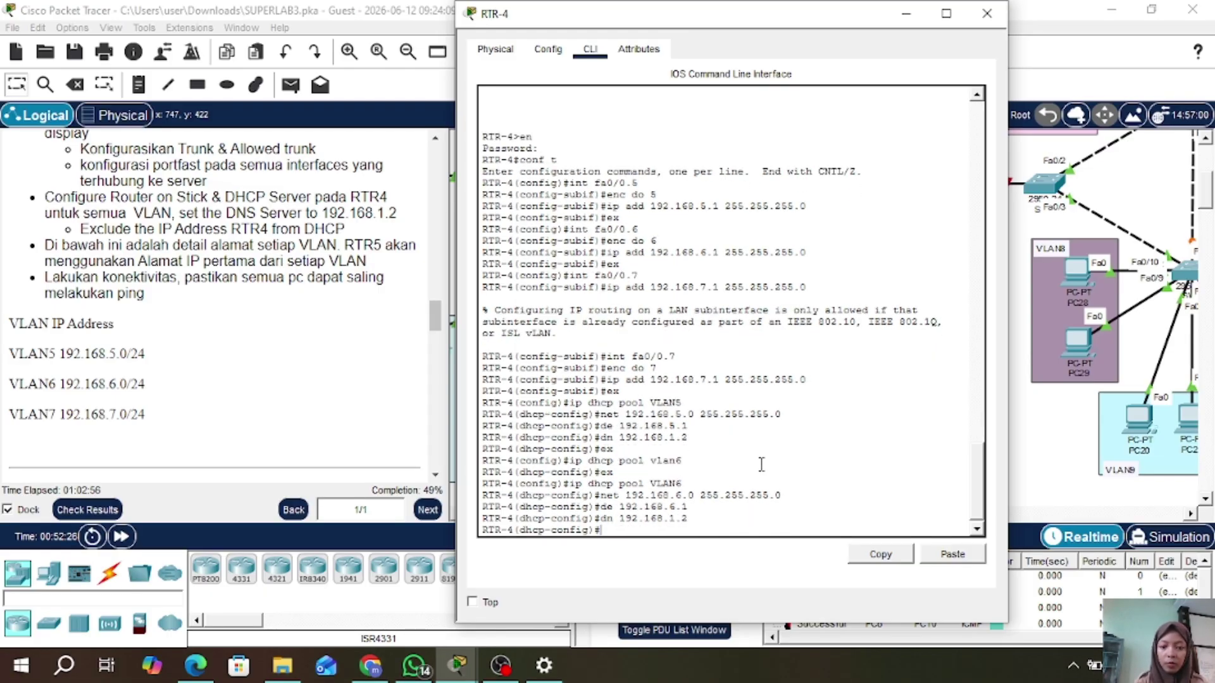
type("ex")
key("Return")
type("ip dhcp pool ")
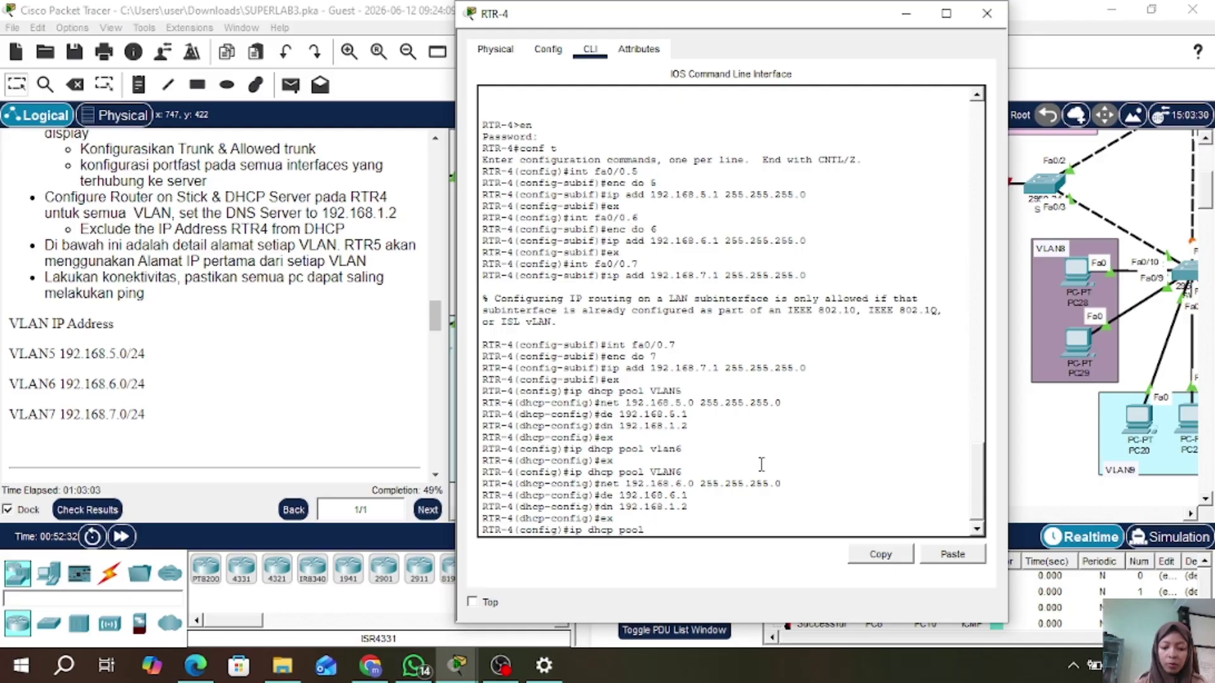
type("VLAN7")
- Create pool VLAN7 with network 192.168.7.0/24, default router 192.168.7.1 and DNS 192.168.1.2
key("Return")
type("net 192.168.7")
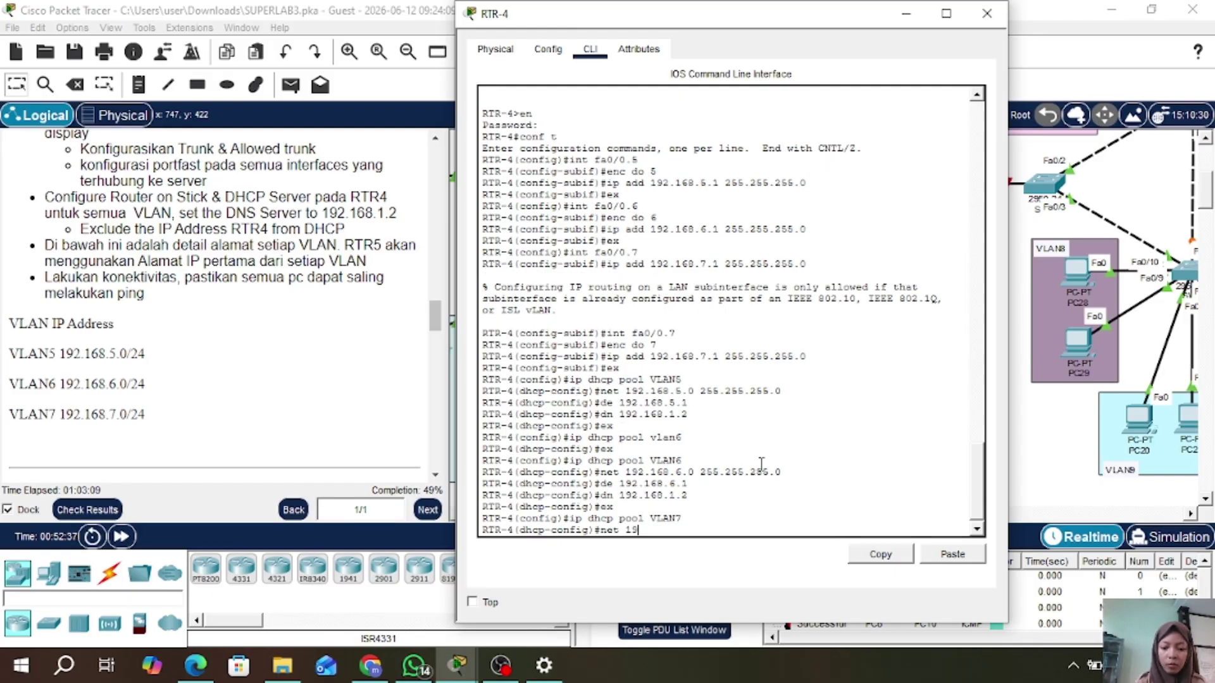
type("255.255.255.0")
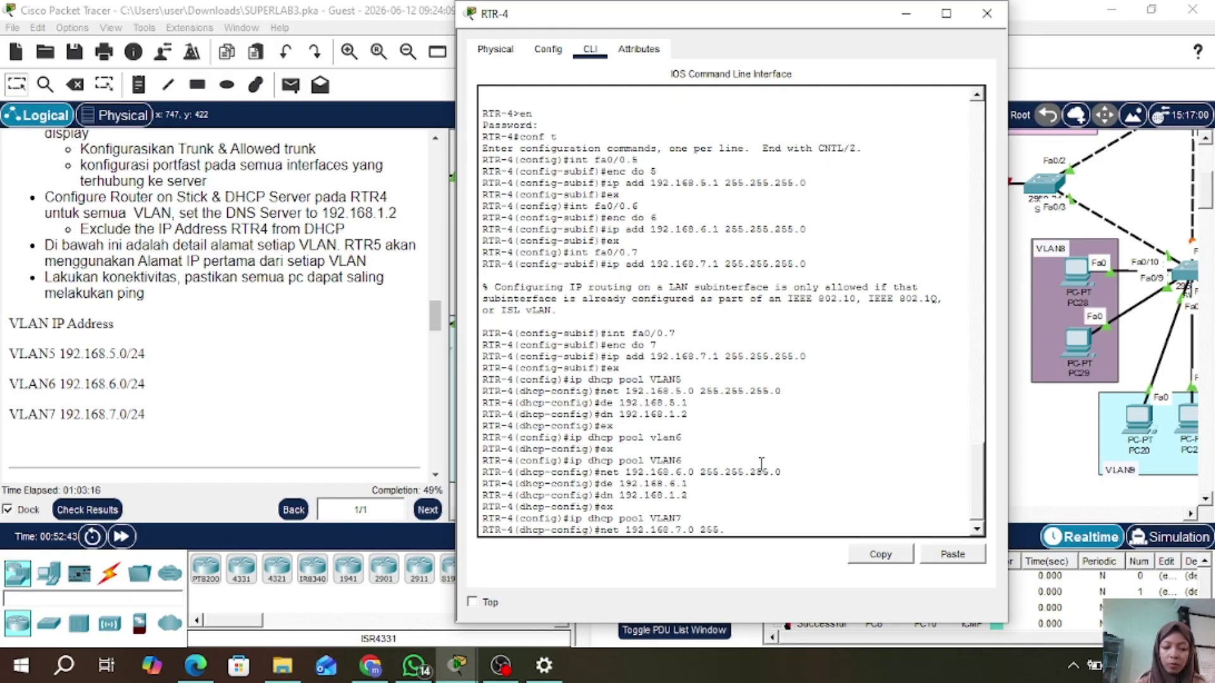
key("Return")
type("de 192.1")
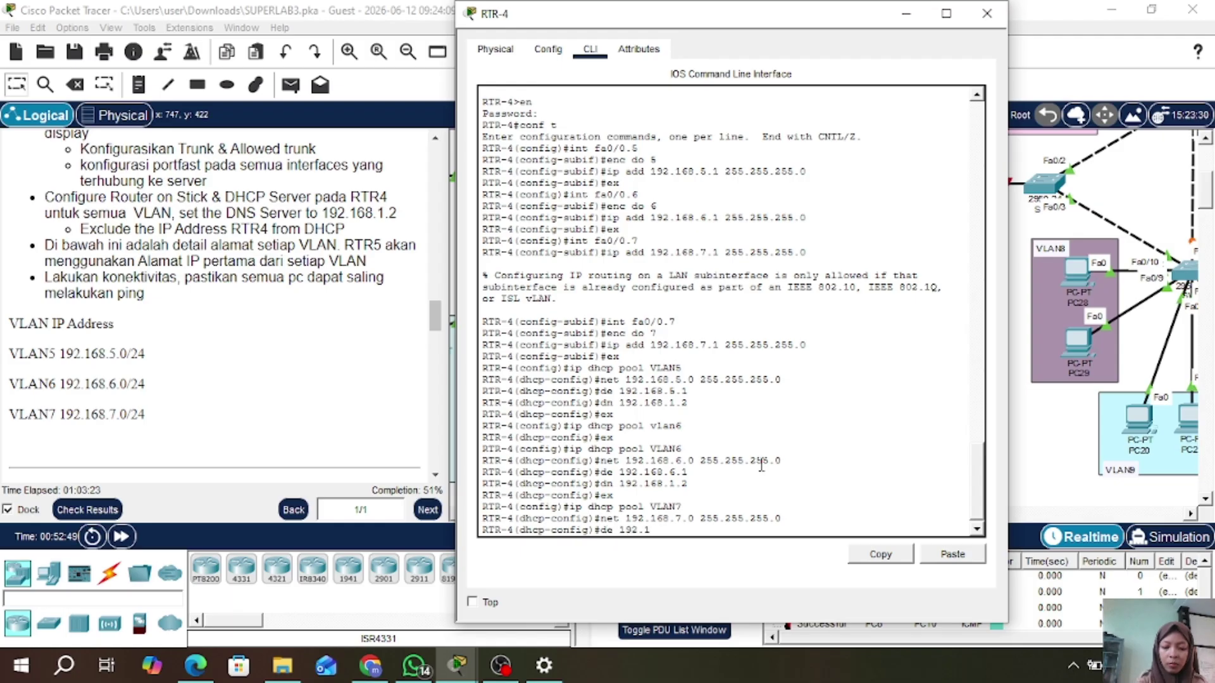
type("68.7.1")
key("Return")
type("dn 192.")
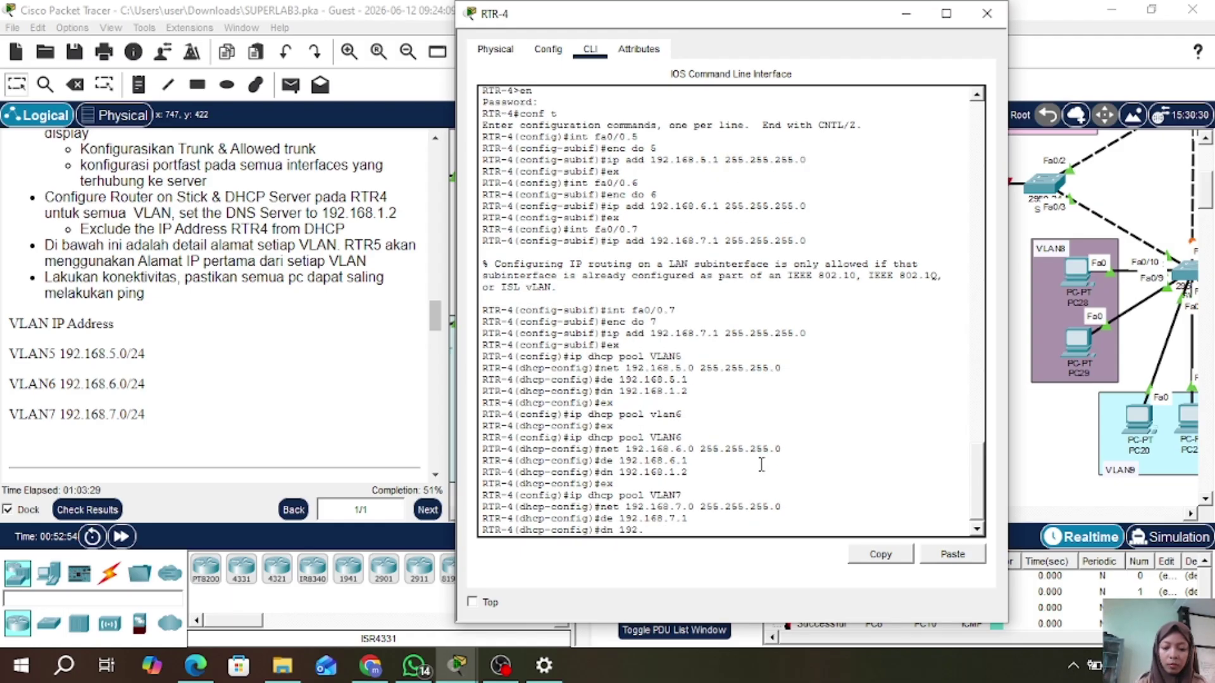
type("168.1.2")
key("Return")
type("ex")
key("Return")
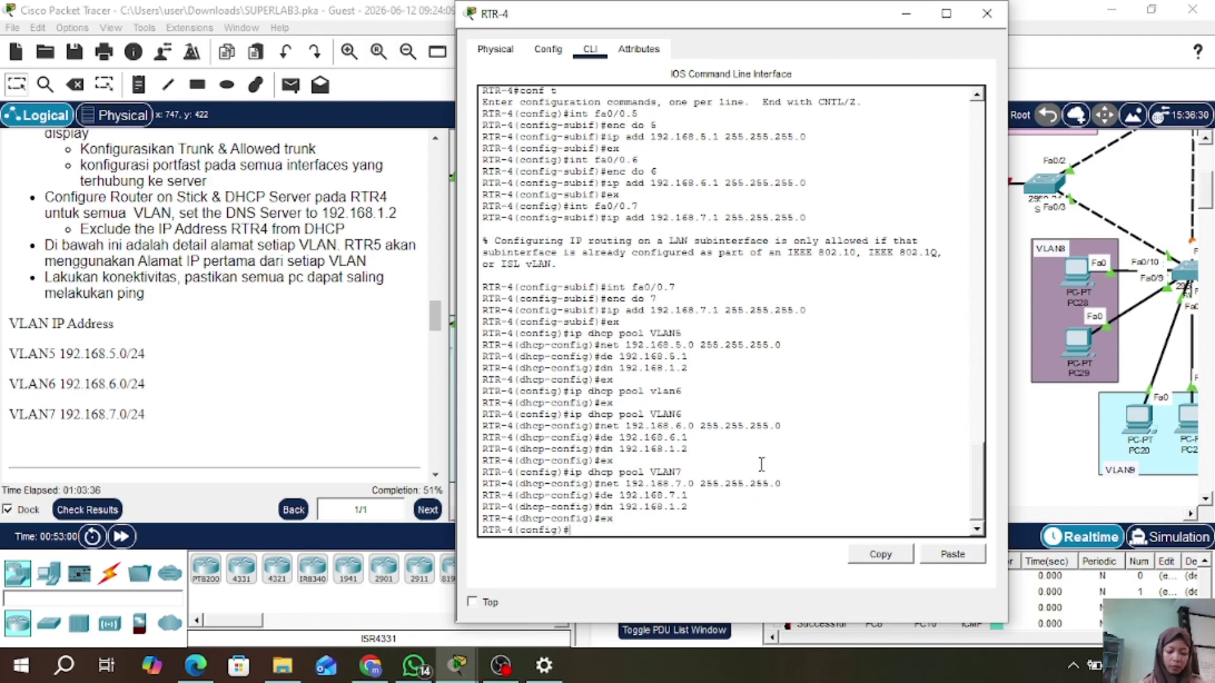
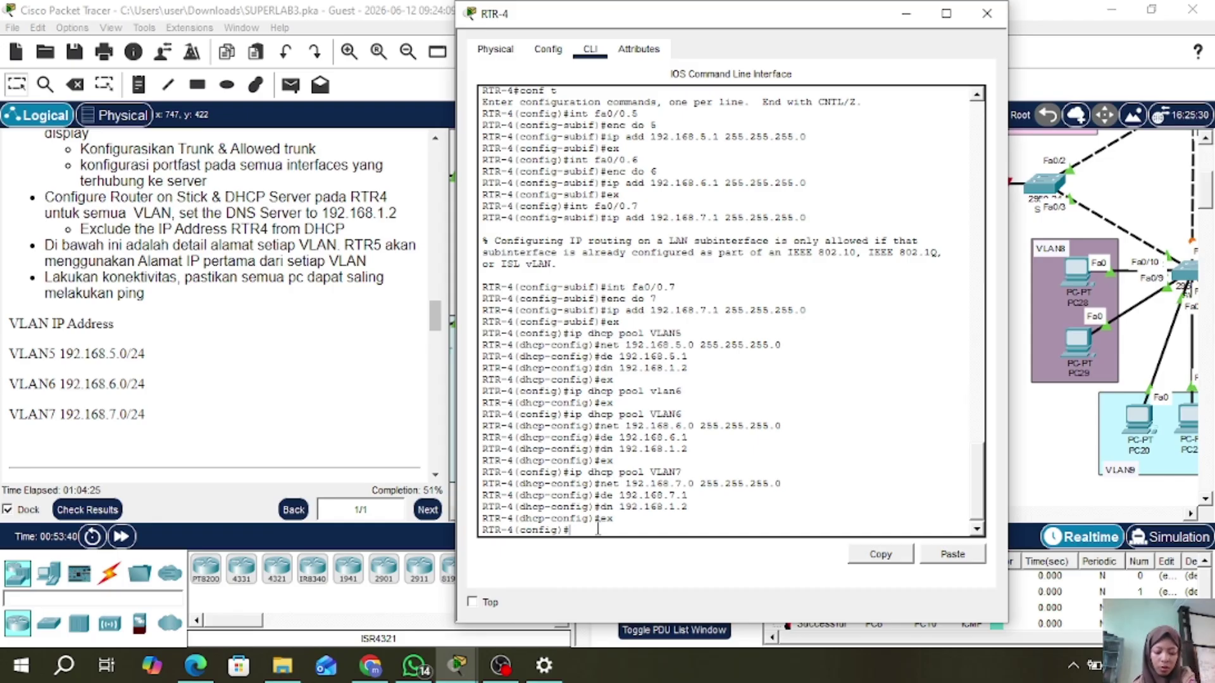
- Exclude 192.168.5.1, 192.168.6.1 and 192.168.7.1 from RTR-4's DHCP pools
type("ip")
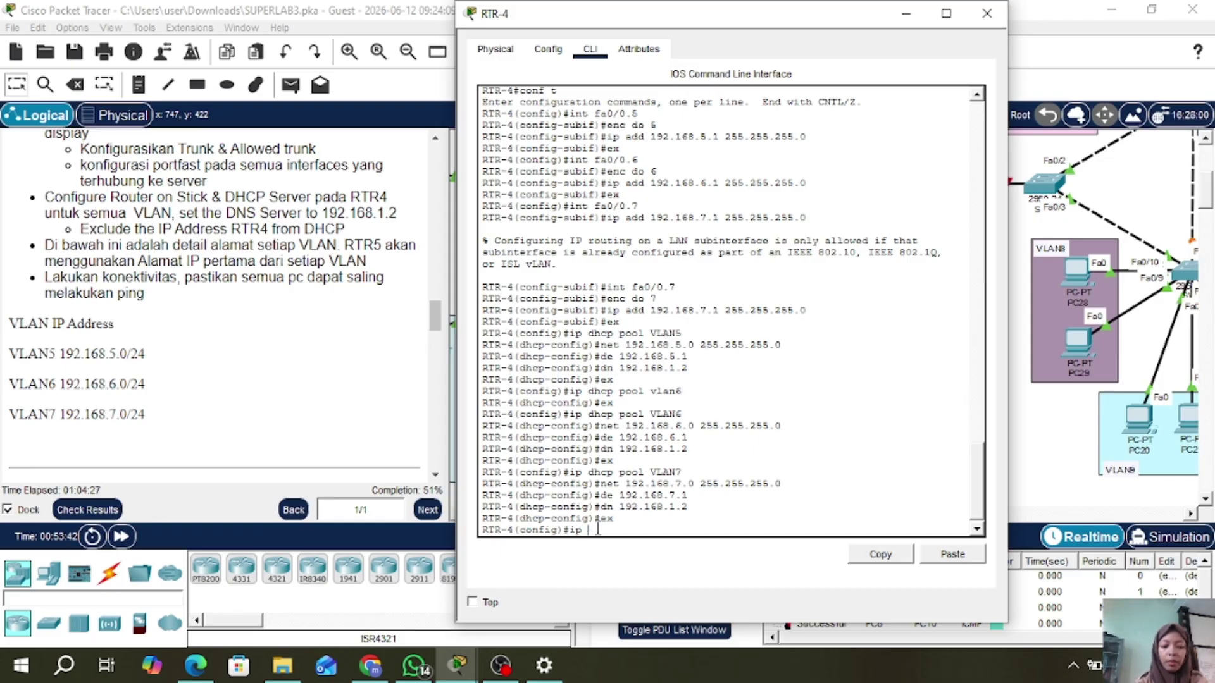
type(" dhcp ex")
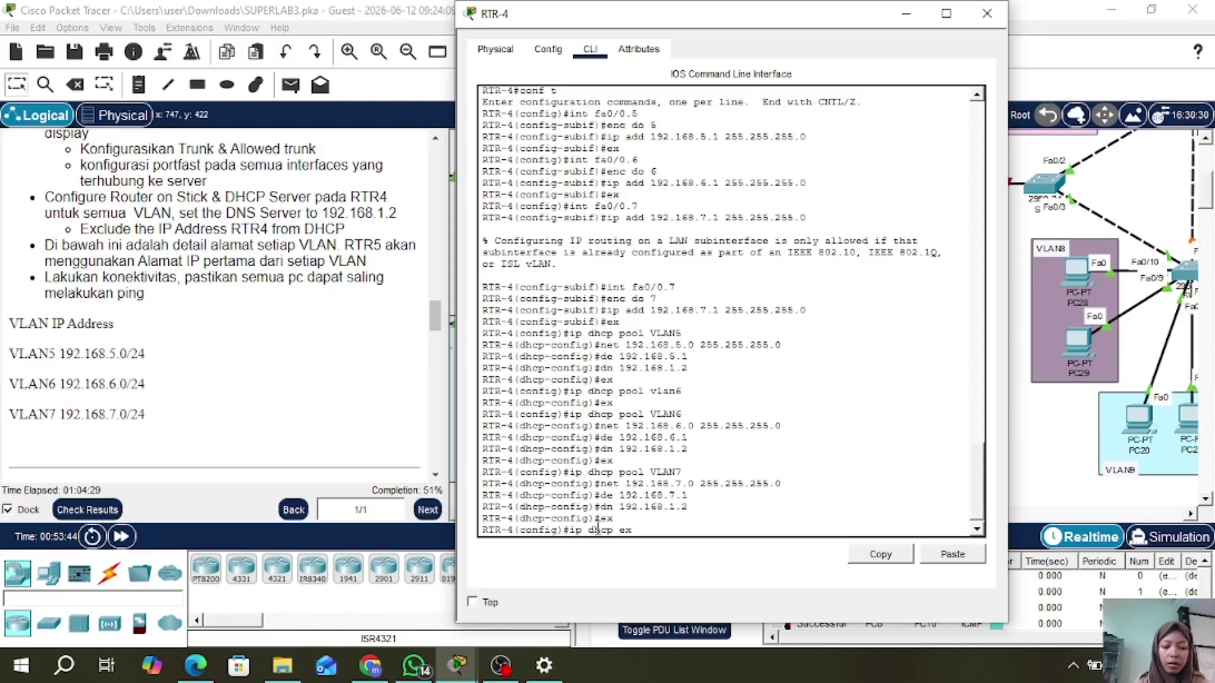
type("cluded 1")
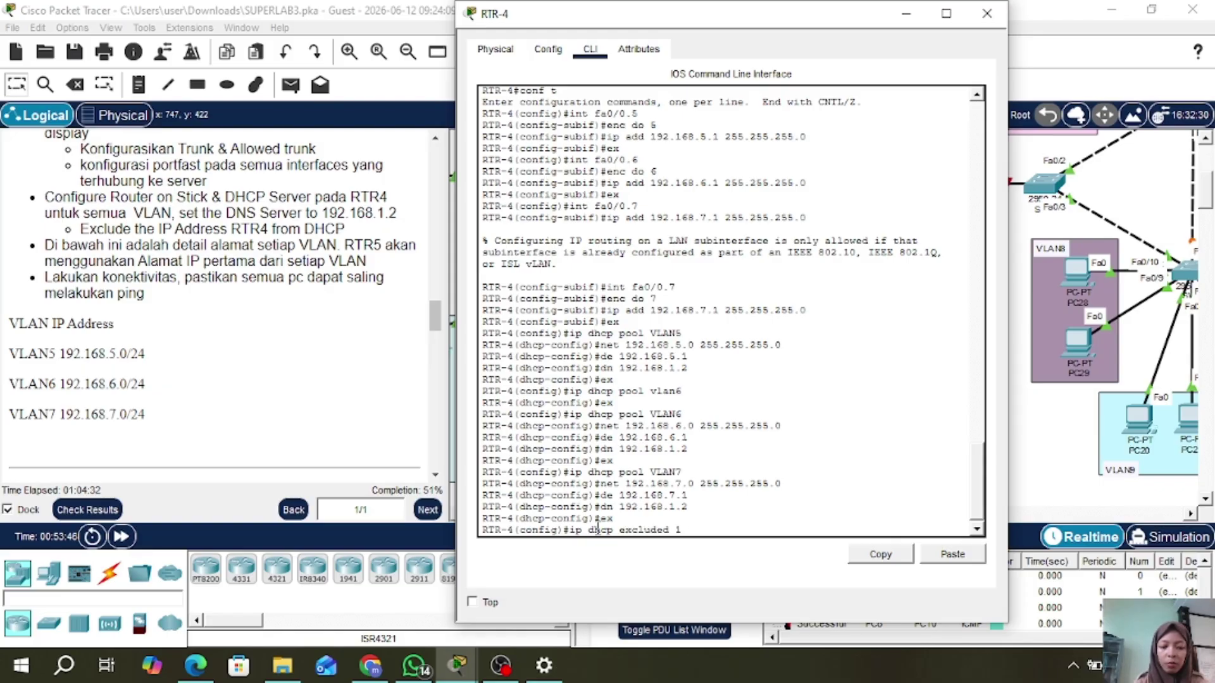
type("92.168.")
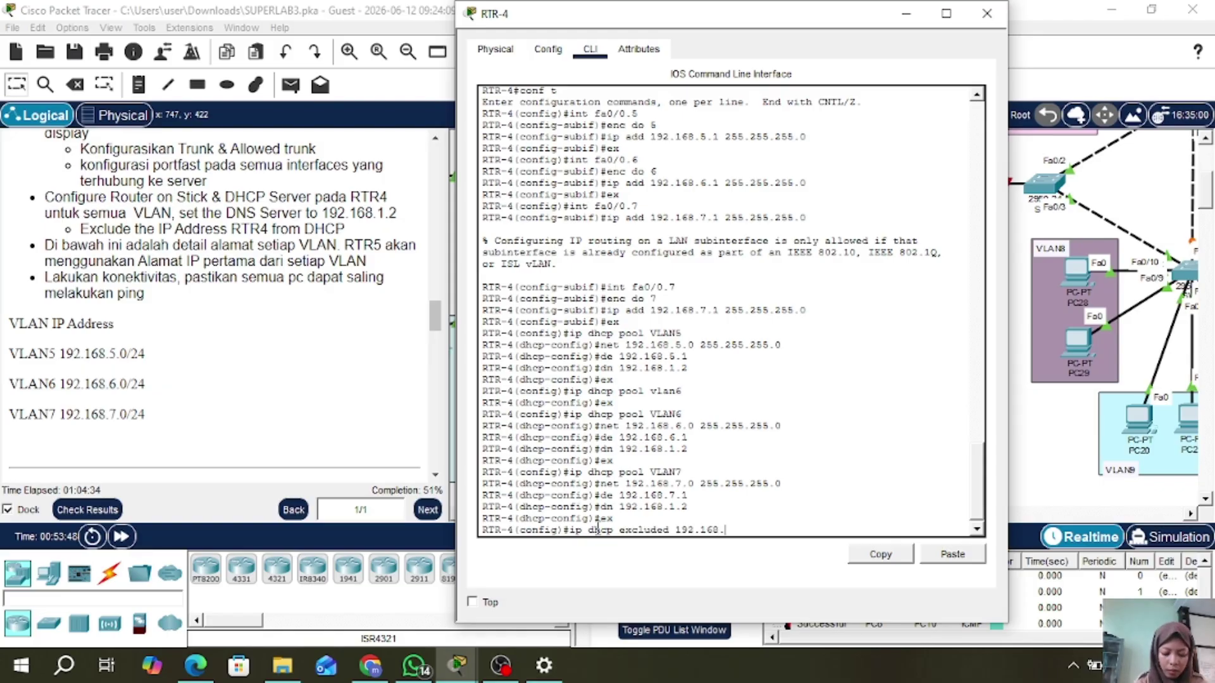
type("5.")
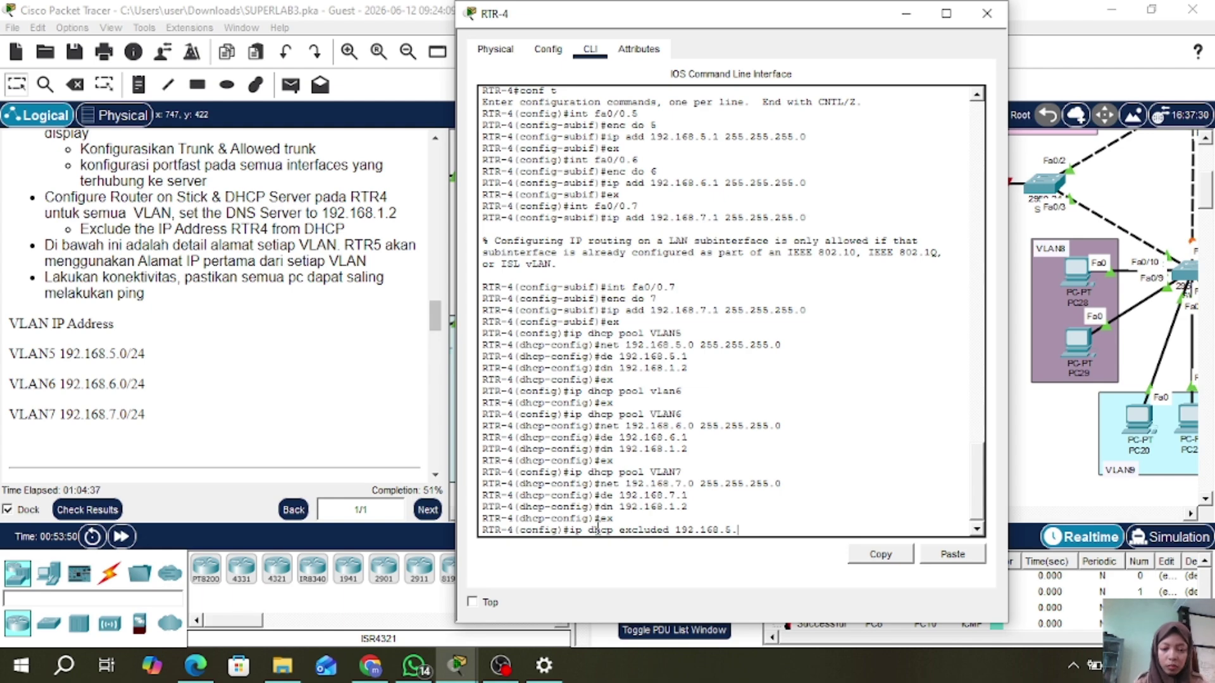
type("1")
key("Return")
key("Up")
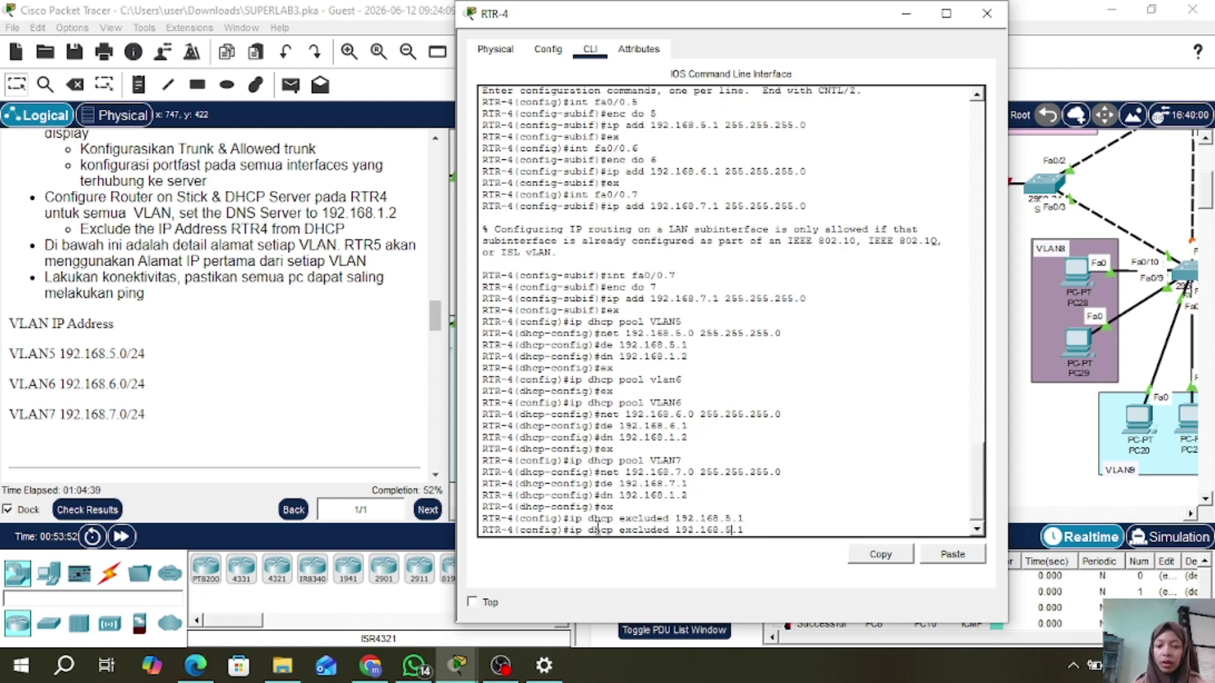
type("6")
key("Return")
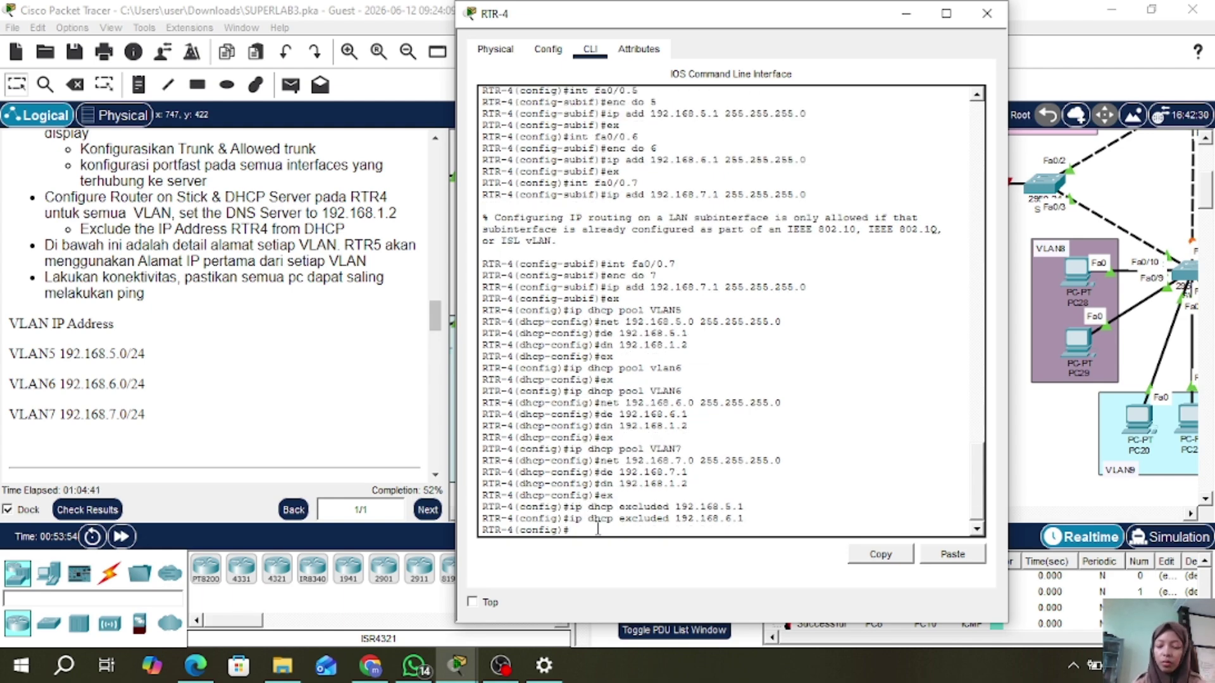
key("Up")
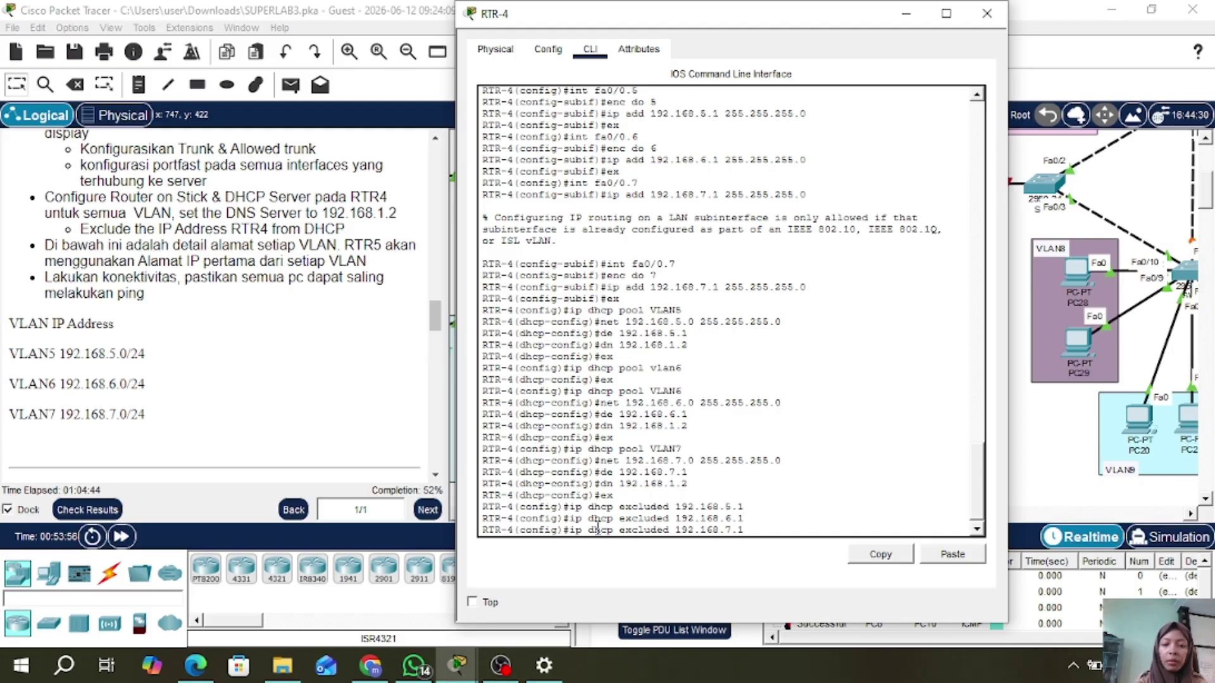
key("Return")
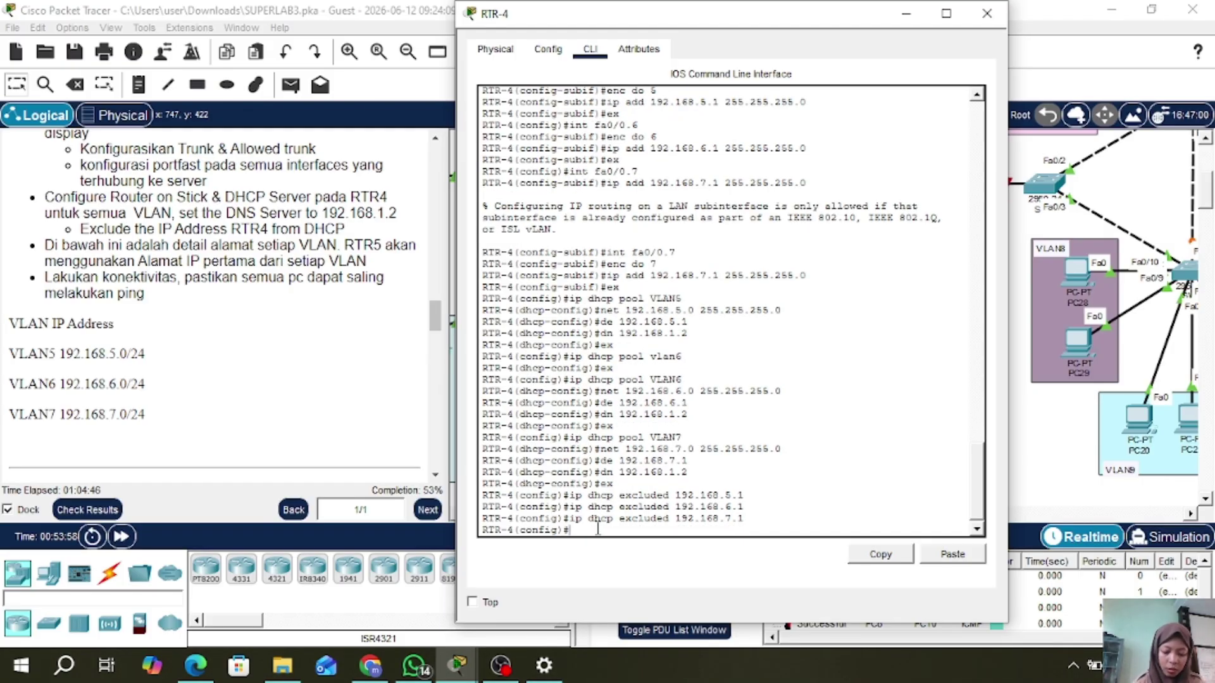
- Exit configuration mode with ex and return to the privileged prompt
type("ex")
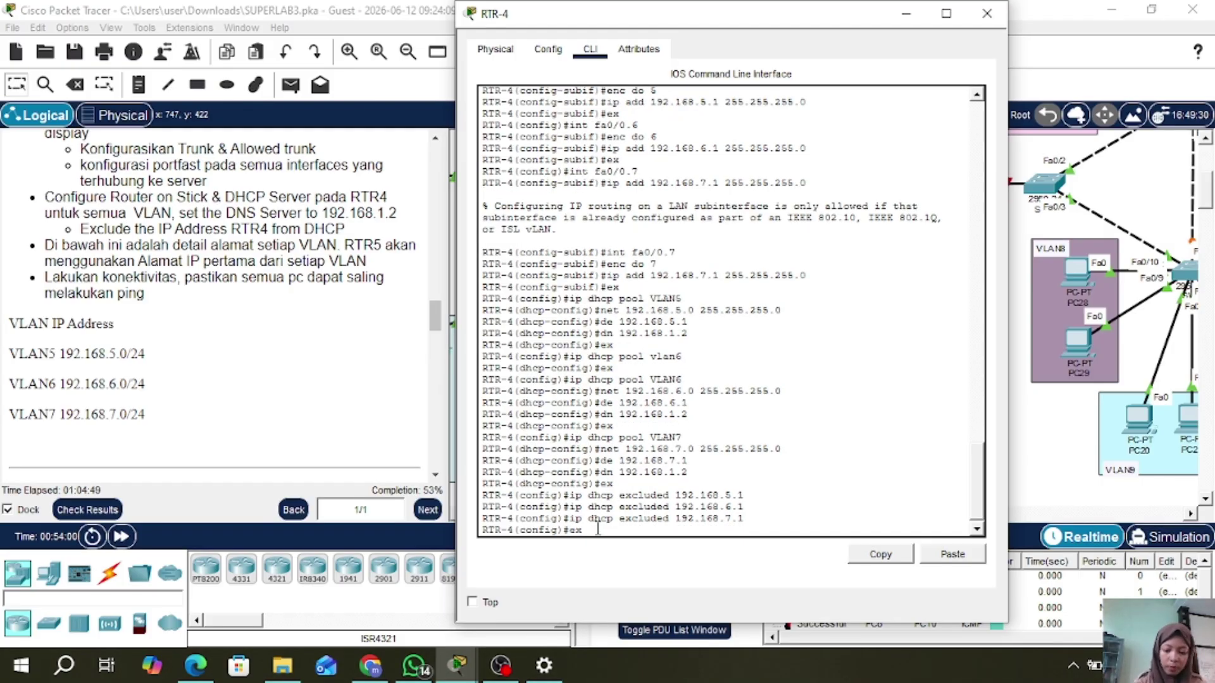
key("Return")
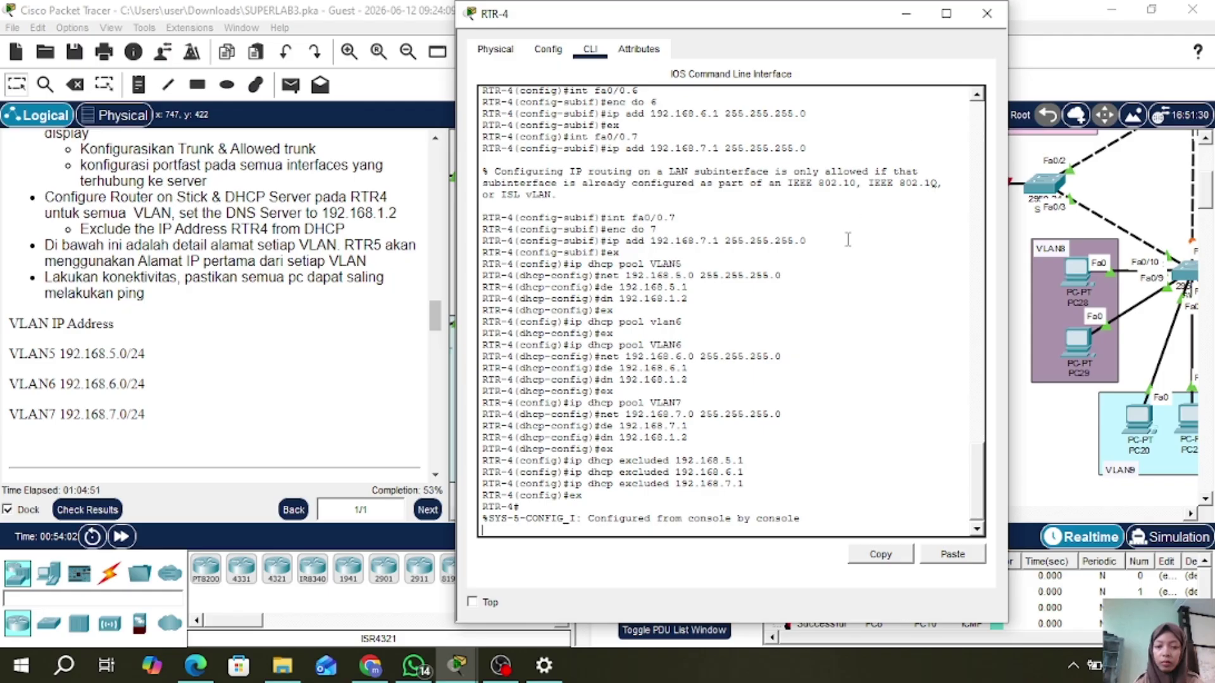
key("Return")
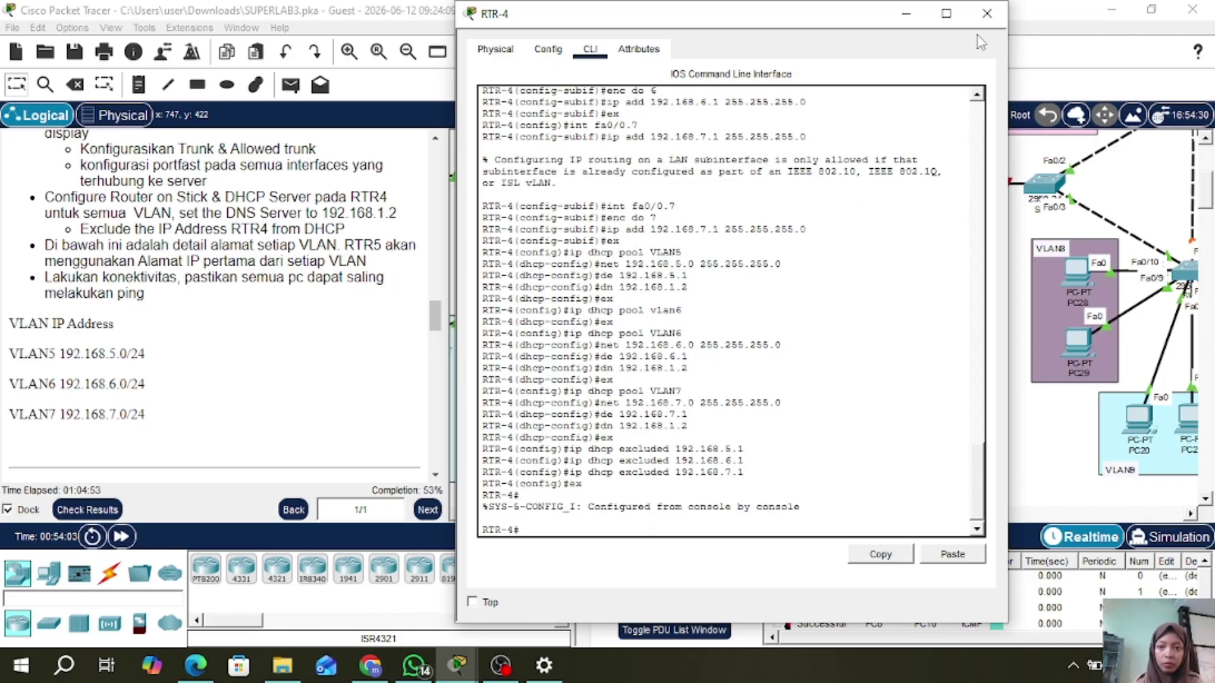
- Switch PC15's IP configuration to DHCP so it obtains 192.168.5.2
left_click(992, 15)
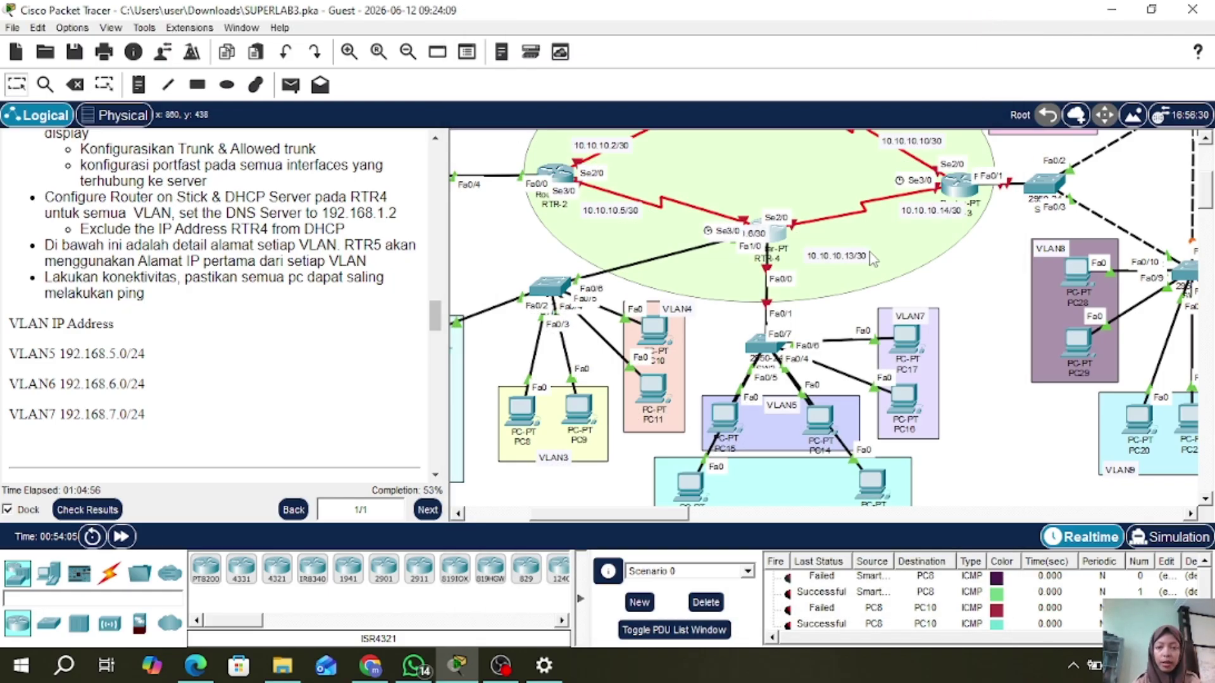
scroll(968, 278, "down", 3)
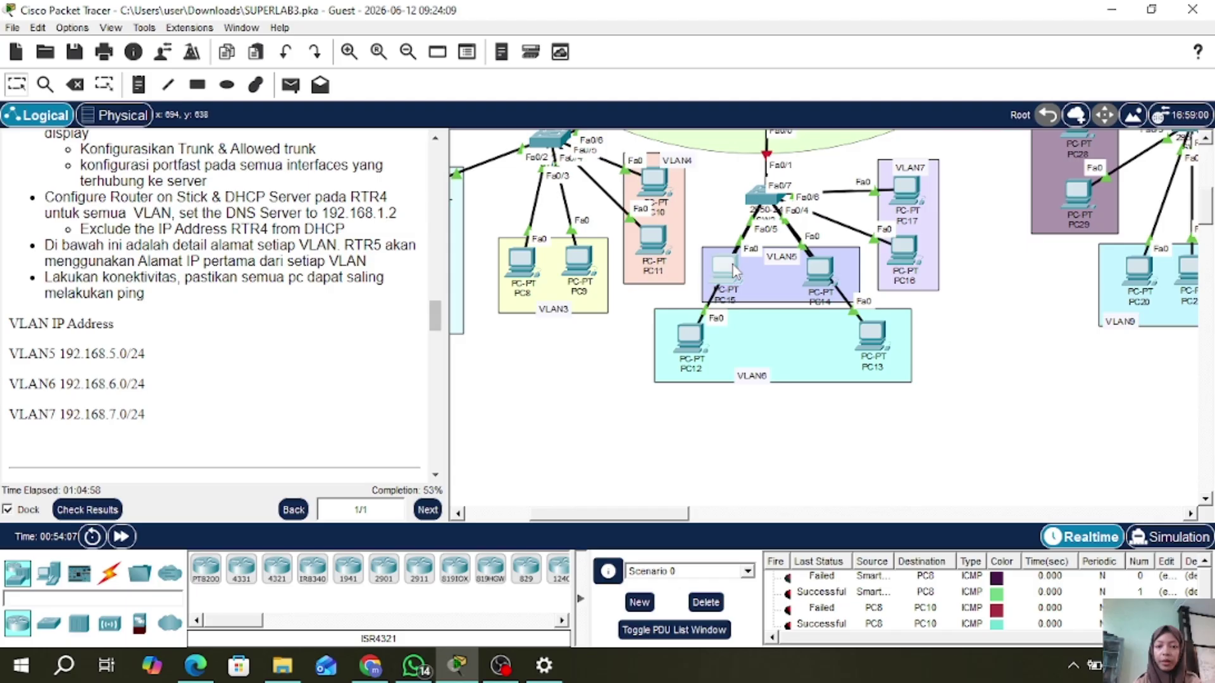
left_click(734, 271)
left_click(478, 49)
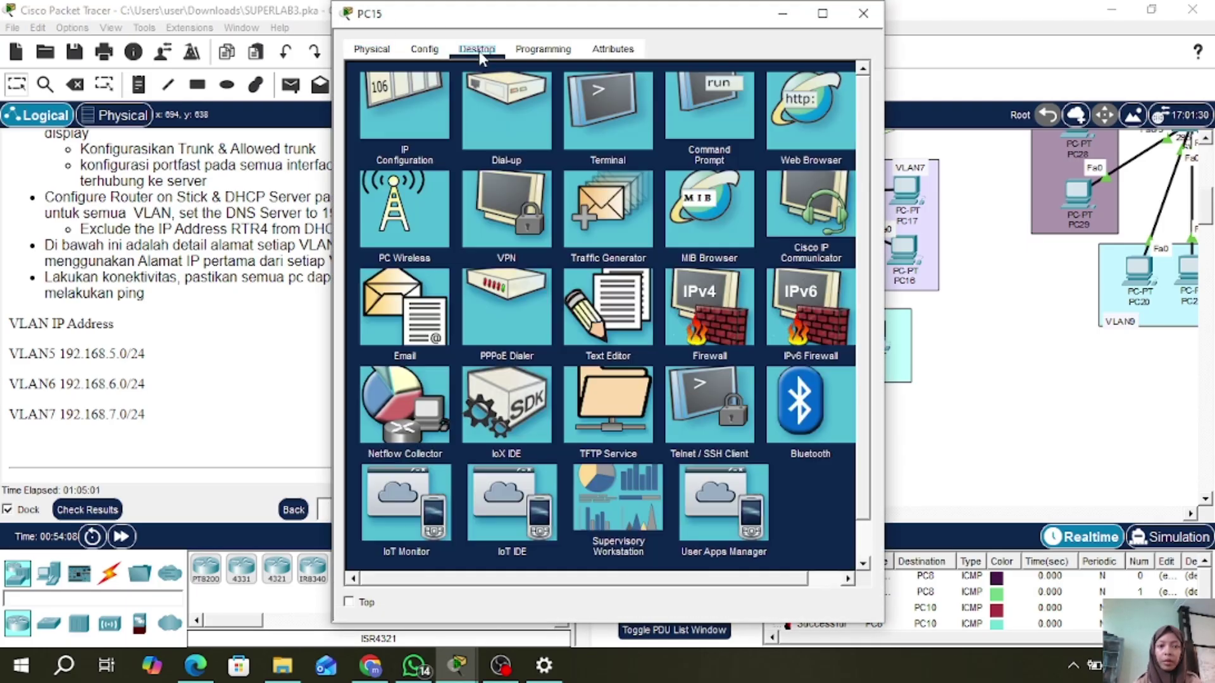
left_click(418, 106)
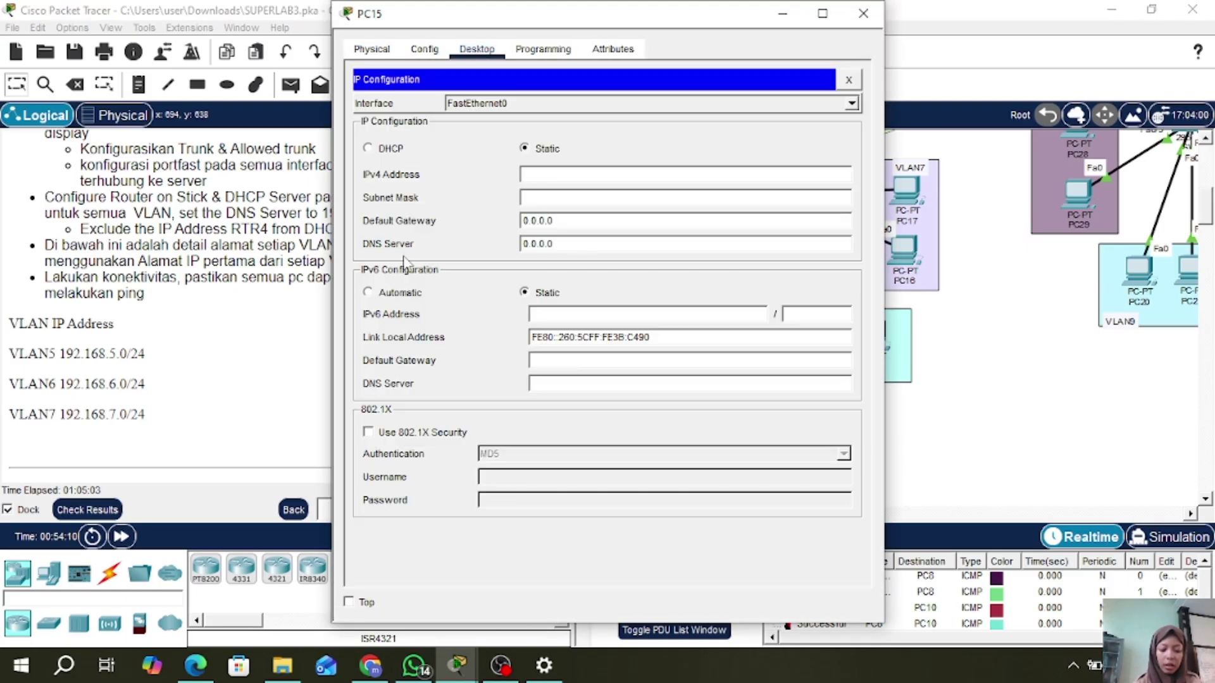
left_click(368, 148)
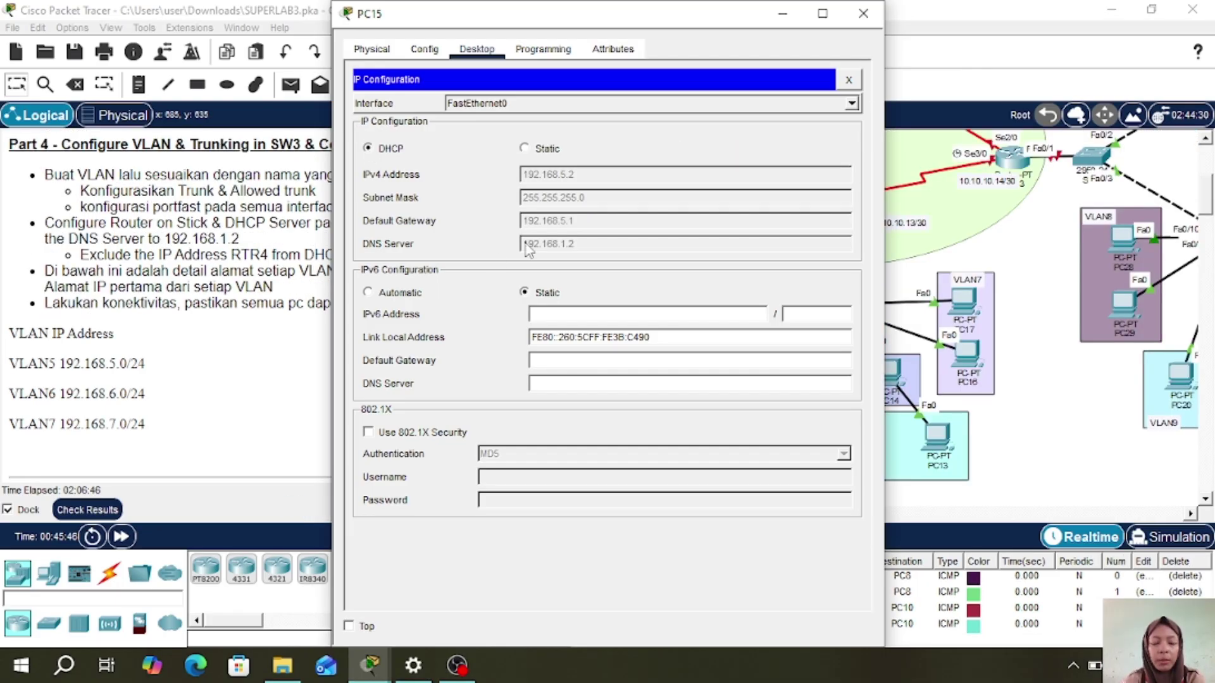
left_click(863, 14)
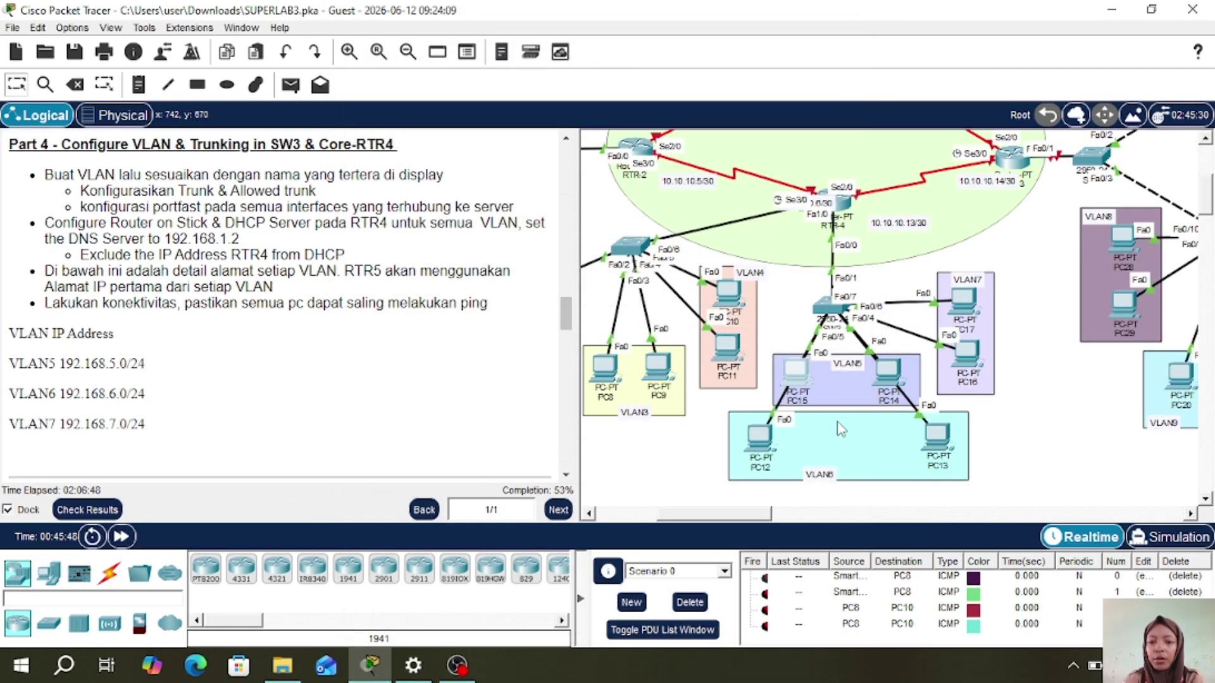
- Verify PC12 holds 192.168.6.2 and PC17 holds 192.168.7.2 via DHCP
left_click(758, 437)
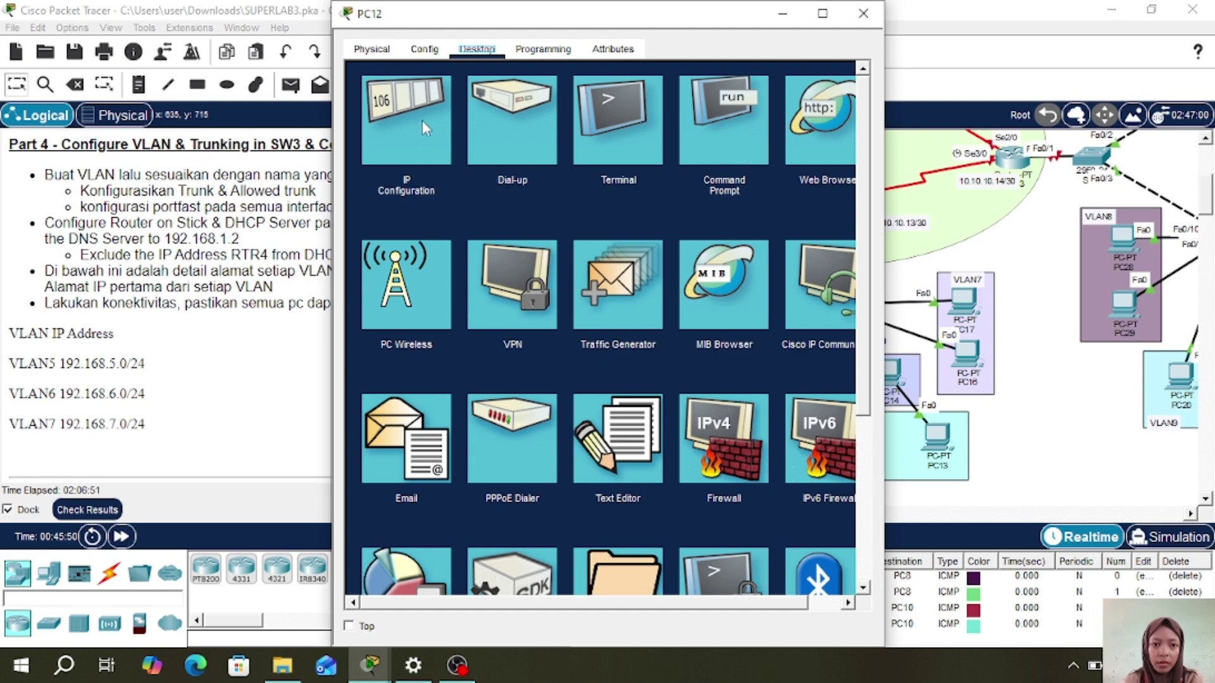
left_click(424, 127)
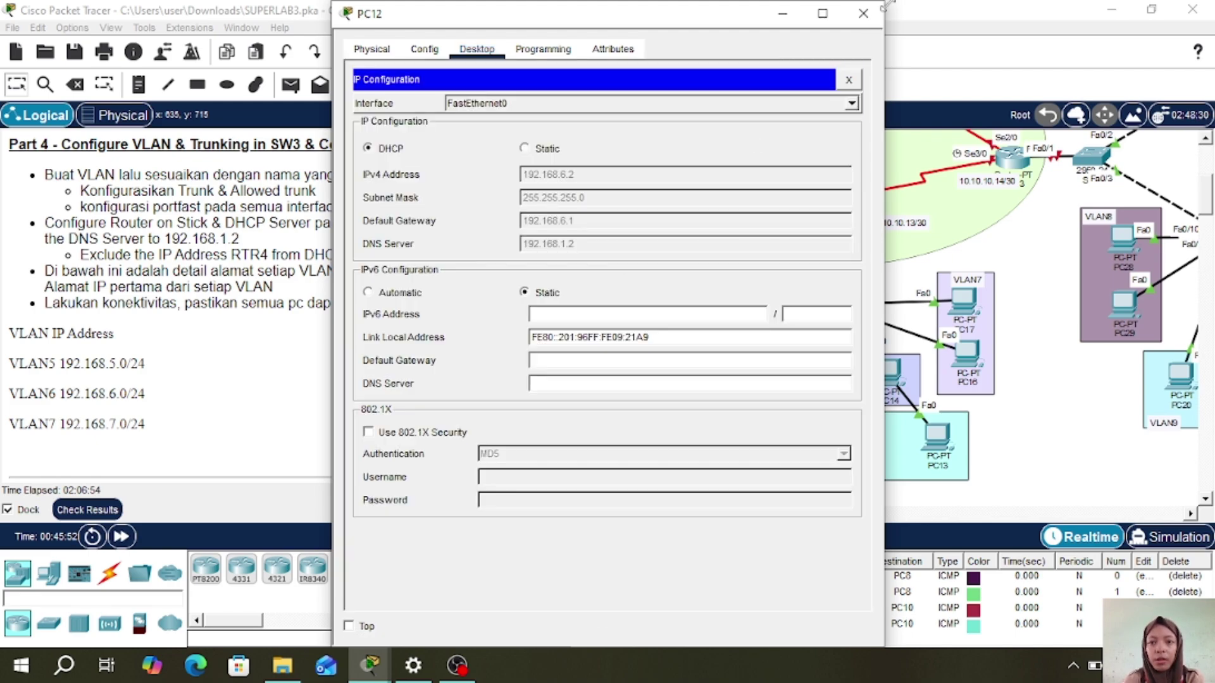
left_click(863, 13)
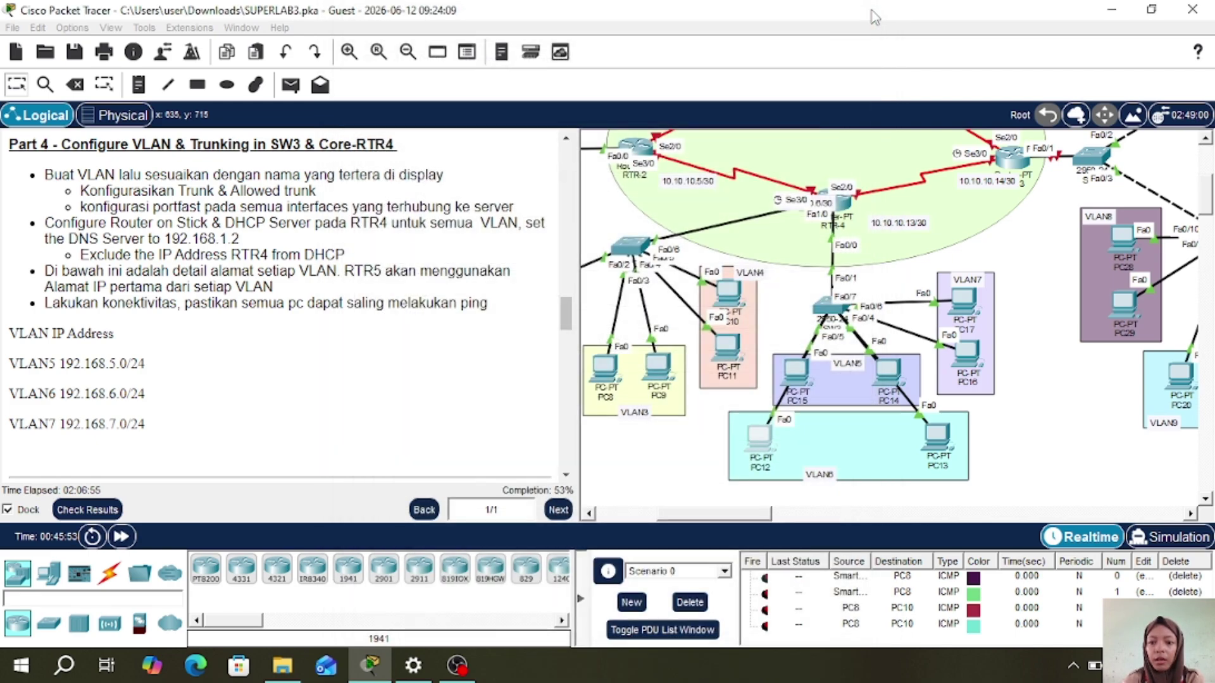
left_click(972, 307)
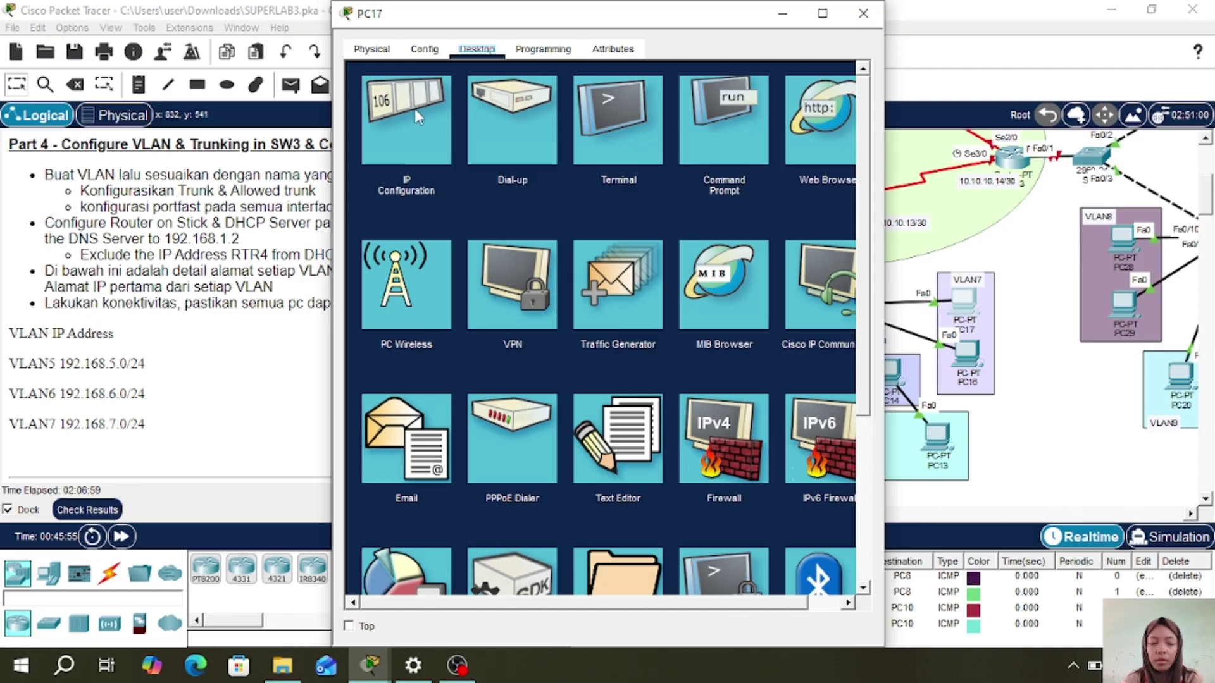
left_click(418, 118)
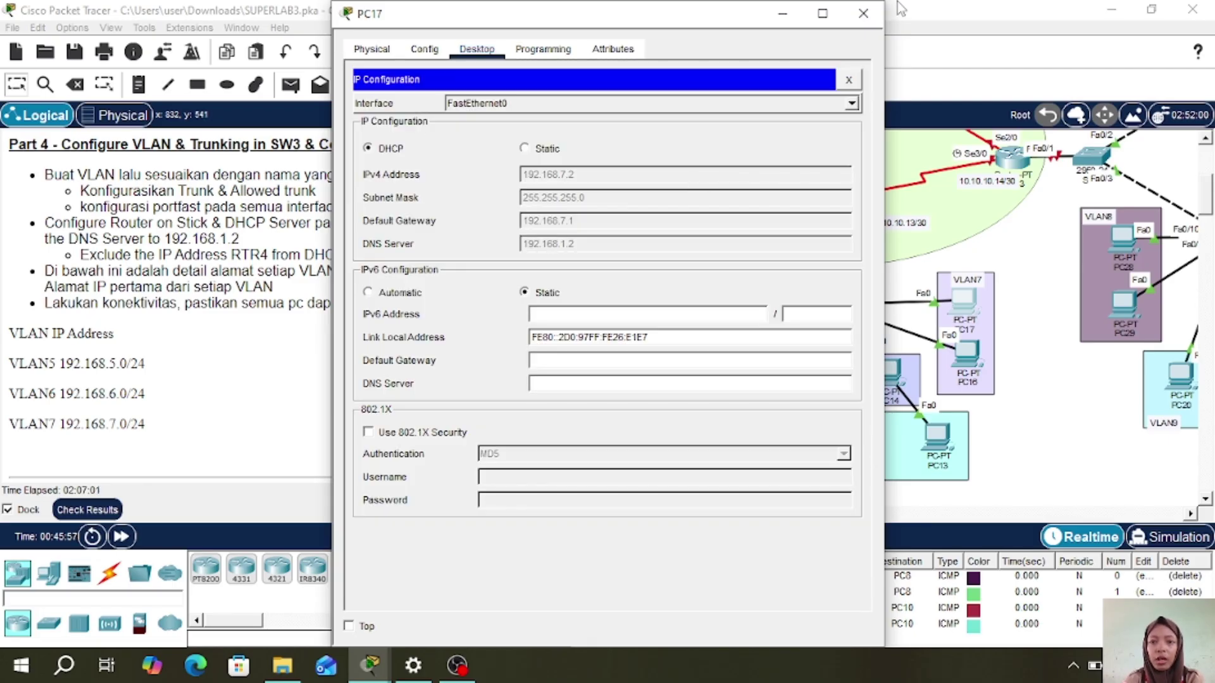
left_click(861, 15)
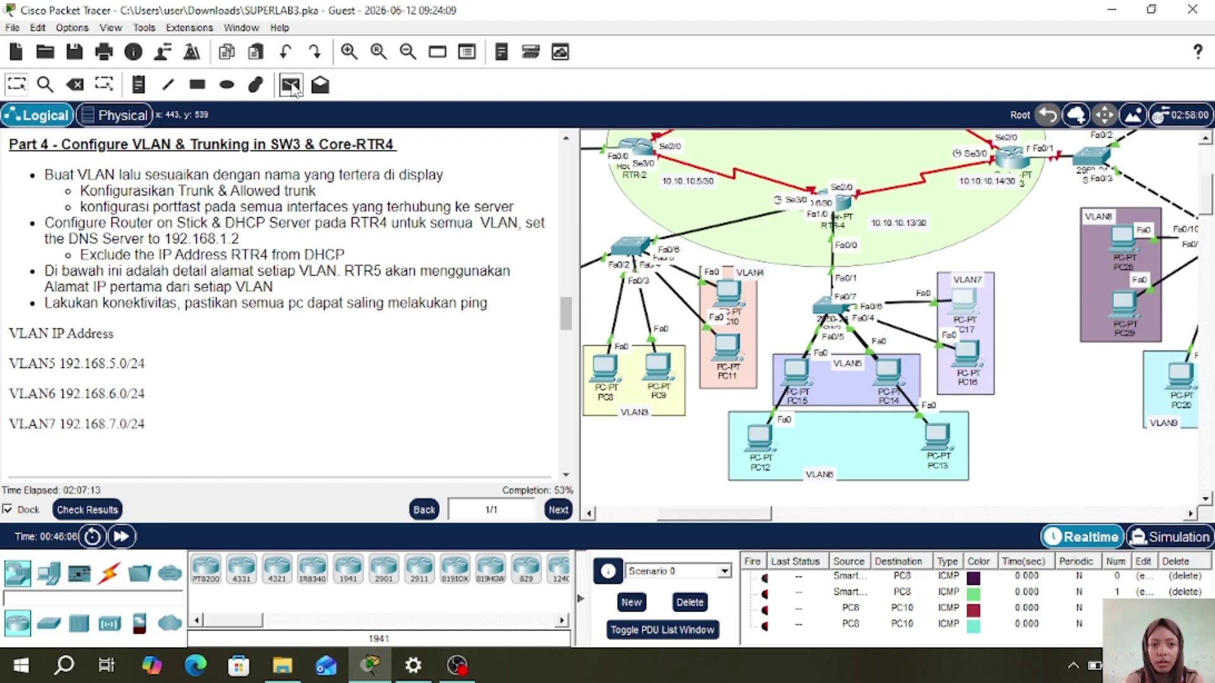
- Clear old test packets and send a simple ping from PC15 to PC17
left_click(291, 87)
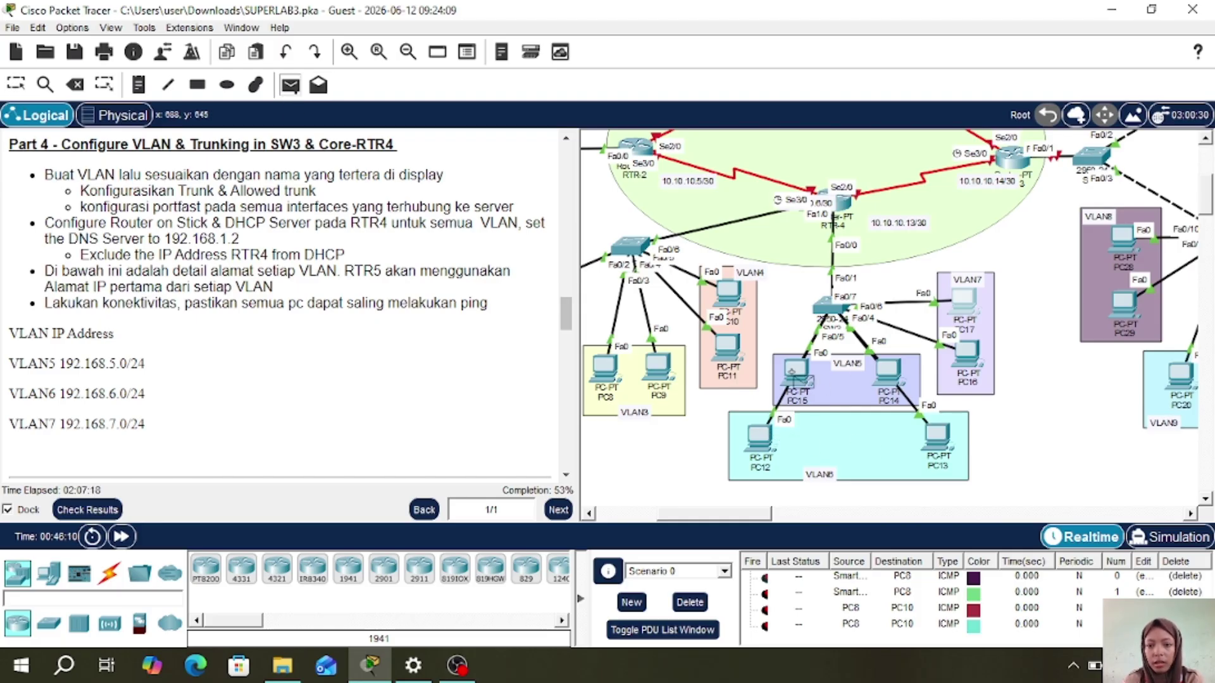
left_click(793, 378)
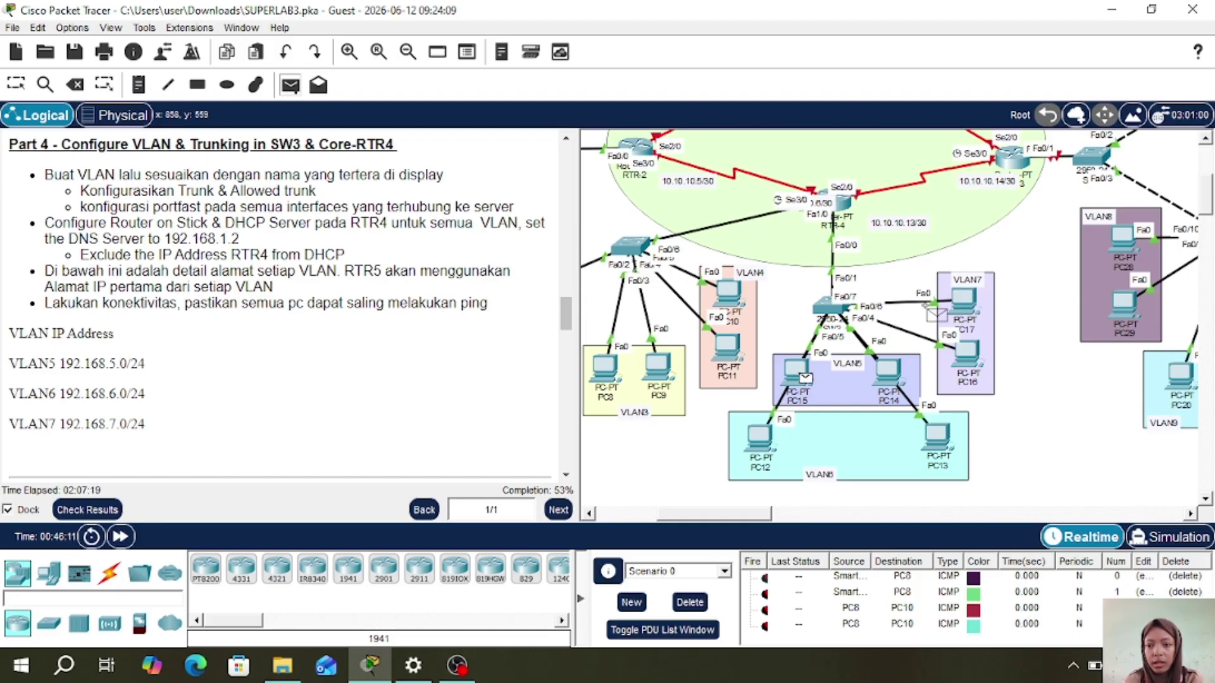
left_click(962, 302)
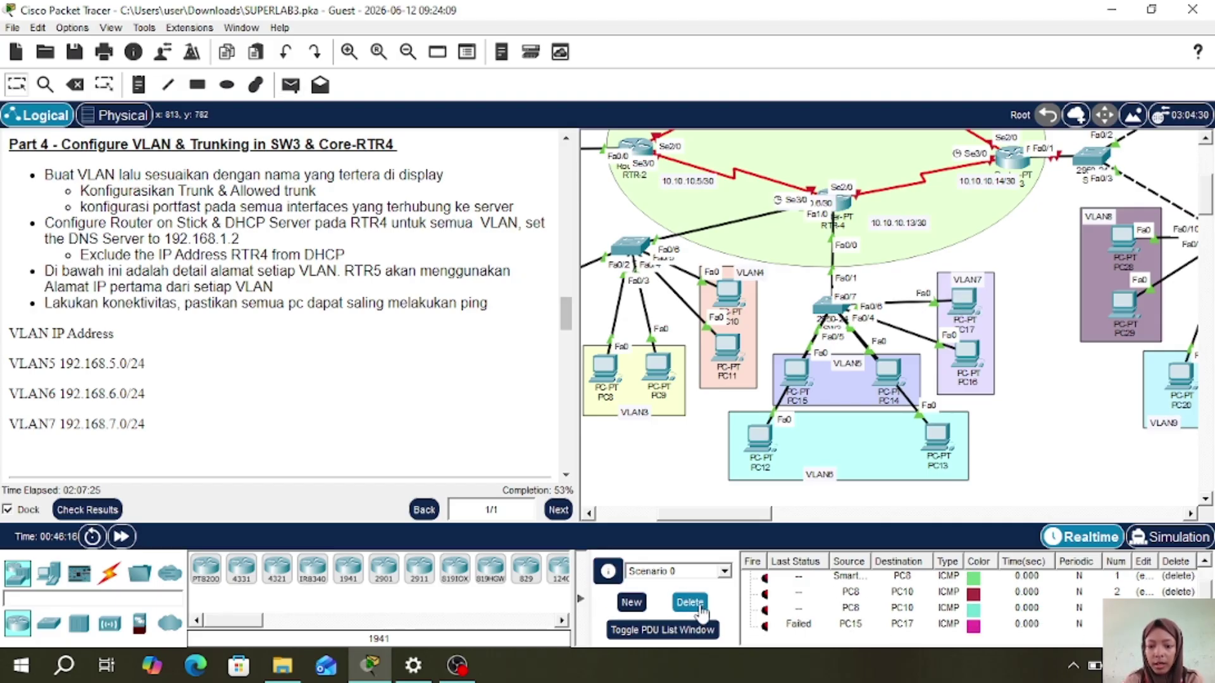
left_click(694, 605)
left_click(290, 85)
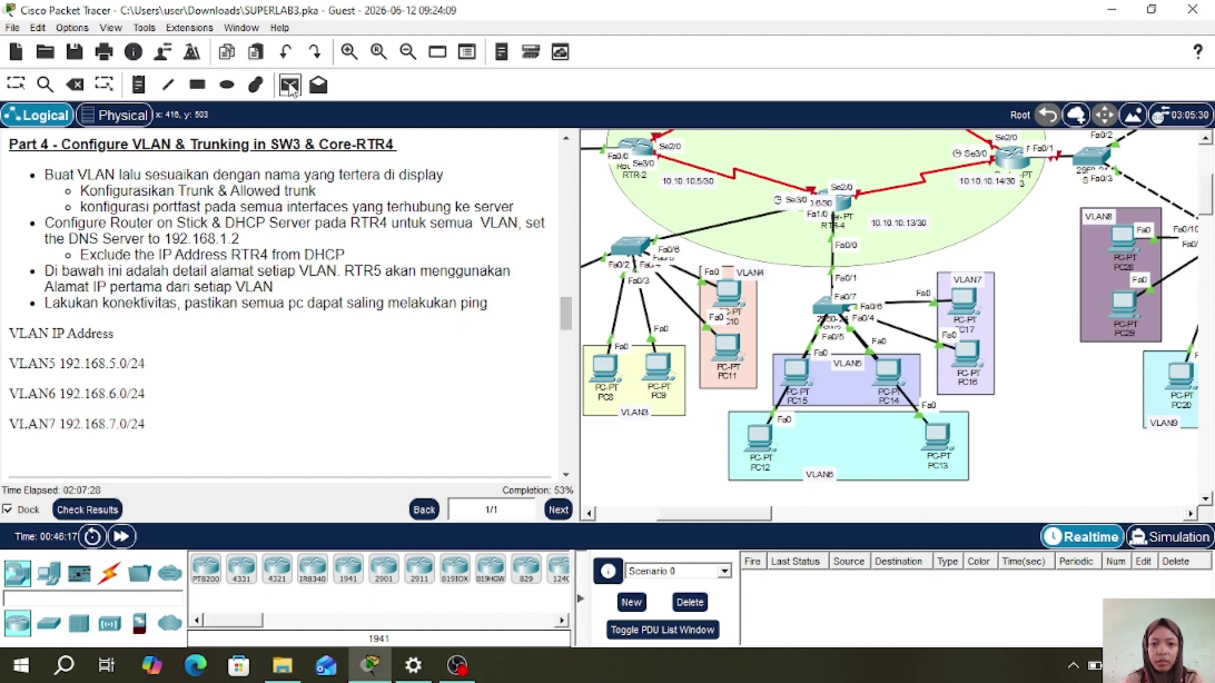
left_click(799, 372)
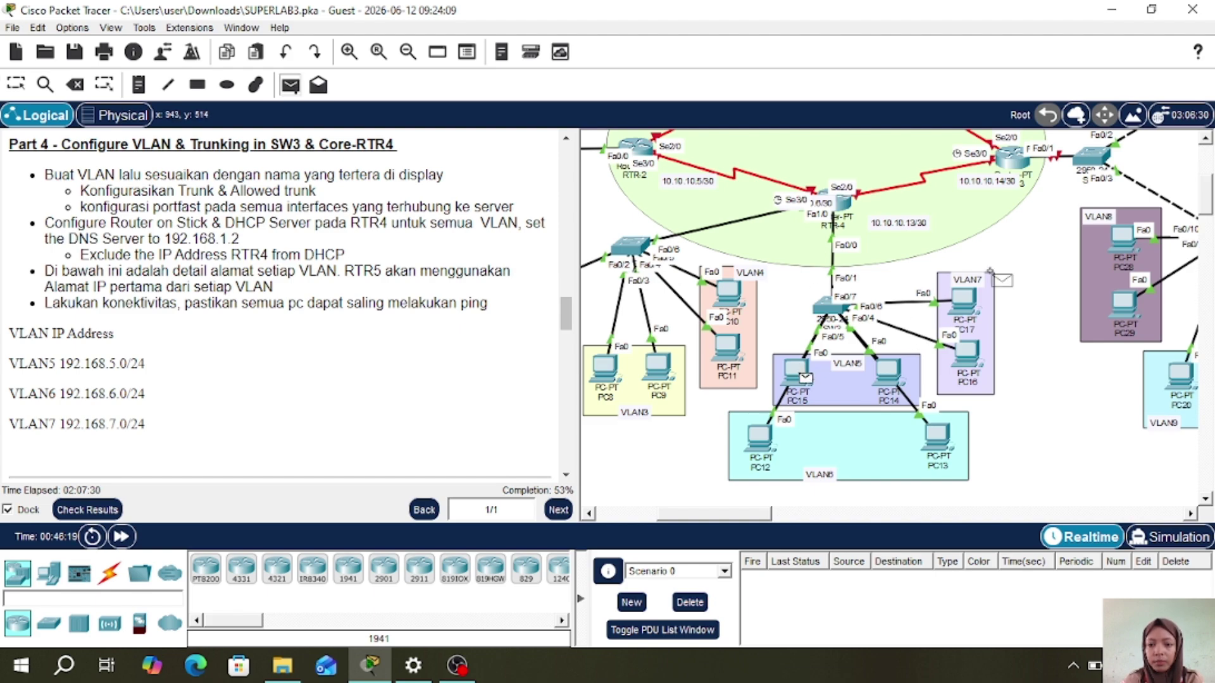
left_click(963, 300)
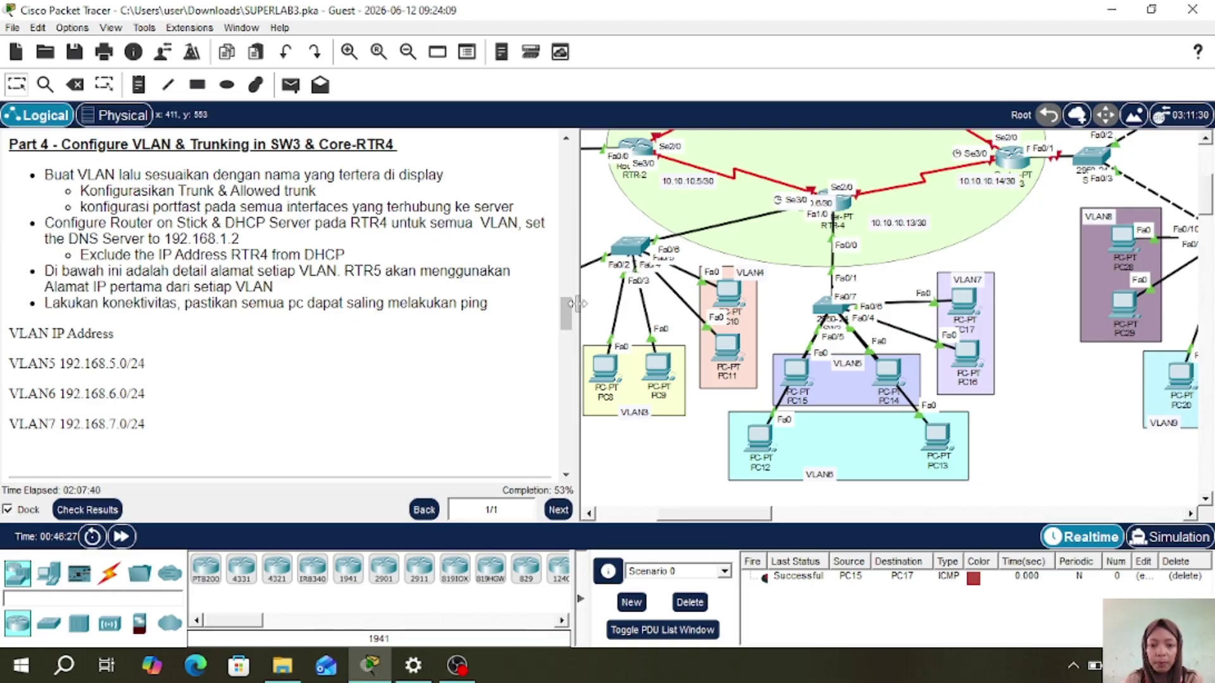
- Widen the canvas and scroll the instructions to Part 5 covering SW4, SW5, SW6 and Core-RTR3
left_click_drag(580, 309, 458, 316)
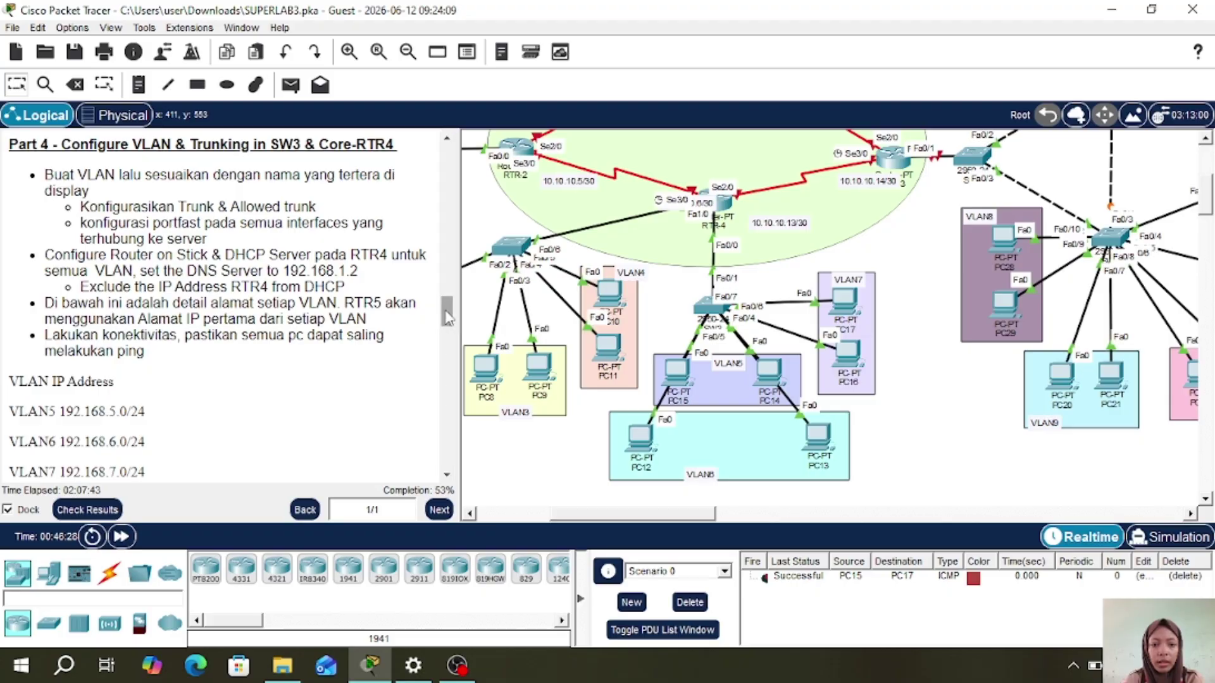
scroll(448, 358, "down", 5)
left_click_drag(448, 360, 448, 348)
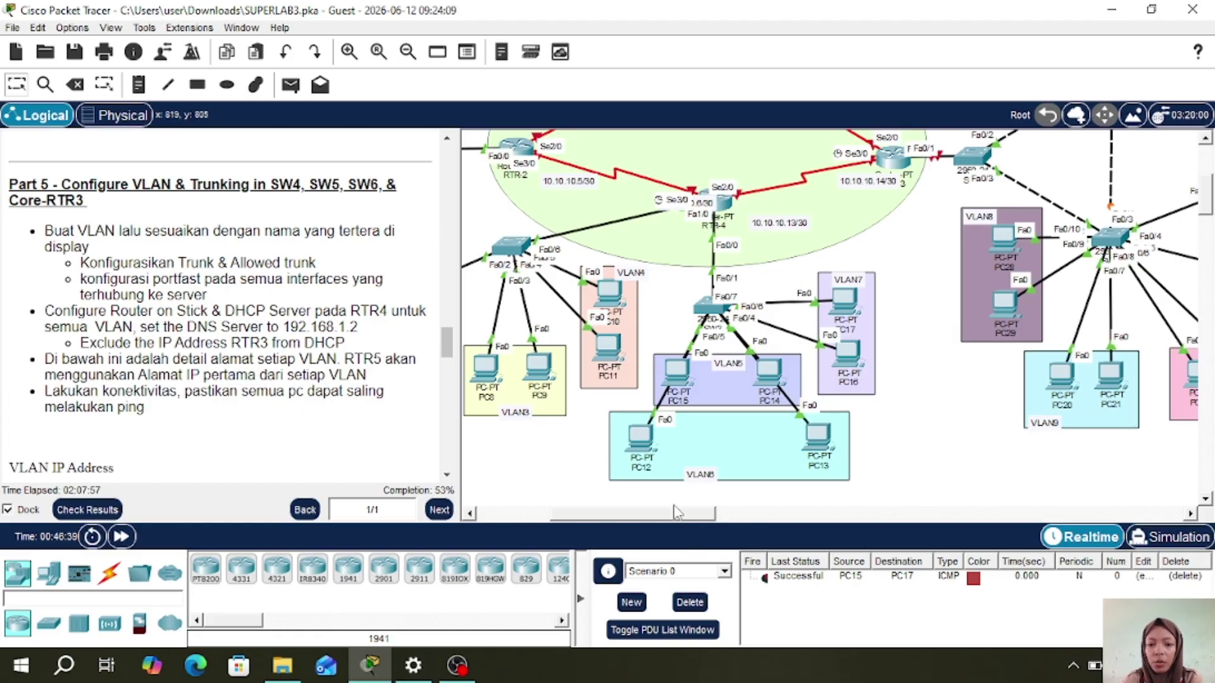
left_click_drag(671, 517, 744, 518)
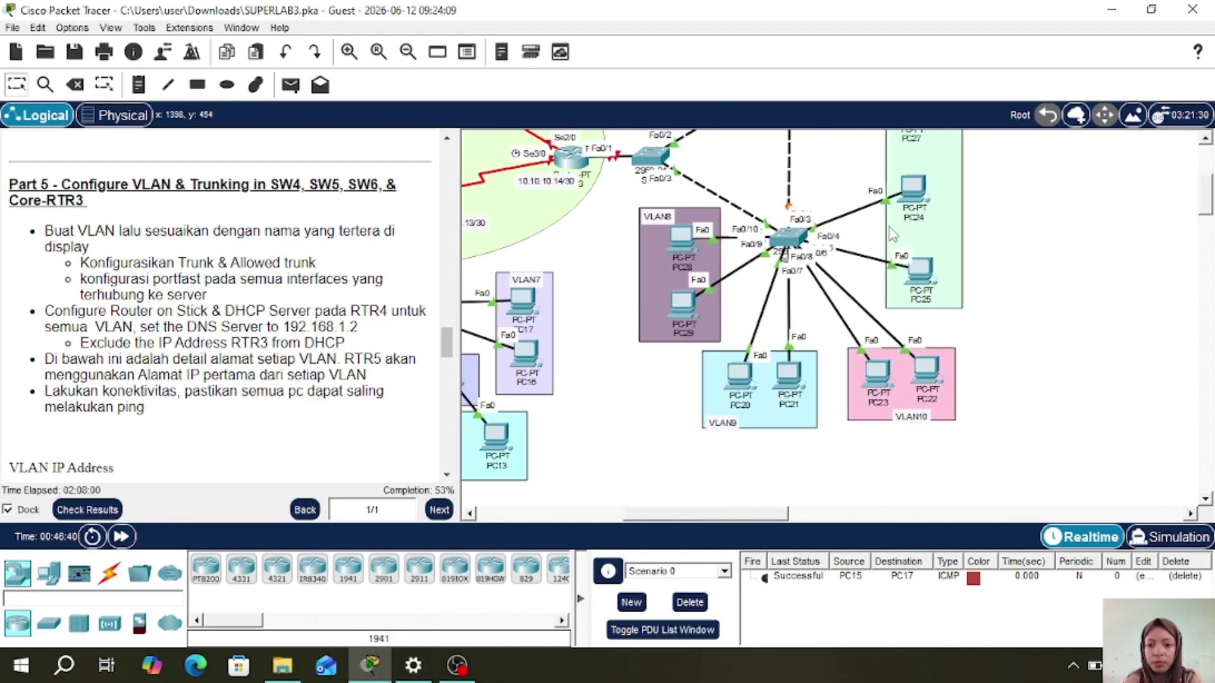
scroll(855, 253, "up", 5)
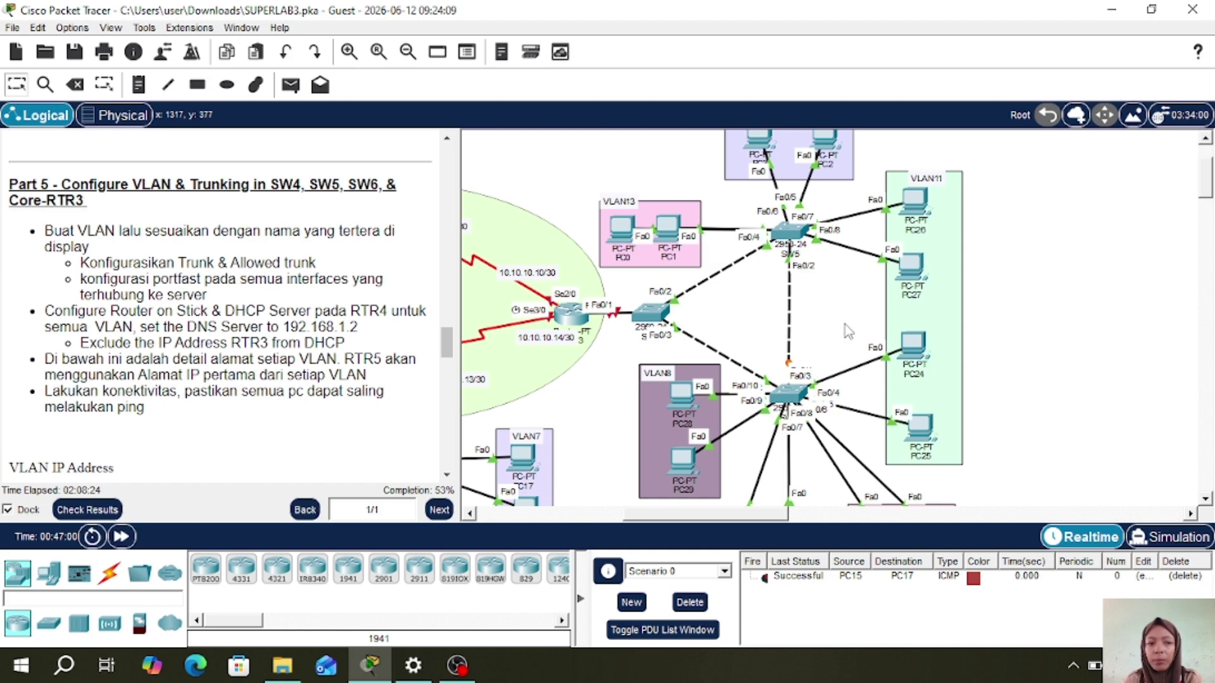
scroll(847, 331, "down", 5)
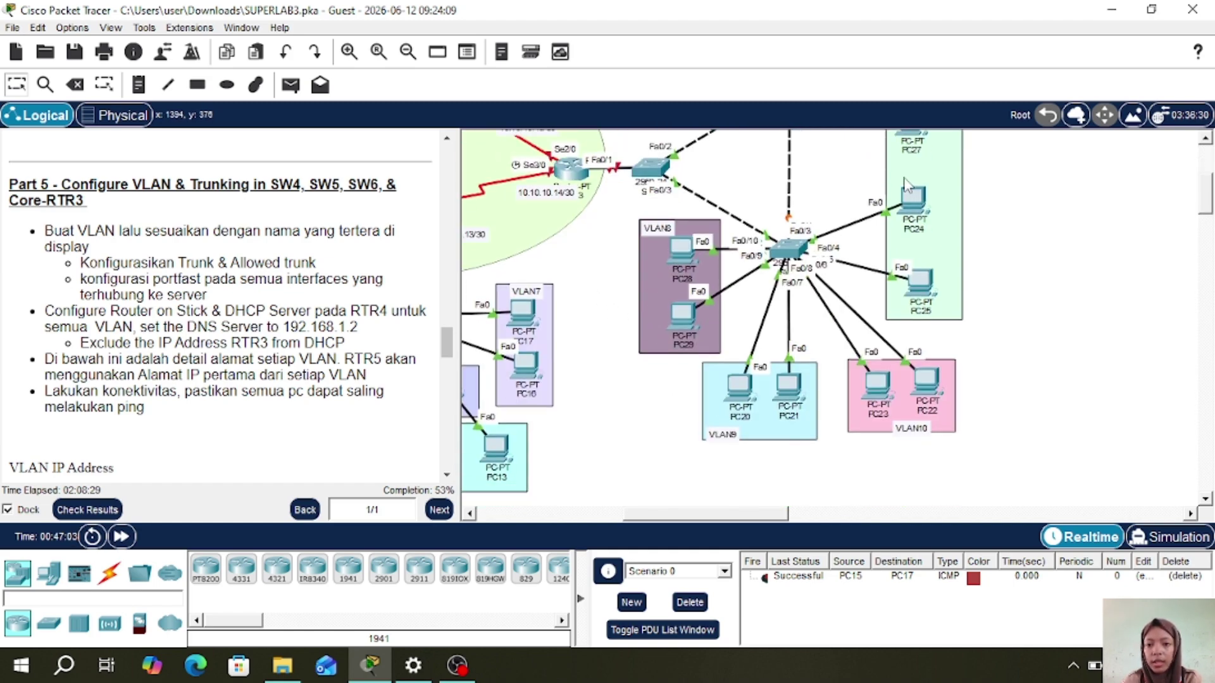
- Open SW6's CLI and enter global configuration mode with en and conf t
left_click(784, 253)
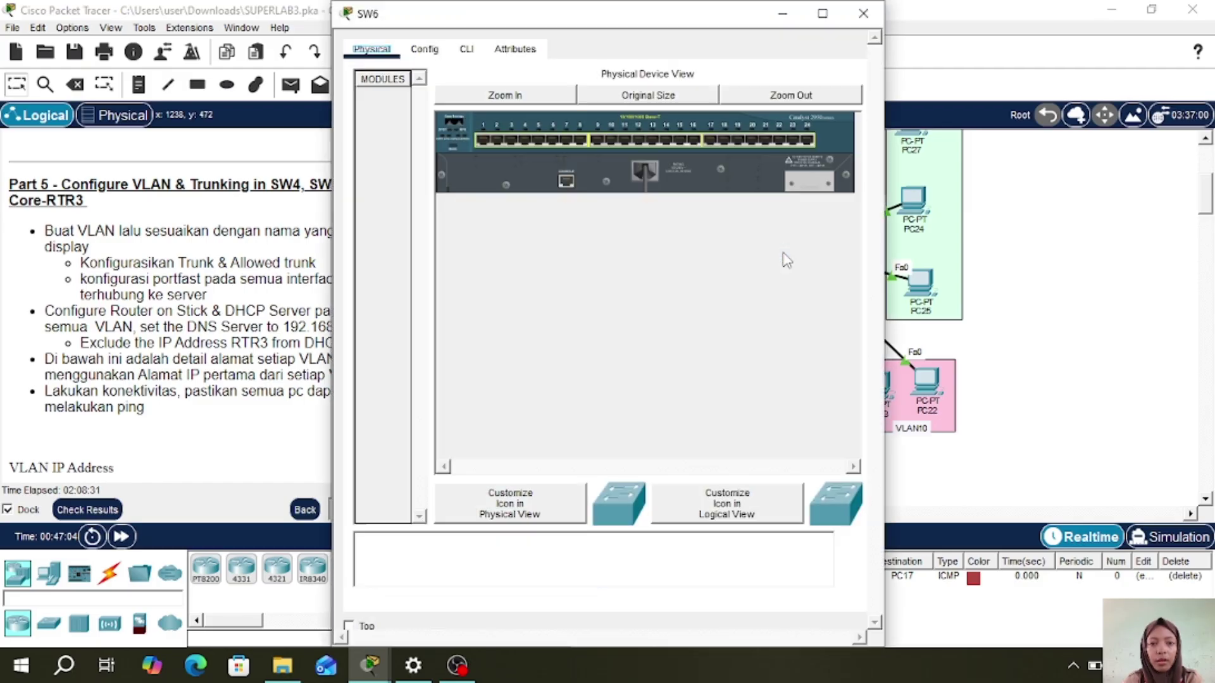
left_click(466, 49)
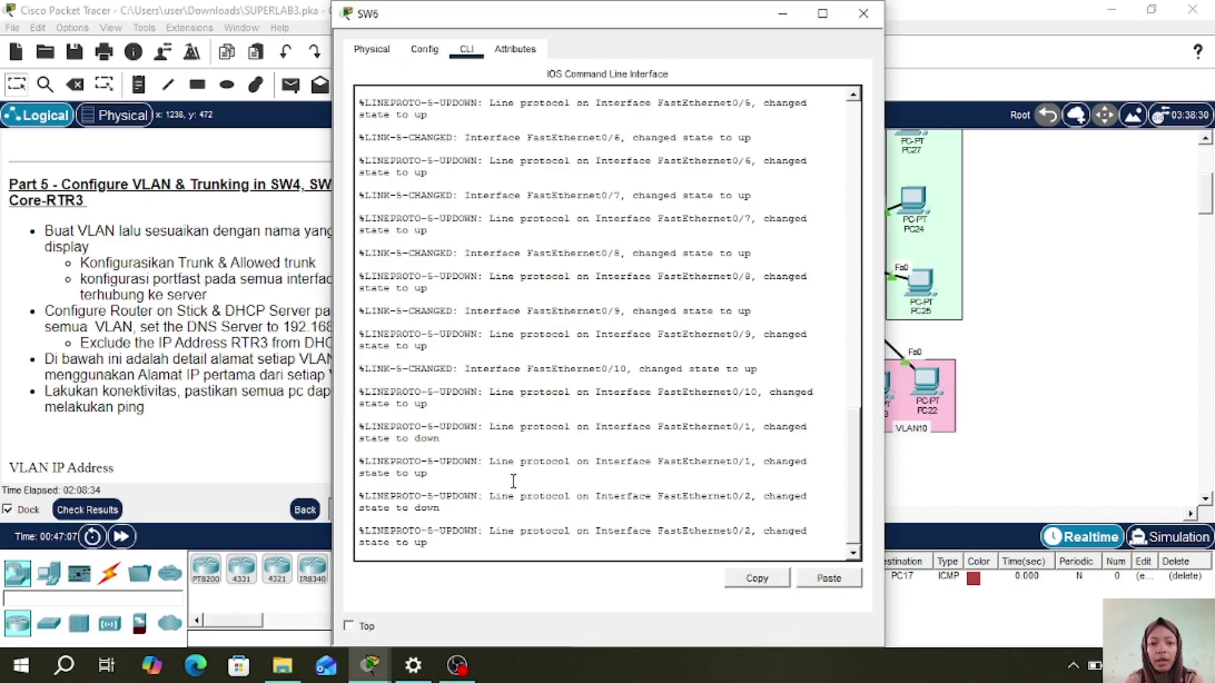
key("Return")
type("en")
key("Return")
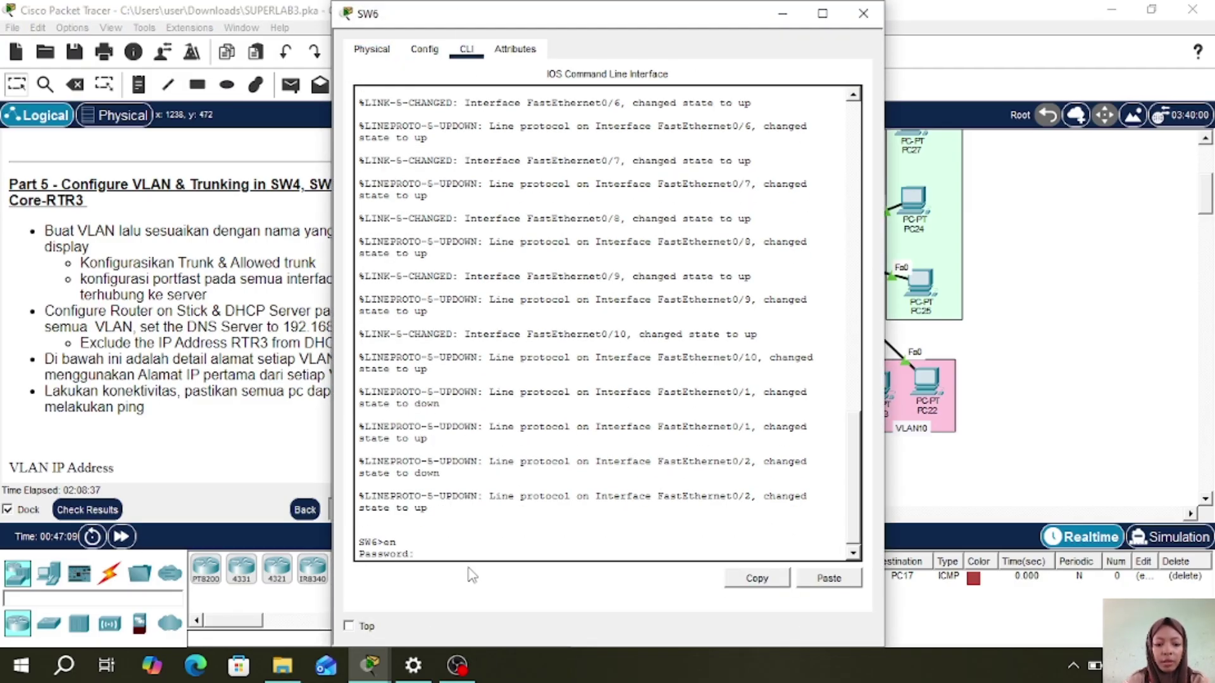
key("Return")
type("con")
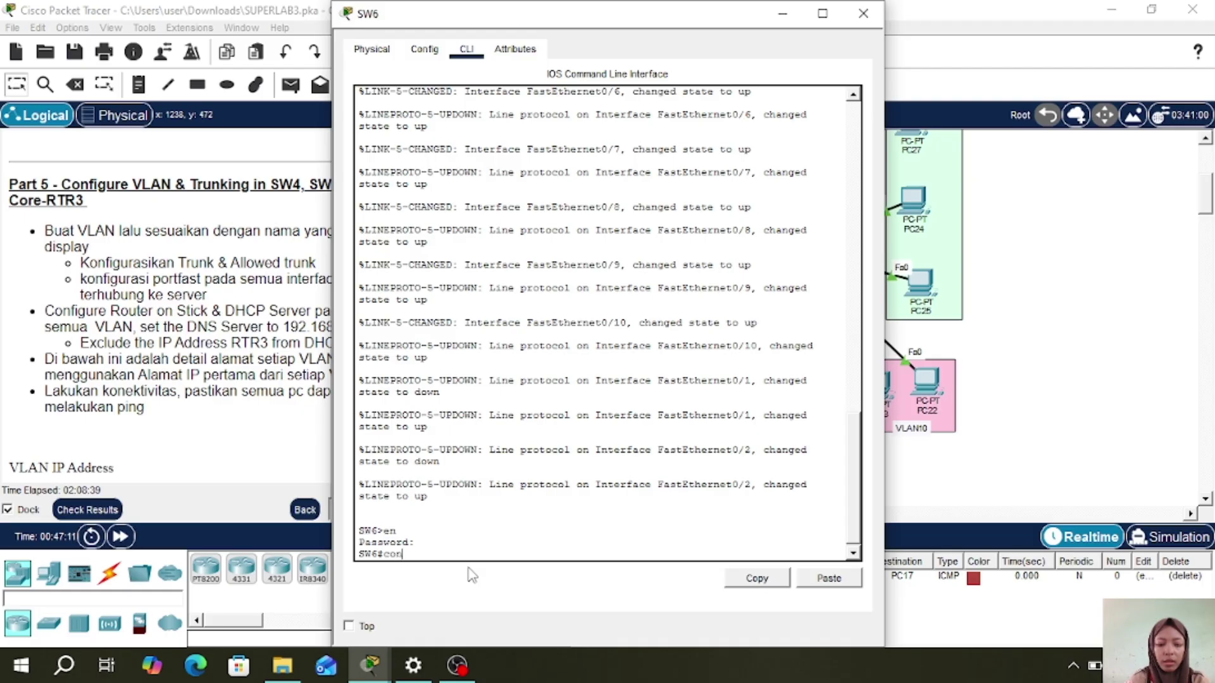
type("f t")
key("Return")
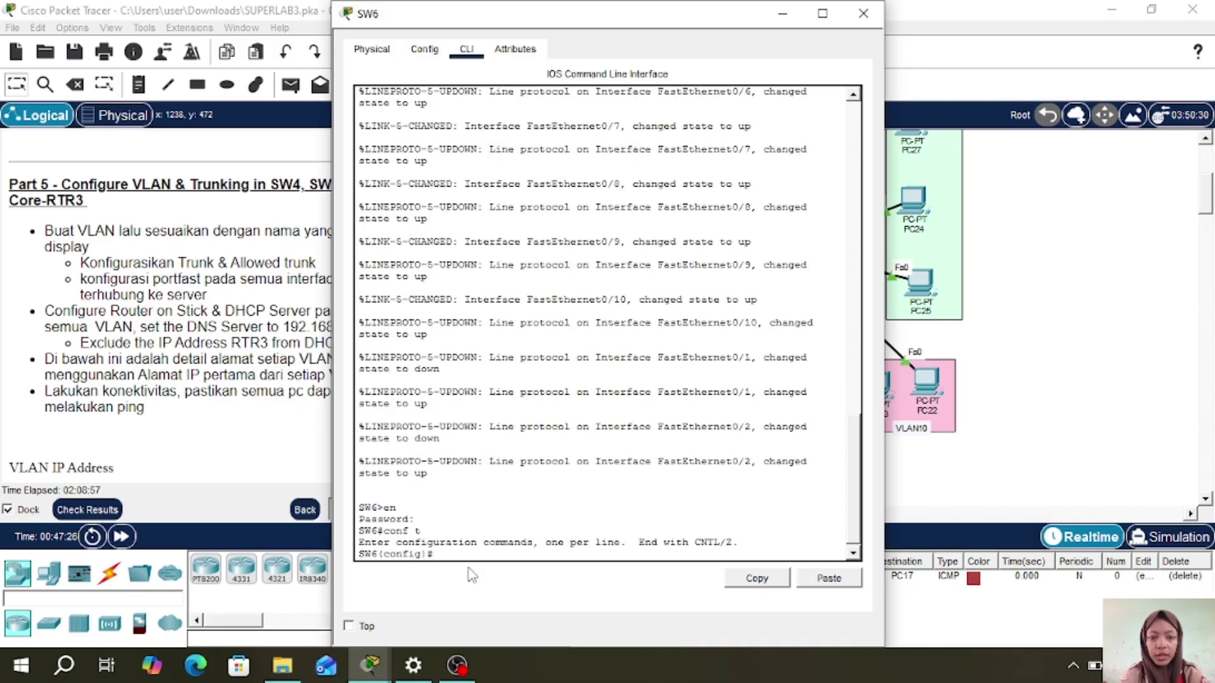
- Create VLANs 8, 9 and 10 named VLAN8, VLAN9 and VLAN10
type("vlan 8")
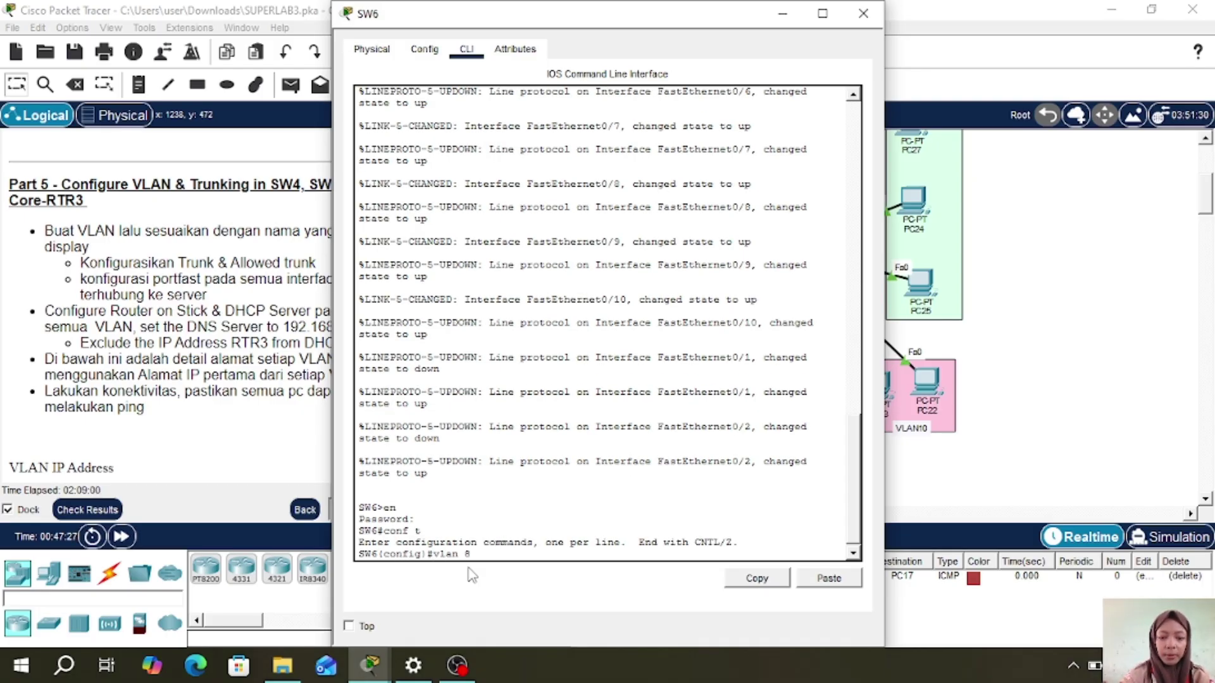
key("Return")
type("name VLAN")
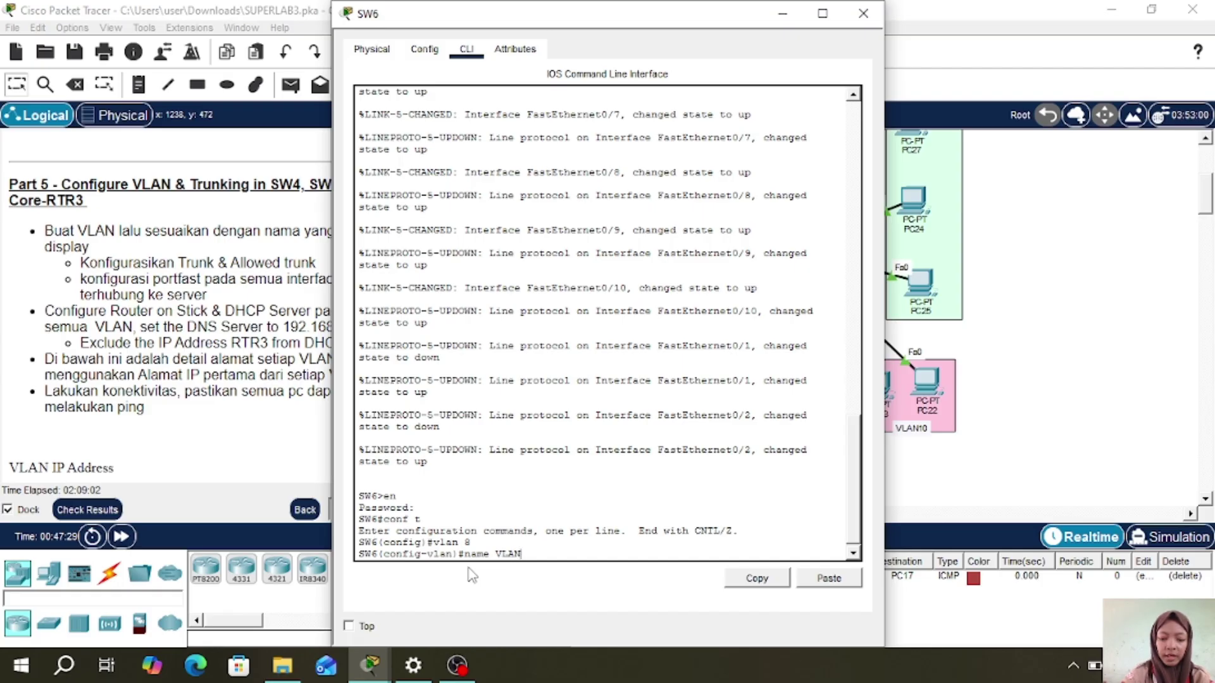
type("8")
key("Return")
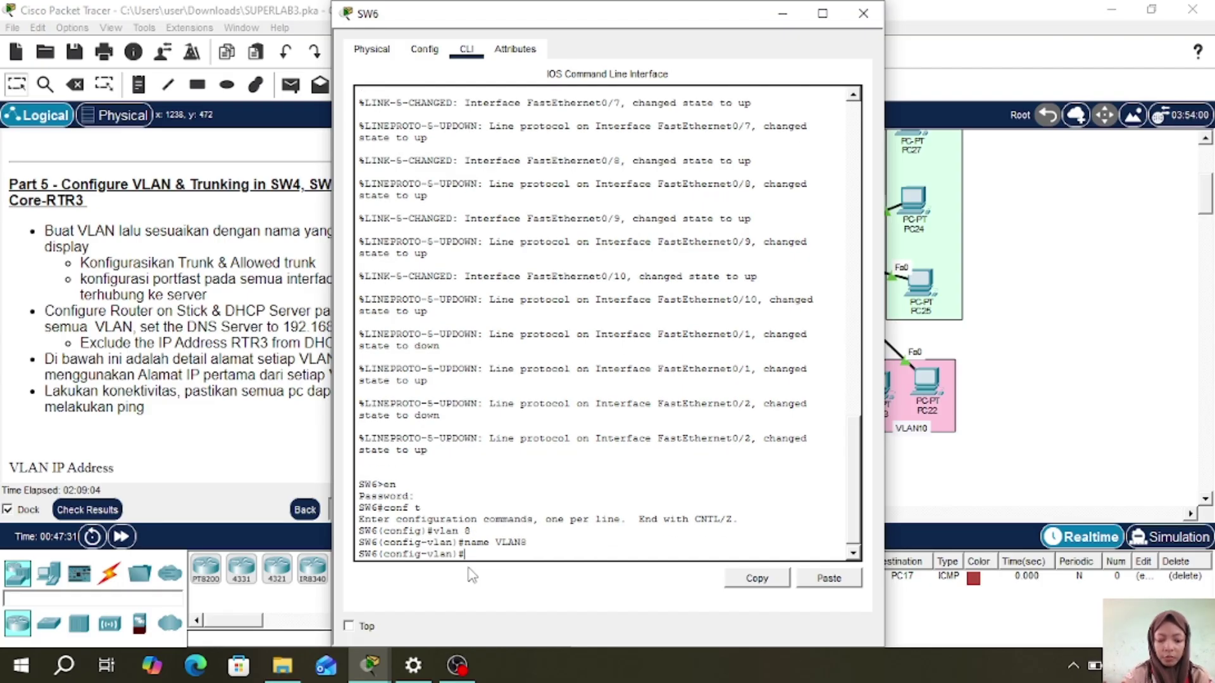
type("vlan 9")
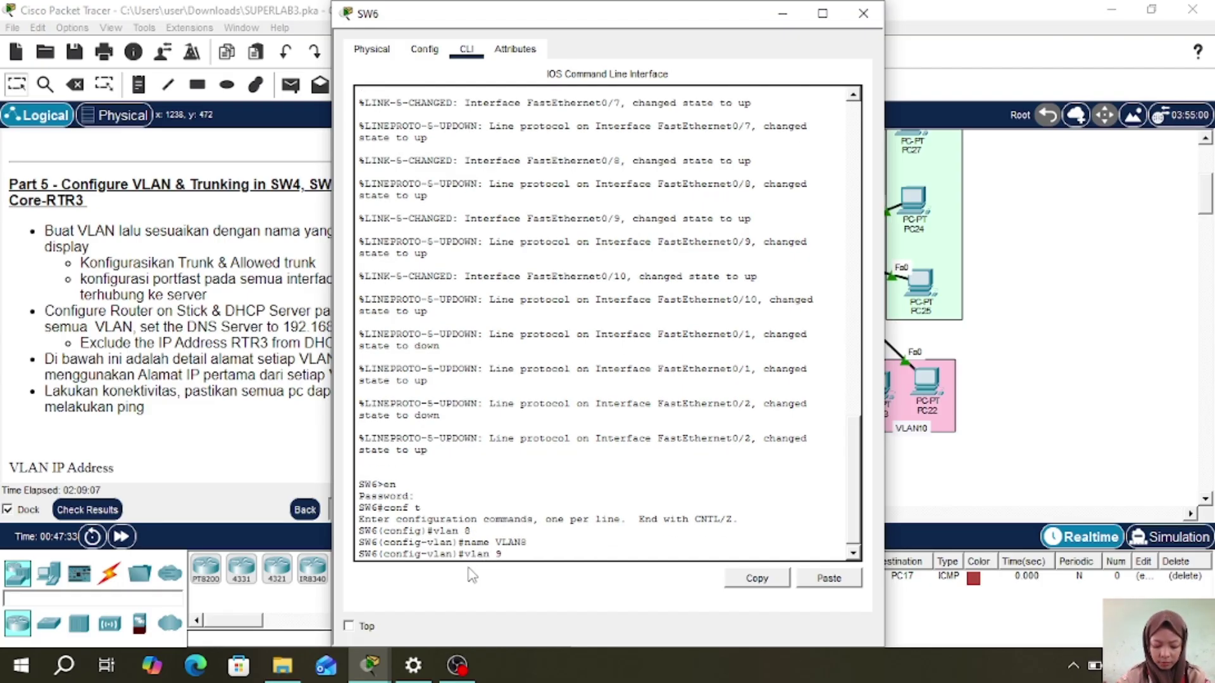
key("Return")
type("name VLAN9")
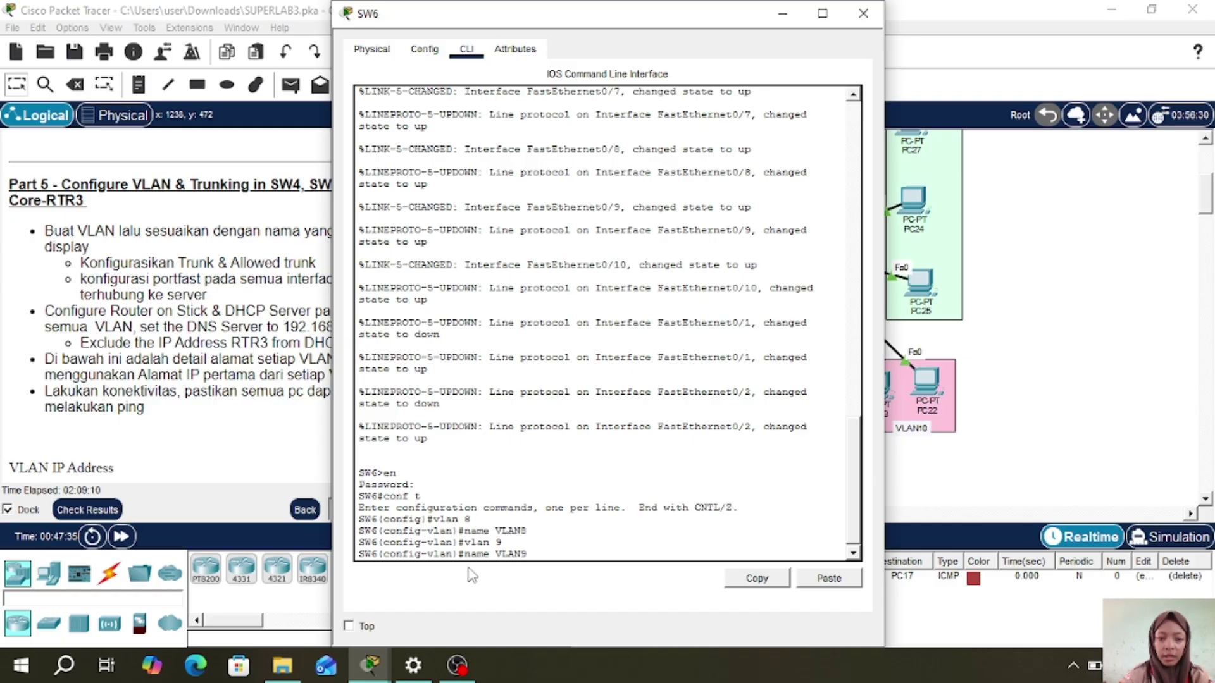
key("Return")
type("vl")
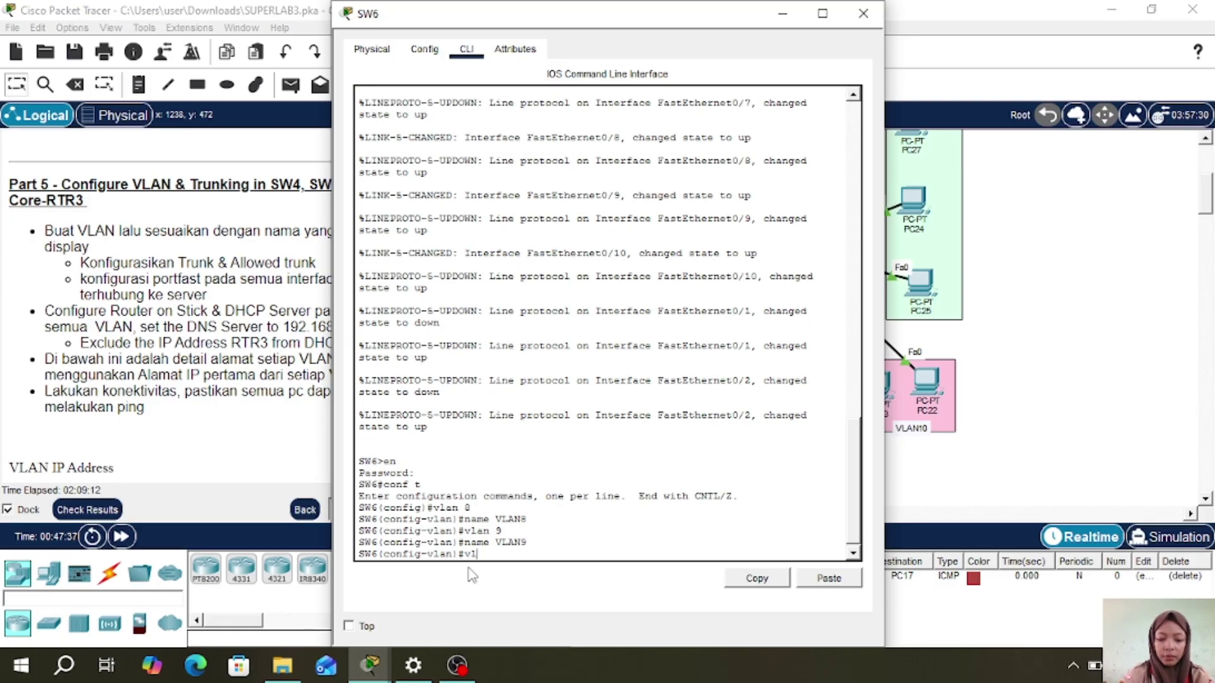
type("an 10")
key("Return")
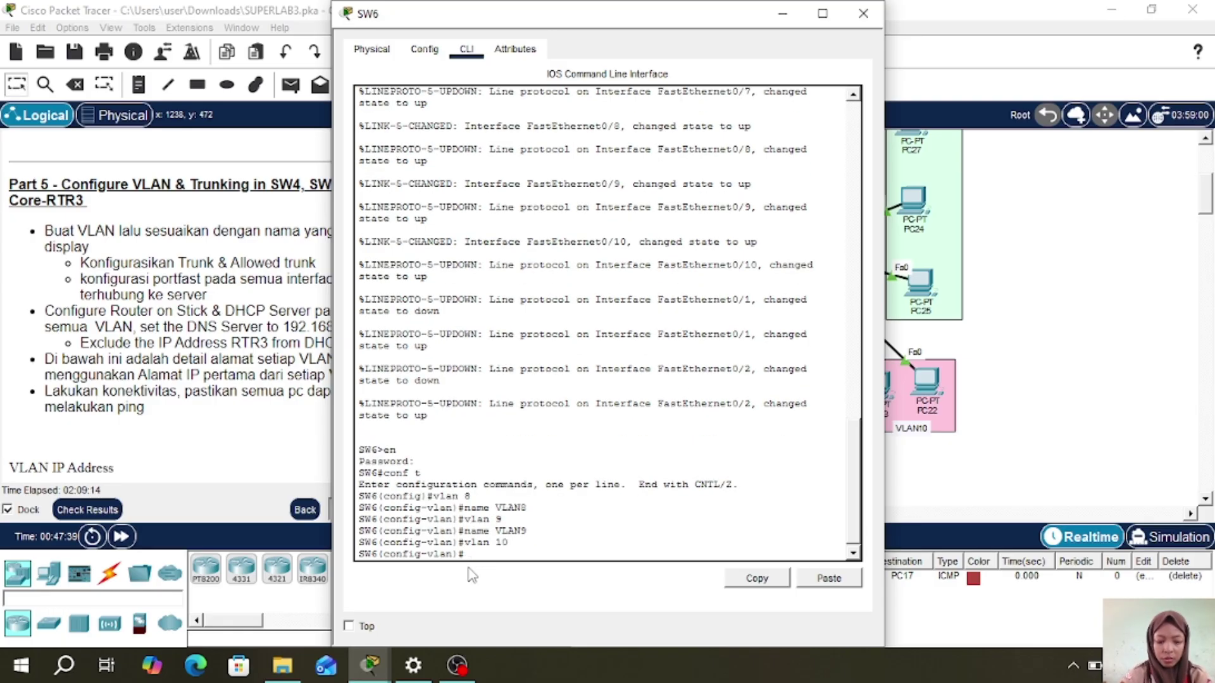
type("n")
type("a")
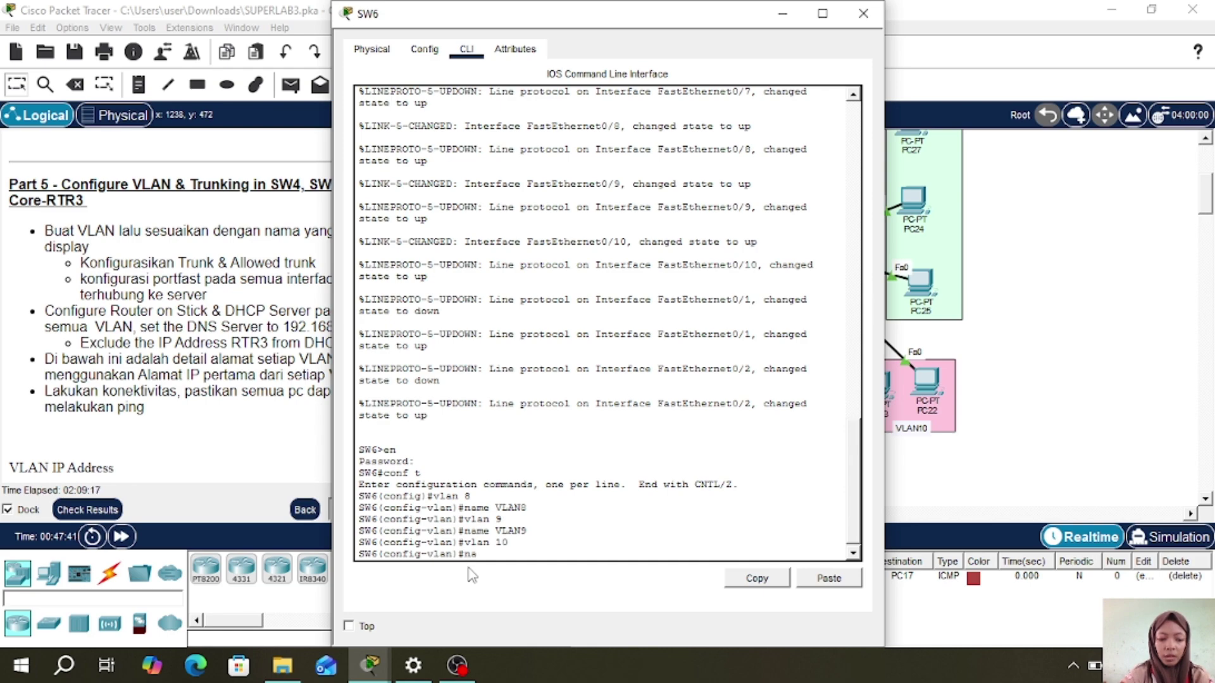
type("me VLAN")
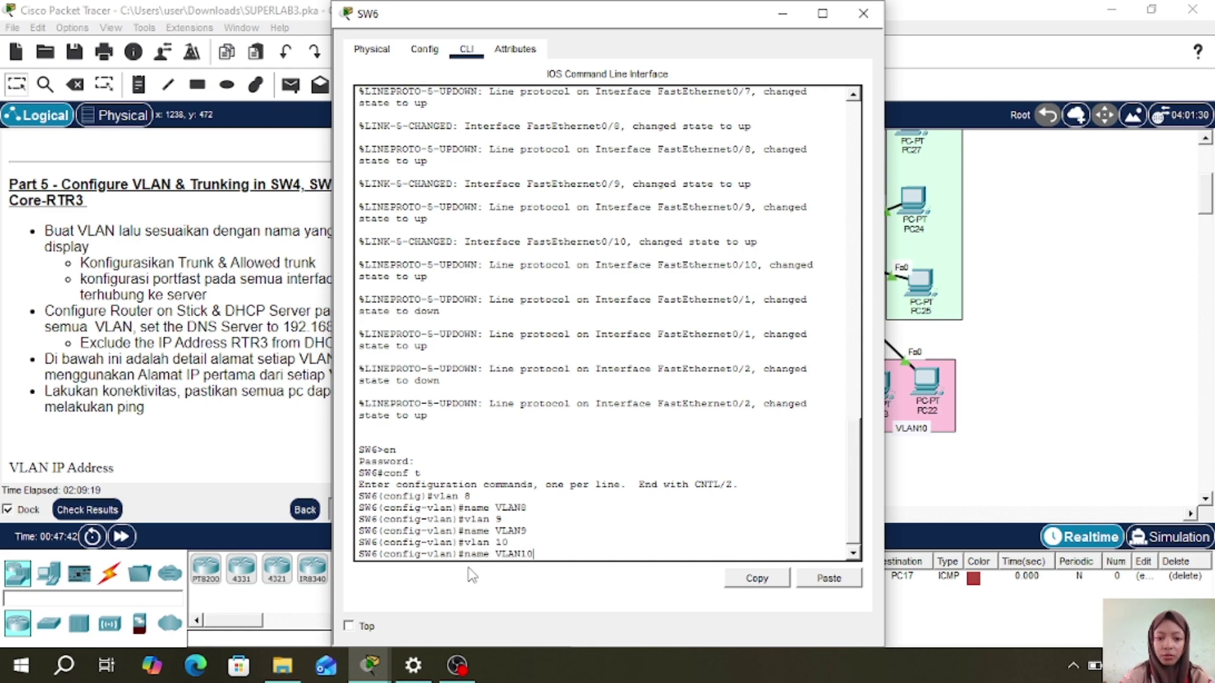
type("10")
key("Return")
- Create VLAN 11 named VLAN11, correcting the mistyped commands
type("vlam 11")
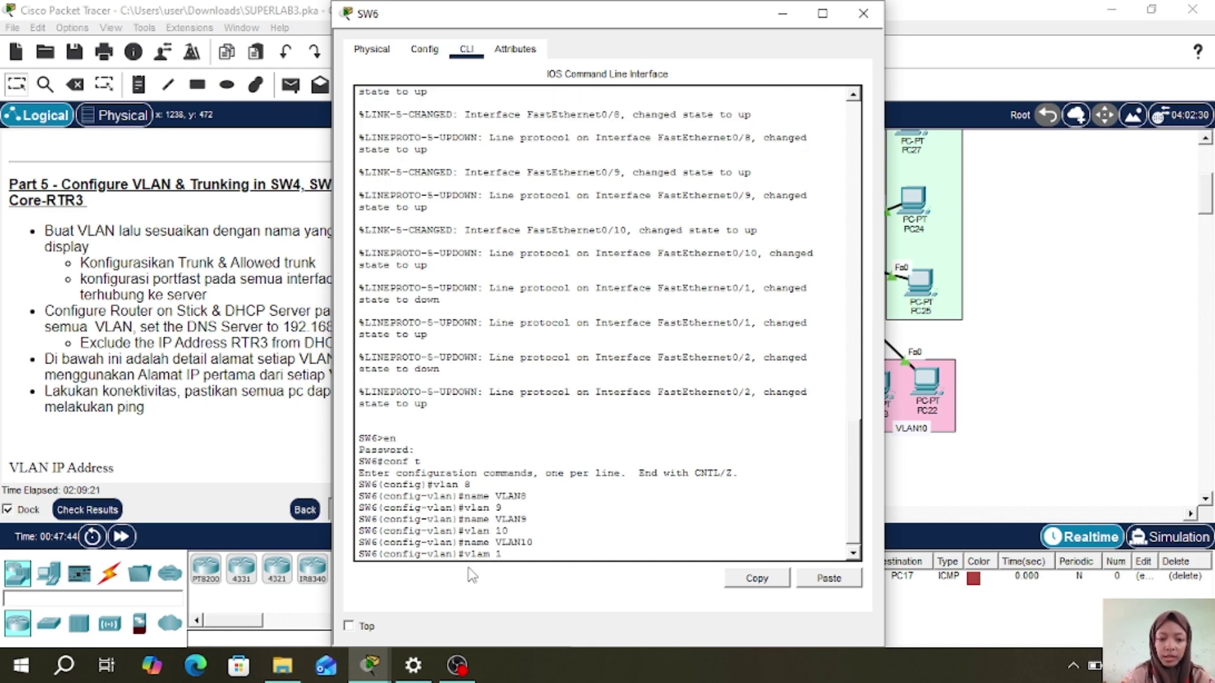
key("Return")
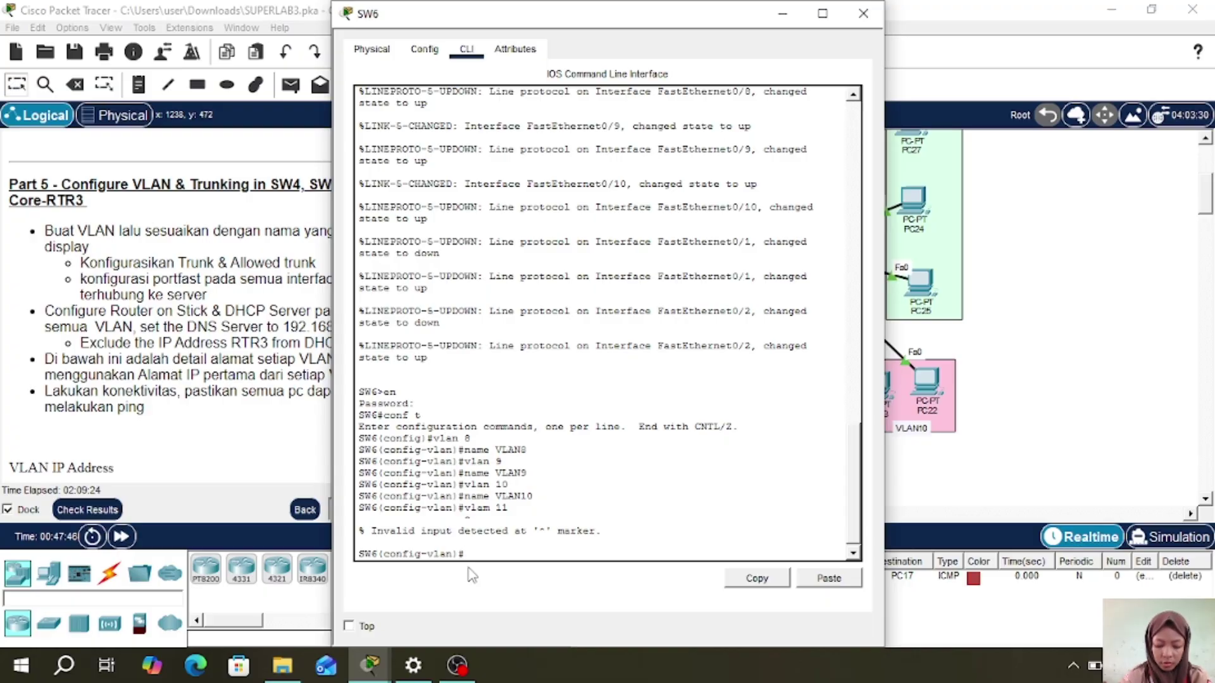
key("Up")
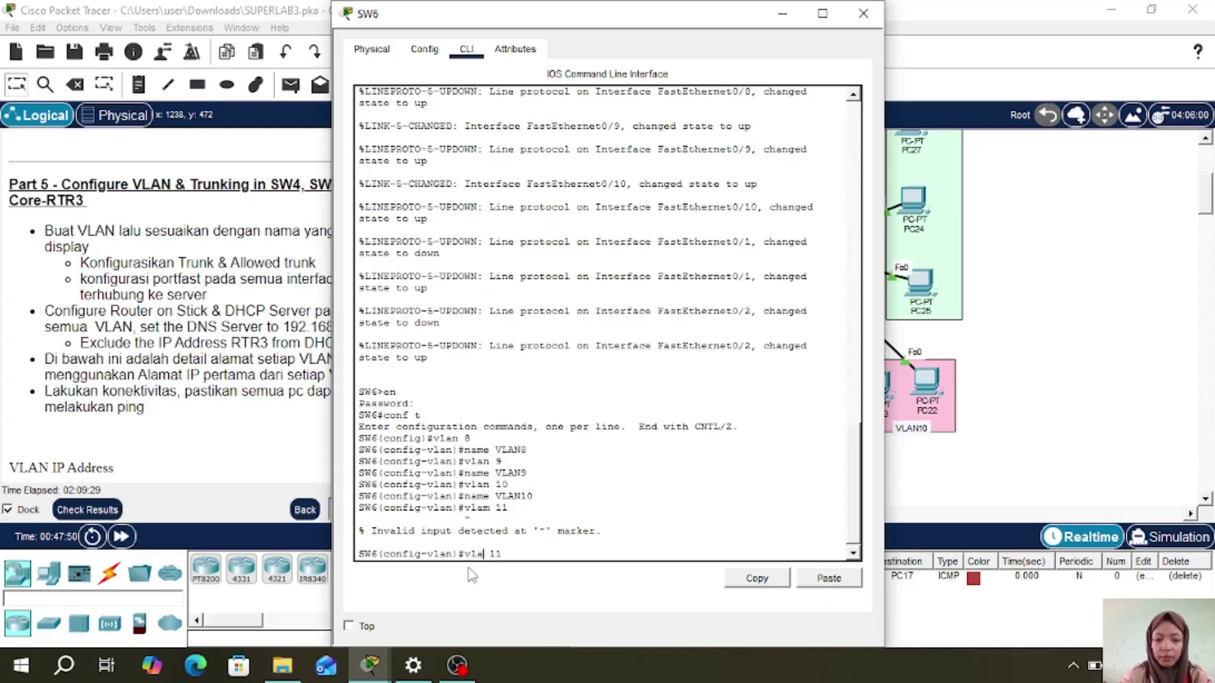
key("Return")
type("nae")
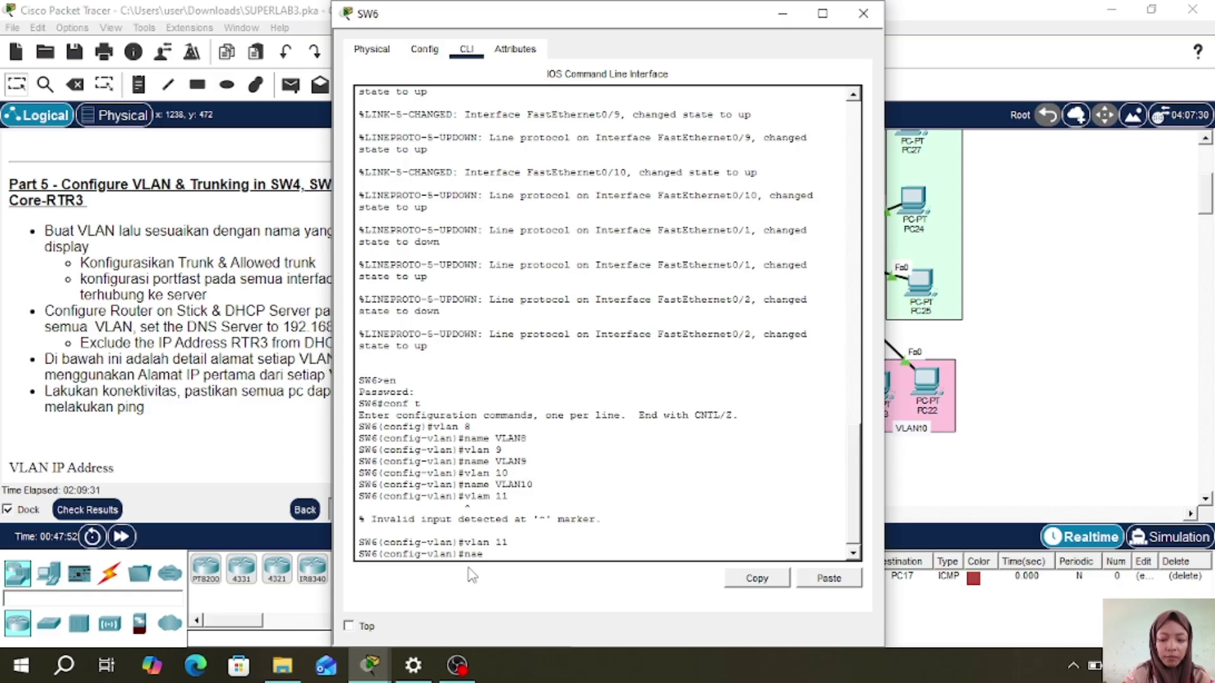
type(" VLAN 11")
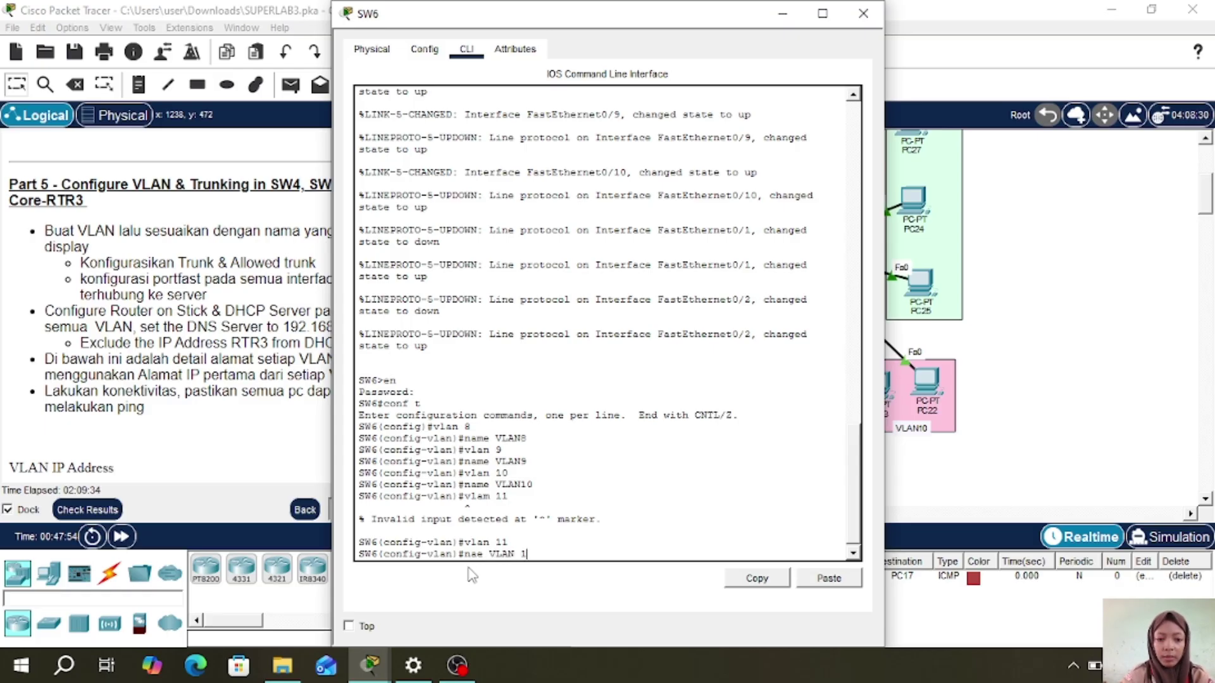
key("Left")
key("Left")
key("Left")
key("Left")
key("Left")
key("Left")
key("Left")
key("Left")
key("Left")
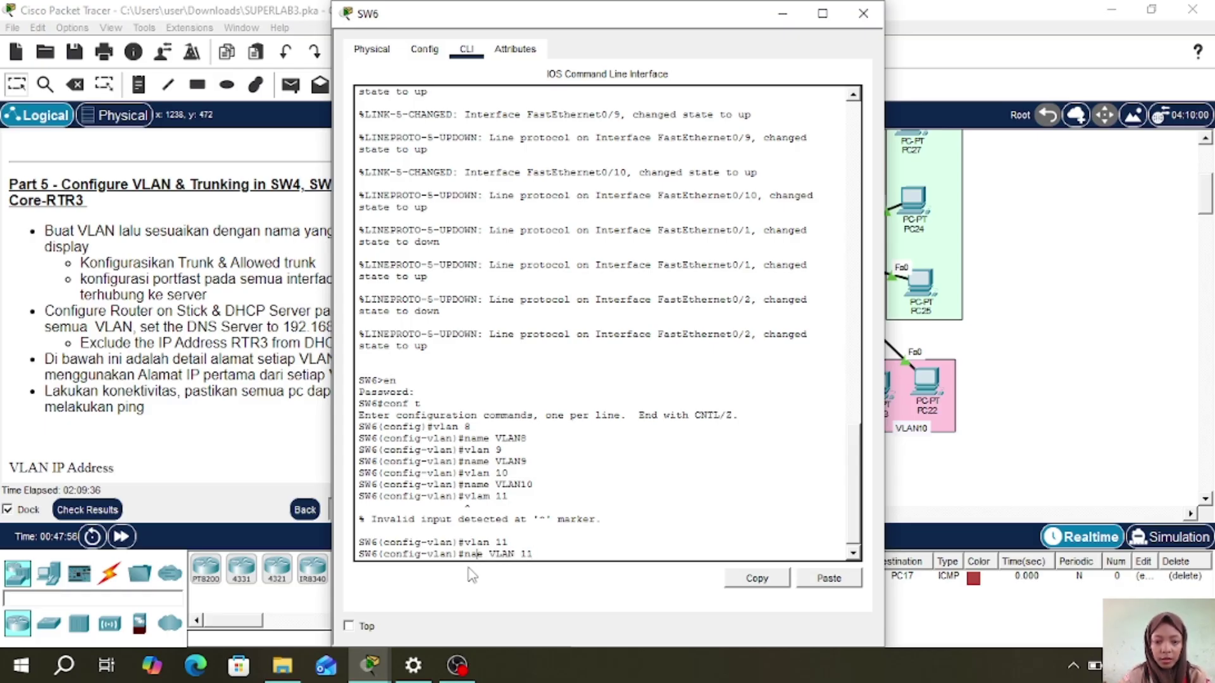
type("m")
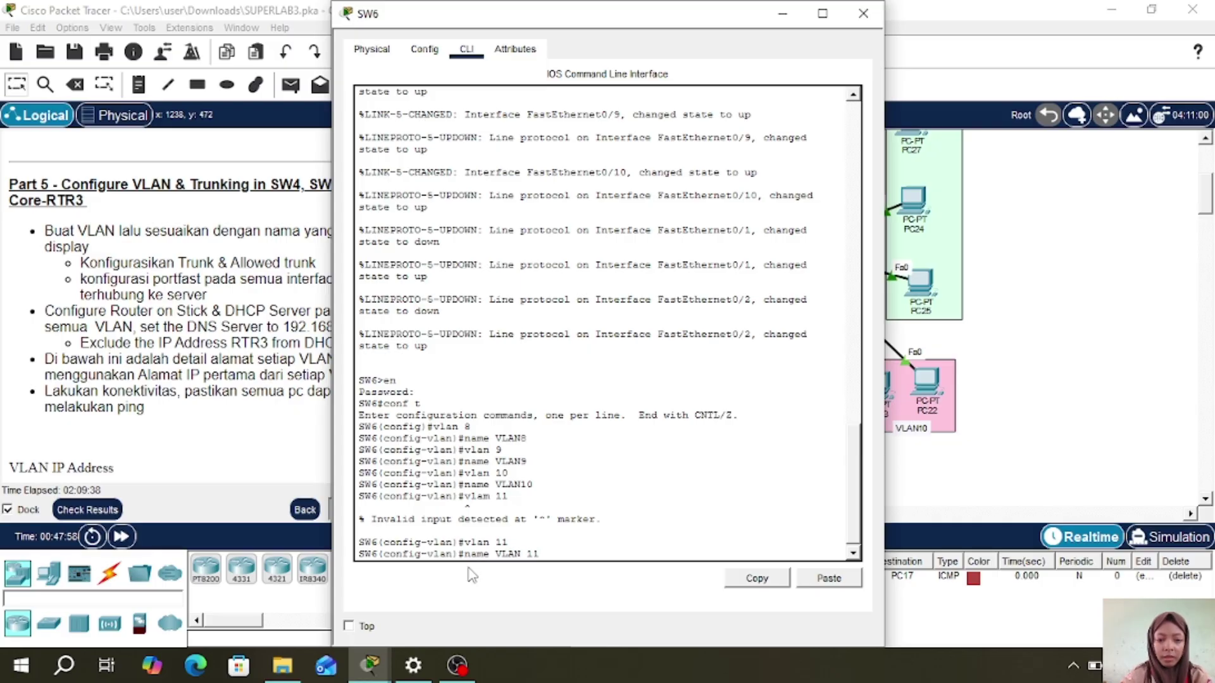
key("Return")
key("Up")
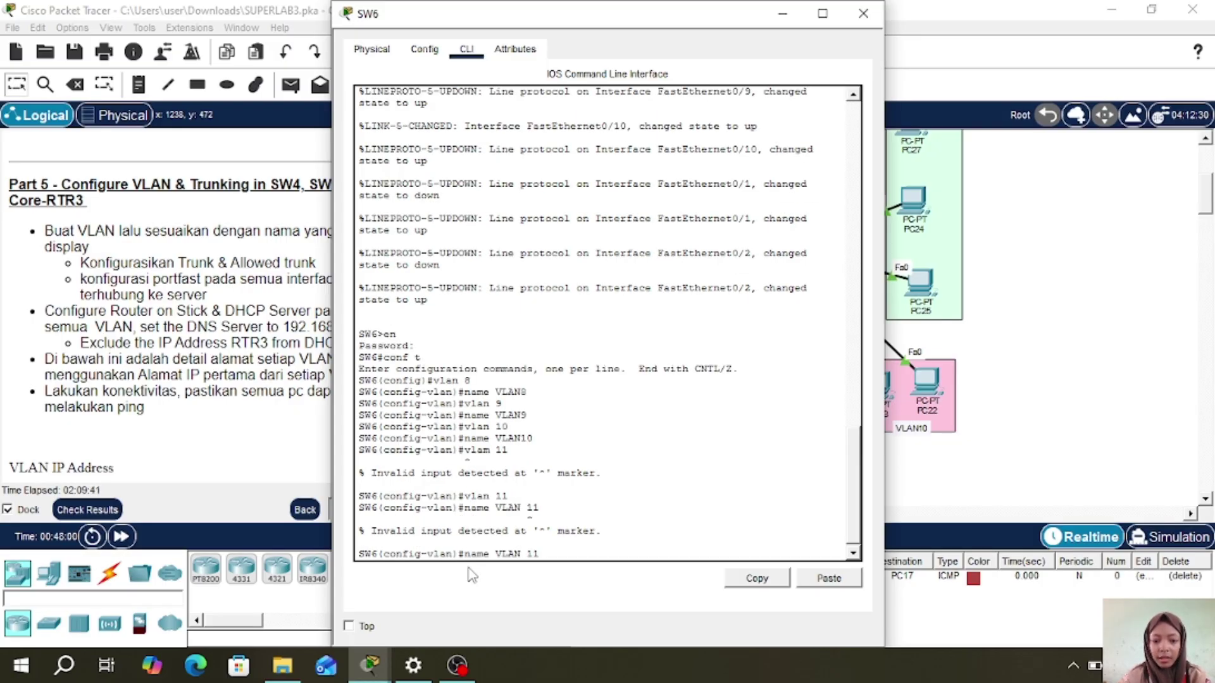
key("BackSpace")
key("Return")
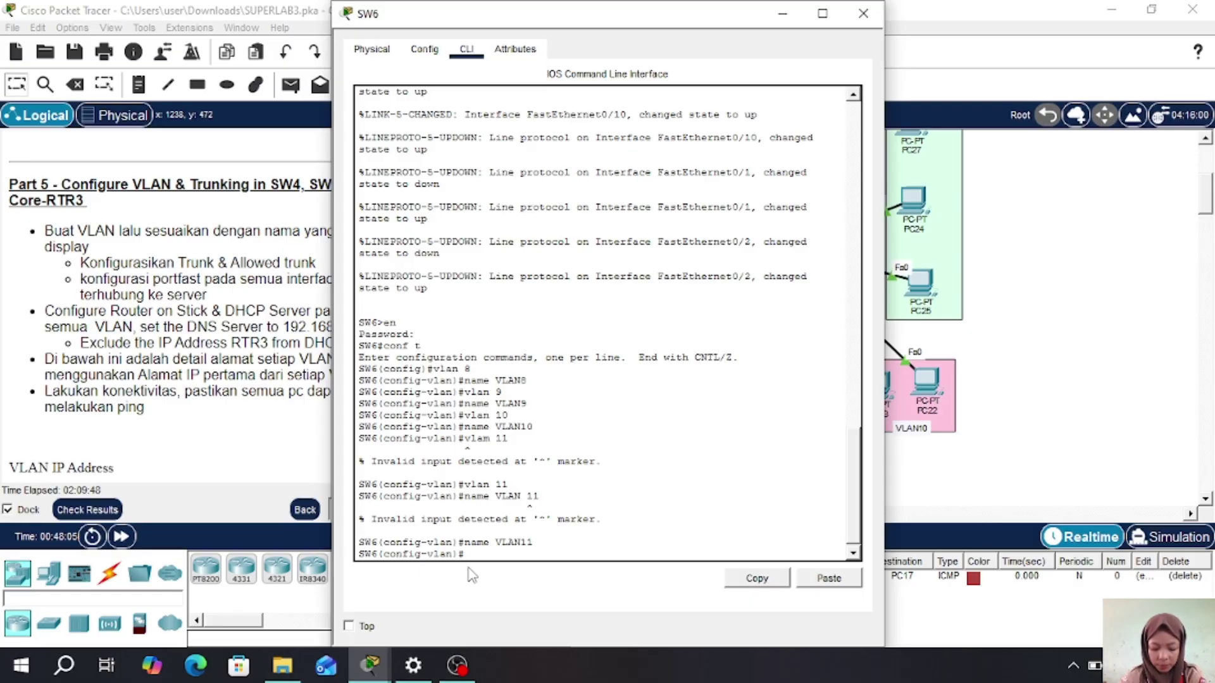
- Reposition PC28 and PC29 within the VLAN8 area of the topology
left_click(863, 13)
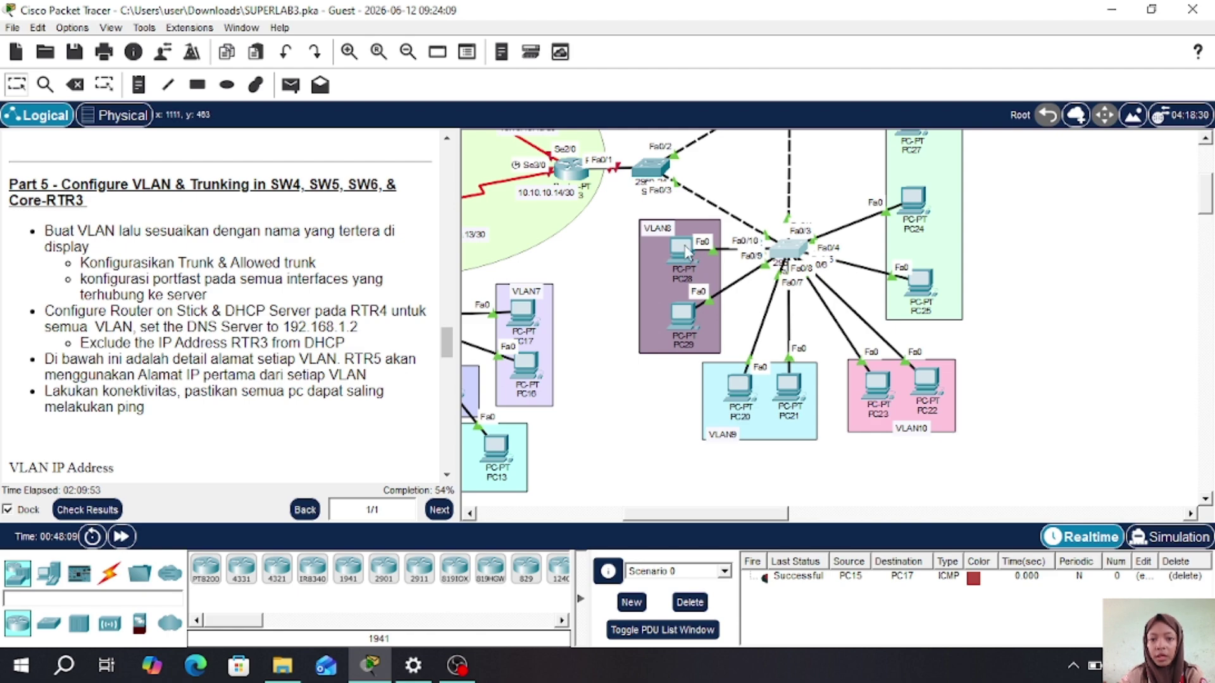
left_click_drag(686, 252, 683, 345)
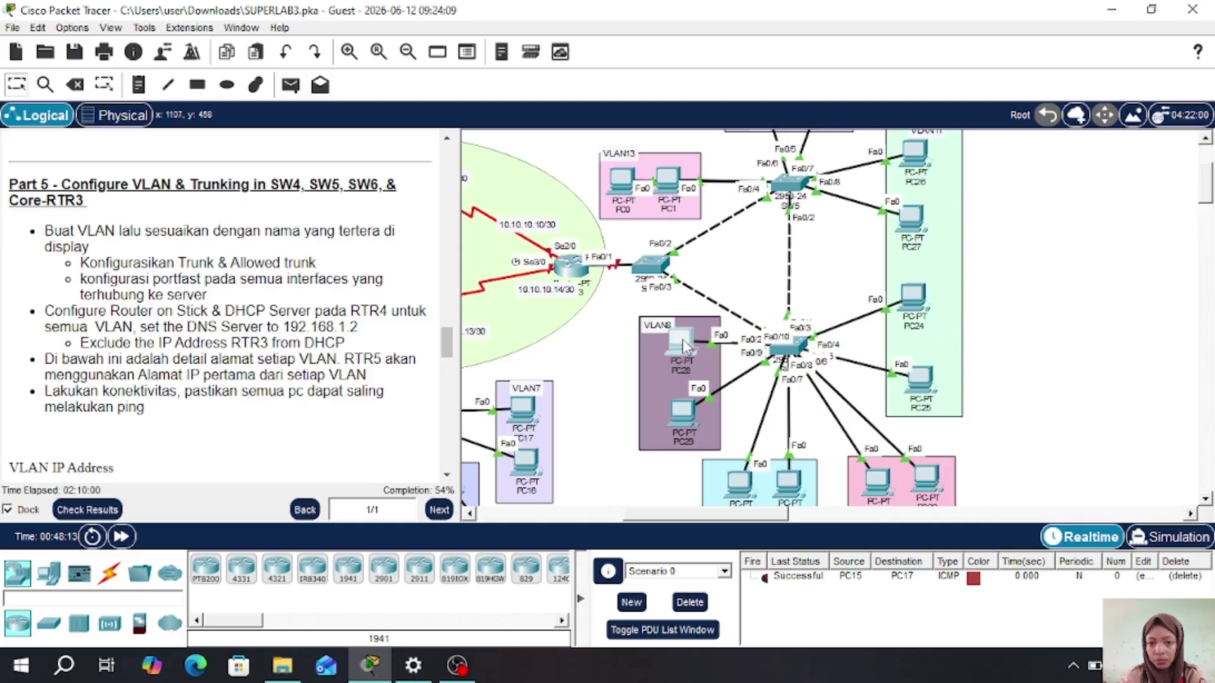
mouse_move(684, 413)
left_mouse_down()
mouse_move(684, 344)
mouse_move(629, 315)
mouse_move(625, 454)
mouse_move(690, 403)
left_mouse_up()
left_click_drag(688, 403, 683, 404)
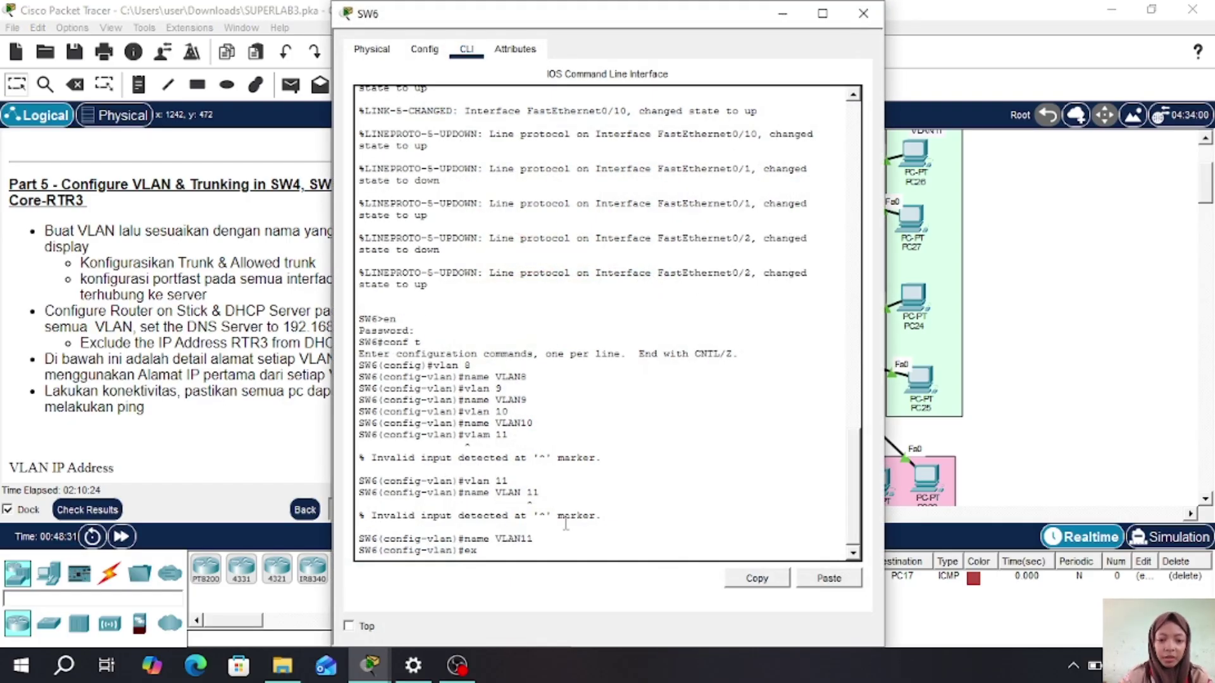
- Make SW6 ports Fa0/9-10 PortFast access ports in VLAN 8
key("Return")
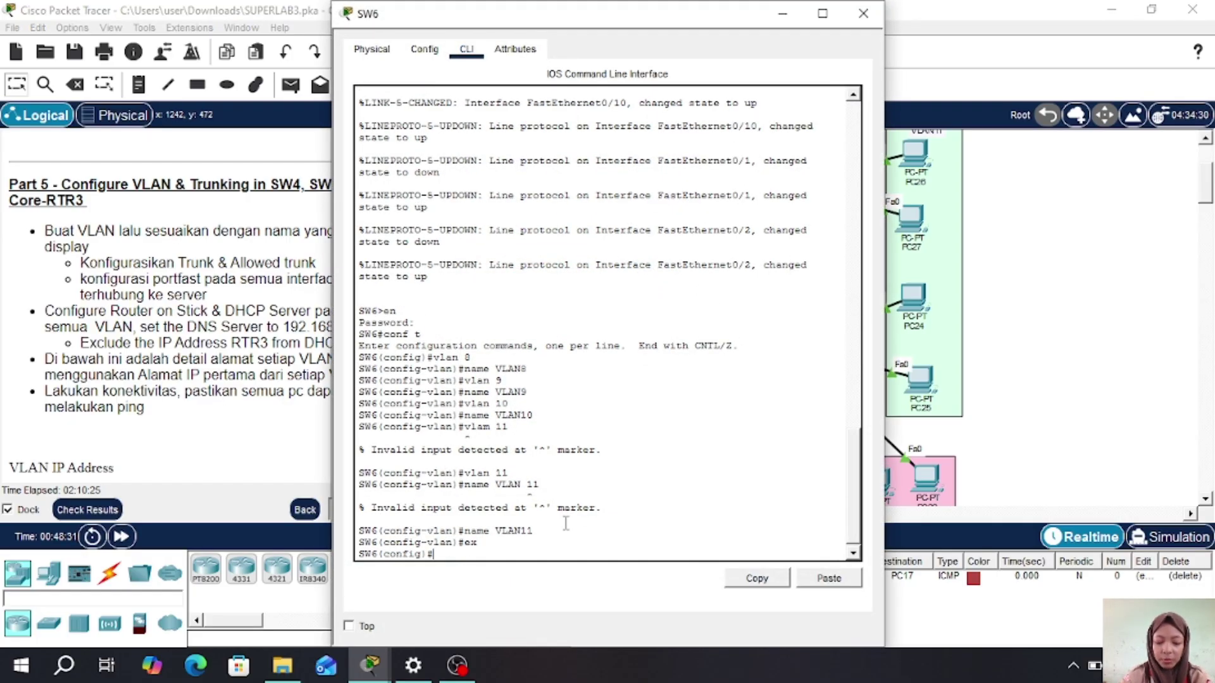
type("int")
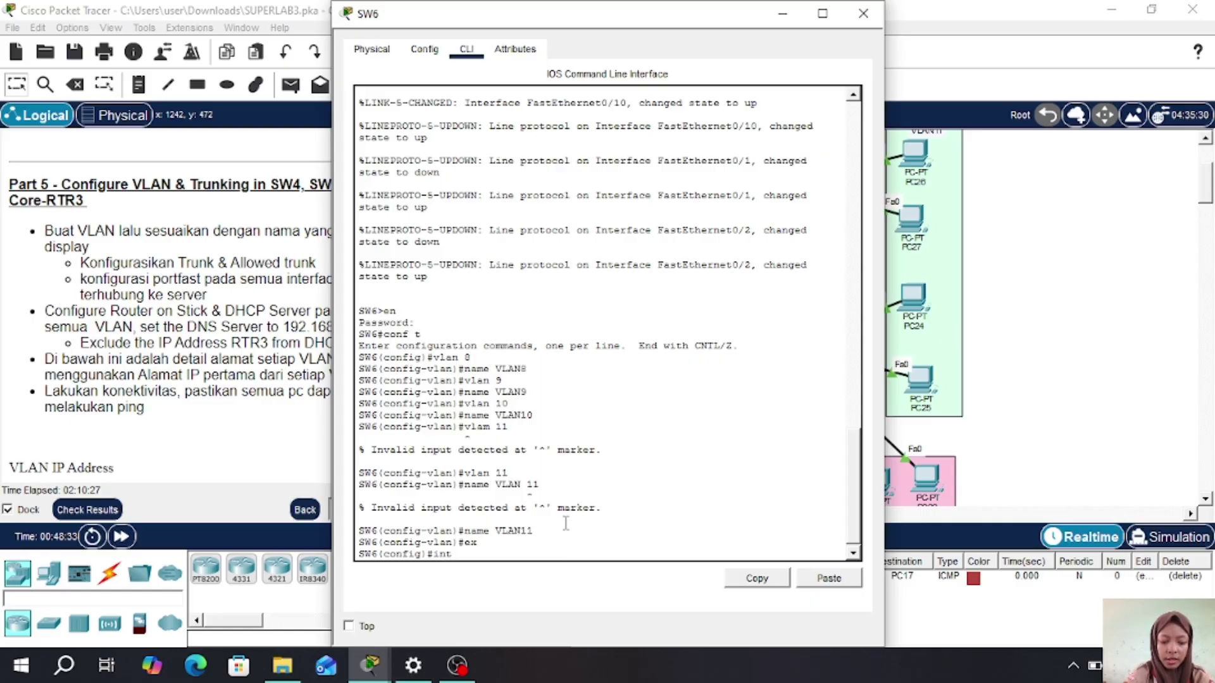
type(" ra fa0/")
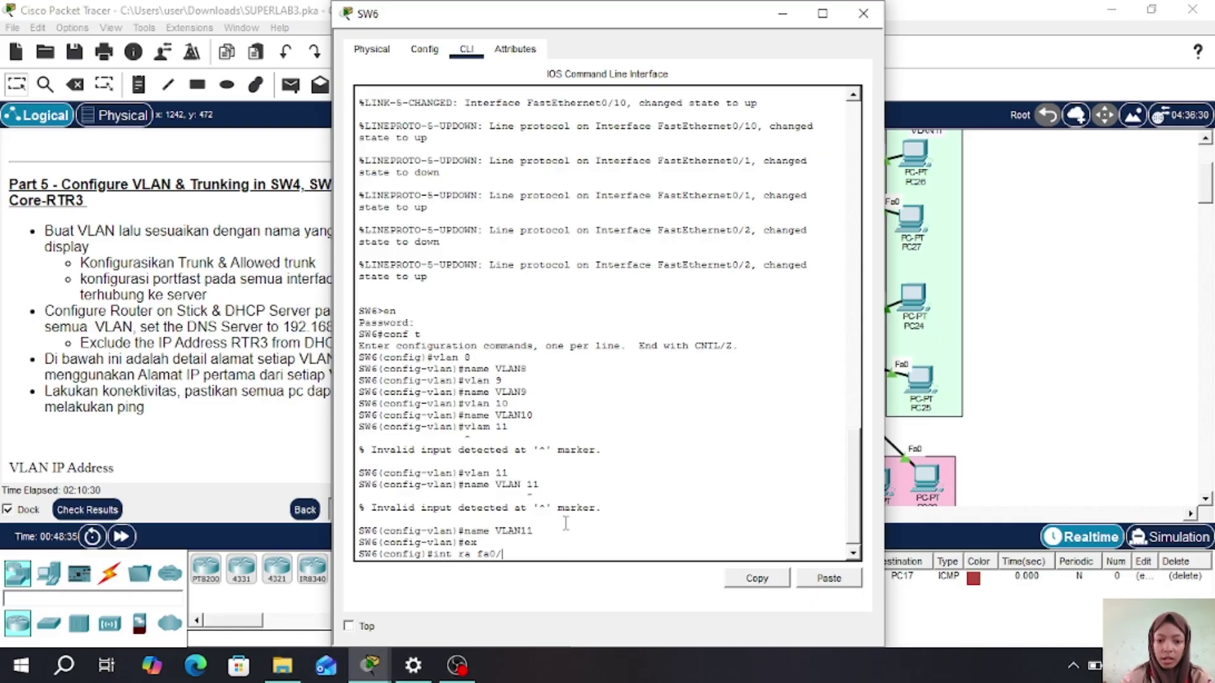
type("9-10")
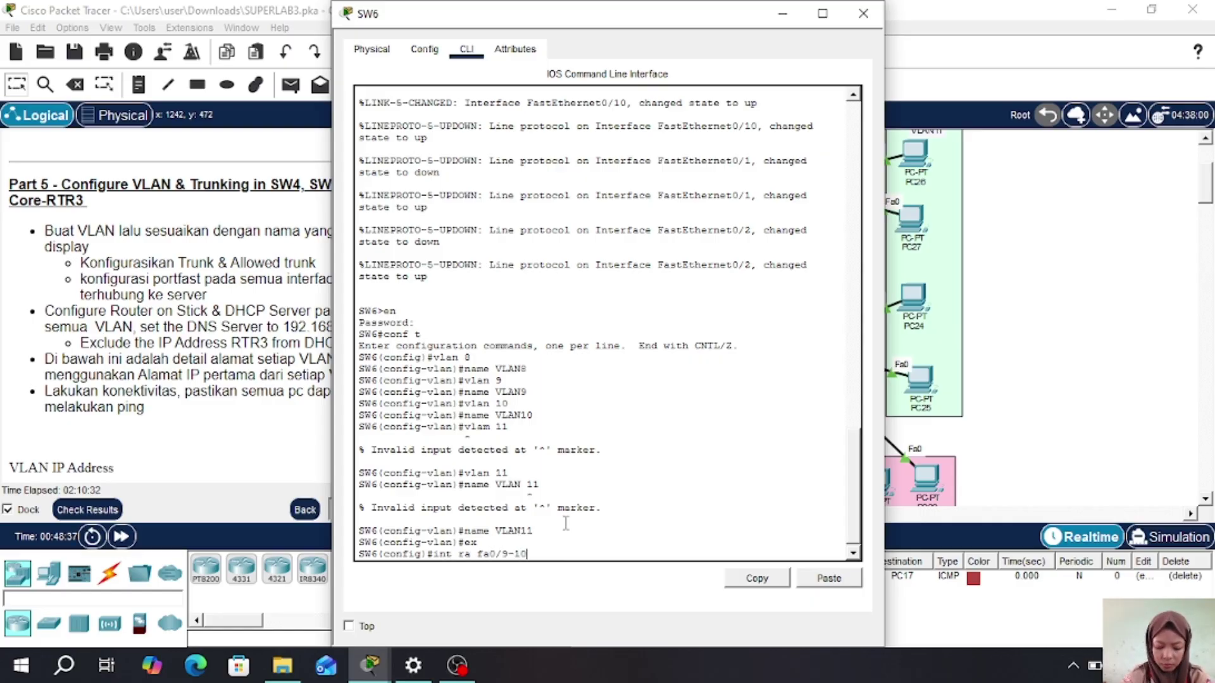
key("Return")
type("s")
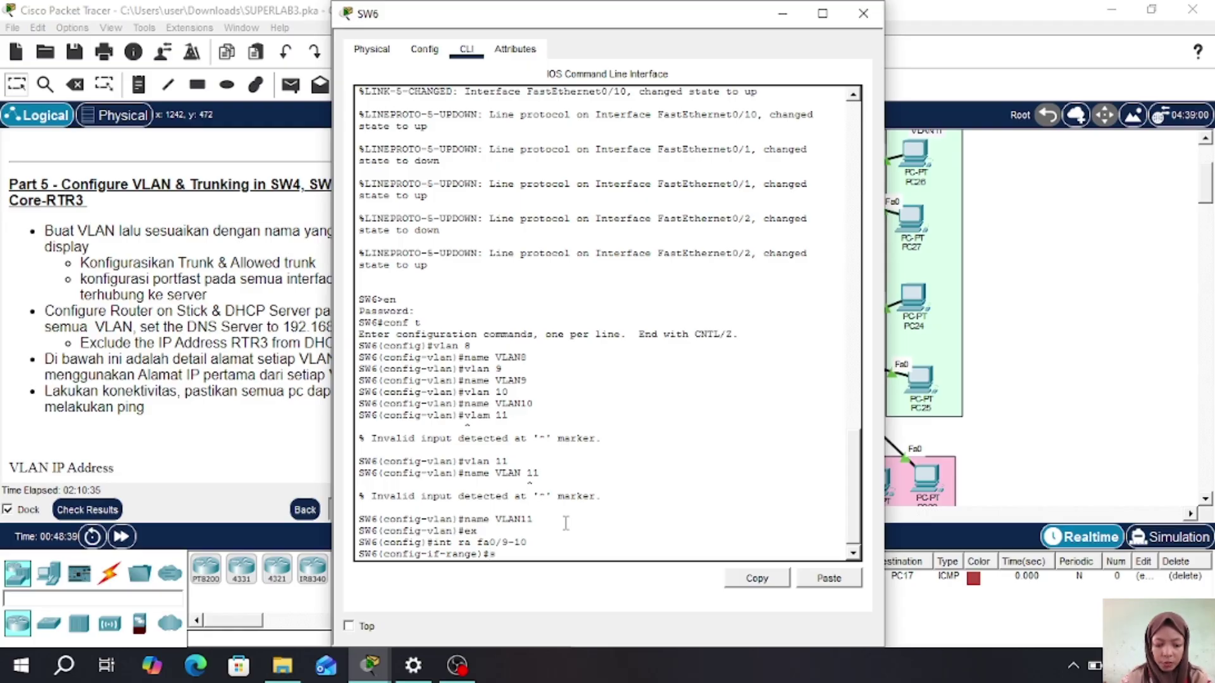
type("w m a")
key("Return")
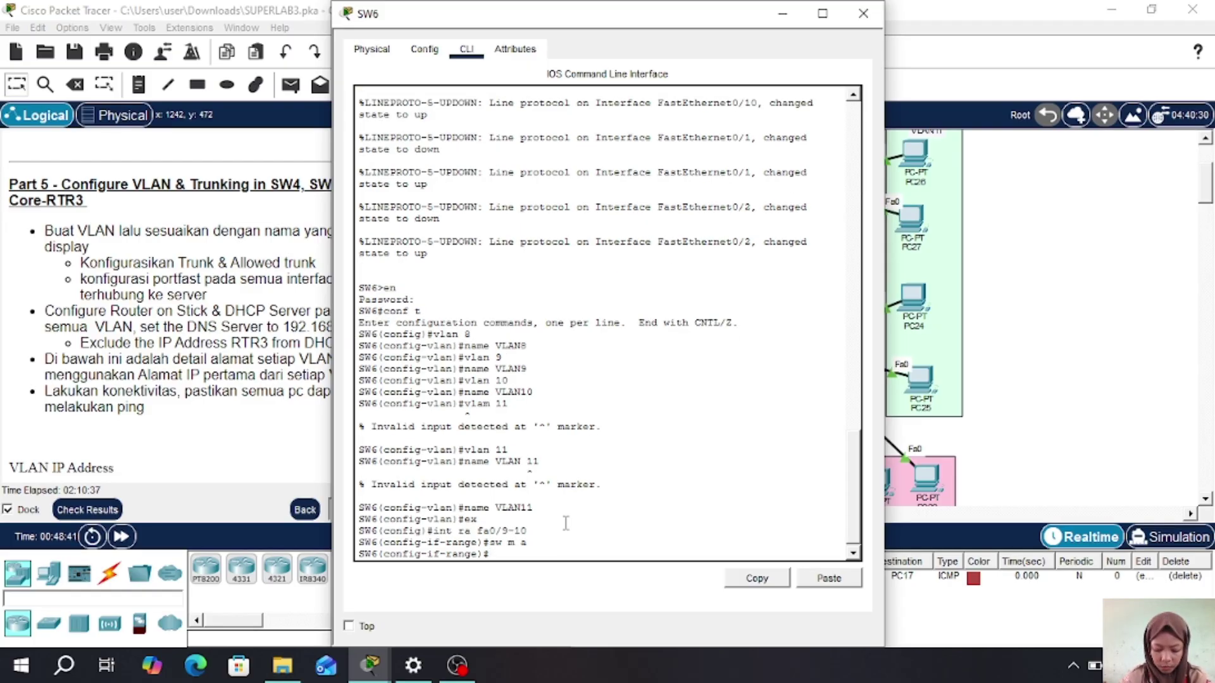
type("sw a v")
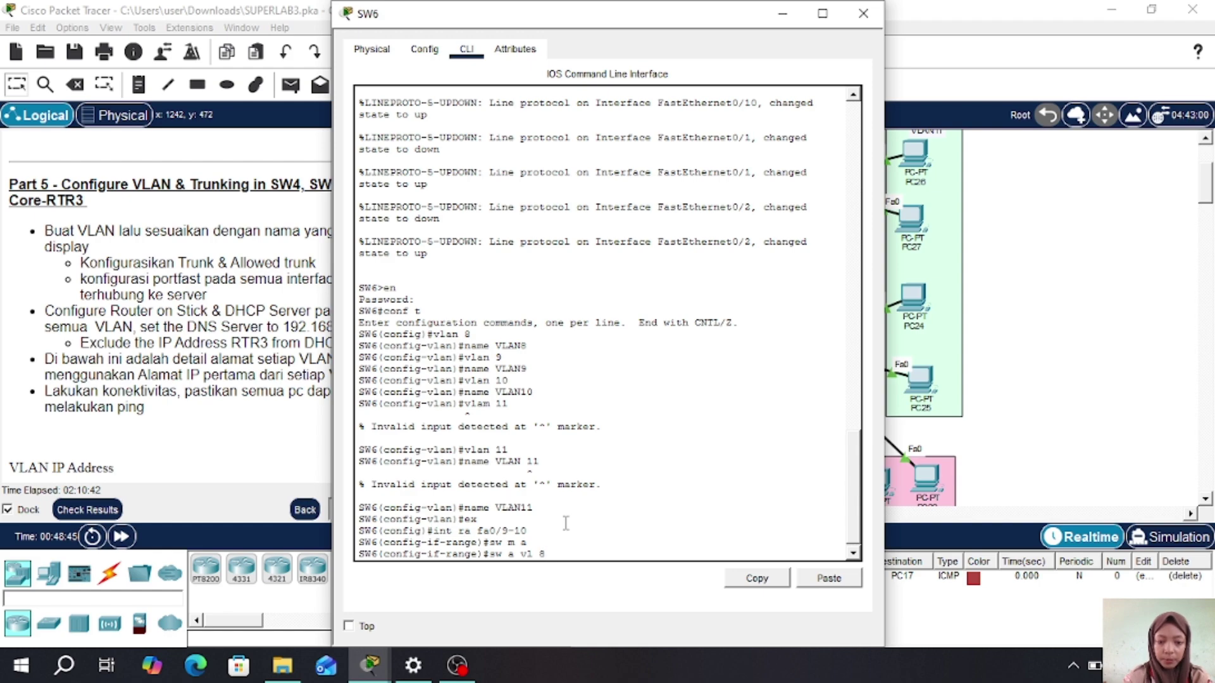
type("l 8")
key("Return")
type("spa po")
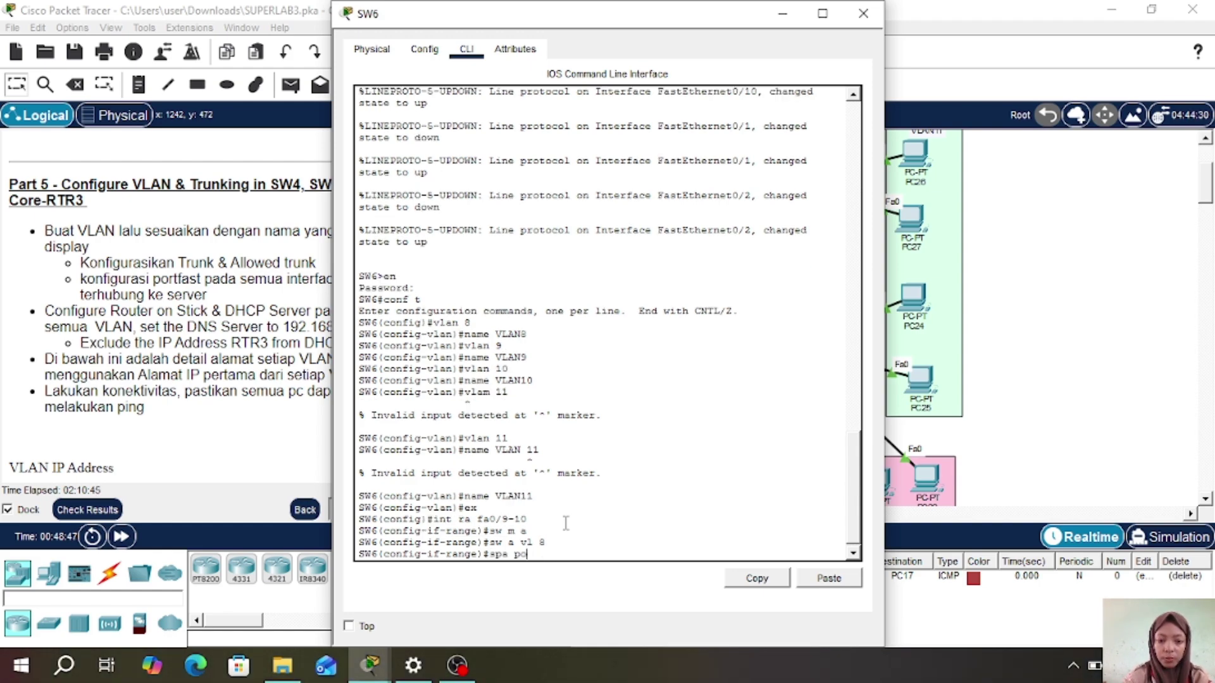
key("Return")
type("ex")
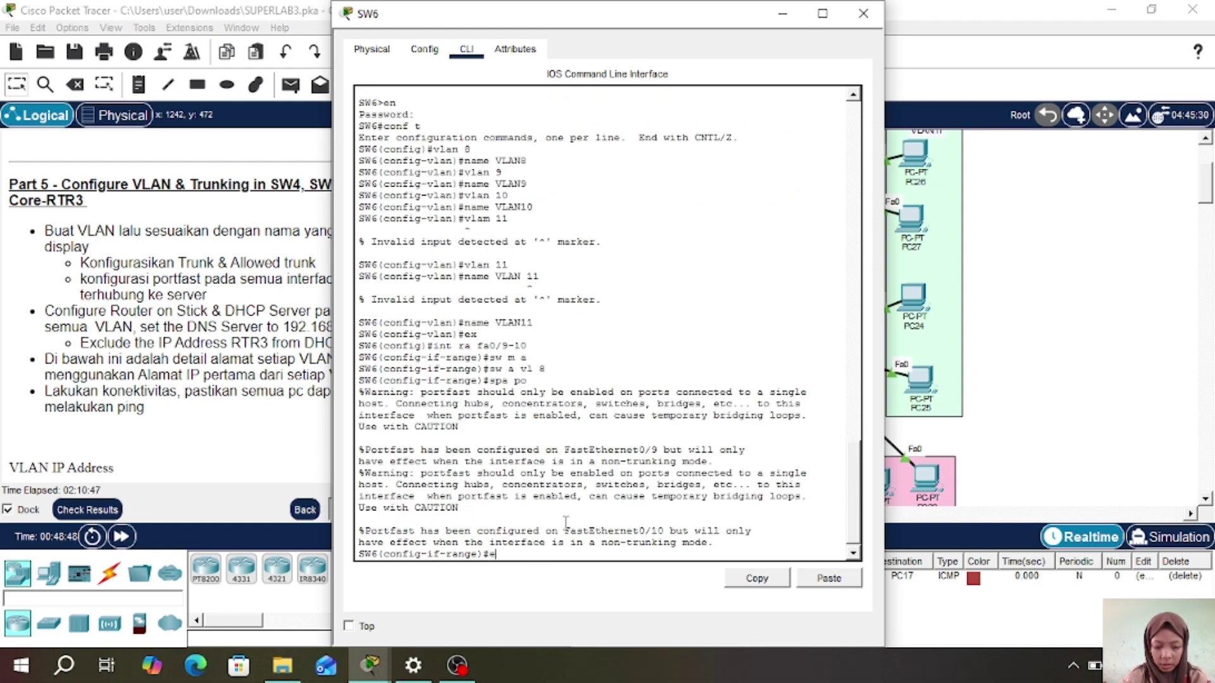
key("Return")
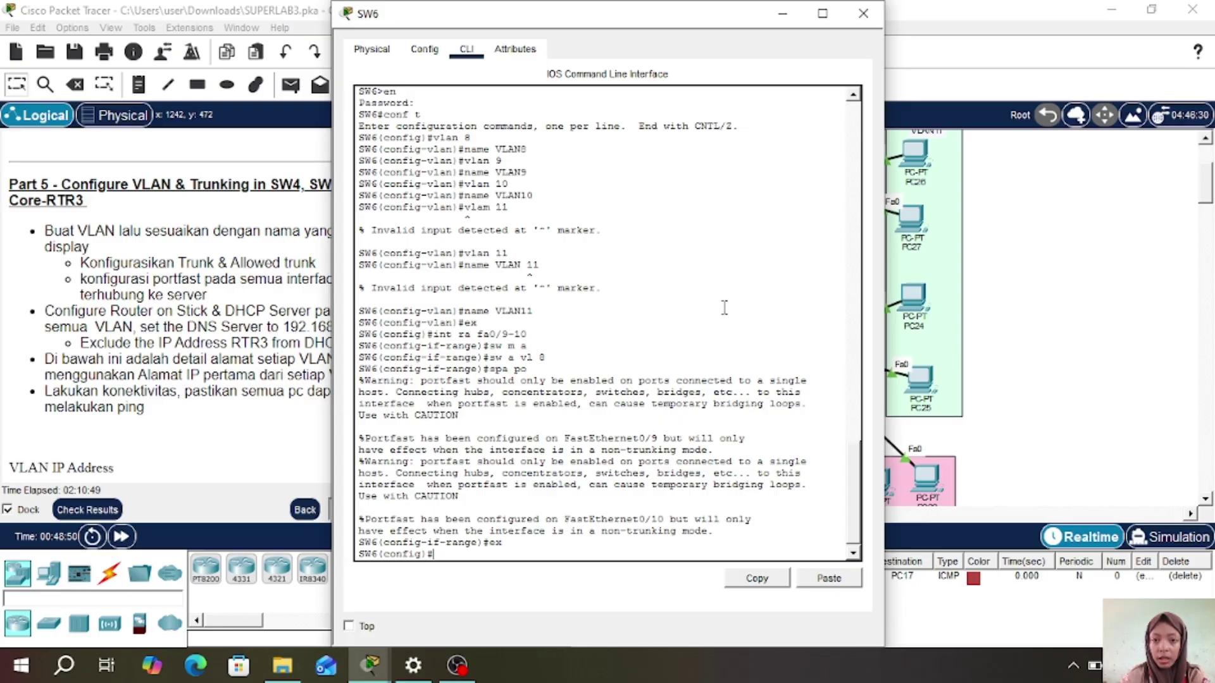
left_click(863, 14)
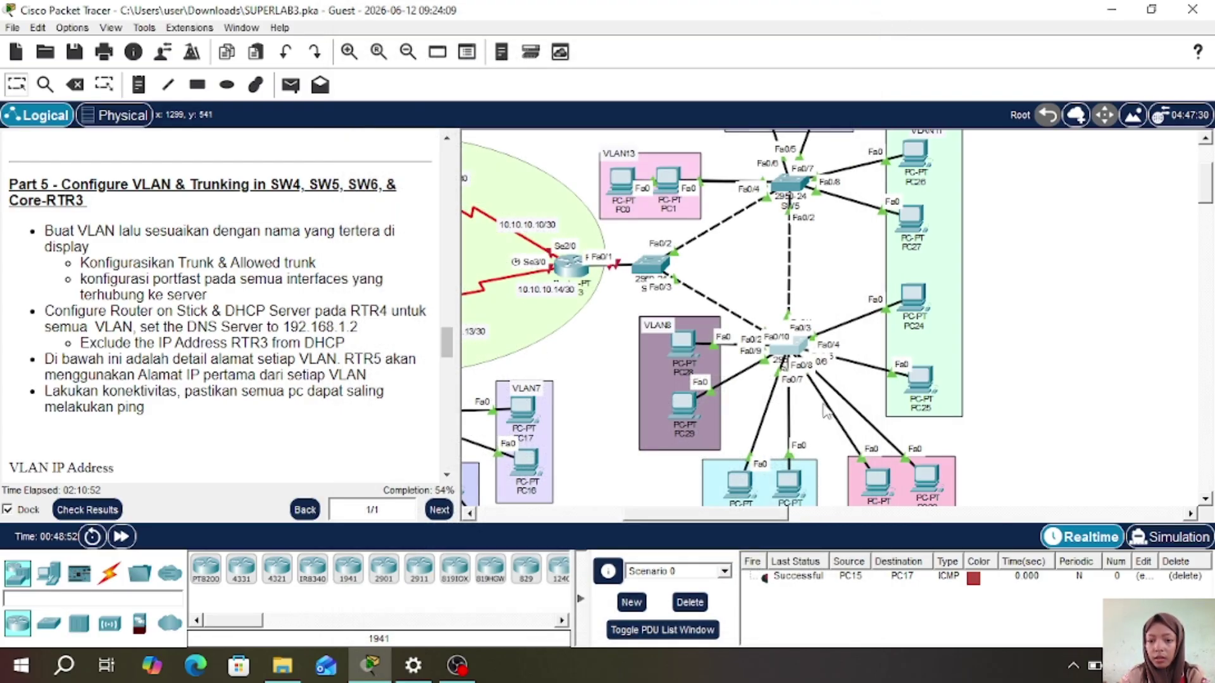
- Make SW6 ports Fa0/7-8 PortFast access ports in VLAN 9
scroll(823, 404, "down", 3)
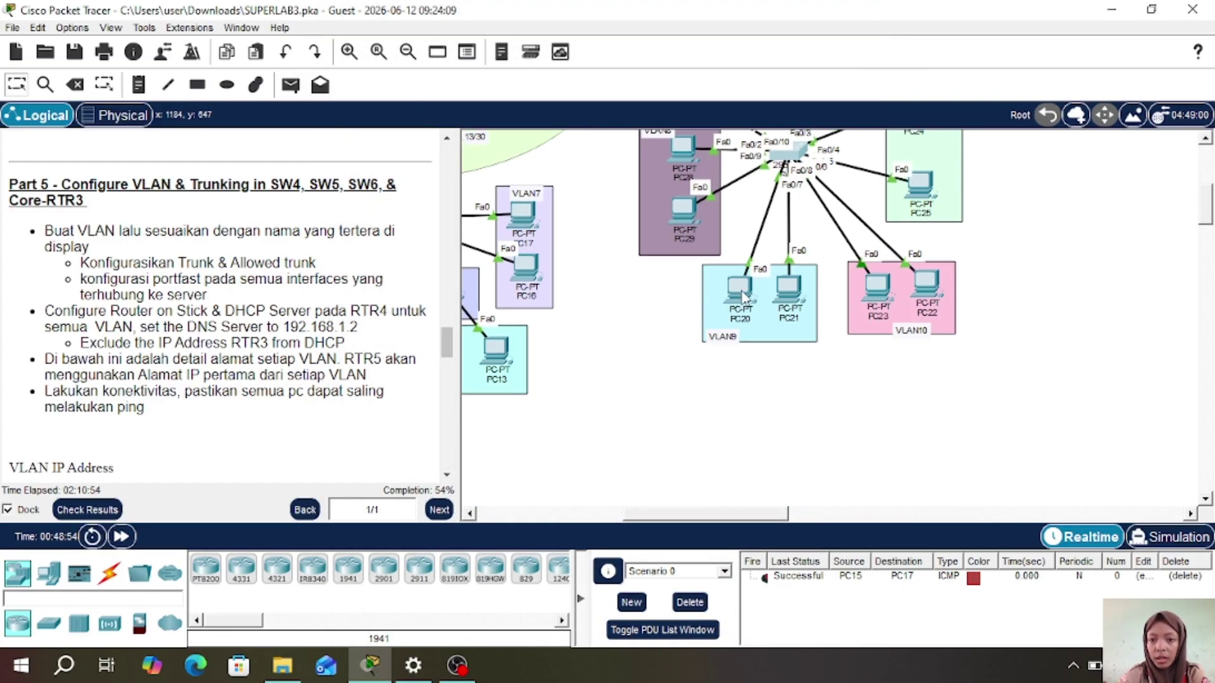
left_click_drag(753, 294, 791, 288)
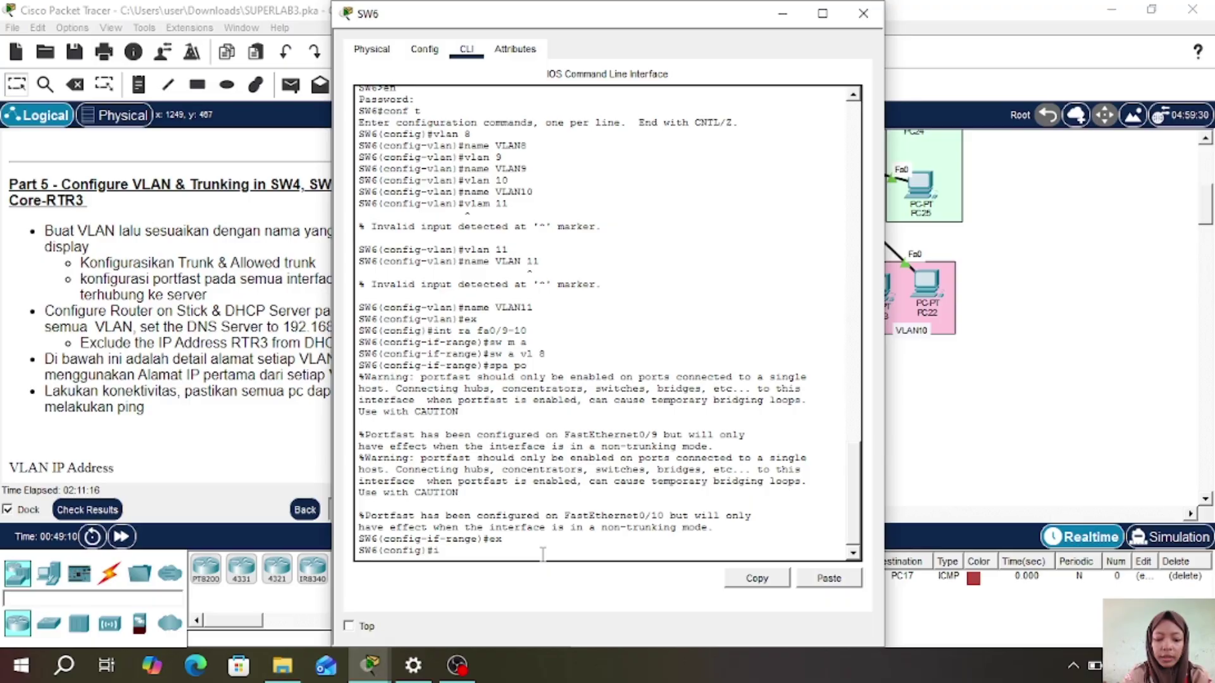
type("nt")
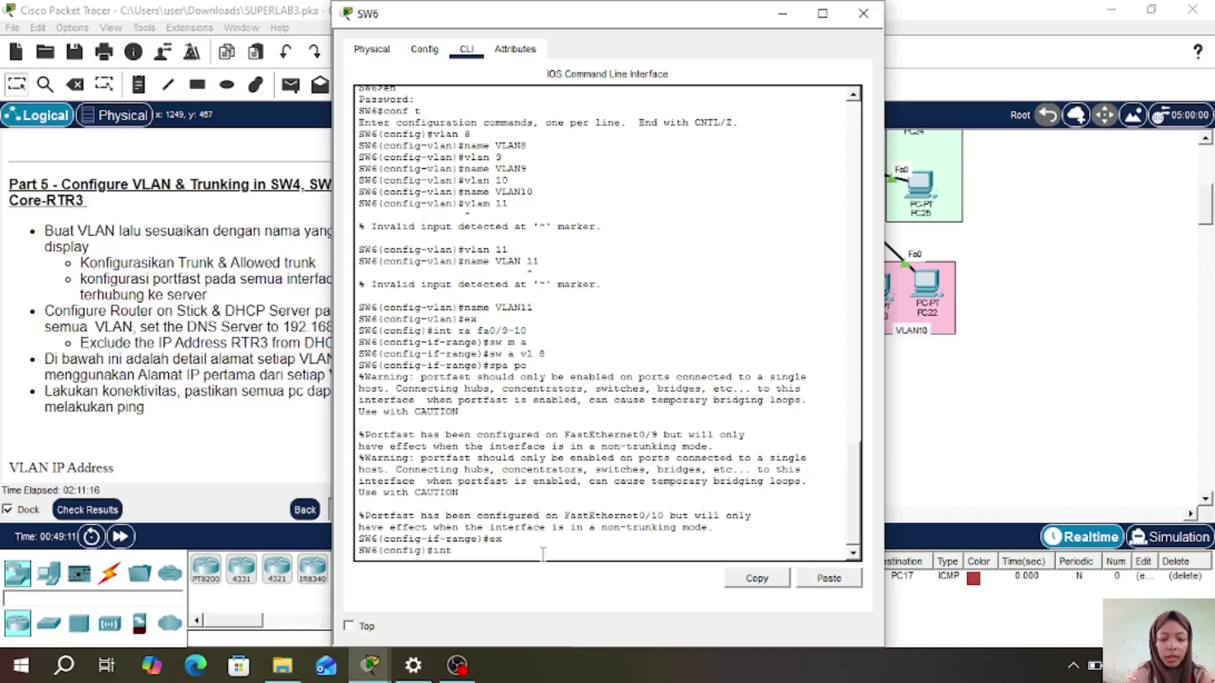
type(" ra f")
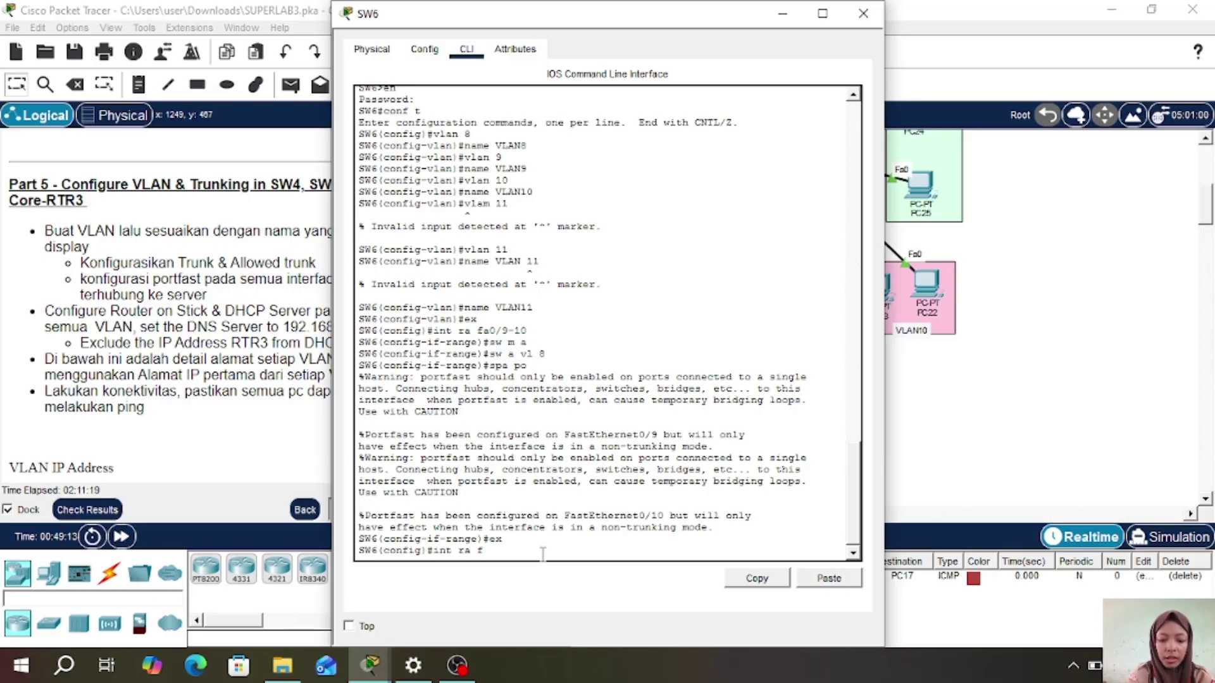
type("a0/7-8")
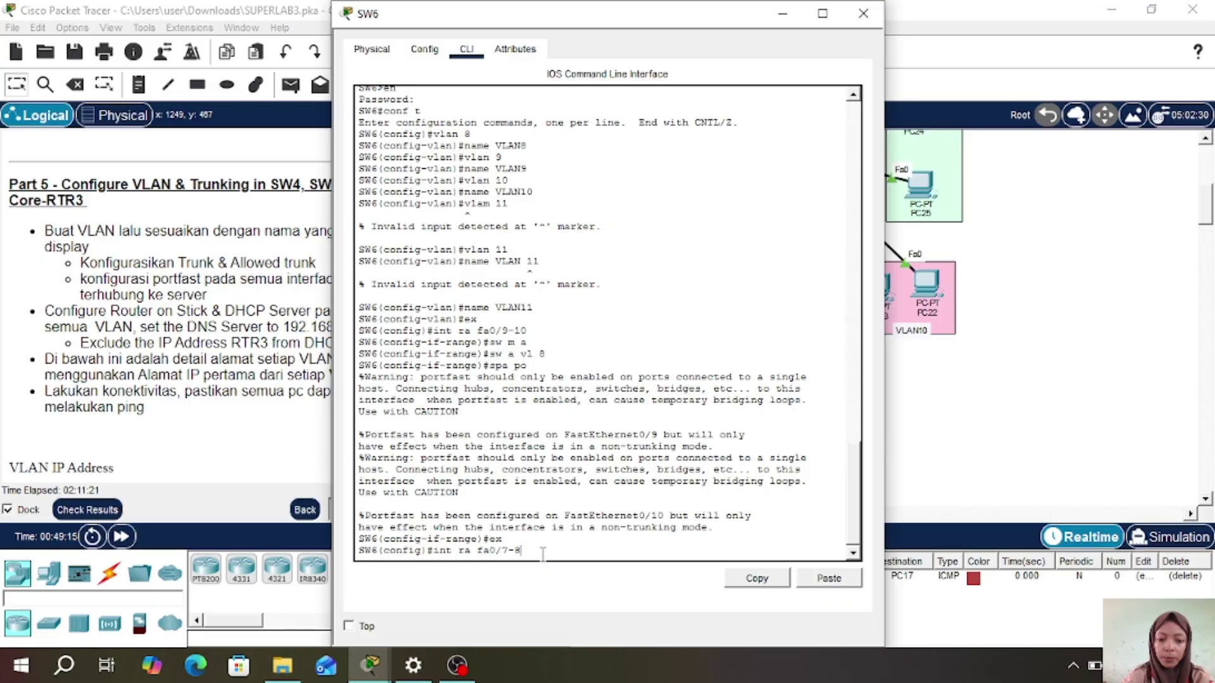
key("Return")
type("sw m")
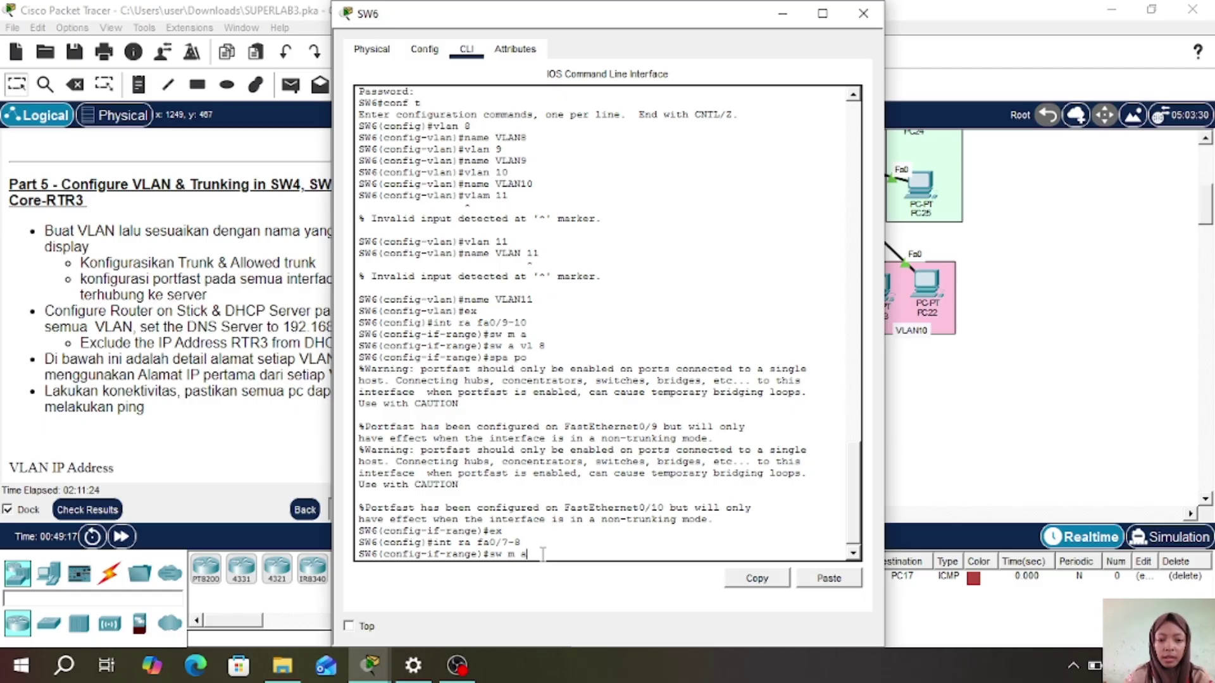
type(" a")
key("Return")
type("sw")
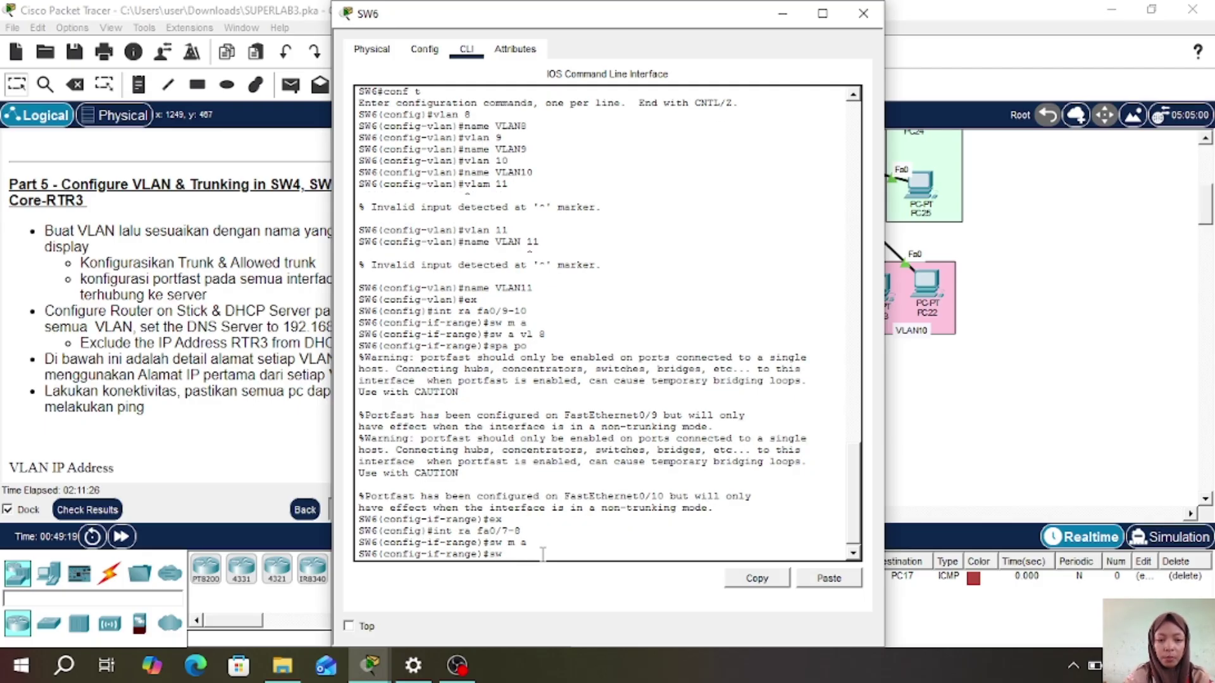
type(" a vl ")
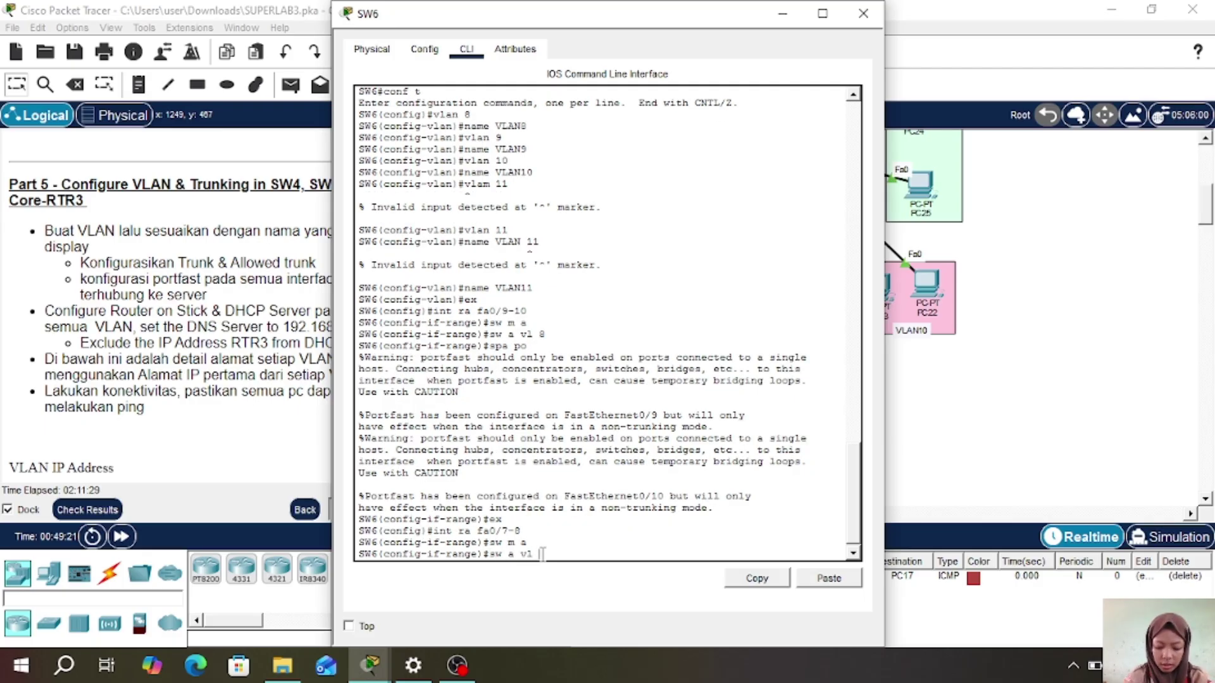
type("9")
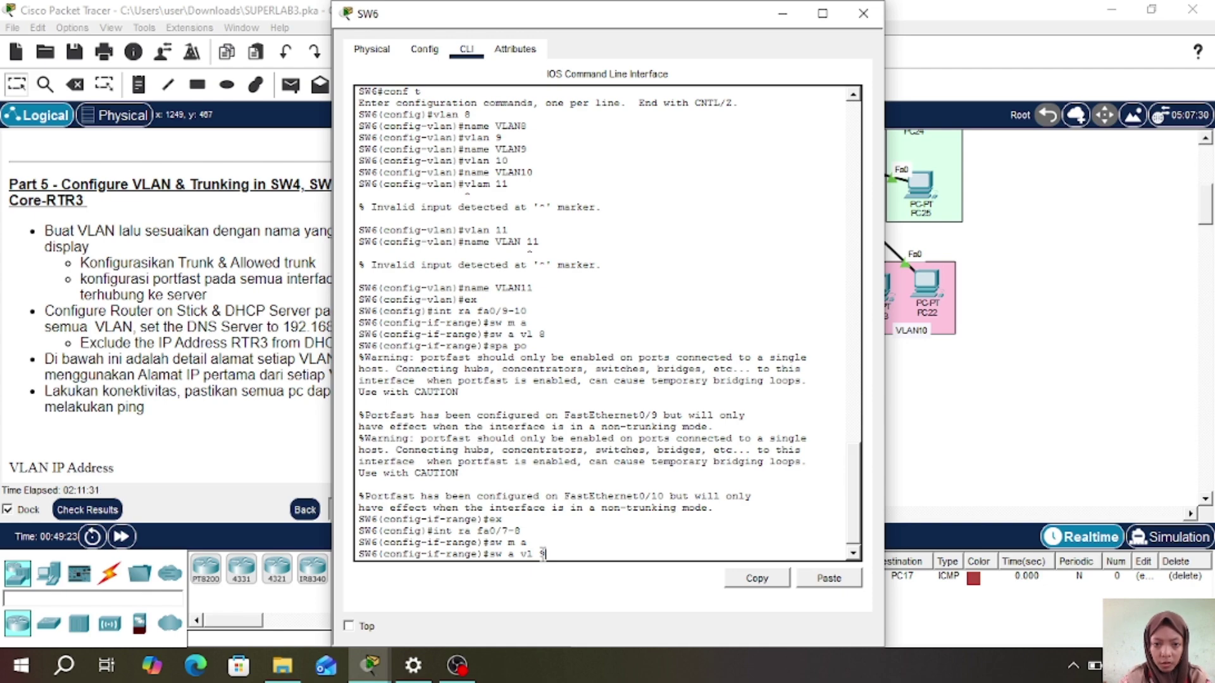
key("Return")
type("spa po")
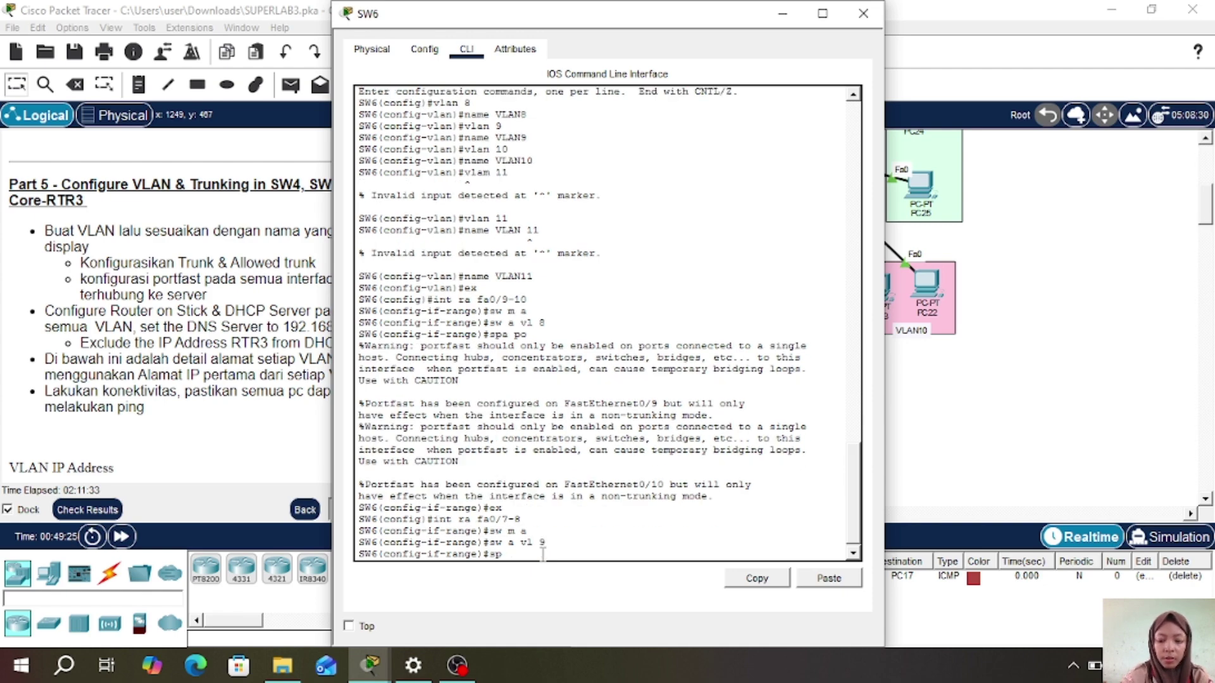
key("Return")
type("e)#e")
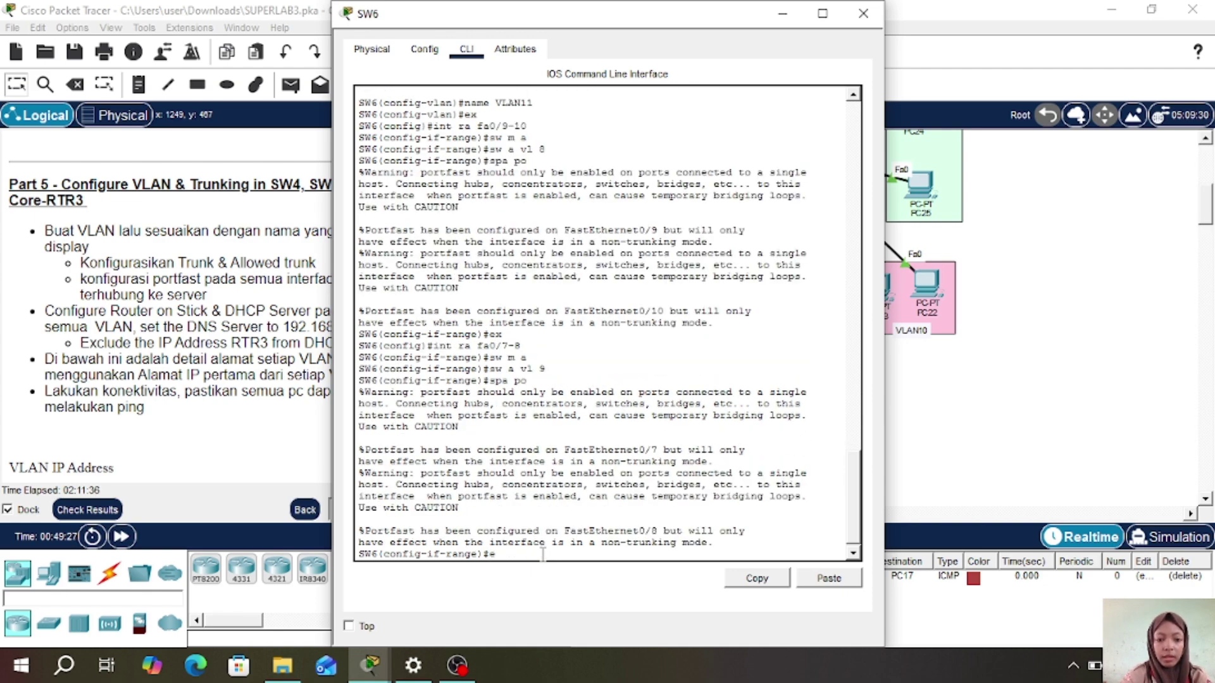
type("x")
key("Return")
- Move PC23 inside the VLAN10 area and reopen SW6's command line
left_click(864, 18)
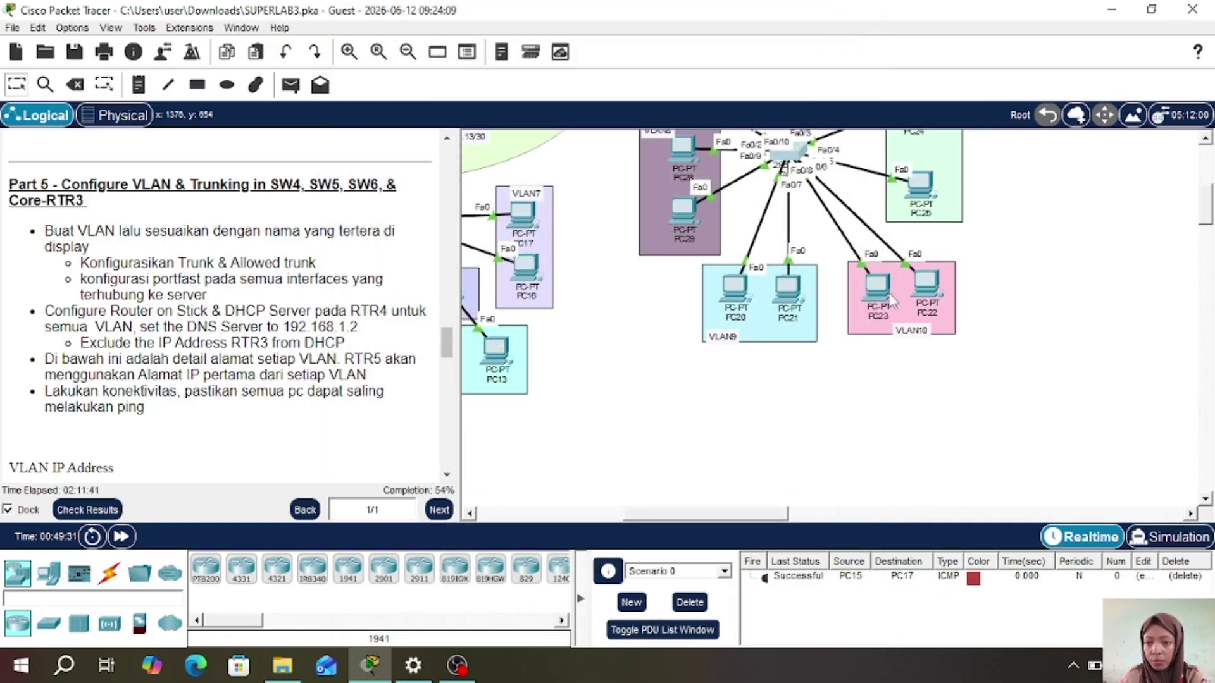
left_click_drag(892, 302, 927, 293)
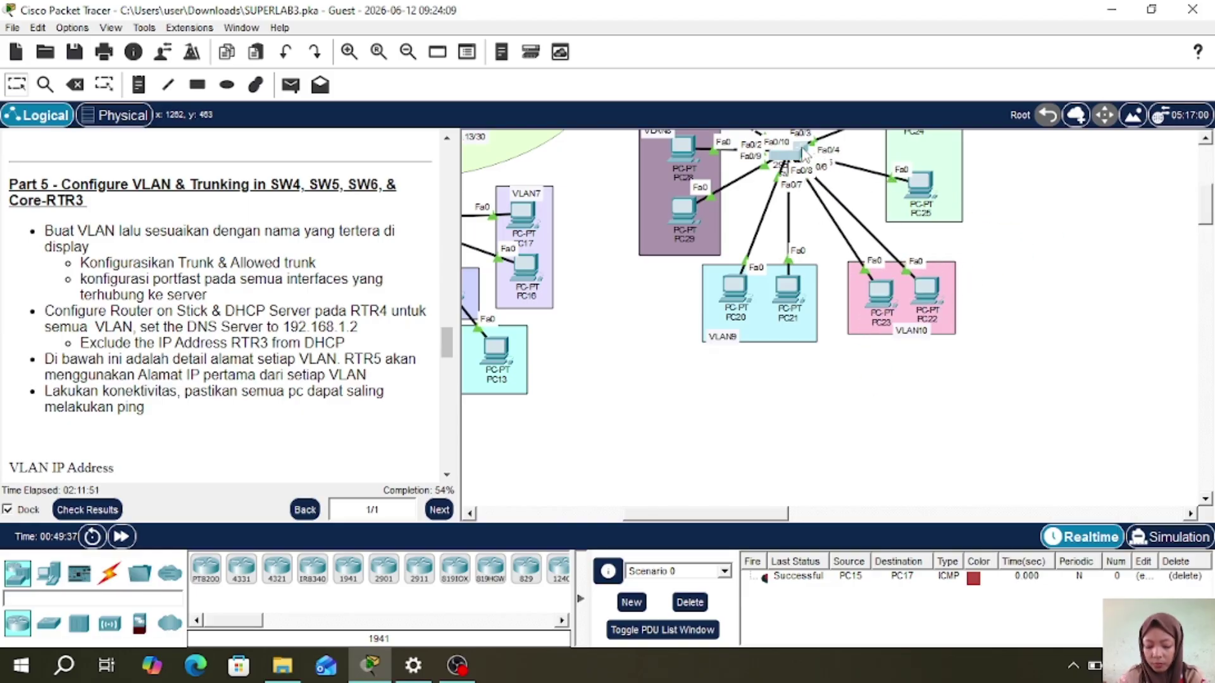
left_click(805, 153)
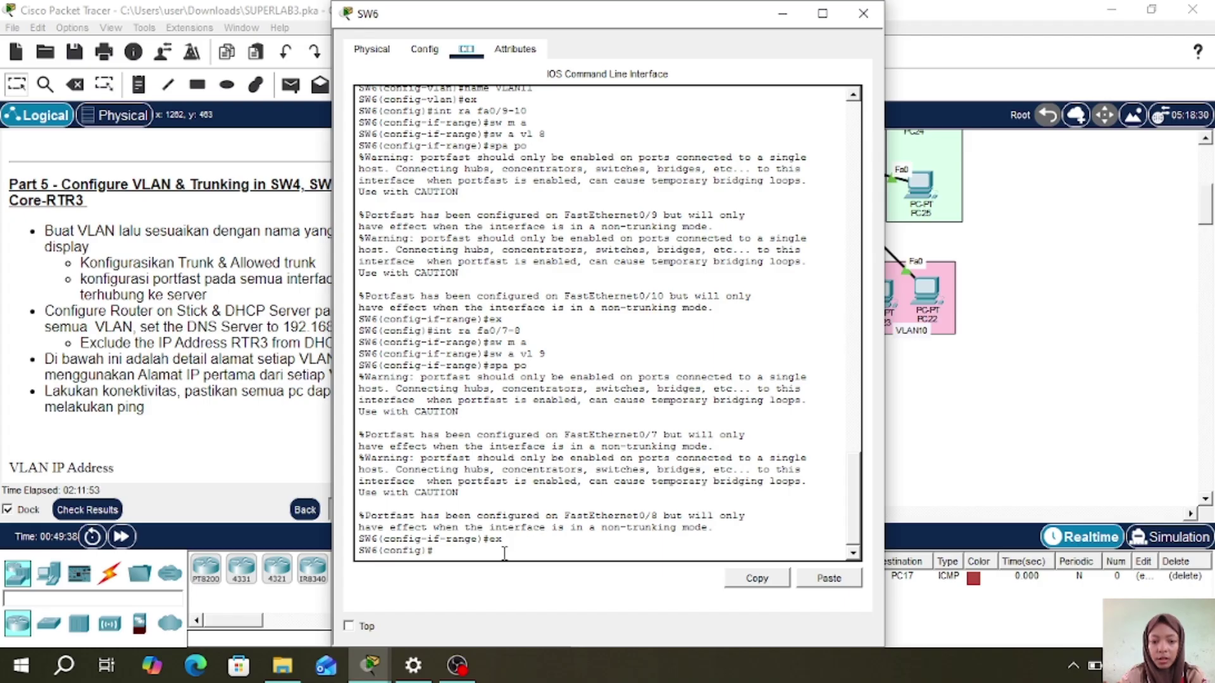
- Make SW6 ports Fa0/5-6 PortFast access ports in VLAN 10
type("int ra ")
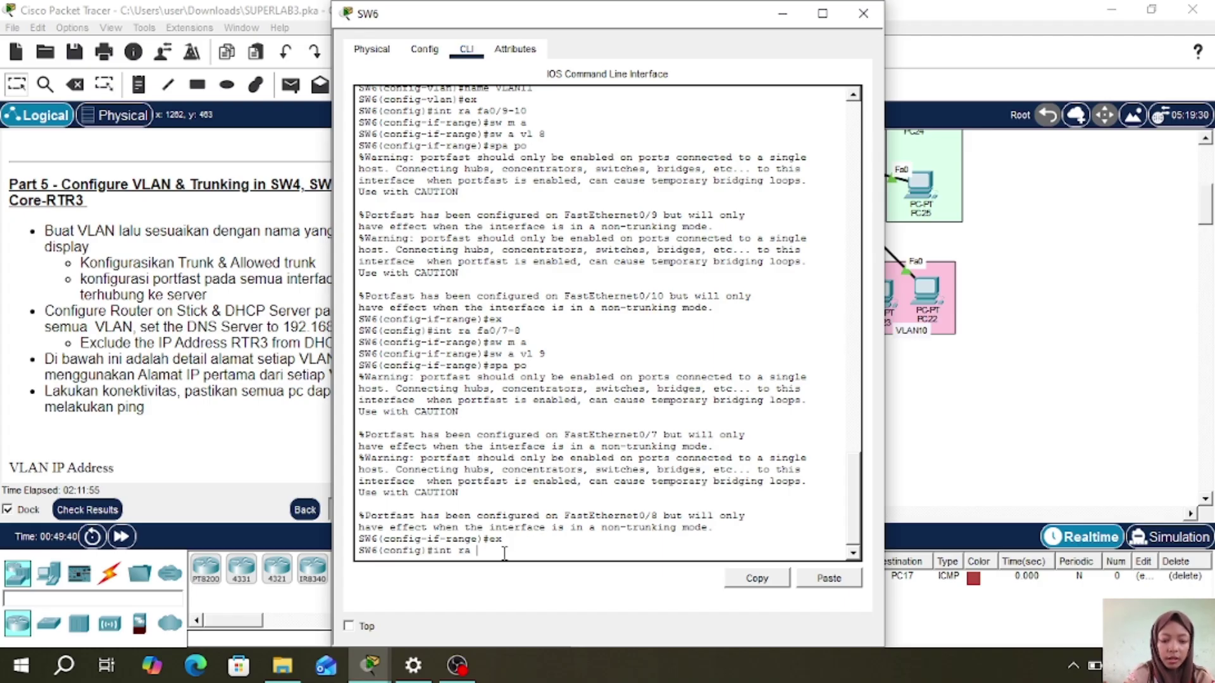
type("fa 0/")
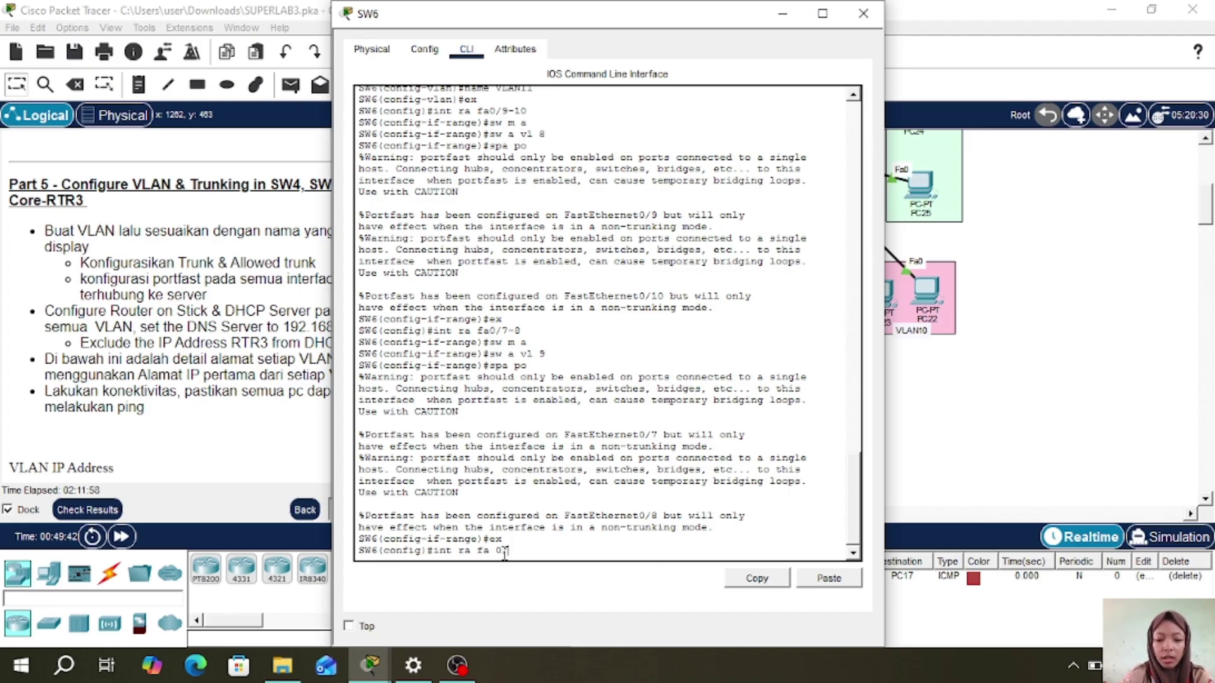
type("5-6")
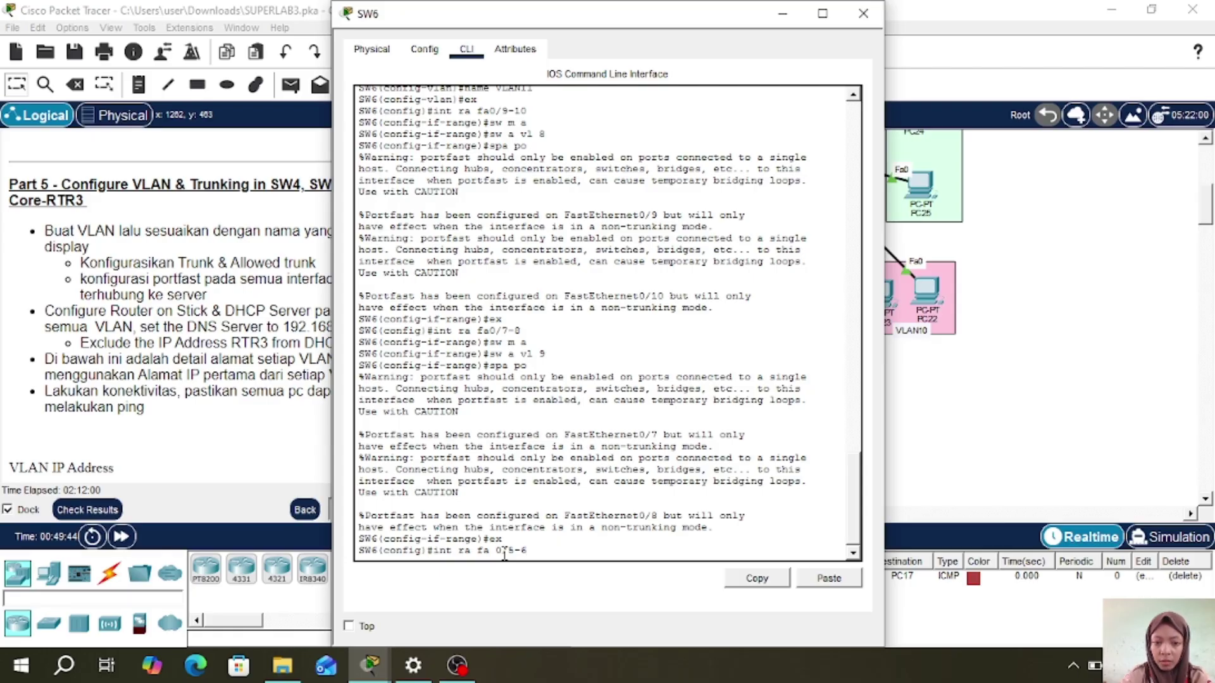
key("Return")
type("sw m a")
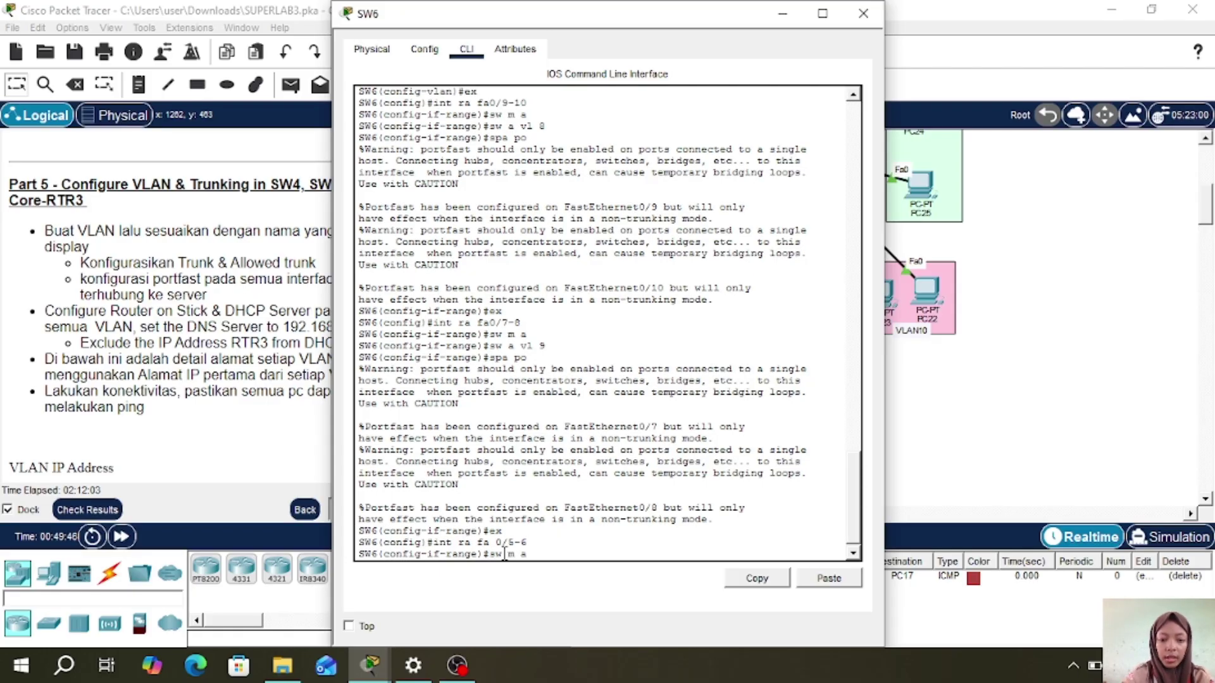
key("Return")
type("sw a v")
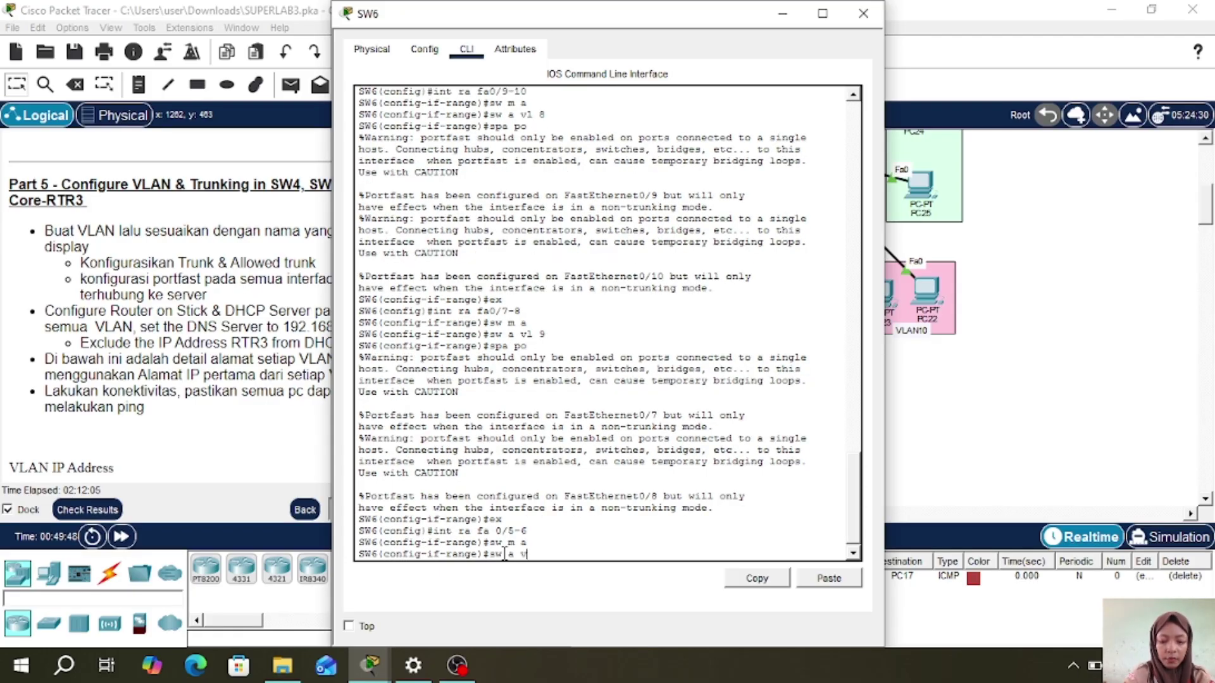
type("l 10")
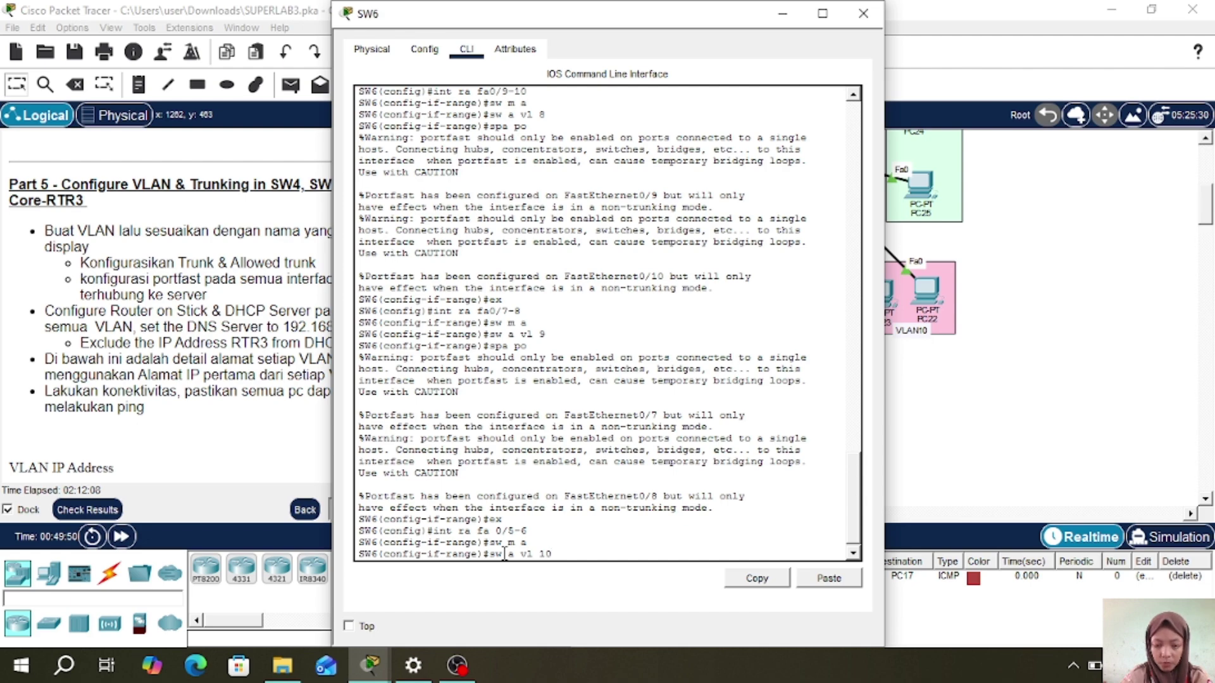
key("Return")
type("spa po")
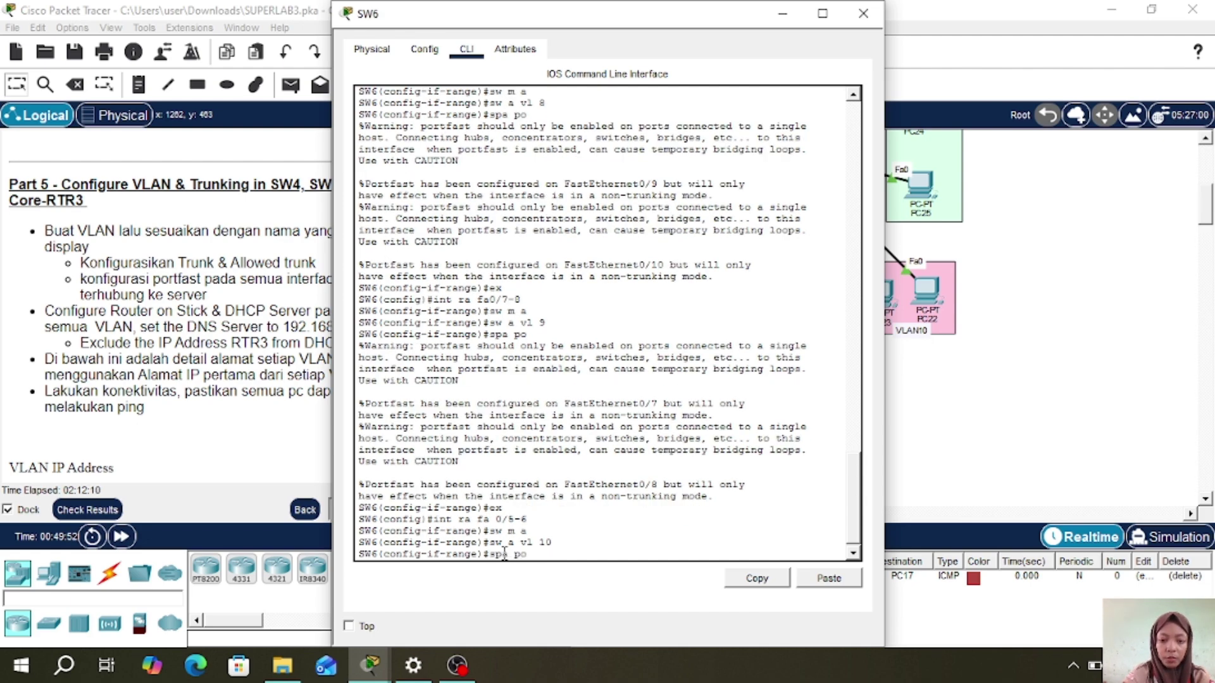
key("Return")
type("ex")
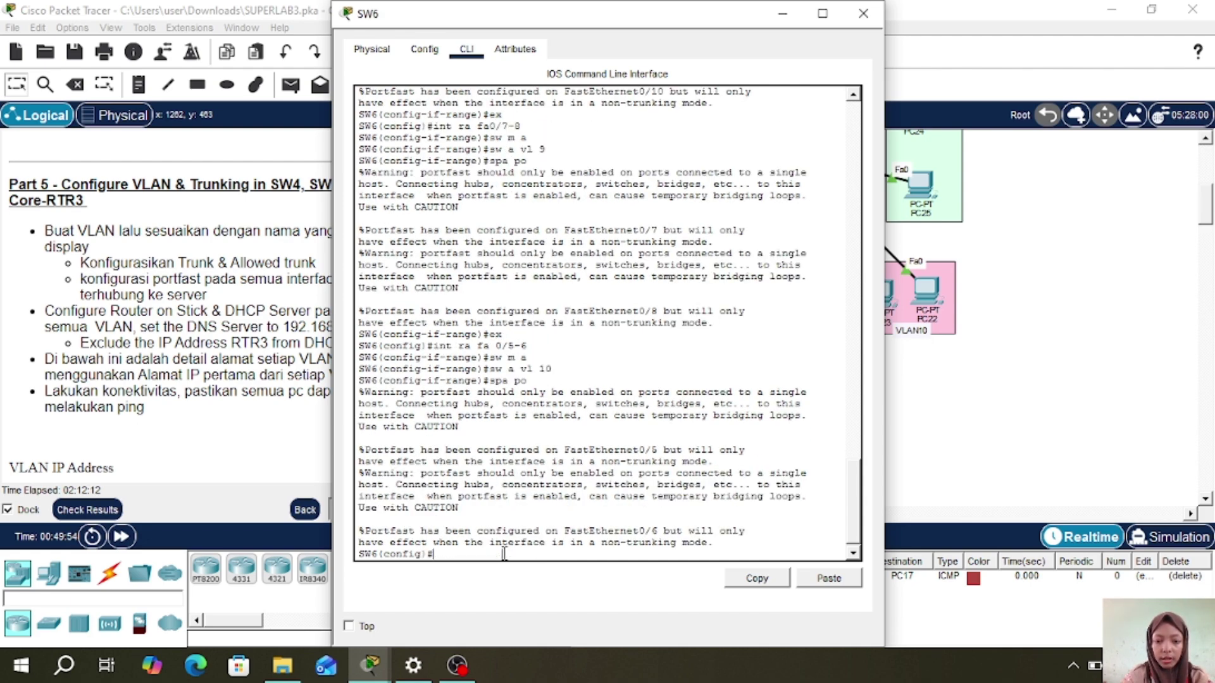
key("Return")
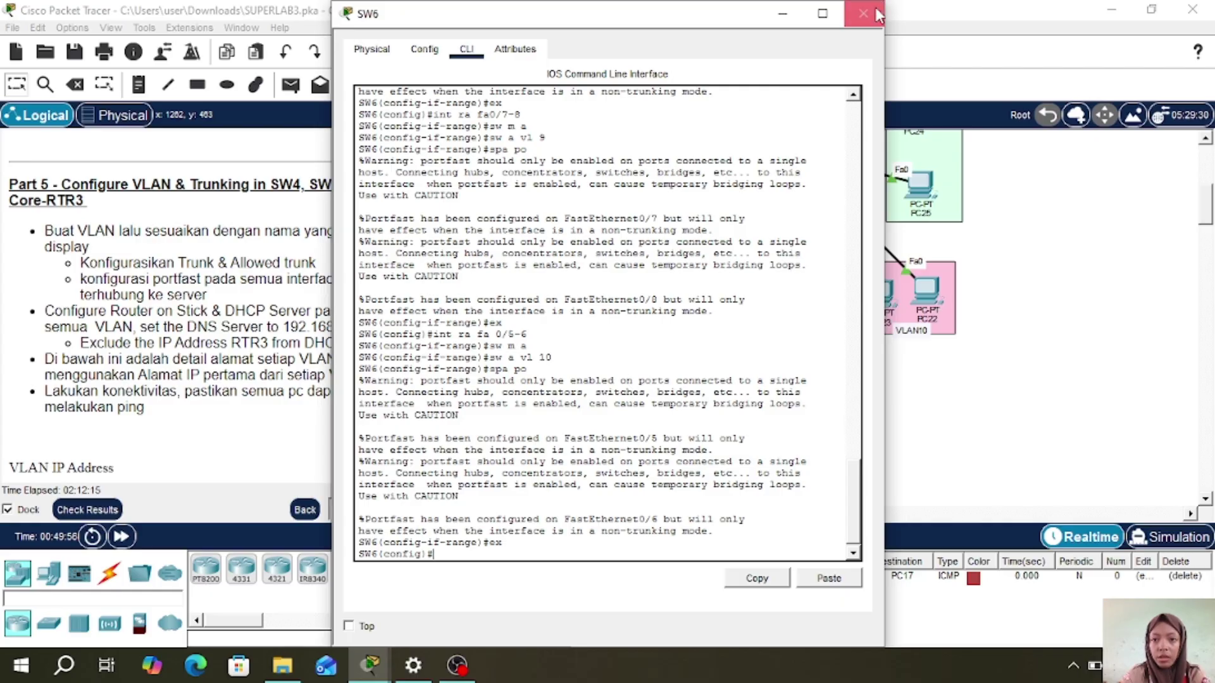
left_click(863, 14)
scroll(987, 261, "up", 6)
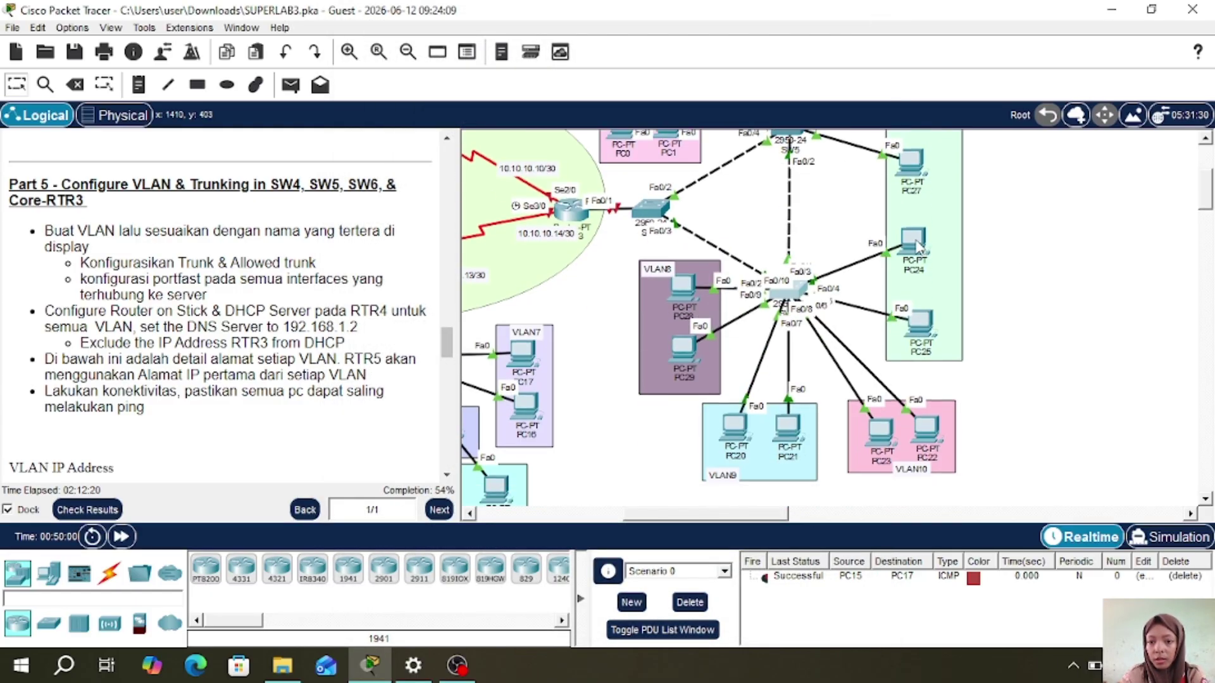
- Reposition PC24 and PC25, then bring up SW6's command line
mouse_move(913, 245)
left_mouse_down()
mouse_move(870, 221)
mouse_move(829, 158)
mouse_move(833, 182)
mouse_move(885, 183)
mouse_move(921, 252)
left_mouse_up()
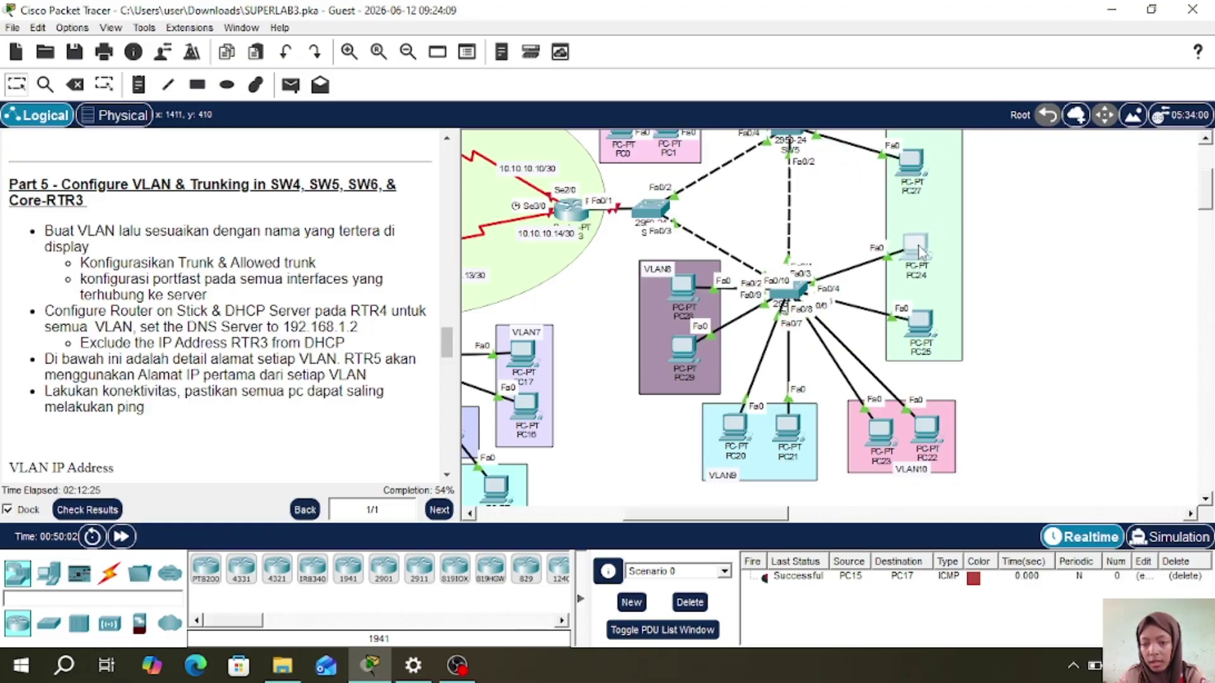
mouse_move(922, 333)
left_mouse_down()
mouse_move(917, 284)
mouse_move(922, 319)
left_mouse_up()
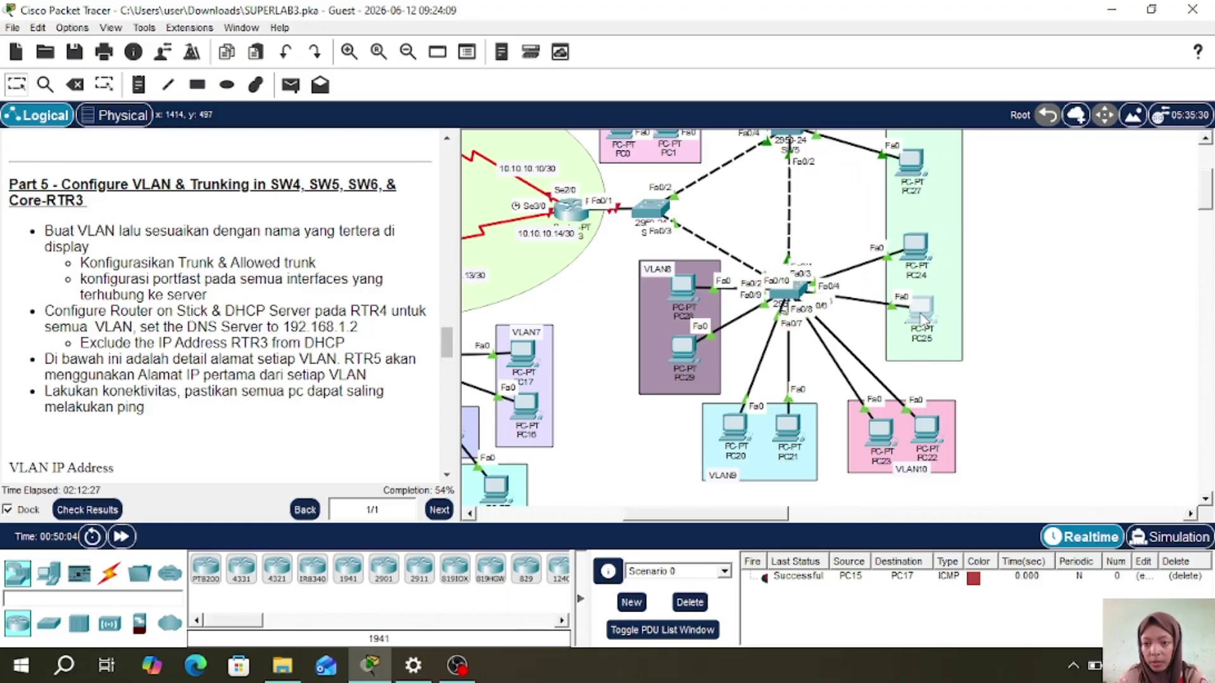
left_click(791, 292)
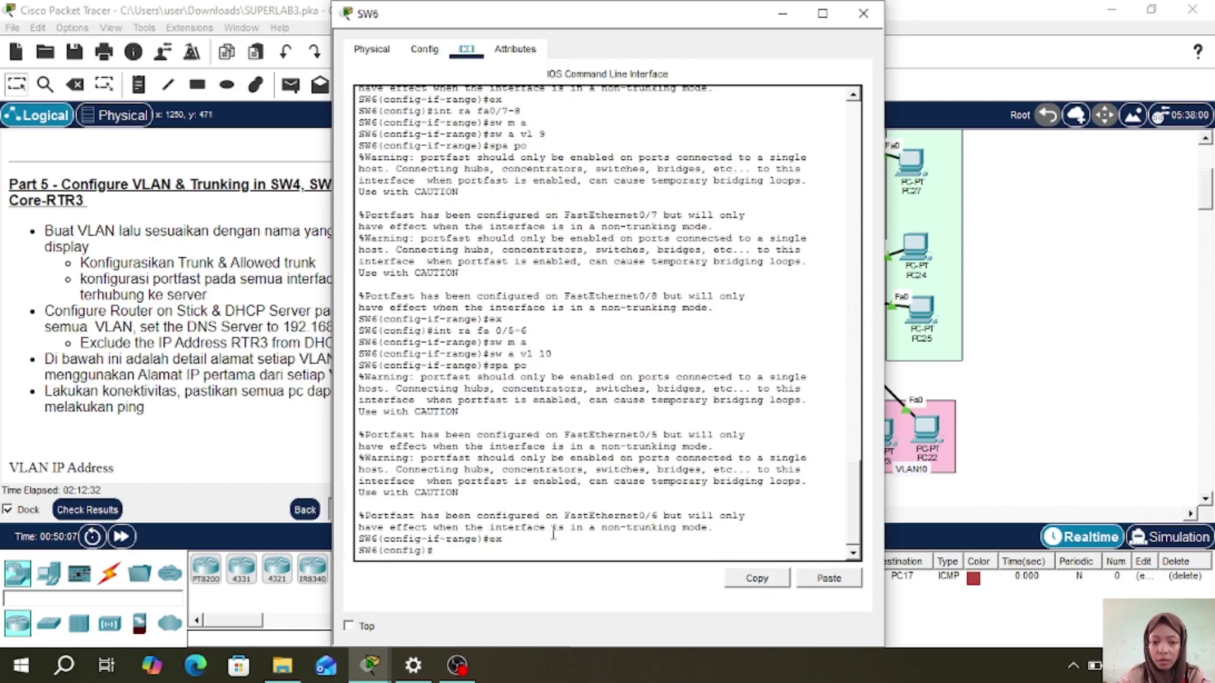
left_click(513, 553)
- Make SW6 ports Fa0/3-4 PortFast access ports in VLAN 11
type("i")
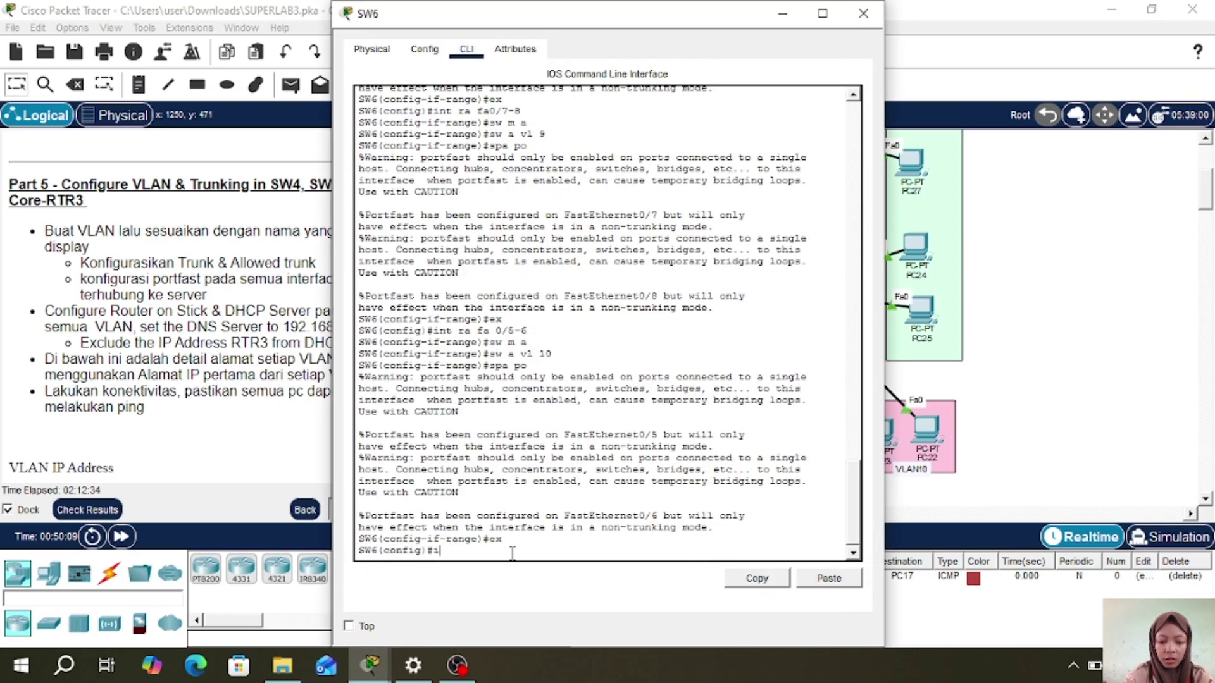
type("nt ra fa")
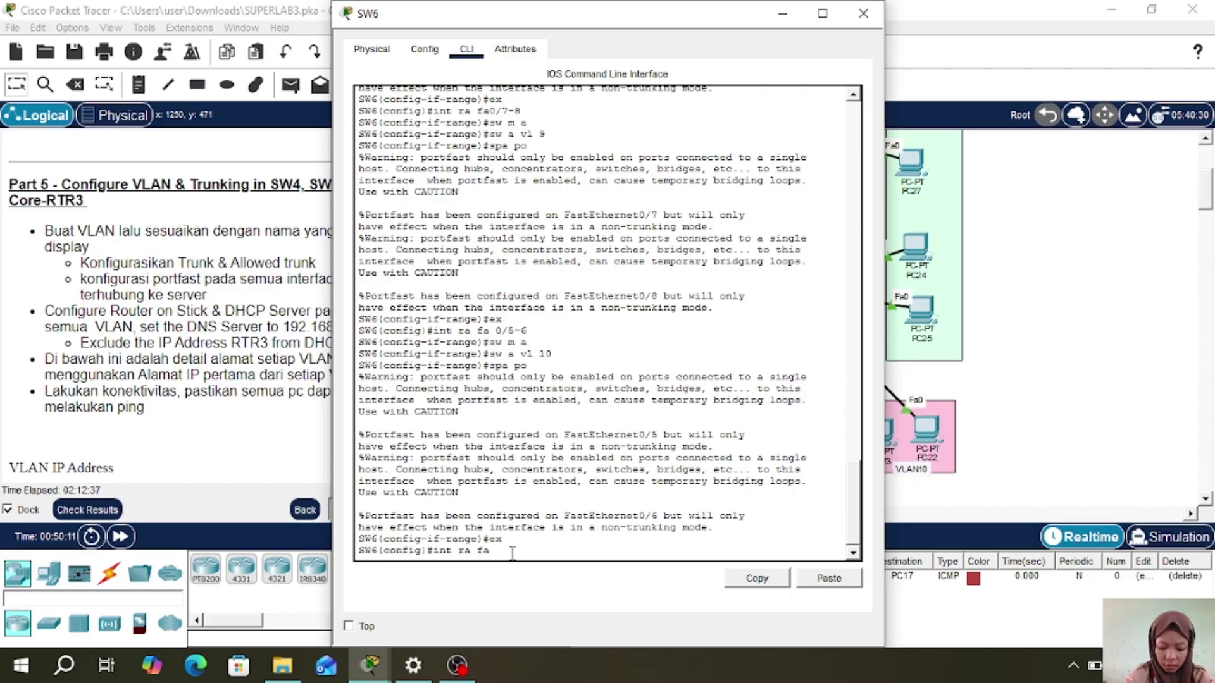
type(" 0")
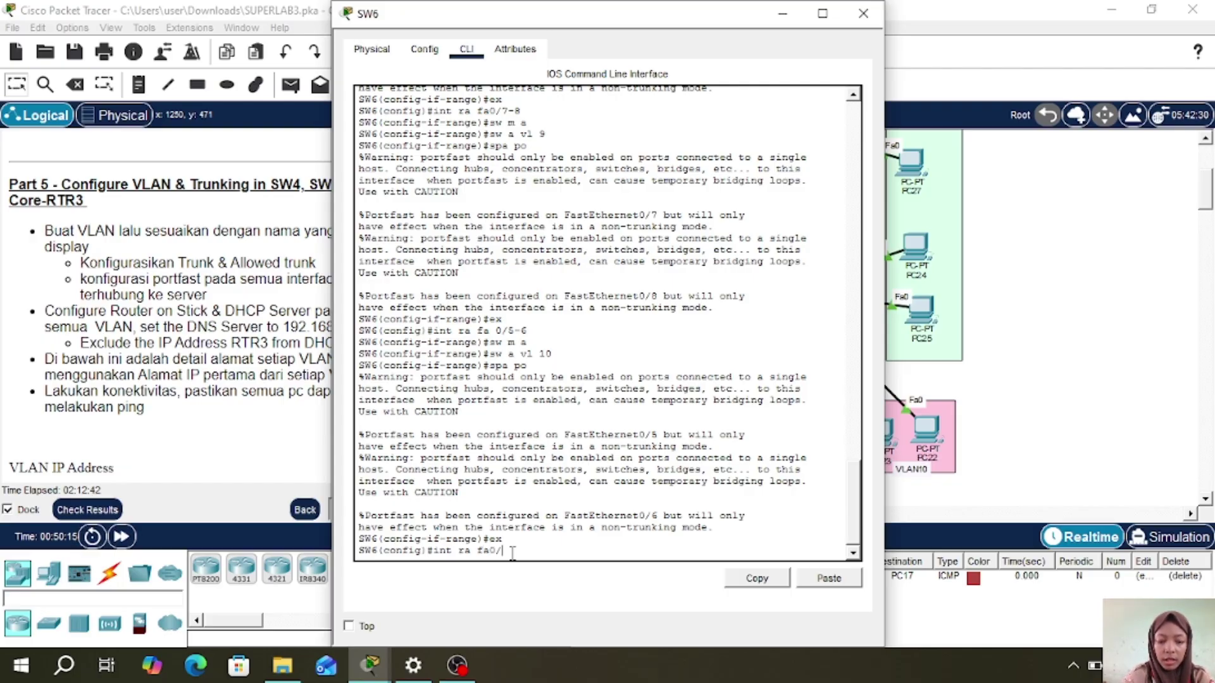
type("/3-4")
key("Return")
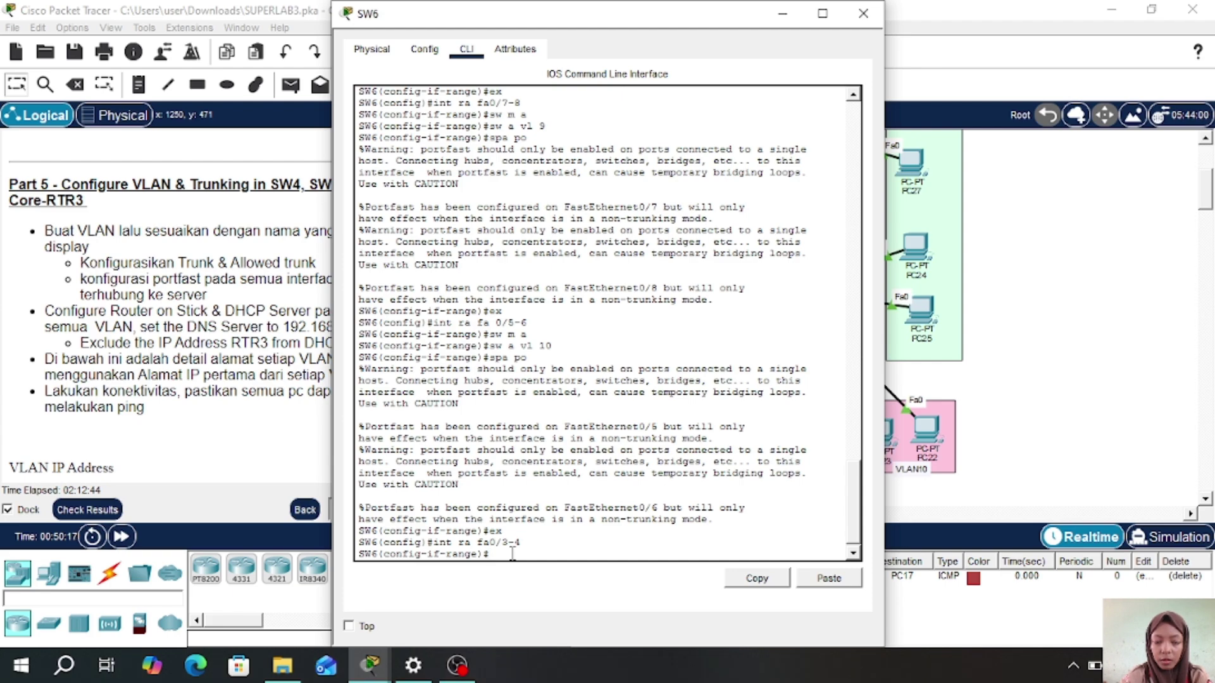
type("sw m a")
key("Return")
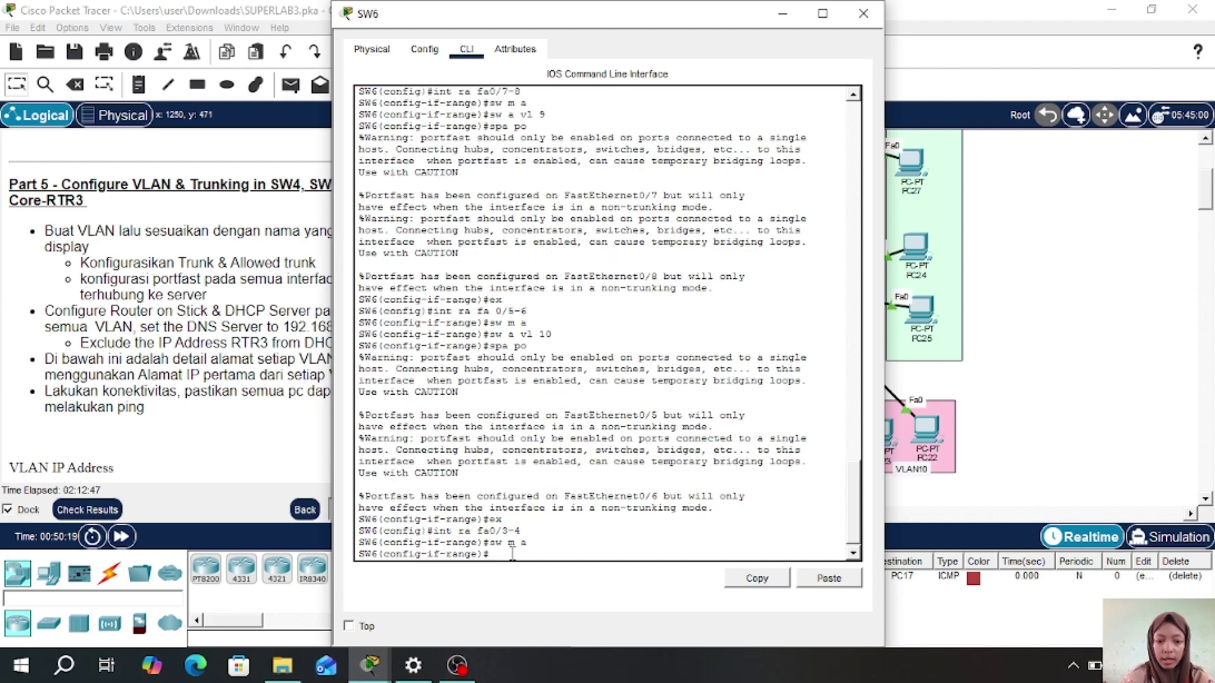
type("sw a vl 11")
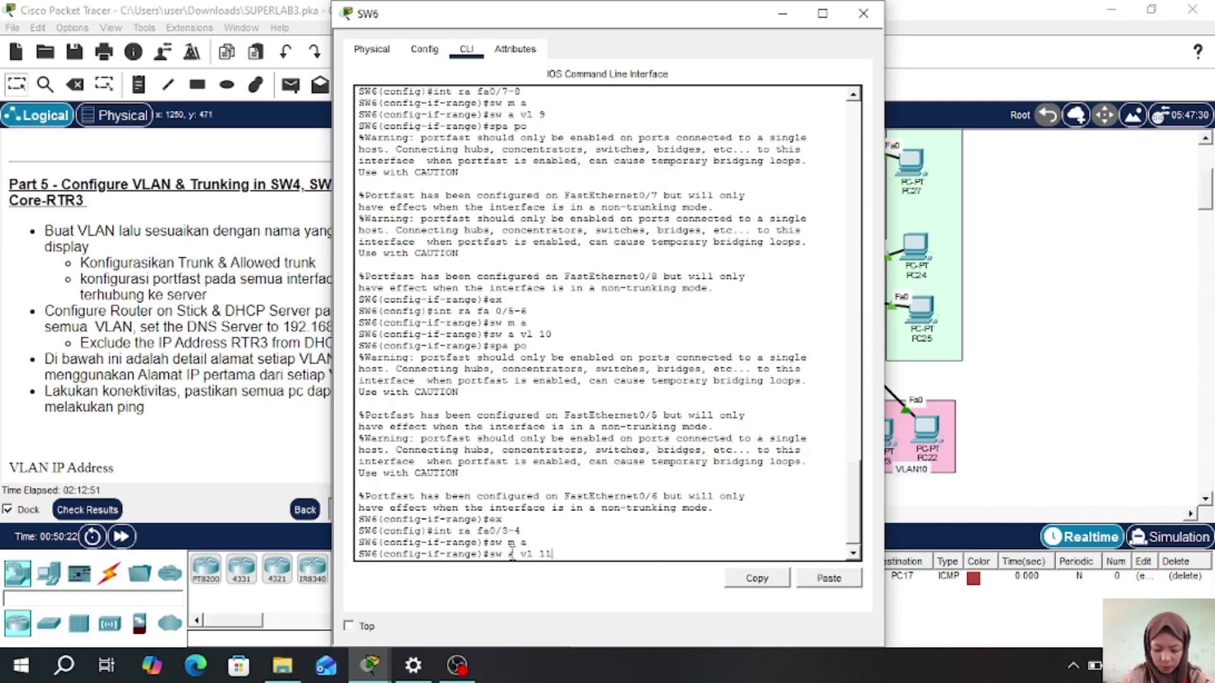
key("Return")
type("spa po")
key("Return")
type("ex")
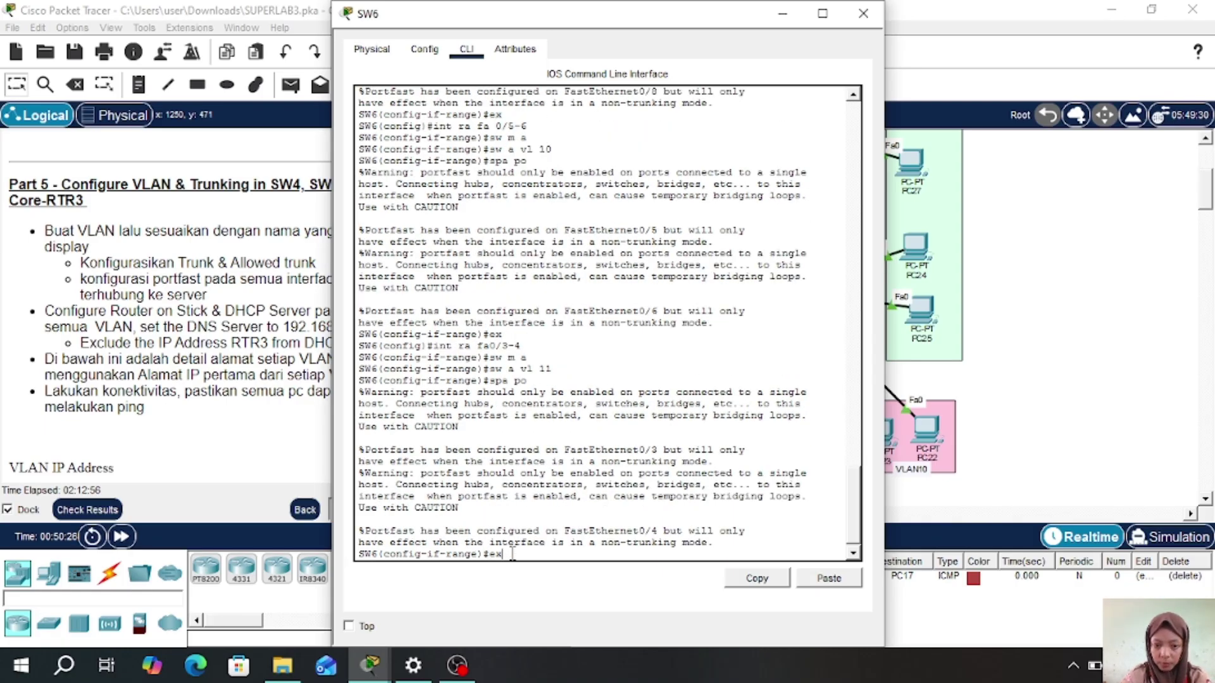
key("Return")
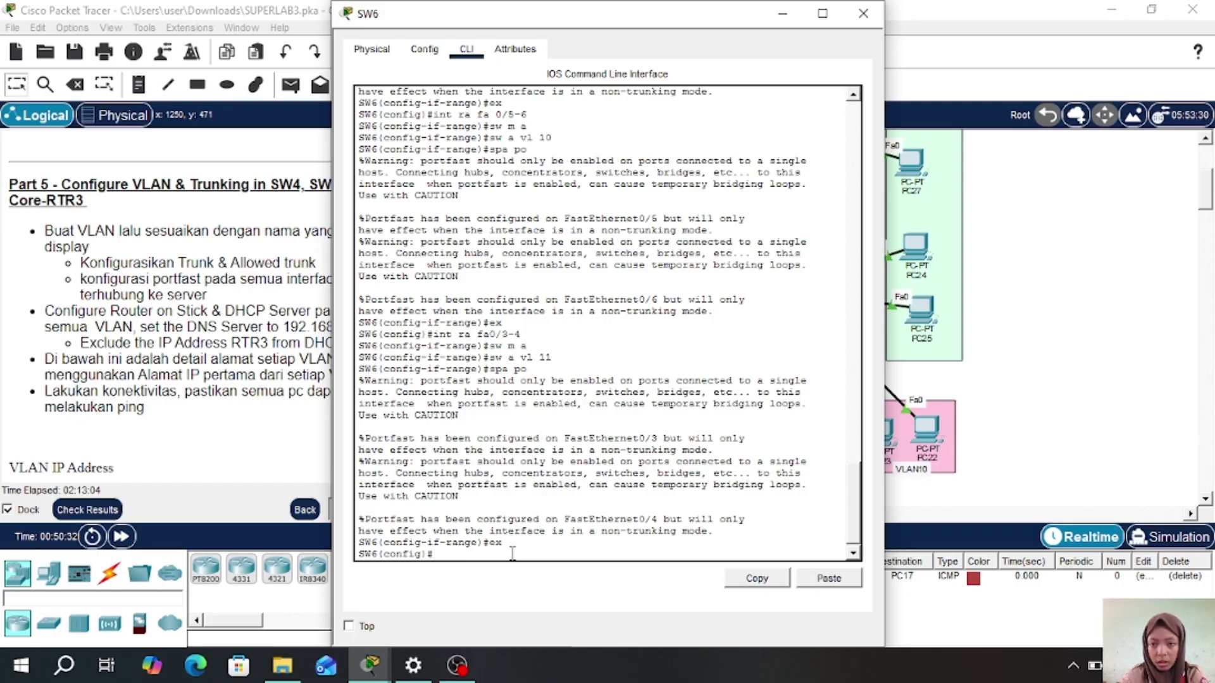
- Nudge SW6 slightly on the canvas and reopen its command line
left_click(863, 13)
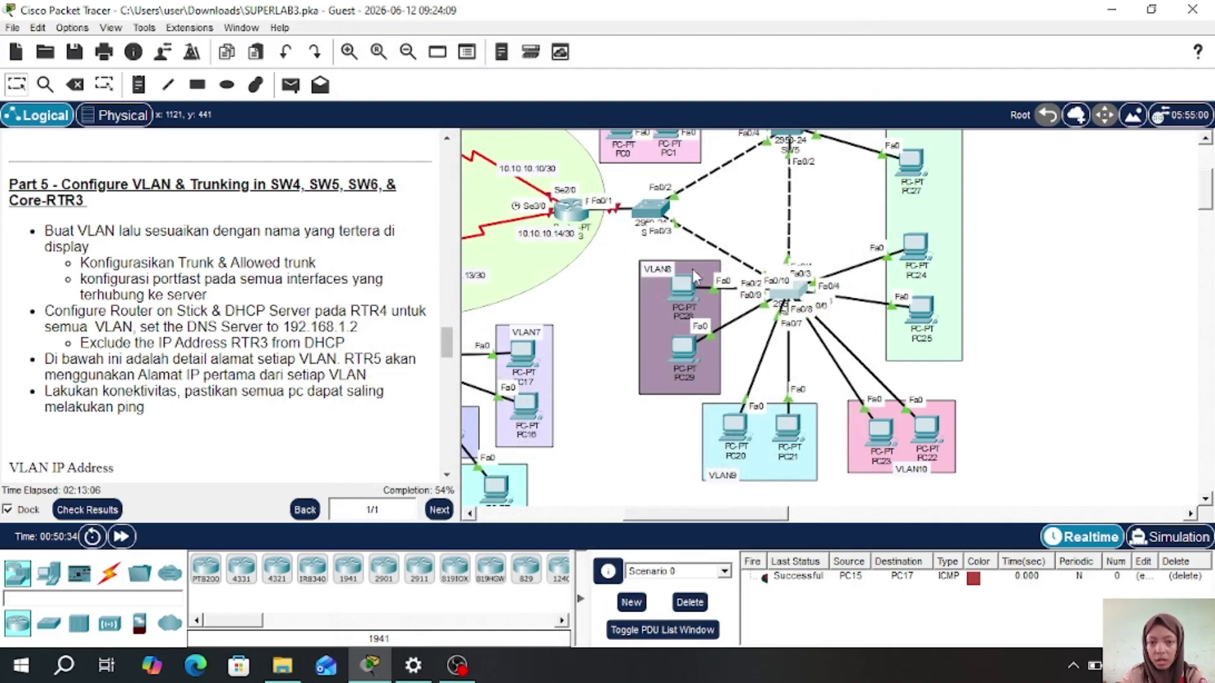
left_click(650, 210)
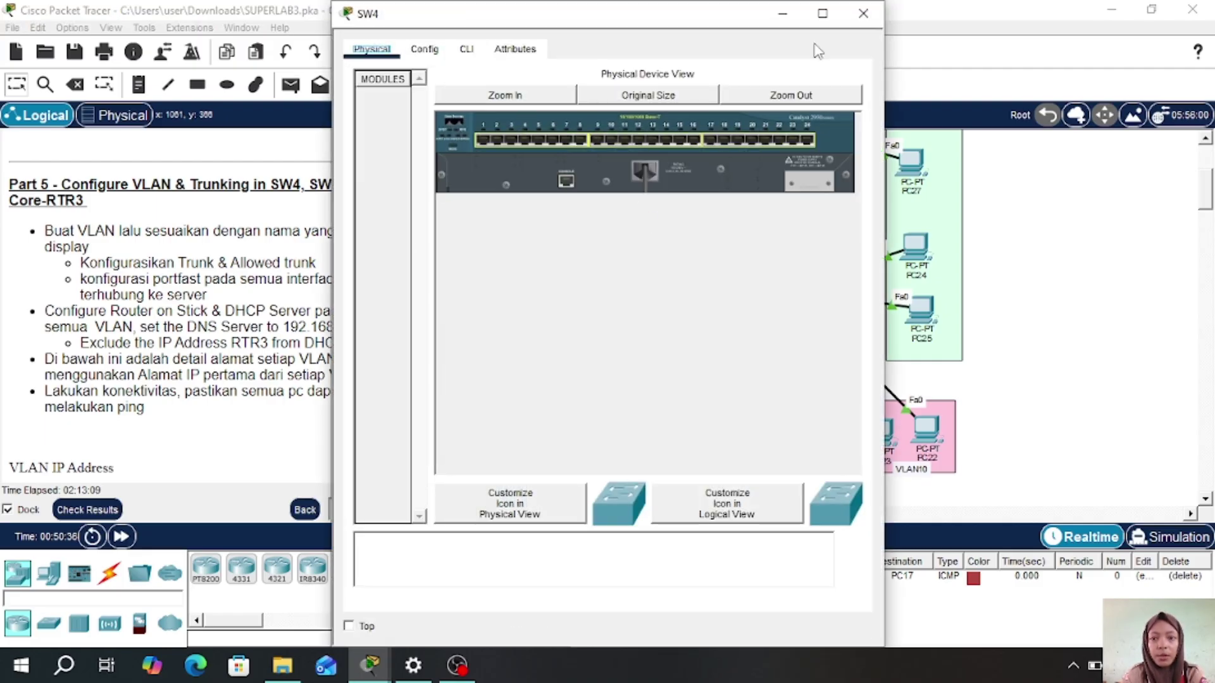
left_click(863, 13)
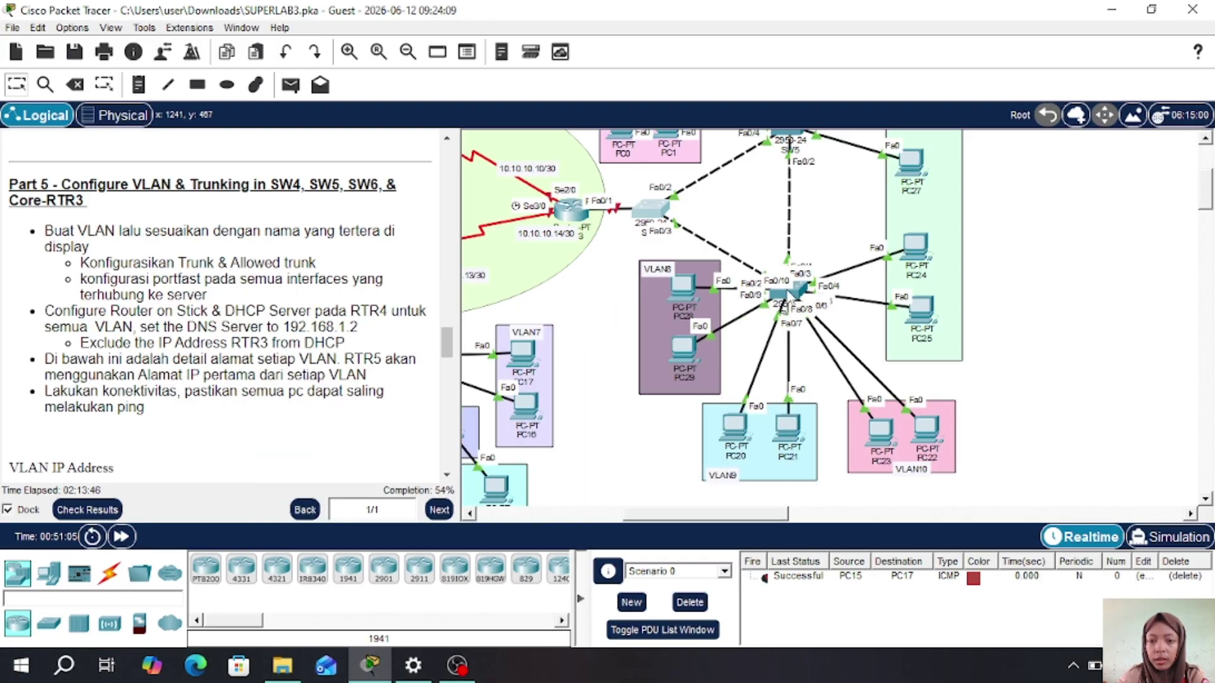
left_click_drag(785, 308, 800, 284)
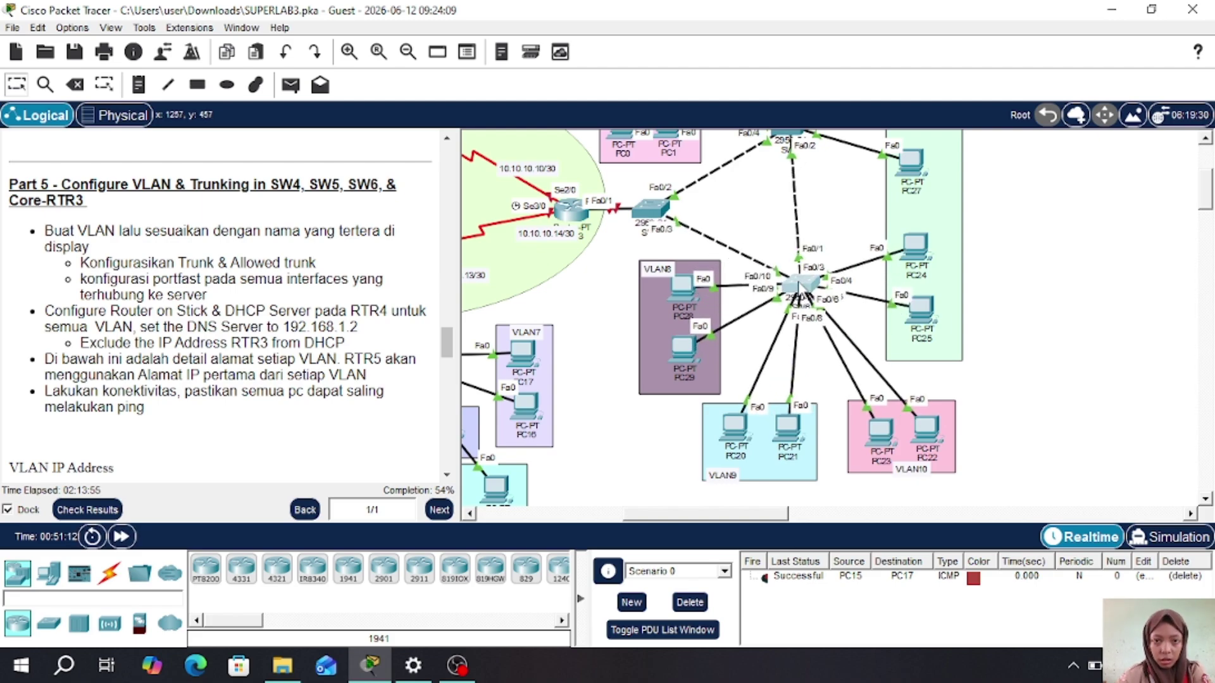
double_click(799, 286)
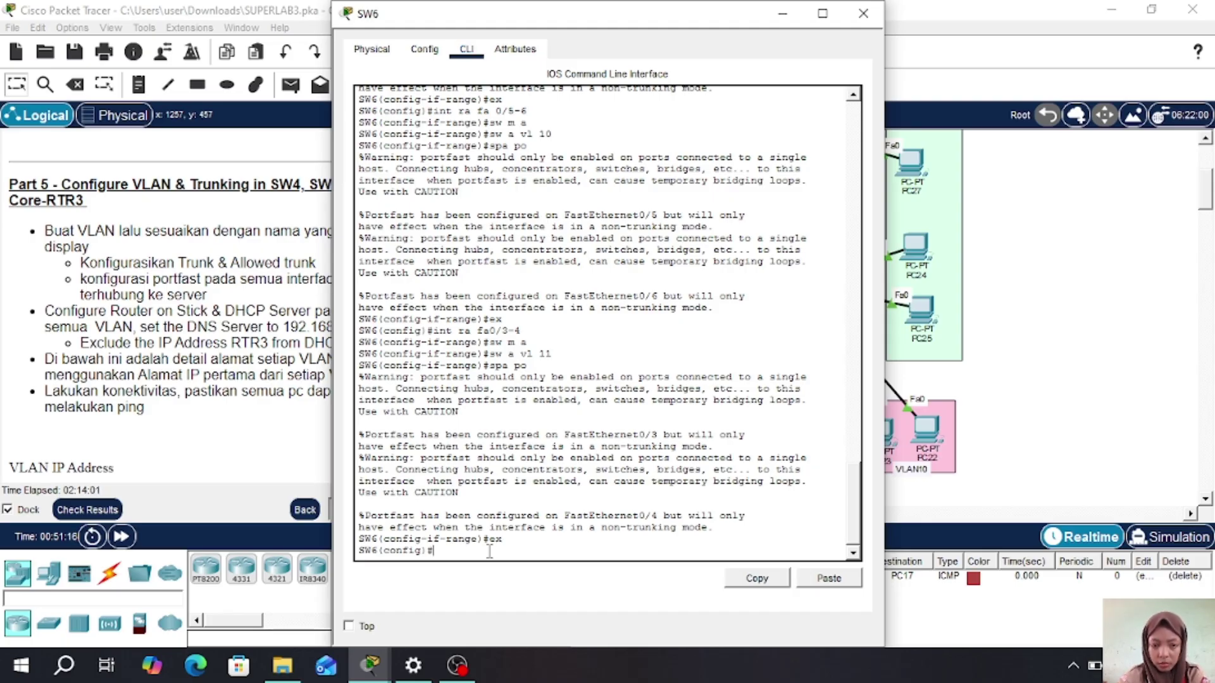
- Make SW6 ports Fa0/1-2 trunks allowing VLANs 8-11
type("int")
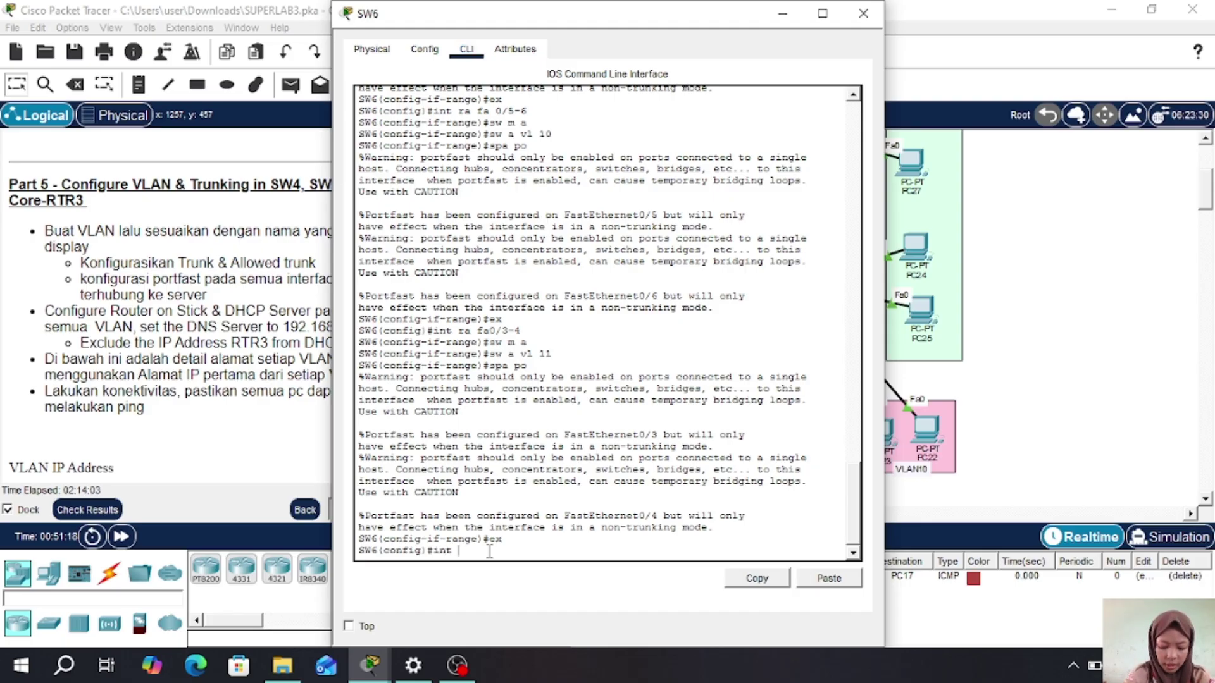
type(" ra fa0/")
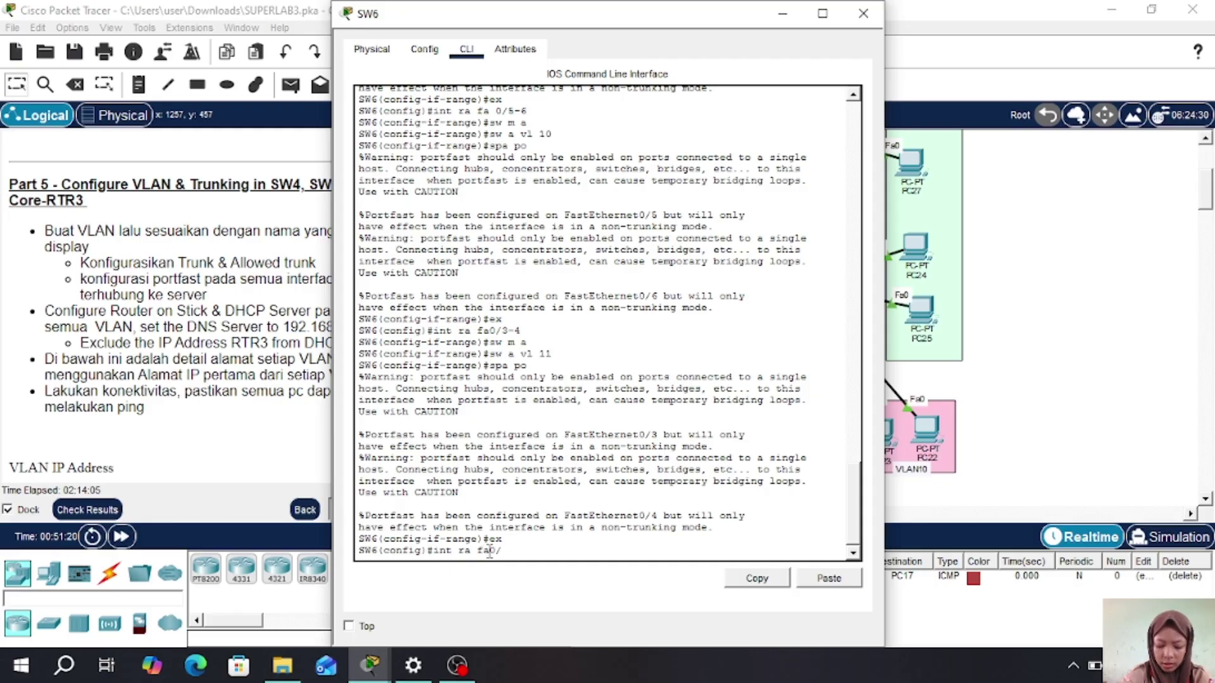
type("1-2")
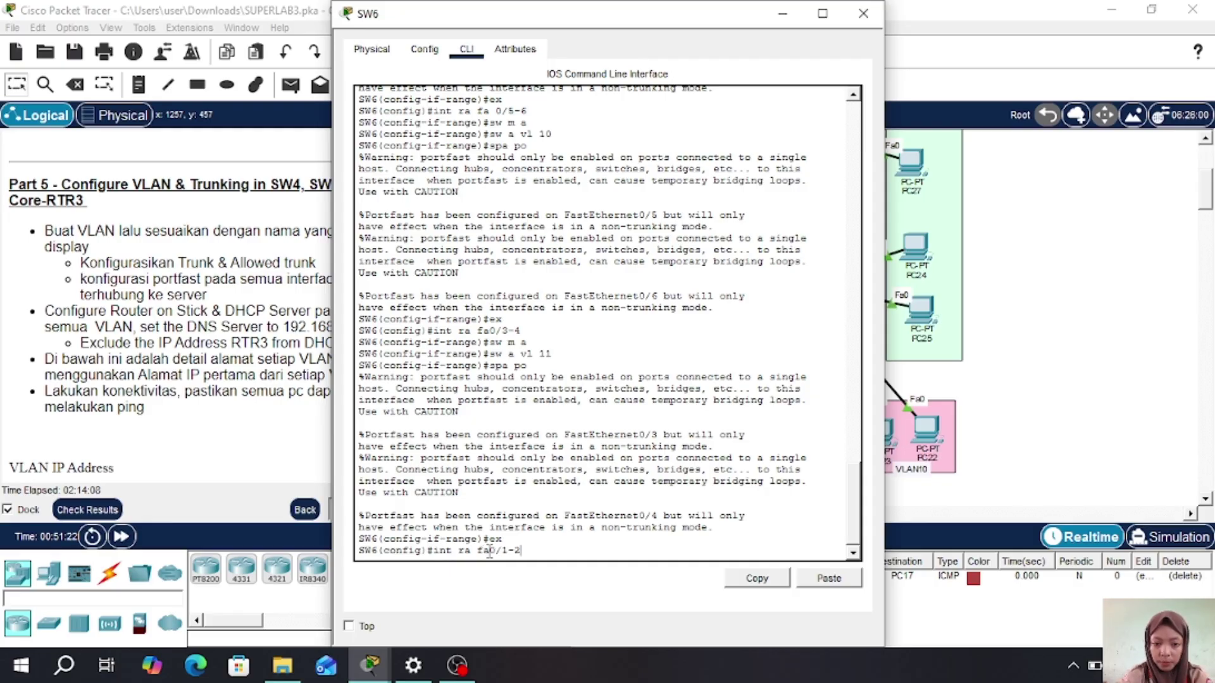
key("Return")
type("s")
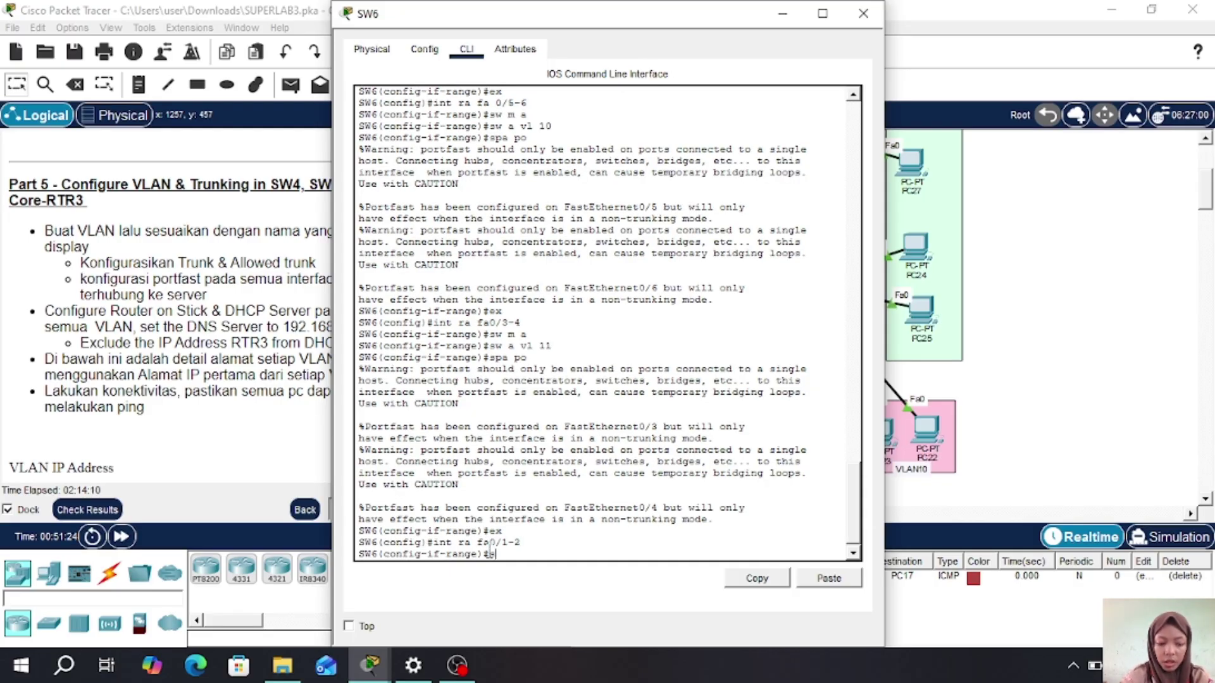
type("w m t")
key("Return")
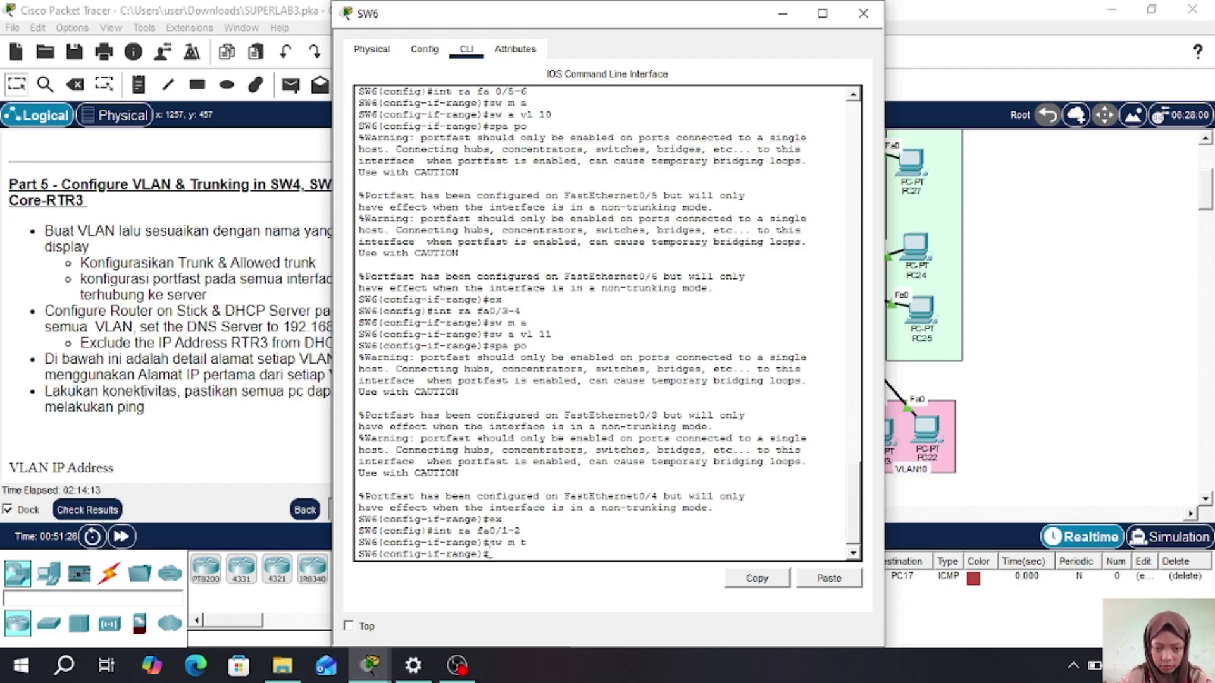
type("sw t")
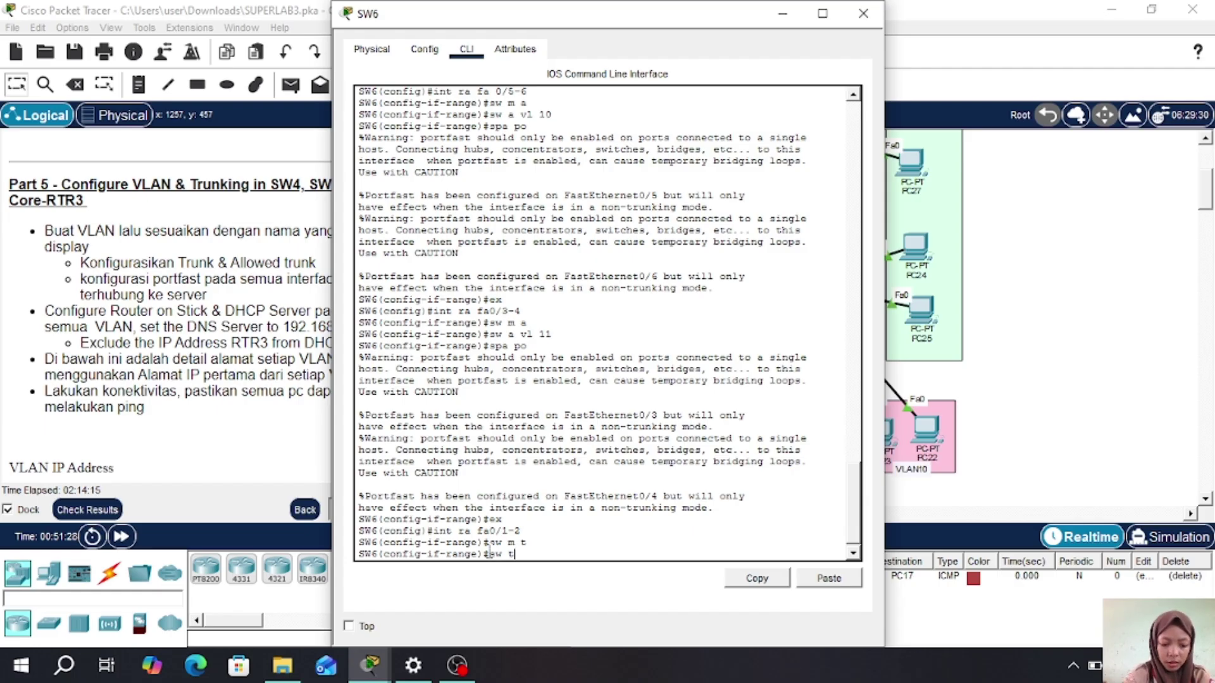
type(" all")
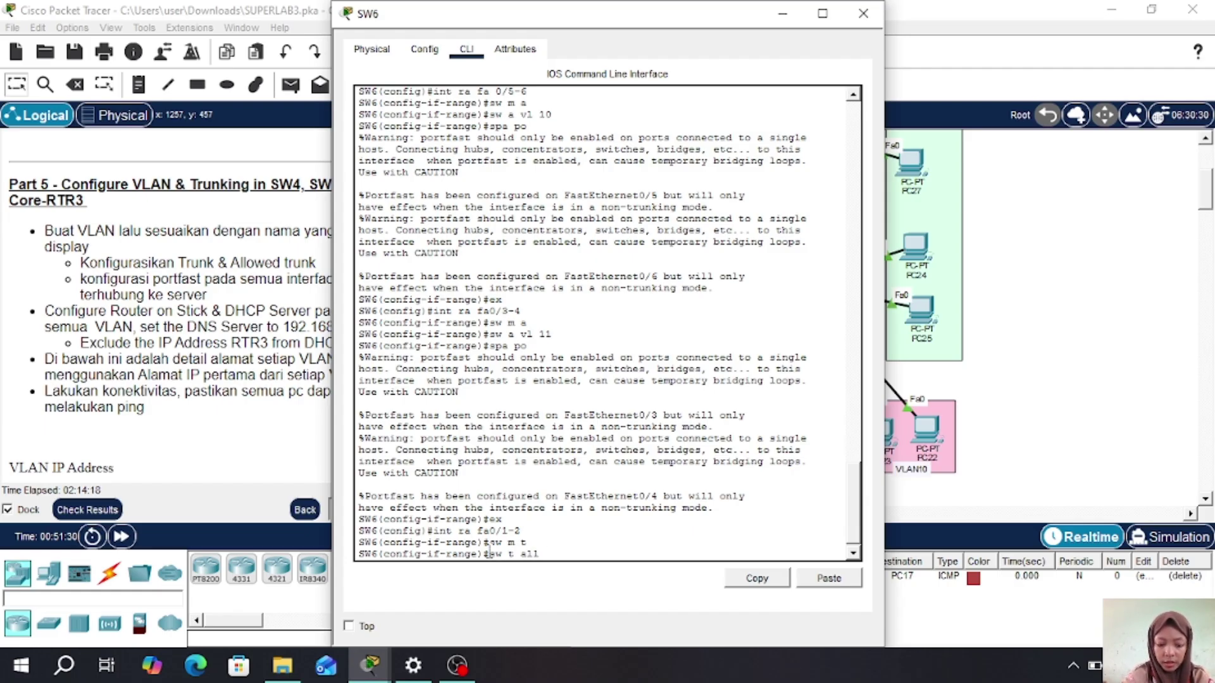
type(" vl")
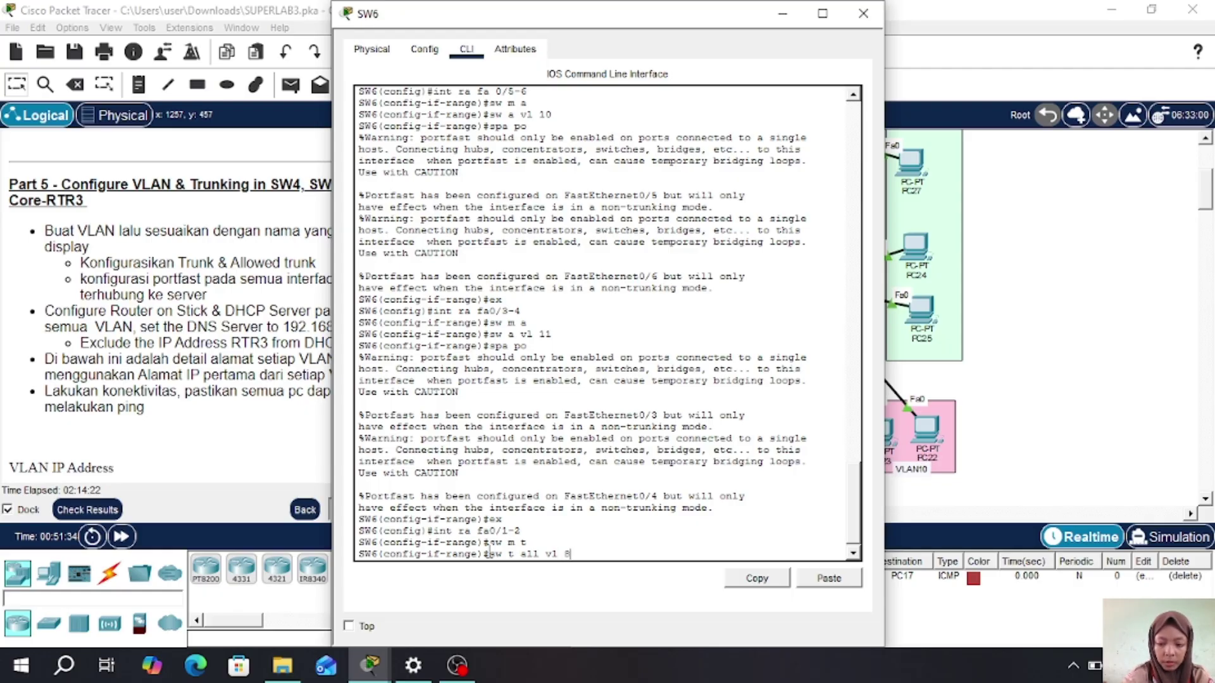
type(" 8-11")
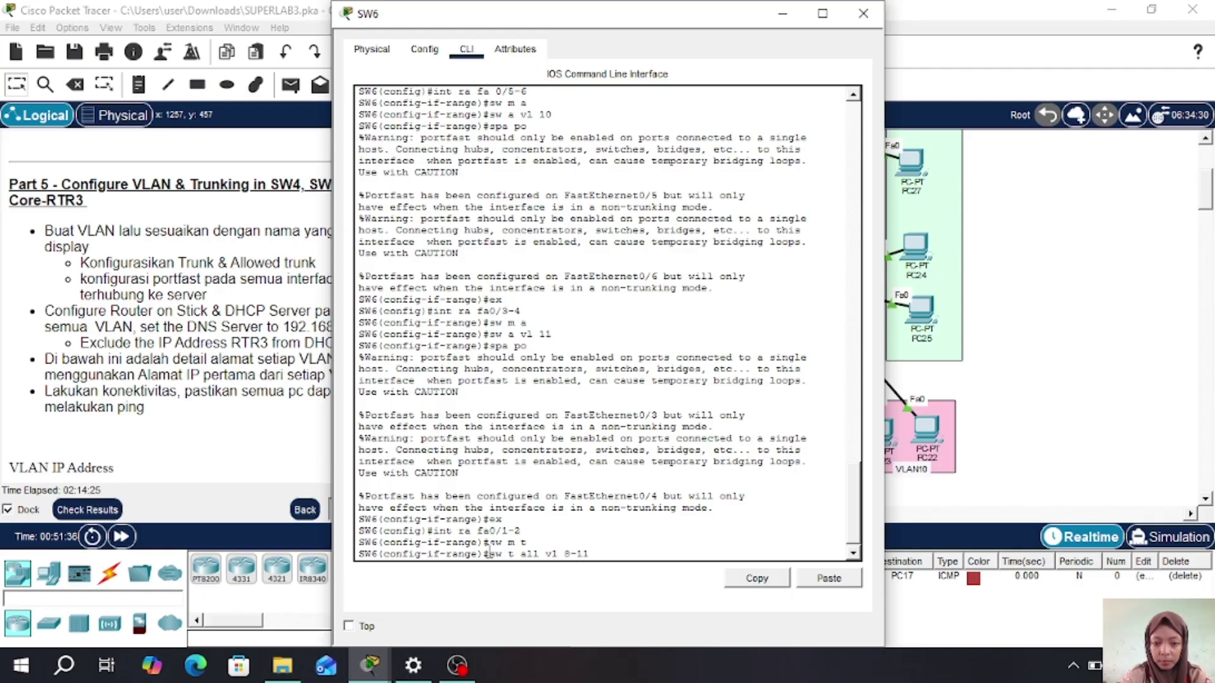
key("Return")
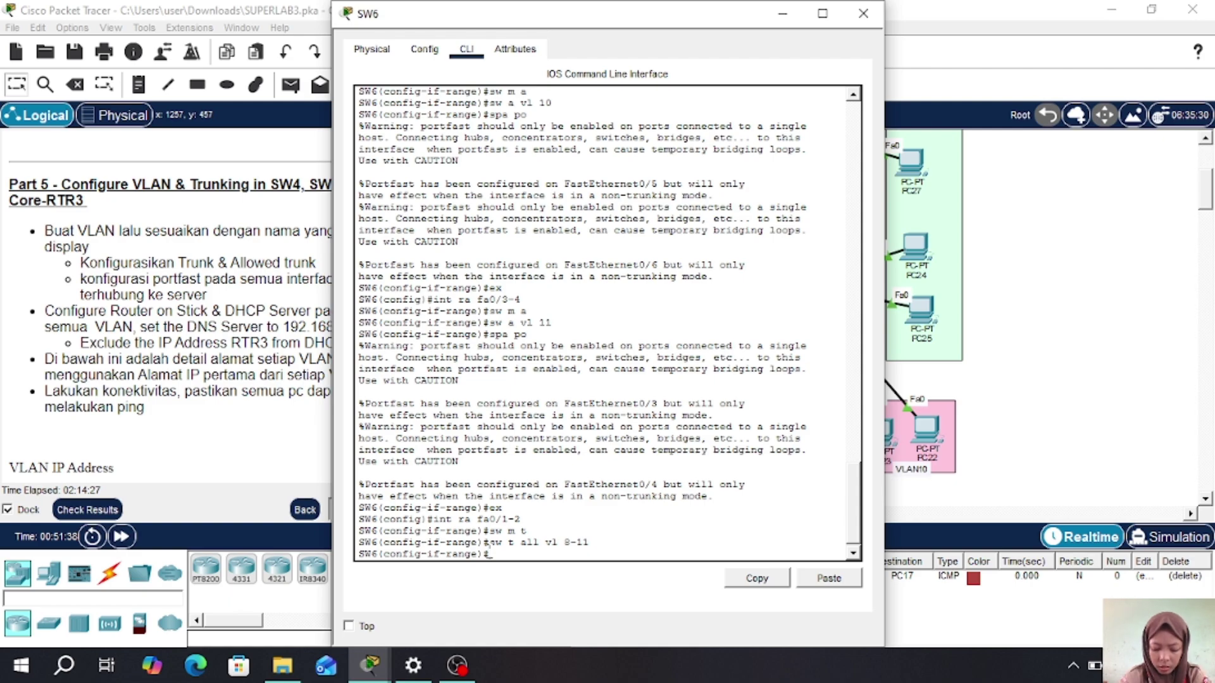
- Switch from SW6 to SW5's CLI and enter global configuration mode with en and conf t
left_click(863, 13)
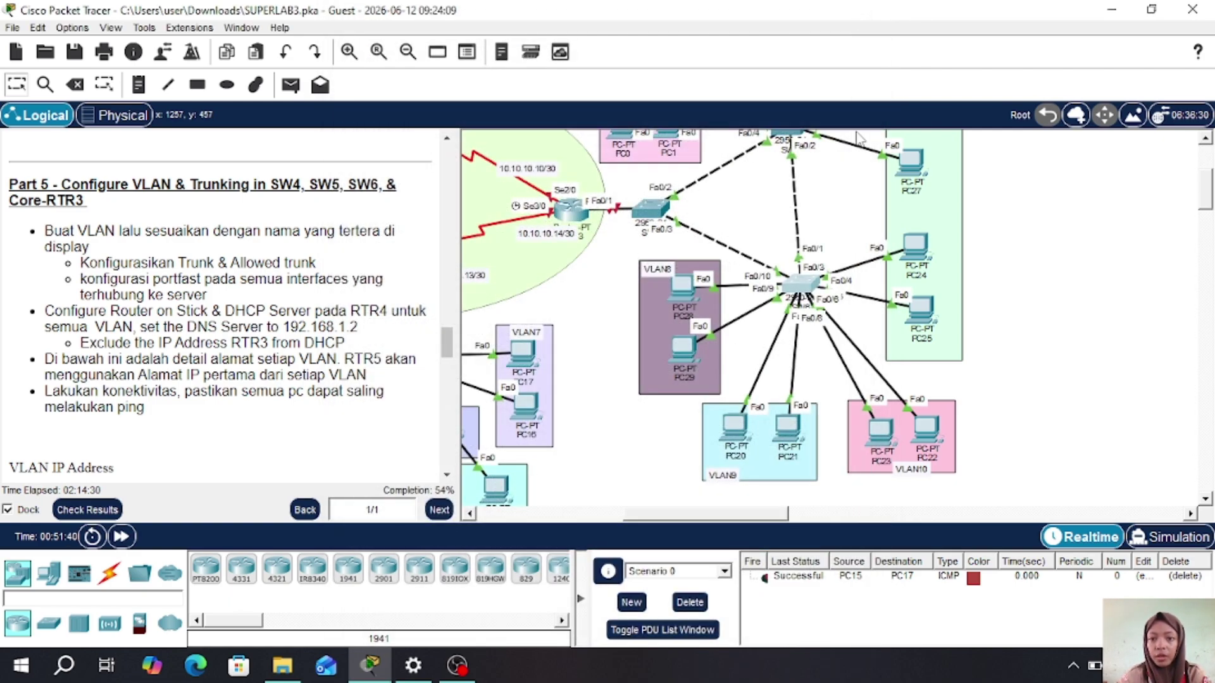
scroll(831, 207, "up", 1)
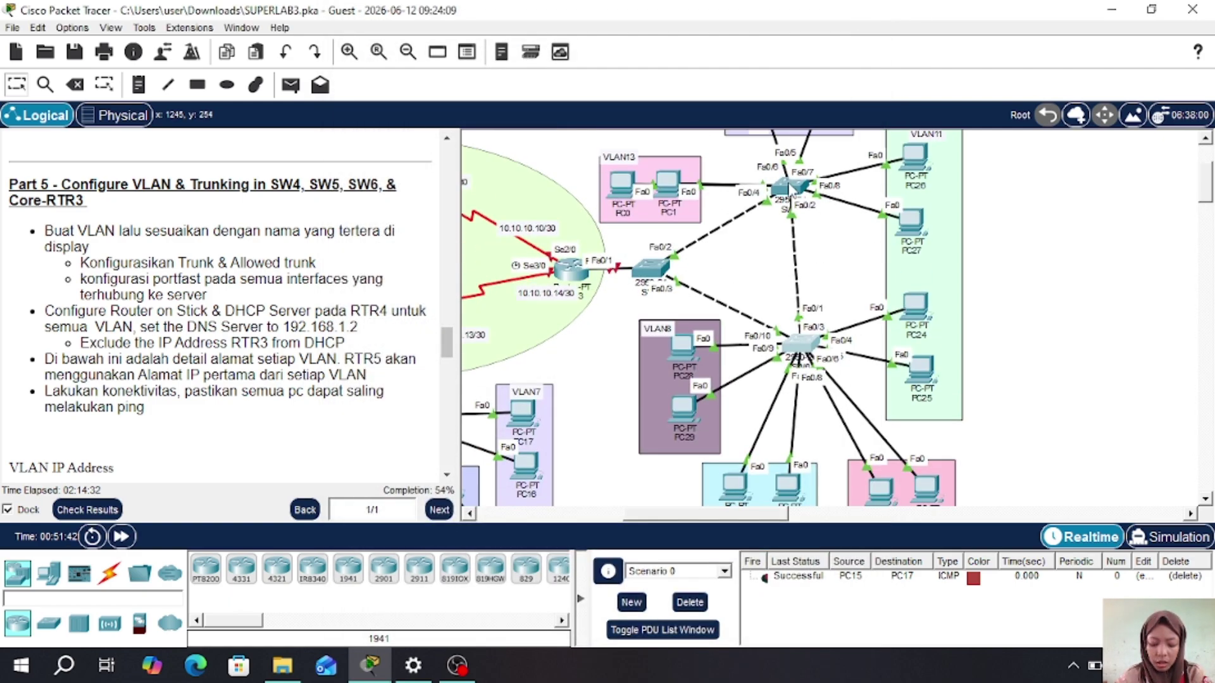
left_click(789, 188)
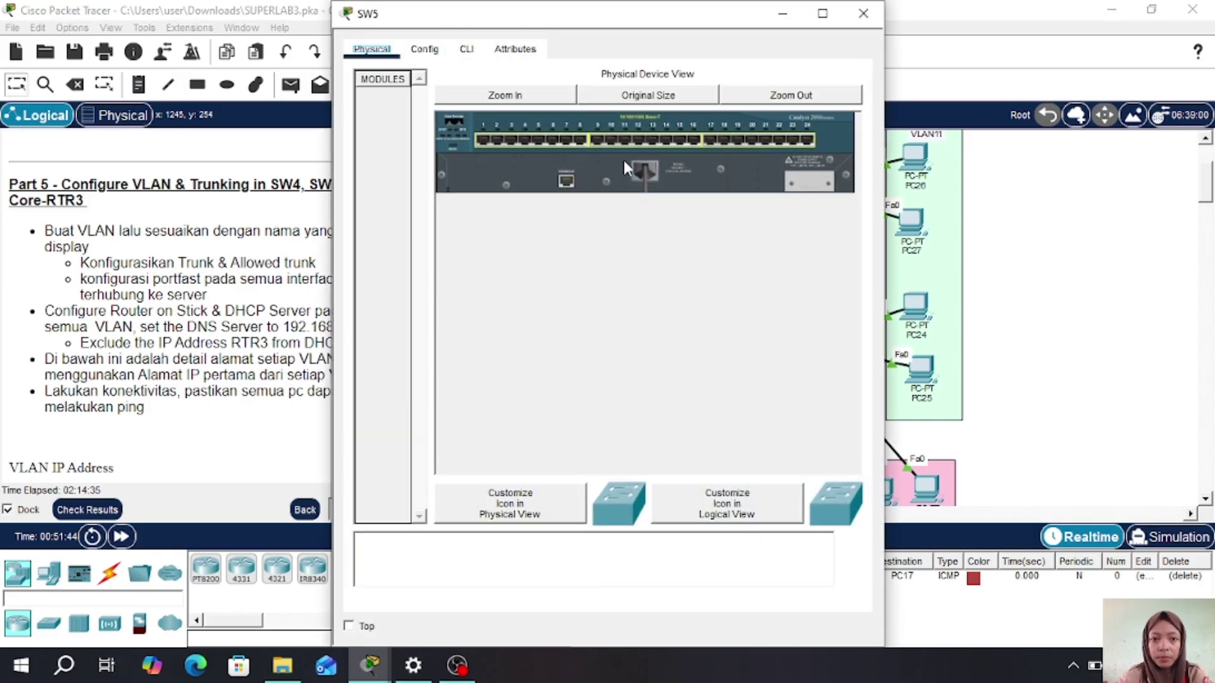
left_click(466, 48)
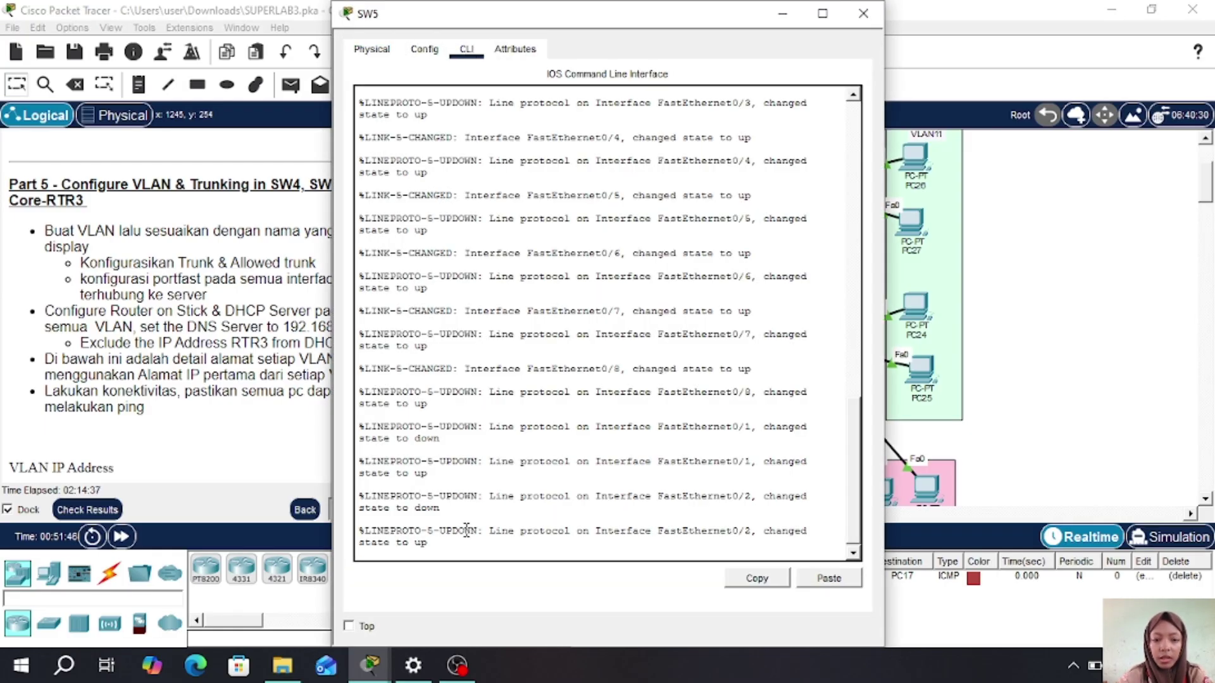
left_click(433, 550)
key("Return")
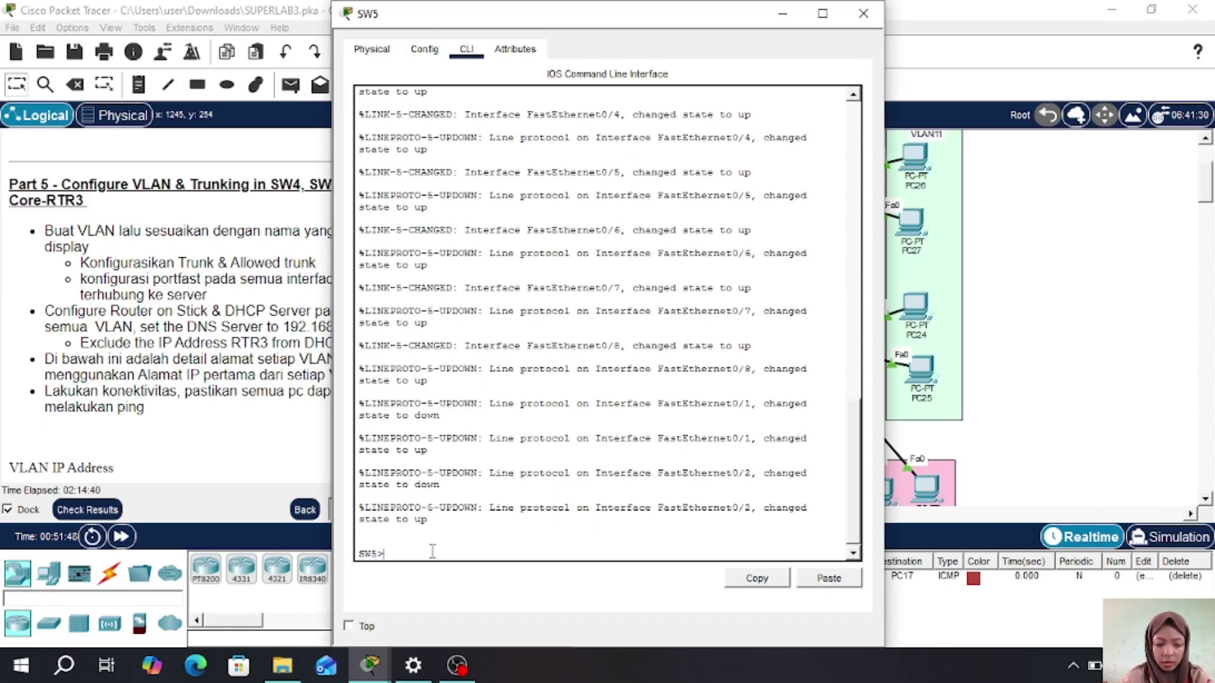
type("en")
key("Return")
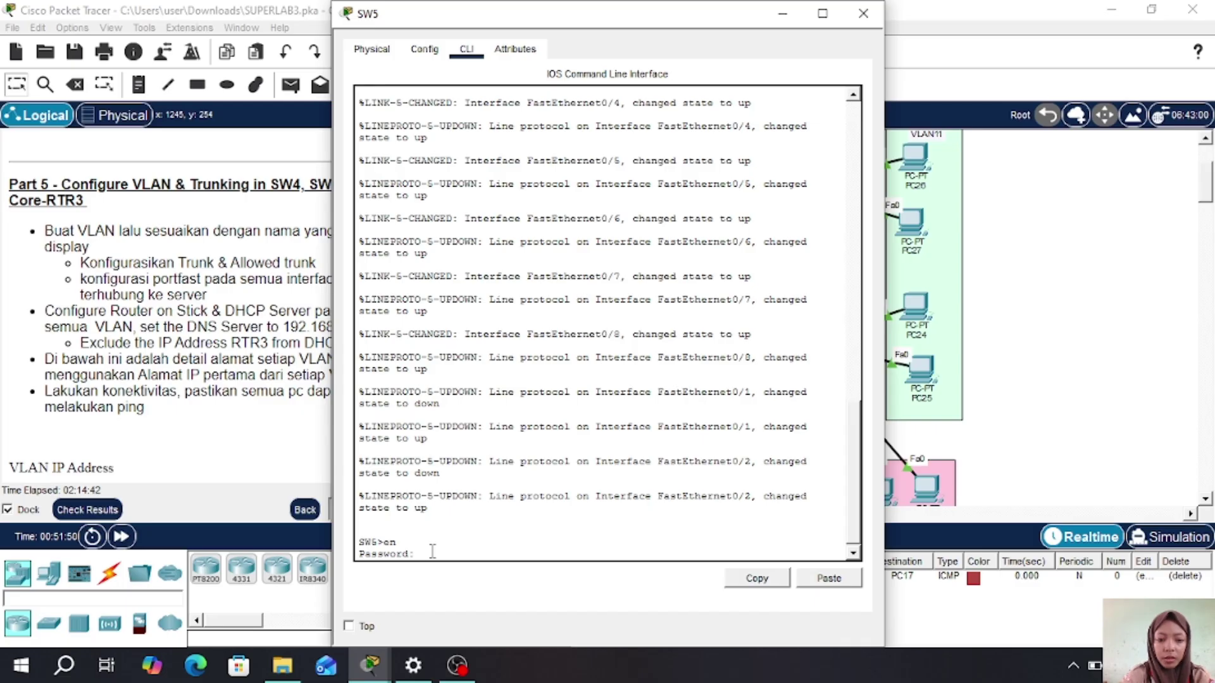
key("Return")
type("conf")
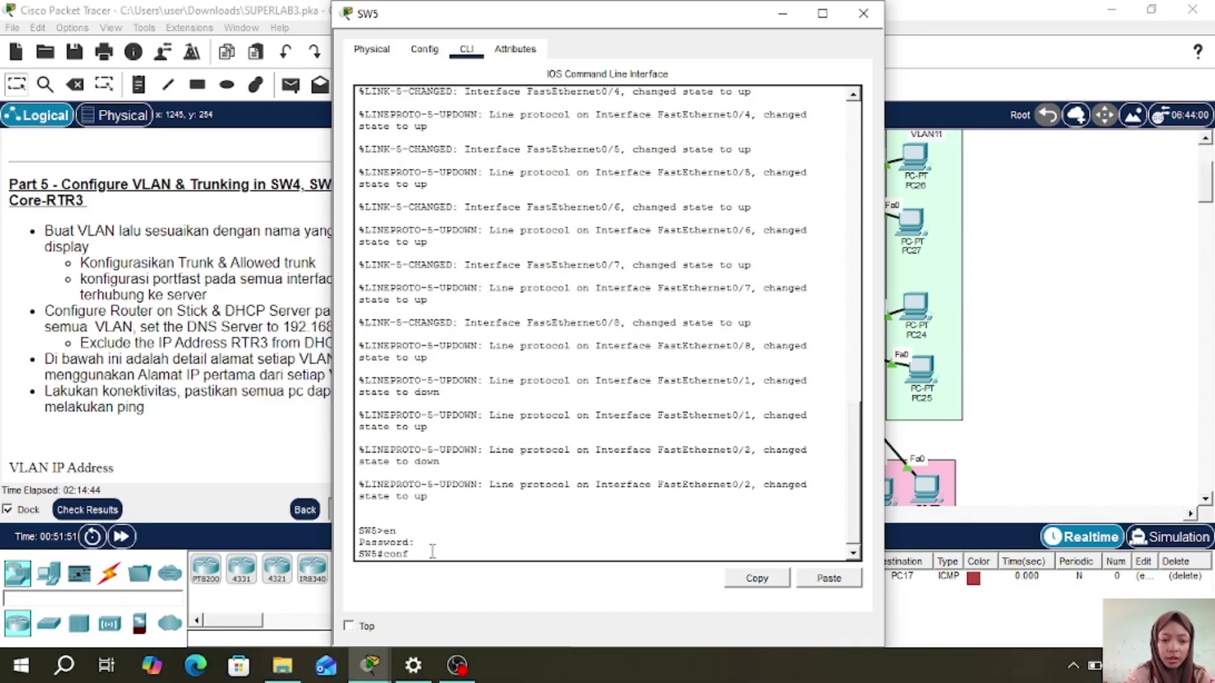
type(" t")
key("Return")
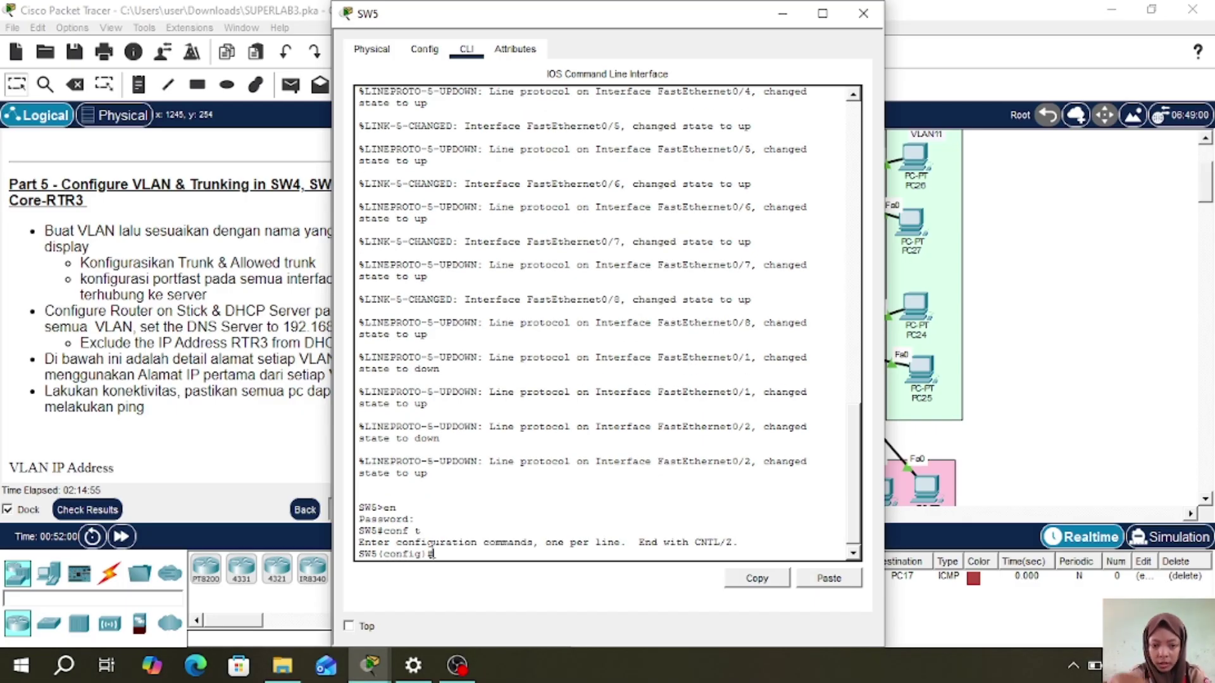
- Create VLANs 11, 12 and 13 named VLAN11, VLAN12 and VLAN13, then exit
type("vlan")
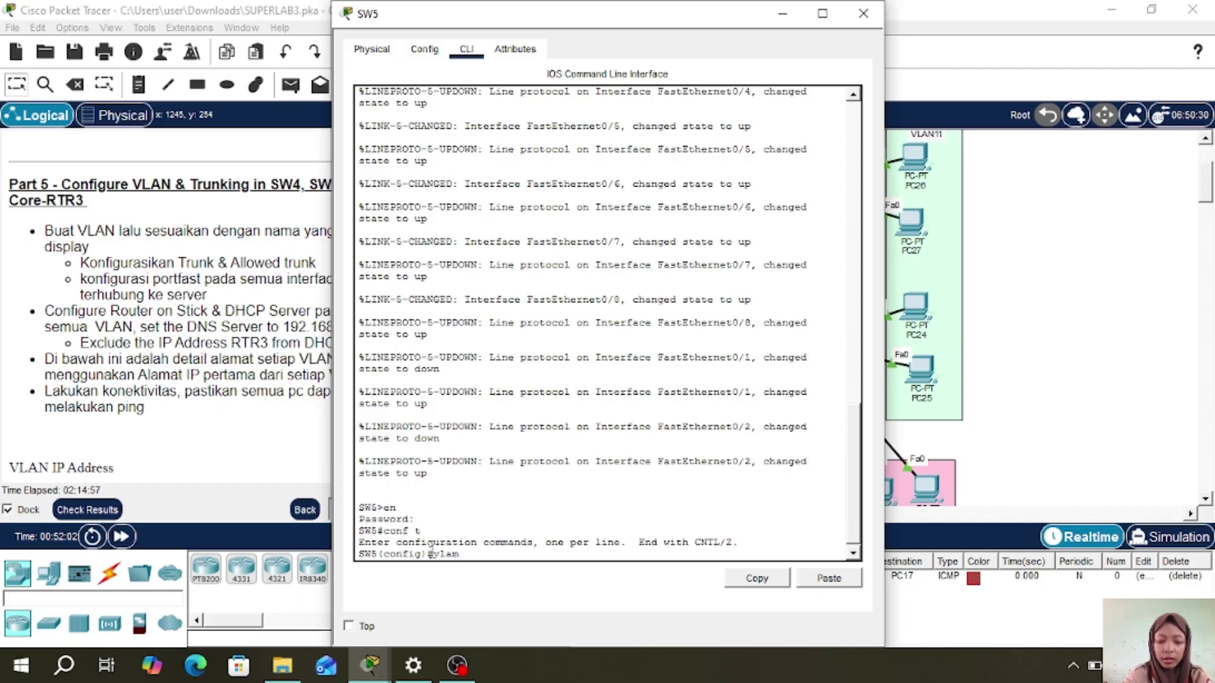
type(" 11")
key("Return")
type("name VLAN11")
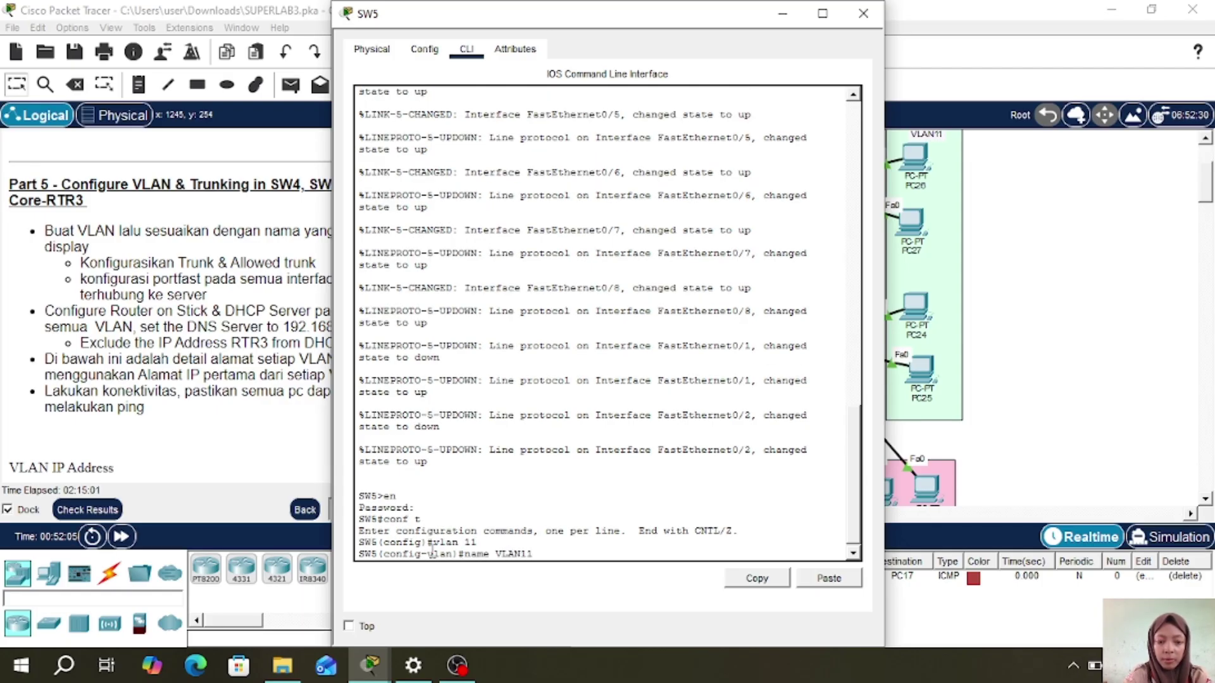
key("Return")
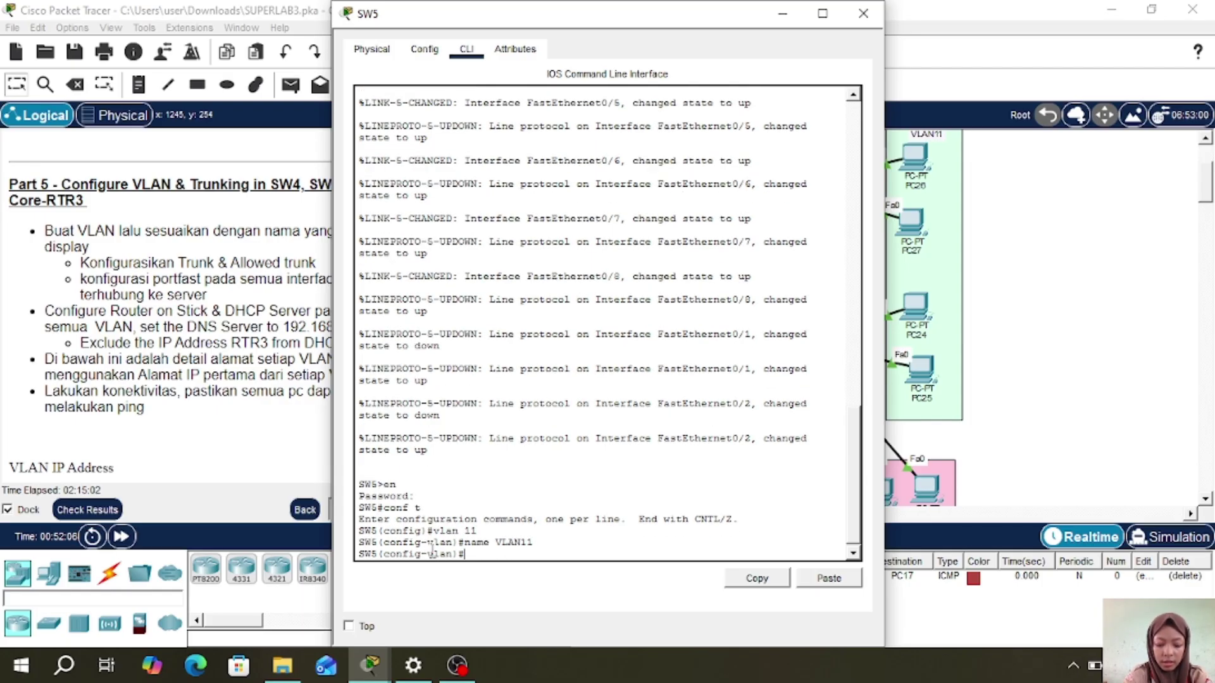
type("vlan 1")
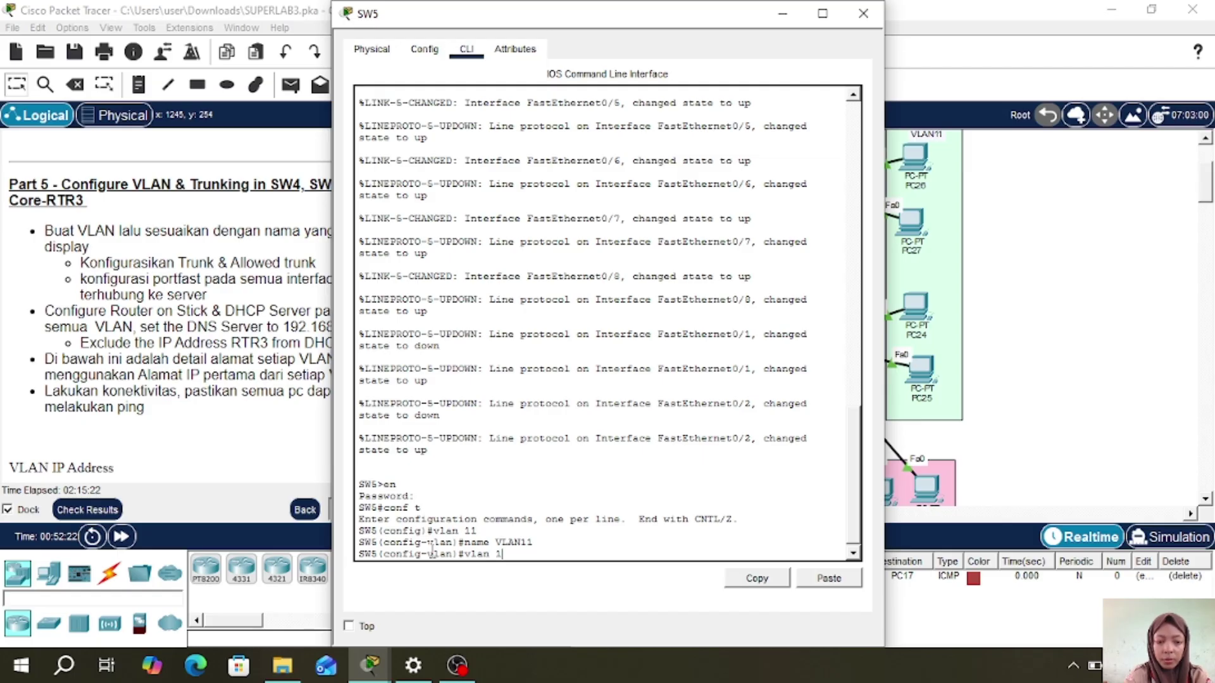
type("2")
key("Return")
type("name")
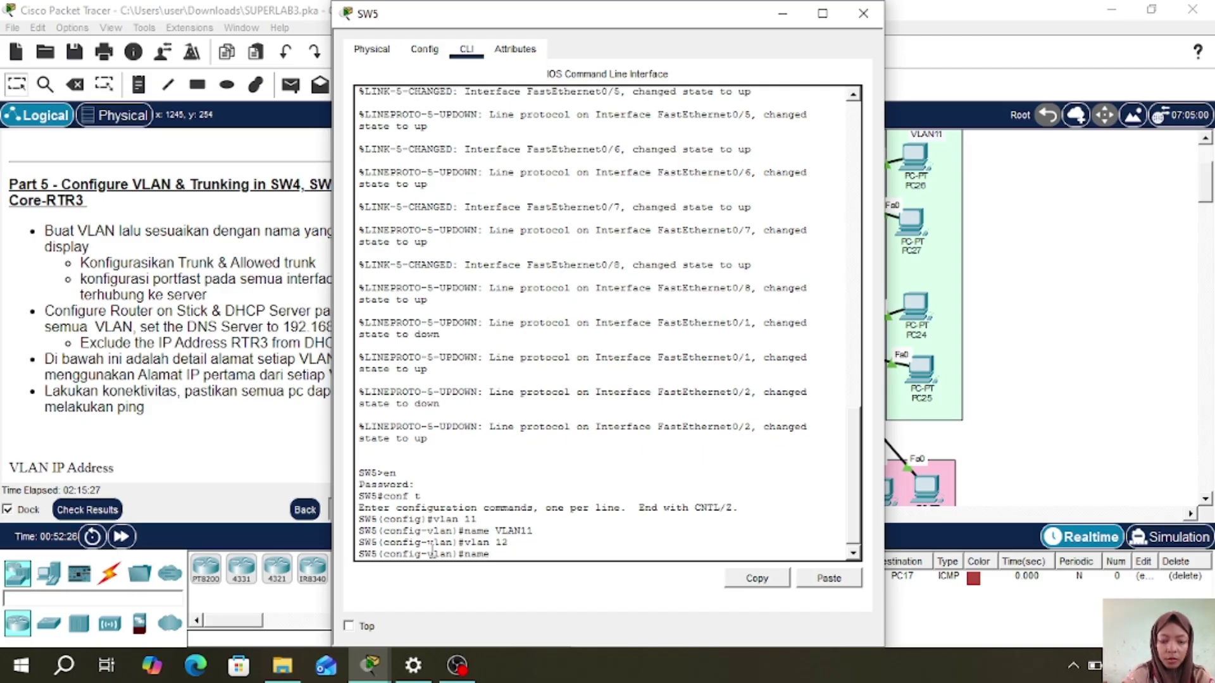
type(" VLAN12")
key("Return")
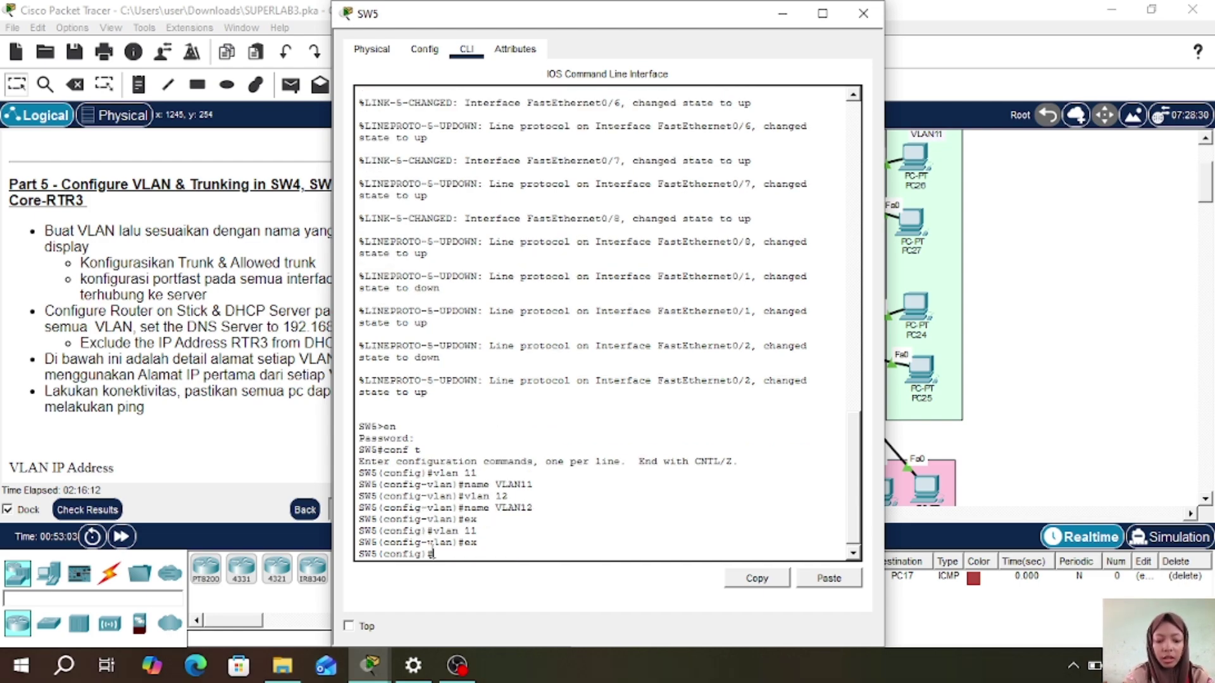
type("vlan 13")
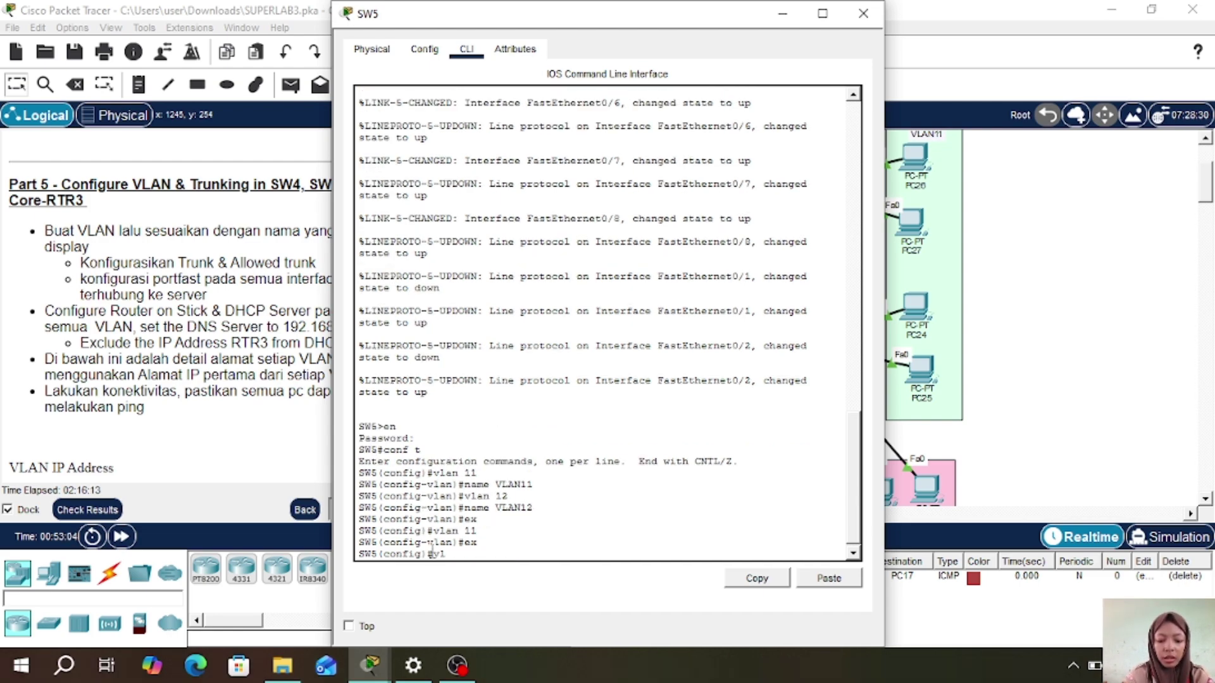
key("Return")
type("name")
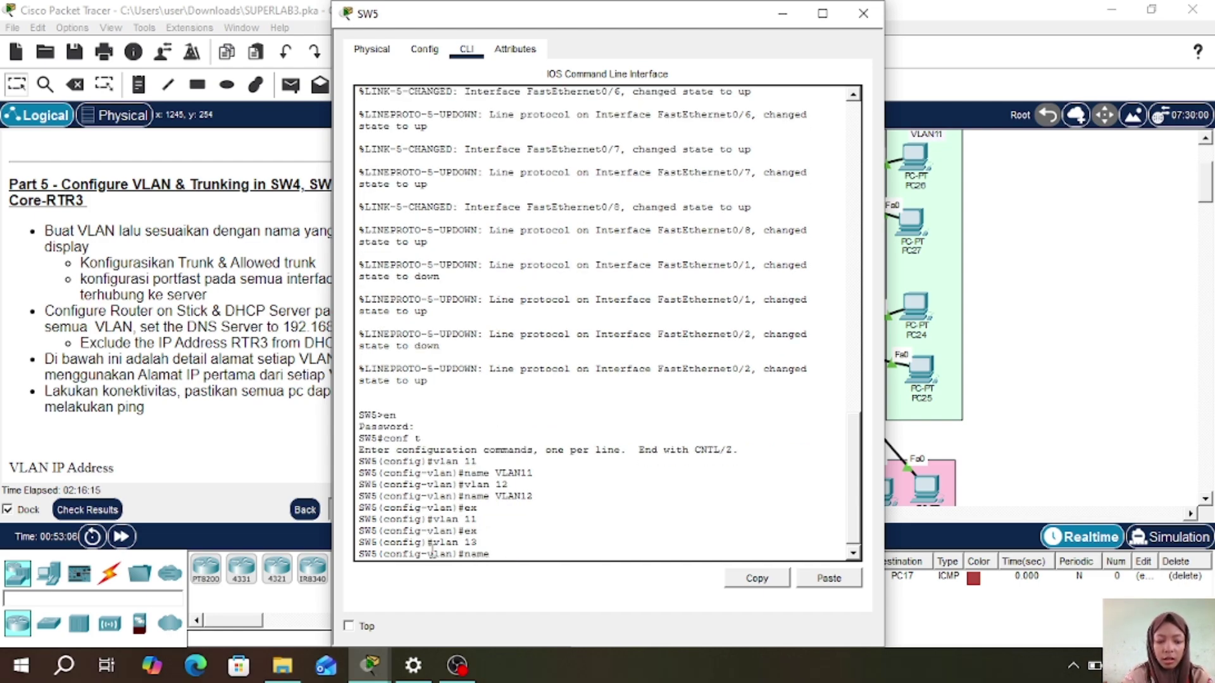
type(" VLAN13")
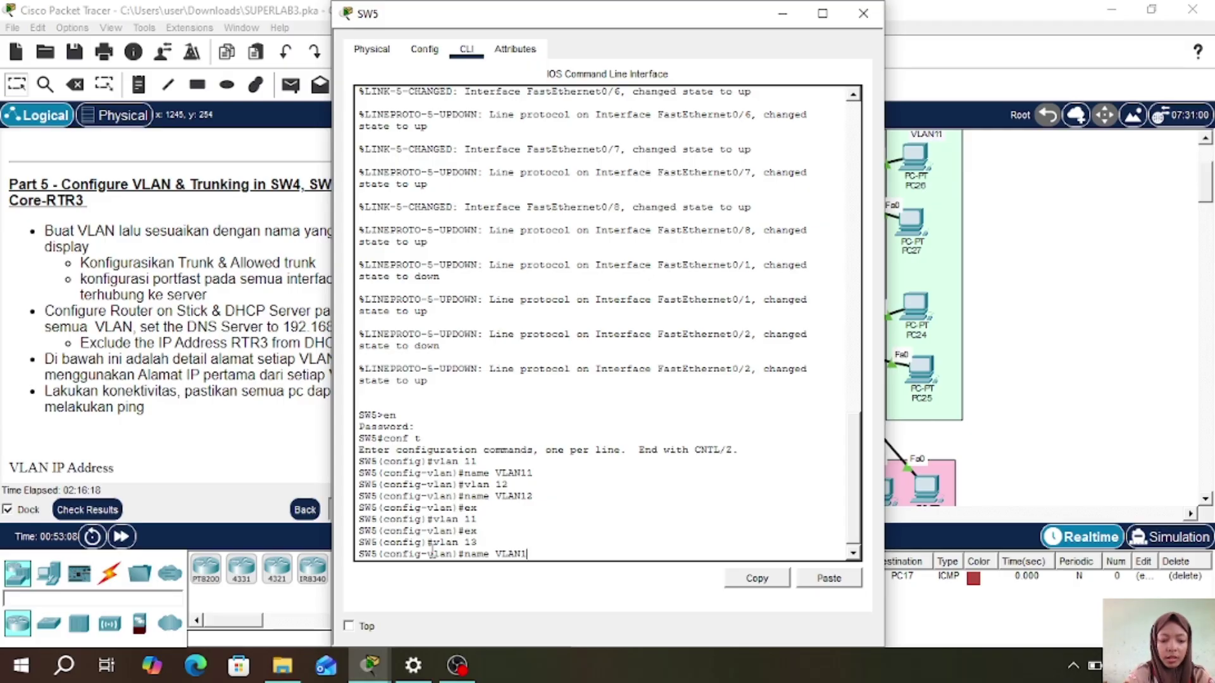
key("Return")
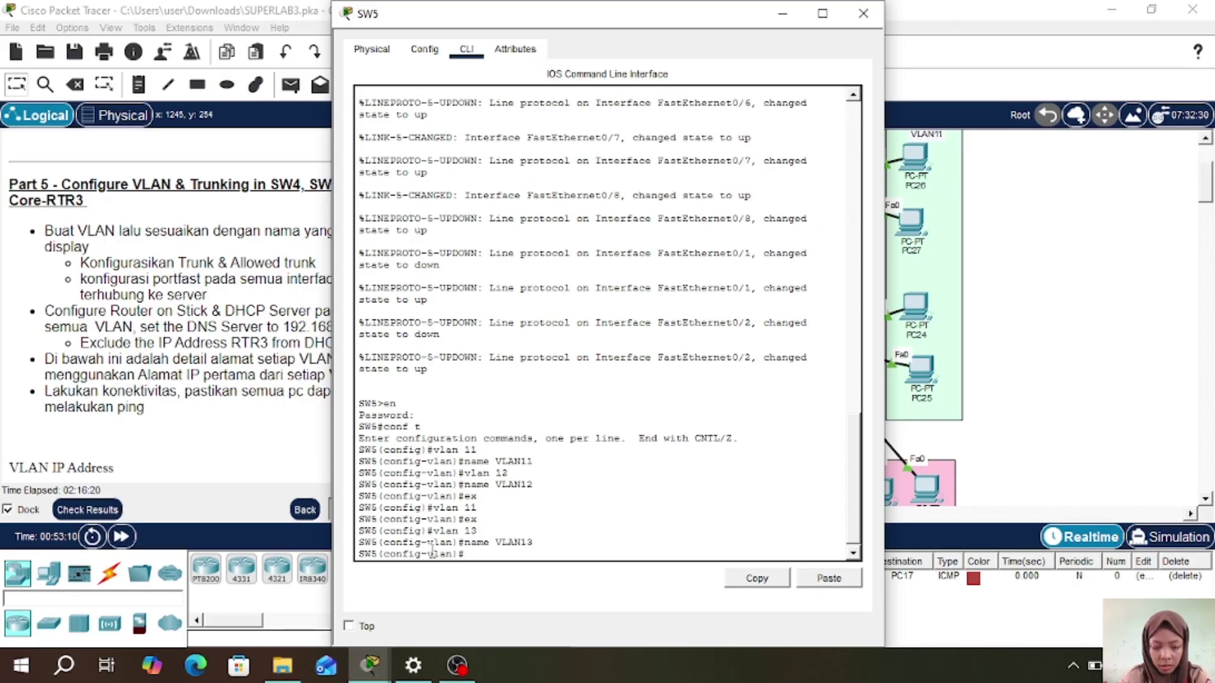
type("EX")
key("Return")
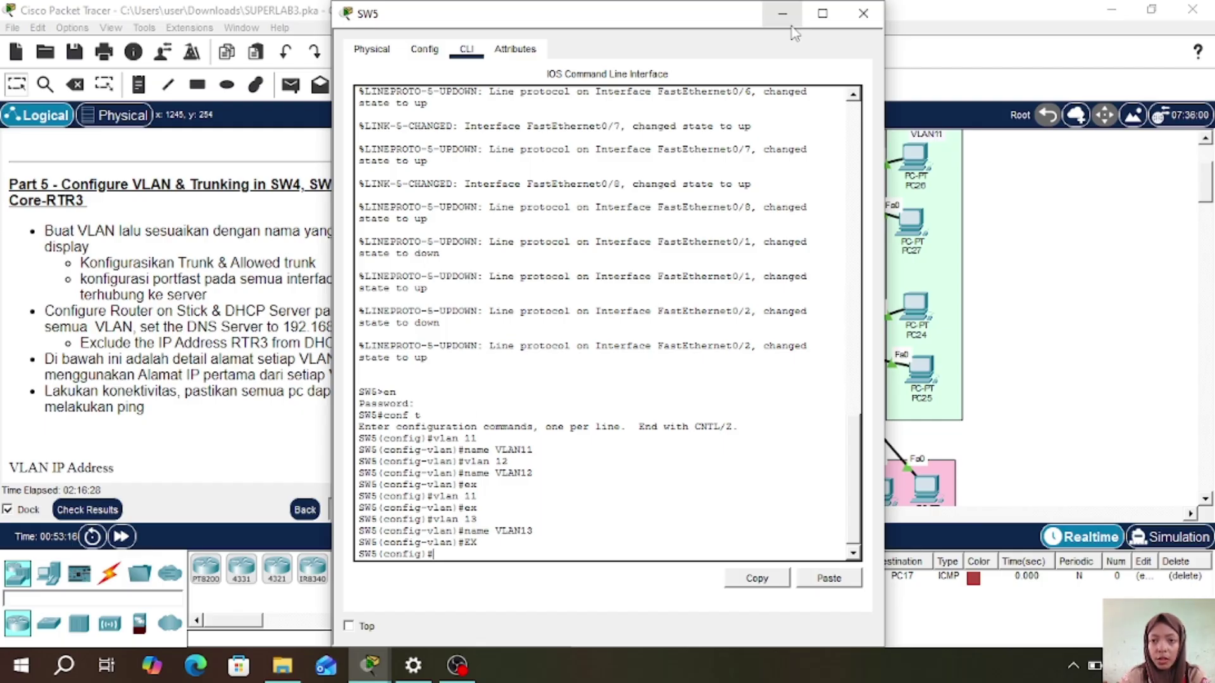
- Close the SW5 window and keep PC27 inside the VLAN11 box
left_click(862, 14)
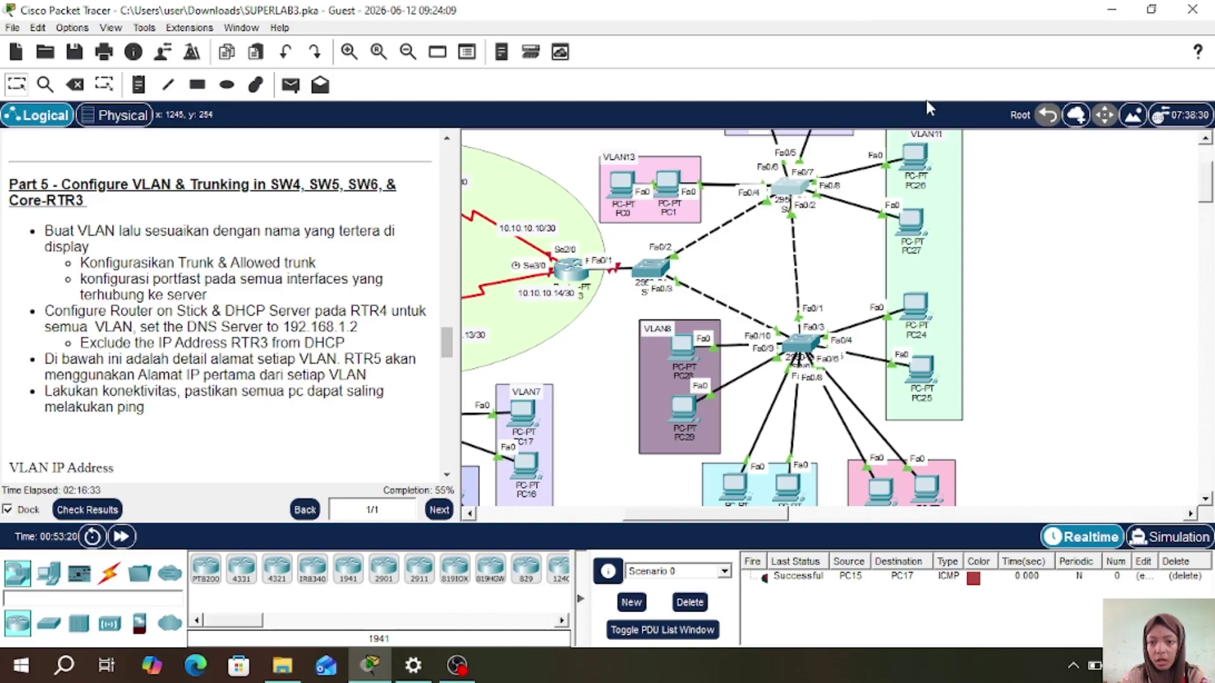
scroll(1018, 213, "up", 3)
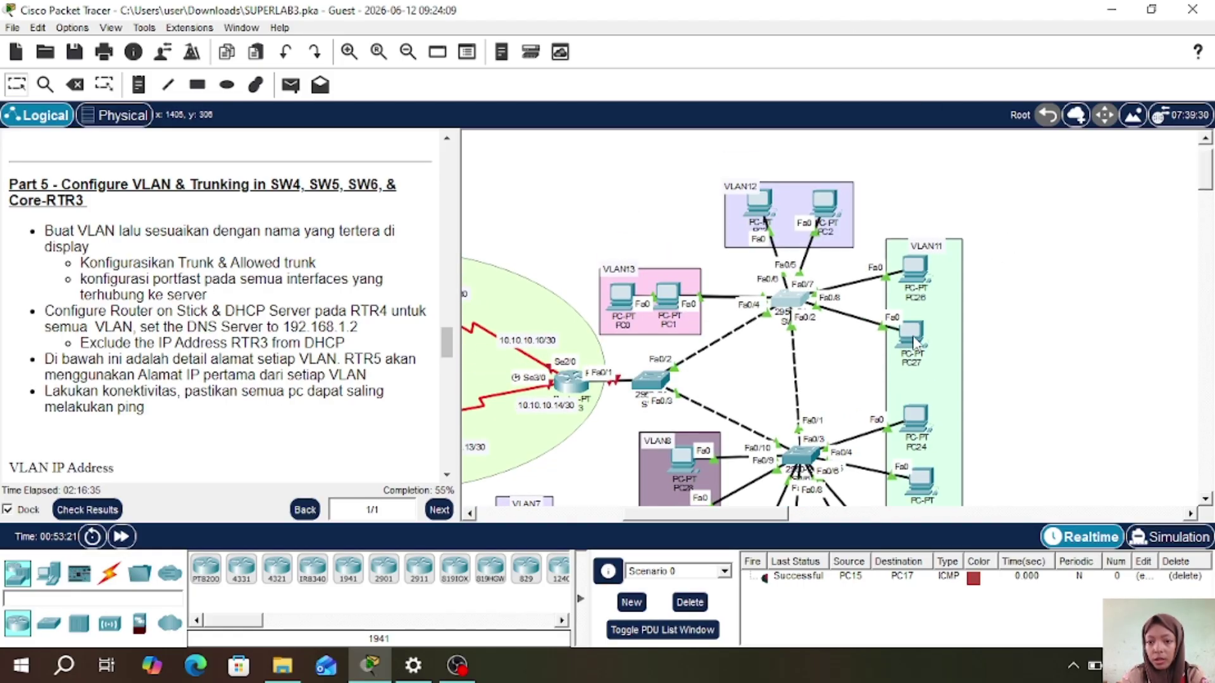
mouse_move(915, 345)
left_mouse_down()
mouse_move(1000, 310)
mouse_move(987, 298)
mouse_move(875, 366)
mouse_move(925, 337)
left_mouse_up()
mouse_move(916, 270)
left_mouse_down()
mouse_move(948, 205)
mouse_move(925, 267)
left_mouse_up()
- Make SW5 ports fa0/7-8 PortFast access ports in VLAN 11 and close the window
left_click(790, 306)
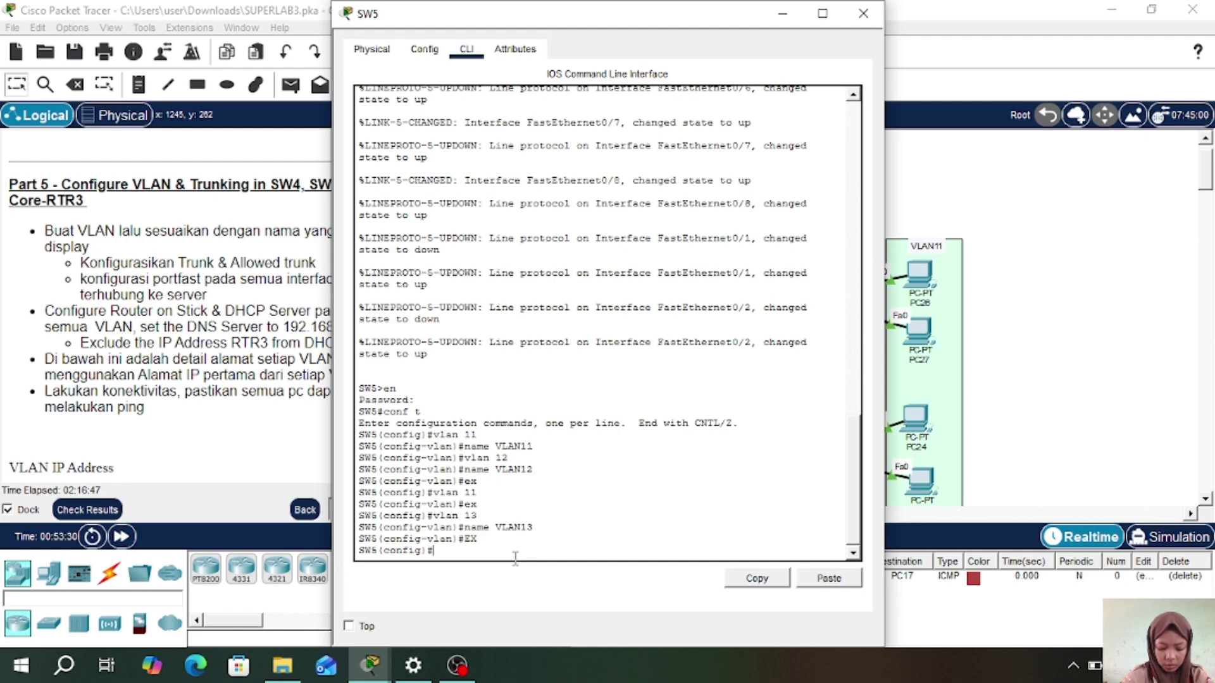
type("int")
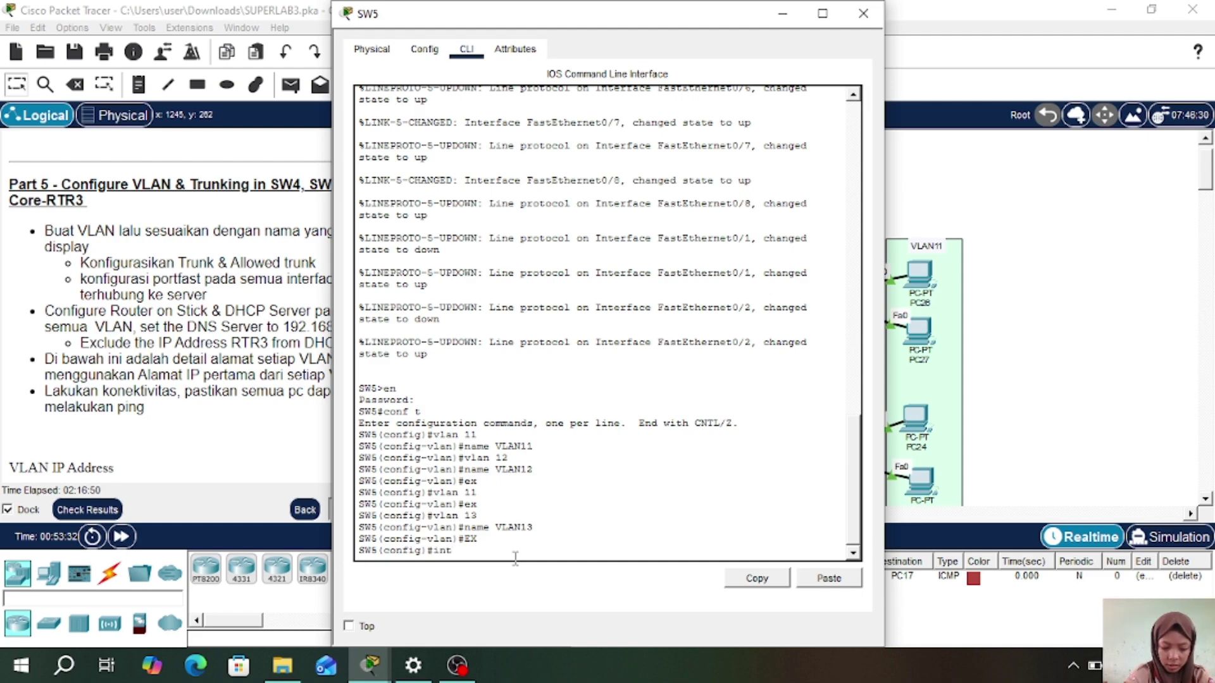
type(" ra fa0/")
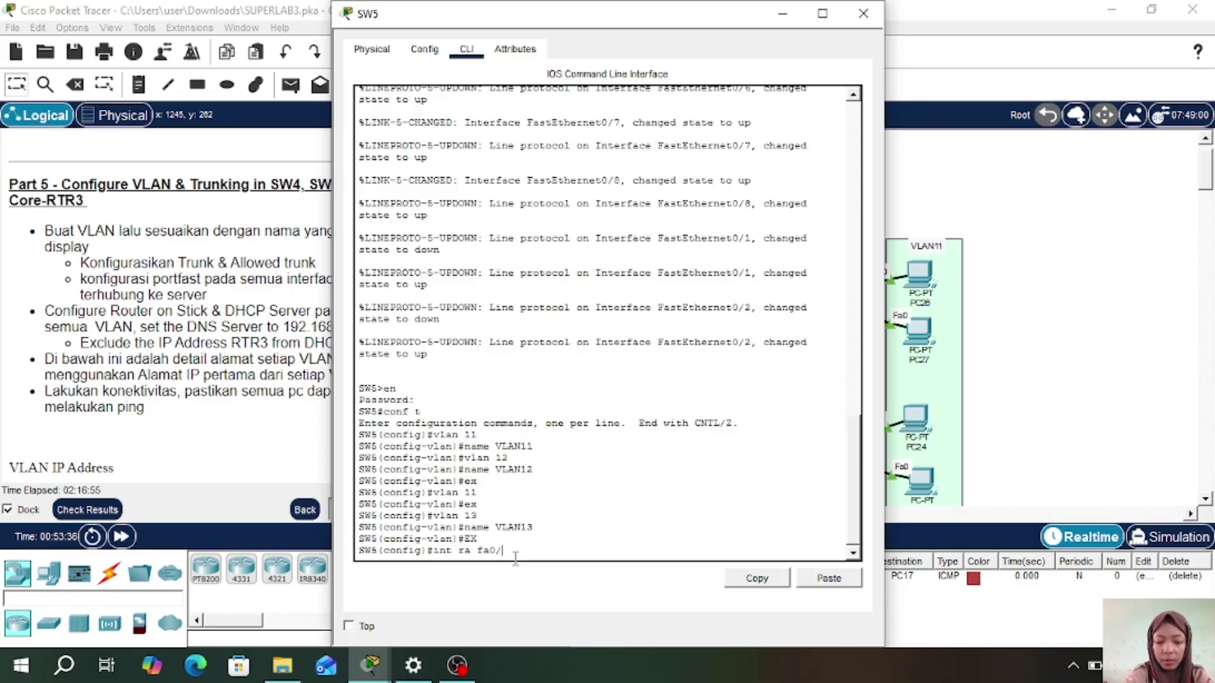
type("7-8")
key("Return")
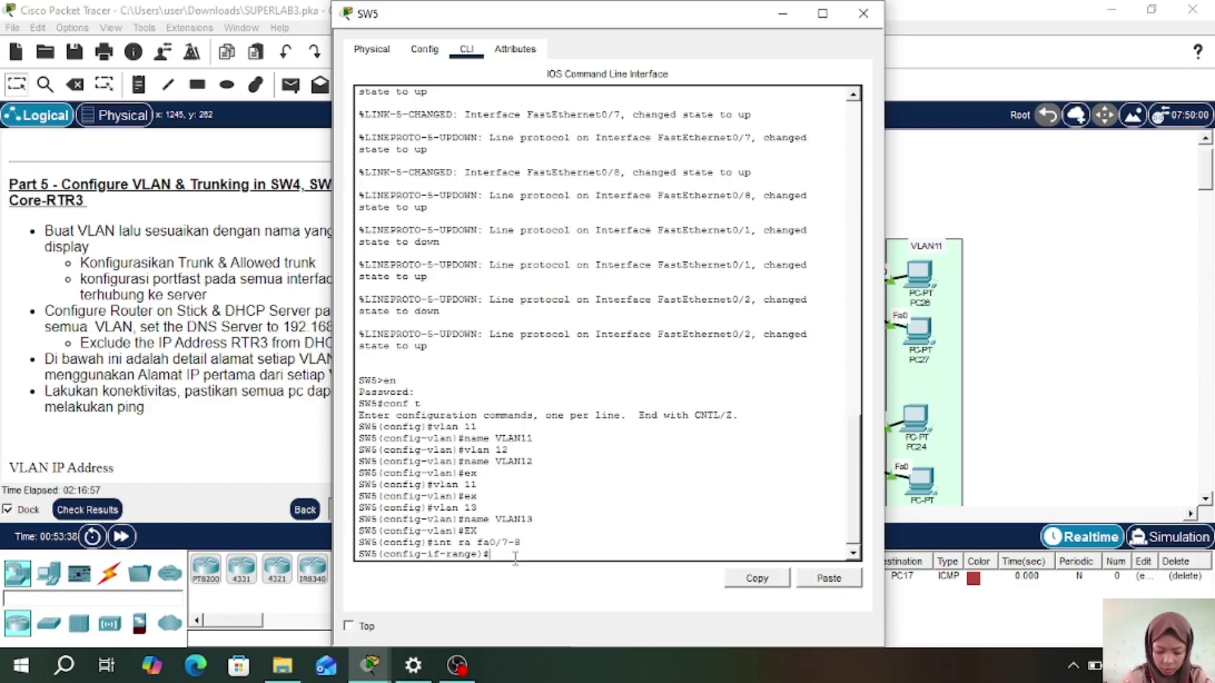
type("sw m a")
key("Return")
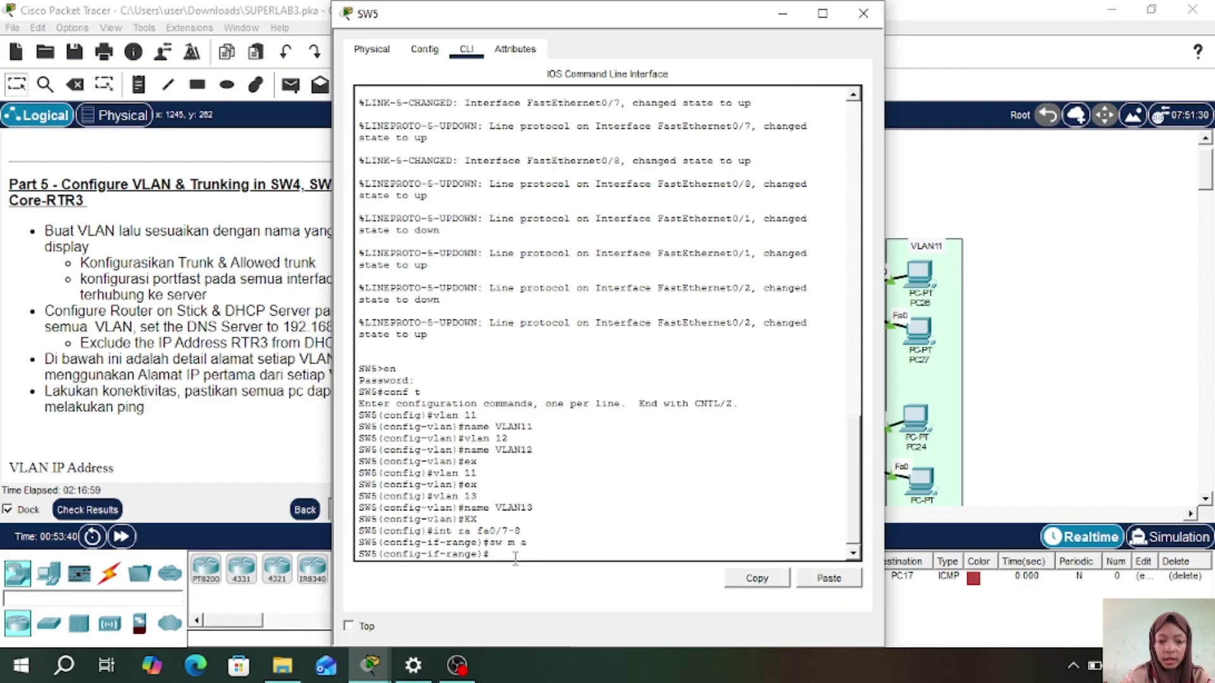
type("sw a")
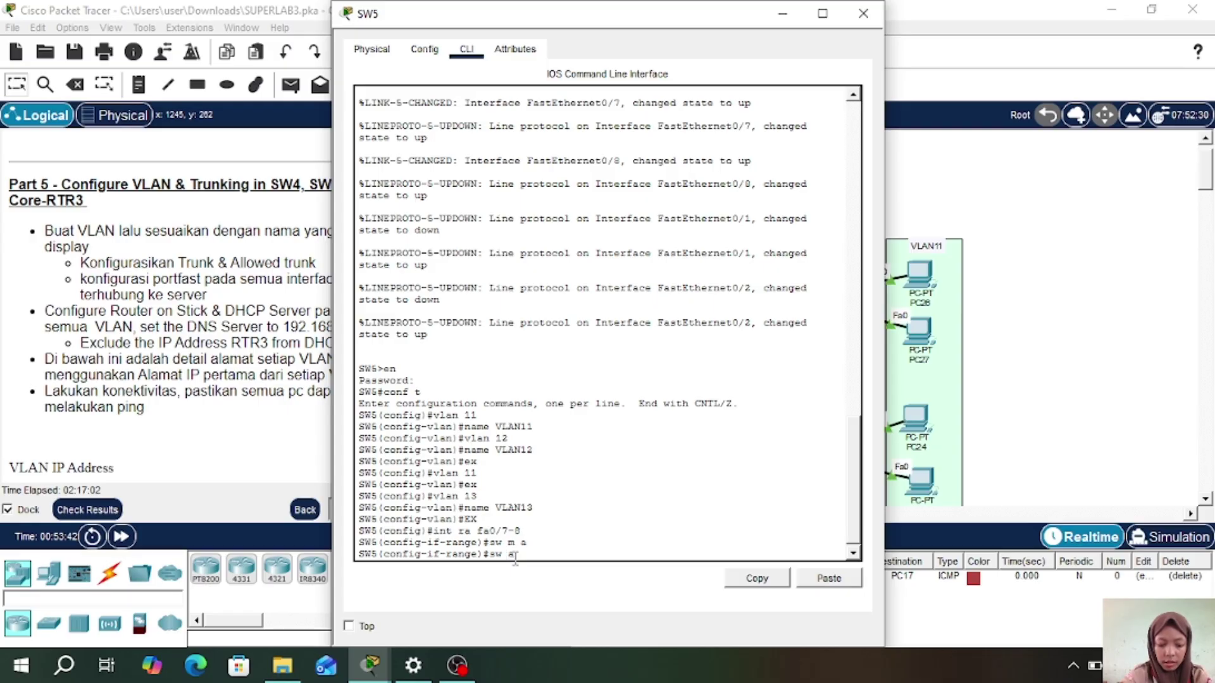
type(" vl 11")
key("Return")
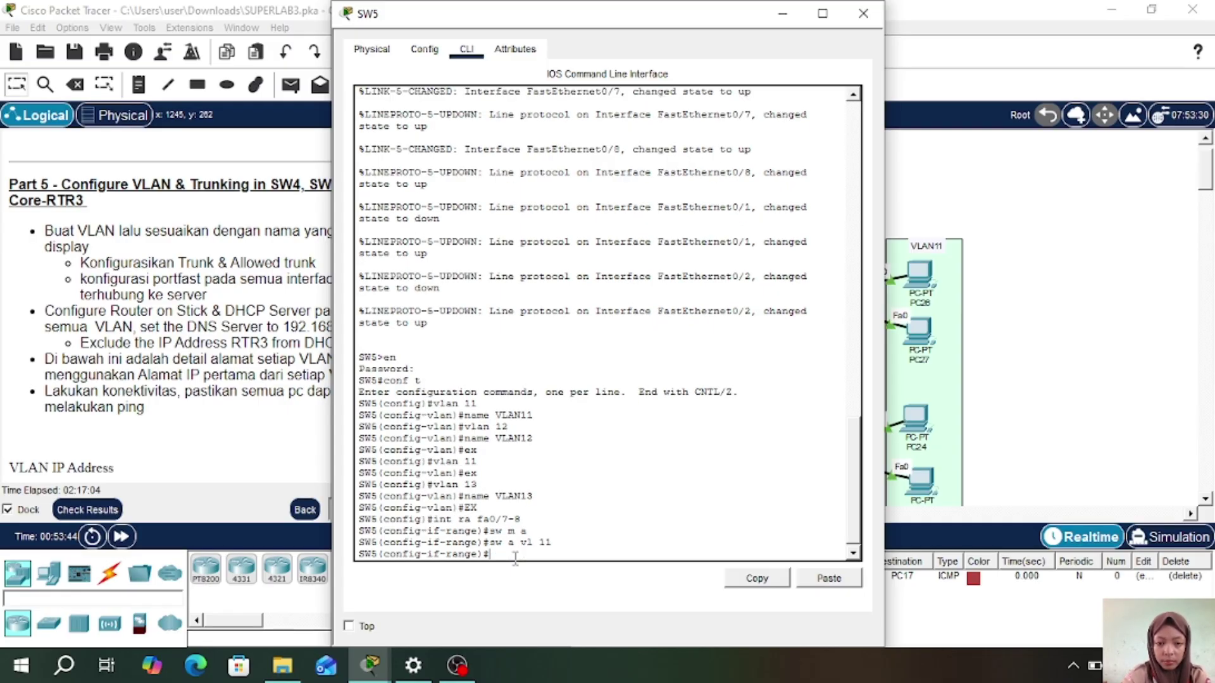
type("spa ")
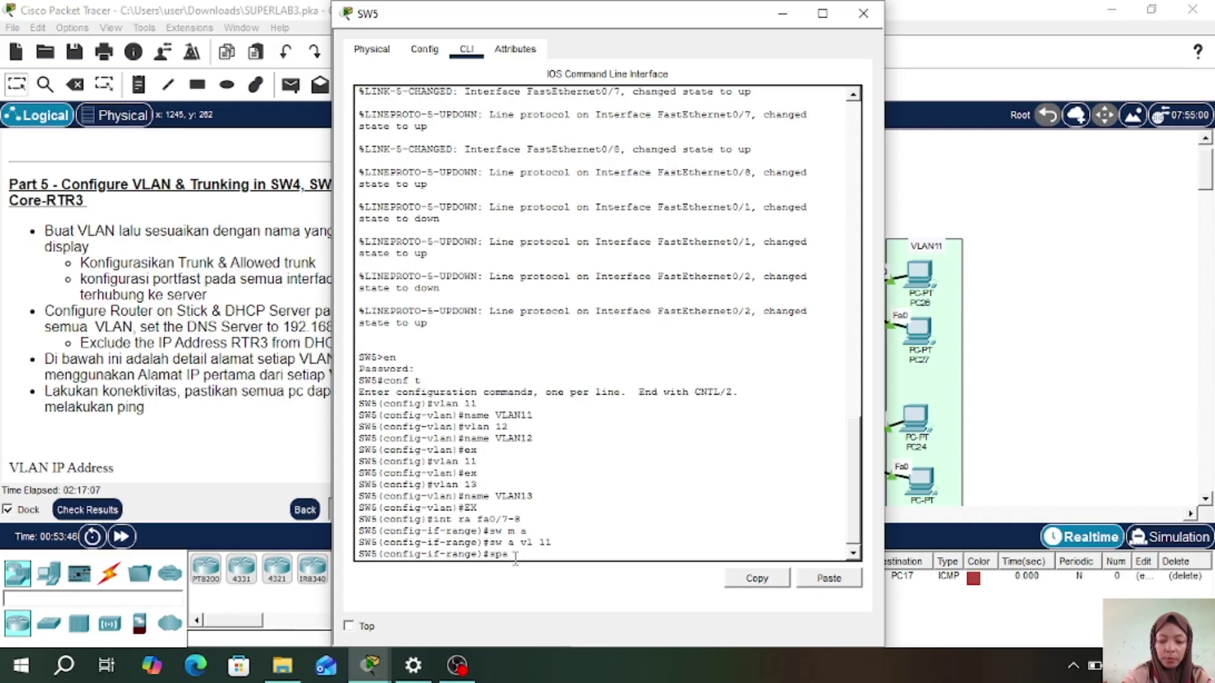
type("po")
key("Return")
type("ex")
key("Return")
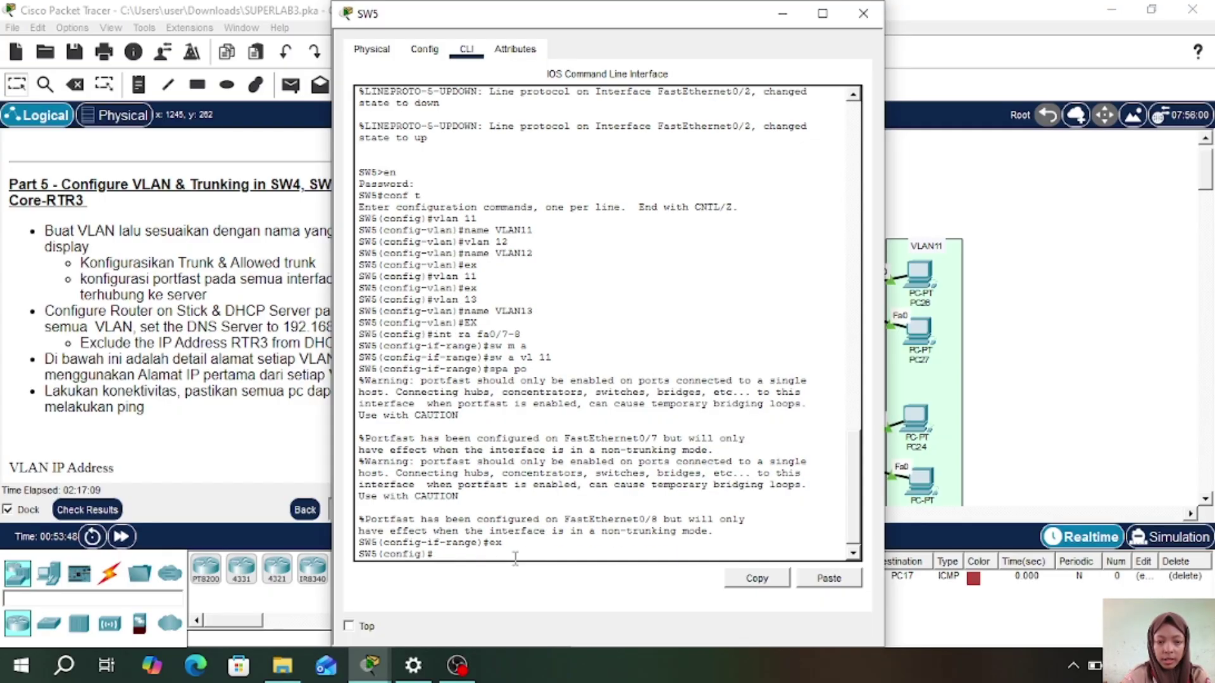
left_click(863, 14)
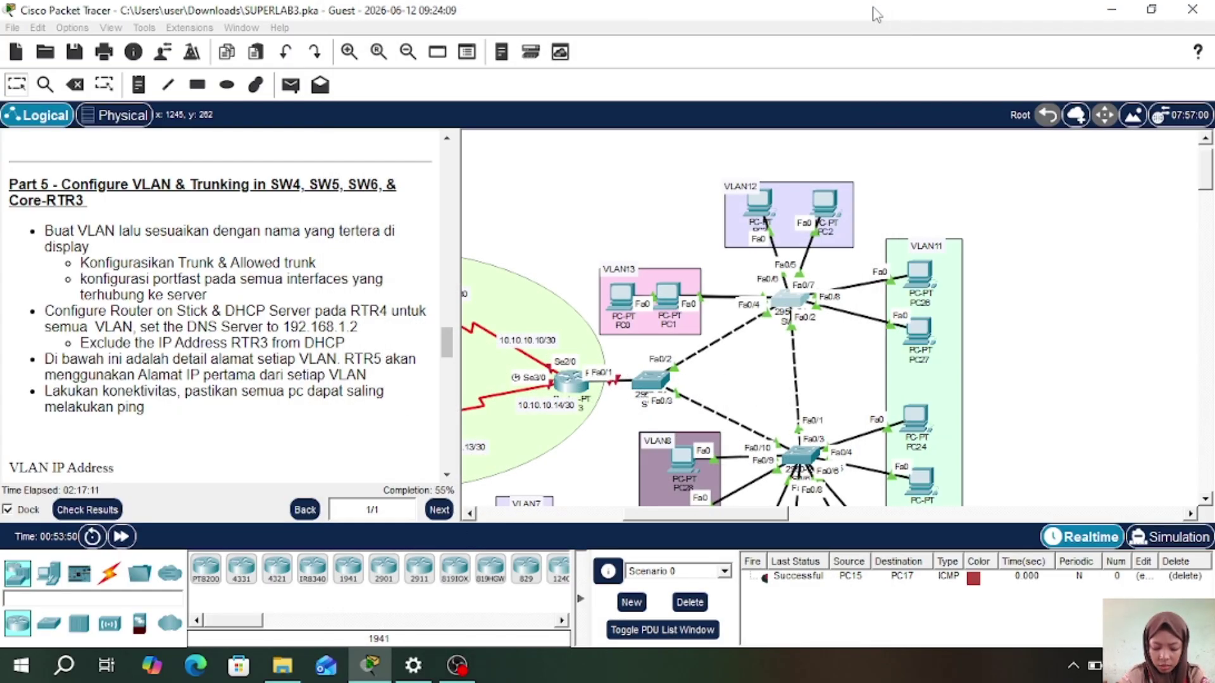
left_click_drag(827, 204, 762, 210)
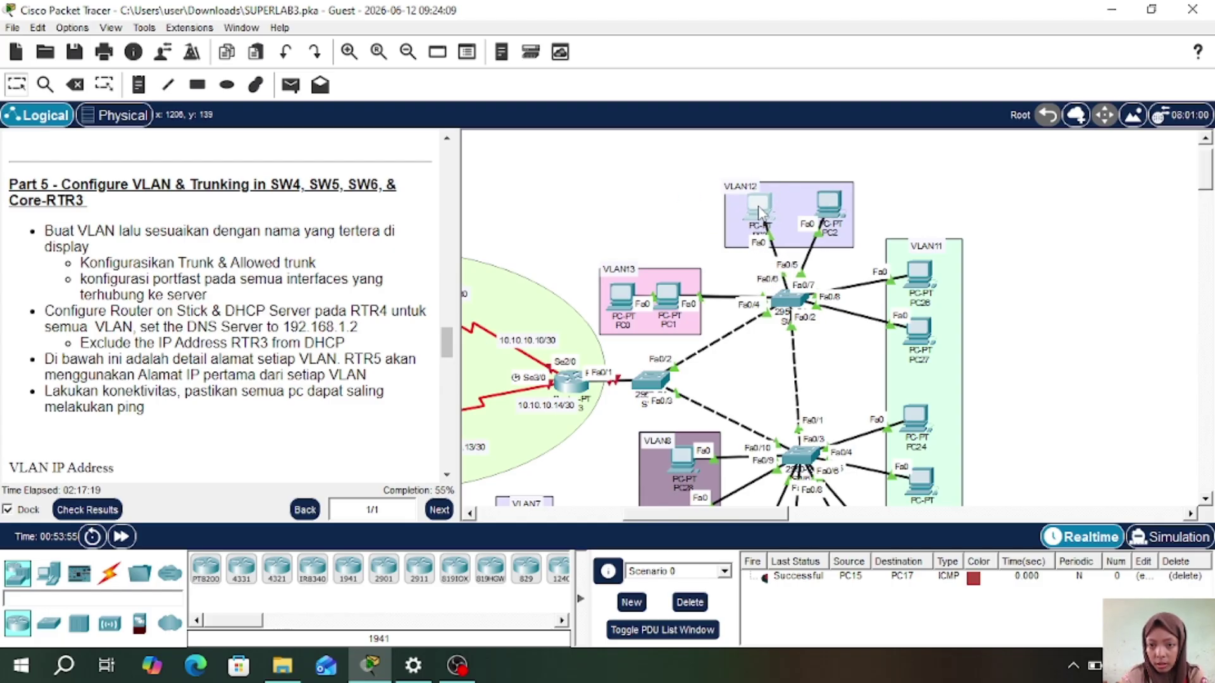
- Make SW5 ports fa0/5-6 PortFast access ports in VLAN 12, then move PC1 into VLAN13
left_click(789, 305)
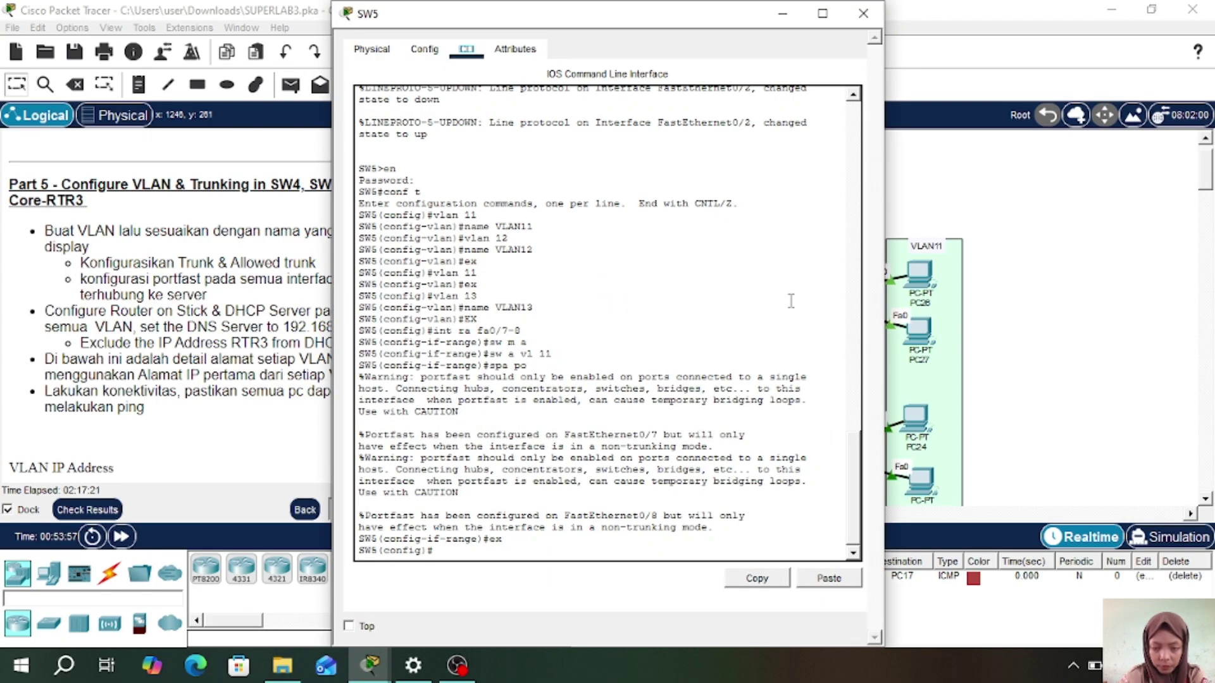
left_click(486, 553)
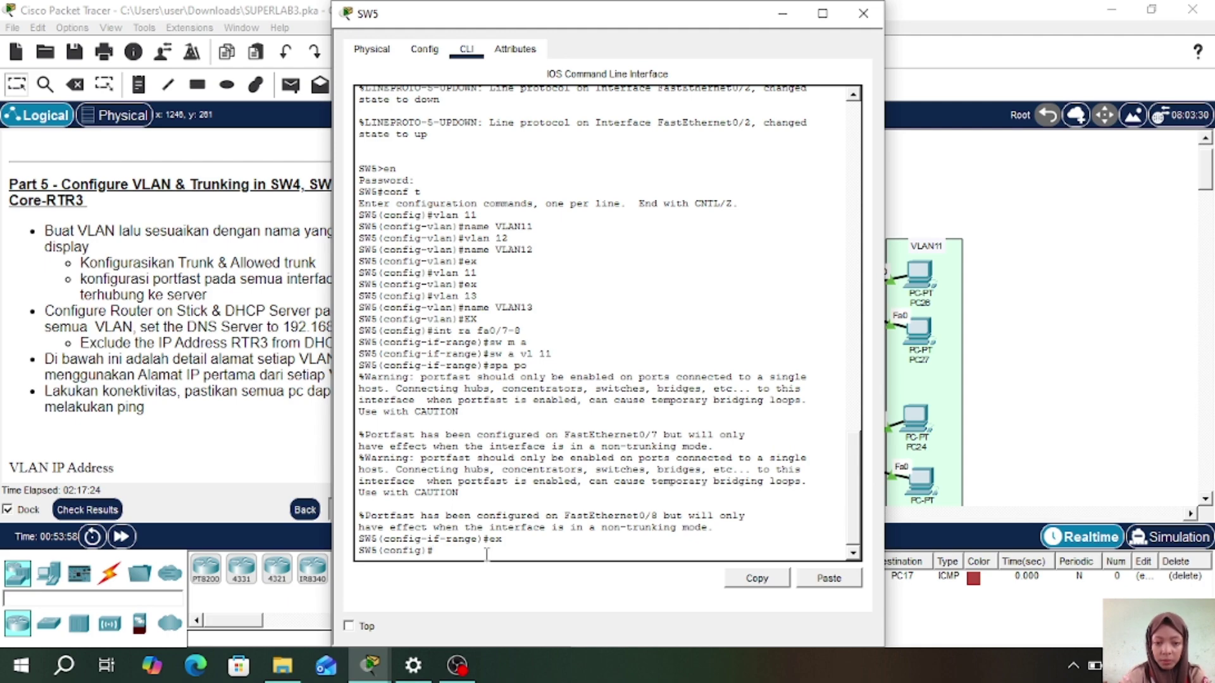
type("int r")
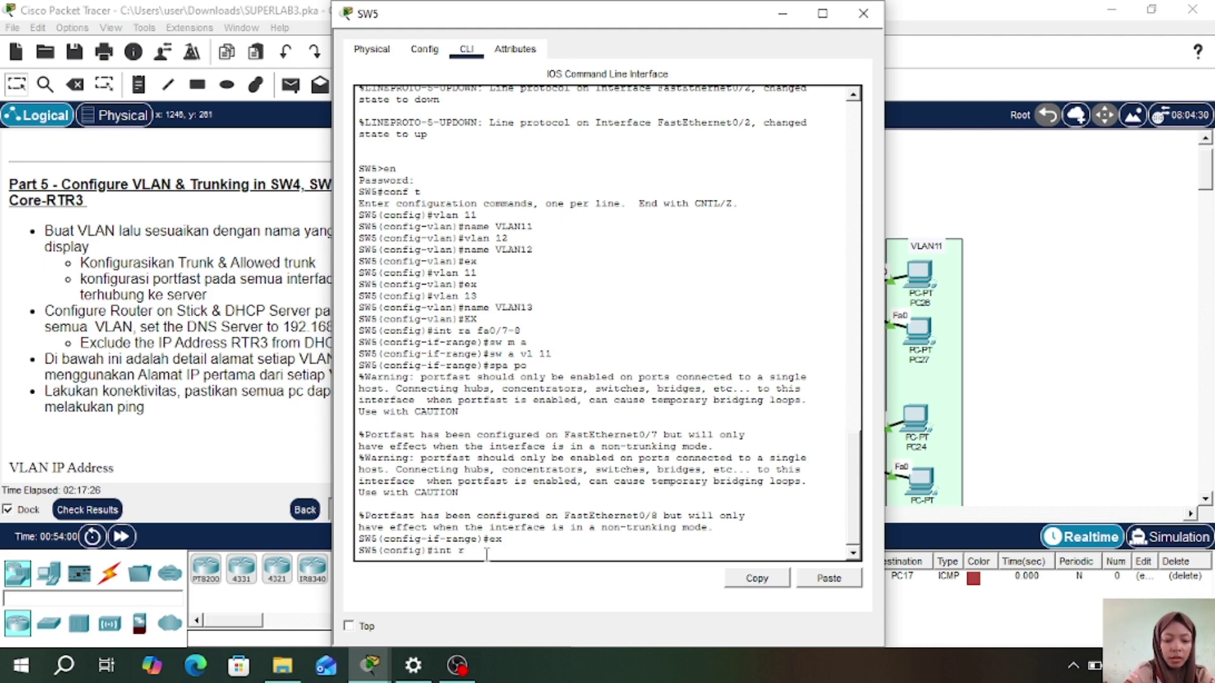
type("a fa0/")
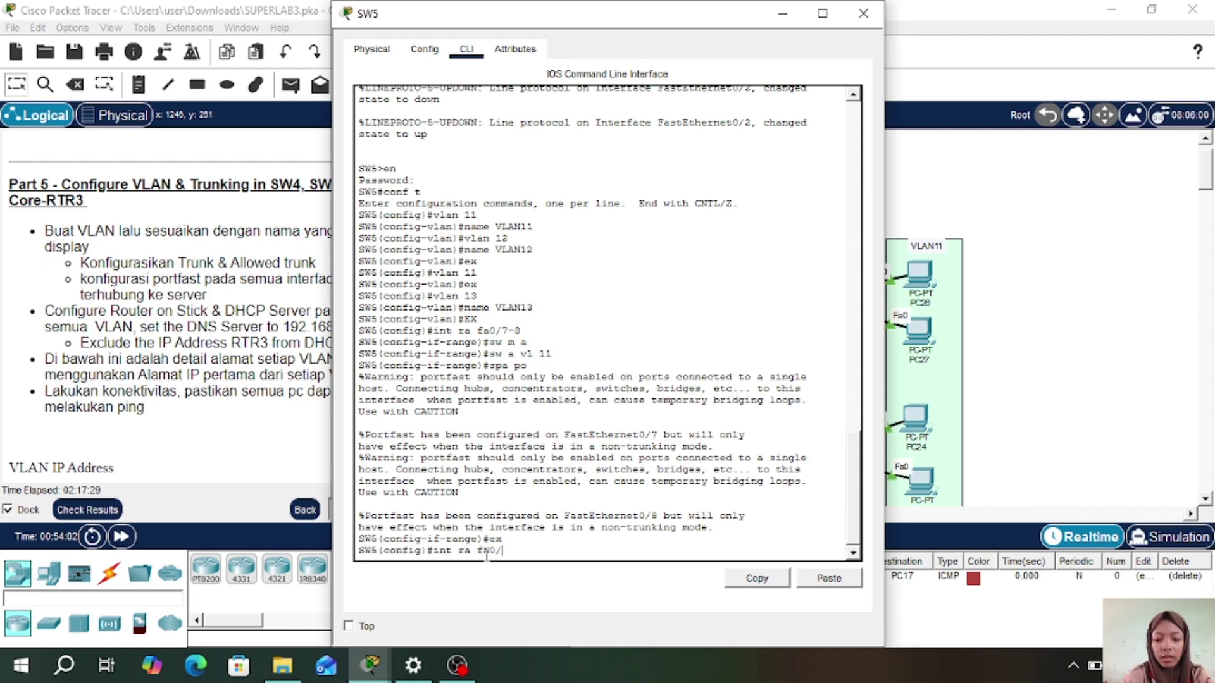
type("5-6")
key("Return")
type("s")
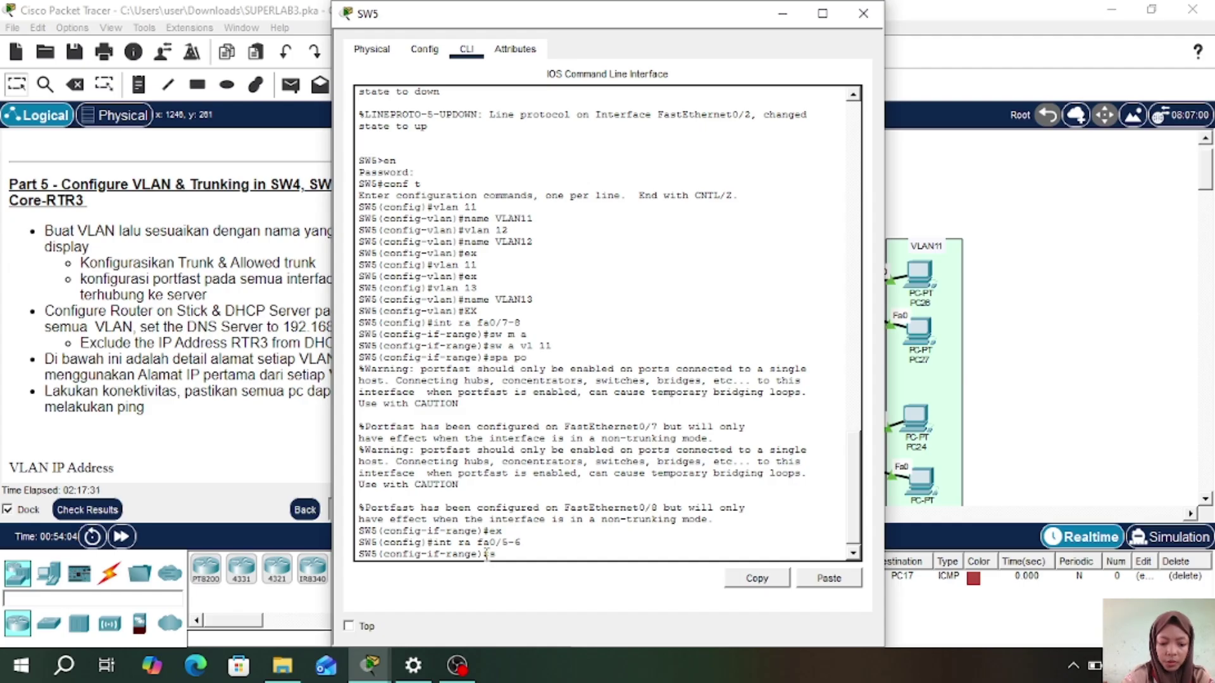
type("w m a")
key("Return")
type("sw")
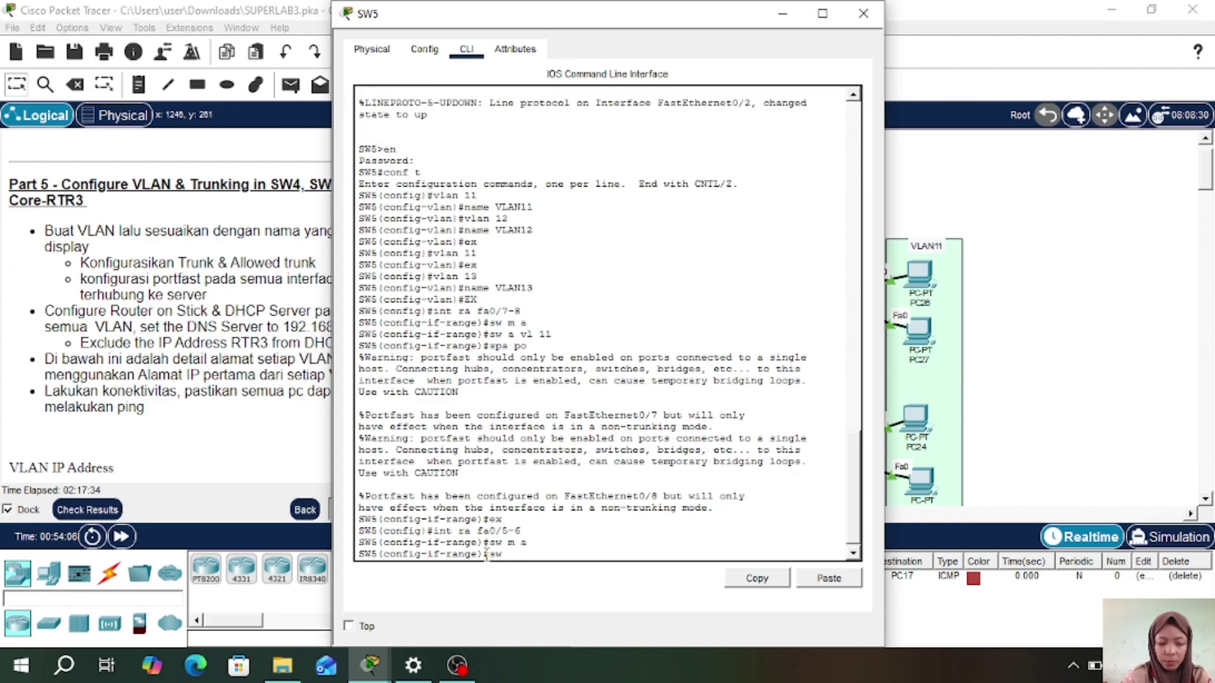
type(" a vl ")
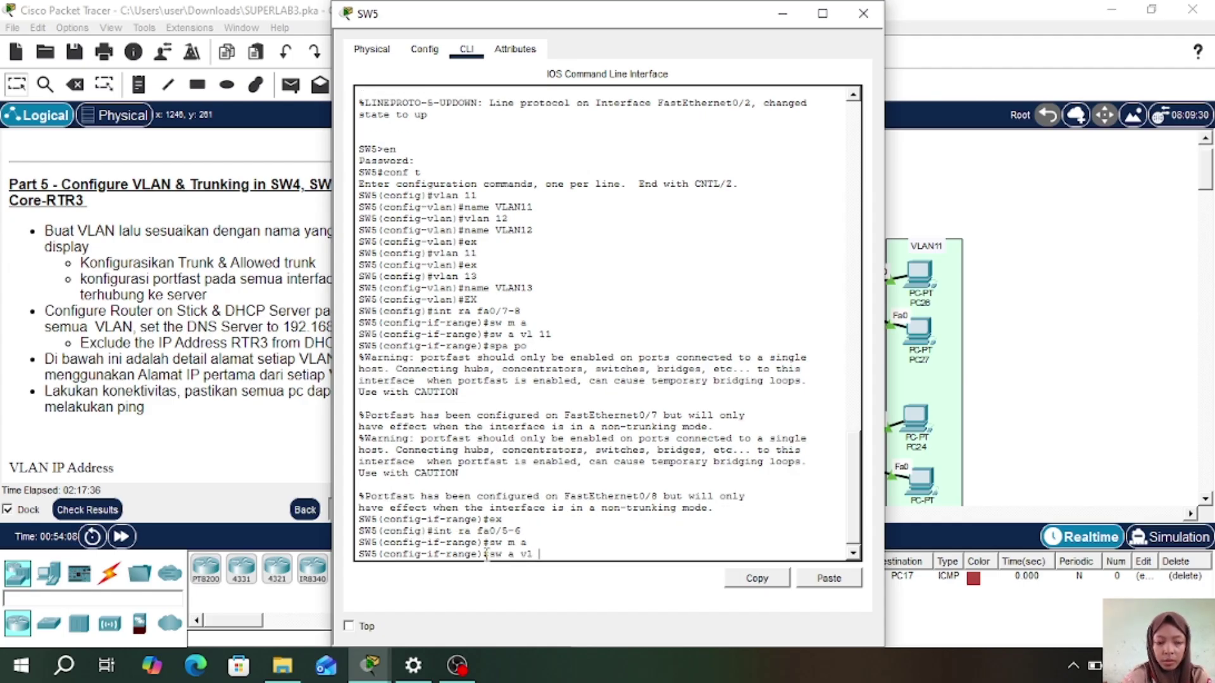
type("12")
key("Return")
type("spa")
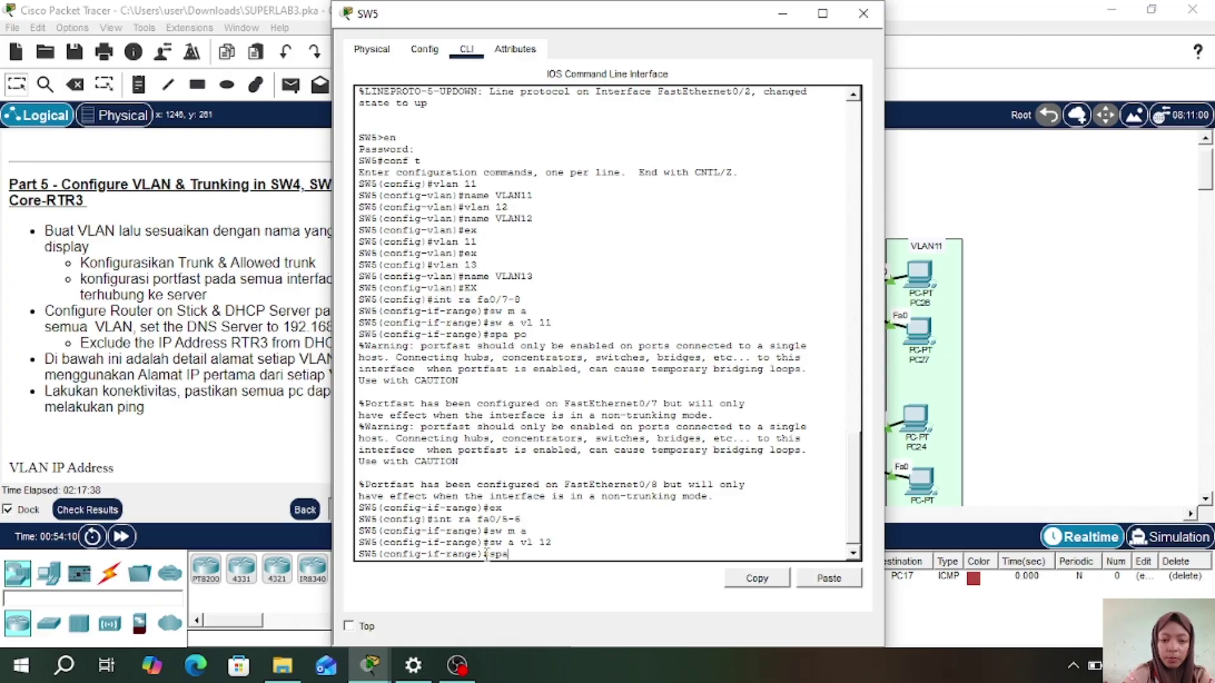
type(" po")
key("Return")
type("ex")
key("Return")
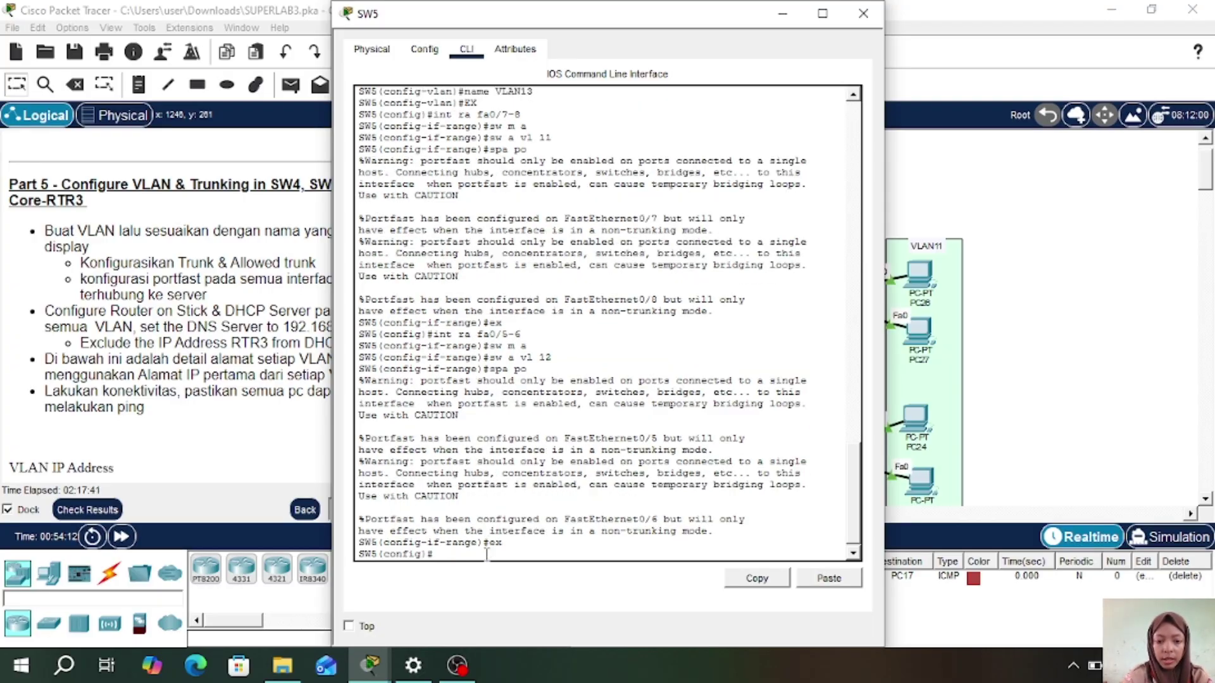
left_click(863, 13)
left_click_drag(669, 297, 629, 293)
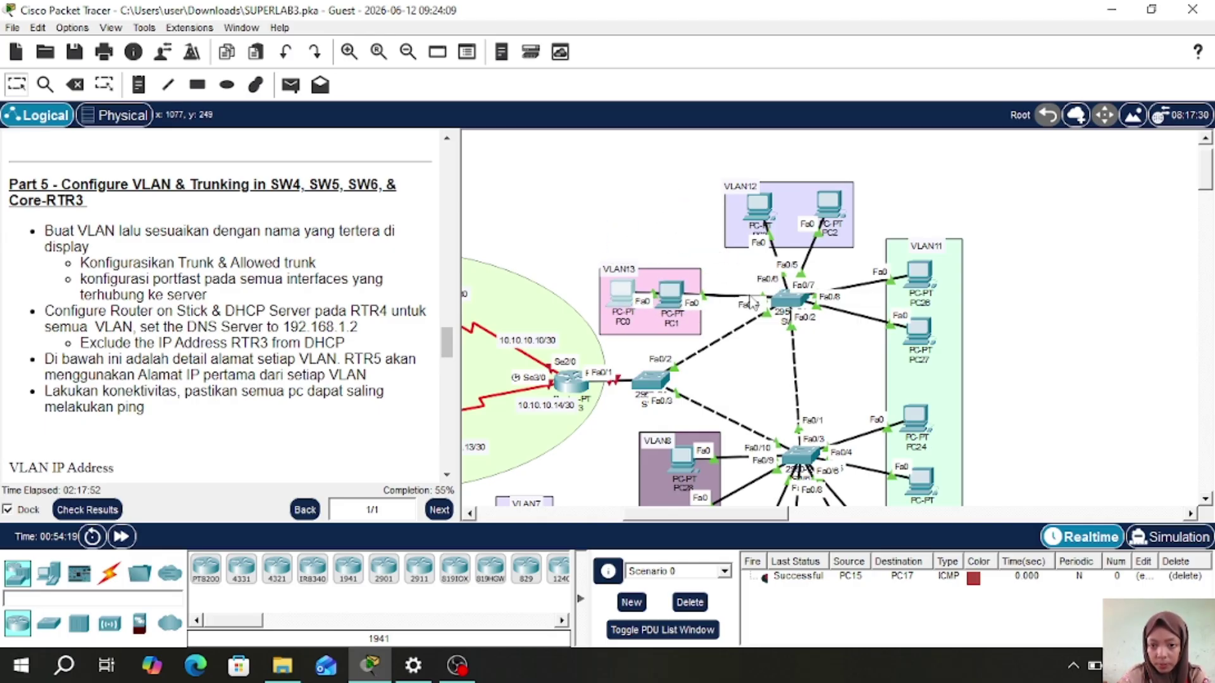
- Make SW5 ports fa0/3-4 PortFast access ports in VLAN 13 and close the window
left_click(789, 303)
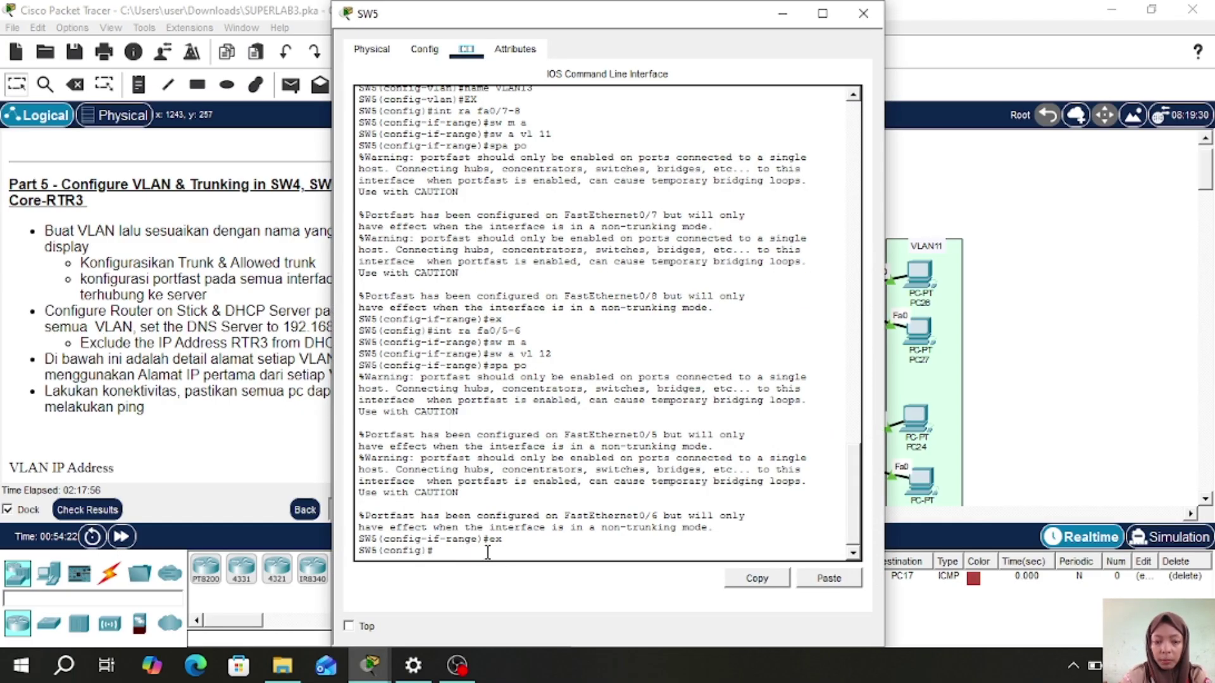
type("int ra fa")
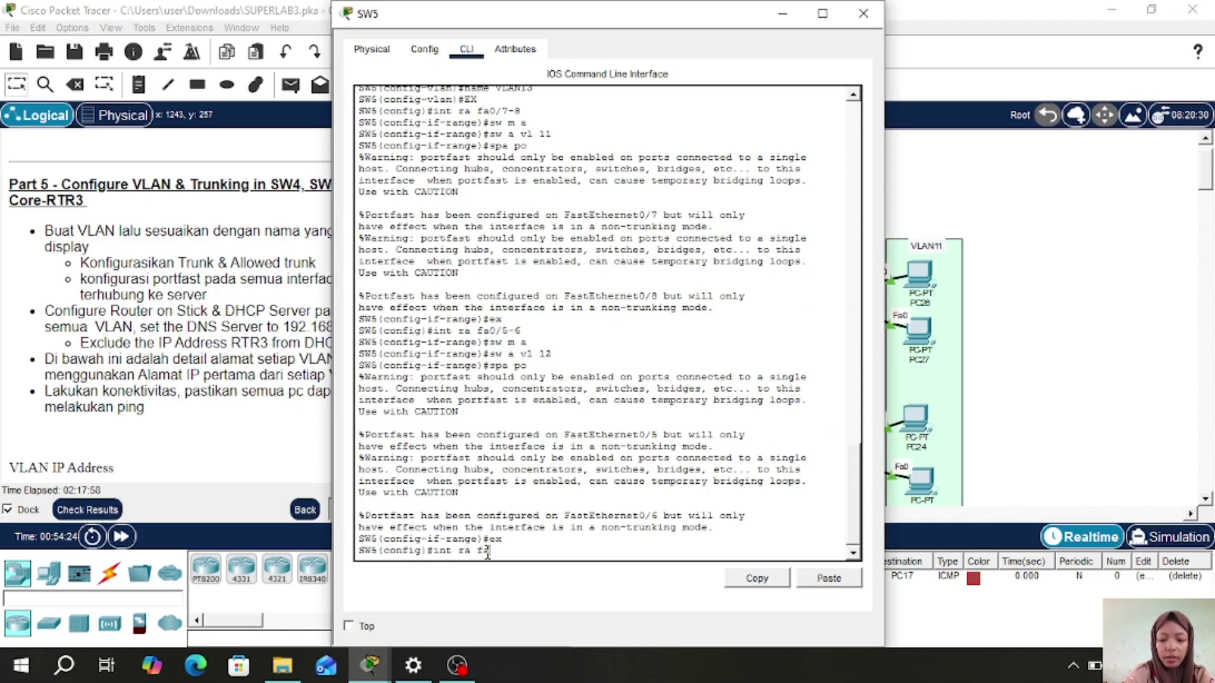
type("0/3-4")
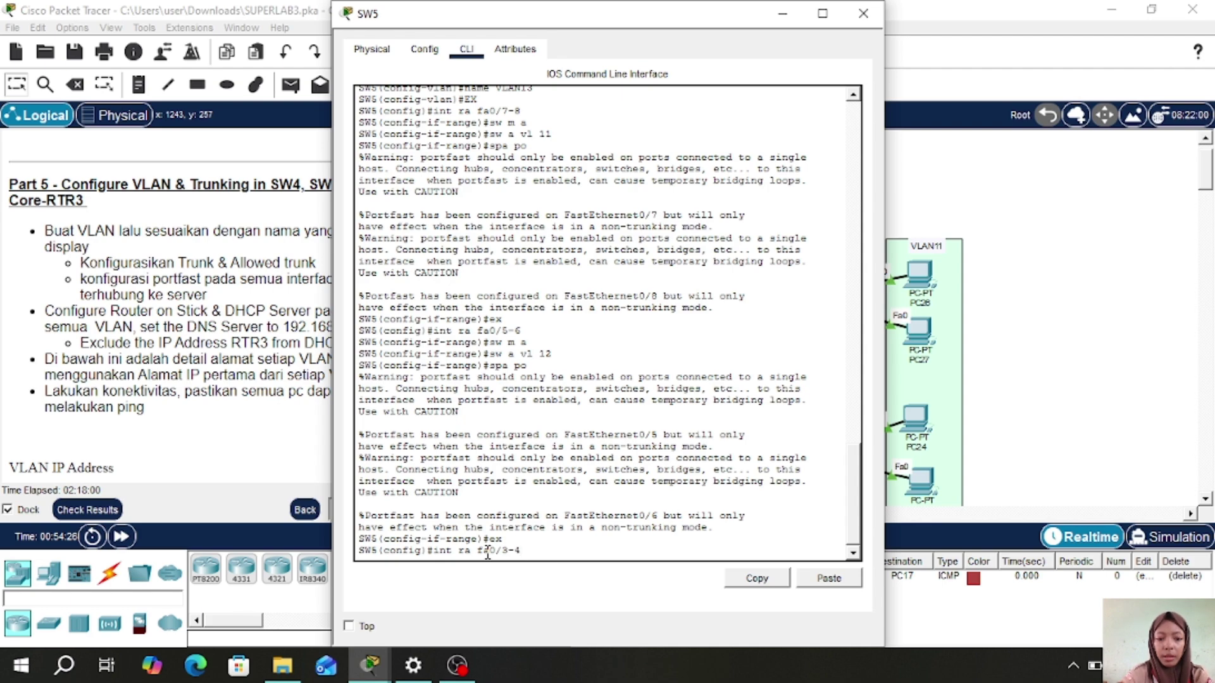
key("Return")
type("sw m a")
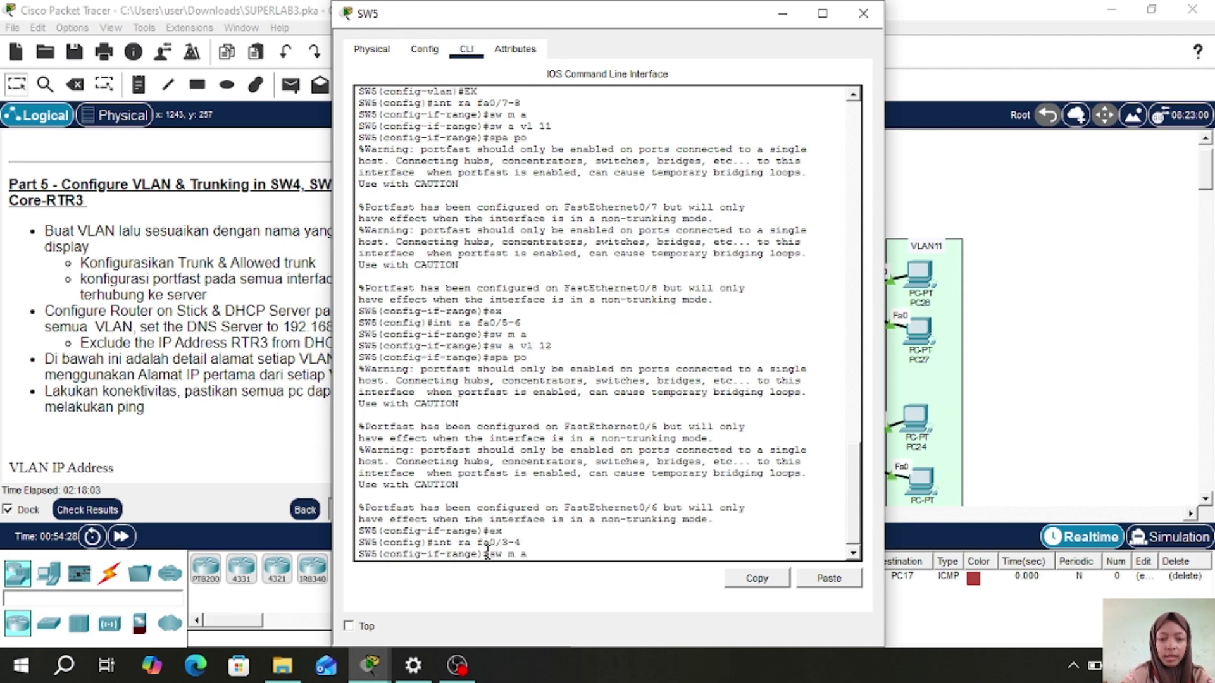
key("Return")
type("sw a vl ")
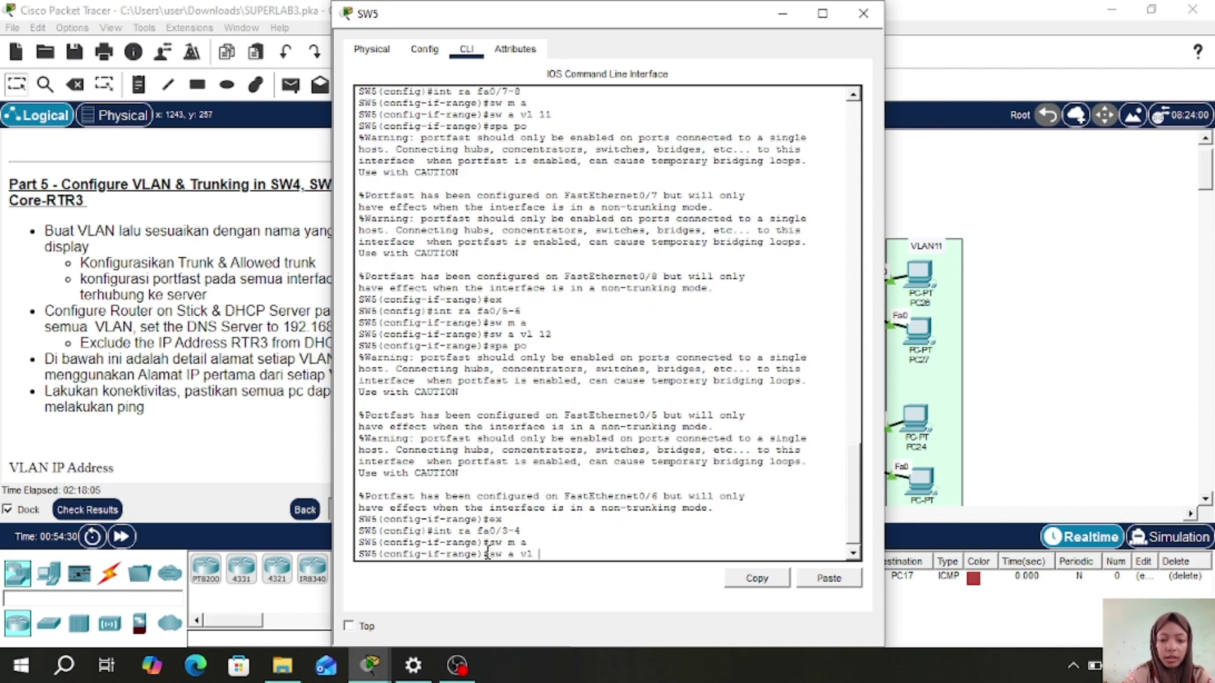
type("13")
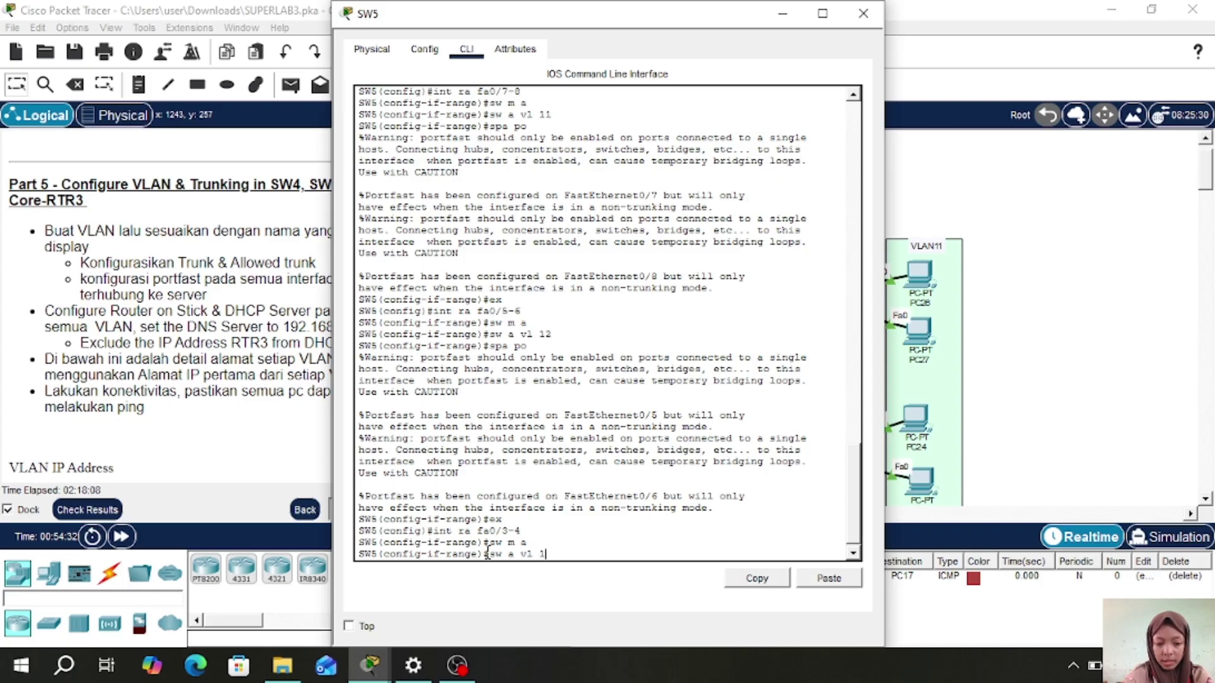
key("Return")
type("spa")
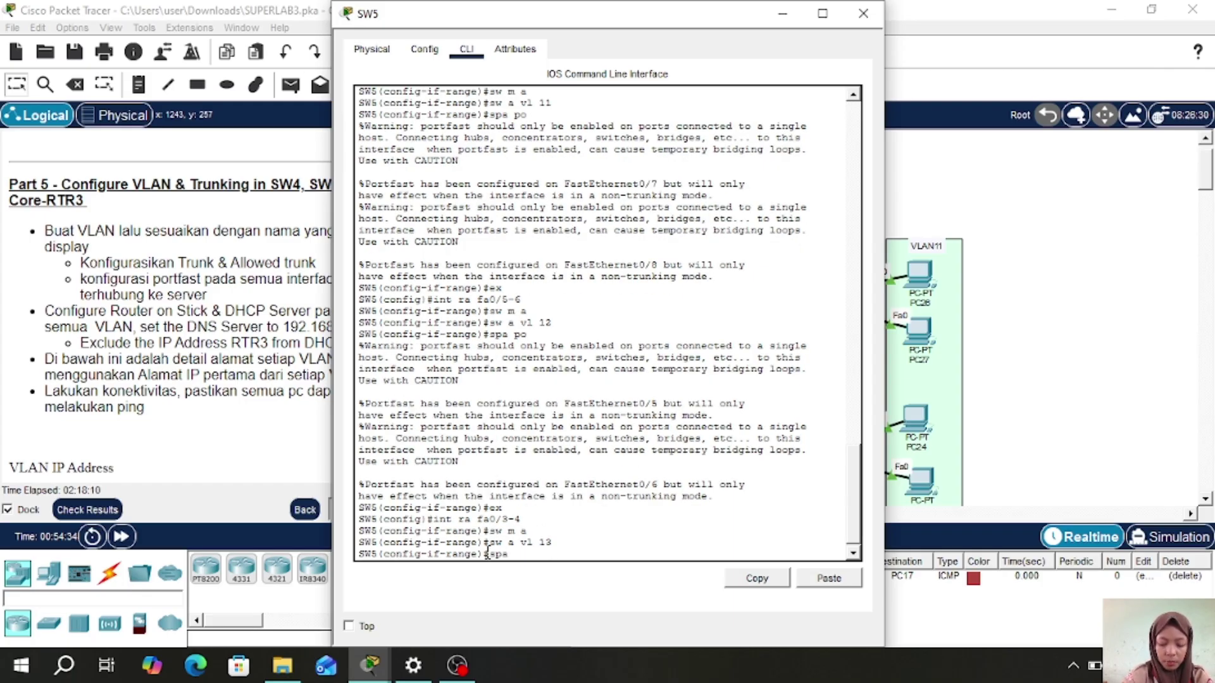
type(" po")
key("Return")
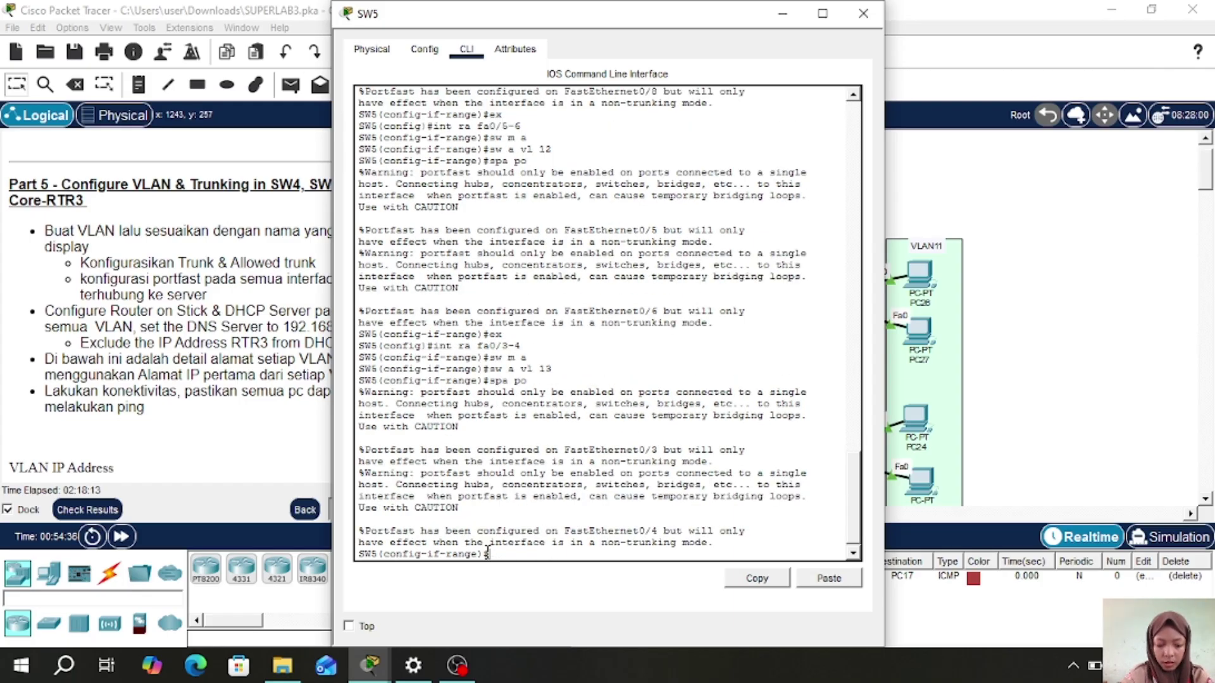
type("ex")
key("Return")
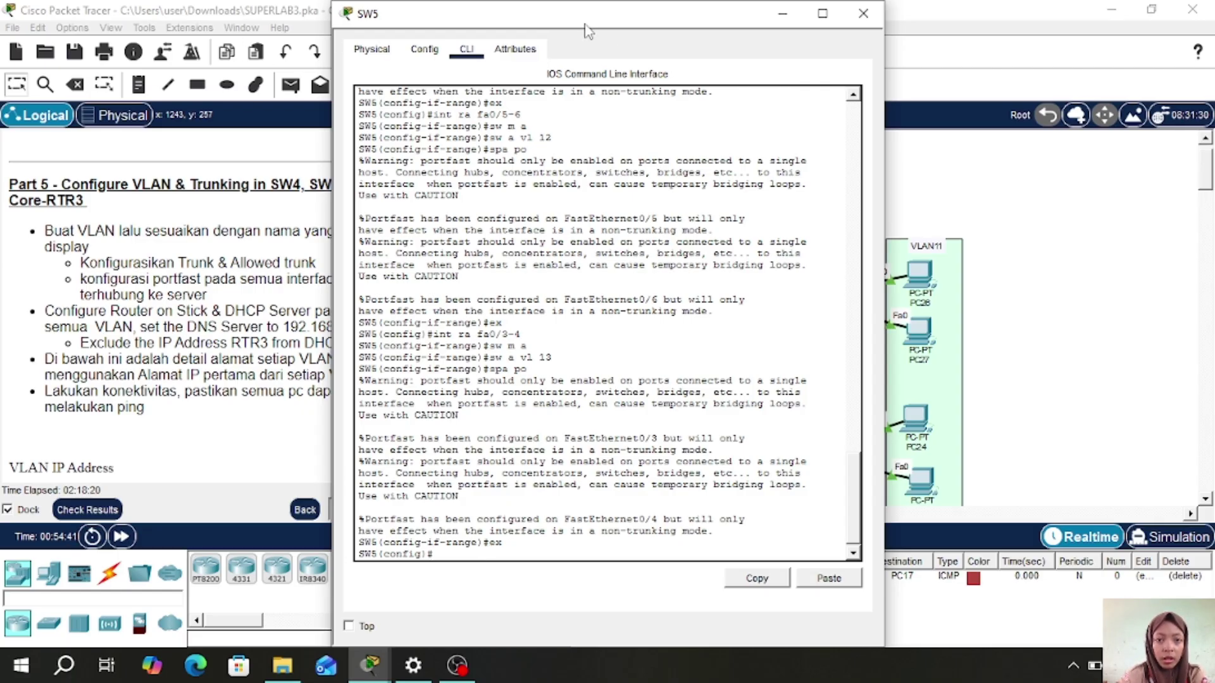
left_click_drag(585, 30, 717, 30)
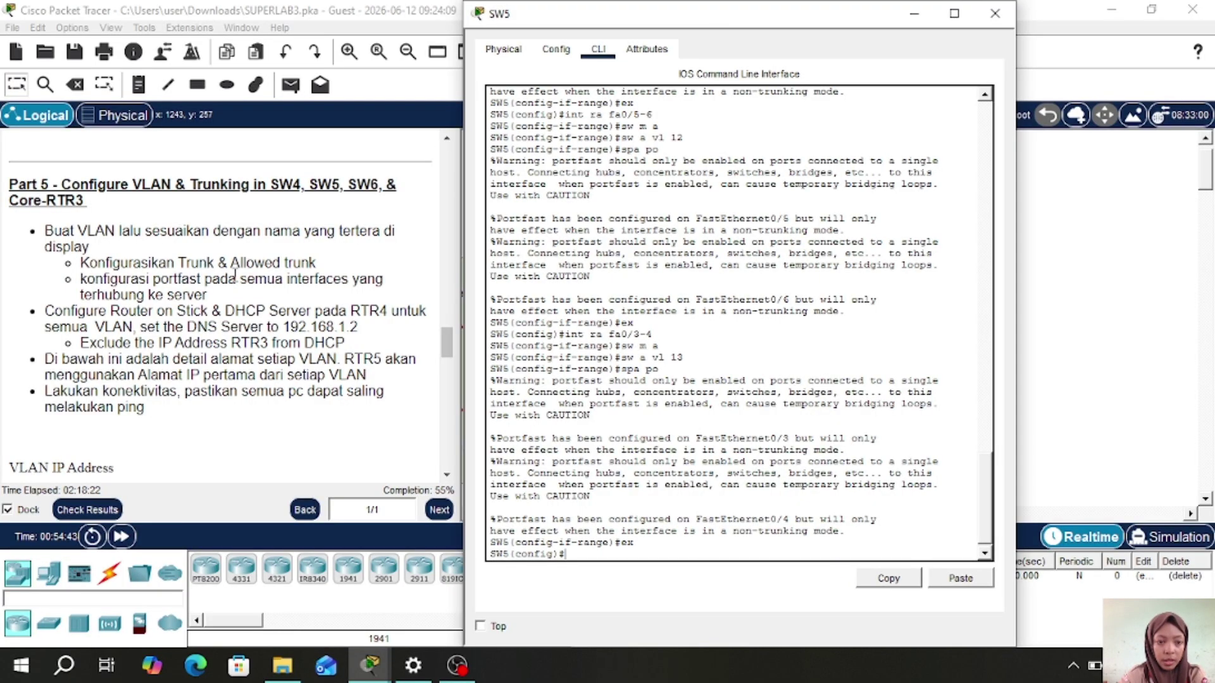
left_click(995, 13)
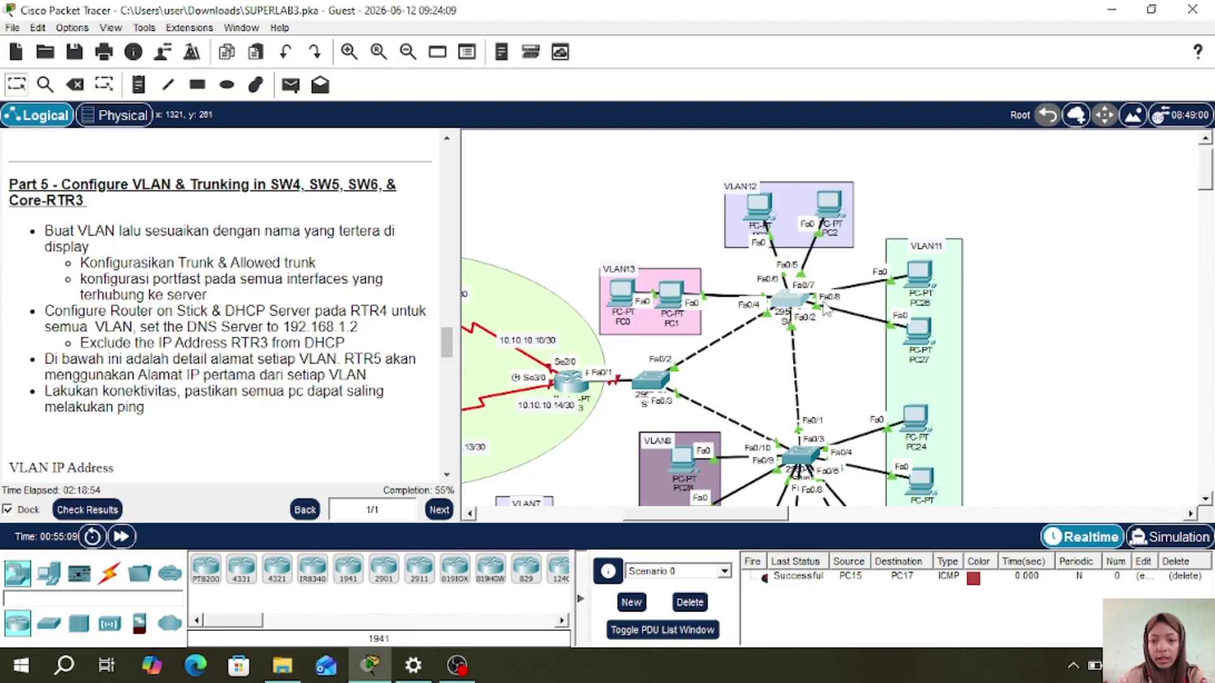
- On SW5 ports fa0/1-2, allow VLANs 11-13 on the trunk
left_click(784, 302)
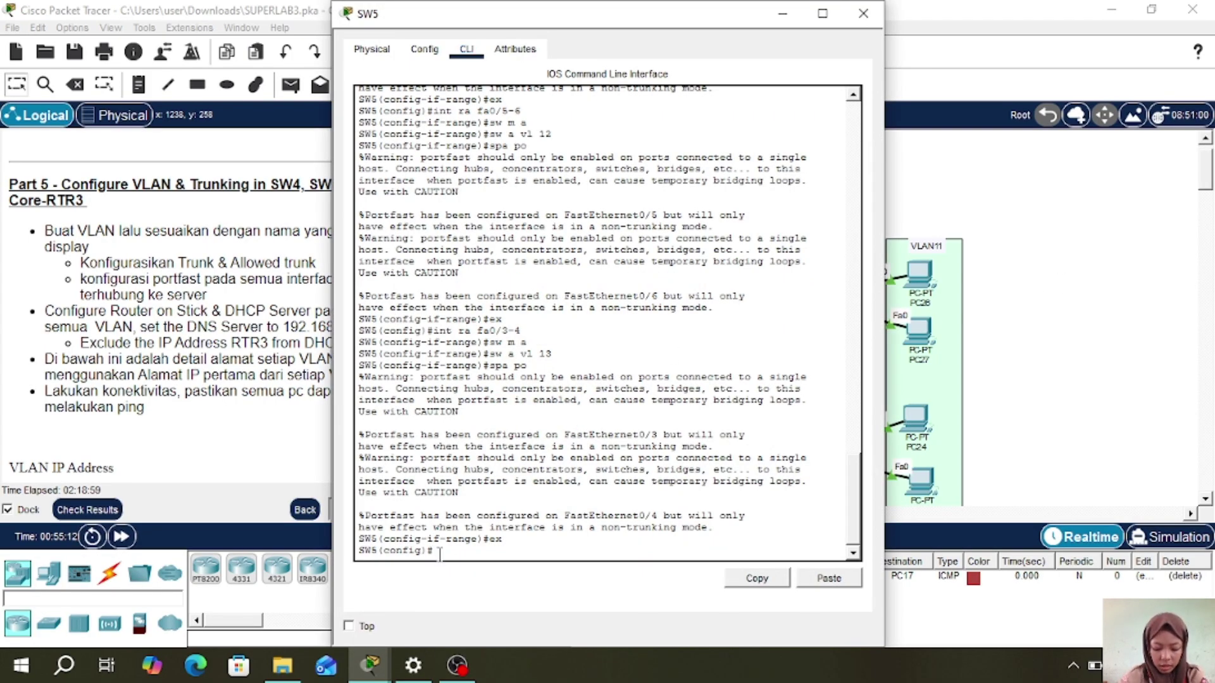
type("int r")
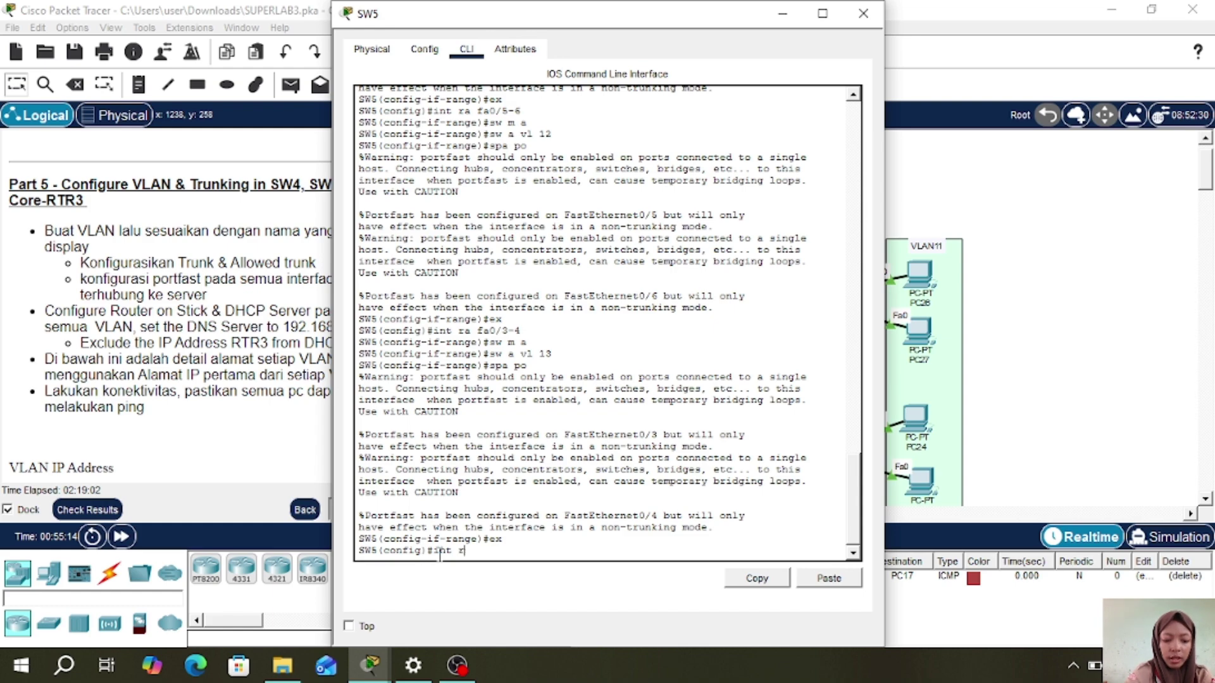
type("a fa0/")
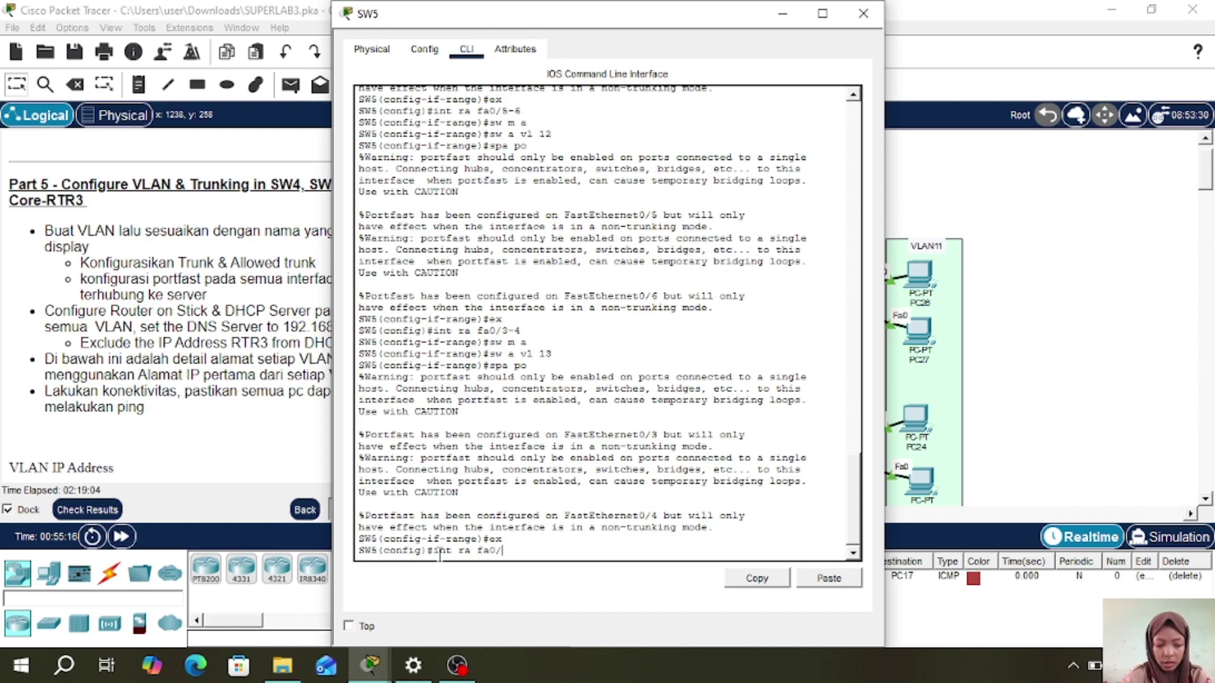
type("1-2")
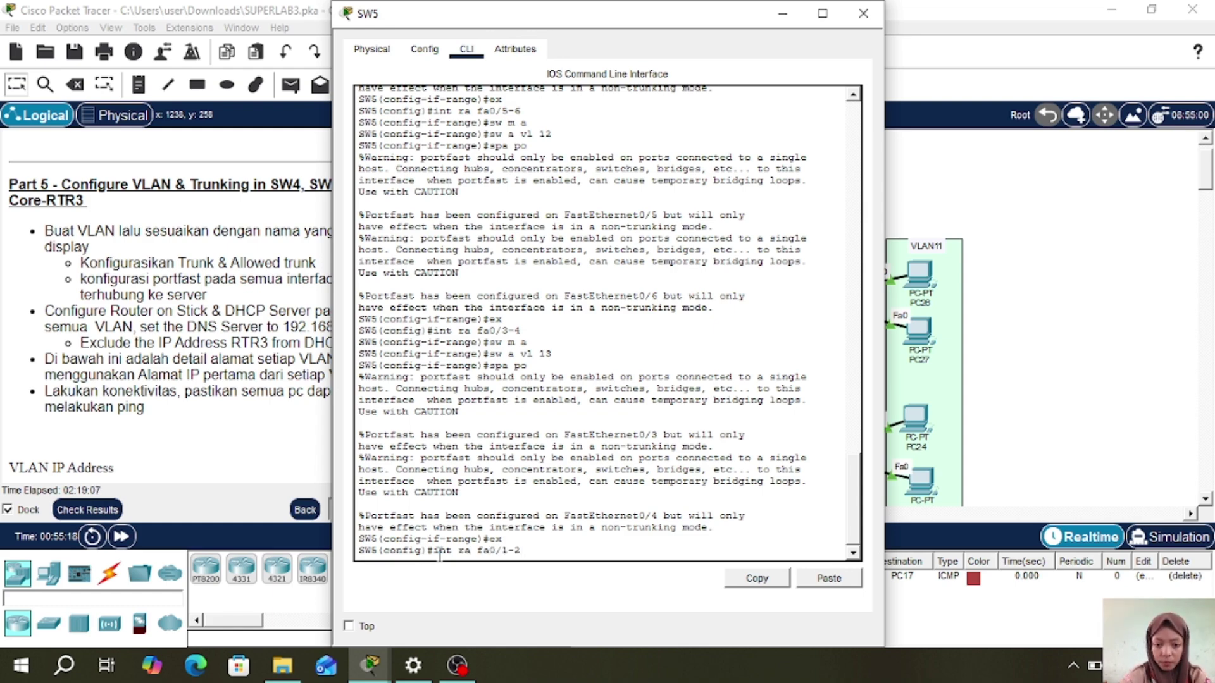
key("Return")
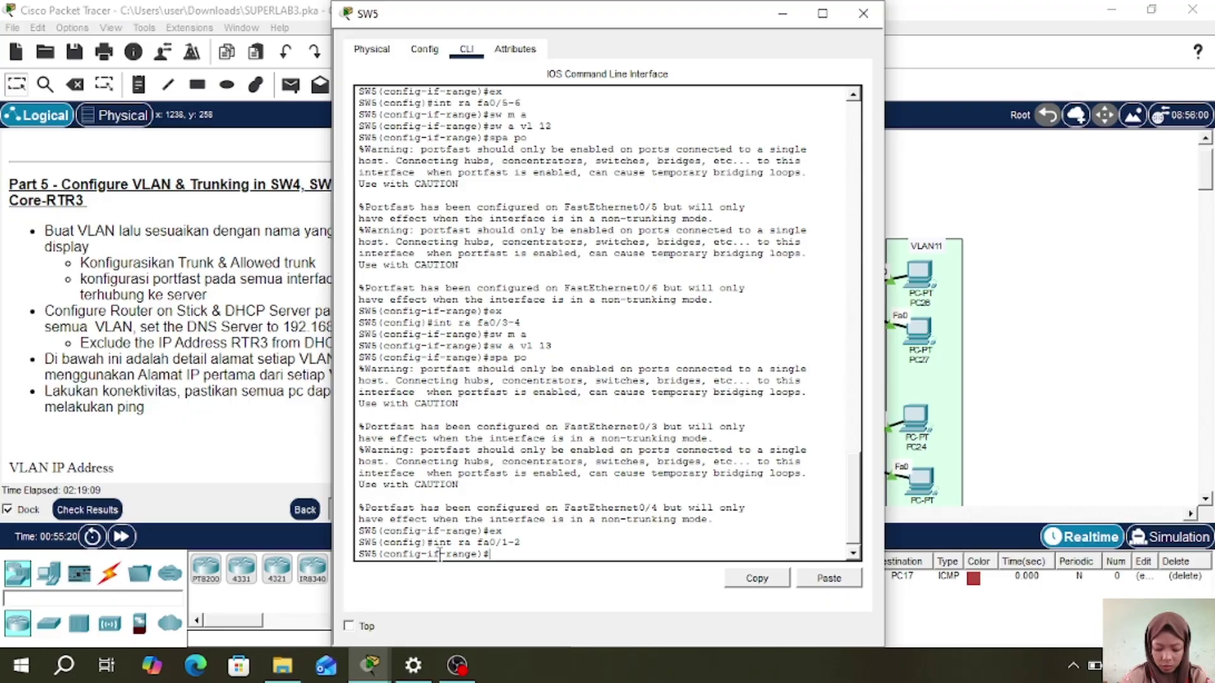
type("sw m")
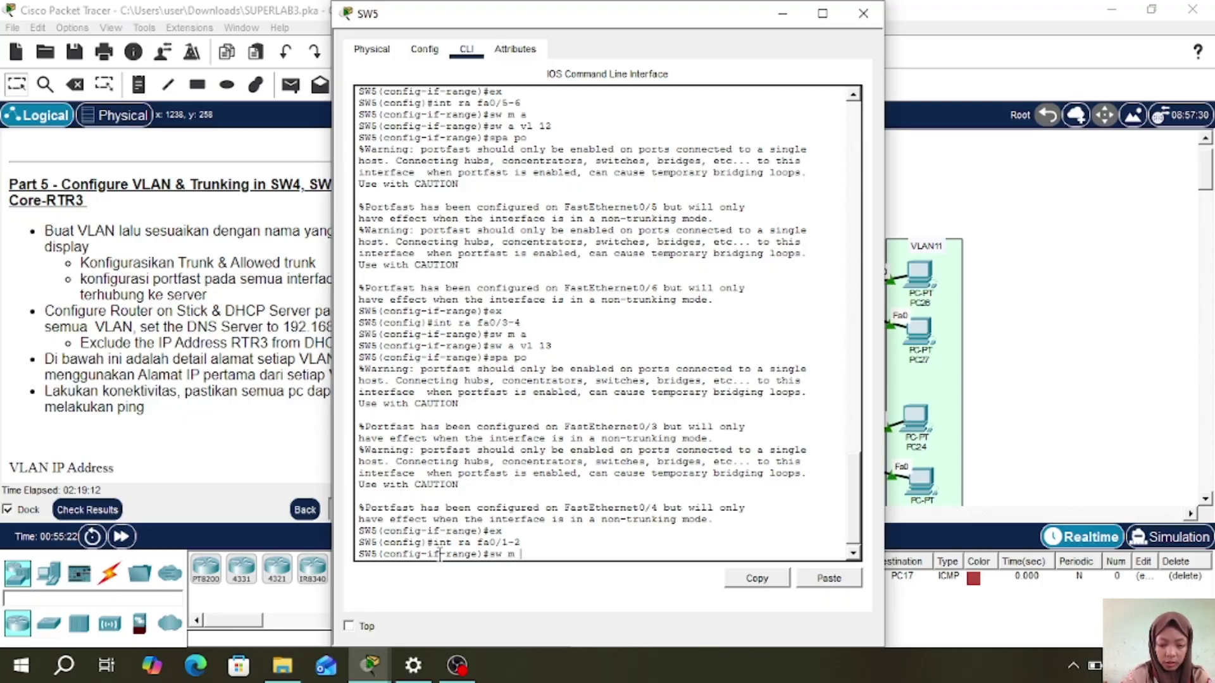
key("Return")
type("sw t")
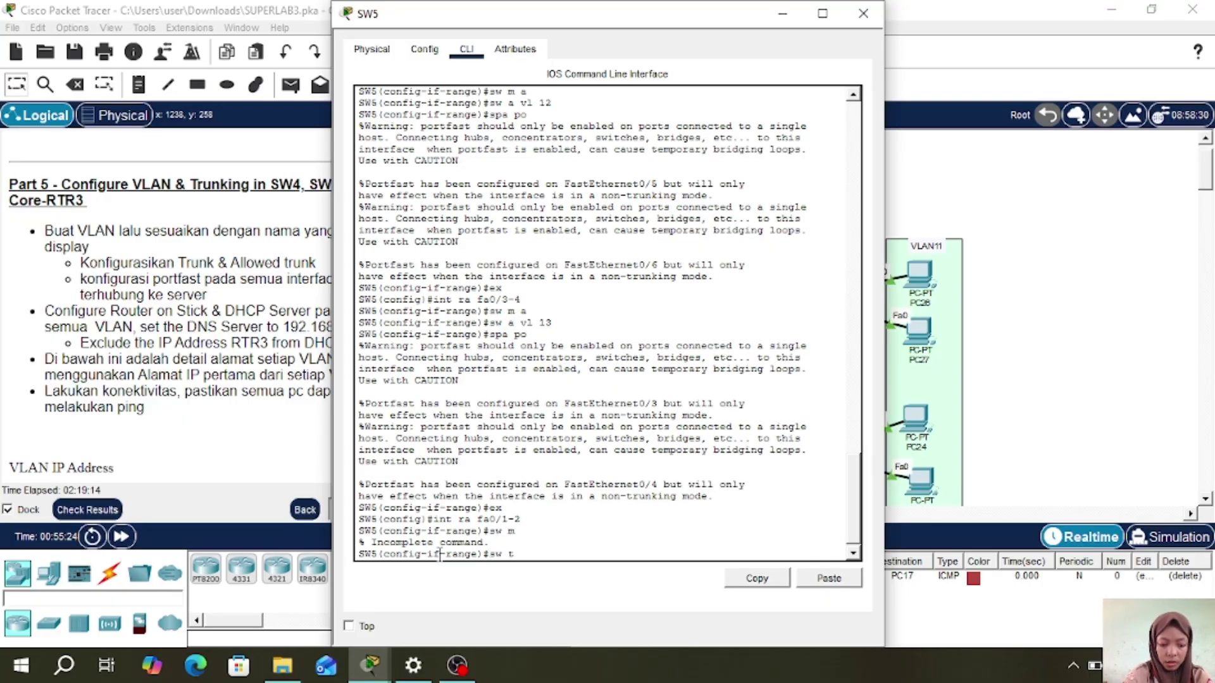
type(" all v")
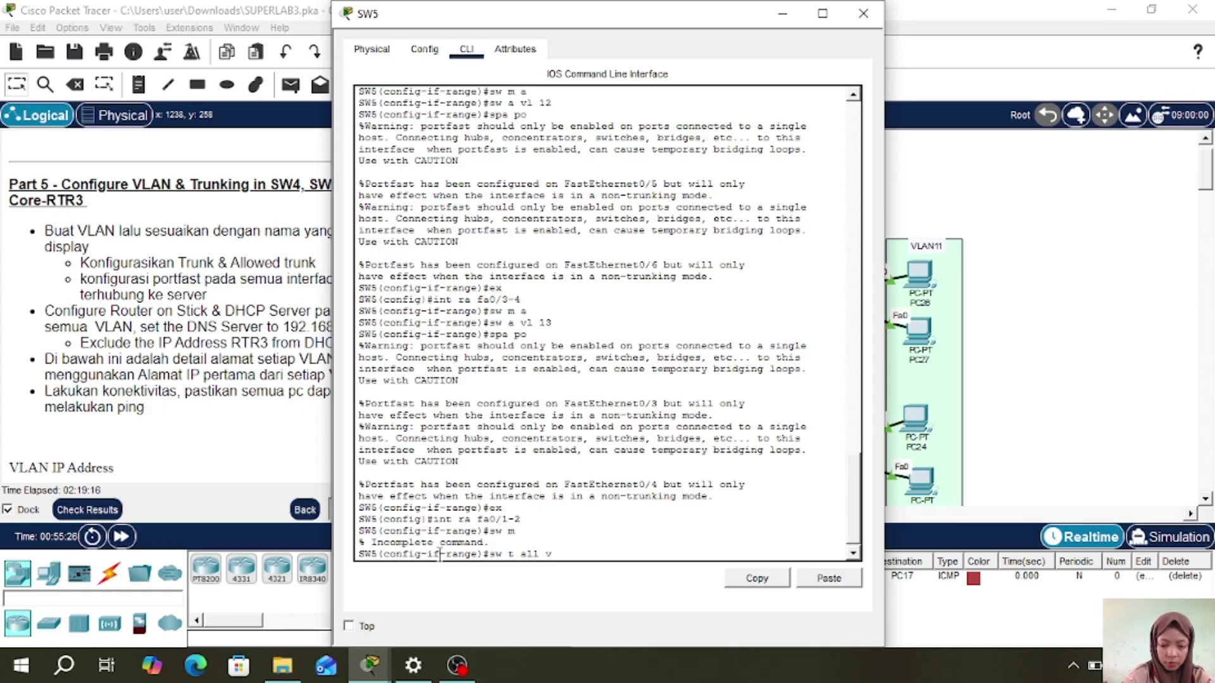
type("l 11-13")
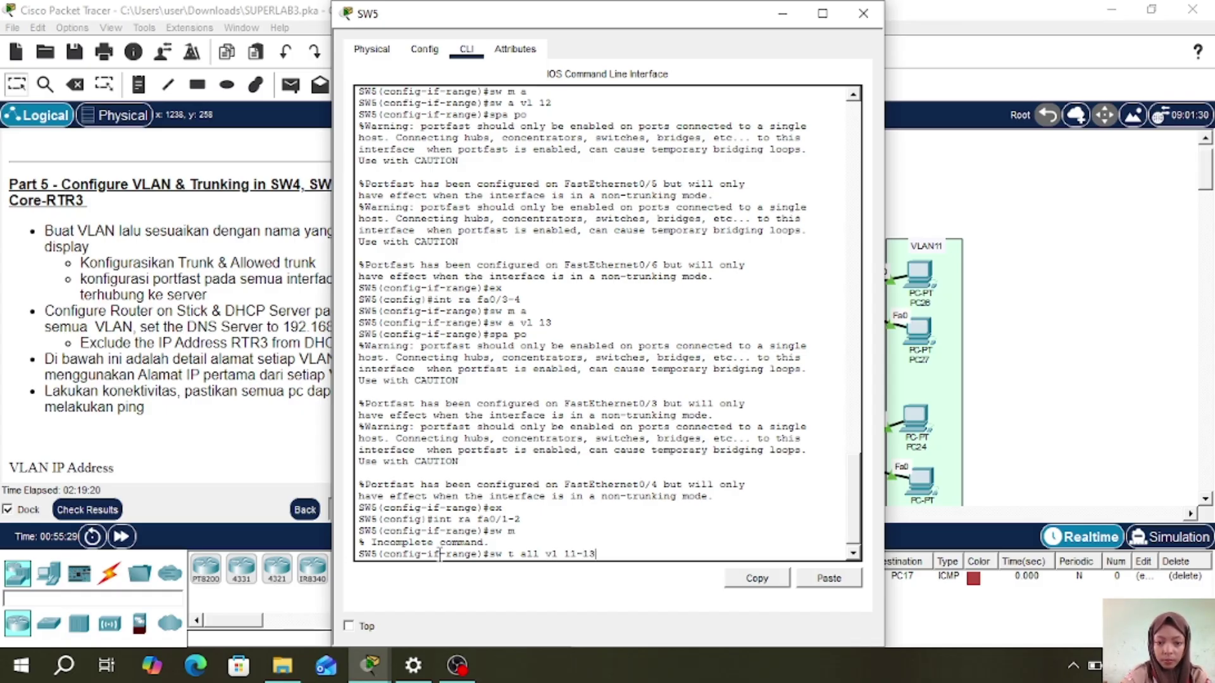
key("Return")
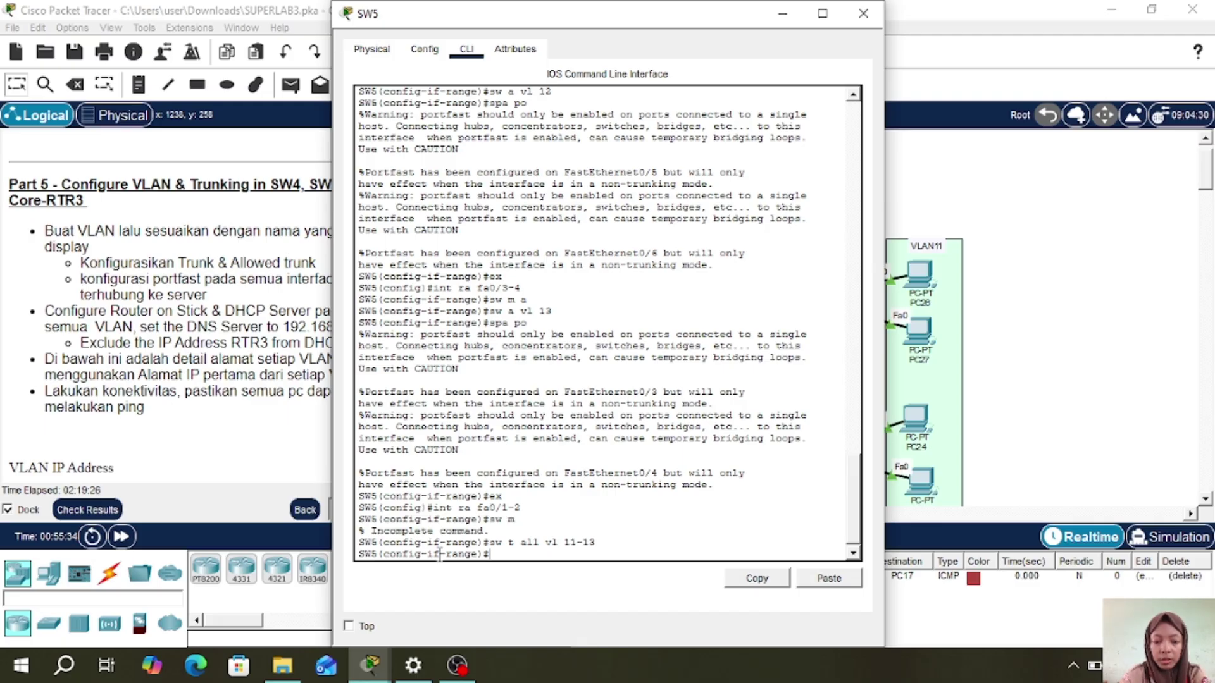
- Set fa0/1-2 to trunk mode, reapply allowed VLANs 11-13, and close the SW5 window
key("Up")
key("BackSpace")
key("BackSpace")
key("BackSpace")
key("BackSpace")
key("BackSpace")
key("BackSpace")
key("BackSpace")
key("BackSpace")
key("BackSpace")
key("BackSpace")
key("BackSpace")
key("BackSpace")
key("BackSpace")
key("BackSpace")
type("m ")
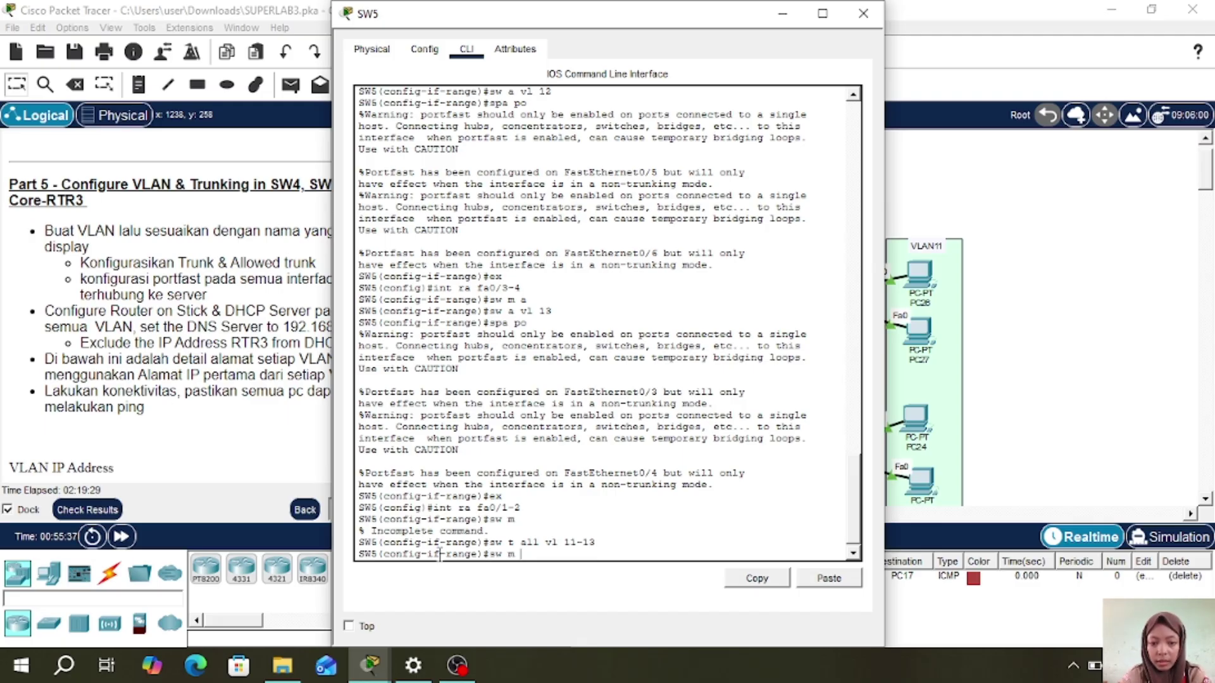
type("t")
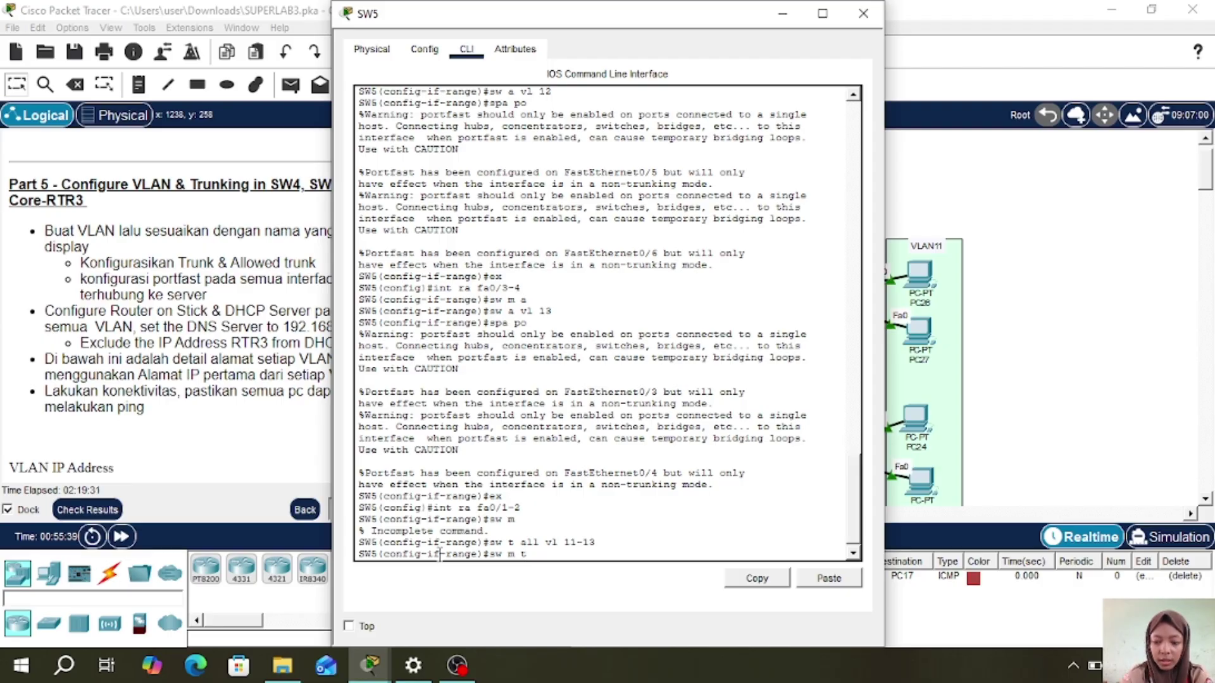
key("Return")
key("Up")
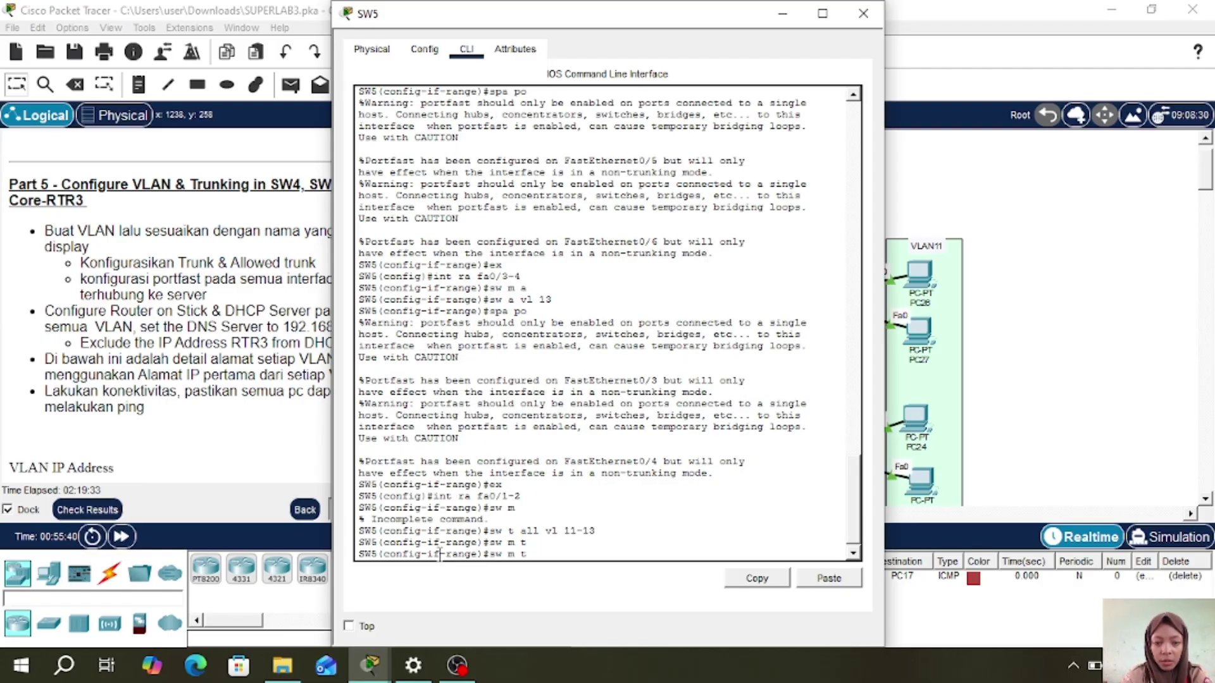
key("Up")
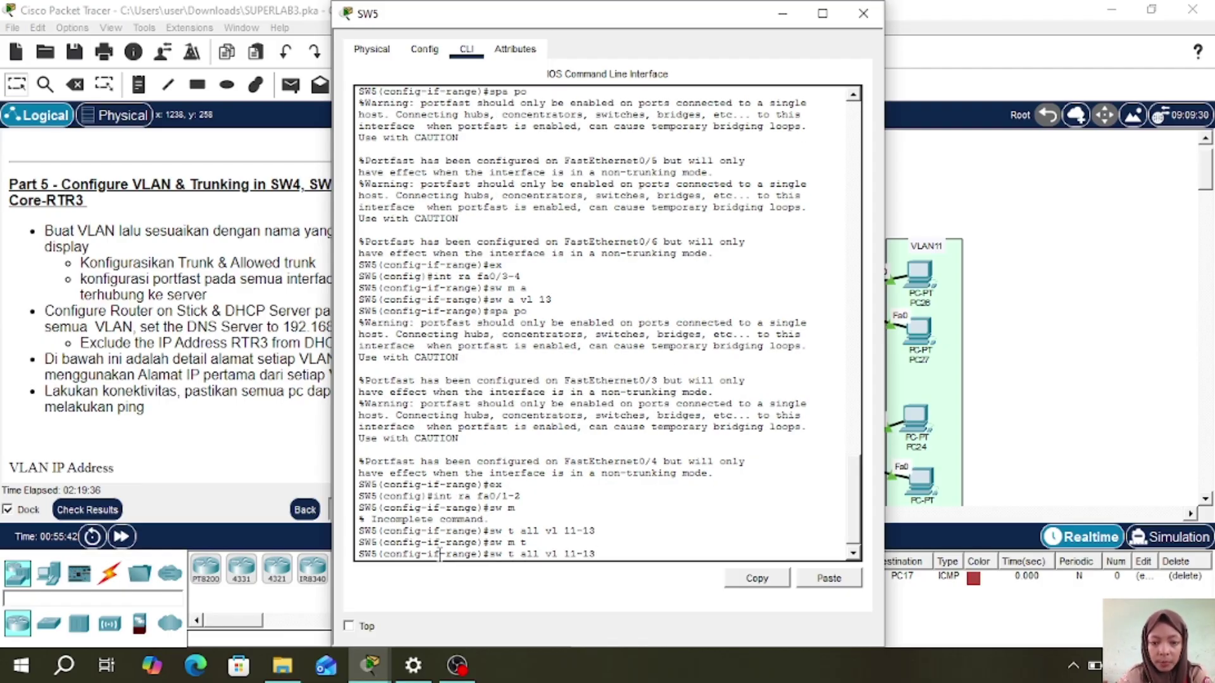
key("Return")
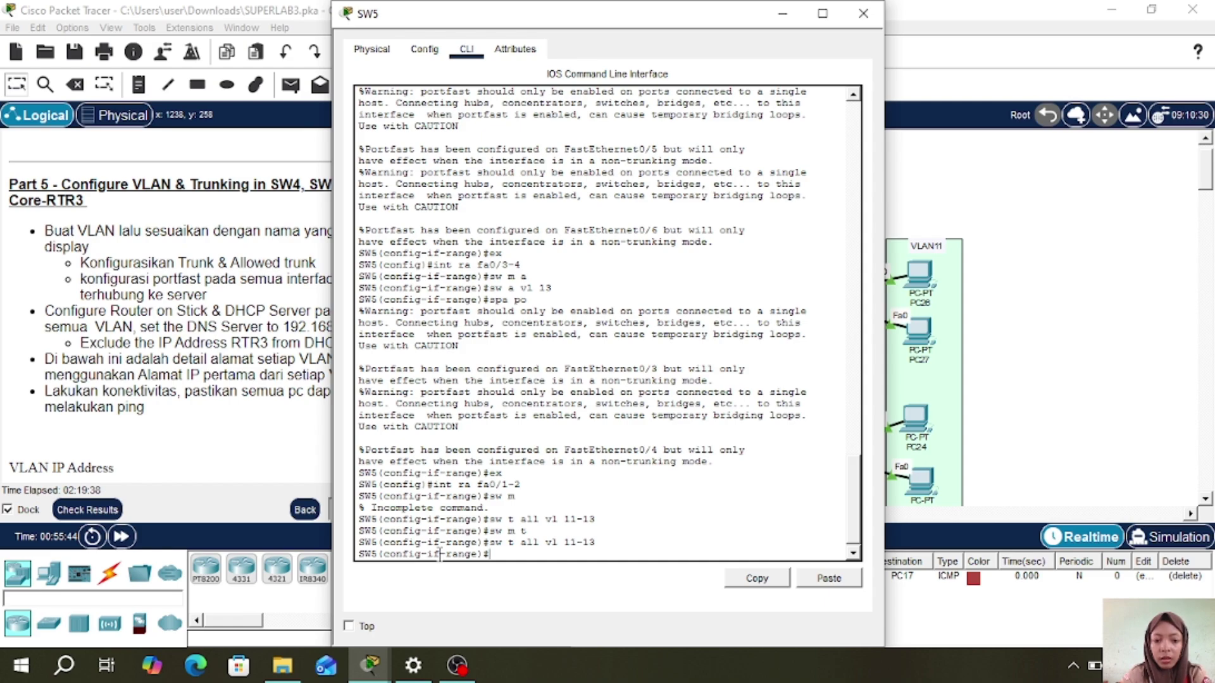
left_click(864, 13)
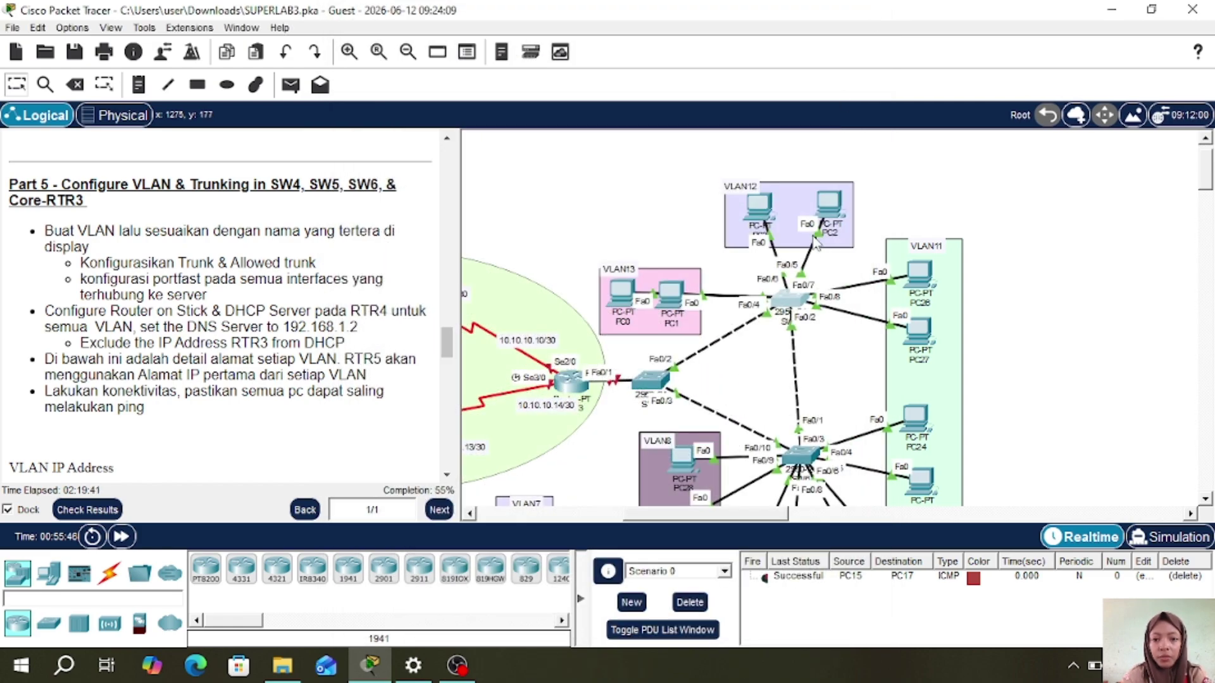
scroll(756, 414, "down", 2)
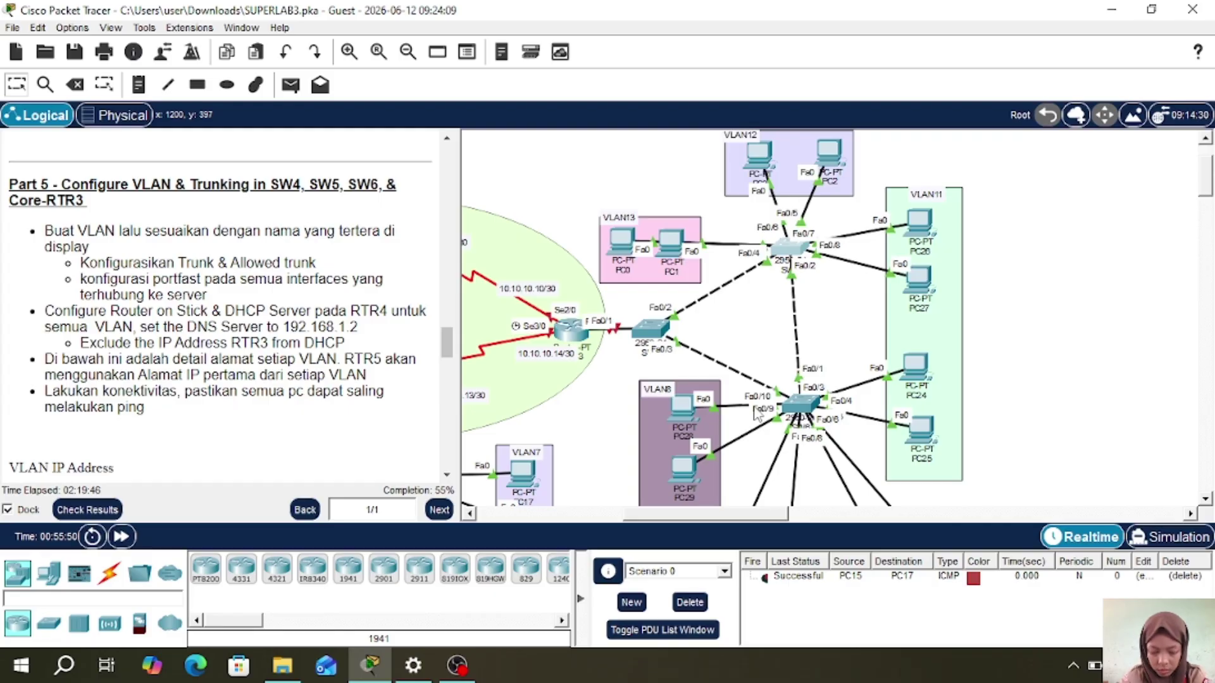
- Open SW4's CLI, enter global configuration mode, and create VLAN 8 named VLAN8
left_click(797, 405)
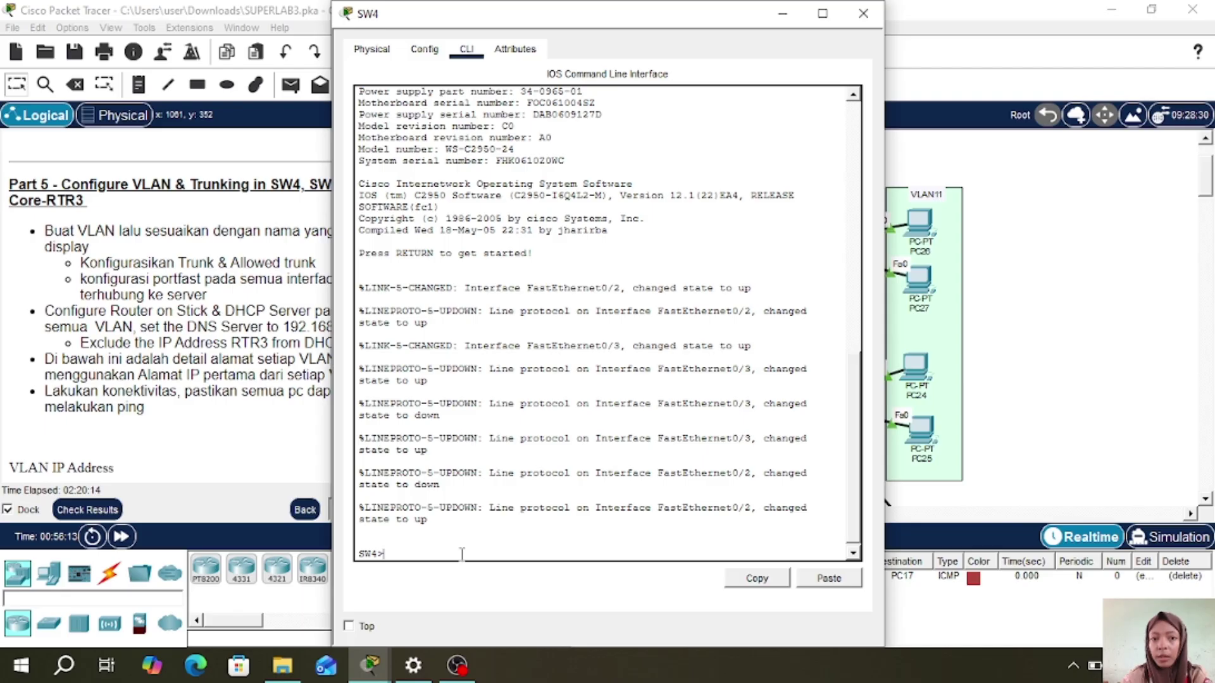
type("en")
key("Return")
key("Return")
type("conf t")
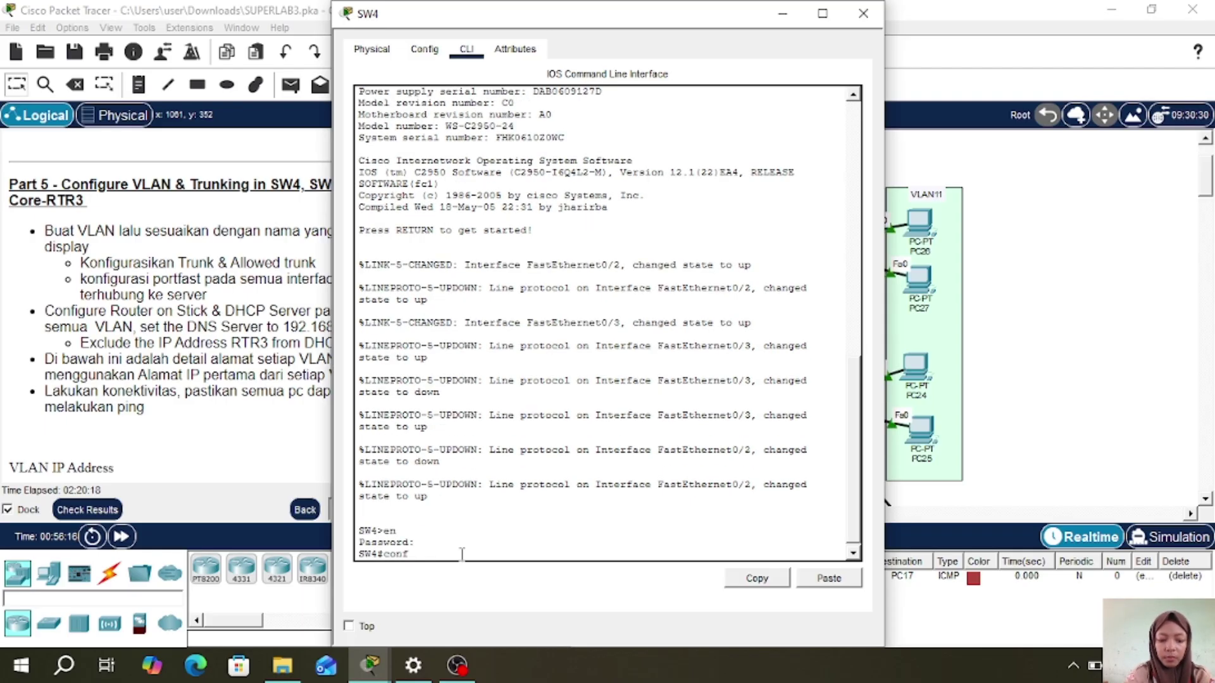
key("Return")
type("vlan 8")
key("Return")
type("name VLAN8")
key("Return")
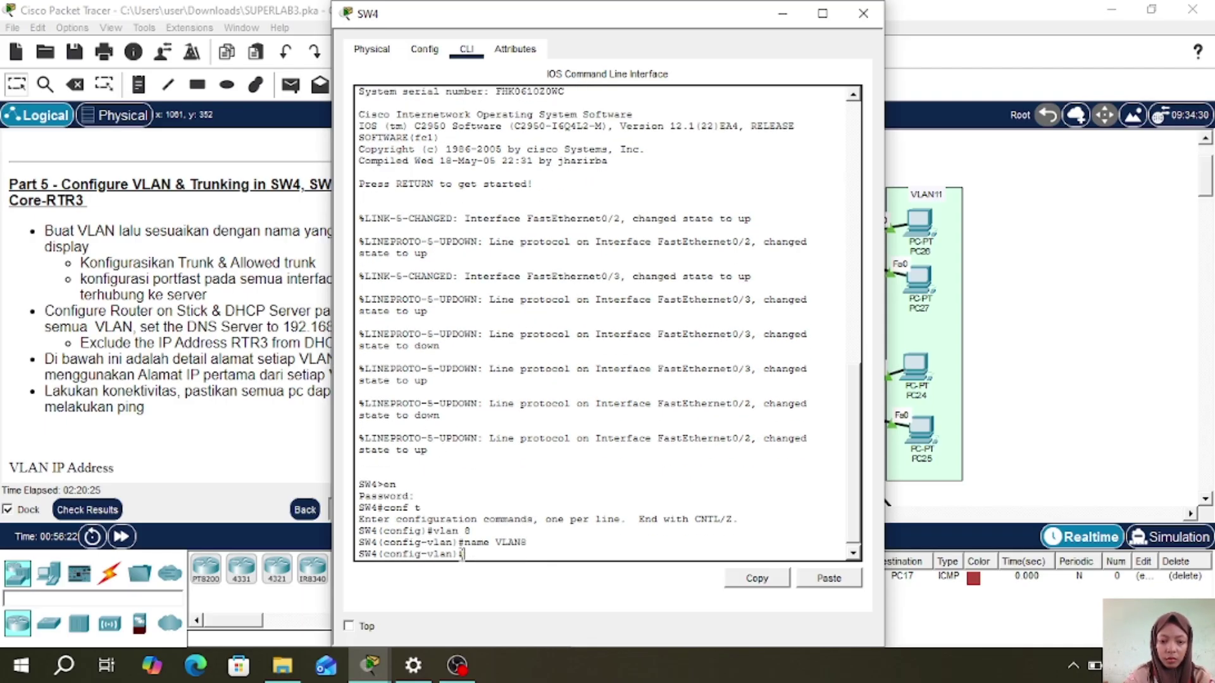
type("vlan 9")
- Create VLANs 9 and 10 named VLAN9 and VLAN10, and start VLAN 11
key("Return")
type("name VLAN9")
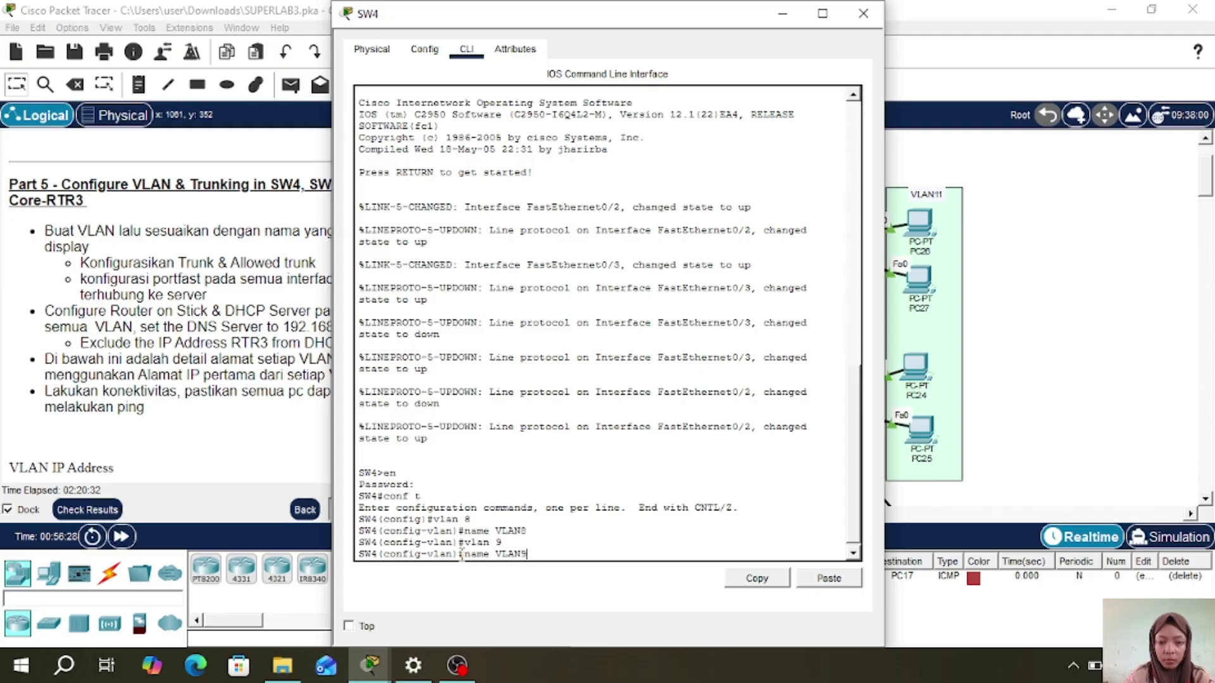
key("Return")
type("vlan 10")
key("Return")
type("name ")
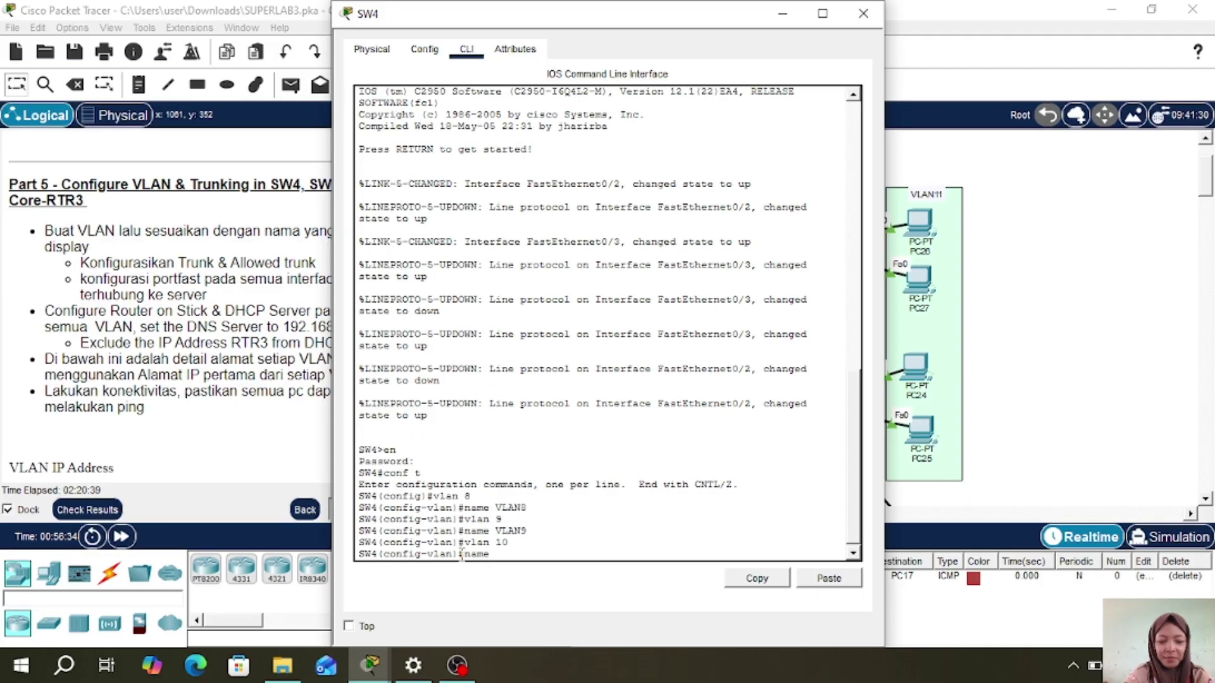
type("VLAN10")
key("Return")
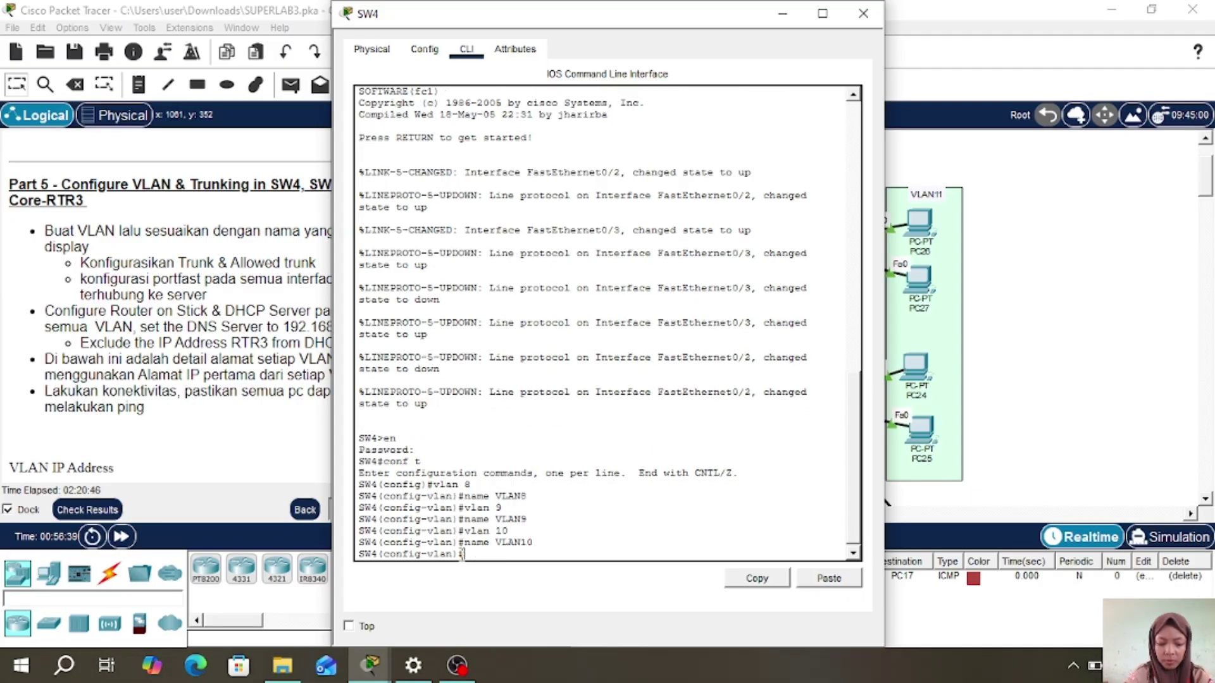
type("VLAN")
key("BackSpace")
key("BackSpace")
key("BackSpace")
key("BackSpace")
type("vlan 11")
key("Return")
type("nae VLAN")
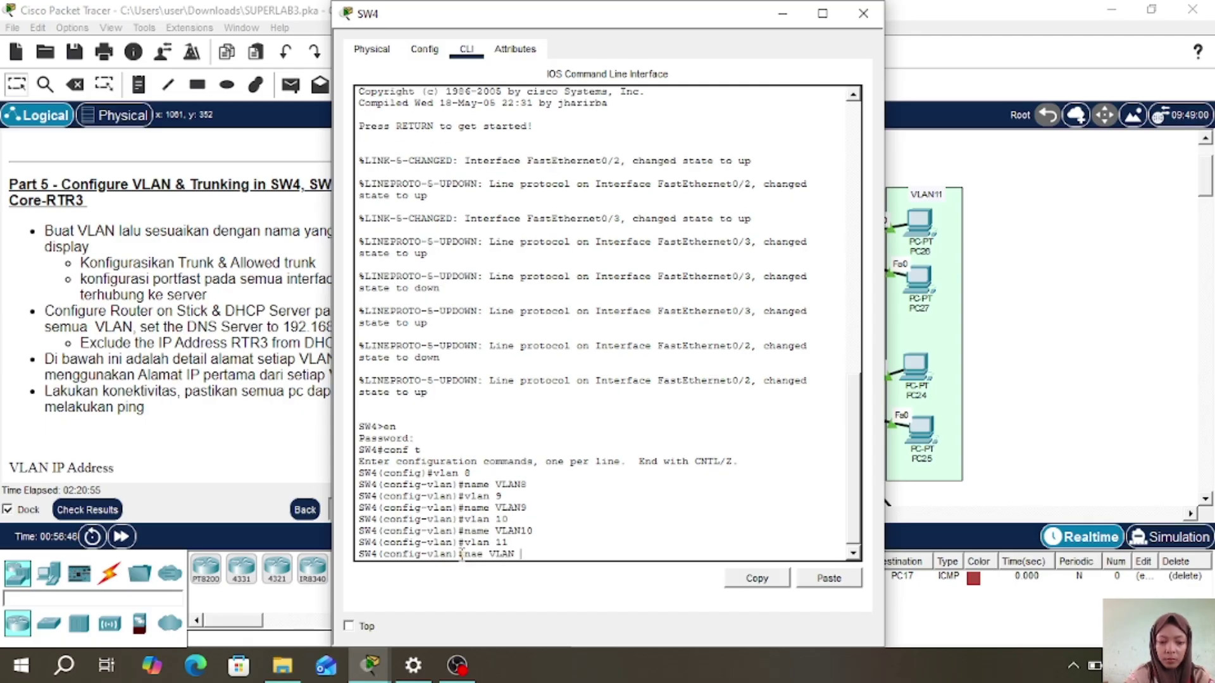
key("BackSpace")
type("11")
- Correct the VLAN11 name, then create VLANs 12 and 13 named VLAN12 and VLAN13
key("Return")
key("Up")
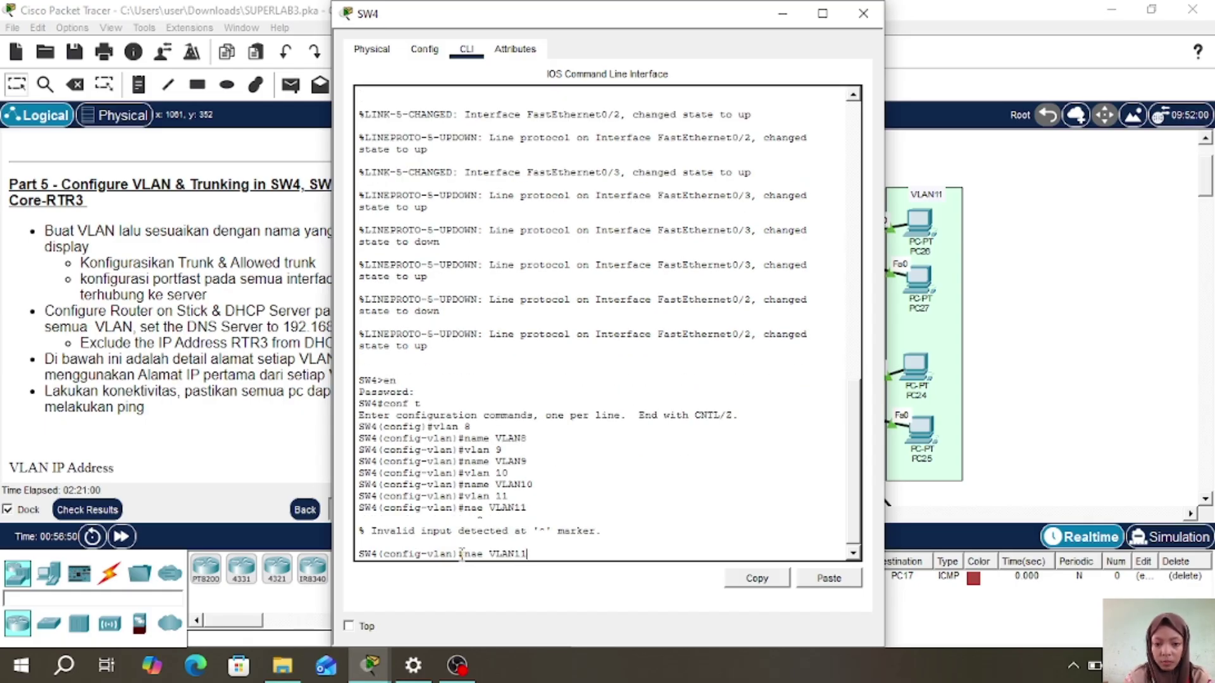
key("Left")
key("Left")
key("Left")
key("Left")
key("Left")
type("m")
key("Return")
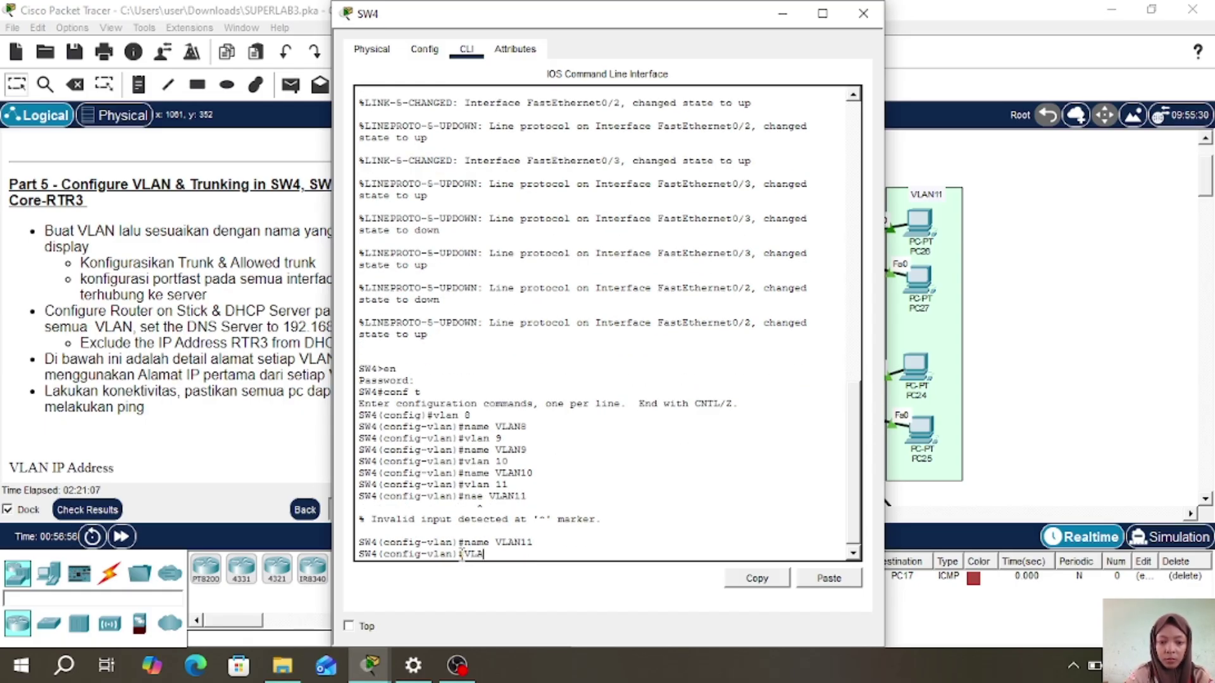
type("vlan 12")
key("Return")
type("name VLAN12")
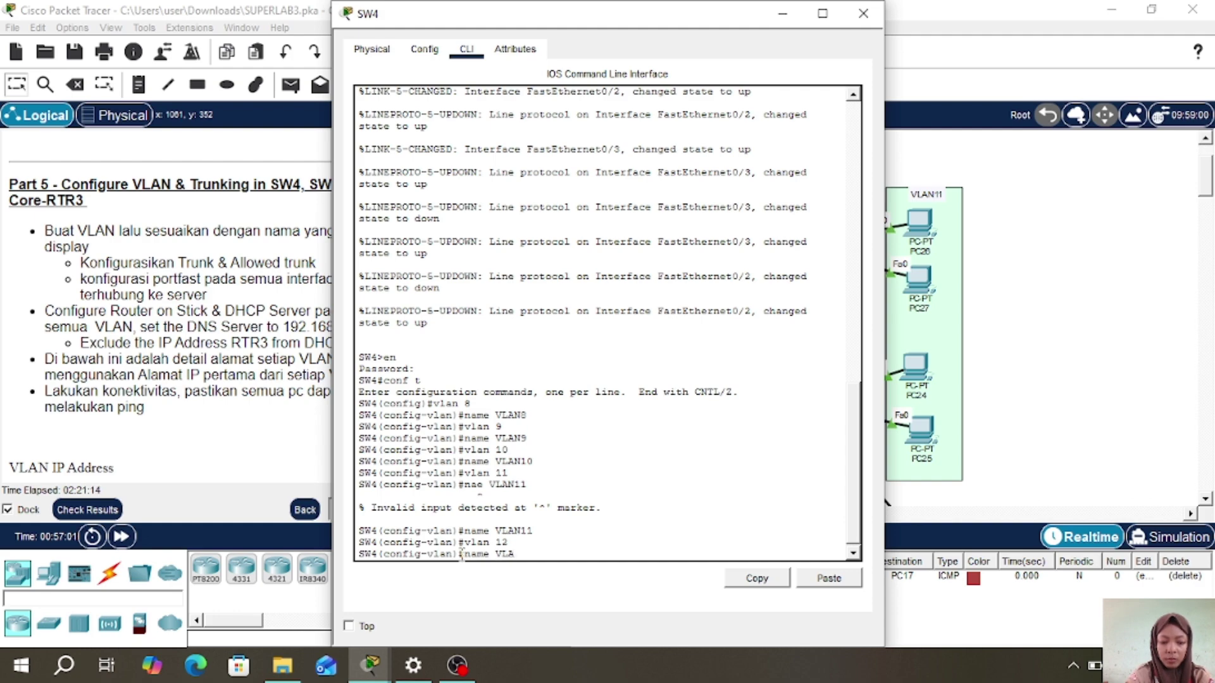
key("Return")
type("VLAN 13")
key("Return")
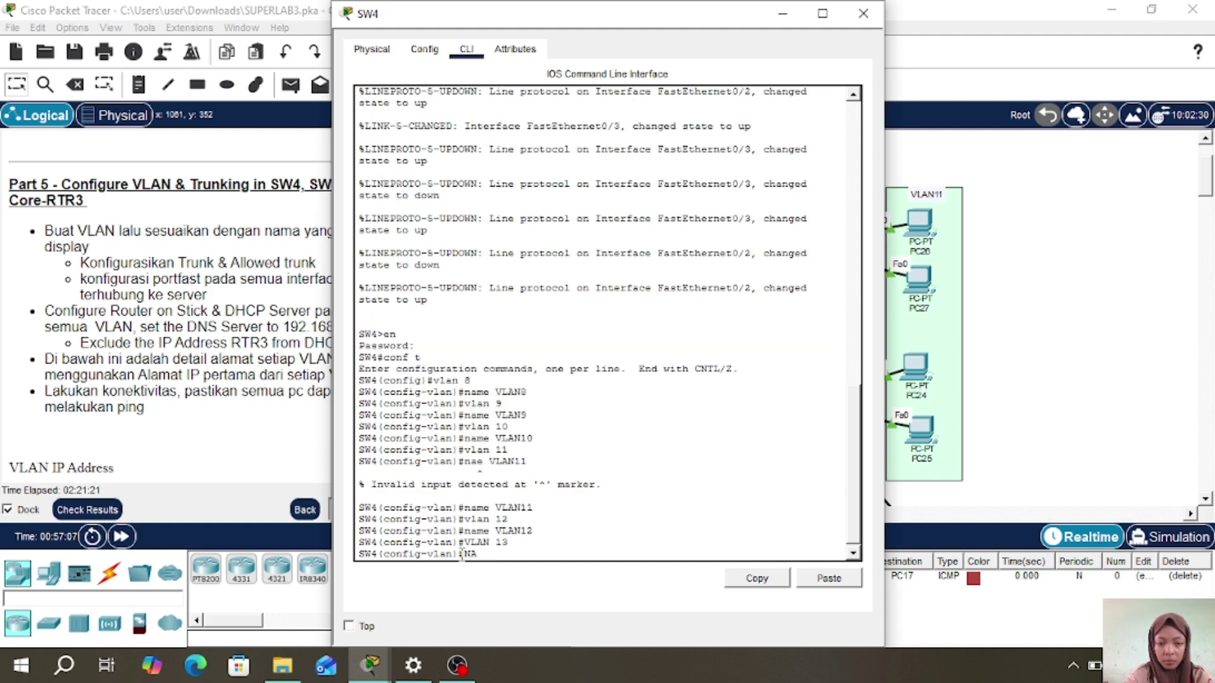
type("name")
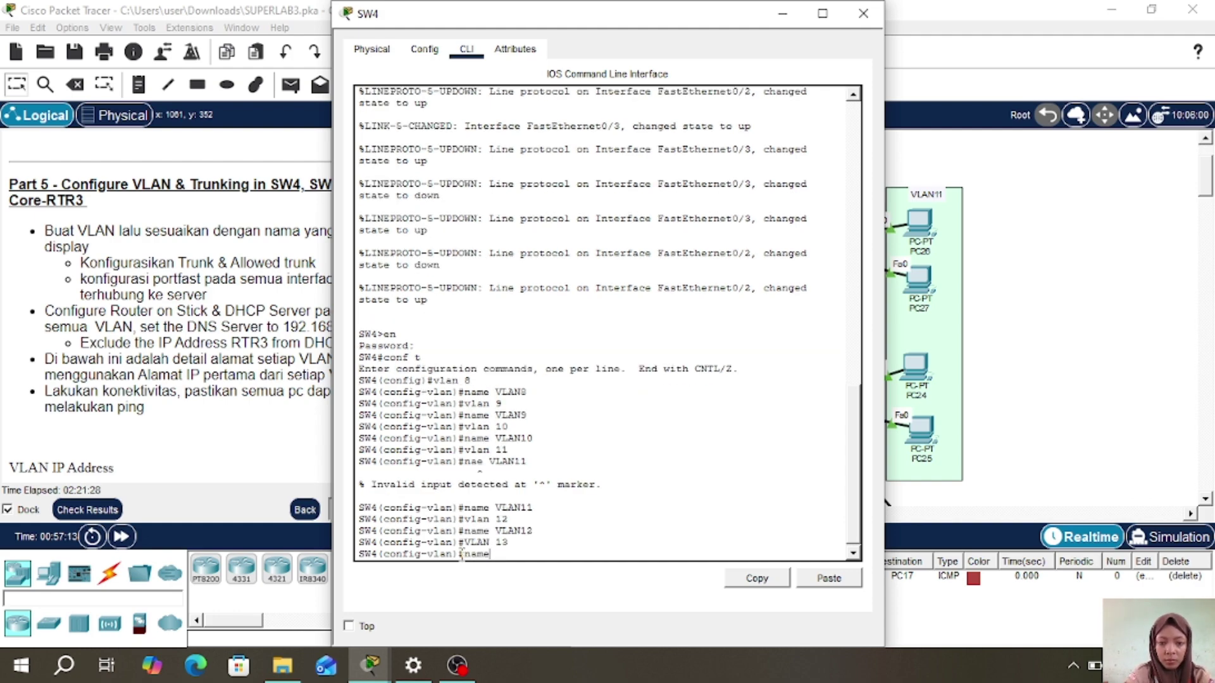
type("lan 13")
key("Return")
type("name VLAN13")
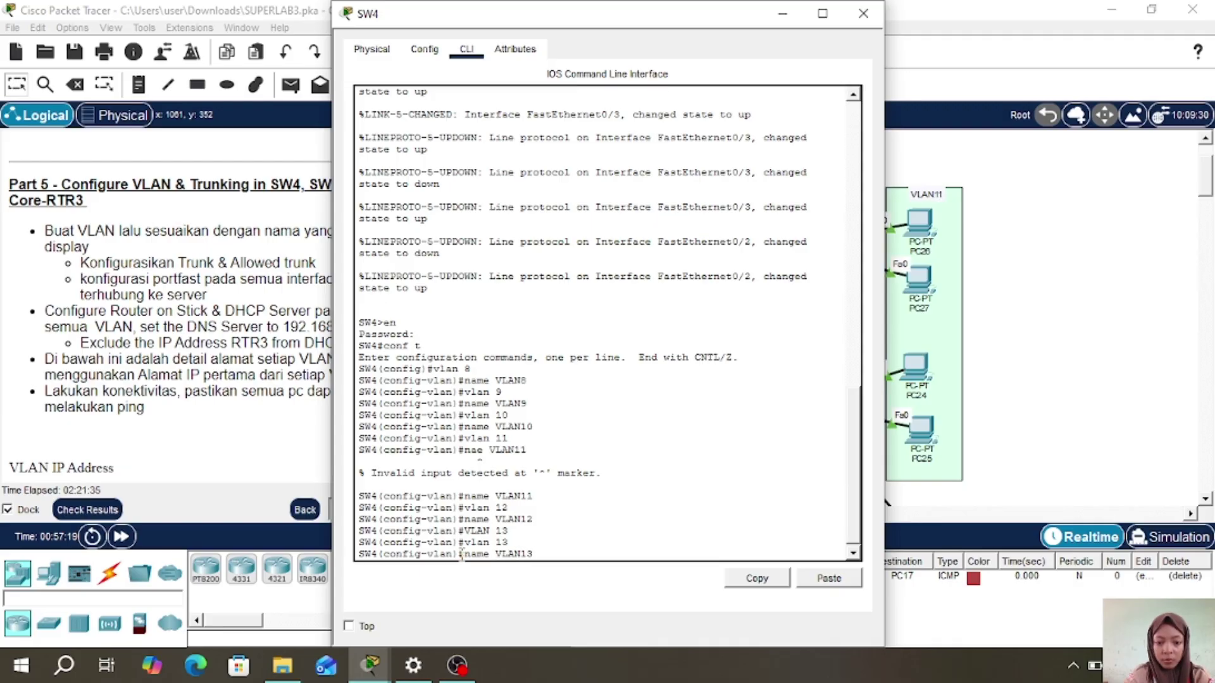
key("Return")
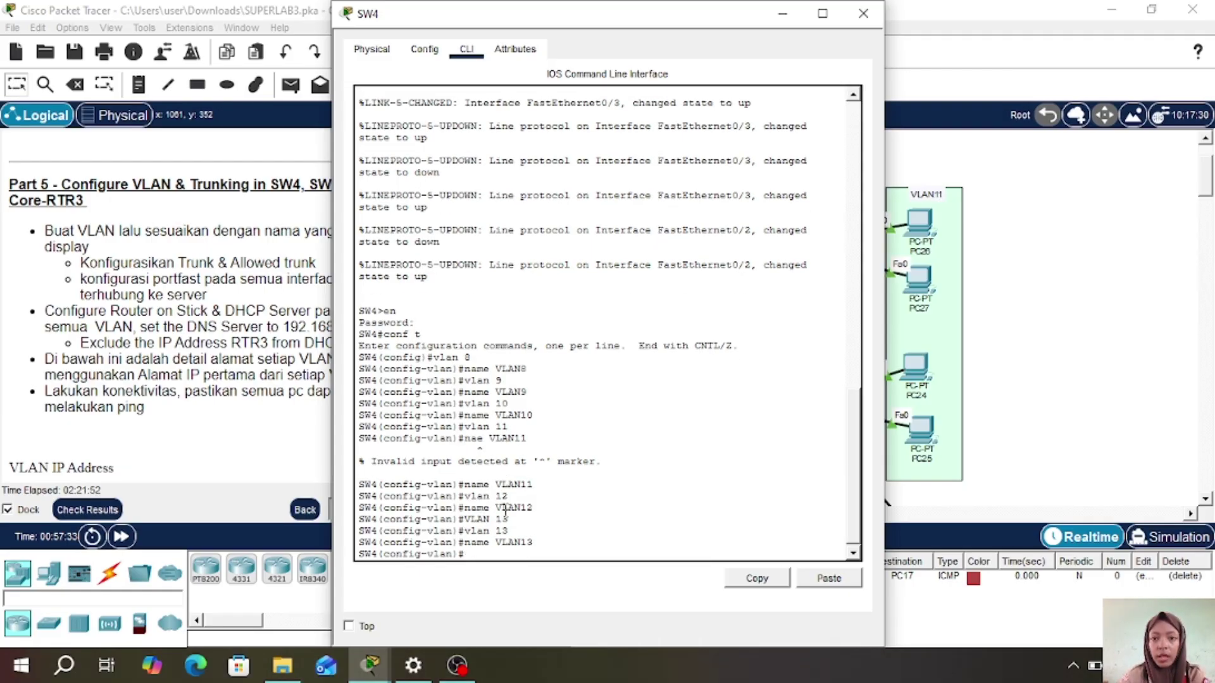
- Reopen SW4's CLI and make ports fa0/2-3 trunks allowing VLANs 8-13
left_click(863, 13)
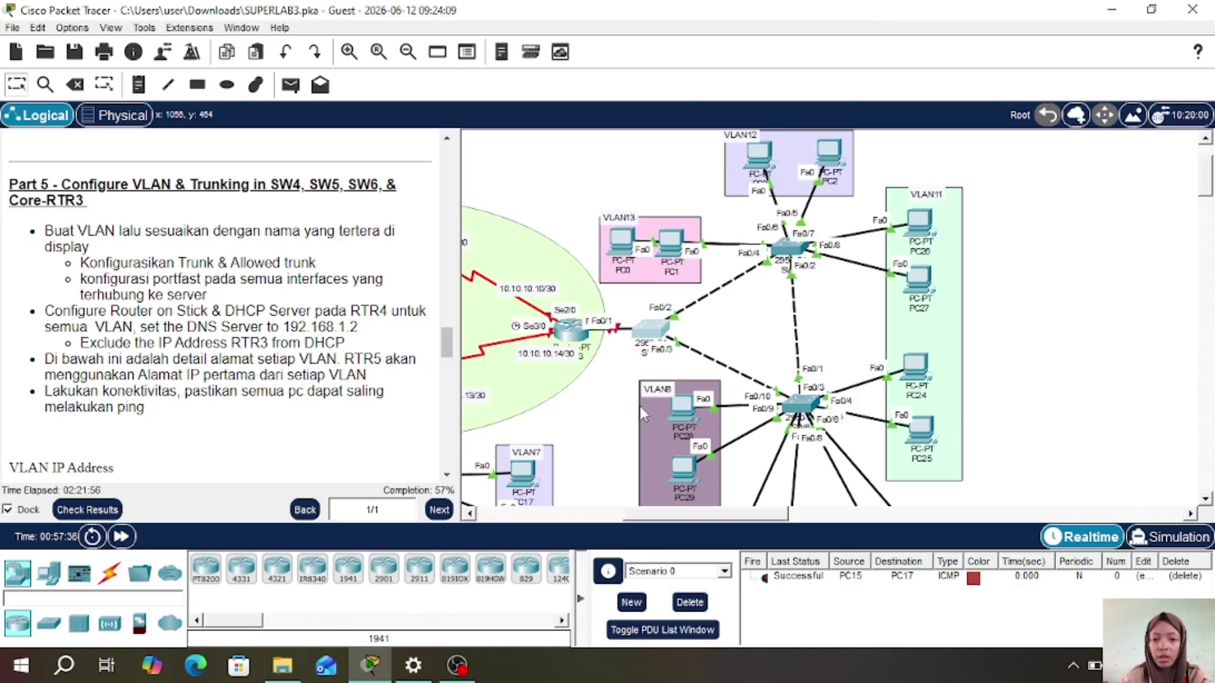
left_click(643, 336)
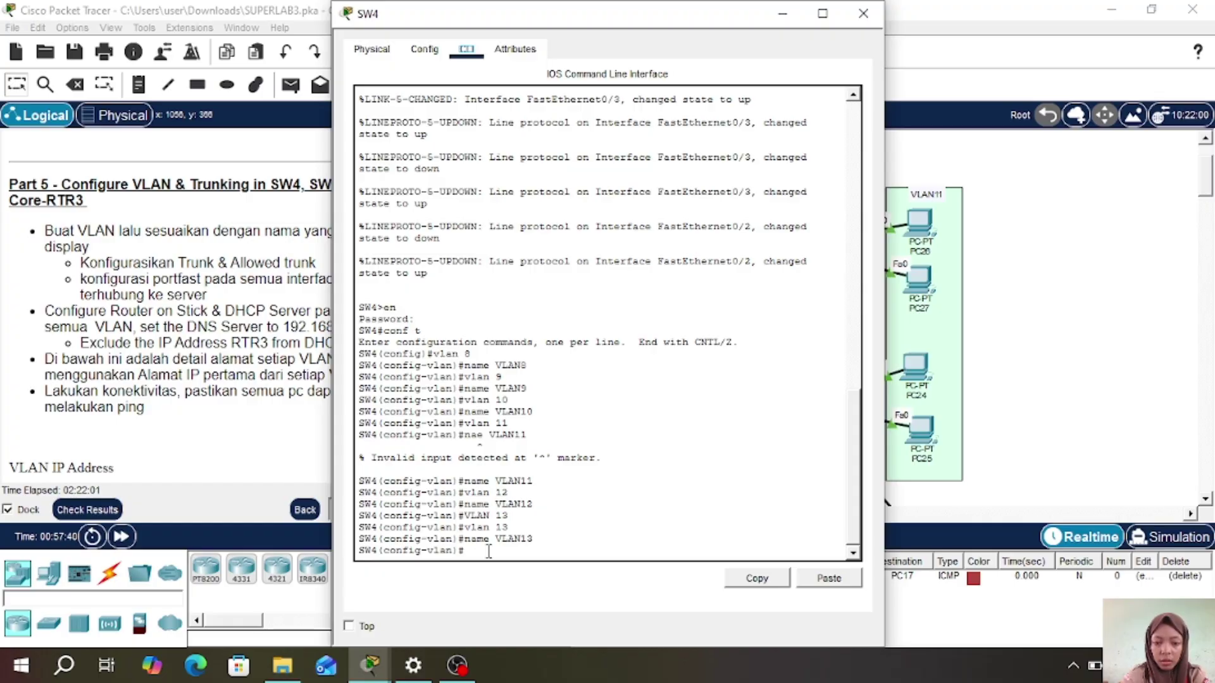
left_click(488, 552)
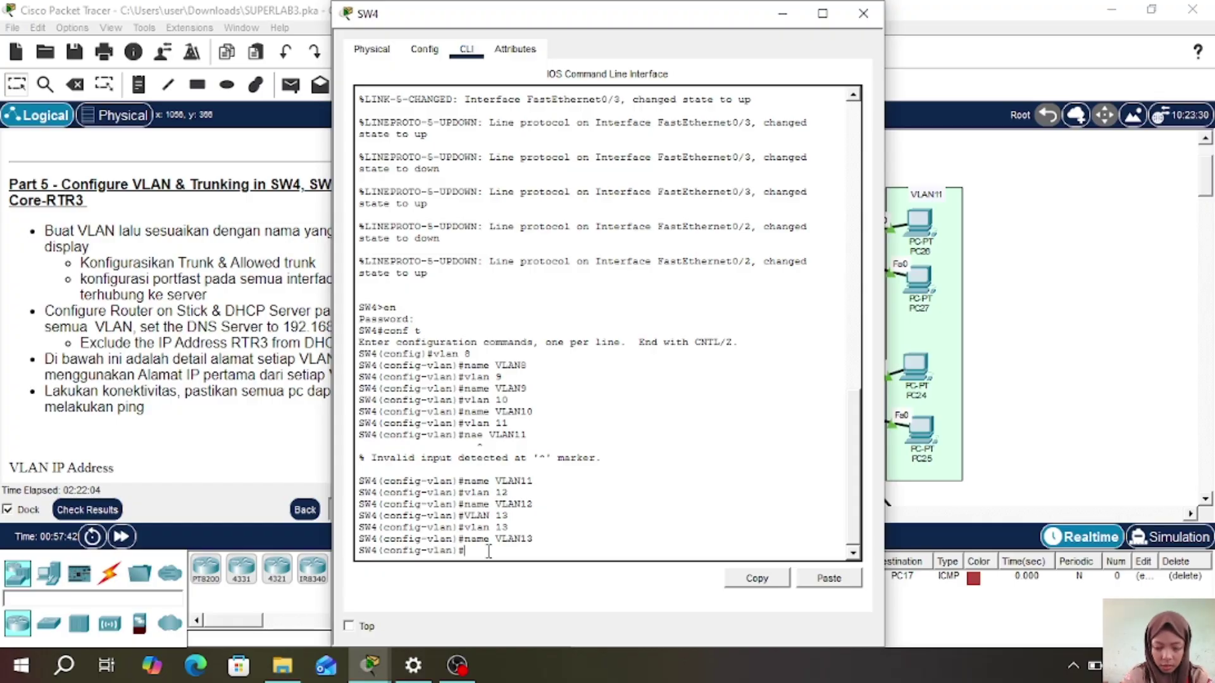
type("i")
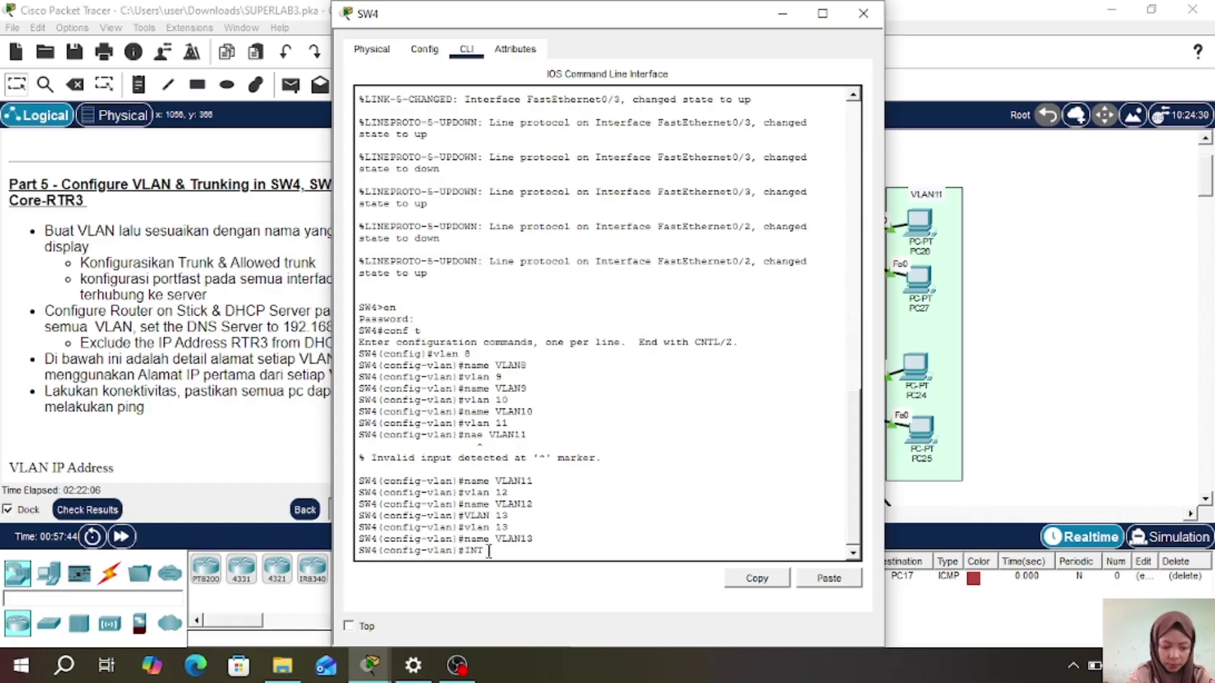
key("BackSpace")
key("BackSpace")
key("BackSpace")
type("int")
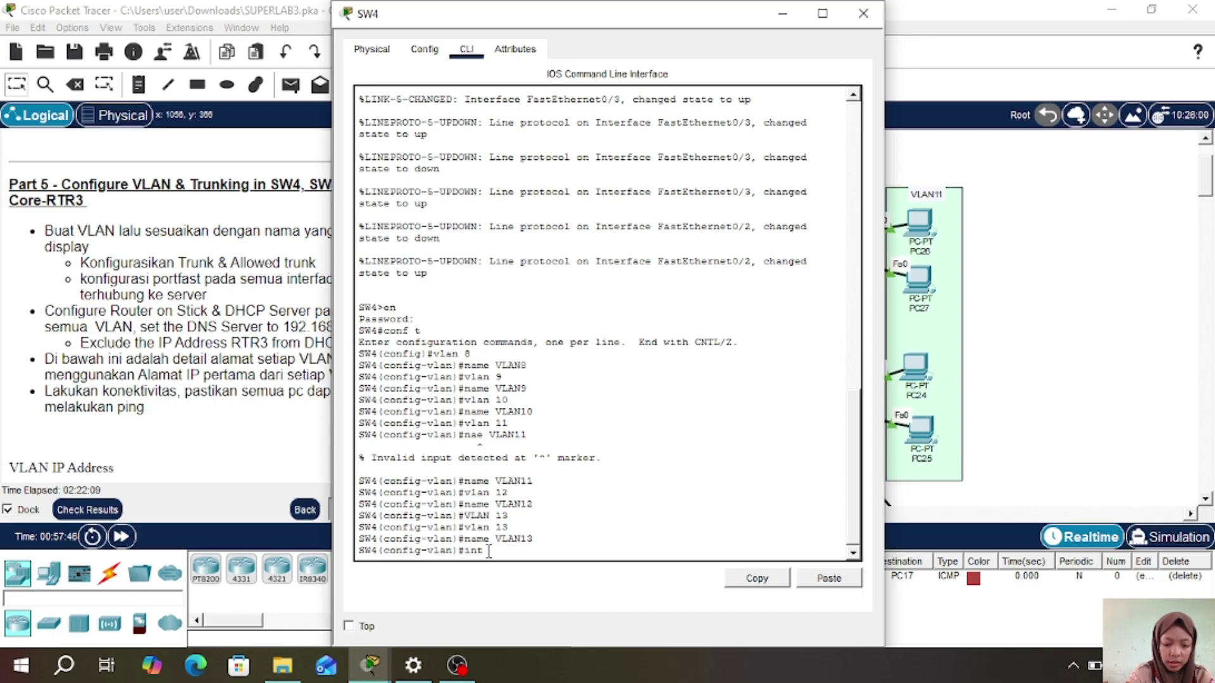
type(" fa fa0")
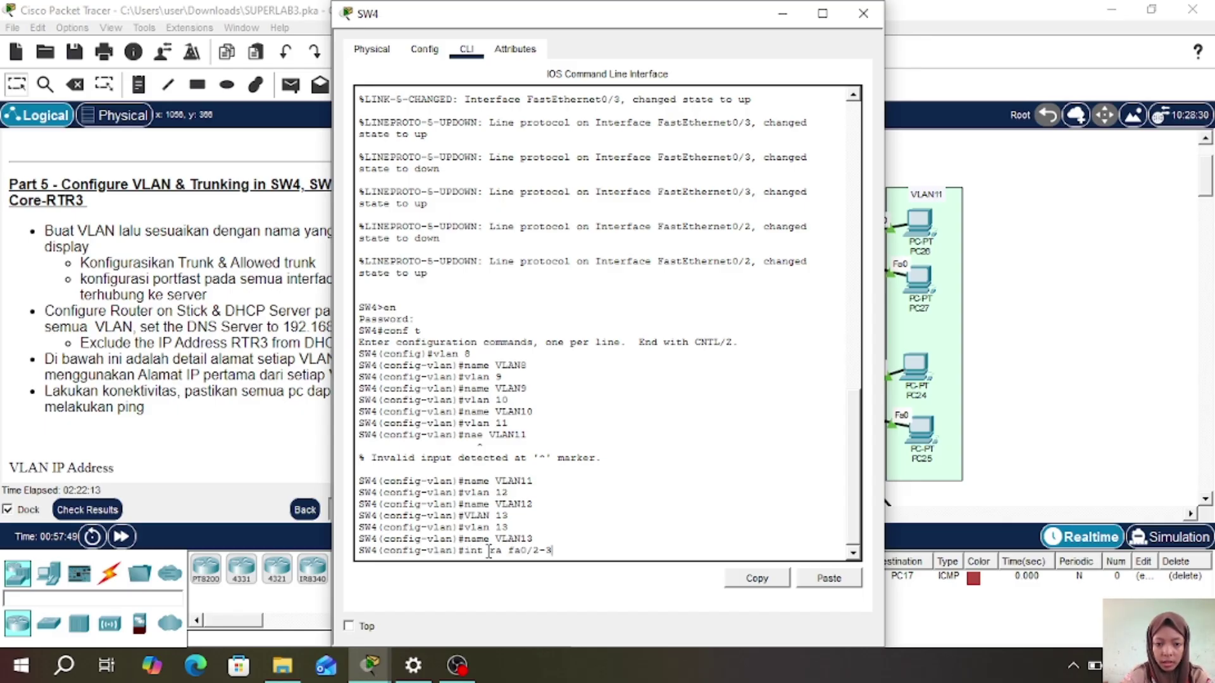
type("/2-3")
key("Return")
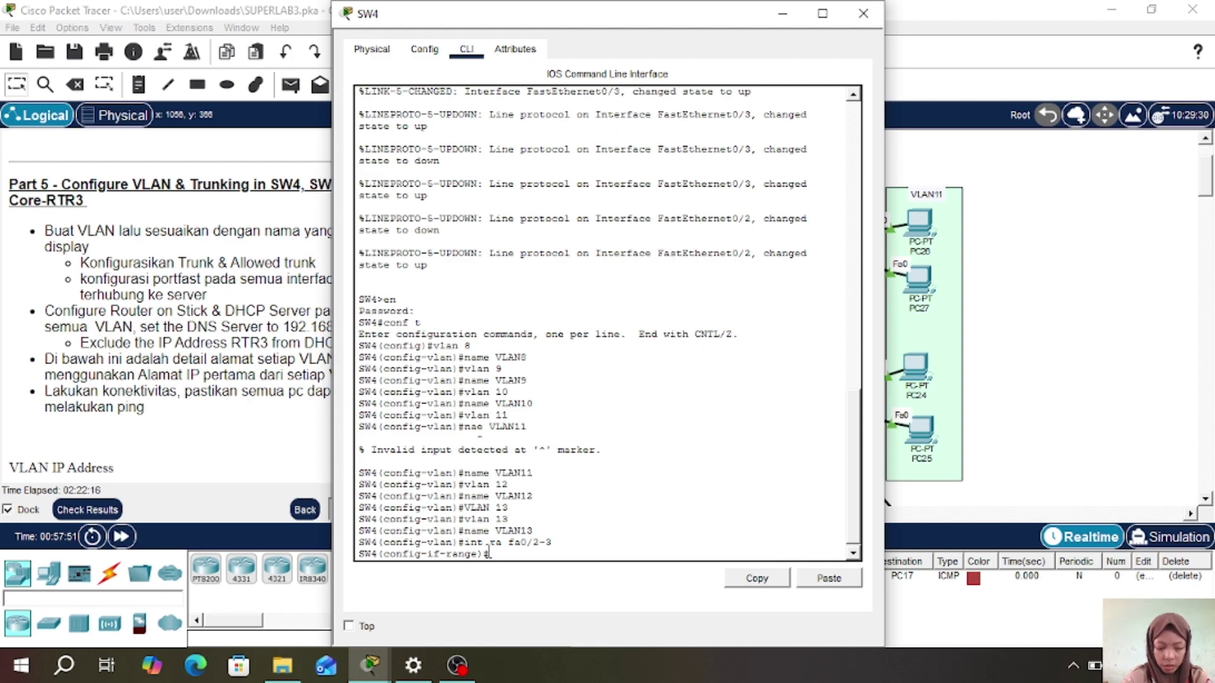
type("sw m t")
key("Return")
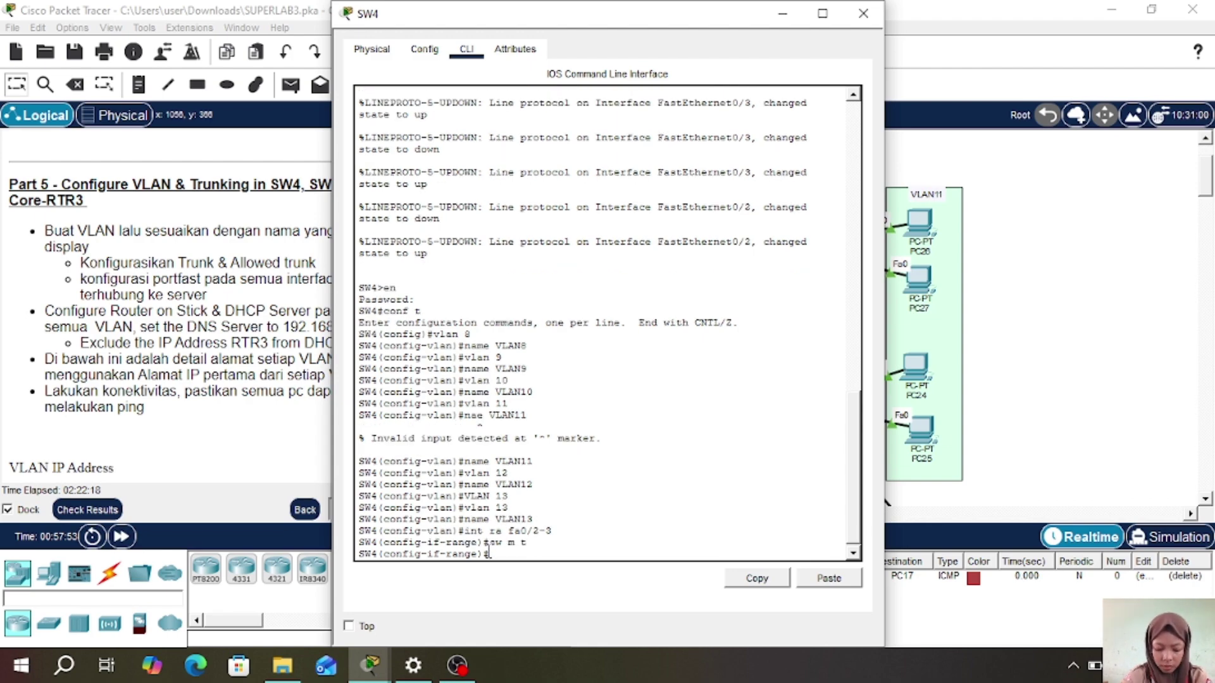
type("sw t all")
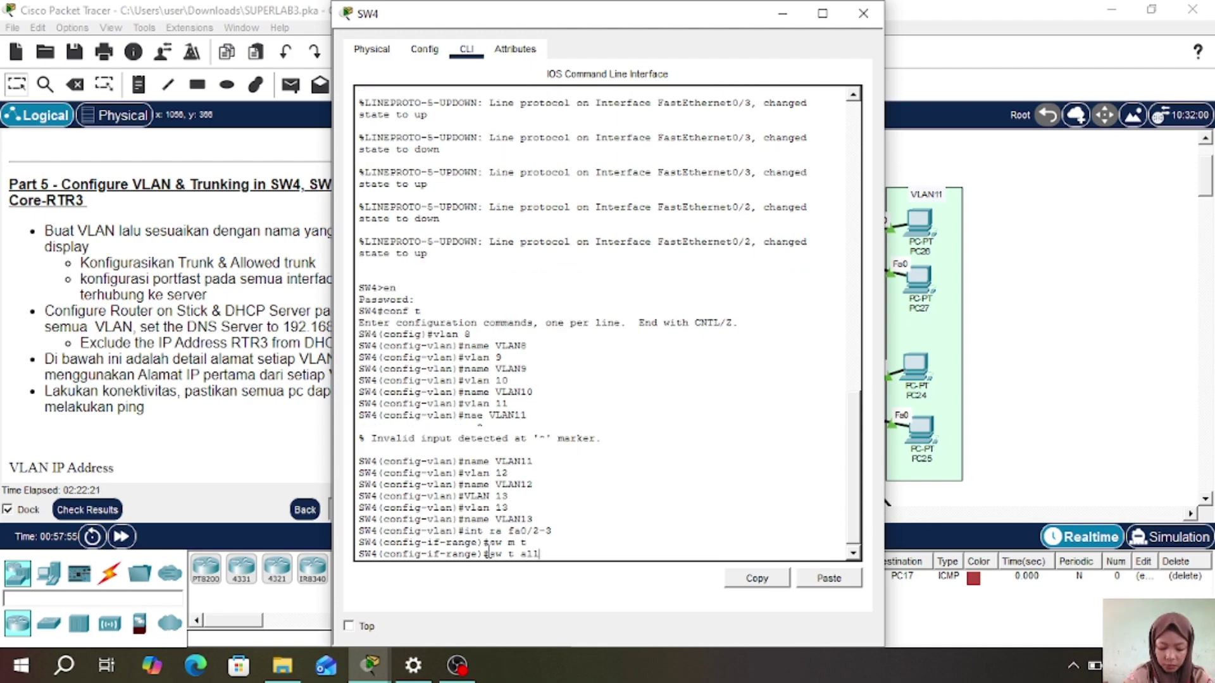
type(" vl 8-1")
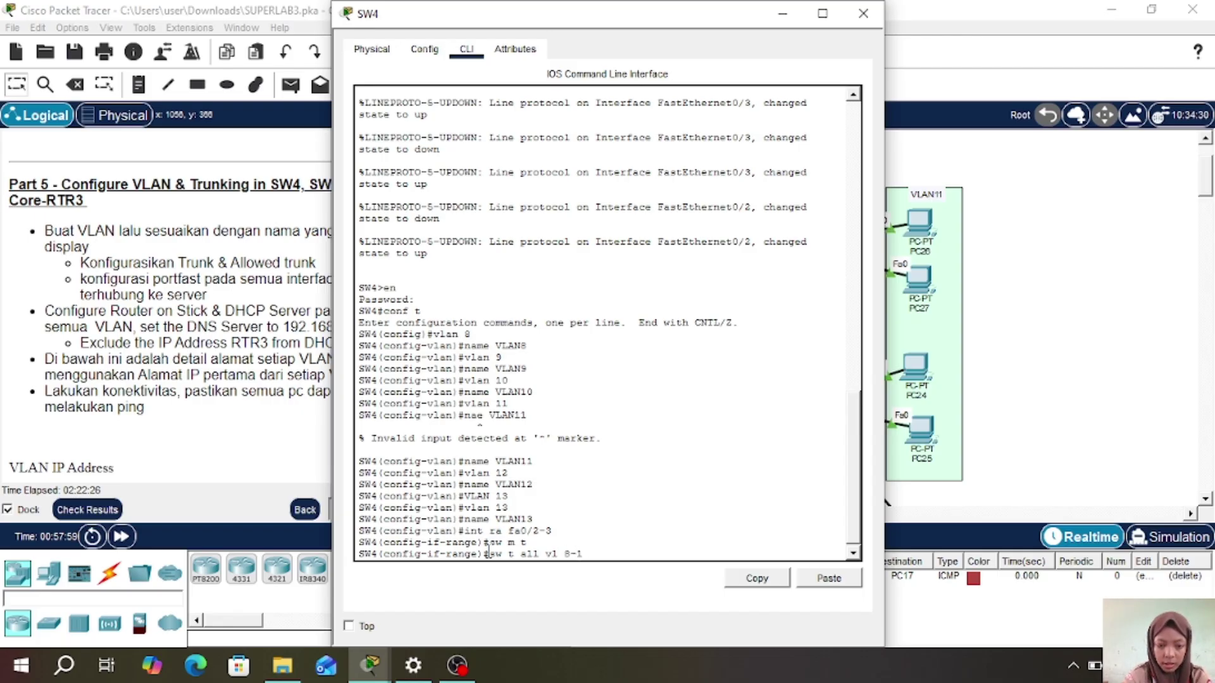
type("3")
key("Return")
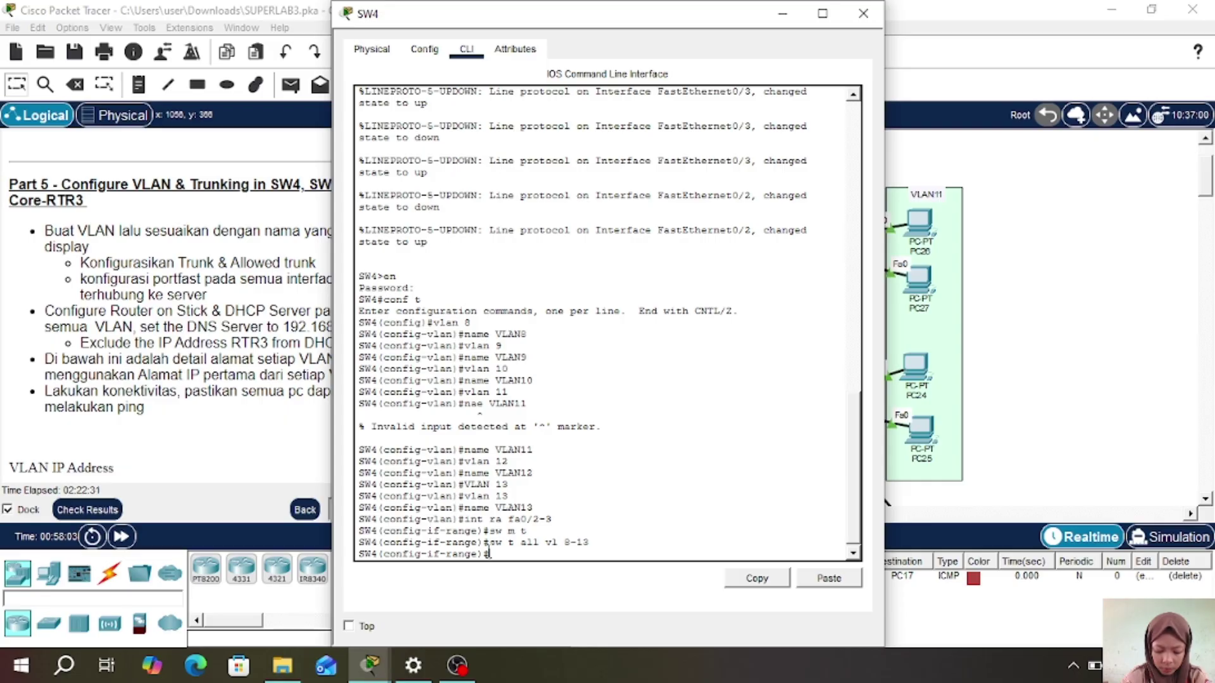
- Close SW4's console and take RTR-3's CLI into global configuration mode with enable and conf t
left_click(863, 13)
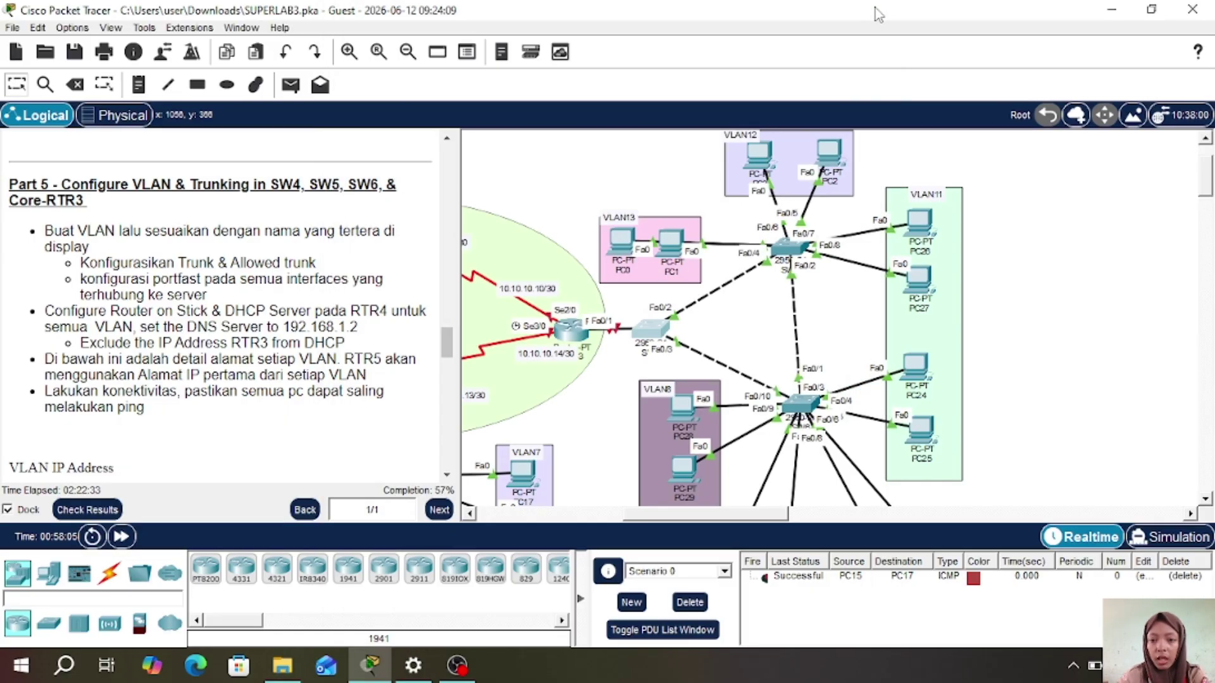
left_click_drag(645, 514, 598, 525)
left_click(746, 330)
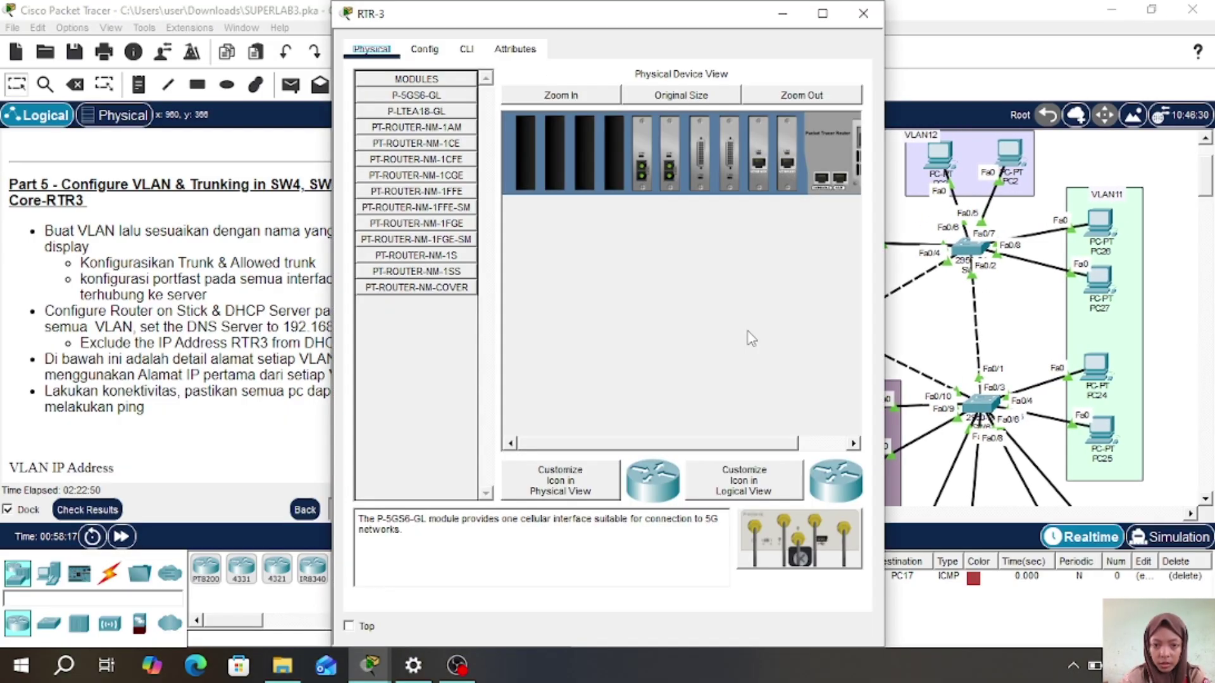
left_click(466, 50)
key("Return")
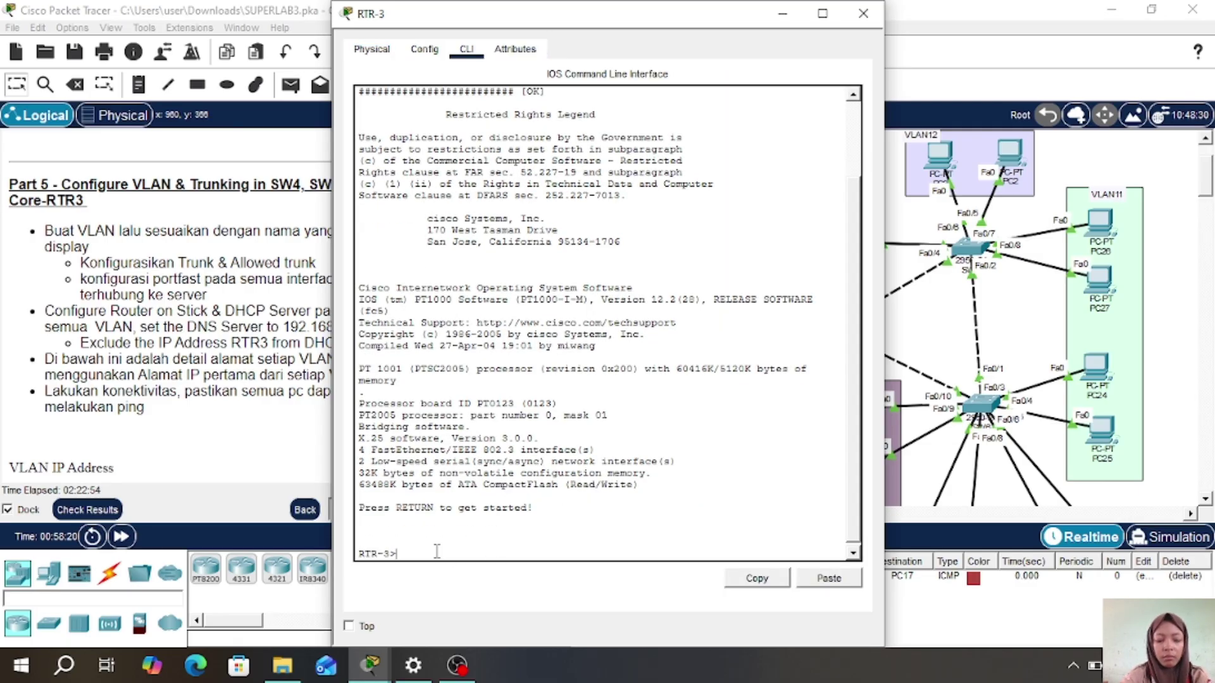
type("en")
key("Return")
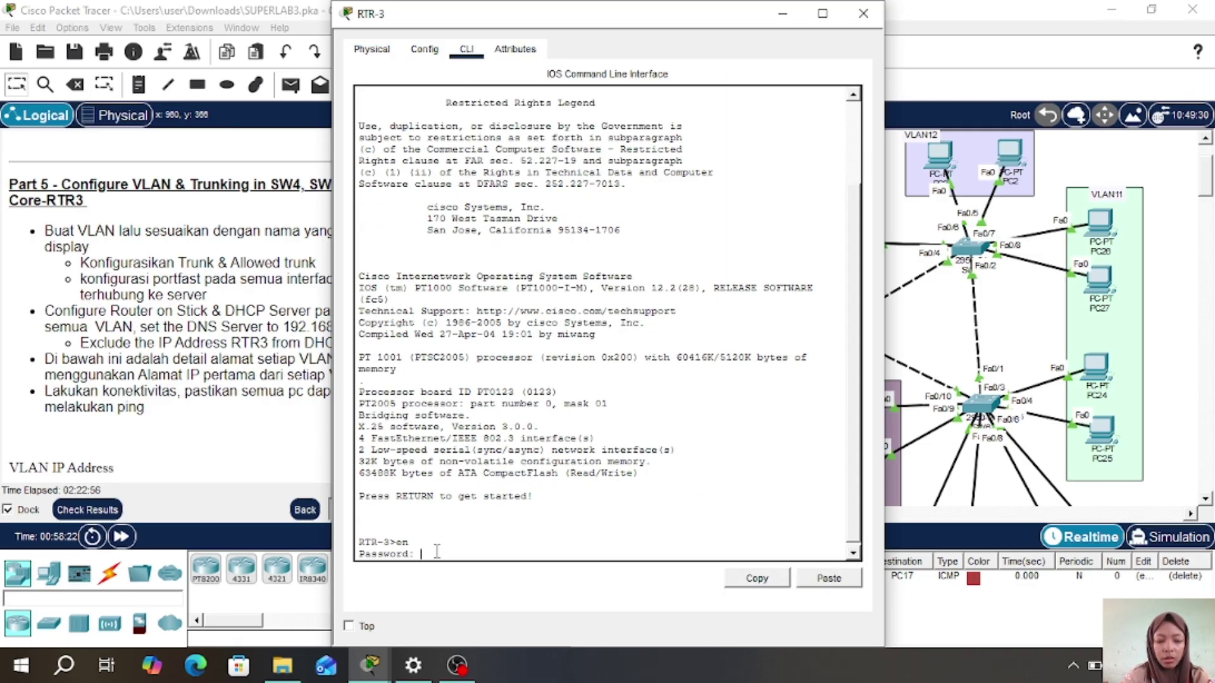
key("Return")
type("con")
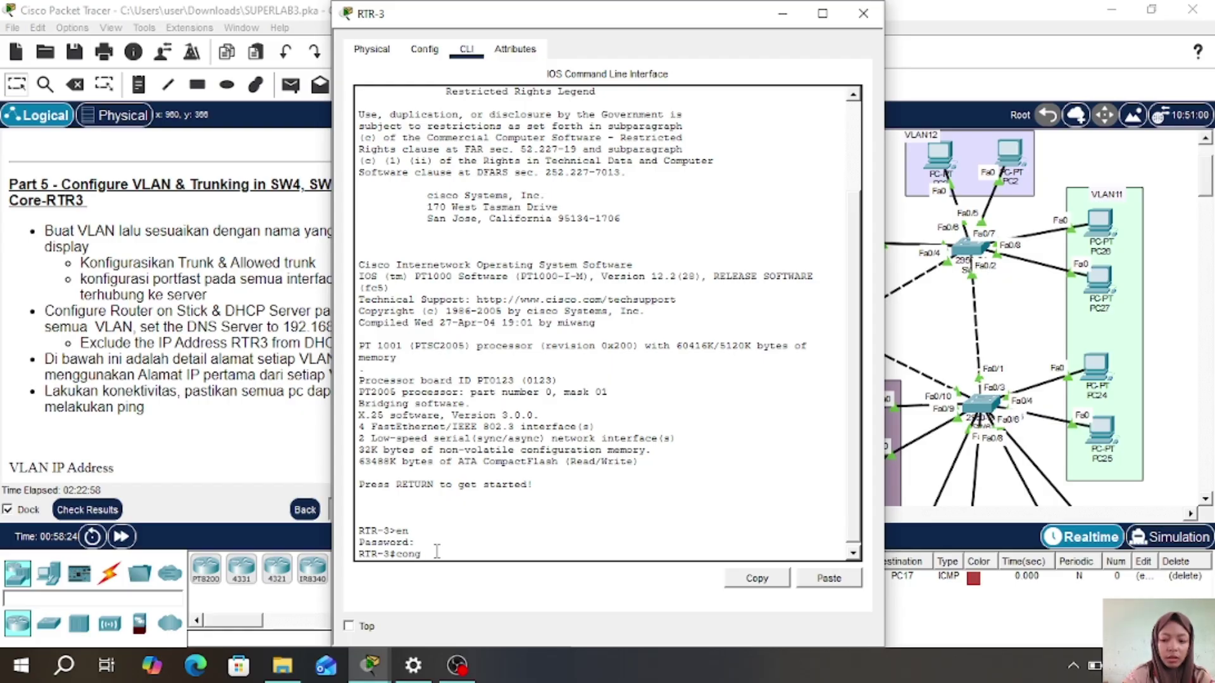
type("f t")
key("Return")
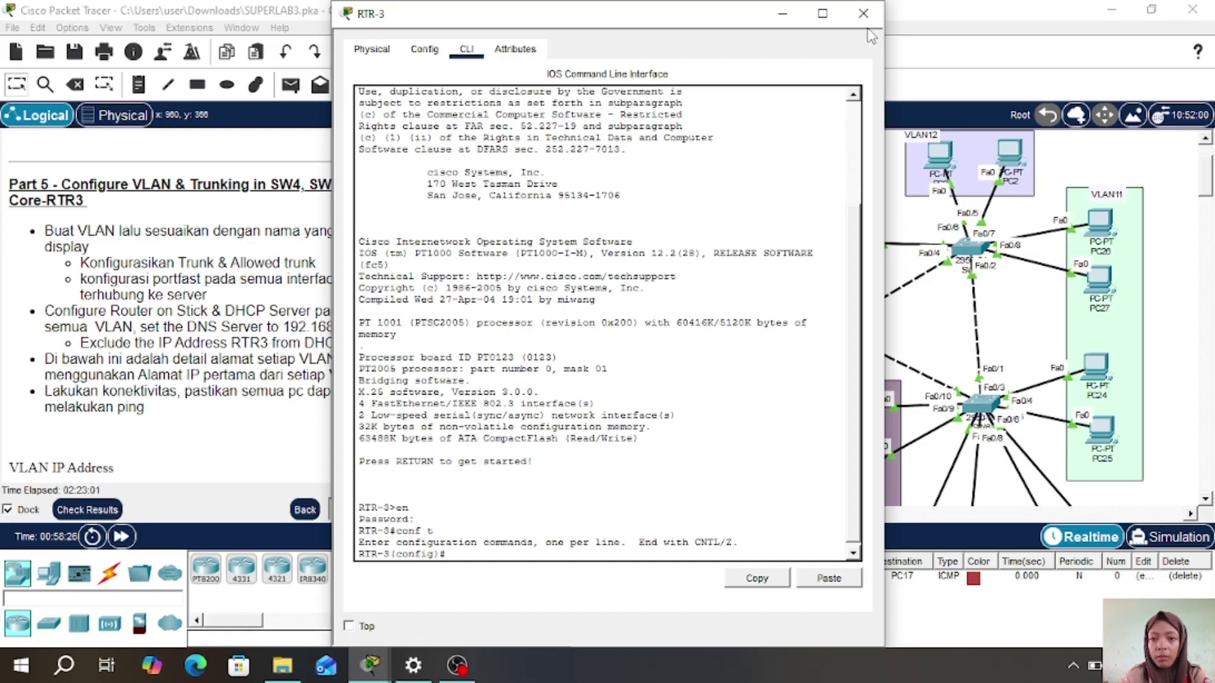
- Move RTR-3 slightly left on the topology and reopen its CLI
left_click(865, 11)
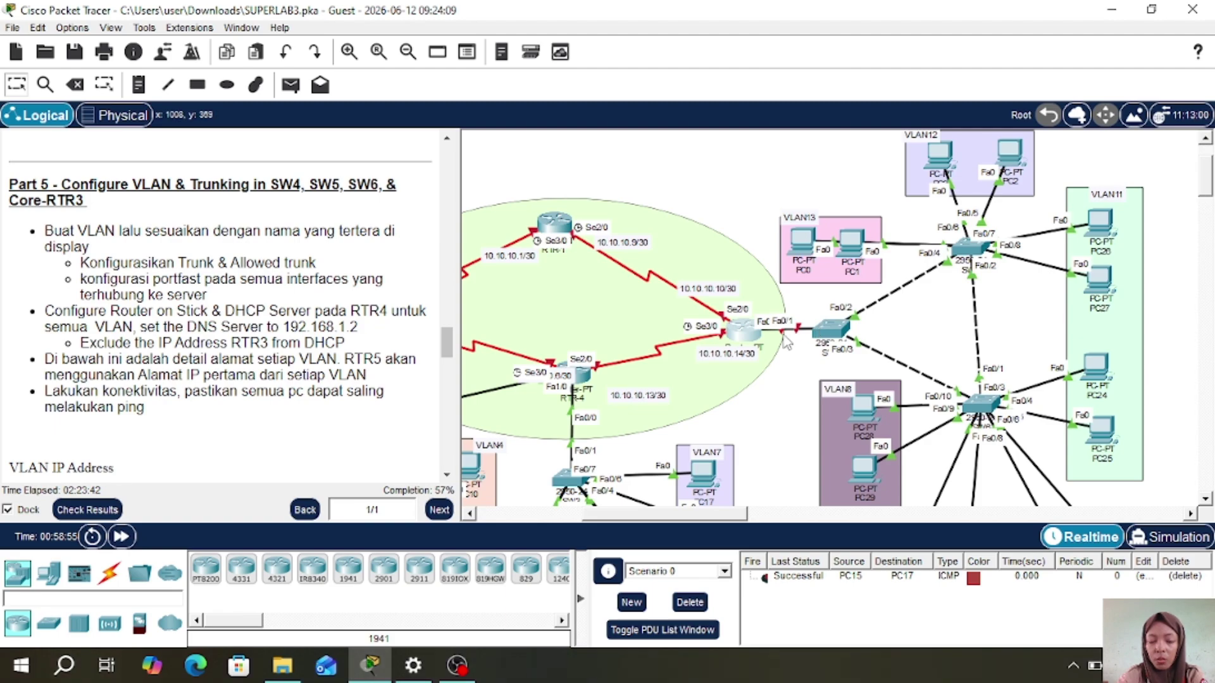
mouse_move(749, 337)
left_mouse_down()
mouse_move(680, 328)
mouse_move(736, 330)
left_mouse_up()
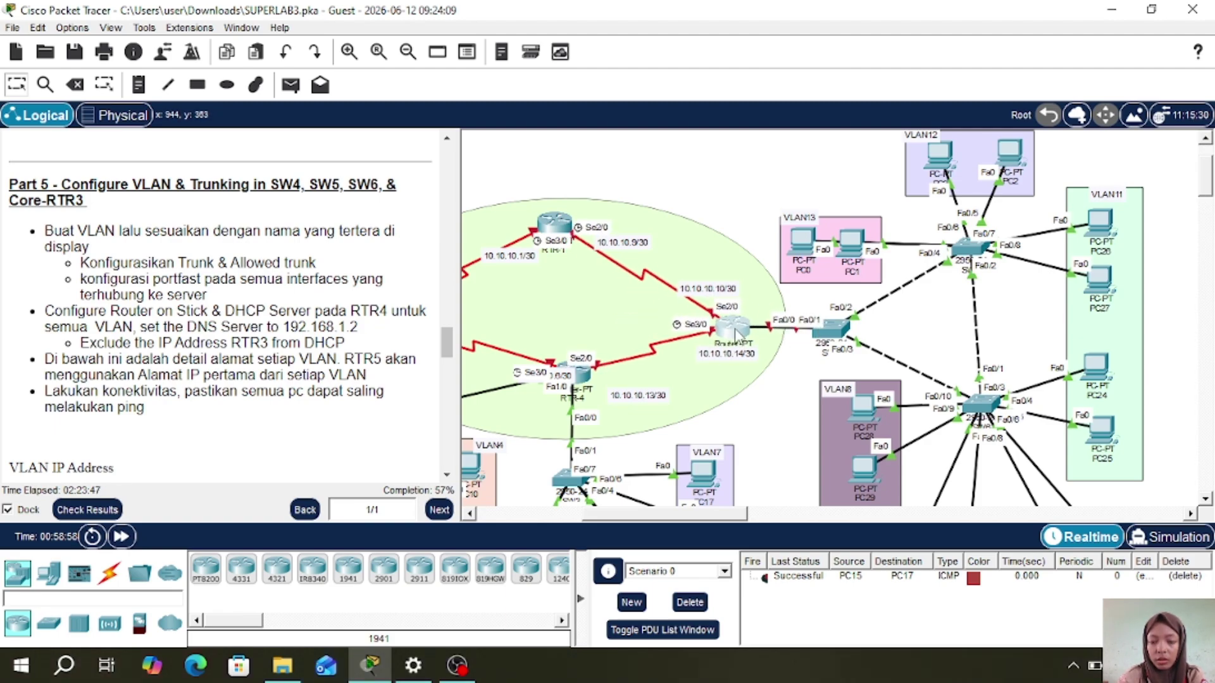
left_click(735, 333)
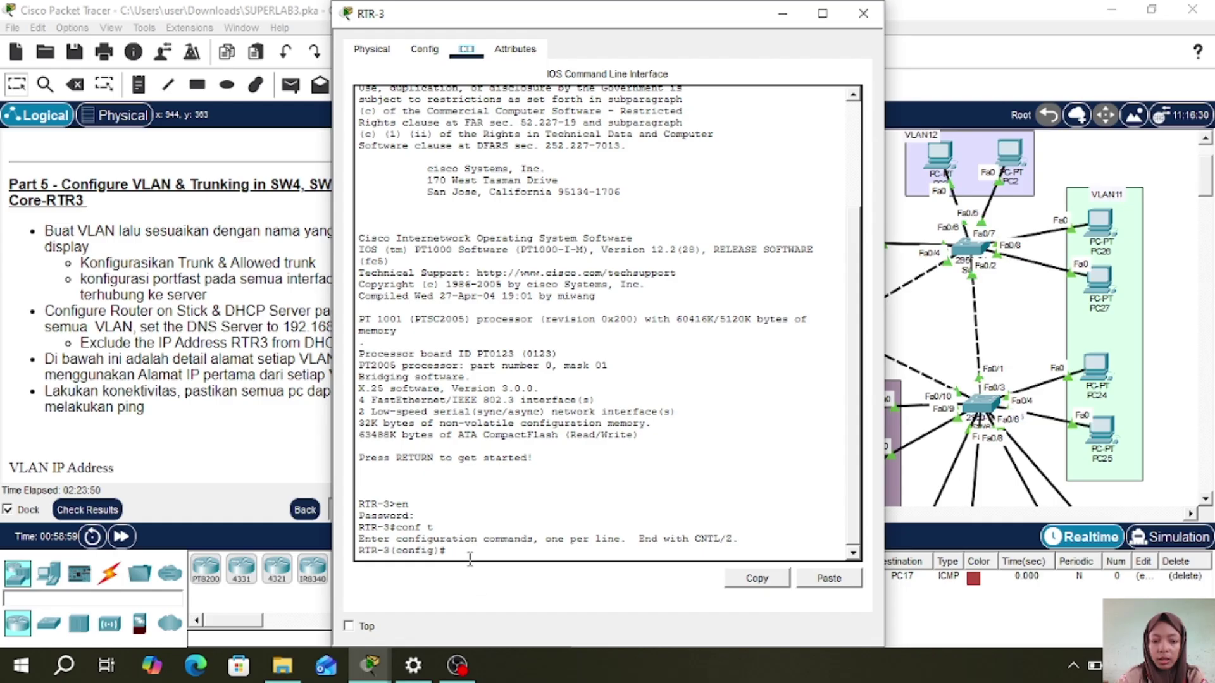
- Bring RTR-3's fa0/0 up with no shutdown and return to global mode
type("int")
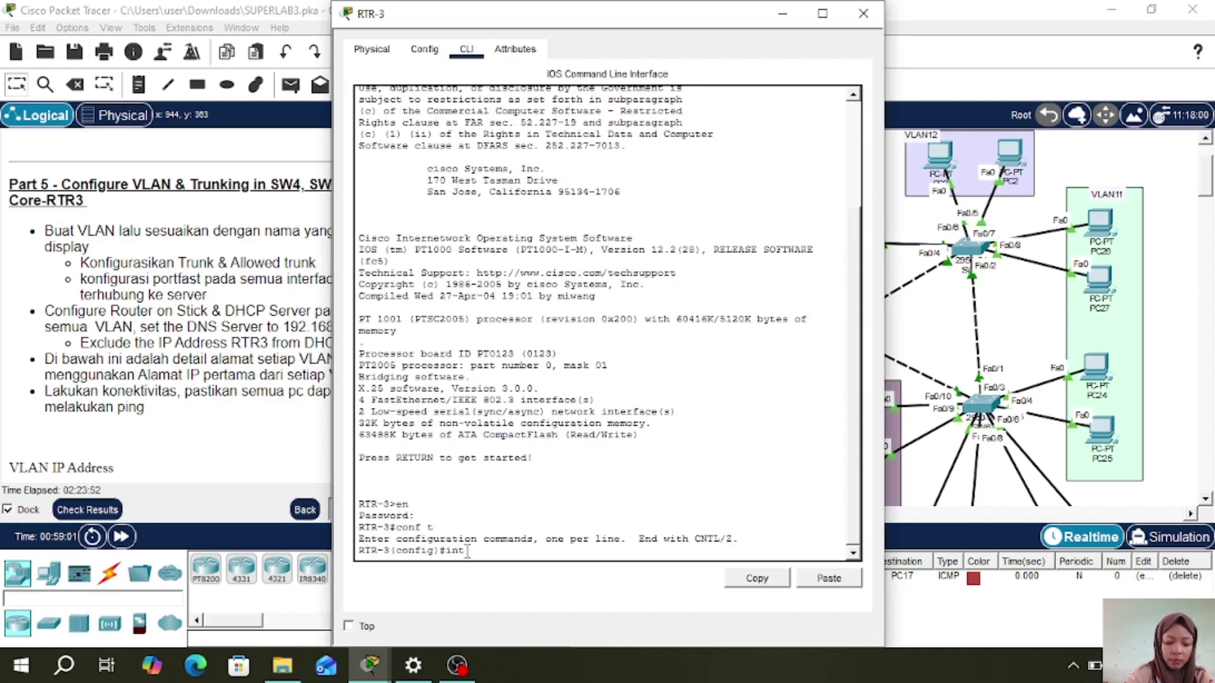
type(" fa0/0")
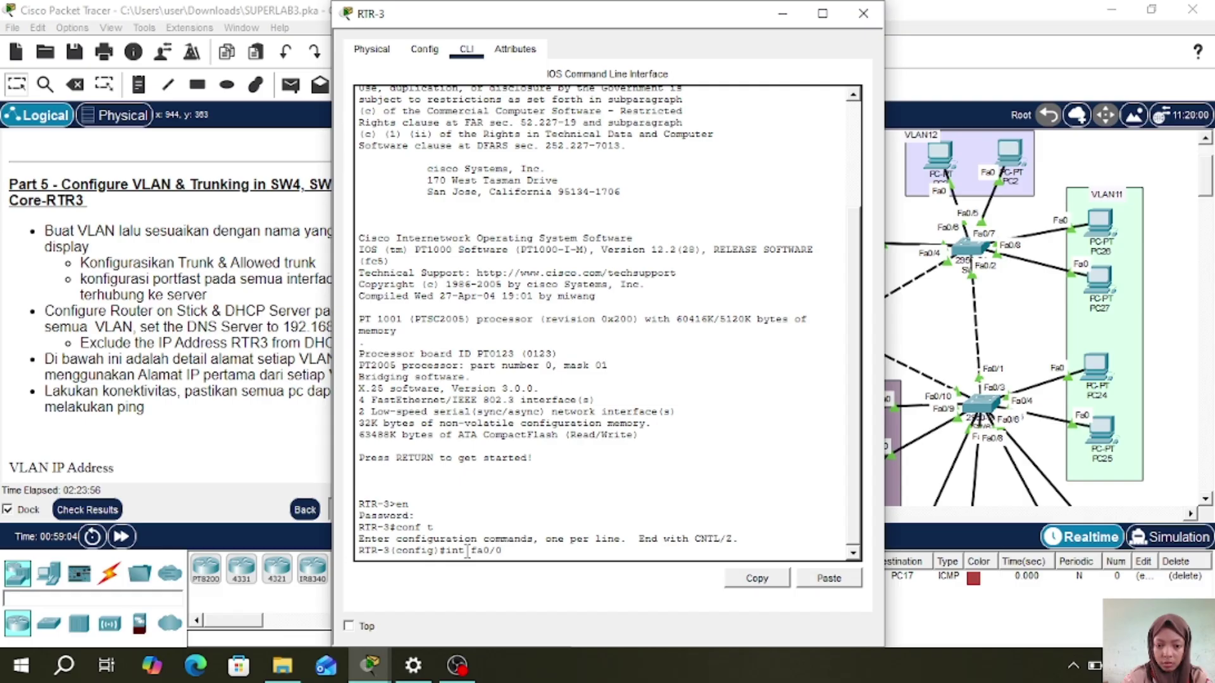
key("Return")
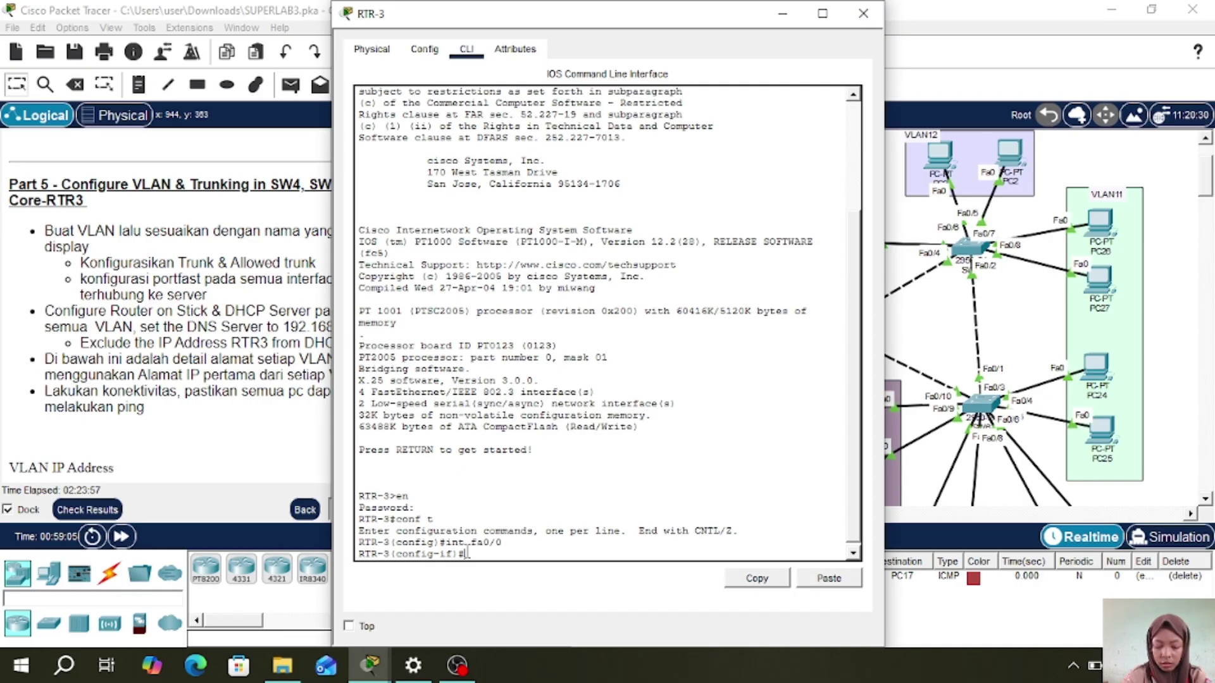
type("no sh")
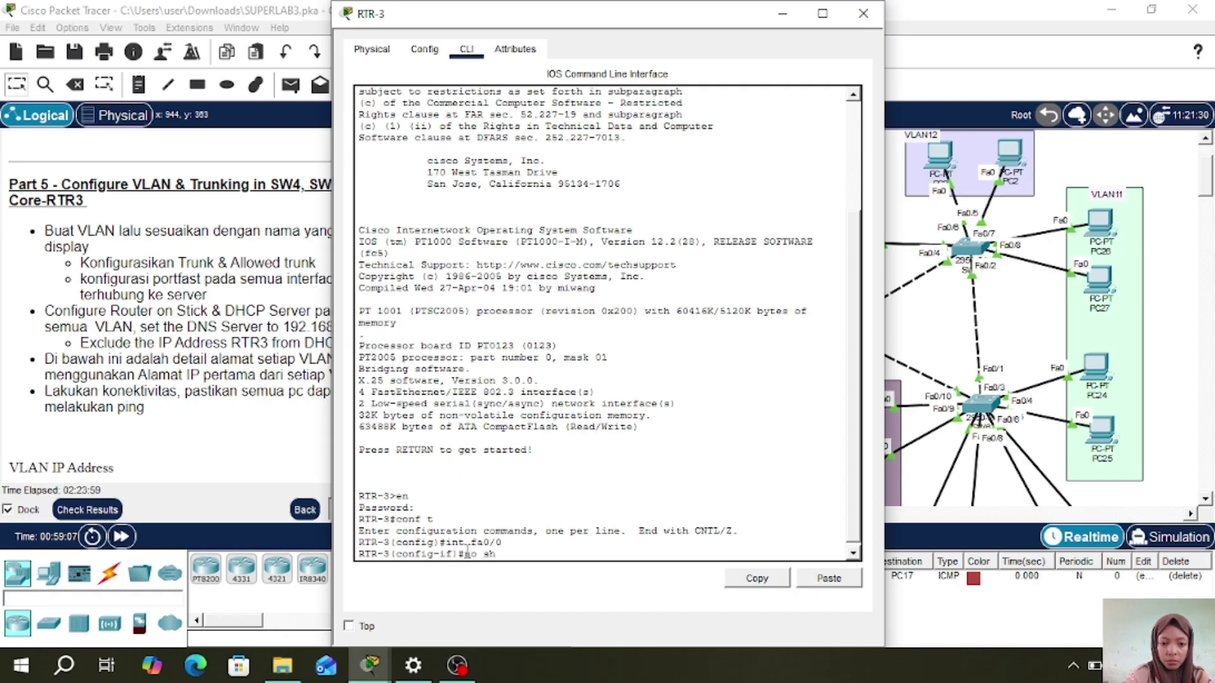
key("Return")
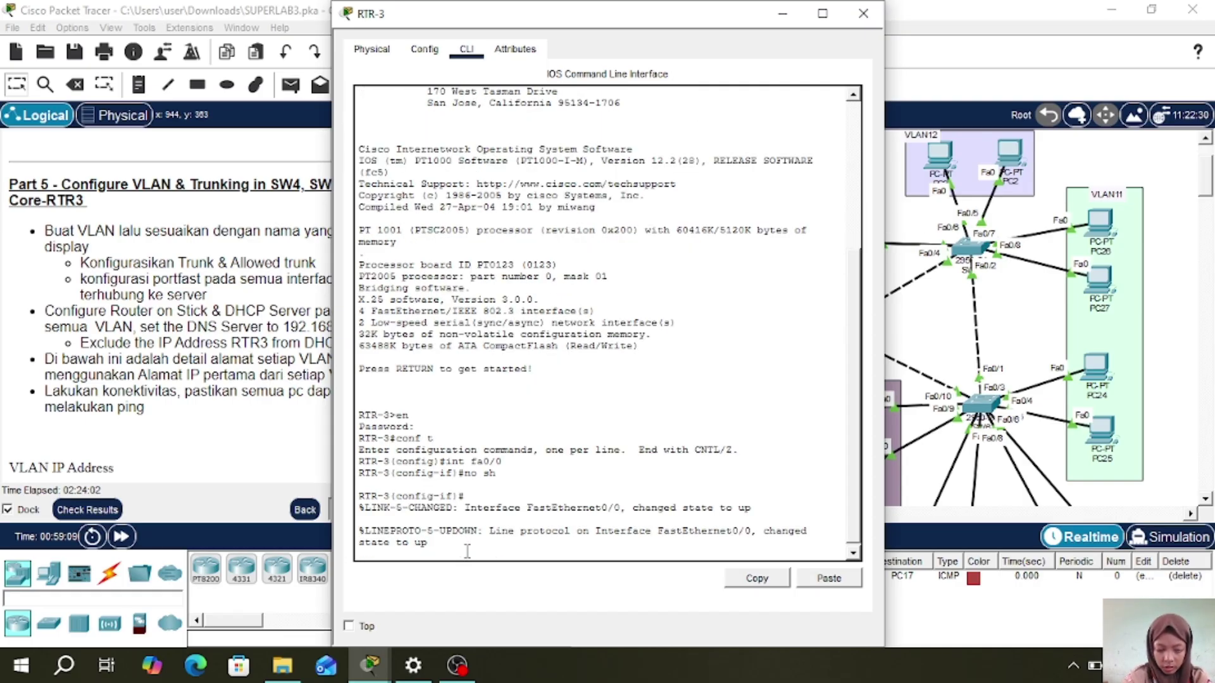
type("ex")
key("Return")
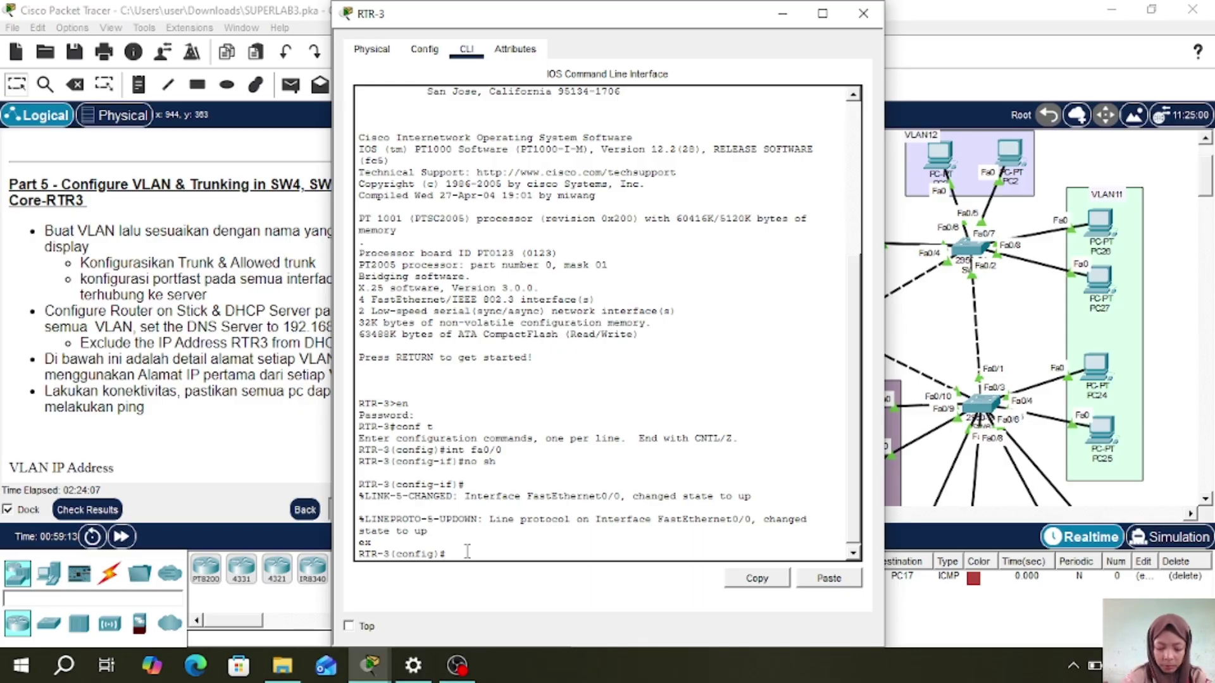
- Create subinterface fa0/0.8 with dot1Q encapsulation for VLAN 8, then scroll the instructions to the VLAN IP list
type("int")
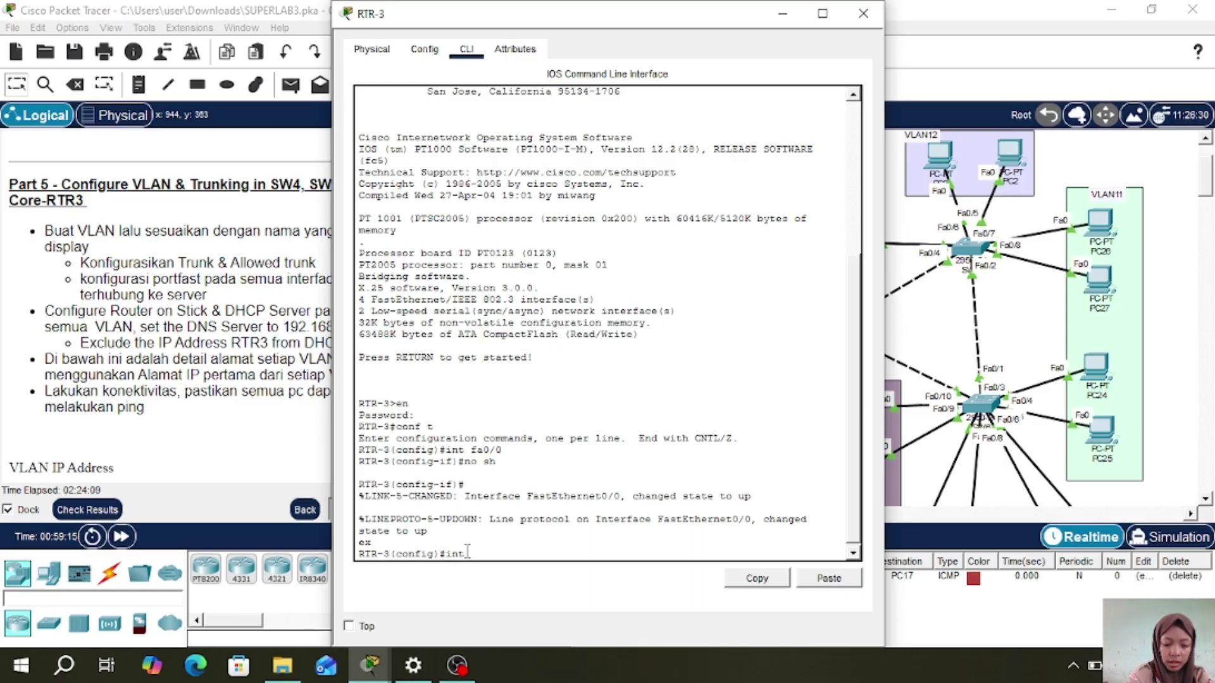
type(" fa0/0")
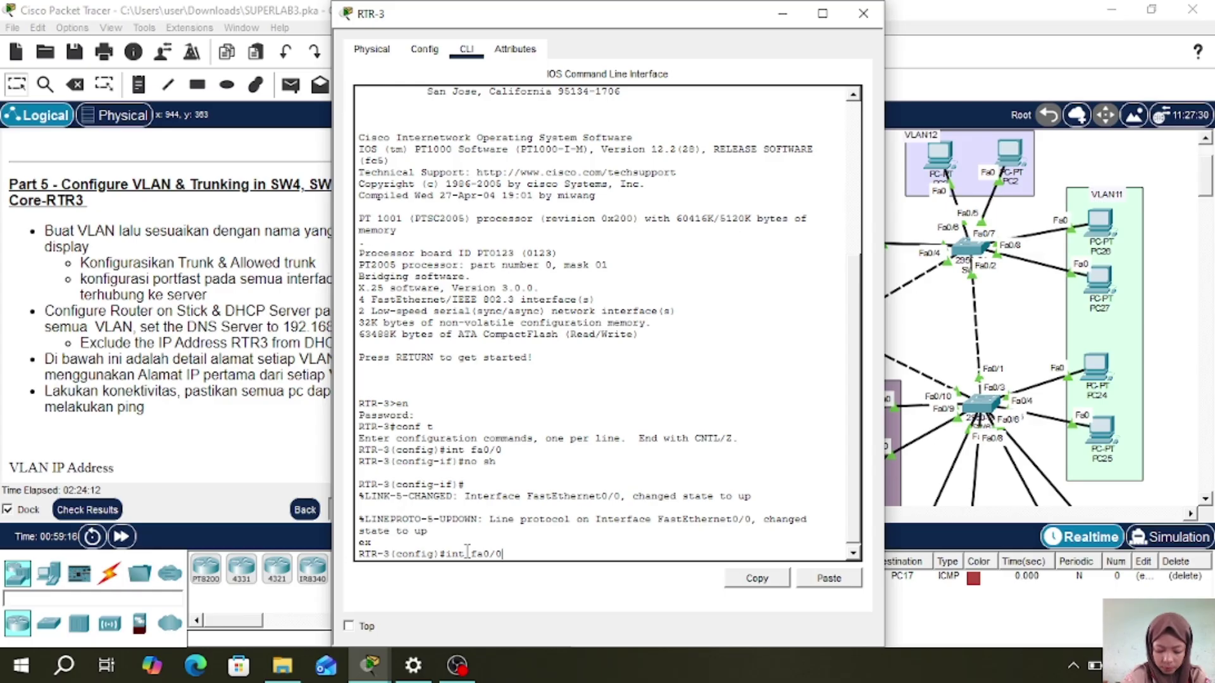
type(".8")
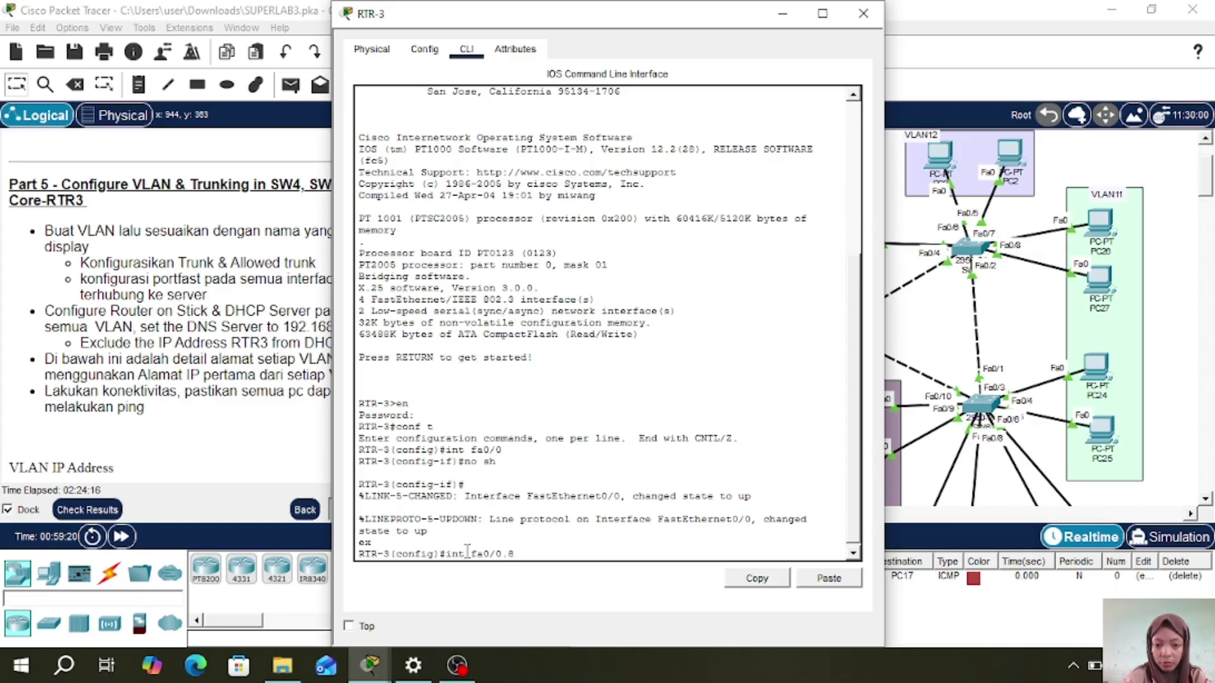
key("Return")
type("e")
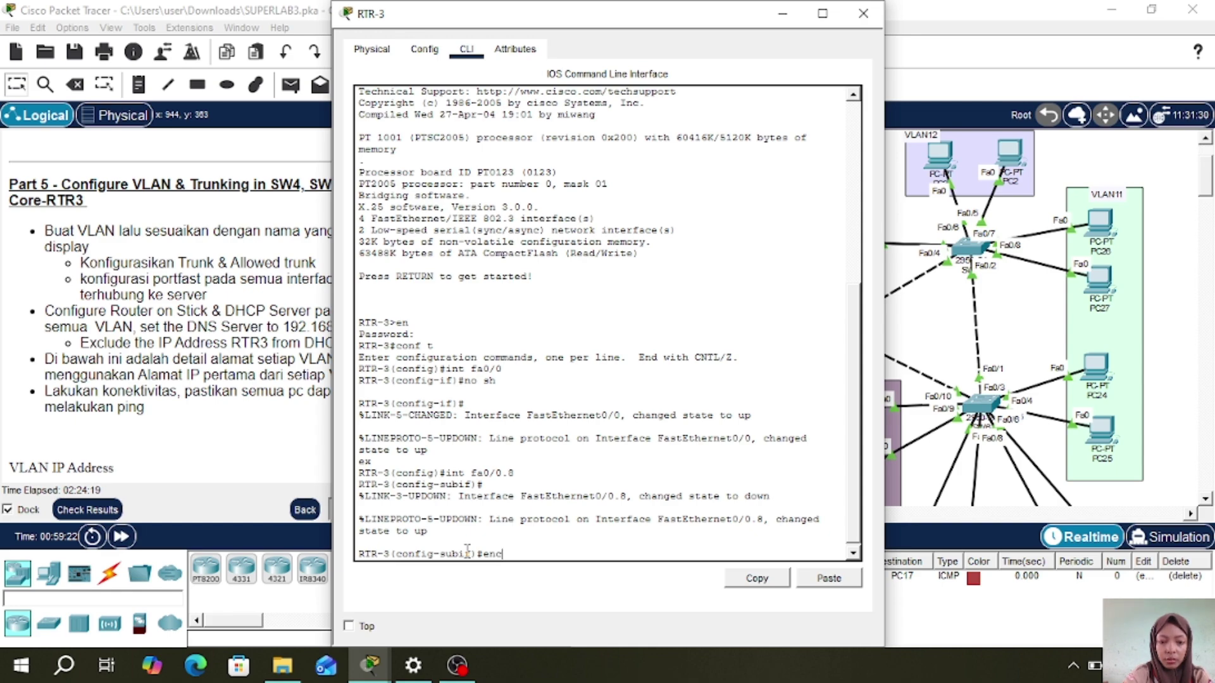
type("nc do")
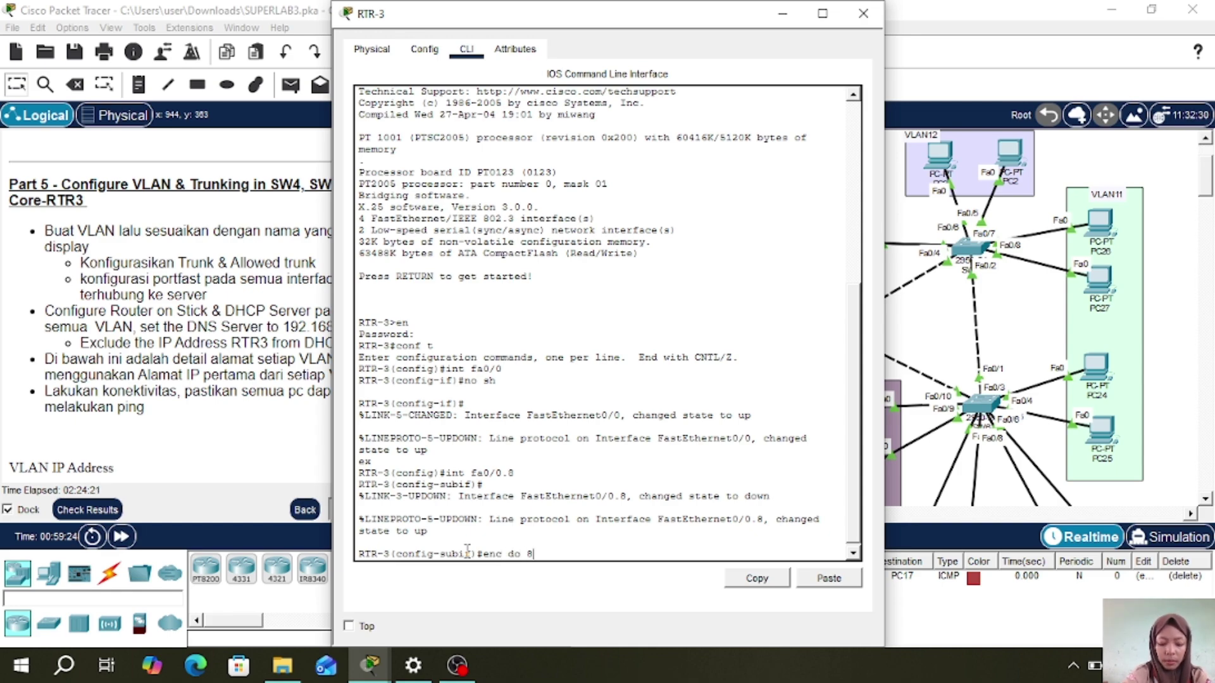
type(" 8")
key("Return")
type("ip add")
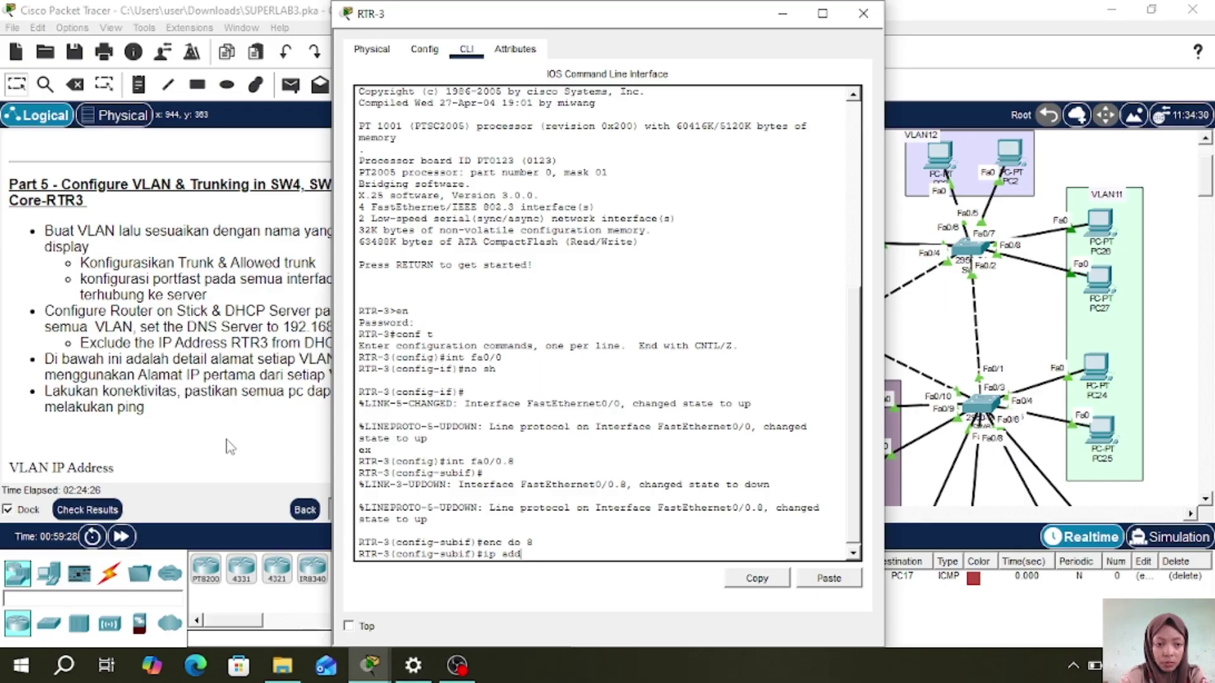
scroll(204, 432, "down", 4)
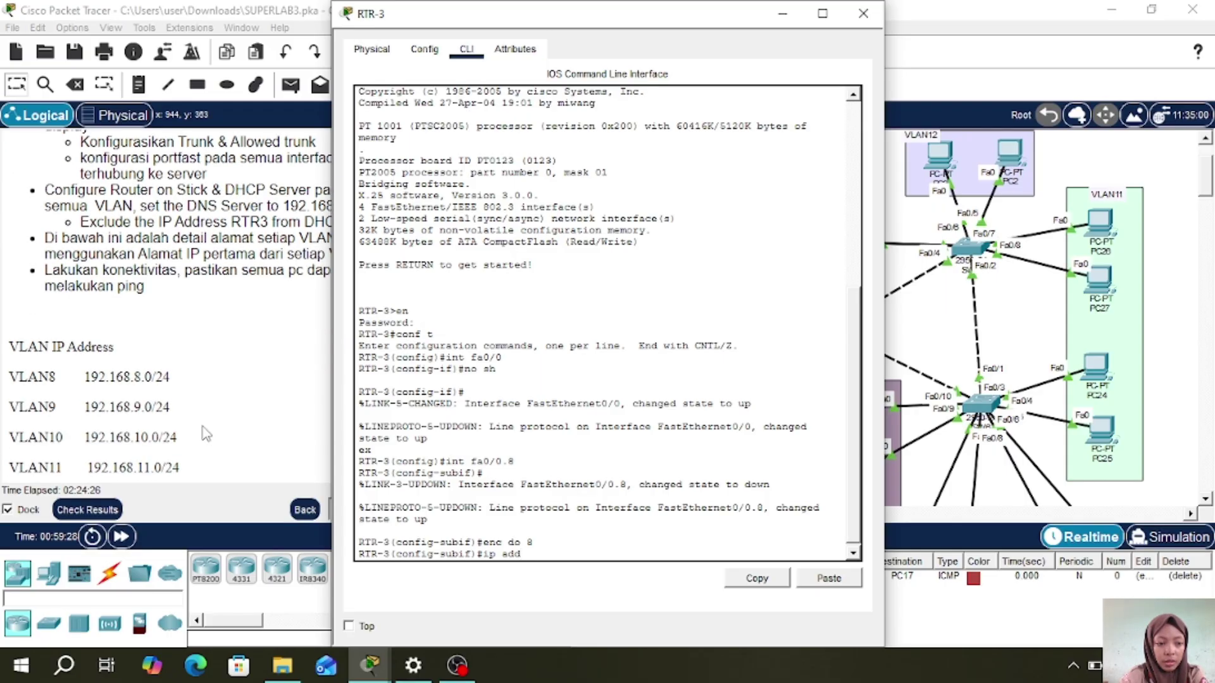
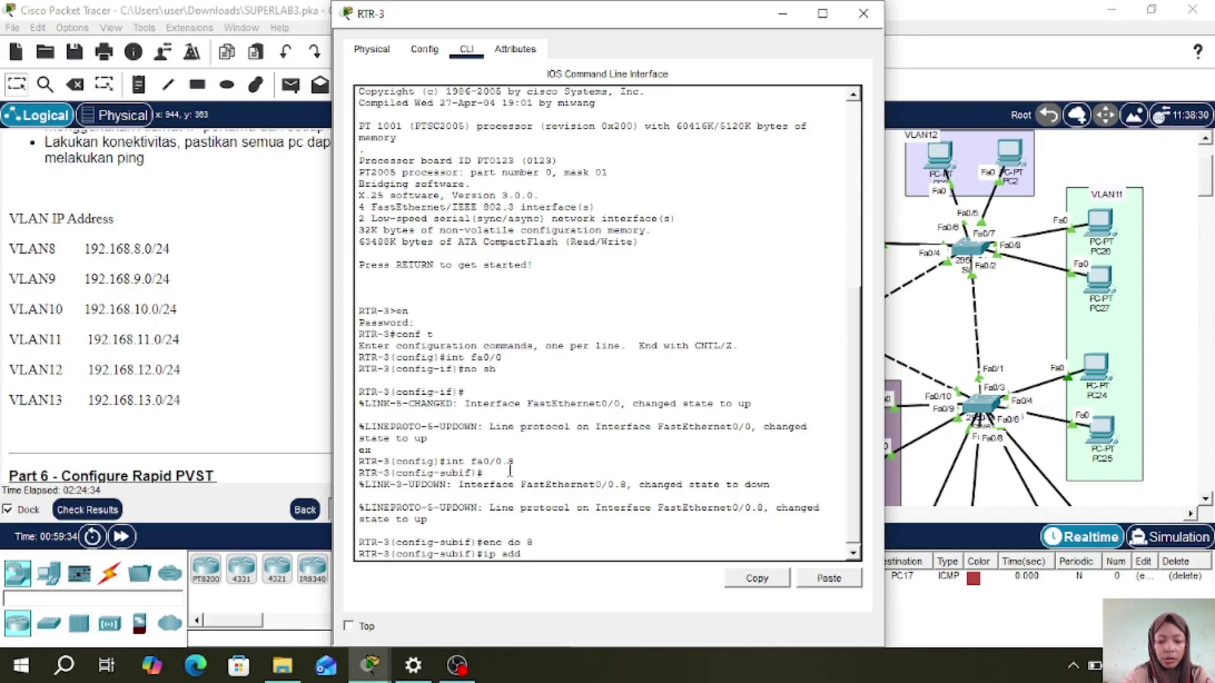
- Give subinterface fa0/0.8 the address 192.168.8.1 255.255.255.0 and exit it
type("192.168")
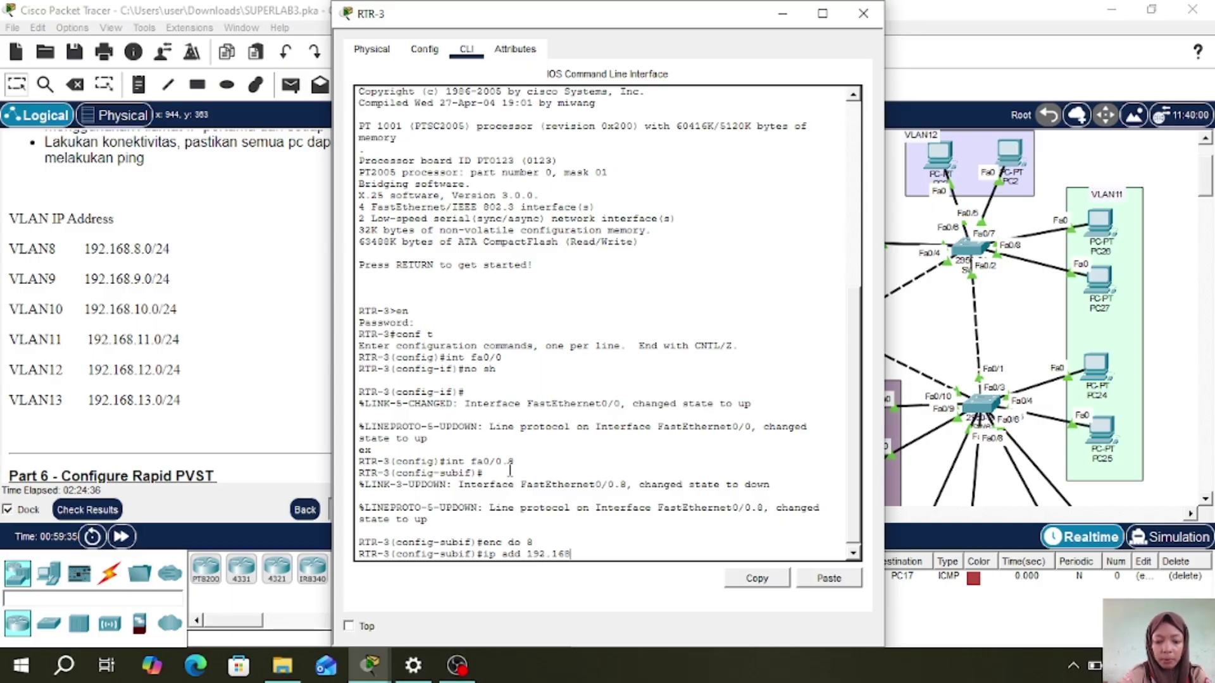
type(".")
key("BackSpace")
key("BackSpace")
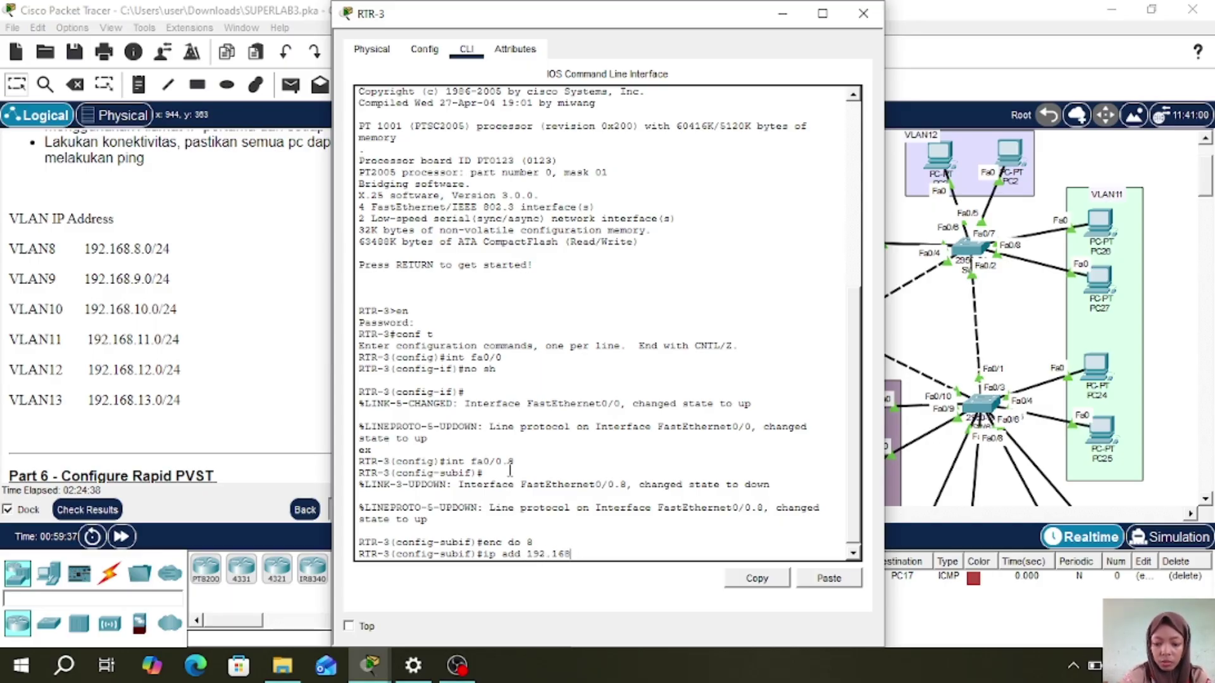
type(".8.1 25")
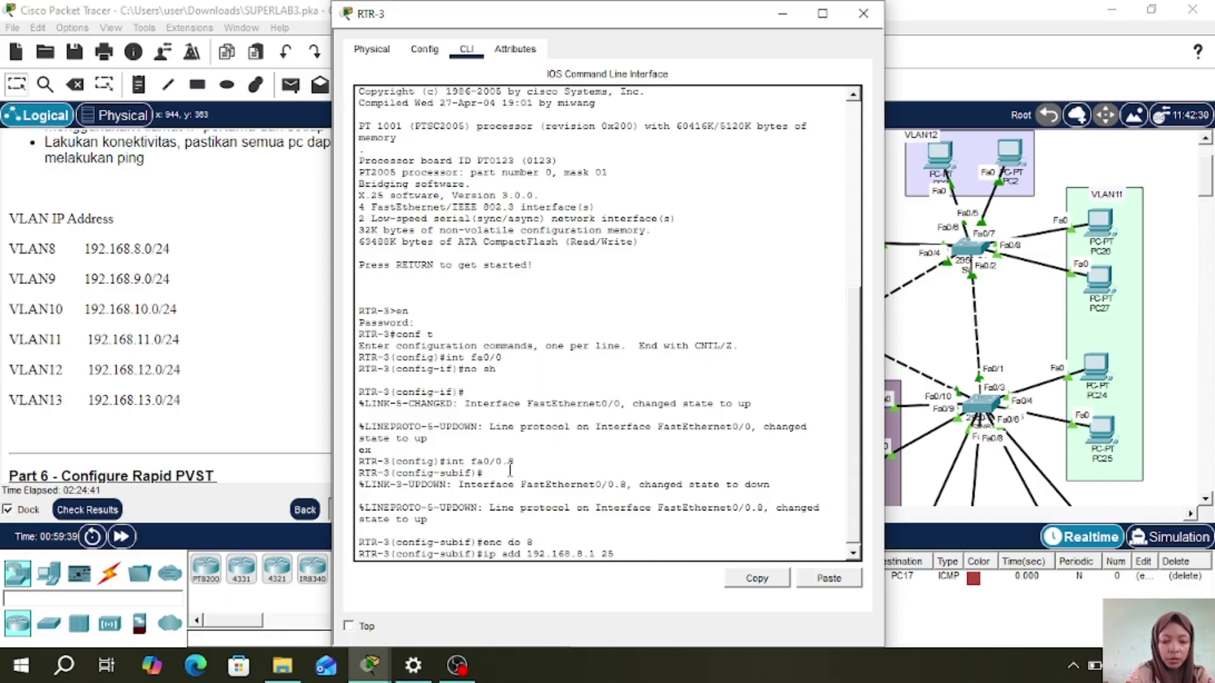
type("5.255.255.0")
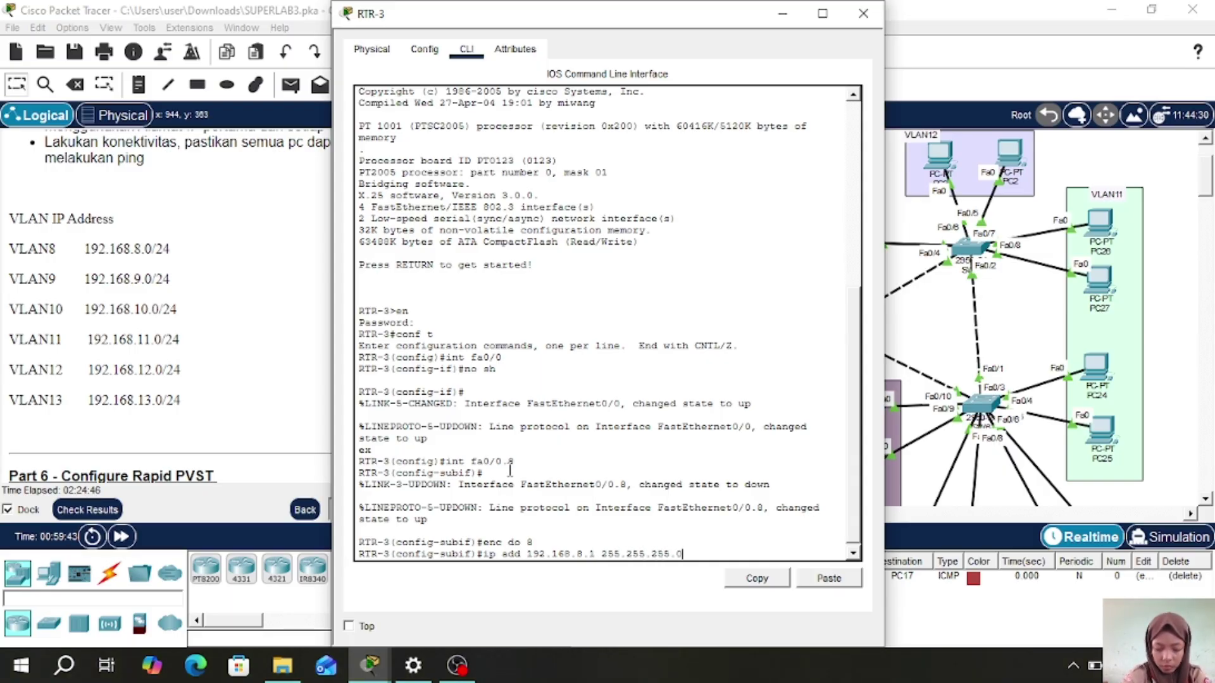
key("Return")
type("ex")
key("Return")
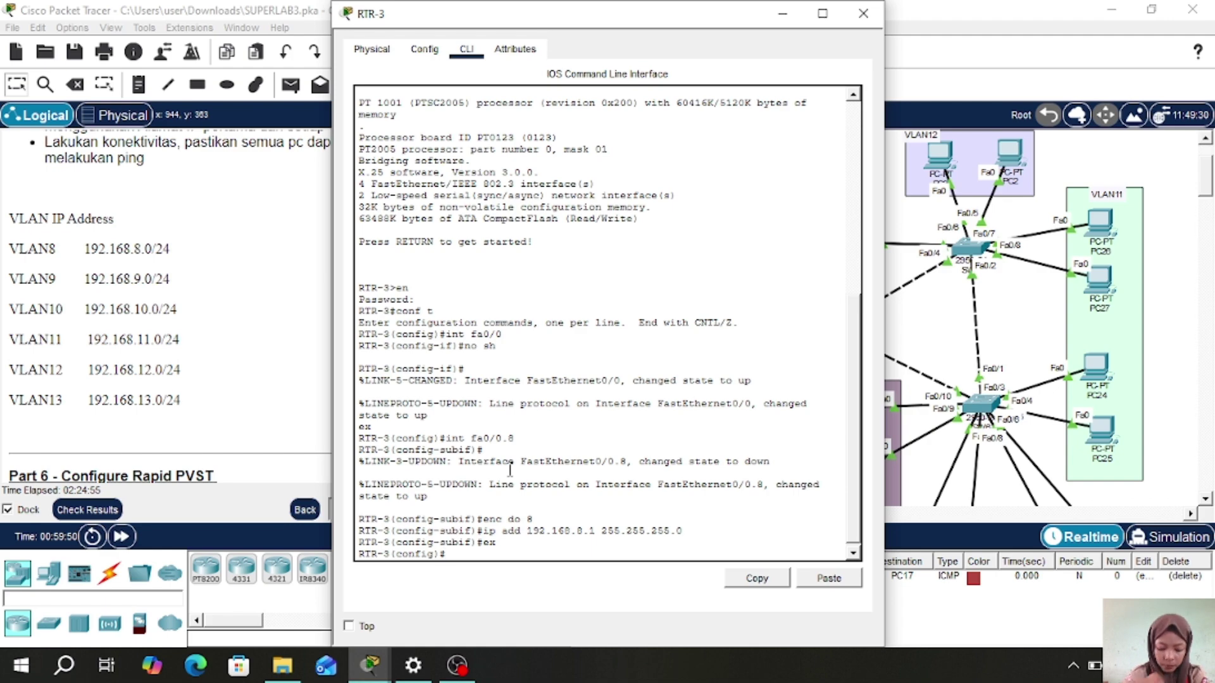
- Configure fa0/0.9 and fa0/0.10 for VLANs 9 and 10 with 192.168.9.1 and 192.168.10.1 /24
type("int fa0/0.9")
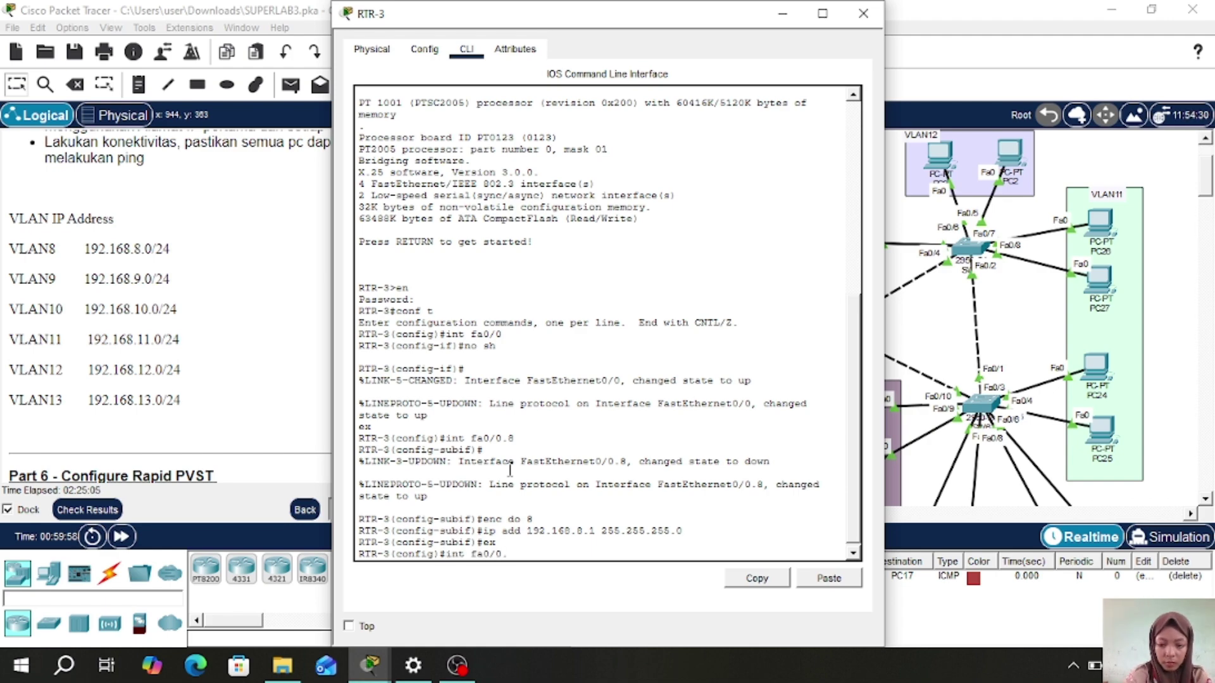
key("Return")
type("enc do 9")
key("Return")
type("ip add ")
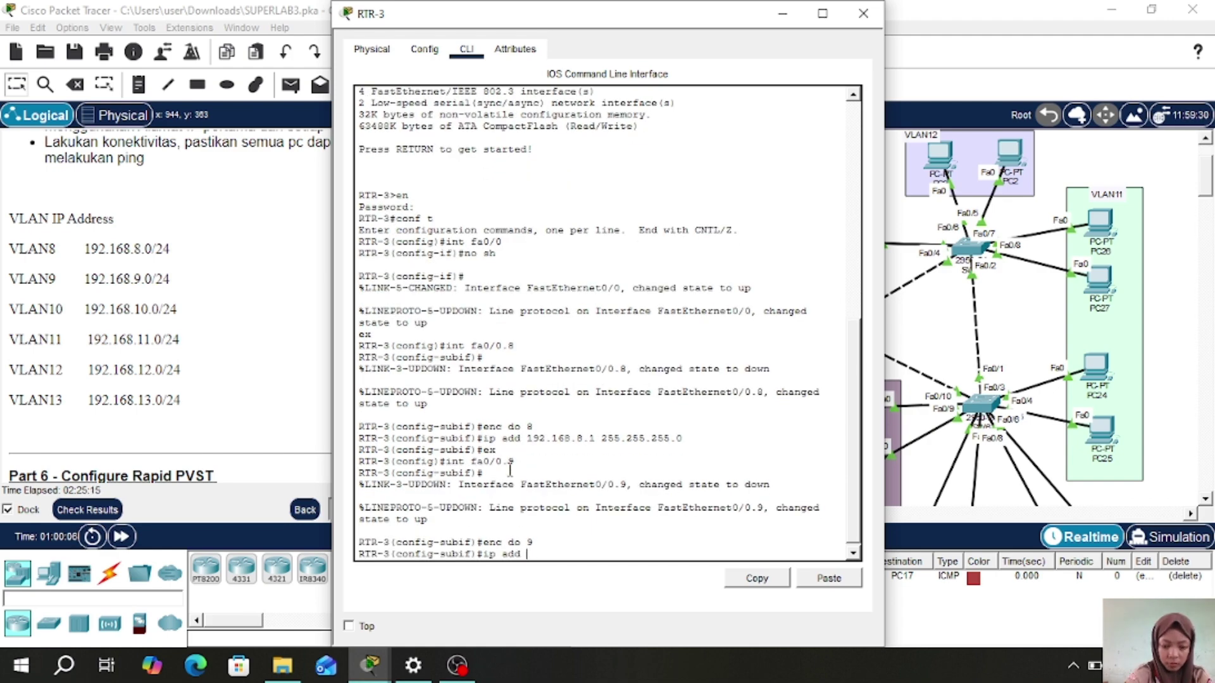
type("192.168.9.1 255.255.255.0")
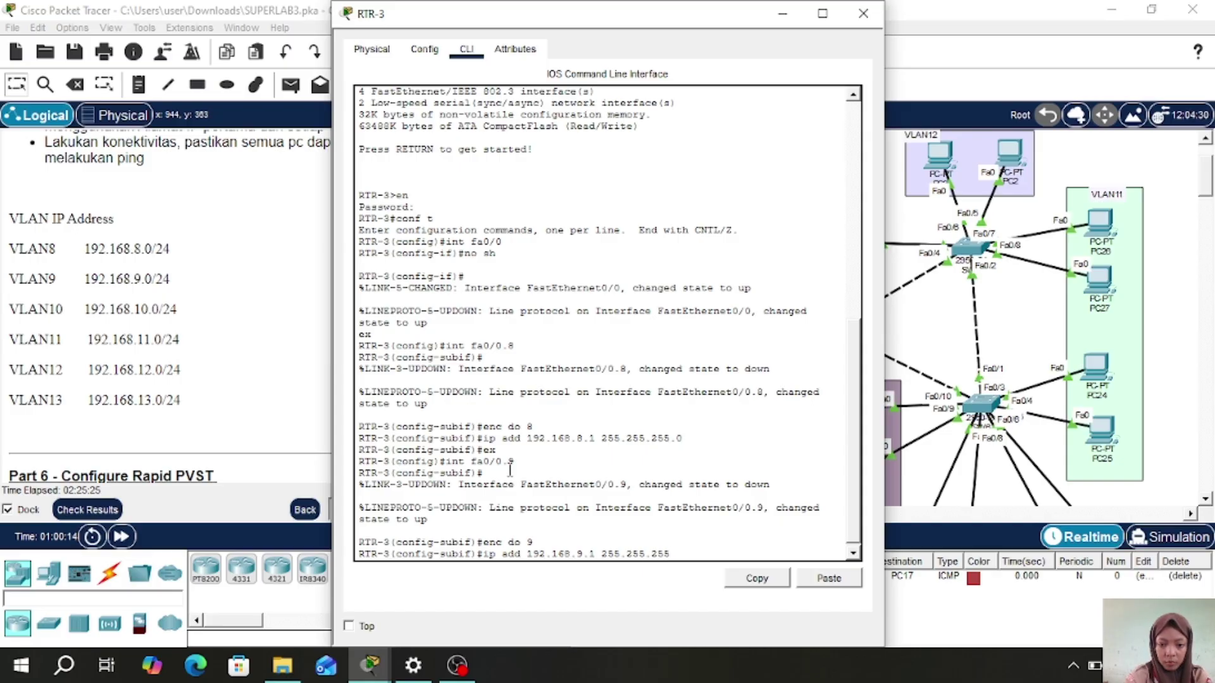
key("Return")
type("ex")
key("Return")
type("int fa0/0.10")
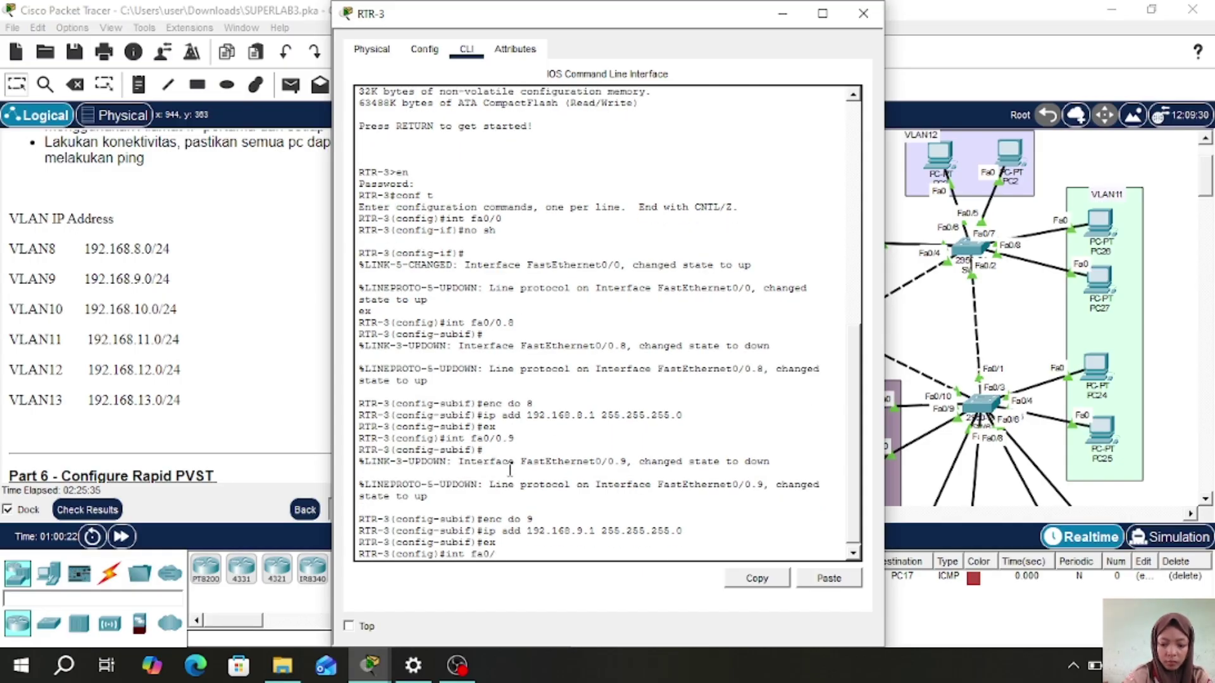
key("Return")
type("enc do 10")
key("Return")
type("i")
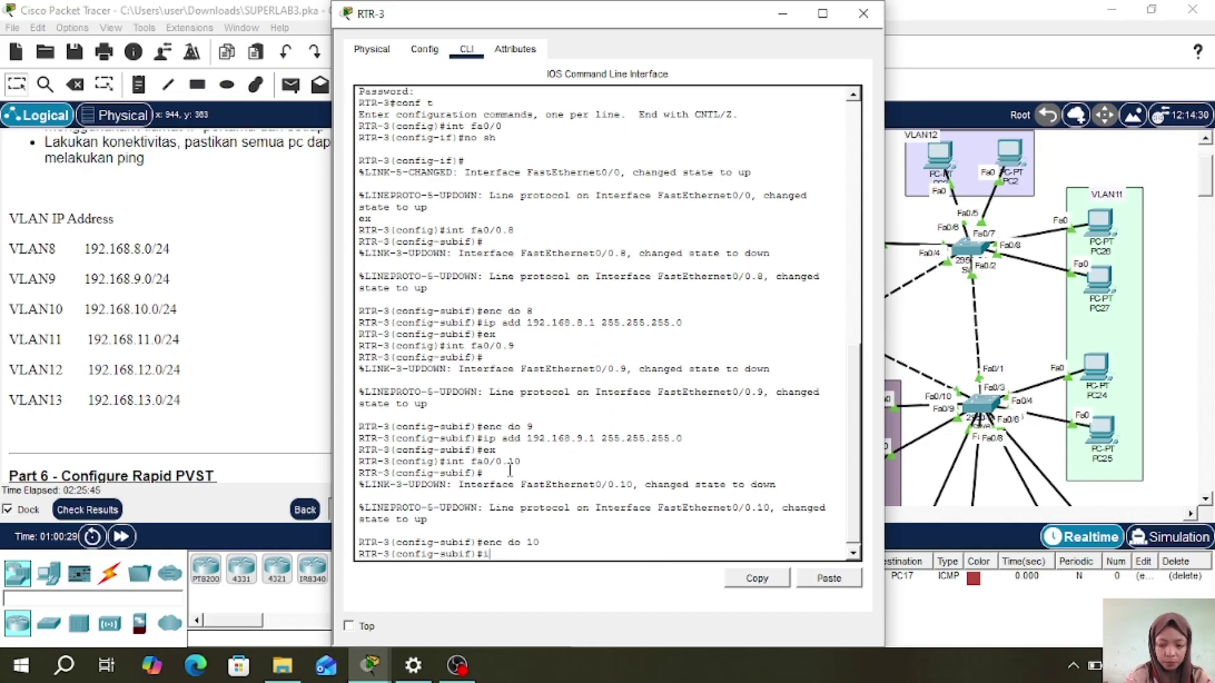
type("p add 192.168.10.1 255.255.255.0")
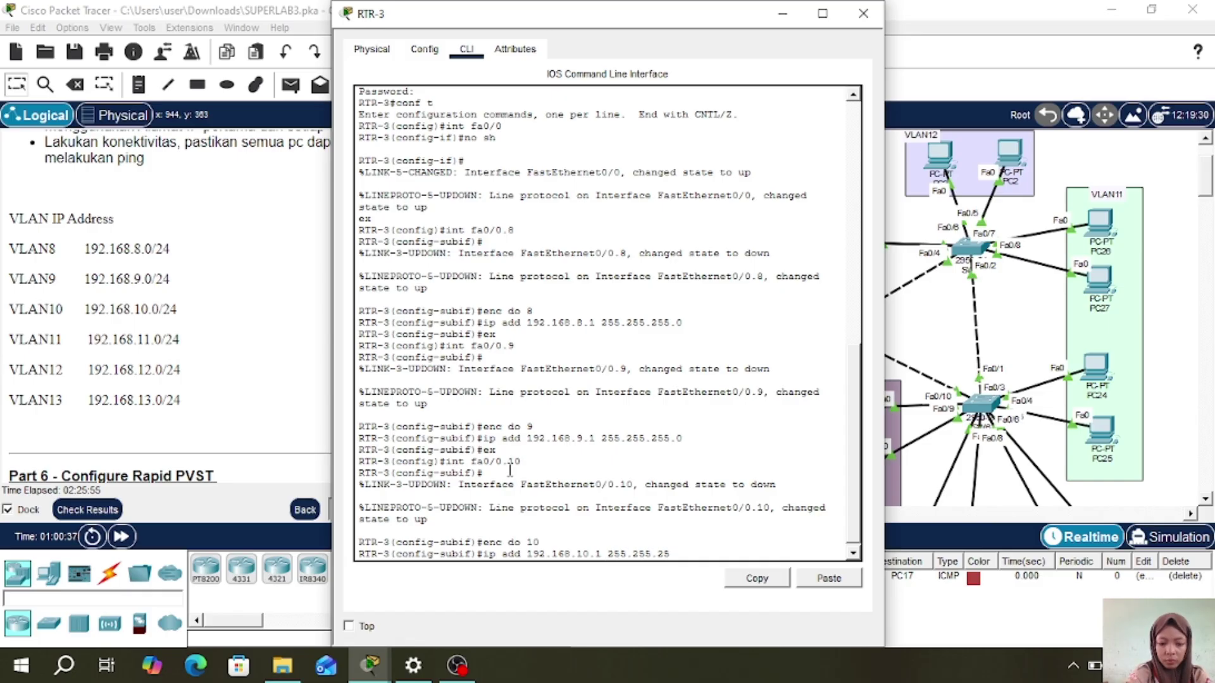
key("Return")
type("ex")
key("Return")
- Configure fa0/0.11 and fa0/0.12 for VLANs 11 and 12 with 192.168.11.1 and 192.168.12.1 /24
type("int fa0/0.")
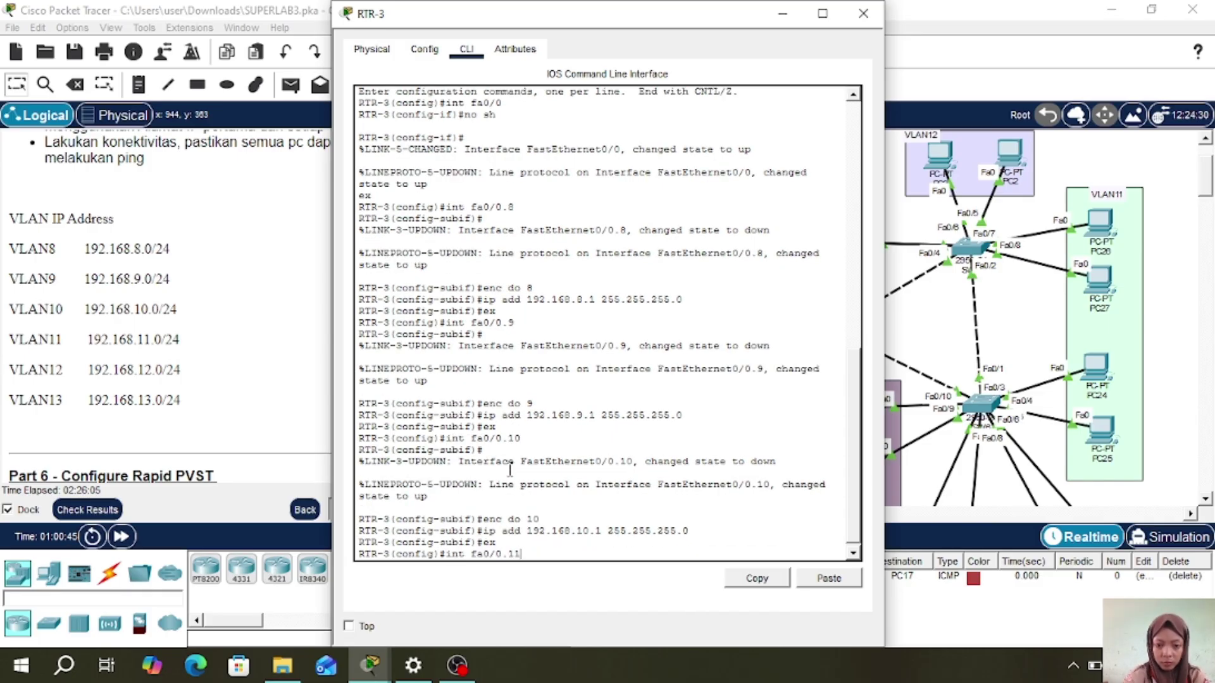
type("11")
key("Return")
type("enc do 11")
key("Return")
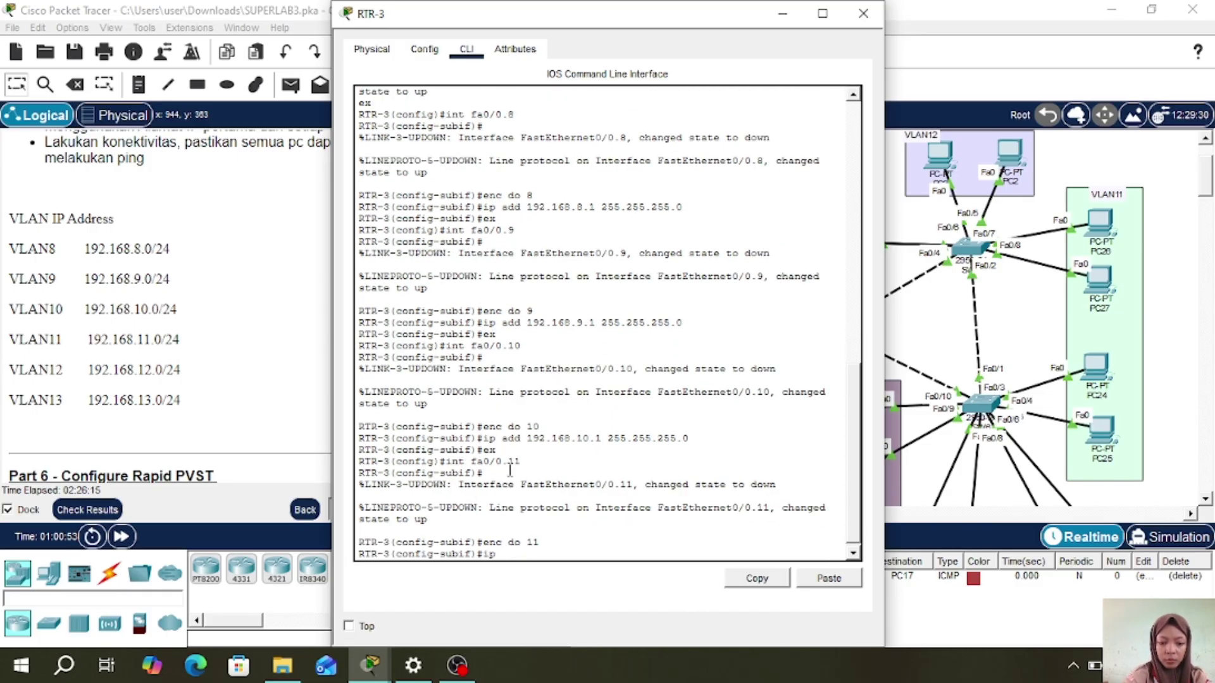
type("ip add 192.168.11.1 255.255.255.0")
key("Return")
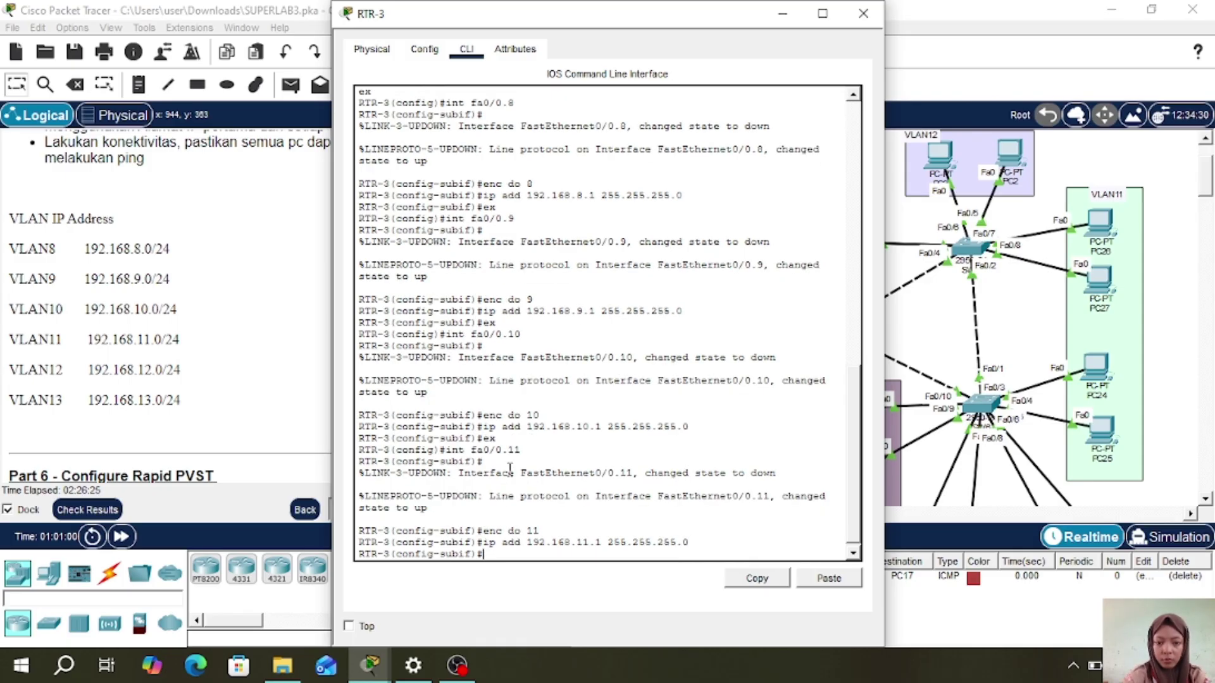
type("ex")
key("Return")
type("int fa0/0.12")
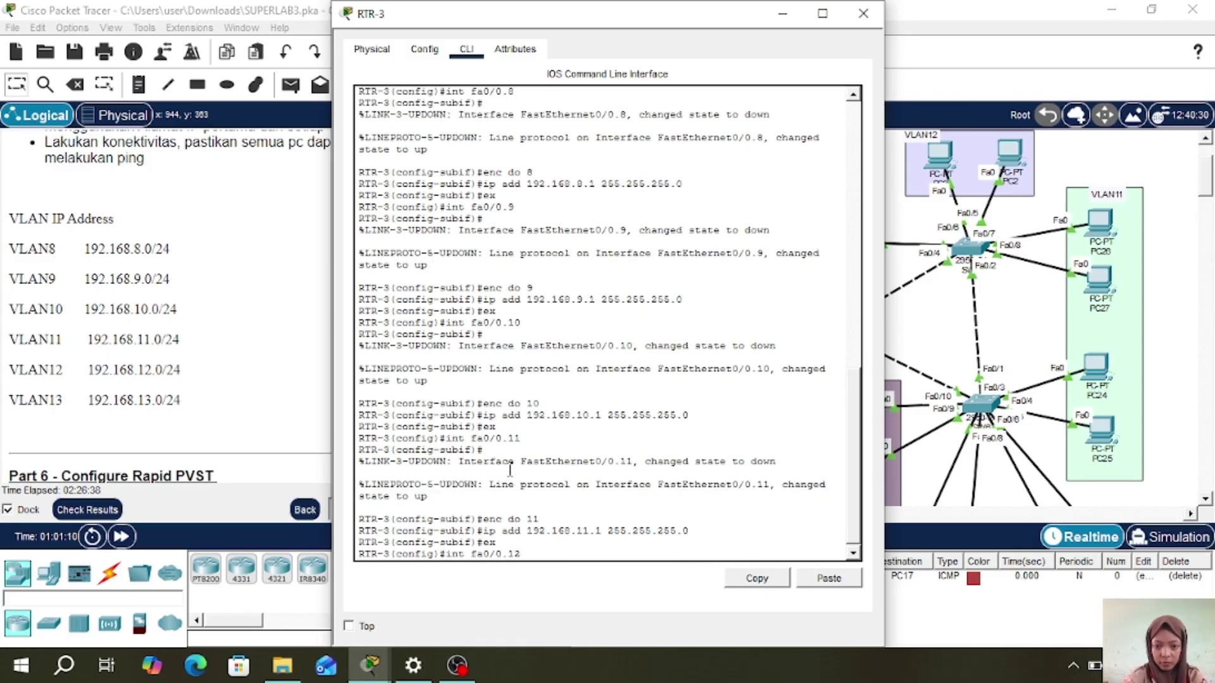
key("Return")
type("enc do 12")
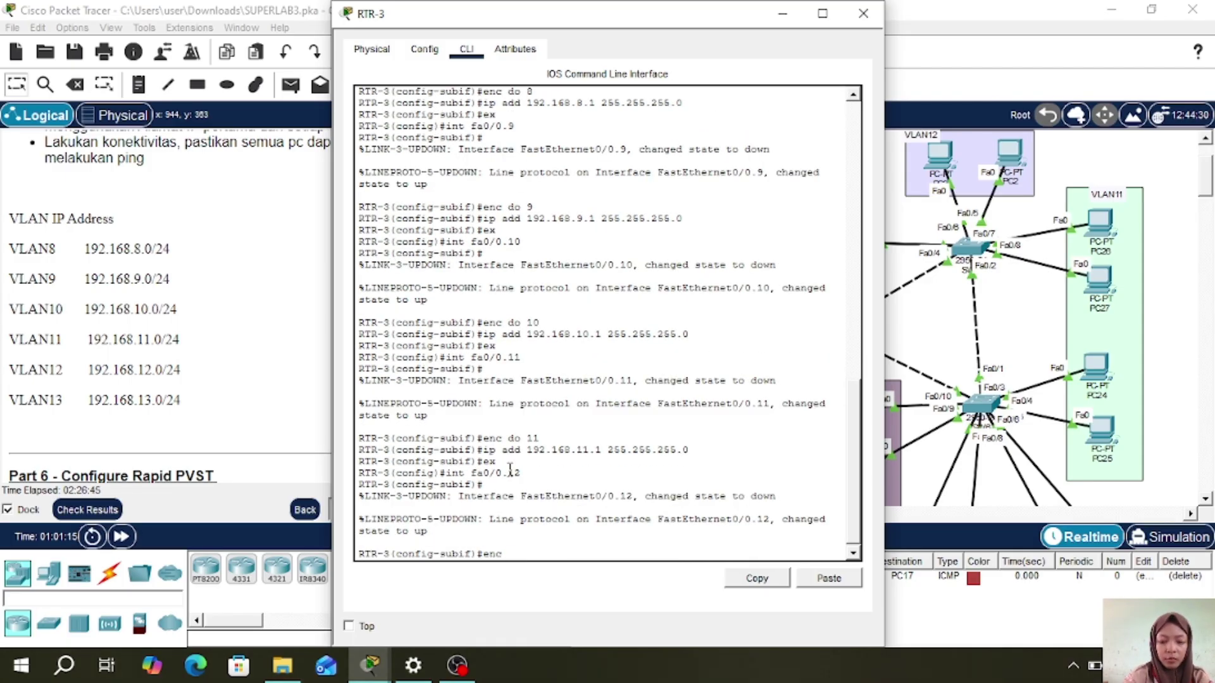
key("Return")
type("ip add 192.168.12.1 255.255.255.0")
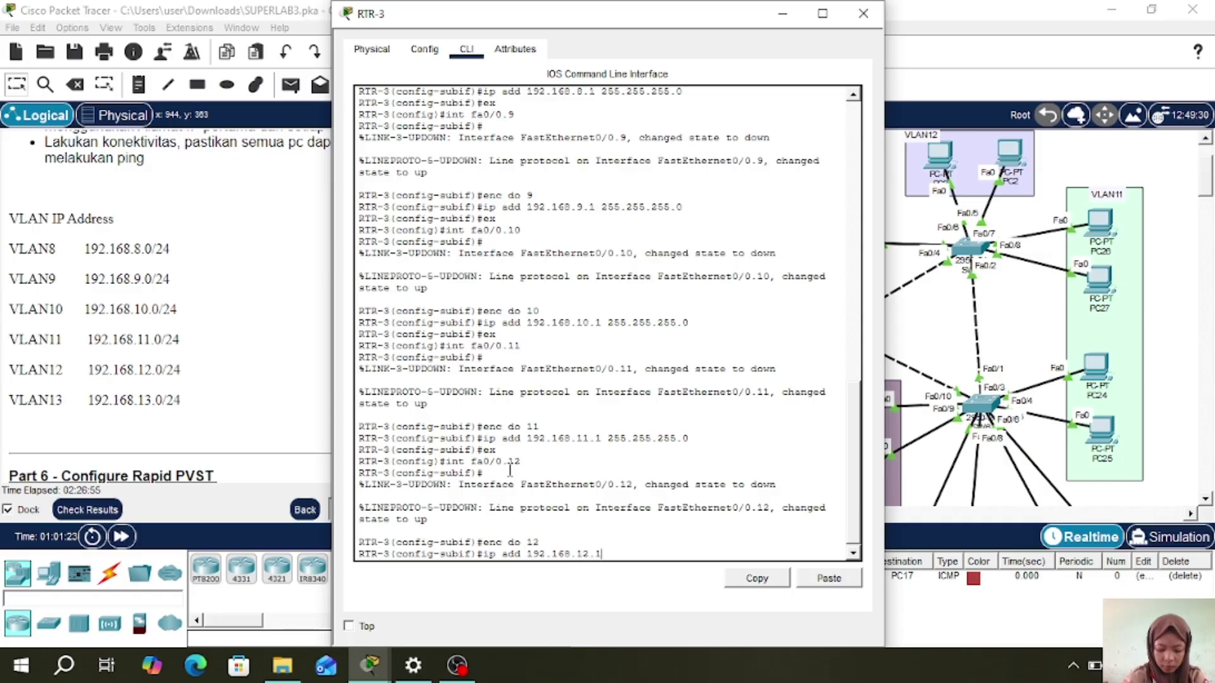
key("Return")
type("ex")
key("Return")
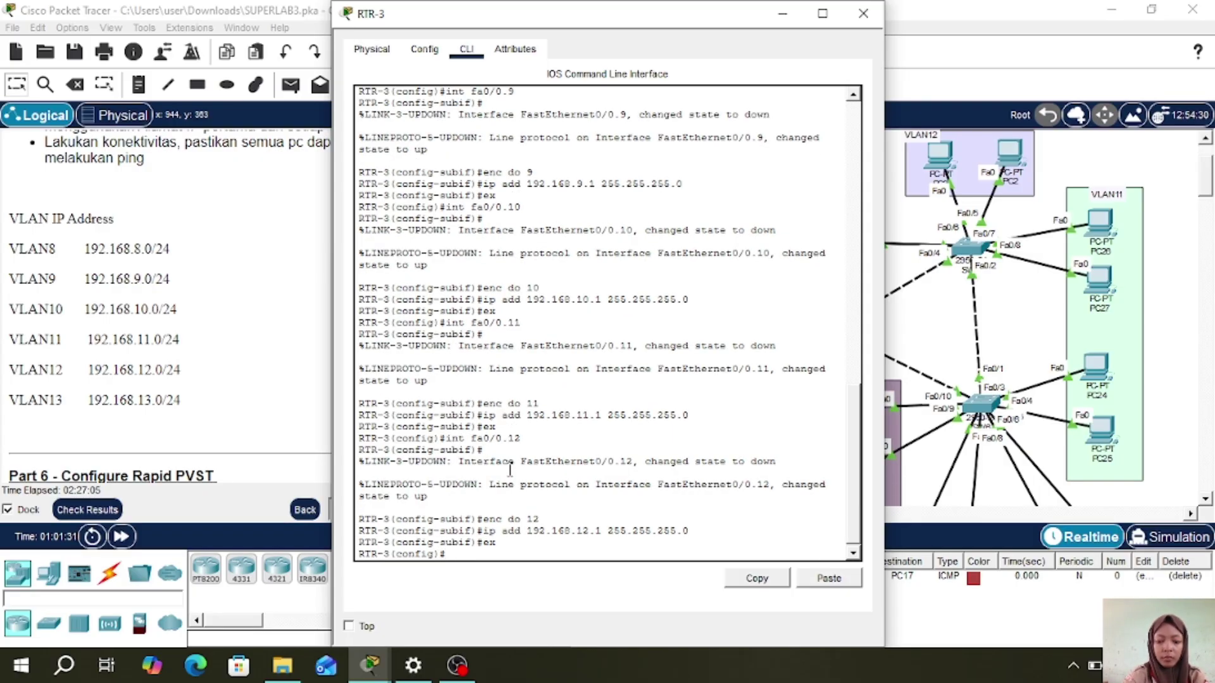
- Configure fa0/0.13 for VLAN 13 with address 192.168.13.1 255.255.255.0
type("int fa0/0.13")
key("Return")
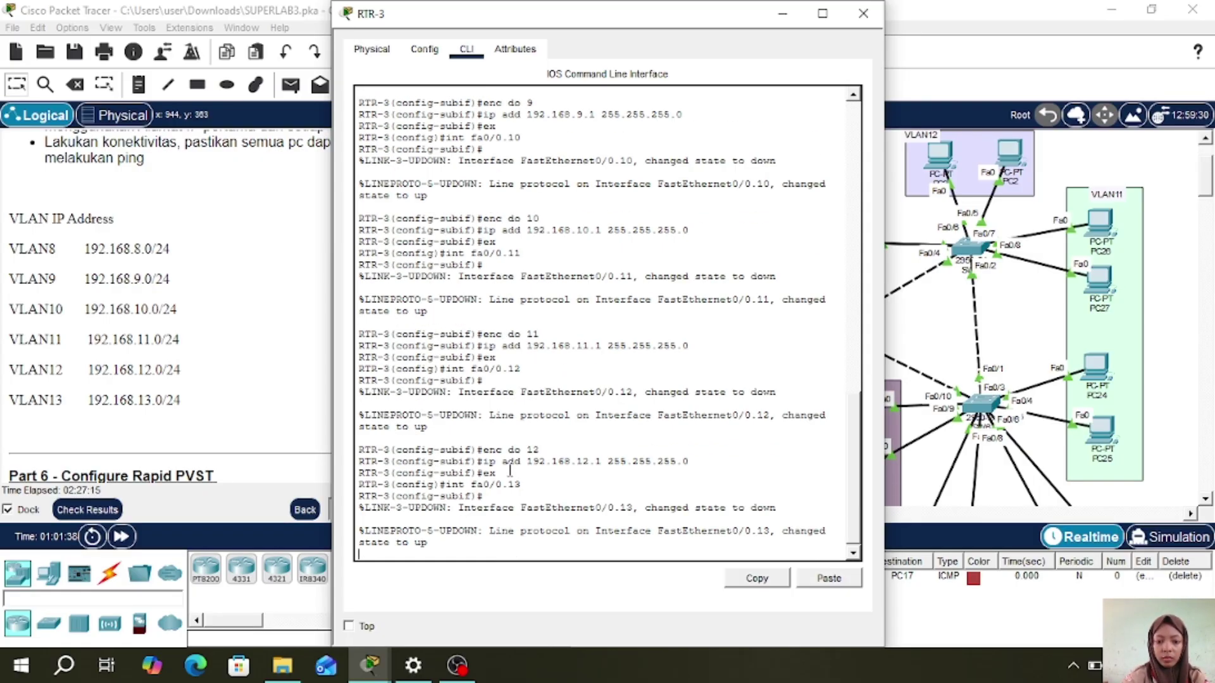
type("enc do 13")
key("Return")
type("ip add 192.168.")
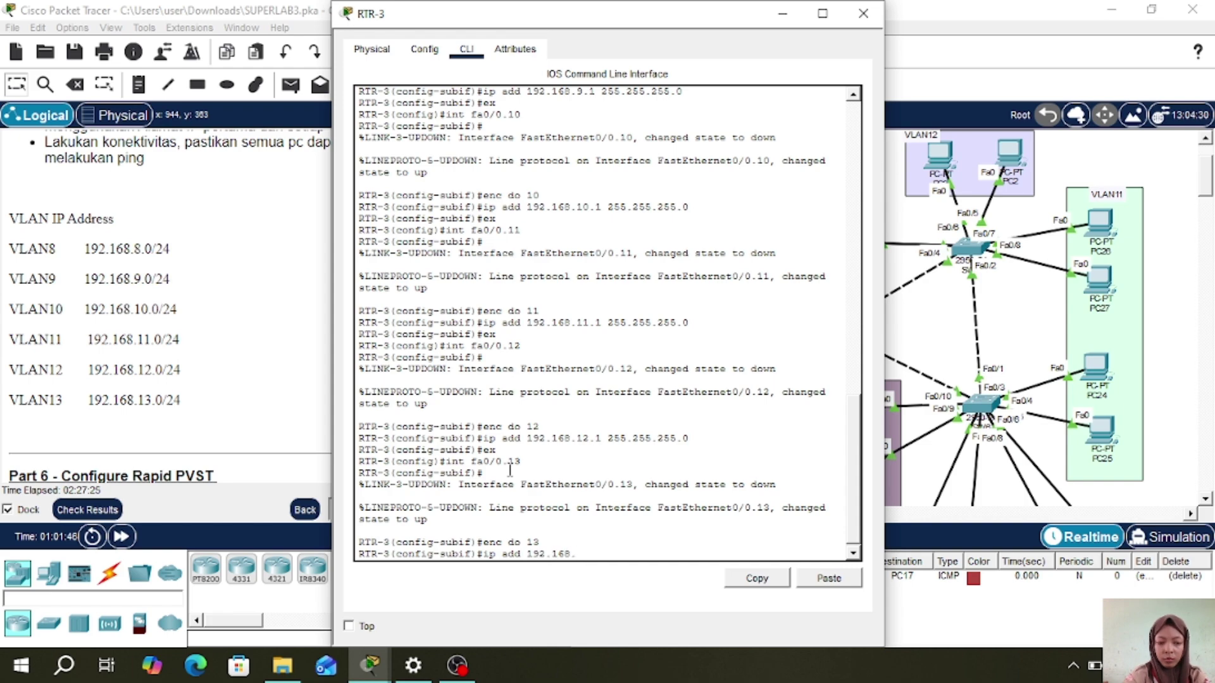
type("13.1 255.255.255.0")
key("Return")
type("ex")
key("Return")
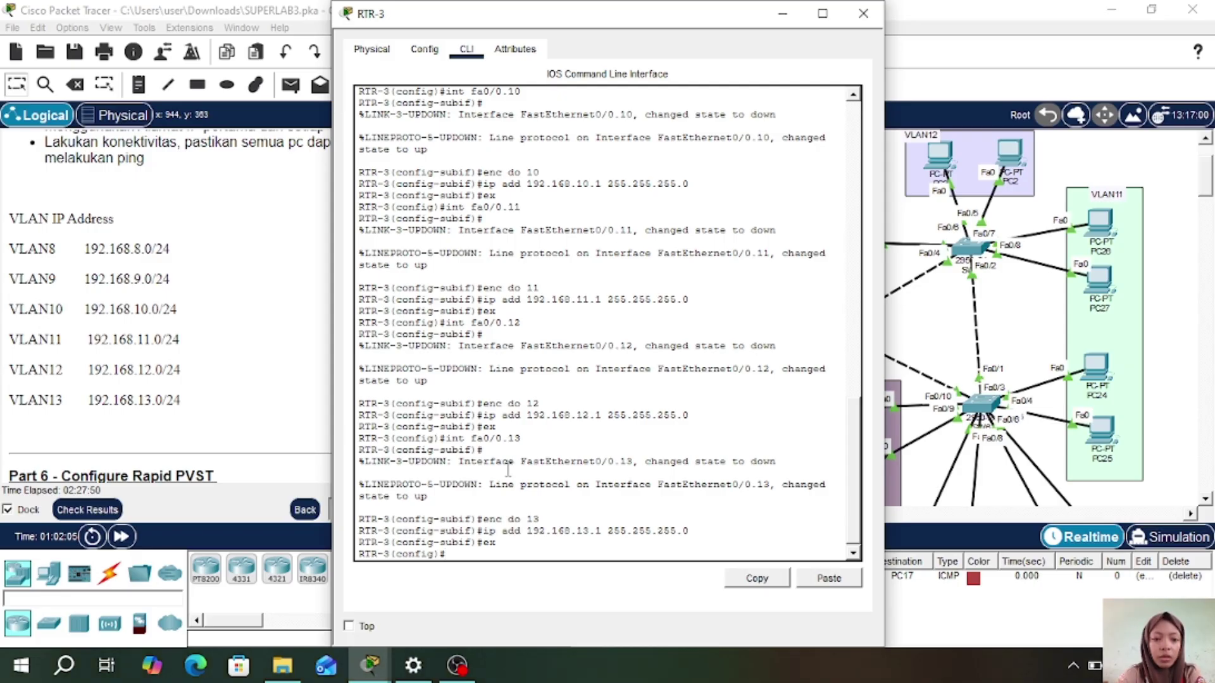
- Create DHCP pool VLAN8: network 192.168.8.0/24, default router 192.168.8.1, DNS 192.168.1.2
scroll(234, 326, "up", 1)
scroll(234, 326, "up", 1)
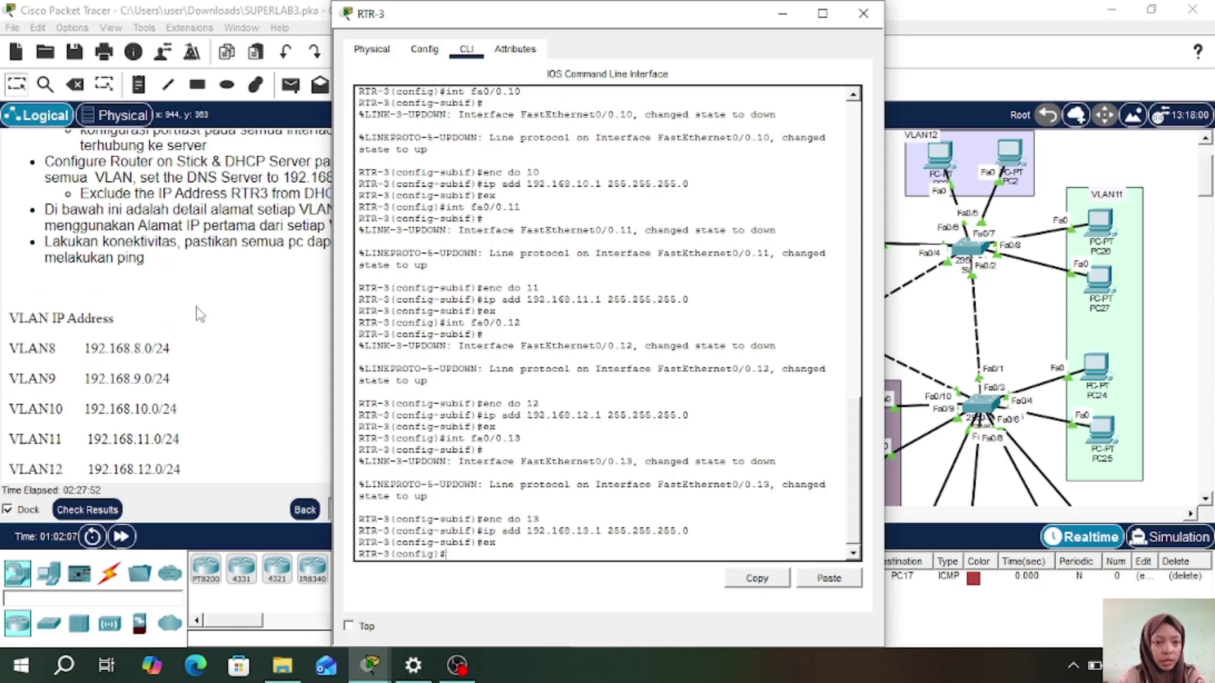
scroll(196, 306, "up", 1)
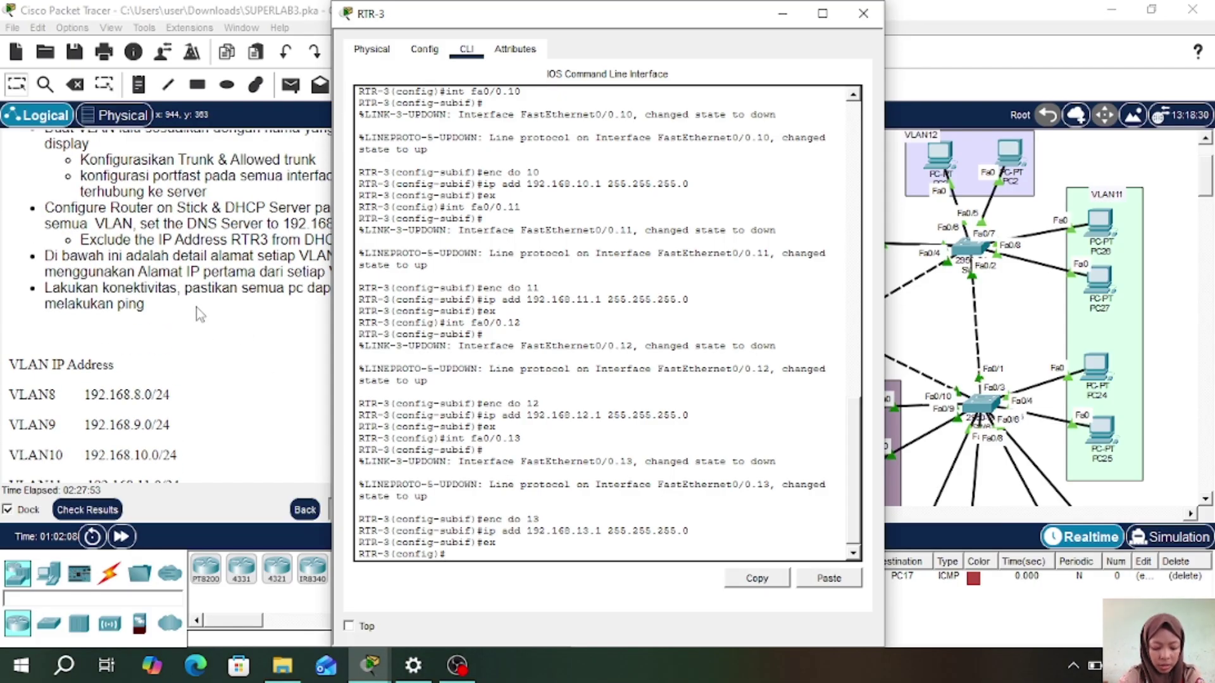
left_click(592, 354)
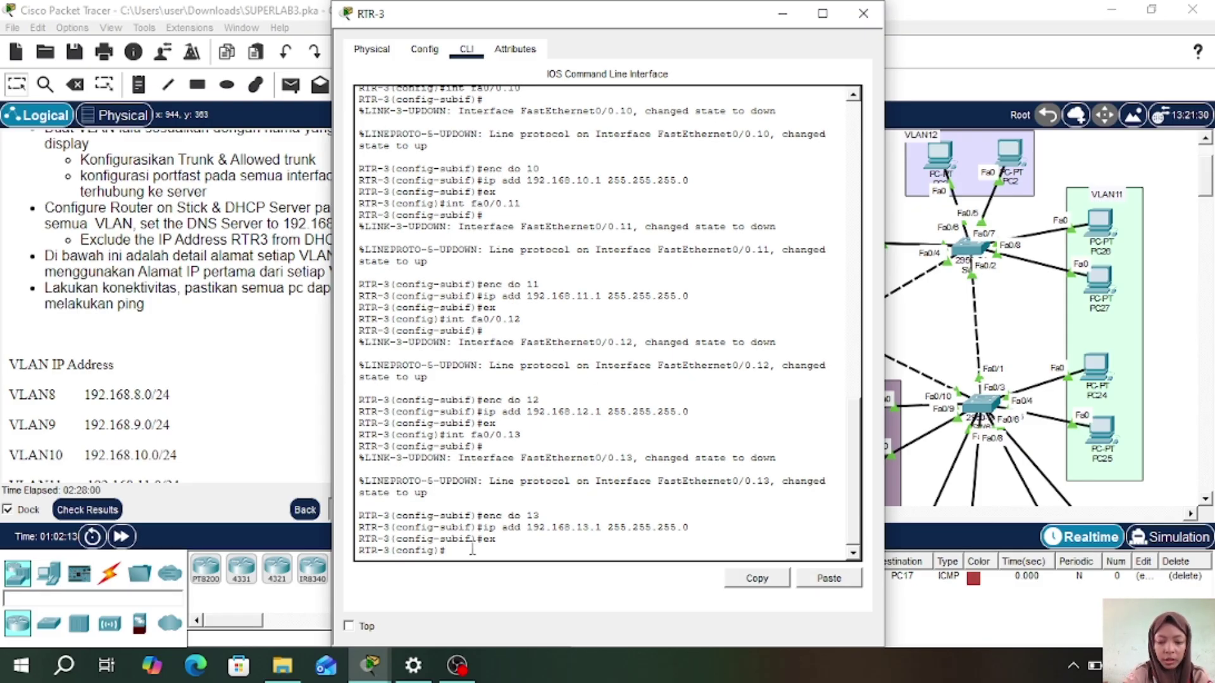
type("ip dhcp pool ")
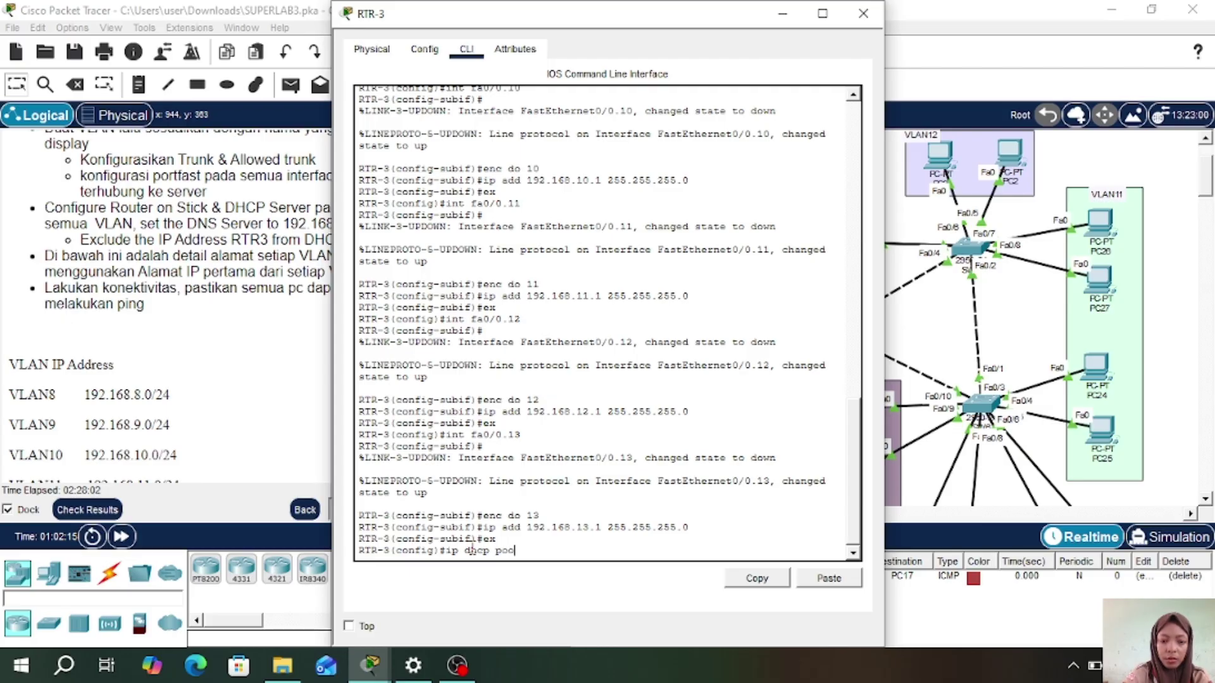
type("V")
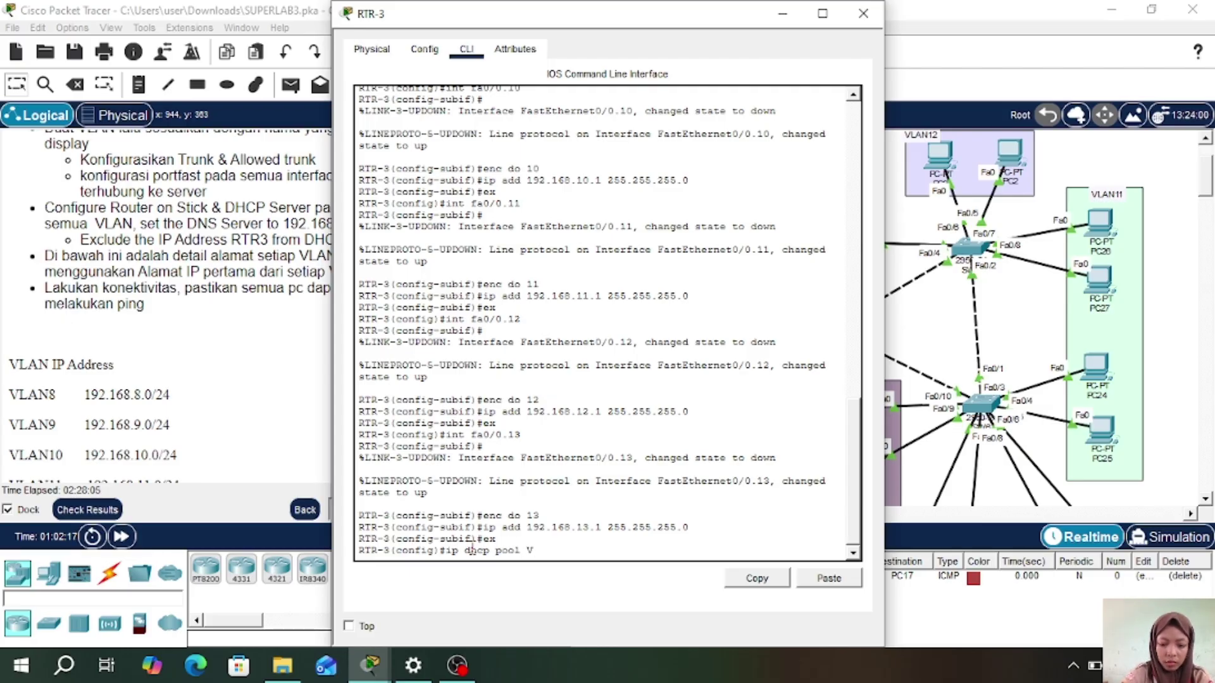
type("LAN8")
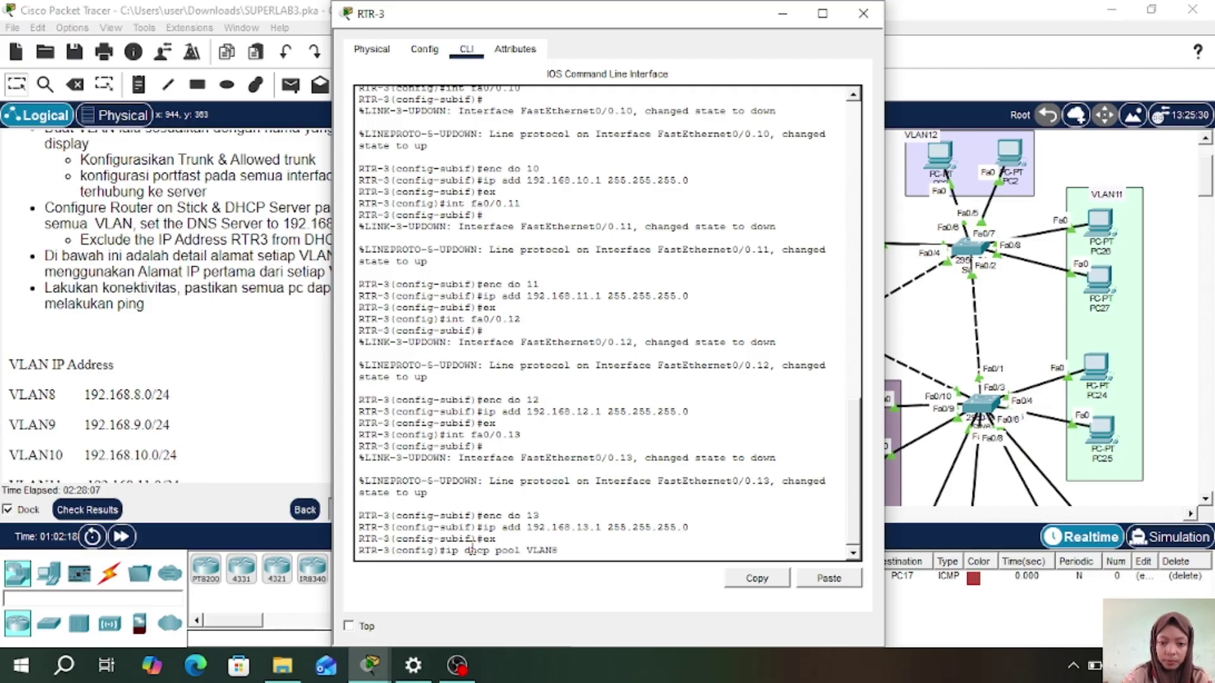
key("Return")
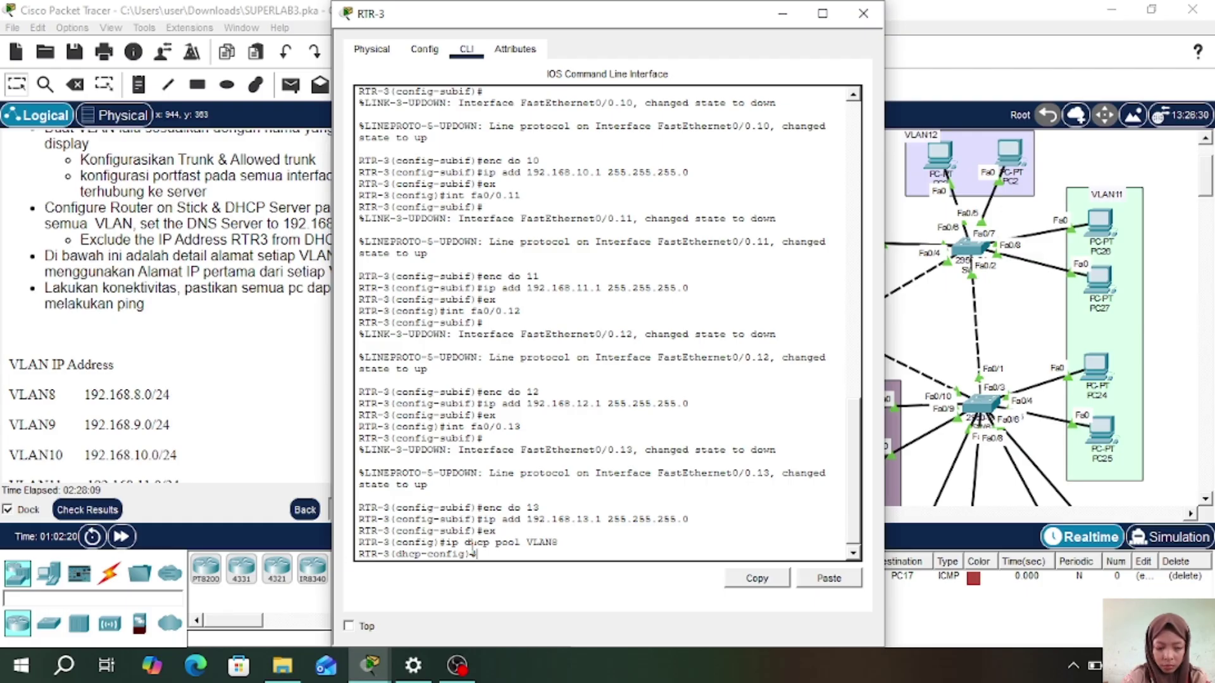
type("net 1")
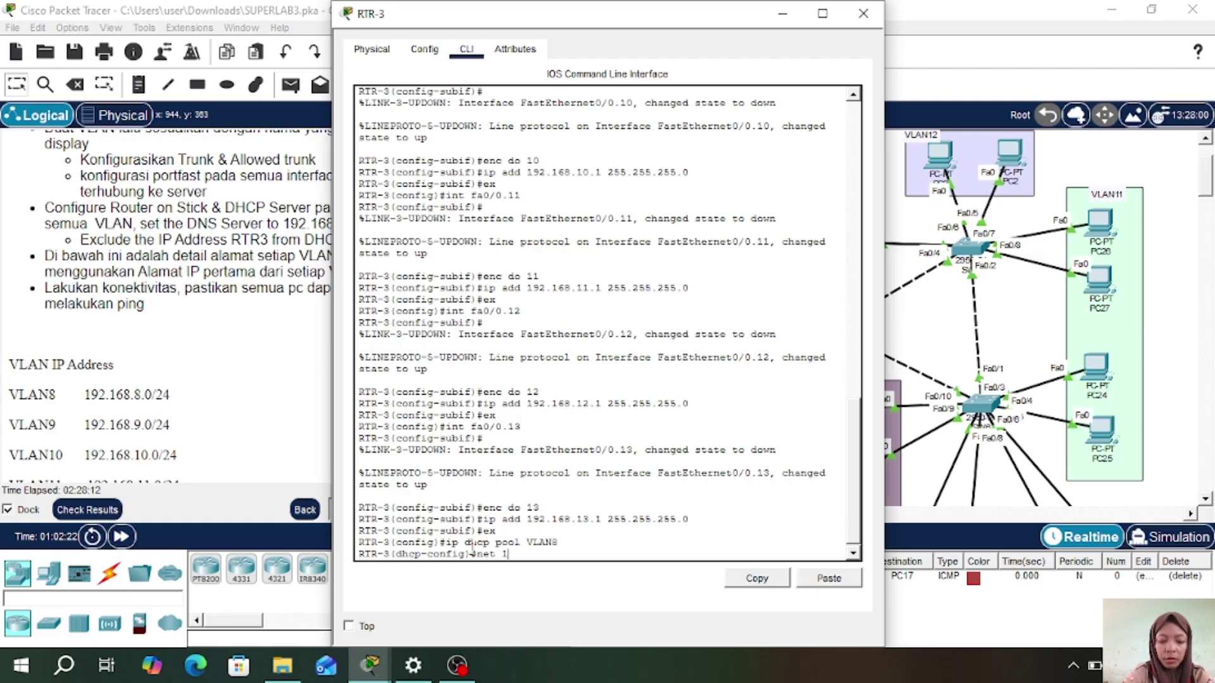
type("92.168.")
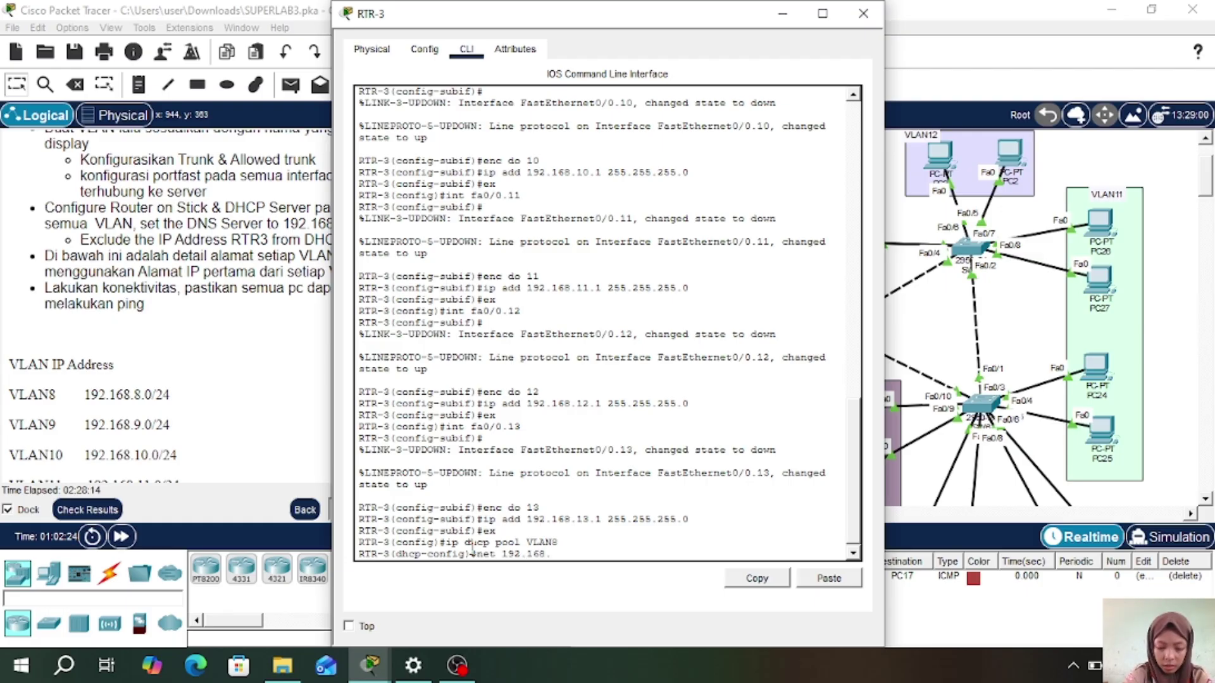
type("8.0 255")
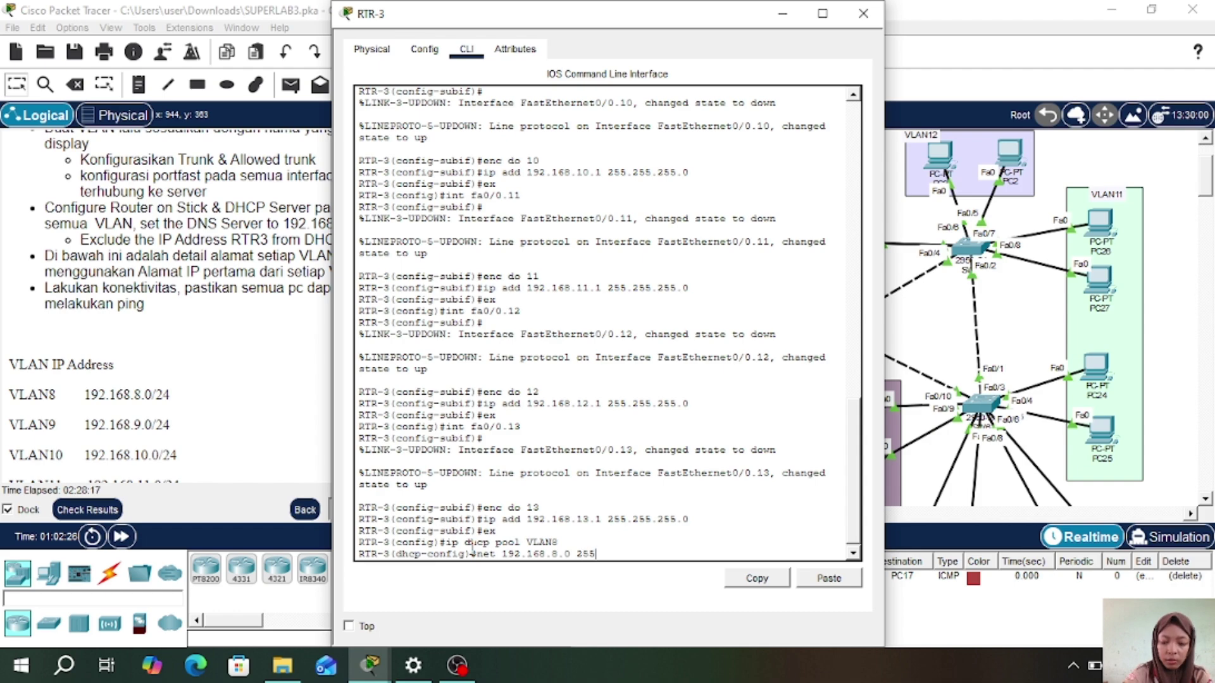
type("25")
key("BackSpace")
key("BackSpace")
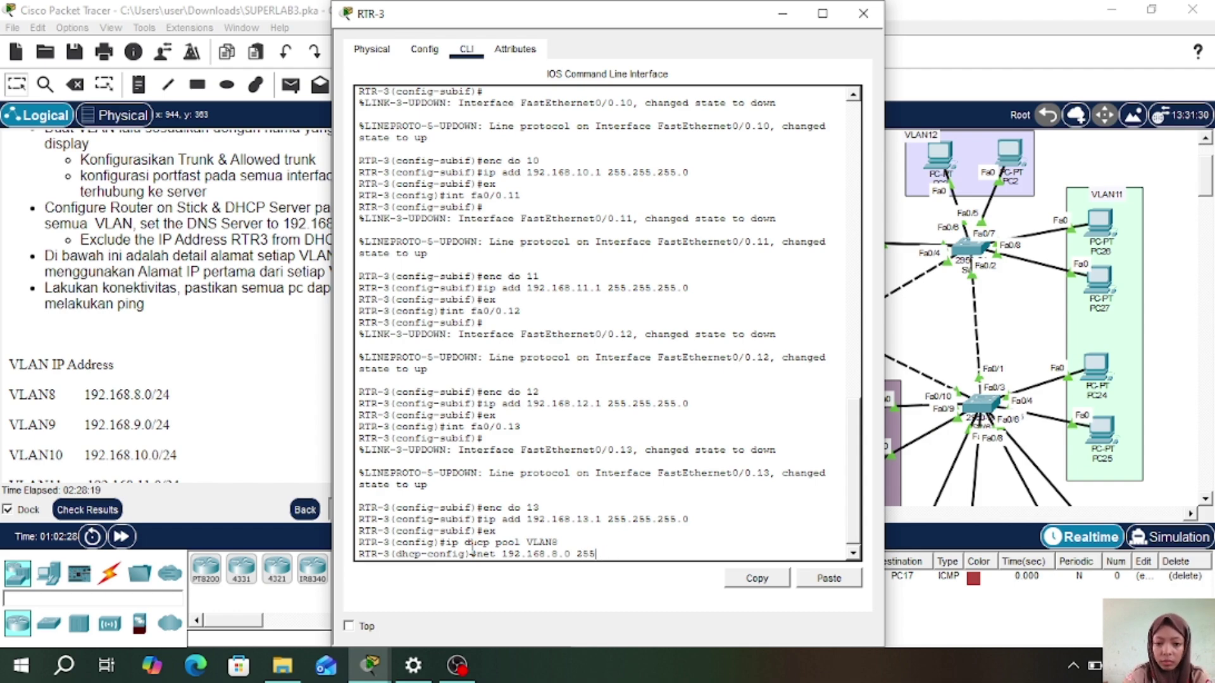
type(".255.25")
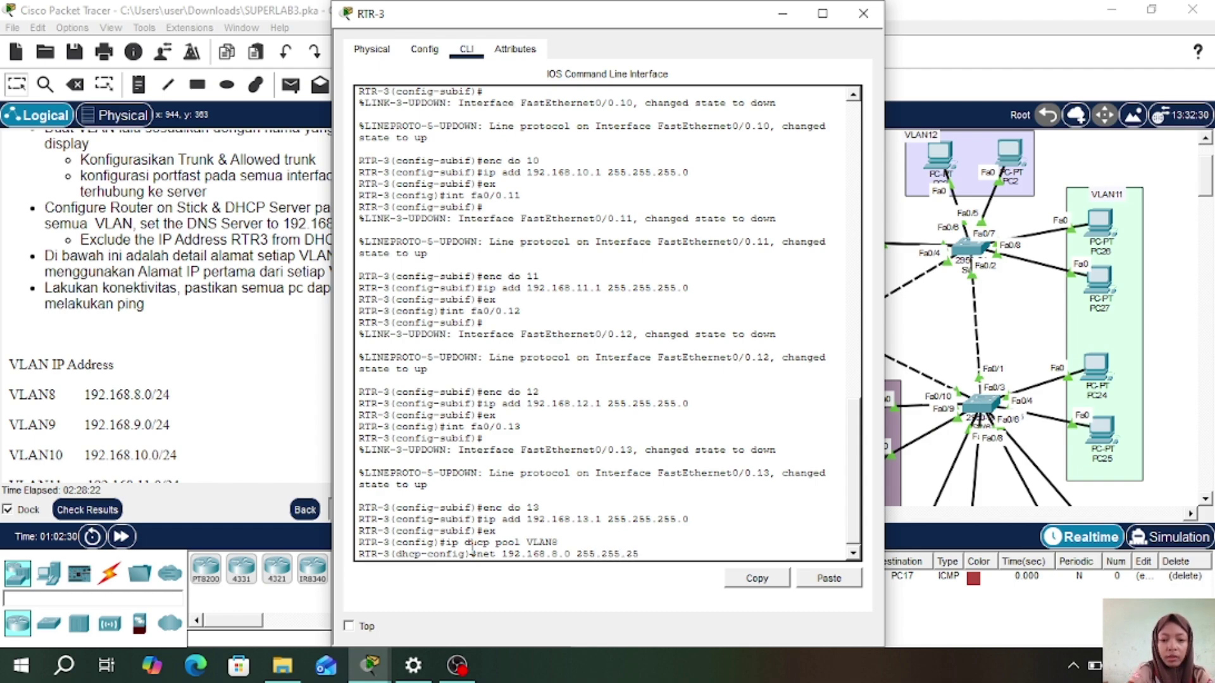
type("5.0")
key("Return")
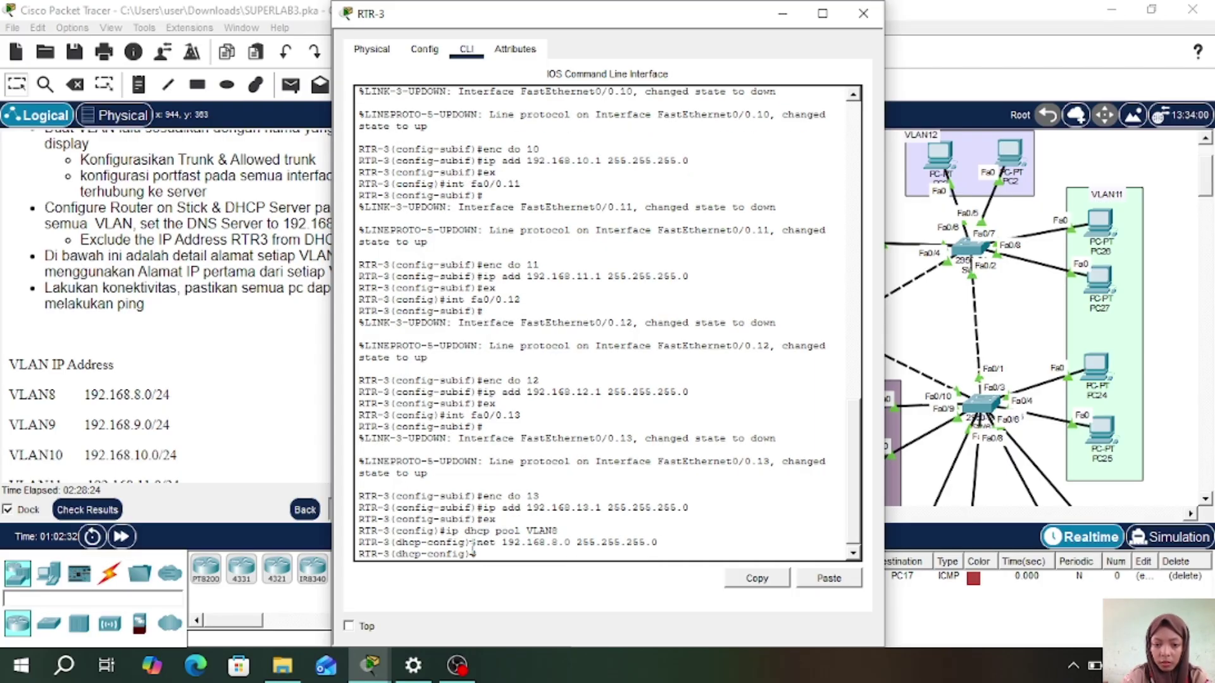
type("de 19")
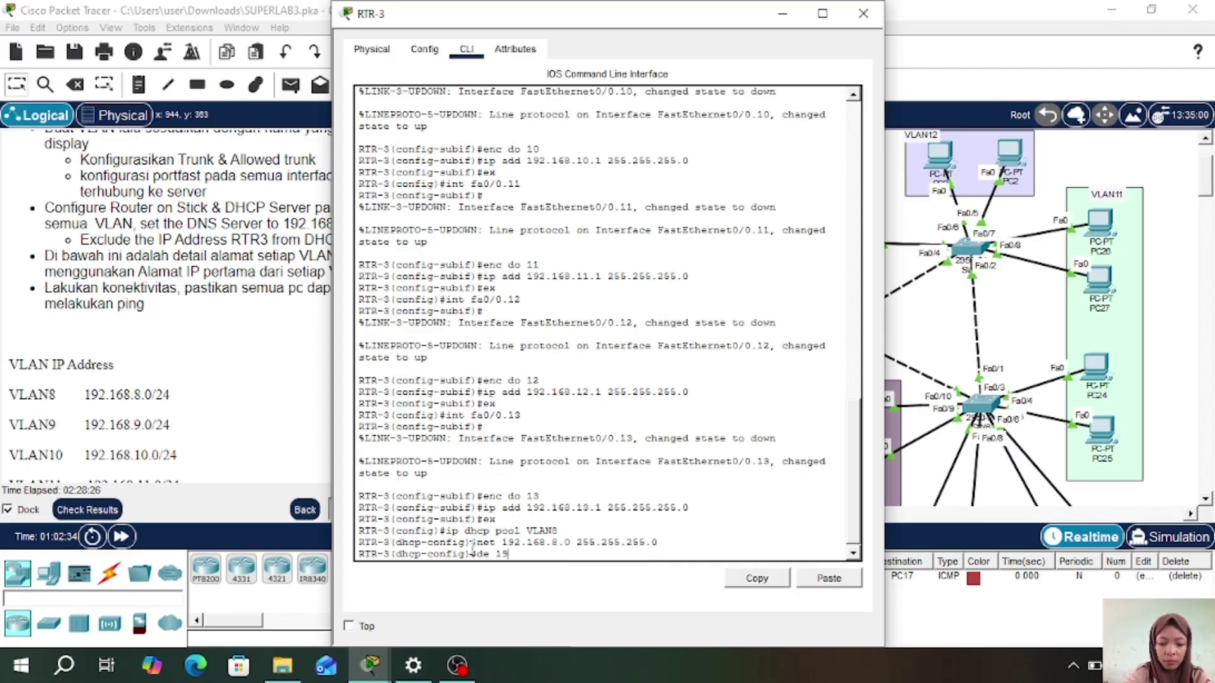
type("2.168.")
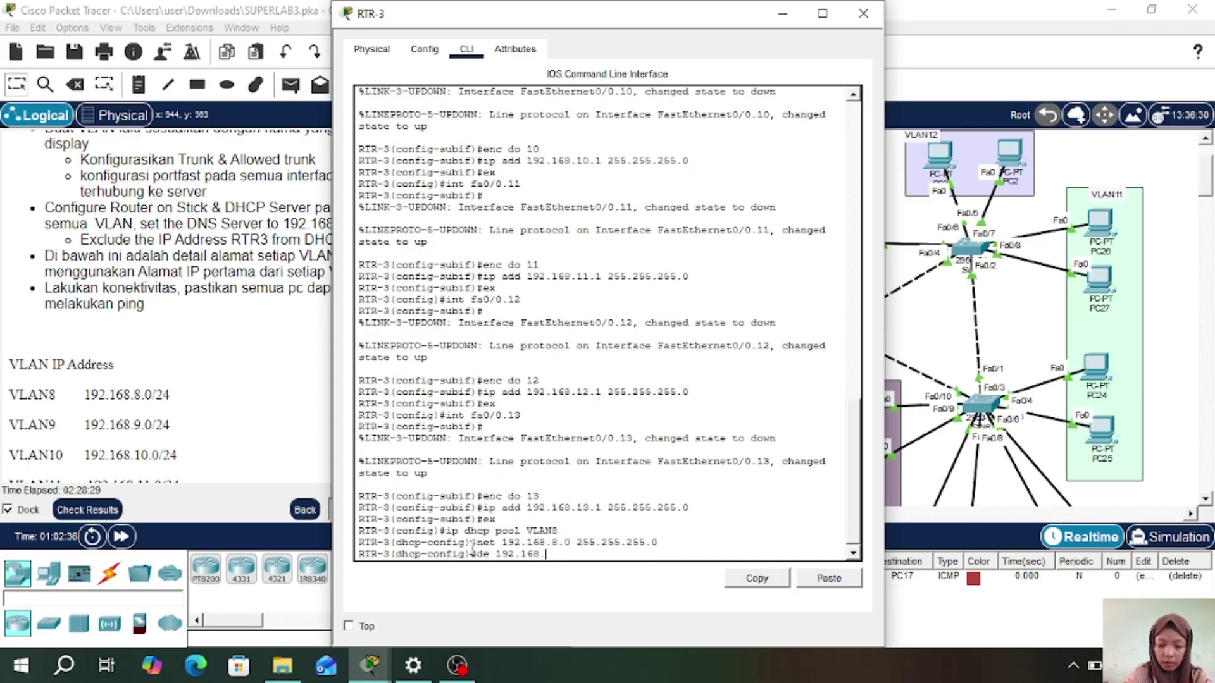
type("8.1")
key("Return")
type("dn")
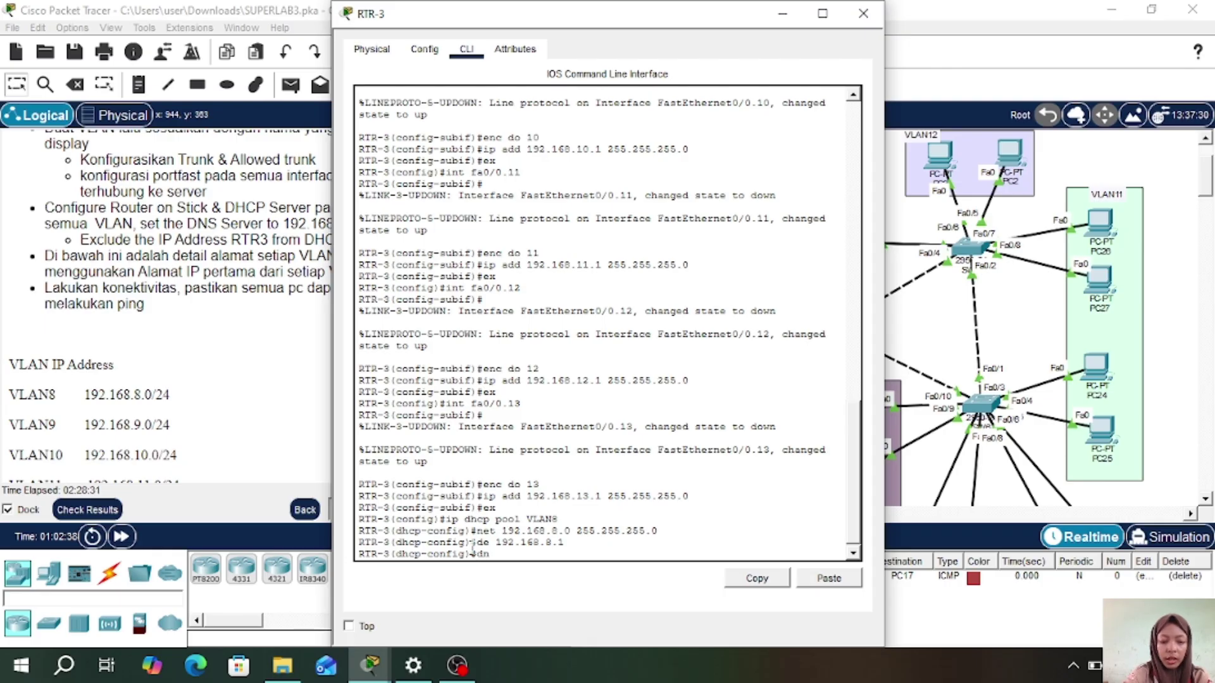
type(" 192.168")
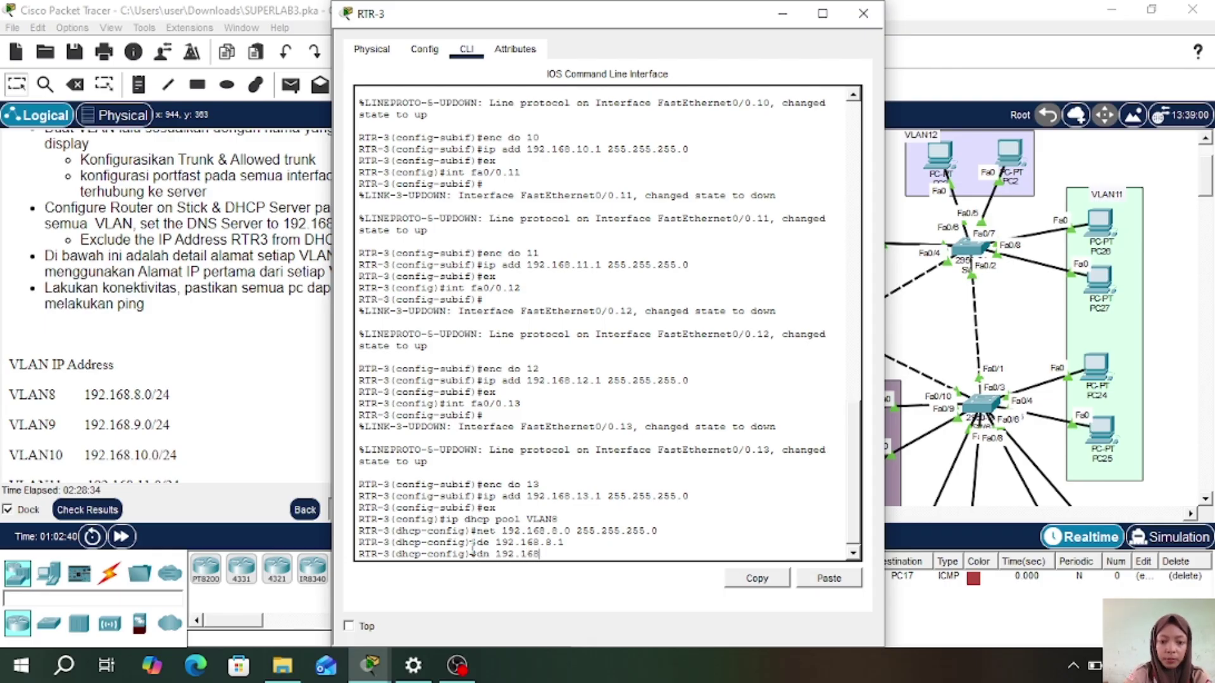
type(".")
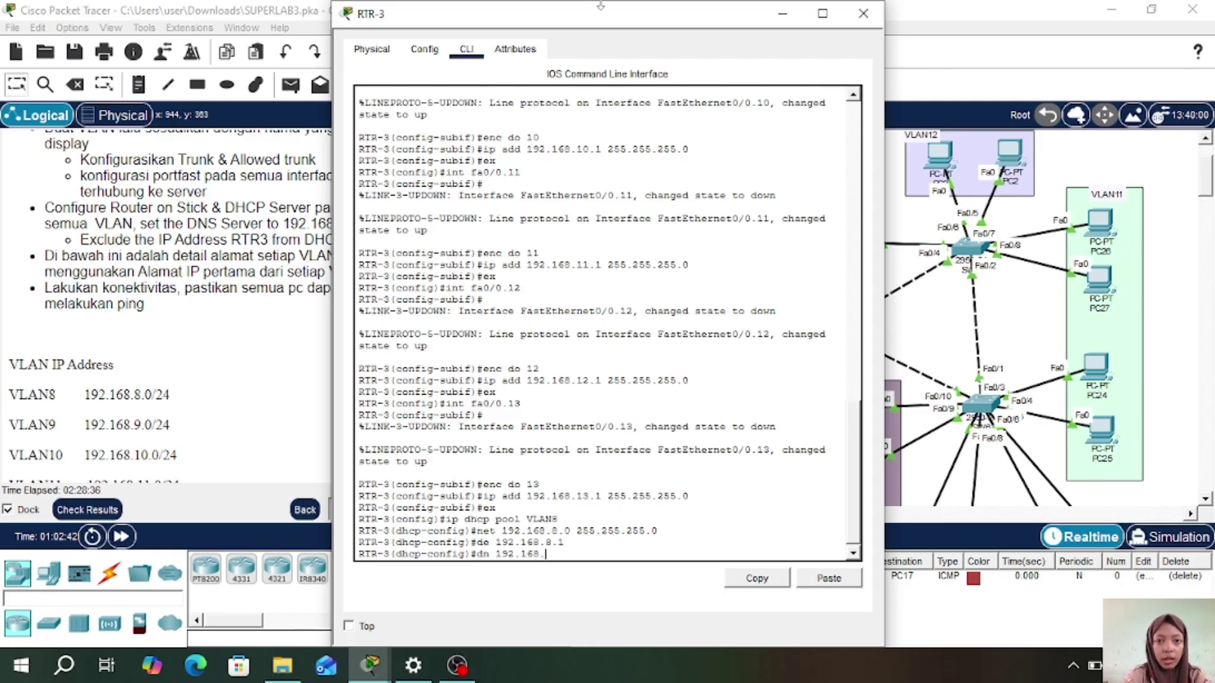
left_click_drag(578, 25, 643, 26)
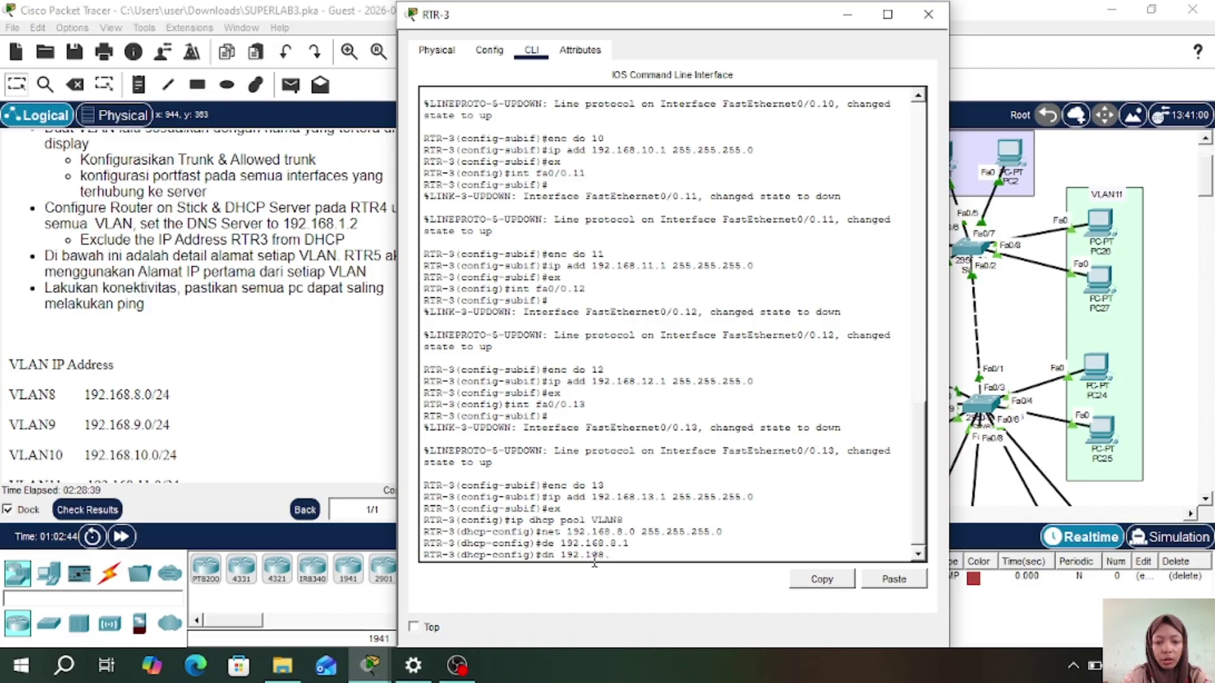
type("1.2")
key("Return")
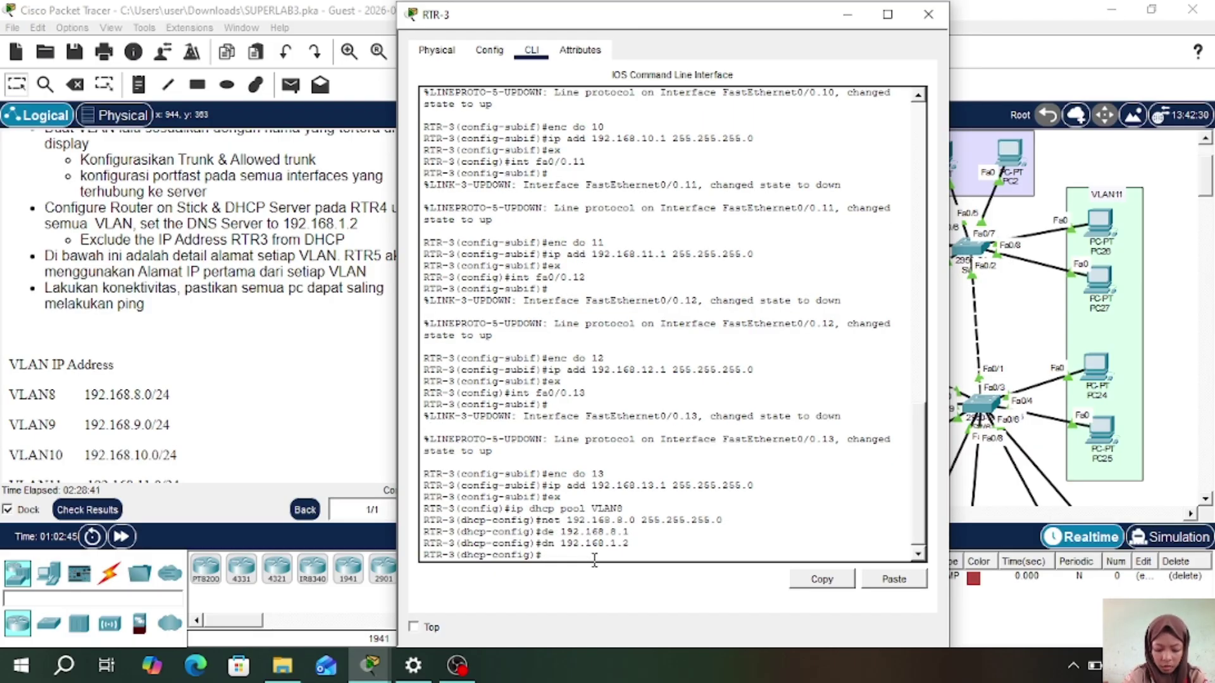
type("ex")
key("Return")
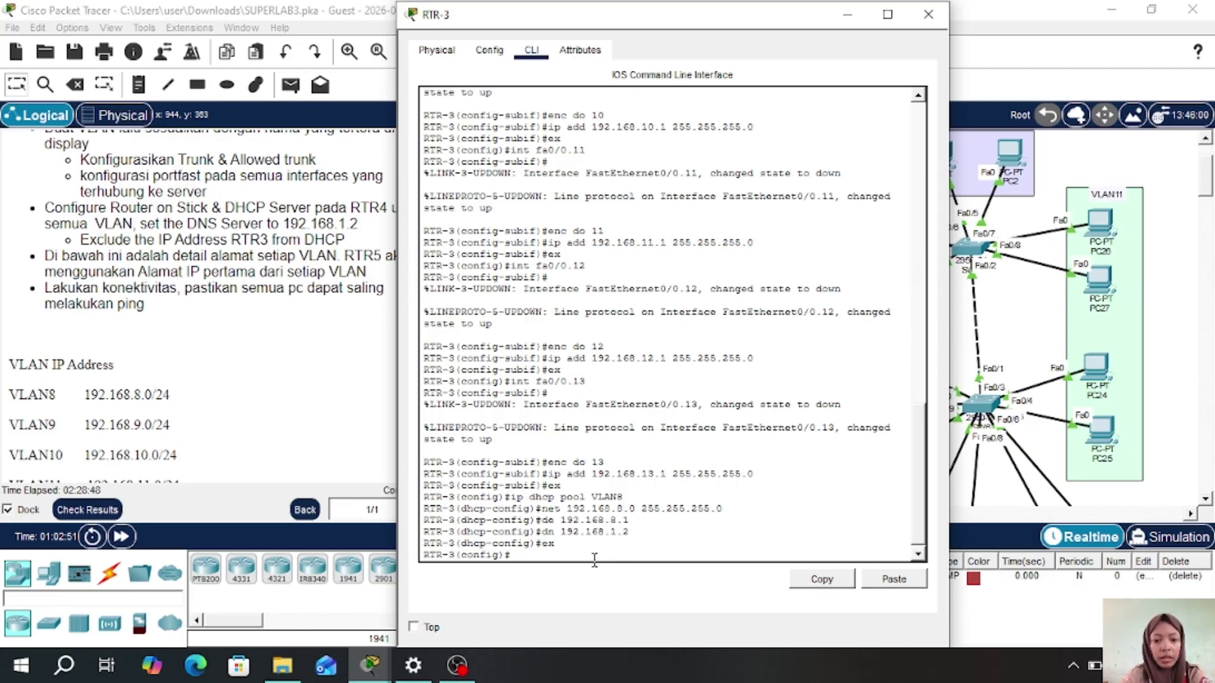
- Create DHCP pool VLAN9: network 192.168.9.0/24, default router 192.168.9.1, DNS 192.168.1.2
type("ip dh")
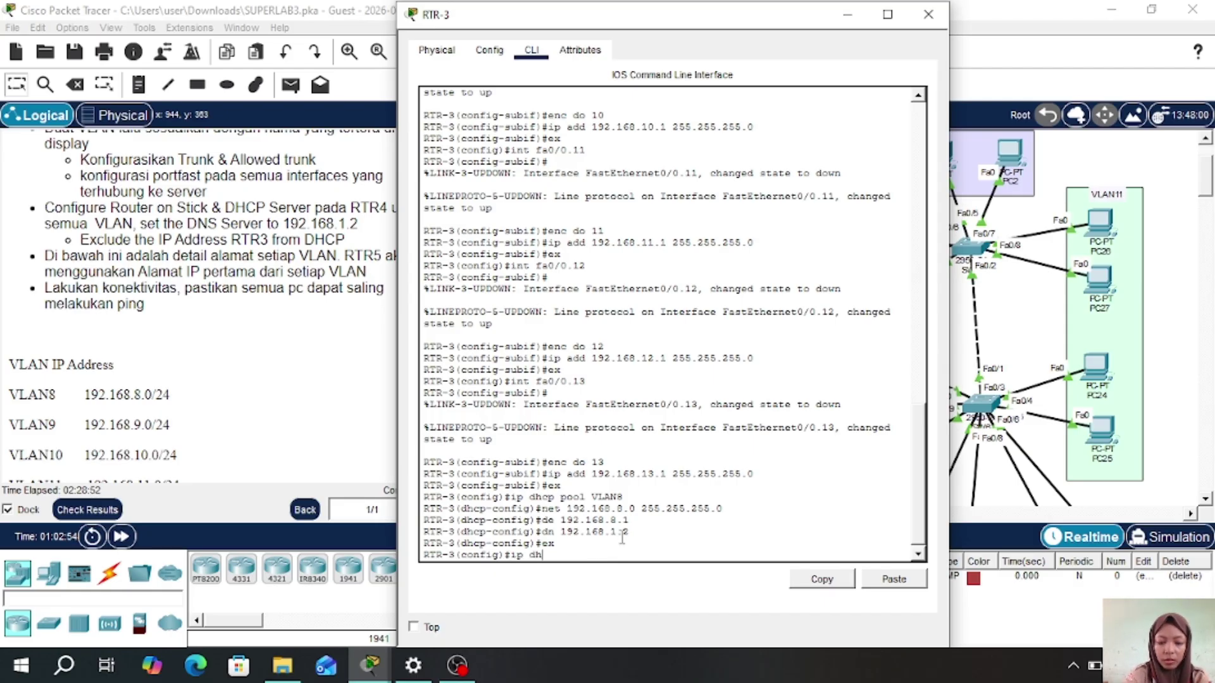
type("cp pool VLAN9")
key("Return")
type("net 192.168.9")
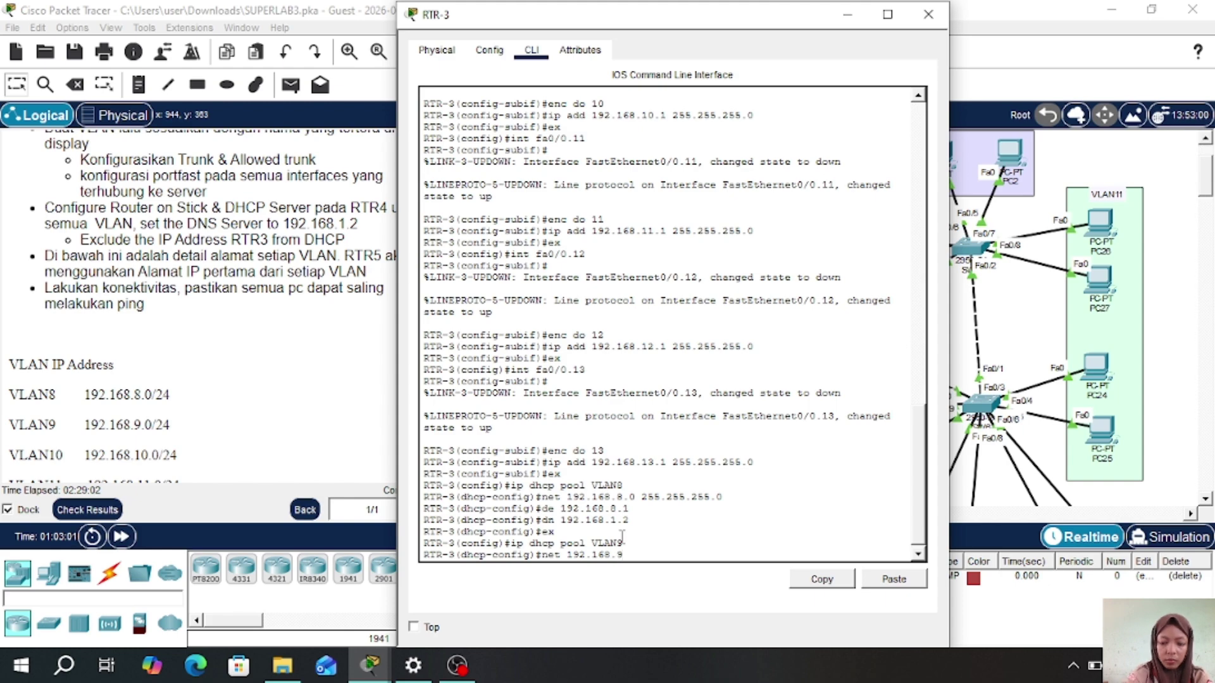
type(".0 255.255.255.0")
key("Return")
type("de 192.168.")
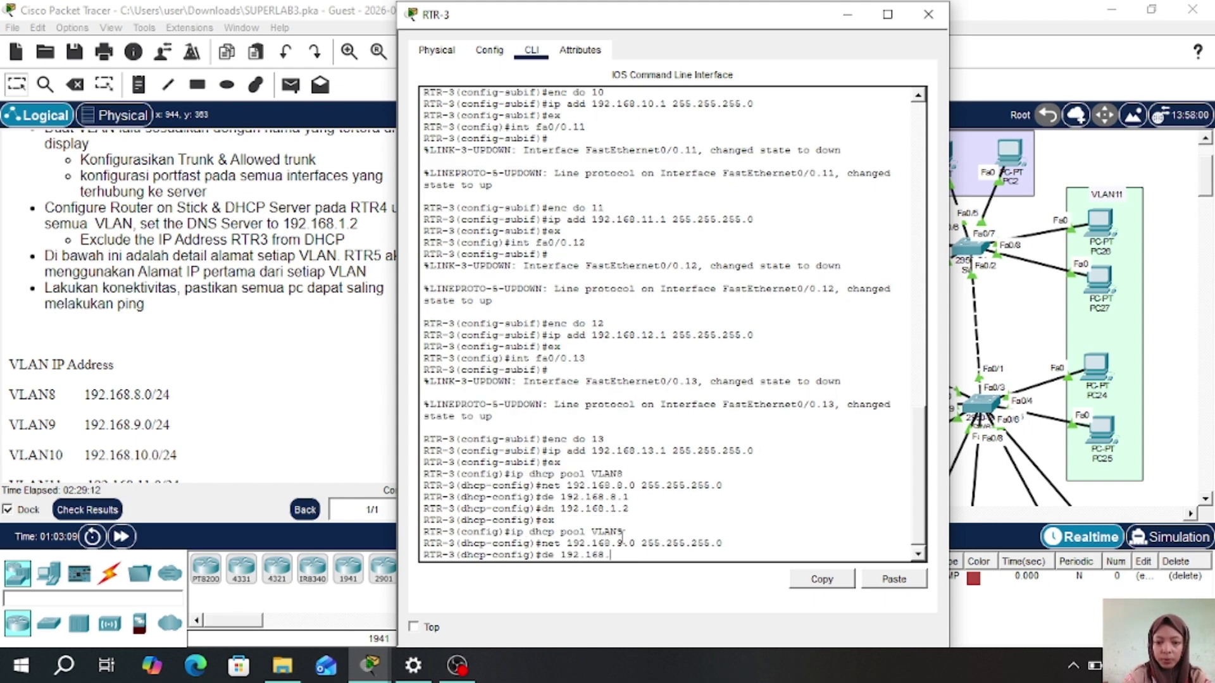
type("9.1")
key("Return")
type("dn 192.168.1.2")
key("Return")
type("ex")
key("Return")
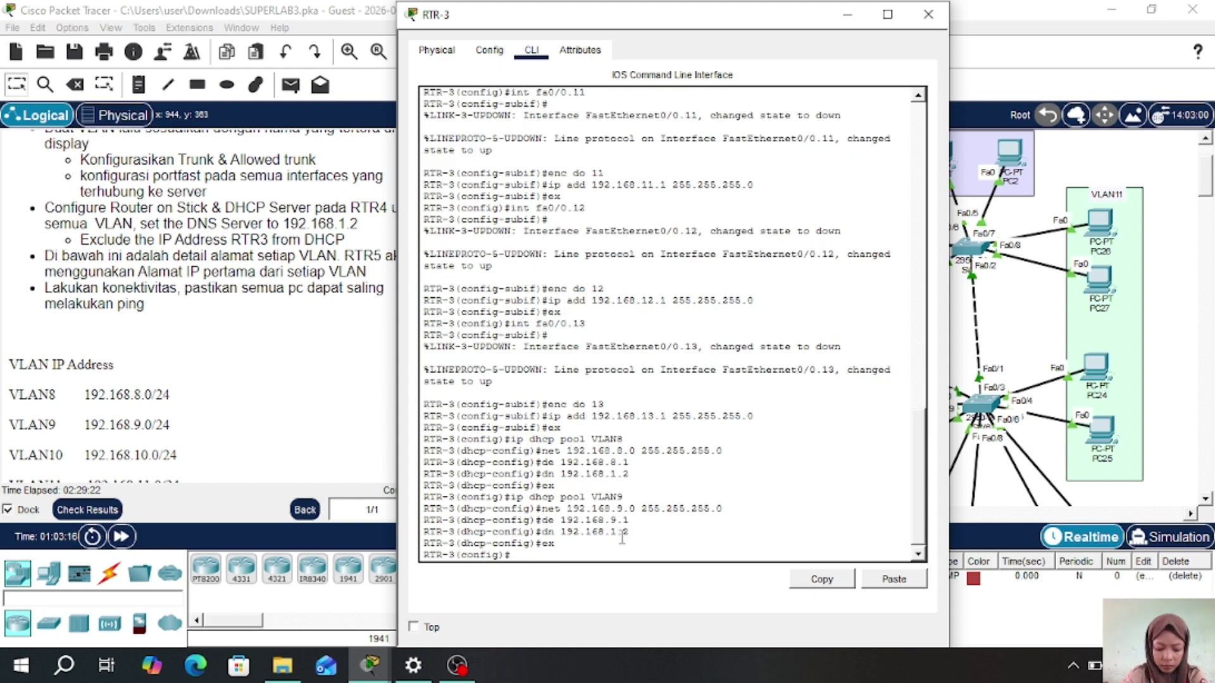
- Create DHCP pool VLAN10 with network 192.168.10.0/24, default router 192.168.10.1 and a DNS server
type("ip dhcp pool VLAN9")
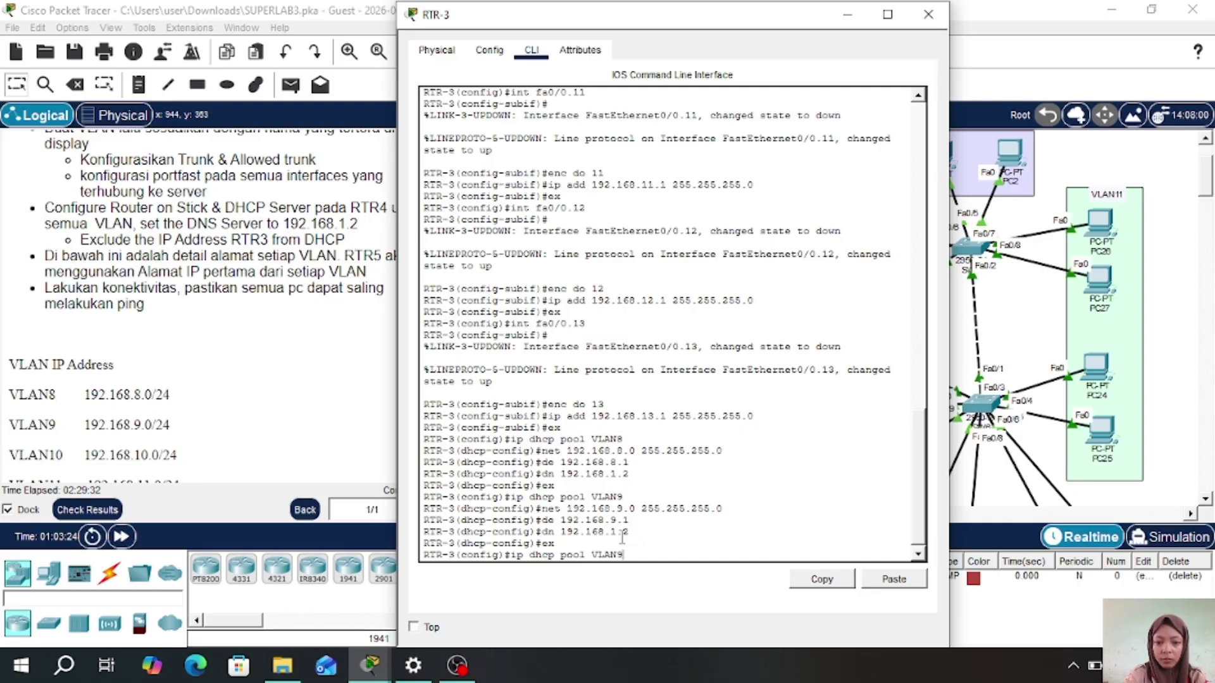
key("BackSpace")
type("10")
key("Return")
type("net 192.168.10.0 2")
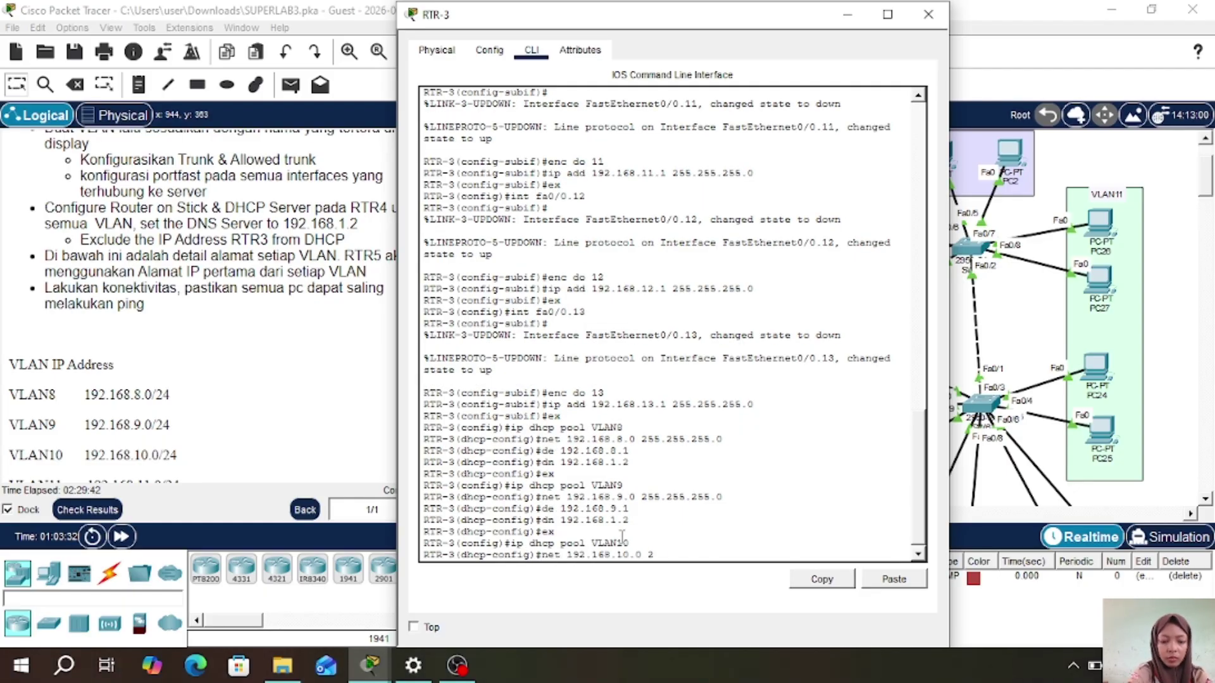
type("55.255.255.0")
key("Return")
type("de 192.168.10.1")
key("Return")
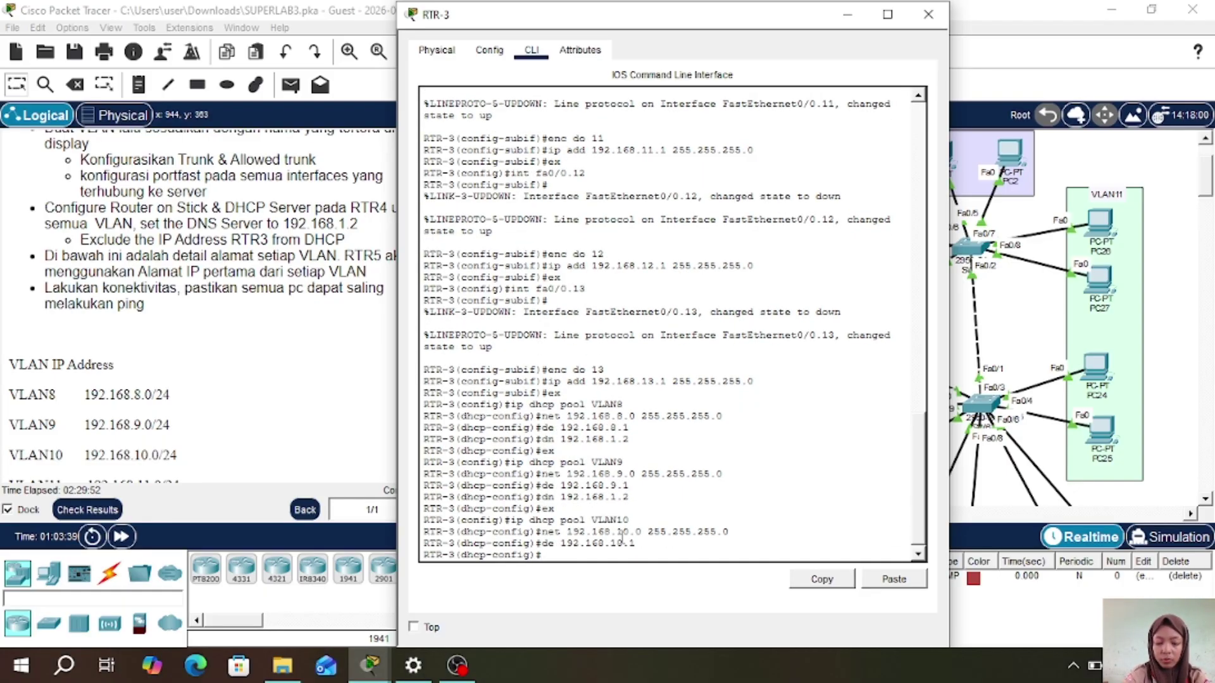
type("dn 192.168")
type("ex")
key("Return")
- Create DHCP pool VLAN11: network 192.168.11.0/24, default router 192.168.11.1, DNS 192.168.1.2
type("i")
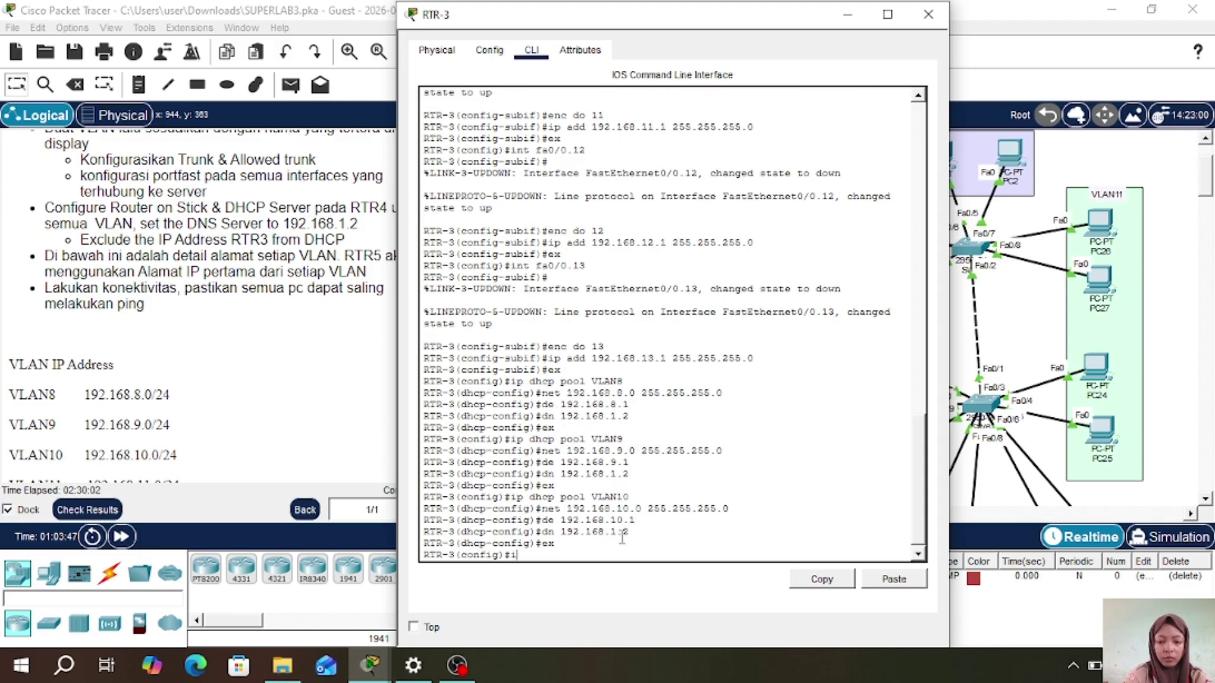
type("p dhcp pool VLAN11")
key("Return")
type("net 192.")
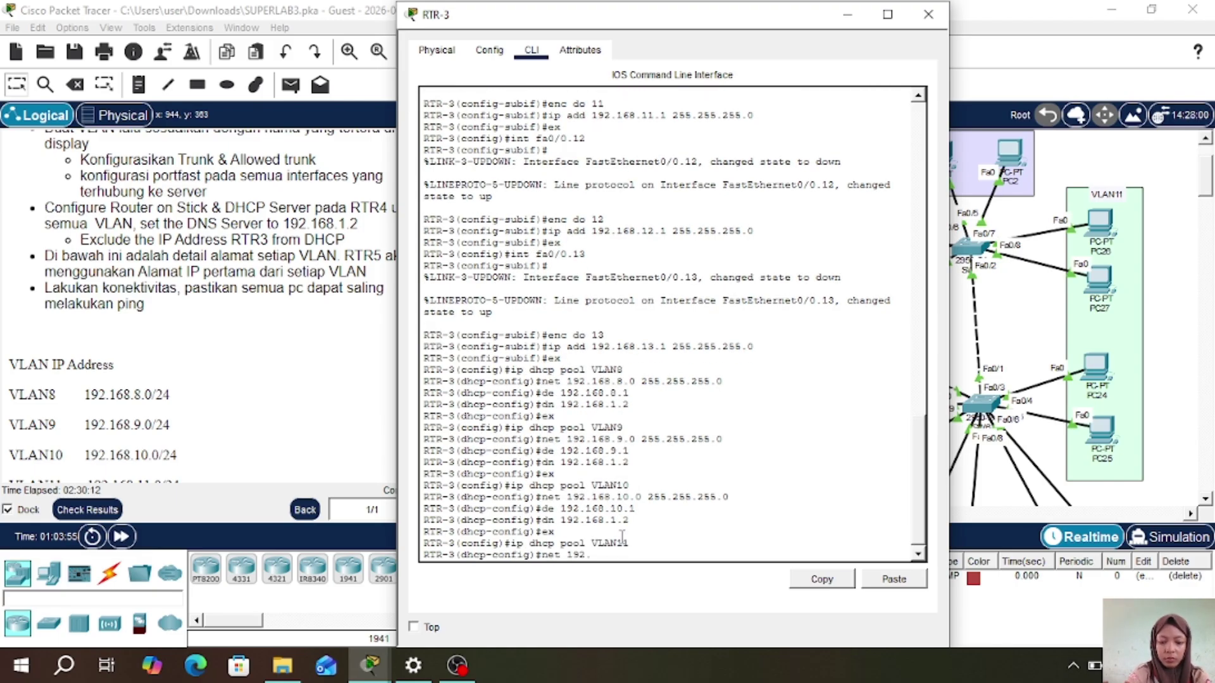
type("168.11.0 255.255.255.0")
key("Return")
type("de ")
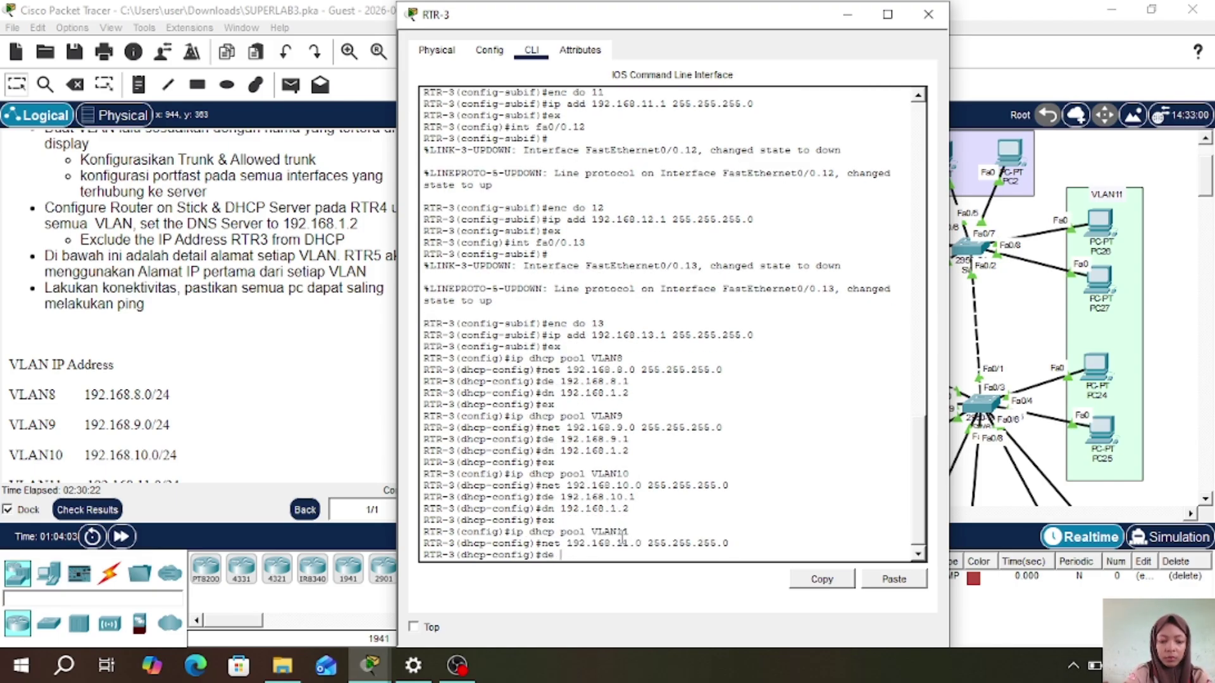
type("192.168.11.1")
key("Return")
type("dn 192.168.1")
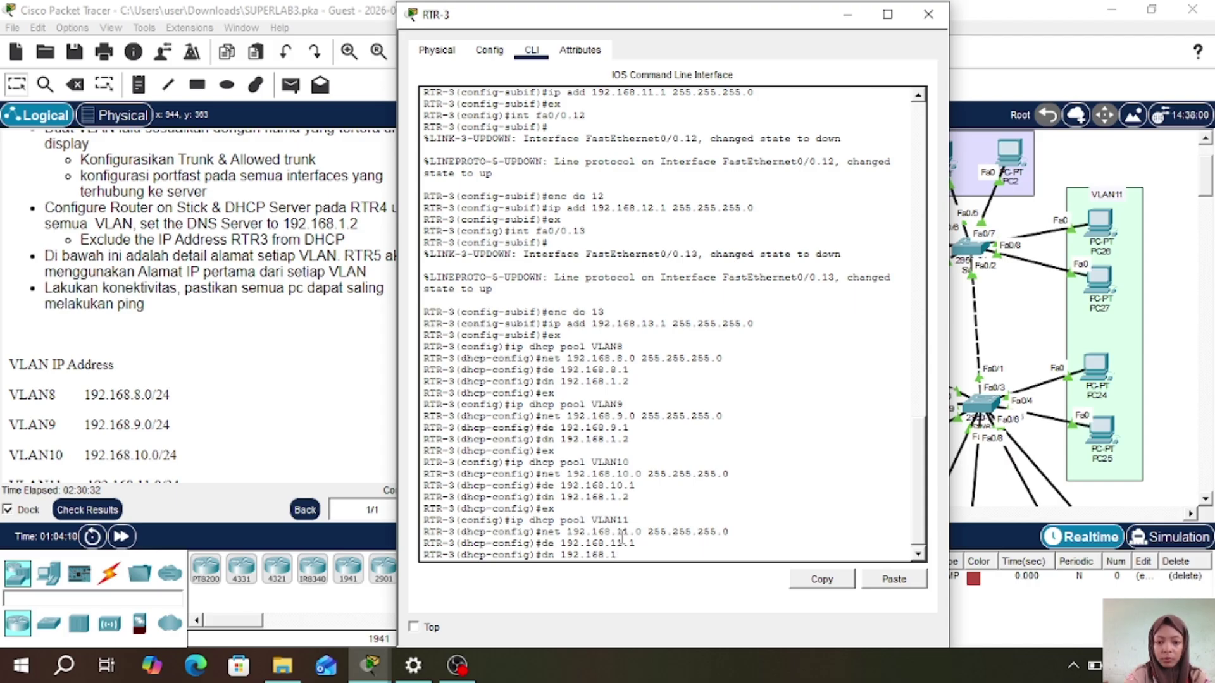
type(".2")
key("Return")
type("ex")
key("Return")
- Create DHCP pool VLAN12: network 192.168.12.0/24, default router 192.168.12.1, DNS 192.168.1.2
type("ip dhcp pool")
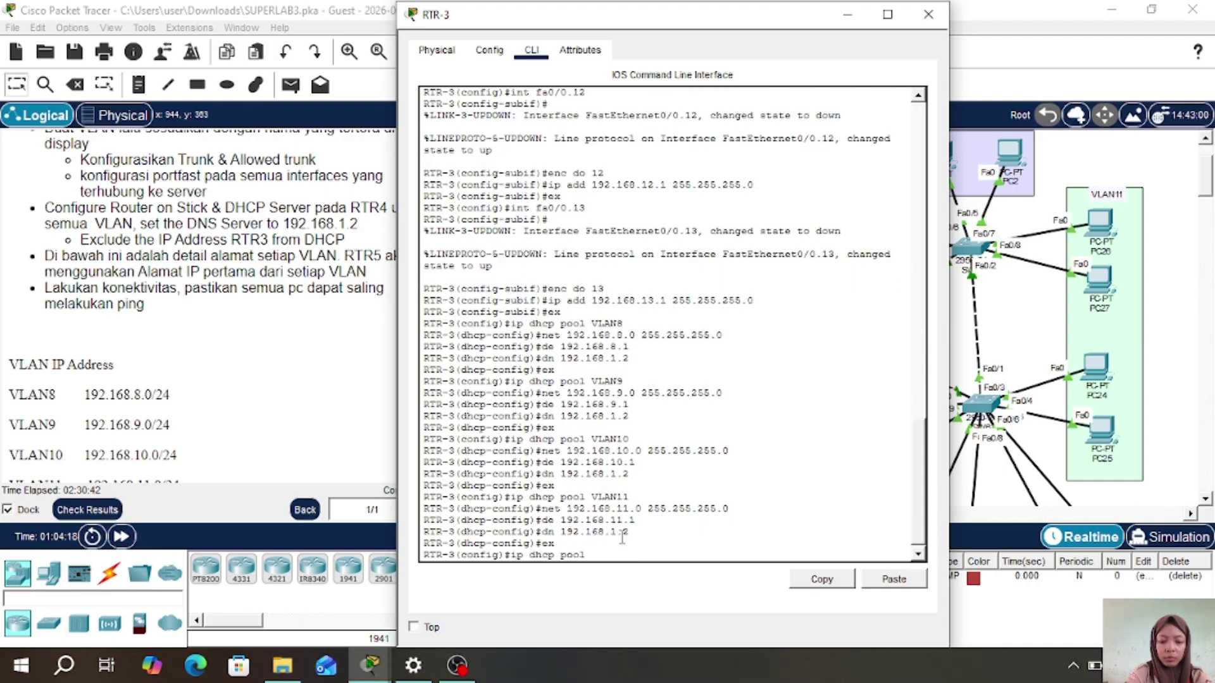
type(" VLAN12")
key("Return")
type("net 192.168.")
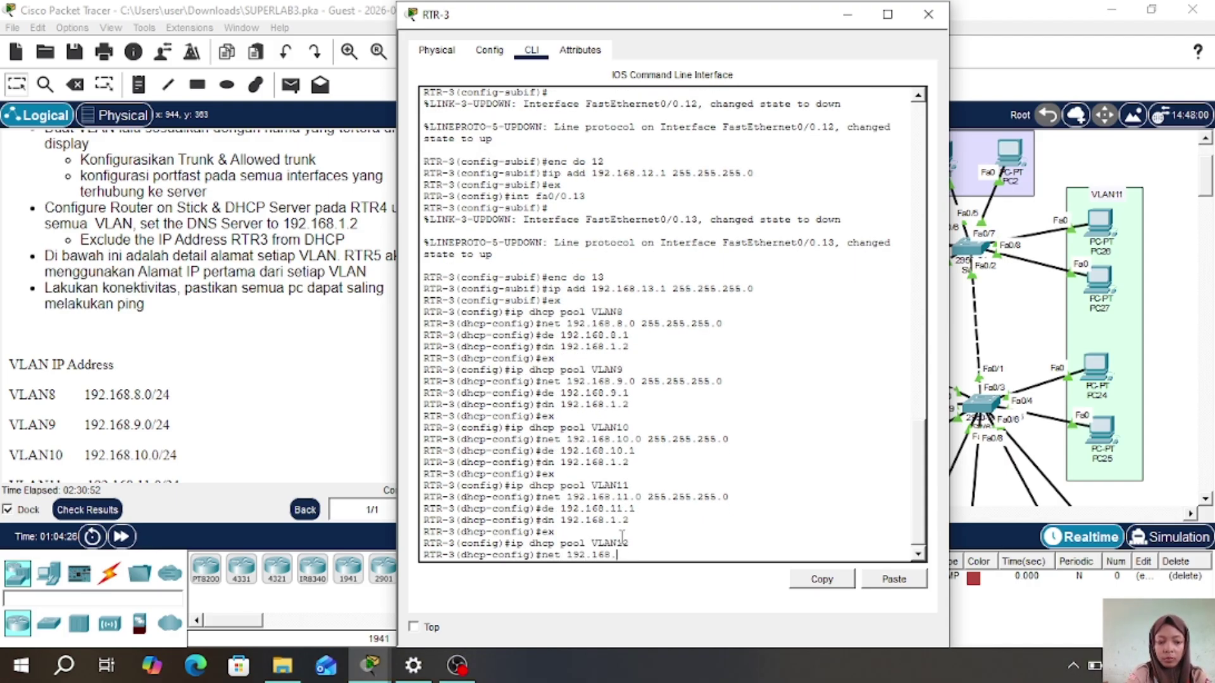
type("12.0 255.255.255.0")
key("Return")
type("de 192.168.12.1")
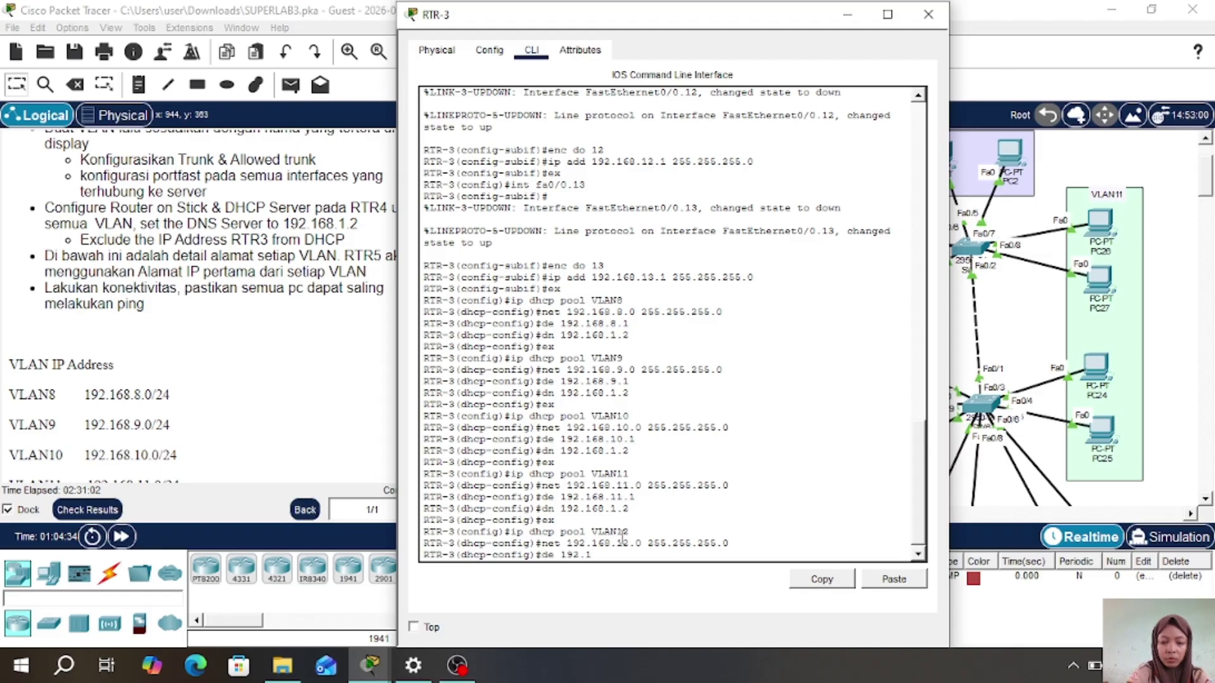
key("Return")
type("dn 192.168.1.2")
key("Return")
type("ex")
key("Return")
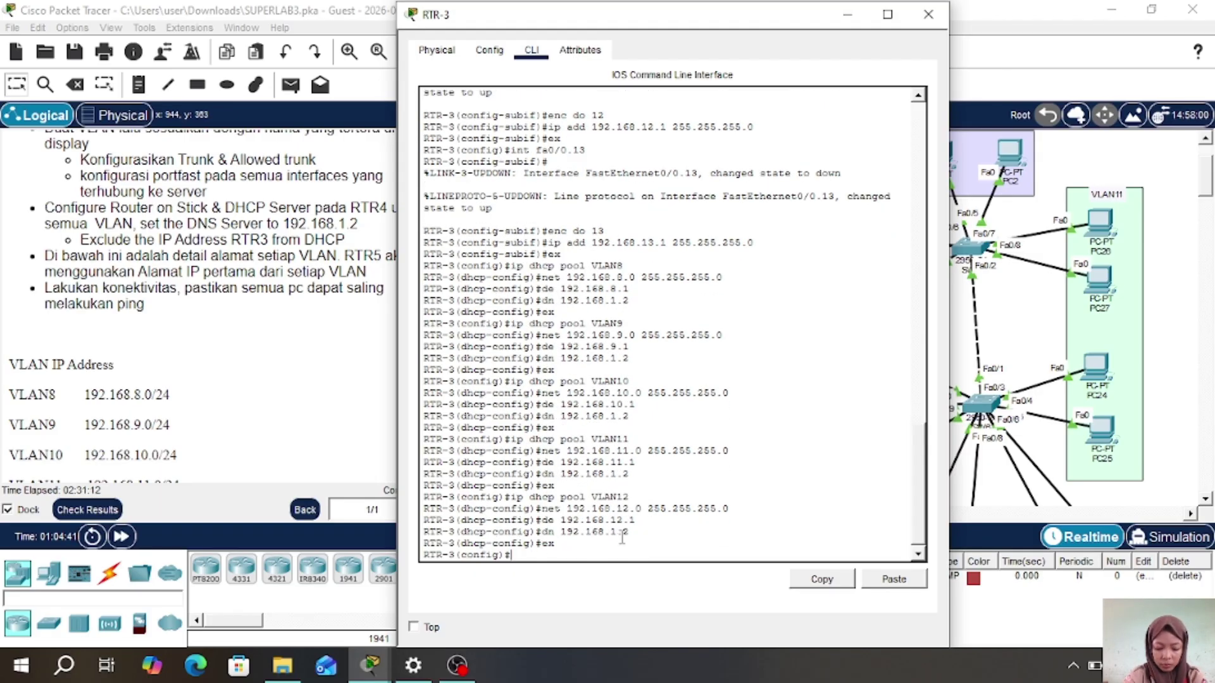
- Create DHCP pool VLAN13: network 192.168.13.0/24, default router 192.168.13.1, DNS 192.168.1.2
type("ip dhcp pool VLAN13")
key("Return")
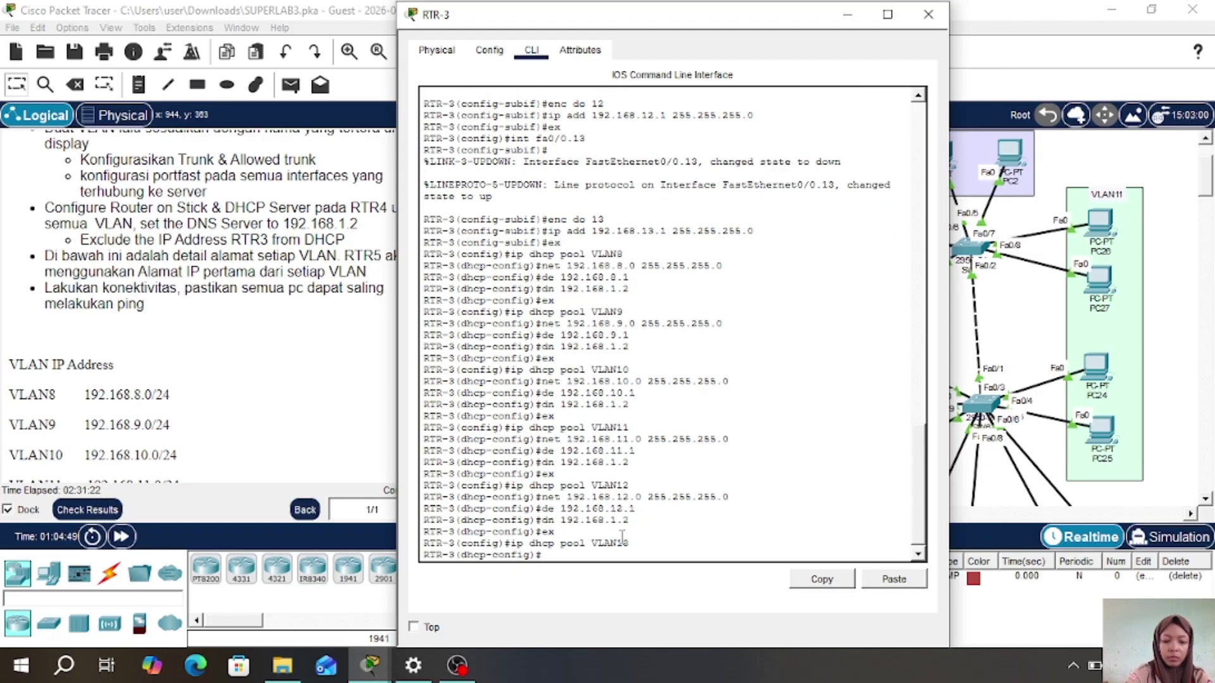
type("net 192.168.13.0 255.255.255.0")
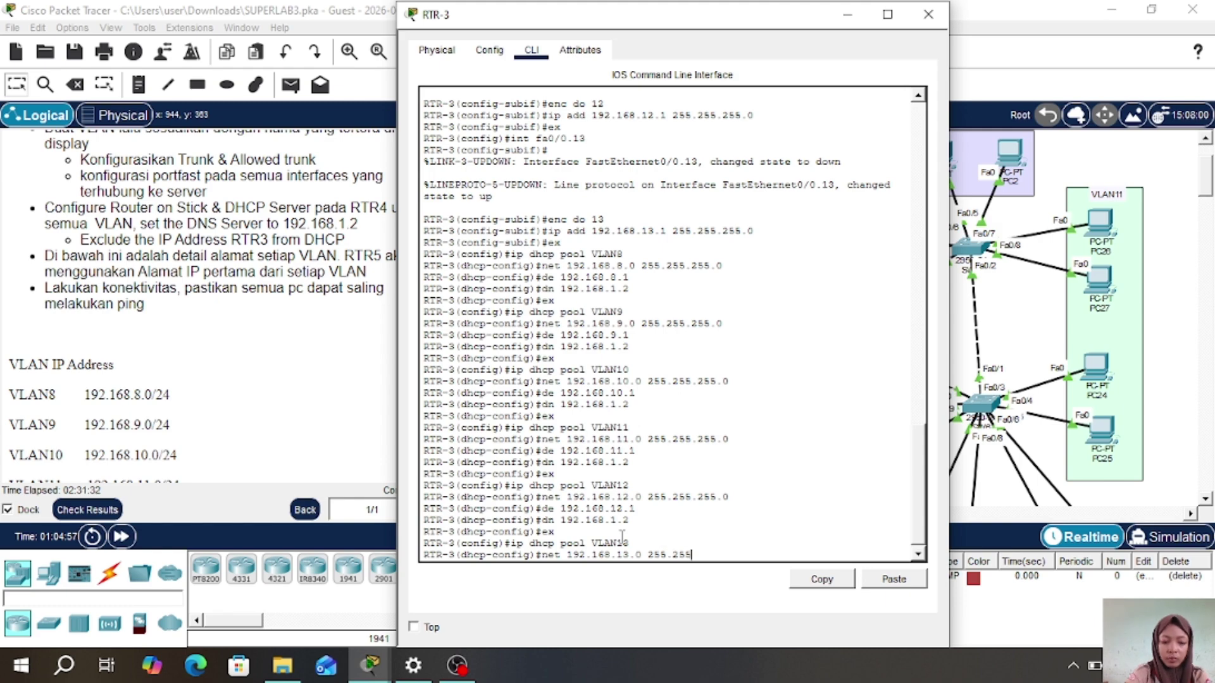
key("Return")
type("de 192.168.13.1")
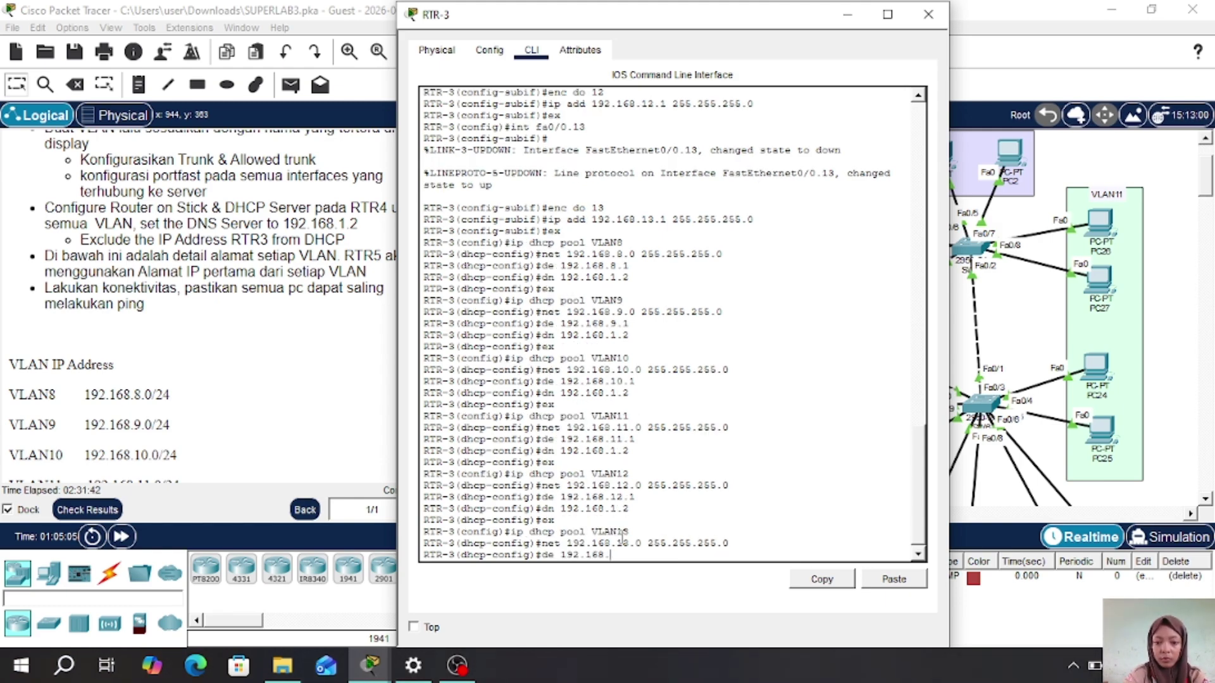
key("Return")
type("dn 192.168.1")
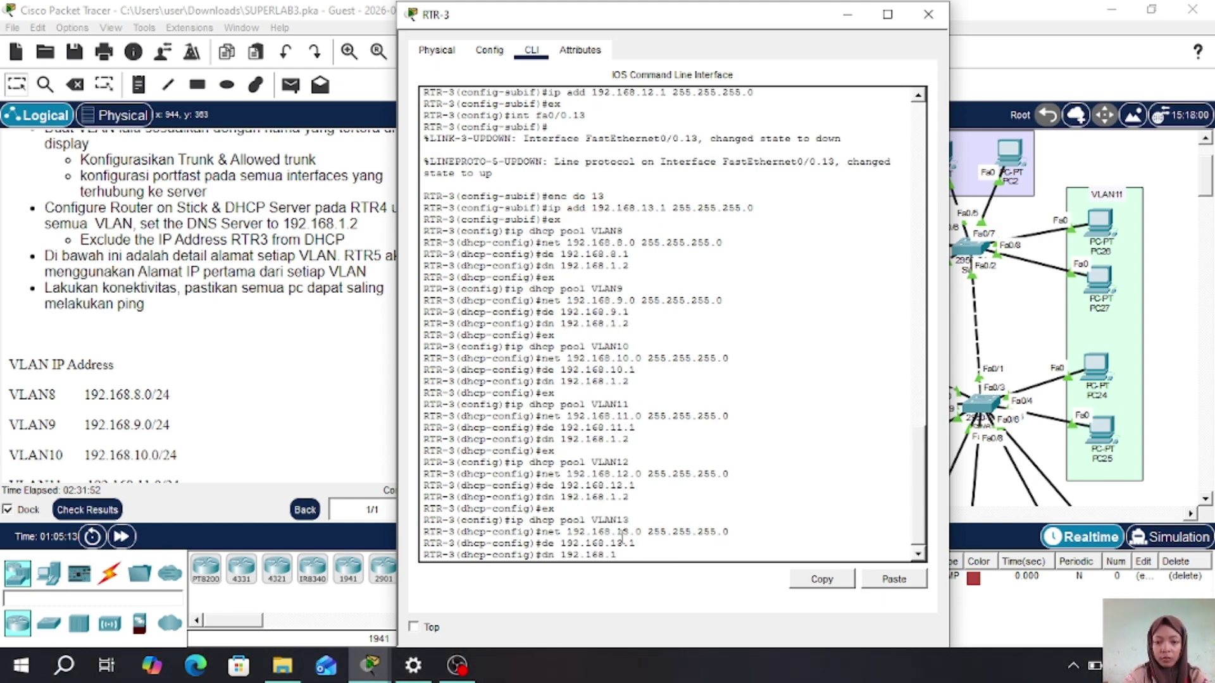
type(".2")
key("Return")
type("ex")
key("Return")
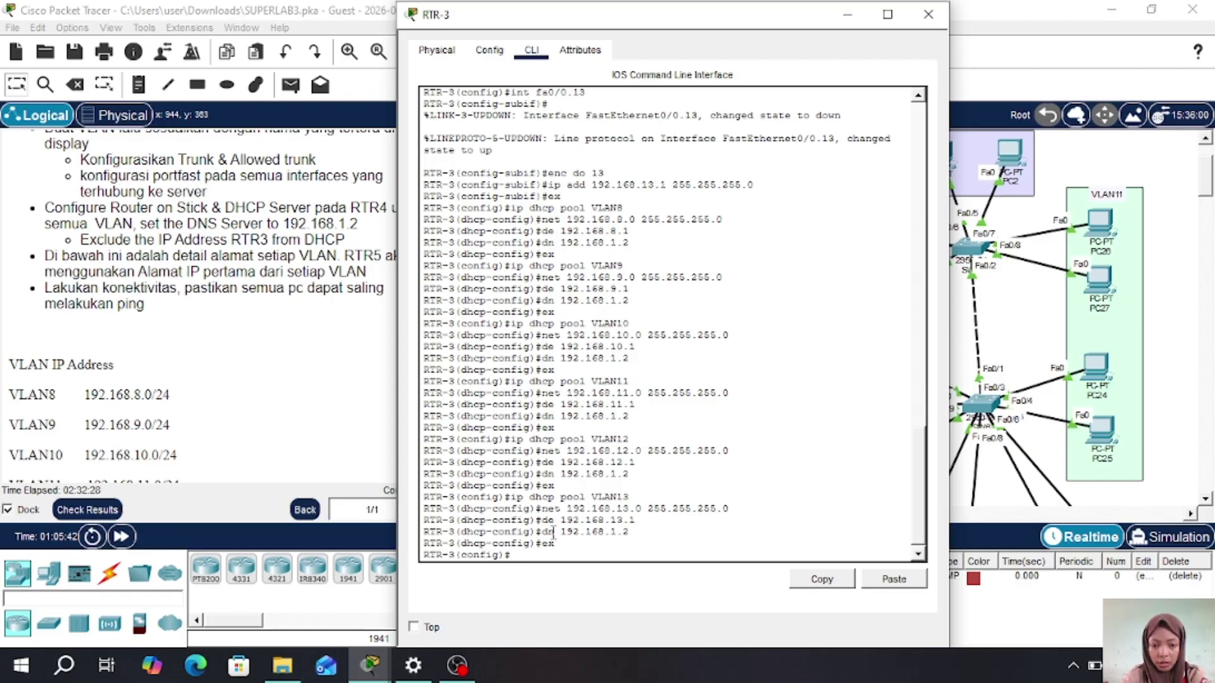
- Exclude 192.168.8.1 and 192.168.9.1 from DHCP with ip dhcp excluded-address
type("p excluded")
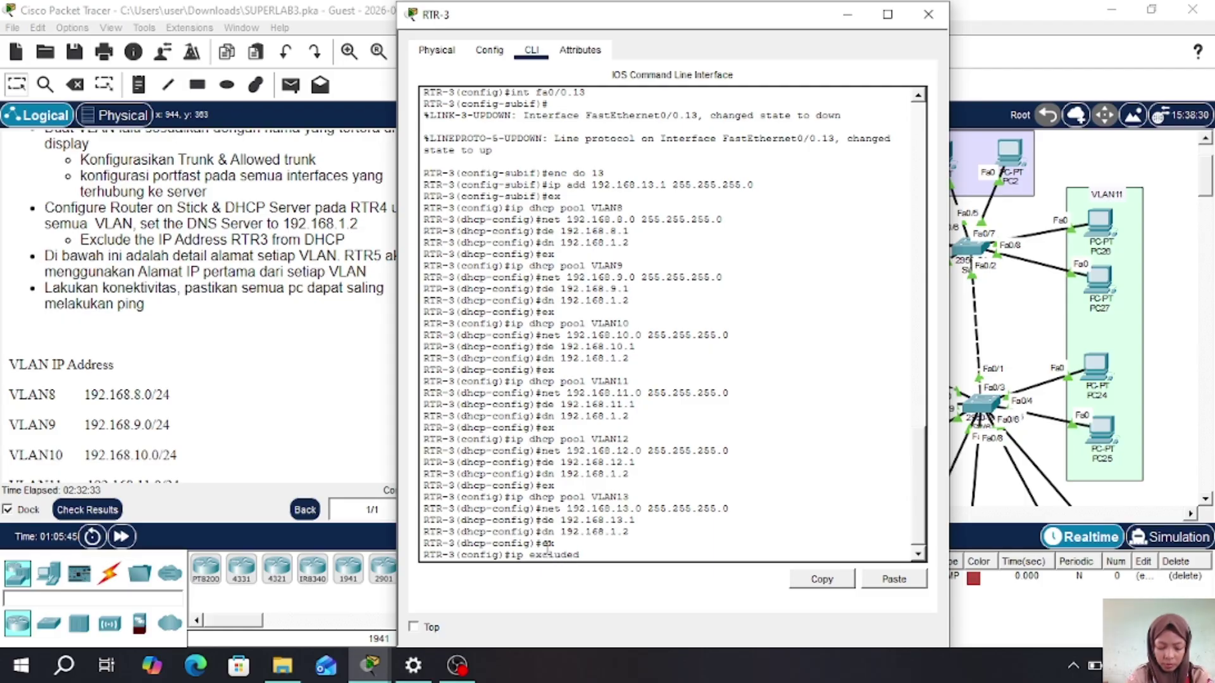
type(" 192.168.")
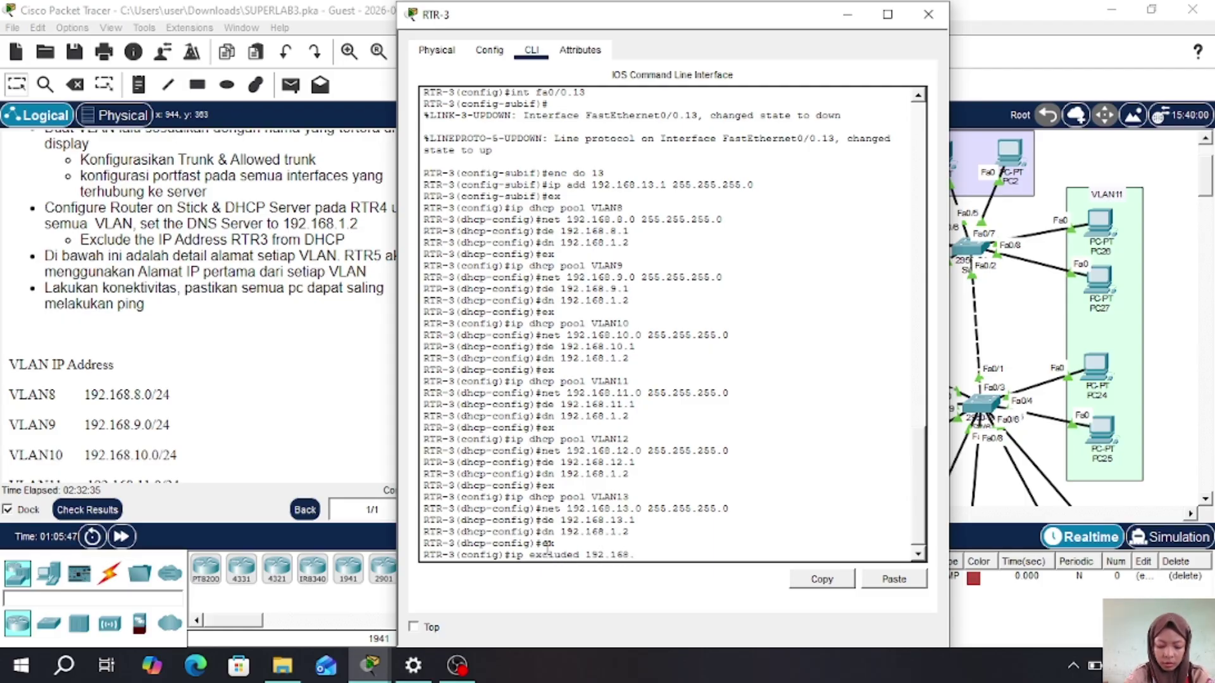
type("8.1")
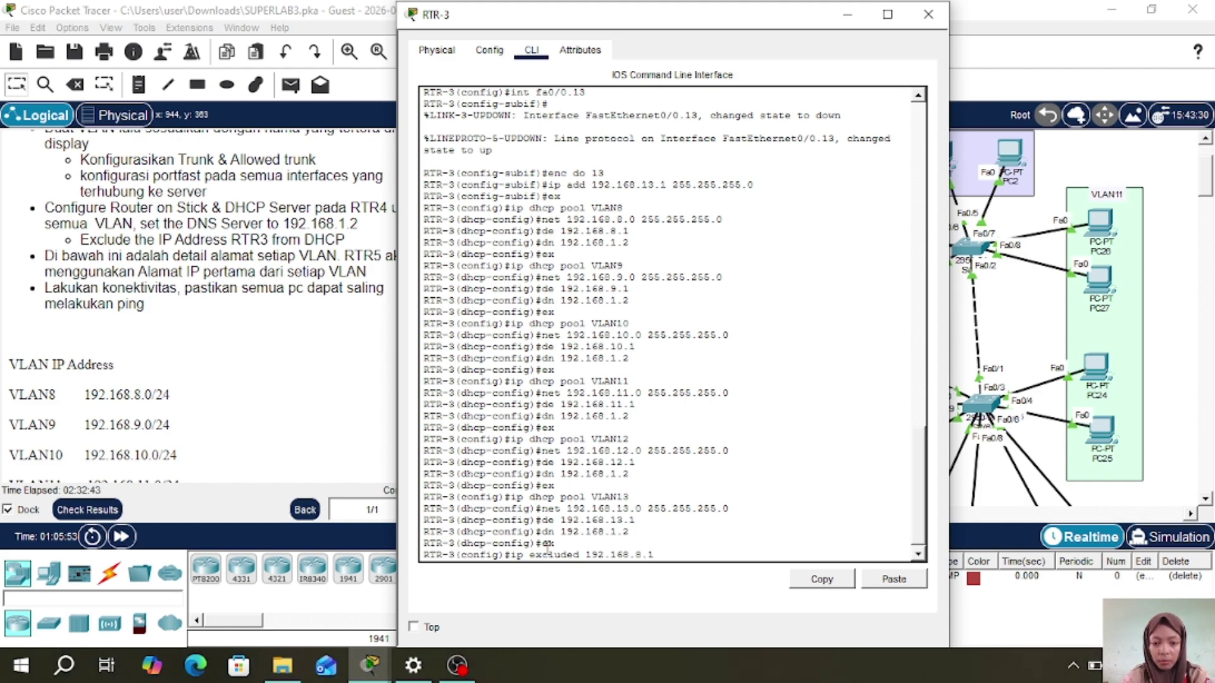
key("Left")
key("Left")
key("Left")
key("Left")
key("Left")
key("Left")
key("Left")
key("Left")
key("Left")
key("Left")
key("Left")
key("Left")
key("Left")
key("Left")
key("Left")
key("Left")
key("Left")
key("Left")
key("Left")
key("Left")
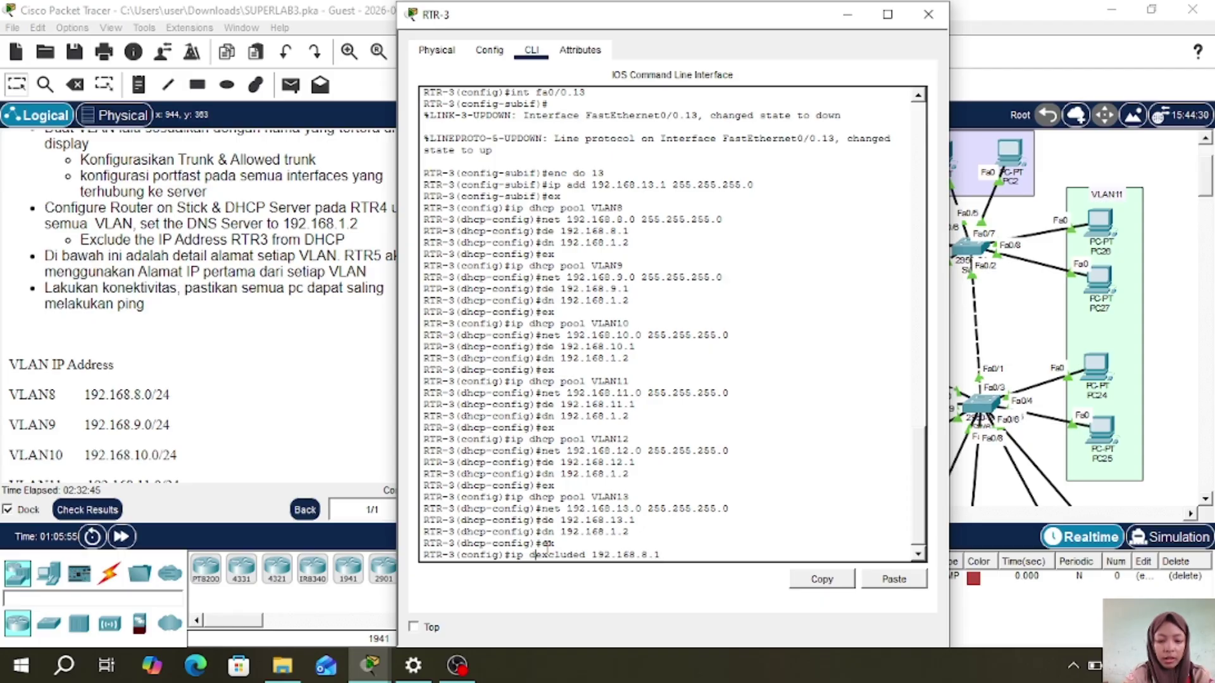
type("dhcp")
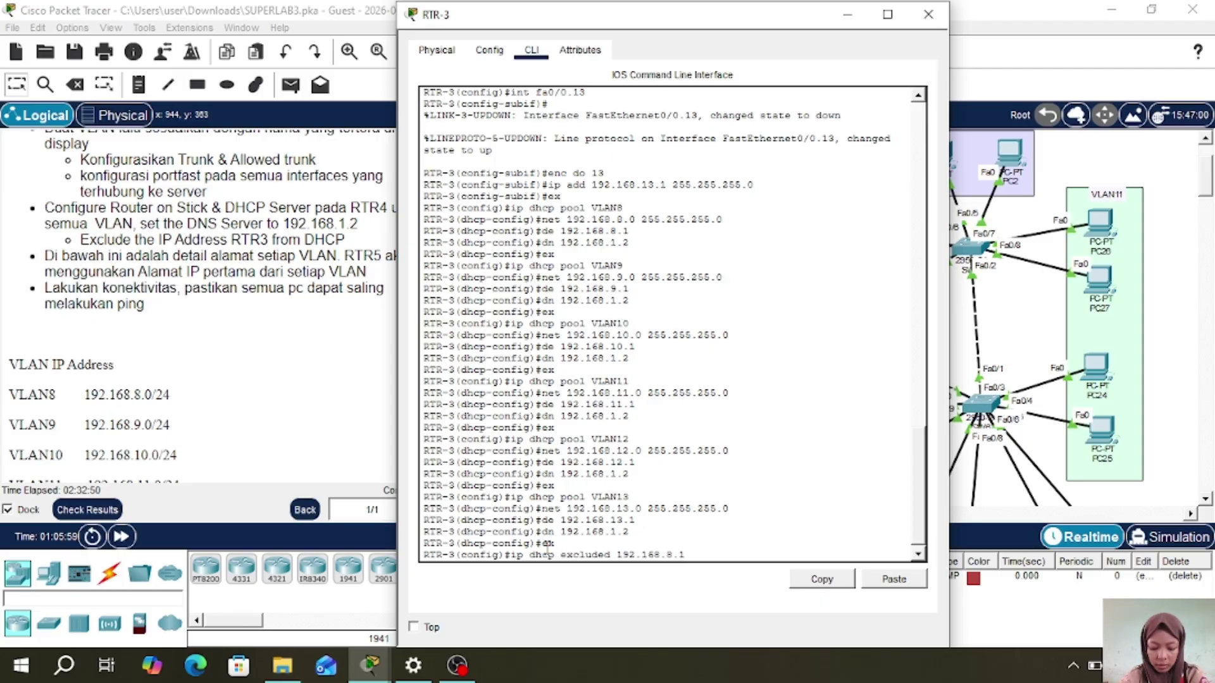
key("Return")
key("Up")
key("Left")
key("Left")
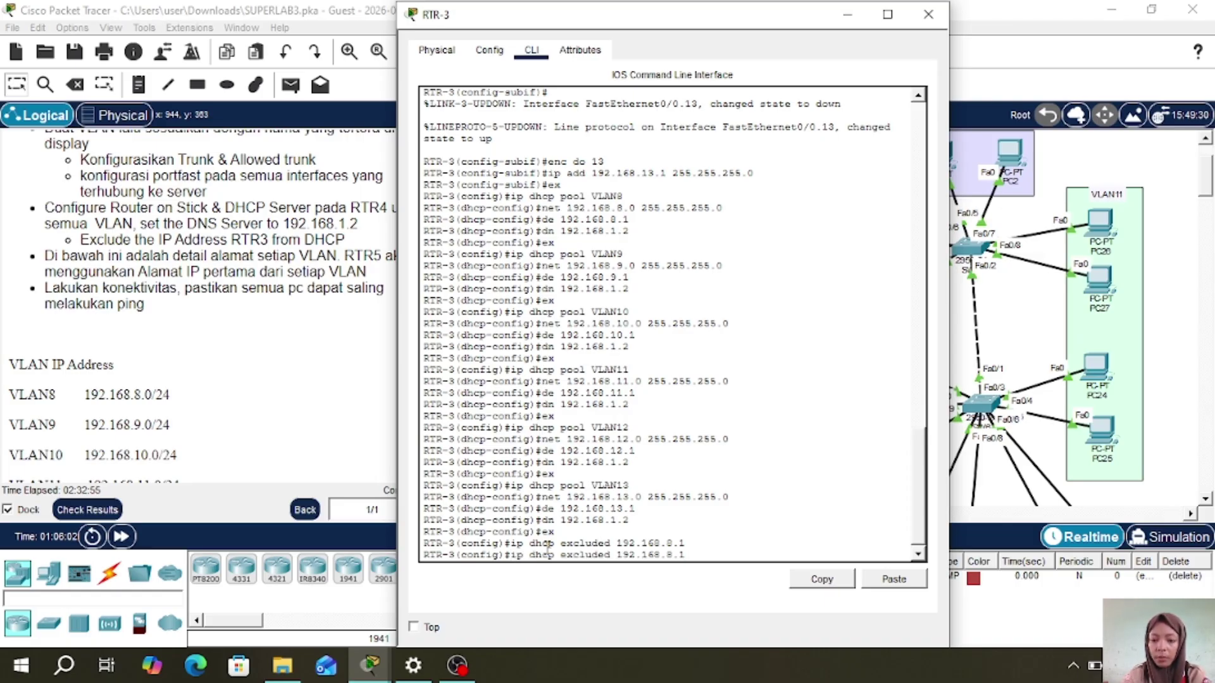
key("BackSpace")
type("9")
key("Return")
- Exclude 192.168.10.1 and 192.168.11.1 from DHCP by editing the recalled command
key("Up")
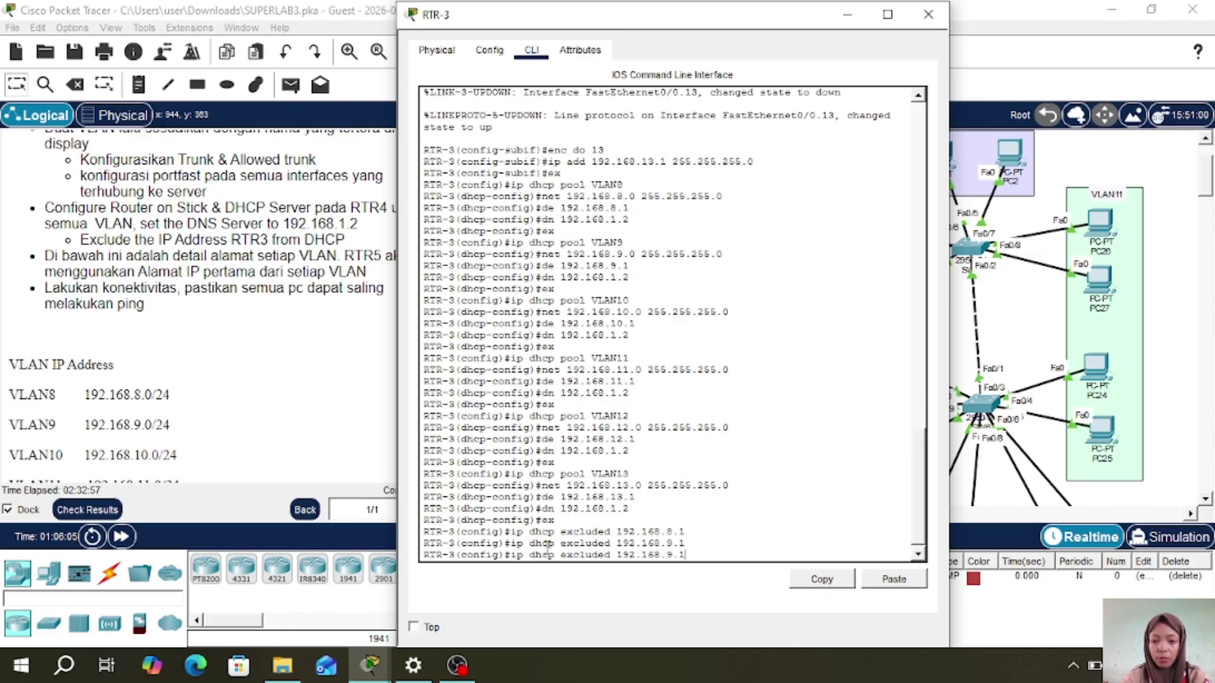
type("10")
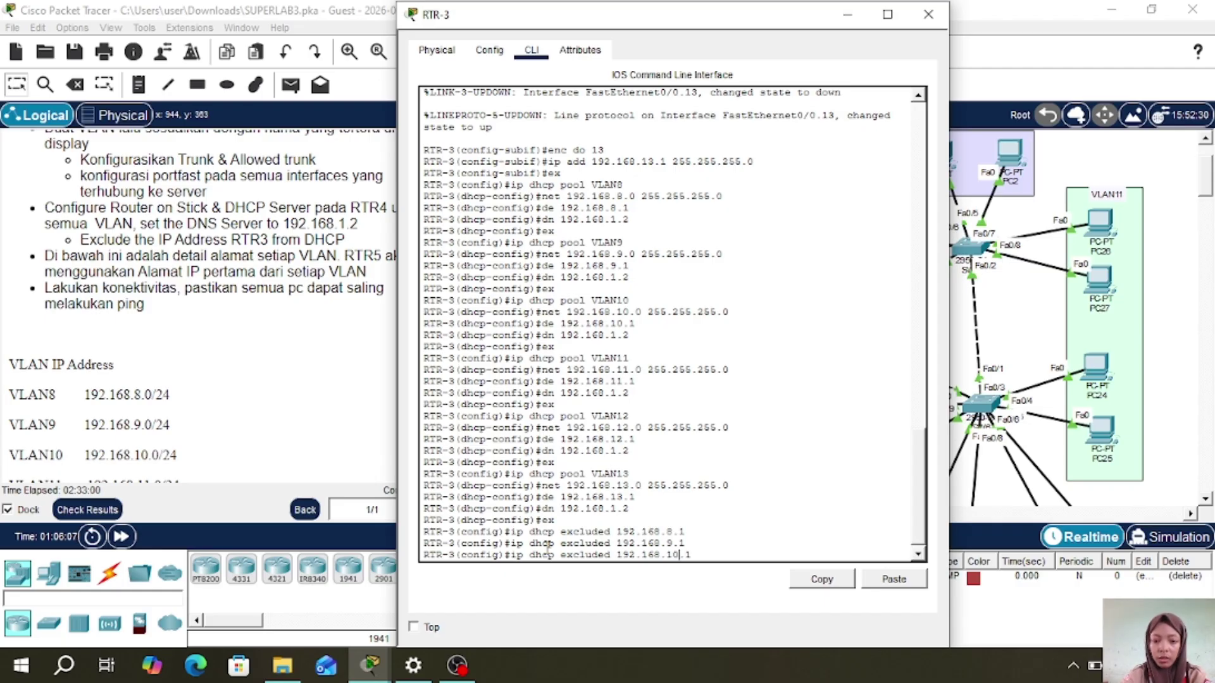
key("Return")
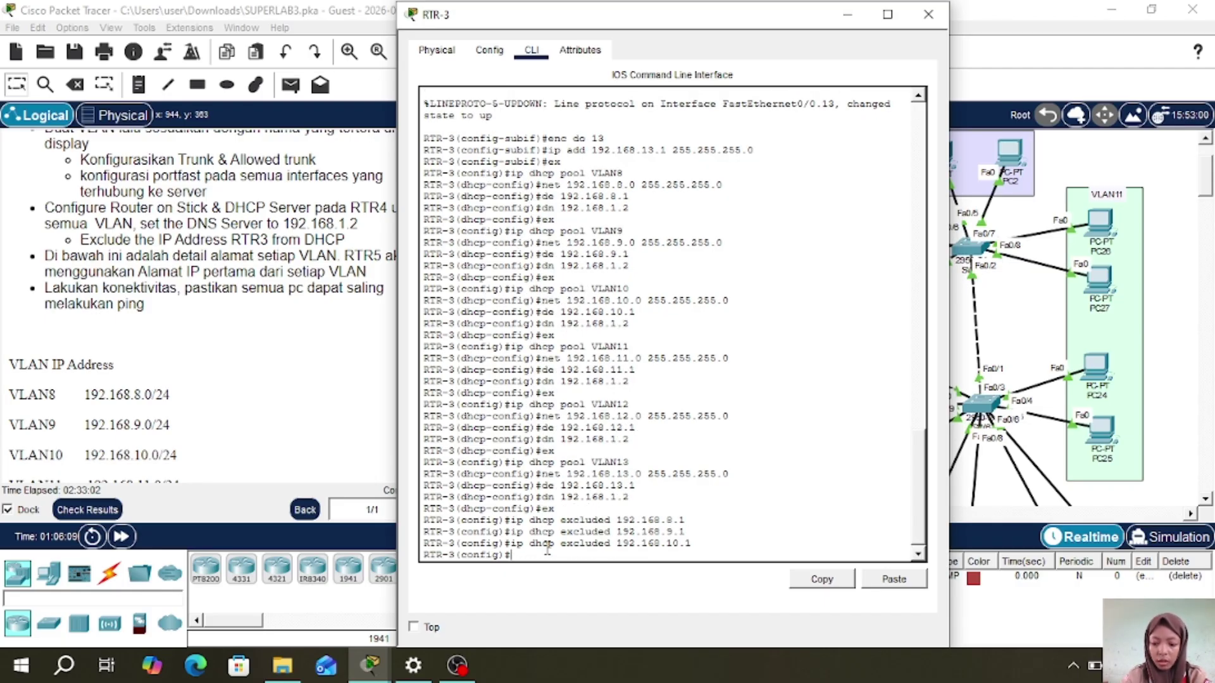
key("Up")
key("Left")
key("BackSpace")
type("1")
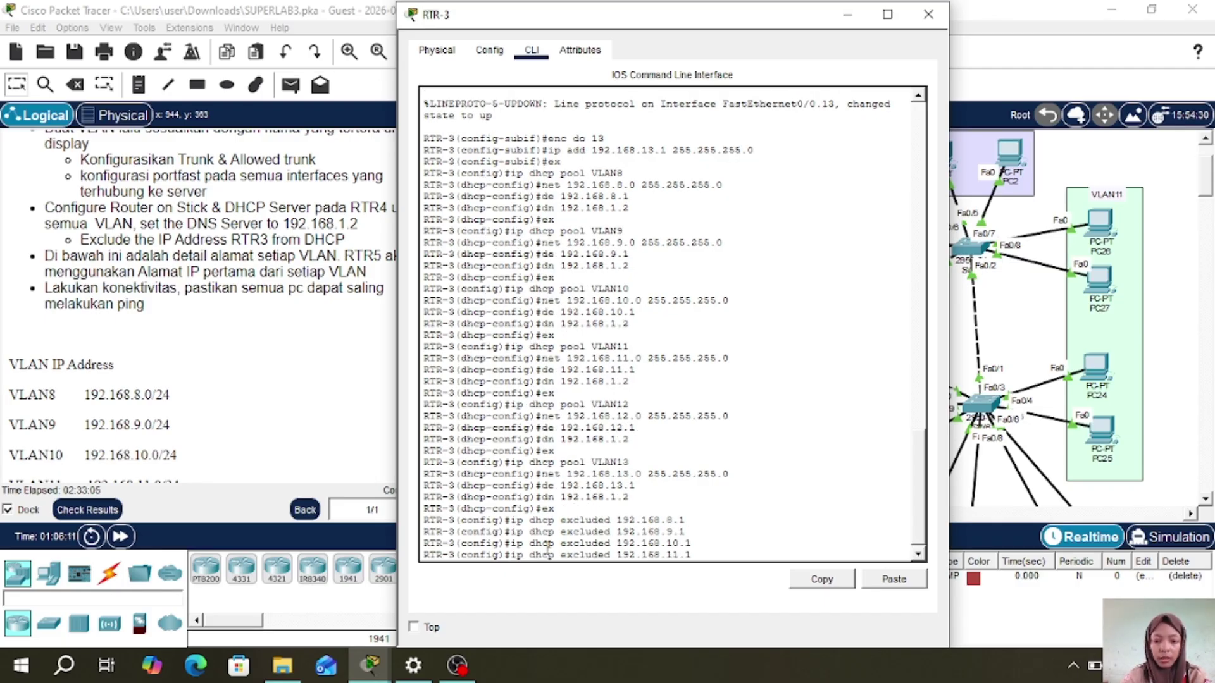
key("Return")
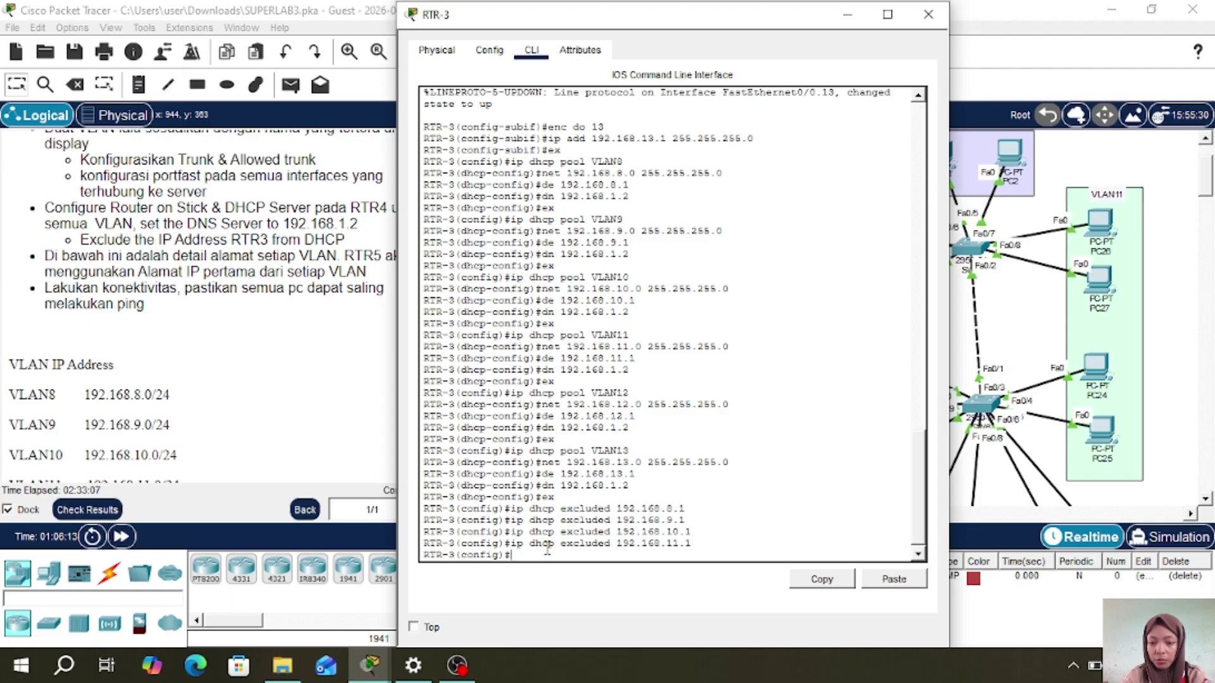
- Exclude 192.168.12.1 and 192.168.13.1 from DHCP by editing the recalled command
key("Up")
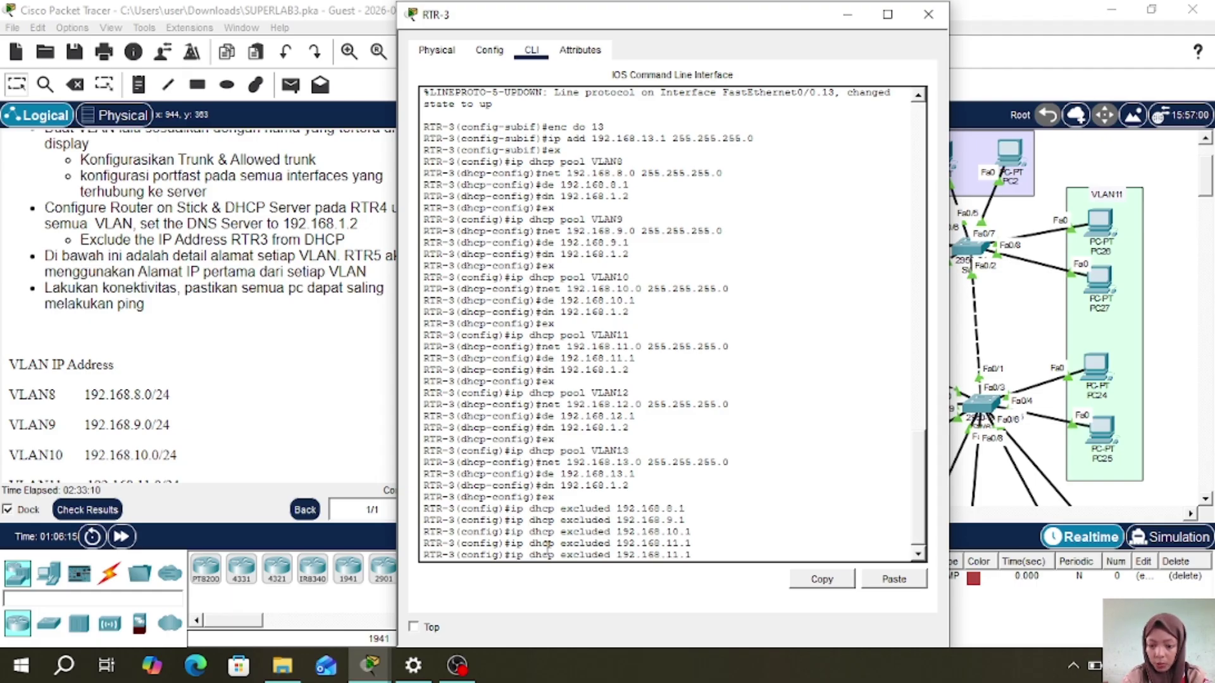
key("BackSpace")
key("BackSpace")
key("BackSpace")
type("2.1")
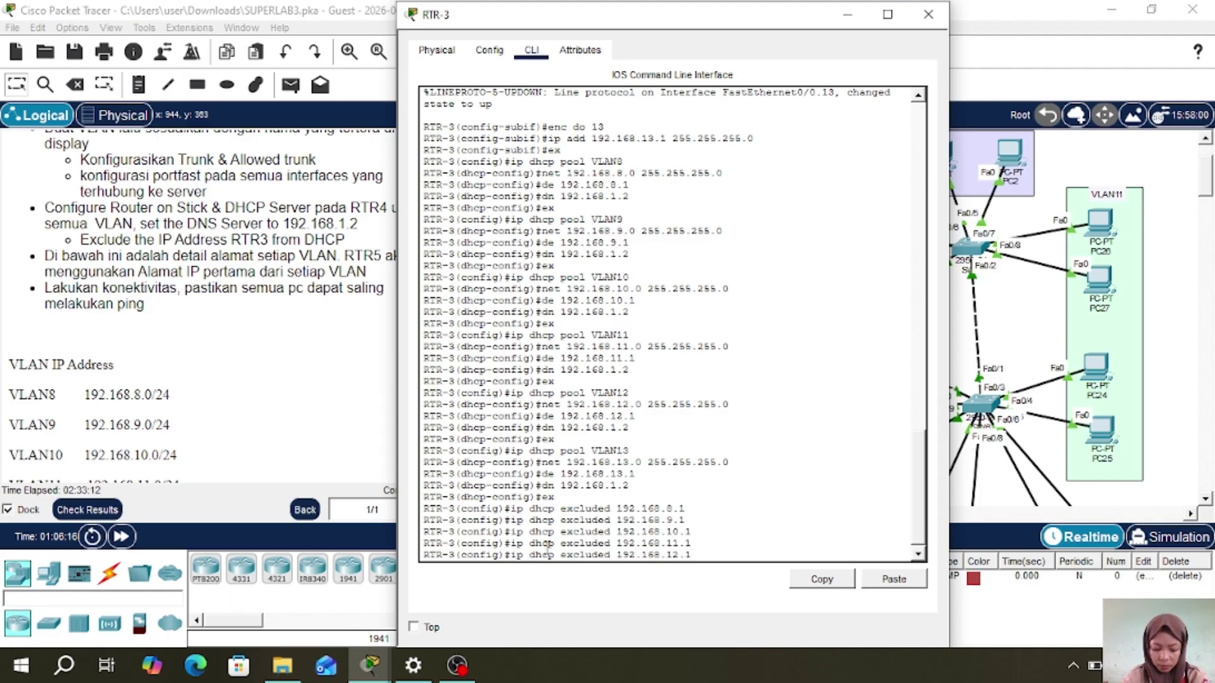
key("Return")
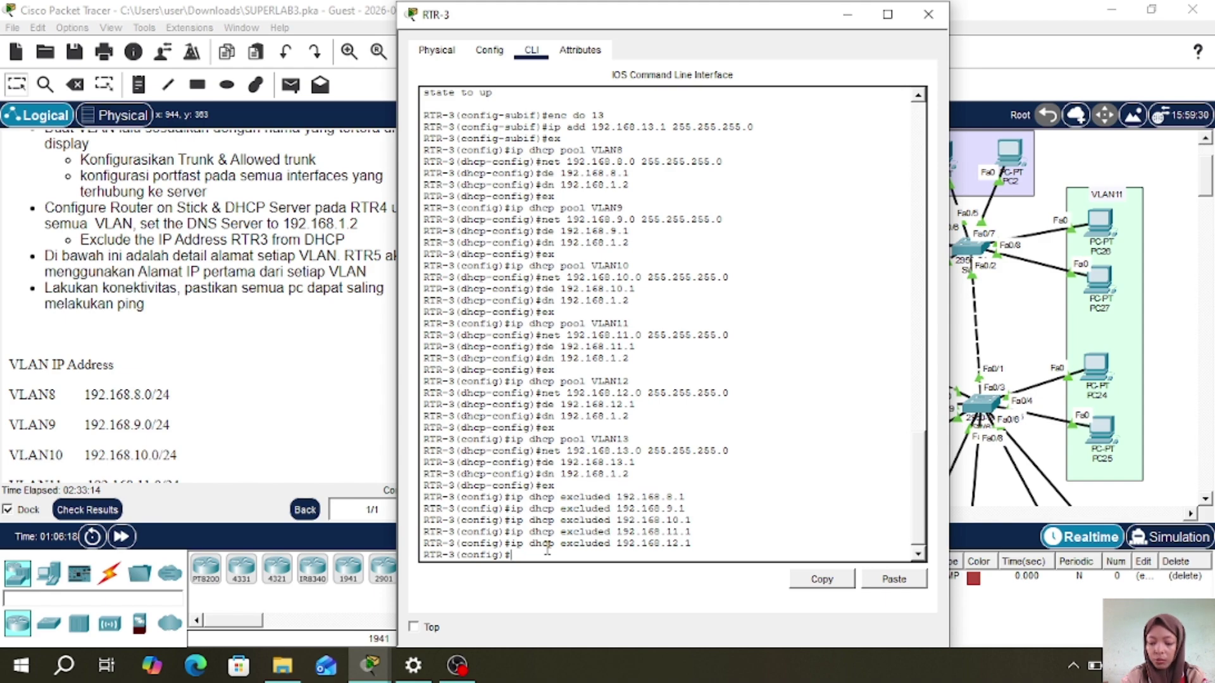
key("Up")
key("Left")
key("Left")
key("BackSpace")
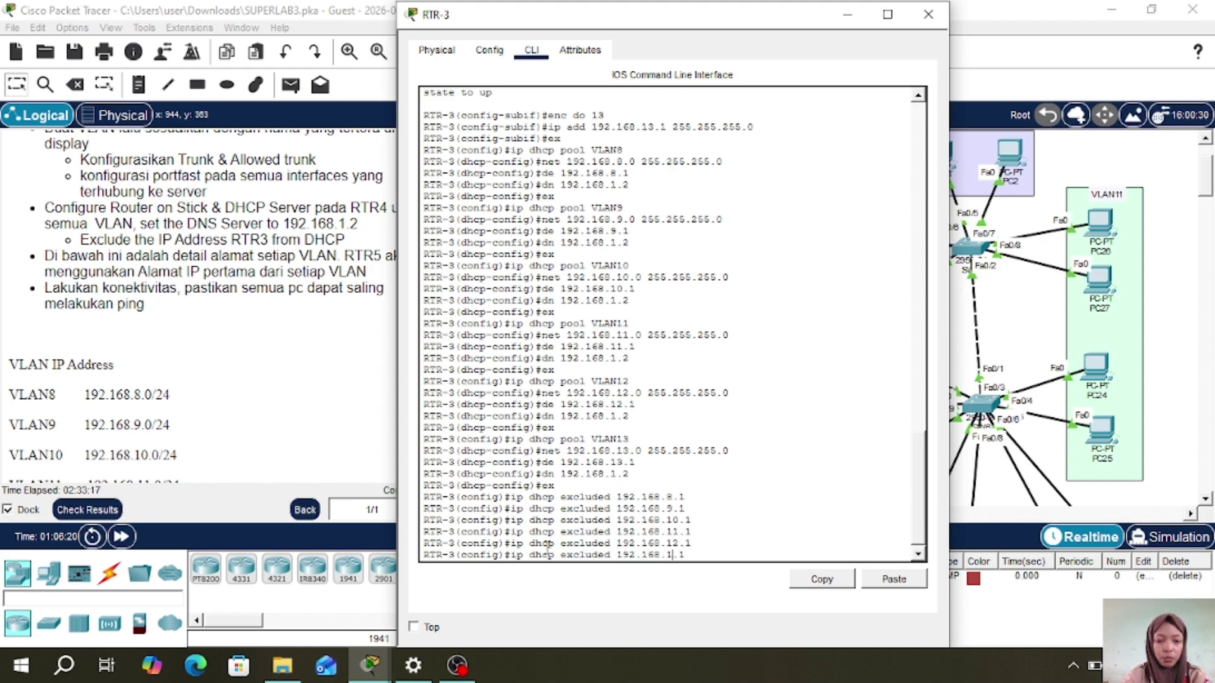
type("3")
key("Return")
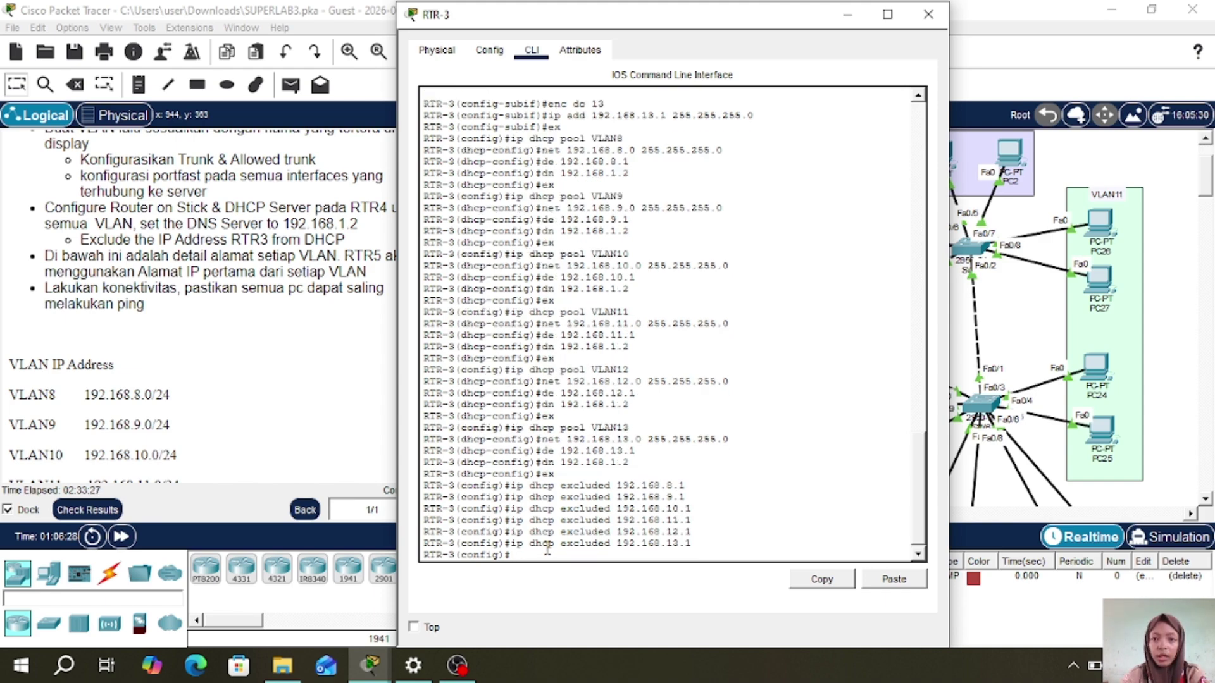
- Close RTR-3's window and set PC28 to obtain its IP address via DHCP
left_click(928, 13)
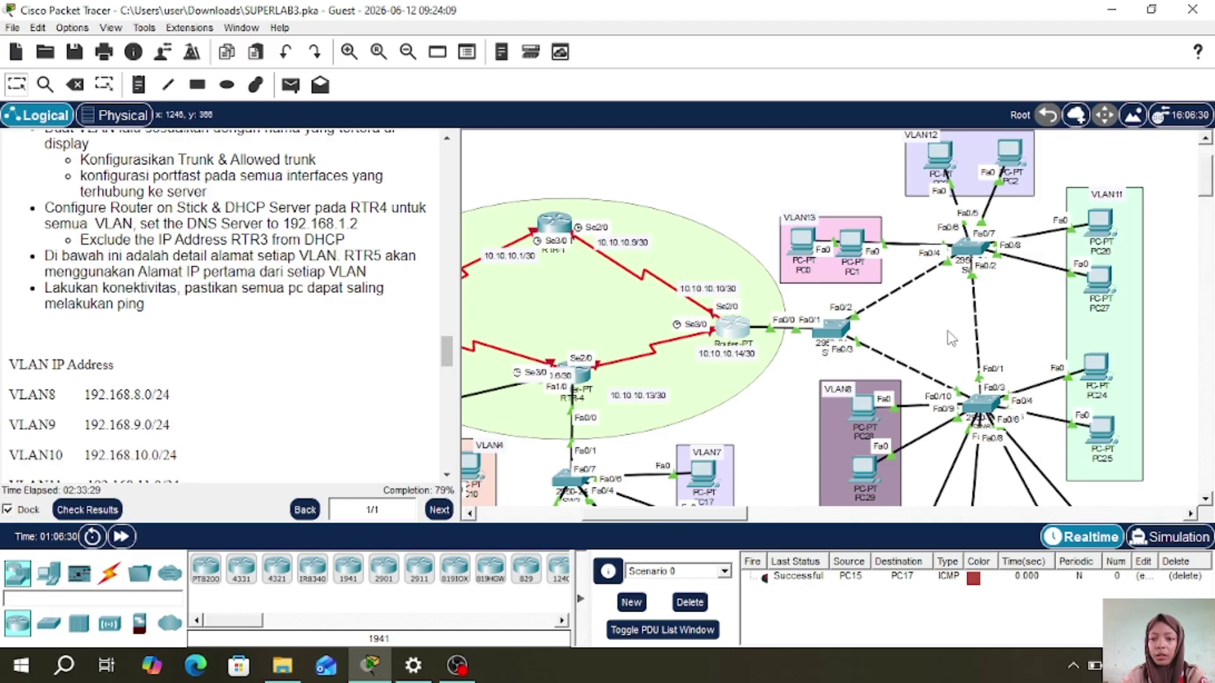
scroll(778, 443, "down", 2)
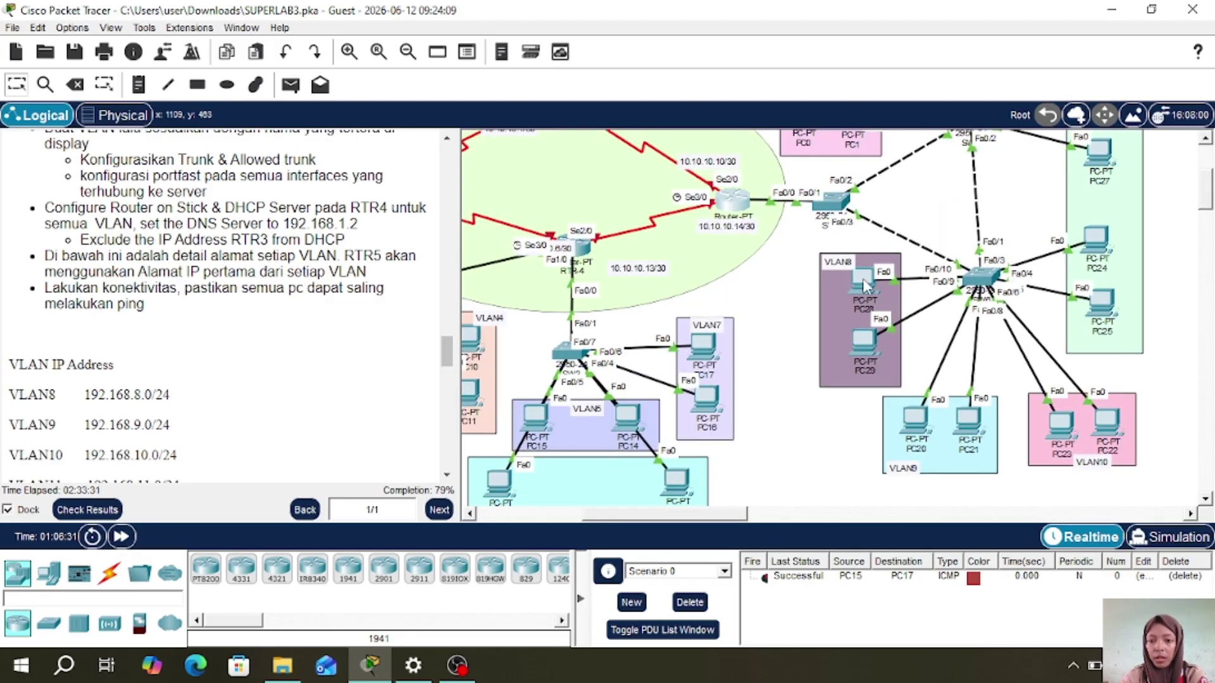
left_click(864, 282)
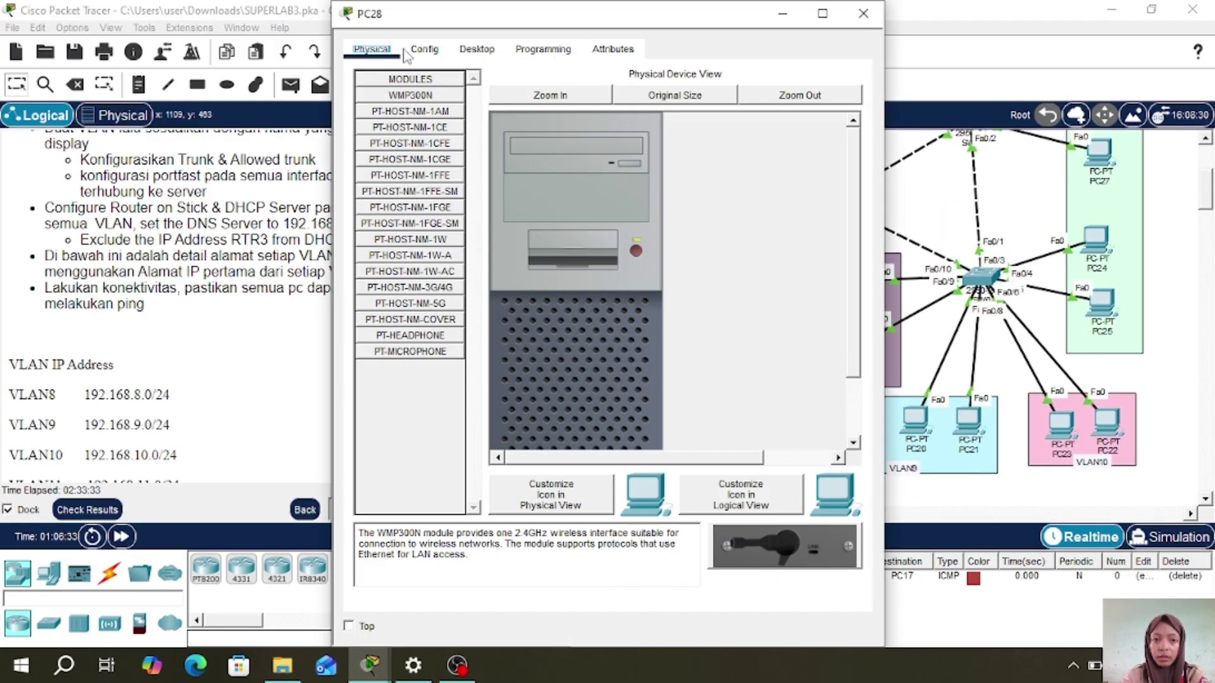
left_click(476, 51)
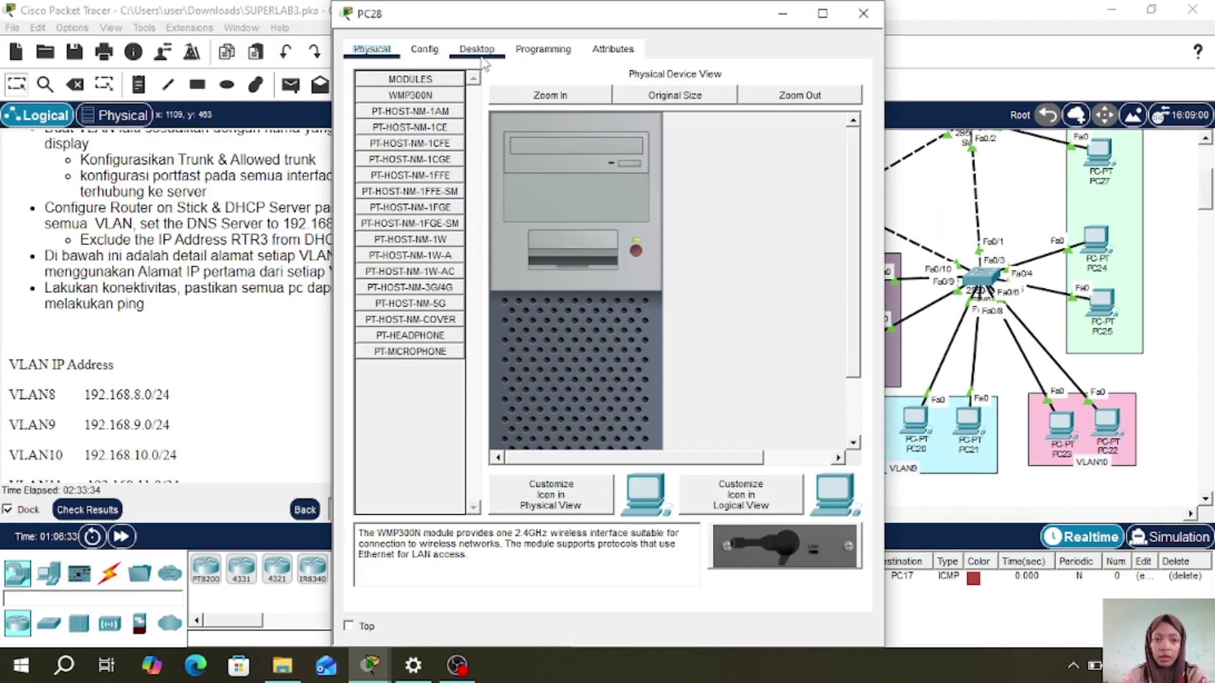
left_click(414, 115)
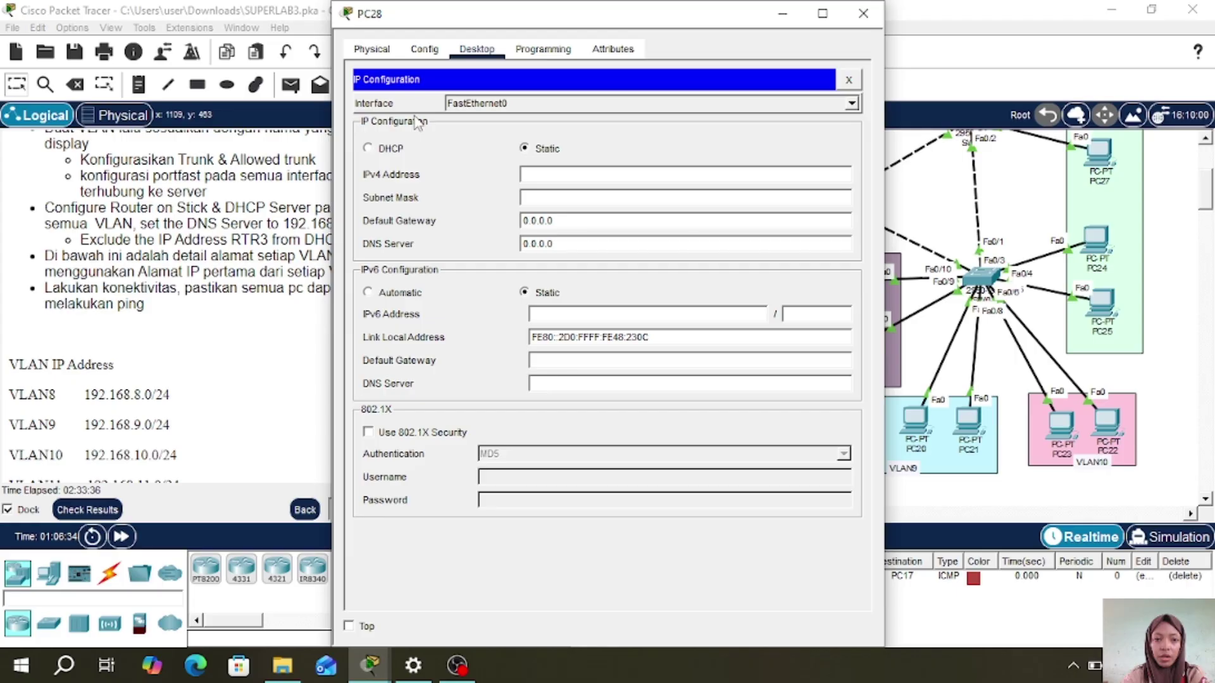
left_click(368, 148)
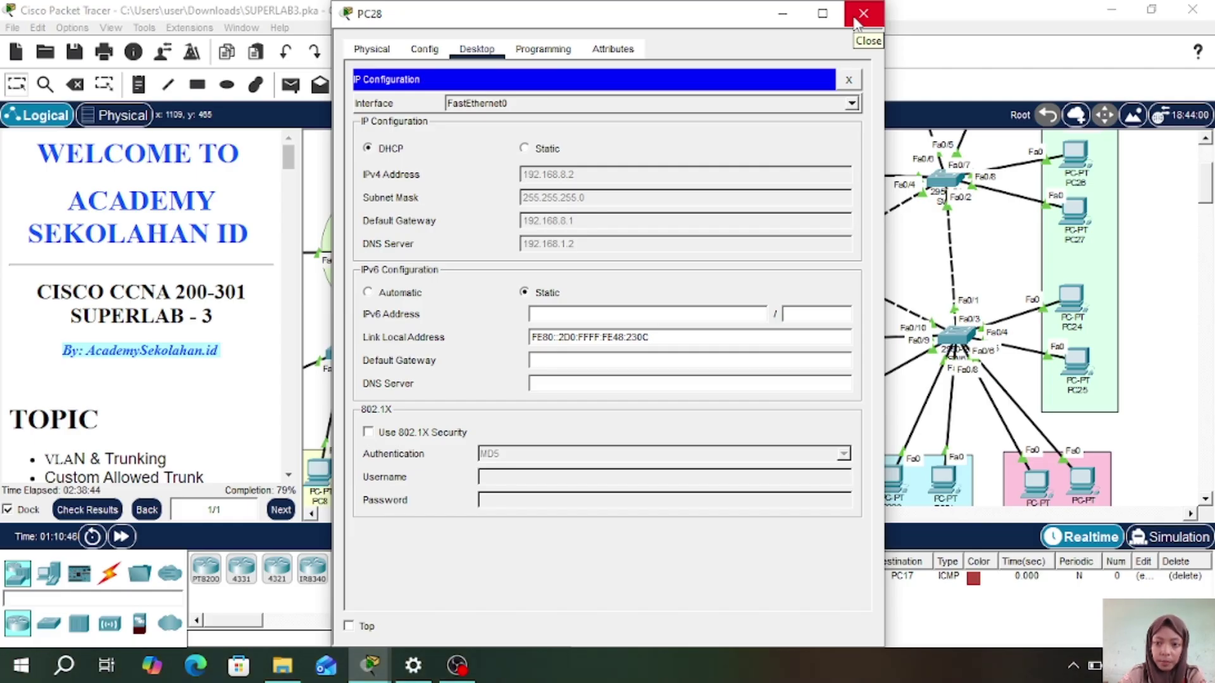
left_click(862, 14)
- Switch PC20 and PC23 to DHCP IP configuration
left_click(892, 484)
left_click(401, 136)
left_click(355, 149)
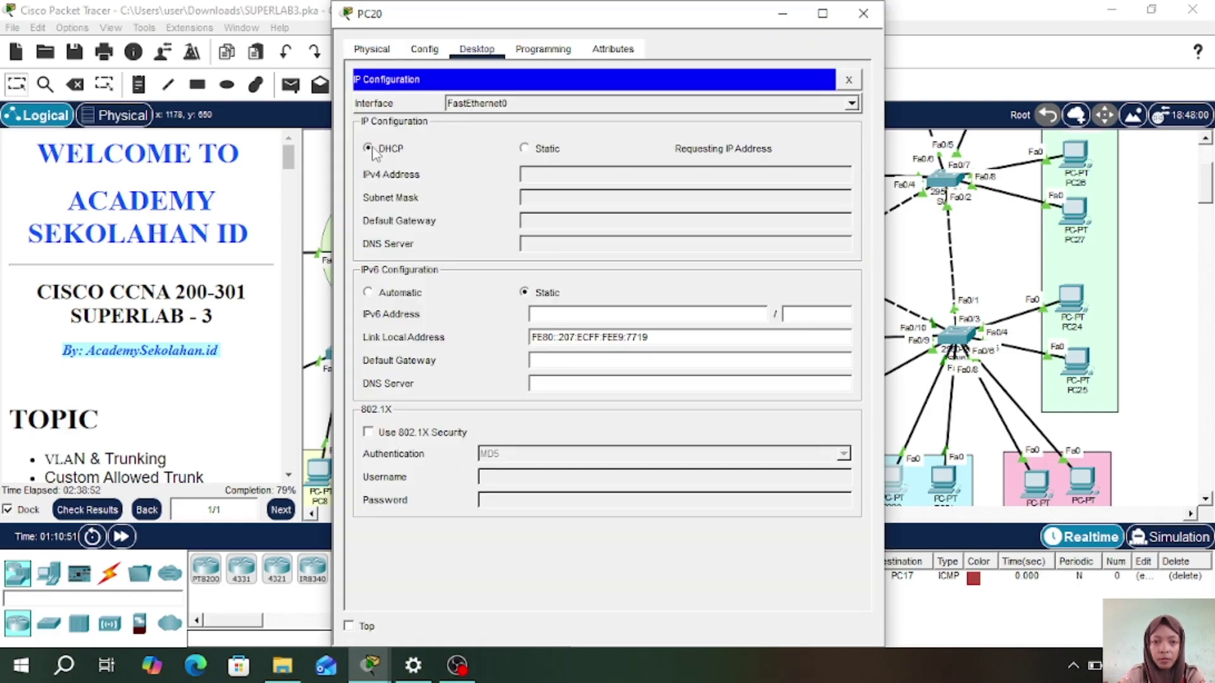
left_click(863, 14)
left_click(1037, 487)
left_click(476, 48)
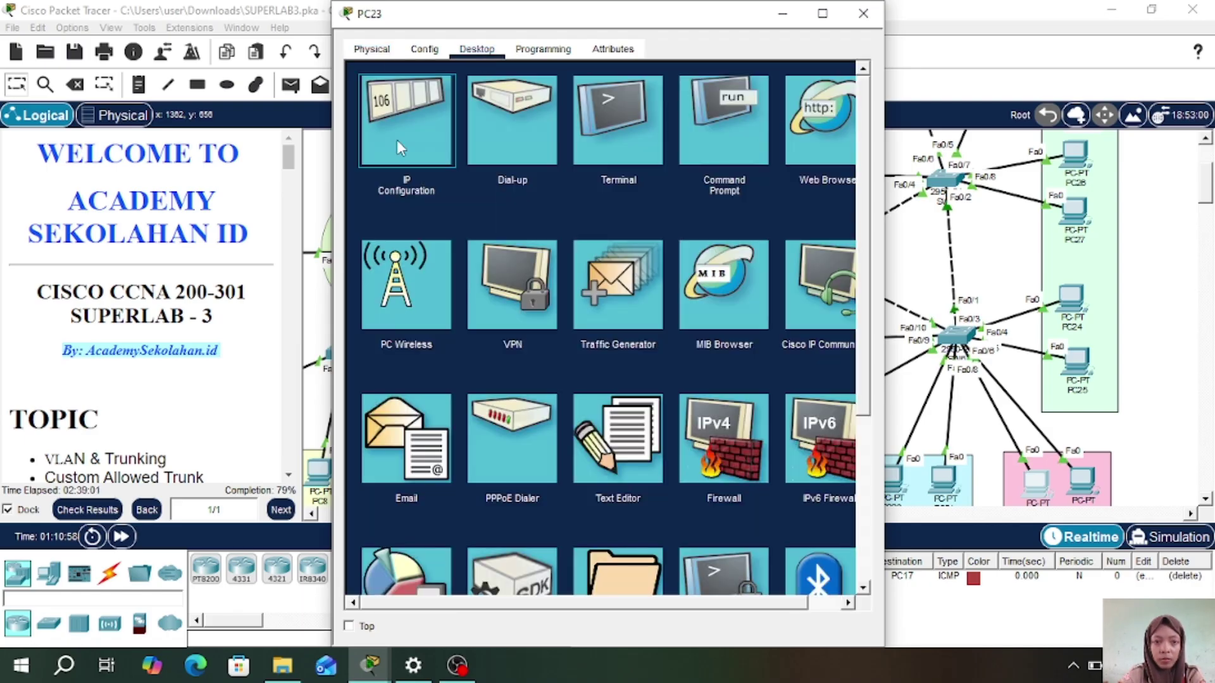
left_click(407, 124)
left_click(367, 148)
left_click(862, 14)
- Switch PC24 and PC26 to DHCP IP configuration
left_click(1071, 297)
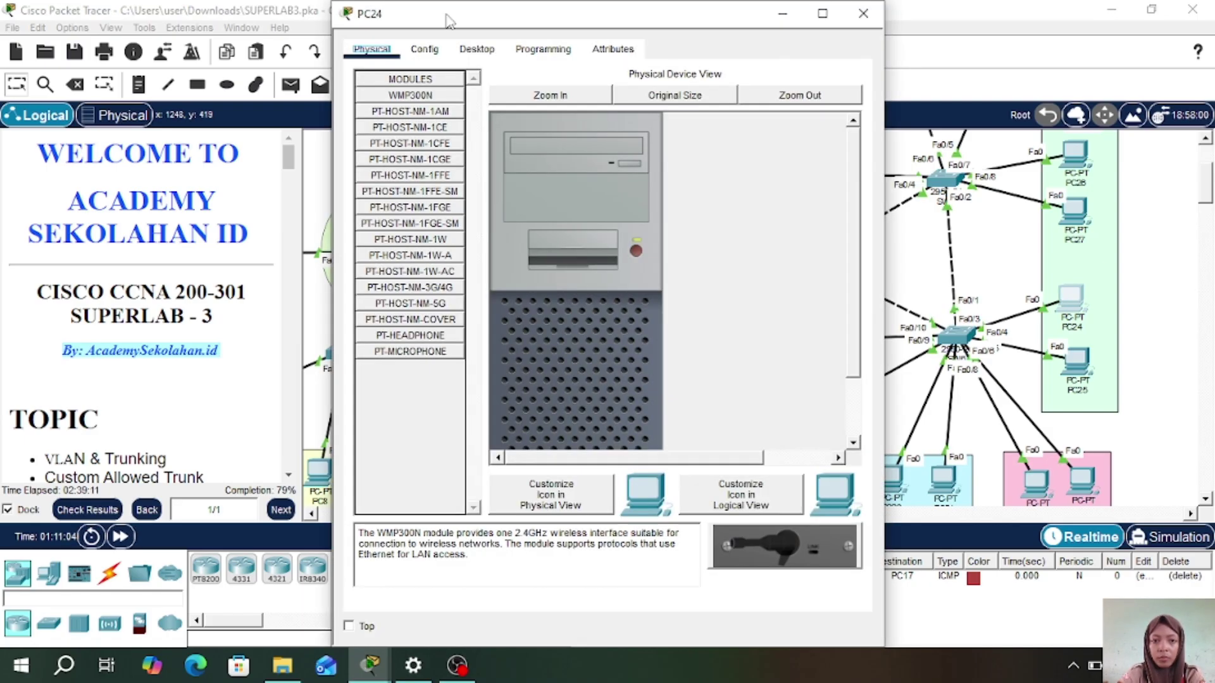
left_click(476, 49)
left_click(407, 124)
left_click(367, 148)
left_click(862, 14)
left_click(1075, 154)
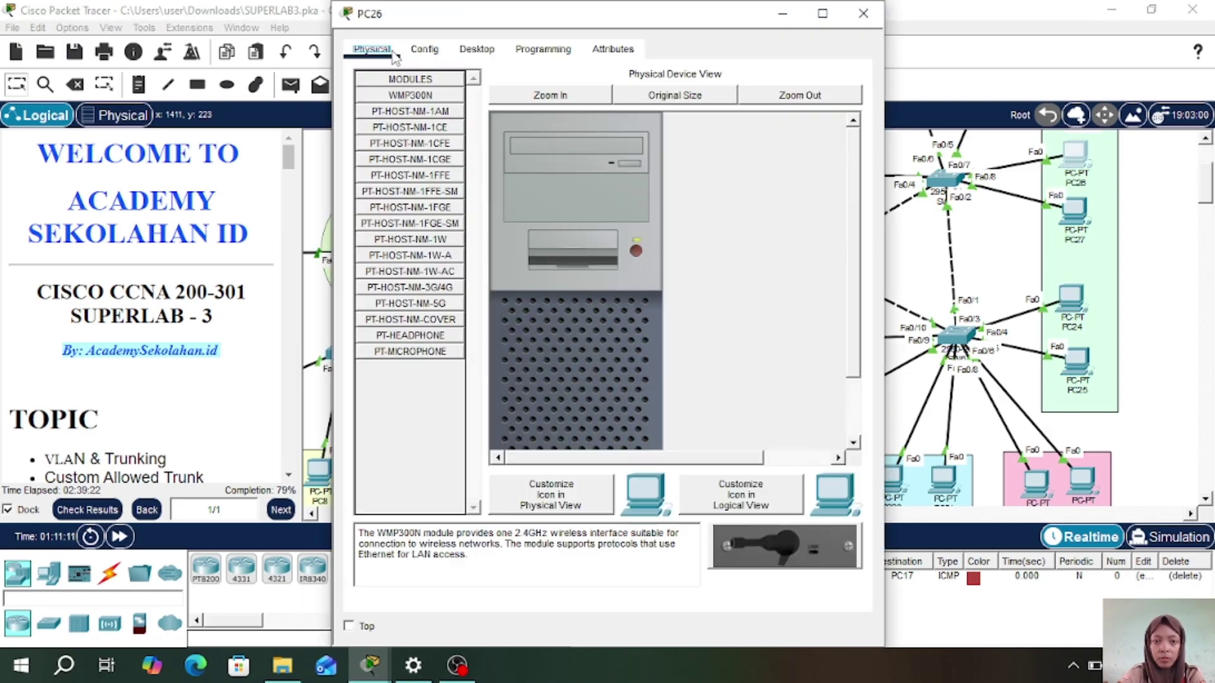
left_click(477, 49)
left_click(407, 124)
left_click(367, 148)
left_click(862, 14)
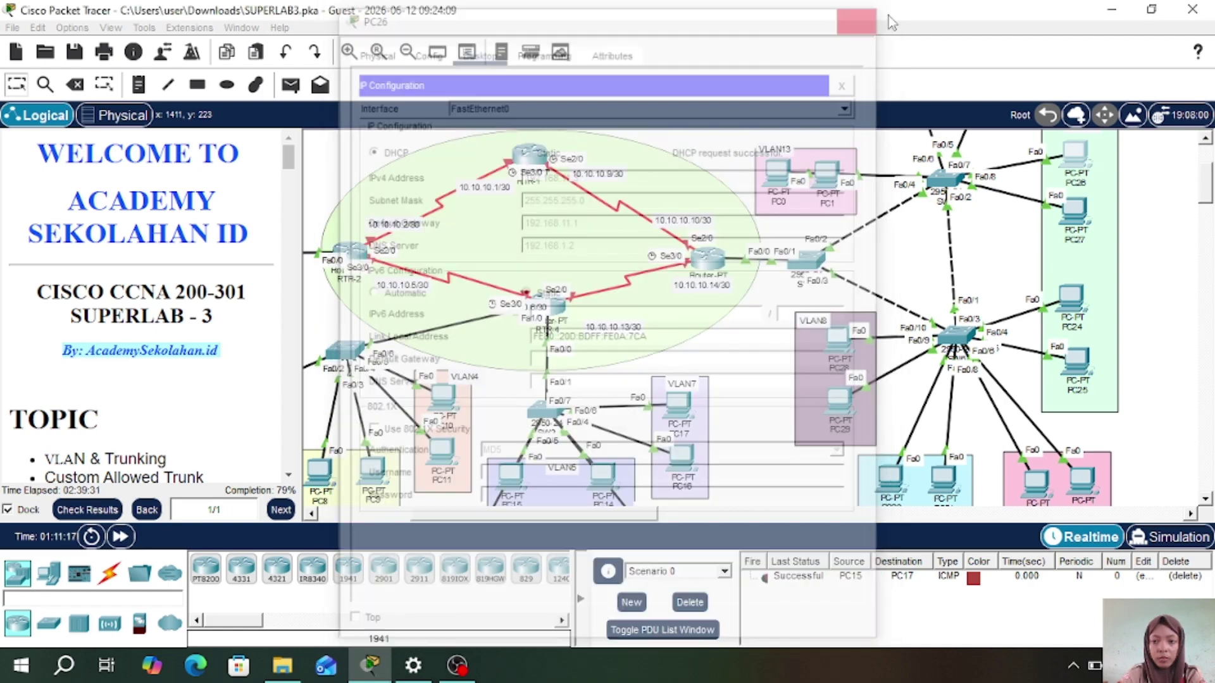
- Switch PC3 and PC0 to DHCP, closing each device window afterwards
scroll(949, 285, "up", 3)
left_click(914, 239)
left_click(477, 48)
left_click(431, 99)
left_click(371, 149)
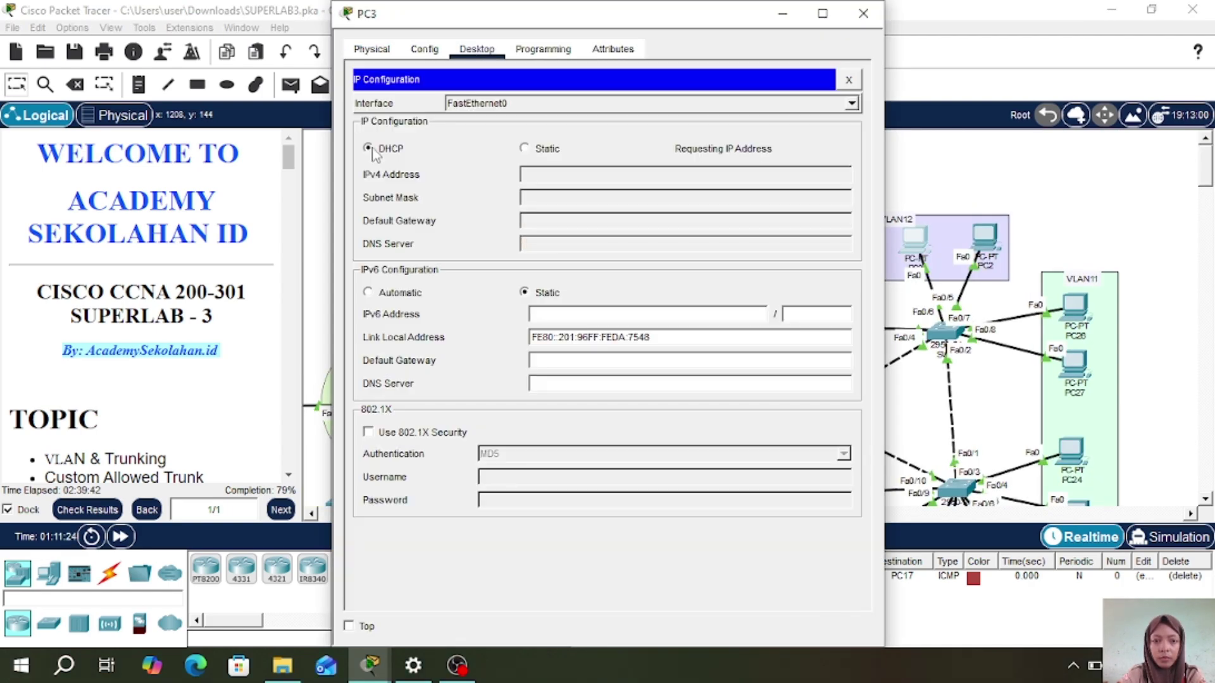
left_click(862, 14)
left_click(775, 324)
left_click(476, 49)
left_click(422, 122)
left_click(367, 148)
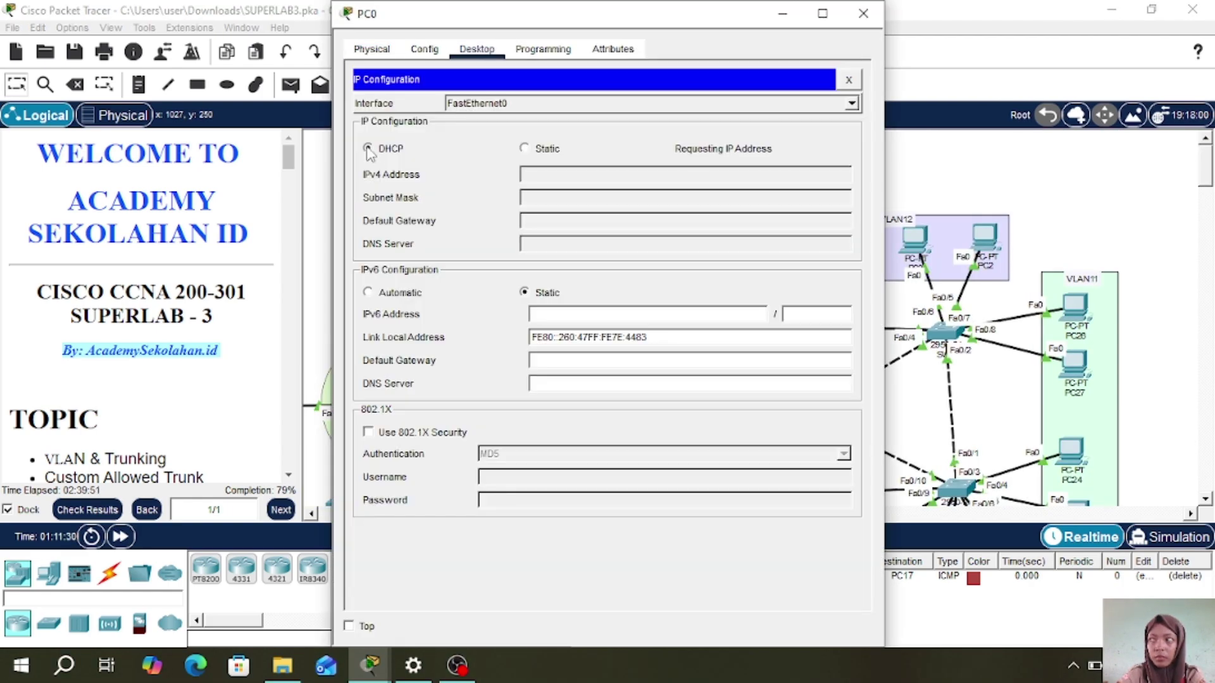
left_click(863, 14)
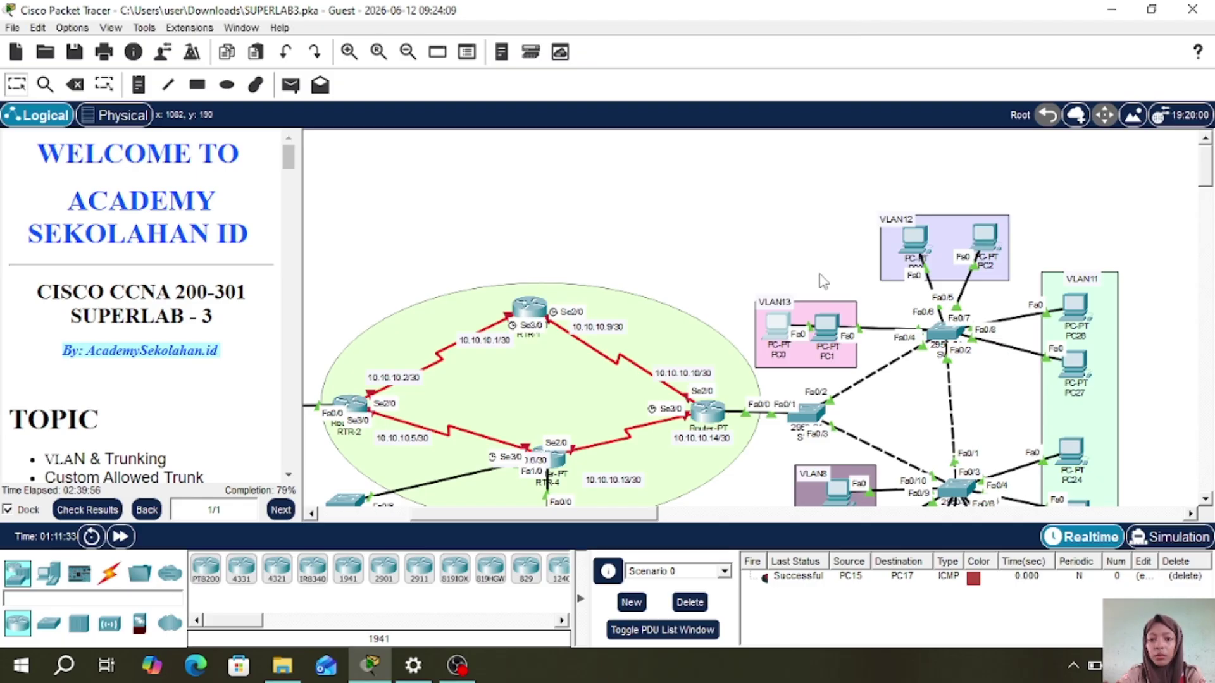
scroll(831, 248, "down", 3)
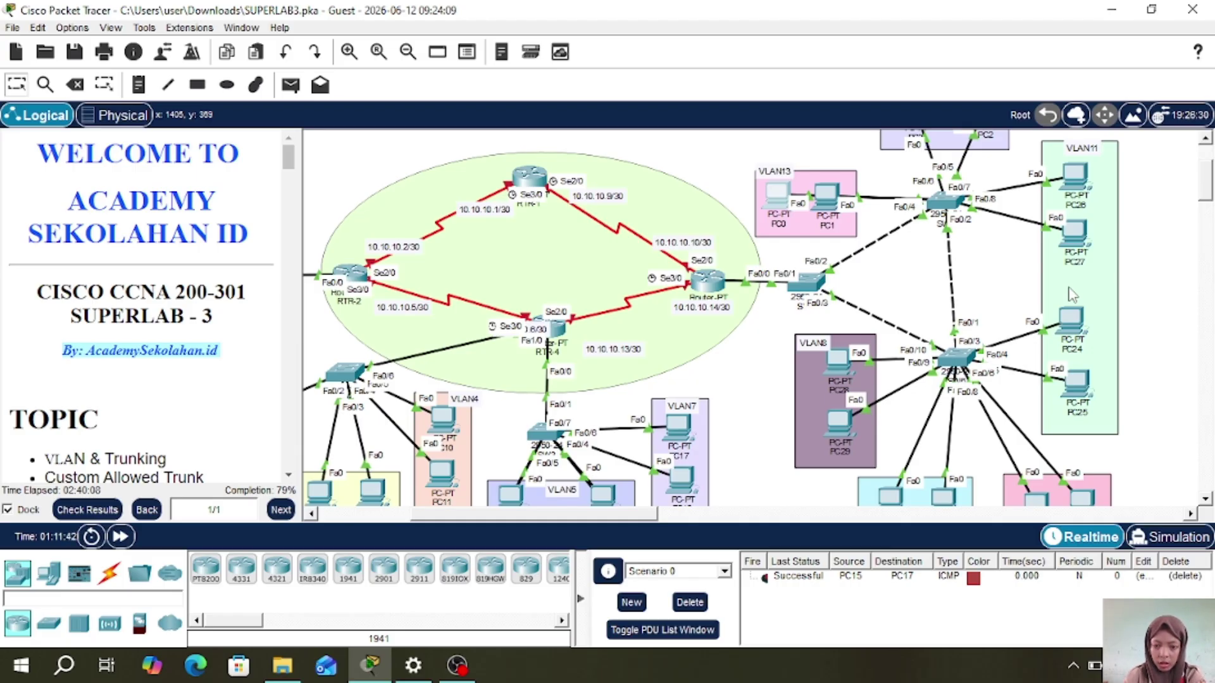
- Delete the old PC15-to-PC17 PDU and send two simple ICMP pings from PC28 to PC23
left_click(690, 601)
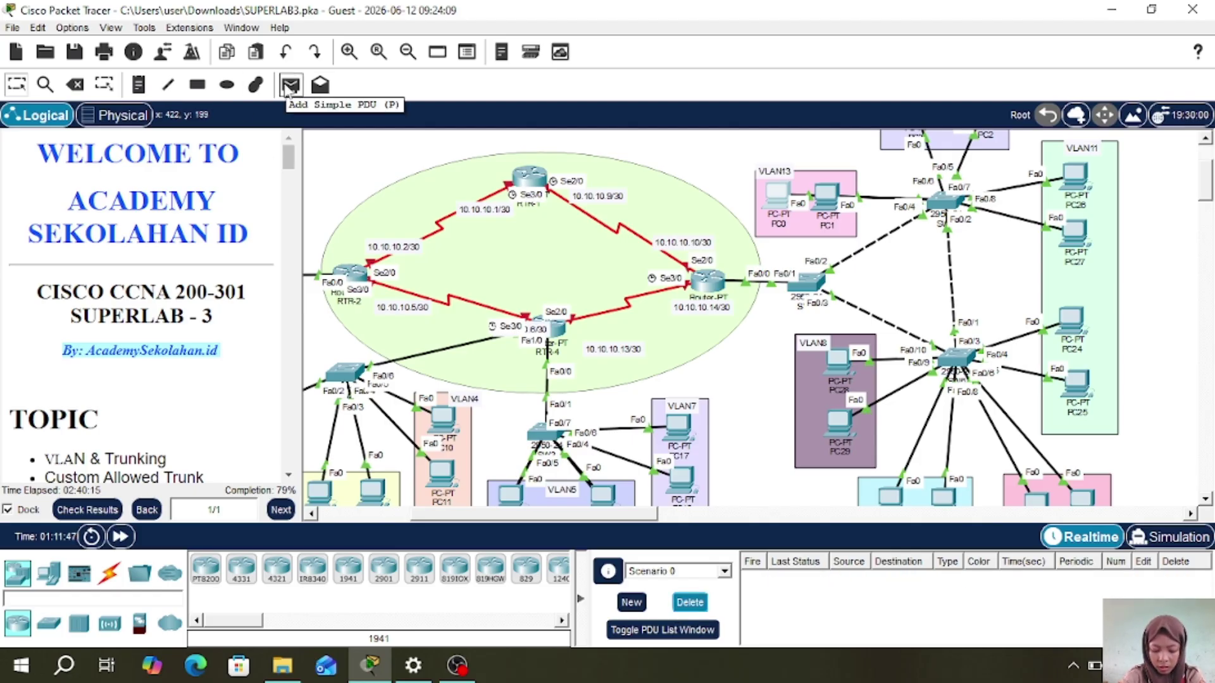
left_click(289, 86)
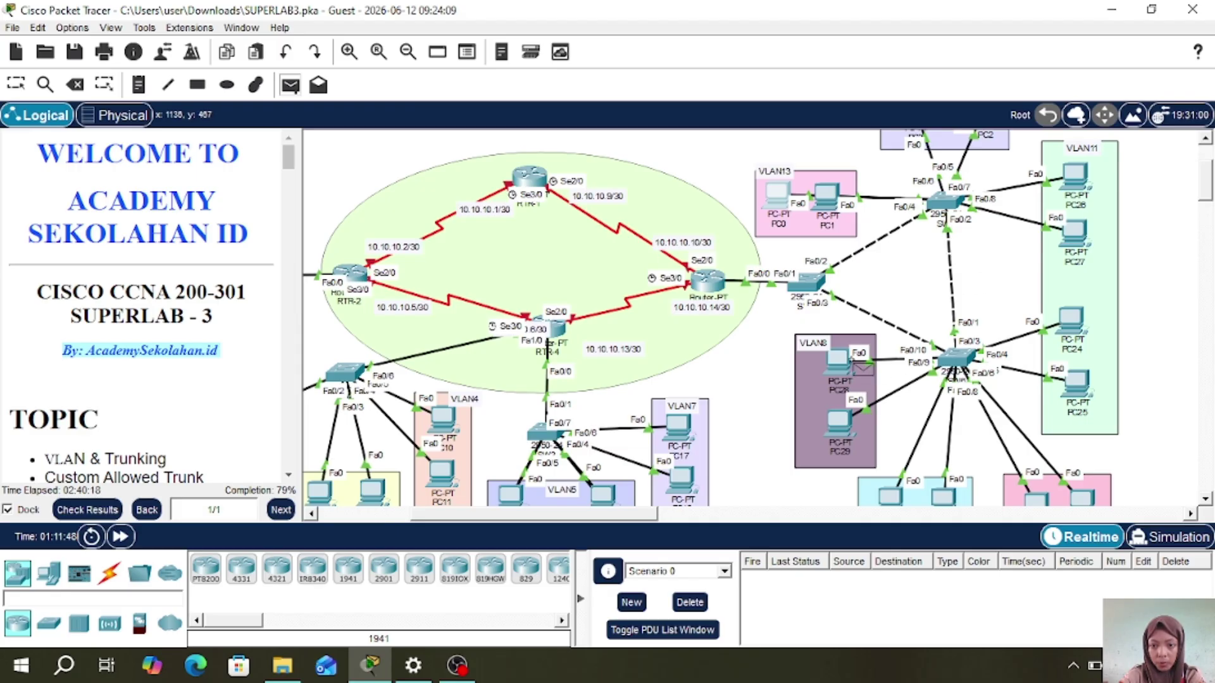
left_click(840, 356)
scroll(840, 356, "down", 3)
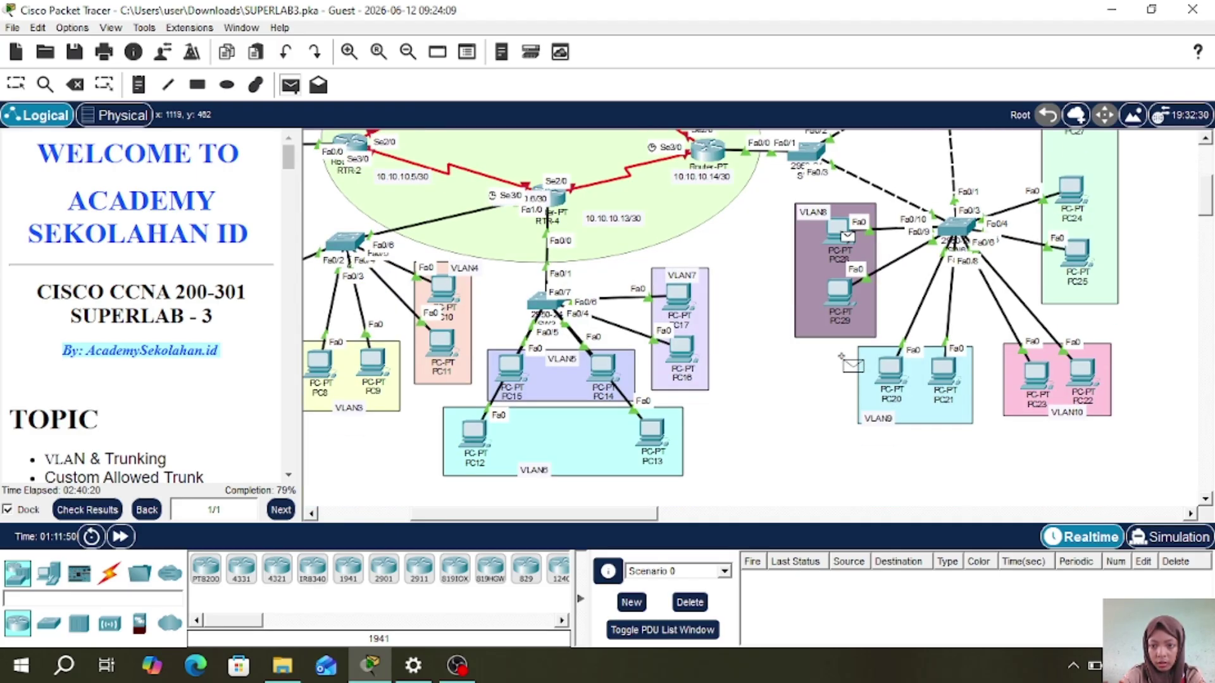
left_click(1033, 369)
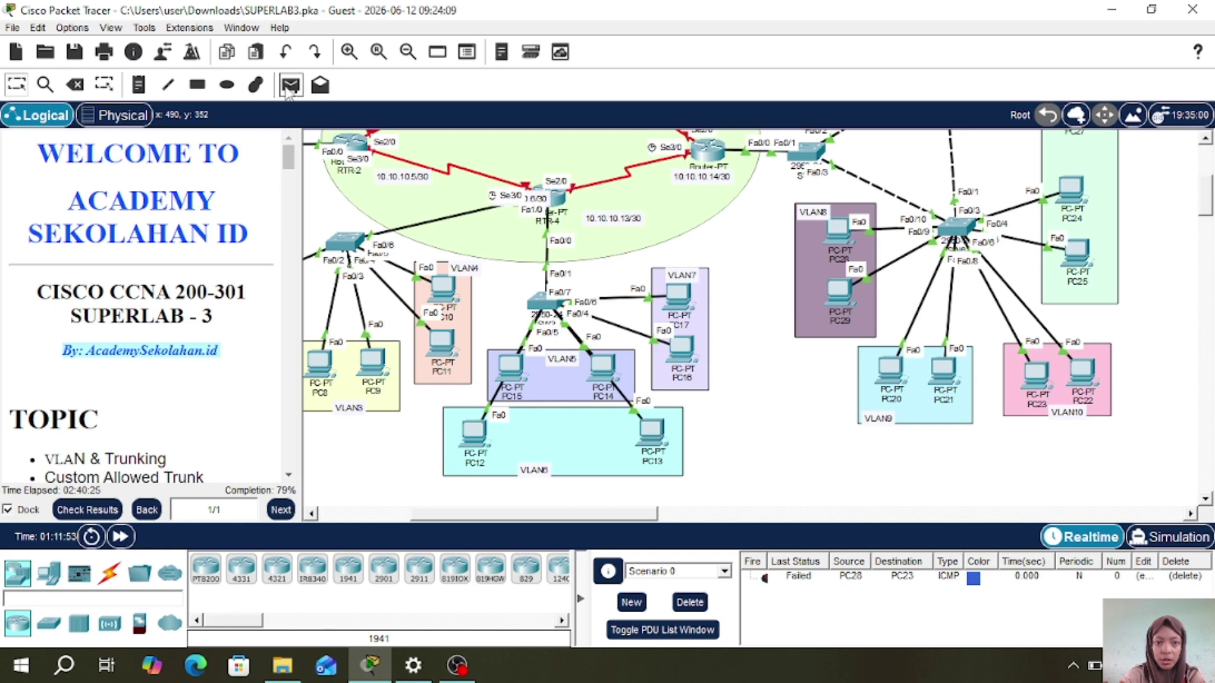
left_click(288, 87)
left_click(838, 229)
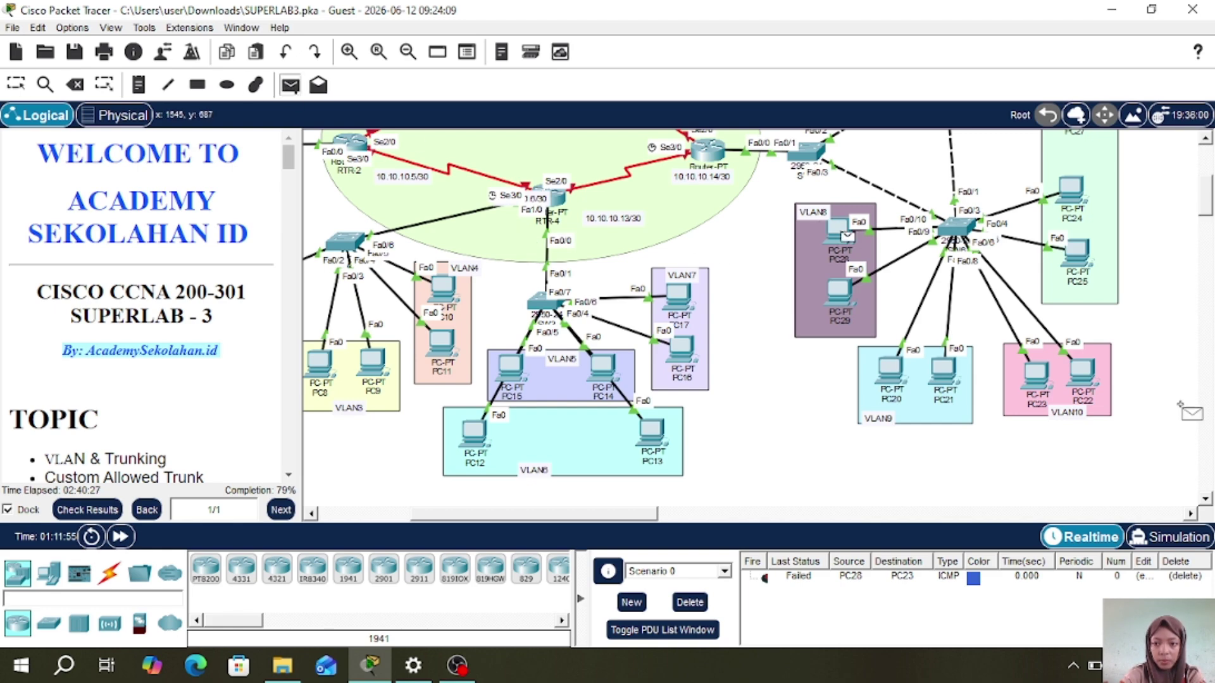
left_click(1040, 376)
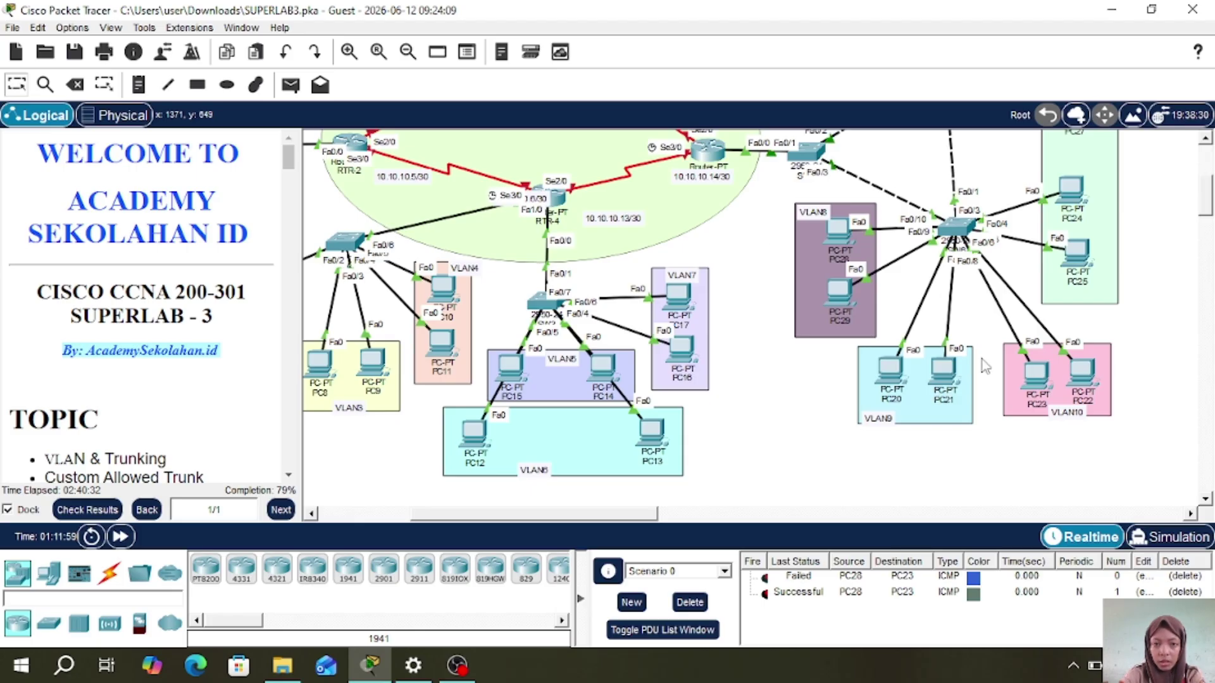
- Send two simple ICMP pings from PC0 to PC3
scroll(709, 261, "up", 5)
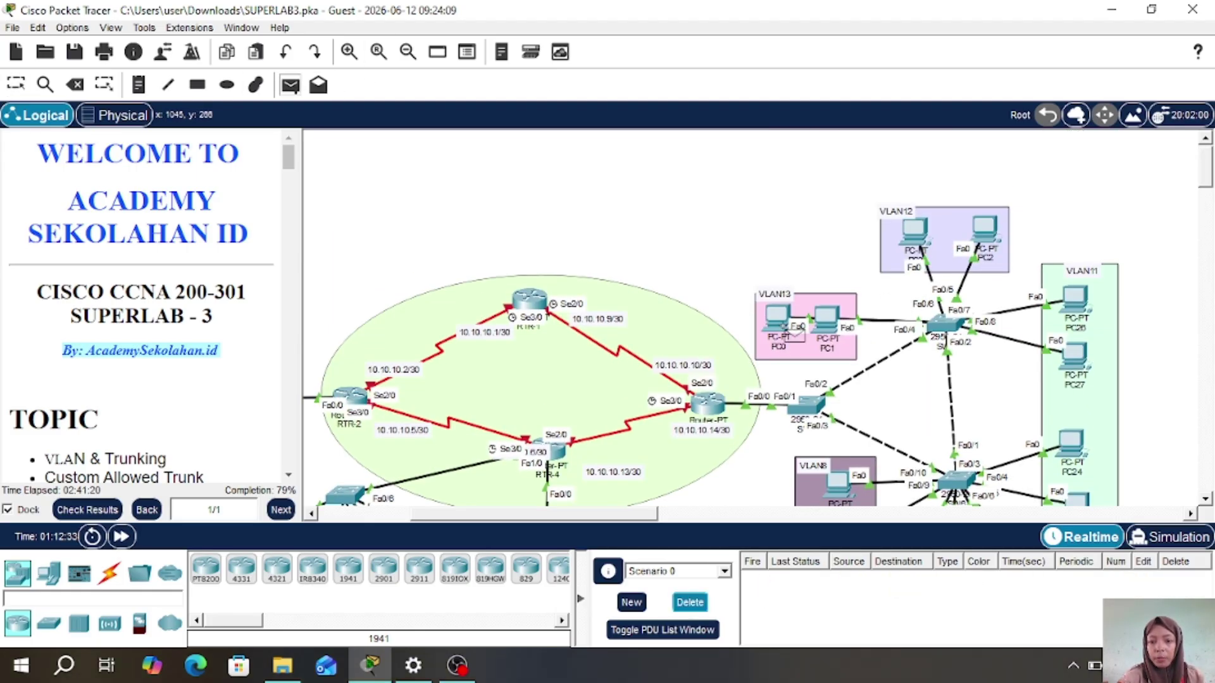
left_click(780, 320)
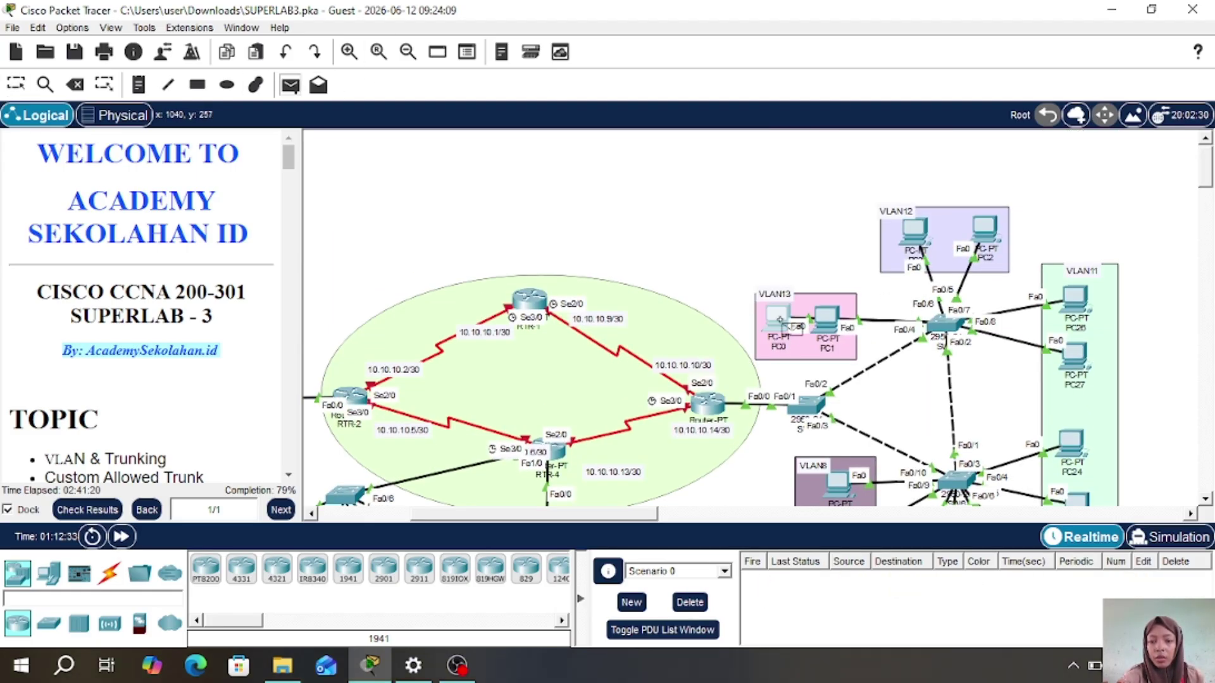
left_click(918, 235)
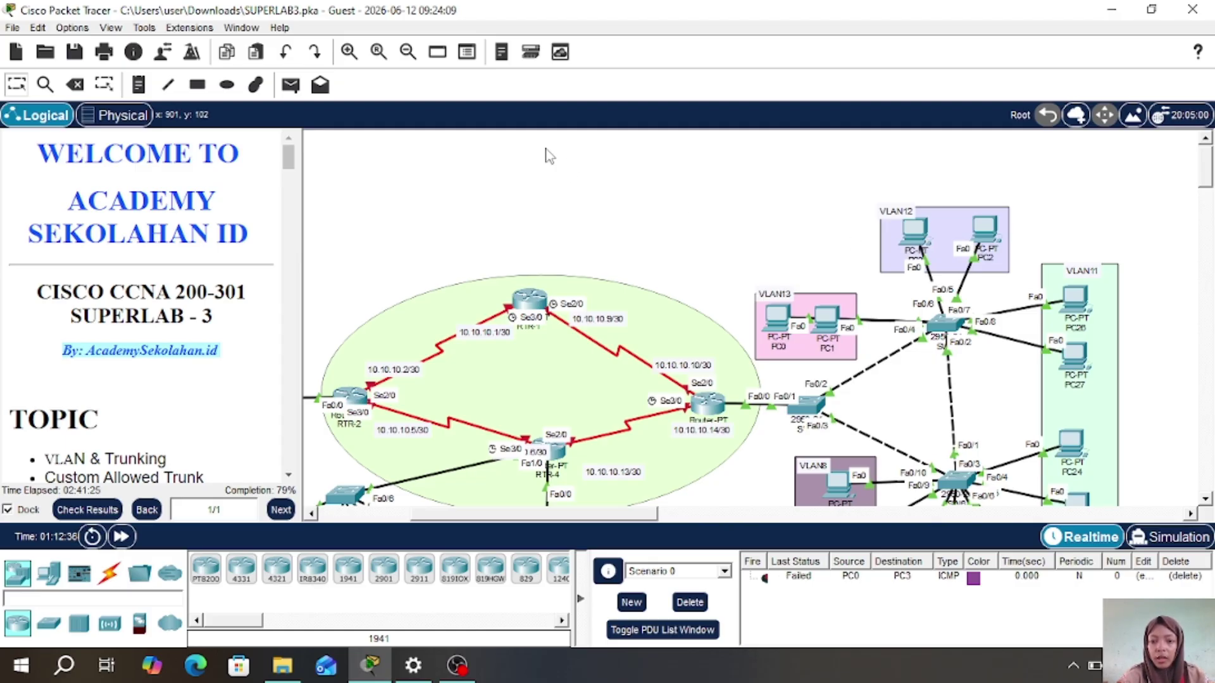
left_click(290, 85)
left_click(778, 317)
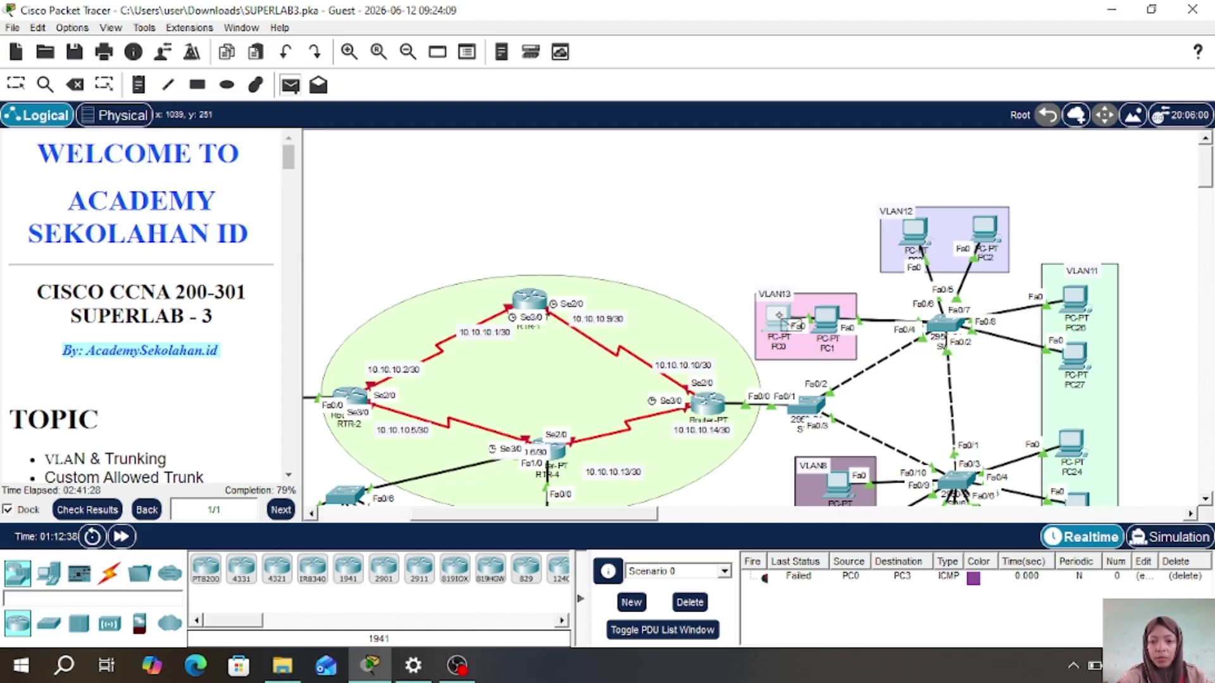
left_click(919, 235)
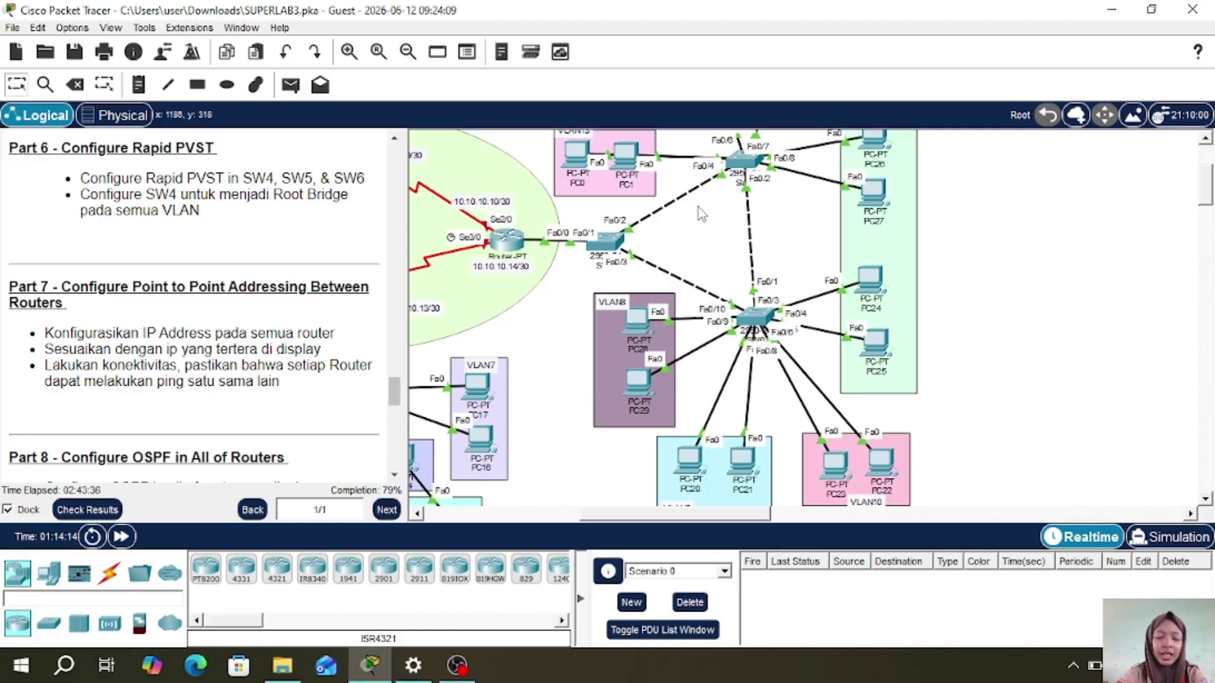
- On SW4, run 'spanning-tree mode rapid-pvst', copying the command for reuse on other switches
left_click(605, 242)
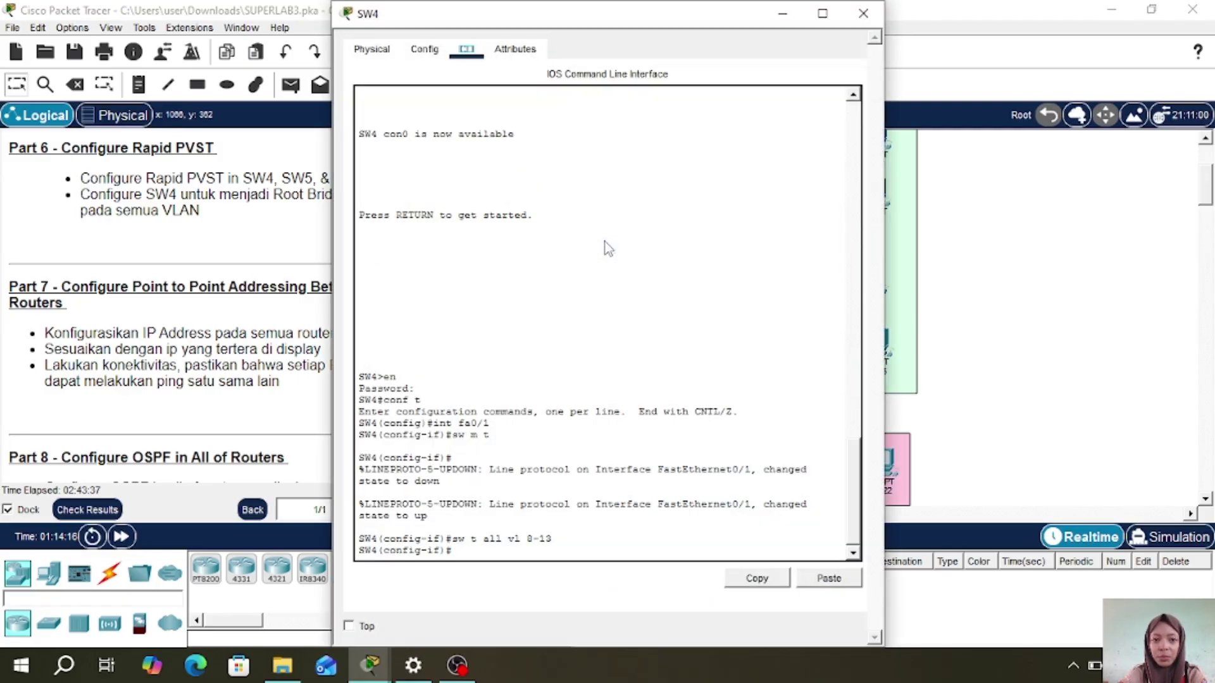
key("Return")
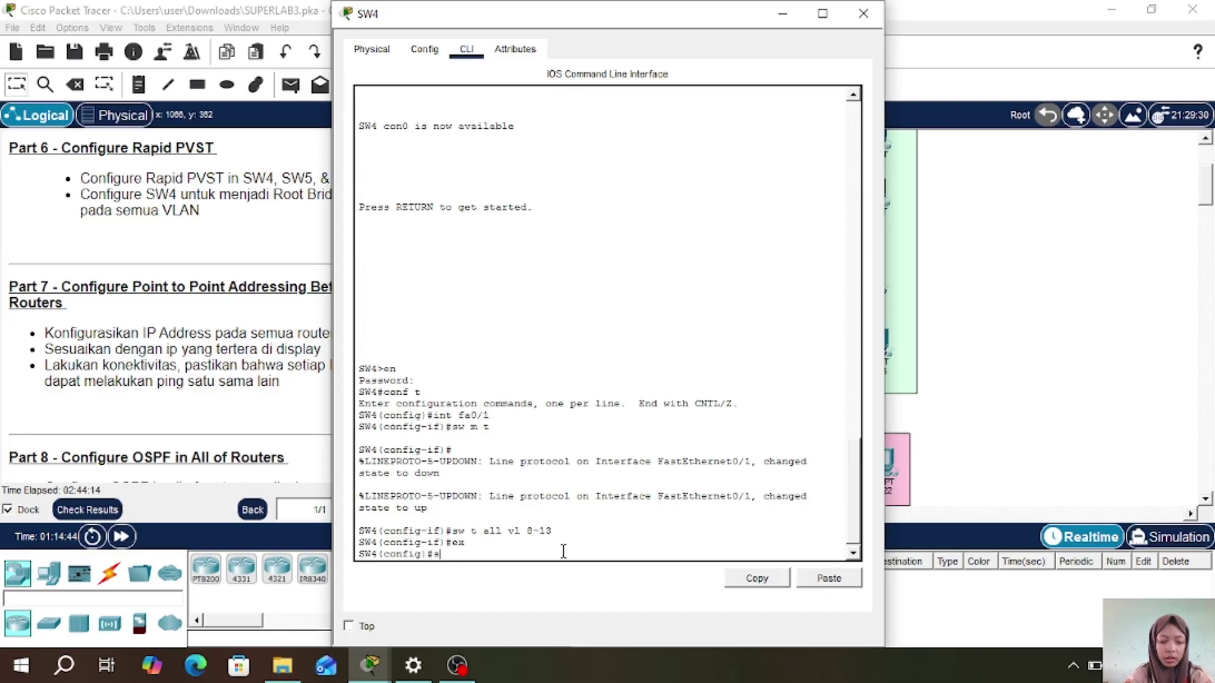
type("span")
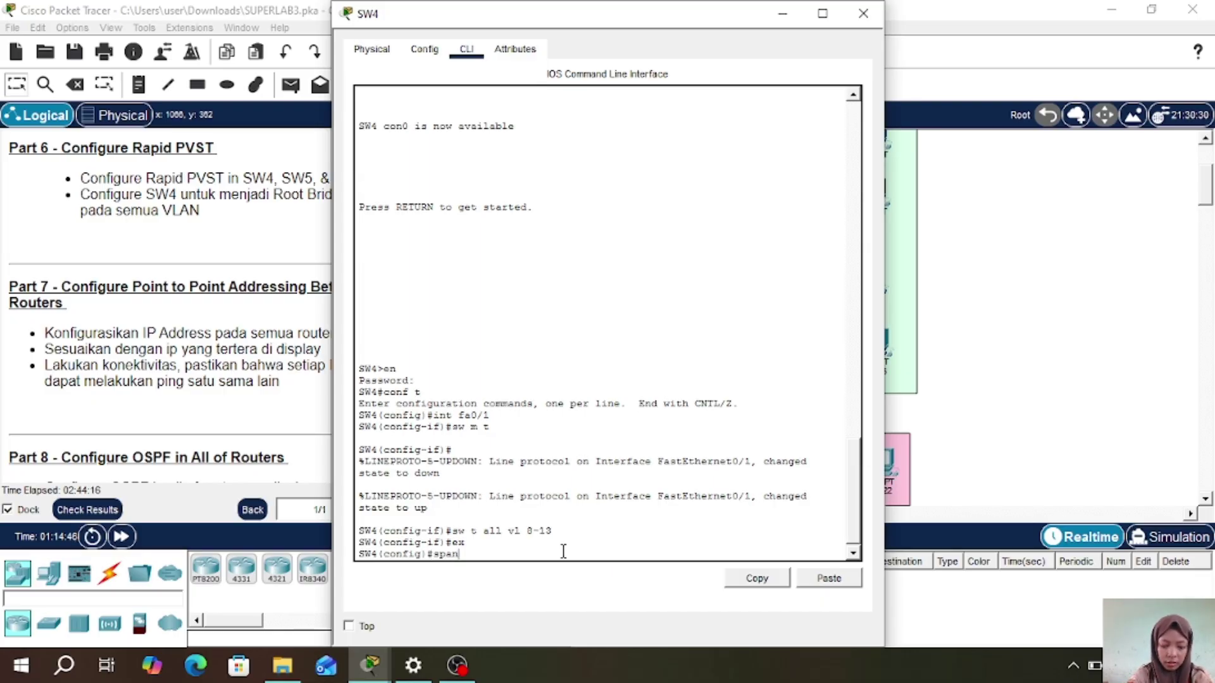
type("ning-tree")
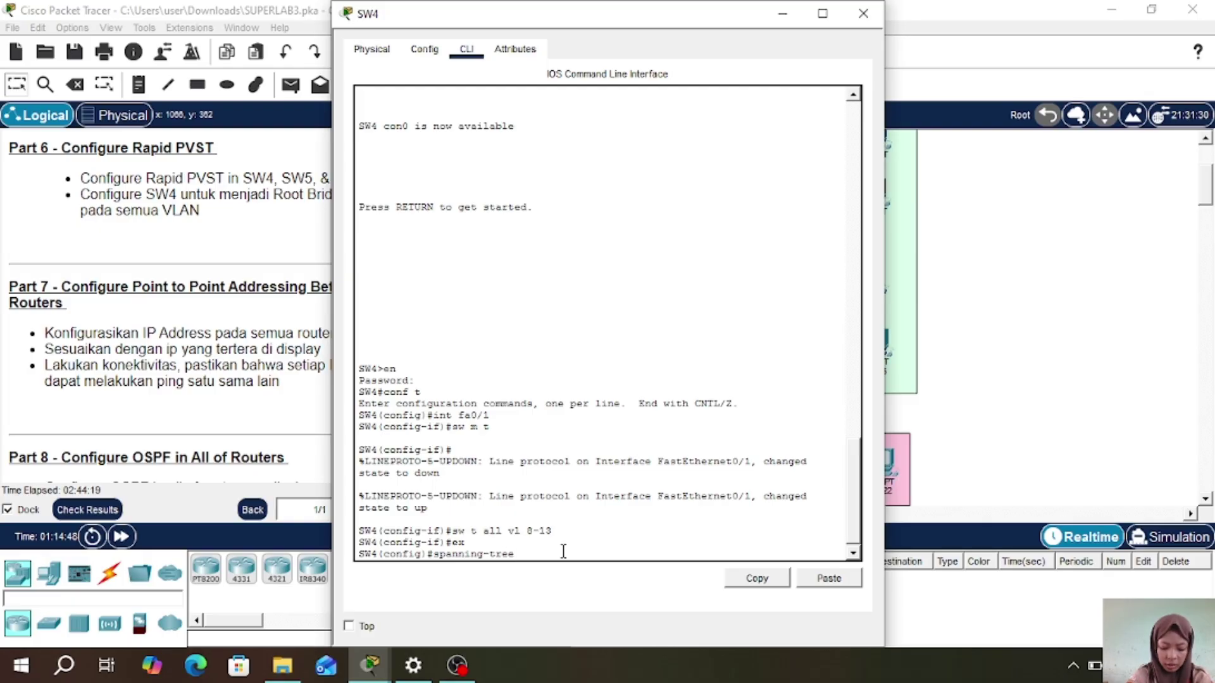
type(" mode ra")
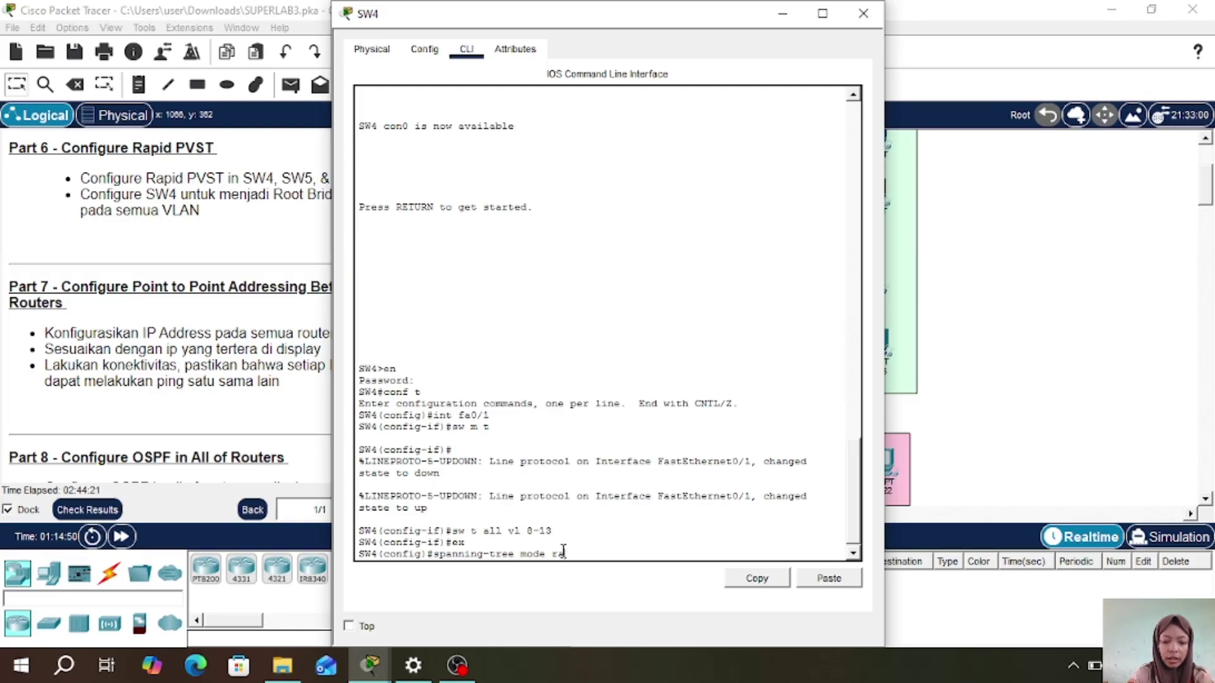
type("pid-pvst")
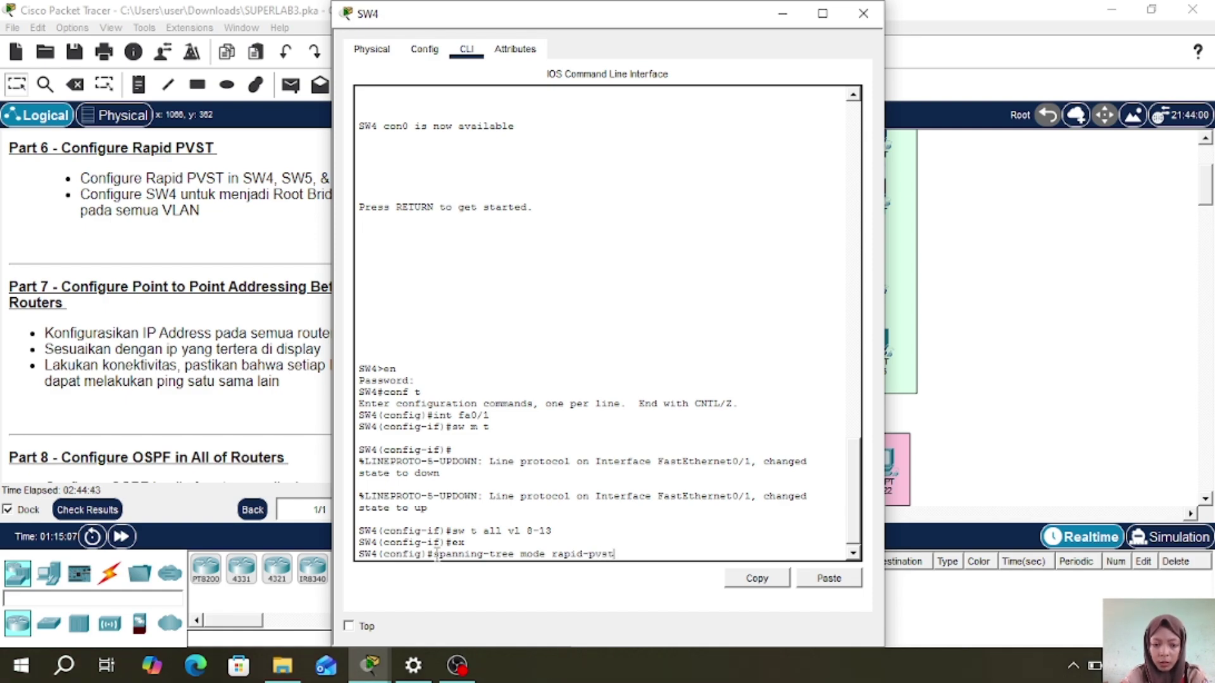
left_click_drag(436, 554, 624, 561)
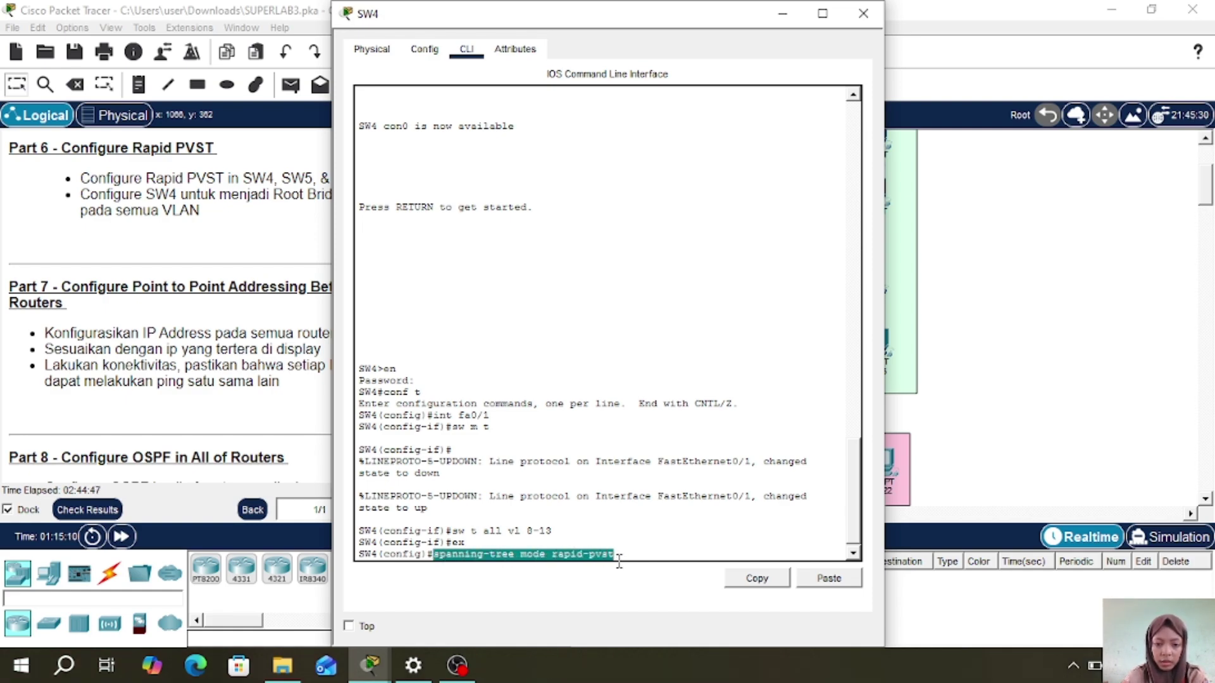
left_click(757, 579)
key("Return")
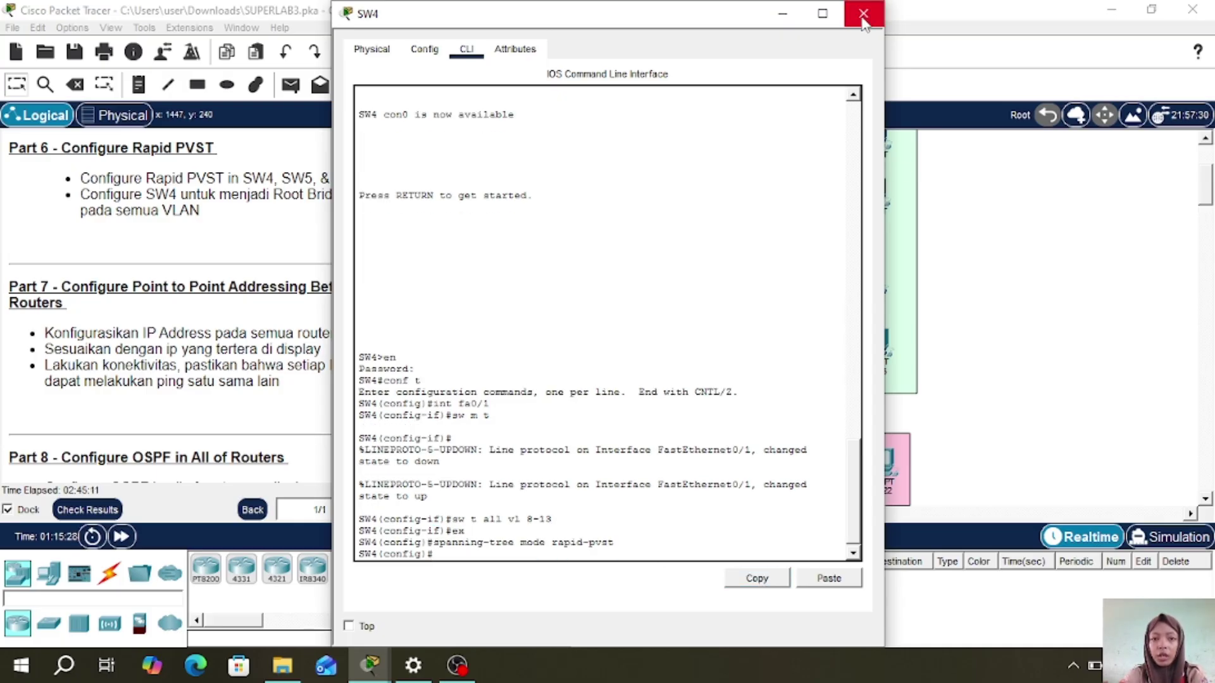
left_click(864, 14)
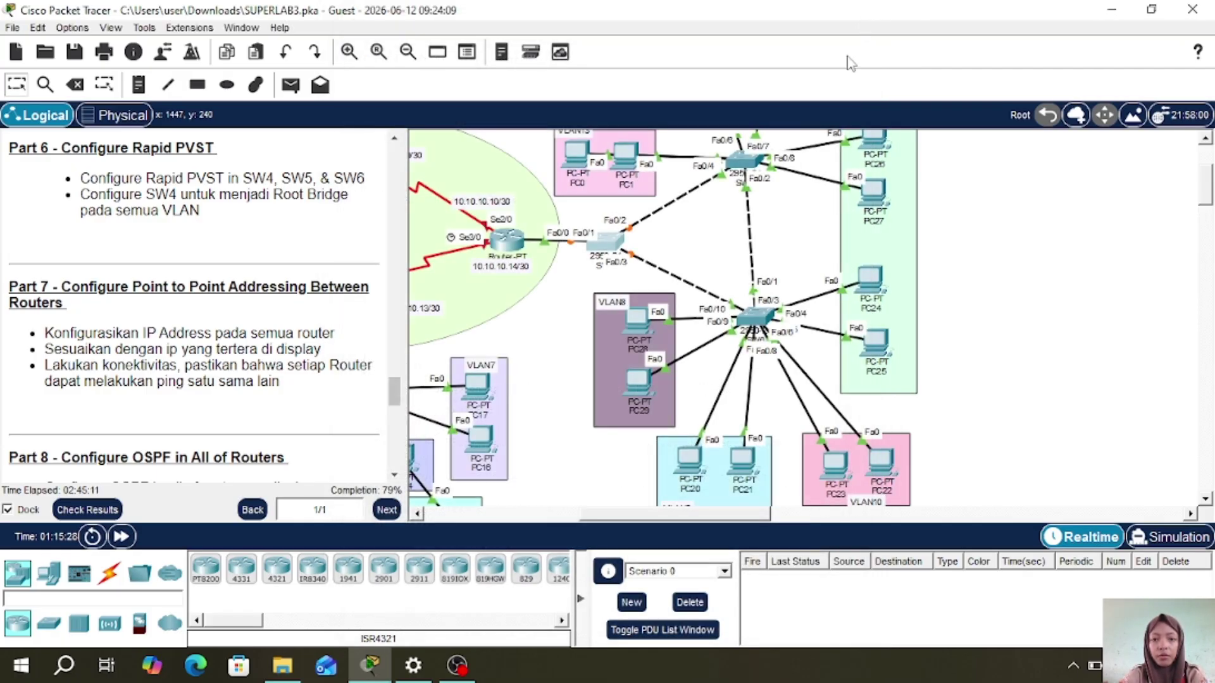
- On SW5, enter global configuration and paste 'spanning-tree mode rapid-pvst'
left_click(738, 161)
key("Return")
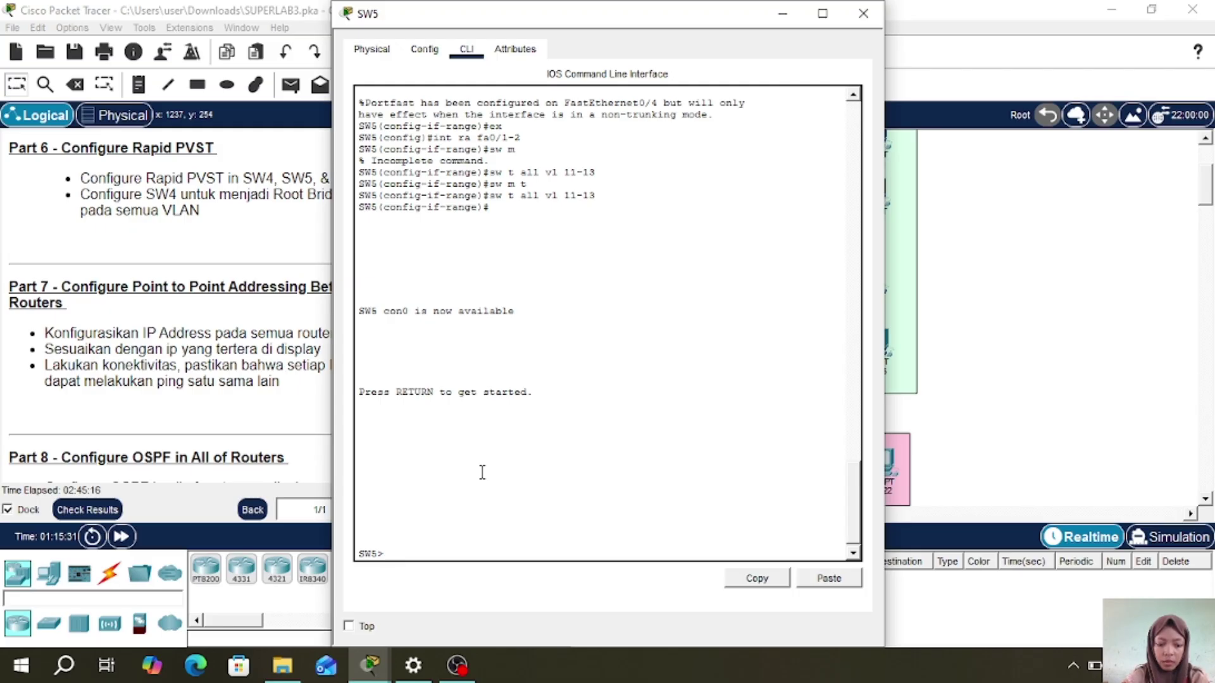
type("en")
key("Return")
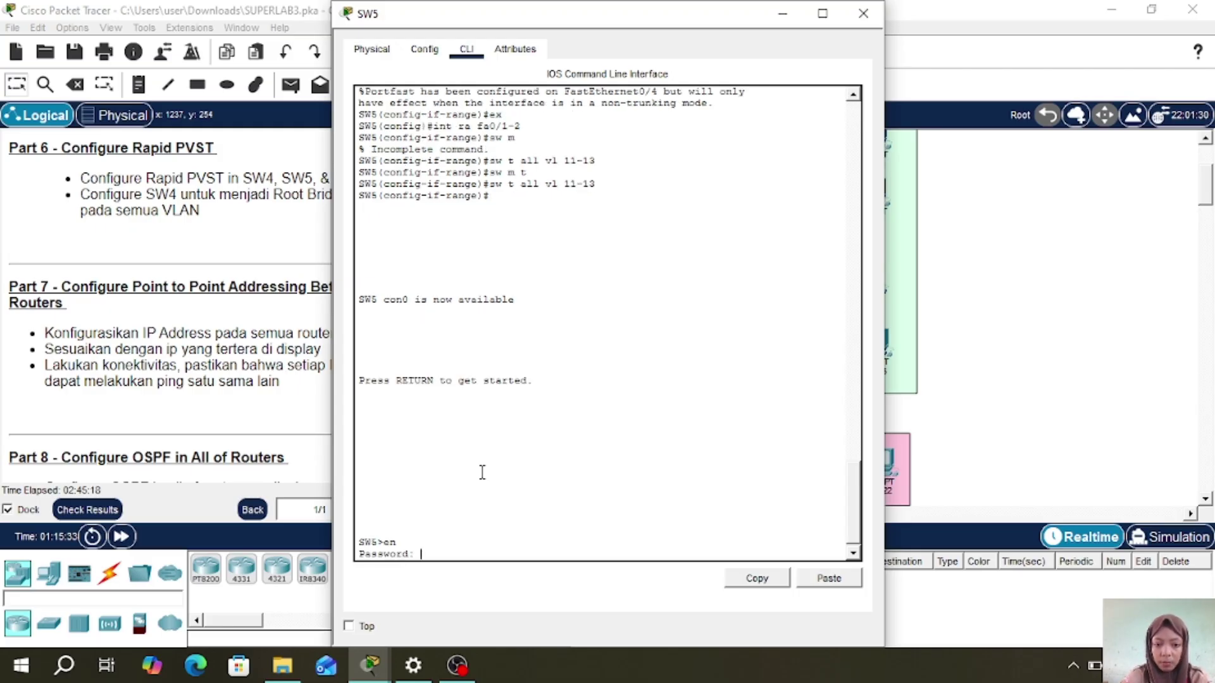
key("Return")
type("co")
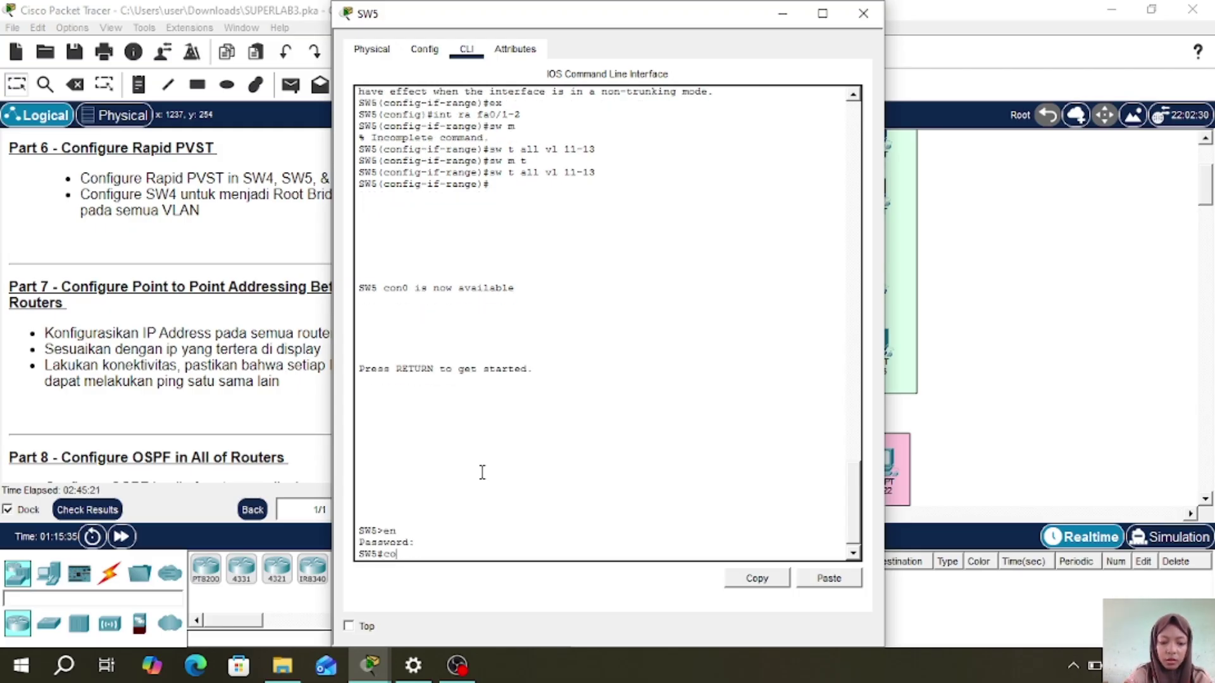
type("nf t")
key("Return")
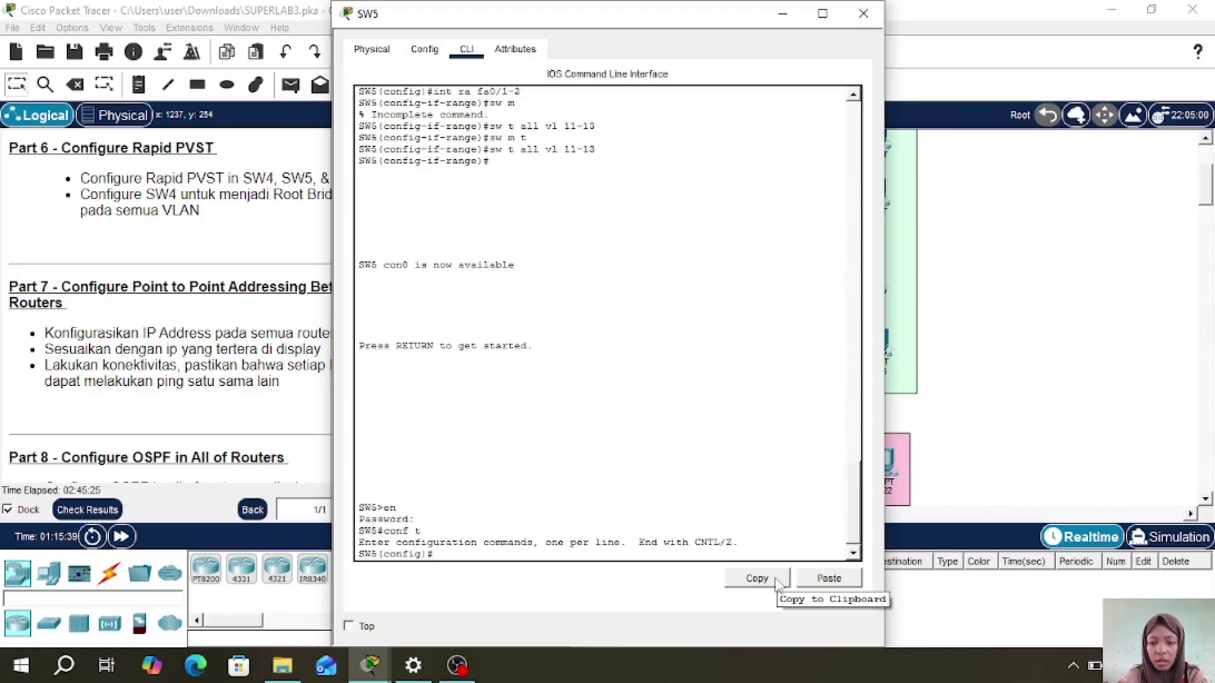
left_click(821, 582)
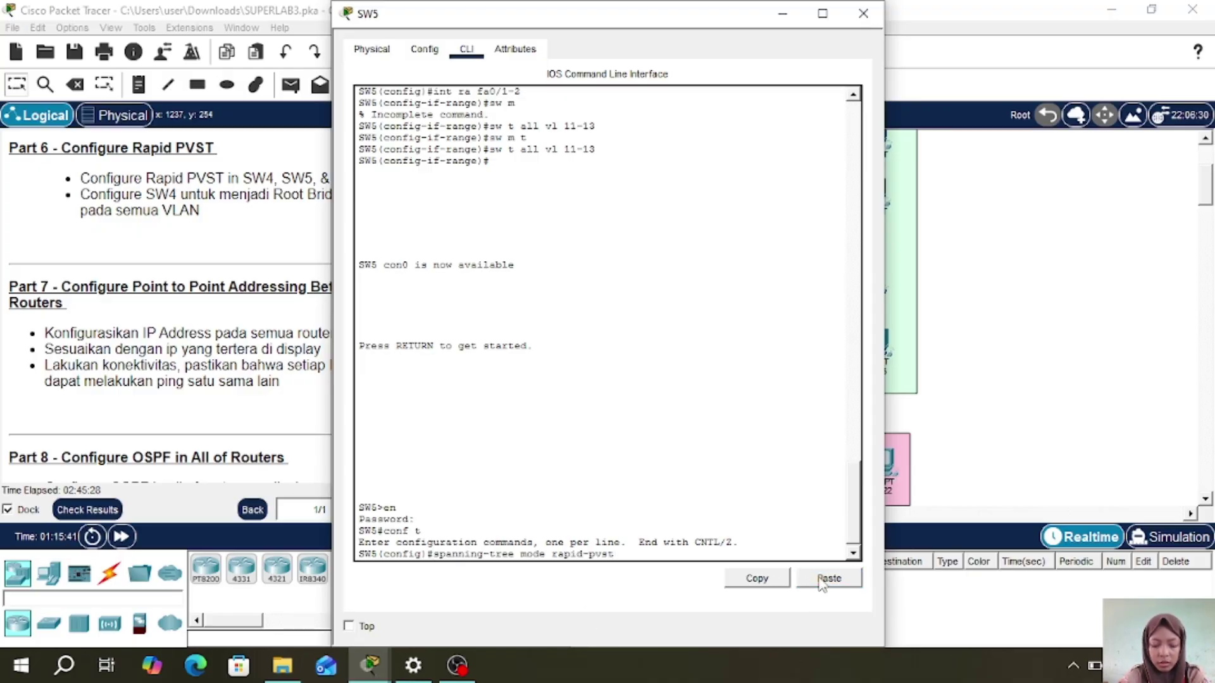
key("Return")
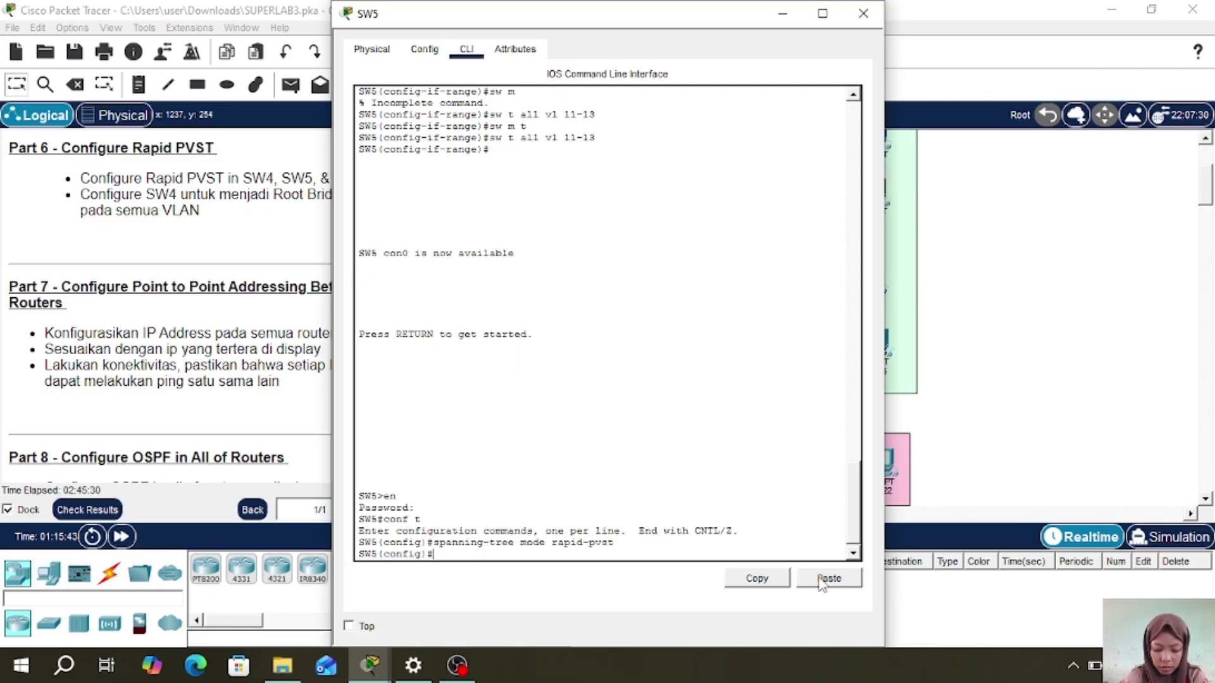
left_click(864, 14)
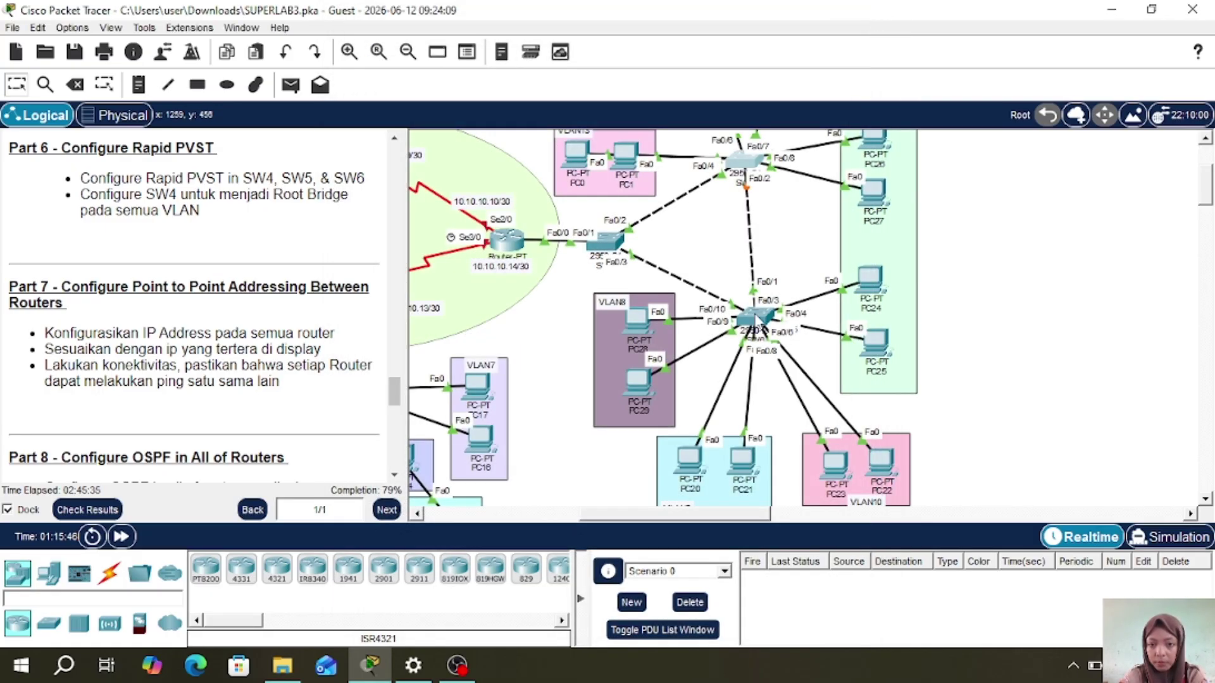
- On SW6, enter global configuration and apply 'spanning-tree mode rapid-pvst'
left_click(756, 319)
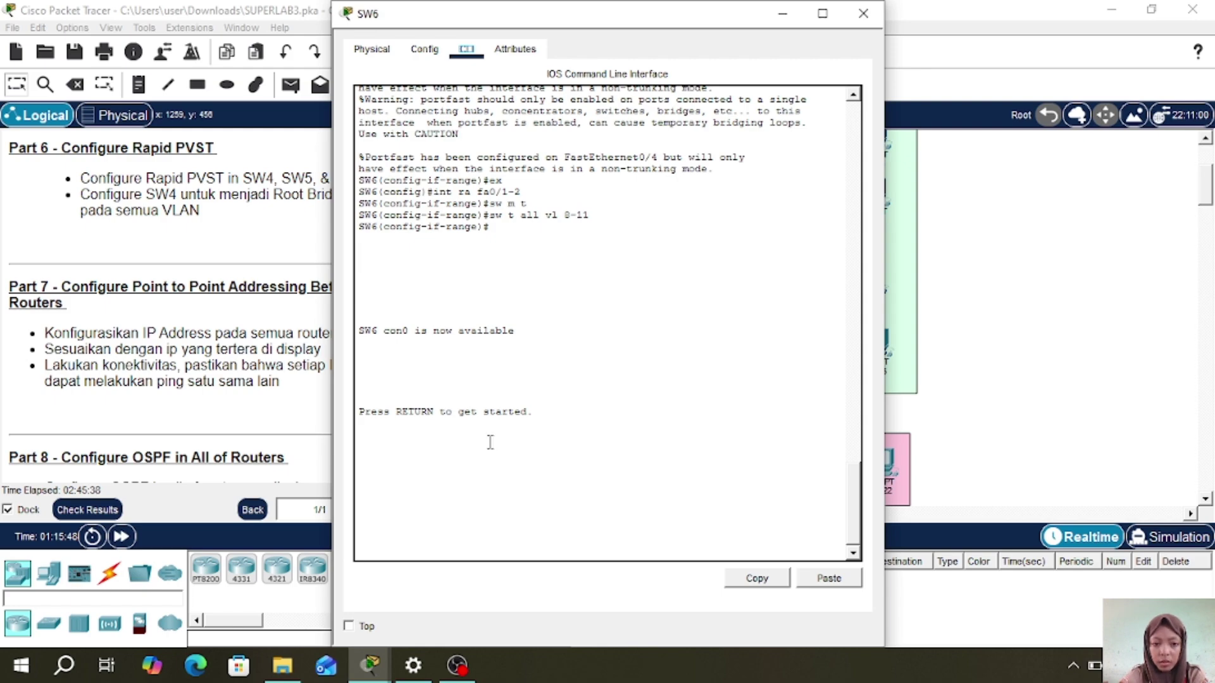
key("Return")
type("en")
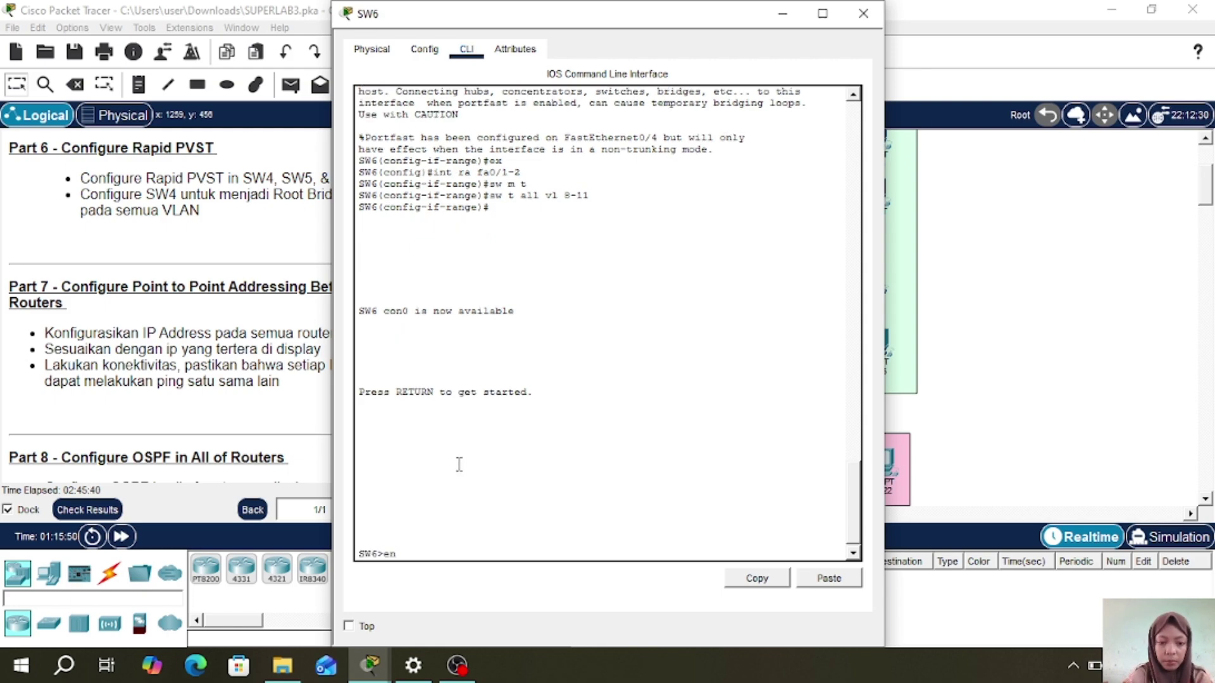
key("Return")
key("Return")
type("conf t")
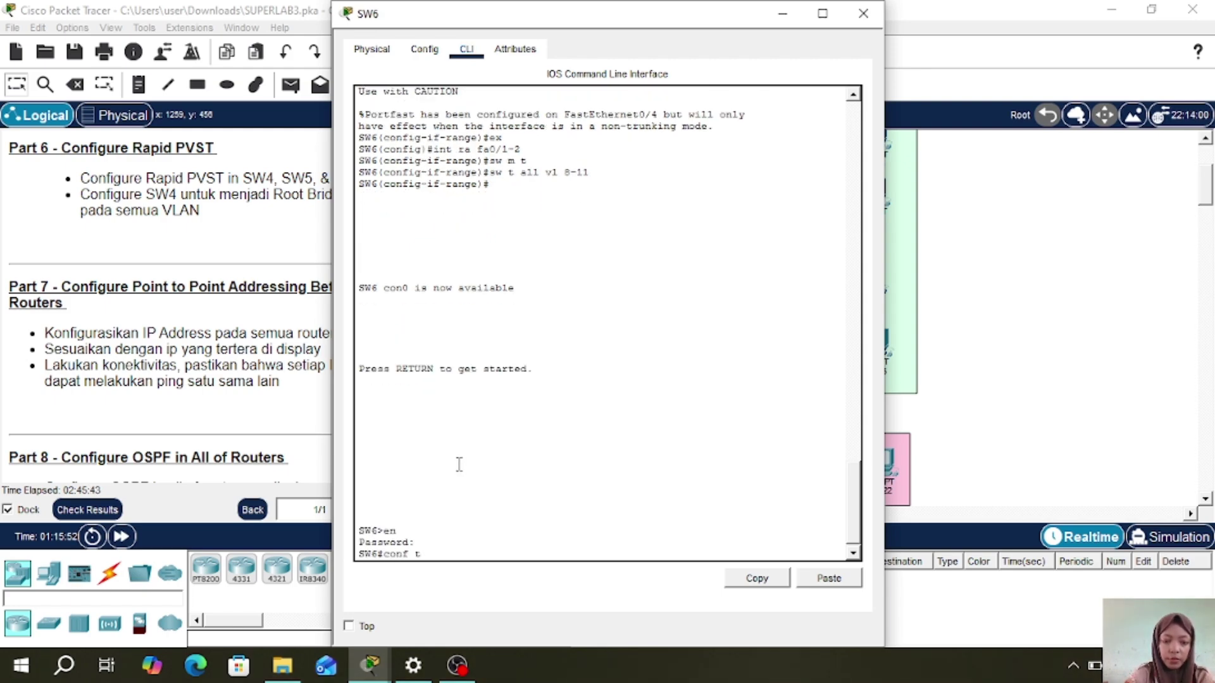
key("Return")
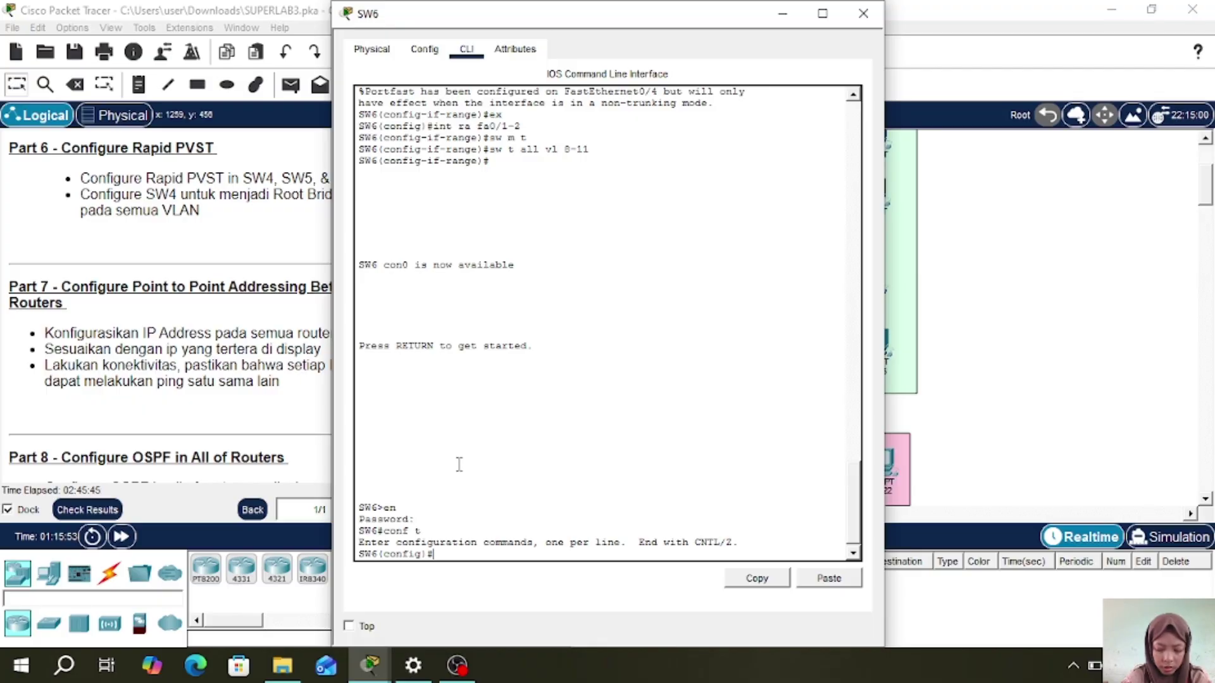
left_click(837, 582)
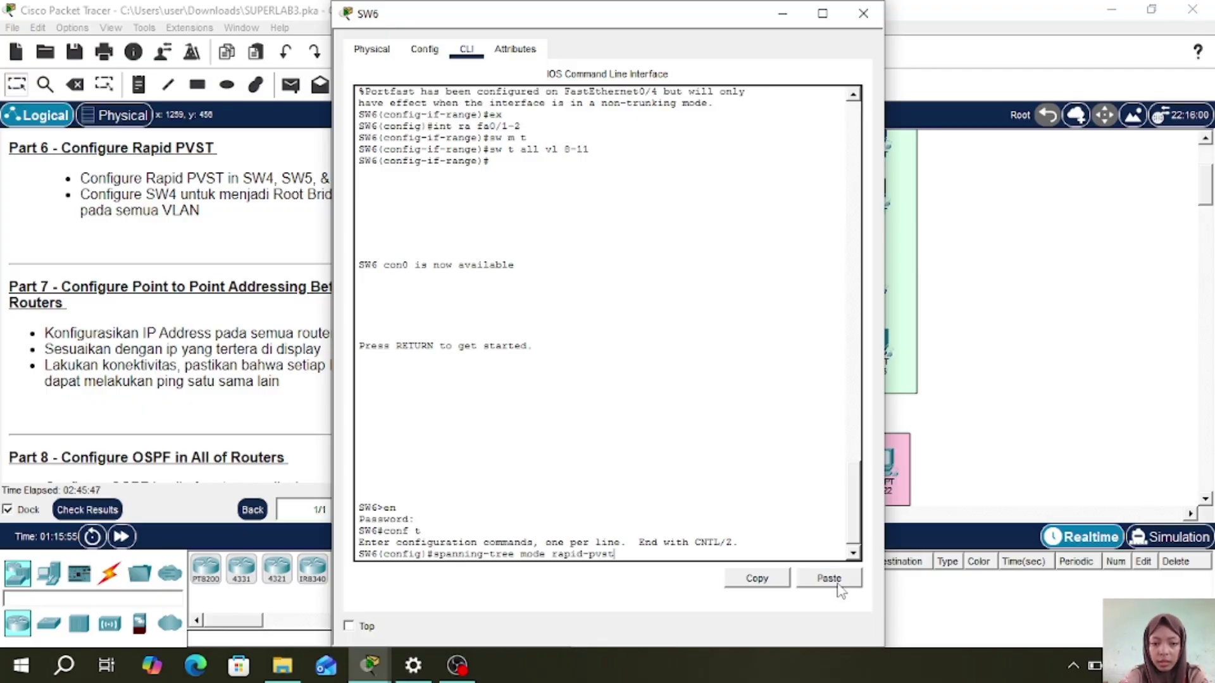
key("Return")
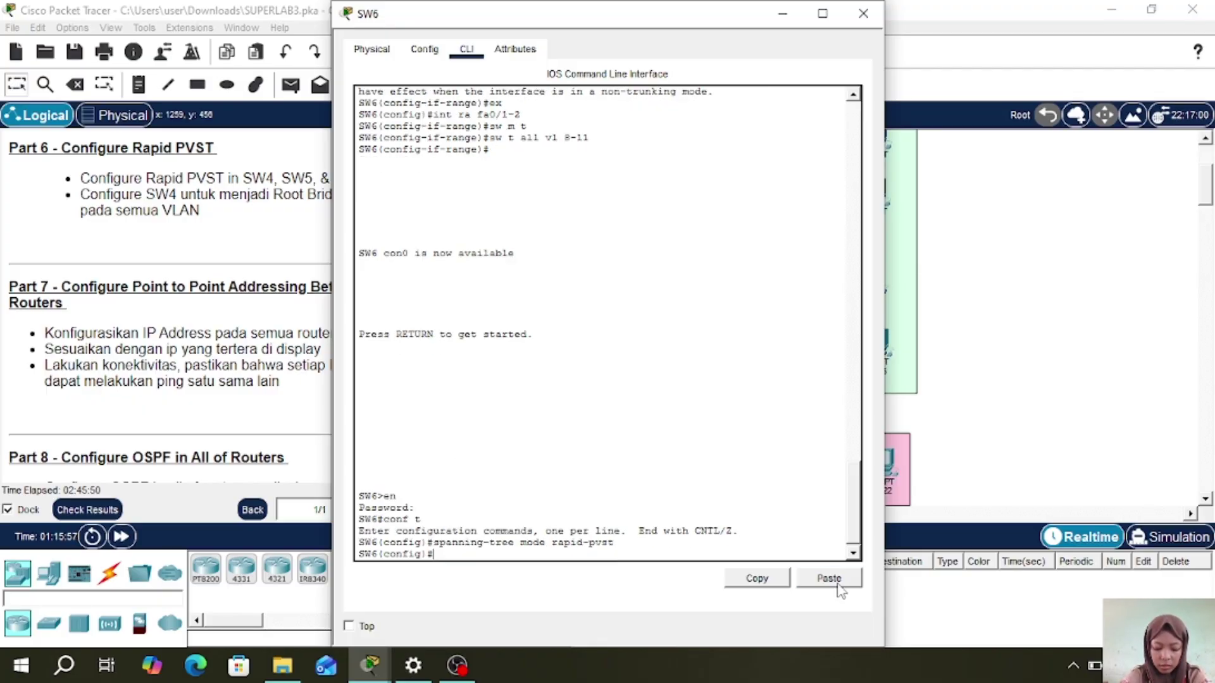
left_click(862, 14)
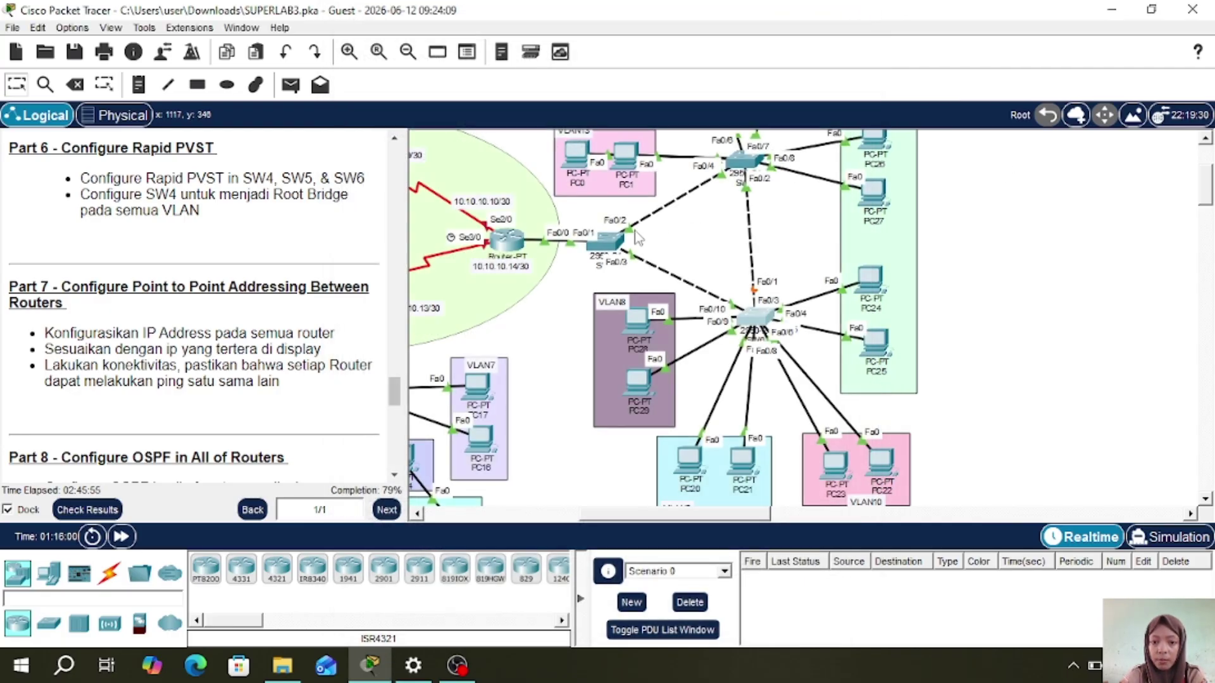
- On SW4, enter 'spanning-tree vlan 1,8-13' and type 'do sh spanning-tree'
left_click(609, 241)
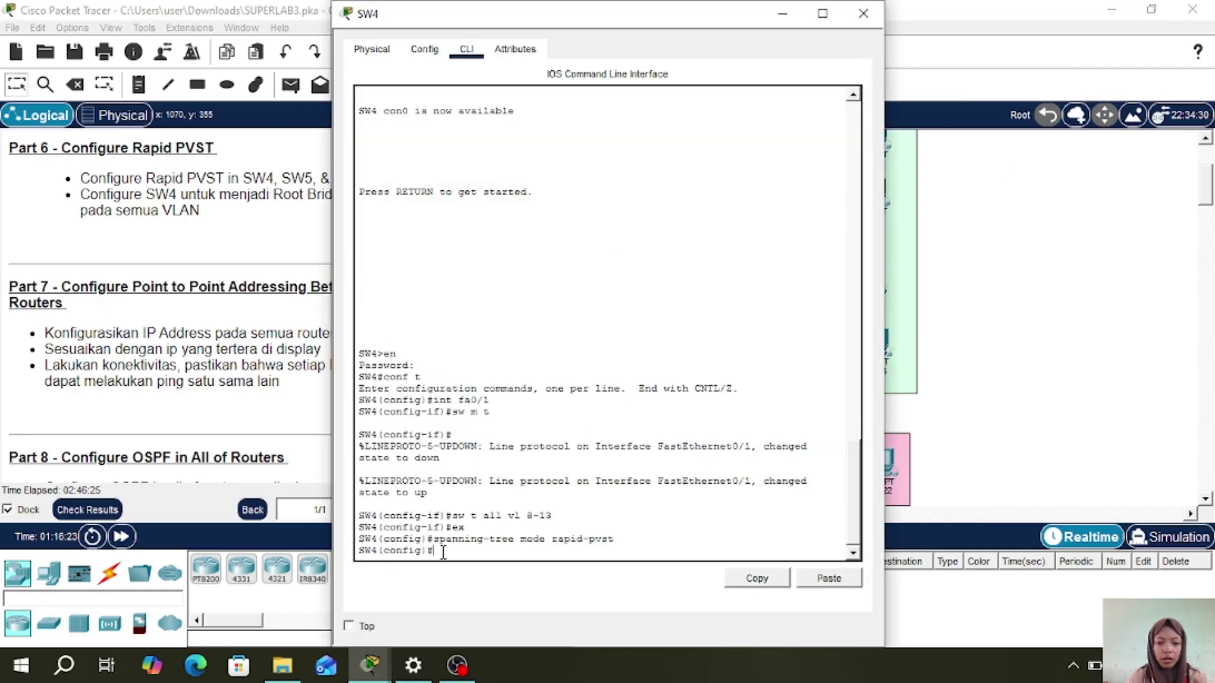
type("nn")
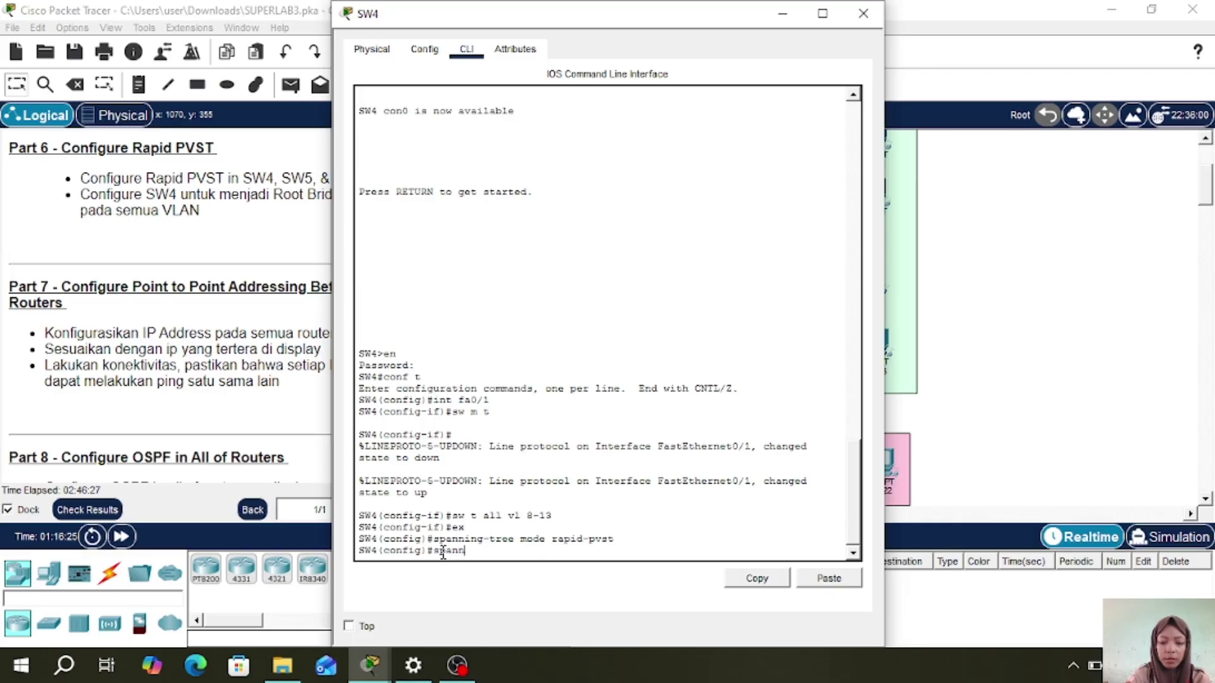
type("ing tre")
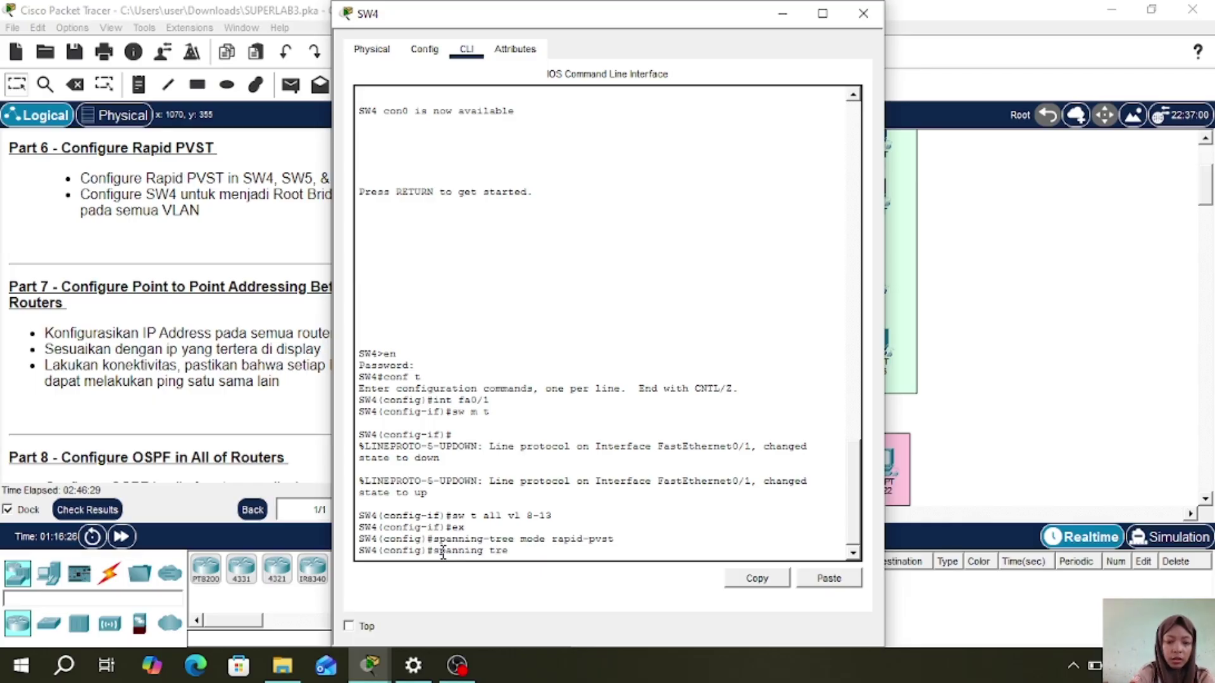
key("BackSpace")
key("BackSpace")
key("BackSpace")
type("-")
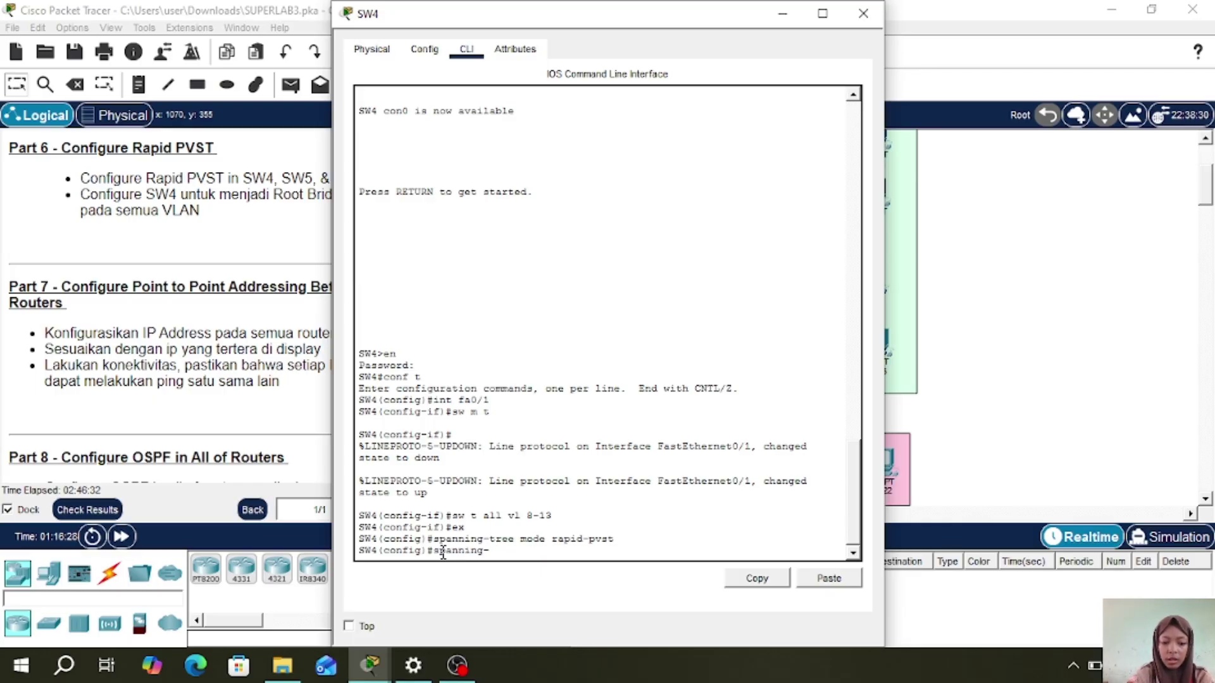
type("tree")
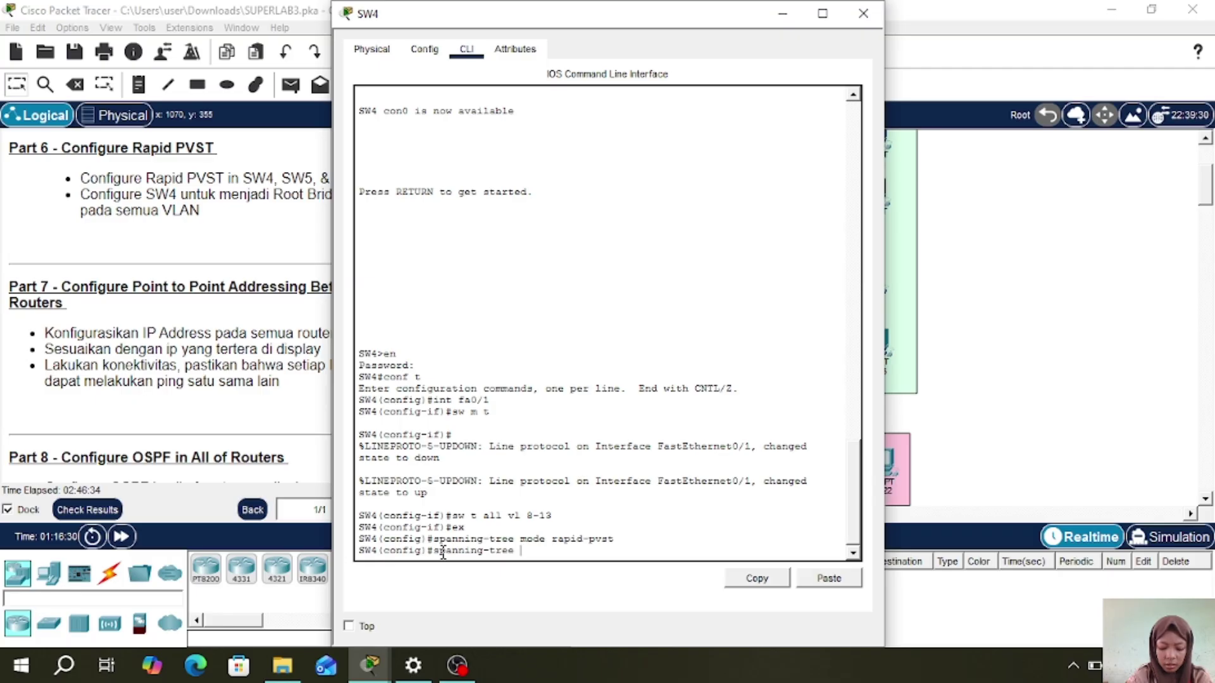
type(" vlan1")
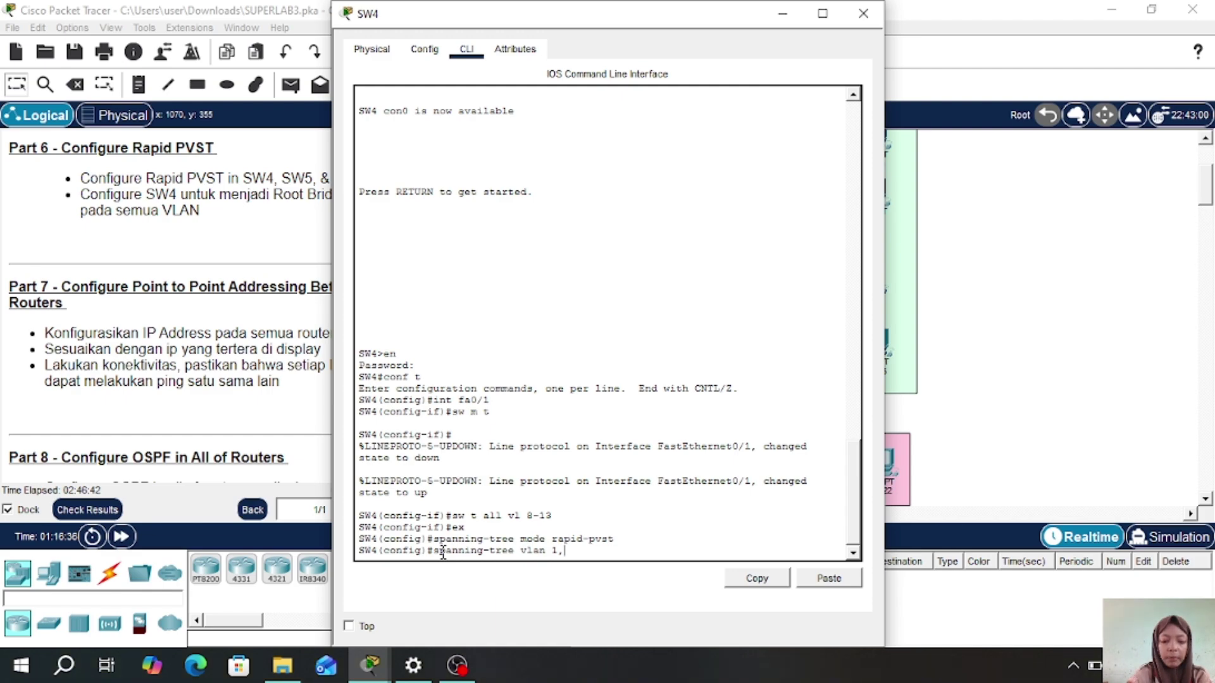
type(",8-13")
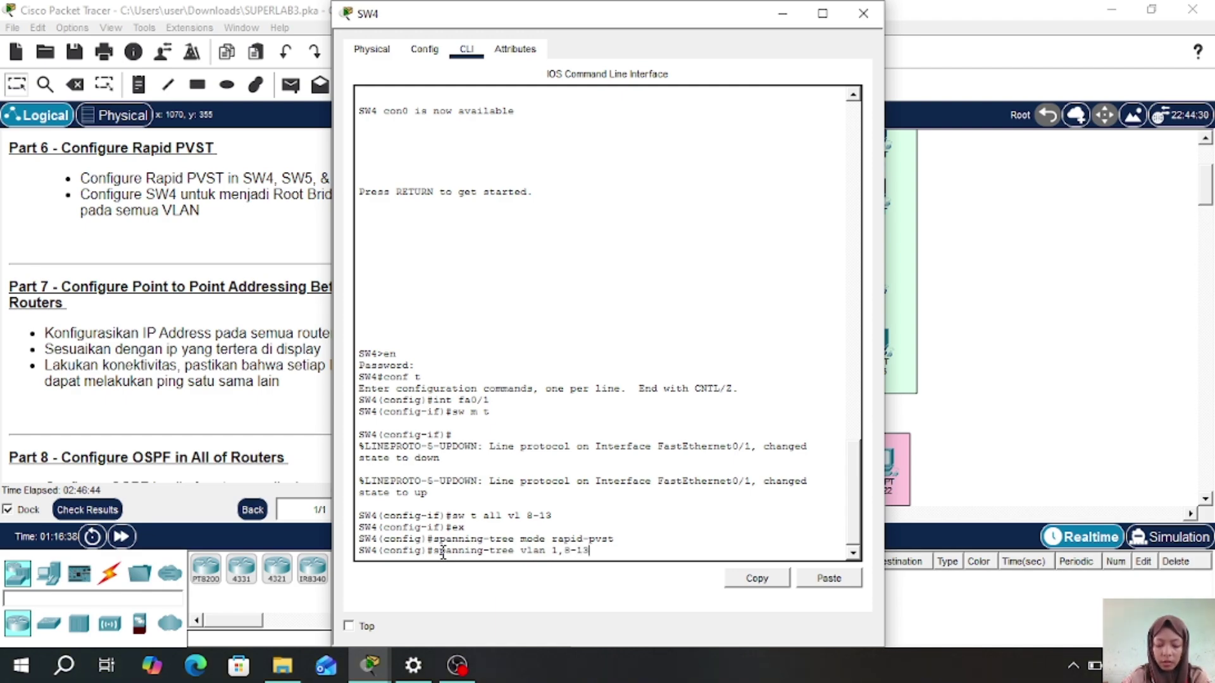
key("Return")
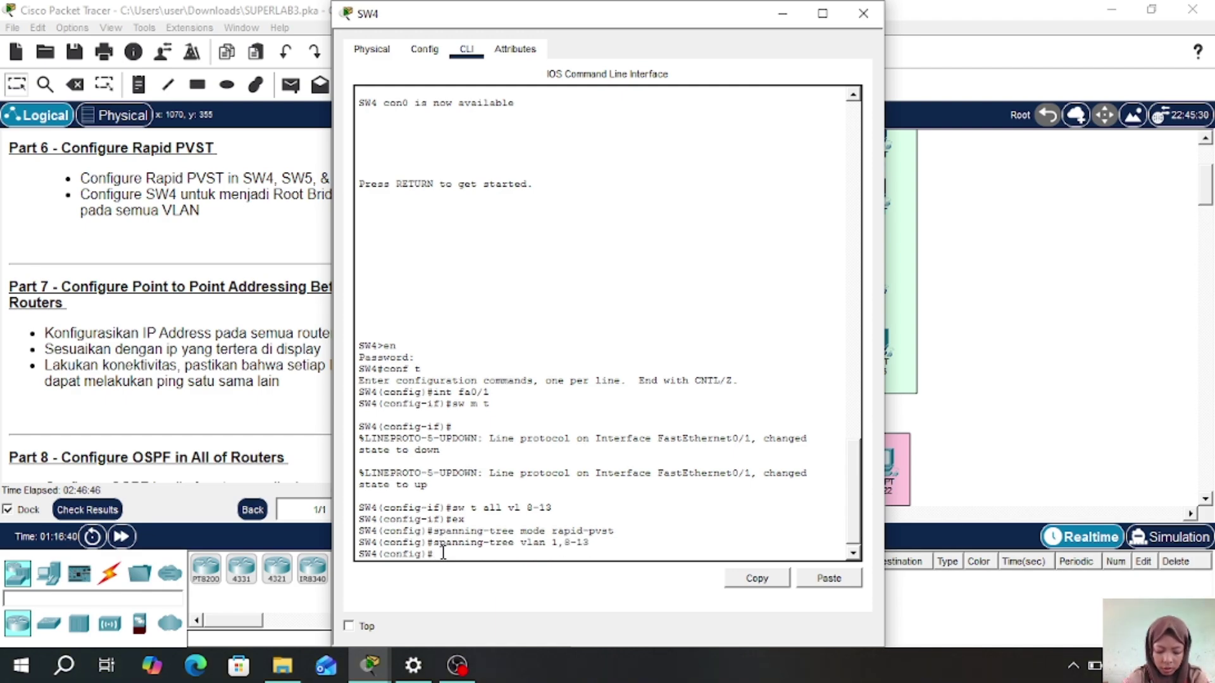
type("do sh")
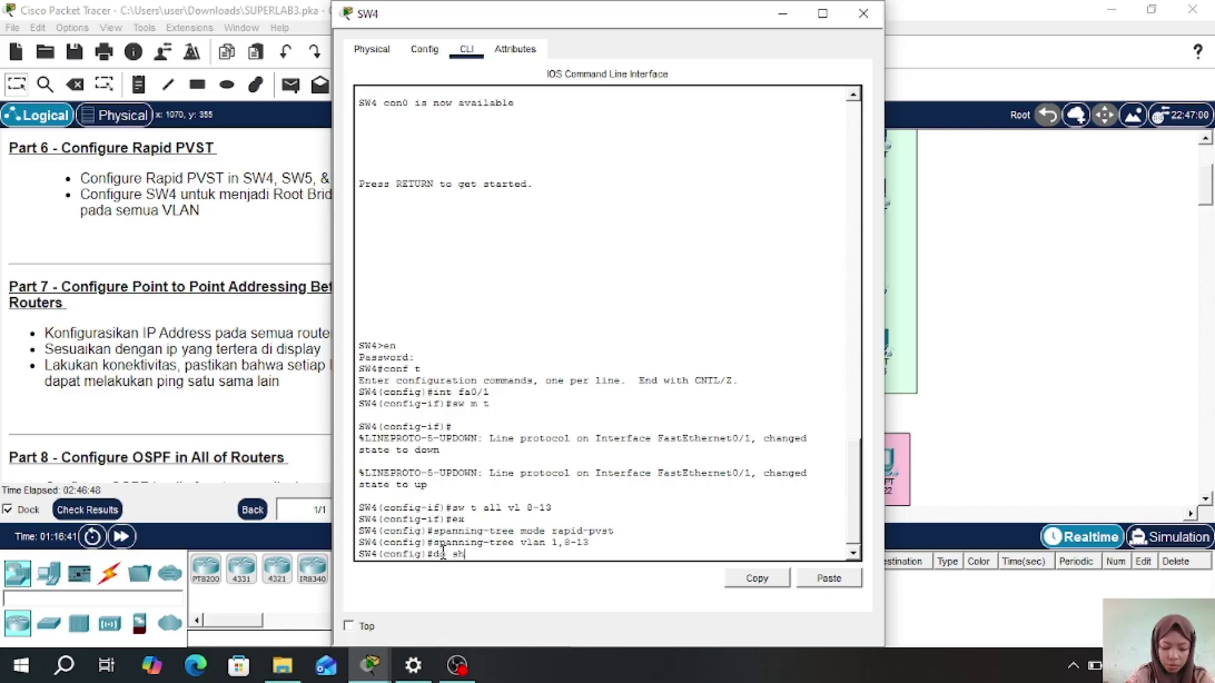
type(" spanning")
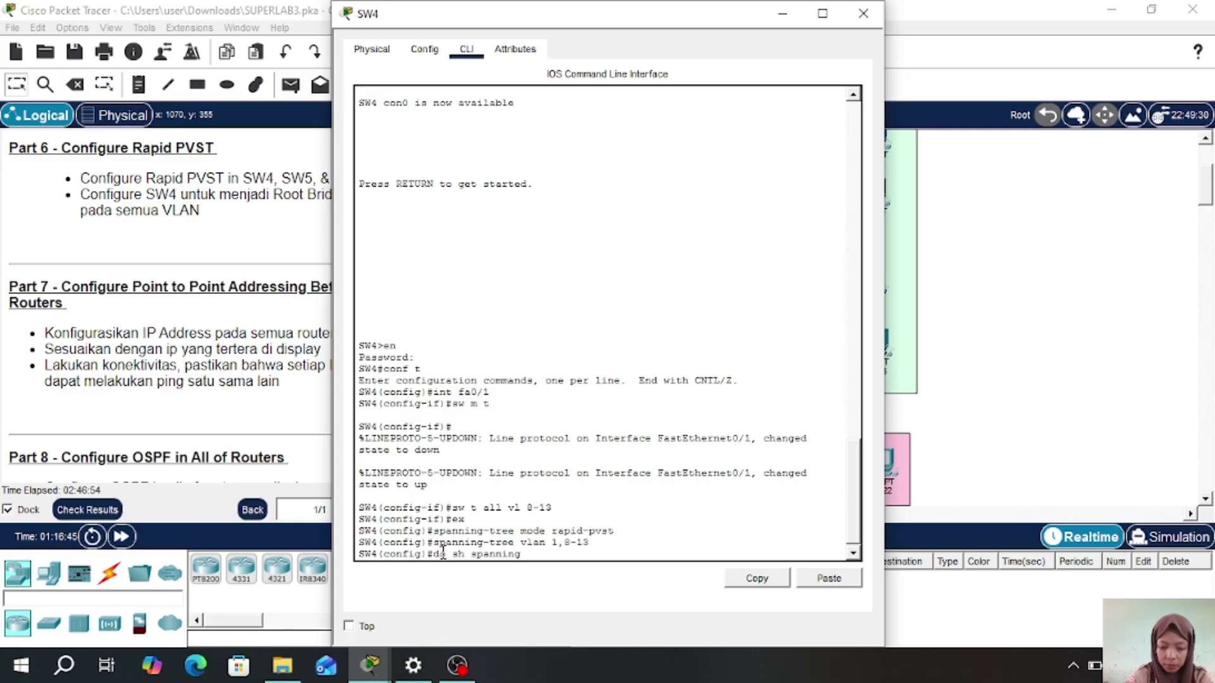
type("-tree")
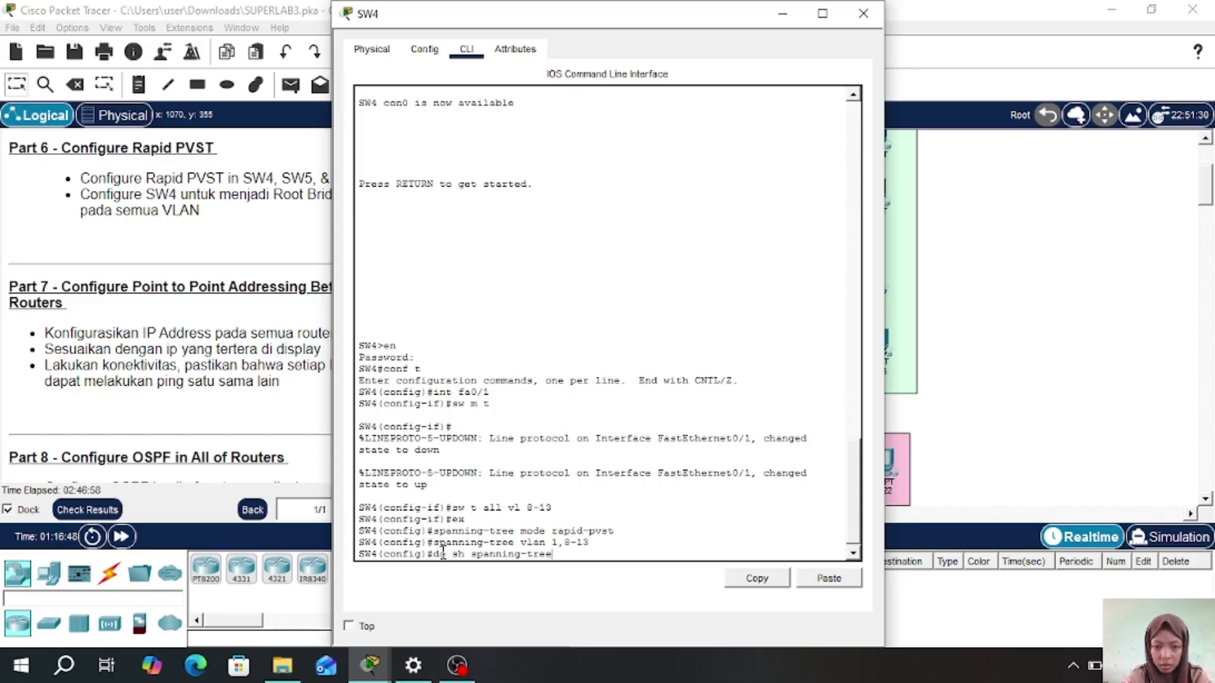
- Run 'do sh spanning-tree' on SW4 and page through the full rapid-PVST output
key("Return")
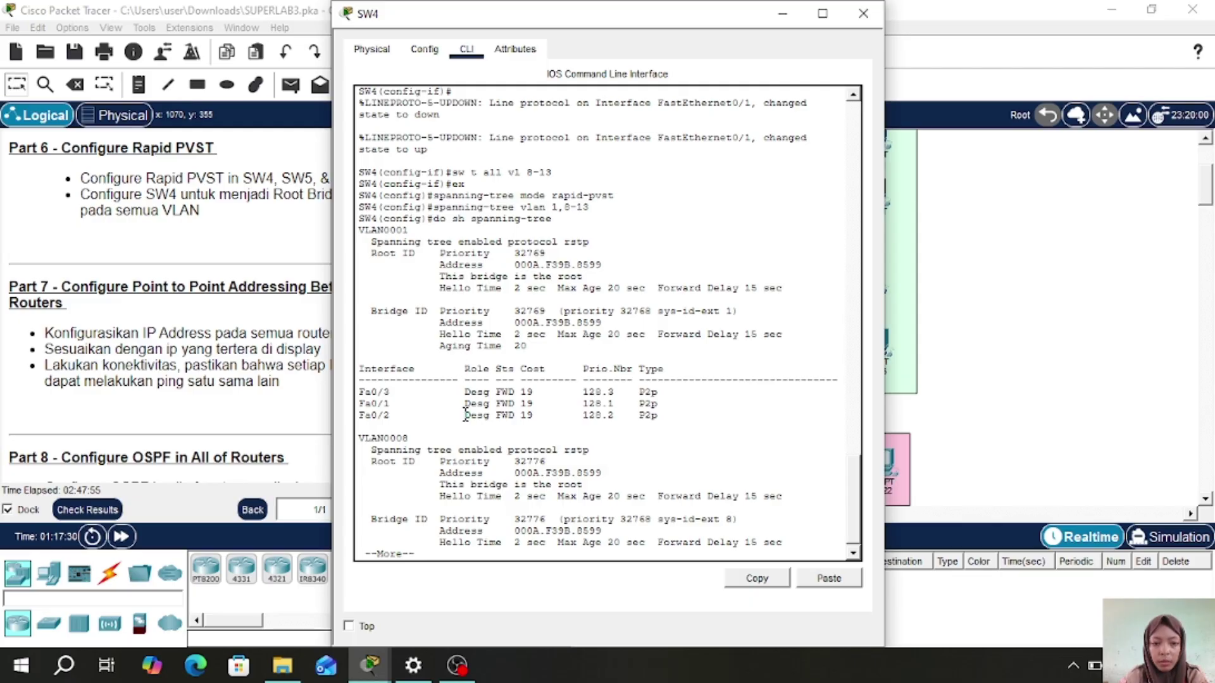
key("space")
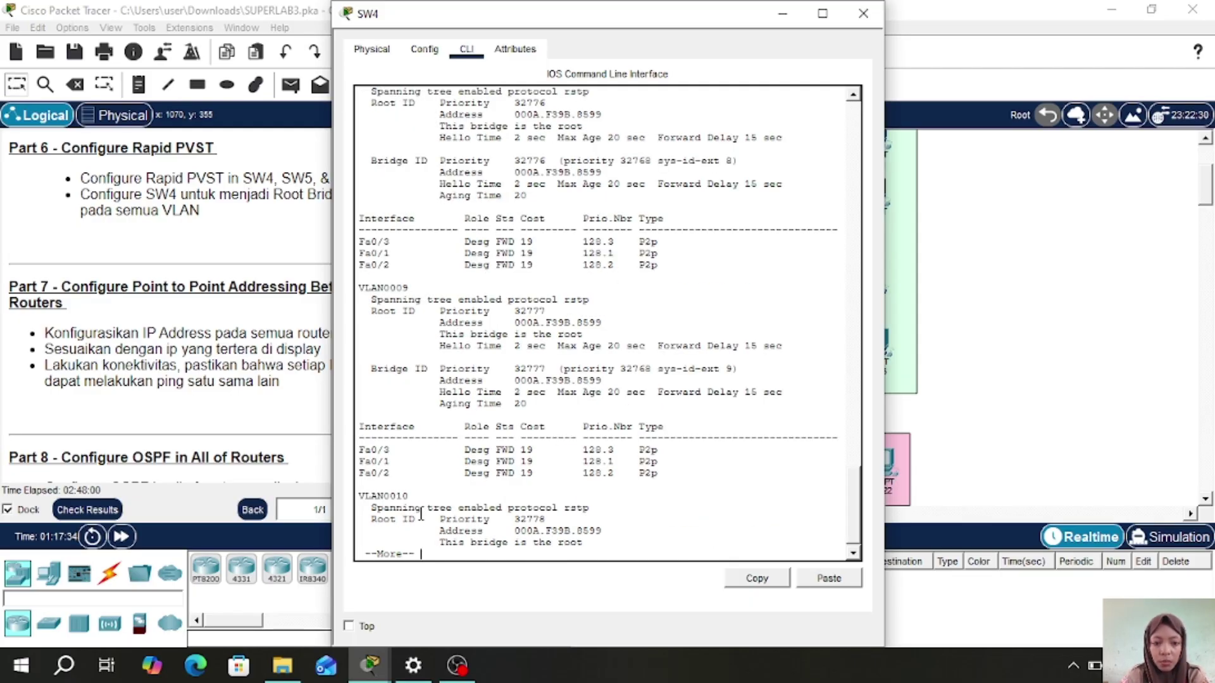
key("space")
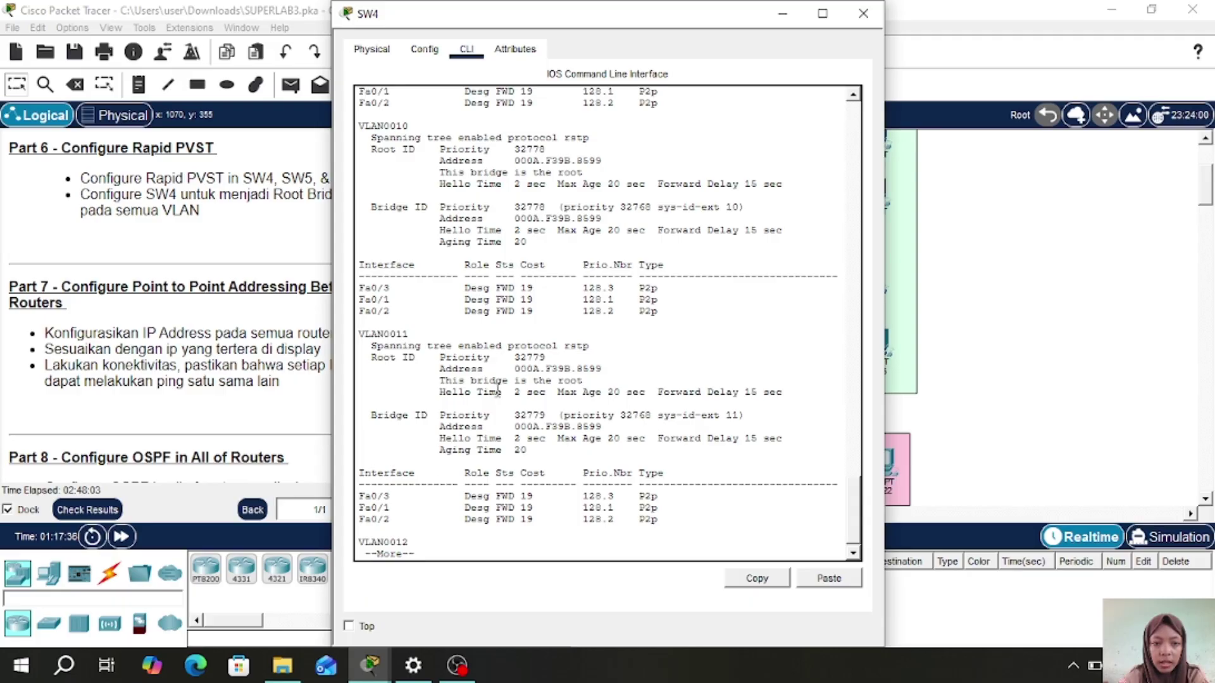
key("space")
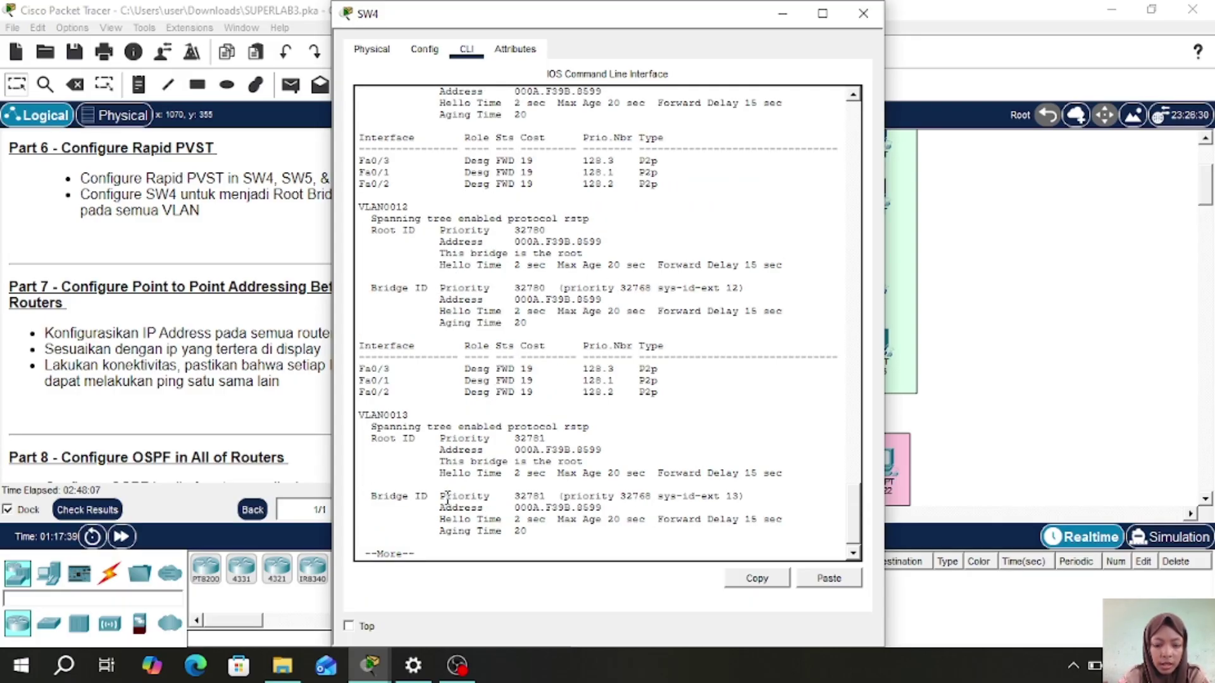
key("space")
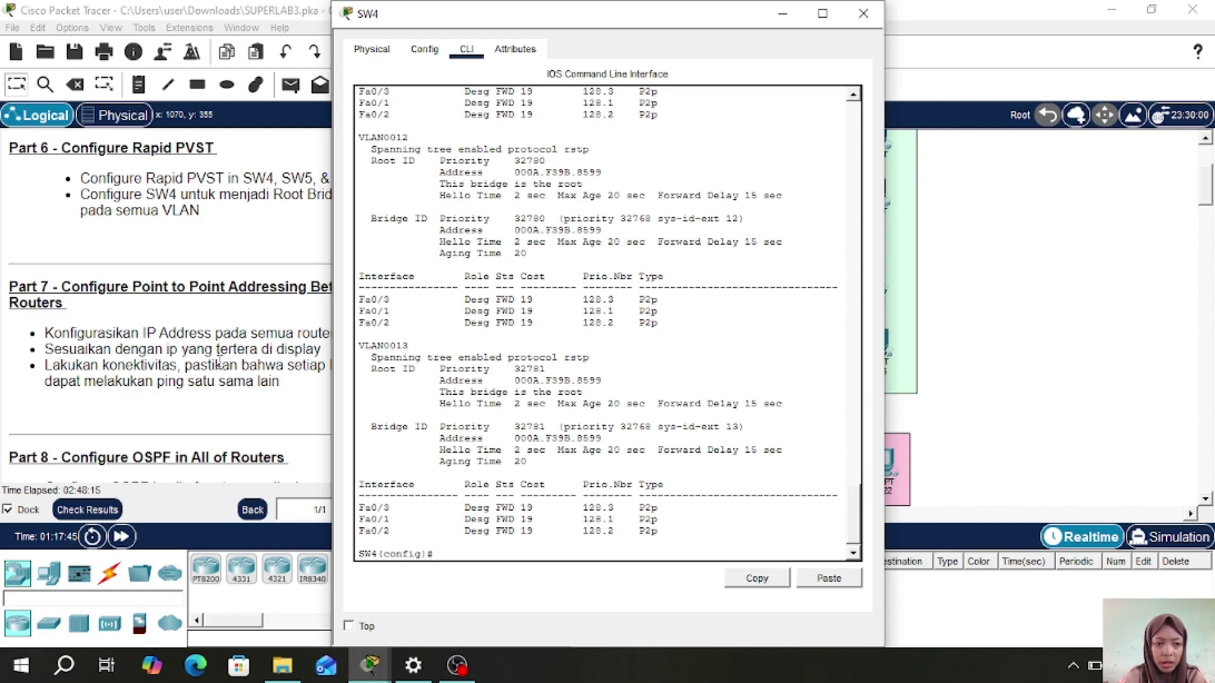
scroll(221, 362, "down", 3)
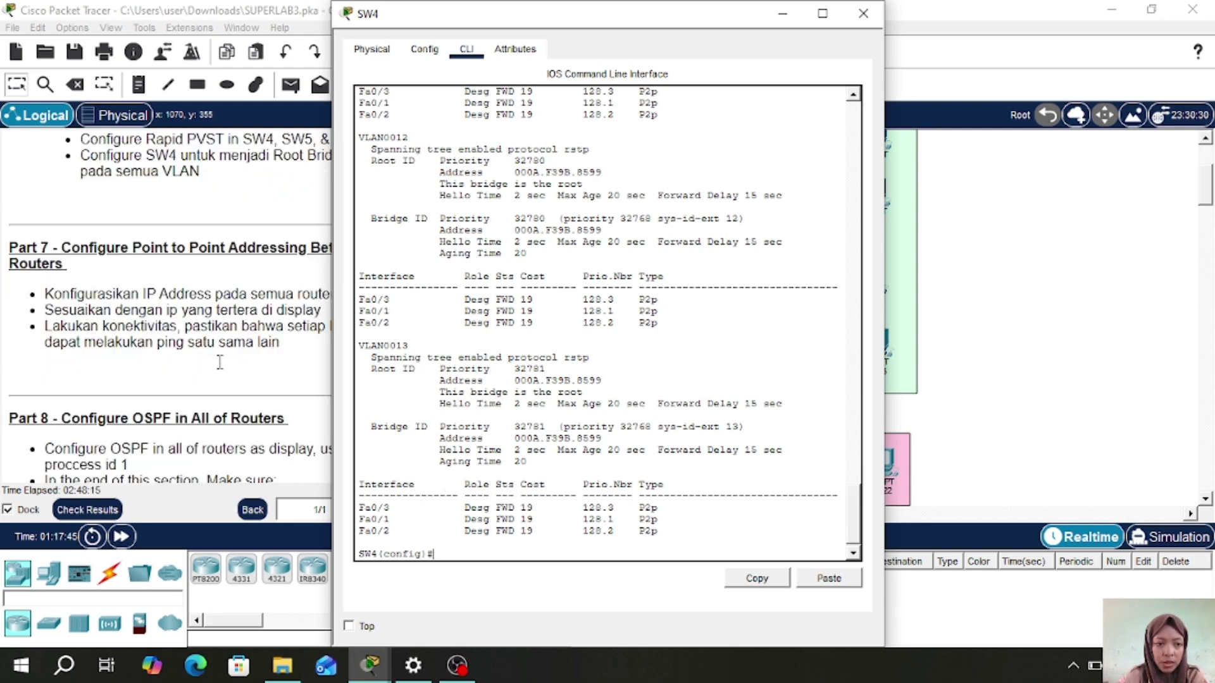
left_click(863, 13)
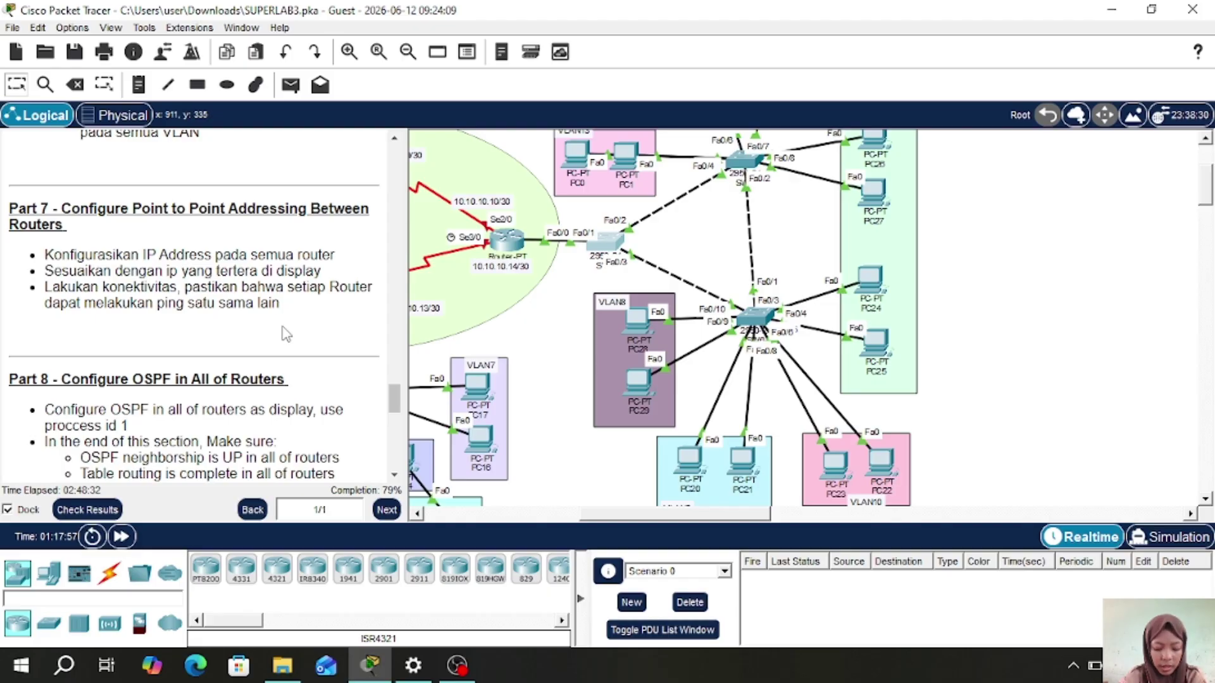
- Pan the workspace over to the router ring and open RTR-1
left_click_drag(640, 516, 559, 516)
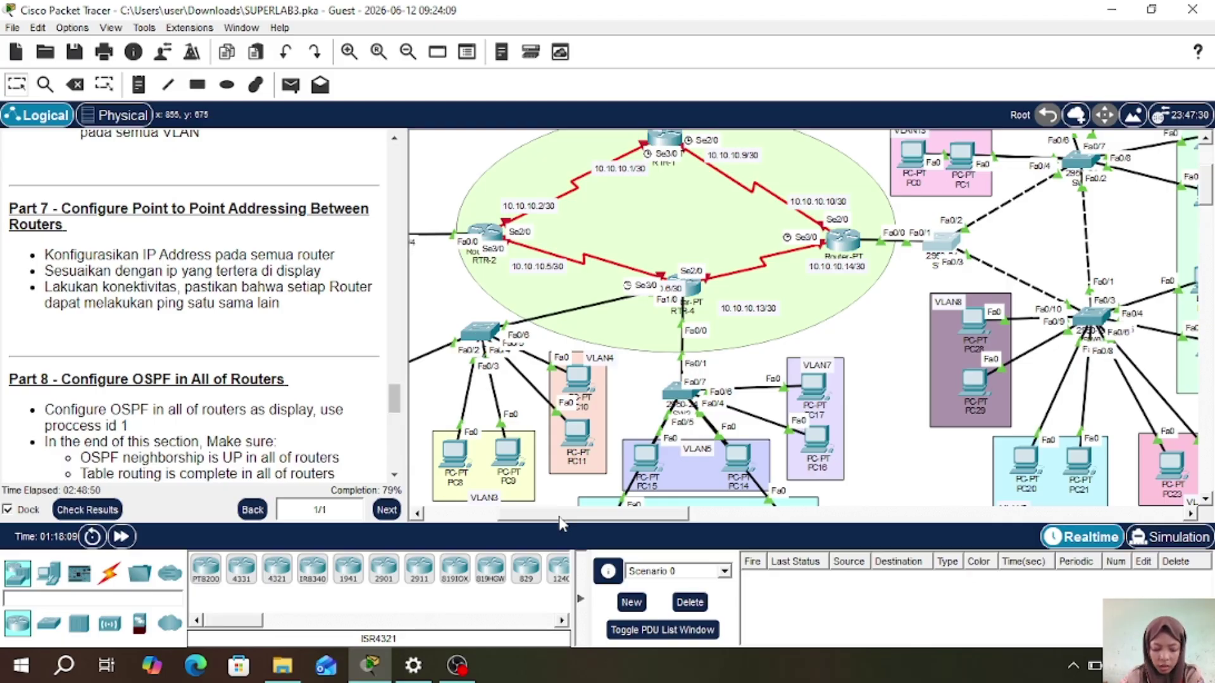
left_click(666, 136)
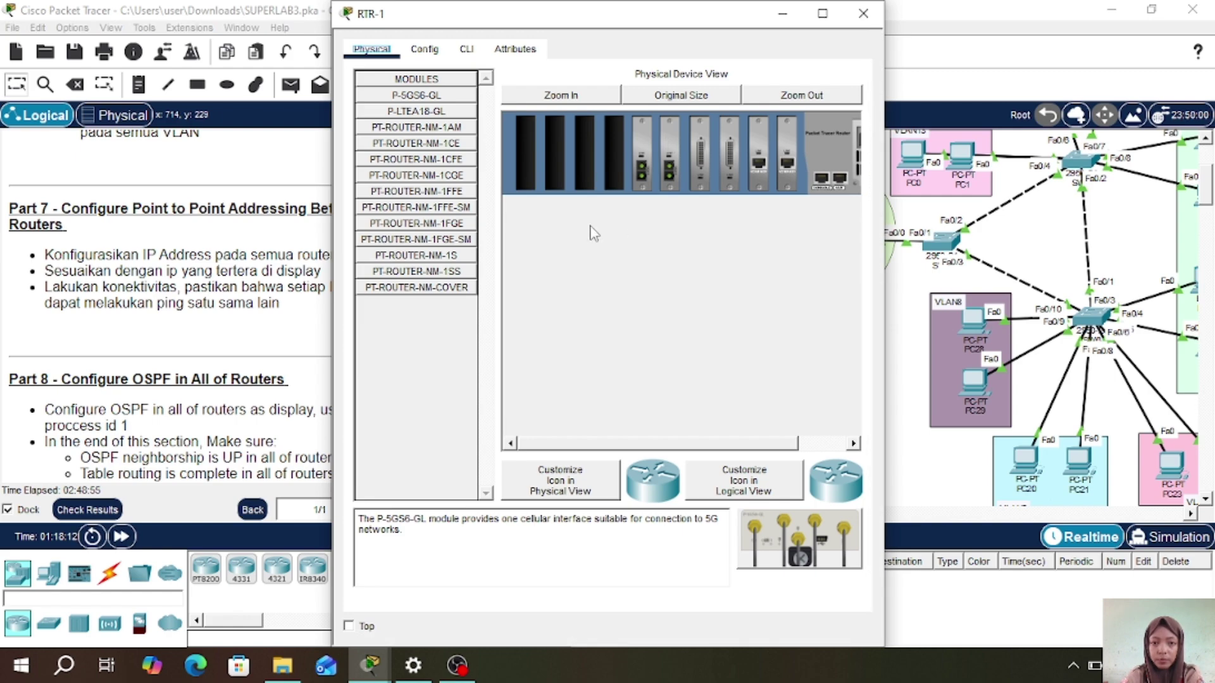
- In RTR-1's CLI, enter privileged mode with 'en' and global configuration with 'conf t'
left_click(466, 49)
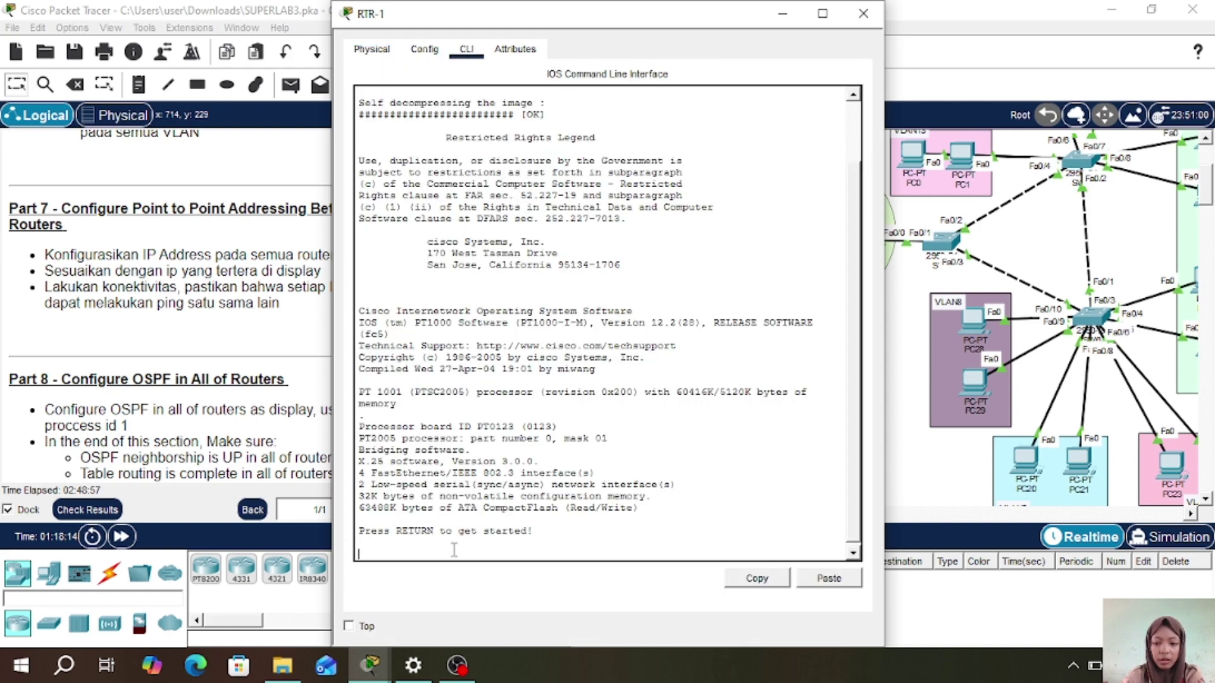
key("Return")
type("en")
key("Return")
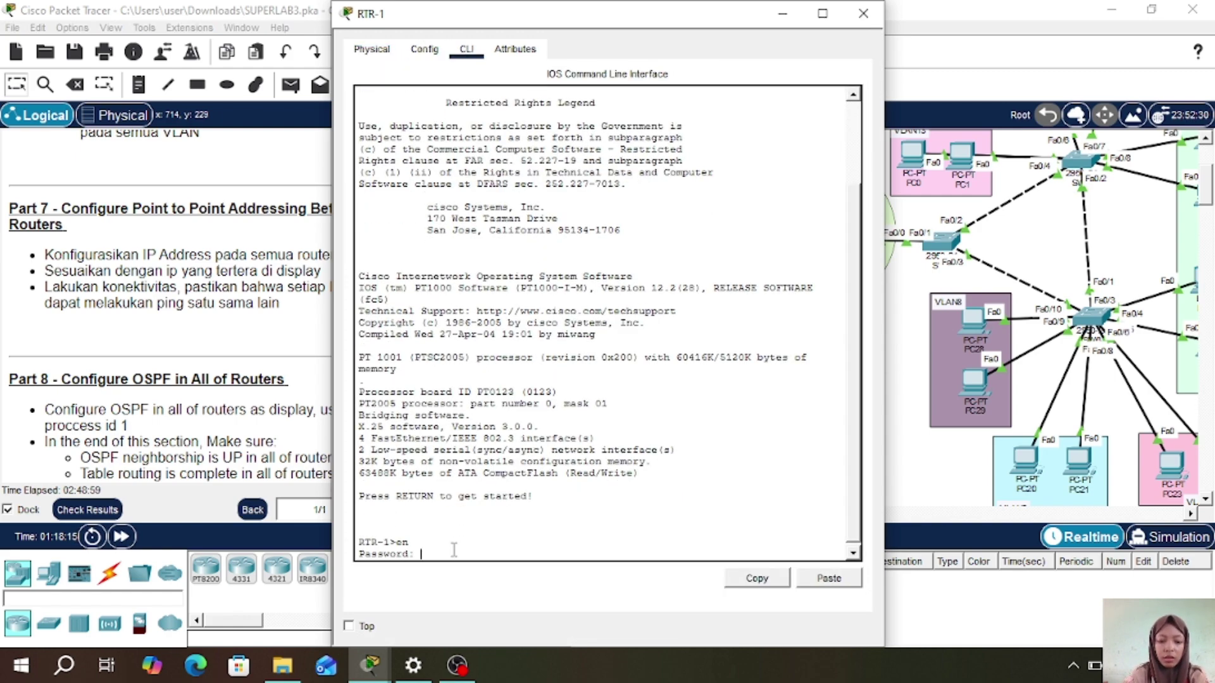
key("Return")
type("conf t")
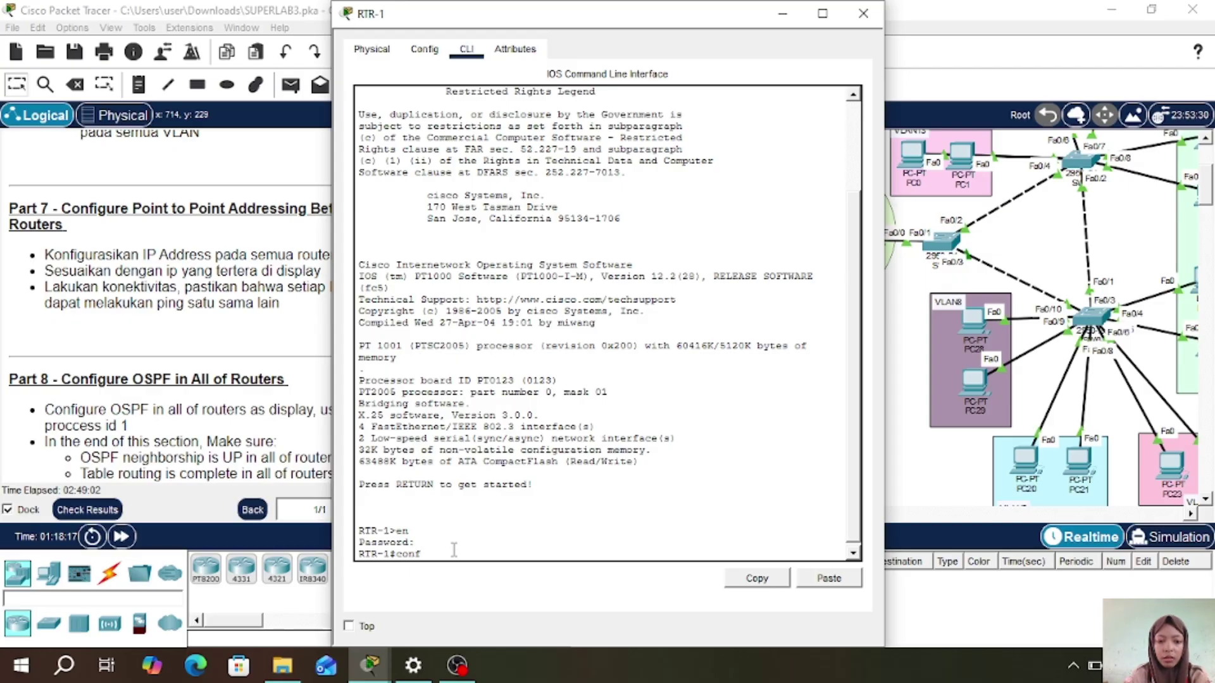
key("Return")
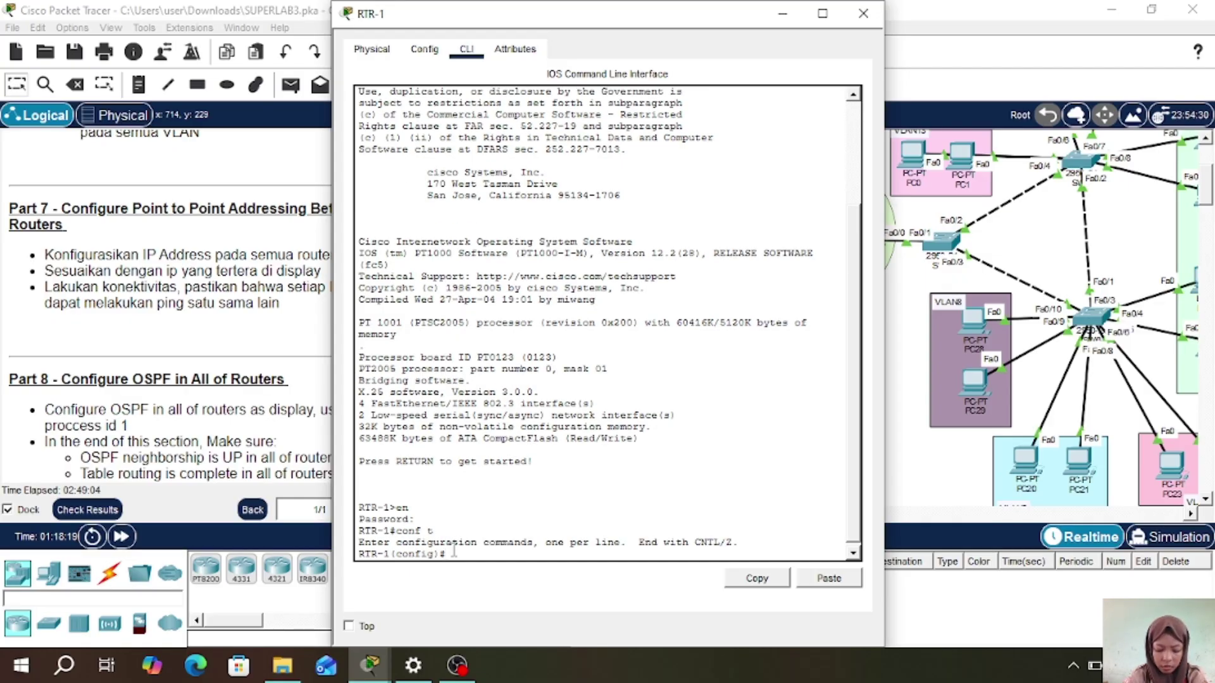
- Reopen RTR-1, enter serial interface 3/0 and begin typing 'ip add 10.10.10.1'
left_click(867, 13)
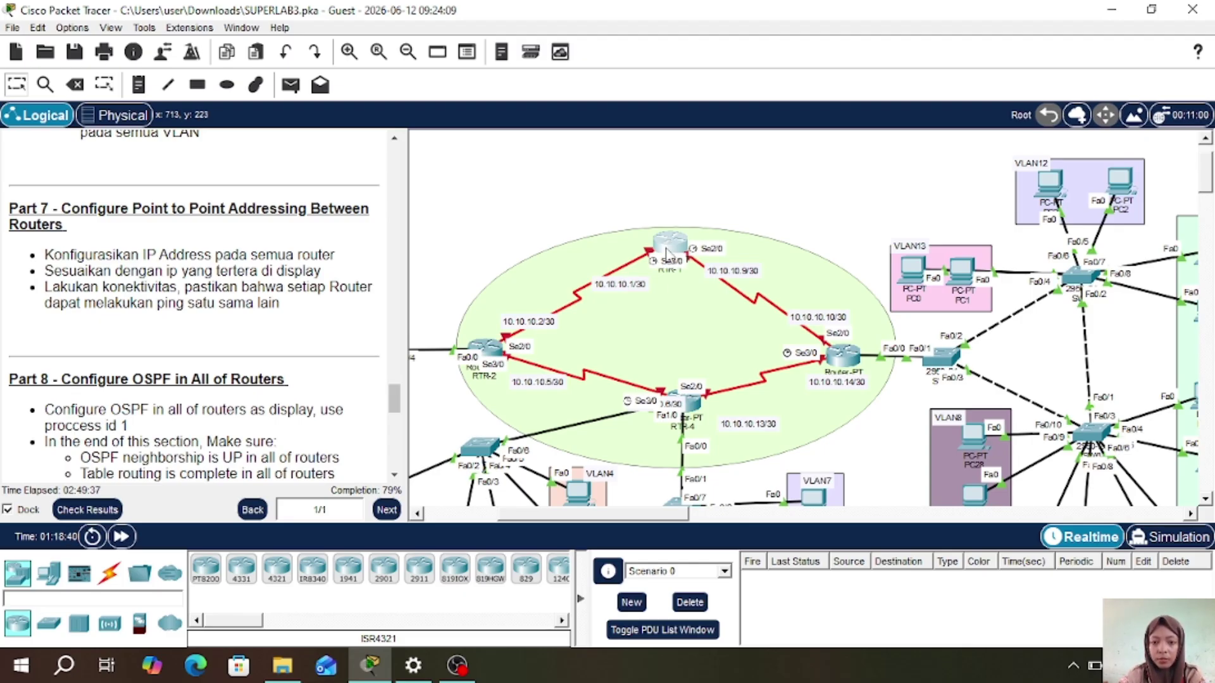
left_click(667, 253)
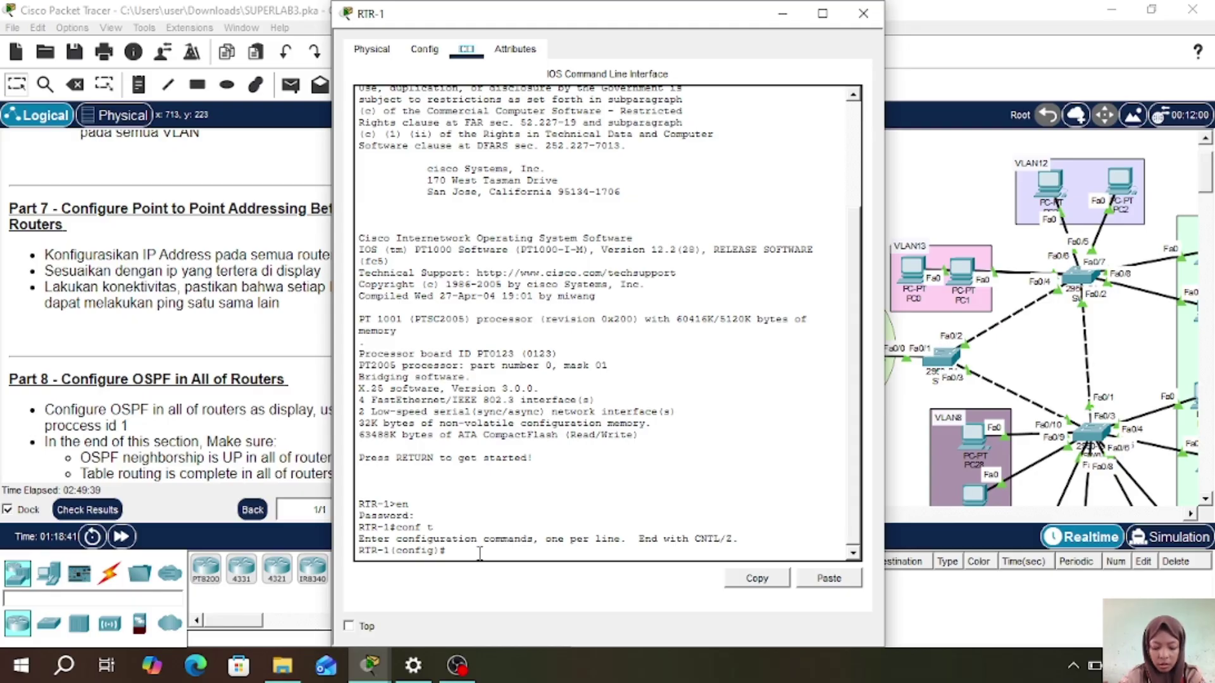
type("int ")
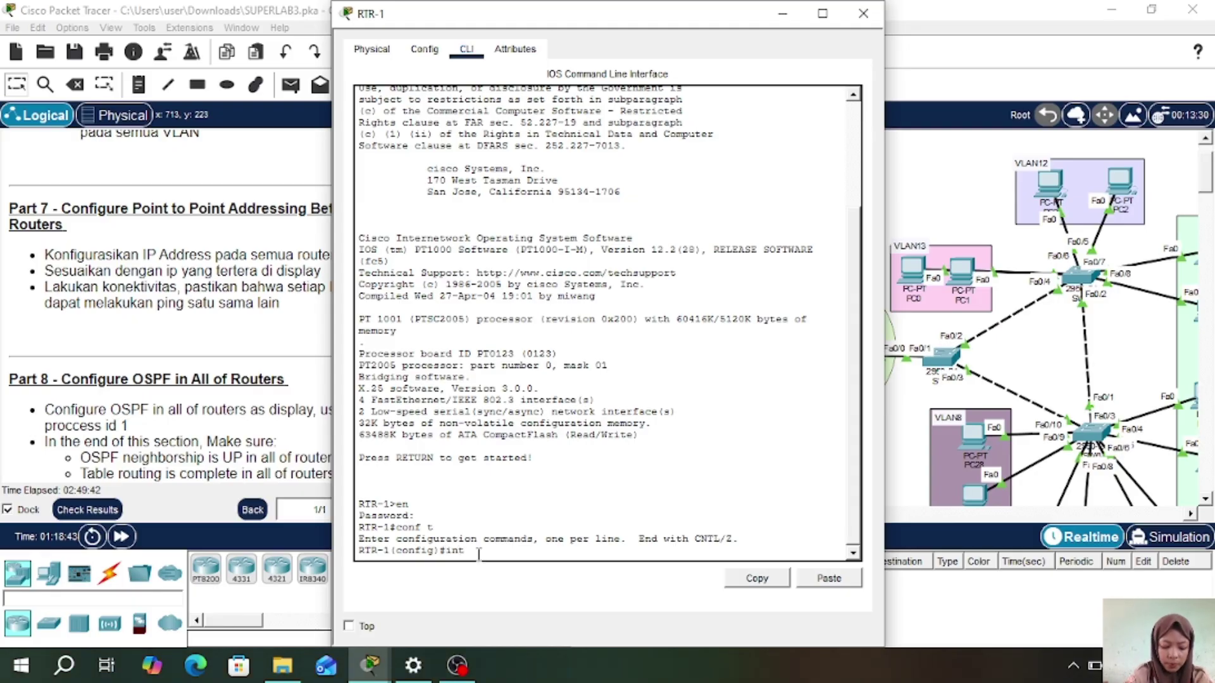
type("s")
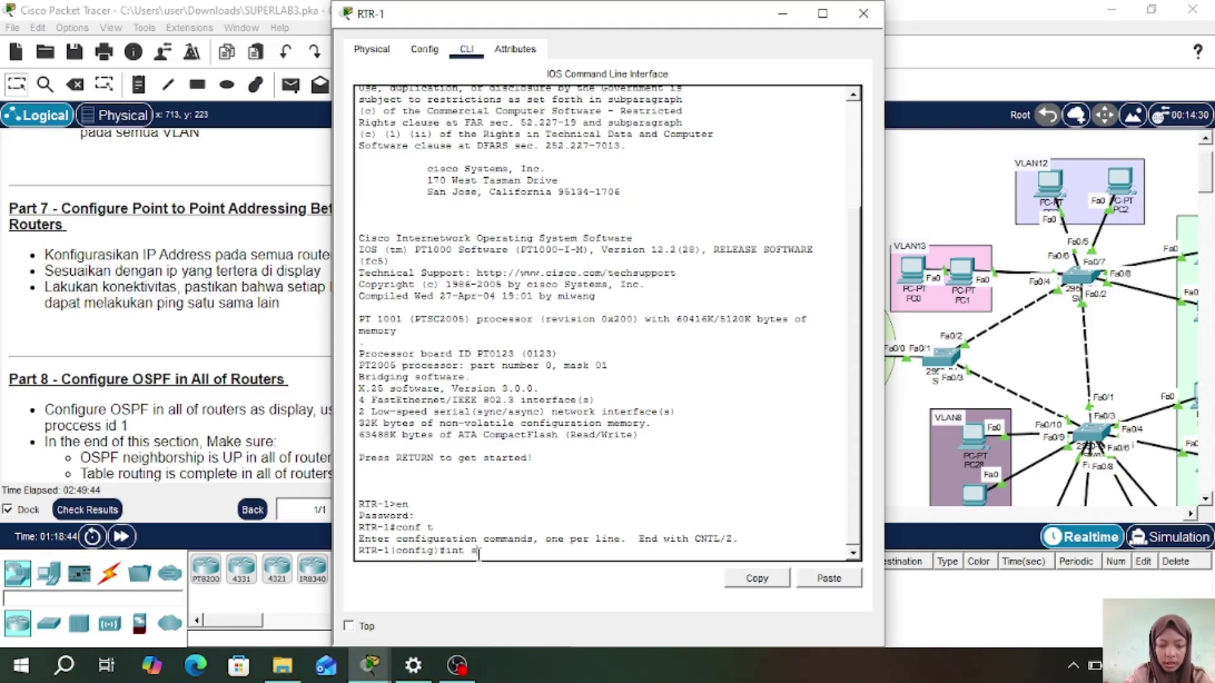
type("03/0")
key("Return")
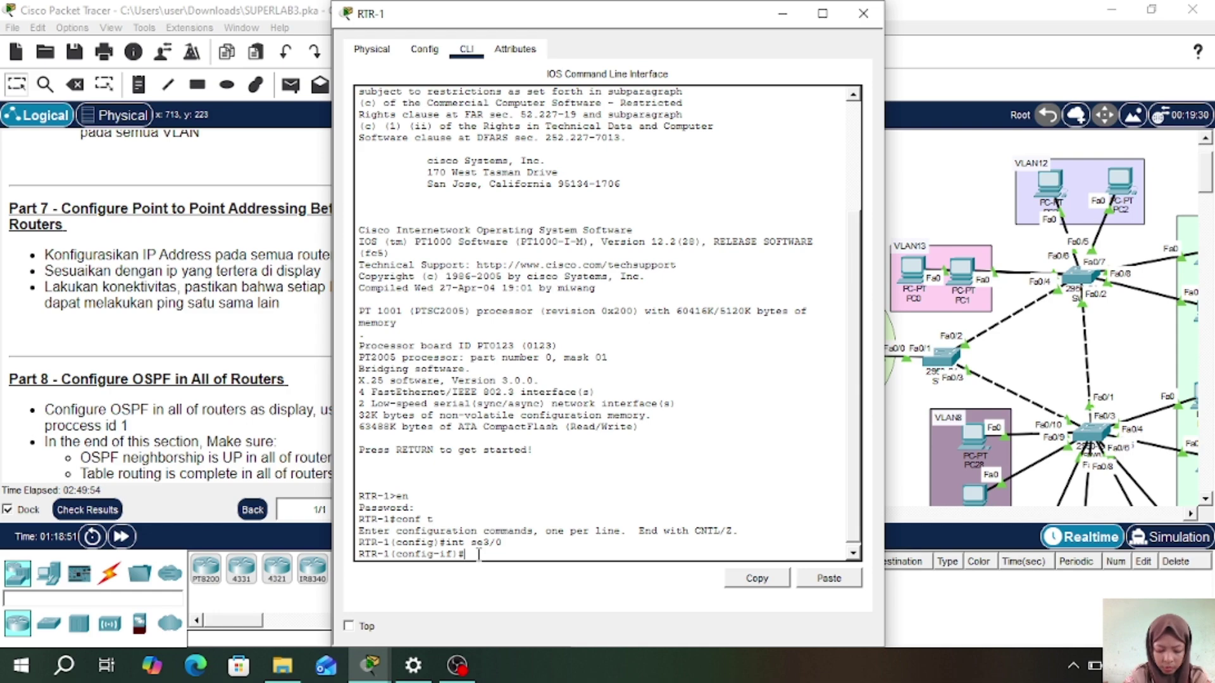
type("ip add")
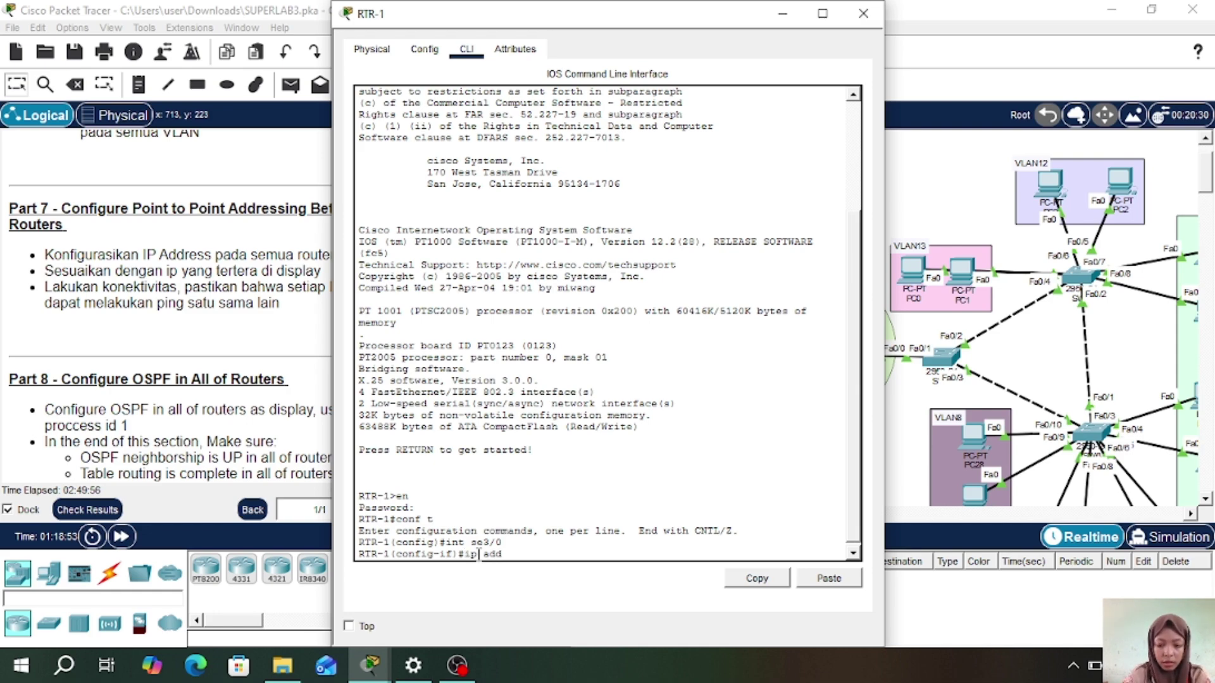
type(" 10.10.10.1")
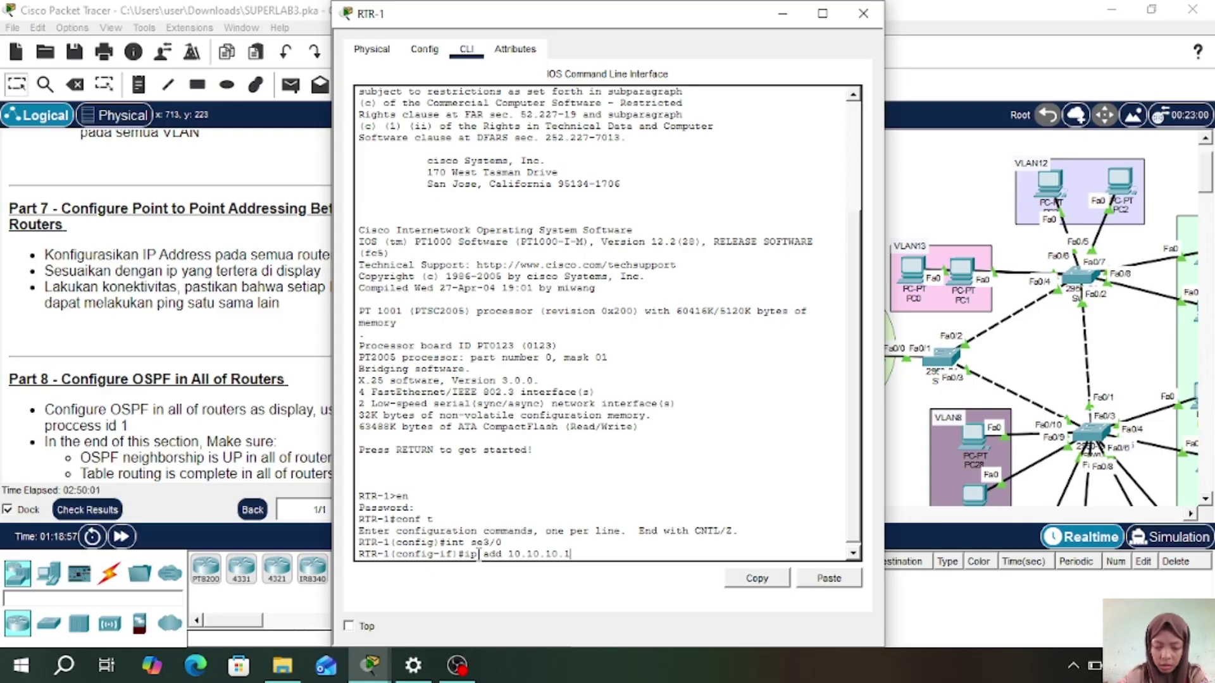
- Give RTR-1's Serial3/0 address 10.10.10.1 255.255.255.252 and enable it with 'no sh'
left_click(870, 21)
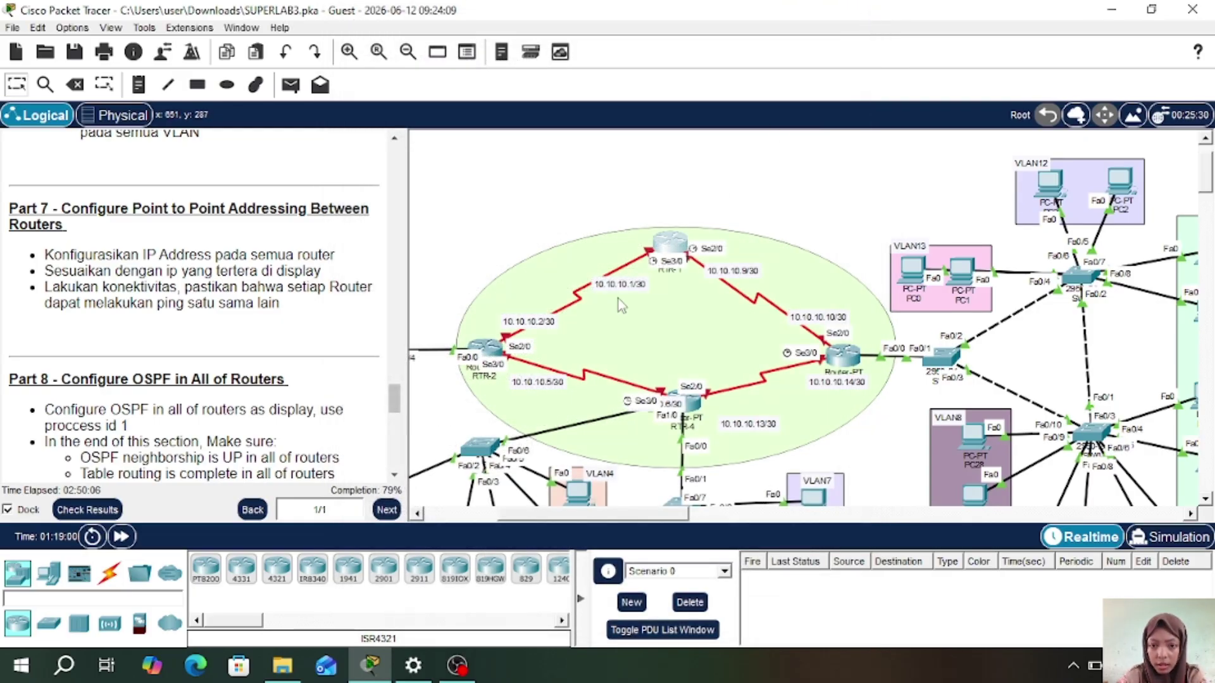
left_click(671, 253)
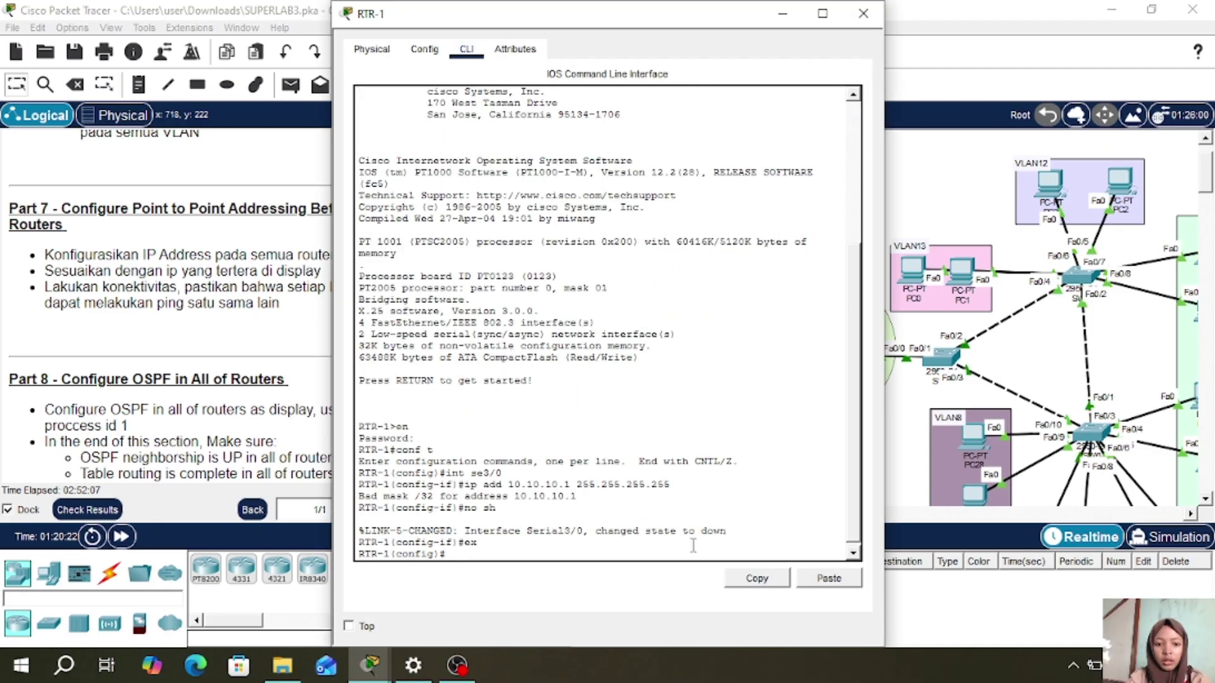
type("int se")
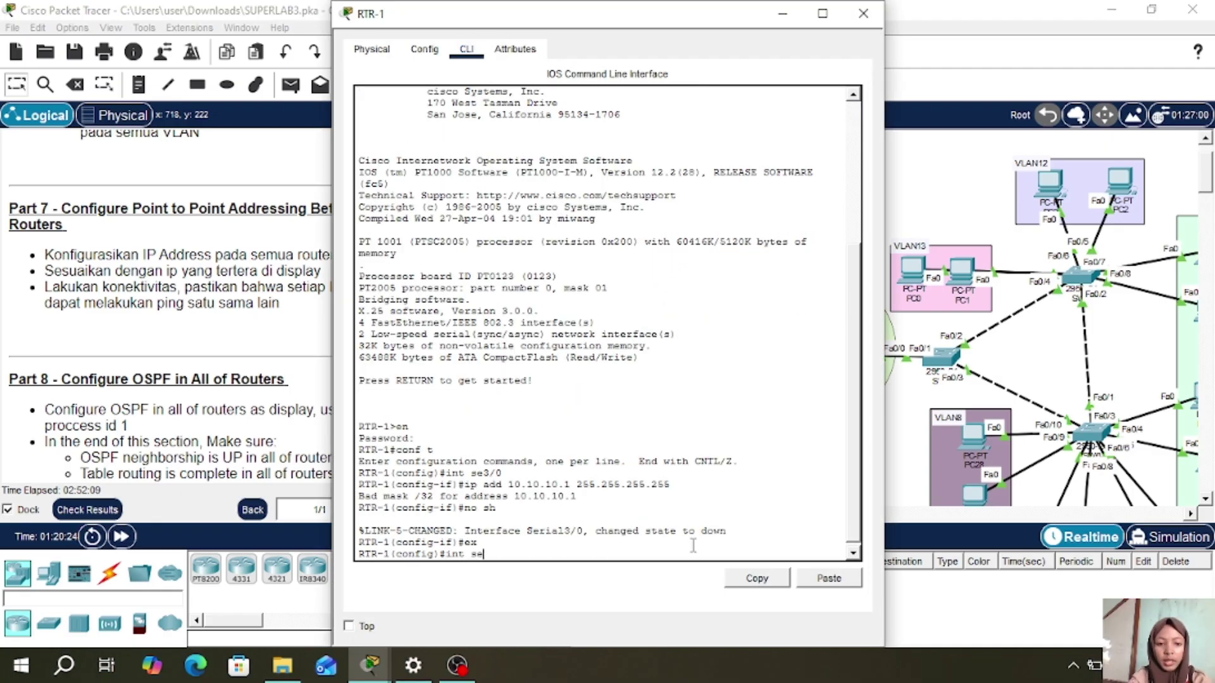
type("3/0")
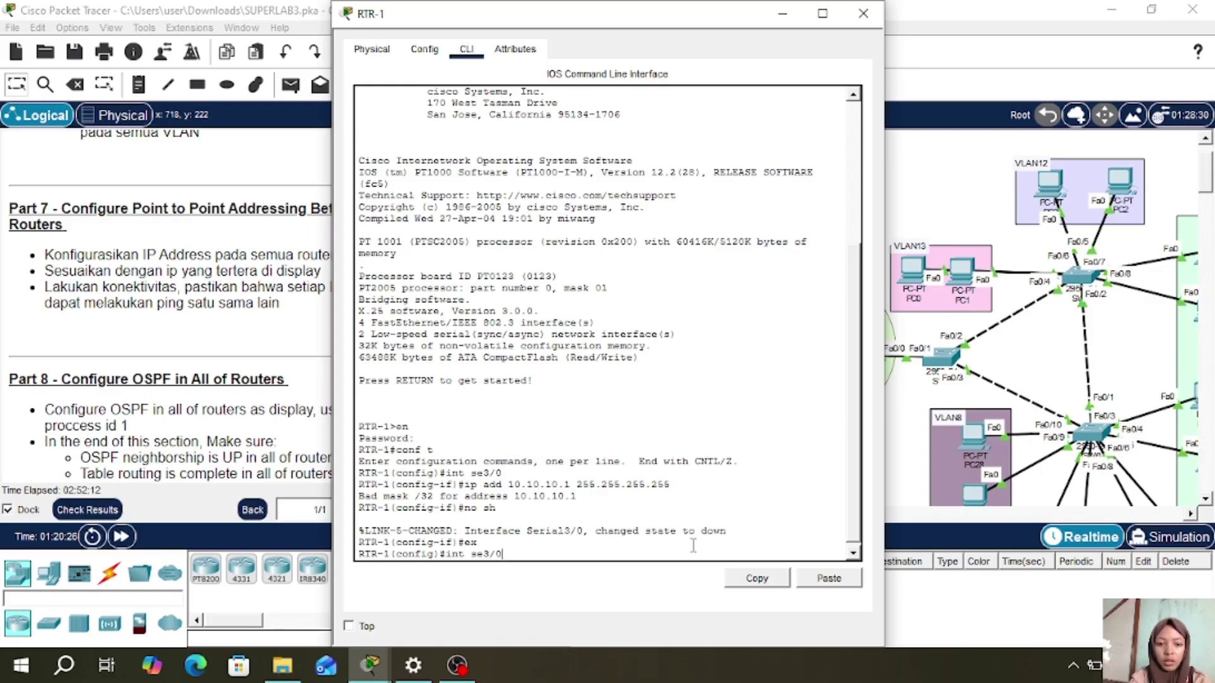
key("Return")
type("ip add")
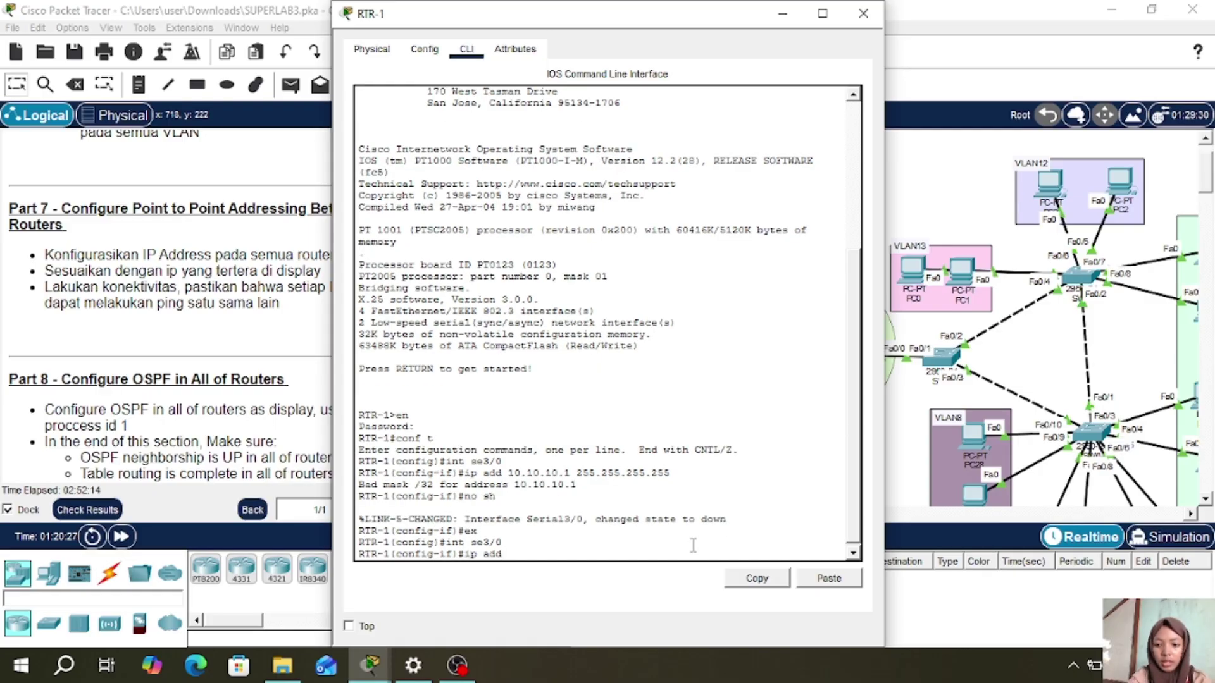
type(" 10.10")
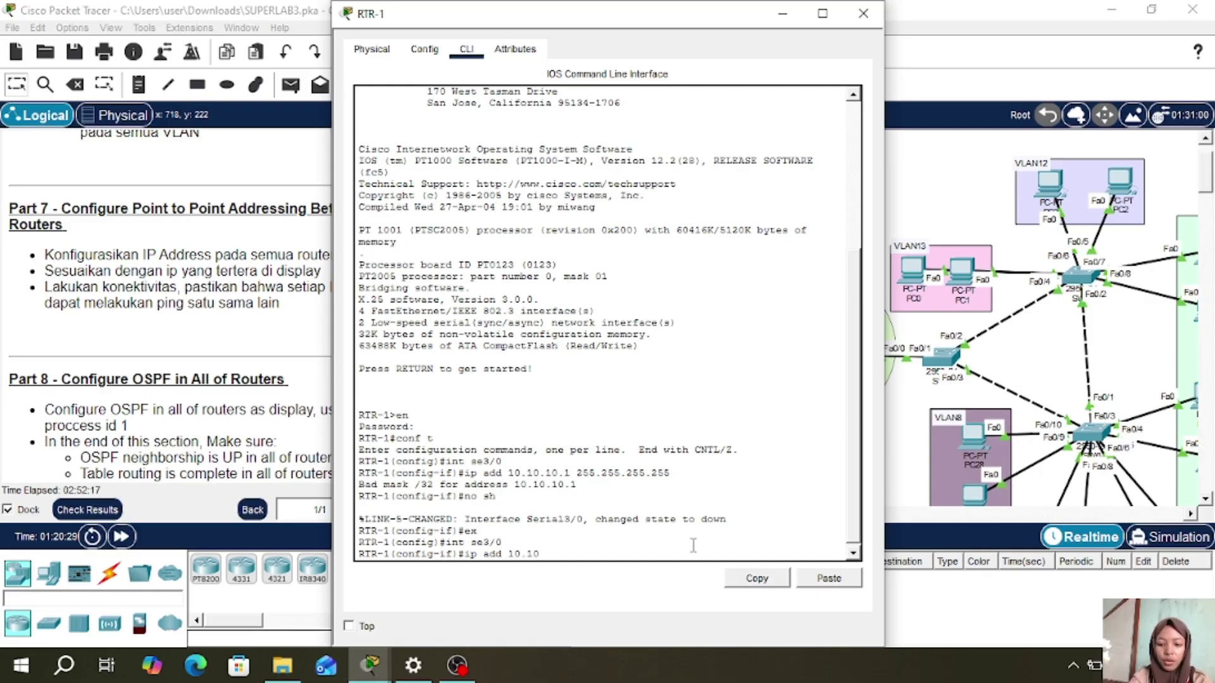
type(".10.1 255.")
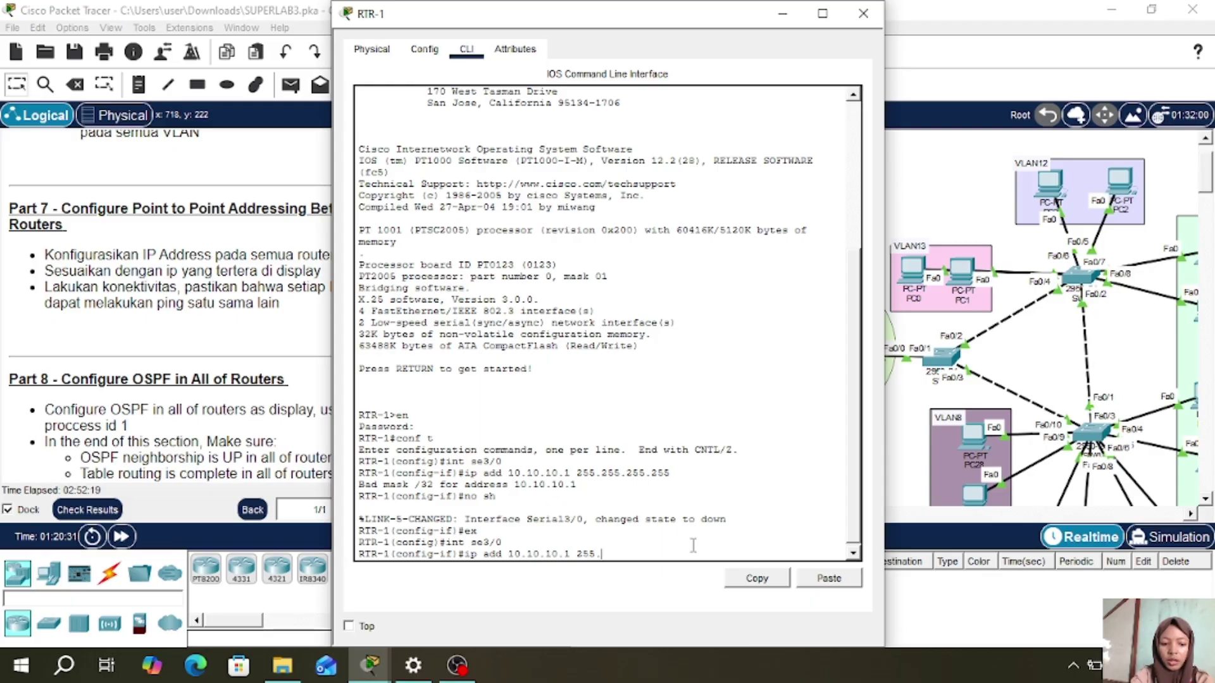
type("255.255.255.252")
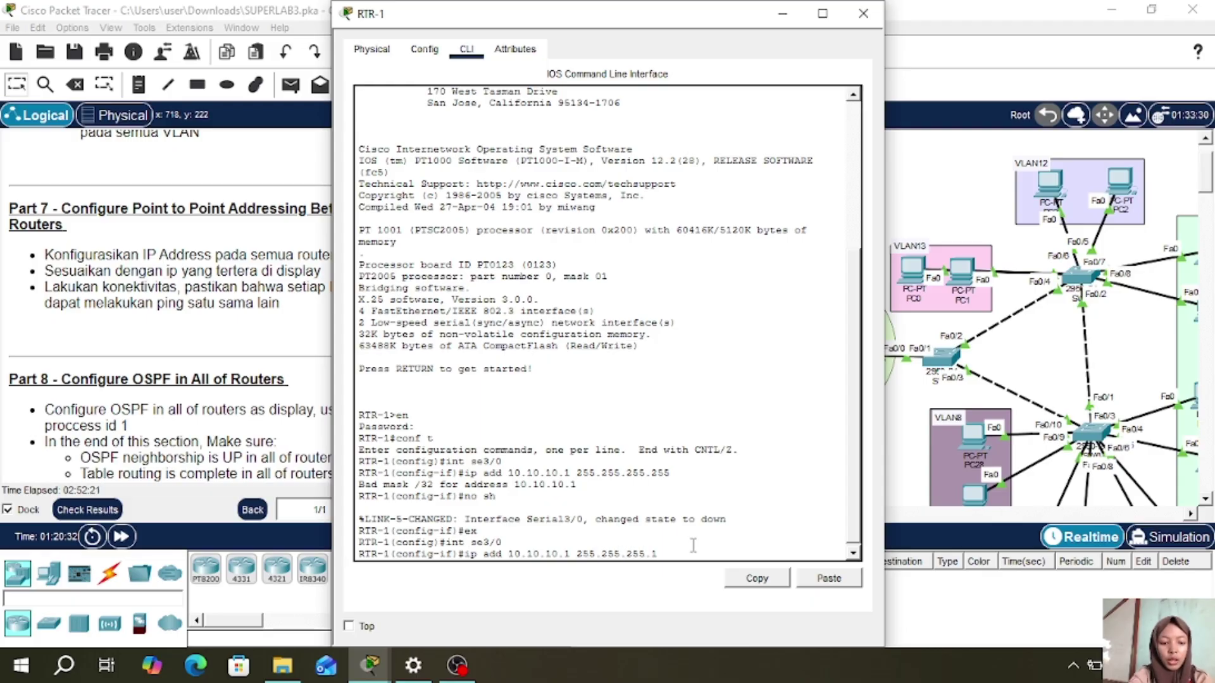
key("BackSpace")
key("BackSpace")
key("BackSpace")
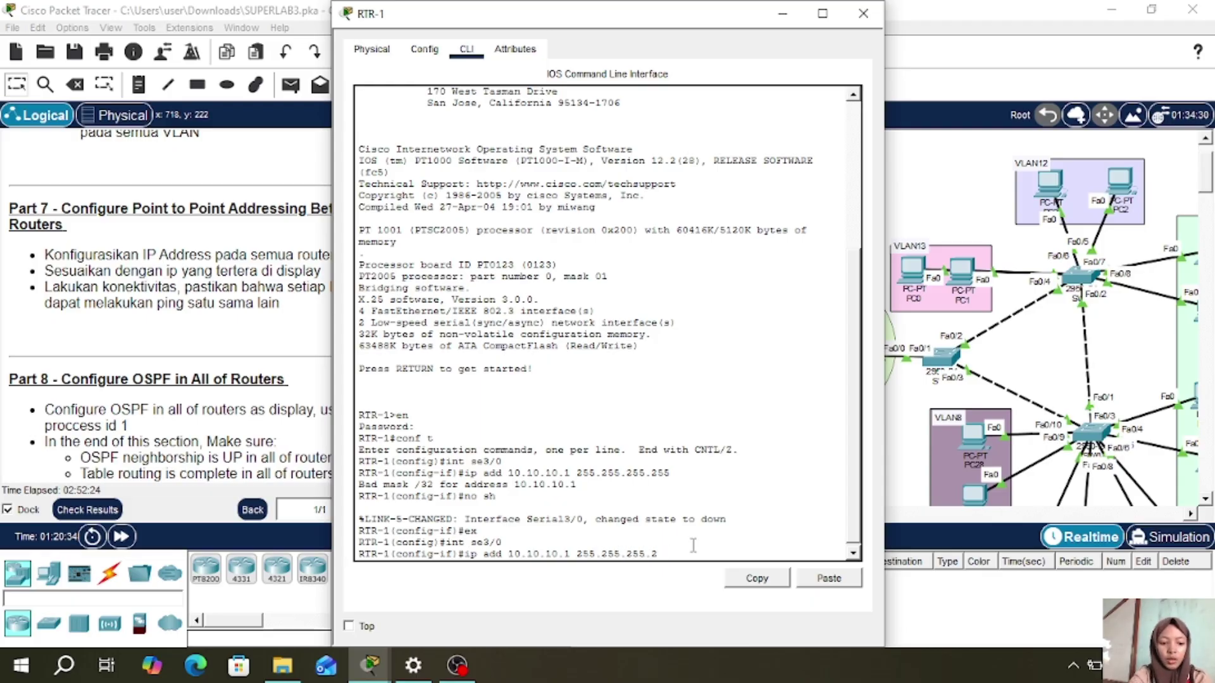
type("252")
key("Return")
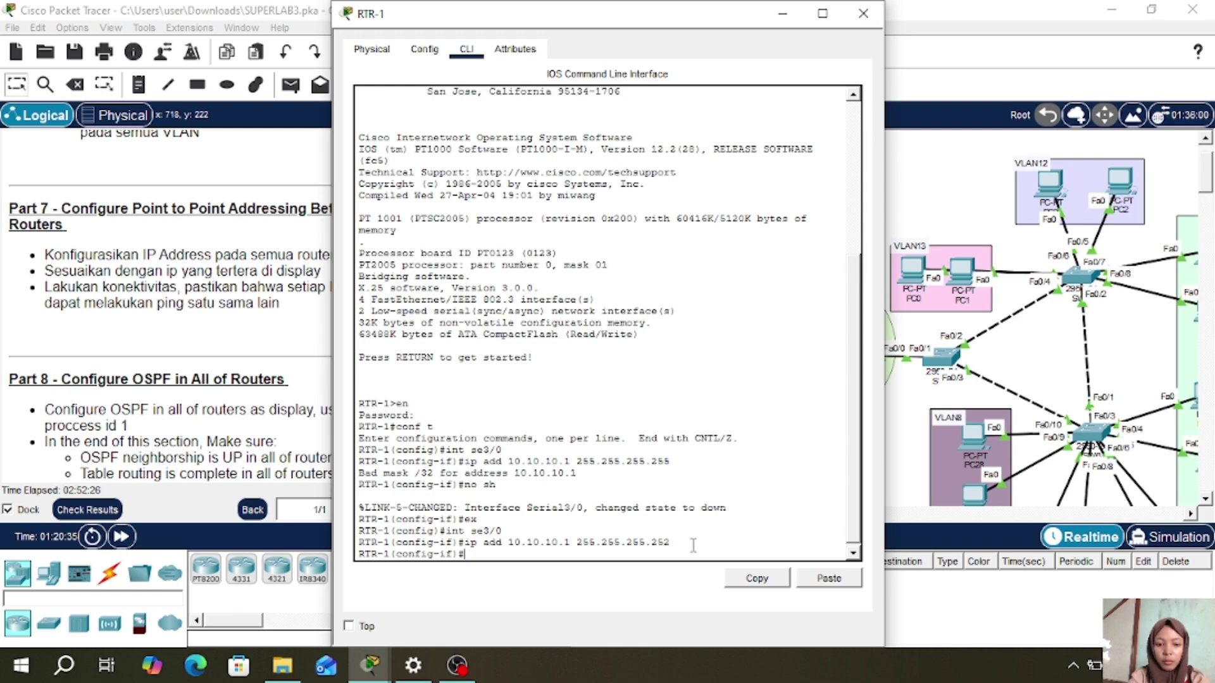
type("no sh")
key("Return")
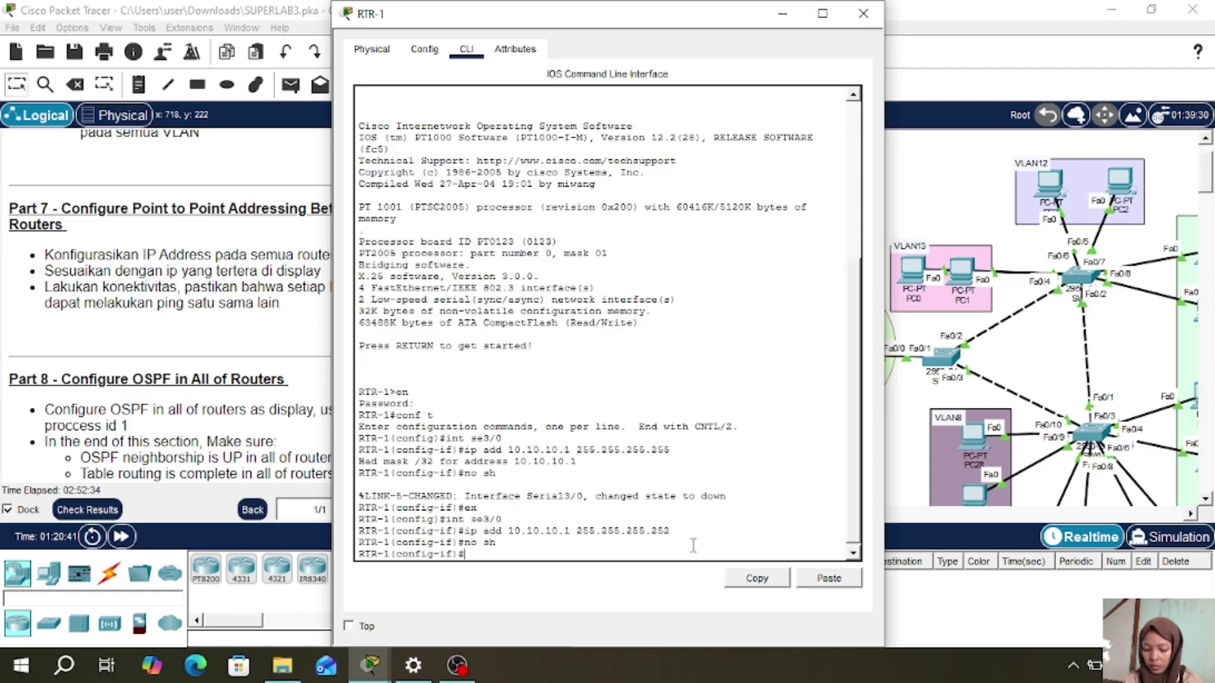
type("ex")
key("Return")
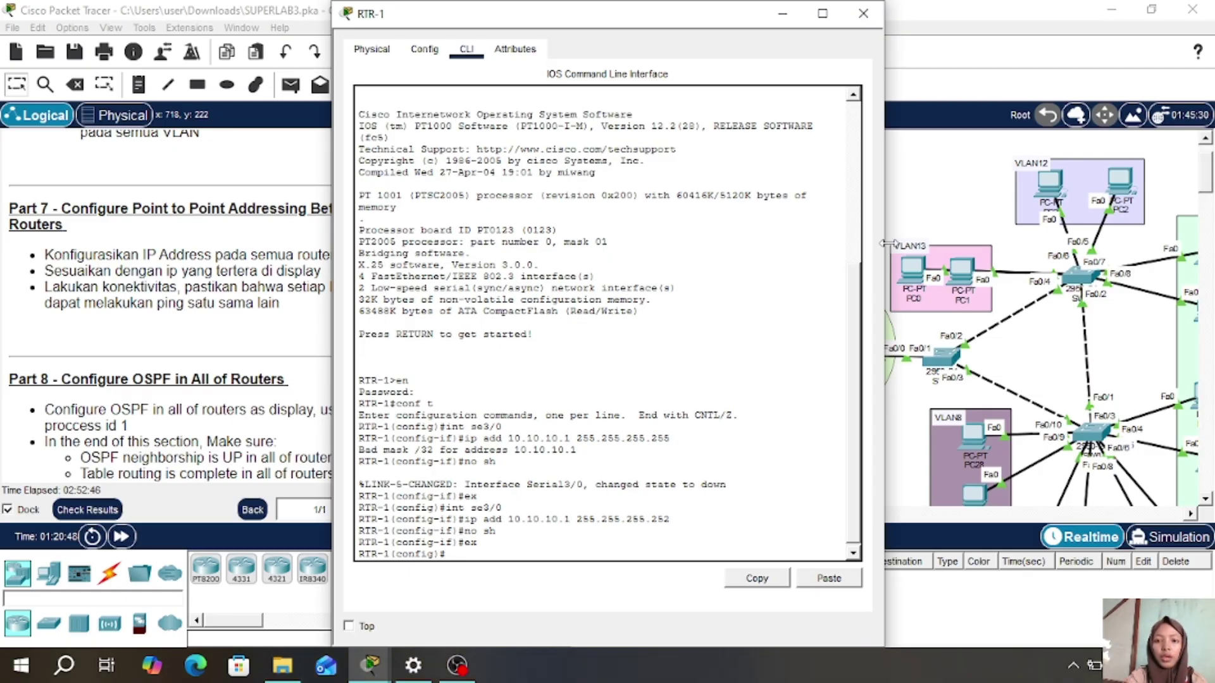
left_click(863, 14)
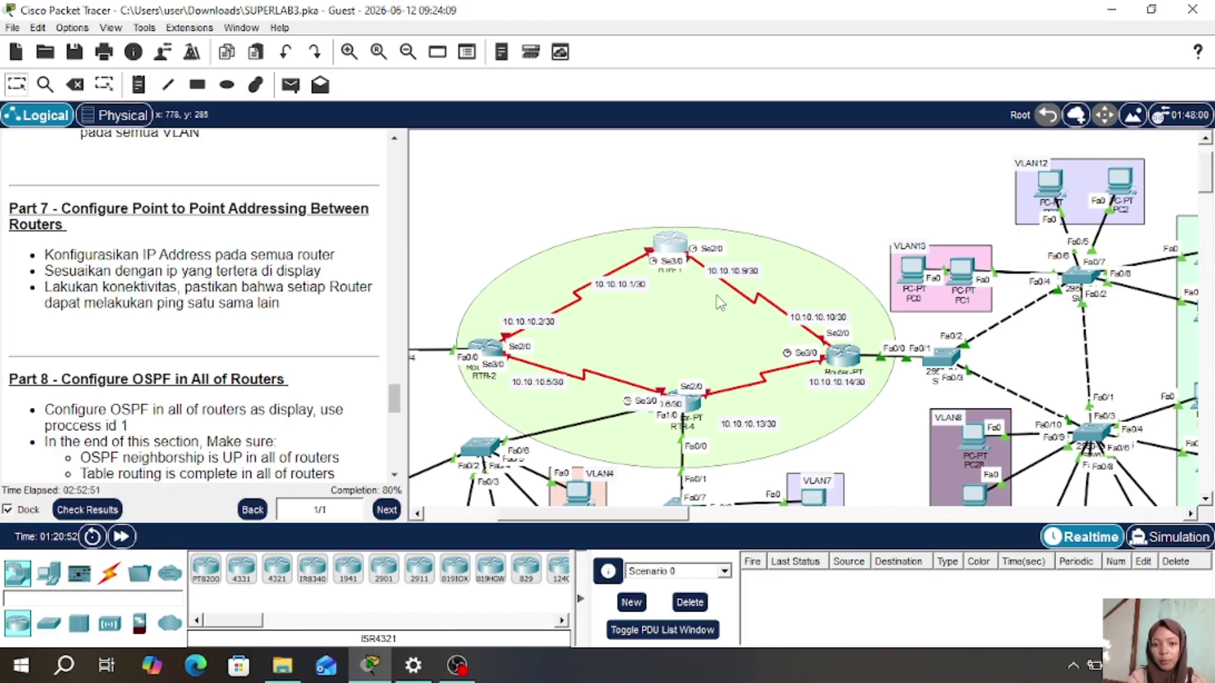
- Assign 10.10.10.9 255.255.255.252 to RTR-1's Serial2/0 and bring it up with 'no sh'
left_click(668, 251)
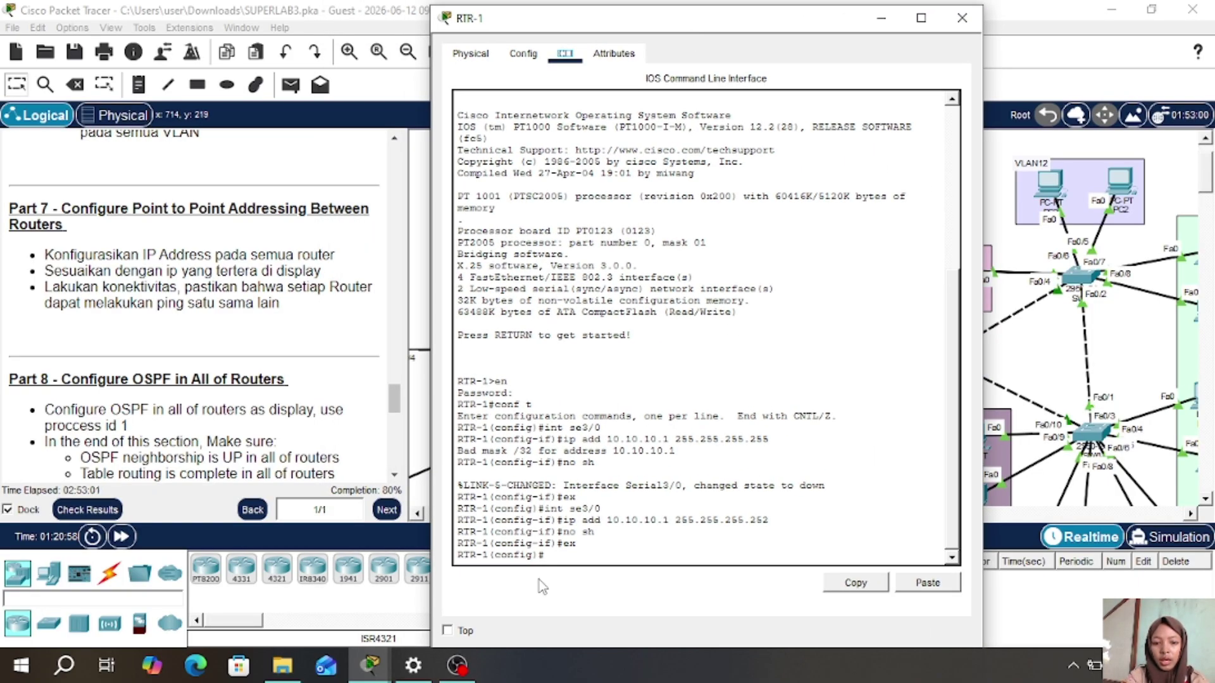
type("i")
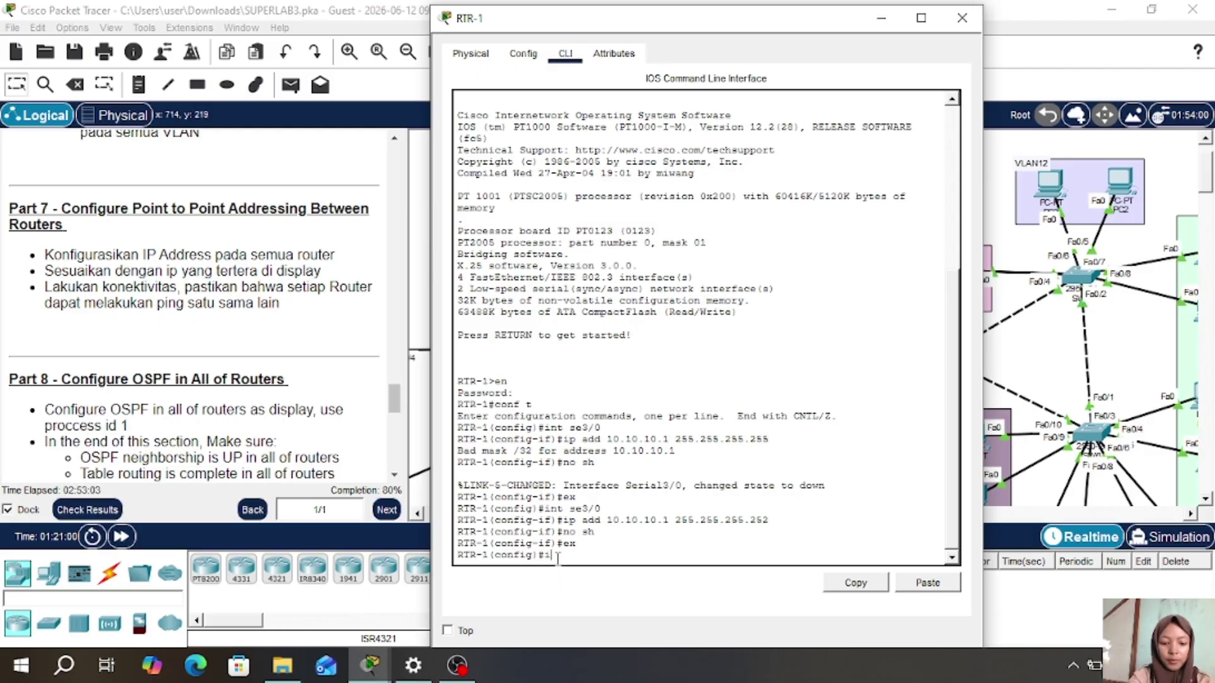
type("nt se2/0")
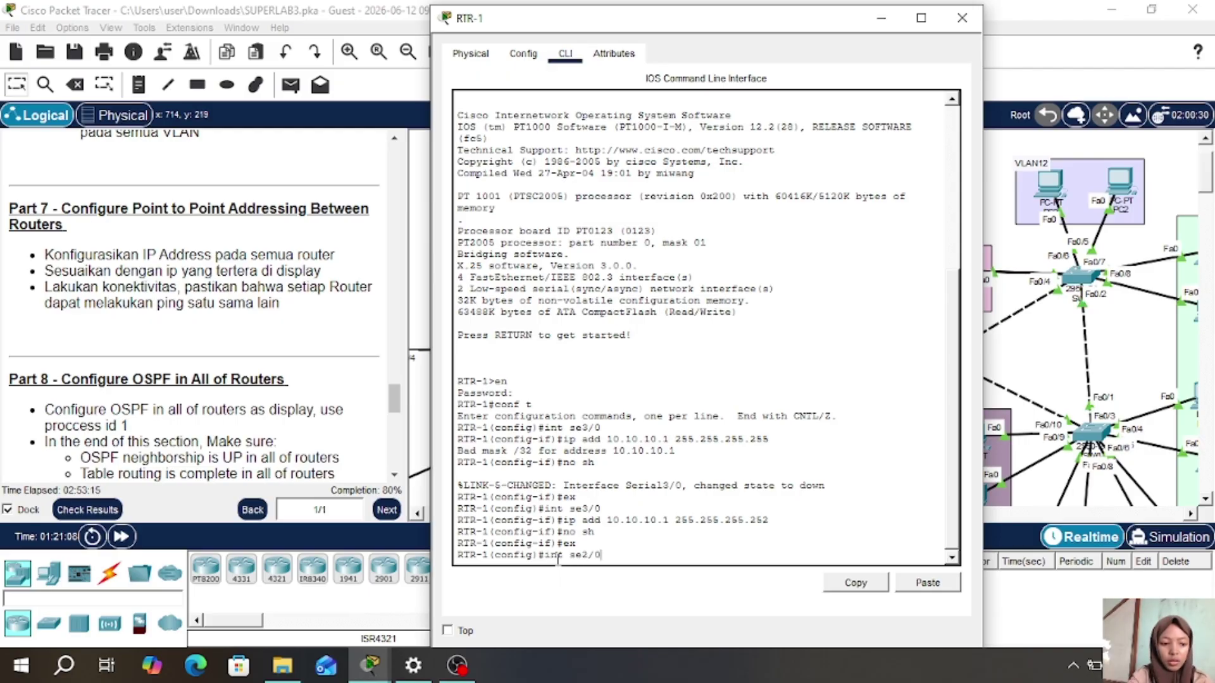
key("Return")
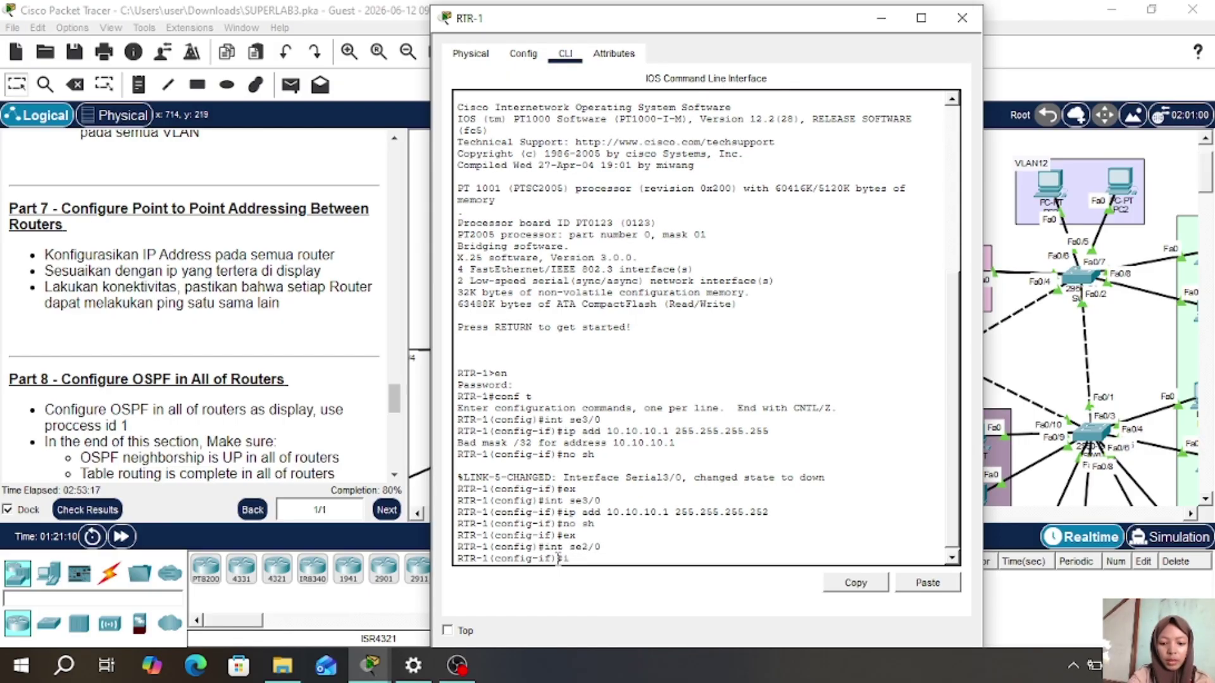
type("ip add")
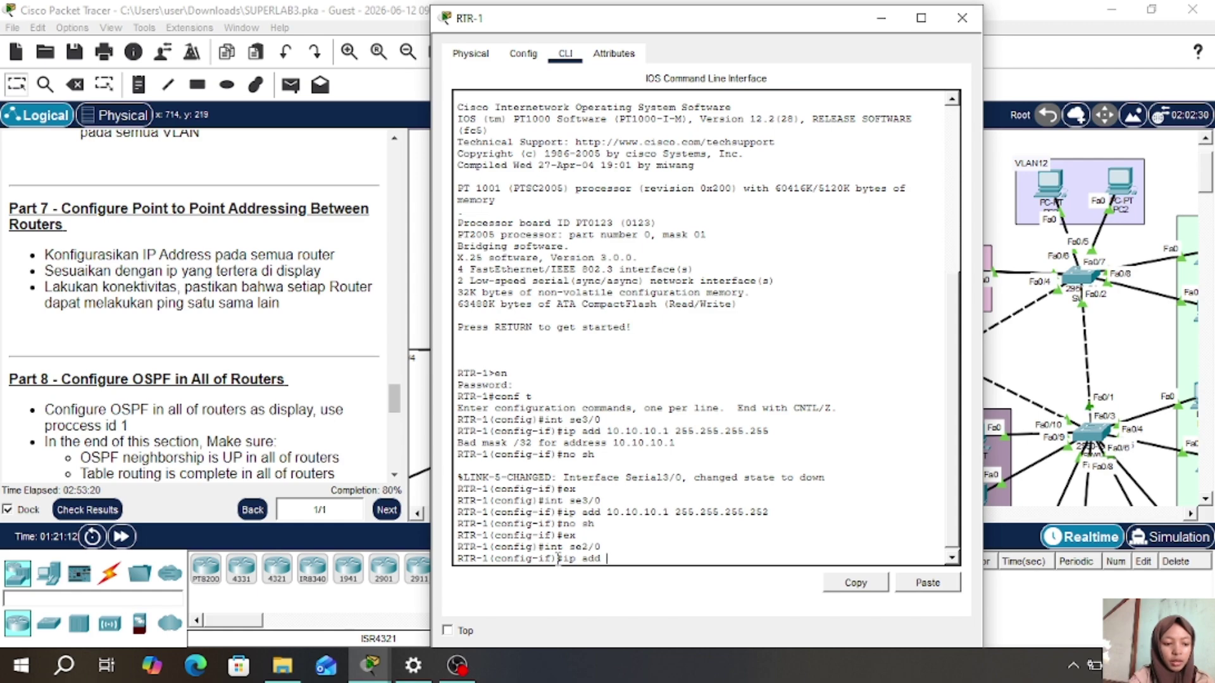
type(" 10.10.10")
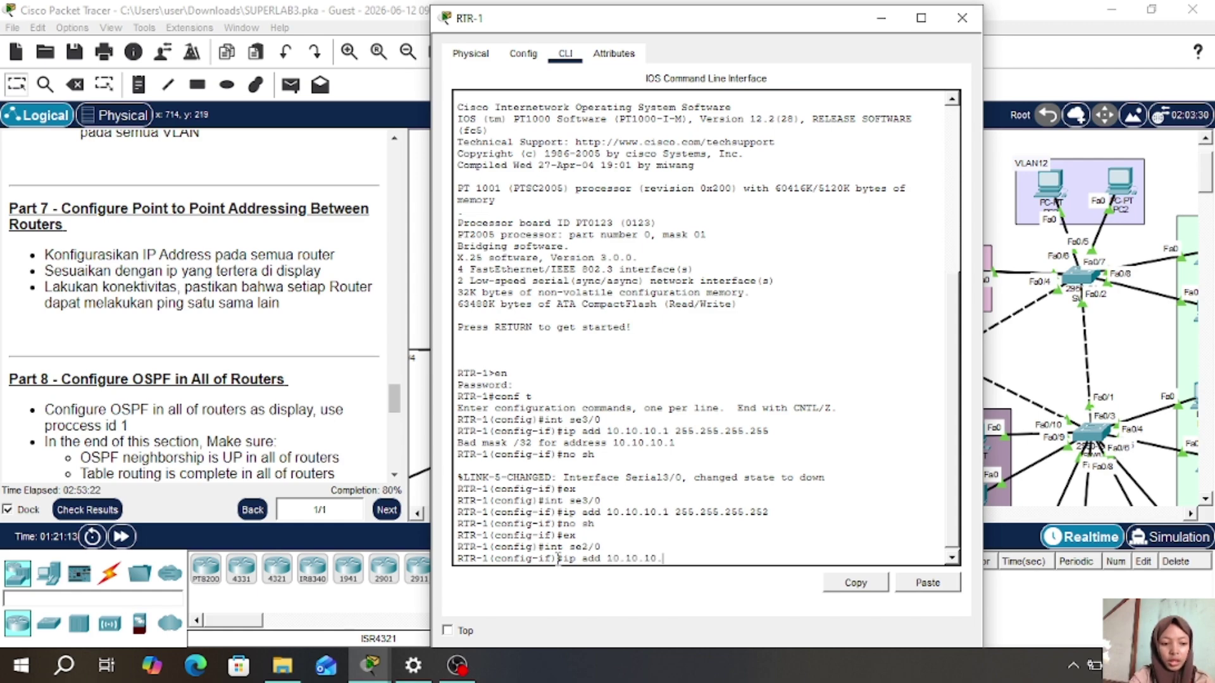
type(".9")
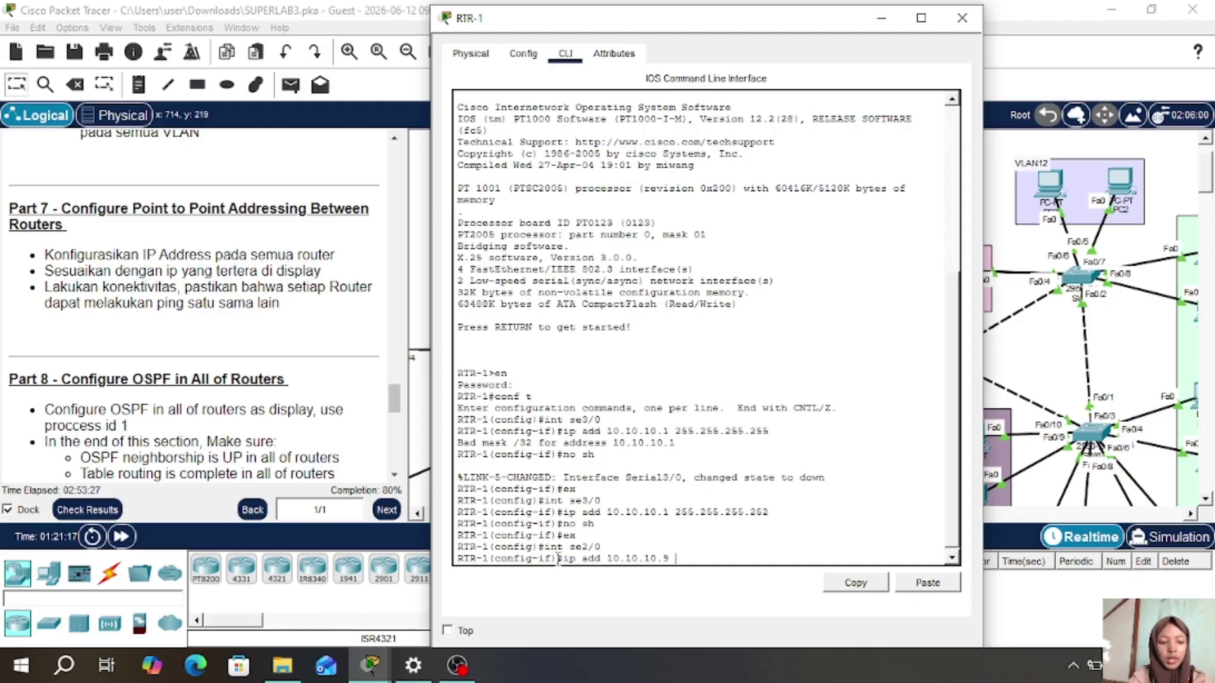
type(" 255.25")
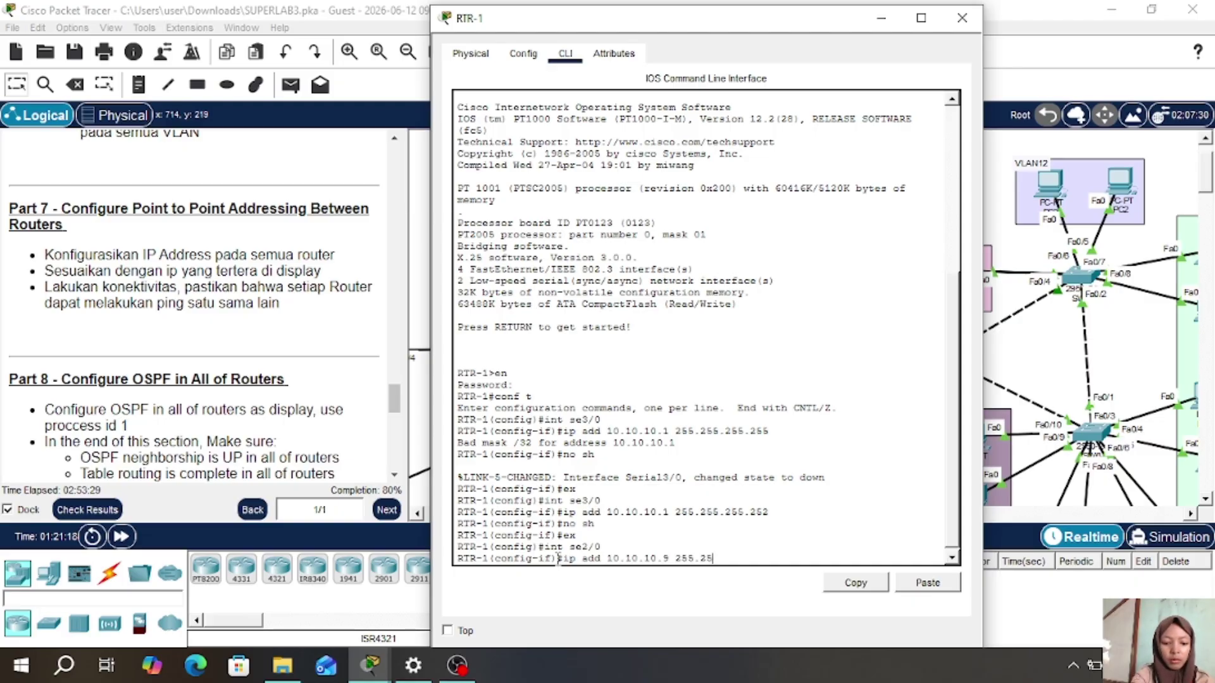
type("5.255.2")
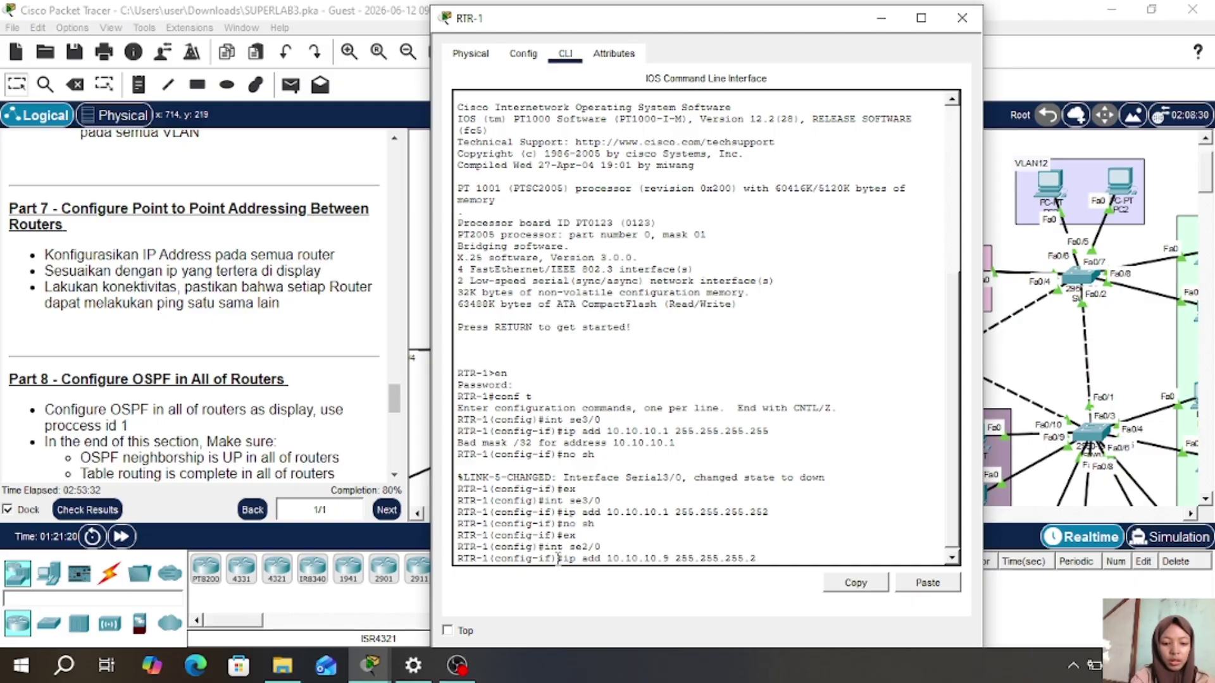
type("52")
key("Return")
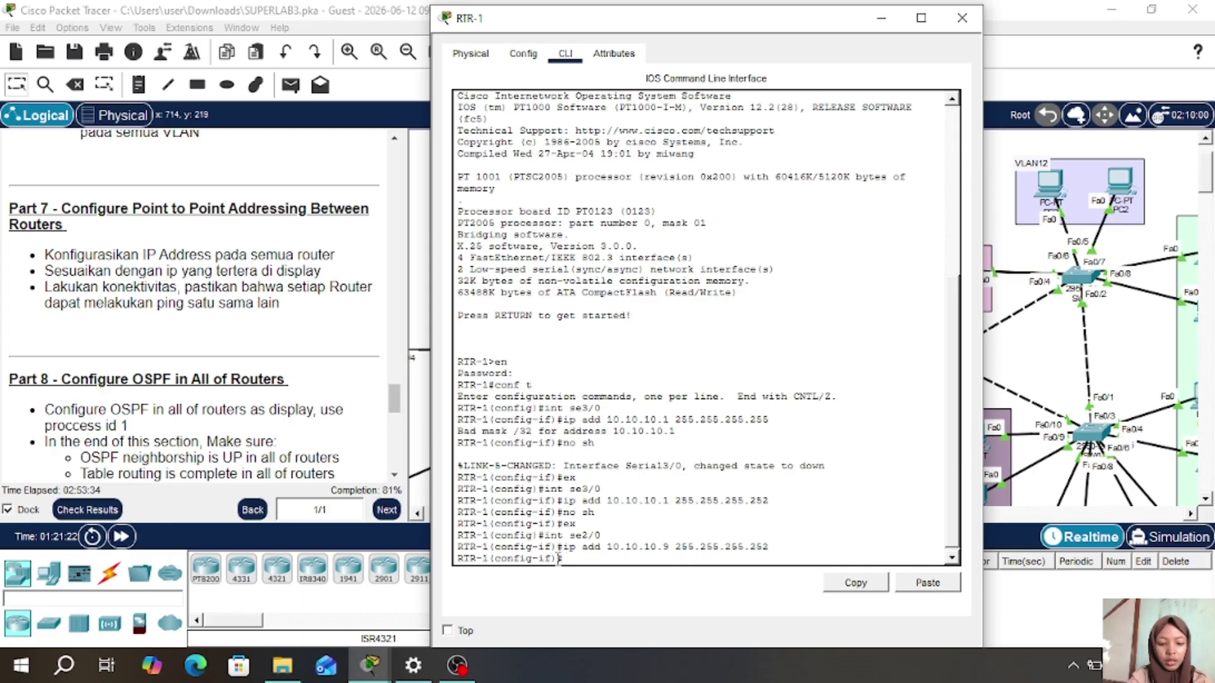
type("no sh")
key("Return")
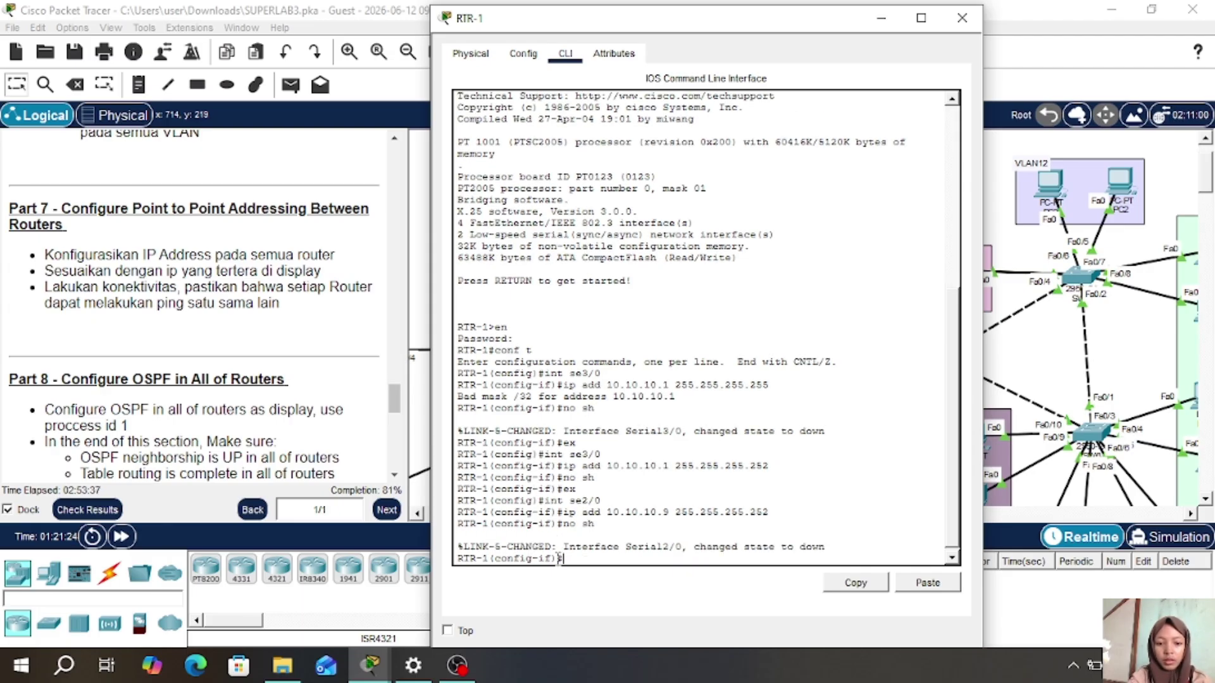
type("ex")
key("Return")
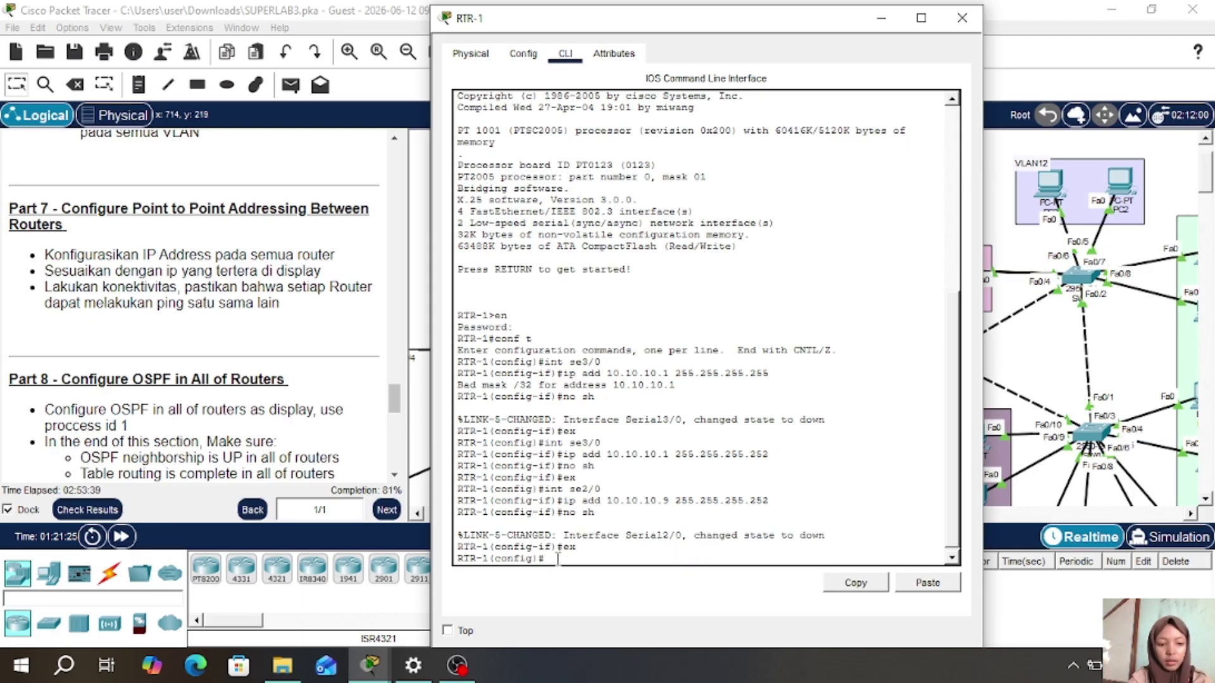
- Close RTR-1's window, nudge RTR-2 up-left in the ring, and open RTR-2's device window
left_click(966, 25)
scroll(652, 325, "down", 3)
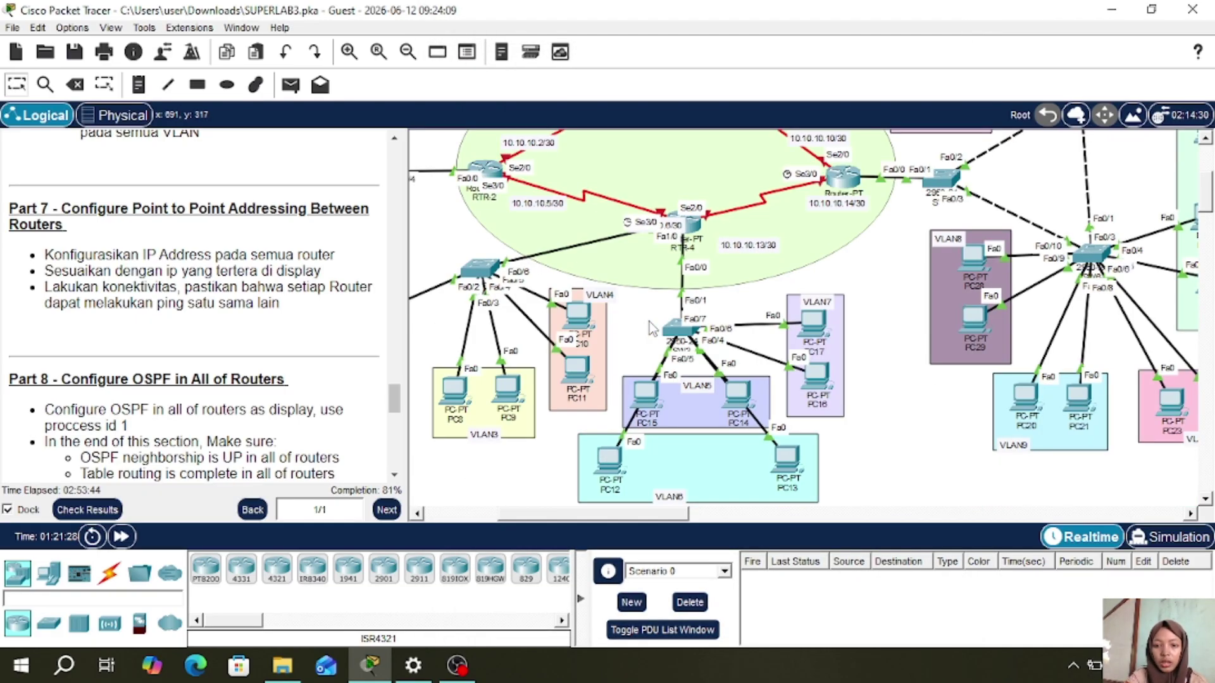
scroll(516, 212, "up", 3)
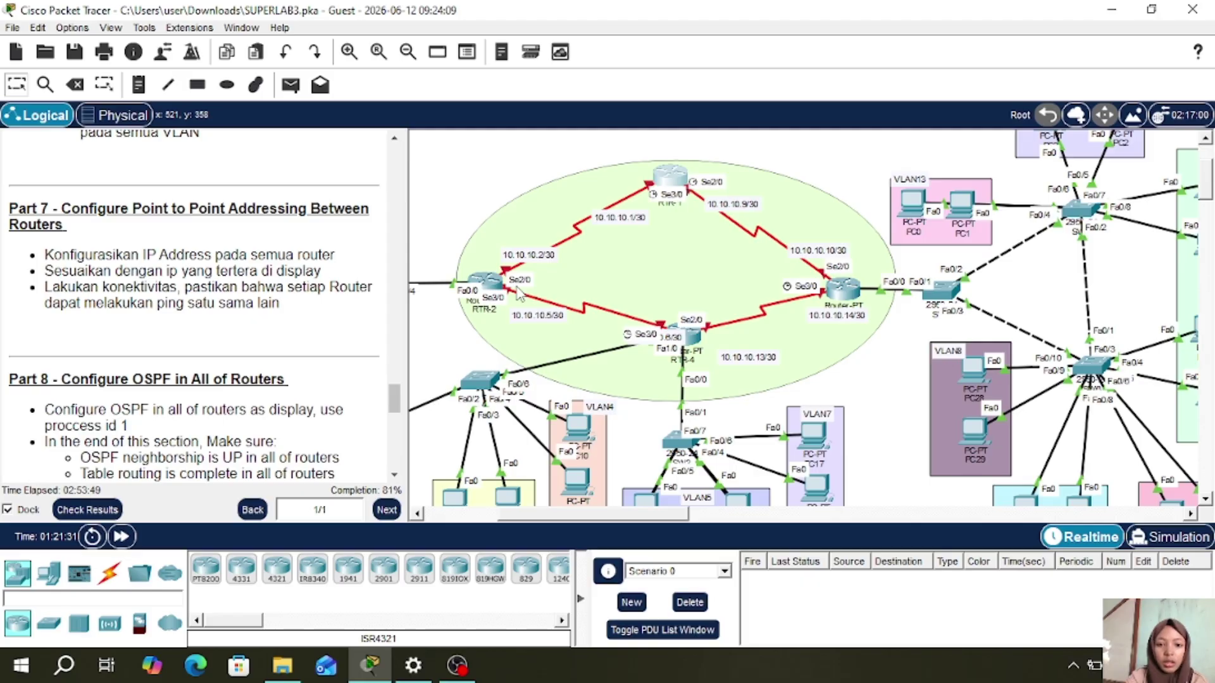
mouse_move(488, 279)
left_mouse_down()
mouse_move(479, 243)
mouse_move(509, 273)
left_mouse_up()
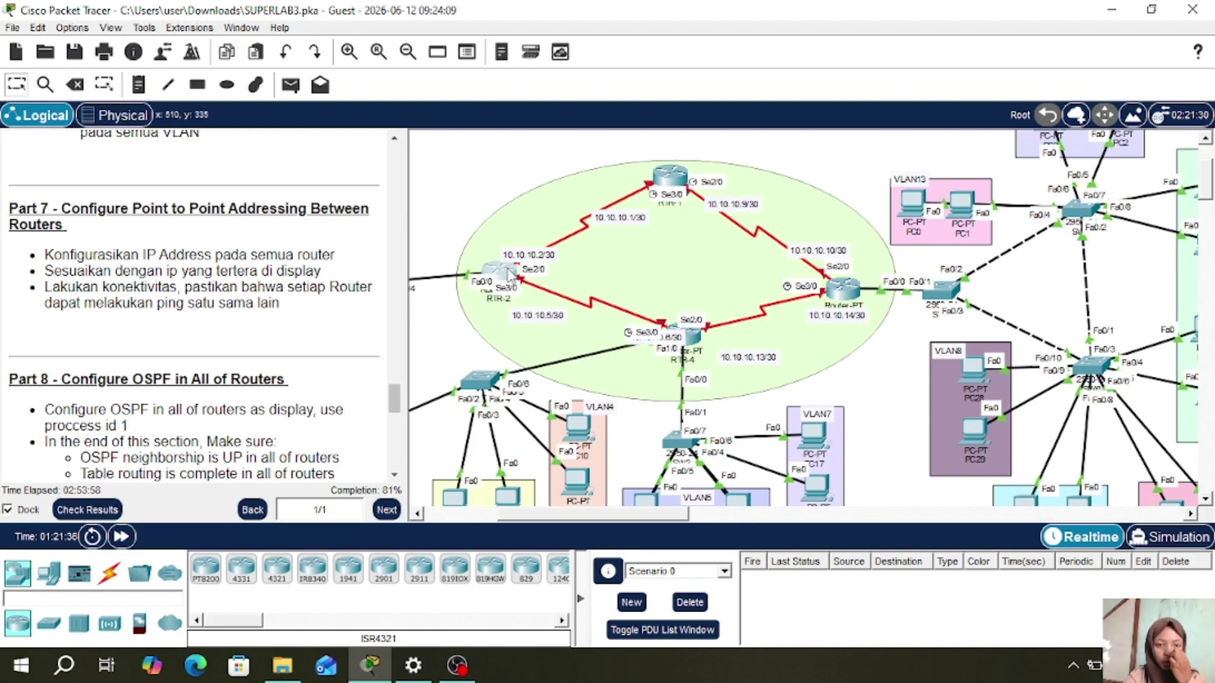
left_click(507, 270)
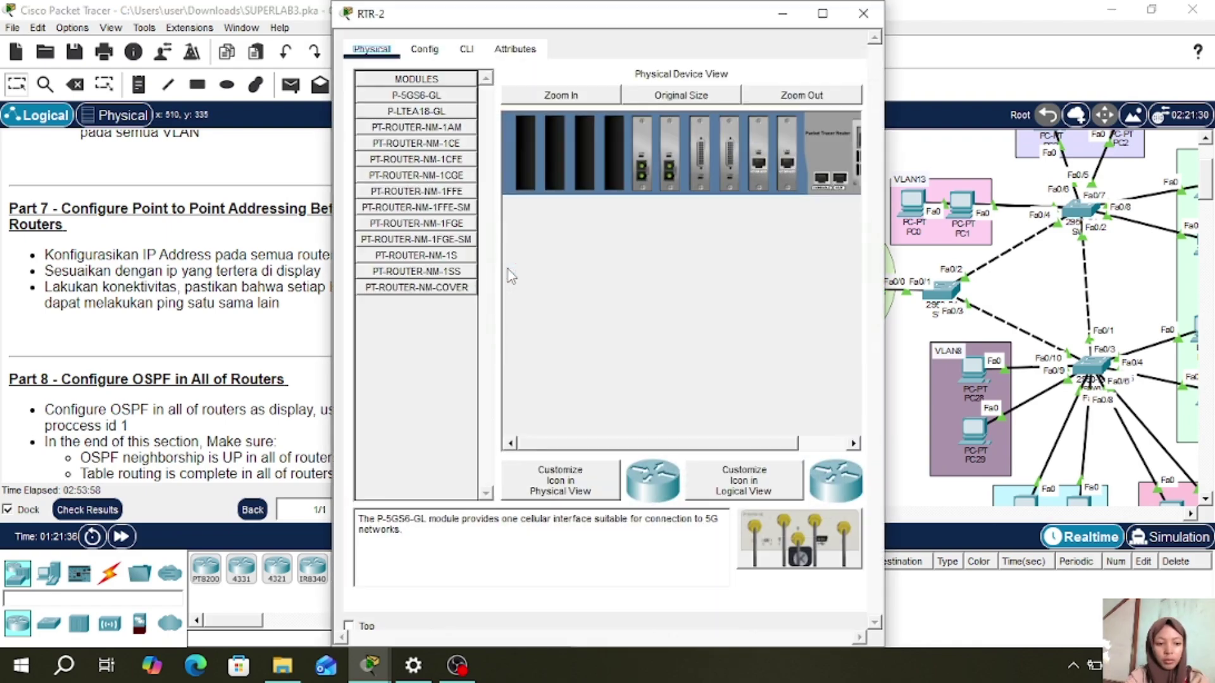
- On RTR-2's CLI, enter privileged mode with en and global configuration with conf t
left_click(466, 50)
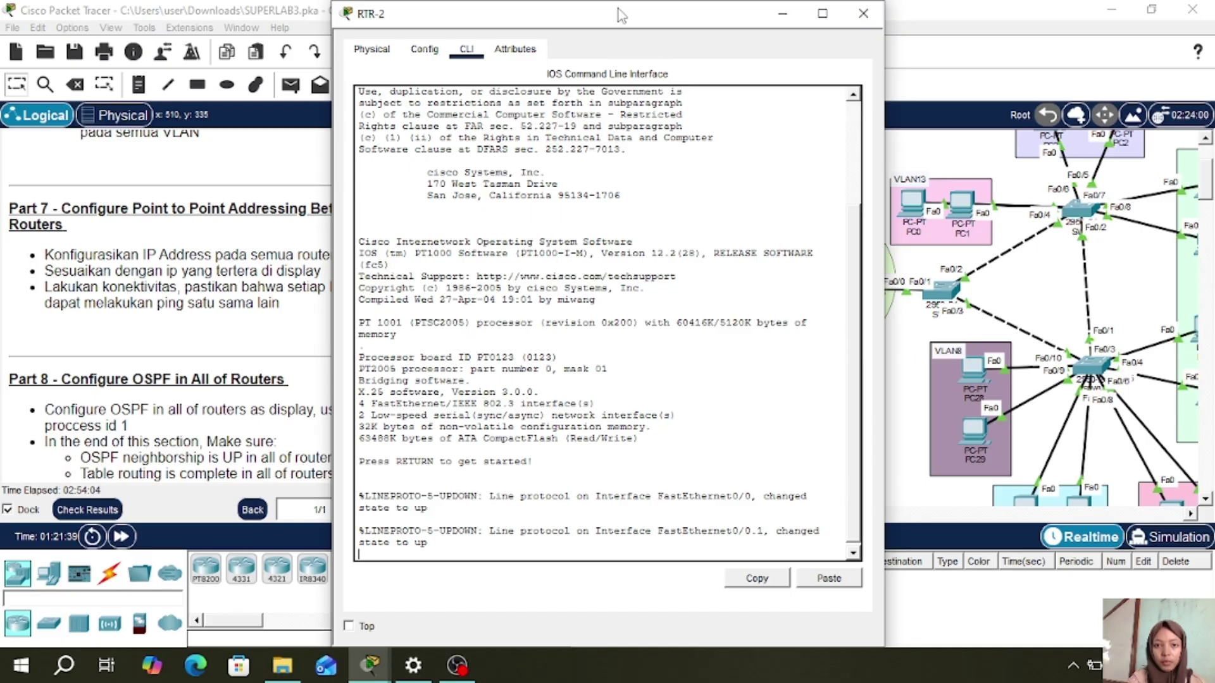
left_click_drag(621, 15, 741, 11)
key("Return")
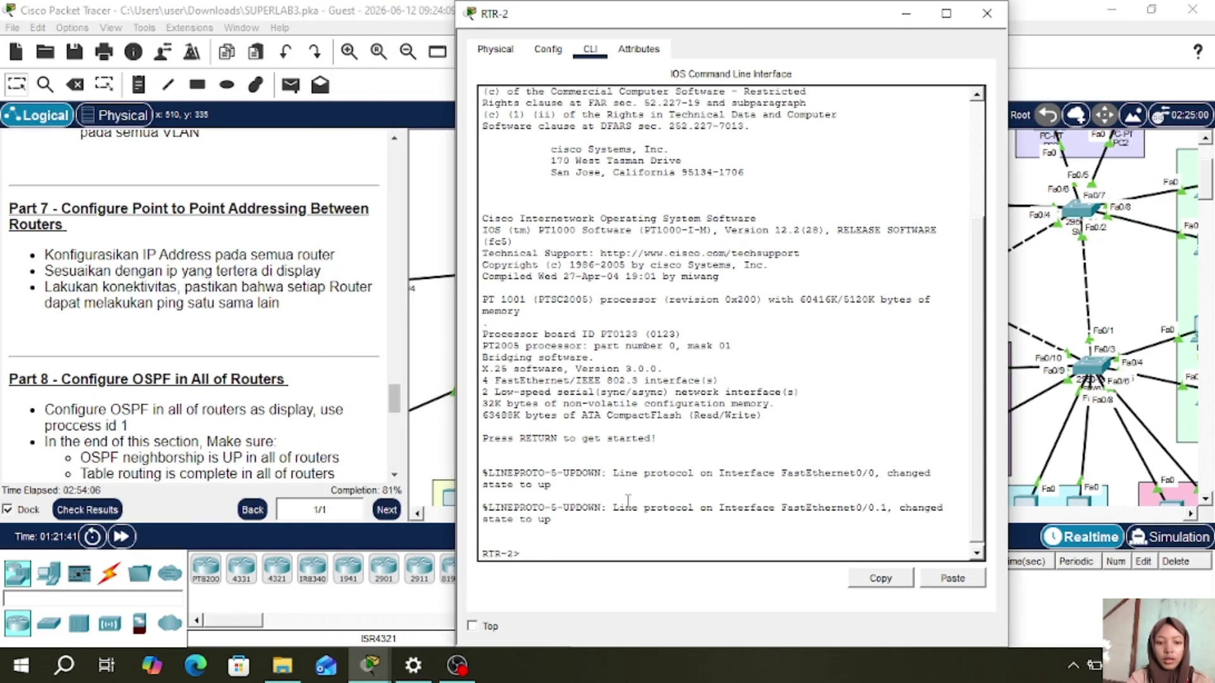
type("en")
key("Return")
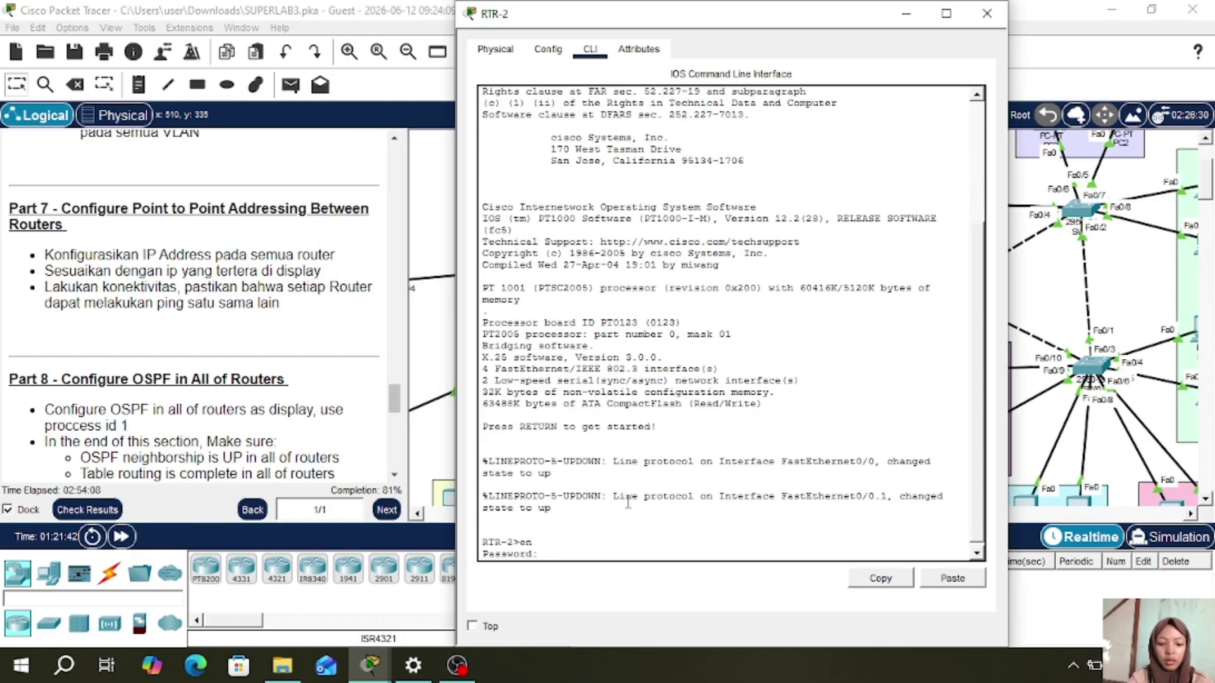
key("Return")
type("conf t")
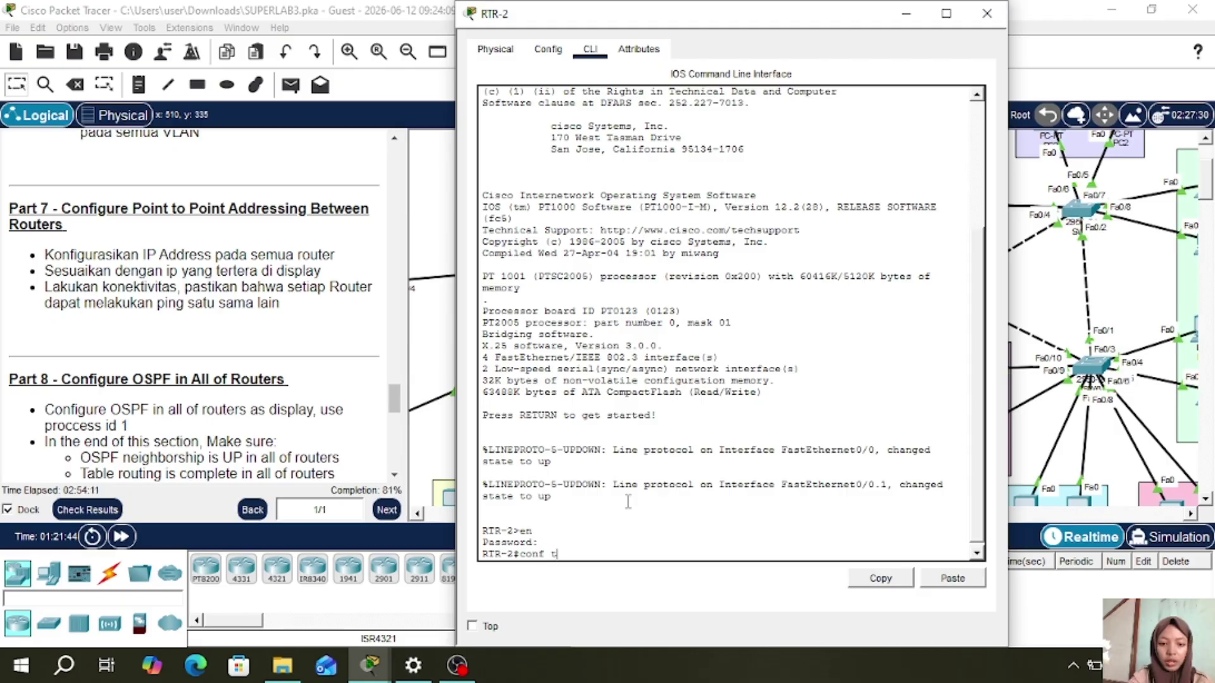
key("Return")
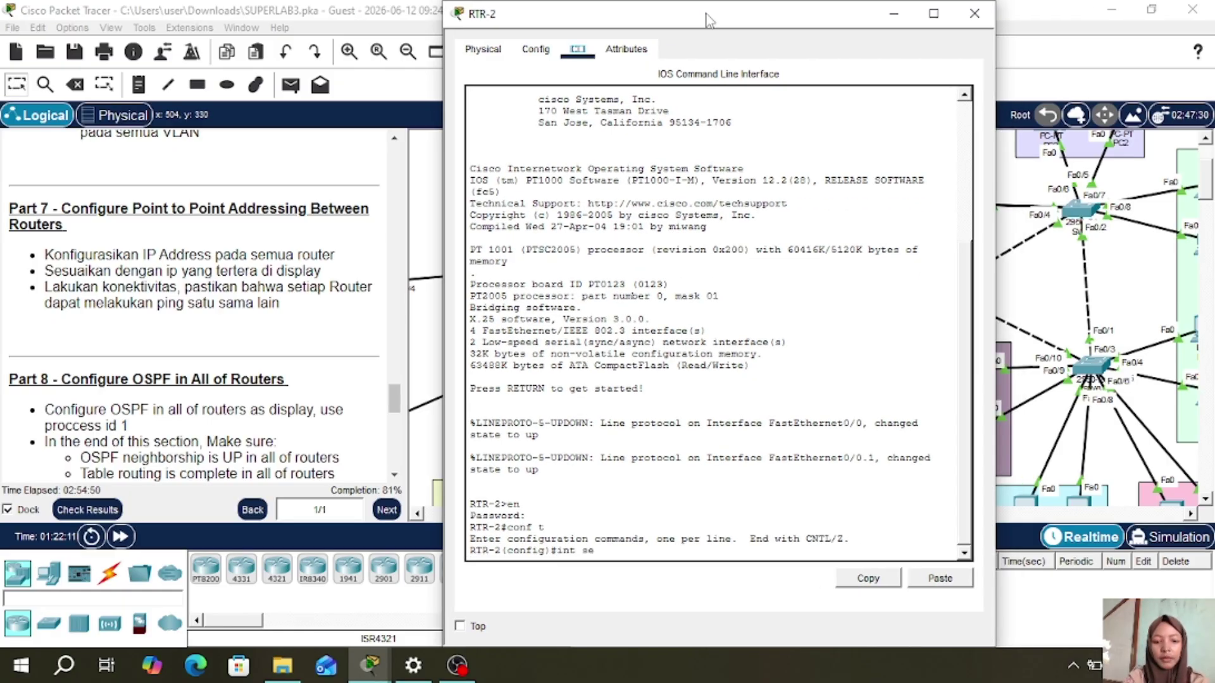
- Address RTR-2's Serial2/0 as 10.10.10.2 255.255.255.252 and bring it up with no shutdown
type("2/0")
key("Return")
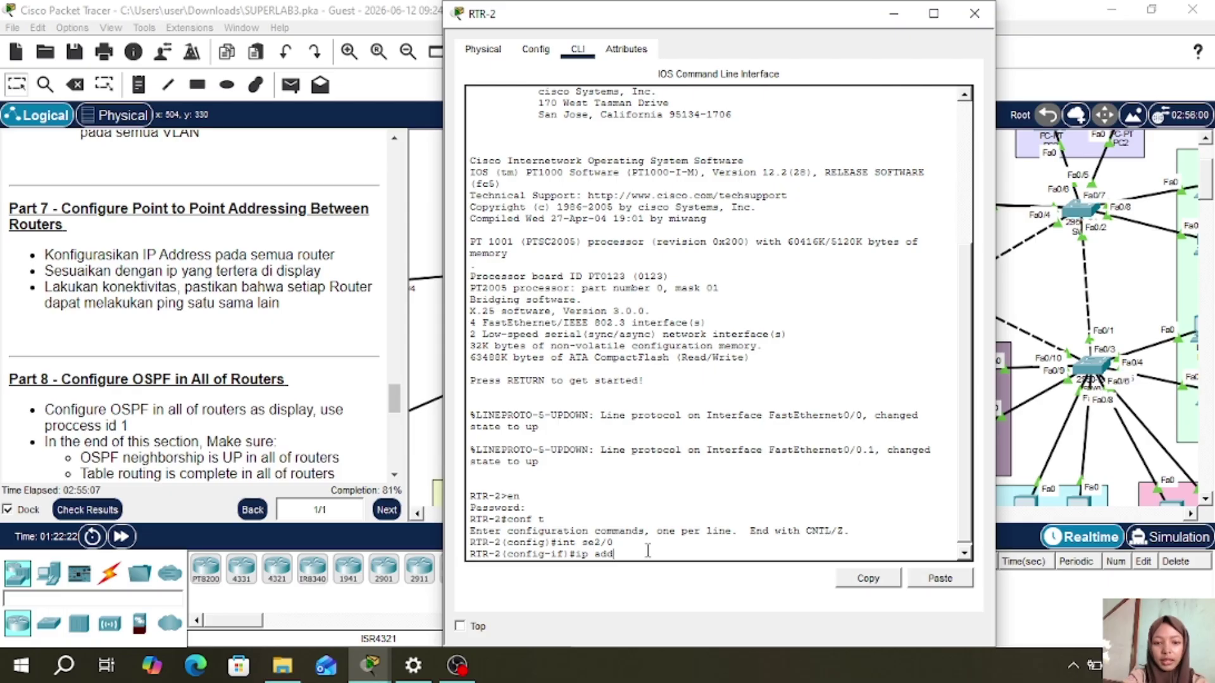
type("ip add 10.10.")
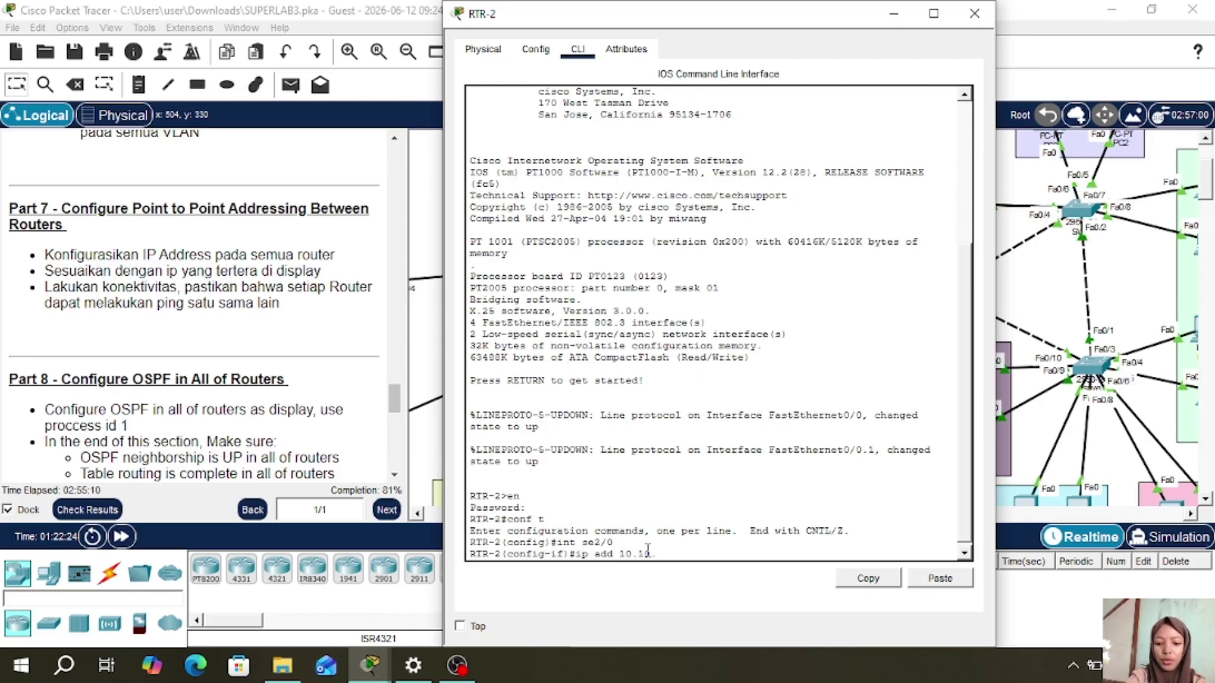
type("10.2")
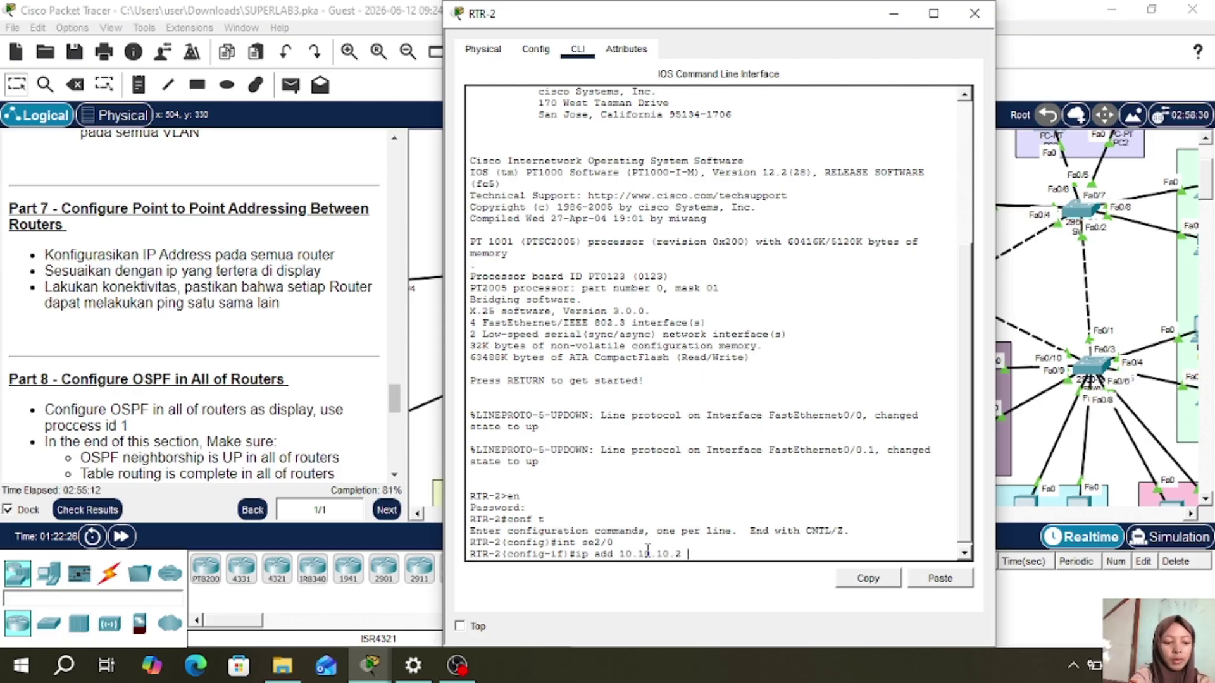
type(" 255.255.25")
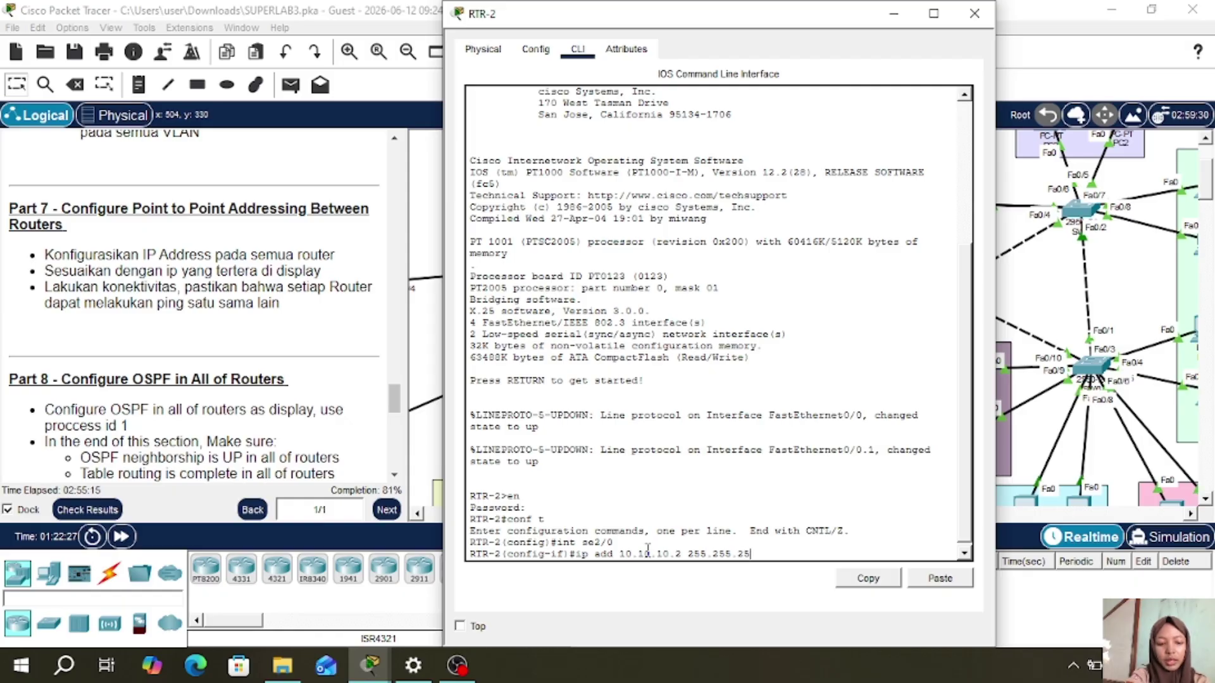
type("5.252")
key("Return")
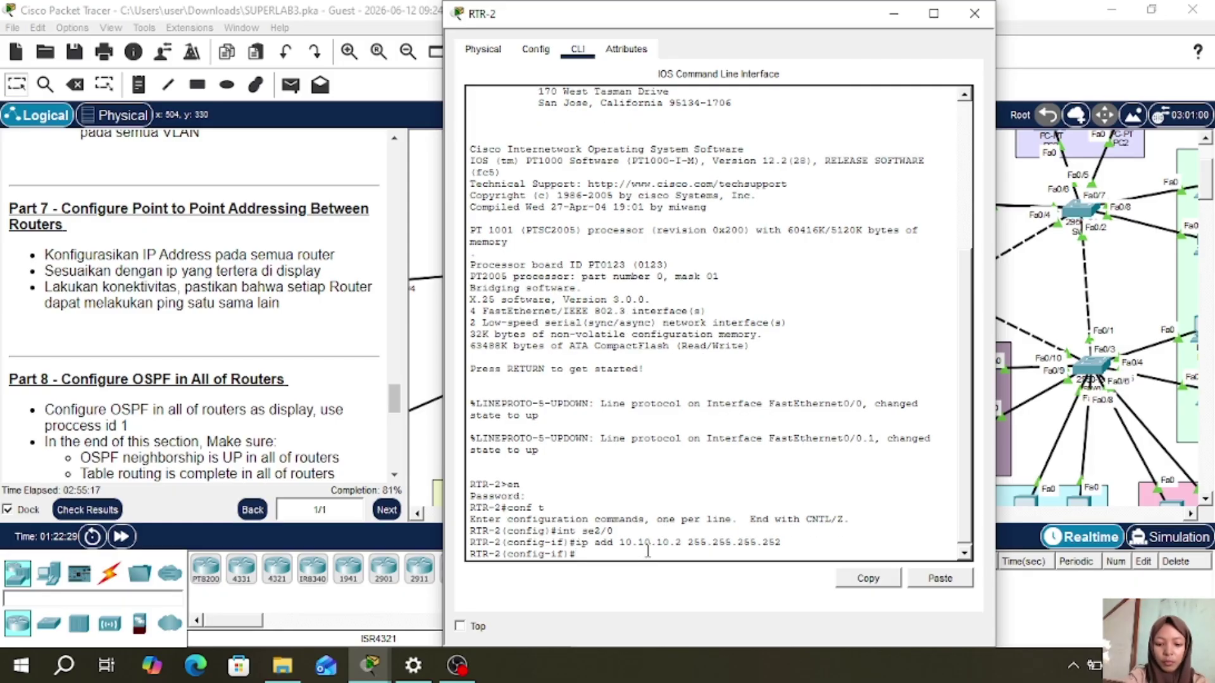
type("no sh")
key("Return")
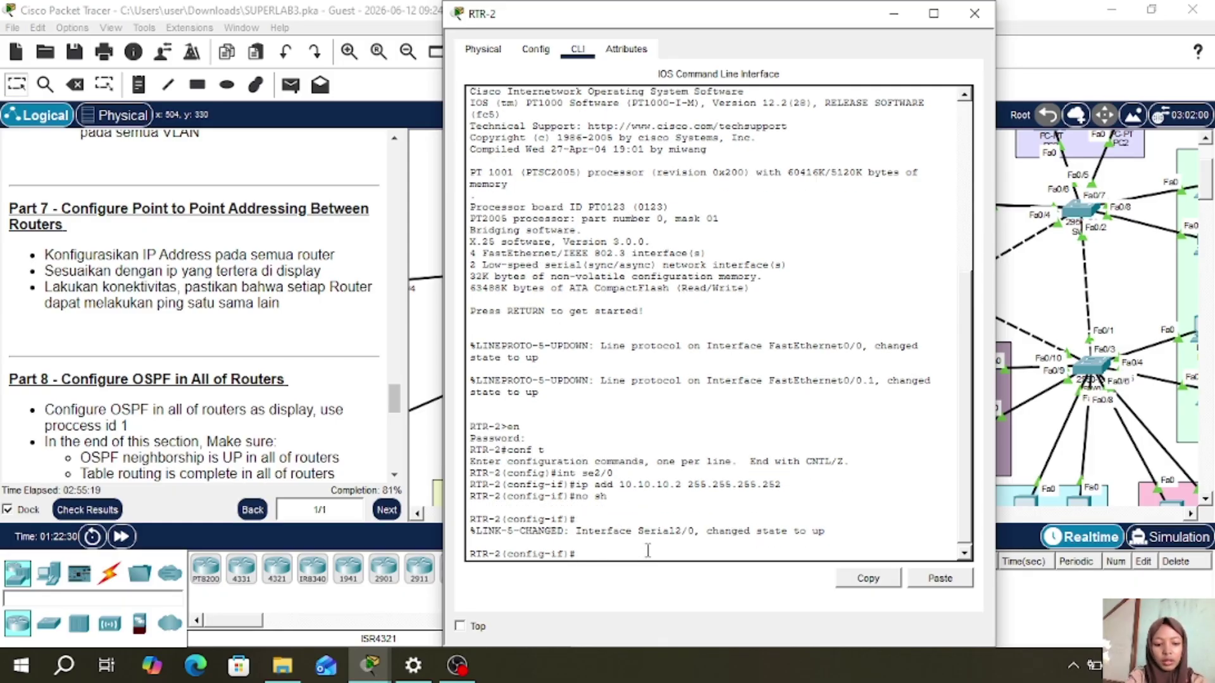
type("ex")
key("Return")
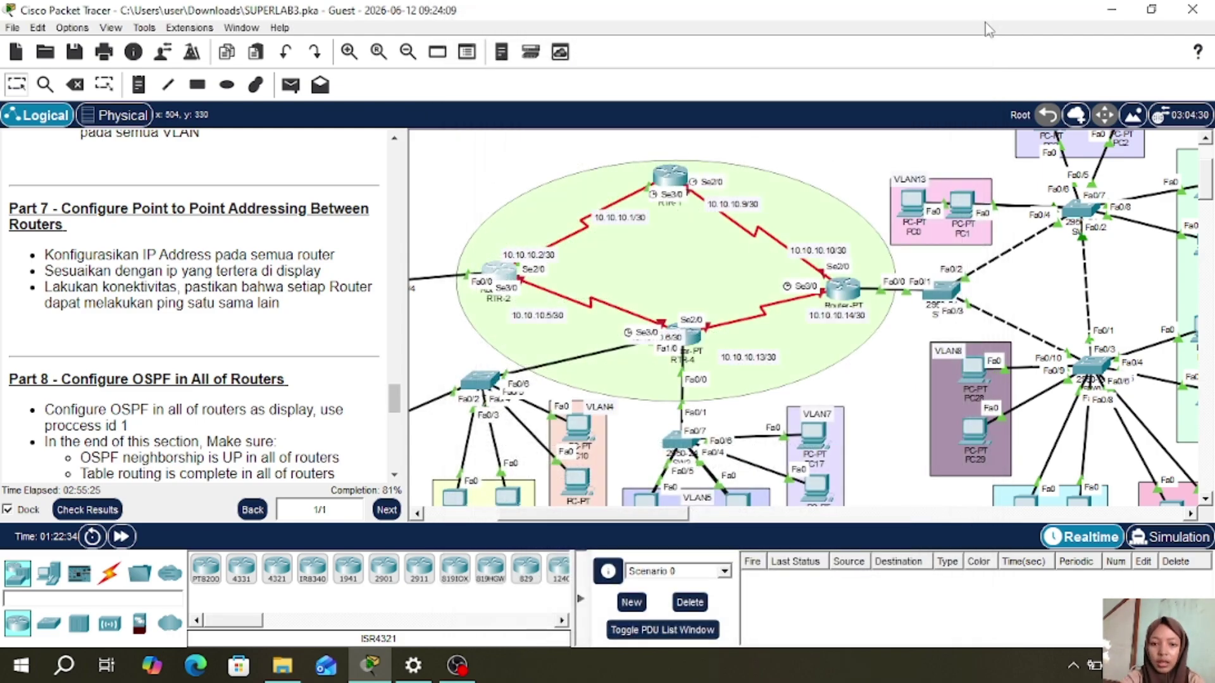
- Reposition RTR-2 on the topology and reopen its command line window
left_click(974, 14)
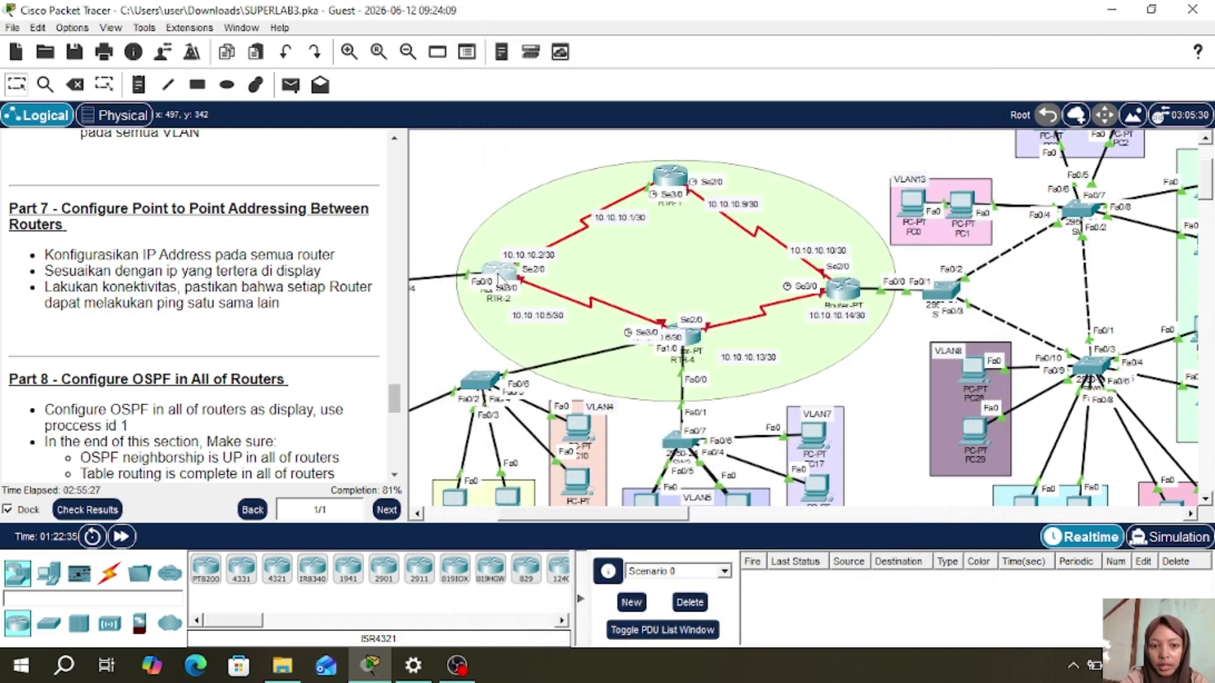
mouse_move(497, 270)
left_mouse_down()
mouse_move(484, 240)
mouse_move(505, 290)
left_mouse_up()
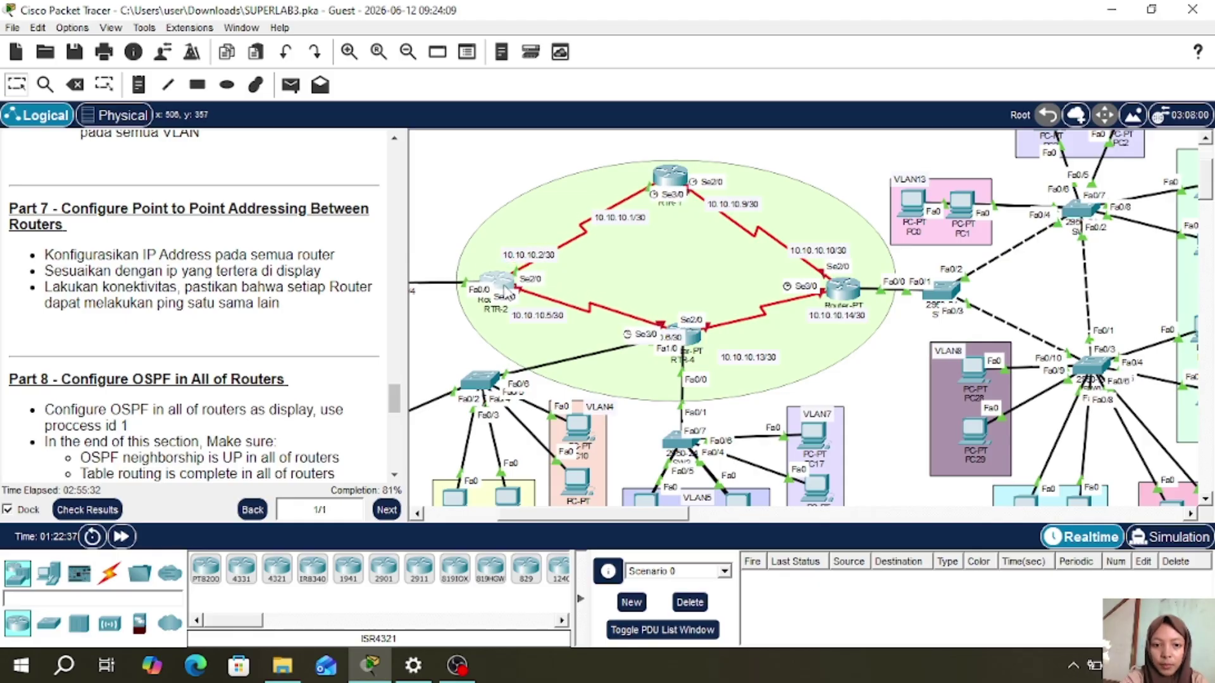
left_click(505, 291)
- Give RTR-2's Serial3/0 address 10.10.10.5 255.255.255.252, enable it, and close the console
type("int s")
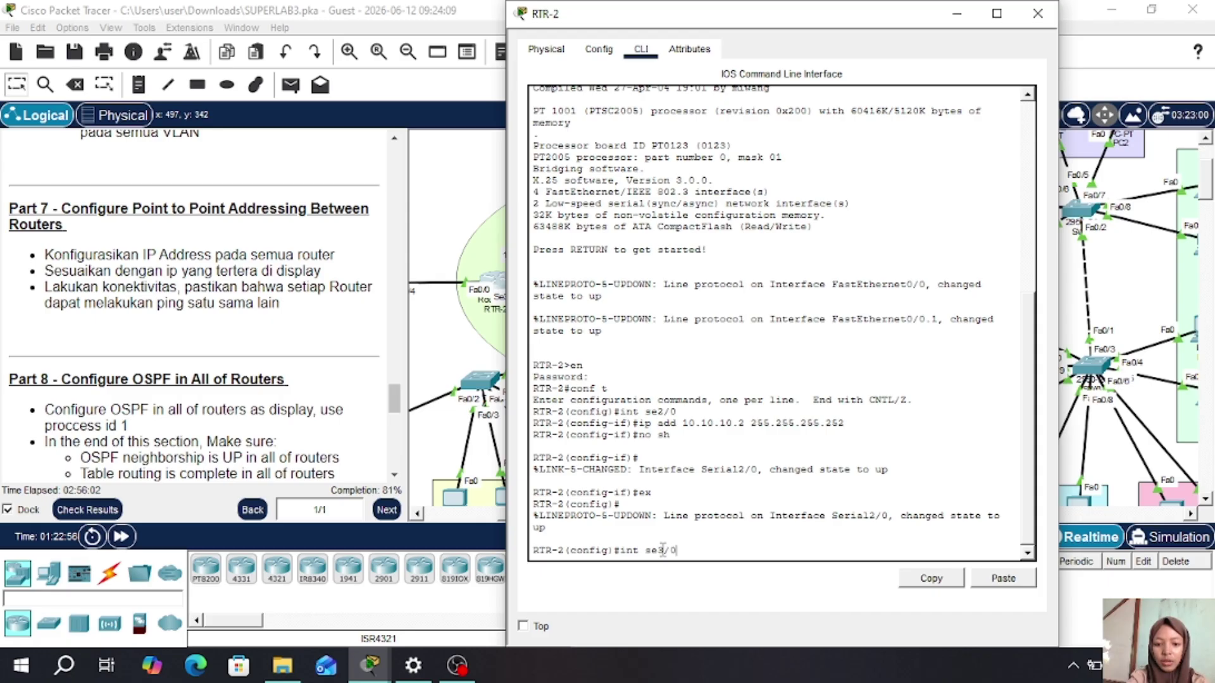
type("e3/0")
key("Return")
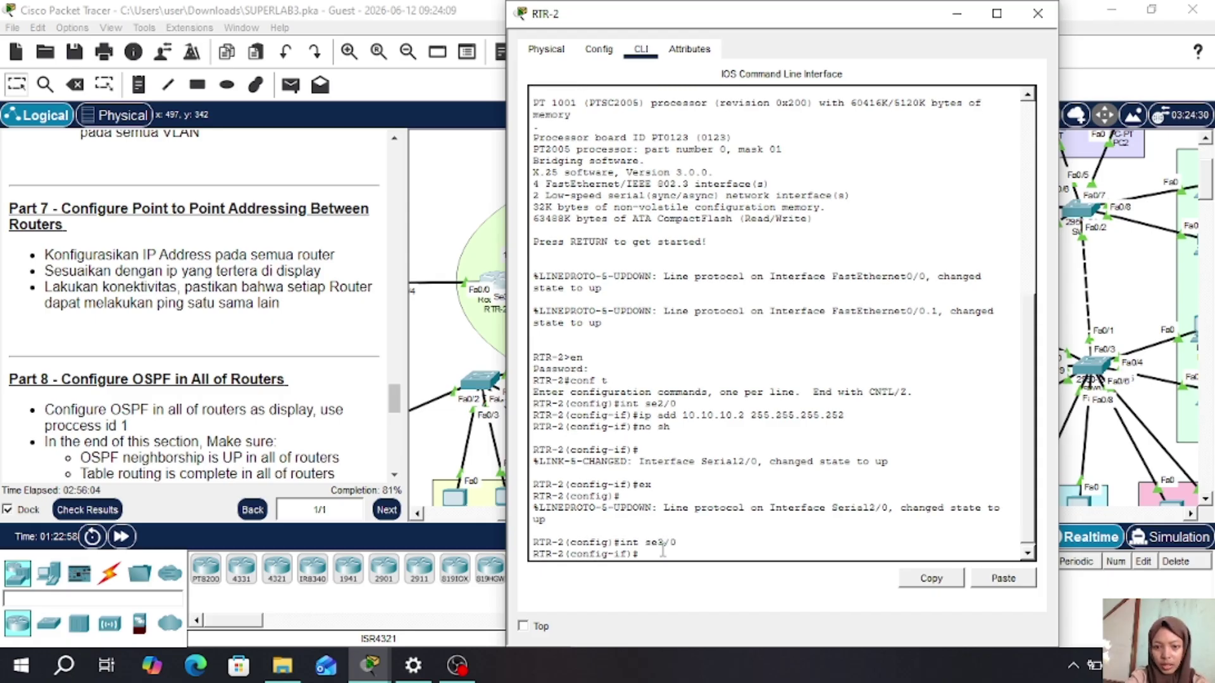
type("ip add")
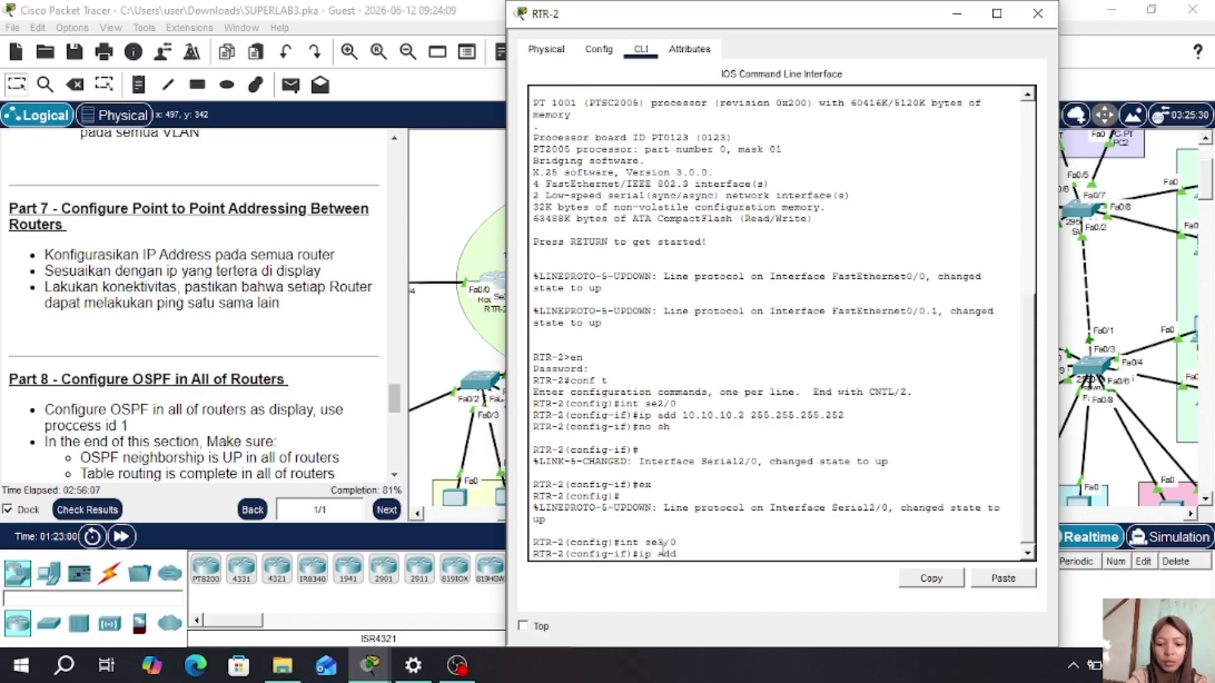
type(" 10.10.10.")
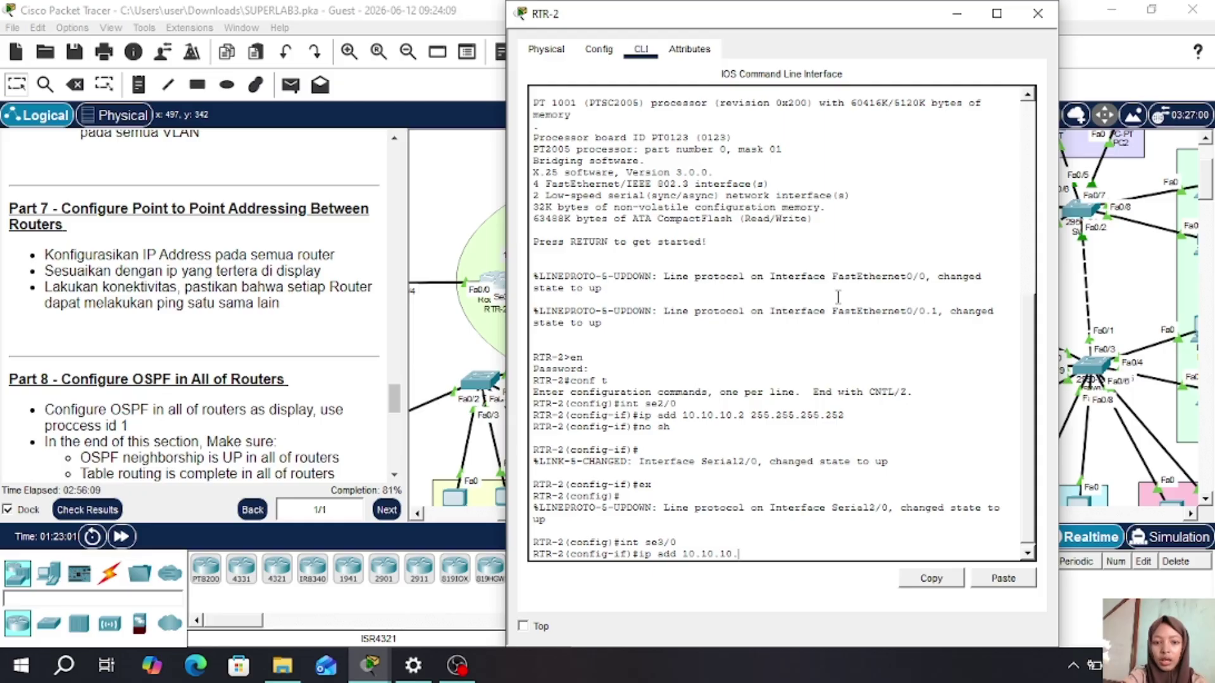
left_click_drag(693, 22, 776, 26)
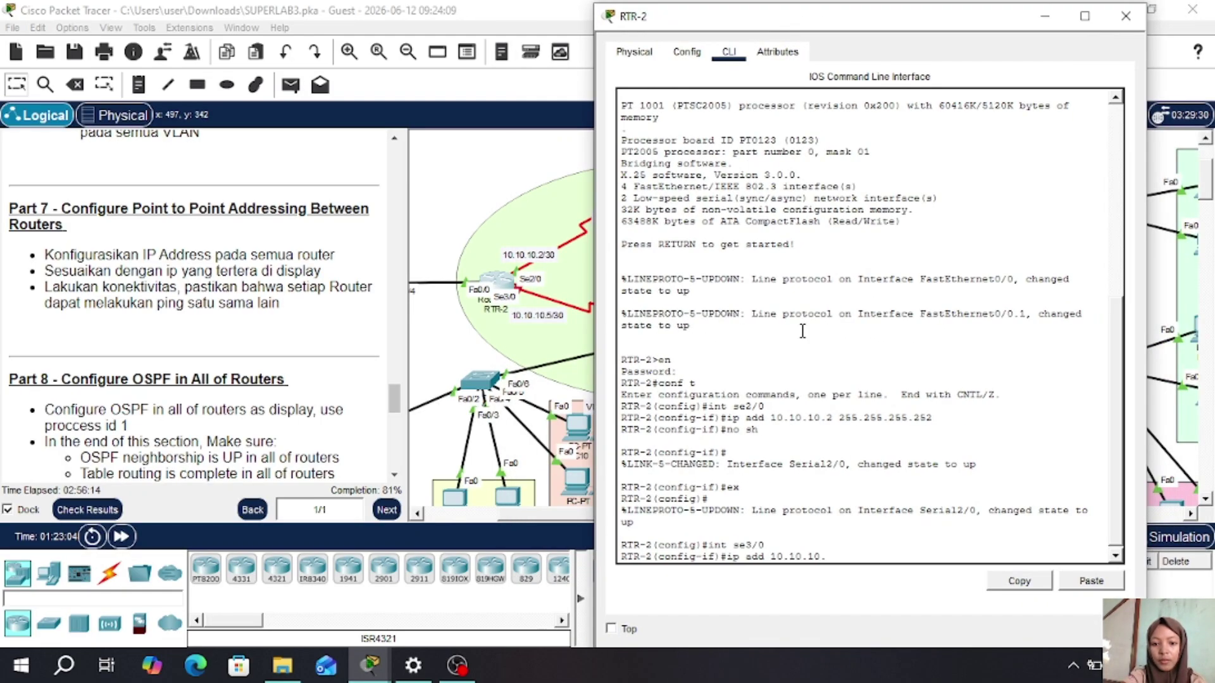
type("2")
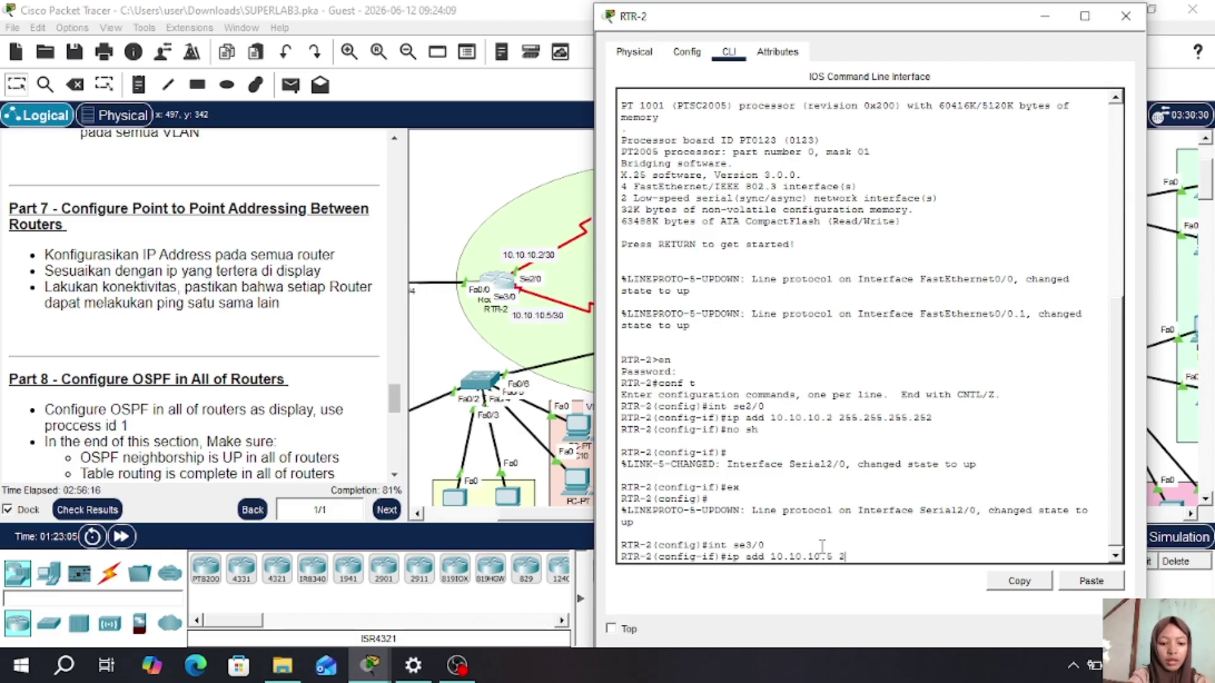
type("55.255.255")
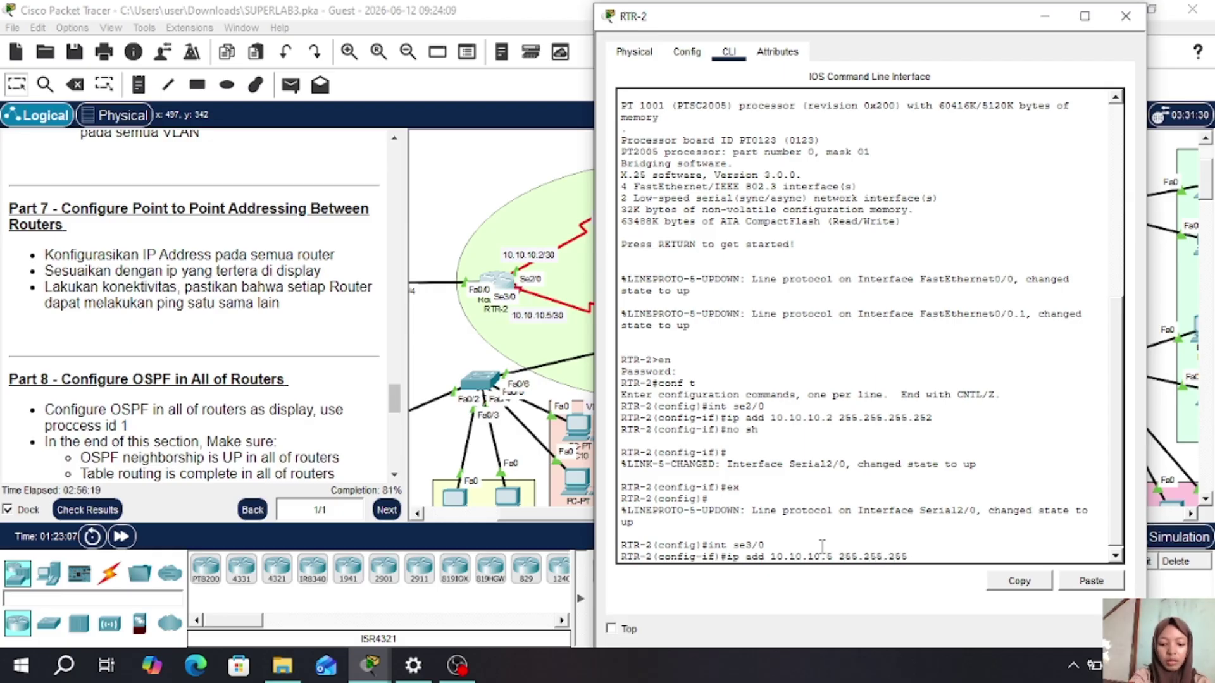
key("BackSpace")
type("2")
key("Return")
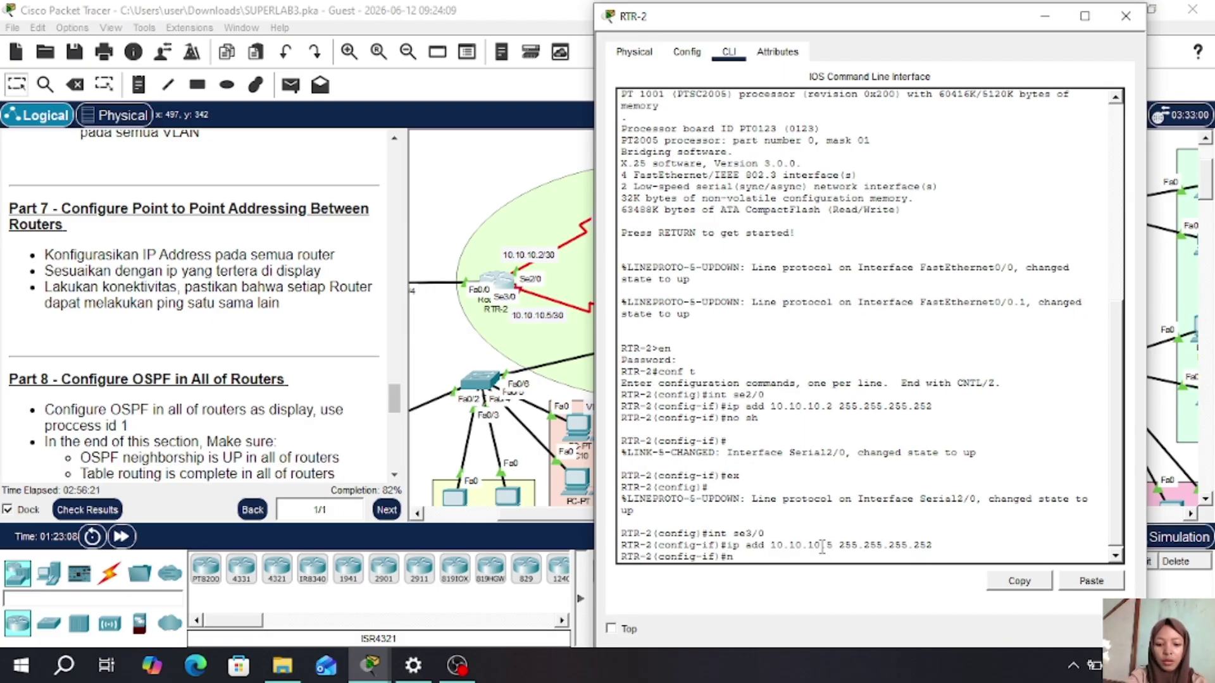
type("no sh")
key("Return")
type("ex")
key("Return")
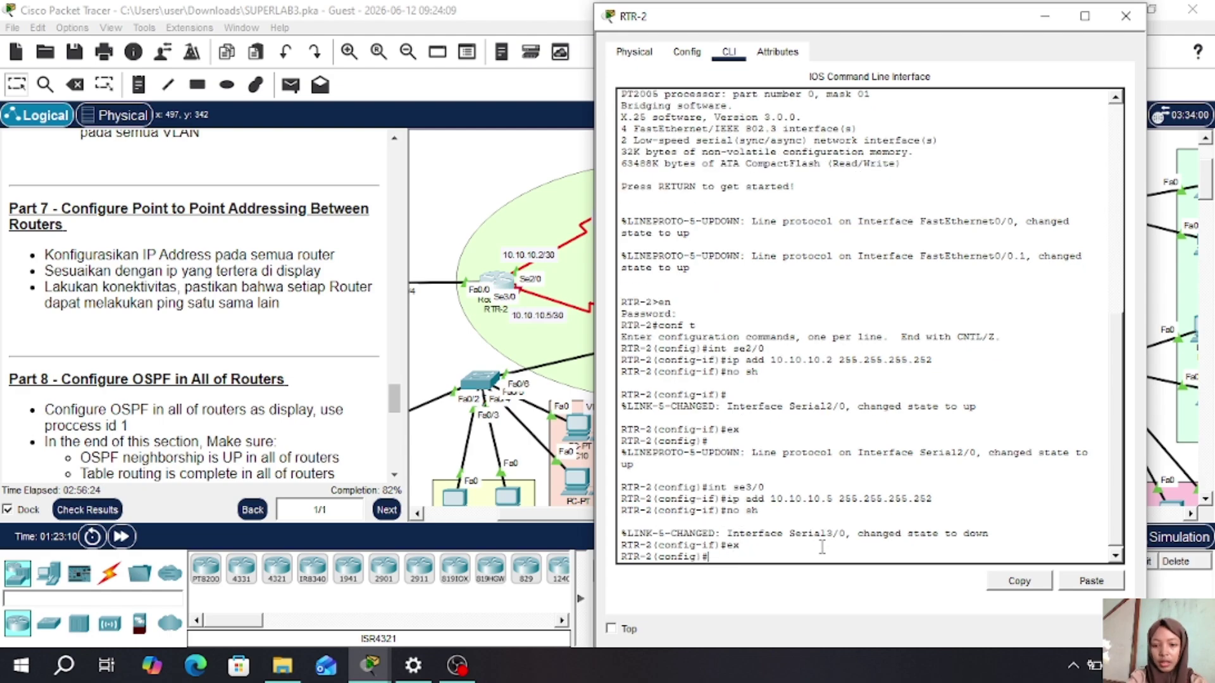
left_click(1125, 16)
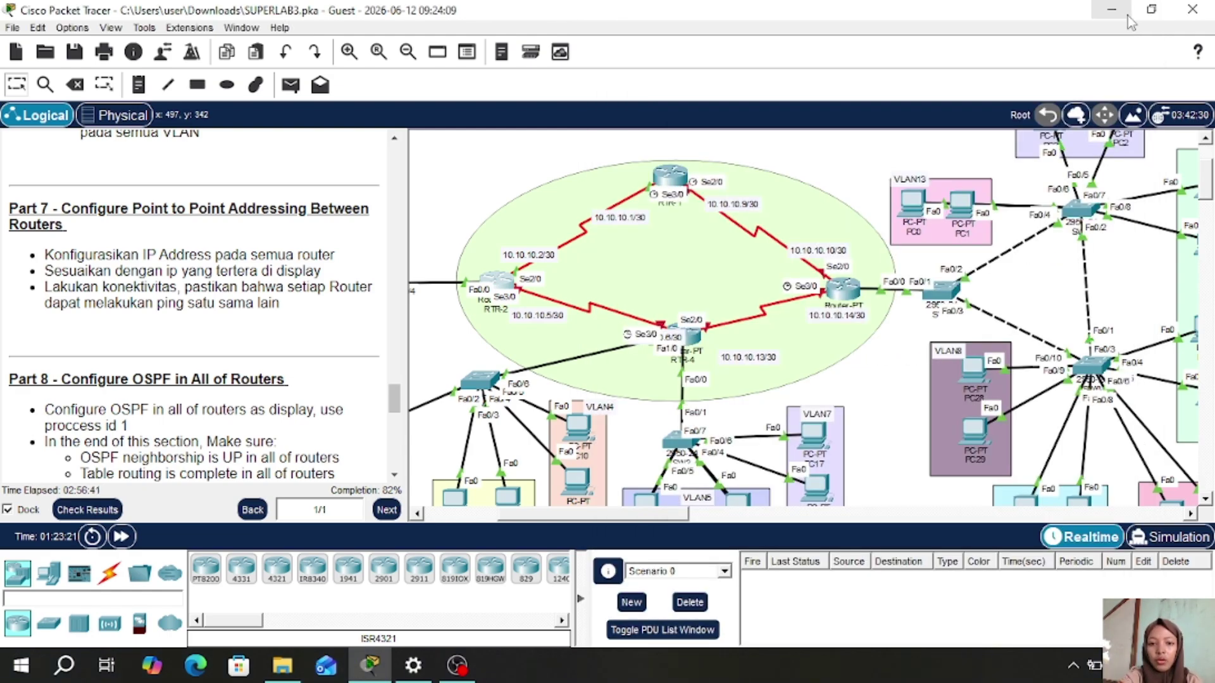
- Open RTR-4's CLI and enter privileged and global configuration mode with en and conf t
mouse_move(693, 338)
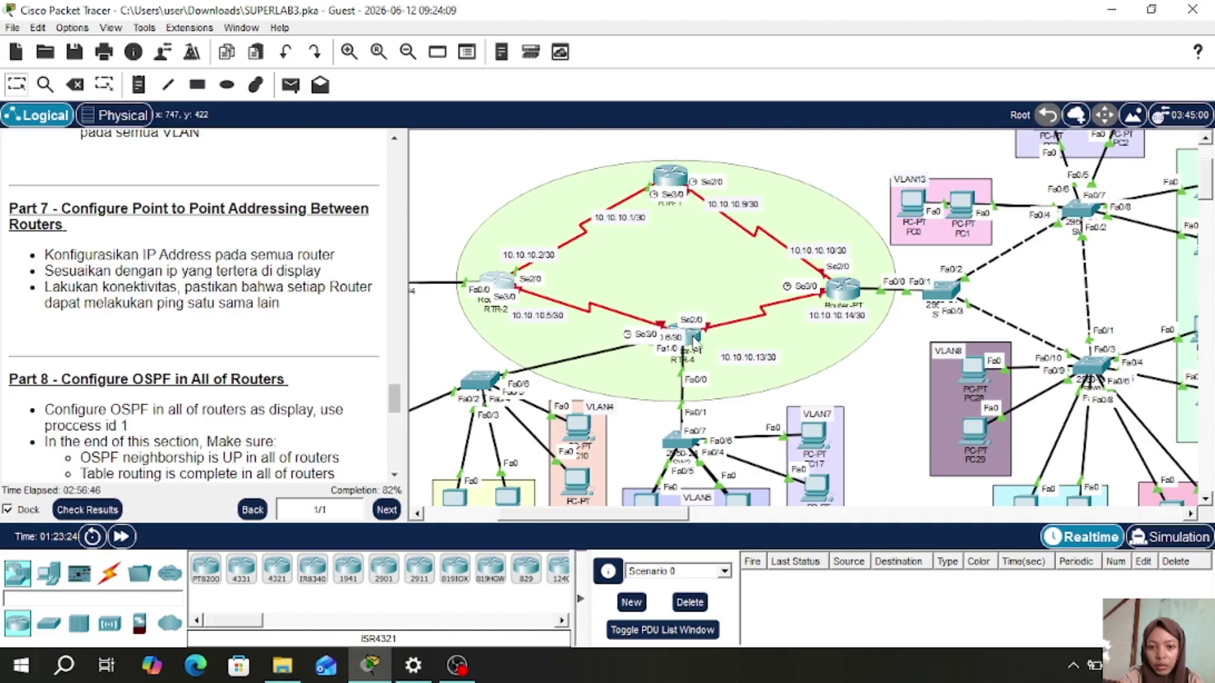
mouse_move(696, 340)
left_mouse_down()
mouse_move(755, 339)
mouse_move(696, 341)
left_mouse_up()
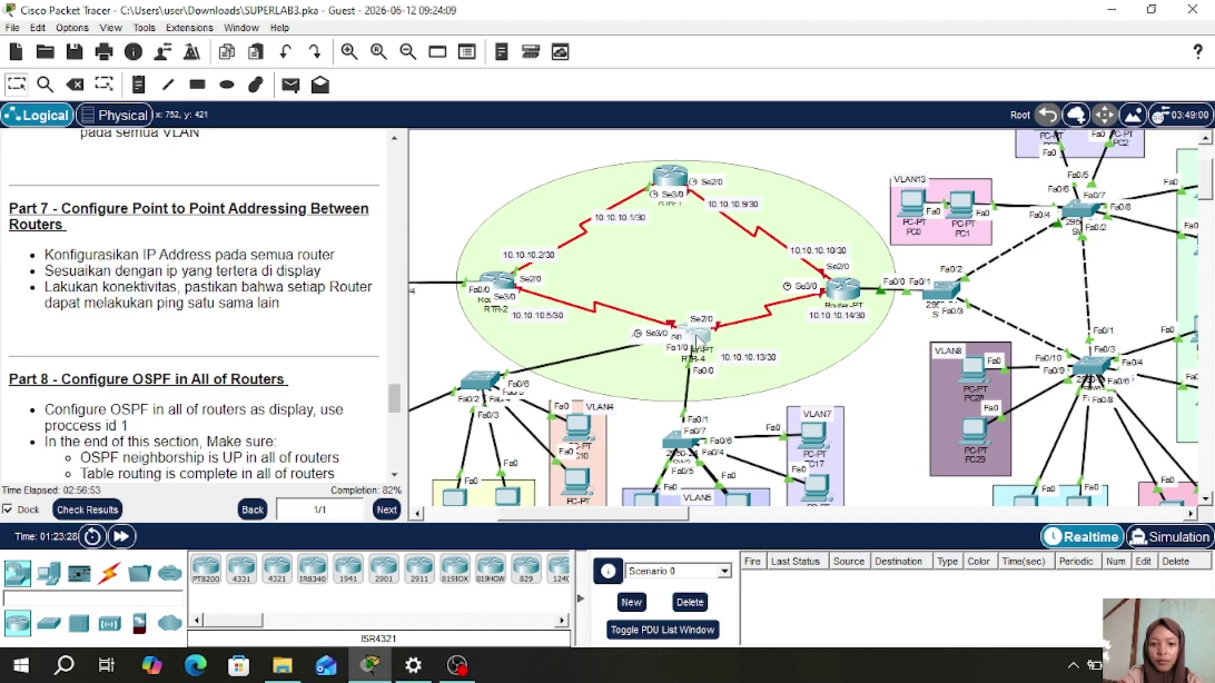
left_click(697, 341)
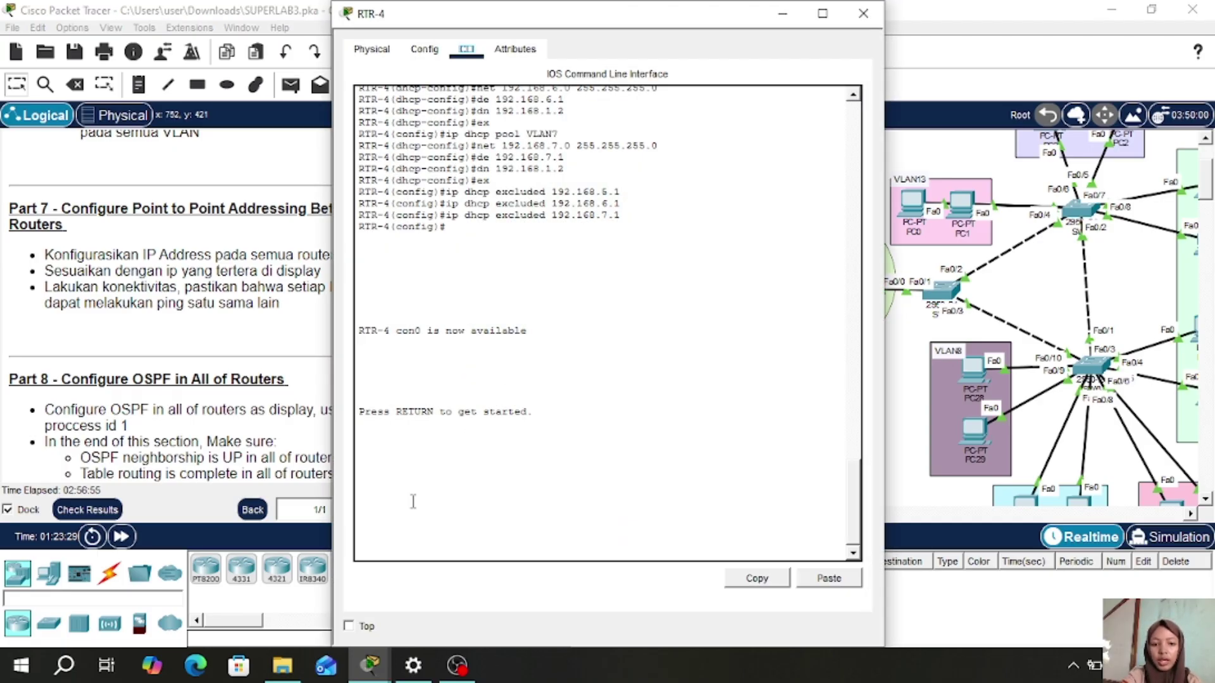
left_click_drag(666, 18, 786, 24)
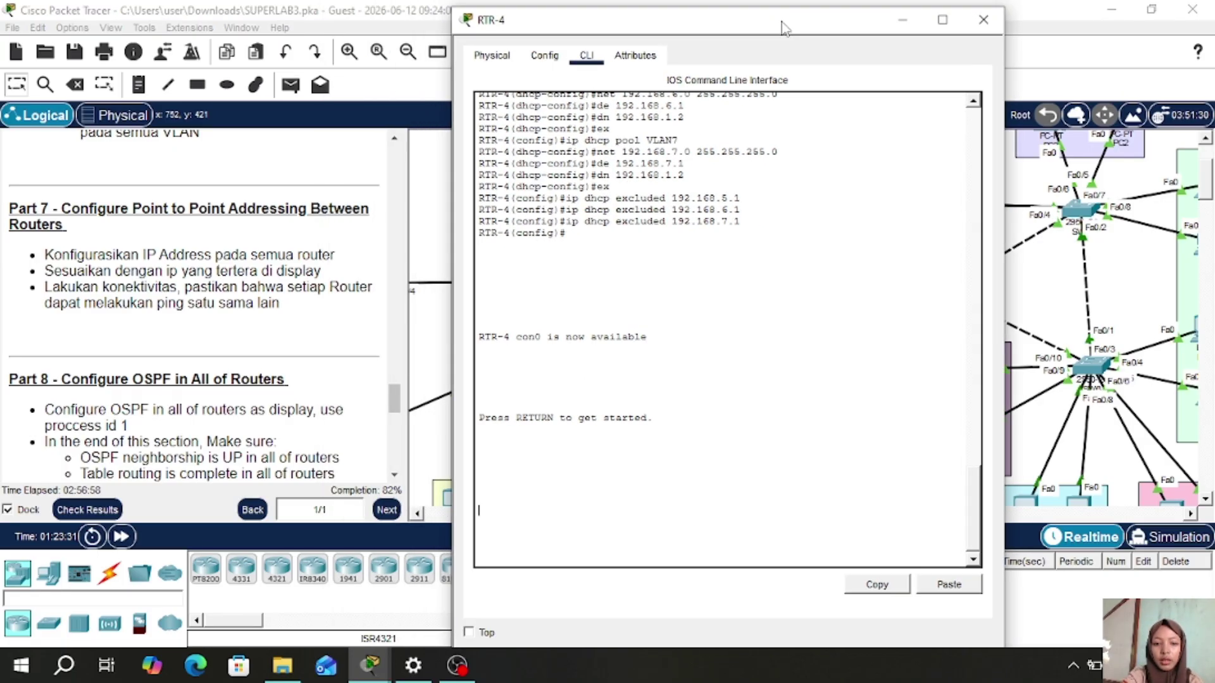
key("Return")
type("en")
key("Return")
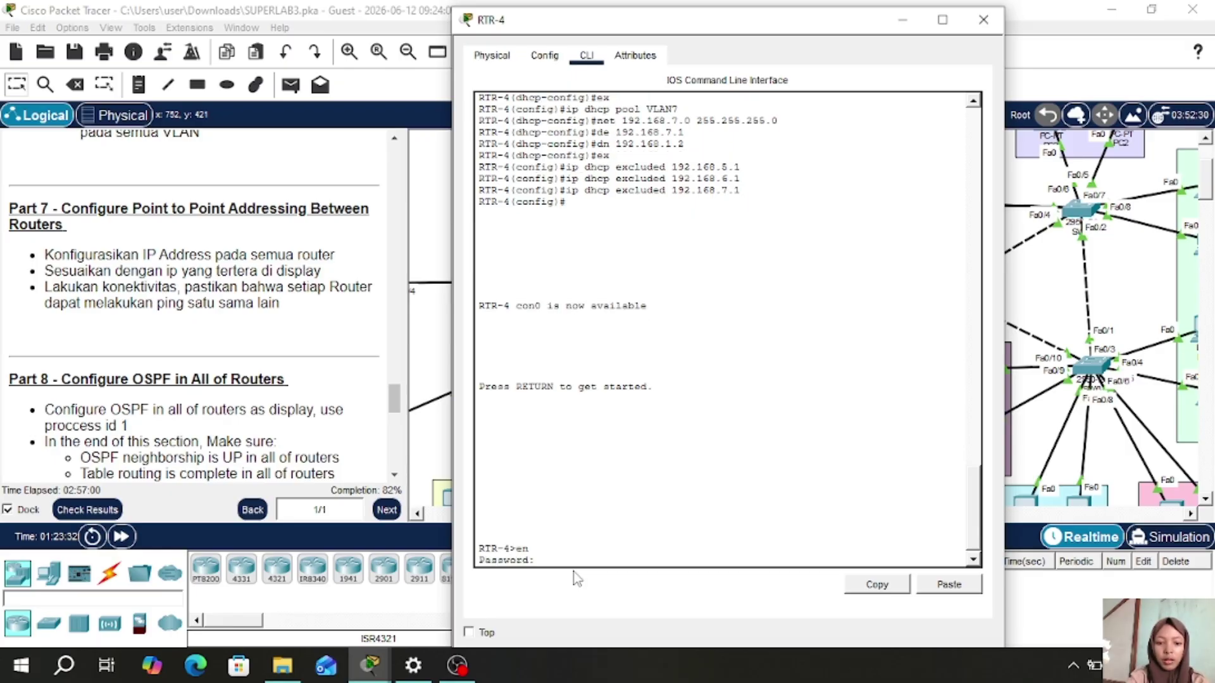
key("Return")
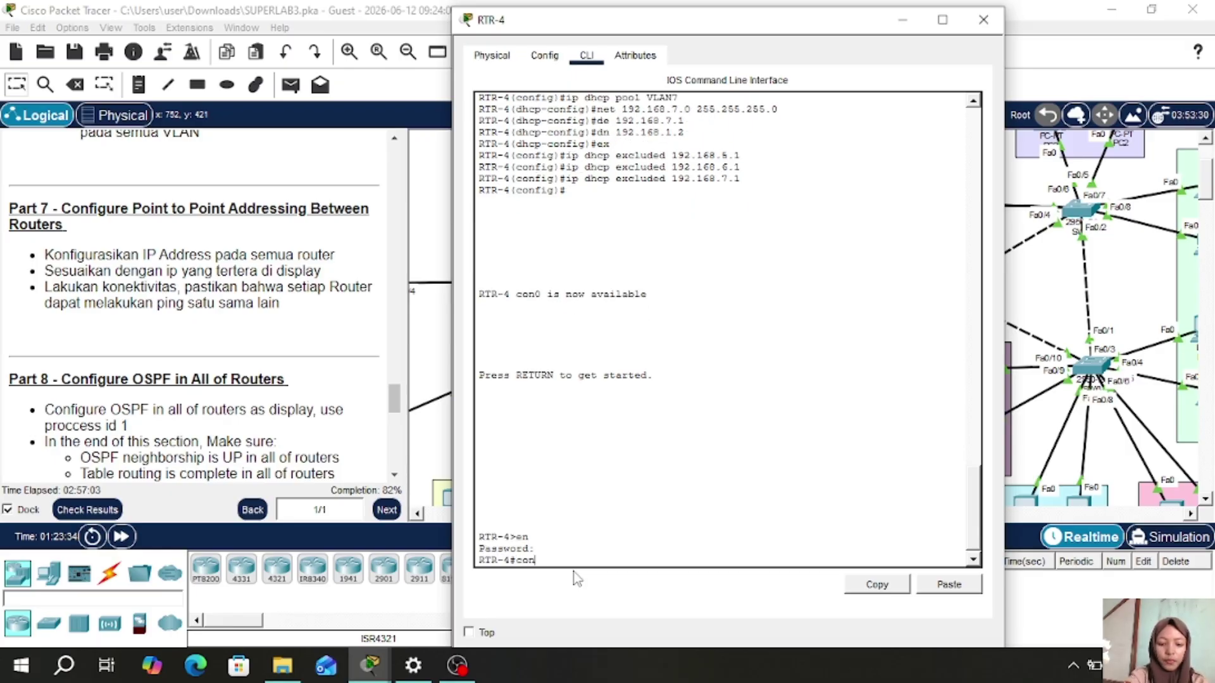
type("conf t")
key("Return")
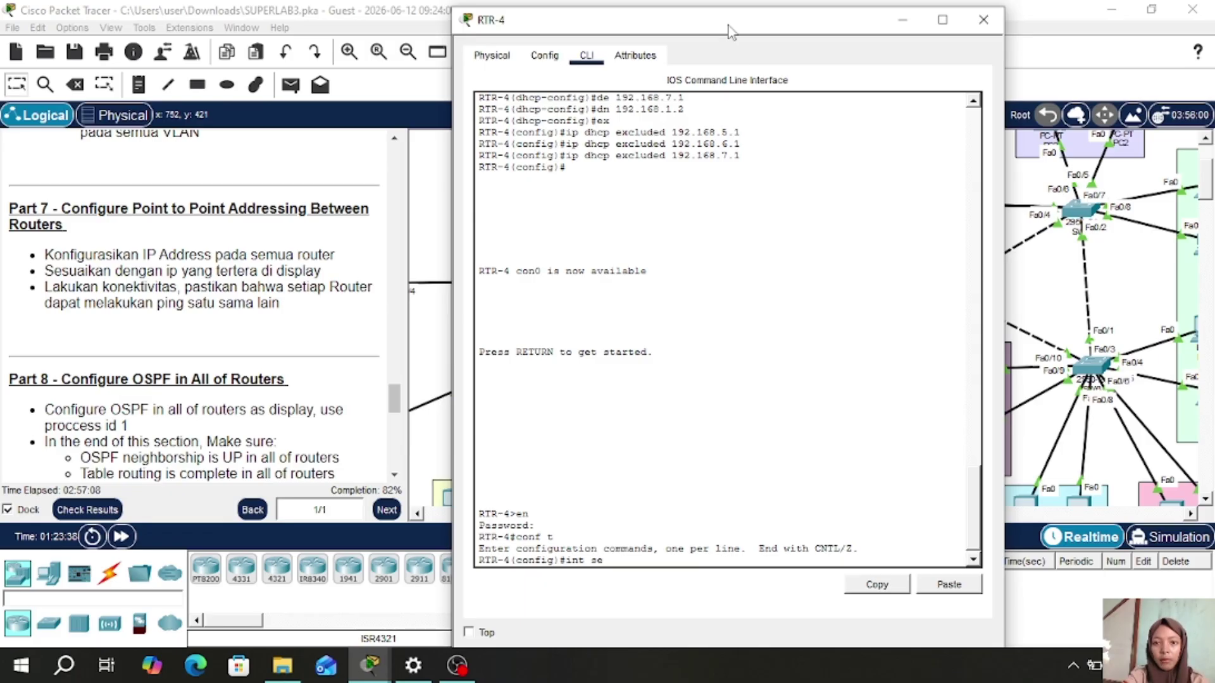
- Address RTR-4's Serial3/0 as 10.10.10.6 255.255.255.252 and bring it out of shutdown
left_click_drag(731, 31, 882, 30)
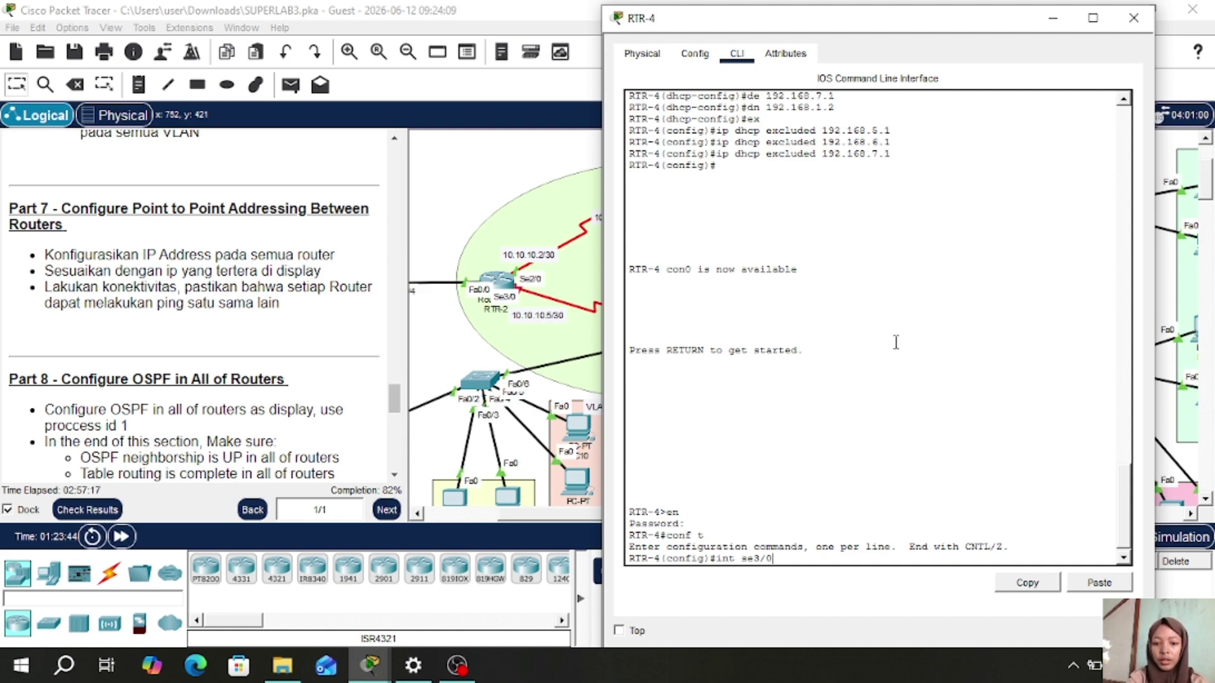
key("Return")
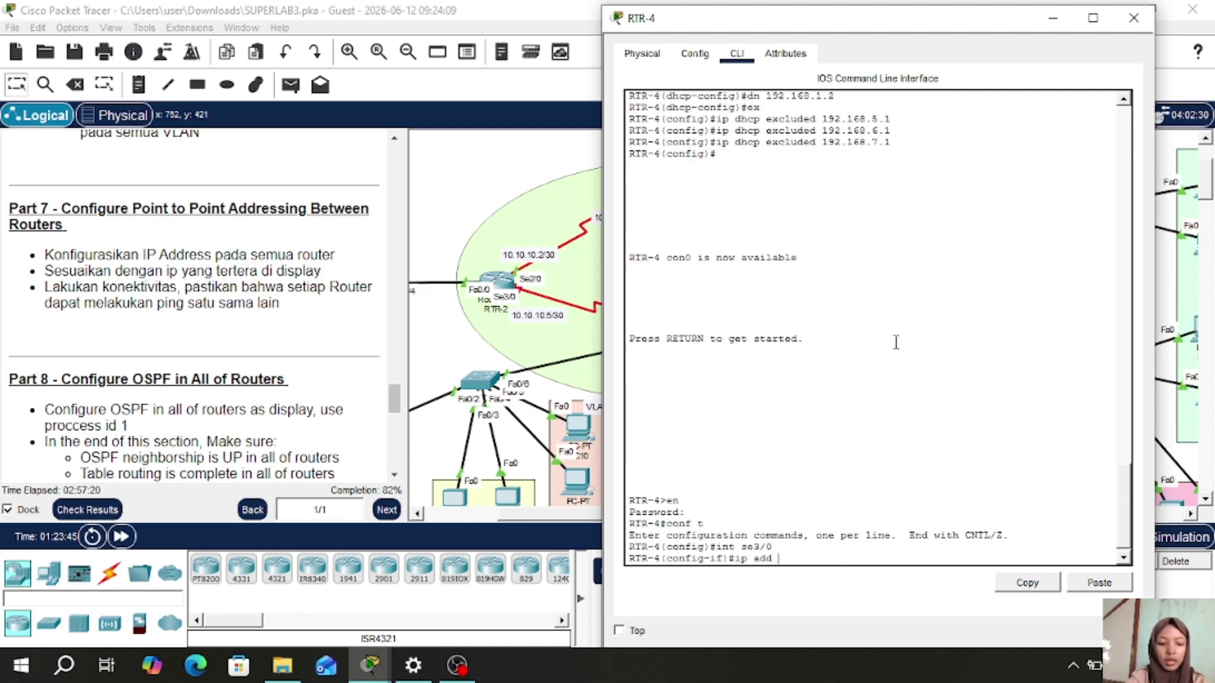
type("ip add 10.0.10.")
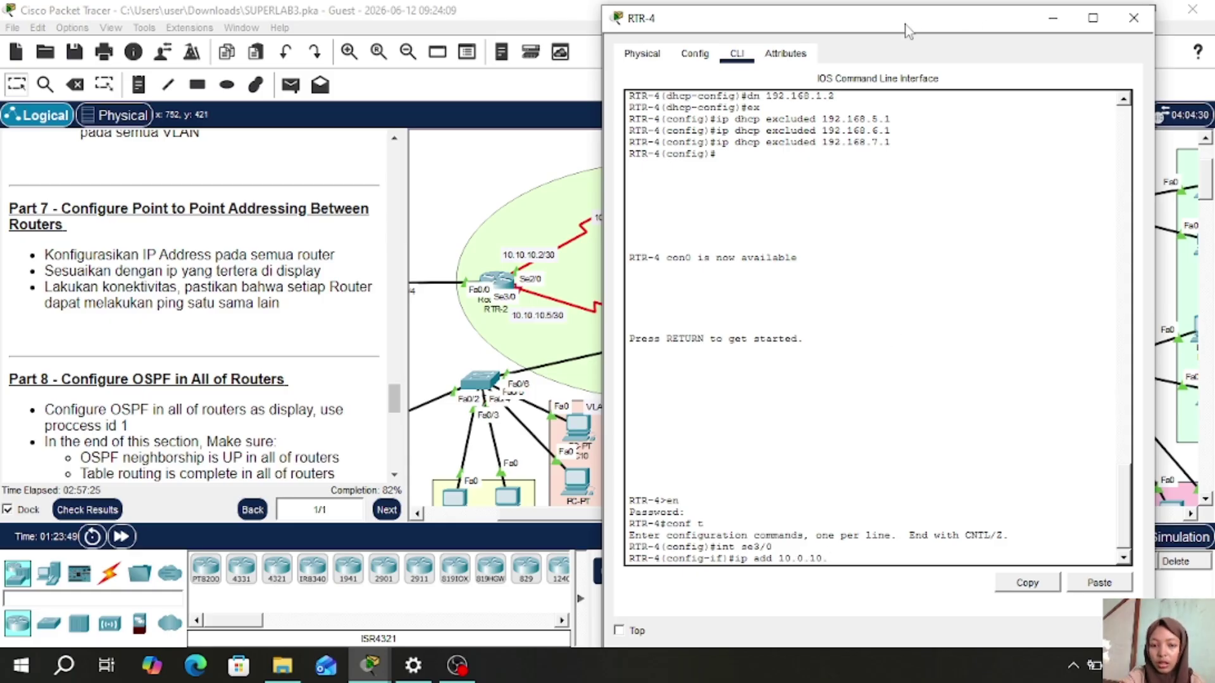
left_click_drag(908, 27, 1082, 31)
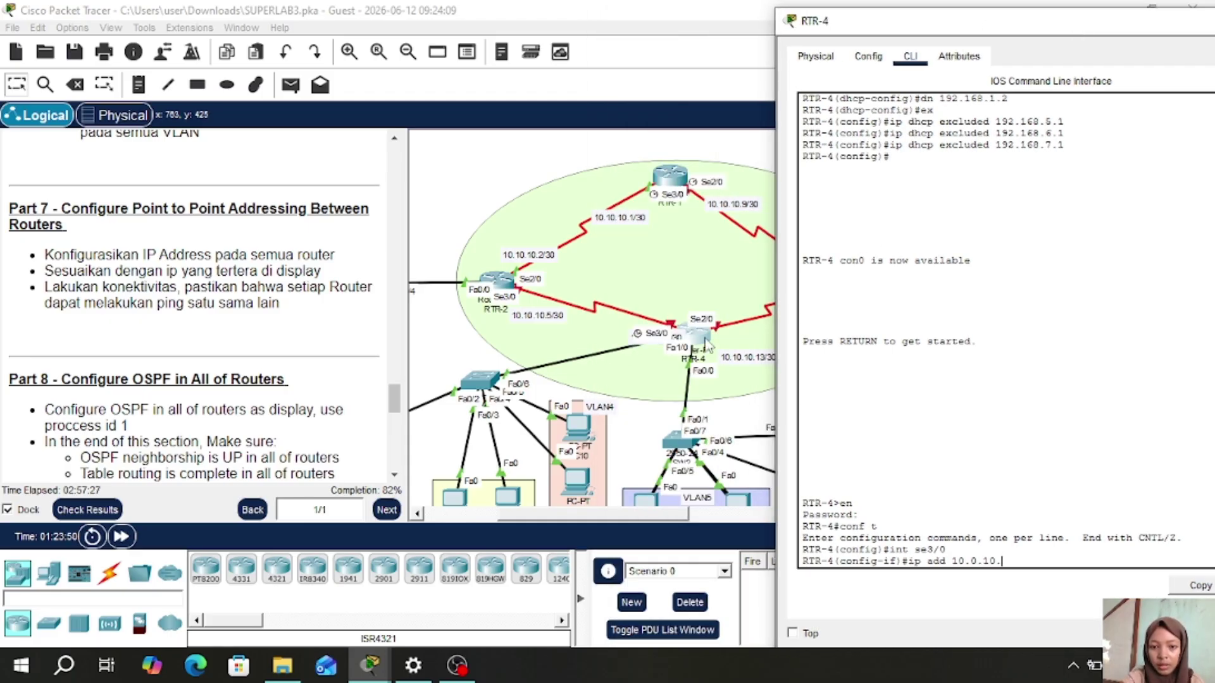
left_click_drag(708, 344, 686, 330)
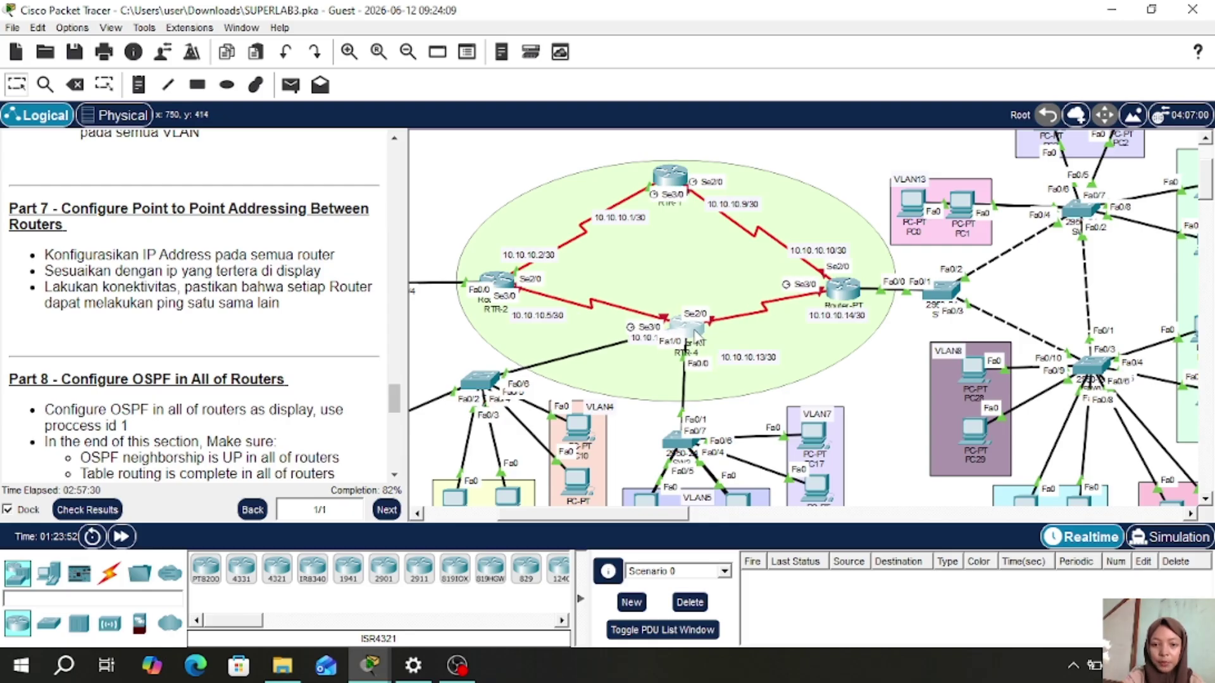
left_click(686, 330)
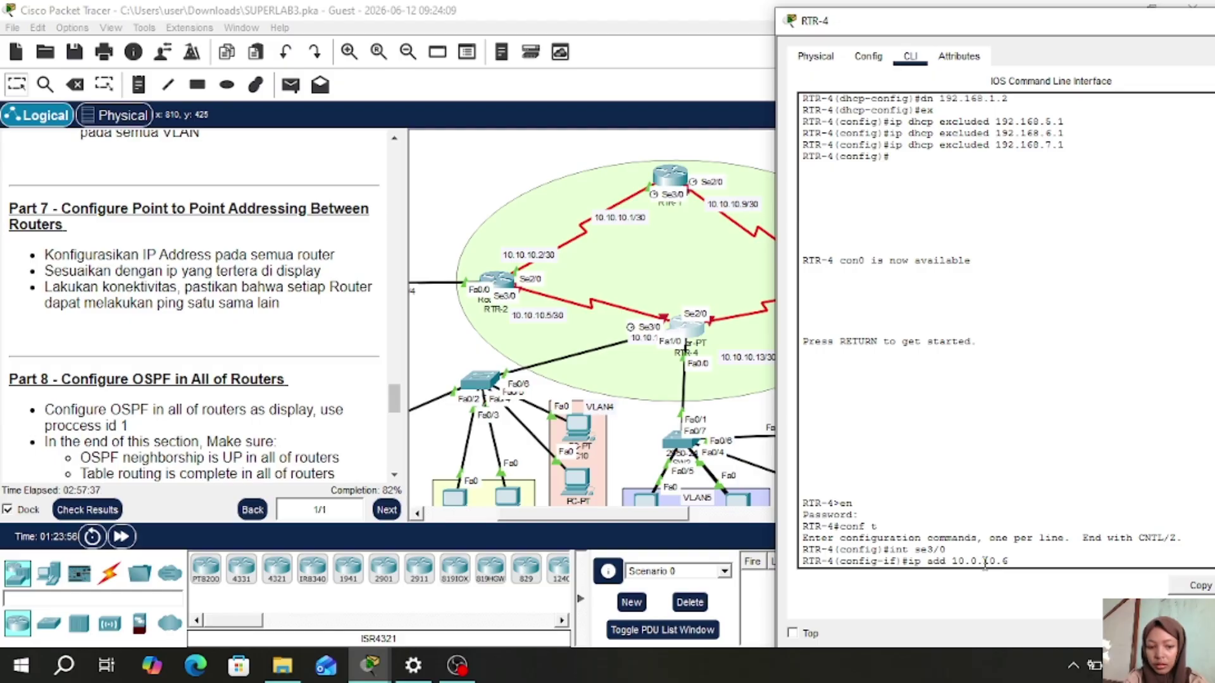
key("Left")
key("Left")
key("Left")
key("Left")
key("Left")
key("Left")
type("10.6 ")
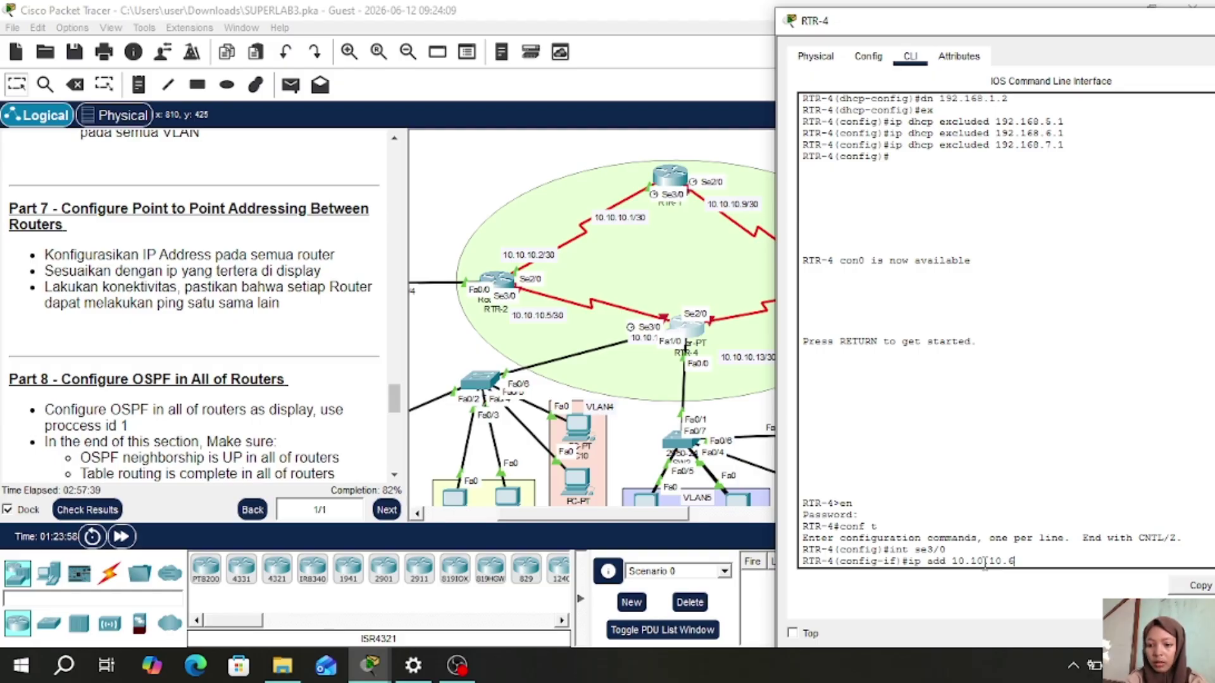
type("255.25")
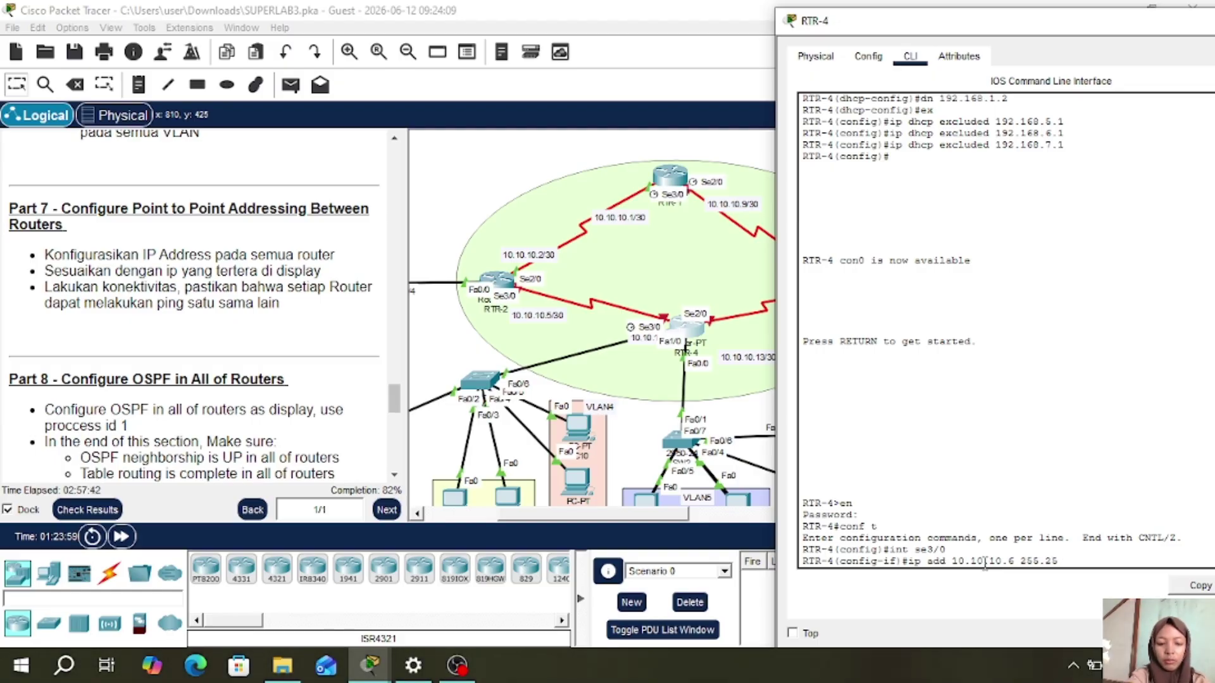
type("5.255.2")
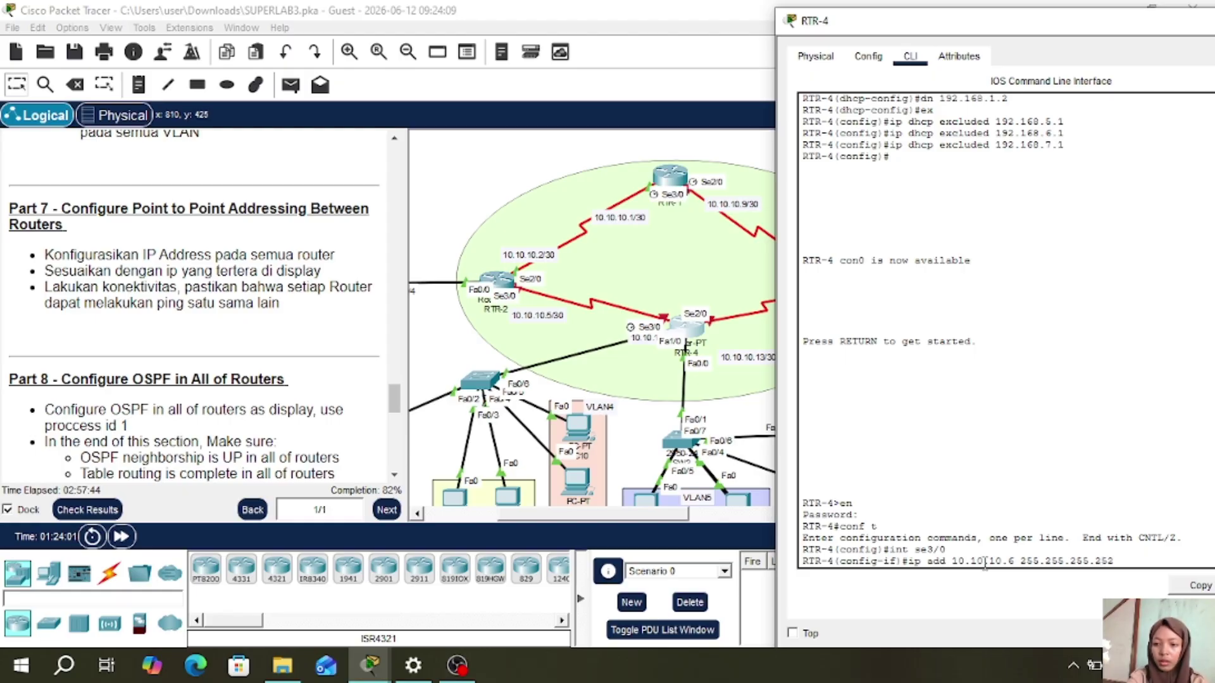
type("52")
key("Return")
type("no sh")
key("Return")
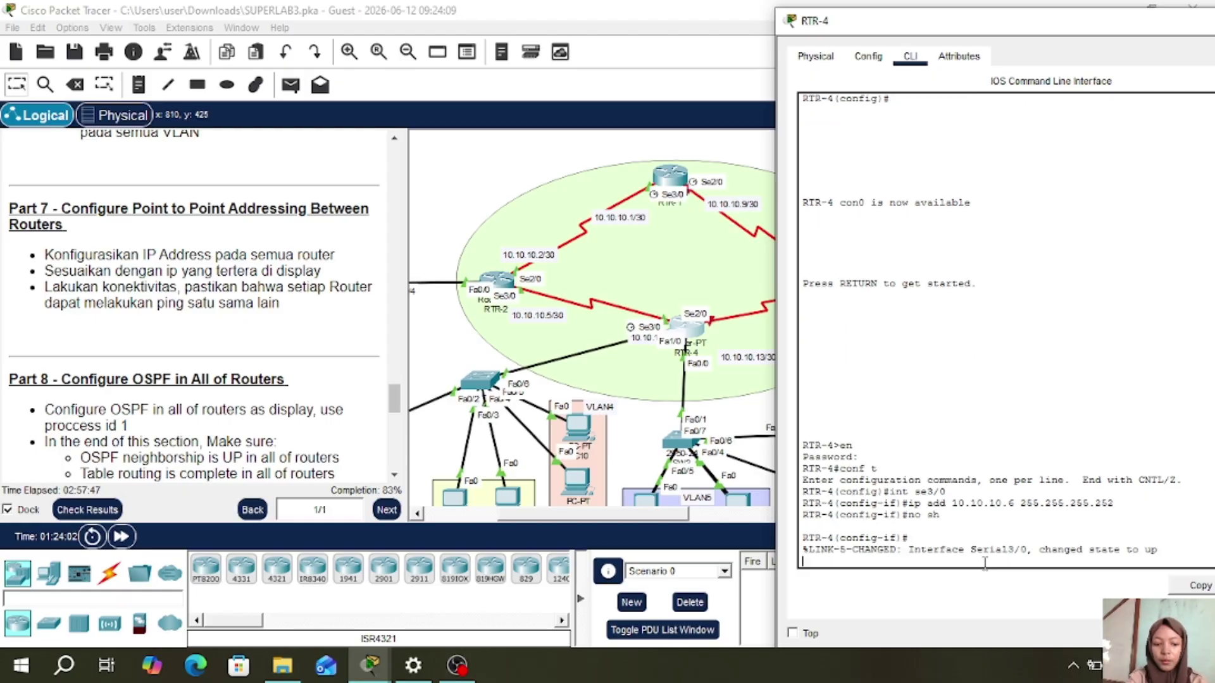
type("ex")
key("Return")
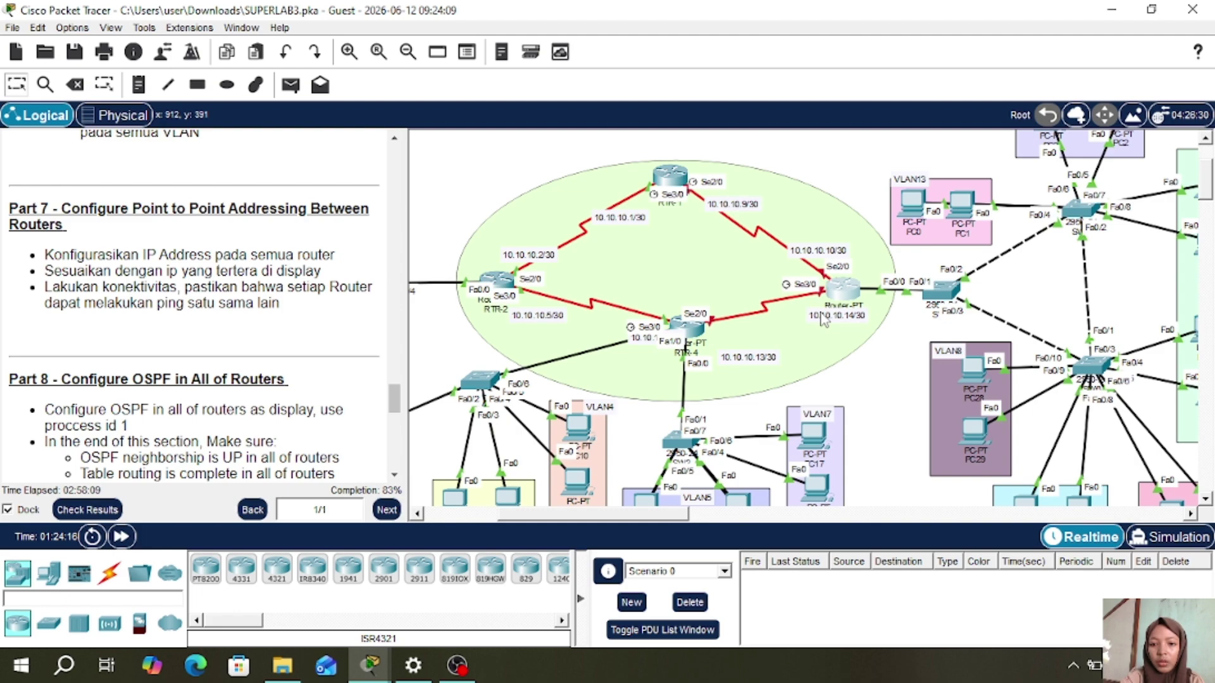
- Give RTR-4's Serial2/0 address 10.10.10.1 255.255.255.252, enable it, and close the console
left_click(694, 333)
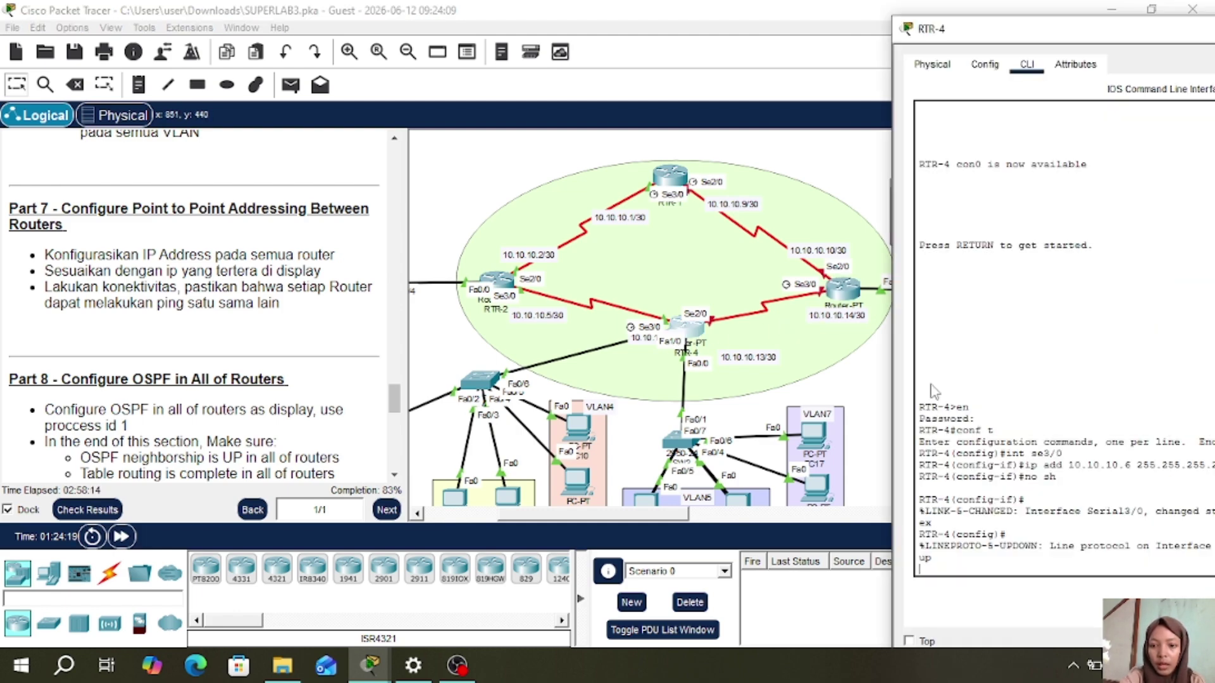
left_click_drag(1074, 37, 857, 35)
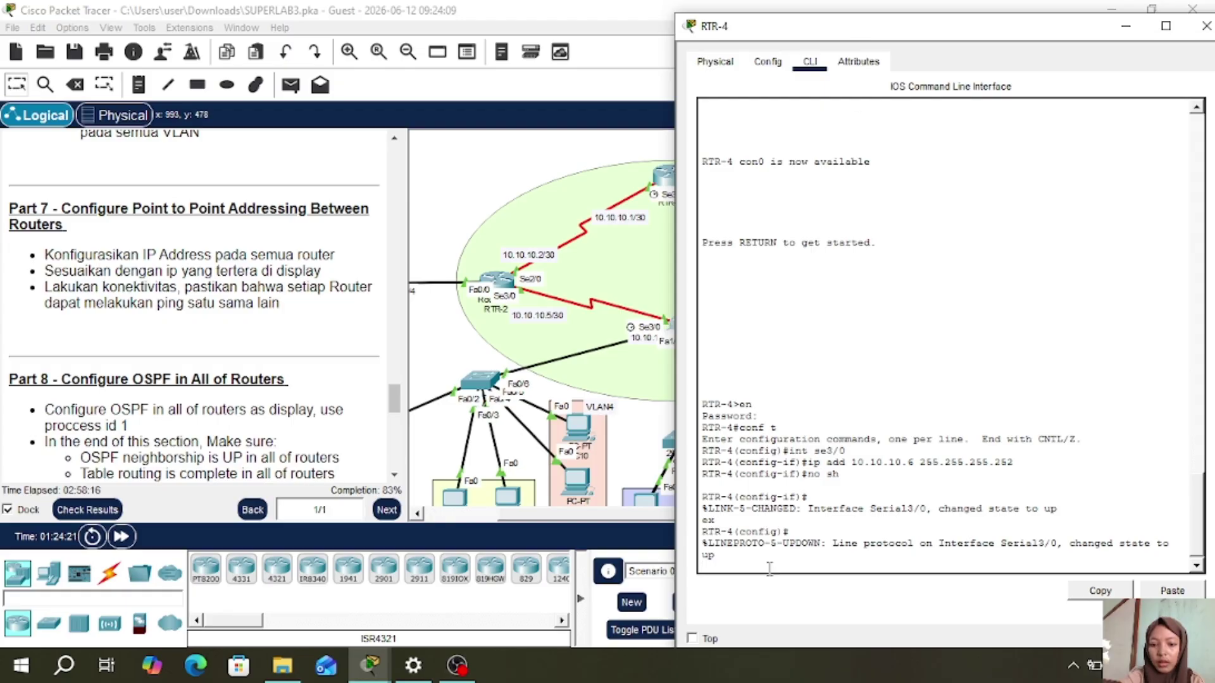
key("Return")
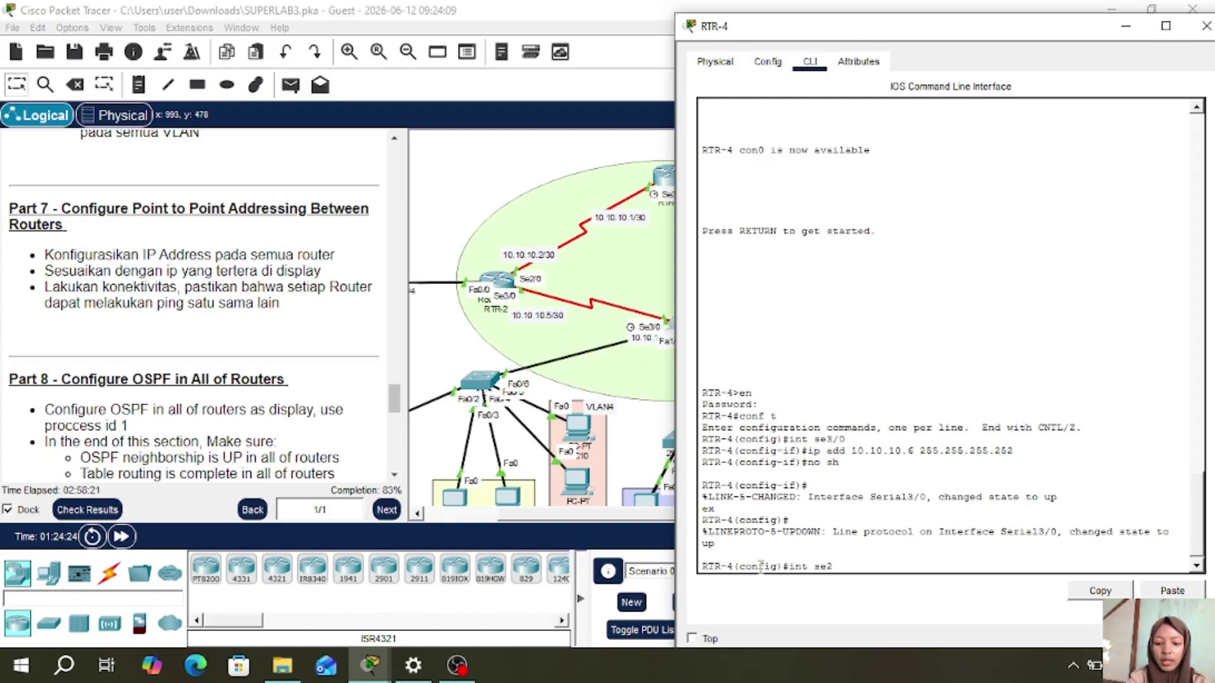
type("int se2/0")
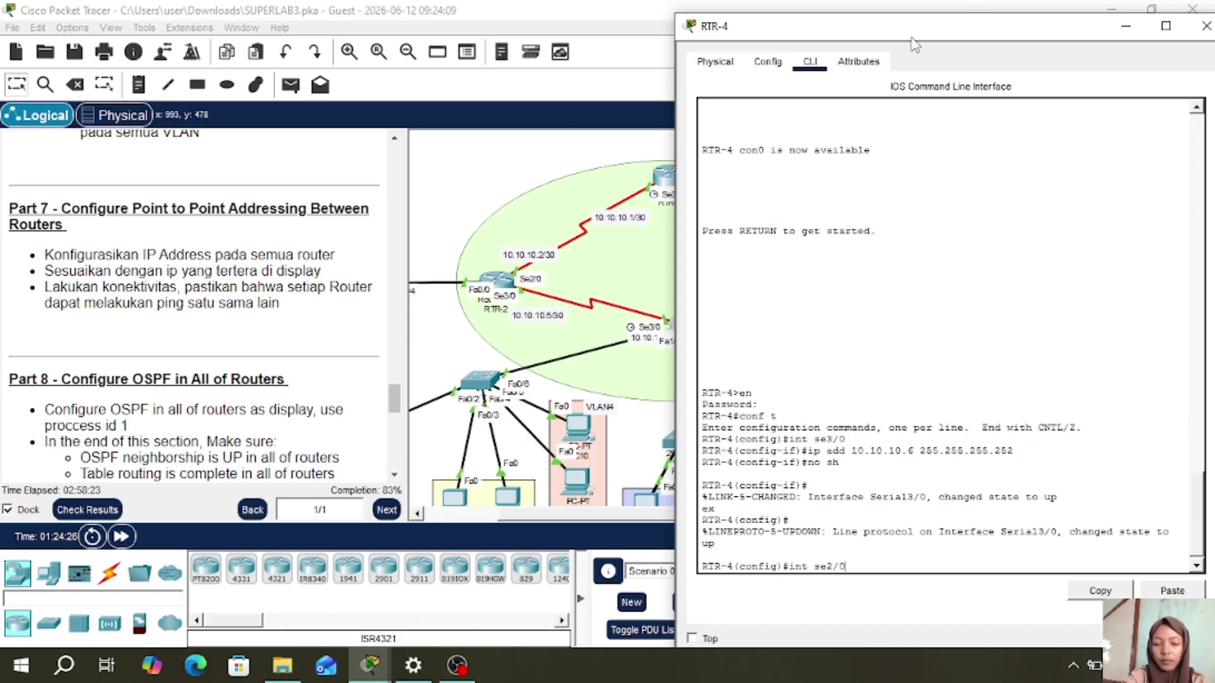
mouse_move(913, 38)
left_mouse_down()
mouse_move(1011, 32)
mouse_move(914, 36)
left_mouse_up()
key("Return")
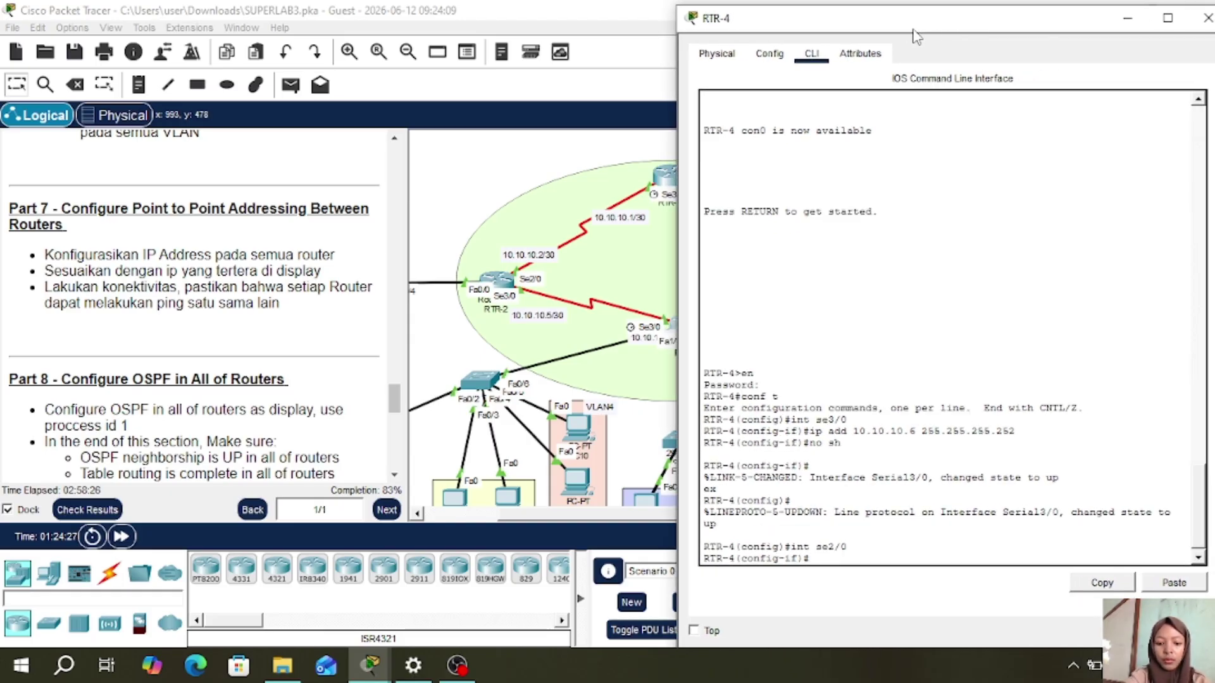
type("ip add 10.1")
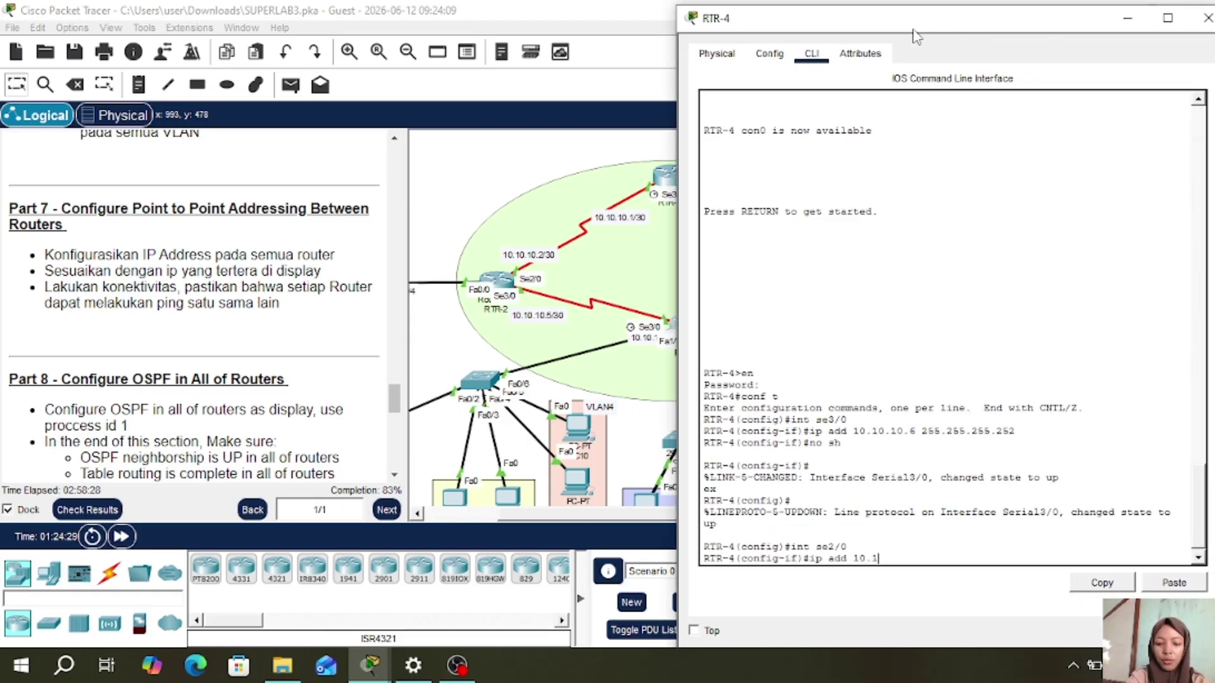
type("0.10.1 255.255.255.2")
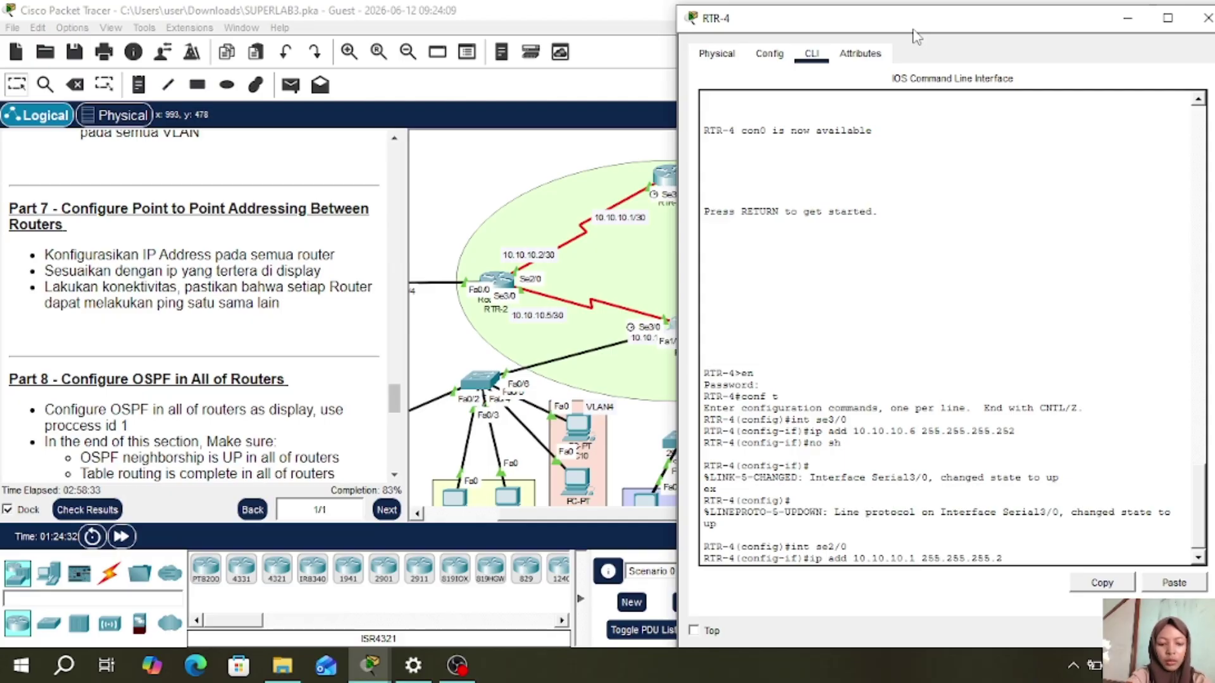
type("52")
key("Return")
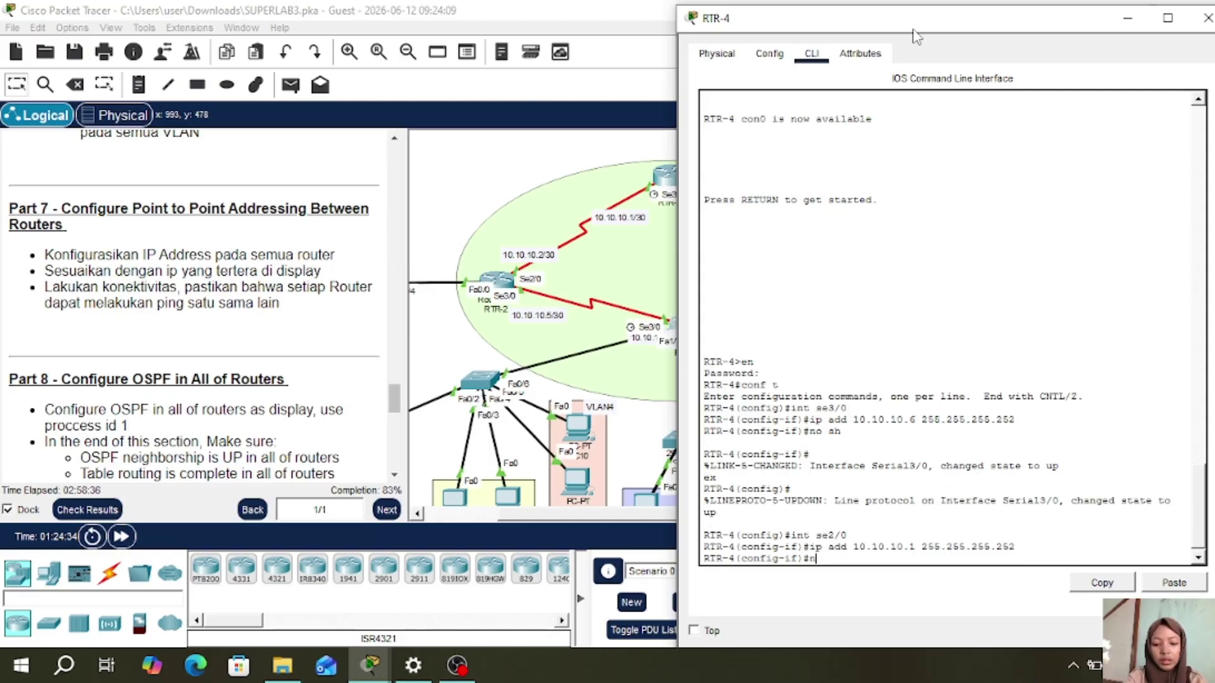
type("no sh")
key("Return")
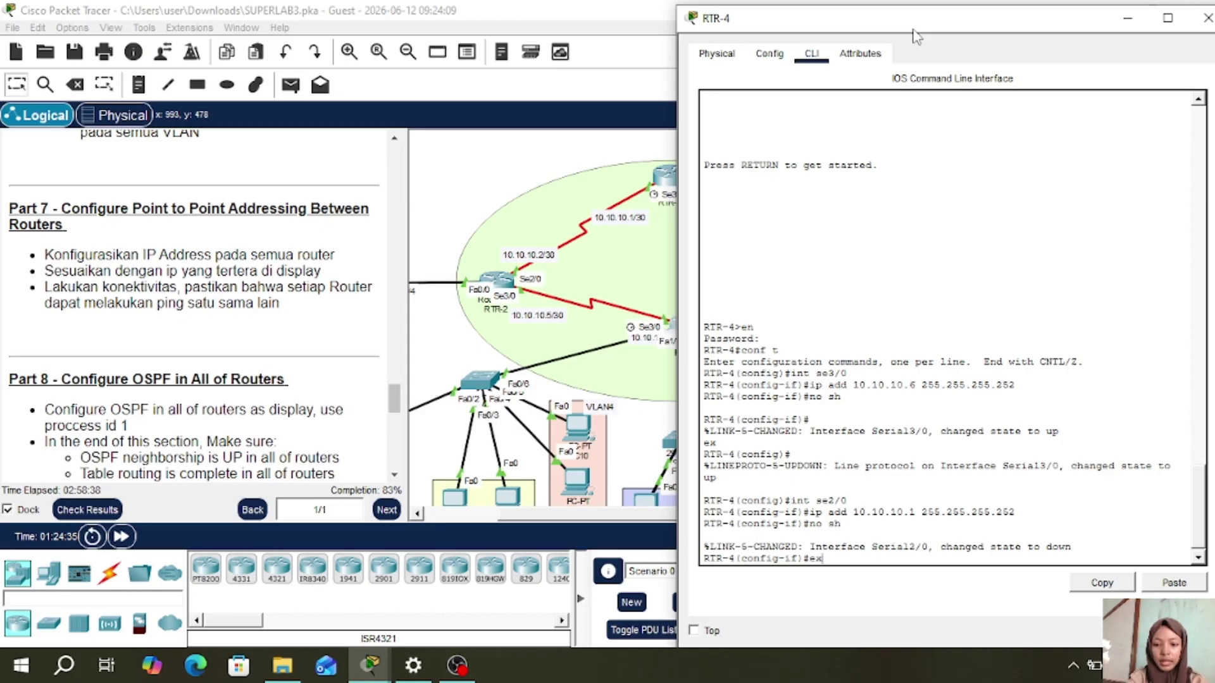
type("ex")
key("Return")
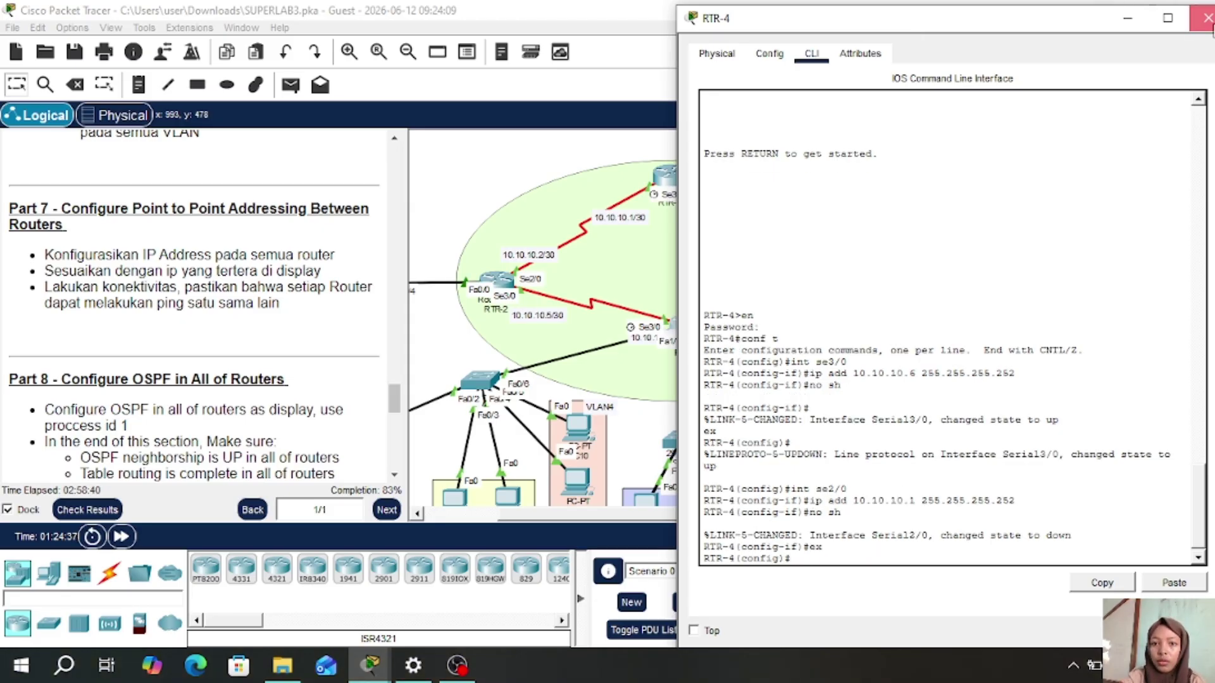
left_click(1206, 18)
mouse_move(838, 294)
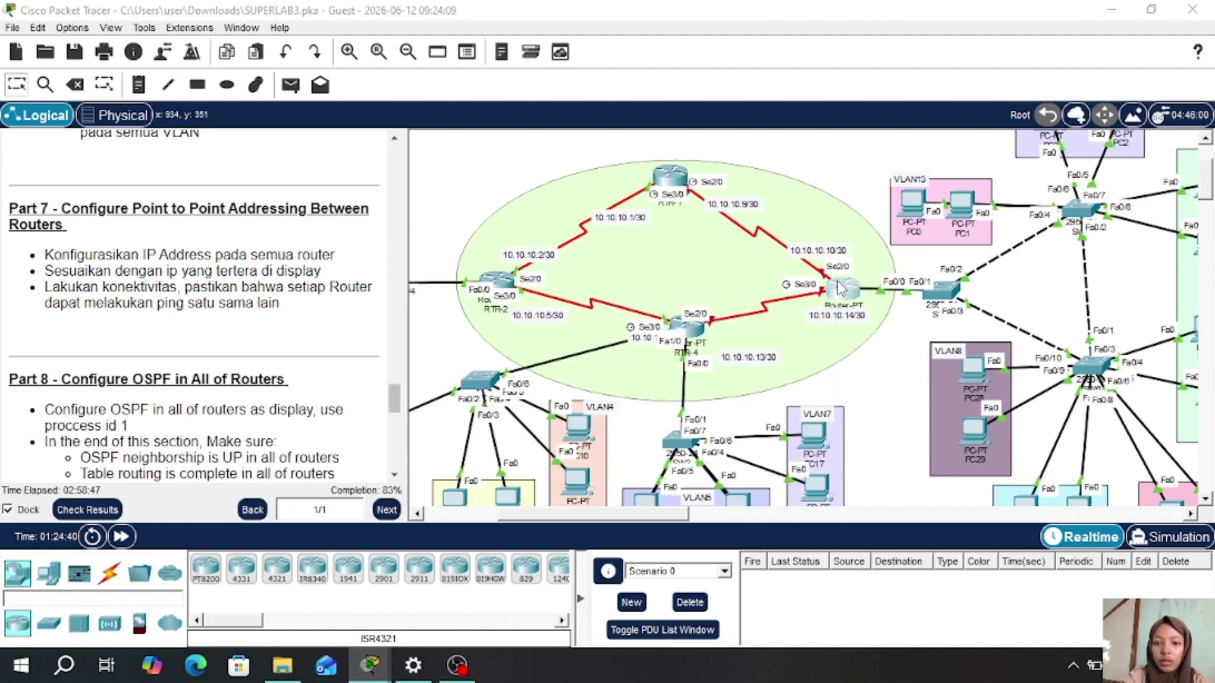
- Open RTR-3's CLI and enter privileged and global configuration mode with en and conf t
left_click(838, 288)
key("Return")
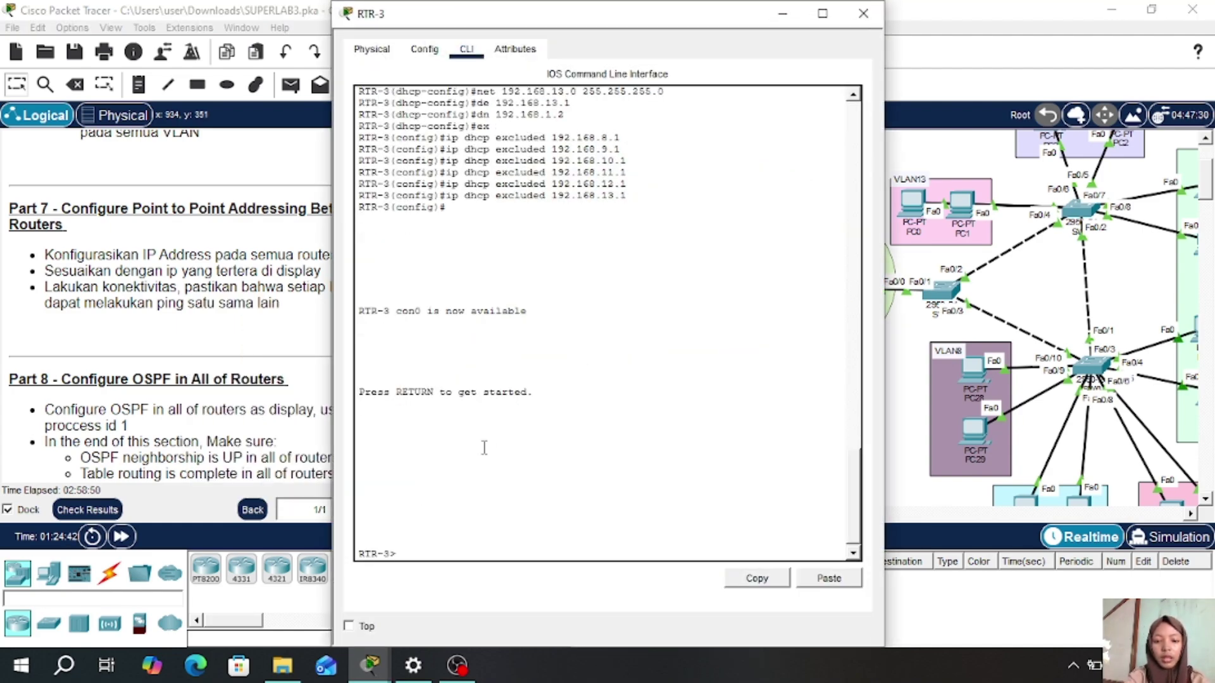
left_click_drag(648, 17, 770, 17)
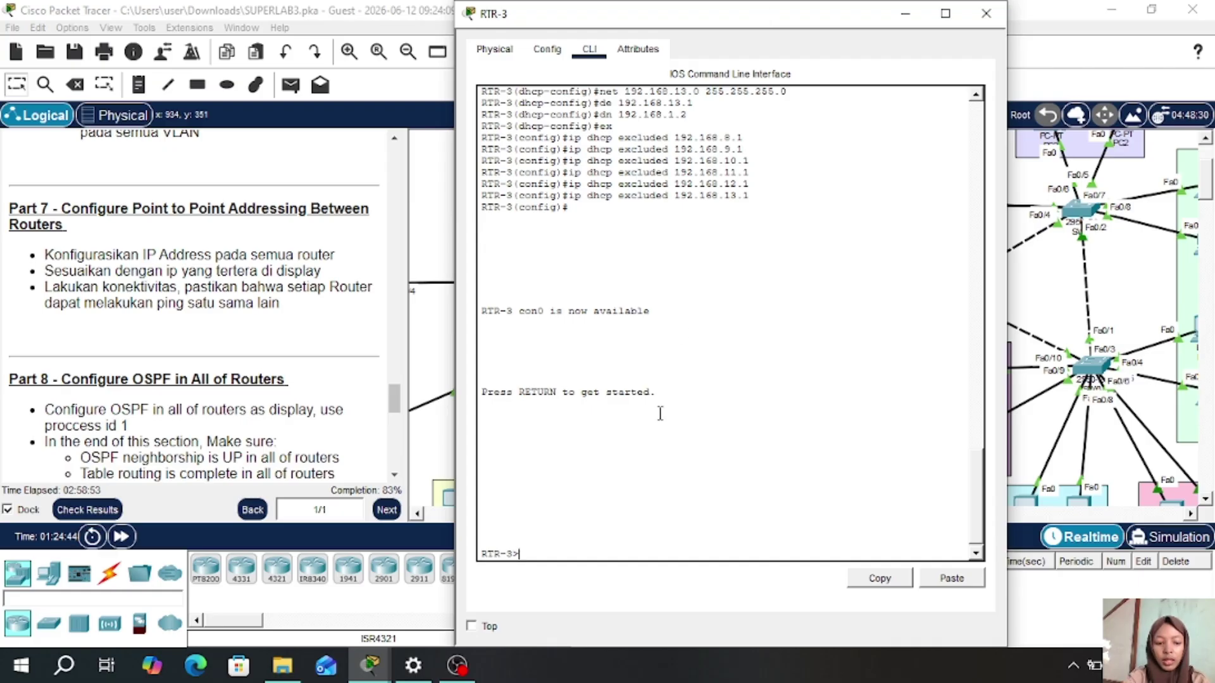
type("en")
key("Return")
key("Return")
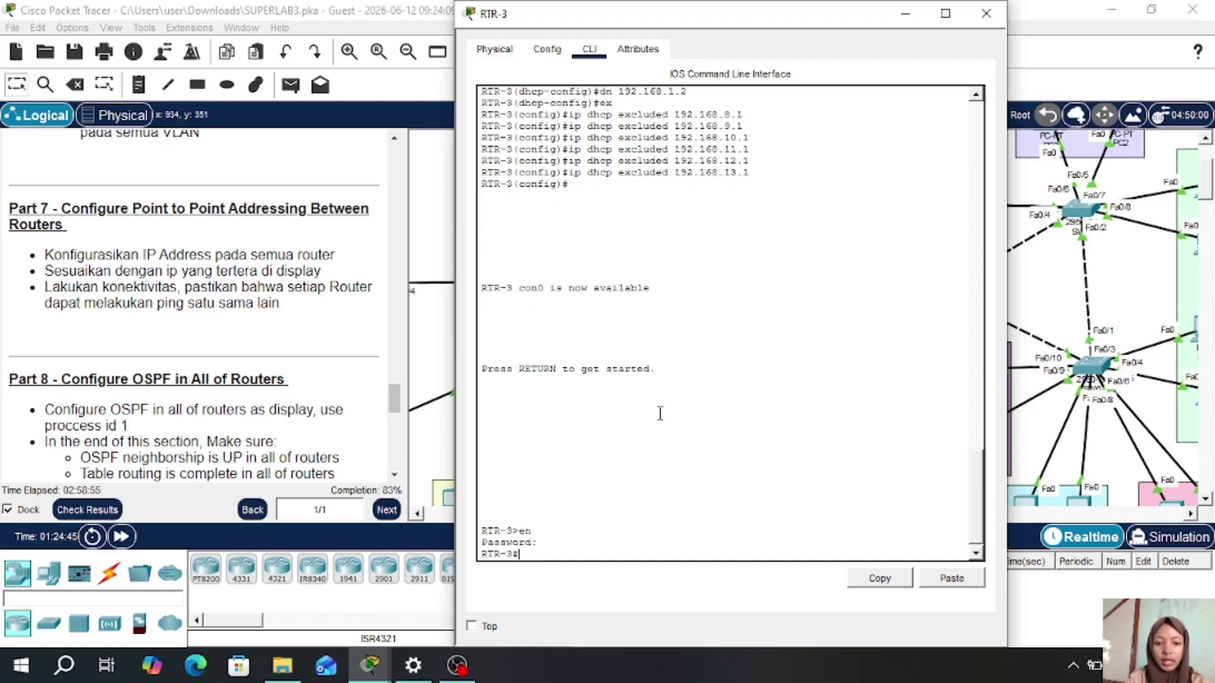
type("conf t")
key("Return")
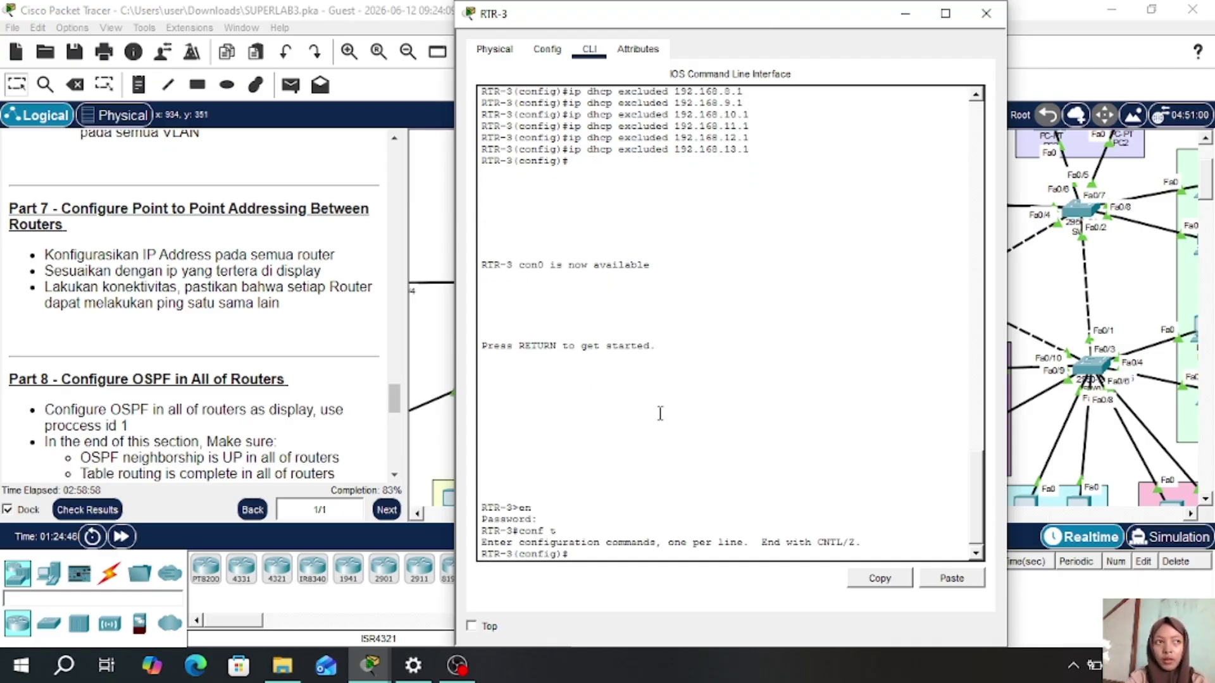
type("t se")
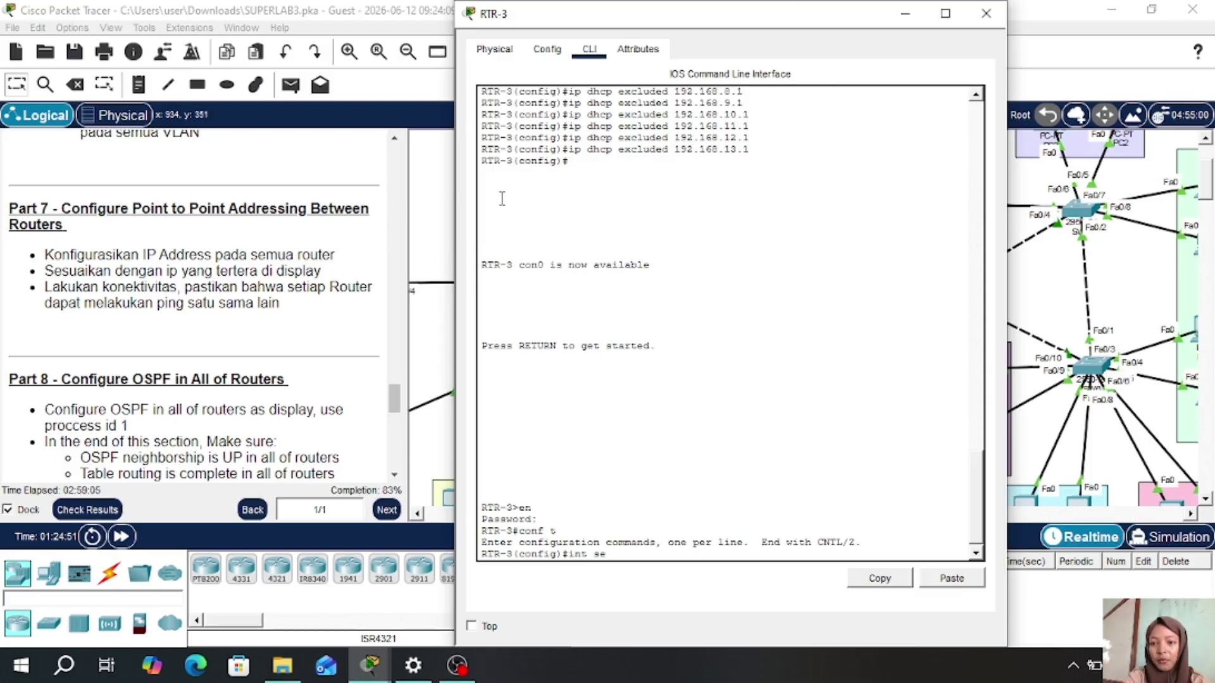
- Address RTR-3's Serial2/0 as 10.10.10.10 255.255.255.252 and enable it with no shutdown
left_click_drag(749, 26, 731, 55)
type("2")
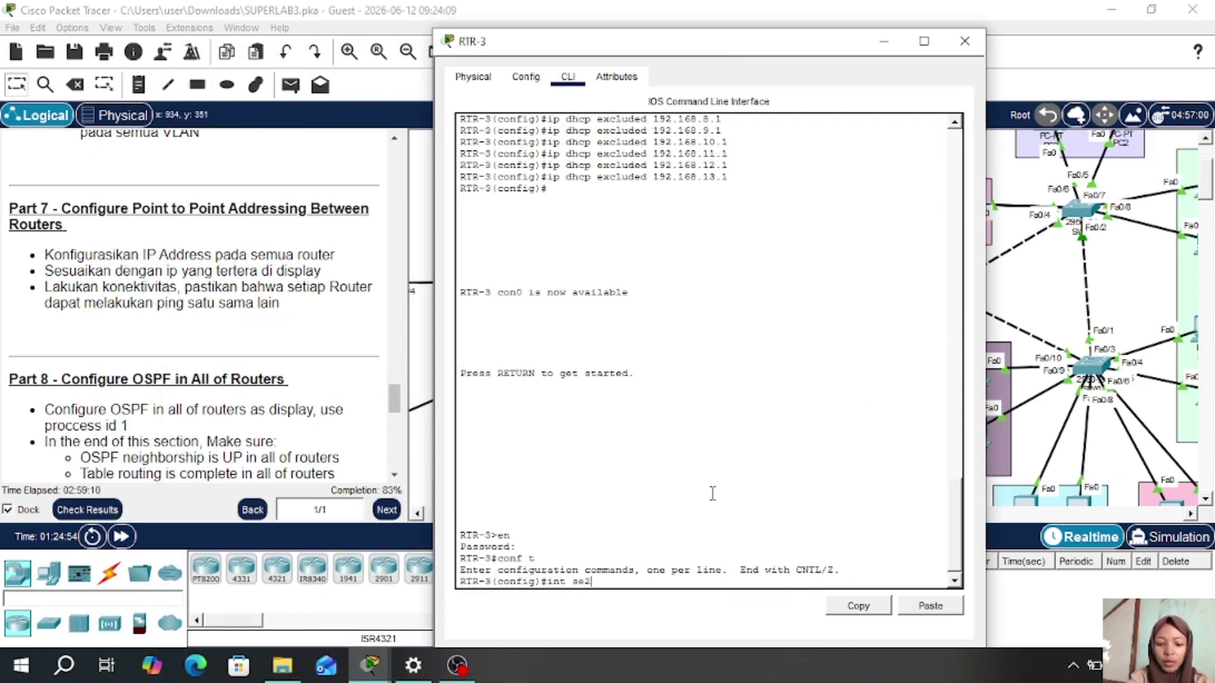
type("/0")
key("Return")
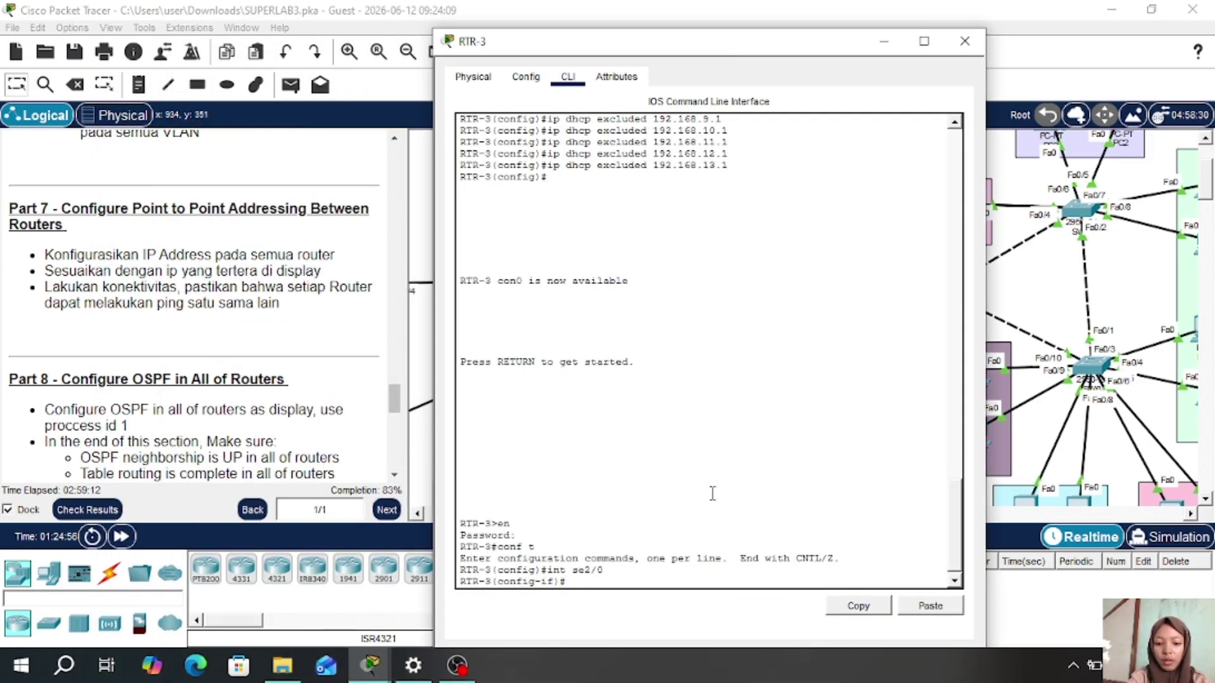
type("ip add 10")
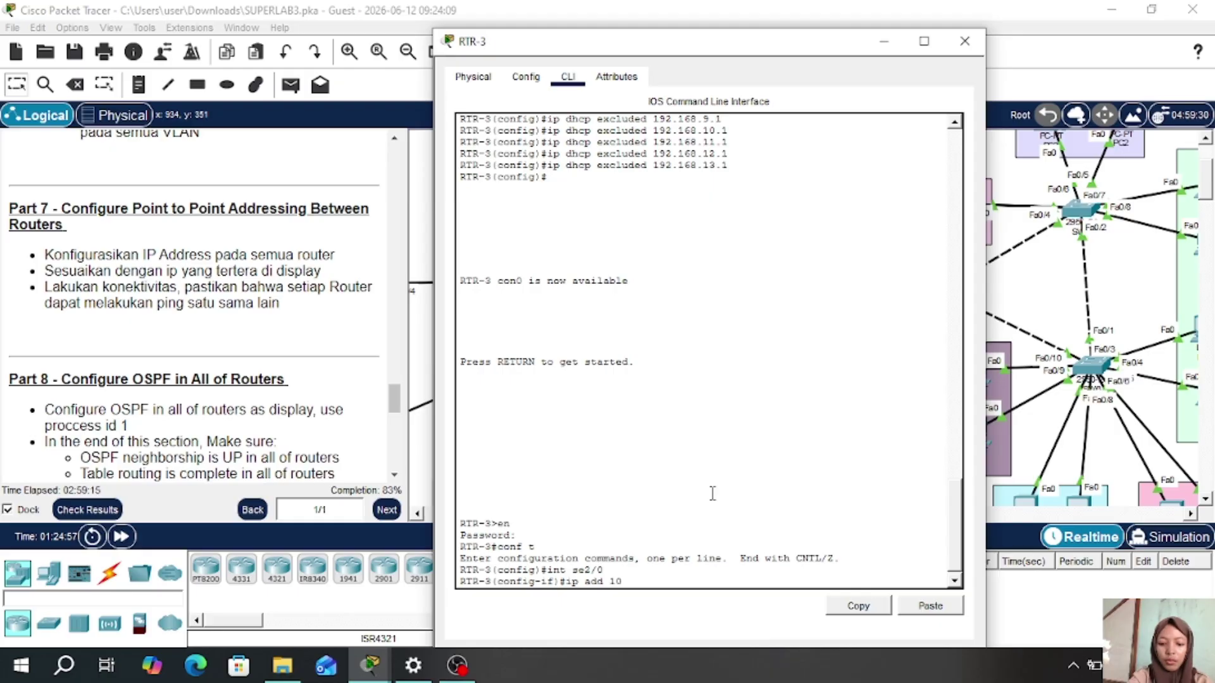
type(".10.10.10 255.255.25")
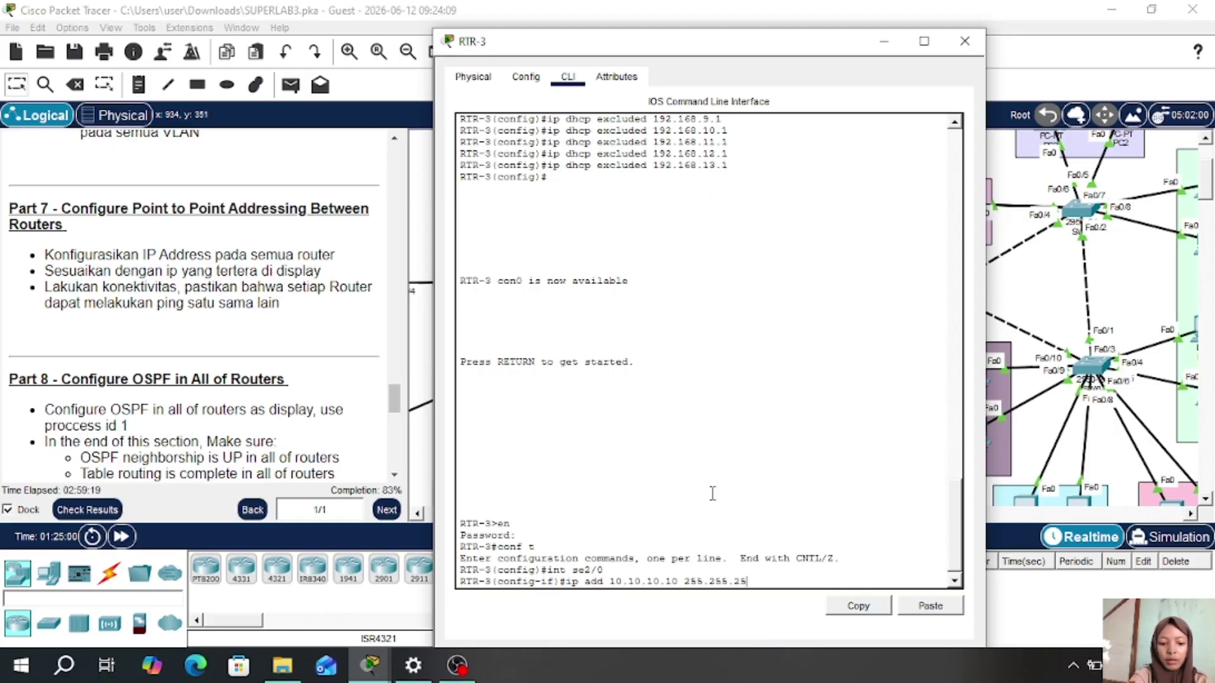
type("5.252")
key("Return")
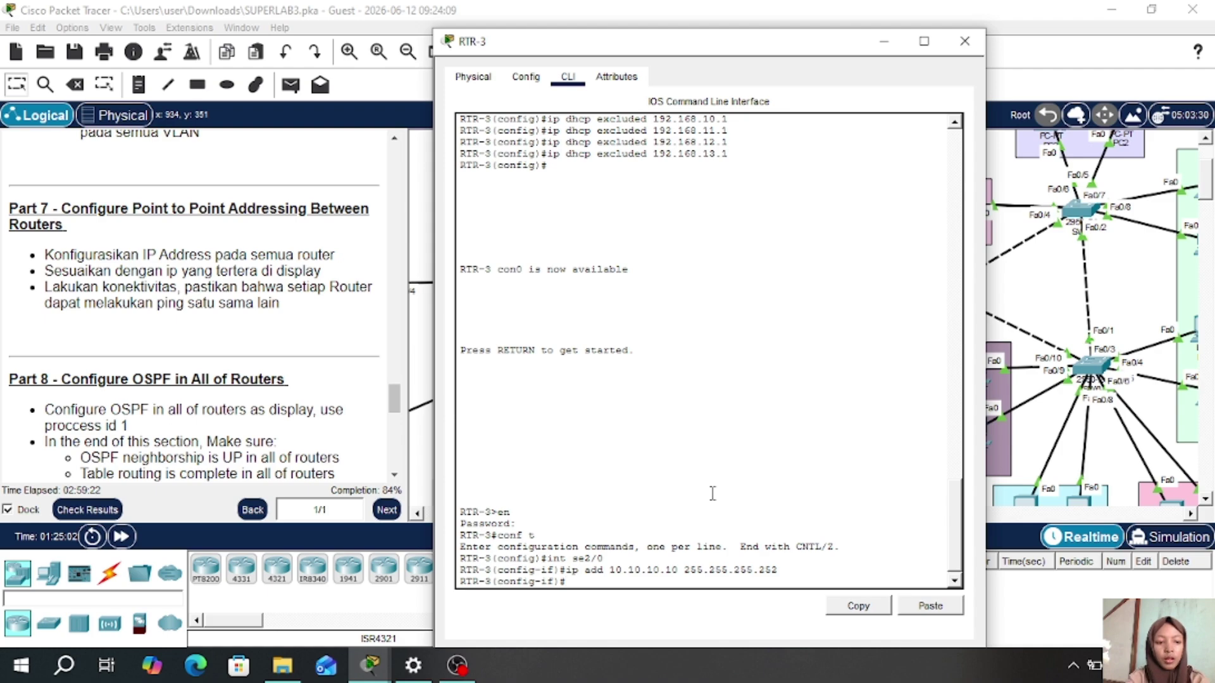
type("no sh")
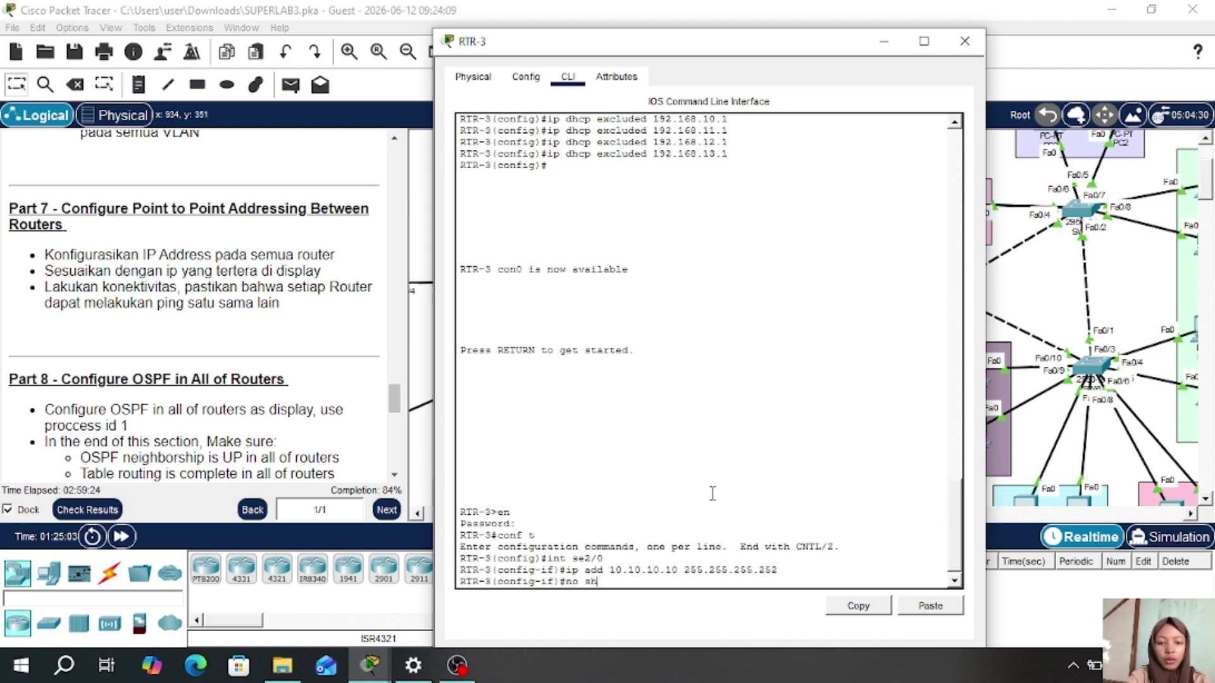
key("Return")
type("ex")
key("Return")
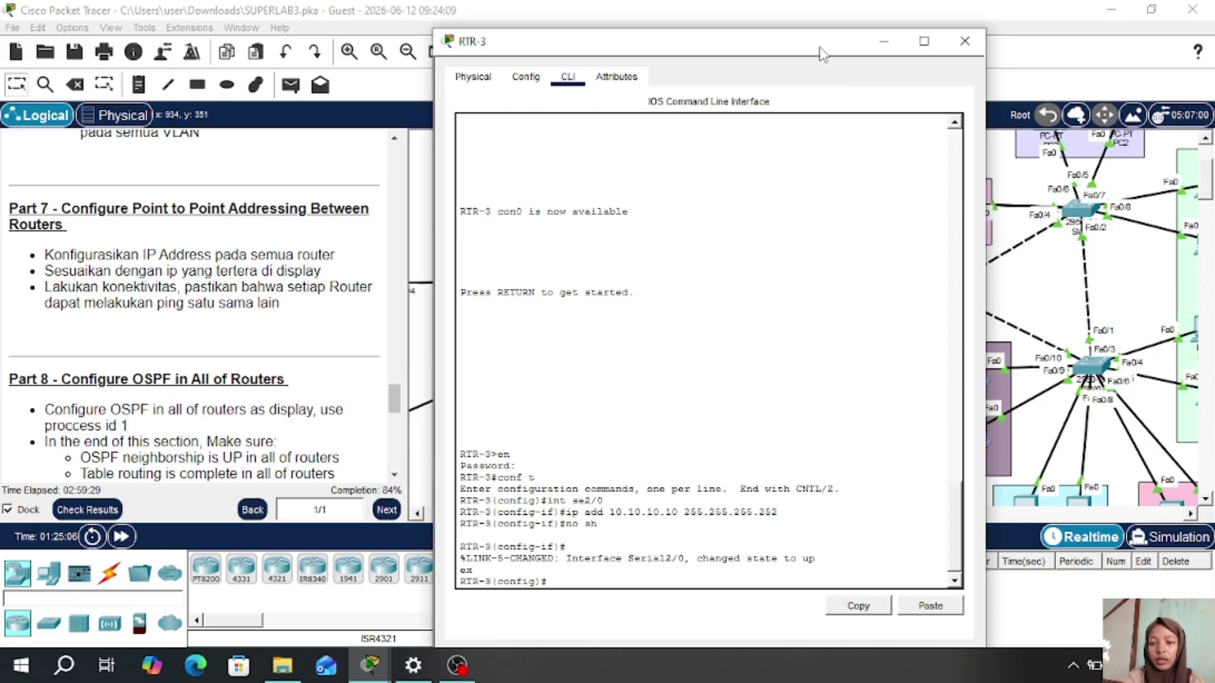
mouse_move(822, 47)
left_mouse_down()
mouse_move(602, 22)
mouse_move(491, 32)
mouse_move(601, 26)
mouse_move(572, 32)
mouse_move(812, 57)
left_mouse_up()
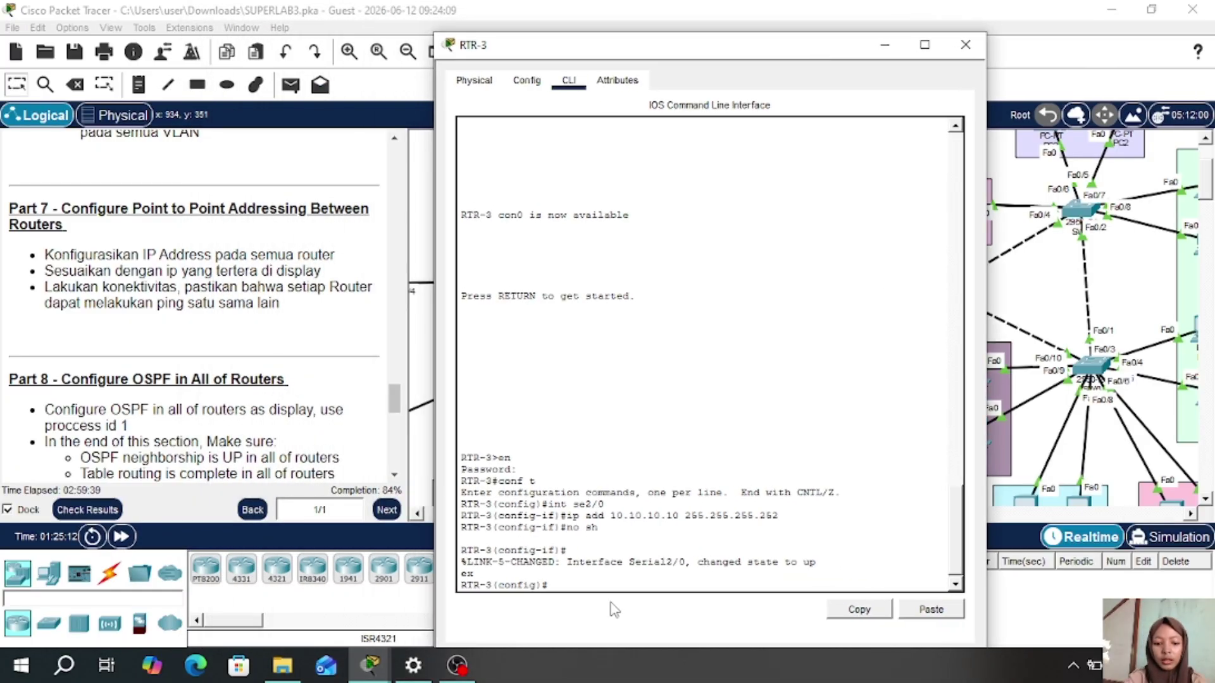
- Assign RTR-3's Serial3/0 address 10.10.10.14 with mask 255.255.255.252 and enable it
type("nt ")
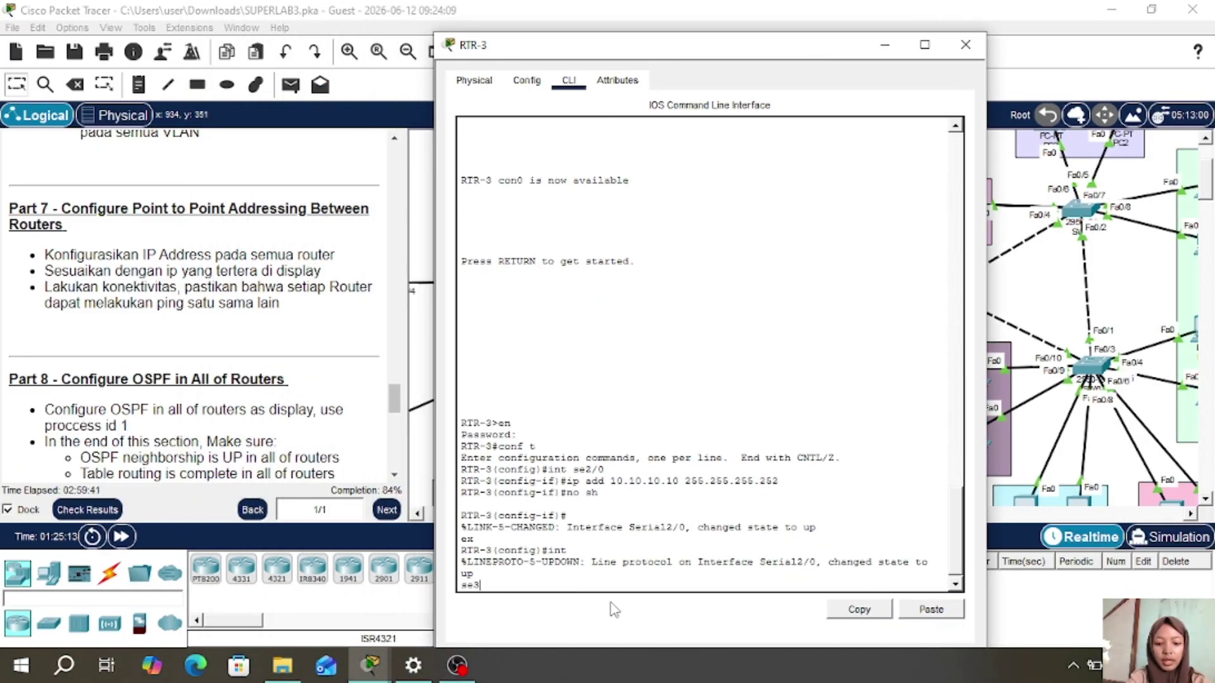
type("se3/0")
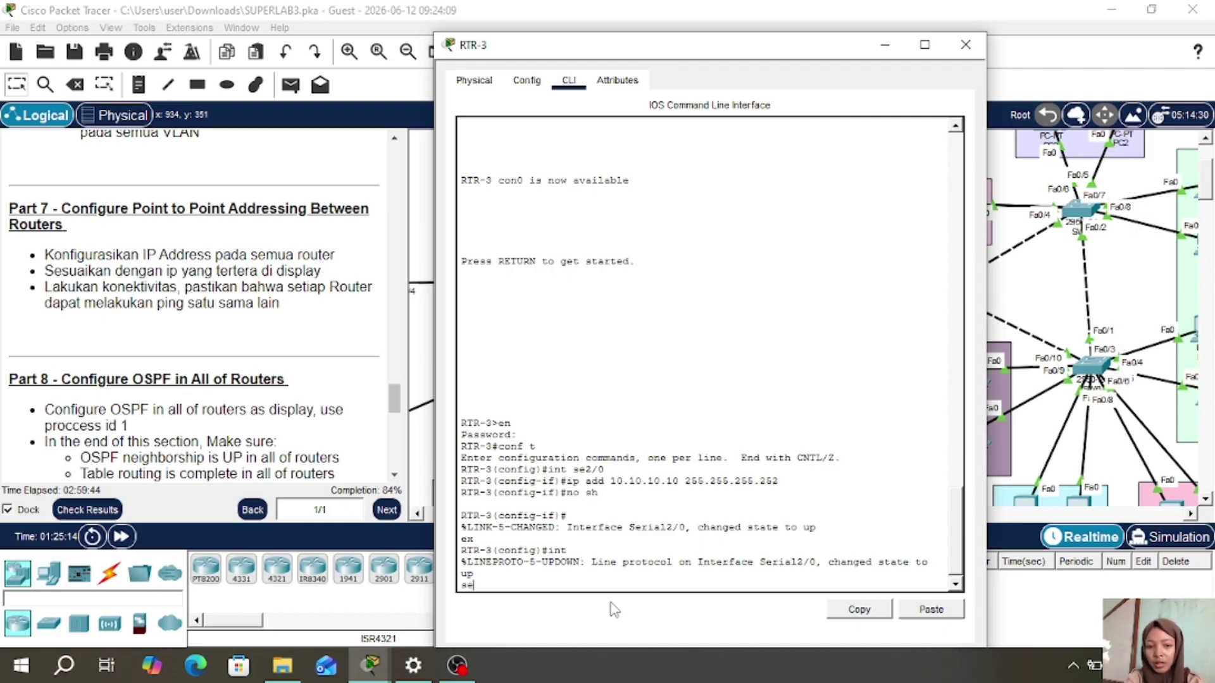
key("BackSpace")
key("BackSpace")
key("Return")
type("int se3")
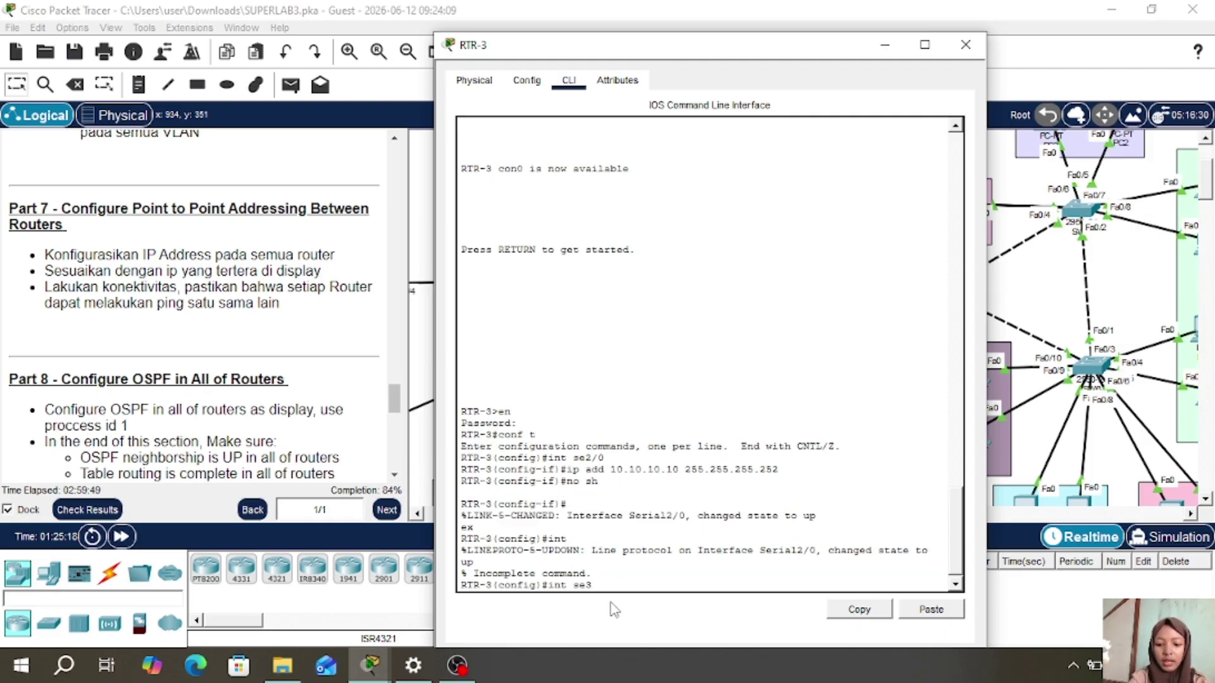
type("/0")
key("Return")
type("ip a")
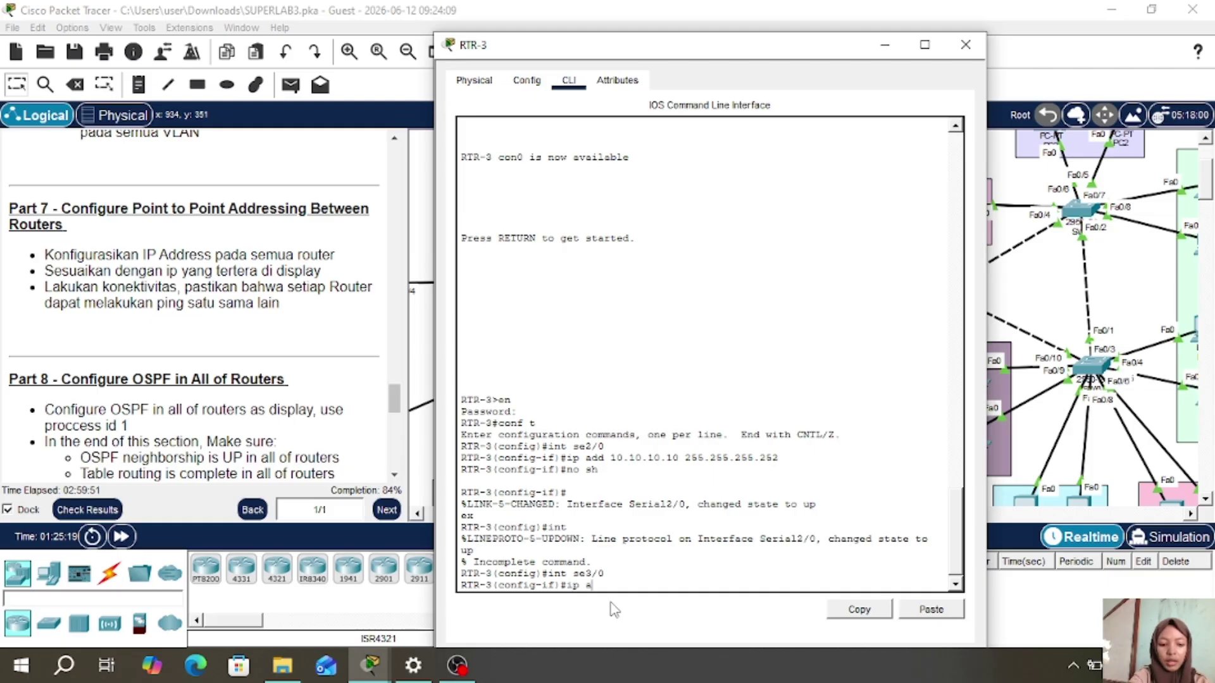
type("dd 10.10.10.1")
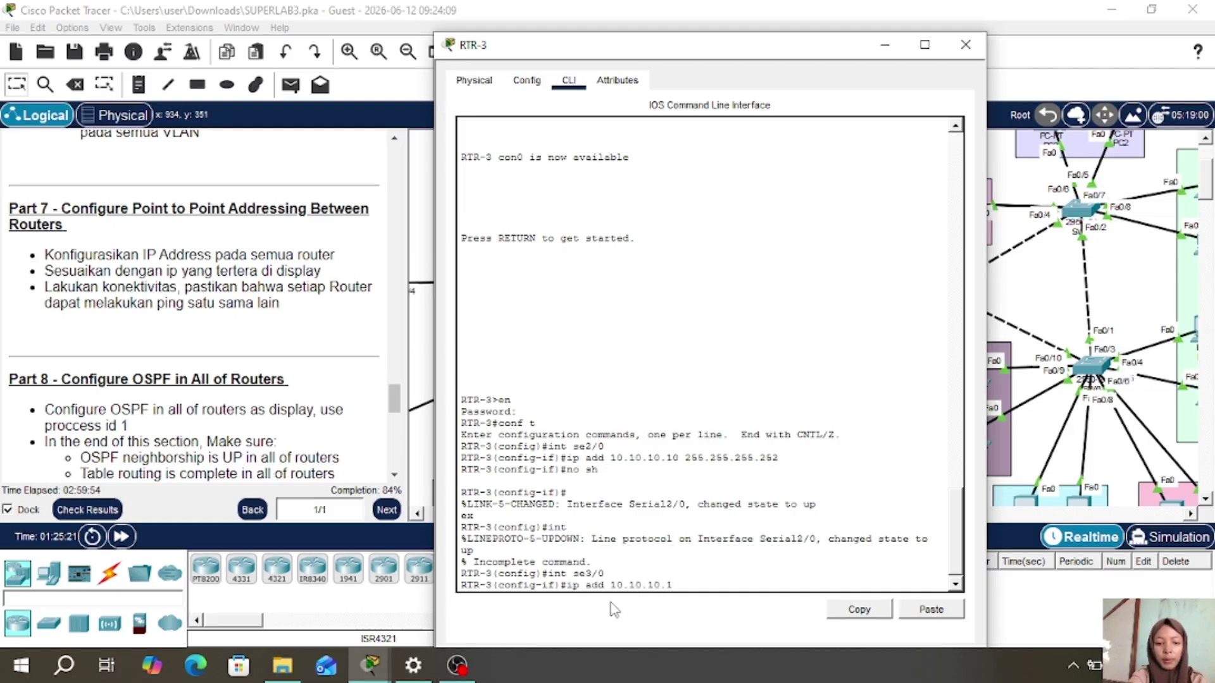
type("4")
key("Return")
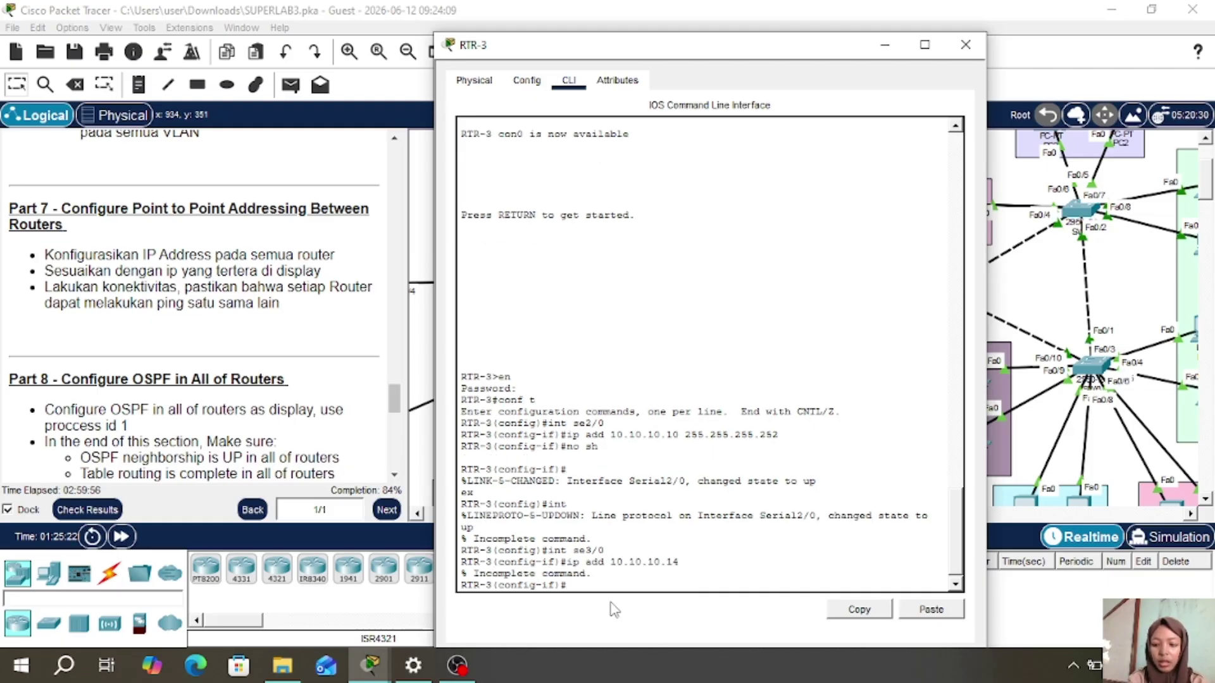
key("Up")
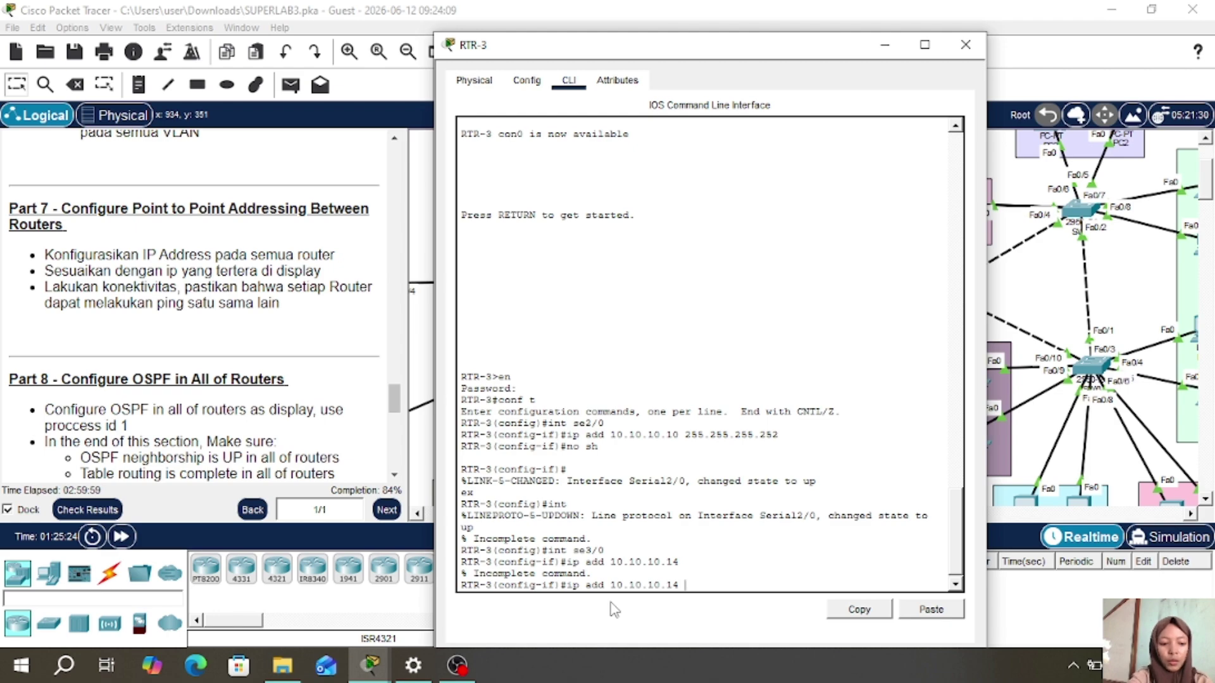
type("255.255.25")
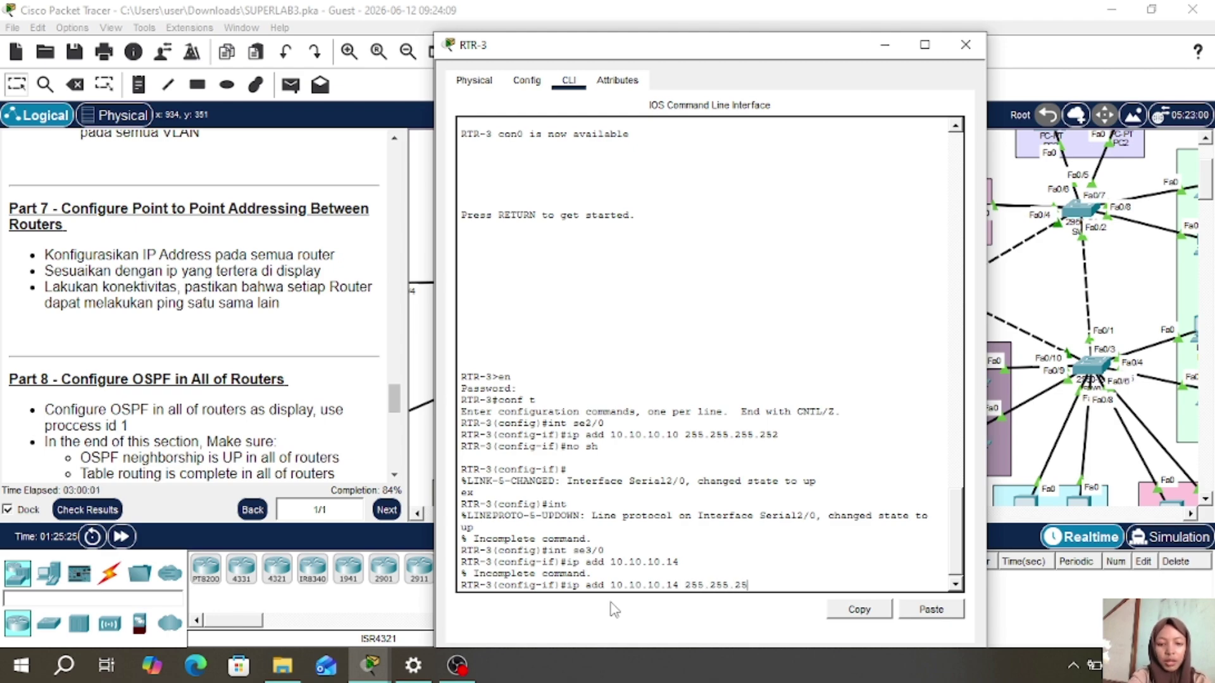
type("5.252")
key("Return")
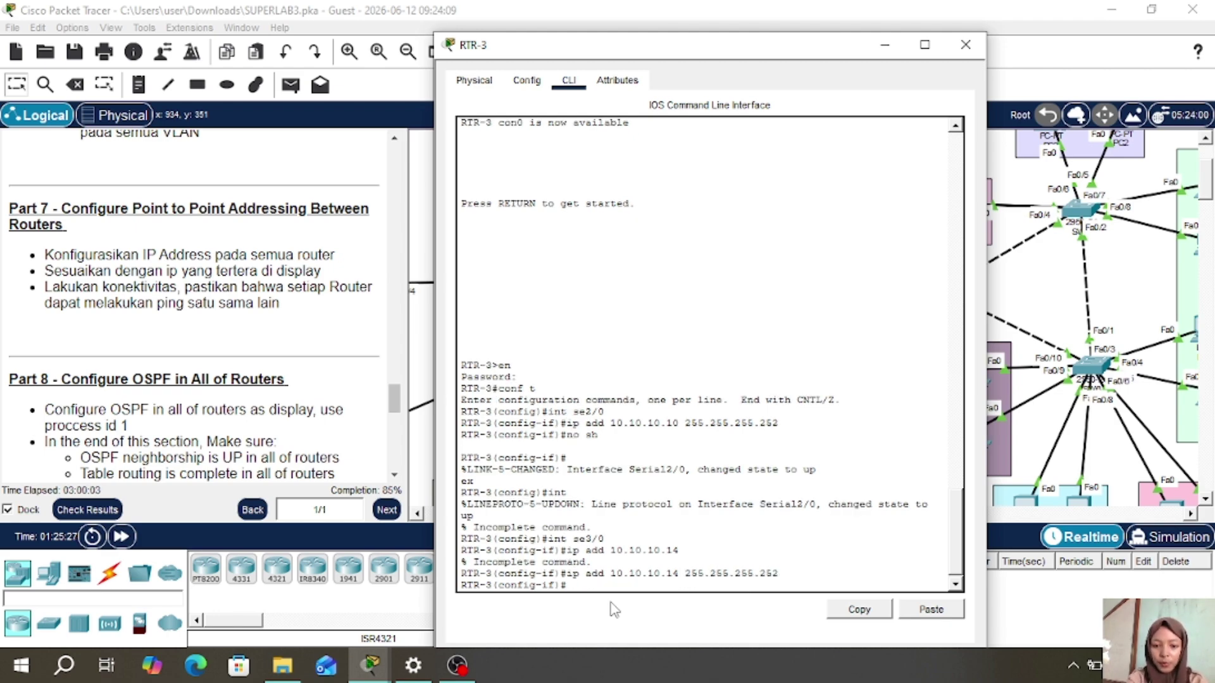
type("no sh")
key("Return")
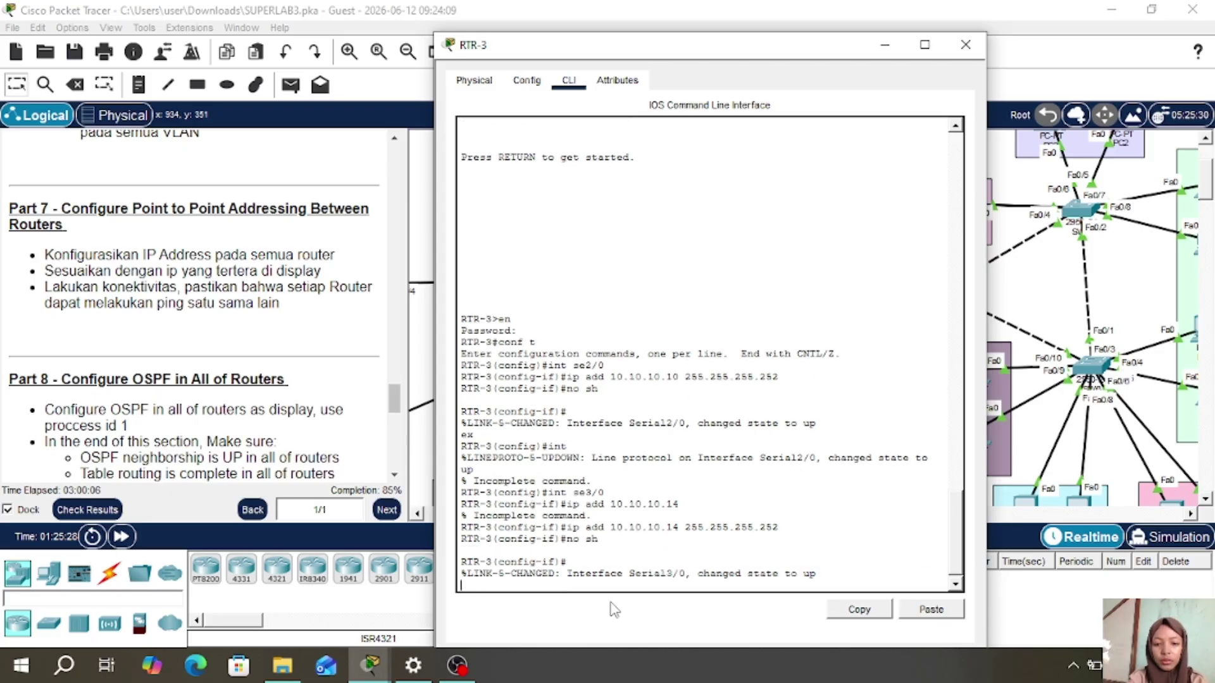
key("Return")
type("ex")
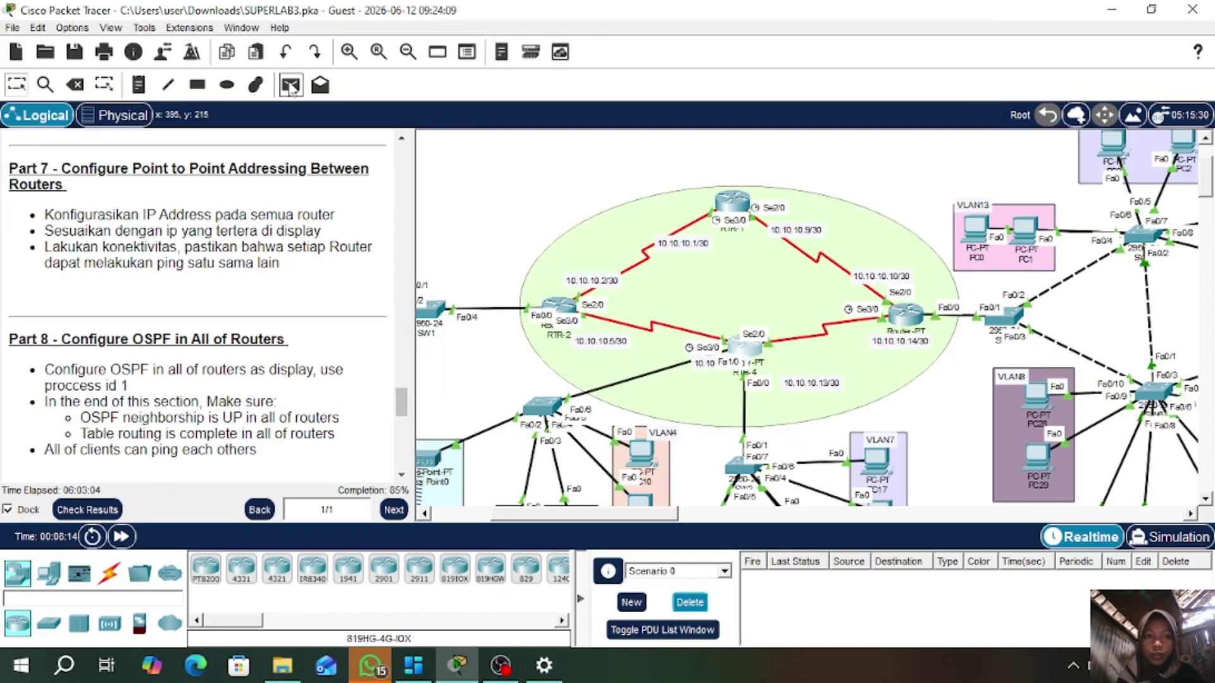
- Send simple ICMP PDUs from RTR-4 to RTR-3 and from RTR-2 to RTR-1, both listed Successful
left_click(290, 84)
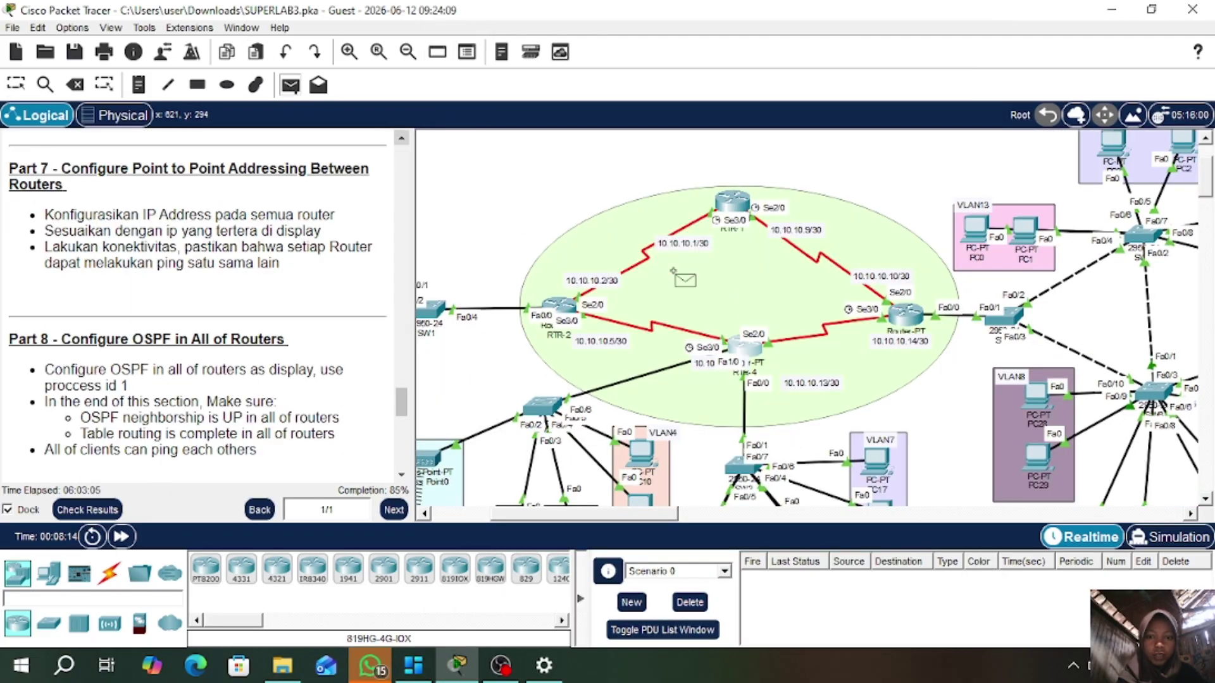
left_click(748, 348)
left_click(911, 316)
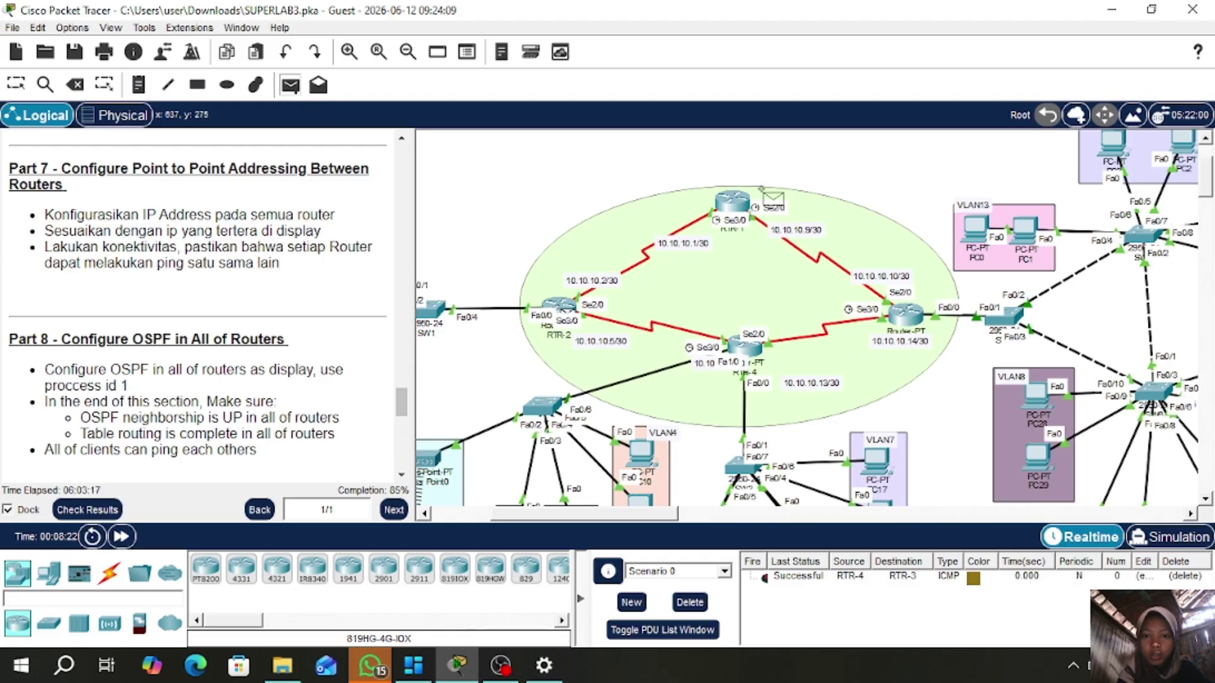
left_click(746, 204)
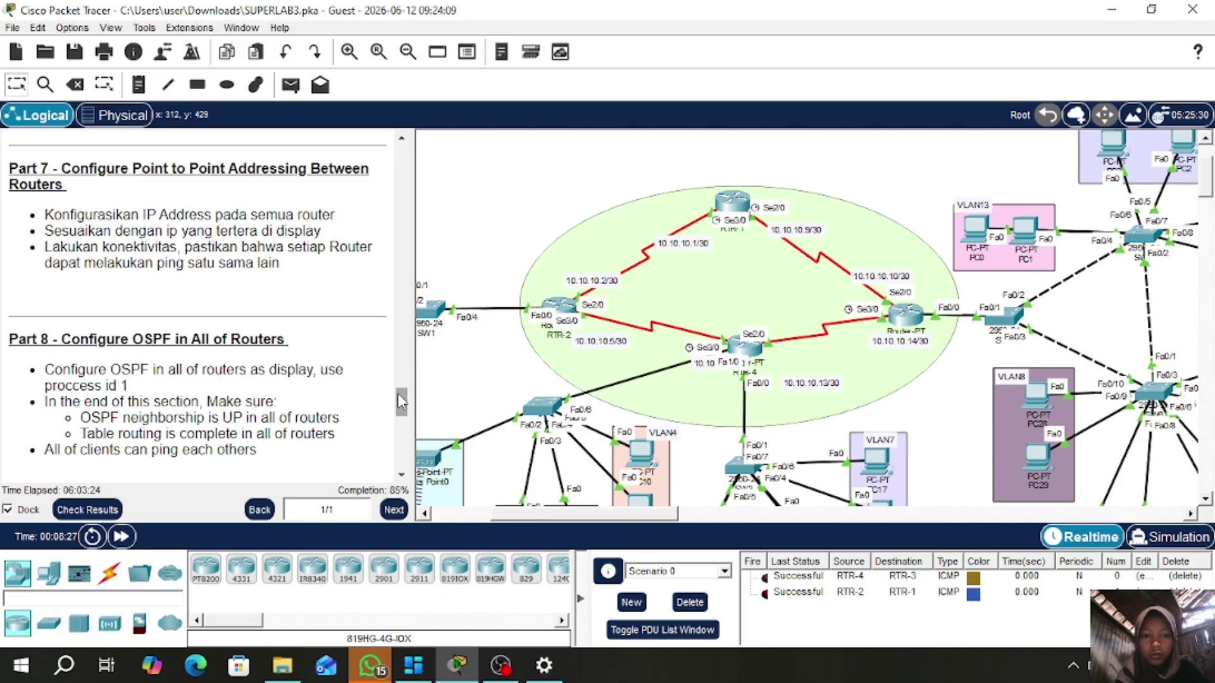
left_click_drag(401, 402, 401, 415)
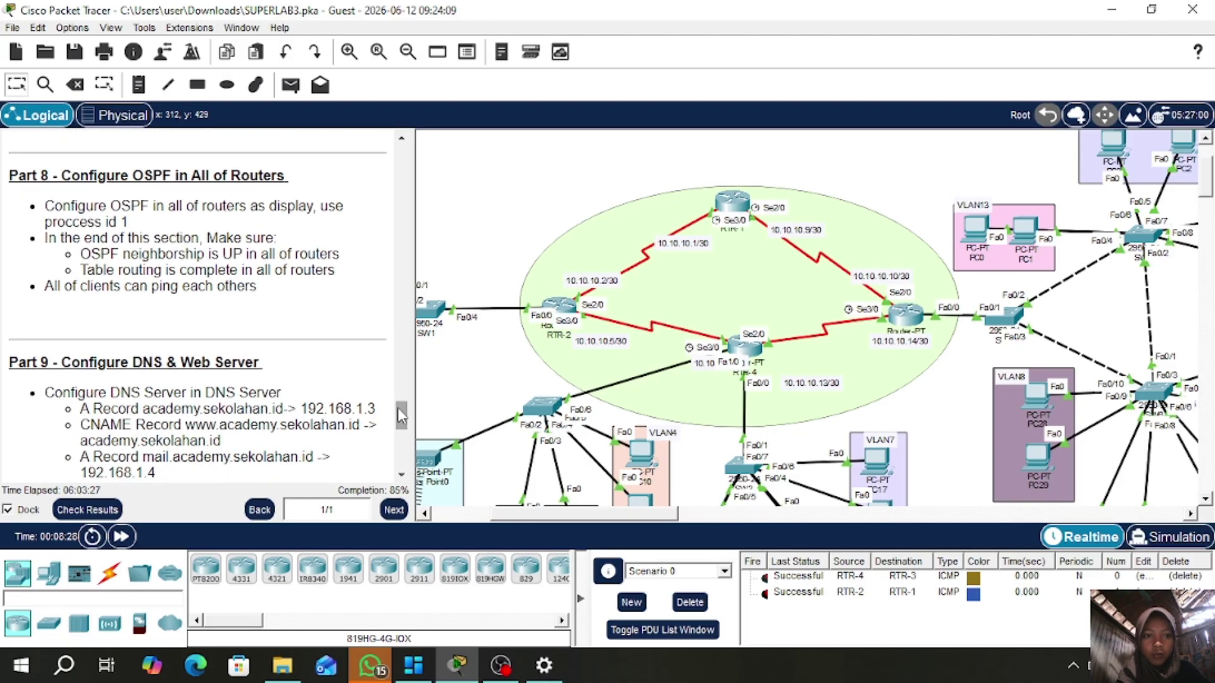
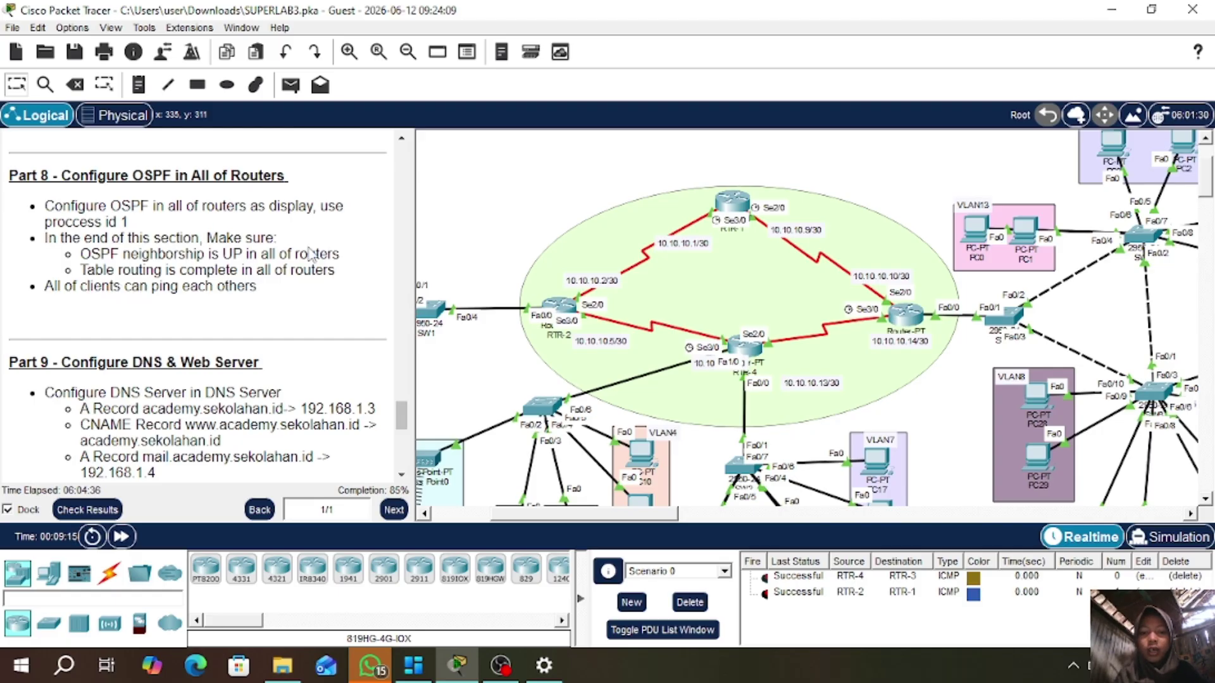
- Open RTR-1's console and enter privileged mode with enable
scroll(497, 375, "down", 2)
scroll(498, 375, "up", 2)
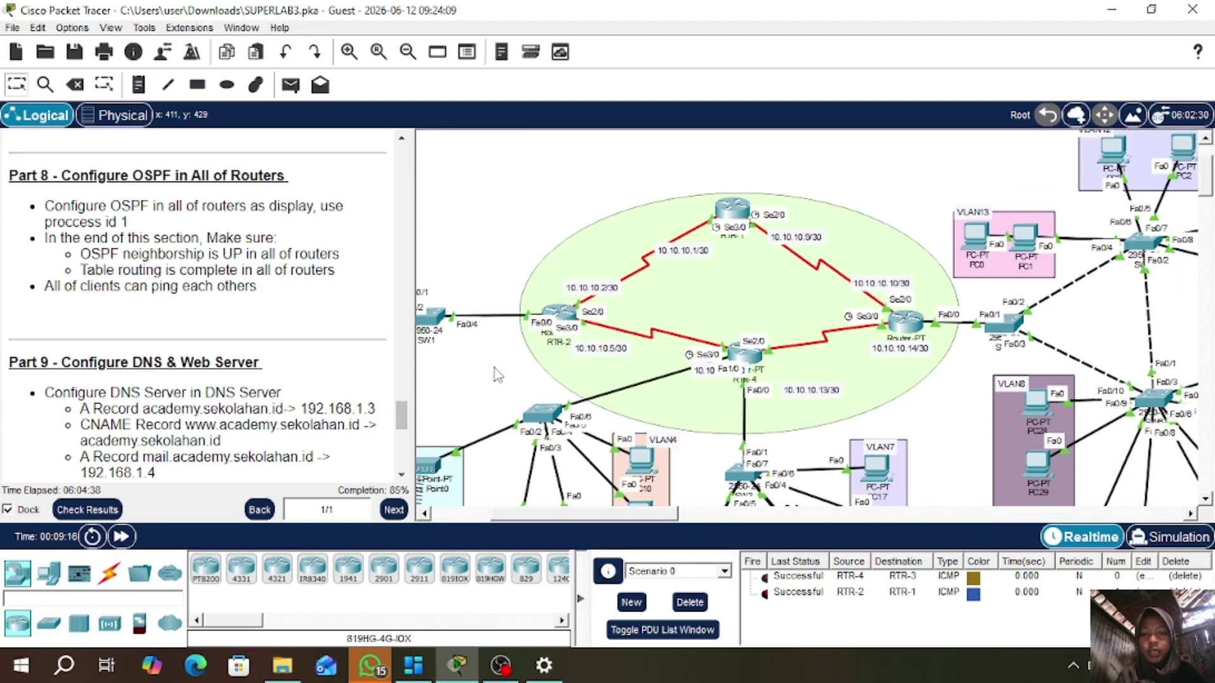
scroll(498, 375, "up", 1)
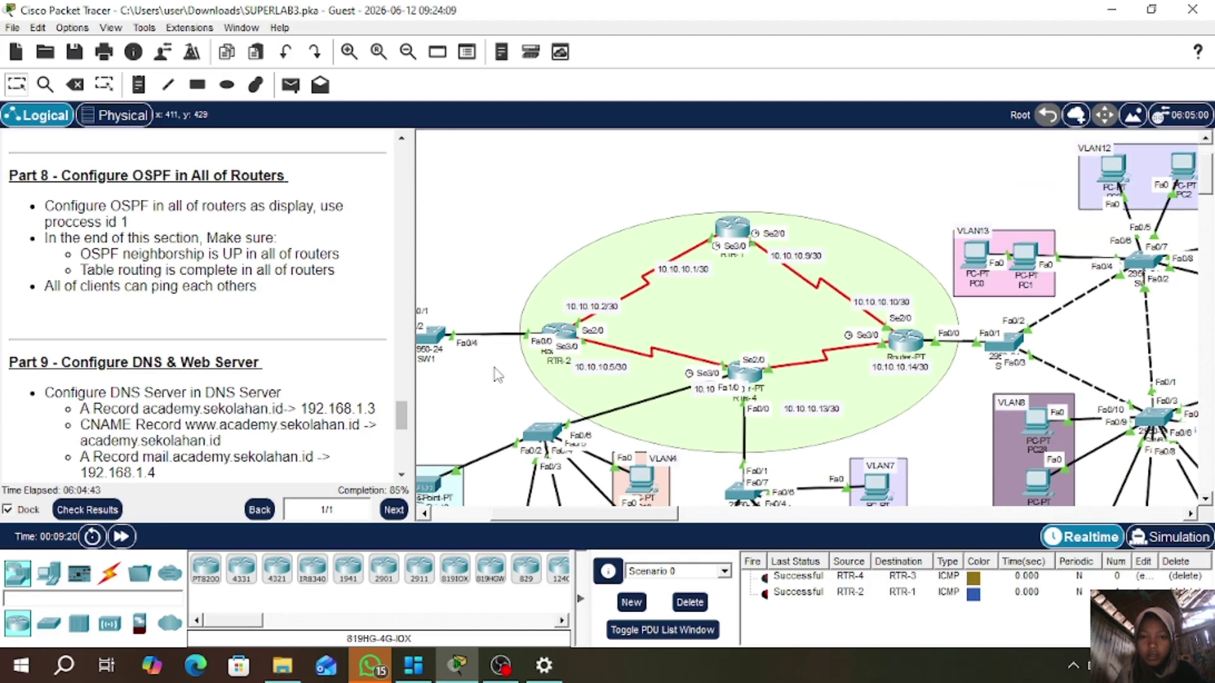
left_click(735, 231)
left_click(463, 48)
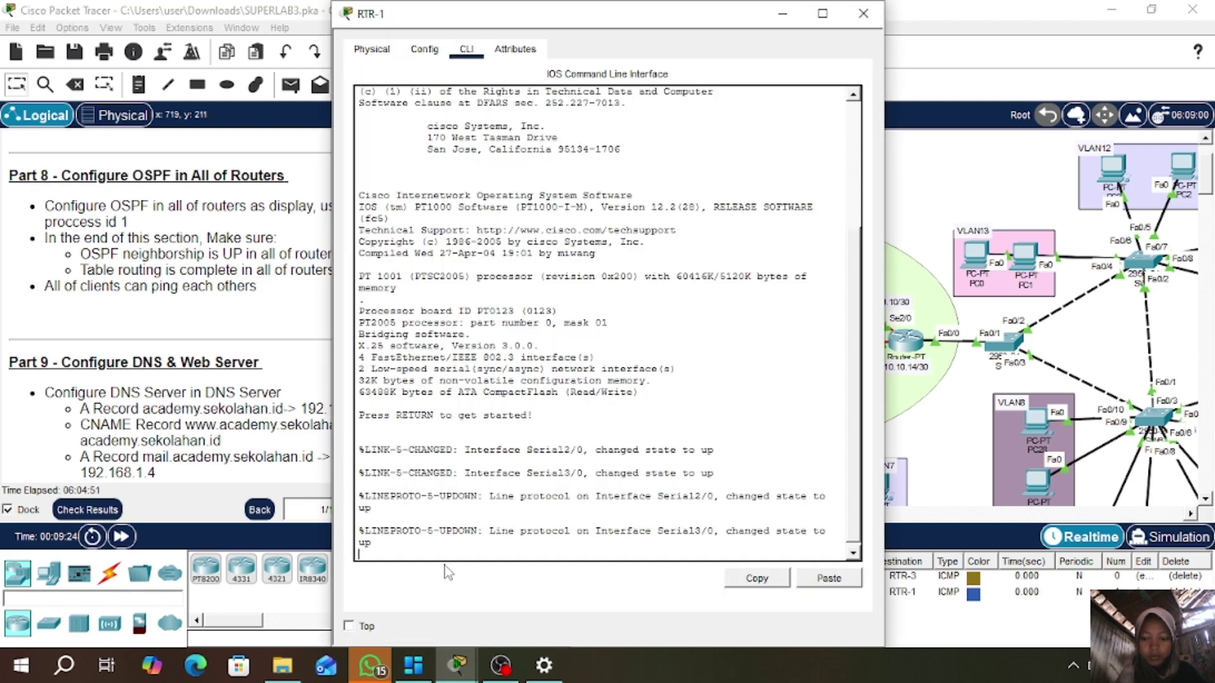
key("Return")
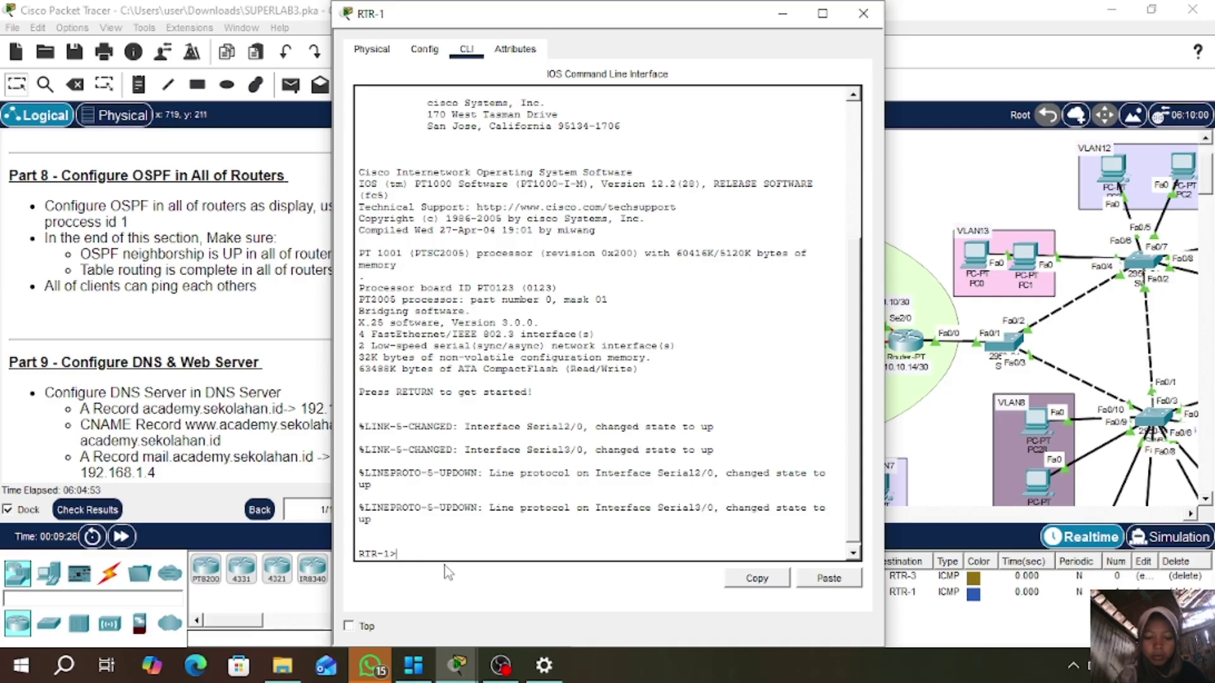
type("en")
key("Return")
- Start OSPF process 1 on RTR-1 from global configuration, then bring the VLAN1 servers into view
key("Return")
type("conf t")
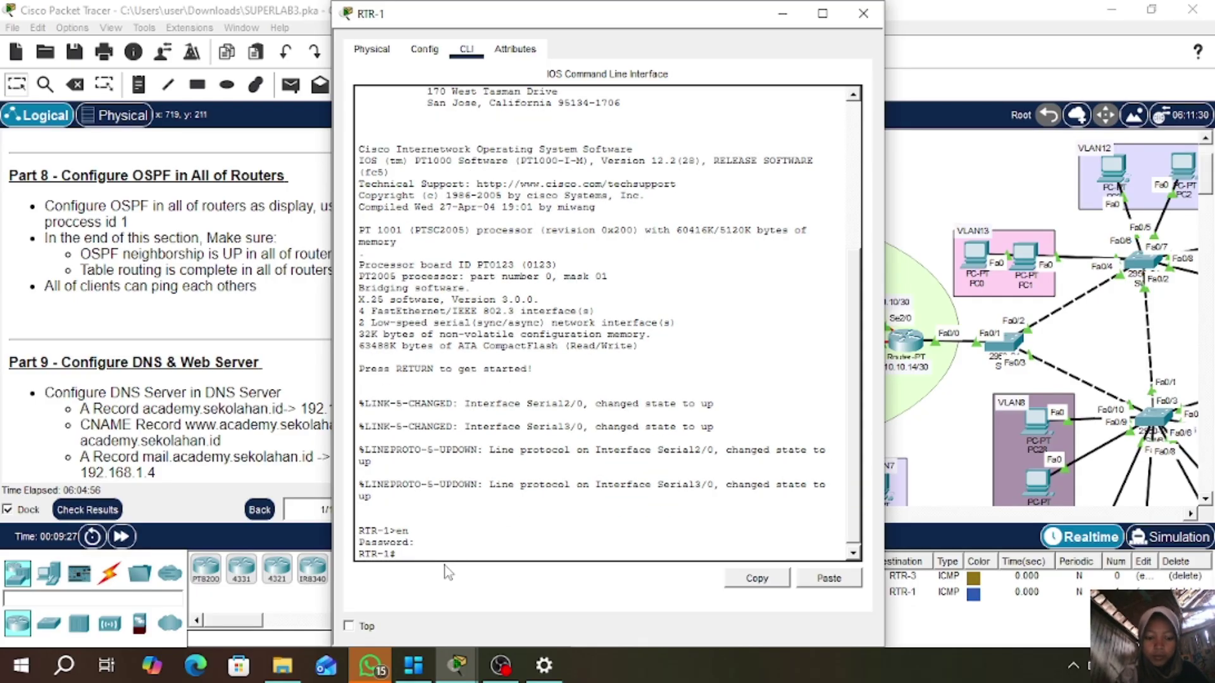
key("Return")
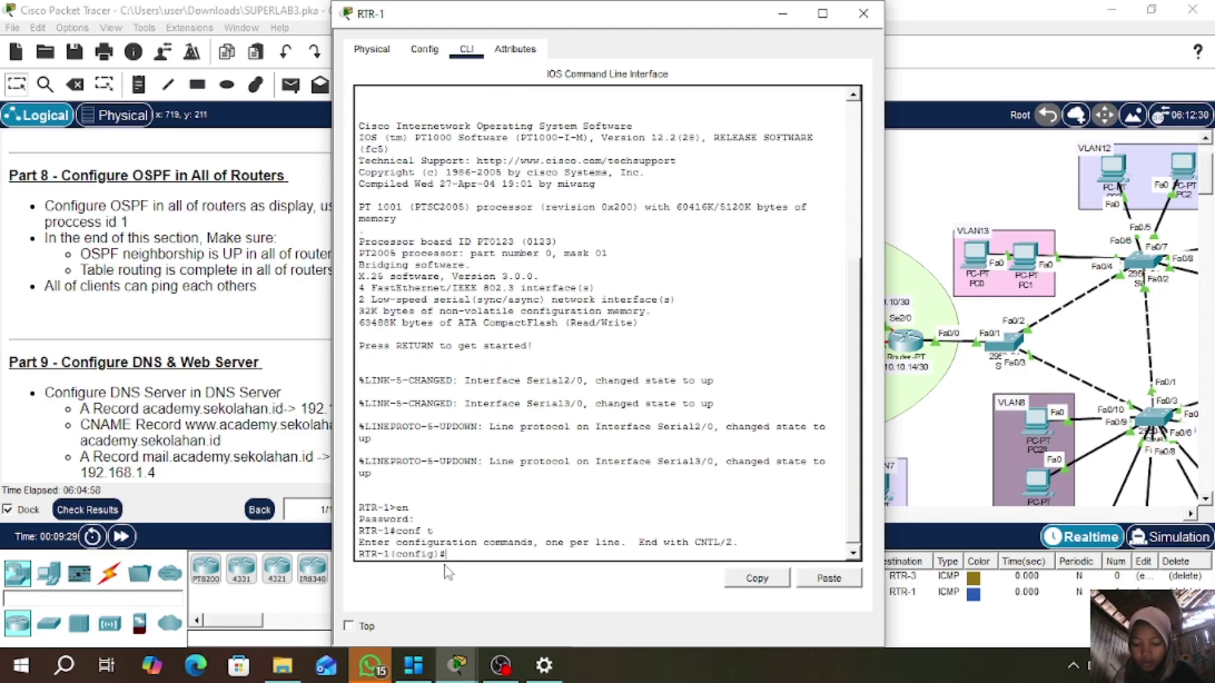
type("router ")
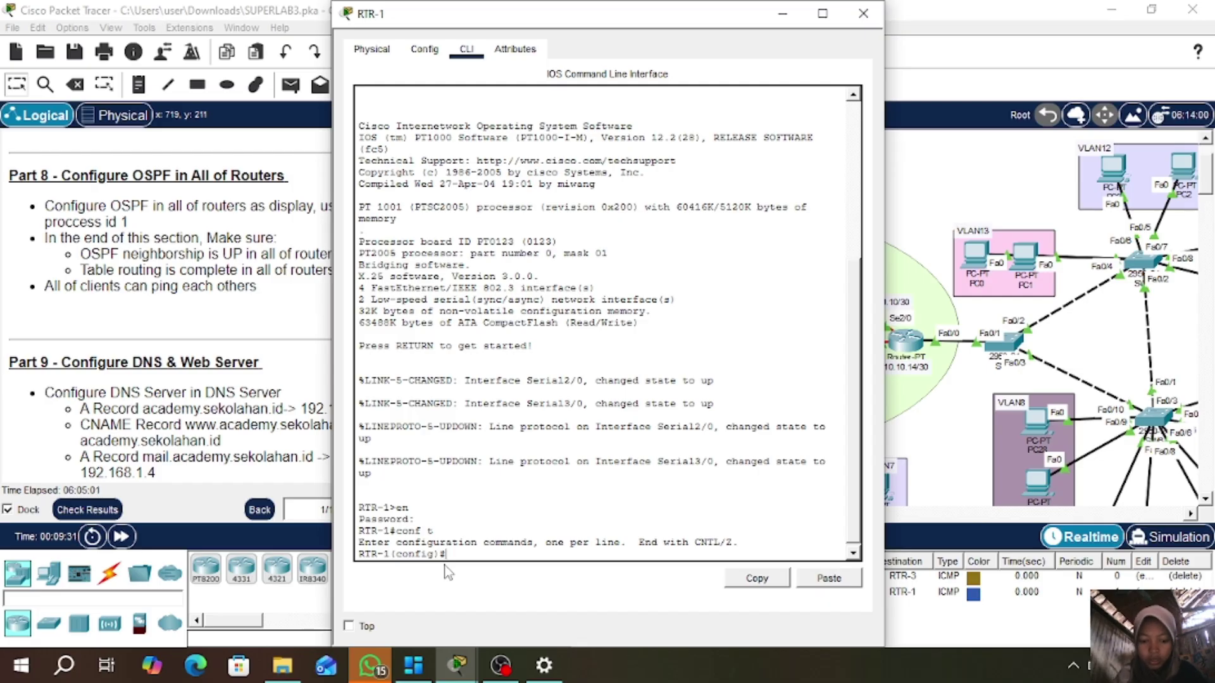
type("ospf 1")
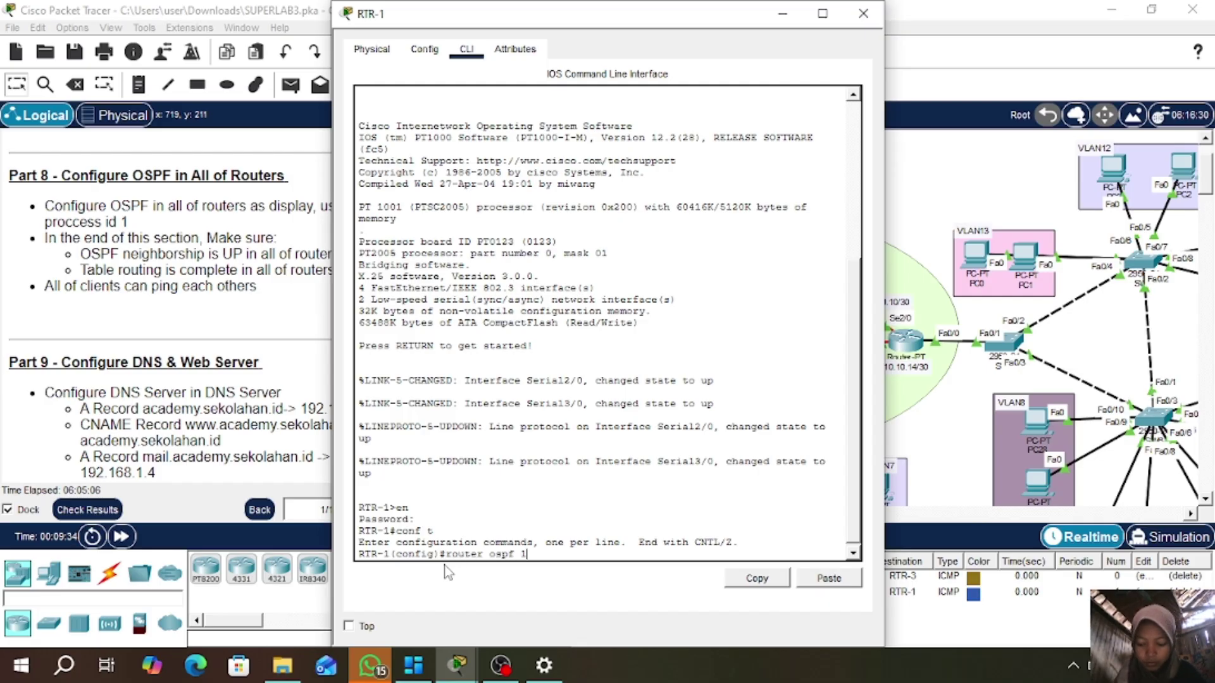
key("Return")
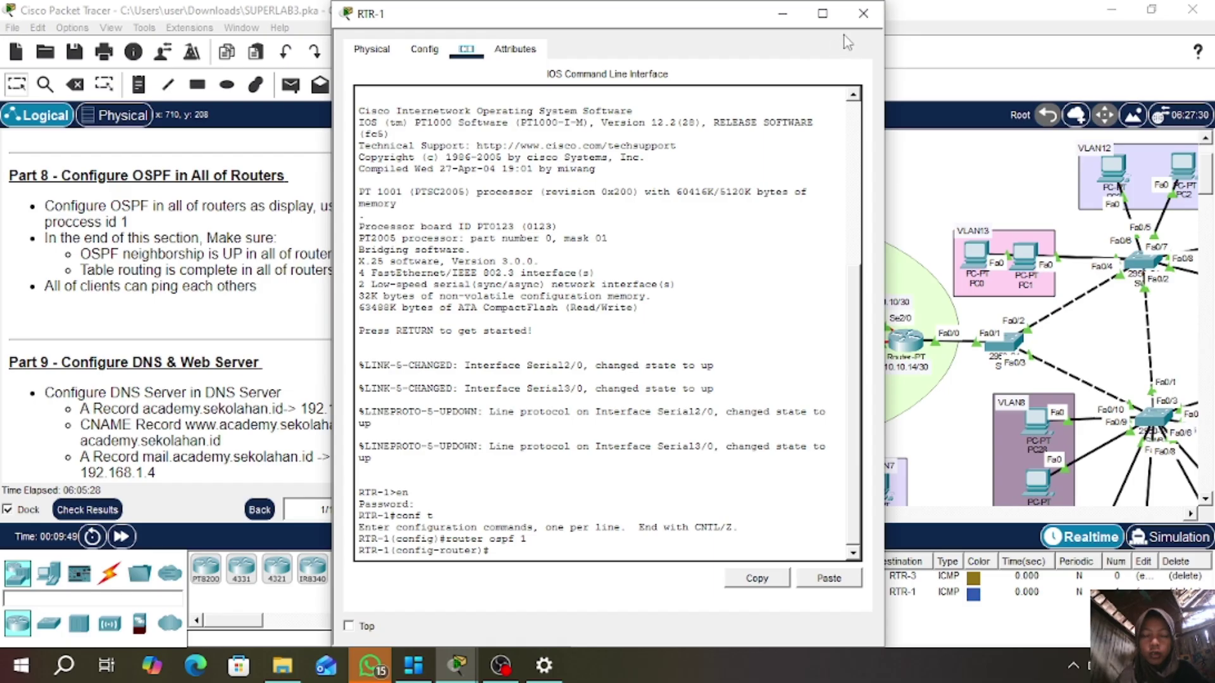
left_click(862, 15)
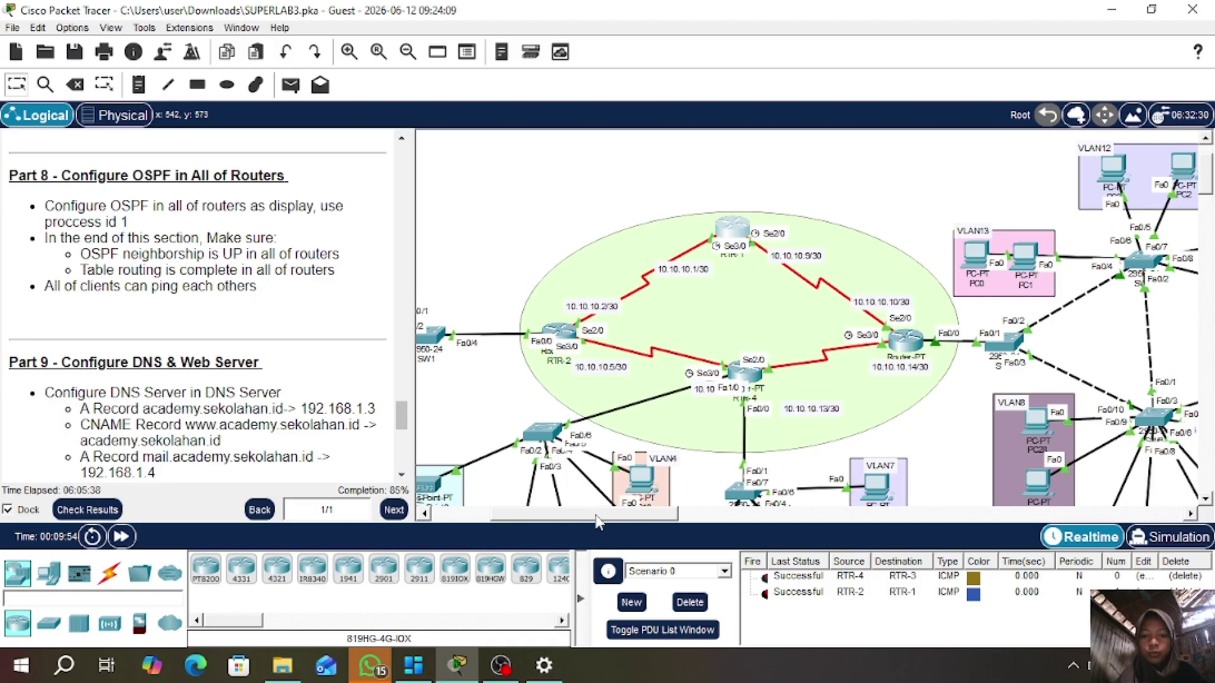
left_click_drag(597, 511, 560, 514)
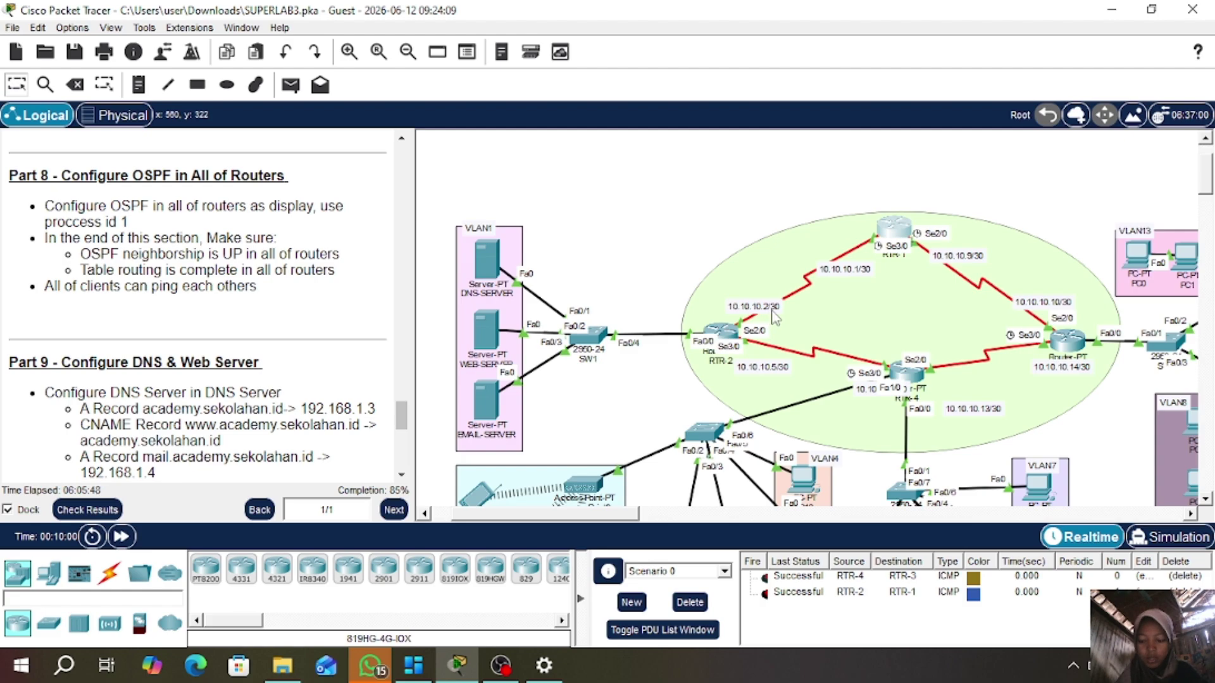
- Advertise 10.10.10.0 and 10.10.10.8 with wildcard 0.0.0.3 in RTR-1's OSPF area 0
left_click(897, 230)
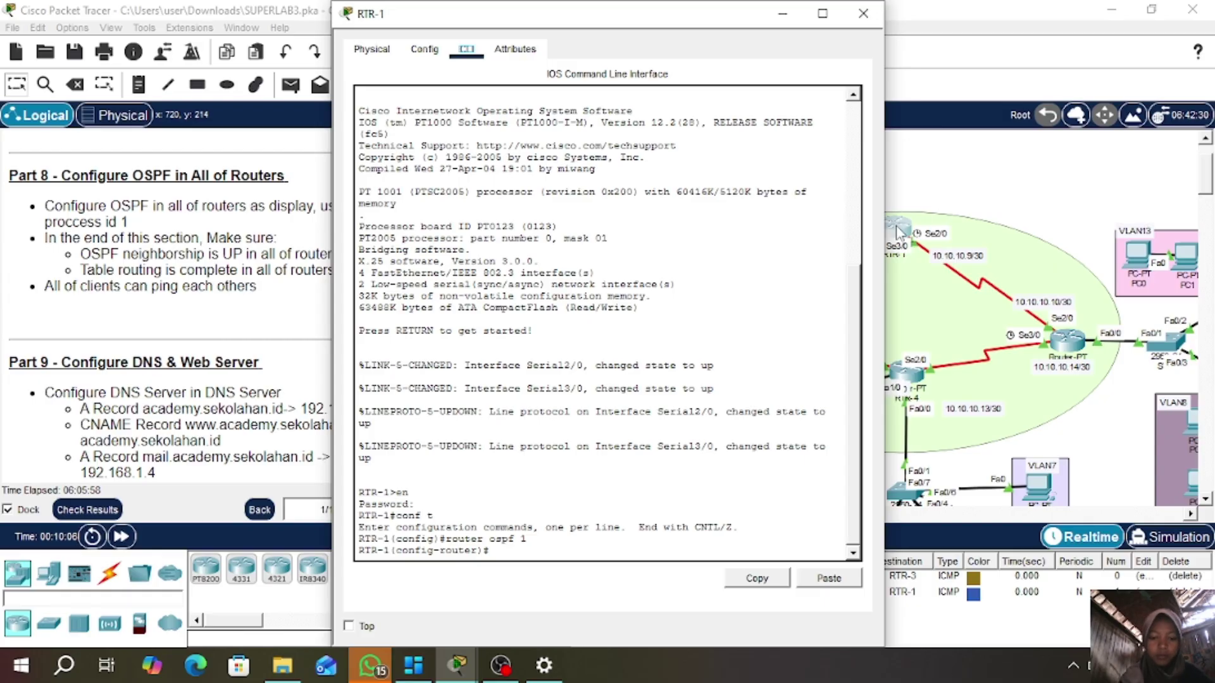
left_click(635, 554)
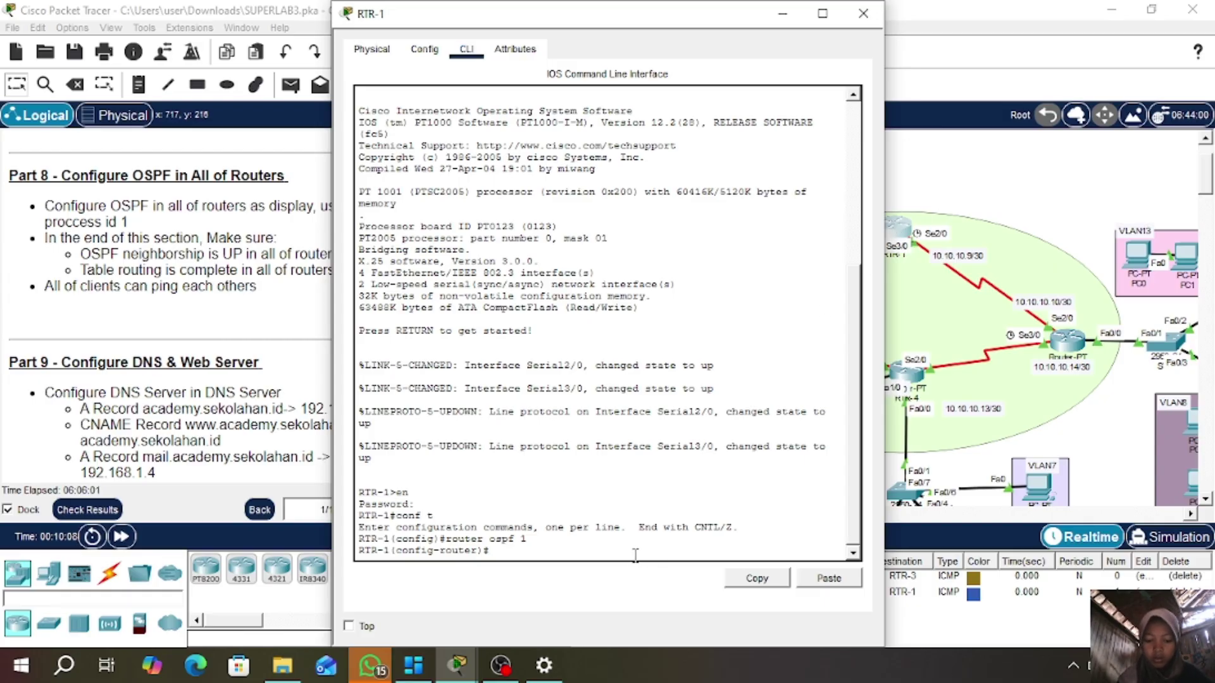
type("net 10.10.10")
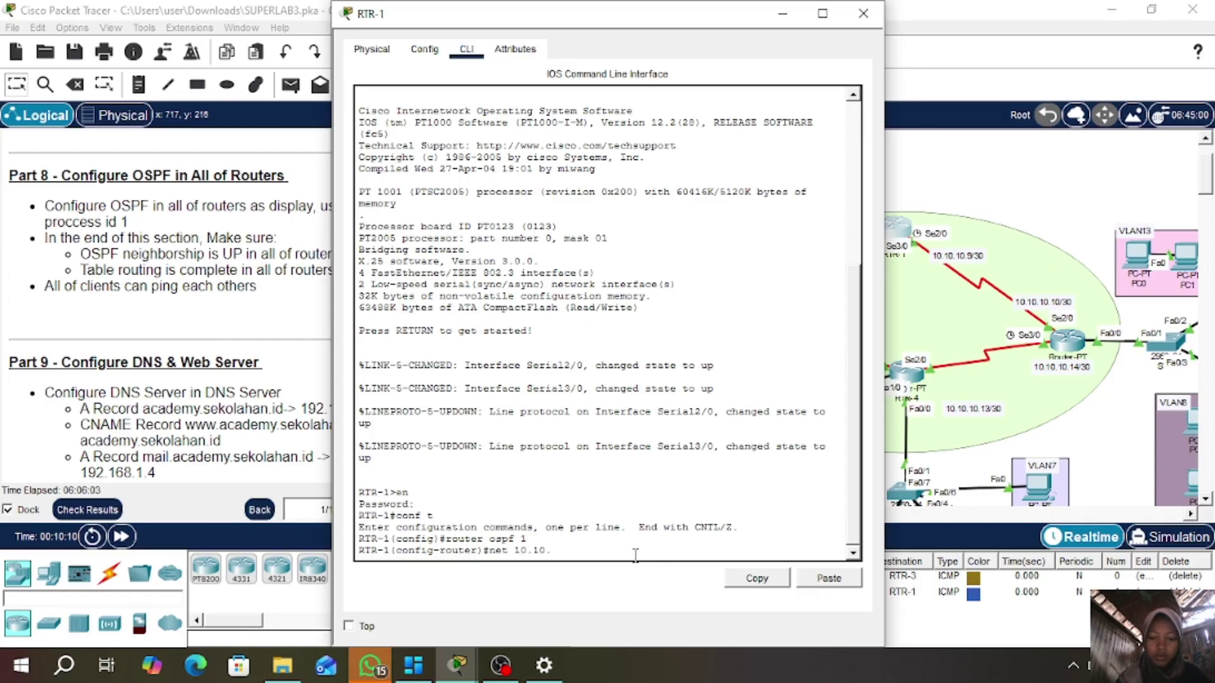
type(".")
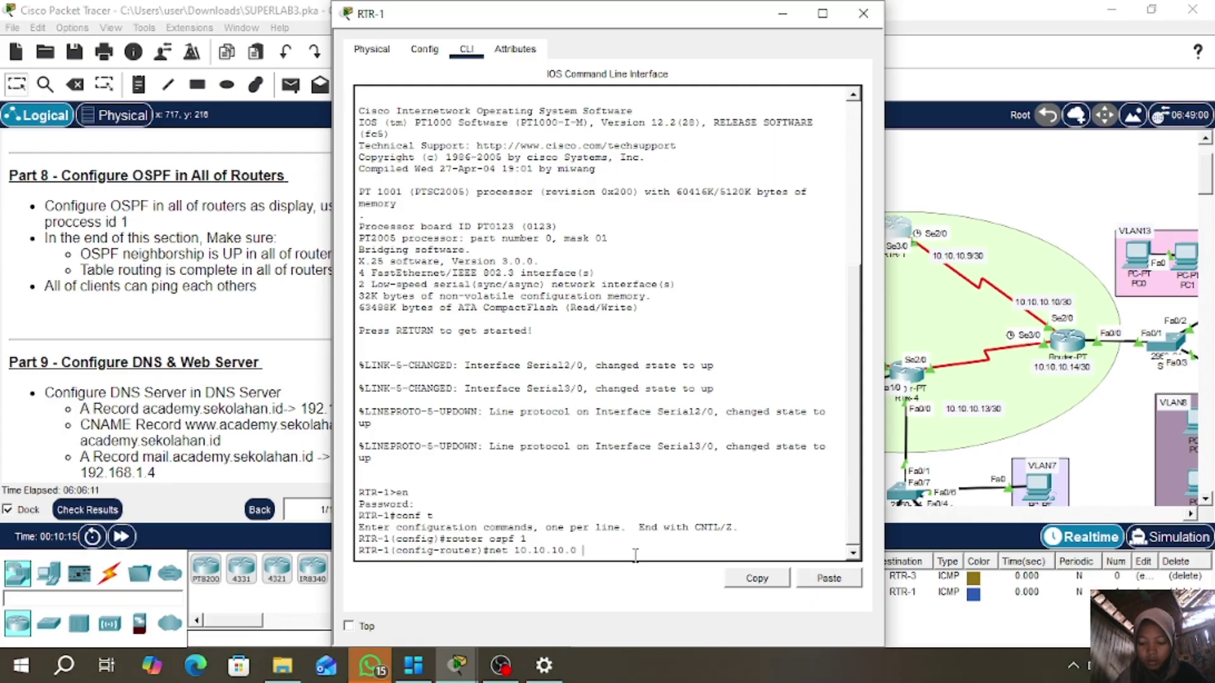
type("0.0")
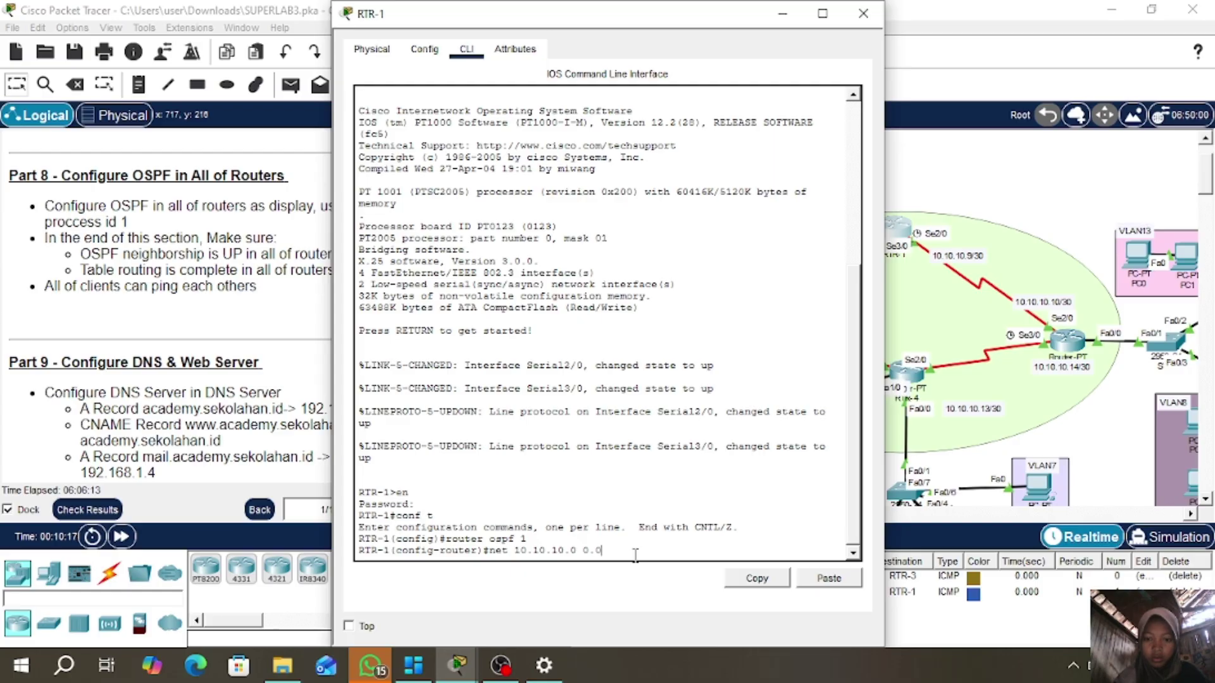
type(".0.")
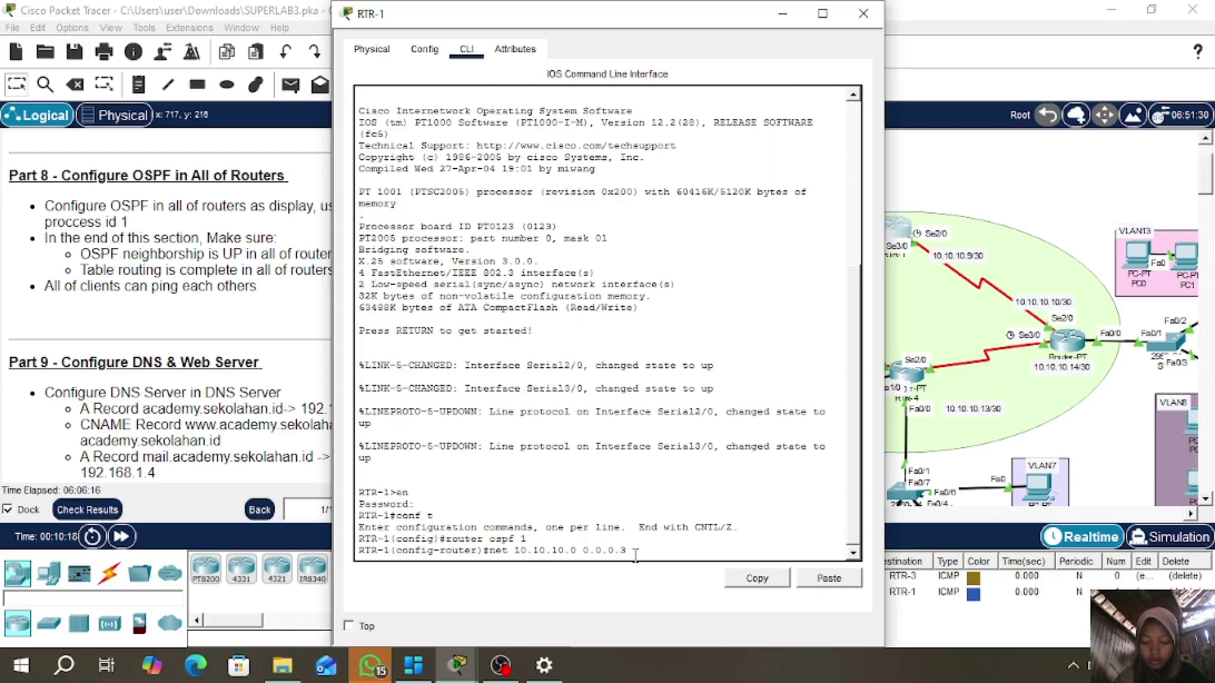
type("3 are")
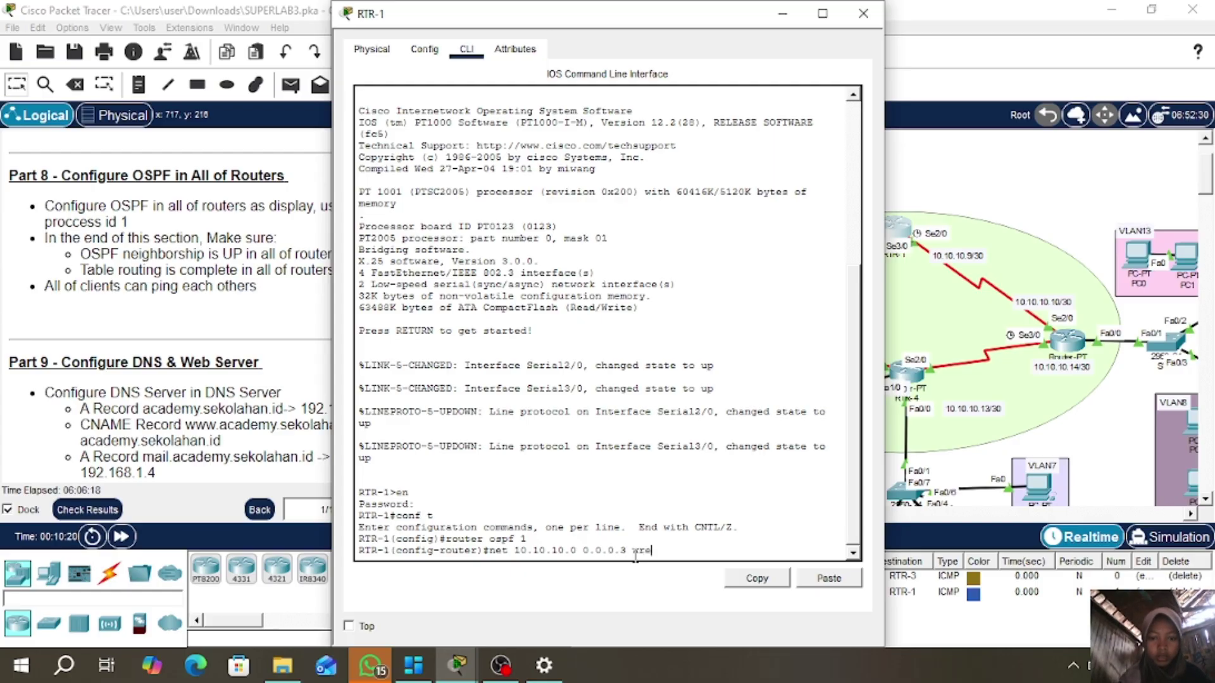
type("a 0")
key("Return")
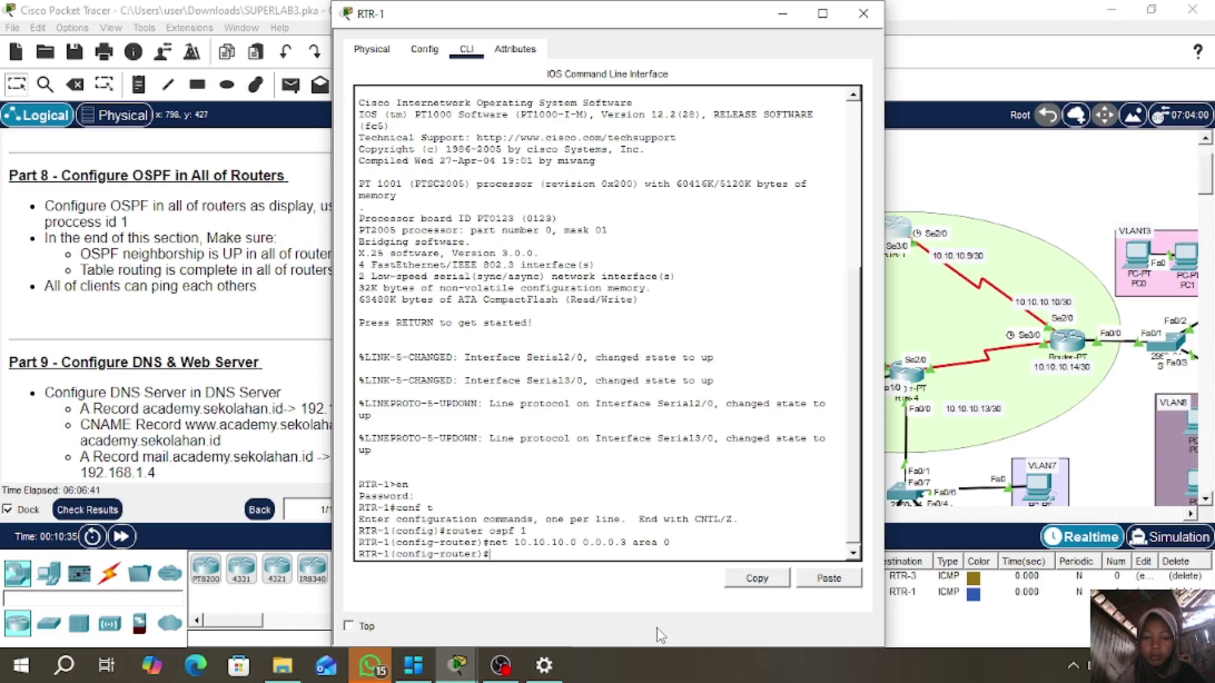
key("Up")
key("Left")
key("Left")
key("Left")
key("Left")
key("Left")
key("Left")
key("Left")
key("Left")
key("Left")
key("Left")
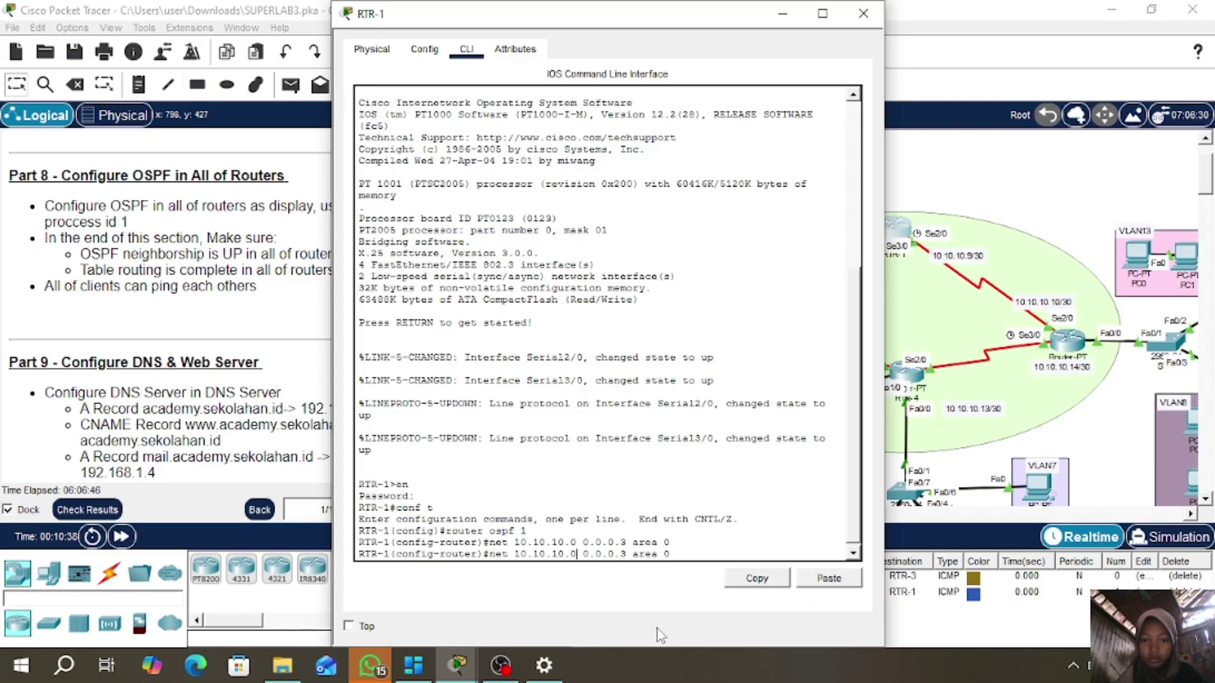
key("BackSpace")
type("8")
key("Return")
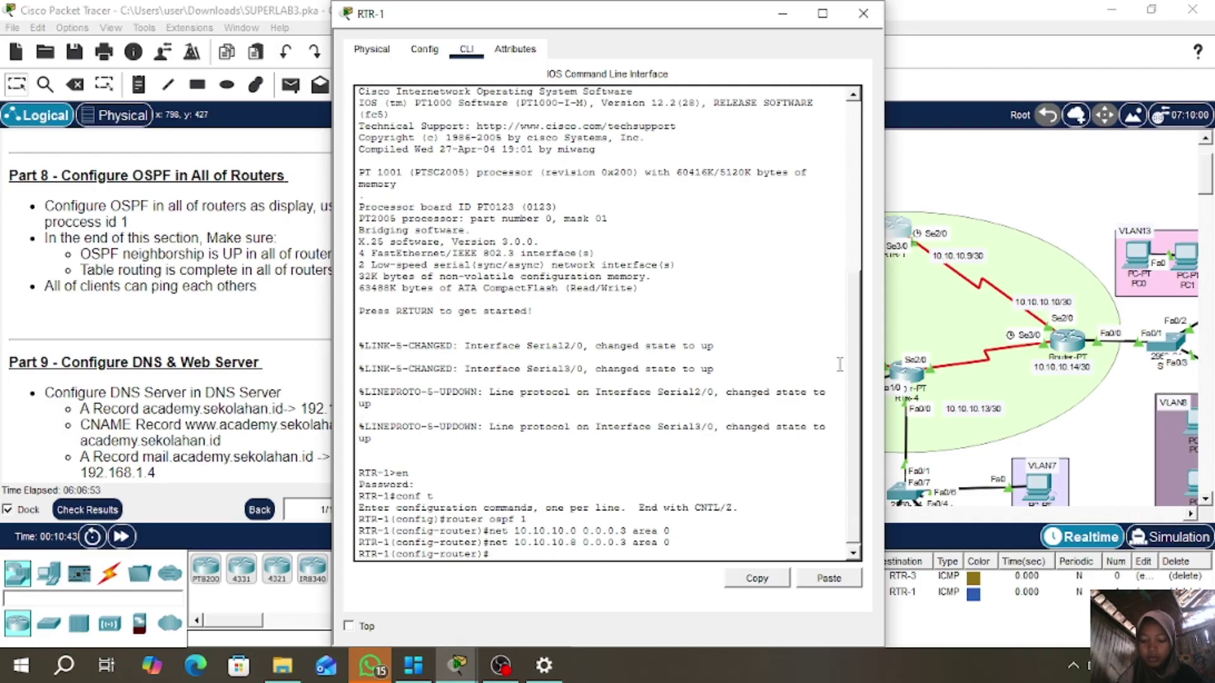
left_click(863, 13)
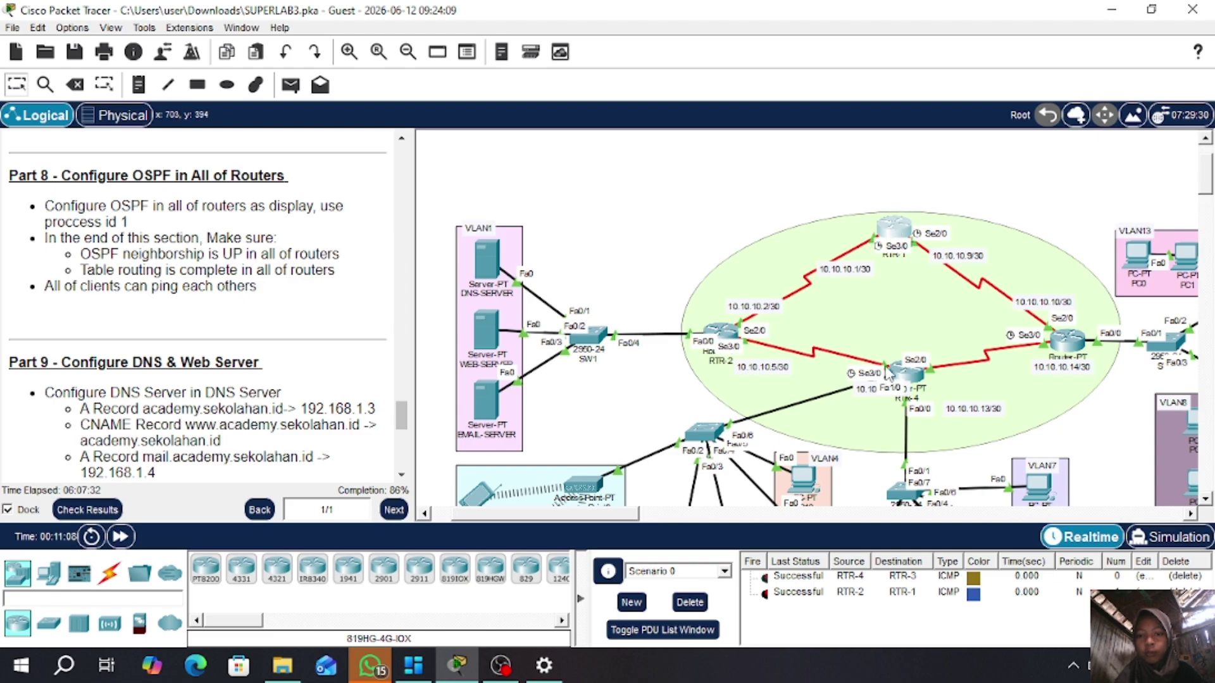
- Open RTR-2's console and enter privileged and global configuration mode
left_click(723, 331)
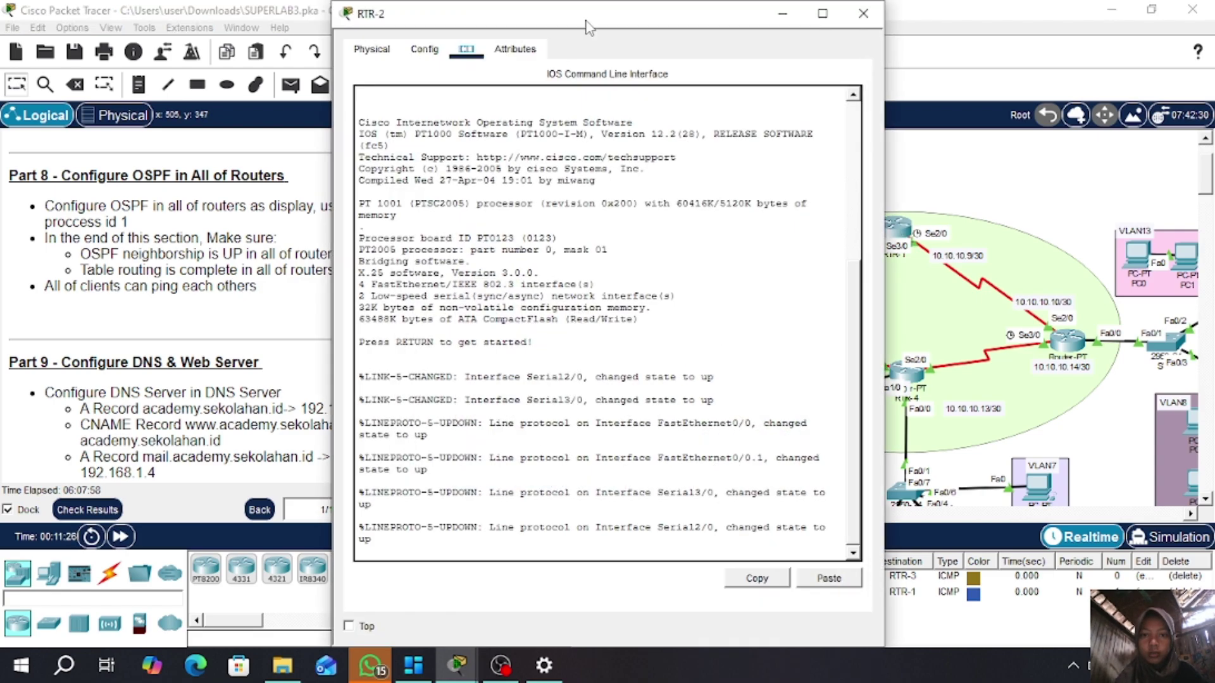
left_click_drag(587, 24, 337, 25)
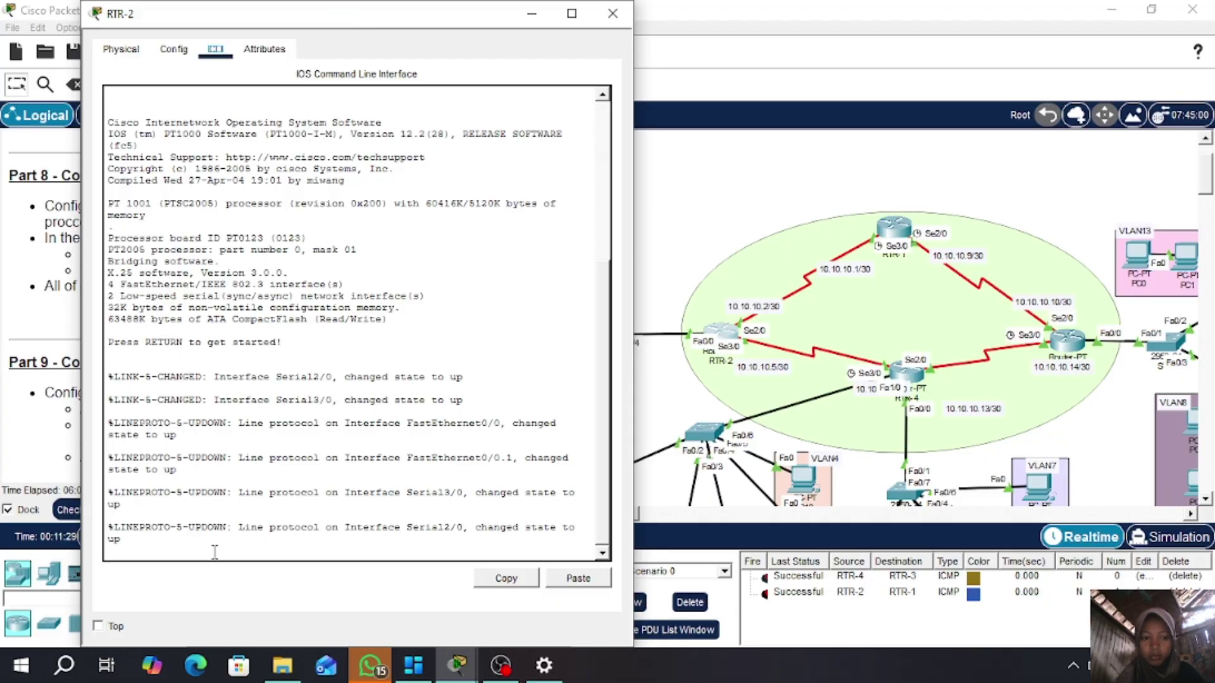
key("Return")
type("en")
key("Return")
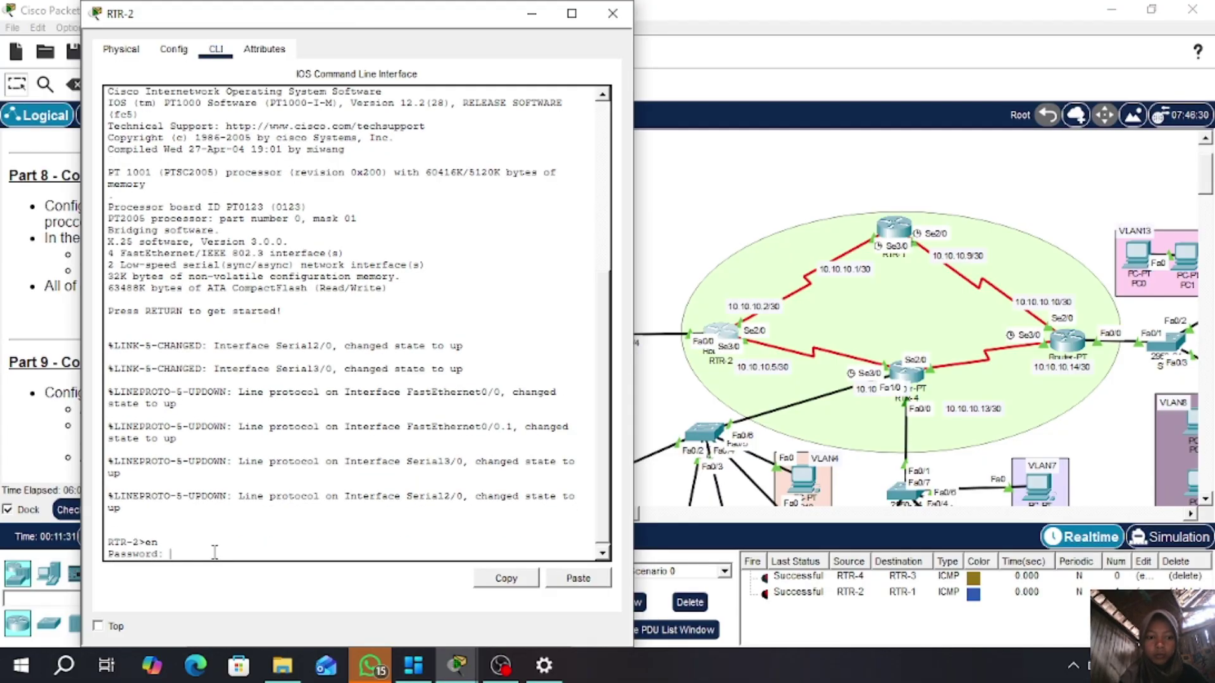
key("Return")
type("con")
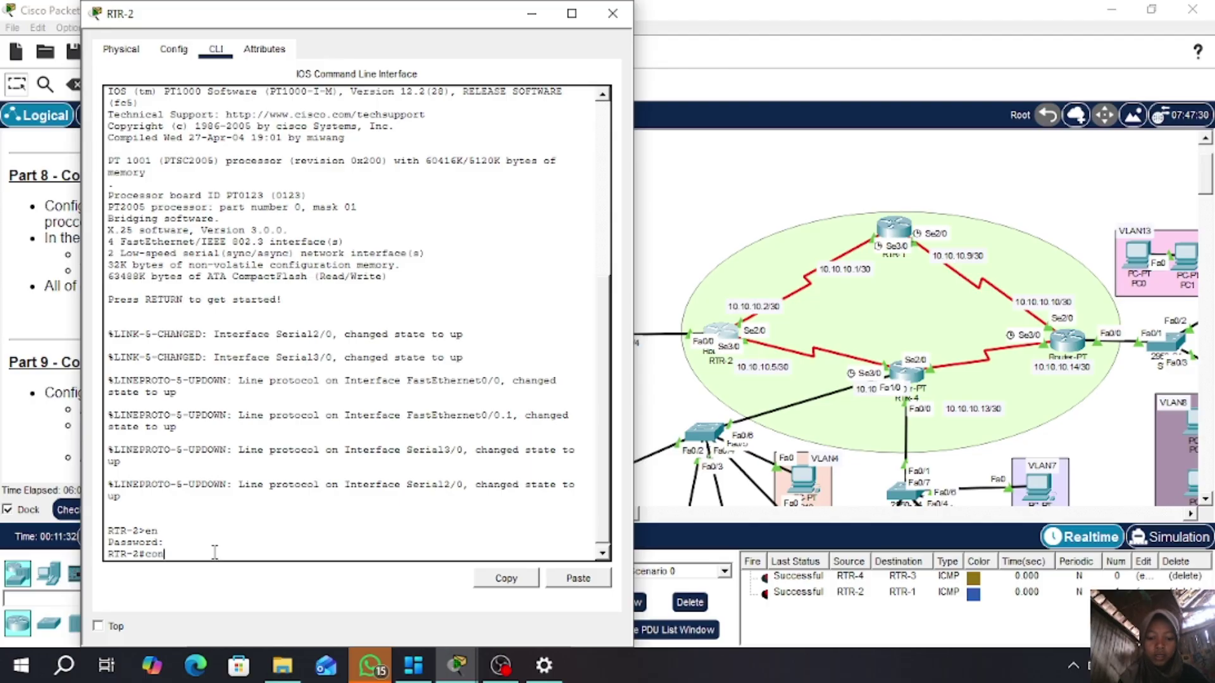
type("ft t")
key("Return")
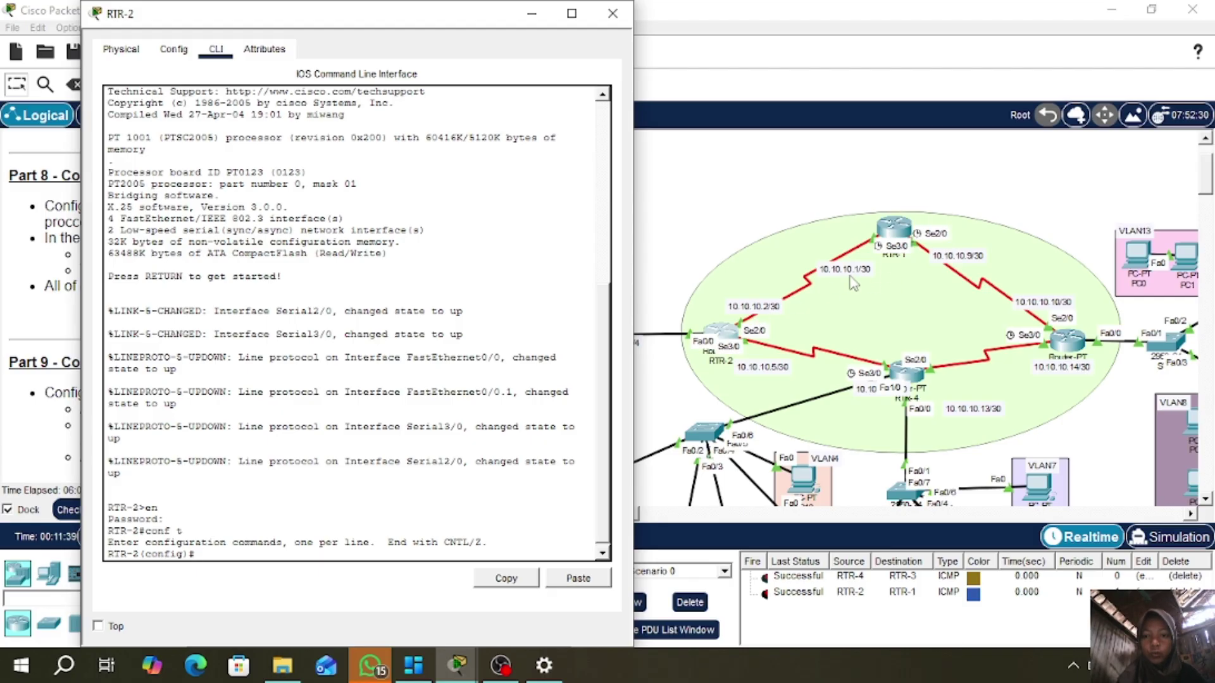
- Try adding network 10.10.10.0 0.0.0.3 area 0 on RTR-2, then nudge RTR-4 slightly
type("net 1")
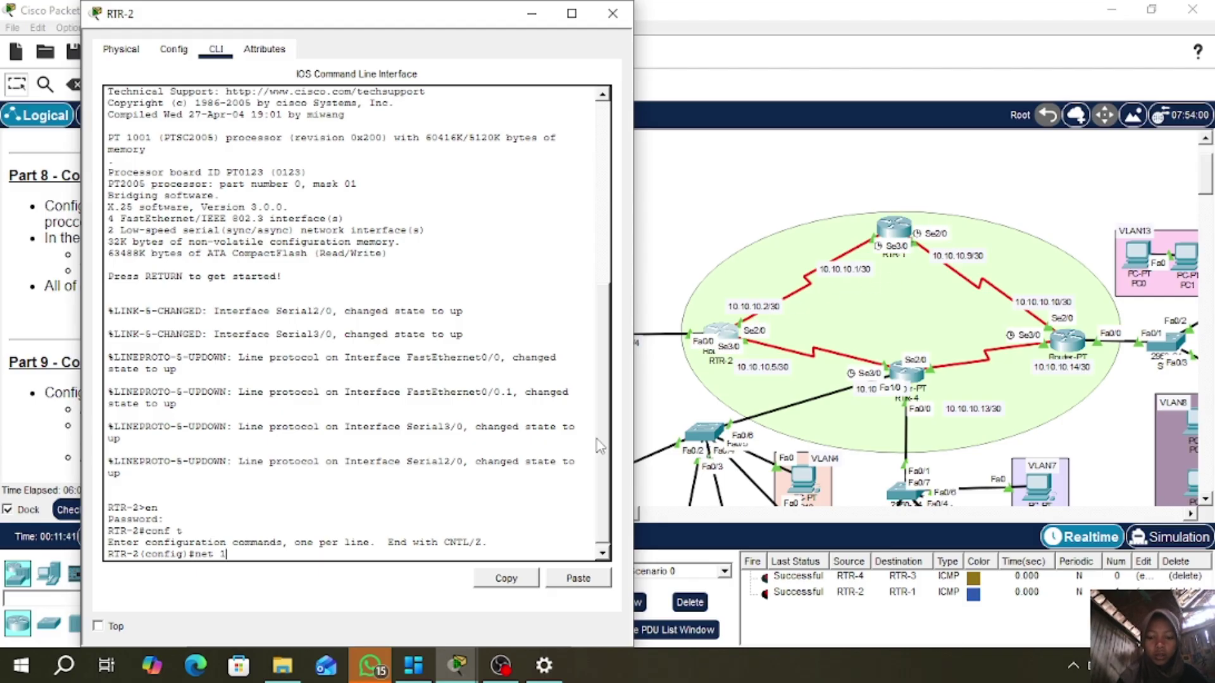
type("0.10.10.0 0.0")
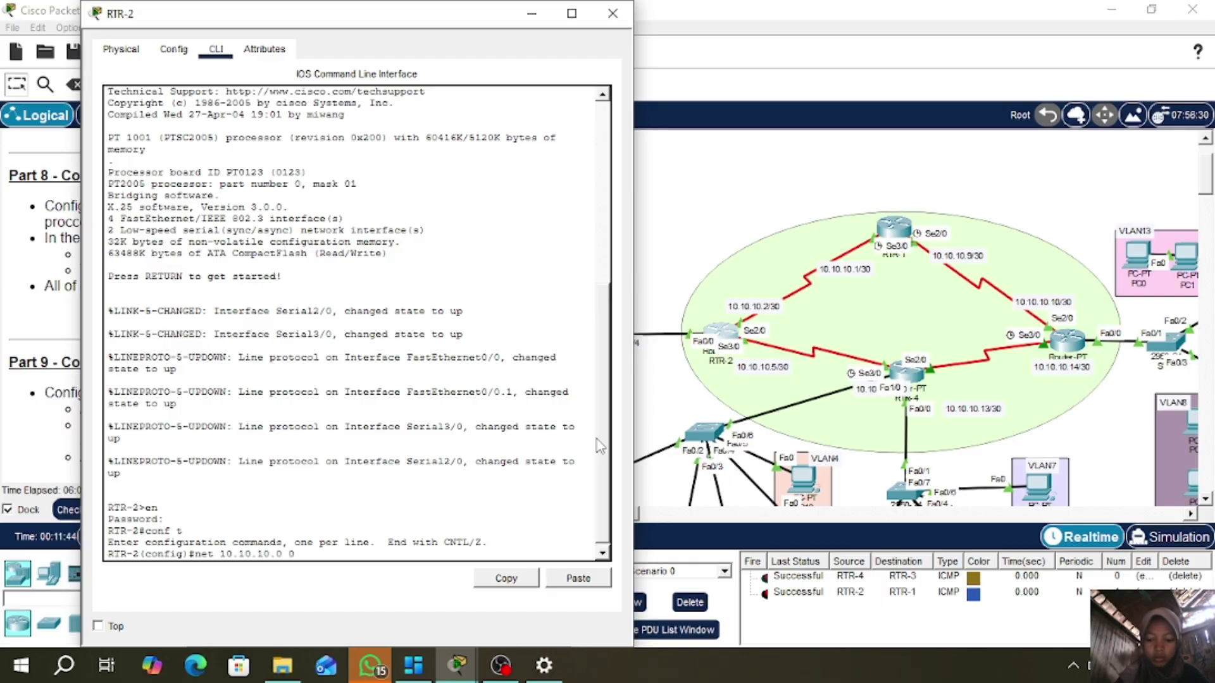
type(".0.3 ar")
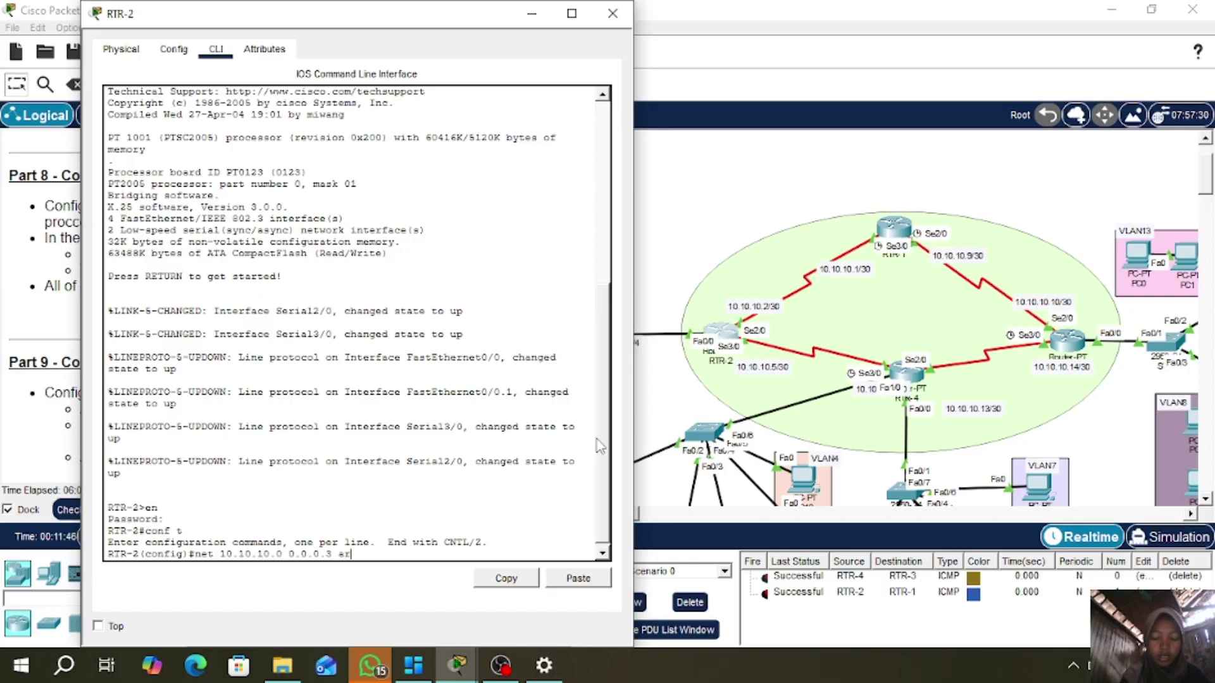
type("ea 0")
key("Return")
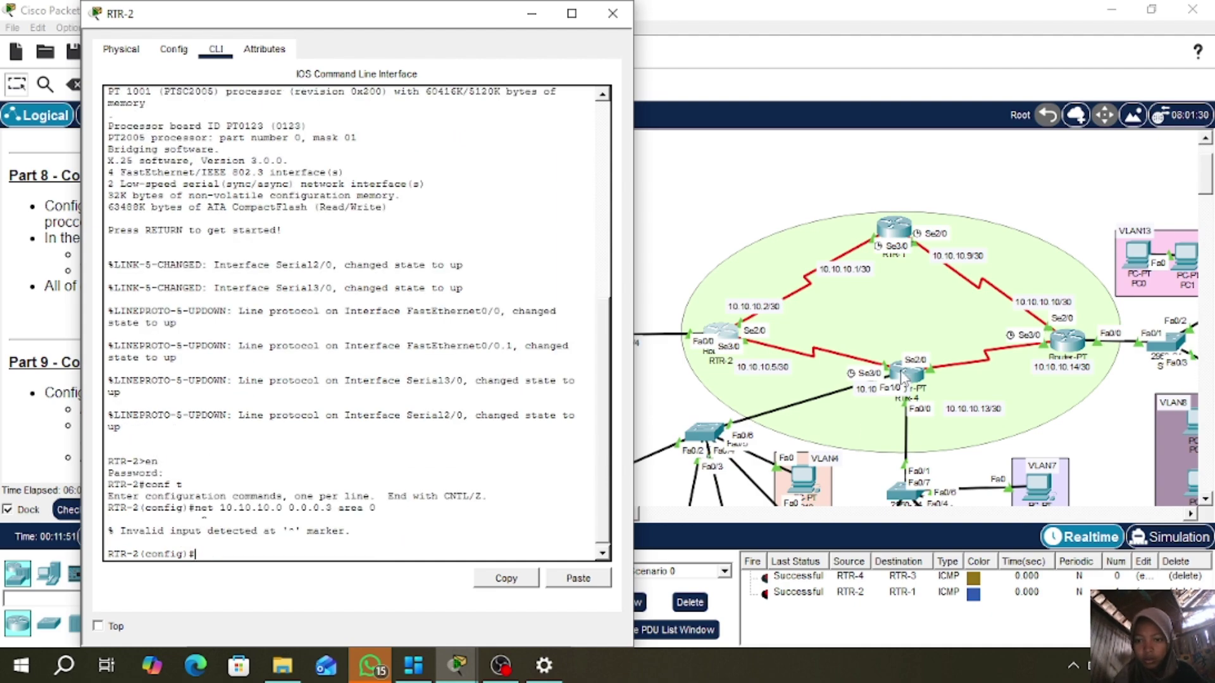
mouse_move(900, 375)
left_mouse_down()
mouse_move(950, 349)
mouse_move(913, 384)
left_mouse_up()
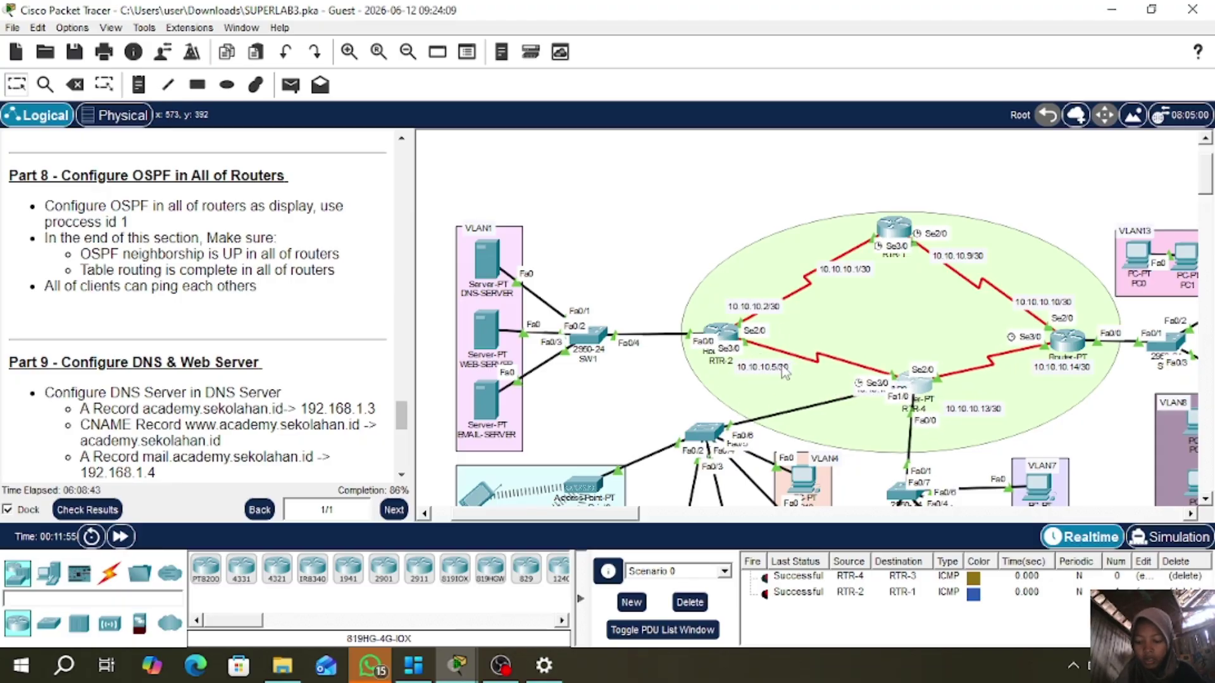
- Start OSPF 1 on RTR-2 and advertise 10.10.10.0 and 10.10.10.4 (0.0.0.3) in area 0
left_click(730, 332)
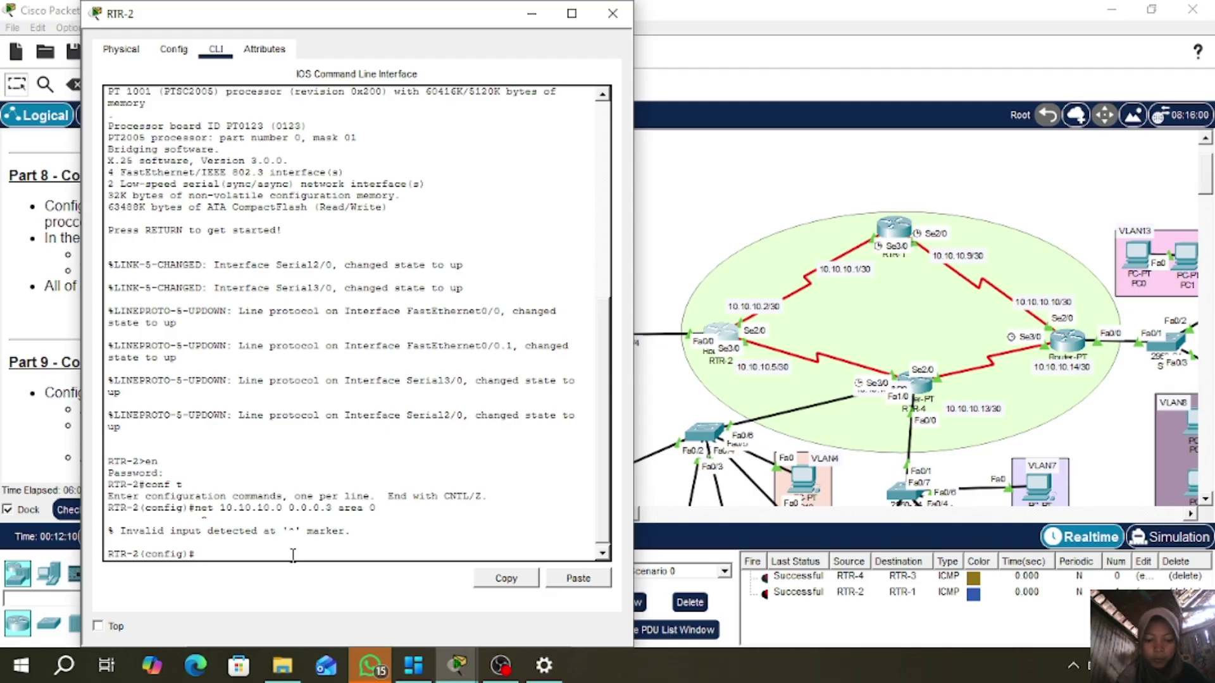
type("router o")
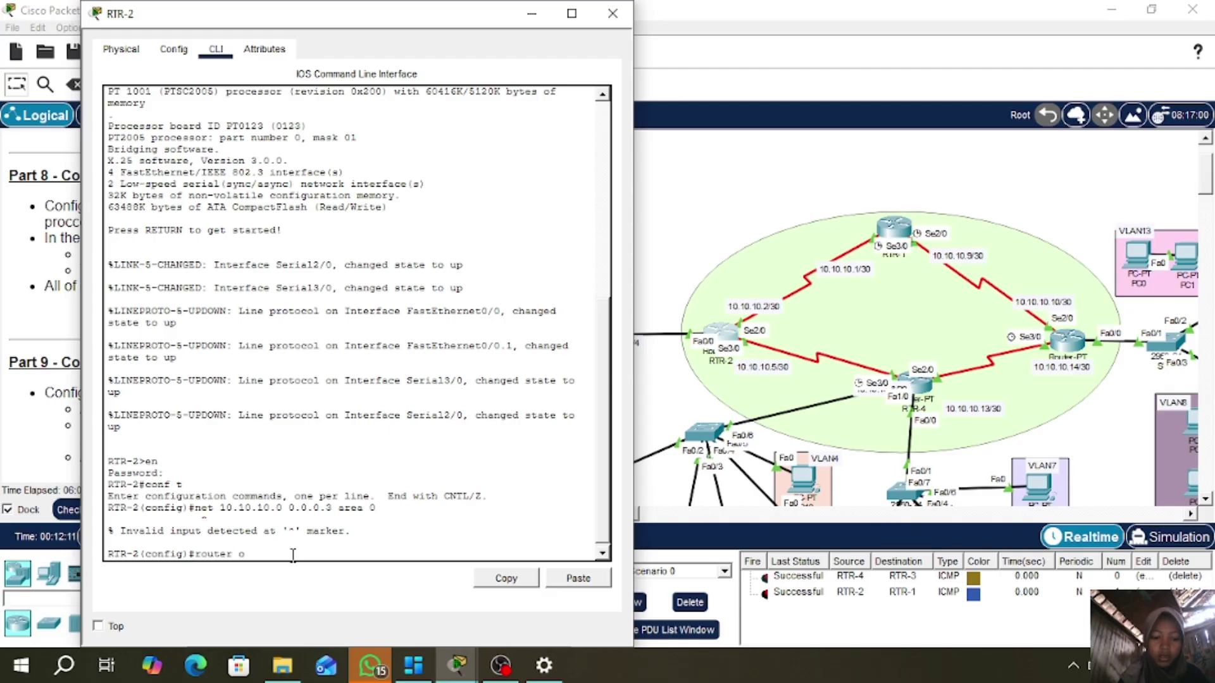
type("spf 1")
key("Return")
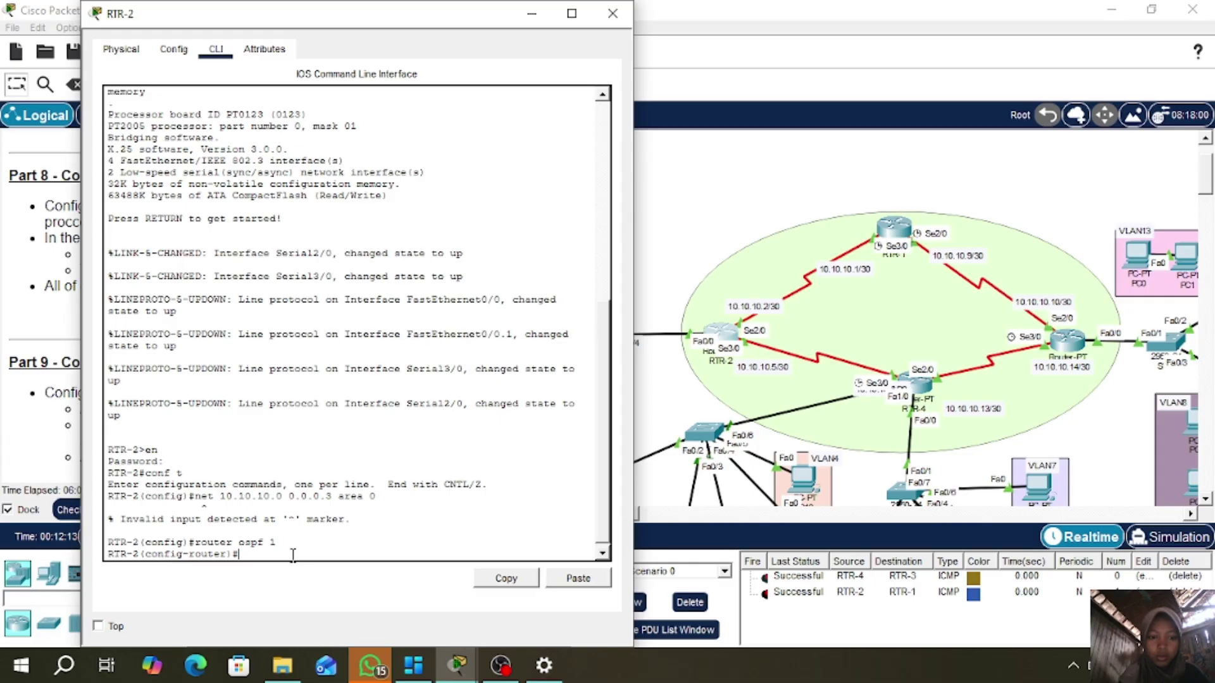
type("net")
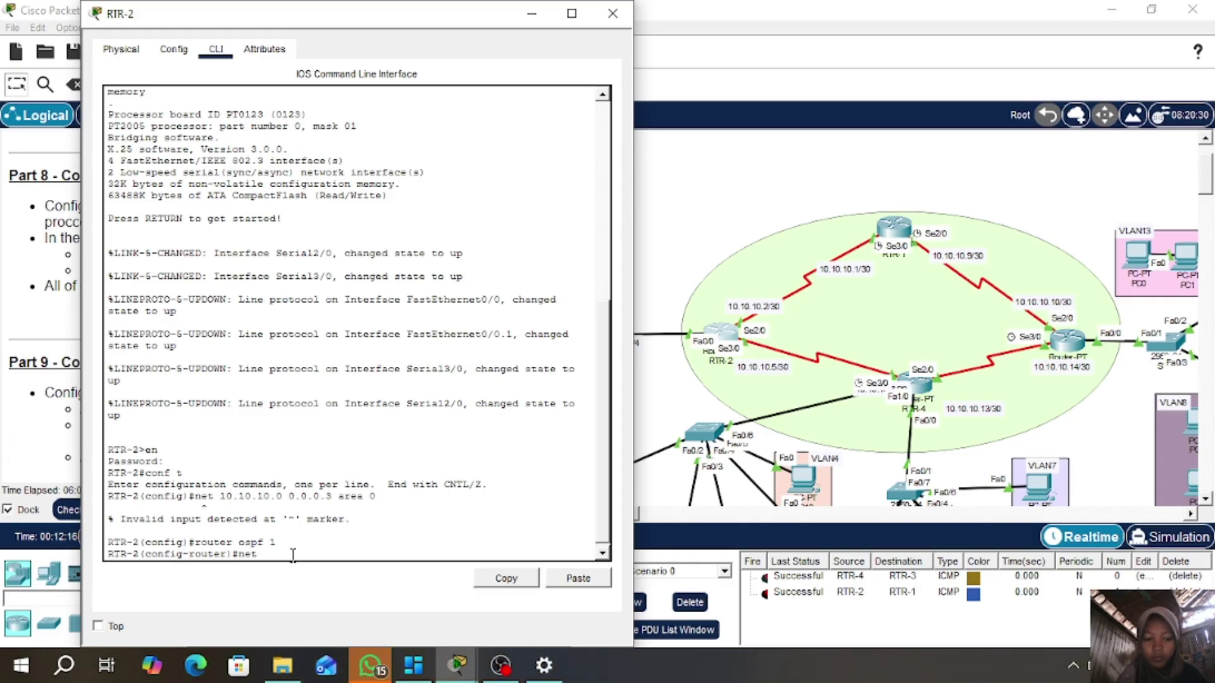
type(" 10.10.10.0")
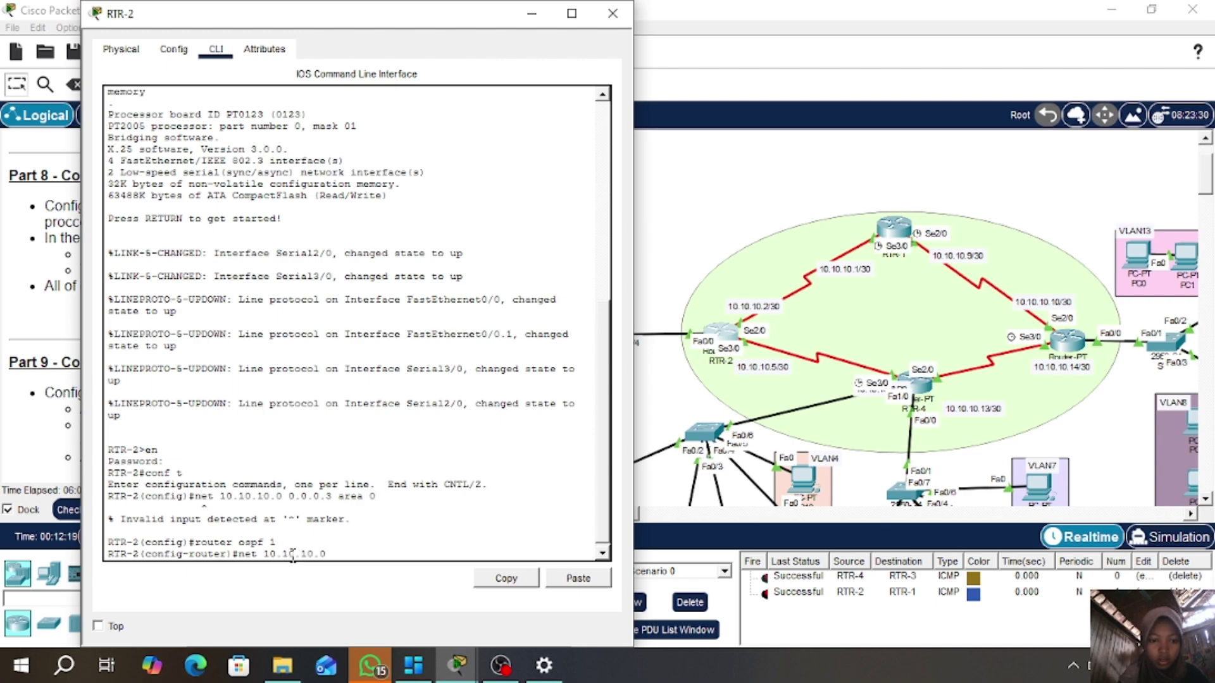
type(" 0.0")
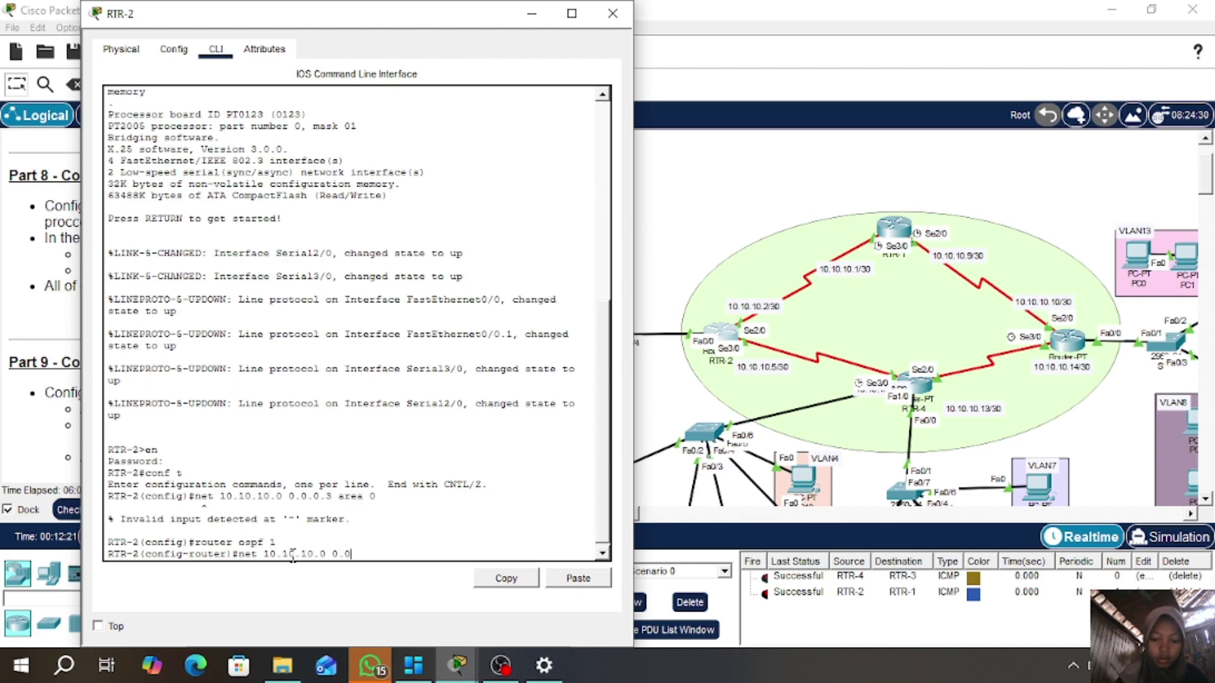
type(".0.3 area 0")
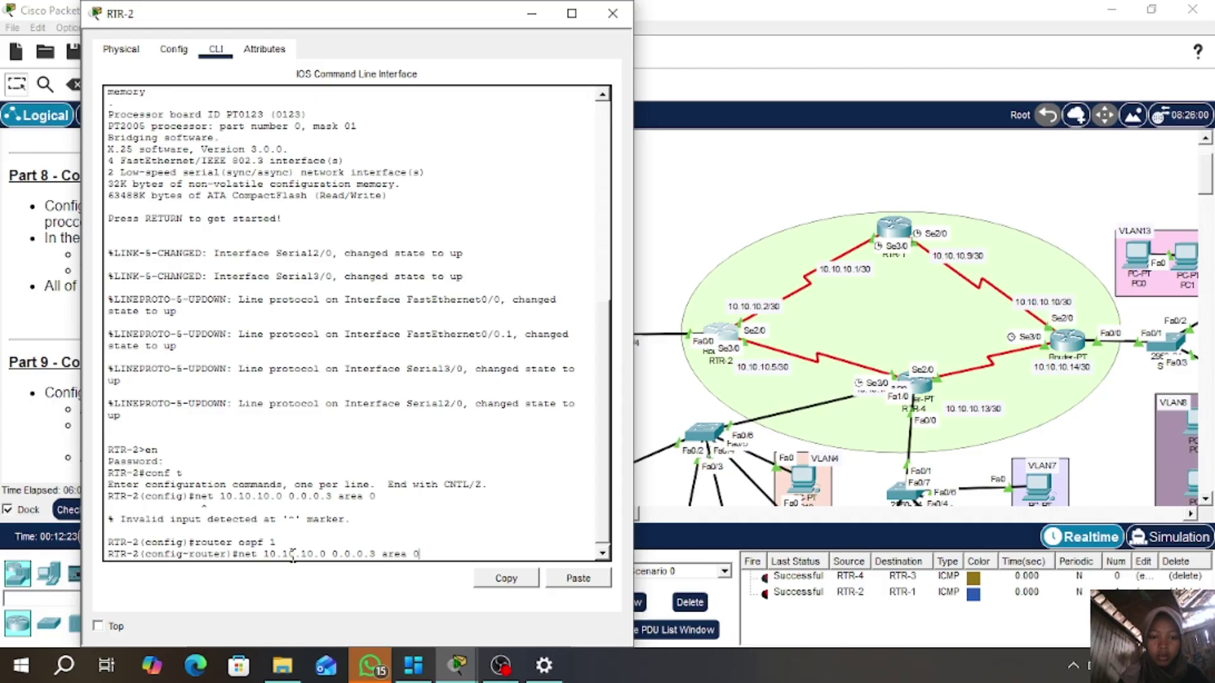
key("Return")
key("Up")
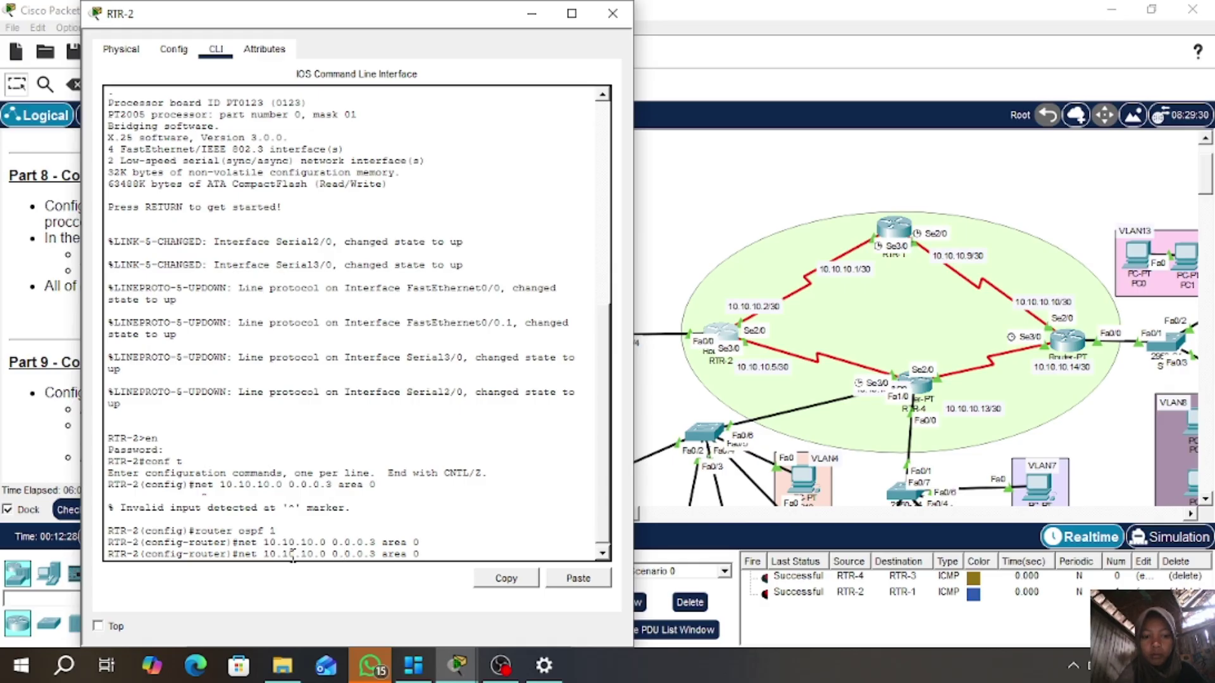
key("BackSpace")
type("4")
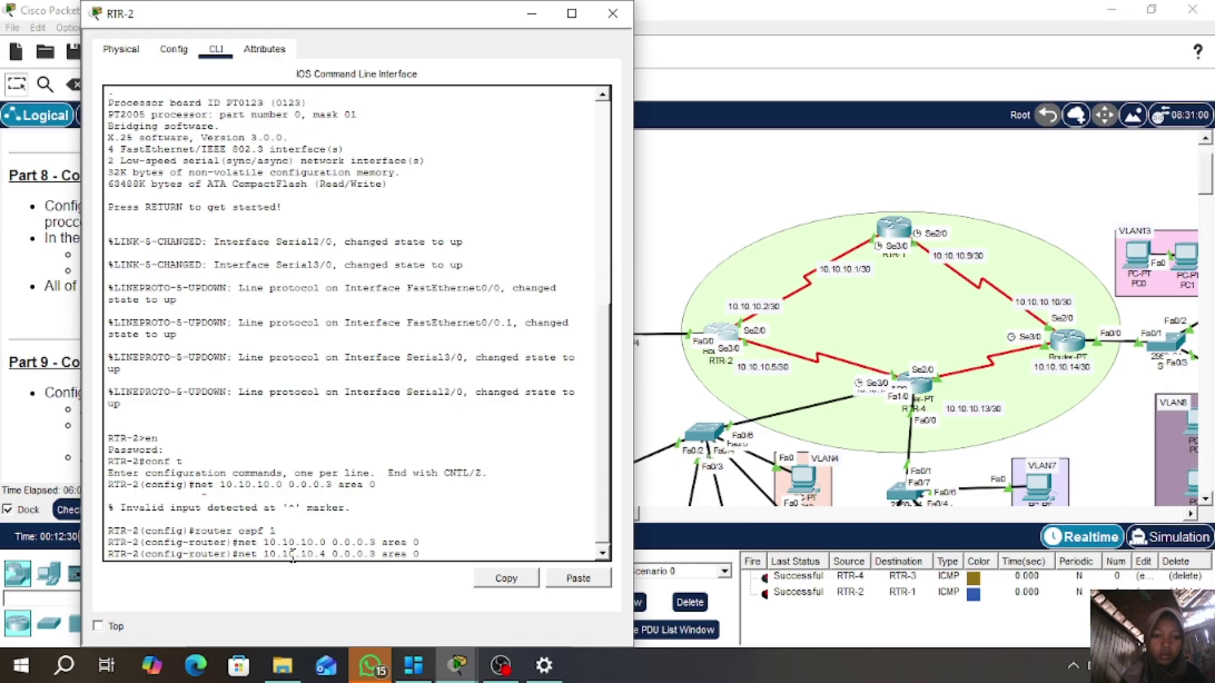
key("Return")
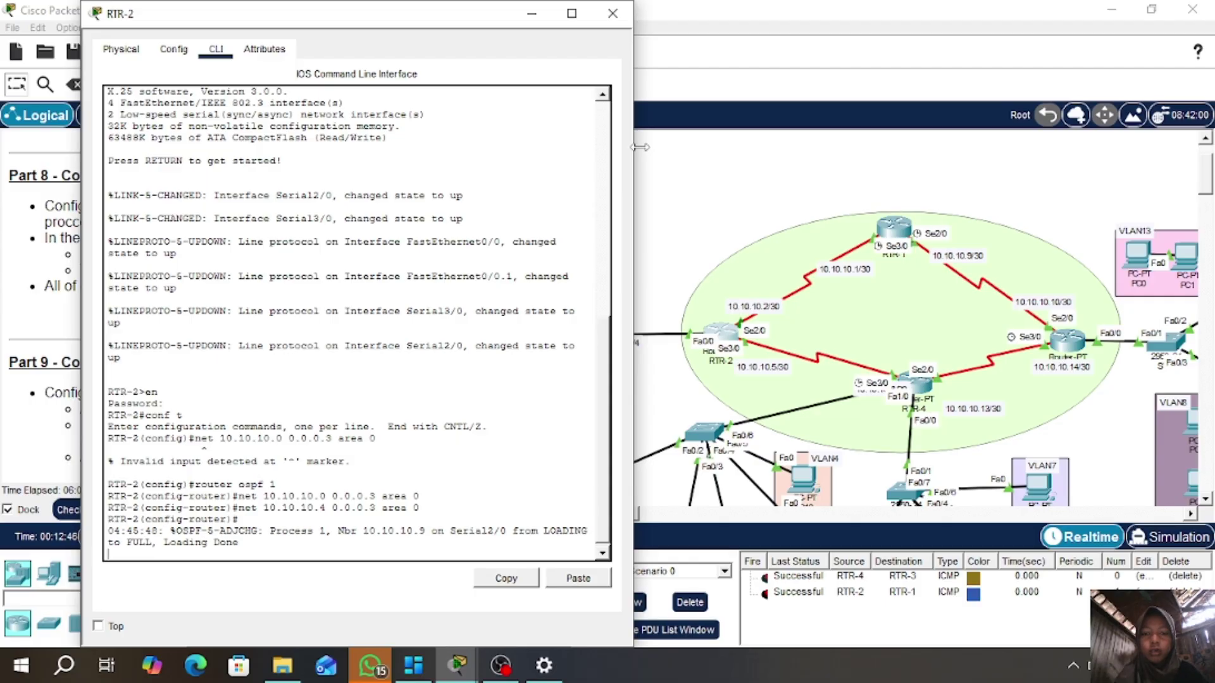
- Add network 192.168.1.0 0.0.0.255 to RTR-2's OSPF area 0
left_click(613, 14)
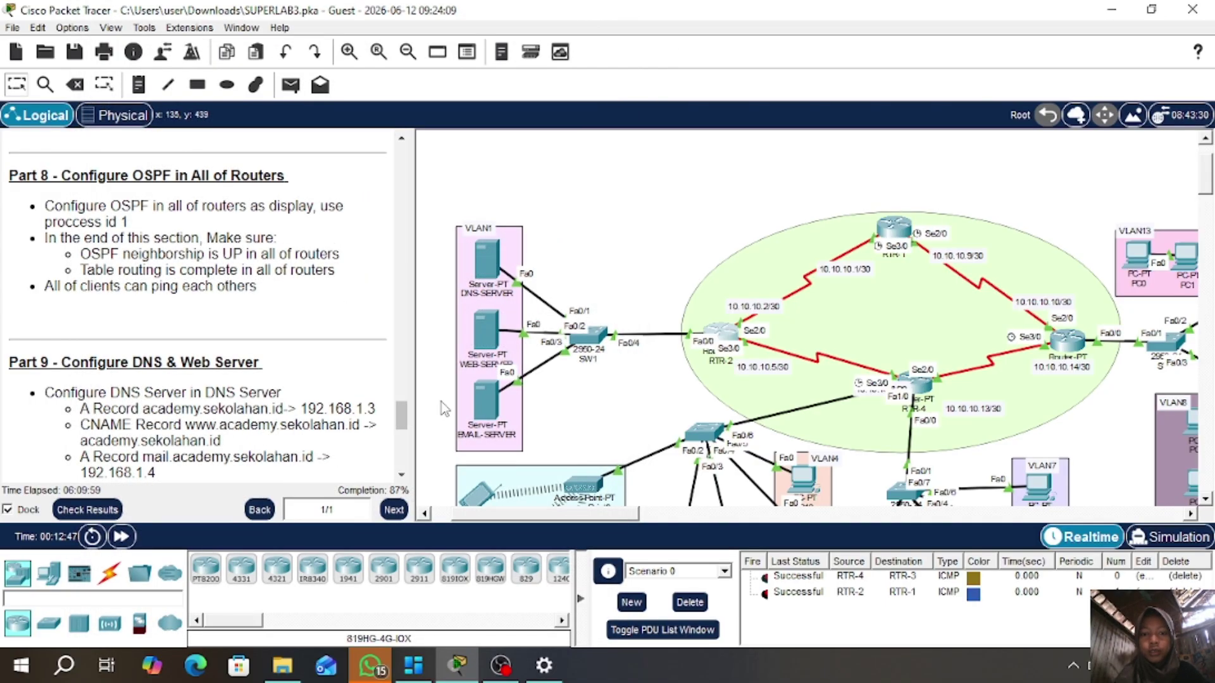
left_click(725, 333)
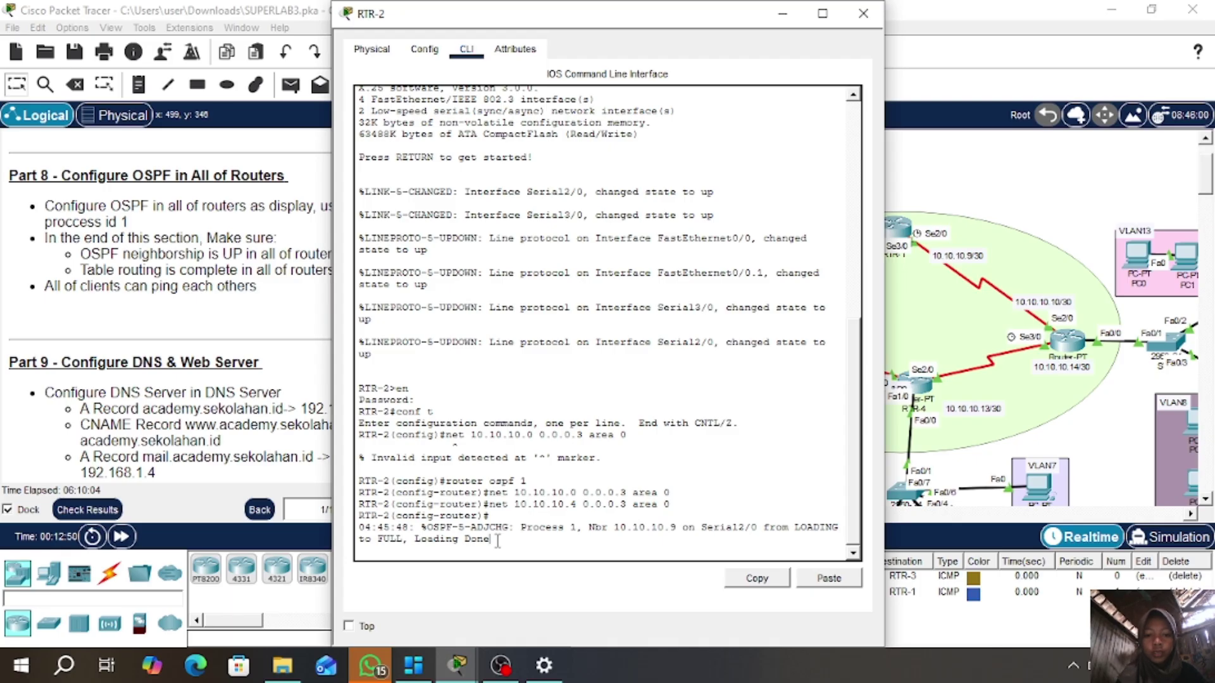
key("Return")
type("net 19")
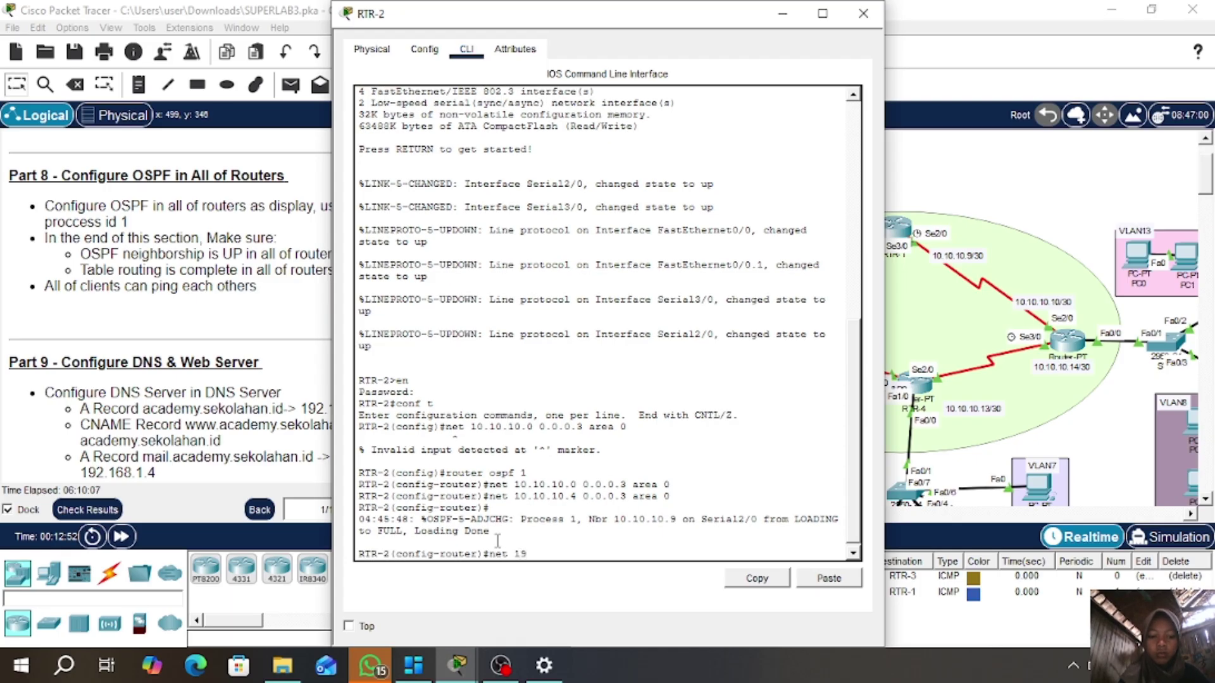
type("2.168.1.0")
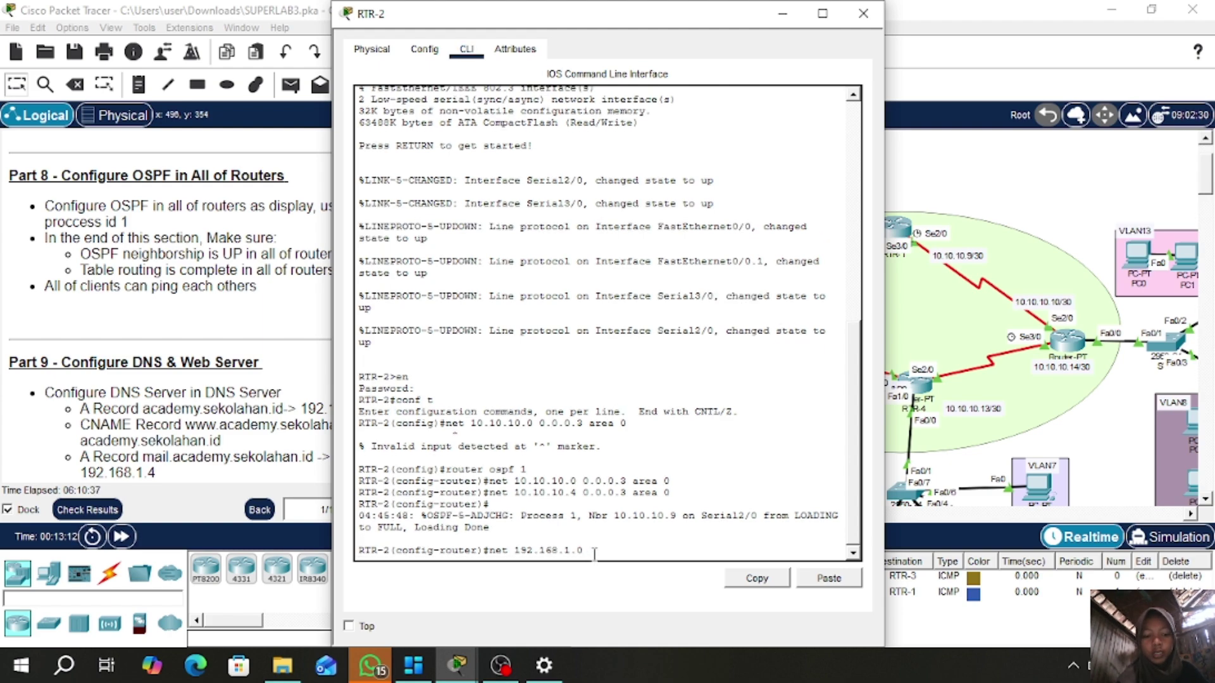
type("0.0.")
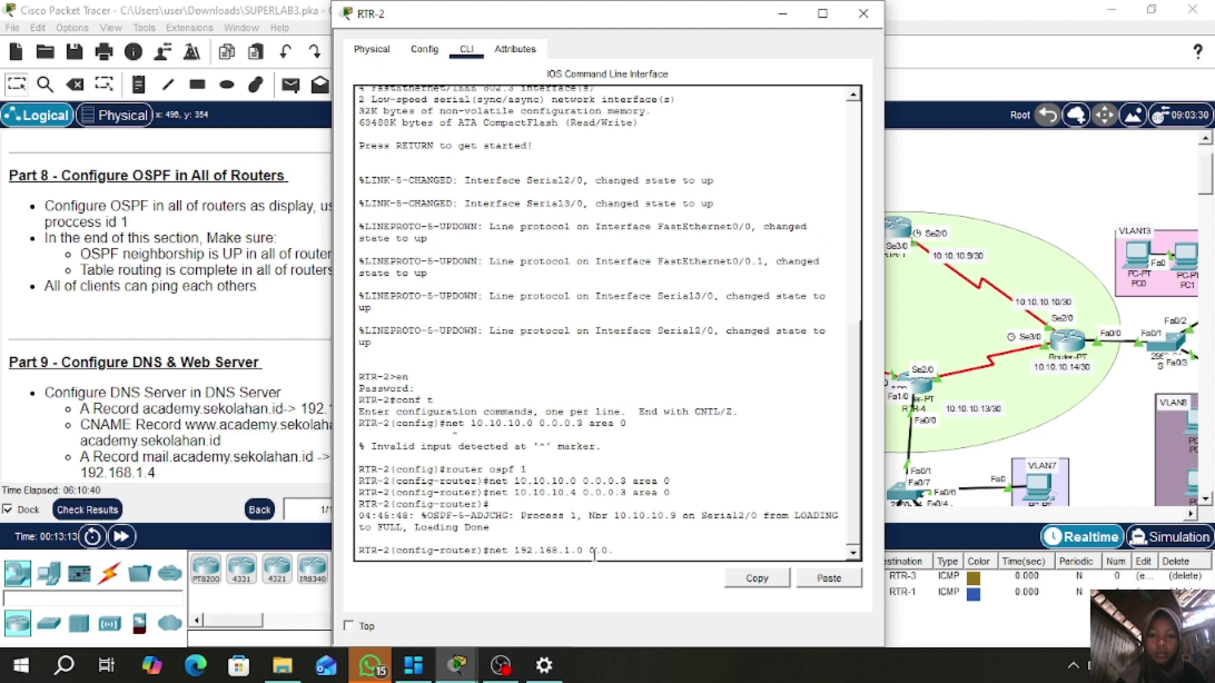
type("0.25")
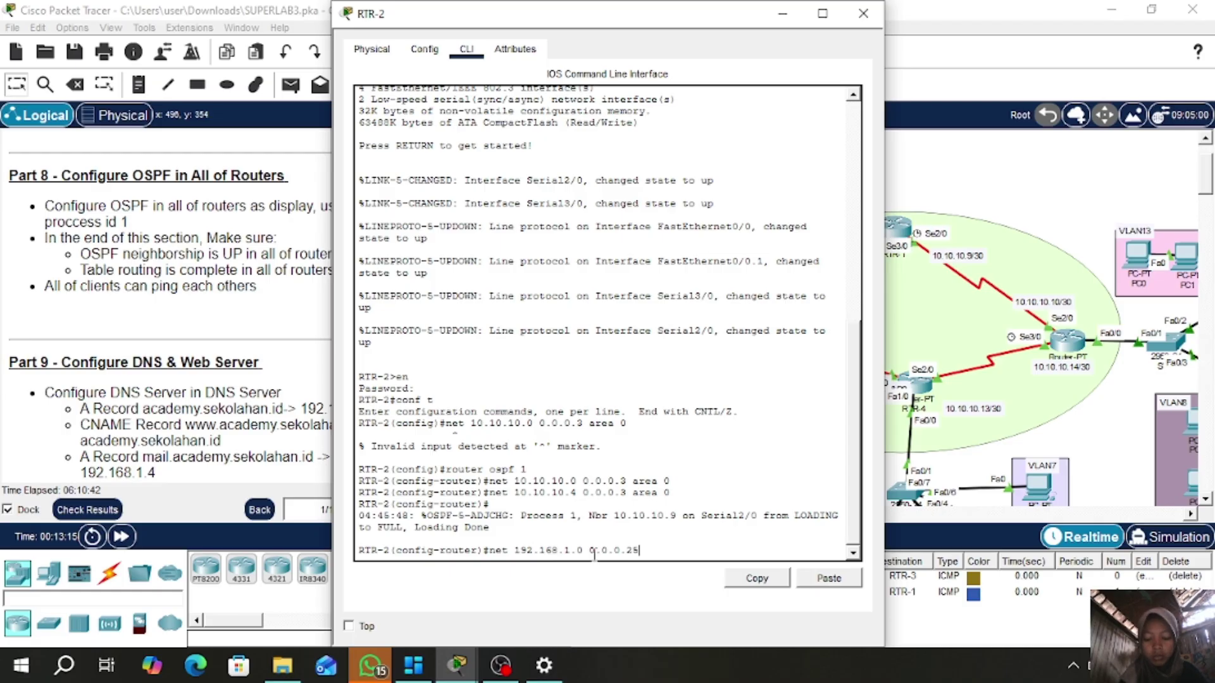
type("5 area ")
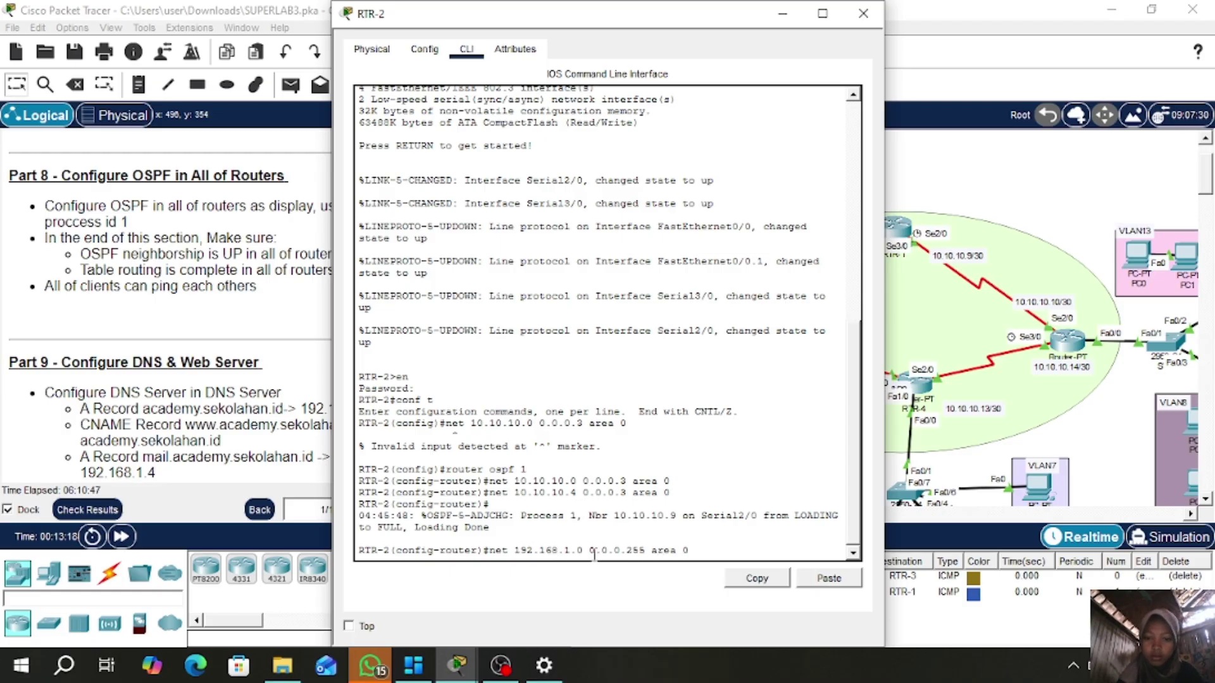
type("0")
key("Return")
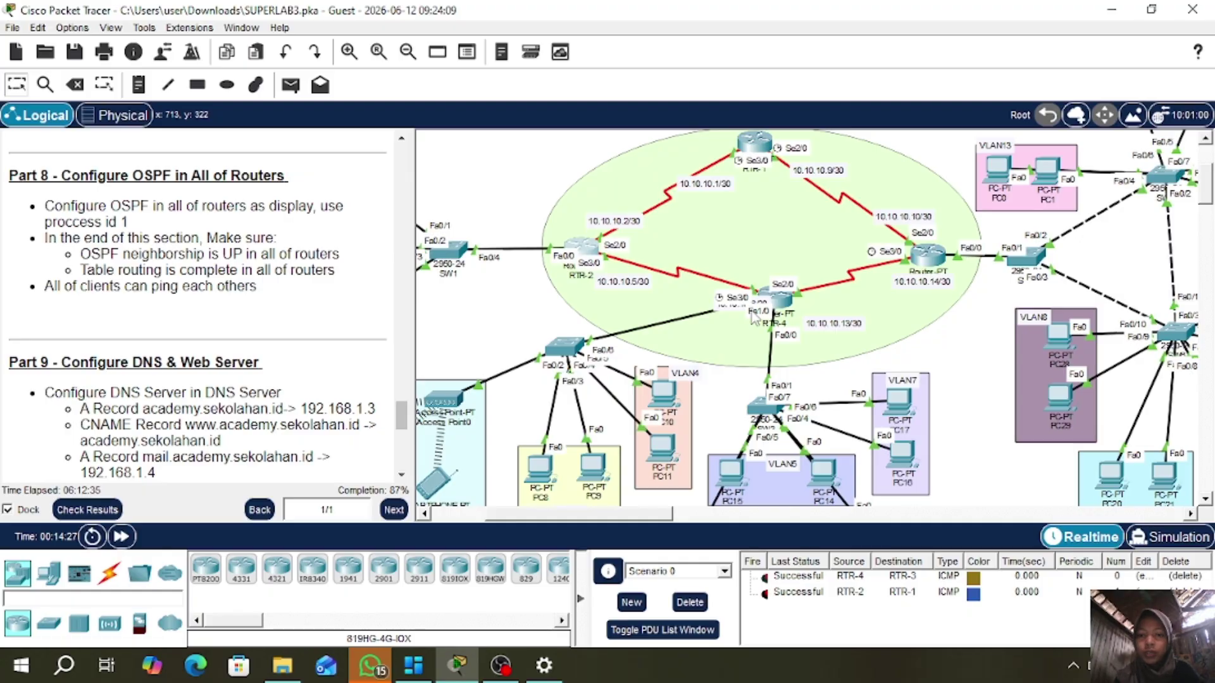
- Start OSPF 1 on RTR-4 advertising 10.10.10.4 and 10.10.10.12 with wildcard 0.0.0.3 in area 0
mouse_move(790, 305)
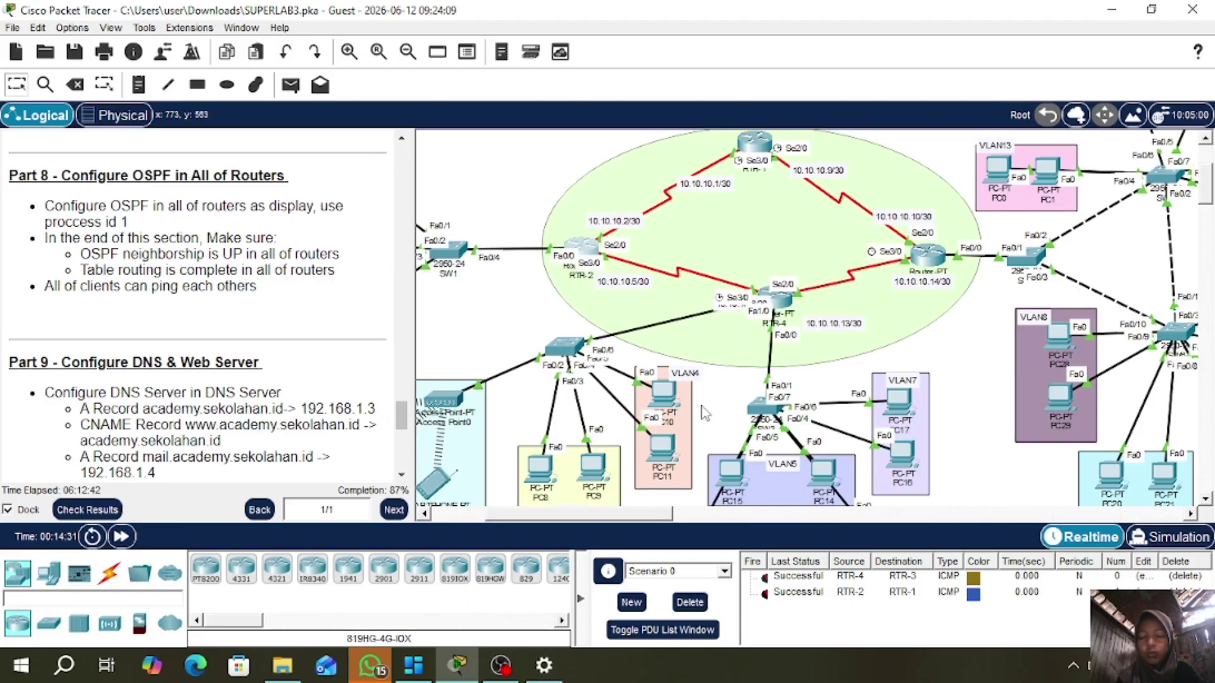
left_click(785, 310)
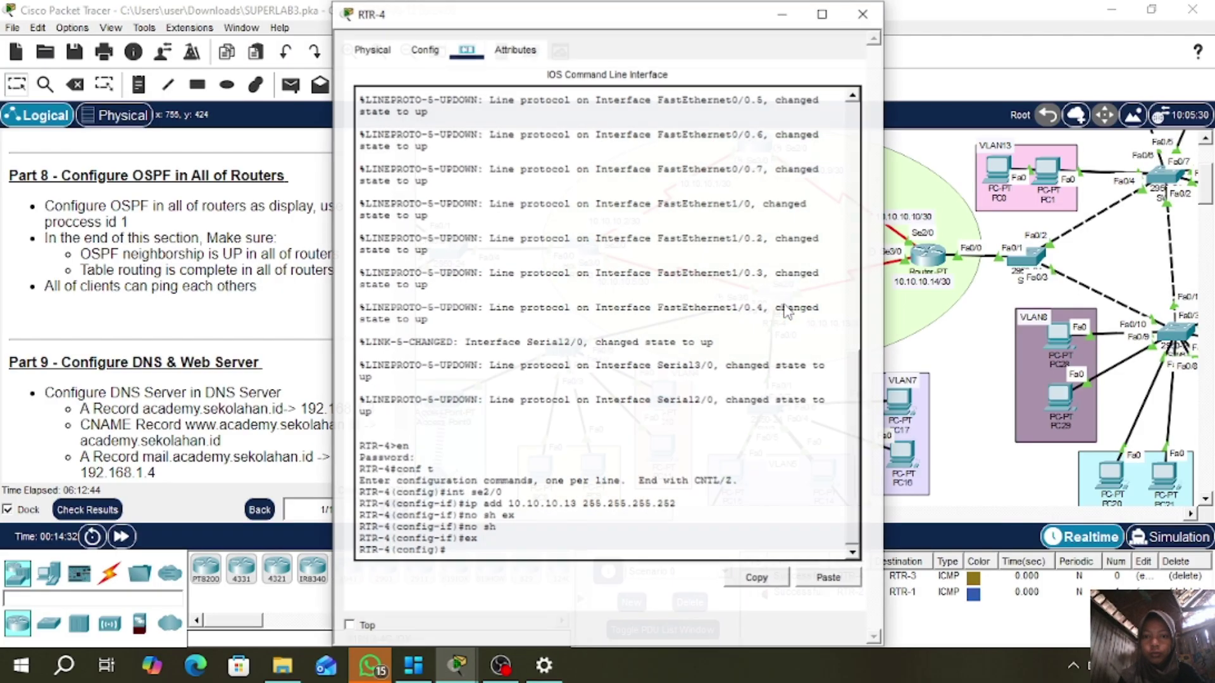
left_click_drag(634, 24, 393, 42)
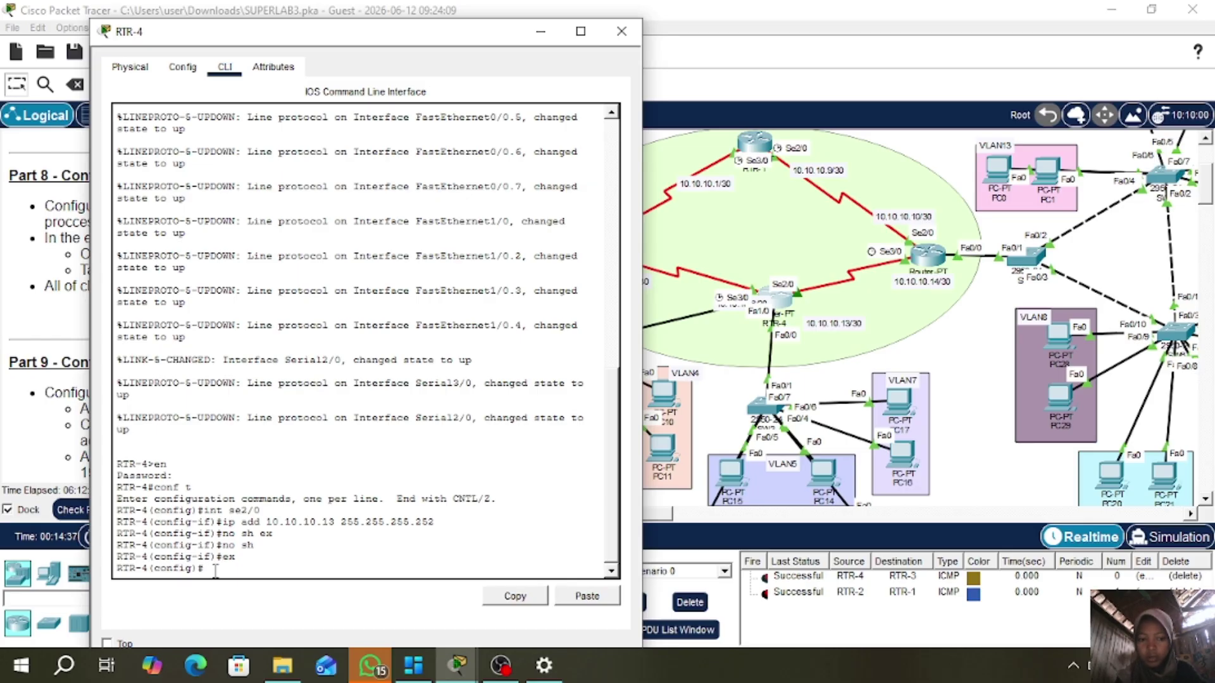
type("router o")
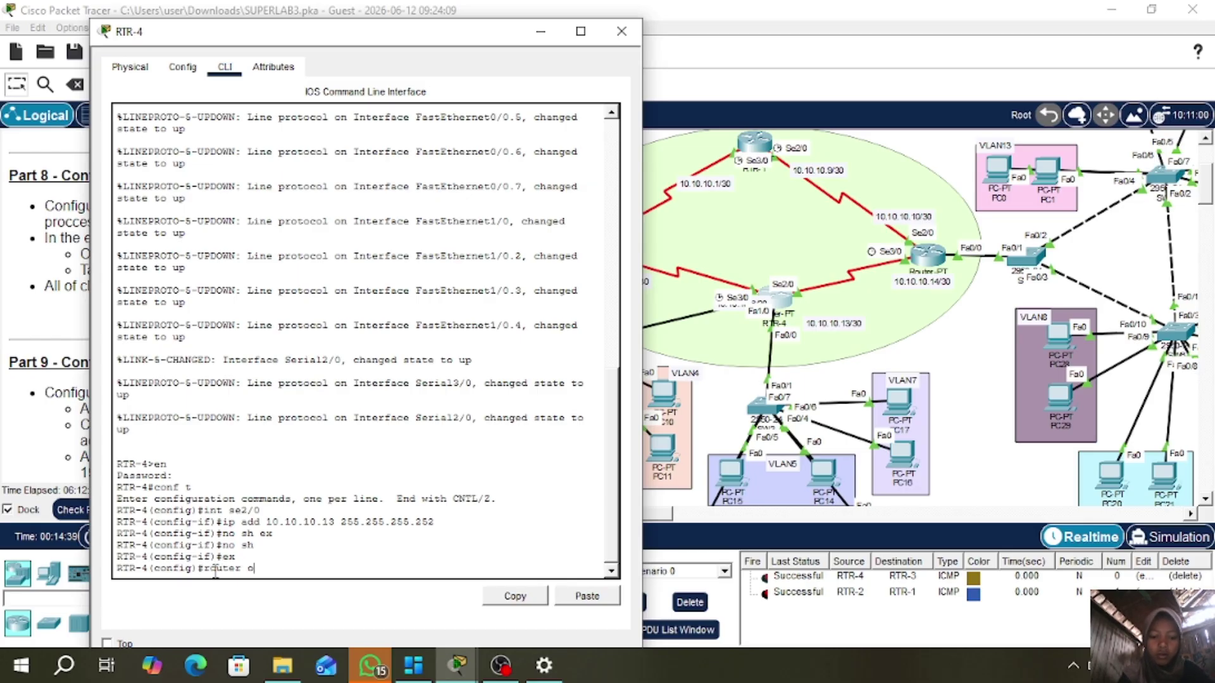
type("spf 1")
key("Return")
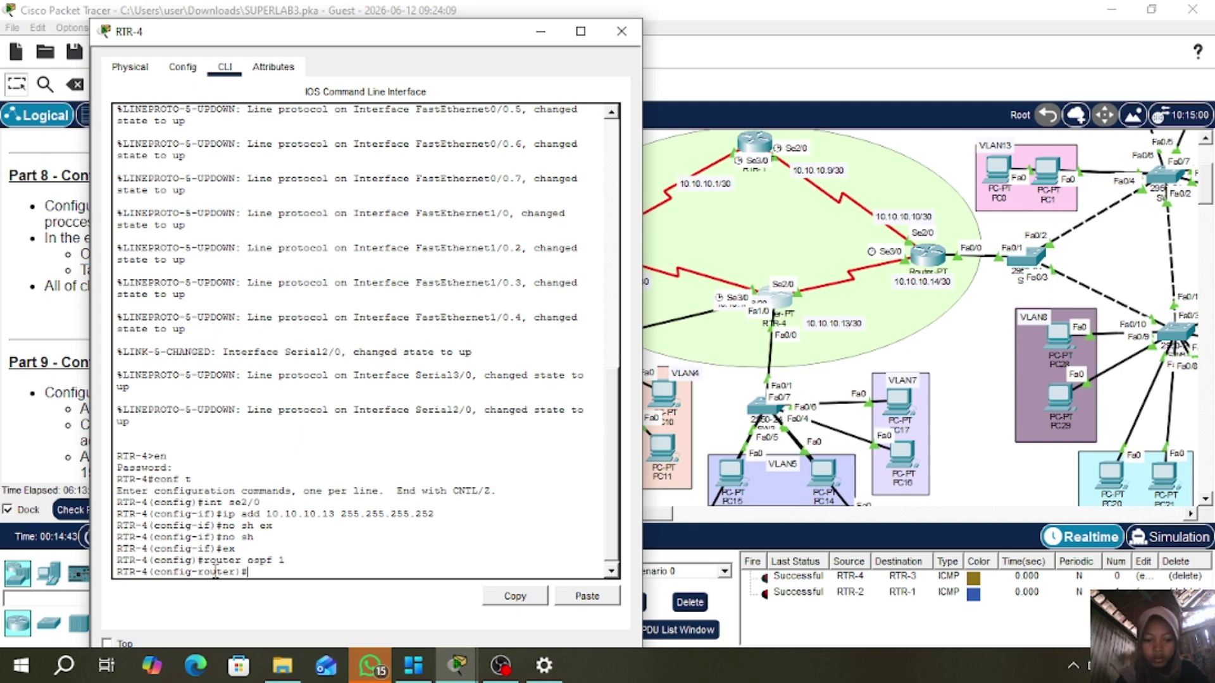
type("net")
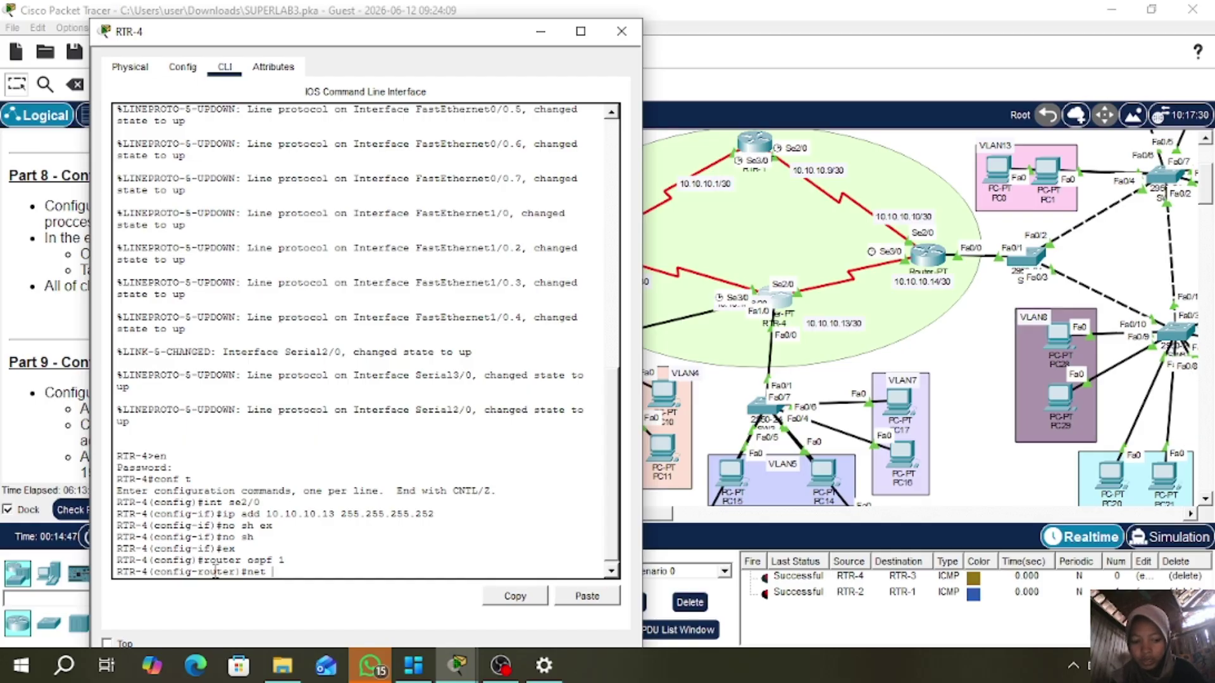
type(" 10.10.10.4")
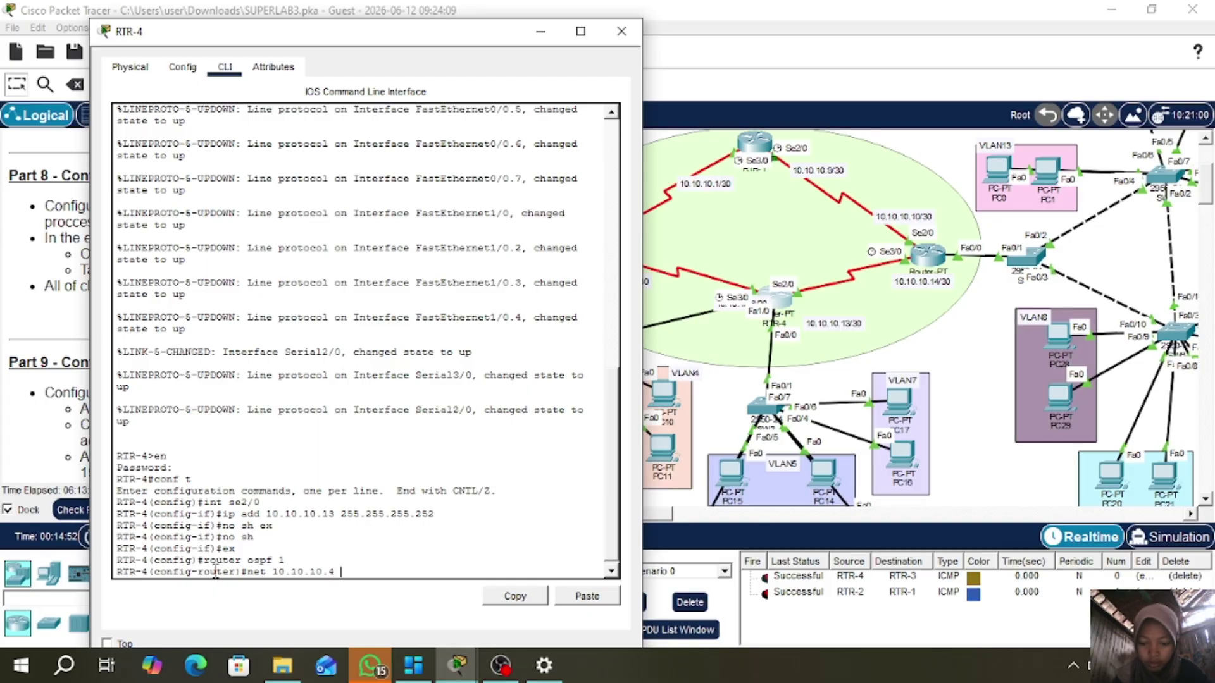
type(" 0.0.0.3")
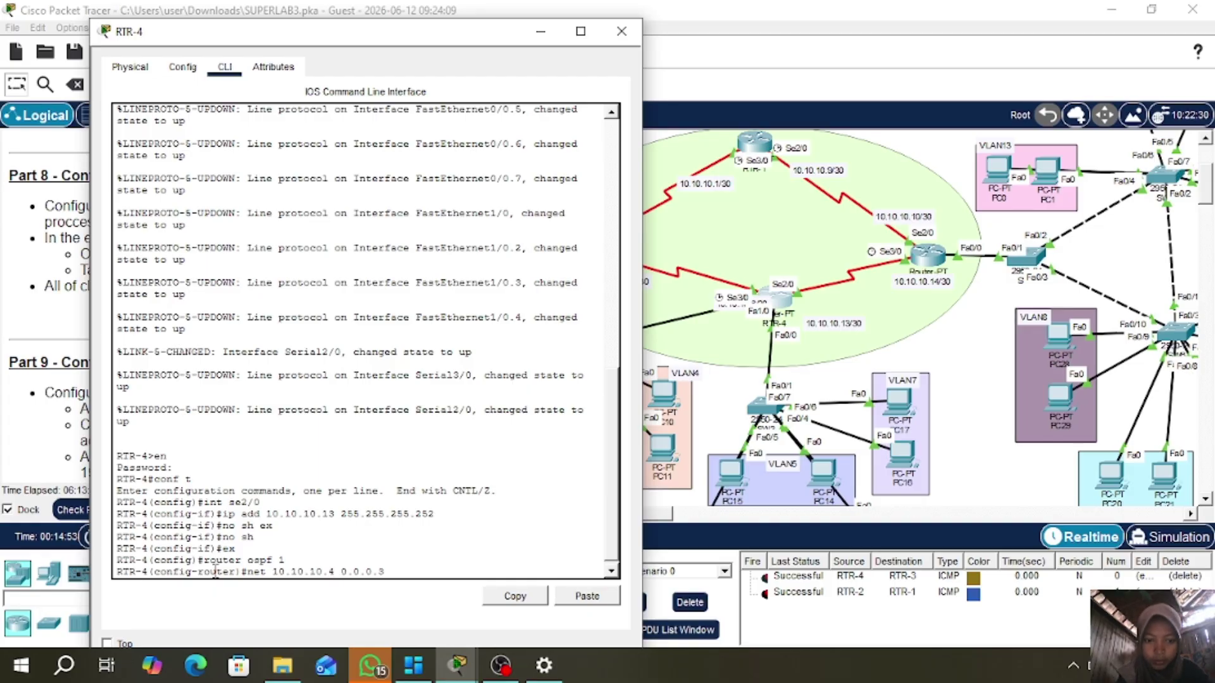
type(" area 0")
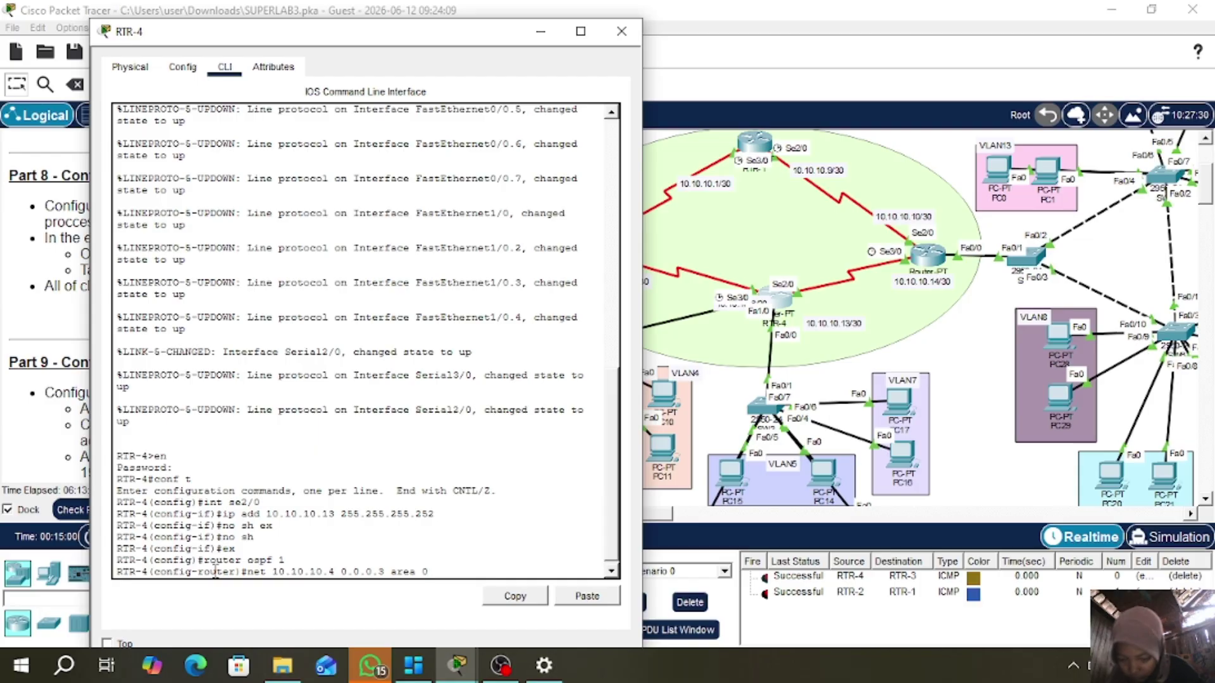
key("Return")
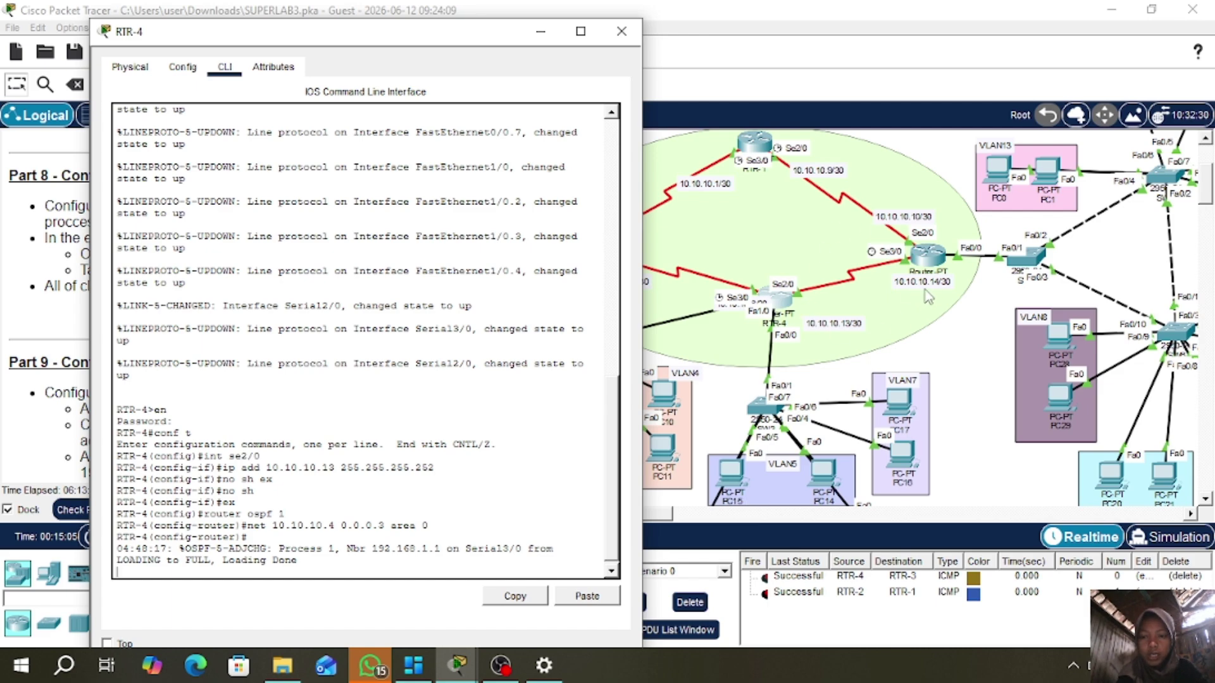
key("Return")
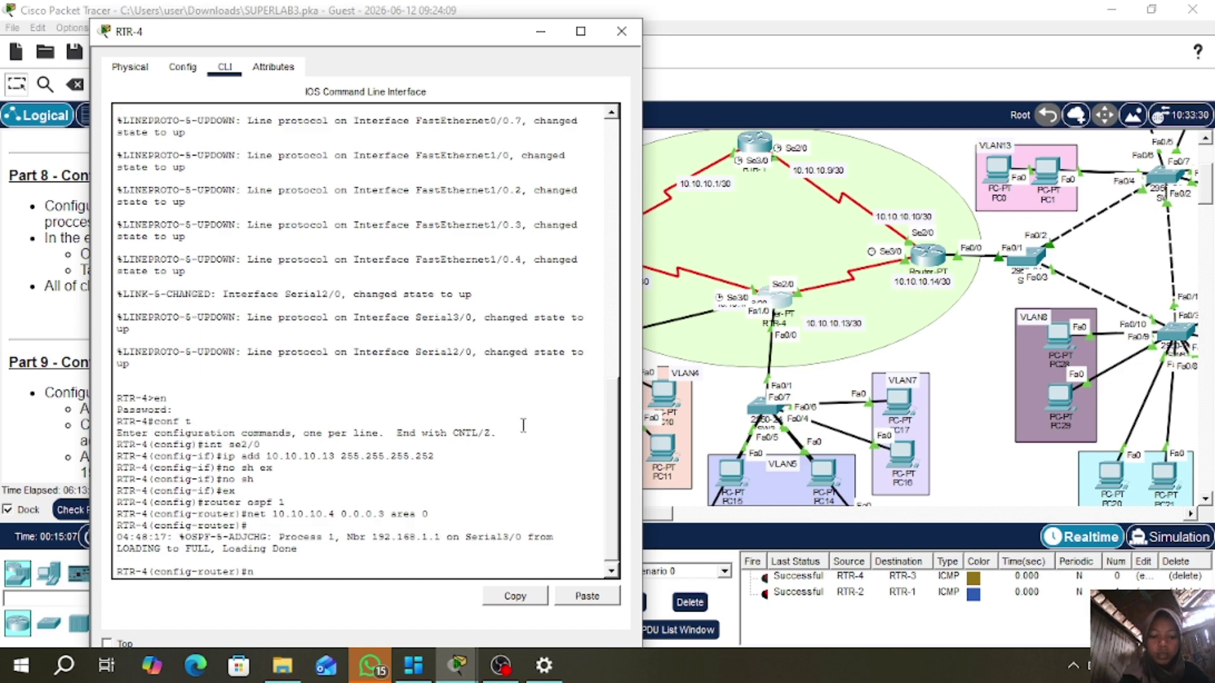
type("net 10.10.10.12 0")
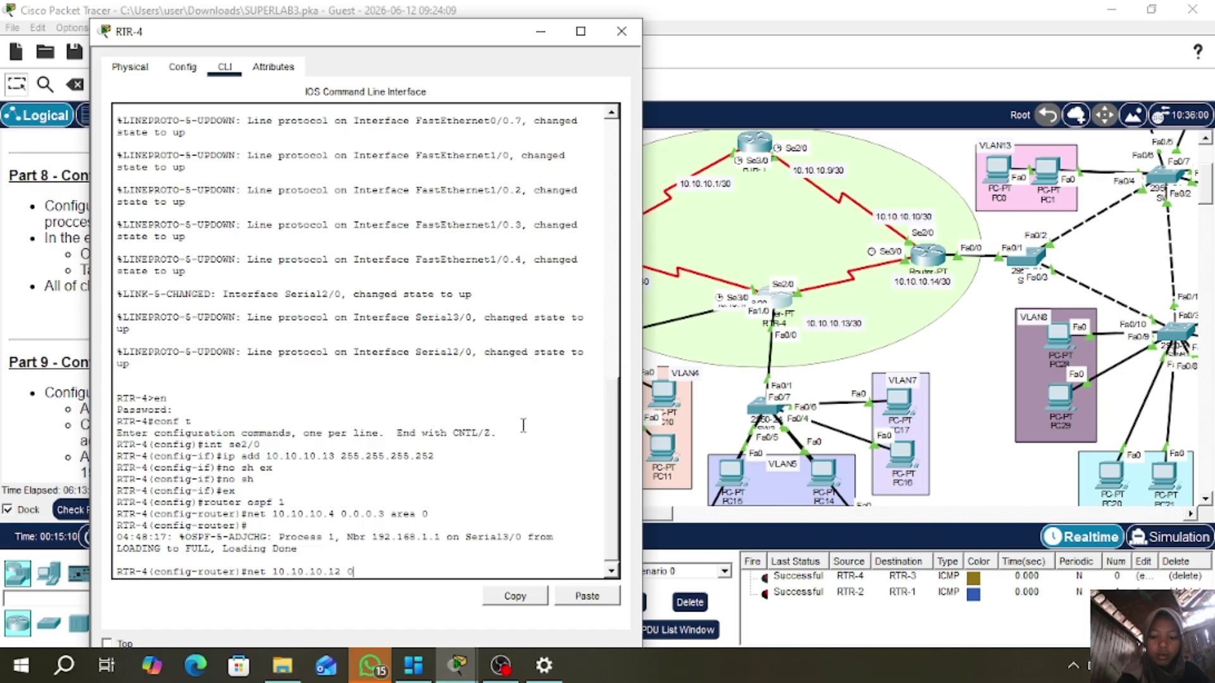
type(".0.0.3")
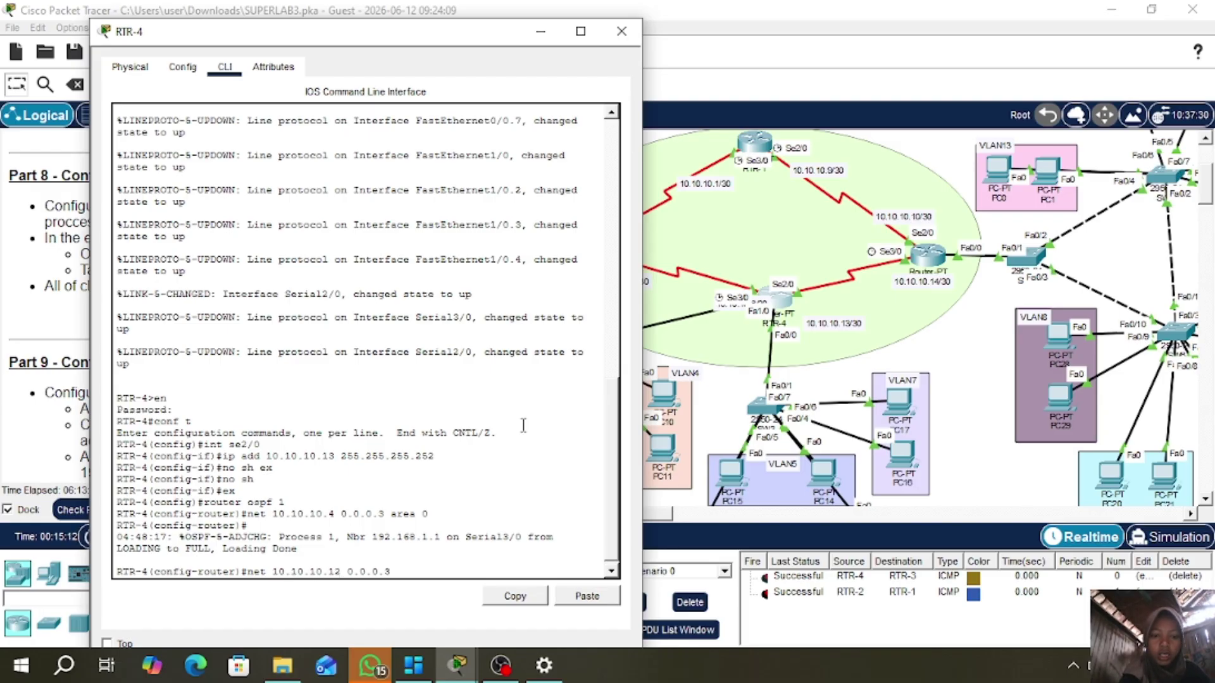
type(" area")
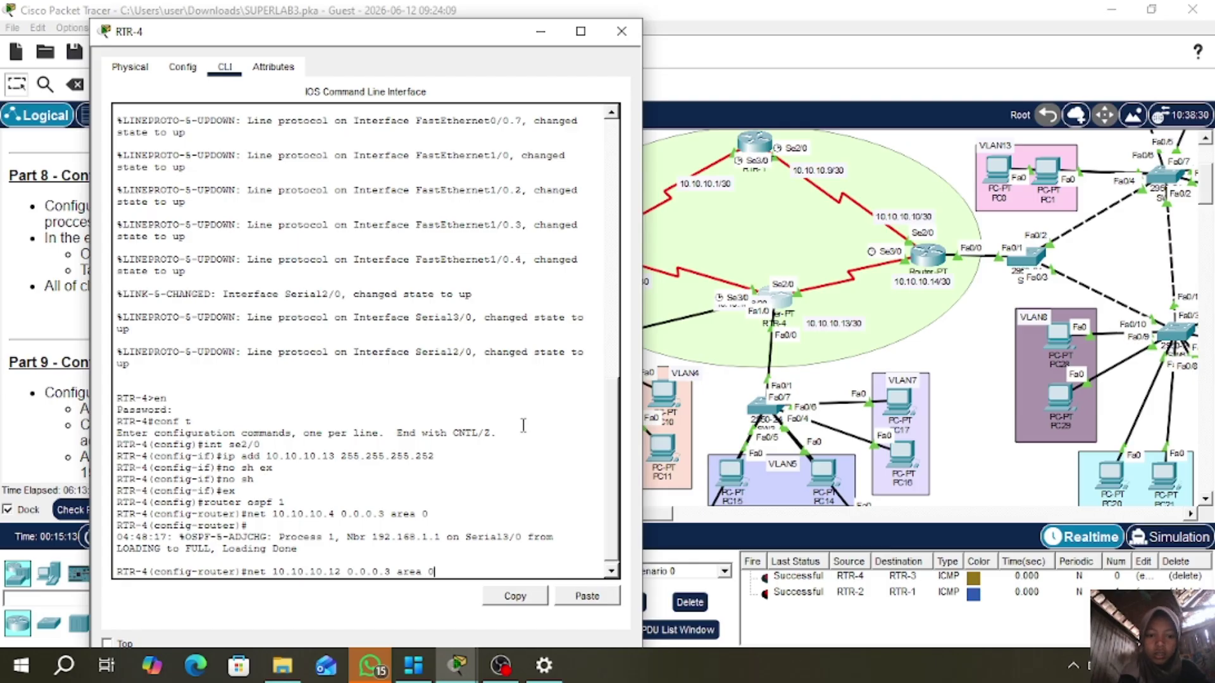
type(" 0")
key("Return")
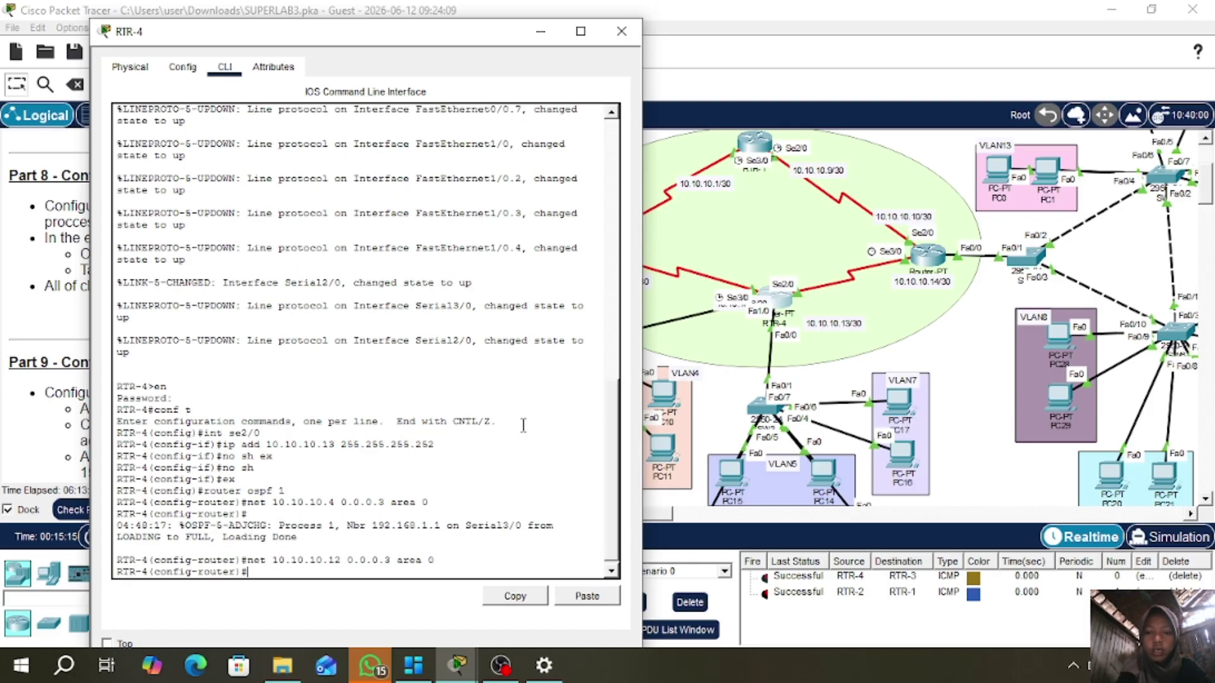
left_click(622, 31)
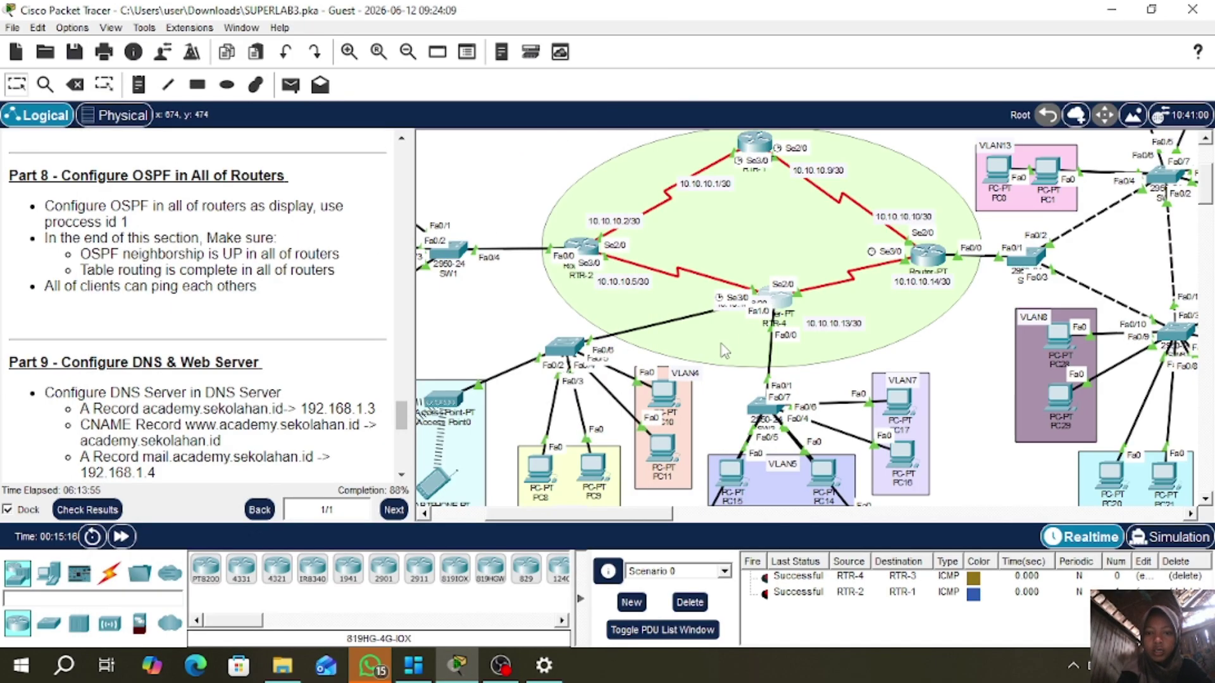
- Advertise 192.168.2.0 and 192.168.3.0 with wildcard 0.0.0.255 in RTR-4's OSPF area 0
scroll(725, 351, "down", 3)
mouse_move(655, 521)
left_mouse_down()
mouse_move(595, 517)
mouse_move(642, 516)
left_mouse_up()
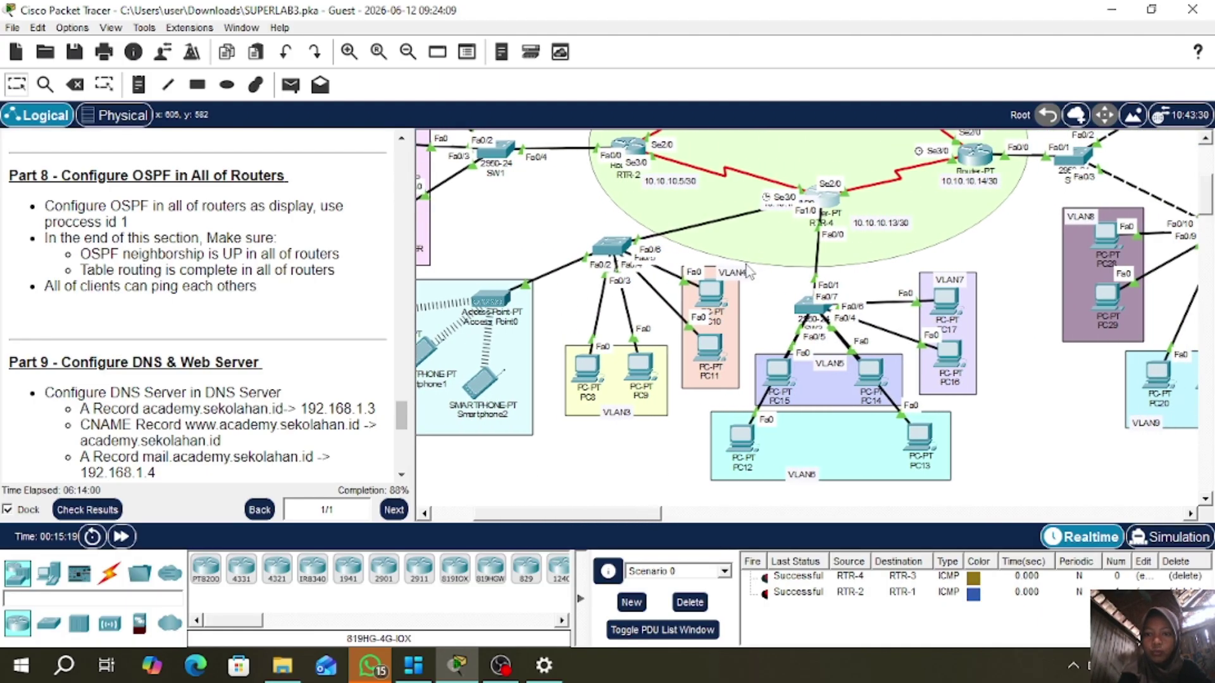
left_click(831, 201)
left_click(511, 552)
type("n")
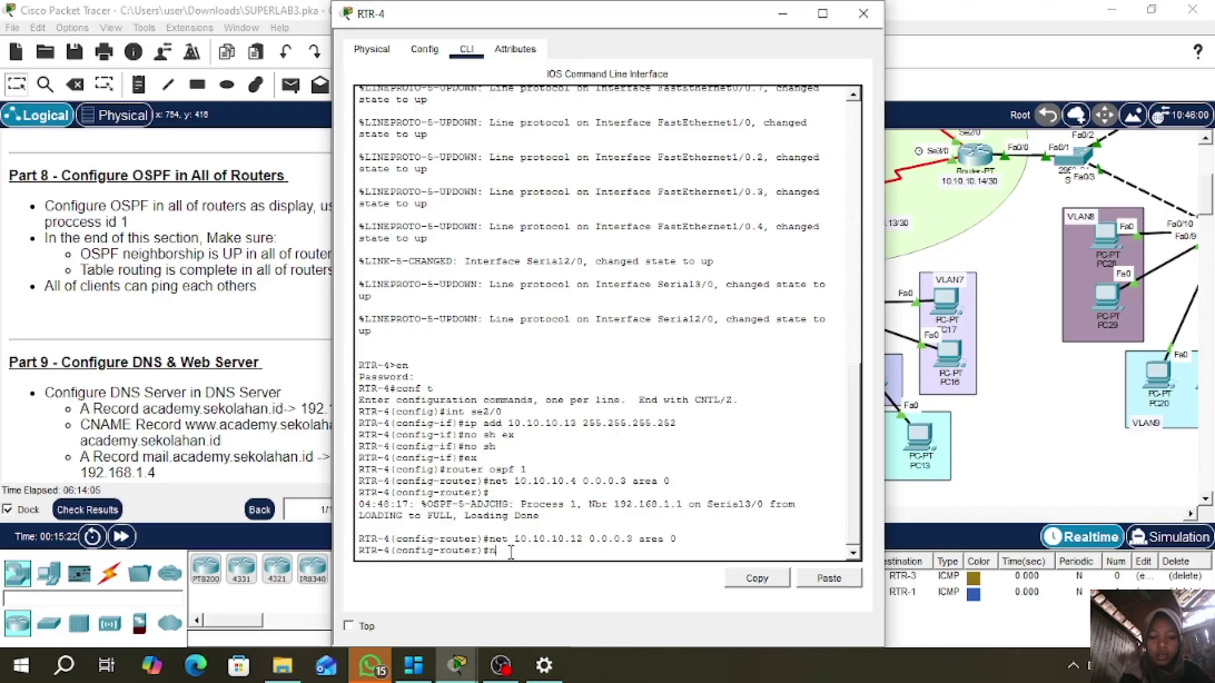
type("et 192.168.2.")
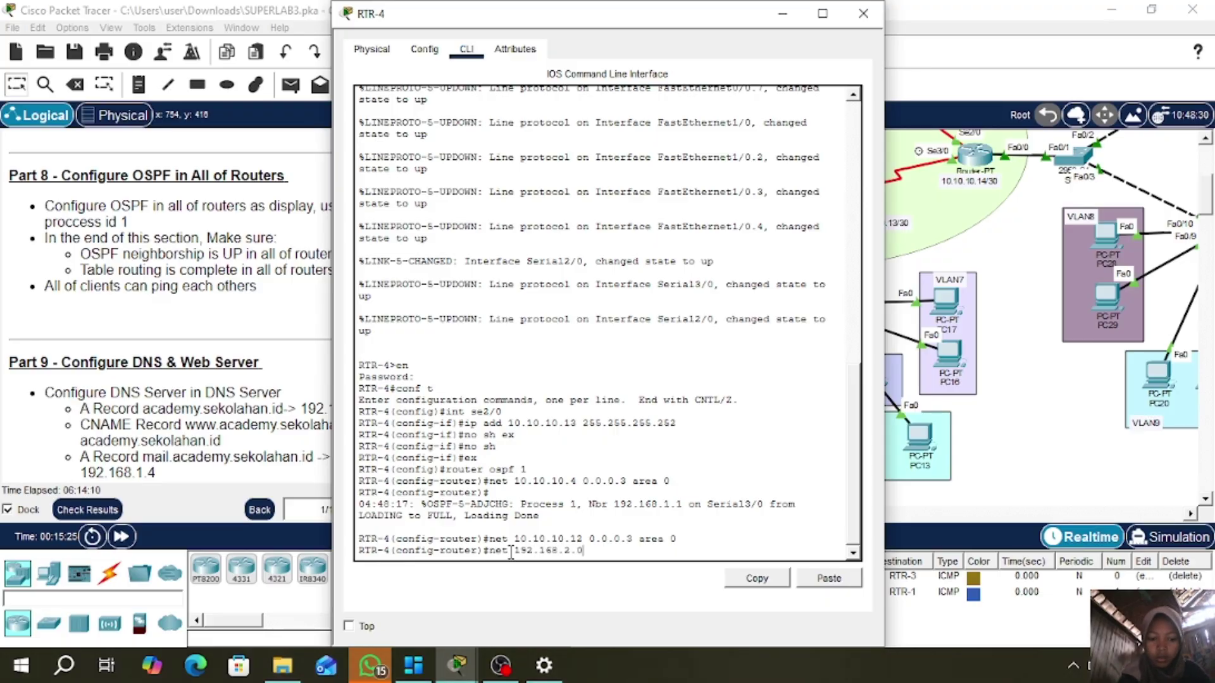
type("0.")
type(" 0.0.0.2")
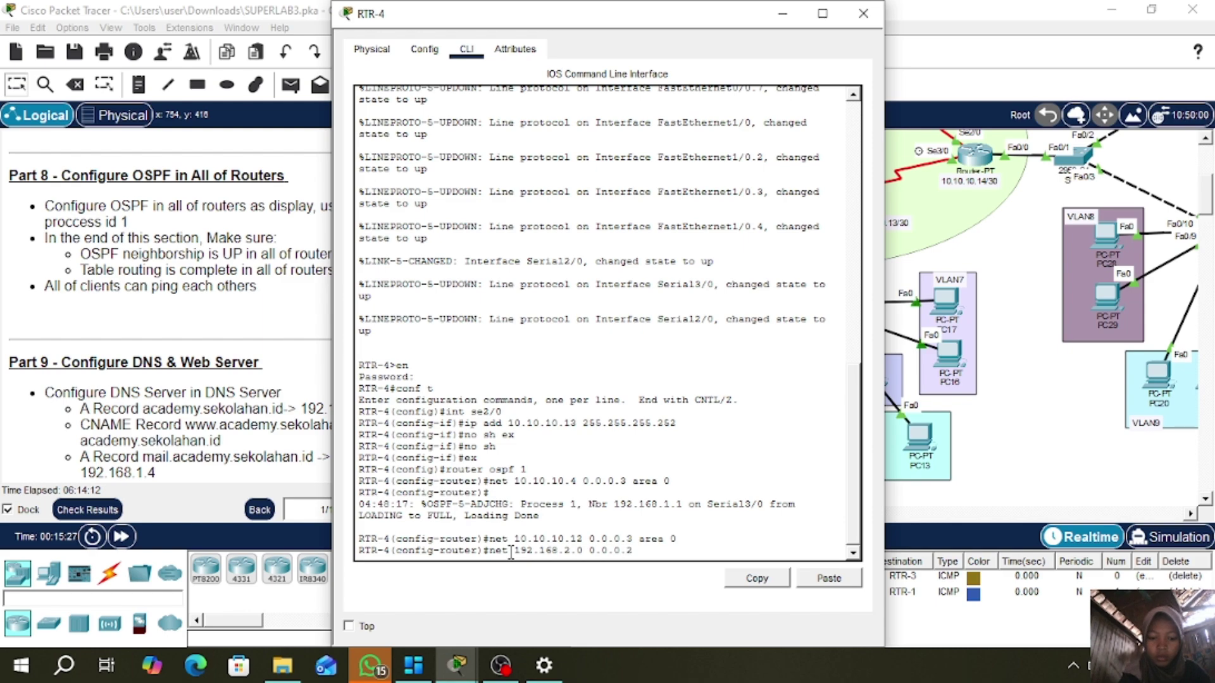
type("55 area")
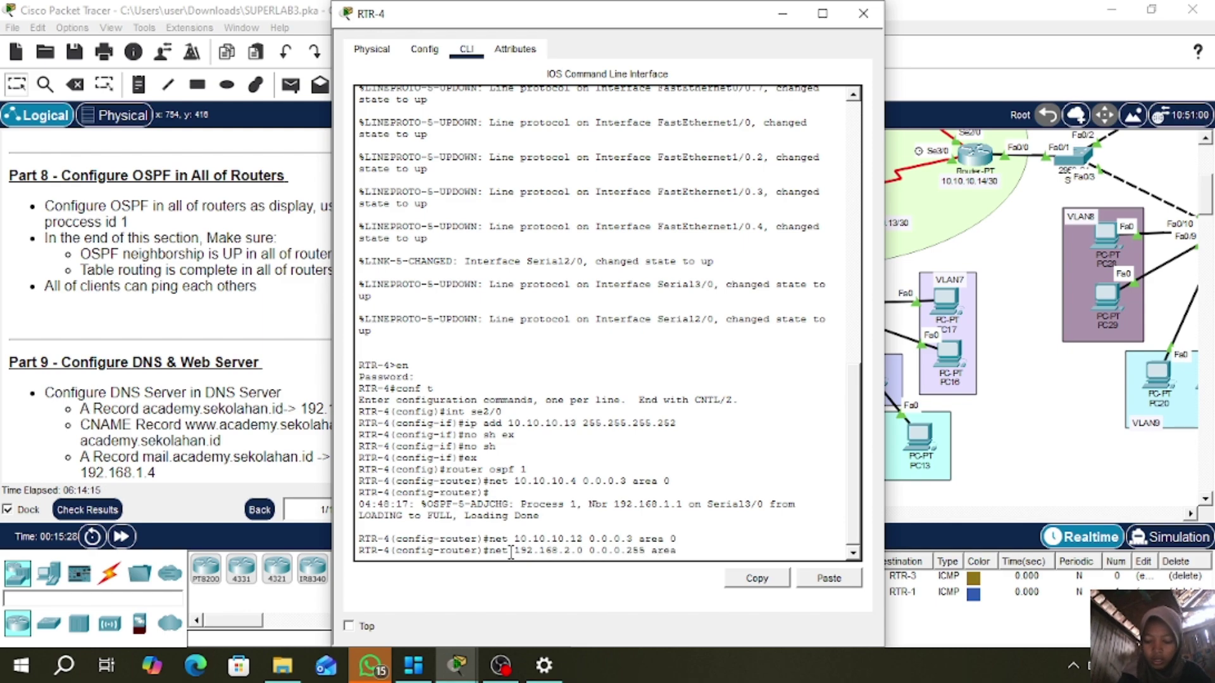
type(" 0")
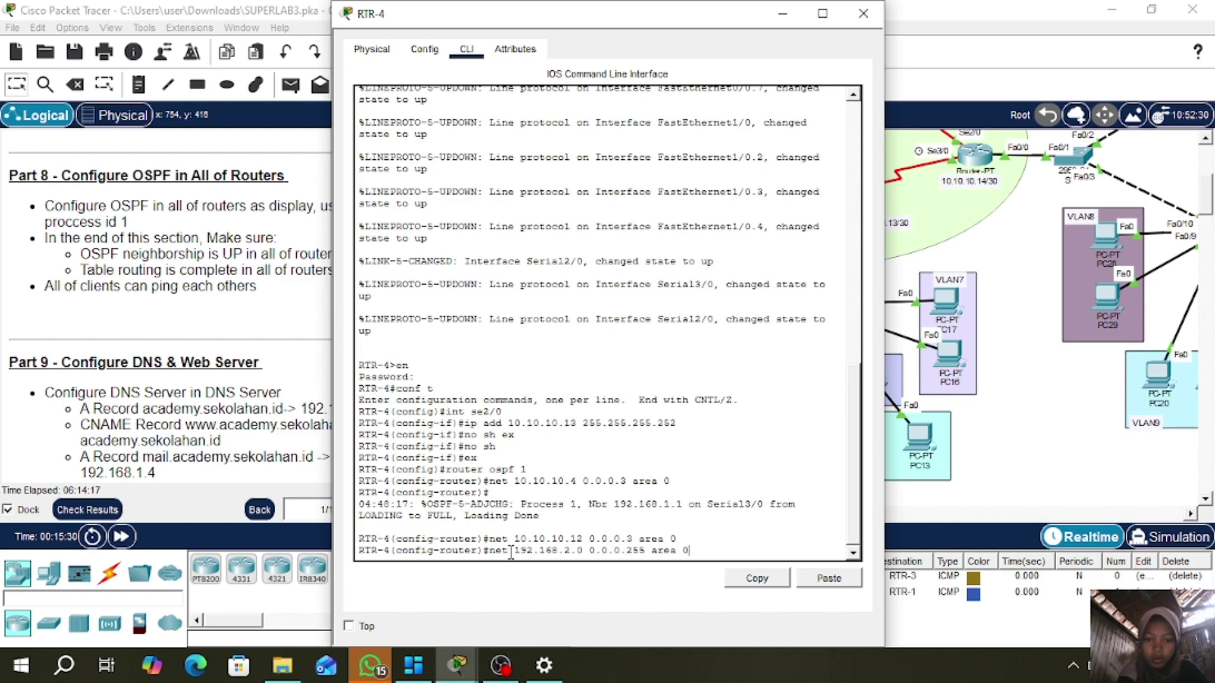
key("Return")
key("Up")
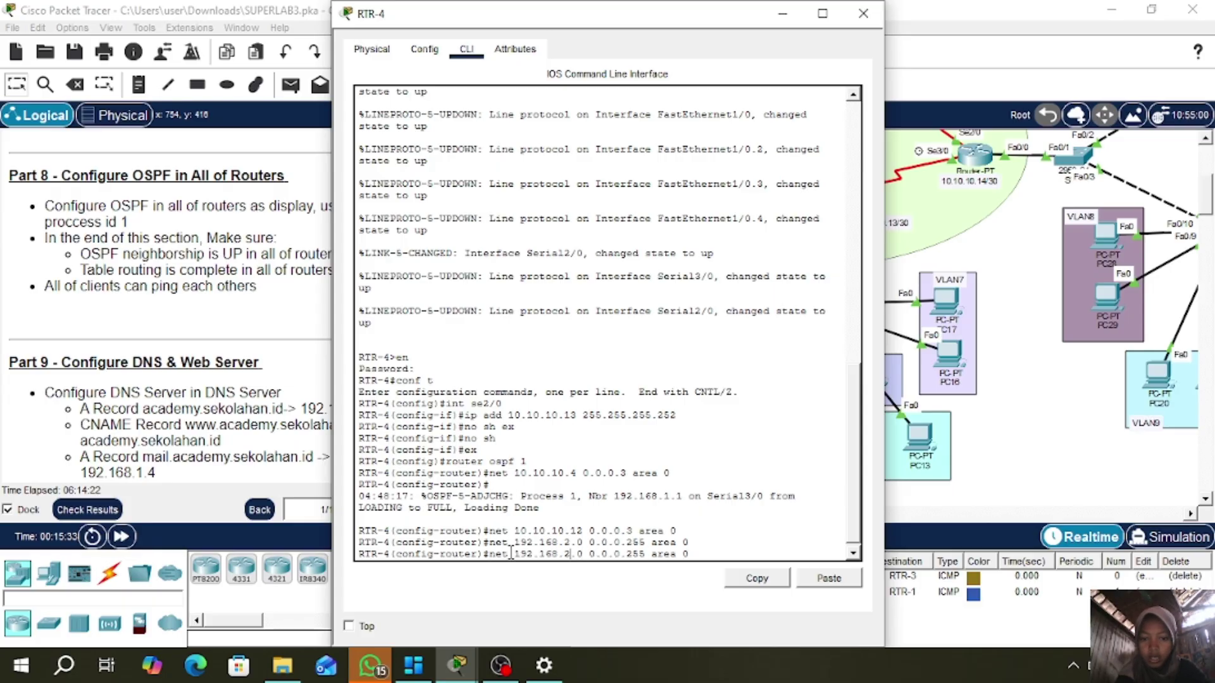
key("Left")
key("Left")
key("BackSpace")
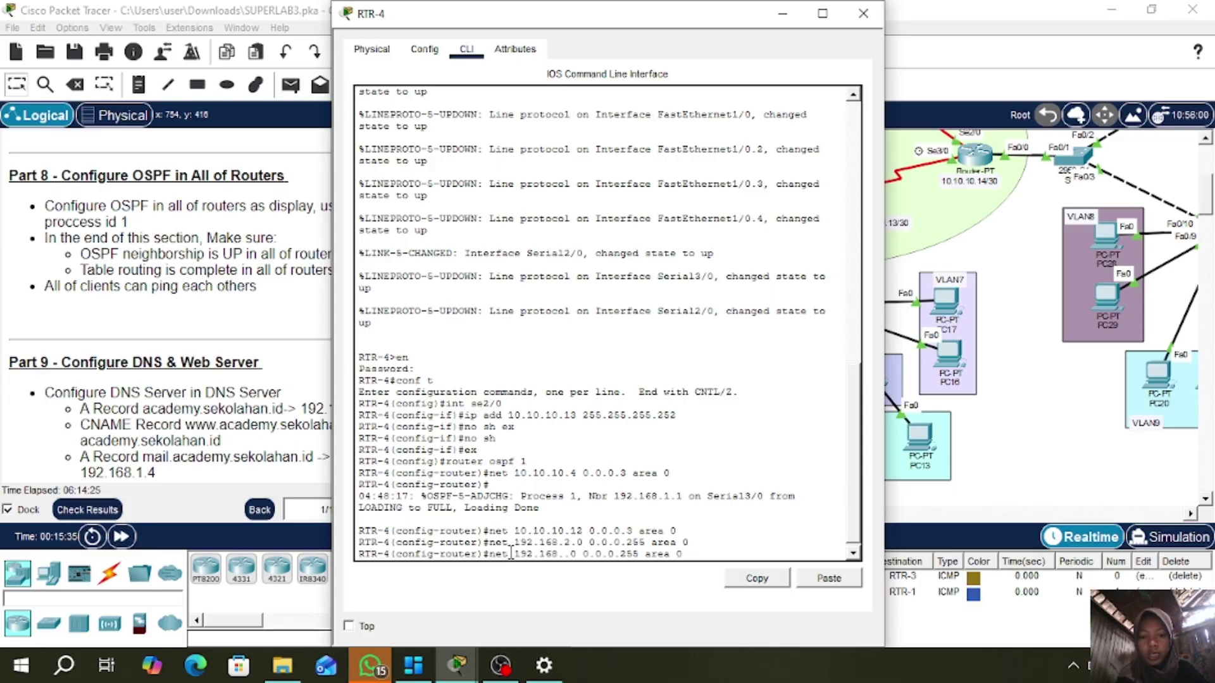
type("3")
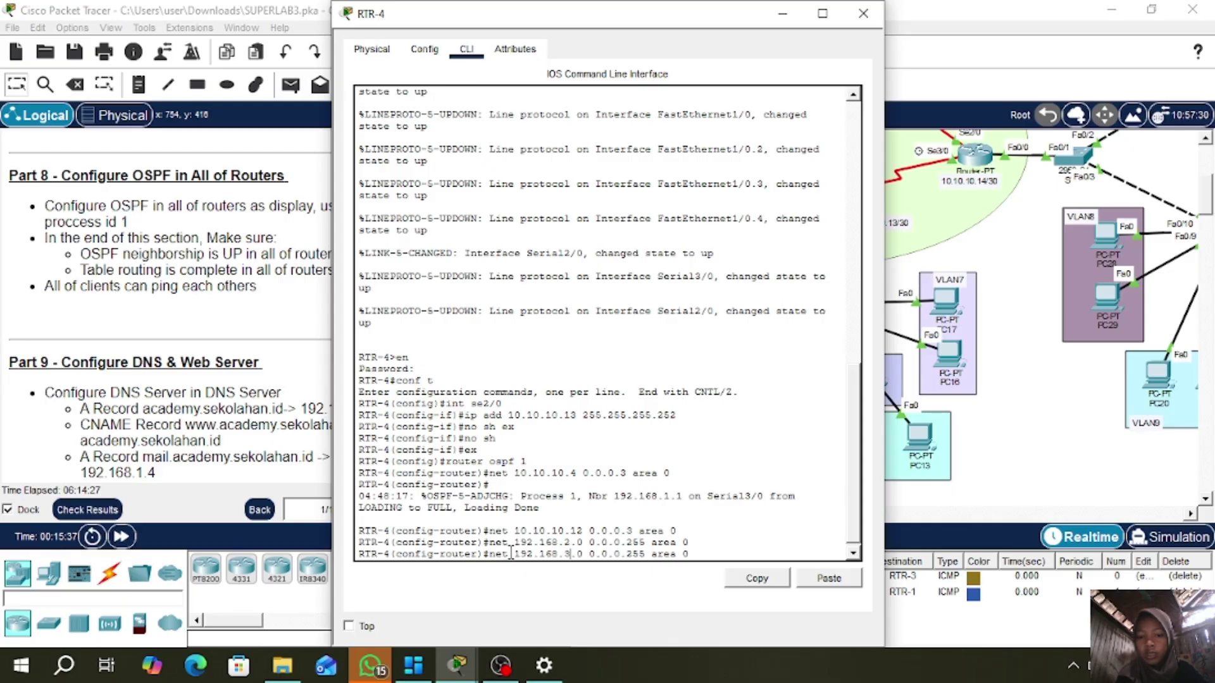
key("Return")
- Add networks 192.168.4.0 through 192.168.7.0 /24 to RTR-4's OSPF area 0
key("Up")
key("Left")
key("Left")
key("Left")
key("Left")
key("Left")
key("Left")
key("Left")
key("Left")
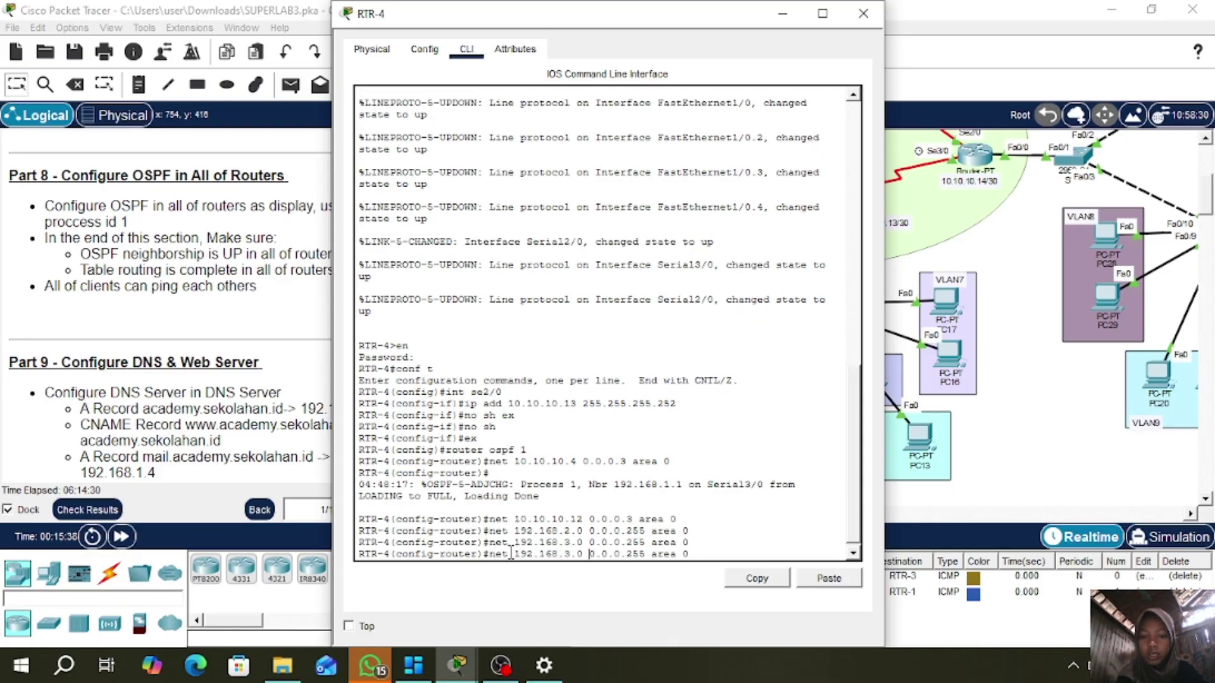
key("BackSpace")
type("4")
key("Return")
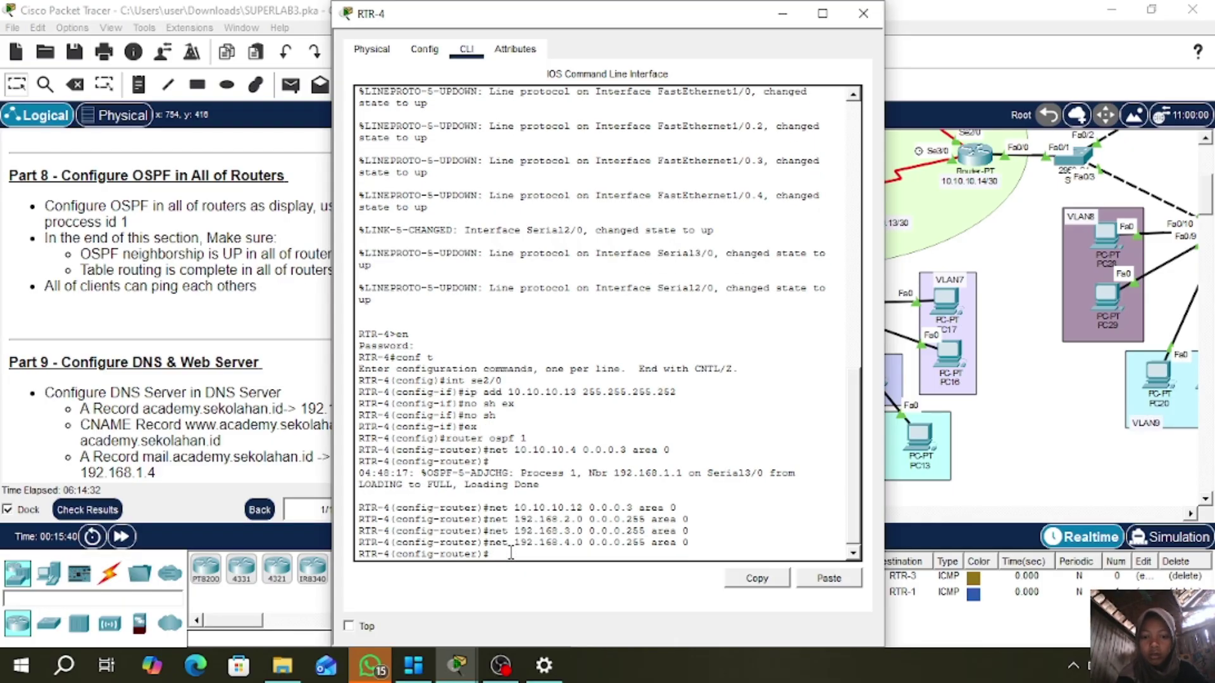
key("Up")
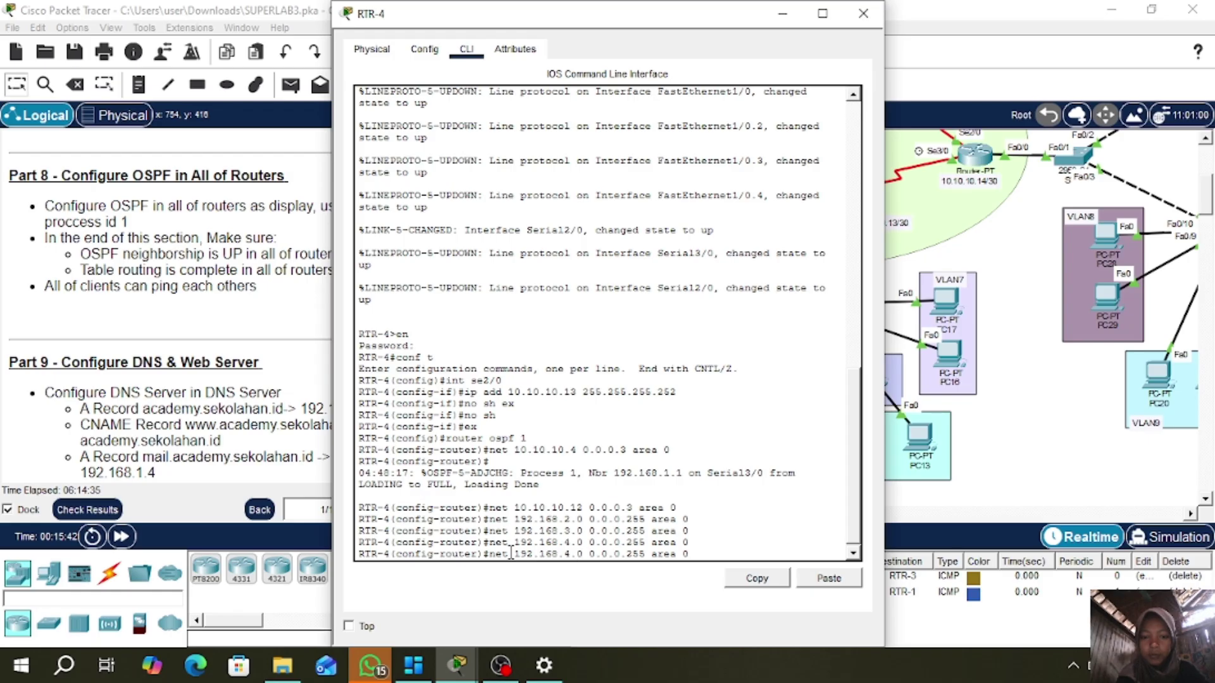
key("Left")
key("Left")
key("Left")
key("Left")
key("Left")
key("Left")
key("Left")
key("Left")
key("Left")
key("Left")
key("Left")
key("Left")
key("Left")
key("Left")
key("Left")
key("Left")
key("Left")
key("Left")
key("Left")
key("BackSpace")
type("5")
key("Return")
key("Up")
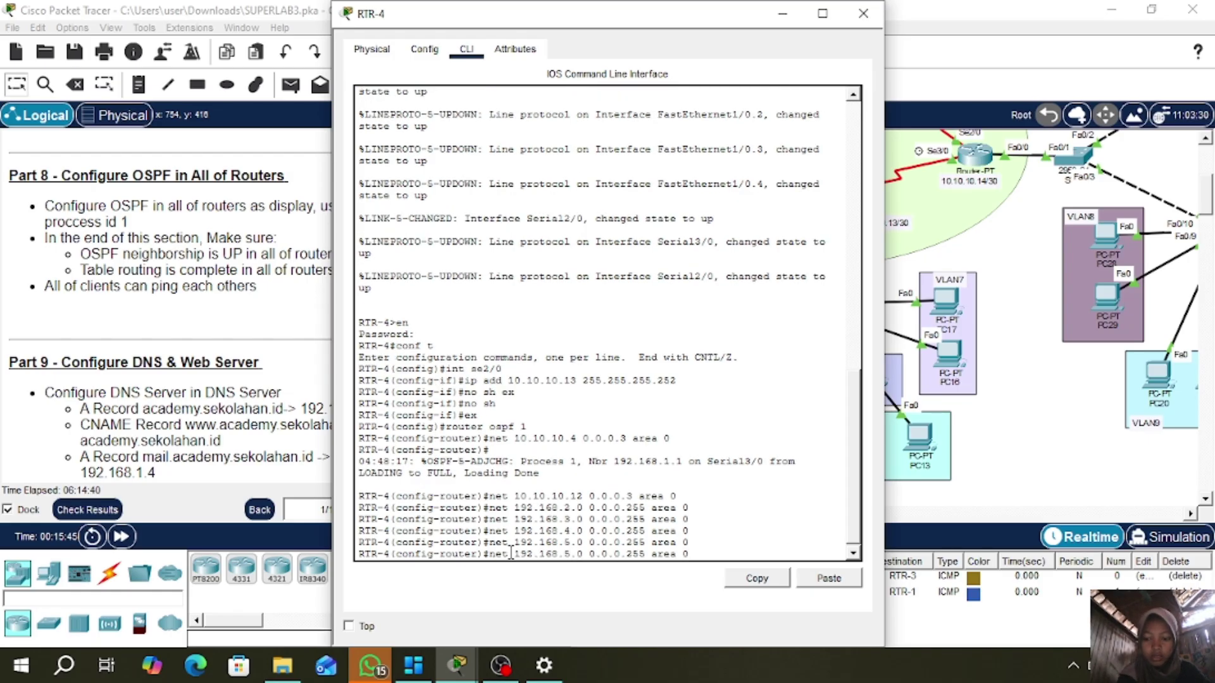
key("BackSpace")
type("6")
key("Return")
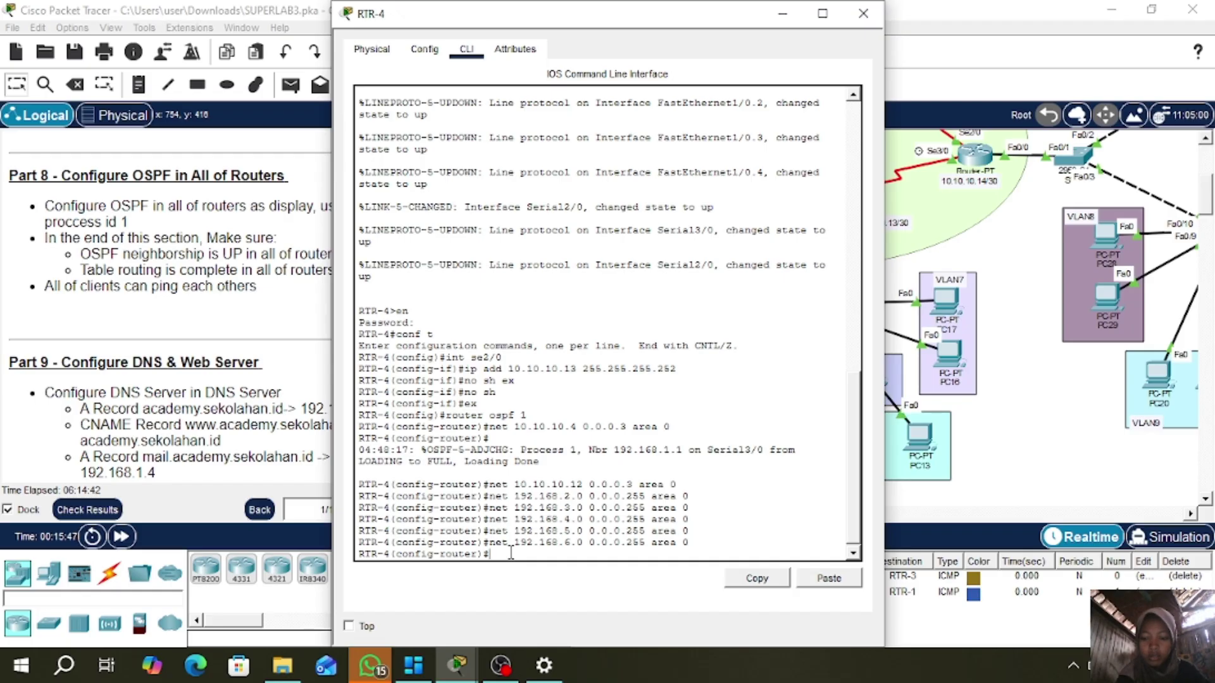
key("Up")
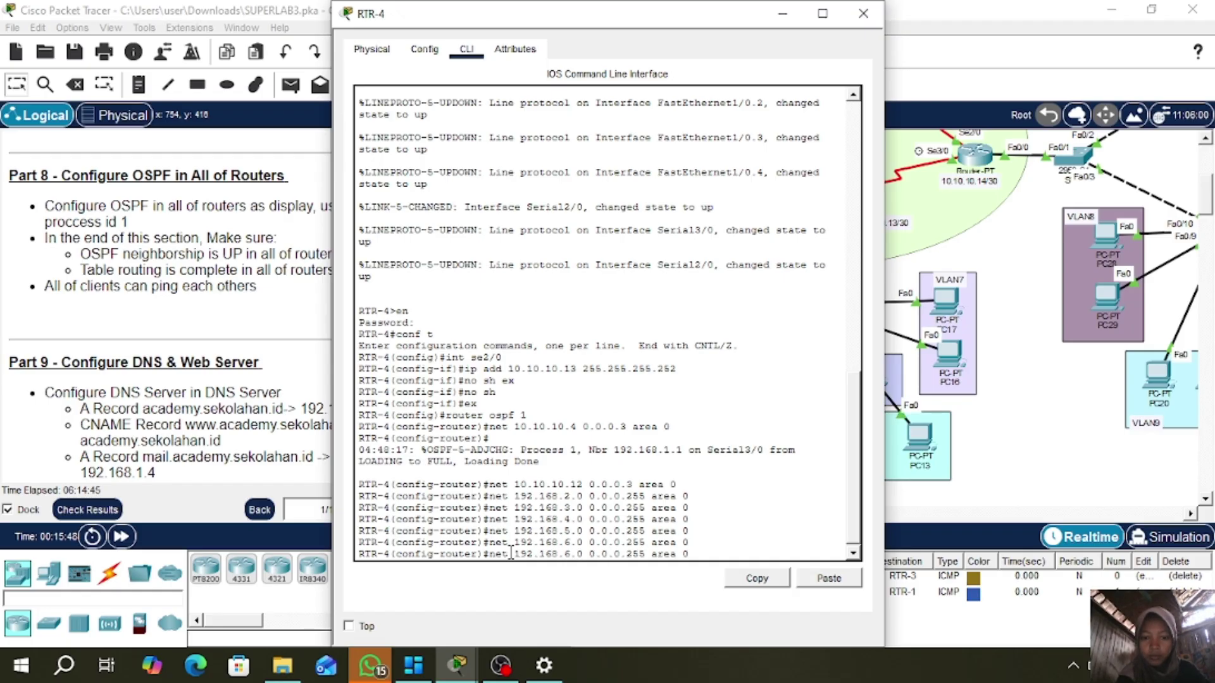
key("BackSpace")
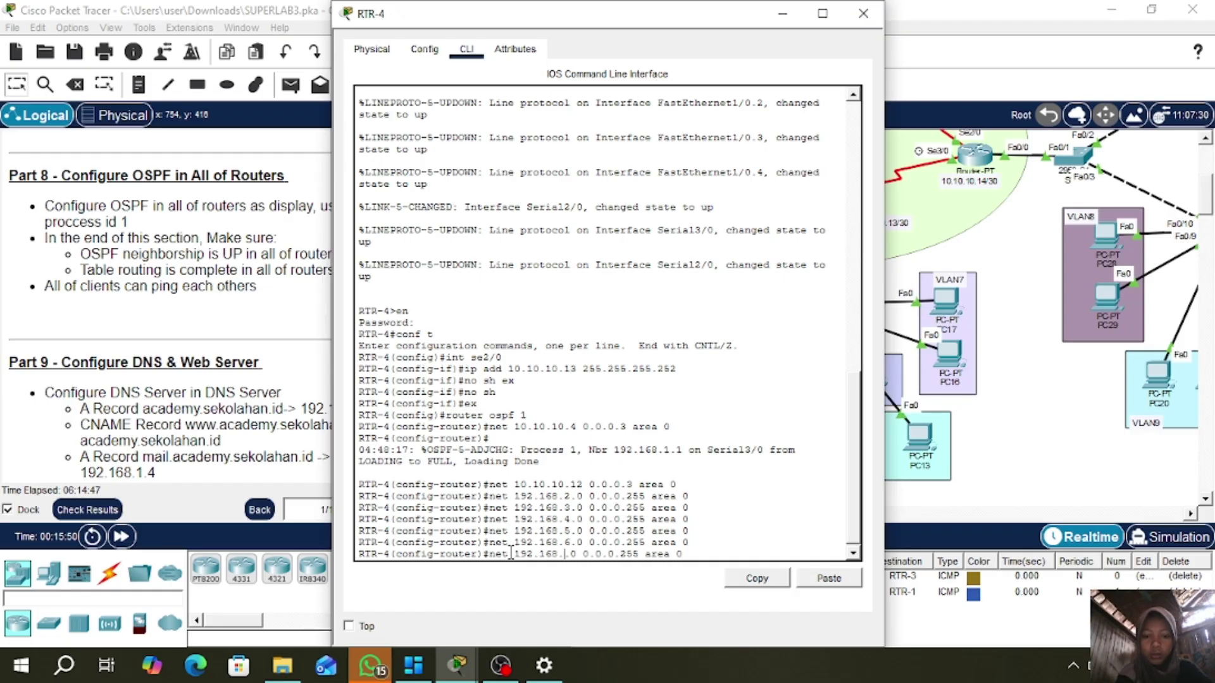
type("7")
key("Return")
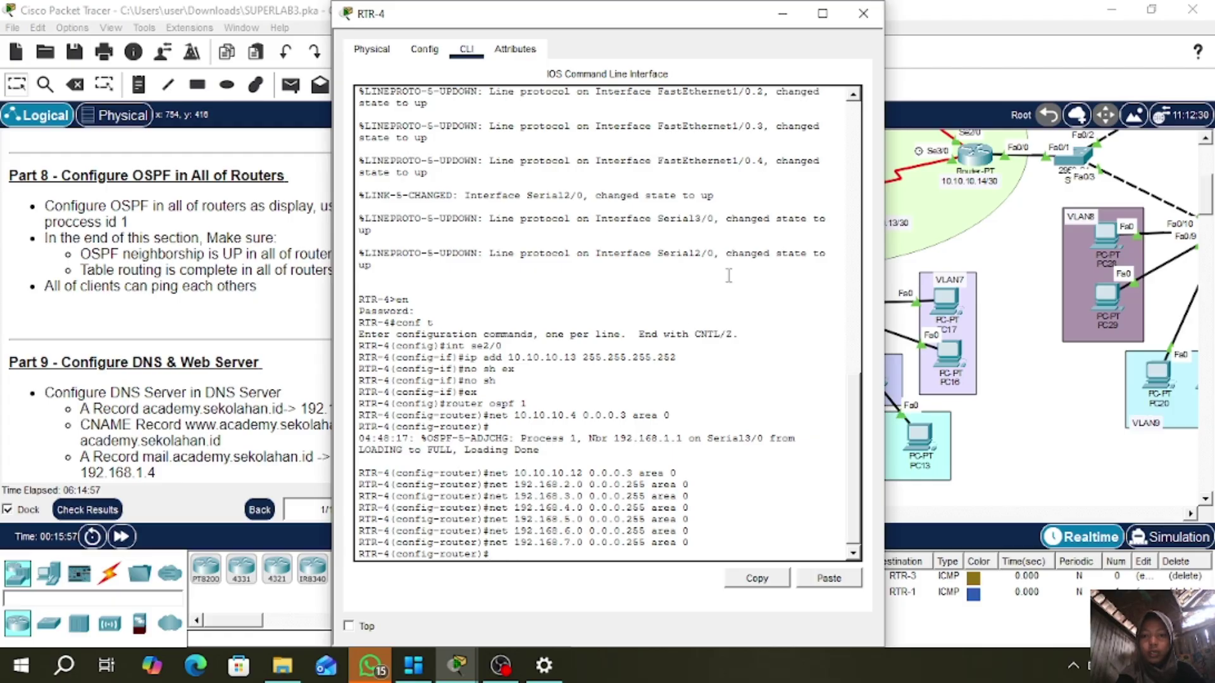
left_click(864, 14)
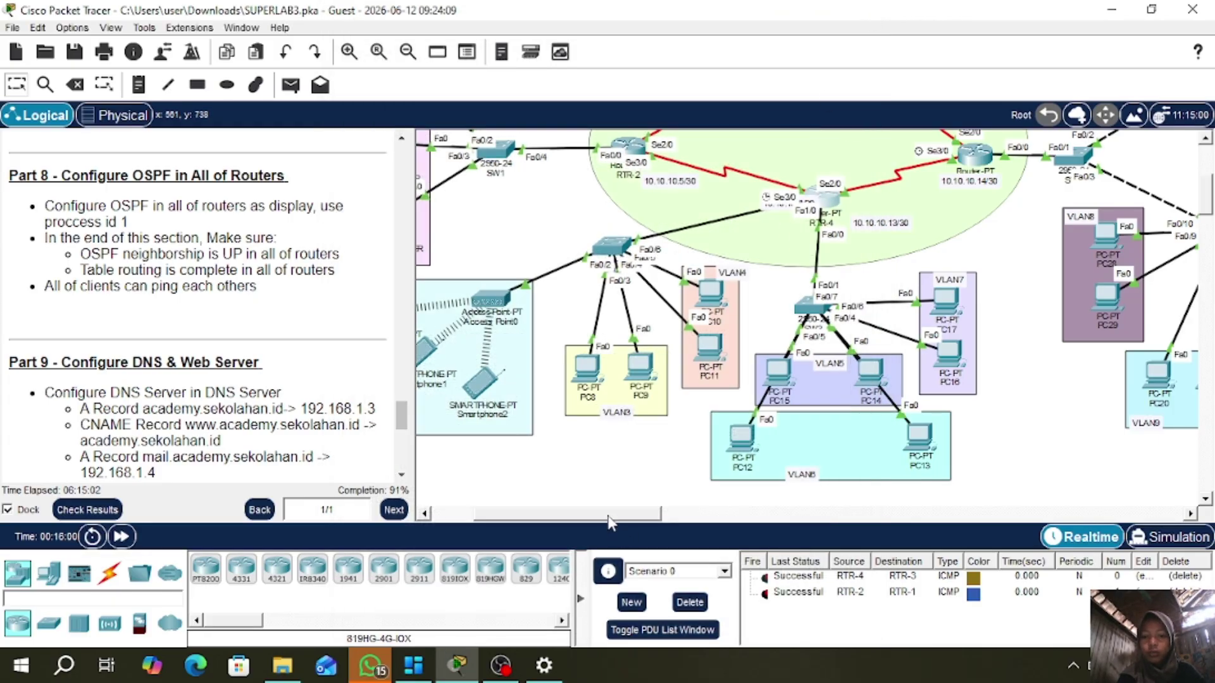
- Open RTR-3's console and start OSPF process 1
left_click_drag(610, 517, 689, 517)
scroll(688, 316, "up", 3)
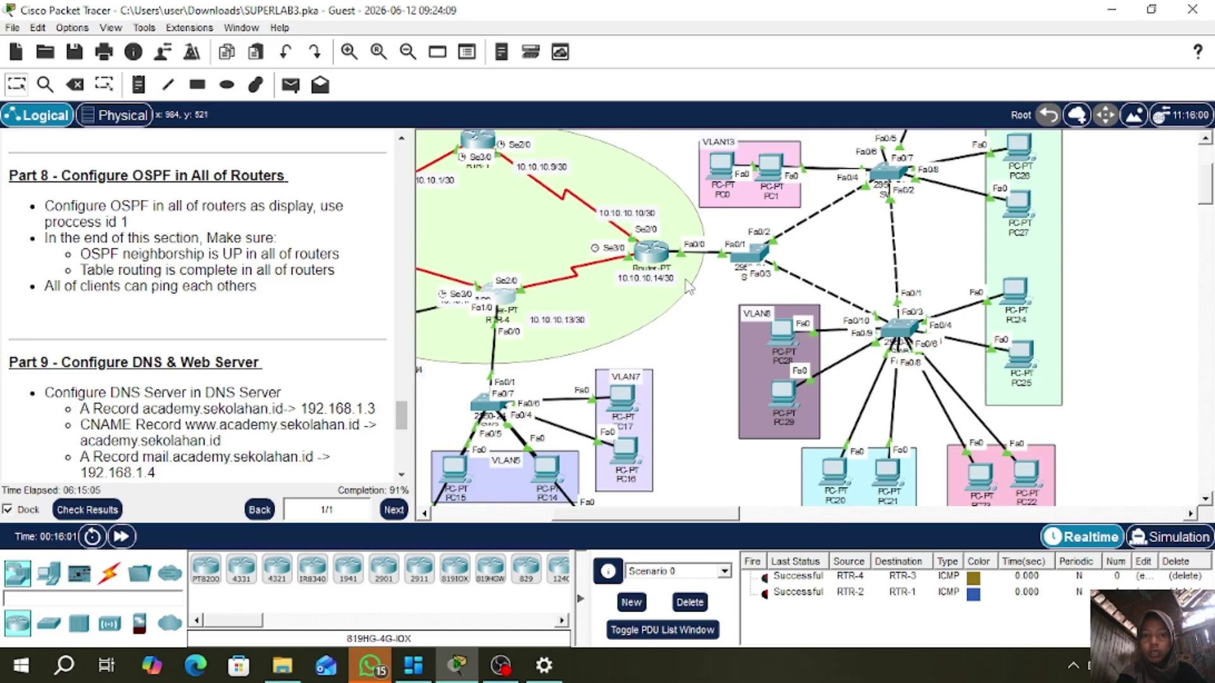
left_click(686, 282)
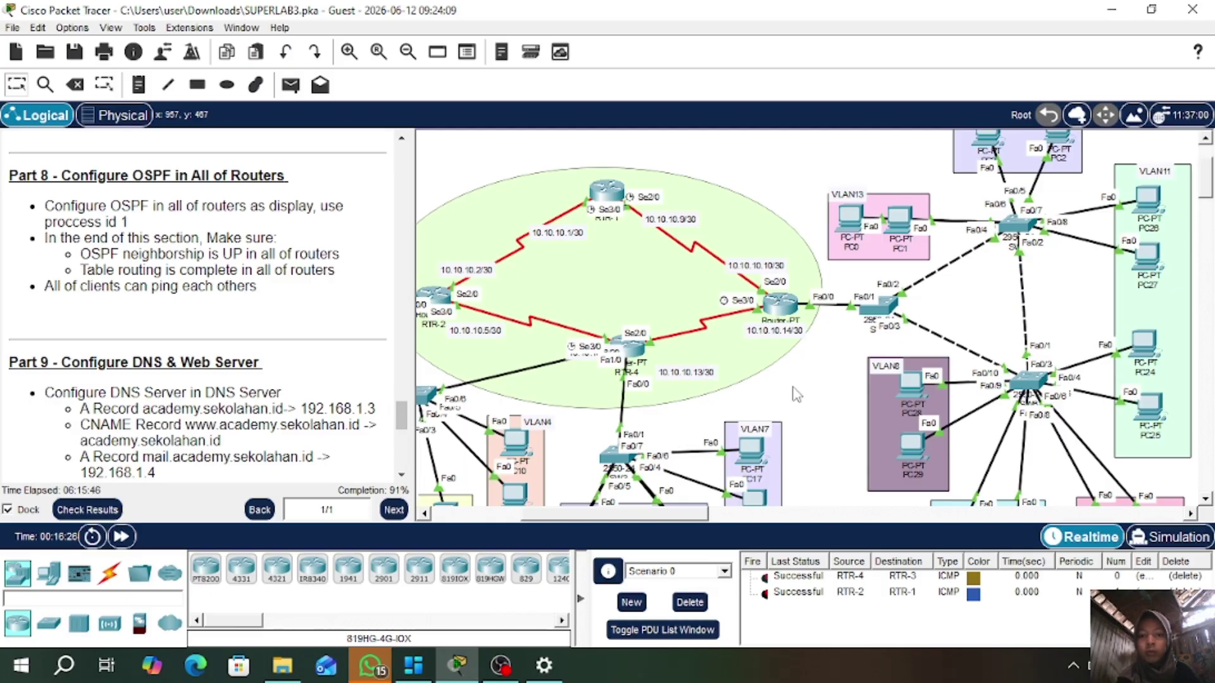
left_click(777, 308)
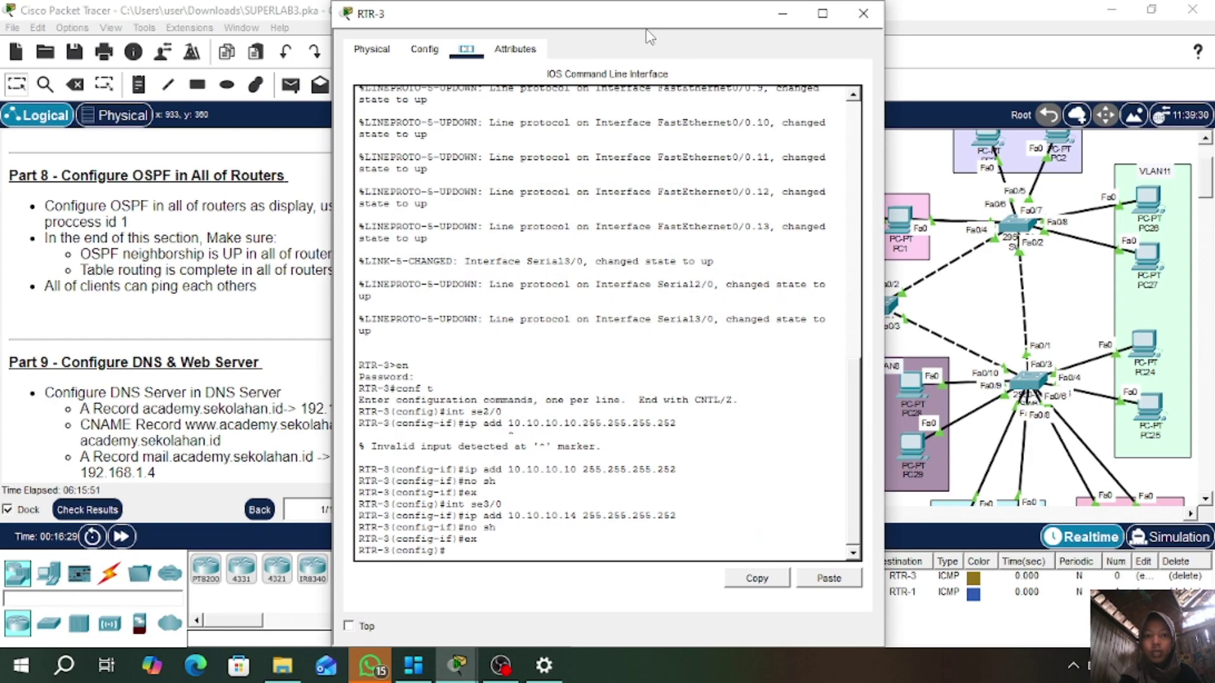
left_click_drag(636, 23, 364, 33)
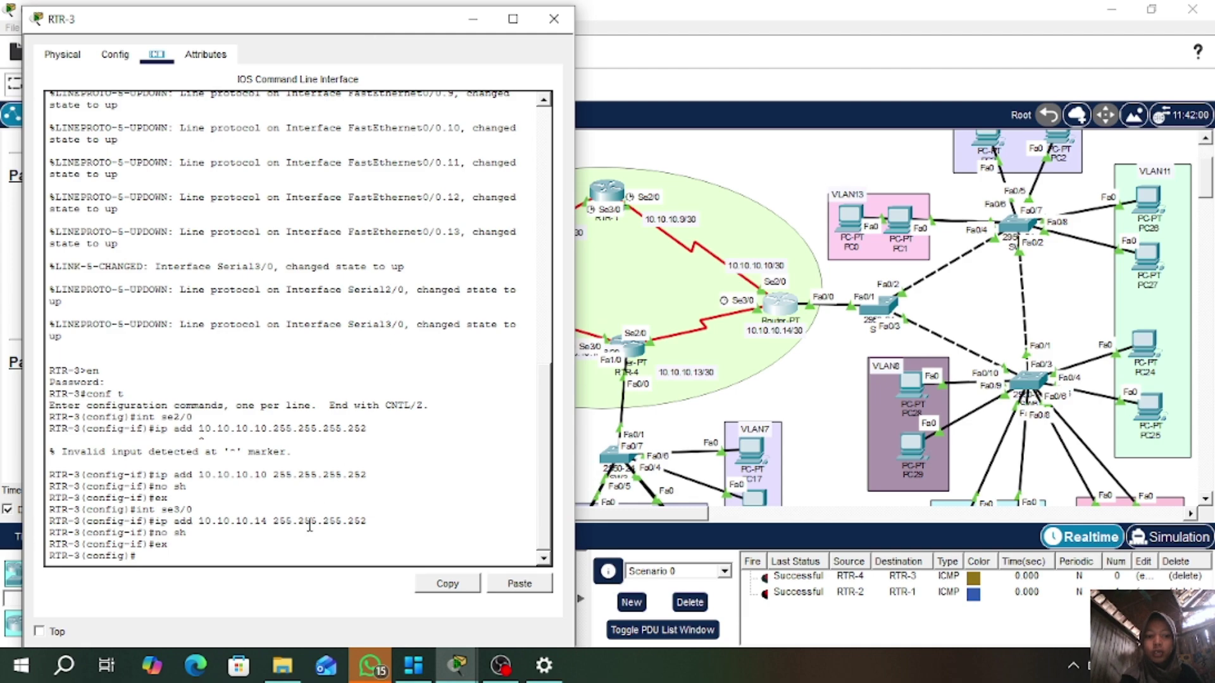
type("router")
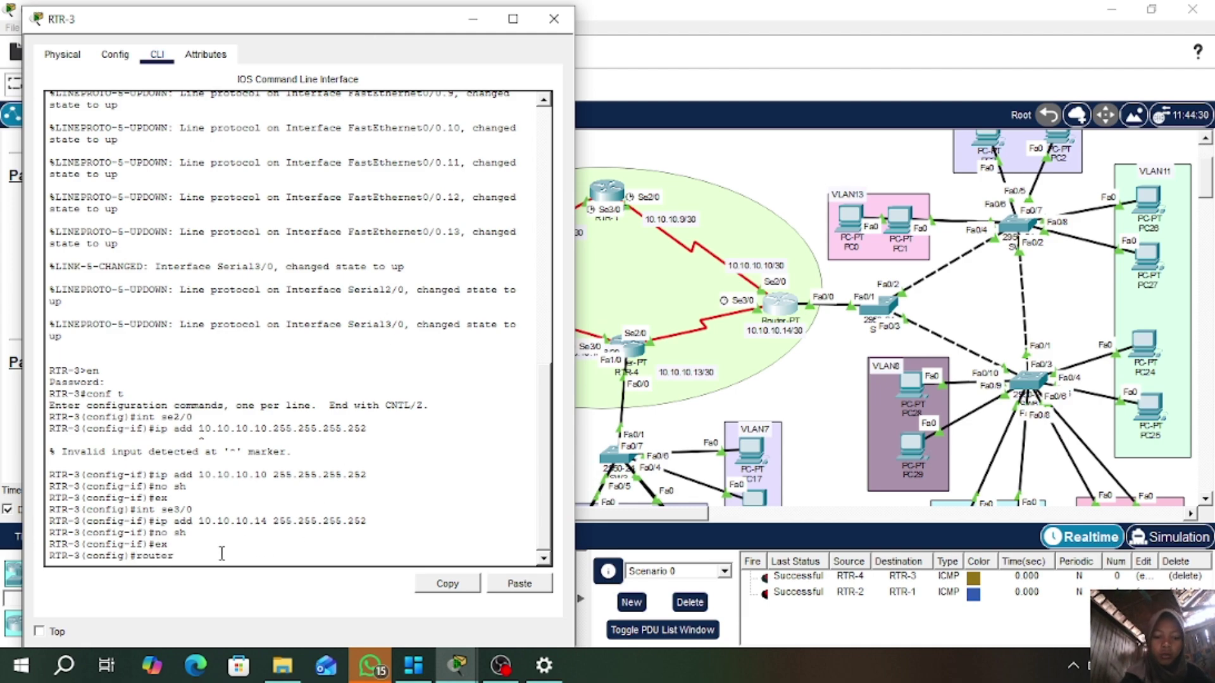
type(" ospf 1")
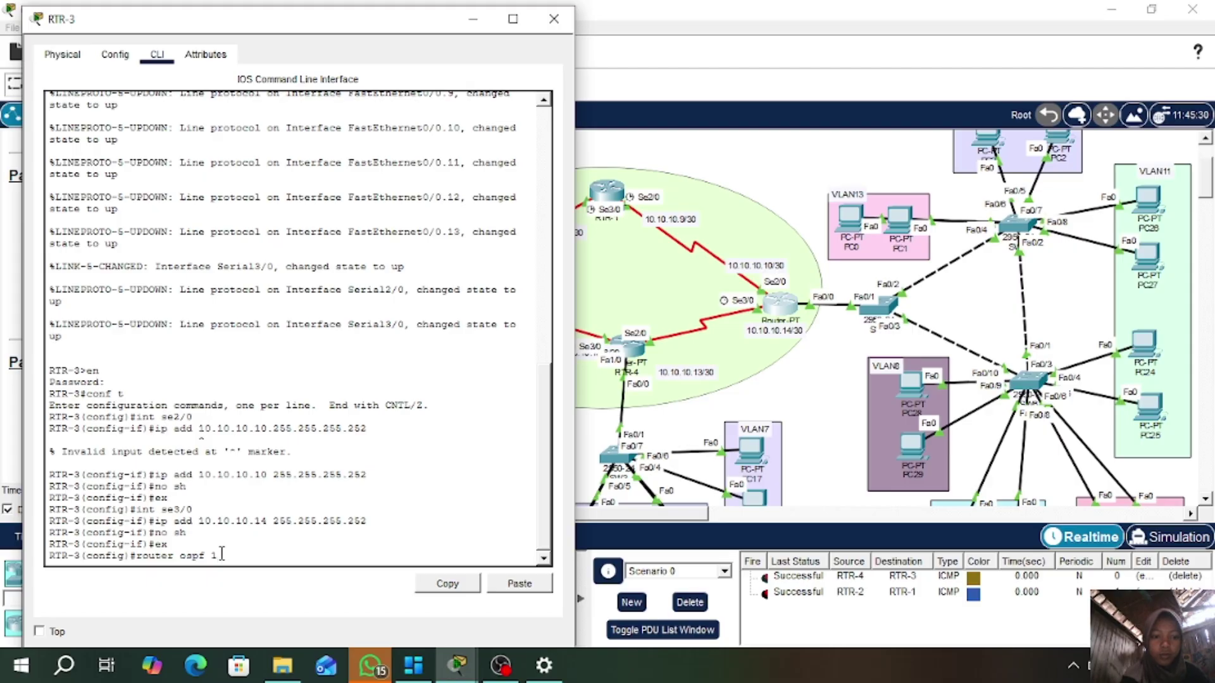
key("Return")
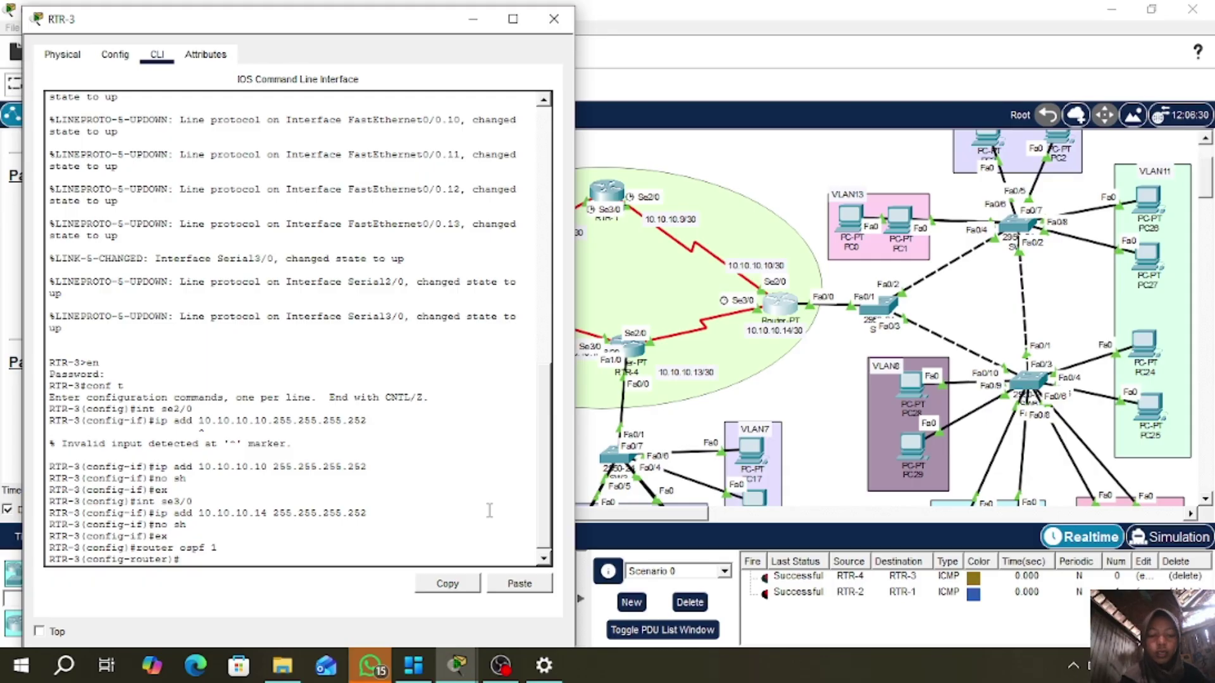
- Advertise the 10.10.10.12 and 10.10.10.8 /30 links in RTR-3's OSPF area 0
type("net 10.10.10")
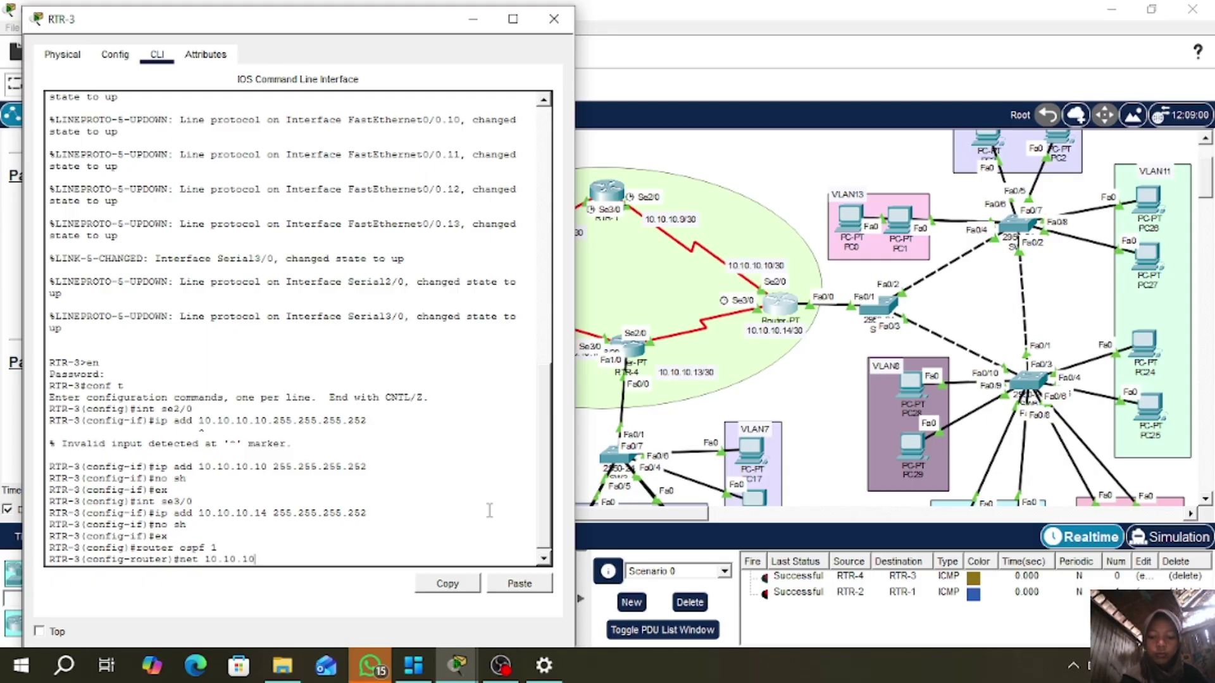
type(".212")
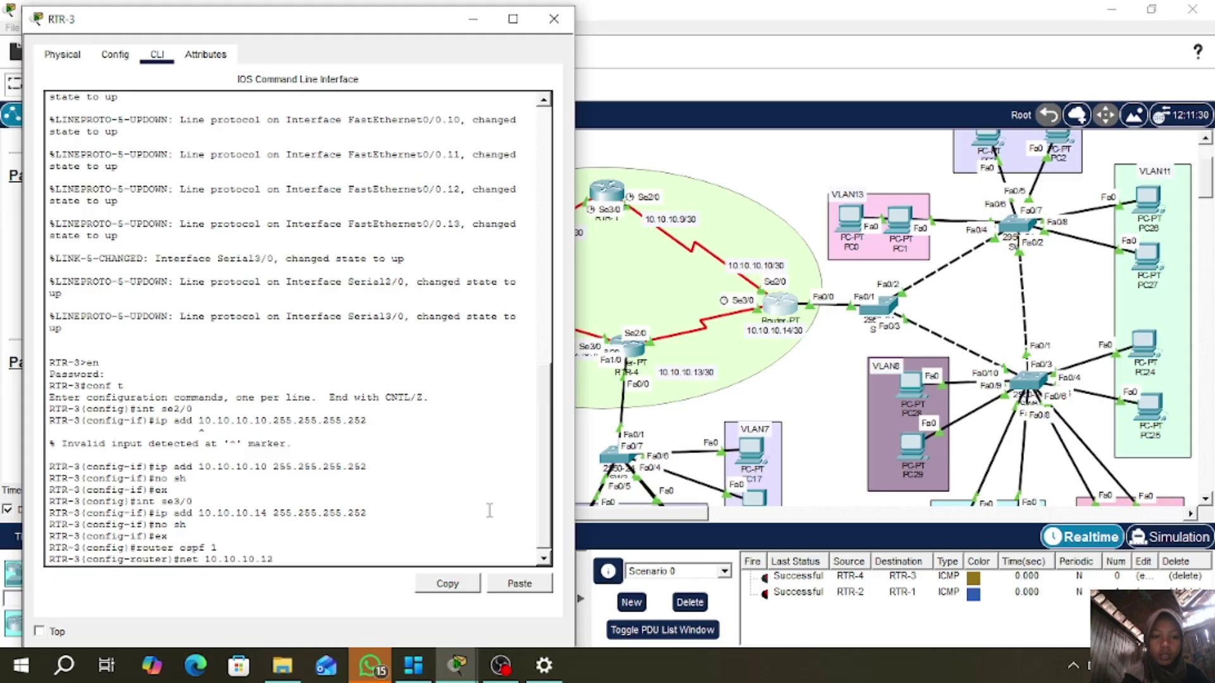
type(" 0.0.0")
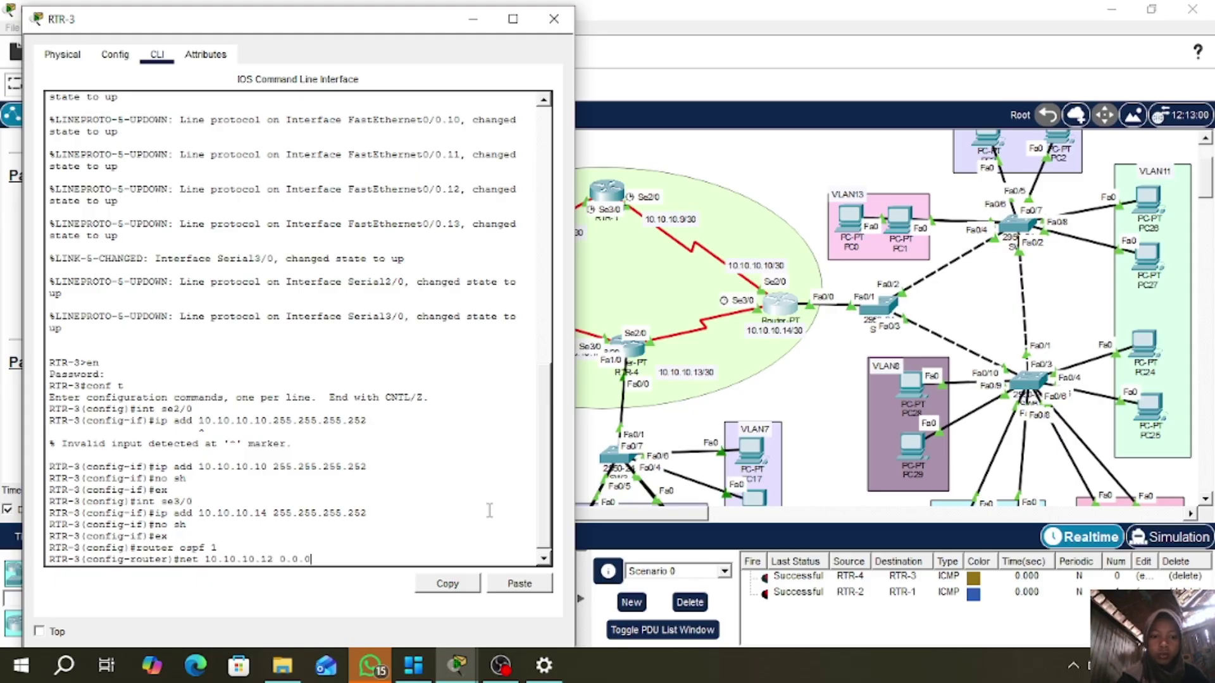
type(".3 area 0")
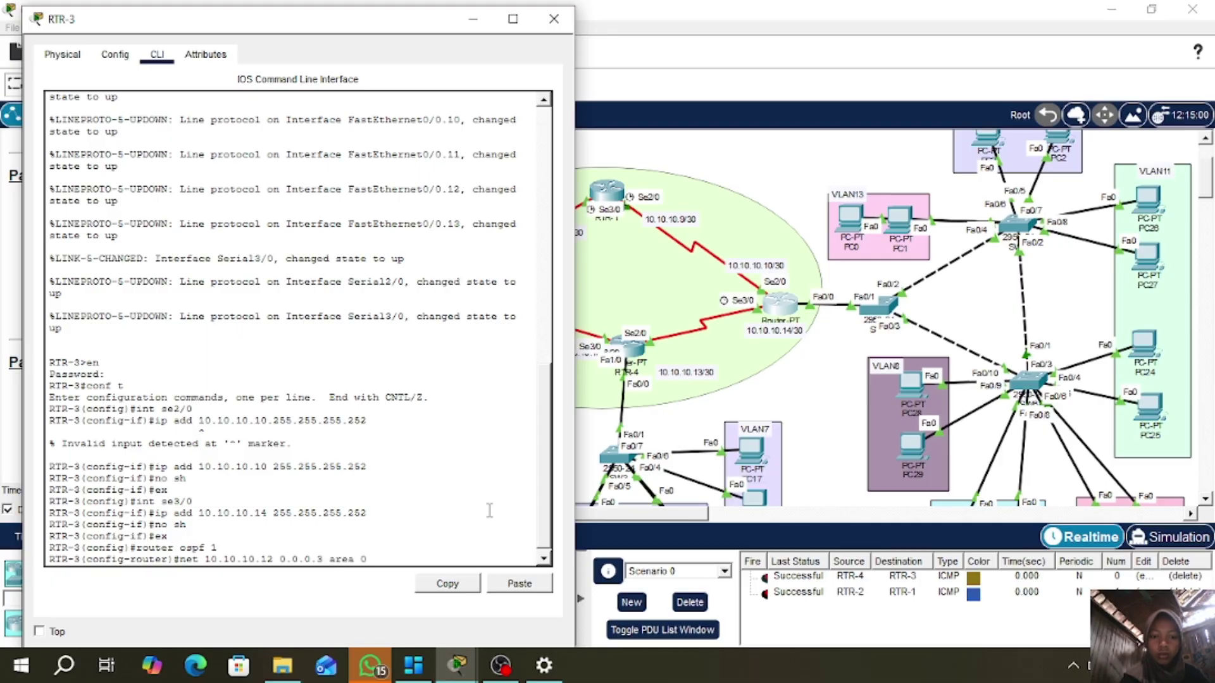
key("Return")
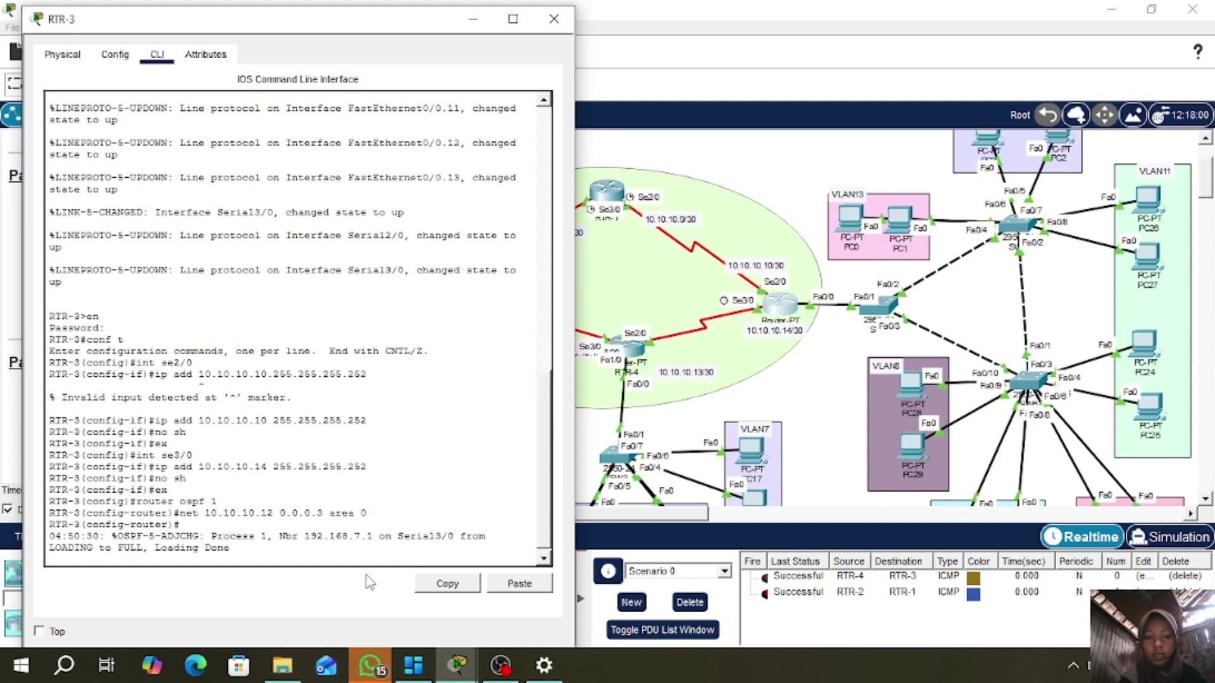
key("Return")
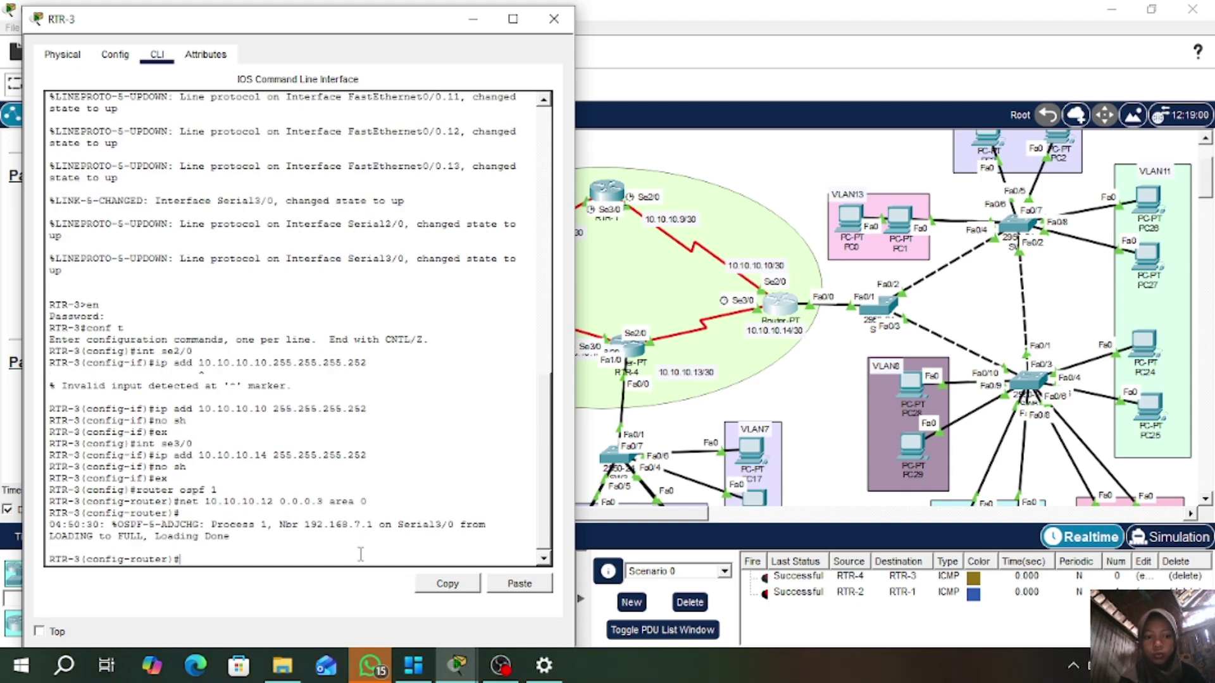
type("net")
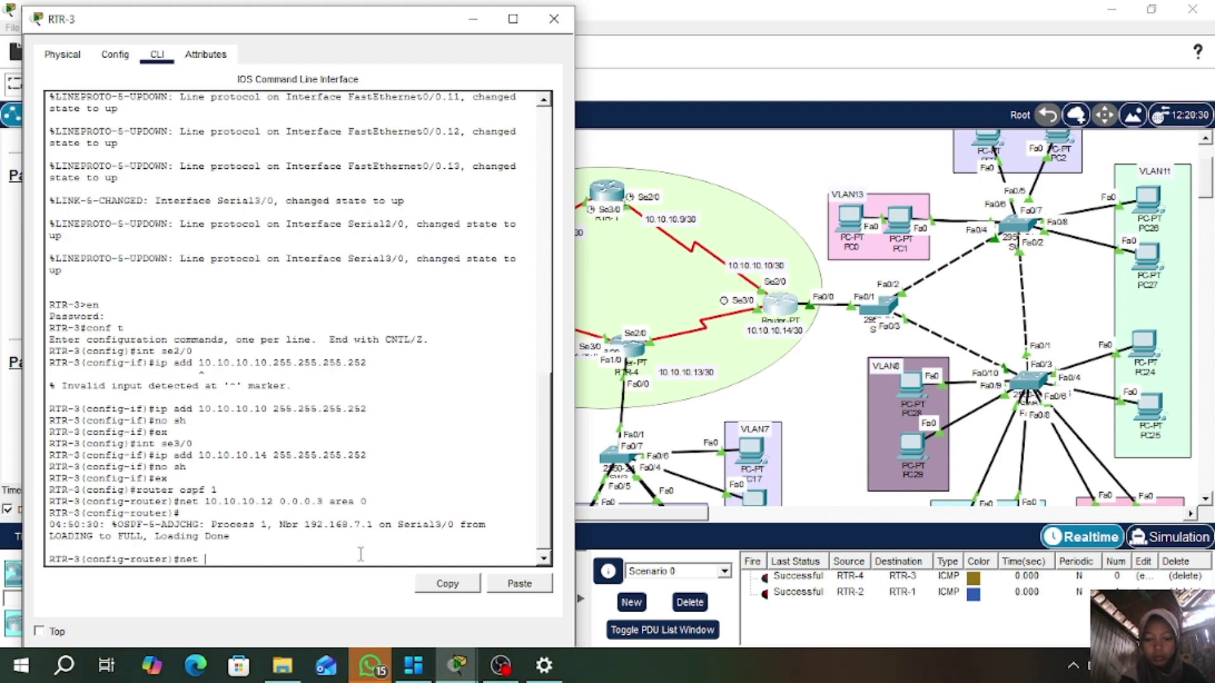
type(" 10.10.10.")
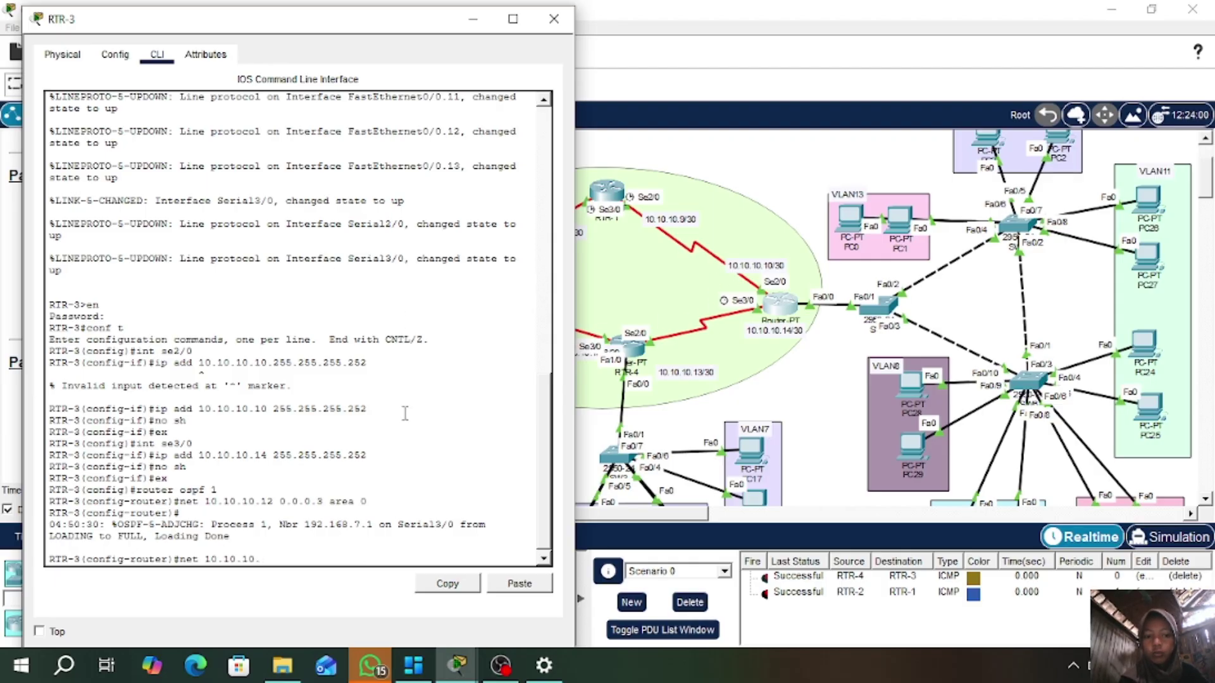
type("8")
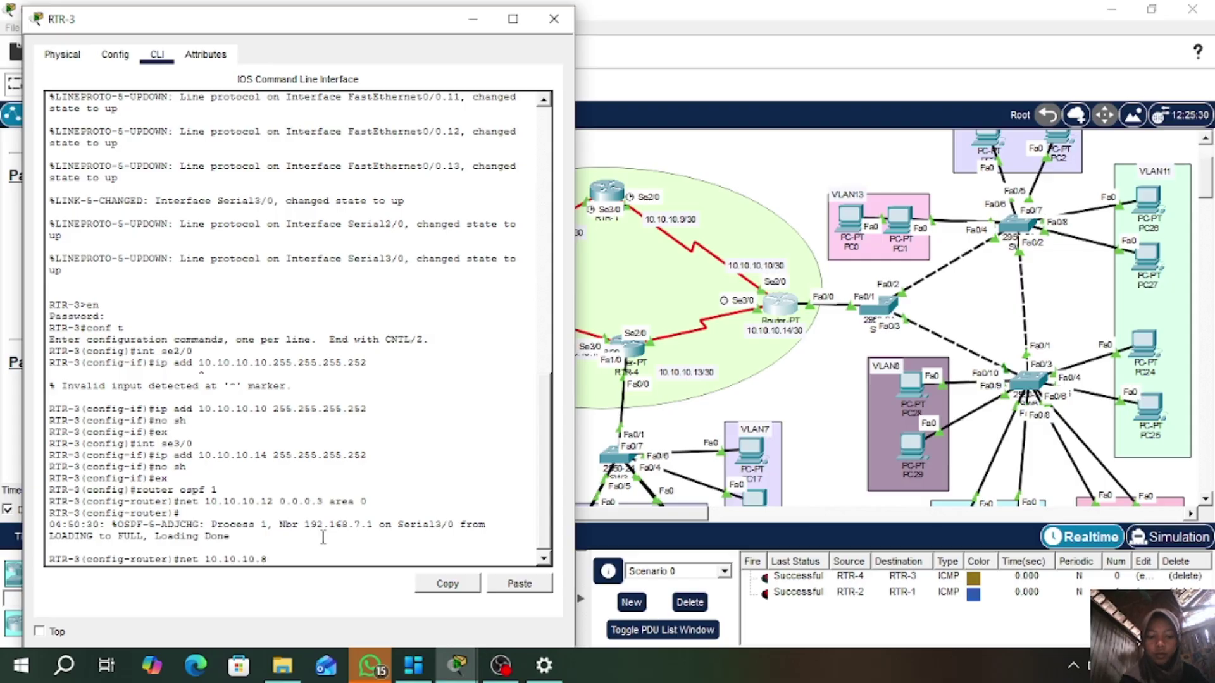
type(" 0.")
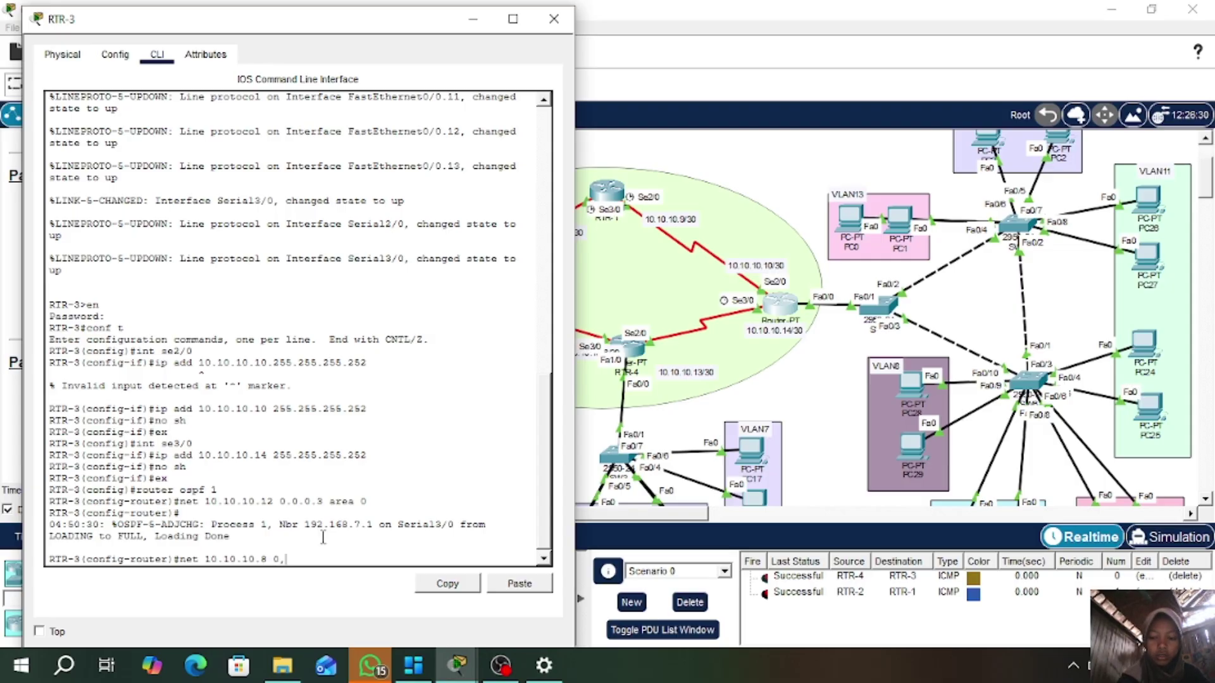
type("/")
type("0.0.3")
type(" area 0")
key("Return")
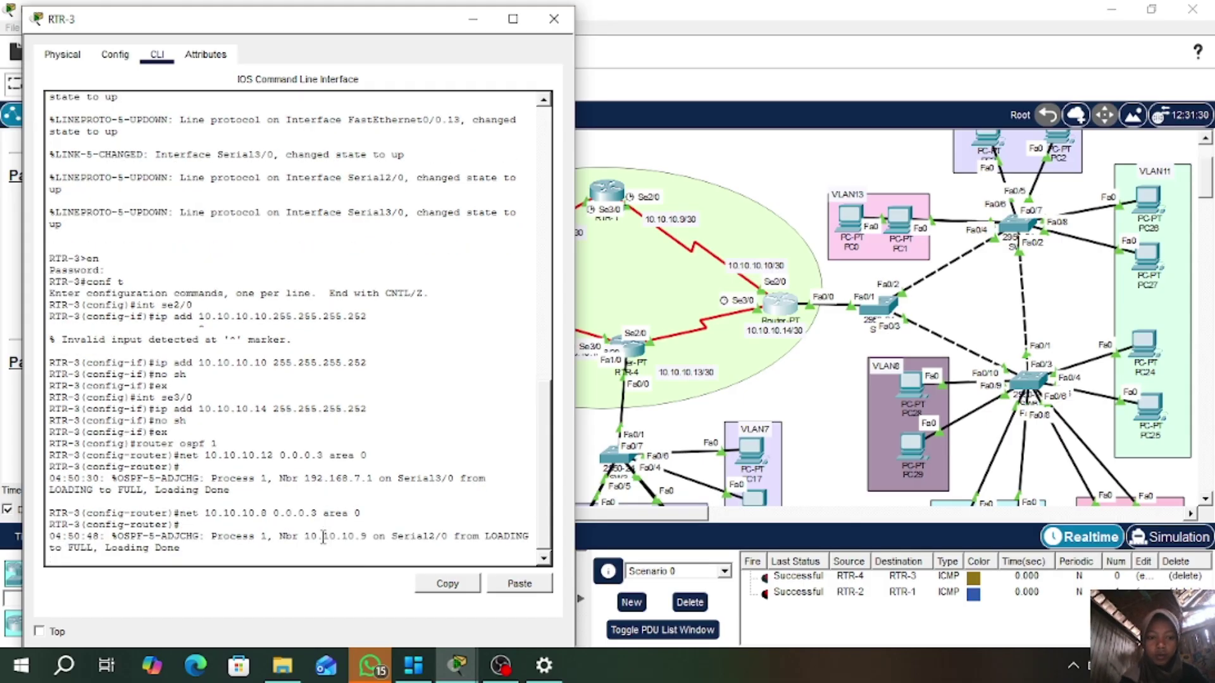
key("Return")
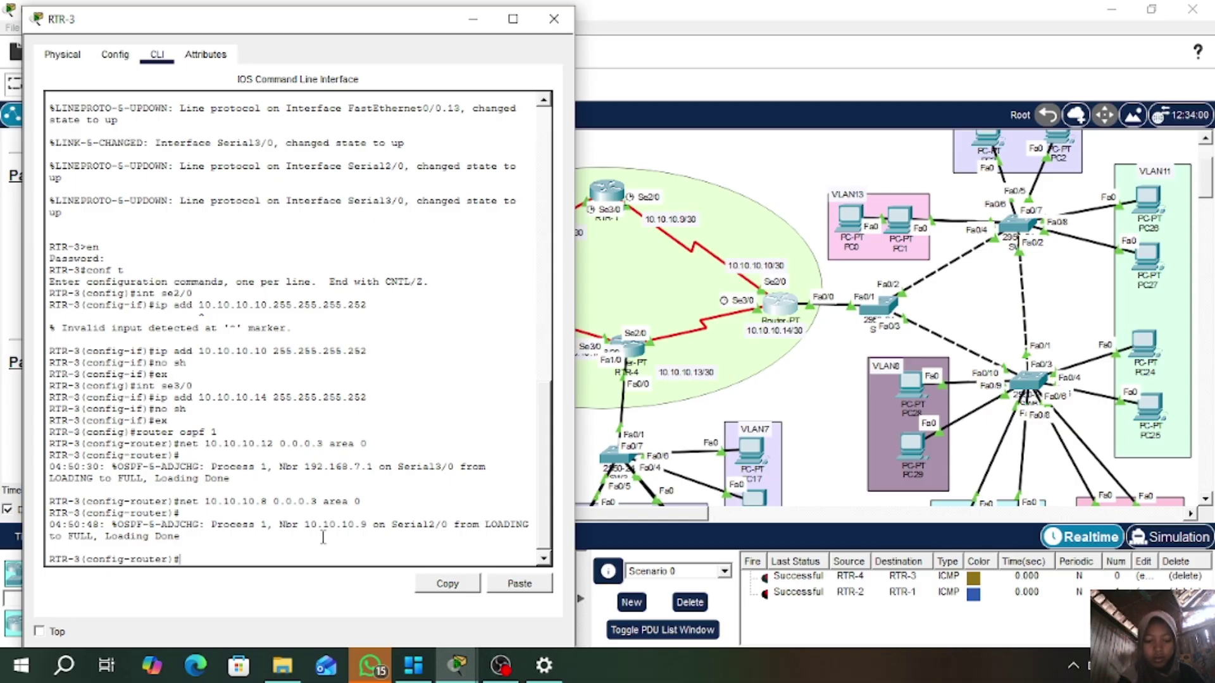
- Advertise 192.168.8.0, 192.168.9.0 and 192.168.10.0 with wildcard 0.0.0.255 in RTR-3's area 0
type("net 192.168.")
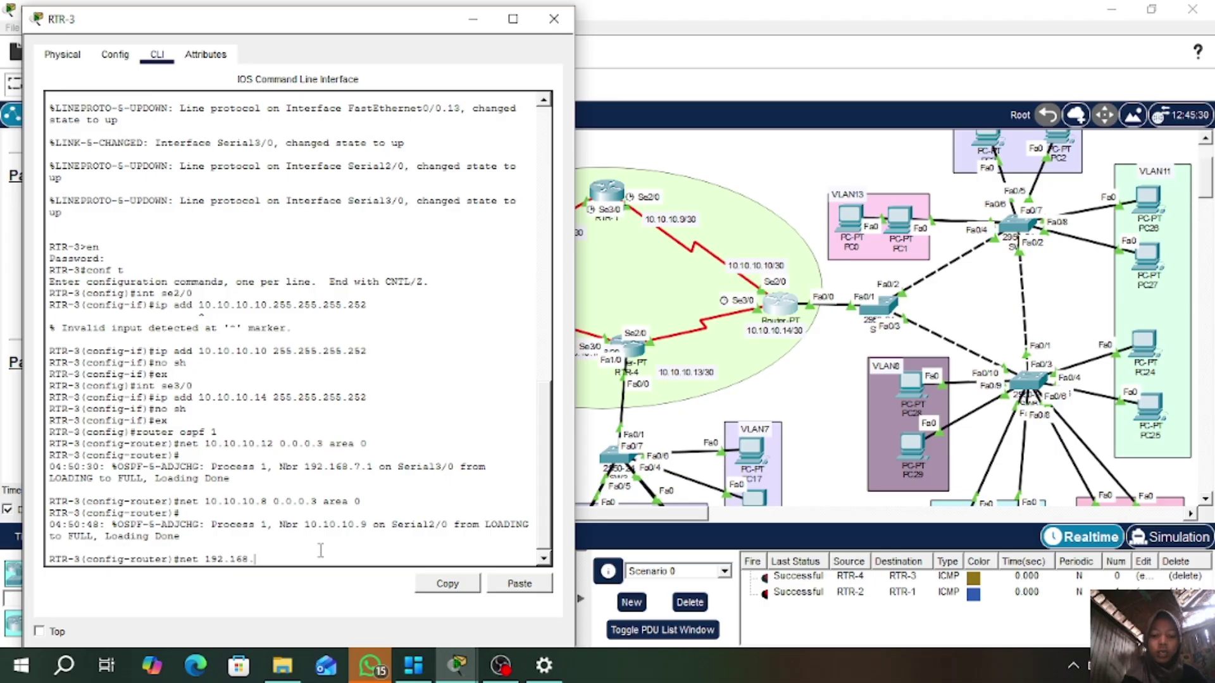
type("8.0 0.0.0.2")
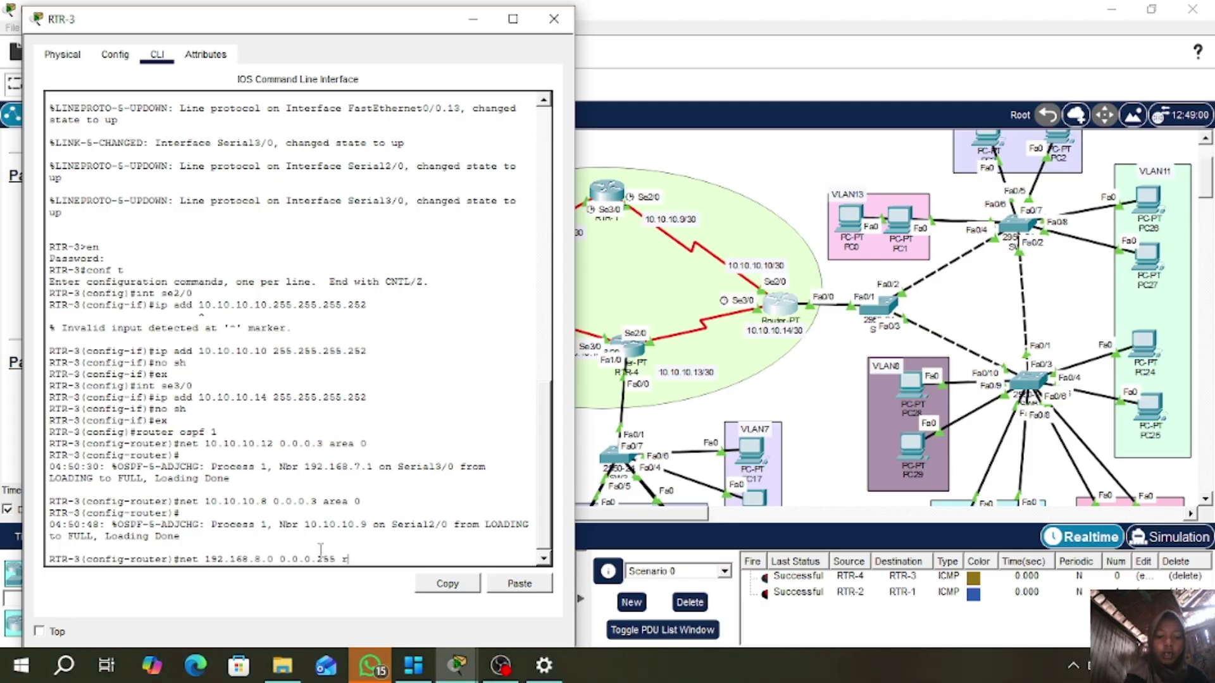
type("55 area")
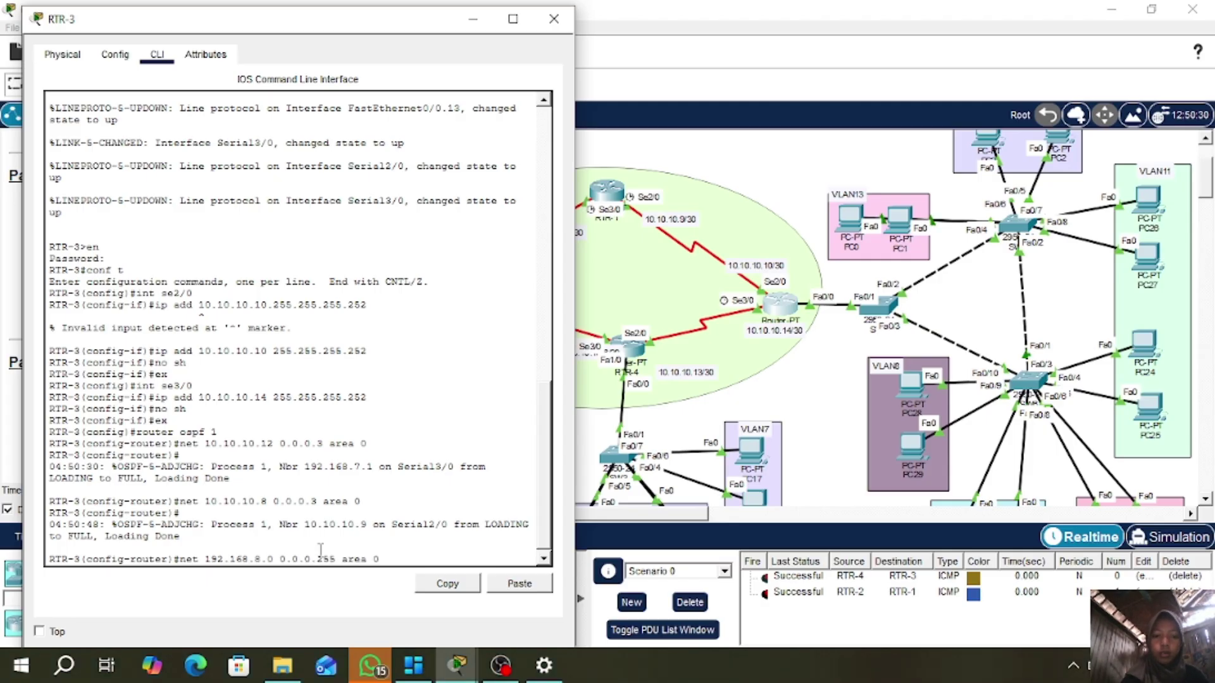
type(" 0")
key("Return")
key("Up")
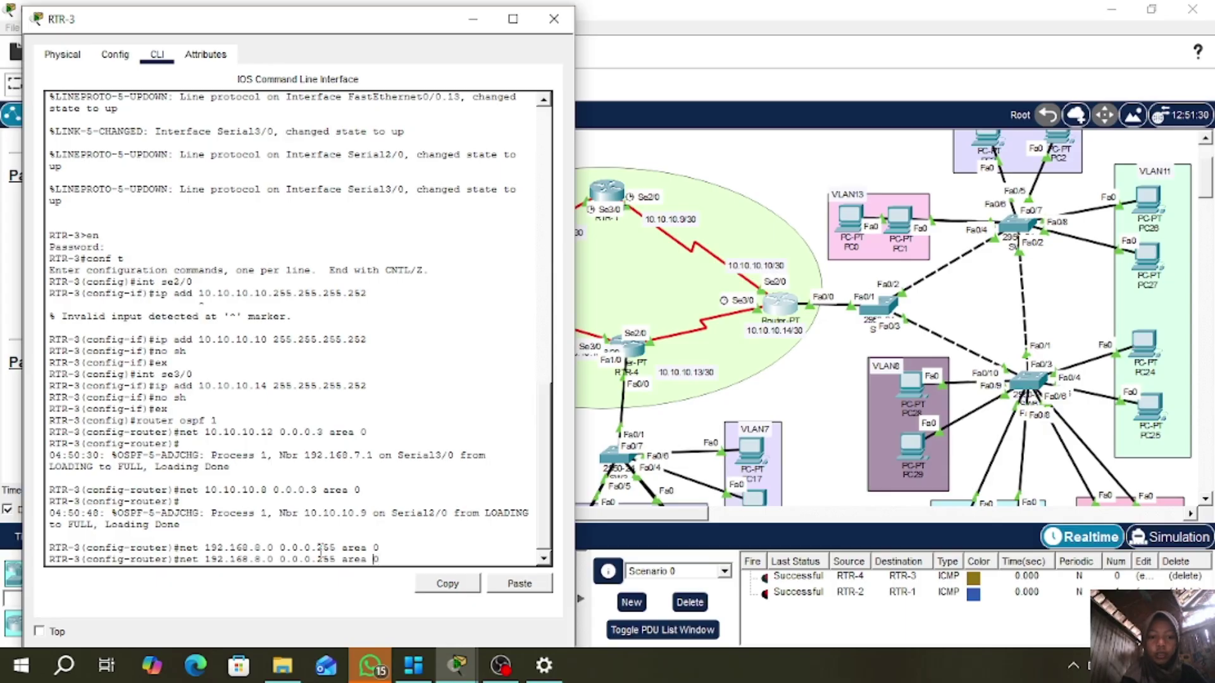
key("Left")
key("Left")
key("Left")
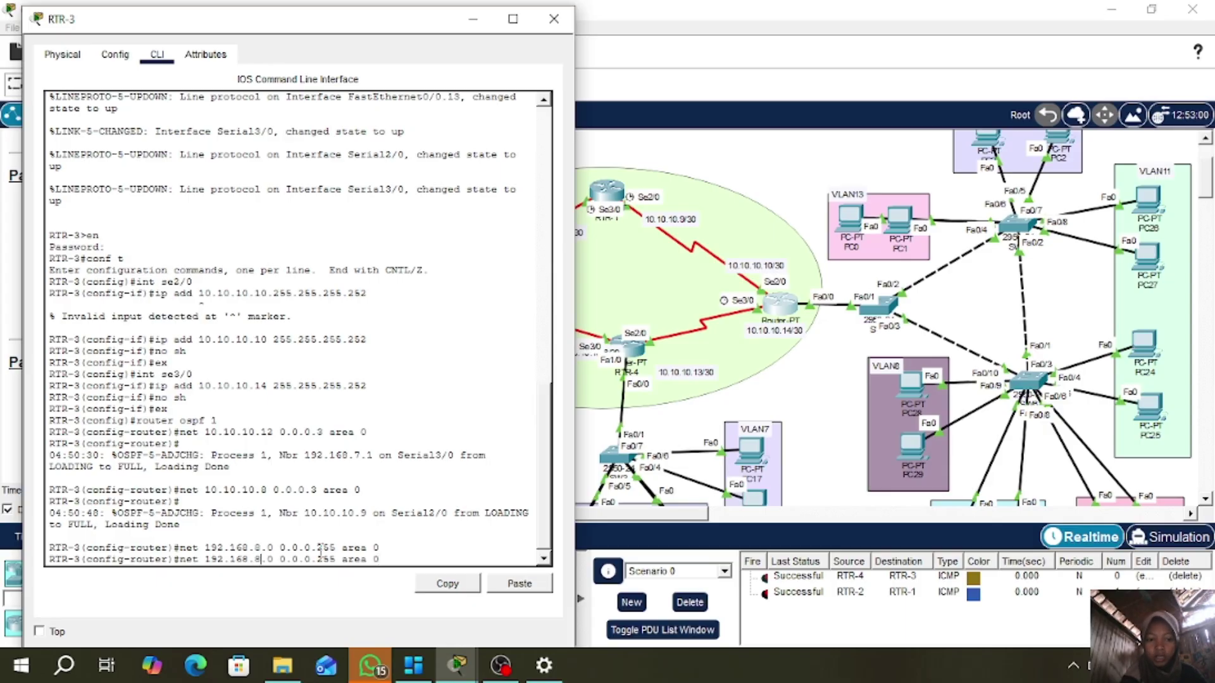
key("BackSpace")
type("9")
key("Return")
key("Up")
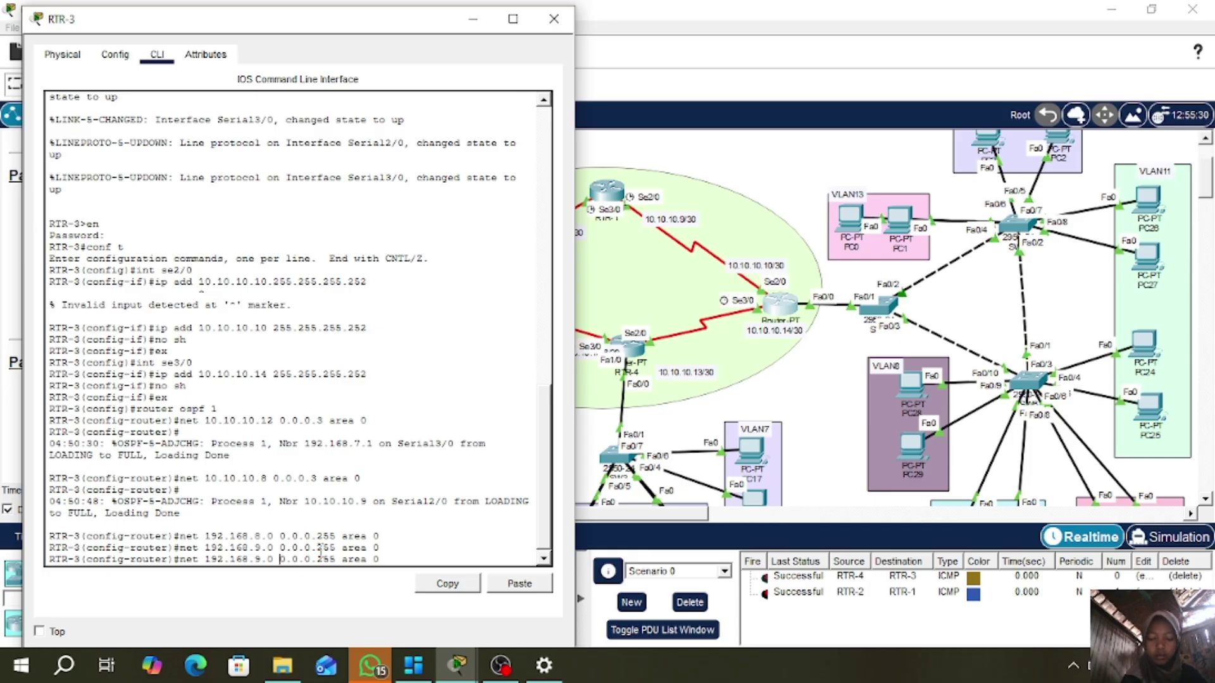
key("Left")
key("Left")
key("Left")
key("Left")
key("Left")
key("Left")
key("Left")
key("Left")
key("Left")
key("Left")
key("Left")
key("Left")
key("Left")
key("Left")
key("Left")
key("Left")
key("Left")
key("Left")
key("Left")
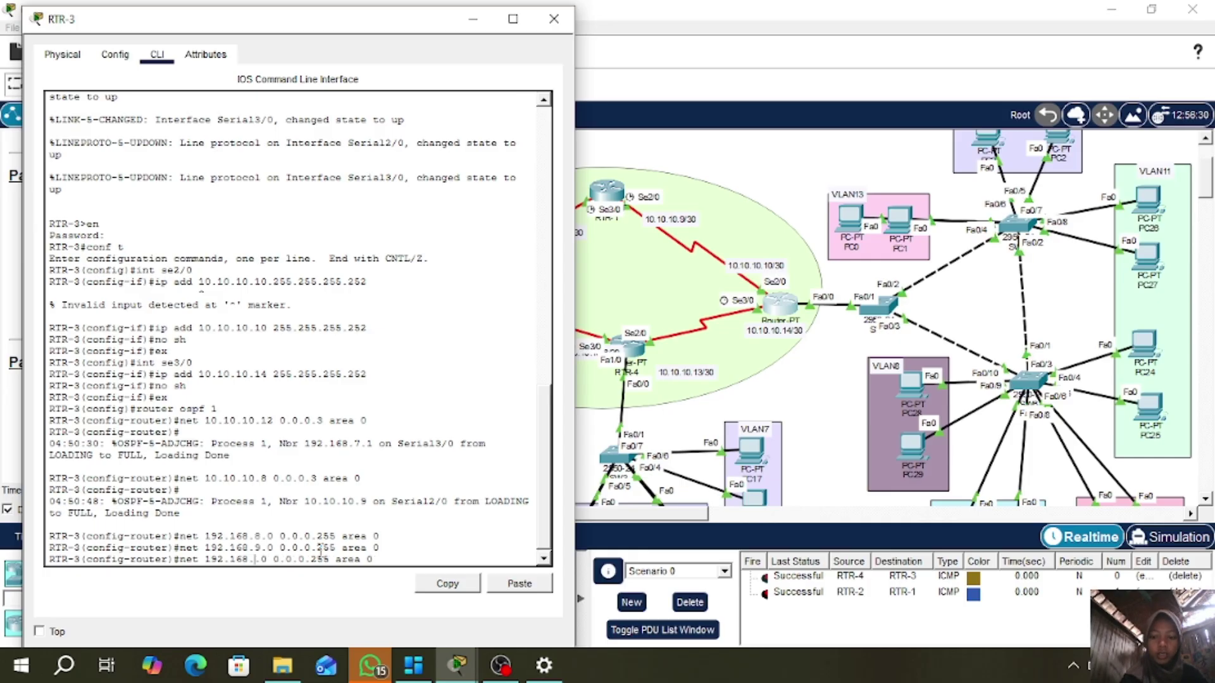
key("BackSpace")
type("10")
key("Return")
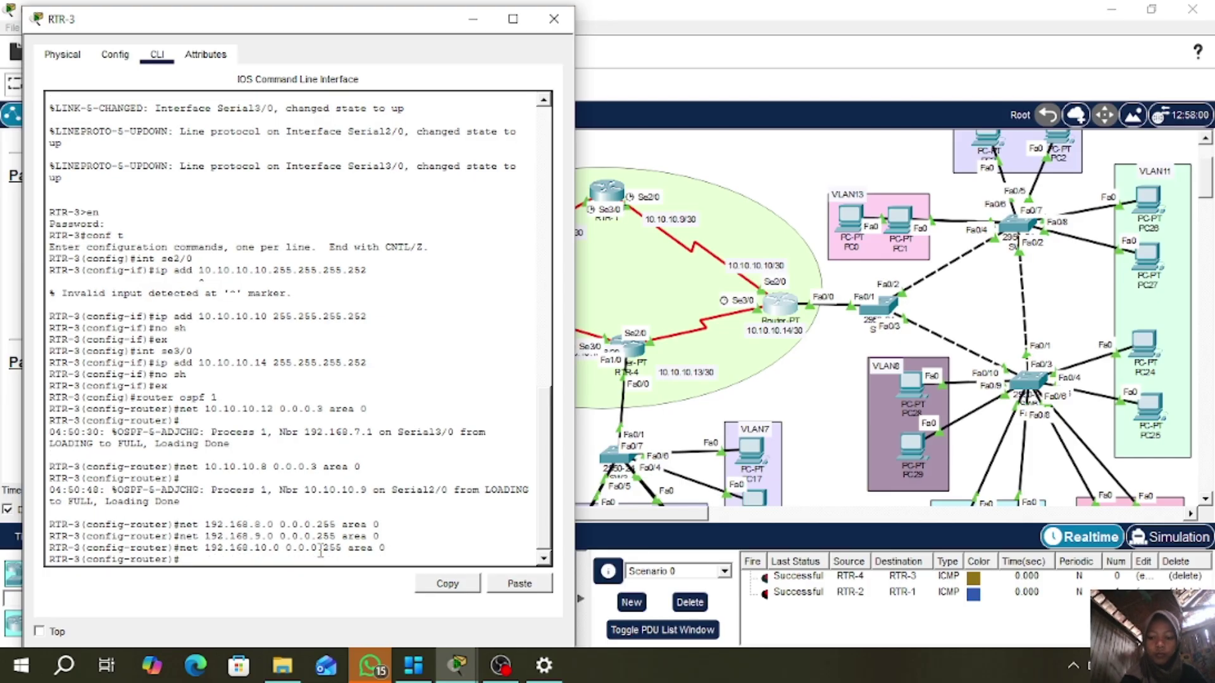
- Add networks 192.168.11.0, 192.168.12.0 and 192.168.13.0 /24 to RTR-3's OSPF area 0
key("Up")
key("Left")
key("Left")
key("Left")
key("Left")
key("Left")
key("Left")
key("Left")
key("Left")
key("Left")
key("Left")
key("Left")
key("Left")
key("Left")
key("Left")
key("Left")
key("Left")
key("Left")
key("Left")
key("Left")
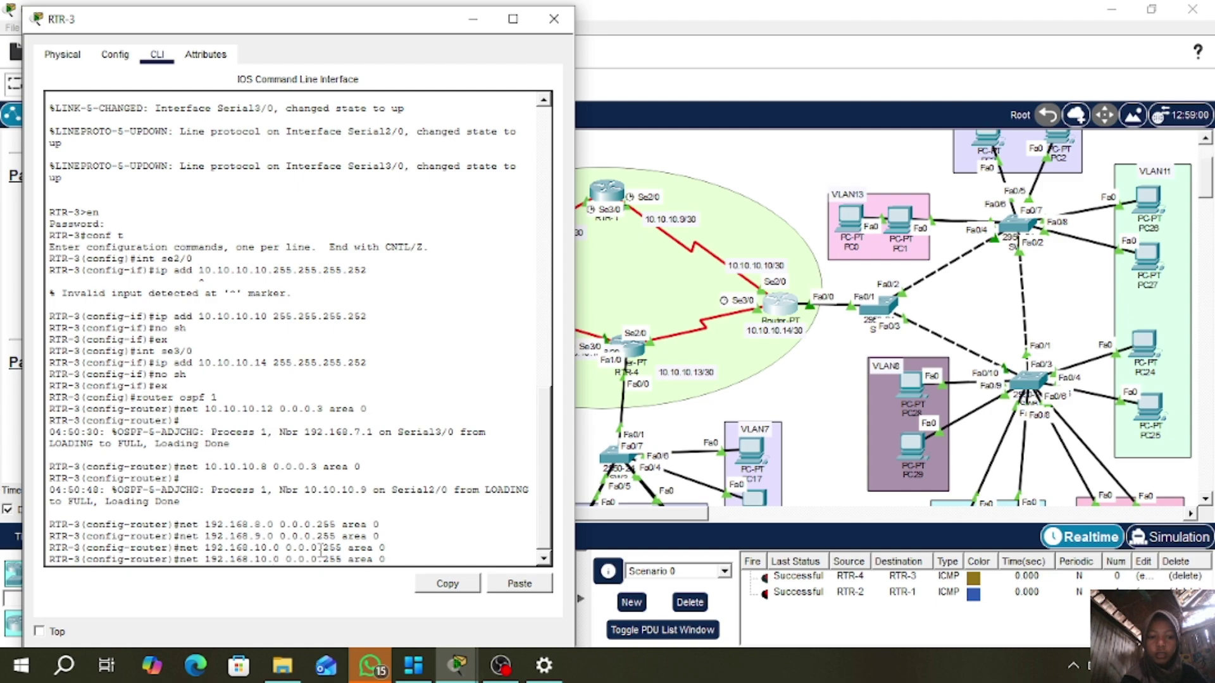
key("BackSpace")
type("1")
key("Return")
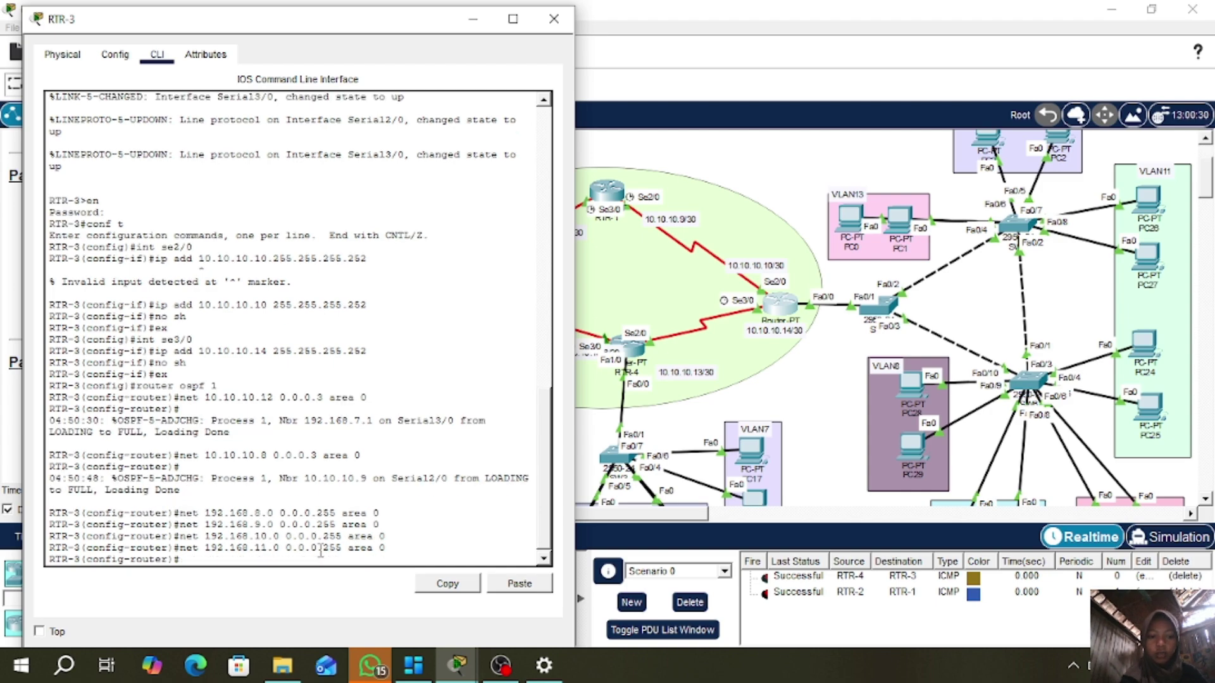
key("Up")
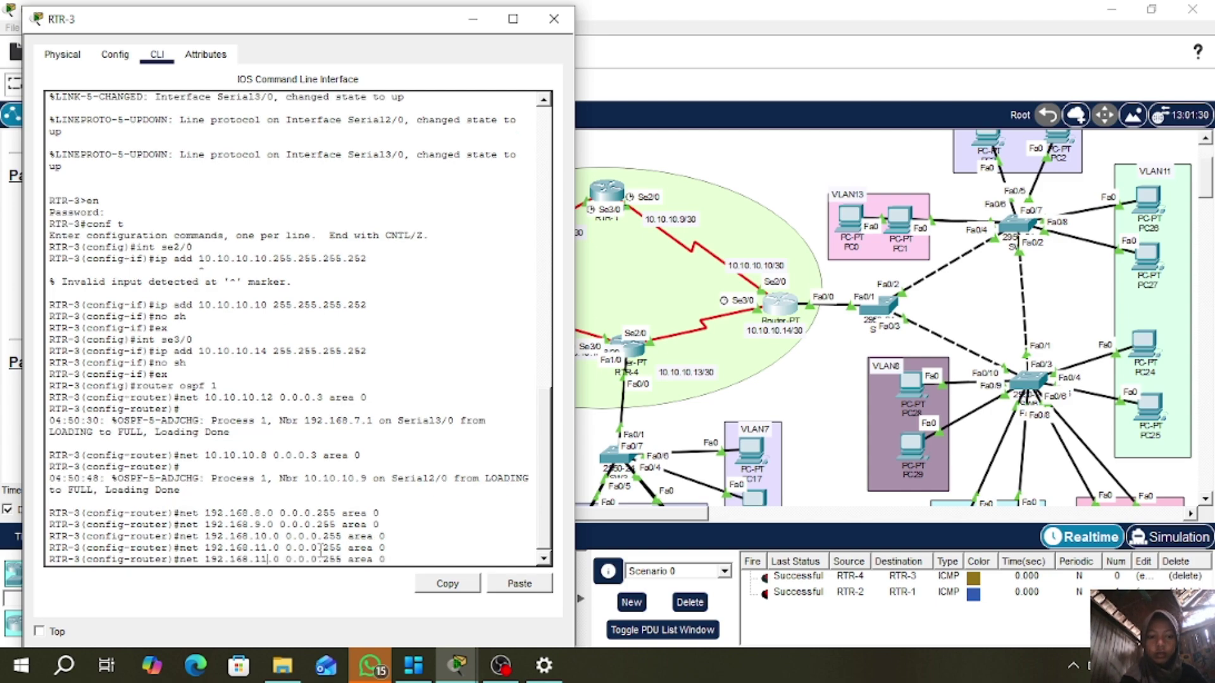
key("Left")
key("Left")
key("Left")
key("Left")
key("Left")
key("Left")
key("Left")
key("Left")
key("Left")
key("Left")
key("Left")
key("Left")
key("Left")
key("Left")
key("Left")
key("Left")
key("Left")
key("Left")
key("Left")
key("BackSpace")
type("3")
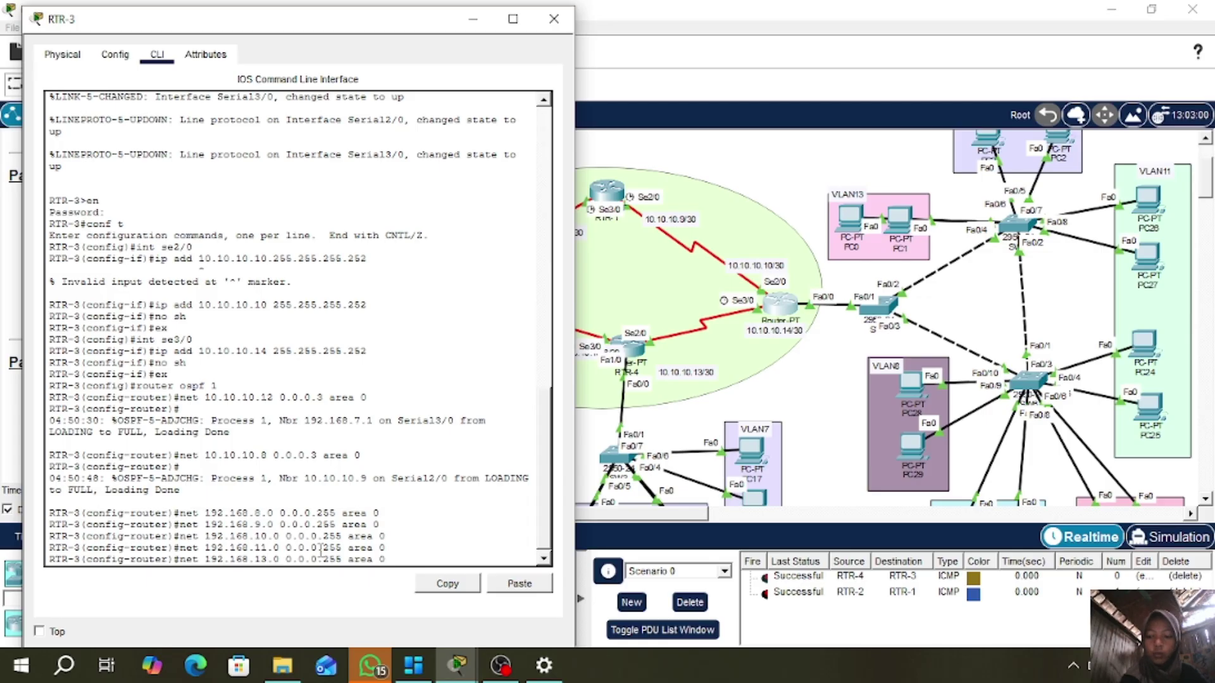
key("BackSpace")
type("2")
key("Return")
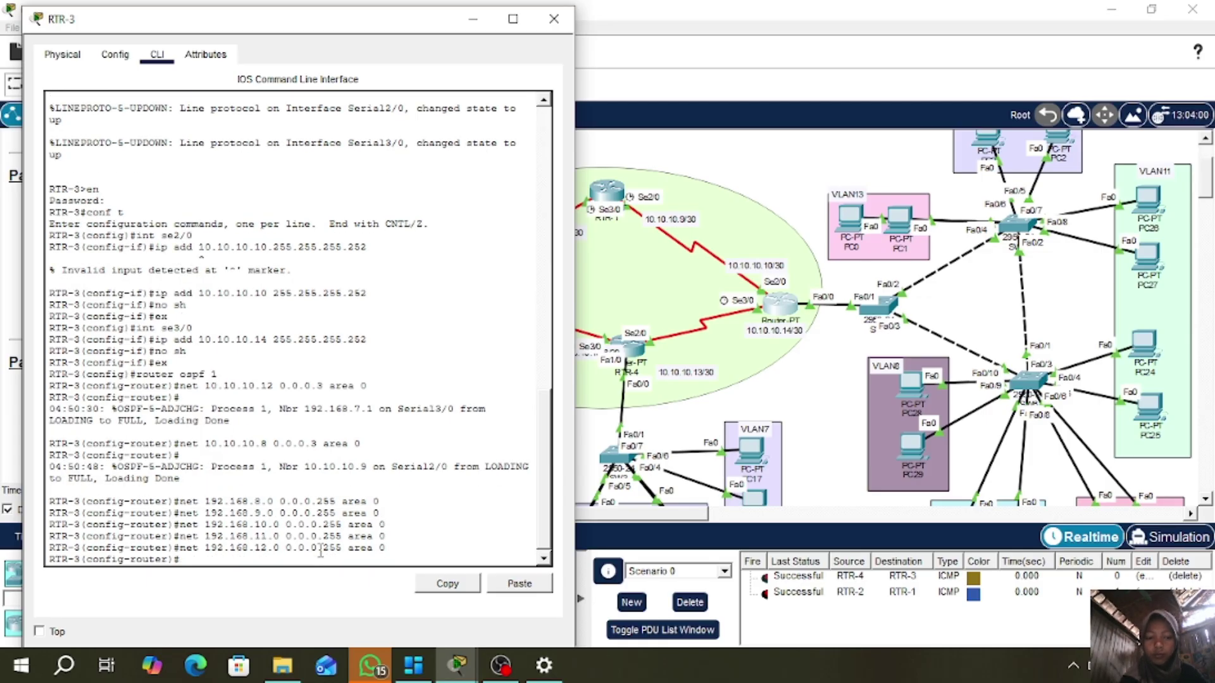
key("Up")
key("Left")
key("Left")
key("Left")
key("Left")
key("Left")
key("Left")
key("Left")
key("Left")
key("Left")
key("Left")
key("Left")
key("Left")
key("Left")
key("Left")
key("Left")
key("Left")
key("Left")
key("Left")
key("Left")
key("Left")
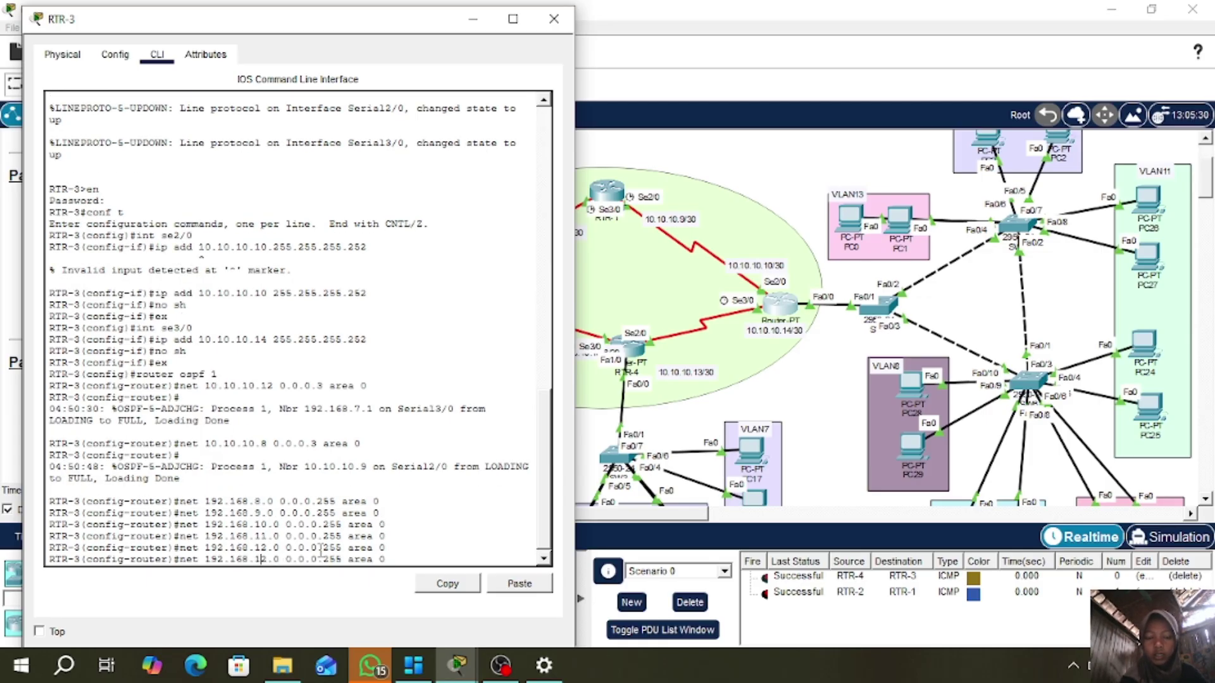
key("BackSpace")
type("3")
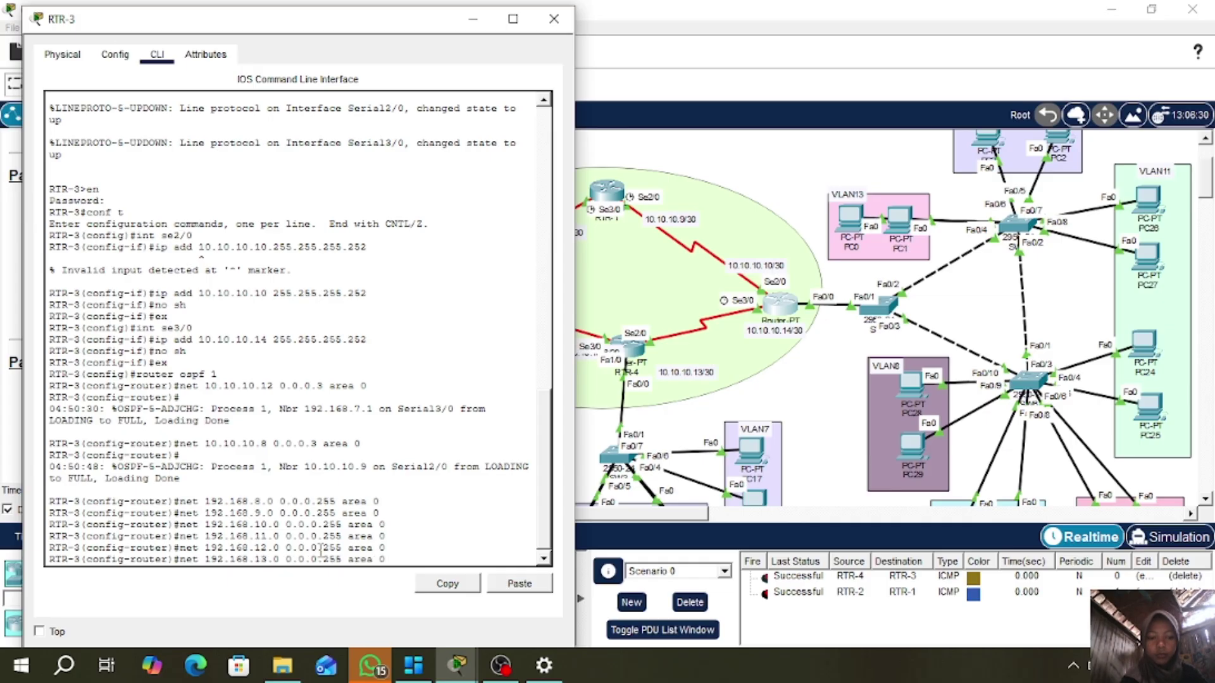
key("Return")
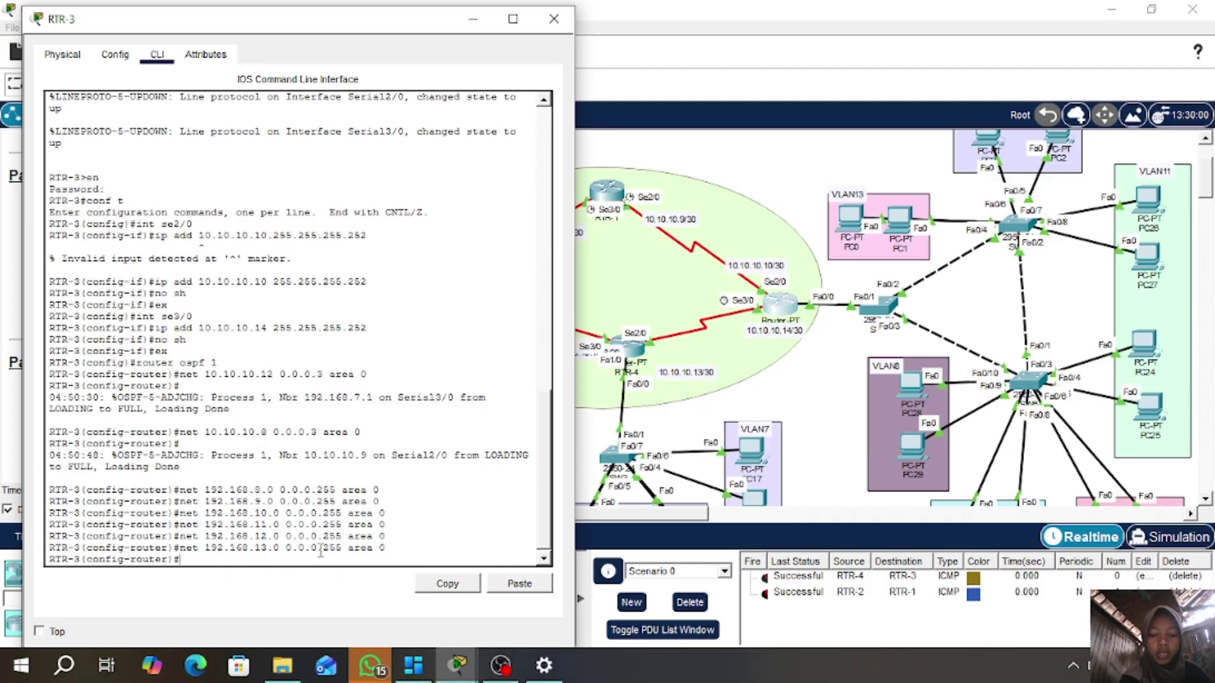
- List RTR-3's OSPF neighbours, then show its routing table with do sh ip route
type("sh ip ")
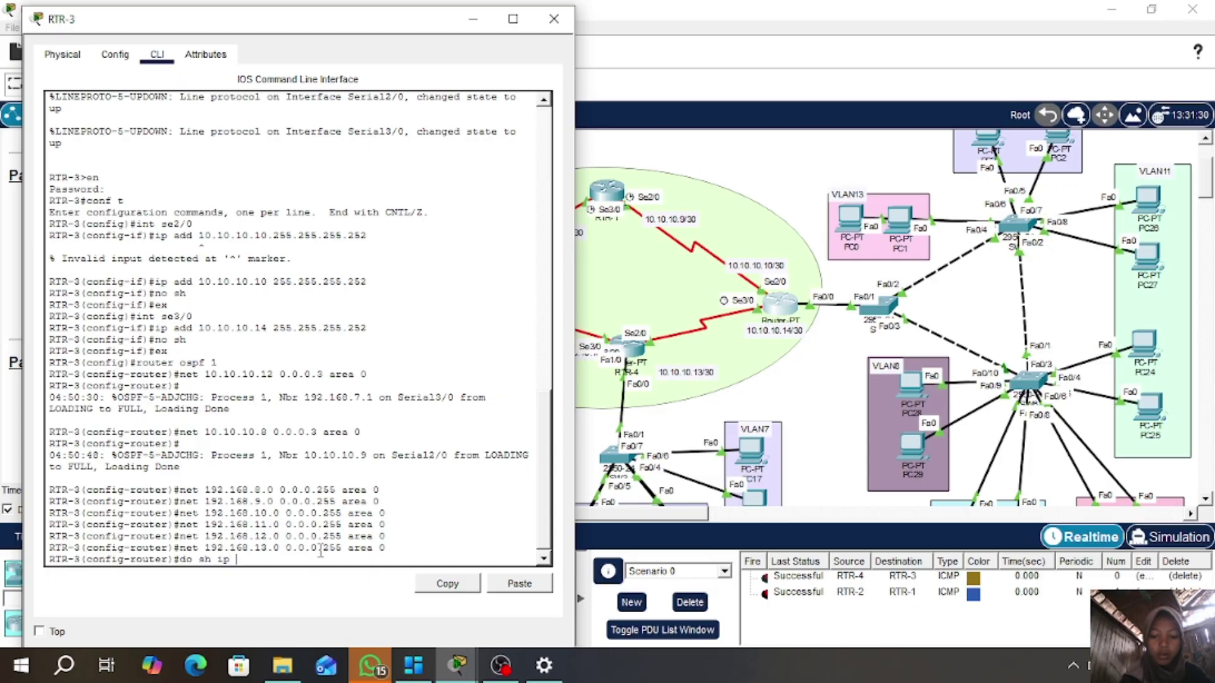
type("ospf neigh")
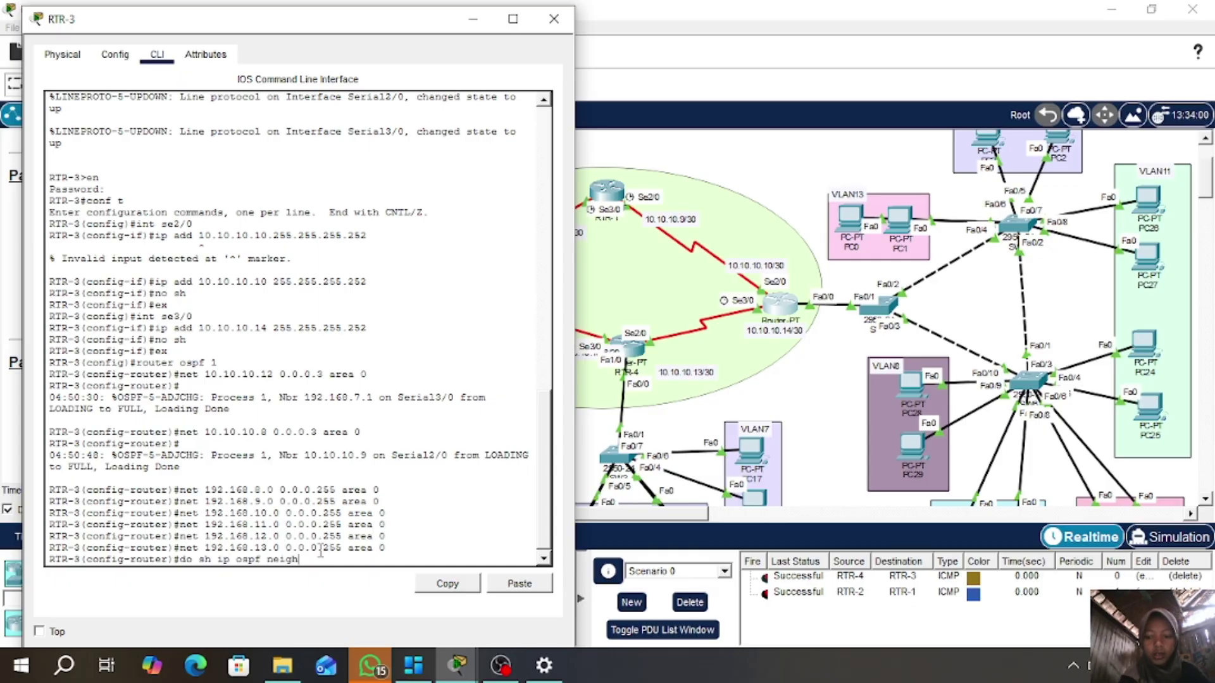
key("Return")
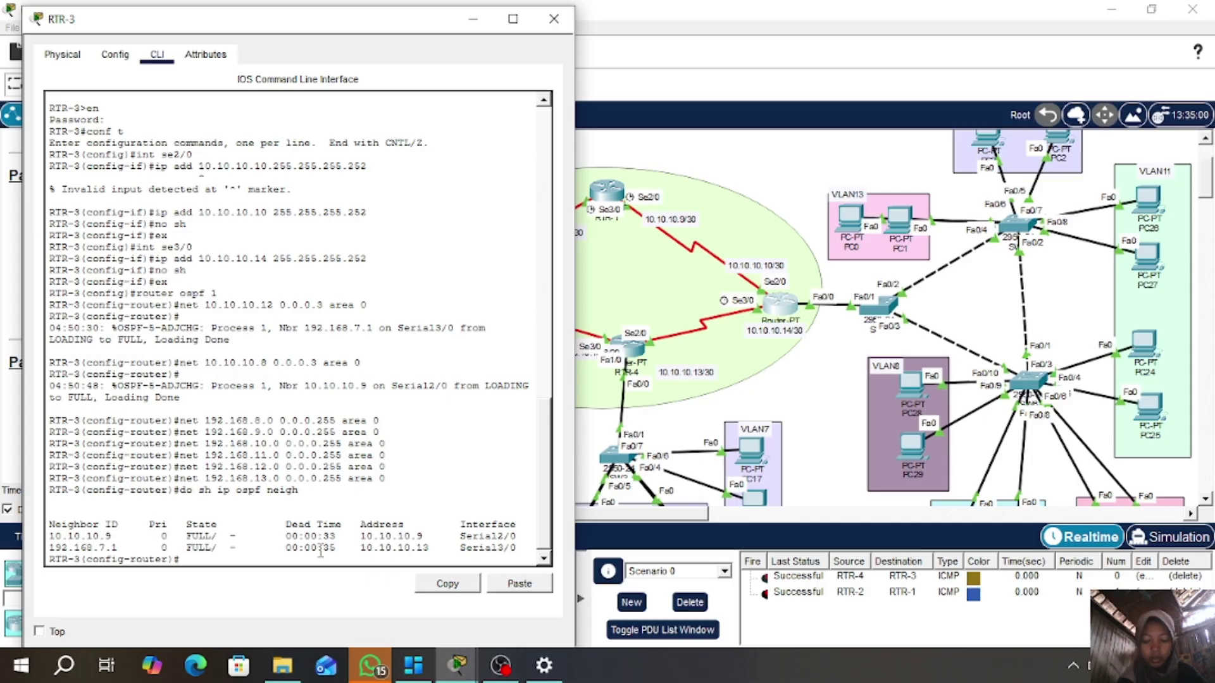
type("do")
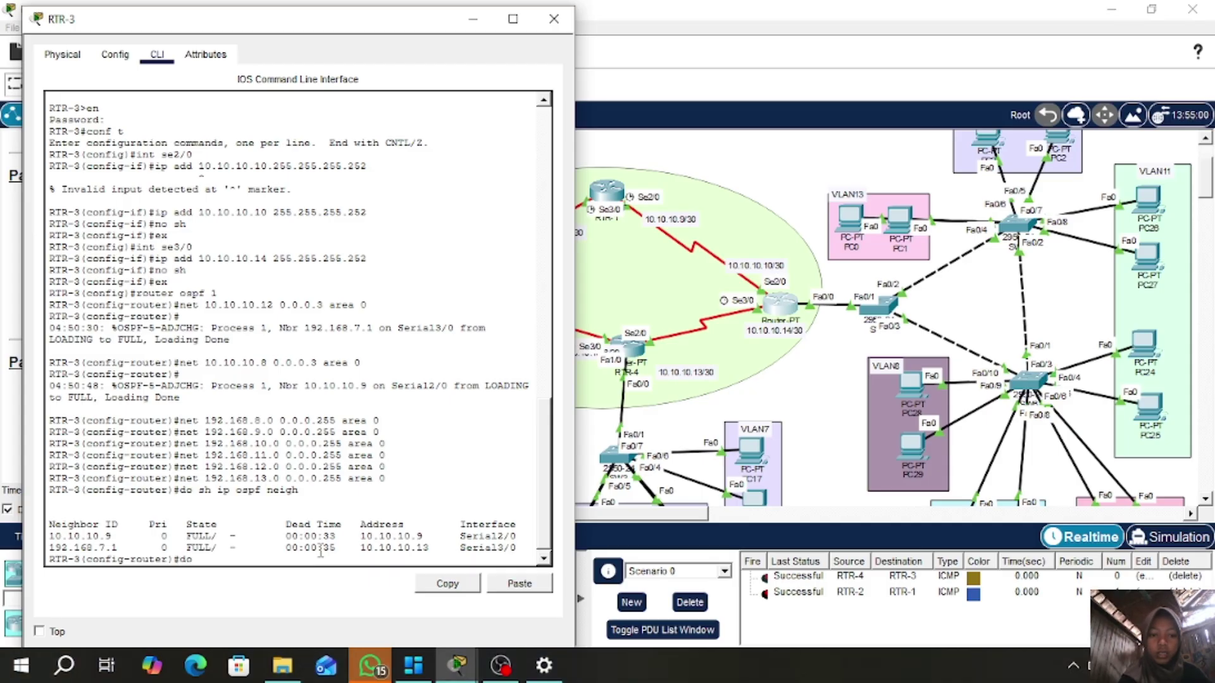
type(" sh ip rou")
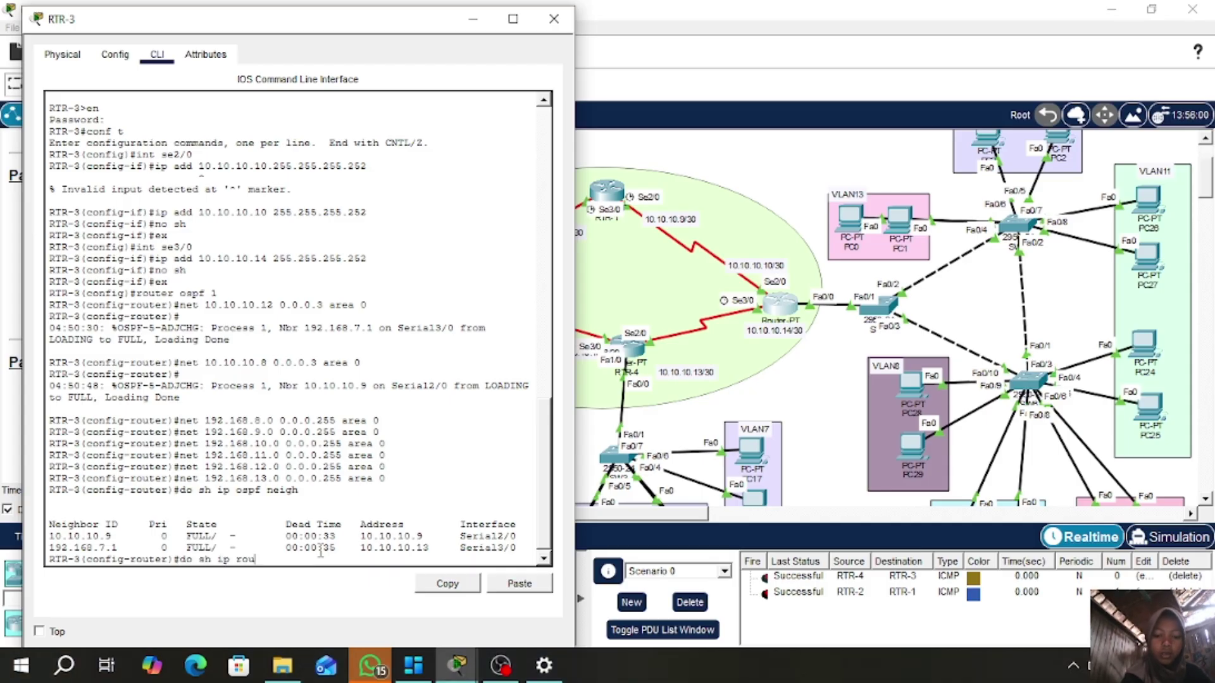
type("te")
key("Return")
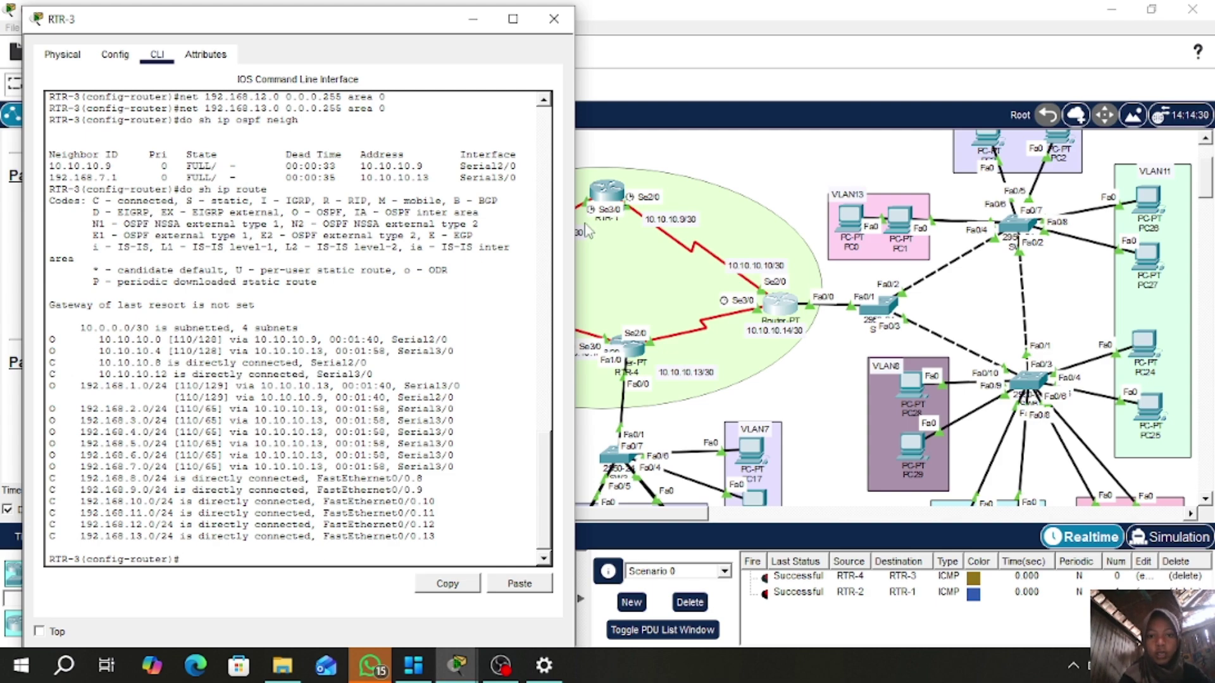
left_click_drag(369, 19, 266, 13)
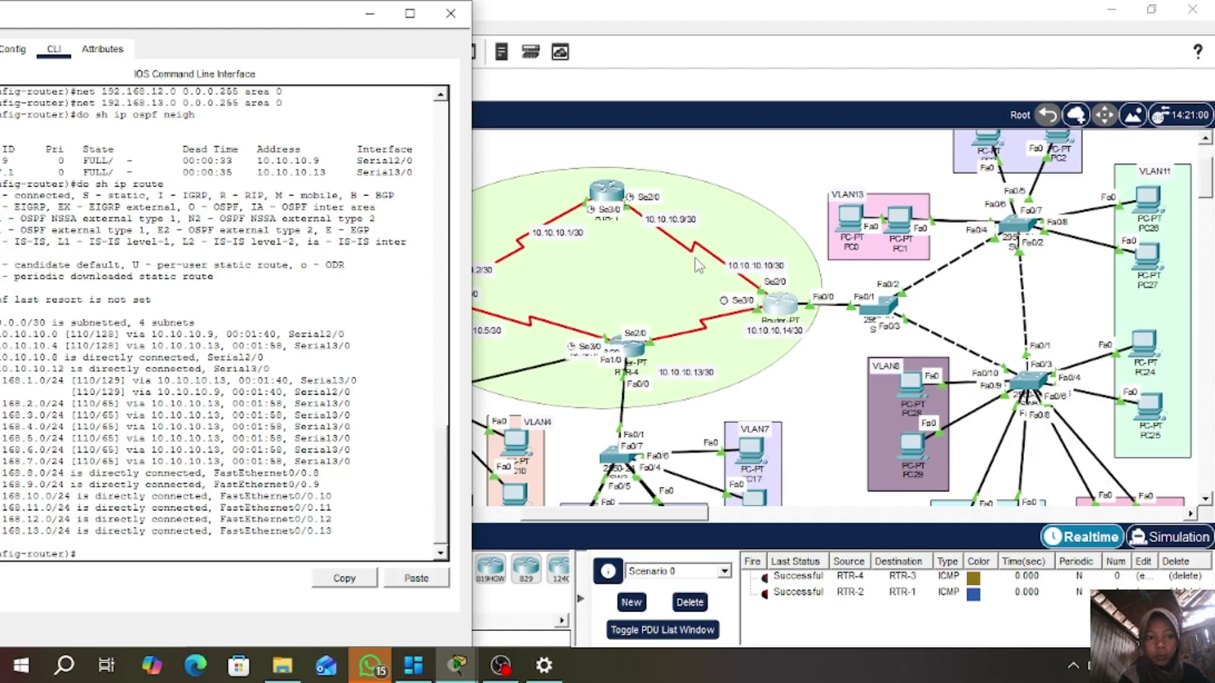
- Send a first test ping from Smartphone0 to PC28, which fails
left_click_drag(235, 15, 350, 15)
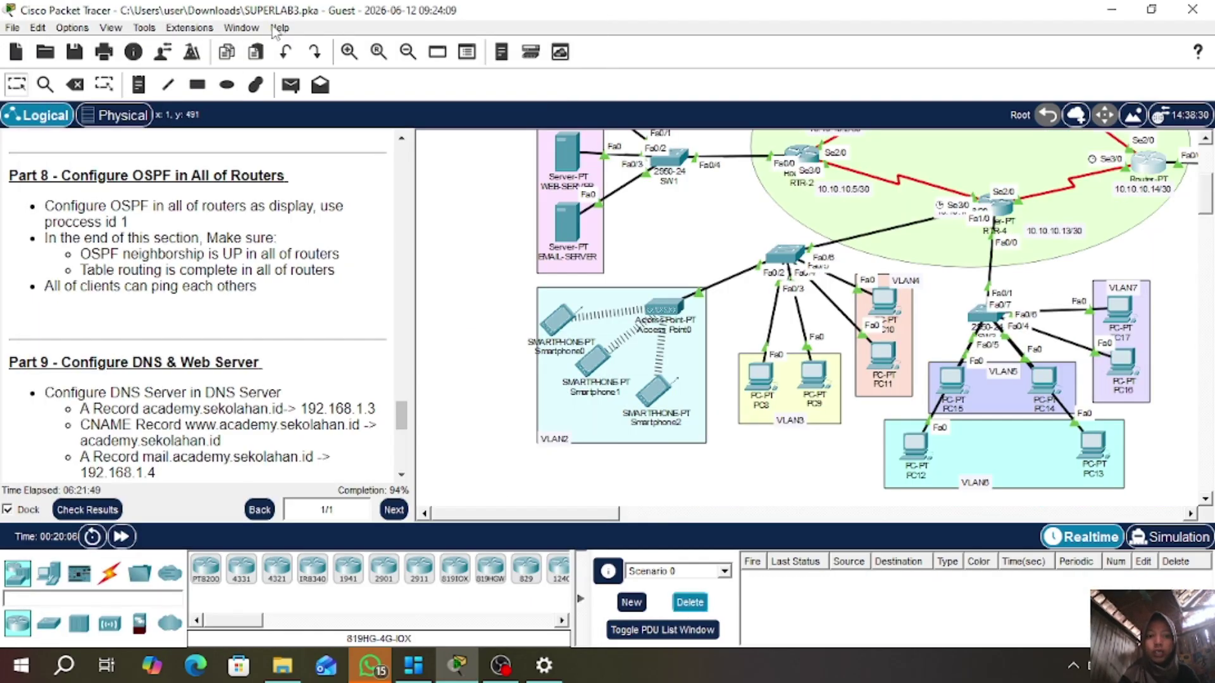
left_click(290, 84)
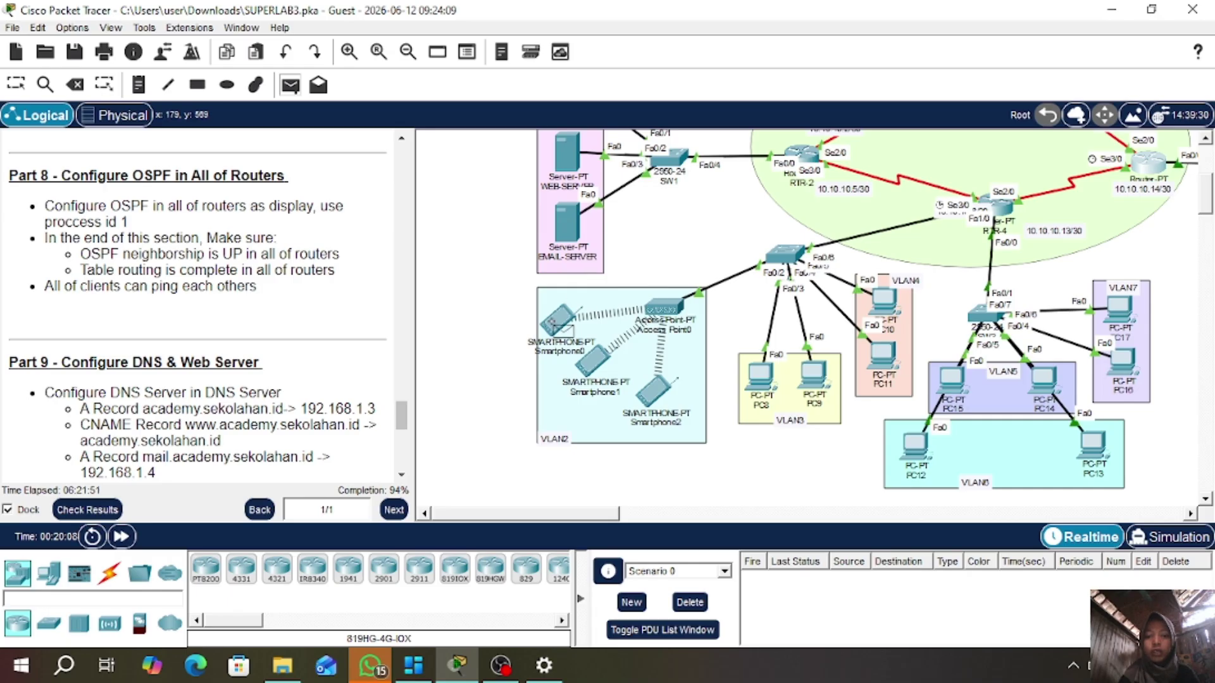
left_click(559, 323)
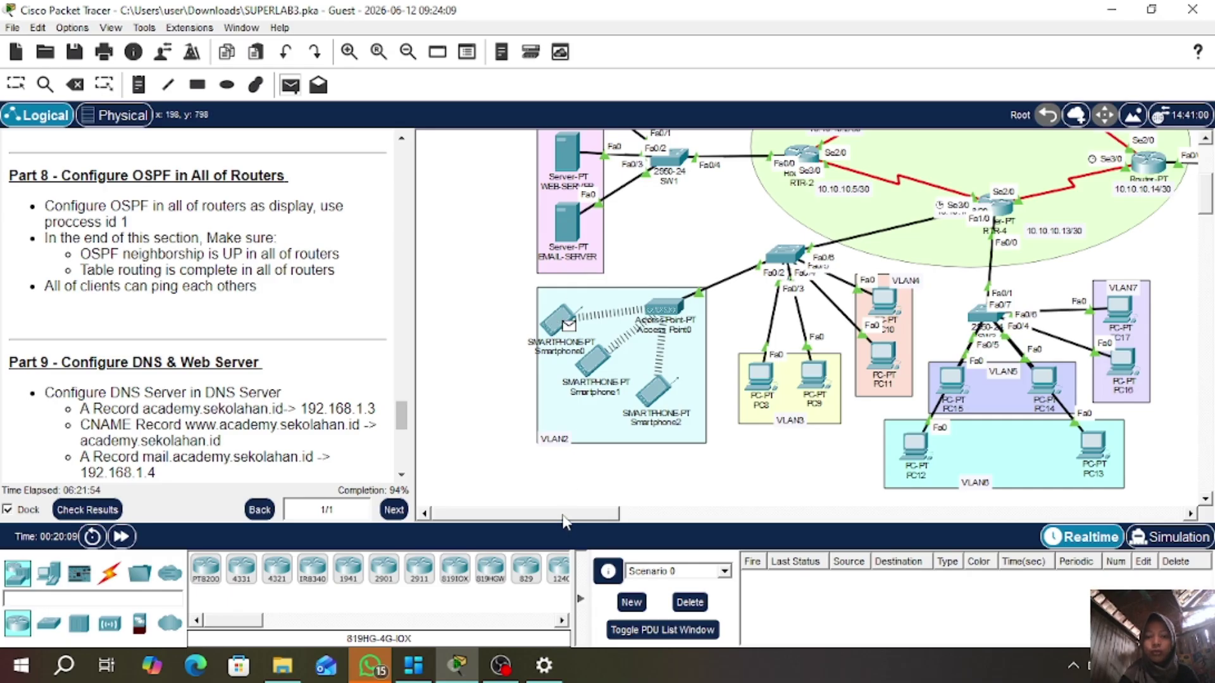
left_click_drag(565, 522, 718, 519)
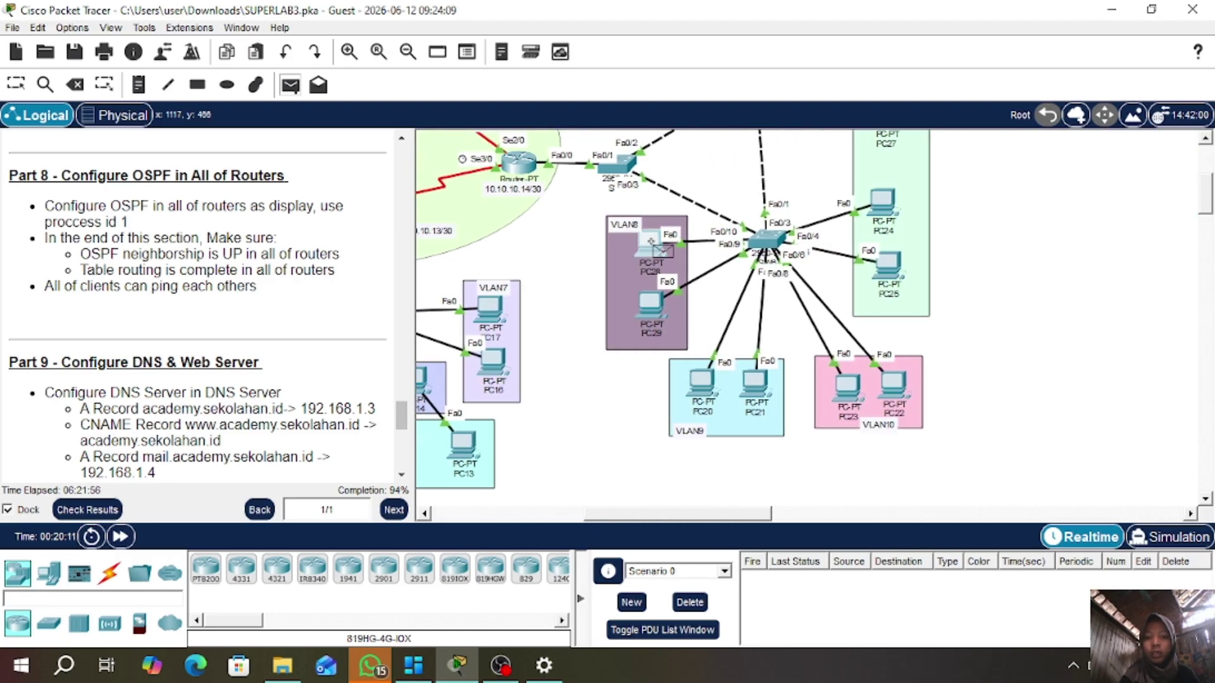
left_click(651, 241)
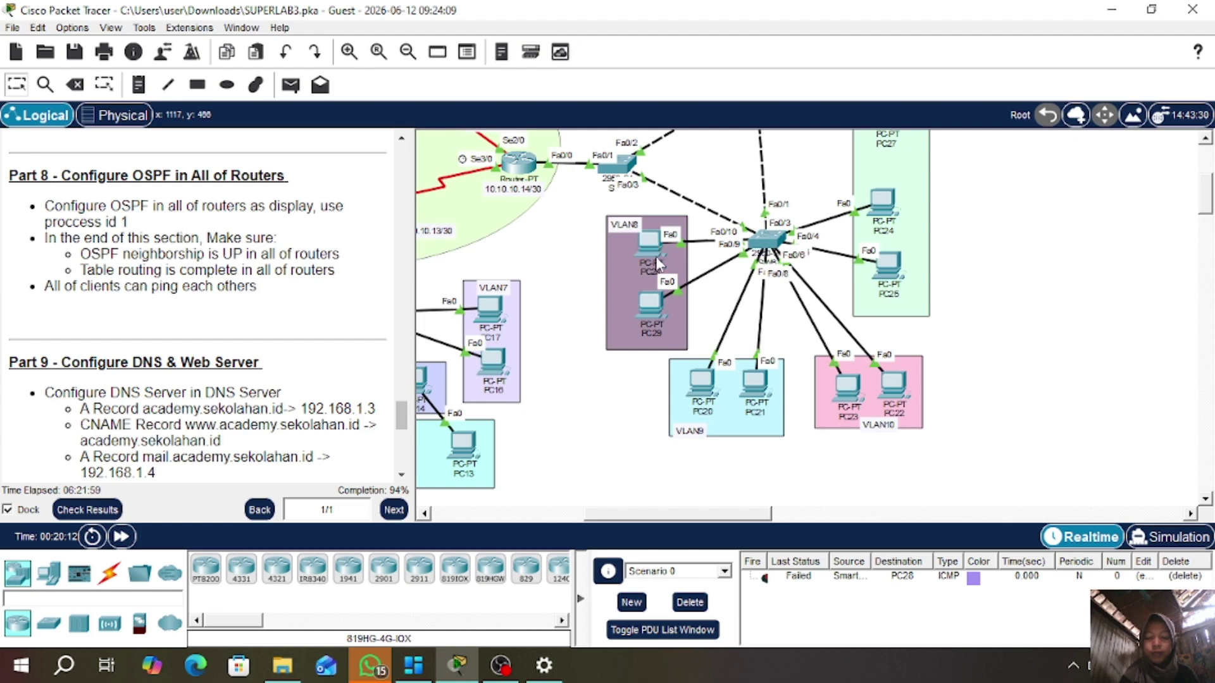
left_click_drag(635, 516, 500, 520)
- Ping PC28 from Smartphone0 again successfully and scroll the instructions to Part 9
left_click(290, 84)
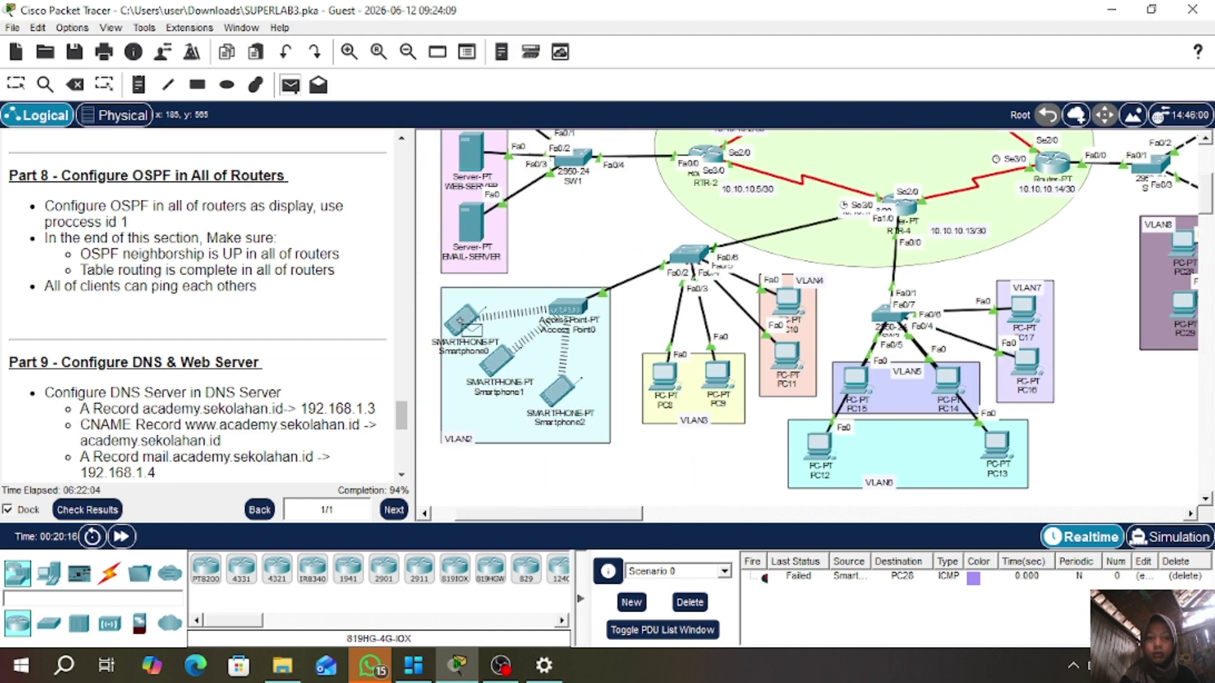
left_click(460, 321)
left_click_drag(539, 518, 676, 519)
left_click(617, 243)
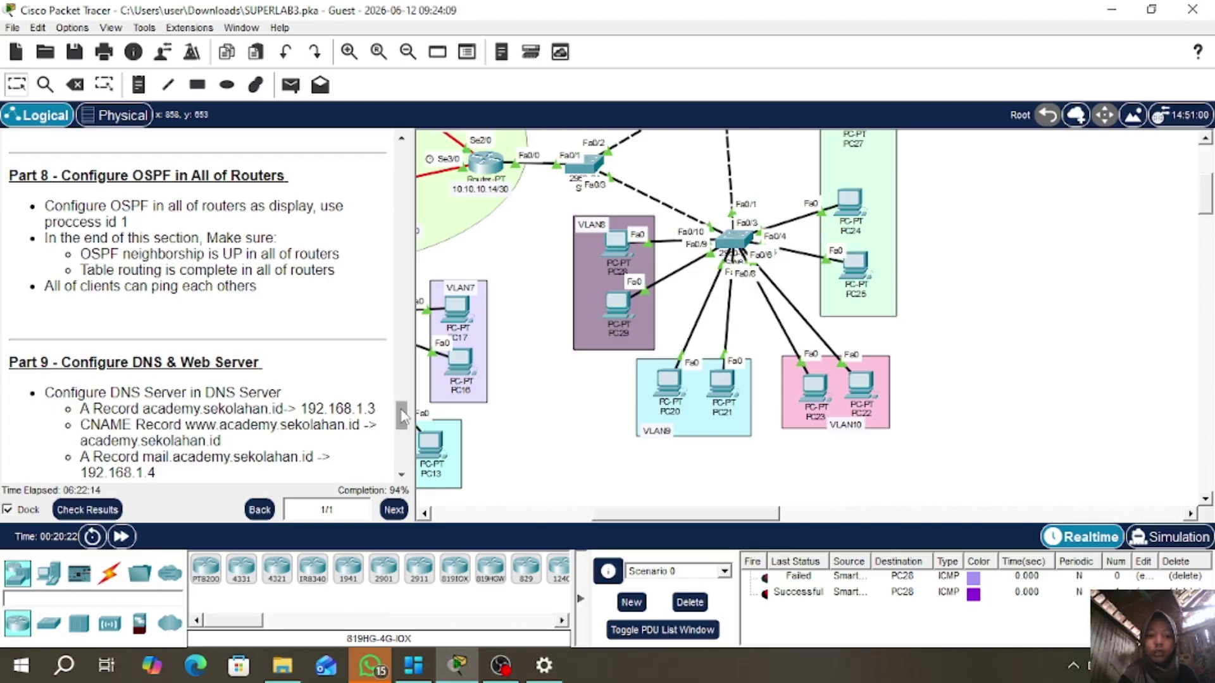
scroll(401, 434, "down", 3)
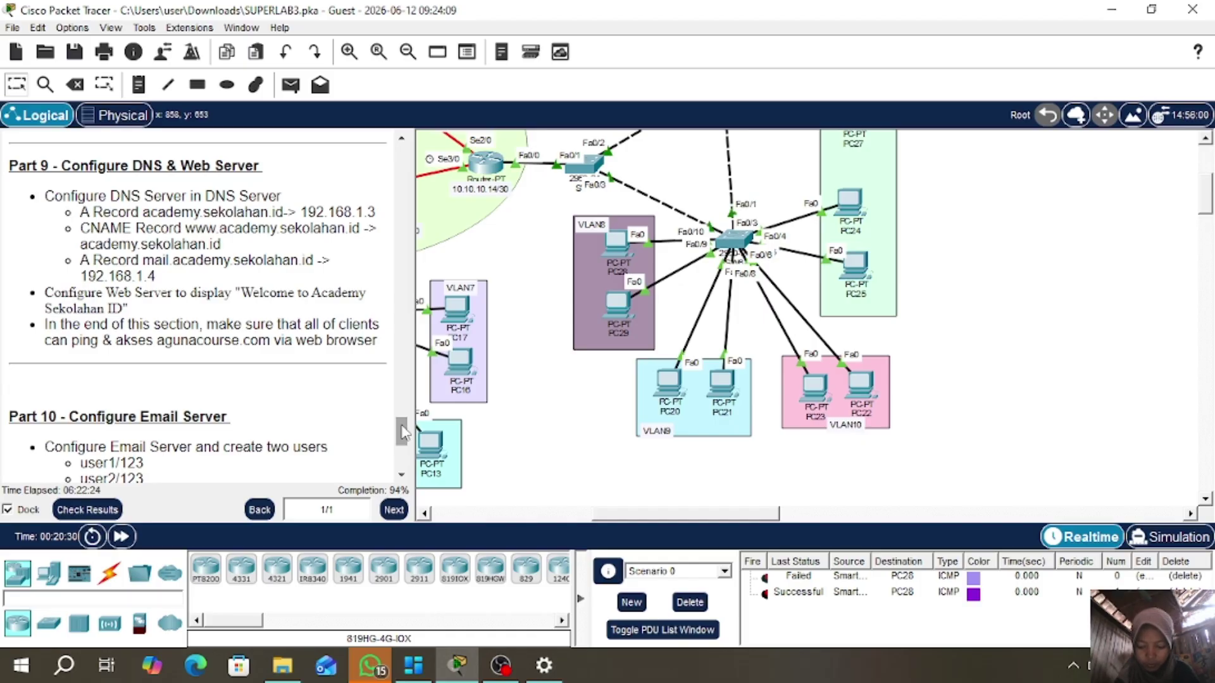
- Show DNS-SERVER's DNS service settings, still off with no resource records
left_click_drag(718, 520, 568, 519)
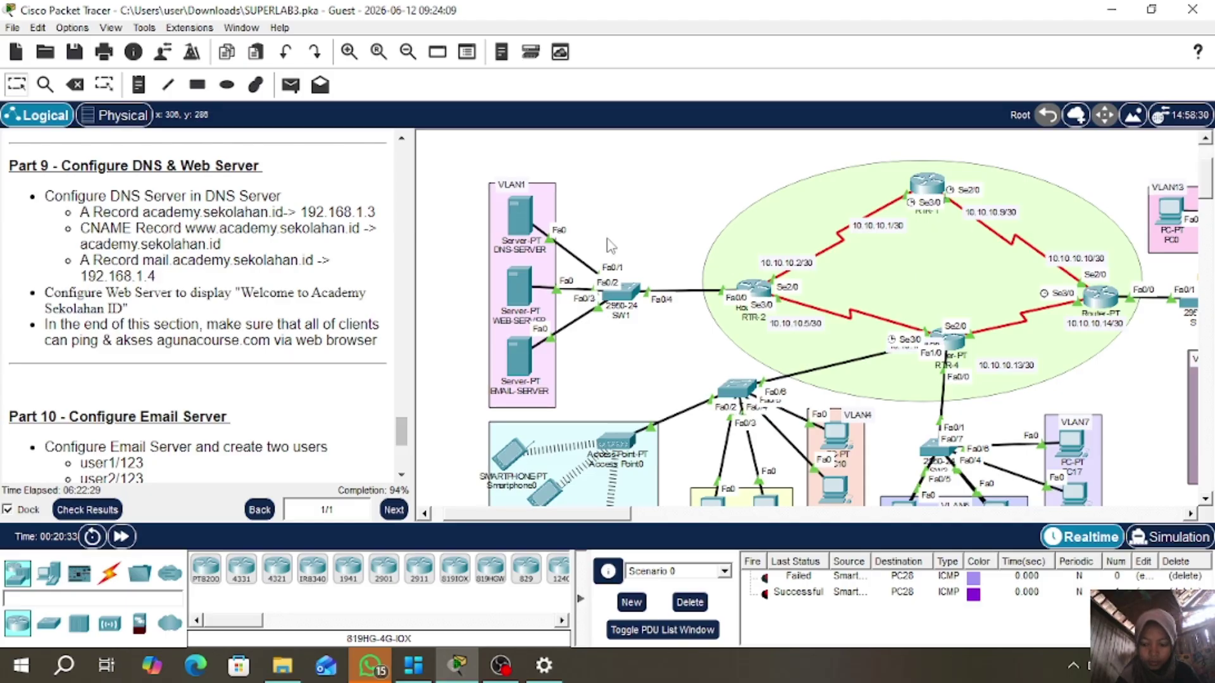
left_click(518, 214)
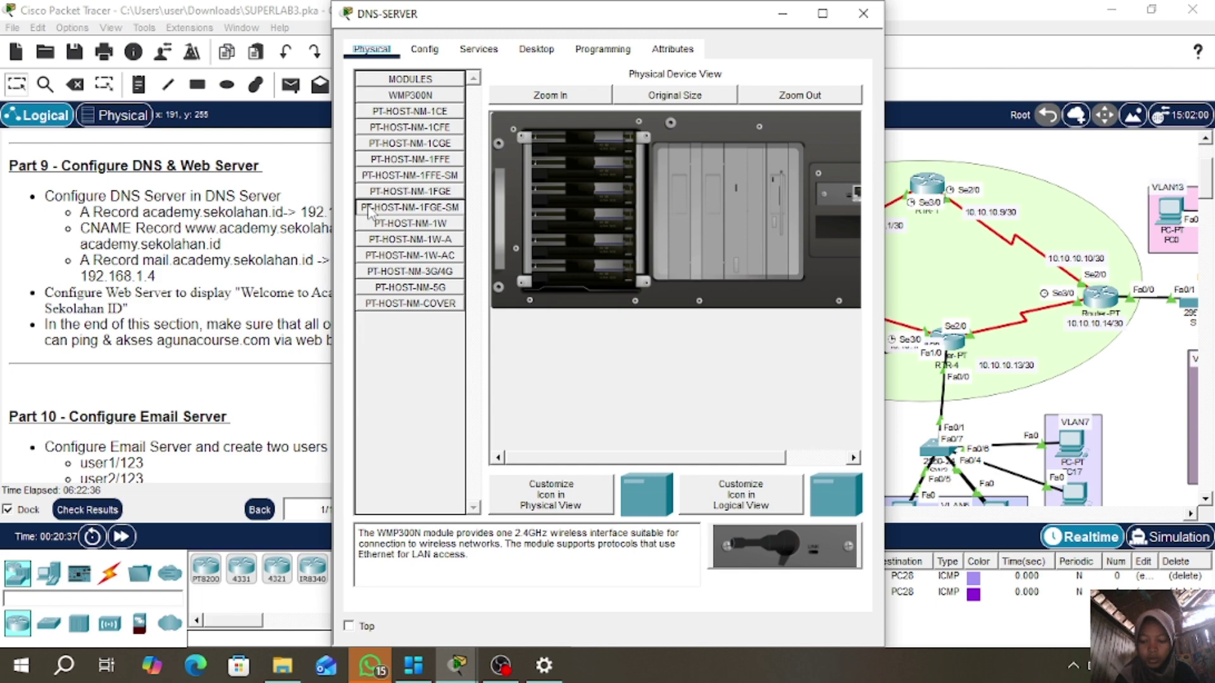
left_click(478, 50)
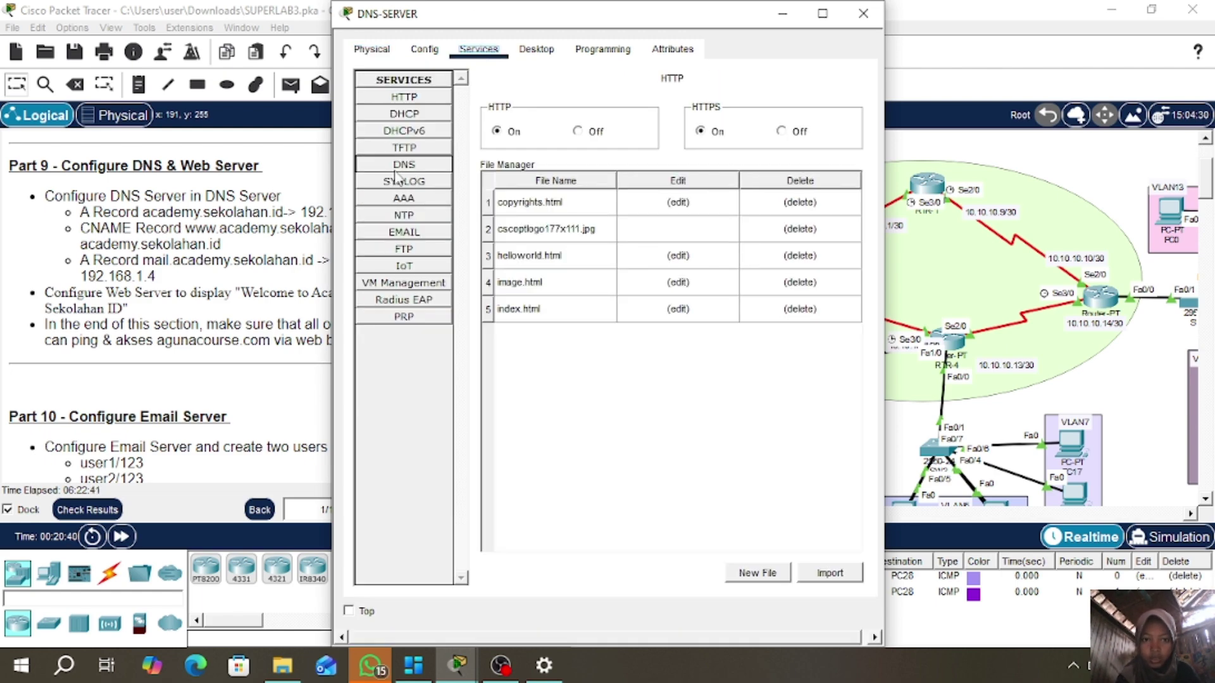
left_click(405, 166)
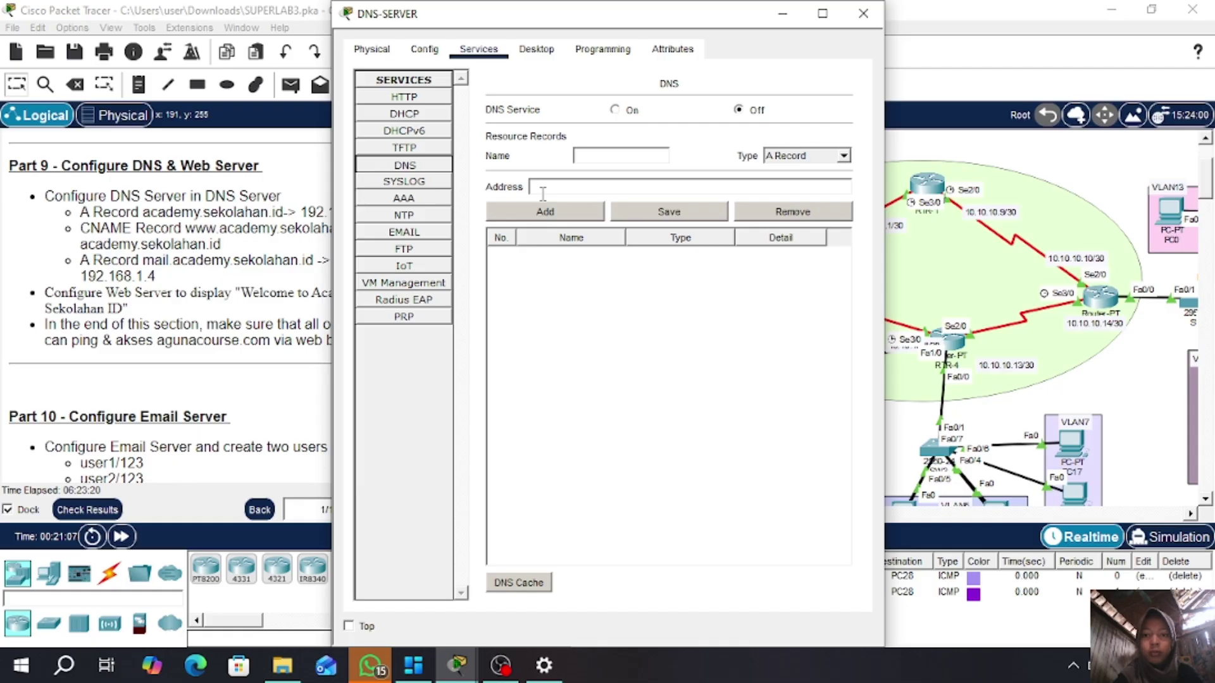
- Turn the DNS service on and add an A record academy.sekolahan.id → 192.168.1.3
left_click(615, 110)
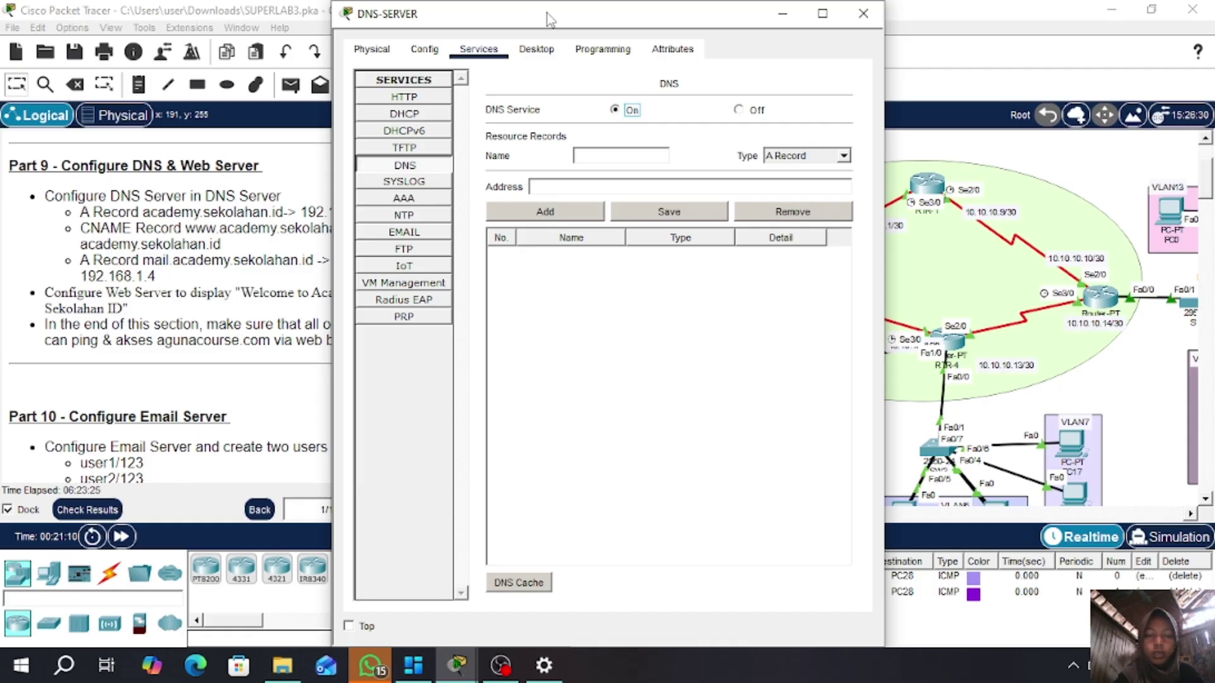
left_click_drag(548, 19, 666, 23)
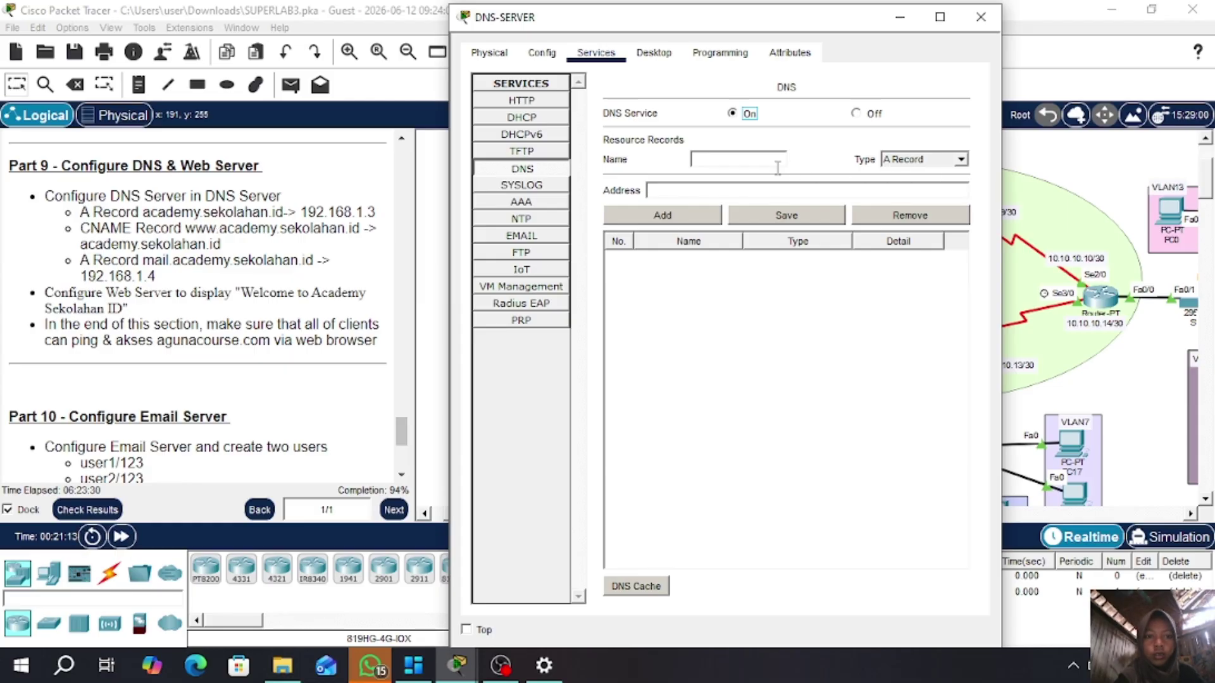
left_click(753, 159)
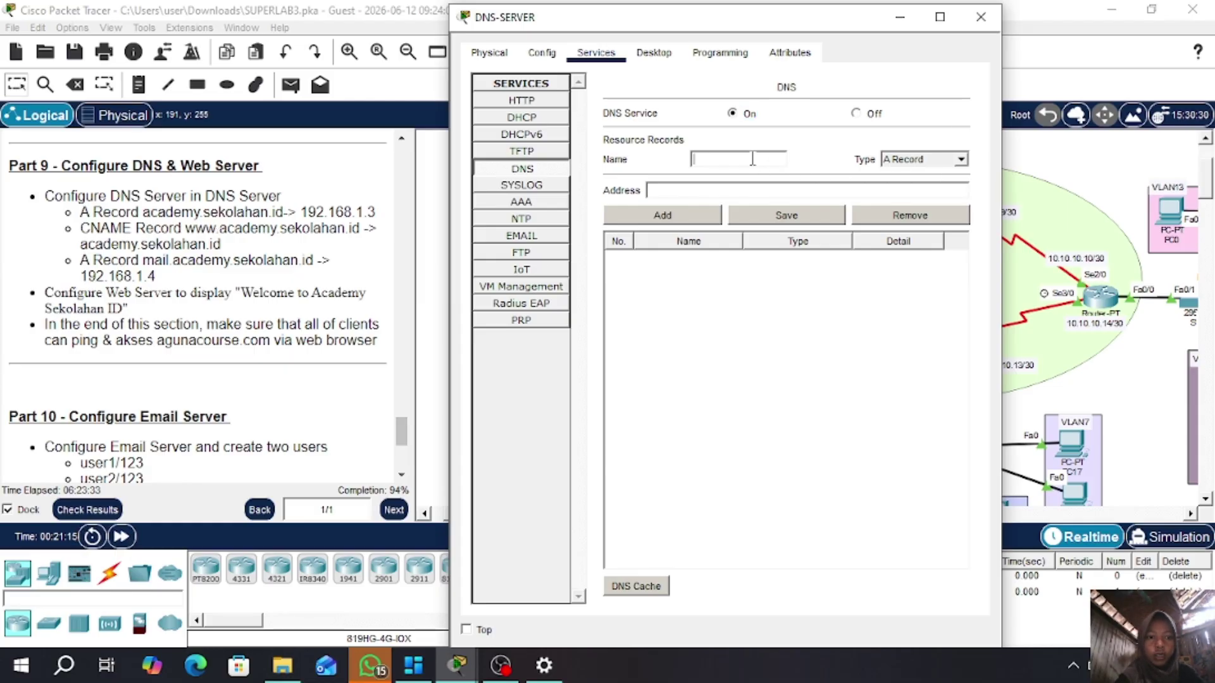
type("academ")
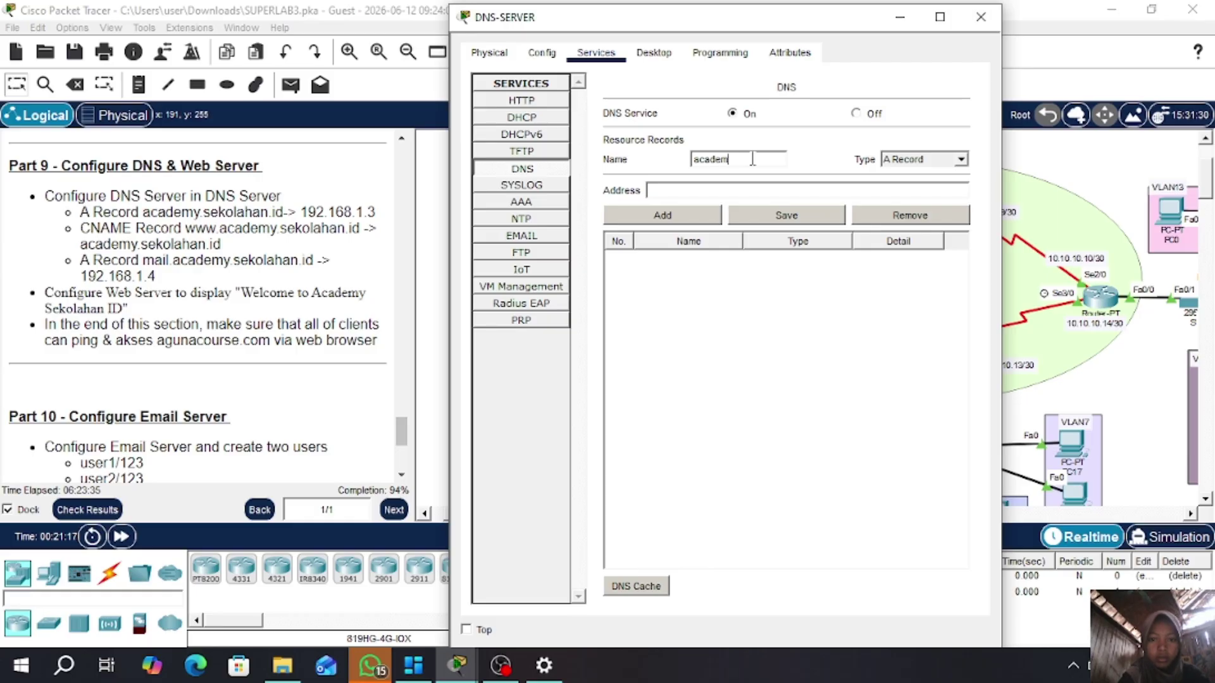
type("y.sekolahan.")
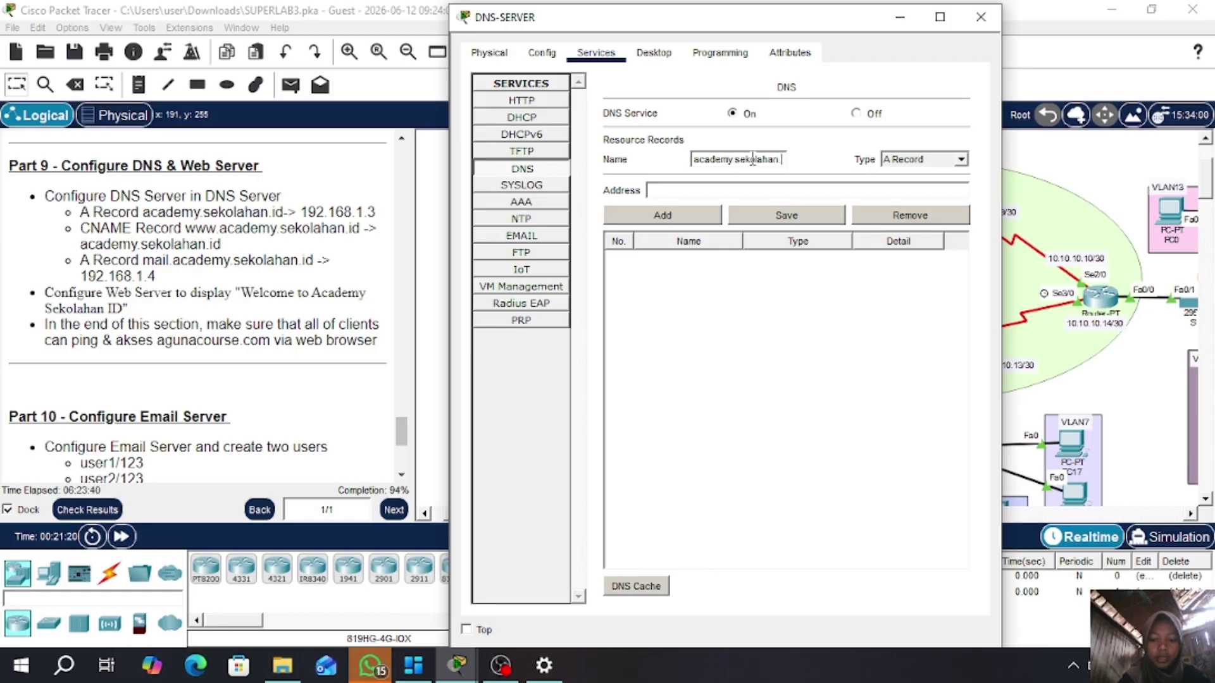
type("id")
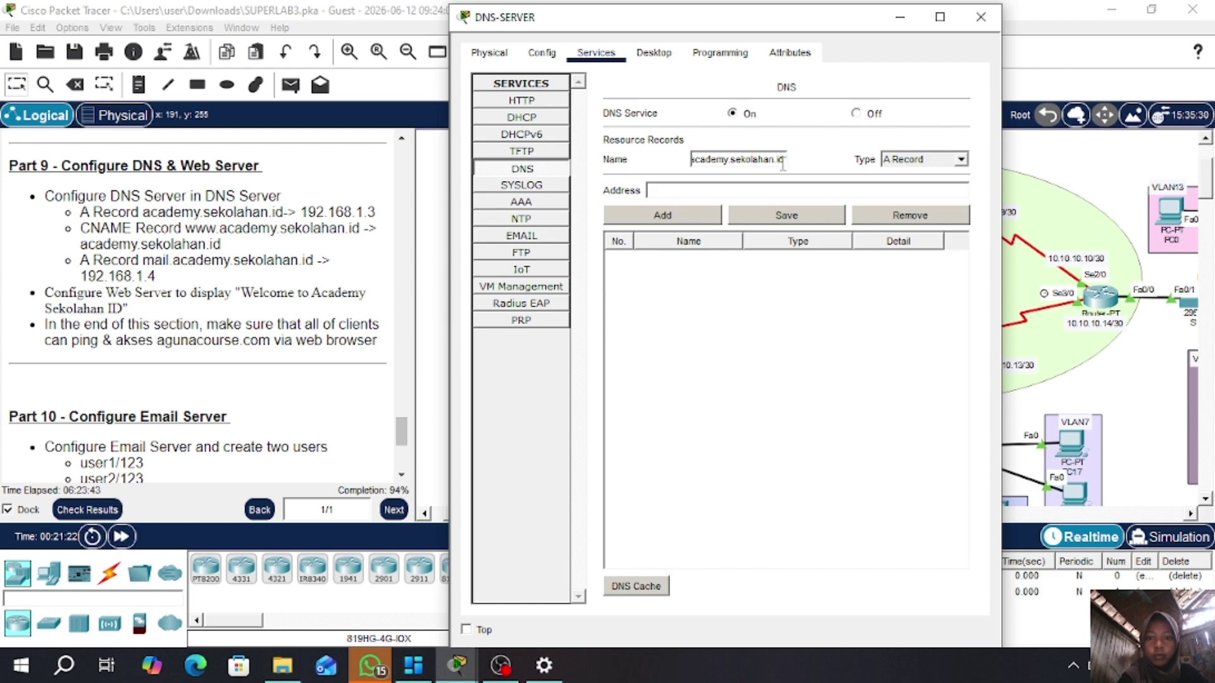
left_click(738, 194)
type("1")
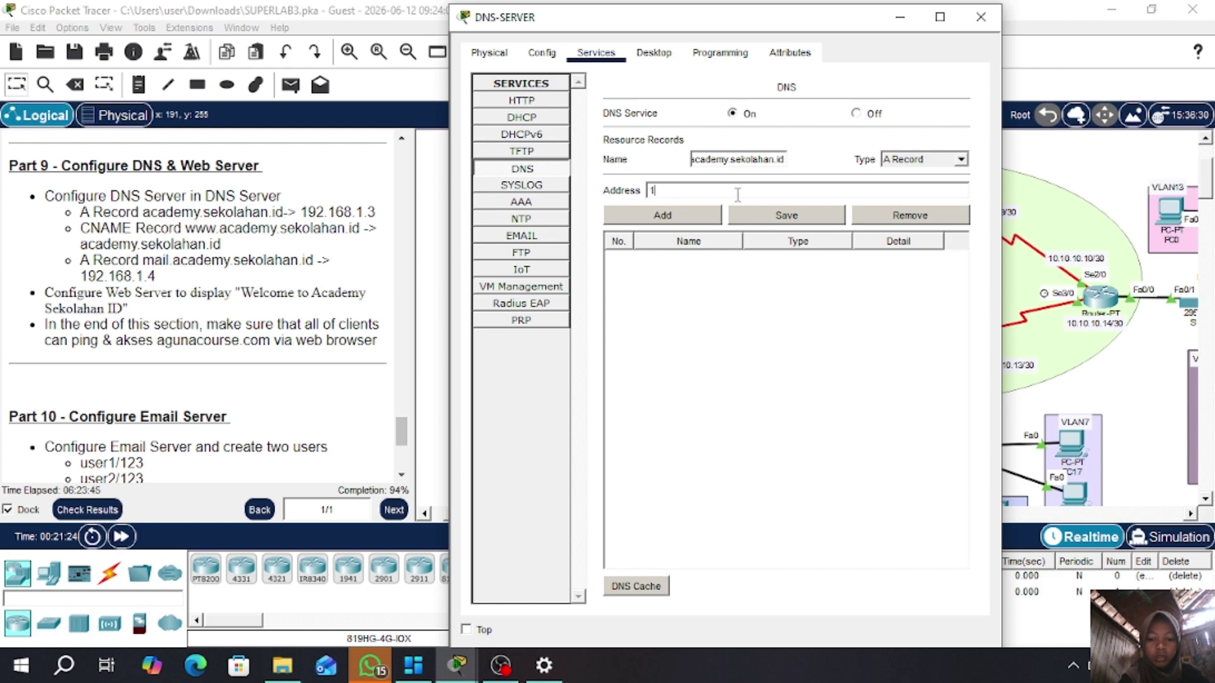
type("92.168.1.3")
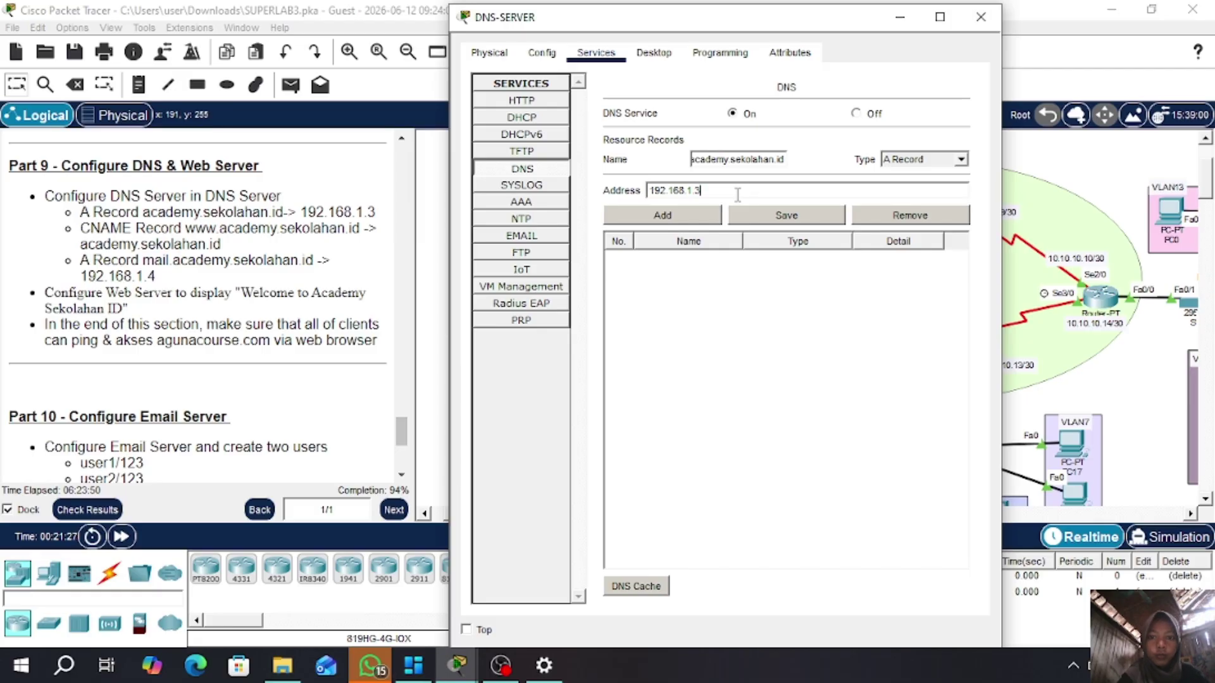
left_click(688, 222)
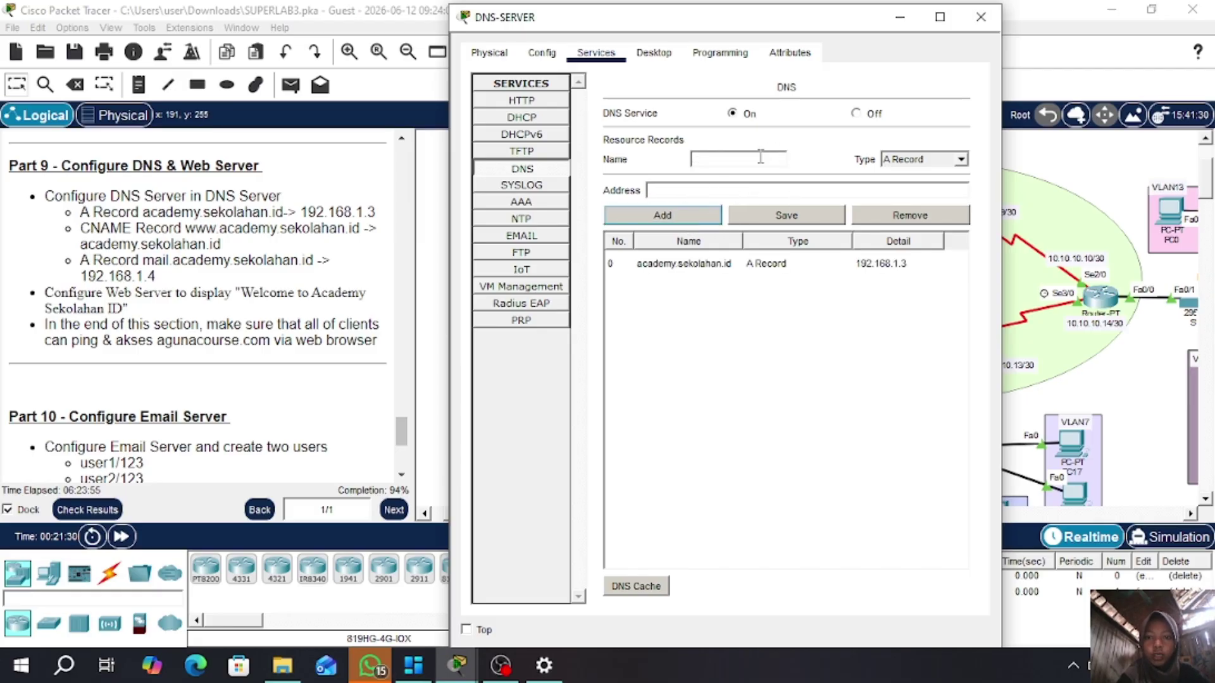
left_click(961, 159)
left_click(924, 196)
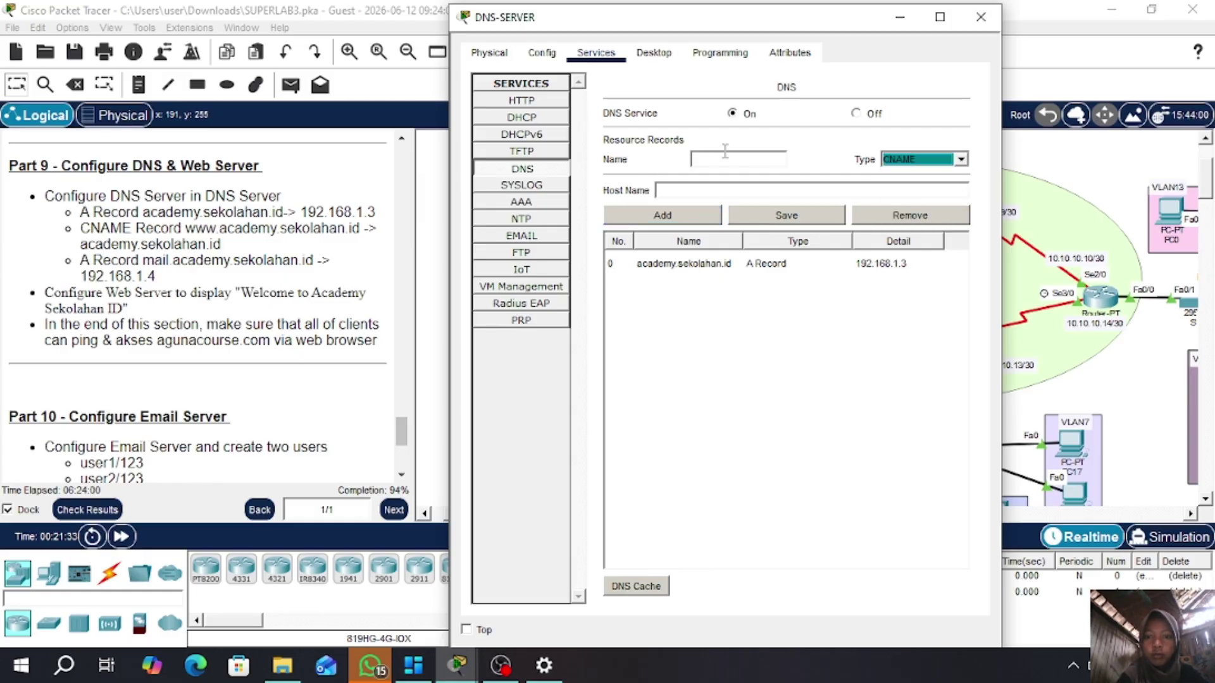
left_click(718, 160)
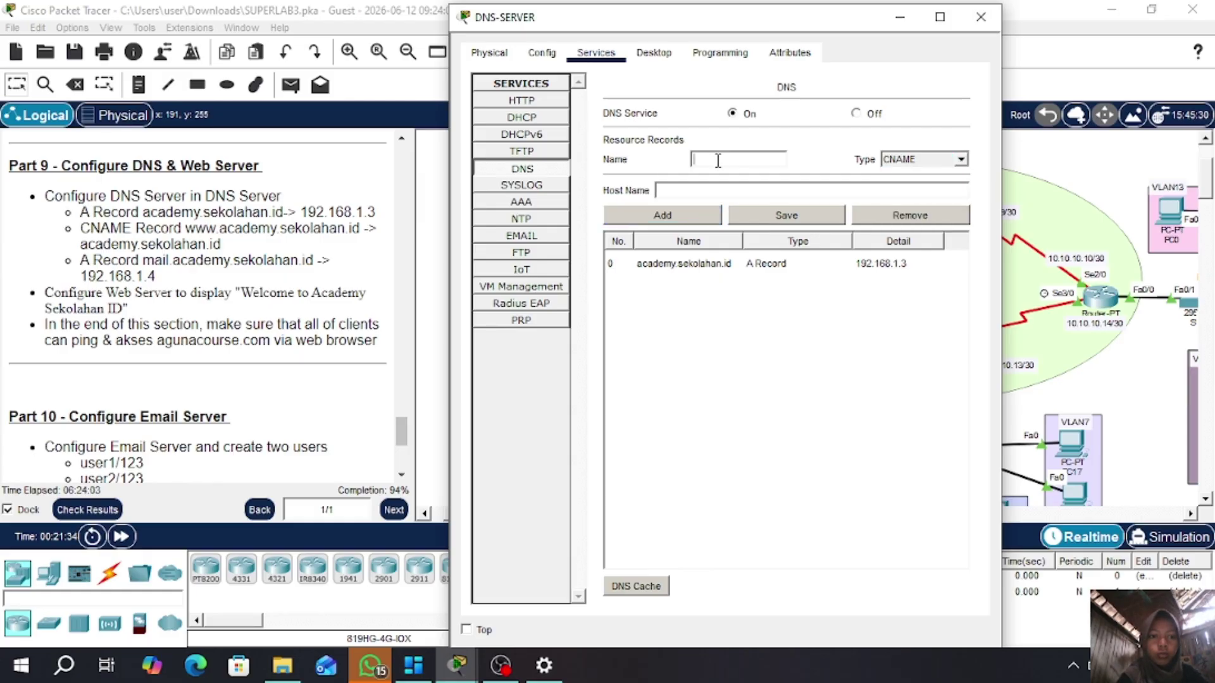
type("www")
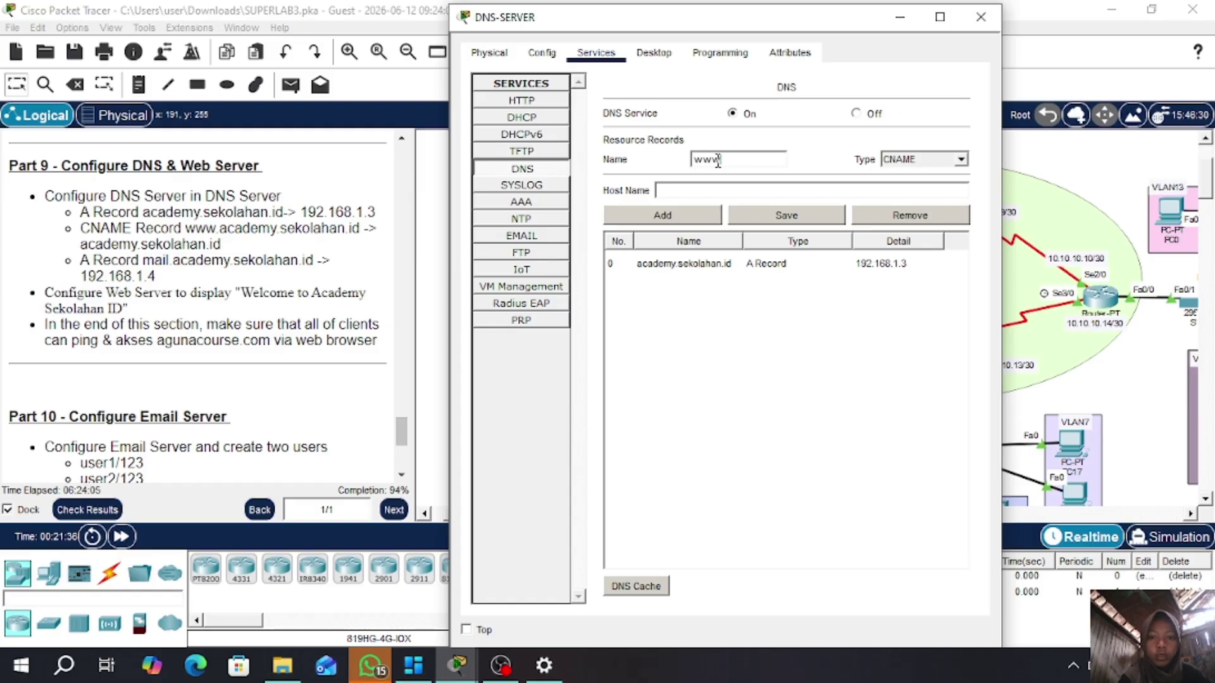
type(".acad")
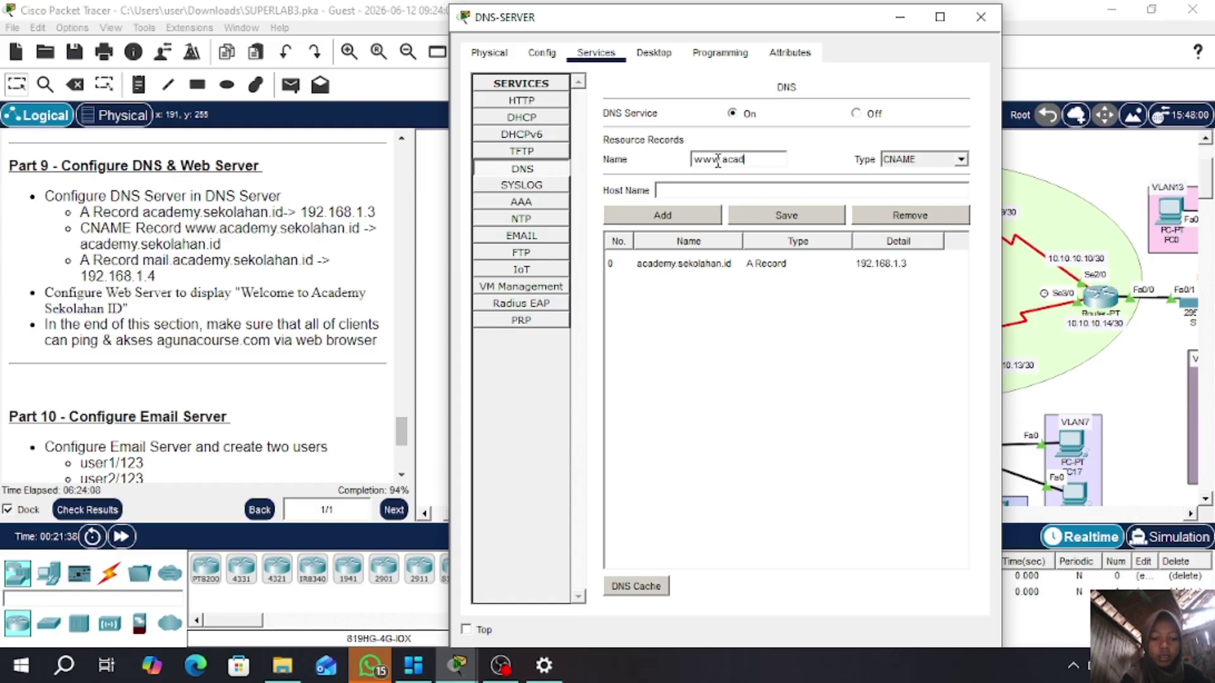
type("emy")
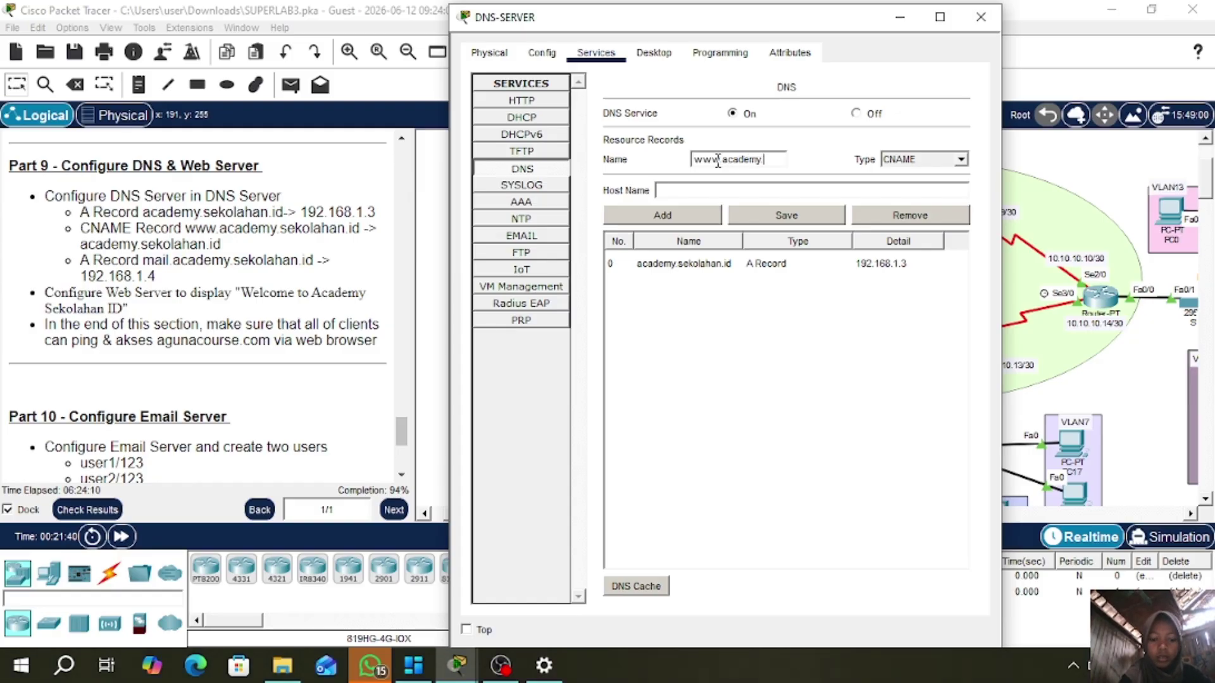
type(".sekolahan")
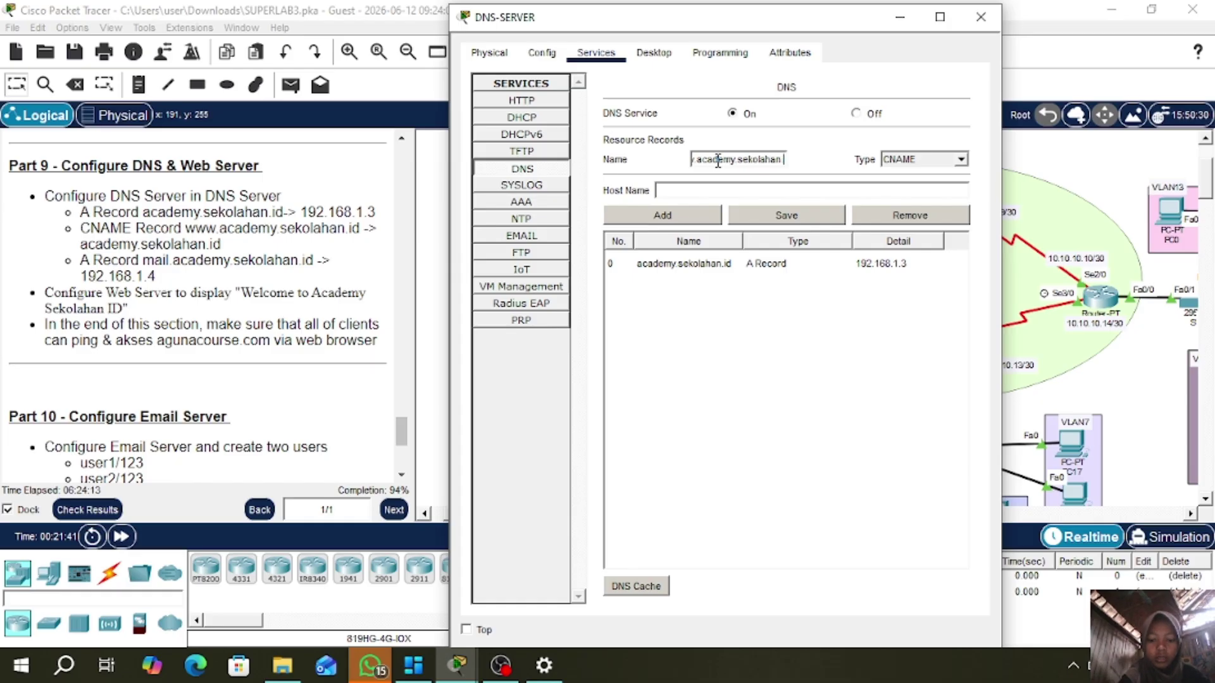
type(".id")
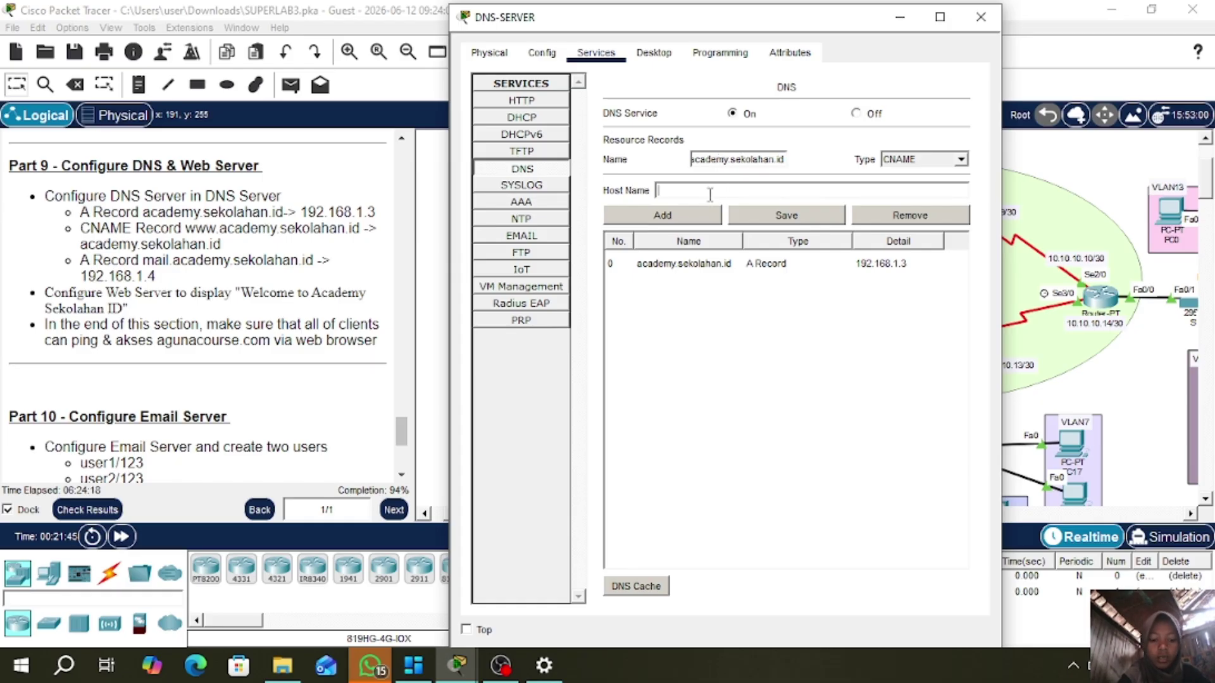
type("academy")
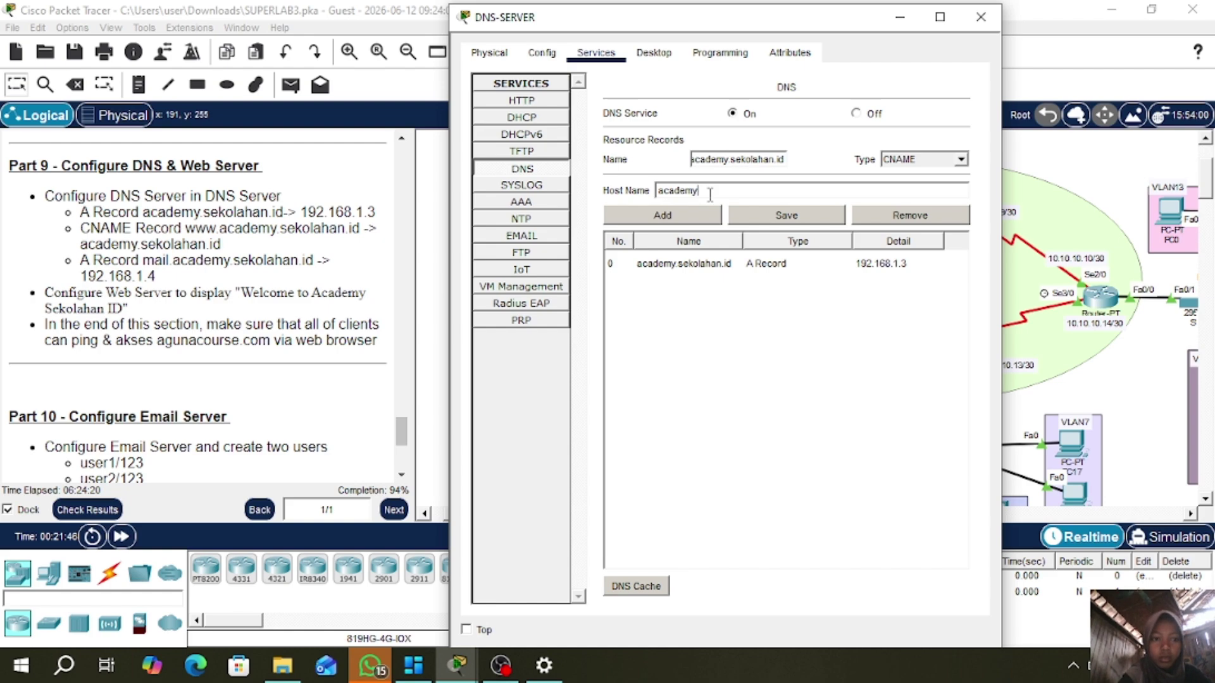
type(".sekolahan.id")
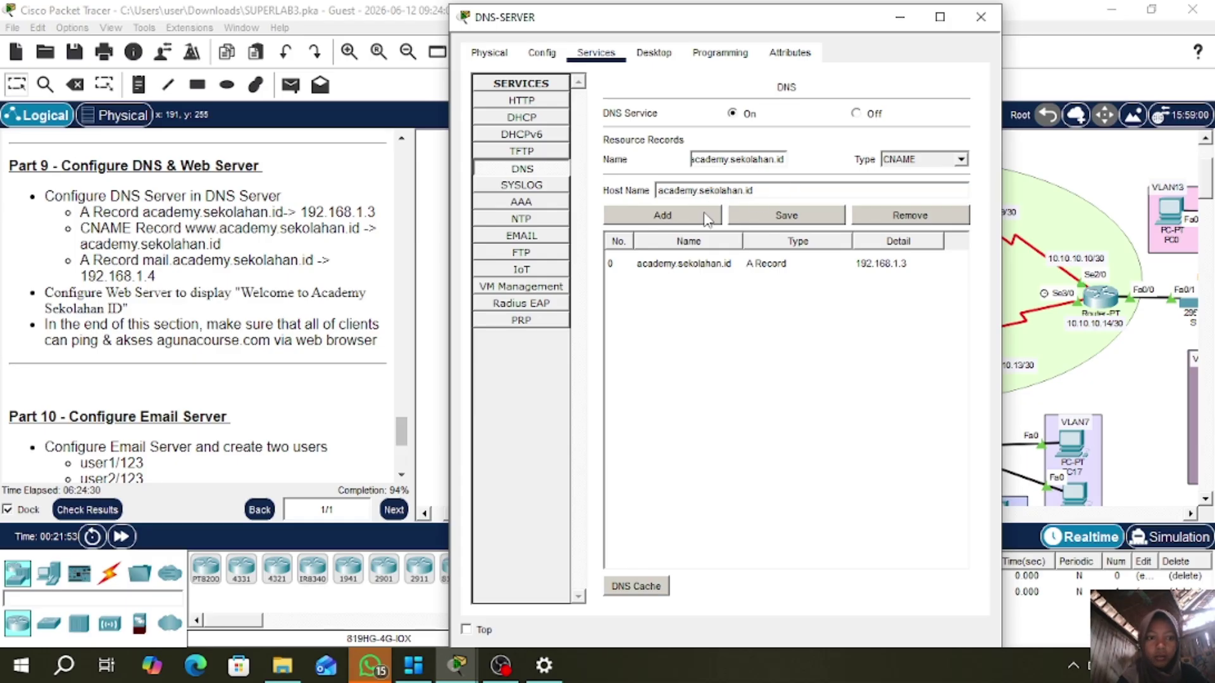
left_click(707, 217)
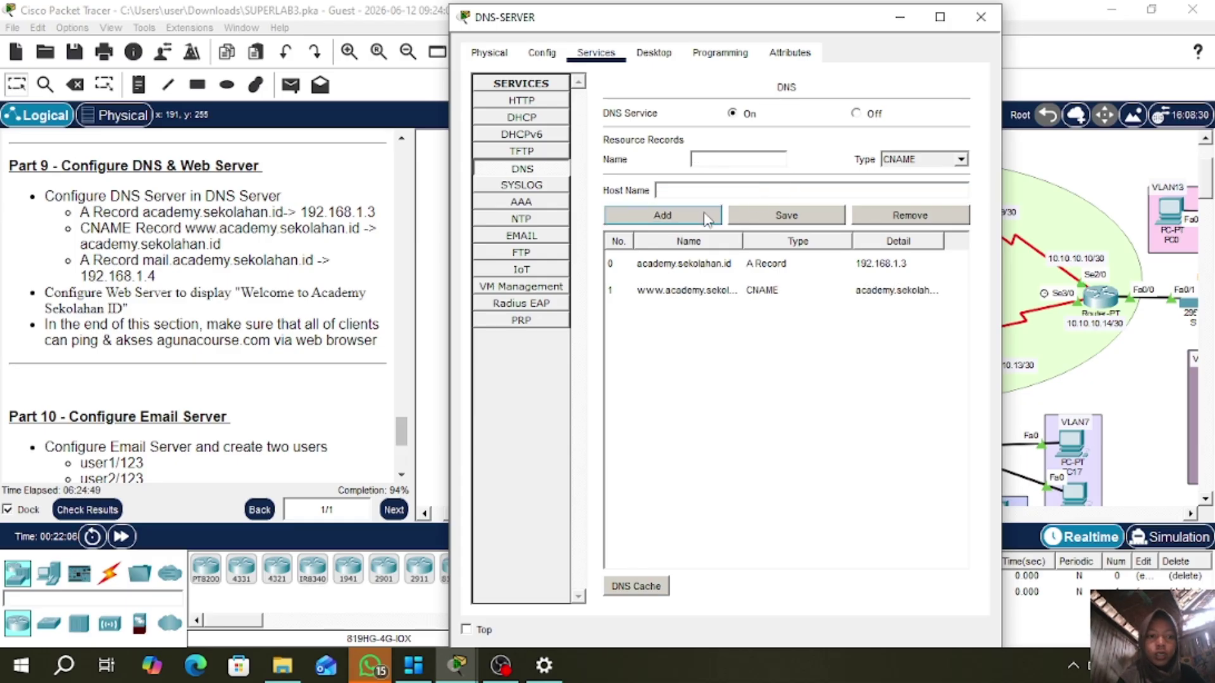
left_click(959, 159)
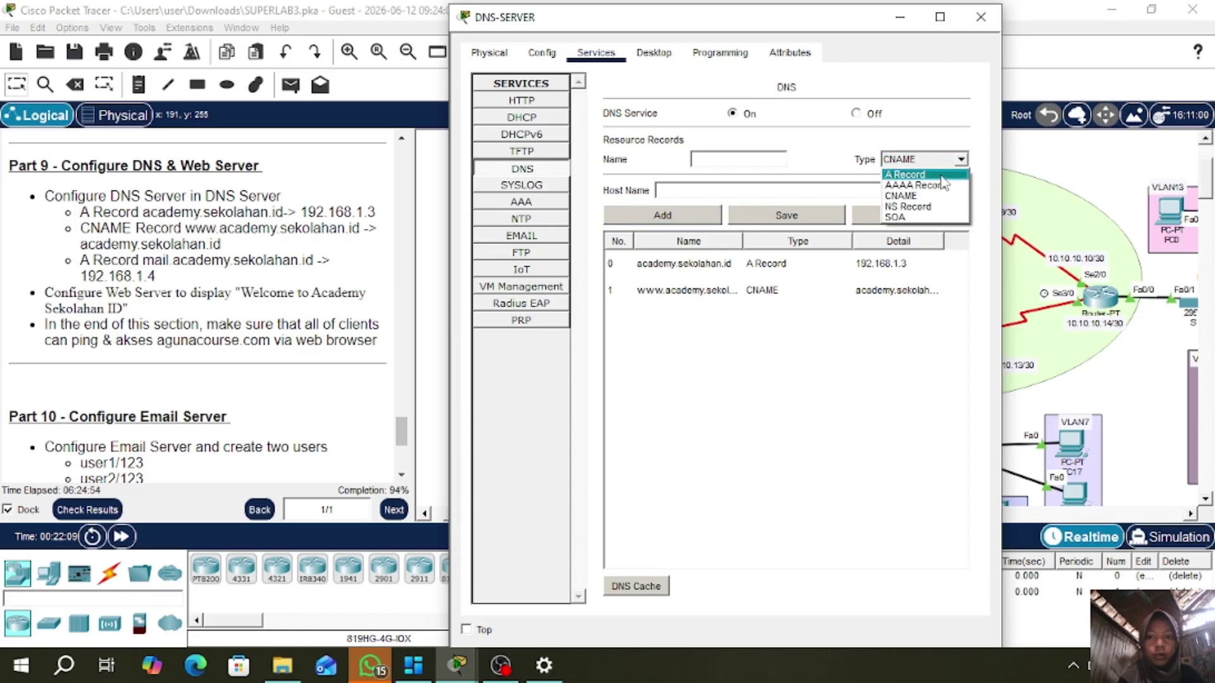
- Add an A record mapping mail.academy.sekolahan.id to 192.168.1.4
left_click(942, 175)
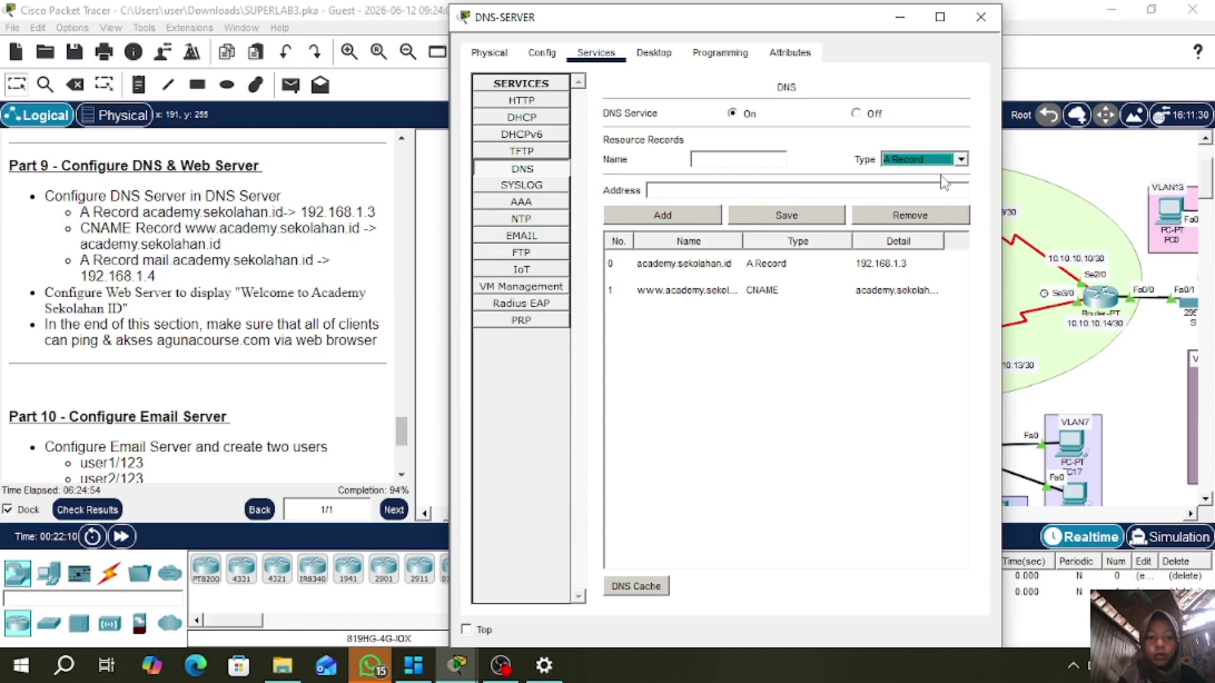
left_click(754, 163)
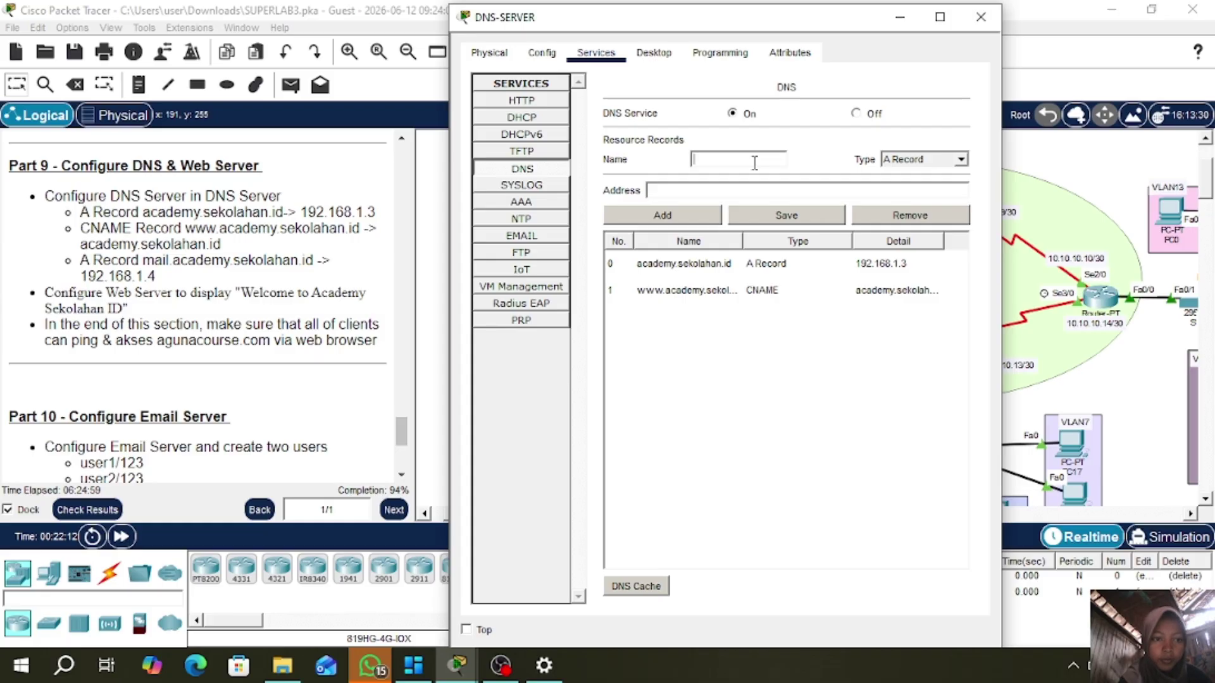
type("mail")
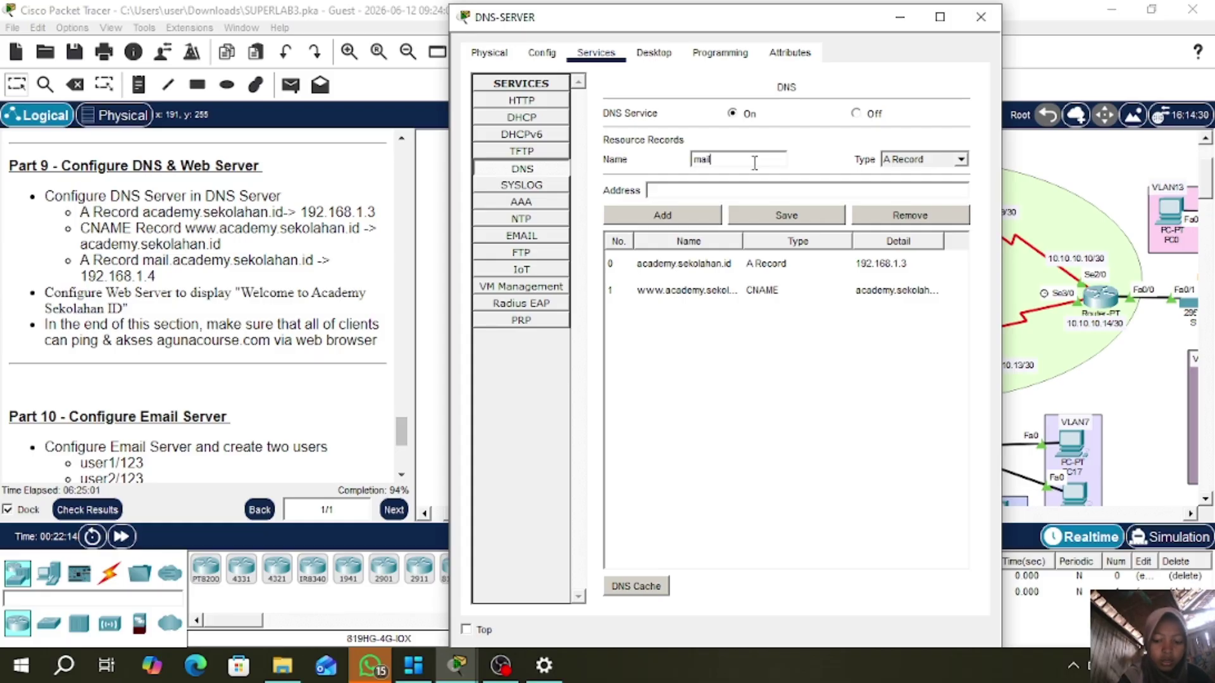
type(".academy.sekola")
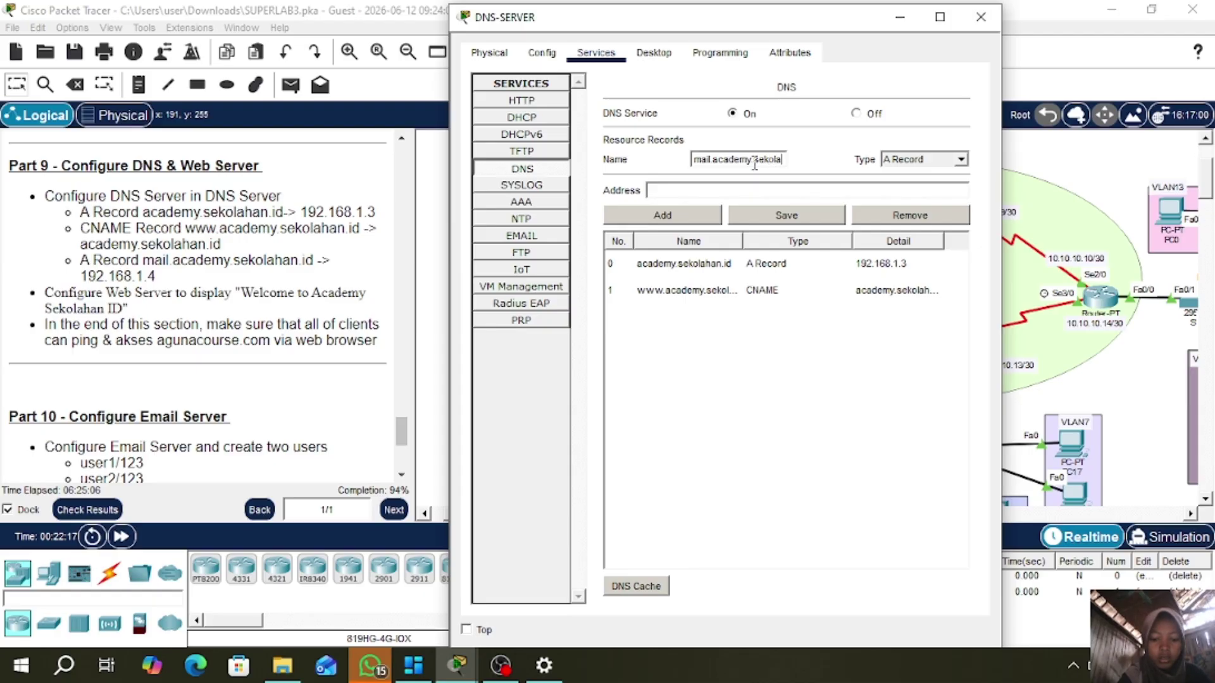
type("han.id")
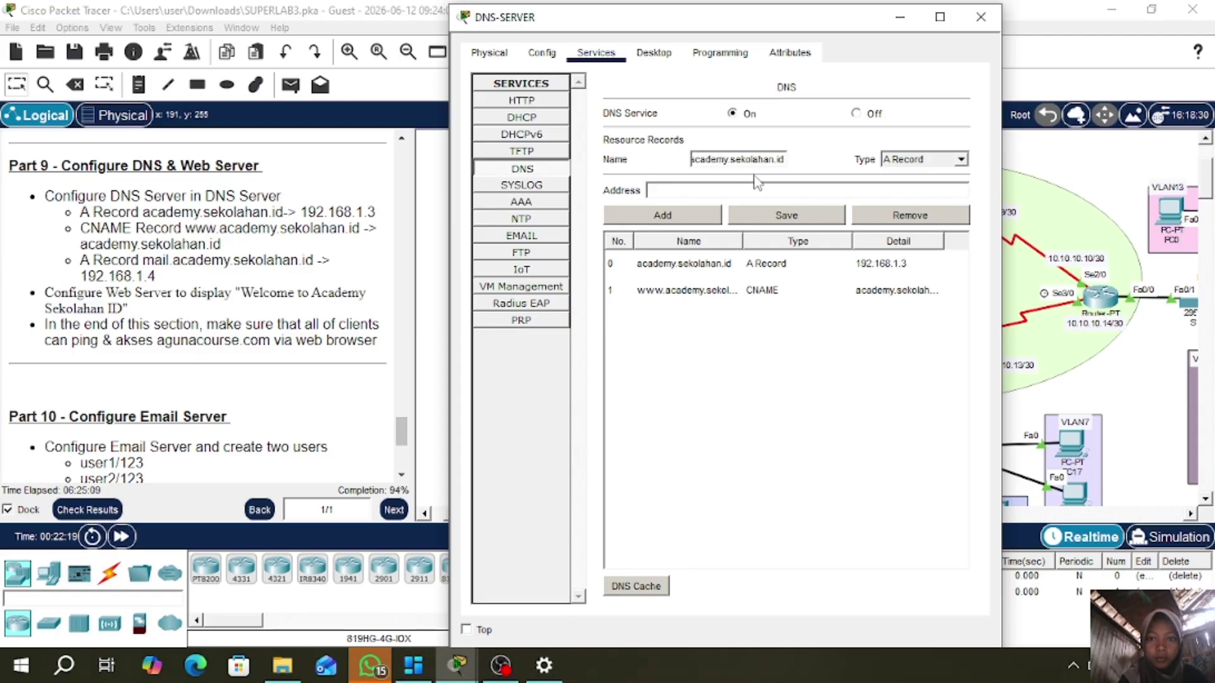
left_click(730, 190)
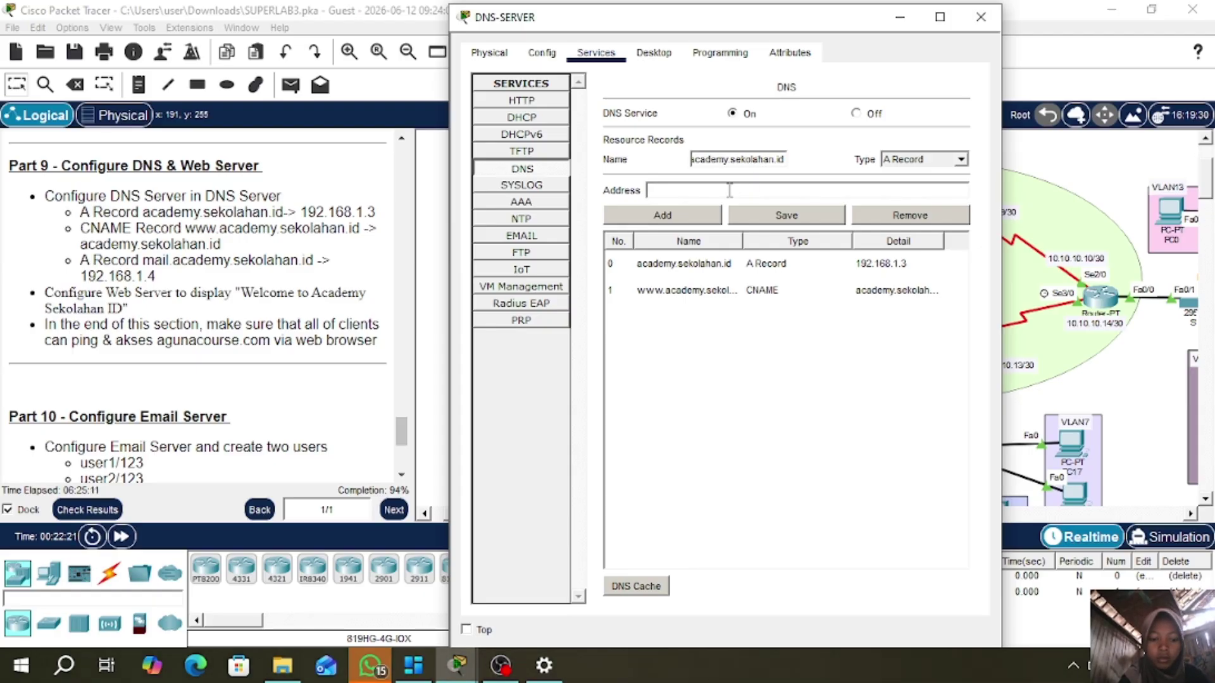
type("192.168")
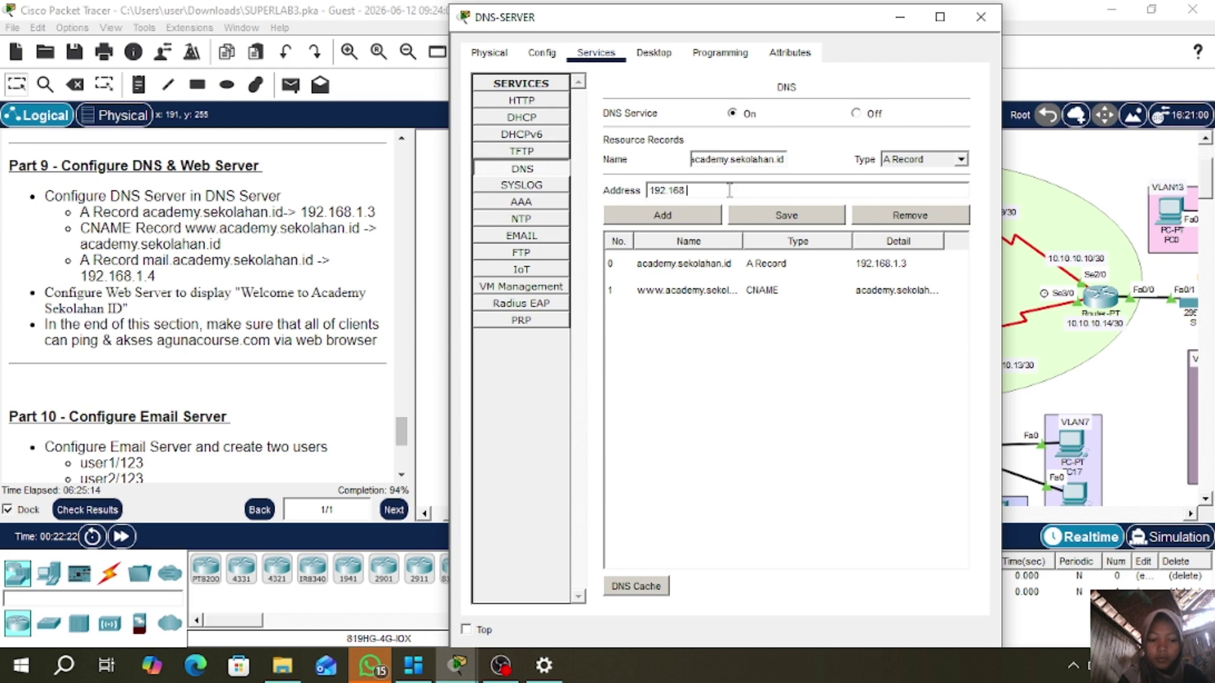
type(".1.4")
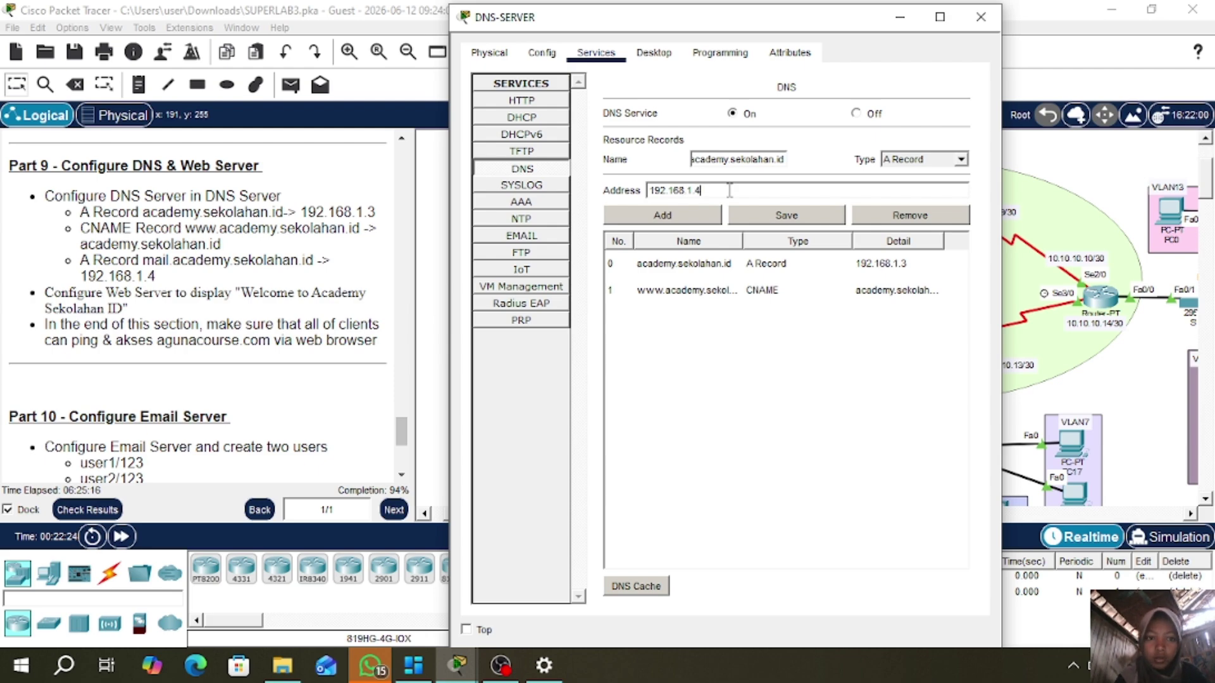
left_click(676, 215)
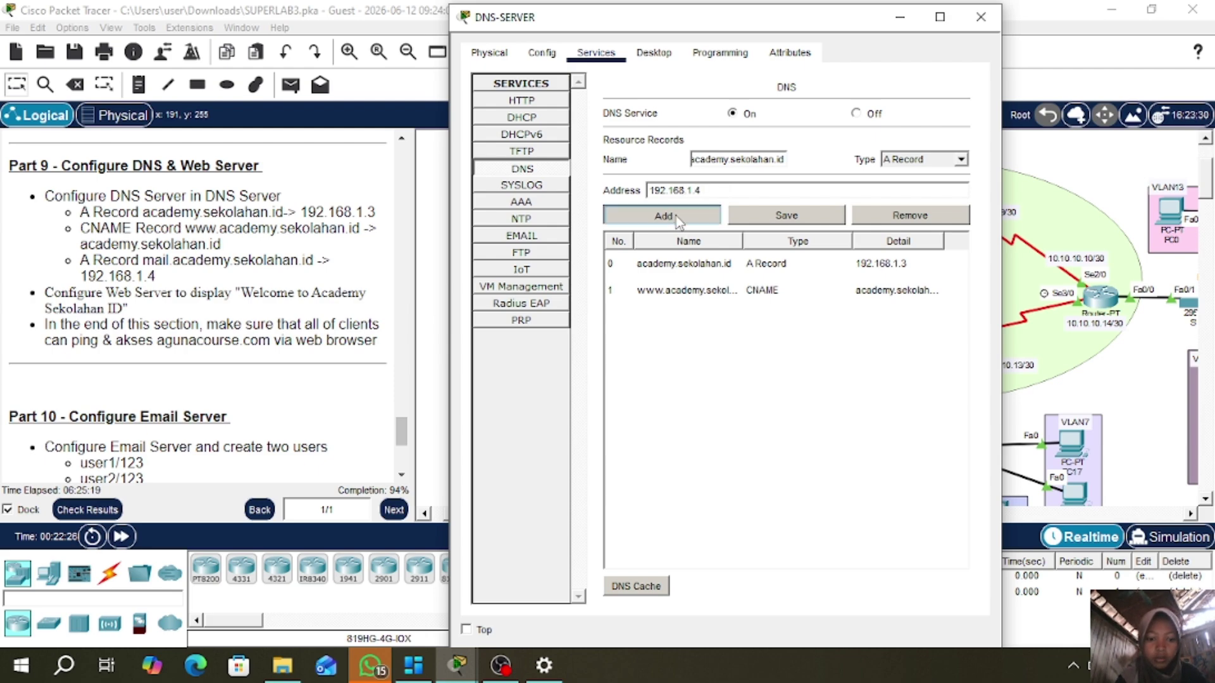
left_click(959, 160)
left_click(918, 196)
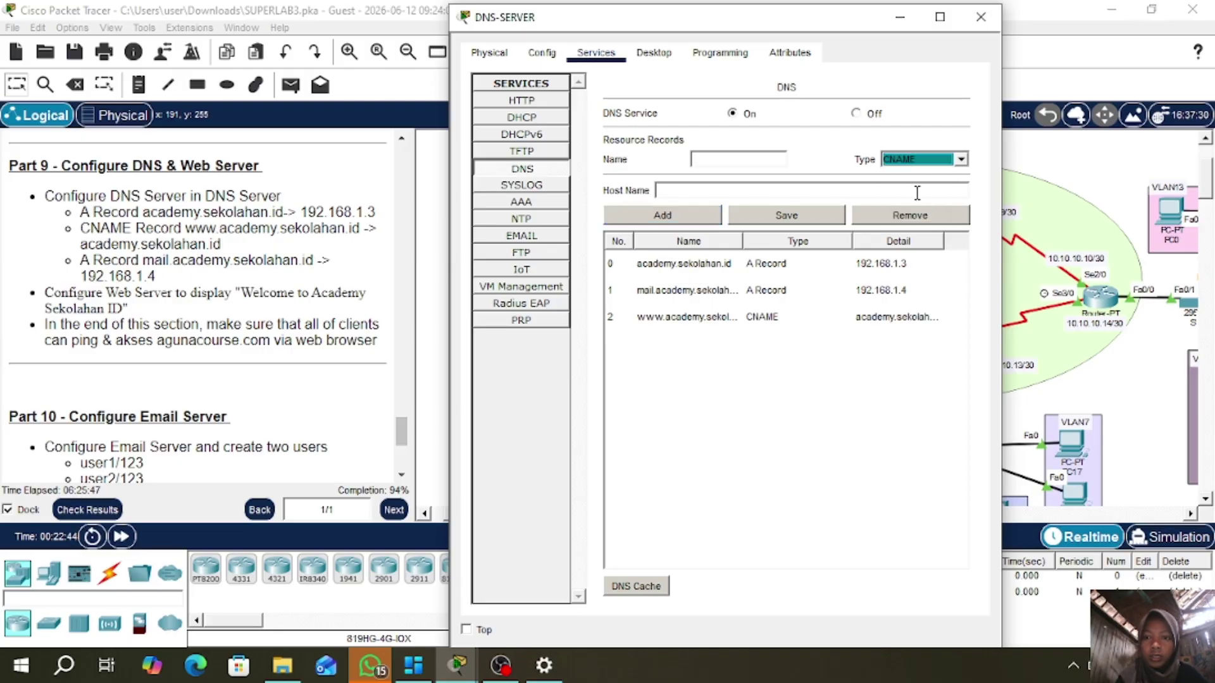
left_click(726, 157)
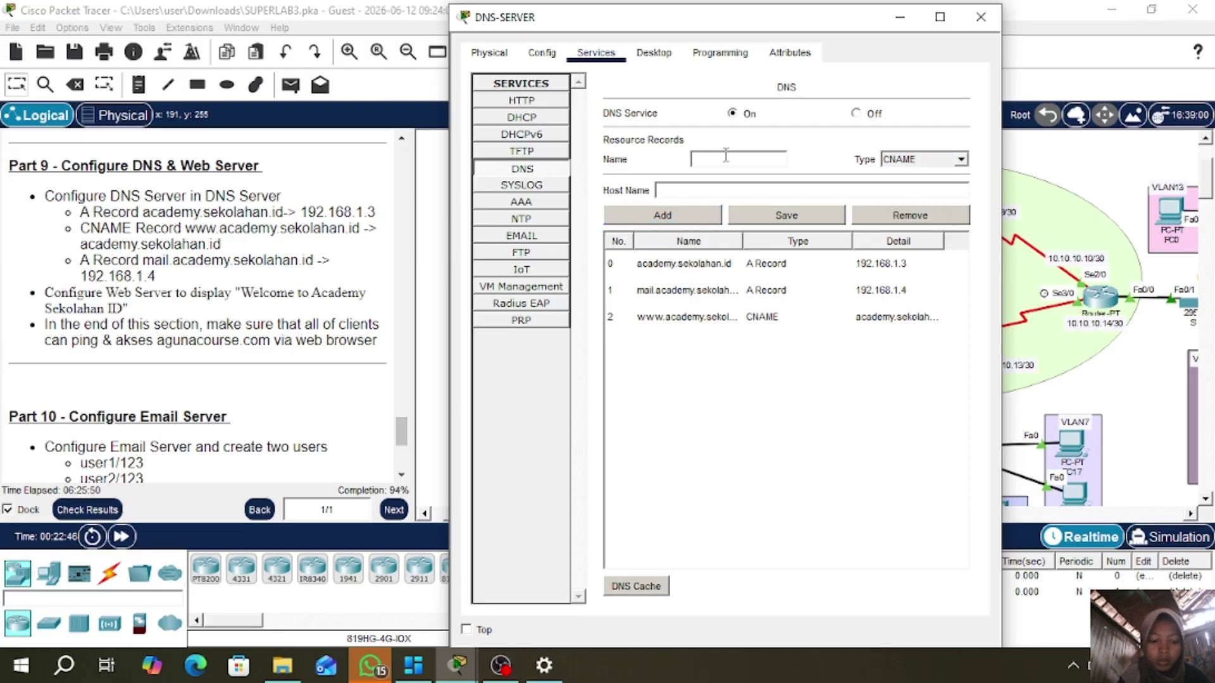
type("www.google.")
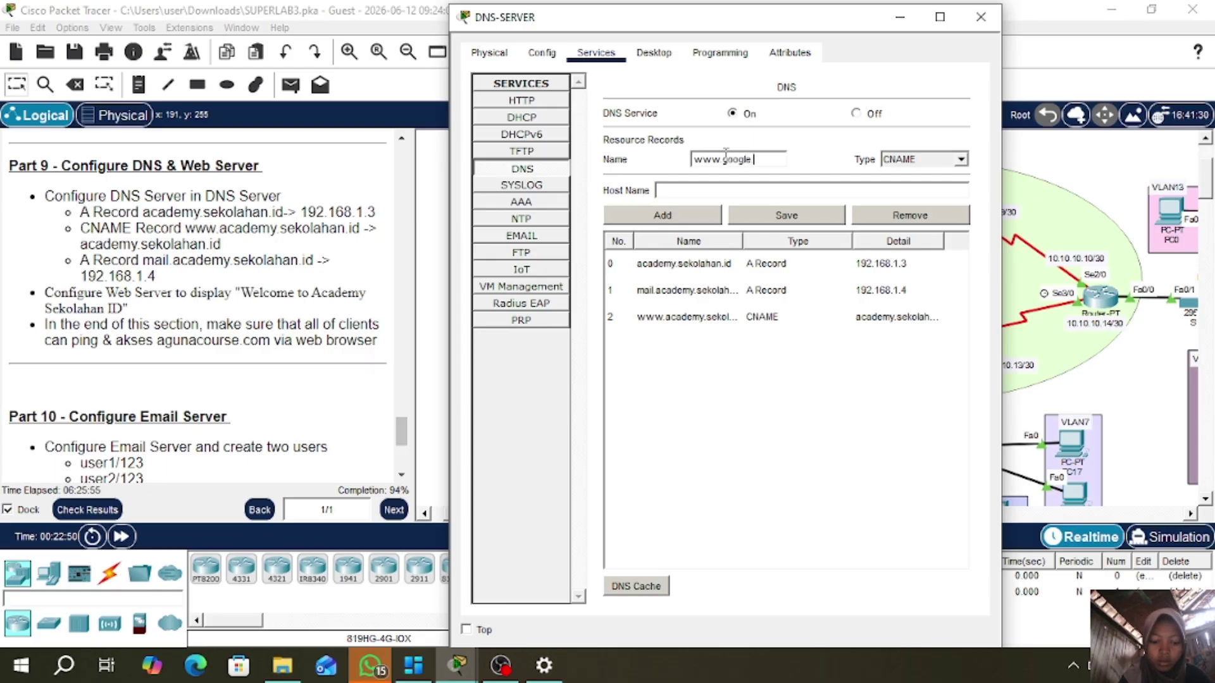
type("com")
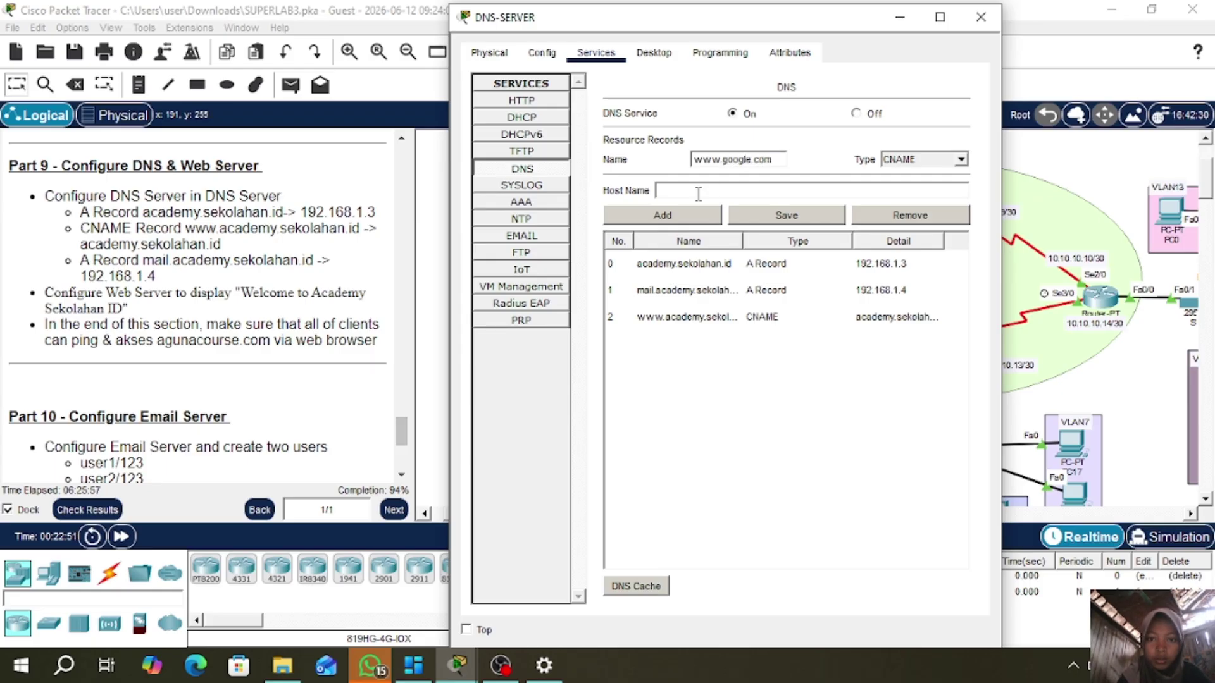
type("g")
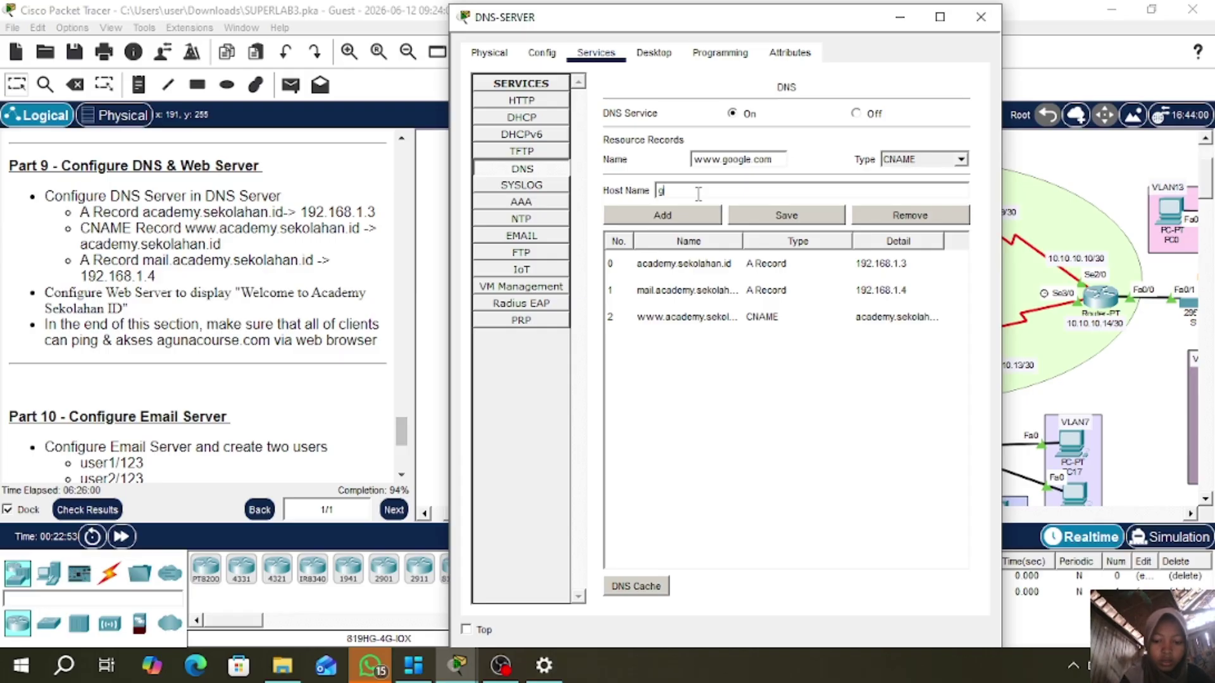
type("oogle.com")
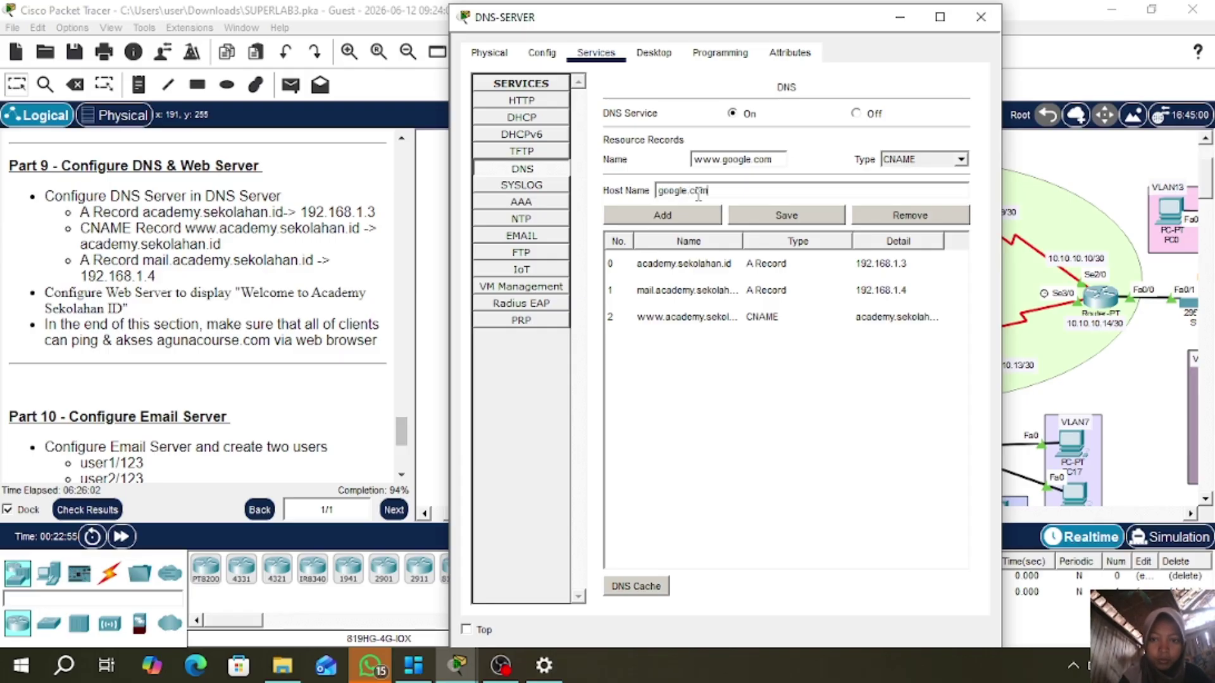
left_click(694, 222)
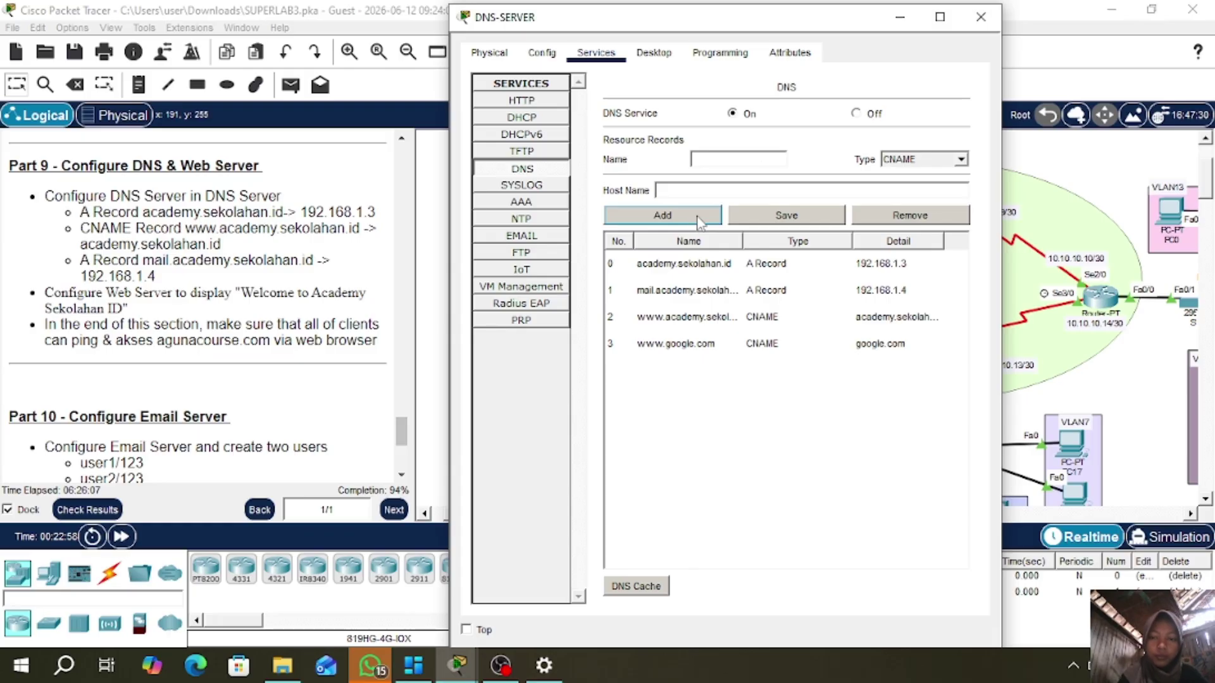
left_click(981, 22)
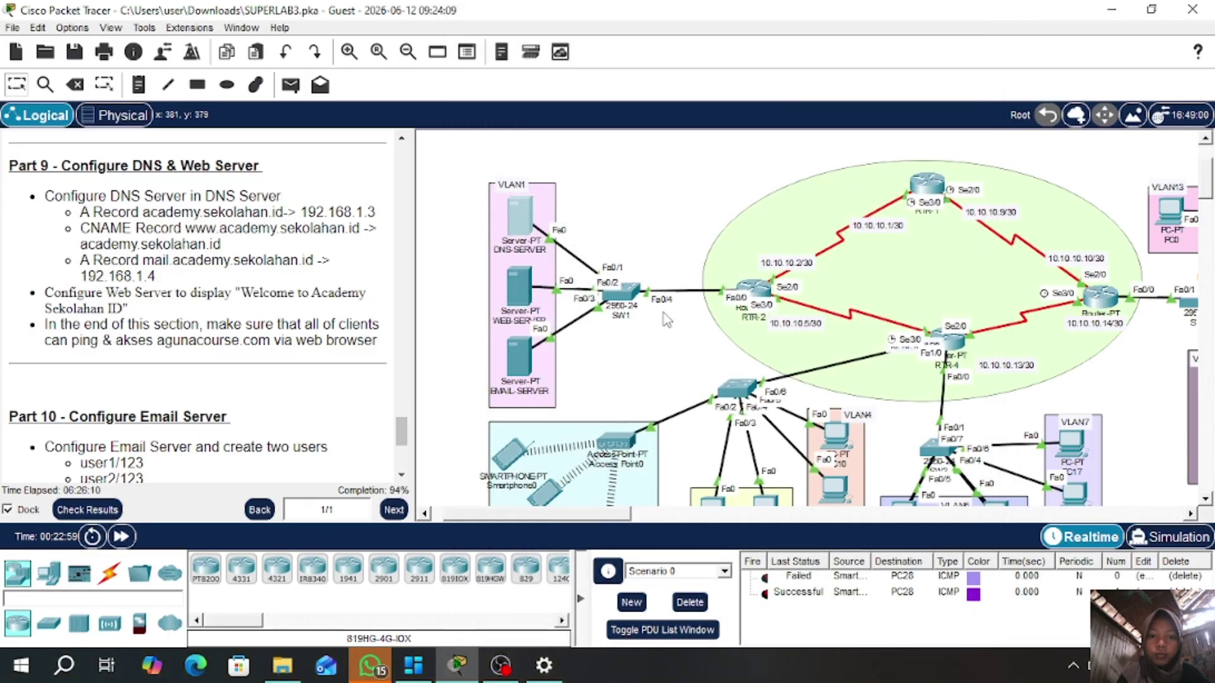
- Open WEB-SERVER's HTTP service and start editing index.html
left_click(521, 295)
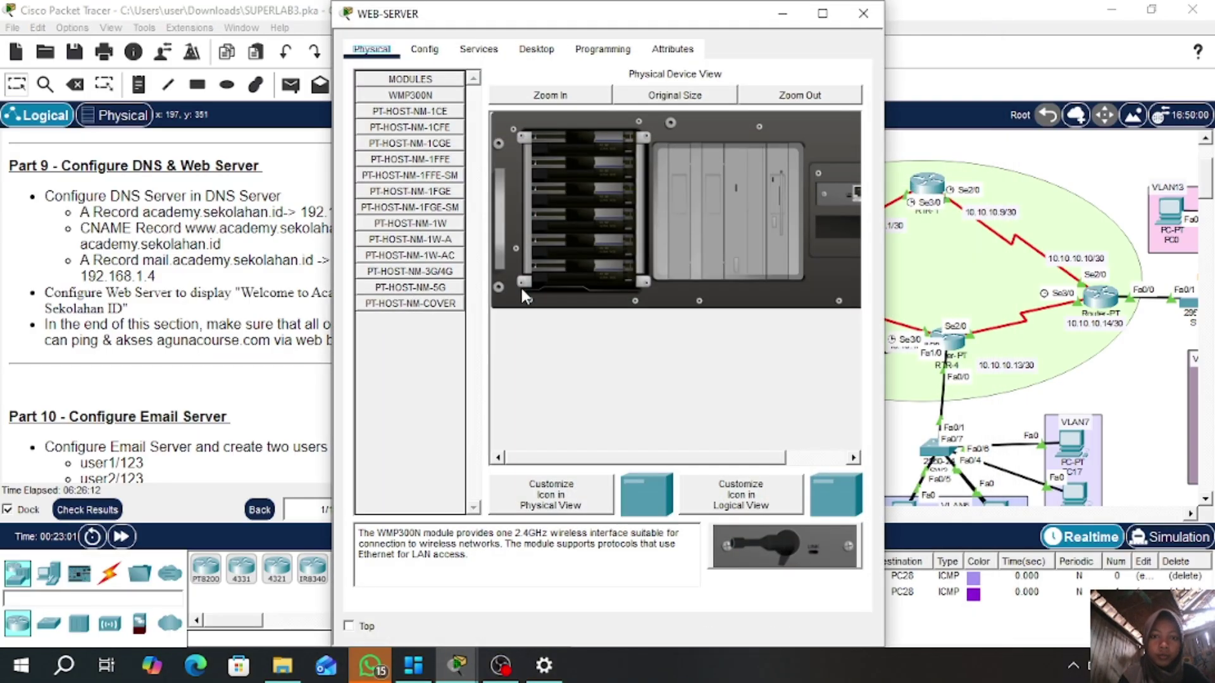
left_click(477, 51)
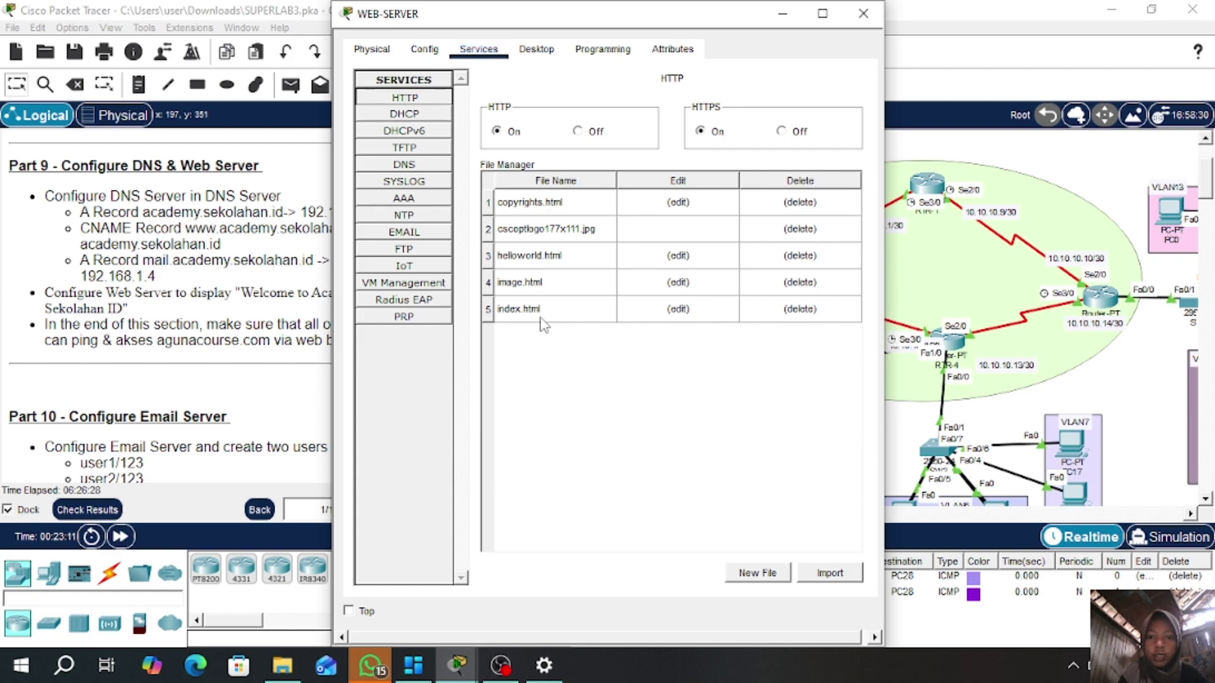
left_click(681, 314)
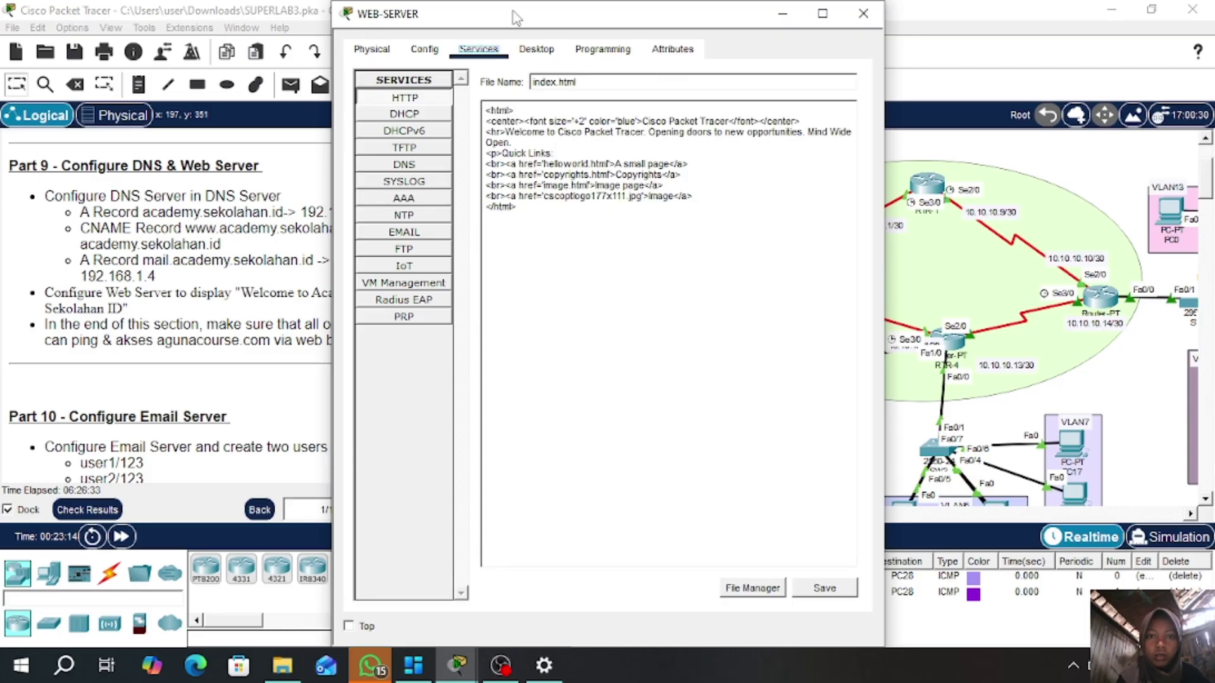
left_click_drag(516, 14, 632, 17)
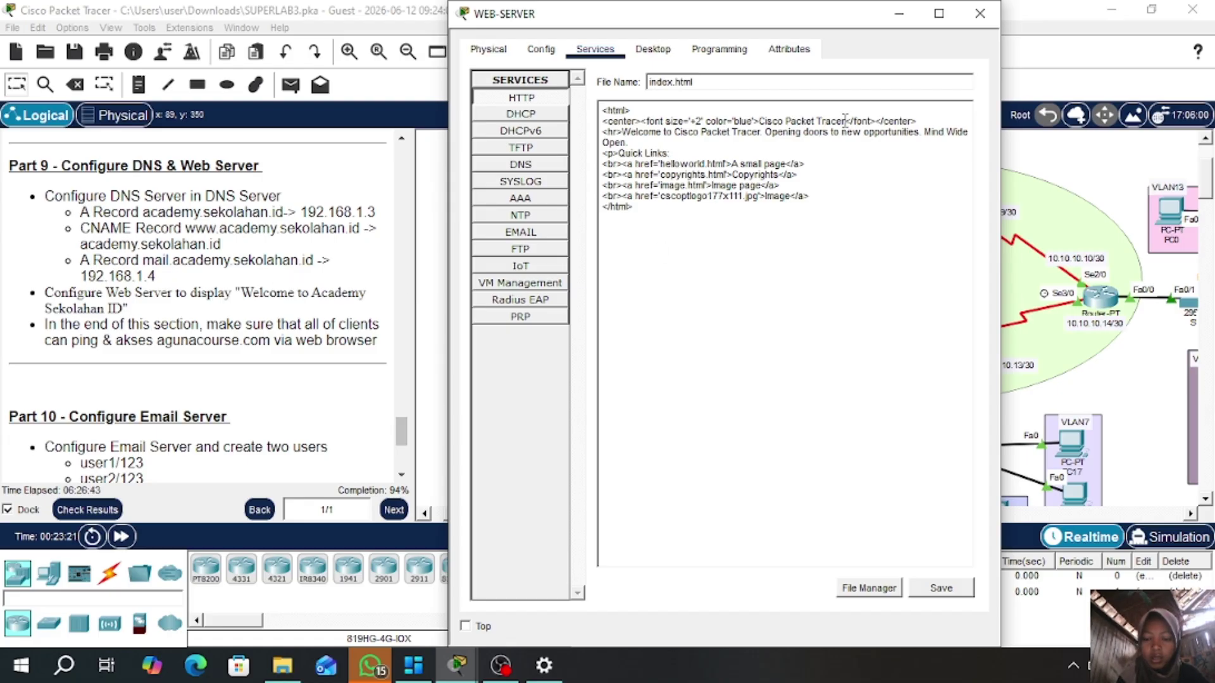
- Change index.html's welcome text to 'Welcome to Academy Sekolahan ID' and save, overwriting the file
left_click(846, 121)
key("BackSpace")
key("BackSpace")
key("BackSpace")
key("BackSpace")
key("BackSpace")
key("BackSpace")
key("BackSpace")
key("BackSpace")
key("BackSpace")
key("BackSpace")
key("BackSpace")
key("BackSpace")
key("BackSpace")
key("BackSpace")
key("BackSpace")
key("BackSpace")
key("BackSpace")
key("BackSpace")
key("BackSpace")
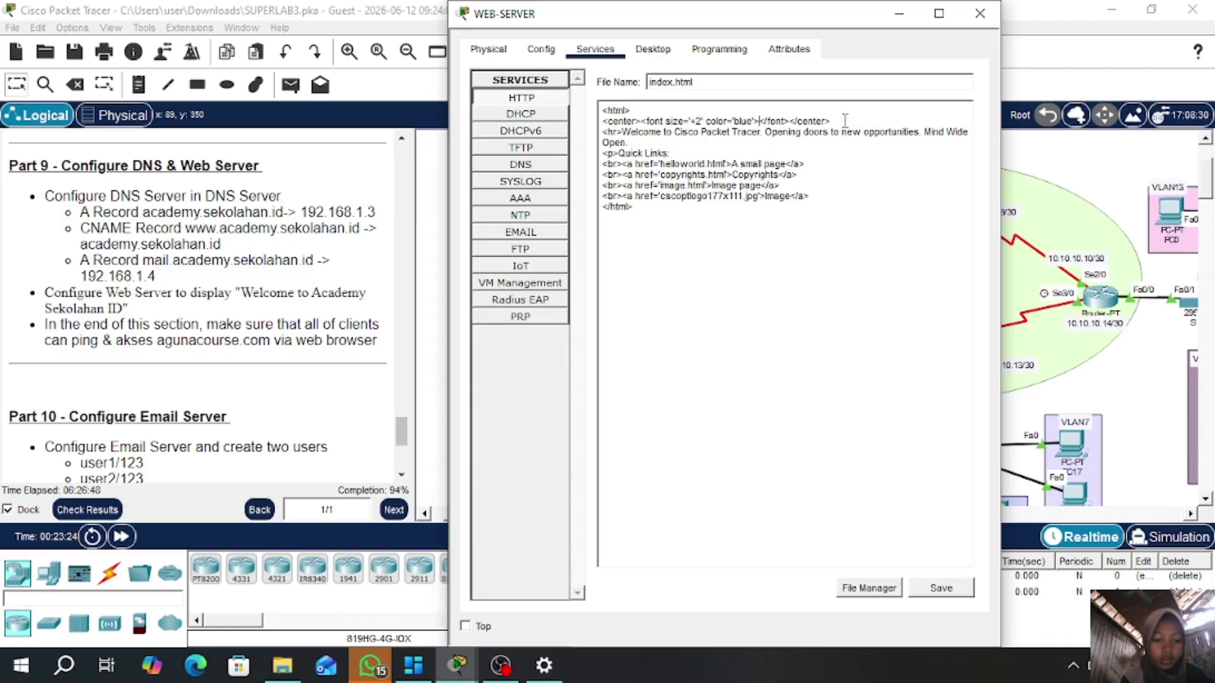
type("Welcome ")
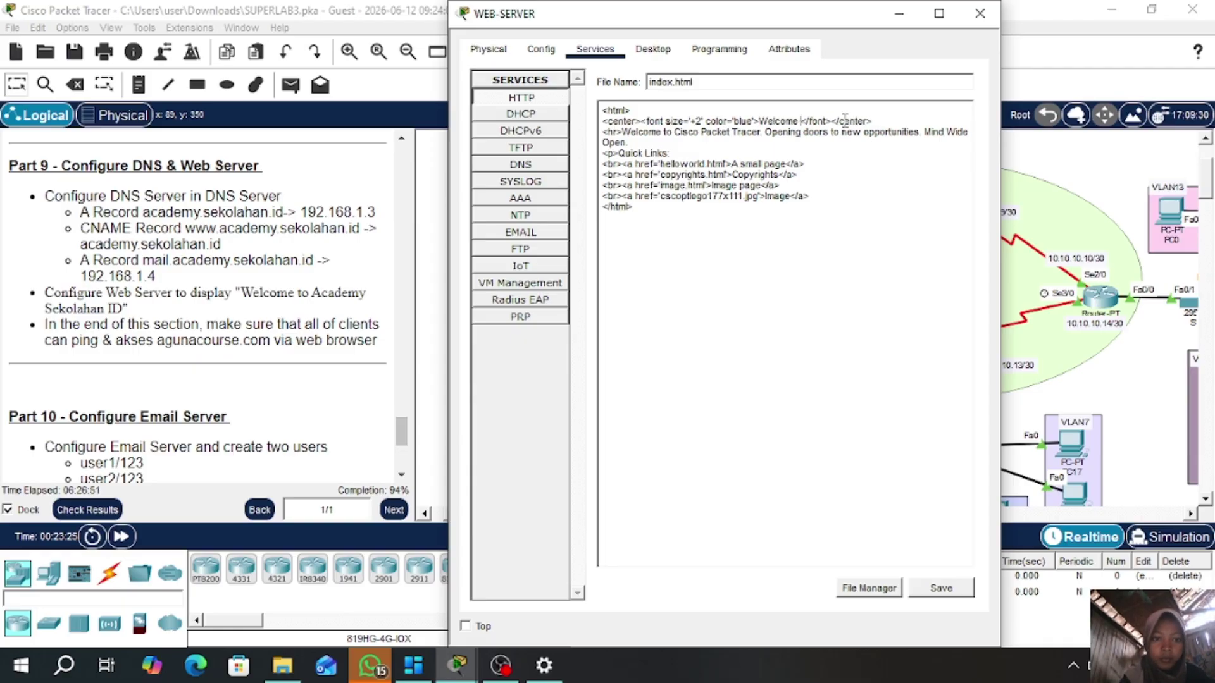
type("to A")
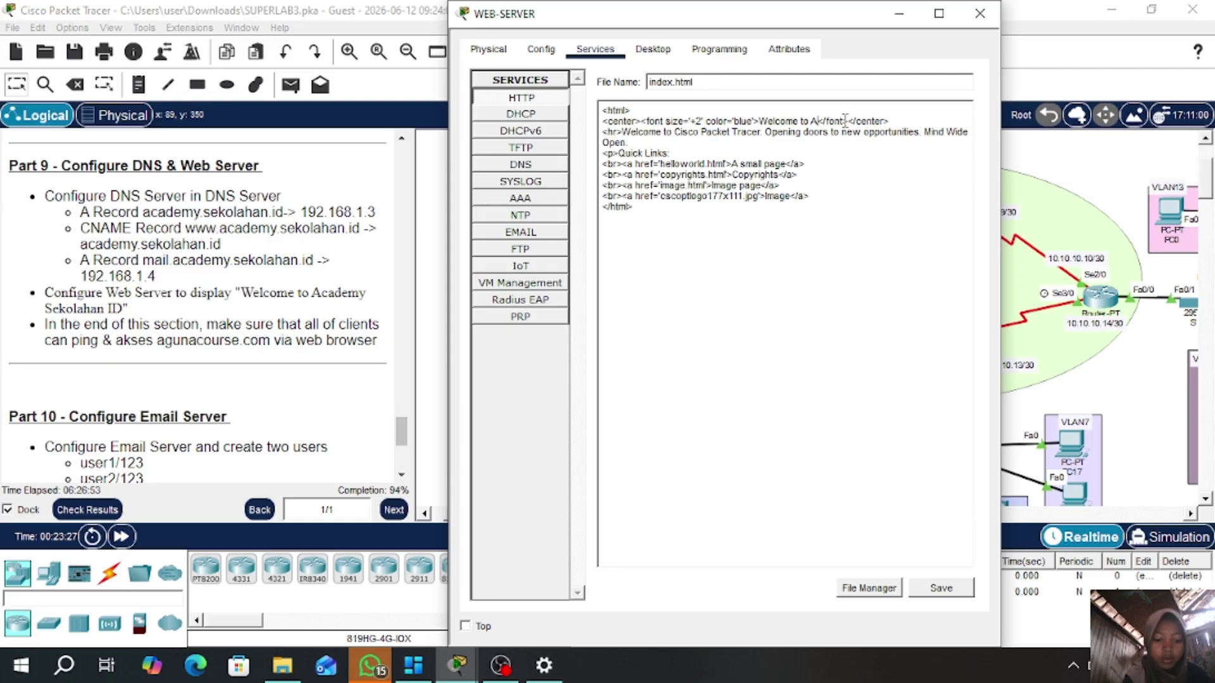
type("ca")
type("demy S")
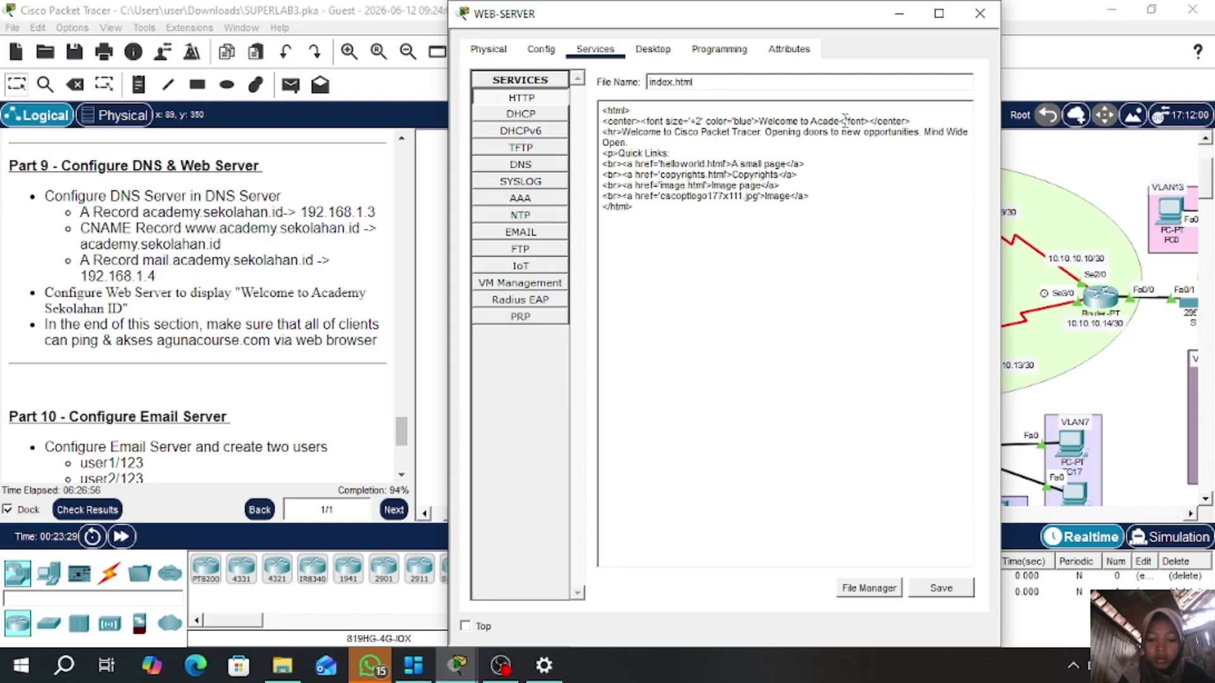
type("ekolahan ")
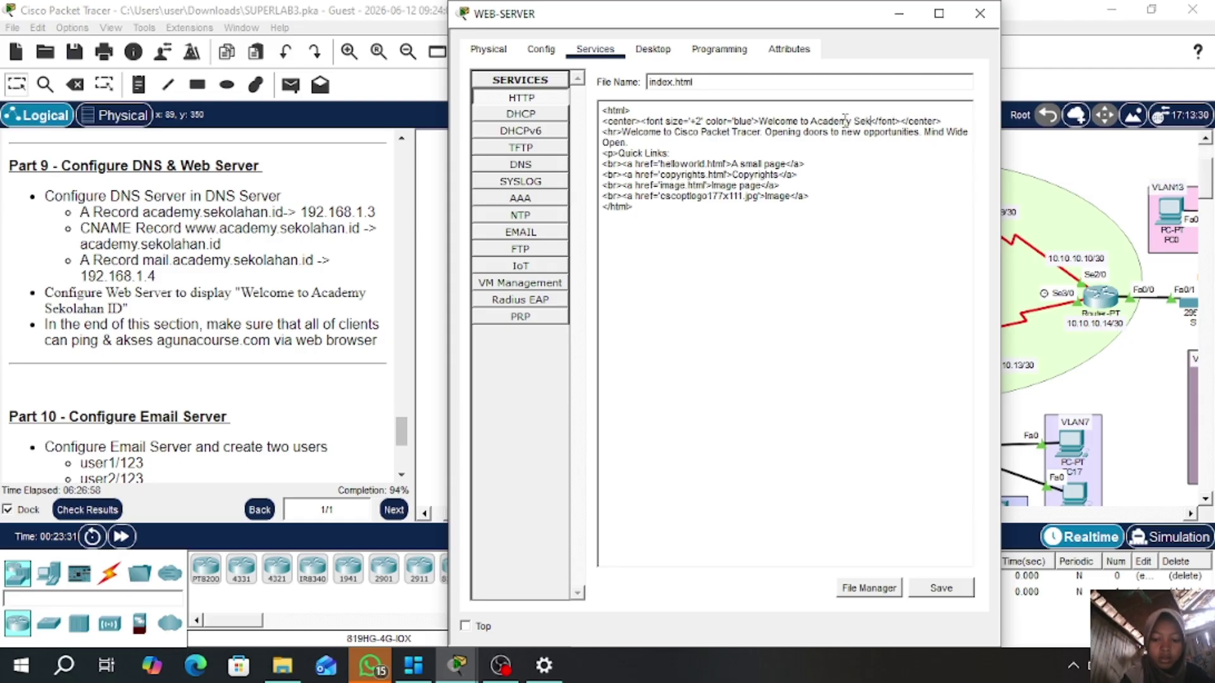
type("ID")
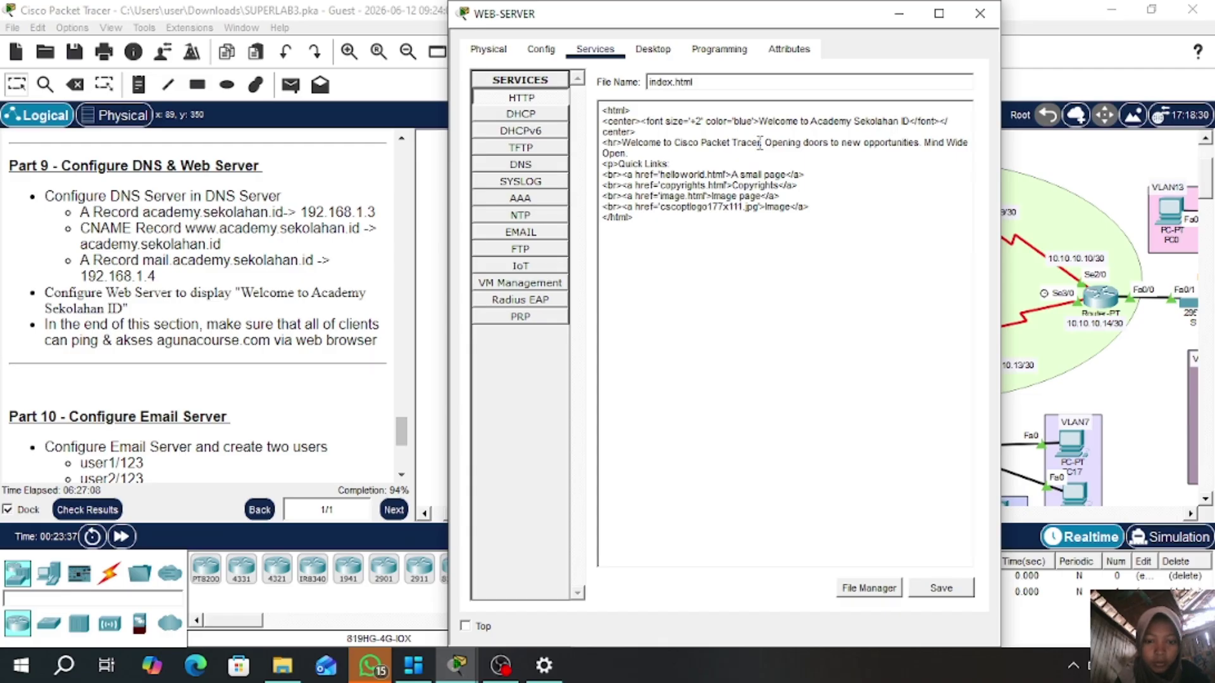
key("BackSpace")
key("BackSpace")
key("BackSpace")
key("BackSpace")
key("BackSpace")
key("BackSpace")
key("BackSpace")
key("BackSpace")
key("BackSpace")
key("BackSpace")
key("BackSpace")
key("BackSpace")
key("BackSpace")
key("BackSpace")
key("BackSpace")
key("BackSpace")
key("BackSpace")
key("BackSpace")
key("BackSpace")
key("BackSpace")
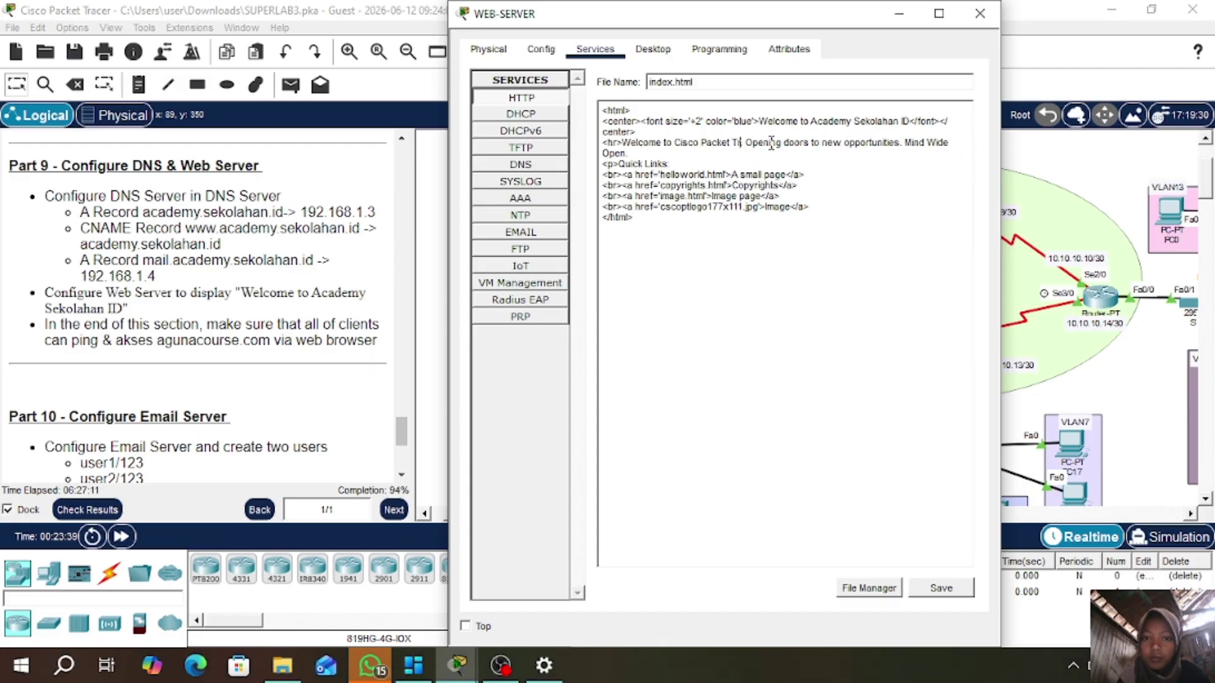
key("BackSpace")
key("BackSpace")
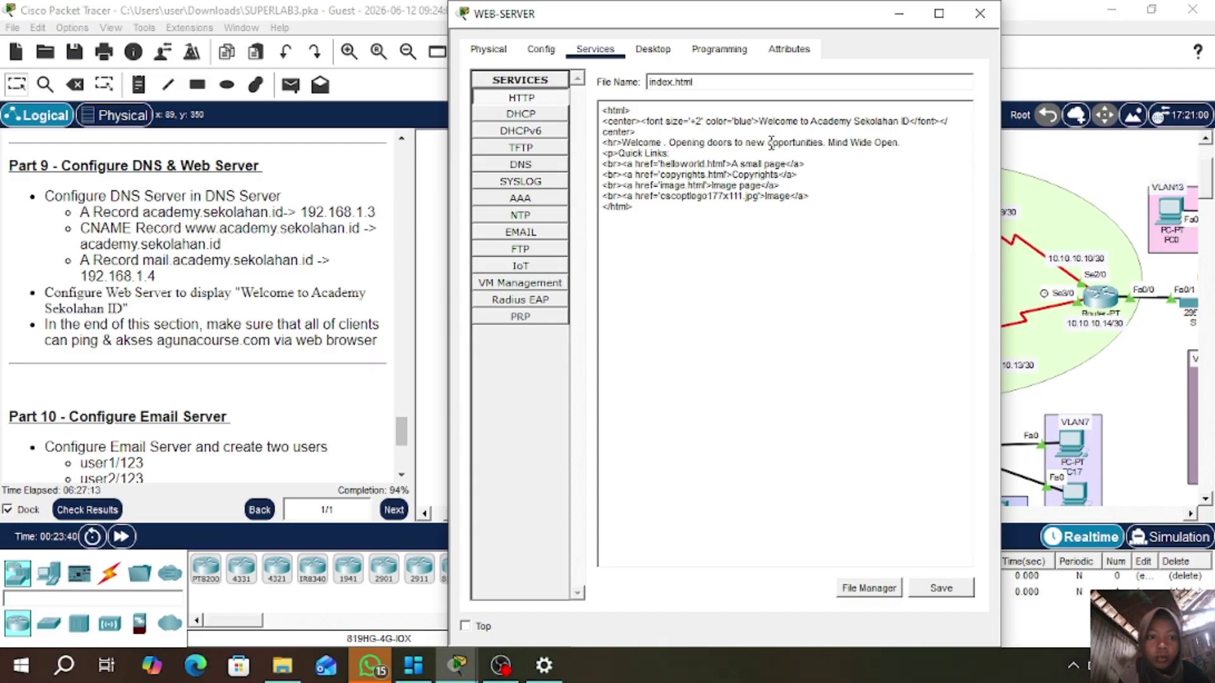
type("to")
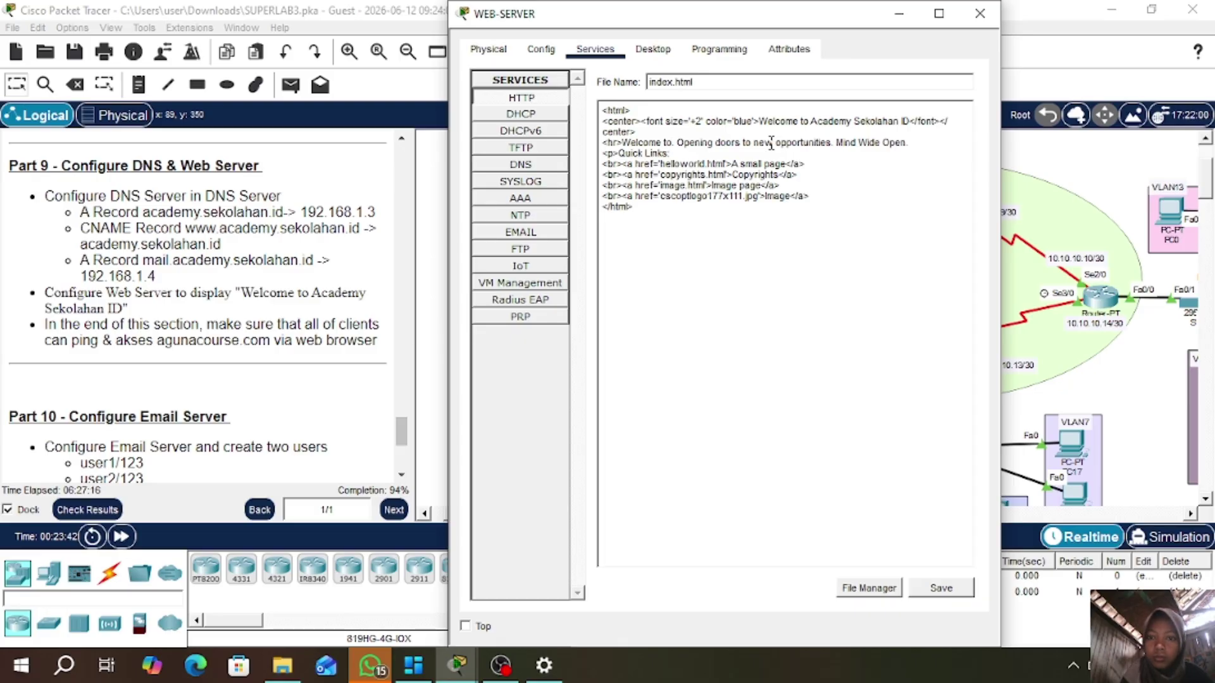
type(" Acade")
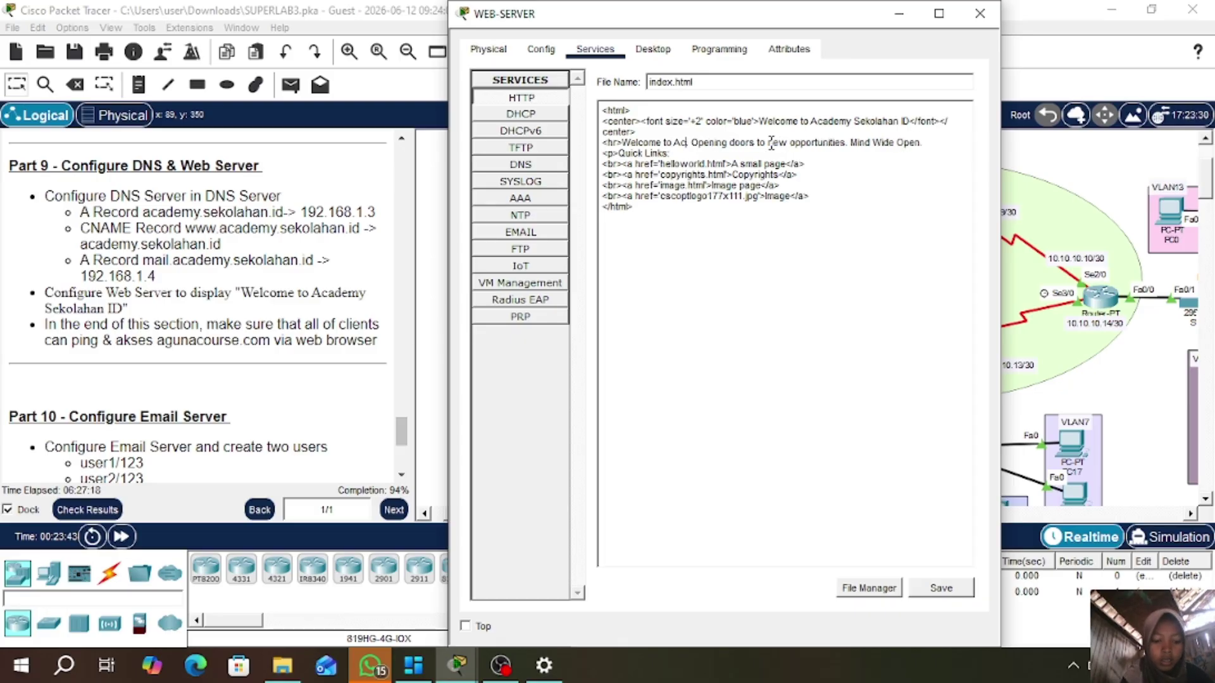
type("my ")
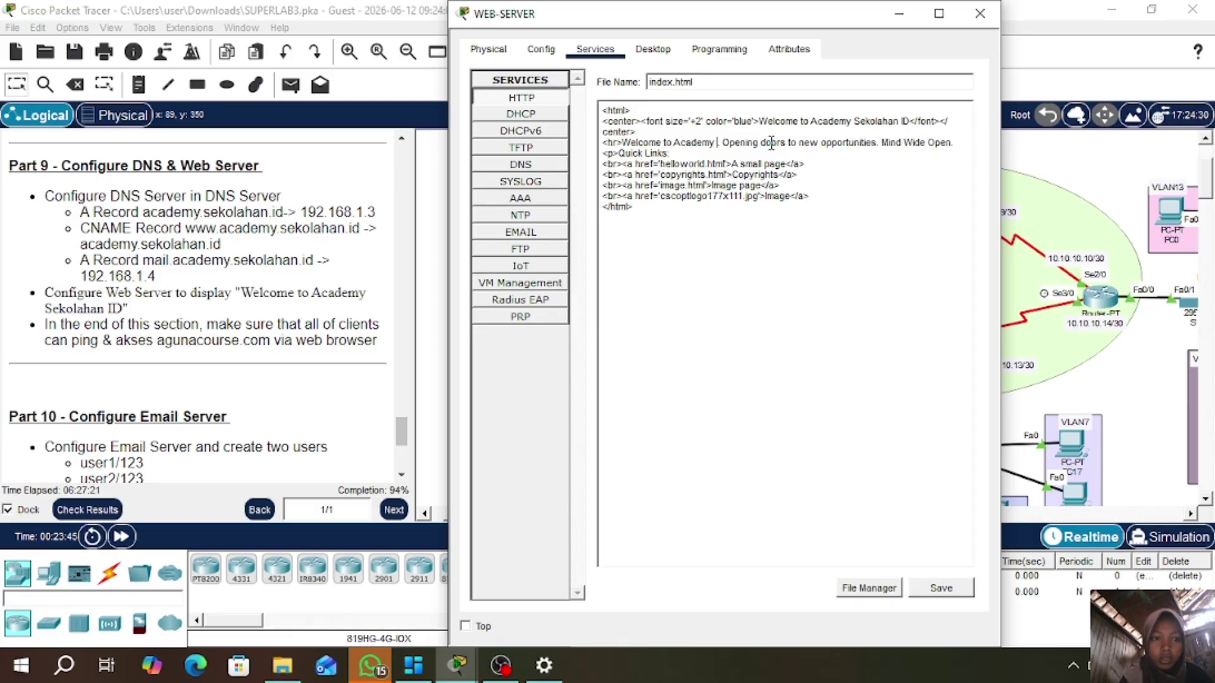
type("Sekolahan")
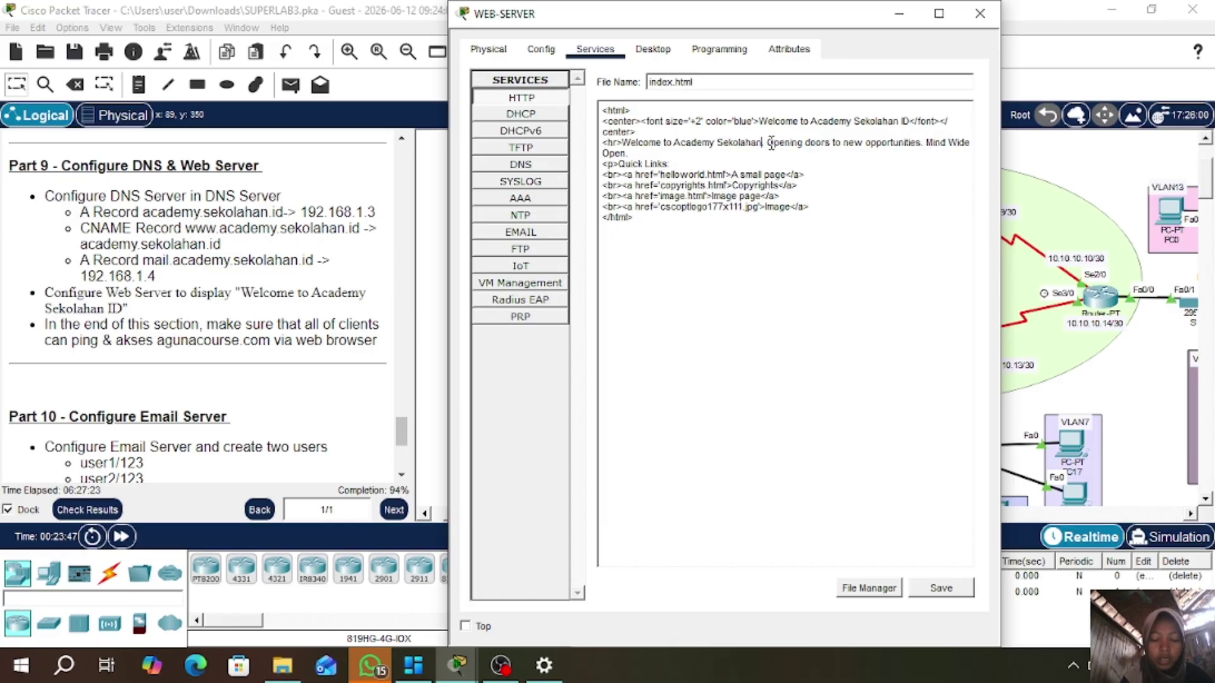
type(" ID")
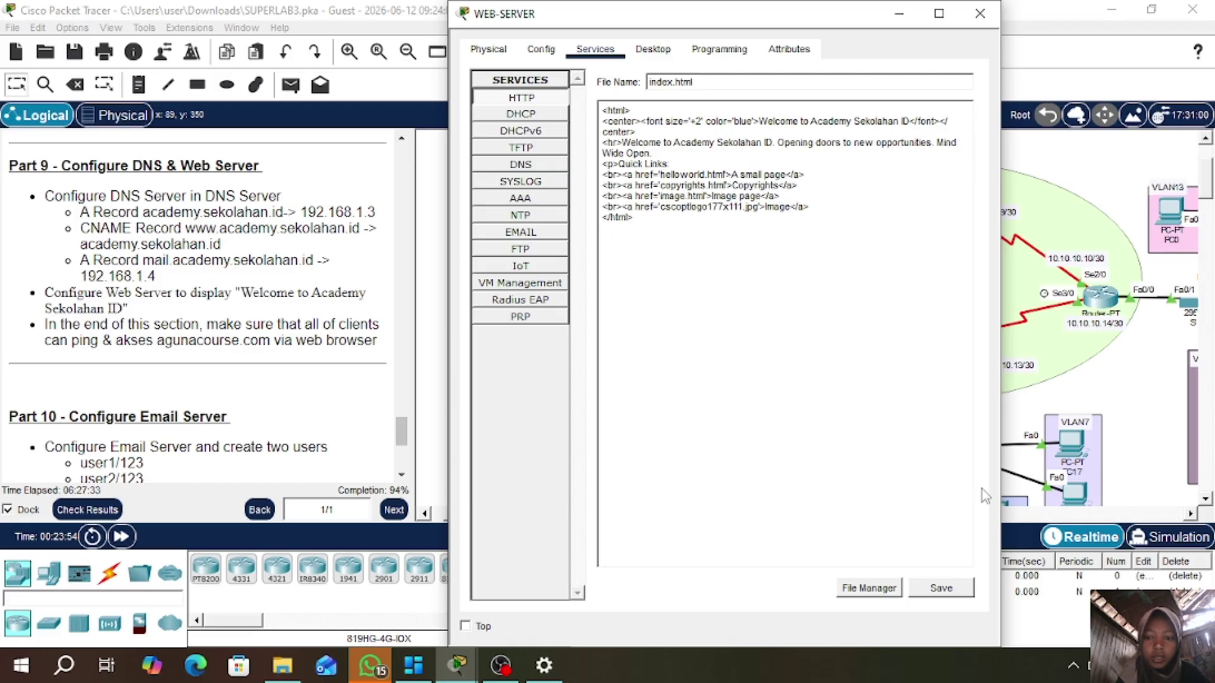
left_click(948, 596)
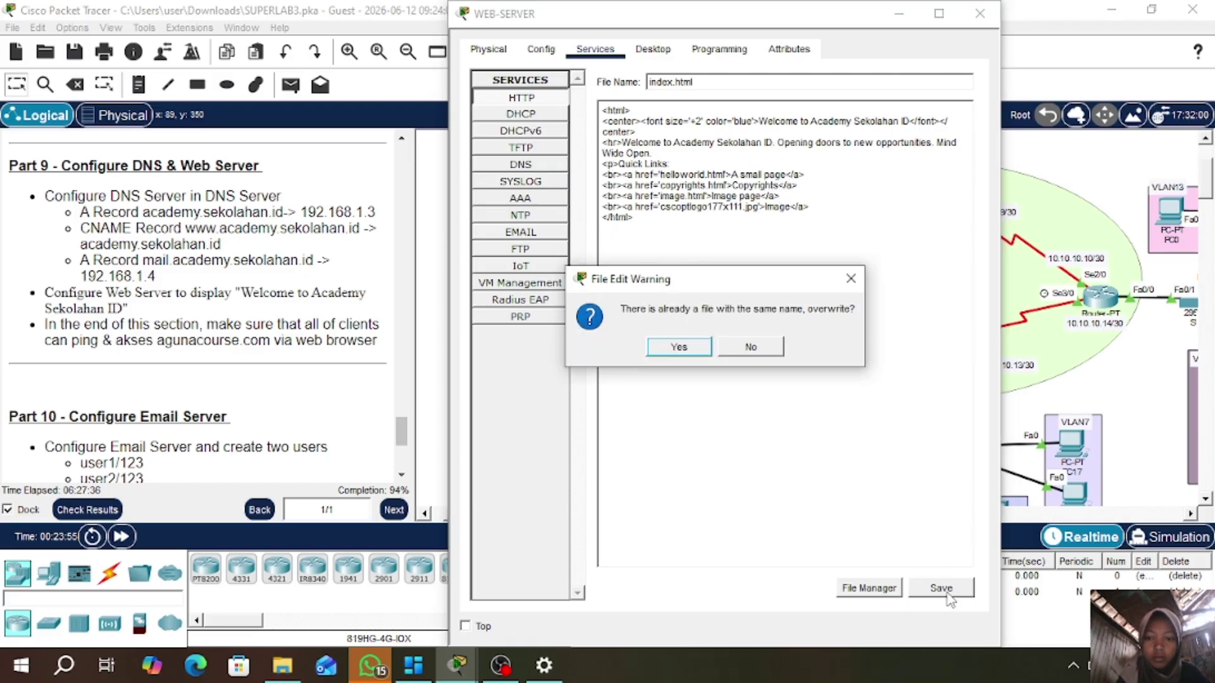
left_click(672, 346)
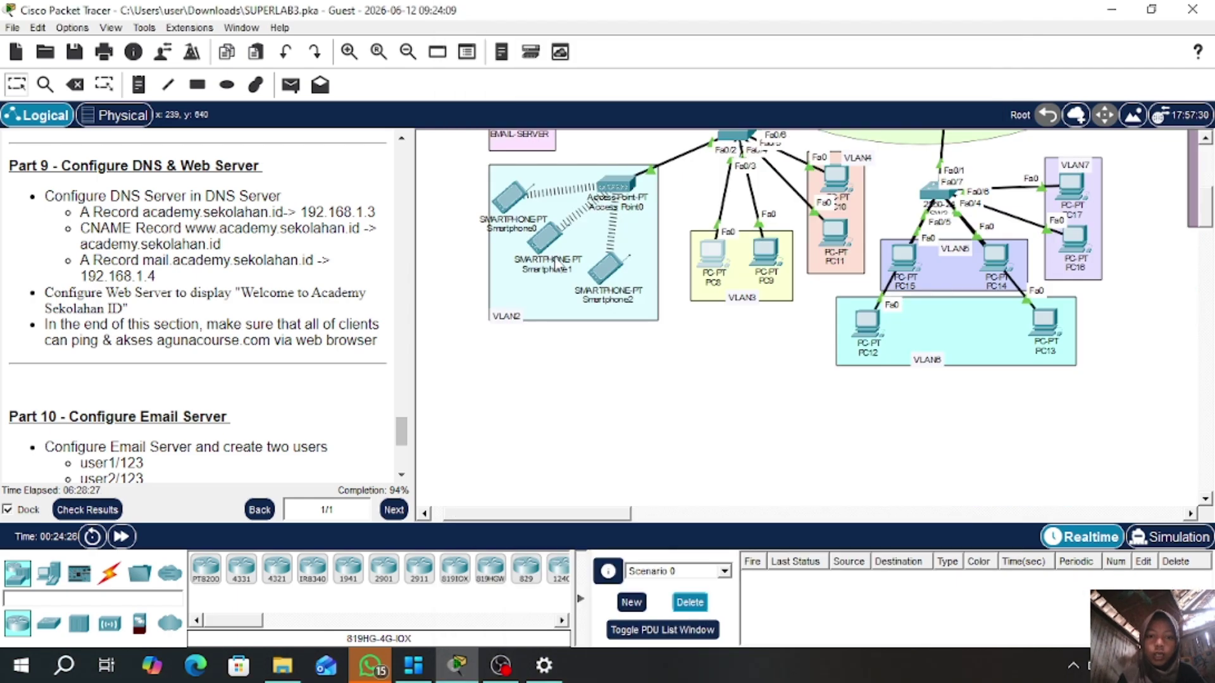
- Send a first test ping from DNS-SERVER to PC8, which fails
scroll(476, 196, "up", 4)
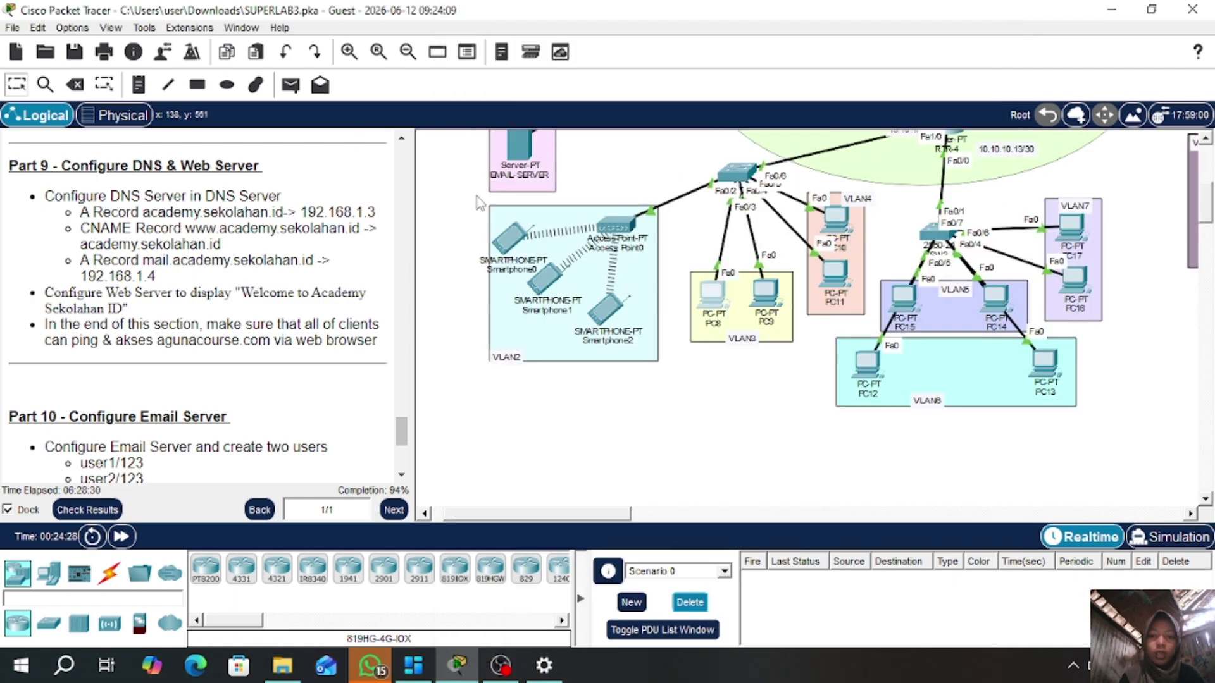
scroll(476, 196, "up", 1)
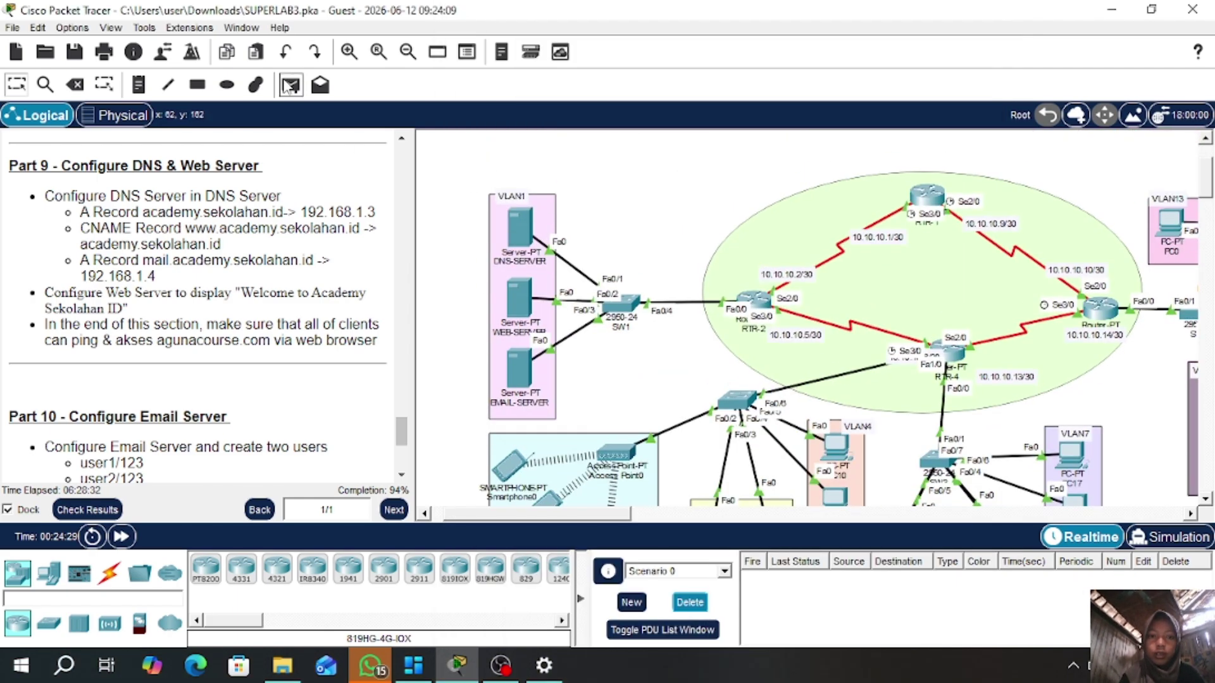
left_click(291, 85)
left_click(522, 227)
scroll(572, 233, "down", 1)
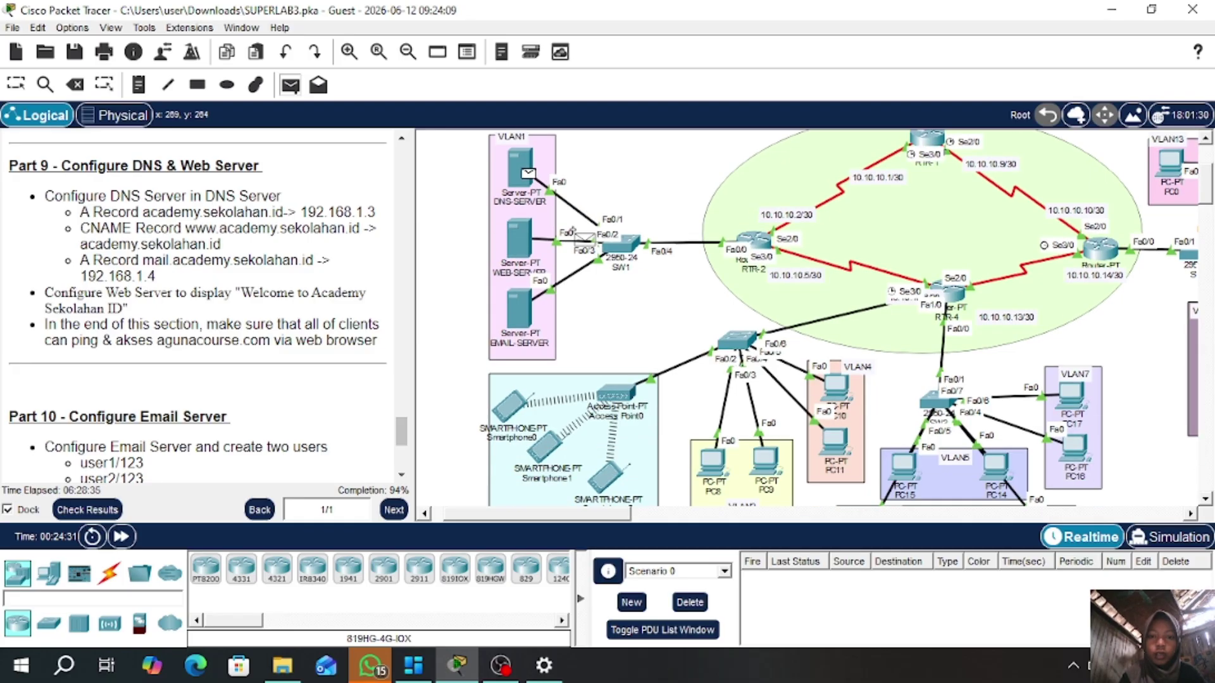
left_click(721, 467)
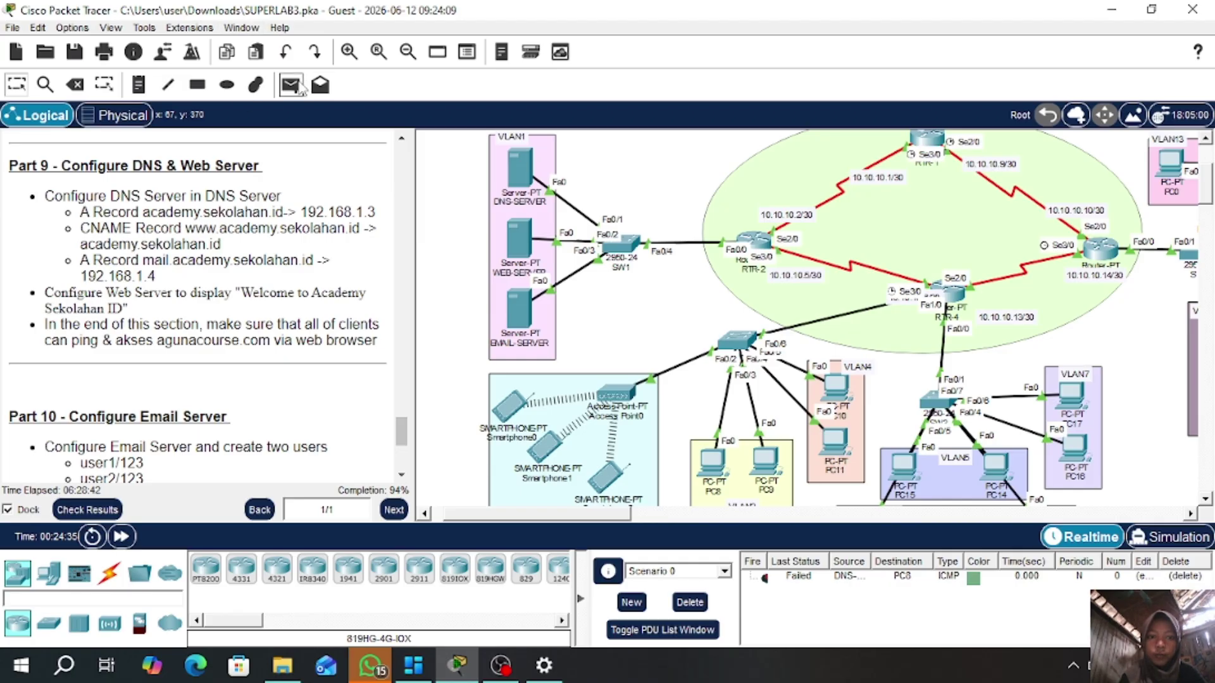
- Ping PC8 from DNS-SERVER again successfully and open PC8's desktop
left_click(291, 84)
left_click(503, 159)
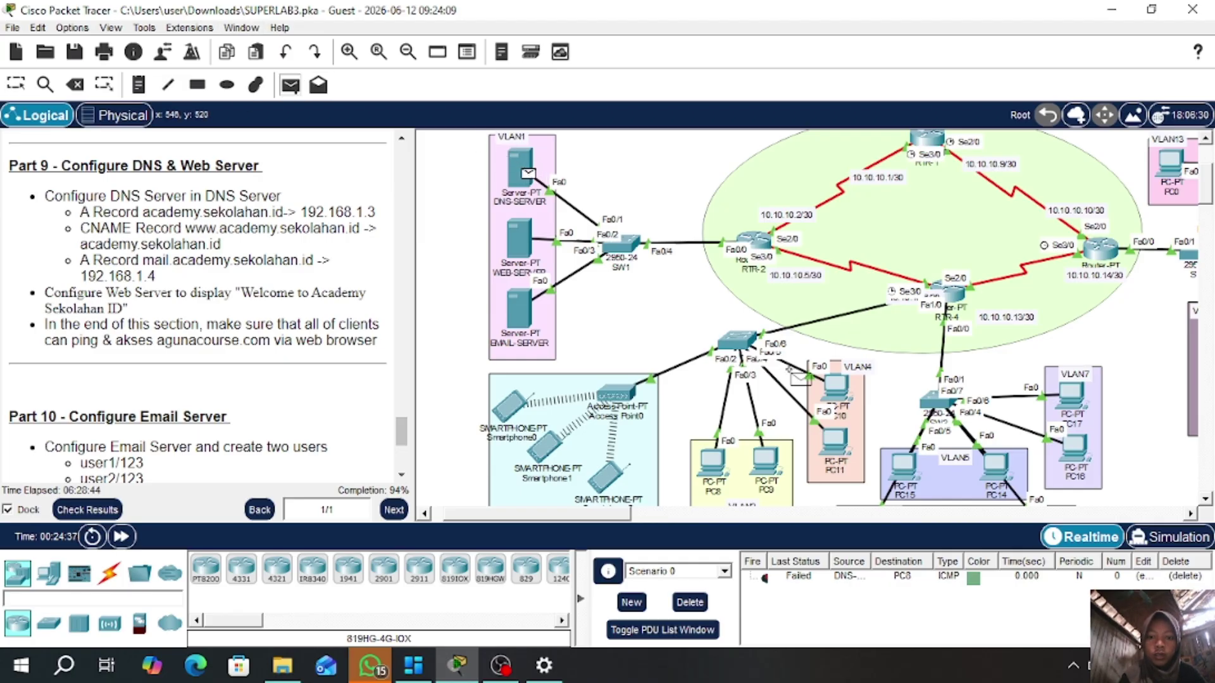
left_click(722, 469)
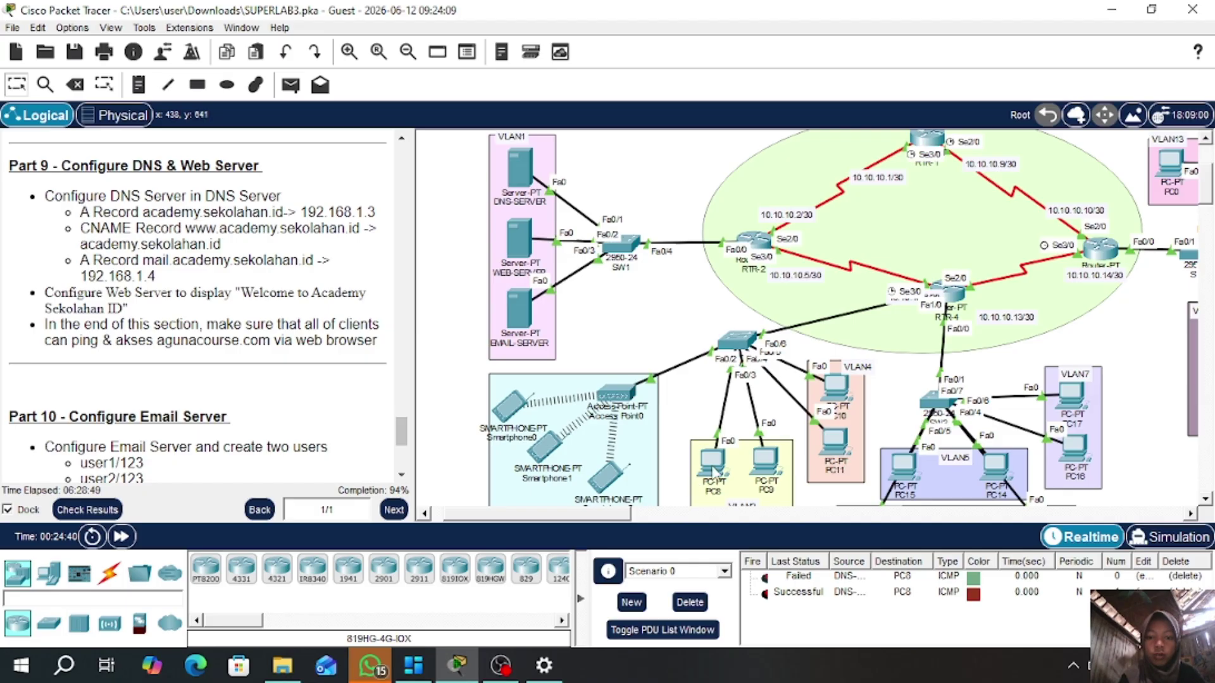
left_click(713, 470)
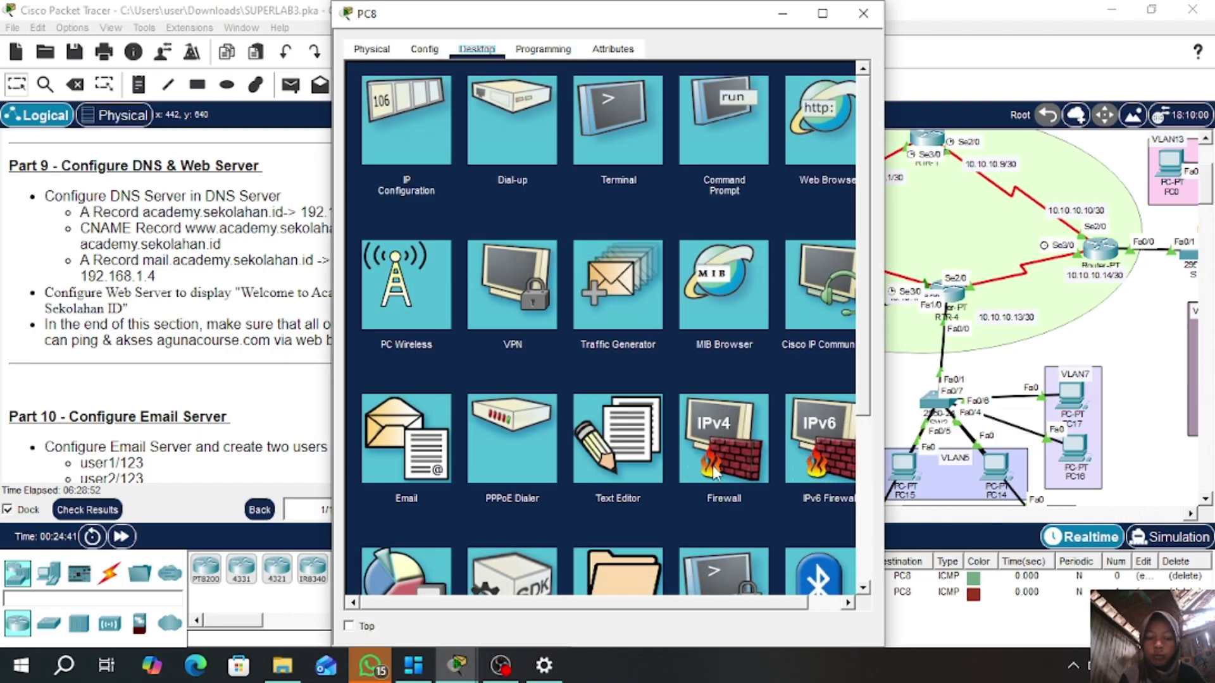
left_click(720, 147)
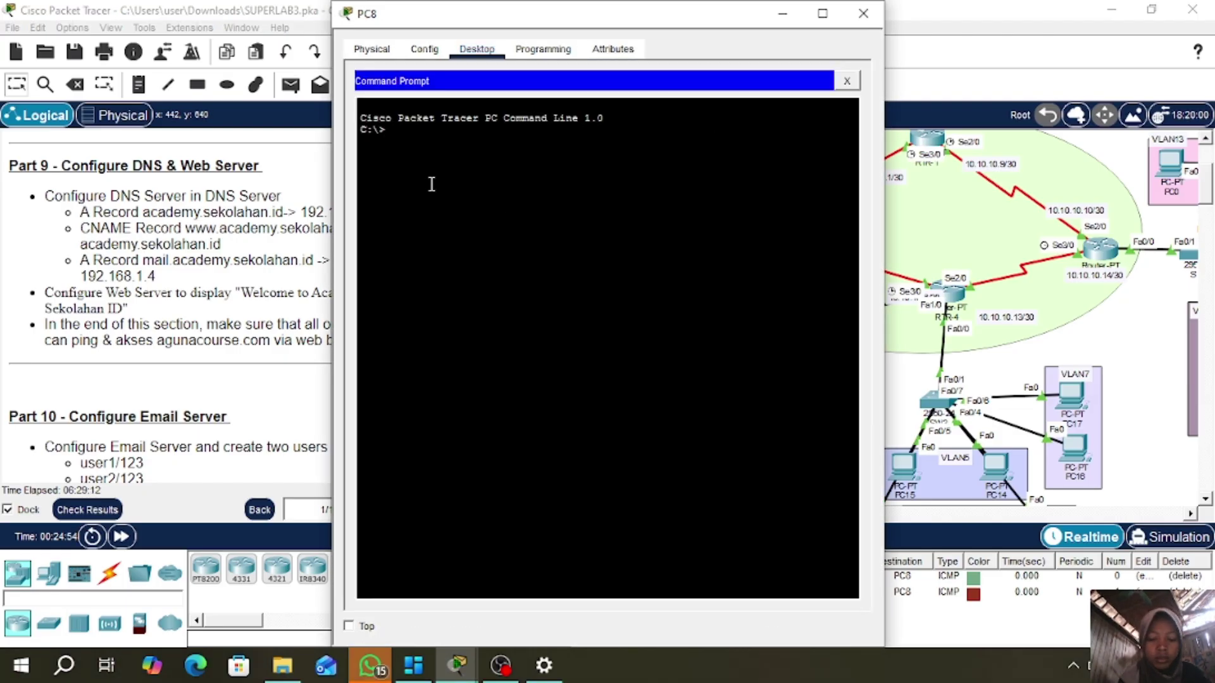
type("ping ")
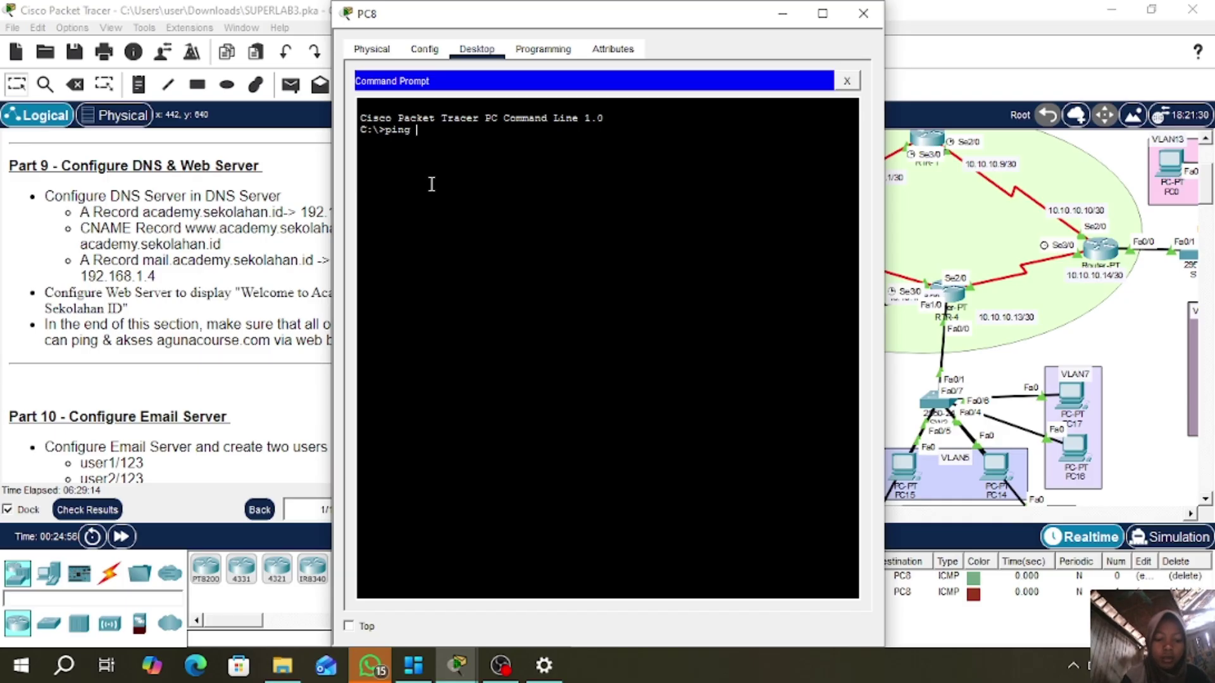
type("www.")
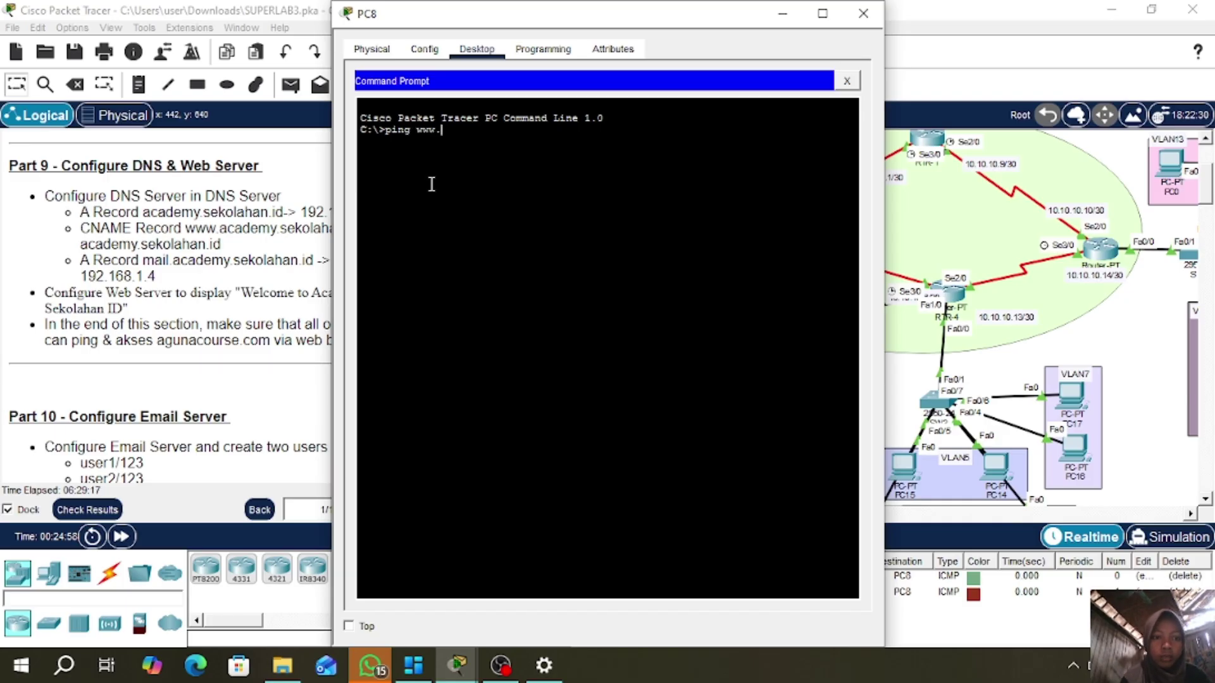
type("academy.sekolahan")
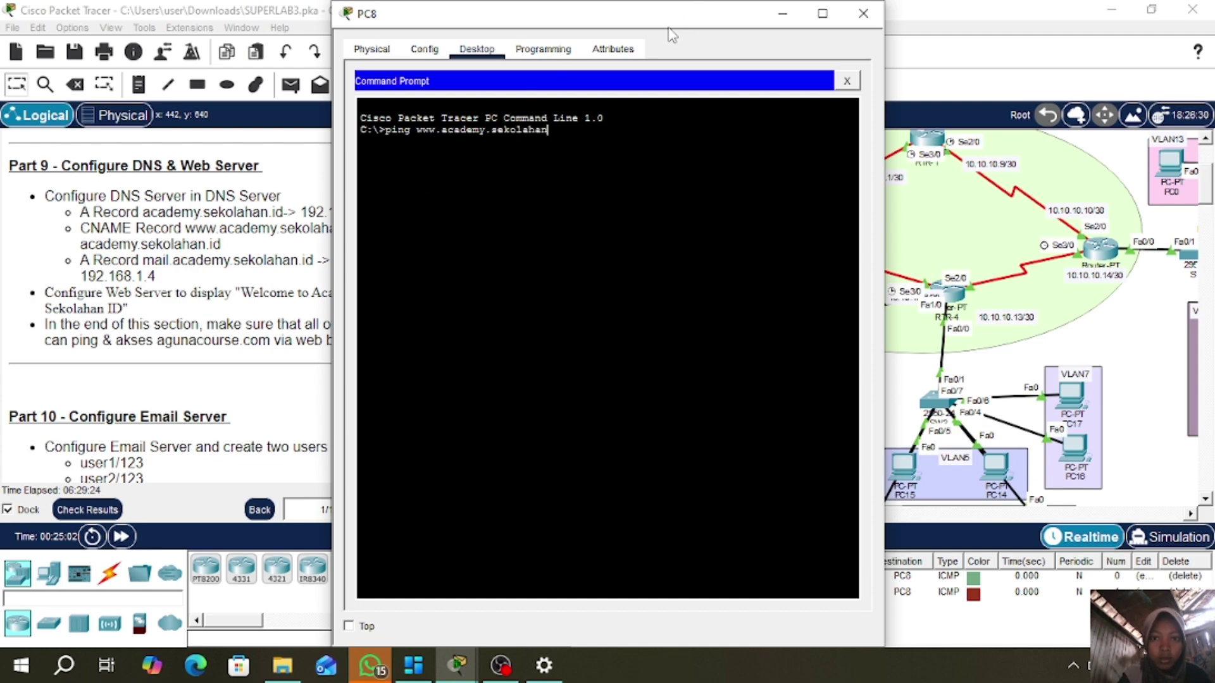
left_click_drag(664, 24, 753, 25)
type(".id")
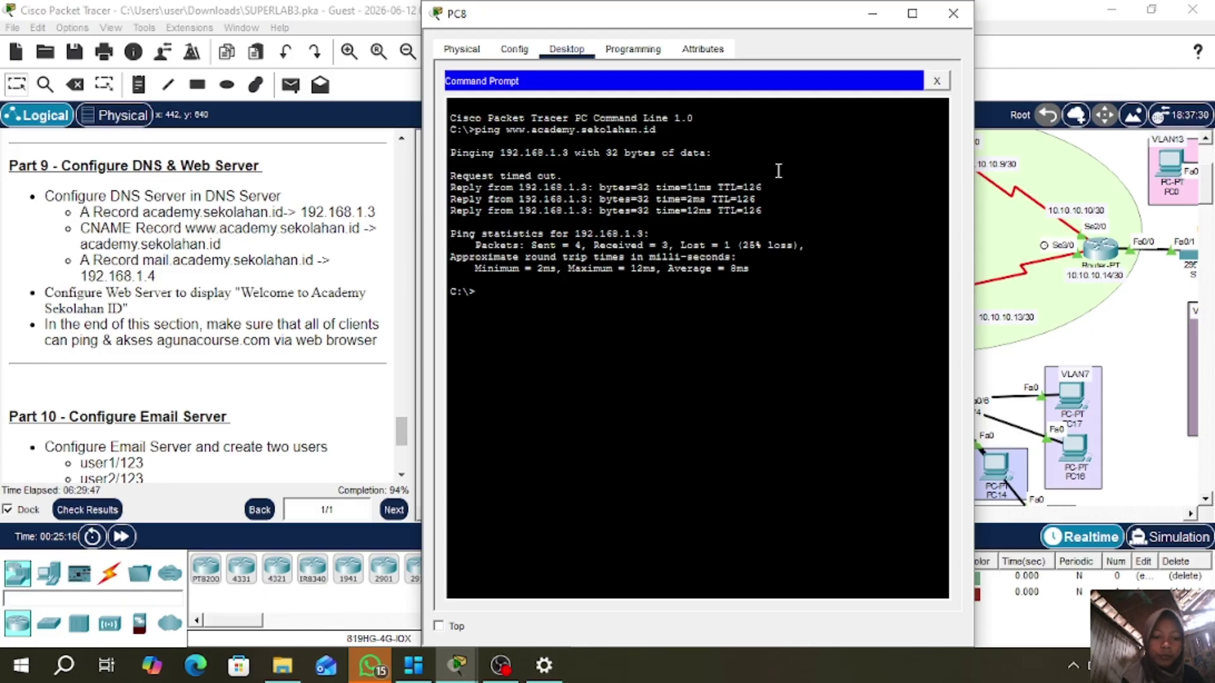
- Browse to academy.sekolahan.id in PC20's web browser, then scroll the instructions to Part 10
left_click(953, 14)
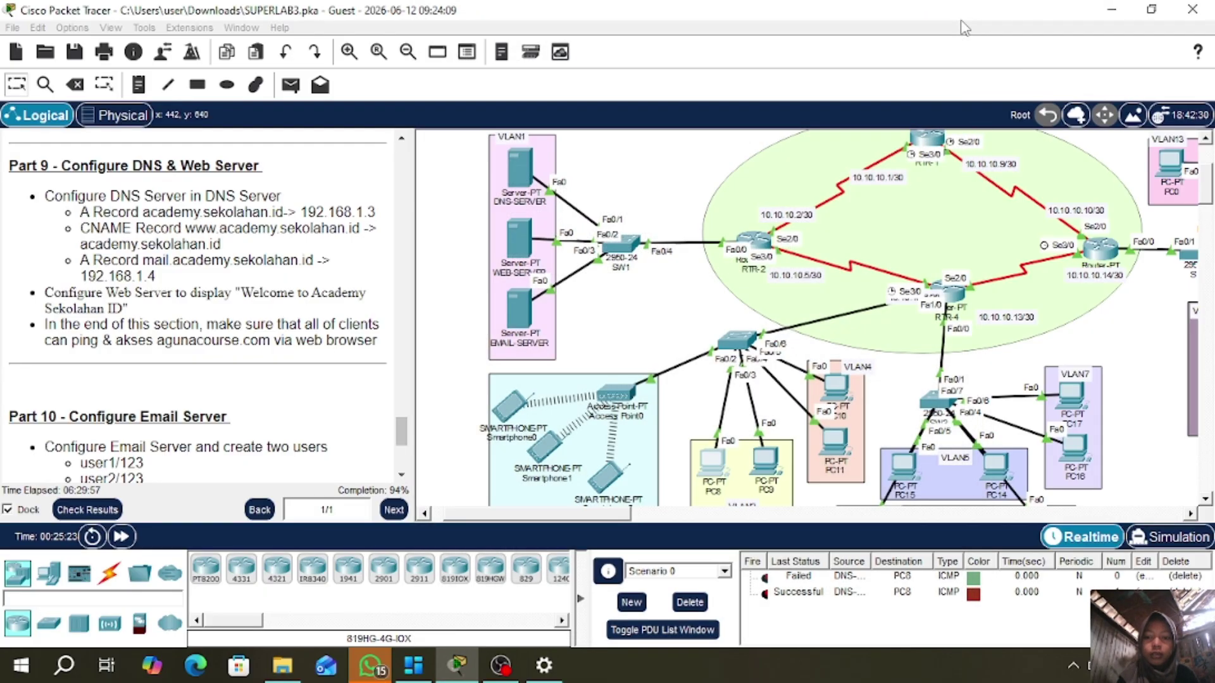
left_click_drag(619, 522, 732, 520)
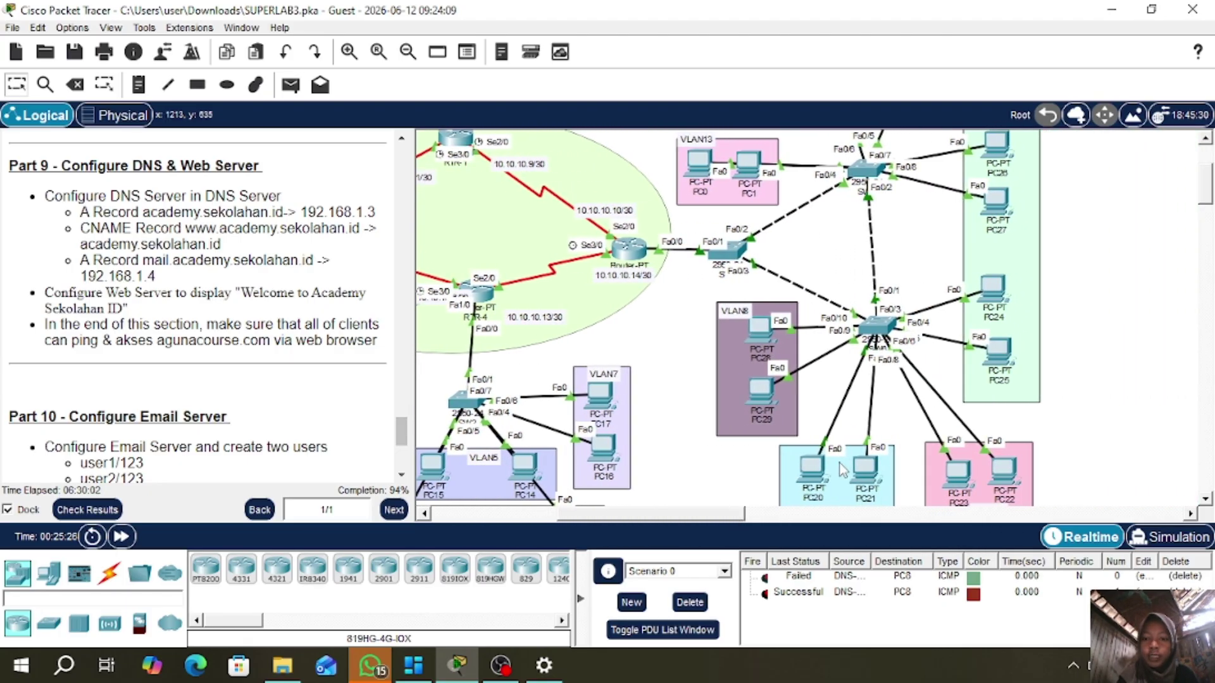
left_click(812, 470)
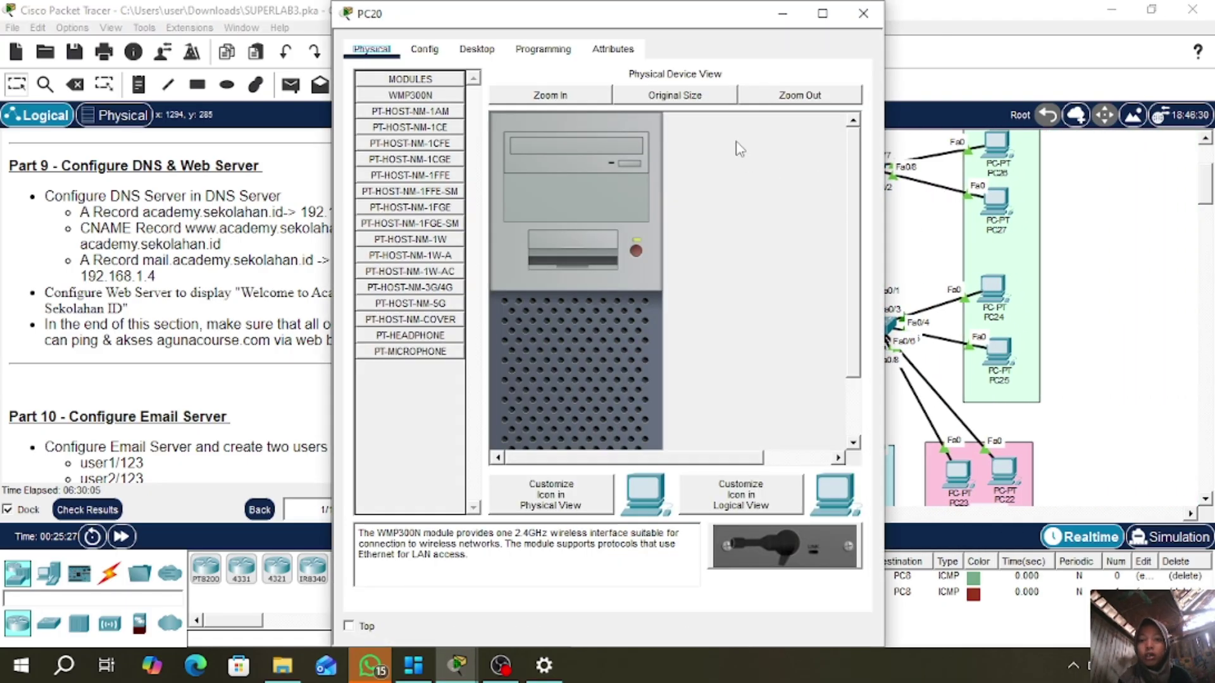
left_click(476, 48)
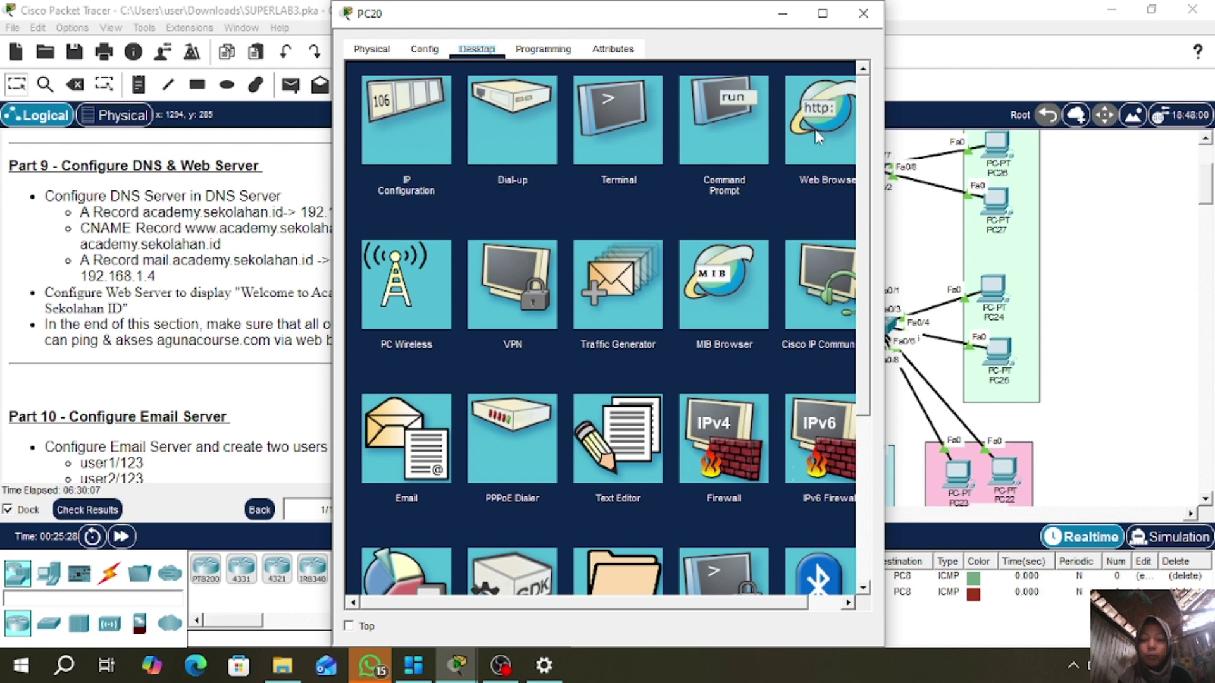
left_click(815, 129)
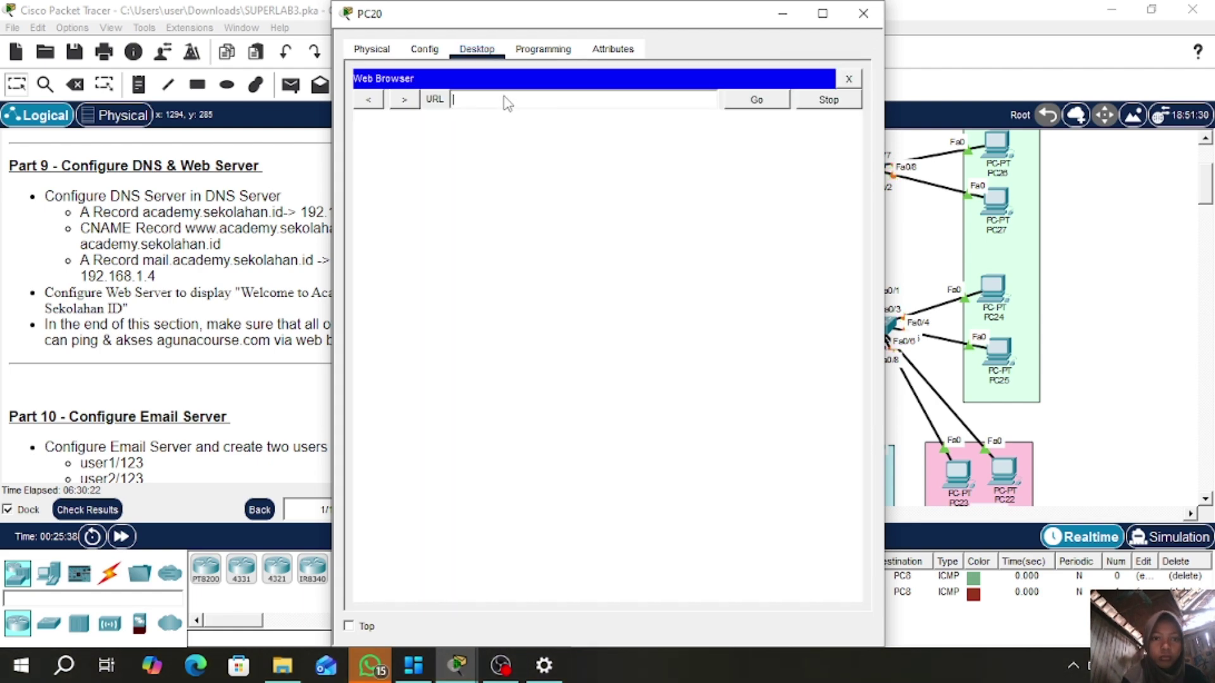
type("acad")
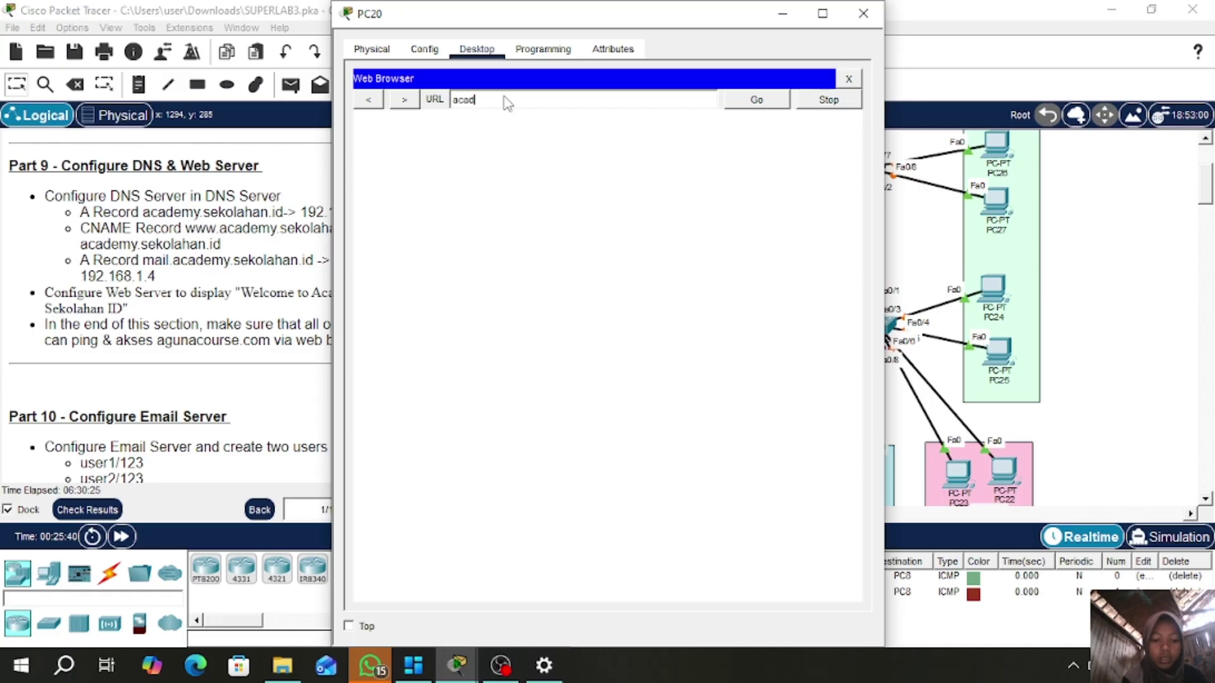
type("emy.s")
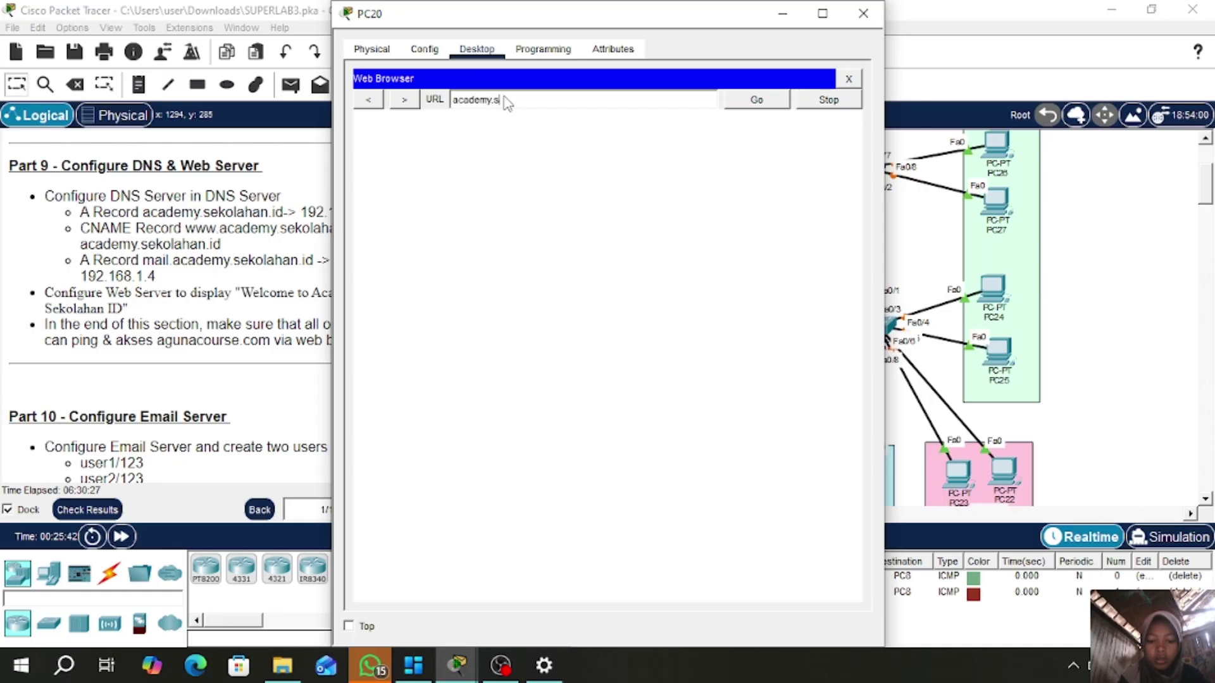
type("ekolahan.id")
key("Return")
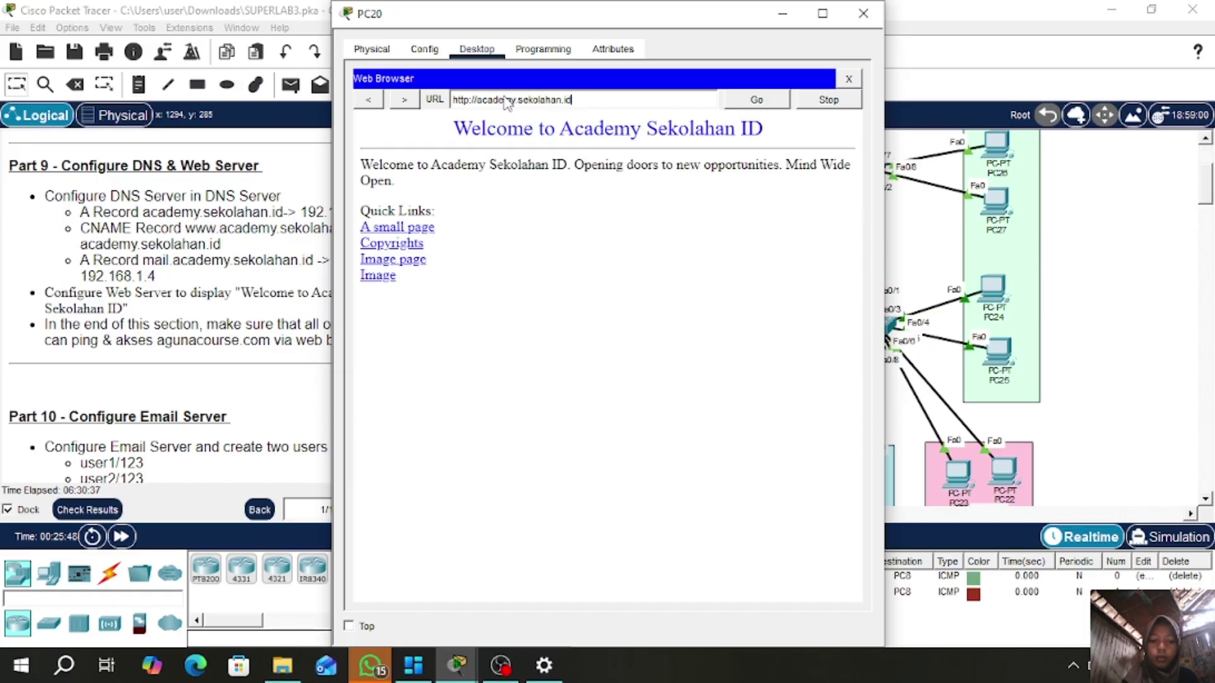
left_click(863, 14)
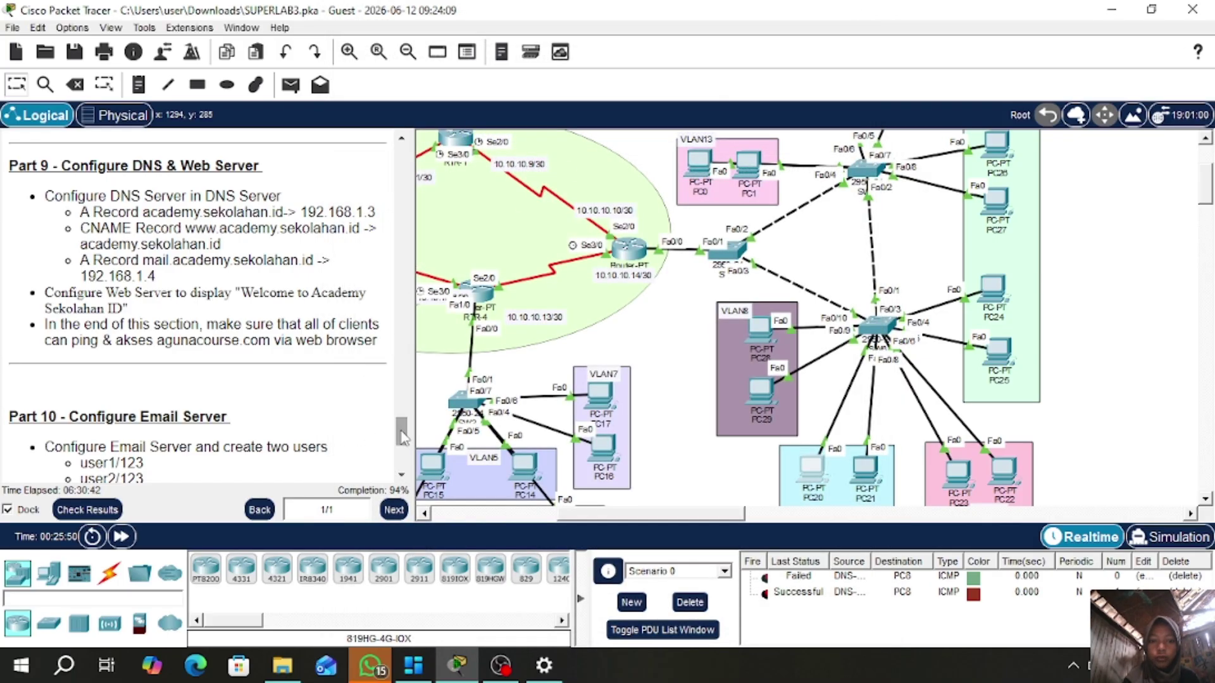
left_click_drag(402, 439, 403, 460)
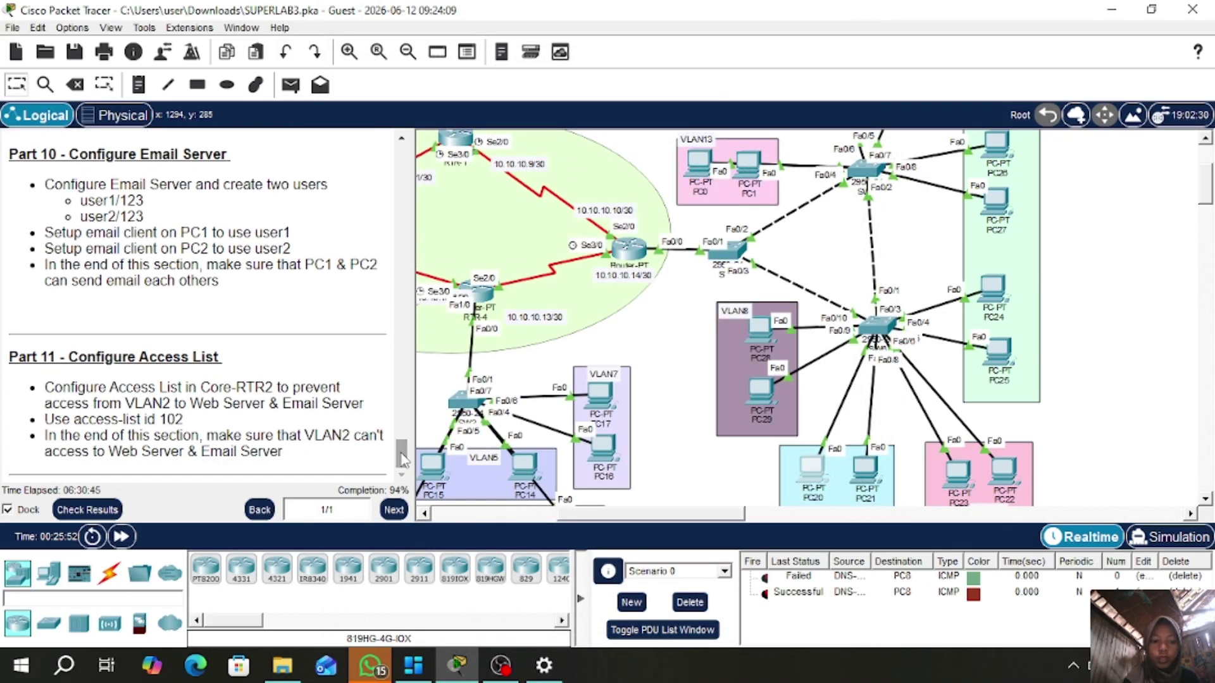
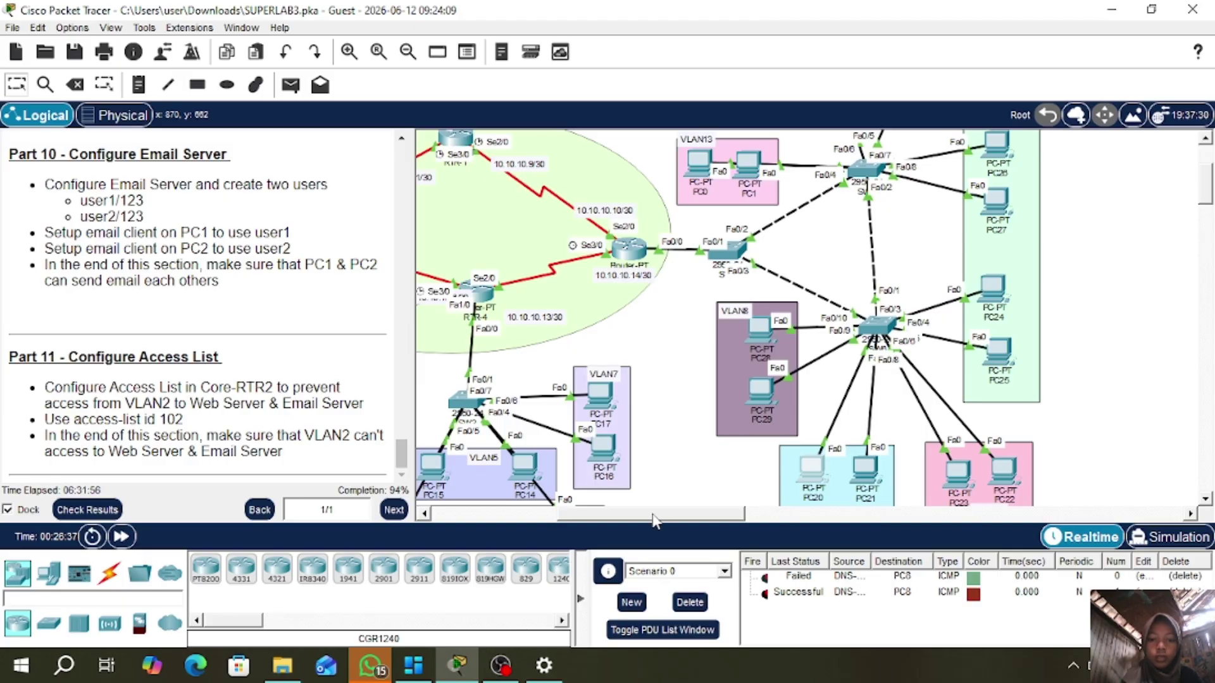
- Set the EMAIL-SERVER's mail service domain name to academy.sekolahan.id
left_click_drag(639, 514, 516, 515)
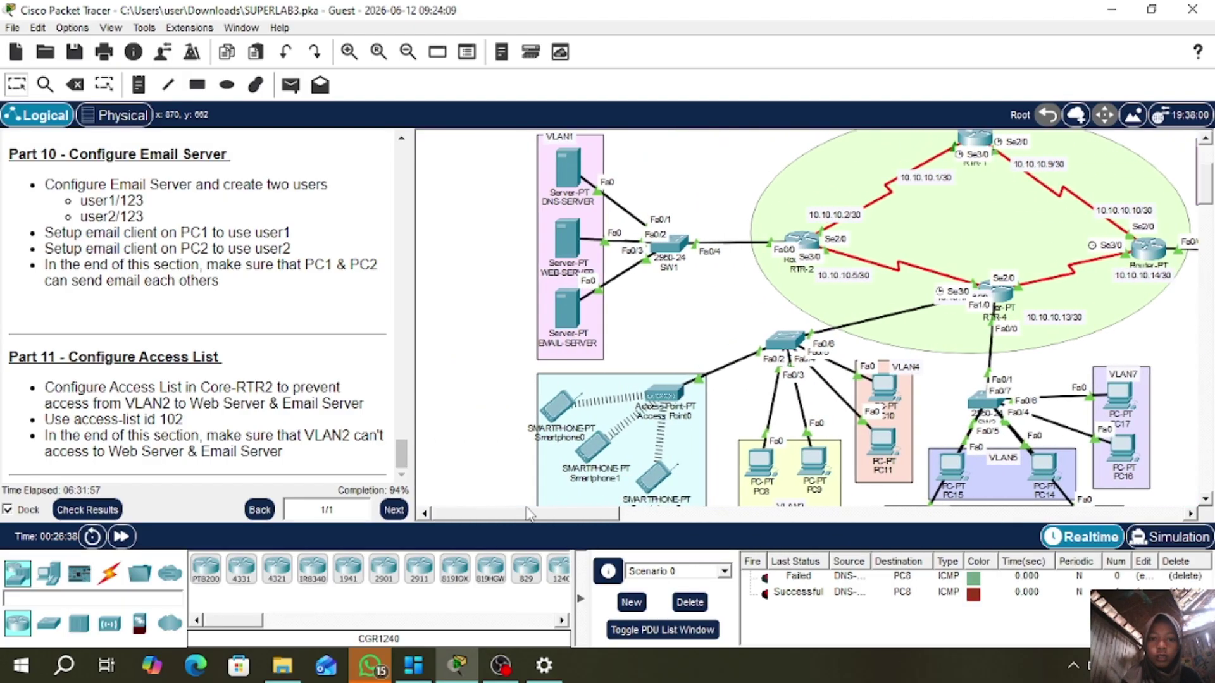
left_click(565, 309)
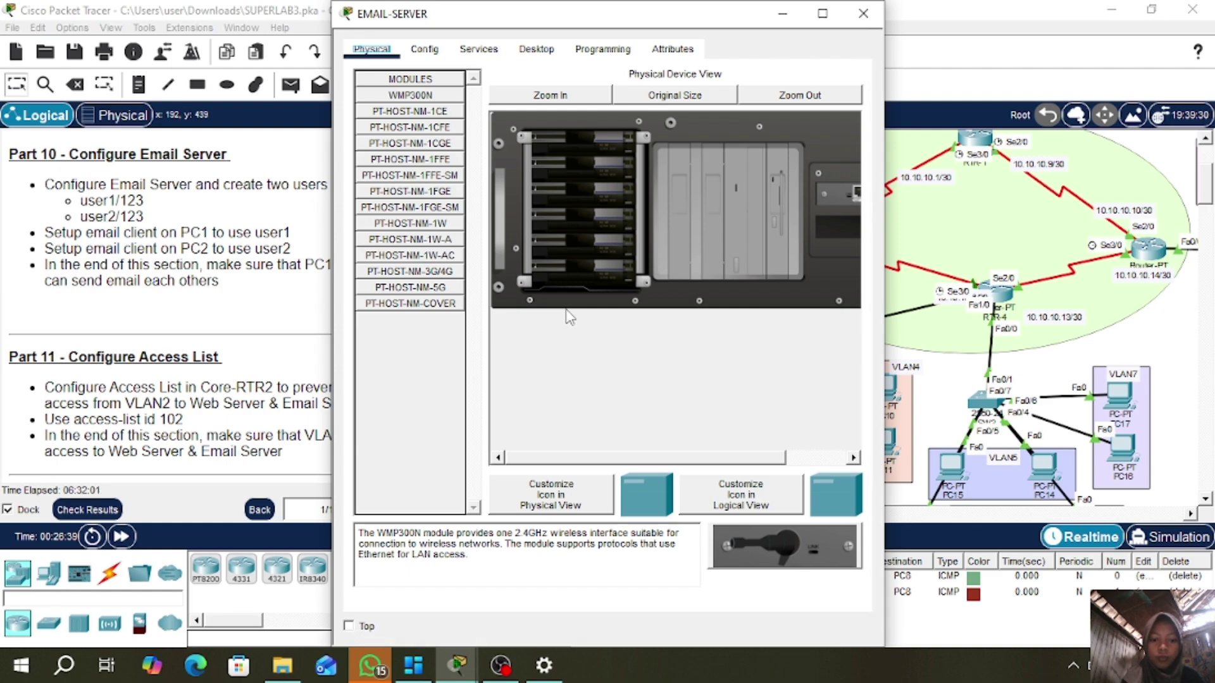
left_click(475, 48)
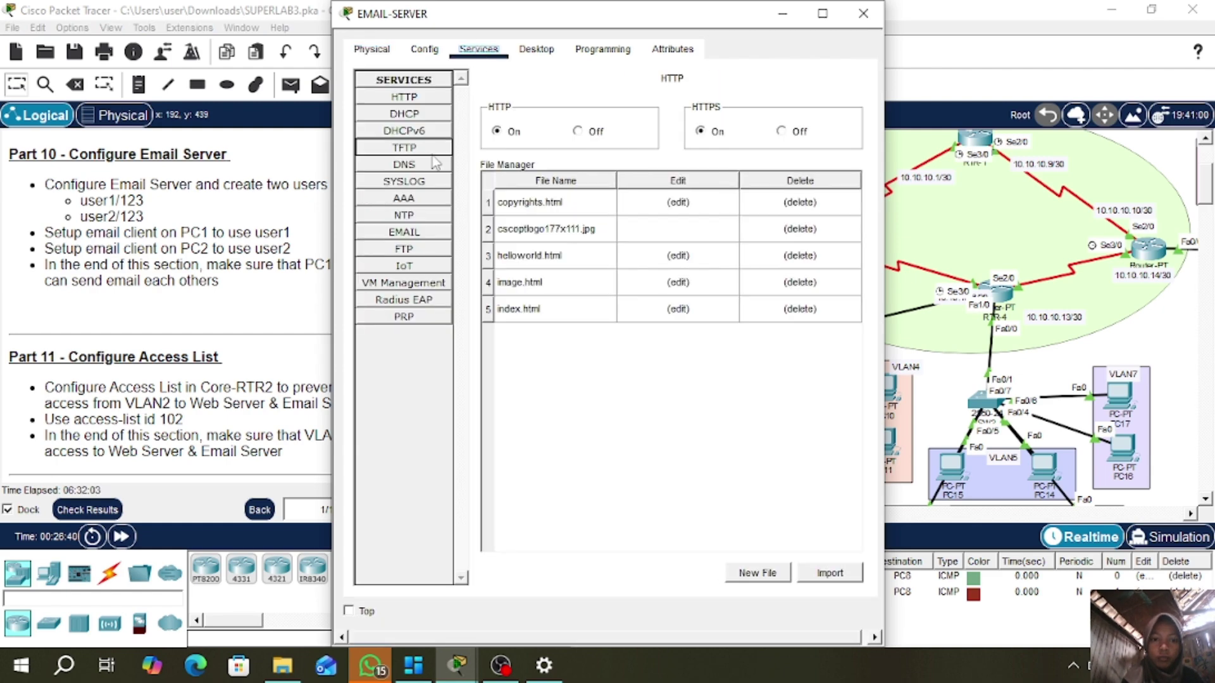
left_click(407, 233)
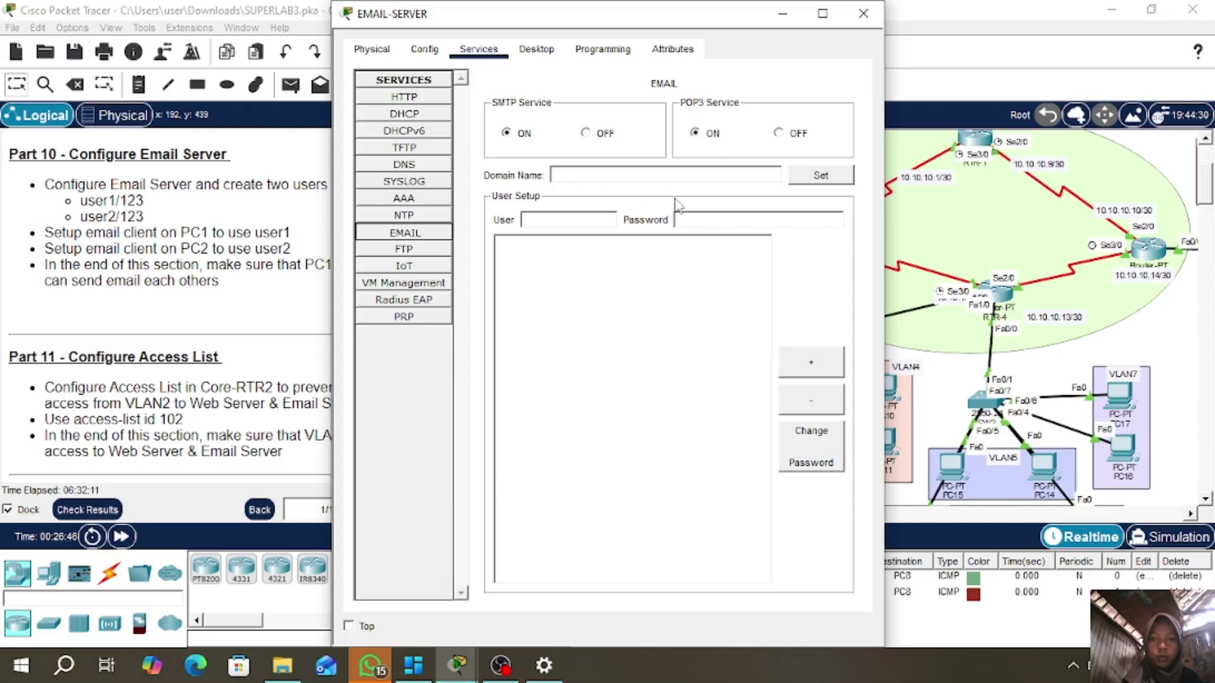
left_click(597, 177)
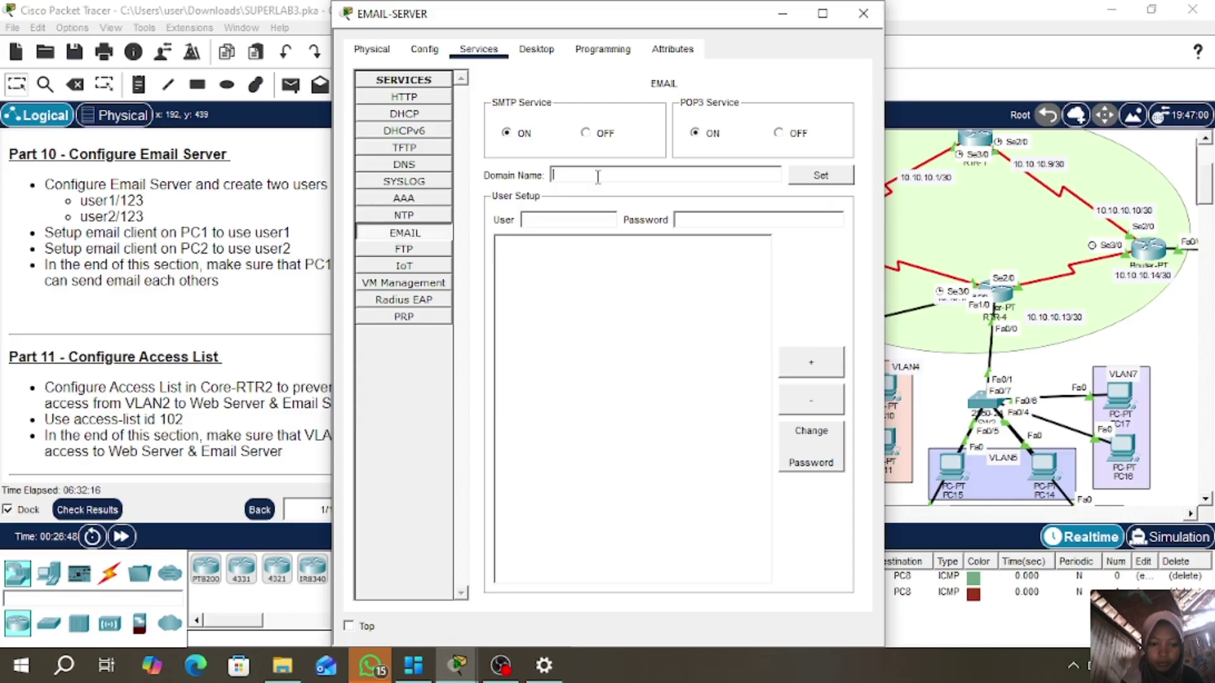
type("acad")
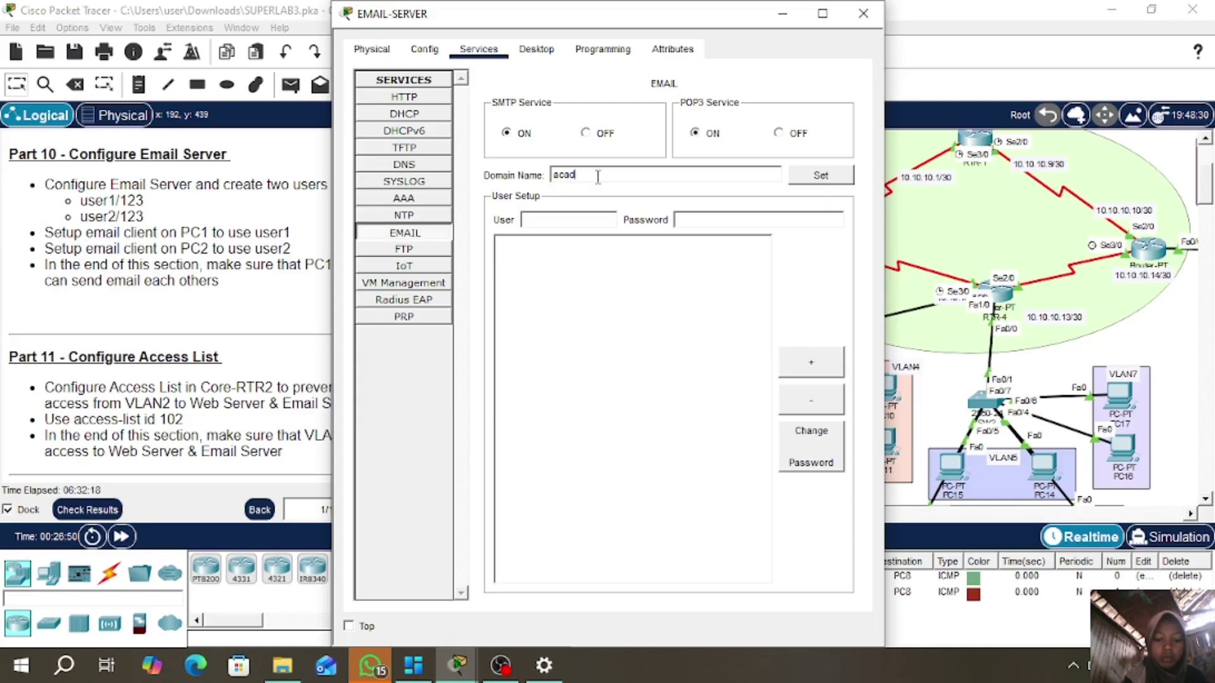
type("emy.s")
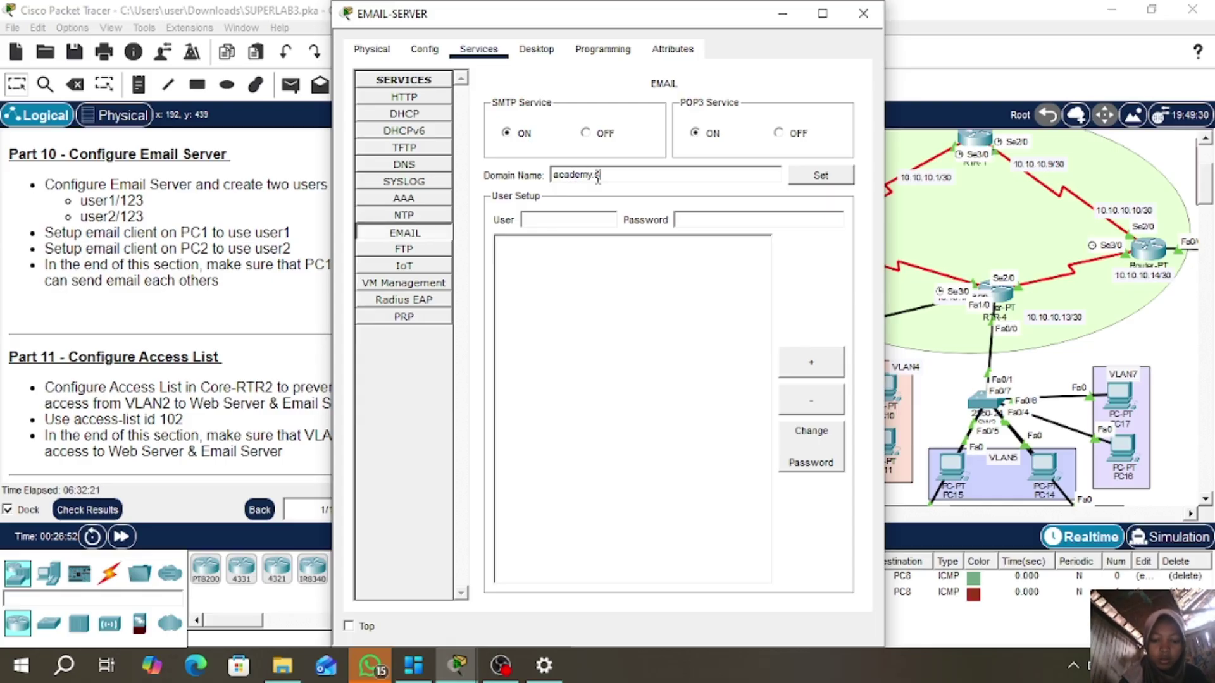
type("ekolahan.")
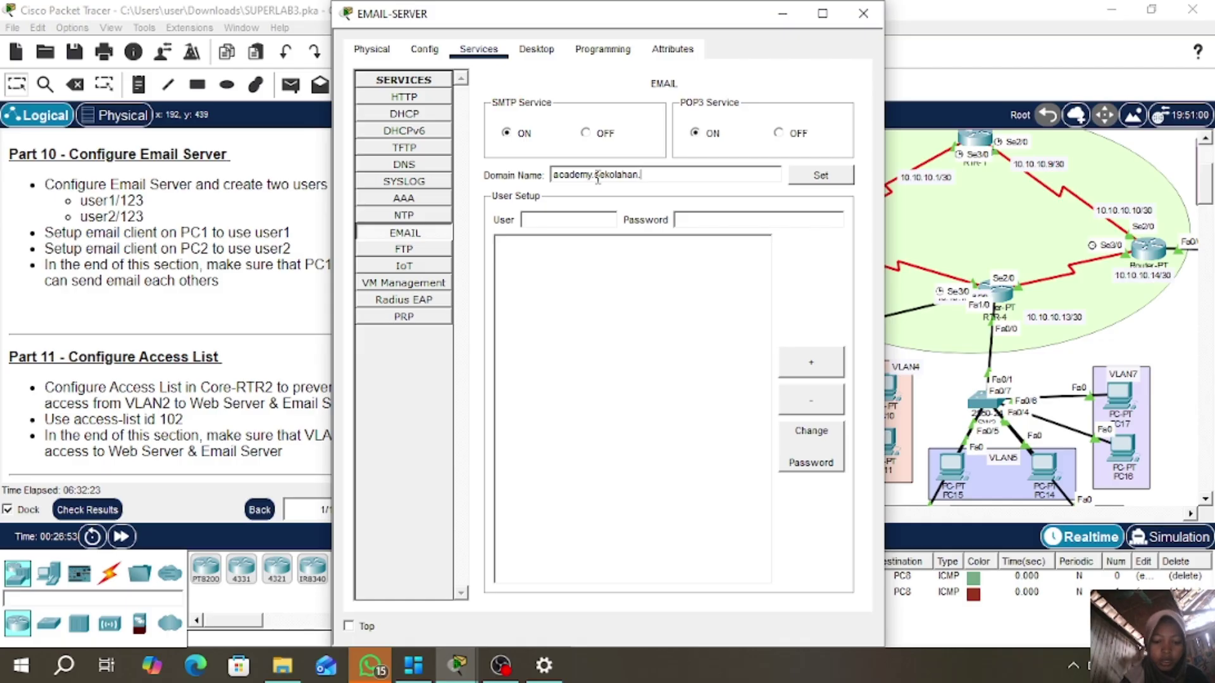
type("id")
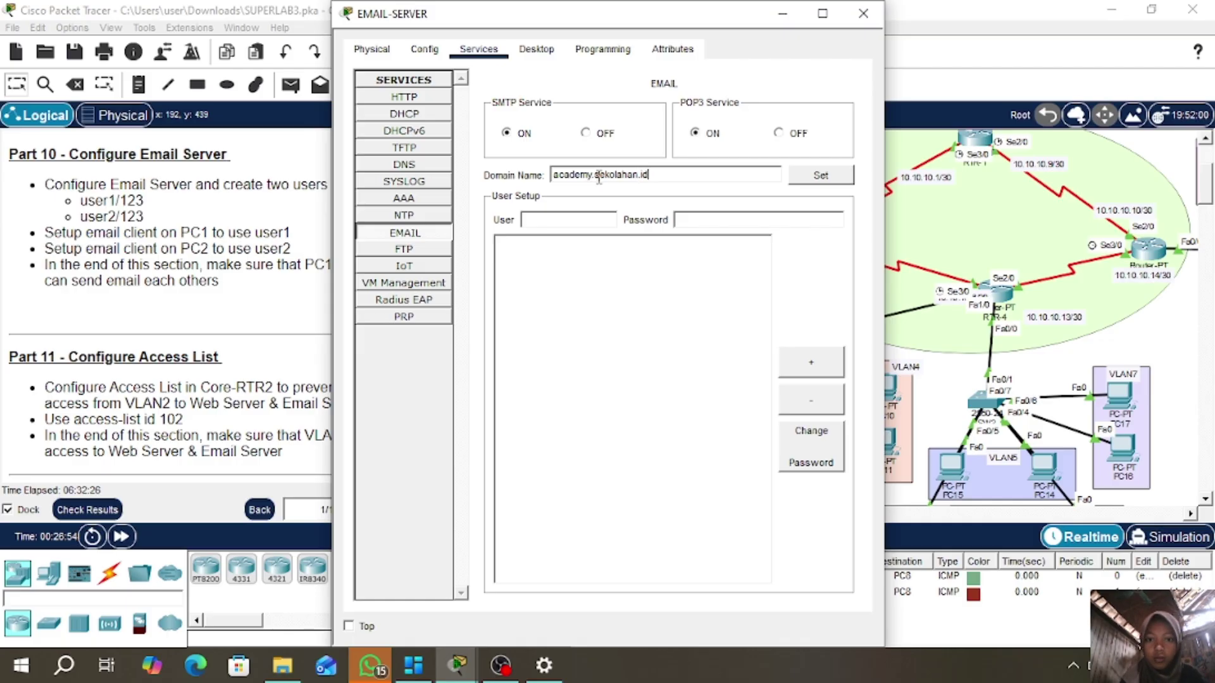
left_click(821, 176)
- Add mail user account user1 with its password on the email server
left_click(611, 219)
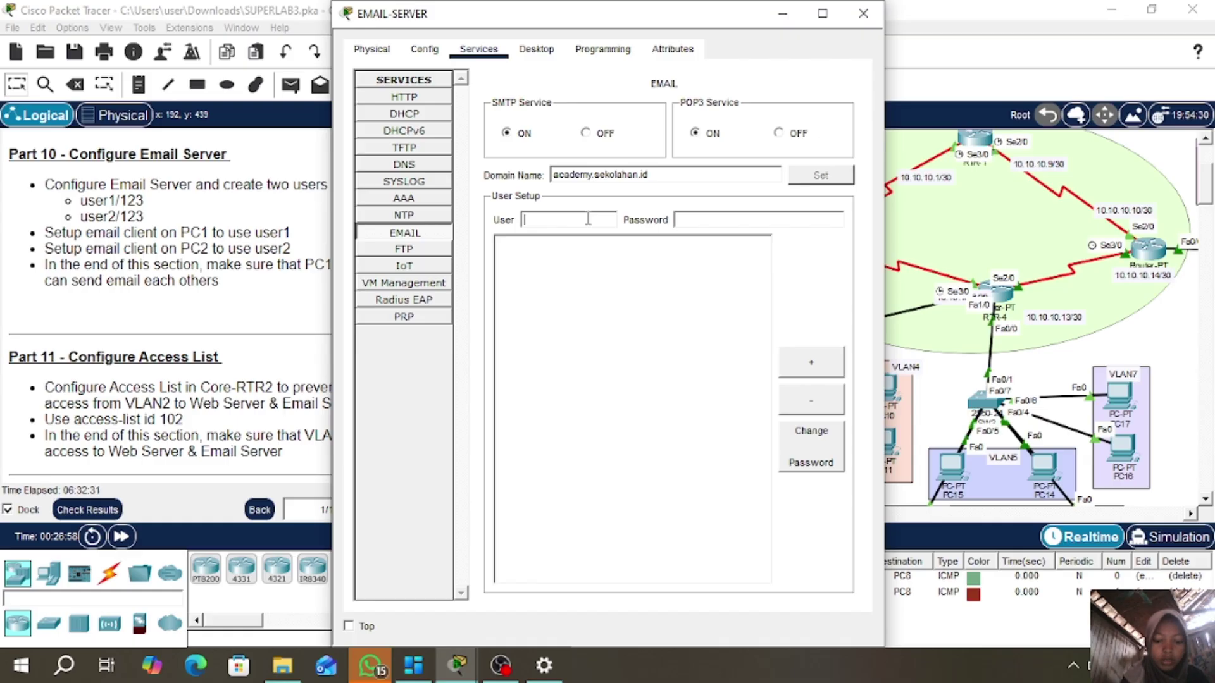
type("user")
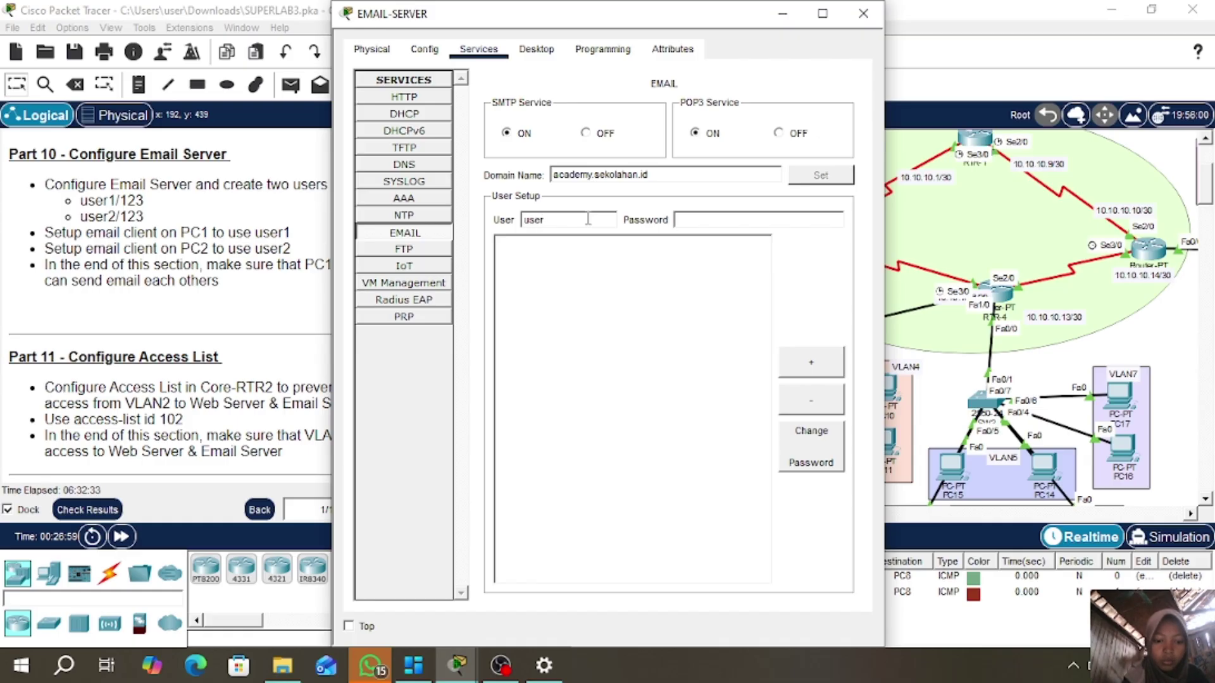
type("q")
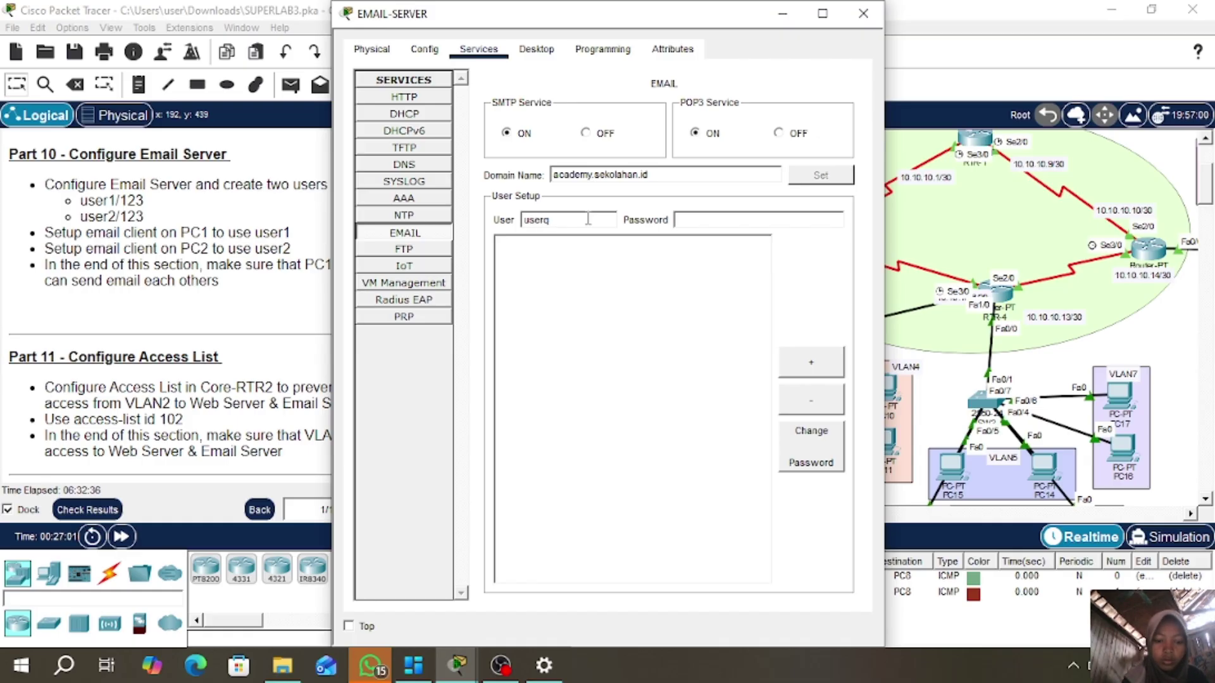
key("BackSpace")
type("1")
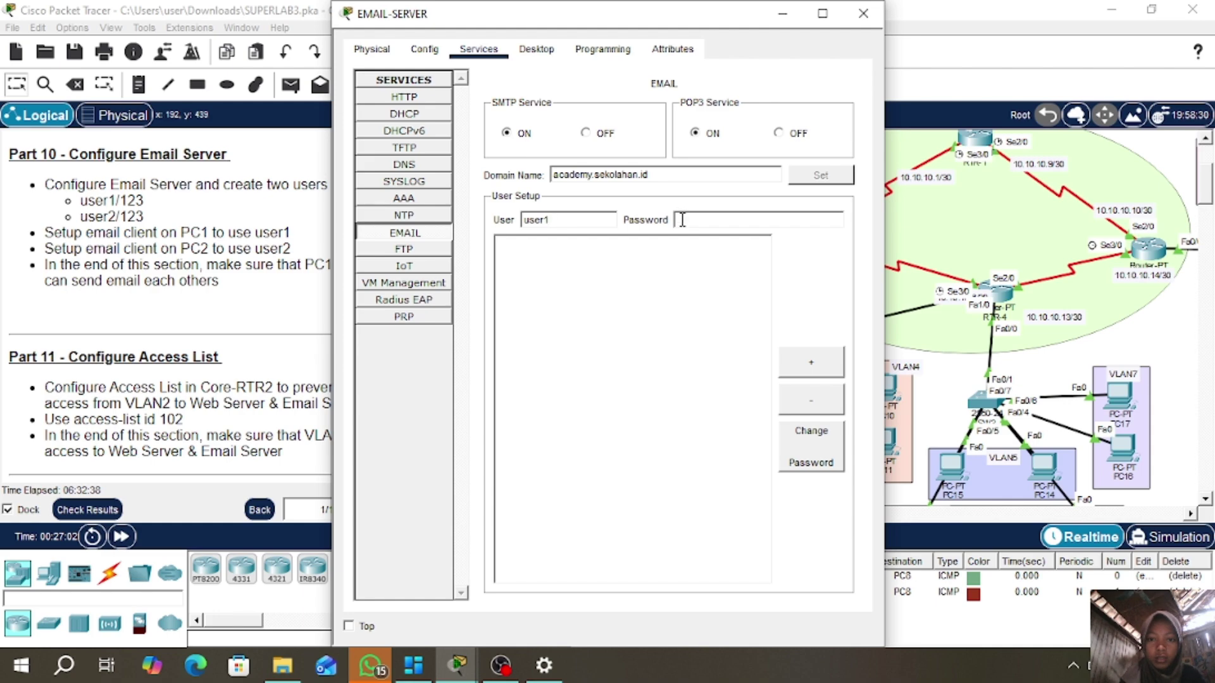
left_click(682, 220)
type("123")
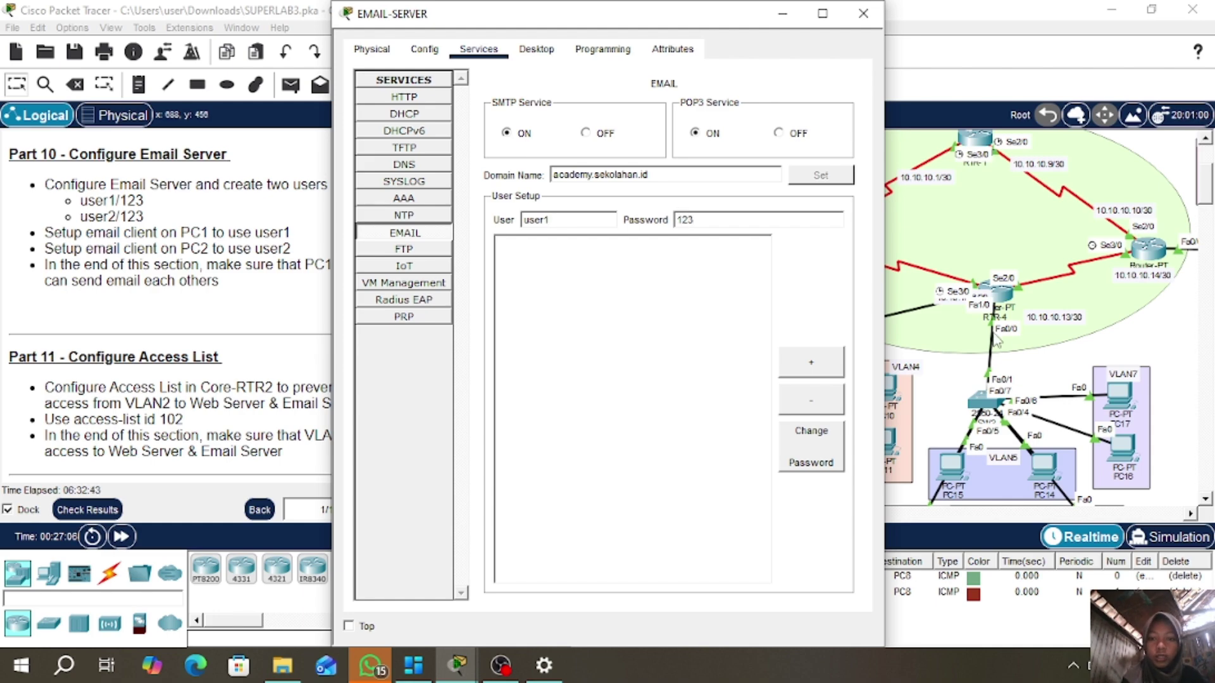
left_click(821, 372)
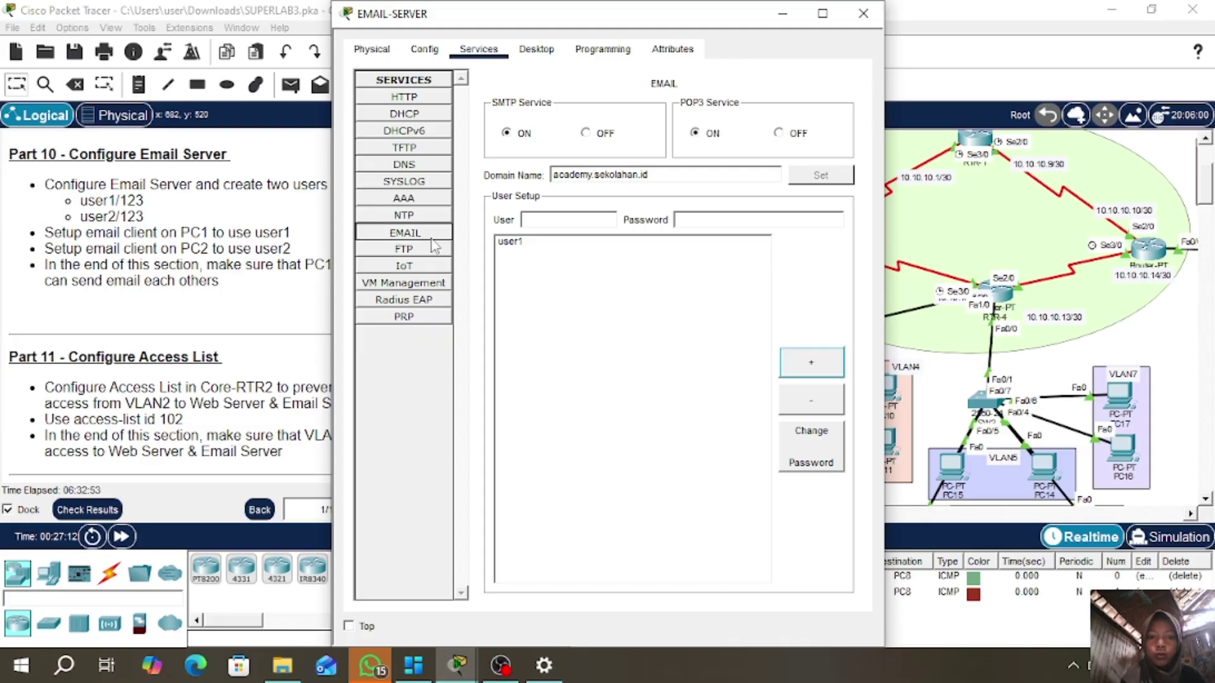
- Add a second mail user account, user2, with its password
left_click(553, 218)
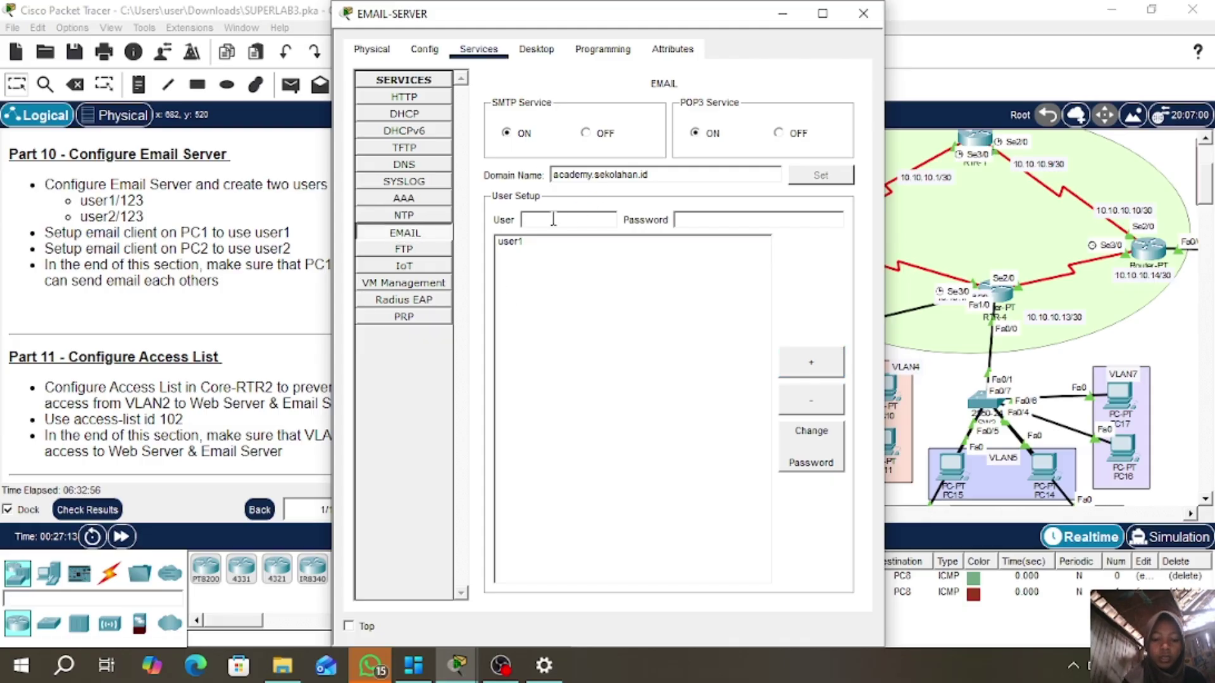
type("user2")
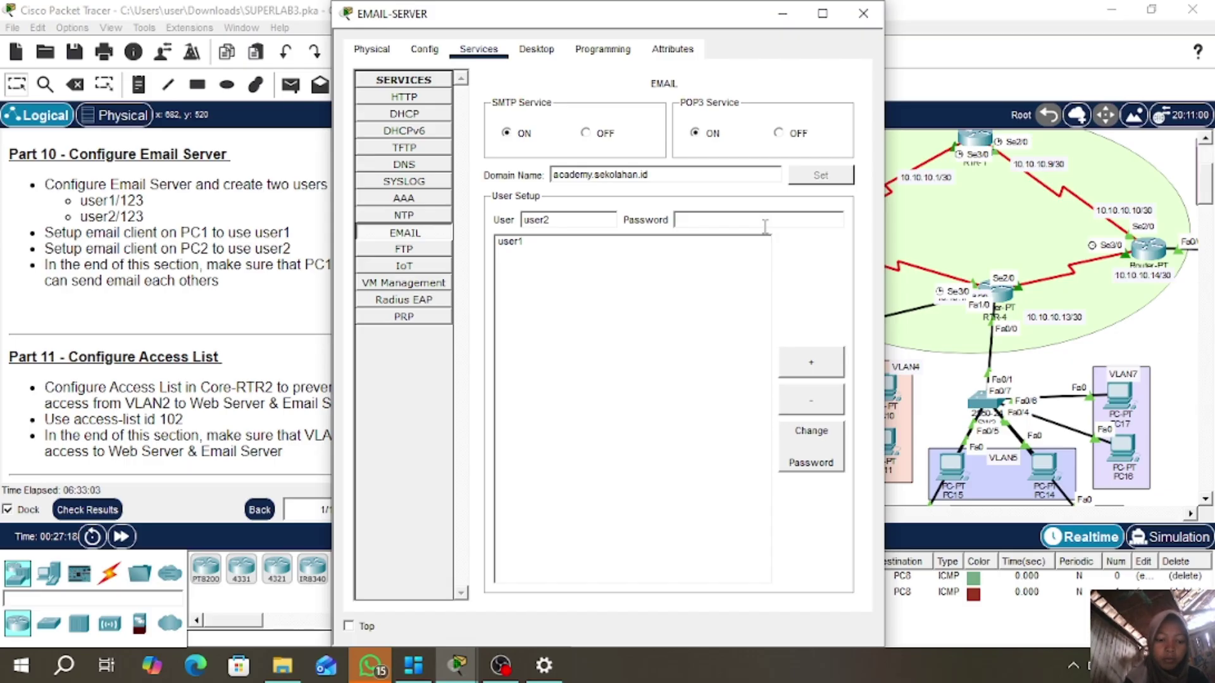
type("456")
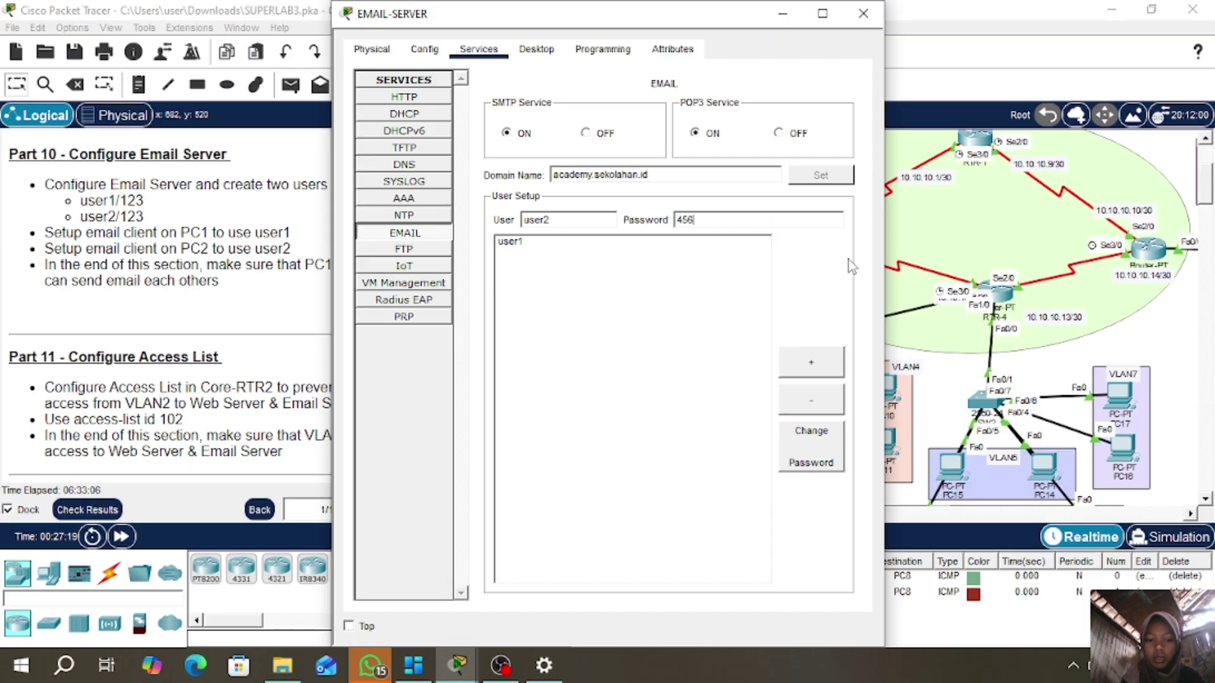
left_click(811, 364)
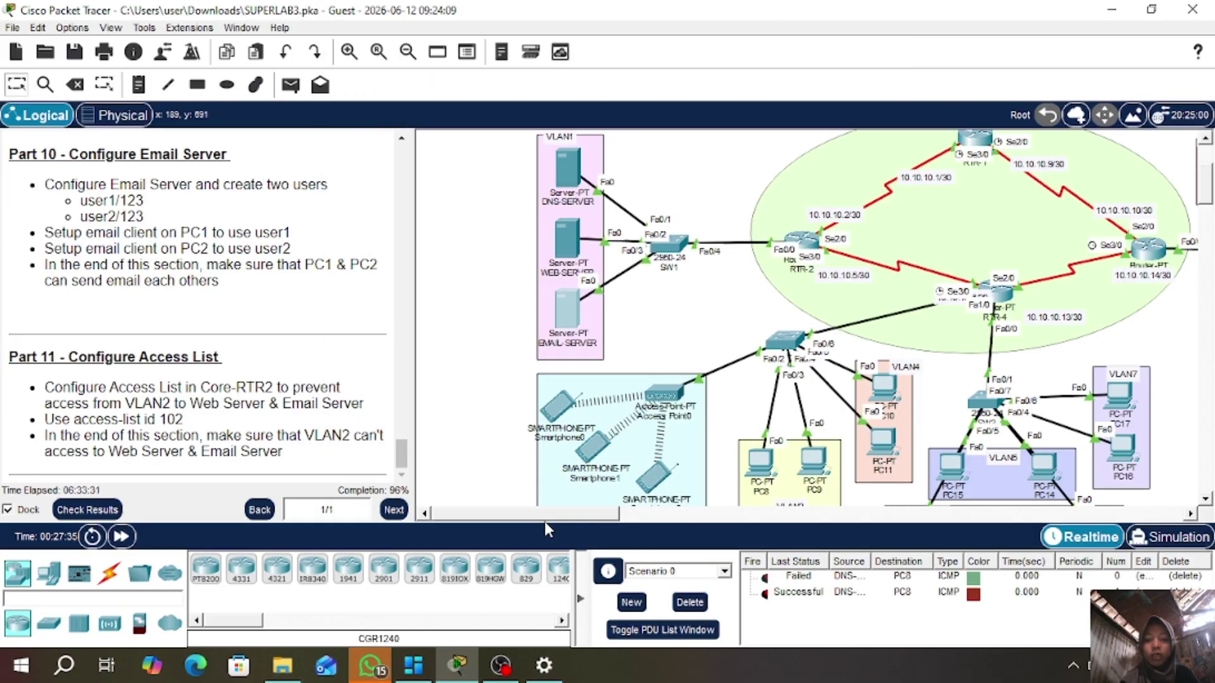
- Switch PC1's IP configuration to DHCP, obtaining 192.168.13.3 with gateway 192.168.13.1
left_click_drag(569, 515, 728, 520)
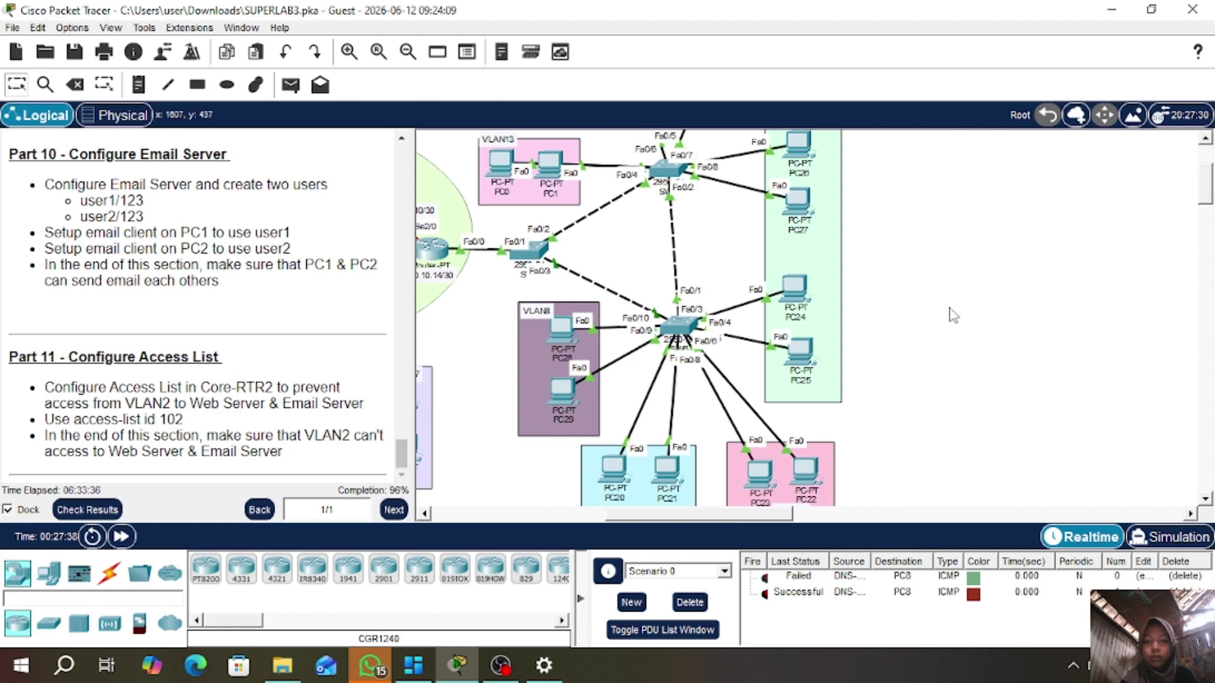
scroll(953, 315, "up", 3)
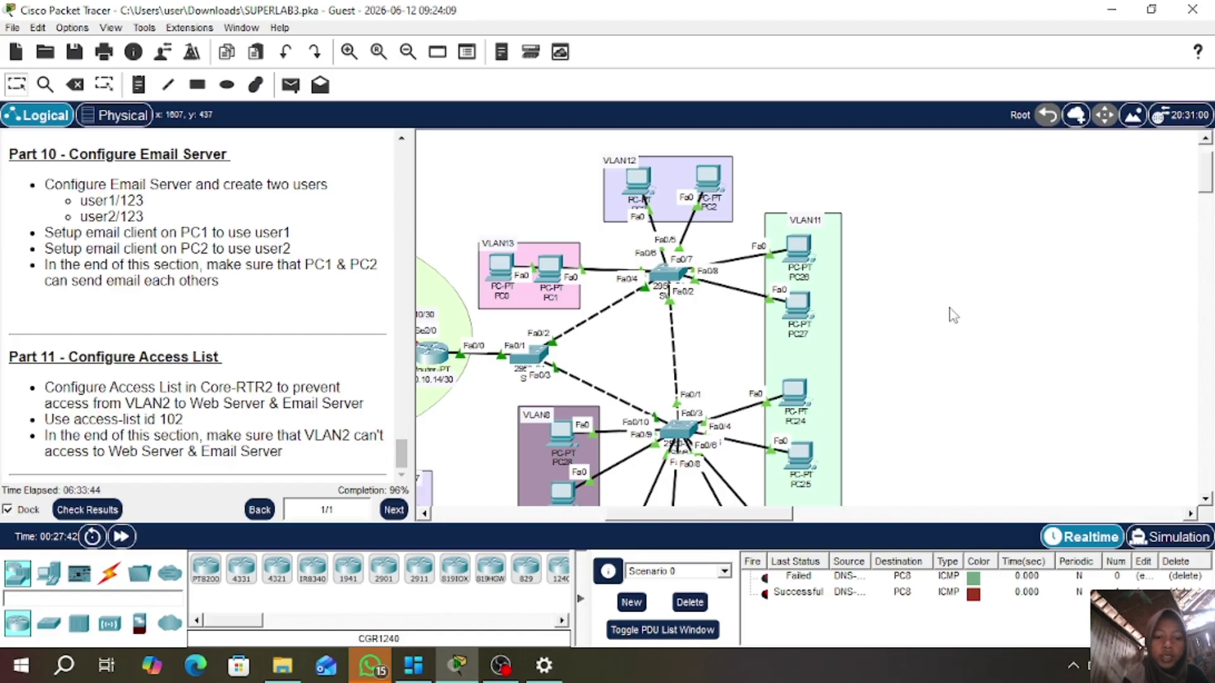
left_click(555, 272)
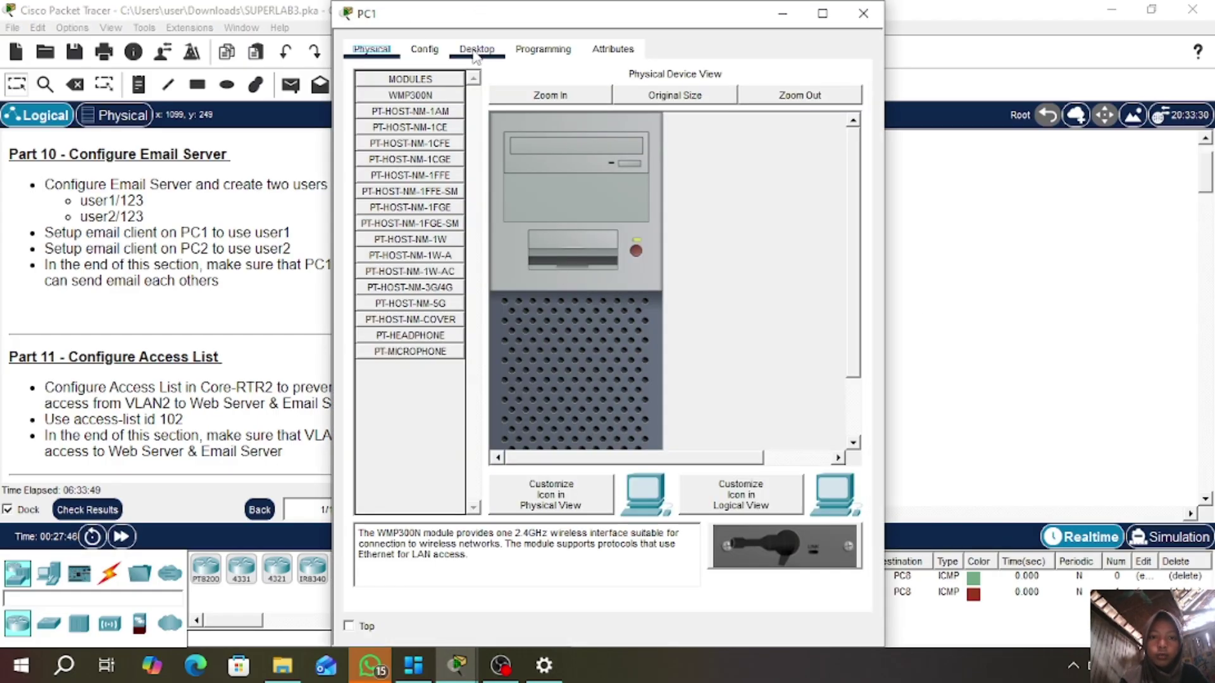
left_click(475, 52)
left_click(412, 121)
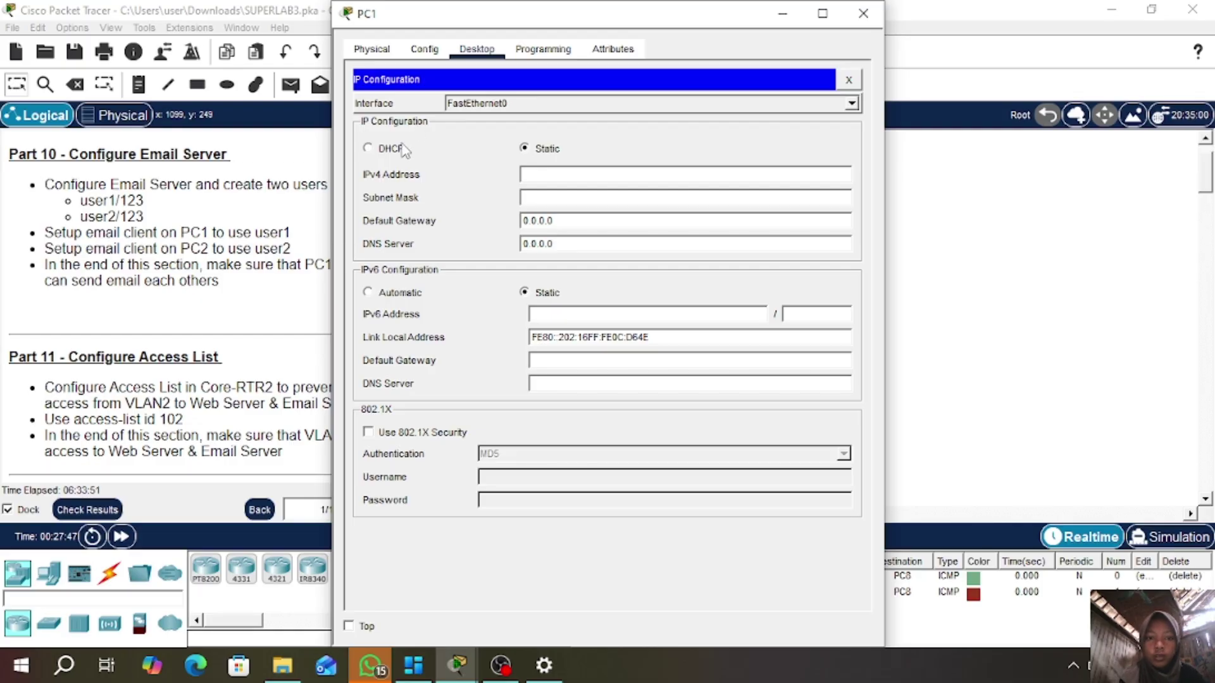
left_click(368, 149)
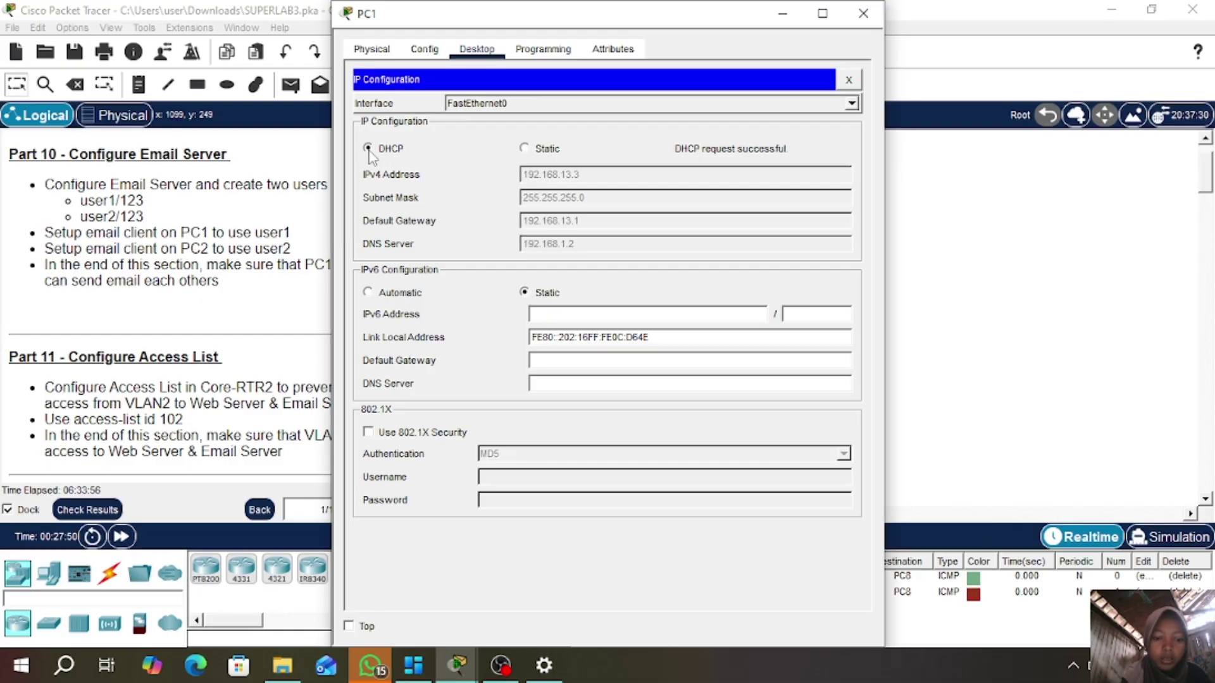
left_click(849, 79)
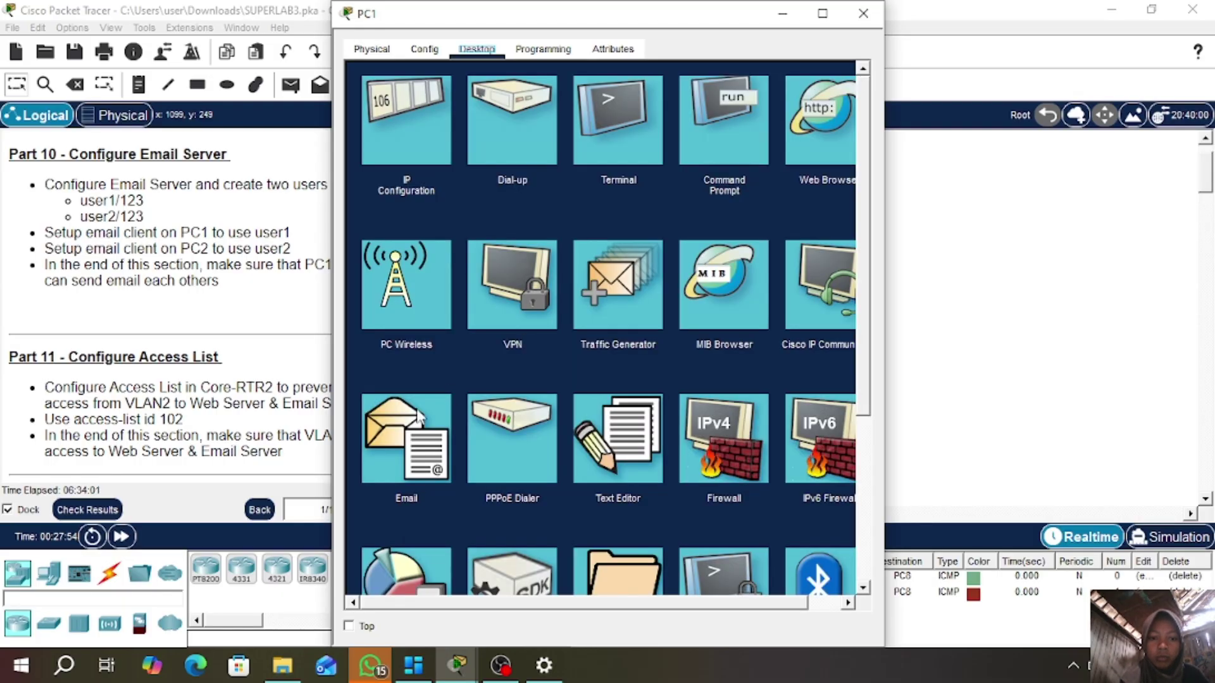
- Configure and save PC1's email client for user1 using mail server mail.academy.sekolahan.id
left_click(377, 450)
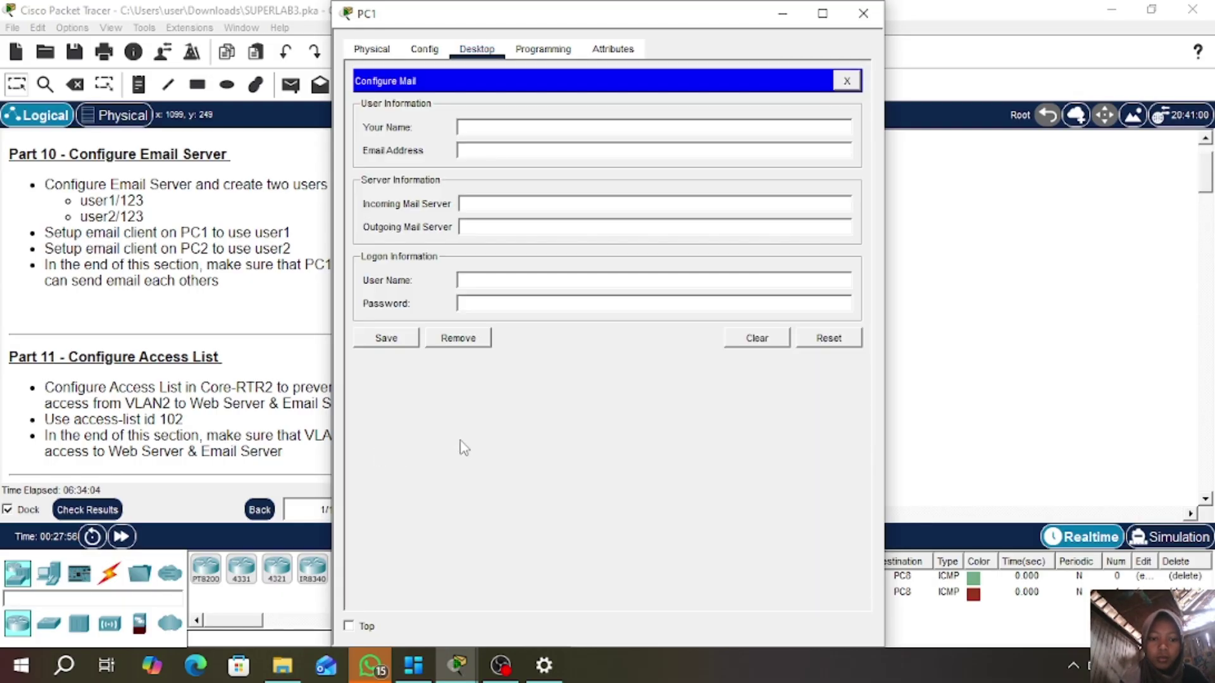
left_click(504, 124)
type("user1")
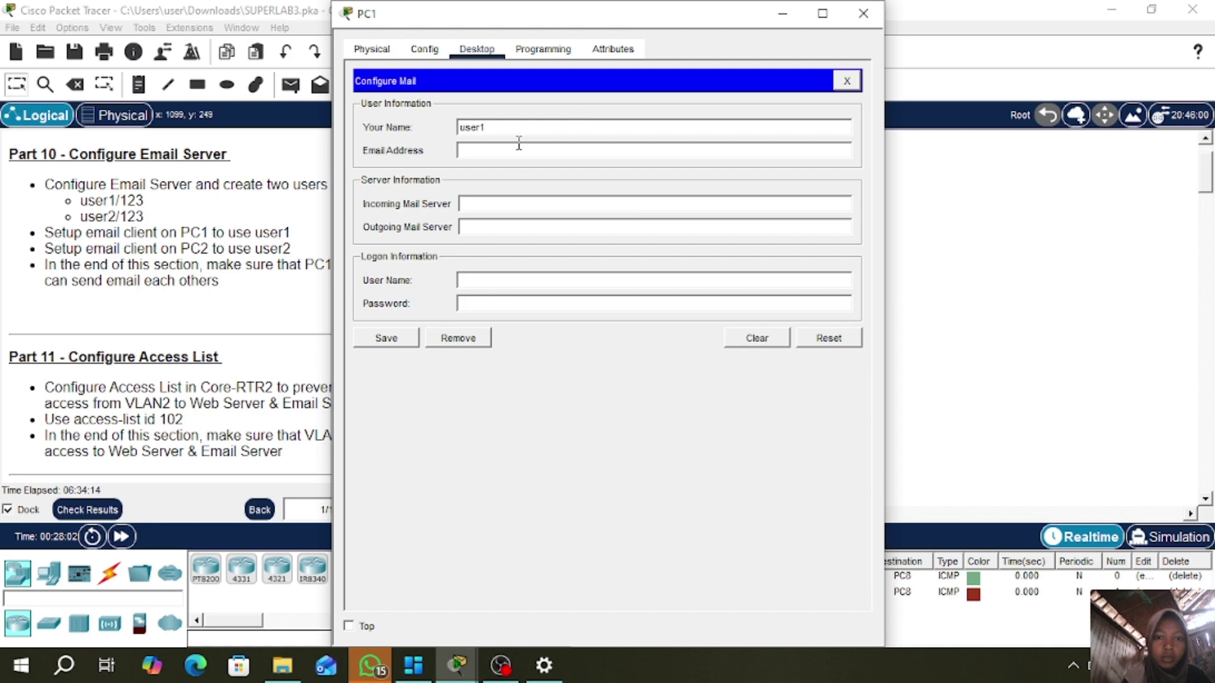
left_click(516, 153)
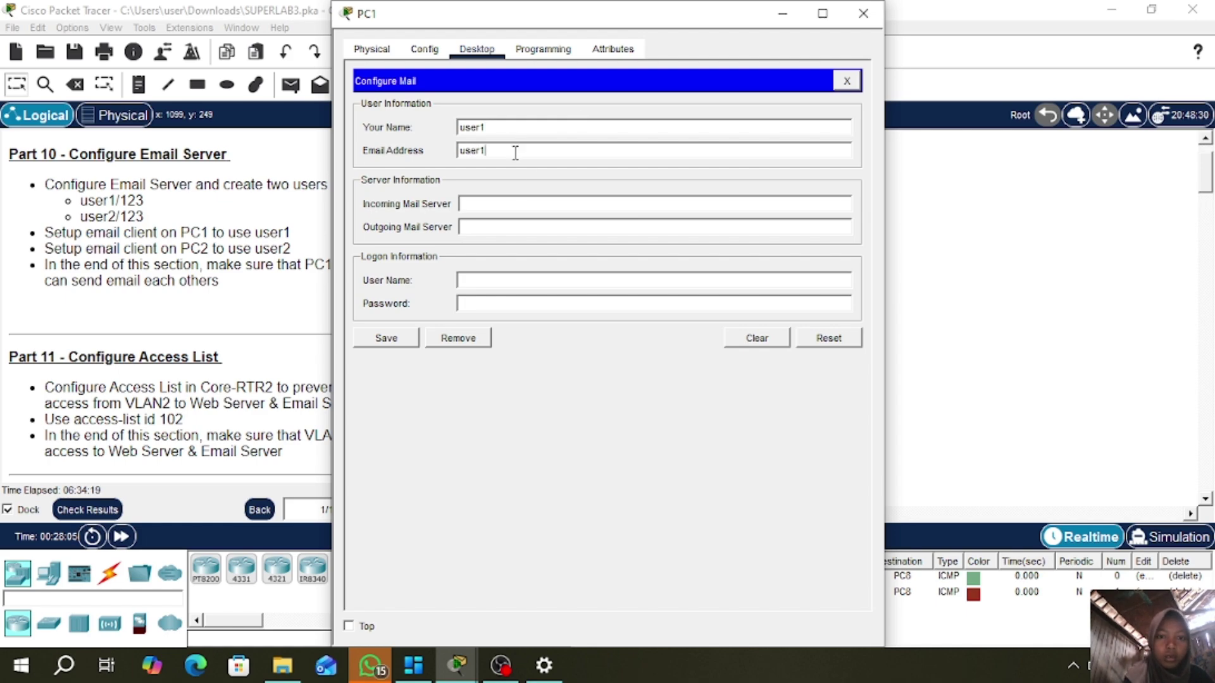
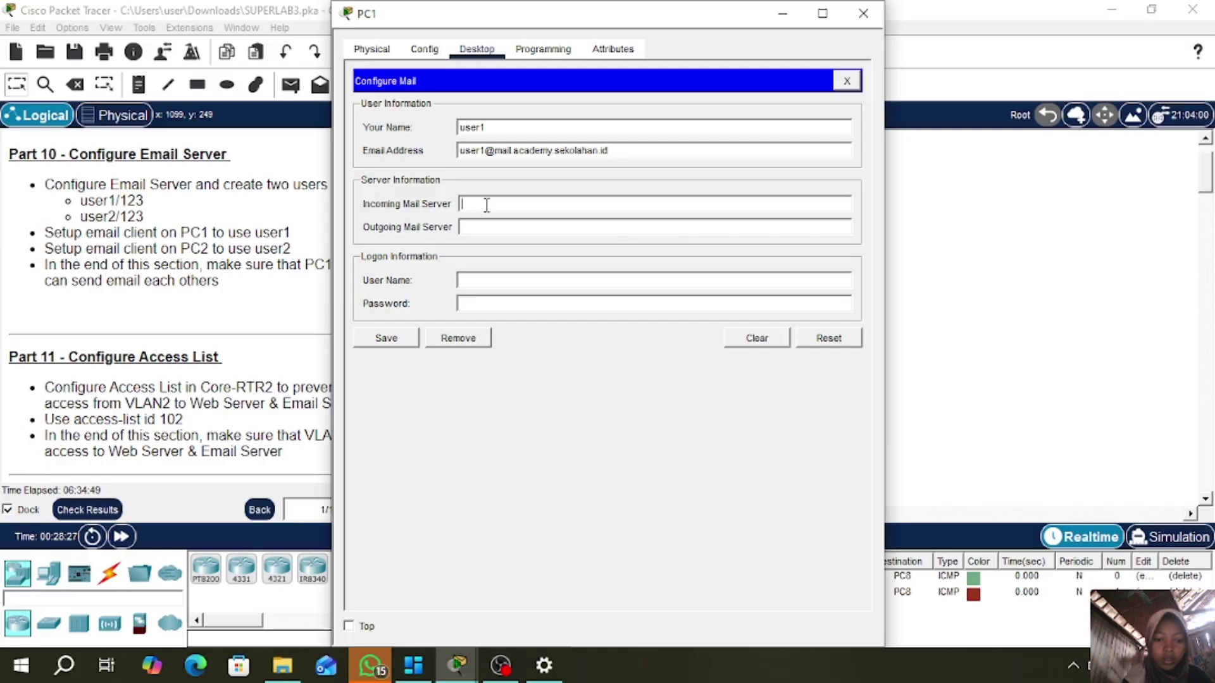
type("mail.academy")
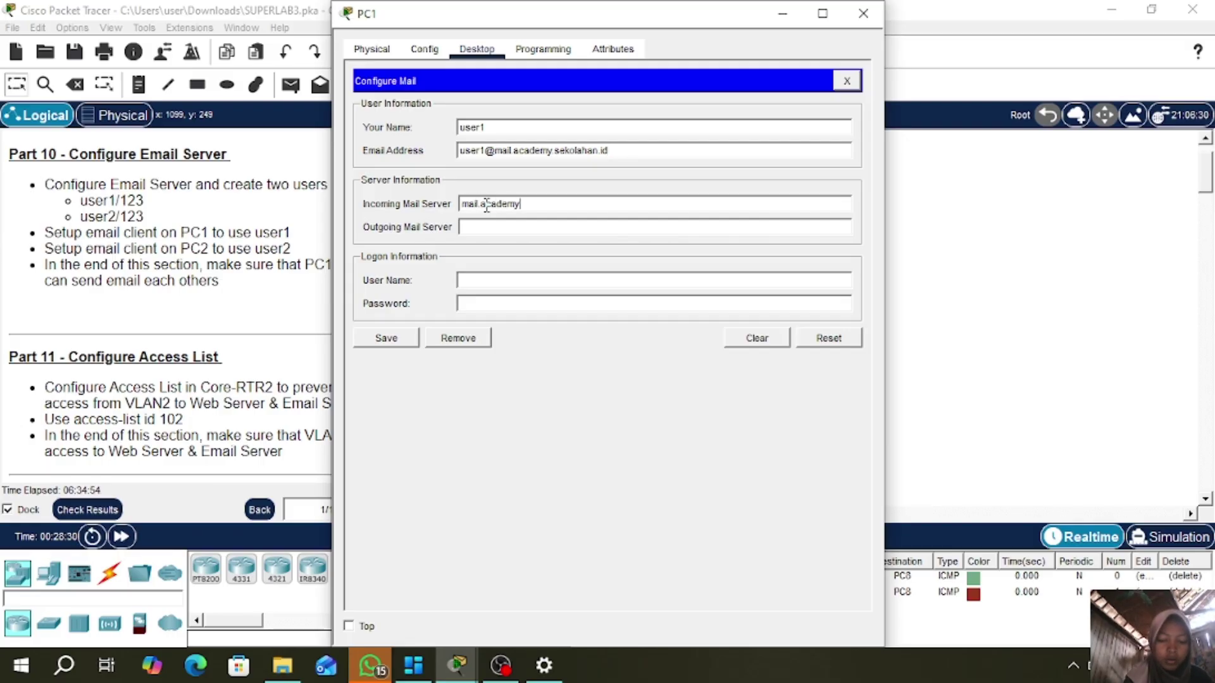
type(".sekolahan")
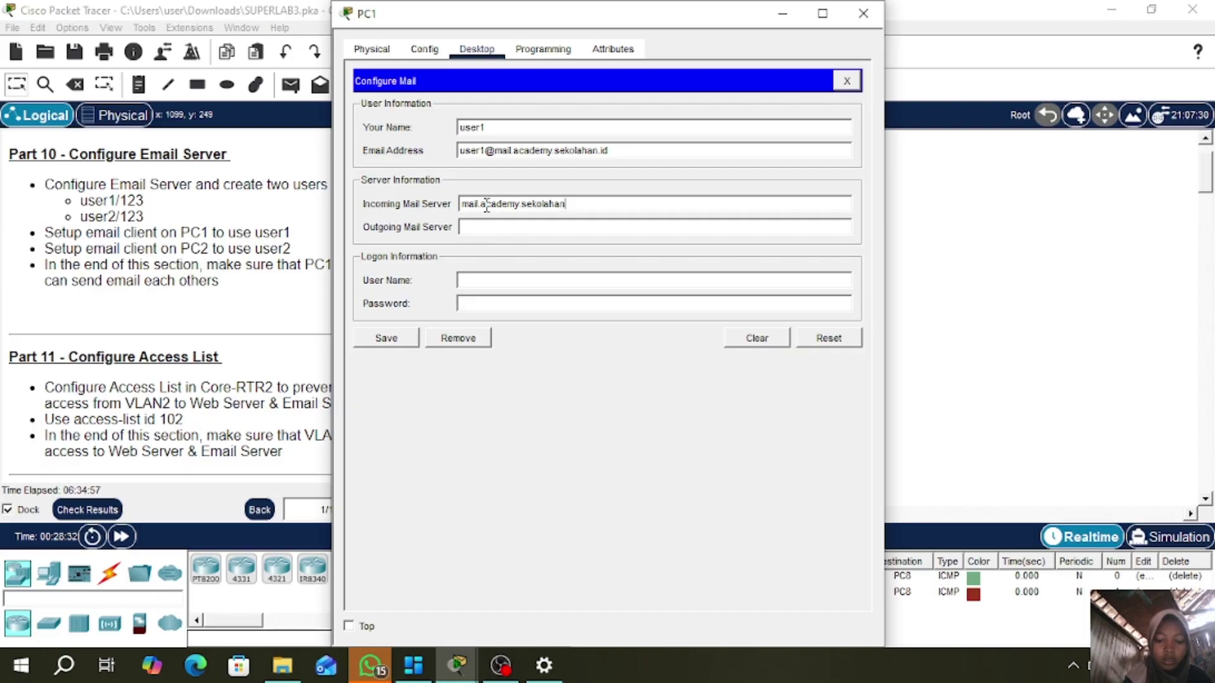
type(".id")
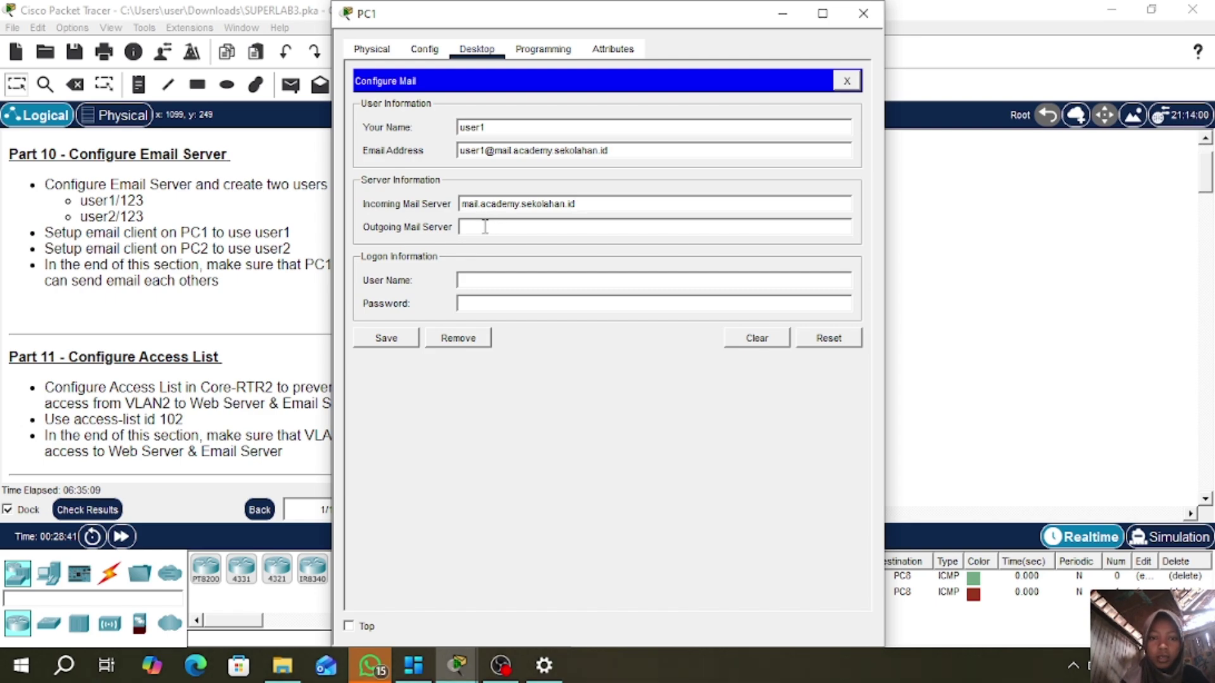
left_click(485, 229)
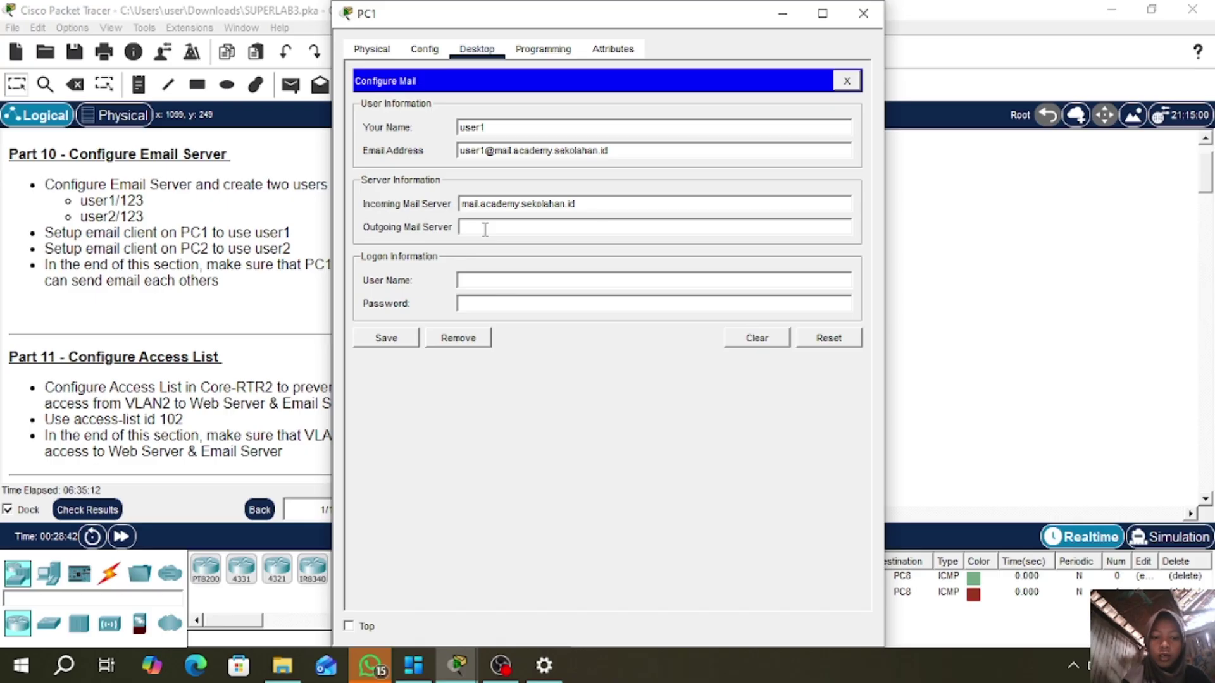
type("mail.academy")
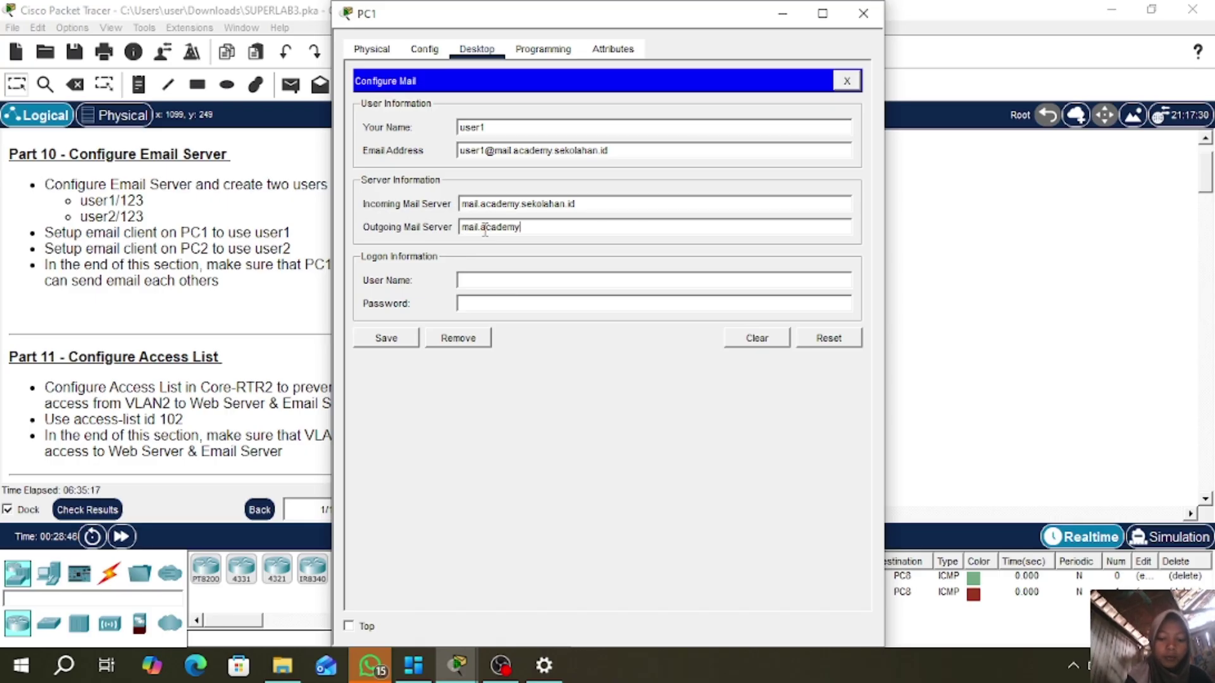
type(".sekolahn.id")
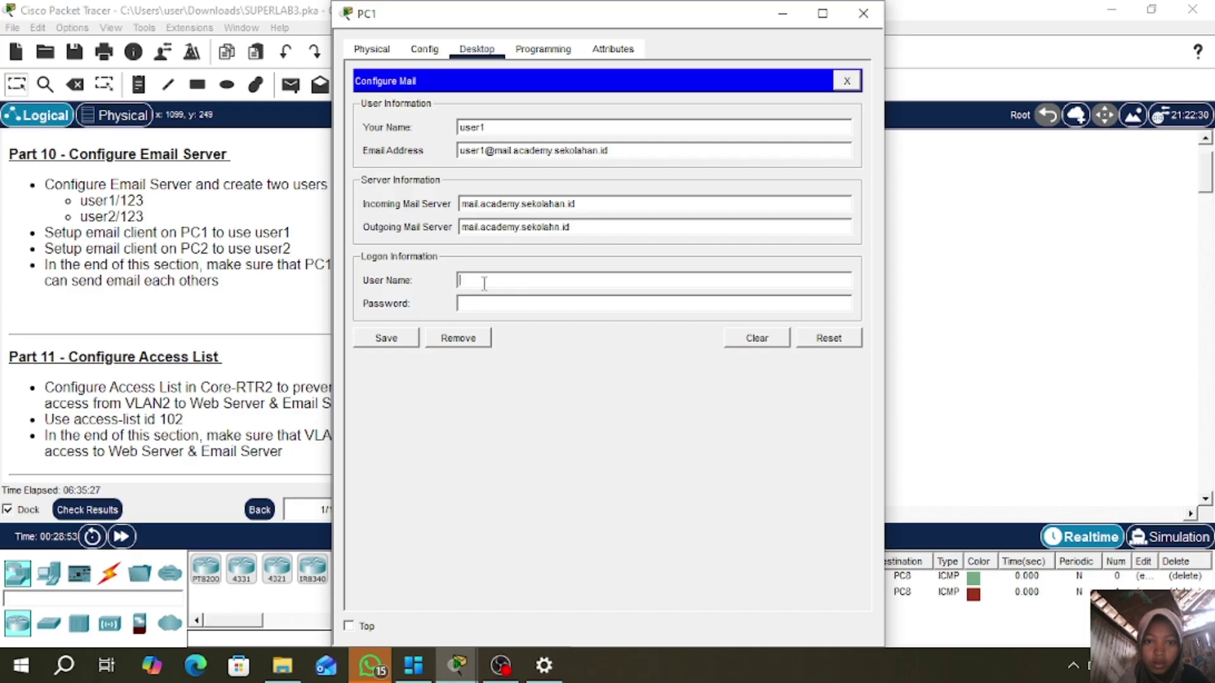
left_click(554, 228)
type("a")
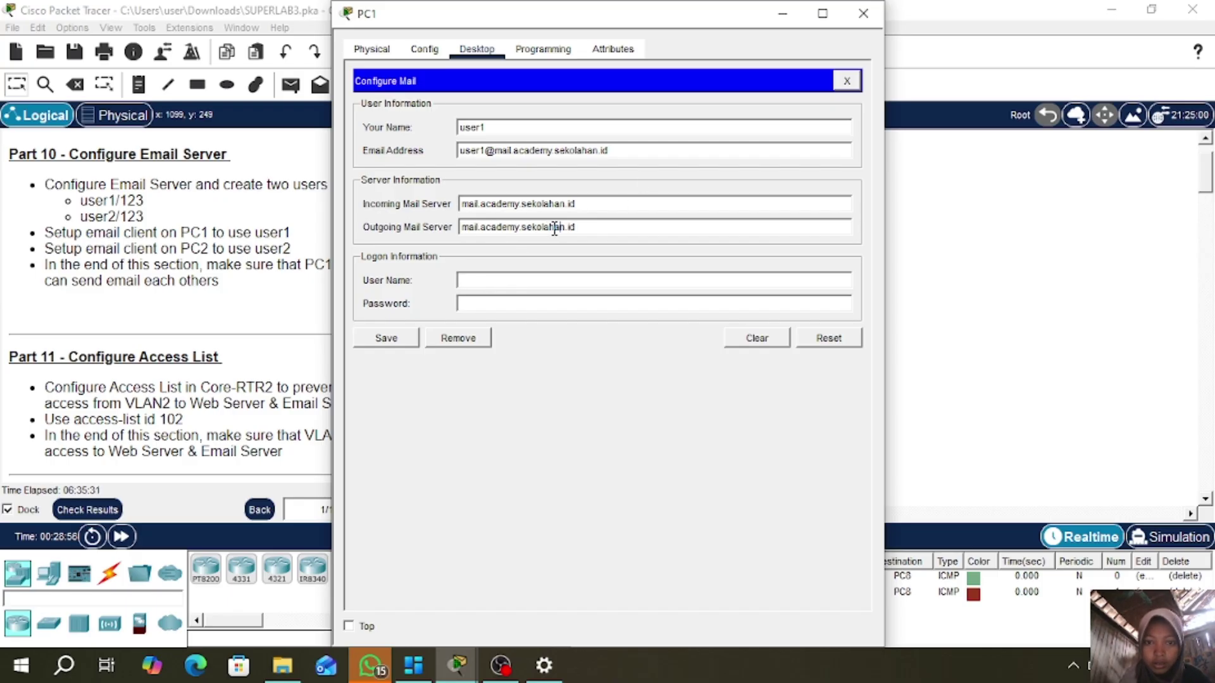
left_click(532, 280)
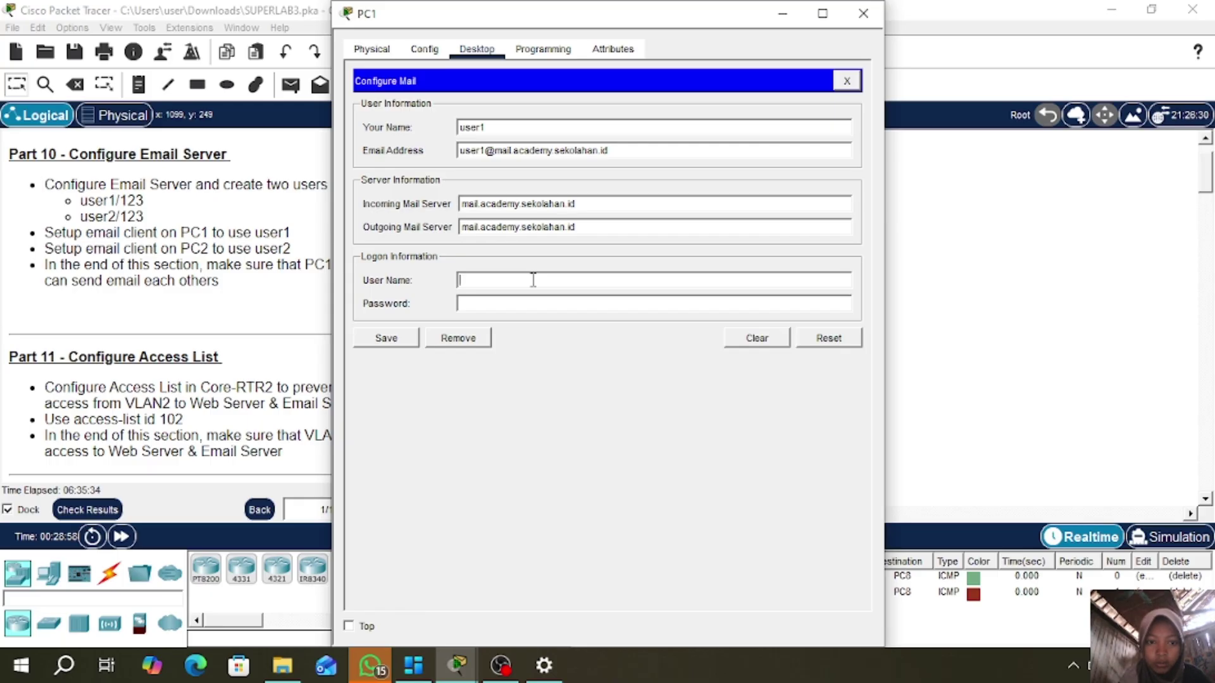
type("user")
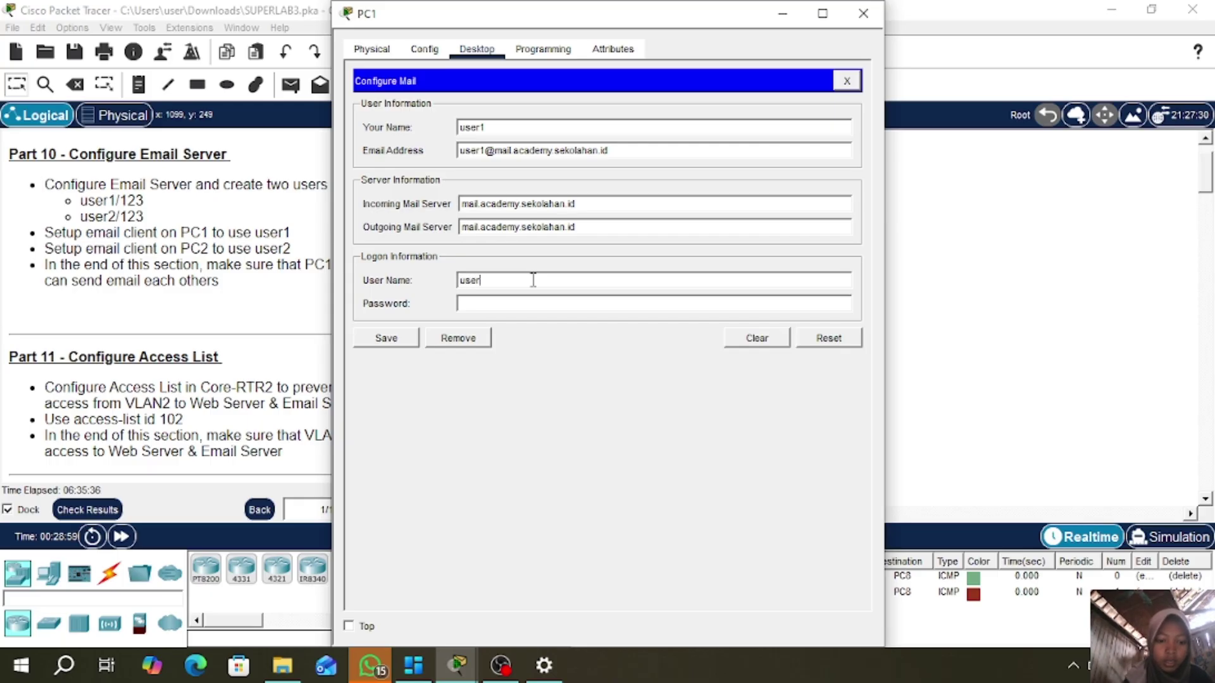
type("1")
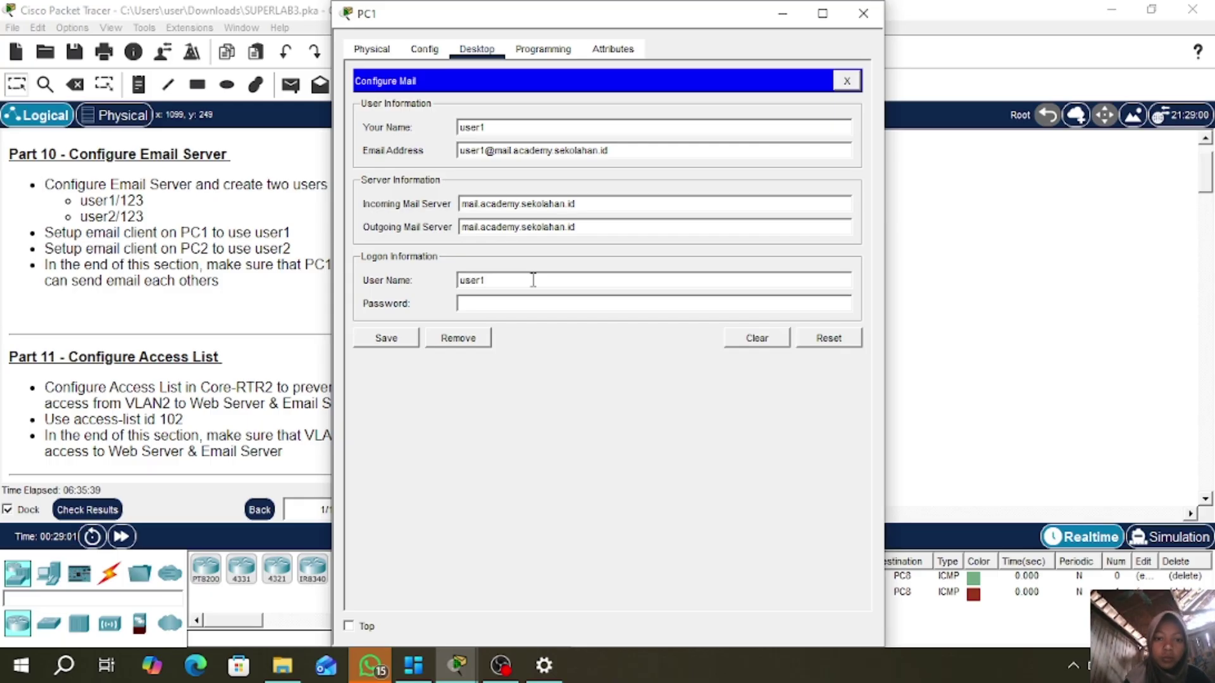
type("123")
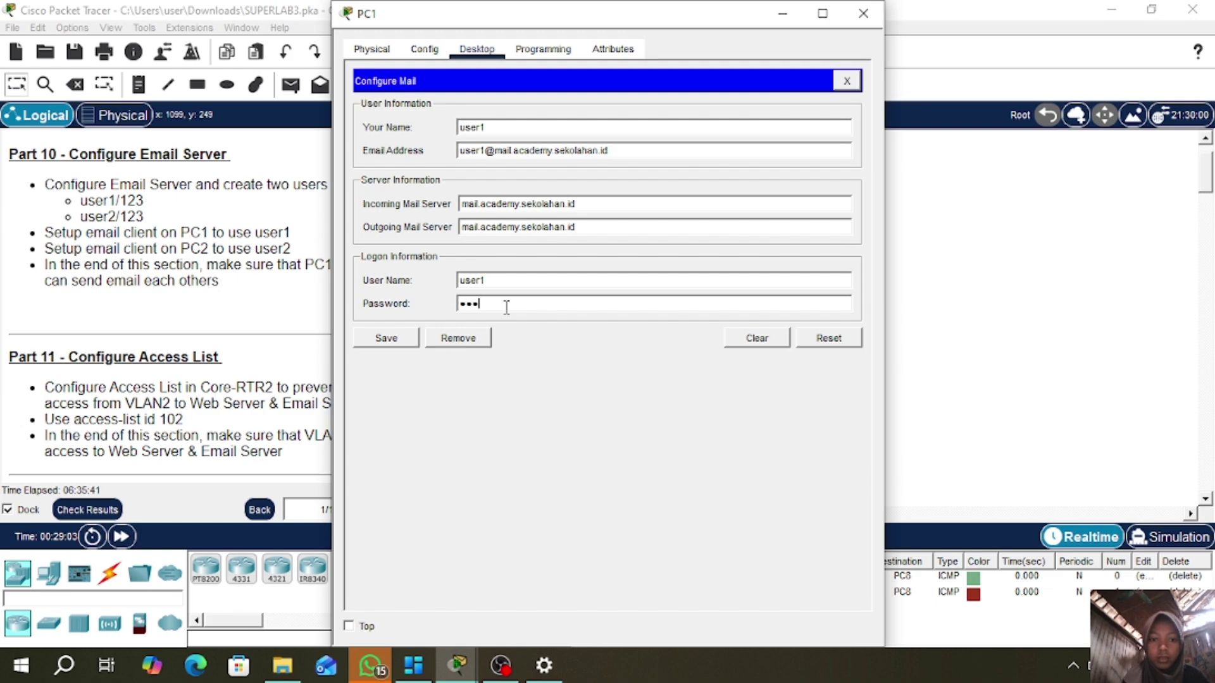
left_click(387, 339)
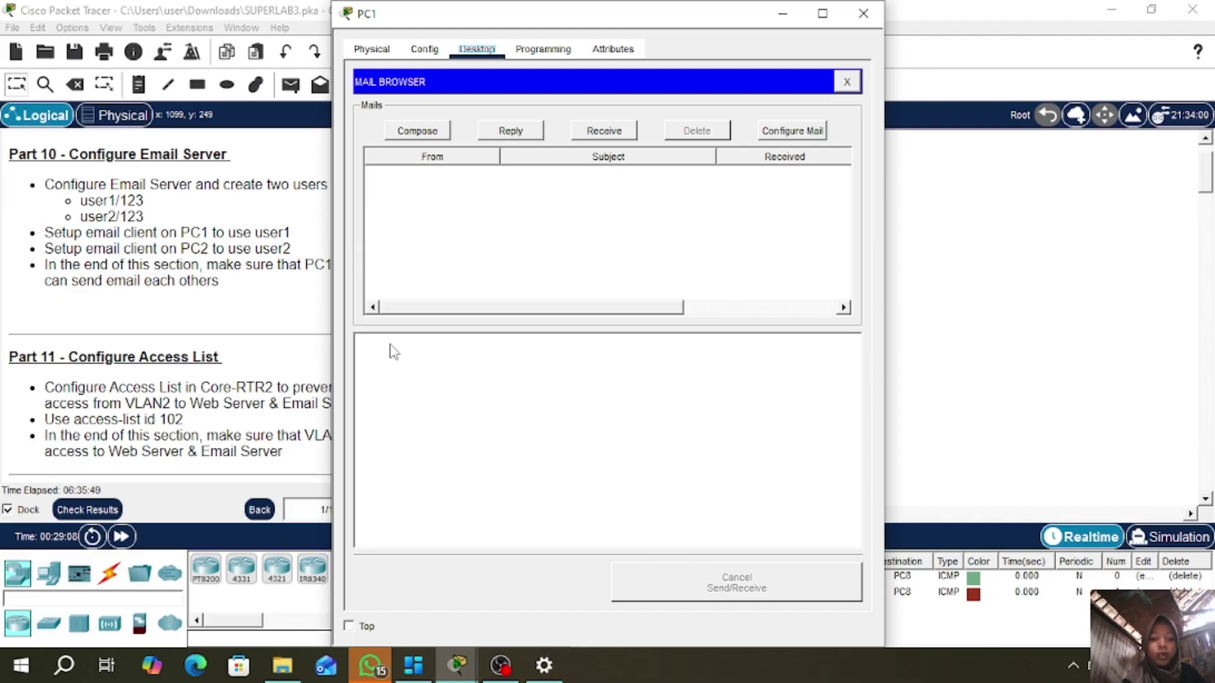
- Close PC1 and set PC2 to obtain 192.168.12.3 by DHCP, then reopen PC2
left_click(862, 14)
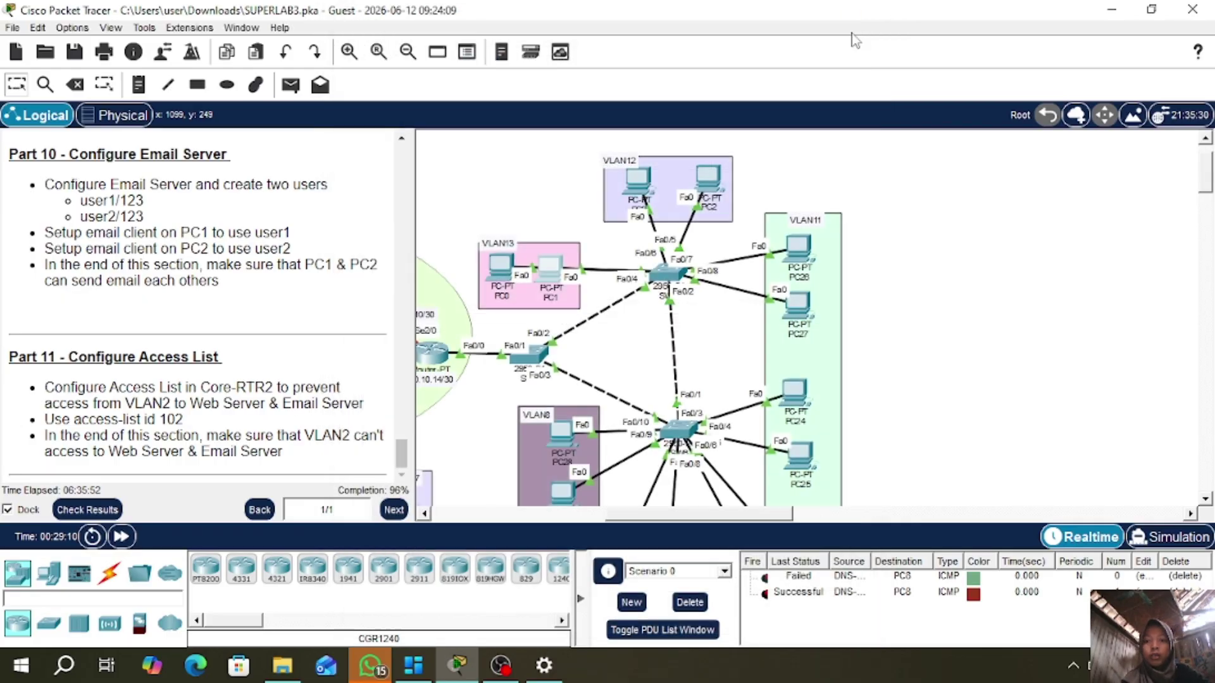
left_click(715, 177)
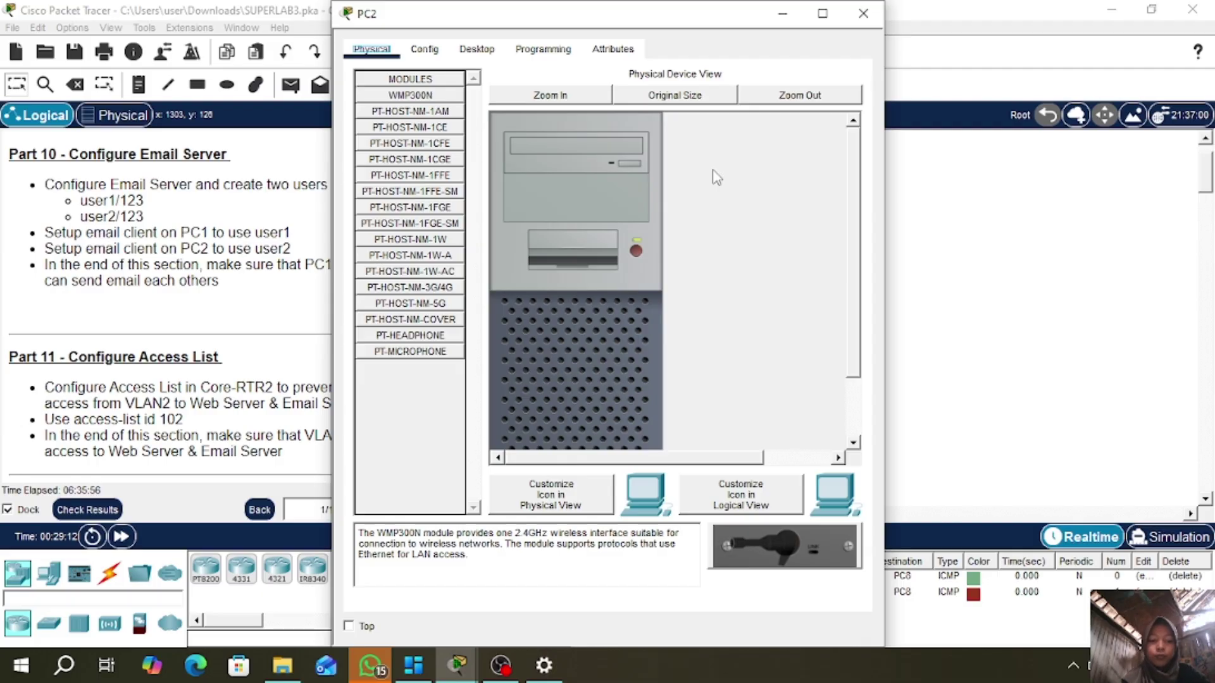
left_click(476, 50)
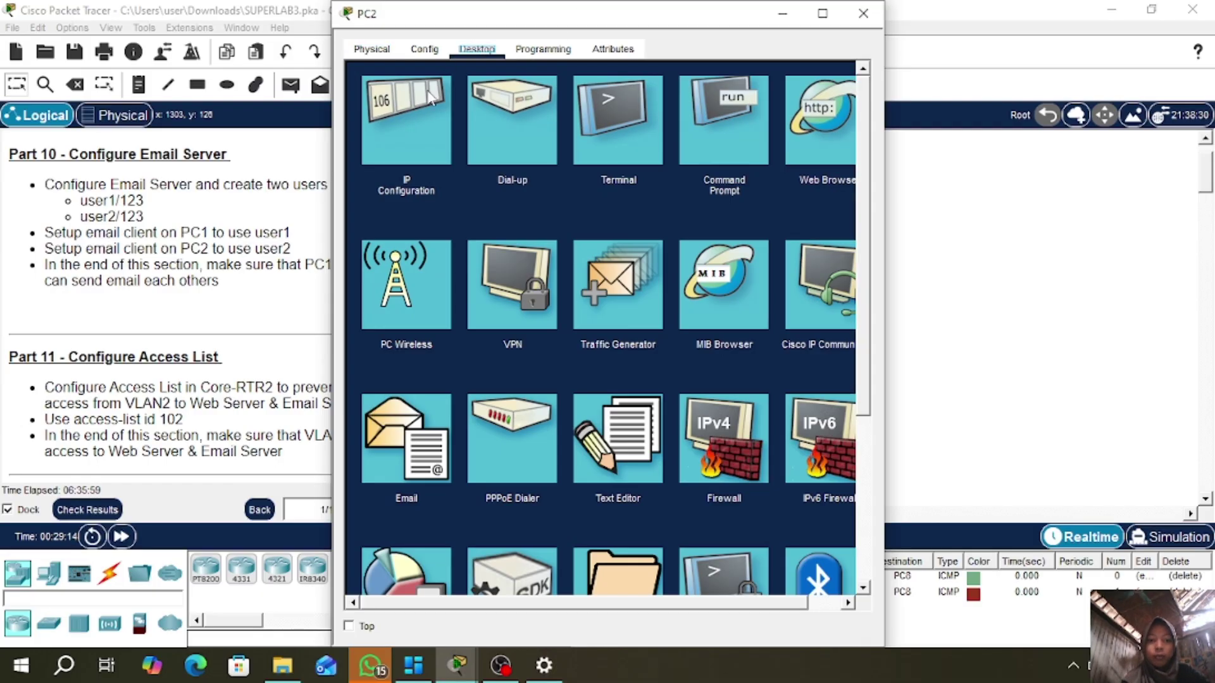
left_click(407, 100)
left_click(369, 148)
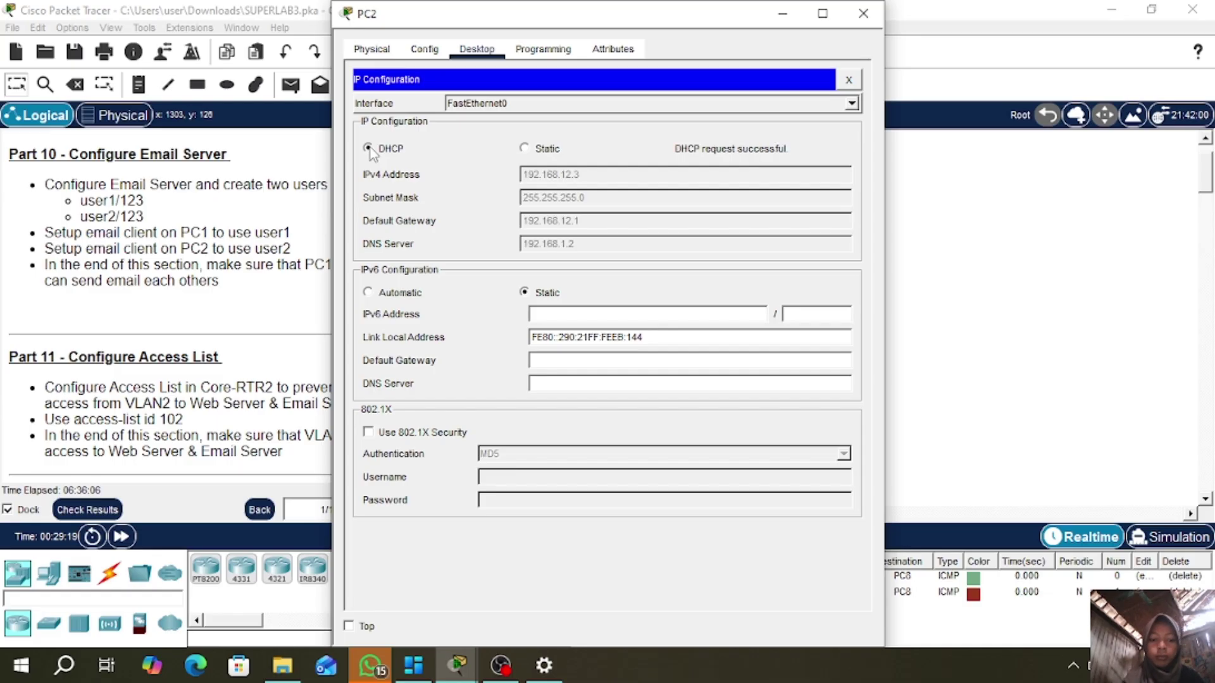
left_click(863, 14)
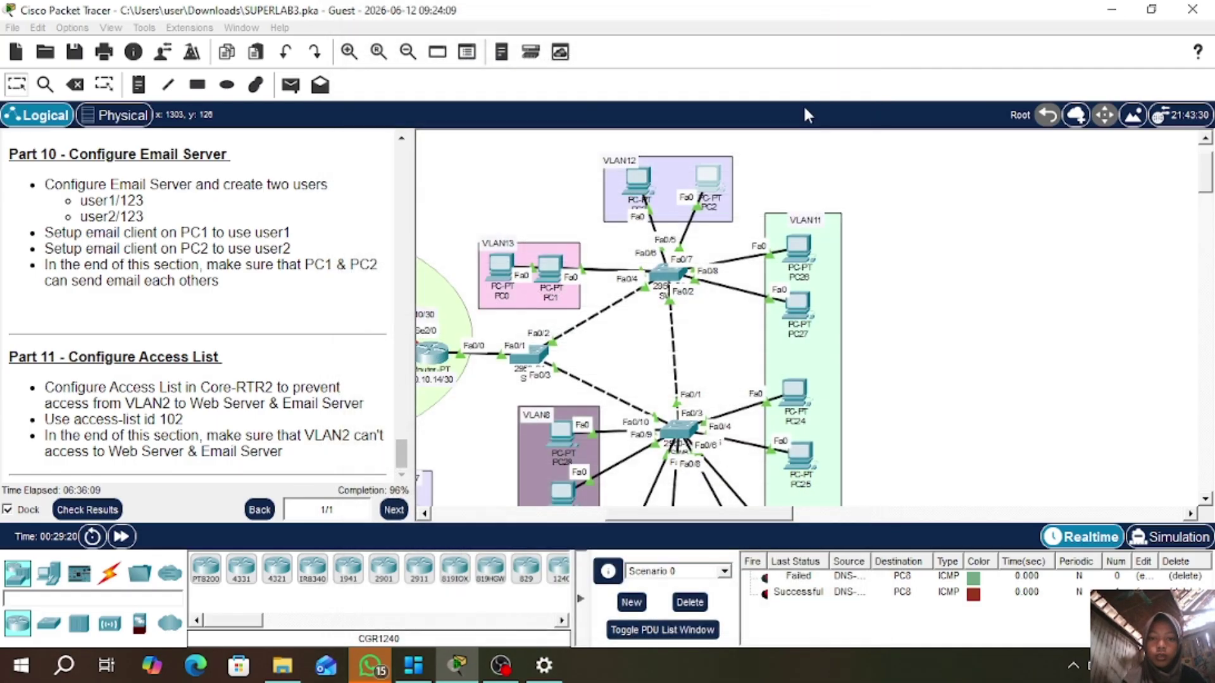
left_click(718, 181)
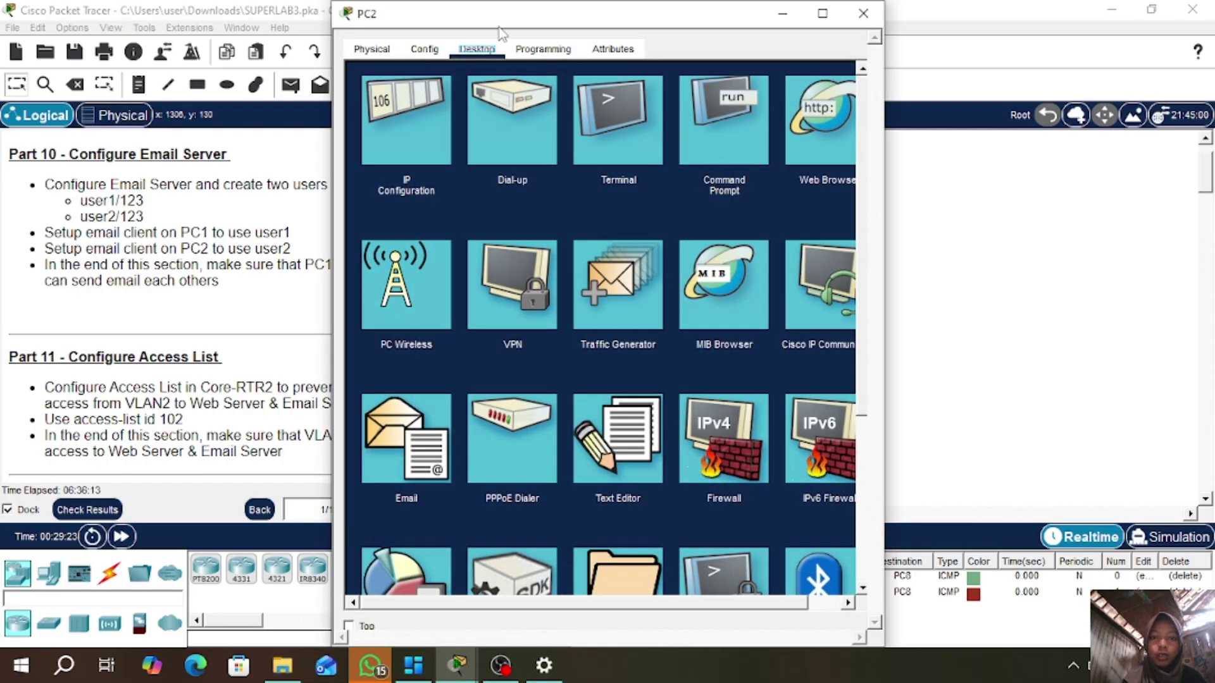
- Enter PC2's mail display name user2, its address, and incoming server mail.academy.sekolahan.id
left_click(396, 471)
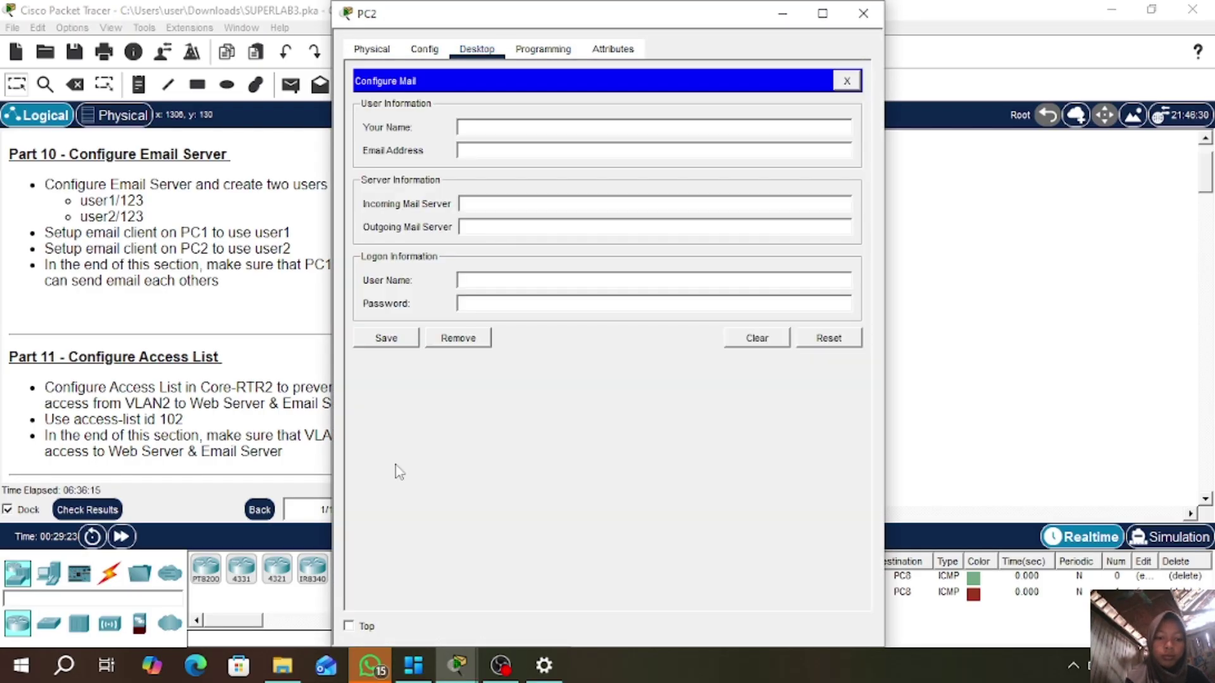
left_click(535, 129)
type("user2")
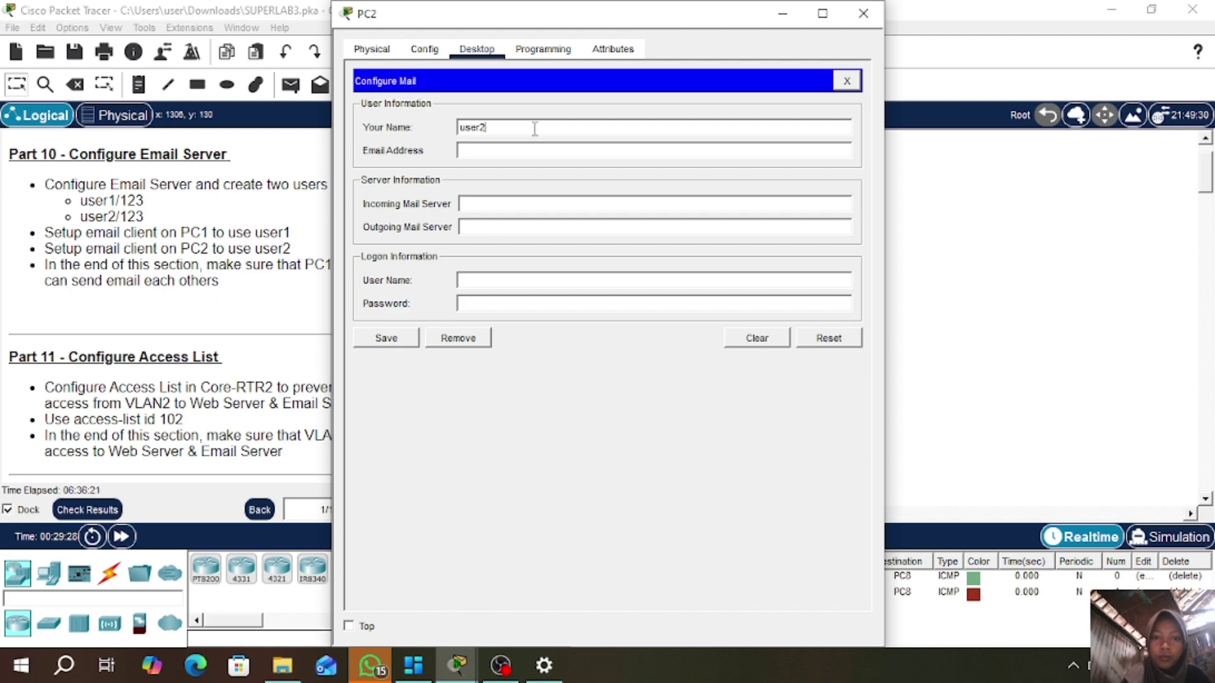
left_click(508, 152)
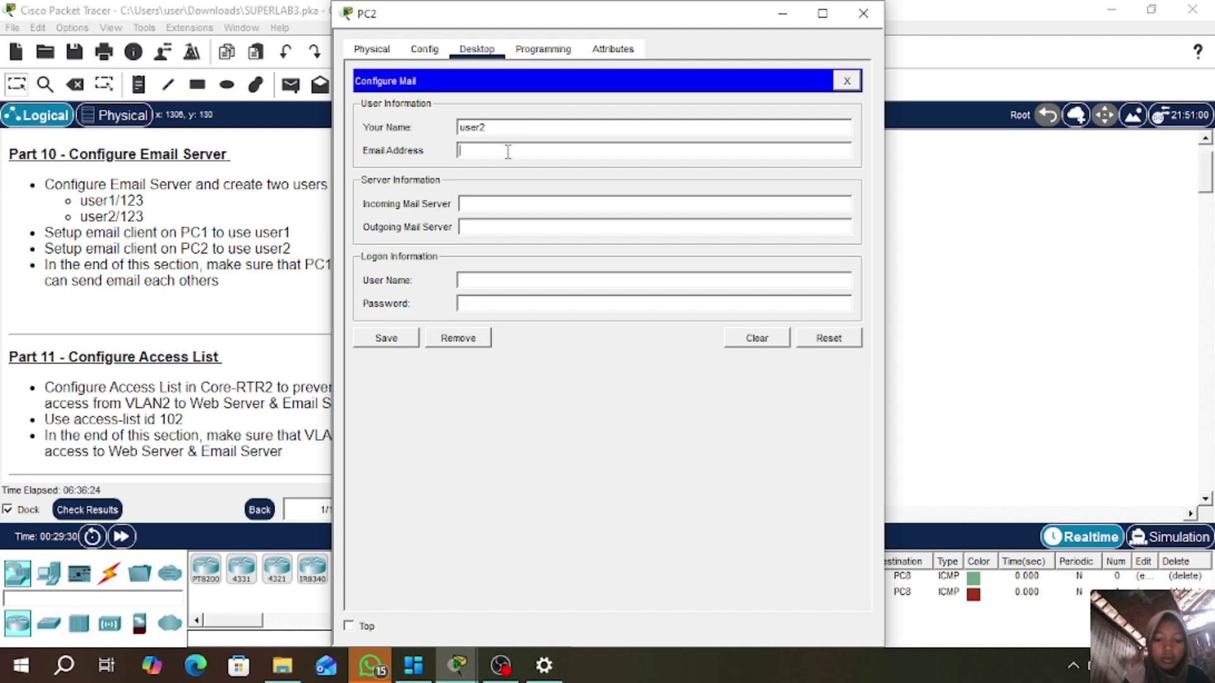
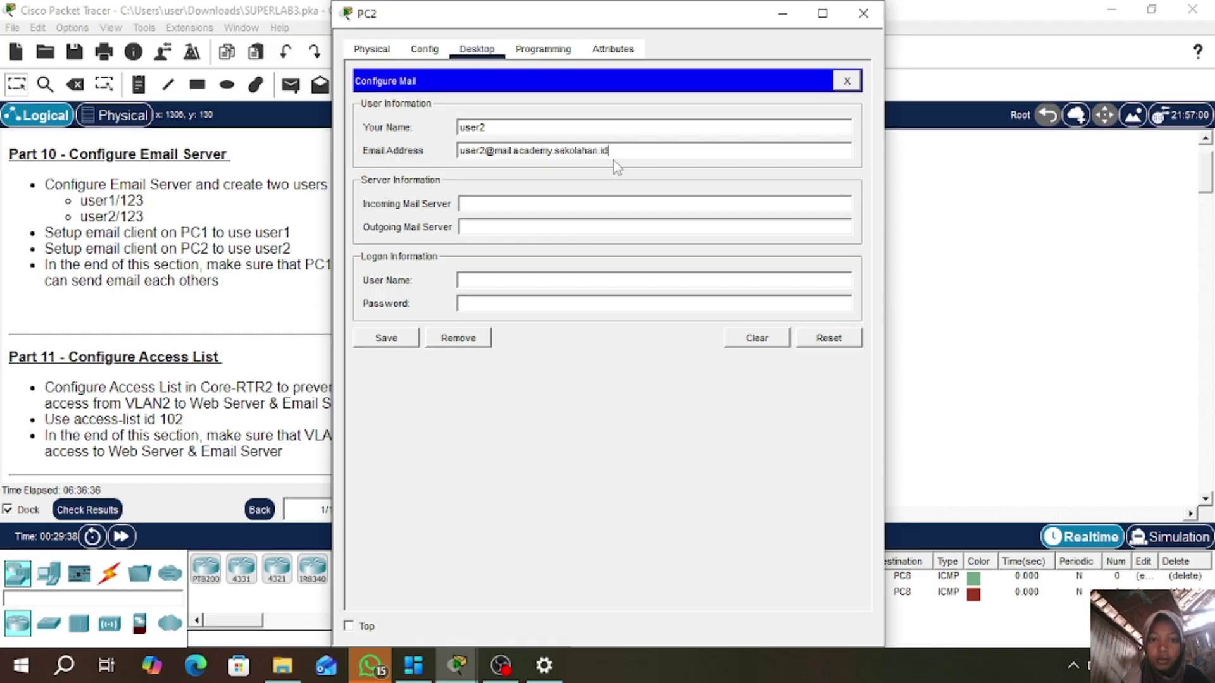
left_click(532, 203)
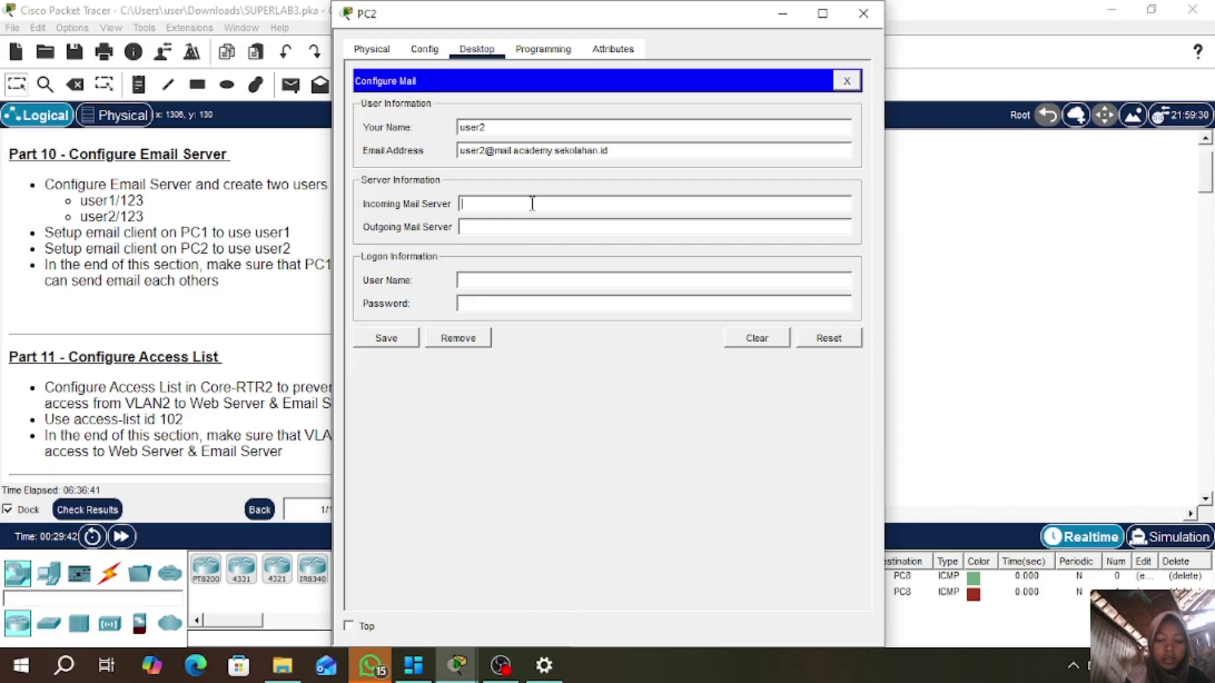
type("mail.acade")
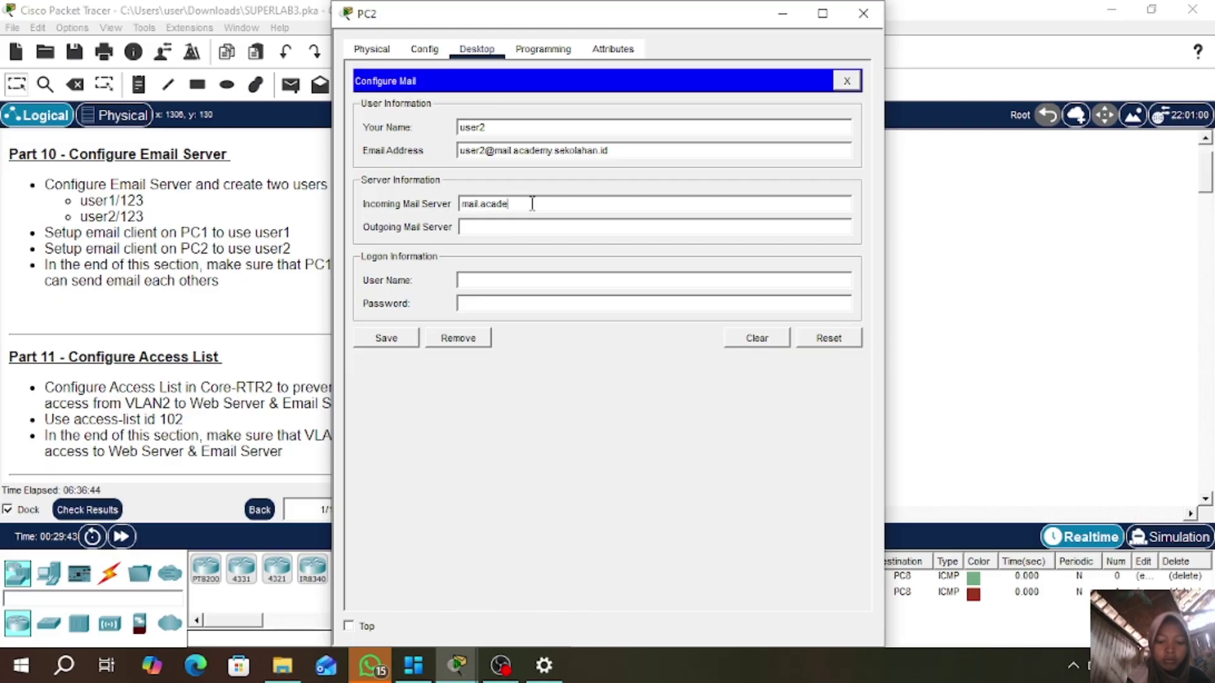
type("my.sekolahan.id")
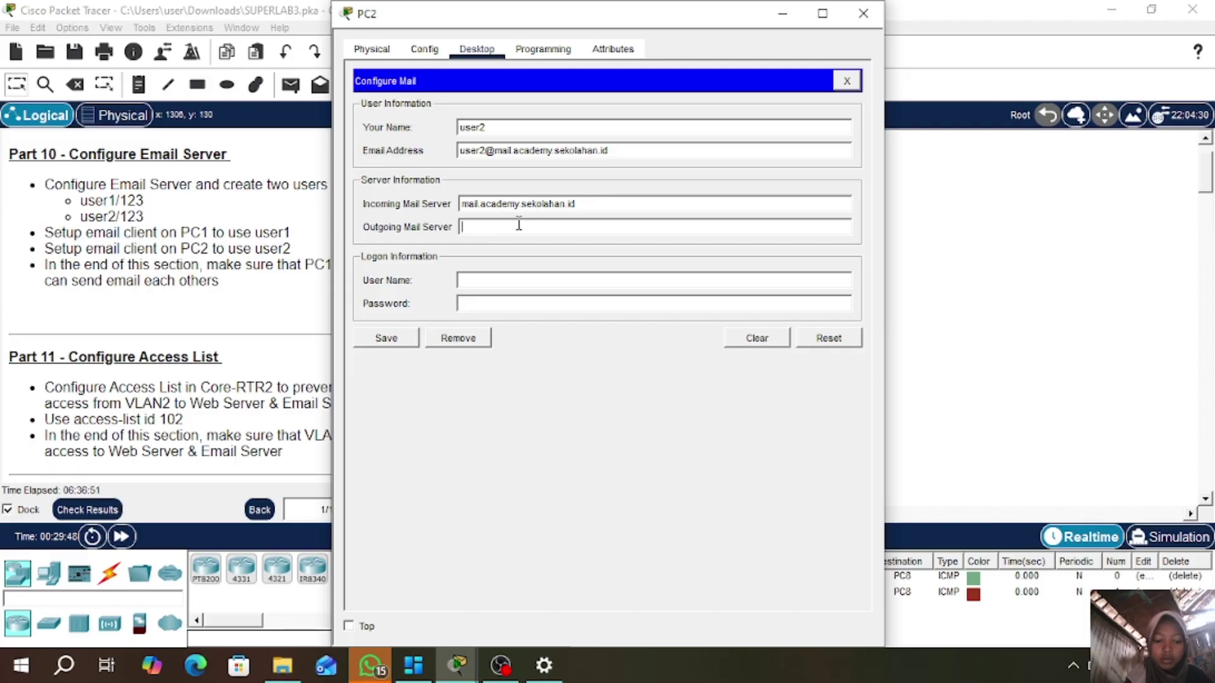
type("mail.academ")
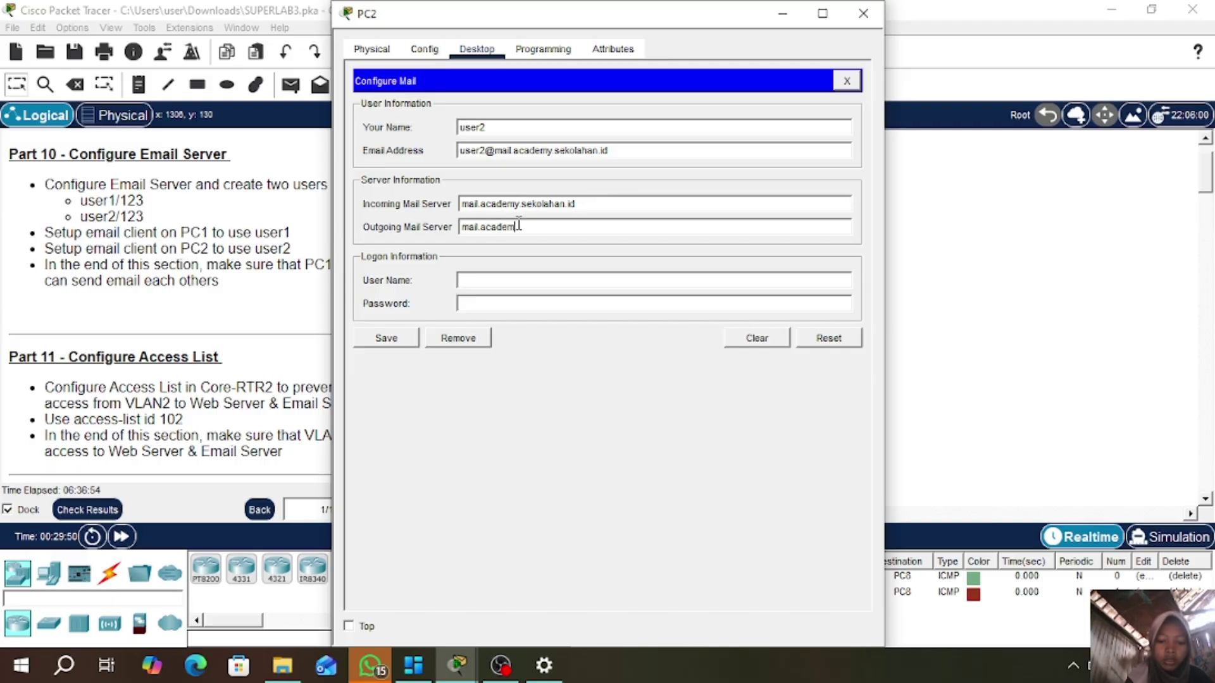
type("y.sekolahan.id")
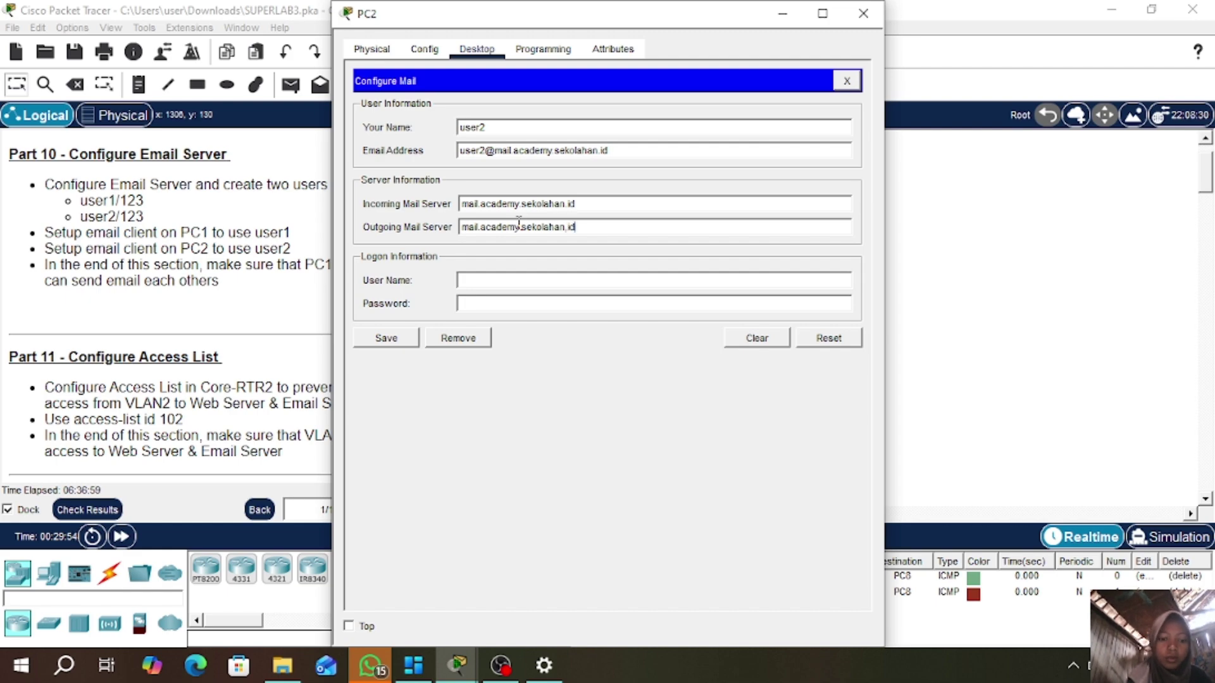
- Correct the outgoing server name, enter logon user2 and its password, and save
left_click(494, 281)
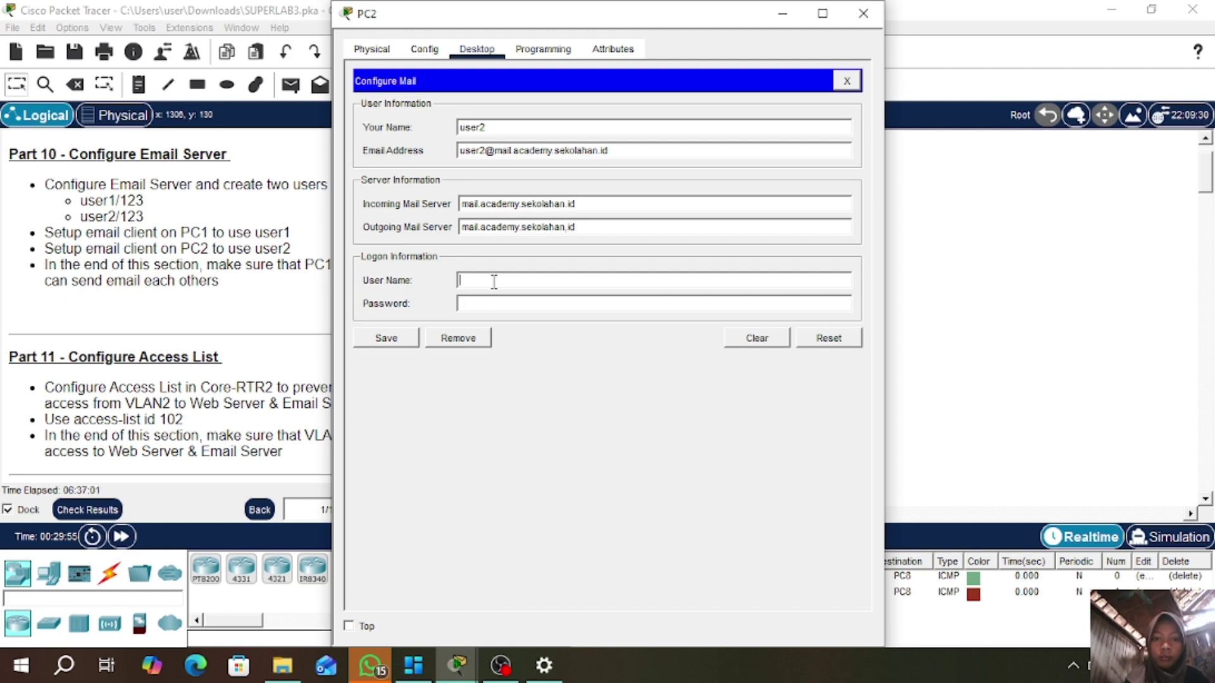
left_click(570, 227)
key("BackSpace")
type(".")
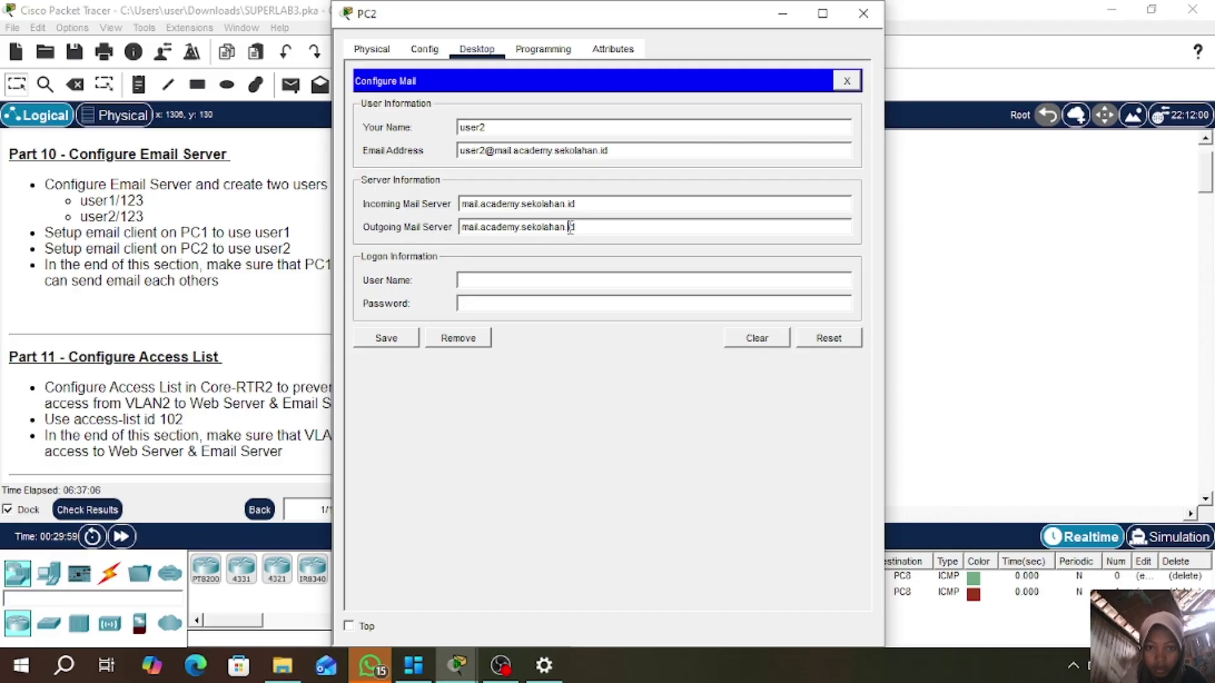
left_click(481, 279)
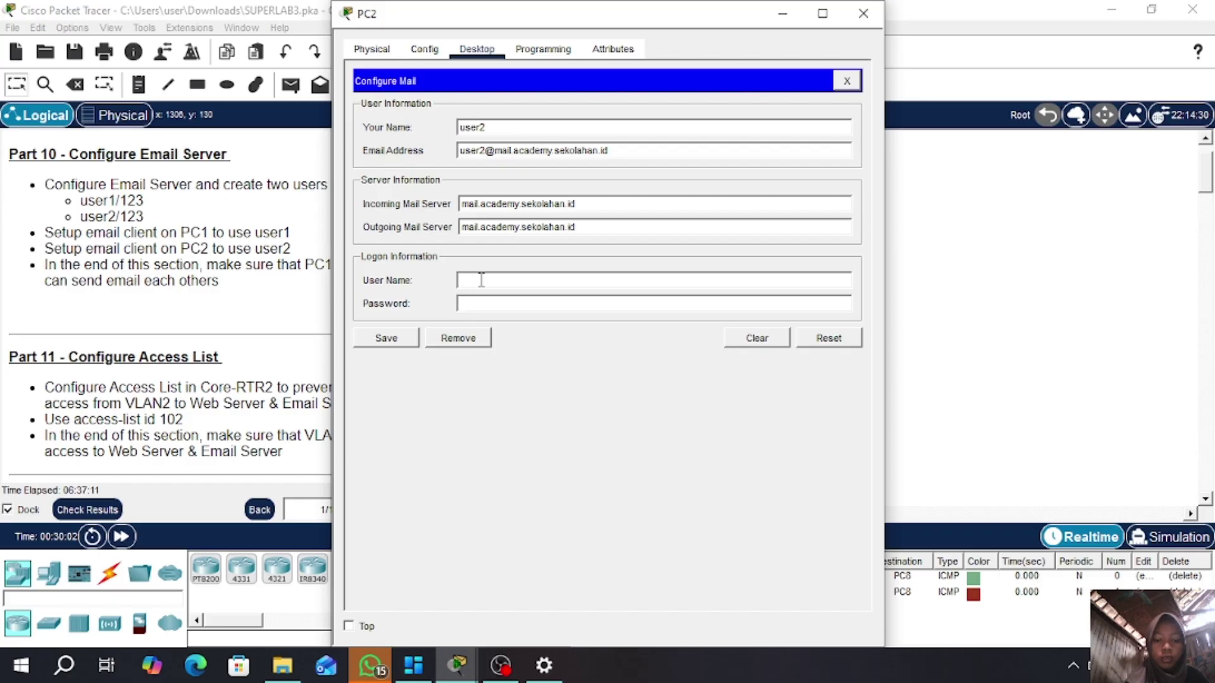
type("user2")
left_click(476, 303)
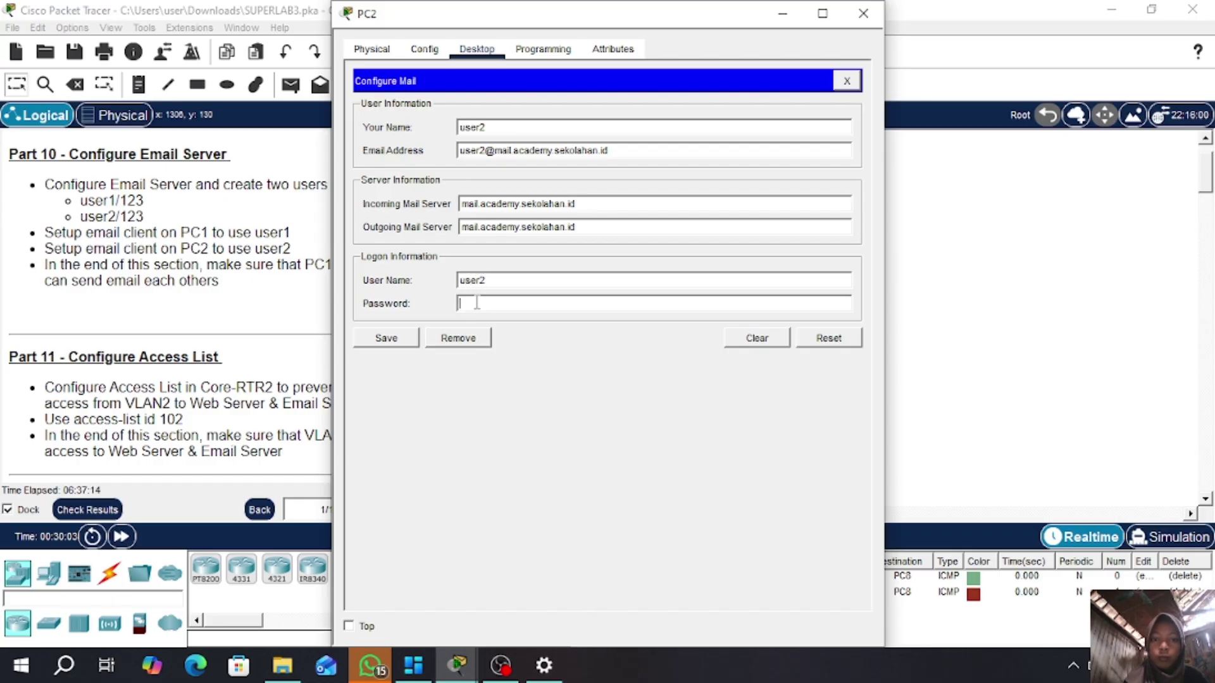
type("123")
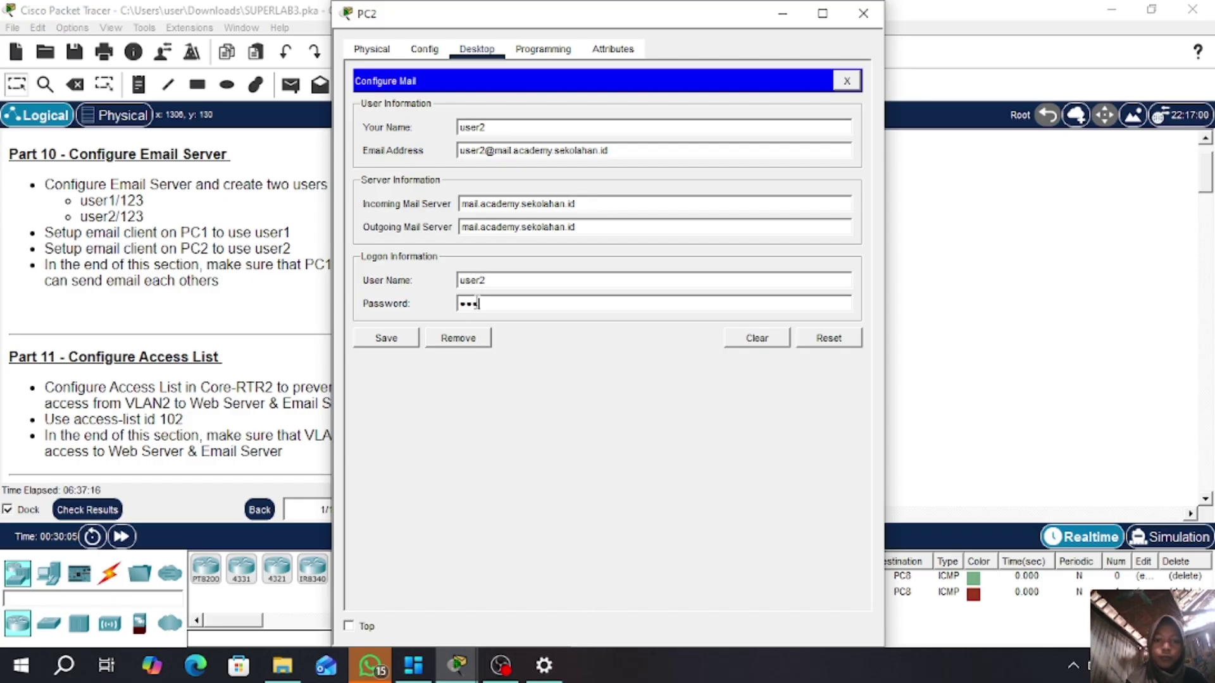
left_click(387, 339)
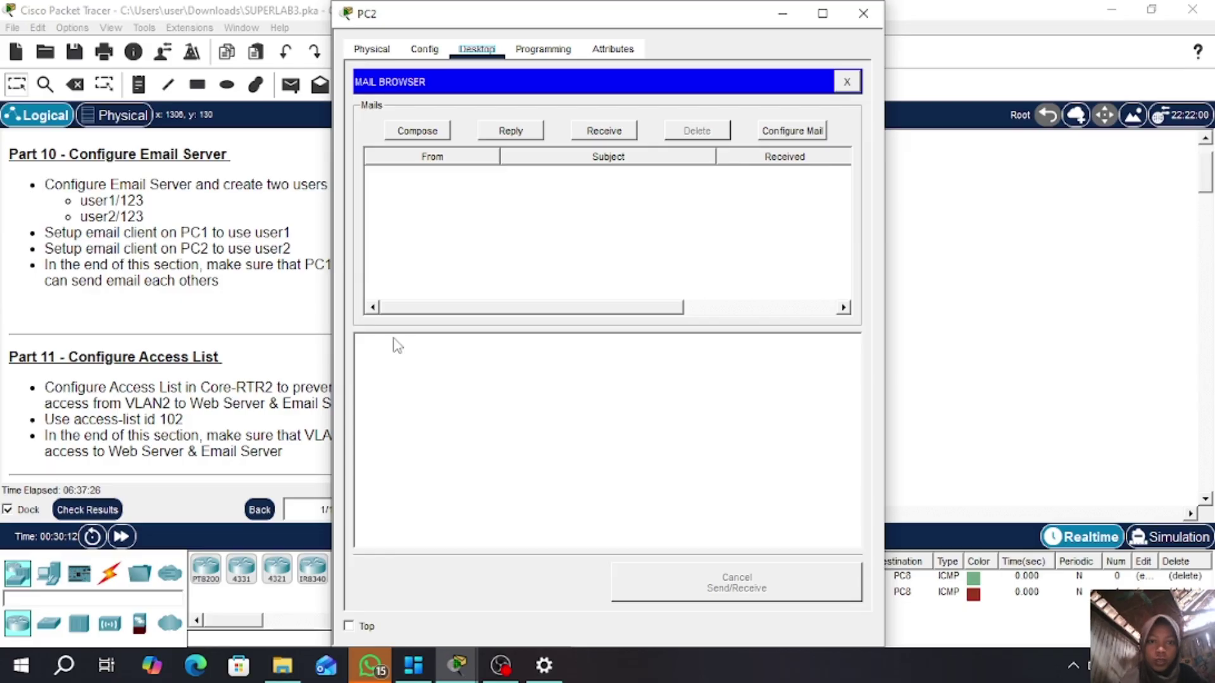
- Send a mail from PC2 to user1 with subject 'connect' and body 'hallo'
left_click(409, 133)
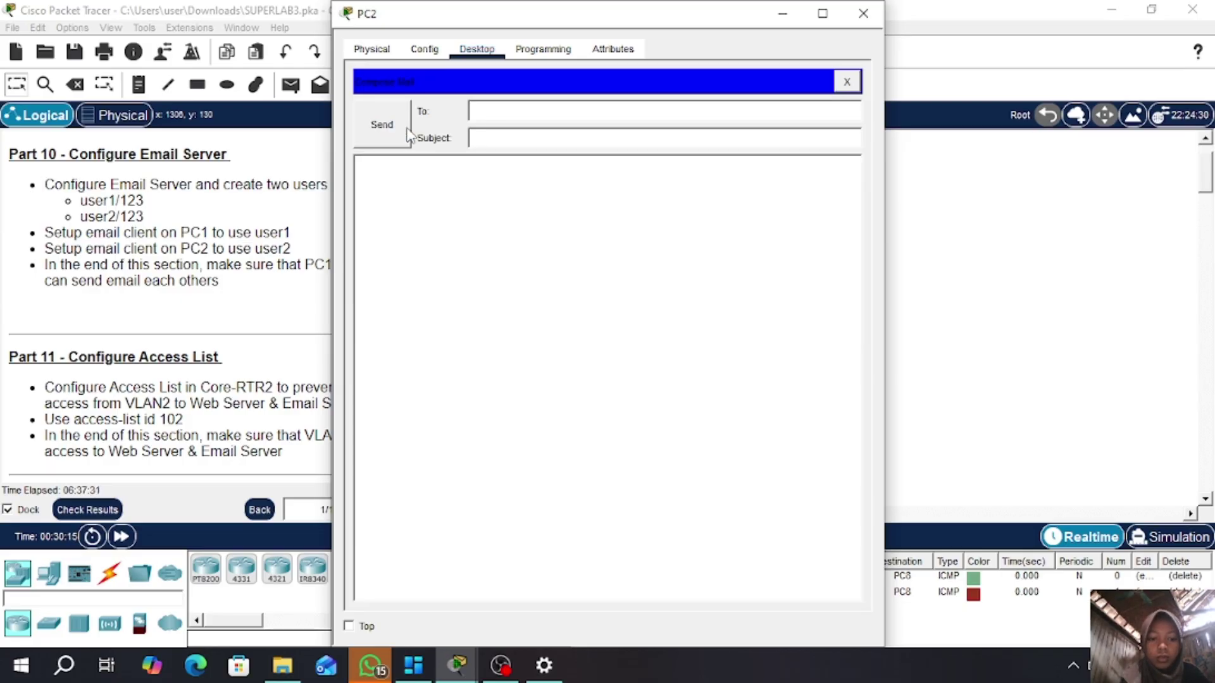
left_click(589, 113)
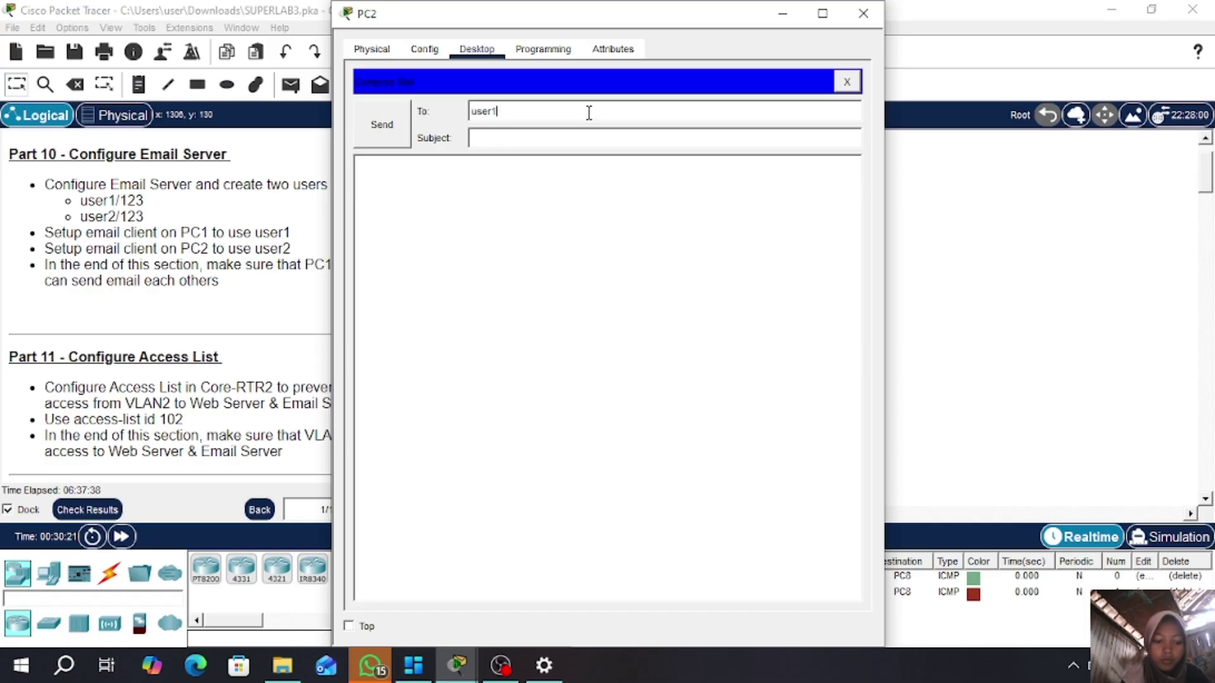
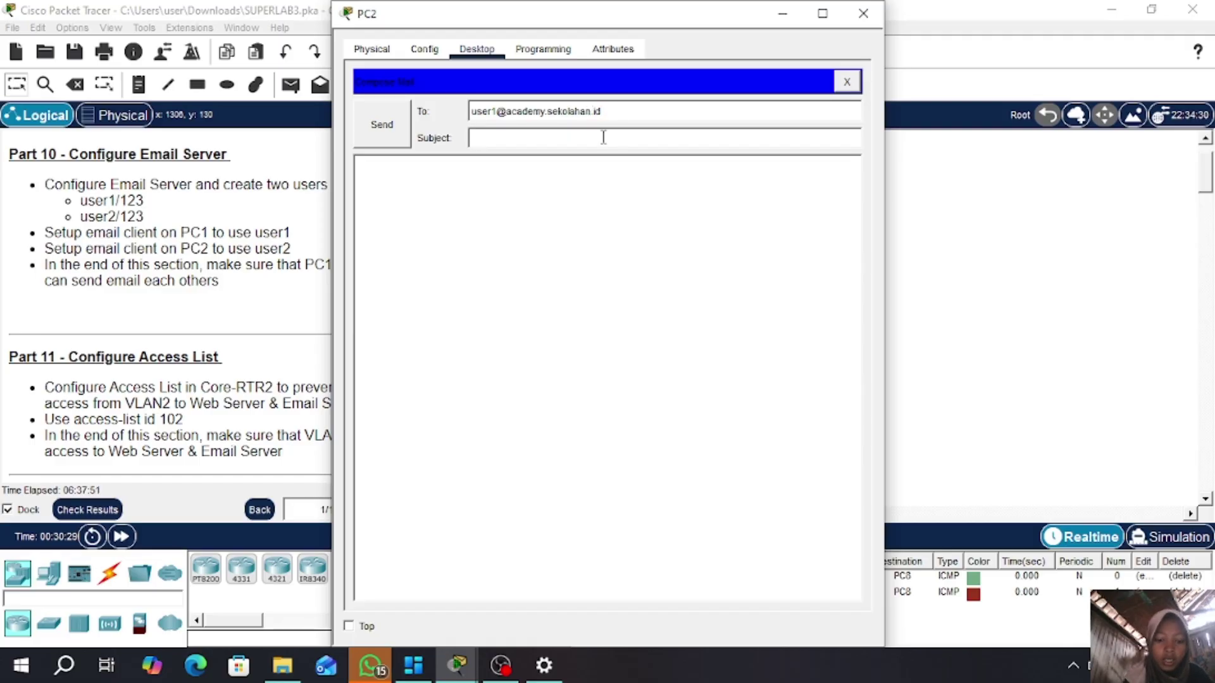
left_click(603, 137)
type("connect")
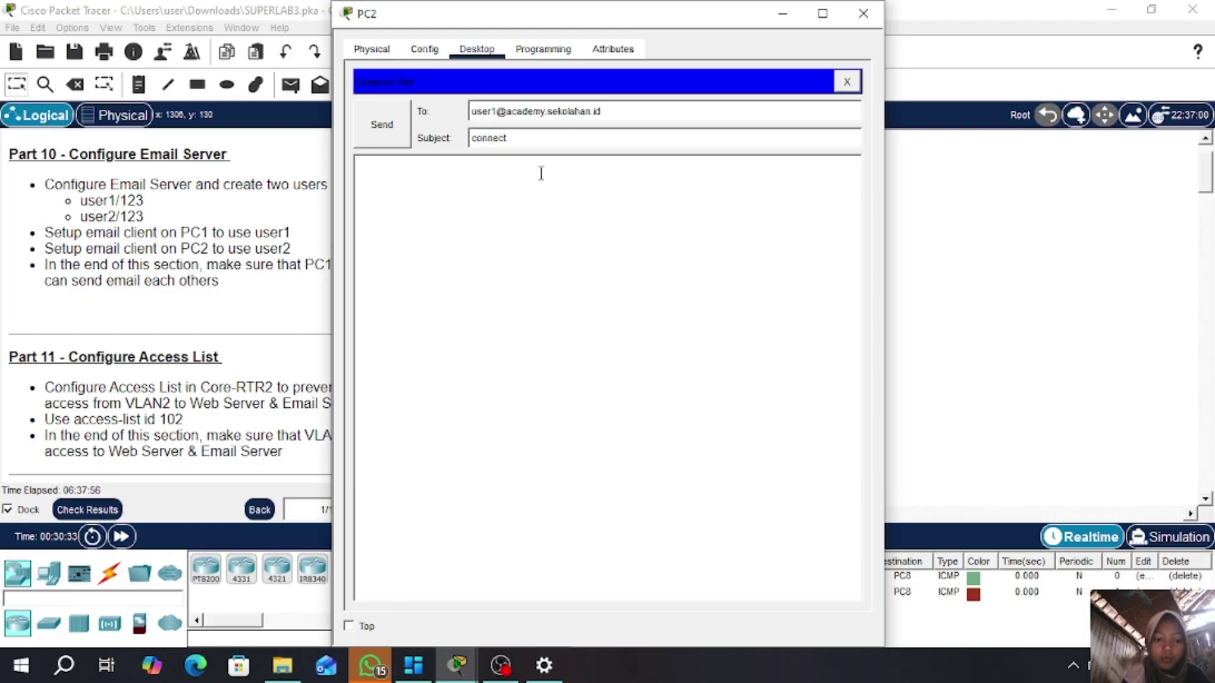
left_click(378, 174)
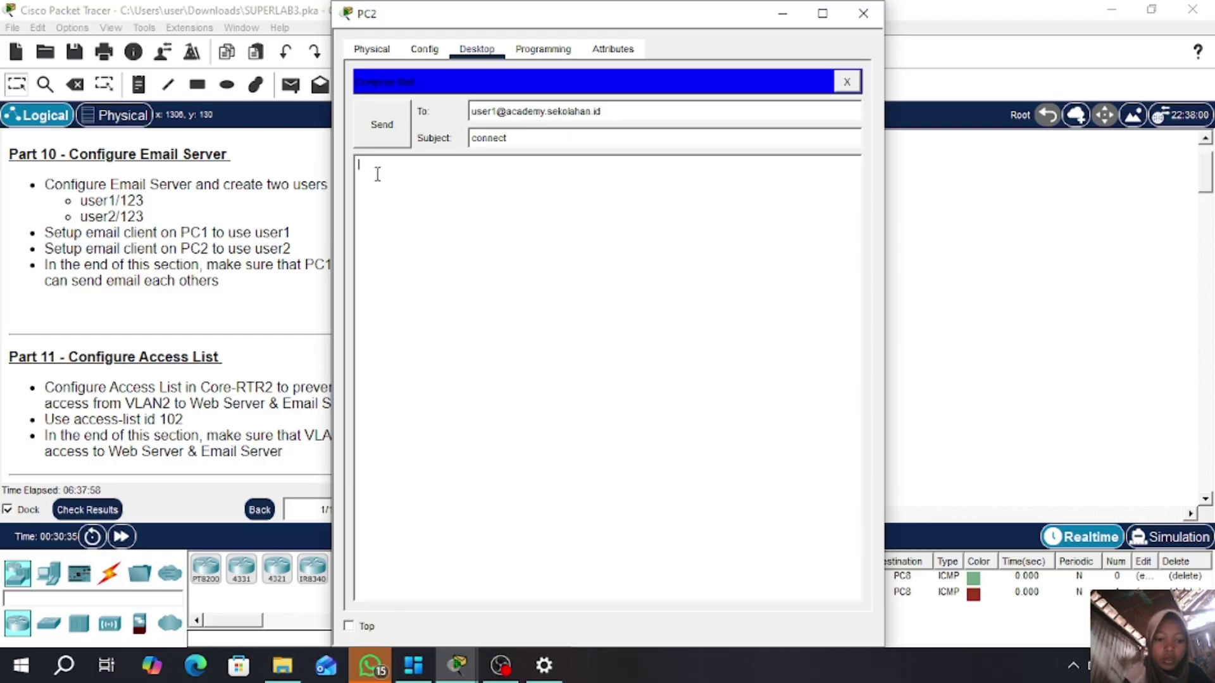
type("hallo")
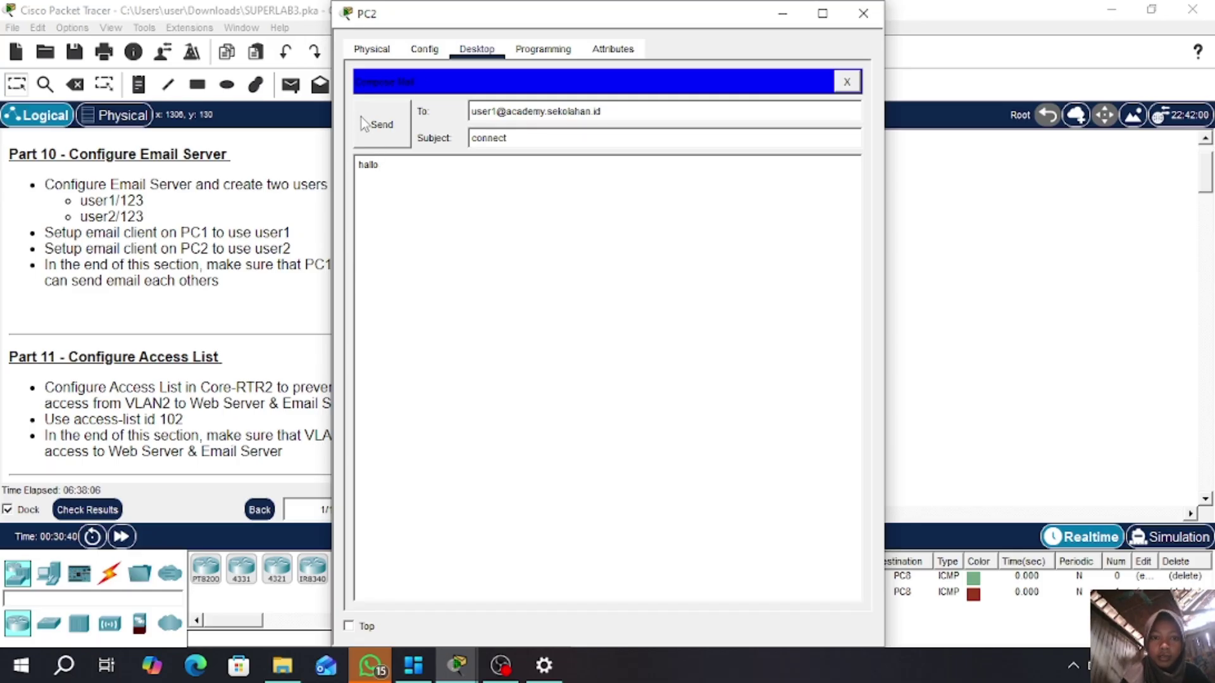
left_click(382, 125)
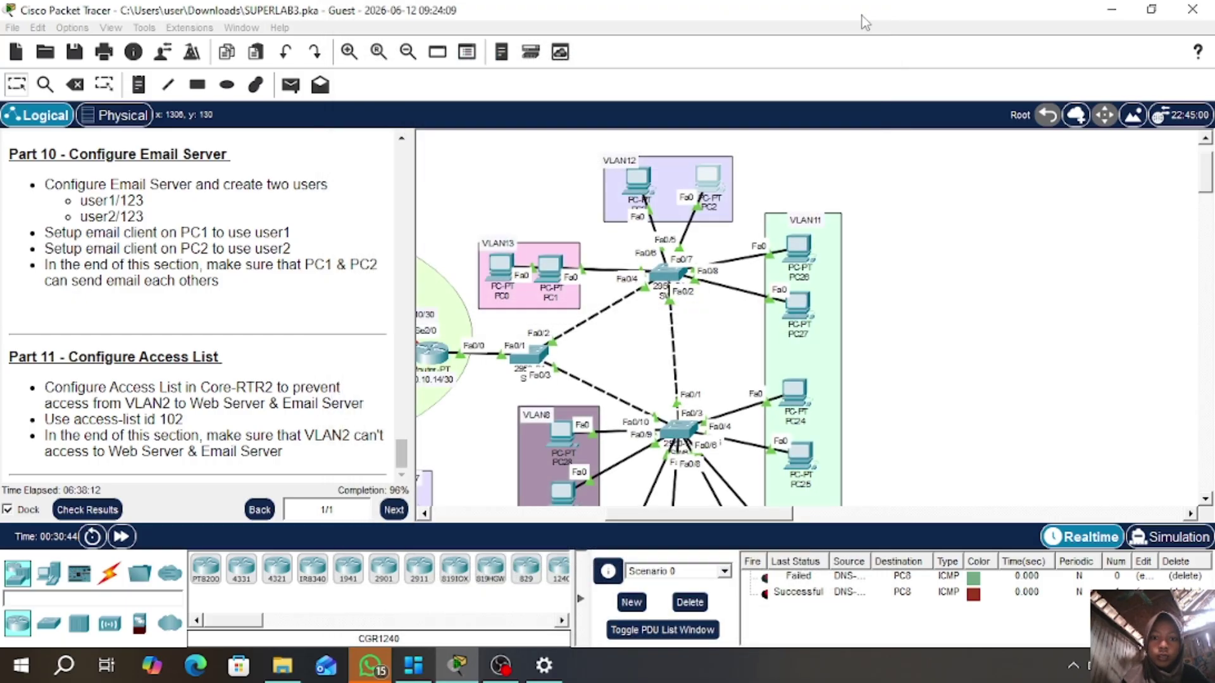
left_click(863, 13)
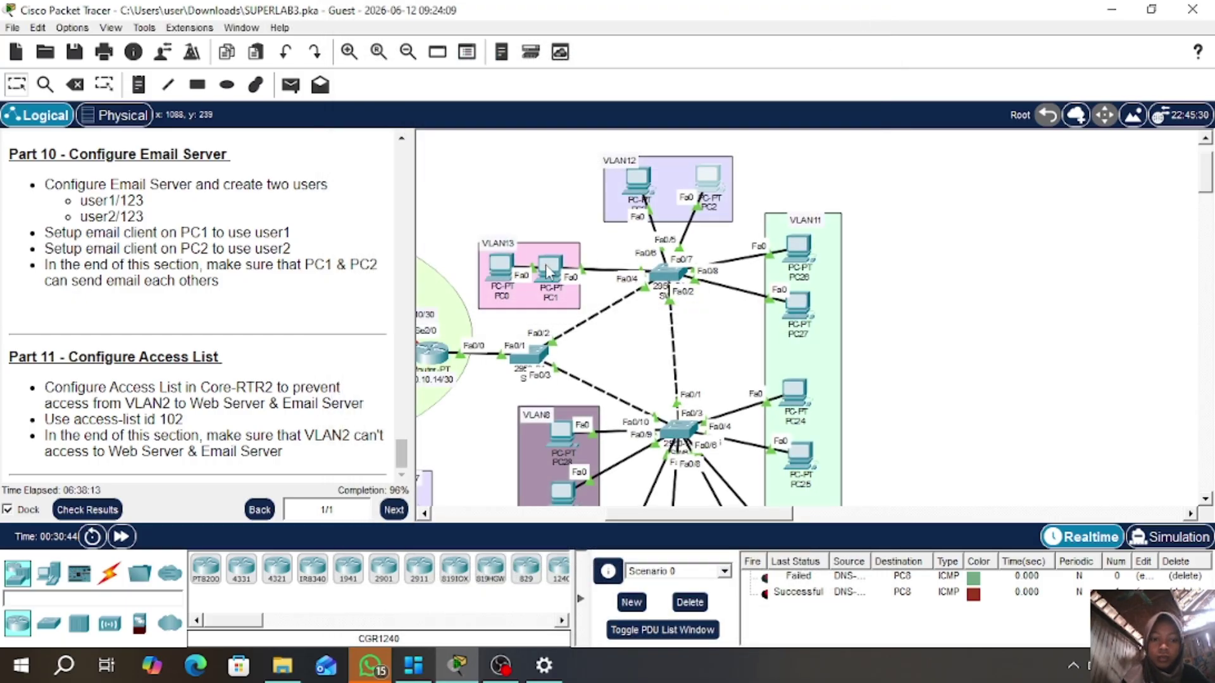
- Receive mail on PC1 and open the 'connect' message reading 'hallo'
left_click(548, 276)
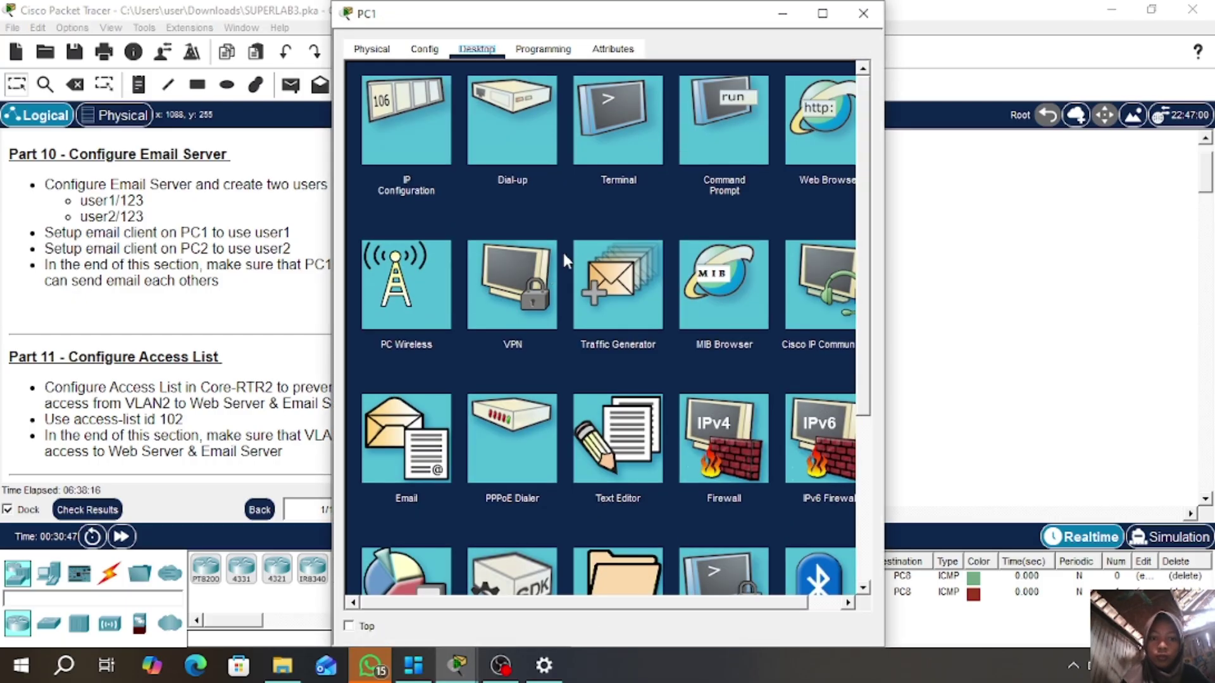
left_click(405, 478)
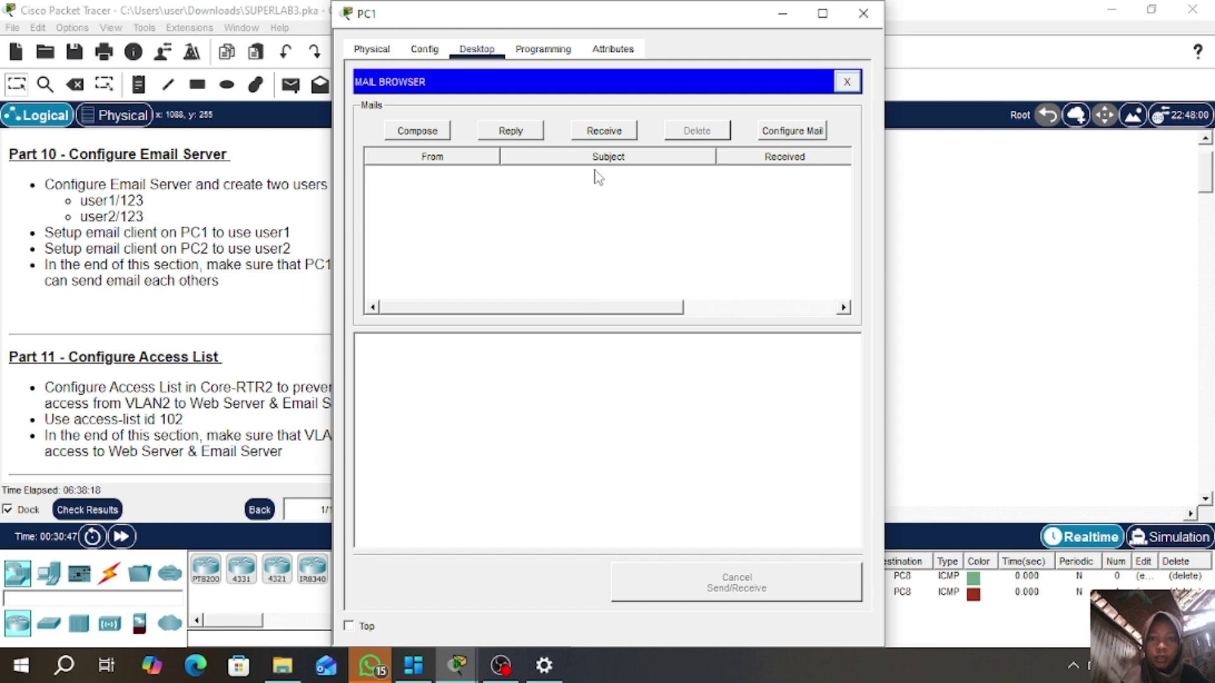
left_click(604, 131)
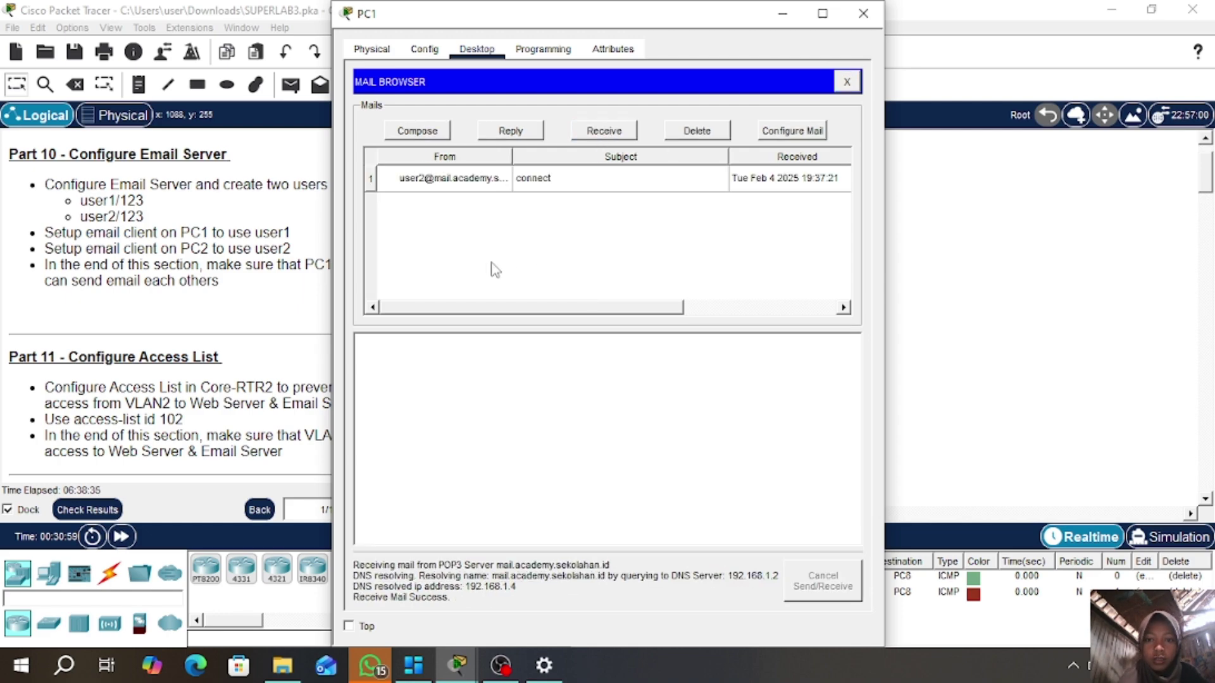
left_click(533, 180)
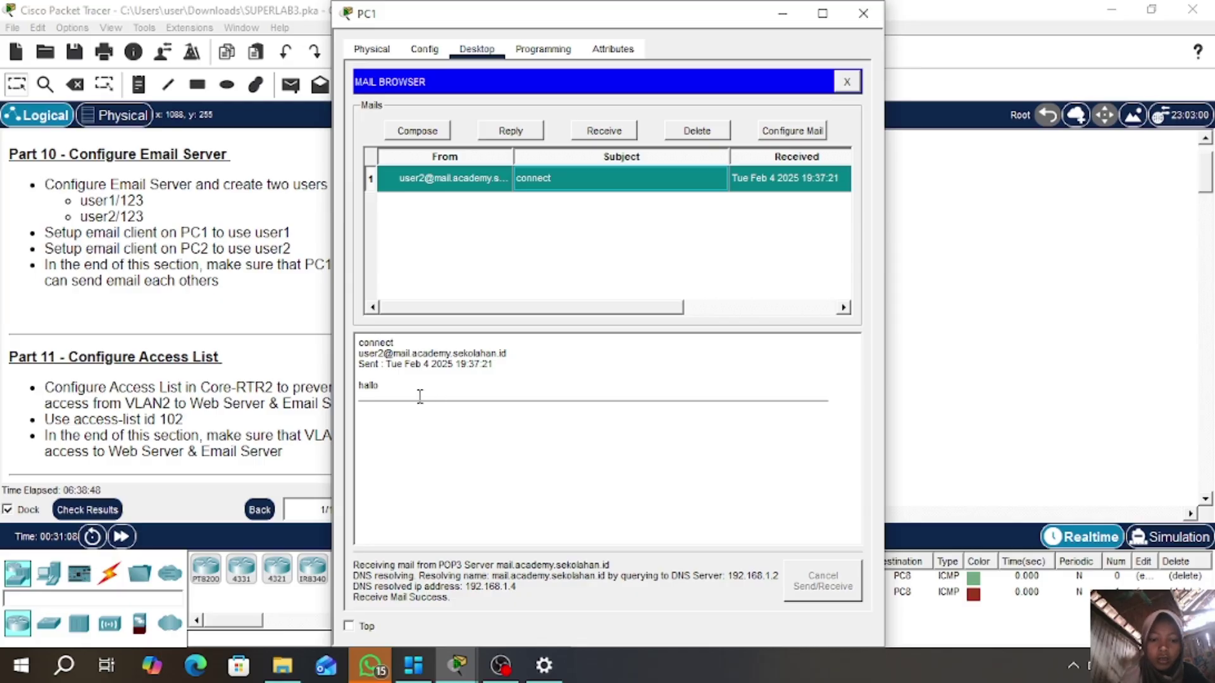
- Reply 'hai juga' to user2, removing 'mail.' from the recipient address, and send
left_click(506, 130)
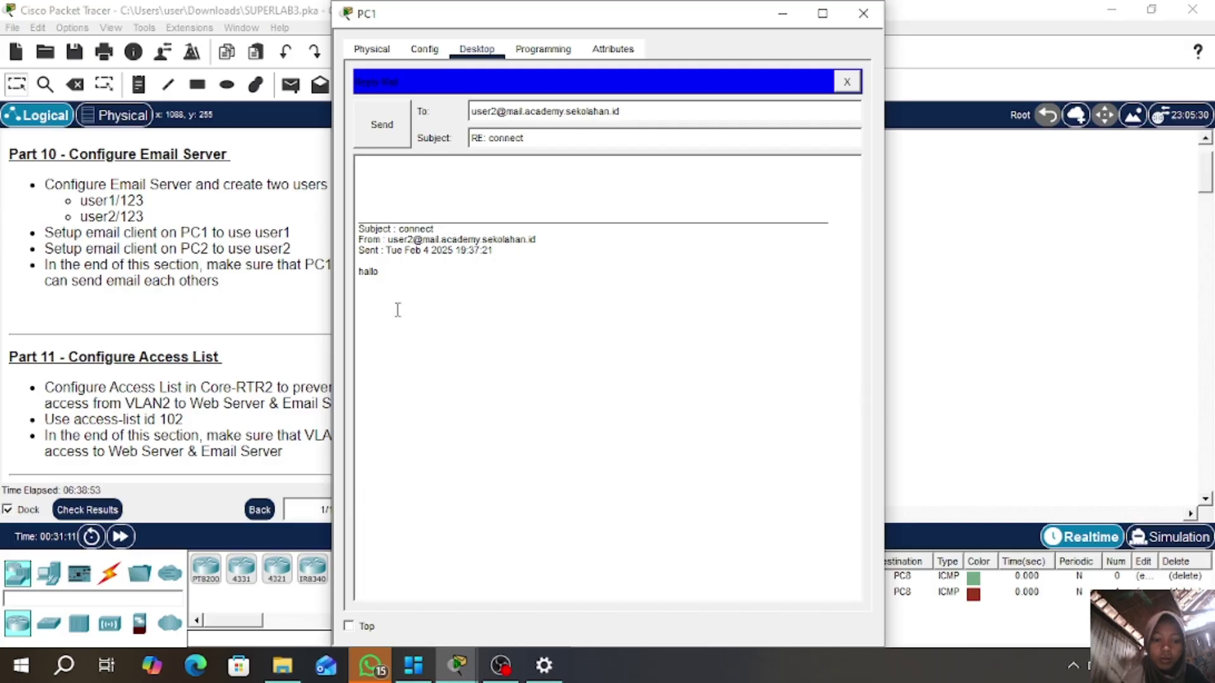
left_click(367, 168)
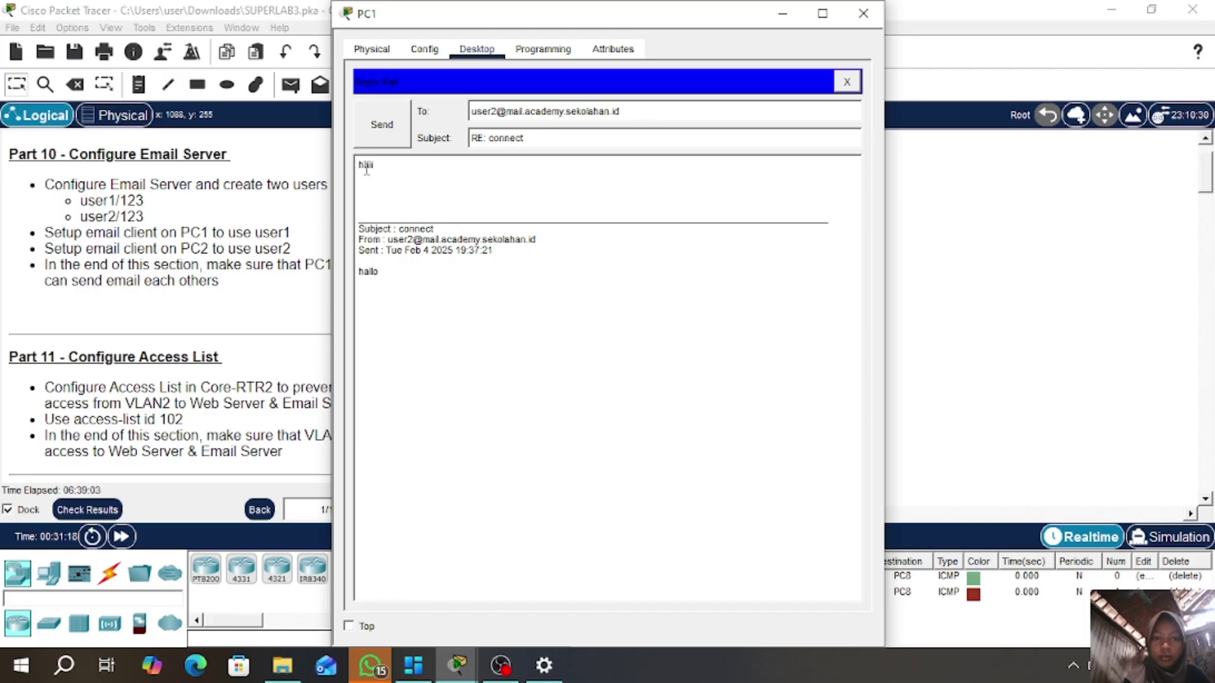
type("hai")
type("juga")
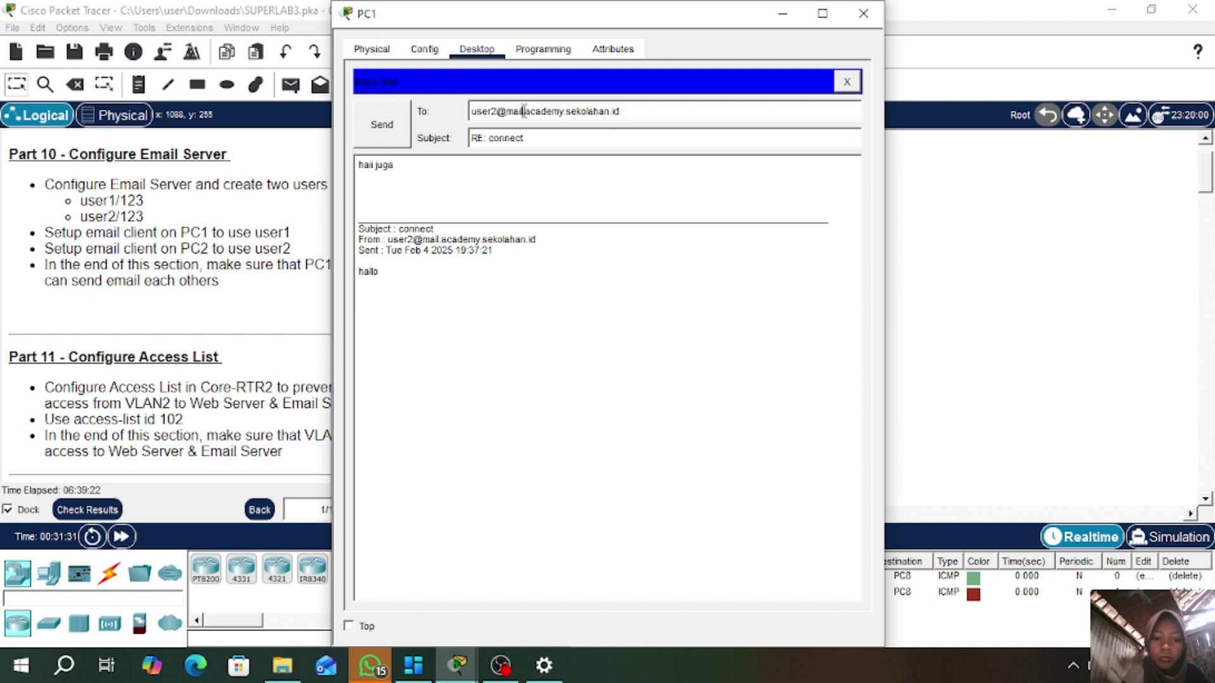
left_click(524, 111)
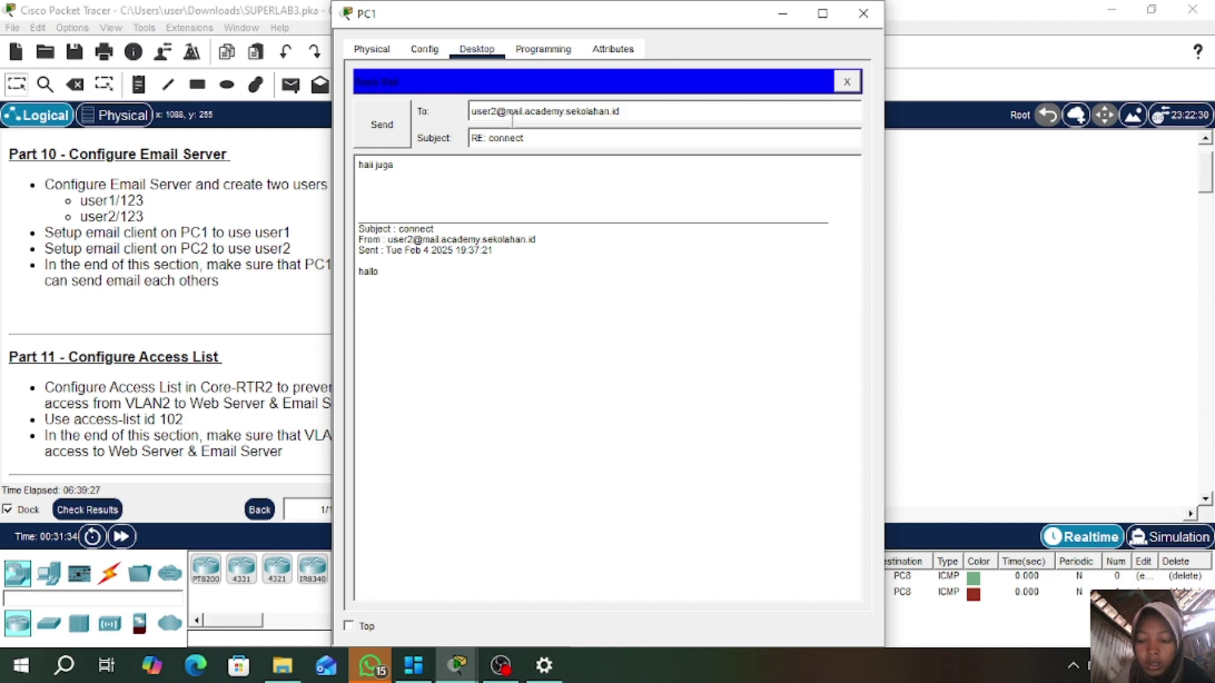
key("BackSpace")
key("BackSpace")
key("BackSpace")
key("BackSpace")
key("BackSpace")
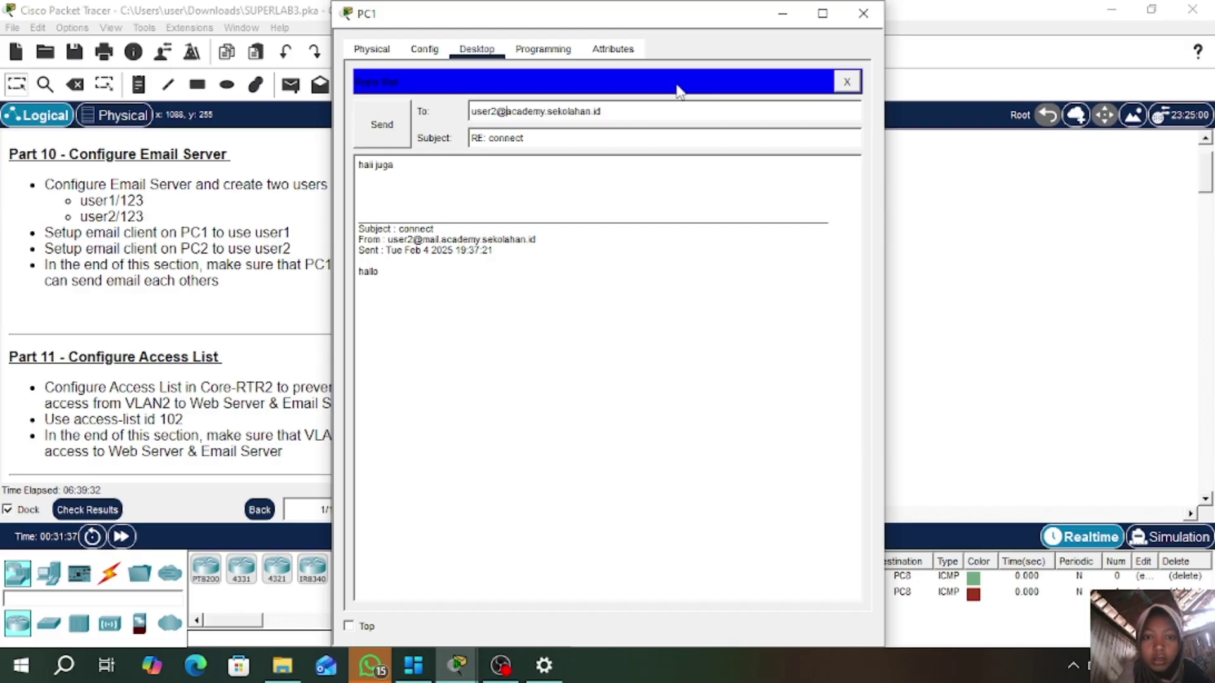
left_click(383, 127)
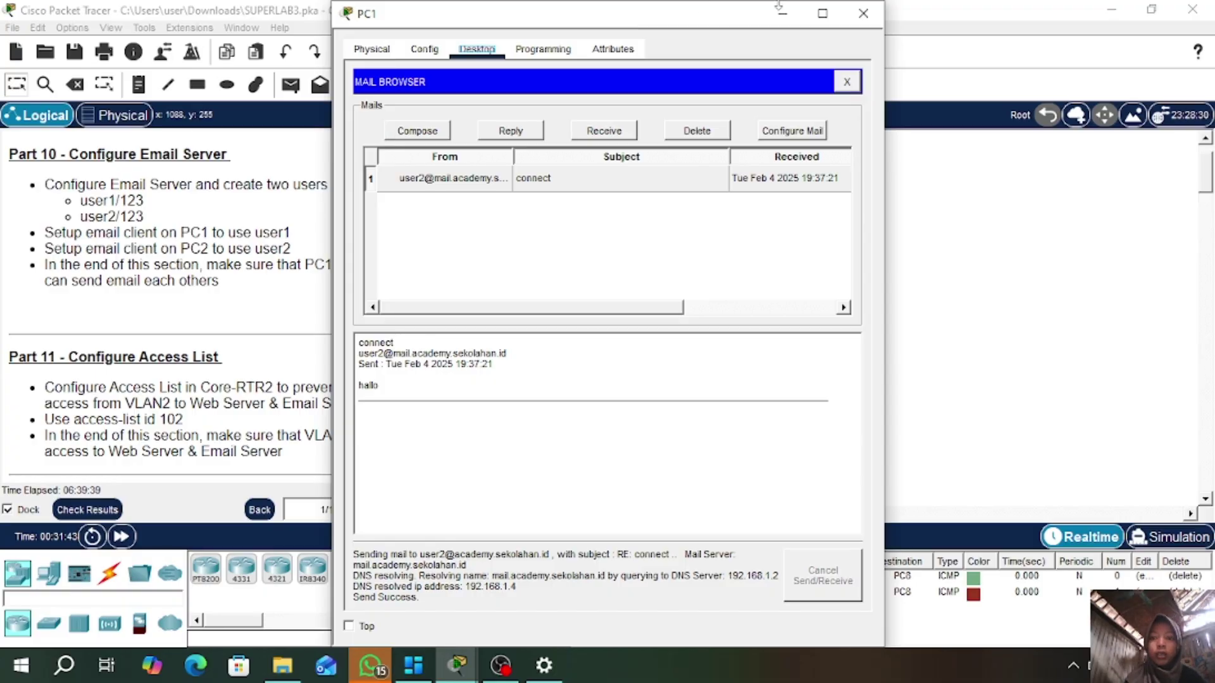
left_click(863, 14)
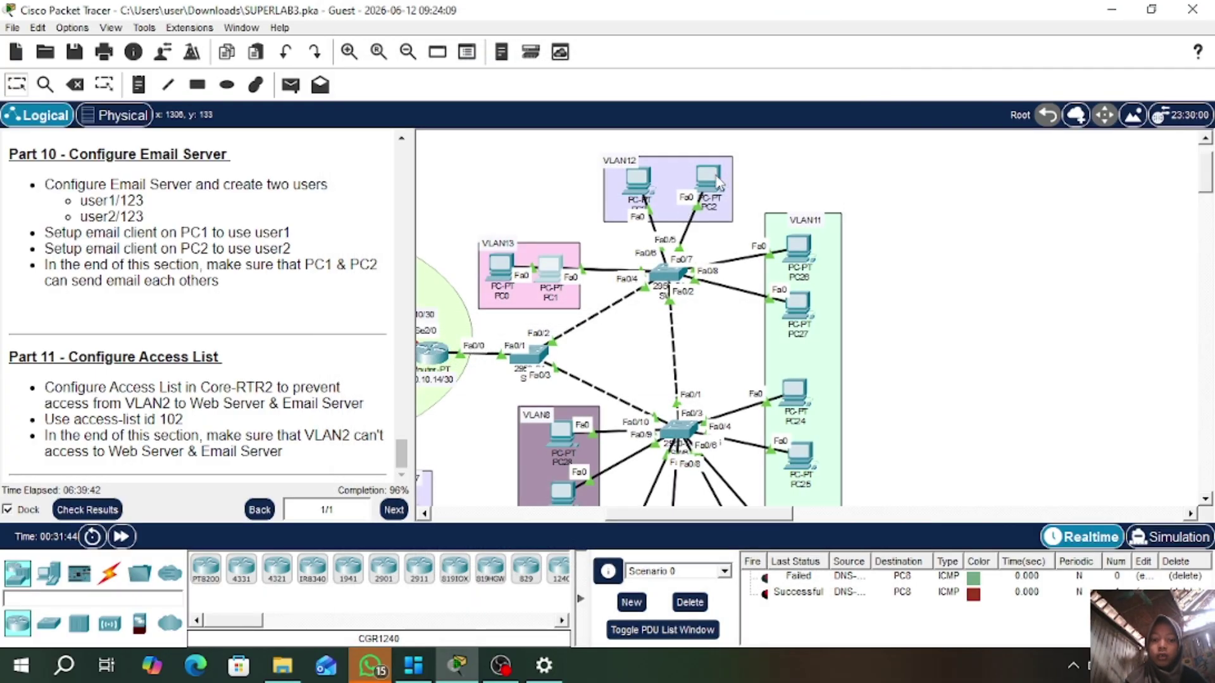
- Receive mail on PC2 and open the 'RE: connect' reply from user1
left_click(718, 184)
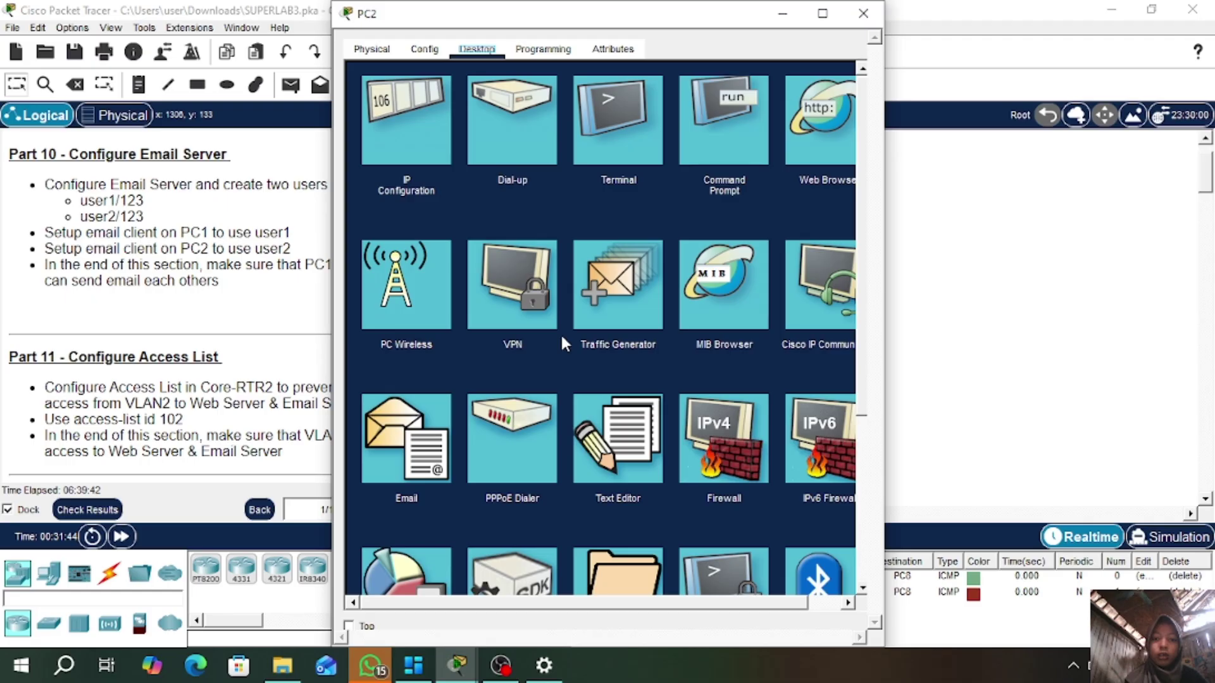
left_click(410, 452)
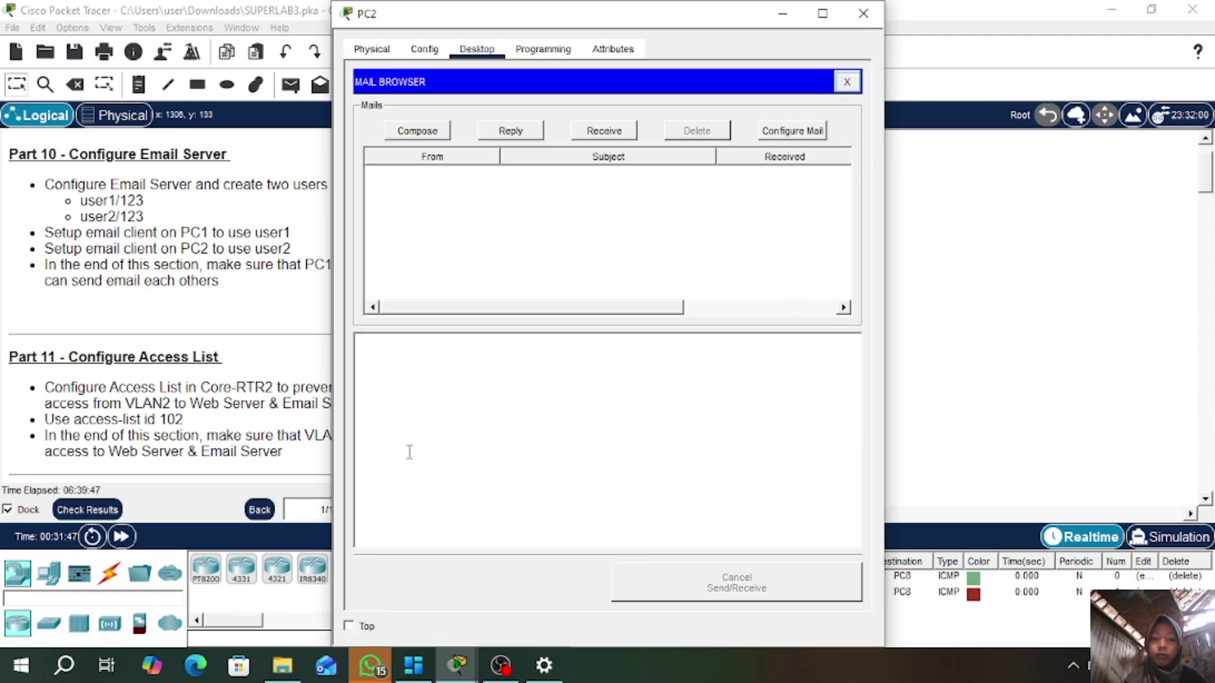
left_click(602, 130)
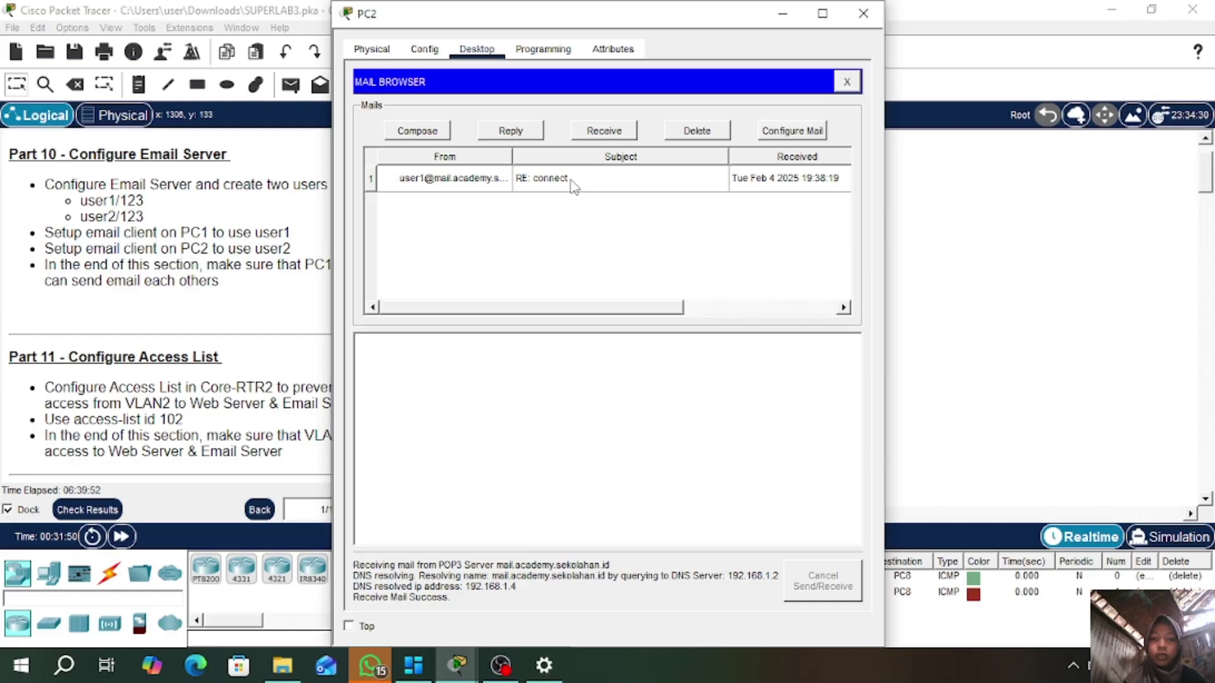
left_click(574, 180)
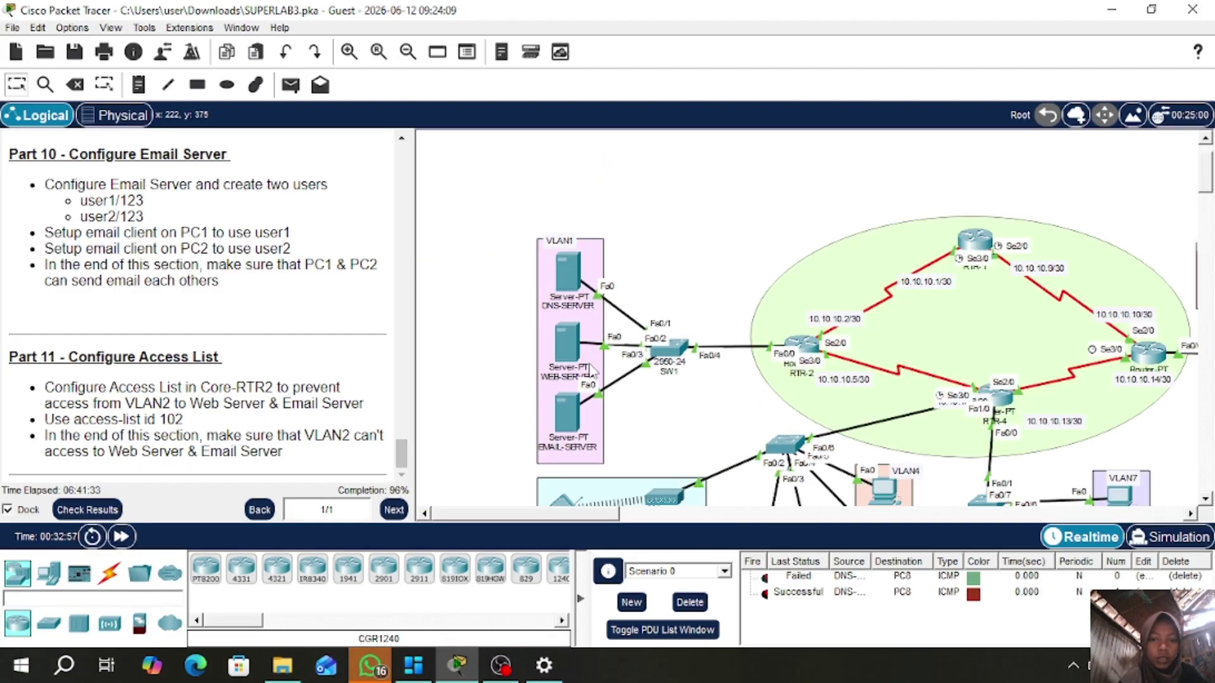
mouse_move(556, 422)
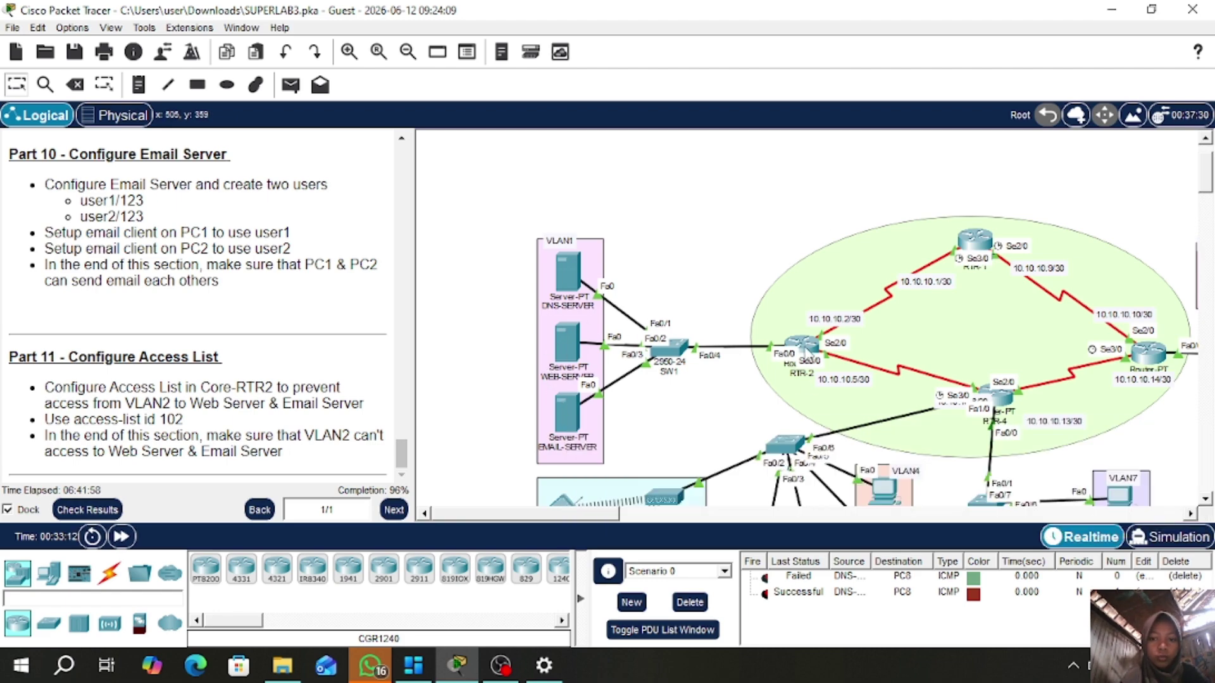
- On RTR-2's CLI, enter privileged mode with the enable password and then global configuration mode
left_click(801, 348)
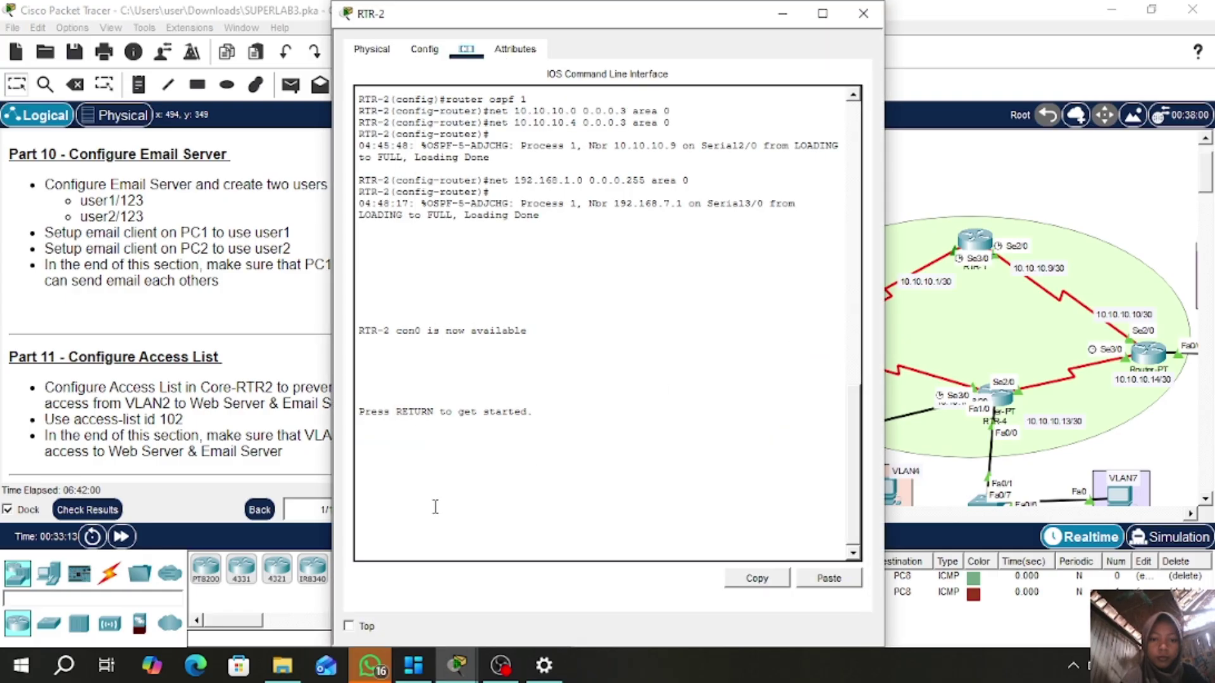
key("Return")
type("en")
key("Return")
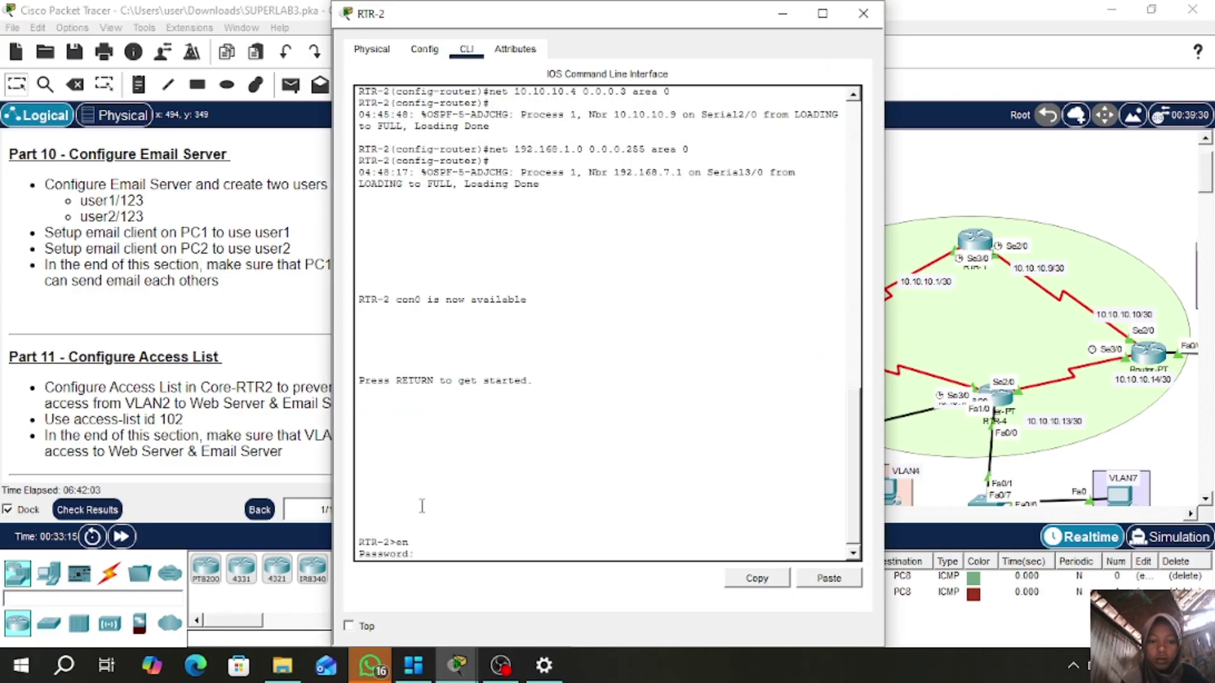
type("class")
key("Return")
type("conf t")
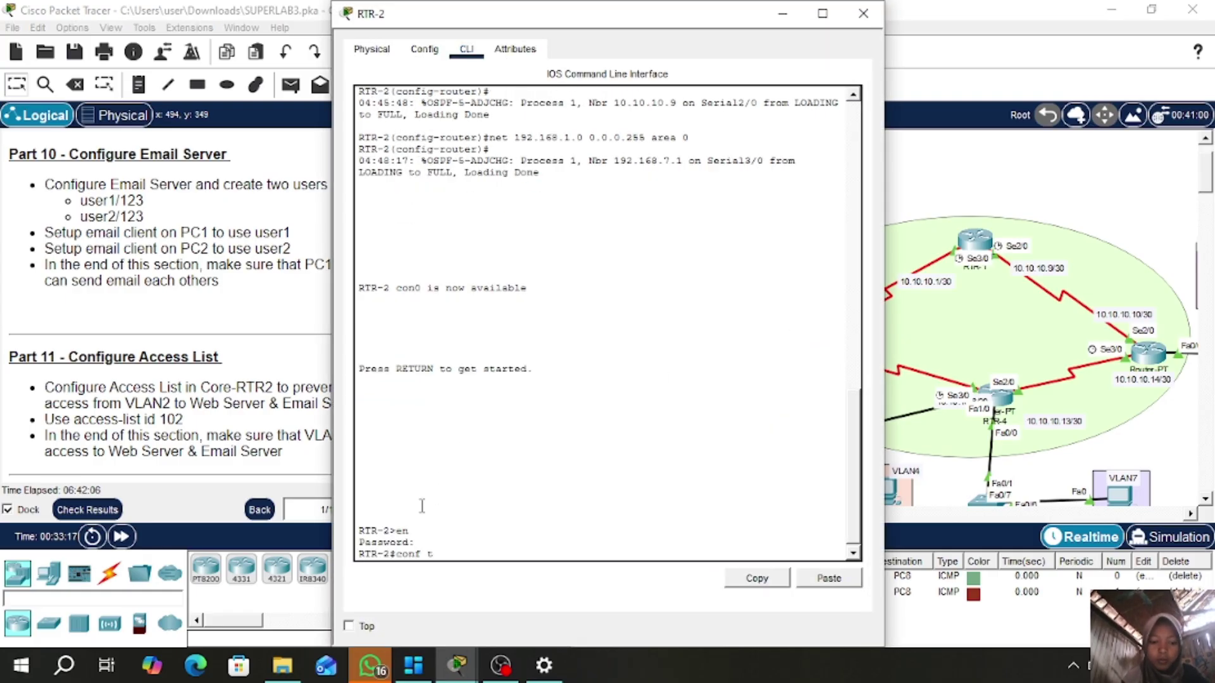
key("Return")
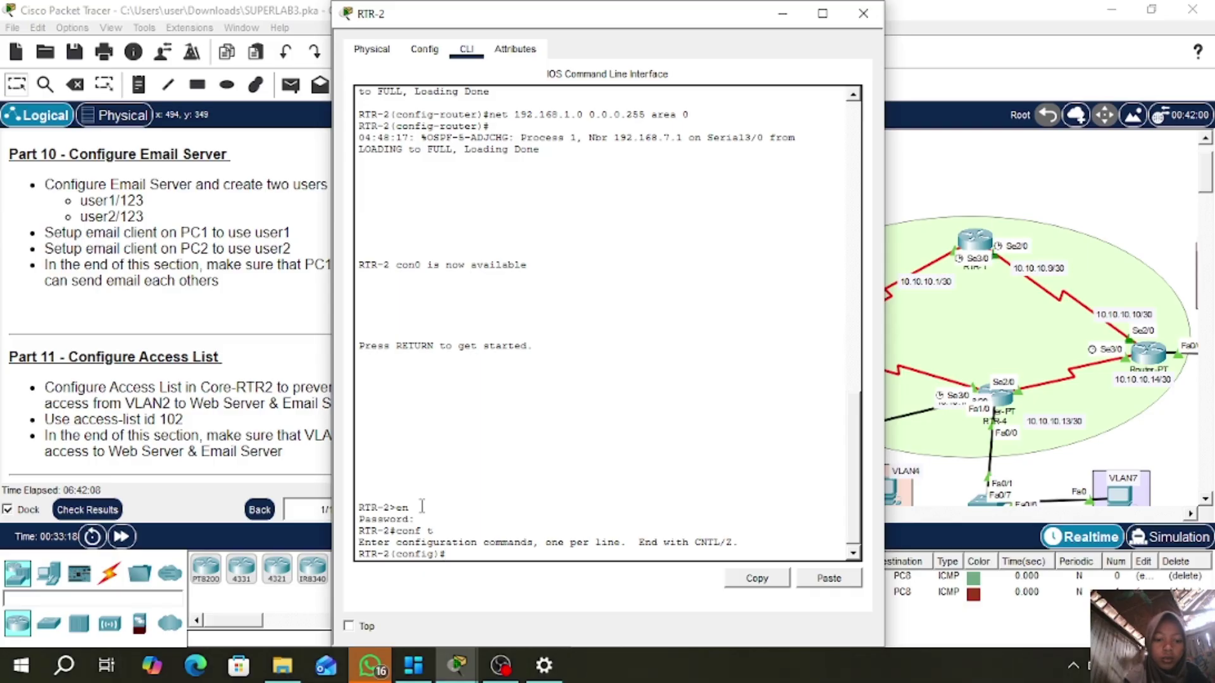
- Add access-list 102 deny rules from 192.168.2.0 0.0.0.255 to hosts 192.168.1.3 and 192.168.1.4
type("access-")
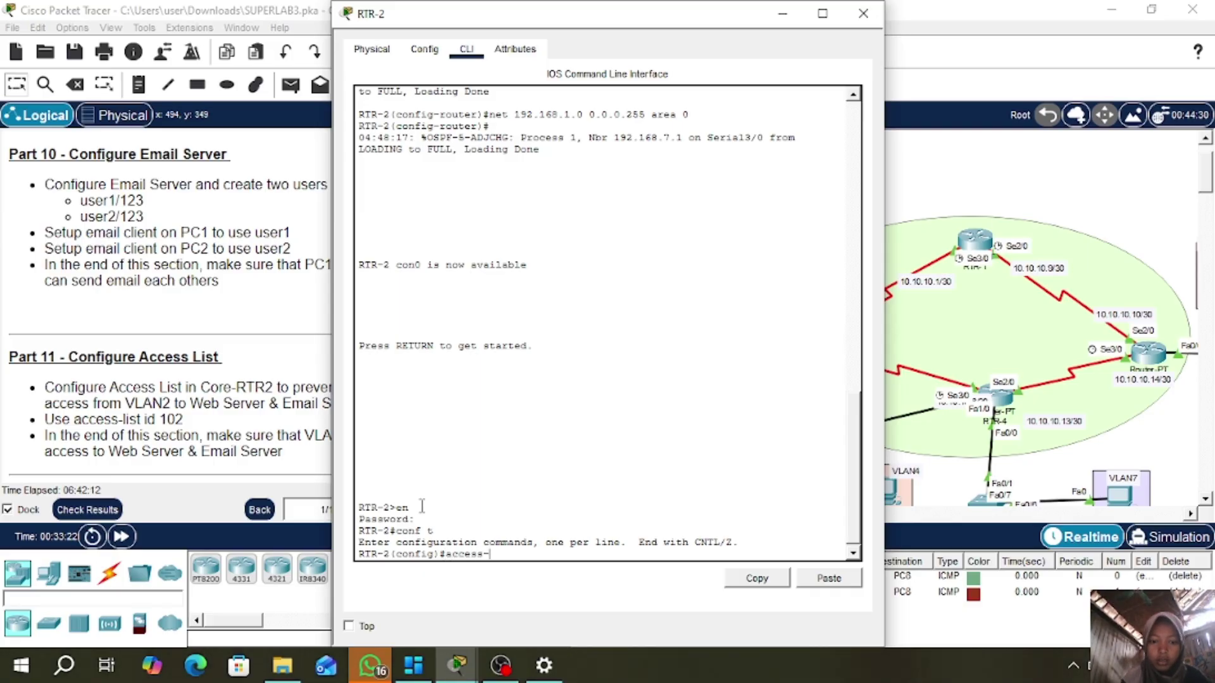
type("list 102")
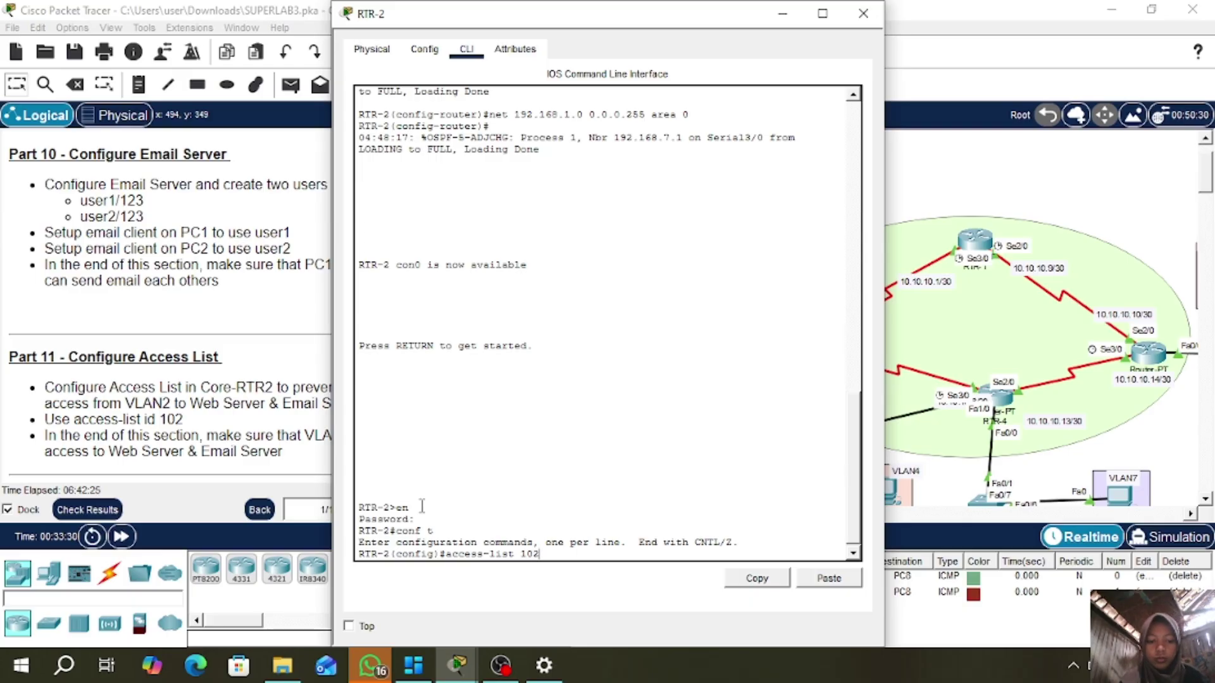
type("y")
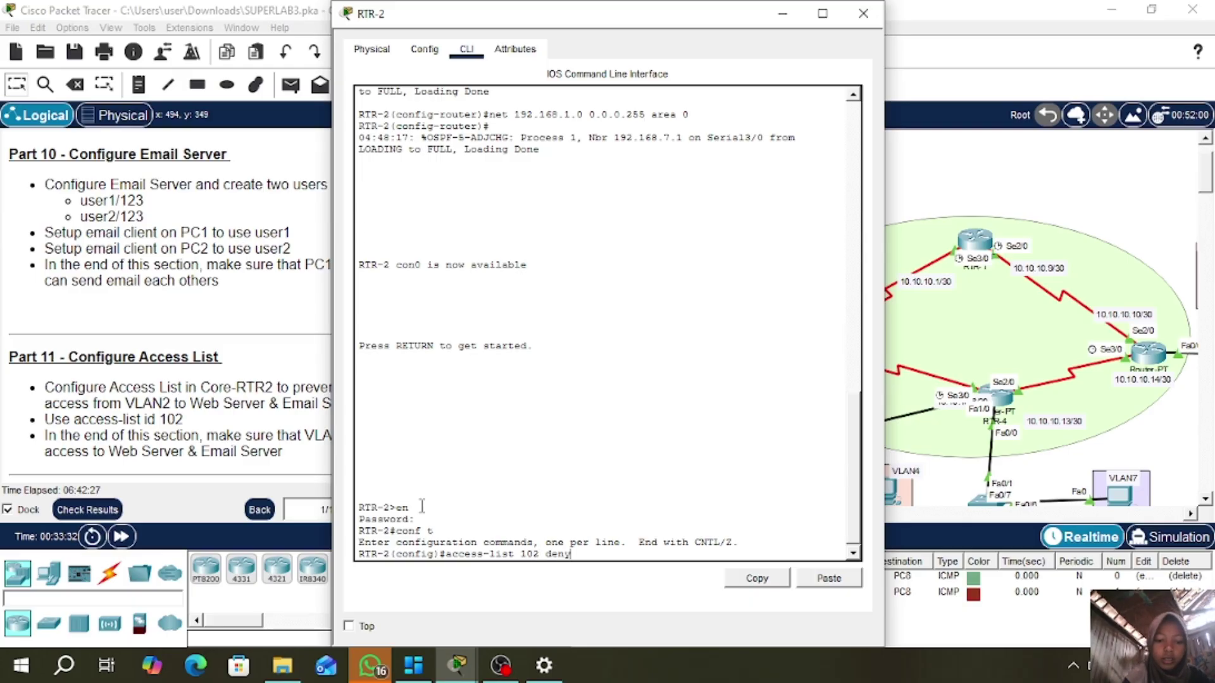
type(" ip 192.168")
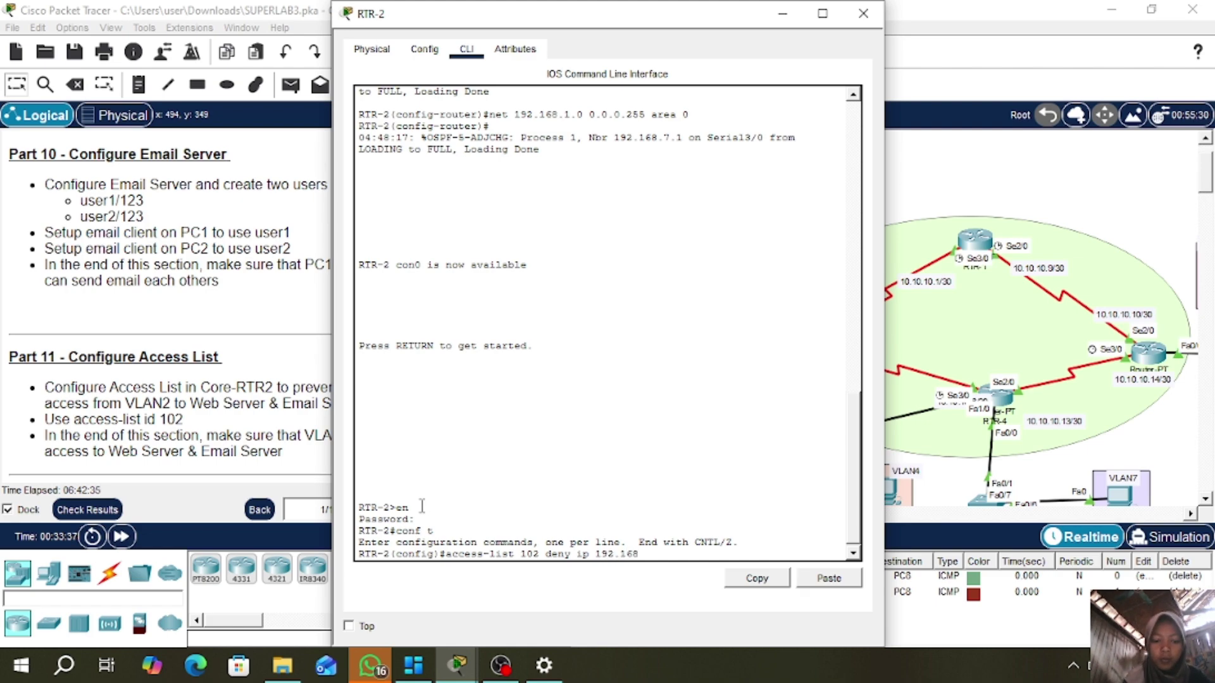
type(".2.0")
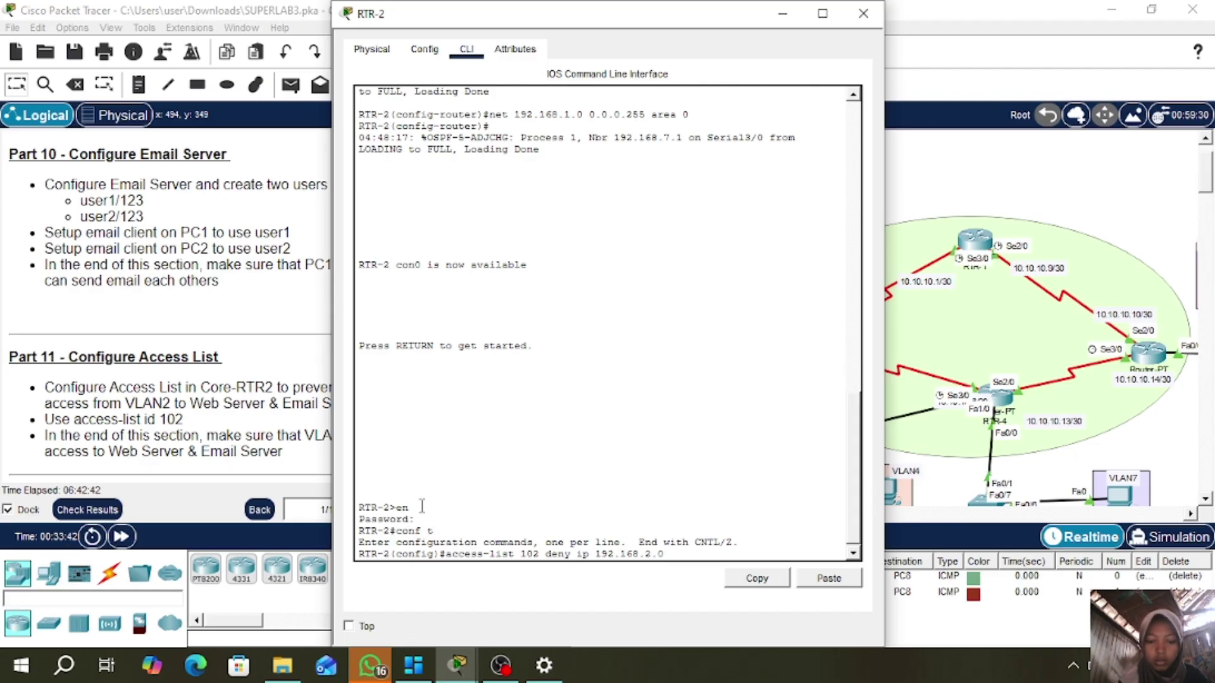
type("0.0.0.")
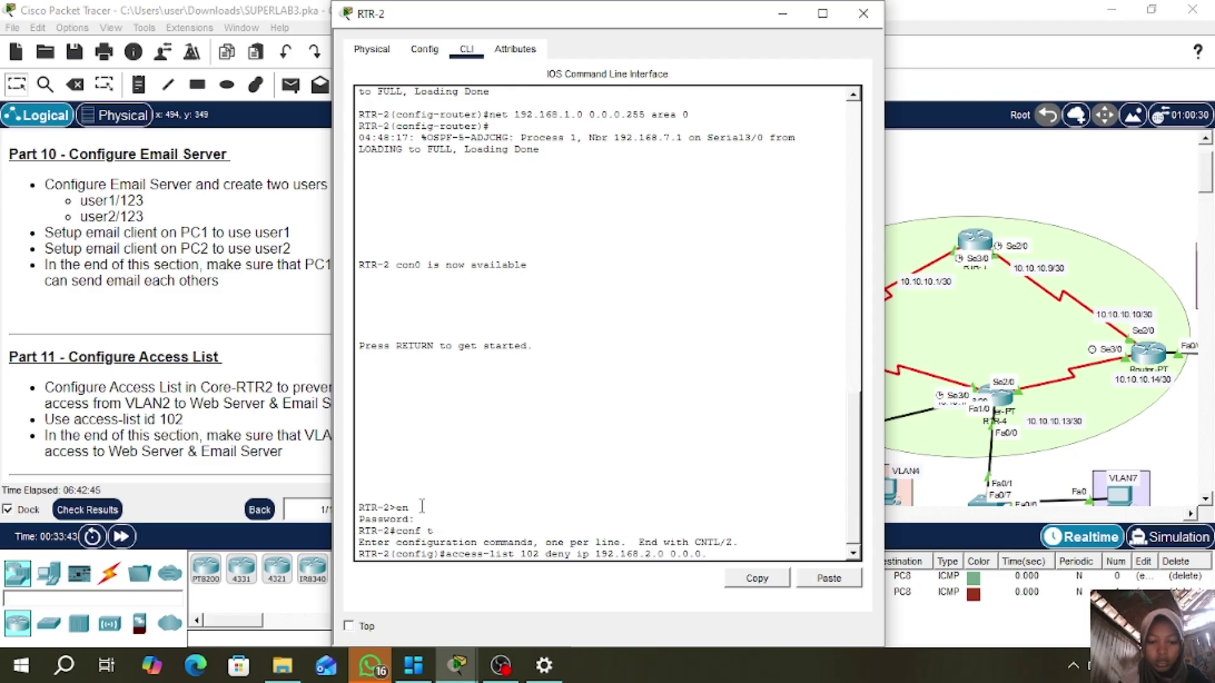
type("255")
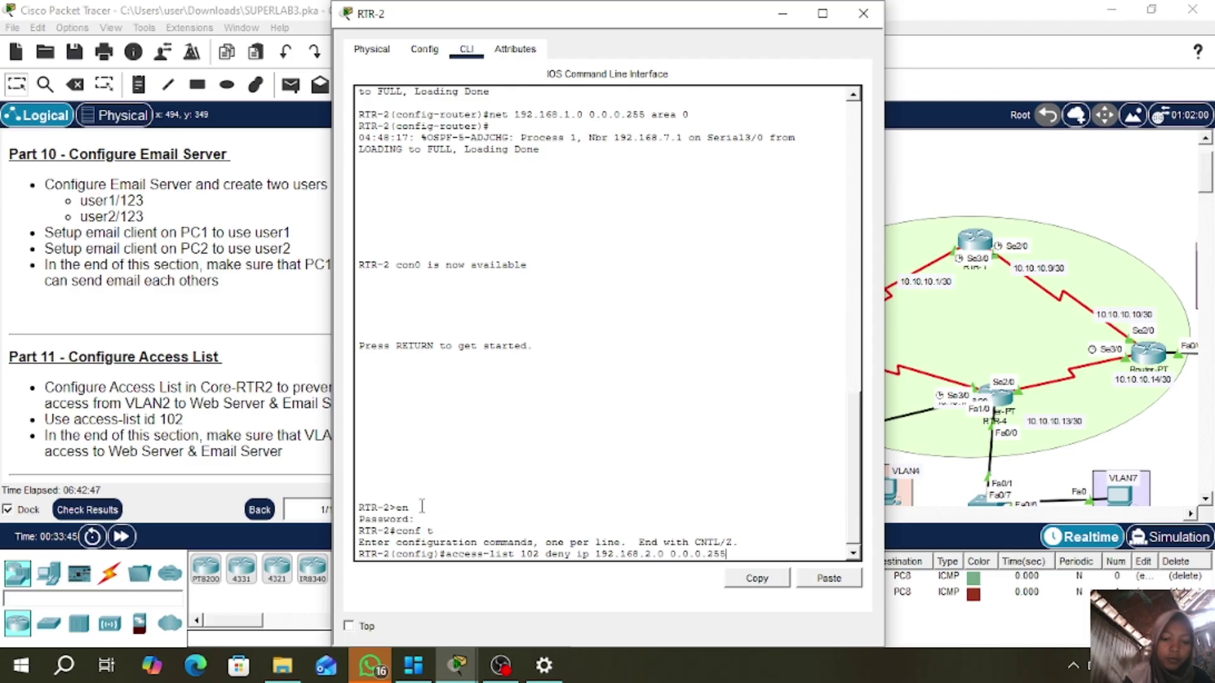
type(" g")
type("o")
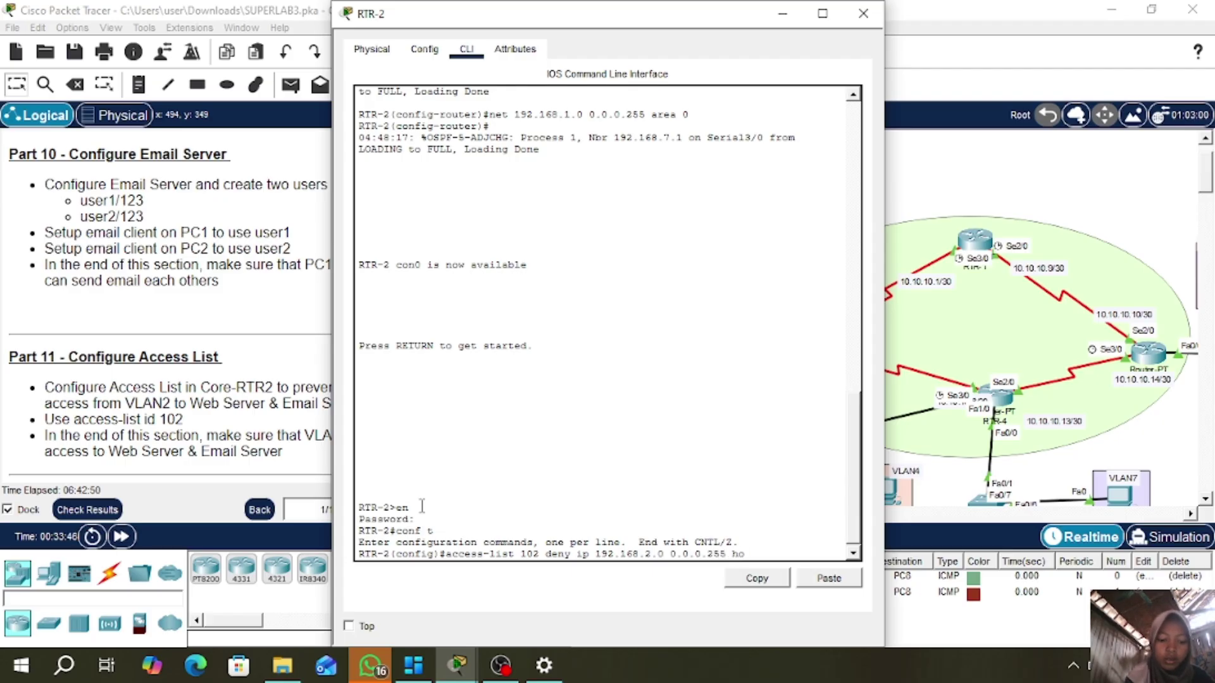
type("st")
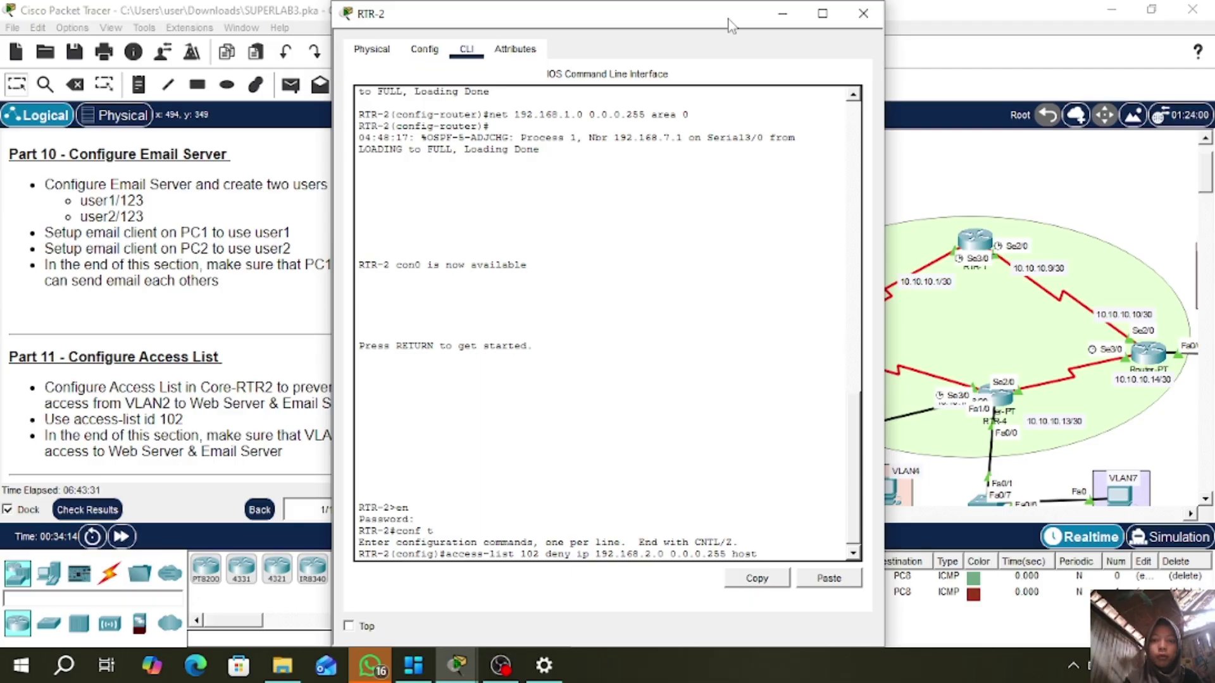
left_click_drag(728, 19, 685, 26)
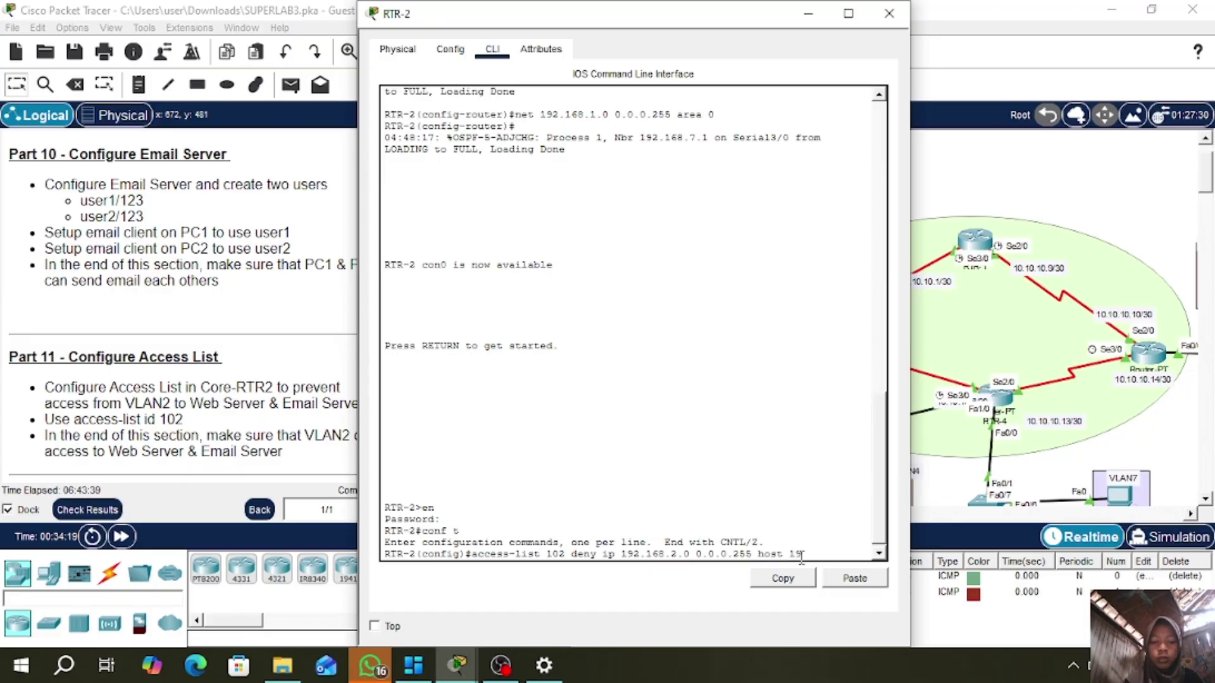
type("192.168.1.3")
key("Return")
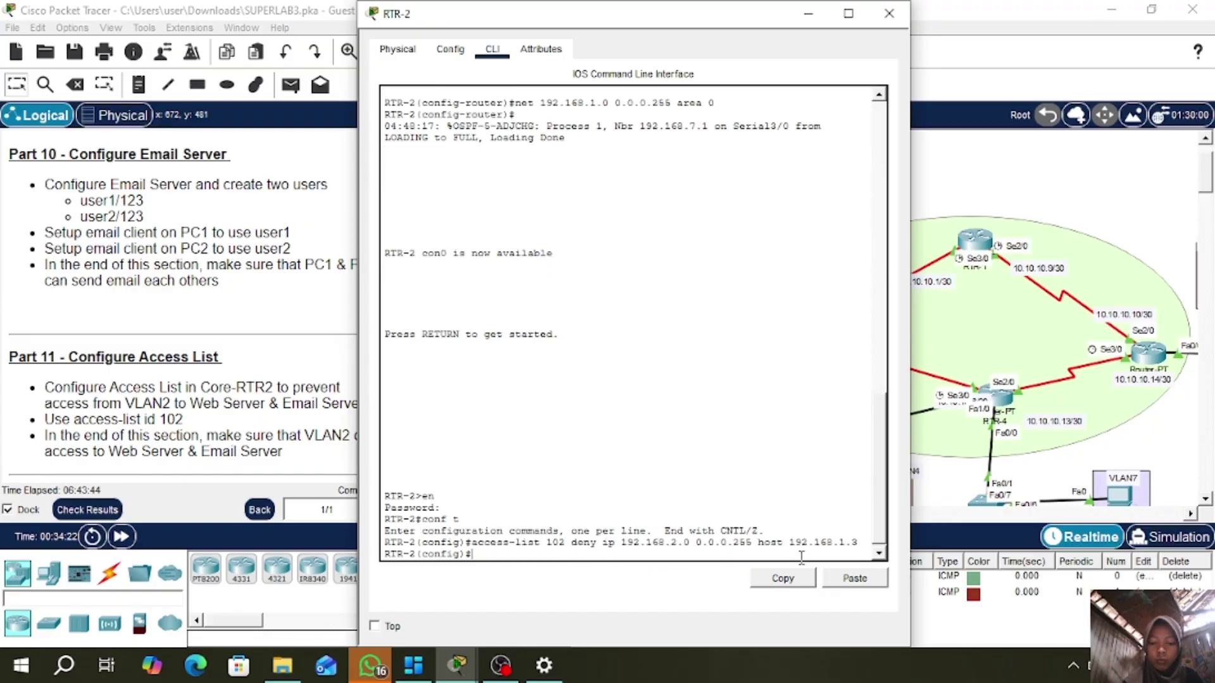
key("Up")
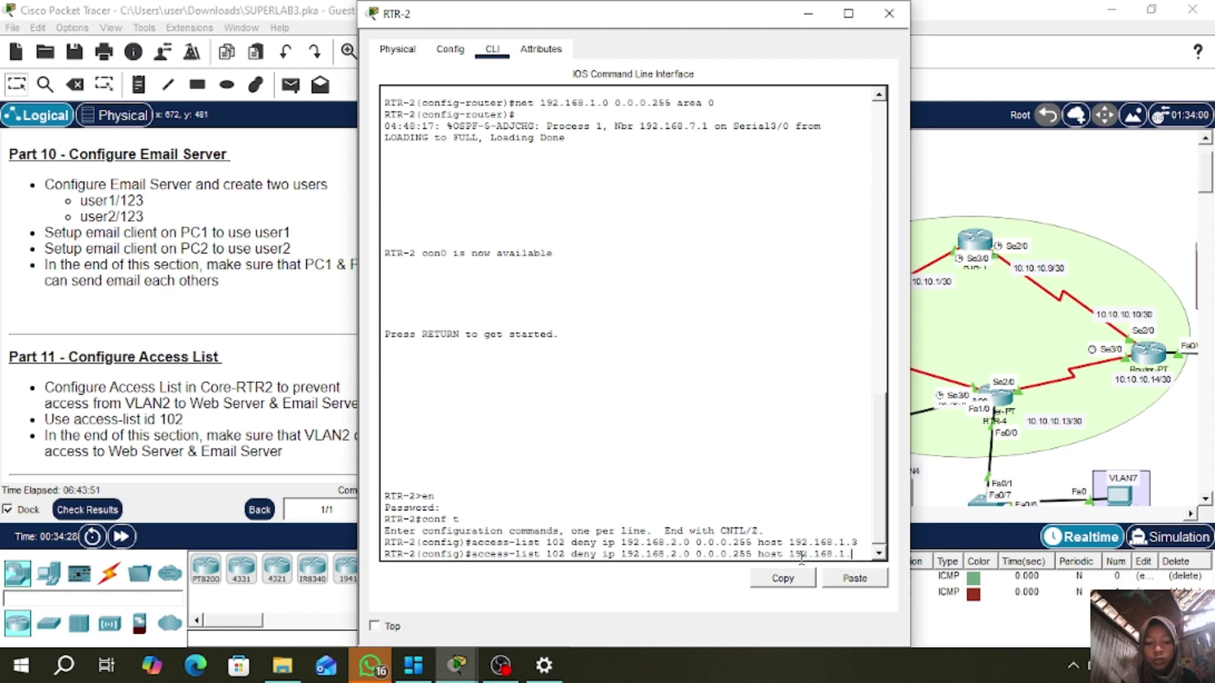
key("Return")
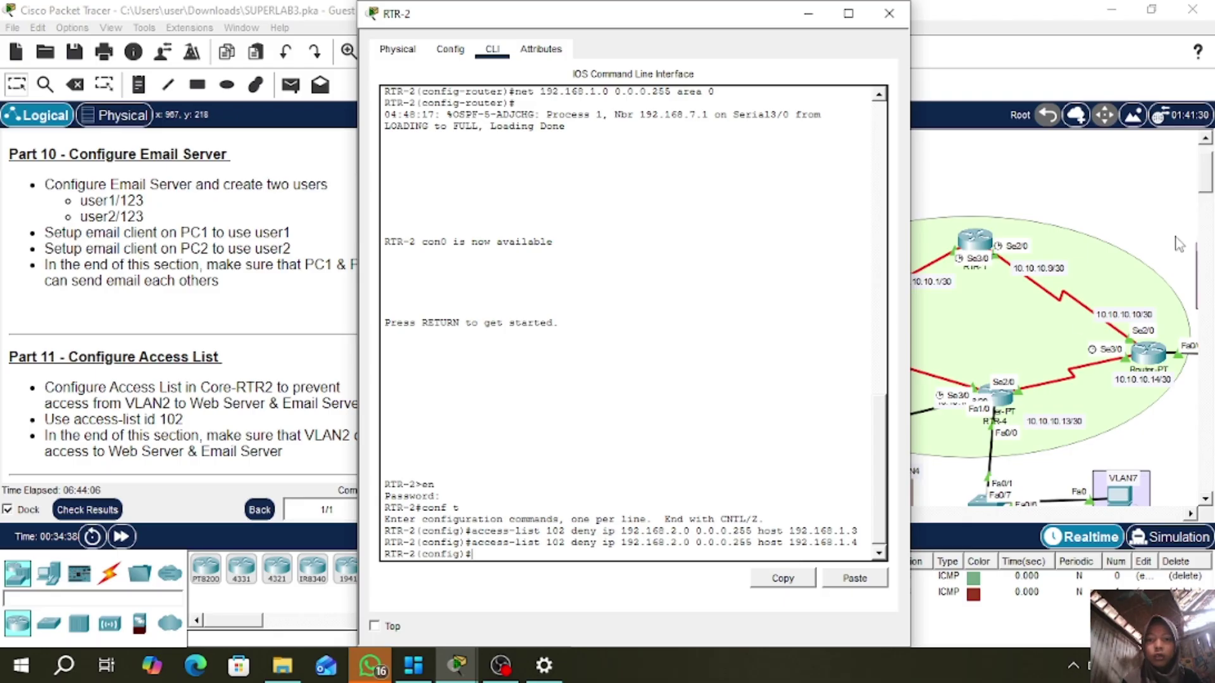
- Apply access-group 102 outbound on RTR-2 subinterface fa0/0.1
left_click(890, 14)
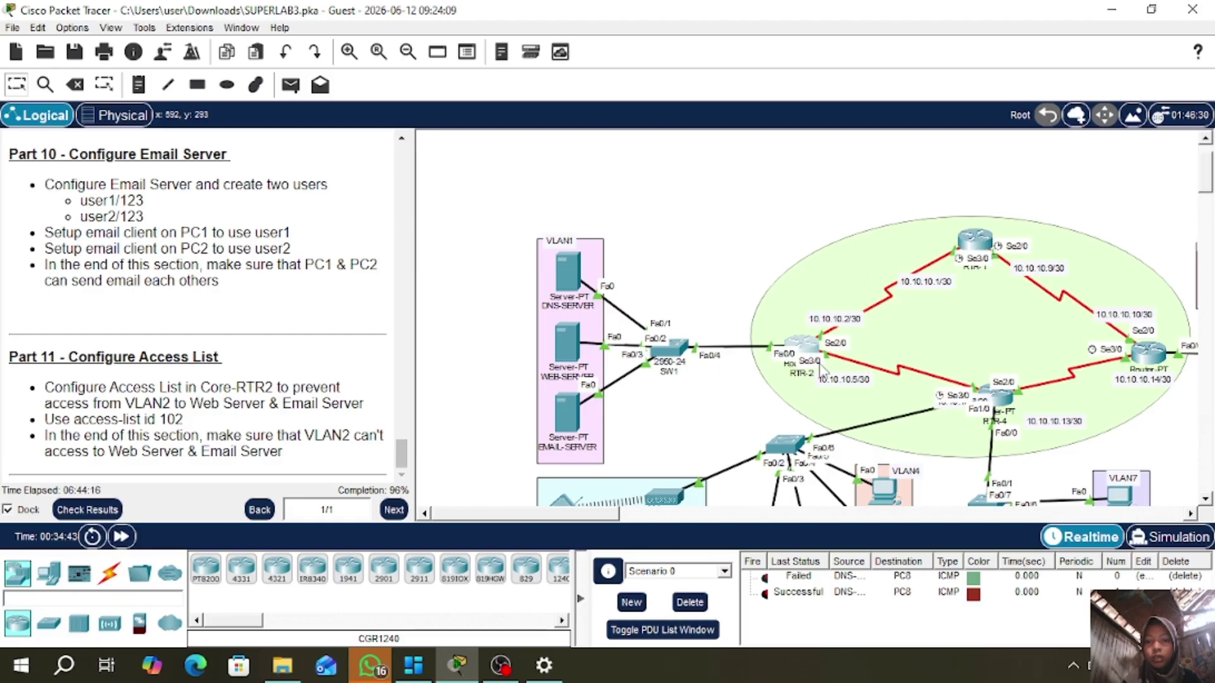
left_click(807, 356)
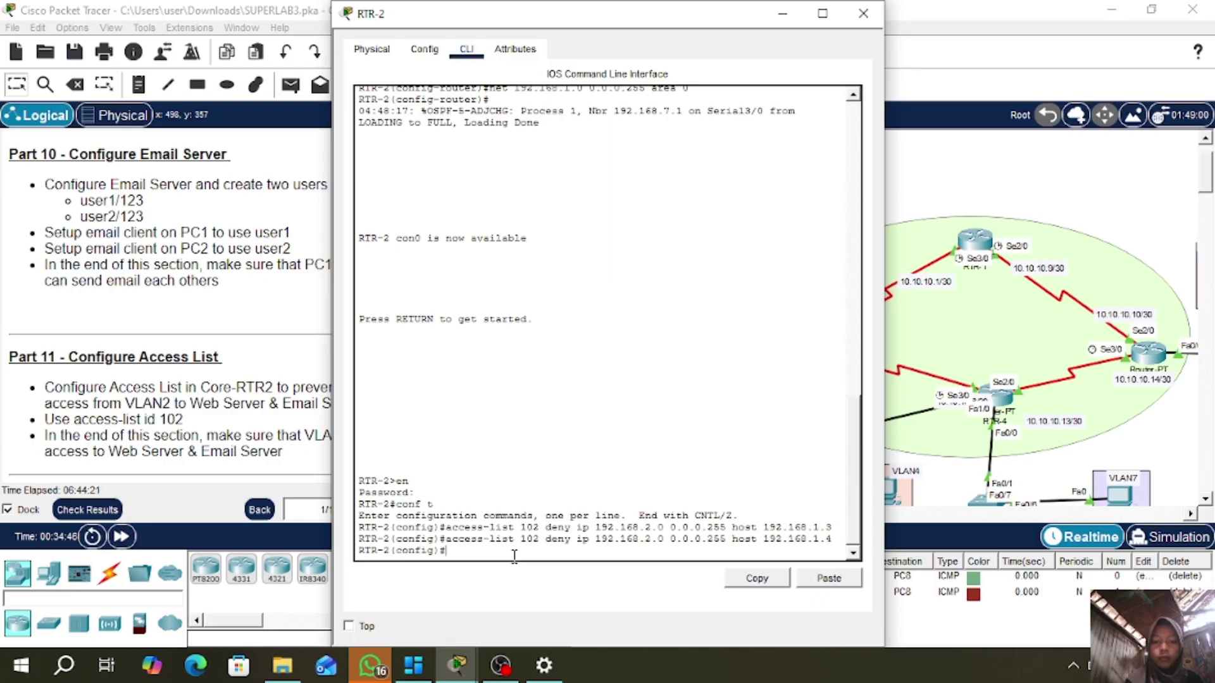
type("int fa0")
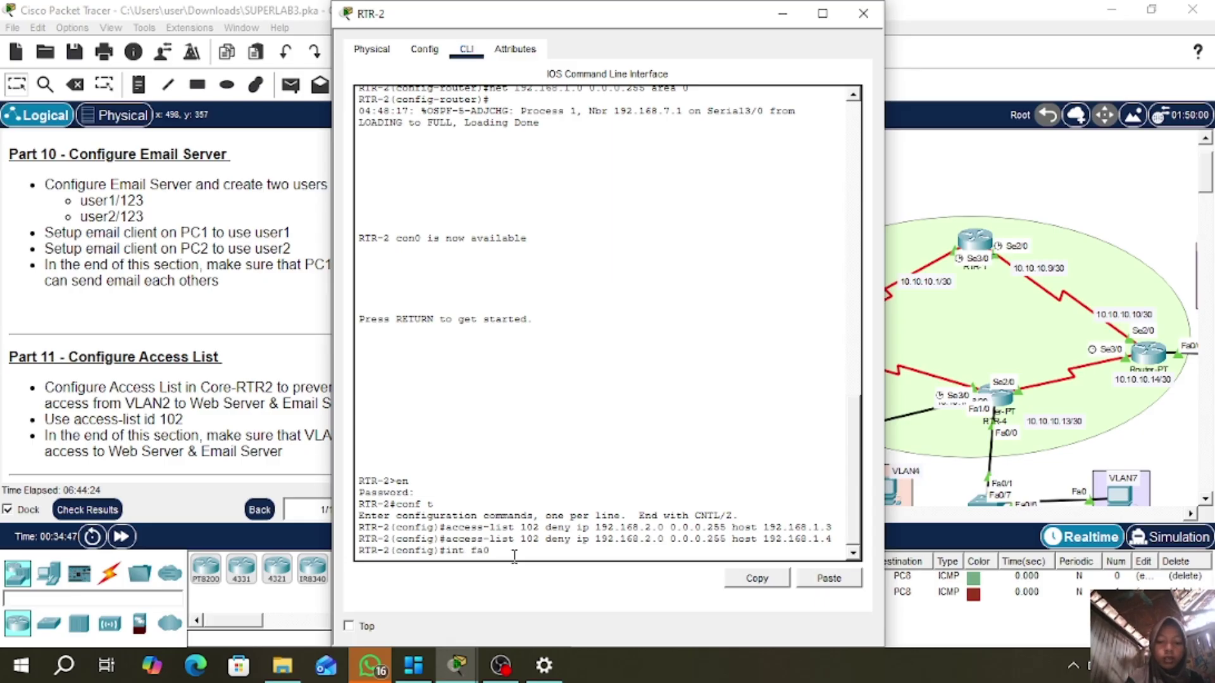
type("/0.1")
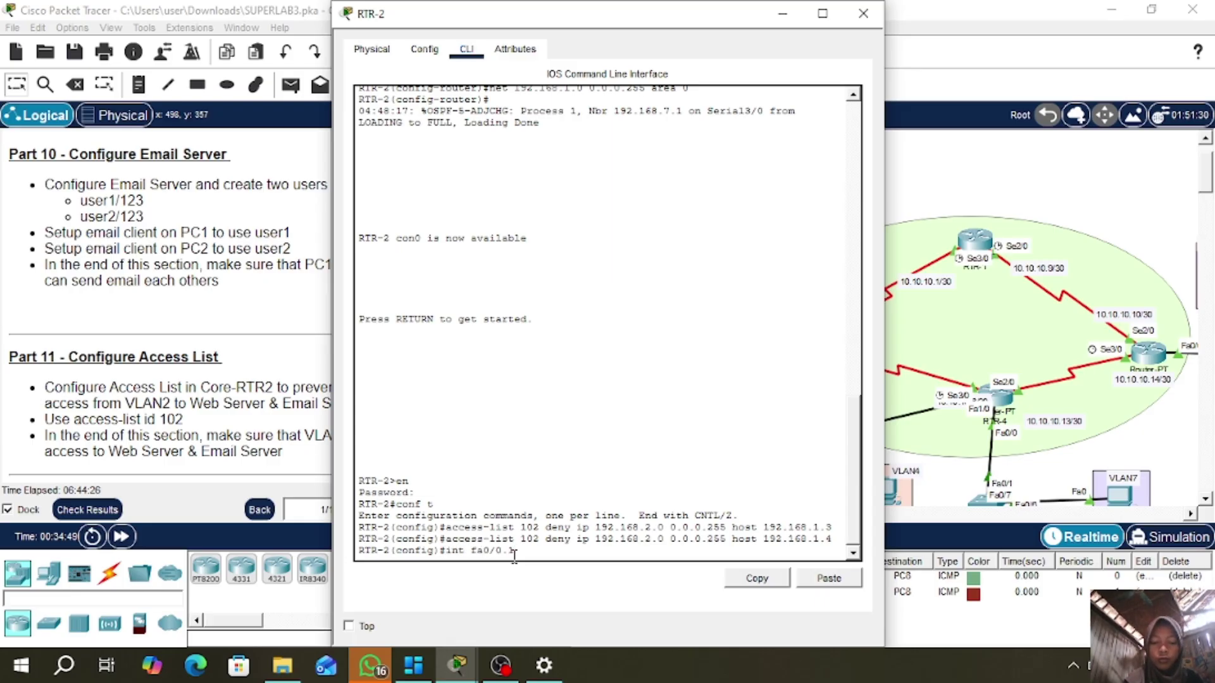
key("Return")
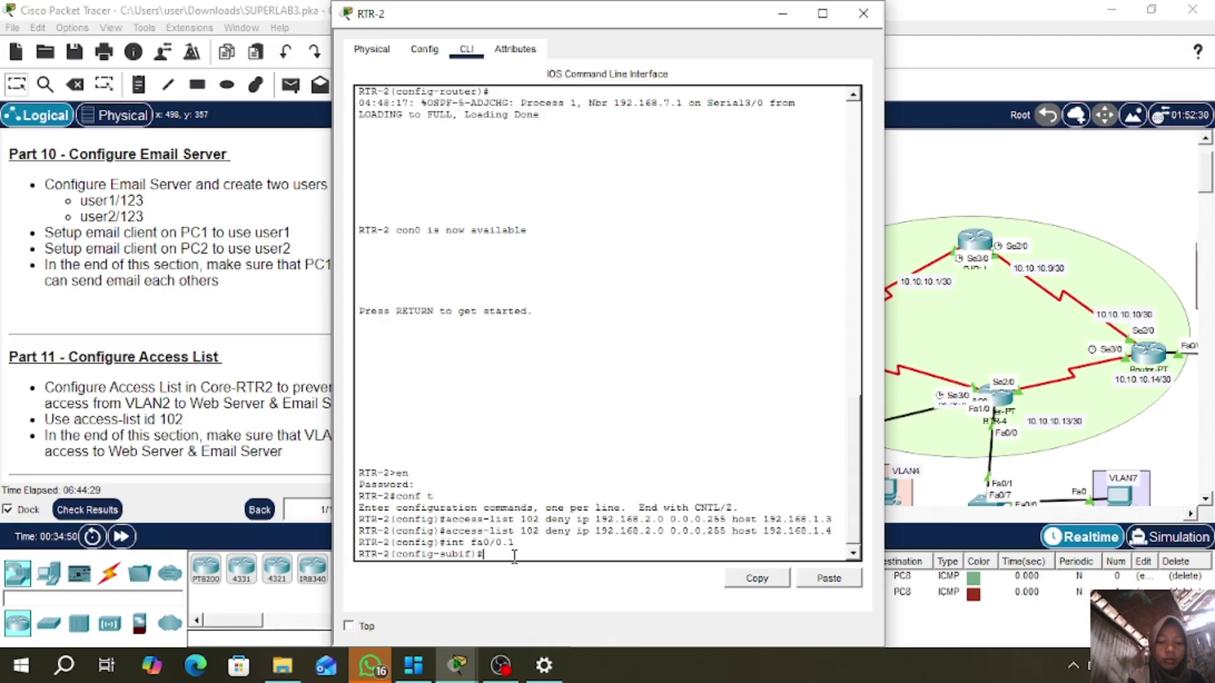
type("ip acce")
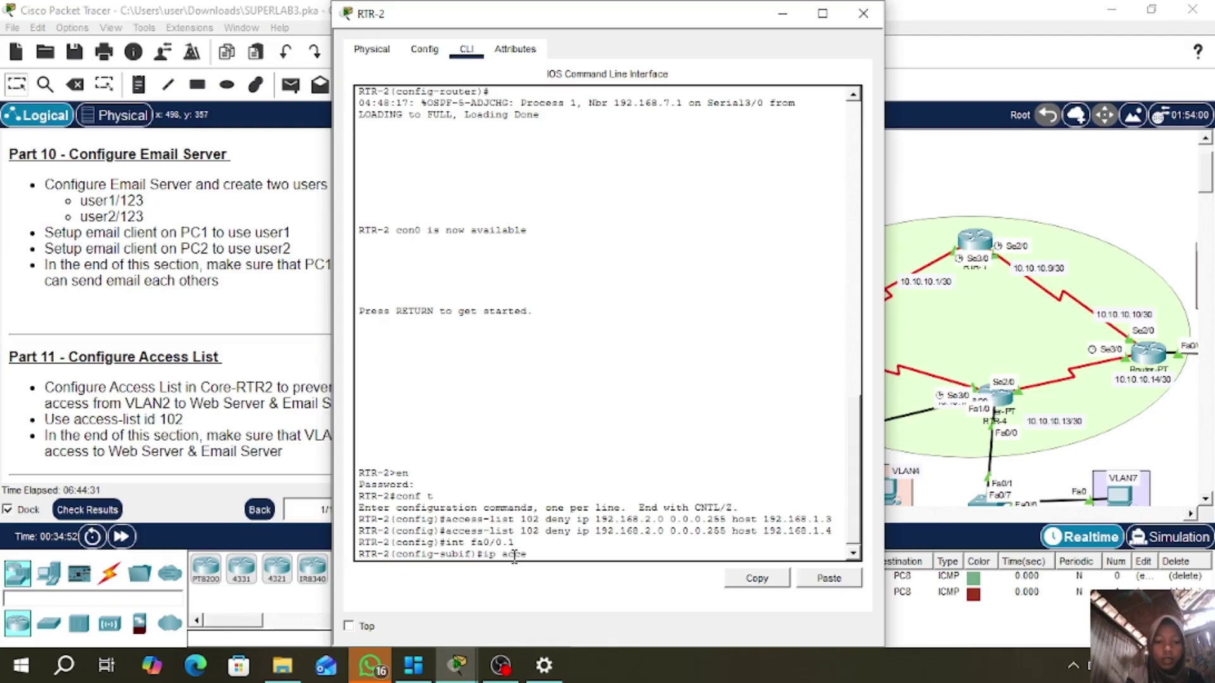
type("ss-list")
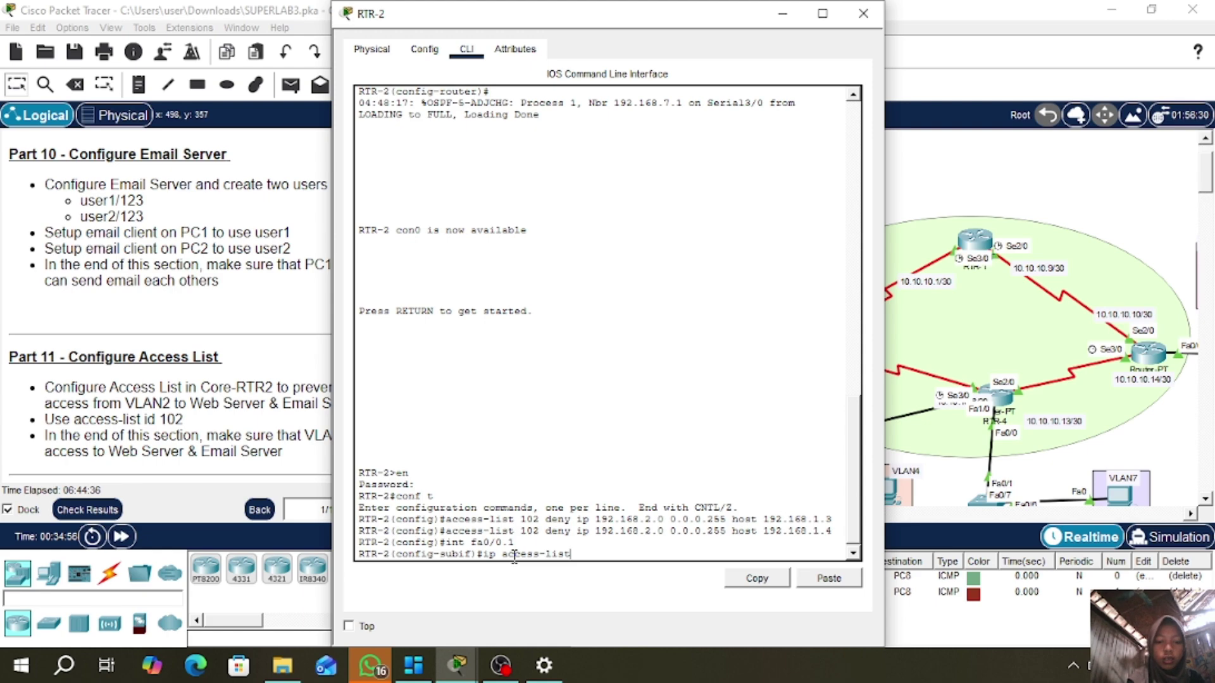
key("BackSpace")
key("BackSpace")
key("BackSpace")
key("BackSpace")
key("BackSpace")
key("BackSpace")
key("BackSpace")
key("BackSpace")
key("BackSpace")
key("BackSpace")
key("BackSpace")
key("BackSpace")
key("BackSpace")
key("BackSpace")
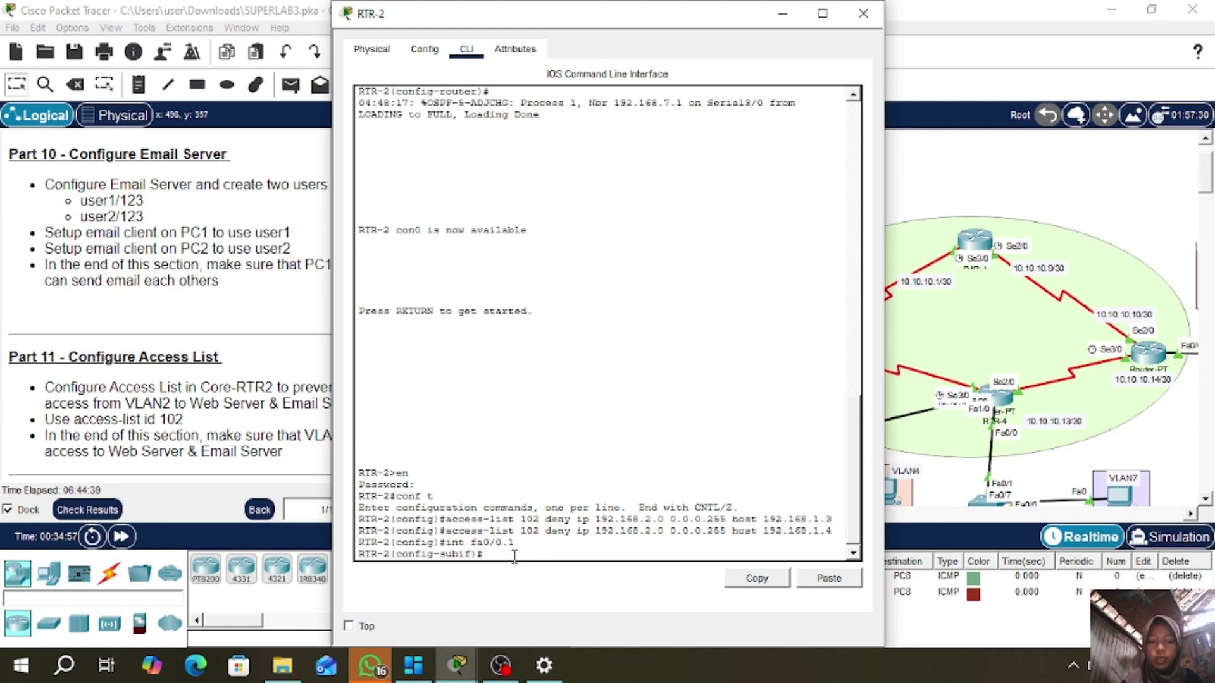
type("ip acce")
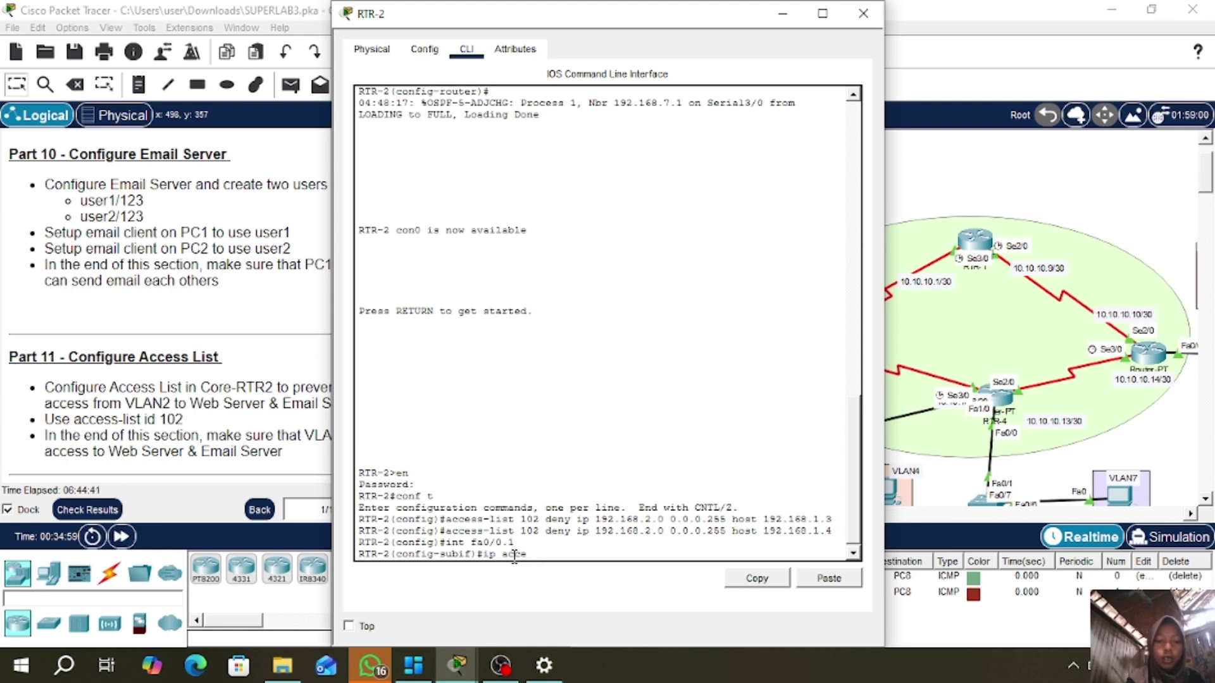
type("ss-group 10")
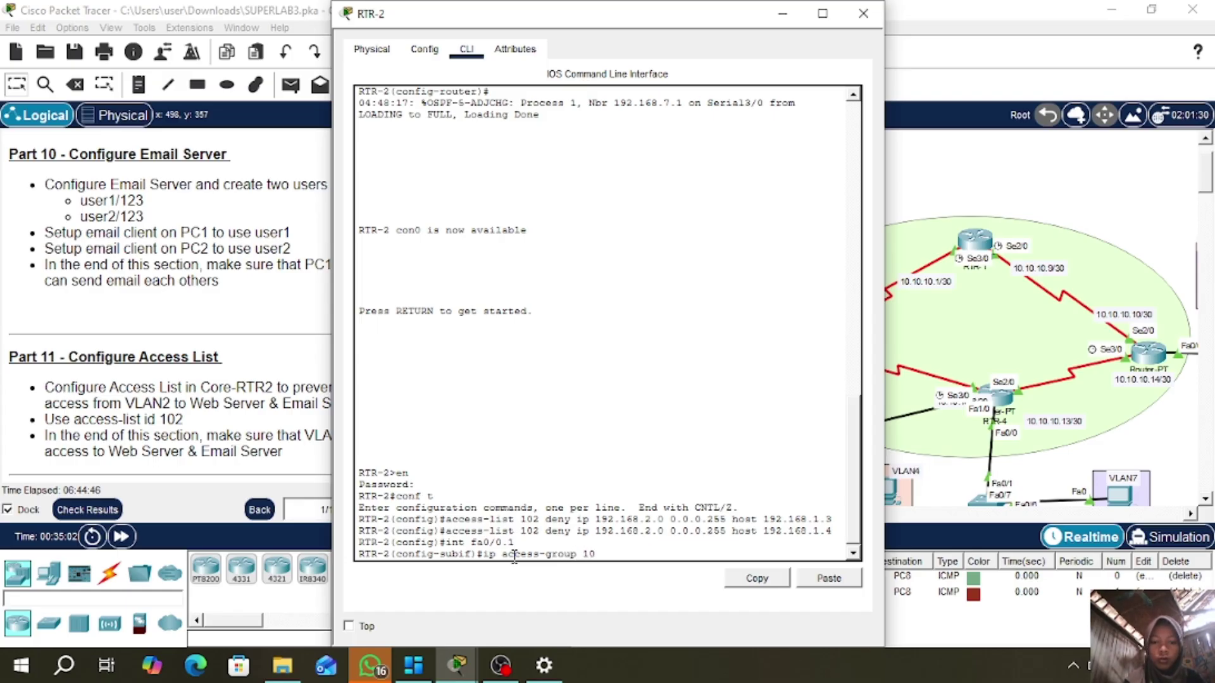
type("2 out")
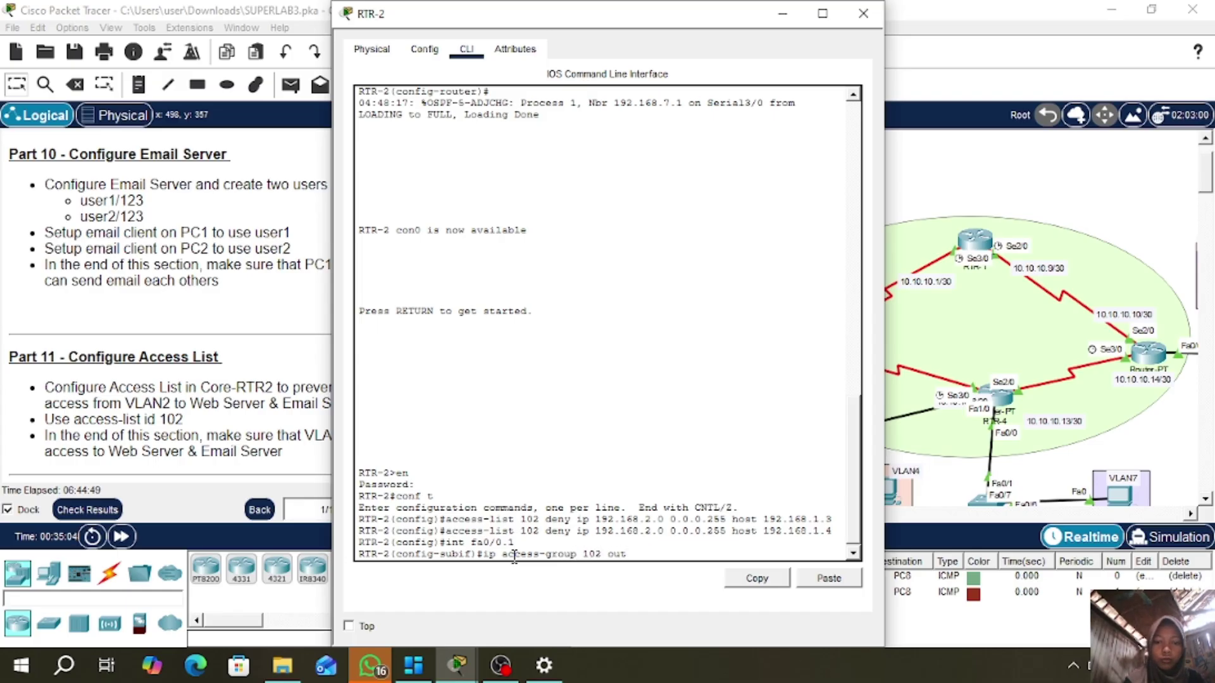
key("Return")
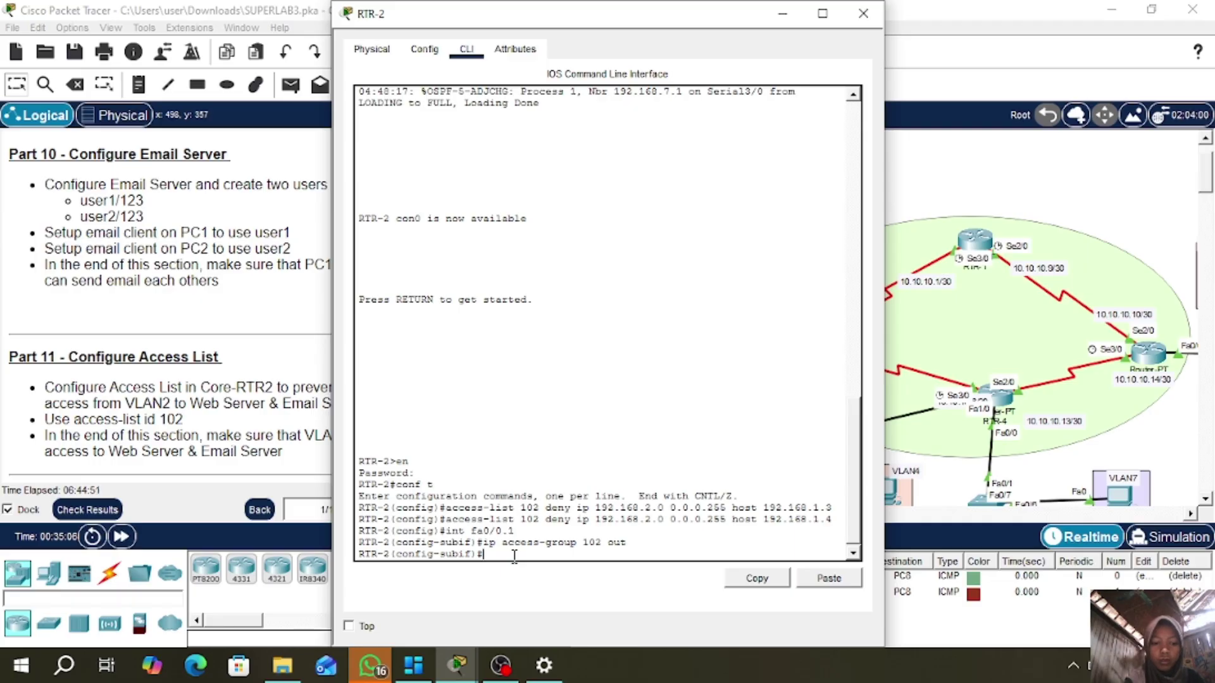
- Exit the subinterface and add the final access-list 102 permit ip any any entry
type("ex")
key("Return")
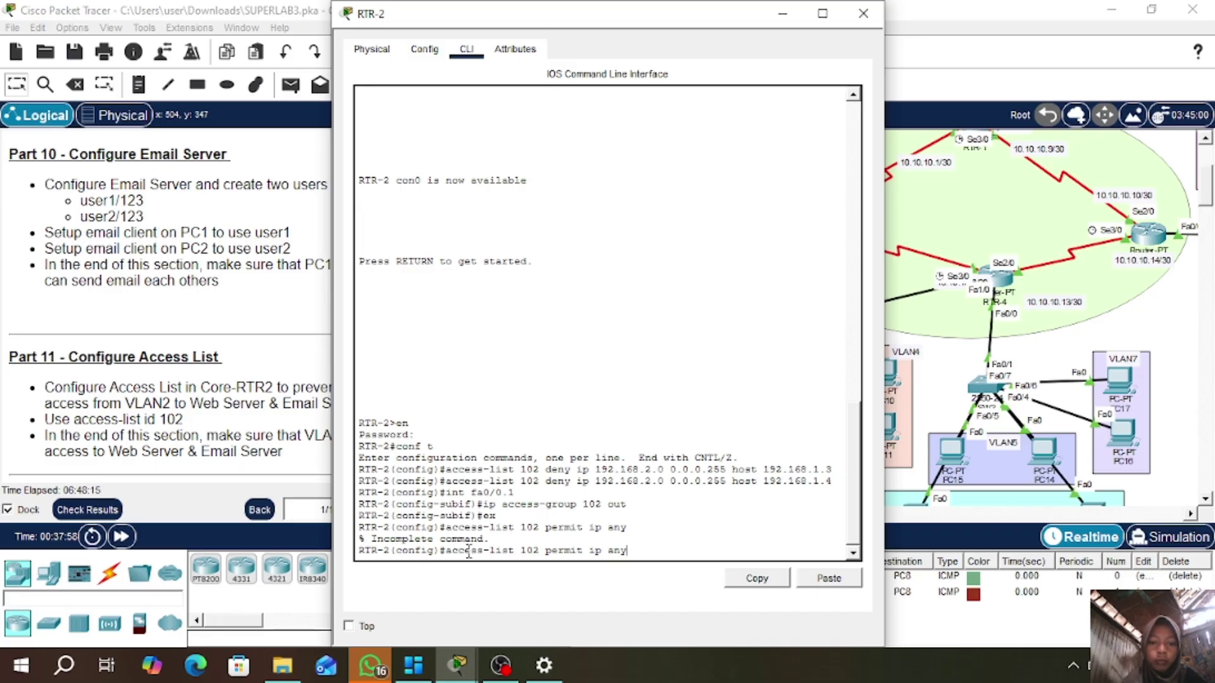
type("any")
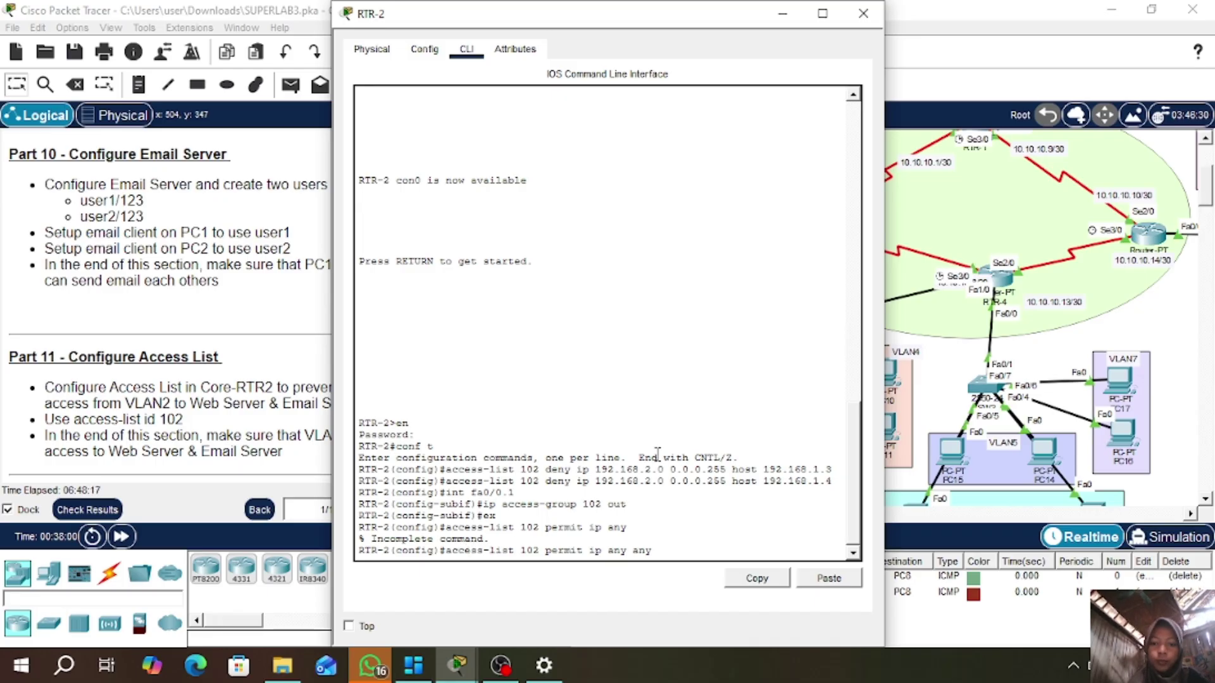
key("Return")
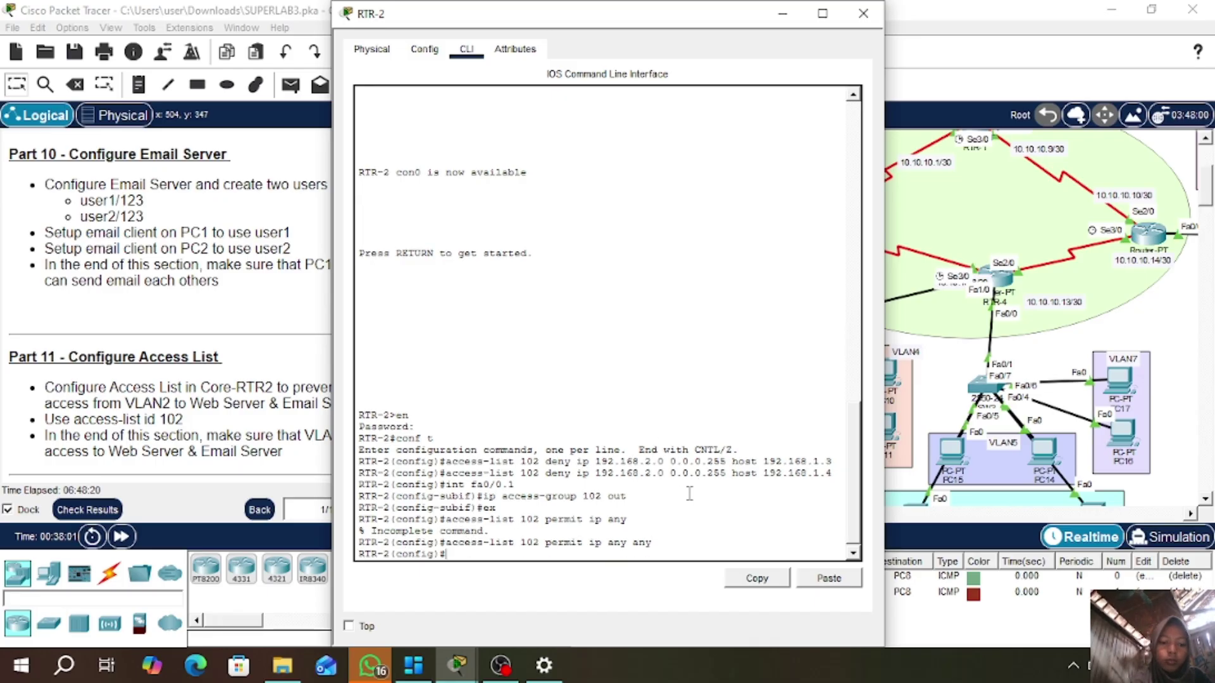
- Ping academy.sekolahan.id from PC15's command prompt
left_click(863, 14)
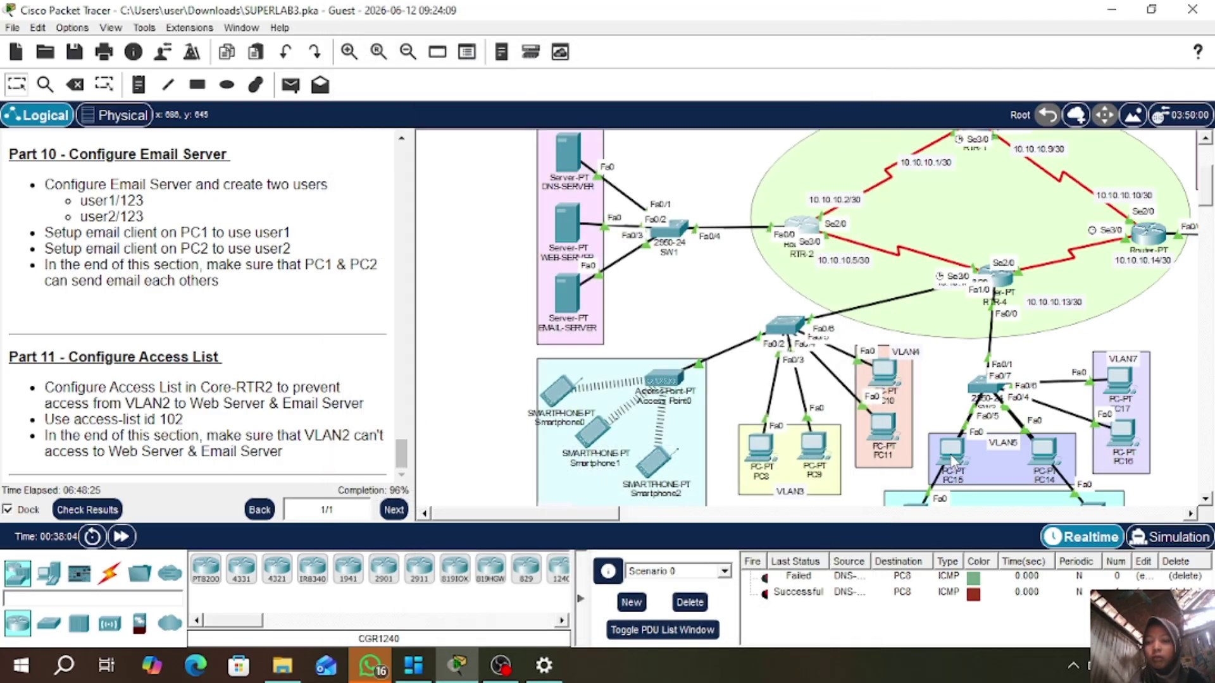
left_click(951, 450)
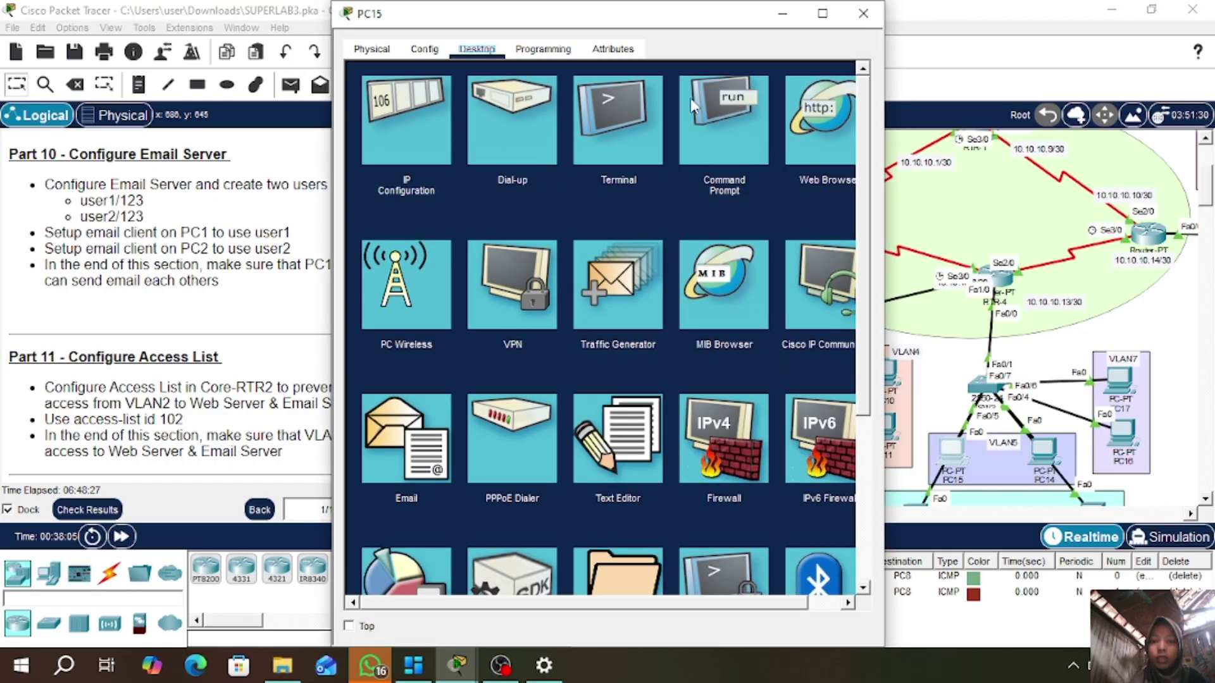
left_click(740, 118)
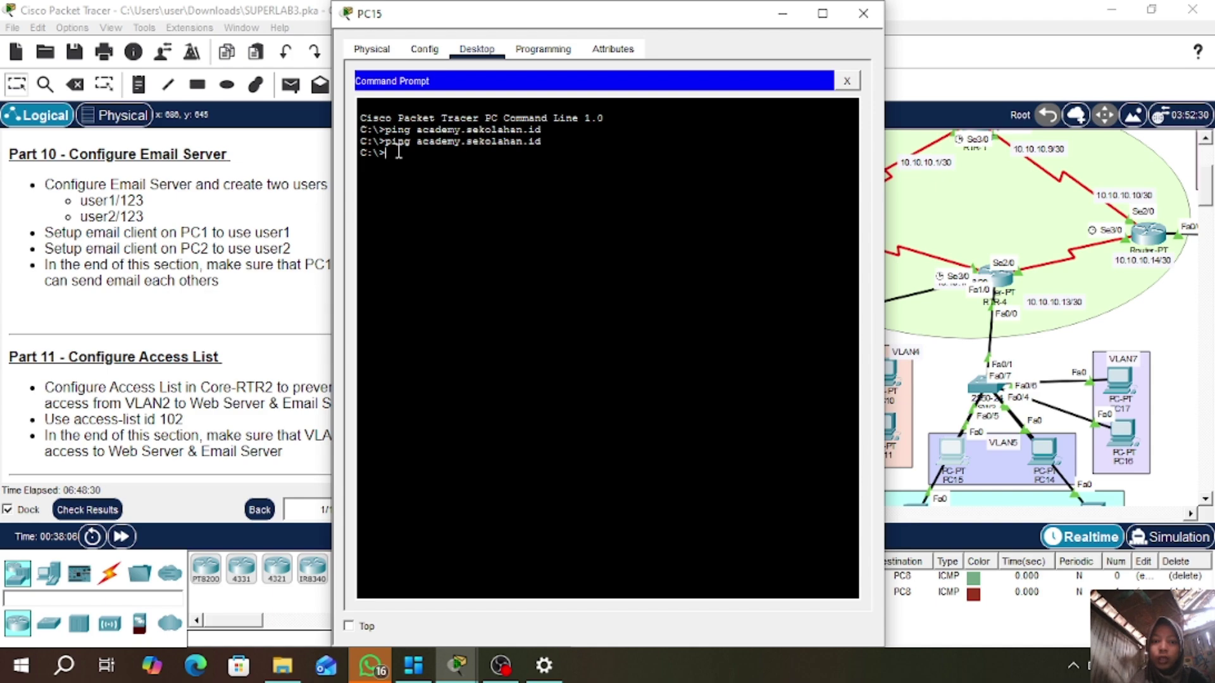
key("Up")
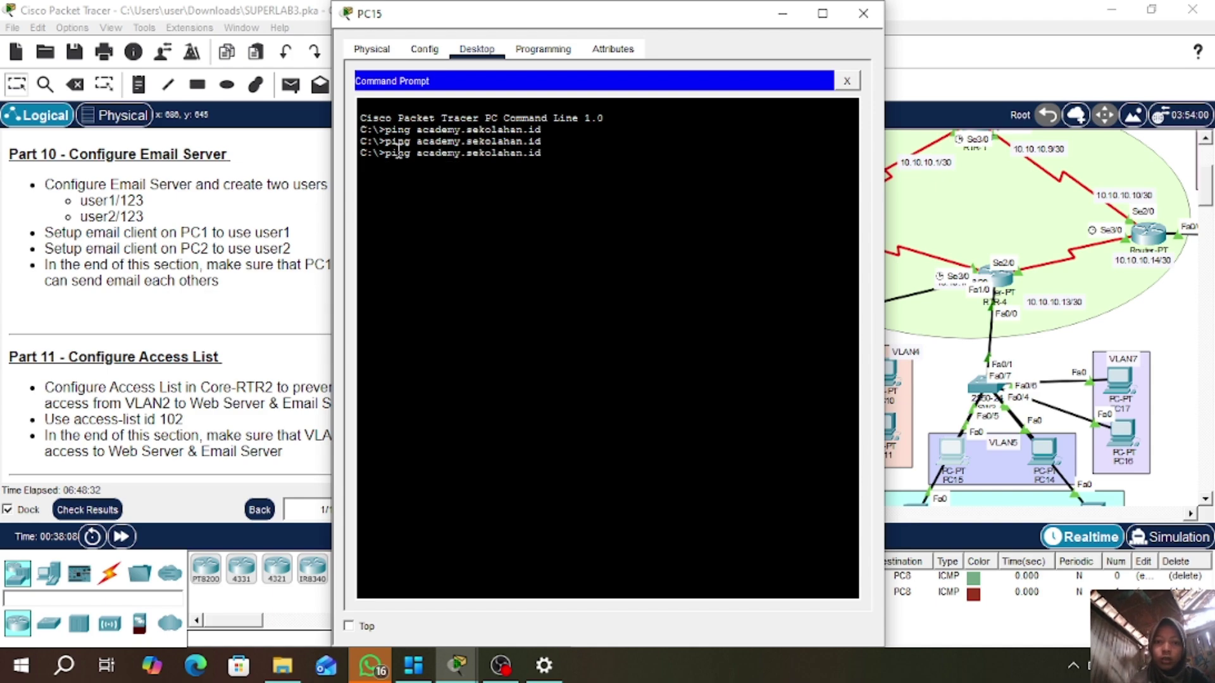
key("Return")
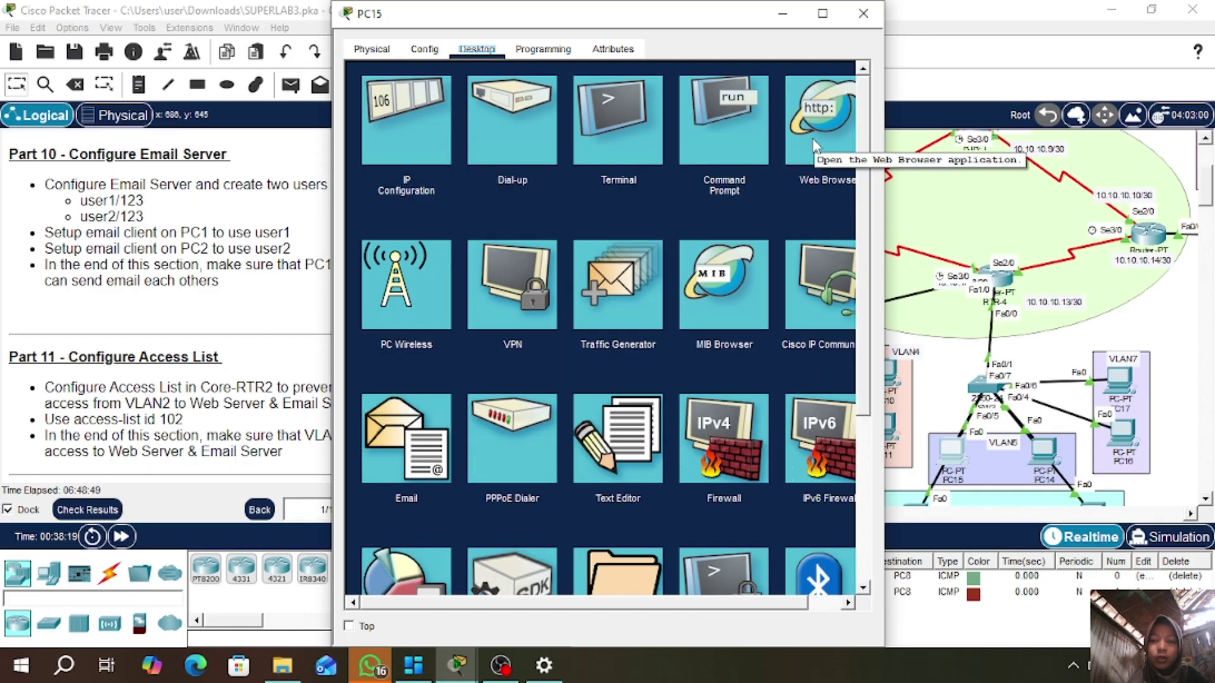
left_click(810, 136)
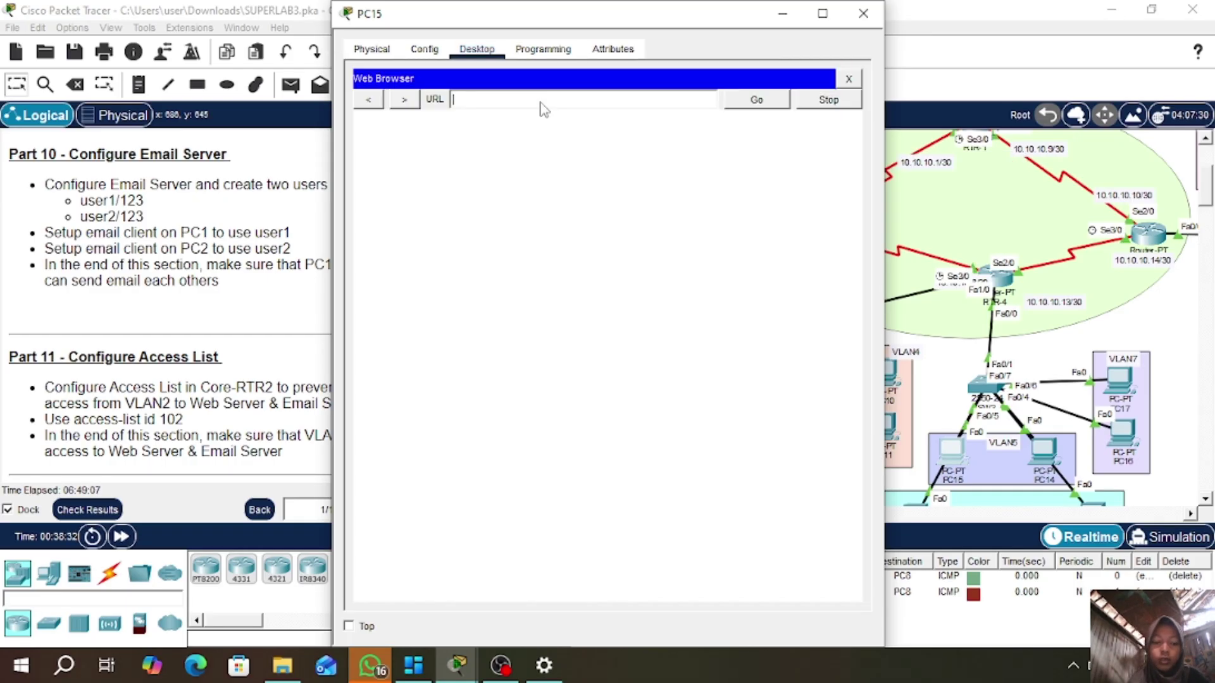
type("ww")
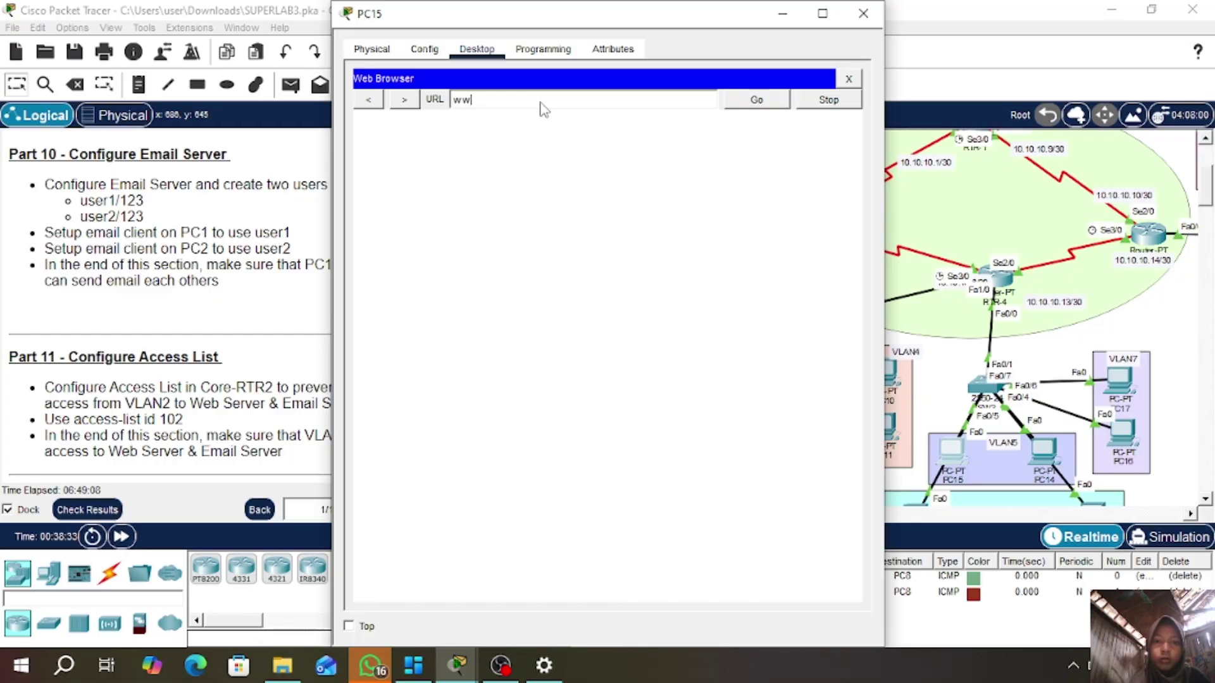
type("w.se")
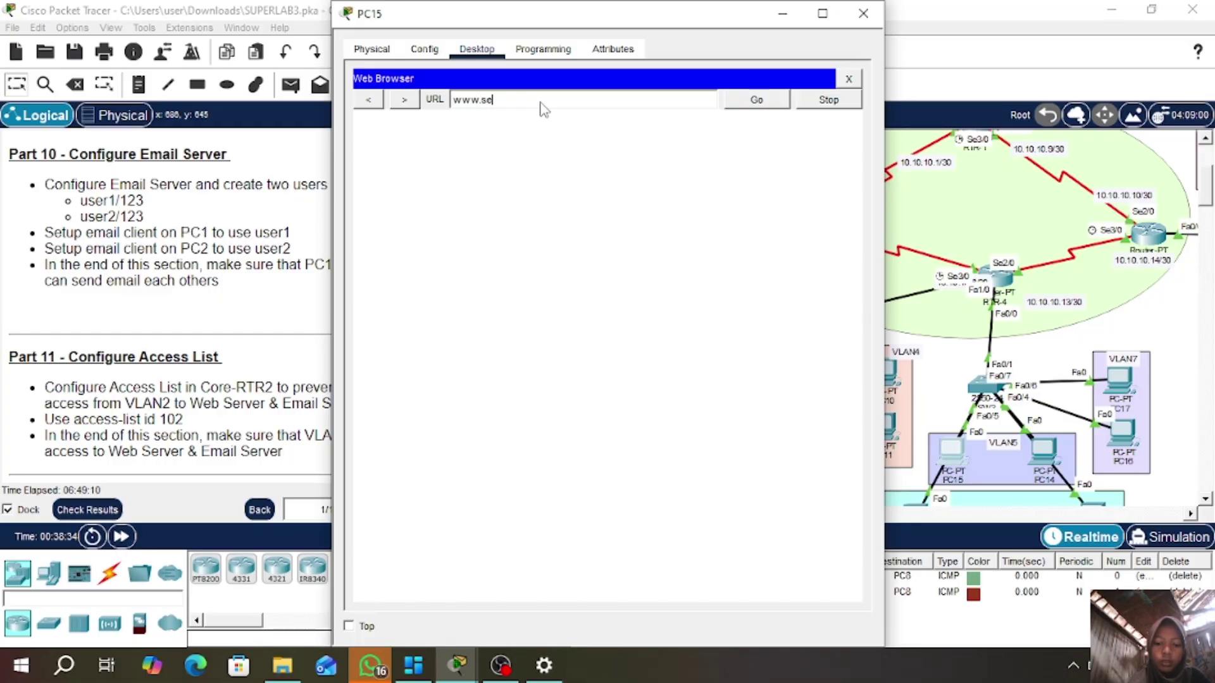
type("kolahan")
key("BackSpace")
key("BackSpace")
key("BackSpace")
key("BackSpace")
key("BackSpace")
key("BackSpace")
key("BackSpace")
key("BackSpace")
key("BackSpace")
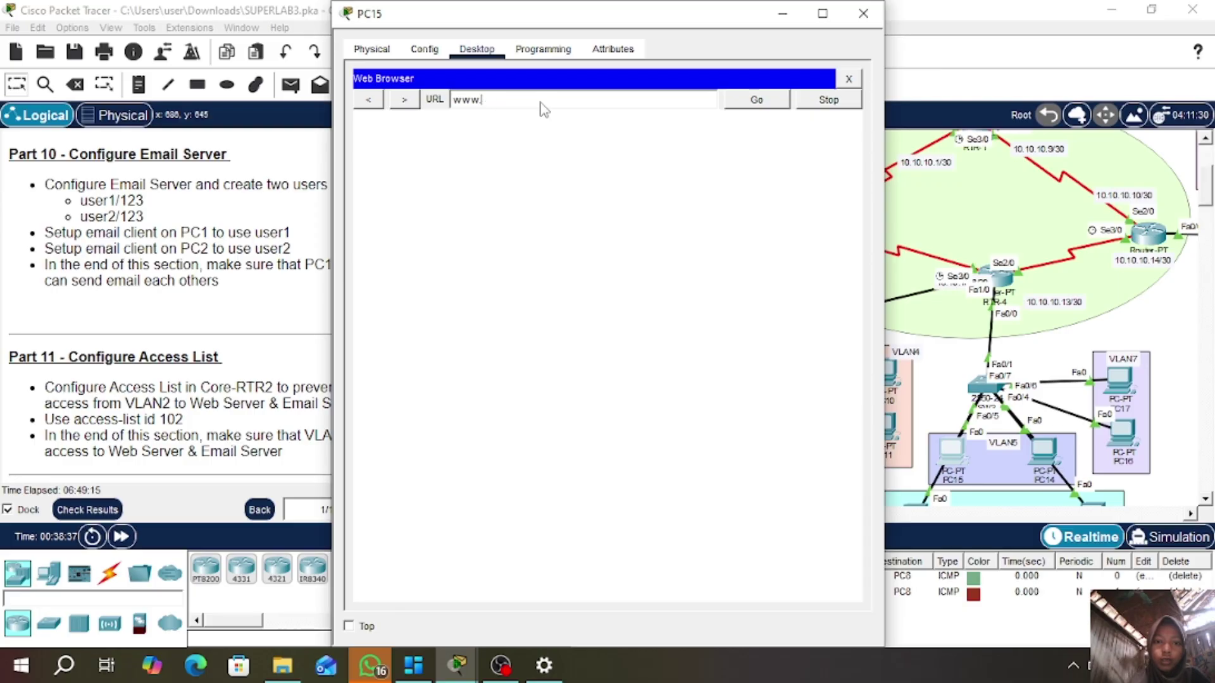
type("academy")
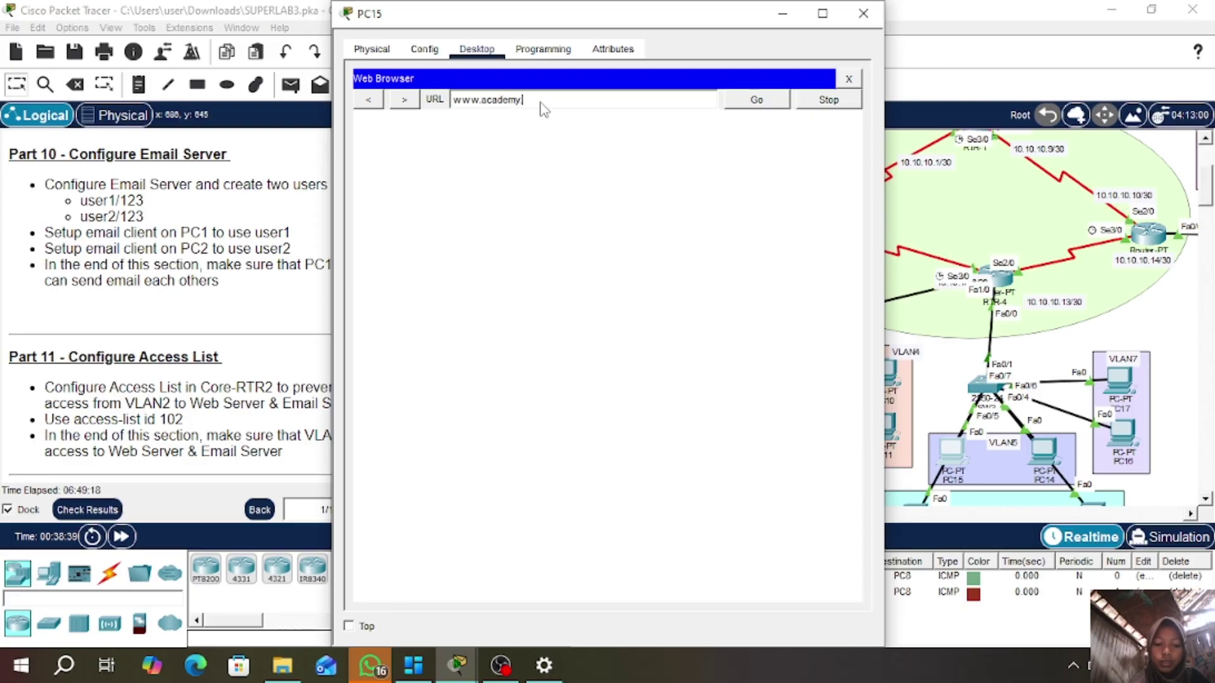
type(".sekolahn")
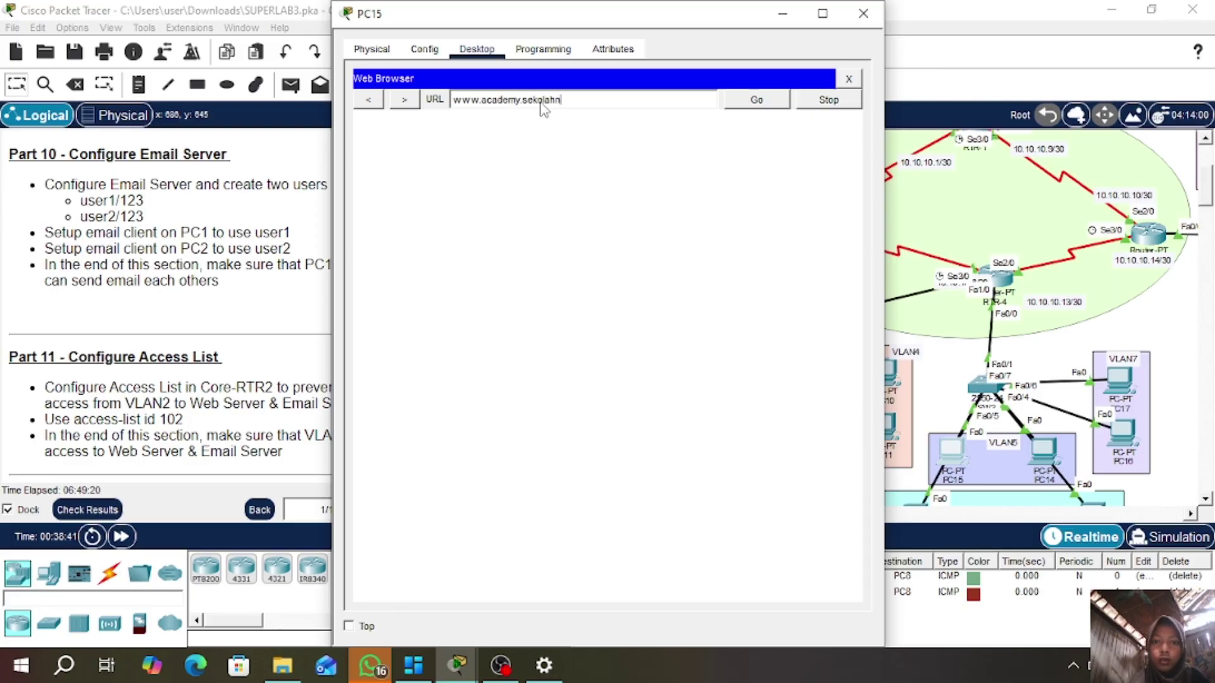
type("an.id")
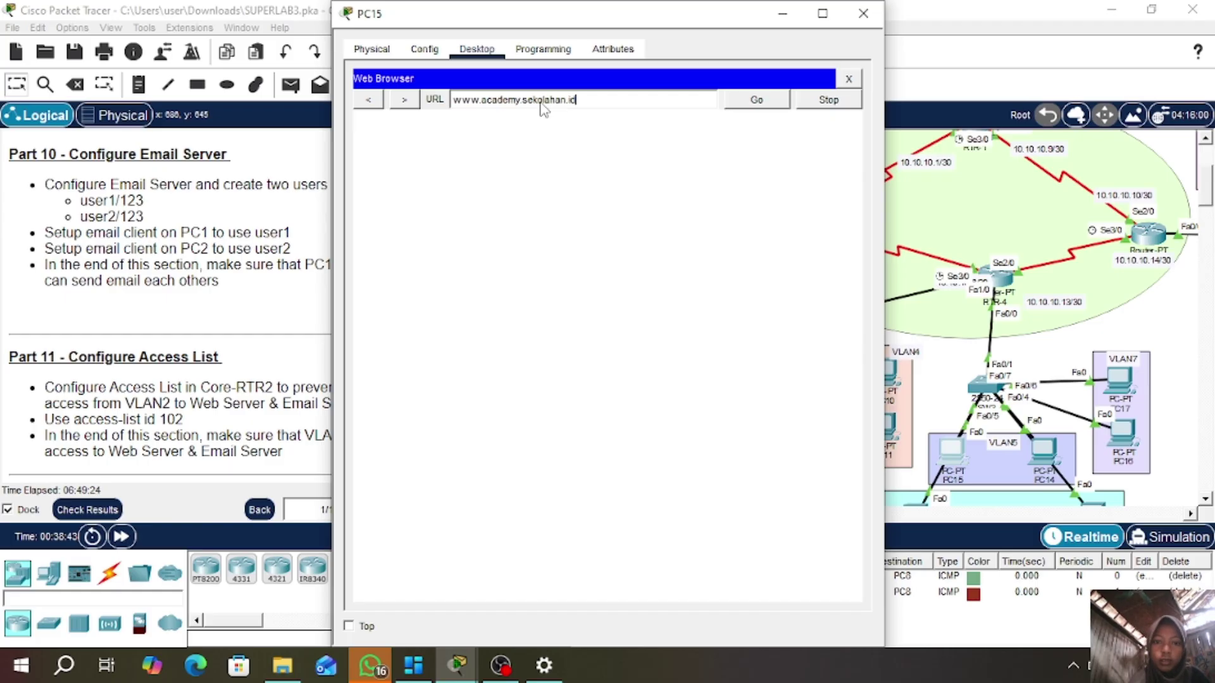
key("Return")
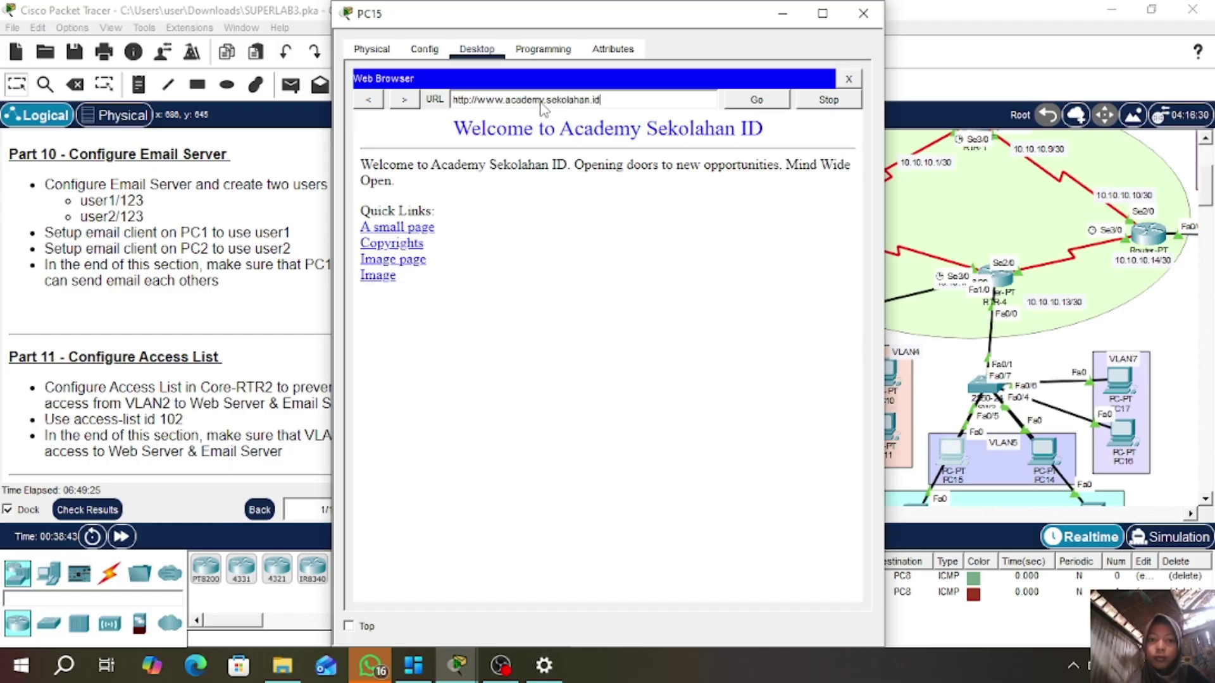
left_click(863, 14)
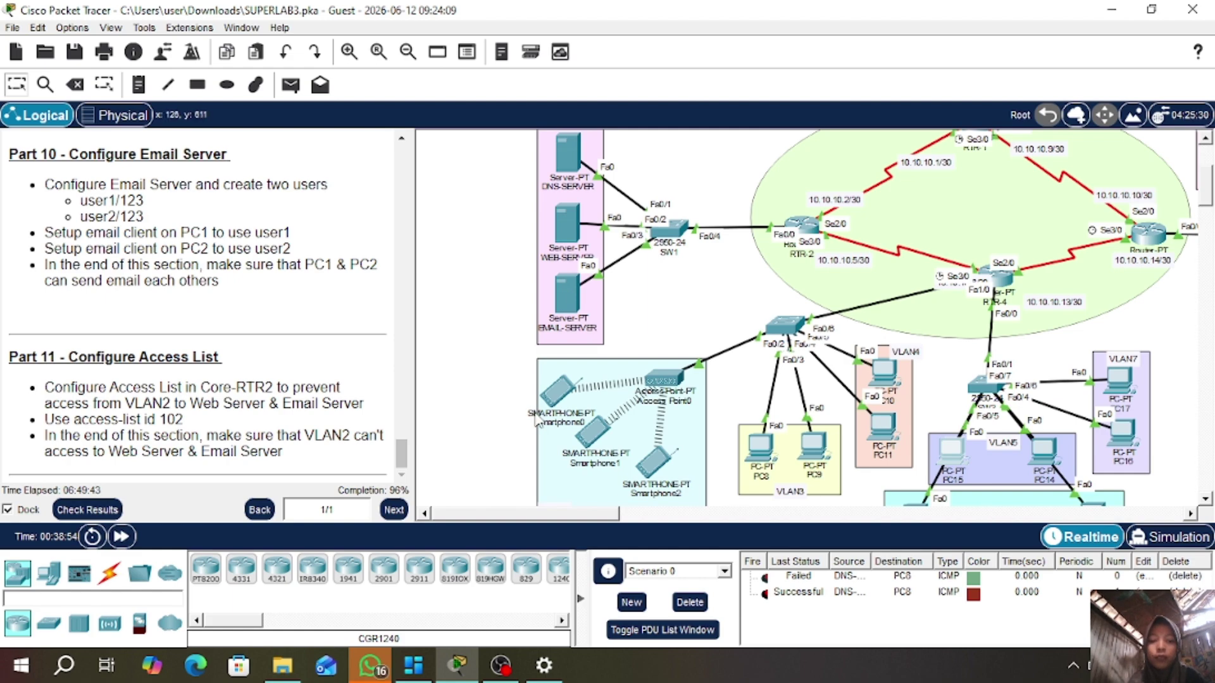
- Ping 192.168.1.3 from Smartphone1 in VLAN2, which fails as unreachable
scroll(490, 424, "down", 2)
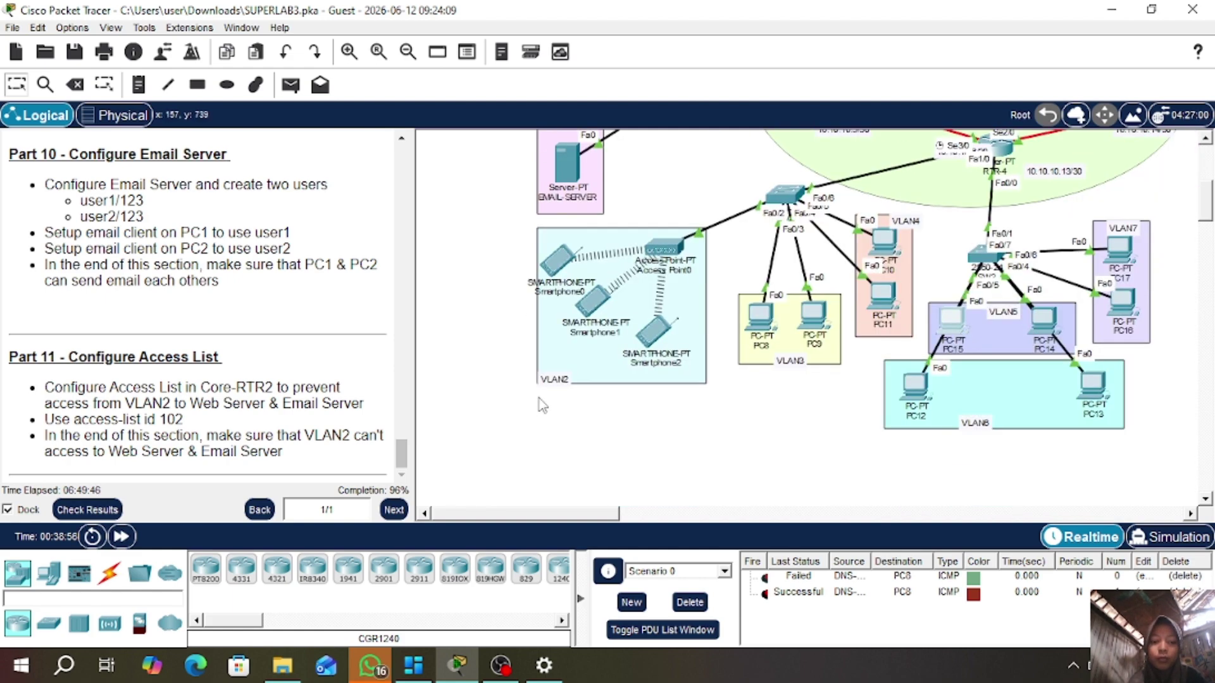
left_click(593, 306)
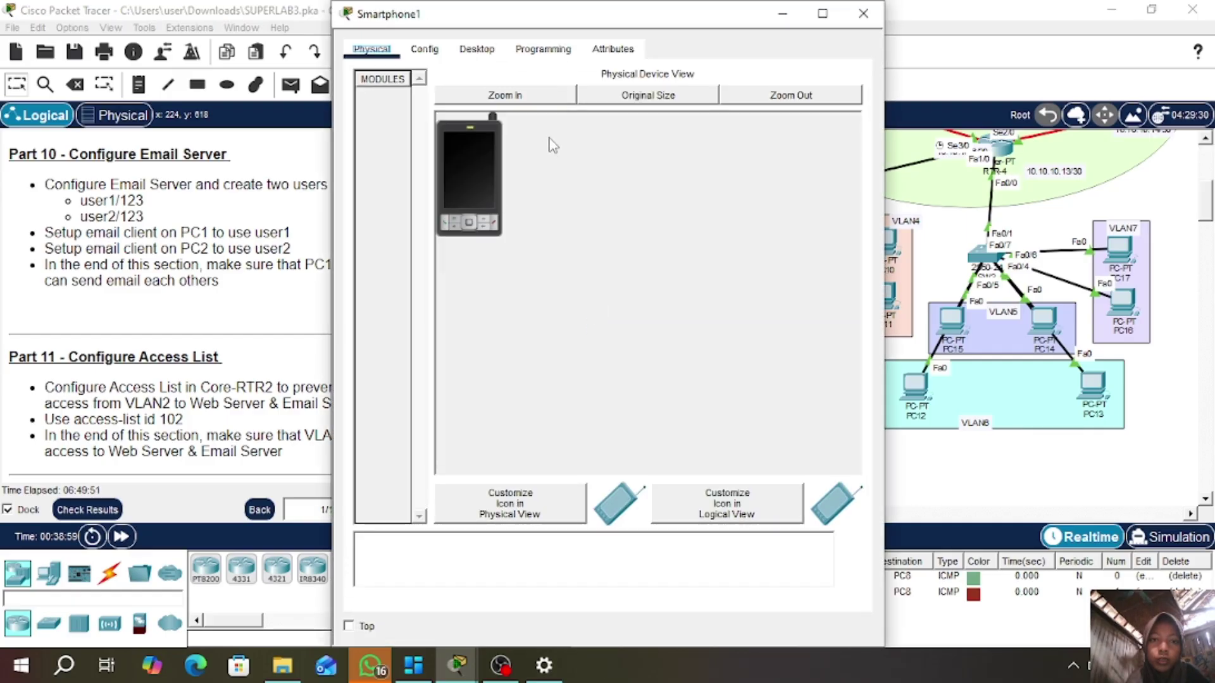
left_click(479, 53)
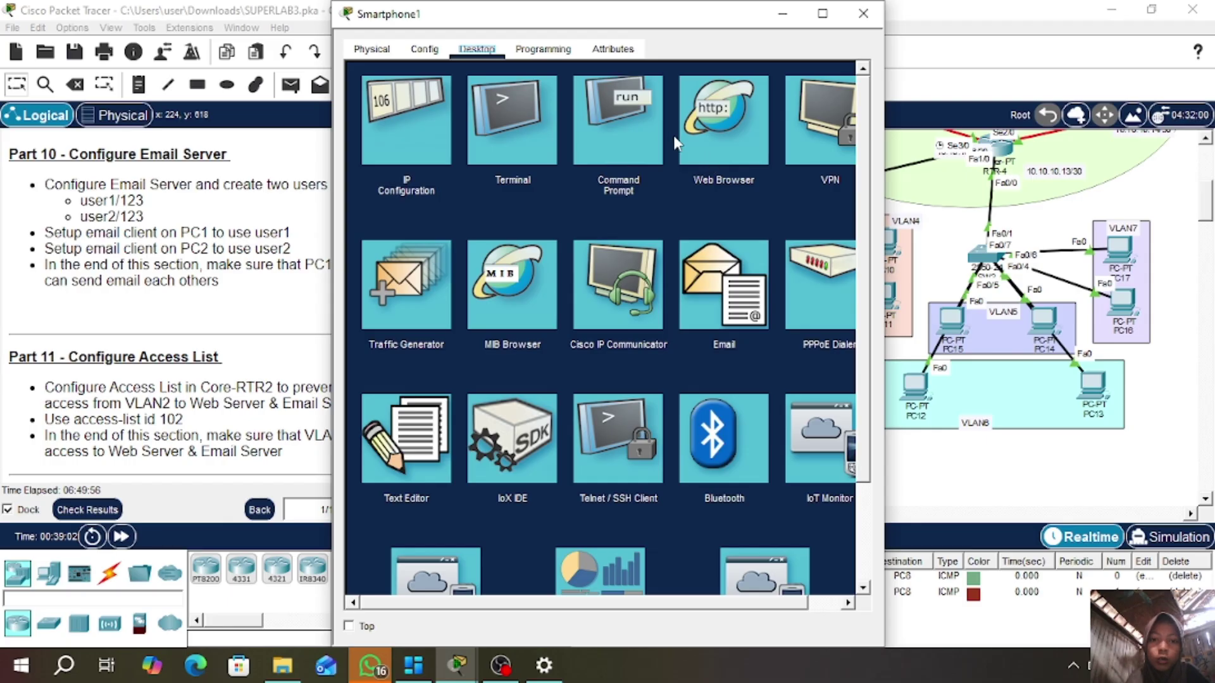
left_click(640, 129)
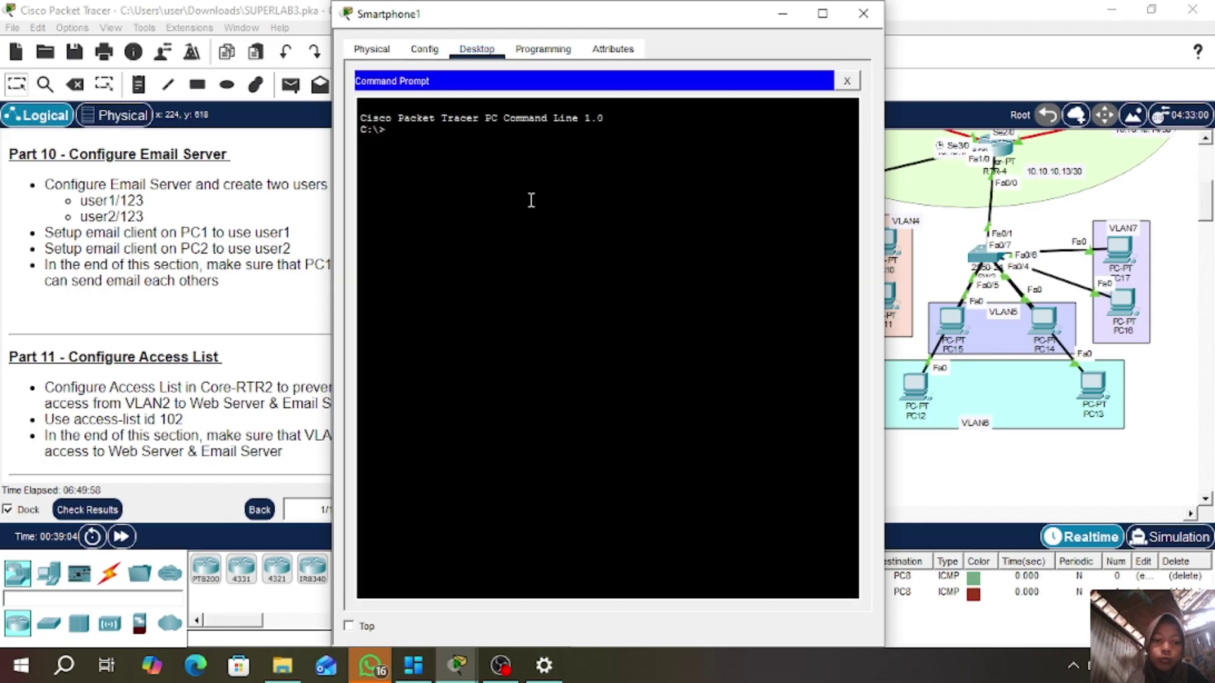
type("ping")
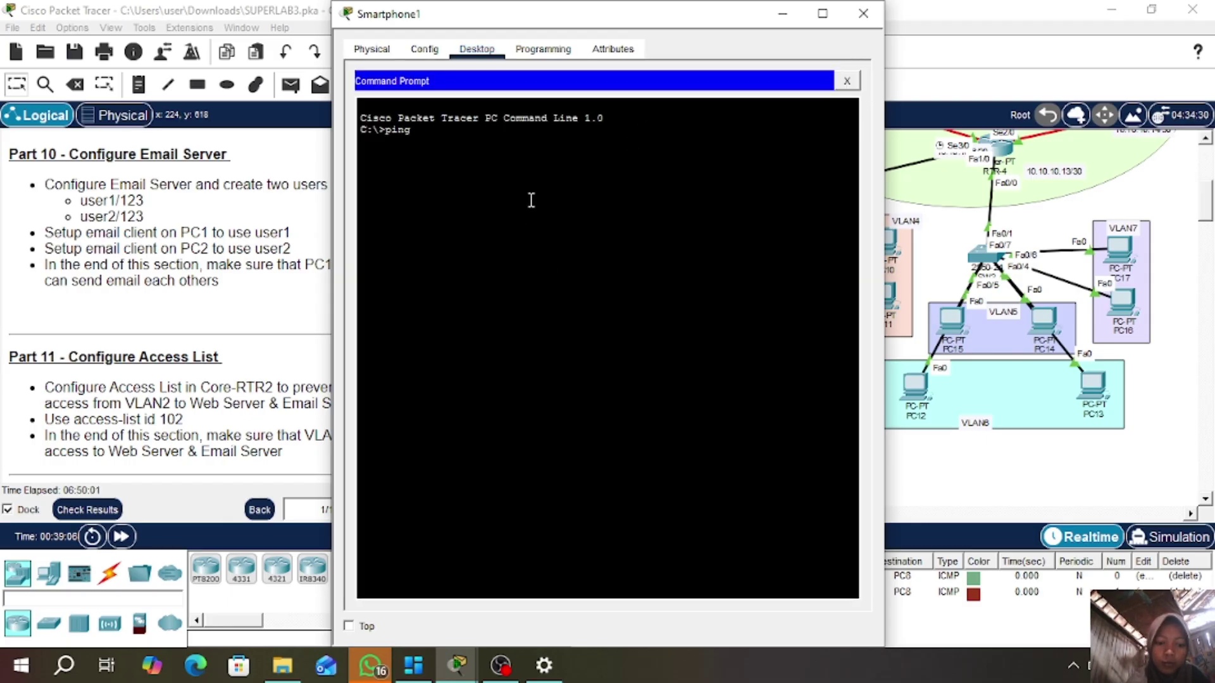
type(" 192.168")
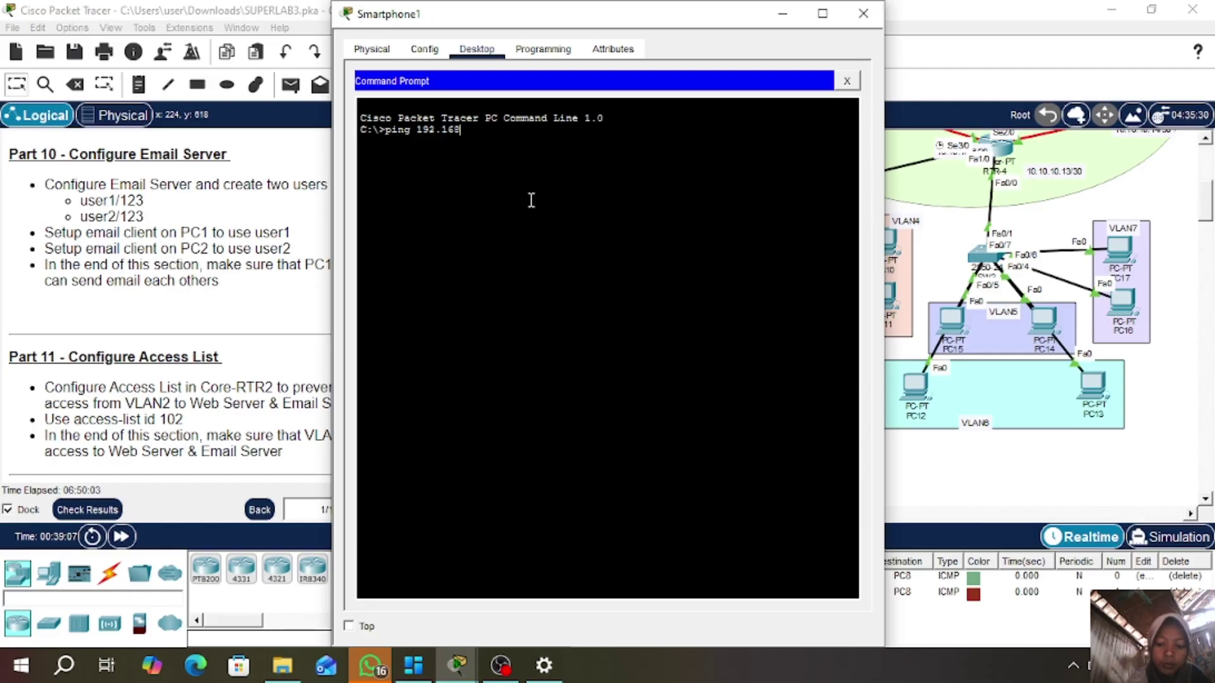
type(".1.3")
key("Return")
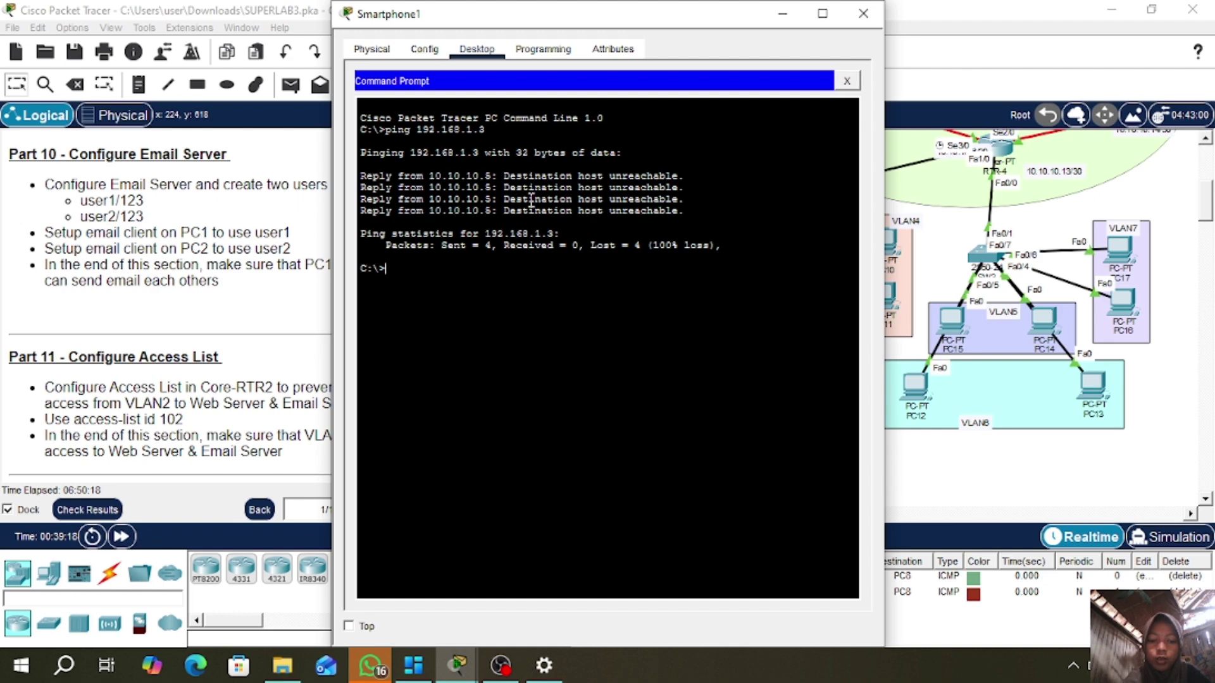
- Request academy.sekolahan.id in Smartphone1's web browser, which shows no page
left_click(847, 81)
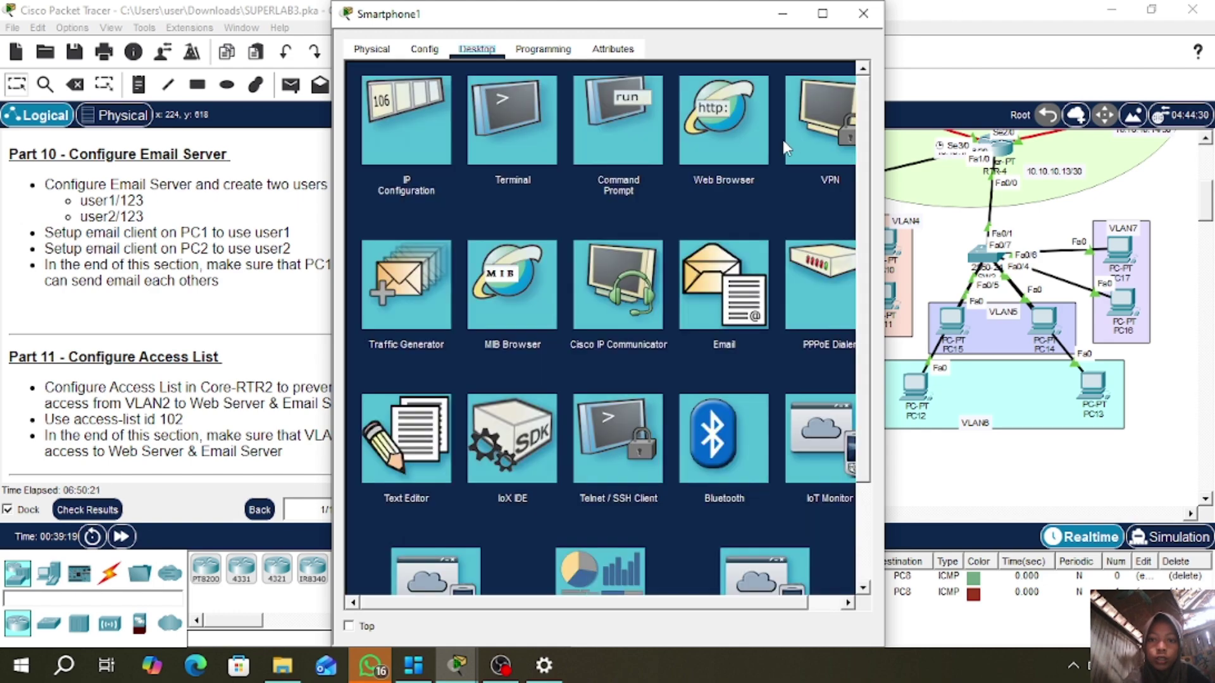
left_click(728, 134)
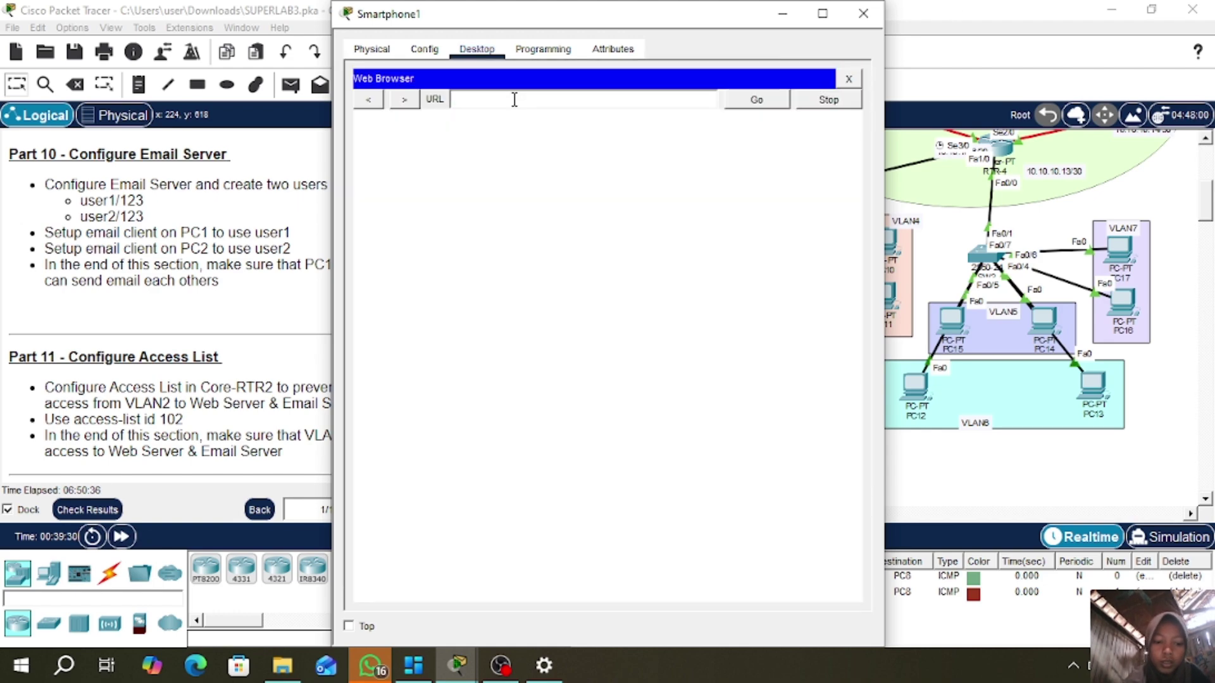
left_click(513, 100)
type("academy")
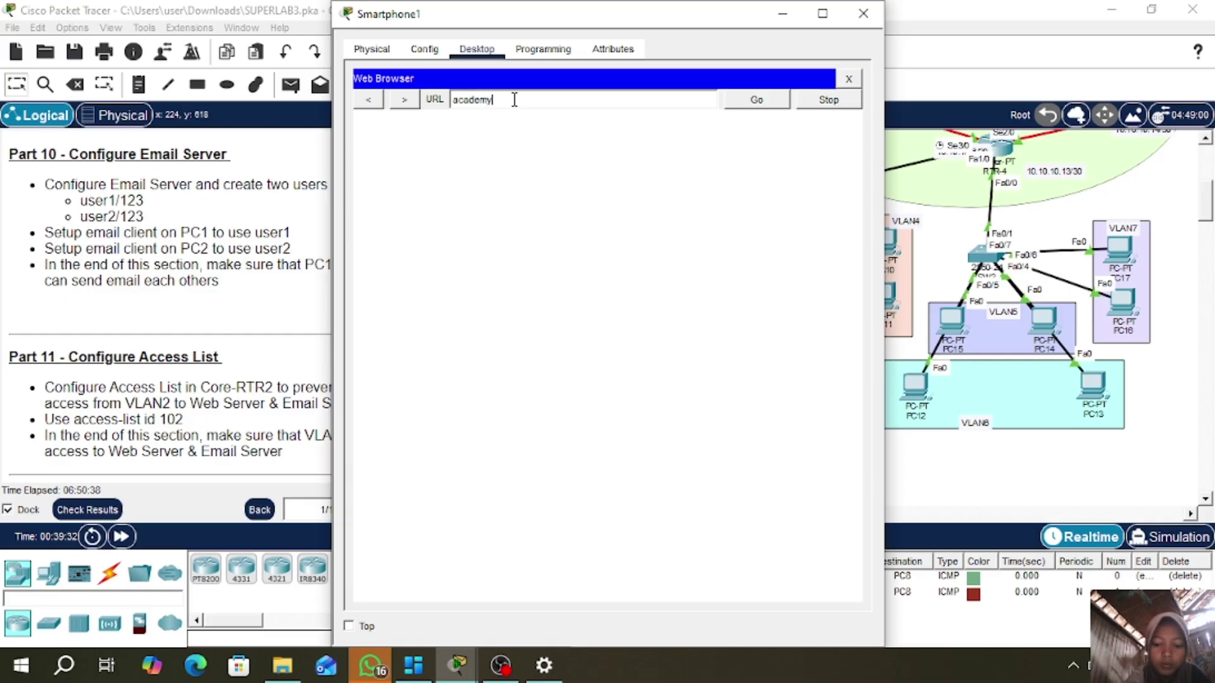
type(".sekolahan.id")
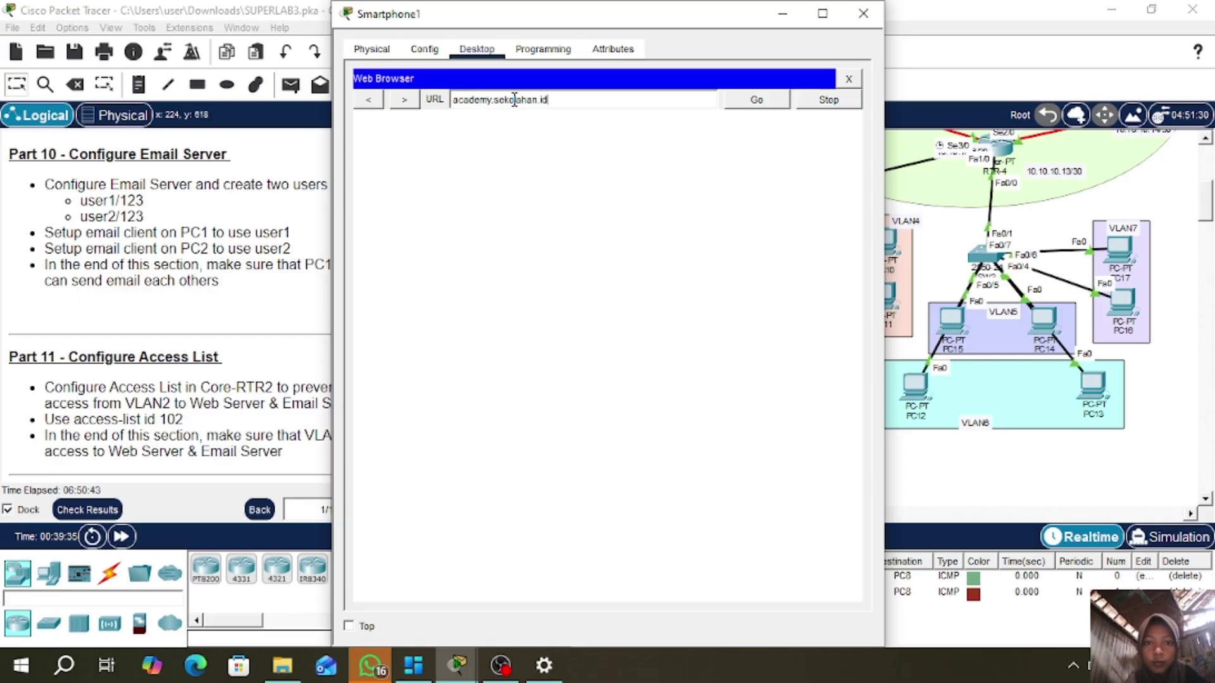
left_click(759, 101)
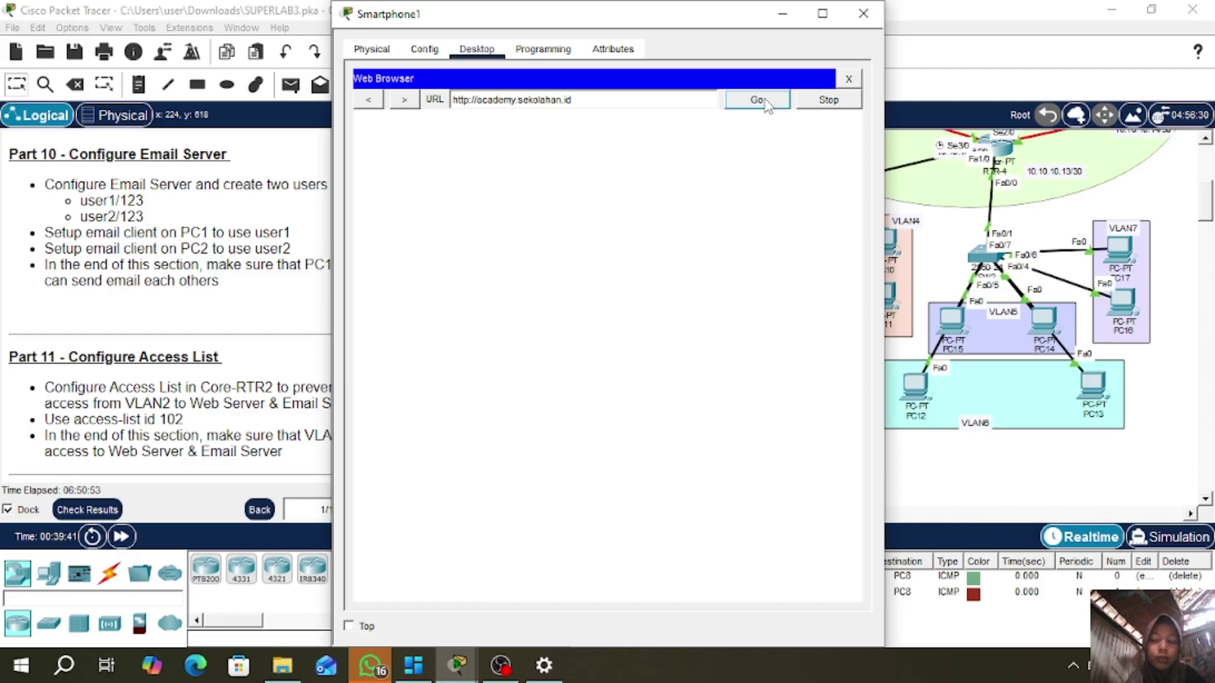